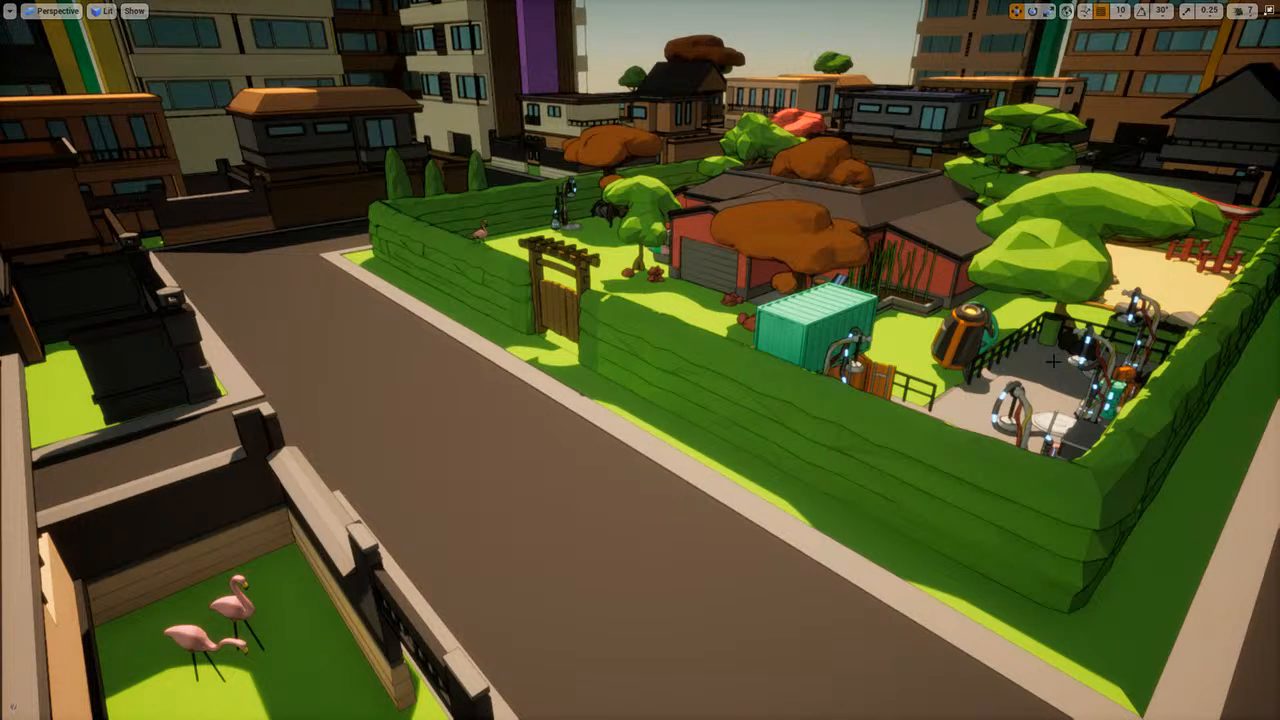
- Simulate the level and follow the computer-controlled player along the street beside the hedged garden
{"action": "mouse_move", "coordinate": [866, 357]}
{"action": "right_mouse_down"}
{"action": "mouse_move", "coordinate": [890, 396]}
{"action": "mouse_move", "coordinate": [855, 371]}
{"action": "right_mouse_up"}
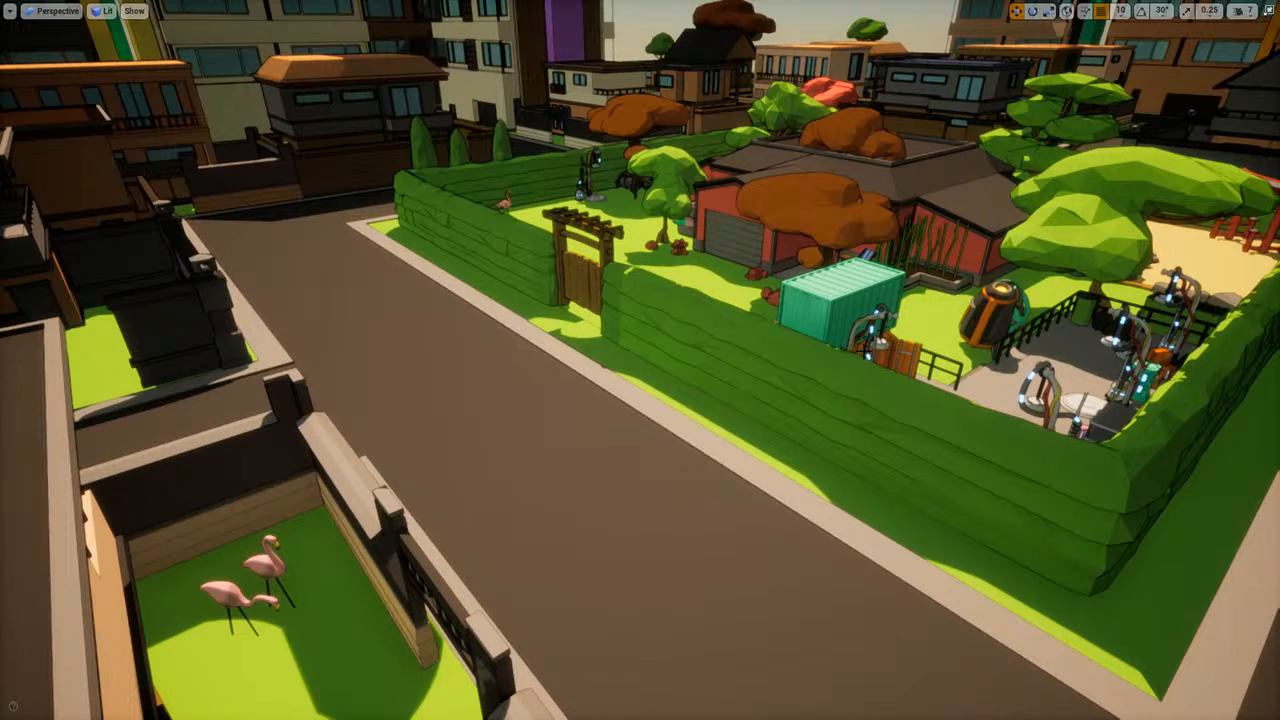
{"action": "key", "text": "alt+s"}
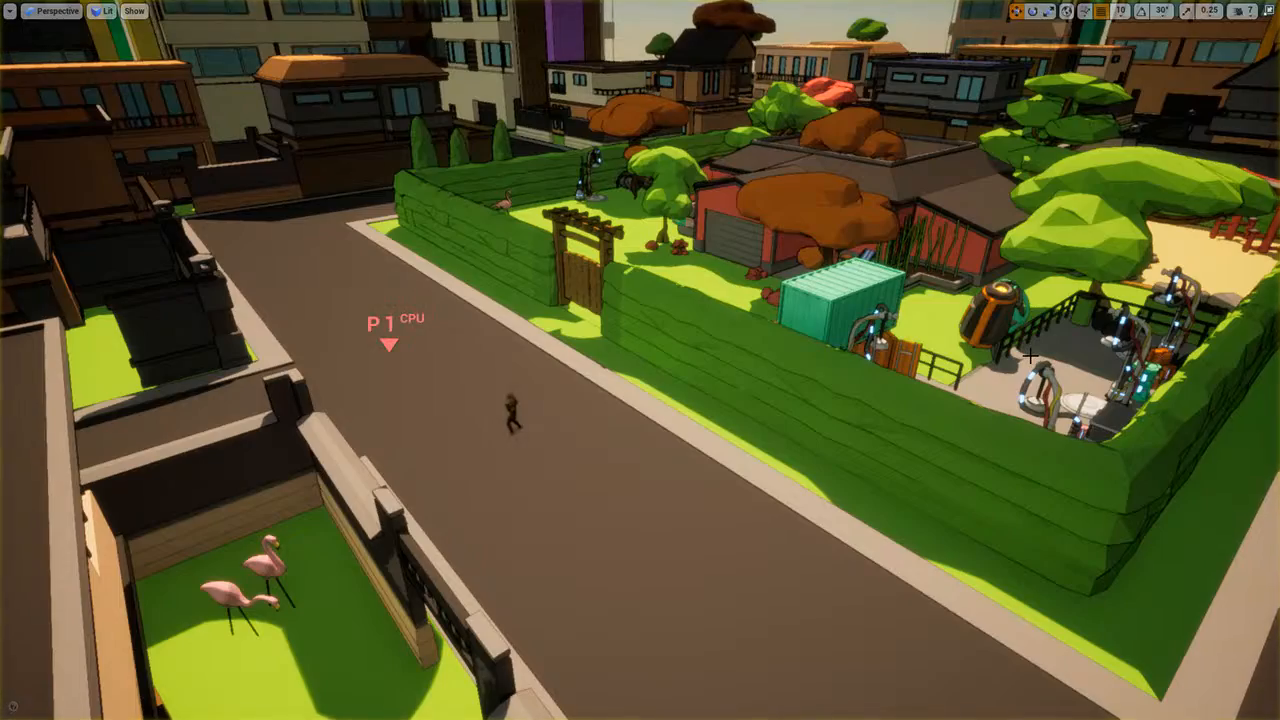
{"action": "key", "text": "s"}
{"action": "right_click_drag", "start_coordinate": [1030, 356], "coordinate": [910, 390]}
{"action": "key", "text": "d"}
{"action": "key", "text": "a"}
{"action": "key", "text": "w"}
{"action": "key", "text": "d"}
{"action": "key", "text": "a"}
{"action": "key", "text": "w"}
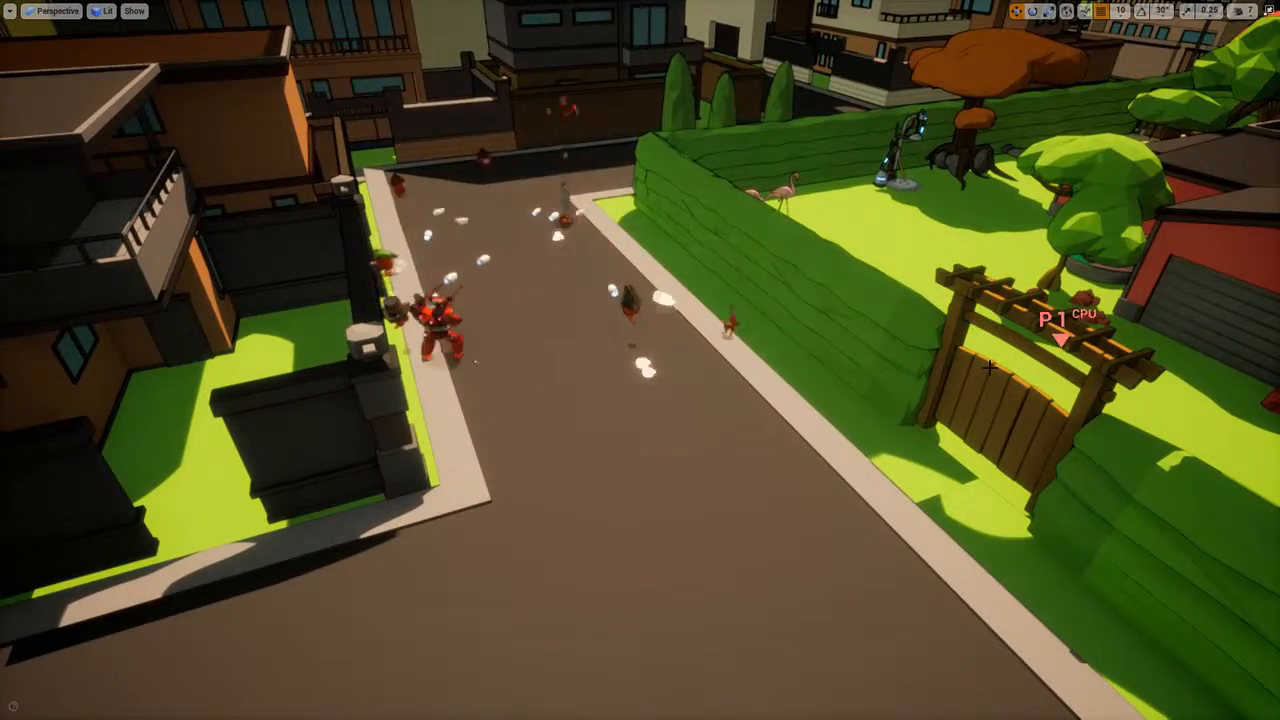
- Examine the computer-controlled mech fighting enemies around the street corner by the hedge
{"action": "right_click_drag", "start_coordinate": [984, 316], "coordinate": [930, 395]}
{"action": "key", "text": "w"}
{"action": "key", "text": "a"}
{"action": "key", "text": "w"}
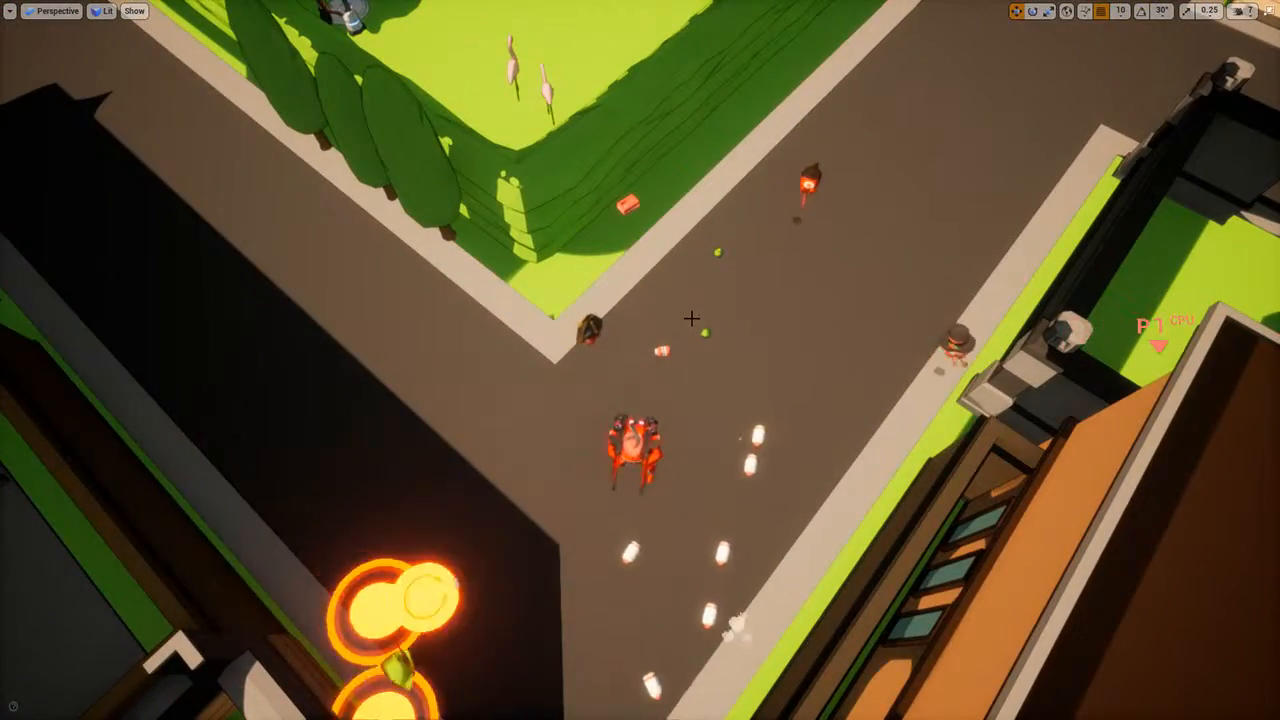
{"action": "right_click_drag", "start_coordinate": [692, 318], "coordinate": [298, 220]}
{"action": "key", "text": "s"}
{"action": "key", "text": "s"}
{"action": "key", "text": "w"}
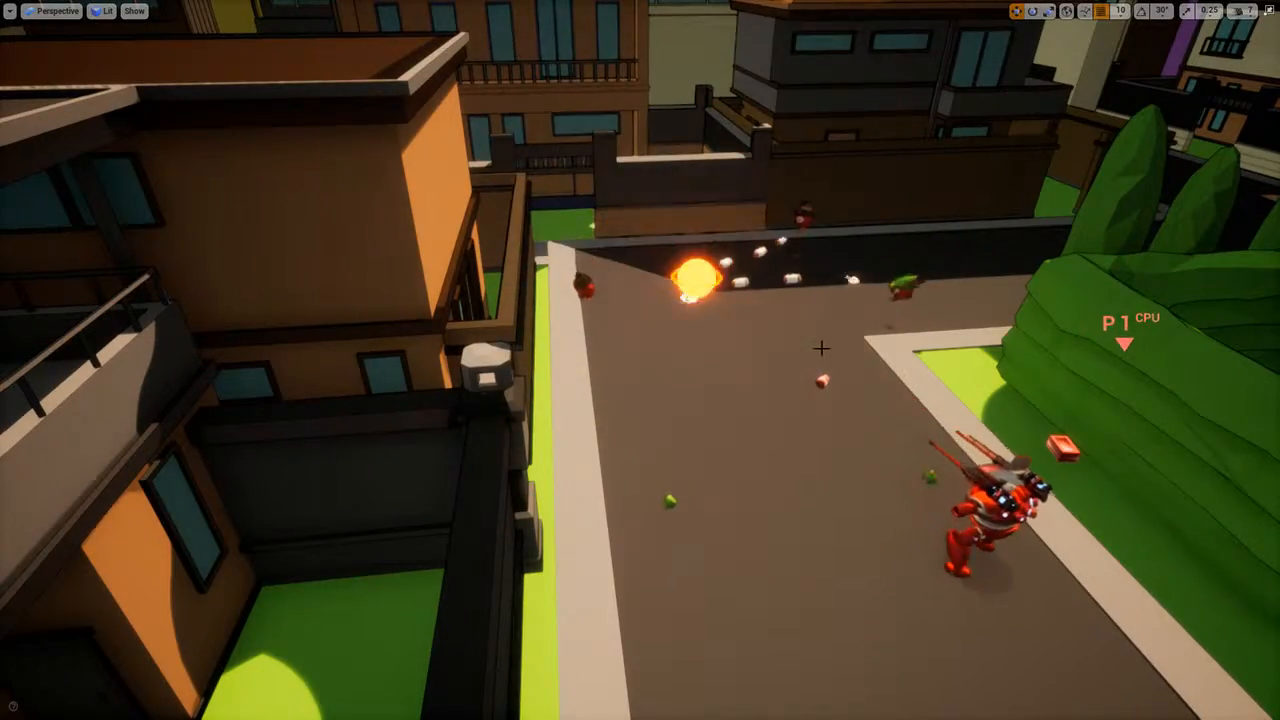
{"action": "right_click_drag", "start_coordinate": [298, 220], "coordinate": [655, 222]}
{"action": "key", "text": "w"}
{"action": "key", "text": "a"}
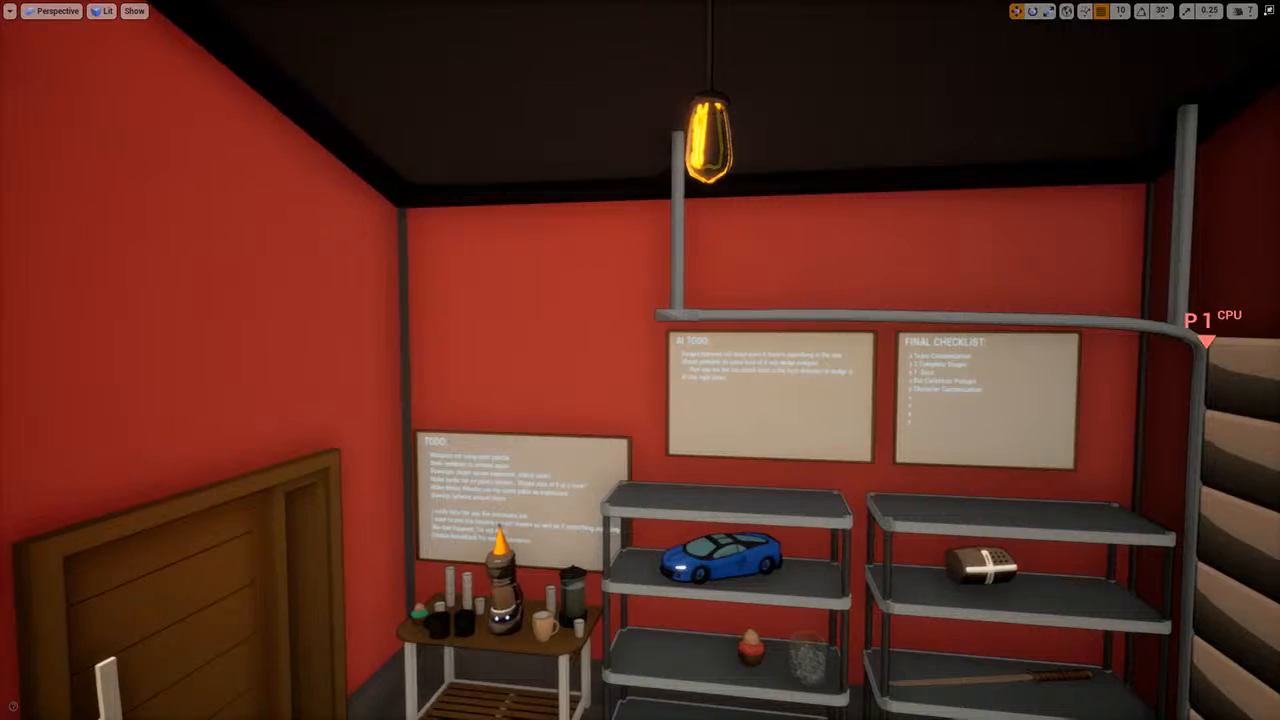
- Set the viewport camera speed to 4 and examine the TODO whiteboard on the red garage wall
{"action": "key", "text": "s"}
{"action": "right_click_drag", "start_coordinate": [862, 334], "coordinate": [882, 410]}
{"action": "key", "text": "w"}
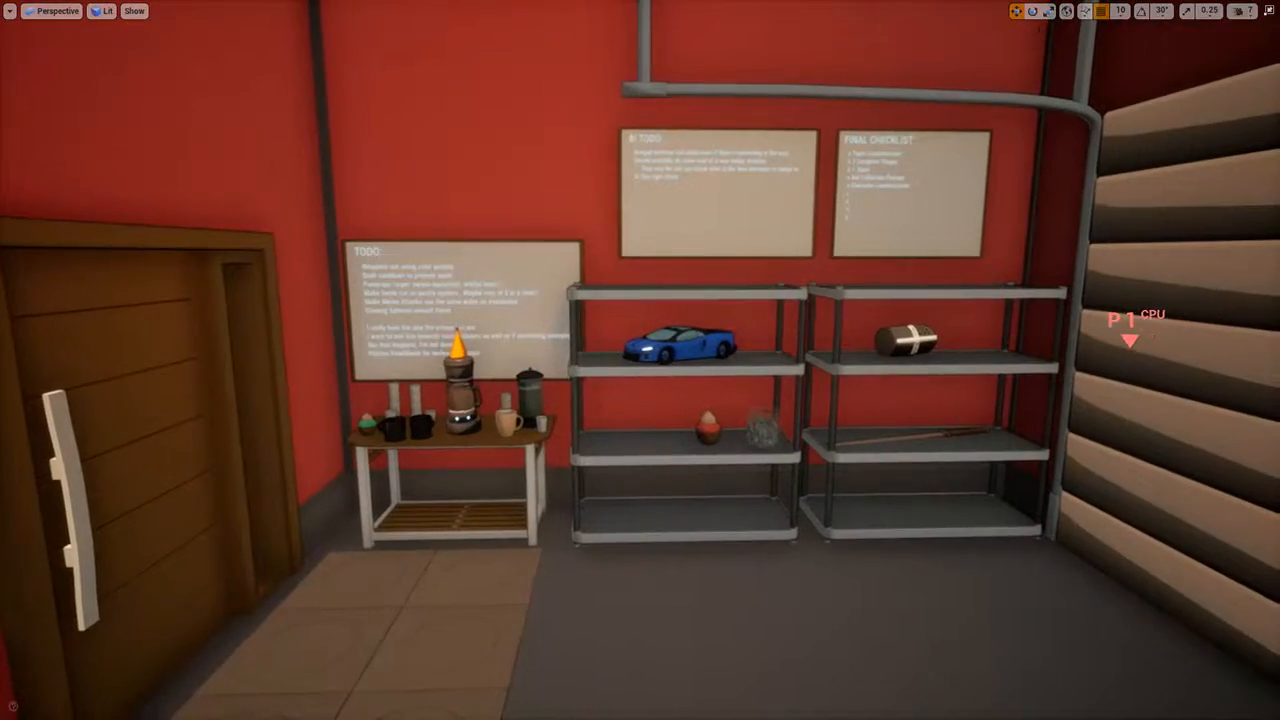
{"action": "left_click", "coordinate": [1247, 11]}
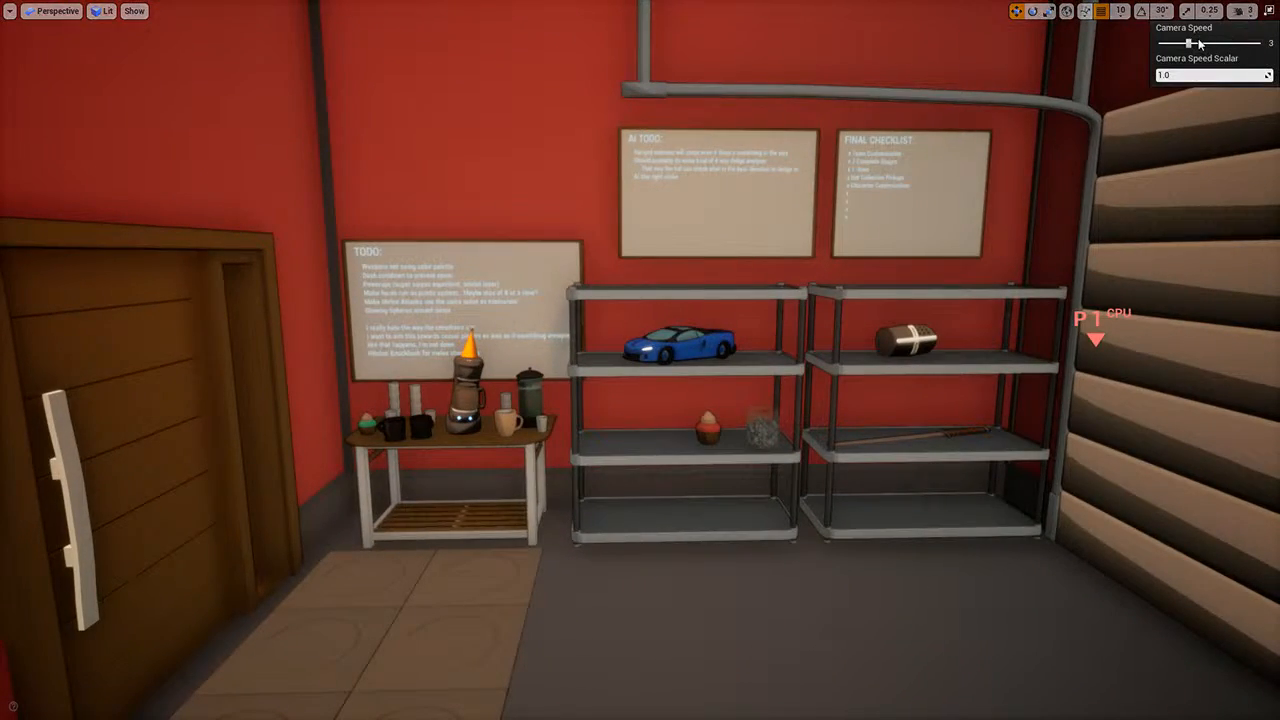
{"action": "right_click_drag", "start_coordinate": [880, 300], "coordinate": [814, 270]}
{"action": "key", "text": "w"}
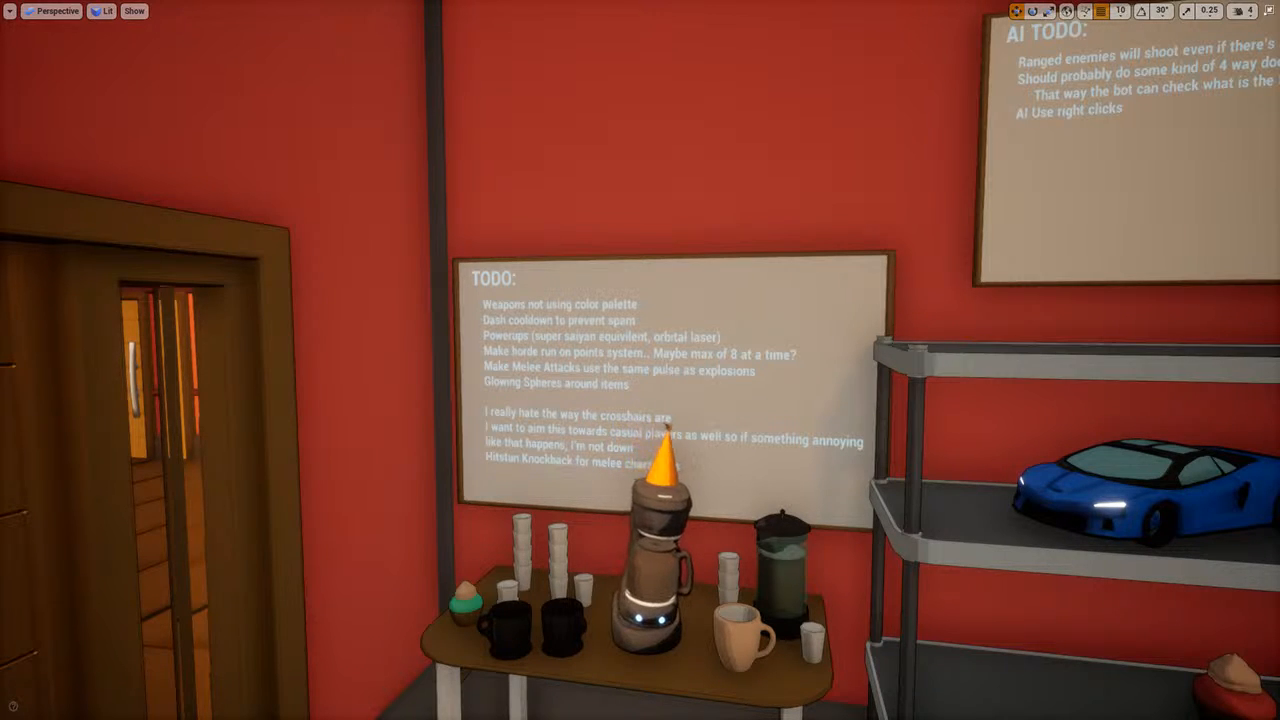
- Examine the AI TODO and Final Checklist whiteboards above the garage shelves, and stop the simulation
{"action": "right_click_drag", "start_coordinate": [640, 360], "coordinate": [878, 376]}
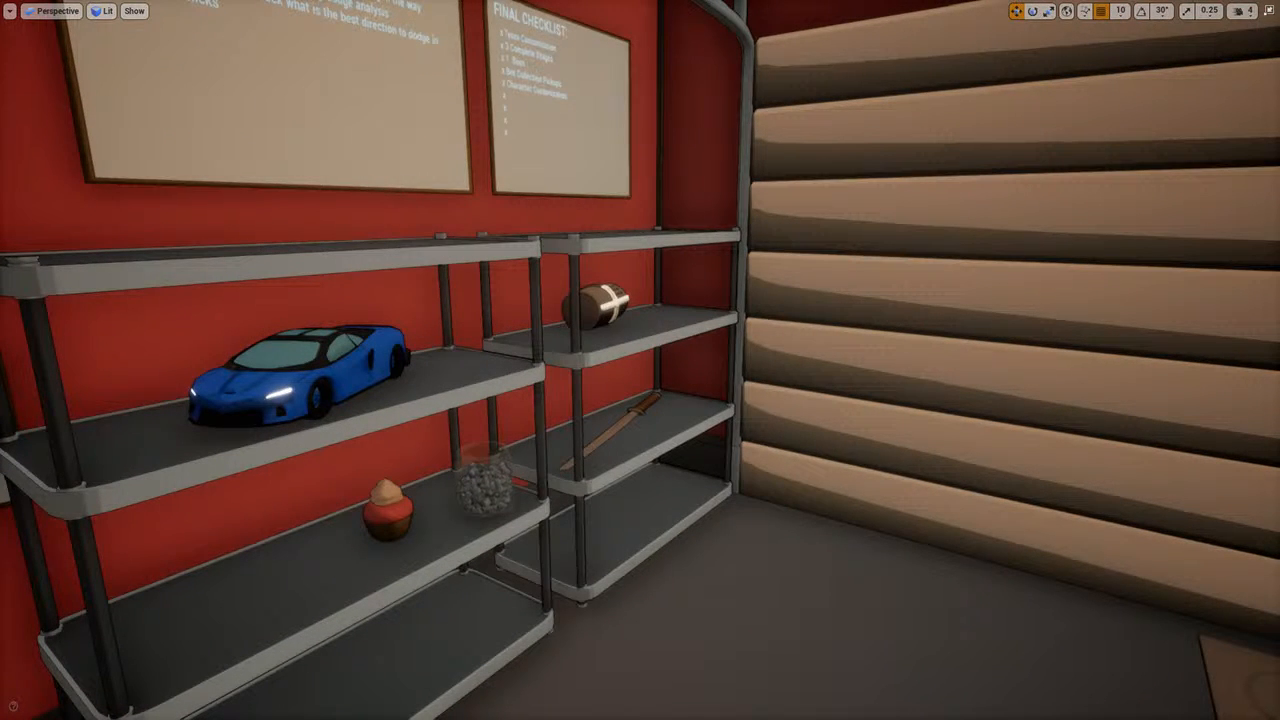
{"action": "right_click_drag", "start_coordinate": [979, 421], "coordinate": [790, 418]}
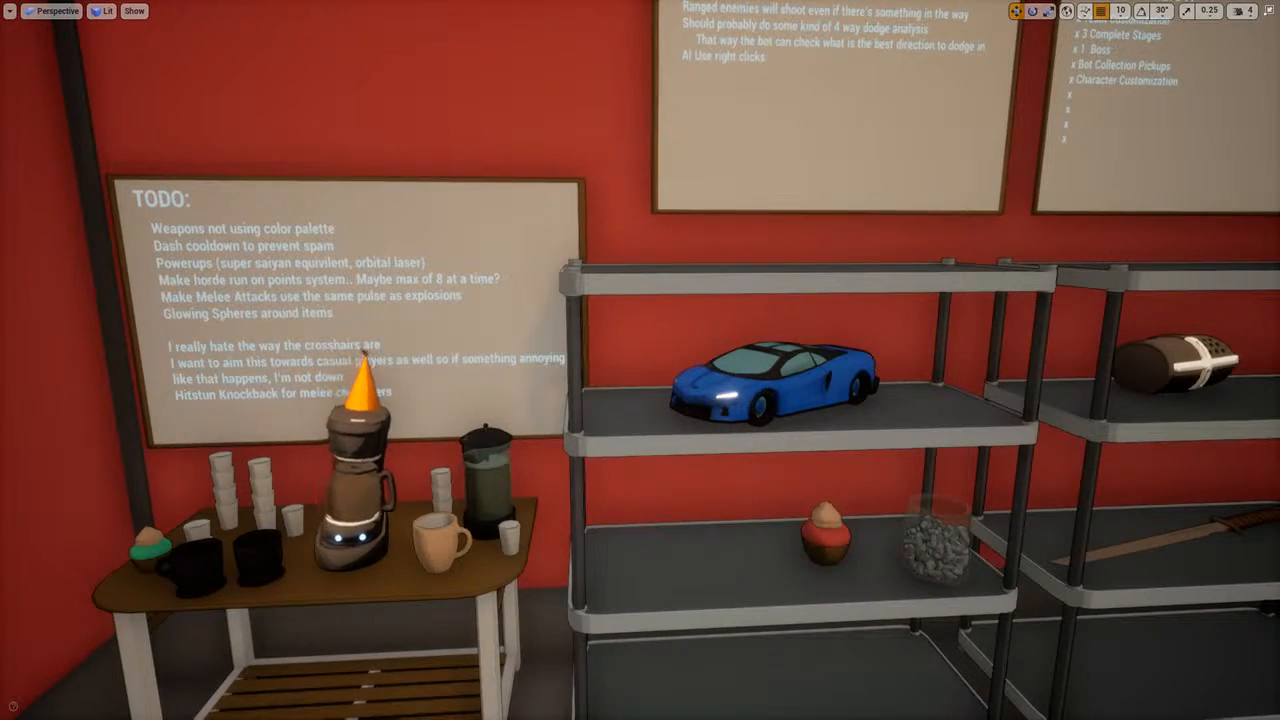
{"action": "right_click_drag", "start_coordinate": [1108, 442], "coordinate": [1205, 435]}
{"action": "key", "text": "w"}
{"action": "key", "text": "d"}
{"action": "right_click_drag", "start_coordinate": [640, 400], "coordinate": [900, 560]}
{"action": "key", "text": "w"}
{"action": "key", "text": "s"}
{"action": "key", "text": "s"}
{"action": "right_click_drag", "start_coordinate": [640, 360], "coordinate": [450, 345]}
{"action": "right_click_drag", "start_coordinate": [758, 312], "coordinate": [290, 190]}
{"action": "key", "text": "Escape"}
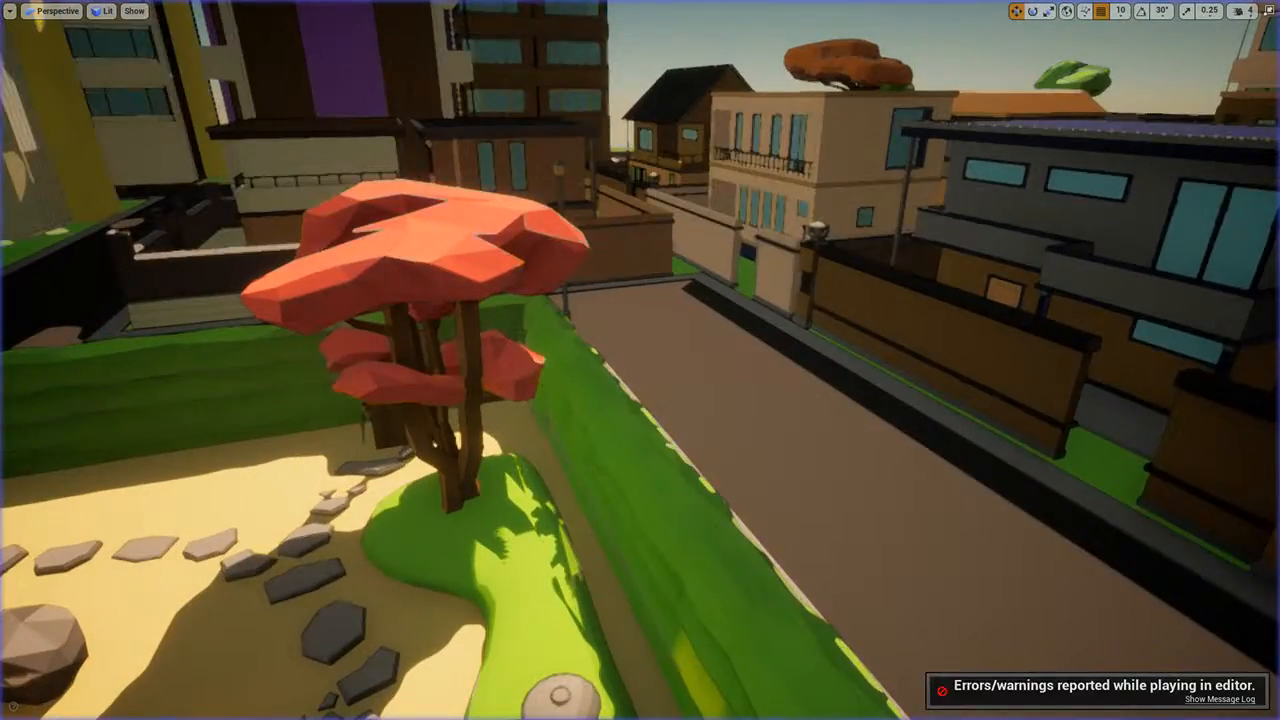
- Open the message log from the error notification, read through the Blueprint runtime errors, and close the log
{"action": "right_click_drag", "start_coordinate": [758, 312], "coordinate": [470, 260]}
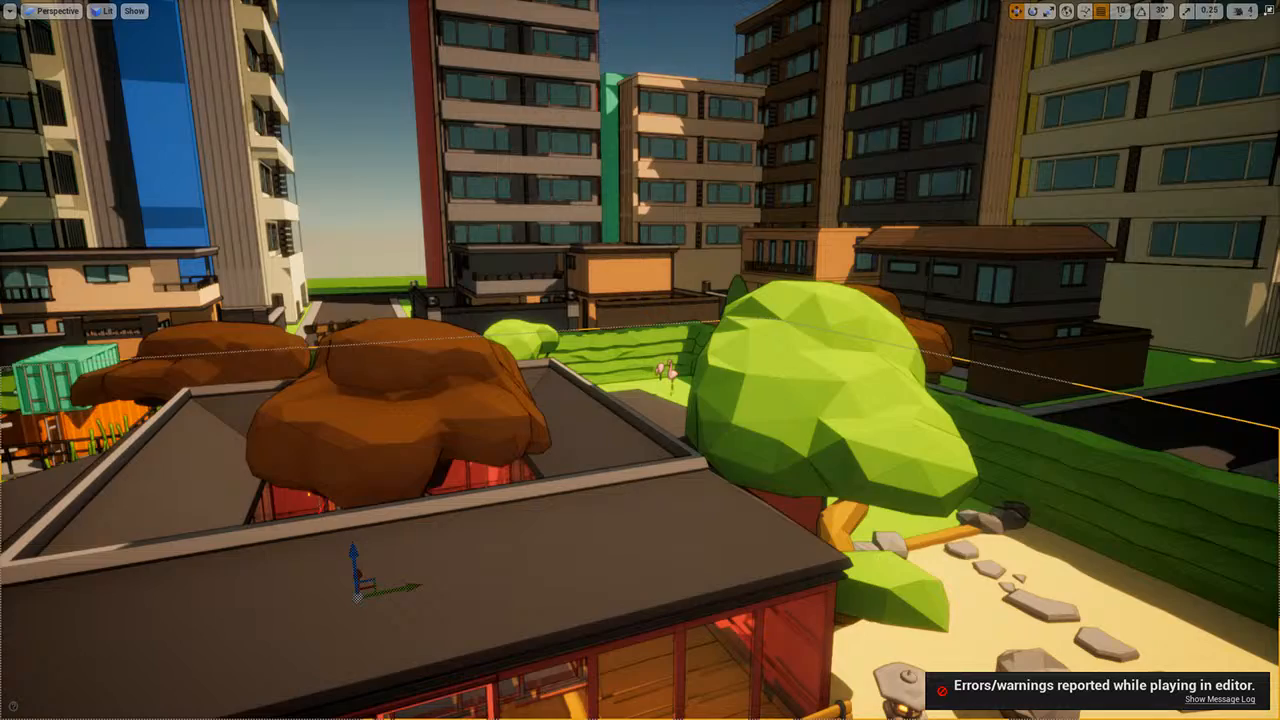
{"action": "left_click", "coordinate": [1219, 699]}
{"action": "left_click_drag", "start_coordinate": [610, 211], "coordinate": [495, 187]}
{"action": "scroll", "coordinate": [609, 369], "scroll_direction": "down", "scroll_amount": 5}
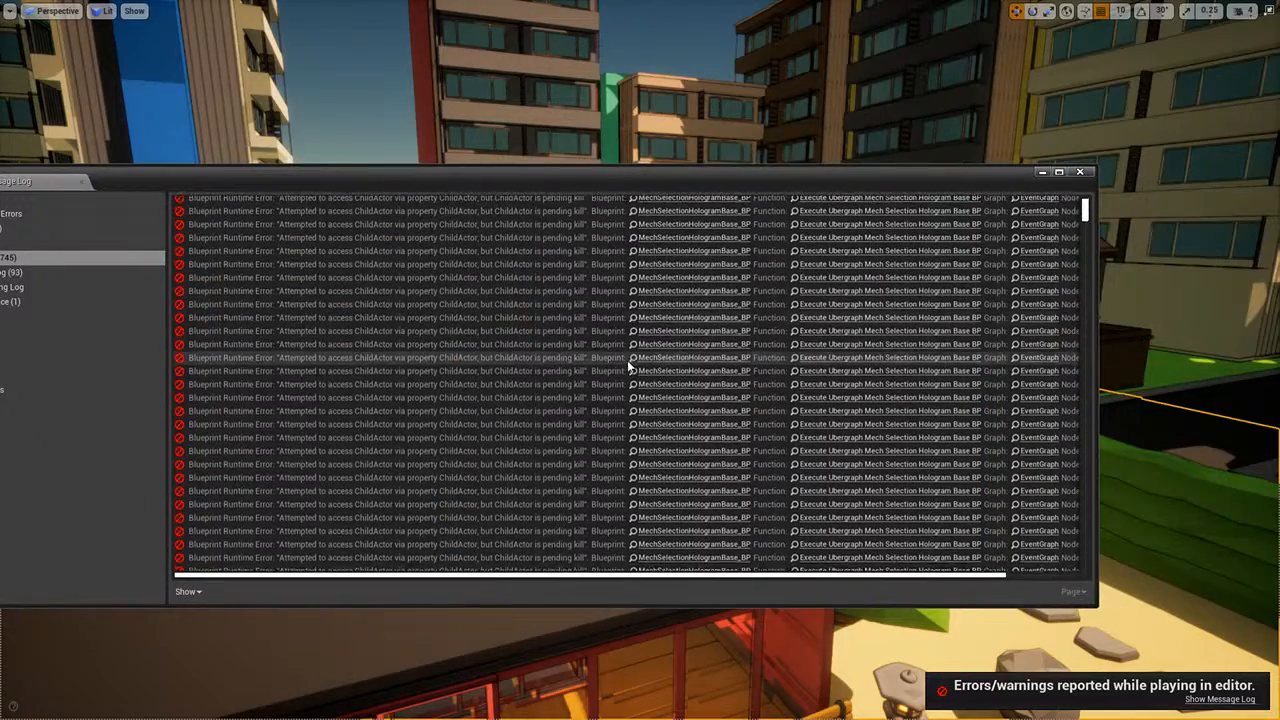
{"action": "scroll", "coordinate": [628, 361], "scroll_direction": "down", "scroll_amount": 1}
{"action": "scroll", "coordinate": [480, 385], "scroll_direction": "down", "scroll_amount": 3}
{"action": "scroll", "coordinate": [570, 361], "scroll_direction": "down", "scroll_amount": 2}
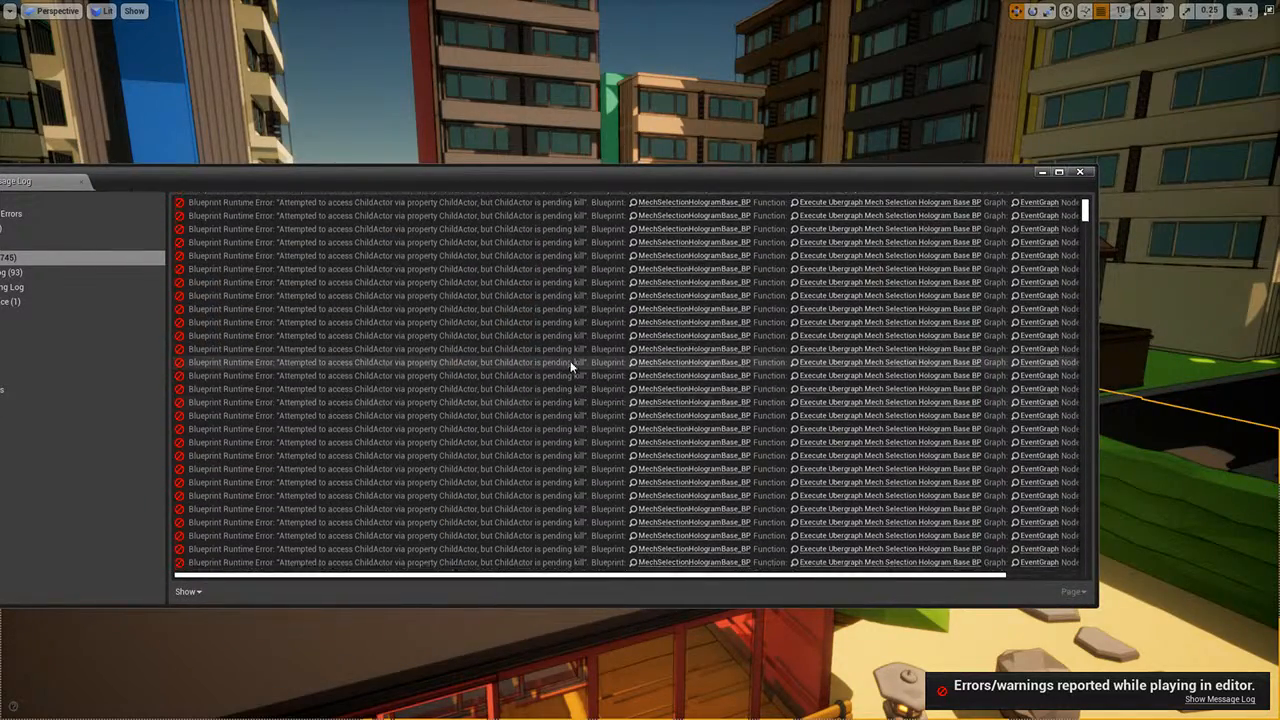
{"action": "scroll", "coordinate": [700, 357], "scroll_direction": "down", "scroll_amount": 1}
{"action": "scroll", "coordinate": [740, 332], "scroll_direction": "up", "scroll_amount": 6}
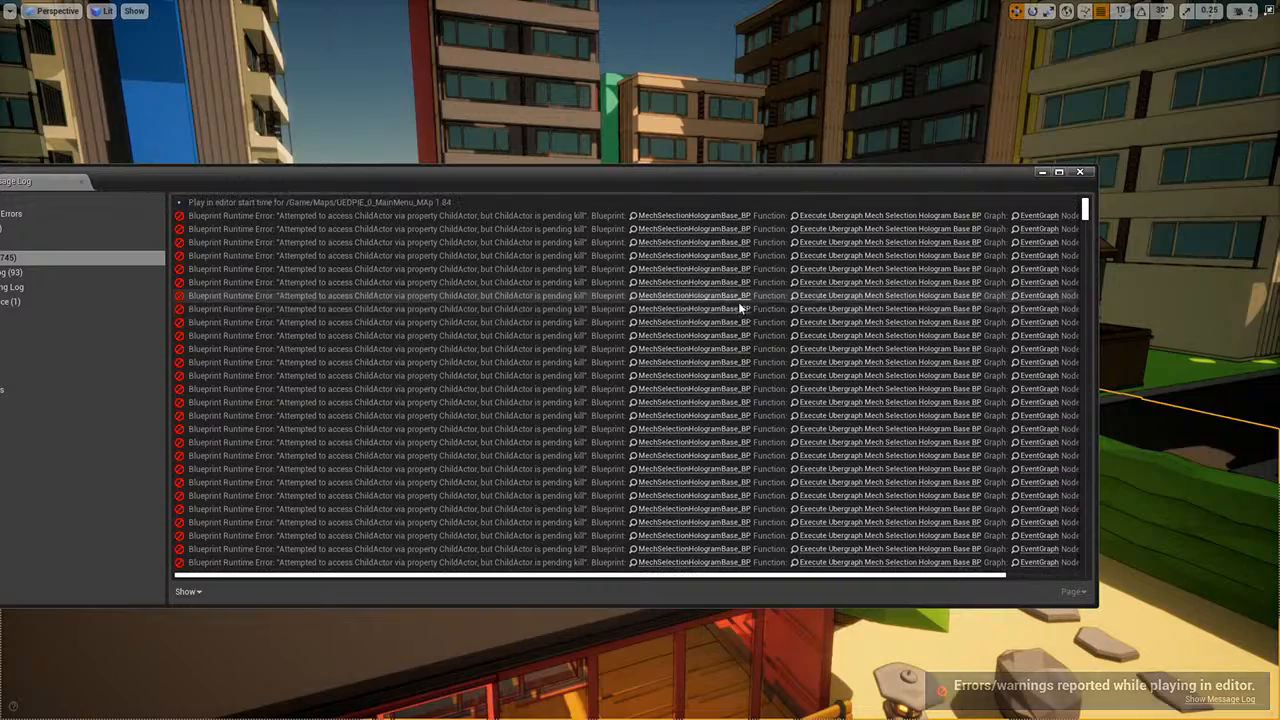
{"action": "left_click", "coordinate": [1079, 172]}
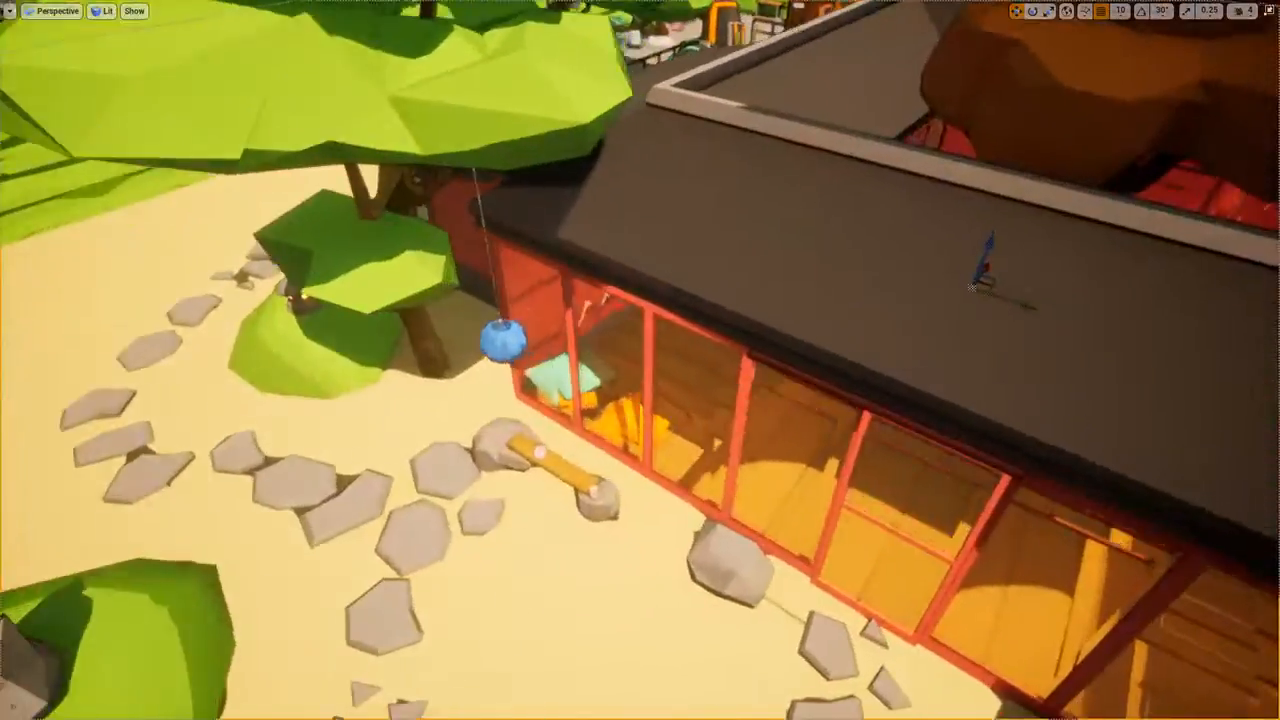
- Select the TODO whiteboard above the coffee table in the garage and return from the full-screen viewport to the complete editor layout
{"action": "key", "text": "w"}
{"action": "right_click_drag", "start_coordinate": [640, 360], "coordinate": [610, 310]}
{"action": "key", "text": "w"}
{"action": "key", "text": "s"}
{"action": "key", "text": "w"}
{"action": "key", "text": "w"}
{"action": "key", "text": "s"}
{"action": "key", "text": "s"}
{"action": "key", "text": "w"}
{"action": "key", "text": "g"}
{"action": "key", "text": "w"}
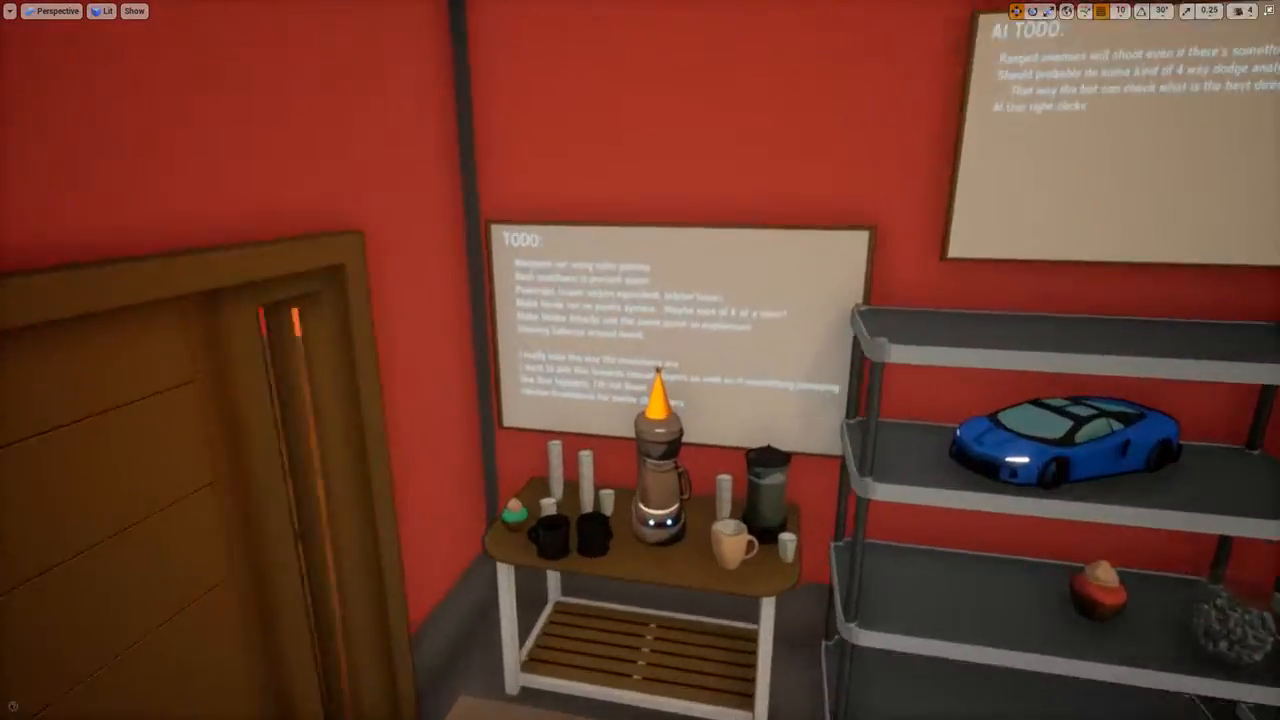
{"action": "key", "text": "w"}
{"action": "right_click_drag", "start_coordinate": [1050, 390], "coordinate": [1062, 328]}
{"action": "key", "text": "s"}
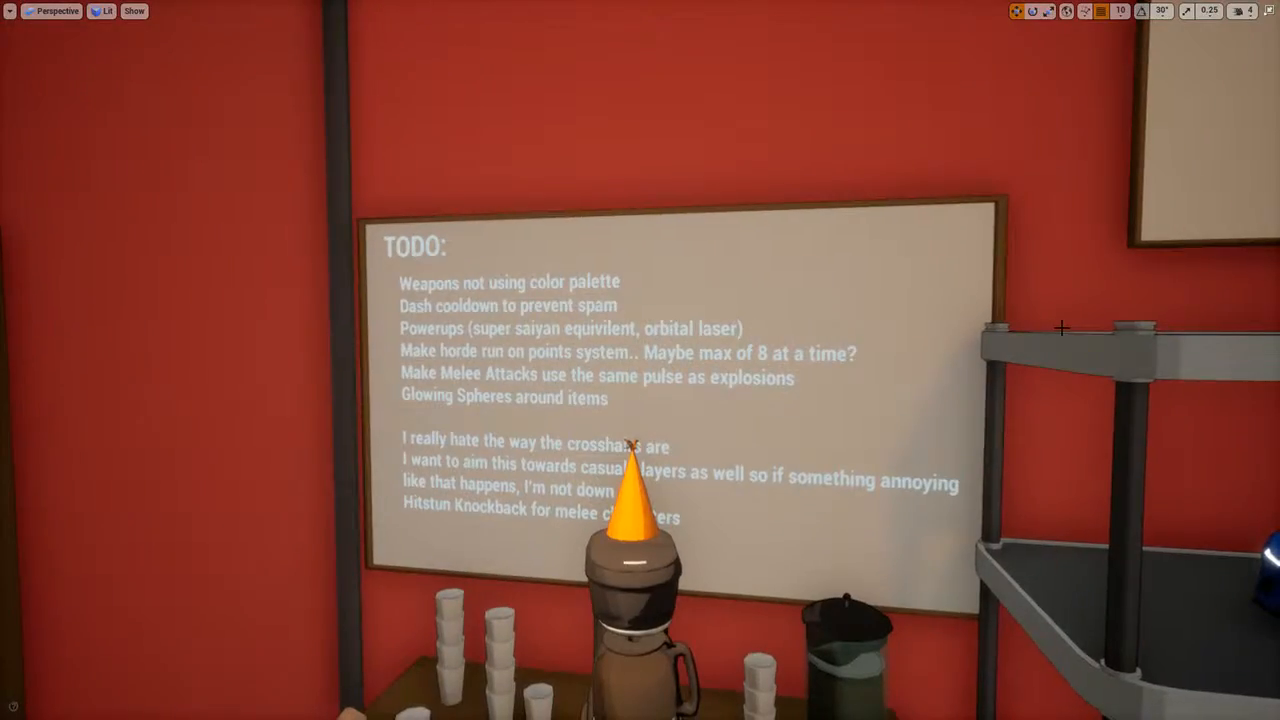
{"action": "left_click", "coordinate": [521, 298]}
{"action": "right_click_drag", "start_coordinate": [573, 304], "coordinate": [598, 329]}
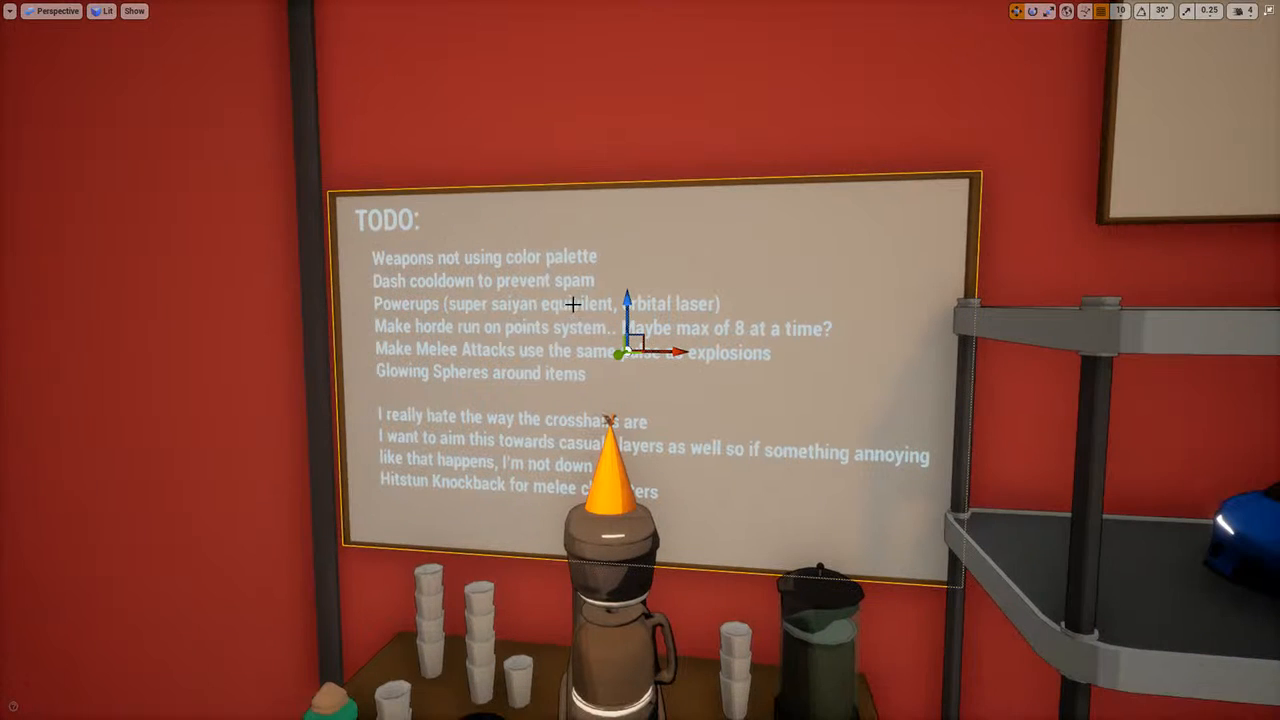
{"action": "key", "text": "F11"}
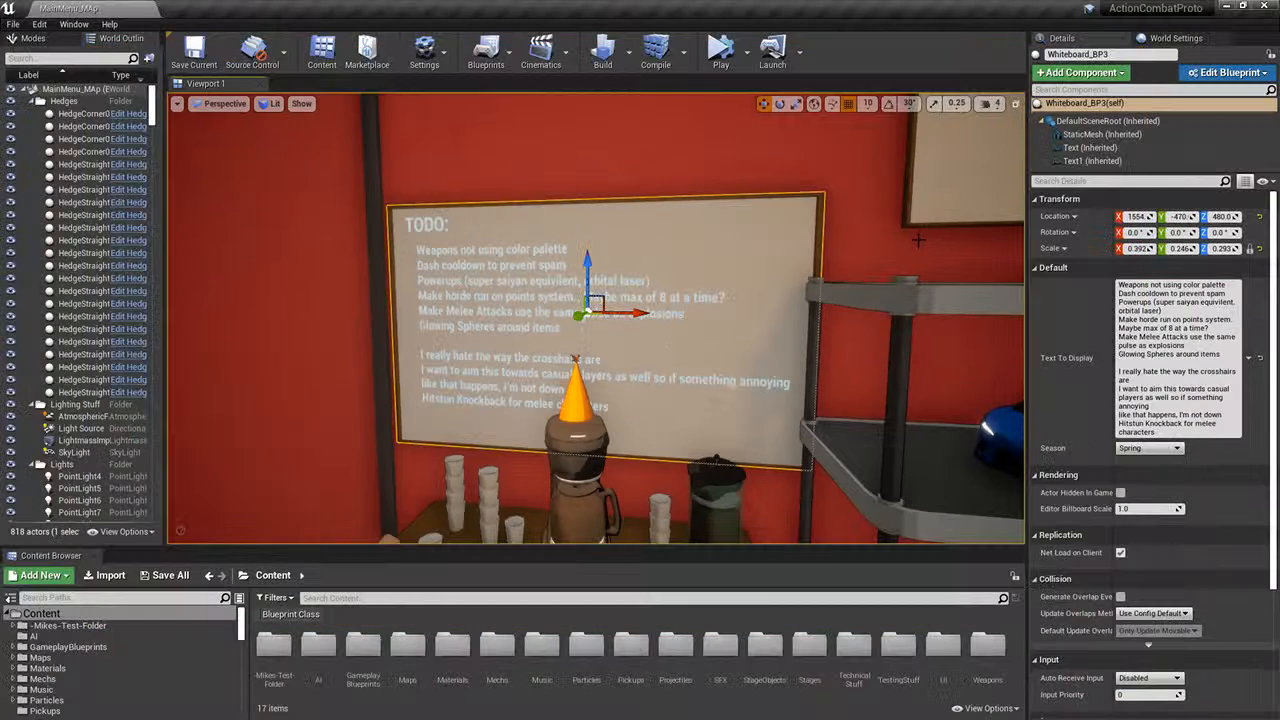
- Delete the "Dash cooldown to prevent spam" and "Make horde run on points system" entries from the TODO whiteboard's display text
{"action": "left_click_drag", "start_coordinate": [1213, 293], "coordinate": [1080, 296]}
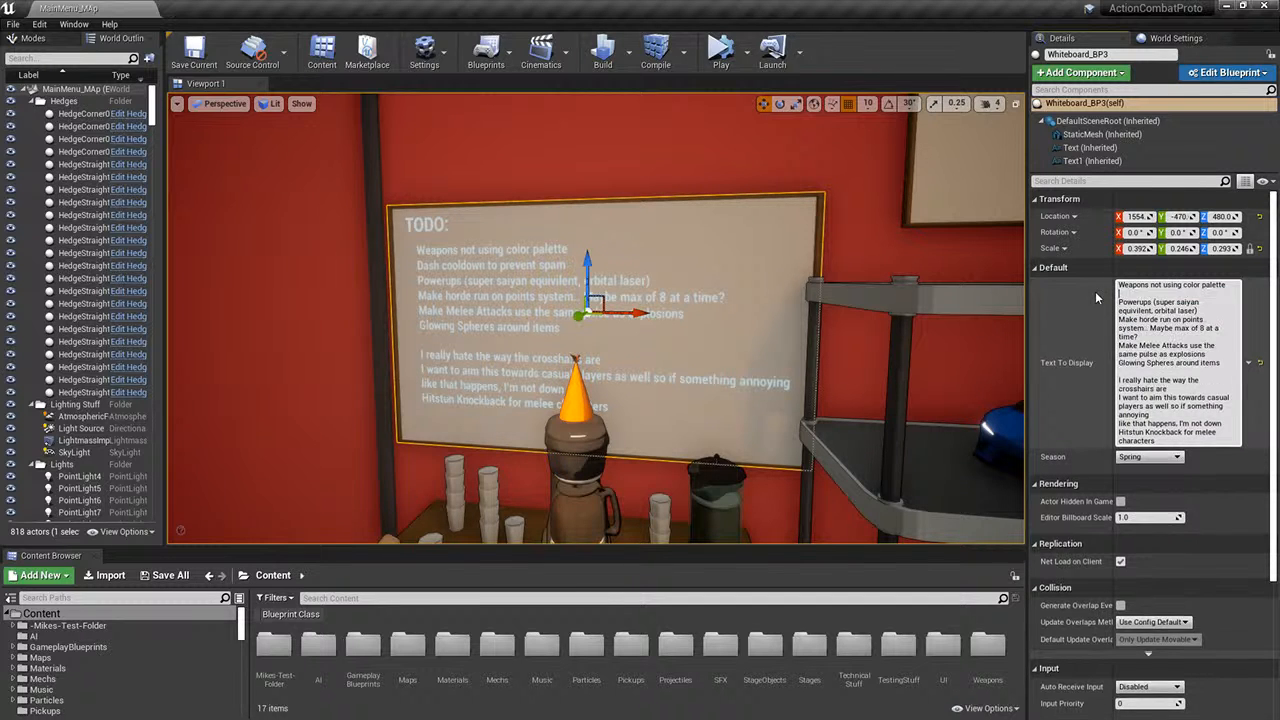
{"action": "key", "text": "BackSpace"}
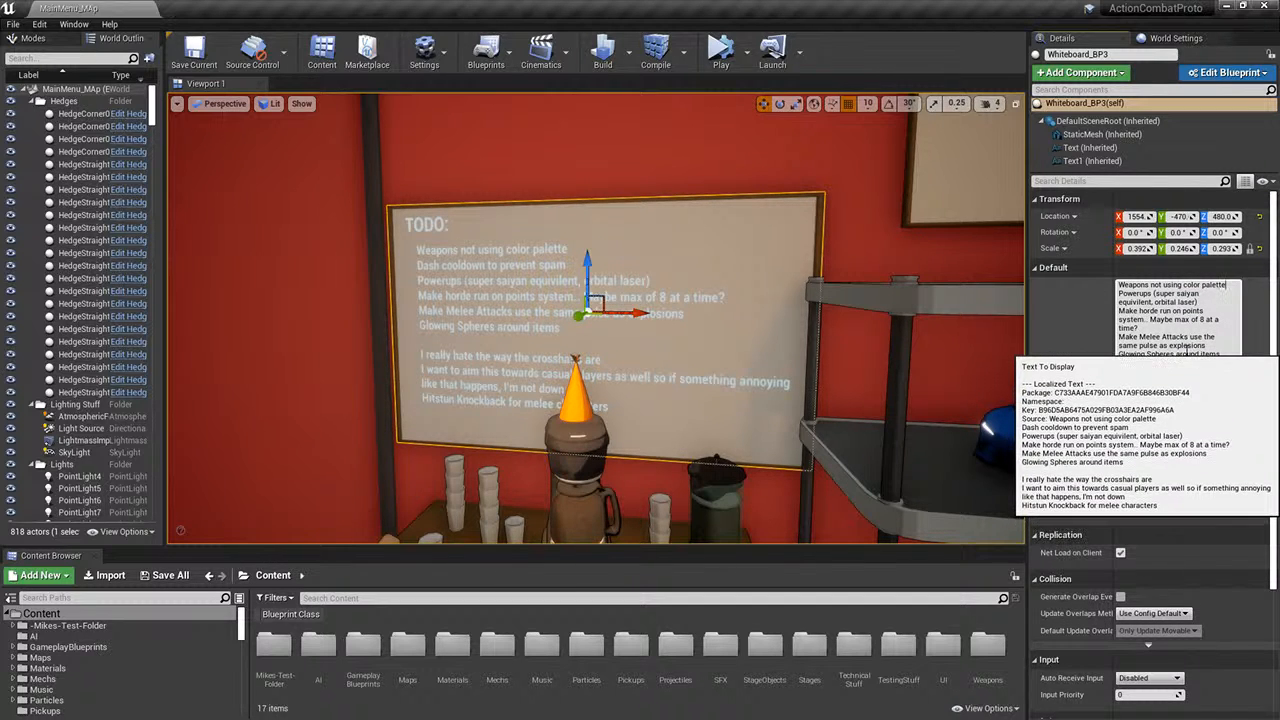
{"action": "left_click_drag", "start_coordinate": [1138, 328], "coordinate": [1092, 298]}
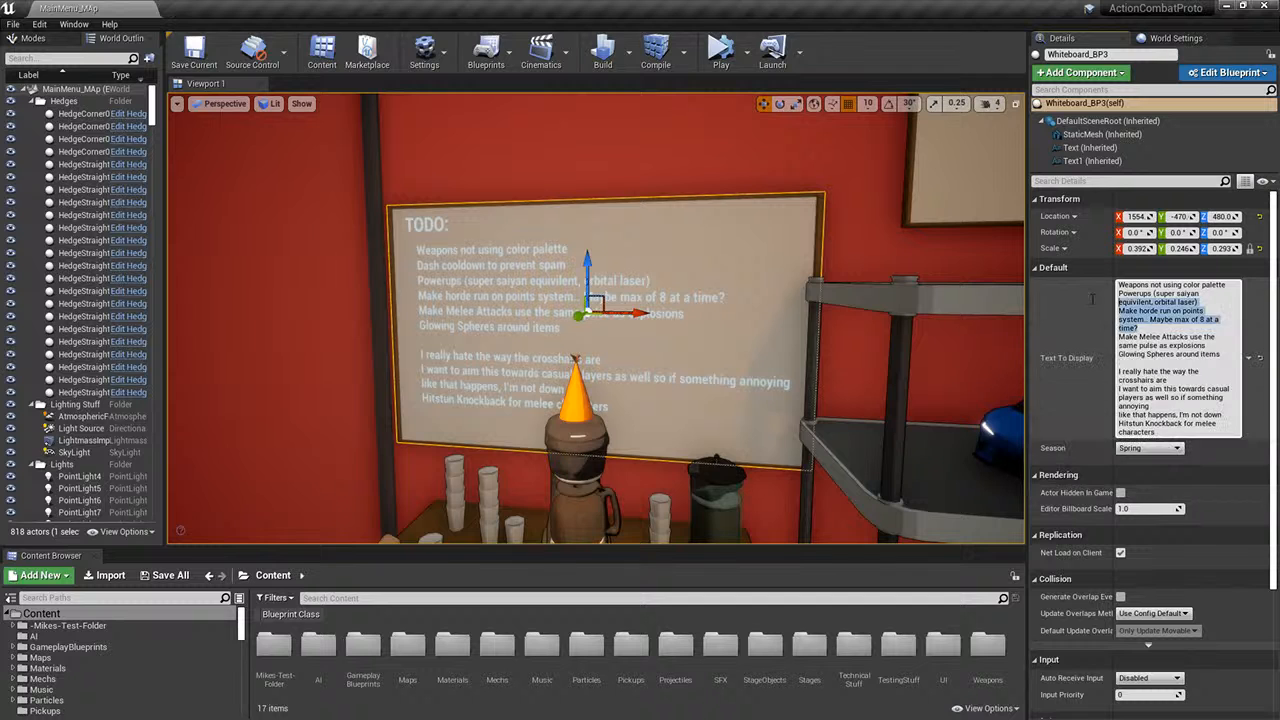
{"action": "key", "text": "BackSpace"}
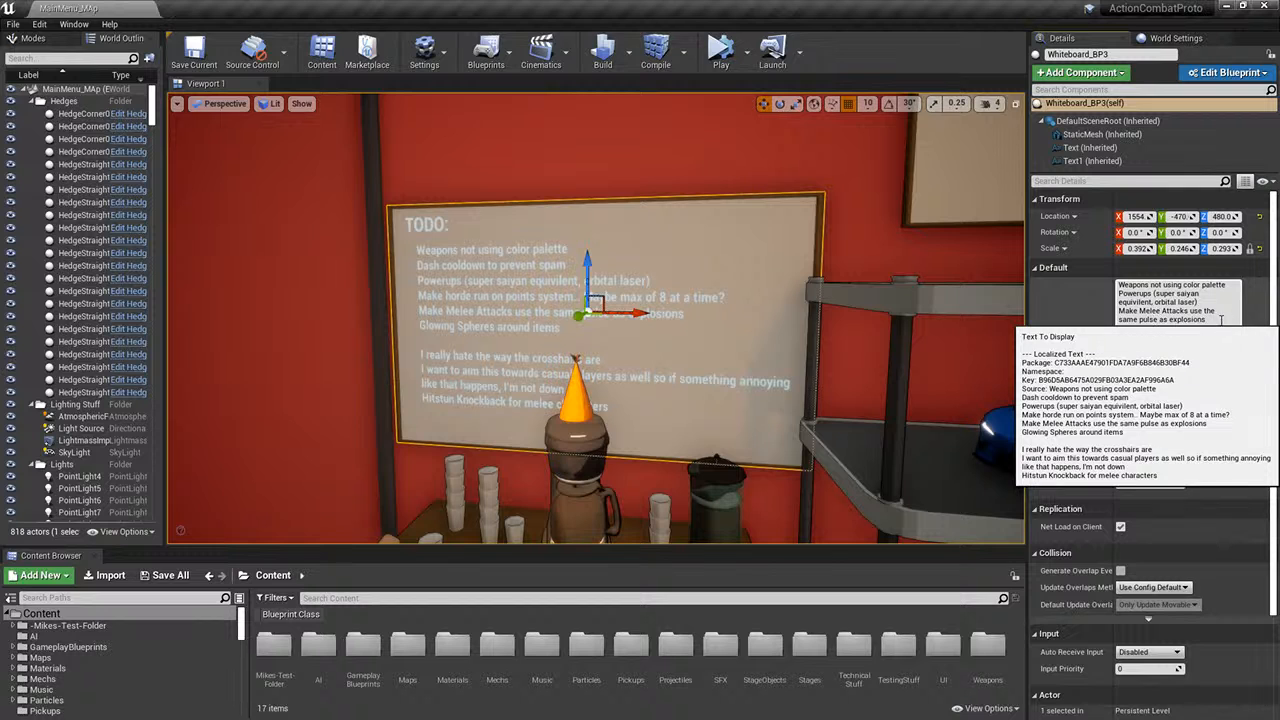
- Delete the "Make Melee Attacks use the same pulse as explosions" and "Glowing Spheres around items" entries from the whiteboard's display text
{"action": "left_click_drag", "start_coordinate": [1206, 319], "coordinate": [1074, 318]}
{"action": "key", "text": "BackSpace"}
{"action": "key", "text": "BackSpace"}
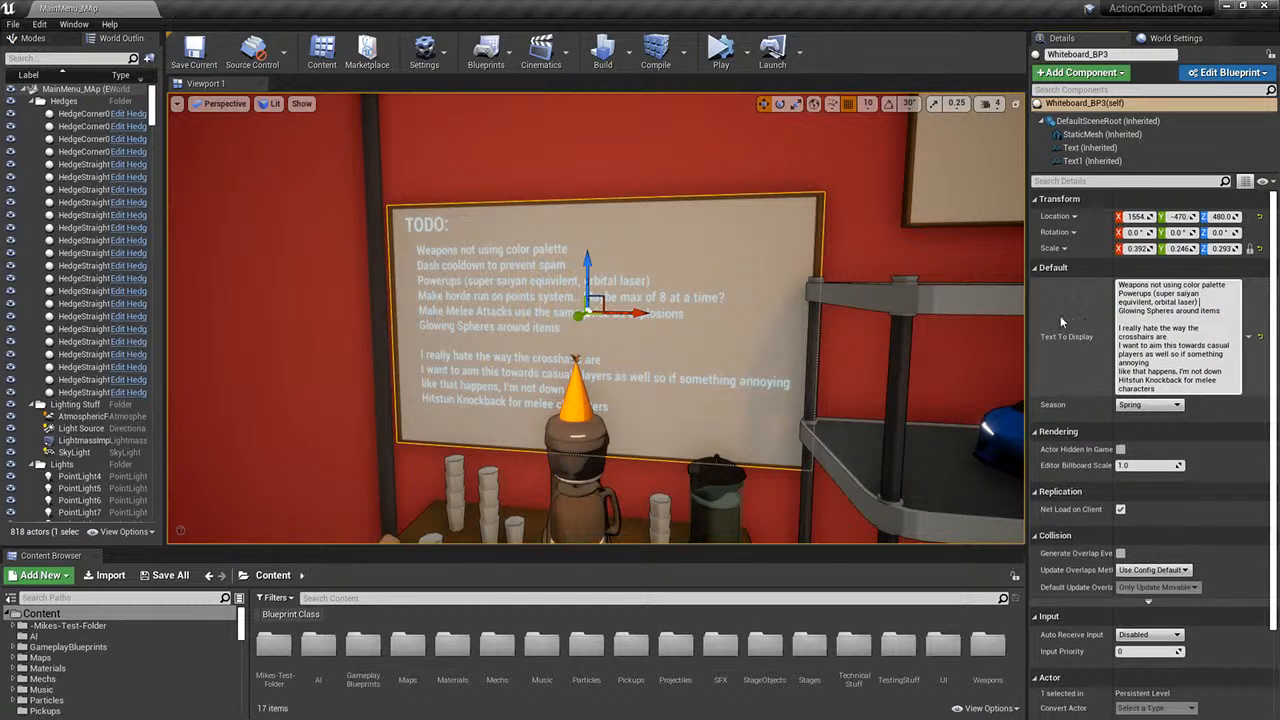
{"action": "left_click_drag", "start_coordinate": [1223, 313], "coordinate": [1086, 315]}
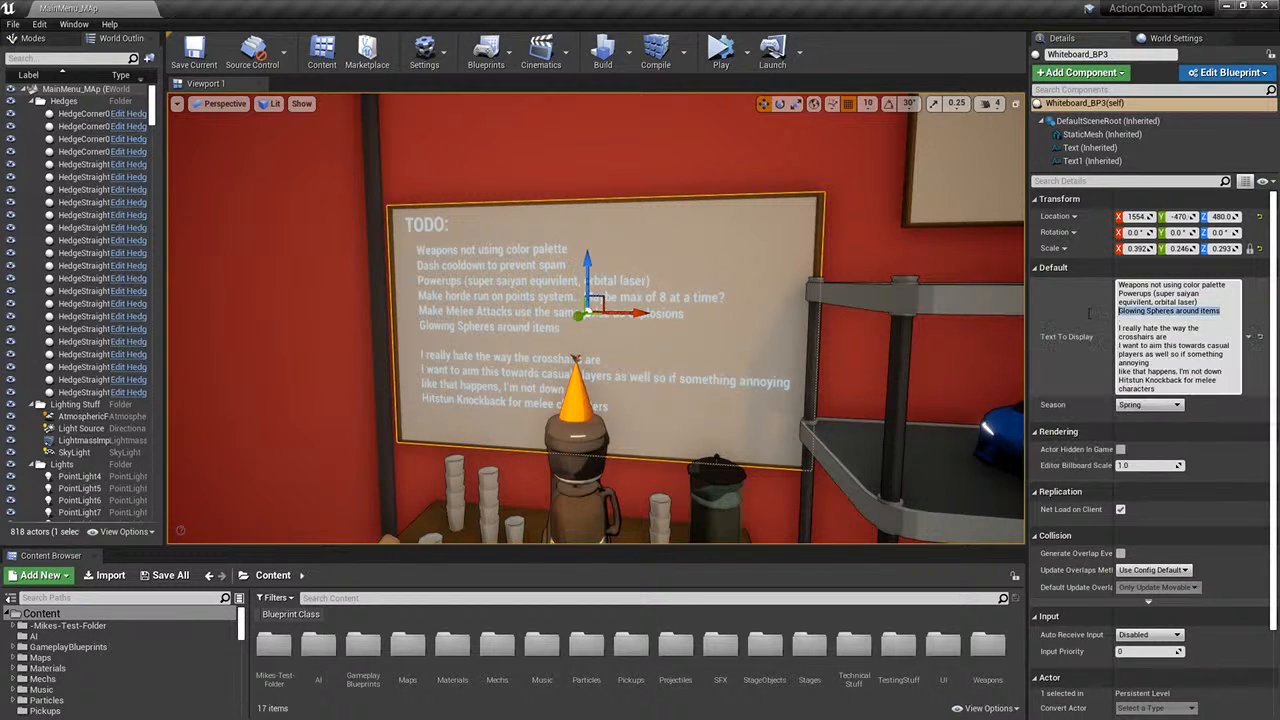
{"action": "key", "text": "BackSpace"}
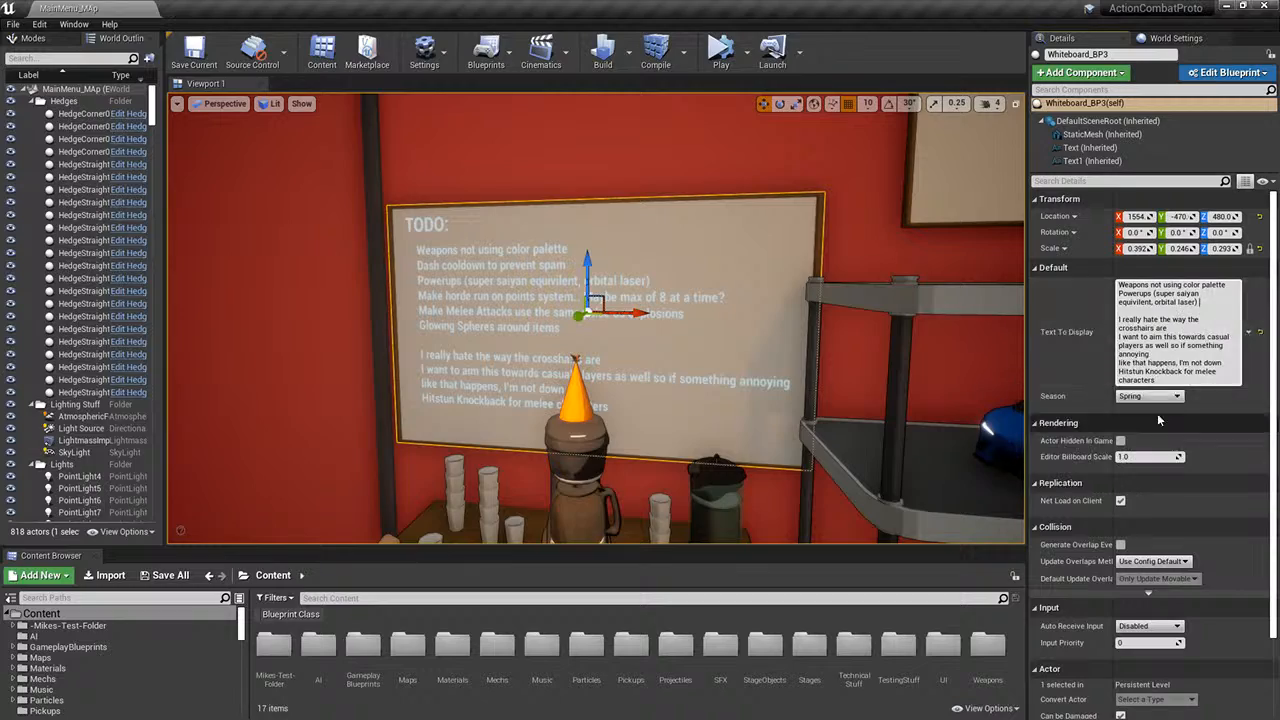
{"action": "key", "text": "BackSpace"}
- Play the main menu map inside the editor viewport and hide the viewport's tab
{"action": "right_click_drag", "start_coordinate": [797, 375], "coordinate": [1000, 400]}
{"action": "left_click", "coordinate": [750, 52]}
{"action": "left_click", "coordinate": [789, 91]}
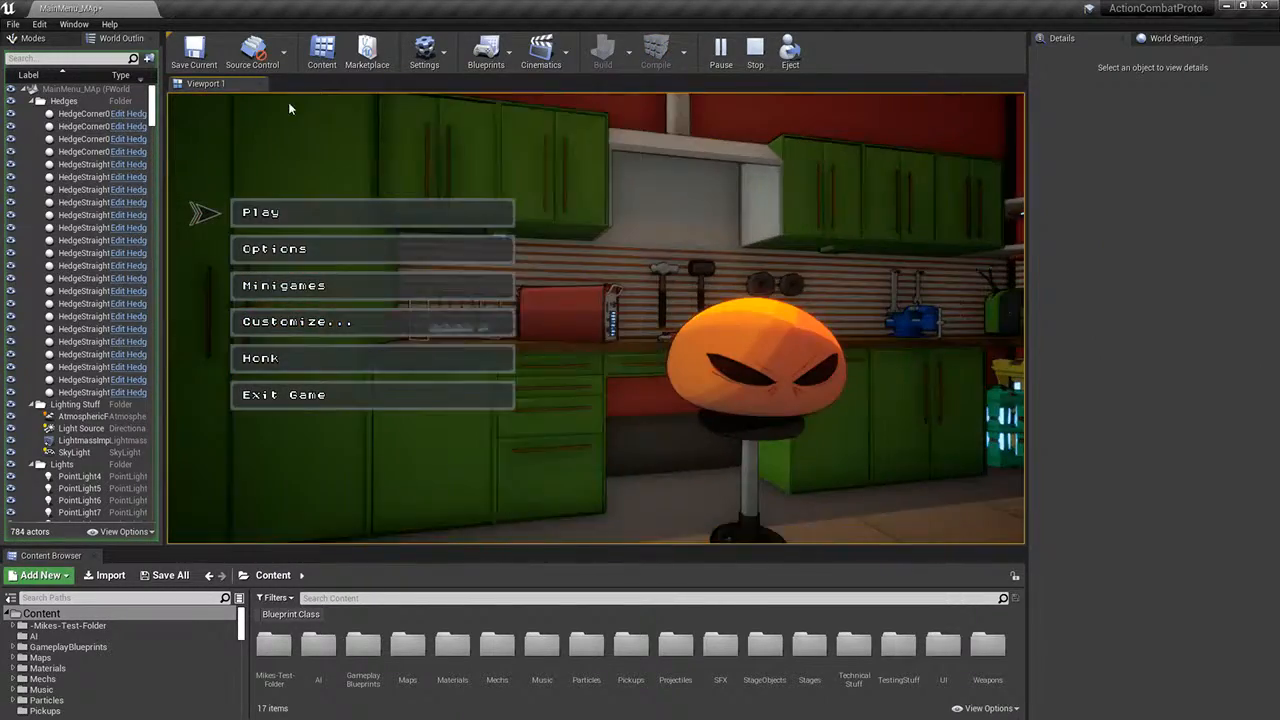
{"action": "right_click", "coordinate": [221, 85]}
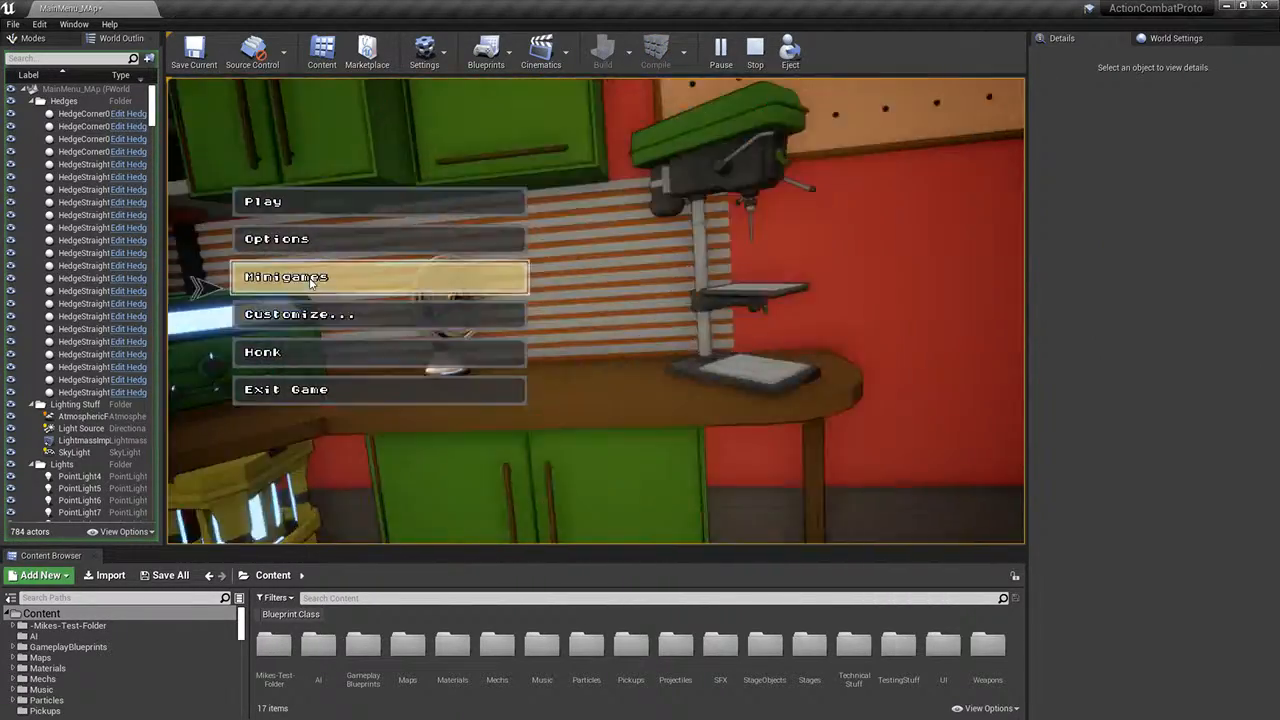
- Open the game's team customization and remove all three mechs from the team list
{"action": "left_click", "coordinate": [474, 316]}
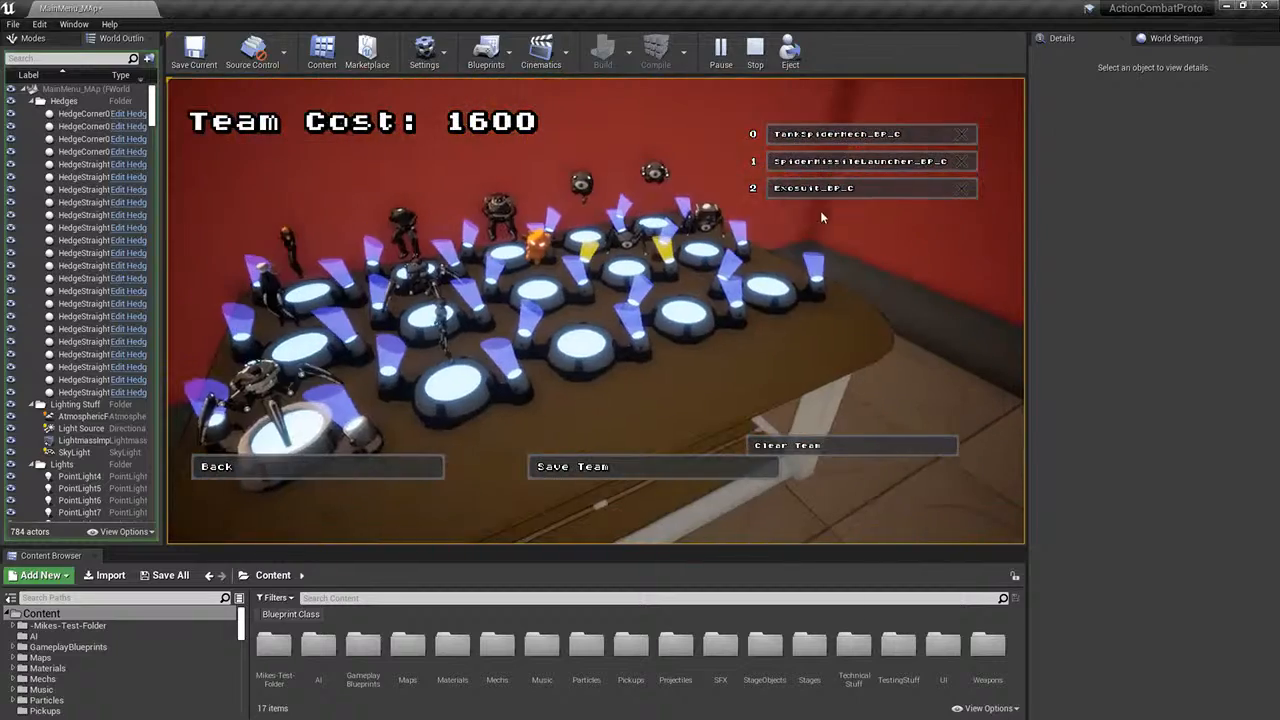
{"action": "left_click", "coordinate": [963, 135]}
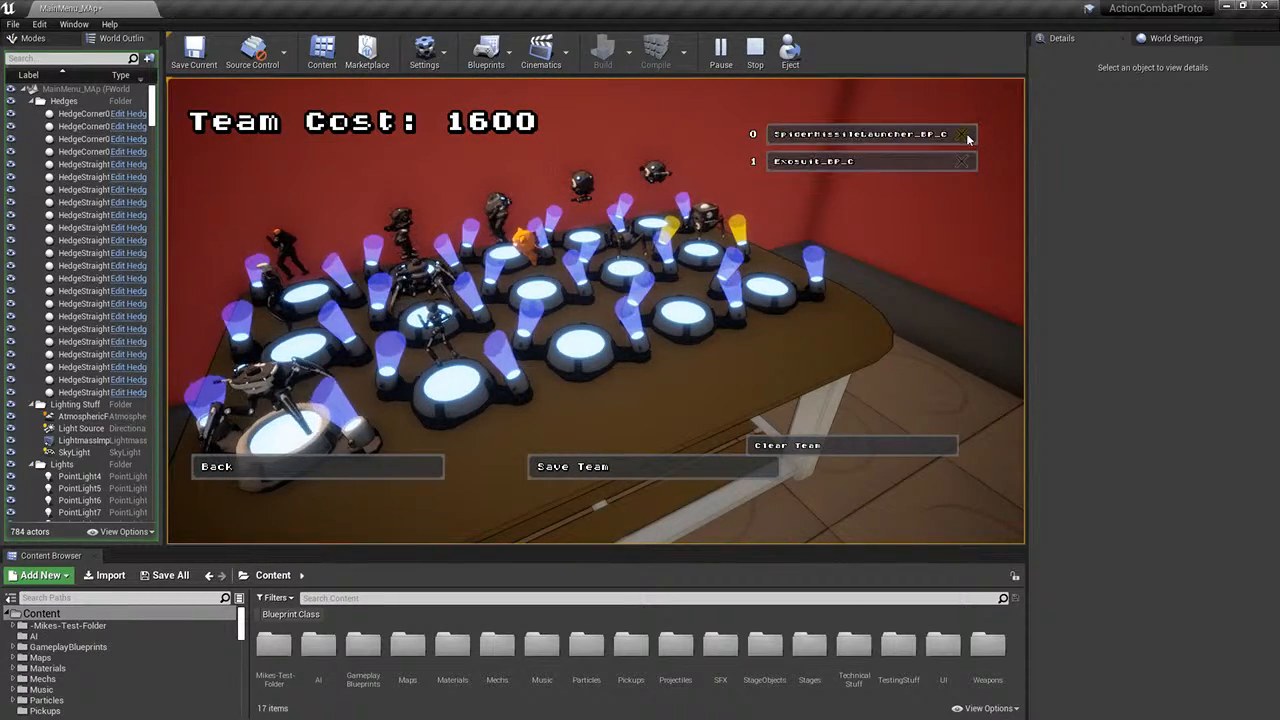
{"action": "left_click", "coordinate": [963, 135]}
{"action": "left_click", "coordinate": [963, 135]}
- Add two Drone_BP_C mechs to the team and save the team
{"action": "left_click", "coordinate": [598, 237]}
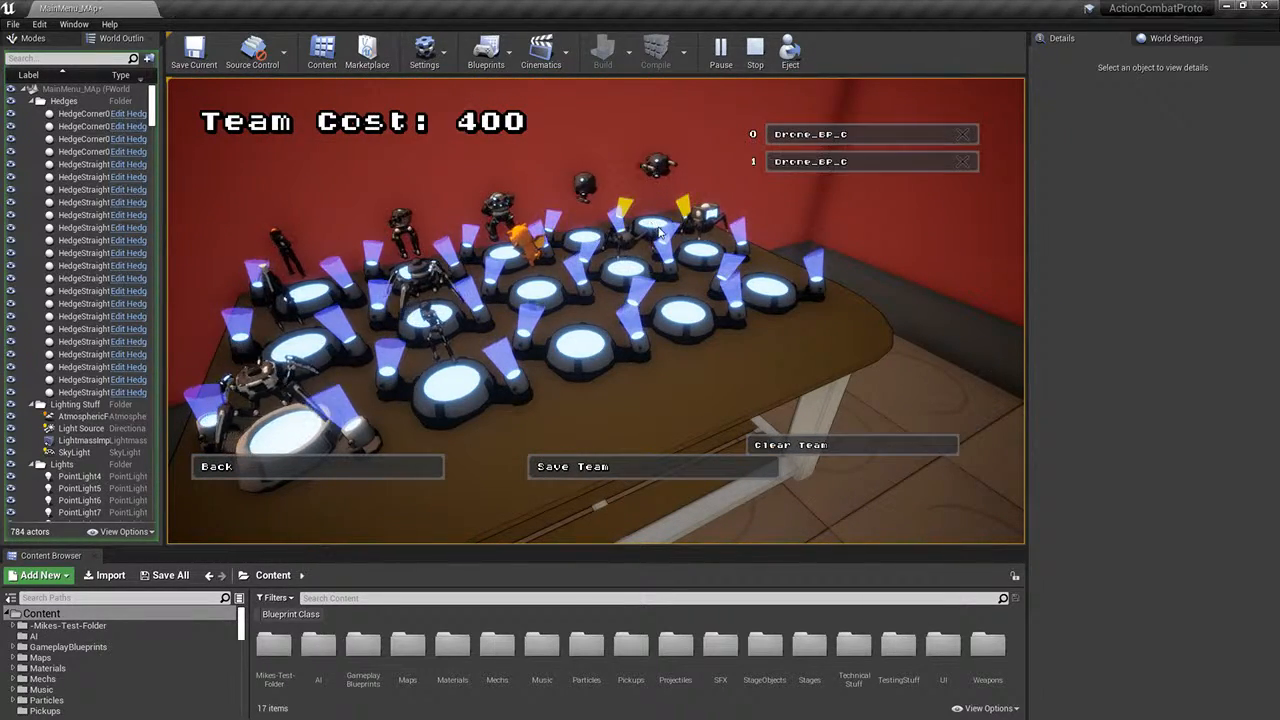
{"action": "left_click", "coordinate": [700, 250]}
{"action": "left_click", "coordinate": [626, 477]}
- Return to the game's main menu and start a Horde Mode match on Easy difficulty
{"action": "left_click", "coordinate": [414, 474]}
{"action": "left_click", "coordinate": [279, 205]}
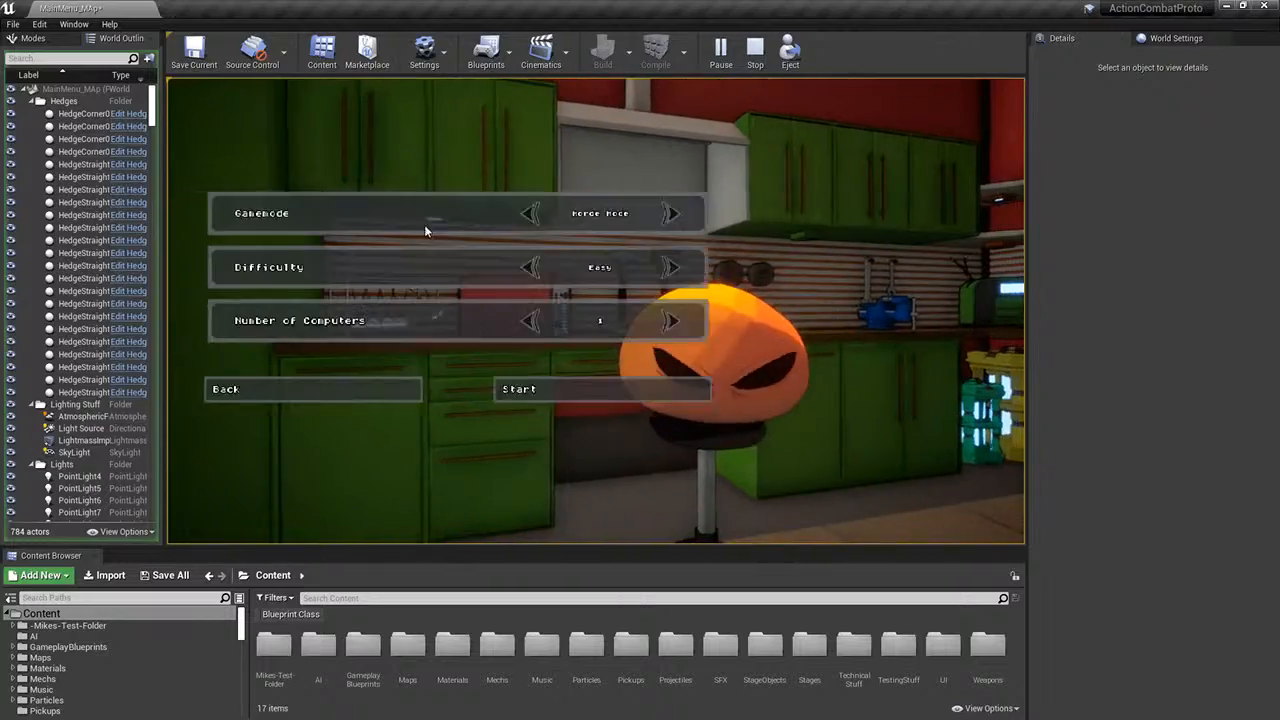
{"action": "left_click", "coordinate": [600, 389]}
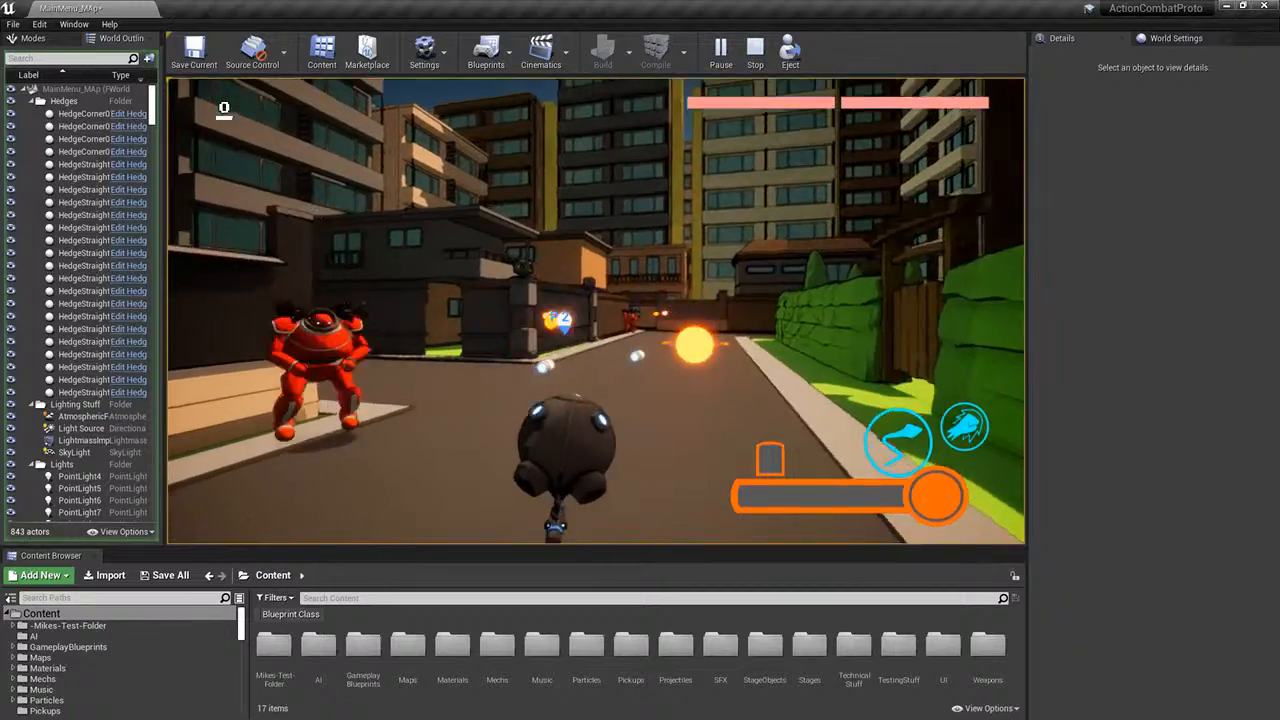
- Playtest the drone against the enemy mechs in the streets, then end the play session and dismiss the Message Log
{"action": "key", "text": "w"}
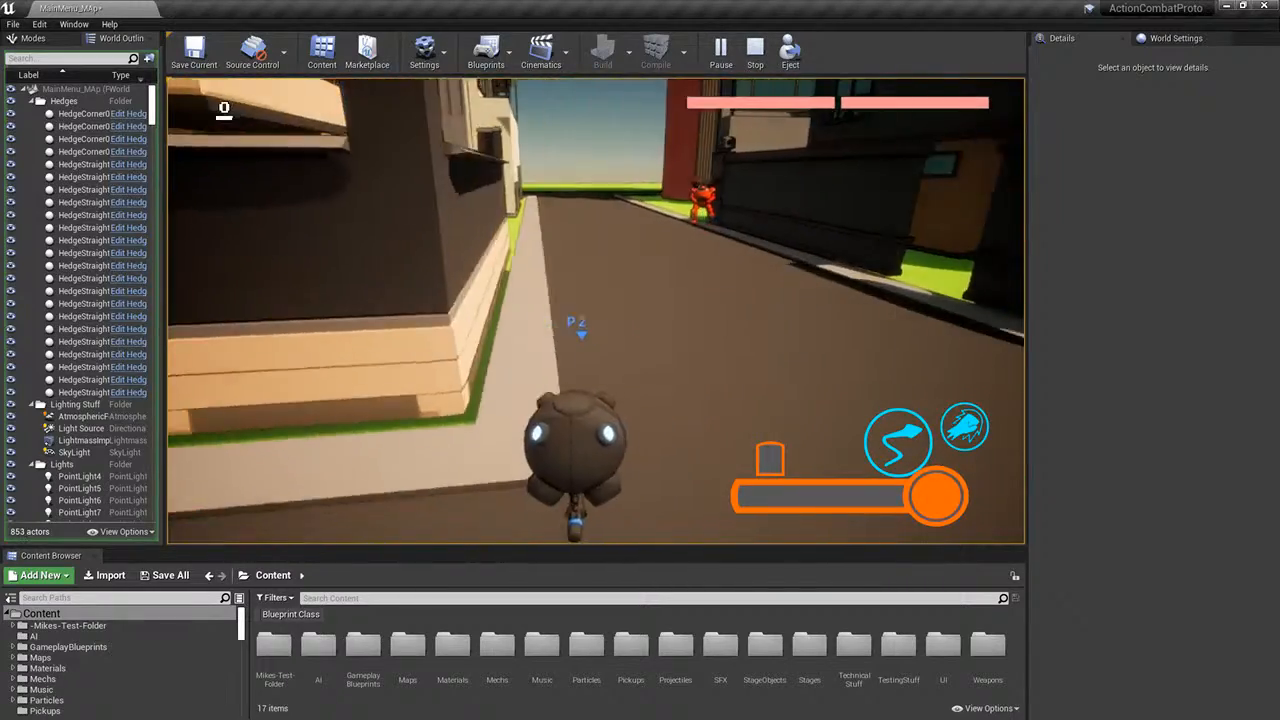
{"action": "key", "text": "w"}
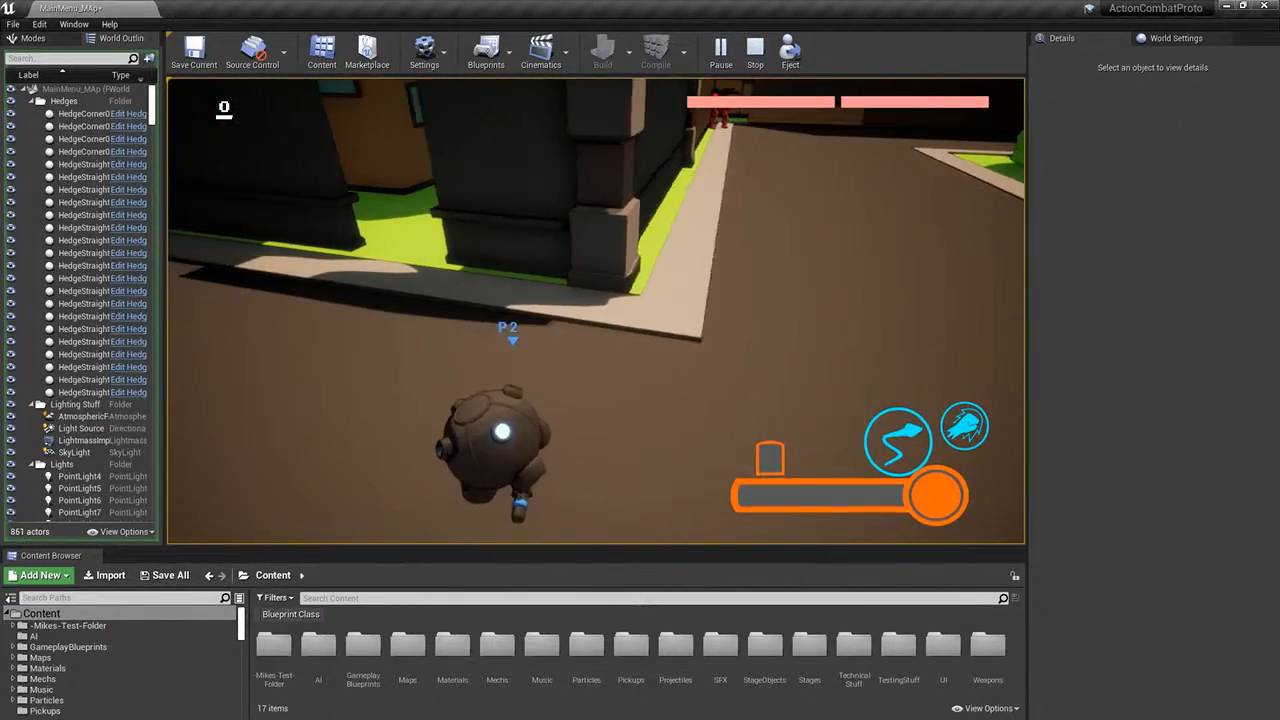
{"action": "key", "text": "w"}
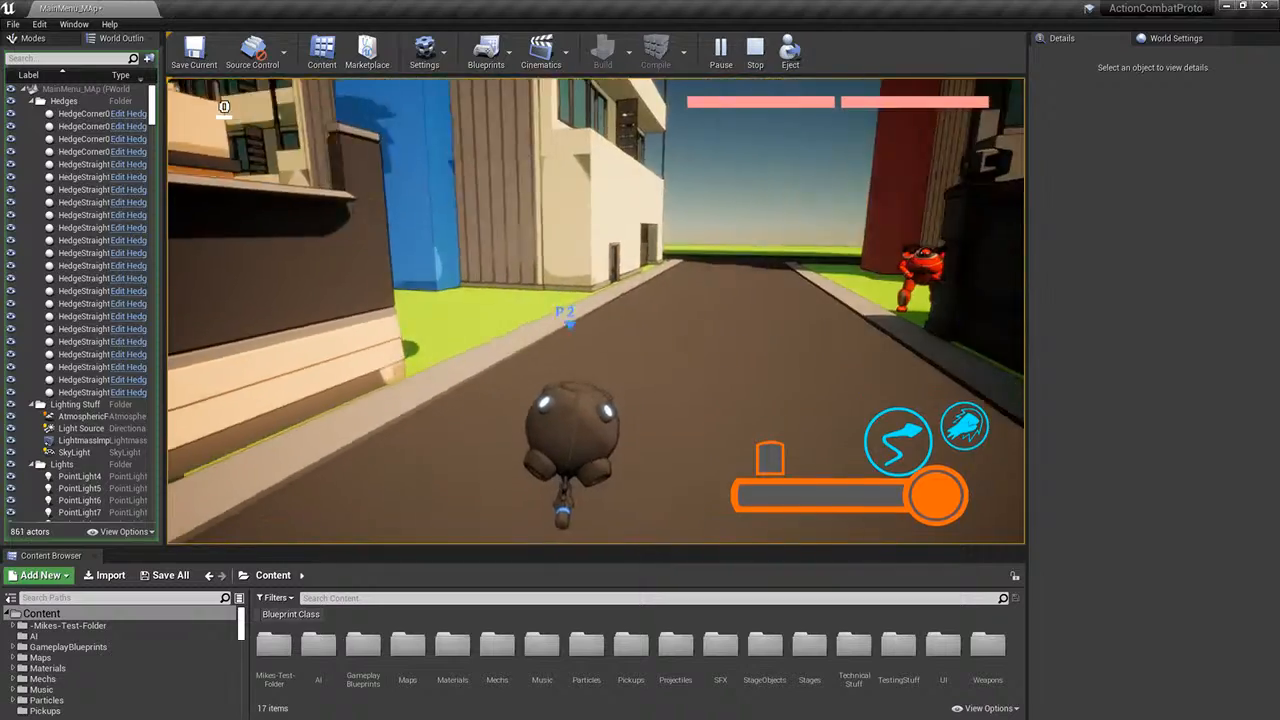
{"action": "key", "text": "w"}
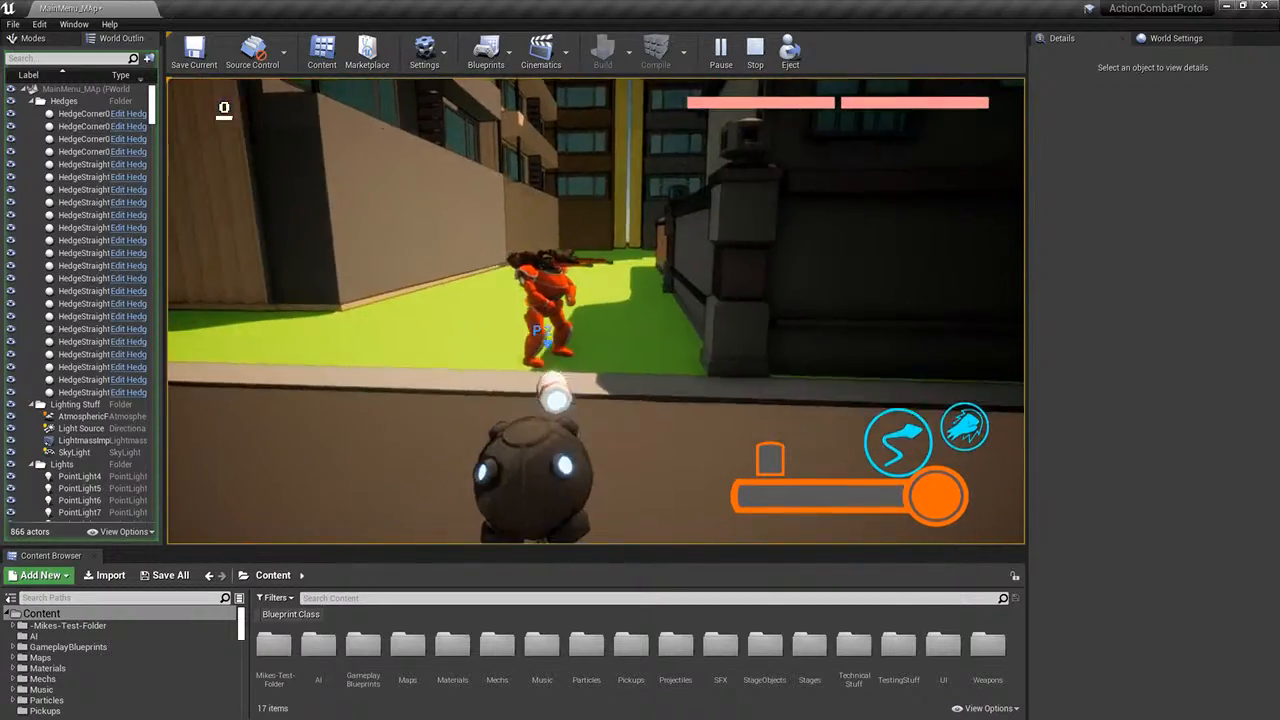
{"action": "key", "text": "w"}
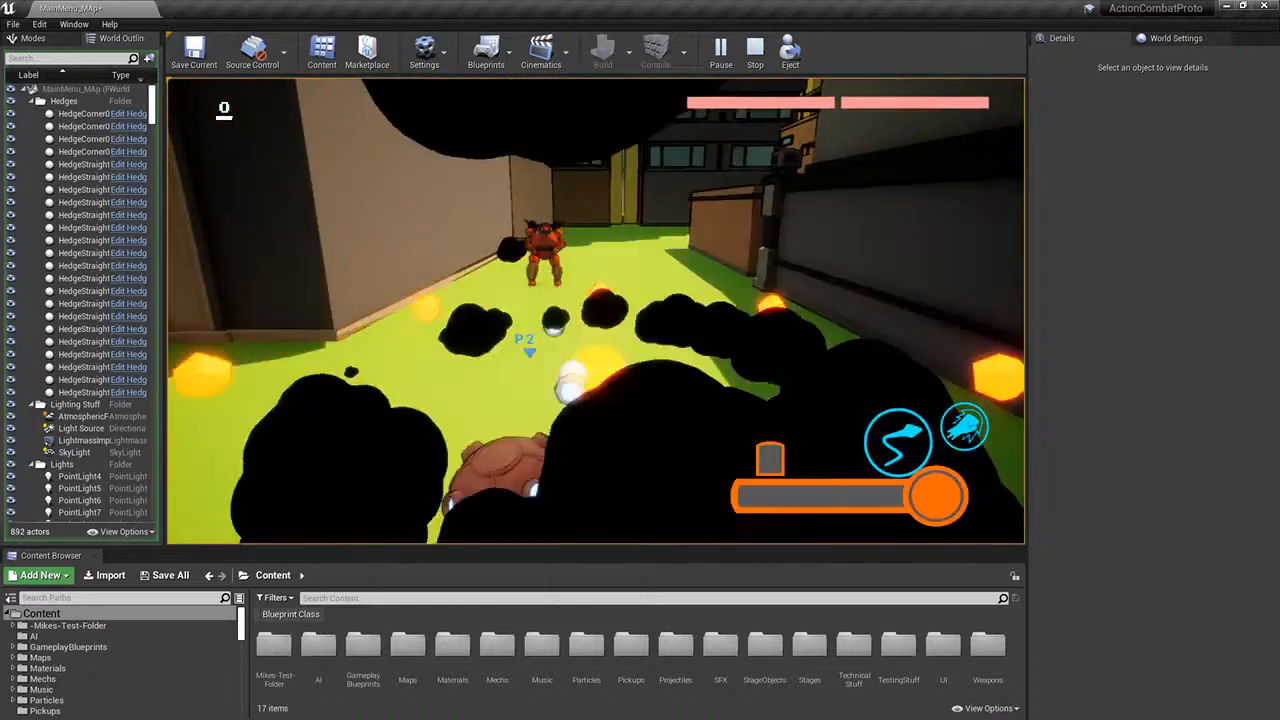
{"action": "key", "text": "Escape"}
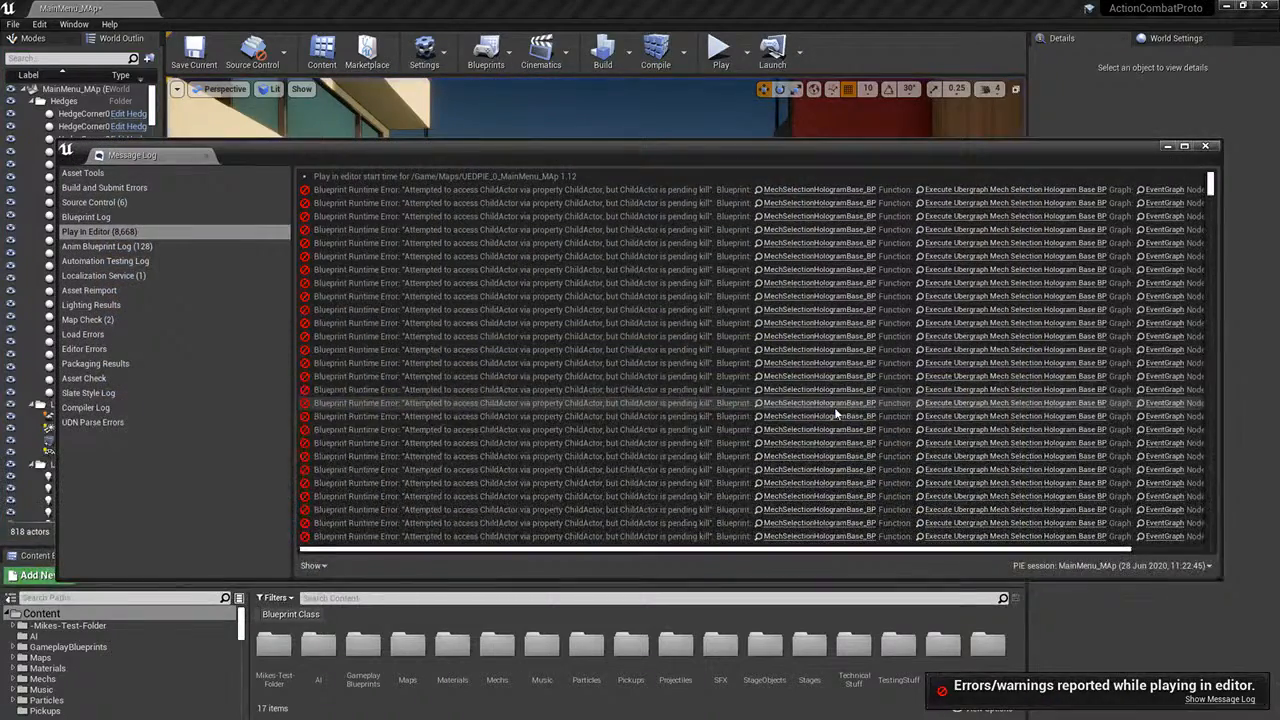
{"action": "left_click", "coordinate": [207, 156]}
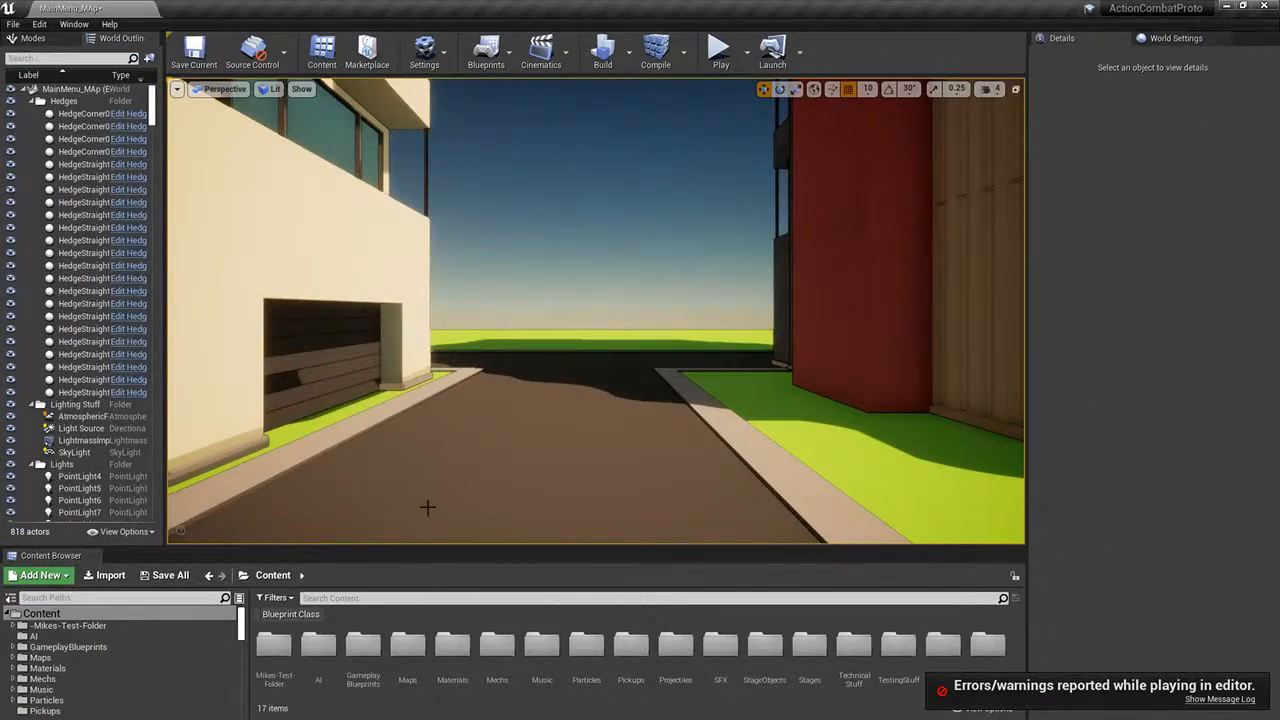
- Enlarge the Content Browser and open the ChonkyBoy_BP blueprint from the Mechs/Chonkyboy folder
{"action": "left_click_drag", "start_coordinate": [451, 546], "coordinate": [451, 456]}
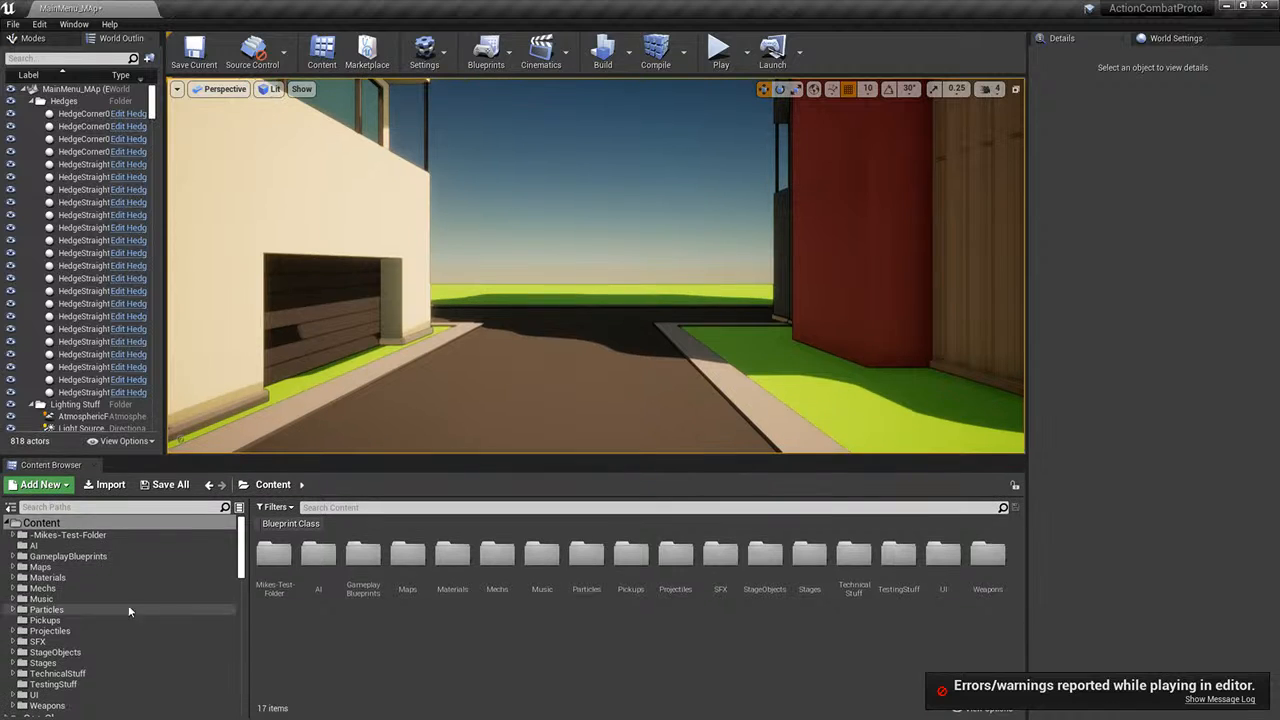
{"action": "scroll", "coordinate": [84, 616], "scroll_direction": "down", "scroll_amount": 1}
{"action": "left_click", "coordinate": [40, 567]}
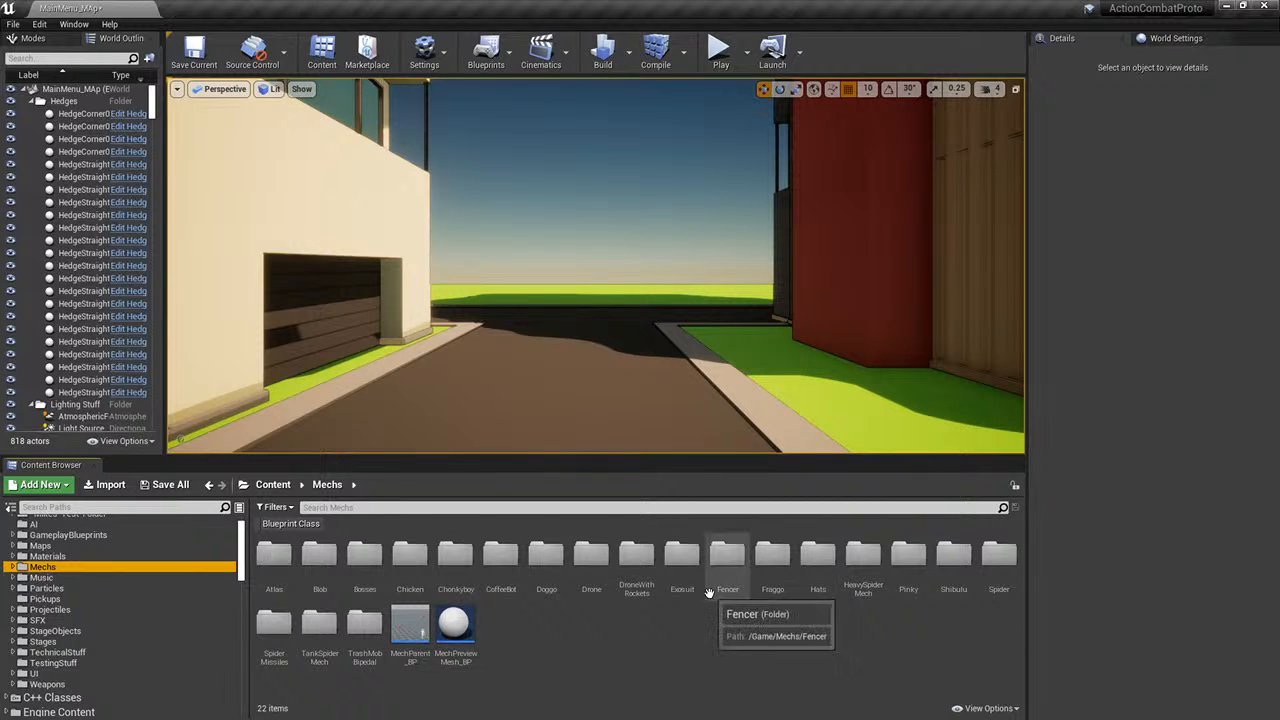
{"action": "right_click", "coordinate": [324, 623]}
{"action": "left_click", "coordinate": [374, 665]}
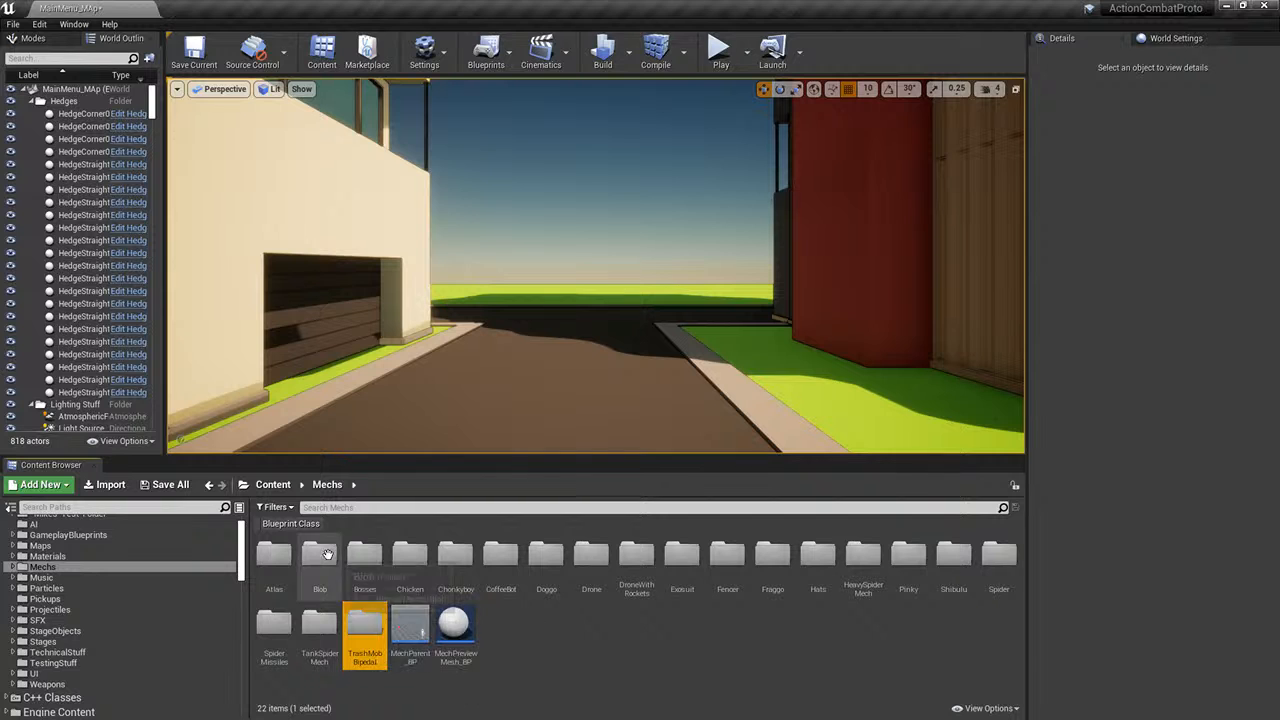
{"action": "double_click", "coordinate": [474, 554]}
{"action": "double_click", "coordinate": [400, 566]}
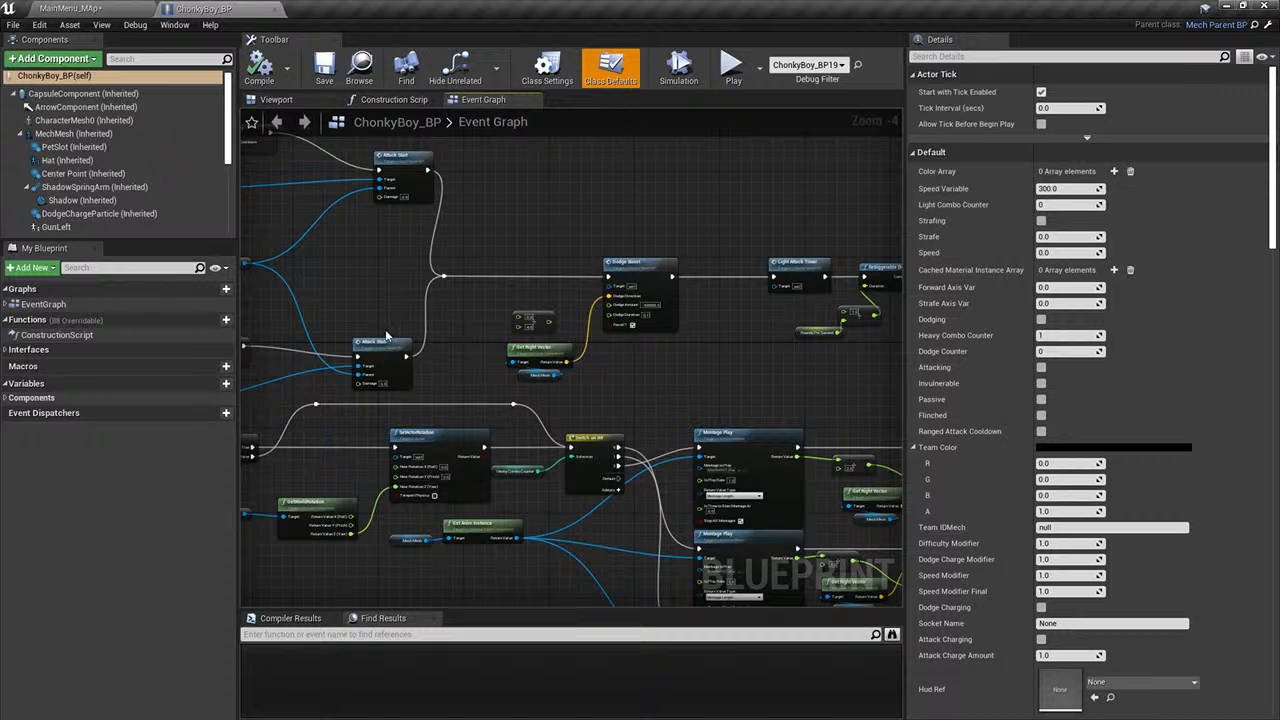
- Examine the ChonkyBoy mech's model and the start of its Light Attack event logic
{"action": "left_click", "coordinate": [276, 99]}
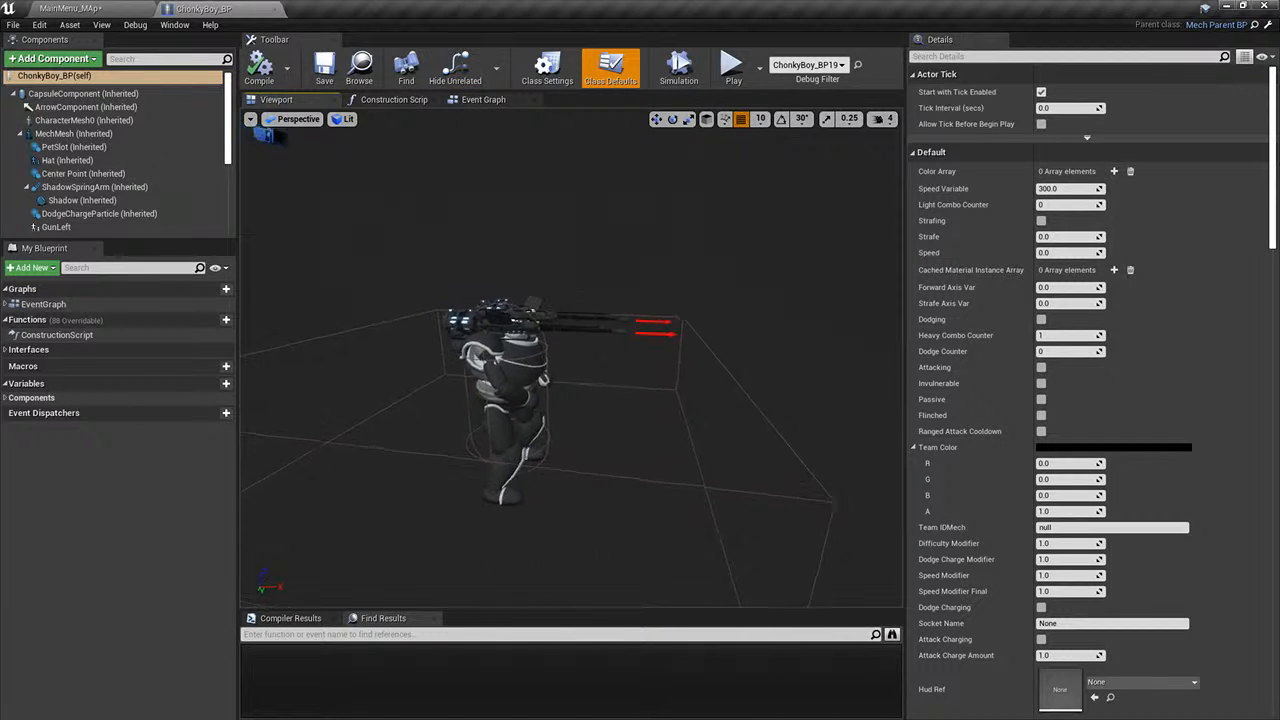
{"action": "right_click_drag", "start_coordinate": [540, 330], "coordinate": [468, 342]}
{"action": "left_click", "coordinate": [483, 99]}
{"action": "scroll", "coordinate": [620, 289], "scroll_direction": "up", "scroll_amount": 3}
{"action": "right_click_drag", "start_coordinate": [380, 329], "coordinate": [734, 357]}
{"action": "scroll", "coordinate": [734, 357], "scroll_direction": "down", "scroll_amount": 4}
{"action": "right_click_drag", "start_coordinate": [609, 387], "coordinate": [761, 363]}
{"action": "scroll", "coordinate": [483, 311], "scroll_direction": "up", "scroll_amount": 3}
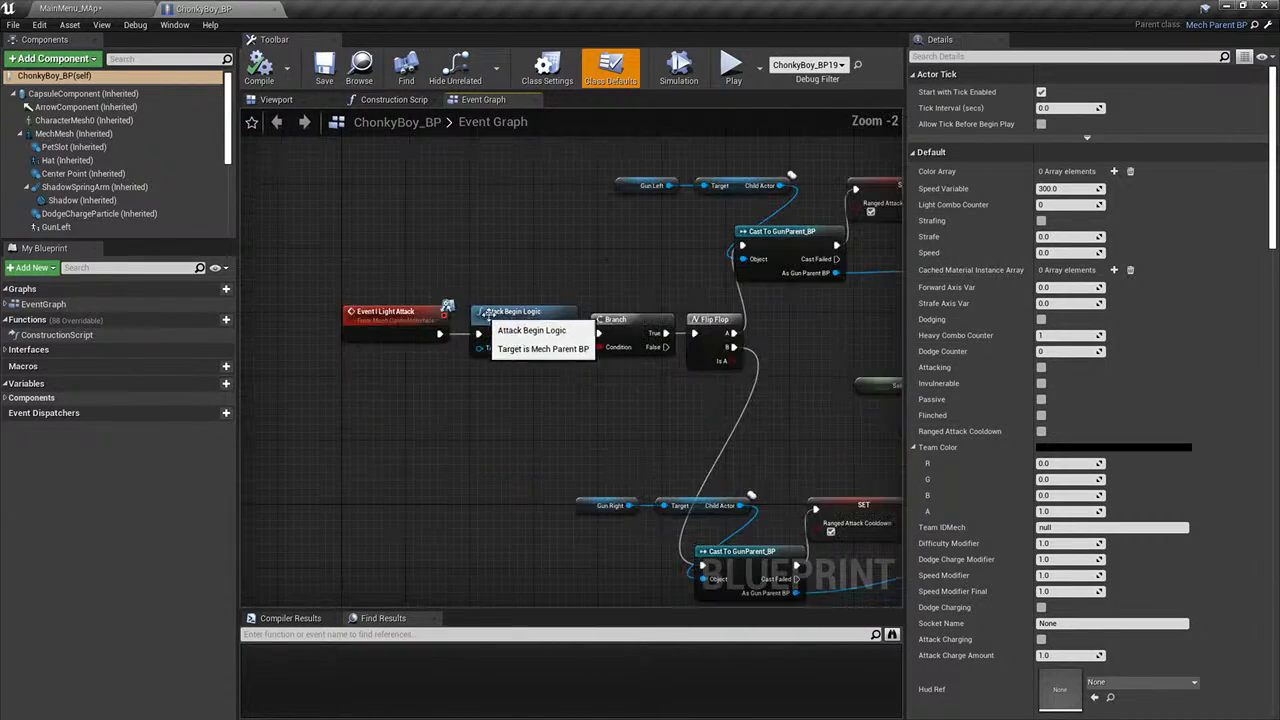
- Examine the Dodge Boost recoil values and the Light Attack Timer section of ChonkyBoy's light attack logic
{"action": "mouse_move", "coordinate": [890, 327]}
{"action": "right_mouse_down"}
{"action": "mouse_move", "coordinate": [506, 316]}
{"action": "mouse_move", "coordinate": [326, 329]}
{"action": "right_mouse_up"}
{"action": "scroll", "coordinate": [554, 432], "scroll_direction": "up", "scroll_amount": 1}
{"action": "right_click_drag", "start_coordinate": [541, 460], "coordinate": [563, 378]}
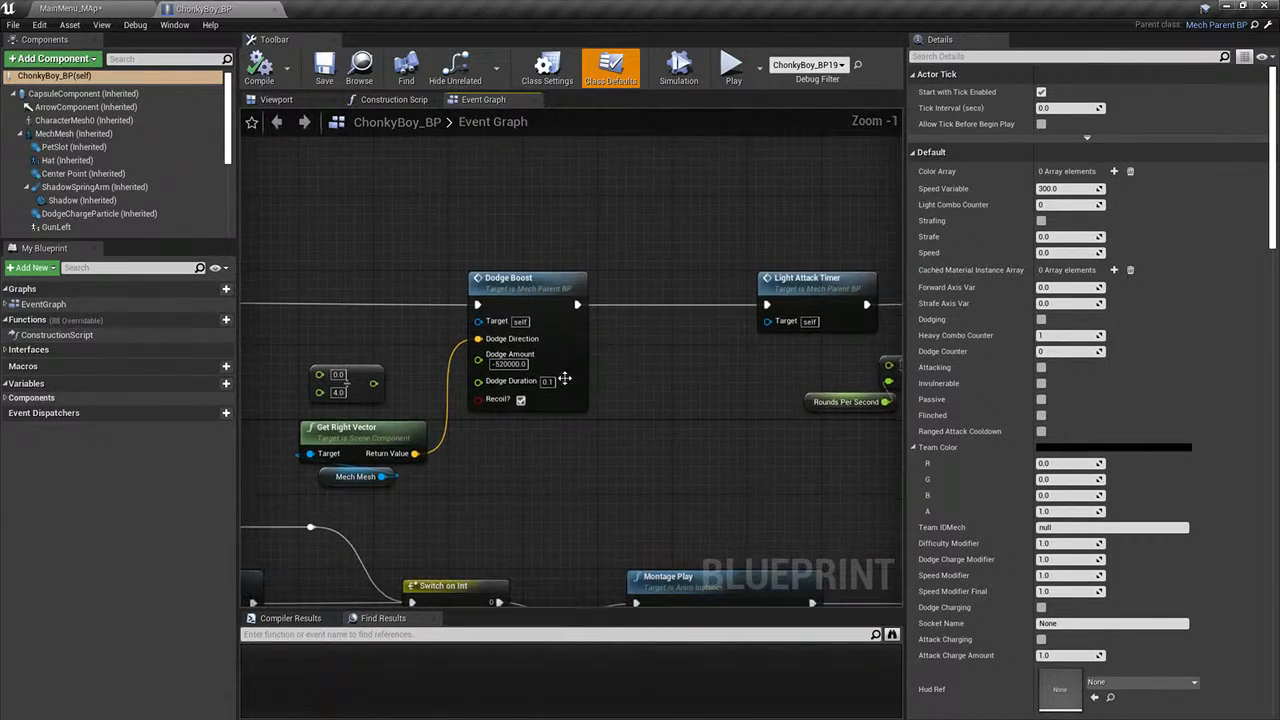
{"action": "mouse_move", "coordinate": [541, 433]}
{"action": "right_mouse_down"}
{"action": "mouse_move", "coordinate": [656, 442]}
{"action": "mouse_move", "coordinate": [562, 455]}
{"action": "mouse_move", "coordinate": [595, 421]}
{"action": "mouse_move", "coordinate": [569, 438]}
{"action": "mouse_move", "coordinate": [589, 432]}
{"action": "mouse_move", "coordinate": [366, 450]}
{"action": "right_mouse_up"}
{"action": "scroll", "coordinate": [635, 459], "scroll_direction": "up", "scroll_amount": 1}
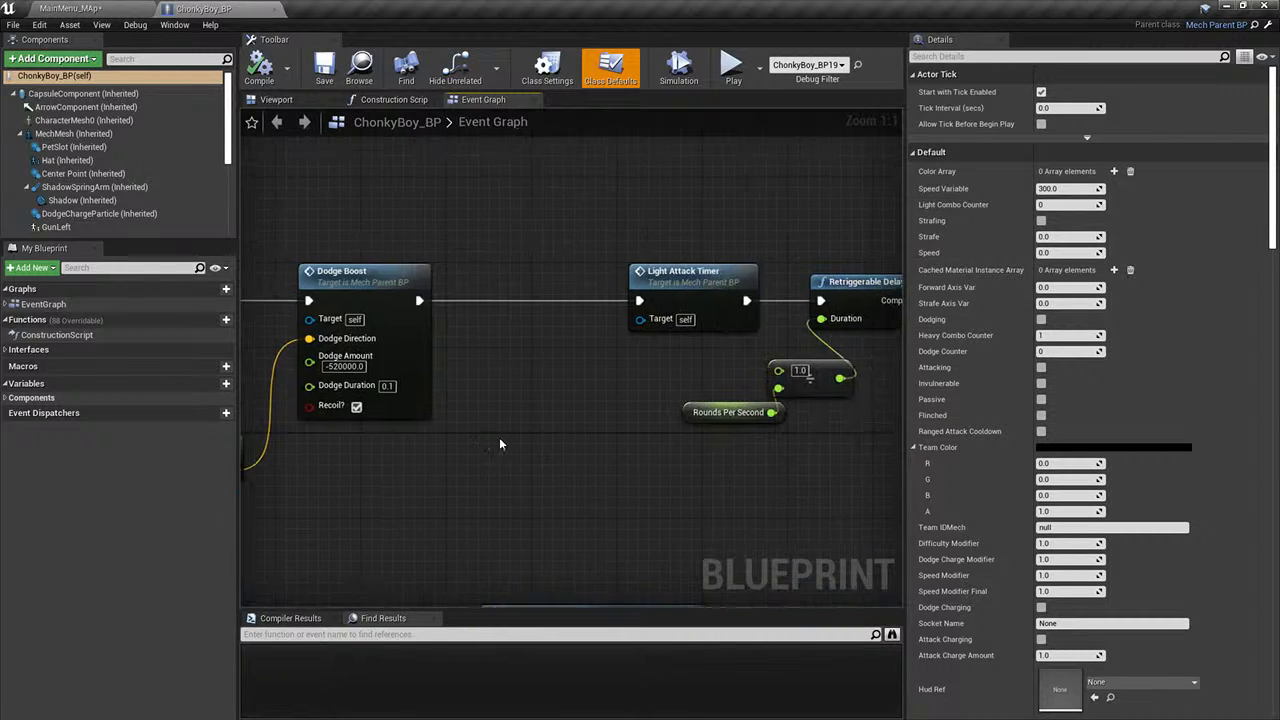
{"action": "scroll", "coordinate": [560, 406], "scroll_direction": "down", "scroll_amount": 4}
{"action": "right_click_drag", "start_coordinate": [560, 406], "coordinate": [696, 390]}
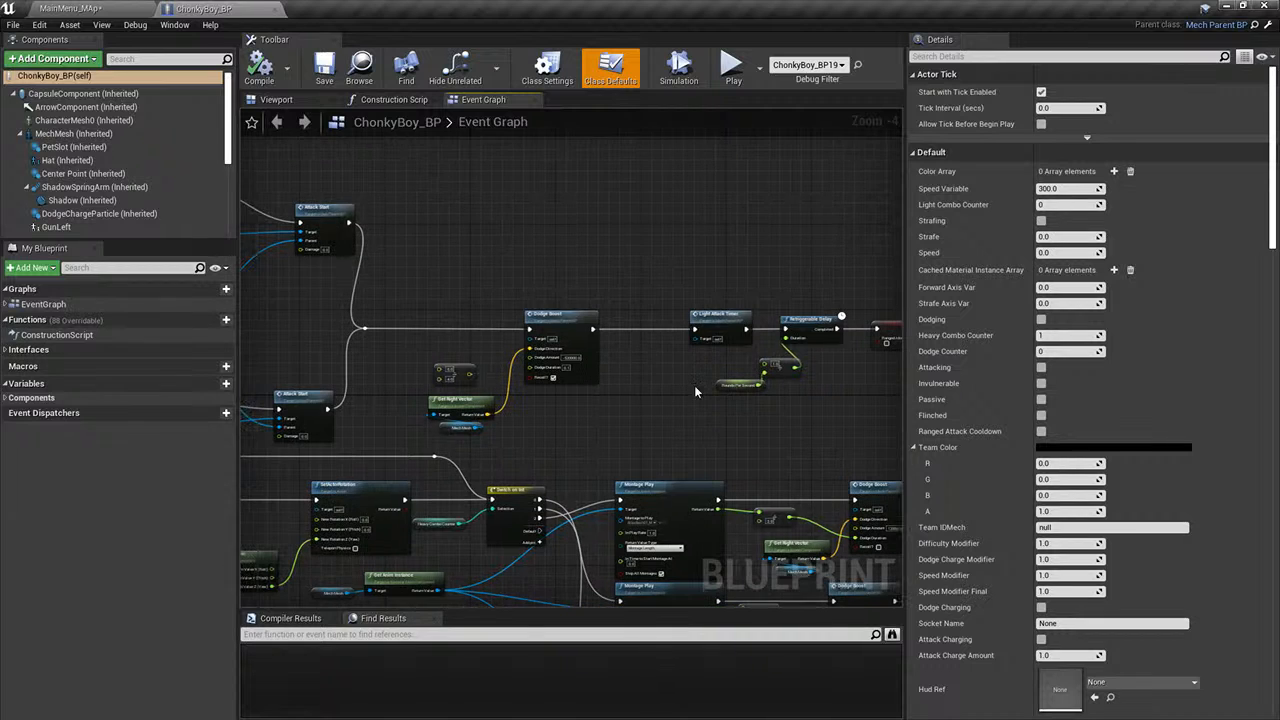
- Return to the level editor and open the Drone_BP blueprint from the Mechs/Drone folder
{"action": "left_click", "coordinate": [128, 7]}
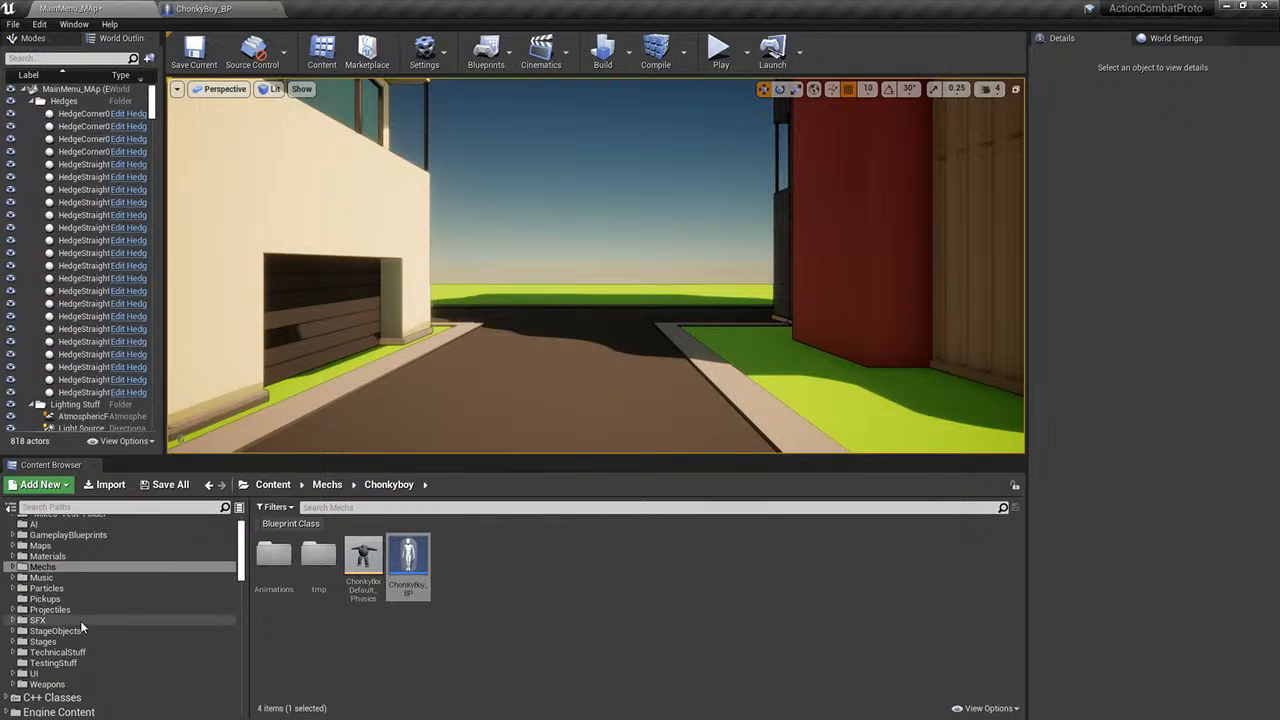
{"action": "scroll", "coordinate": [76, 620], "scroll_direction": "down", "scroll_amount": 3}
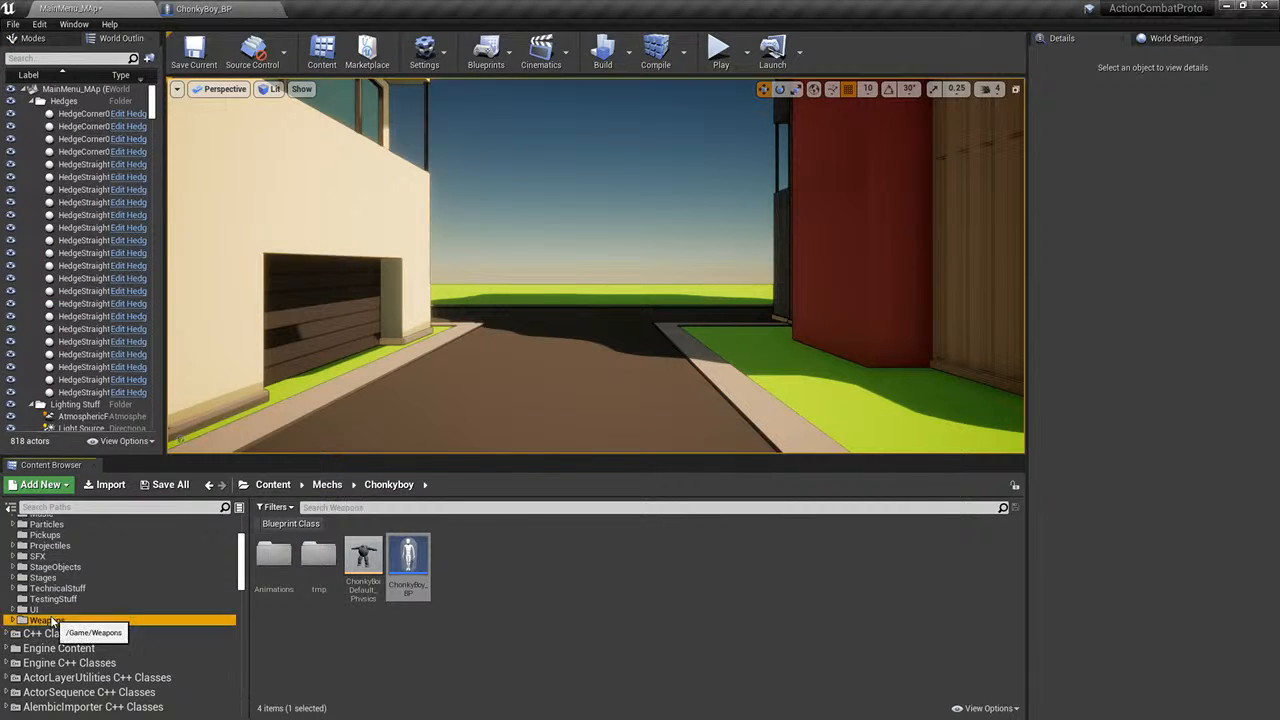
{"action": "left_click", "coordinate": [57, 588]}
{"action": "scroll", "coordinate": [160, 610], "scroll_direction": "up", "scroll_amount": 4}
{"action": "left_click", "coordinate": [45, 588]}
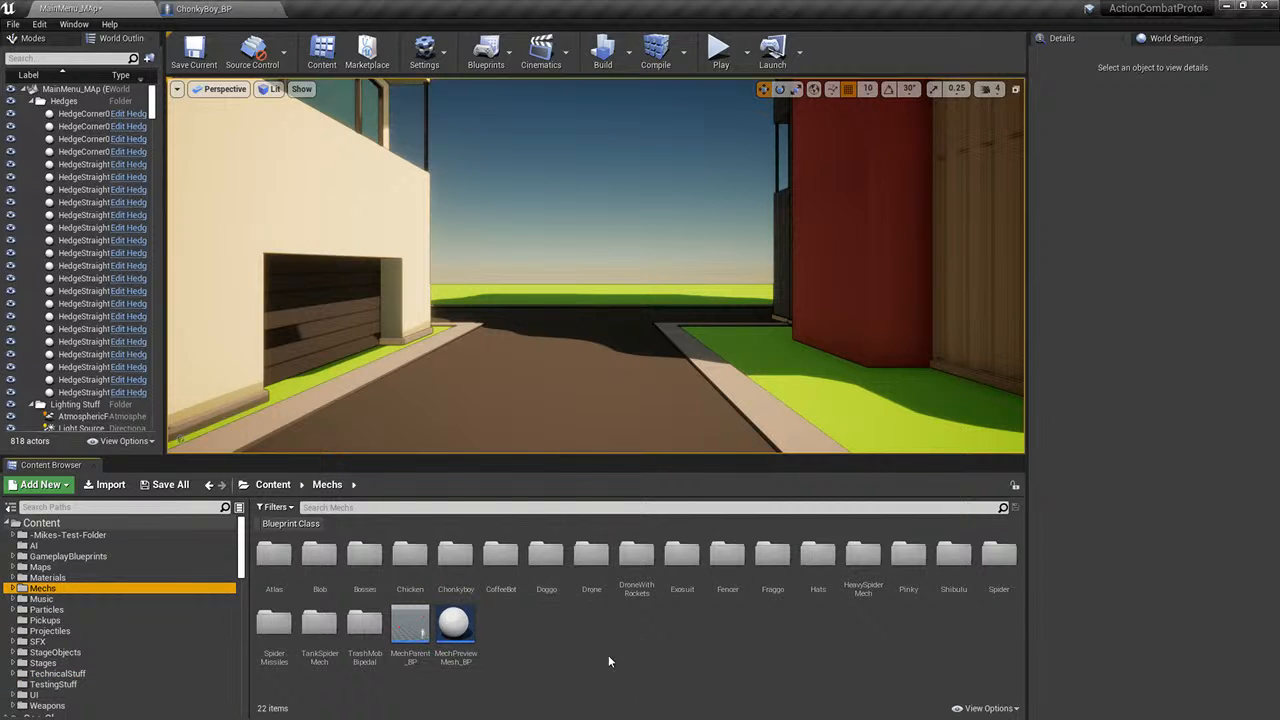
{"action": "double_click", "coordinate": [591, 555]}
{"action": "double_click", "coordinate": [330, 570]}
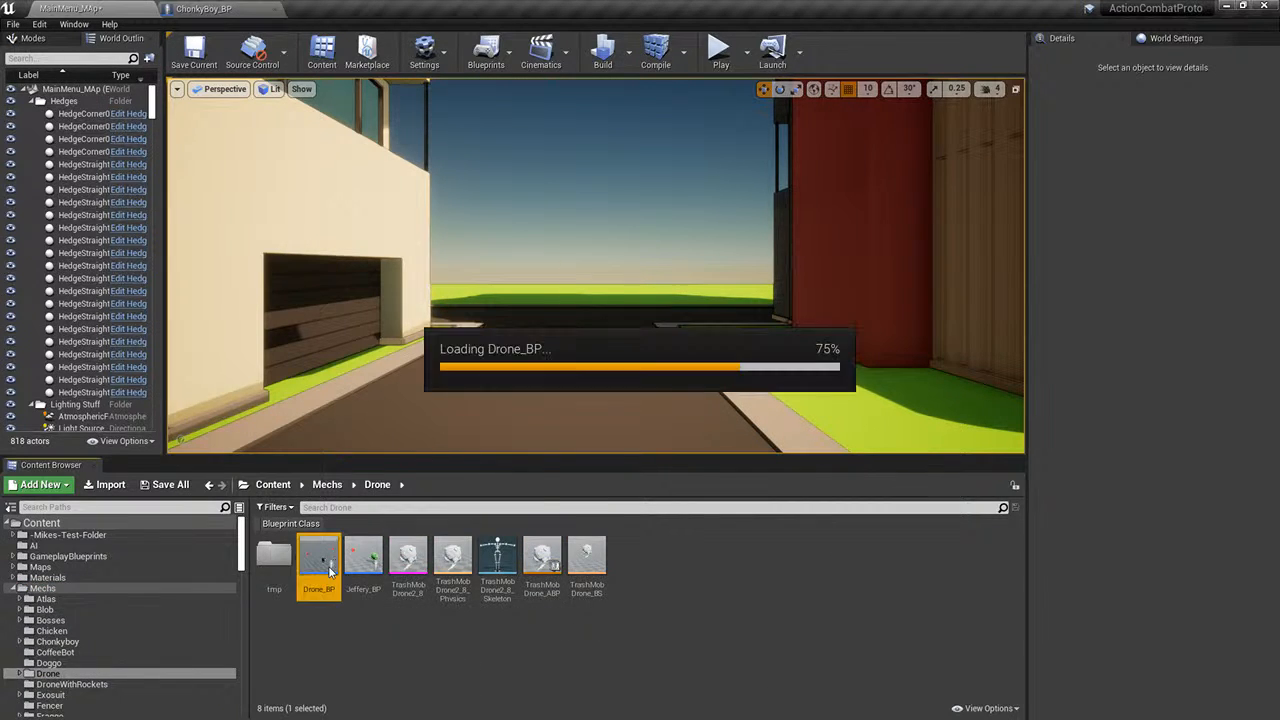
- Examine the drone's attack logic in the Event Graph, focusing on the Dodge Boost node's amount, duration and recoil settings
{"action": "scroll", "coordinate": [552, 216], "scroll_direction": "down", "scroll_amount": 6}
{"action": "right_click_drag", "start_coordinate": [552, 216], "coordinate": [643, 280]}
{"action": "right_click_drag", "start_coordinate": [735, 268], "coordinate": [654, 414]}
{"action": "scroll", "coordinate": [654, 414], "scroll_direction": "up", "scroll_amount": 4}
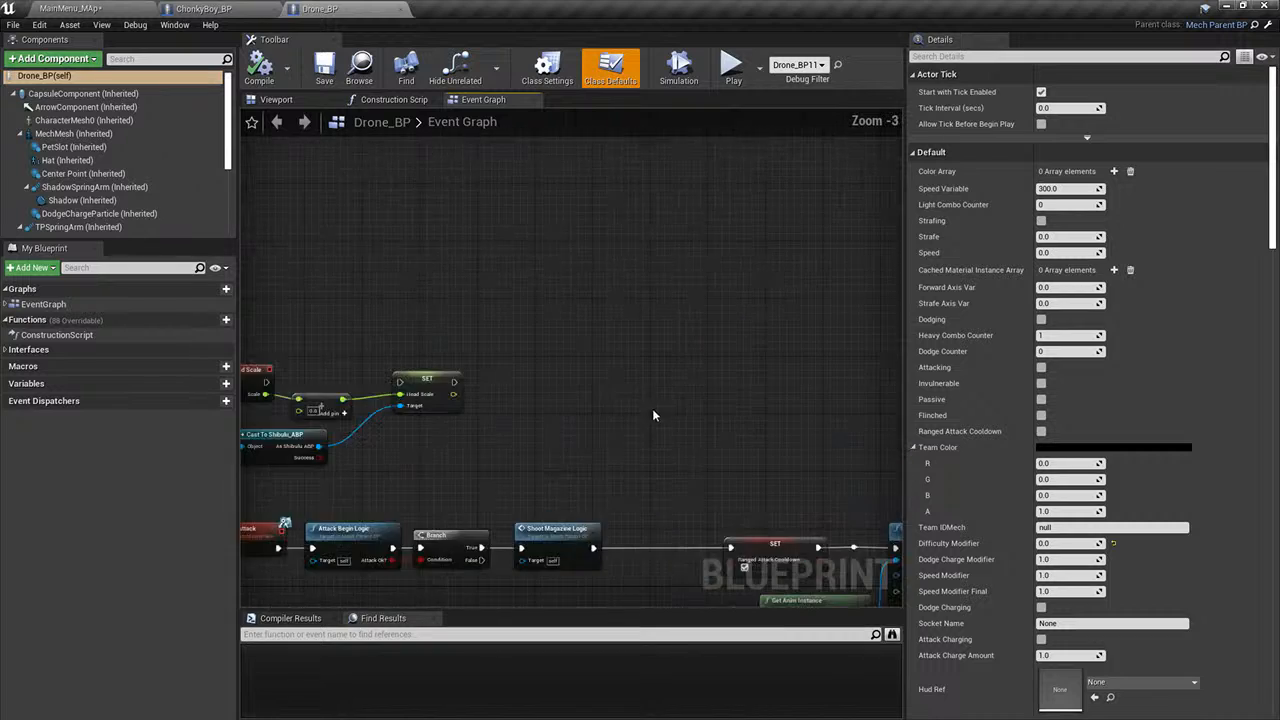
{"action": "right_click_drag", "start_coordinate": [800, 430], "coordinate": [245, 236]}
{"action": "right_click_drag", "start_coordinate": [514, 312], "coordinate": [601, 275]}
{"action": "scroll", "coordinate": [600, 275], "scroll_direction": "up", "scroll_amount": 3}
{"action": "right_click_drag", "start_coordinate": [547, 384], "coordinate": [456, 368]}
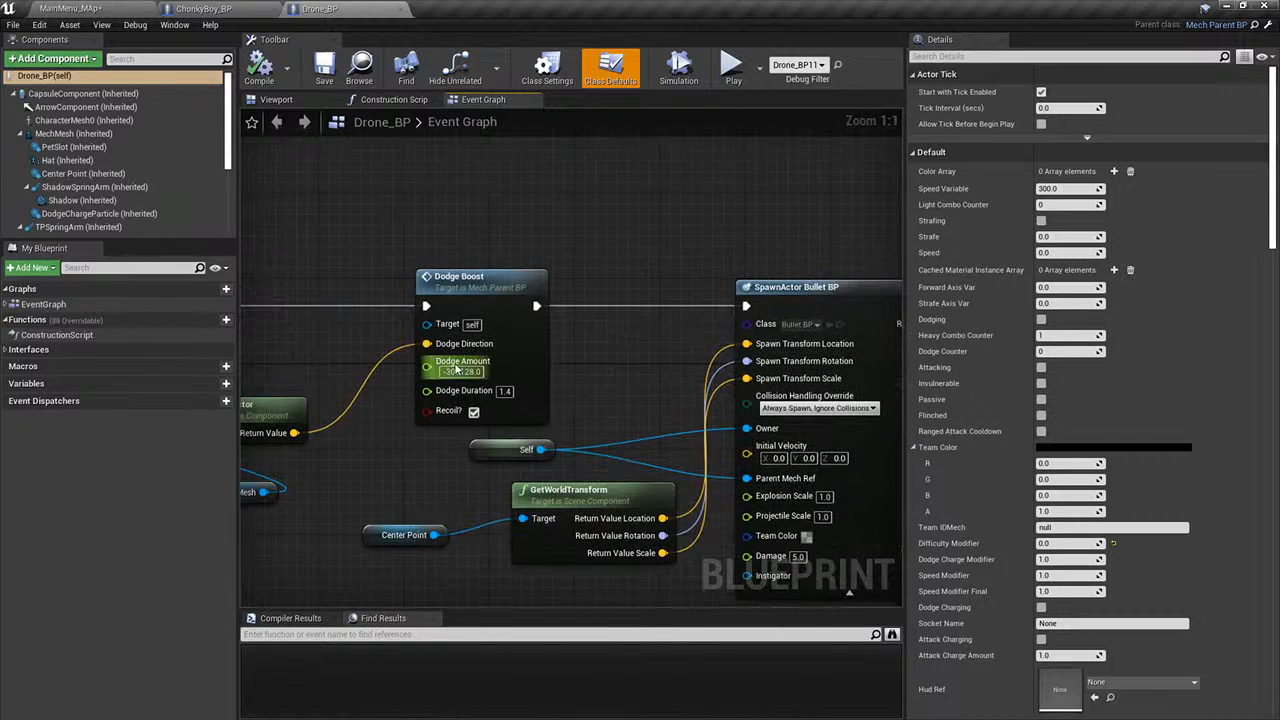
{"action": "right_click_drag", "start_coordinate": [567, 398], "coordinate": [626, 363]}
{"action": "right_click_drag", "start_coordinate": [455, 392], "coordinate": [554, 380]}
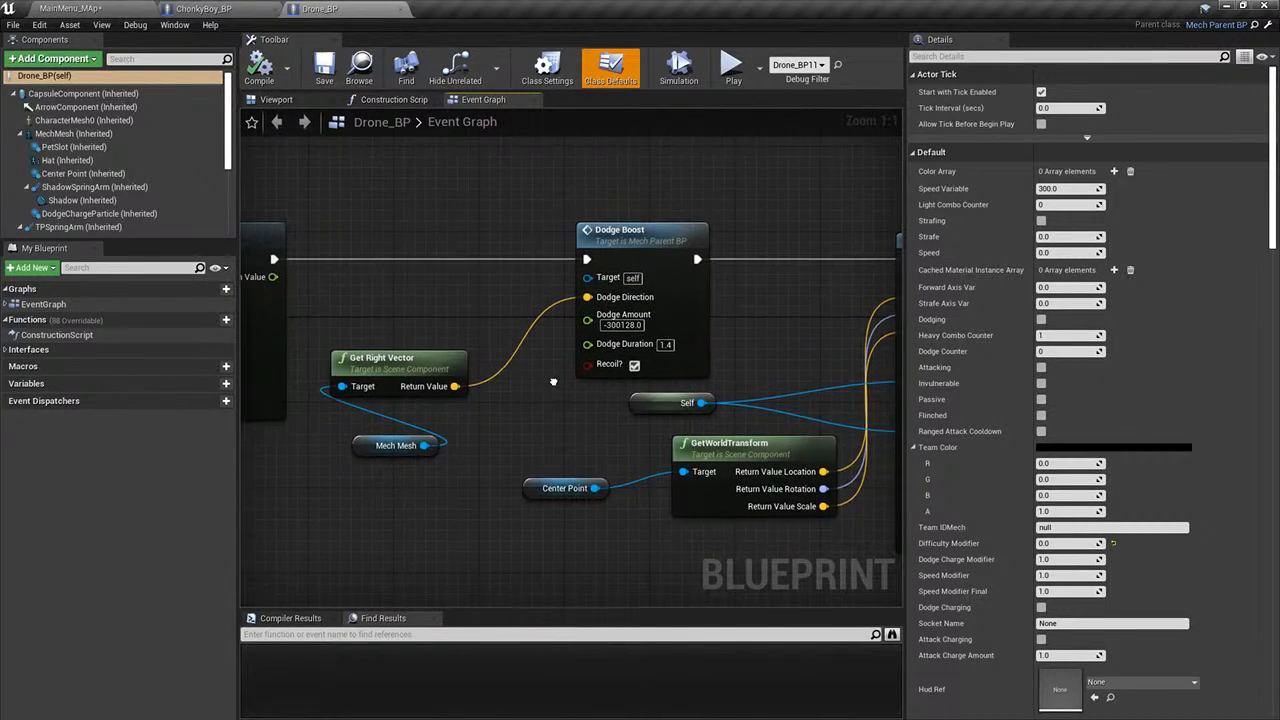
{"action": "mouse_move", "coordinate": [752, 343]}
{"action": "right_mouse_down"}
{"action": "mouse_move", "coordinate": [675, 369]}
{"action": "mouse_move", "coordinate": [703, 345]}
{"action": "mouse_move", "coordinate": [1236, 348]}
{"action": "mouse_move", "coordinate": [626, 358]}
{"action": "right_mouse_up"}
{"action": "scroll", "coordinate": [703, 345], "scroll_direction": "down", "scroll_amount": 4}
{"action": "scroll", "coordinate": [626, 358], "scroll_direction": "up", "scroll_amount": 4}
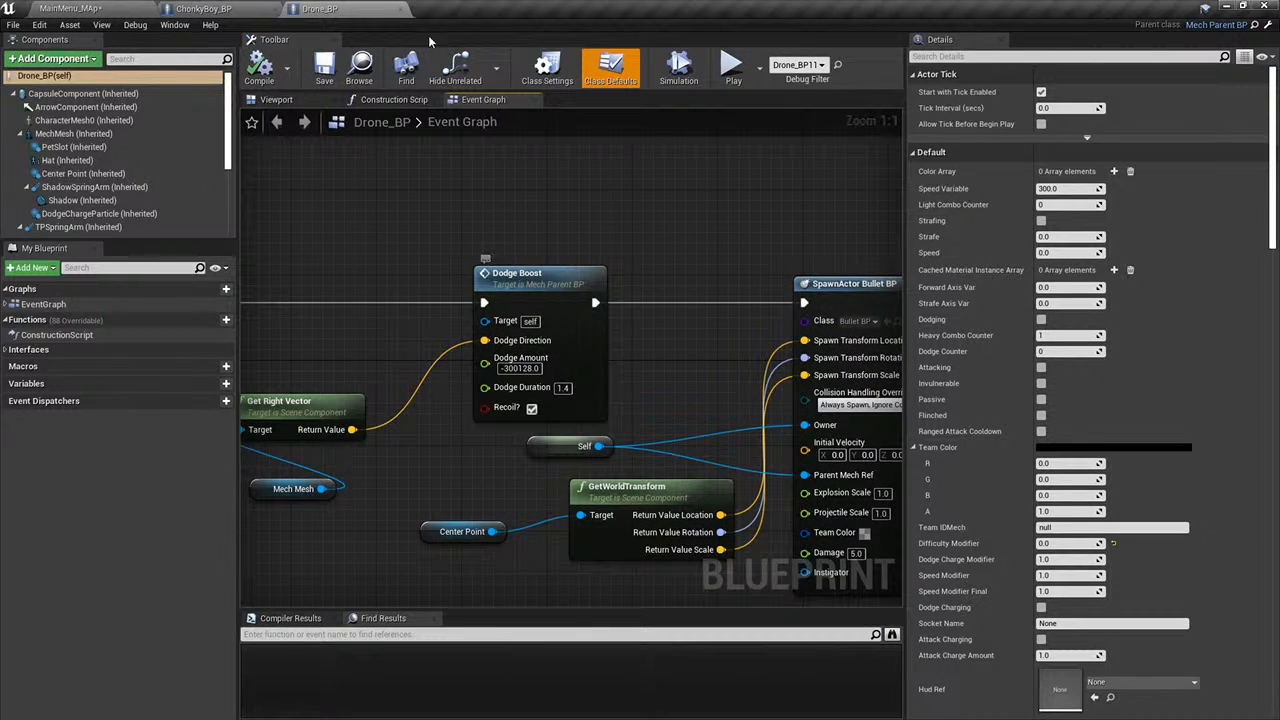
- Check the Dodge Boost node in ChonkyBoy_BP to compare its amount and duration with the drone's
{"action": "left_click", "coordinate": [203, 8]}
{"action": "scroll", "coordinate": [521, 310], "scroll_direction": "up", "scroll_amount": 4}
{"action": "right_click_drag", "start_coordinate": [523, 314], "coordinate": [483, 296]}
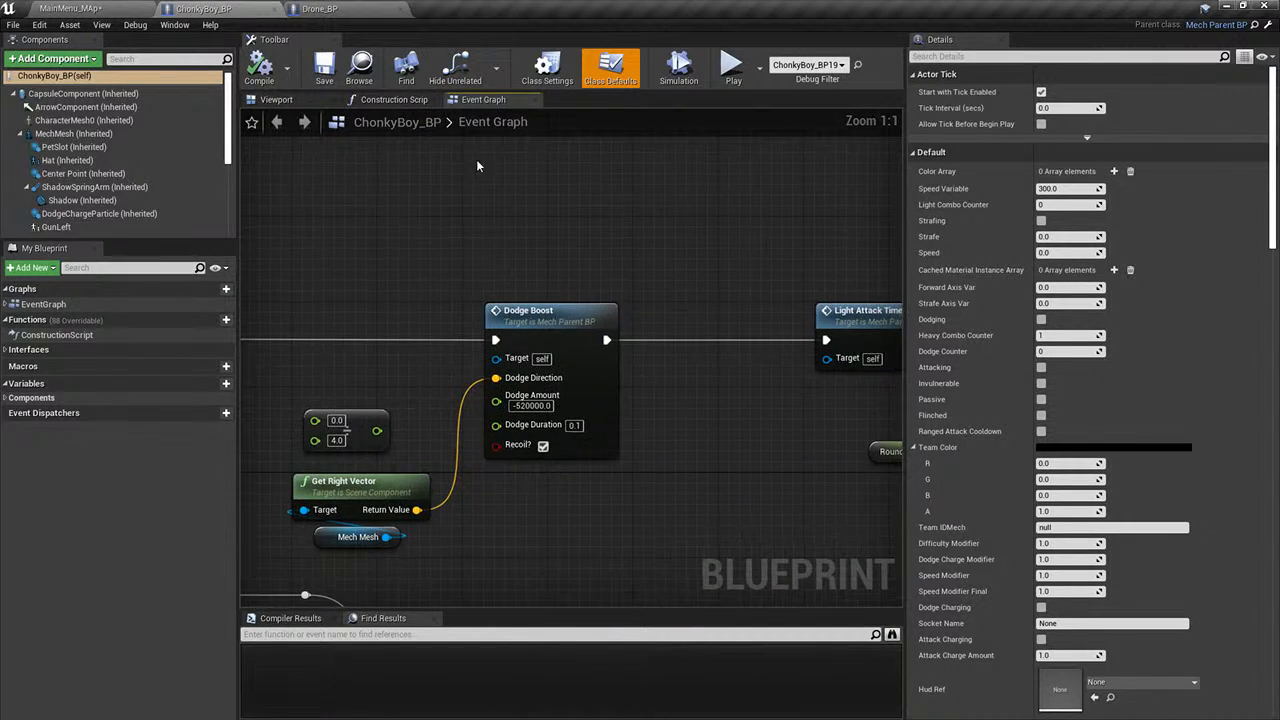
- Compare the class defaults and Dodging Variables of Drone_BP and ChonkyBoy_BP
{"action": "left_click", "coordinate": [367, 7]}
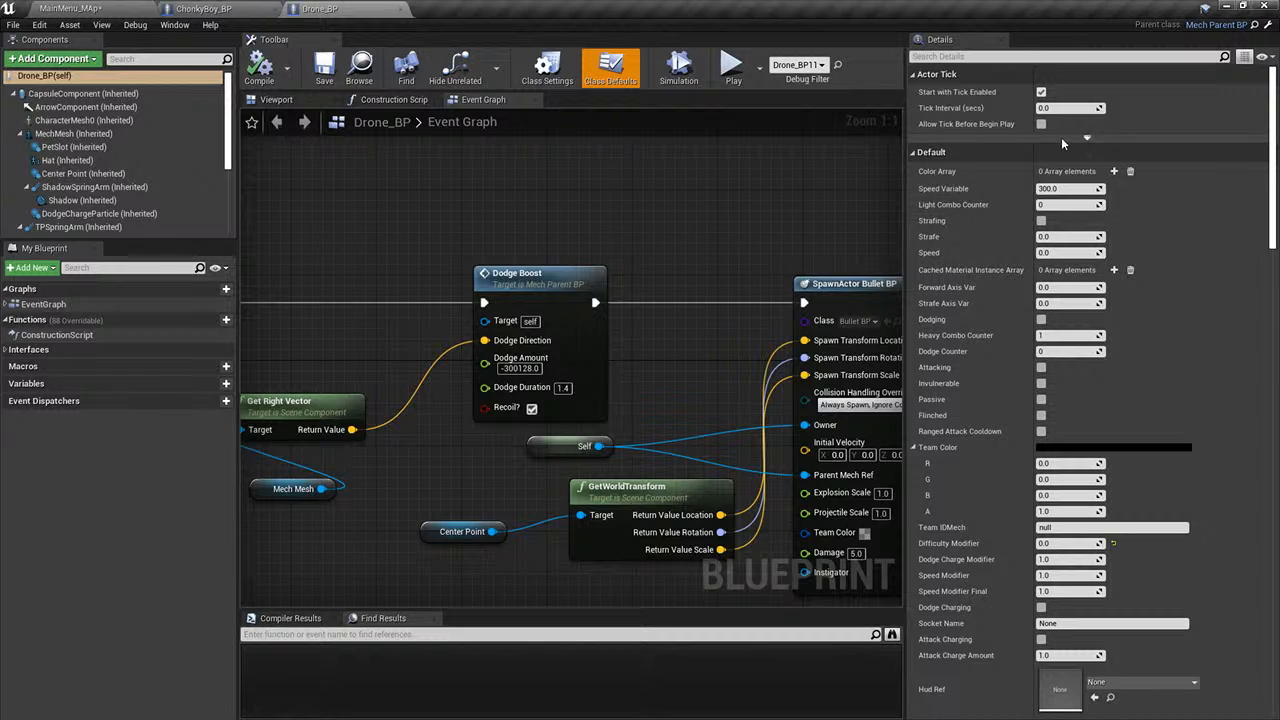
{"action": "scroll", "coordinate": [1128, 230], "scroll_direction": "down", "scroll_amount": 5}
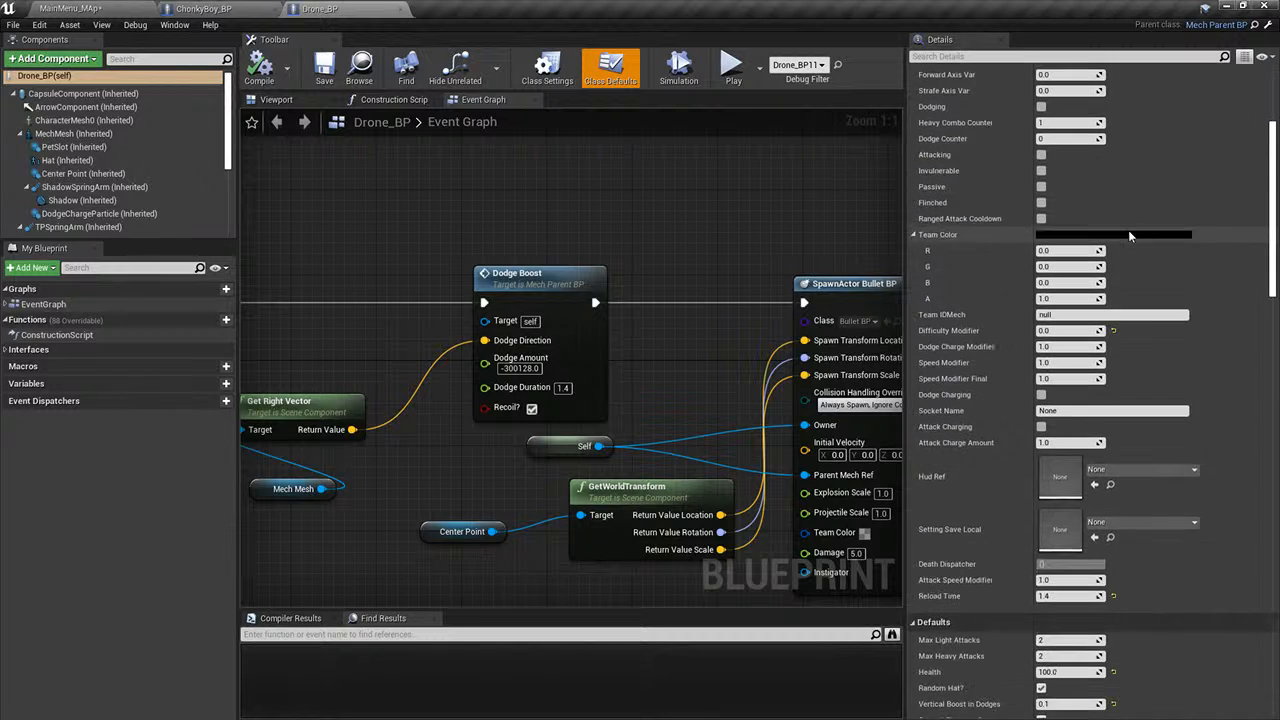
{"action": "scroll", "coordinate": [1130, 240], "scroll_direction": "down", "scroll_amount": 5}
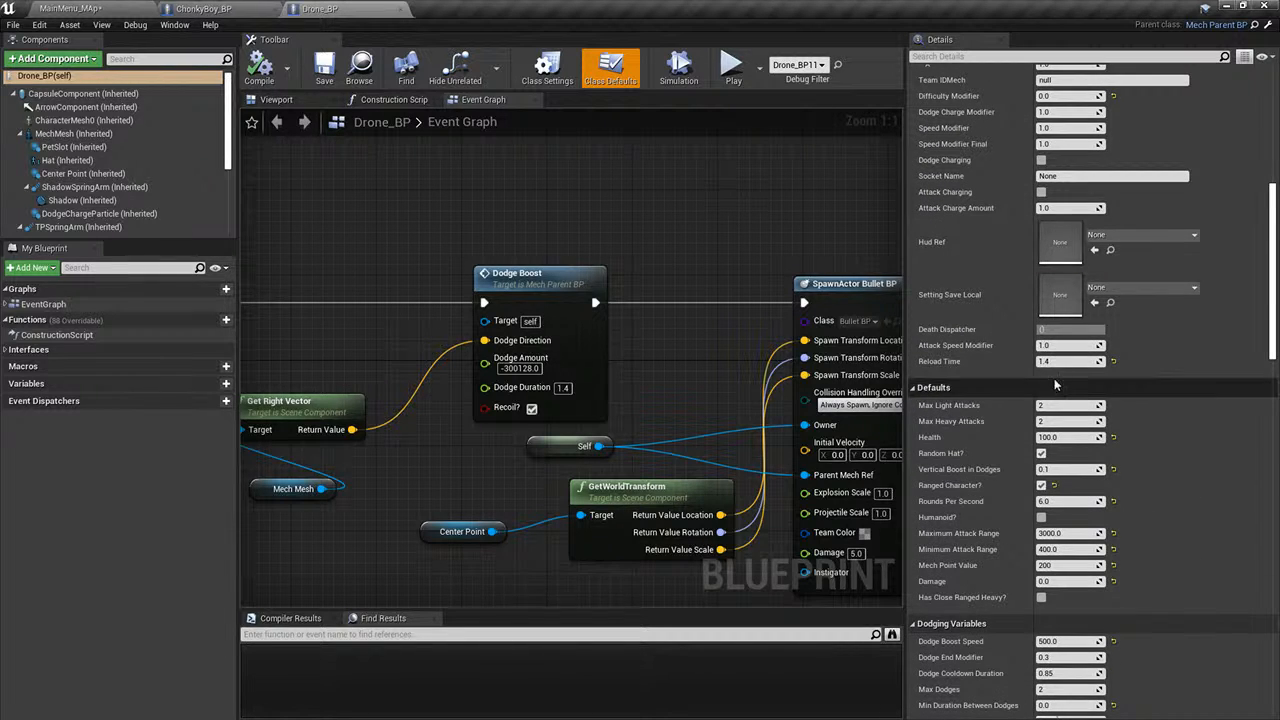
{"action": "scroll", "coordinate": [1054, 378], "scroll_direction": "down", "scroll_amount": 4}
{"action": "scroll", "coordinate": [1070, 430], "scroll_direction": "down", "scroll_amount": 1}
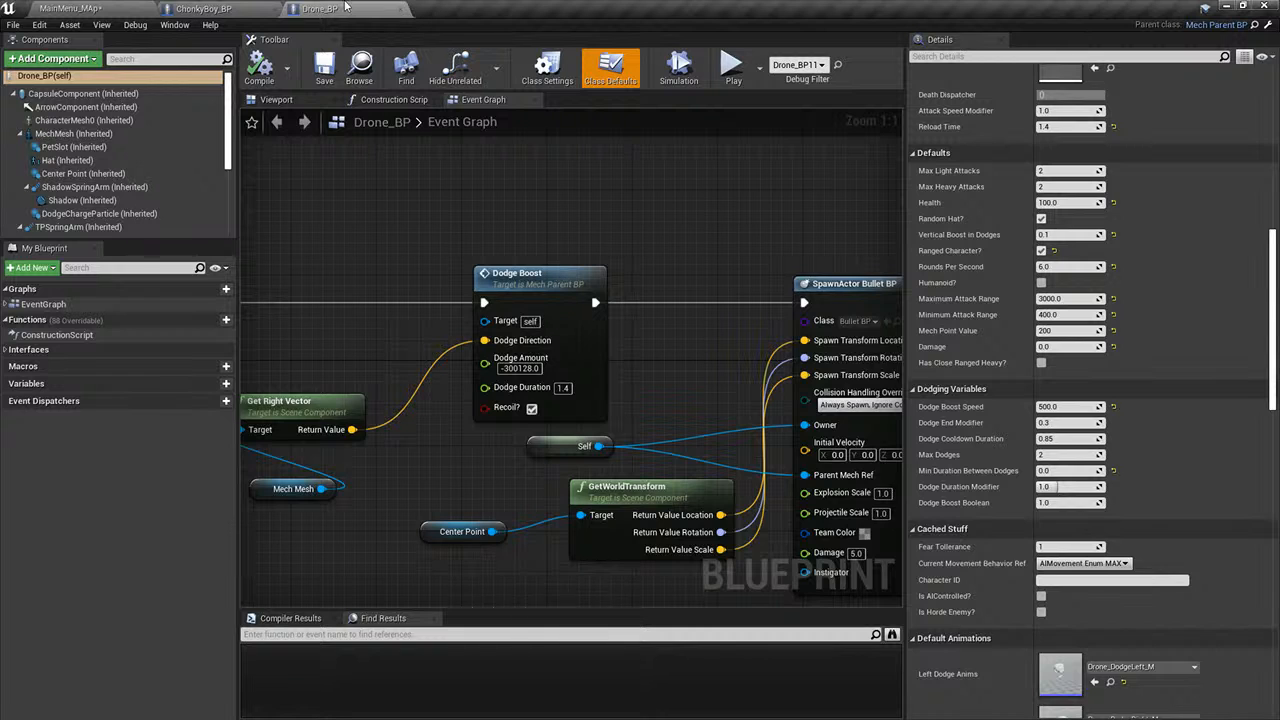
{"action": "left_click", "coordinate": [203, 8]}
{"action": "scroll", "coordinate": [1082, 407], "scroll_direction": "down", "scroll_amount": 10}
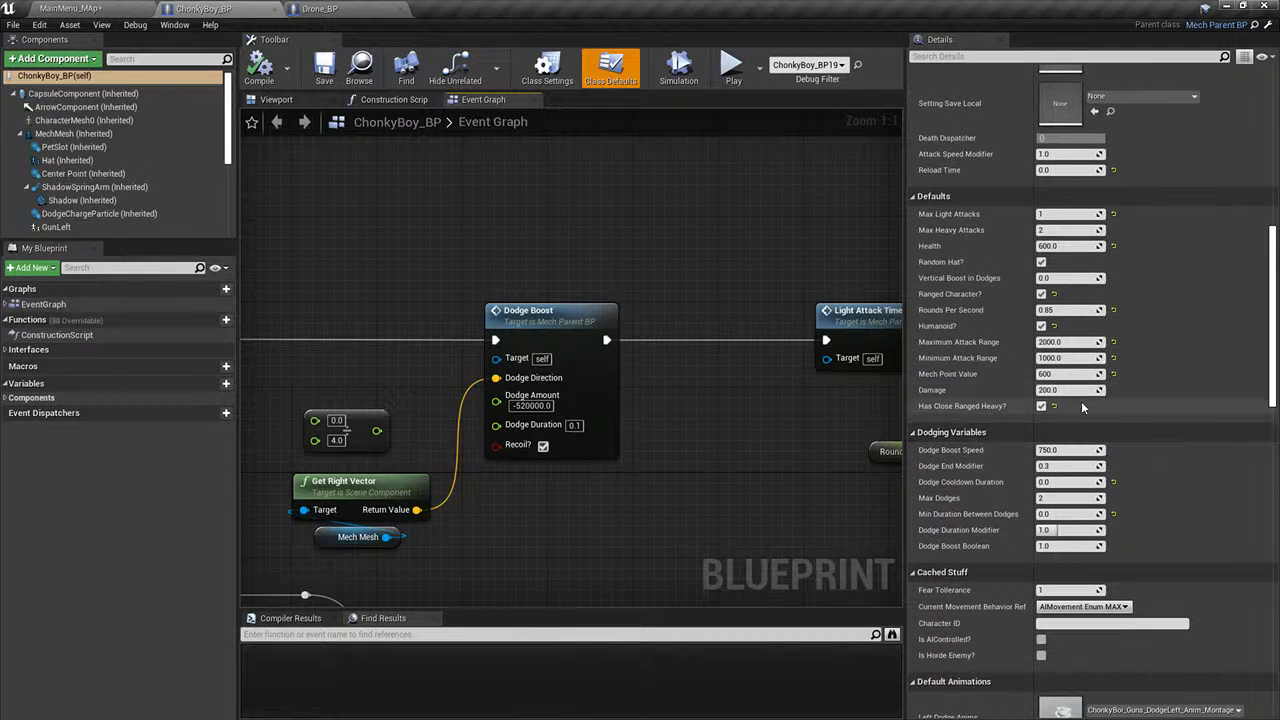
{"action": "scroll", "coordinate": [1082, 407], "scroll_direction": "down", "scroll_amount": 3}
{"action": "left_click", "coordinate": [371, 7]}
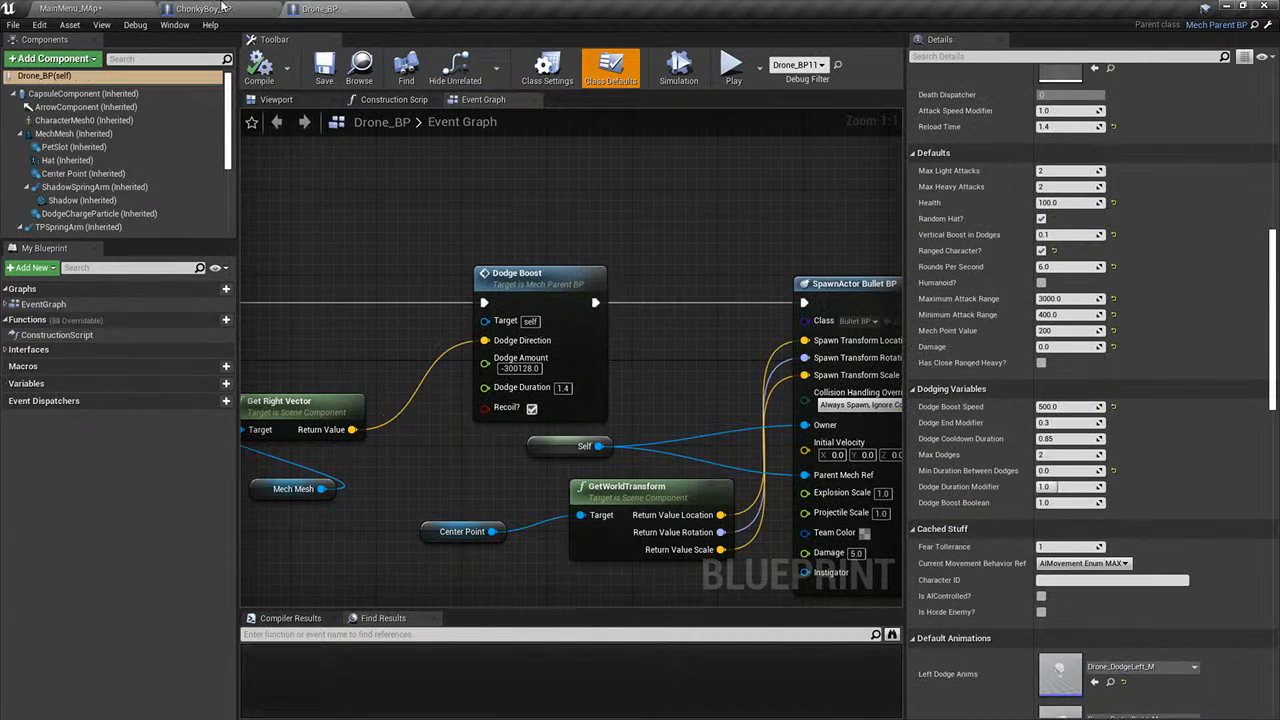
- In ChonkyBoy_BP, reset Dodge Cooldown Duration to its default 0.85 and Min Duration Between Dodges to its default 0.25
{"action": "left_click", "coordinate": [222, 8]}
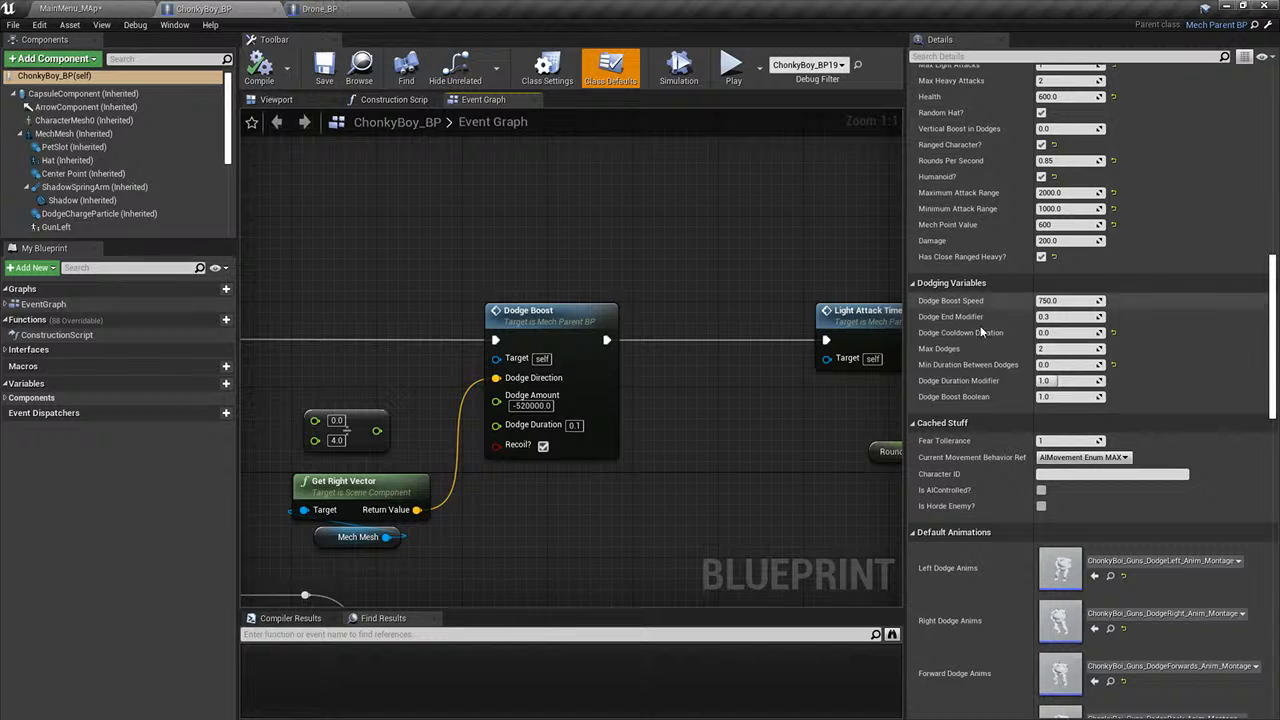
{"action": "left_click", "coordinate": [1112, 331]}
{"action": "left_click", "coordinate": [1112, 364]}
- Check Drone_BP's Dodging Variables against those of ChonkyBoy_BP
{"action": "left_click", "coordinate": [320, 9]}
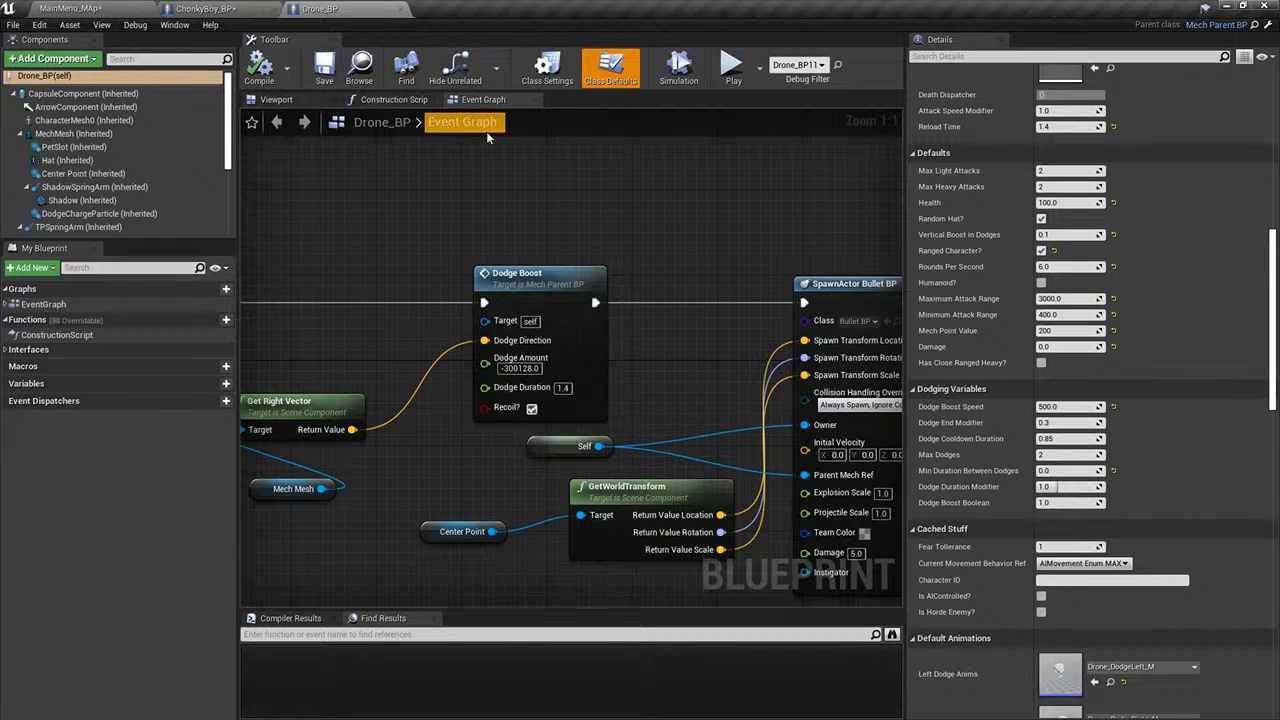
{"action": "left_click", "coordinate": [222, 9]}
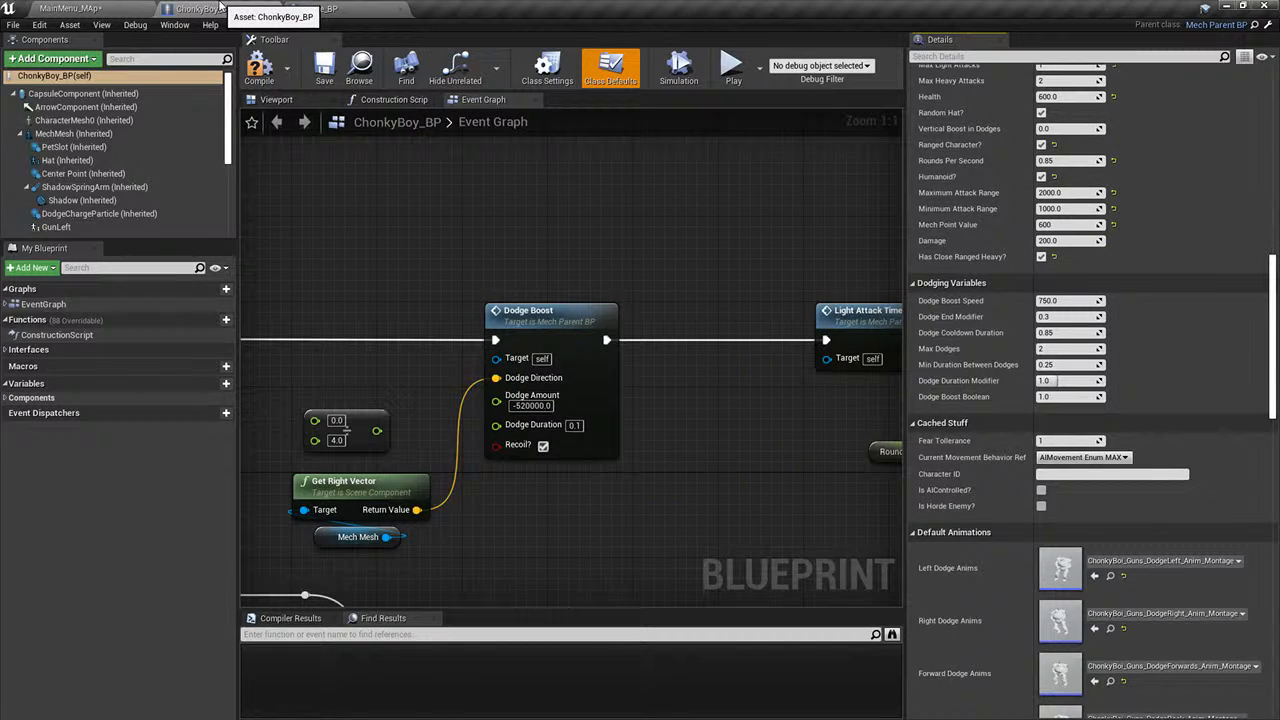
{"action": "left_click", "coordinate": [300, 10]}
{"action": "scroll", "coordinate": [1119, 389], "scroll_direction": "down", "scroll_amount": 1}
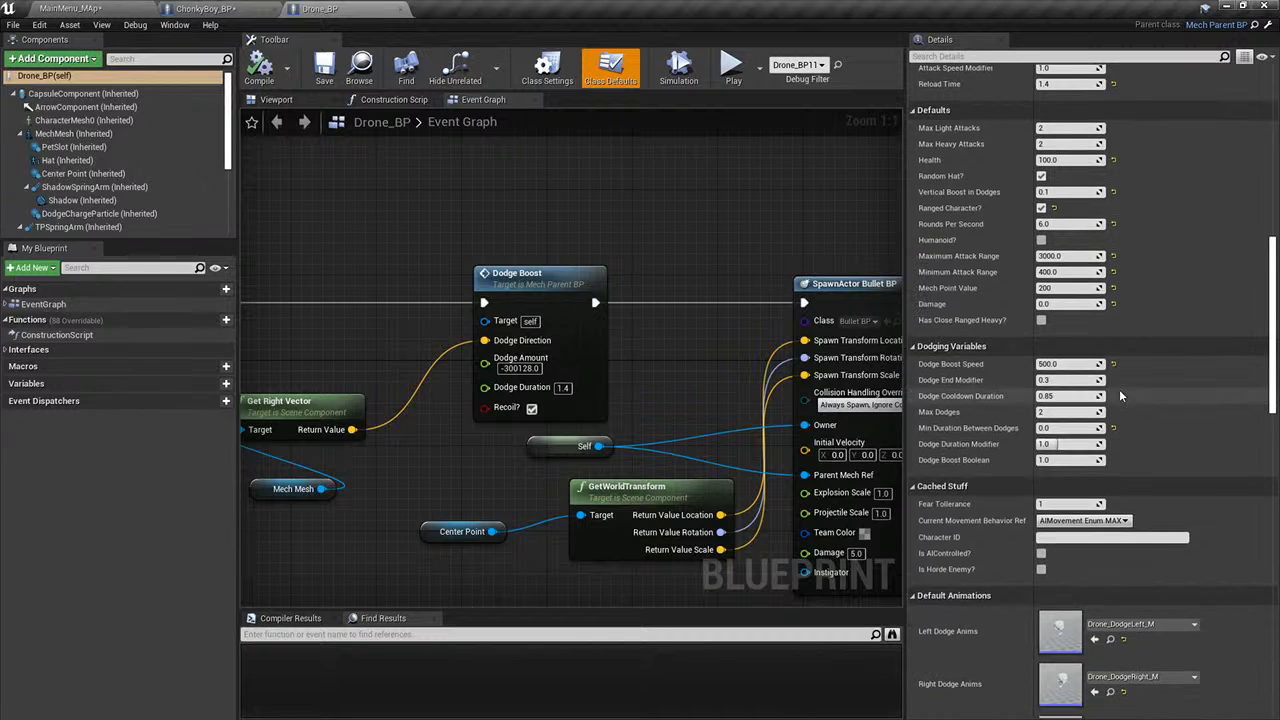
- Recheck the dodge defaults and Dodge Boost node of ChonkyBoy_BP against those of Drone_BP
{"action": "left_click", "coordinate": [234, 8]}
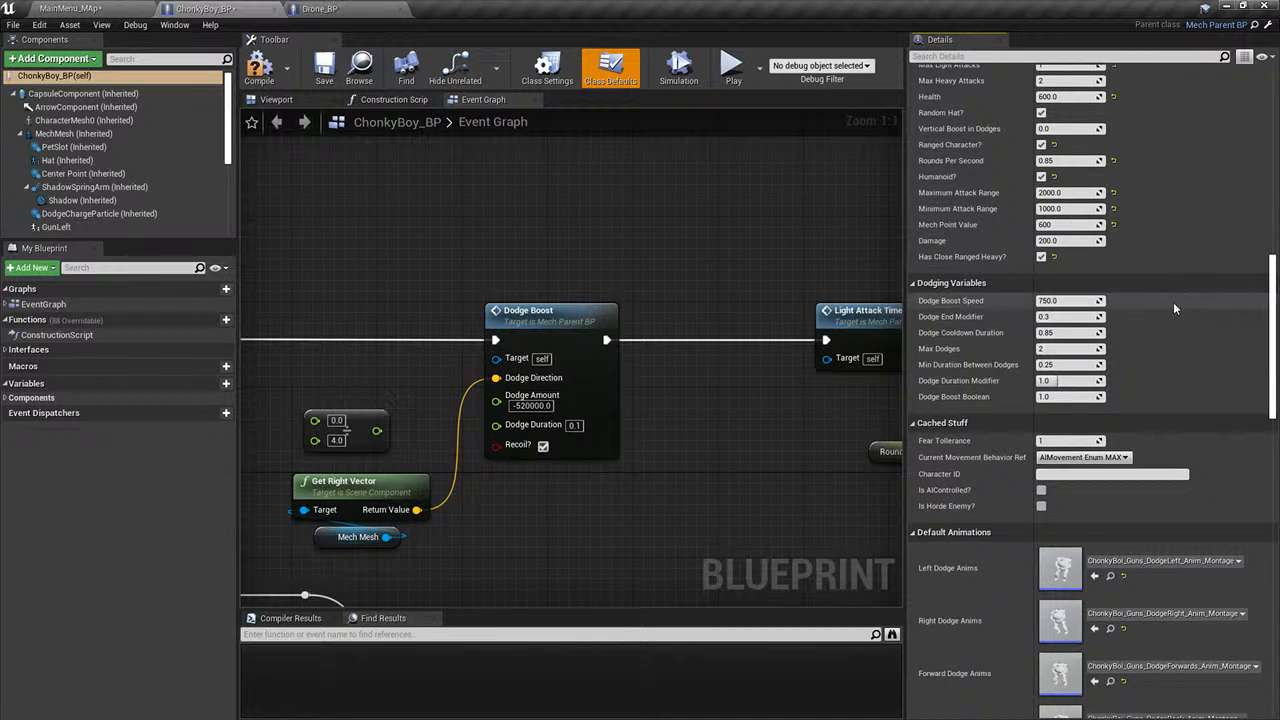
{"action": "left_click", "coordinate": [310, 9]}
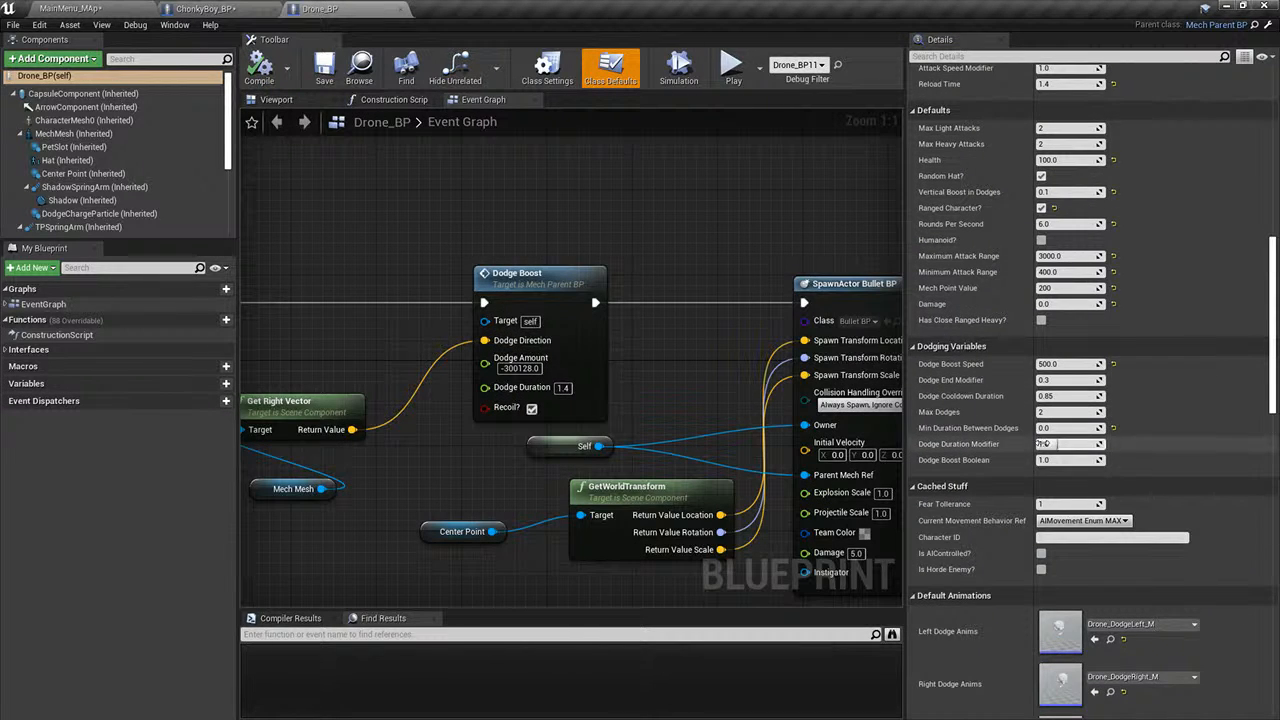
{"action": "left_click", "coordinate": [203, 8]}
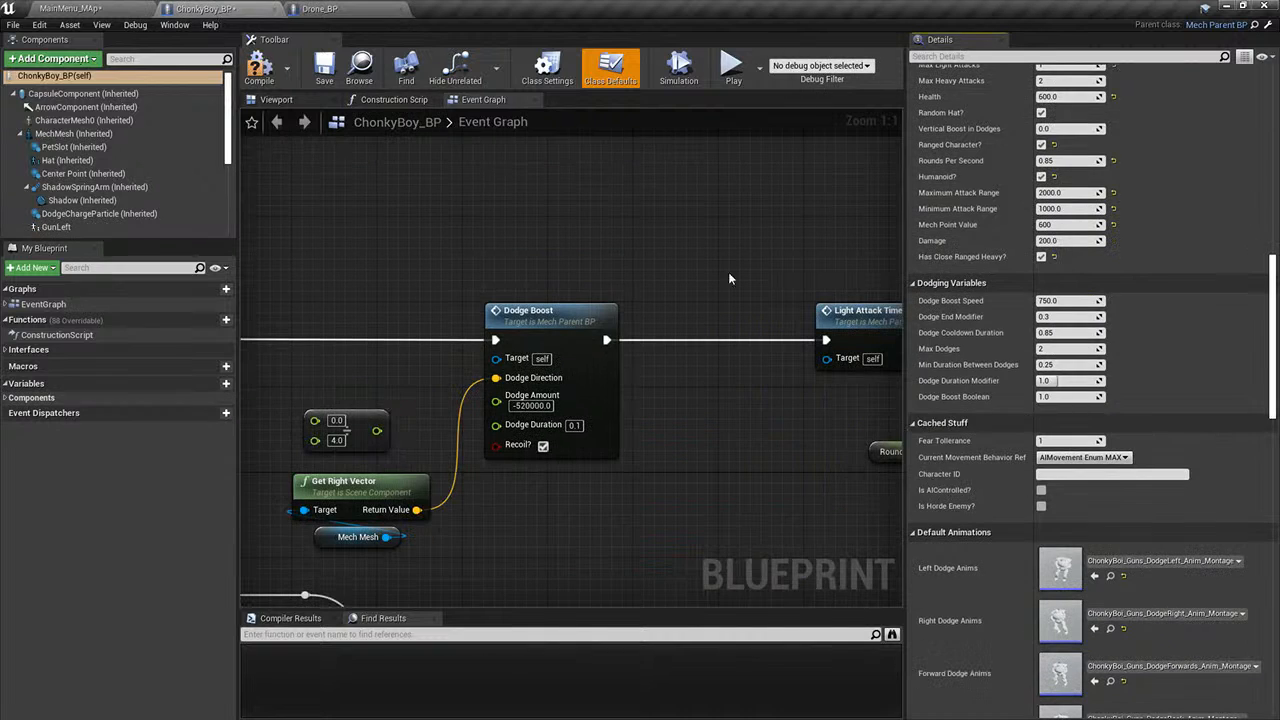
- Run the game from the MainMenu_MAp level, replace the three drones in the custom team with the ChonkyBoy mech, and save the team
{"action": "left_click", "coordinate": [108, 8]}
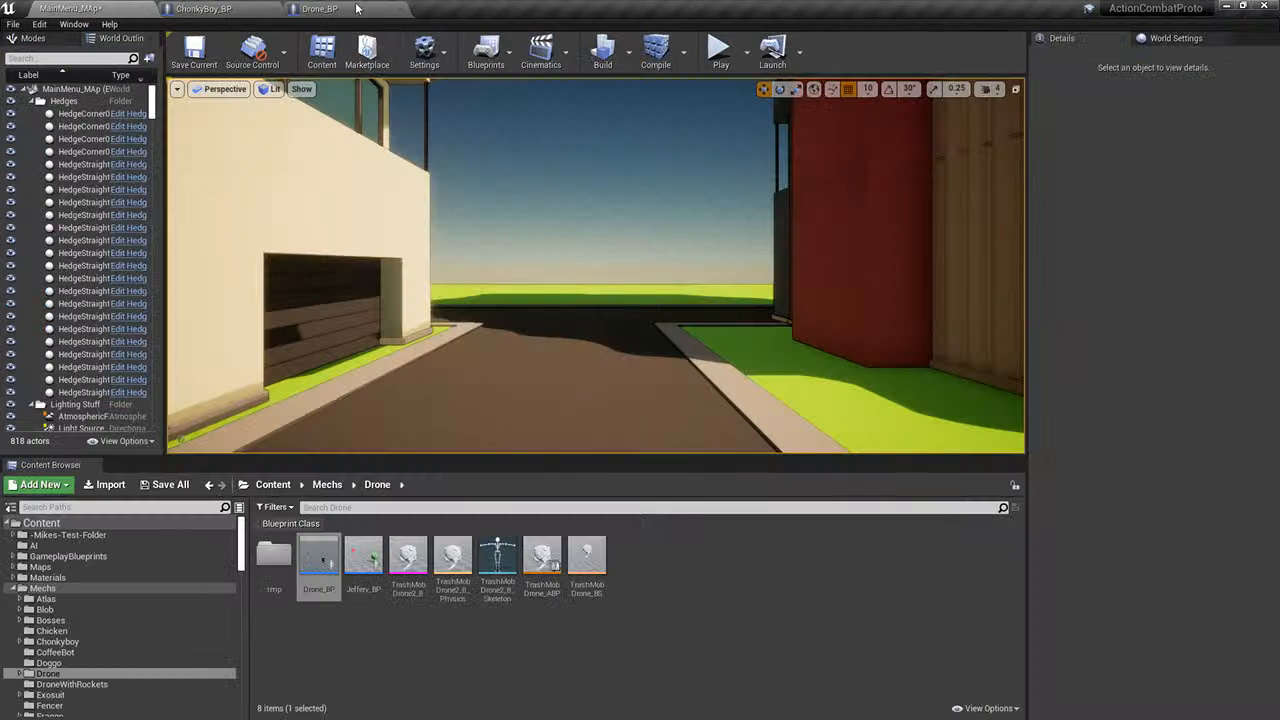
{"action": "left_click", "coordinate": [717, 50]}
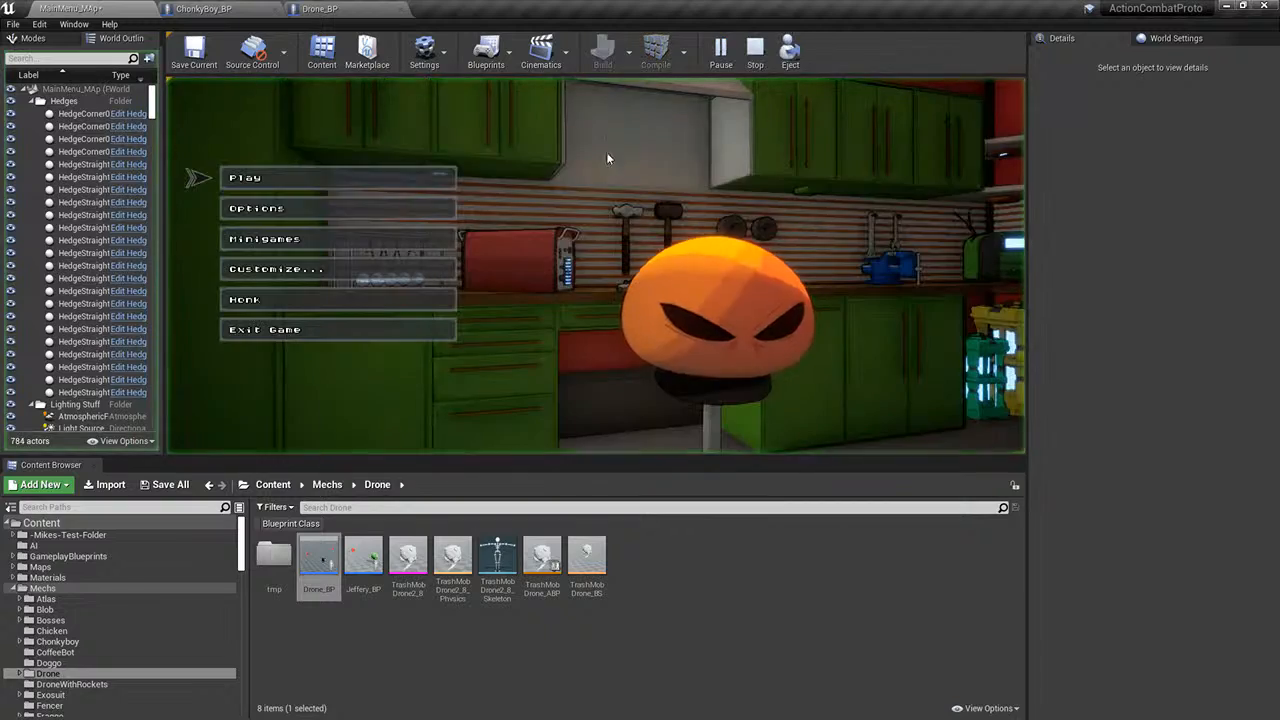
{"action": "left_click", "coordinate": [277, 269]}
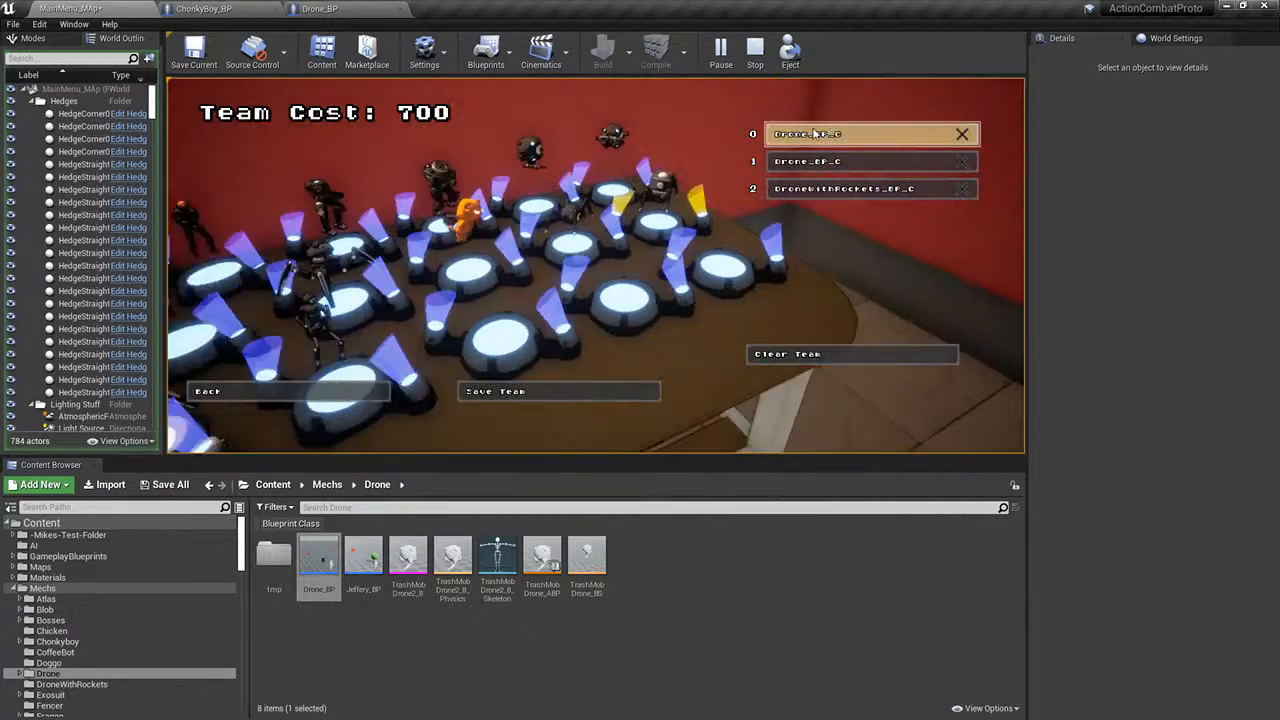
{"action": "left_click", "coordinate": [961, 132]}
{"action": "left_click", "coordinate": [962, 134]}
{"action": "left_click", "coordinate": [963, 136]}
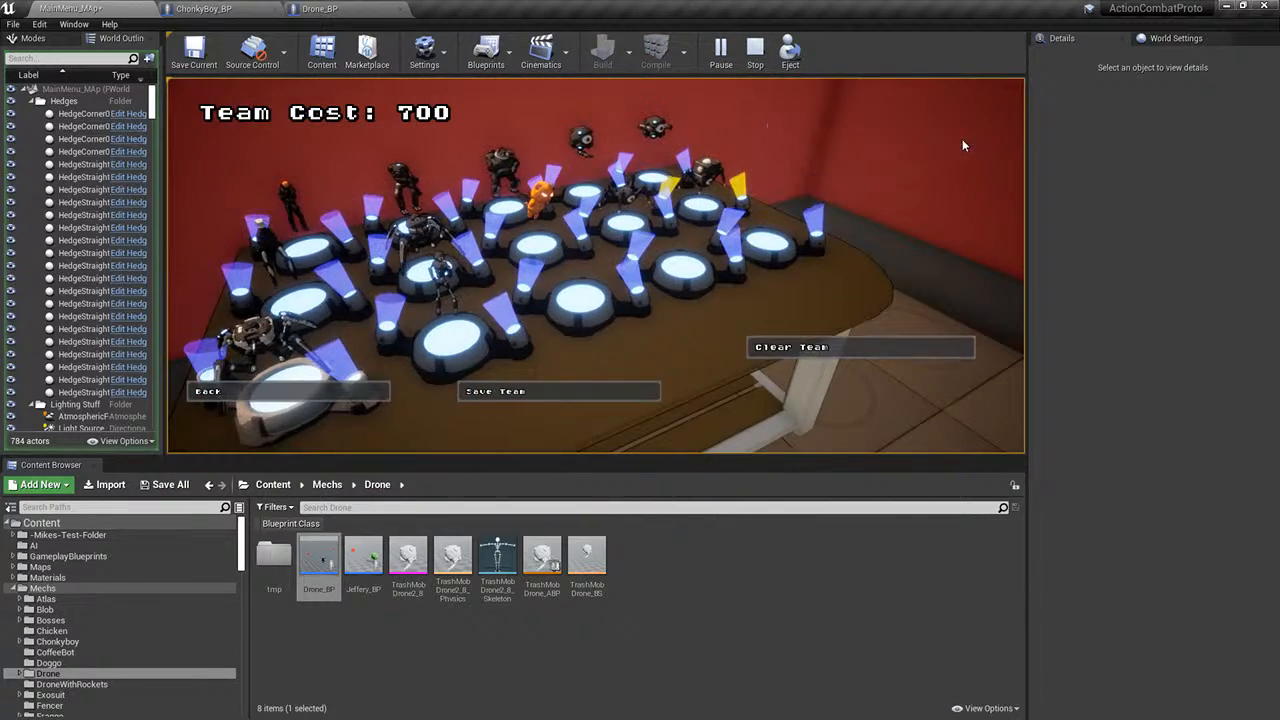
{"action": "left_click", "coordinate": [506, 190]}
{"action": "left_click", "coordinate": [549, 392]}
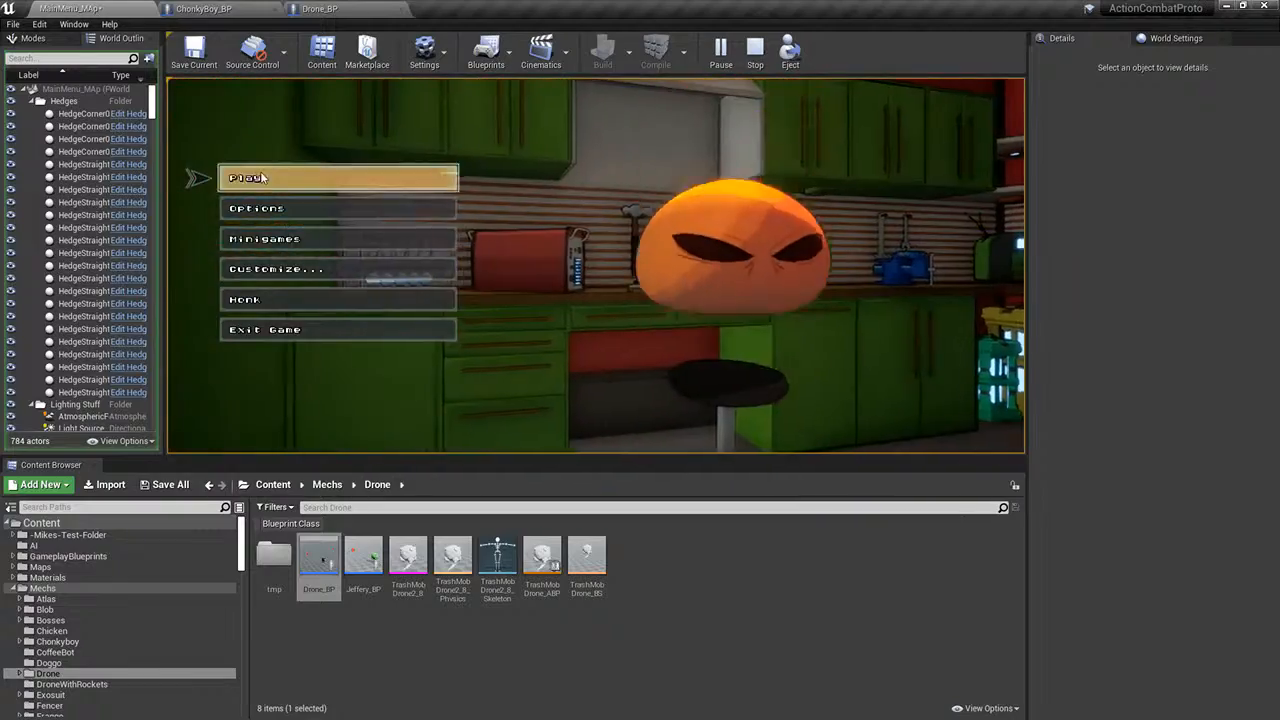
- Start a match to test ChonkyBoy's firing recoil, then end the session, return to ChonkyBoy_BP and close the message log
{"action": "left_click", "coordinate": [575, 338]}
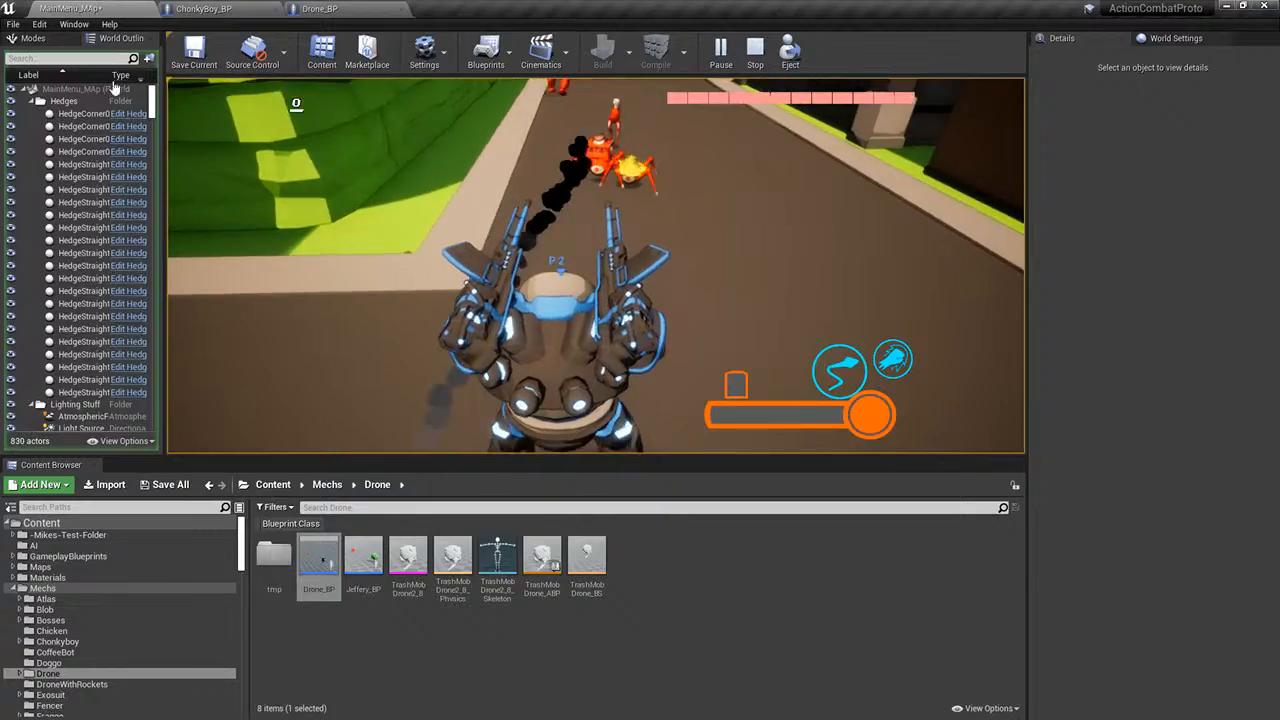
{"action": "key", "text": "Escape"}
{"action": "left_click", "coordinate": [204, 8]}
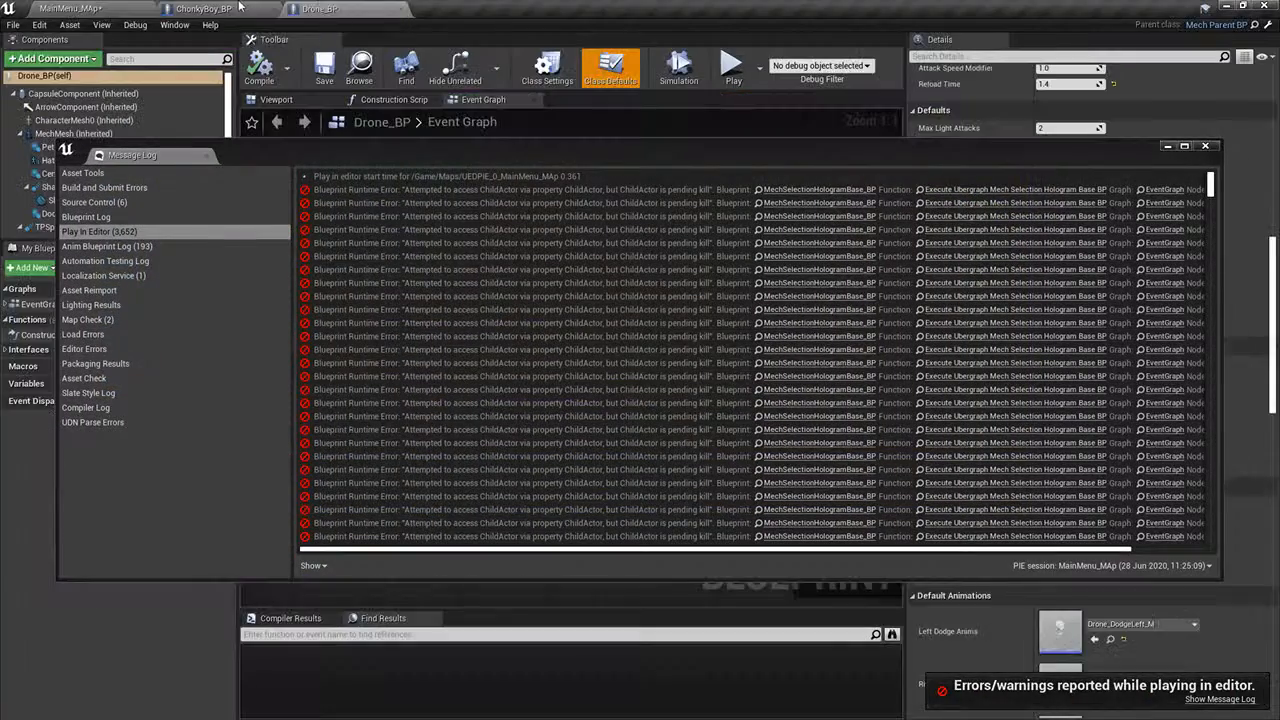
{"action": "left_click", "coordinate": [207, 157]}
- Set the Dodge Duration of ChonkyBoy_BP's Dodge Boost node to 1.4 to match Drone_BP, and save the blueprint
{"action": "right_click_drag", "start_coordinate": [496, 403], "coordinate": [564, 342]}
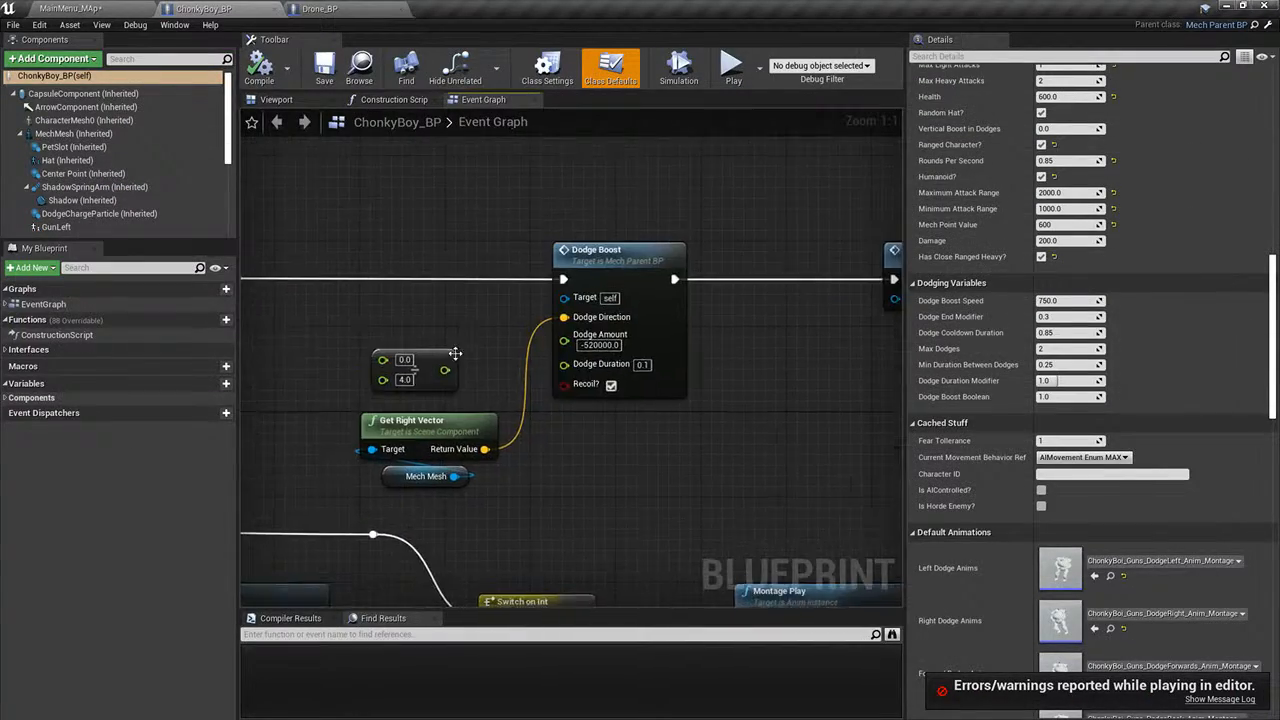
{"action": "right_click_drag", "start_coordinate": [455, 353], "coordinate": [493, 322]}
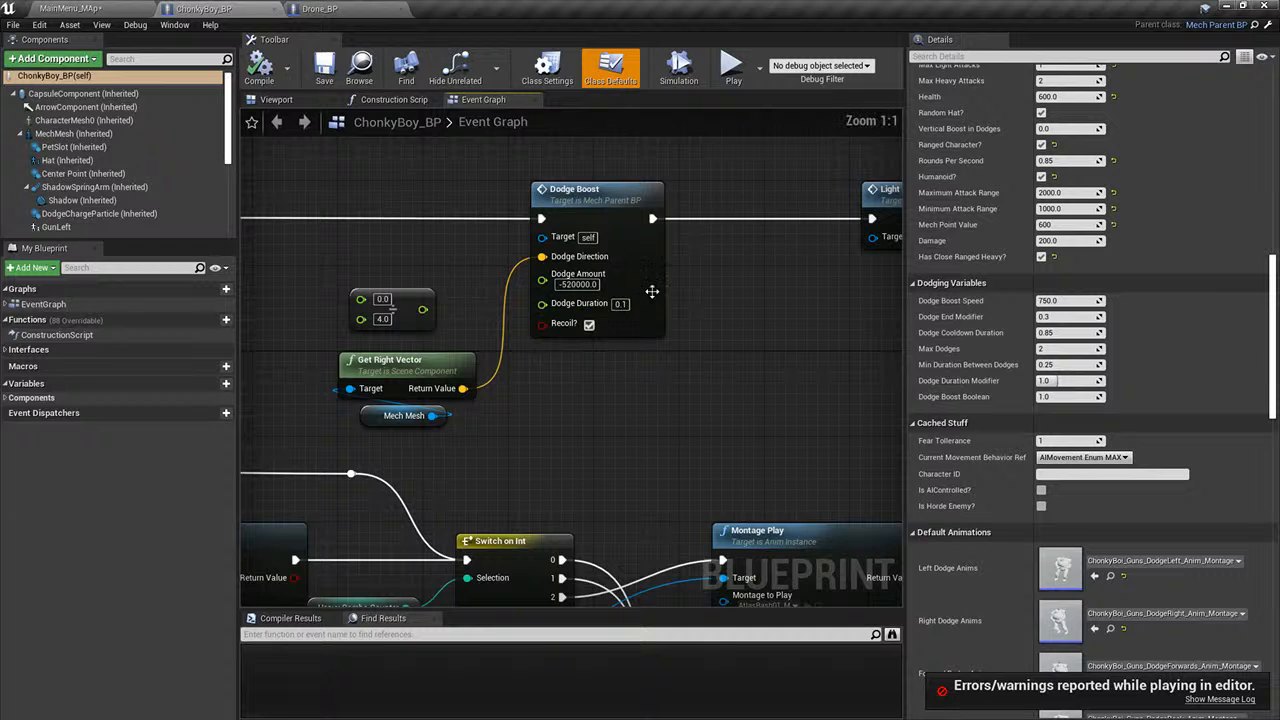
{"action": "left_click", "coordinate": [320, 8]}
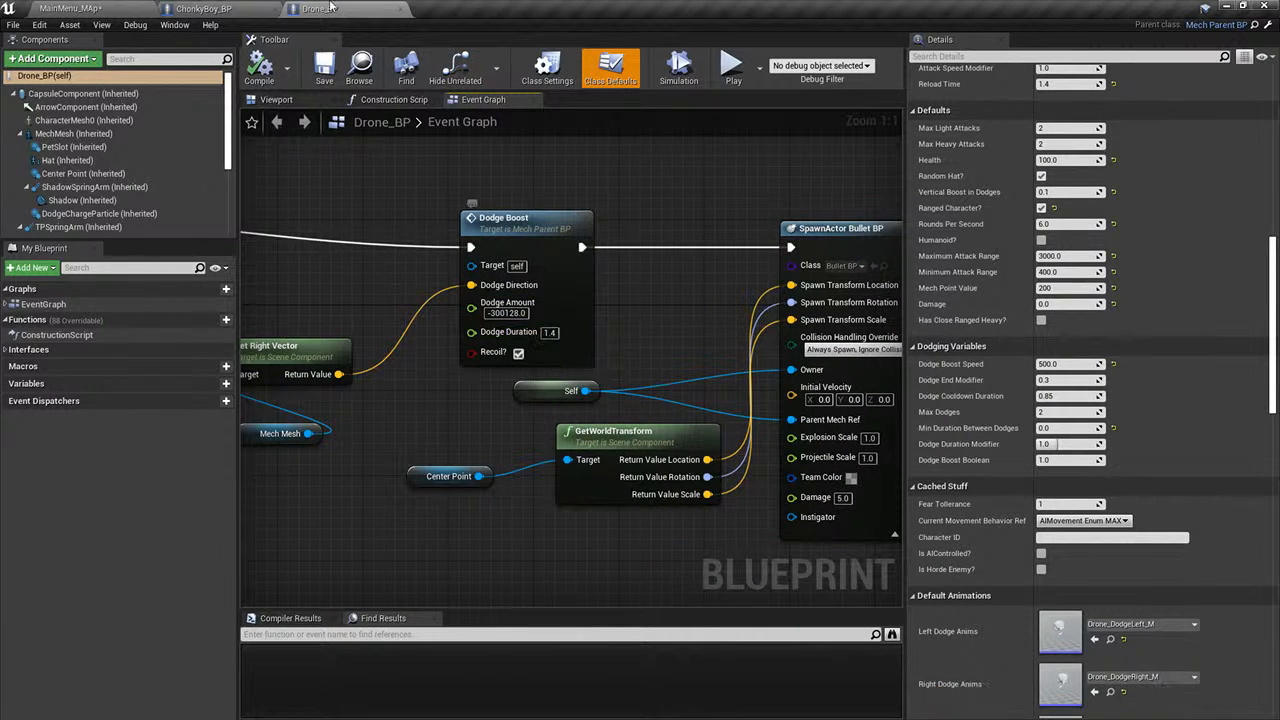
{"action": "left_click", "coordinate": [203, 8]}
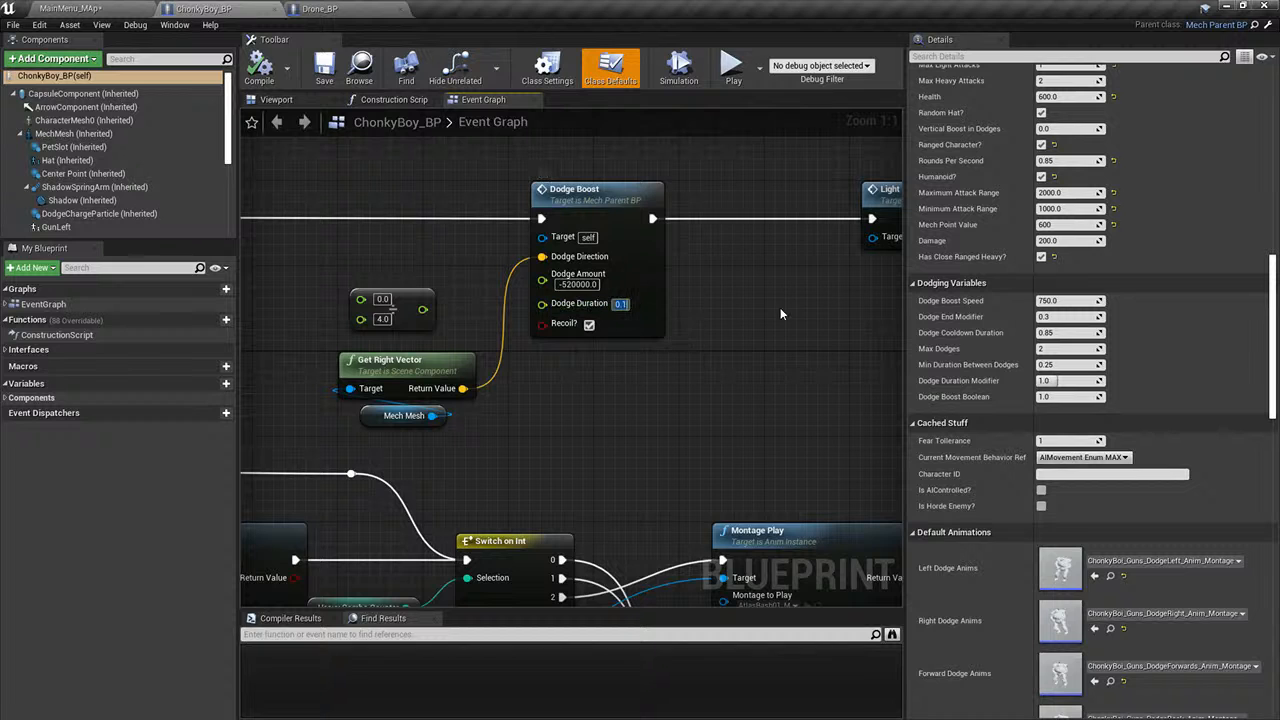
{"action": "type", "text": "1.4"}
{"action": "key", "text": "Return"}
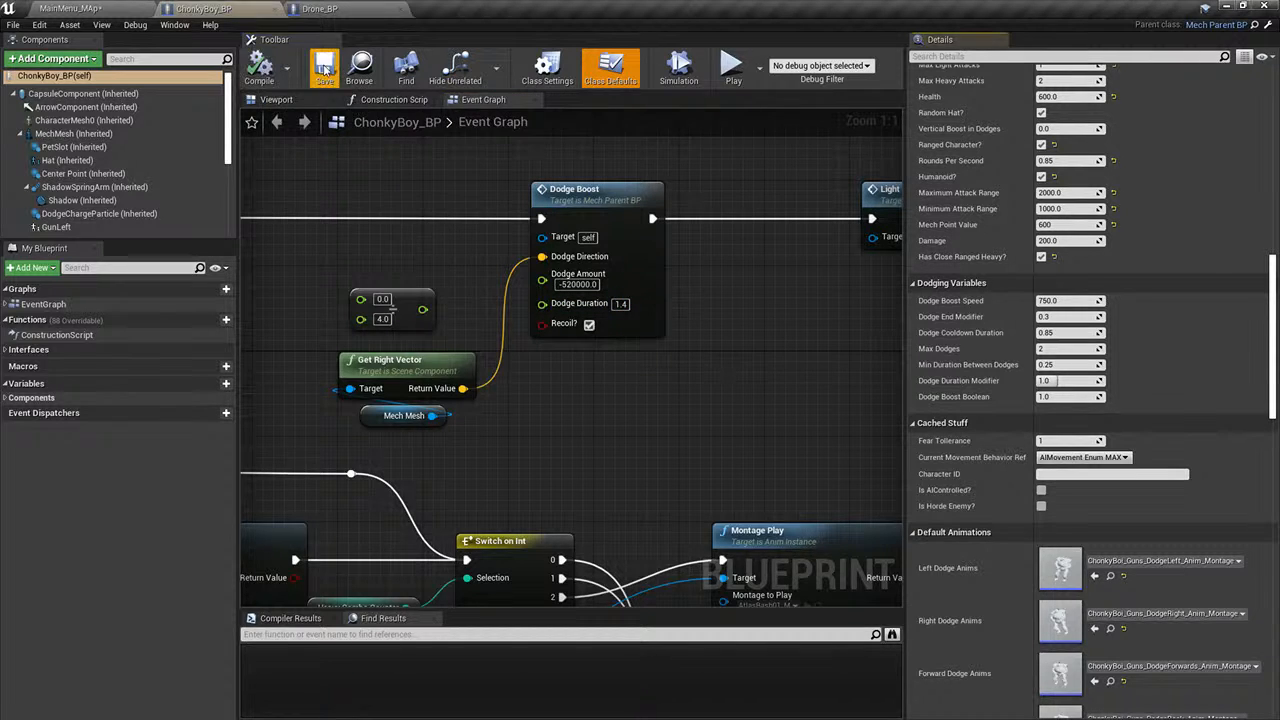
- Playtest ChonkyBoy in a match with the new dodge duration, then stop the session and dismiss the error log
{"action": "left_click", "coordinate": [70, 8]}
{"action": "left_click", "coordinate": [716, 48]}
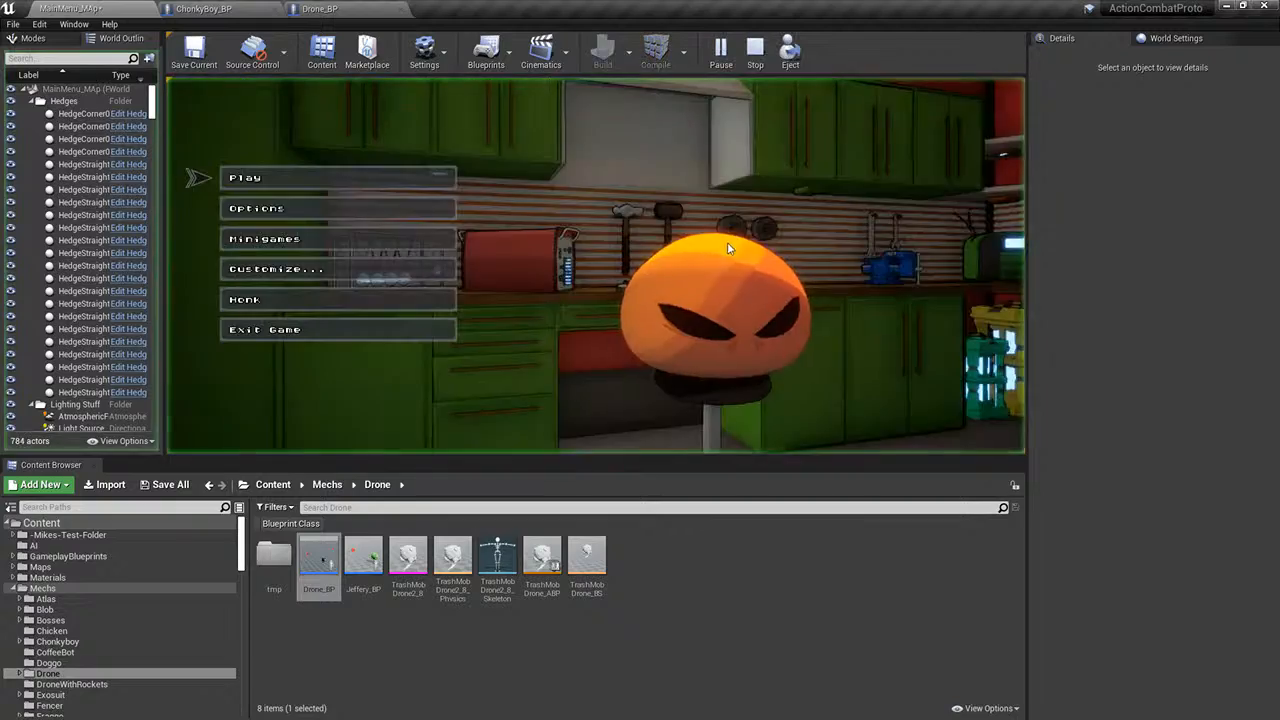
{"action": "left_click", "coordinate": [395, 186]}
{"action": "left_click", "coordinate": [558, 331]}
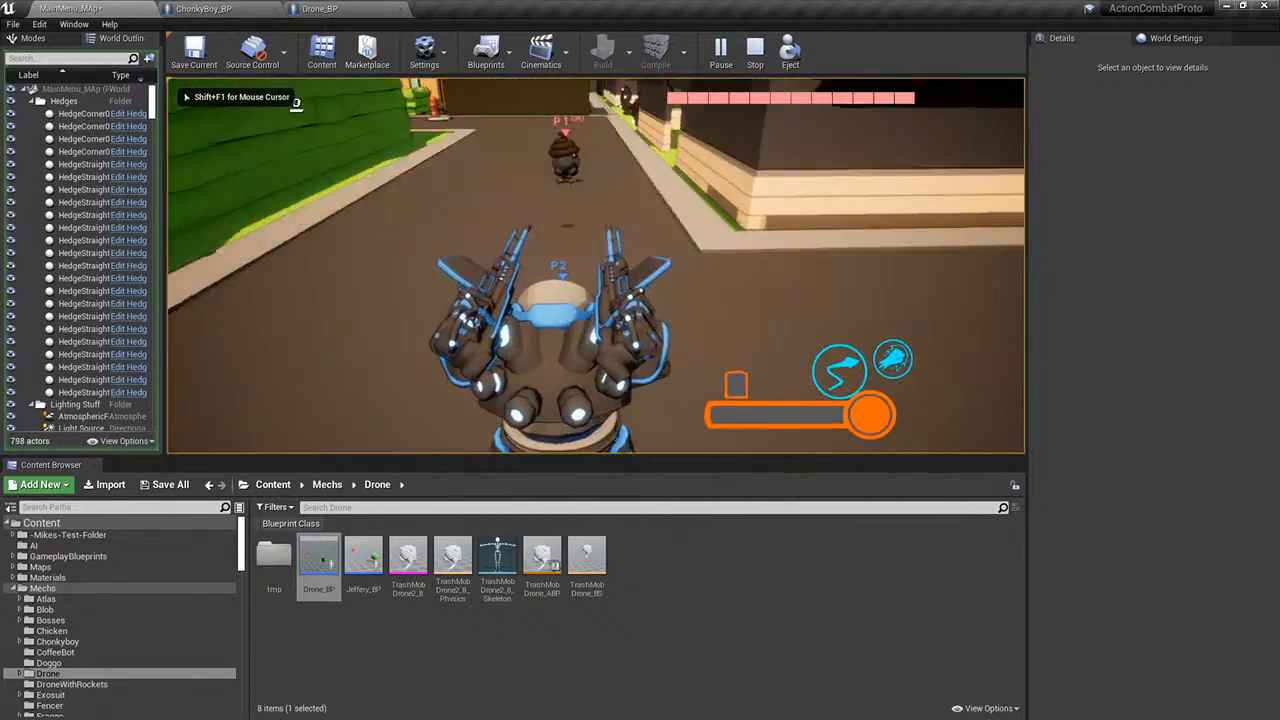
{"action": "key", "text": "shift"}
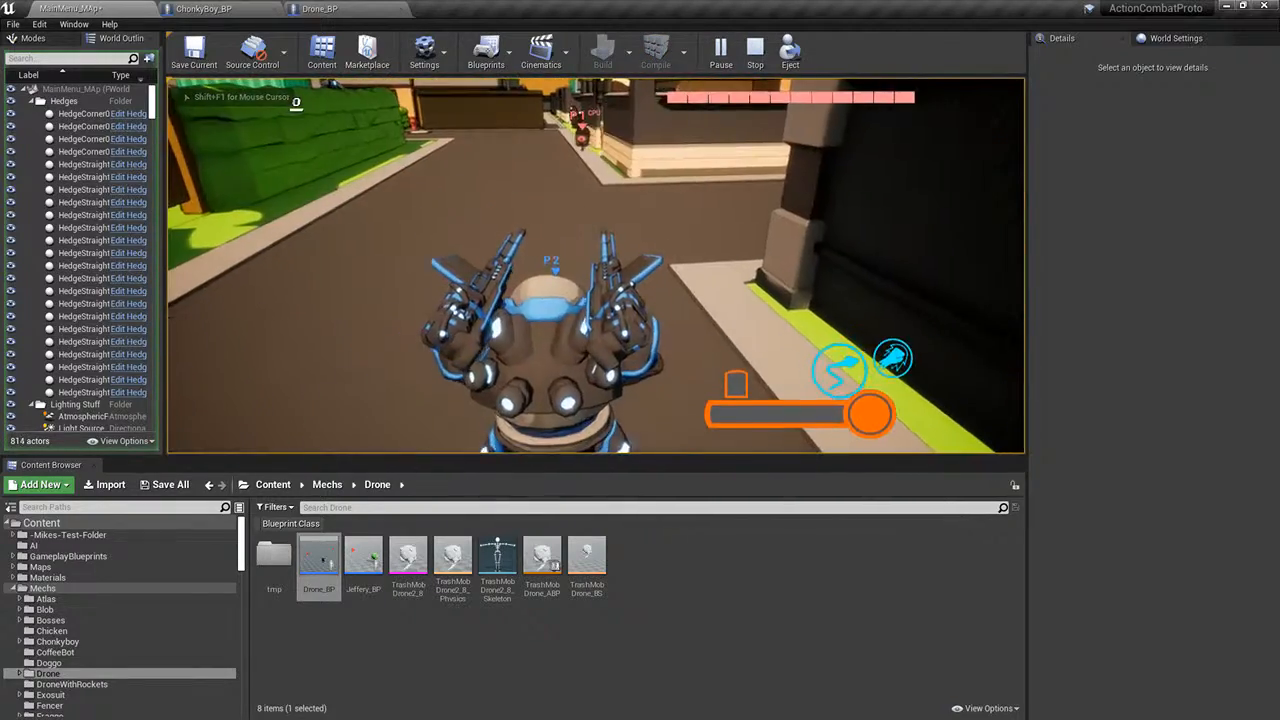
{"action": "left_click", "coordinate": [596, 266]}
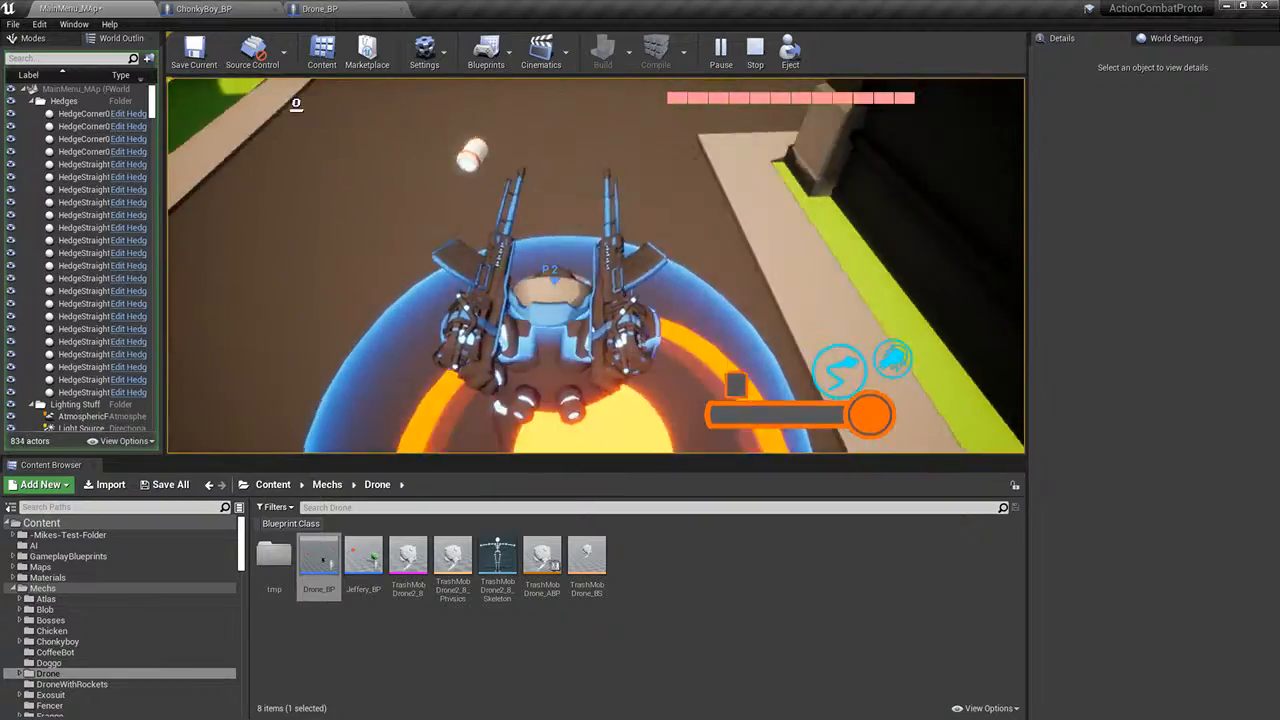
{"action": "key", "text": "Escape"}
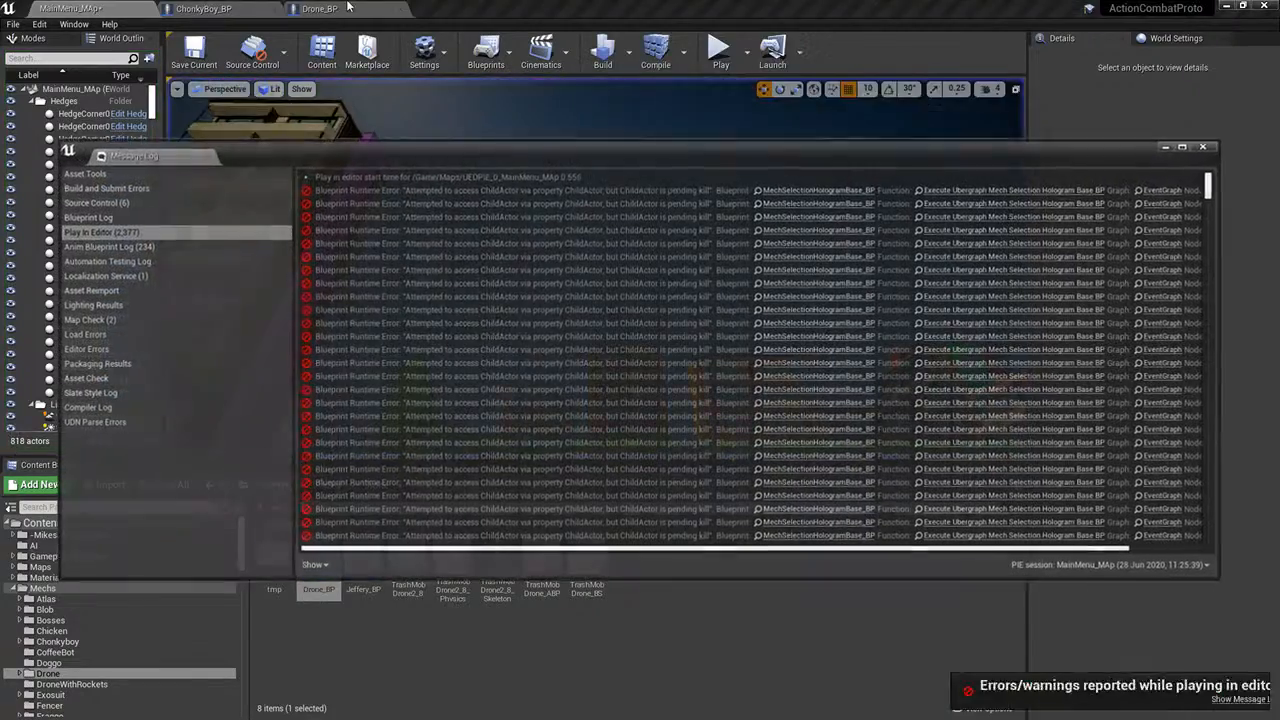
{"action": "left_click", "coordinate": [248, 8]}
{"action": "left_click", "coordinate": [208, 155]}
- In ChonkyBoy_BP, raise the inherited ShieldActor component to a Z location of 190, then compile and save
{"action": "left_click", "coordinate": [83, 173]}
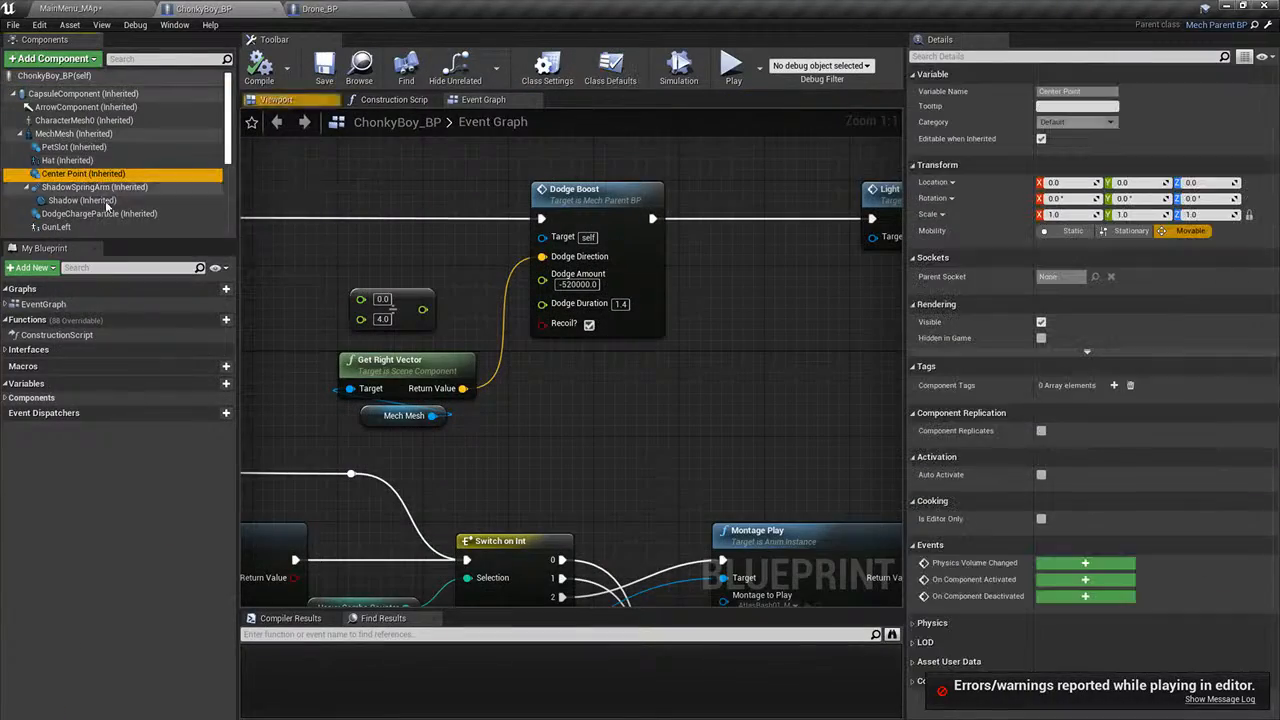
{"action": "left_click", "coordinate": [82, 200]}
{"action": "scroll", "coordinate": [88, 165], "scroll_direction": "down", "scroll_amount": 5}
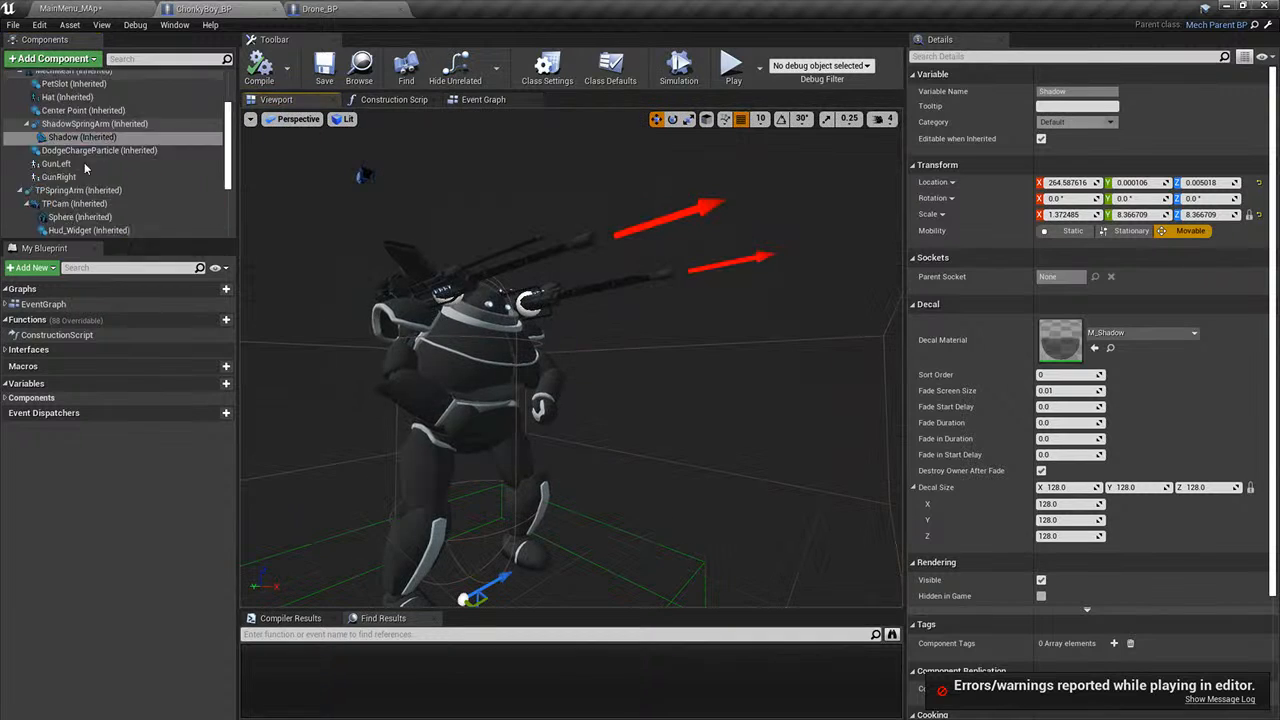
{"action": "scroll", "coordinate": [110, 185], "scroll_direction": "up", "scroll_amount": 1}
{"action": "left_click", "coordinate": [75, 231]}
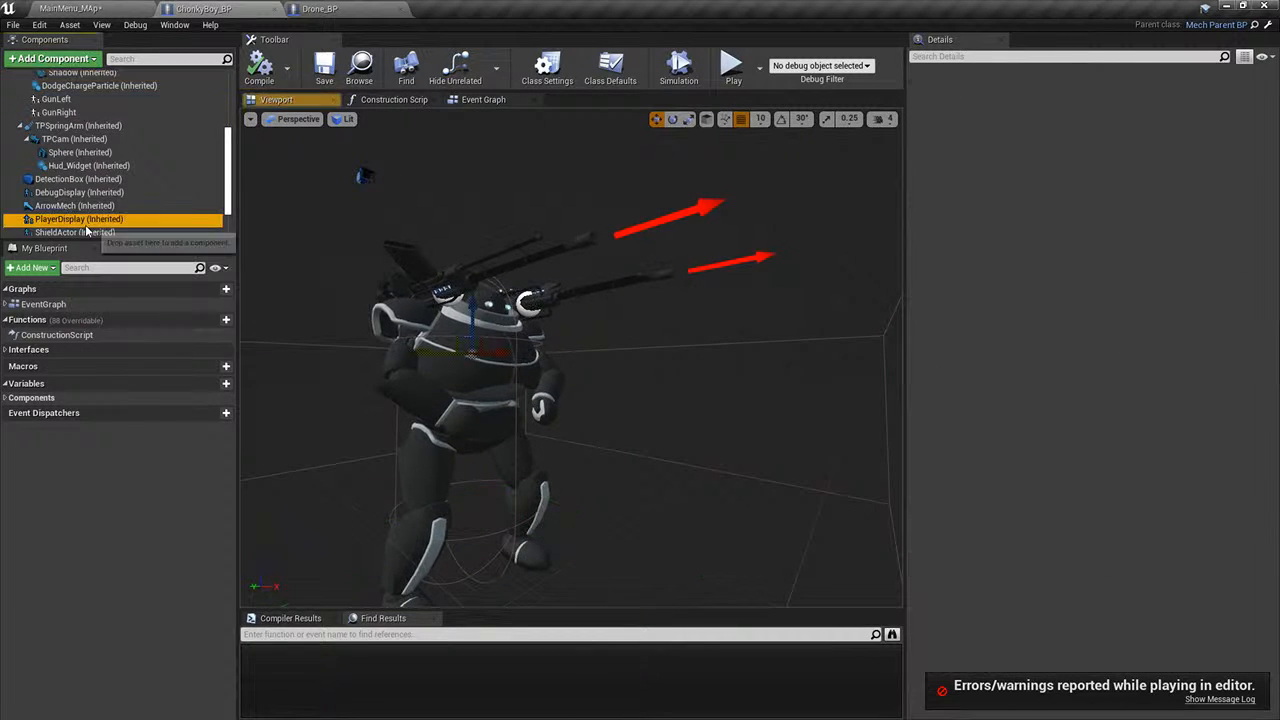
{"action": "key", "text": "s"}
{"action": "right_click_drag", "start_coordinate": [309, 246], "coordinate": [280, 223]}
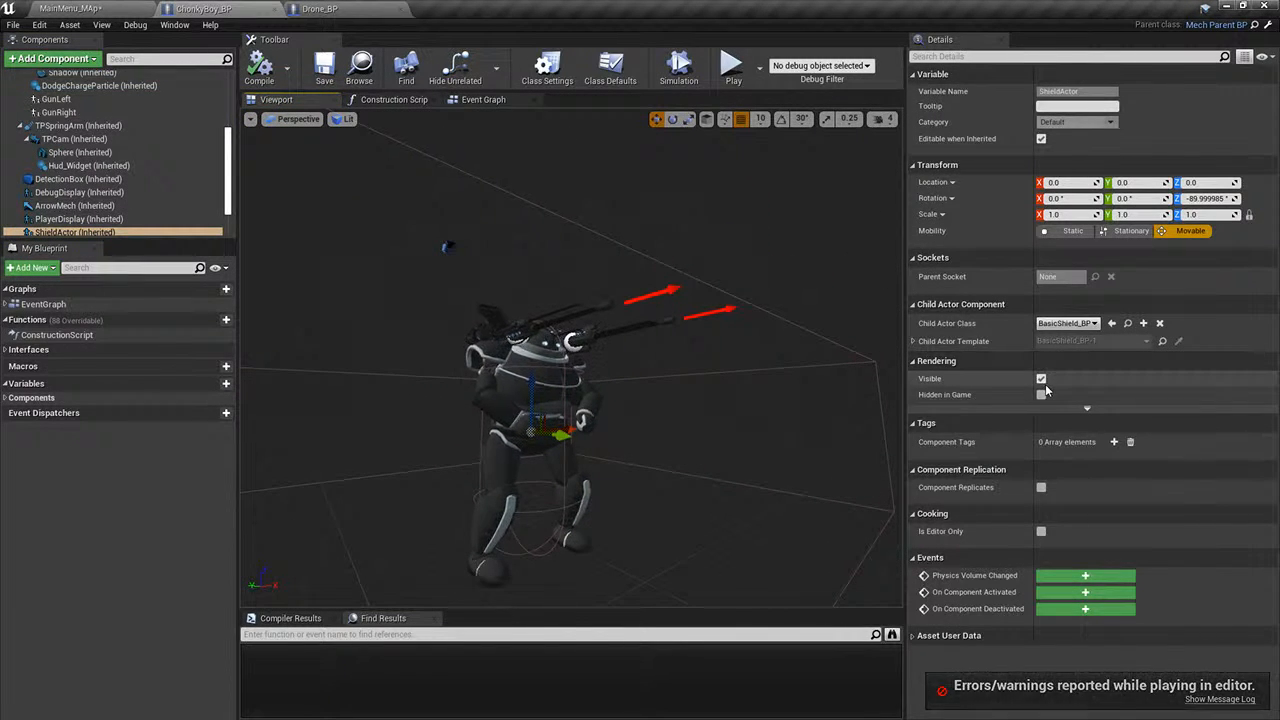
{"action": "key", "text": "s"}
{"action": "right_click_drag", "start_coordinate": [780, 381], "coordinate": [780, 413]}
{"action": "key", "text": "w"}
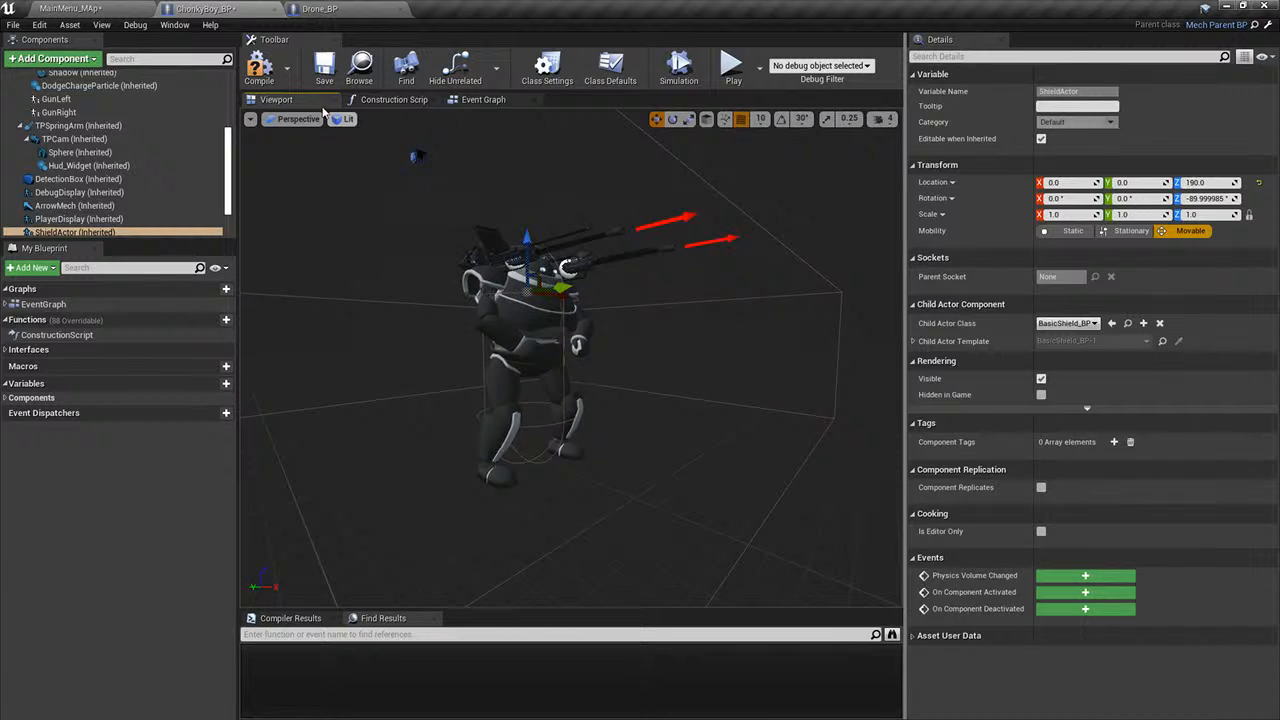
- Playtest a Horde Mode match on Easy to check ChonkyBoy's raised shield, then end the session and close the message log
{"action": "left_click", "coordinate": [105, 8]}
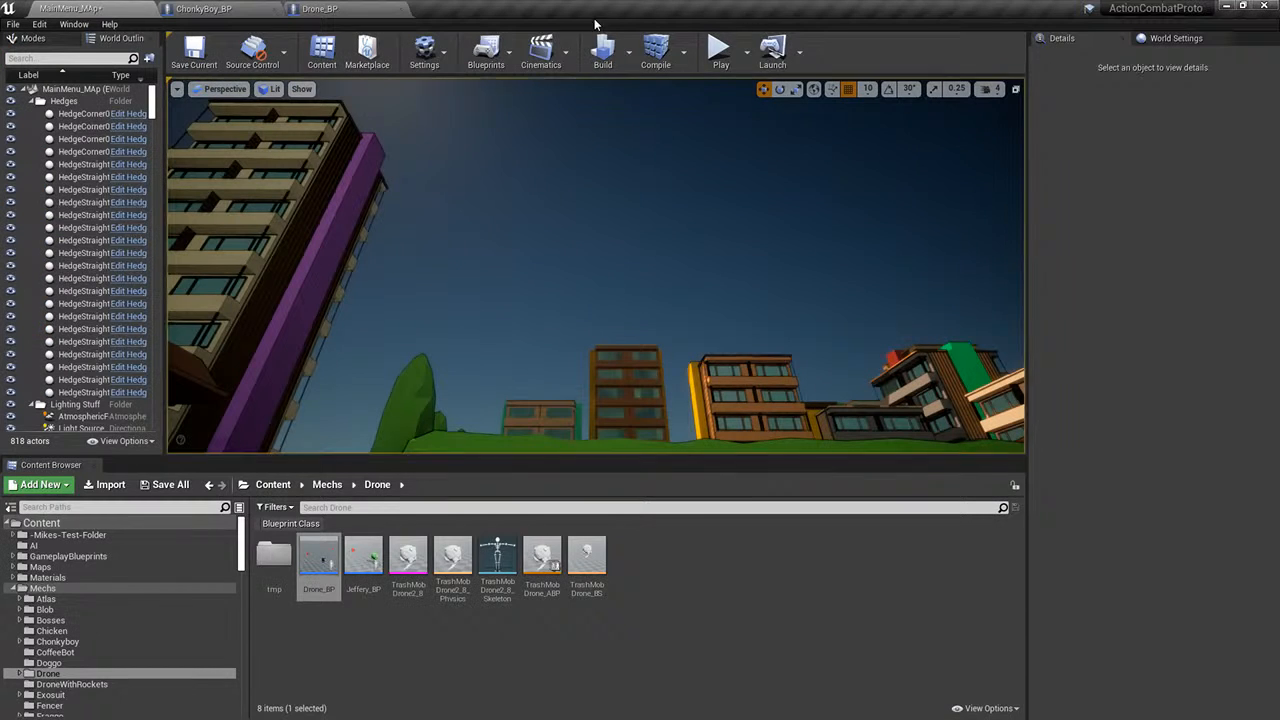
{"action": "left_click", "coordinate": [733, 52]}
{"action": "left_click", "coordinate": [340, 205]}
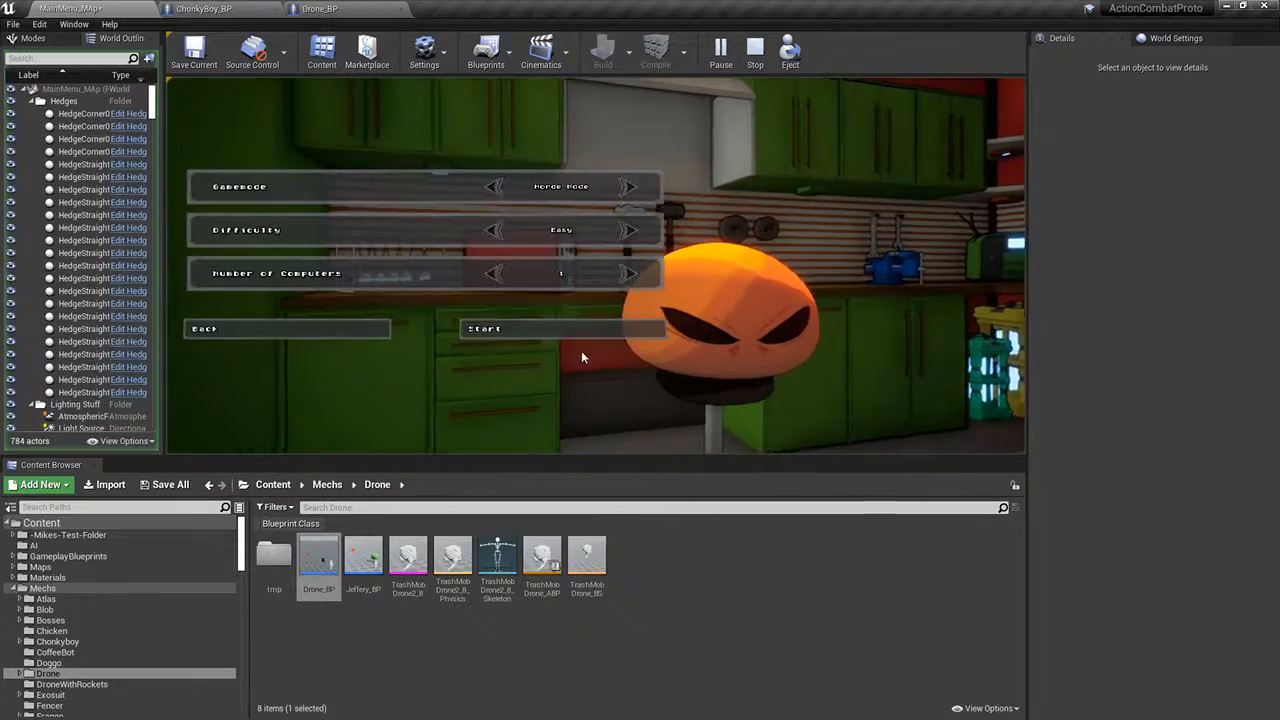
{"action": "left_click", "coordinate": [575, 332]}
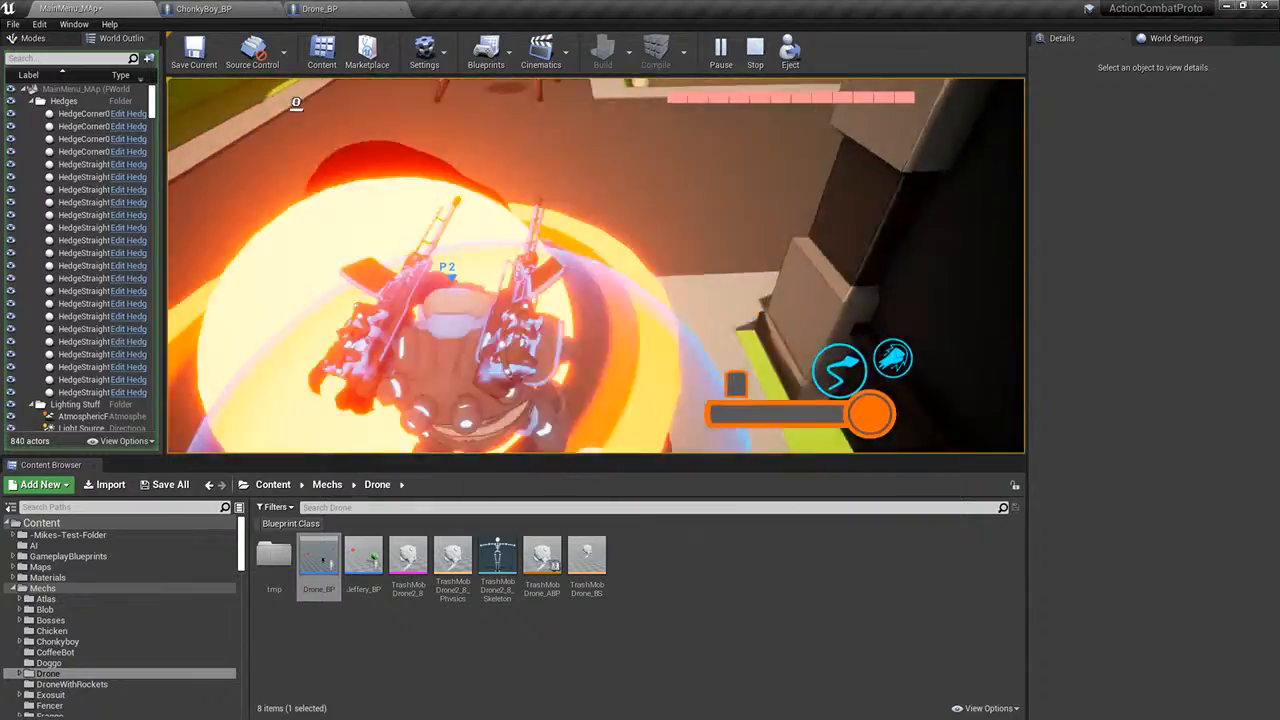
{"action": "key", "text": "Escape"}
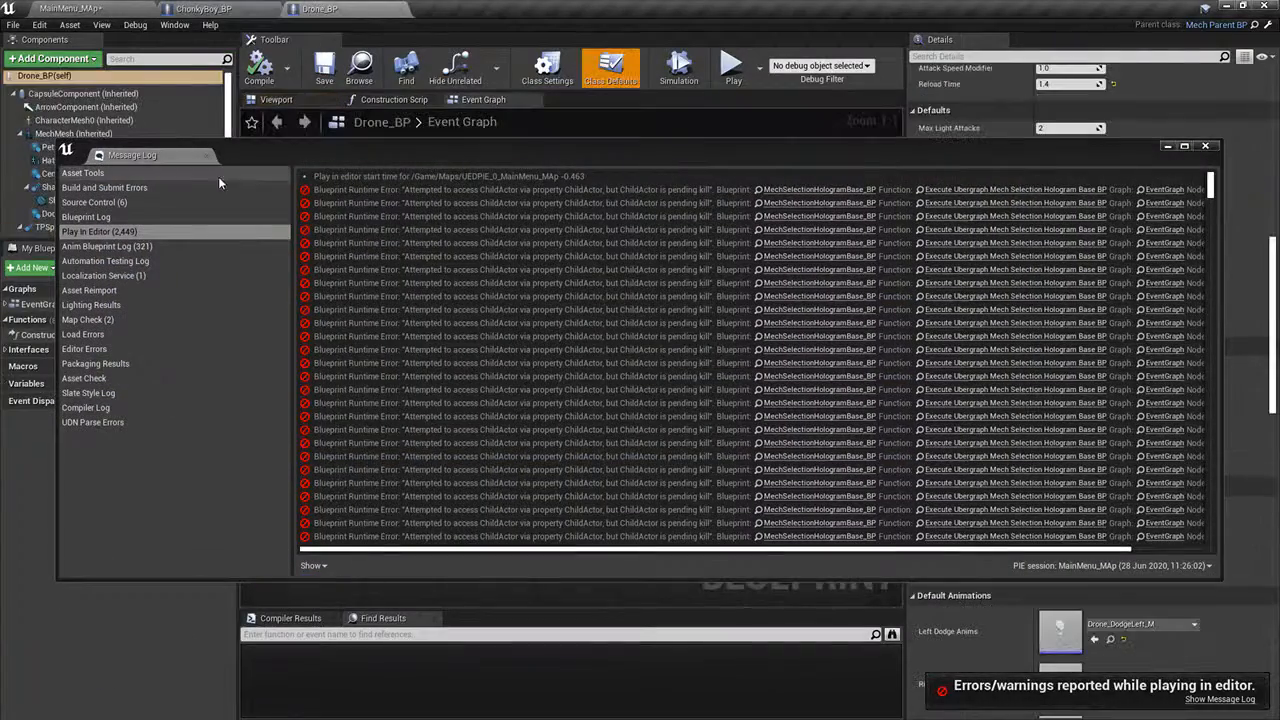
{"action": "left_click", "coordinate": [206, 156]}
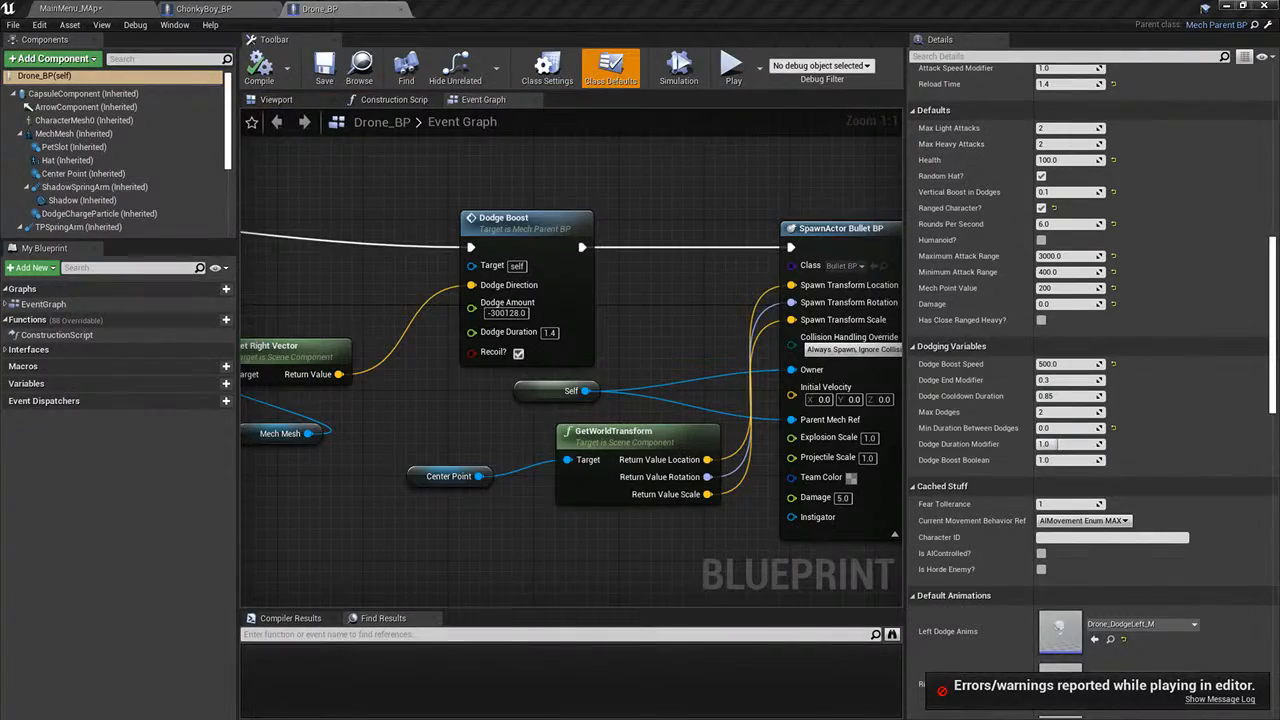
- Inspect the ShieldActor component's transform in Drone_BP for comparison with ChonkyBoy_BP
{"action": "scroll", "coordinate": [120, 204], "scroll_direction": "down", "scroll_amount": 4}
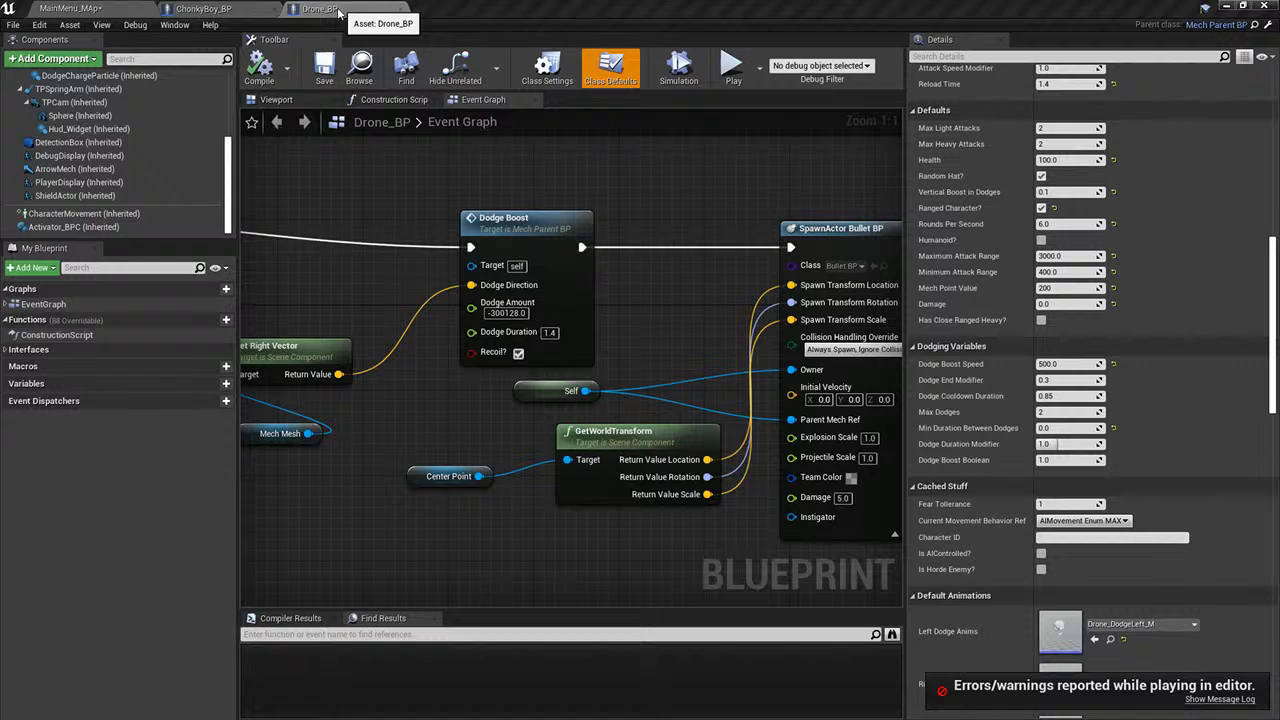
{"action": "left_click", "coordinate": [75, 196]}
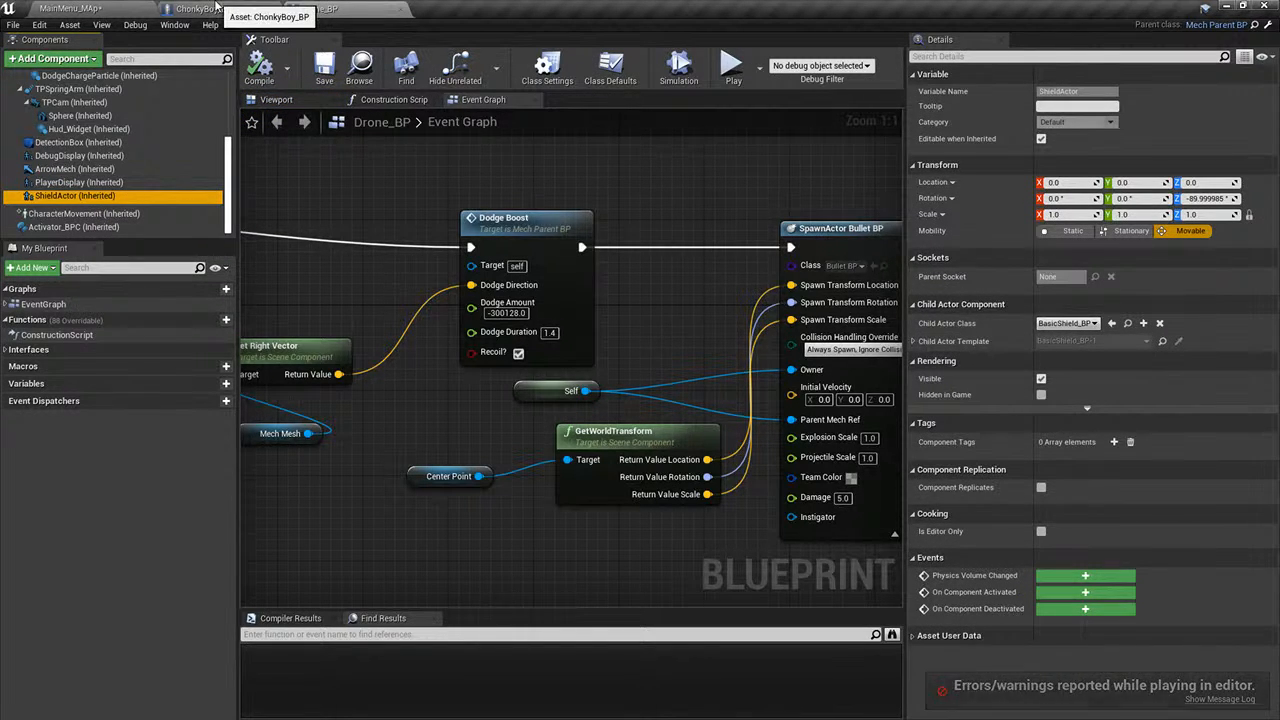
{"action": "left_click", "coordinate": [215, 8]}
- Look through the Chicken and Doggo mech folders, then return to ChonkyBoy_BP
{"action": "left_click", "coordinate": [27, 8]}
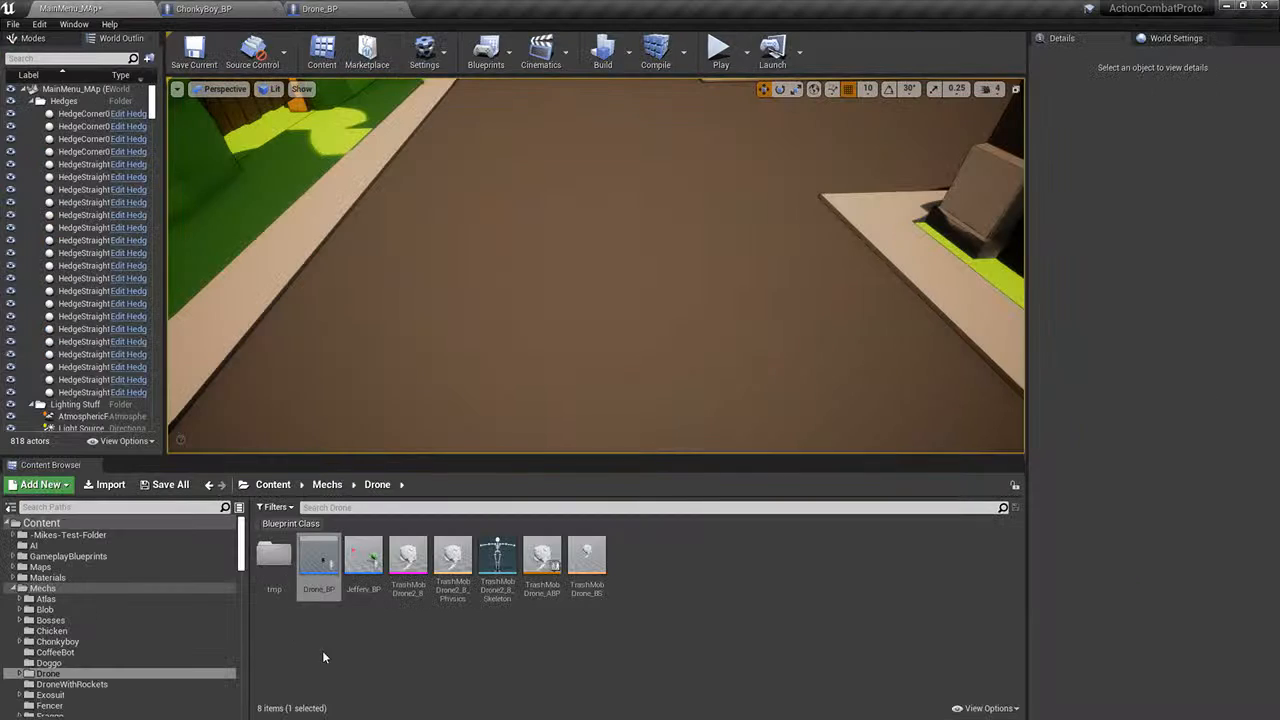
{"action": "left_click", "coordinate": [50, 631]}
{"action": "left_click", "coordinate": [48, 662]}
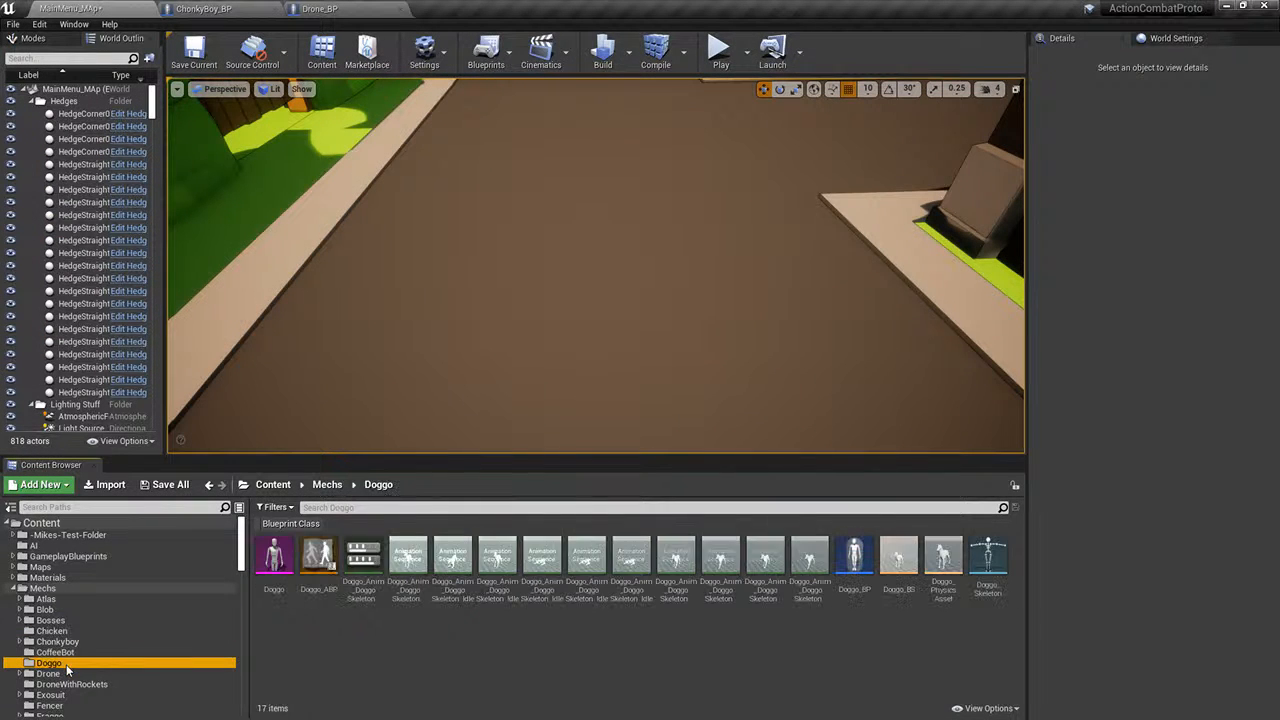
{"action": "left_click", "coordinate": [228, 8]}
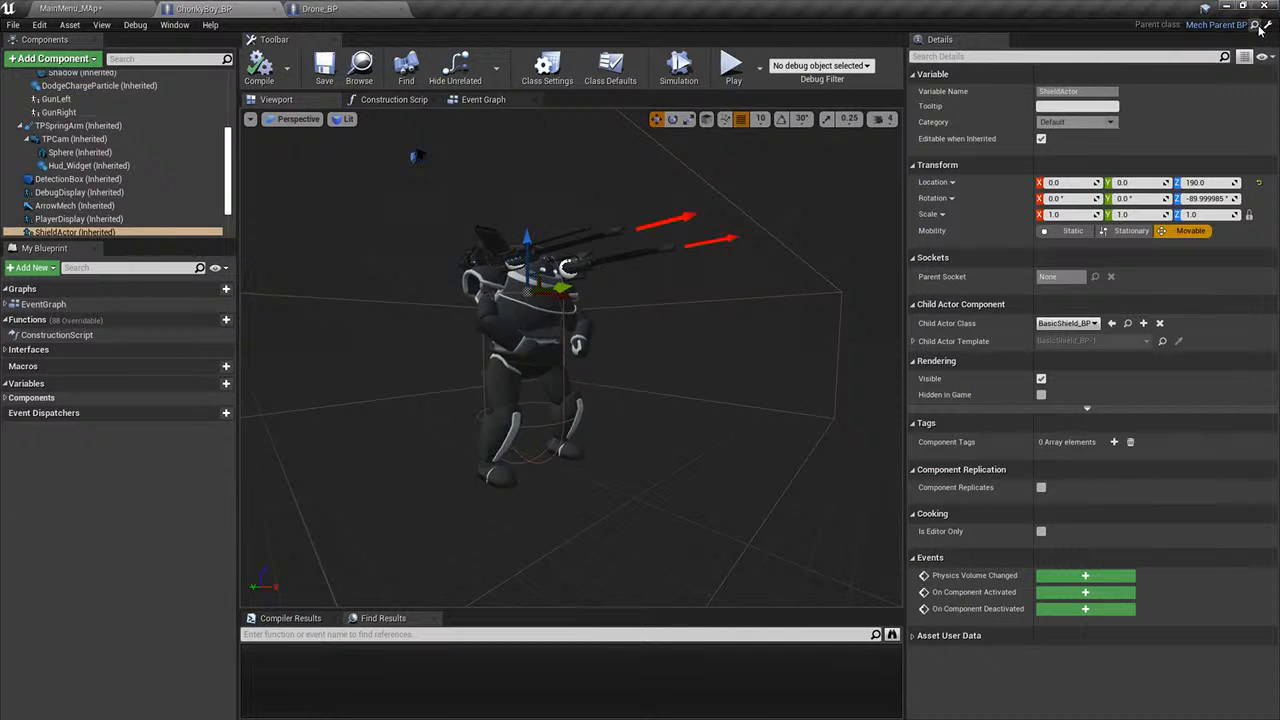
- Compare the construction scripts of ChonkyBoy_BP and Drone_BP, examining Drone_BP's AttachToComponent node and colour array setup
{"action": "left_click", "coordinate": [394, 100]}
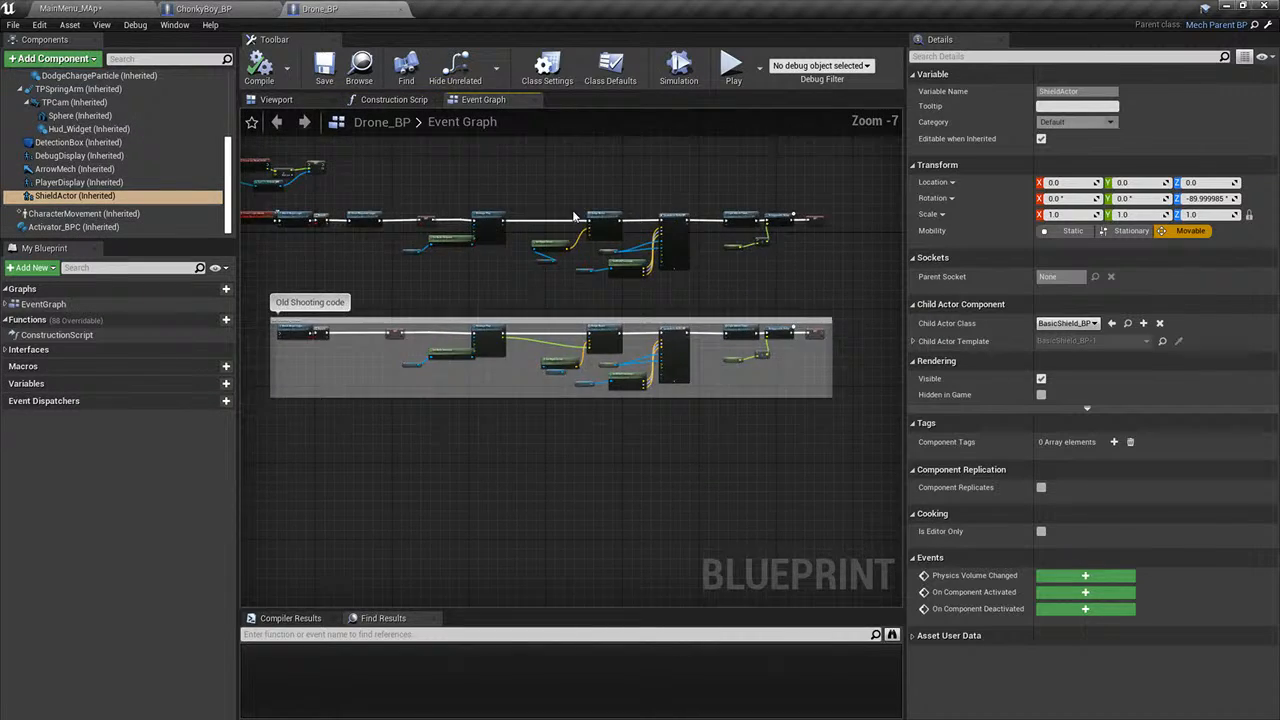
{"action": "scroll", "coordinate": [575, 216], "scroll_direction": "up", "scroll_amount": 4}
{"action": "left_click", "coordinate": [394, 100]}
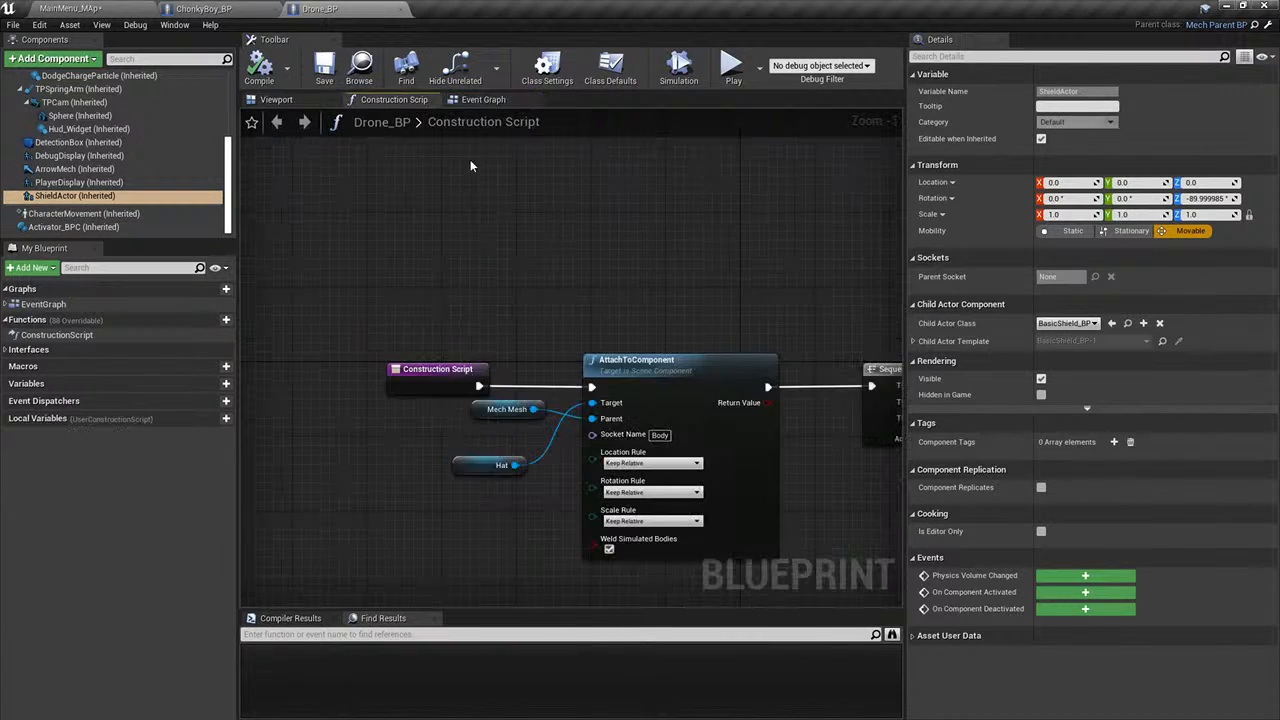
{"action": "right_click_drag", "start_coordinate": [465, 218], "coordinate": [461, 218]}
{"action": "right_click_drag", "start_coordinate": [660, 332], "coordinate": [482, 371]}
{"action": "scroll", "coordinate": [490, 374], "scroll_direction": "up", "scroll_amount": 2}
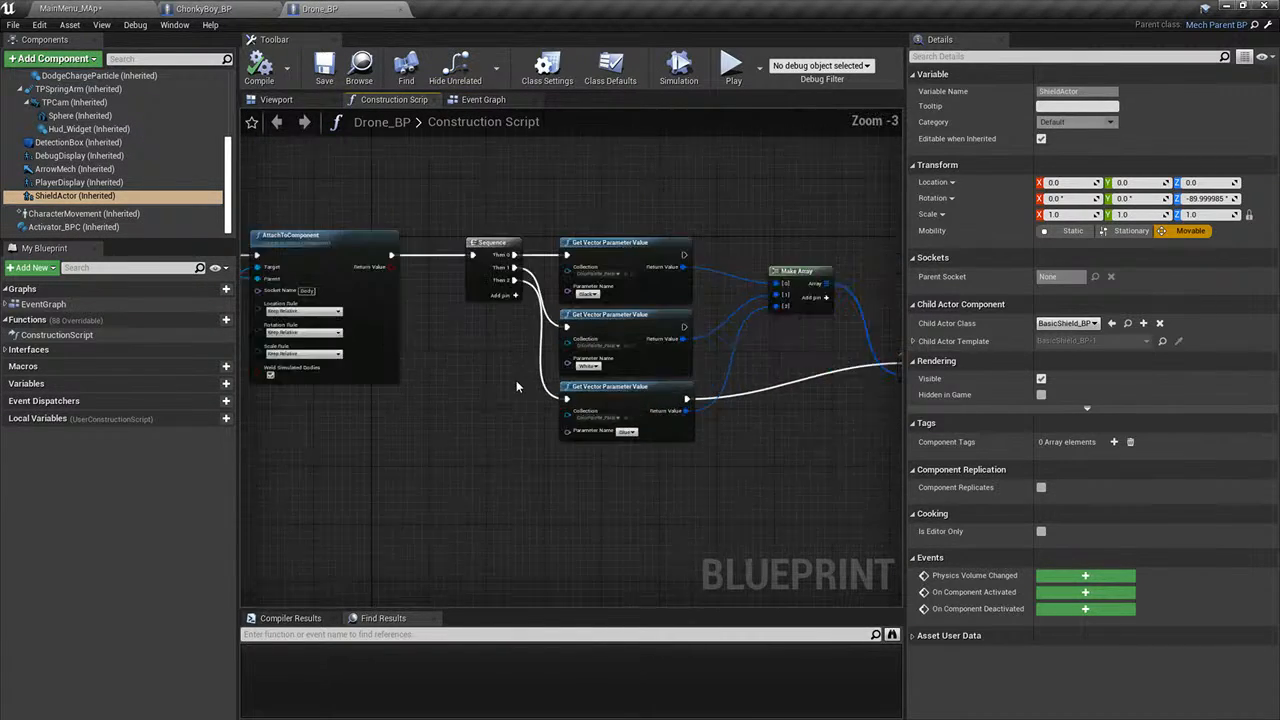
{"action": "right_click_drag", "start_coordinate": [570, 385], "coordinate": [133, 364]}
{"action": "right_click_drag", "start_coordinate": [450, 379], "coordinate": [594, 372]}
- Look through the Bosses and other mech folders in the project content, then open Exosuit_BP from the Exosuit folder
{"action": "left_click", "coordinate": [42, 7]}
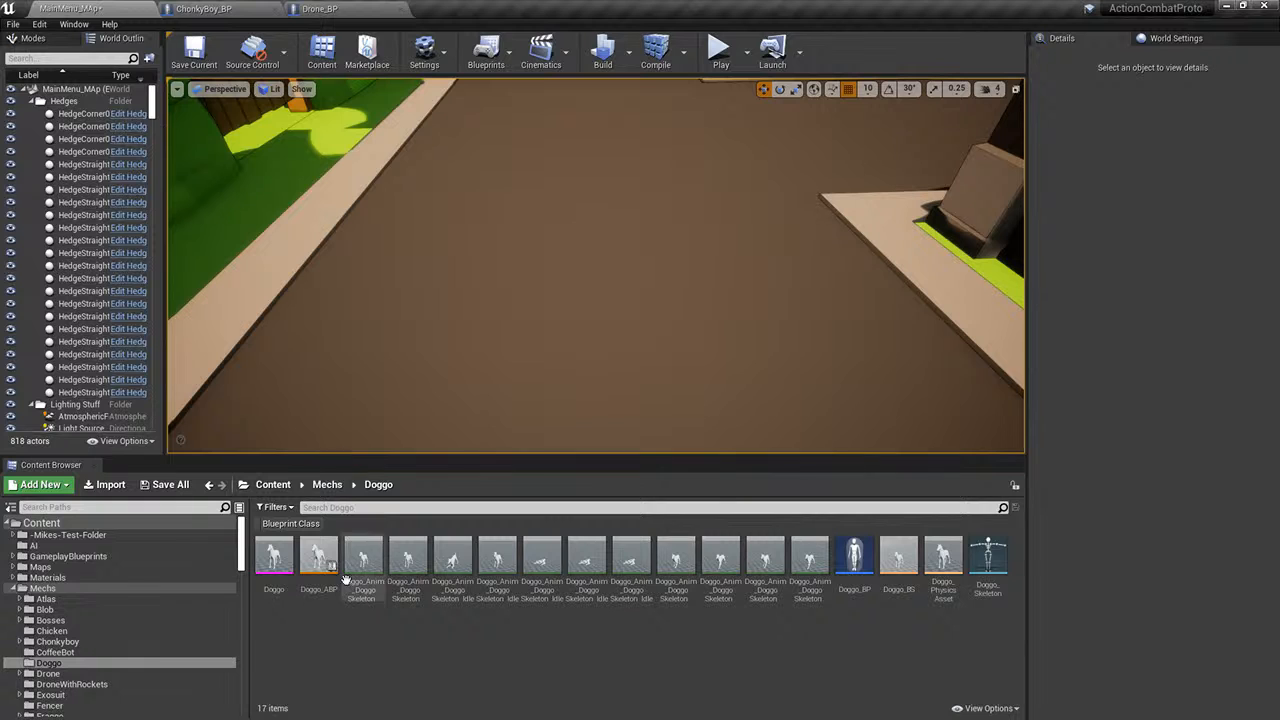
{"action": "left_click", "coordinate": [52, 620]}
{"action": "scroll", "coordinate": [85, 640], "scroll_direction": "down", "scroll_amount": 4}
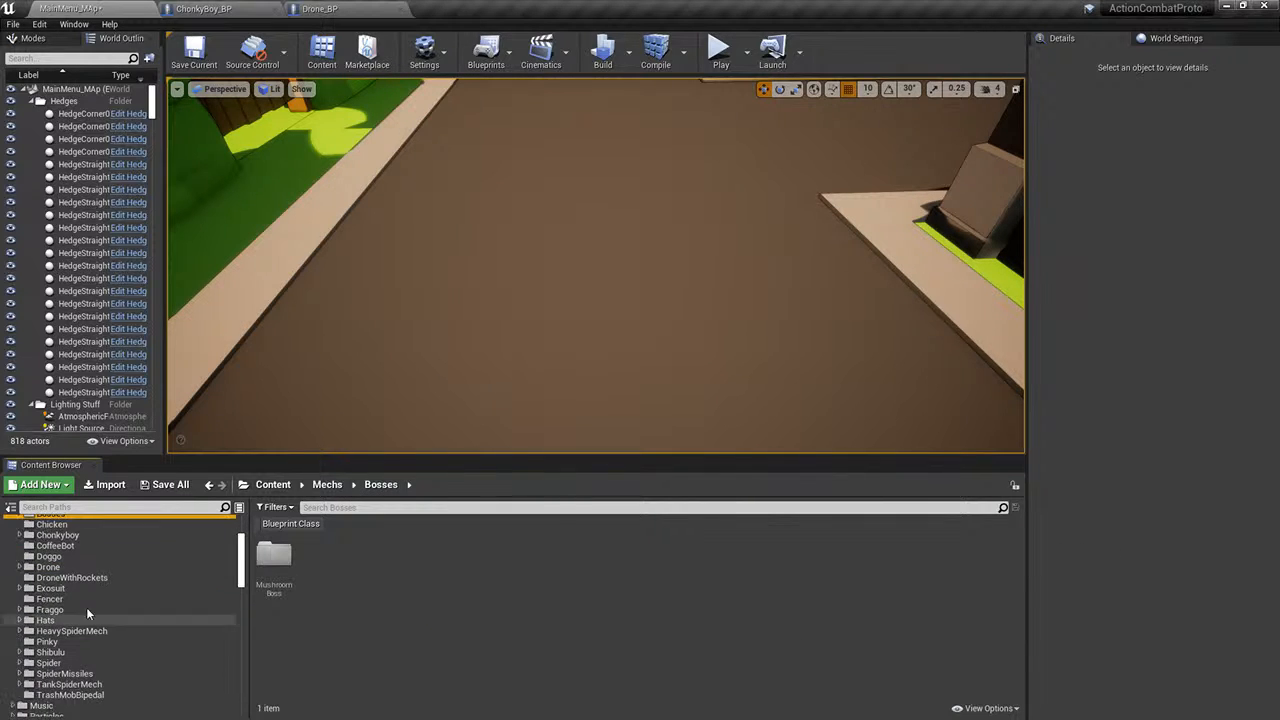
{"action": "left_click", "coordinate": [94, 548]}
{"action": "left_click", "coordinate": [79, 589]}
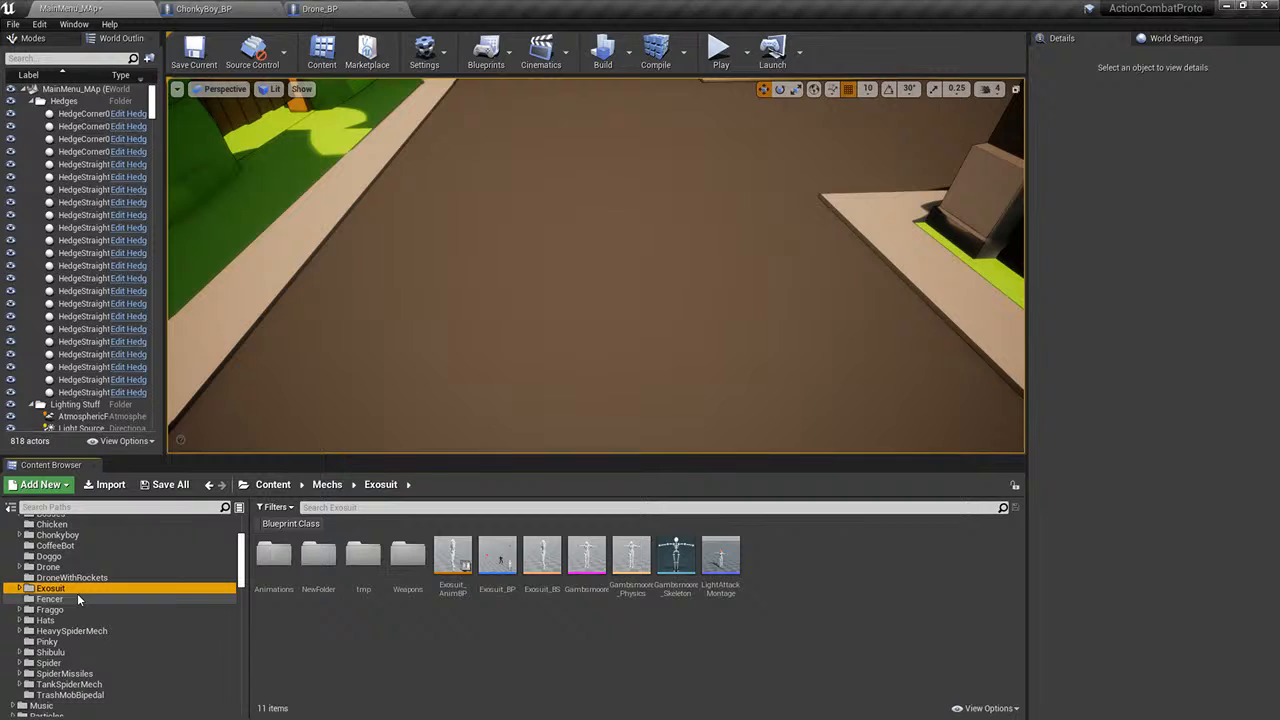
{"action": "double_click", "coordinate": [486, 568]}
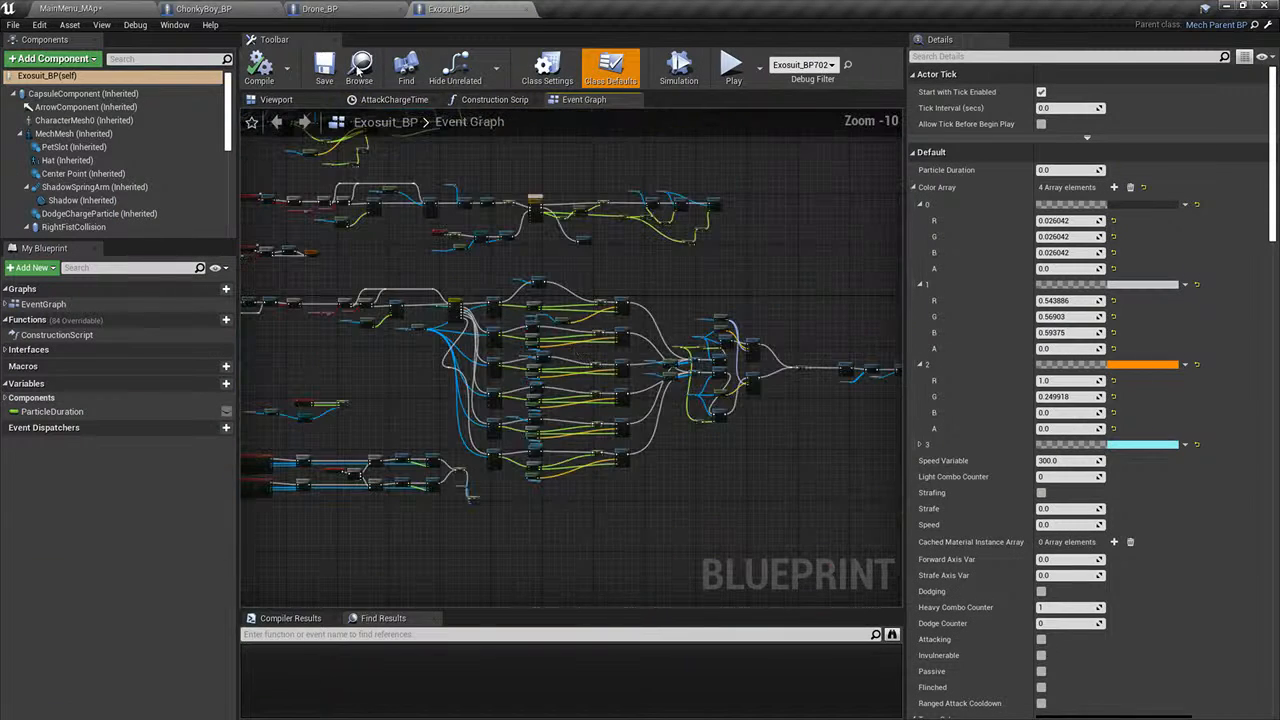
- Examine the AttachToComponent and colour parameter nodes in Exosuit_BP's construction script
{"action": "left_click", "coordinate": [494, 100]}
{"action": "scroll", "coordinate": [786, 279], "scroll_direction": "up", "scroll_amount": 5}
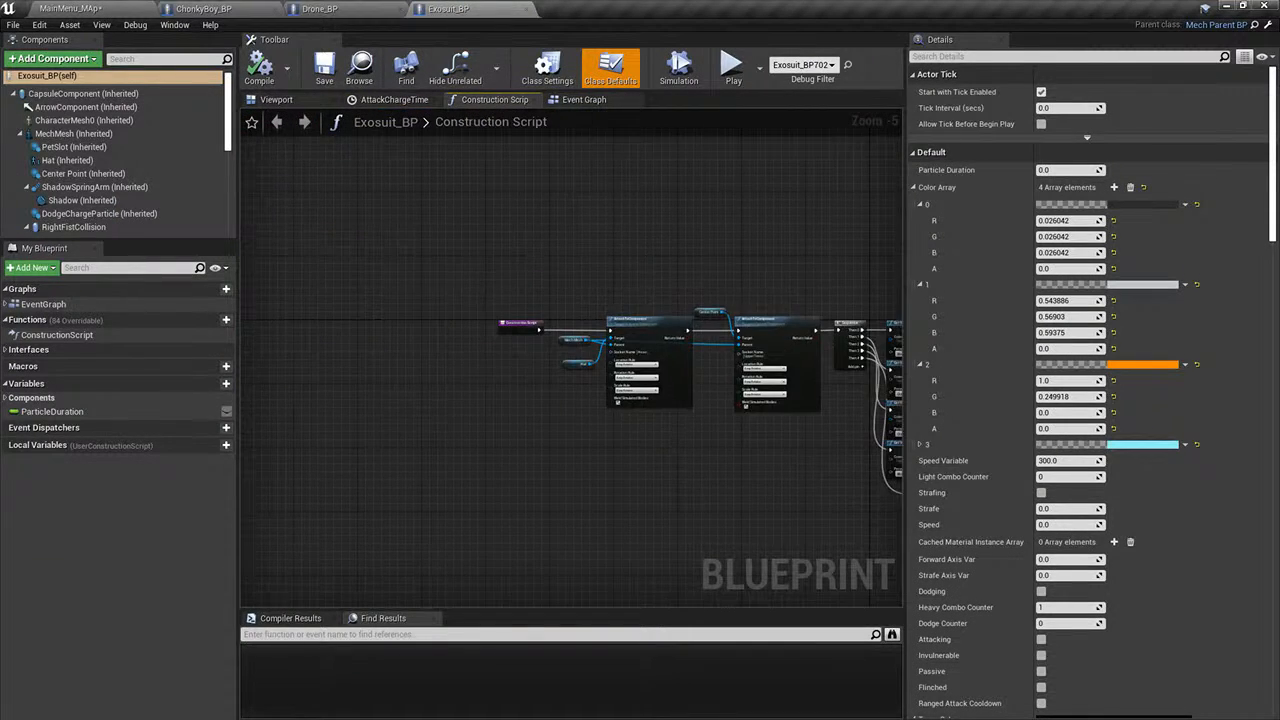
{"action": "right_click_drag", "start_coordinate": [624, 326], "coordinate": [556, 315]}
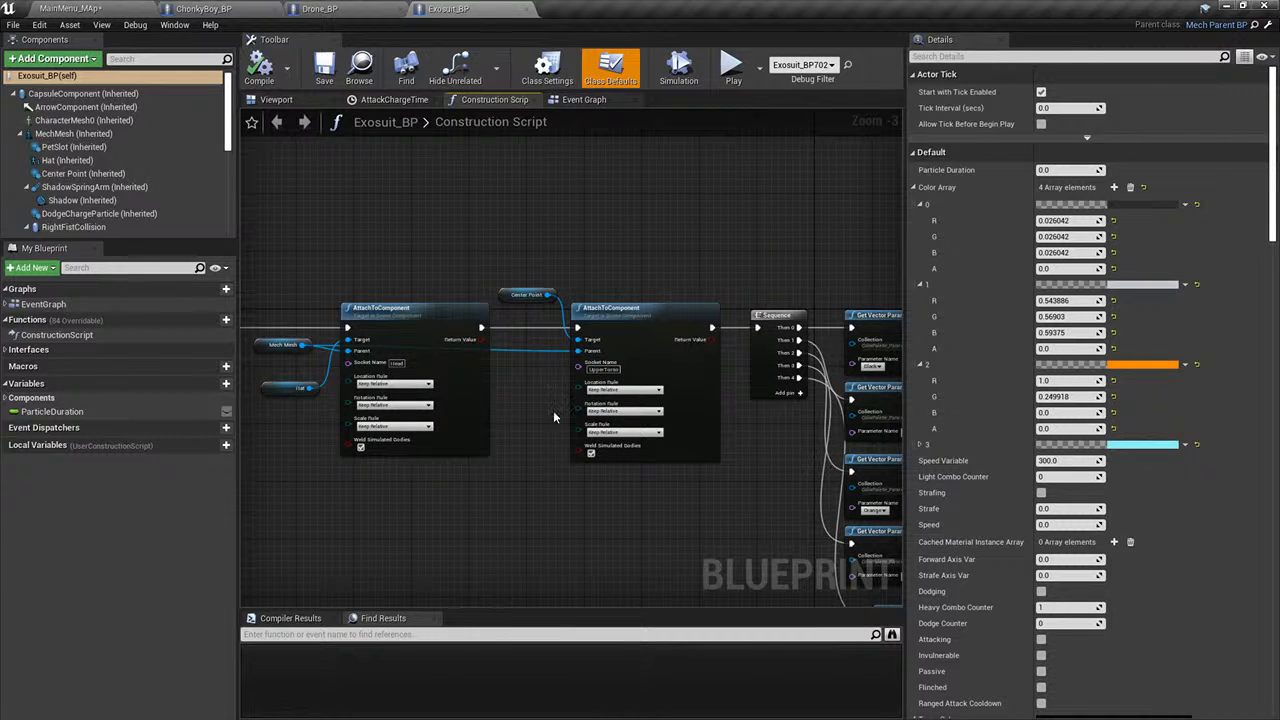
{"action": "right_click_drag", "start_coordinate": [555, 417], "coordinate": [212, 405]}
{"action": "right_click_drag", "start_coordinate": [427, 433], "coordinate": [318, 413]}
- Locate the child actor class of Exosuit_BP's inherited ShieldActor in the project content and open BasicShield_BP
{"action": "scroll", "coordinate": [95, 178], "scroll_direction": "down", "scroll_amount": 6}
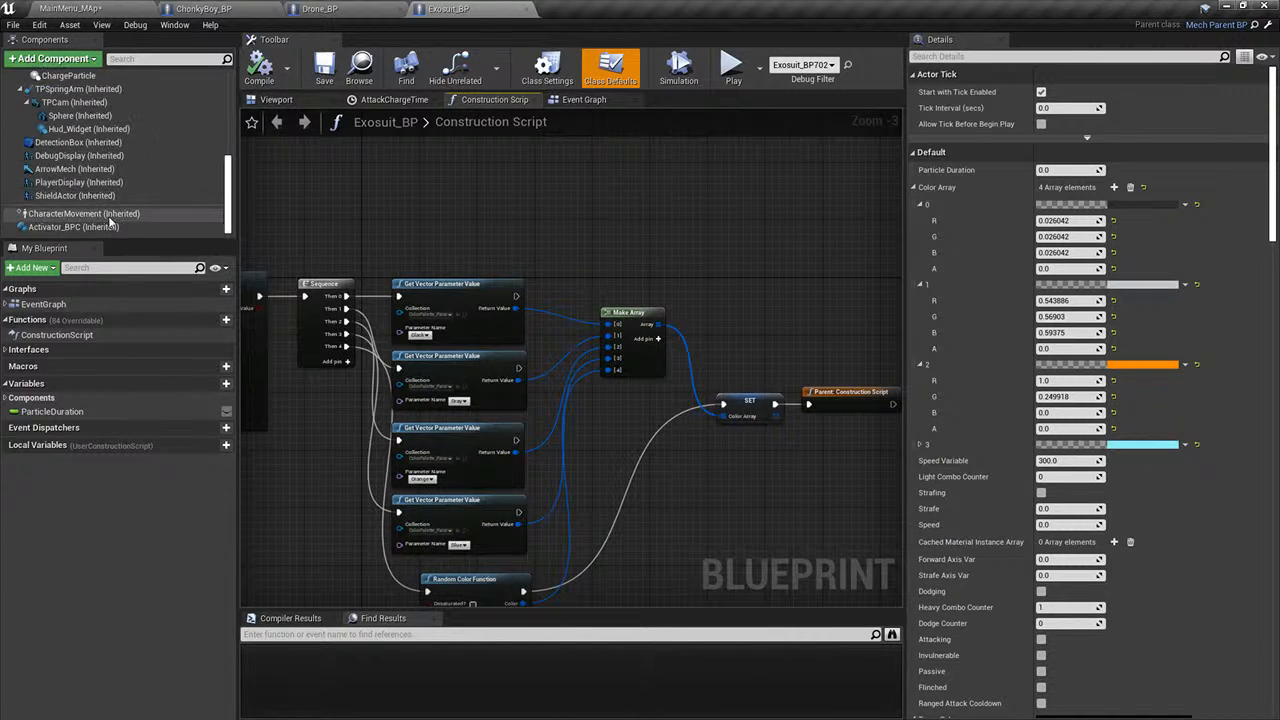
{"action": "left_click", "coordinate": [75, 195]}
{"action": "right_click_drag", "start_coordinate": [790, 384], "coordinate": [645, 305]}
{"action": "left_click", "coordinate": [1128, 323]}
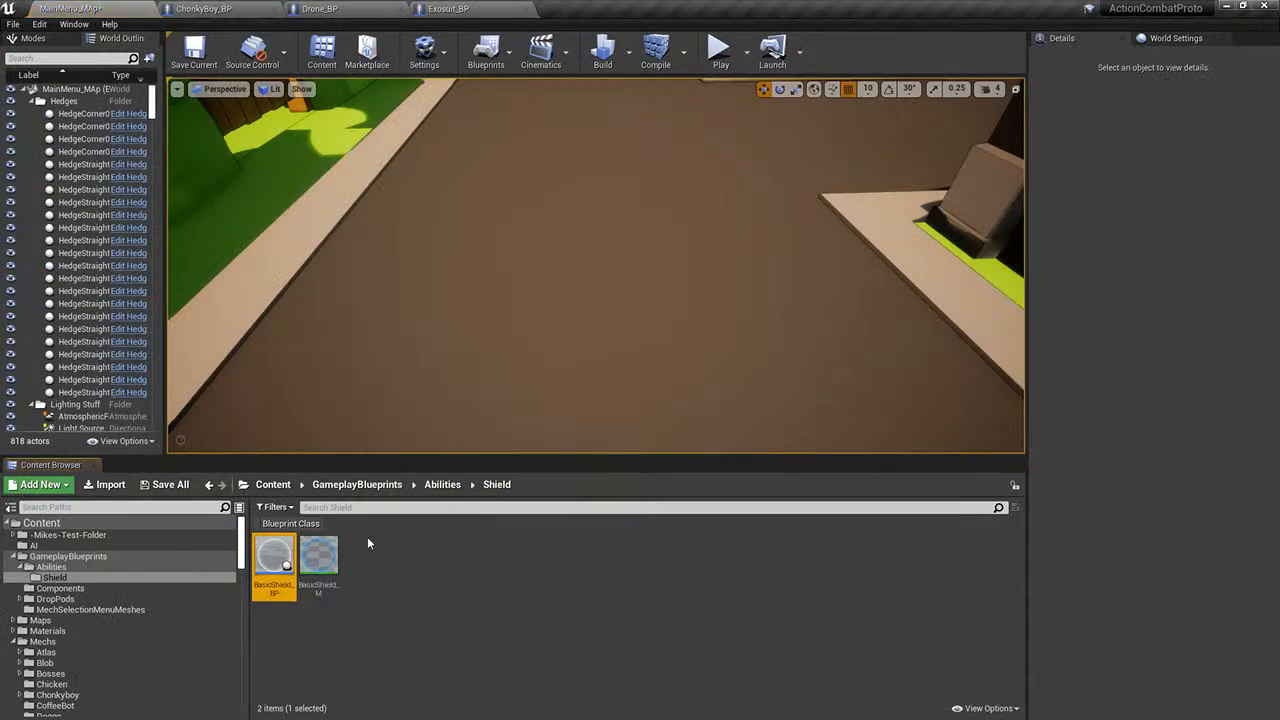
{"action": "double_click", "coordinate": [274, 556]}
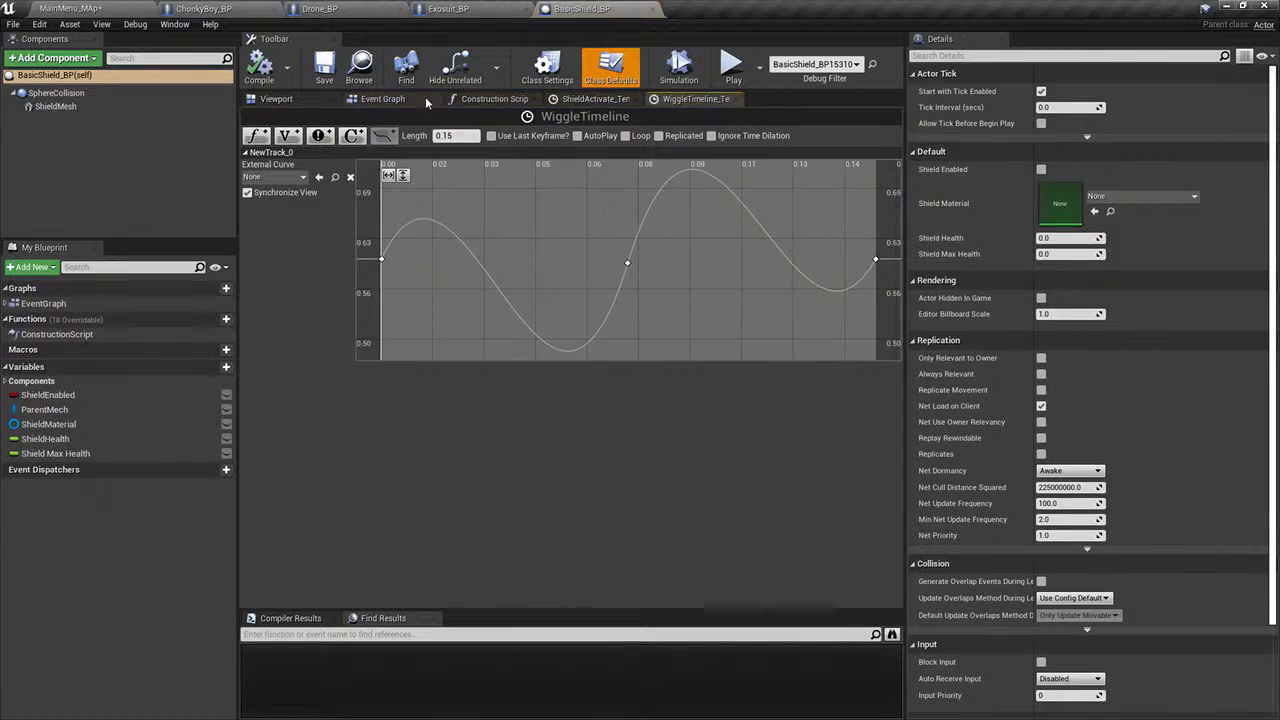
- Review BasicShield_BP's construction script and its event graph's shield damage, recharge, activation and deactivation logic
{"action": "left_click", "coordinate": [424, 98]}
{"action": "scroll", "coordinate": [477, 327], "scroll_direction": "down", "scroll_amount": 6}
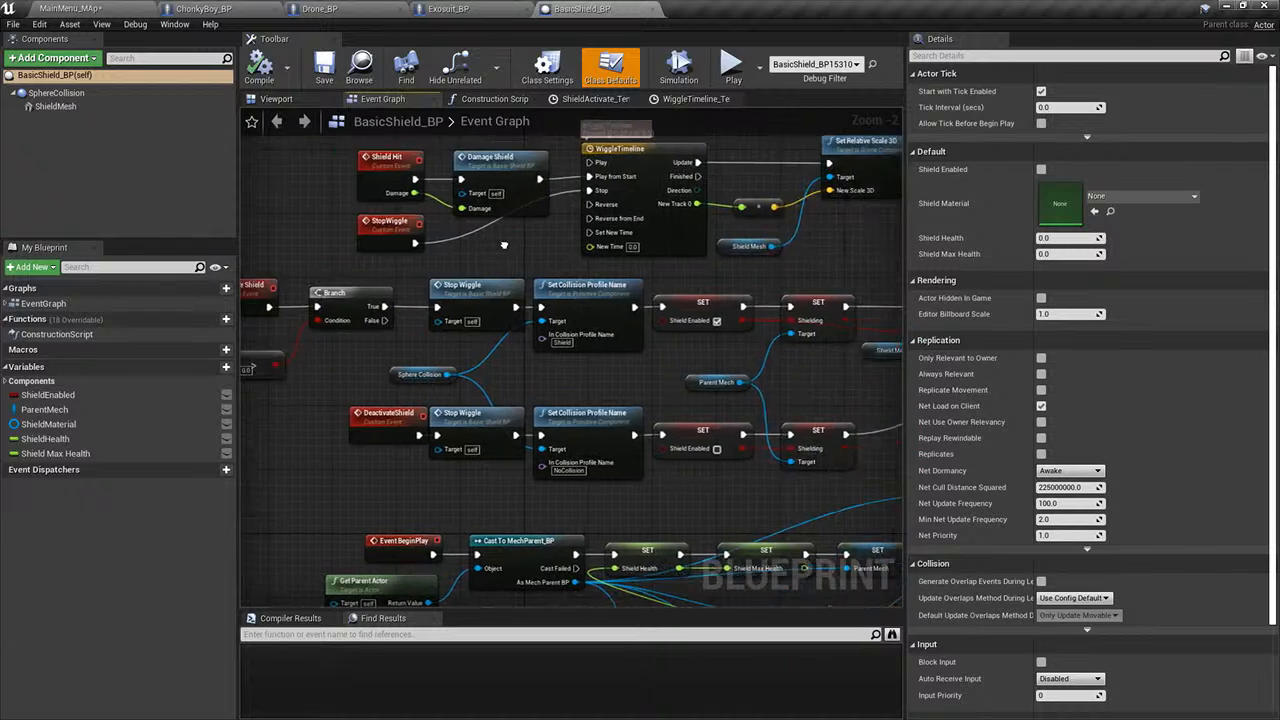
{"action": "left_click", "coordinate": [491, 99]}
{"action": "right_click_drag", "start_coordinate": [726, 252], "coordinate": [395, 192]}
{"action": "left_click", "coordinate": [385, 98]}
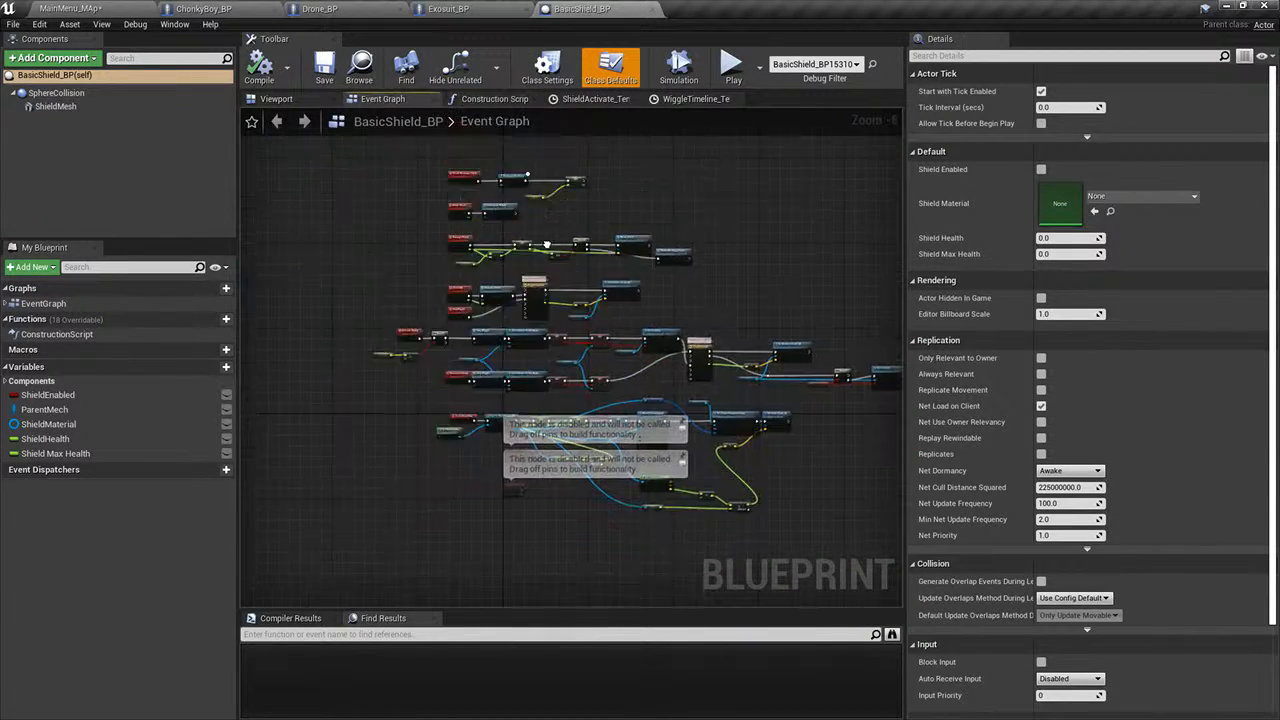
{"action": "scroll", "coordinate": [567, 308], "scroll_direction": "up", "scroll_amount": 4}
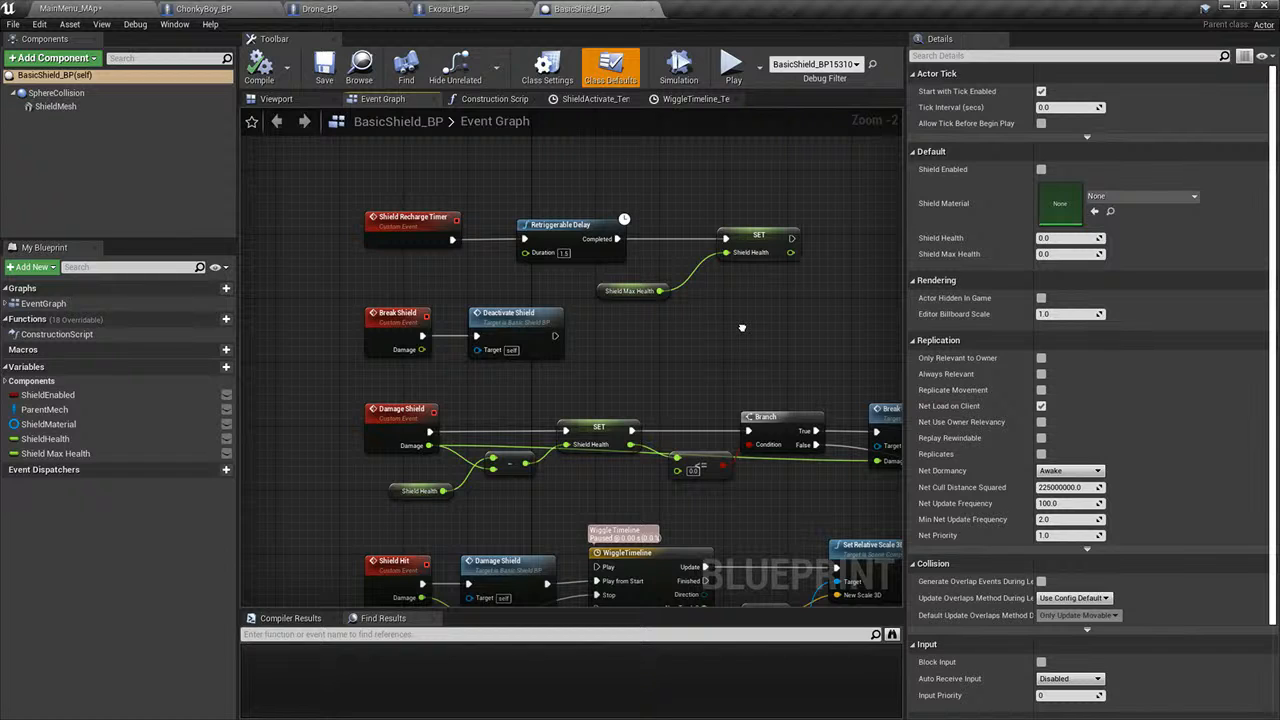
{"action": "right_click_drag", "start_coordinate": [742, 328], "coordinate": [760, 145]}
{"action": "right_click_drag", "start_coordinate": [745, 385], "coordinate": [722, 155]}
{"action": "right_click_drag", "start_coordinate": [718, 255], "coordinate": [719, 135]}
{"action": "right_click_drag", "start_coordinate": [722, 309], "coordinate": [717, 188]}
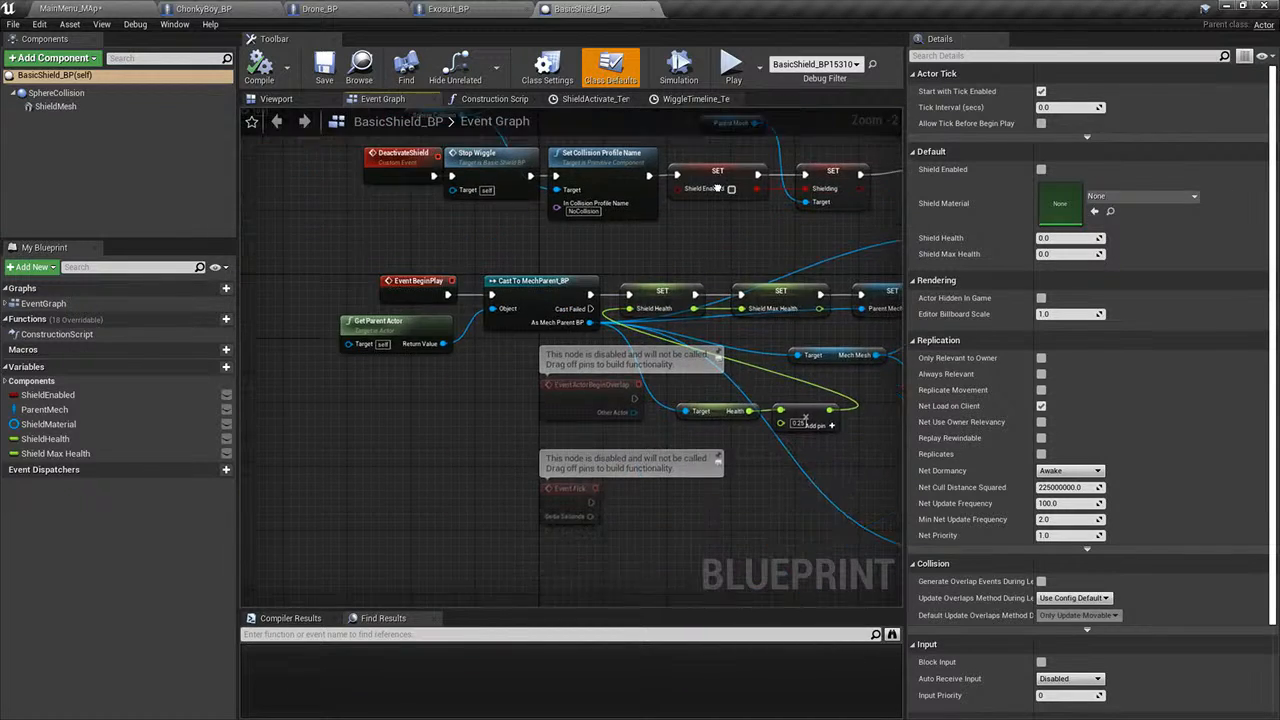
- Inspect BasicShield_BP's BeginPlay chain through to the AttachToComponent node and its socket name
{"action": "right_click_drag", "start_coordinate": [712, 276], "coordinate": [520, 228]}
{"action": "left_click", "coordinate": [524, 195]}
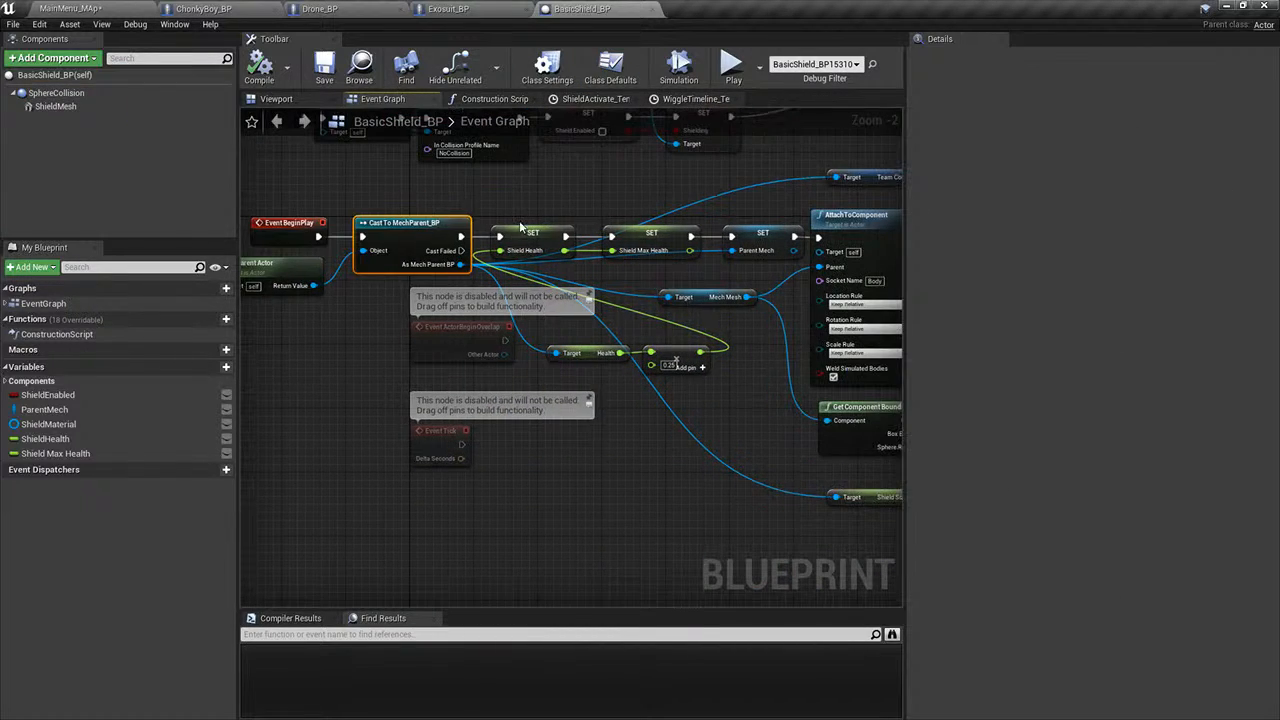
{"action": "right_click_drag", "start_coordinate": [729, 231], "coordinate": [578, 252]}
{"action": "right_click_drag", "start_coordinate": [739, 237], "coordinate": [637, 252]}
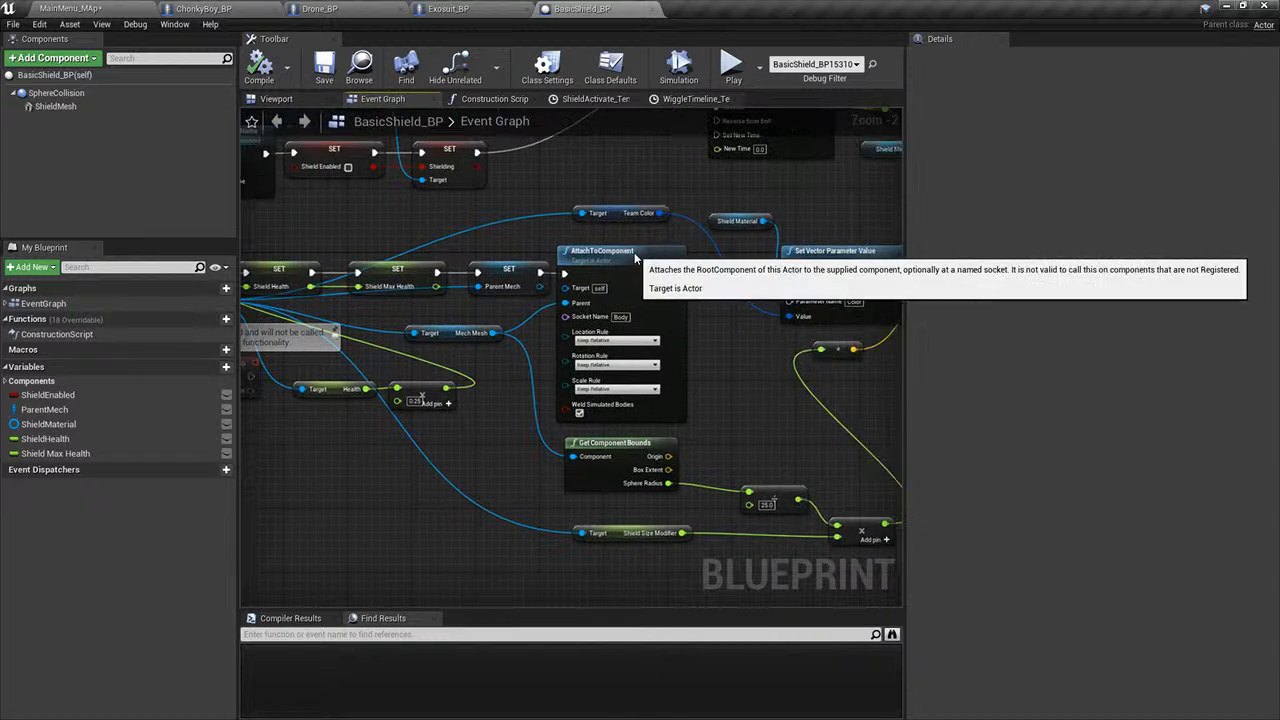
{"action": "left_click", "coordinate": [637, 252]}
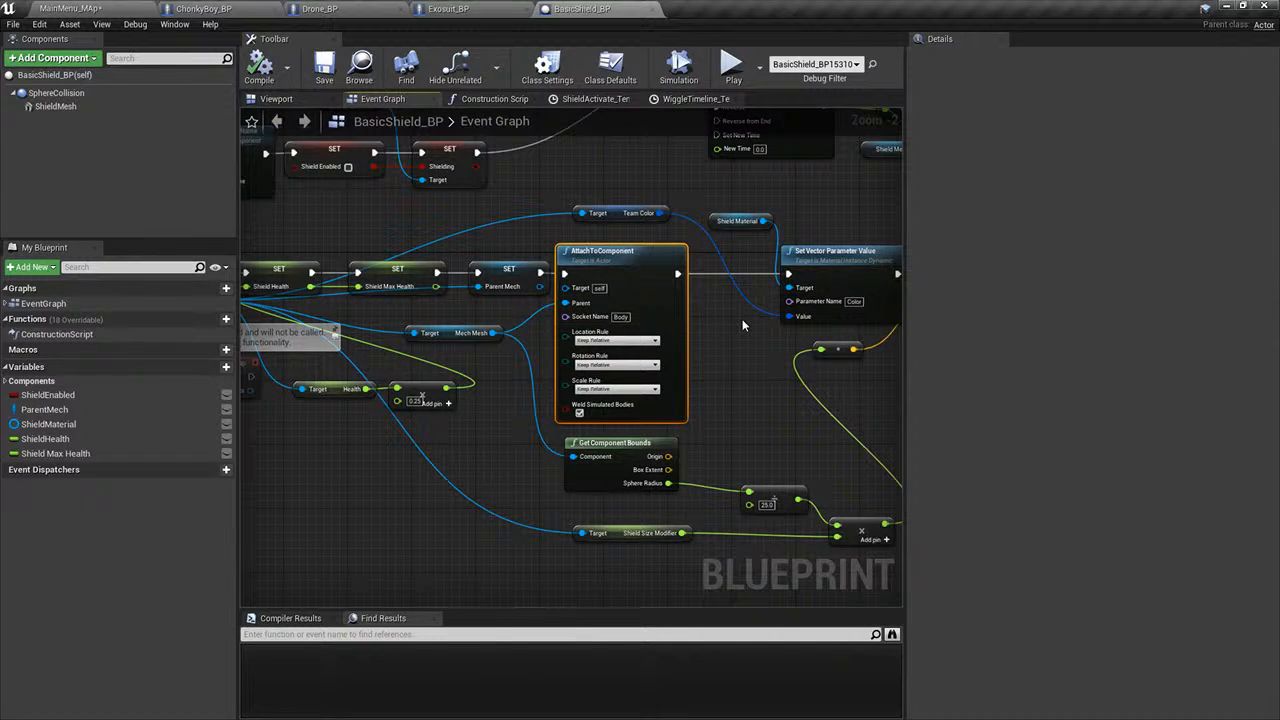
{"action": "right_click_drag", "start_coordinate": [743, 325], "coordinate": [597, 314]}
- Return to ChonkyBoy_BP, locate the skeletal mesh used by the inherited MechMesh component, and open ChonkyBoiDefault
{"action": "left_click", "coordinate": [384, 7]}
{"action": "left_click", "coordinate": [205, 8]}
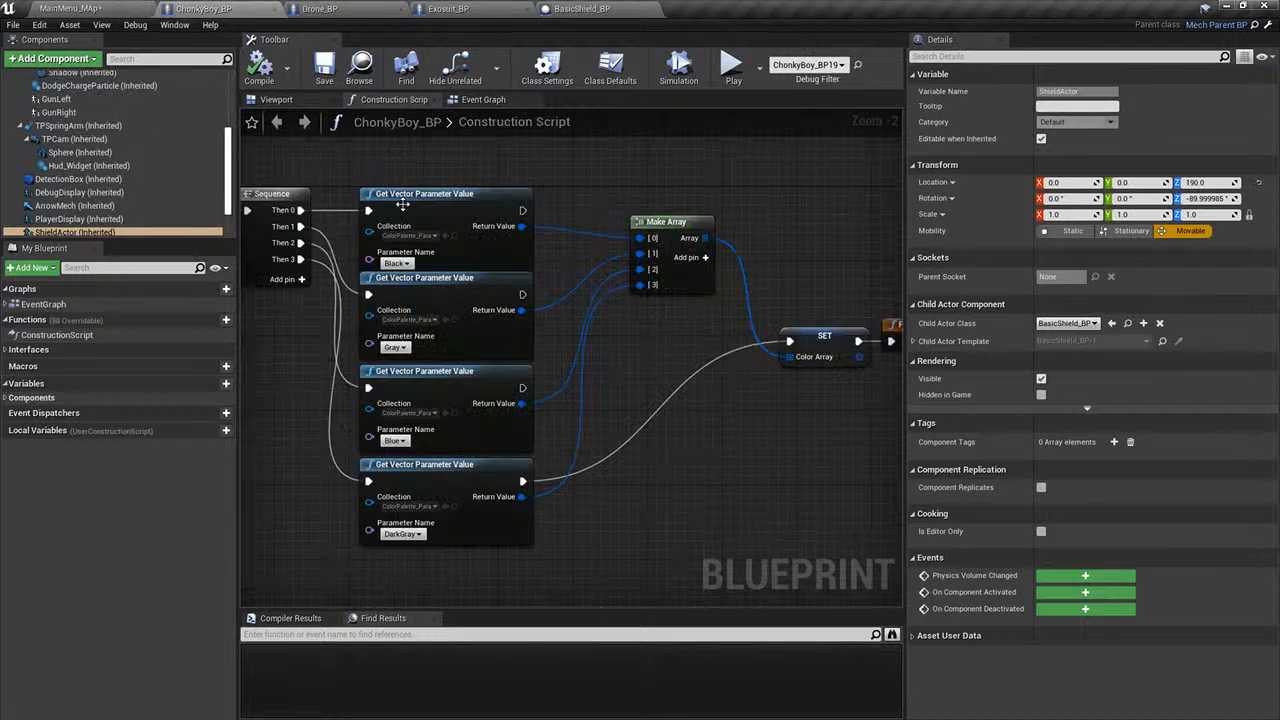
{"action": "scroll", "coordinate": [138, 187], "scroll_direction": "up", "scroll_amount": 3}
{"action": "left_click", "coordinate": [72, 133]}
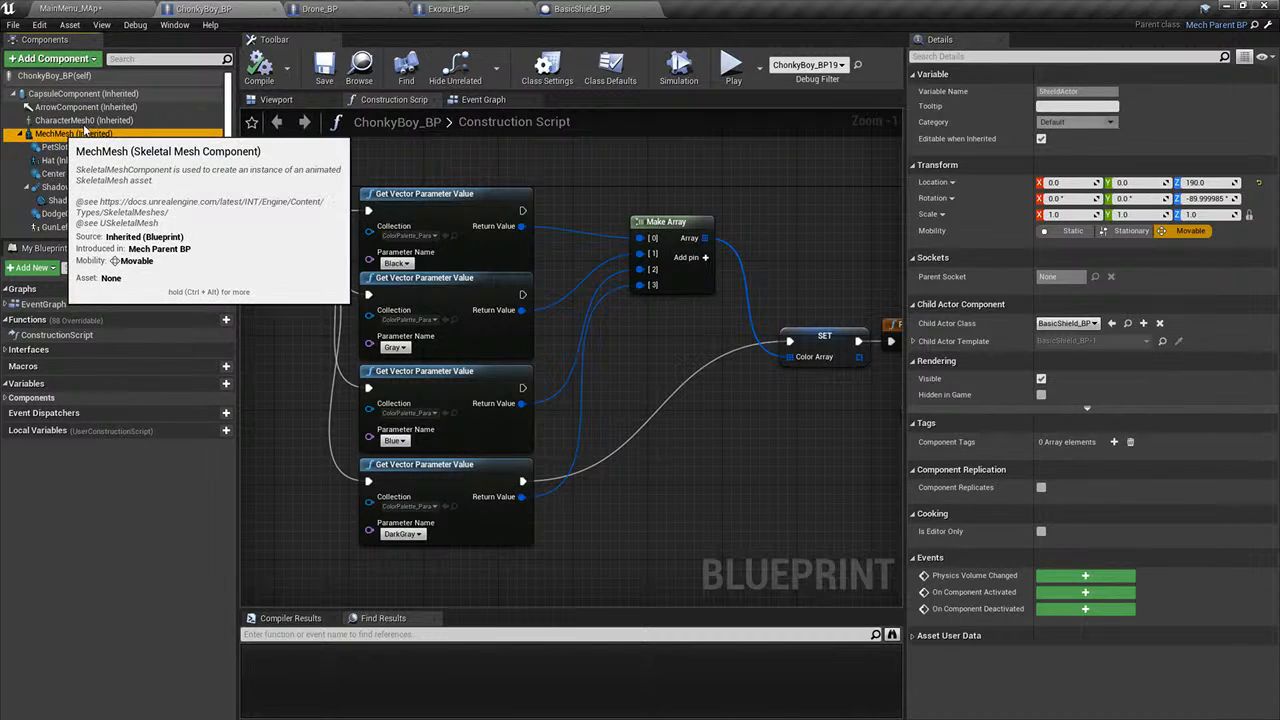
{"action": "left_click", "coordinate": [1110, 429]}
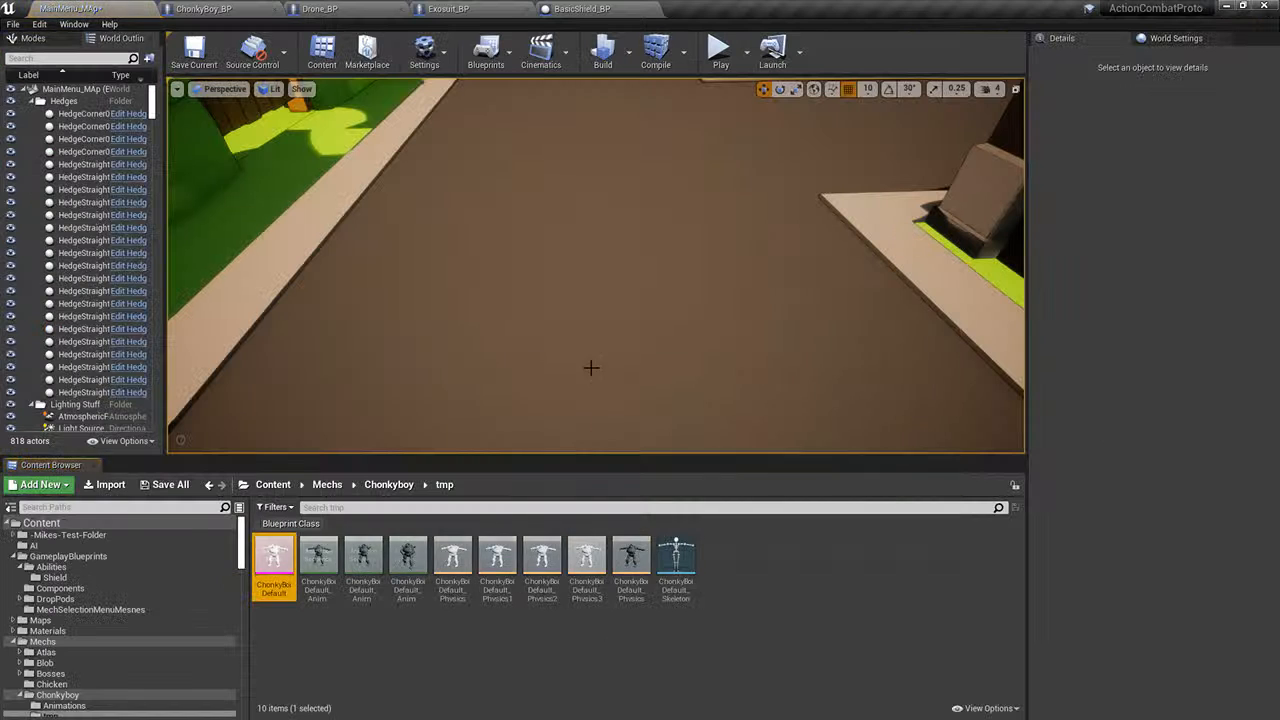
{"action": "double_click", "coordinate": [278, 565]}
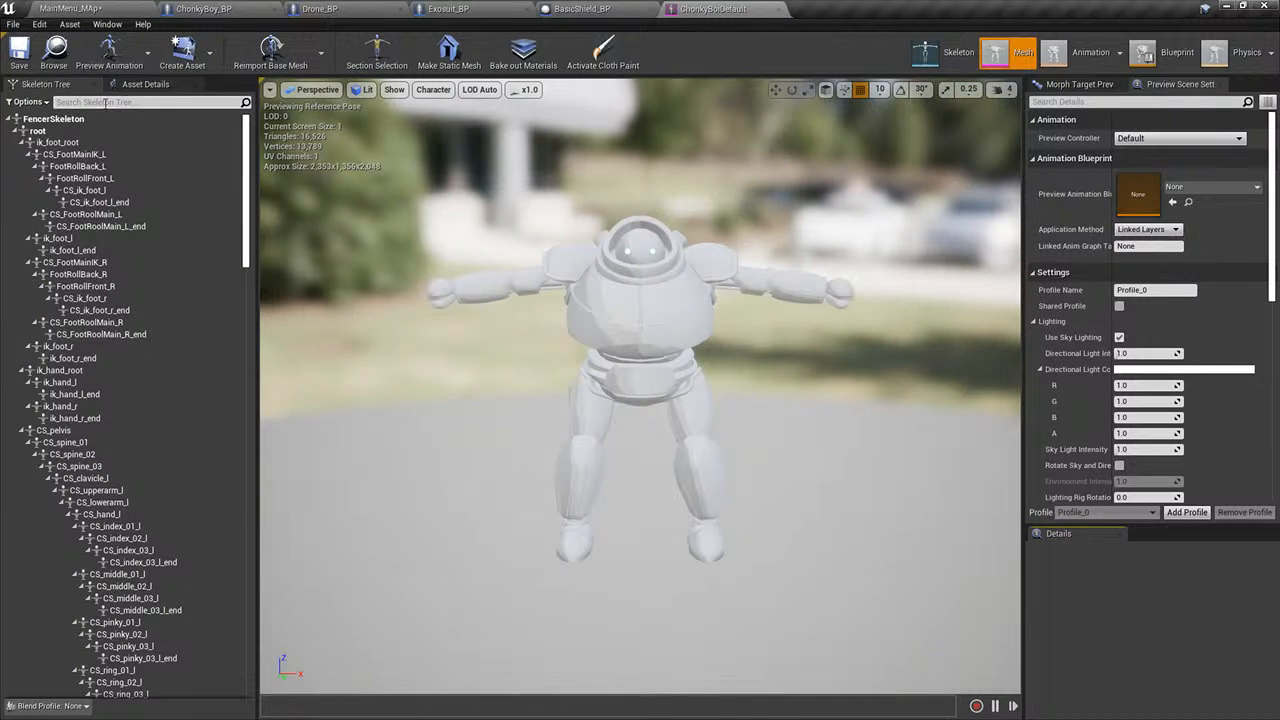
- Search ChonkyBoiDefault's skeleton tree for "body", then clear the search and look through the full bone list
{"action": "left_click", "coordinate": [105, 102]}
{"action": "type", "text": "body"}
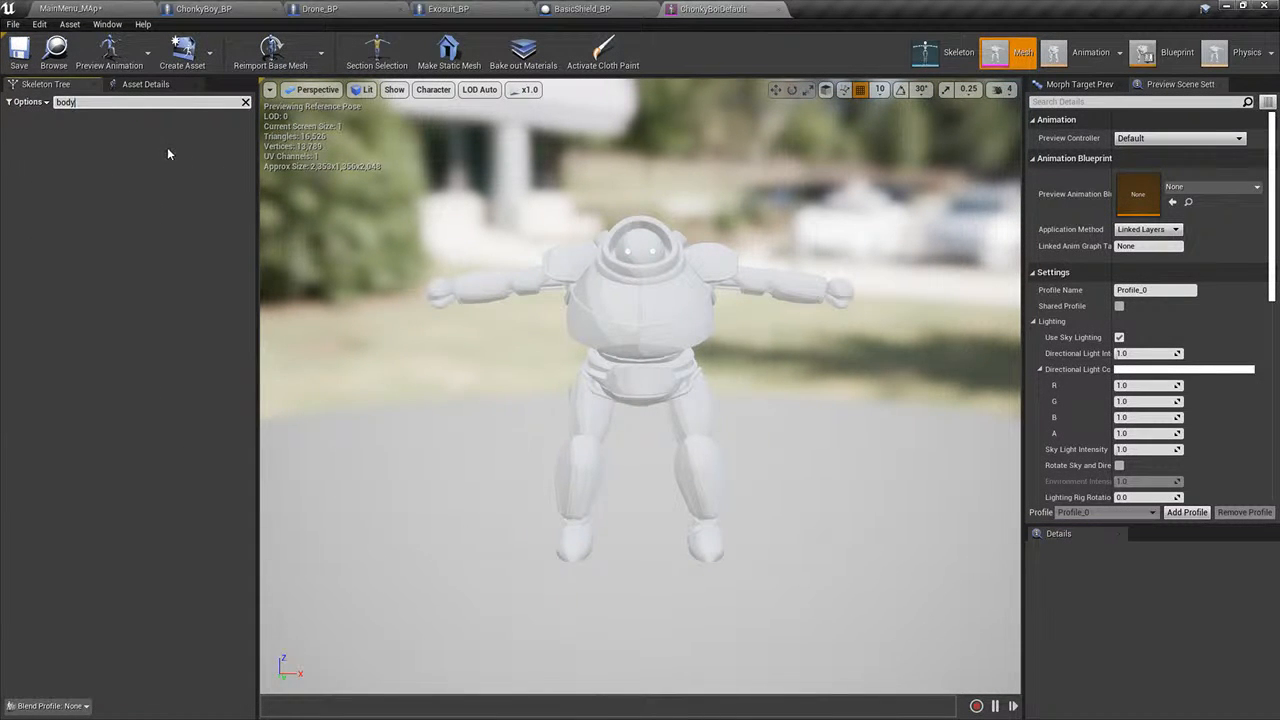
{"action": "key", "text": "ctrl+a"}
{"action": "key", "text": "BackSpace"}
{"action": "scroll", "coordinate": [122, 230], "scroll_direction": "down", "scroll_amount": 10}
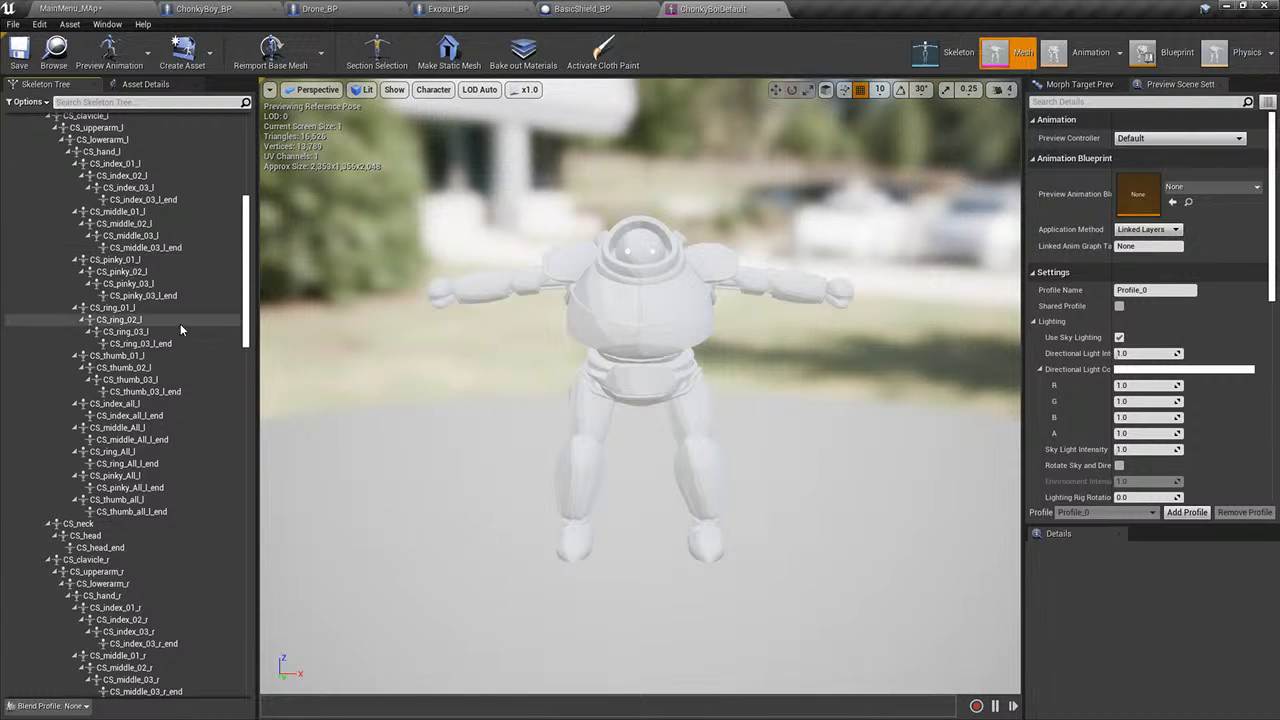
{"action": "scroll", "coordinate": [183, 332], "scroll_direction": "down", "scroll_amount": 8}
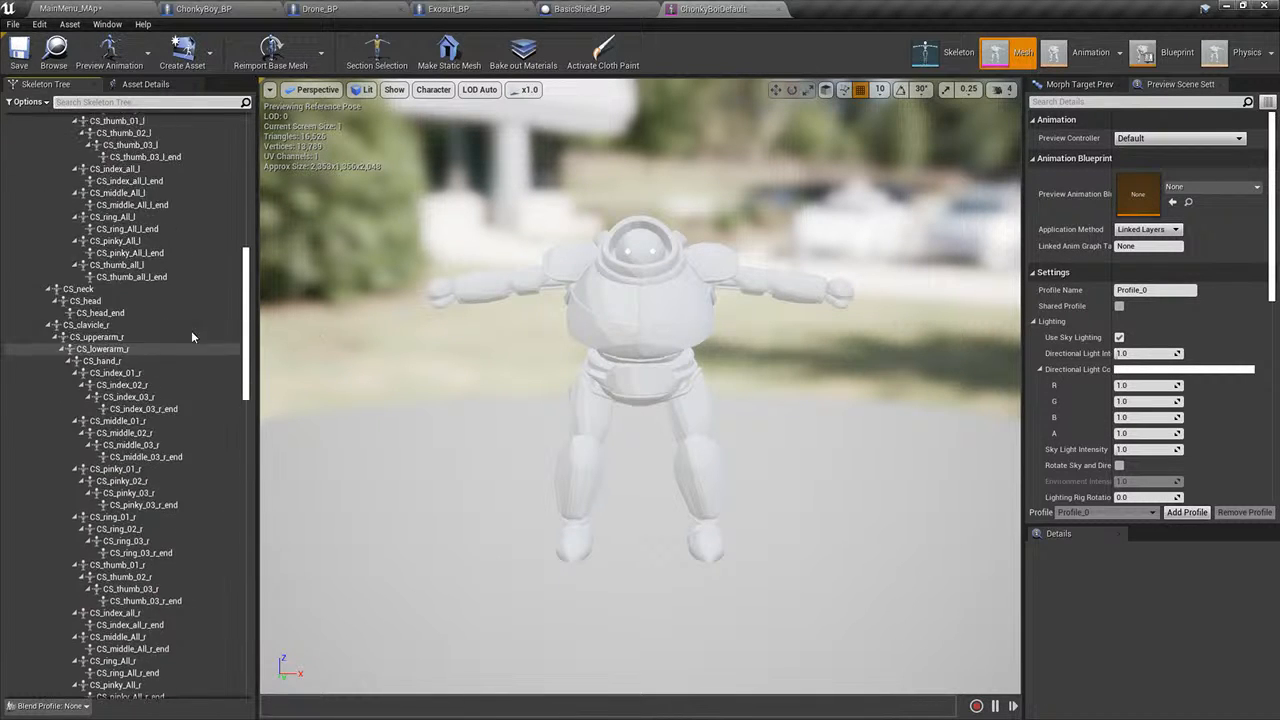
{"action": "scroll", "coordinate": [190, 320], "scroll_direction": "up", "scroll_amount": 15}
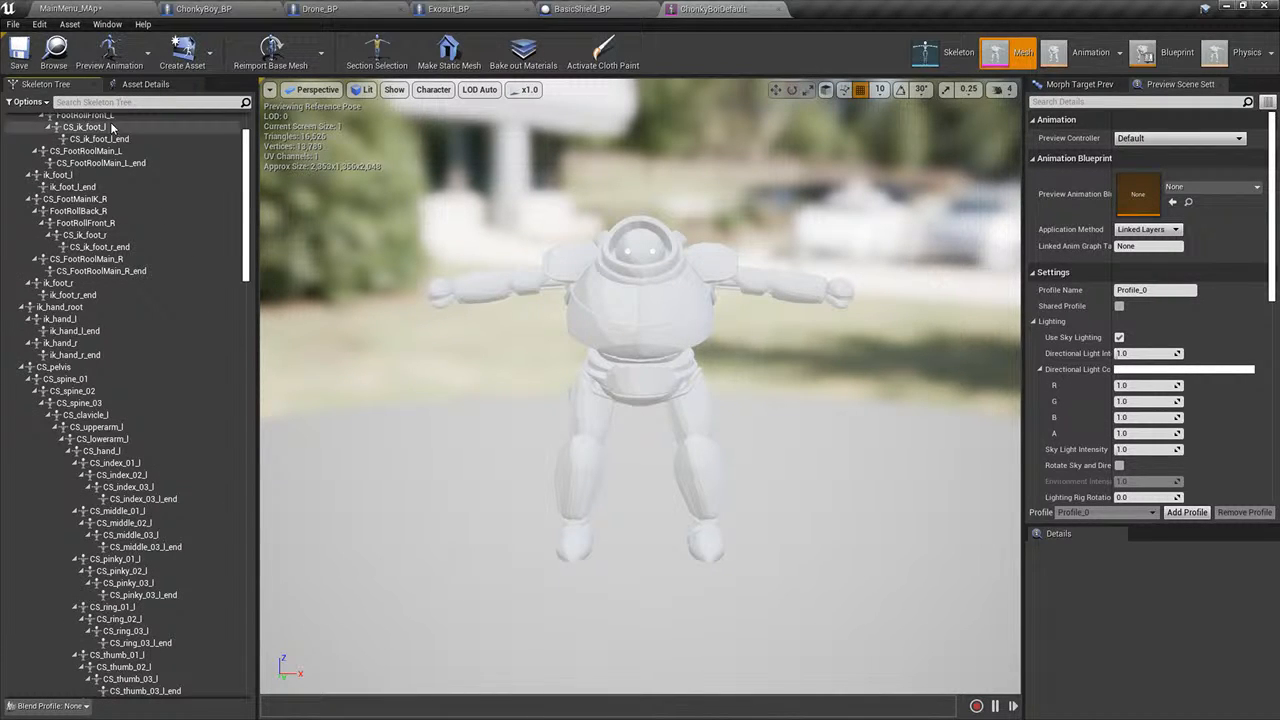
- Filter the skeleton tree by "spine" and add a socket to the weighted spine_03 bone
{"action": "left_click", "coordinate": [118, 103]}
{"action": "type", "text": "spine"}
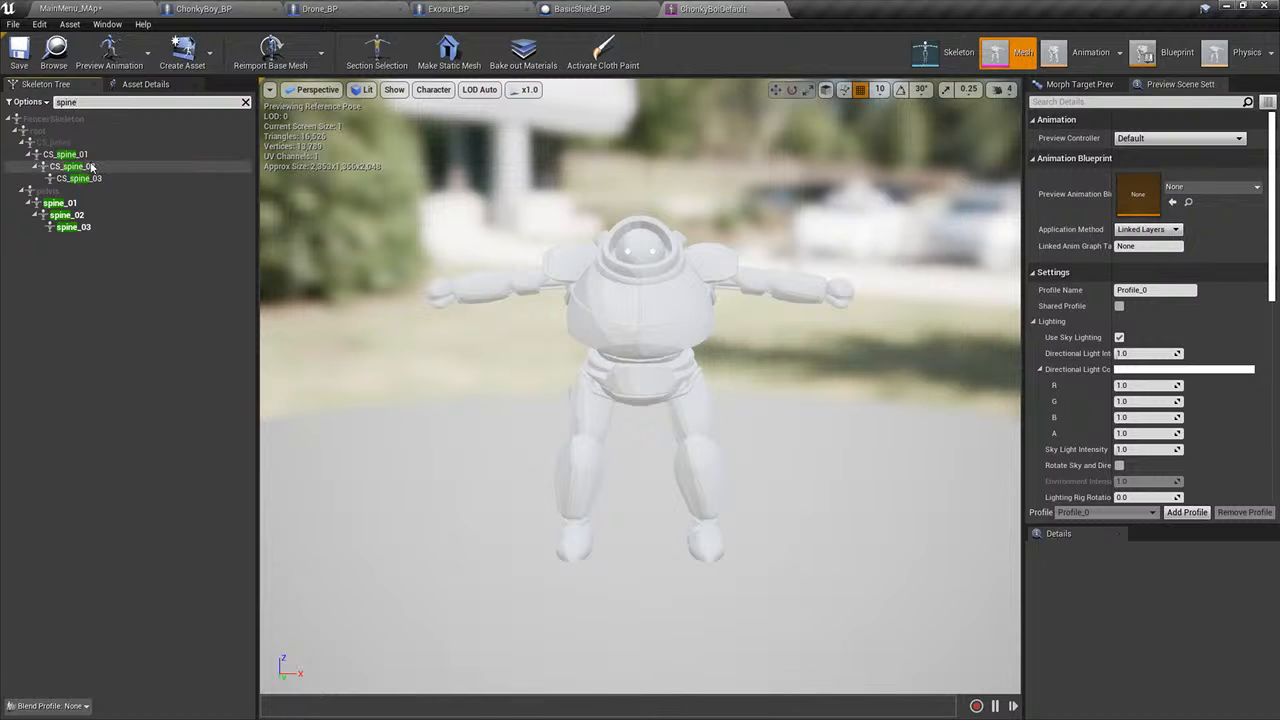
{"action": "left_click", "coordinate": [91, 166]}
{"action": "left_click", "coordinate": [92, 179]}
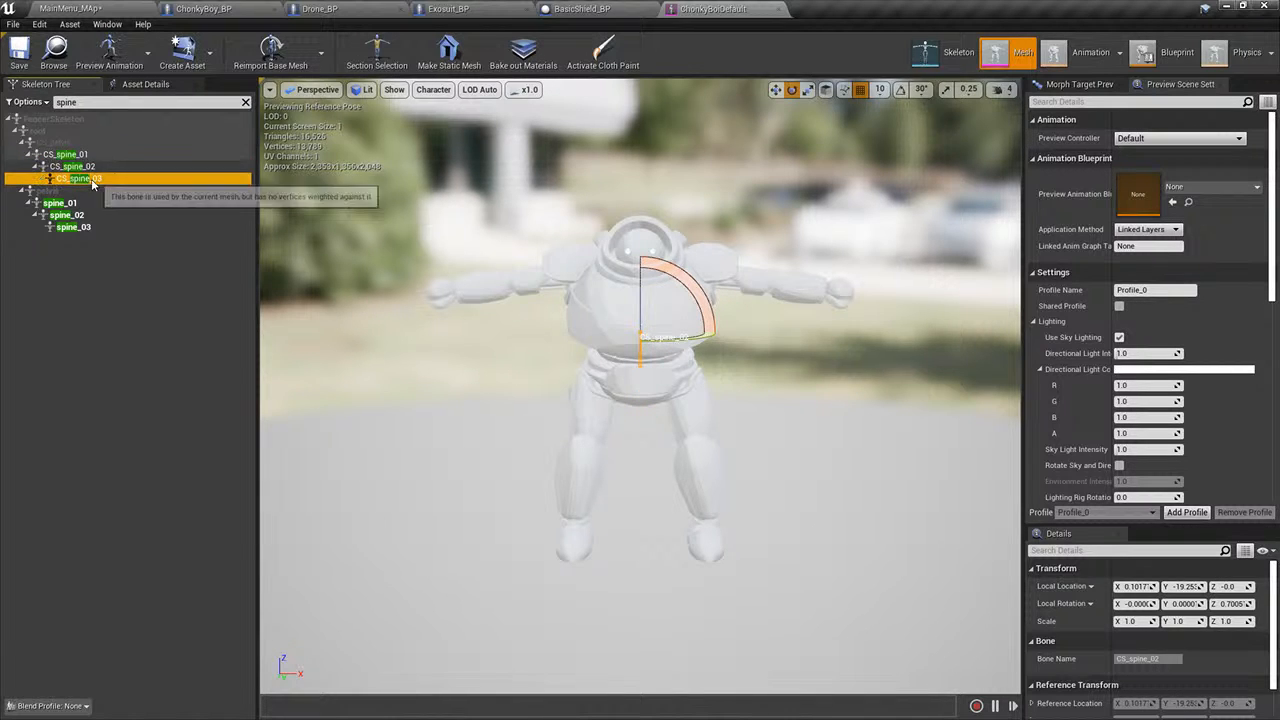
{"action": "right_click", "coordinate": [97, 181]}
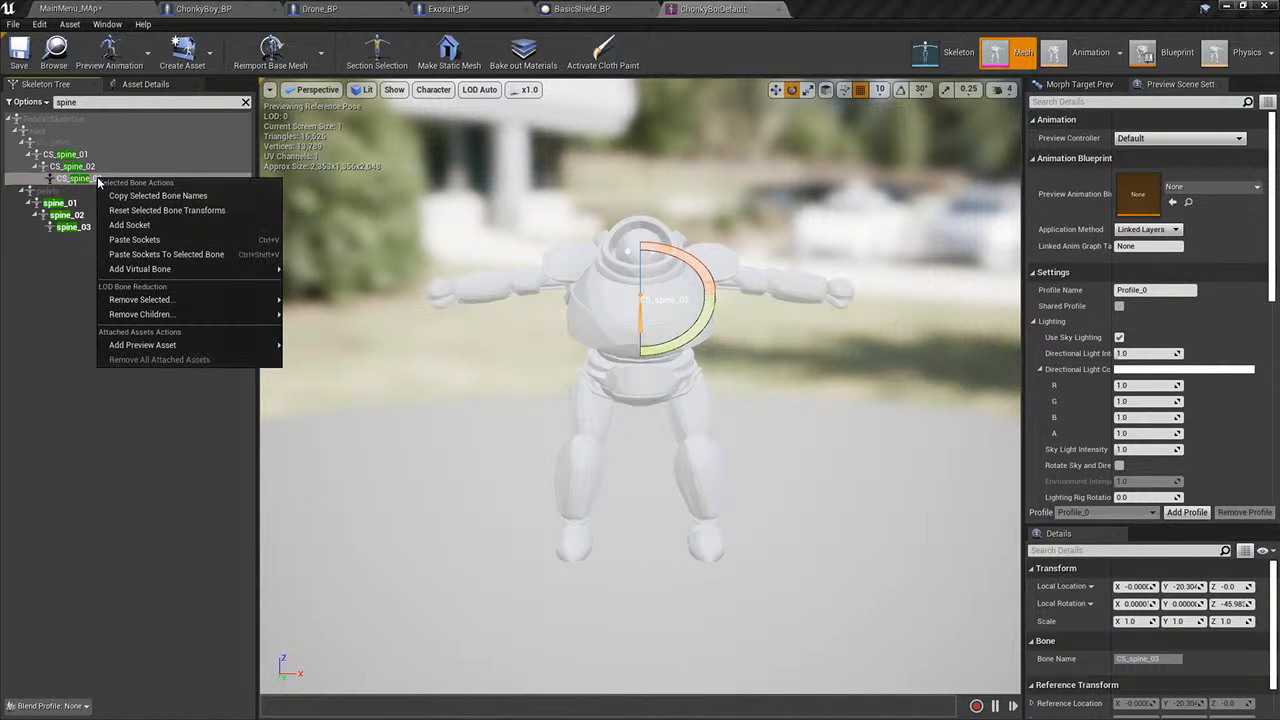
{"action": "left_click", "coordinate": [80, 228]}
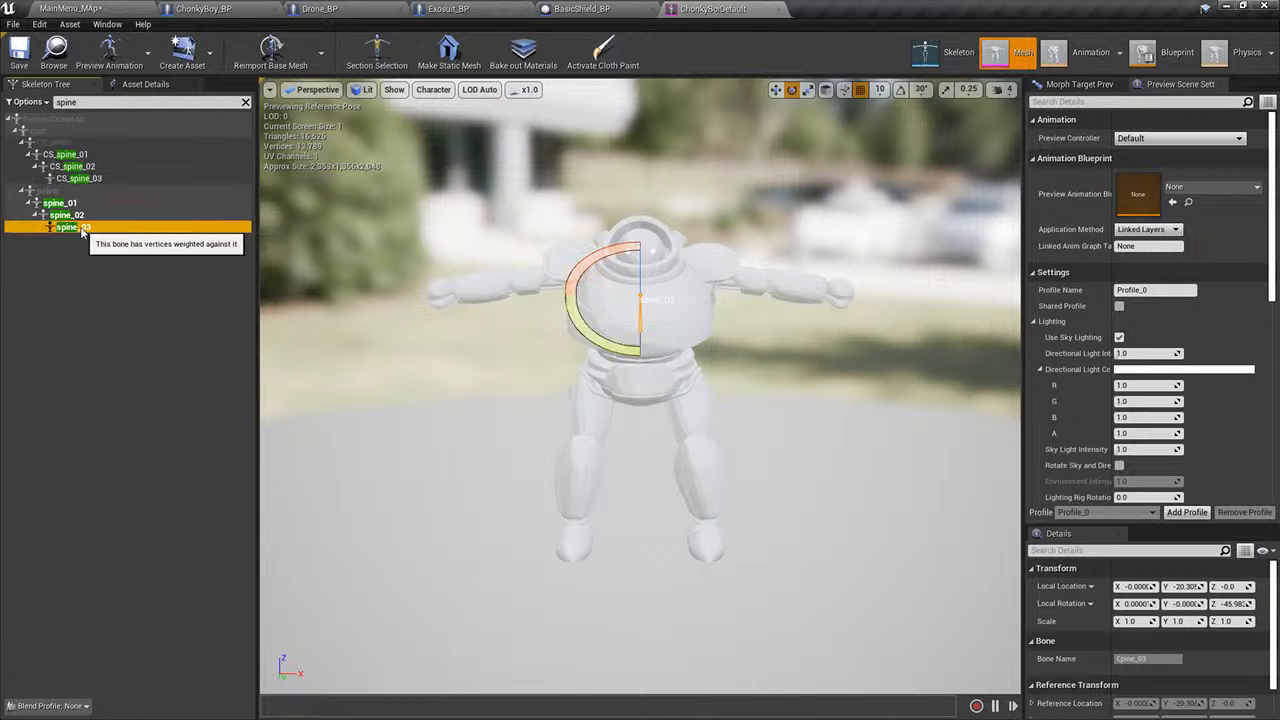
{"action": "right_click", "coordinate": [84, 233]}
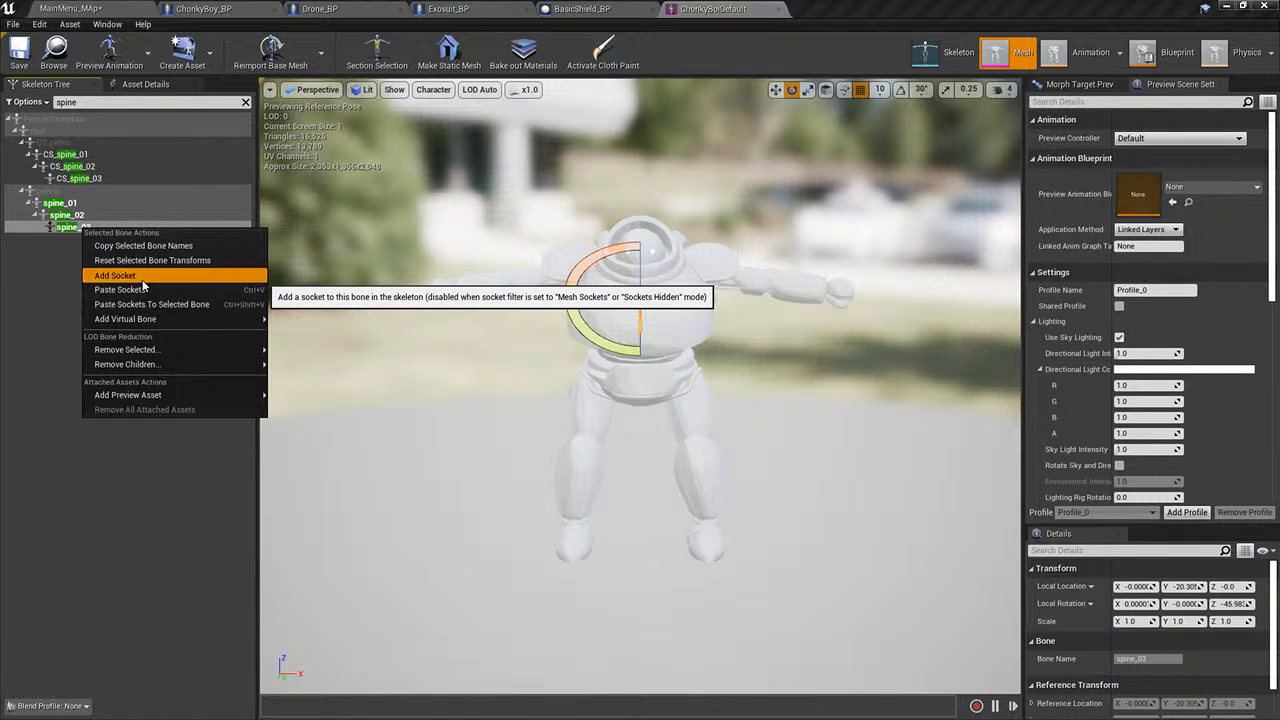
{"action": "left_click", "coordinate": [115, 275]}
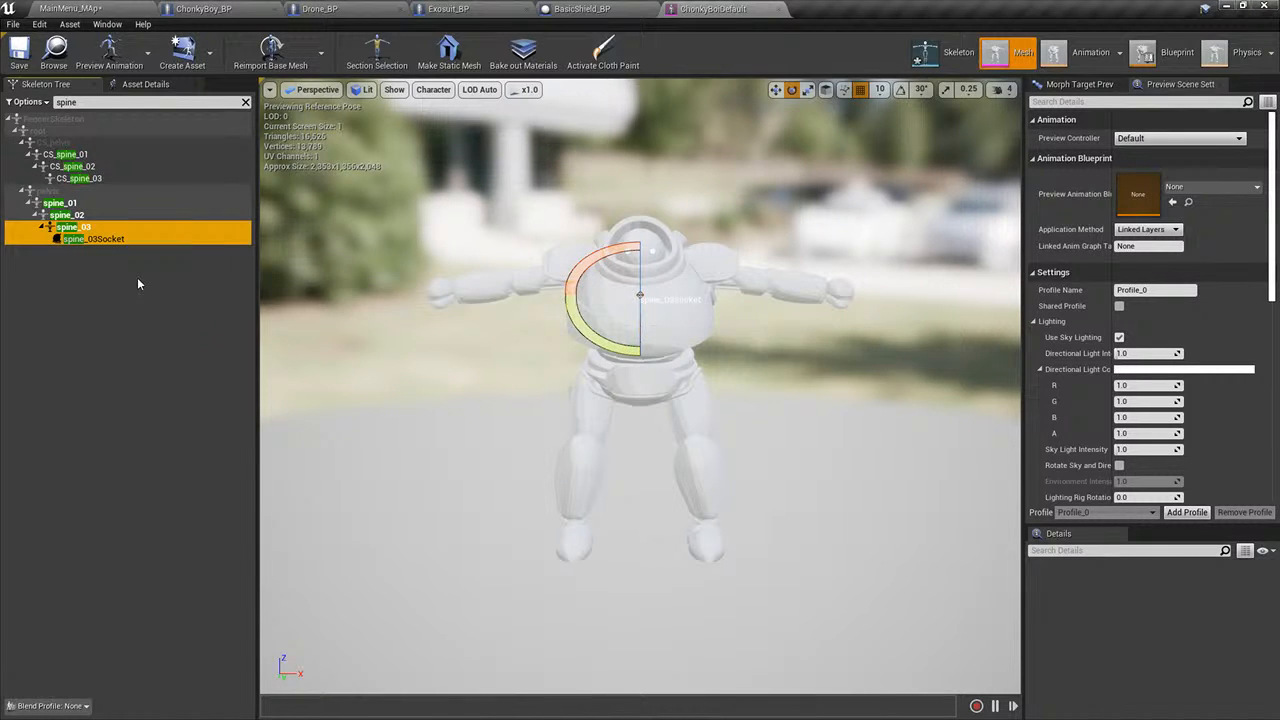
- Rename the new spine_03 socket to Body and save the ChonkyBoiDefault mesh
{"action": "left_click", "coordinate": [97, 240]}
{"action": "type", "text": "Back"}
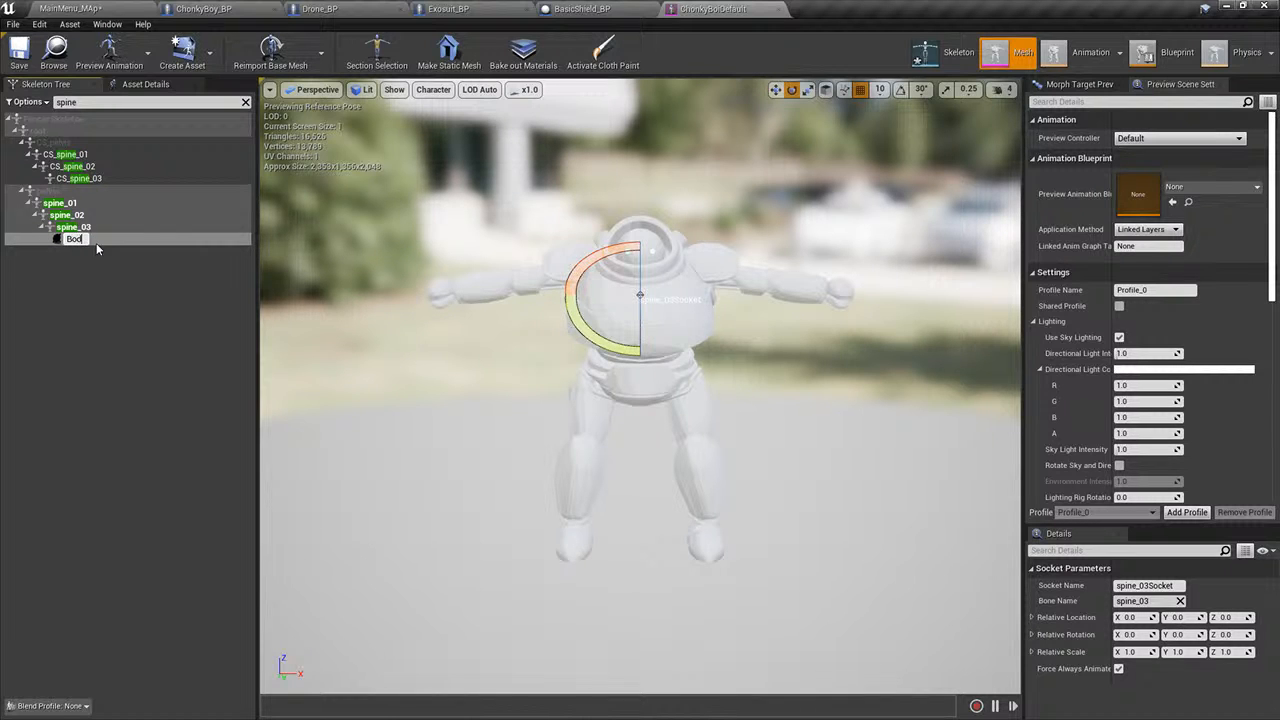
{"action": "key", "text": "Return"}
{"action": "left_click", "coordinate": [20, 52]}
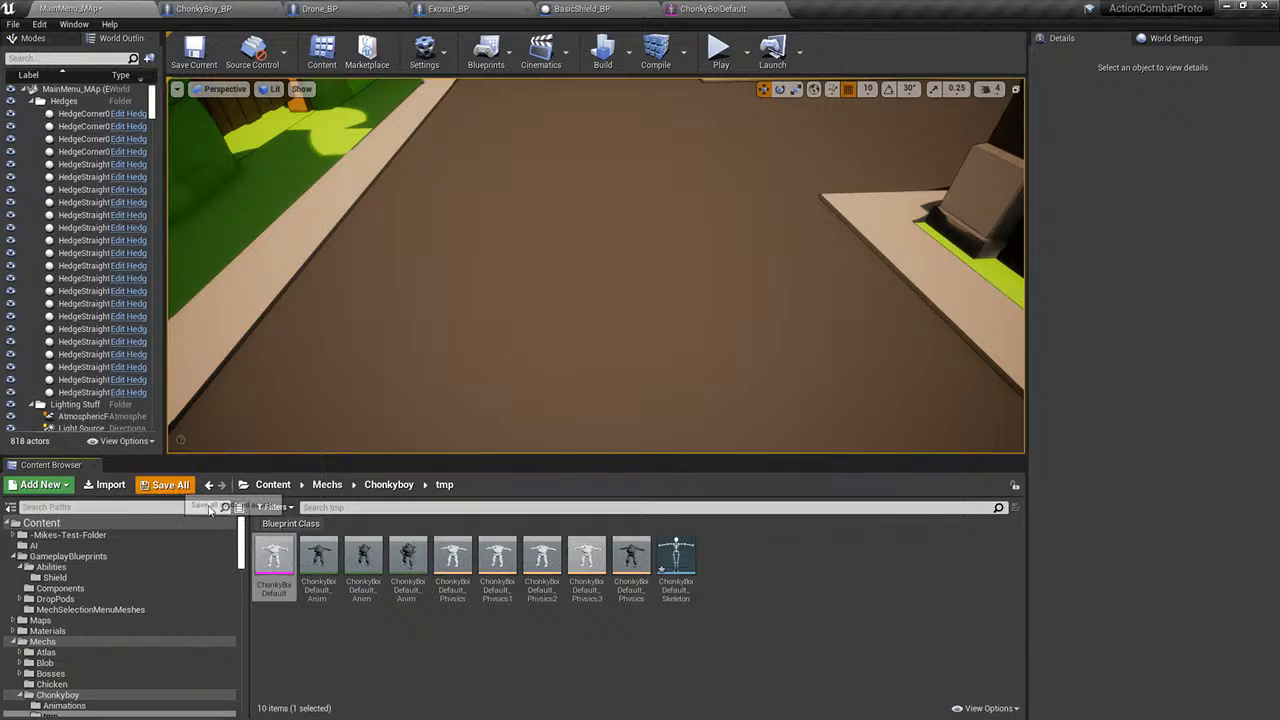
- Save the changed content, then start a match from the game's main menu to check ChonkyBoy's shield and end the session
{"action": "left_click", "coordinate": [761, 491]}
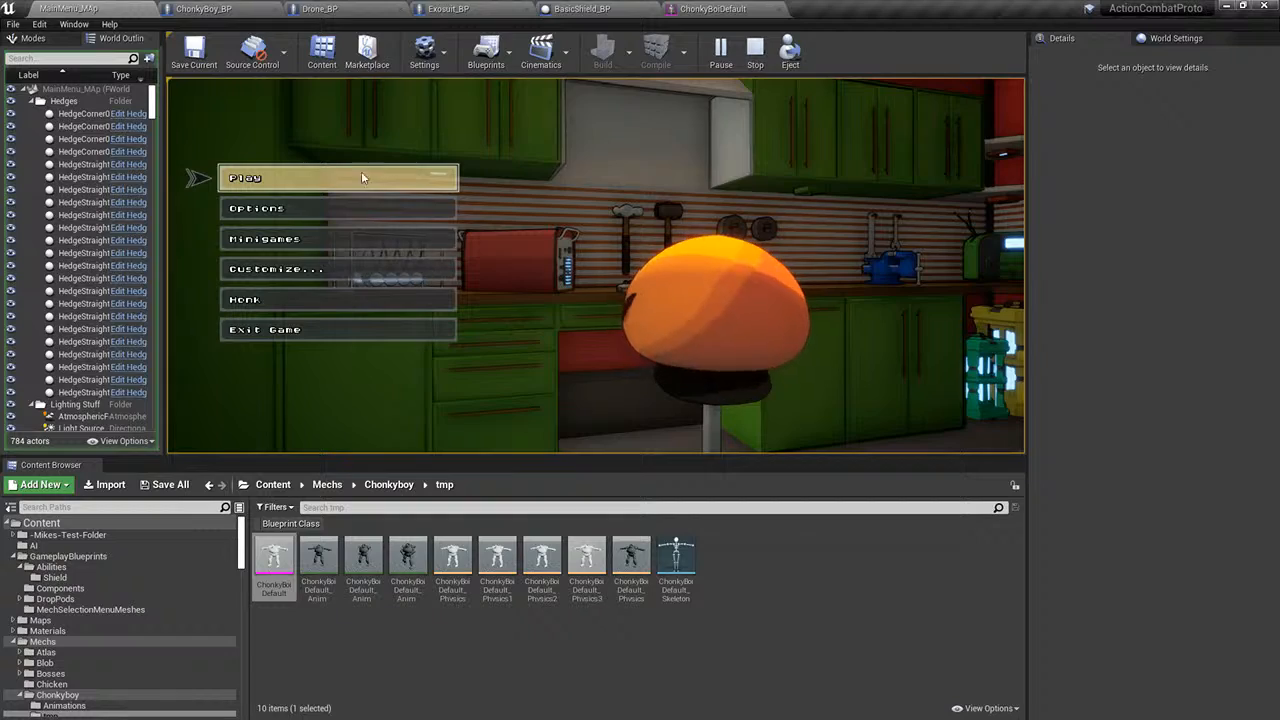
{"action": "left_click", "coordinate": [315, 176]}
{"action": "left_click", "coordinate": [511, 330]}
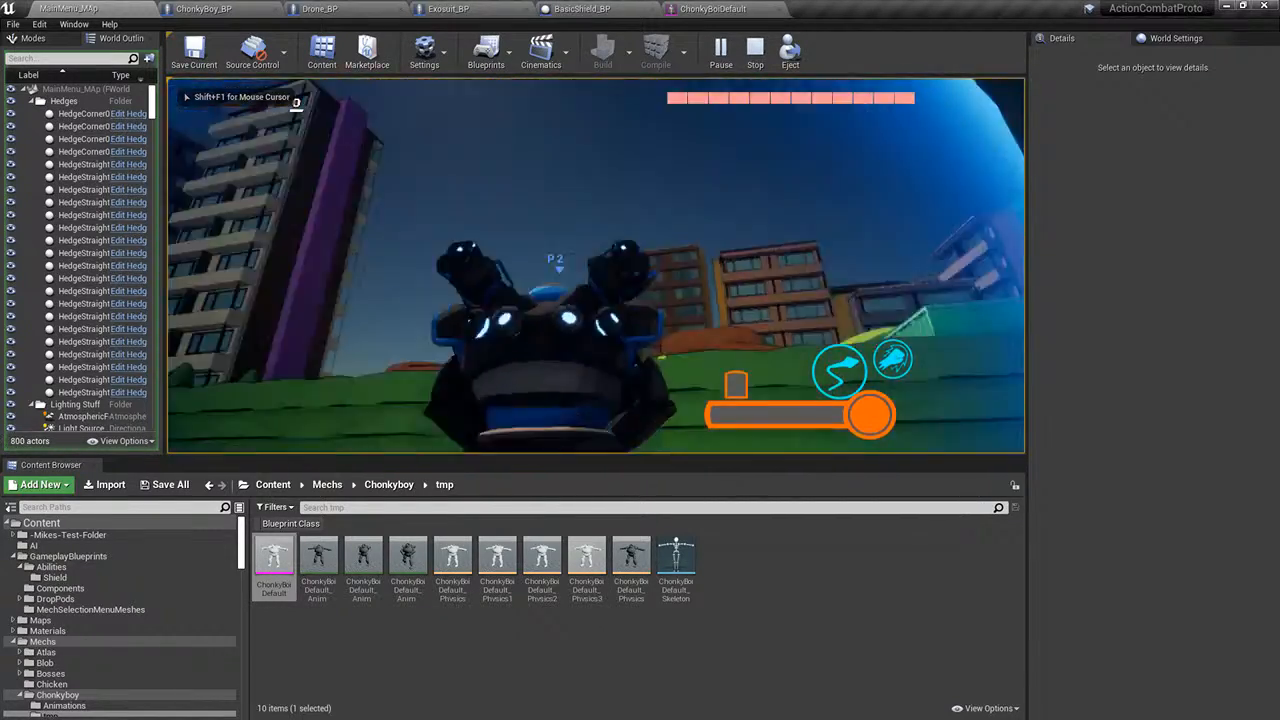
{"action": "key", "text": "shift+F1"}
{"action": "key", "text": "Escape"}
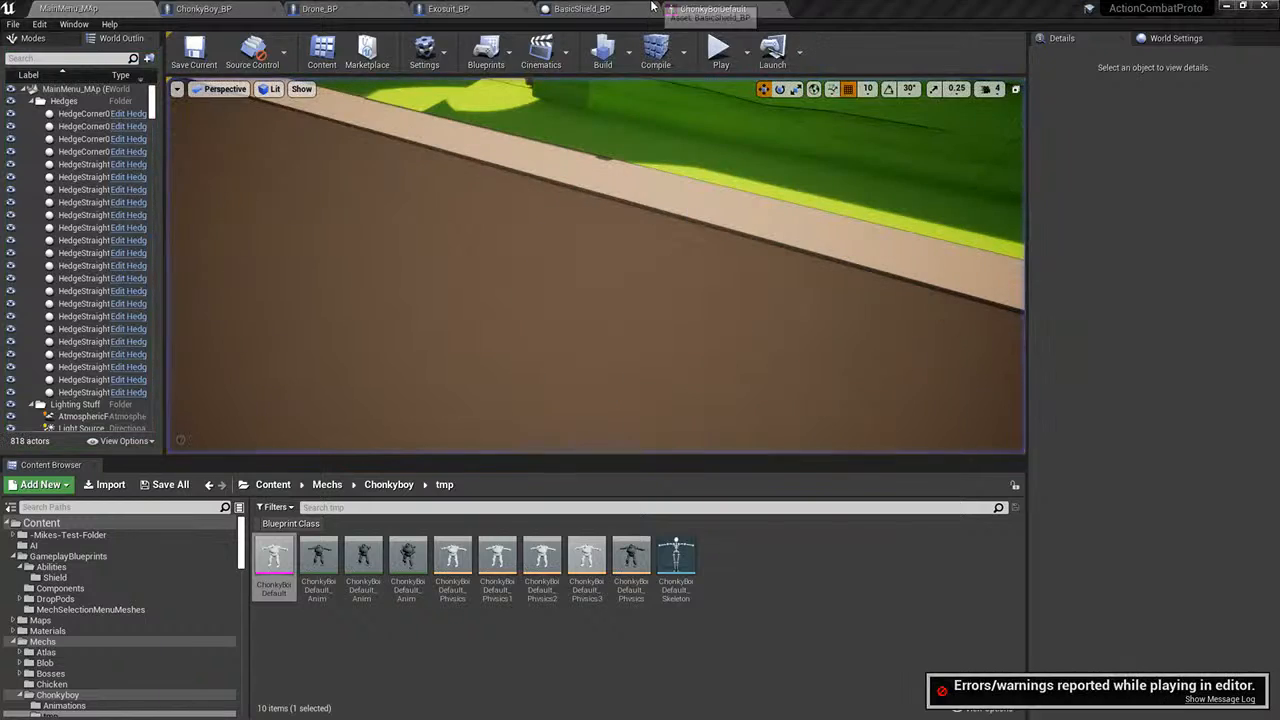
- Find the Body socket in ChonkyBoiDefault's skeleton tree, set its relative scale to 0.4 on all axes, and save the mesh
{"action": "left_click", "coordinate": [600, 8]}
{"action": "left_click", "coordinate": [710, 8]}
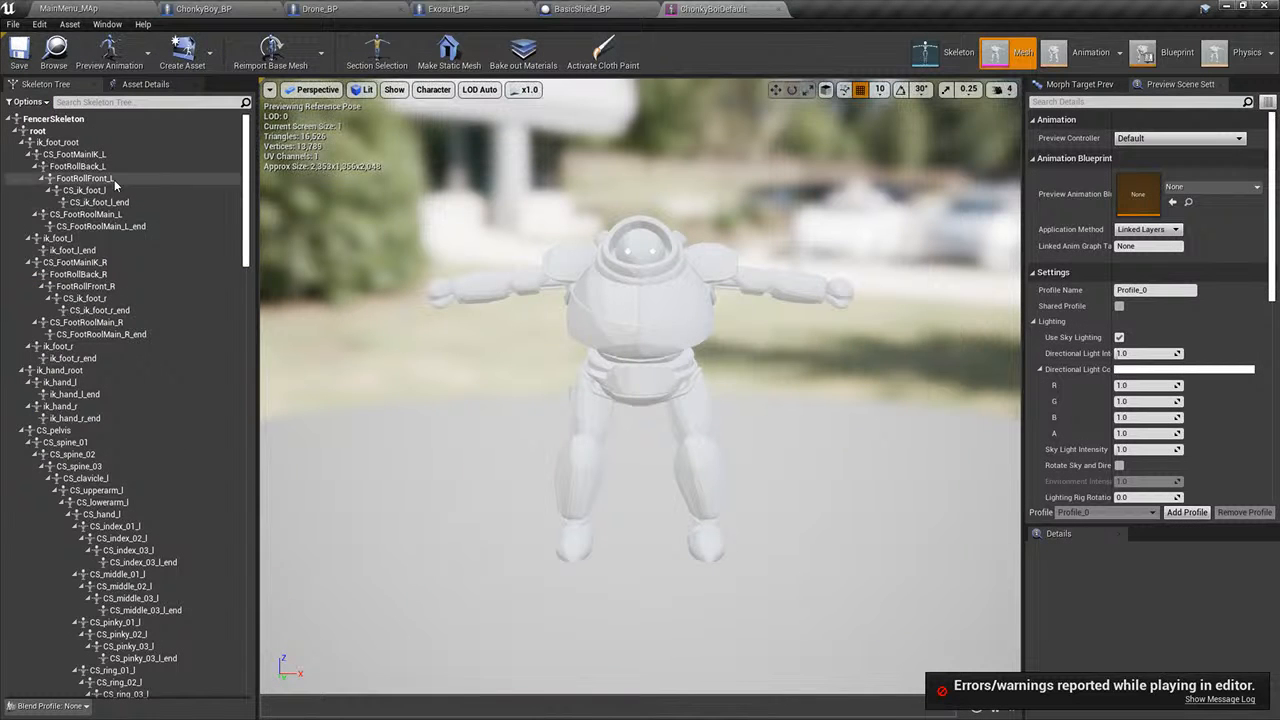
{"action": "left_click", "coordinate": [113, 102]}
{"action": "type", "text": "body"}
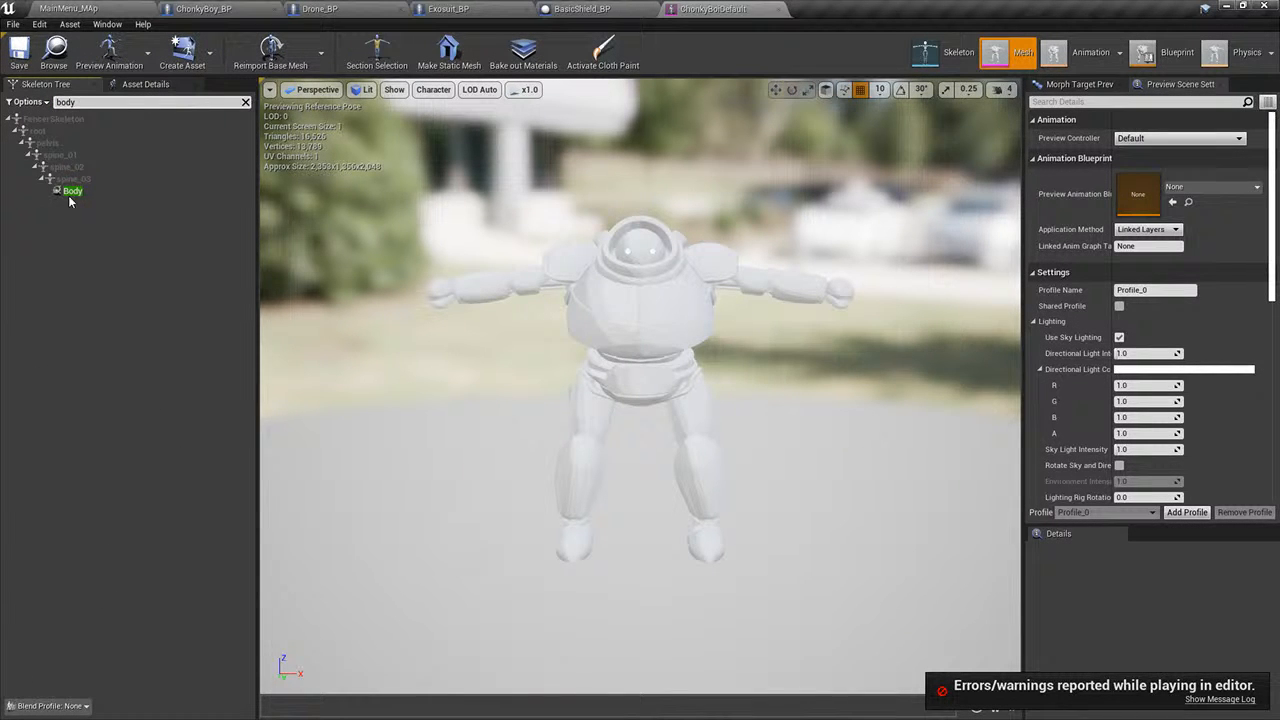
{"action": "left_click", "coordinate": [70, 191]}
{"action": "scroll", "coordinate": [1201, 459], "scroll_direction": "down", "scroll_amount": 5}
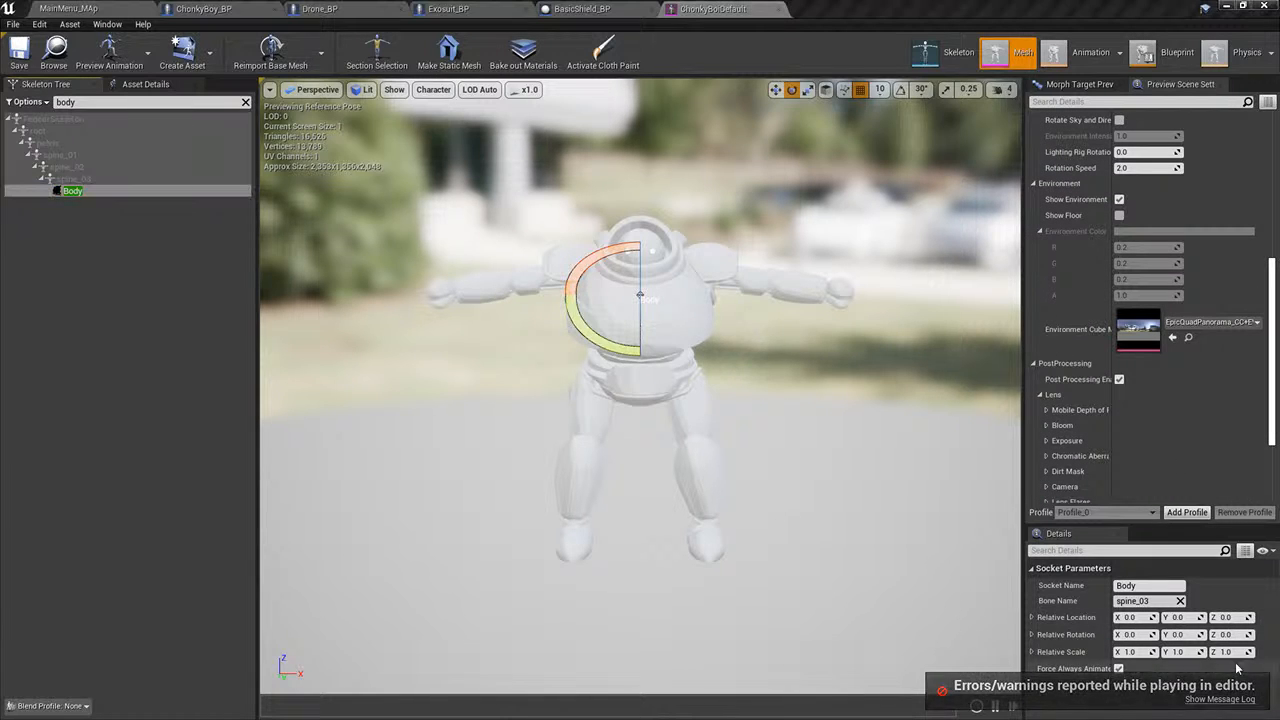
{"action": "left_click", "coordinate": [1139, 651]}
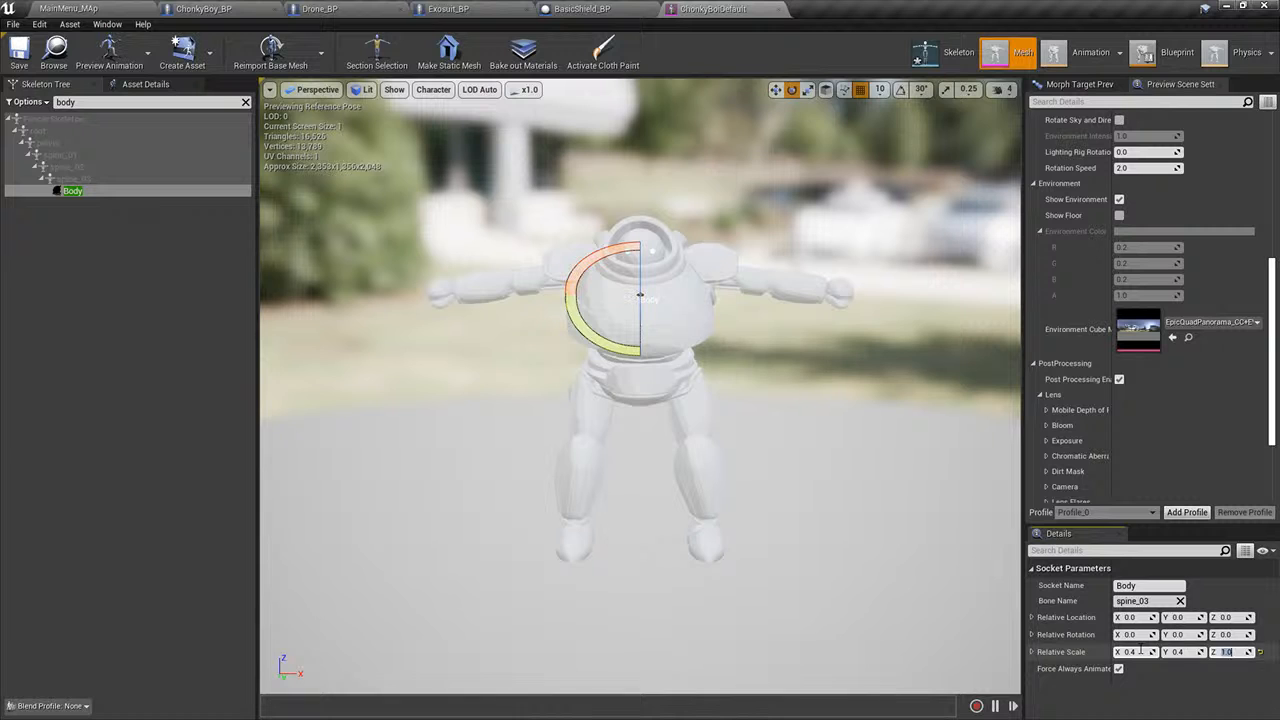
{"action": "left_click", "coordinate": [23, 68]}
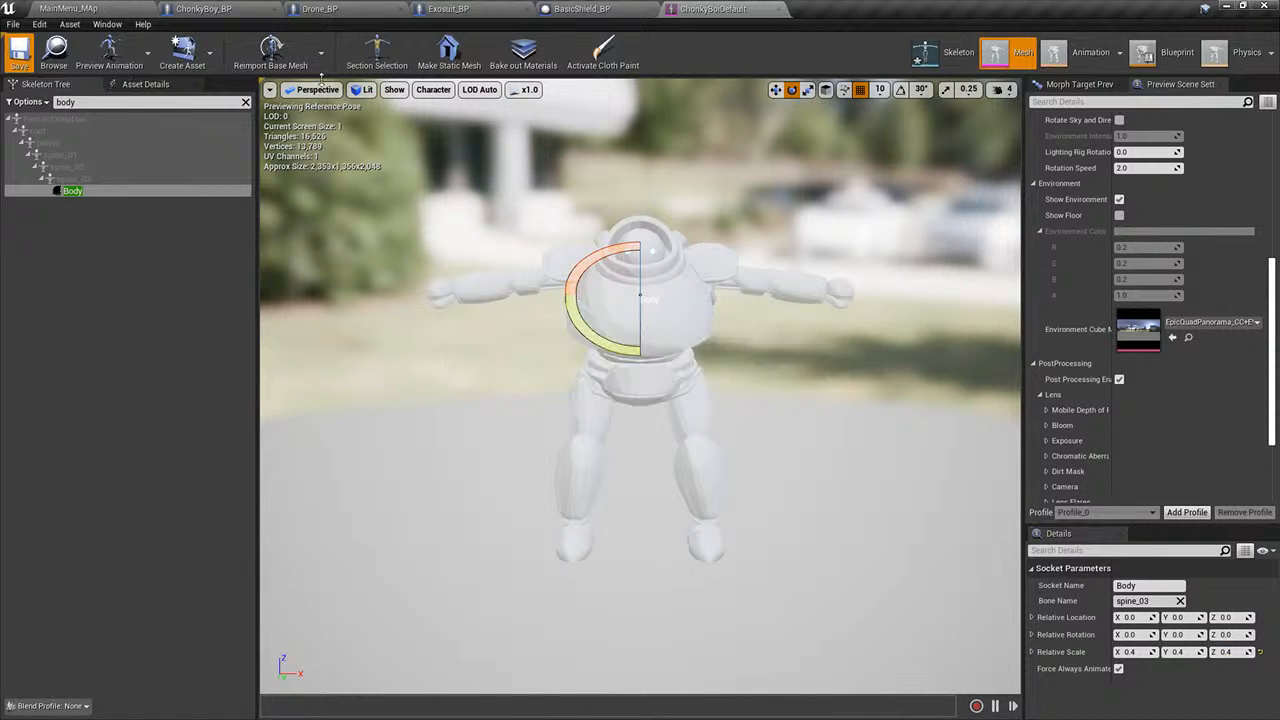
- Playtest a match from MainMenu_MAp to check the shield with the 0.4 socket scale, then stop playing
{"action": "left_click", "coordinate": [98, 8]}
{"action": "left_click", "coordinate": [718, 46]}
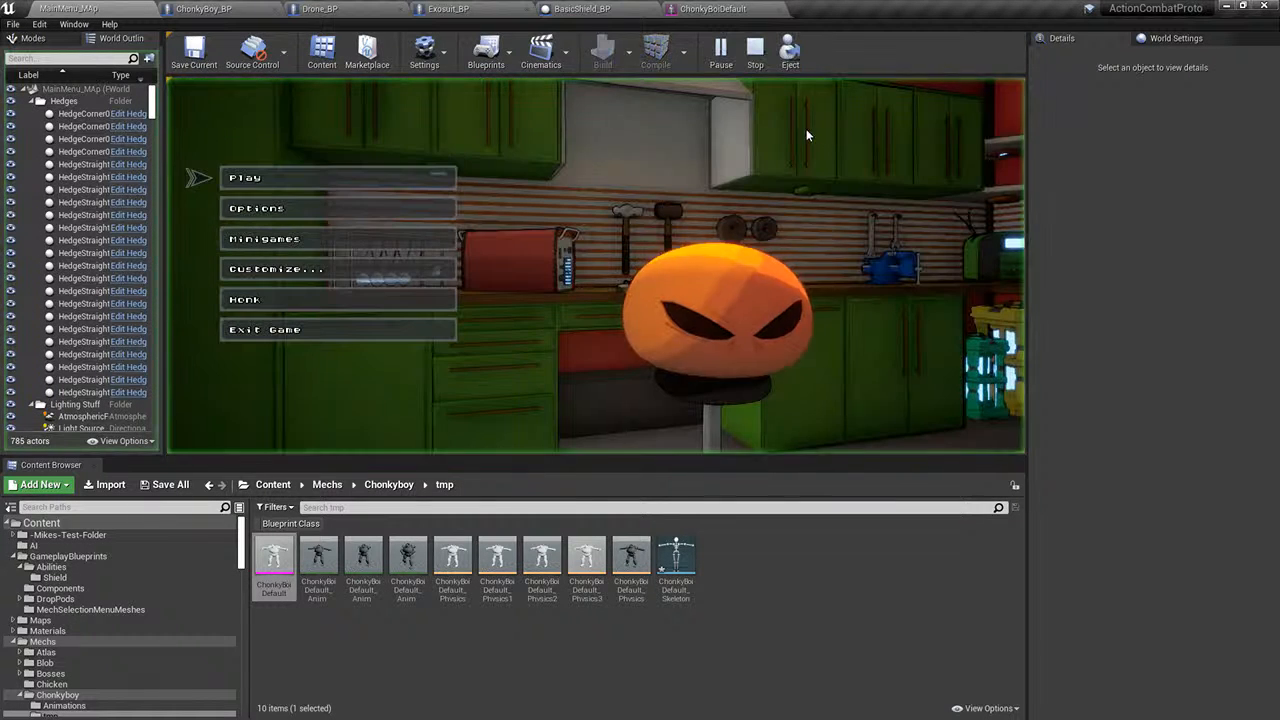
{"action": "left_click", "coordinate": [349, 176]}
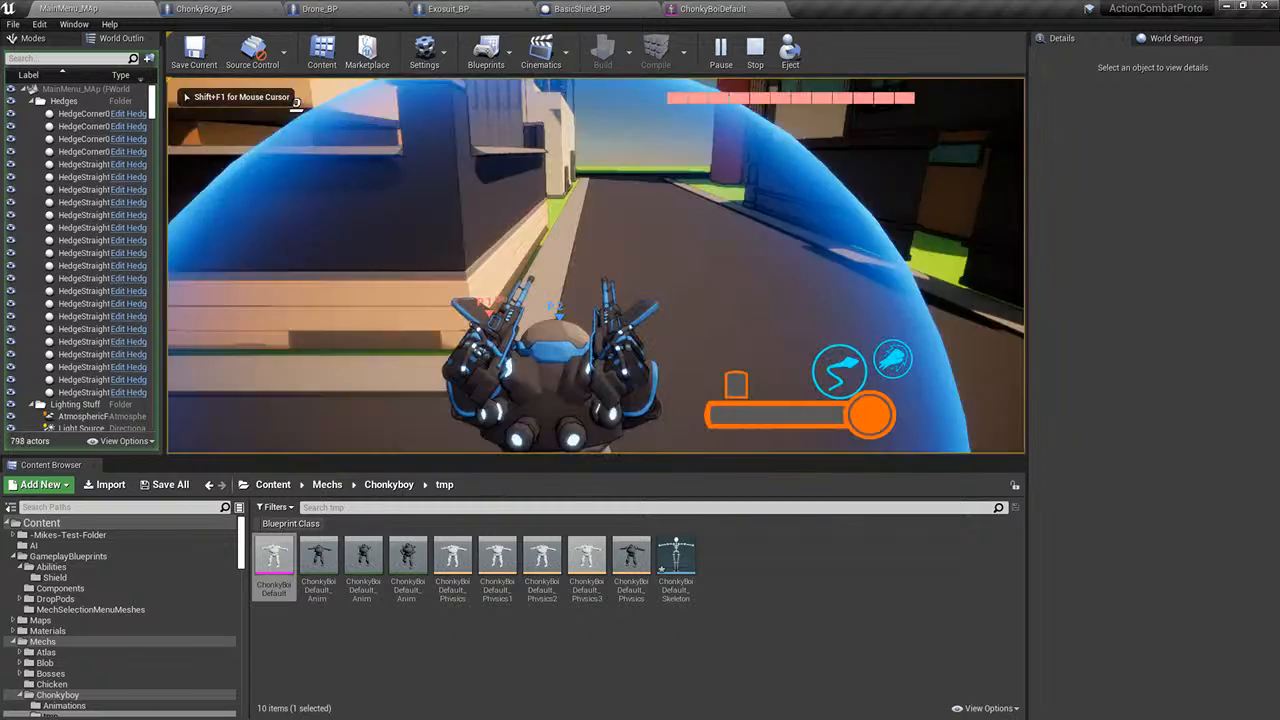
{"action": "key", "text": "Escape"}
- Reset the Body socket's relative scale in ChonkyBoiDefault to 1.0 and search the preview scene settings for "sca"
{"action": "left_click", "coordinate": [718, 8]}
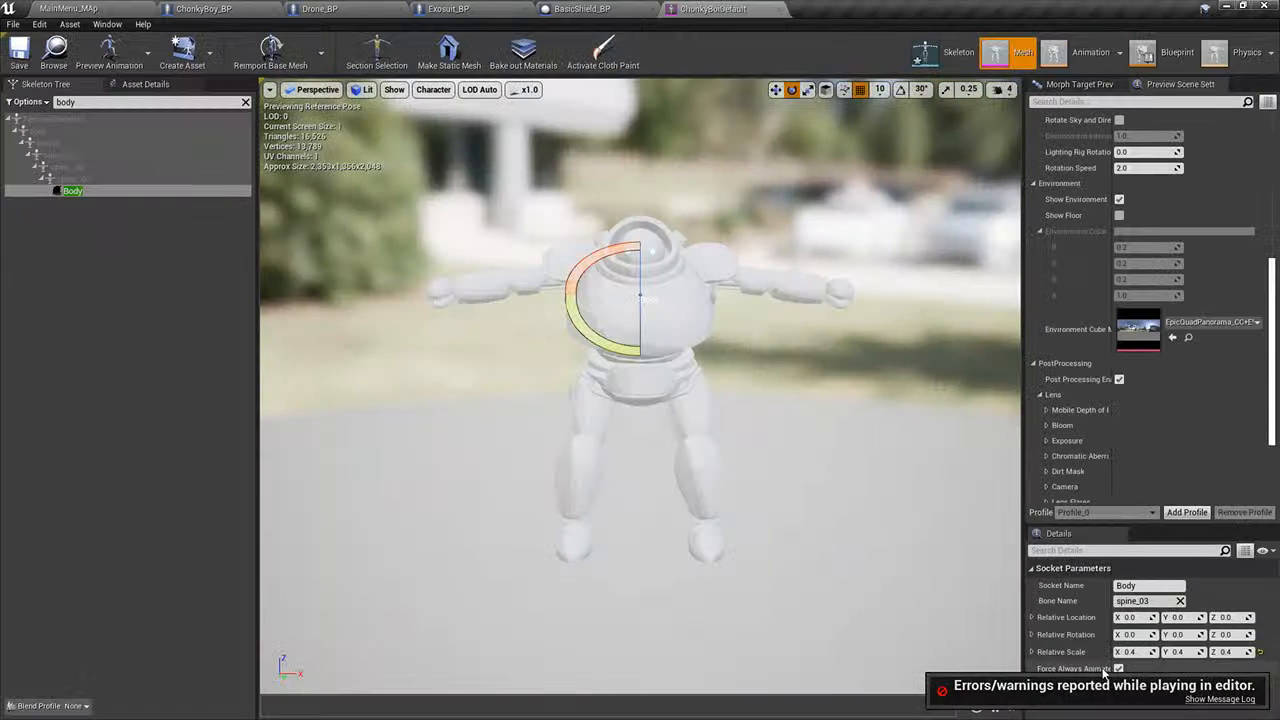
{"action": "left_click", "coordinate": [1133, 652]}
{"action": "type", "text": "1"}
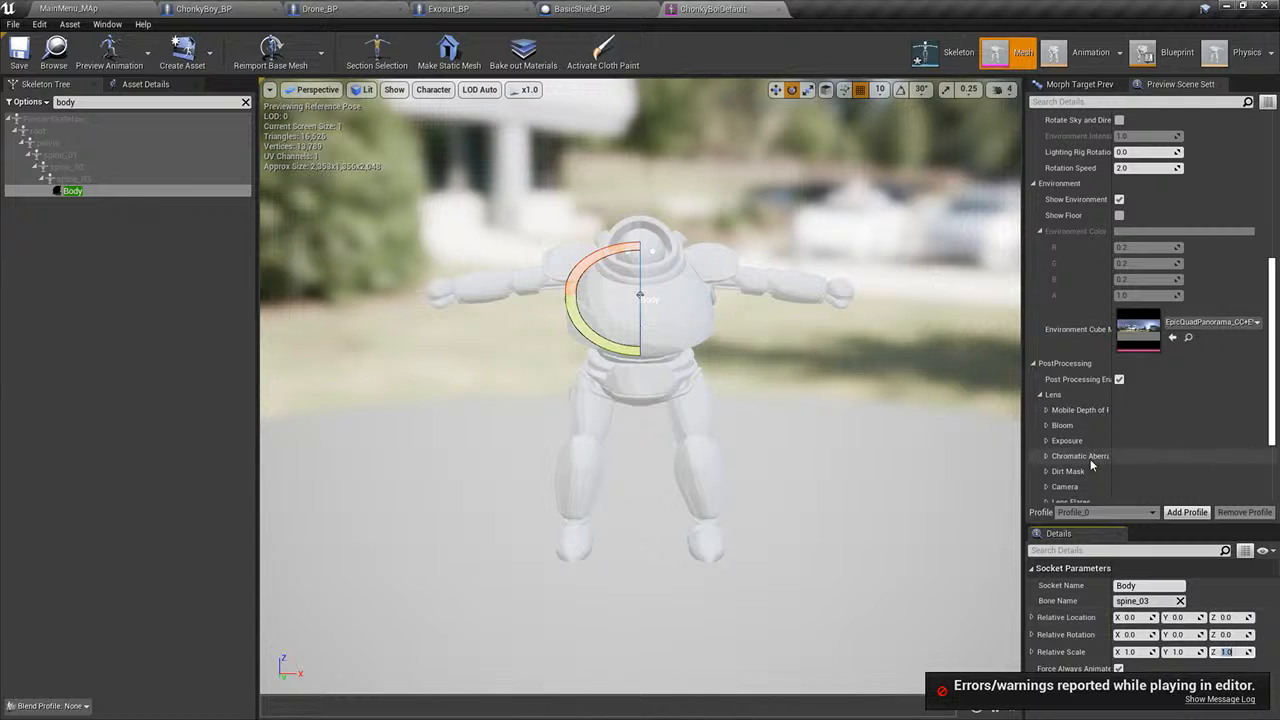
{"action": "scroll", "coordinate": [1091, 463], "scroll_direction": "up", "scroll_amount": 10}
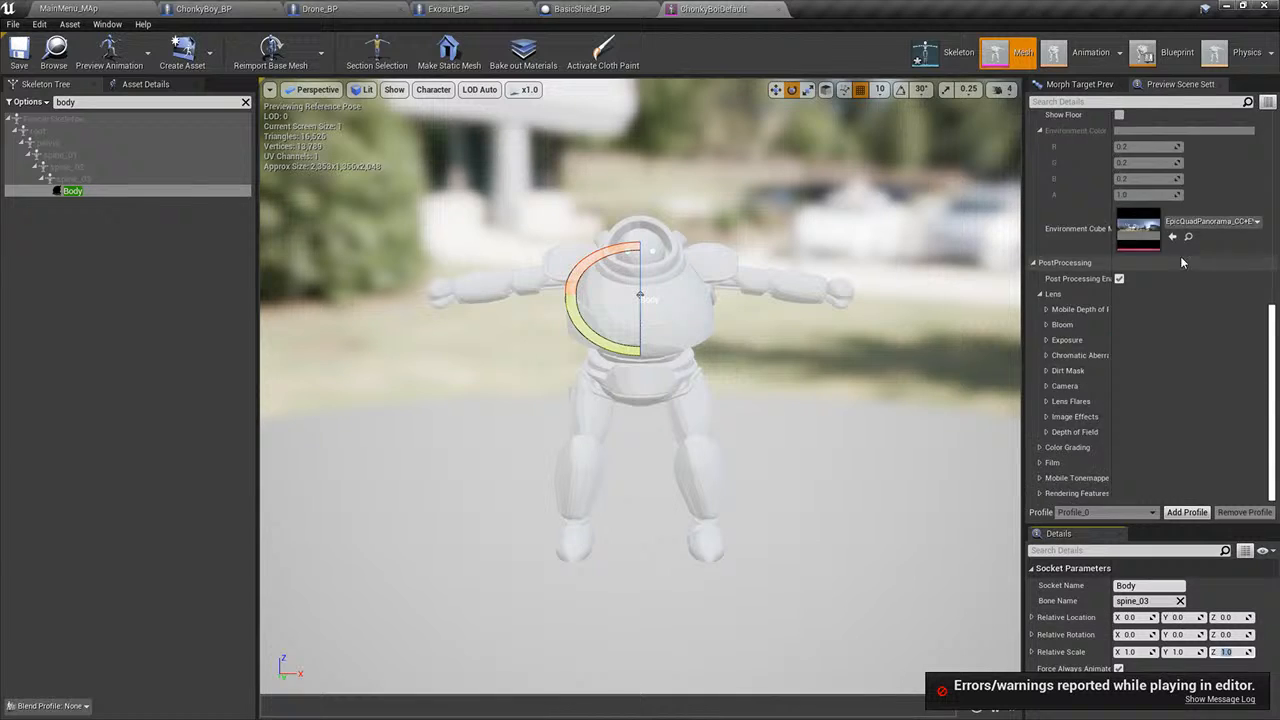
{"action": "left_click", "coordinate": [1091, 102]}
{"action": "type", "text": "sca"}
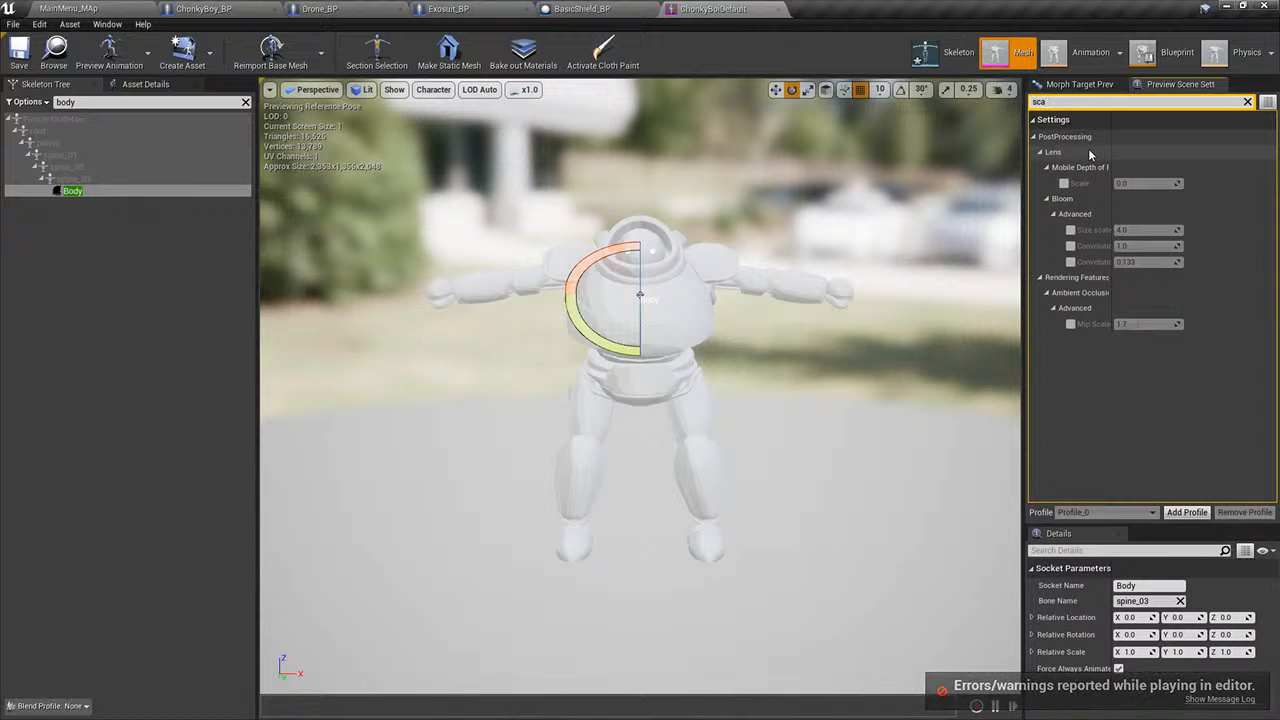
- Set the Body socket's relative scale to 0.1 on all axes and save ChonkyBoiDefault
{"action": "left_click", "coordinate": [1141, 653]}
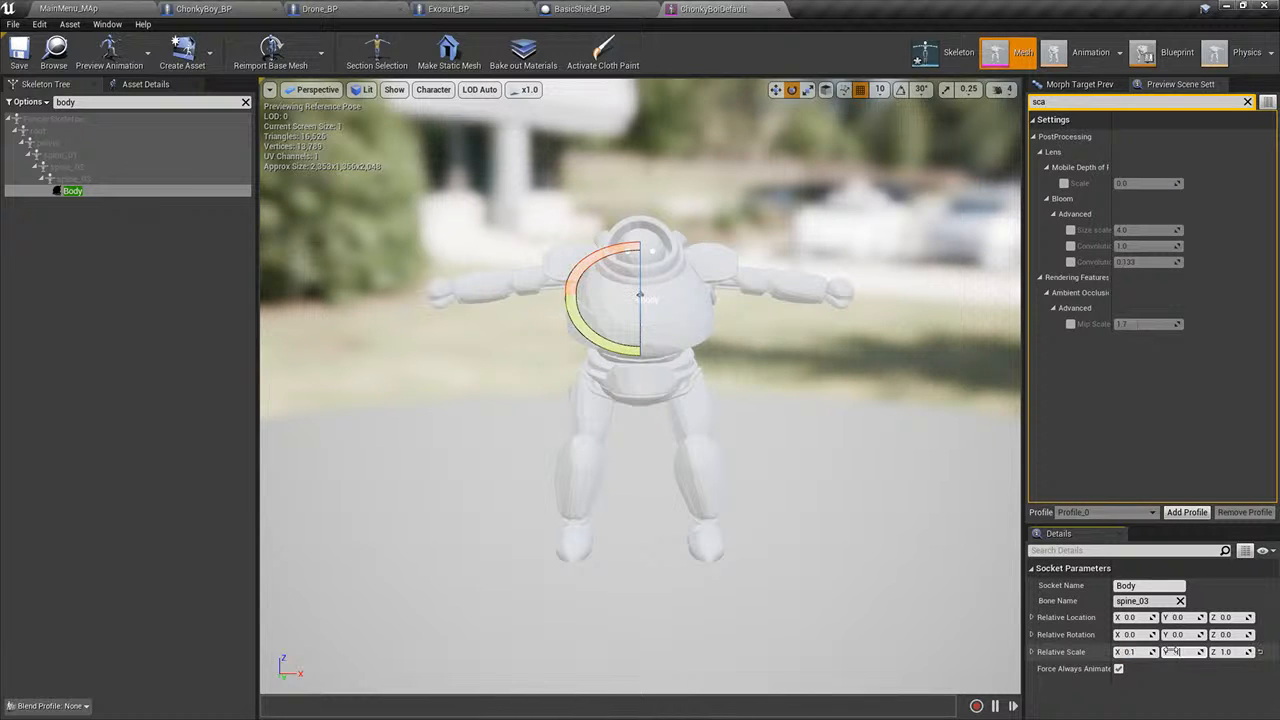
{"action": "left_click", "coordinate": [19, 54]}
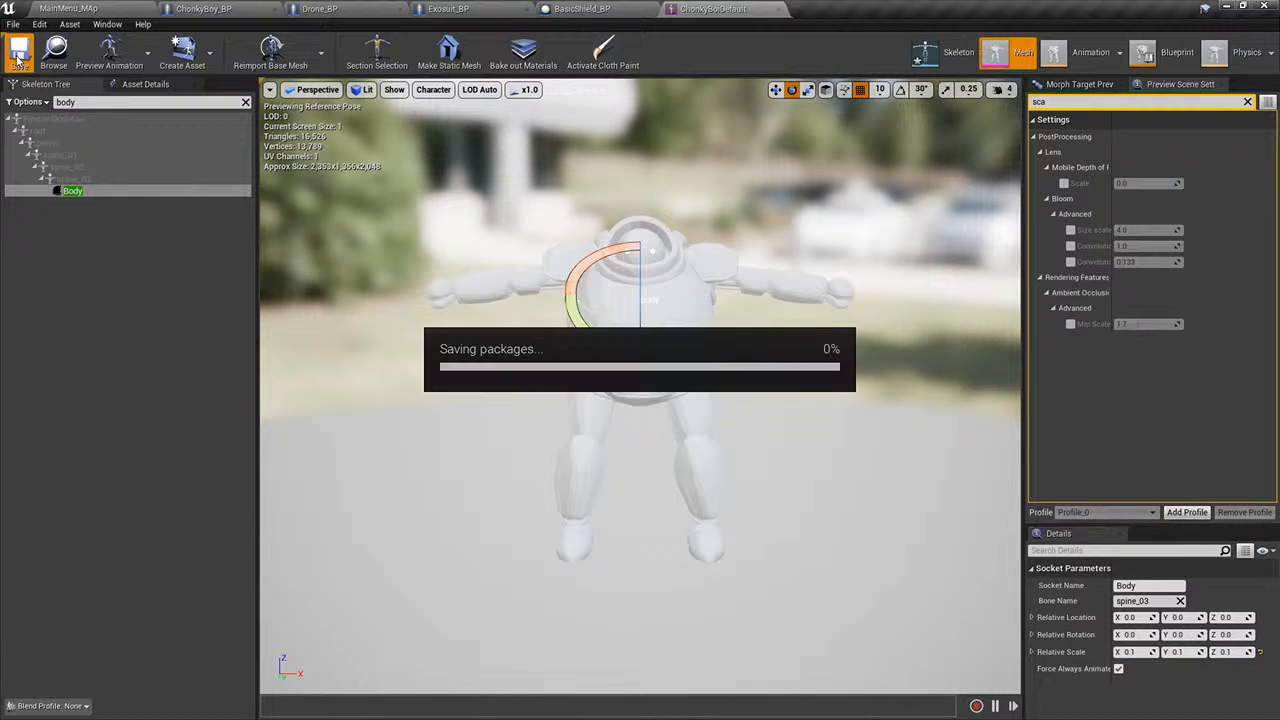
- Run another match from MainMenu_MAp to check the shield with the 0.1 socket scale, then stop playing
{"action": "left_click", "coordinate": [62, 9]}
{"action": "left_click", "coordinate": [720, 50]}
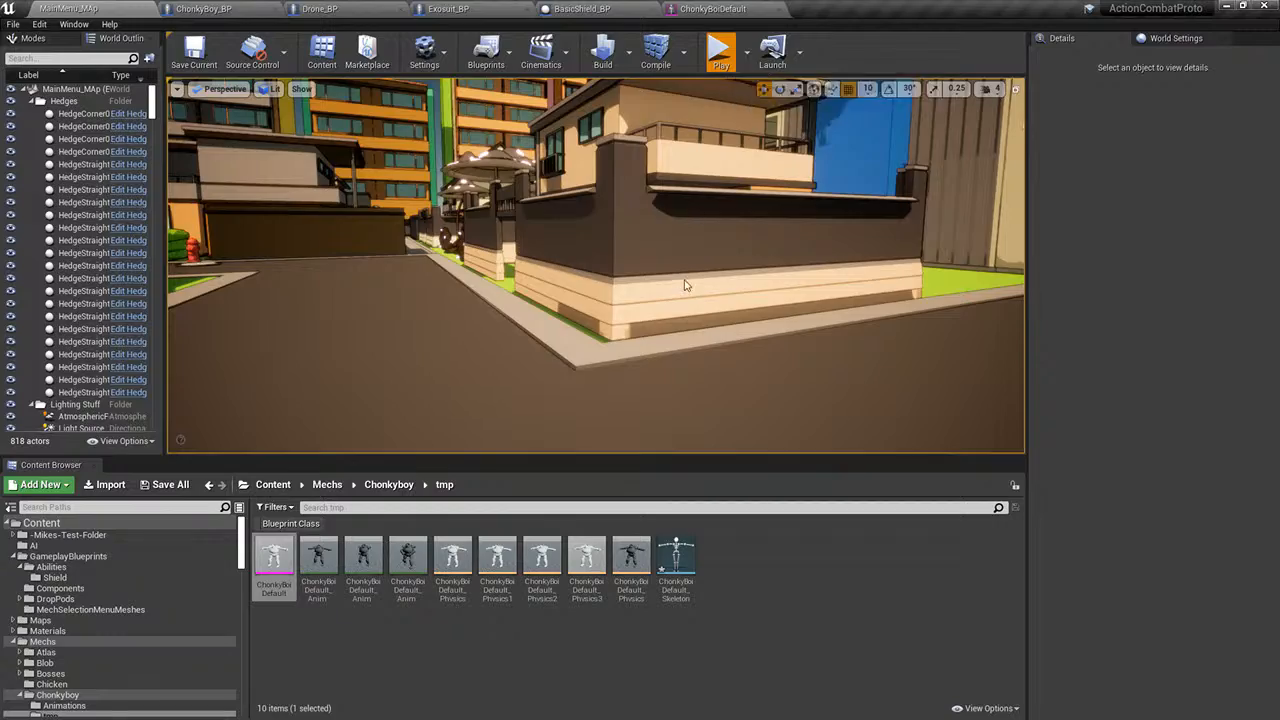
{"action": "left_click", "coordinate": [253, 183]}
{"action": "left_click", "coordinate": [548, 337]}
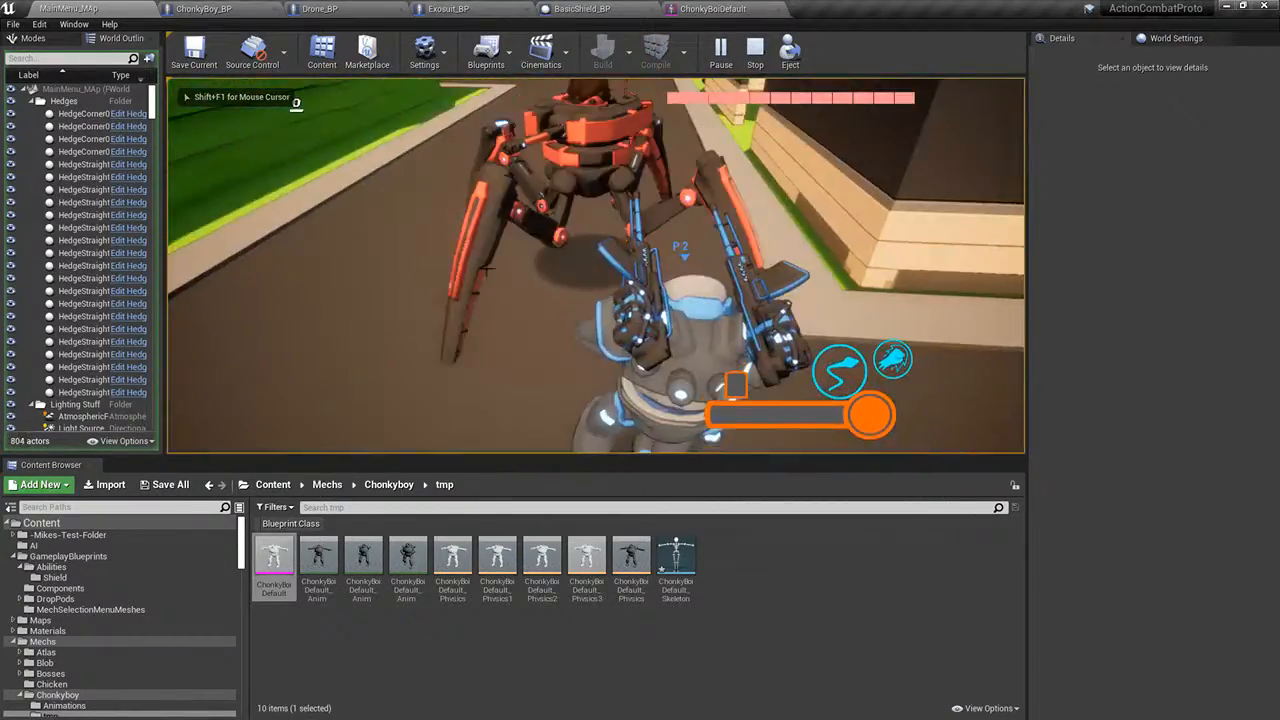
{"action": "key", "text": "Escape"}
- In ChonkyBoy_BP, set the inherited ShieldActor component's scale to 0.4 on all axes, then compile and save the blueprint
{"action": "left_click", "coordinate": [474, 7]}
{"action": "left_click", "coordinate": [575, 8]}
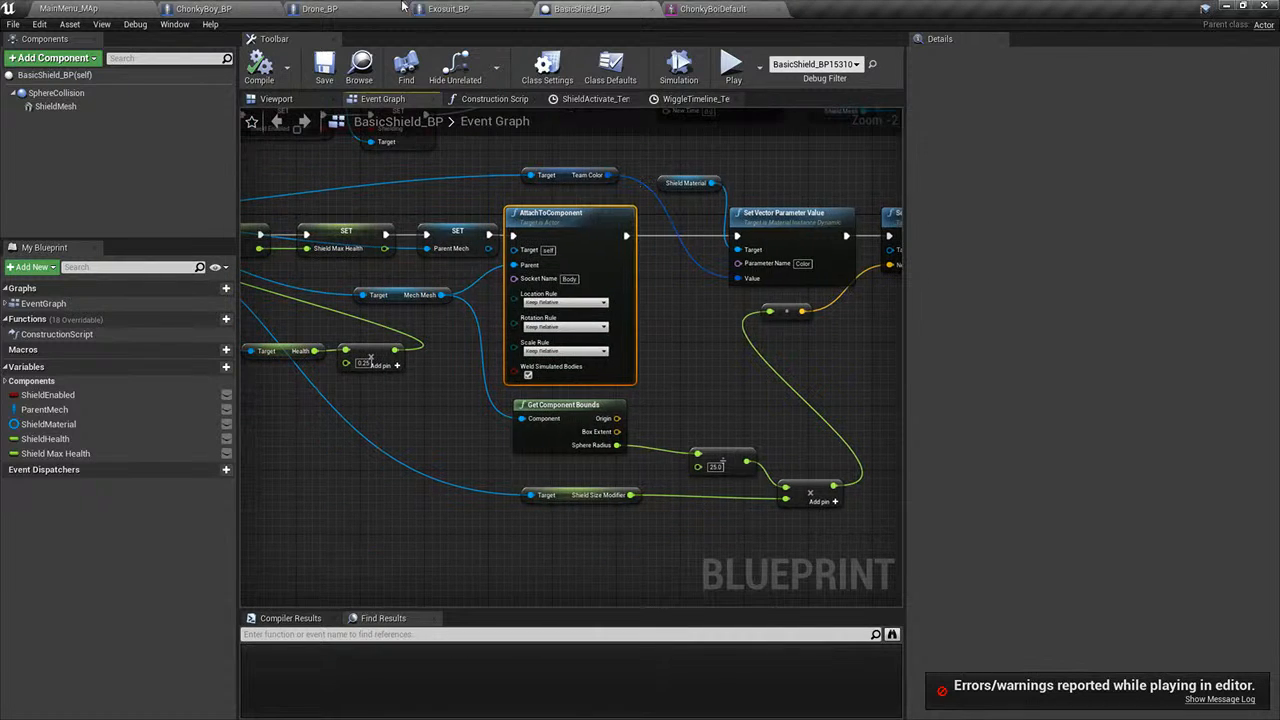
{"action": "left_click", "coordinate": [205, 8]}
{"action": "scroll", "coordinate": [90, 200], "scroll_direction": "down", "scroll_amount": 3}
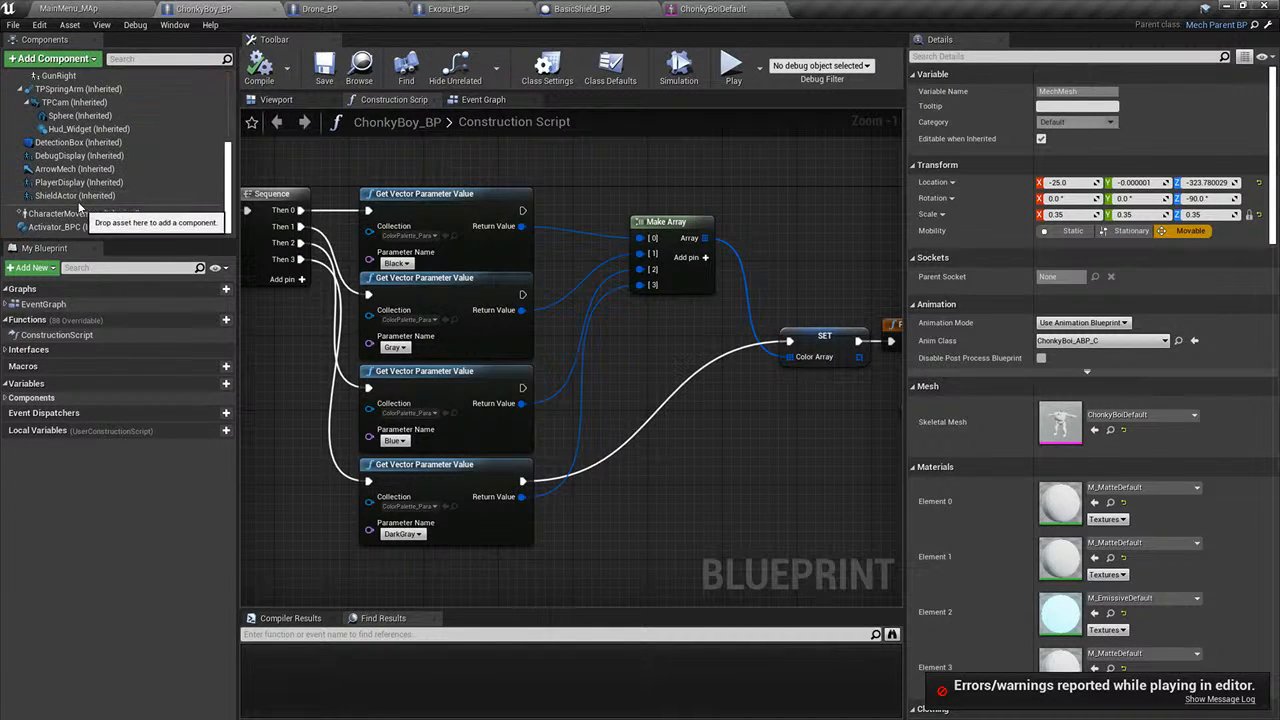
{"action": "left_click", "coordinate": [75, 195]}
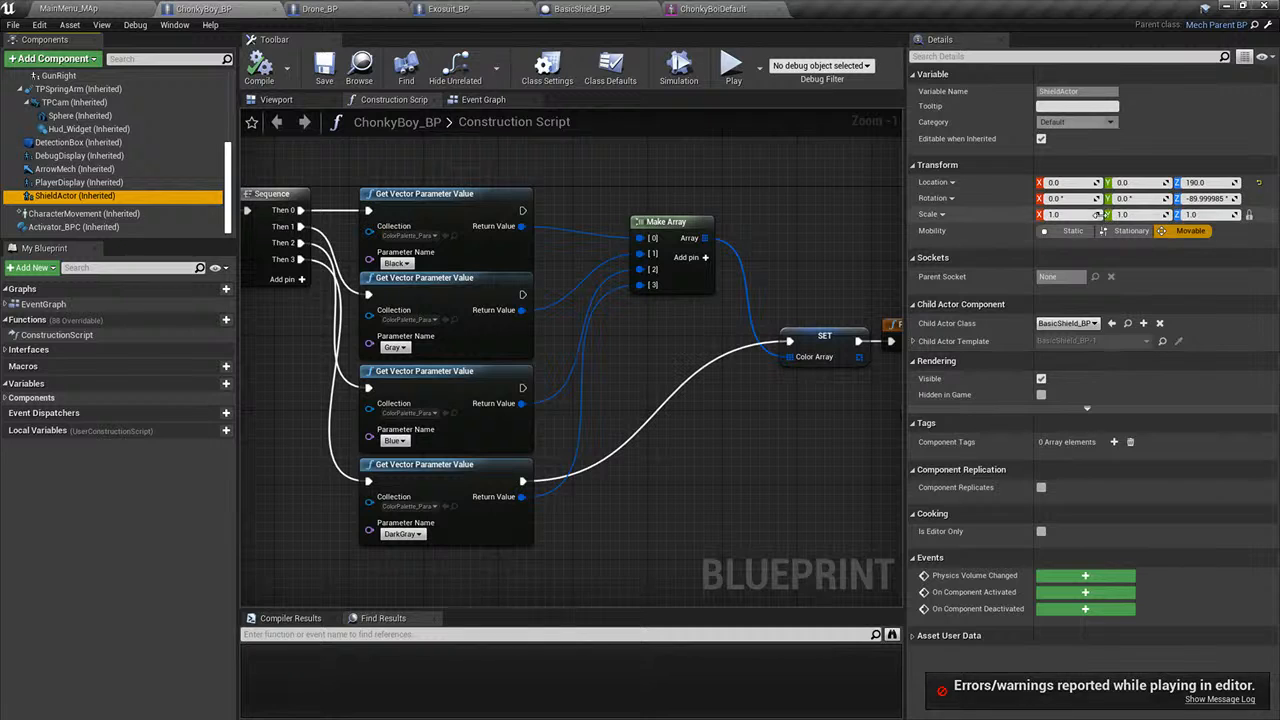
{"action": "left_click", "coordinate": [1079, 215]}
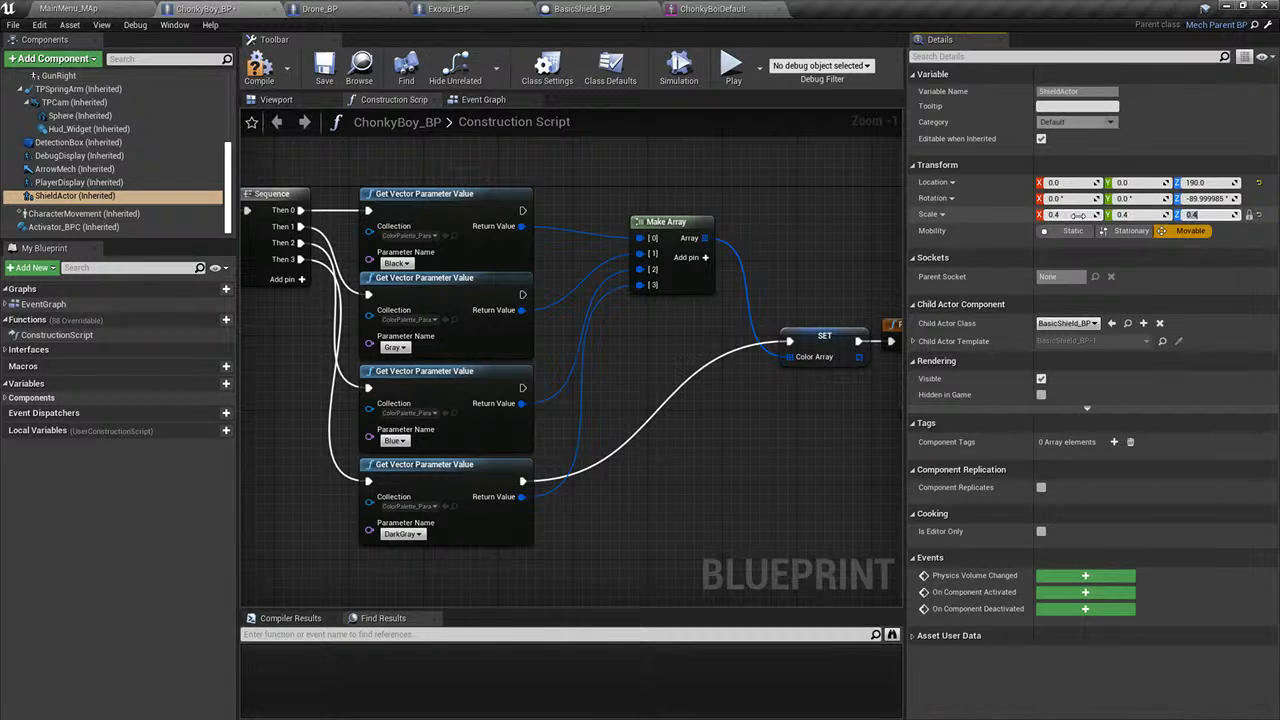
{"action": "left_click", "coordinate": [257, 74]}
{"action": "left_click", "coordinate": [312, 61]}
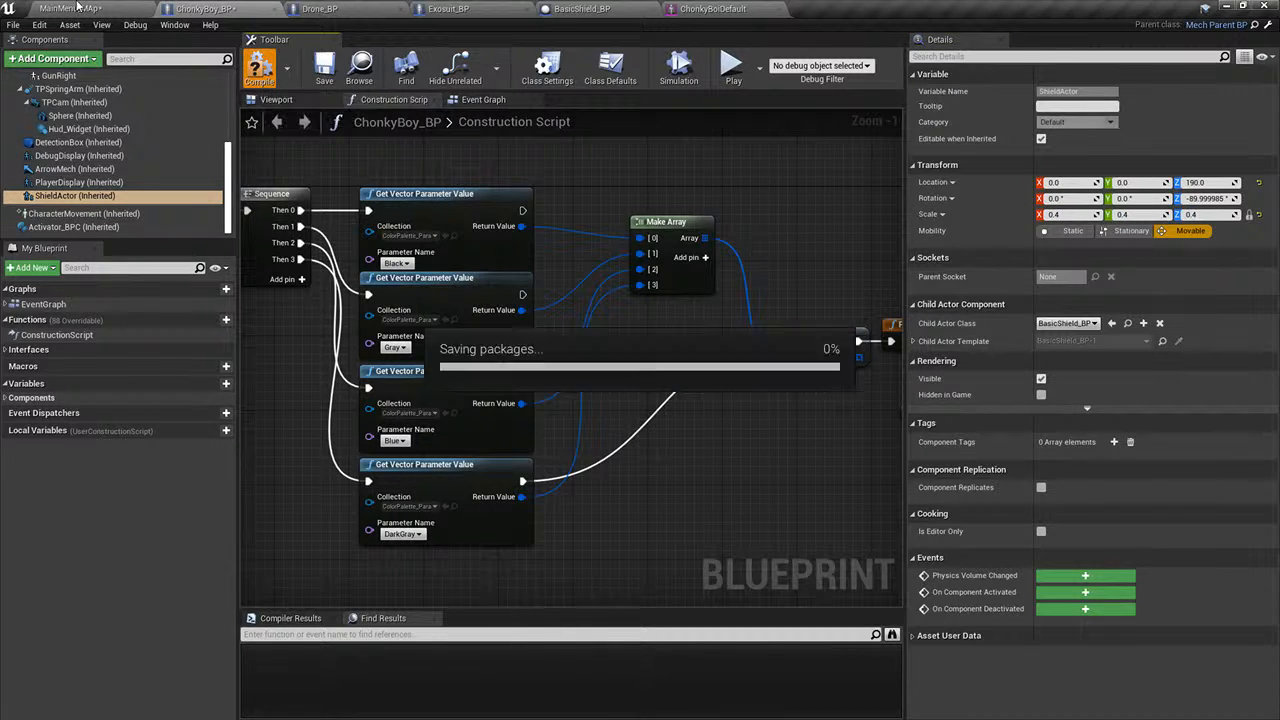
- Playtest the match to check the shield with ShieldActor scaled to 0.4, then stop playing
{"action": "left_click", "coordinate": [82, 5]}
{"action": "left_click", "coordinate": [718, 60]}
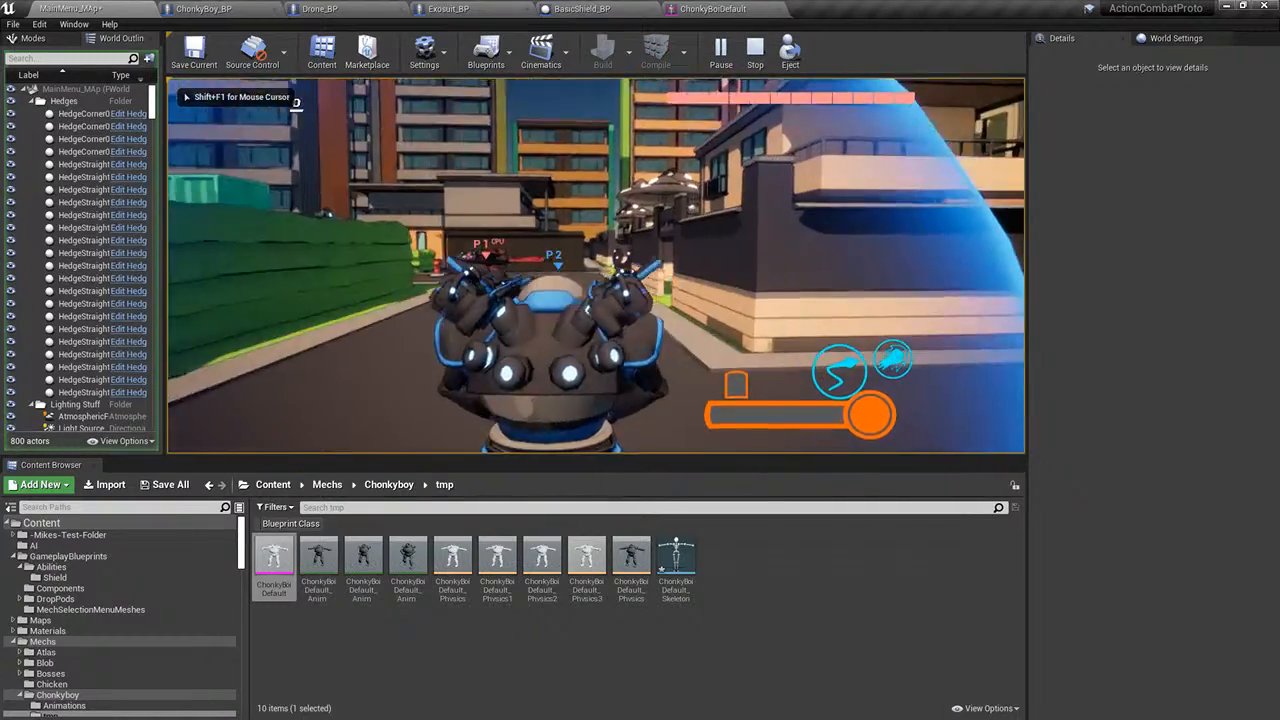
{"action": "key", "text": "Escape"}
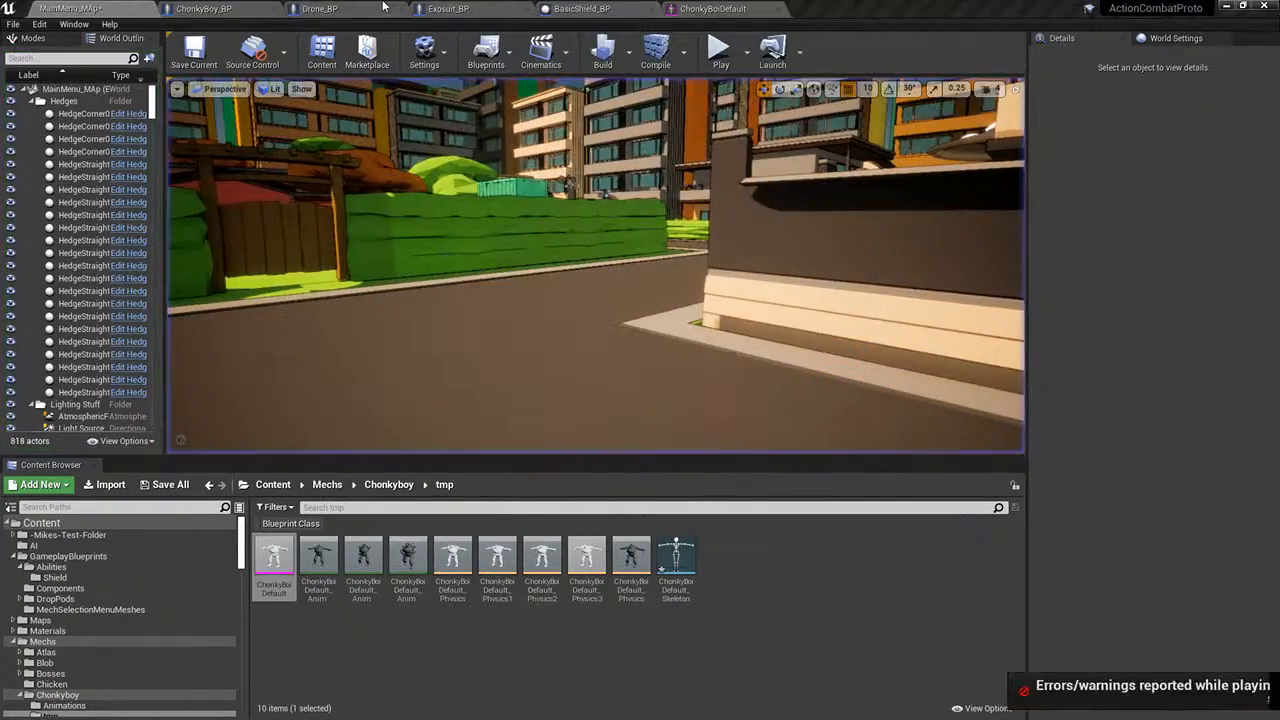
- Set the ShieldActor component's scale in ChonkyBoy_BP to 0.01 on all axes and compile the blueprint
{"action": "left_click", "coordinate": [220, 8]}
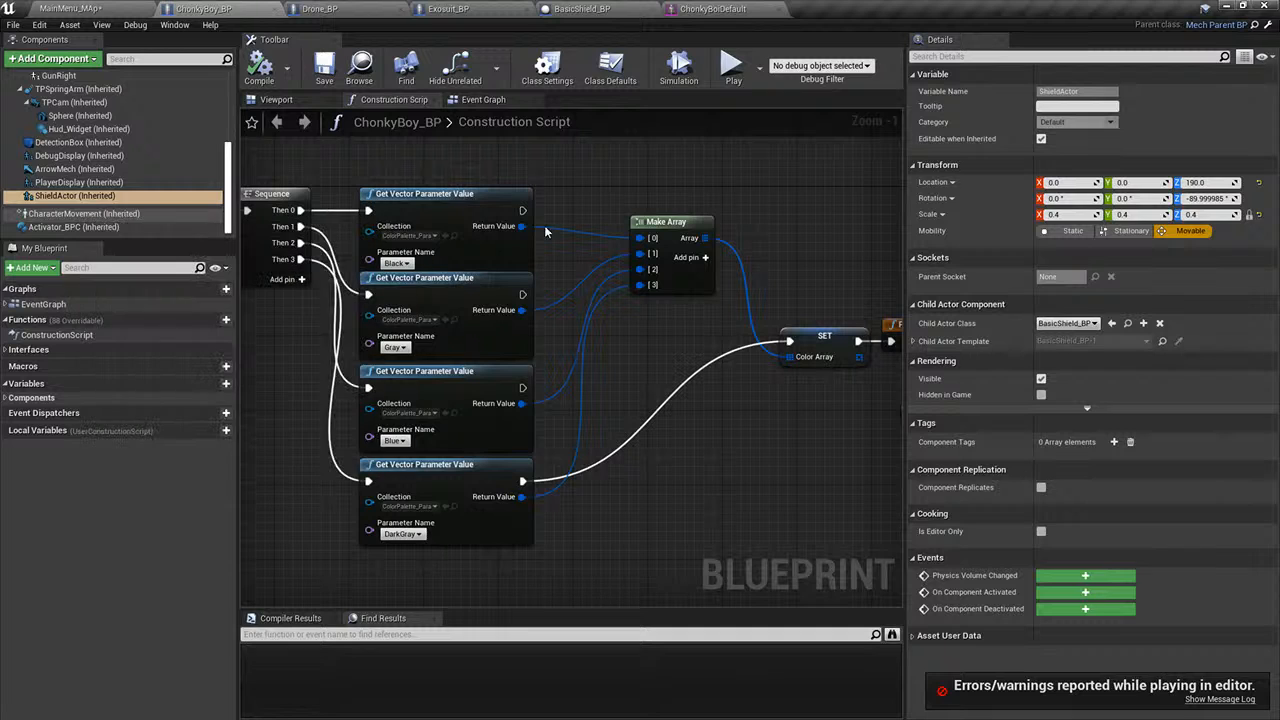
{"action": "left_click", "coordinate": [1056, 215]}
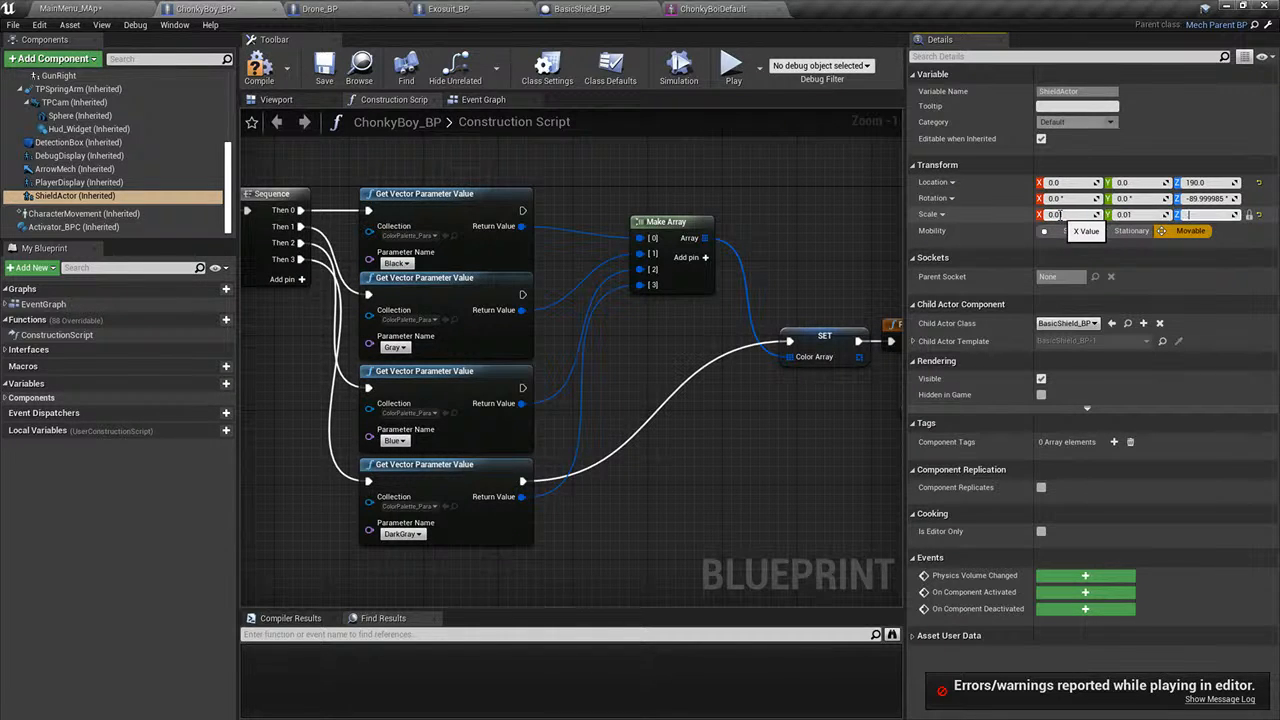
{"action": "key", "text": "Return"}
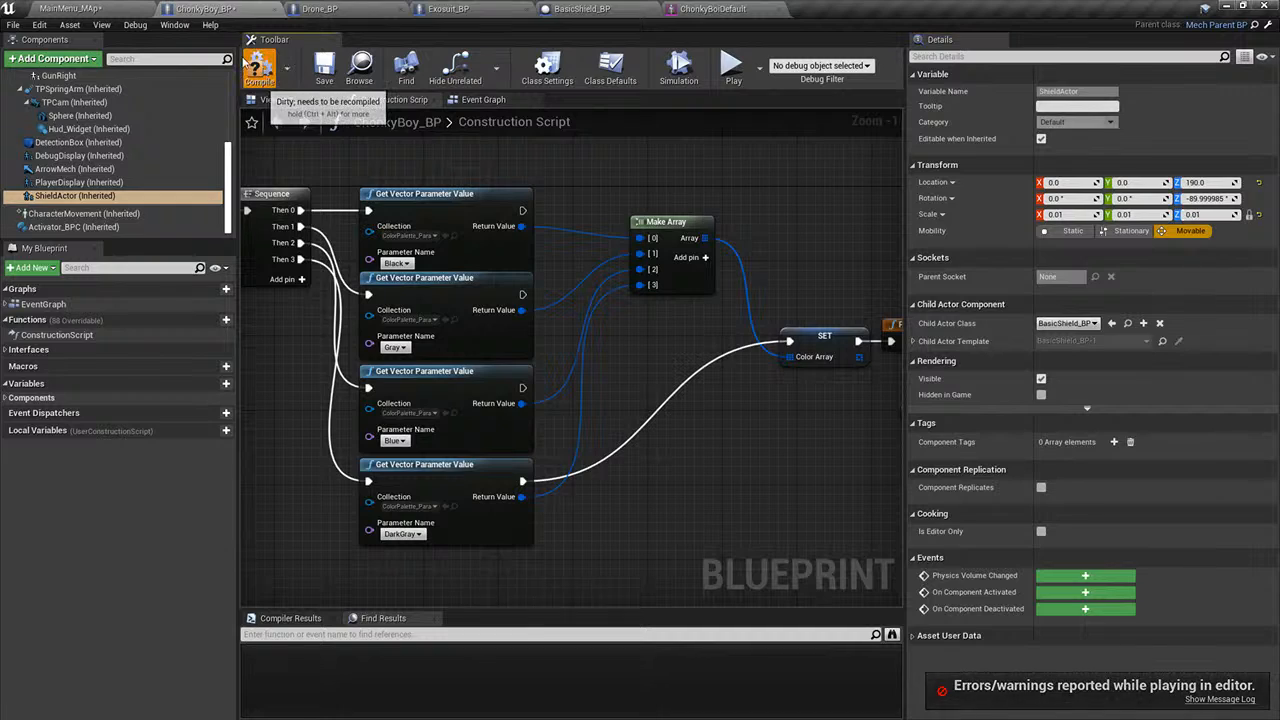
- Start a match, pause it and eject from the player to inspect ChonkyBoy's shield from outside, then stop playing
{"action": "left_click", "coordinate": [81, 8]}
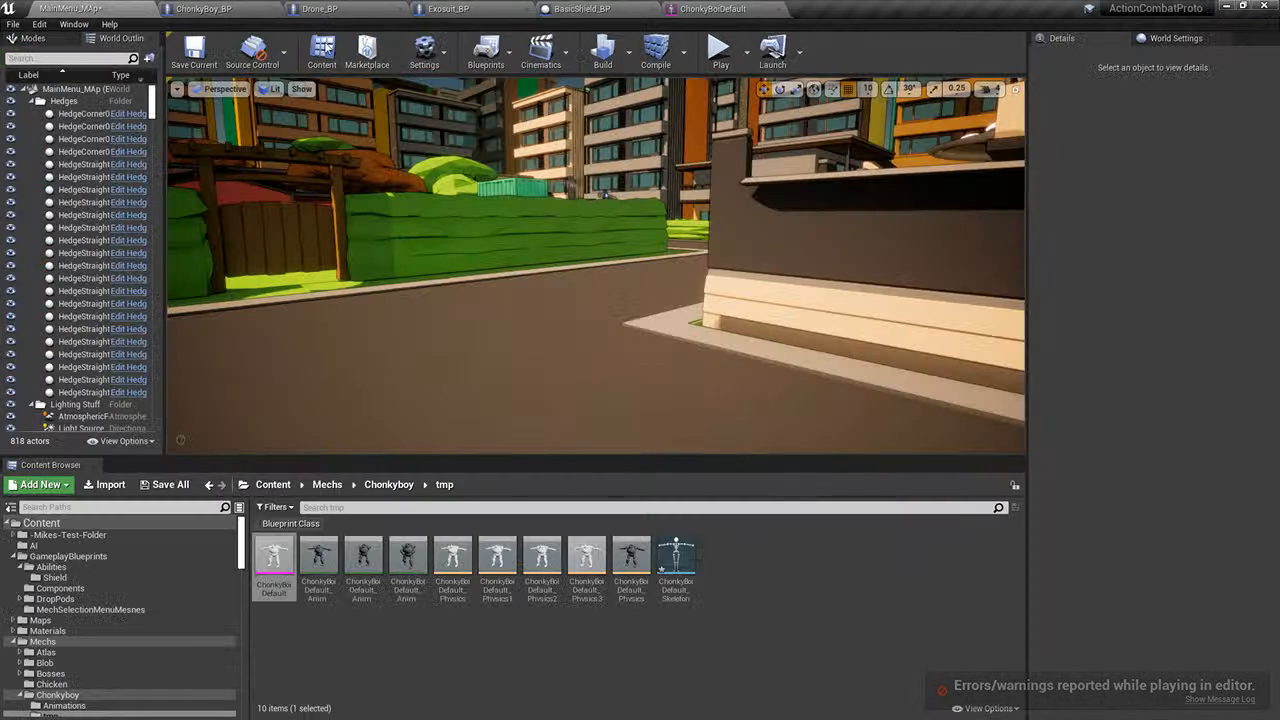
{"action": "left_click", "coordinate": [735, 68]}
{"action": "left_click", "coordinate": [337, 177]}
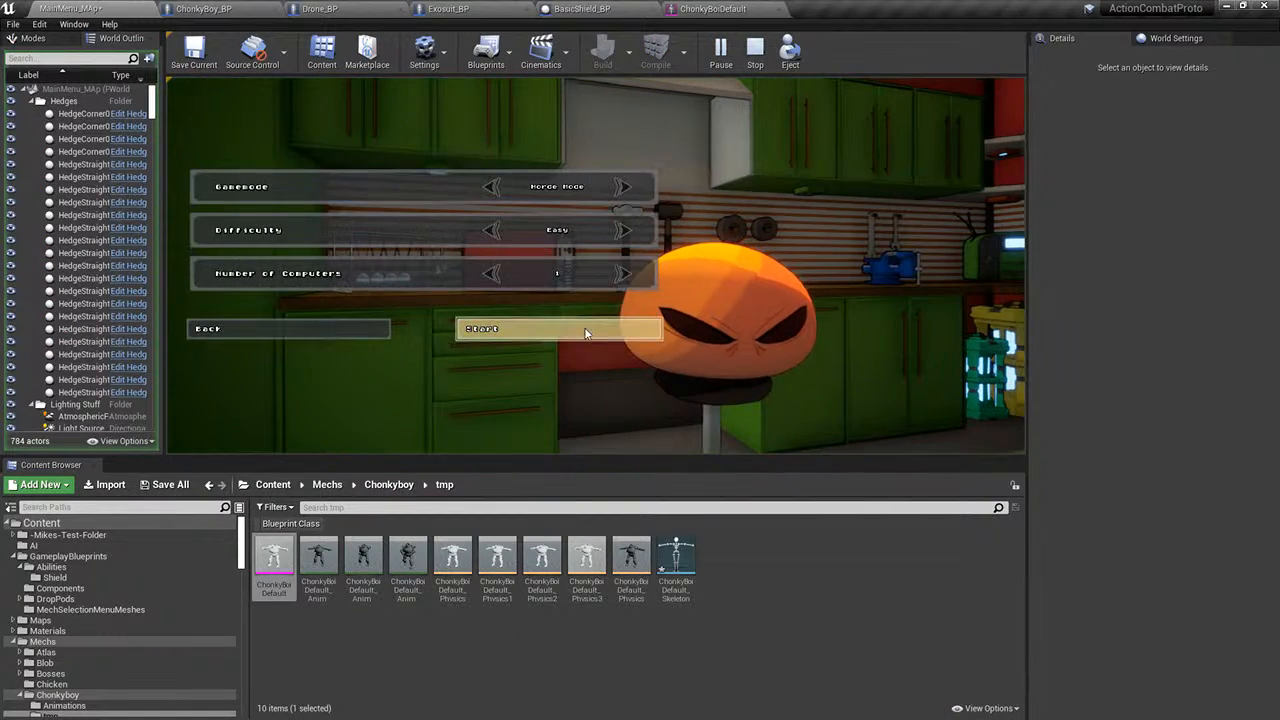
{"action": "left_click", "coordinate": [586, 333]}
{"action": "key", "text": "Pause"}
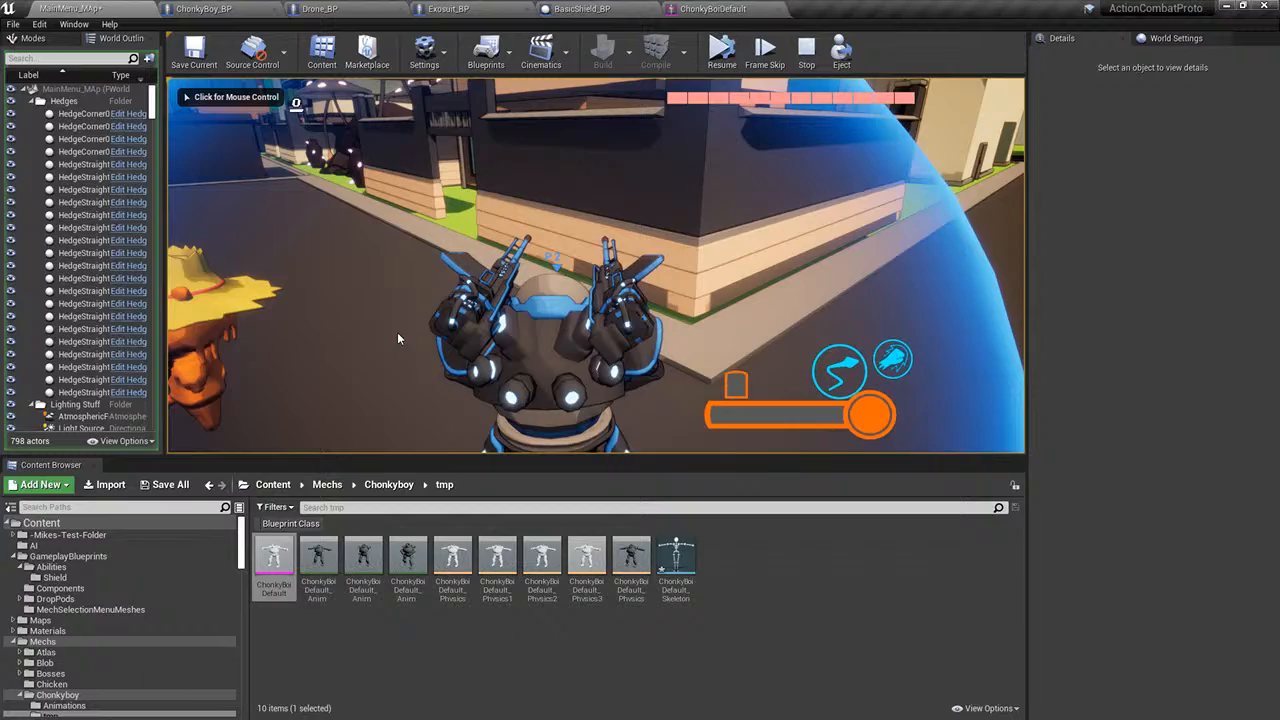
{"action": "key", "text": "F8"}
{"action": "right_click_drag", "start_coordinate": [397, 338], "coordinate": [680, 340]}
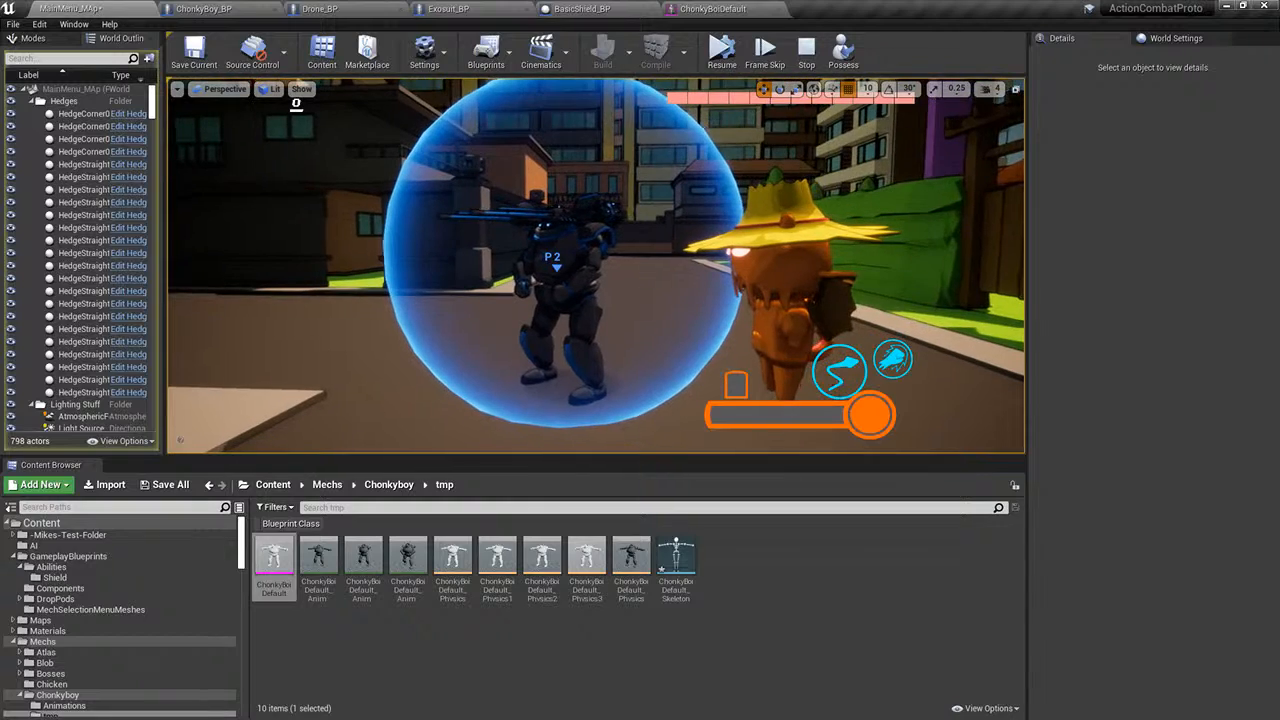
{"action": "key", "text": "Escape"}
- Examine ChonkyBoy_BP's Construction Script and BasicShield_BP's Event Graph for how the shield is attached and its actor scale calculated
{"action": "left_click", "coordinate": [225, 9]}
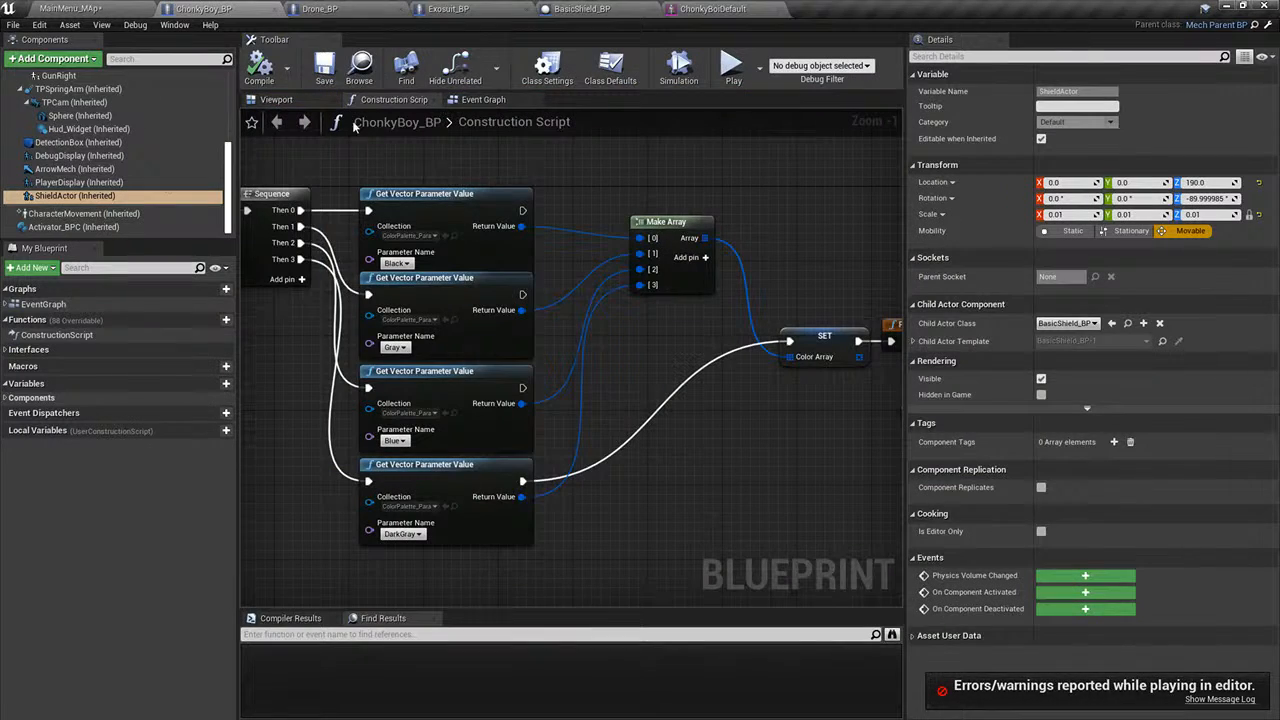
{"action": "right_click_drag", "start_coordinate": [616, 365], "coordinate": [743, 363]}
{"action": "right_click_drag", "start_coordinate": [365, 405], "coordinate": [714, 421]}
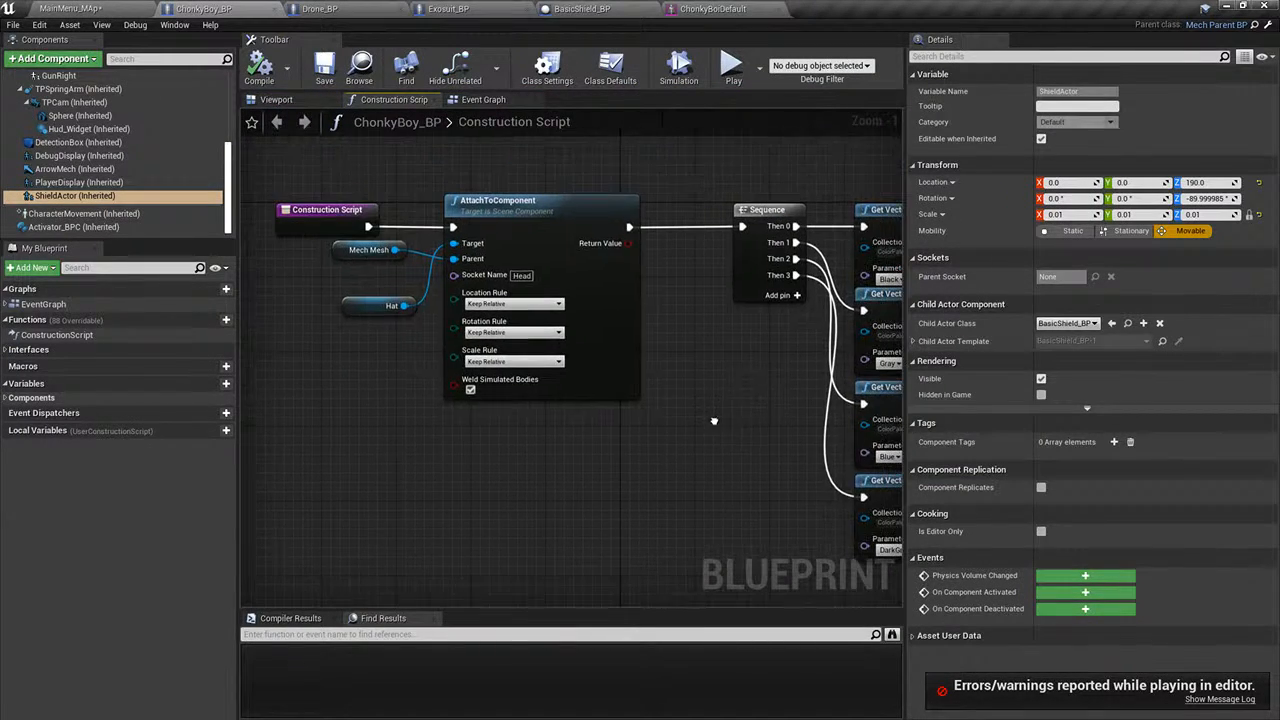
{"action": "left_click", "coordinate": [585, 9]}
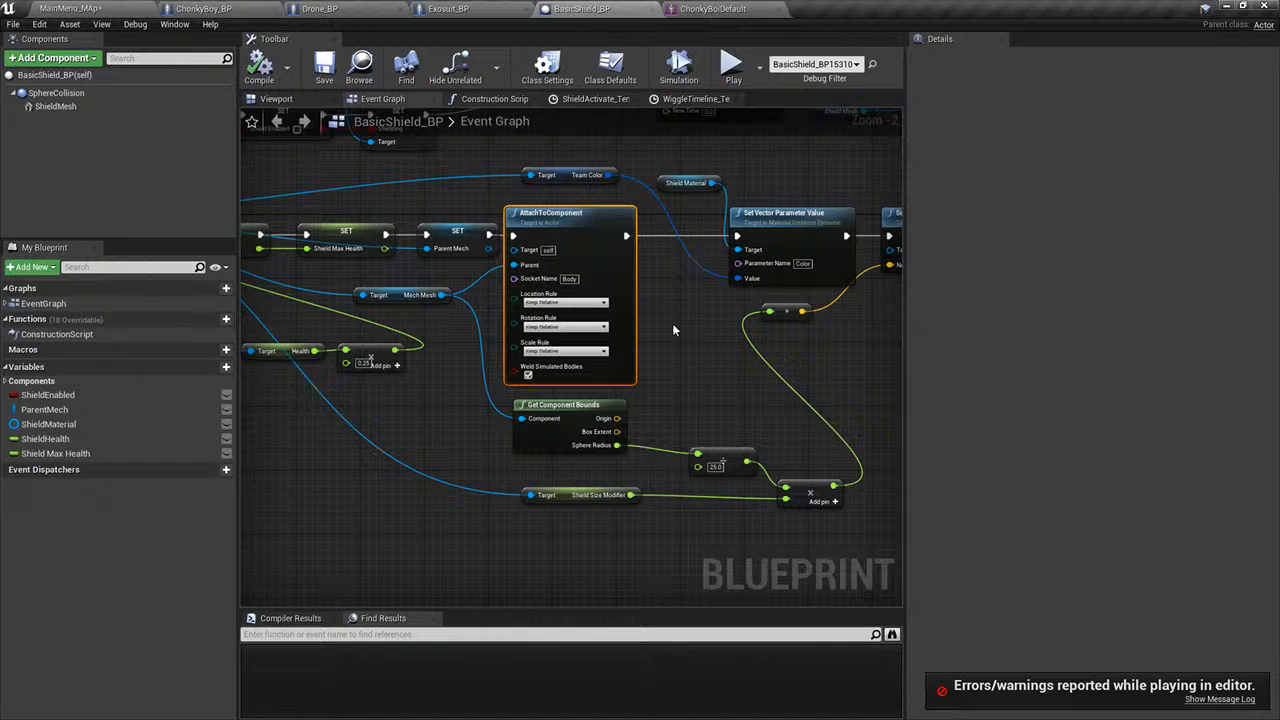
{"action": "right_click_drag", "start_coordinate": [673, 330], "coordinate": [511, 331]}
{"action": "right_click_drag", "start_coordinate": [702, 343], "coordinate": [641, 345]}
{"action": "left_click", "coordinate": [699, 234]}
{"action": "right_click_drag", "start_coordinate": [582, 458], "coordinate": [613, 414]}
{"action": "right_click_drag", "start_coordinate": [590, 372], "coordinate": [622, 347]}
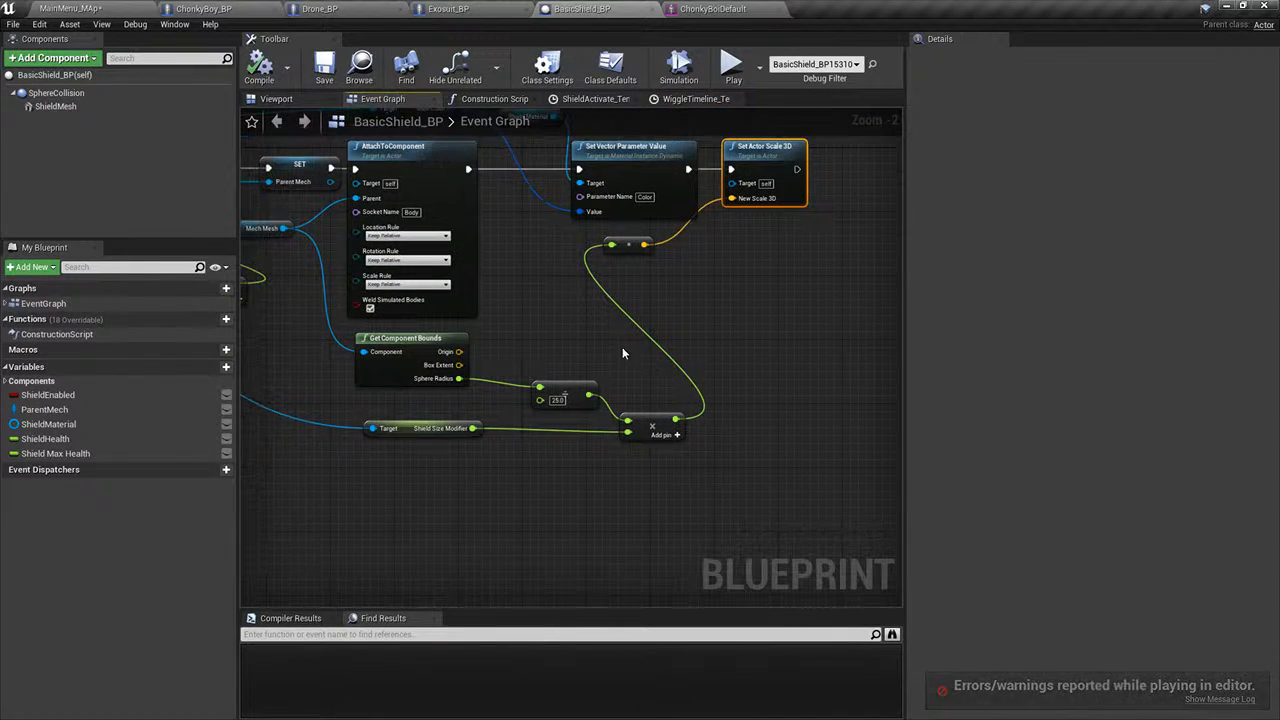
{"action": "left_click", "coordinate": [388, 432]}
{"action": "right_click_drag", "start_coordinate": [437, 477], "coordinate": [766, 588]}
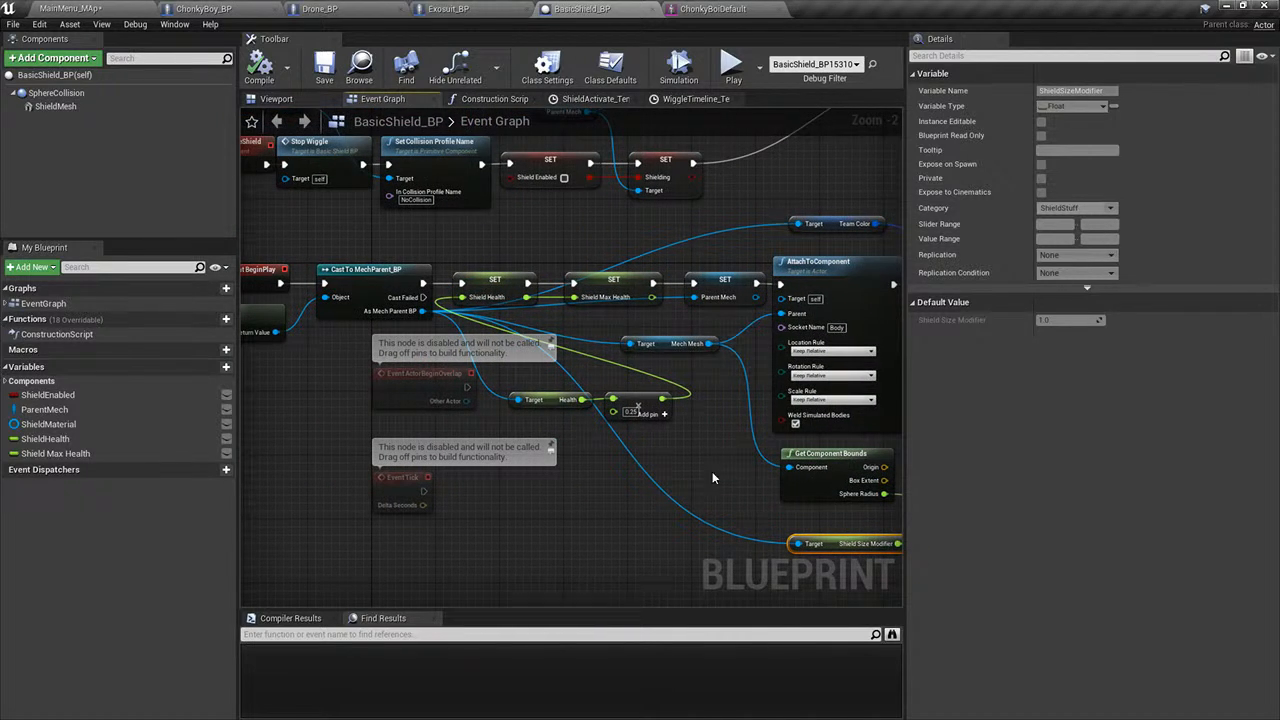
- In ChonkyBoy_BP, reset ShieldActor's scale to 1.0 on all axes, set the Shield Size Modifier class default to 0.4 and compile
{"action": "left_click", "coordinate": [367, 7]}
{"action": "left_click", "coordinate": [203, 8]}
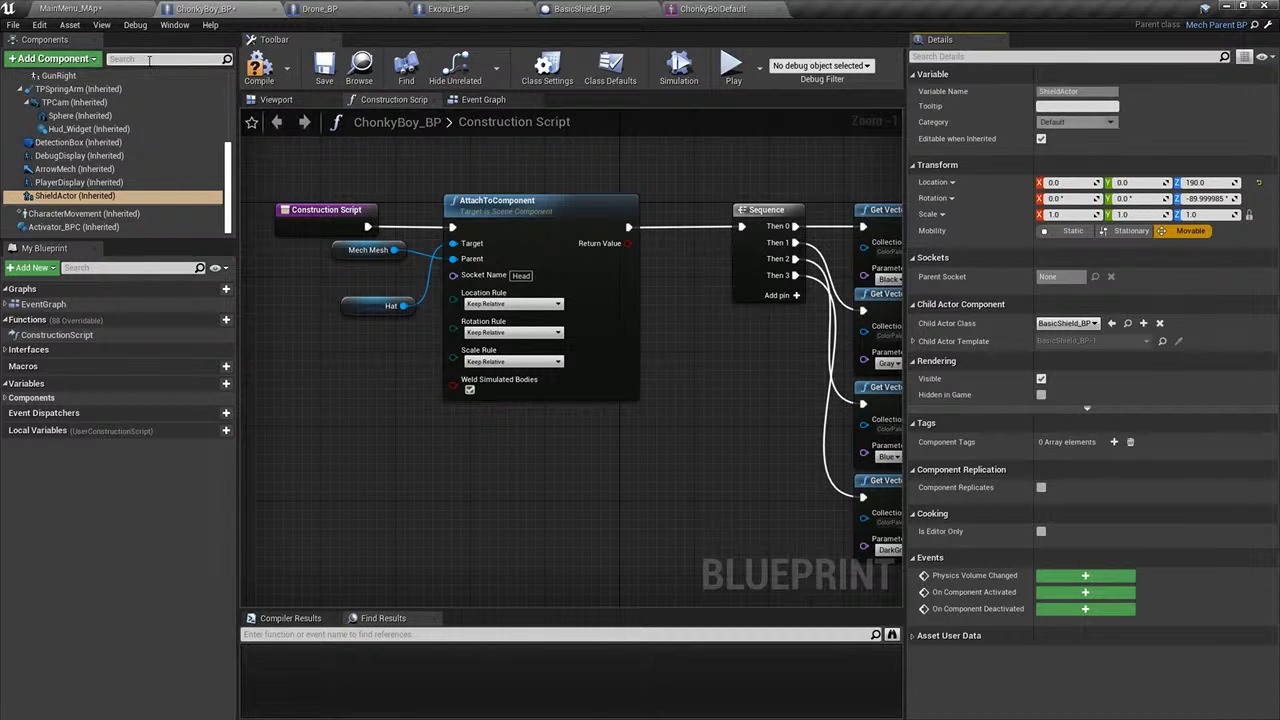
{"action": "left_click", "coordinate": [276, 100]}
{"action": "scroll", "coordinate": [150, 130], "scroll_direction": "up", "scroll_amount": 5}
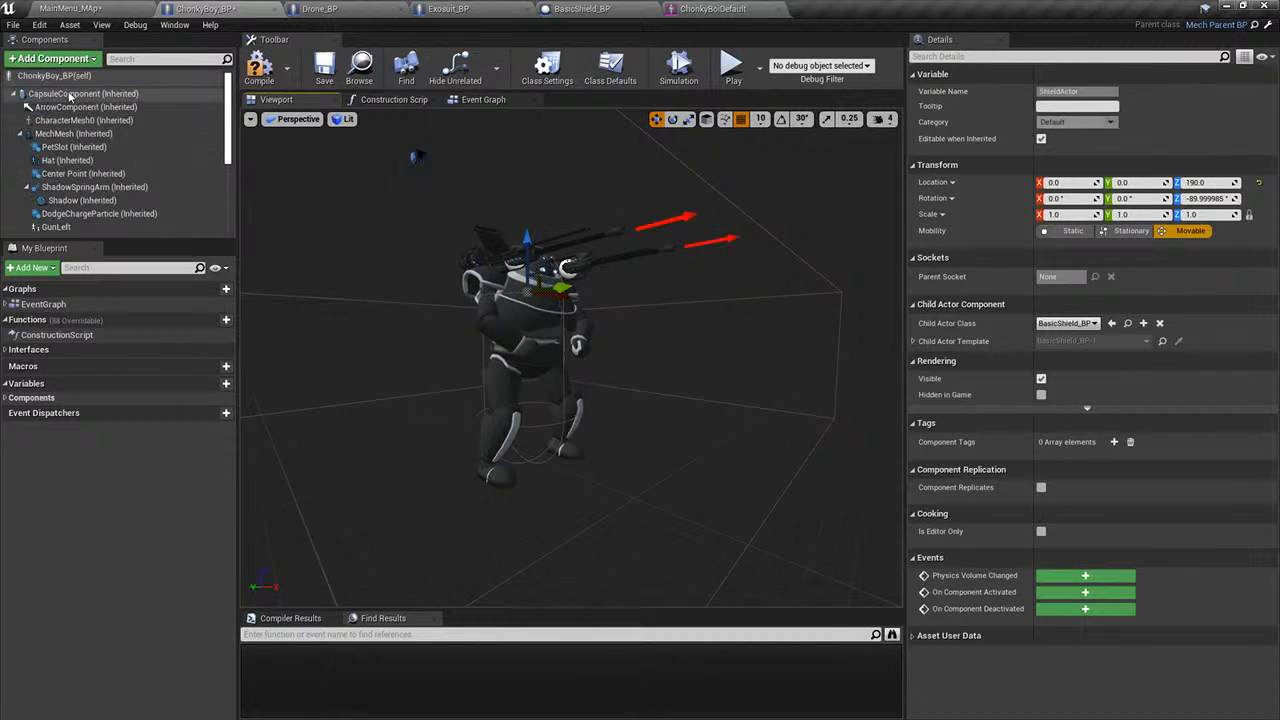
{"action": "left_click", "coordinate": [160, 76]}
{"action": "left_click", "coordinate": [1045, 56]}
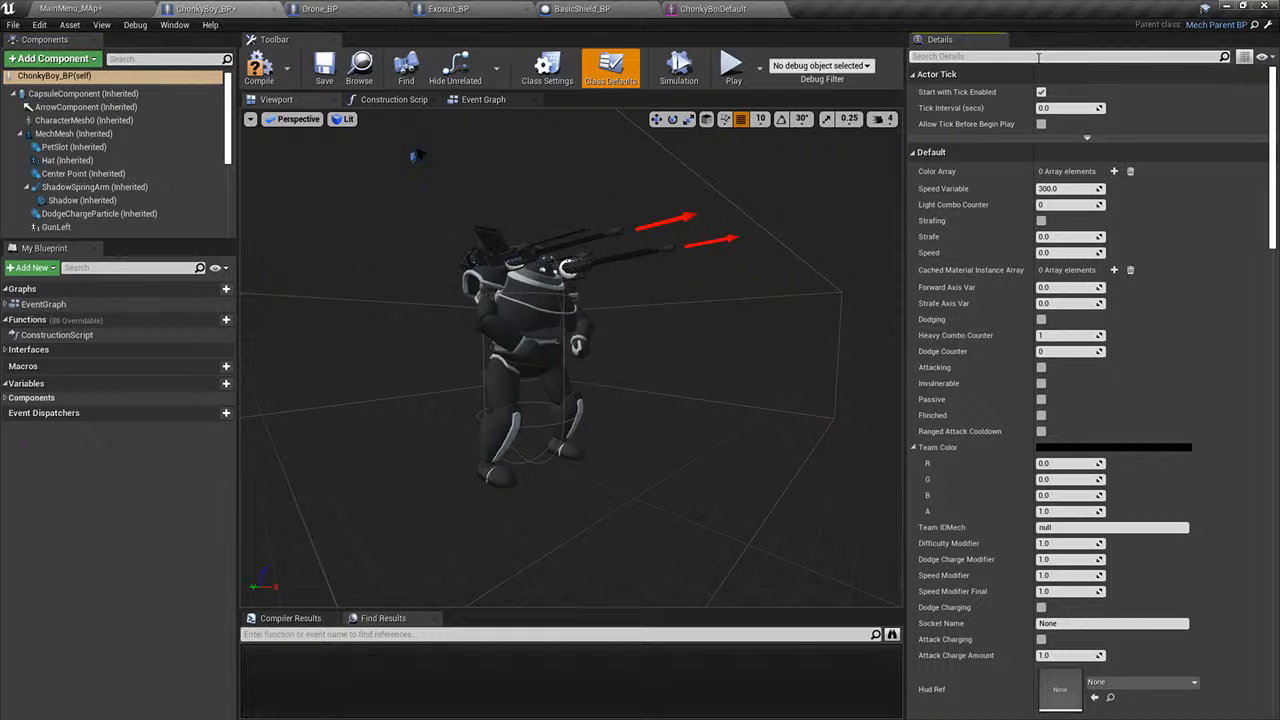
{"action": "type", "text": "shield"}
{"action": "left_click", "coordinate": [1063, 91]}
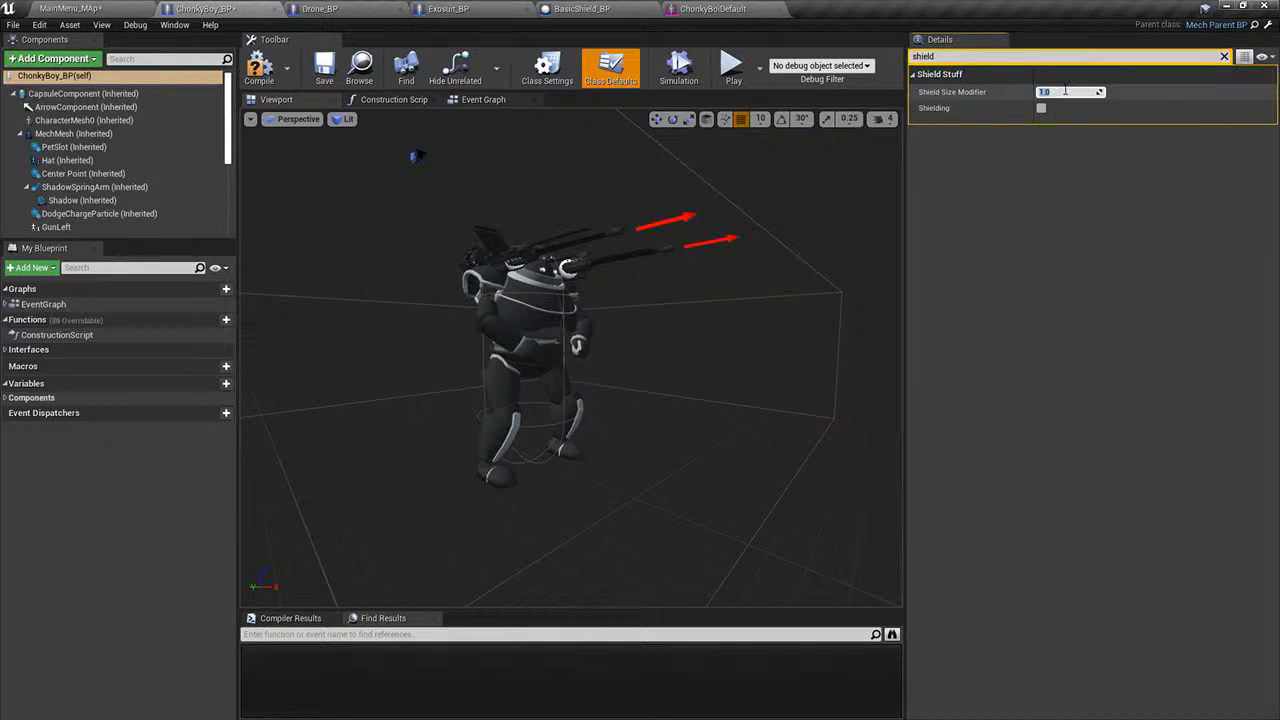
{"action": "type", "text": "0.4"}
{"action": "key", "text": "Return"}
{"action": "left_click", "coordinate": [260, 66]}
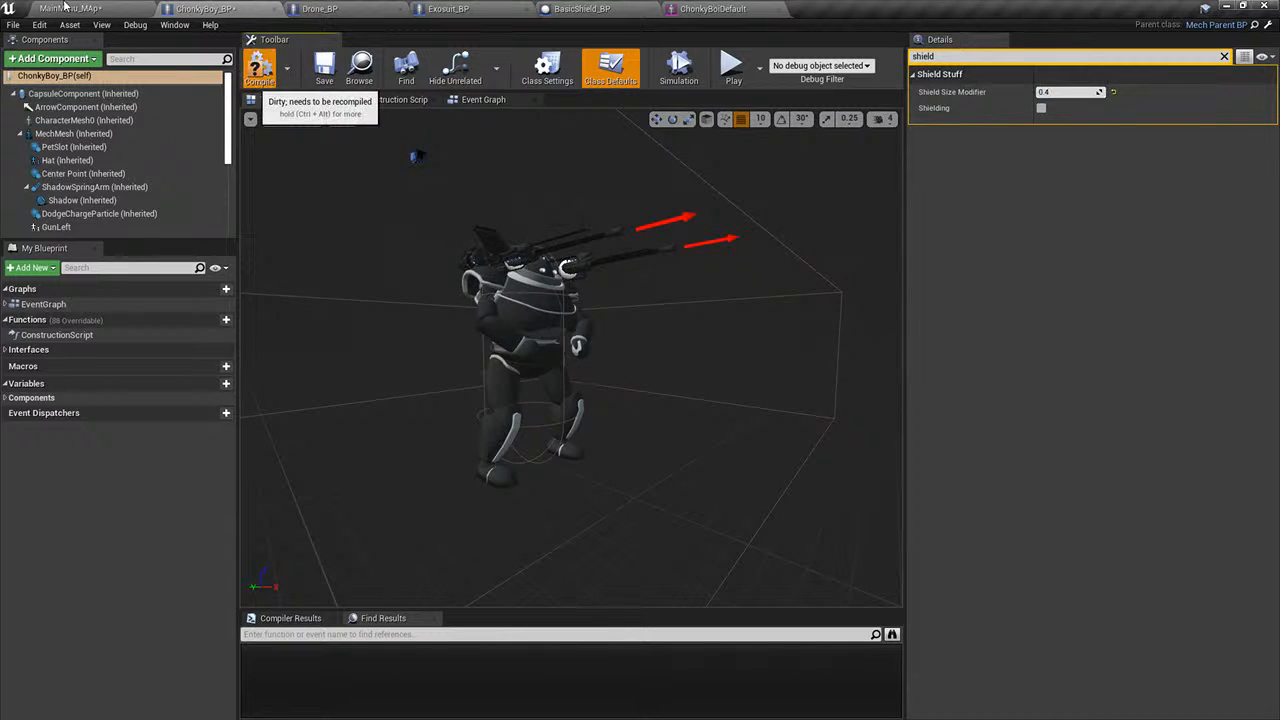
- Start a match from the game's main menu to check ChonkyBoy's shield size, then stop playing
{"action": "left_click", "coordinate": [126, 8]}
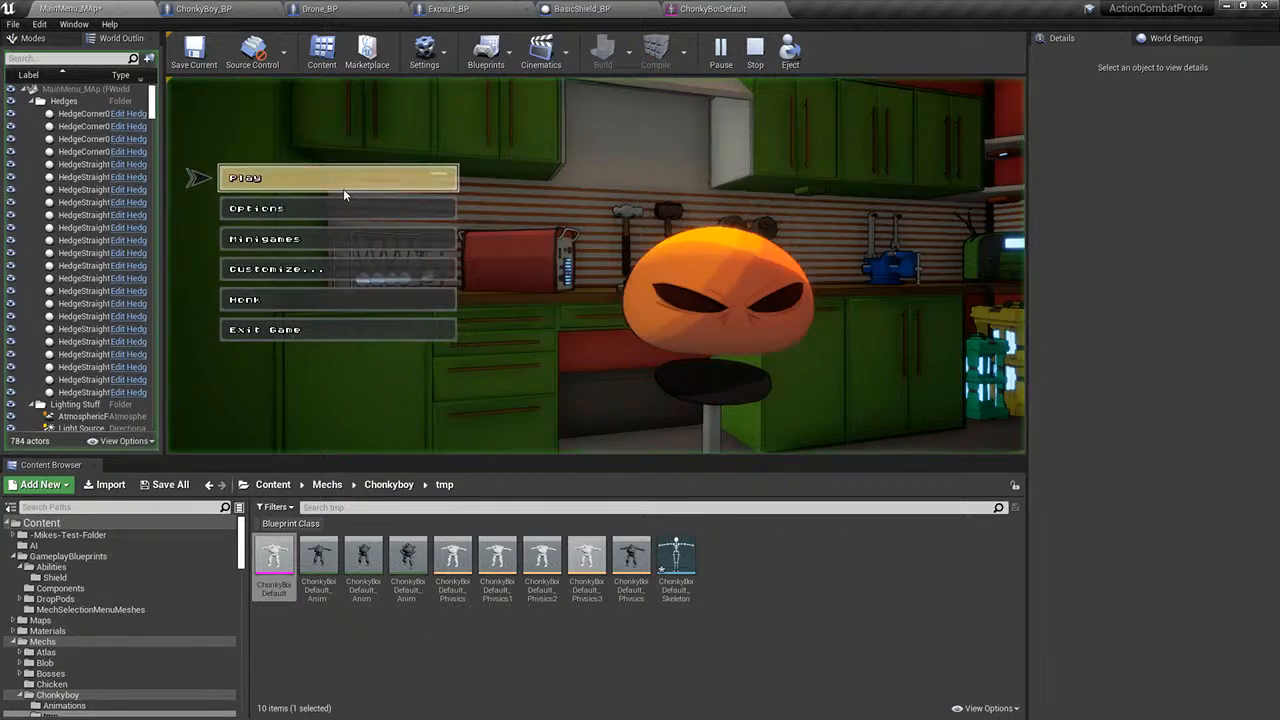
{"action": "left_click", "coordinate": [344, 187]}
{"action": "left_click", "coordinate": [540, 327]}
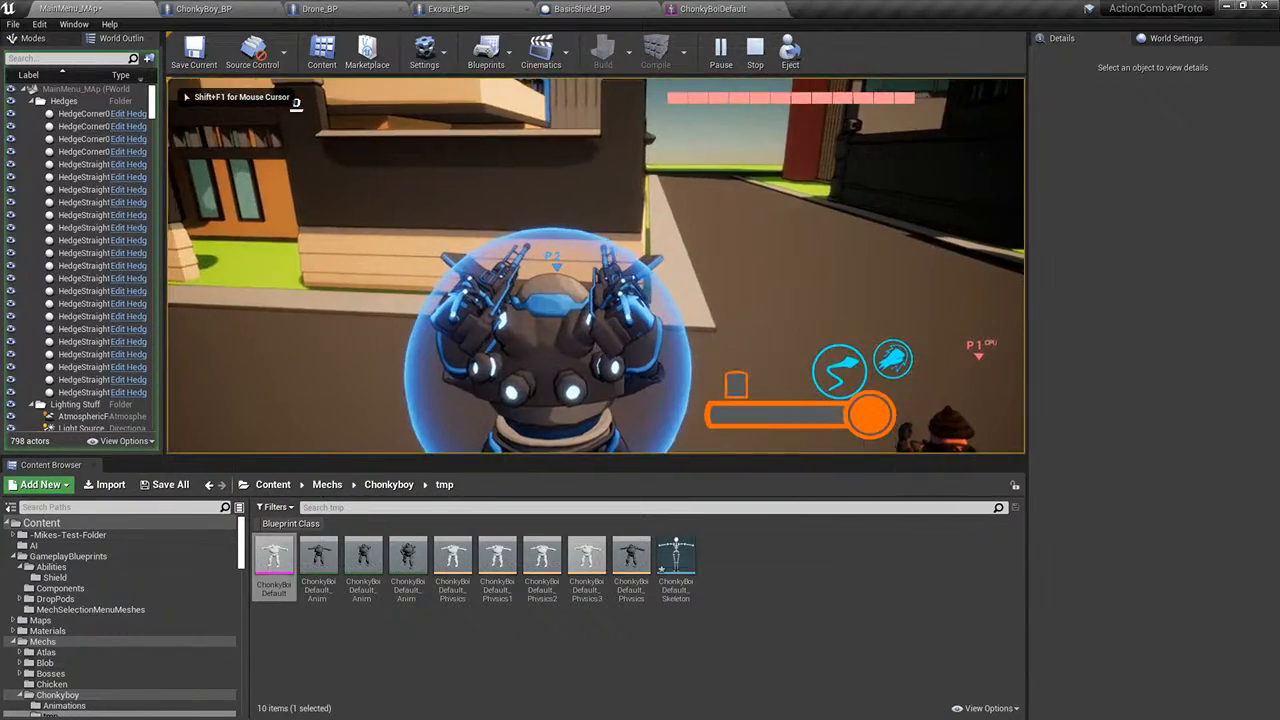
{"action": "key", "text": "Escape"}
- Set the Shield Size Modifier default in ChonkyBoy_BP to 0.5, then compile and save the blueprint
{"action": "left_click", "coordinate": [608, 7]}
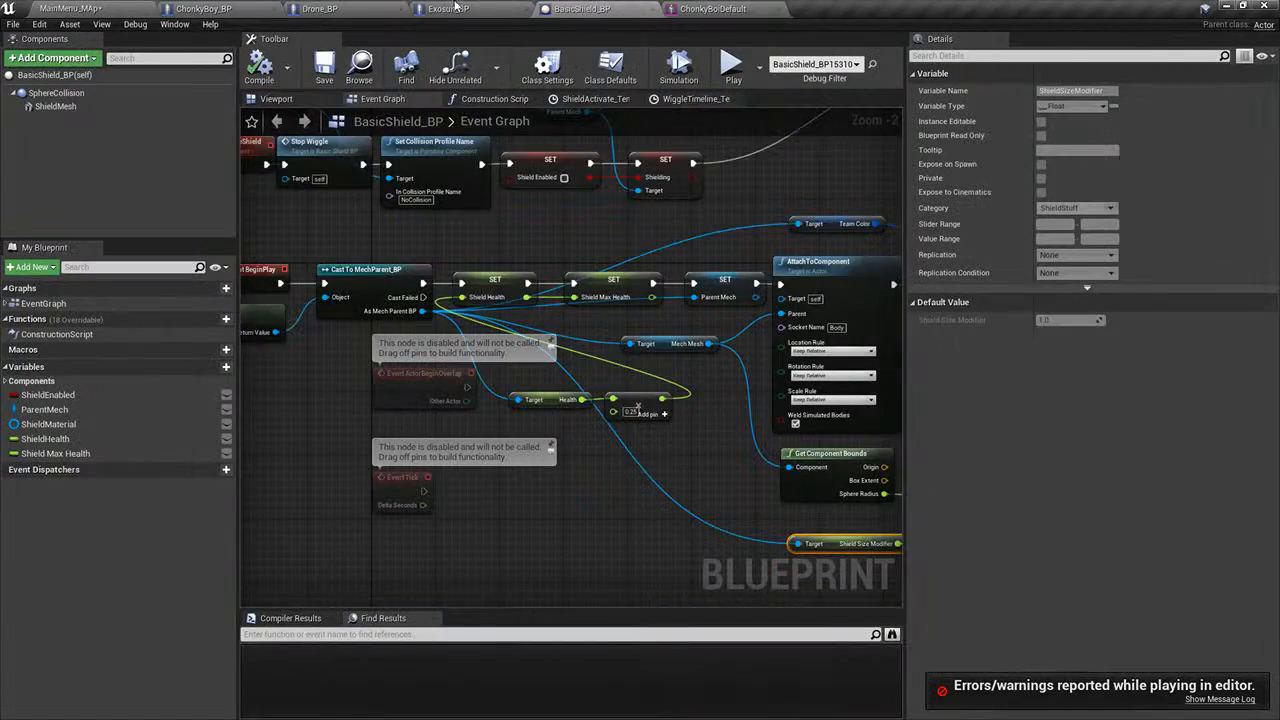
{"action": "left_click", "coordinate": [203, 8]}
{"action": "left_click", "coordinate": [1071, 91]}
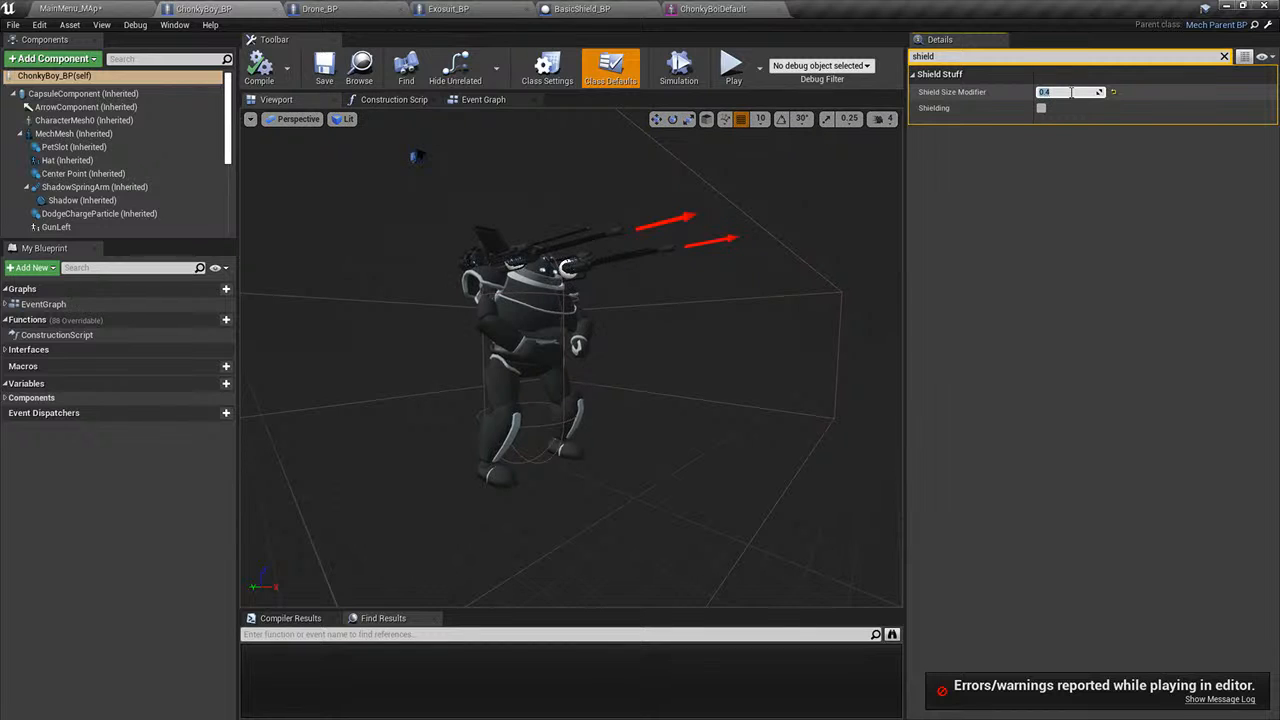
{"action": "type", "text": "0.5"}
{"action": "key", "text": "Return"}
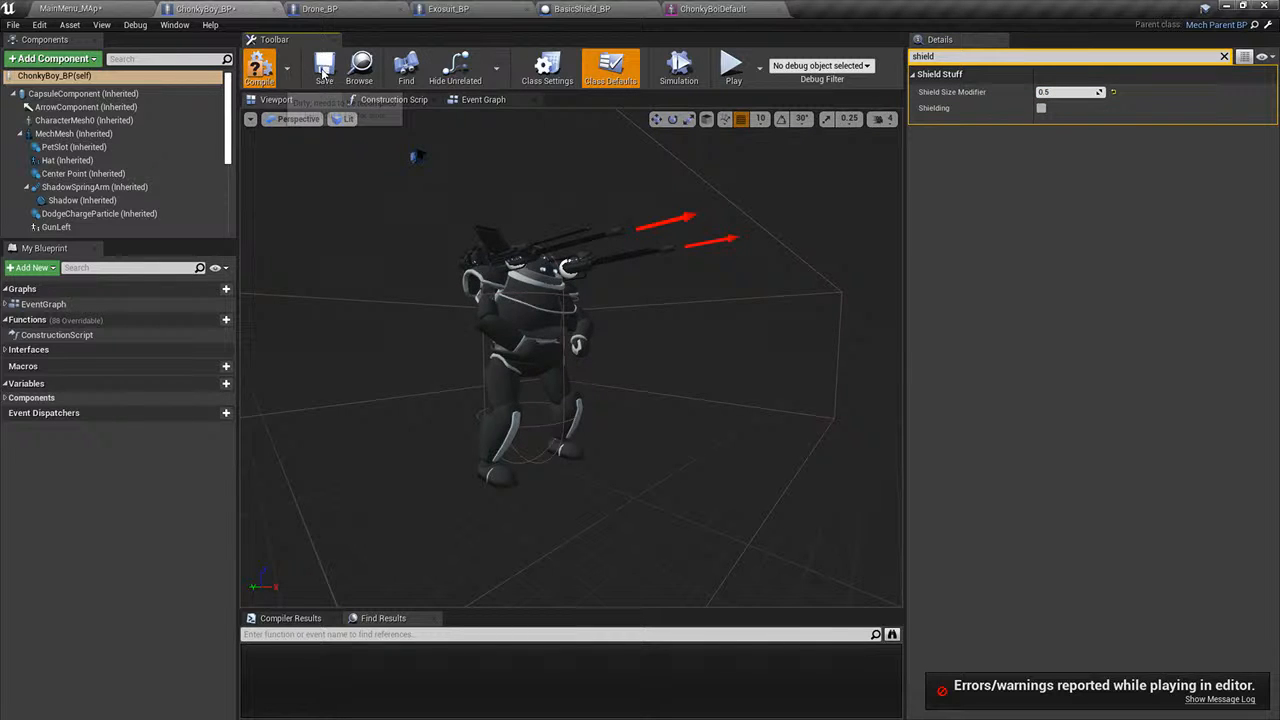
{"action": "left_click", "coordinate": [323, 72]}
- Playtest a match as ChonkyBoy in full screen, then stop playing
{"action": "left_click", "coordinate": [71, 8]}
{"action": "left_click", "coordinate": [736, 49]}
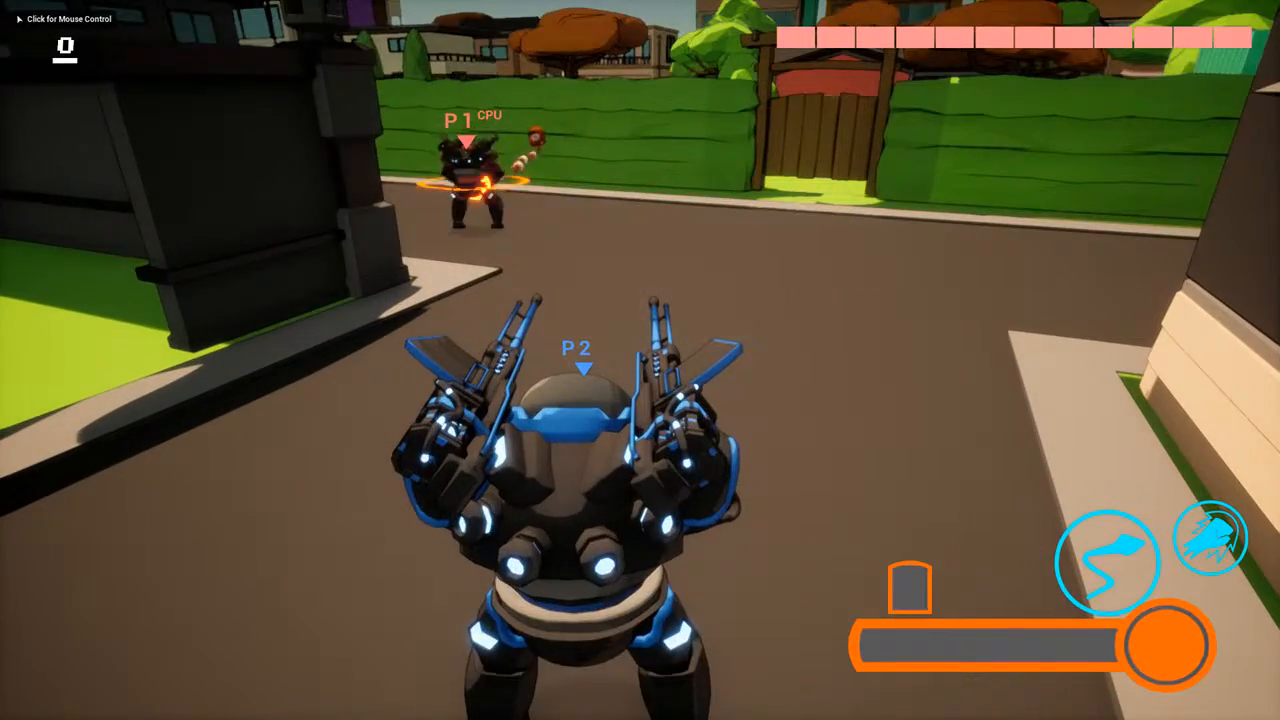
{"action": "key", "text": "F11"}
{"action": "left_click", "coordinate": [640, 360]}
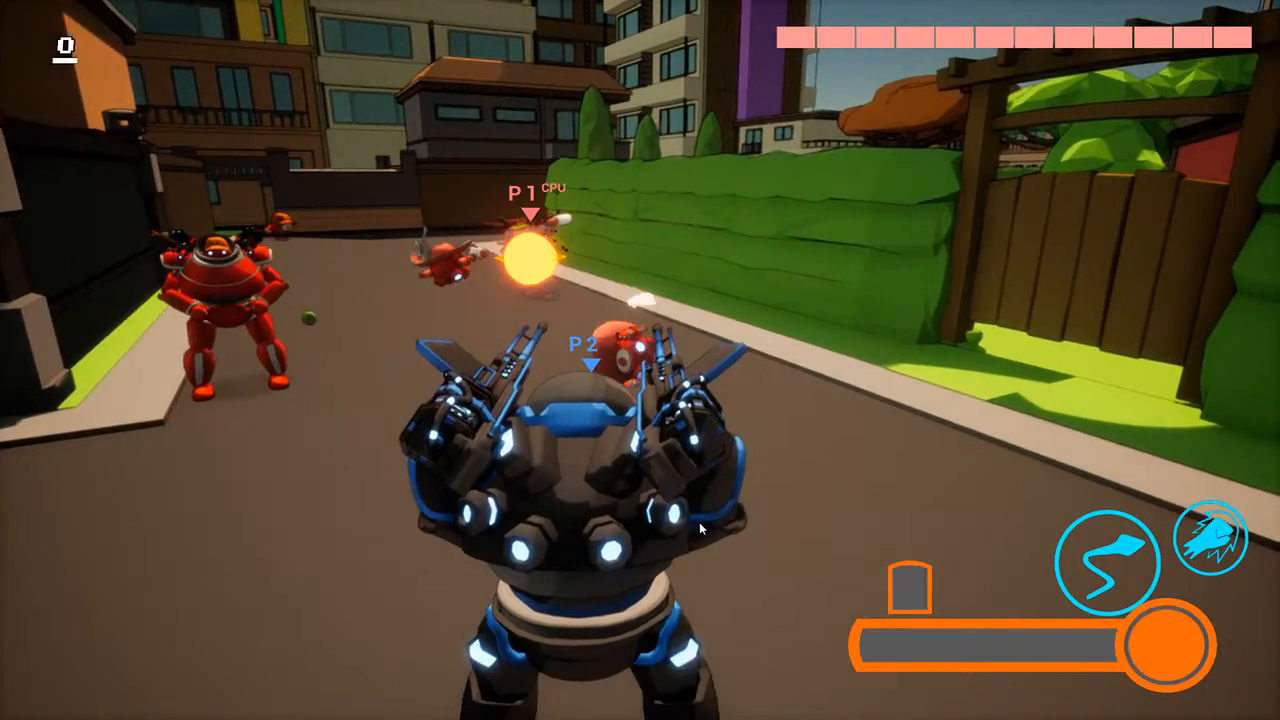
{"action": "key", "text": "Escape"}
- Enlarge the level viewport by shrinking the Content Browser area
{"action": "right_click_drag", "start_coordinate": [731, 497], "coordinate": [670, 497]}
{"action": "key", "text": "F11"}
{"action": "right_click_drag", "start_coordinate": [717, 409], "coordinate": [630, 505]}
{"action": "mouse_move", "coordinate": [707, 455]}
{"action": "right_mouse_down"}
{"action": "mouse_move", "coordinate": [722, 455]}
{"action": "mouse_move", "coordinate": [707, 455]}
{"action": "right_mouse_up"}
{"action": "left_click_drag", "start_coordinate": [707, 459], "coordinate": [708, 521]}
{"action": "right_click_drag", "start_coordinate": [664, 428], "coordinate": [745, 415]}
- Look through the Mechs subfolders, including Chicken, Spider and Exosuit, for a mech blueprint to place in the level
{"action": "scroll", "coordinate": [119, 611], "scroll_direction": "down", "scroll_amount": 1}
{"action": "scroll", "coordinate": [119, 617], "scroll_direction": "down", "scroll_amount": 3}
{"action": "left_click", "coordinate": [55, 643]}
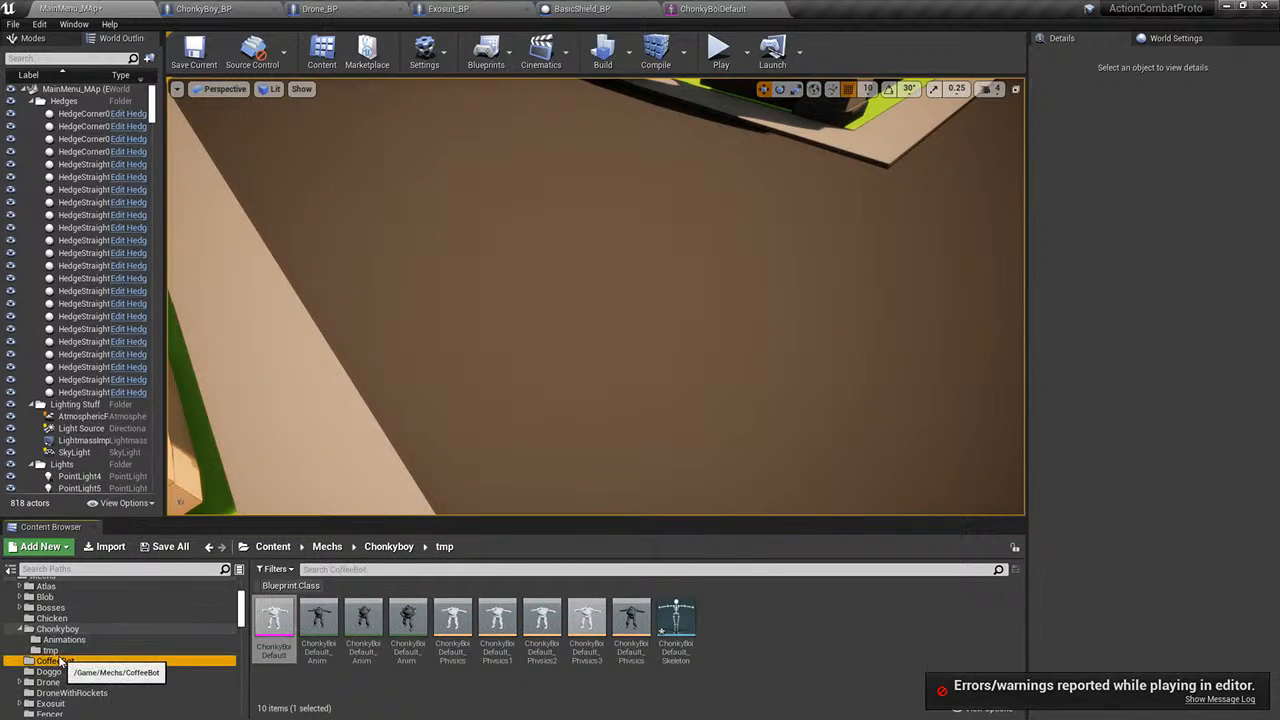
{"action": "scroll", "coordinate": [50, 650], "scroll_direction": "down", "scroll_amount": 1}
{"action": "scroll", "coordinate": [48, 665], "scroll_direction": "down", "scroll_amount": 3}
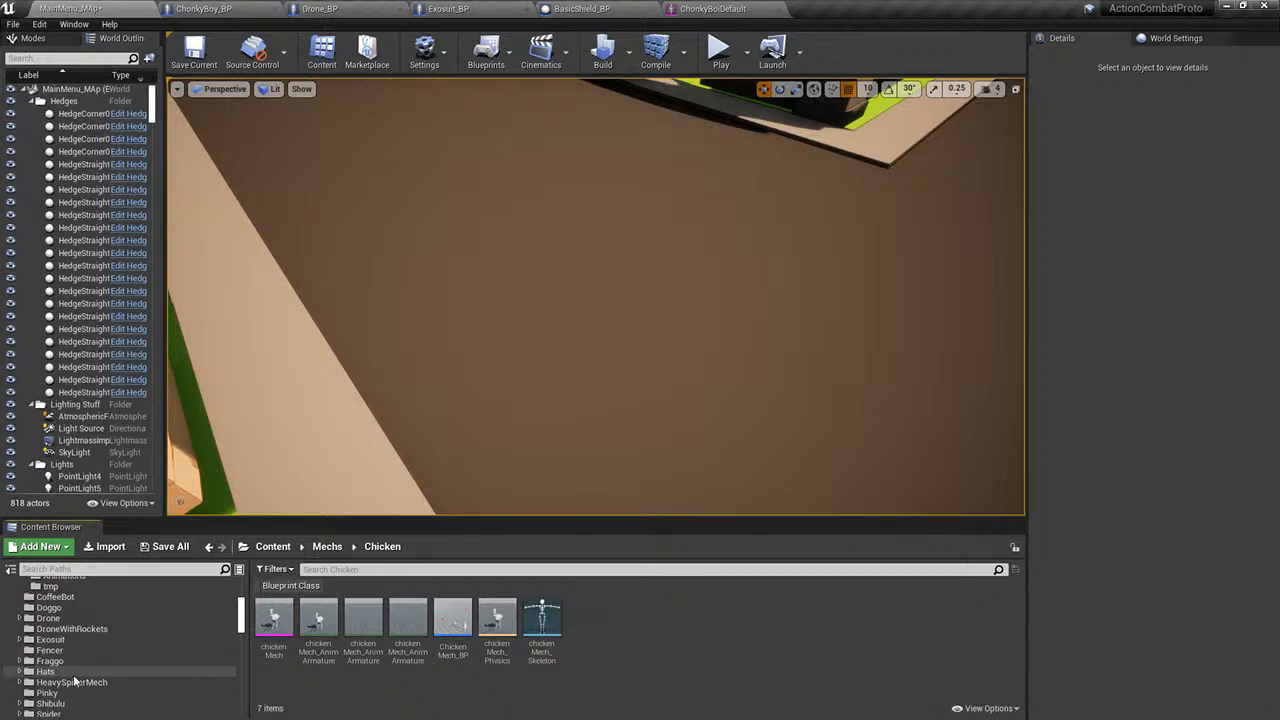
{"action": "left_click", "coordinate": [45, 671]}
{"action": "left_click", "coordinate": [47, 713]}
{"action": "scroll", "coordinate": [47, 711], "scroll_direction": "down", "scroll_amount": 2}
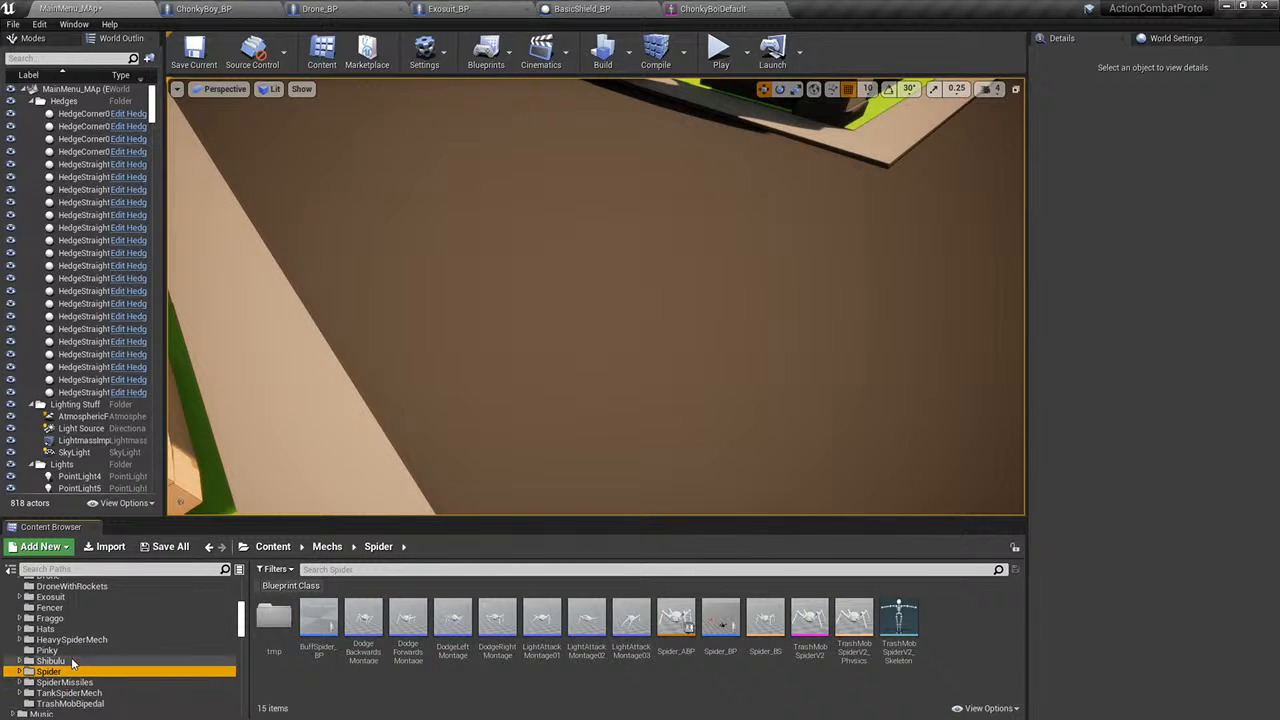
{"action": "scroll", "coordinate": [70, 656], "scroll_direction": "up", "scroll_amount": 4}
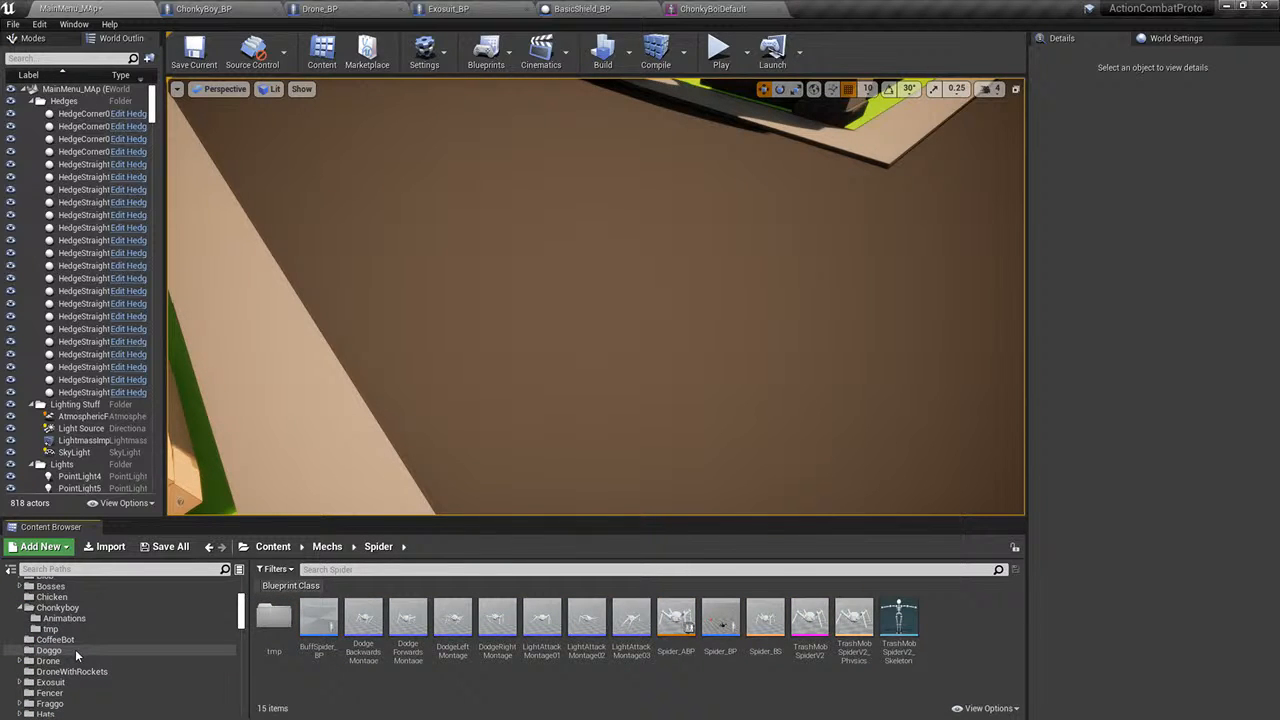
{"action": "left_click", "coordinate": [75, 671]}
{"action": "left_click", "coordinate": [82, 682]}
{"action": "scroll", "coordinate": [91, 685], "scroll_direction": "down", "scroll_amount": 2}
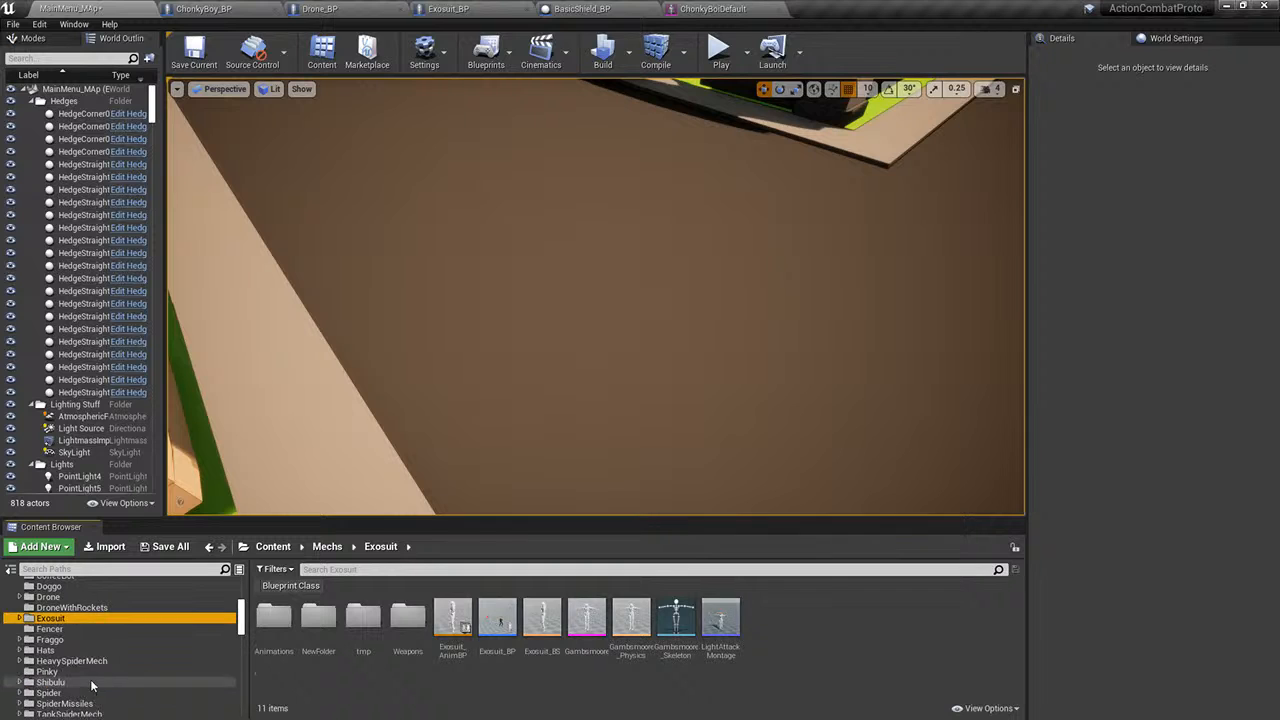
- Place a Spider_BP from the Spider folder on the street in the MainMenu_MAp level and save all modified content
{"action": "left_click", "coordinate": [93, 691]}
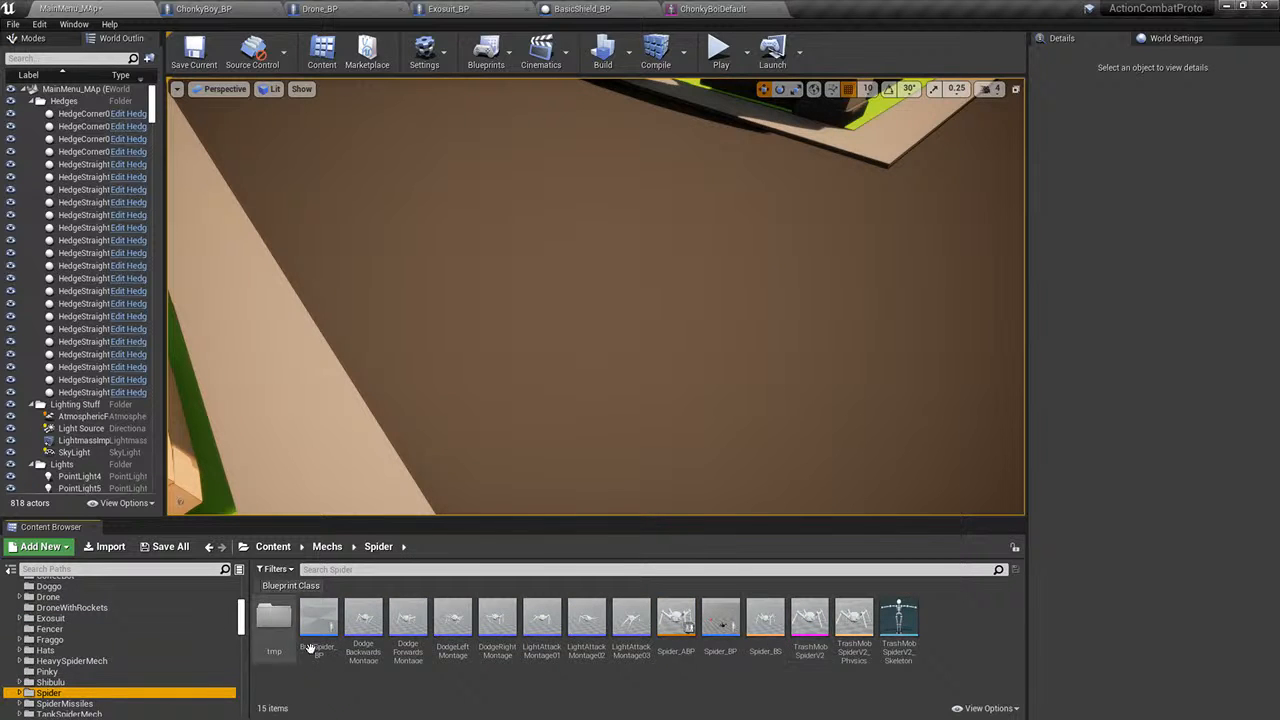
{"action": "left_click_drag", "start_coordinate": [720, 620], "coordinate": [650, 380]}
{"action": "key", "text": "f"}
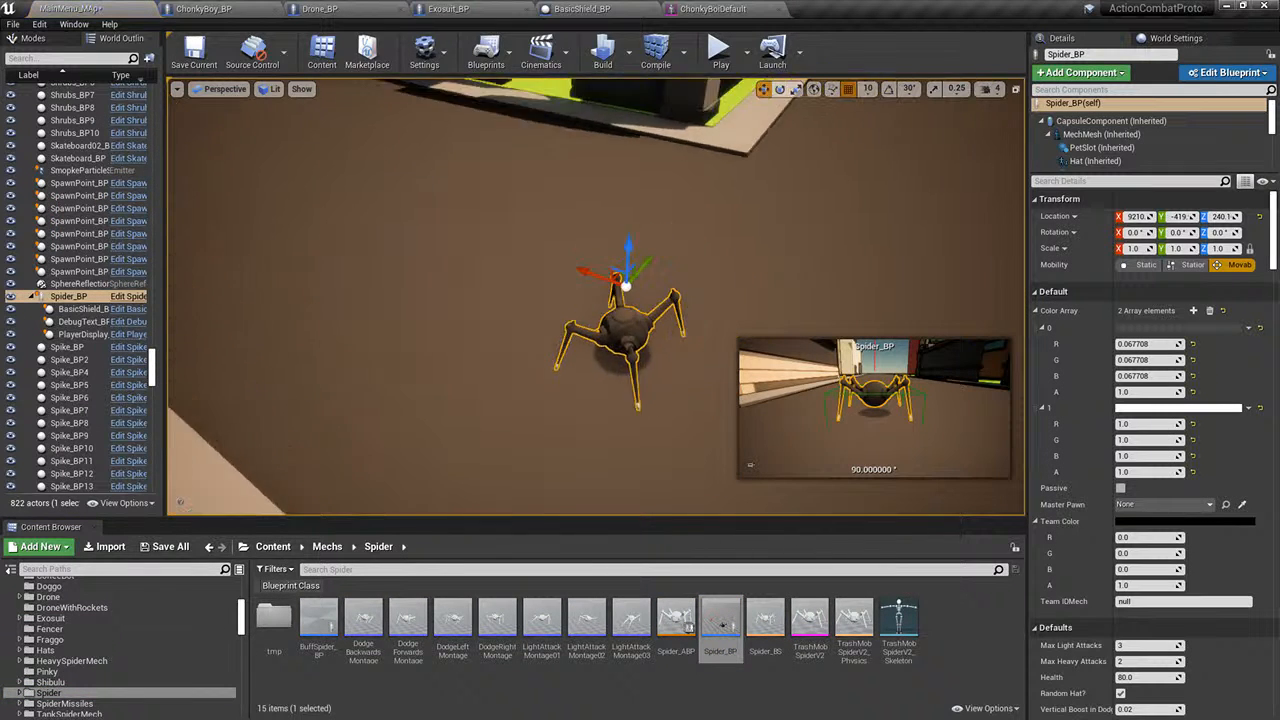
{"action": "right_click_drag", "start_coordinate": [540, 388], "coordinate": [455, 295]}
{"action": "right_click_drag", "start_coordinate": [496, 337], "coordinate": [360, 385]}
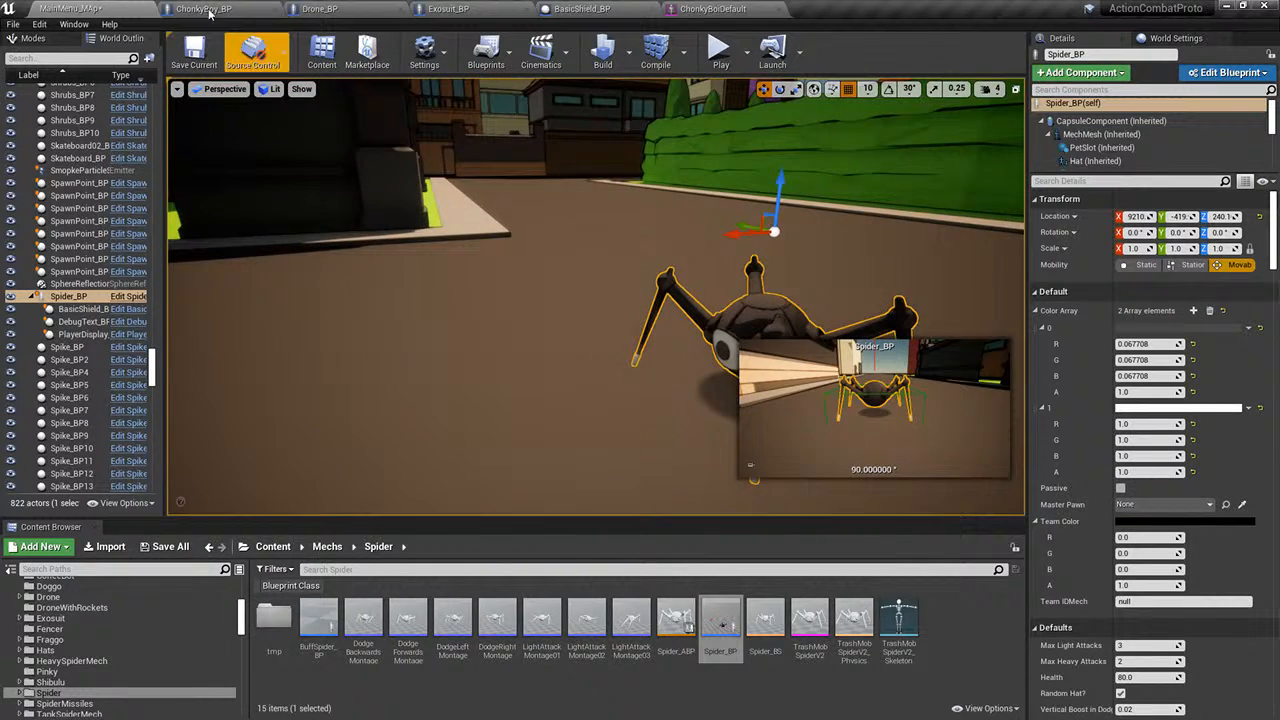
{"action": "left_click", "coordinate": [170, 546]}
{"action": "left_click", "coordinate": [758, 488]}
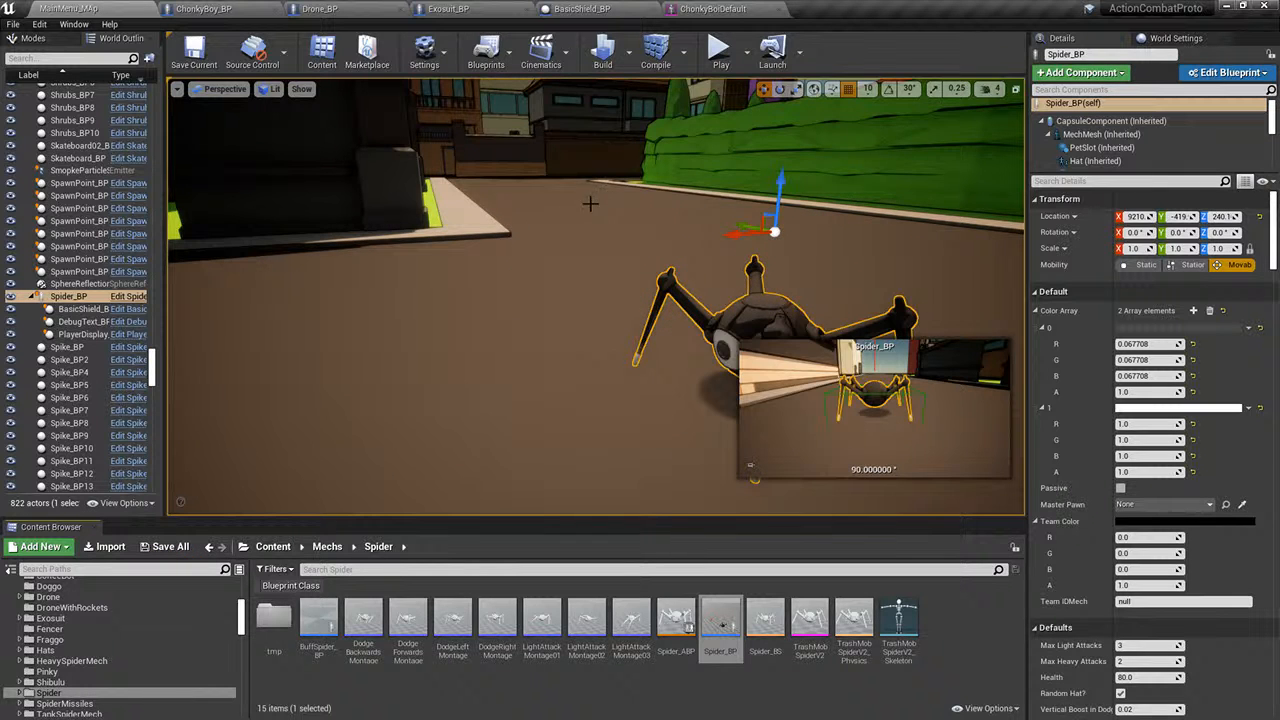
{"action": "right_click_drag", "start_coordinate": [591, 203], "coordinate": [785, 215]}
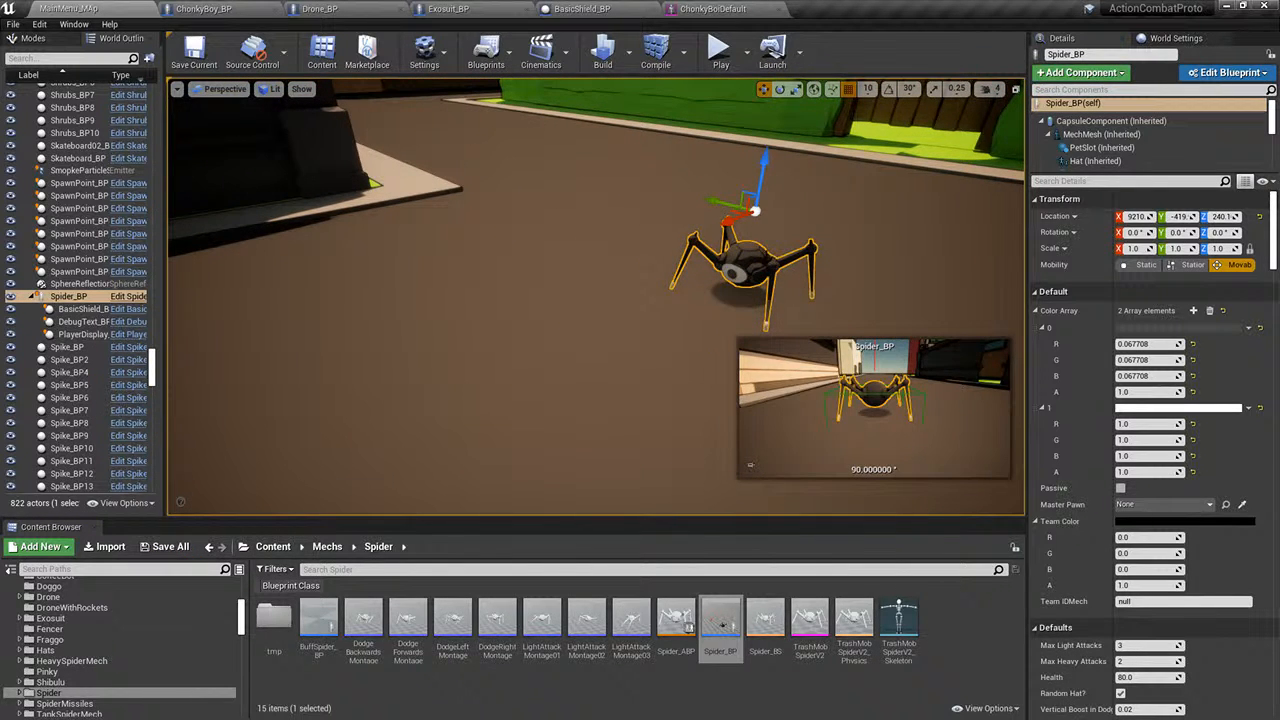
{"action": "left_click", "coordinate": [687, 138]}
{"action": "right_click_drag", "start_coordinate": [687, 138], "coordinate": [850, 10]}
- Switch to Blender, dismiss the splash screen and open the recent file Buttons2.8.blend
{"action": "left_click", "coordinate": [447, 389]}
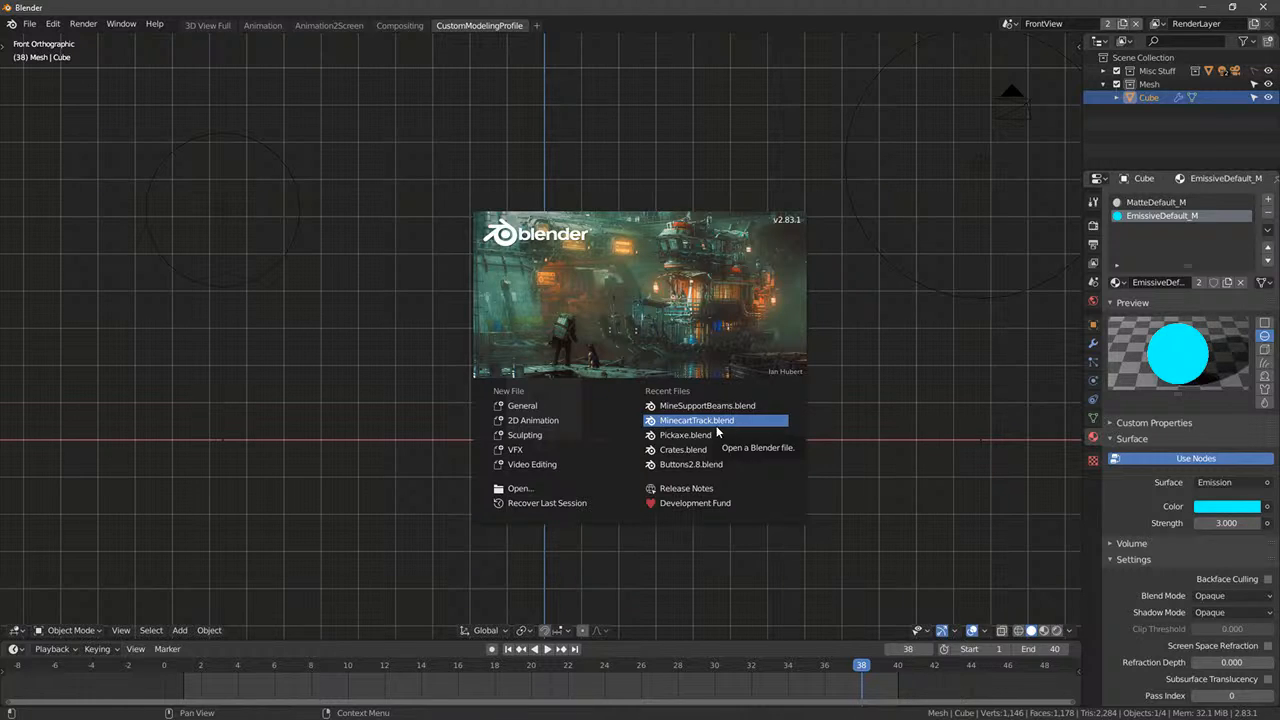
{"action": "left_click", "coordinate": [426, 224]}
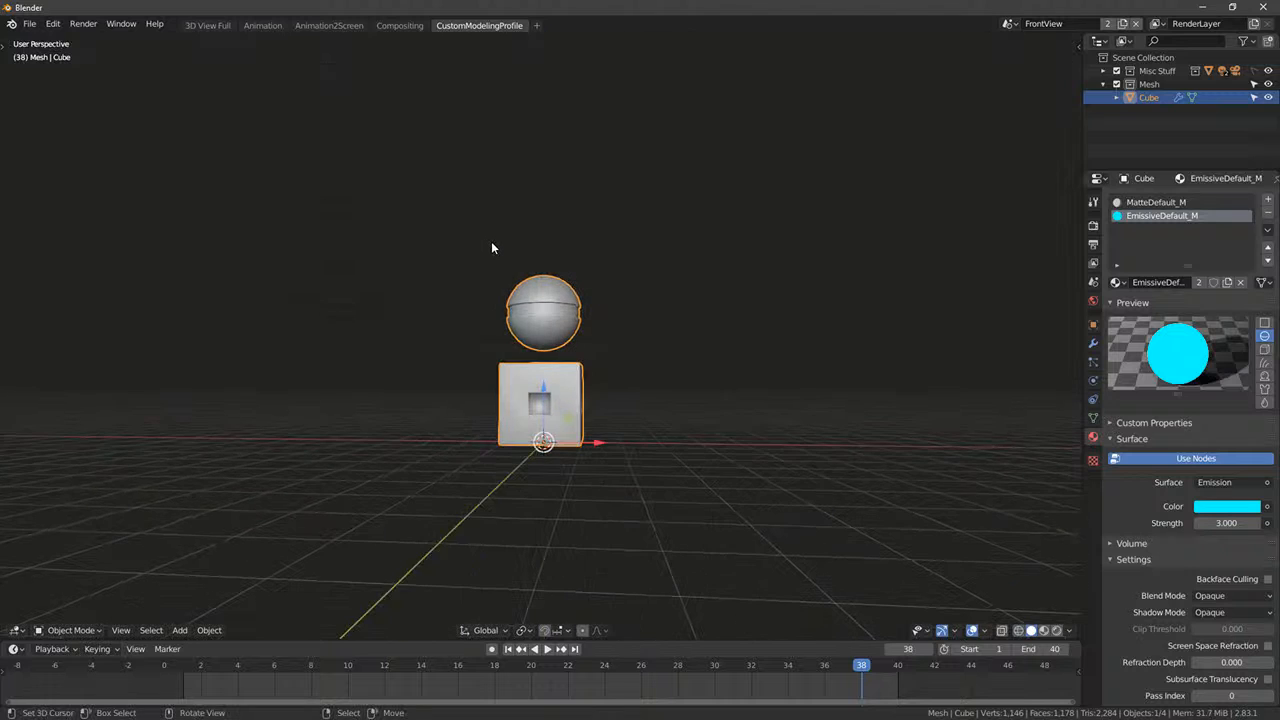
{"action": "key", "text": "KP_1"}
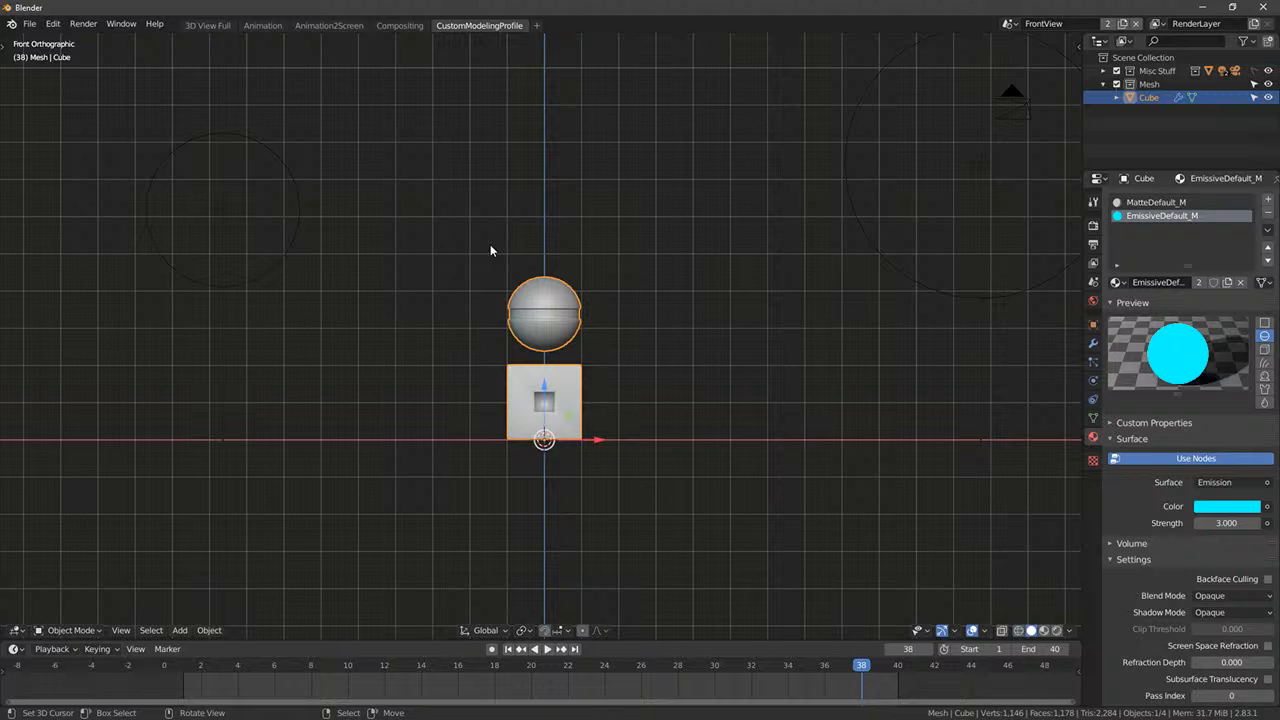
{"action": "middle_click_drag", "start_coordinate": [486, 212], "coordinate": [490, 236]}
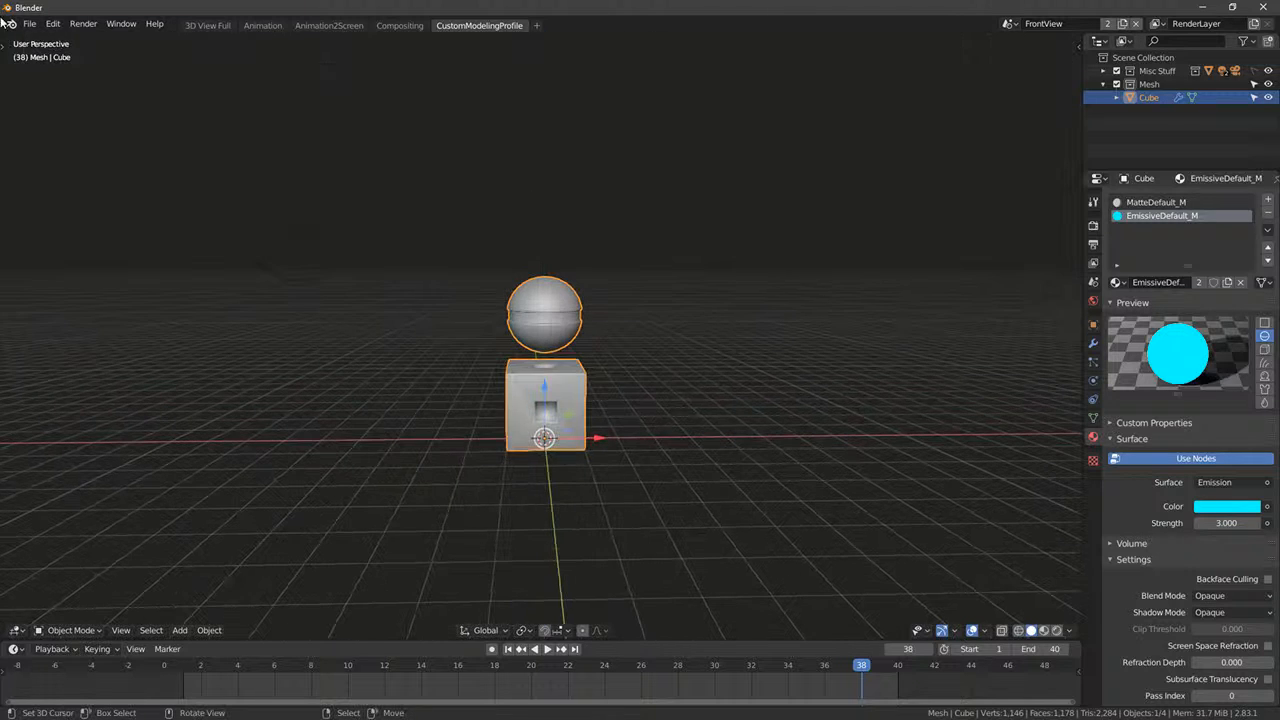
{"action": "left_click", "coordinate": [29, 23]}
{"action": "mouse_move", "coordinate": [72, 65]}
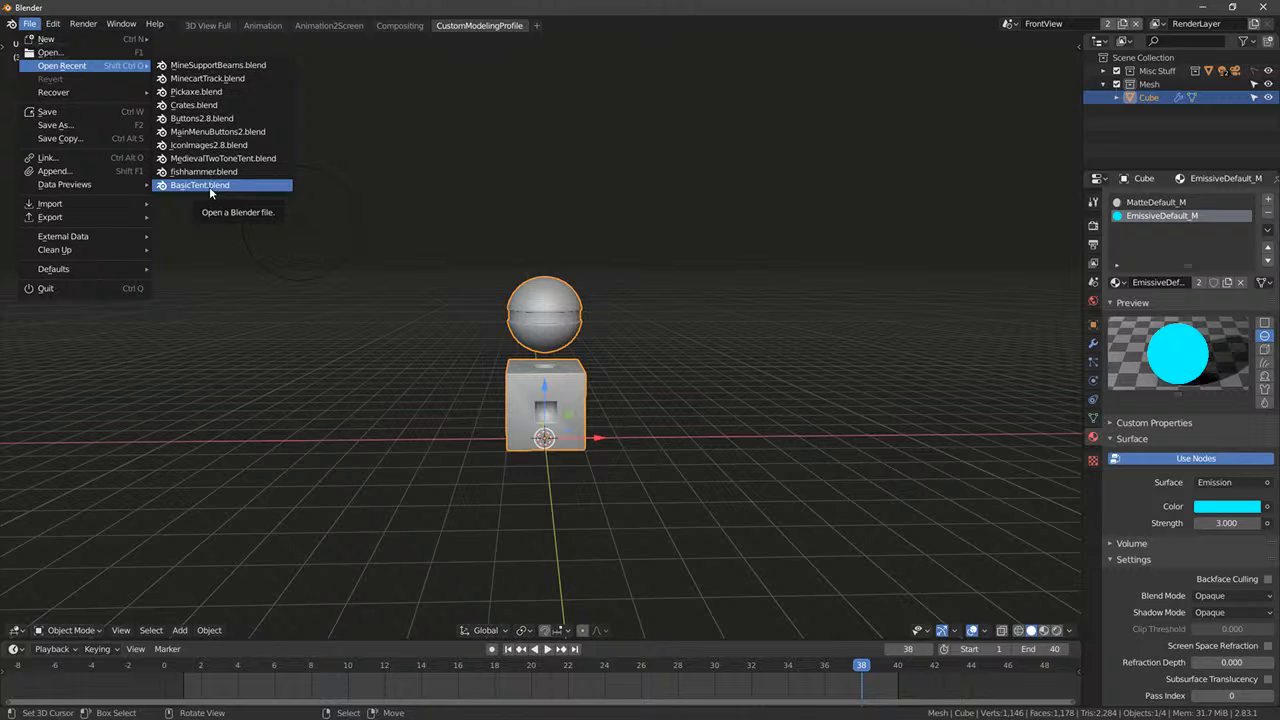
{"action": "left_click", "coordinate": [191, 119]}
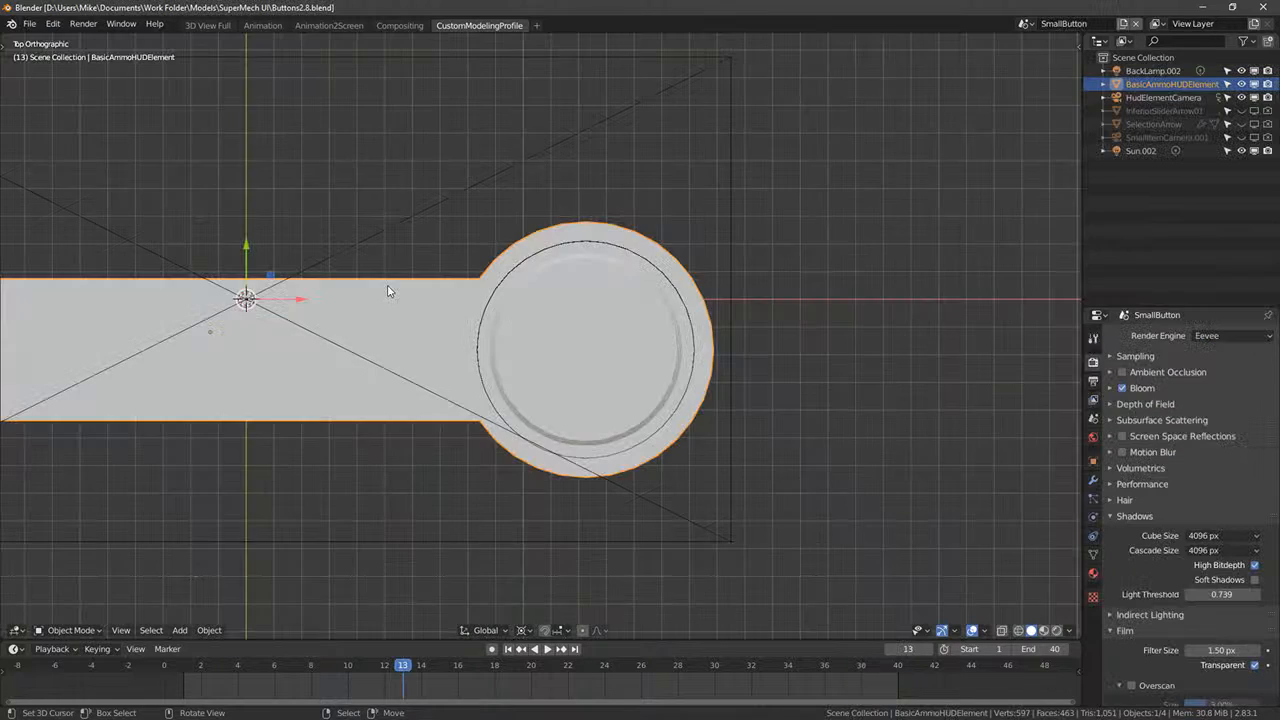
- Show the BasicAmmoHUDElement mesh in top orthographic view and enter Edit Mode on it
{"action": "middle_click_drag", "start_coordinate": [389, 285], "coordinate": [489, 260]}
{"action": "key", "text": "KP_7"}
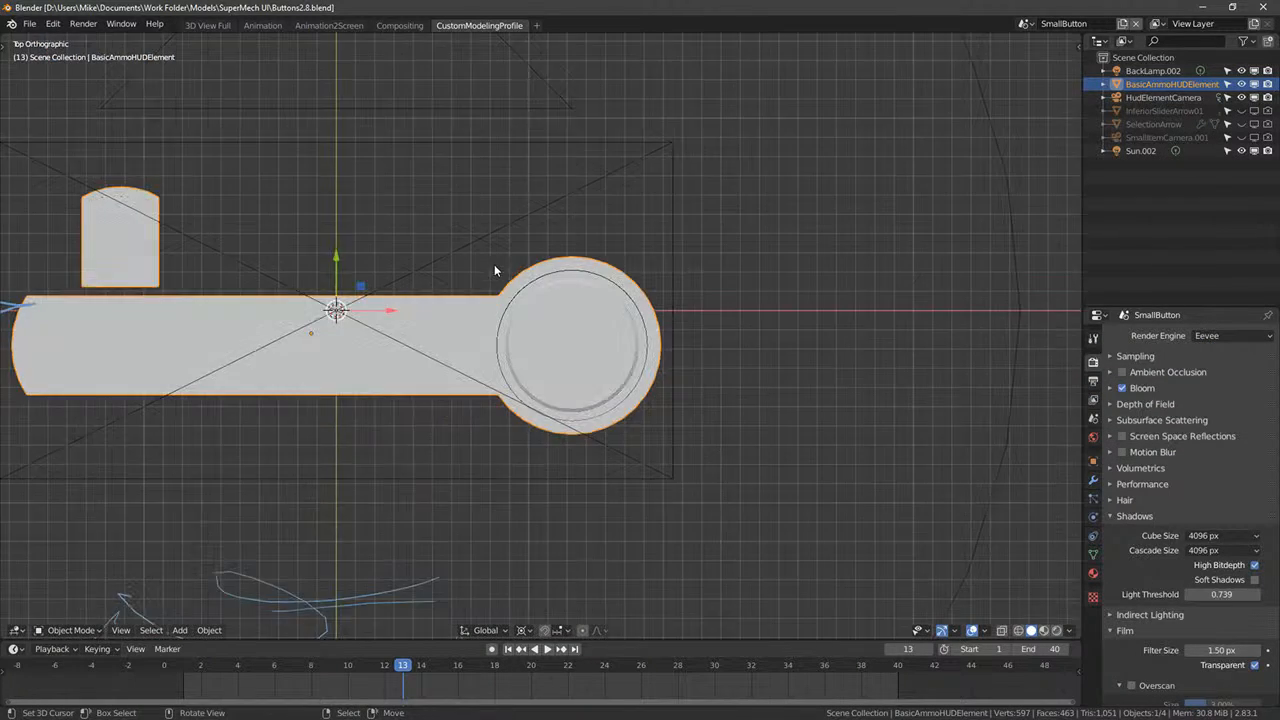
{"action": "scroll", "coordinate": [456, 328], "scroll_direction": "up", "scroll_amount": 2}
{"action": "key", "text": "Tab"}
{"action": "middle_click_drag", "start_coordinate": [158, 323], "coordinate": [490, 318], "text": "shift"}
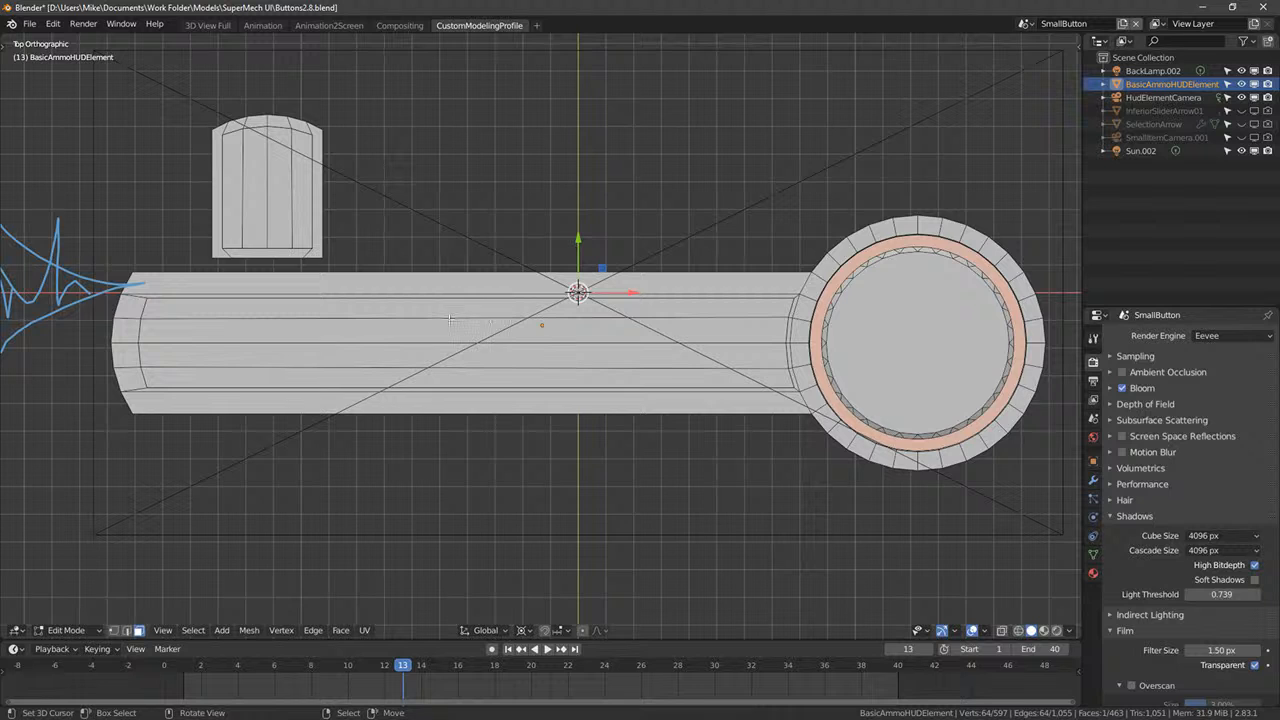
- Leave Edit Mode and delete the BasicAmmoHUDElement object from the scene
{"action": "key", "text": "Tab"}
{"action": "scroll", "coordinate": [489, 320], "scroll_direction": "down", "scroll_amount": 5}
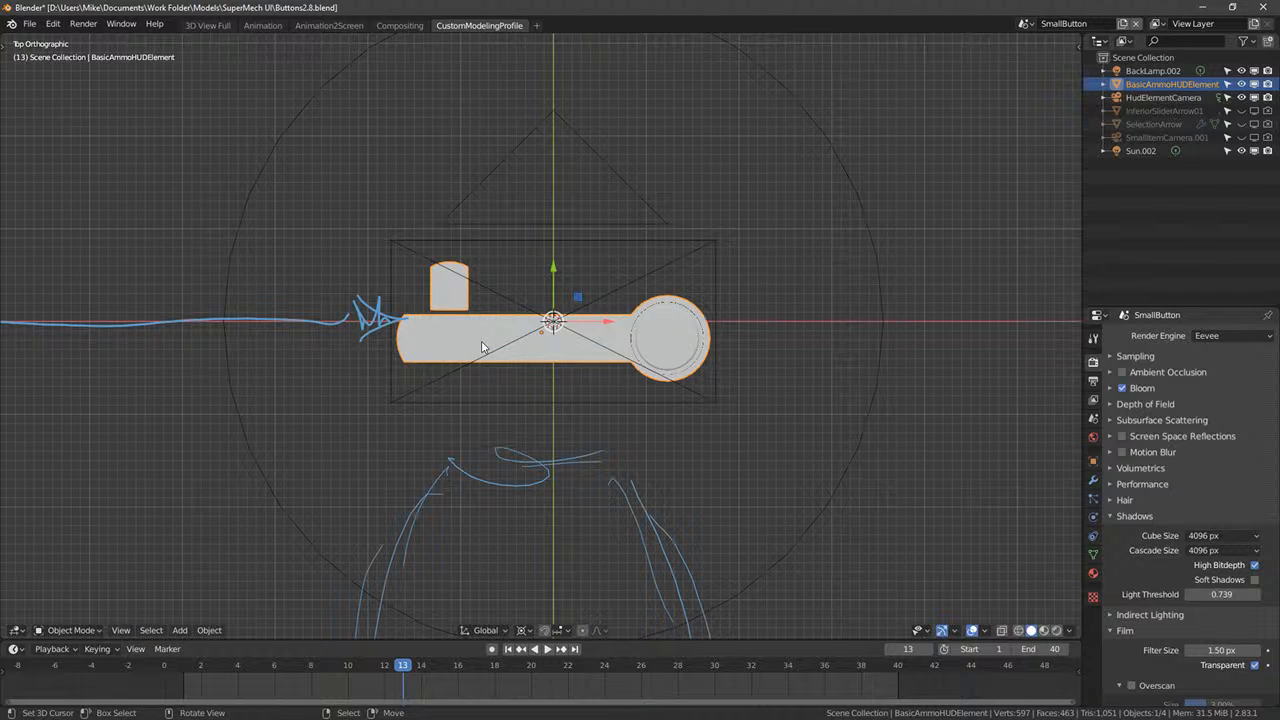
{"action": "key", "text": "x"}
{"action": "left_click", "coordinate": [641, 295]}
- Add a cylinder mesh with 128 vertices at the origin in top orthographic view
{"action": "key", "text": "KP_1"}
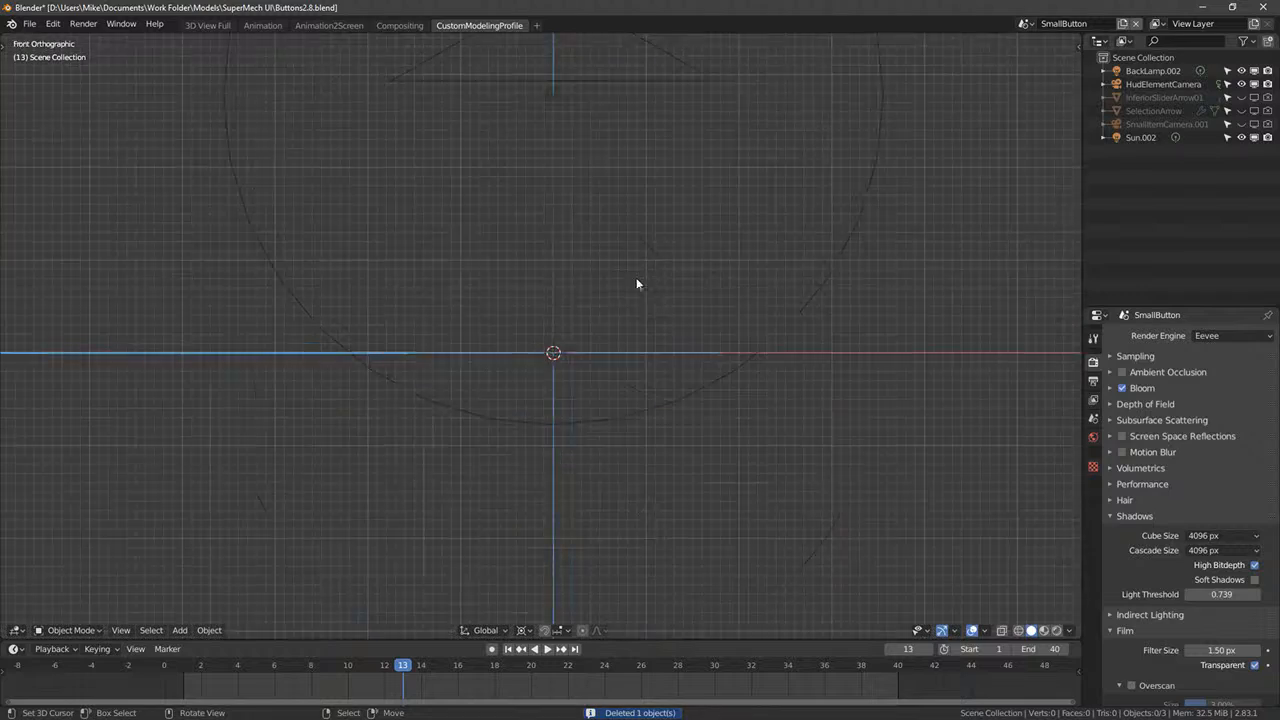
{"action": "key", "text": "KP_7"}
{"action": "key", "text": "KP_8"}
{"action": "key", "text": "KP_7"}
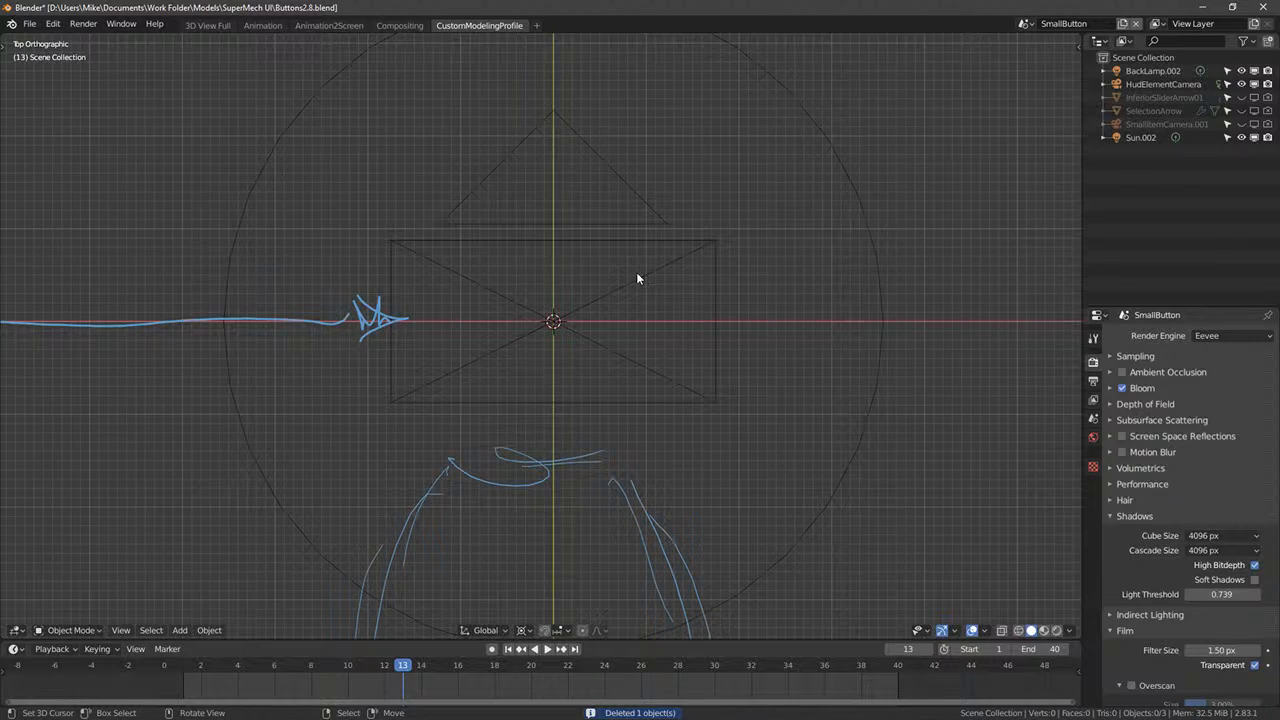
{"action": "scroll", "coordinate": [660, 225], "scroll_direction": "up", "scroll_amount": 1}
{"action": "middle_click_drag", "start_coordinate": [754, 326], "coordinate": [568, 354], "text": "shift"}
{"action": "key", "text": "shift+a"}
{"action": "mouse_move", "coordinate": [568, 353]}
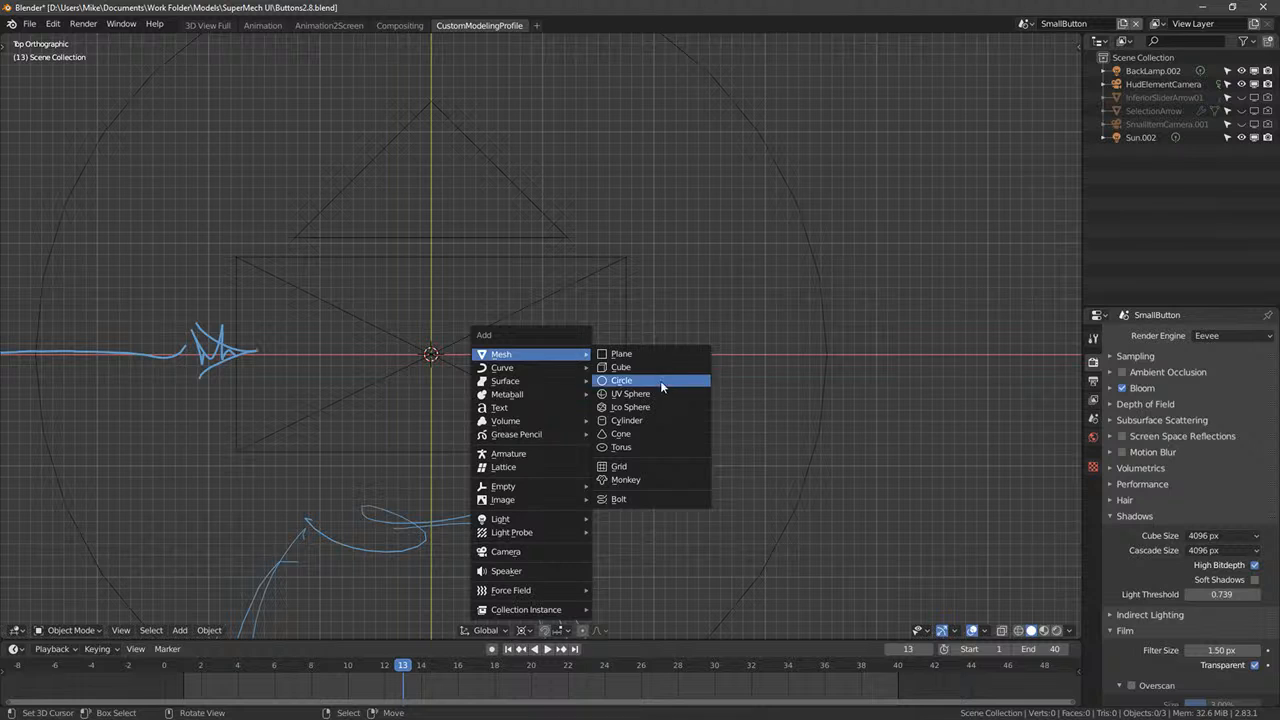
{"action": "left_click", "coordinate": [640, 420]}
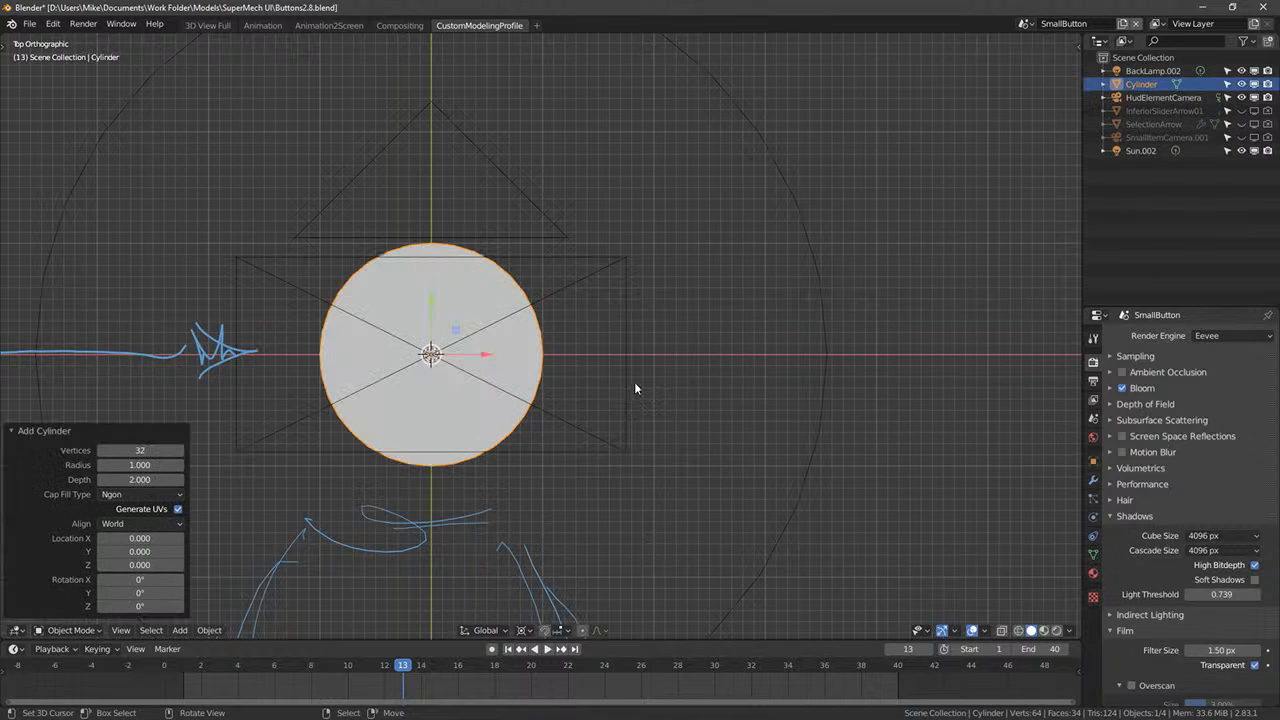
{"action": "left_click", "coordinate": [155, 453]}
{"action": "type", "text": "128"}
{"action": "key", "text": "Return"}
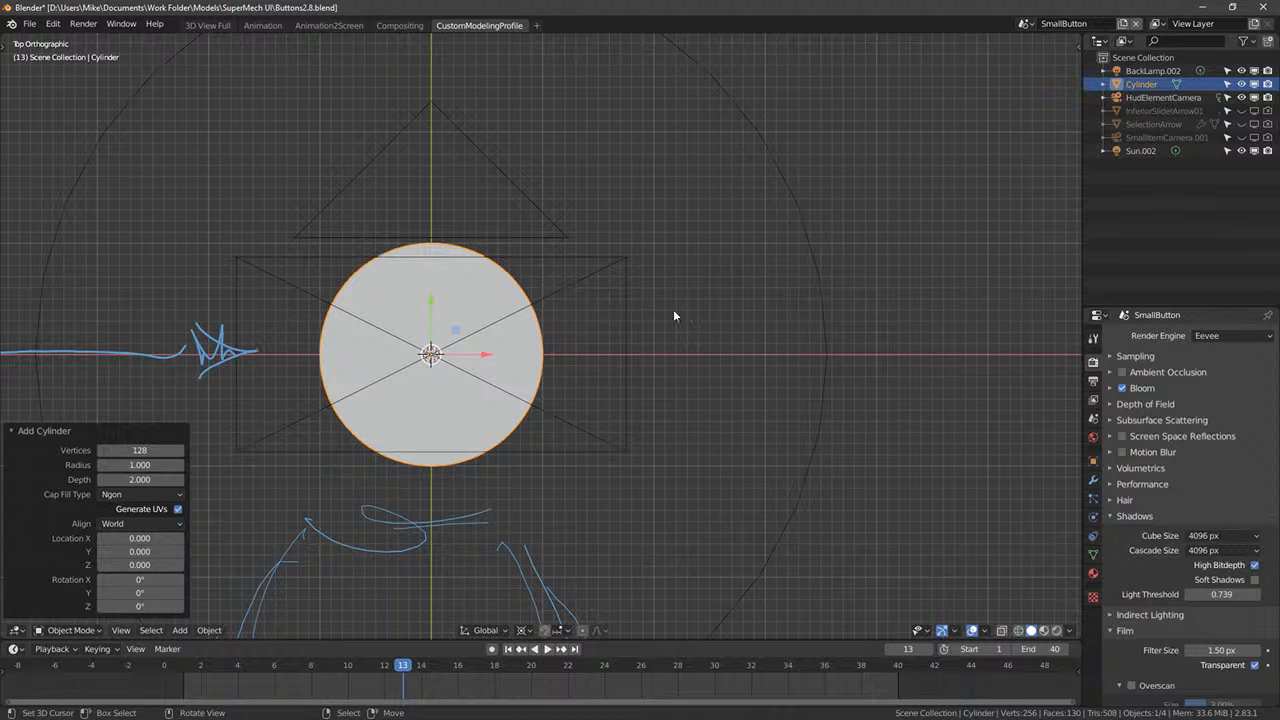
- Scale the cylinder's mesh to about 0.459 in Edit Mode and move it about 1.23 along X
{"action": "key", "text": "s"}
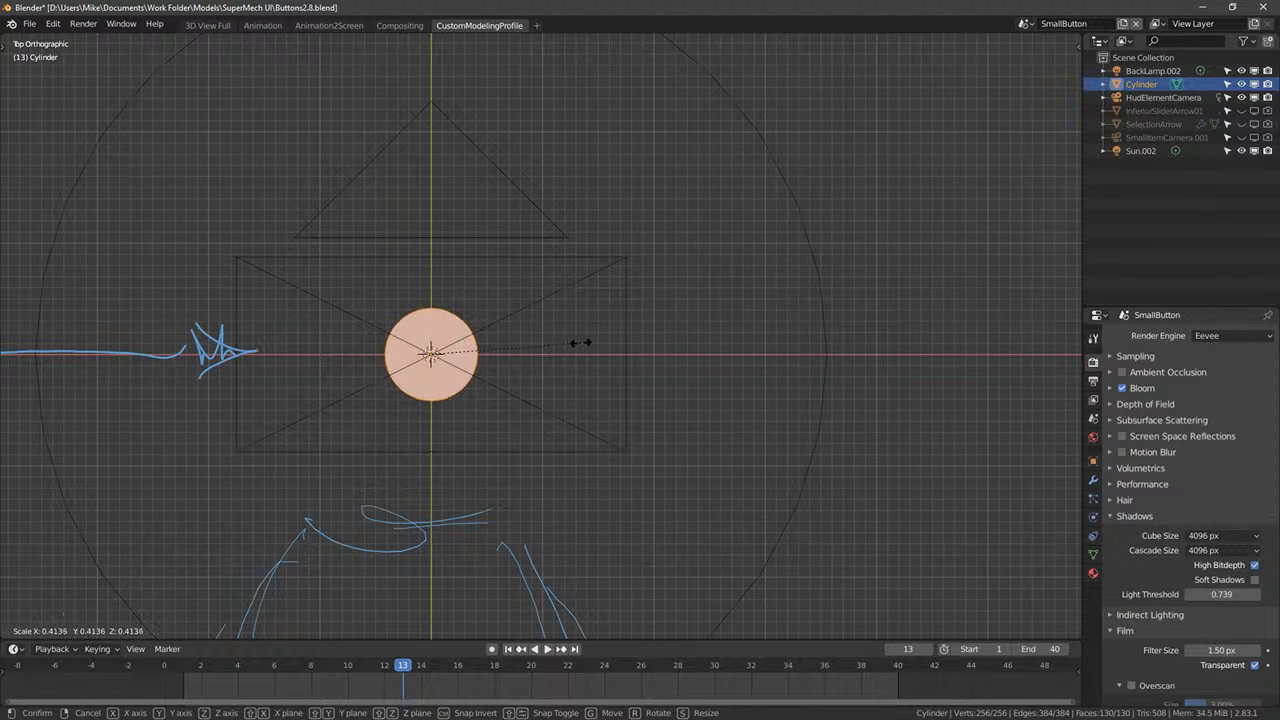
{"action": "left_click", "coordinate": [588, 344]}
{"action": "key", "text": "g"}
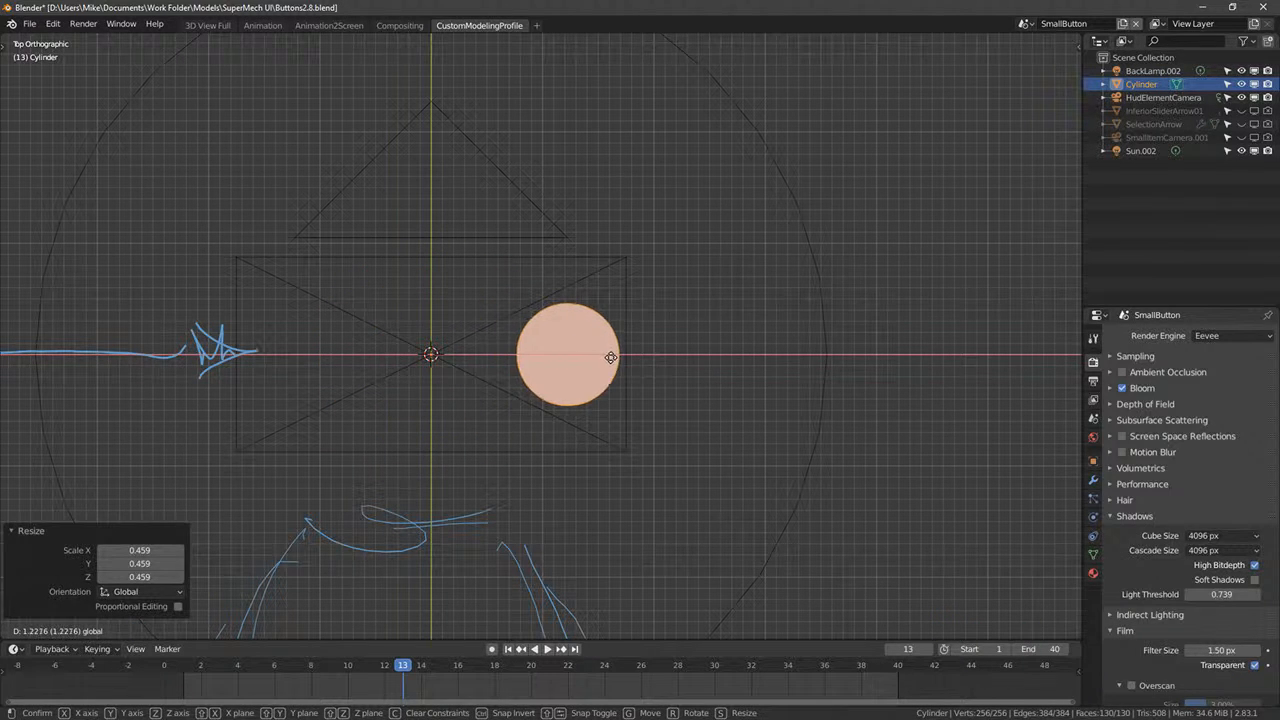
{"action": "left_click", "coordinate": [611, 357]}
- Flatten the cylinder into a thin disc by scaling it to about 0.225 along Z
{"action": "middle_click_drag", "start_coordinate": [728, 383], "coordinate": [496, 409], "text": "shift"}
{"action": "scroll", "coordinate": [677, 380], "scroll_direction": "up", "scroll_amount": 3}
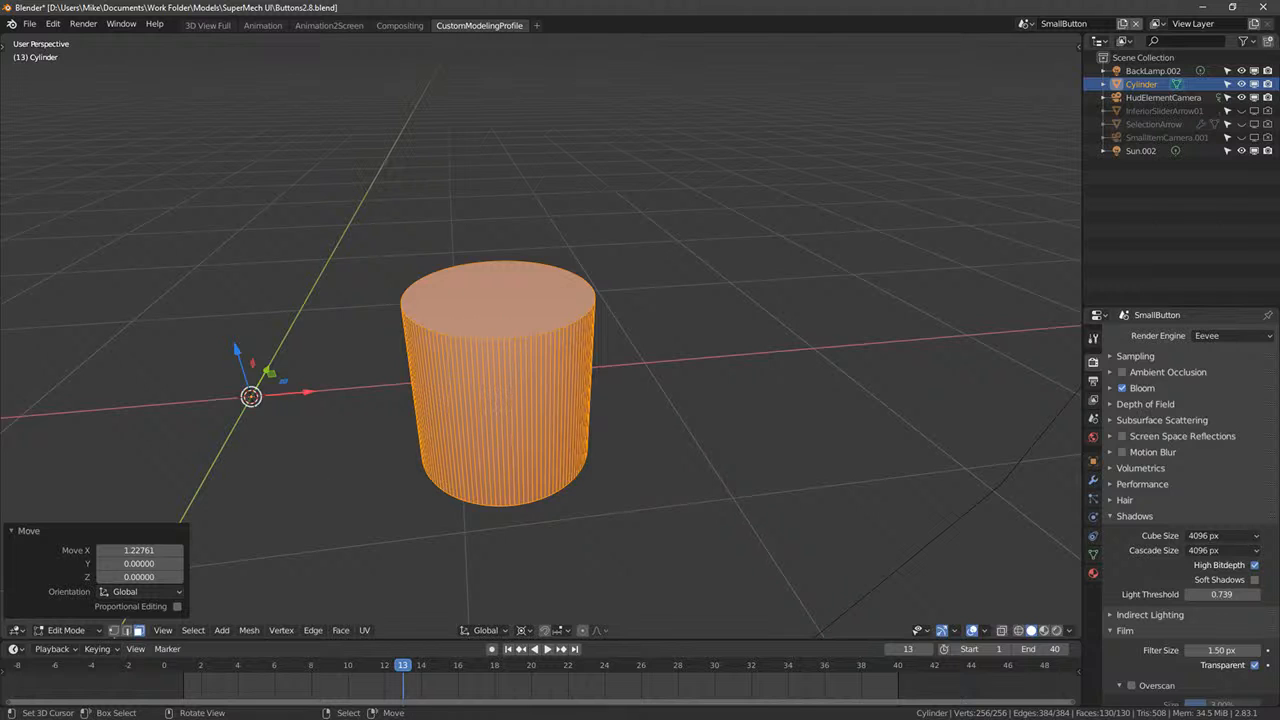
{"action": "key", "text": "s"}
{"action": "key", "text": "z"}
{"action": "left_click", "coordinate": [312, 408]}
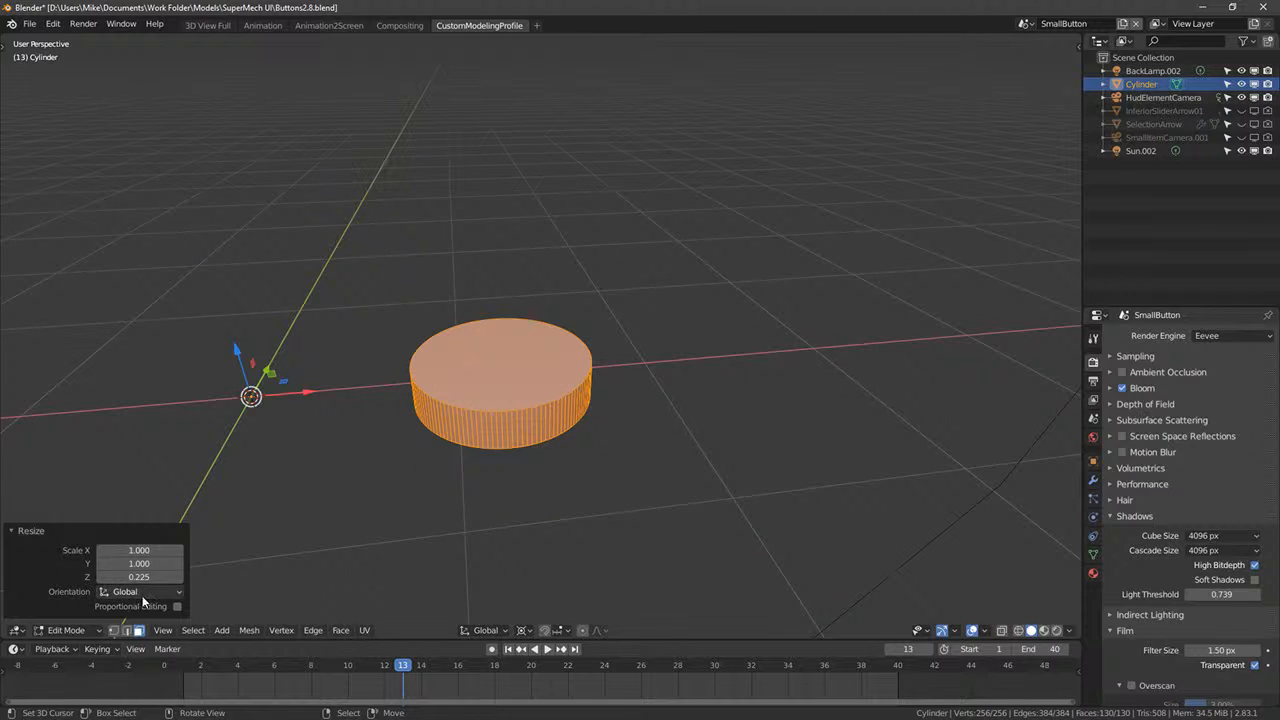
- Inset the disc's top face by about 0.051 and extrude it about 0.057 downward
{"action": "left_click", "coordinate": [494, 358]}
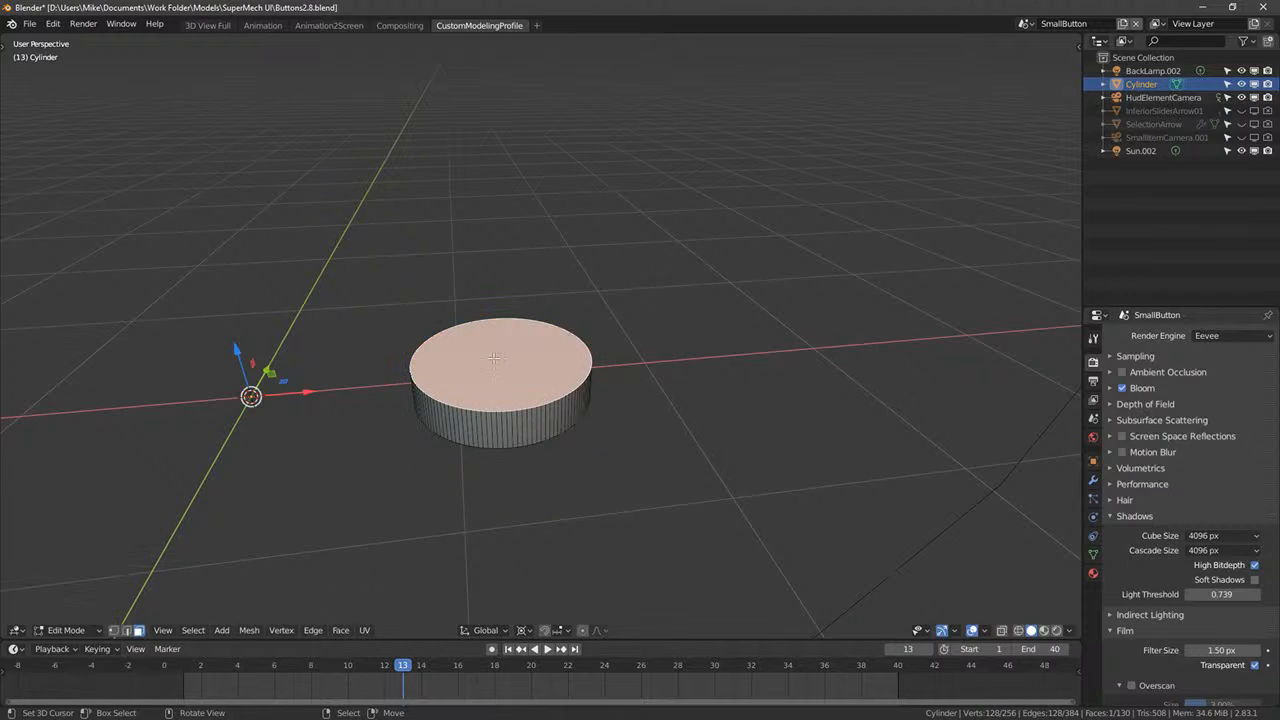
{"action": "key", "text": "i"}
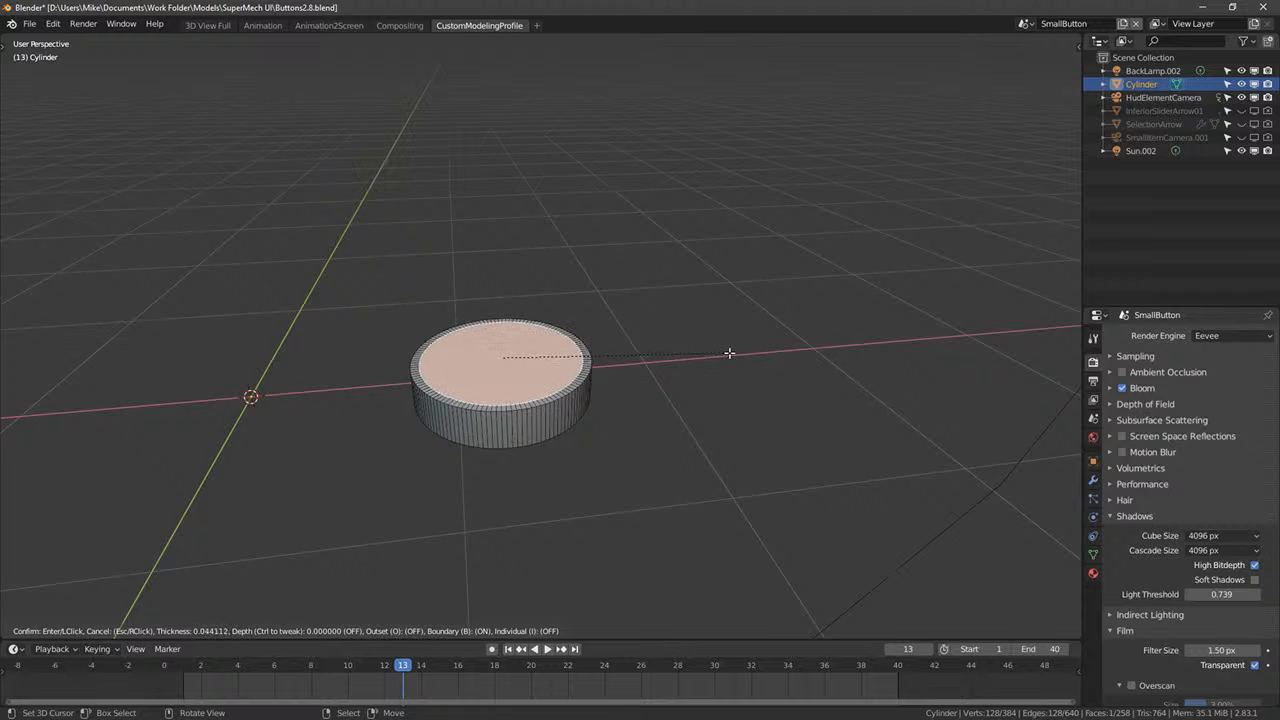
{"action": "left_click", "coordinate": [728, 352]}
{"action": "key", "text": "e"}
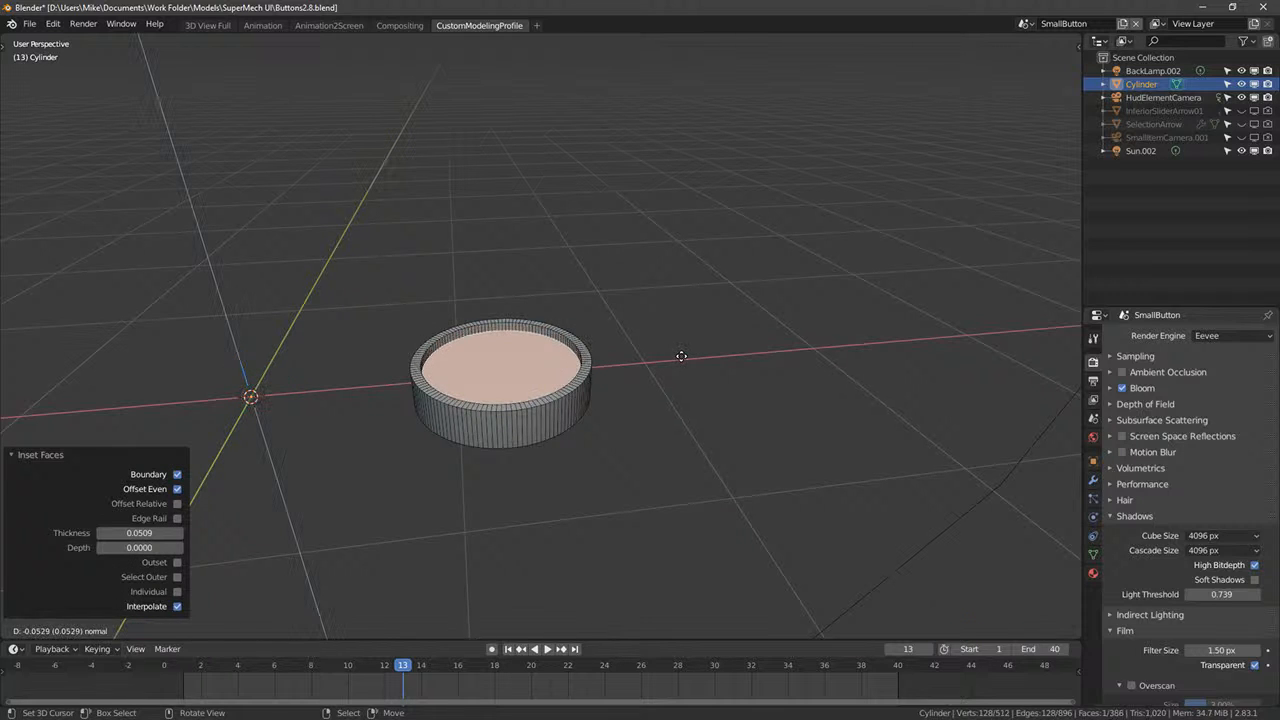
{"action": "left_click", "coordinate": [681, 357]}
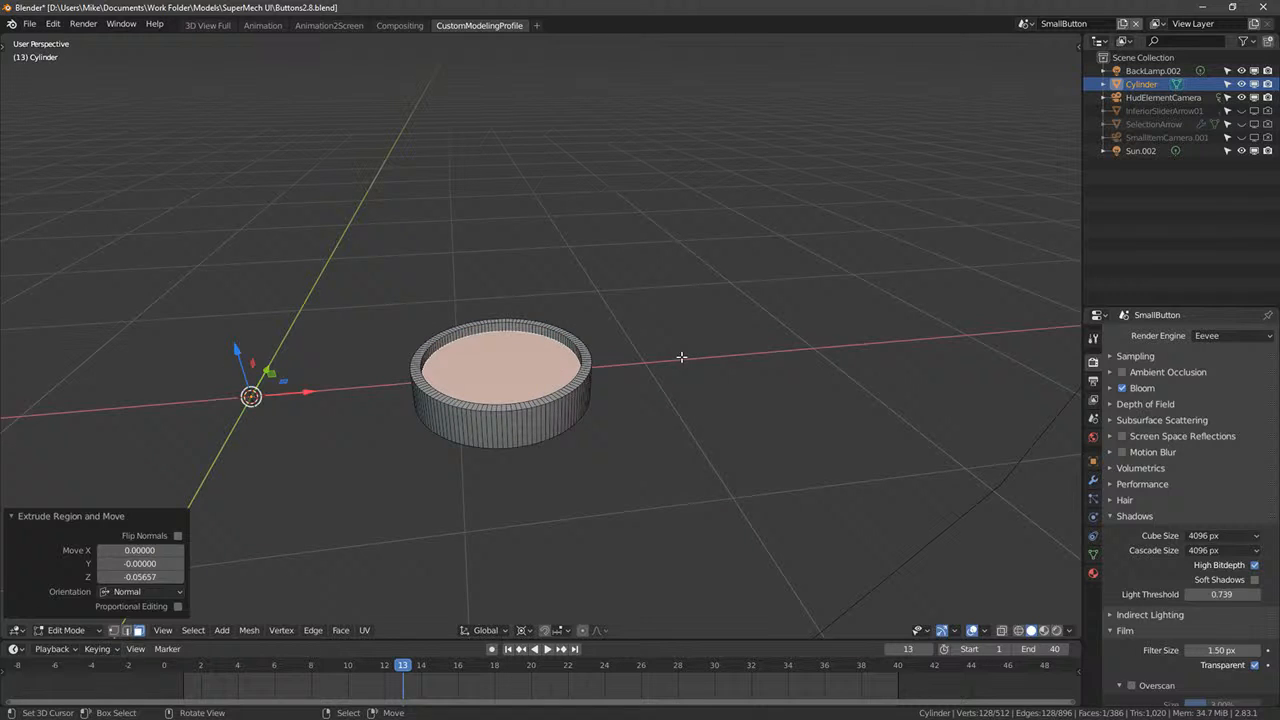
- Inset the recessed face by about 0.0525 and extrude it about 0.067 upward as a raised centre
{"action": "key", "text": "i"}
{"action": "left_click", "coordinate": [759, 363]}
{"action": "key", "text": "e"}
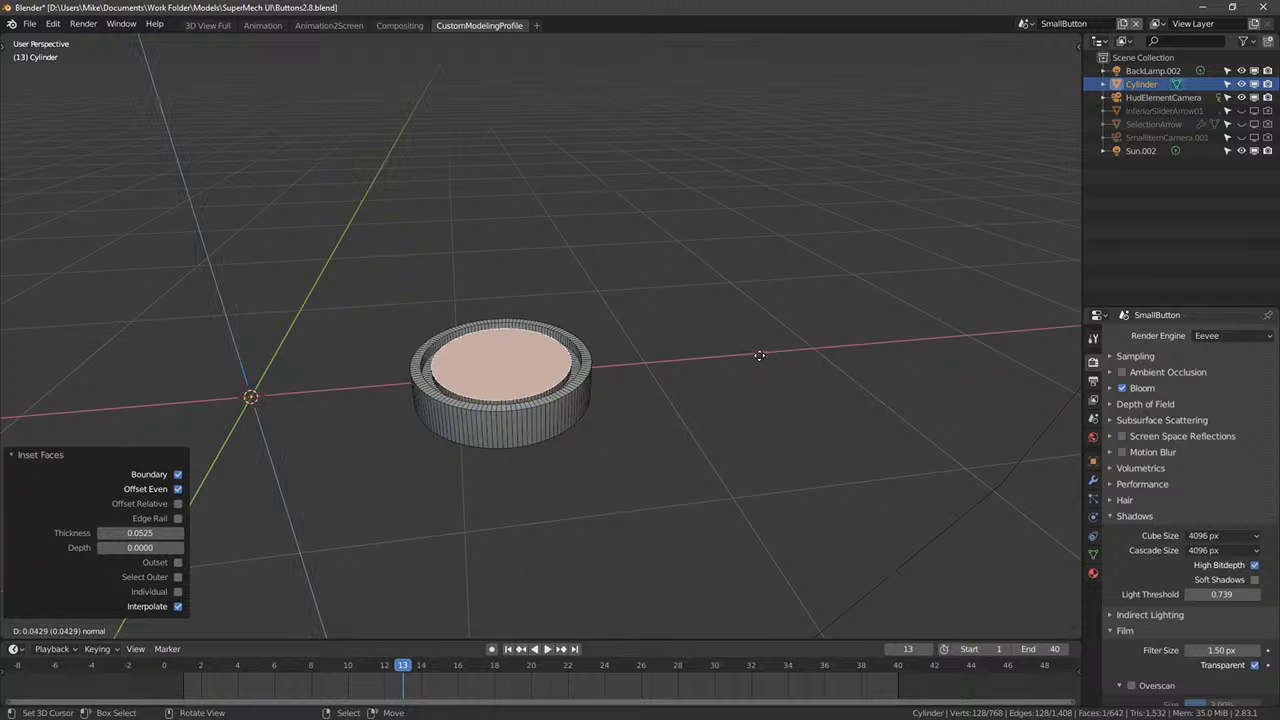
{"action": "left_click", "coordinate": [760, 352]}
- Select the face loop around the raised centre's side wall and scale it up slightly about its own centre
{"action": "key", "text": "KP_7"}
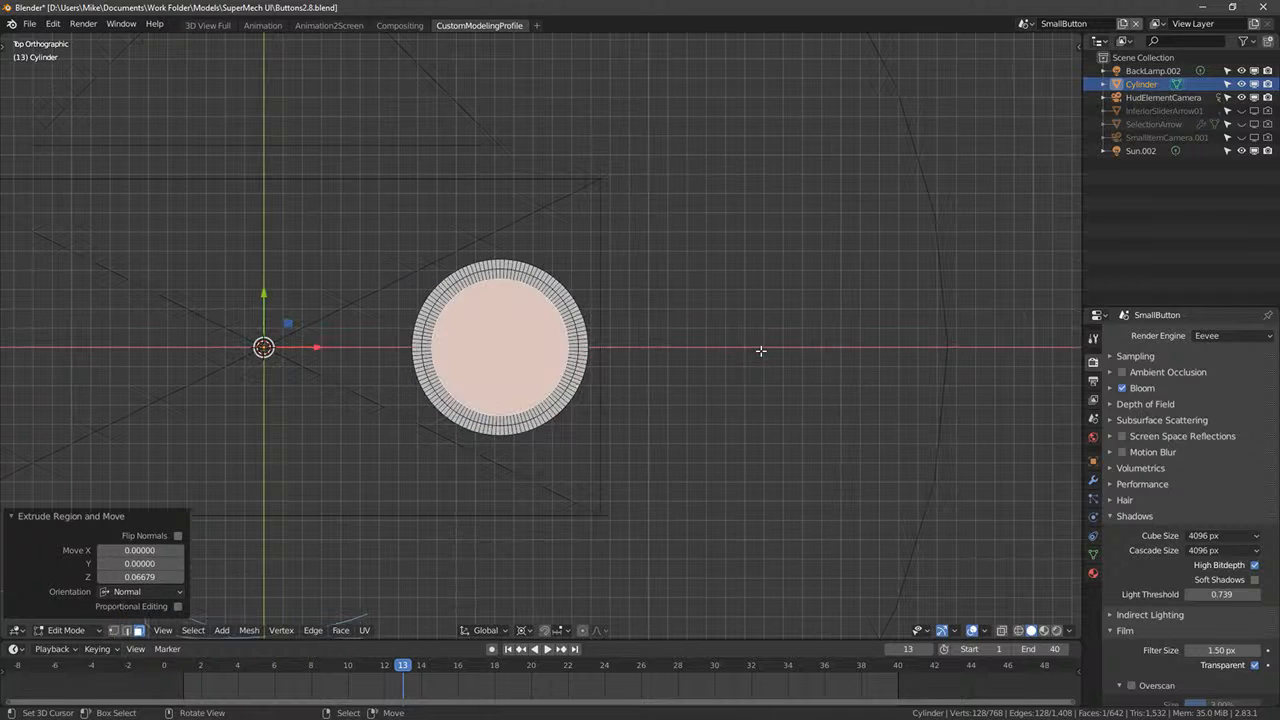
{"action": "scroll", "coordinate": [672, 306], "scroll_direction": "up", "scroll_amount": 3}
{"action": "middle_click_drag", "start_coordinate": [672, 306], "coordinate": [711, 271]}
{"action": "scroll", "coordinate": [711, 271], "scroll_direction": "down", "scroll_amount": 2}
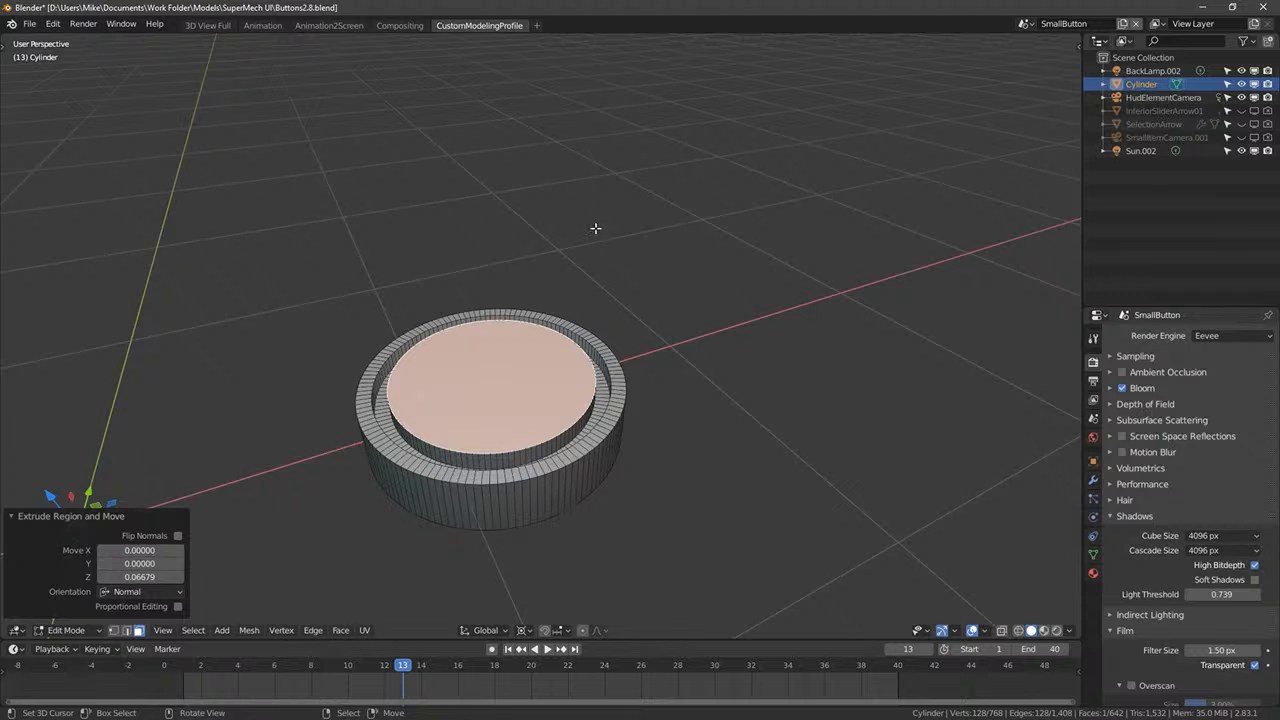
{"action": "key", "text": "KP_7"}
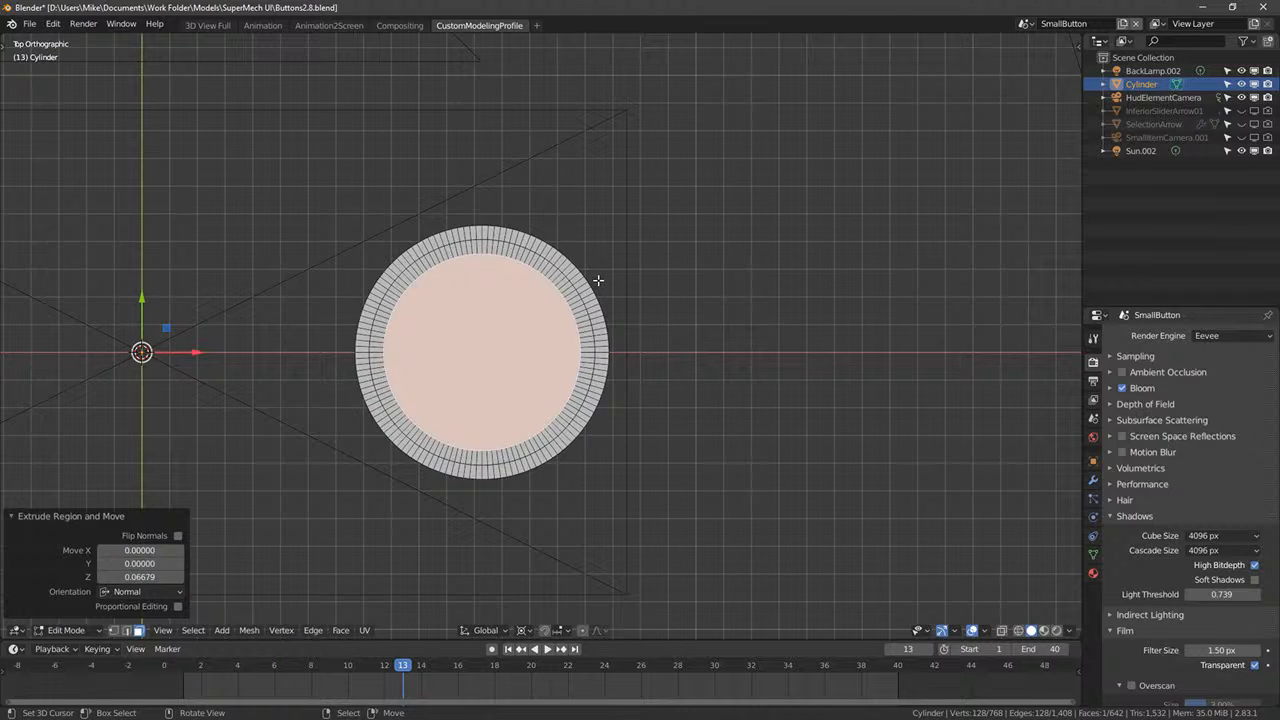
{"action": "middle_click_drag", "start_coordinate": [580, 291], "coordinate": [586, 251]}
{"action": "middle_click_drag", "start_coordinate": [581, 342], "coordinate": [567, 283]}
{"action": "key", "text": "alt+a"}
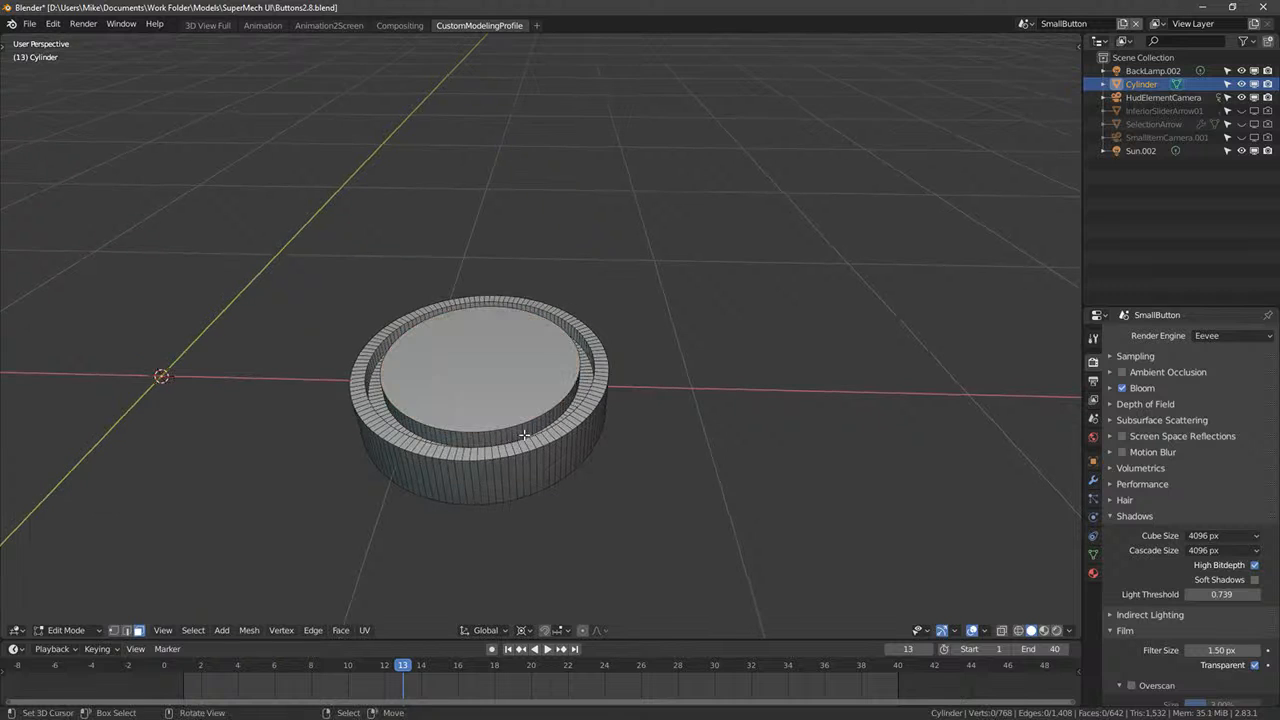
{"action": "right_click", "coordinate": [524, 431], "text": "alt"}
{"action": "middle_click_drag", "start_coordinate": [583, 399], "coordinate": [586, 404]}
{"action": "key", "text": "KP_7"}
{"action": "key", "text": "s"}
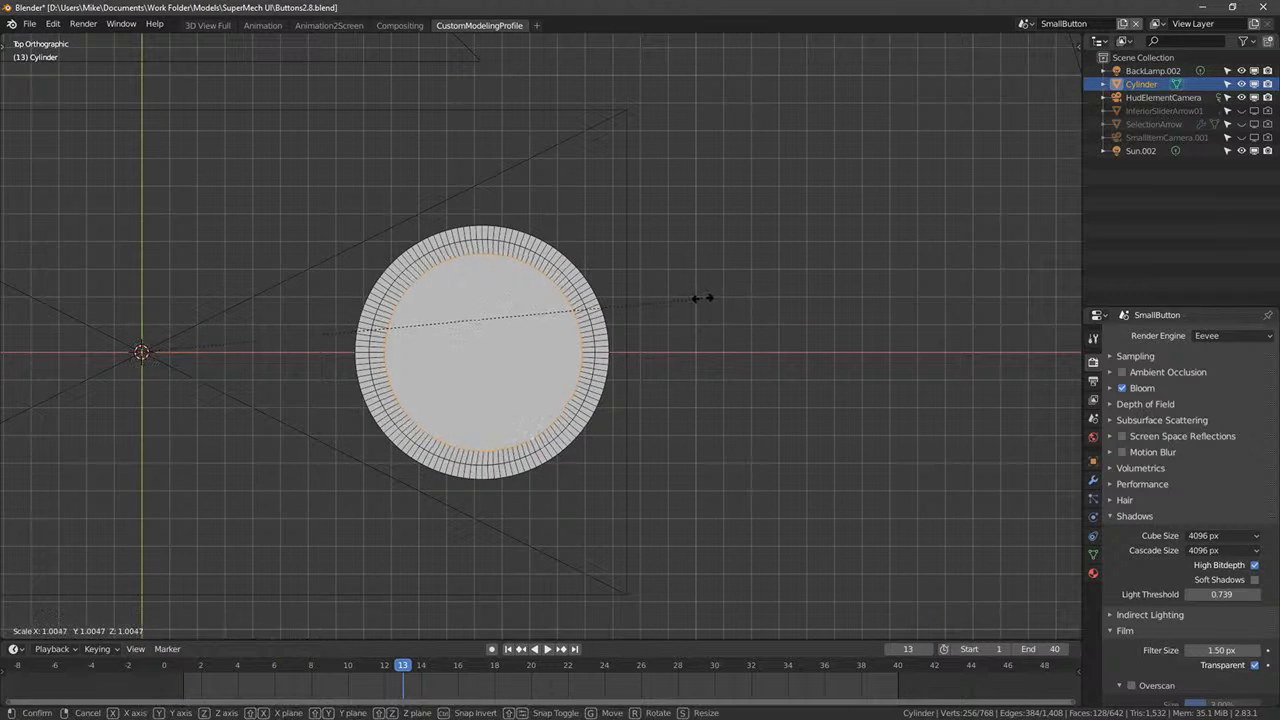
{"action": "right_click", "coordinate": [696, 293]}
{"action": "key", "text": "s"}
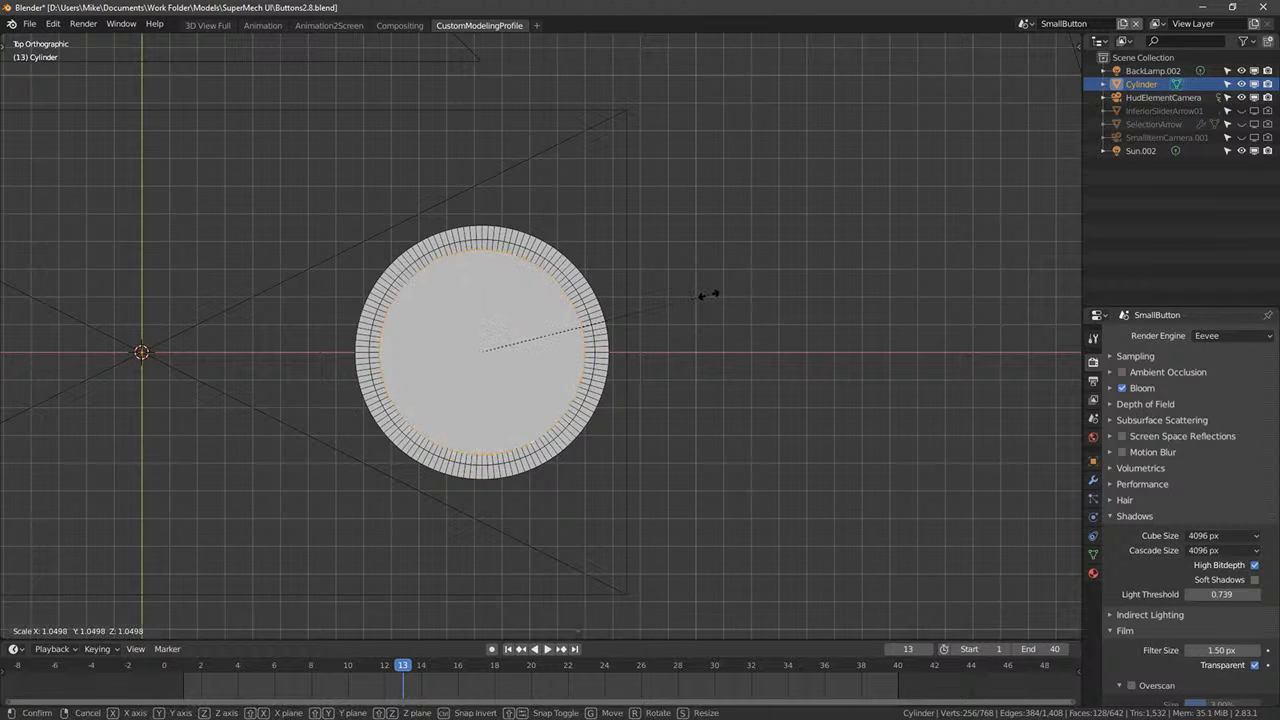
{"action": "left_click", "coordinate": [700, 290]}
- Examine the button's raised centre and groove from the front, top and in perspective, including with rendered shading
{"action": "middle_click_drag", "start_coordinate": [763, 426], "coordinate": [568, 323]}
{"action": "key", "text": "KP_1"}
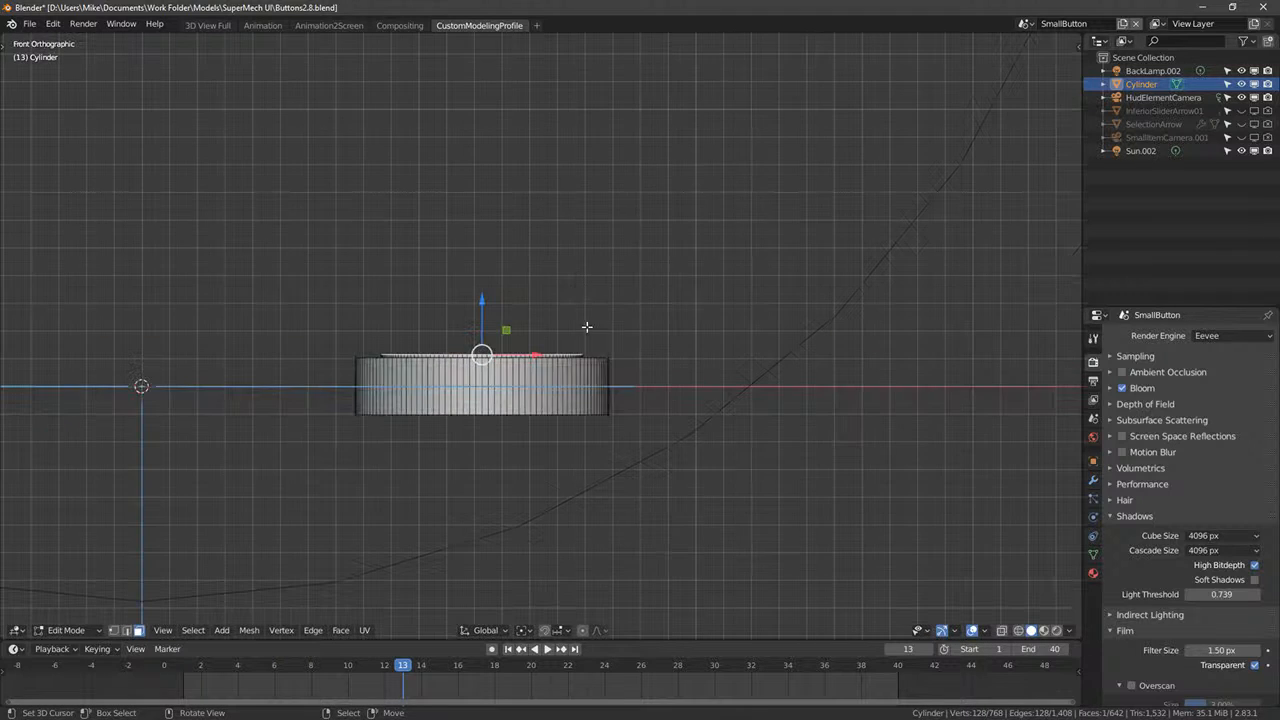
{"action": "key", "text": "KP_7"}
{"action": "middle_click_drag", "start_coordinate": [659, 444], "coordinate": [684, 373]}
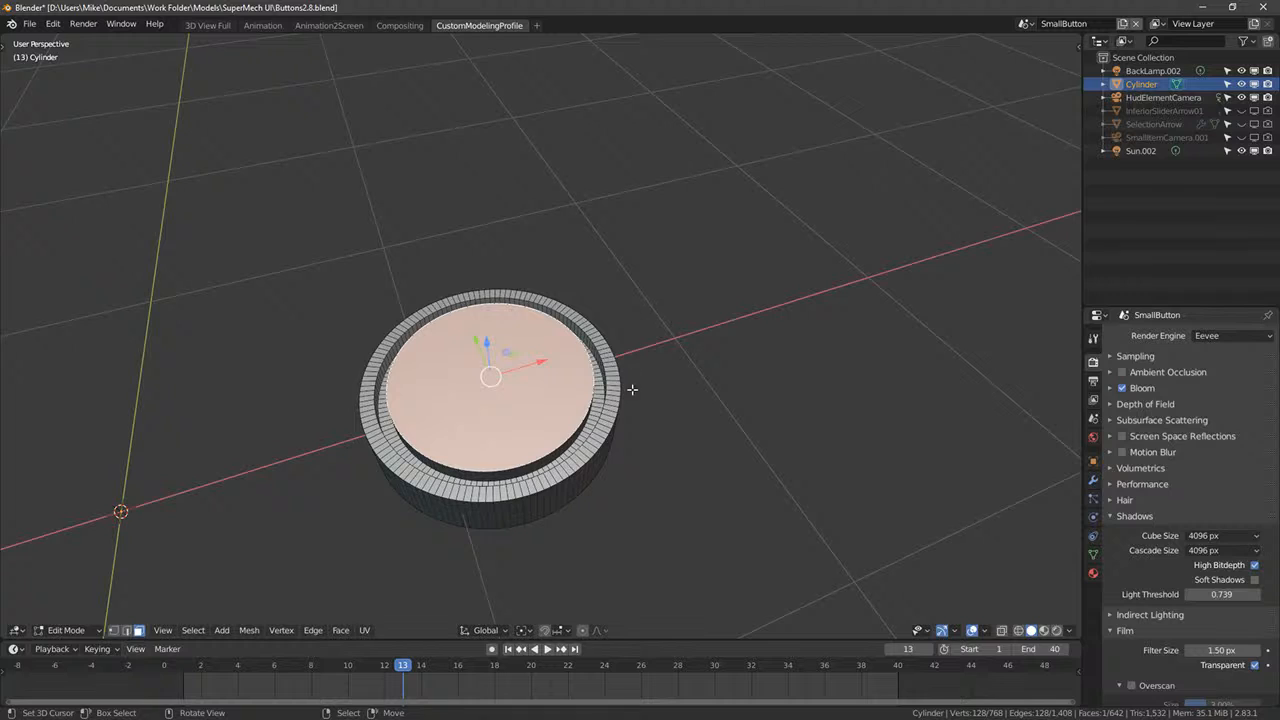
{"action": "middle_click_drag", "start_coordinate": [467, 431], "coordinate": [607, 314]}
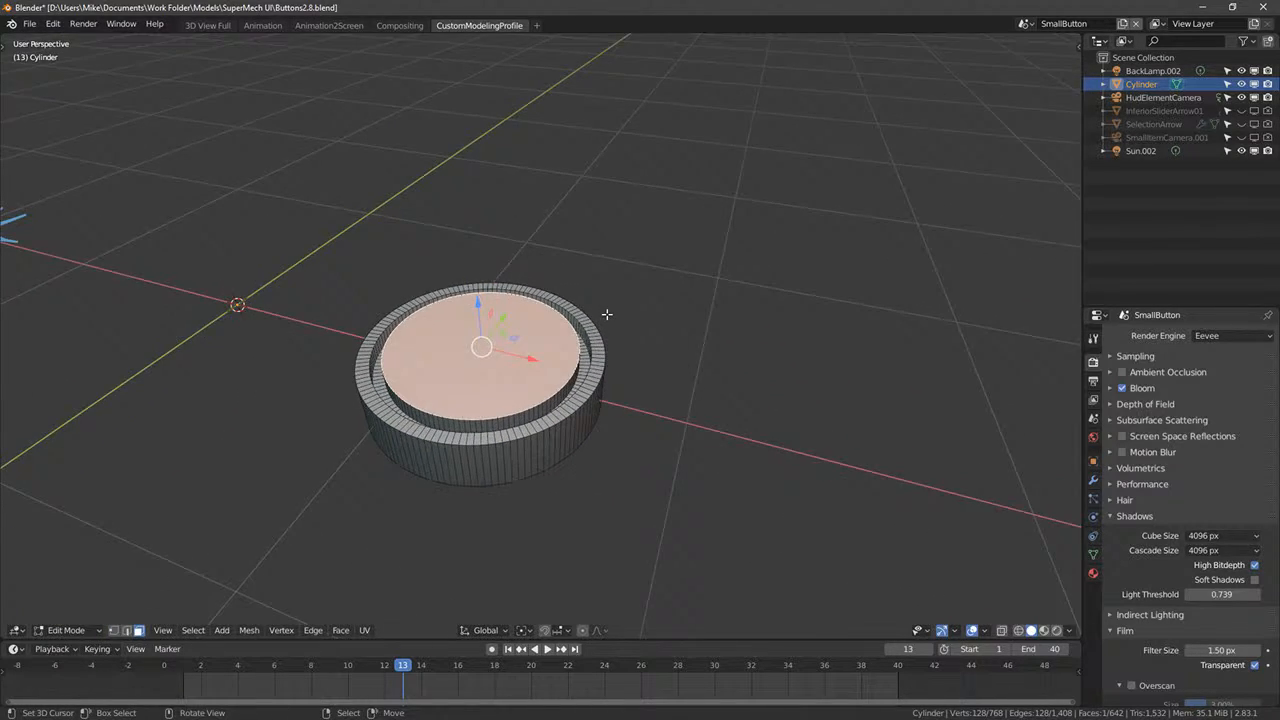
{"action": "key", "text": "KP_7"}
{"action": "scroll", "coordinate": [607, 314], "scroll_direction": "up", "scroll_amount": 4}
{"action": "mouse_move", "coordinate": [600, 372]}
{"action": "middle_mouse_down"}
{"action": "mouse_move", "coordinate": [594, 306]}
{"action": "mouse_move", "coordinate": [685, 192]}
{"action": "middle_mouse_up"}
{"action": "left_click", "coordinate": [1056, 630]}
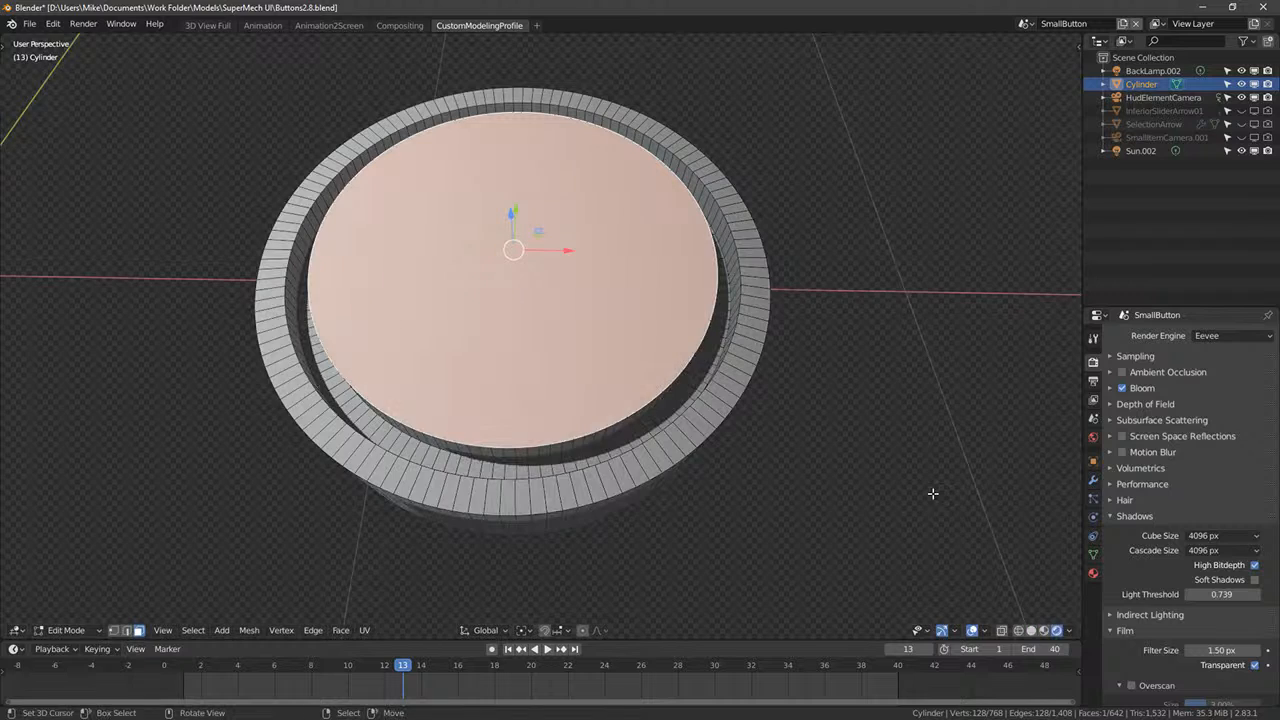
{"action": "key", "text": "KP_7"}
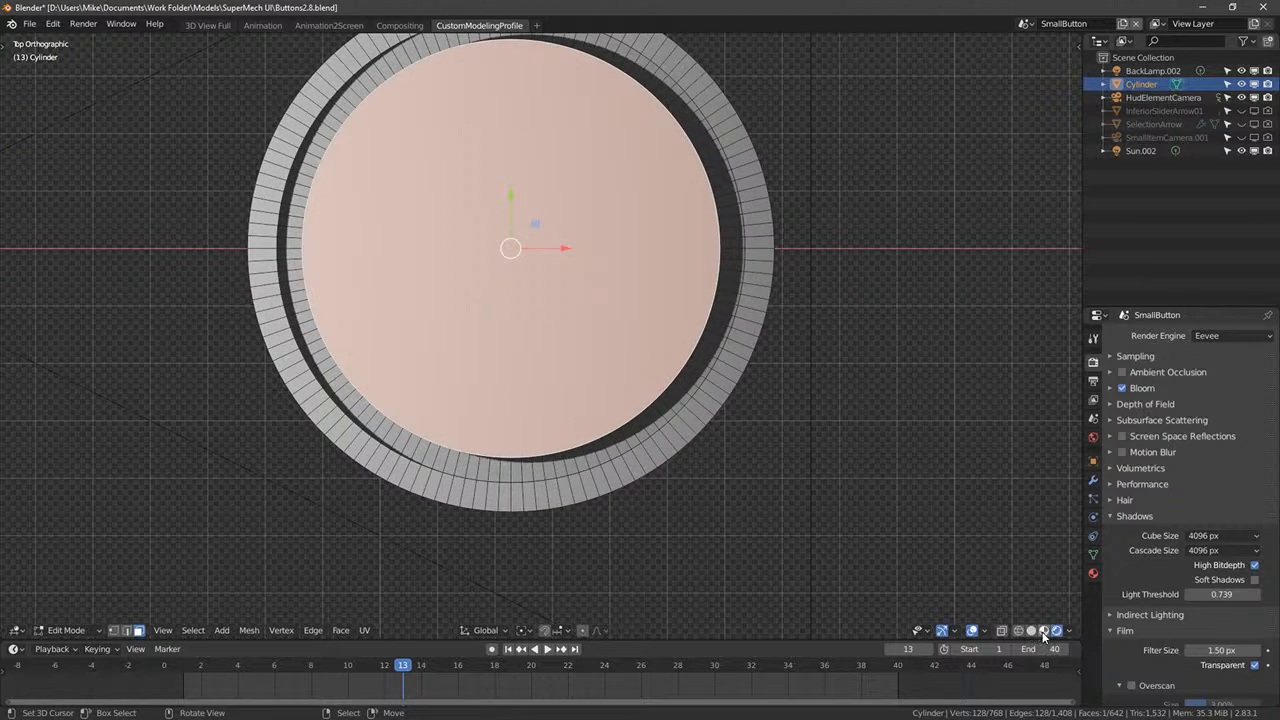
- Show the mesh in material preview shading and select the face loop forming the groove's floor
{"action": "left_click", "coordinate": [1043, 632]}
{"action": "middle_click_drag", "start_coordinate": [962, 368], "coordinate": [980, 283]}
{"action": "key", "text": "alt+a"}
{"action": "right_click", "coordinate": [678, 381], "text": "alt"}
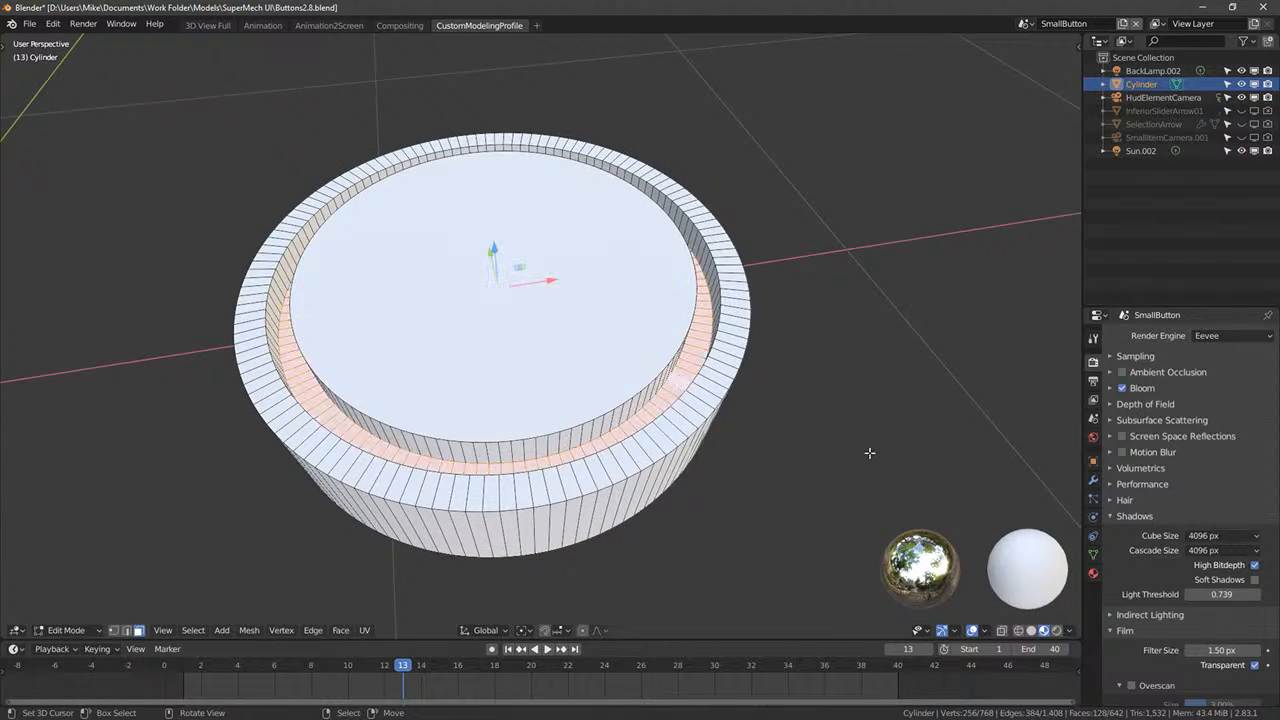
- Give the cylinder the PressedCenter material and add a second material slot holding RedMaskMaterial
{"action": "left_click", "coordinate": [1093, 574]}
{"action": "left_click", "coordinate": [1115, 392]}
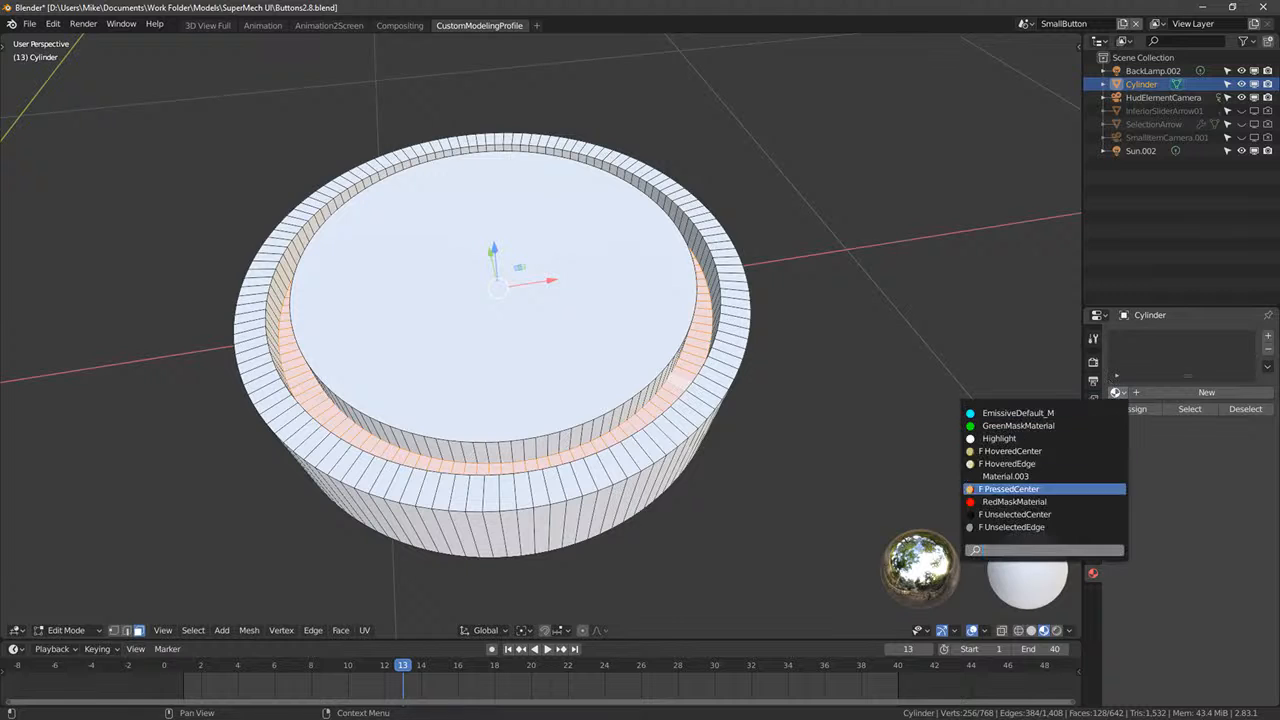
{"action": "key", "text": "Return"}
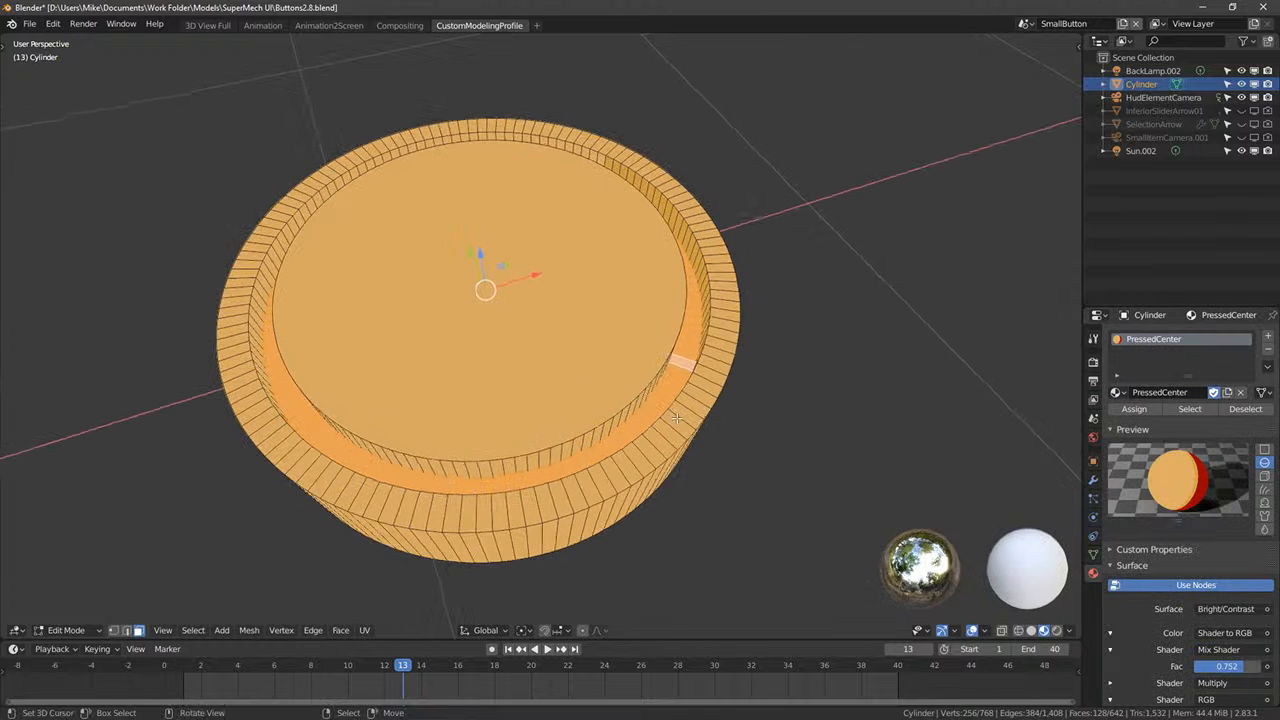
{"action": "left_click", "coordinate": [1268, 338]}
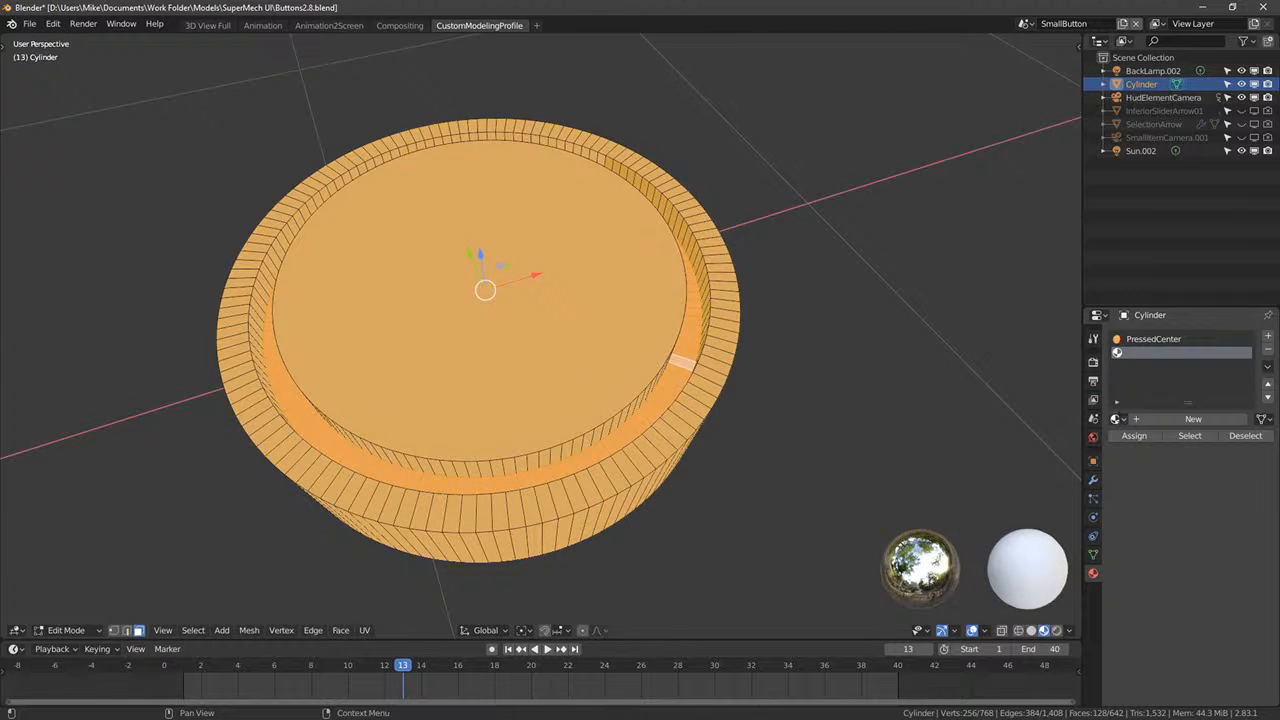
{"action": "left_click", "coordinate": [1115, 419]}
{"action": "left_click", "coordinate": [1040, 528]}
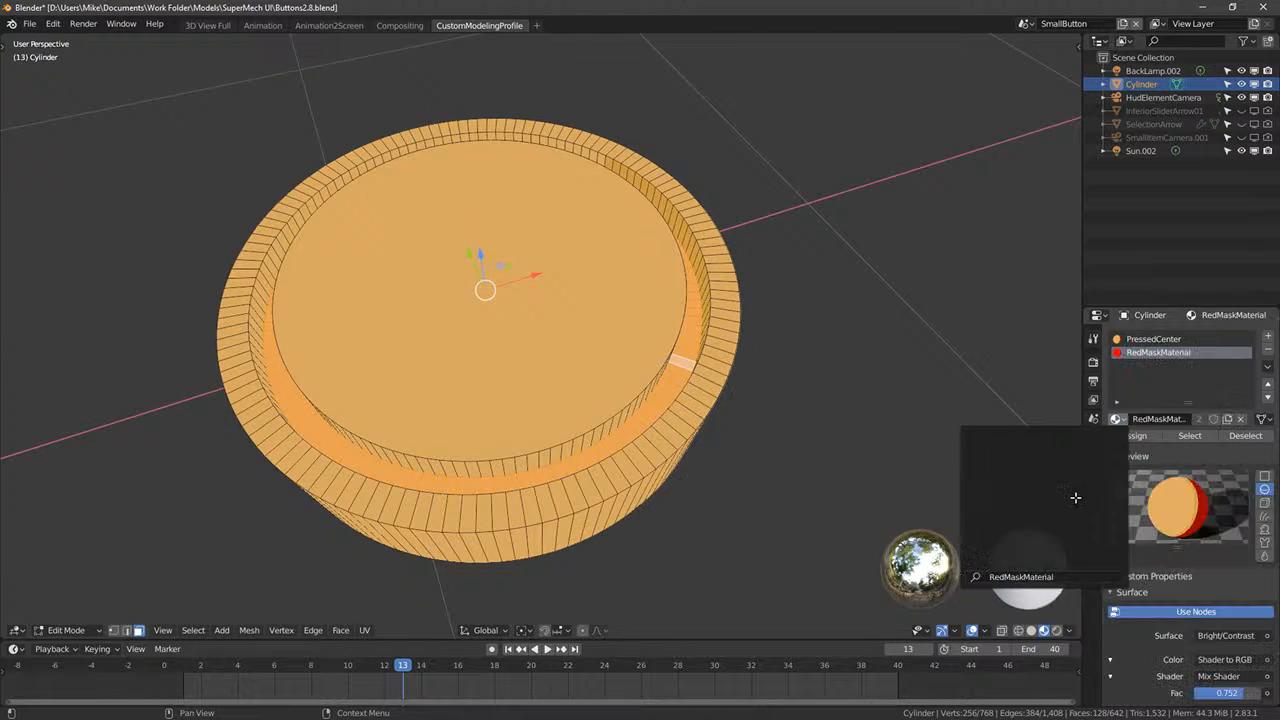
- Replace PressedCenter in the first slot with GreenMaskMaterial and move RedMaskMaterial above it
{"action": "left_click", "coordinate": [1115, 419]}
{"action": "left_click", "coordinate": [1153, 340]}
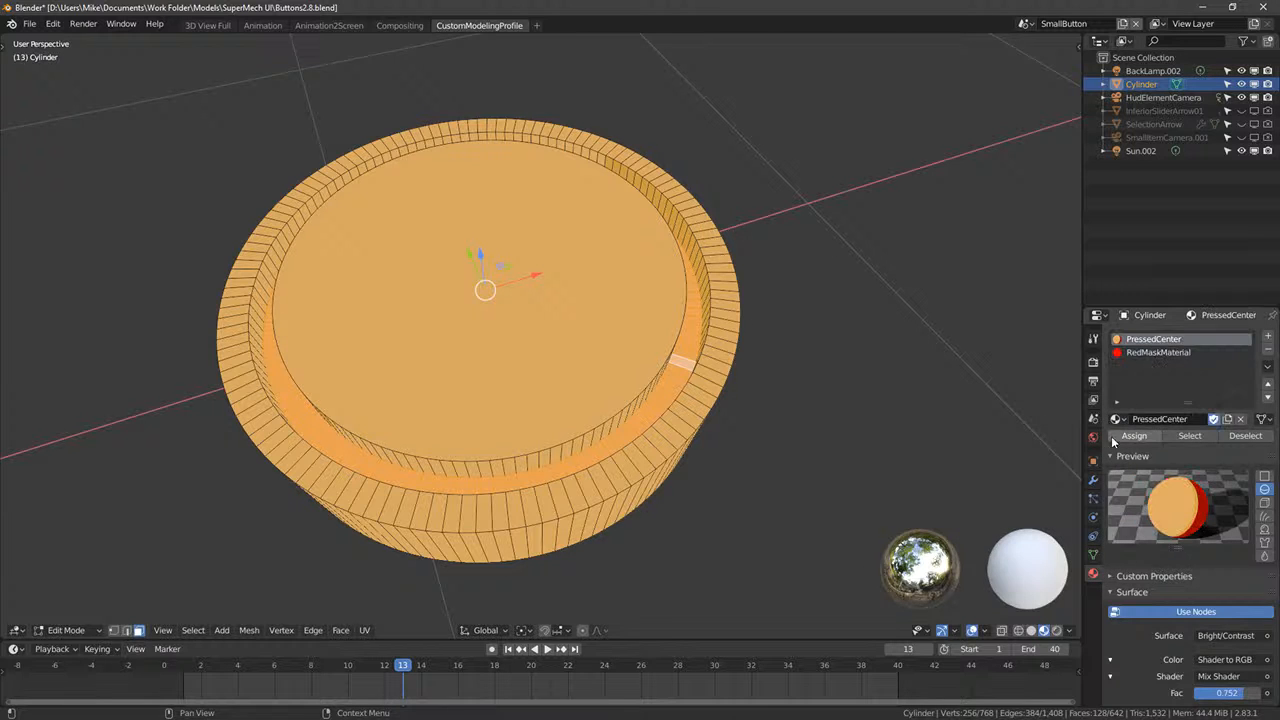
{"action": "left_click", "coordinate": [1115, 419]}
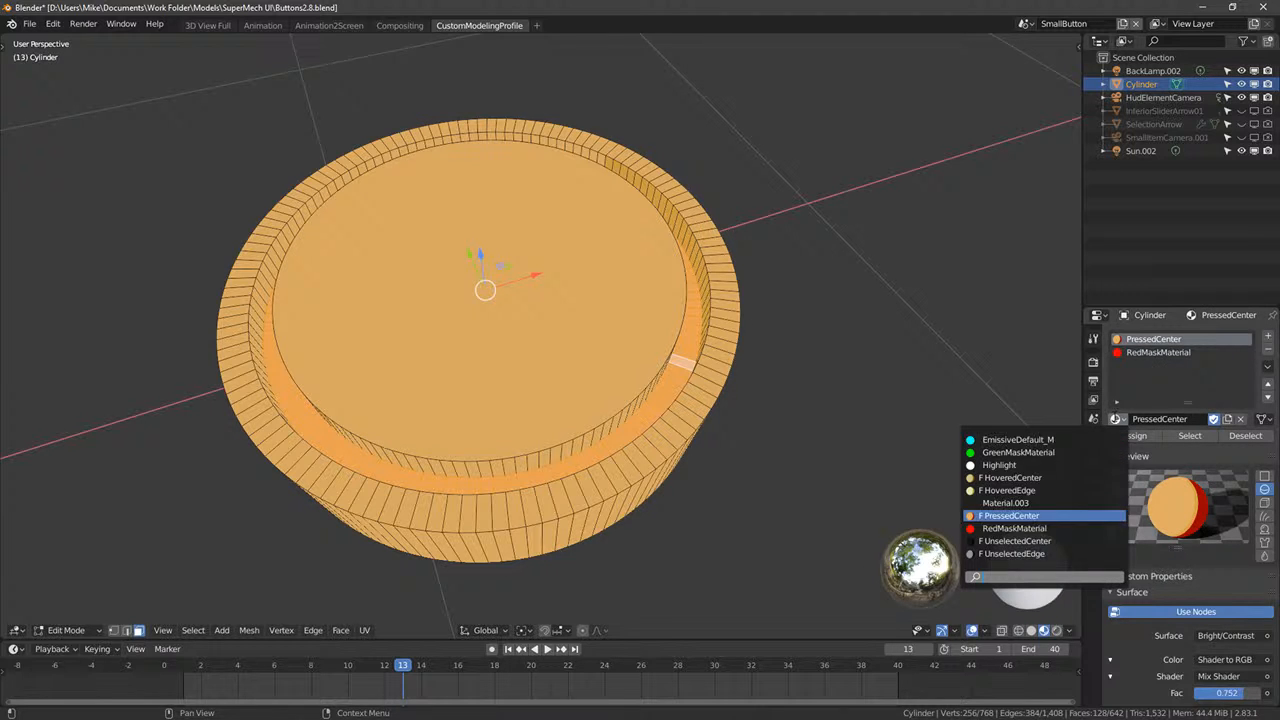
{"action": "left_click", "coordinate": [1018, 452]}
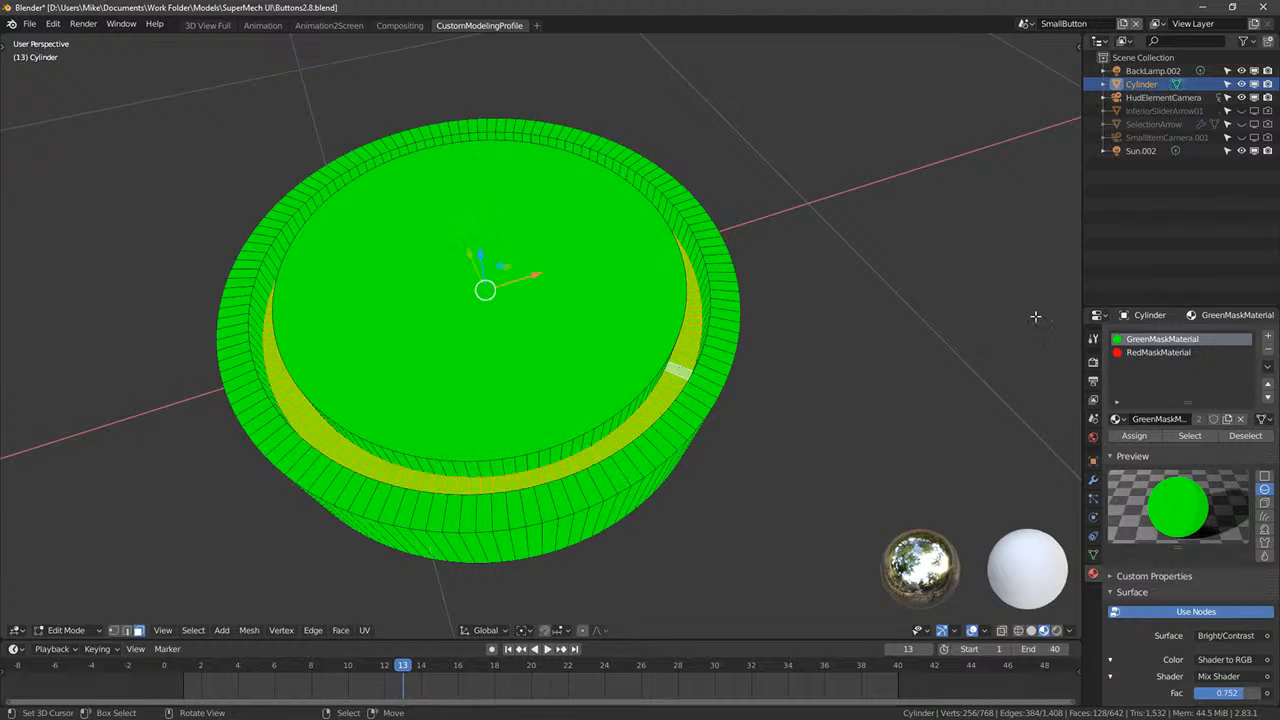
{"action": "left_click", "coordinate": [1158, 354]}
{"action": "left_click", "coordinate": [1268, 384]}
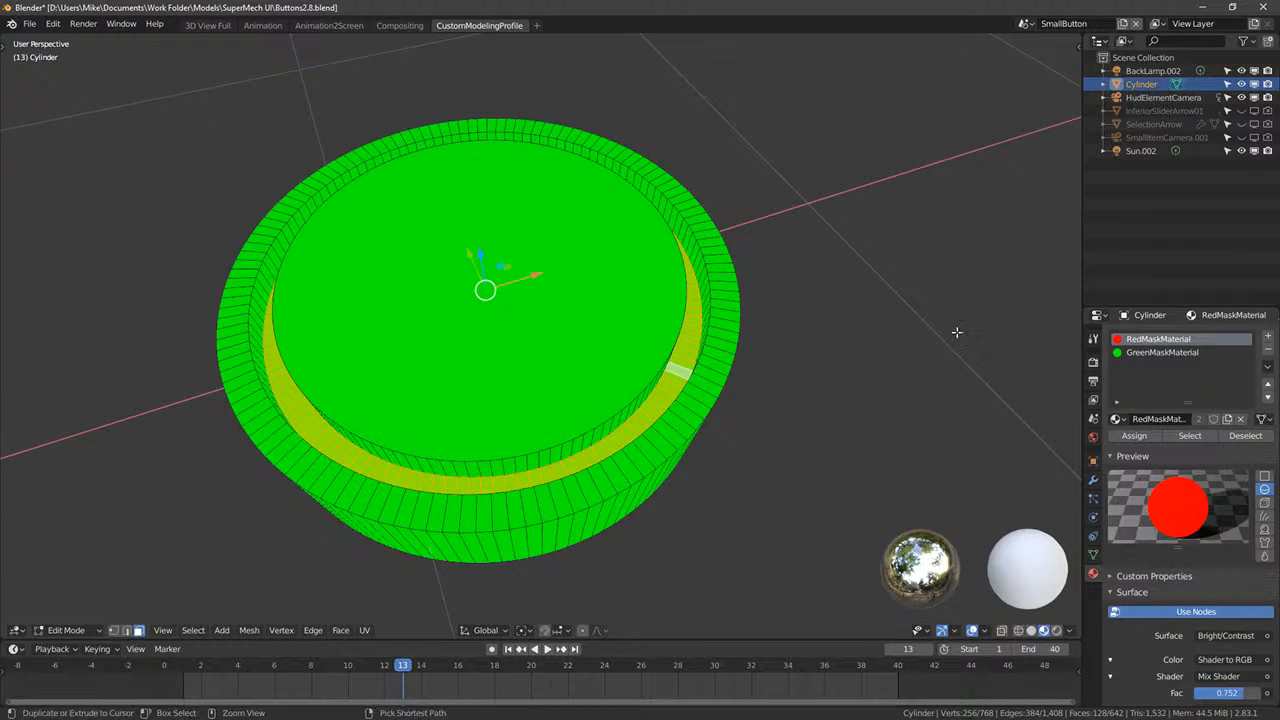
- Invert the face selection and assign RedMaskMaterial to everything except the groove's floor, then deselect all
{"action": "key", "text": "ctrl+i"}
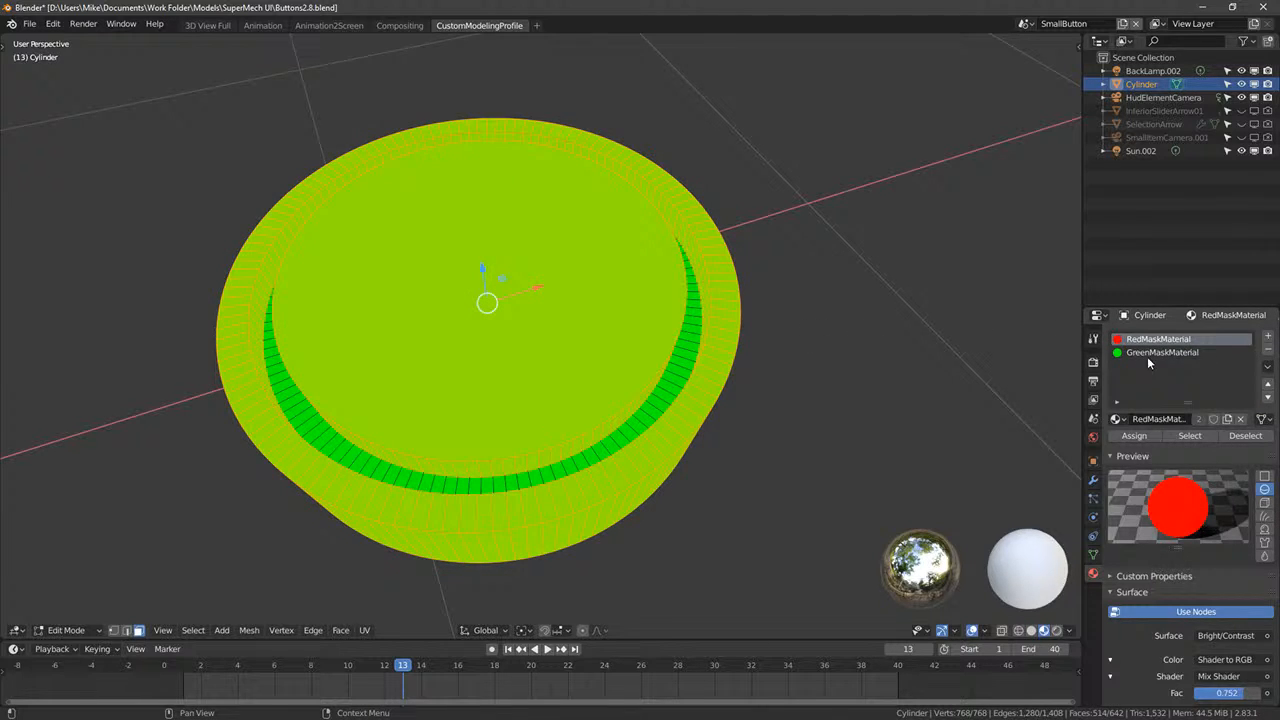
{"action": "left_click", "coordinate": [1128, 437]}
{"action": "key", "text": "KP_7"}
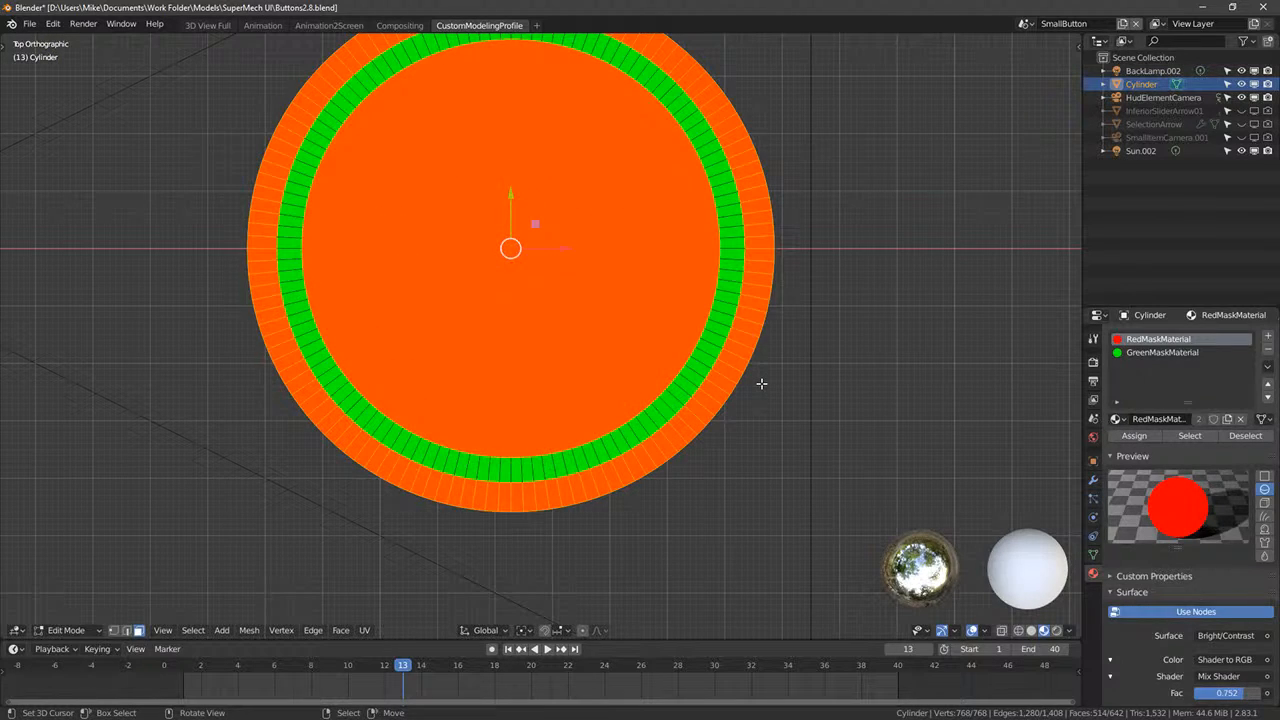
{"action": "key", "text": "alt+a"}
{"action": "scroll", "coordinate": [761, 383], "scroll_direction": "down", "scroll_amount": 5}
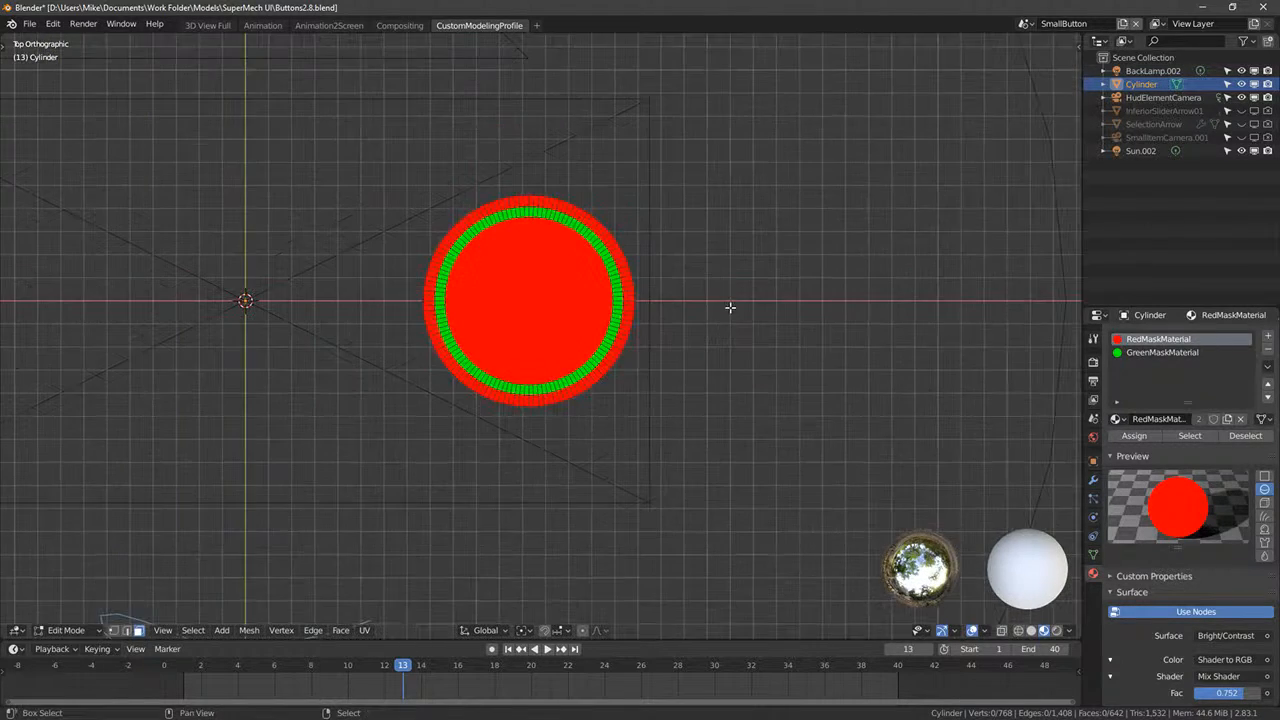
- Move the whole button mesh about 0.046 units along the positive X axis
{"action": "middle_click_drag", "start_coordinate": [731, 306], "coordinate": [797, 313], "text": "shift"}
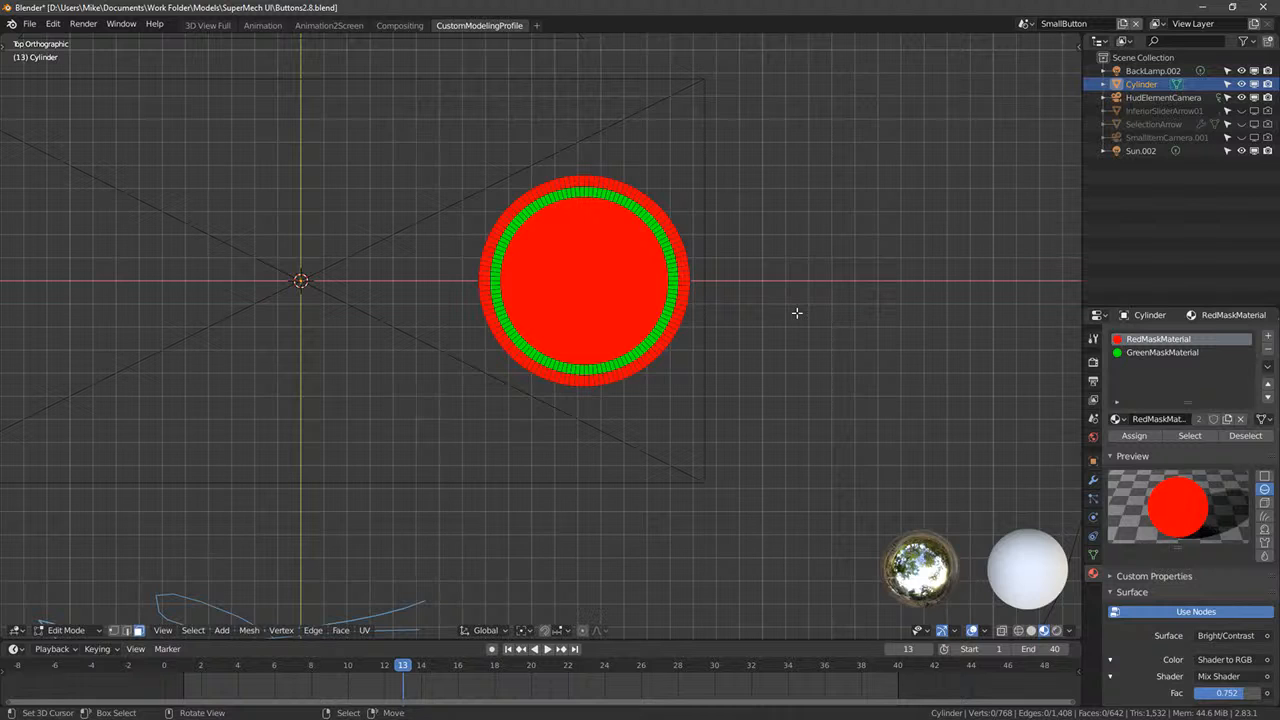
{"action": "key", "text": "a"}
{"action": "key", "text": "g"}
{"action": "key", "text": "x"}
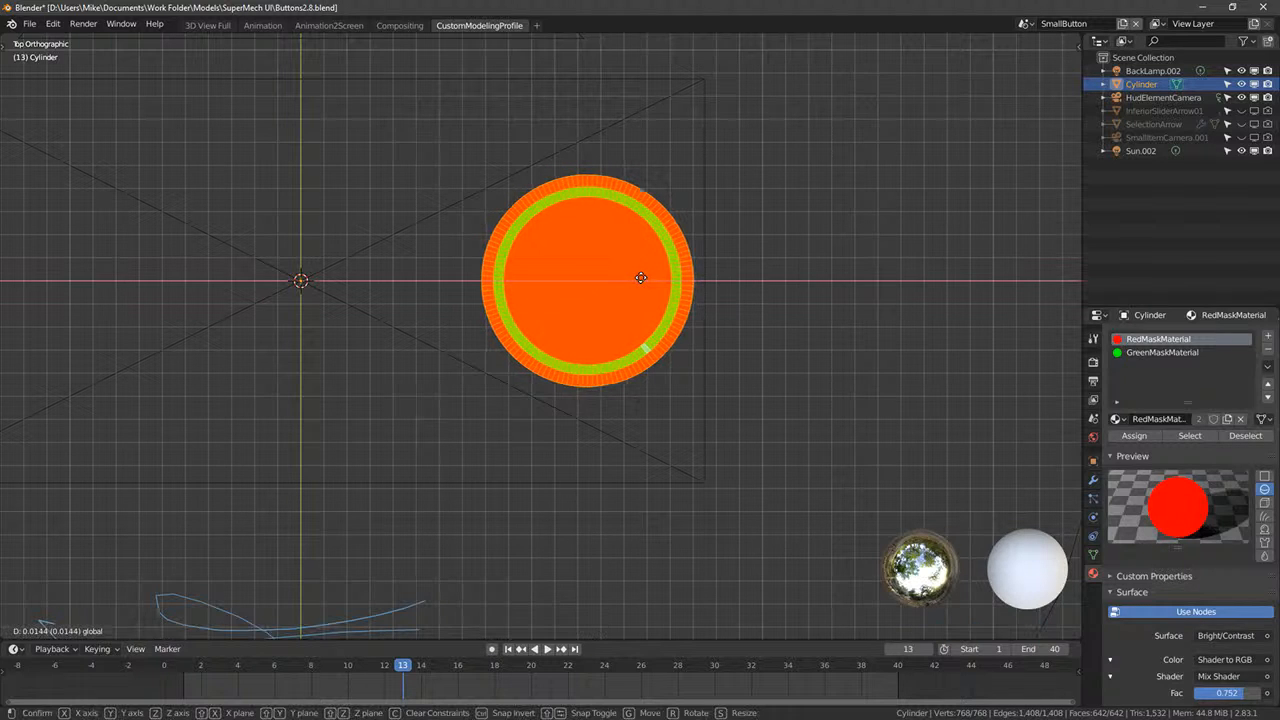
{"action": "left_click", "coordinate": [646, 278]}
{"action": "middle_click_drag", "start_coordinate": [646, 278], "coordinate": [530, 250]}
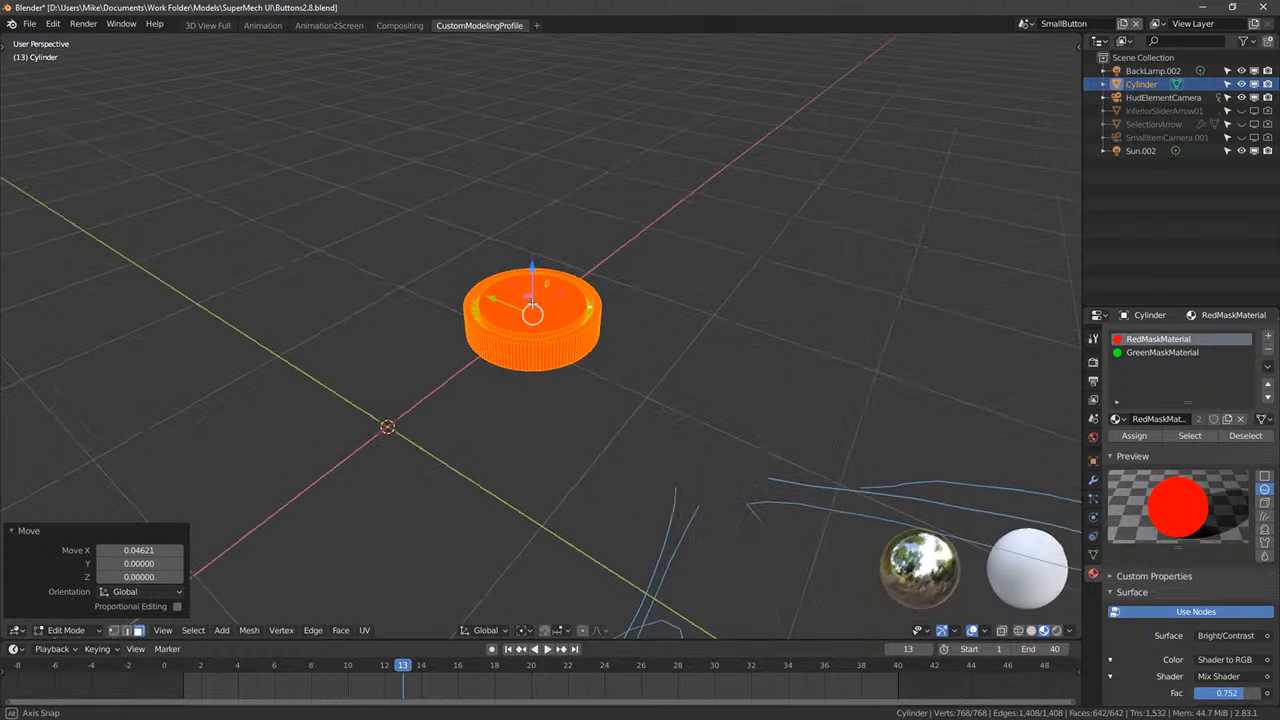
{"action": "middle_click_drag", "start_coordinate": [304, 544], "coordinate": [376, 495]}
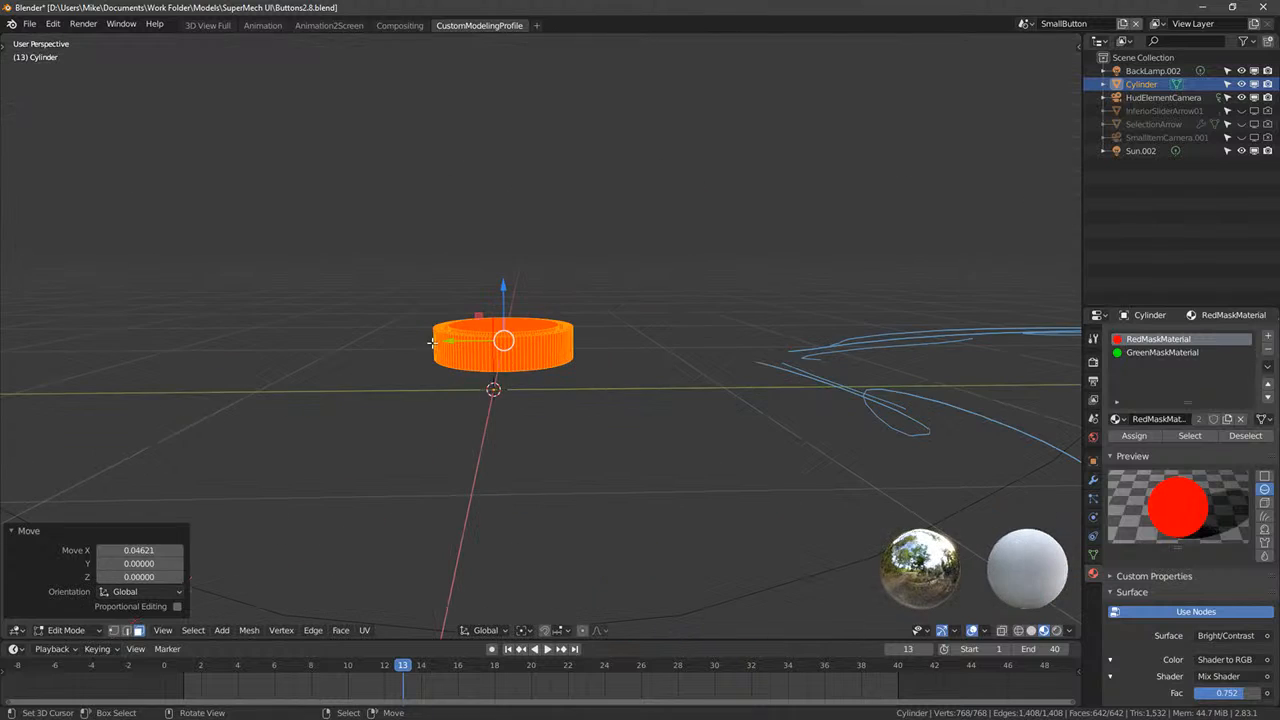
{"action": "right_click", "coordinate": [442, 347]}
{"action": "middle_click_drag", "start_coordinate": [496, 386], "coordinate": [523, 363]}
{"action": "scroll", "coordinate": [531, 406], "scroll_direction": "up", "scroll_amount": 4}
{"action": "key", "text": "KP_7"}
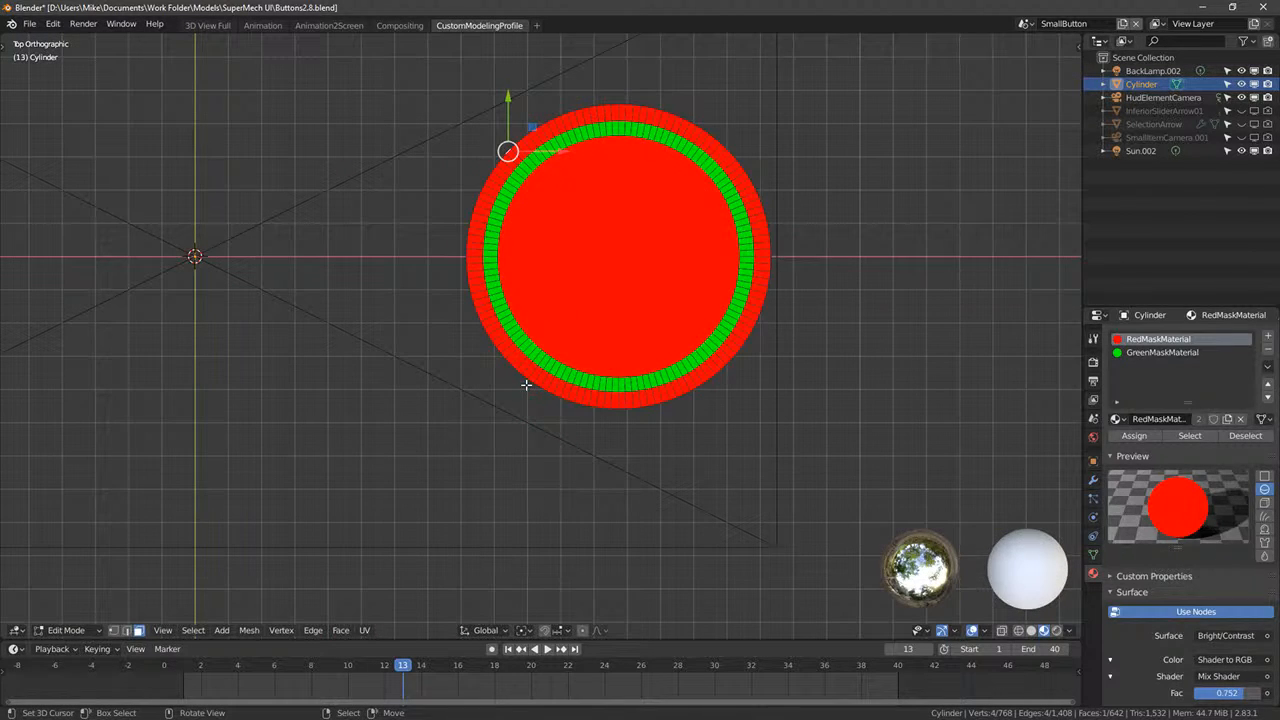
- Add a Mirror modifier to the cylinder and view the result from above
{"action": "key", "text": "a"}
{"action": "middle_click_drag", "start_coordinate": [663, 320], "coordinate": [1042, 409]}
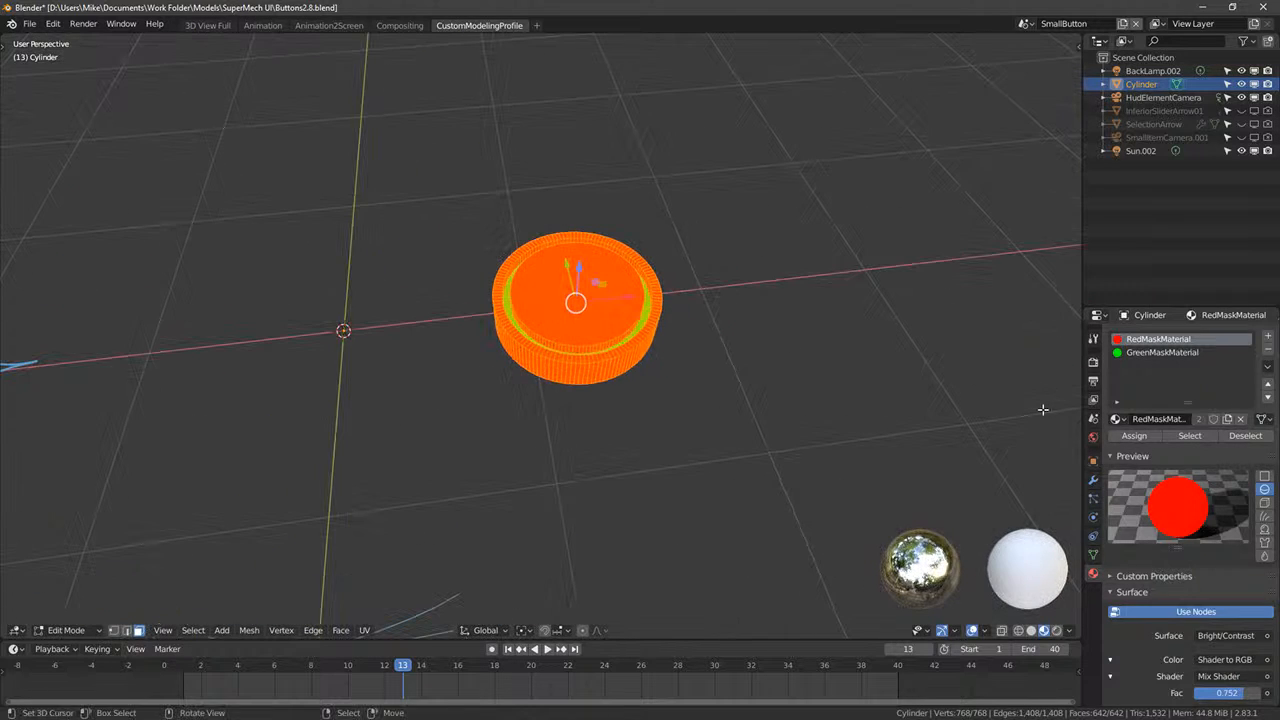
{"action": "left_click", "coordinate": [1096, 478]}
{"action": "left_click", "coordinate": [1132, 337]}
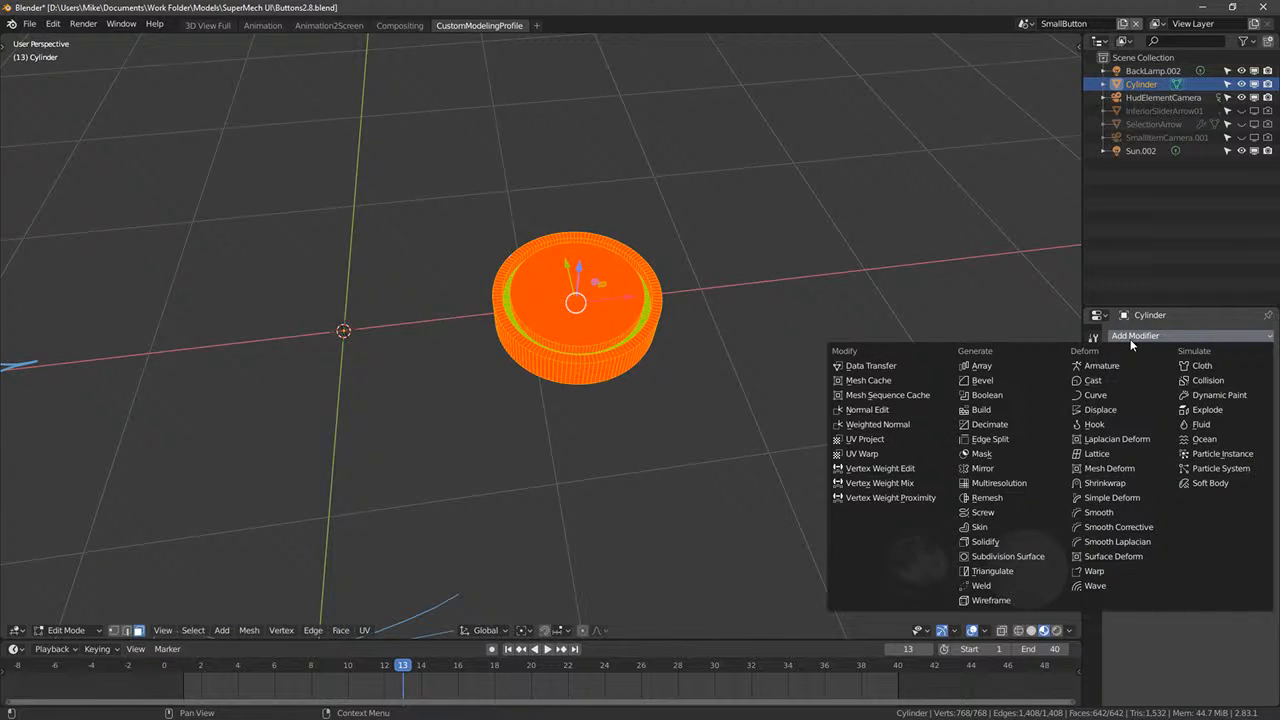
{"action": "middle_click_drag", "start_coordinate": [709, 329], "coordinate": [709, 363]}
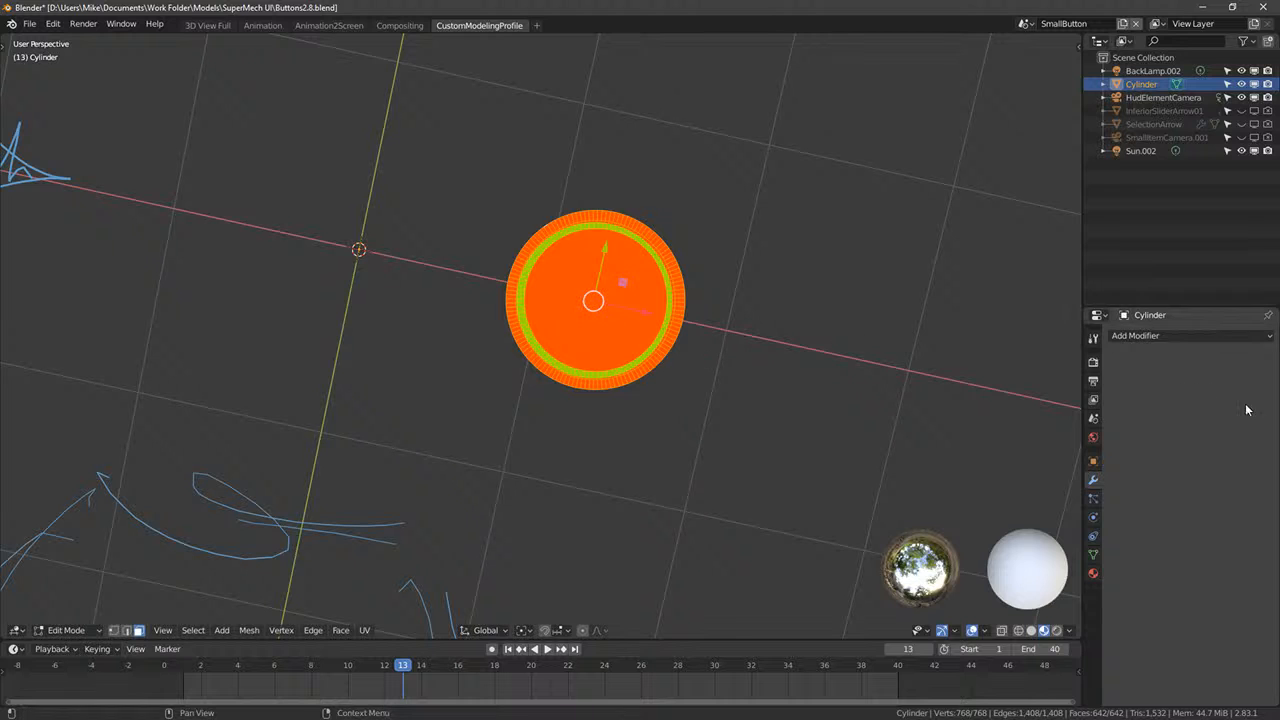
{"action": "left_click", "coordinate": [1140, 334]}
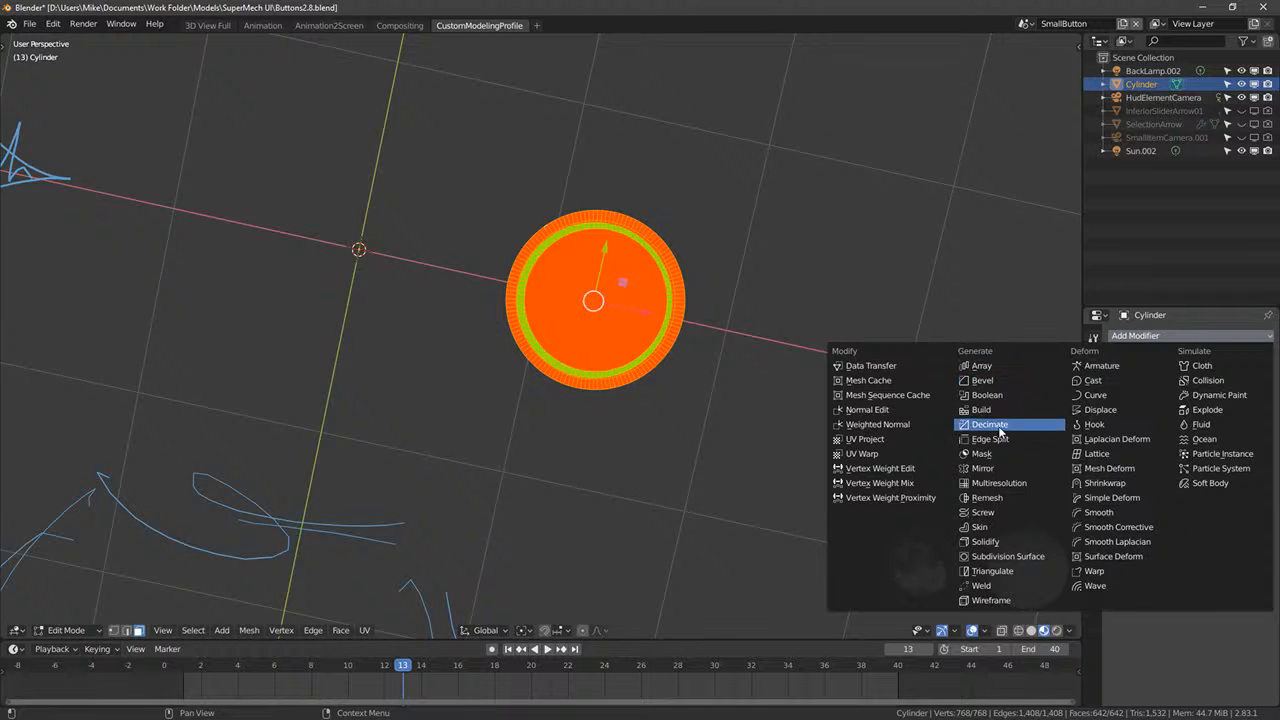
{"action": "left_click", "coordinate": [1000, 468]}
{"action": "mouse_move", "coordinate": [590, 260]}
{"action": "middle_mouse_down"}
{"action": "mouse_move", "coordinate": [538, 255]}
{"action": "mouse_move", "coordinate": [583, 230]}
{"action": "middle_mouse_up"}
{"action": "key", "text": "KP_7"}
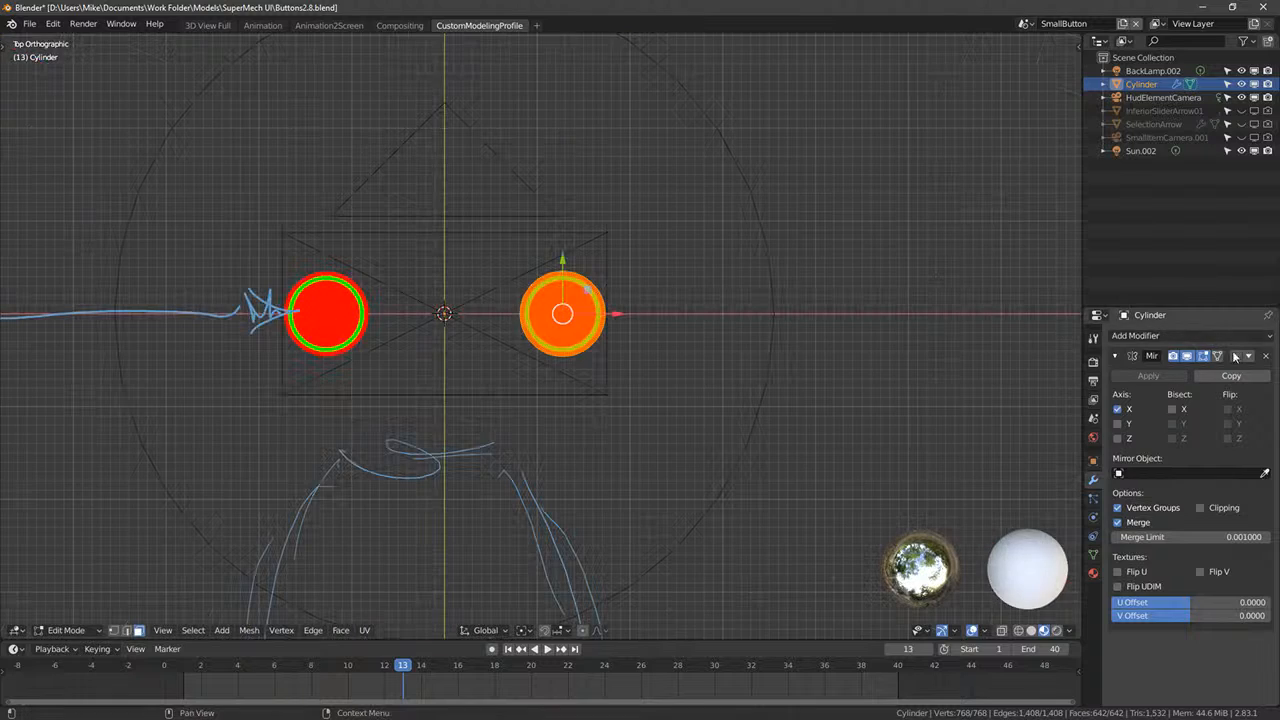
- Change the Mirror modifier's axis from X to Y
{"action": "left_click", "coordinate": [1117, 409]}
{"action": "left_click", "coordinate": [1117, 424]}
{"action": "middle_click_drag", "start_coordinate": [760, 289], "coordinate": [732, 235]}
{"action": "key", "text": "KP_7"}
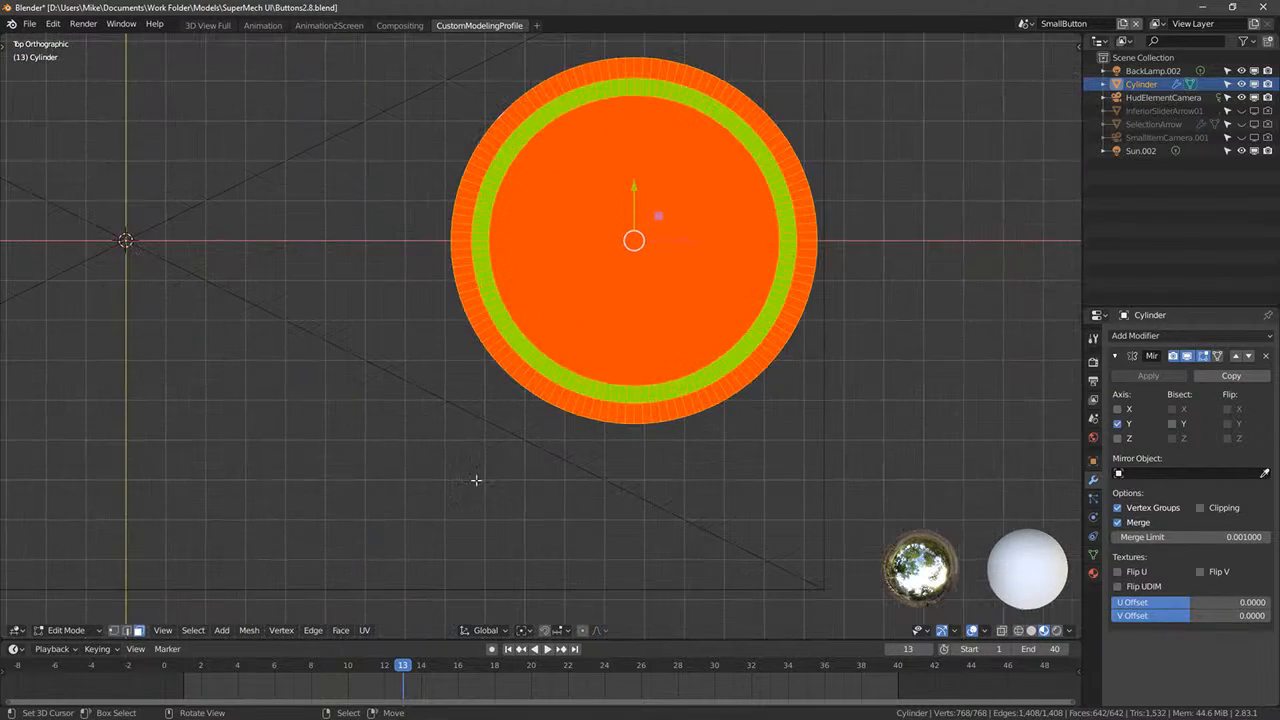
- Switch the mesh to vertex selection and show it in wireframe from above
{"action": "left_click", "coordinate": [114, 630]}
{"action": "key", "text": "z"}
{"action": "middle_click_drag", "start_coordinate": [465, 155], "coordinate": [413, 239], "text": "shift"}
{"action": "key", "text": "x"}
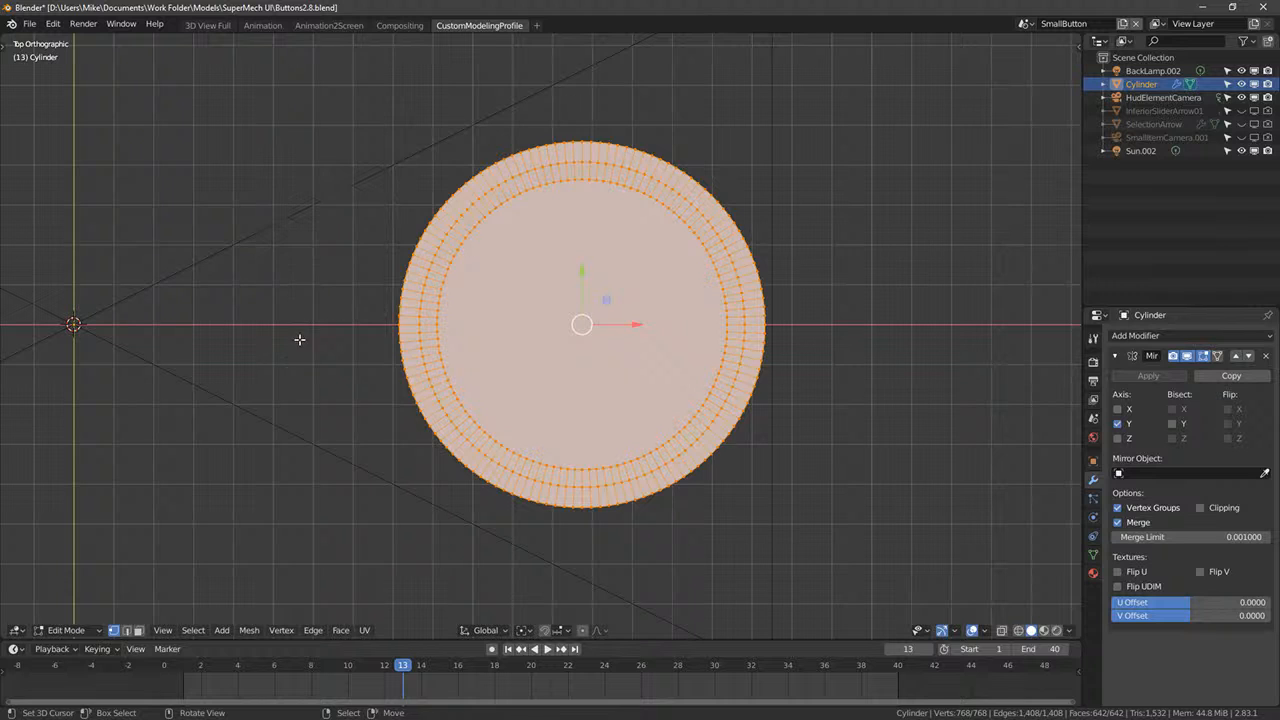
{"action": "key", "text": "z"}
{"action": "key", "text": "alt+a"}
{"action": "key", "text": "b"}
{"action": "key", "text": "Escape"}
{"action": "key", "text": "a"}
{"action": "key", "text": "b"}
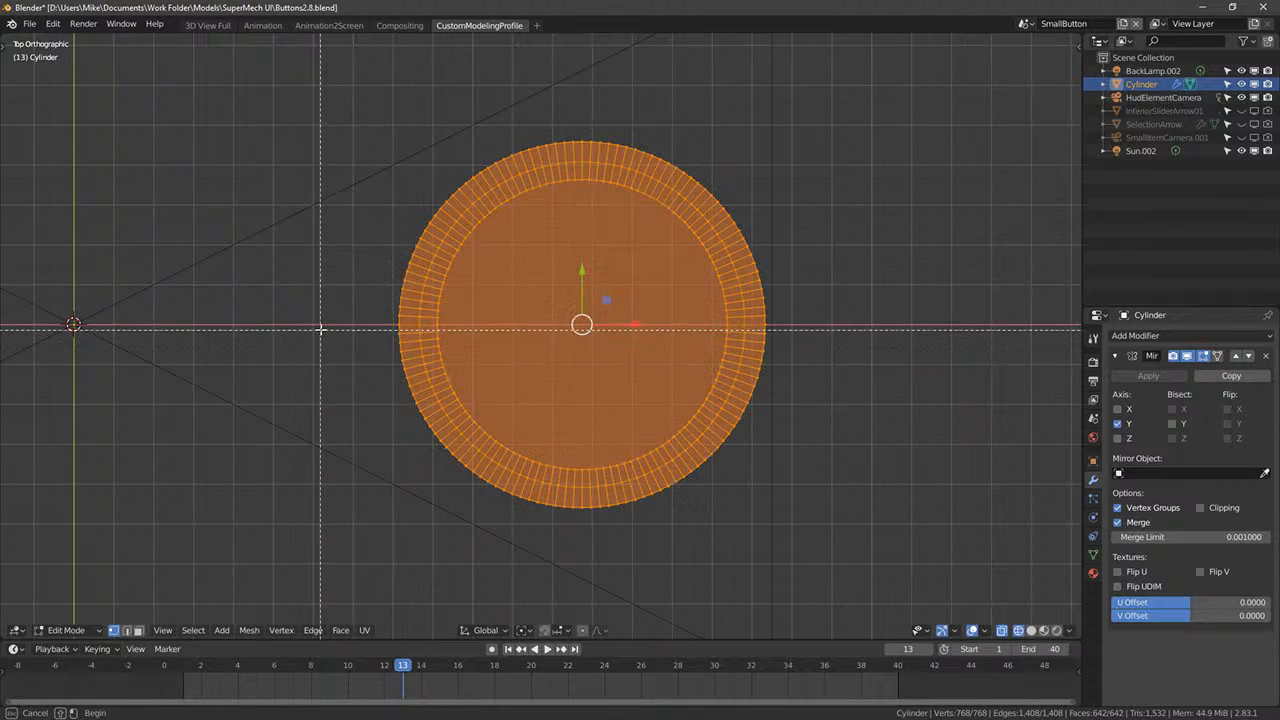
{"action": "key", "text": "Escape"}
- Delete the vertices of the button's half on the negative Y side
{"action": "key", "text": "a"}
{"action": "key", "text": "b"}
{"action": "left_click_drag", "start_coordinate": [321, 328], "coordinate": [886, 594]}
{"action": "key", "text": "x"}
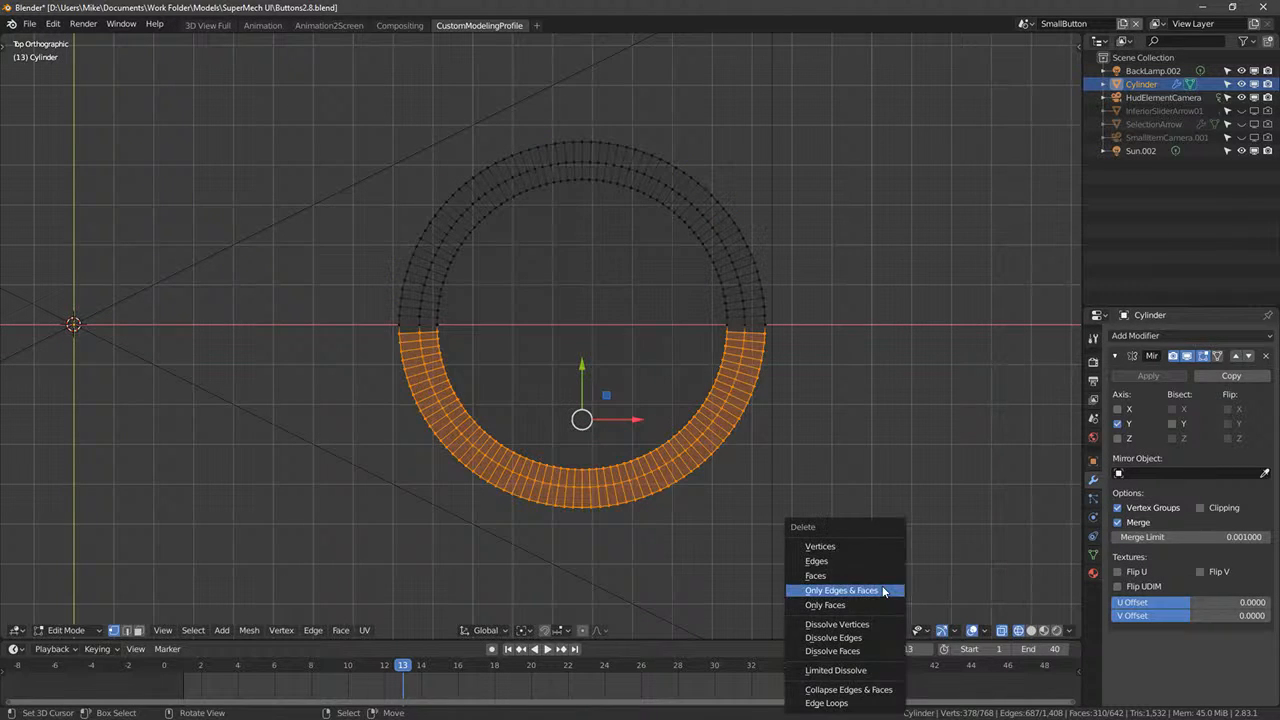
{"action": "left_click", "coordinate": [875, 547]}
- Return to solid shading and fill the open upper edge loop of the raised centre with a face
{"action": "key", "text": "shift+z"}
{"action": "middle_click_drag", "start_coordinate": [875, 547], "coordinate": [770, 354]}
{"action": "middle_click_drag", "start_coordinate": [706, 293], "coordinate": [465, 268]}
{"action": "left_click", "coordinate": [463, 268], "text": "alt"}
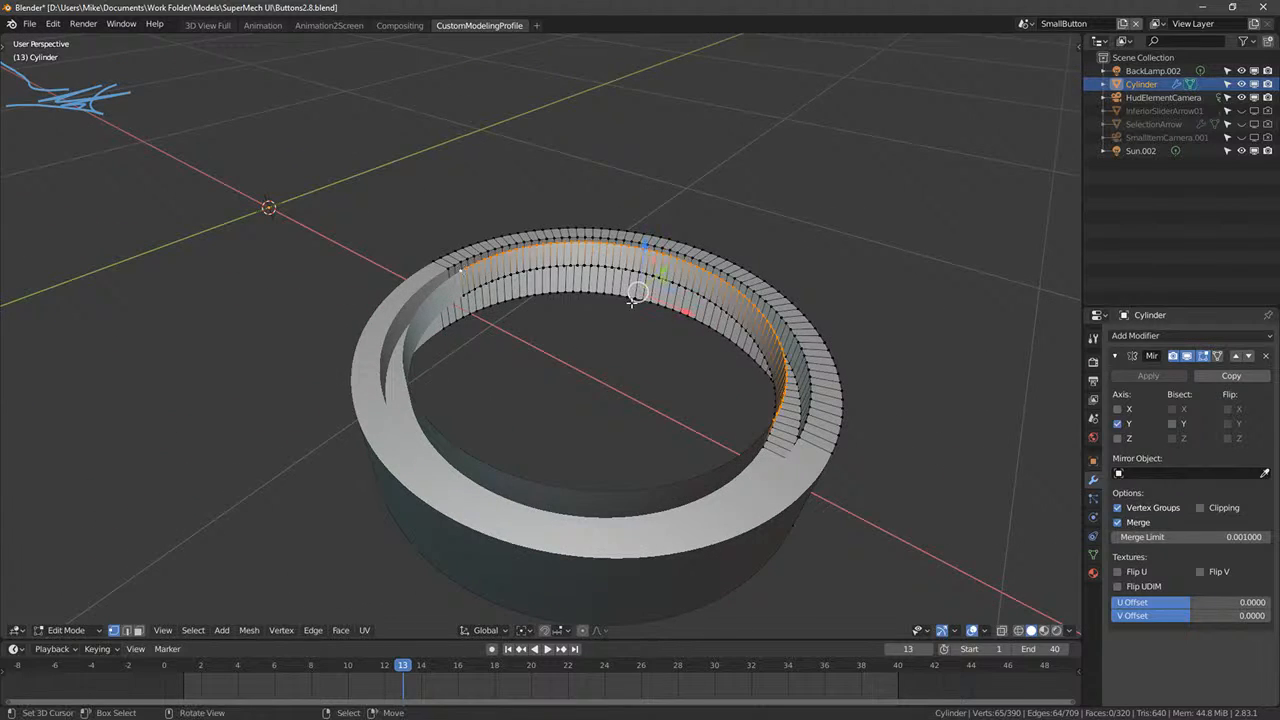
{"action": "key", "text": "f"}
{"action": "middle_click_drag", "start_coordinate": [632, 300], "coordinate": [679, 269]}
{"action": "key", "text": "KP_7"}
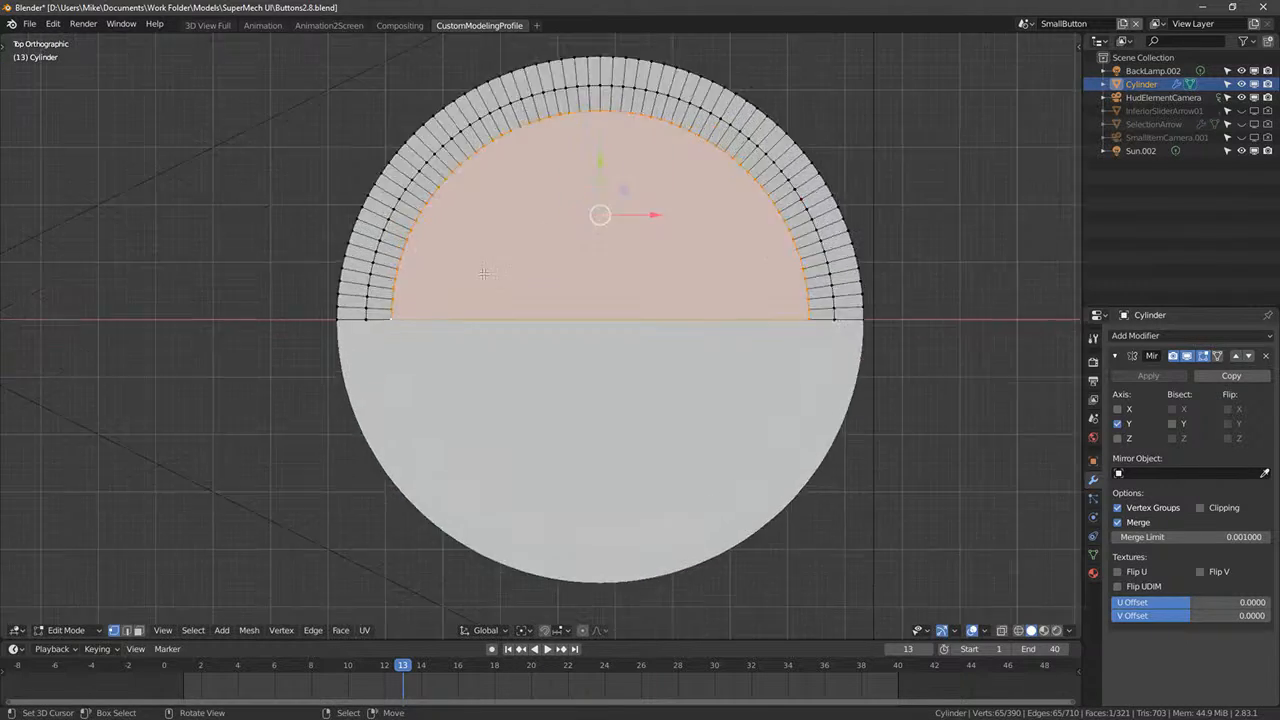
{"action": "scroll", "coordinate": [483, 271], "scroll_direction": "down", "scroll_amount": 3}
{"action": "middle_click_drag", "start_coordinate": [483, 271], "coordinate": [630, 176]}
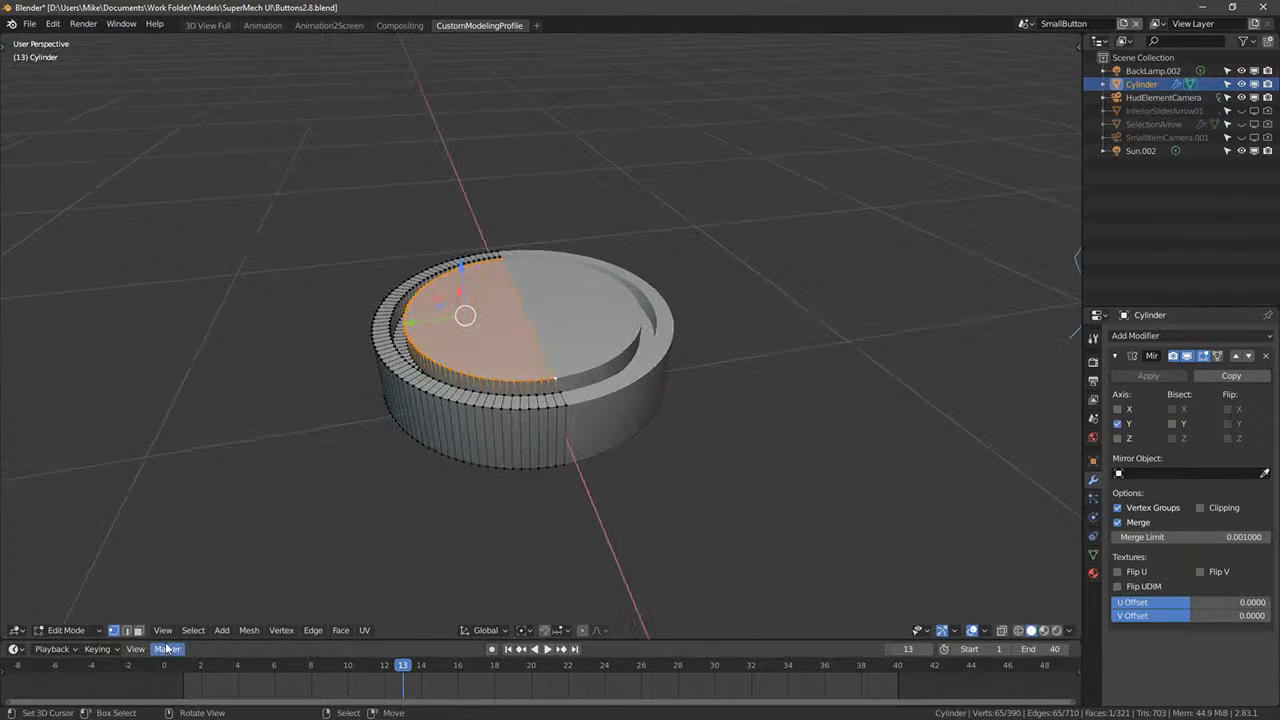
{"action": "right_click", "coordinate": [416, 417]}
{"action": "right_click", "coordinate": [421, 419]}
- Switch to Unreal Editor and playtest a match to examine the mech's HUD, ending the session after viewing it
{"action": "key", "text": "alt+Tab"}
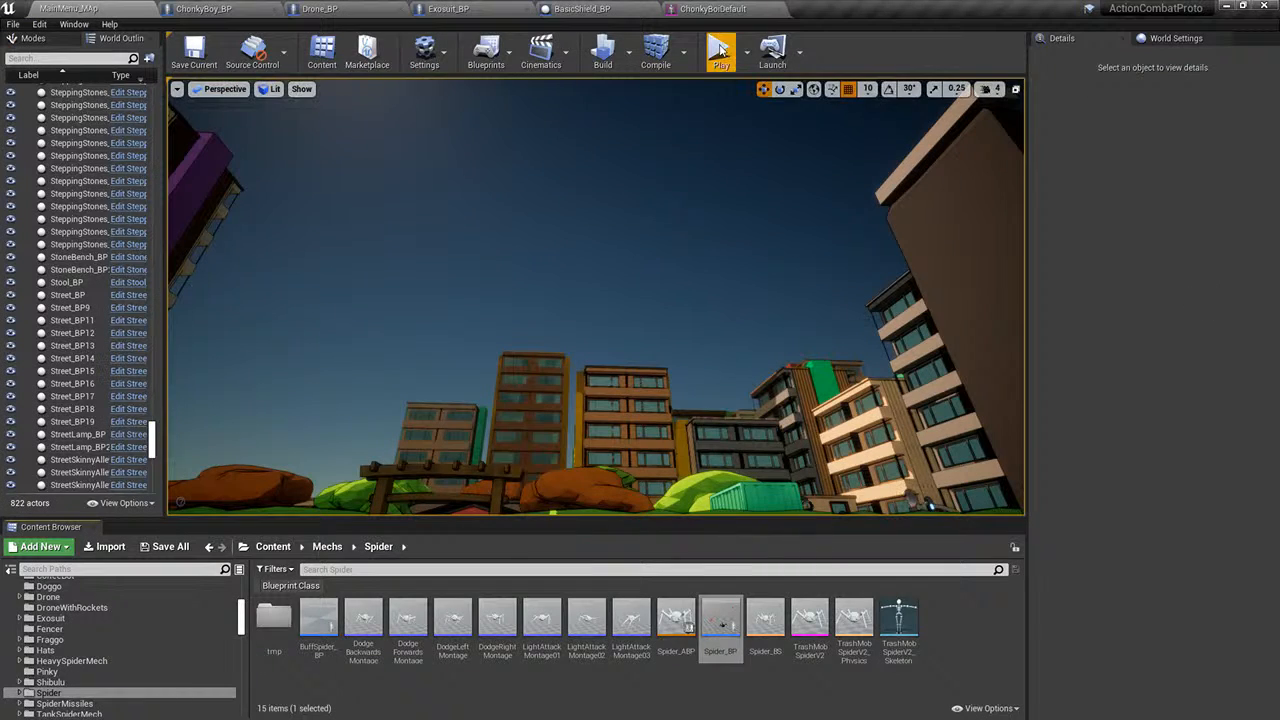
{"action": "left_click", "coordinate": [720, 50]}
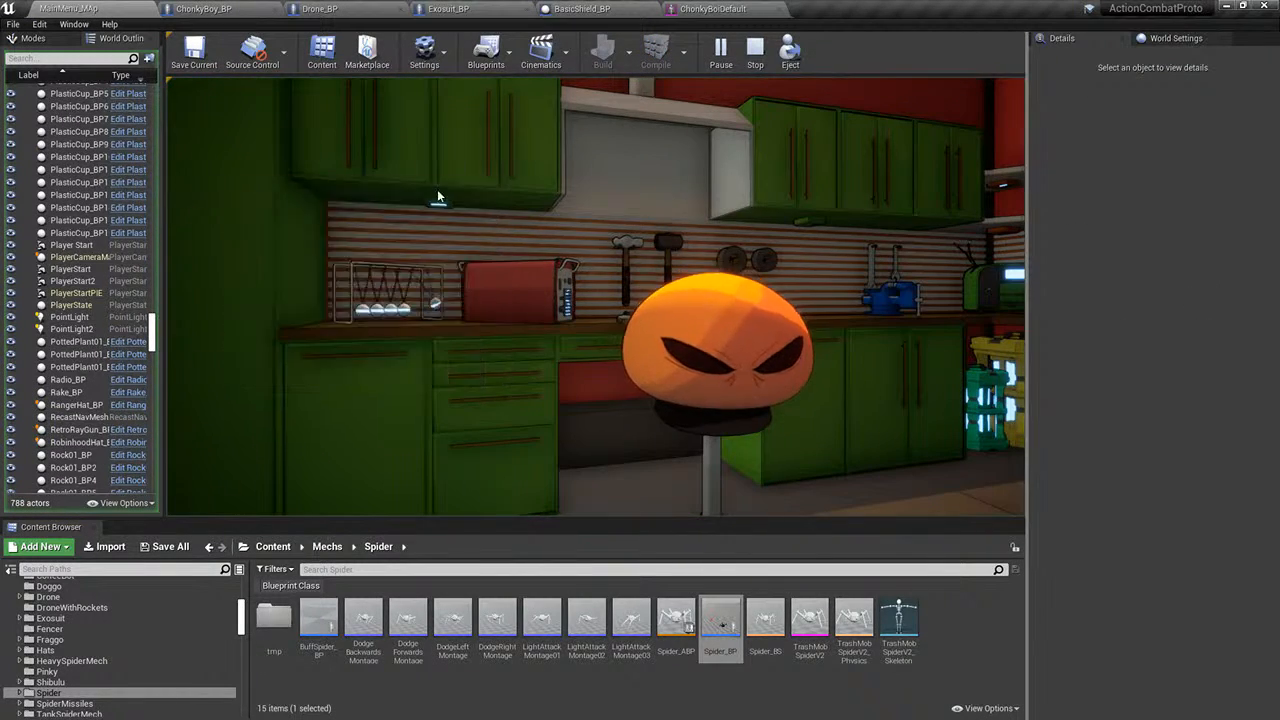
{"action": "left_click", "coordinate": [571, 369]}
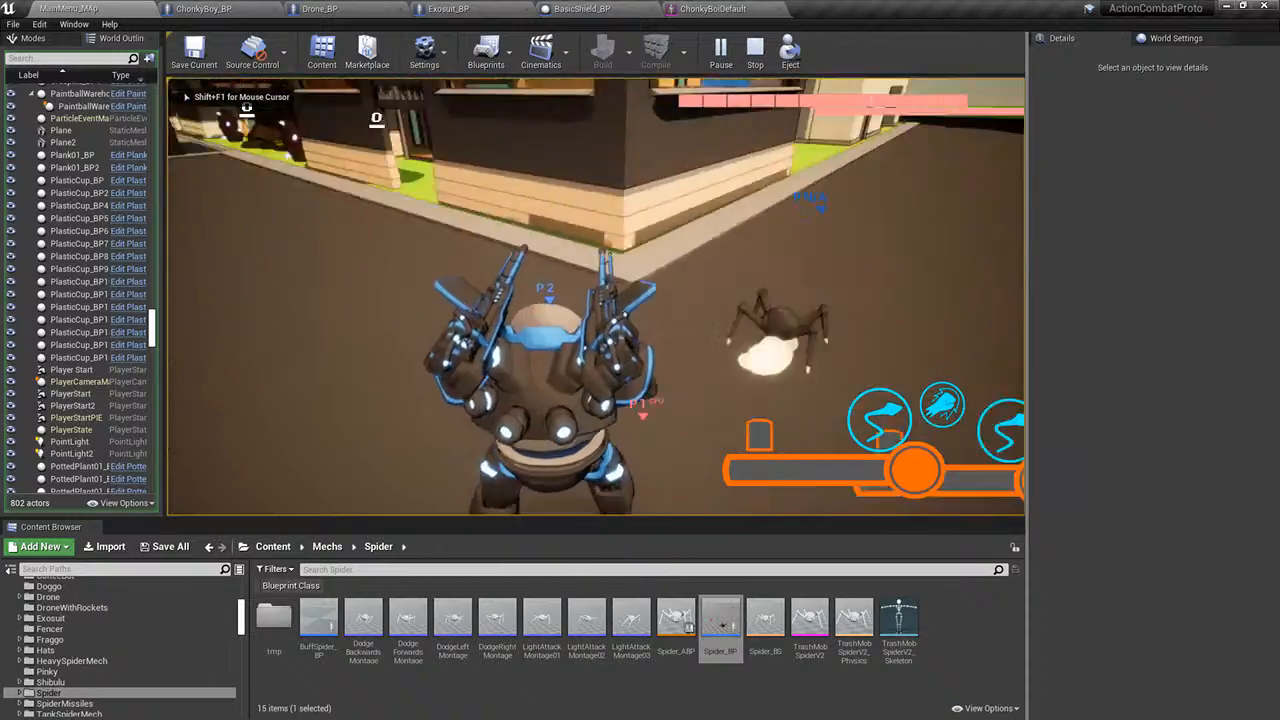
{"action": "key", "text": "shift+F1"}
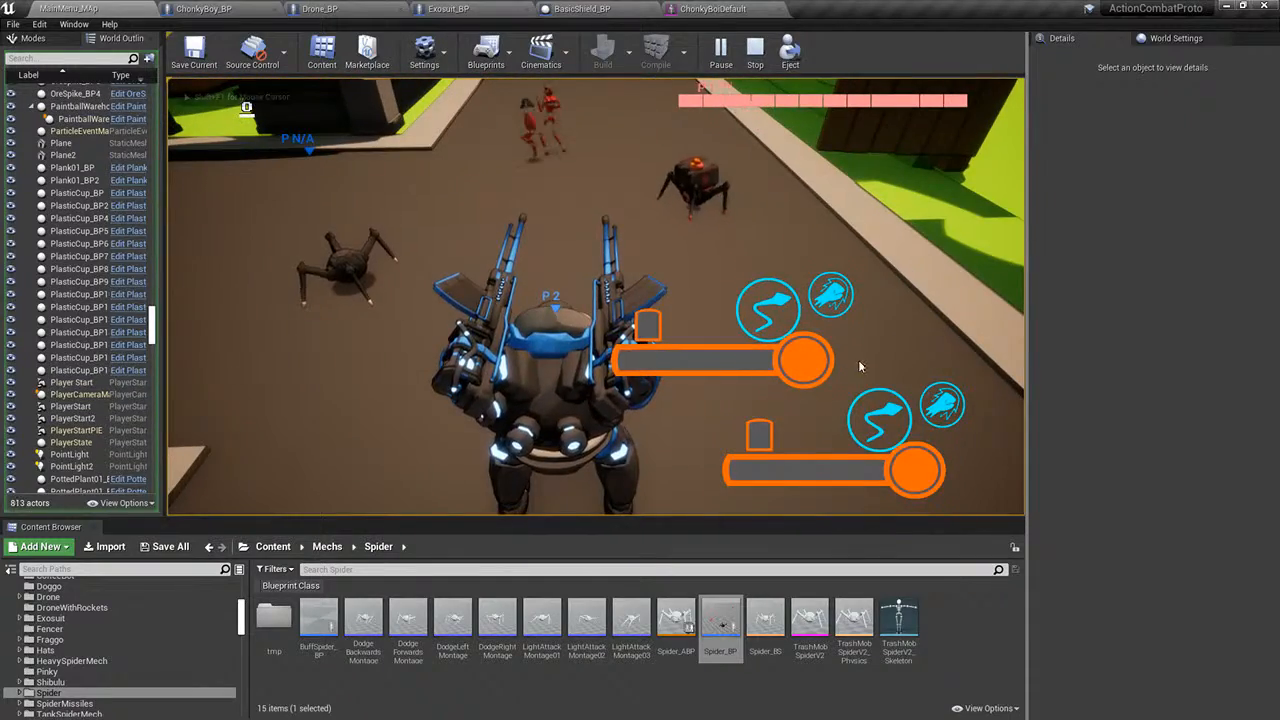
{"action": "key", "text": "Escape"}
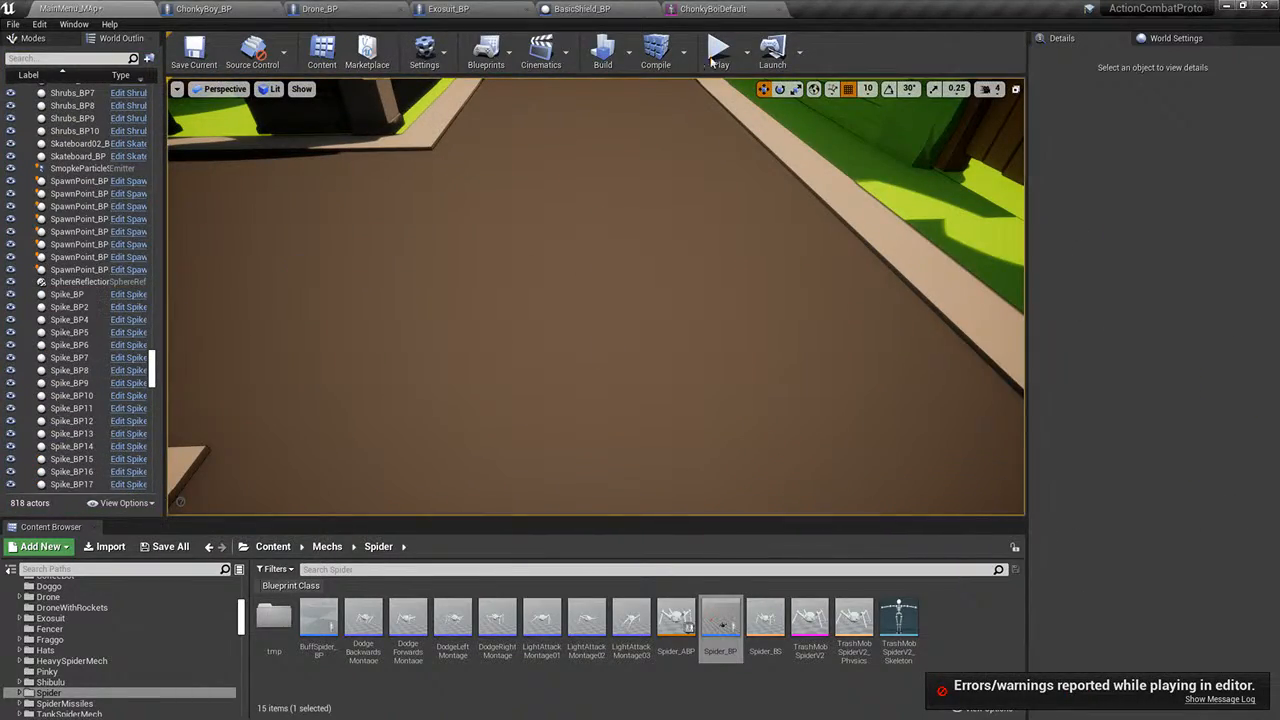
- Playtest again in Horde Mode on Easy with 1 computer to examine the HUD, then switch back to Blender
{"action": "left_click", "coordinate": [716, 55]}
{"action": "left_click", "coordinate": [443, 197]}
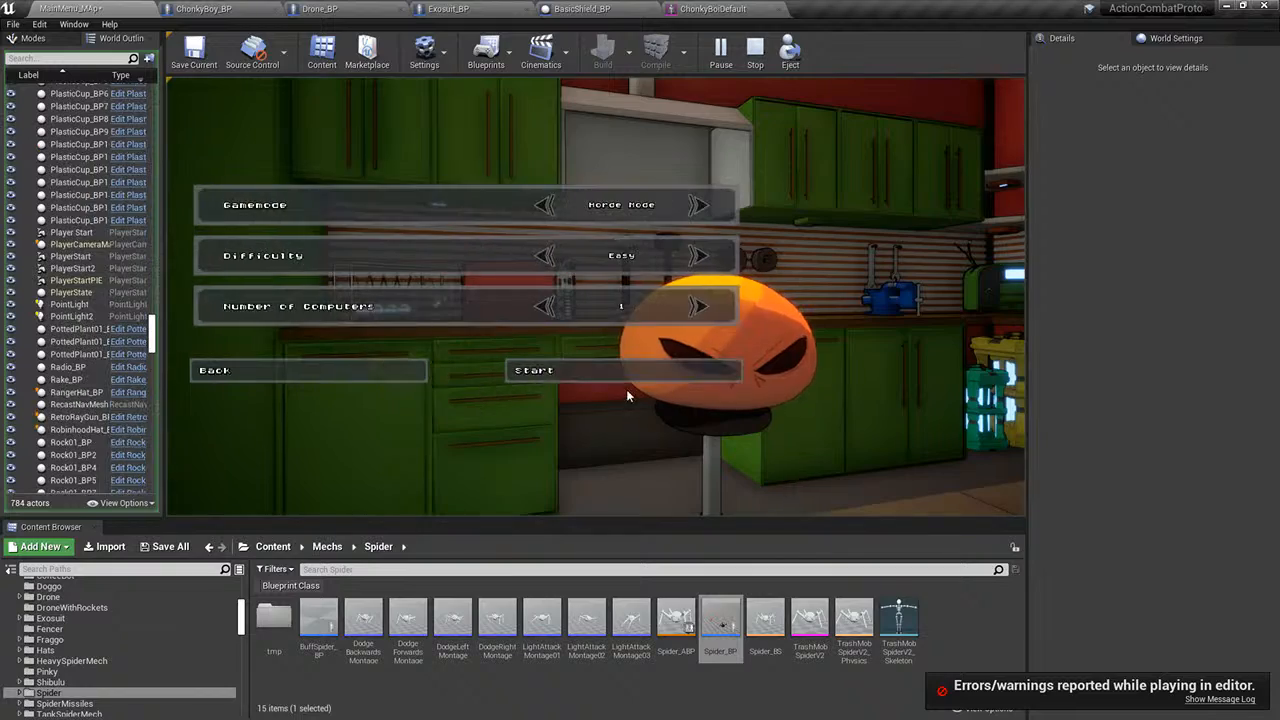
{"action": "left_click", "coordinate": [627, 372]}
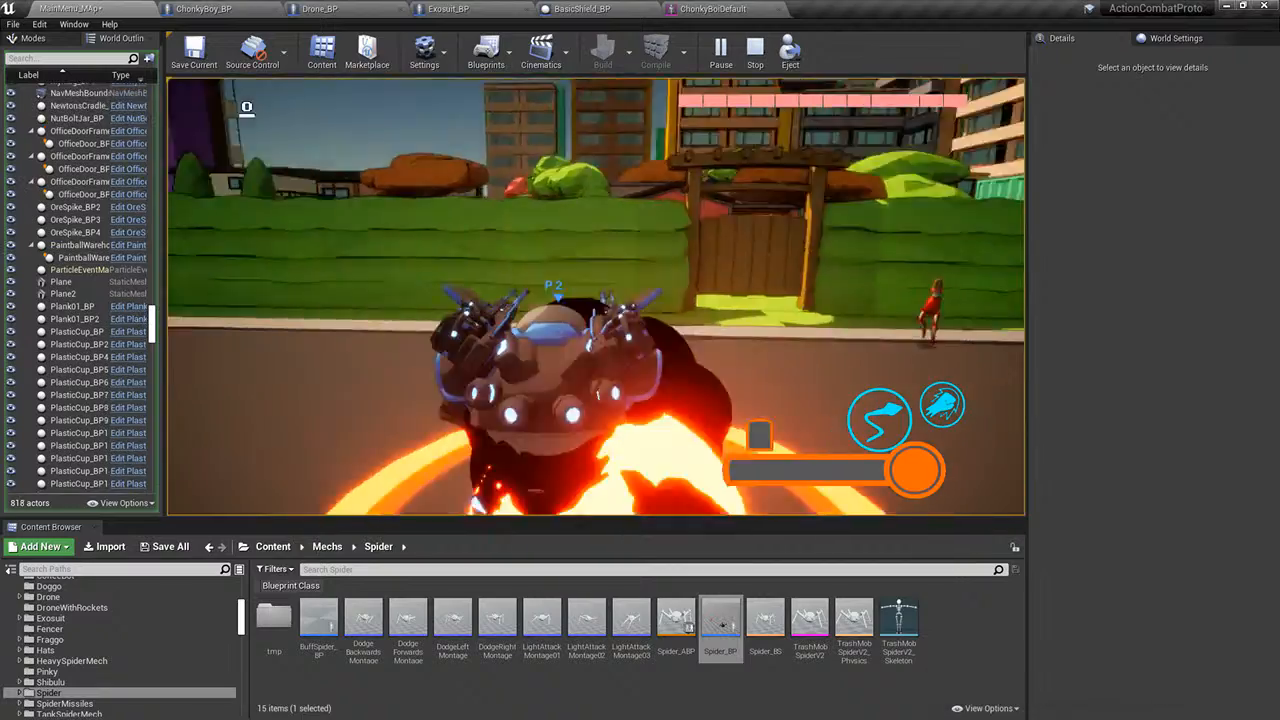
{"action": "key", "text": "Escape"}
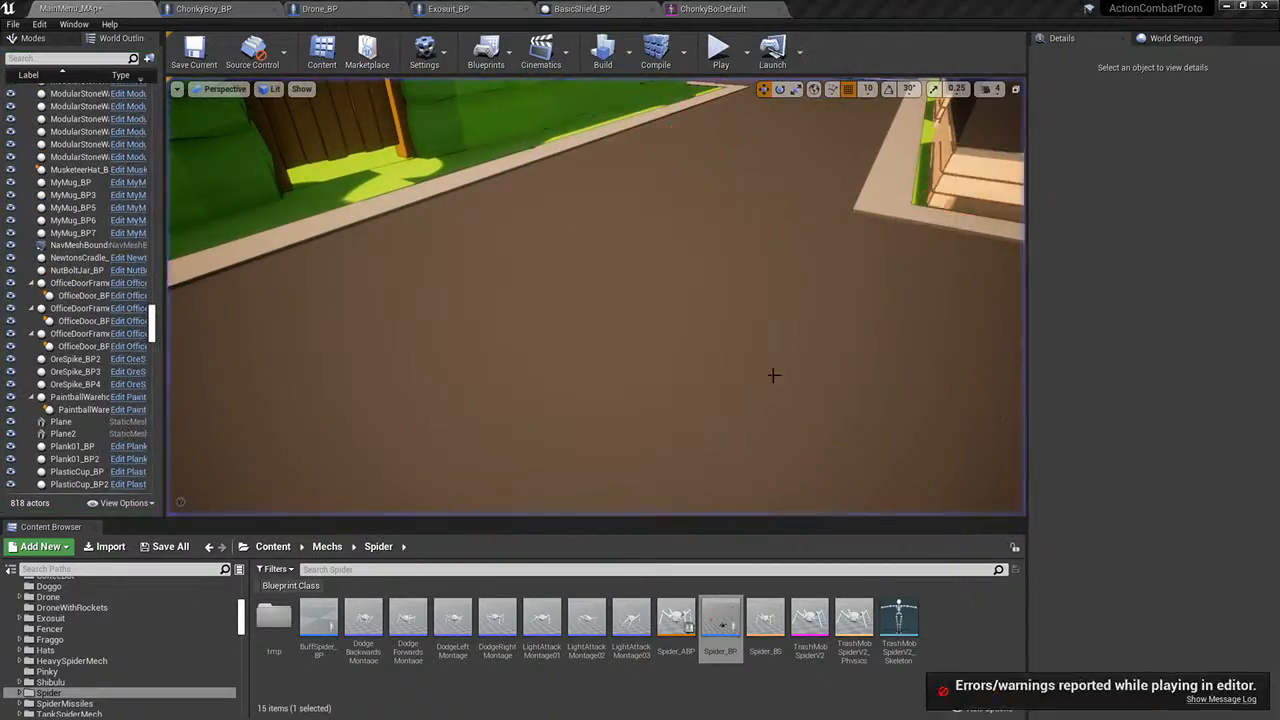
{"action": "key", "text": "alt+Tab"}
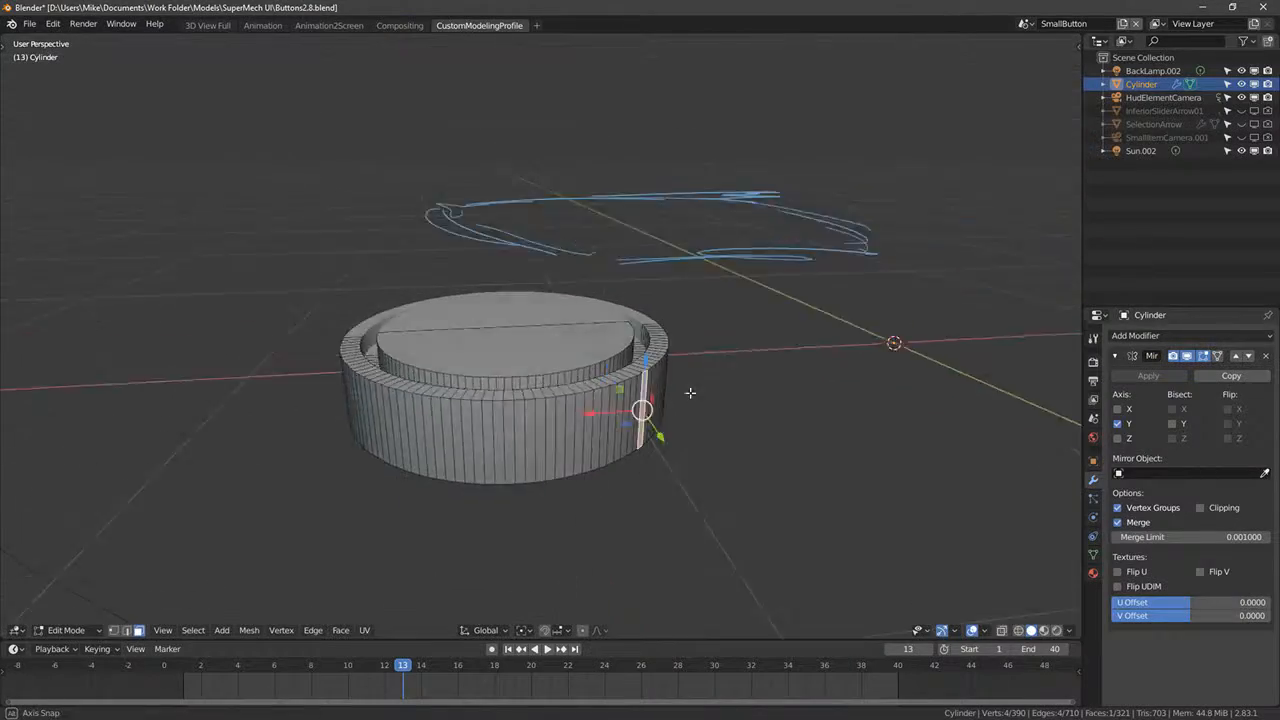
- Duplicate the run of outer-wall faces on the button's side facing the origin and offset the copy along X
{"action": "middle_click_drag", "start_coordinate": [690, 393], "coordinate": [478, 326], "text": "alt"}
{"action": "right_click", "coordinate": [523, 421], "text": "ctrl"}
{"action": "right_click", "coordinate": [530, 420], "text": "ctrl"}
{"action": "middle_click_drag", "start_coordinate": [532, 416], "coordinate": [467, 256]}
{"action": "key", "text": "shift+d"}
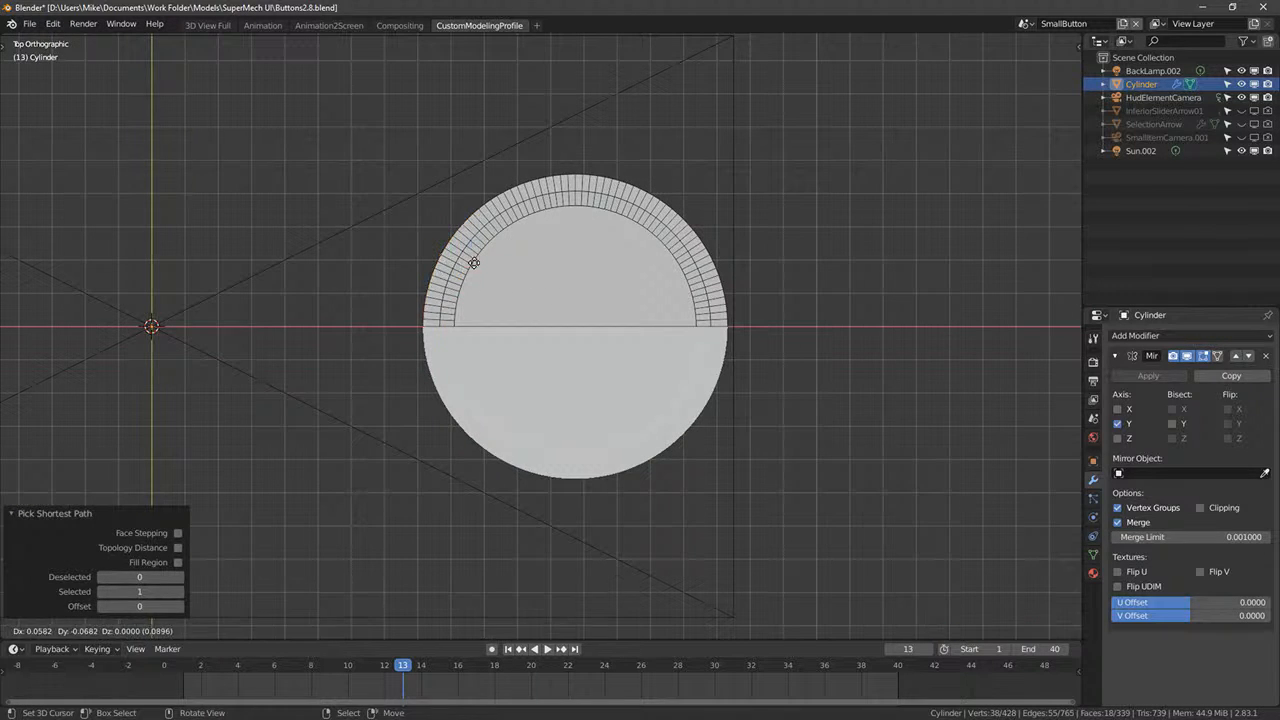
{"action": "right_click", "coordinate": [474, 264]}
{"action": "key", "text": "g"}
{"action": "key", "text": "x"}
{"action": "left_click", "coordinate": [462, 285]}
- Extrude the duplicated faces about 2.3 units along negative X to form a long bar beside the button
{"action": "scroll", "coordinate": [456, 317], "scroll_direction": "down", "scroll_amount": 4}
{"action": "middle_click_drag", "start_coordinate": [456, 317], "coordinate": [559, 324], "text": "shift"}
{"action": "key", "text": "e"}
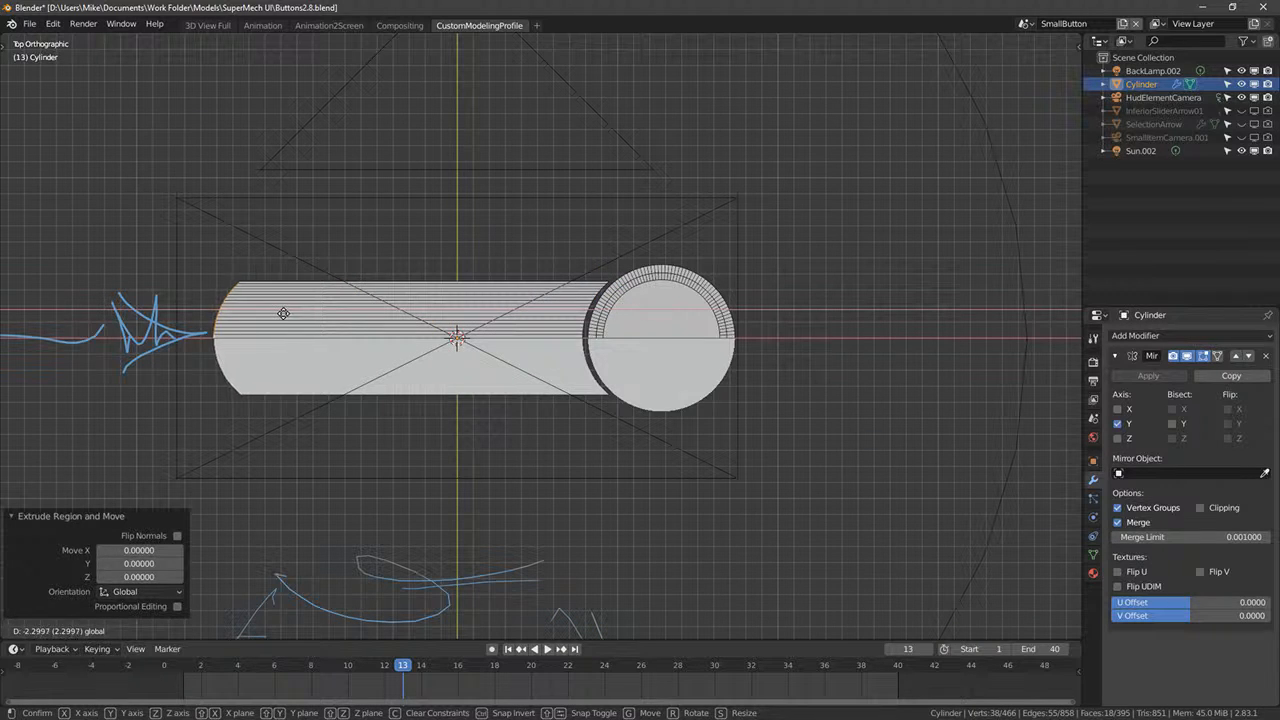
{"action": "left_click", "coordinate": [283, 314]}
- Examine the narrow faces along the bar's top surface from above and in perspective
{"action": "left_click", "coordinate": [291, 286]}
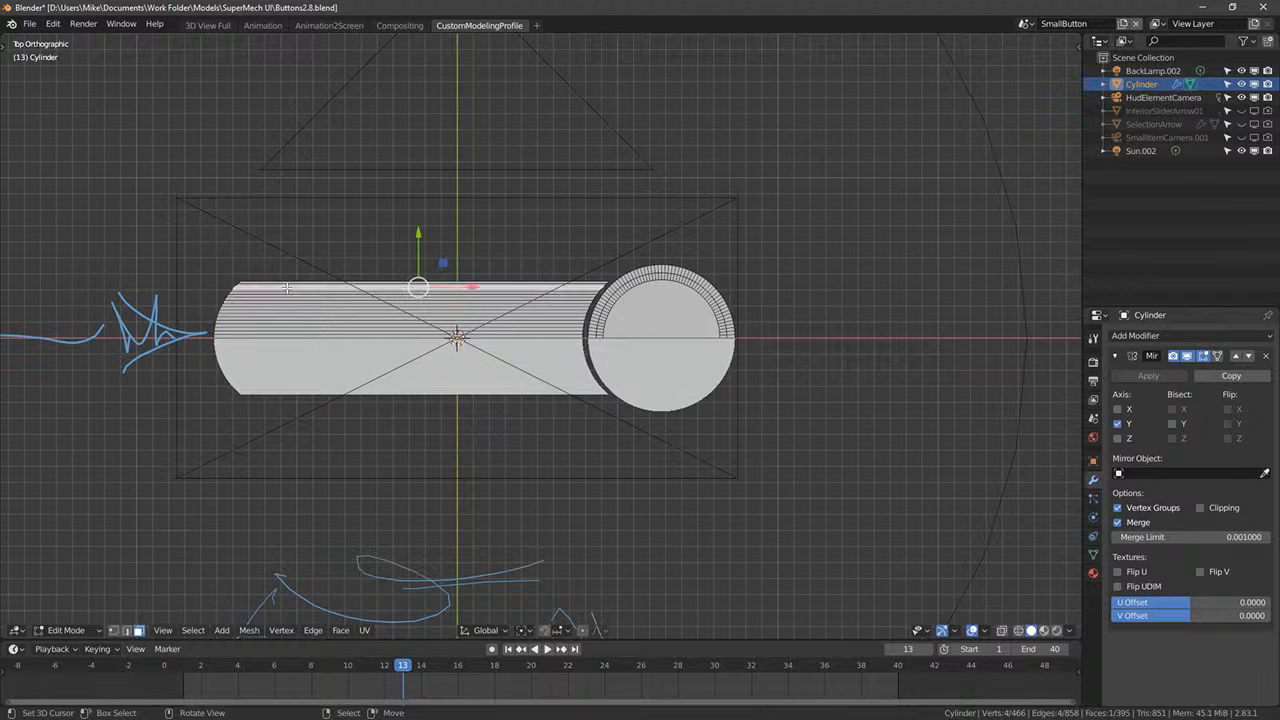
{"action": "left_click", "coordinate": [312, 336]}
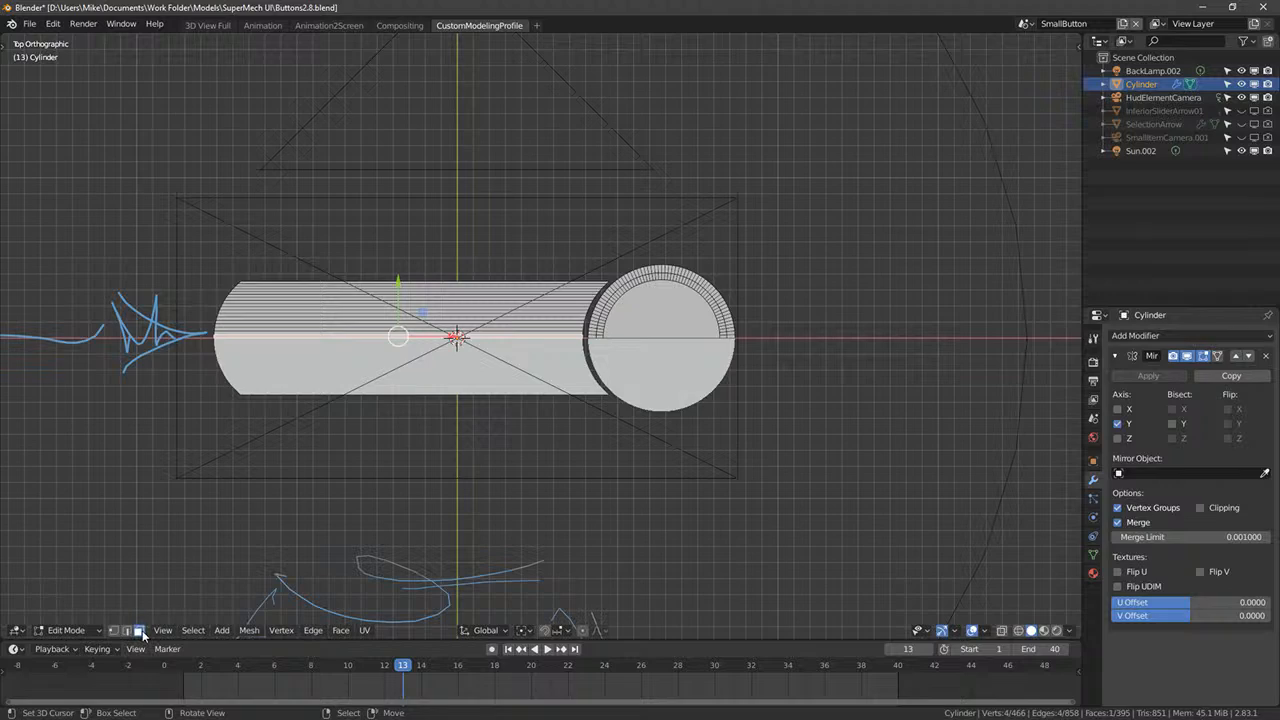
{"action": "middle_click_drag", "start_coordinate": [305, 428], "coordinate": [398, 507]}
{"action": "right_click", "coordinate": [234, 444]}
{"action": "middle_click_drag", "start_coordinate": [234, 444], "coordinate": [247, 553]}
{"action": "right_click", "coordinate": [361, 388]}
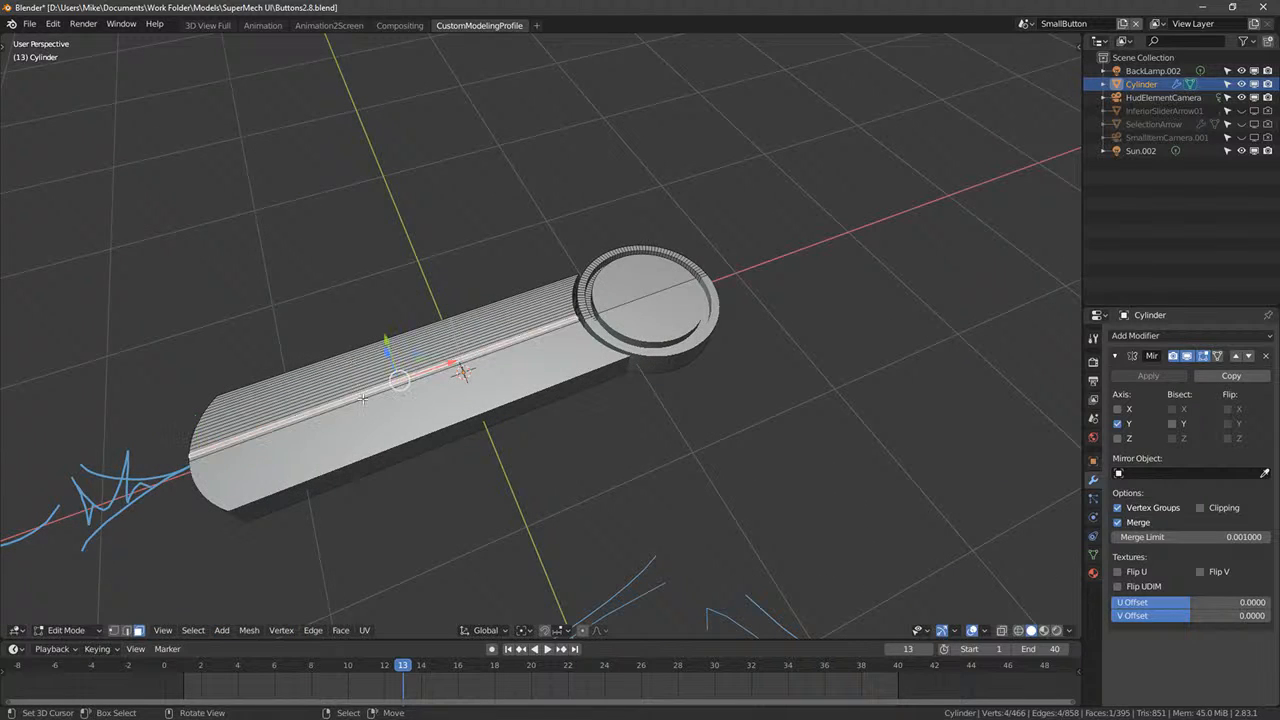
{"action": "right_click", "coordinate": [362, 396]}
{"action": "right_click", "coordinate": [356, 354], "text": "shift"}
- Add one loop cut across the bar's strips, slid to a factor of about -0.933 near its outer end
{"action": "key", "text": "alt+a"}
{"action": "middle_click_drag", "start_coordinate": [356, 354], "coordinate": [322, 376]}
{"action": "key", "text": "ctrl+r"}
{"action": "left_click", "coordinate": [360, 338]}
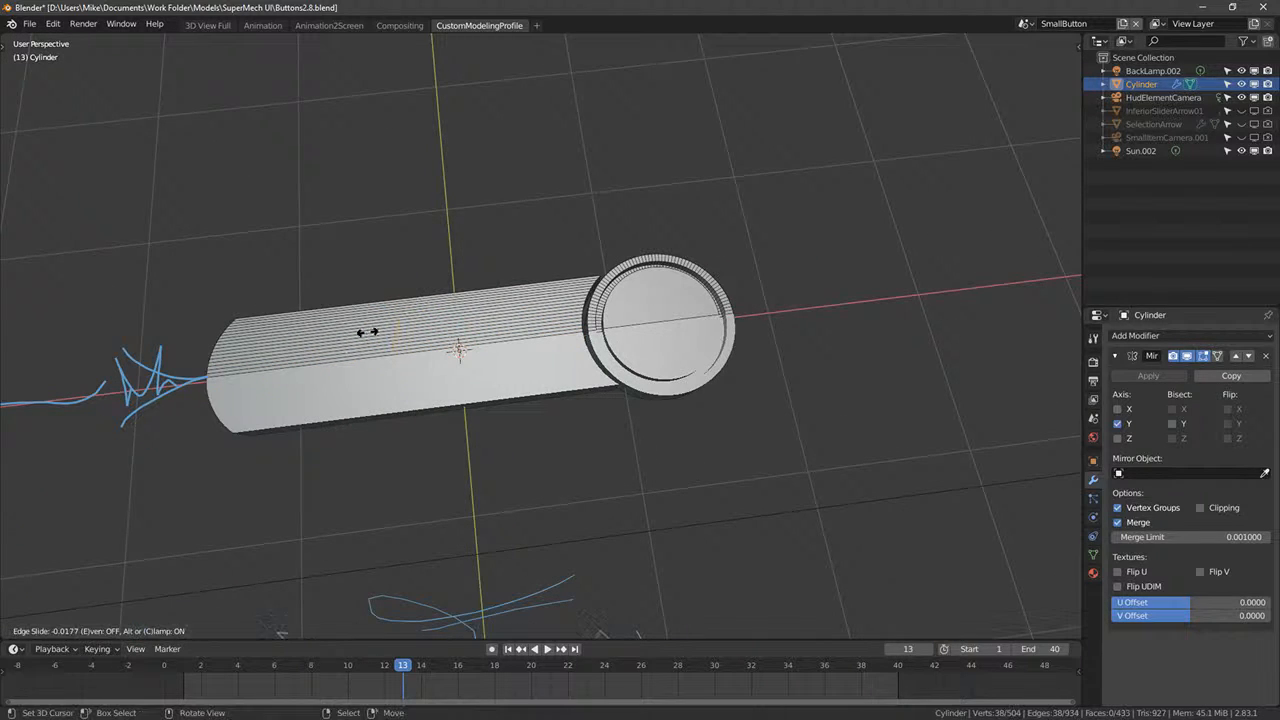
{"action": "left_click", "coordinate": [198, 354]}
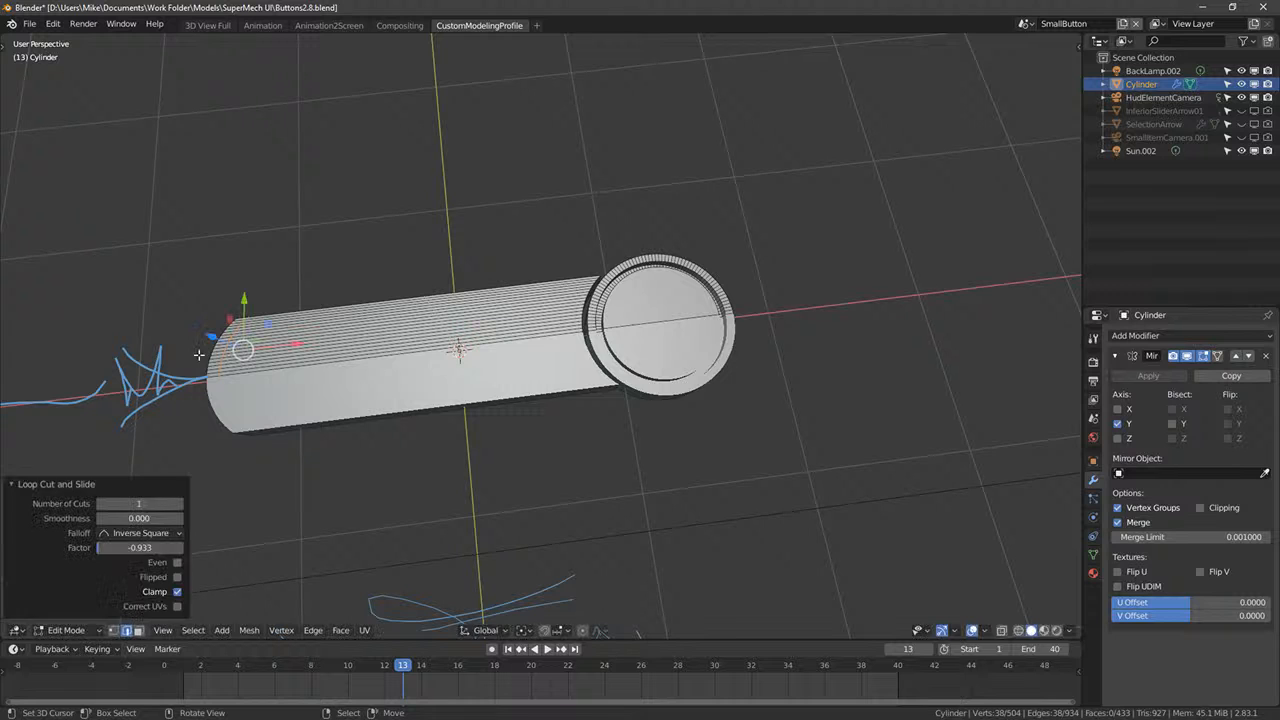
- Try to extrude the run of top strips between the centre seam and the bar's outer edge, then undo the extrusion
{"action": "right_click", "coordinate": [300, 316]}
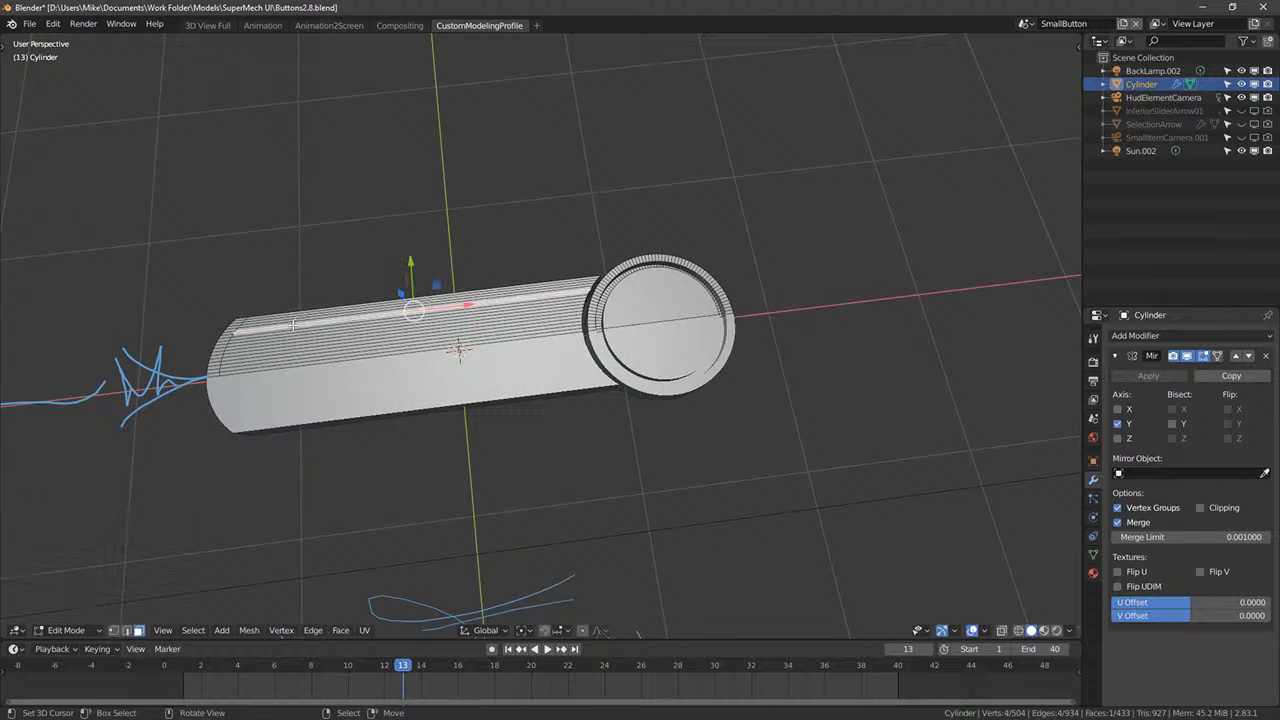
{"action": "right_click", "coordinate": [285, 365], "text": "ctrl"}
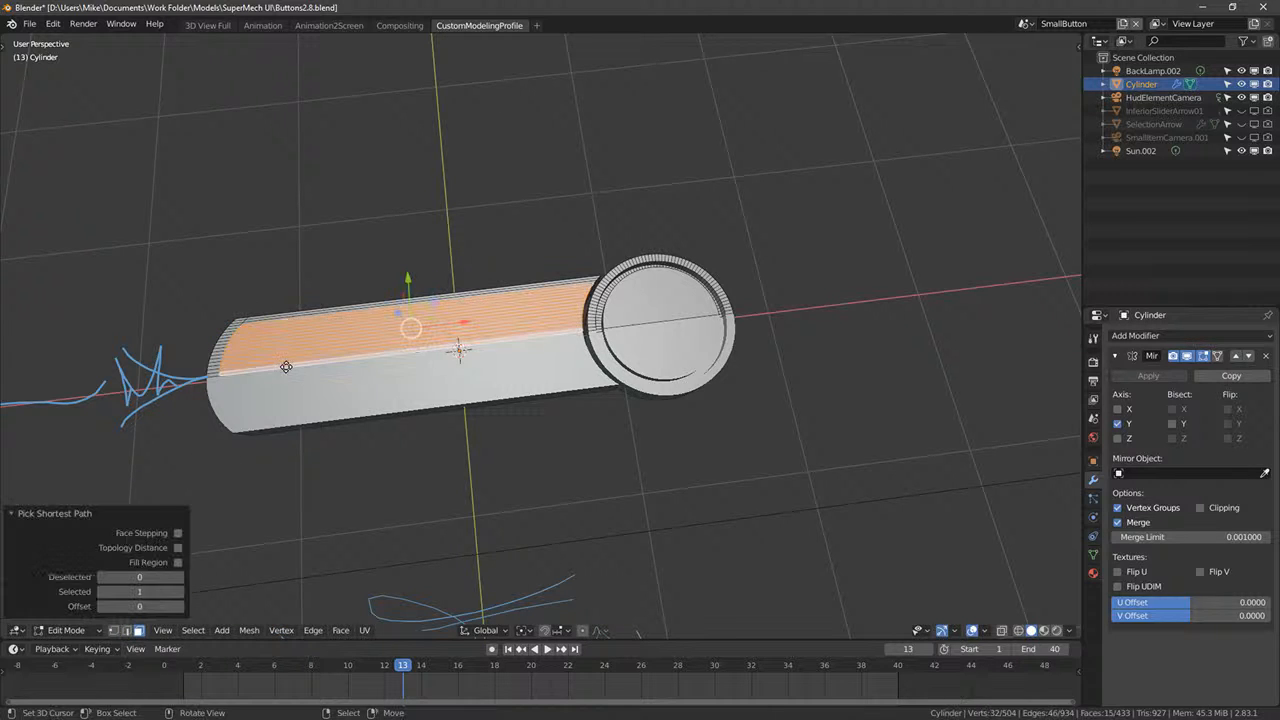
{"action": "key", "text": "e"}
{"action": "left_click", "coordinate": [288, 366]}
{"action": "middle_click_drag", "start_coordinate": [288, 366], "coordinate": [172, 364]}
{"action": "key", "text": "ctrl+z"}
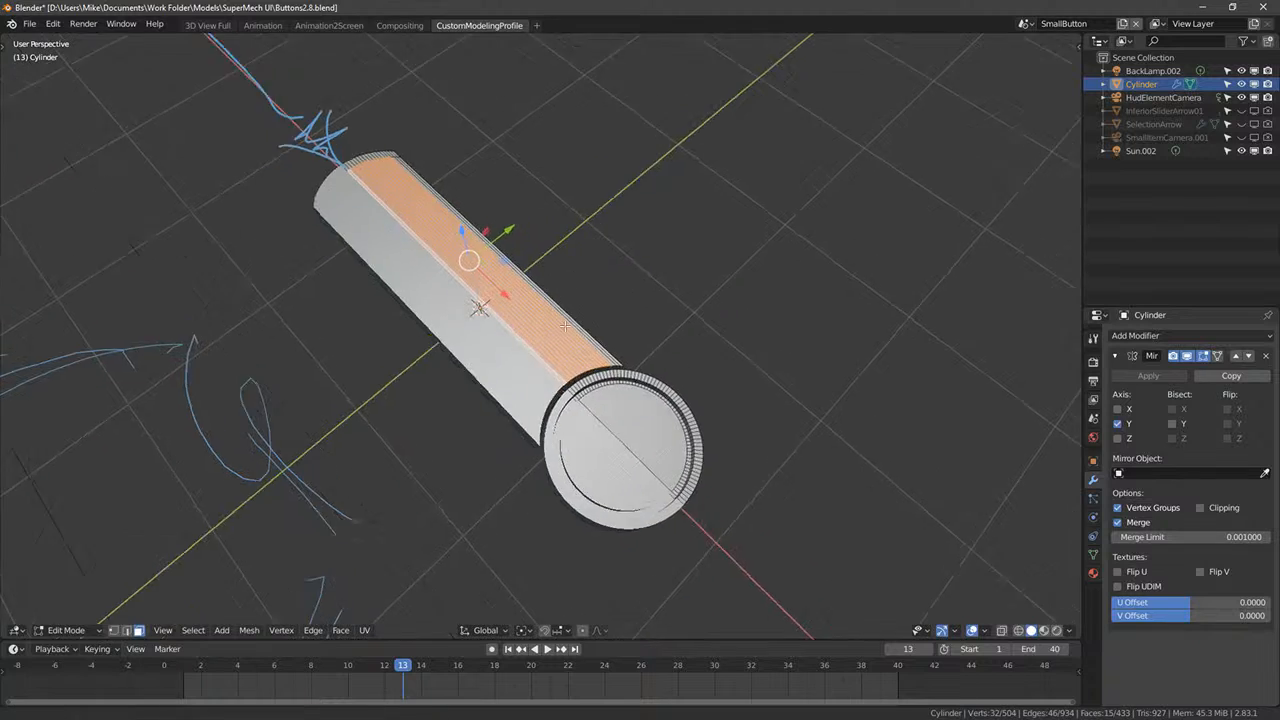
- Find the hidden internal face along the bar's centre seam in wireframe shading and delete it
{"action": "middle_click_drag", "start_coordinate": [580, 385], "coordinate": [451, 314]}
{"action": "scroll", "coordinate": [430, 400], "scroll_direction": "up", "scroll_amount": 4}
{"action": "key", "text": "shift+z"}
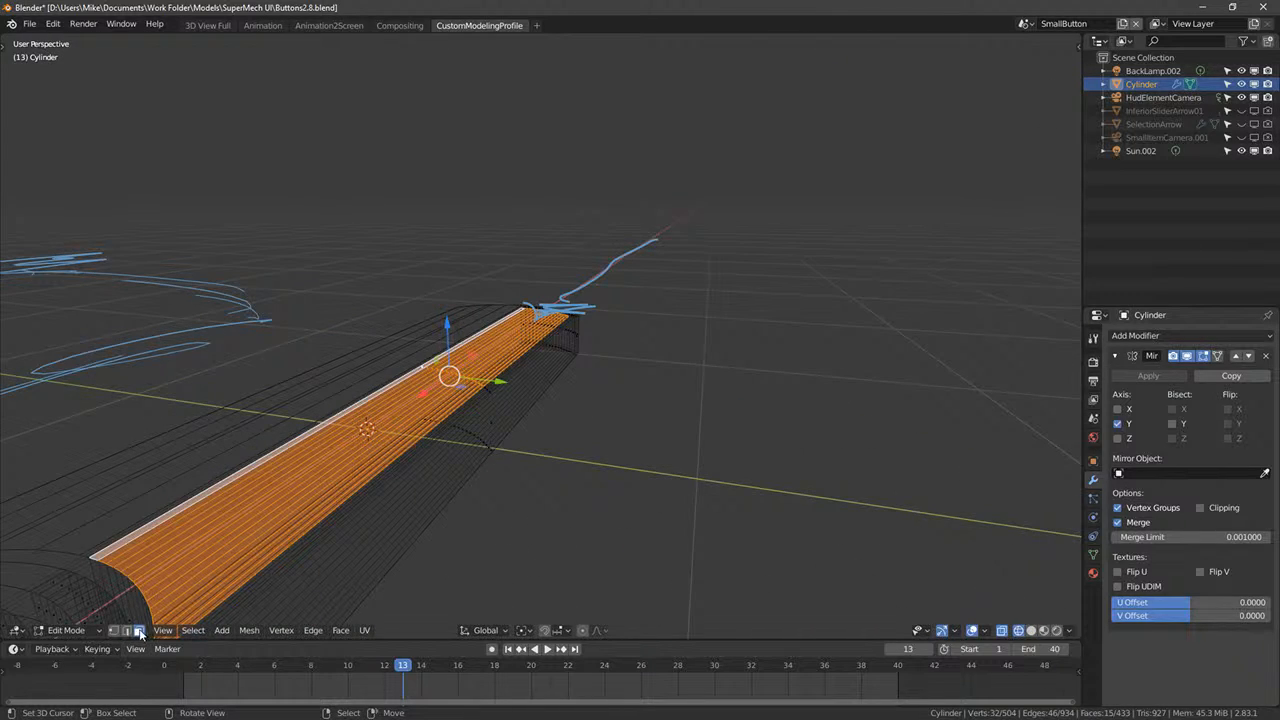
{"action": "right_click", "coordinate": [264, 534]}
{"action": "middle_click_drag", "start_coordinate": [264, 534], "coordinate": [418, 392]}
{"action": "key", "text": "shift+z"}
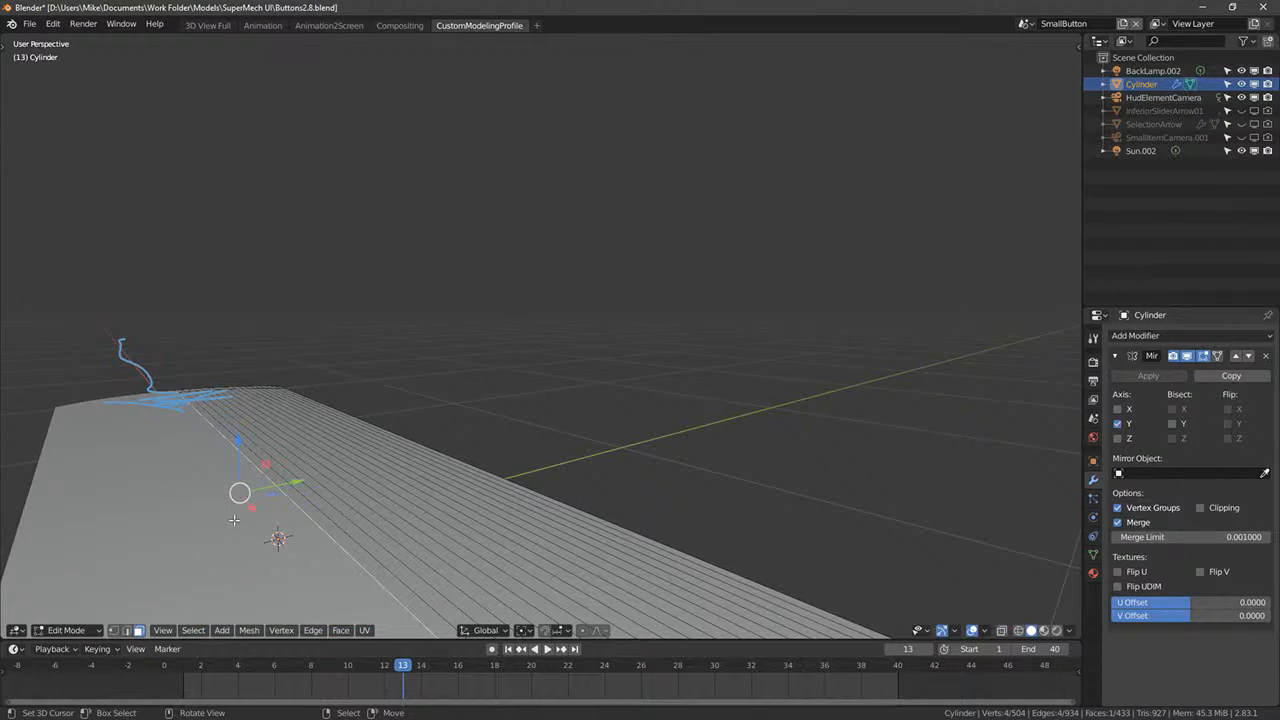
{"action": "key", "text": "x"}
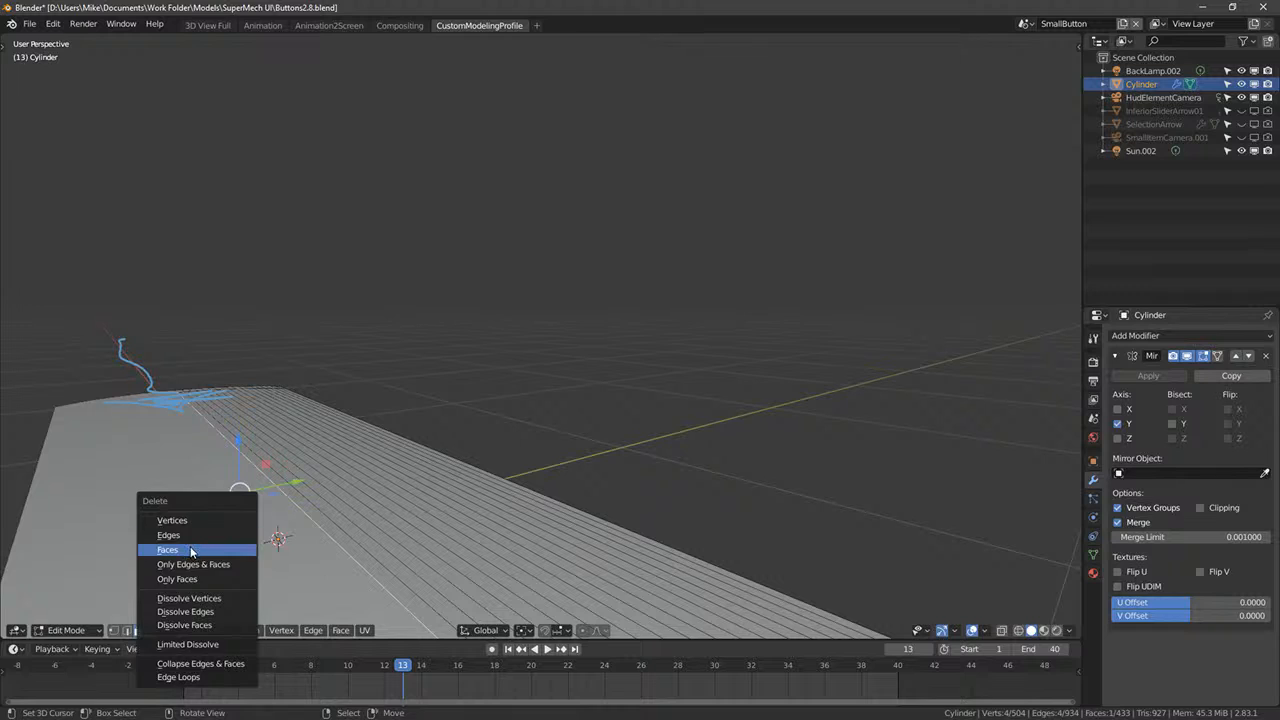
{"action": "left_click", "coordinate": [191, 551]}
- Select the run of top strips from the centre seam outward, leaving a narrow rim along the bar's long edge
{"action": "middle_click_drag", "start_coordinate": [597, 391], "coordinate": [570, 450]}
{"action": "left_click", "coordinate": [370, 358], "text": "alt"}
{"action": "left_click", "coordinate": [412, 403], "text": "shift"}
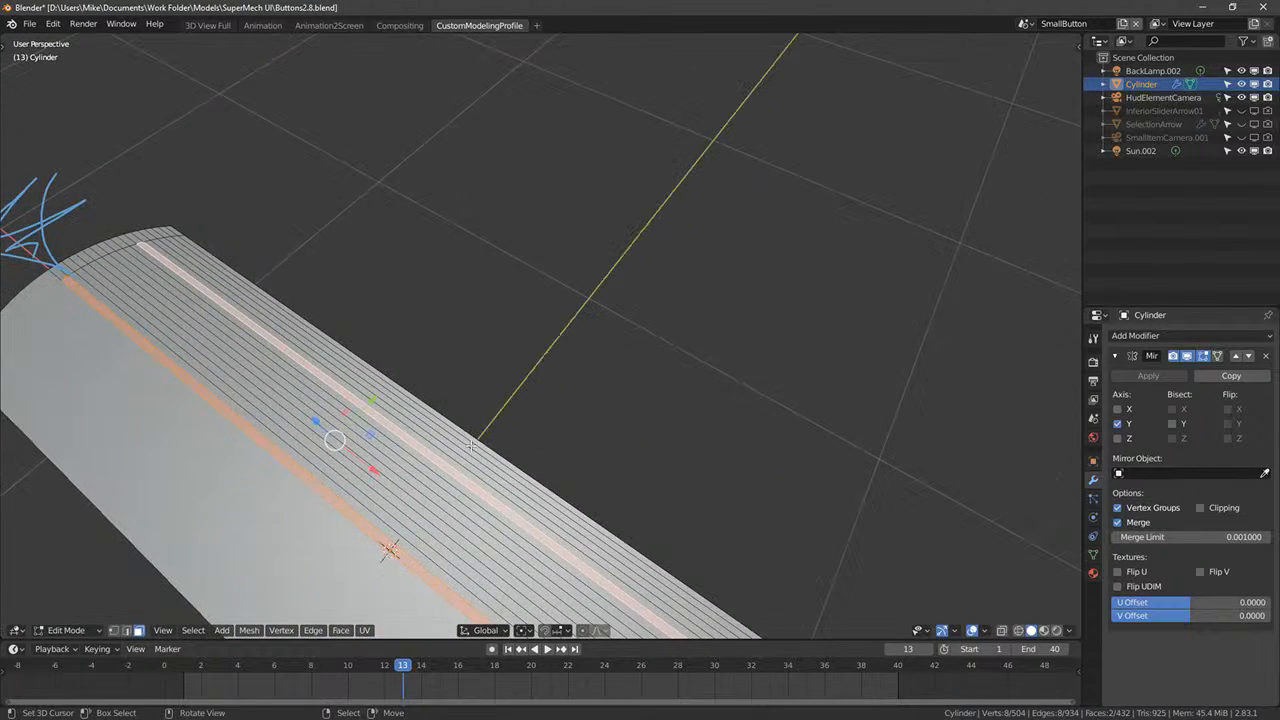
{"action": "key", "text": "ctrl+z"}
{"action": "left_click", "coordinate": [380, 398], "text": "shift"}
{"action": "middle_click_drag", "start_coordinate": [381, 398], "coordinate": [410, 362]}
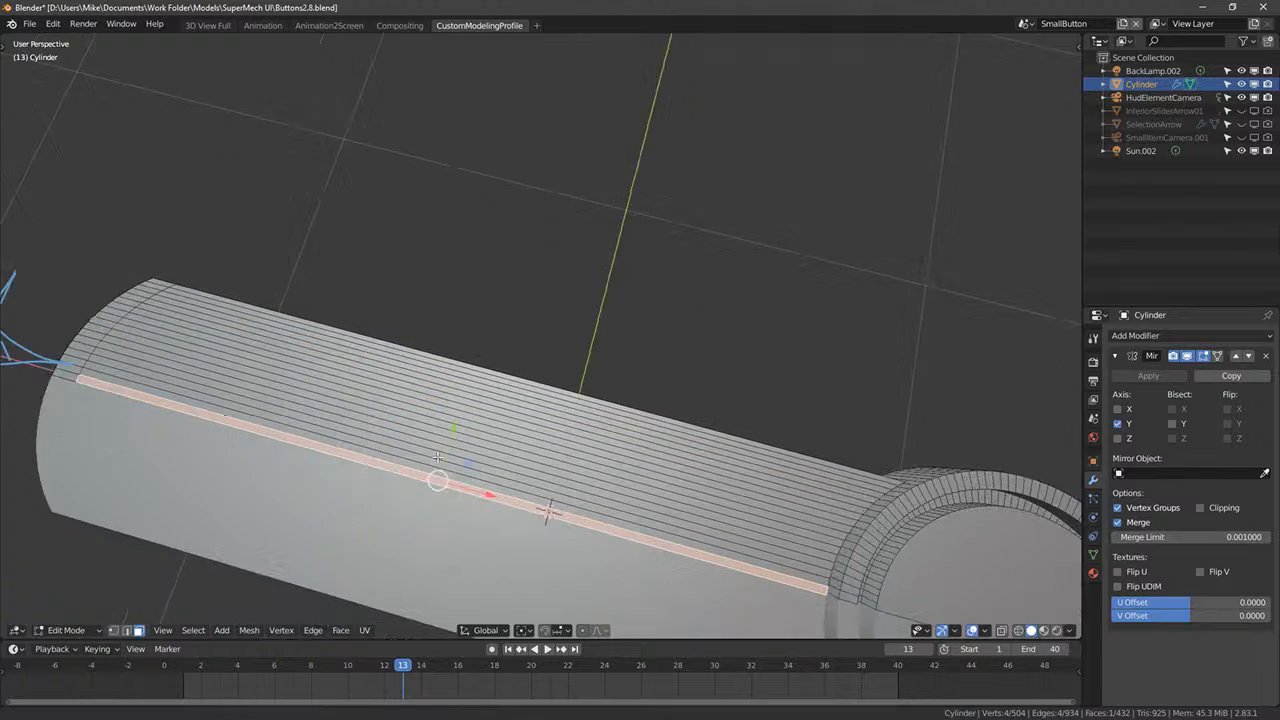
{"action": "left_click", "coordinate": [413, 358], "text": "ctrl"}
{"action": "right_click", "coordinate": [426, 357], "text": "ctrl"}
{"action": "key", "text": "ctrl+z"}
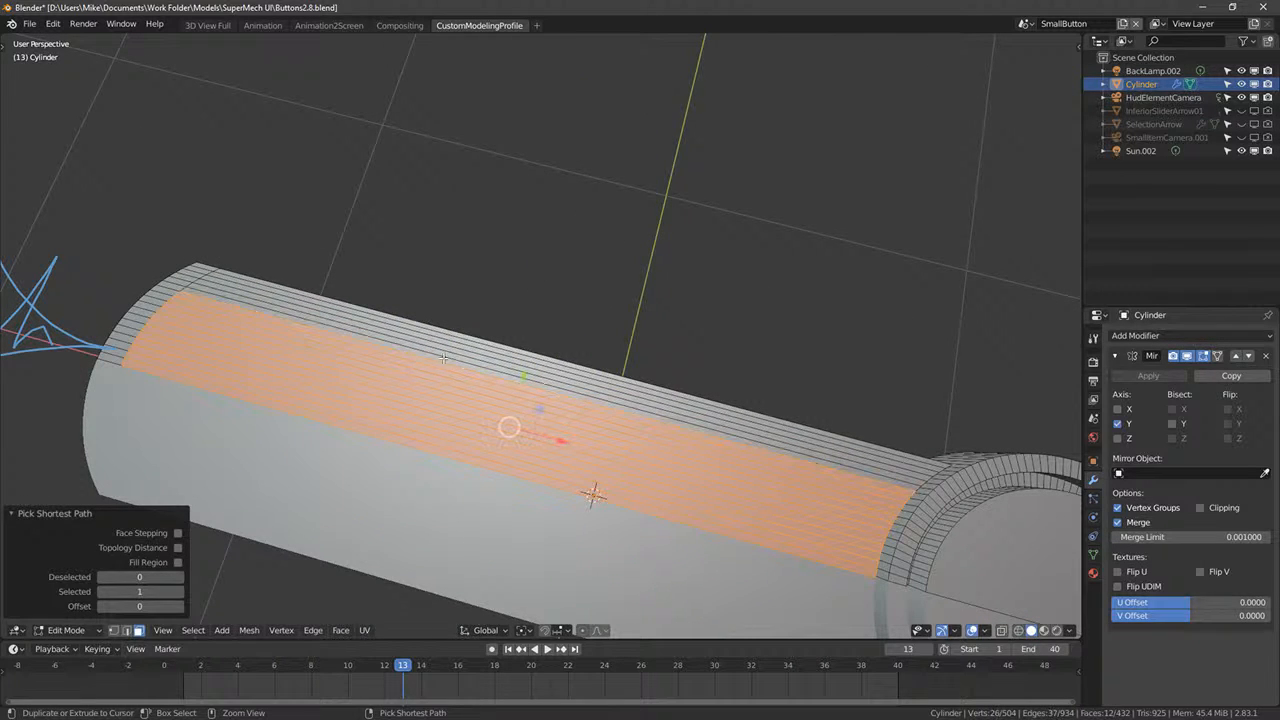
{"action": "right_click", "coordinate": [446, 350], "text": "ctrl"}
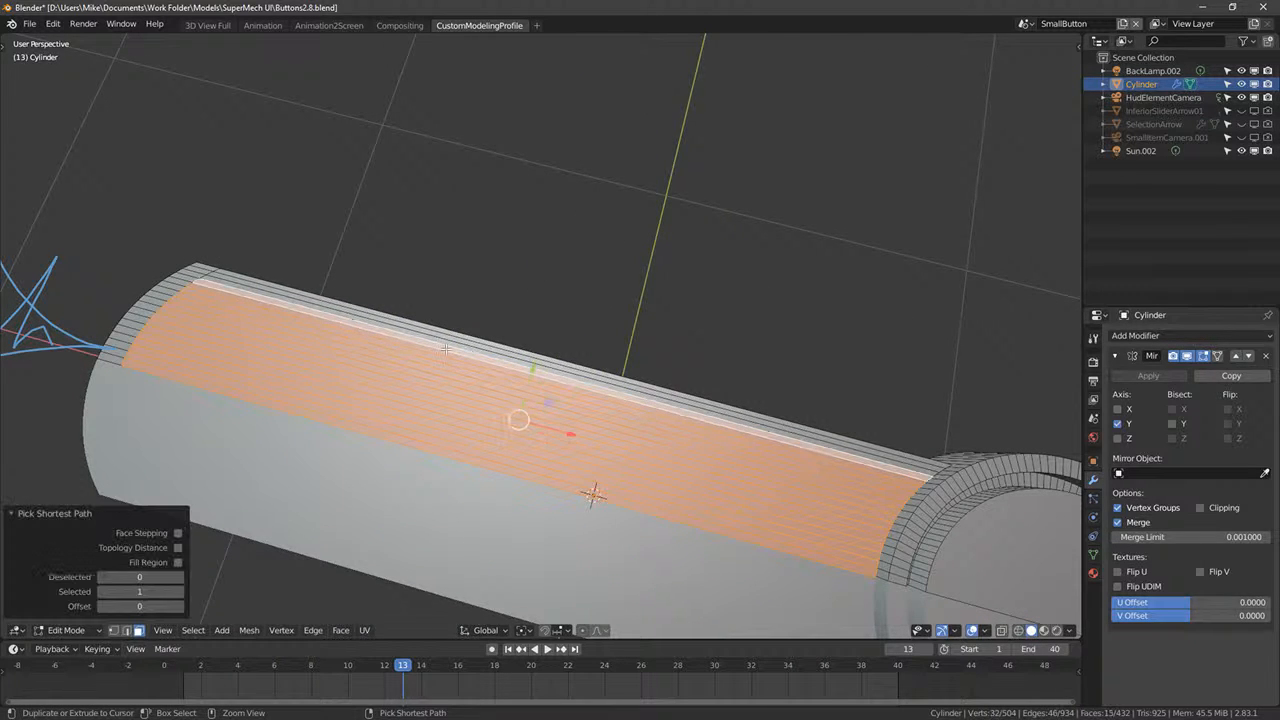
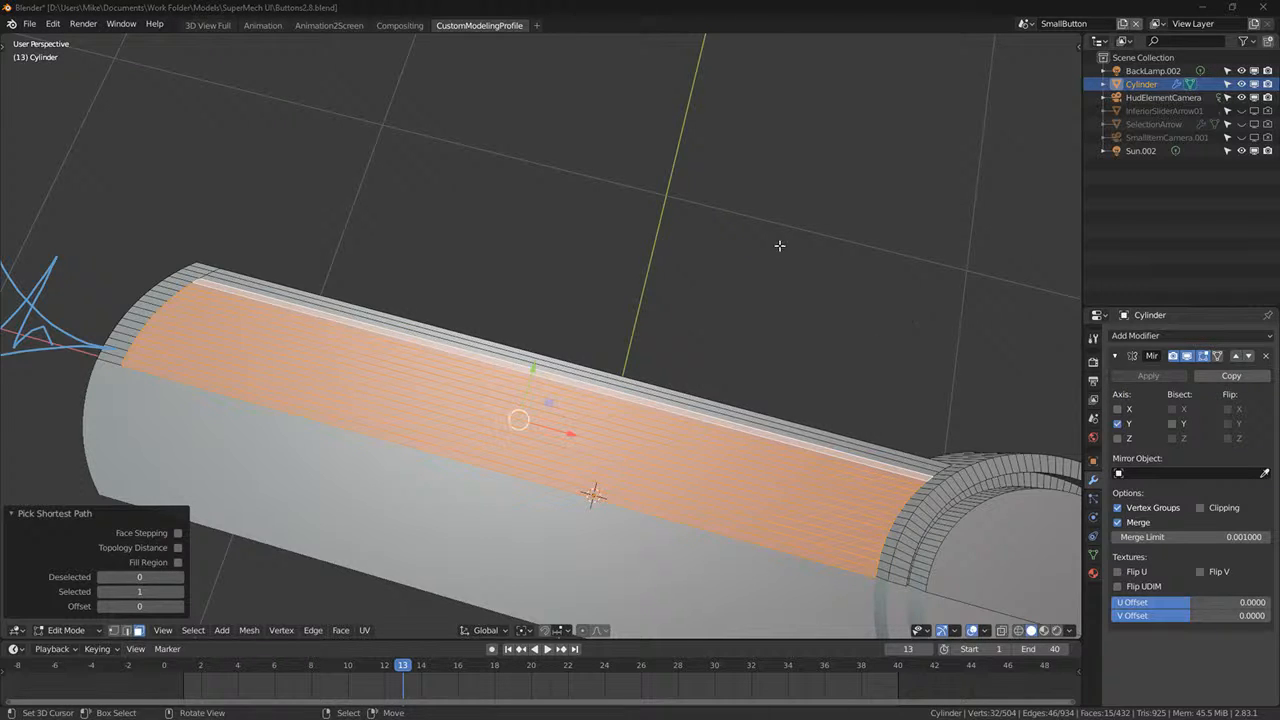
- Add one loop cut across the bar's strips at a factor of 0.945, close to the round button
{"action": "middle_click_drag", "start_coordinate": [779, 245], "coordinate": [789, 231]}
{"action": "key", "text": "ctrl+r"}
{"action": "left_click", "coordinate": [796, 425]}
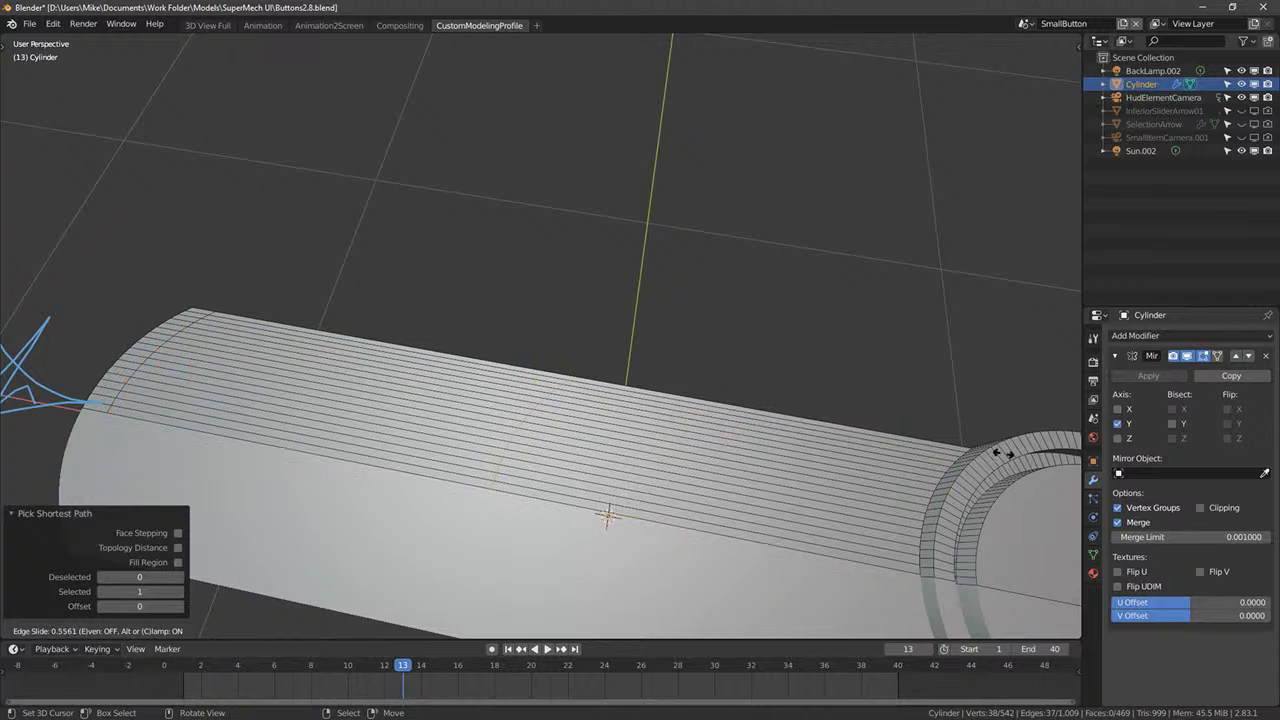
{"action": "left_click", "coordinate": [65, 516]}
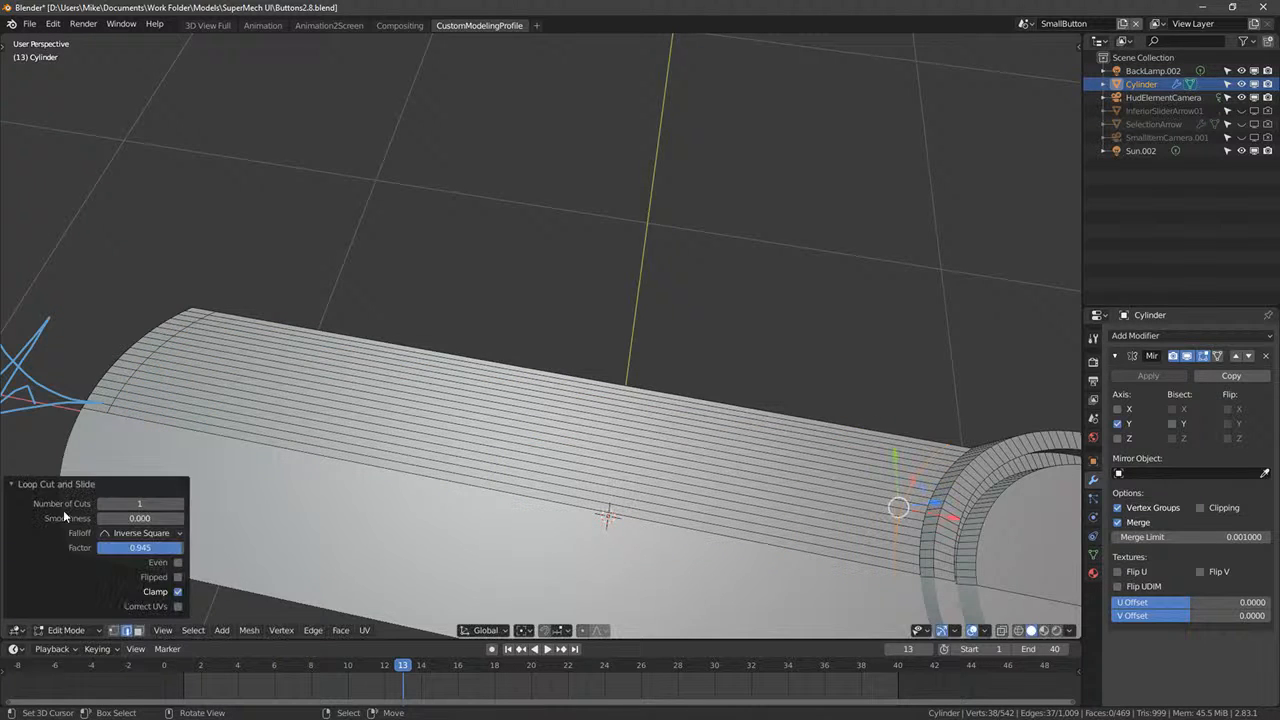
- Select the top strips inside the rim from above and extrude them about 0.06 downward as a recess
{"action": "key", "text": "KP_7"}
{"action": "middle_click_drag", "start_coordinate": [184, 460], "coordinate": [182, 397], "text": "shift"}
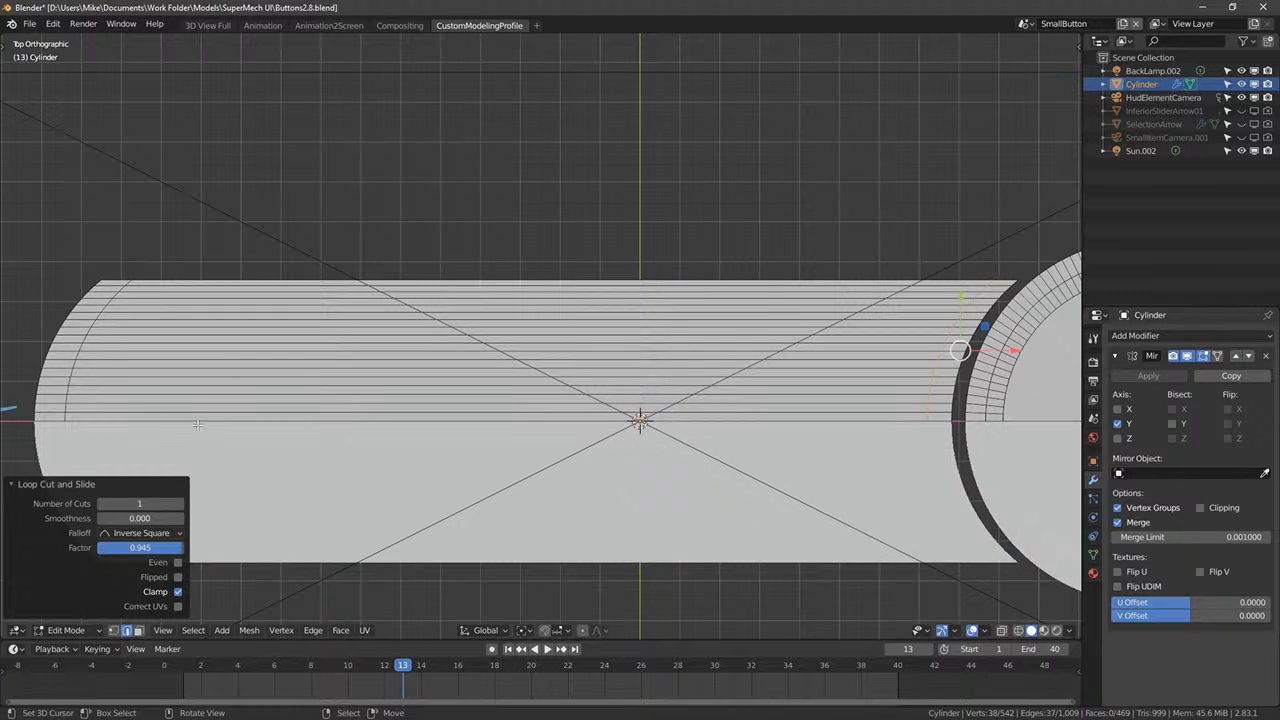
{"action": "left_click", "coordinate": [554, 414]}
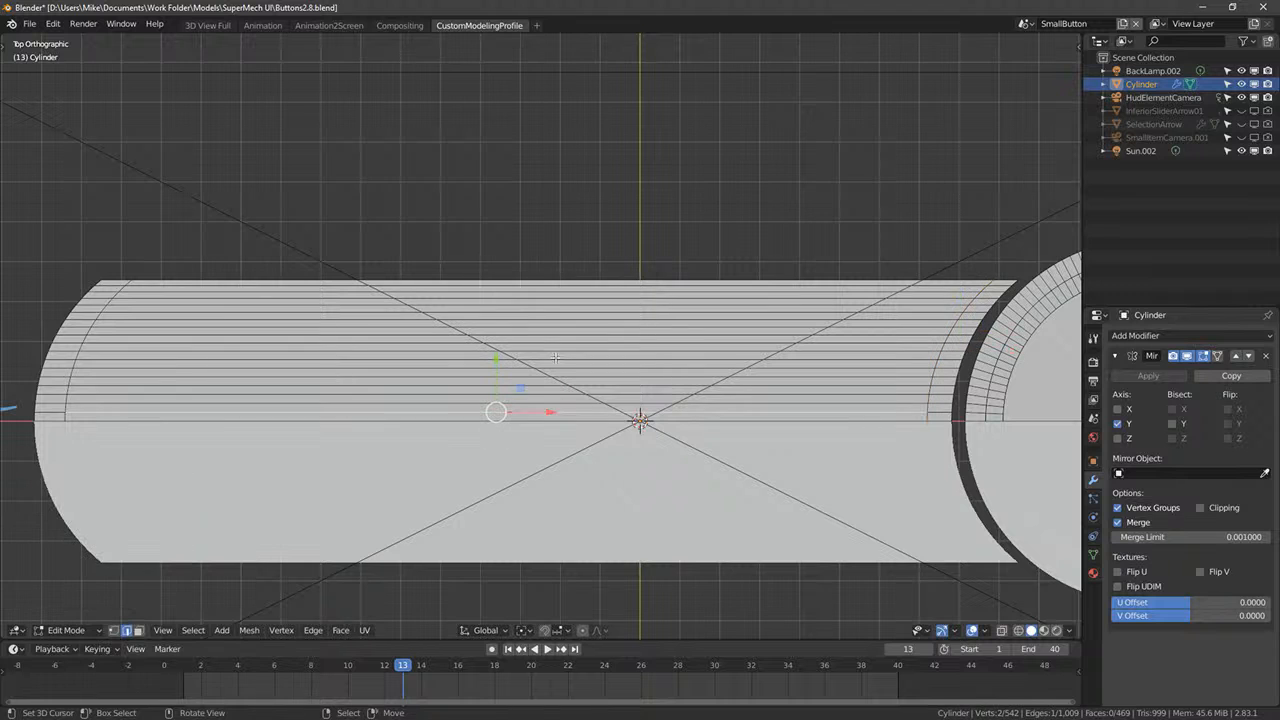
{"action": "left_click", "coordinate": [138, 631]}
{"action": "left_click", "coordinate": [535, 416]}
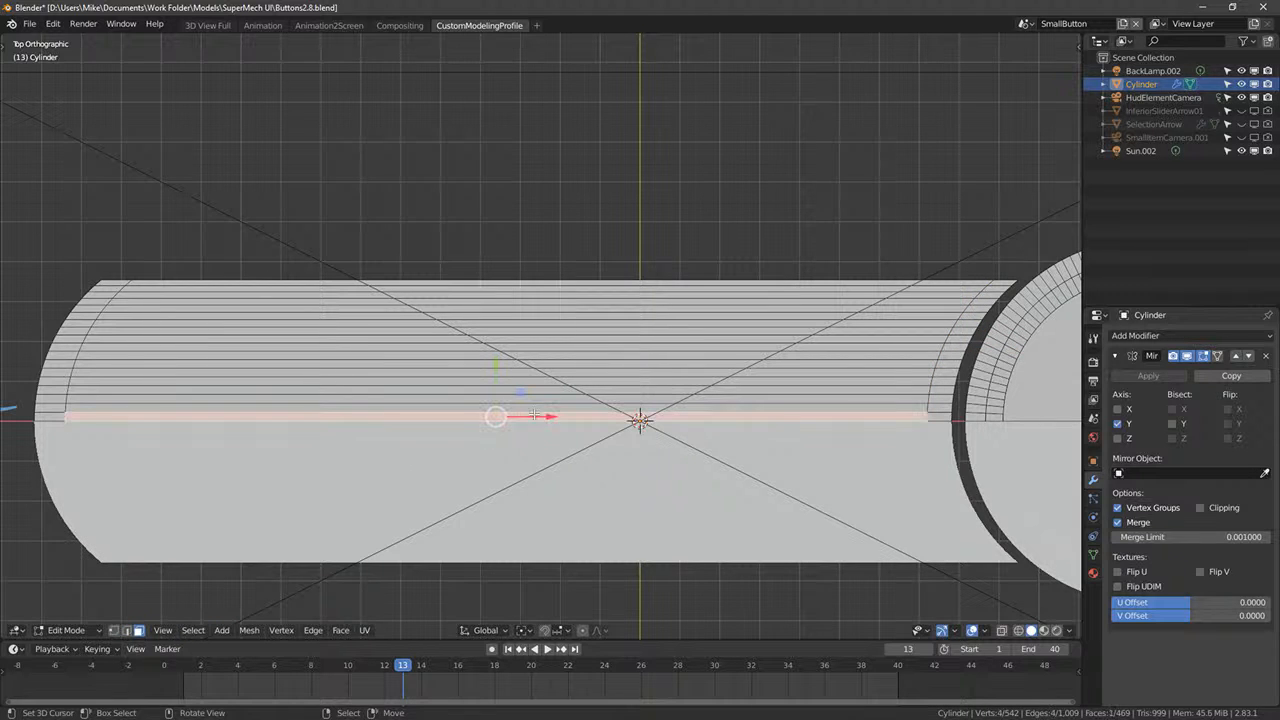
{"action": "left_click", "coordinate": [201, 303], "text": "ctrl"}
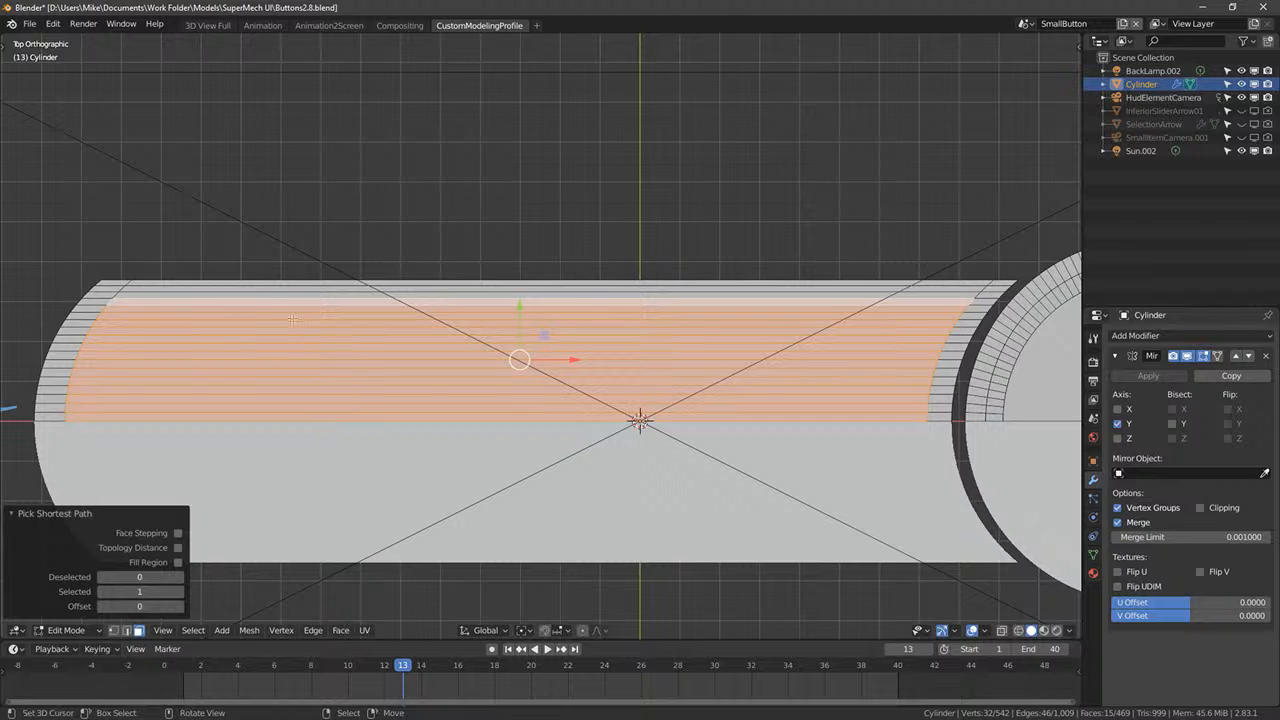
{"action": "middle_click_drag", "start_coordinate": [408, 359], "coordinate": [471, 271]}
{"action": "key", "text": "e"}
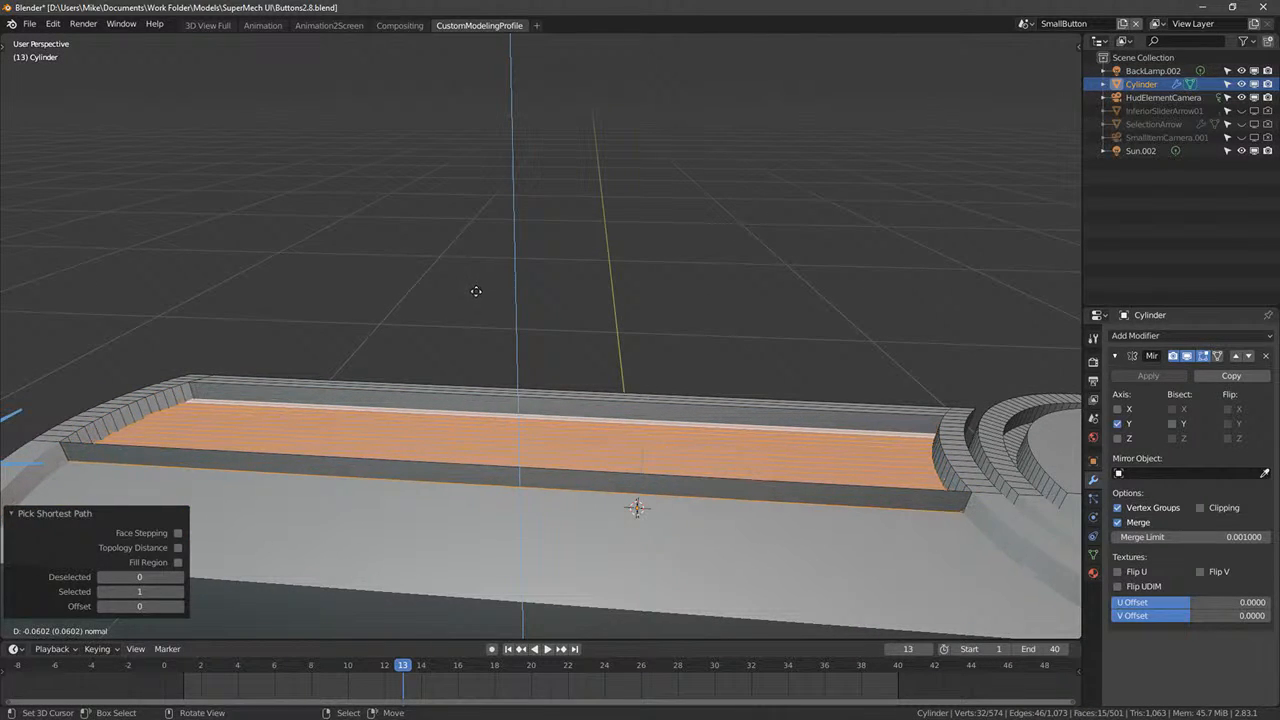
{"action": "left_click", "coordinate": [477, 290]}
- Inspect the recess along the centre seam in wireframe shading and undo the recess extrusion
{"action": "middle_click_drag", "start_coordinate": [420, 340], "coordinate": [352, 384]}
{"action": "right_click", "coordinate": [379, 430]}
{"action": "key", "text": "alt+z"}
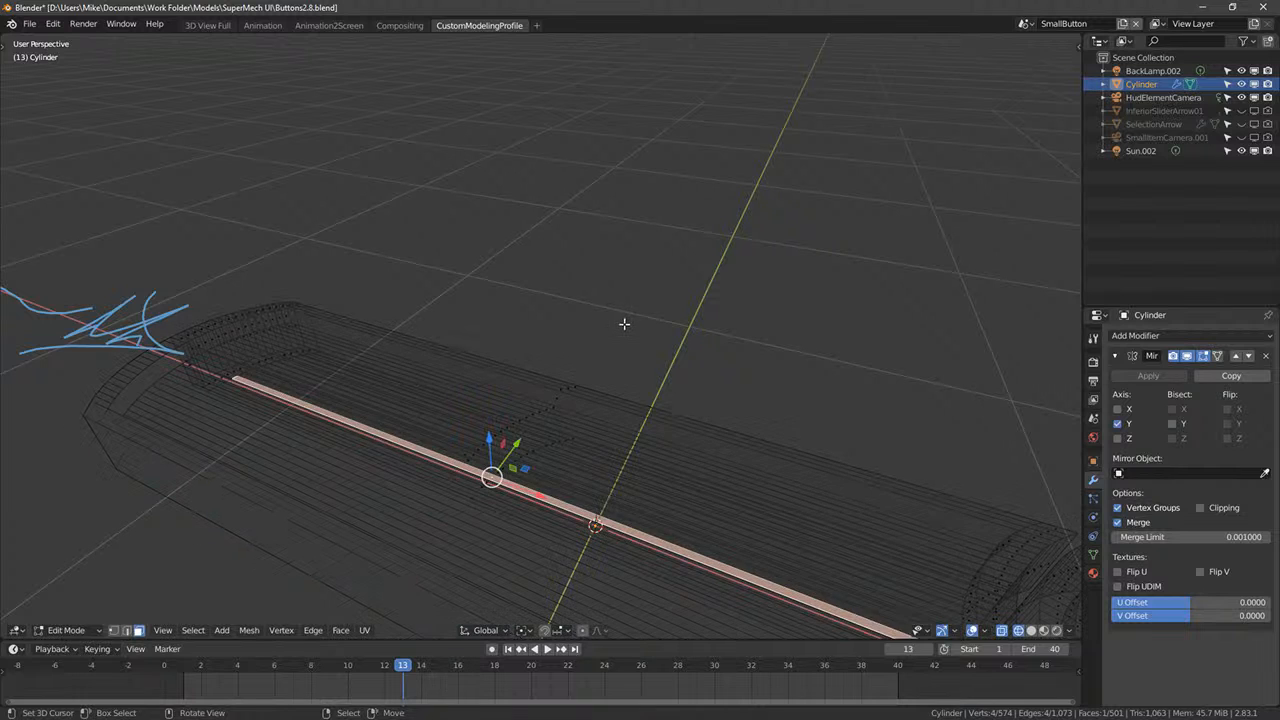
{"action": "key", "text": "ctrl+z"}
{"action": "key", "text": "ctrl+z"}
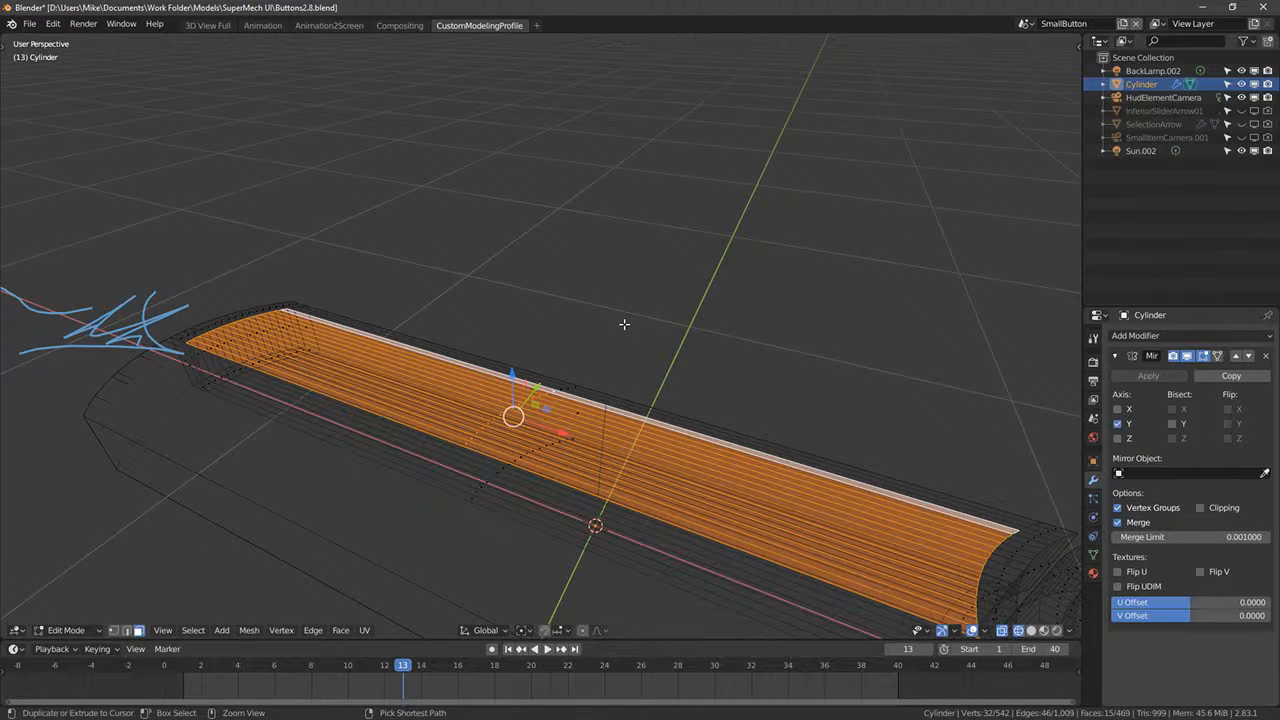
- Hide the Mirror modifier's result and delete the internal wall face on the mirror plane at the bar's outer end
{"action": "left_click", "coordinate": [1185, 358]}
{"action": "left_click", "coordinate": [1185, 358]}
{"action": "middle_click_drag", "start_coordinate": [845, 400], "coordinate": [680, 470]}
{"action": "left_click", "coordinate": [296, 472]}
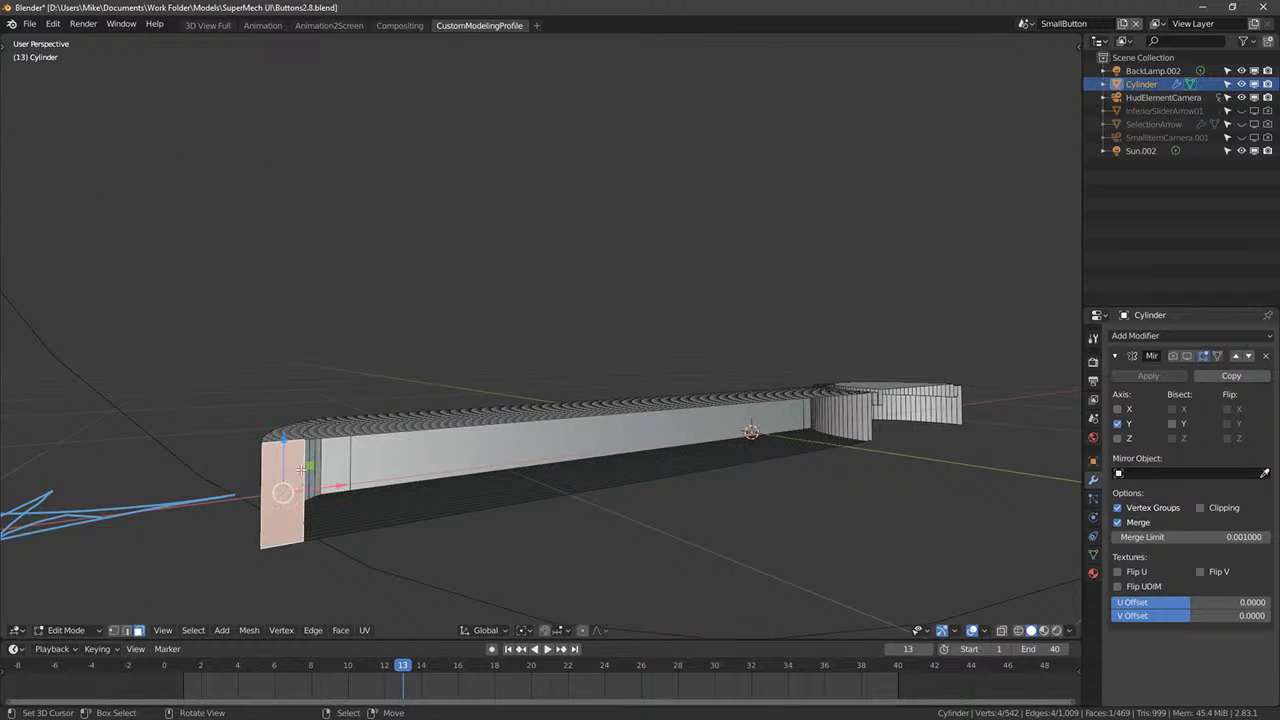
{"action": "key", "text": "x"}
{"action": "left_click", "coordinate": [256, 464]}
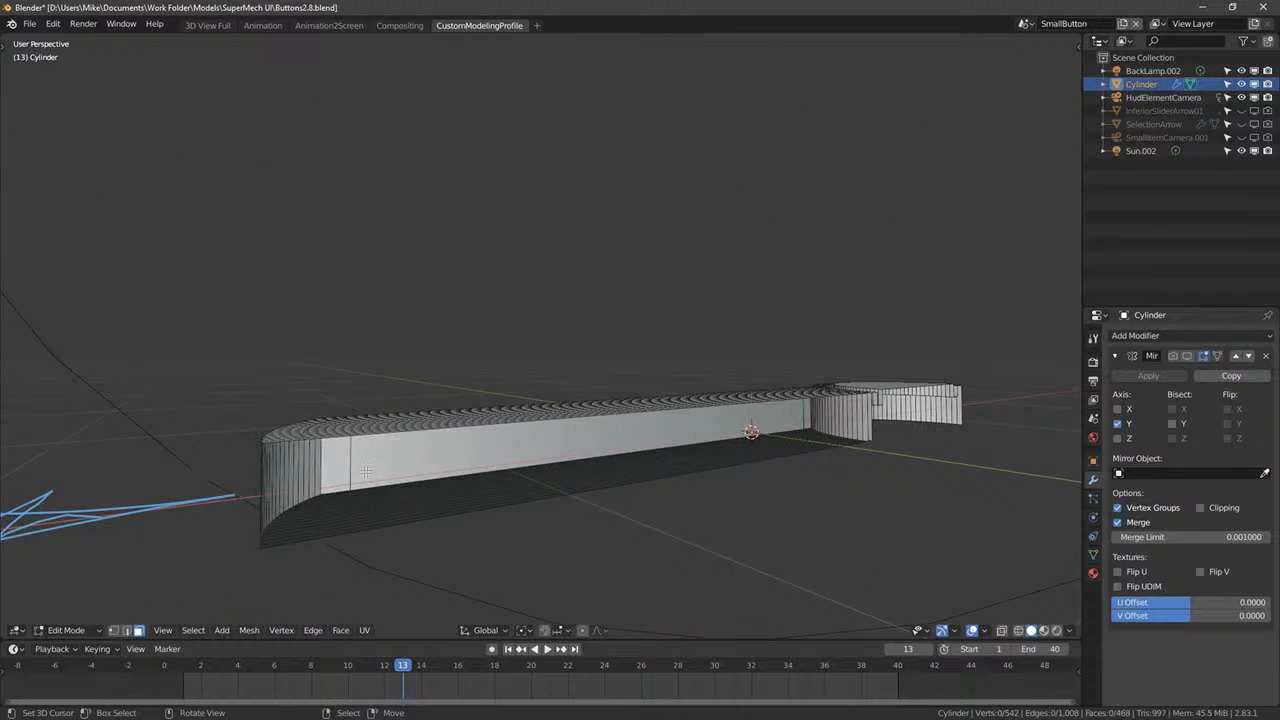
- Select the bar's top strips inside the rim from above and extrude them downward to form a recess
{"action": "middle_click_drag", "start_coordinate": [366, 472], "coordinate": [346, 580]}
{"action": "left_click", "coordinate": [425, 522]}
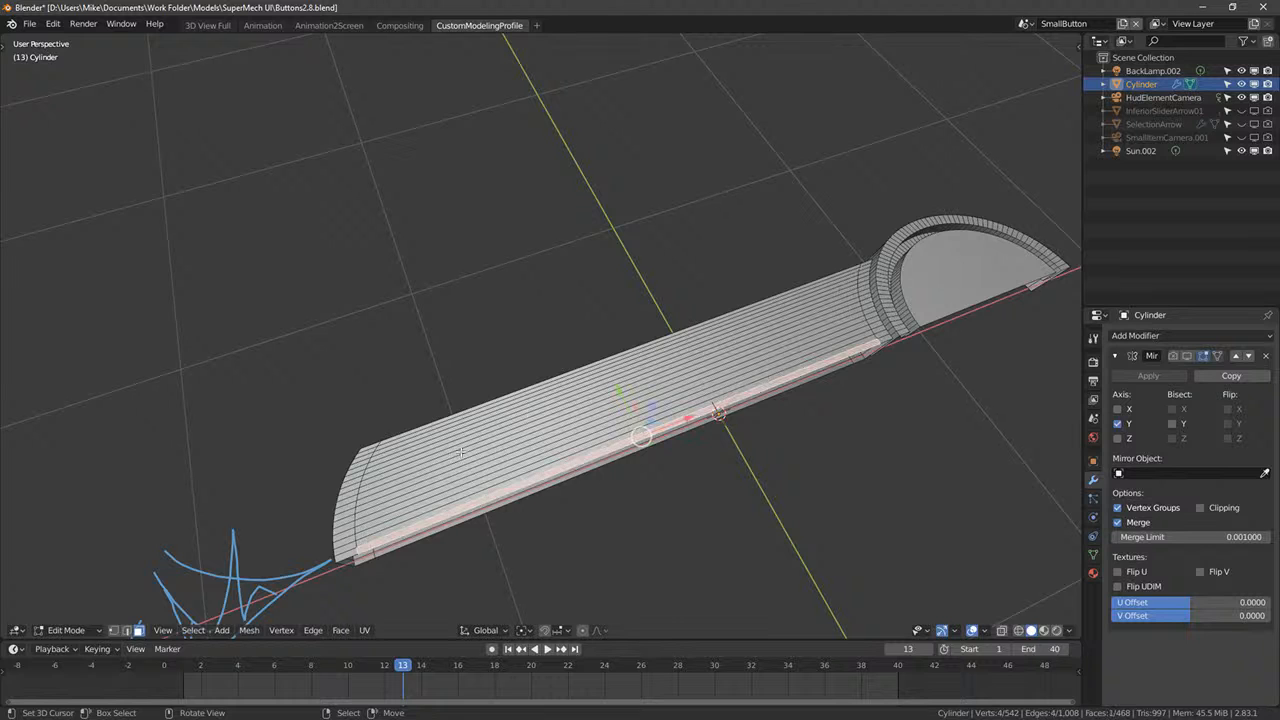
{"action": "key", "text": "KP_7"}
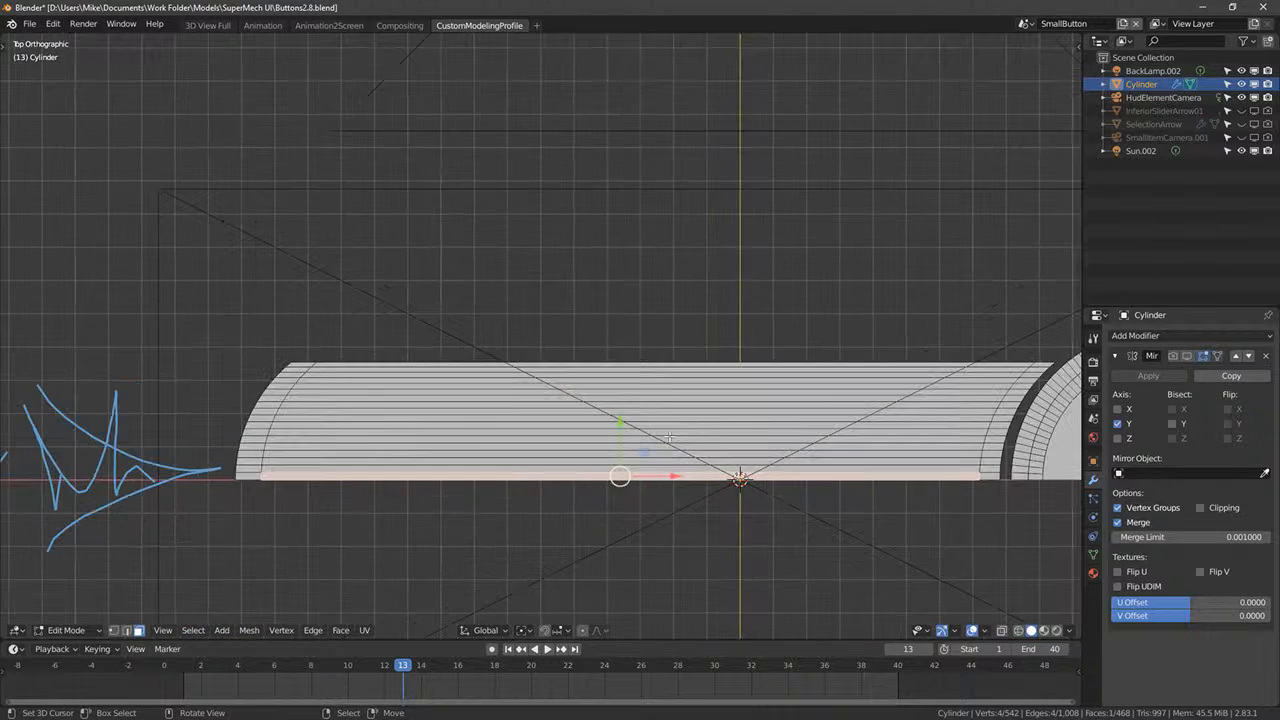
{"action": "middle_click_drag", "start_coordinate": [901, 446], "coordinate": [790, 406], "text": "shift"}
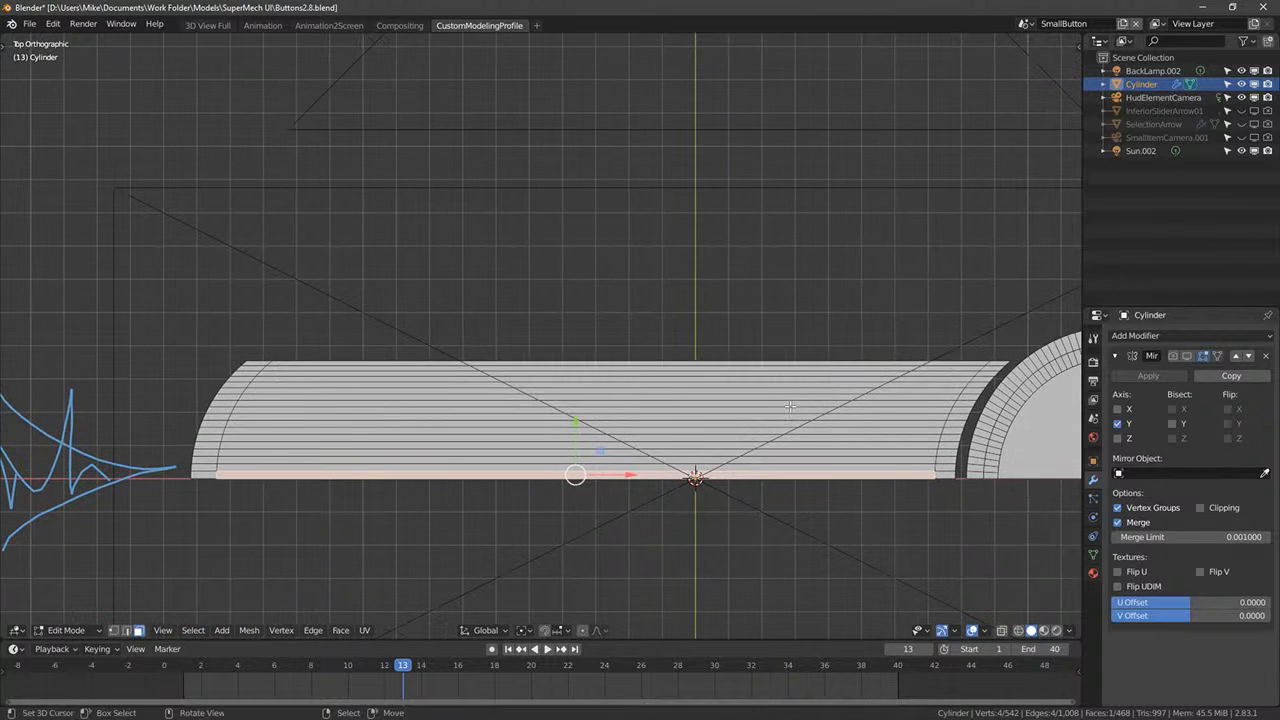
{"action": "left_click", "coordinate": [301, 381], "text": "ctrl"}
{"action": "left_click", "coordinate": [310, 376], "text": "ctrl"}
{"action": "middle_click_drag", "start_coordinate": [415, 405], "coordinate": [524, 340]}
{"action": "key", "text": "e"}
{"action": "left_click", "coordinate": [530, 352]}
- Delete the recess's wall face that runs along the mirror plane
{"action": "left_click", "coordinate": [400, 530]}
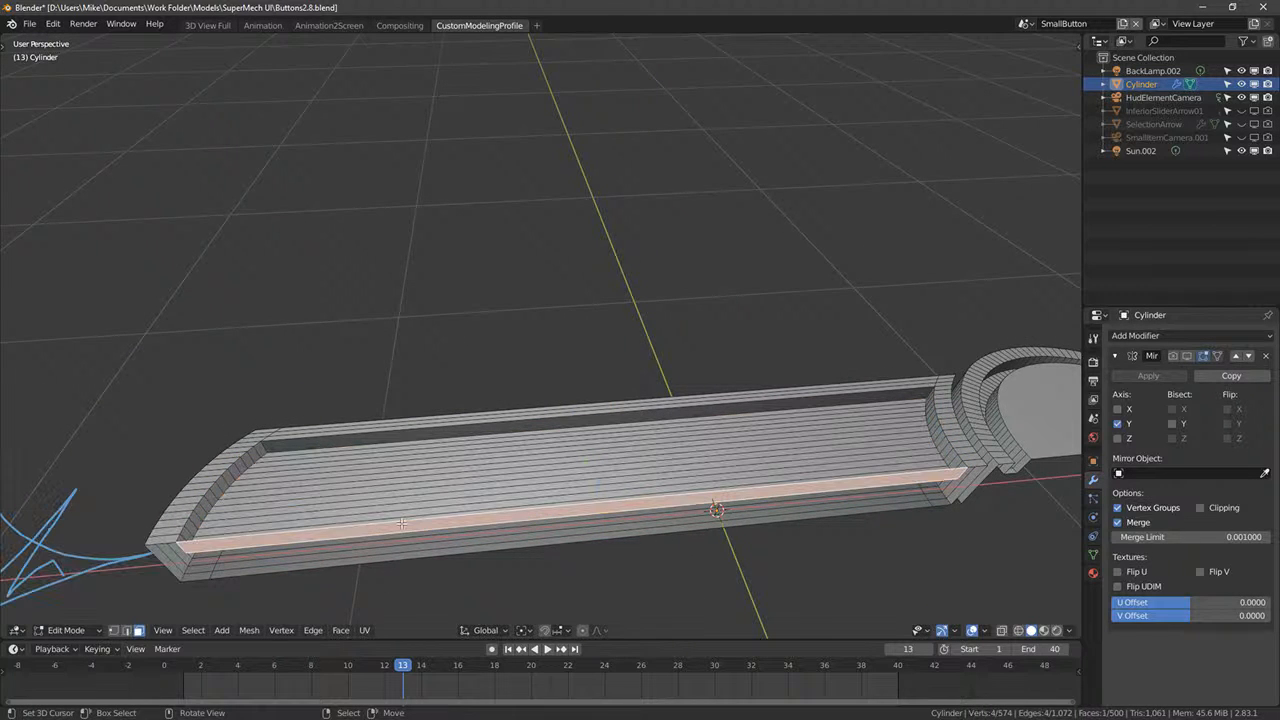
{"action": "key", "text": "x"}
{"action": "left_click", "coordinate": [369, 528]}
{"action": "middle_click_drag", "start_coordinate": [369, 528], "coordinate": [445, 498]}
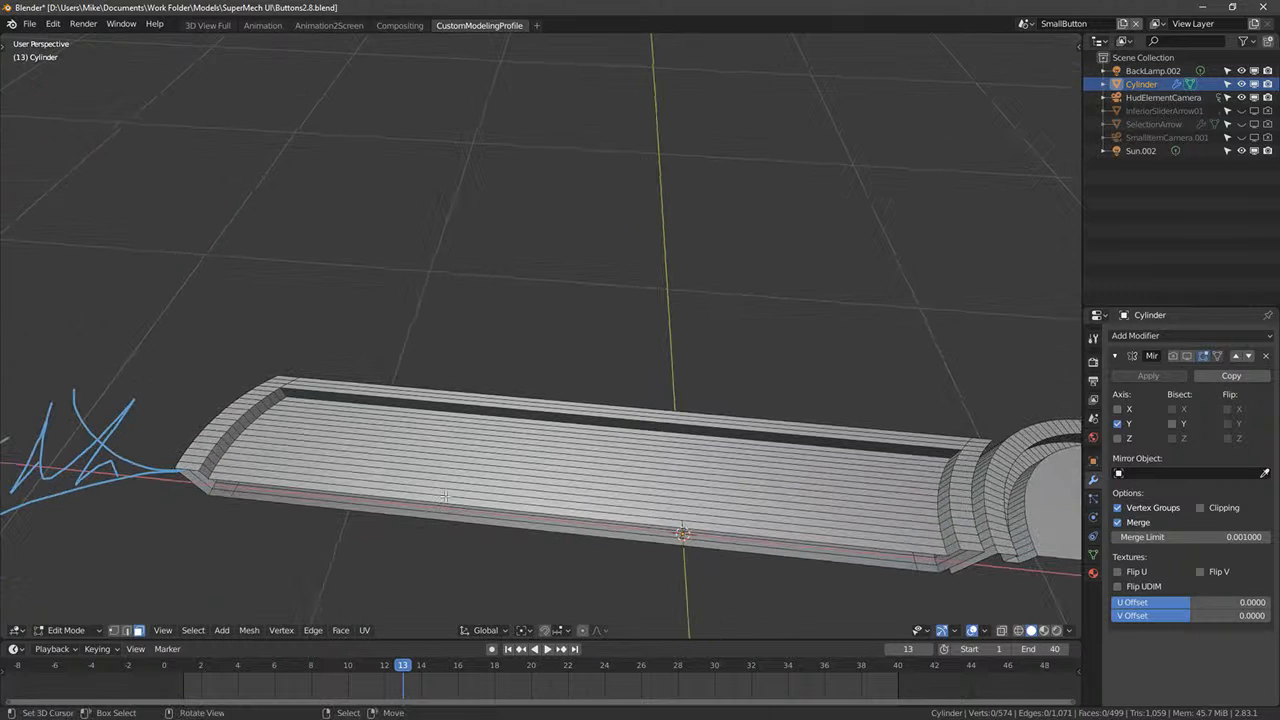
- Turn the Mirror modifier's display back on and preview the recessed bar's mask materials in rendered shading
{"action": "left_click", "coordinate": [445, 498]}
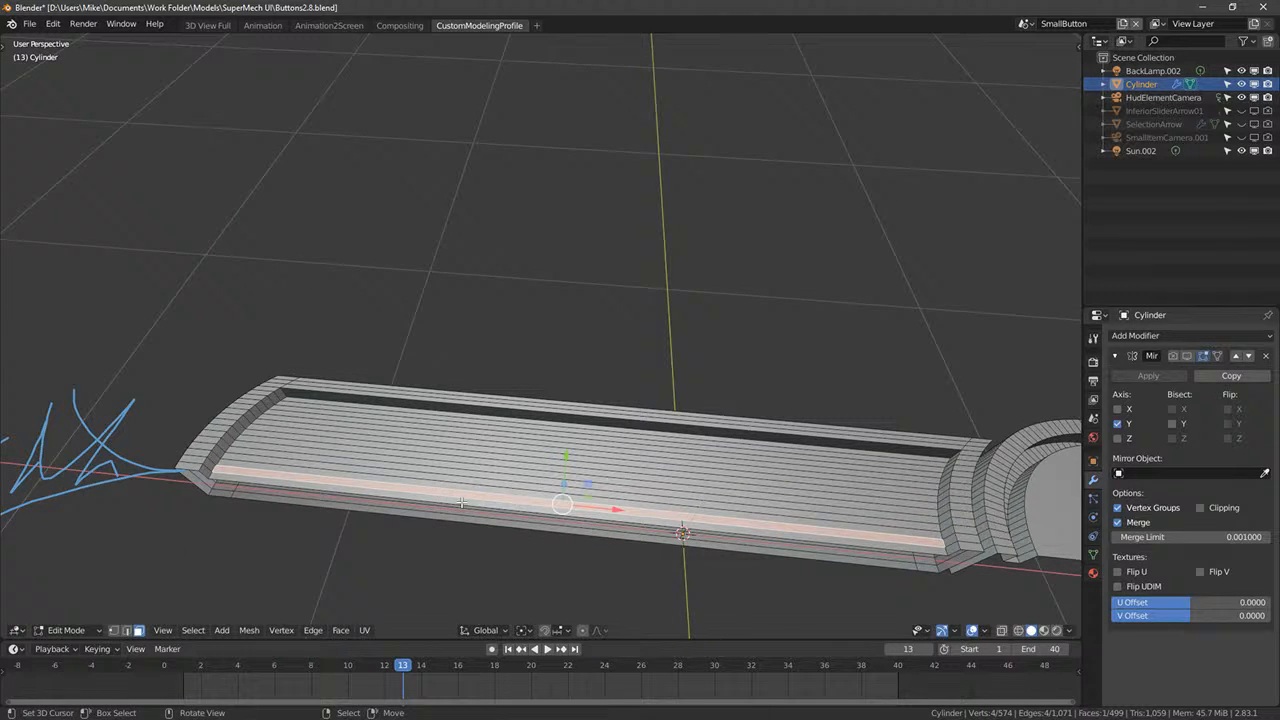
{"action": "left_click", "coordinate": [1187, 356]}
{"action": "mouse_move", "coordinate": [800, 360]}
{"action": "middle_mouse_down"}
{"action": "mouse_move", "coordinate": [760, 300]}
{"action": "mouse_move", "coordinate": [791, 357]}
{"action": "mouse_move", "coordinate": [748, 382]}
{"action": "middle_mouse_up"}
{"action": "key", "text": "shift+z"}
{"action": "scroll", "coordinate": [791, 357], "scroll_direction": "down", "scroll_amount": 4}
{"action": "right_click", "coordinate": [679, 424]}
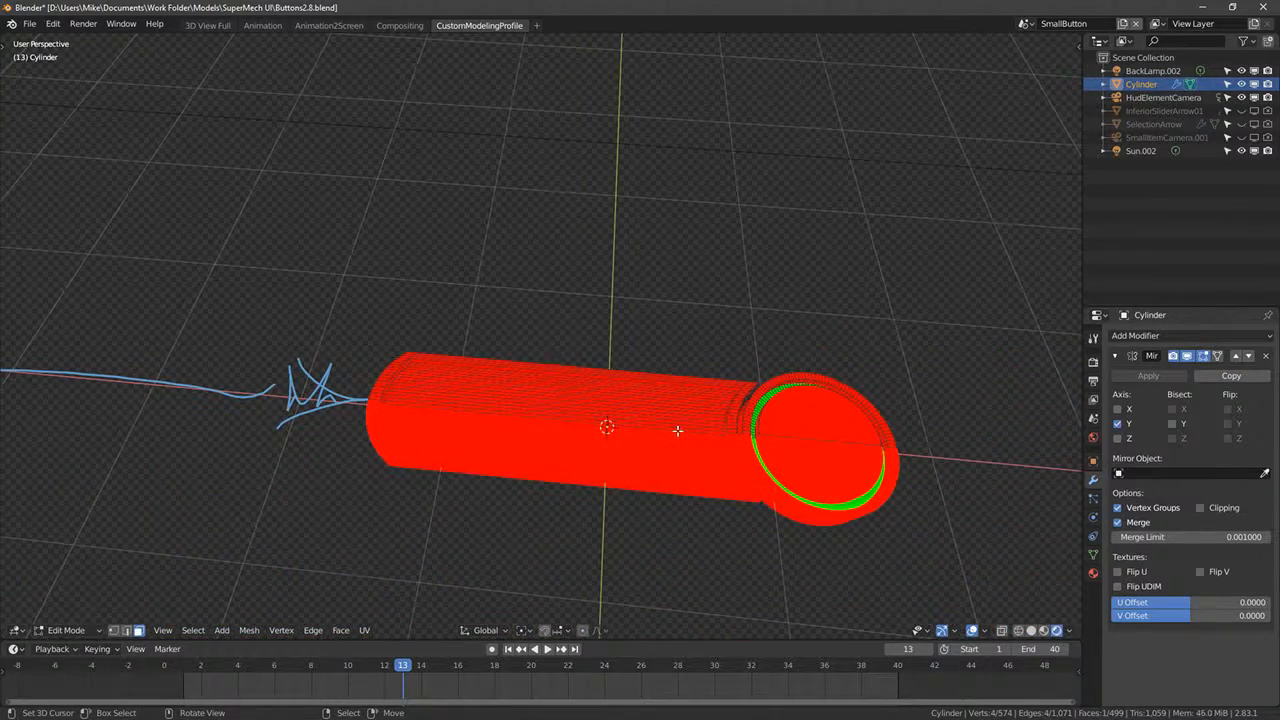
{"action": "key", "text": "shift+z"}
- Select all strips of the bar's recess floor, assign GreenMaskMaterial to them and preview the result in rendered shading
{"action": "mouse_move", "coordinate": [680, 431]}
{"action": "middle_mouse_down"}
{"action": "mouse_move", "coordinate": [688, 414]}
{"action": "mouse_move", "coordinate": [696, 461]}
{"action": "mouse_move", "coordinate": [580, 478]}
{"action": "middle_mouse_up"}
{"action": "scroll", "coordinate": [696, 461], "scroll_direction": "up", "scroll_amount": 2}
{"action": "right_click", "coordinate": [649, 463]}
{"action": "right_click", "coordinate": [535, 436], "text": "shift"}
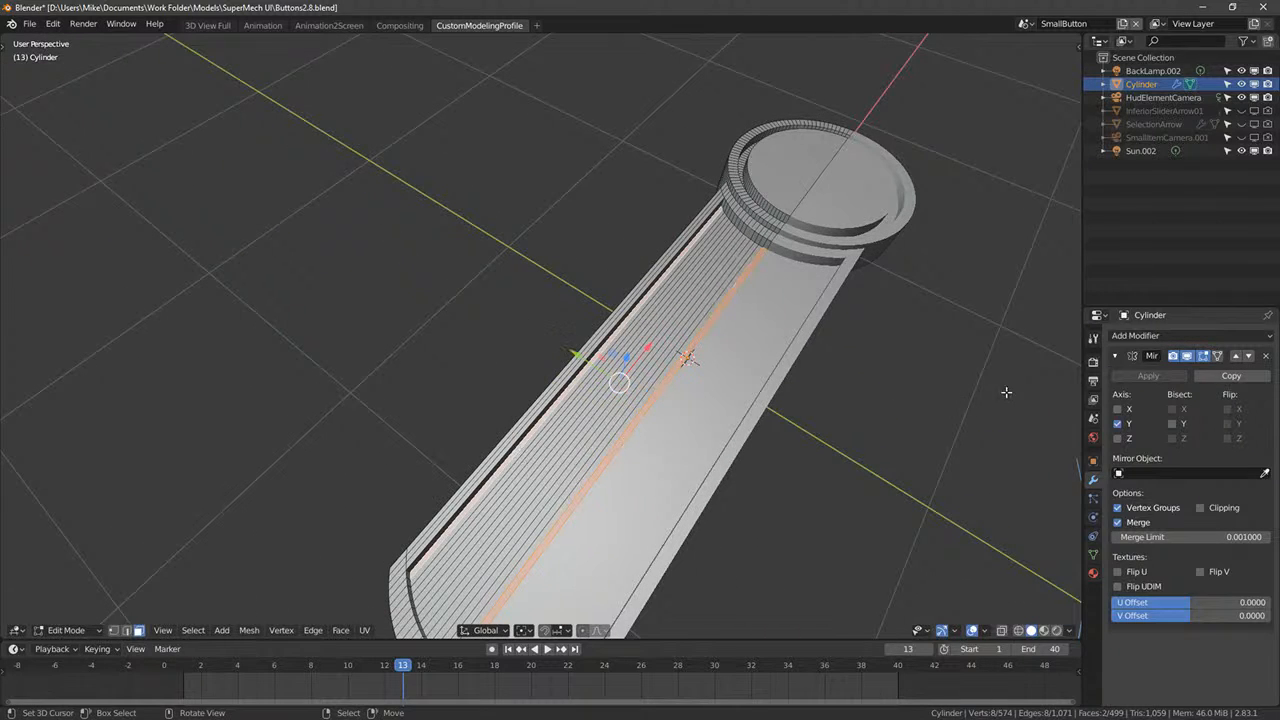
{"action": "key", "text": "ctrl+z"}
{"action": "right_click", "coordinate": [536, 436], "text": "ctrl"}
{"action": "middle_click_drag", "start_coordinate": [877, 406], "coordinate": [790, 368]}
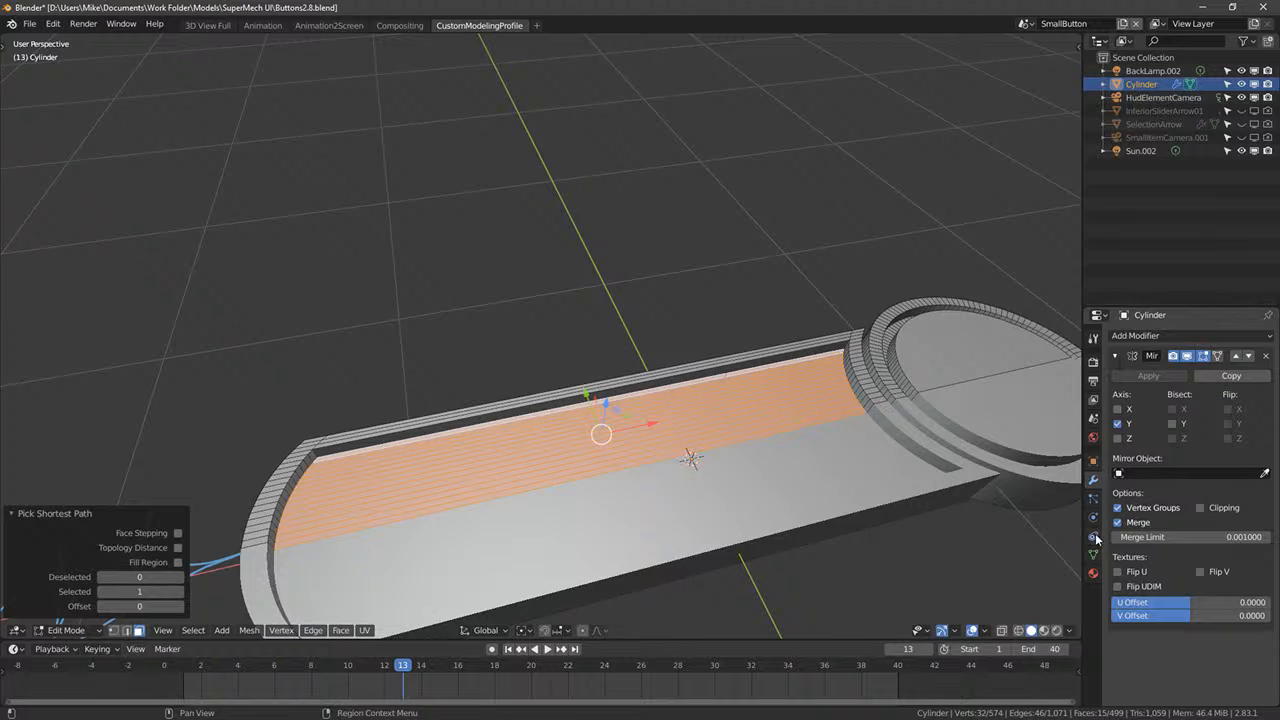
{"action": "left_click", "coordinate": [1093, 573]}
{"action": "left_click", "coordinate": [1159, 353]}
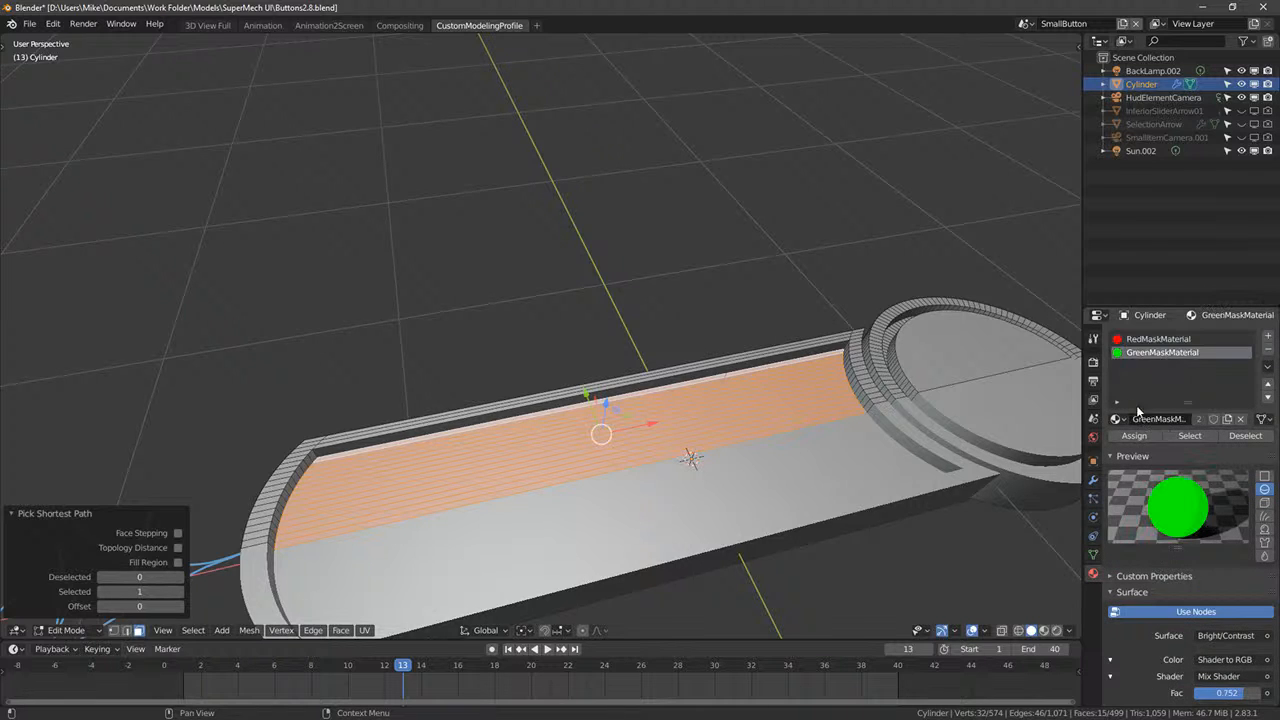
{"action": "left_click", "coordinate": [1133, 437]}
{"action": "middle_click_drag", "start_coordinate": [822, 302], "coordinate": [717, 349]}
{"action": "key", "text": "shift+z"}
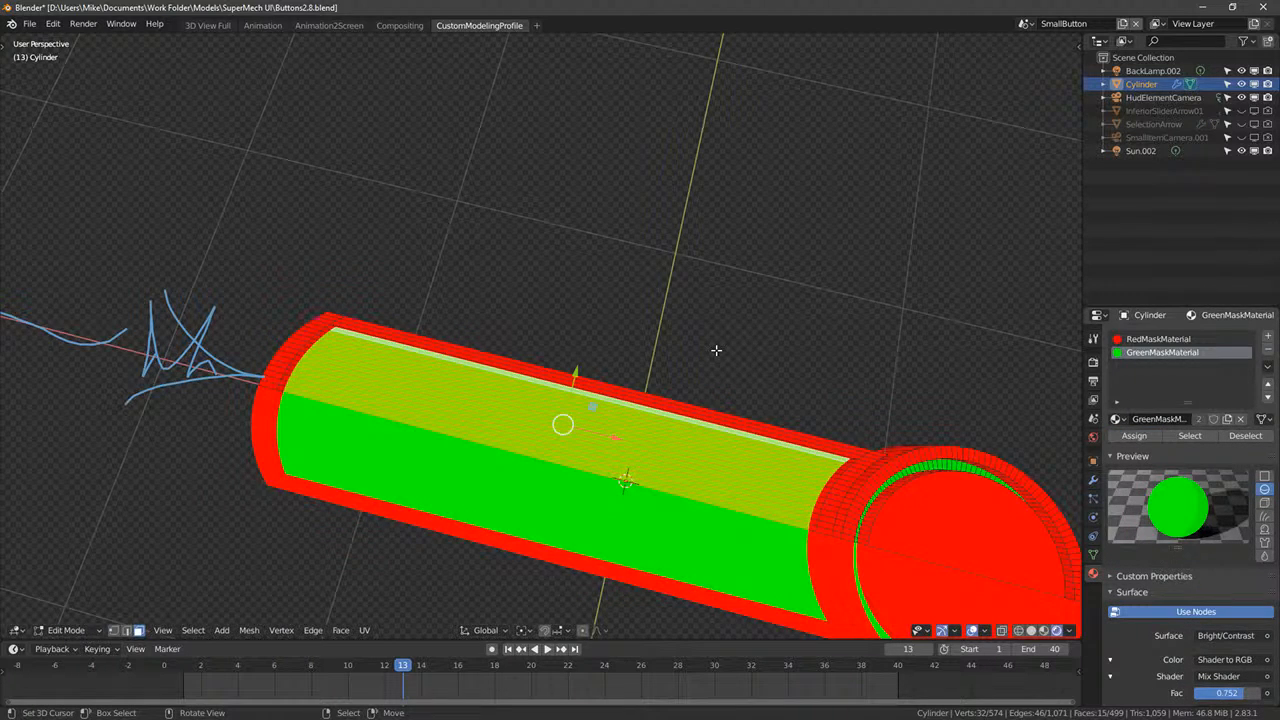
- Examine the bar's recess from above and at an angle, checking the side wall between the green floor and the red rim
{"action": "key", "text": "KP_7"}
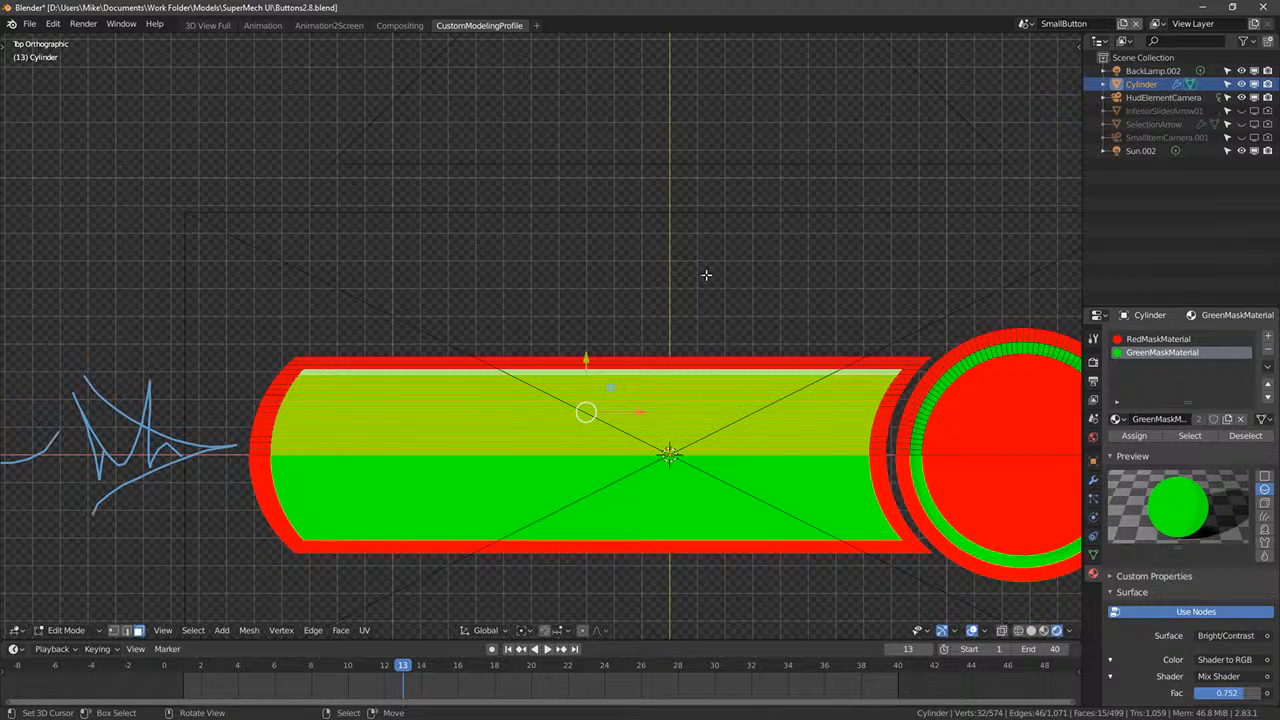
{"action": "scroll", "coordinate": [540, 352], "scroll_direction": "up", "scroll_amount": 2}
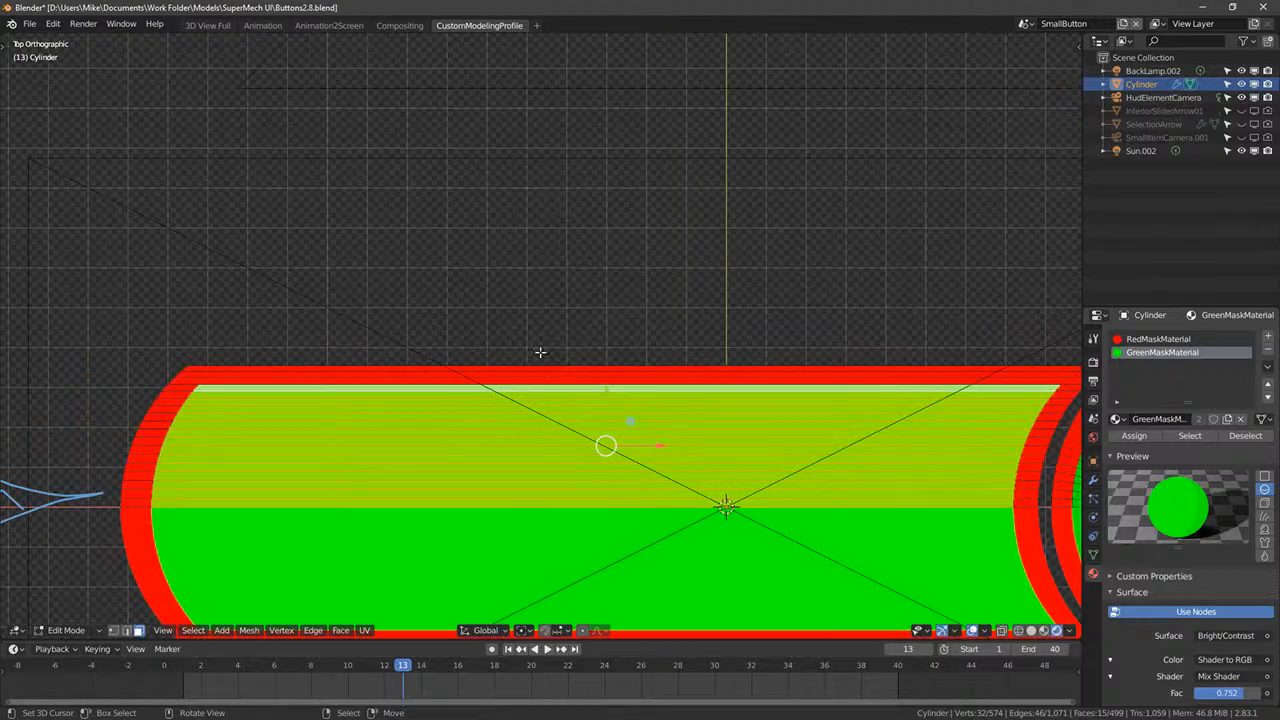
{"action": "middle_click_drag", "start_coordinate": [549, 407], "coordinate": [569, 314], "text": "shift"}
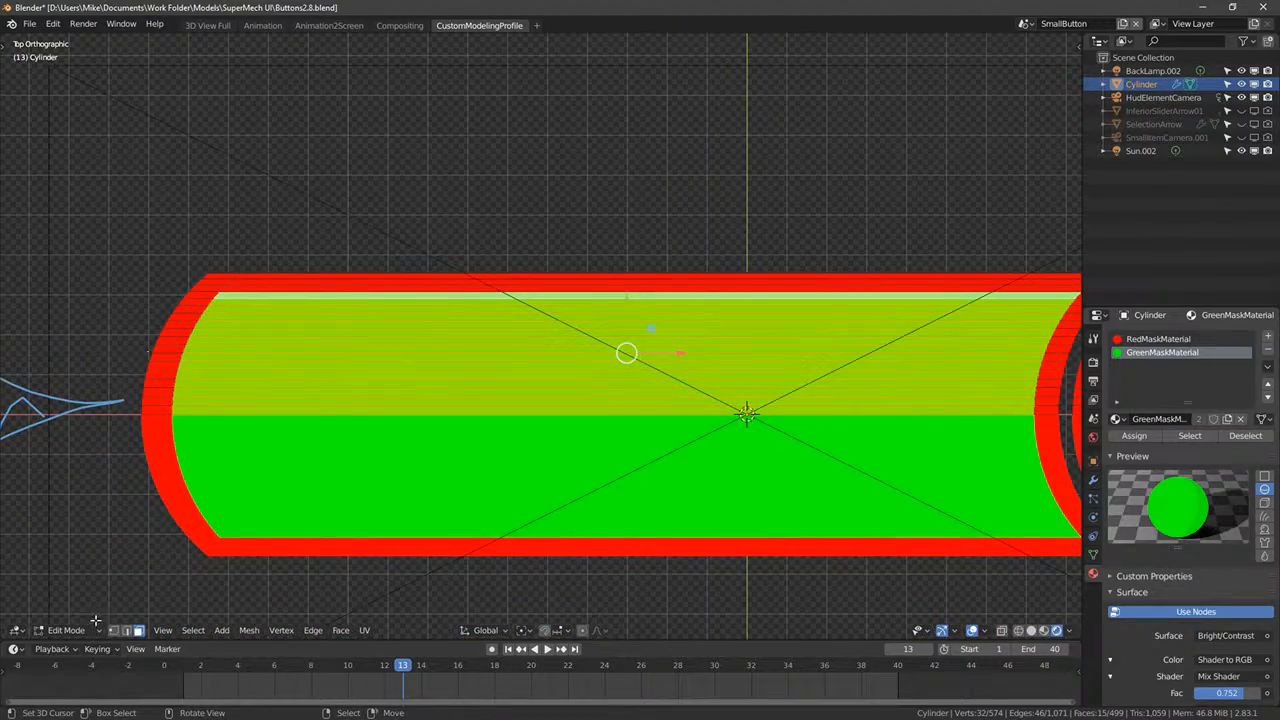
{"action": "middle_click_drag", "start_coordinate": [448, 446], "coordinate": [326, 411]}
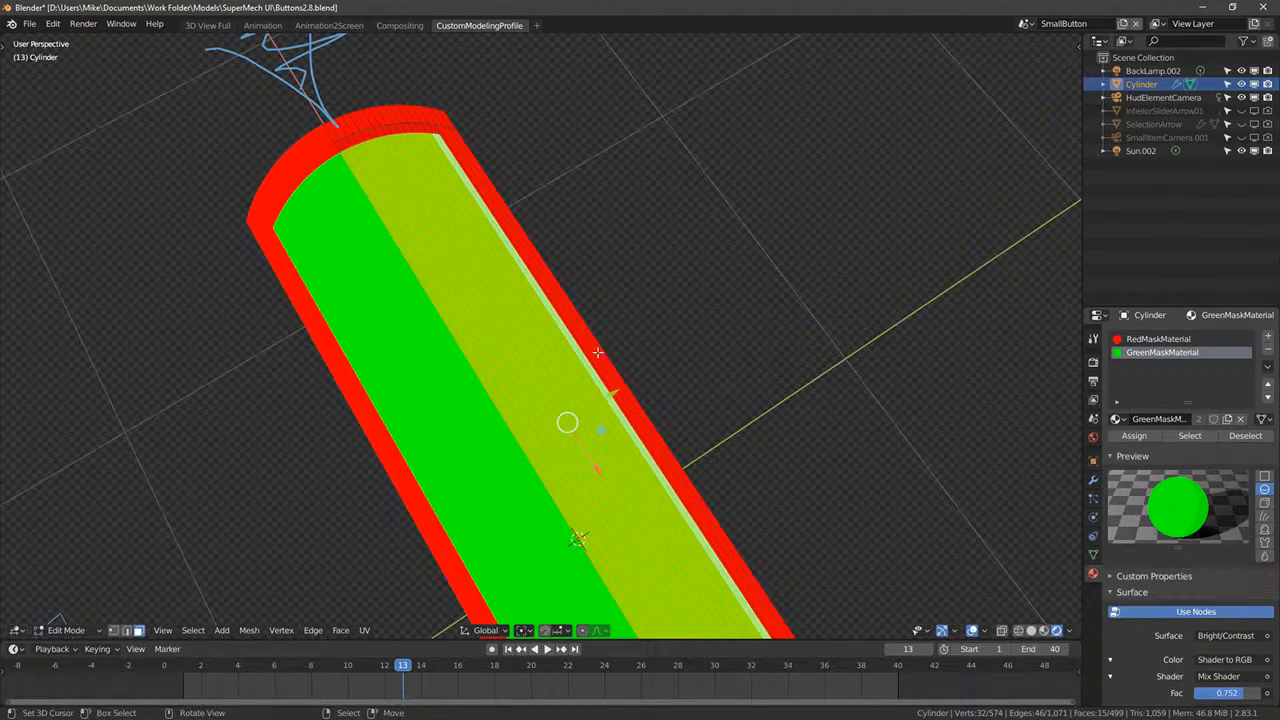
{"action": "key", "text": "KP_7"}
{"action": "key", "text": "Tab"}
{"action": "scroll", "coordinate": [679, 243], "scroll_direction": "down", "scroll_amount": 3}
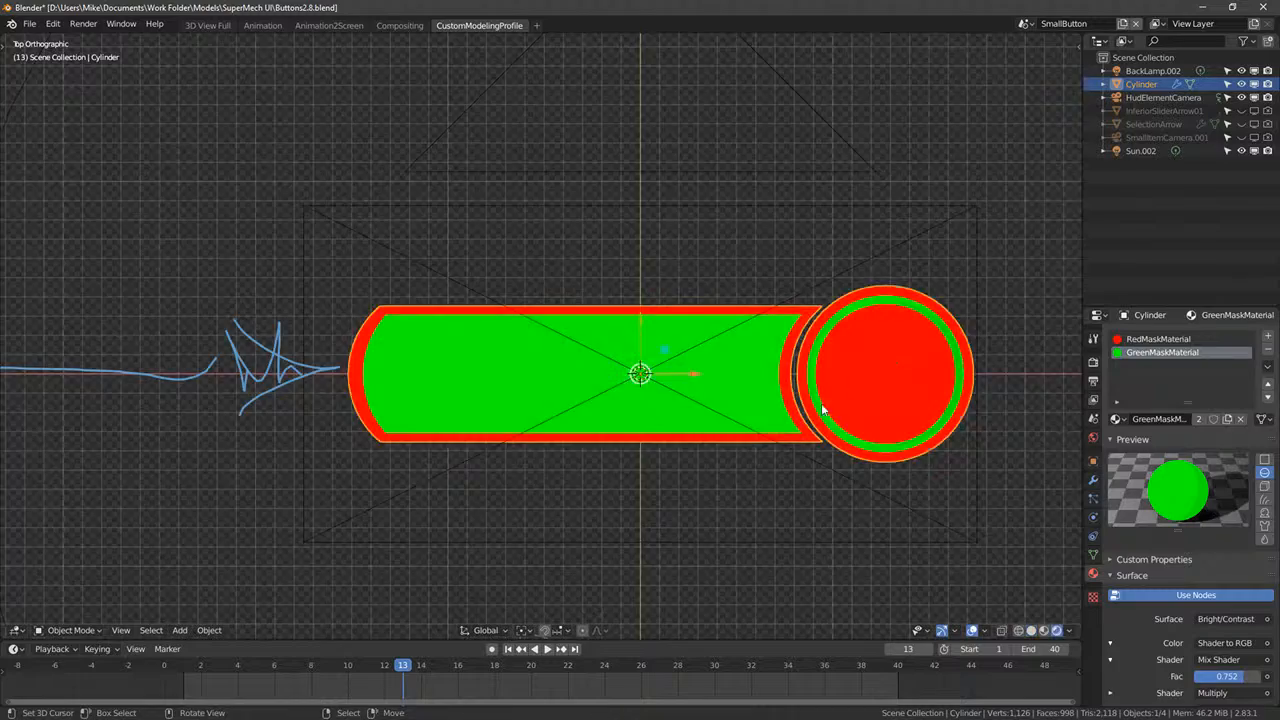
{"action": "middle_click_drag", "start_coordinate": [823, 409], "coordinate": [783, 442]}
{"action": "key", "text": "KP_7"}
{"action": "middle_click_drag", "start_coordinate": [670, 408], "coordinate": [497, 350]}
{"action": "scroll", "coordinate": [505, 299], "scroll_direction": "up", "scroll_amount": 3}
{"action": "key", "text": "Tab"}
{"action": "middle_click_drag", "start_coordinate": [505, 299], "coordinate": [550, 243]}
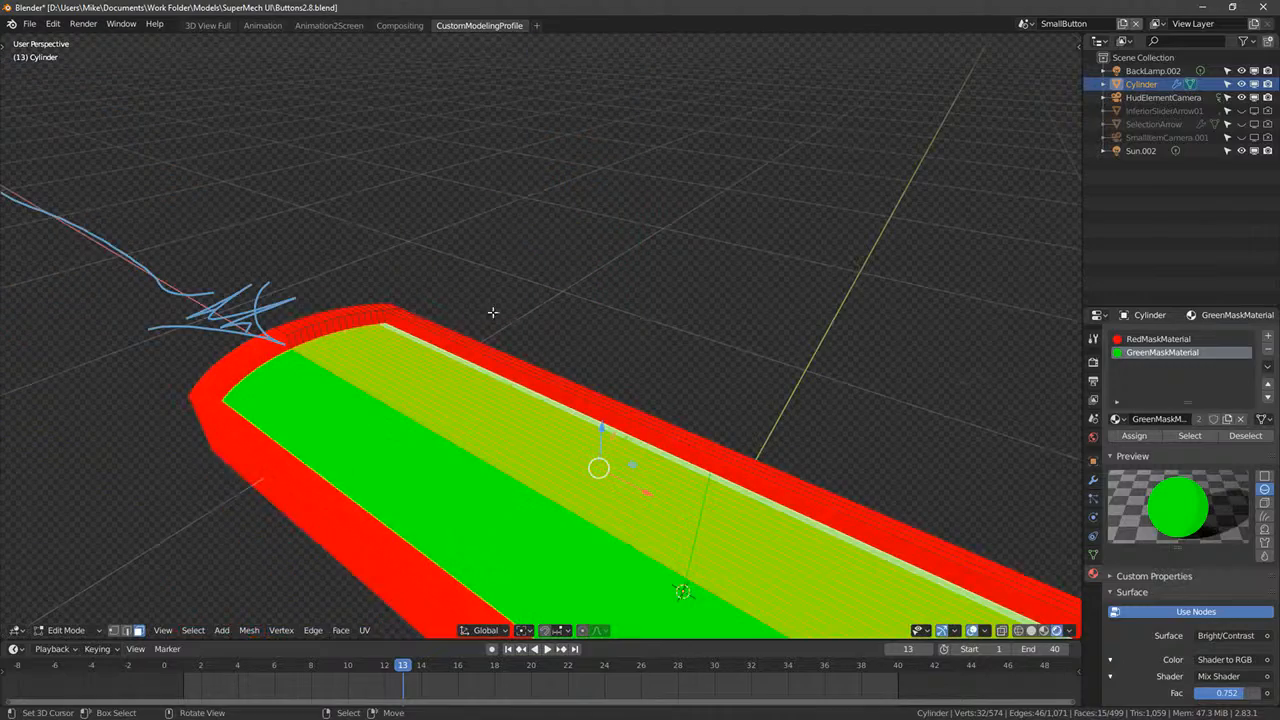
{"action": "right_click", "coordinate": [466, 346]}
{"action": "right_click", "coordinate": [608, 372]}
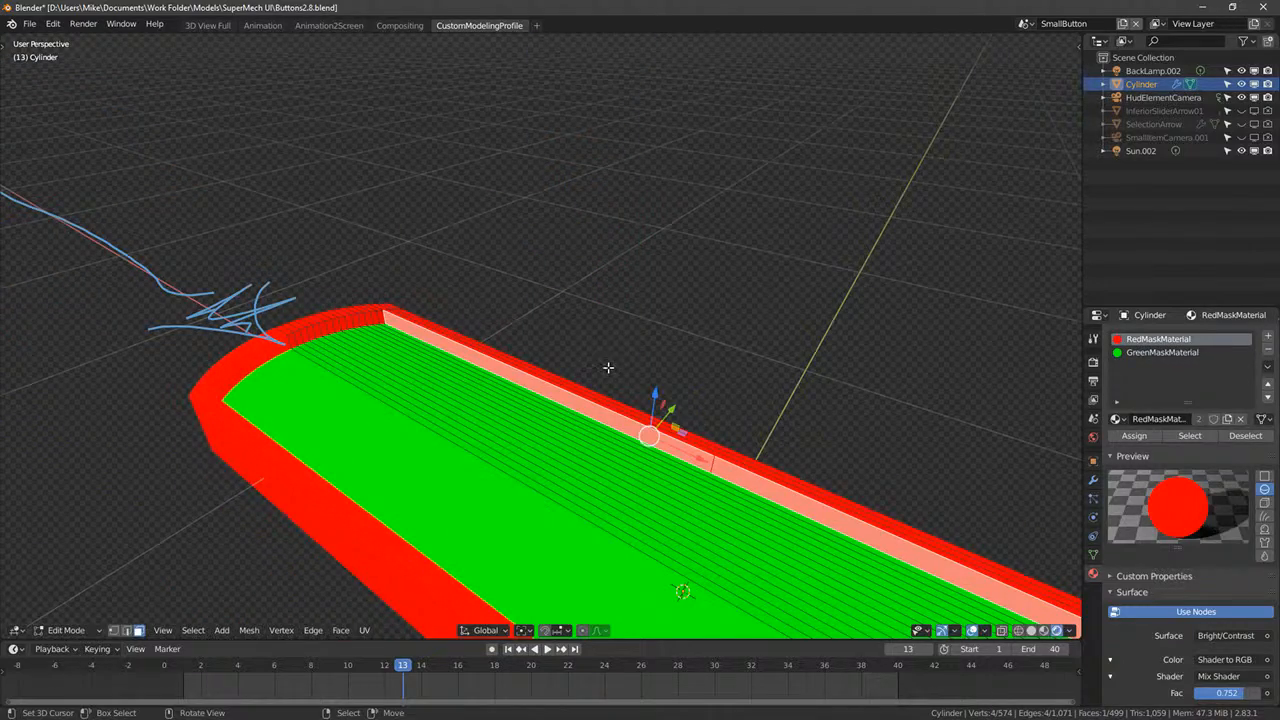
{"action": "key", "text": "KP_7"}
{"action": "middle_click_drag", "start_coordinate": [660, 222], "coordinate": [628, 215]}
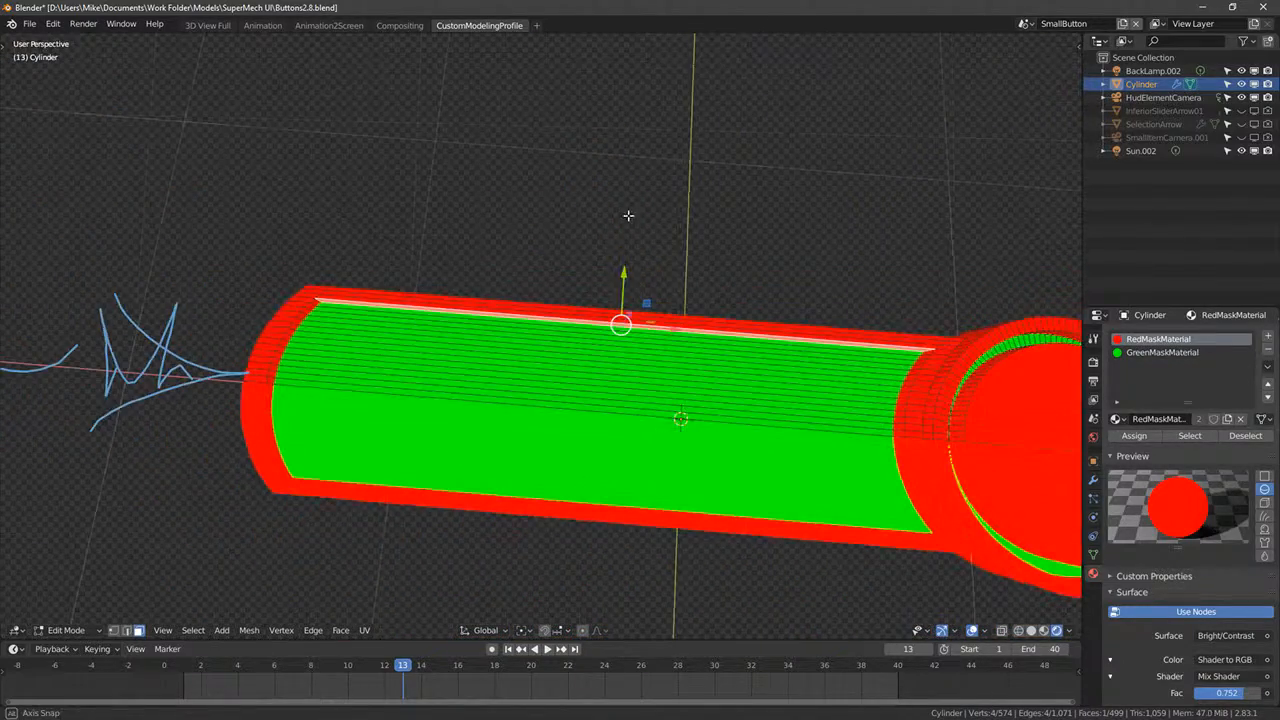
- Undo back past the bar's recess extrusion and the selection of the extra outer strip, keeping the remaining inner top strips selected
{"action": "key", "text": "ctrl+z"}
{"action": "key", "text": "ctrl+z"}
{"action": "key", "text": "ctrl+z"}
{"action": "key", "text": "ctrl+z"}
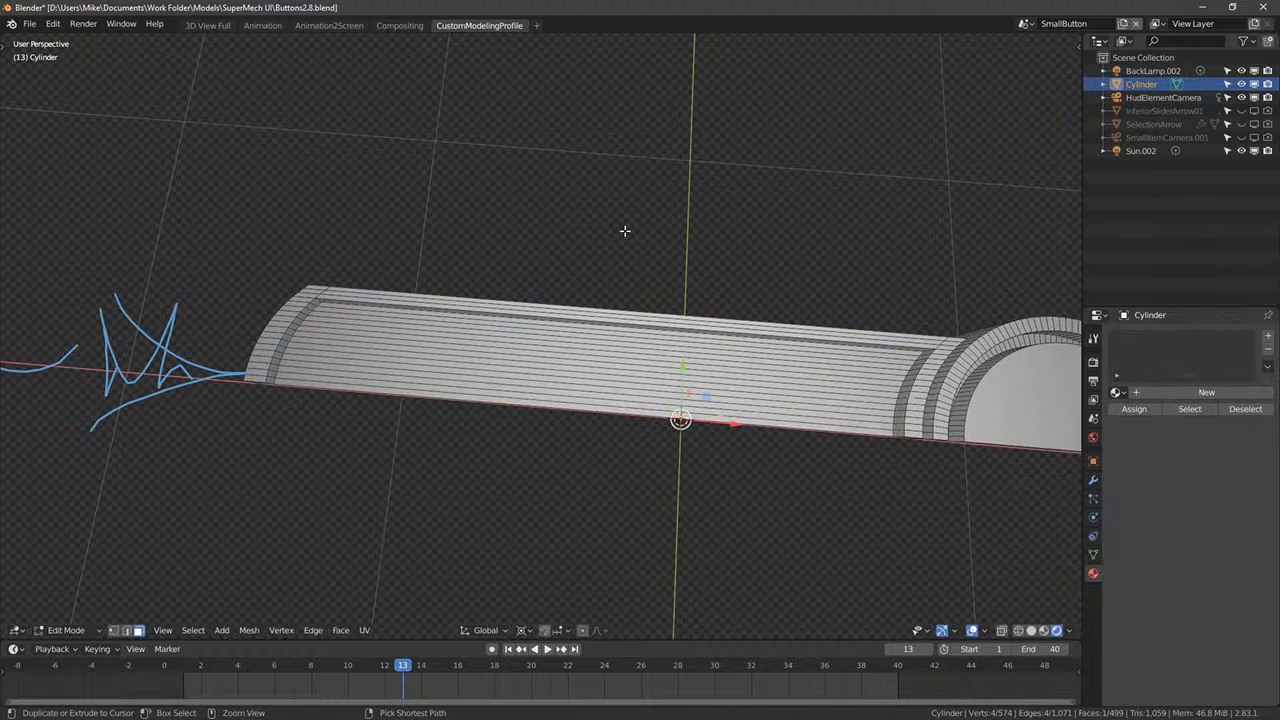
{"action": "key", "text": "ctrl+z"}
{"action": "key", "text": "ctrl+z"}
{"action": "key", "text": "ctrl+z"}
{"action": "key", "text": "ctrl+z"}
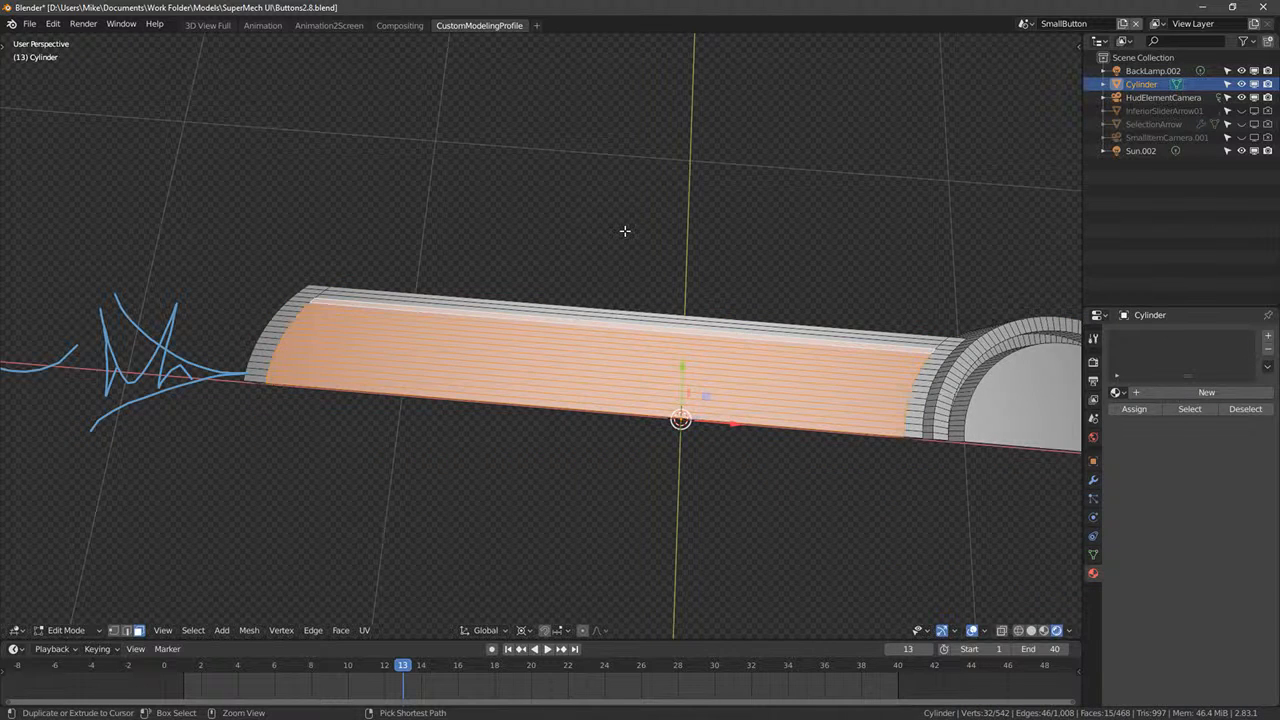
{"action": "key", "text": "ctrl+z"}
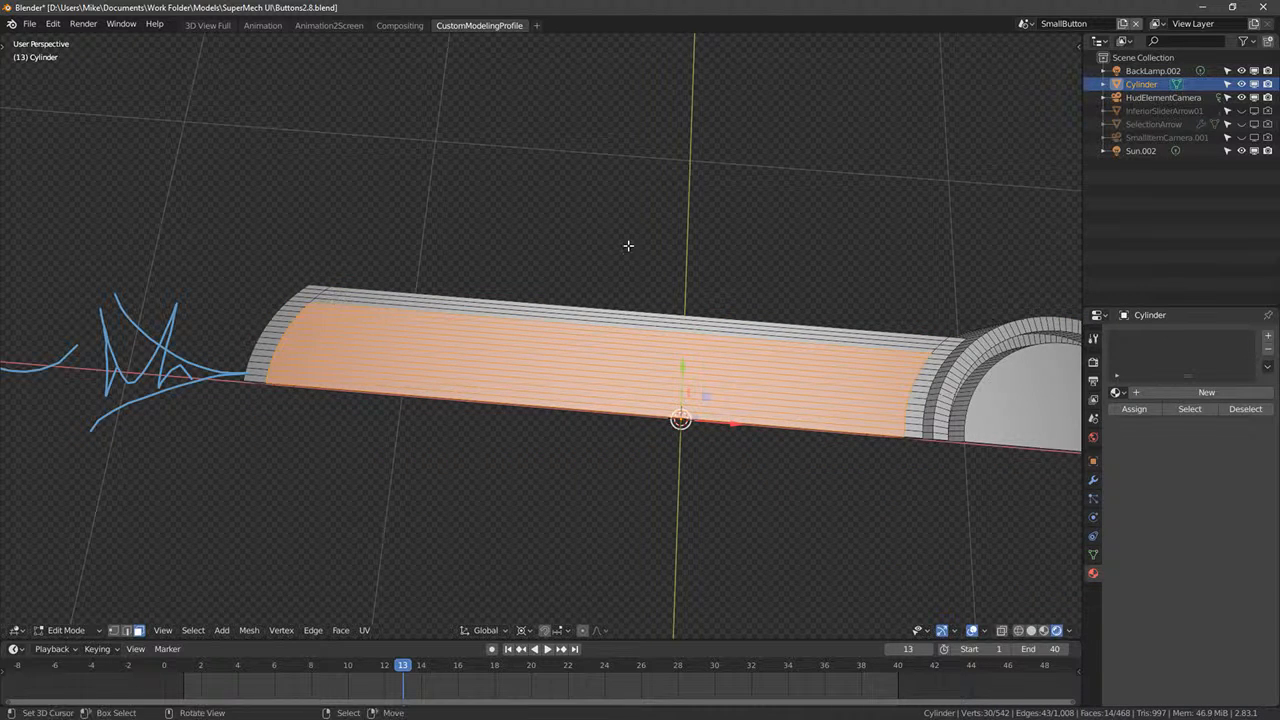
- Extrude the bar's selected top strips about 0.072 downward along their normals to form the recess
{"action": "middle_click_drag", "start_coordinate": [628, 245], "coordinate": [594, 169]}
{"action": "key", "text": "e"}
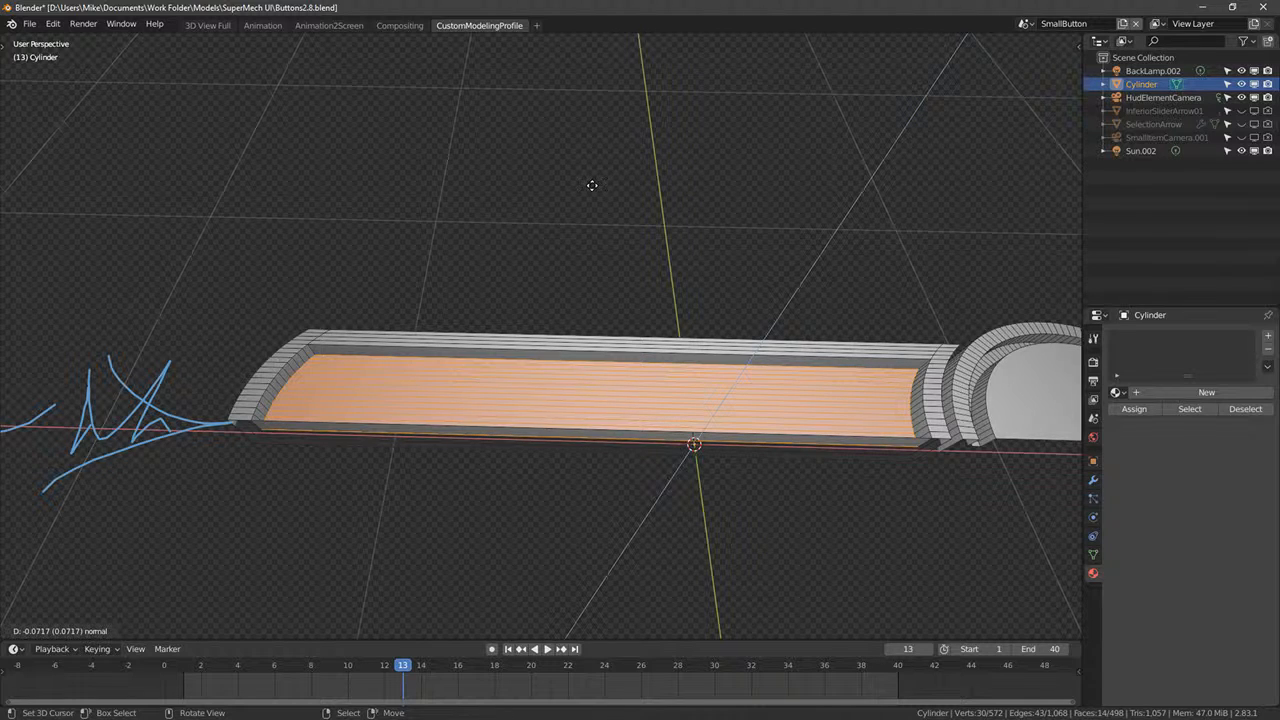
{"action": "left_click", "coordinate": [592, 185]}
{"action": "middle_click_drag", "start_coordinate": [608, 223], "coordinate": [340, 336]}
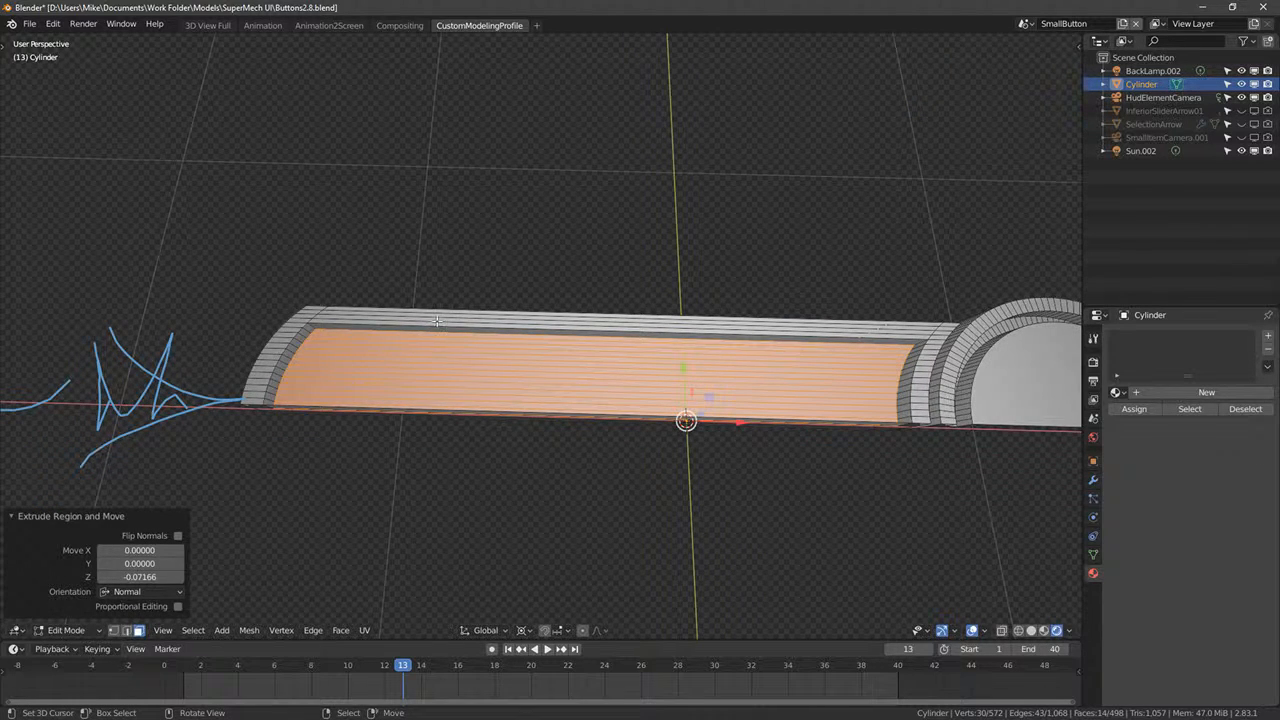
{"action": "middle_click_drag", "start_coordinate": [481, 409], "coordinate": [484, 391]}
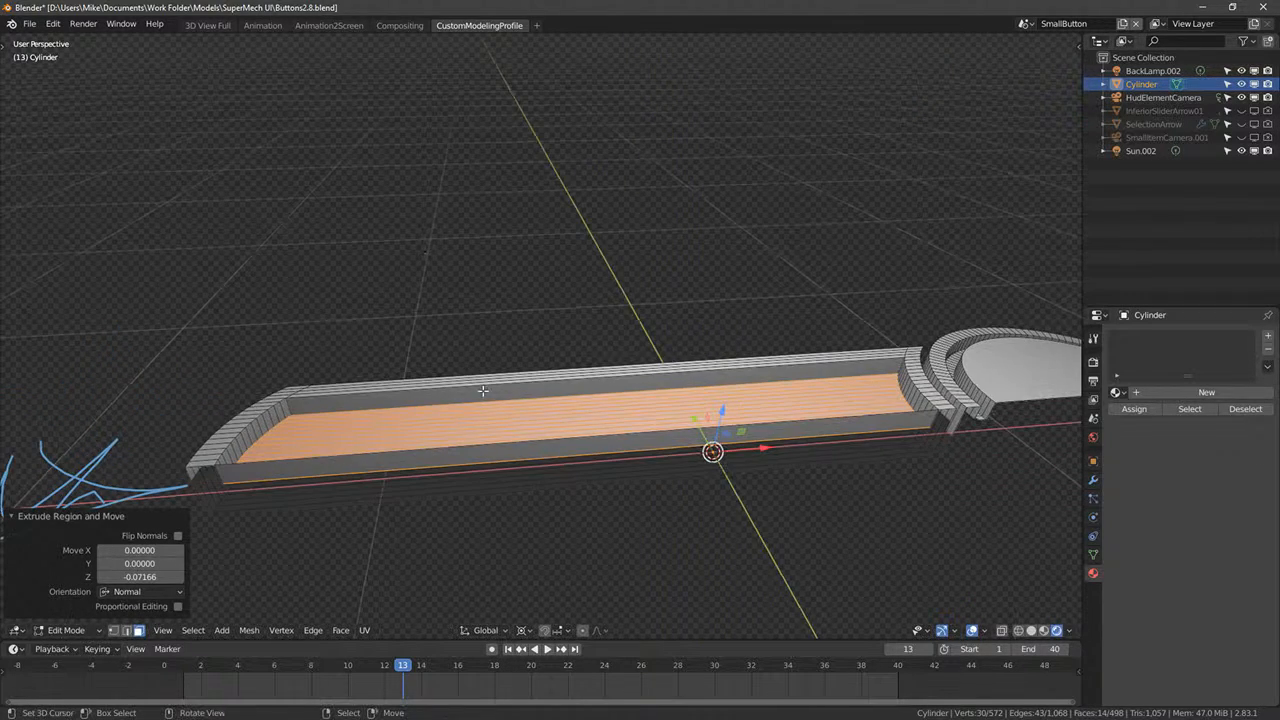
{"action": "middle_click_drag", "start_coordinate": [800, 305], "coordinate": [1060, 375]}
- Return to Object Mode and set the half model's first material to RedMaskMaterial
{"action": "key", "text": "Tab"}
{"action": "left_click", "coordinate": [1116, 392]}
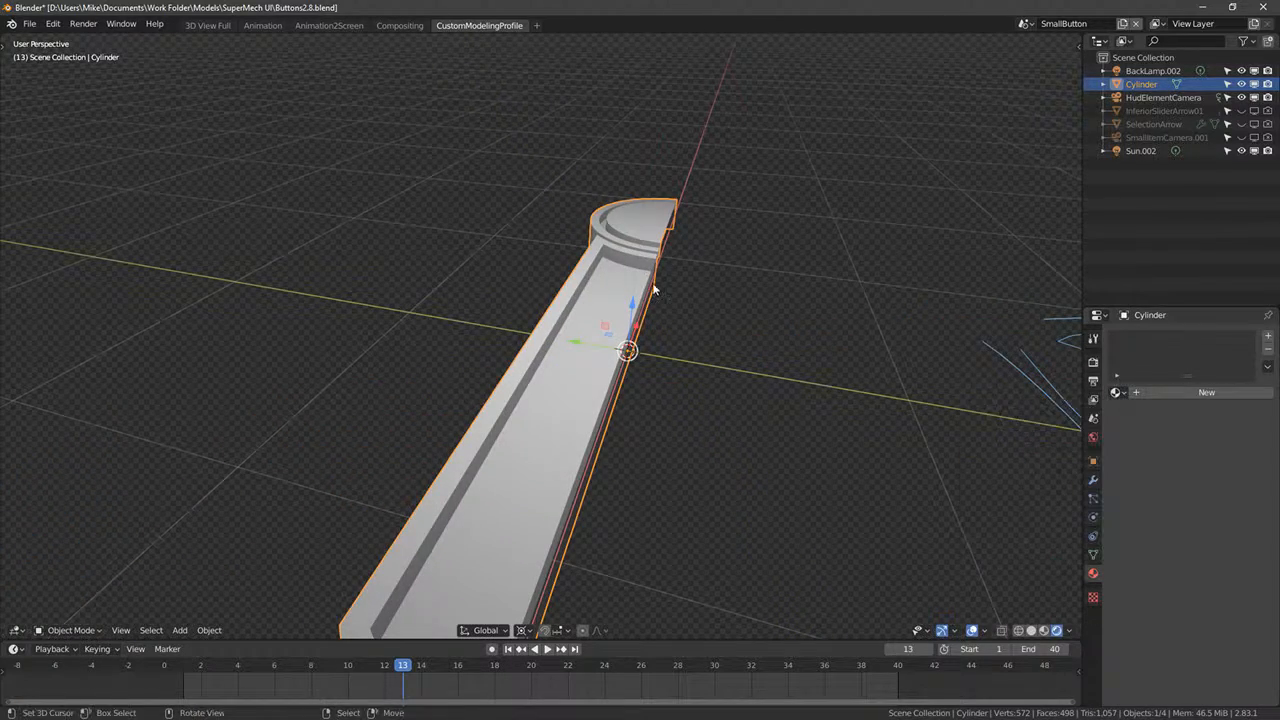
{"action": "middle_click_drag", "start_coordinate": [655, 288], "coordinate": [813, 357]}
{"action": "scroll", "coordinate": [813, 358], "scroll_direction": "down", "scroll_amount": 4}
{"action": "key", "text": "Tab"}
{"action": "key", "text": "Tab"}
{"action": "scroll", "coordinate": [794, 366], "scroll_direction": "down", "scroll_amount": 2}
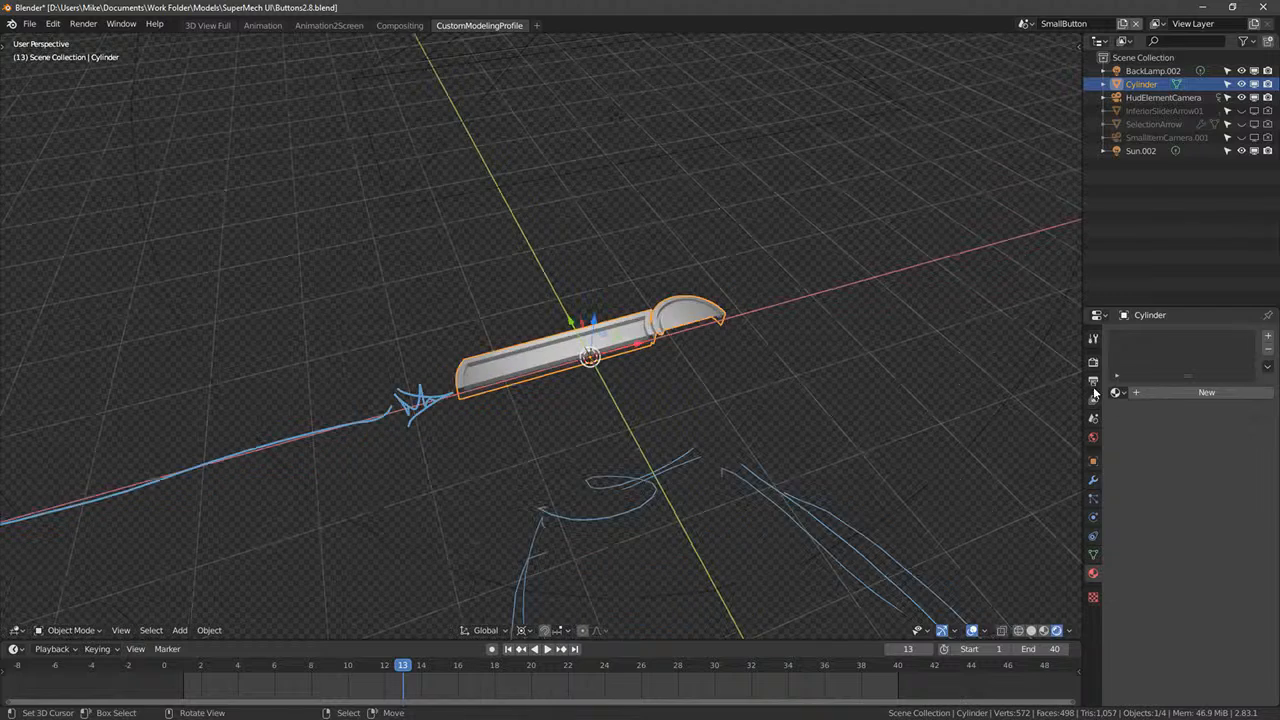
{"action": "left_click", "coordinate": [1094, 556]}
{"action": "left_click", "coordinate": [1094, 573]}
{"action": "left_click", "coordinate": [1117, 393]}
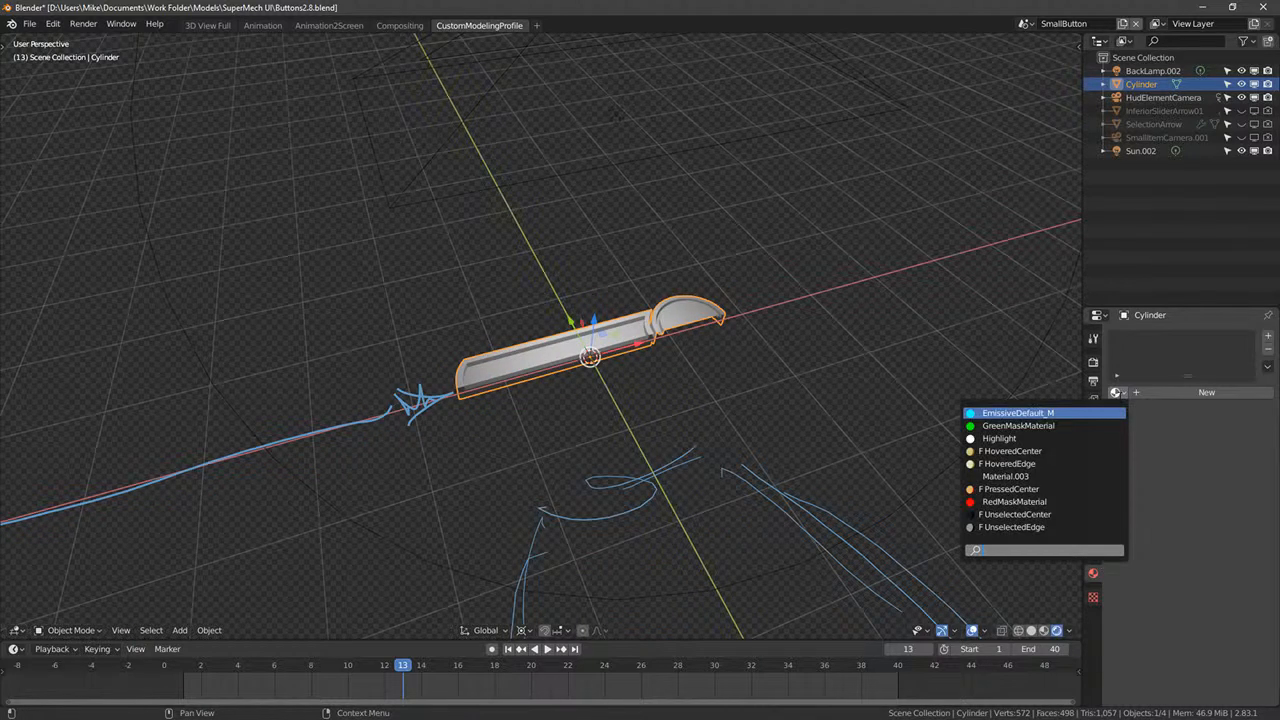
{"action": "left_click", "coordinate": [1030, 426]}
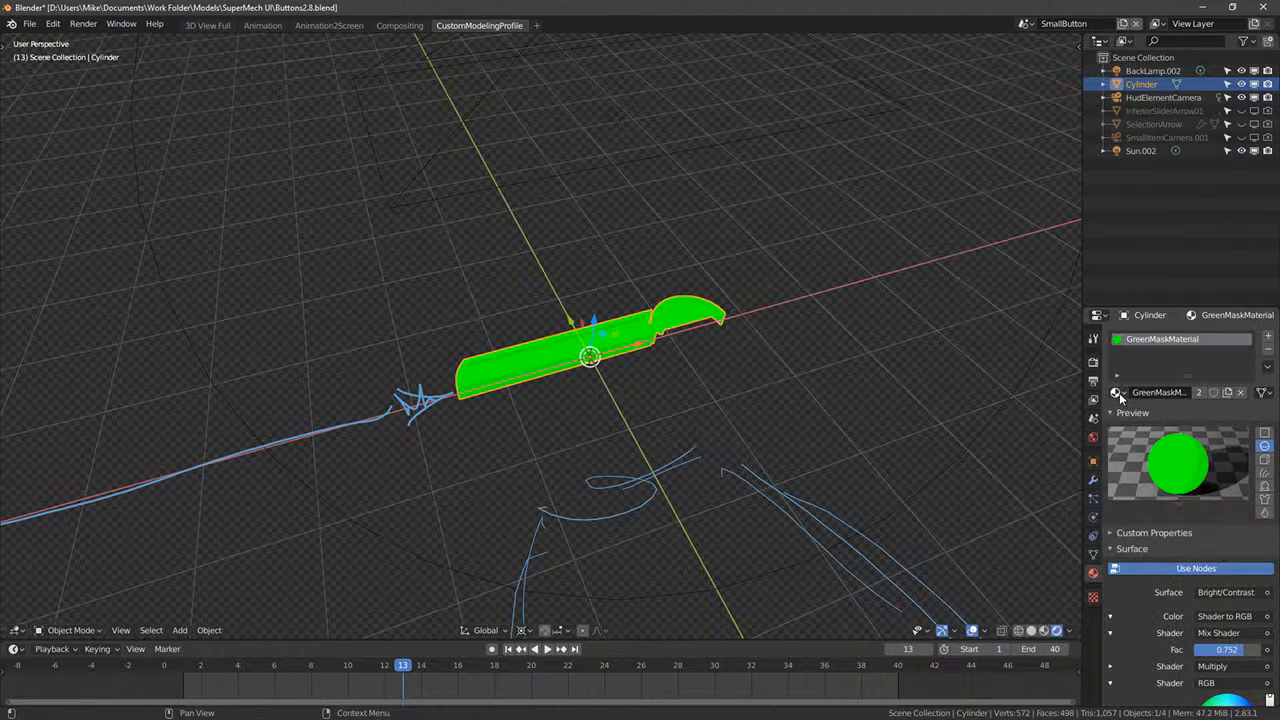
{"action": "left_click", "coordinate": [1117, 392]}
{"action": "left_click", "coordinate": [1012, 499]}
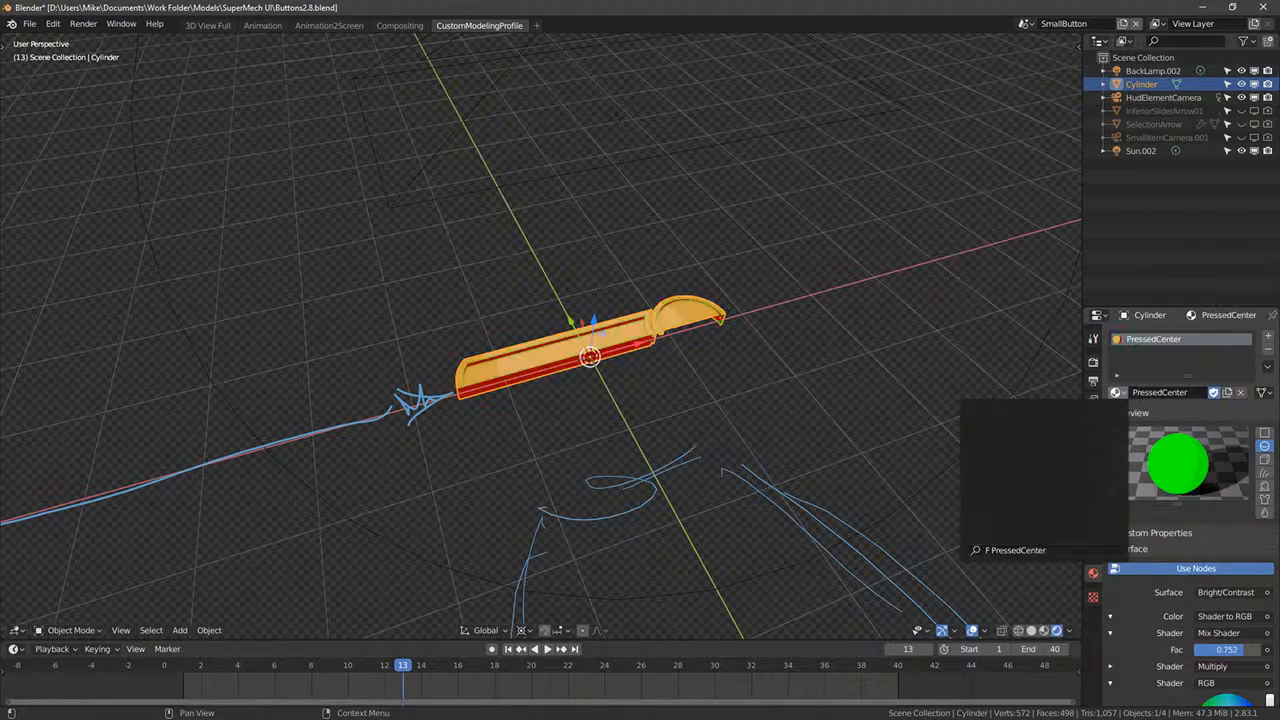
{"action": "left_click", "coordinate": [1117, 392]}
{"action": "left_click", "coordinate": [1010, 510]}
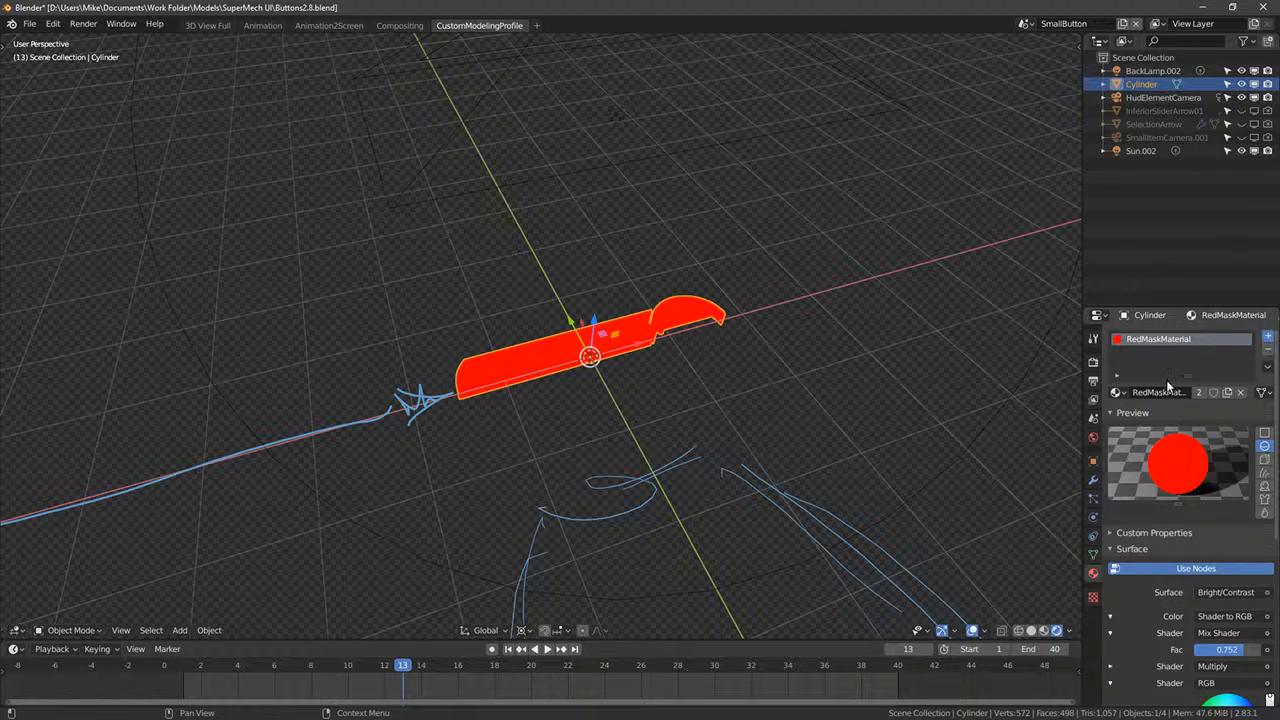
- Add a second material slot to the half model and fill it with GreenMaskMaterial
{"action": "left_click", "coordinate": [1267, 338]}
{"action": "left_click", "coordinate": [1117, 419]}
{"action": "left_click", "coordinate": [1058, 453]}
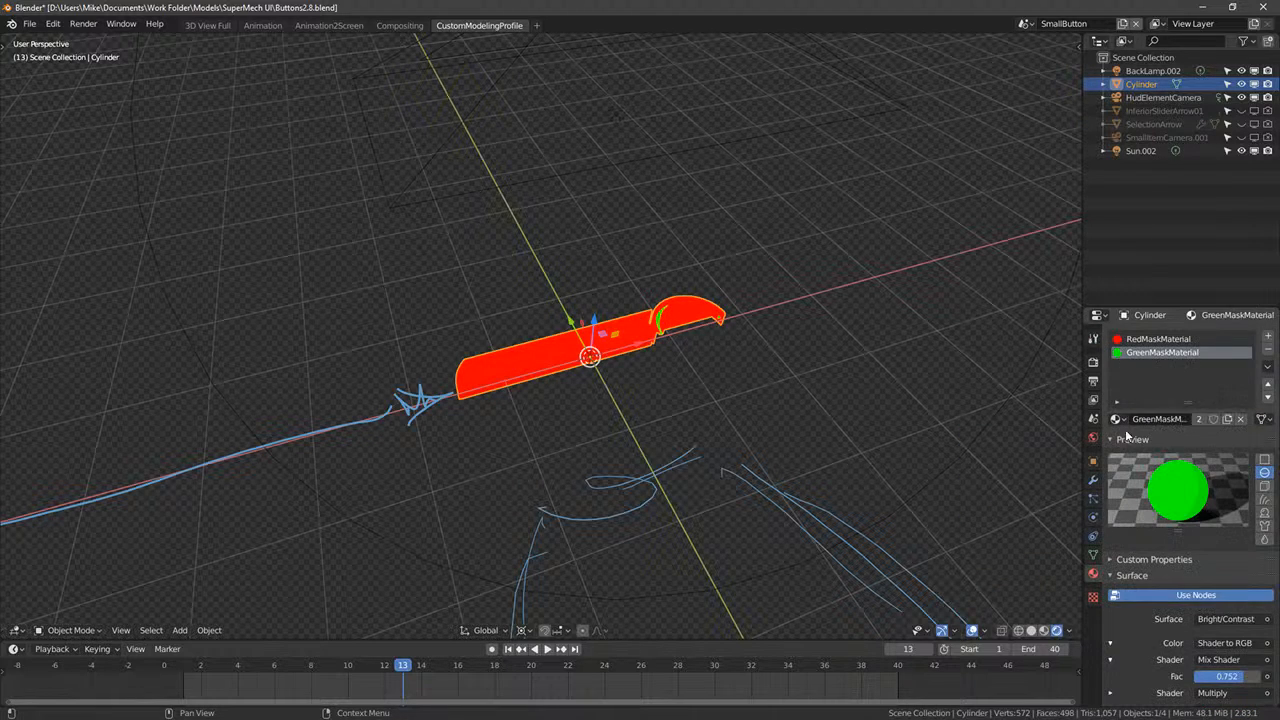
{"action": "left_click", "coordinate": [1092, 483]}
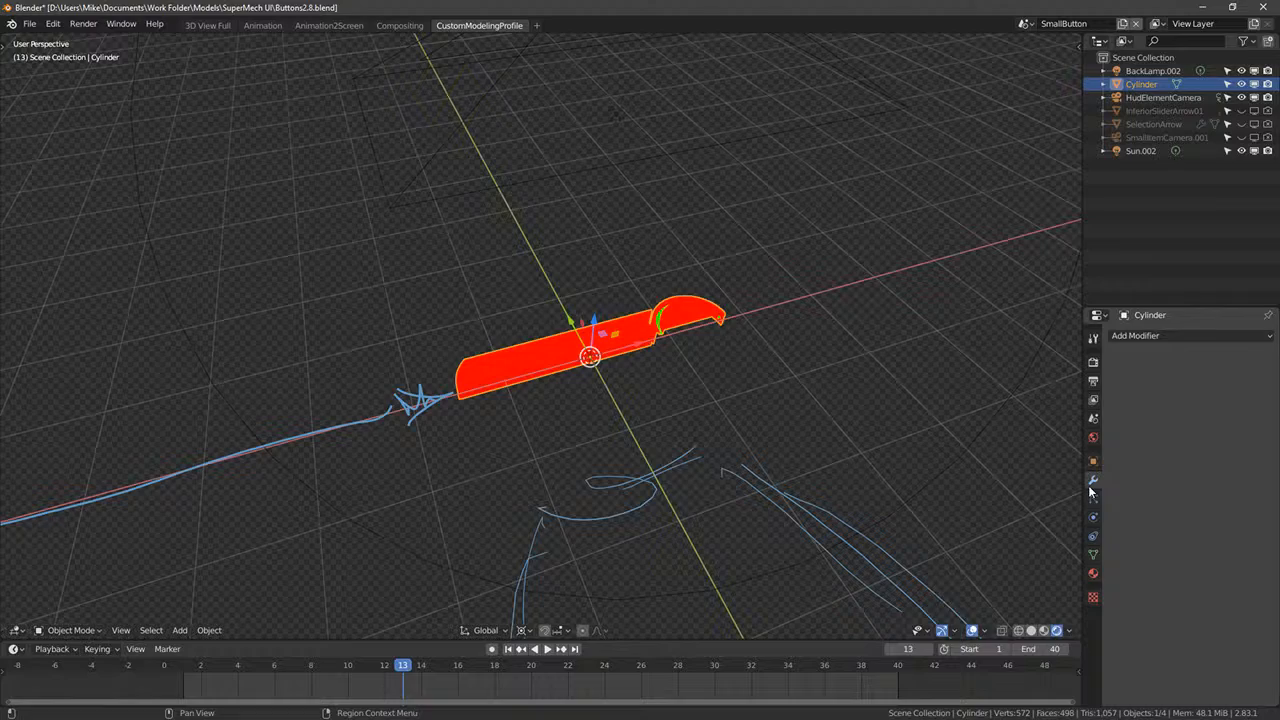
{"action": "left_click", "coordinate": [1092, 573]}
- Assign GreenMaskMaterial to the selected strips of the bar's recess floor in Edit Mode
{"action": "middle_click_drag", "start_coordinate": [825, 388], "coordinate": [675, 440], "text": "shift"}
{"action": "scroll", "coordinate": [640, 400], "scroll_direction": "up", "scroll_amount": 4}
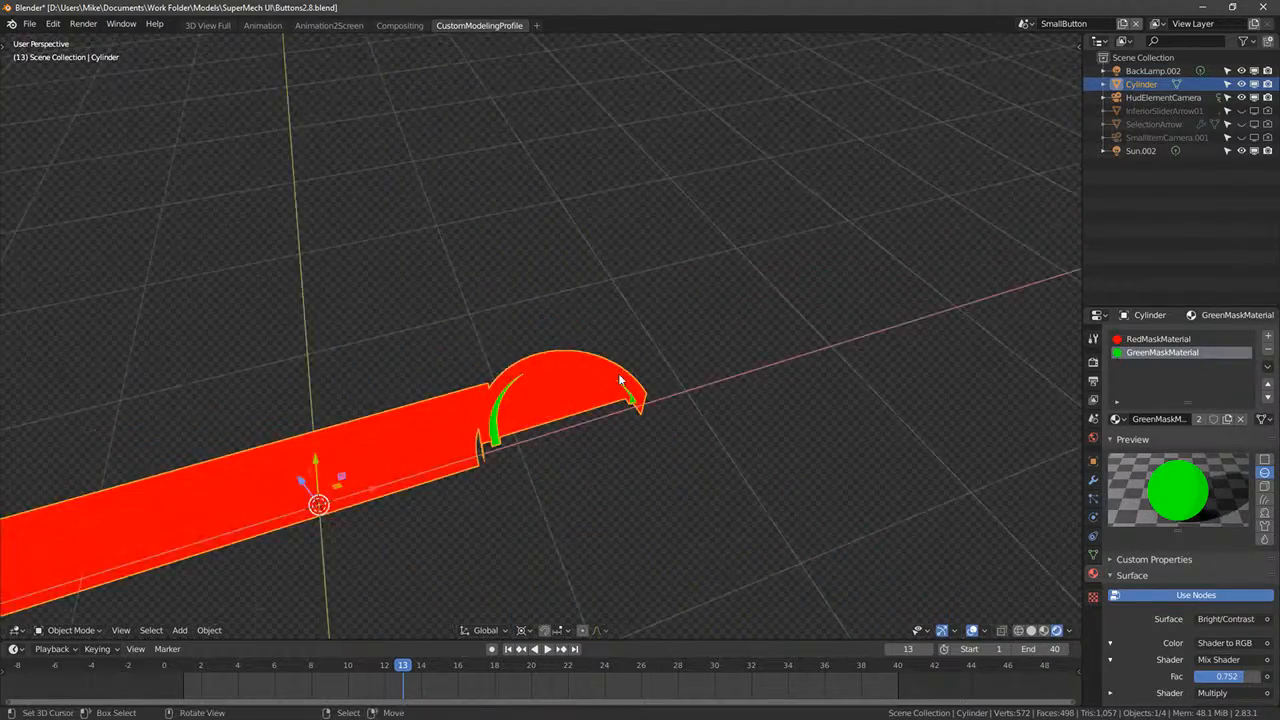
{"action": "middle_click_drag", "start_coordinate": [620, 378], "coordinate": [502, 340]}
{"action": "scroll", "coordinate": [560, 370], "scroll_direction": "up", "scroll_amount": 4}
{"action": "key", "text": "Tab"}
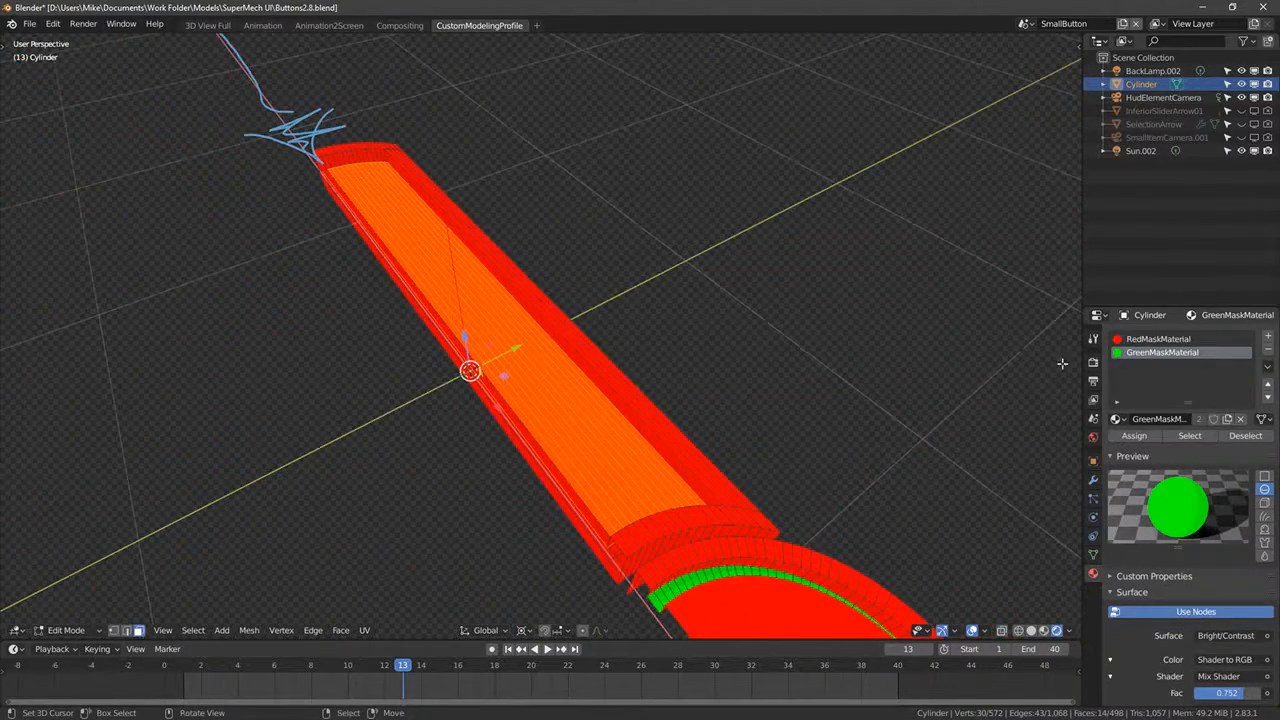
{"action": "left_click", "coordinate": [1134, 436]}
- Delete the recess's long wall face along the mirror plane and return to Object Mode
{"action": "middle_click_drag", "start_coordinate": [700, 420], "coordinate": [588, 480]}
{"action": "left_click", "coordinate": [528, 538]}
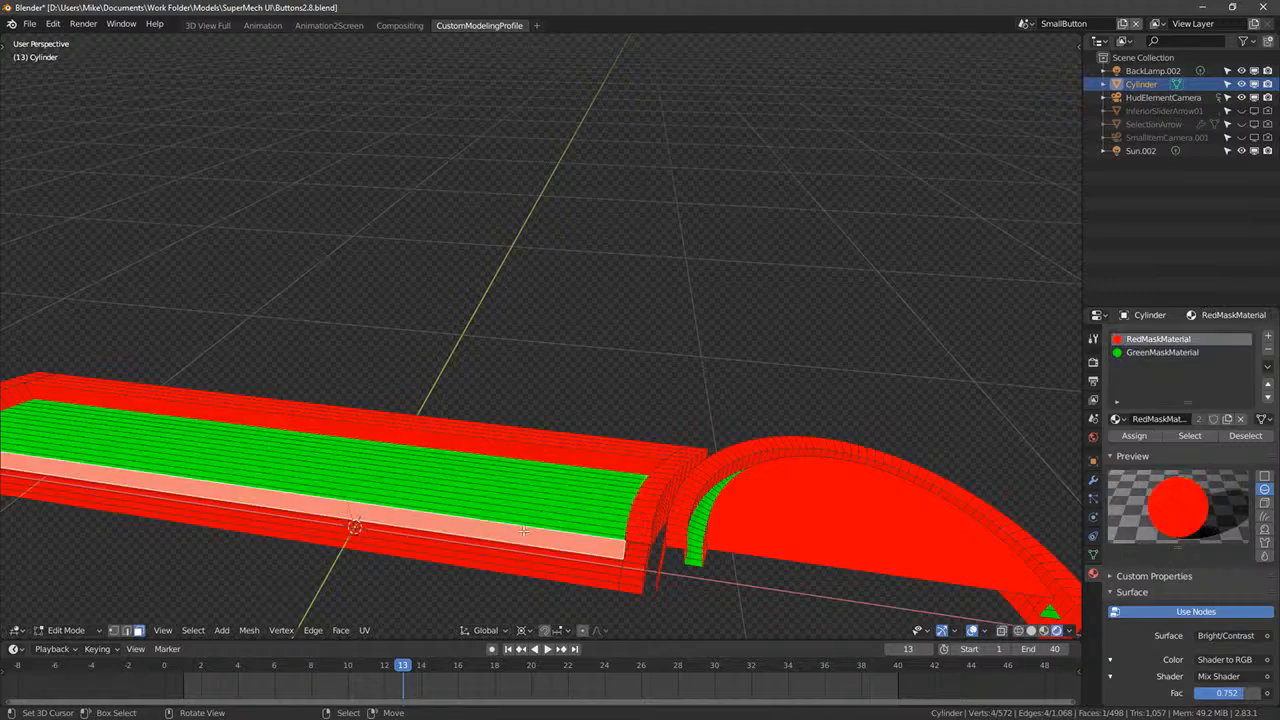
{"action": "key", "text": "x"}
{"action": "left_click", "coordinate": [516, 532]}
{"action": "middle_click_drag", "start_coordinate": [516, 532], "coordinate": [663, 494]}
{"action": "key", "text": "Tab"}
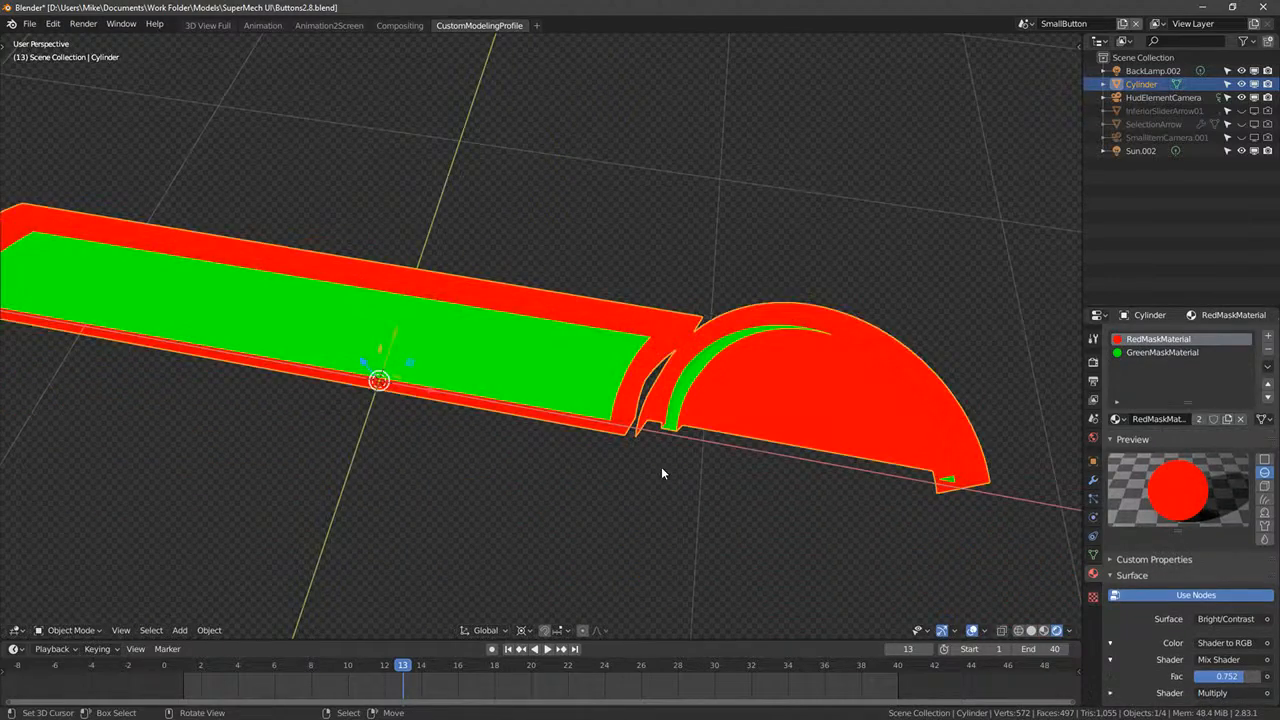
- Add a Mirror modifier to the half model and set it to mirror on the Y axis only
{"action": "key", "text": "KP_7"}
{"action": "scroll", "coordinate": [661, 473], "scroll_direction": "down", "scroll_amount": 3}
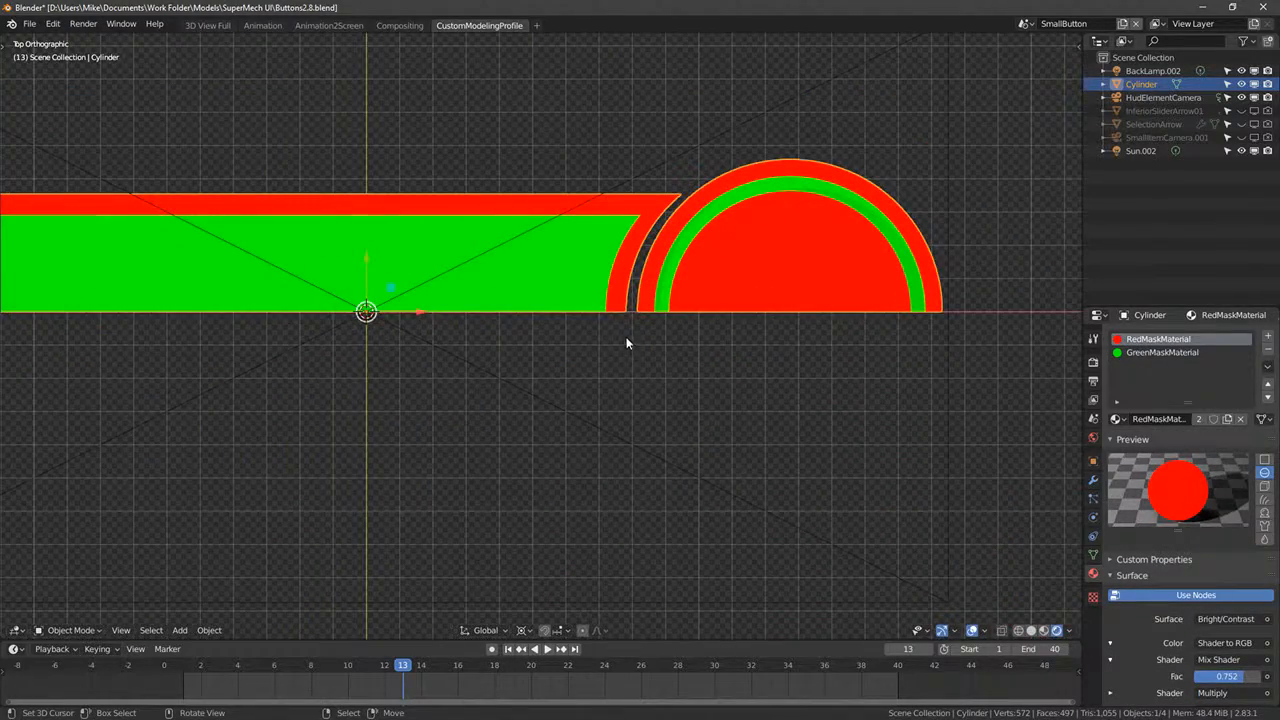
{"action": "scroll", "coordinate": [626, 338], "scroll_direction": "down", "scroll_amount": 4}
{"action": "middle_click_drag", "start_coordinate": [454, 348], "coordinate": [545, 340], "text": "shift"}
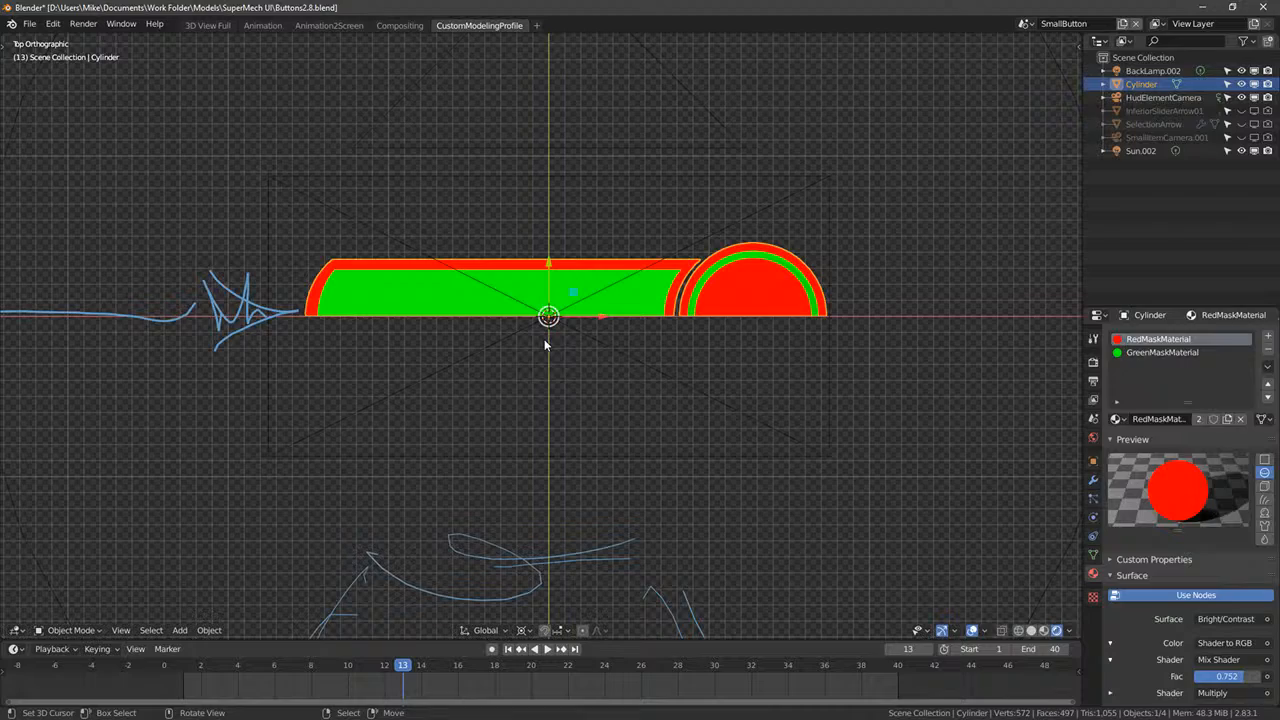
{"action": "middle_click_drag", "start_coordinate": [872, 309], "coordinate": [789, 366]}
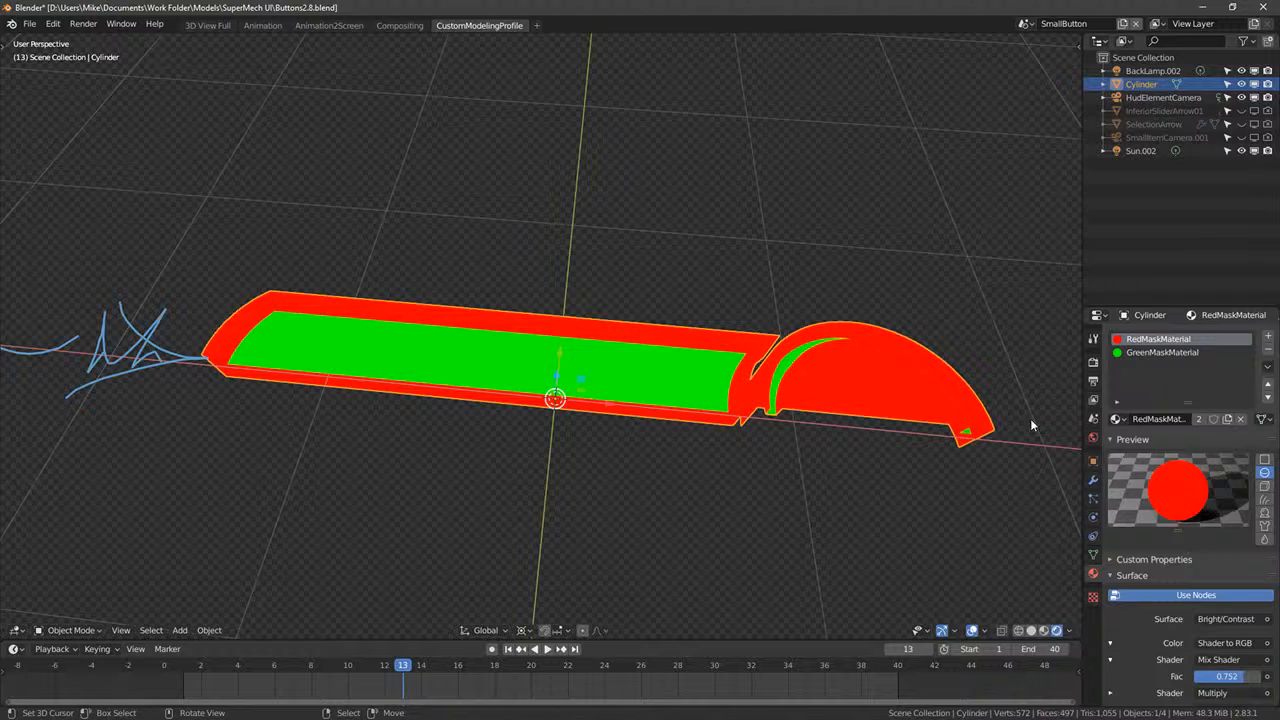
{"action": "left_click", "coordinate": [1093, 479]}
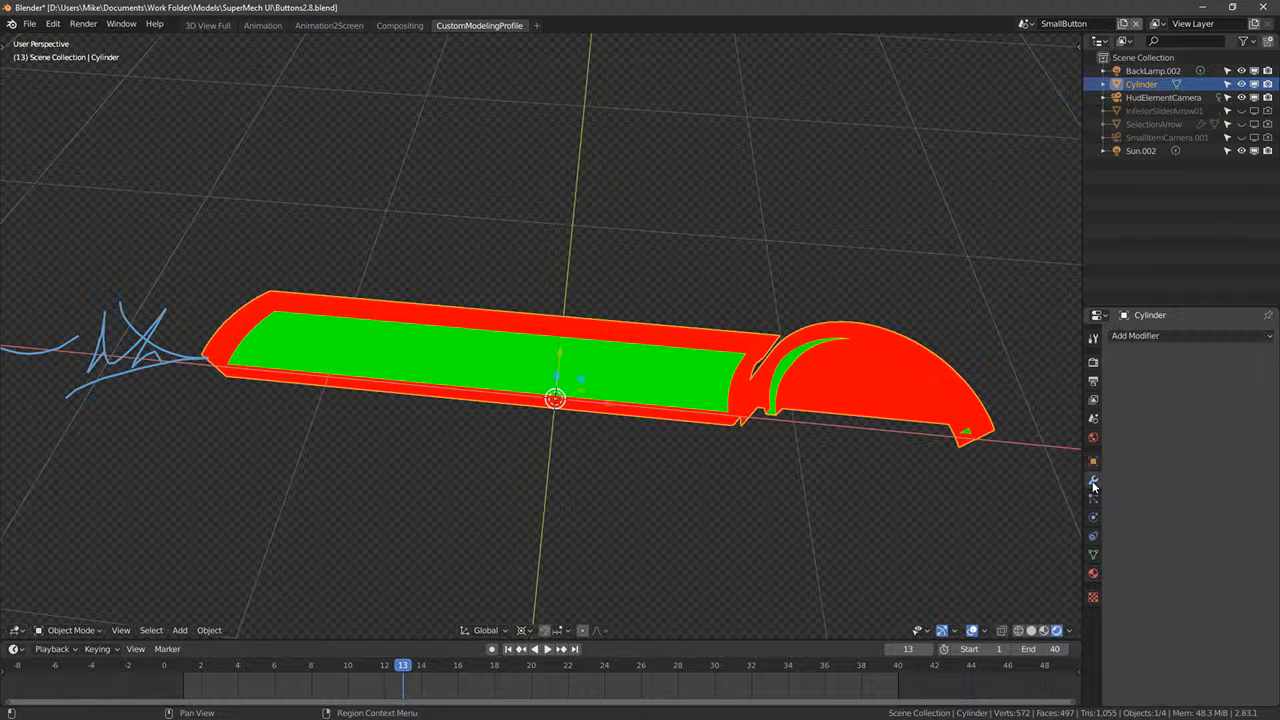
{"action": "left_click", "coordinate": [1154, 336]}
{"action": "left_click", "coordinate": [982, 468]}
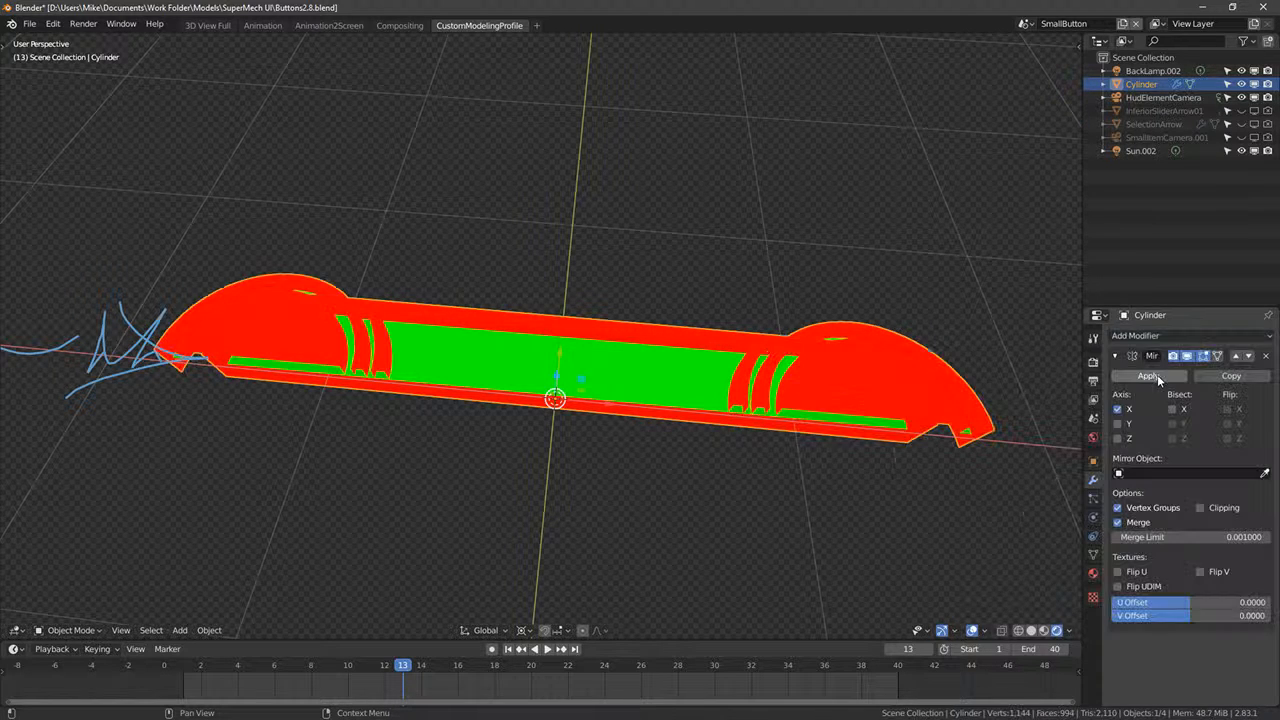
{"action": "left_click", "coordinate": [1129, 409]}
{"action": "left_click", "coordinate": [1129, 424]}
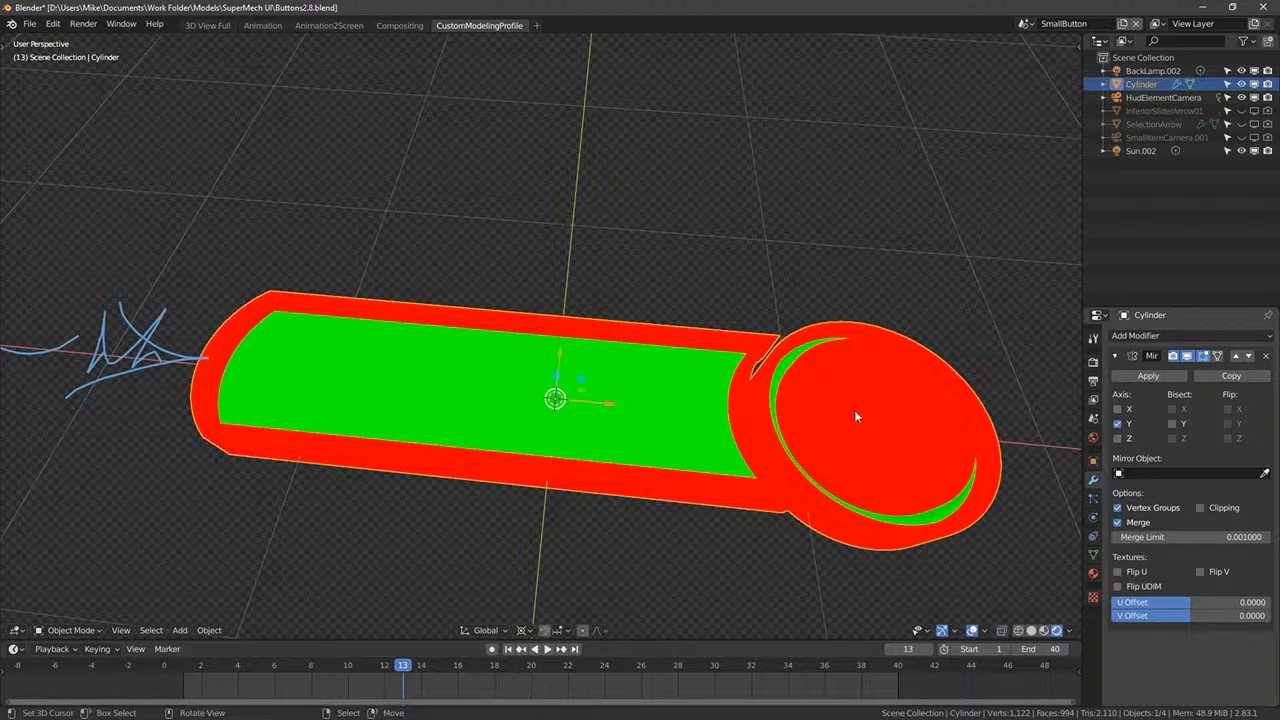
- Inspect the mirrored element from above and the bar's recessed end in solid shading, with the mesh open in Edit Mode
{"action": "middle_click_drag", "start_coordinate": [854, 410], "coordinate": [738, 384]}
{"action": "scroll", "coordinate": [700, 323], "scroll_direction": "down", "scroll_amount": 1}
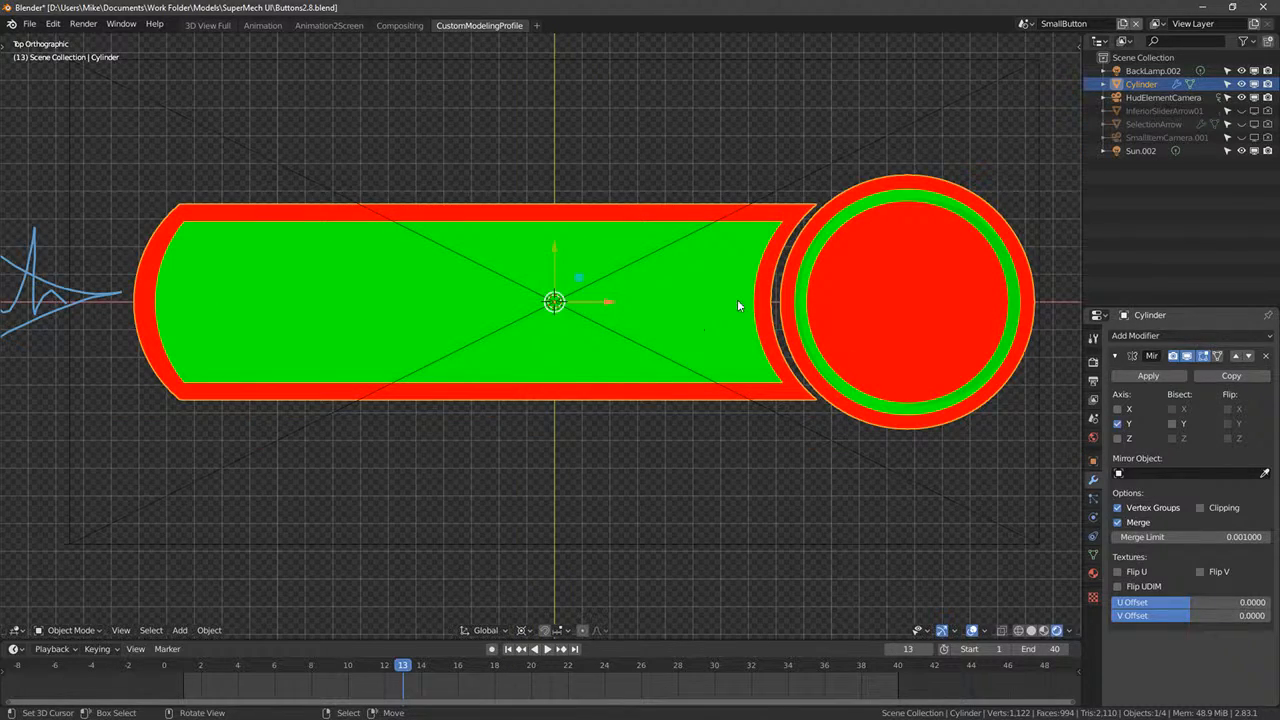
{"action": "middle_click_drag", "start_coordinate": [577, 298], "coordinate": [577, 260]}
{"action": "middle_click_drag", "start_coordinate": [418, 216], "coordinate": [540, 246], "text": "shift"}
{"action": "mouse_move", "coordinate": [535, 300]}
{"action": "middle_mouse_down"}
{"action": "mouse_move", "coordinate": [351, 309]}
{"action": "mouse_move", "coordinate": [360, 232]}
{"action": "middle_mouse_up"}
{"action": "key", "text": "shift+z"}
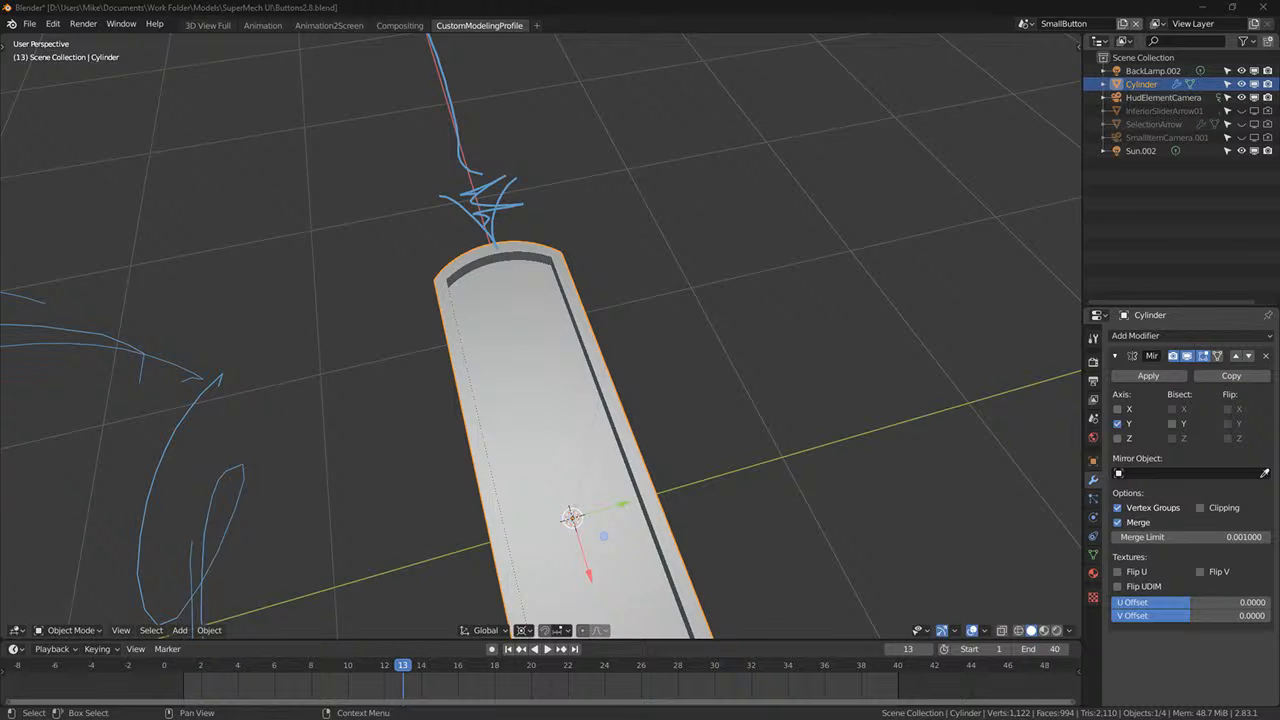
{"action": "middle_click_drag", "start_coordinate": [643, 396], "coordinate": [371, 347]}
{"action": "key", "text": "Tab"}
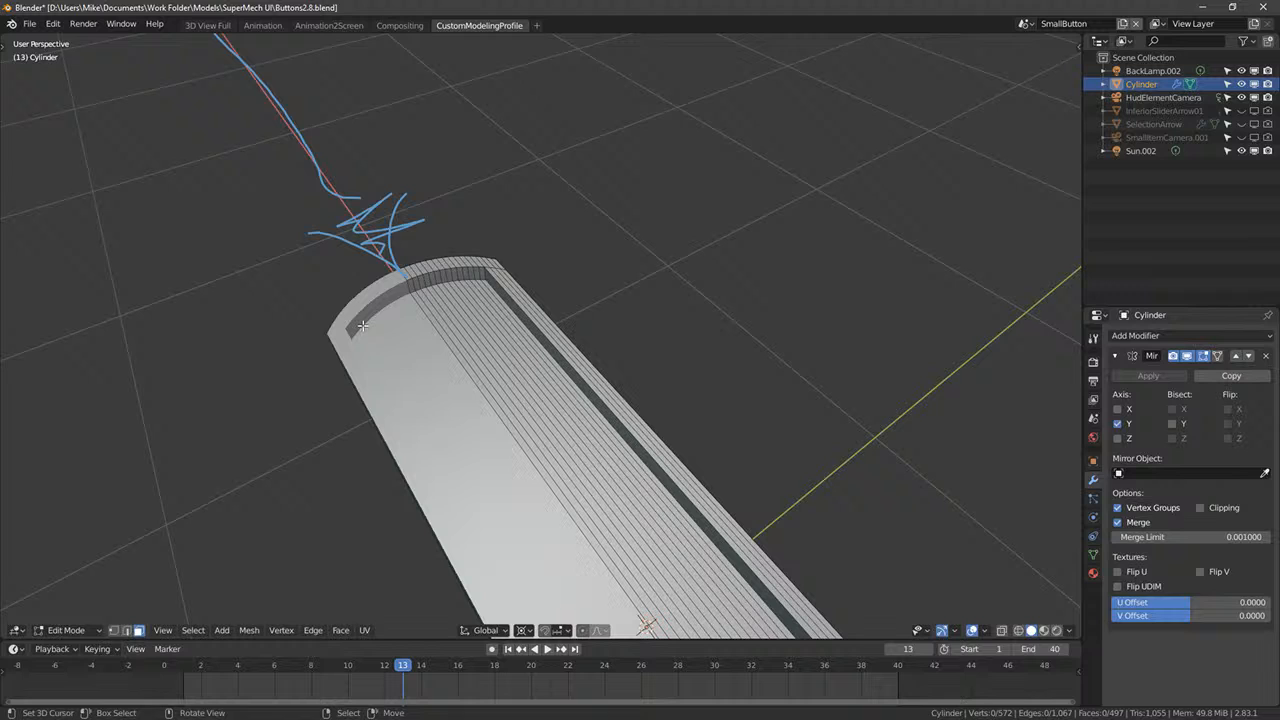
- Select the curved end wall faces of the bar's recess and examine them from above and at an angle in wireframe and solid shading
{"action": "left_click", "coordinate": [452, 273], "text": "ctrl"}
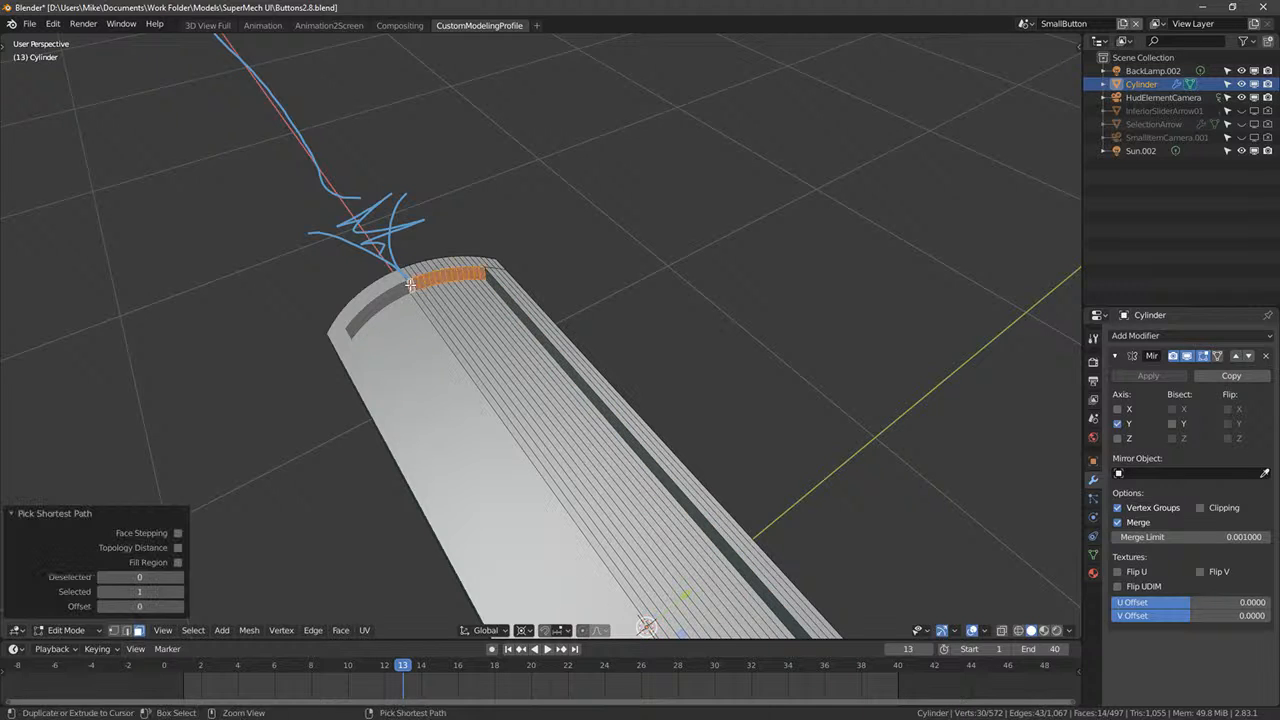
{"action": "key", "text": "KP_7"}
{"action": "scroll", "coordinate": [472, 353], "scroll_direction": "down", "scroll_amount": 6}
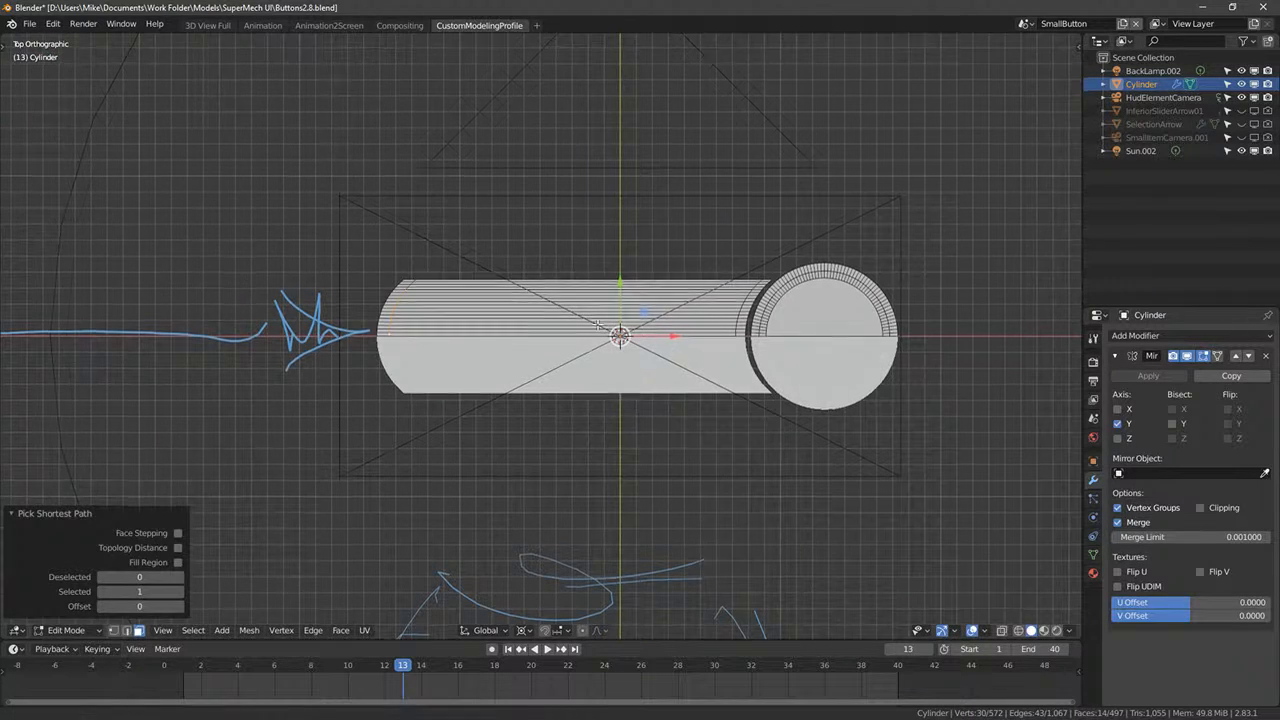
{"action": "scroll", "coordinate": [594, 330], "scroll_direction": "up", "scroll_amount": 3}
{"action": "middle_click_drag", "start_coordinate": [594, 328], "coordinate": [711, 350], "text": "shift"}
{"action": "key", "text": "shift+z"}
{"action": "middle_click_drag", "start_coordinate": [823, 330], "coordinate": [734, 334], "text": "shift"}
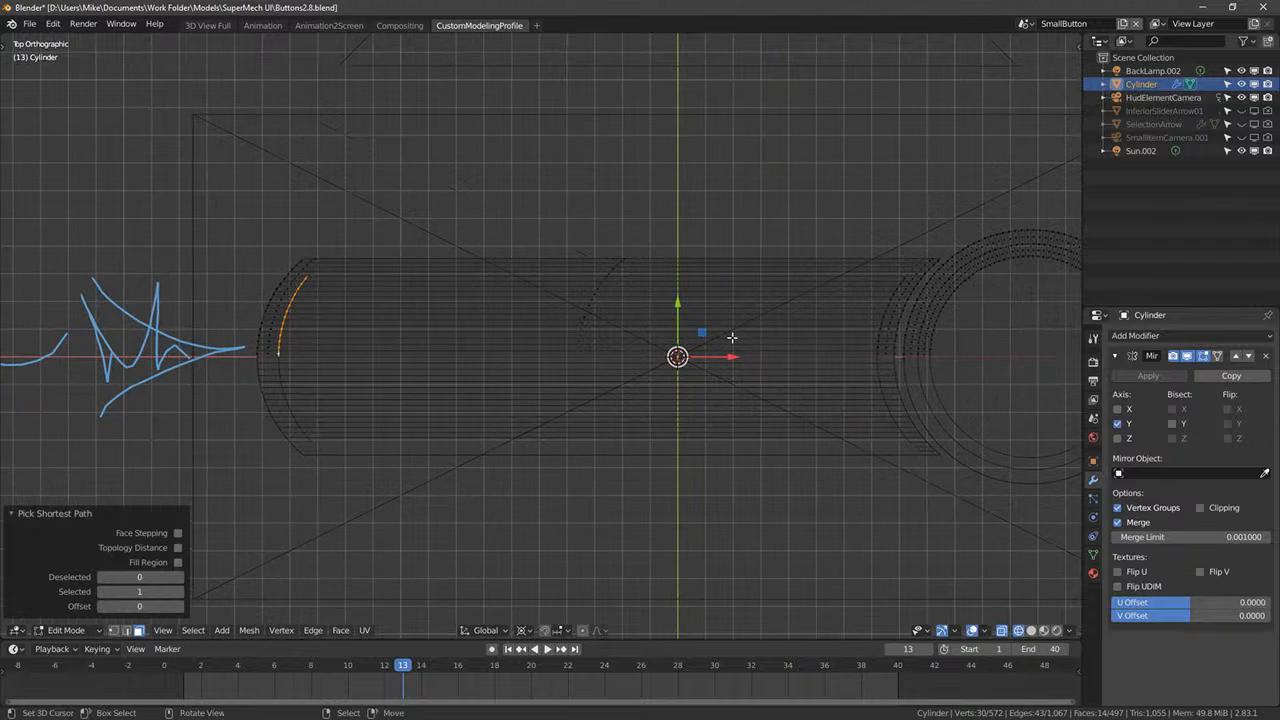
{"action": "key", "text": "shift+z"}
{"action": "middle_click_drag", "start_coordinate": [640, 283], "coordinate": [630, 432]}
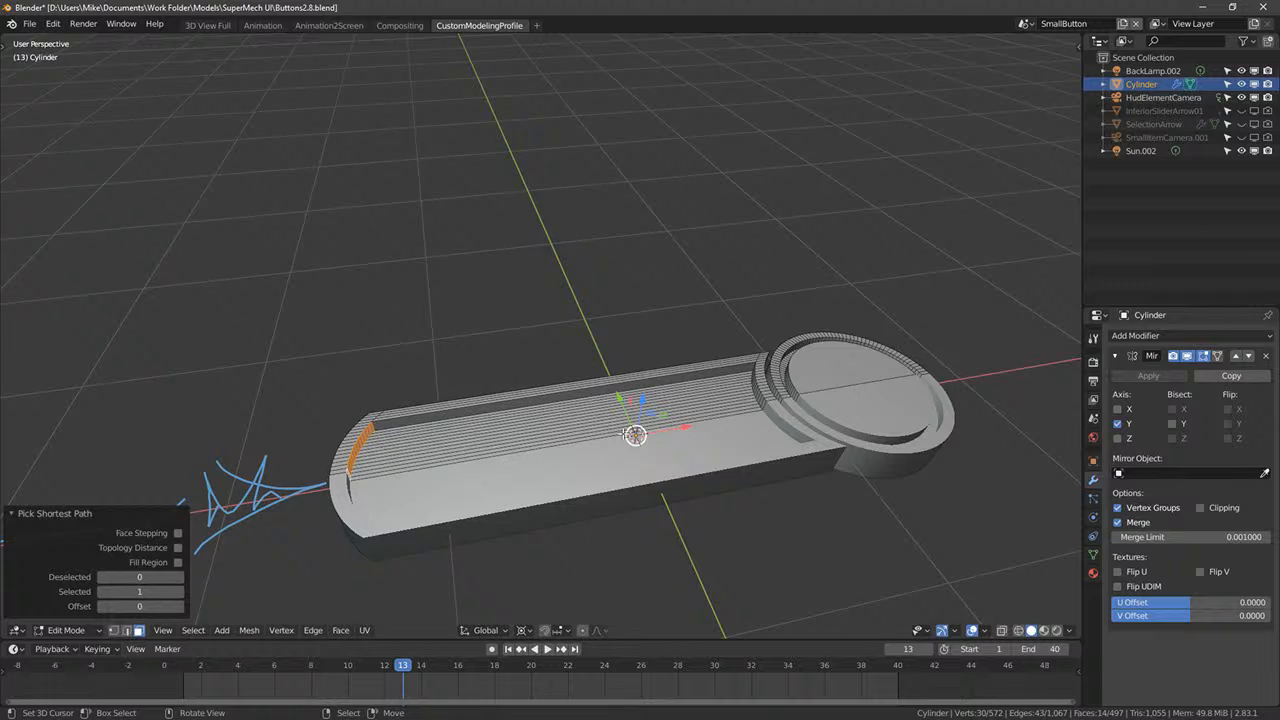
{"action": "middle_click_drag", "start_coordinate": [627, 434], "coordinate": [566, 410]}
{"action": "key", "text": "KP_7"}
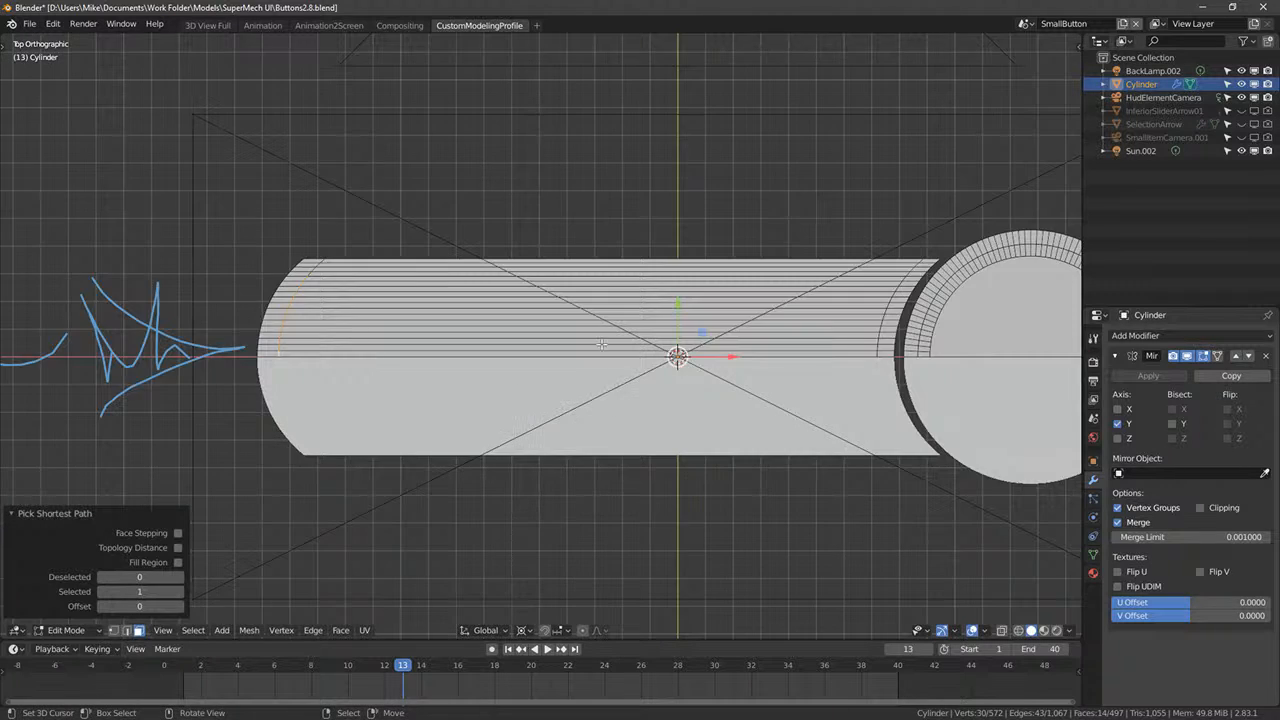
{"action": "middle_click_drag", "start_coordinate": [601, 344], "coordinate": [555, 254]}
{"action": "middle_click_drag", "start_coordinate": [748, 458], "coordinate": [642, 512]}
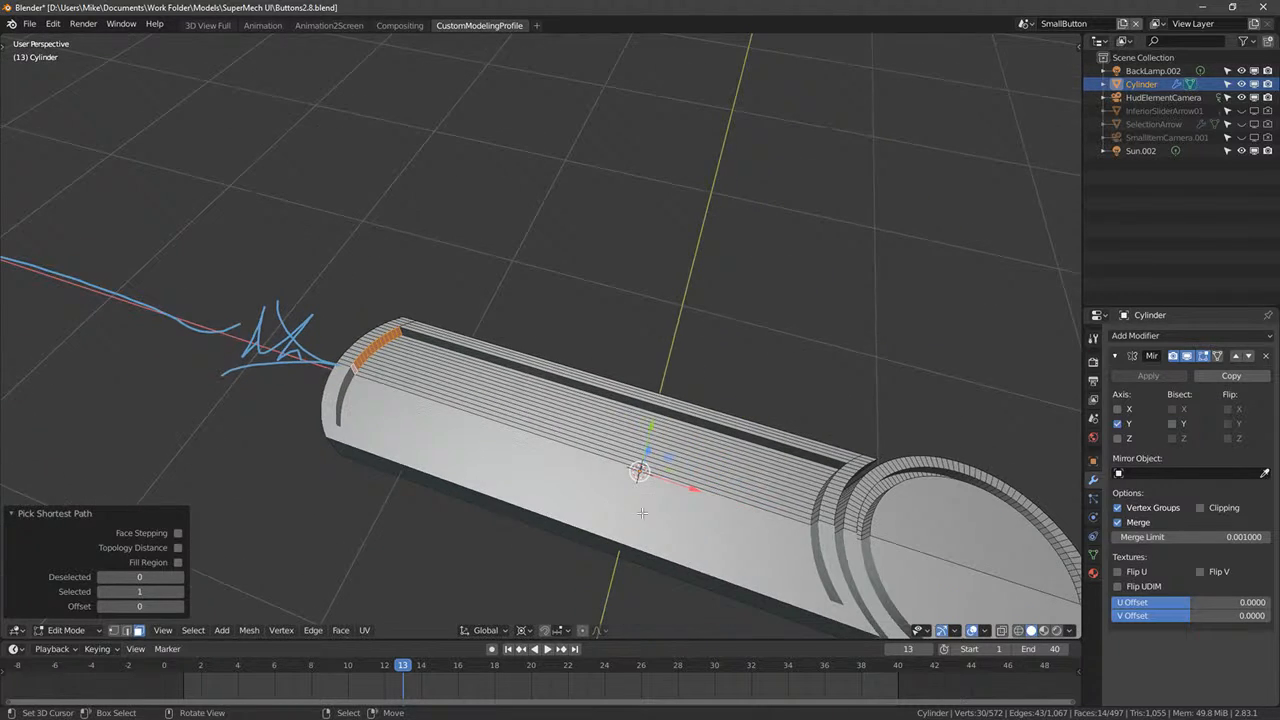
- Select the lengthwise floor strips of the bar's recess and check their extent from above
{"action": "left_click", "coordinate": [604, 458]}
{"action": "left_click", "coordinate": [641, 409], "text": "ctrl"}
{"action": "middle_click_drag", "start_coordinate": [641, 409], "coordinate": [643, 470]}
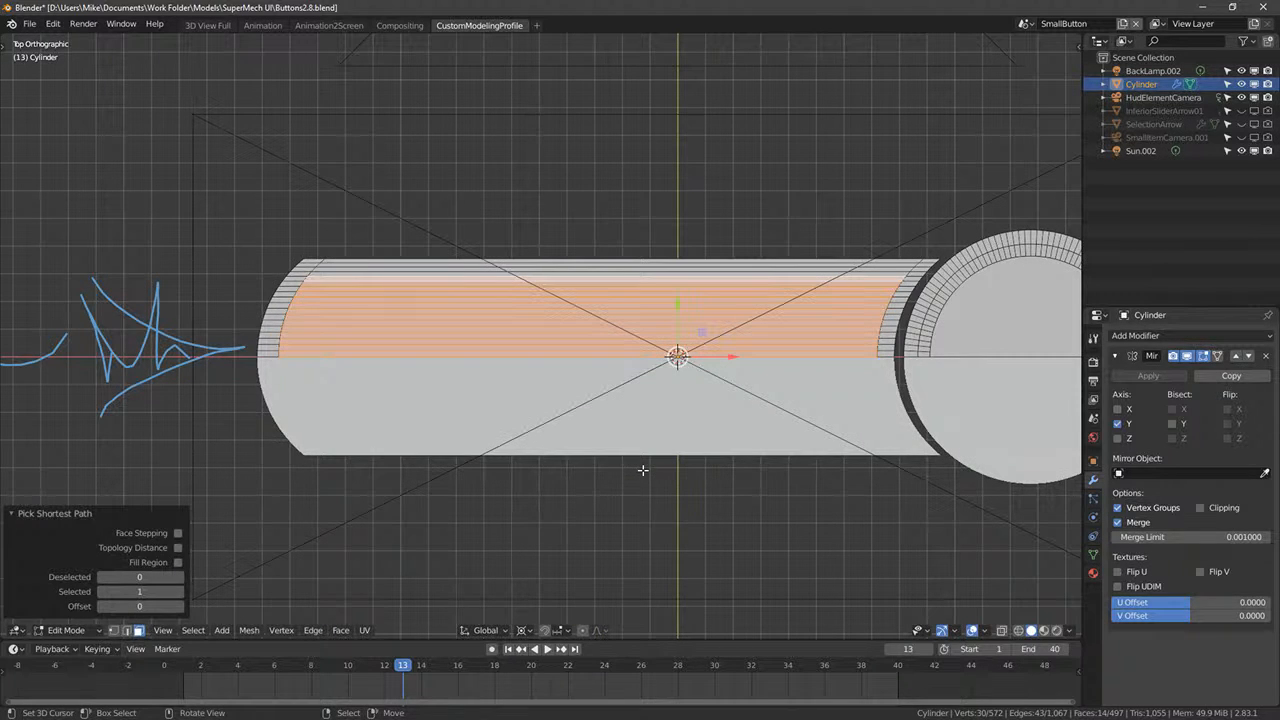
{"action": "scroll", "coordinate": [538, 506], "scroll_direction": "down", "scroll_amount": 6}
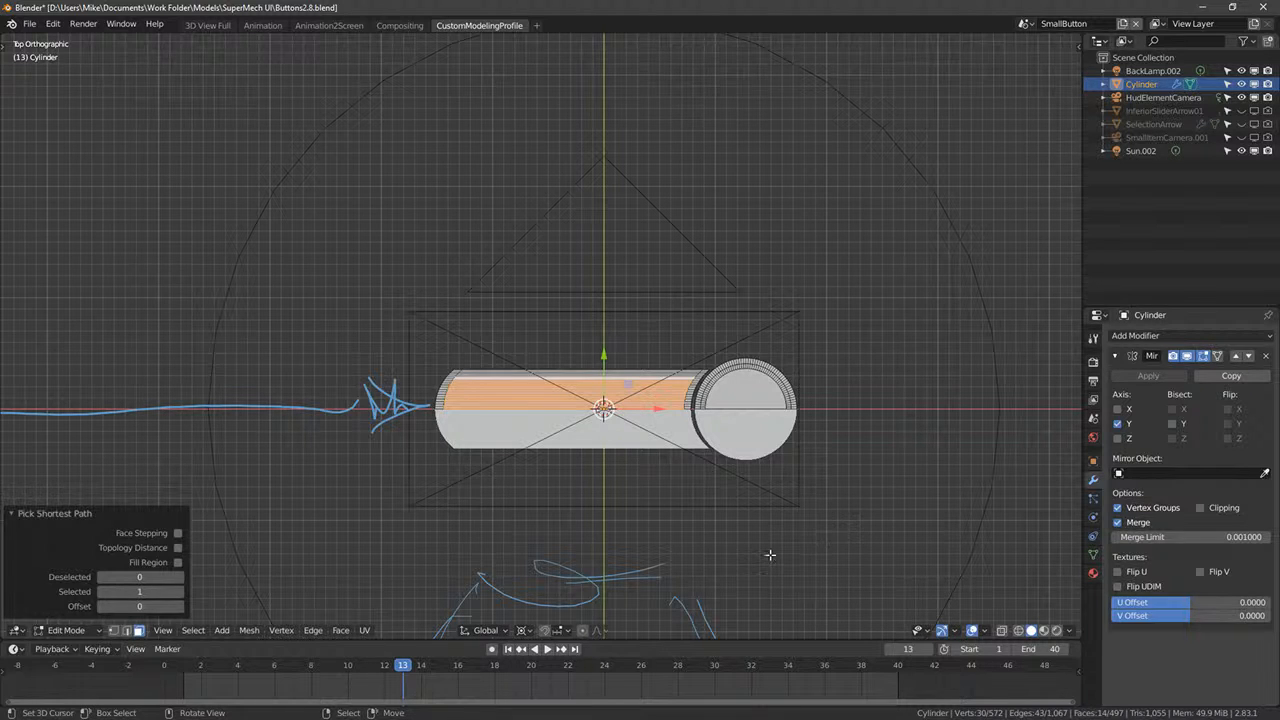
{"action": "scroll", "coordinate": [680, 504], "scroll_direction": "up", "scroll_amount": 5}
{"action": "middle_click_drag", "start_coordinate": [310, 482], "coordinate": [362, 322], "text": "shift"}
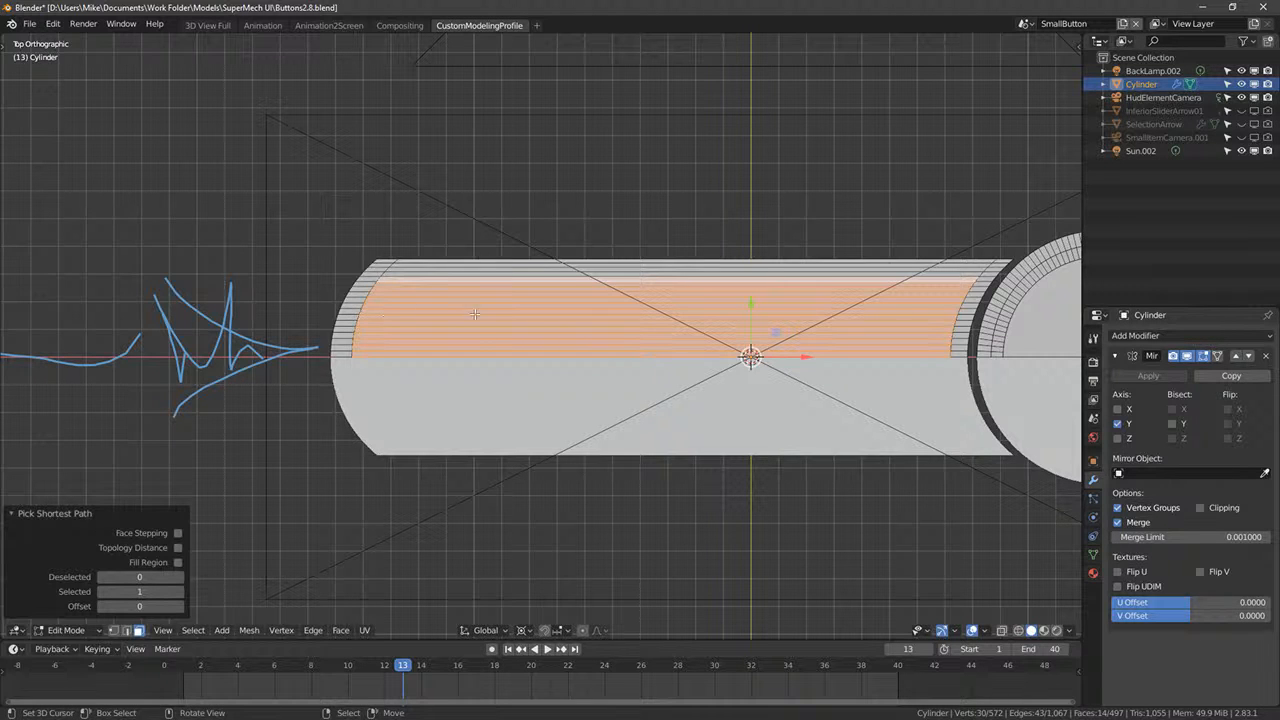
{"action": "middle_click_drag", "start_coordinate": [417, 288], "coordinate": [377, 263], "text": "shift"}
{"action": "scroll", "coordinate": [377, 263], "scroll_direction": "up", "scroll_amount": 4}
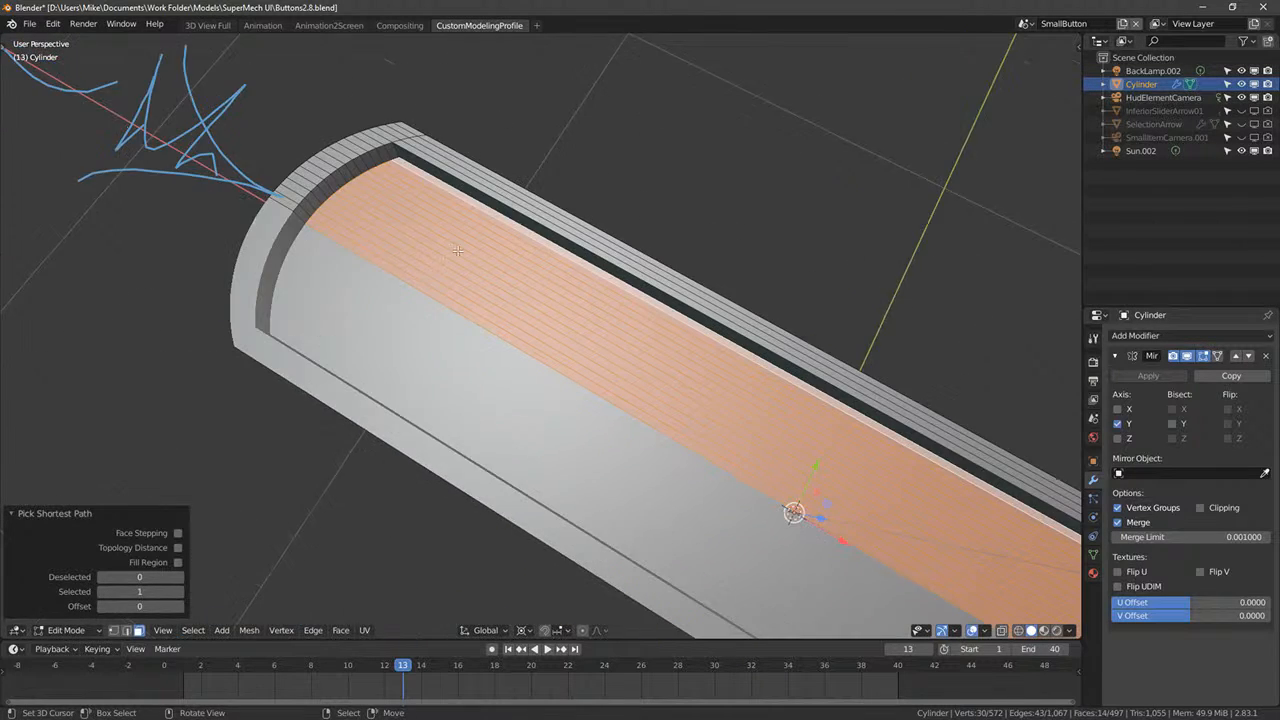
- Select the row of faces on the recess's curved end wall, from the mirror plane to the outer corner
{"action": "middle_click_drag", "start_coordinate": [283, 410], "coordinate": [269, 370]}
{"action": "right_click", "coordinate": [351, 282]}
{"action": "right_click", "coordinate": [443, 247], "text": "shift"}
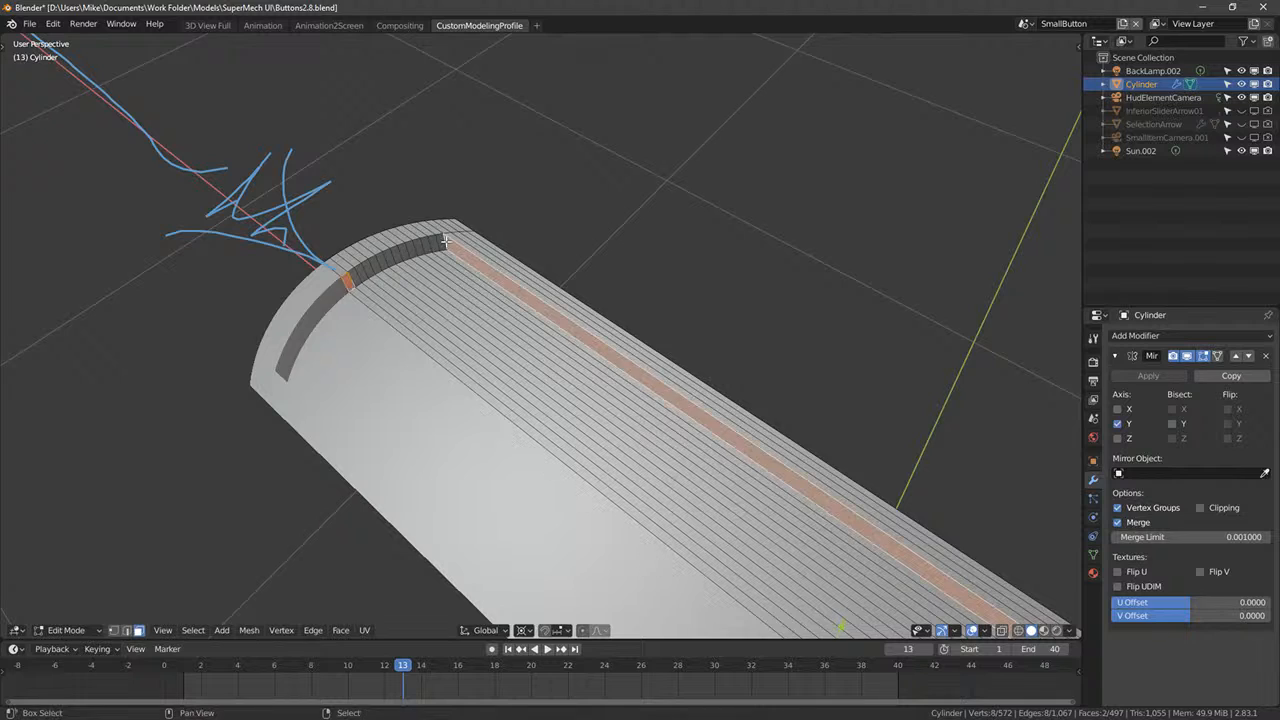
{"action": "key", "text": "ctrl+z"}
{"action": "right_click", "coordinate": [442, 242], "text": "shift"}
{"action": "middle_click_drag", "start_coordinate": [440, 274], "coordinate": [266, 302]}
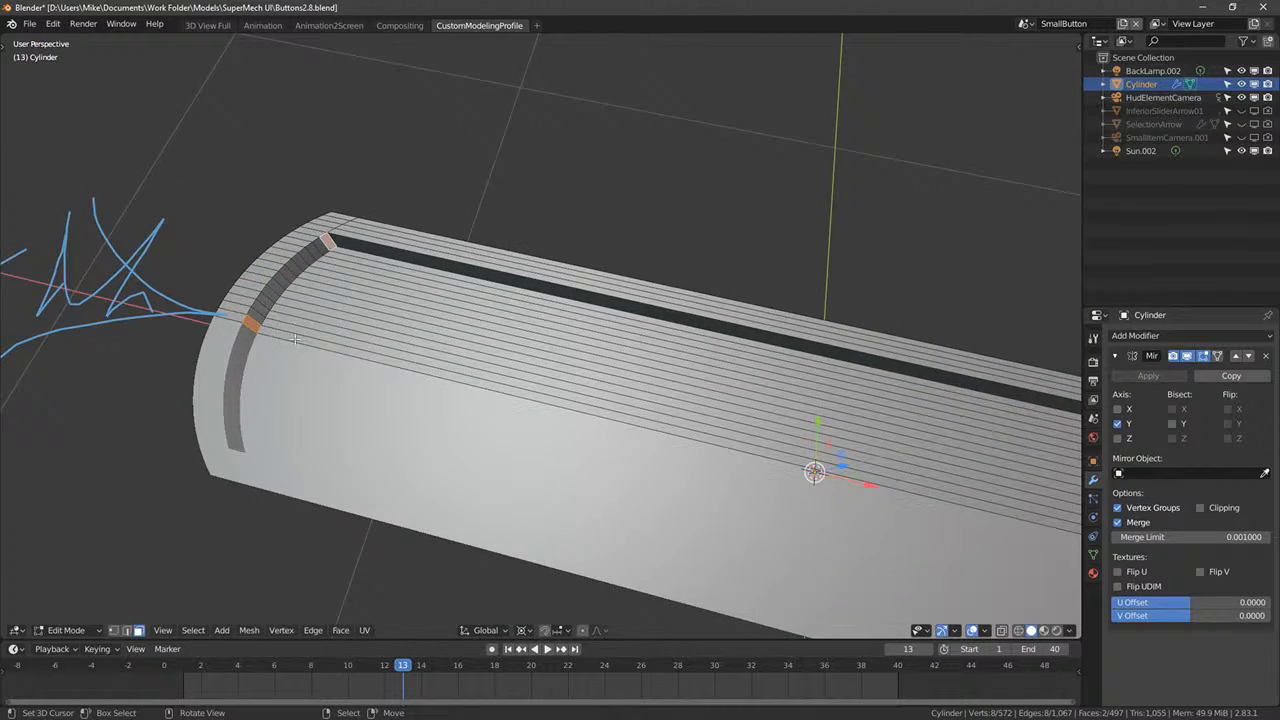
{"action": "scroll", "coordinate": [295, 340], "scroll_direction": "down", "scroll_amount": 2}
{"action": "middle_click_drag", "start_coordinate": [476, 320], "coordinate": [370, 349]}
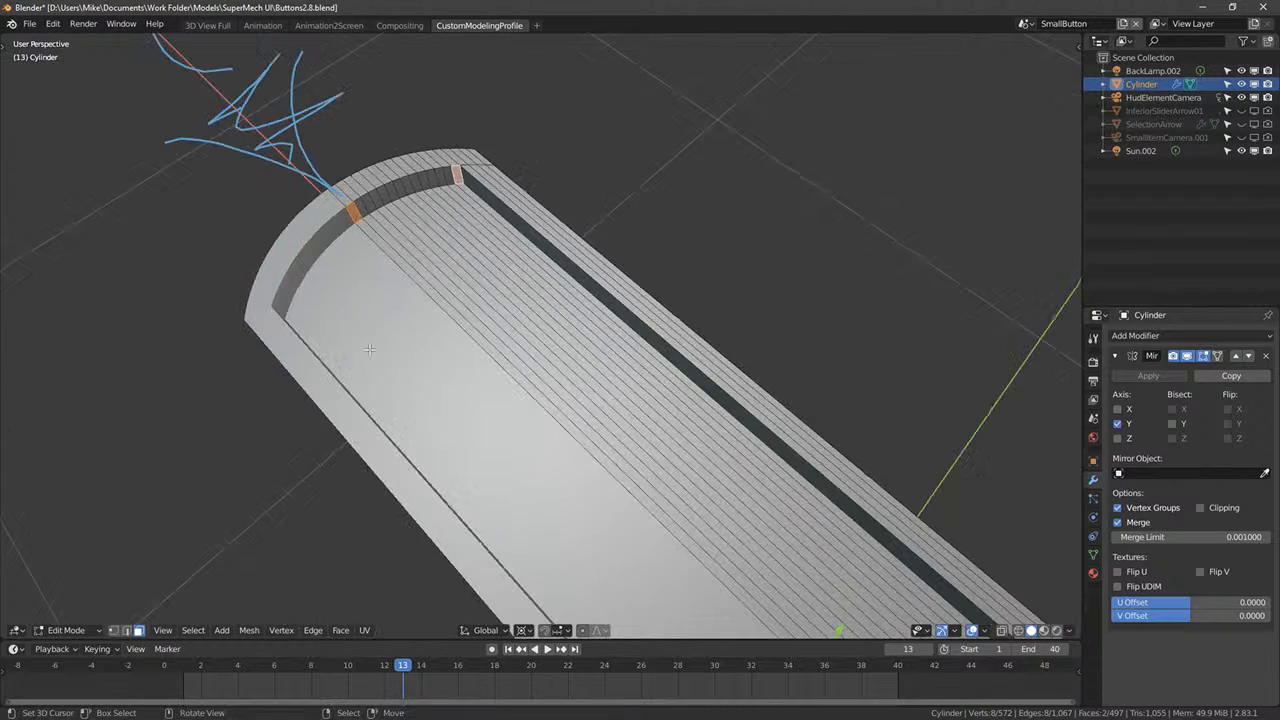
{"action": "right_click", "coordinate": [357, 210], "text": "shift"}
{"action": "right_click", "coordinate": [359, 209], "text": "ctrl"}
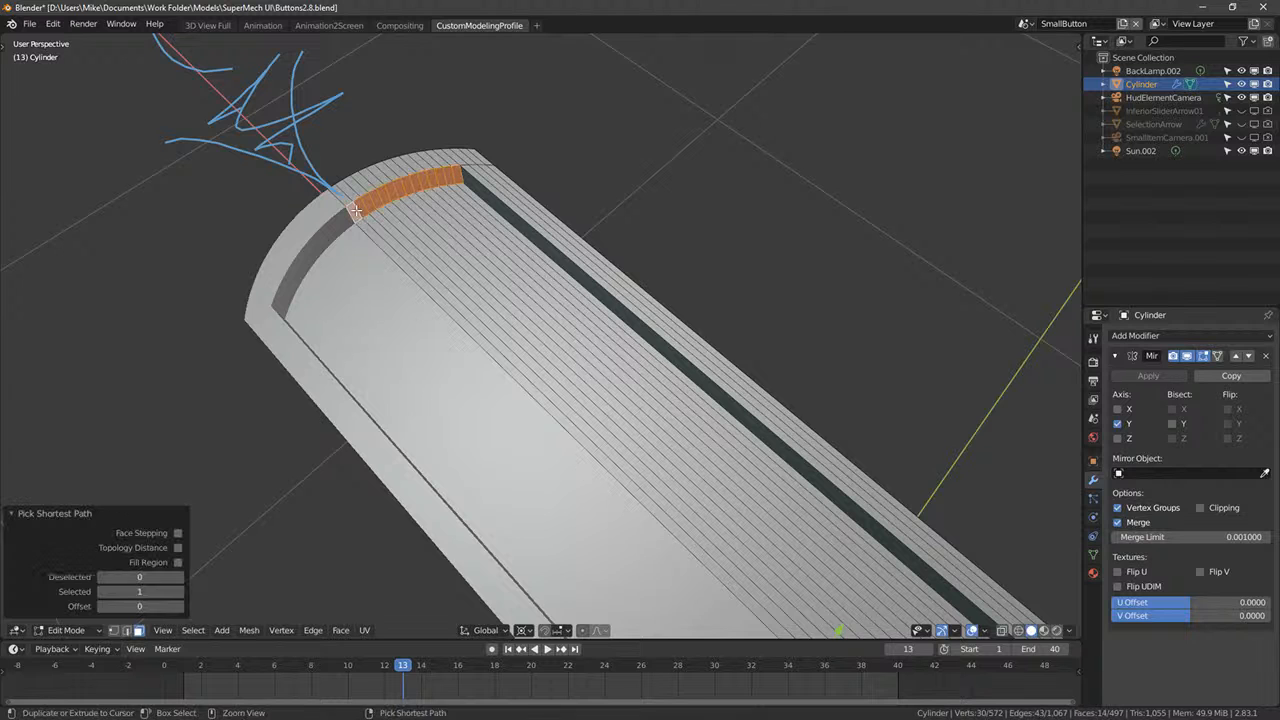
- Try to shift the selected inner end-wall faces along X in top view, and undo the move
{"action": "key", "text": "KP_7"}
{"action": "scroll", "coordinate": [402, 237], "scroll_direction": "down", "scroll_amount": 5}
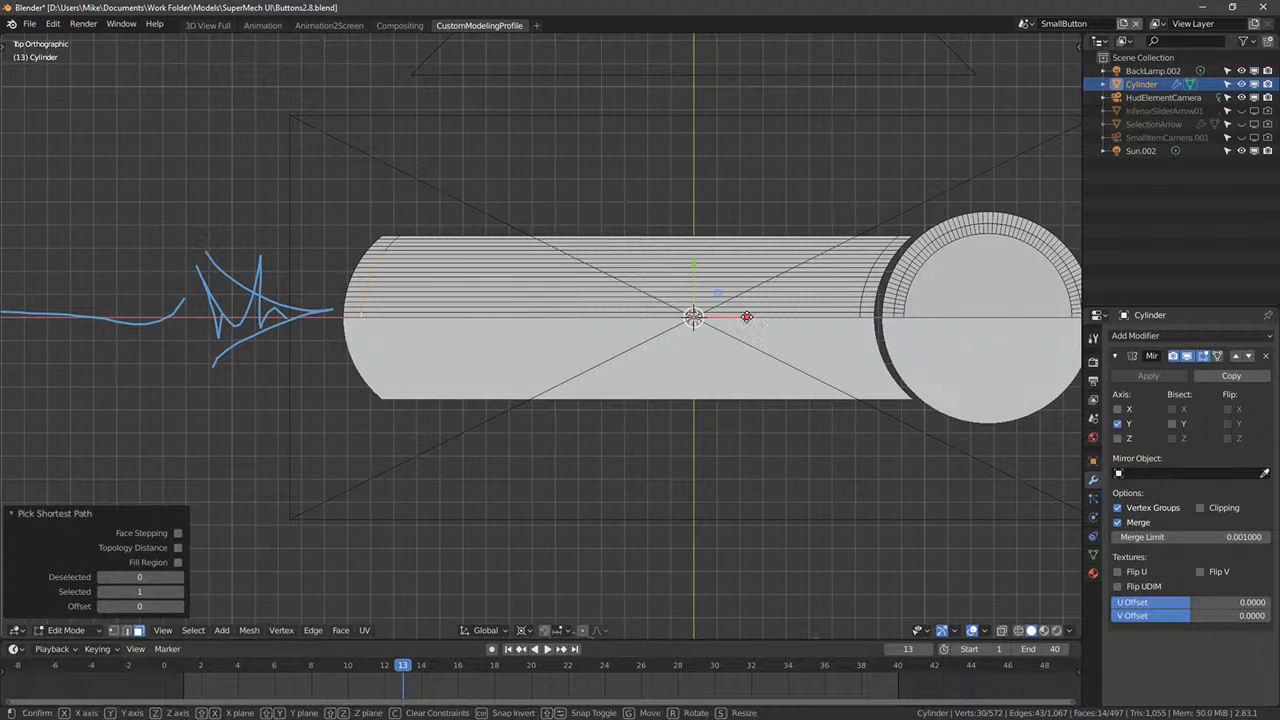
{"action": "left_click_drag", "start_coordinate": [748, 317], "coordinate": [748, 317]}
{"action": "key", "text": "ctrl+z"}
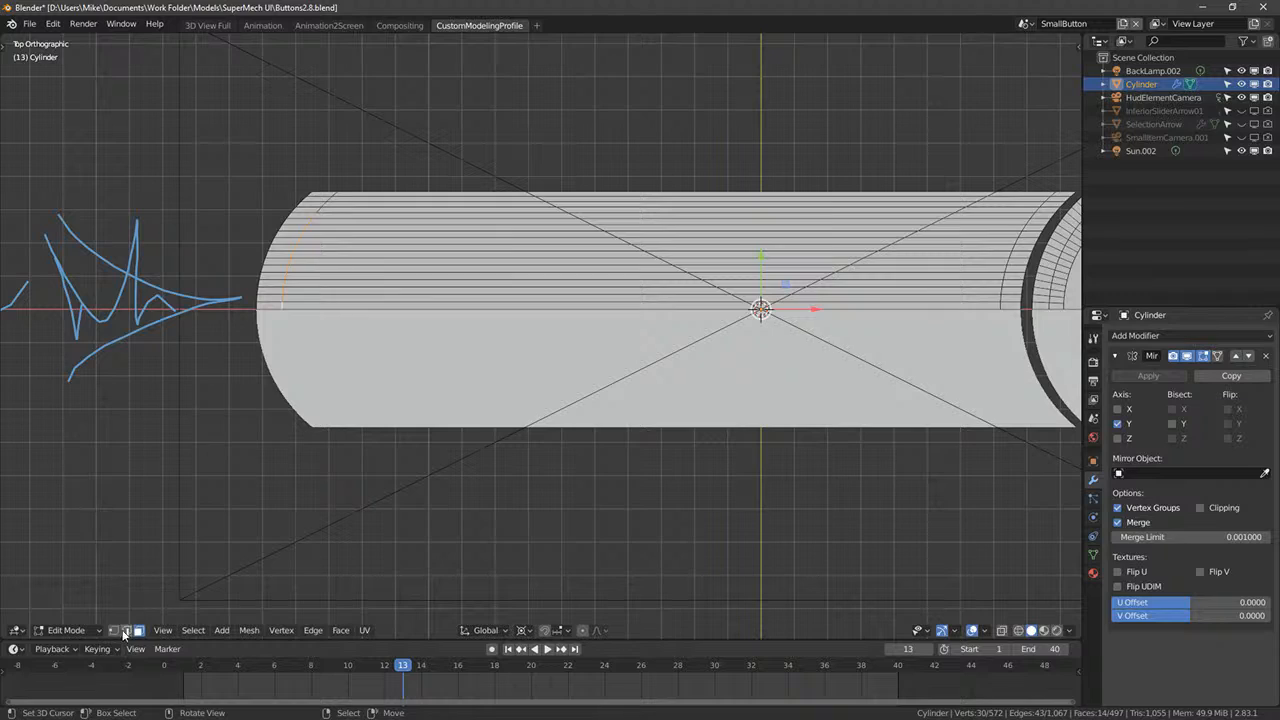
- Select the vertex loops of the curved end of the recess, using wireframe shading to deselect stray vertices
{"action": "left_click", "coordinate": [115, 631]}
{"action": "key", "text": "alt+a"}
{"action": "right_click", "coordinate": [282, 279], "text": "alt"}
{"action": "right_click", "coordinate": [286, 276], "text": "alt"}
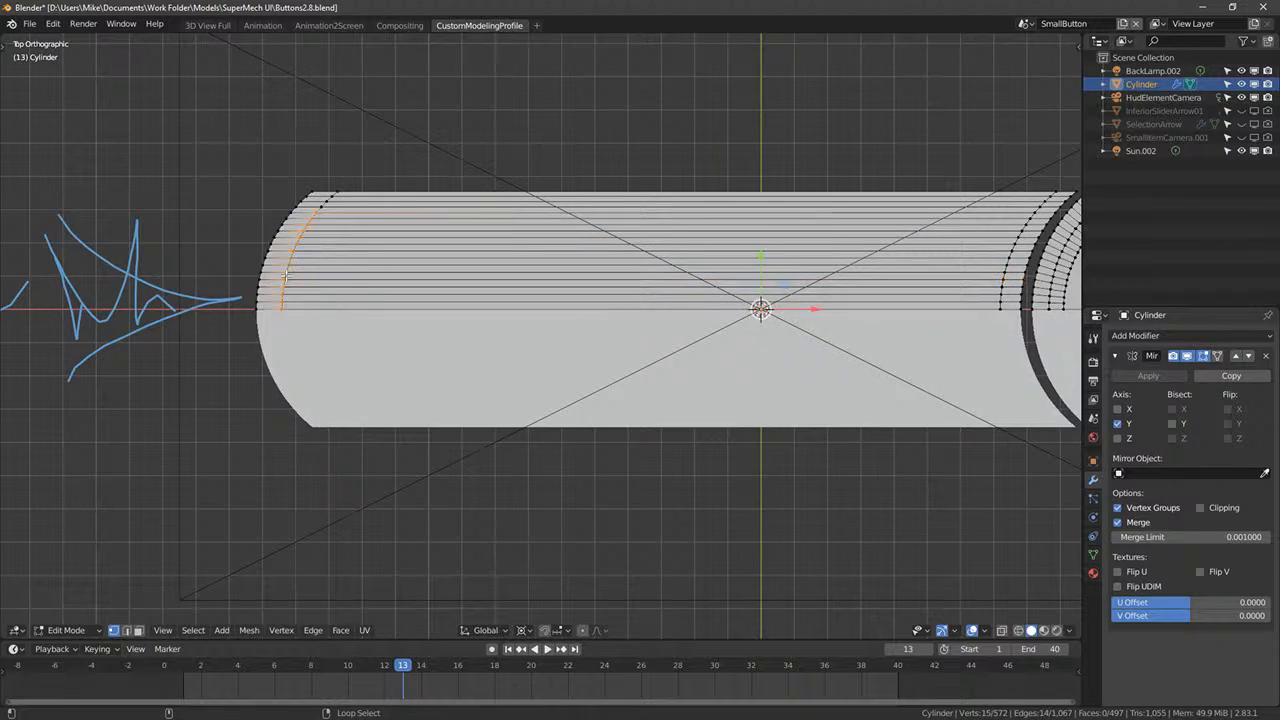
{"action": "mouse_move", "coordinate": [286, 276]}
{"action": "middle_mouse_down"}
{"action": "mouse_move", "coordinate": [509, 354]}
{"action": "mouse_move", "coordinate": [497, 334]}
{"action": "mouse_move", "coordinate": [748, 290]}
{"action": "mouse_move", "coordinate": [529, 337]}
{"action": "middle_mouse_up"}
{"action": "right_click", "coordinate": [711, 316], "text": "alt+shift"}
{"action": "scroll", "coordinate": [529, 337], "scroll_direction": "down", "scroll_amount": 2}
{"action": "key", "text": "shift+z"}
{"action": "key", "text": "c"}
{"action": "right_click", "coordinate": [429, 262]}
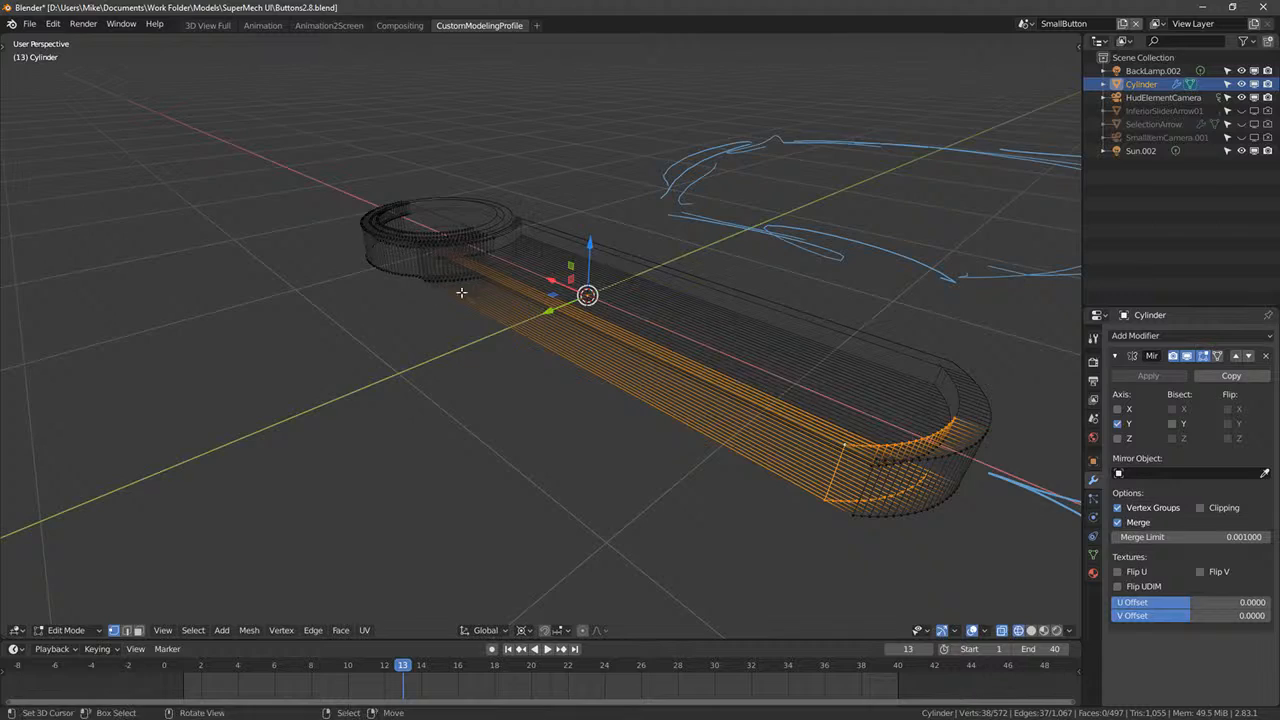
- Try to move the selected curved end vertices along X from the top, undo it and restore solid shading
{"action": "middle_click_drag", "start_coordinate": [565, 297], "coordinate": [463, 293]}
{"action": "scroll", "coordinate": [463, 293], "scroll_direction": "up", "scroll_amount": 3}
{"action": "key", "text": "KP_7"}
{"action": "scroll", "coordinate": [660, 460], "scroll_direction": "down", "scroll_amount": 1}
{"action": "middle_click_drag", "start_coordinate": [612, 414], "coordinate": [696, 158], "text": "shift"}
{"action": "key", "text": "comma"}
{"action": "left_click_drag", "start_coordinate": [460, 230], "coordinate": [462, 231]}
{"action": "key", "text": "ctrl+z"}
{"action": "middle_click_drag", "start_coordinate": [535, 325], "coordinate": [443, 251]}
{"action": "key", "text": "shift+z"}
{"action": "mouse_move", "coordinate": [425, 425]}
{"action": "middle_mouse_down"}
{"action": "mouse_move", "coordinate": [391, 398]}
{"action": "mouse_move", "coordinate": [384, 352]}
{"action": "middle_mouse_up"}
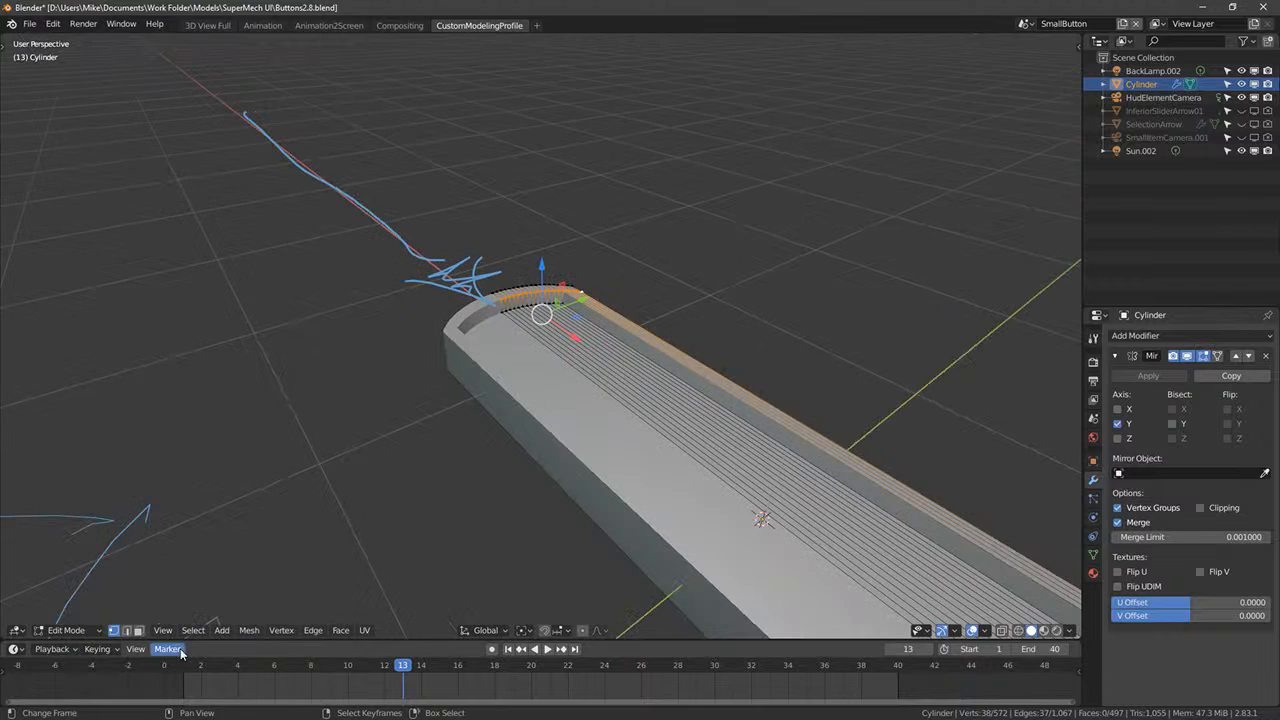
- Clear the current mesh selection and enable edge and face selection together
{"action": "left_click", "coordinate": [138, 631]}
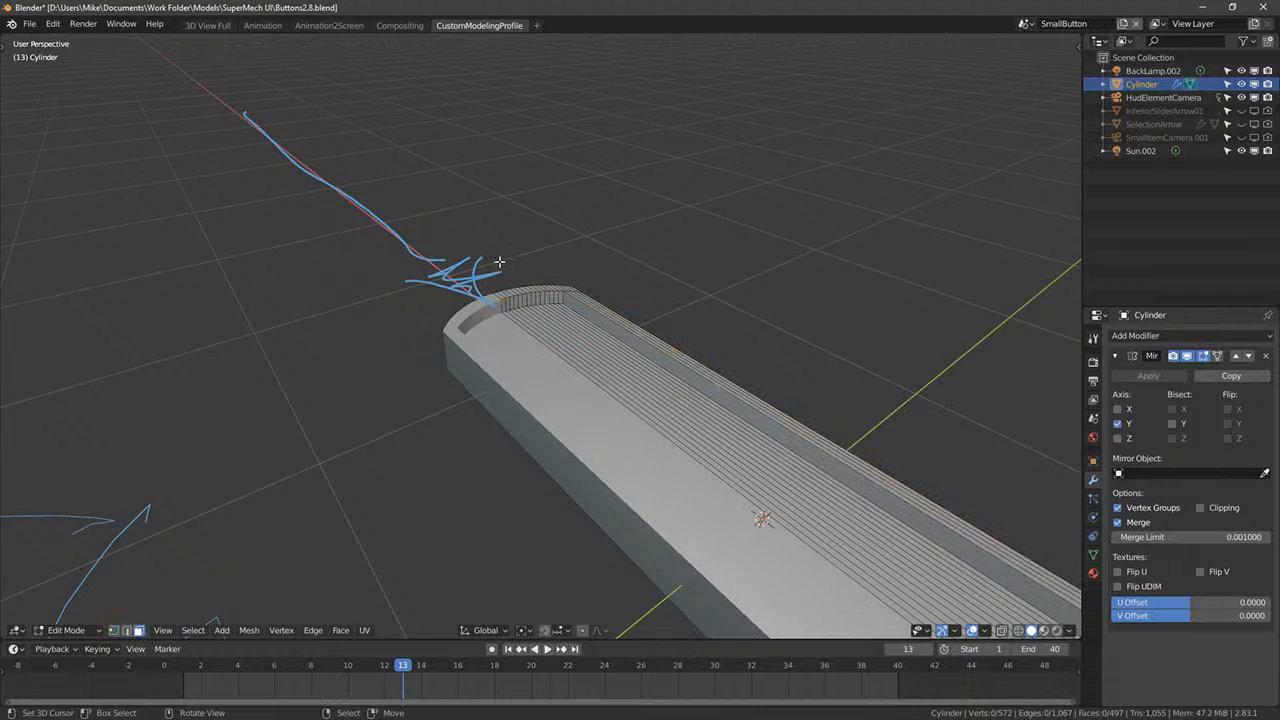
{"action": "left_click", "coordinate": [558, 298], "text": "ctrl"}
{"action": "left_click", "coordinate": [114, 632], "text": "ctrl"}
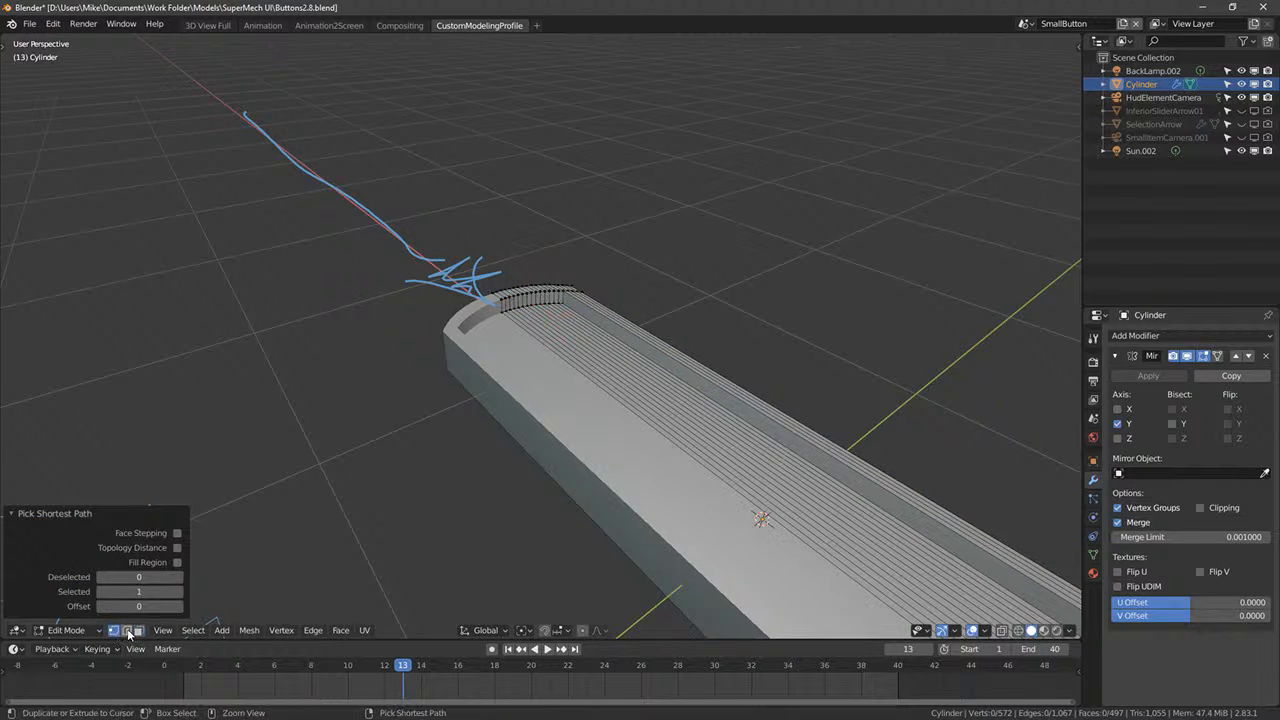
{"action": "left_click", "coordinate": [138, 632], "text": "ctrl"}
{"action": "left_click", "coordinate": [127, 632], "text": "shift"}
- Select the shortest path of edges across the recess's curved inner end wall
{"action": "middle_click_drag", "start_coordinate": [850, 510], "coordinate": [781, 450]}
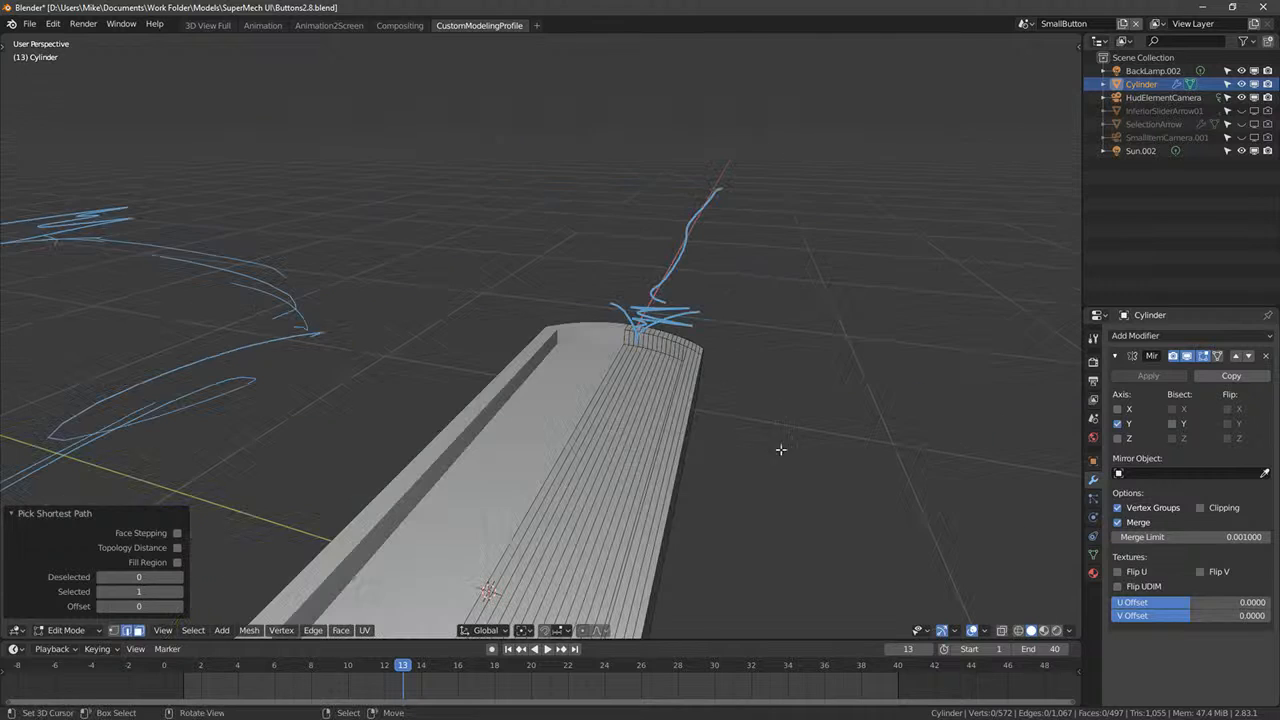
{"action": "left_click", "coordinate": [626, 338]}
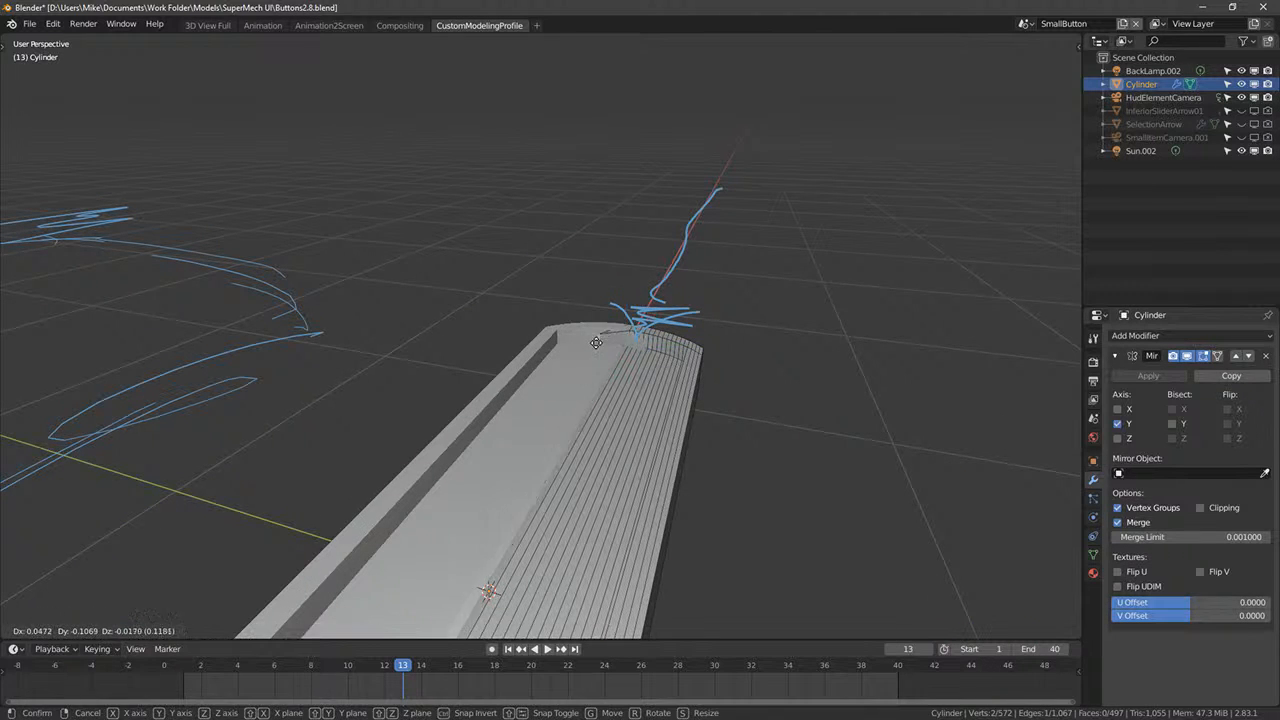
{"action": "middle_click_drag", "start_coordinate": [623, 337], "coordinate": [690, 313]}
{"action": "left_click", "coordinate": [690, 313], "text": "ctrl"}
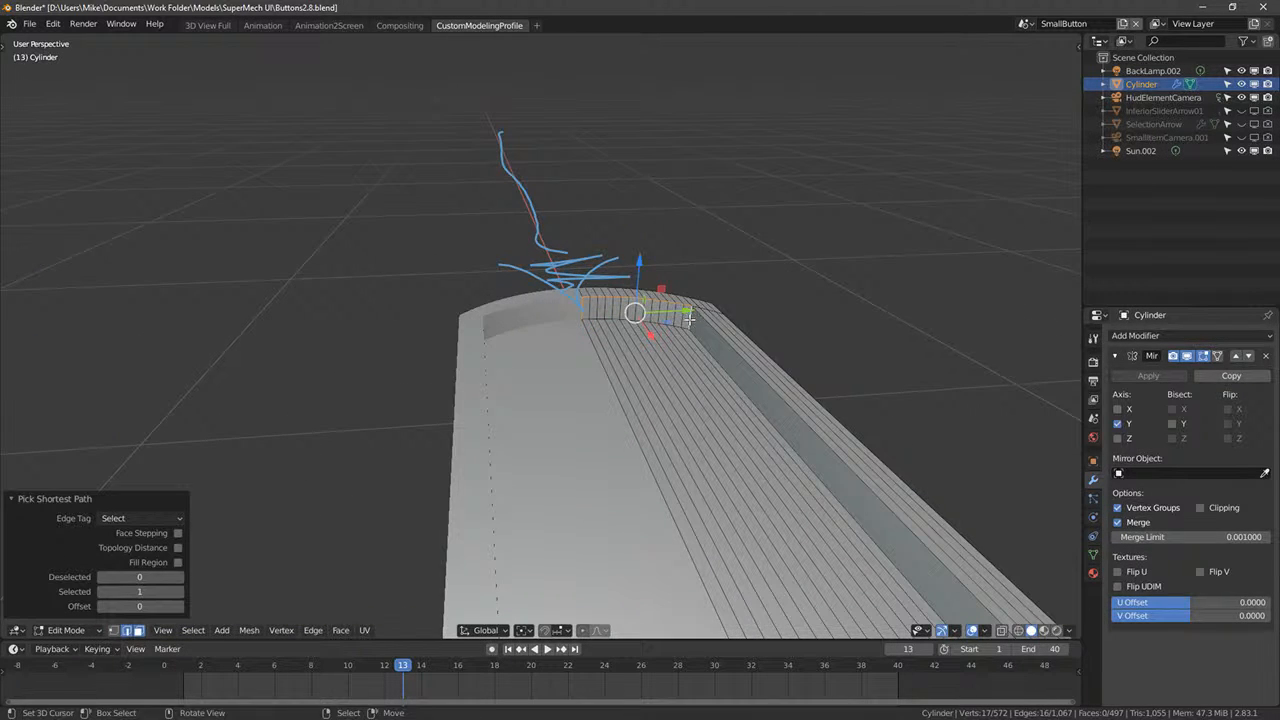
- Add the curved inner end wall's faces to the selection with Circle Select
{"action": "key", "text": "c"}
{"action": "left_click_drag", "start_coordinate": [688, 318], "coordinate": [619, 310]}
{"action": "middle_click_drag", "start_coordinate": [596, 306], "coordinate": [670, 355]}
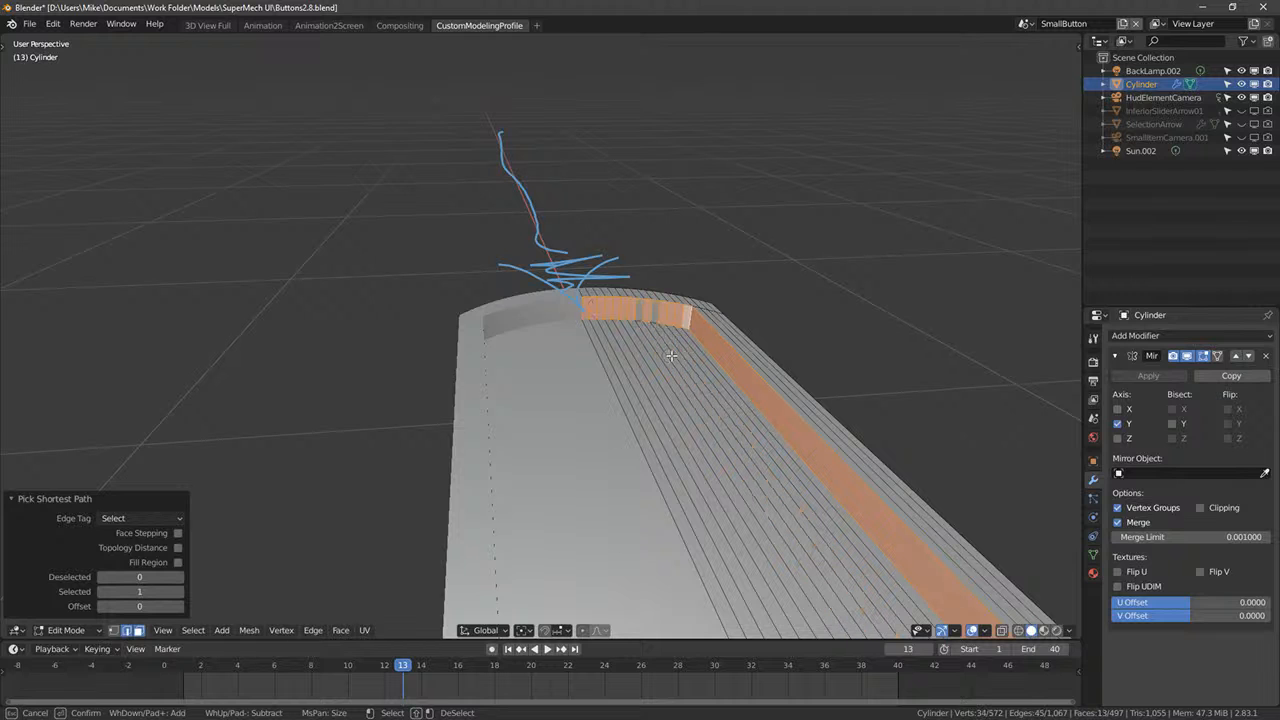
{"action": "key", "text": "Escape"}
{"action": "middle_click_drag", "start_coordinate": [654, 311], "coordinate": [677, 325]}
- Extend the selection to the vertical edge on the outer side and the matching curved edges on the underside
{"action": "left_click", "coordinate": [651, 400], "text": "ctrl"}
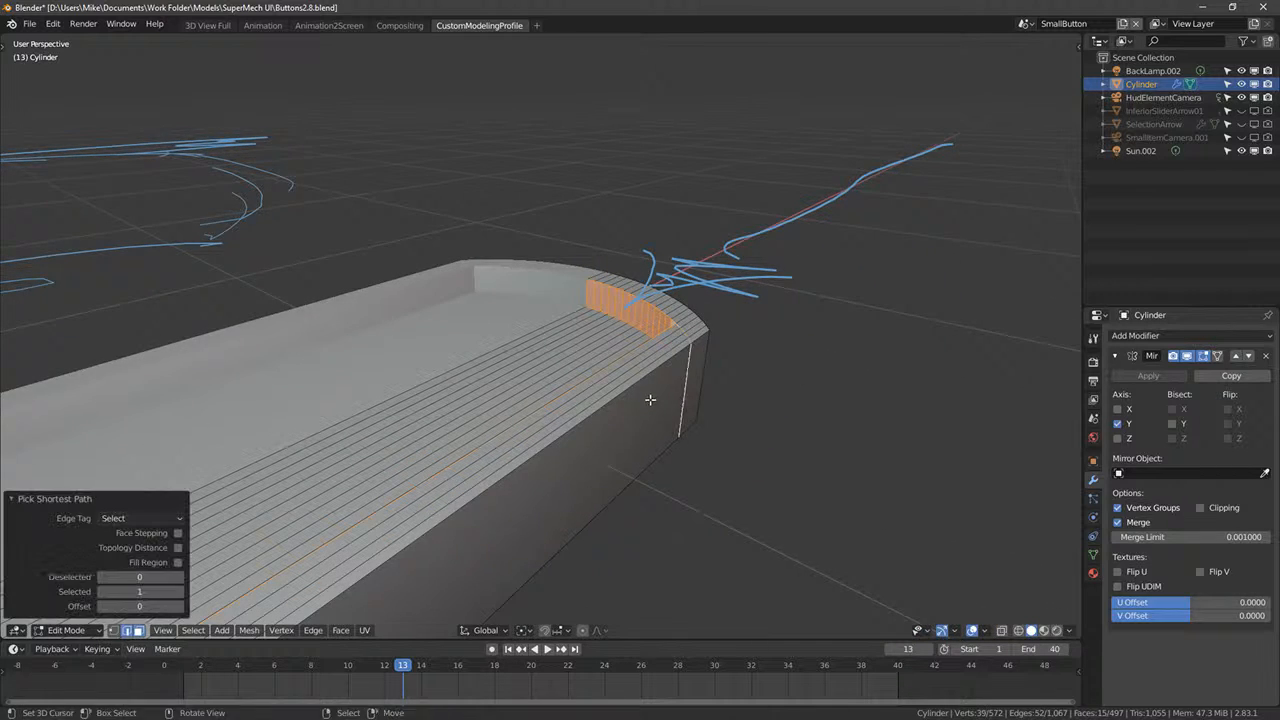
{"action": "middle_click_drag", "start_coordinate": [651, 400], "coordinate": [698, 474]}
{"action": "left_click", "coordinate": [698, 474], "text": "shift"}
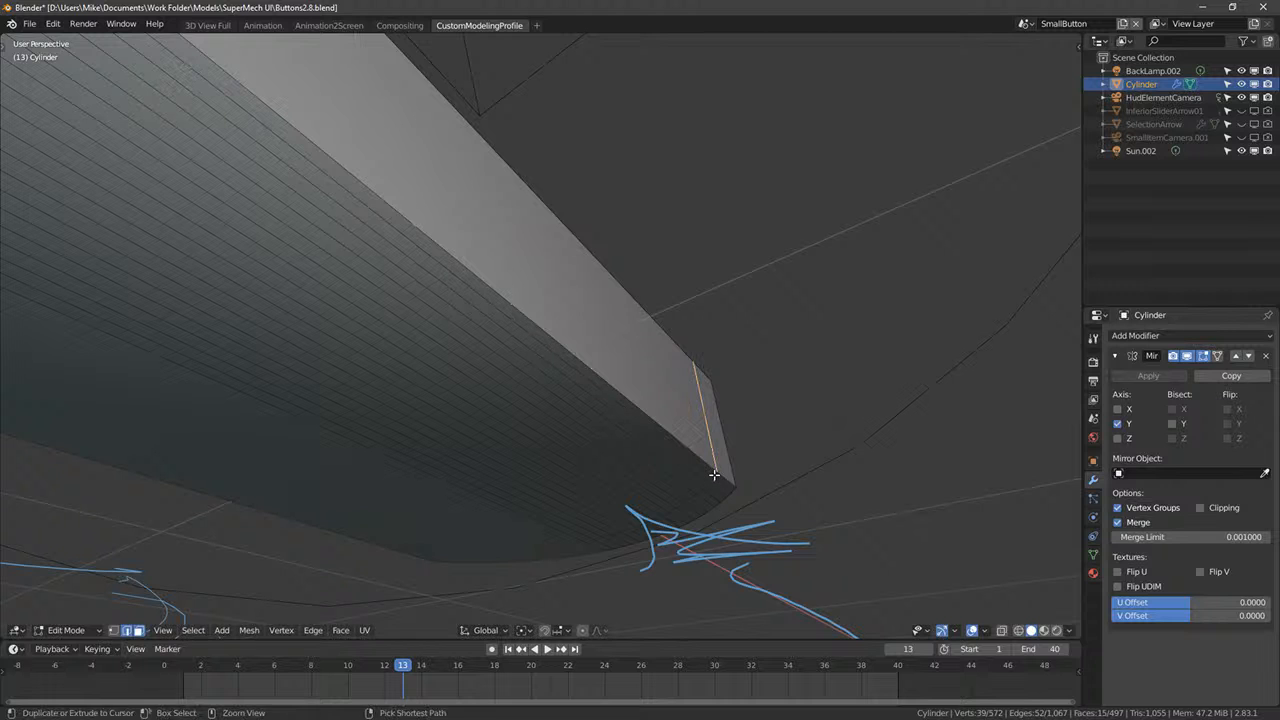
{"action": "left_click", "coordinate": [590, 542], "text": "ctrl"}
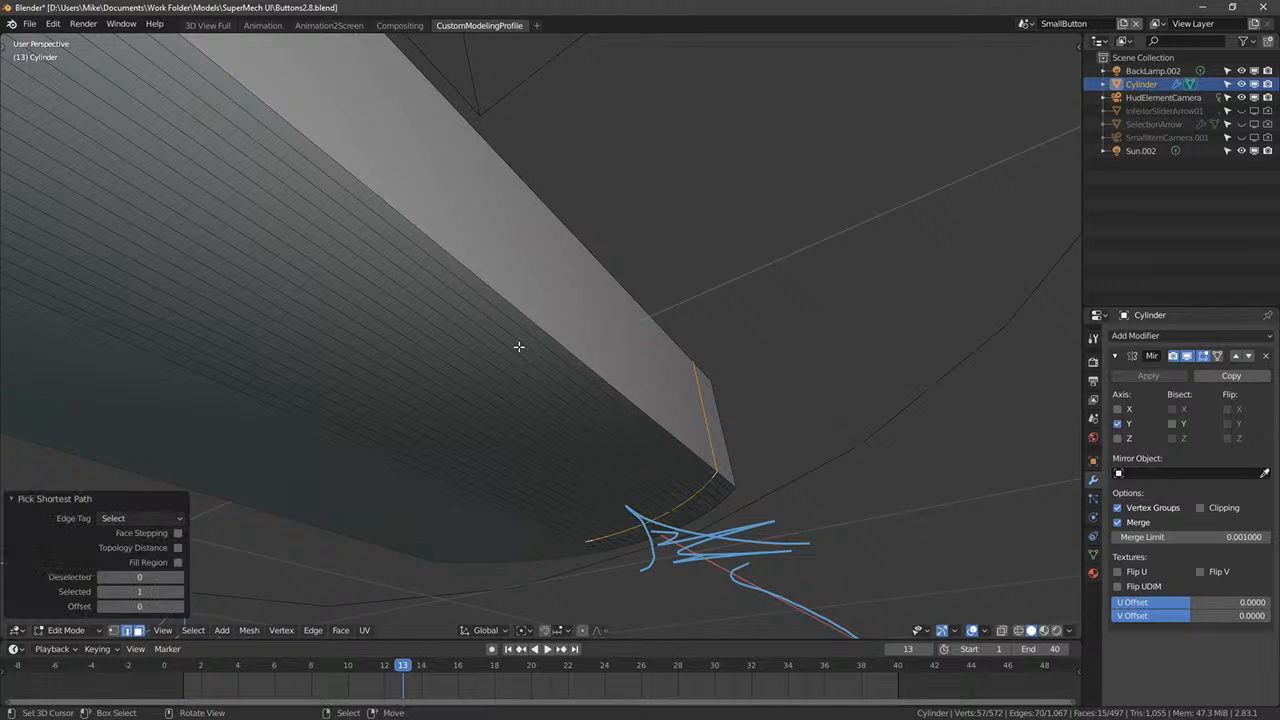
- Clean up the selection around the inner corner, keeping the curved end wall's faces but not the long side wall
{"action": "middle_click_drag", "start_coordinate": [517, 346], "coordinate": [748, 372]}
{"action": "key", "text": "c"}
{"action": "right_click", "coordinate": [741, 359]}
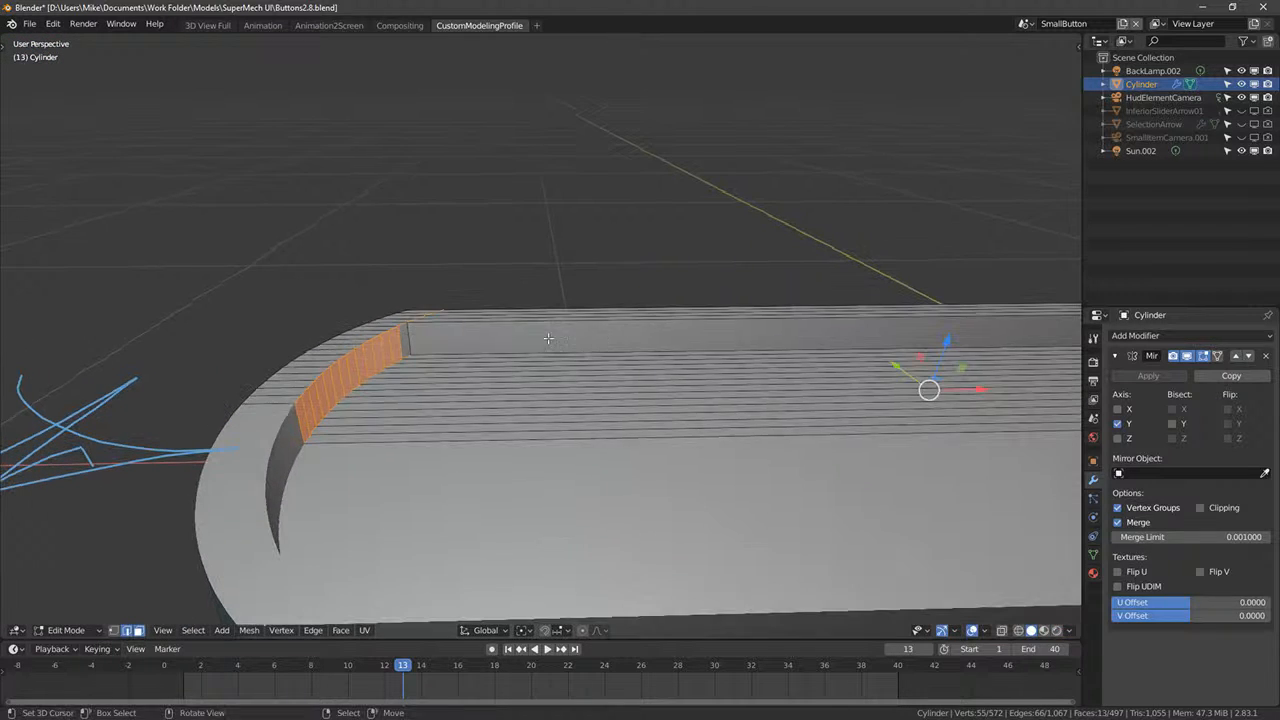
{"action": "left_click", "coordinate": [394, 341], "text": "shift"}
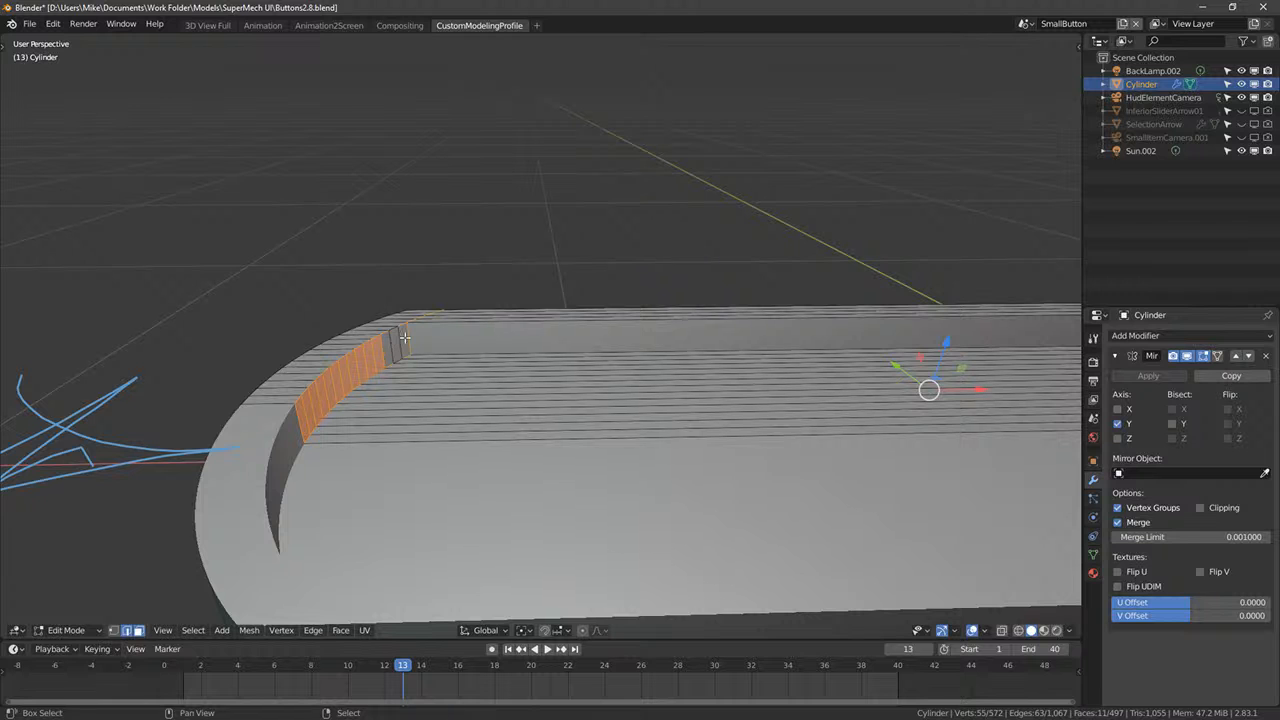
{"action": "middle_click_drag", "start_coordinate": [549, 337], "coordinate": [552, 369]}
- Try to move the selected end wall along X in top view with material preview shading, and undo the move
{"action": "key", "text": "KP_7"}
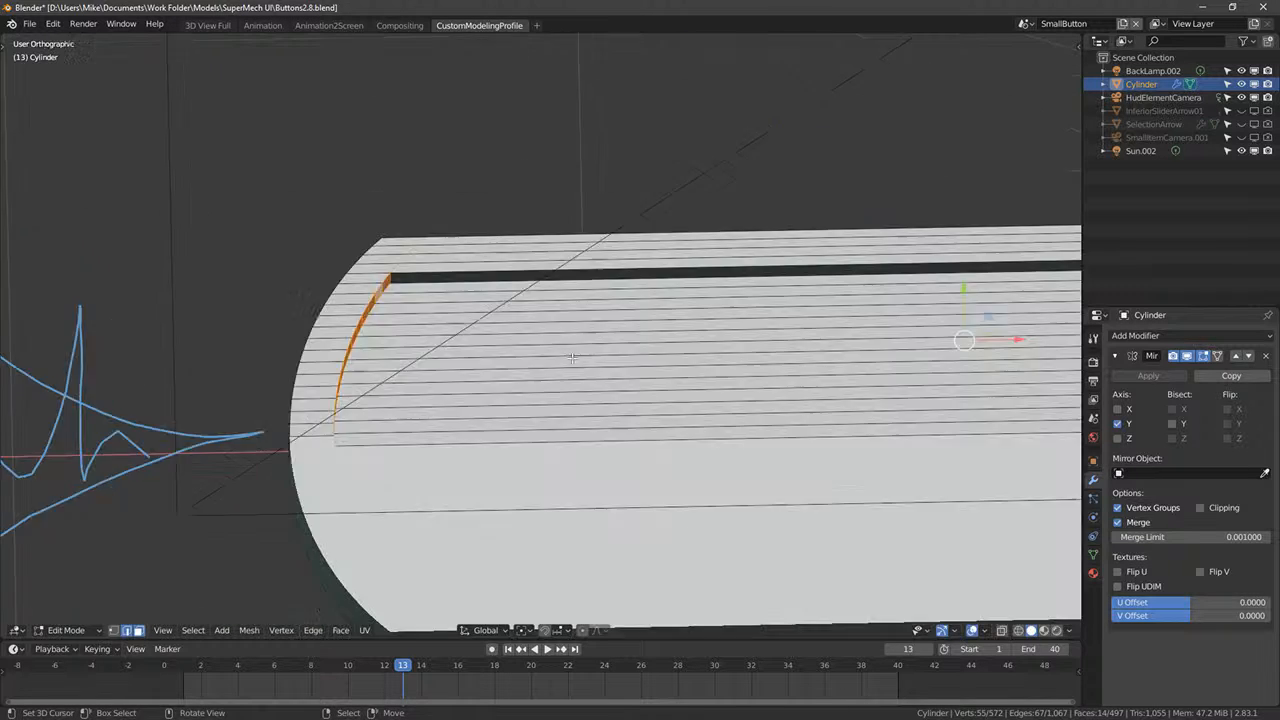
{"action": "scroll", "coordinate": [612, 329], "scroll_direction": "down", "scroll_amount": 3}
{"action": "scroll", "coordinate": [612, 329], "scroll_direction": "down", "scroll_amount": 1}
{"action": "left_click_drag", "start_coordinate": [799, 334], "coordinate": [800, 334]}
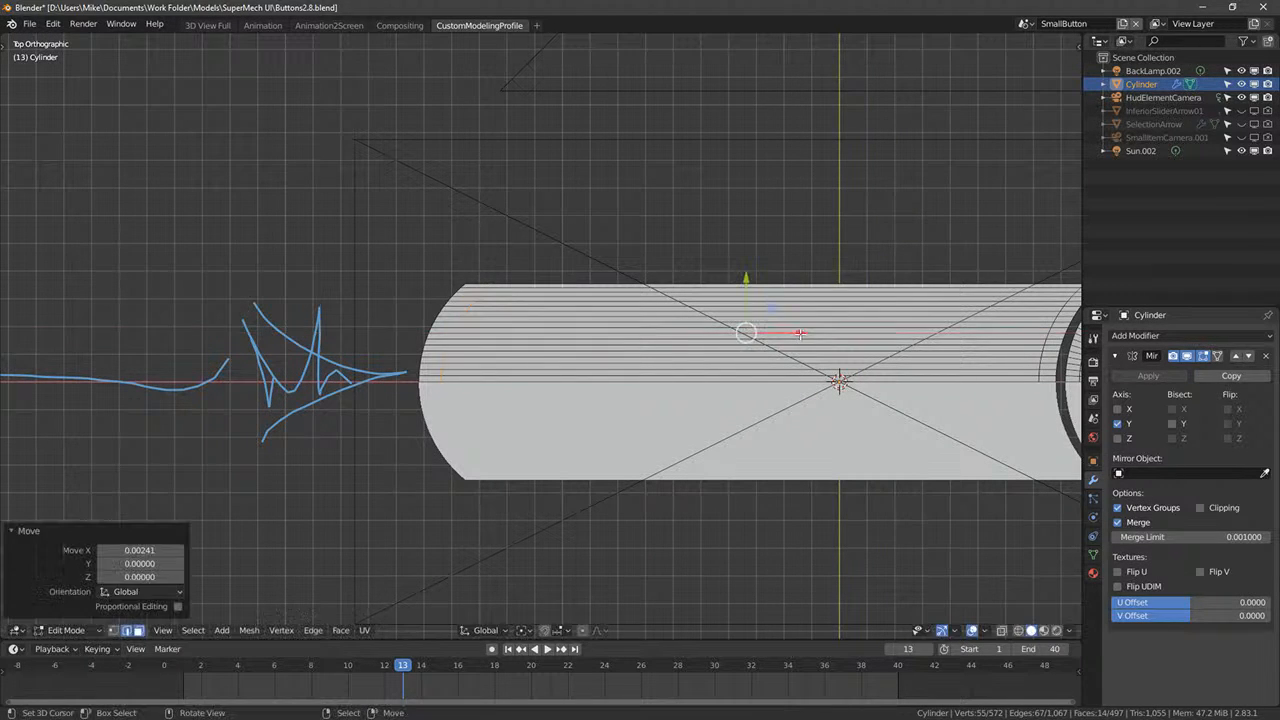
{"action": "left_click", "coordinate": [1043, 631]}
{"action": "mouse_move", "coordinate": [799, 334]}
{"action": "left_mouse_down"}
{"action": "mouse_move", "coordinate": [789, 337]}
{"action": "mouse_move", "coordinate": [863, 330]}
{"action": "mouse_move", "coordinate": [729, 332]}
{"action": "mouse_move", "coordinate": [740, 333]}
{"action": "left_mouse_up"}
{"action": "key", "text": "ctrl+z"}
- Use wireframe shading to deselect the stray geometry at the bar's circle end, and return to solid shading
{"action": "left_click", "coordinate": [1031, 630]}
{"action": "key", "text": "shift+z"}
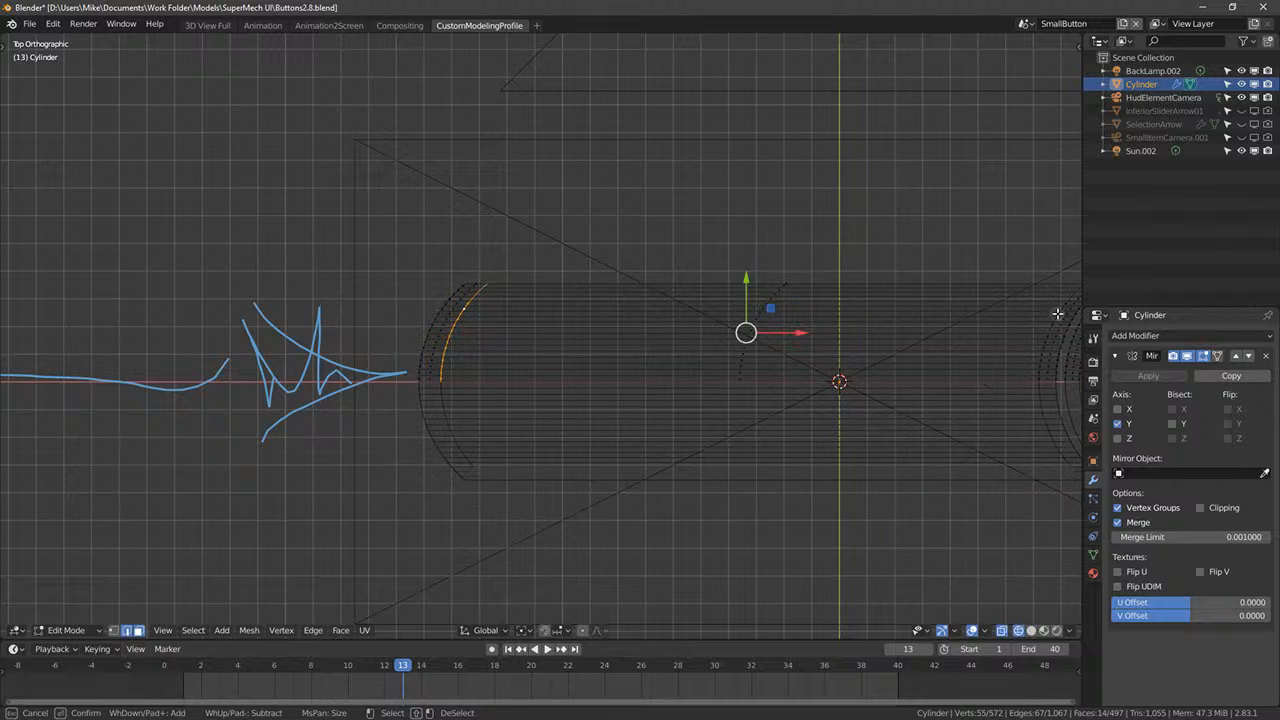
{"action": "left_click", "coordinate": [1056, 314], "text": "shift"}
{"action": "key", "text": "shift+z"}
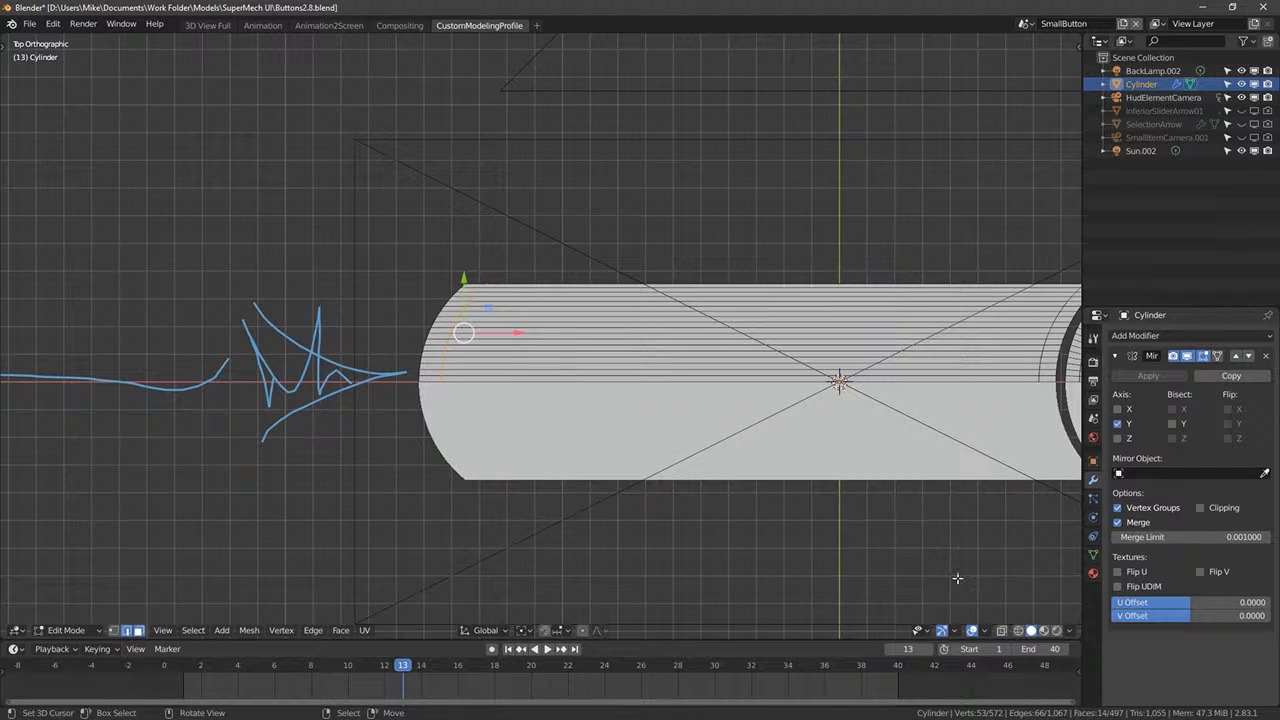
- Switch to material preview shading and move the selected curved end wall about -0.02 along X
{"action": "left_click", "coordinate": [1044, 630]}
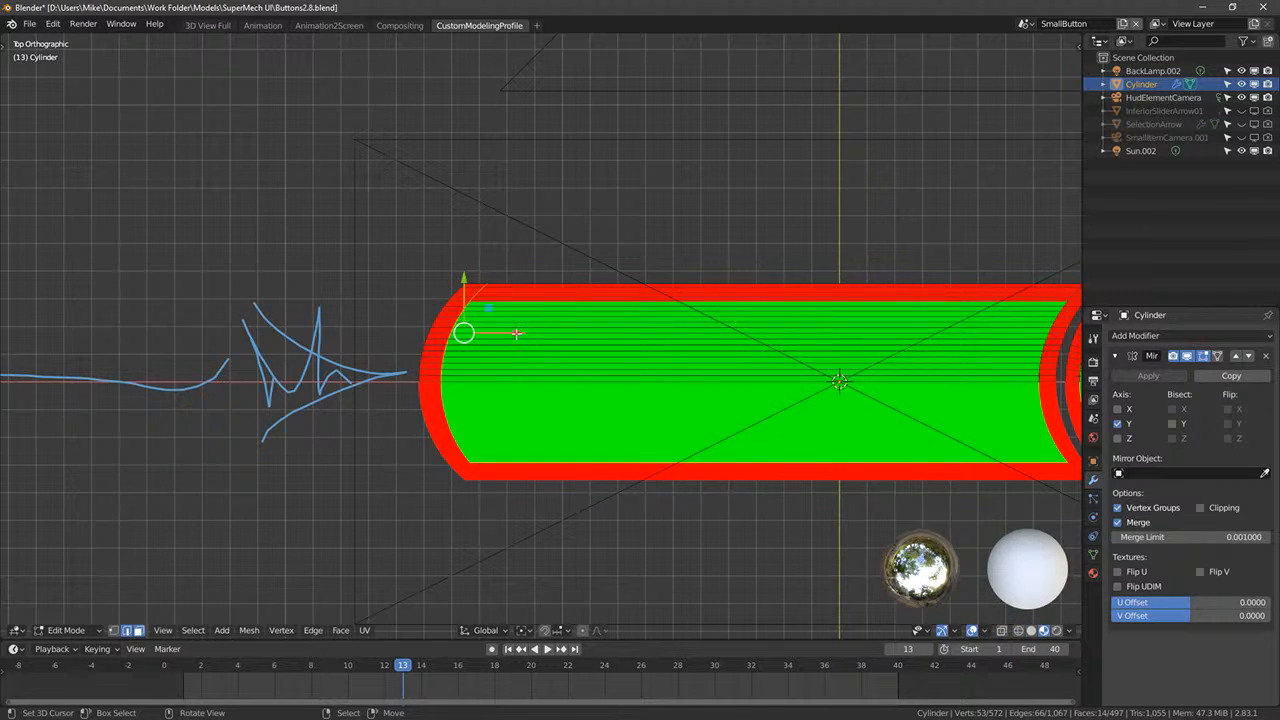
{"action": "key", "text": "g"}
{"action": "key", "text": "x"}
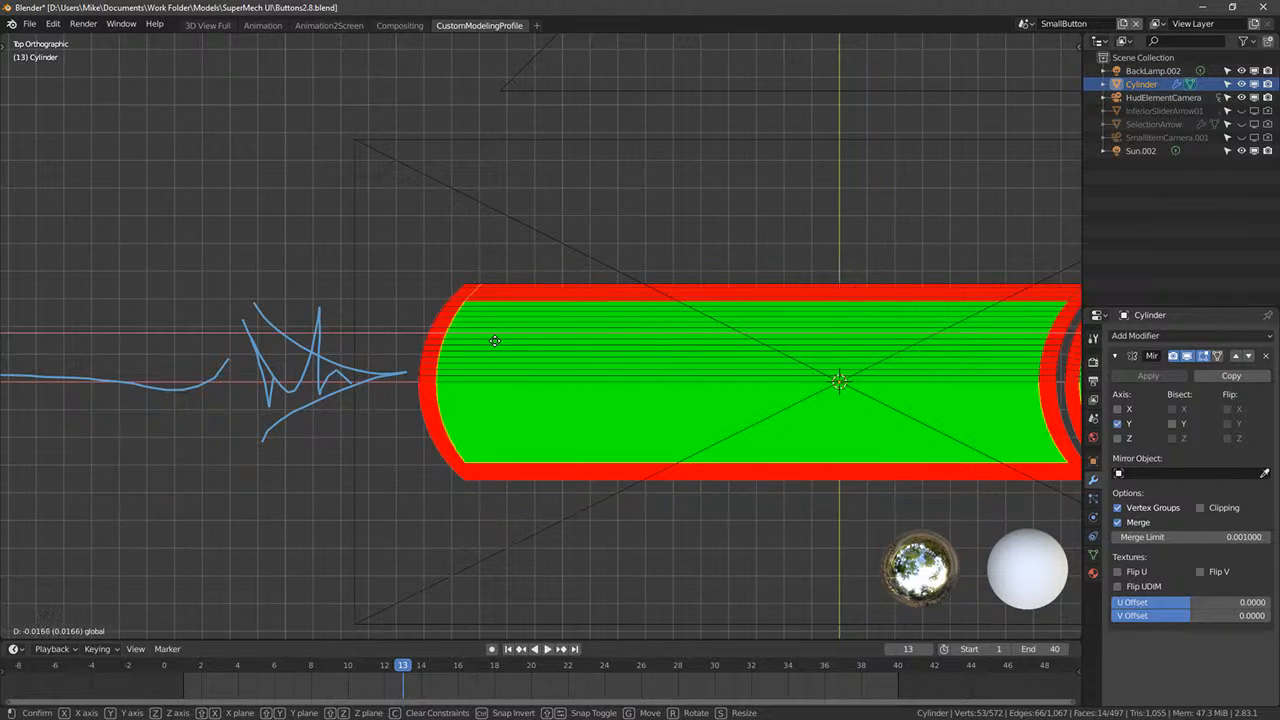
{"action": "left_click", "coordinate": [480, 336]}
- Scale the curved end wall by 1.042 along X and move it 0.0089 along X
{"action": "key", "text": "s"}
{"action": "key", "text": "x"}
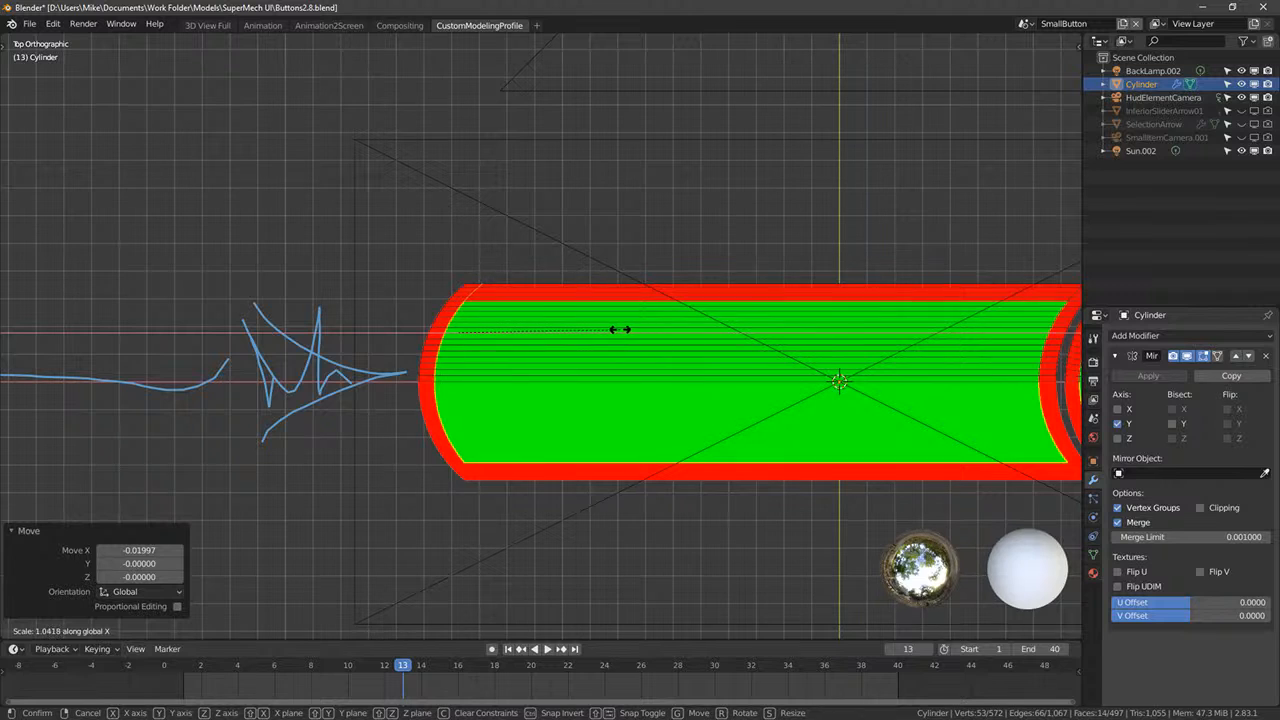
{"action": "left_click", "coordinate": [620, 329]}
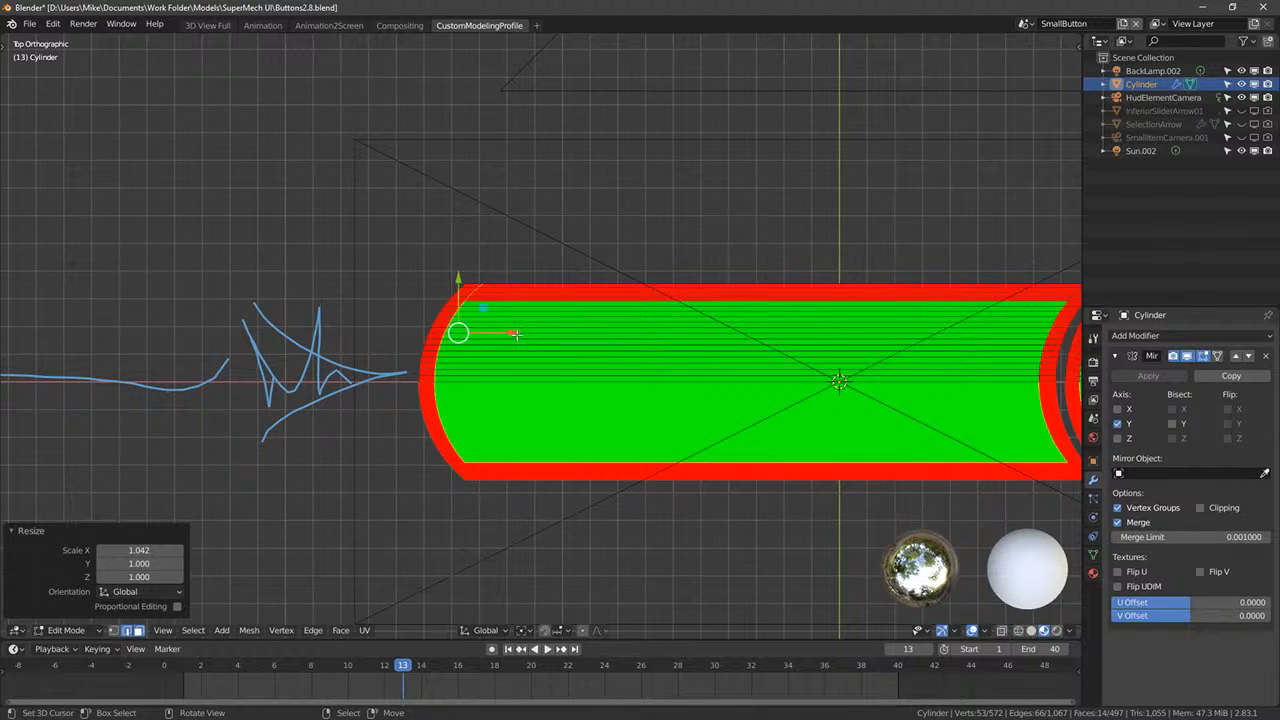
{"action": "left_click_drag", "start_coordinate": [511, 333], "coordinate": [528, 332]}
- Scale the curved end wall by 1.188 along X and move it about 0.03 along X to even the red border
{"action": "key", "text": "s"}
{"action": "key", "text": "z"}
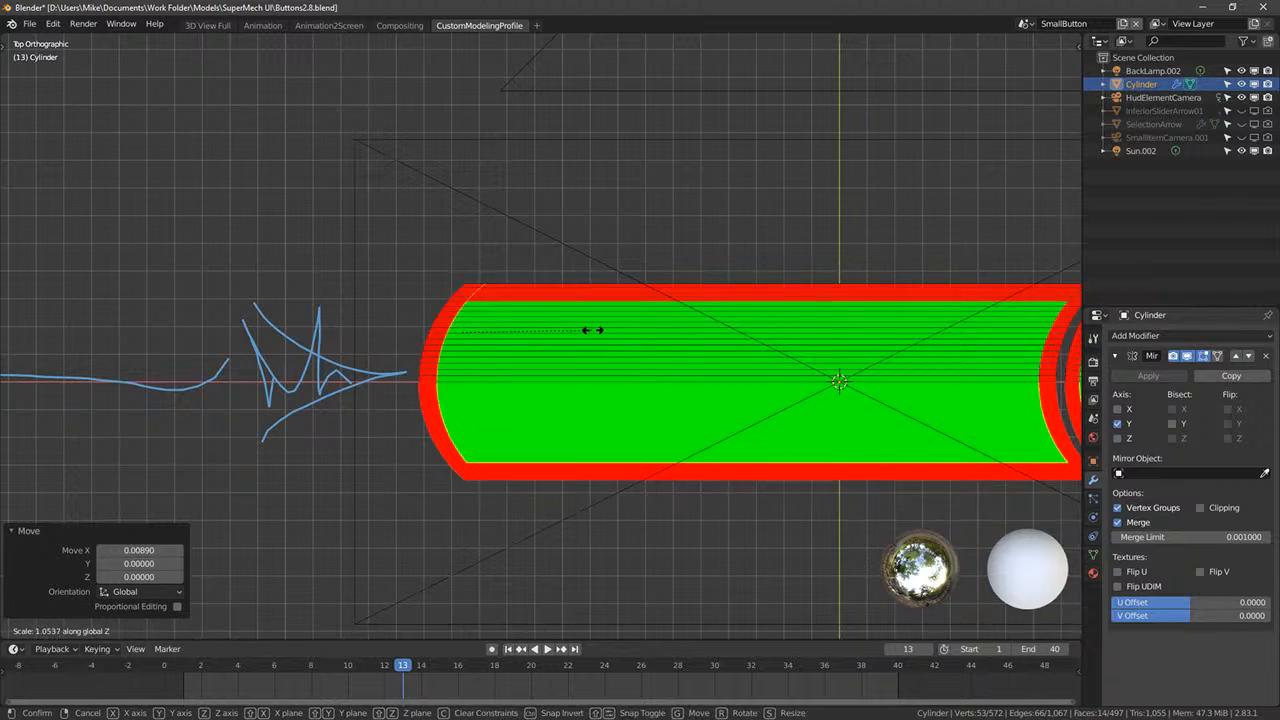
{"action": "key", "text": "x"}
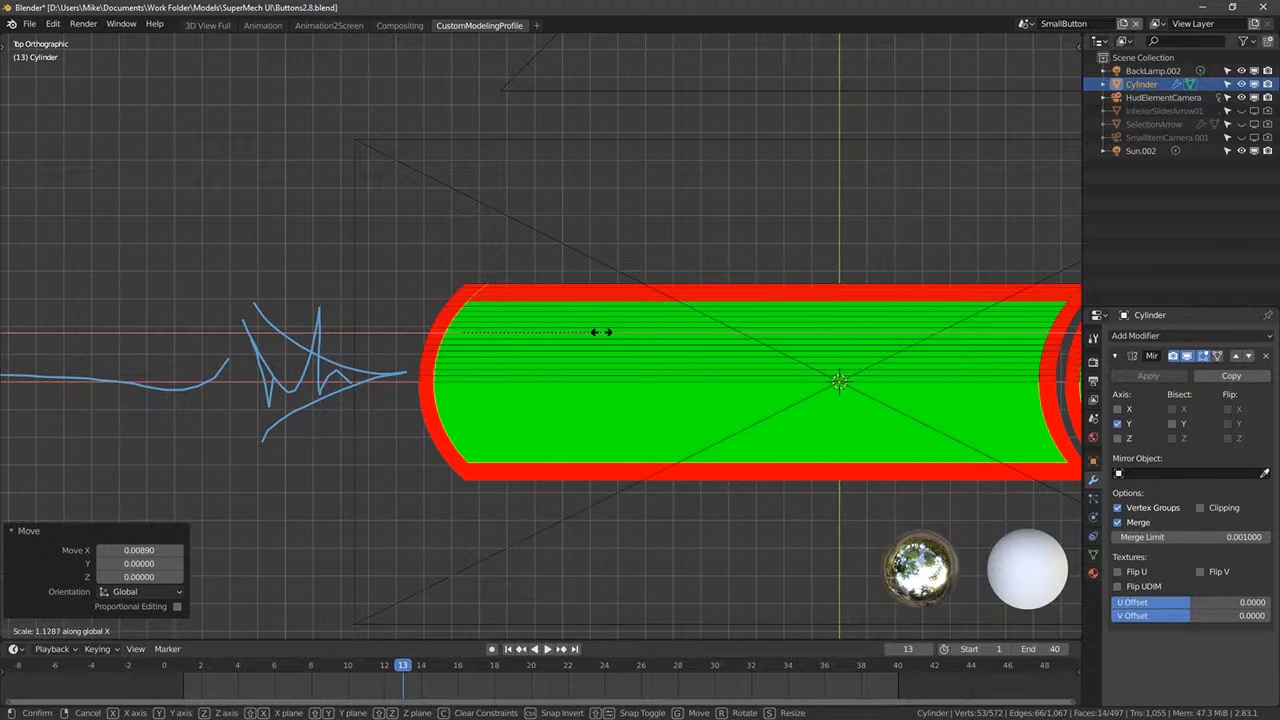
{"action": "left_click", "coordinate": [608, 335]}
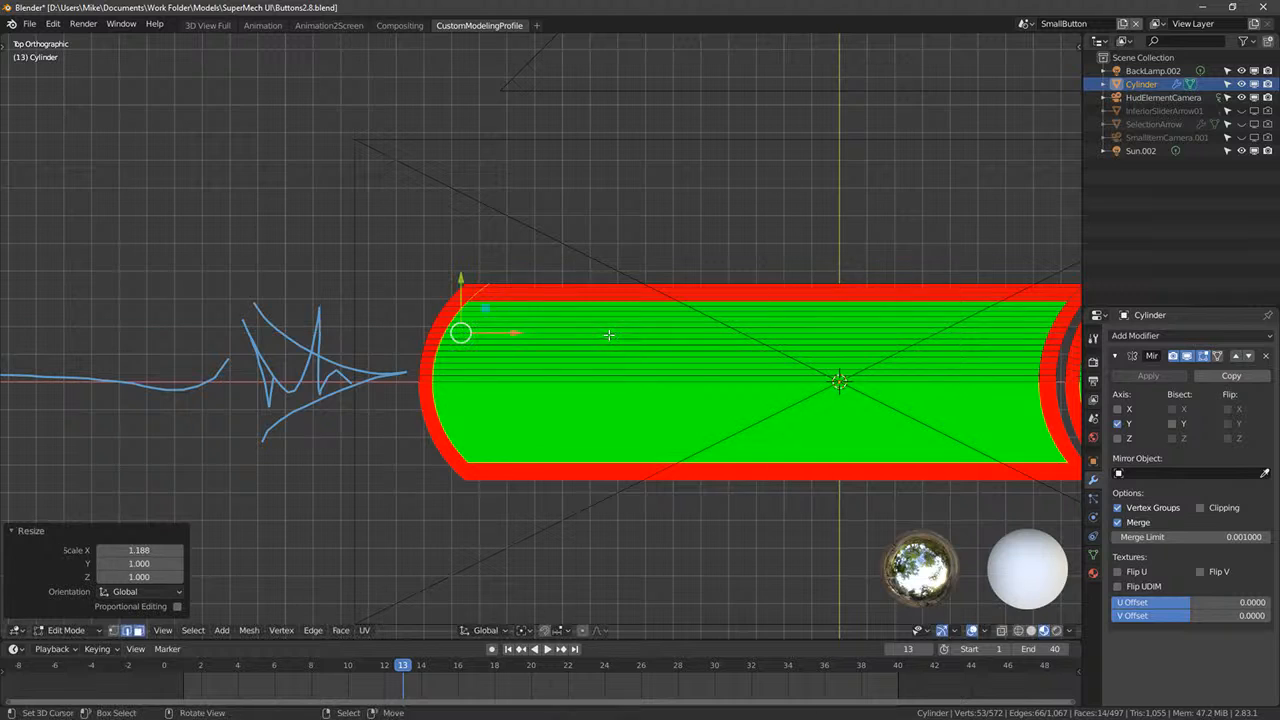
{"action": "key", "text": "g"}
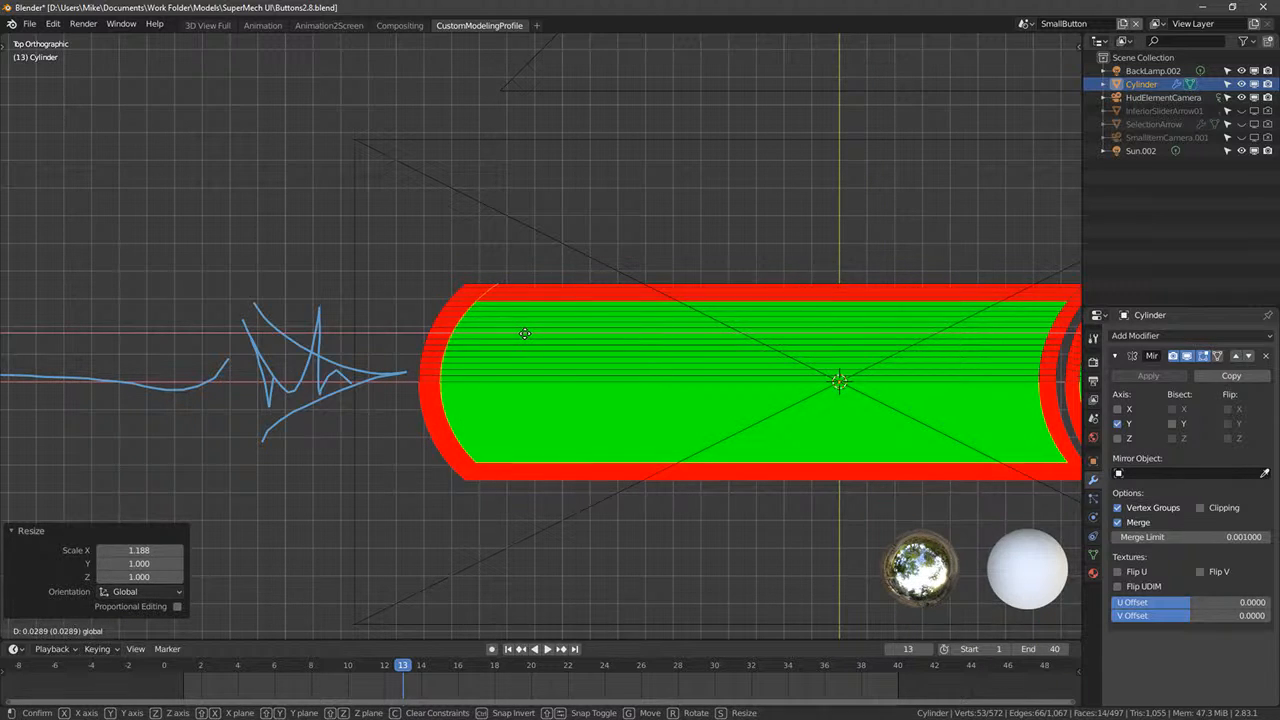
{"action": "left_click", "coordinate": [521, 333]}
- Deselect the mesh, restore solid shading and view the whole button from the top in Object Mode
{"action": "key", "text": "alt+a"}
{"action": "key", "text": "z"}
{"action": "mouse_move", "coordinate": [614, 491]}
{"action": "middle_mouse_down"}
{"action": "mouse_move", "coordinate": [600, 390]}
{"action": "mouse_move", "coordinate": [720, 438]}
{"action": "middle_mouse_up"}
{"action": "key", "text": "Tab"}
{"action": "scroll", "coordinate": [700, 415], "scroll_direction": "down", "scroll_amount": 6}
{"action": "key", "text": "KP_7"}
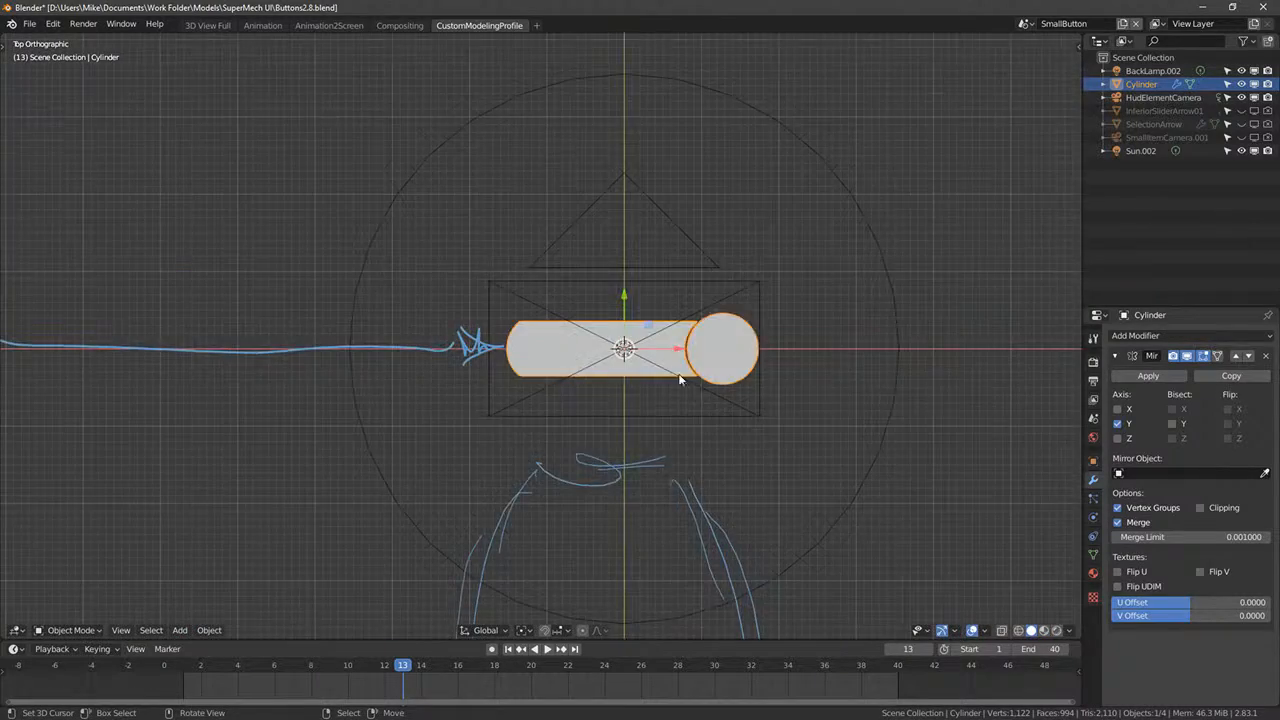
{"action": "scroll", "coordinate": [686, 357], "scroll_direction": "up", "scroll_amount": 6}
{"action": "scroll", "coordinate": [657, 295], "scroll_direction": "down", "scroll_amount": 3}
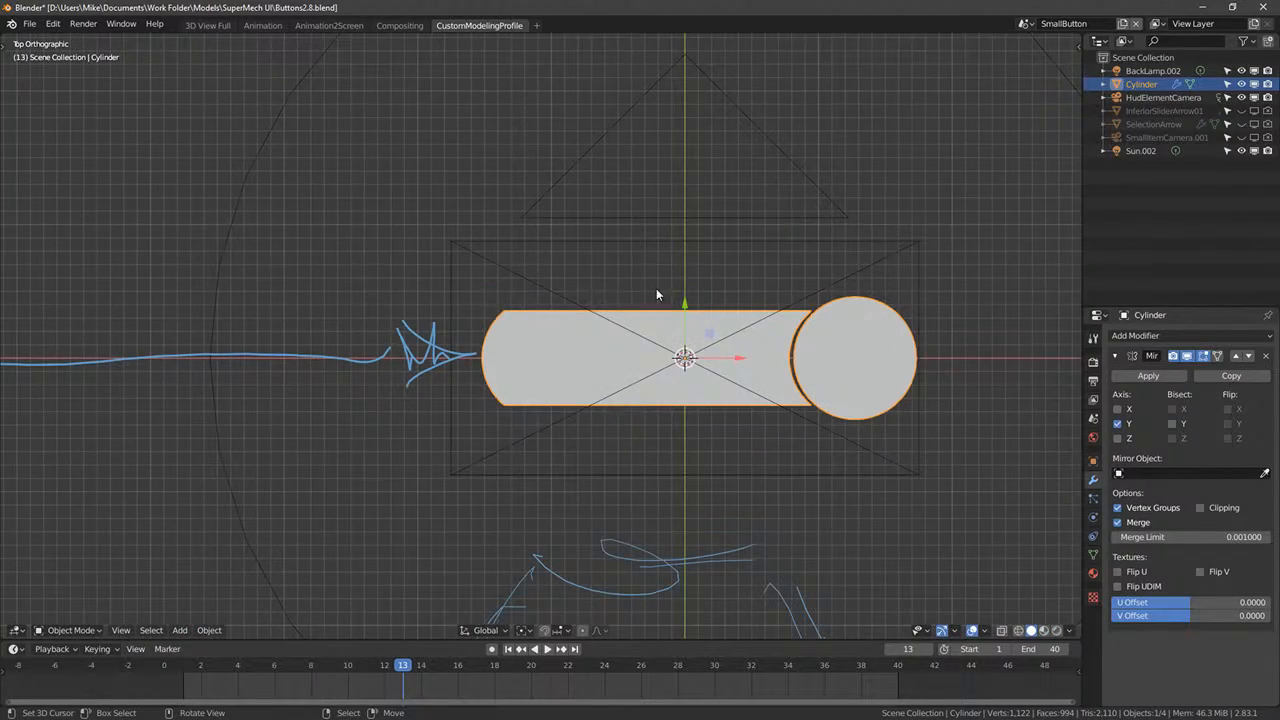
- Select all linked geometry of the long bar in Edit Mode and move it -0.05489 along X, away from the circle
{"action": "left_click", "coordinate": [754, 327]}
{"action": "left_click", "coordinate": [758, 318]}
{"action": "key", "text": "Tab"}
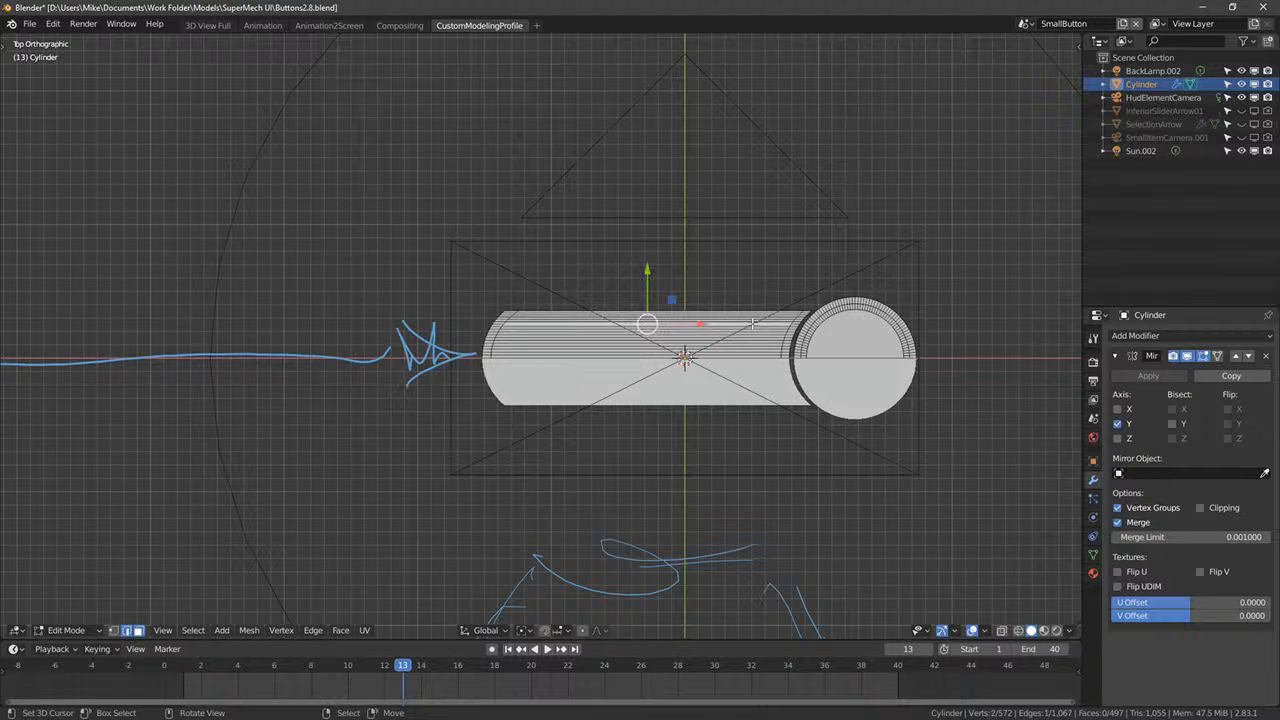
{"action": "key", "text": "ctrl+l"}
{"action": "key", "text": "g"}
{"action": "key", "text": "x"}
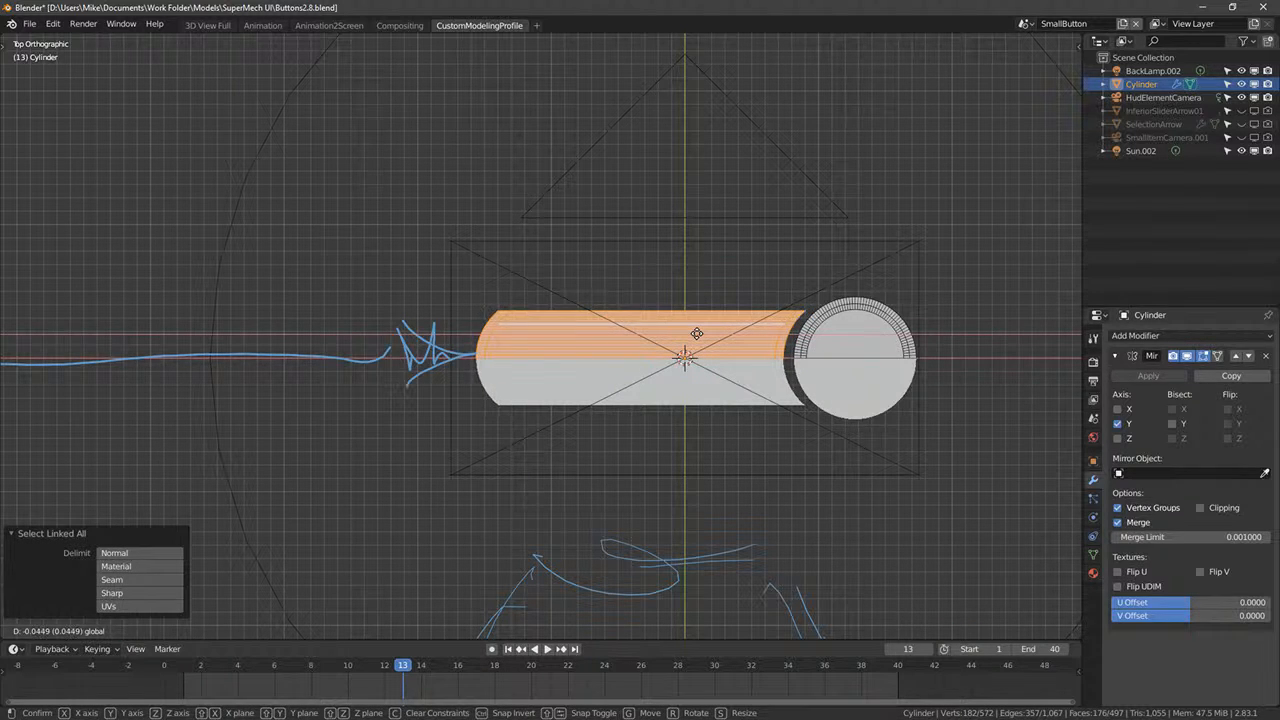
{"action": "left_click", "coordinate": [695, 334]}
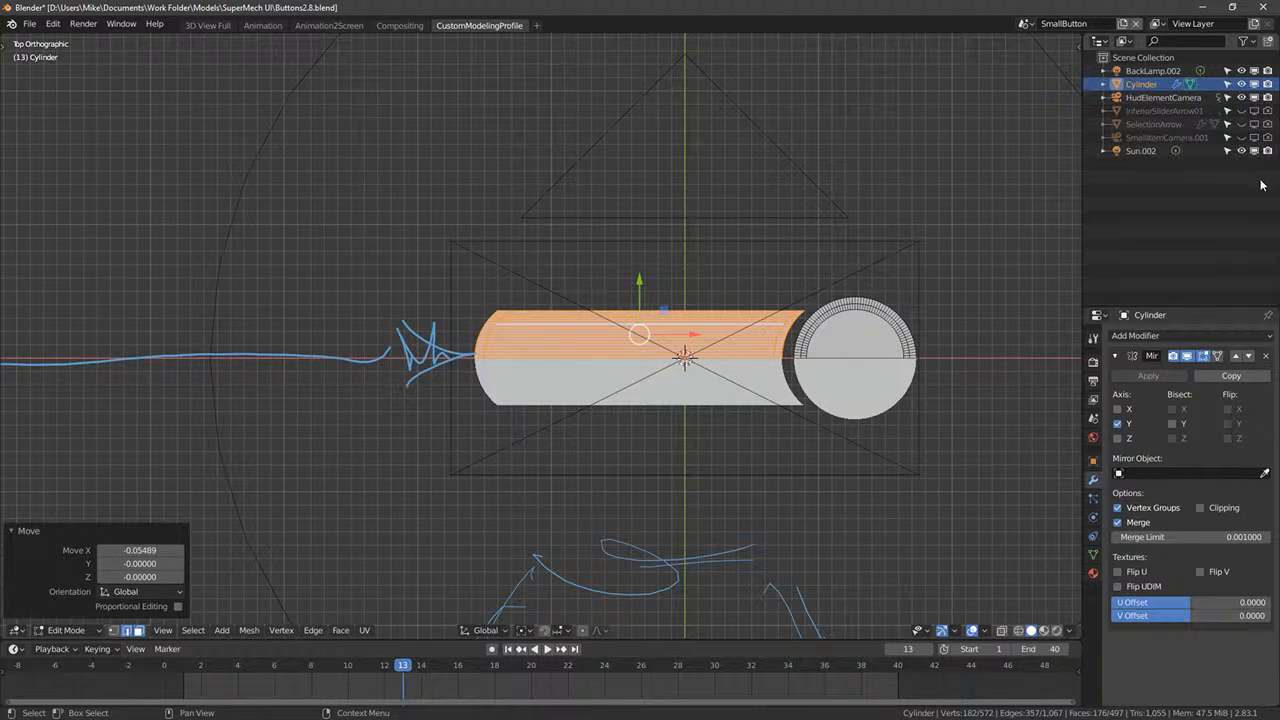
- Show the SelectionArrow object in the viewport and hide it again
{"action": "left_click", "coordinate": [1247, 141]}
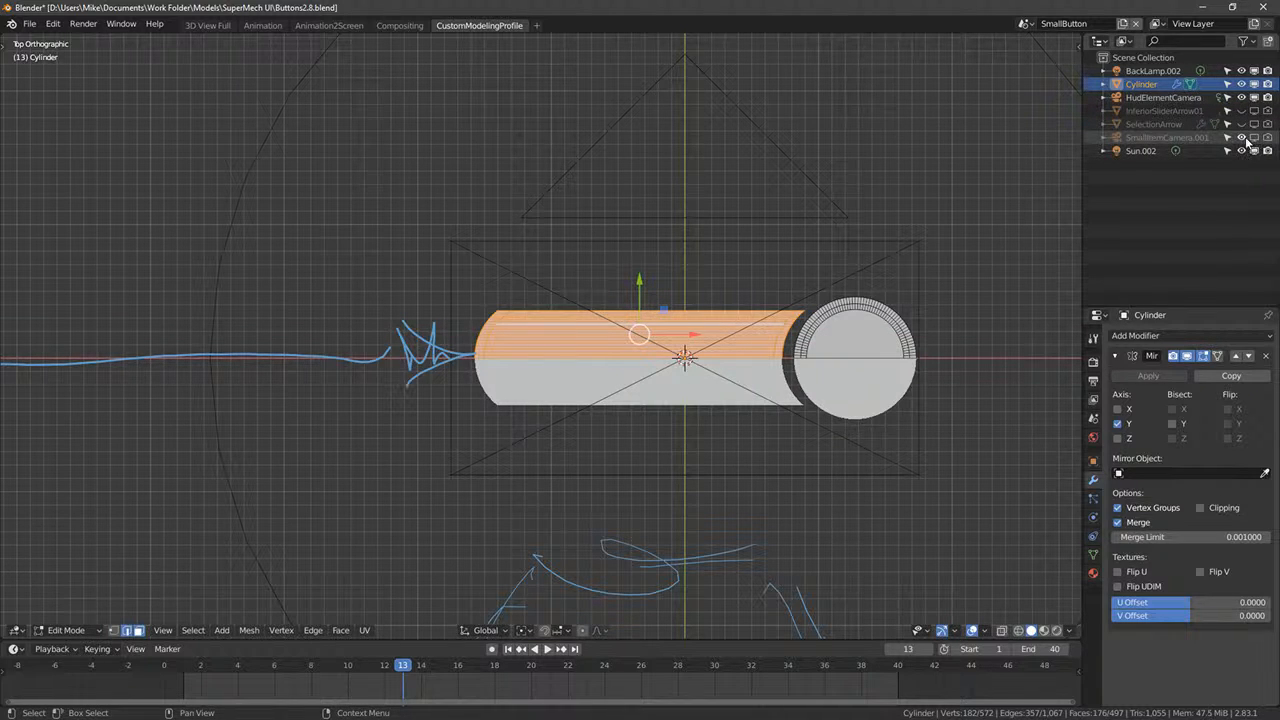
{"action": "left_click", "coordinate": [1242, 124]}
{"action": "left_click", "coordinate": [1242, 124]}
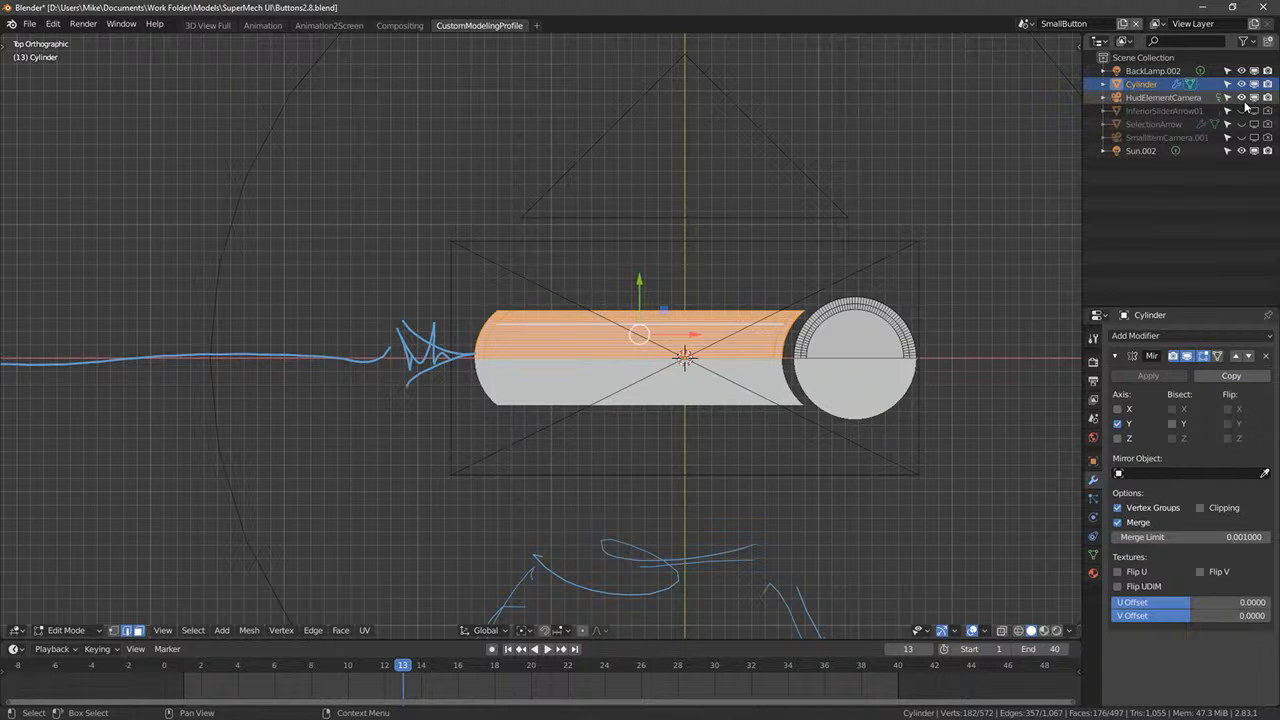
{"action": "left_click", "coordinate": [1243, 99]}
{"action": "left_click", "coordinate": [1243, 99]}
{"action": "middle_click_drag", "start_coordinate": [750, 240], "coordinate": [815, 180]}
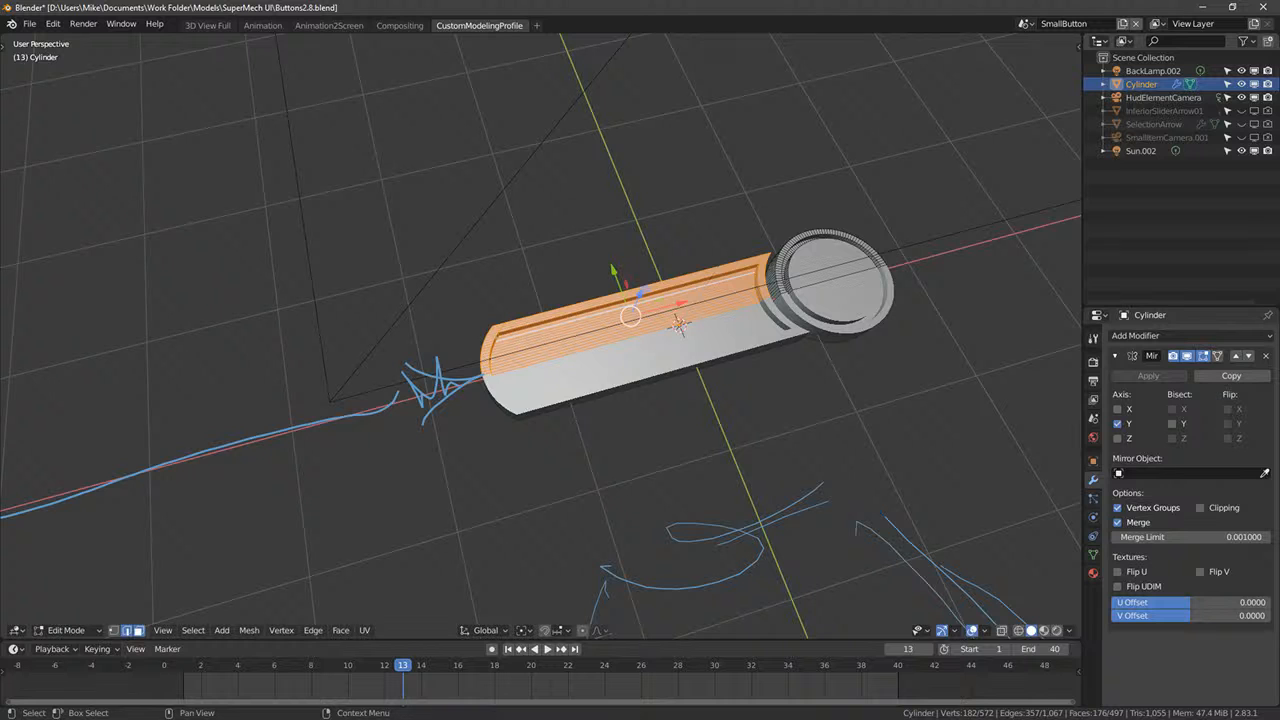
{"action": "middle_click_drag", "start_coordinate": [848, 231], "coordinate": [722, 274]}
{"action": "key", "text": "KP_7"}
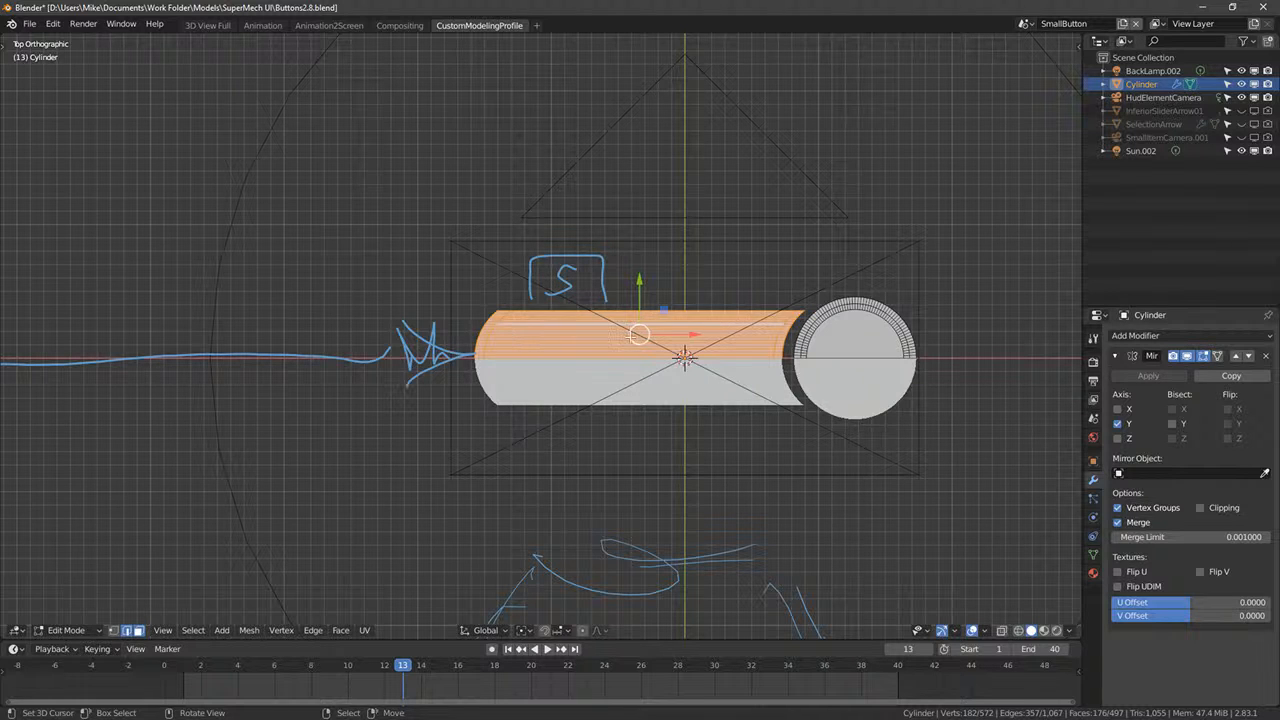
{"action": "left_click_drag", "start_coordinate": [654, 334], "coordinate": [627, 338]}
{"action": "key", "text": "ctrl+z"}
- Return to Object Mode and show the button from the top in material preview shading
{"action": "key", "text": "Tab"}
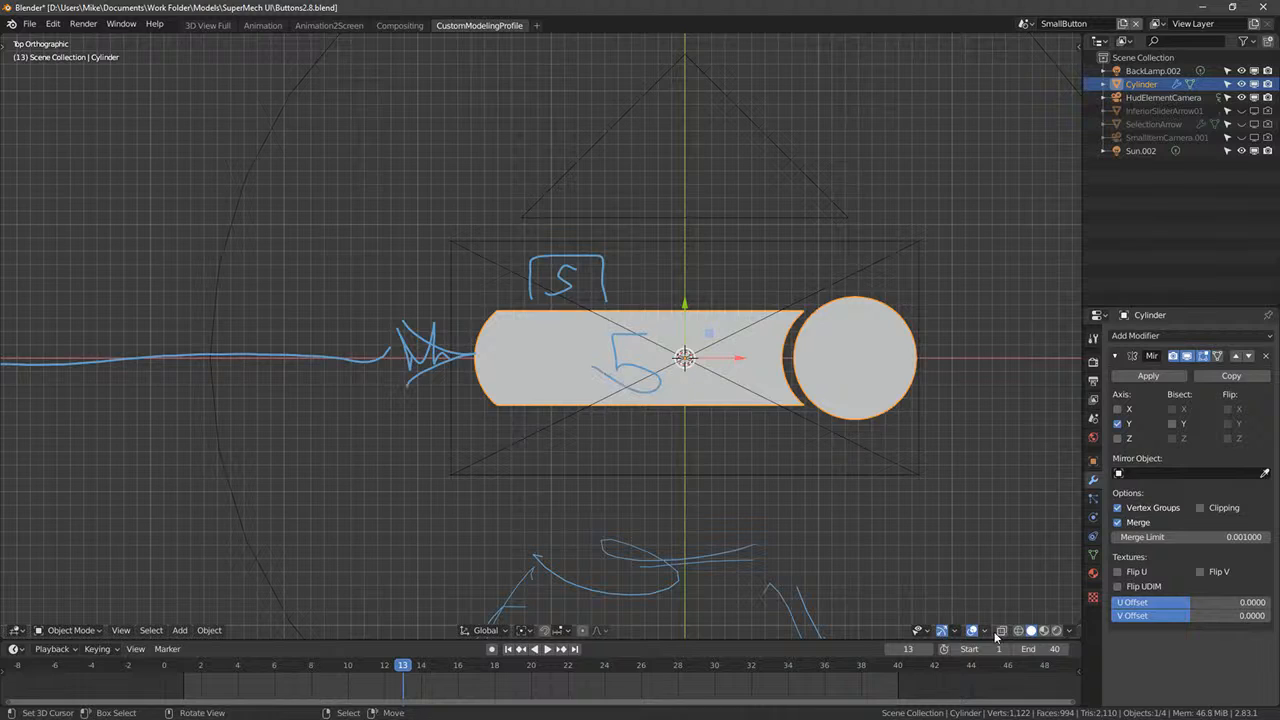
{"action": "left_click", "coordinate": [1044, 630]}
{"action": "mouse_move", "coordinate": [770, 450]}
{"action": "middle_mouse_down"}
{"action": "mouse_move", "coordinate": [752, 356]}
{"action": "mouse_move", "coordinate": [723, 353]}
{"action": "middle_mouse_up"}
{"action": "key", "text": "KP_7"}
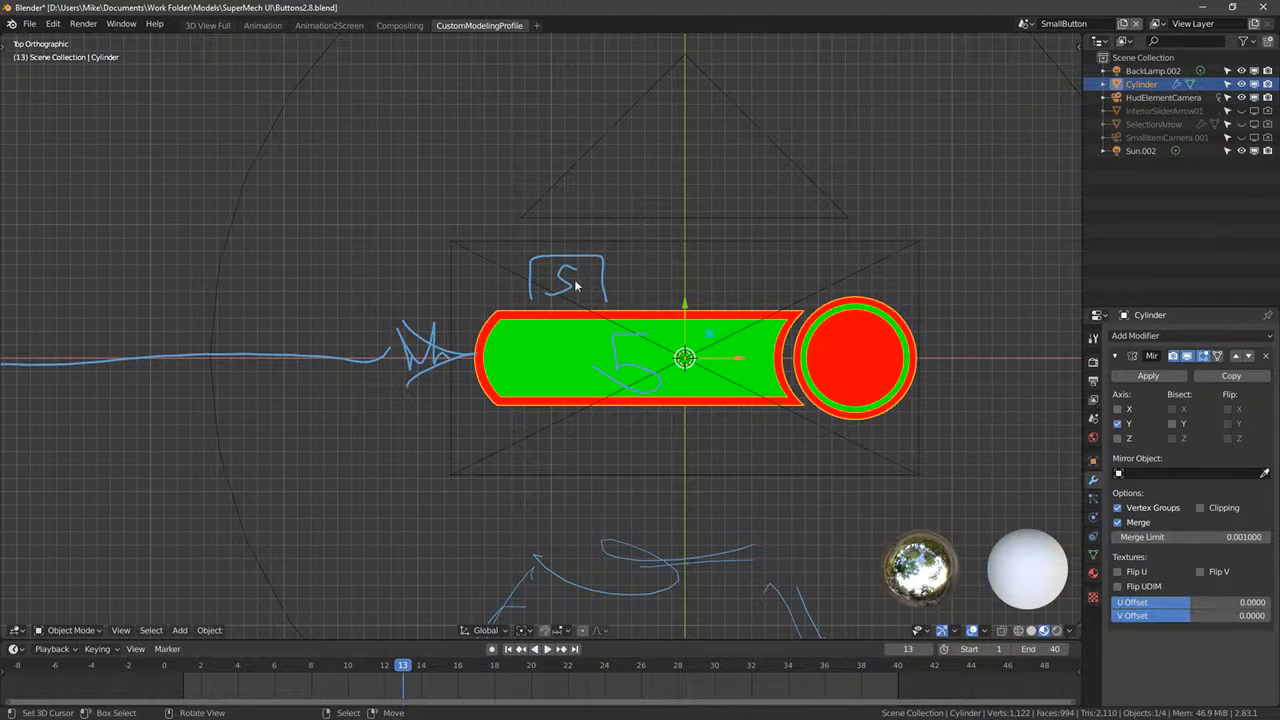
- Render the button image, inspect its border widths and close the render window
{"action": "key", "text": "F12"}
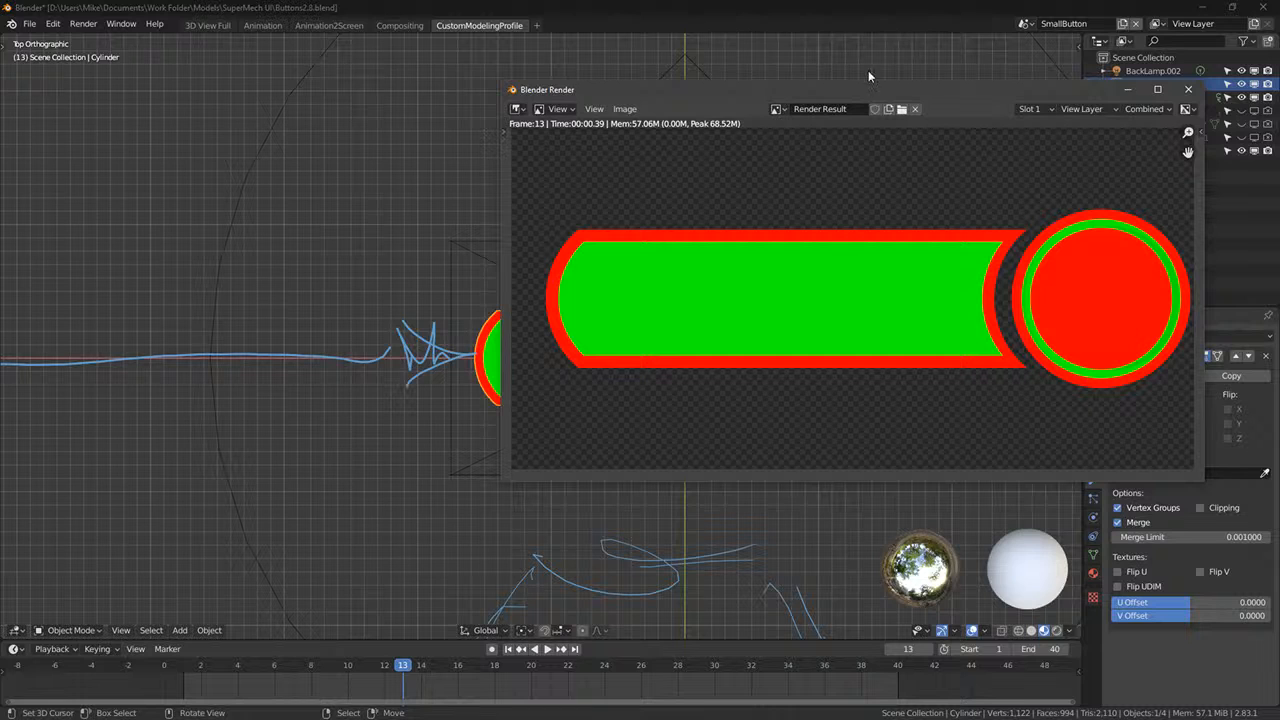
{"action": "left_click_drag", "start_coordinate": [849, 89], "coordinate": [706, 104]}
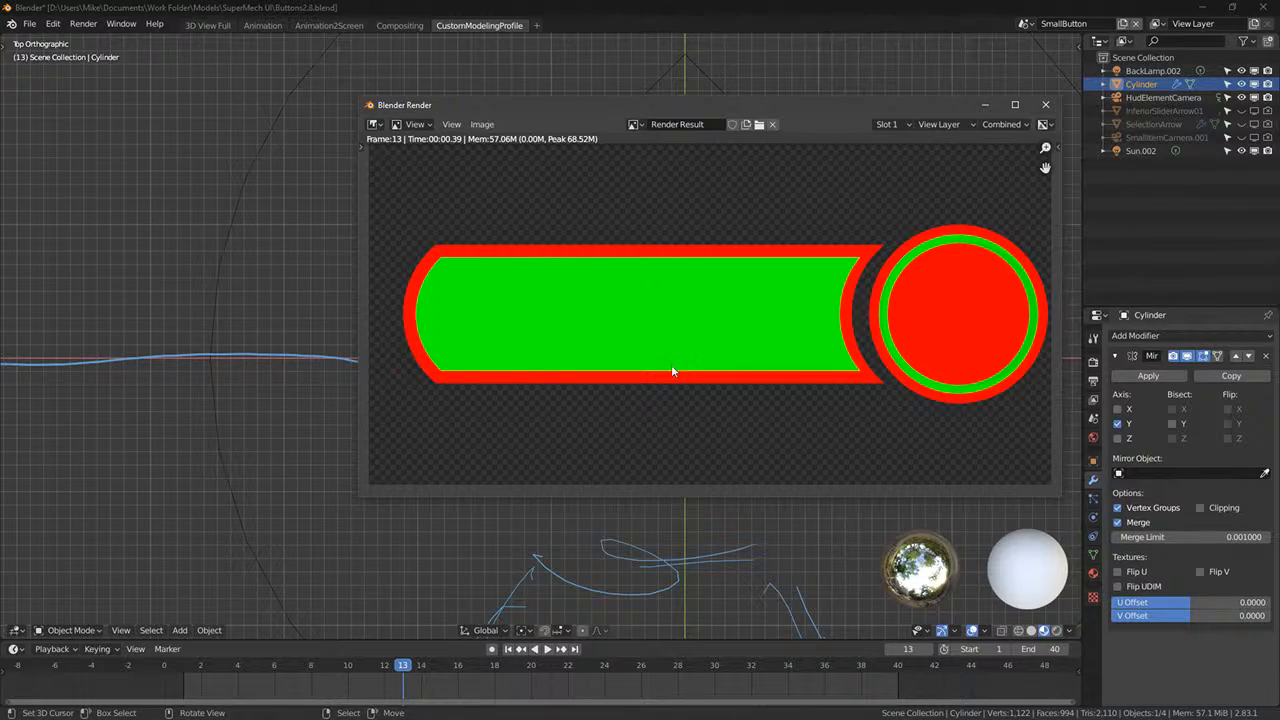
{"action": "left_click", "coordinate": [1046, 105]}
- In Edit Mode, select the face loop forming the inner wall of the long bar's recess and view it from the top
{"action": "scroll", "coordinate": [534, 342], "scroll_direction": "up", "scroll_amount": 6}
{"action": "middle_click_drag", "start_coordinate": [651, 343], "coordinate": [743, 260]}
{"action": "key", "text": "Tab"}
{"action": "left_click", "coordinate": [434, 283], "text": "alt"}
{"action": "key", "text": "KP_7"}
{"action": "scroll", "coordinate": [743, 260], "scroll_direction": "down", "scroll_amount": 3}
{"action": "middle_click_drag", "start_coordinate": [929, 406], "coordinate": [809, 386], "text": "shift"}
- Try to shrink the selected recess wall inward with a Shrink/Fatten offset of -0.021 and undo it
{"action": "key", "text": "s"}
{"action": "key", "text": "shift+z"}
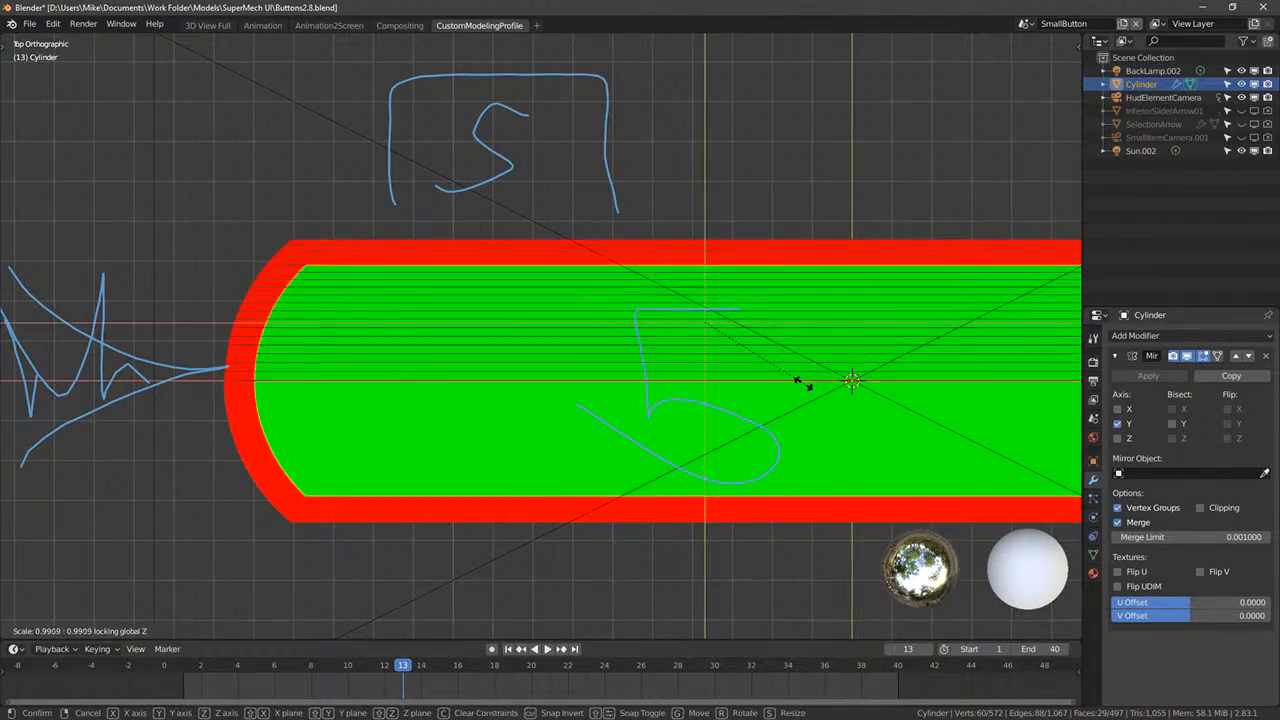
{"action": "key", "text": "Escape"}
{"action": "key", "text": "alt+s"}
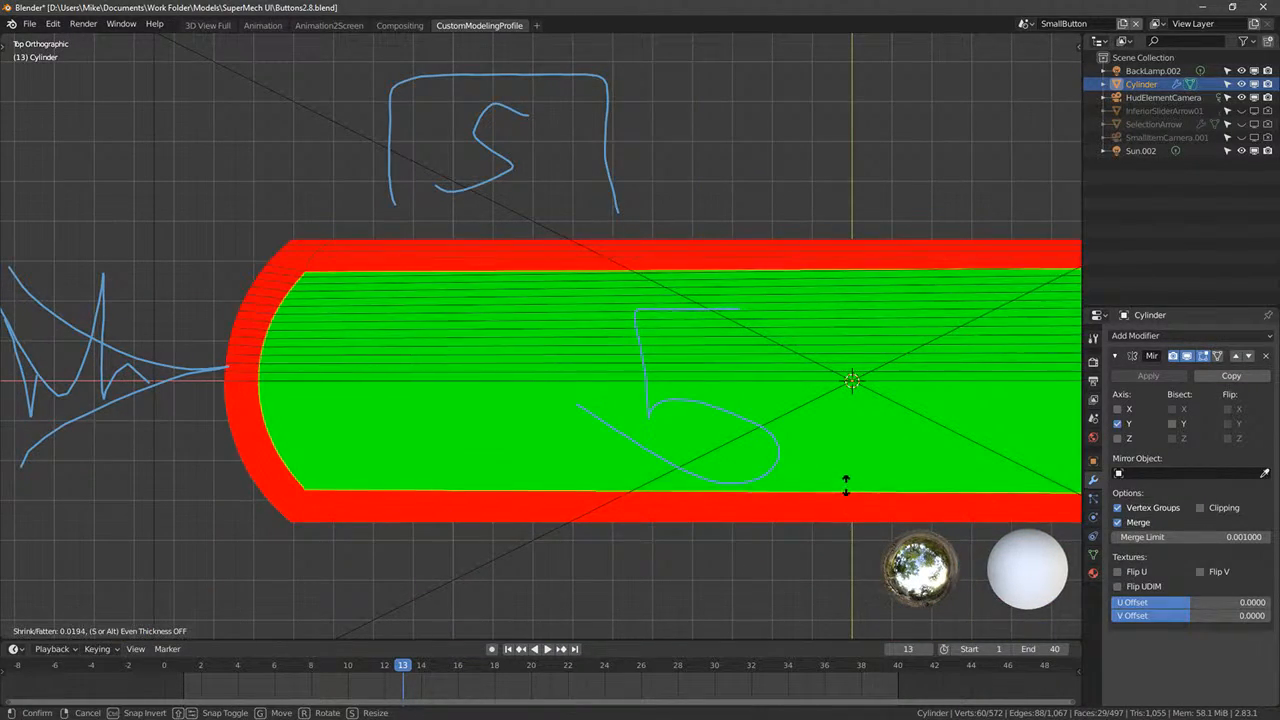
{"action": "left_click", "coordinate": [846, 480]}
{"action": "middle_click_drag", "start_coordinate": [846, 480], "coordinate": [667, 462], "text": "shift"}
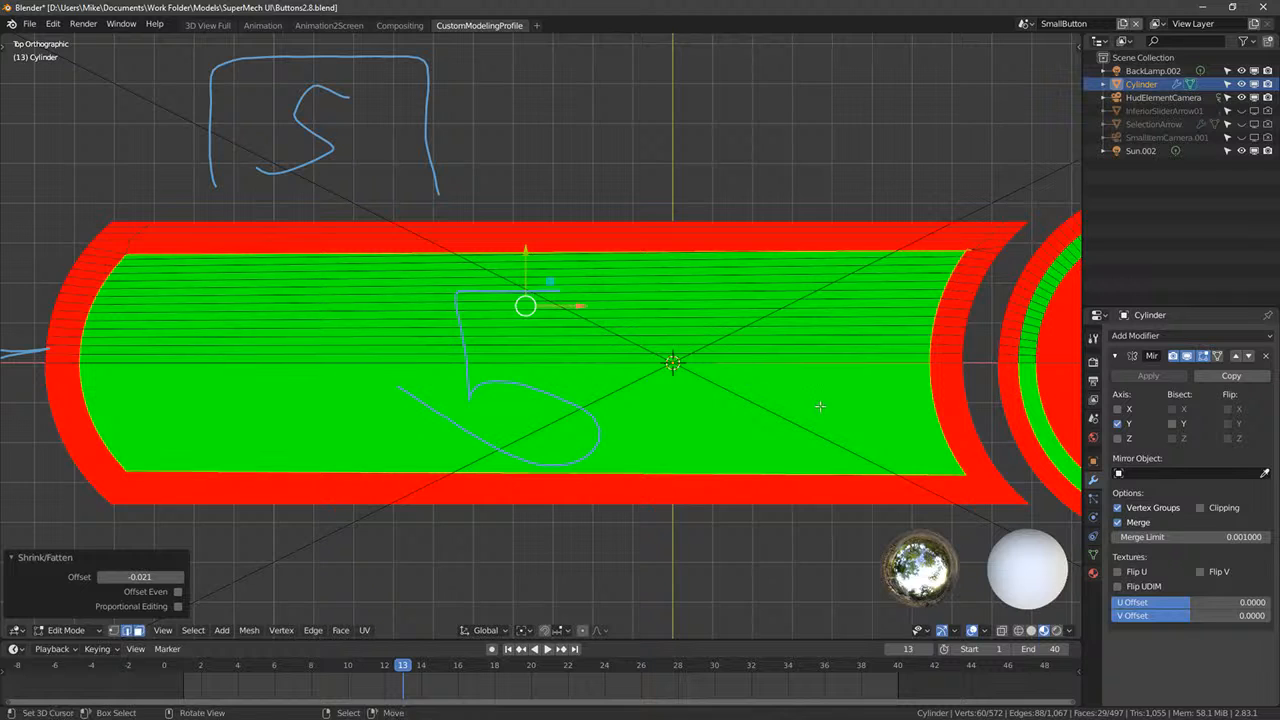
{"action": "key", "text": "ctrl+z"}
{"action": "key", "text": "s"}
{"action": "right_click", "coordinate": [873, 400]}
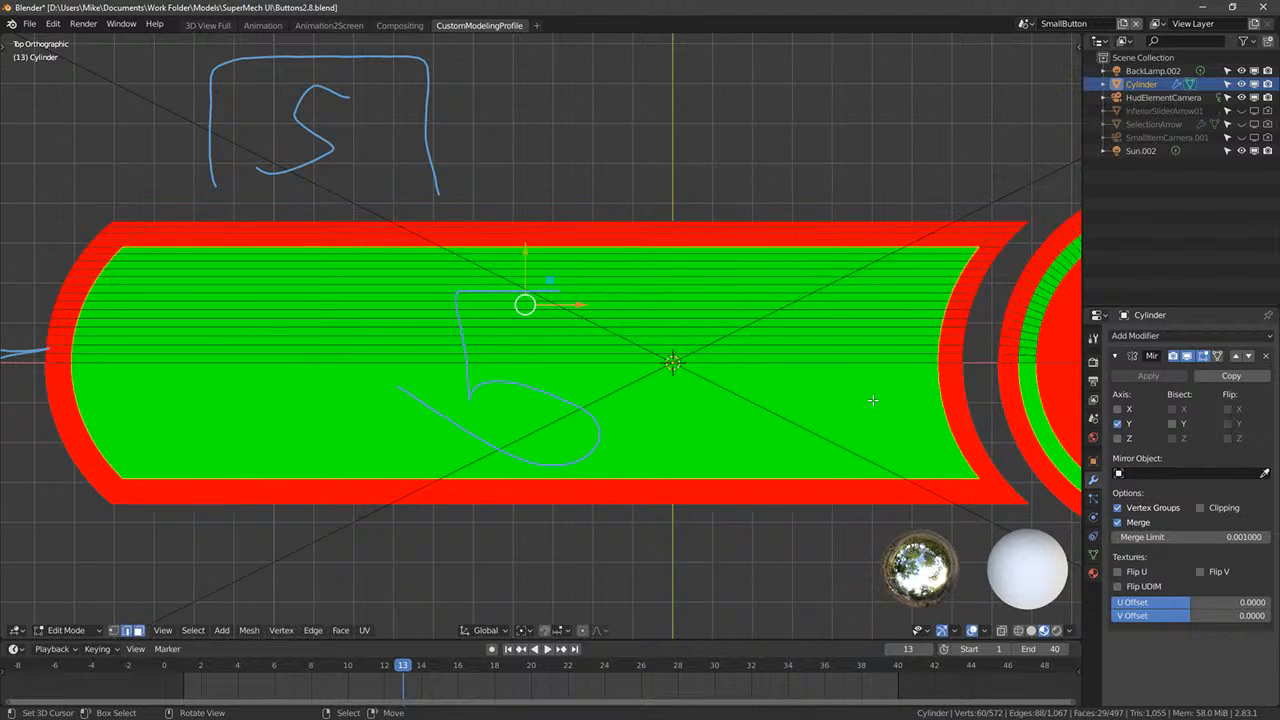
{"action": "key", "text": "s"}
{"action": "key", "text": "shift+z"}
{"action": "right_click", "coordinate": [752, 358]}
- Enable Clipping on the Mirror modifier and snap the 3D cursor to the world origin
{"action": "middle_click_drag", "start_coordinate": [750, 355], "coordinate": [812, 319]}
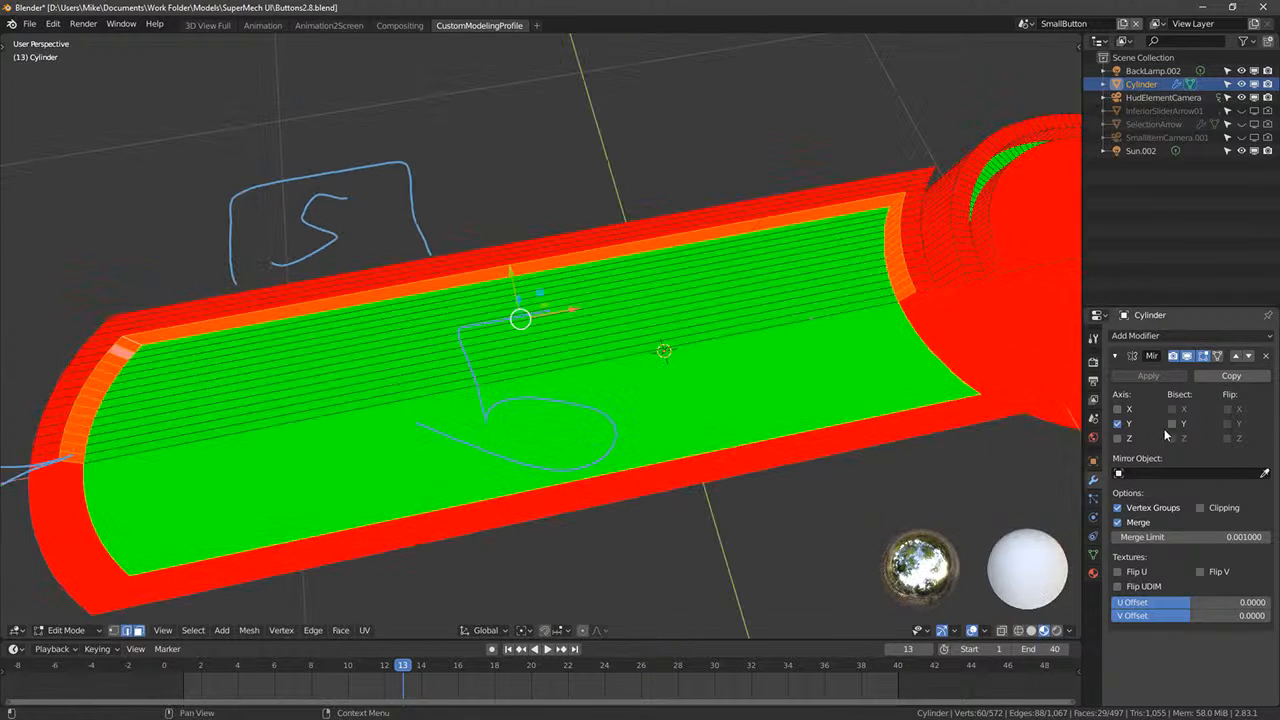
{"action": "left_click", "coordinate": [1200, 507]}
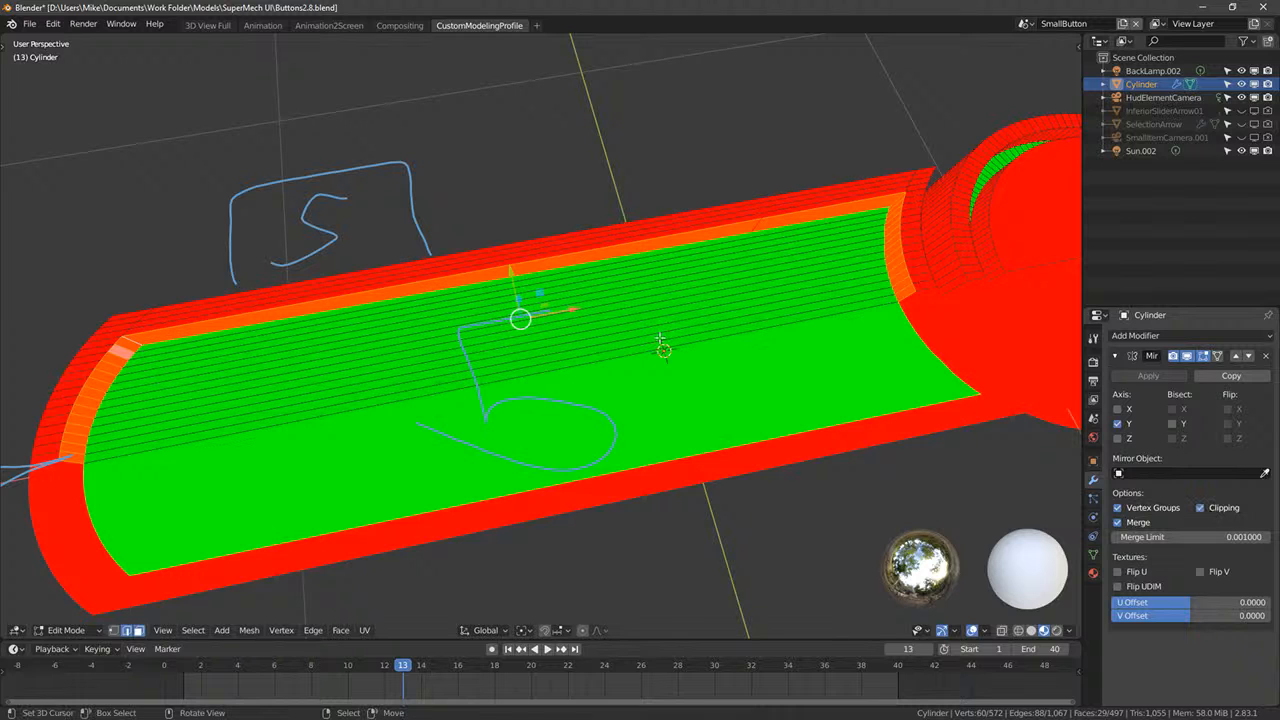
{"action": "right_click", "coordinate": [604, 360], "text": "shift"}
{"action": "key", "text": "shift+s"}
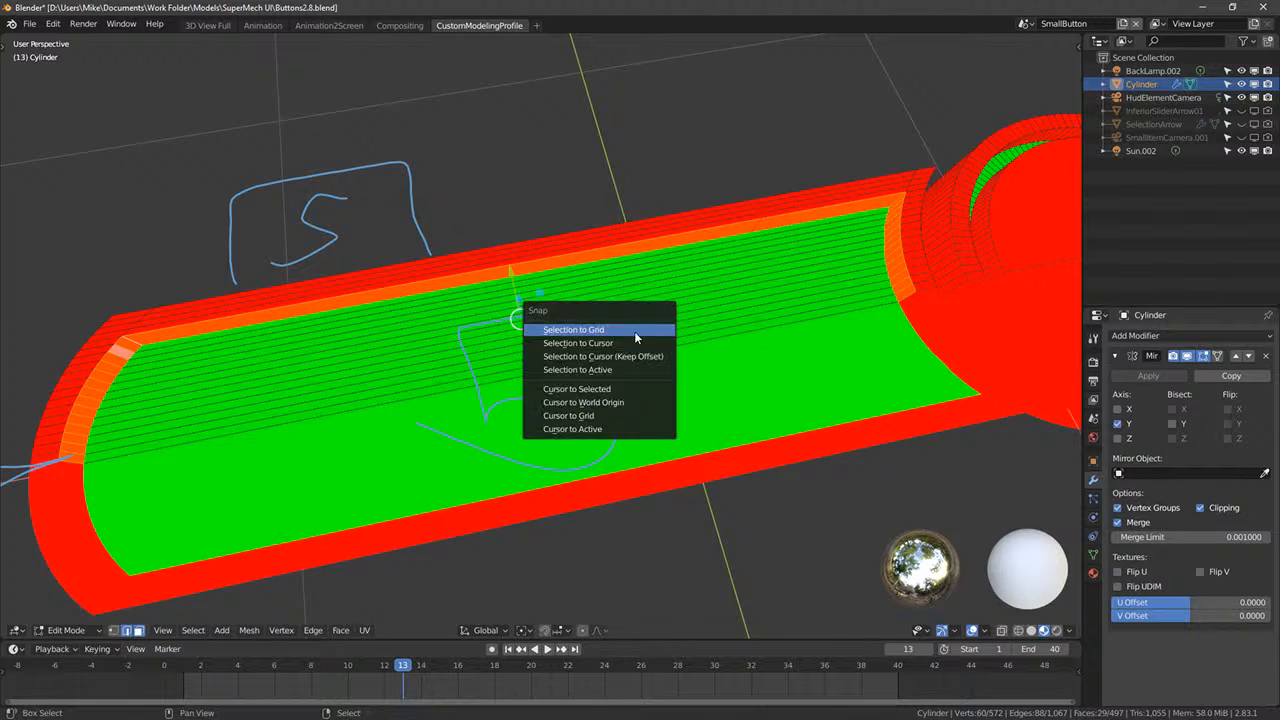
{"action": "left_click", "coordinate": [598, 400]}
- Scale the recess wall to about 0.97 in X and Y around the 3D cursor and move it -0.00347 along X
{"action": "key", "text": "KP_7"}
{"action": "scroll", "coordinate": [624, 366], "scroll_direction": "down", "scroll_amount": 4}
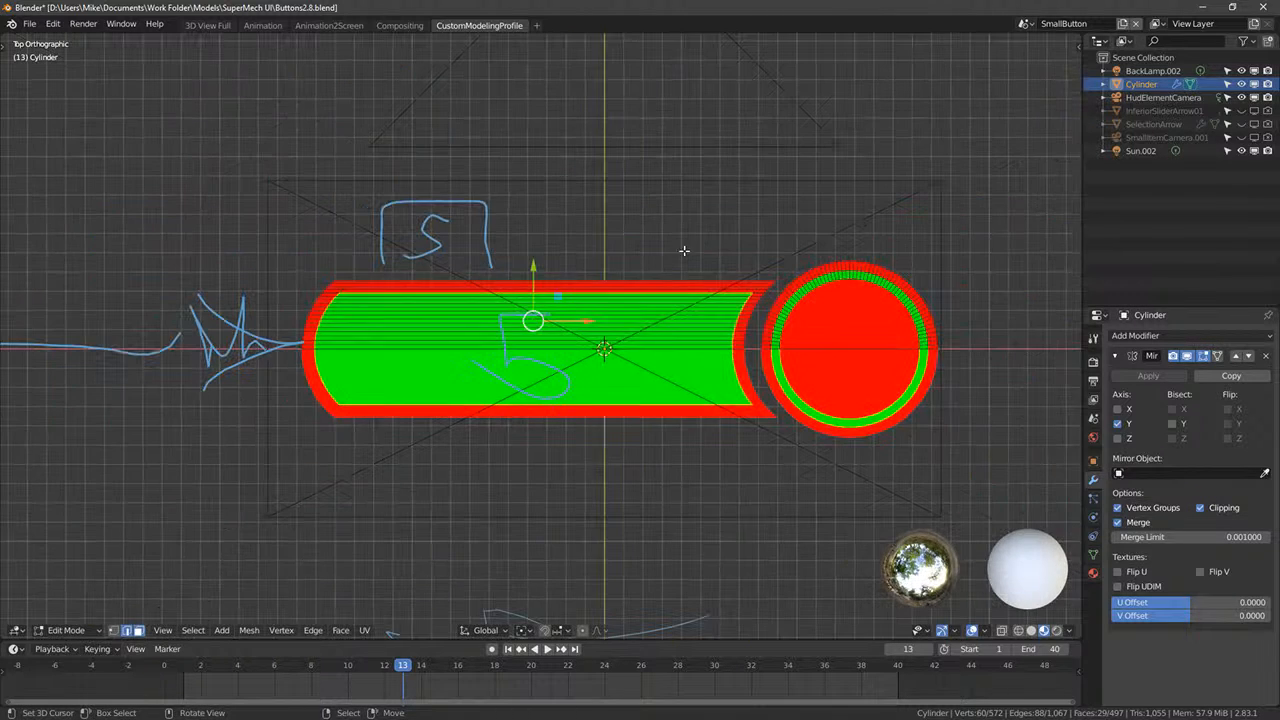
{"action": "key", "text": "s"}
{"action": "key", "text": "shift+z"}
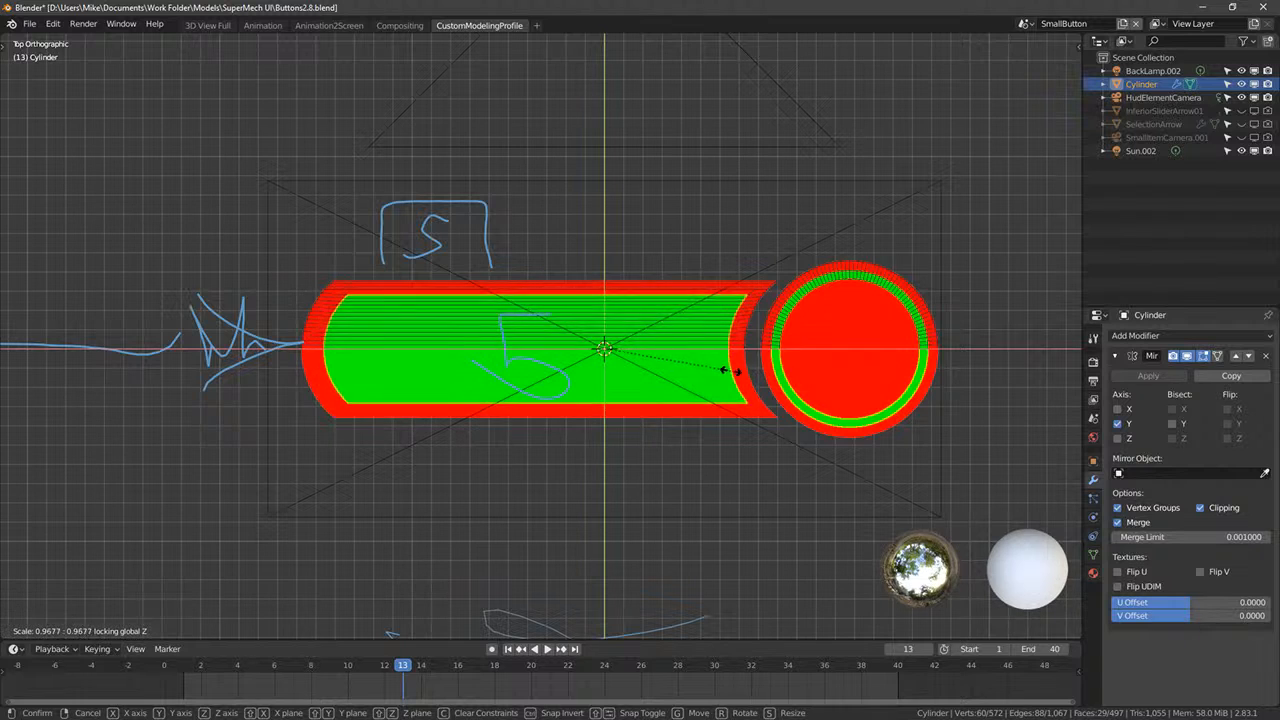
{"action": "left_click", "coordinate": [738, 372]}
{"action": "left_click_drag", "start_coordinate": [656, 351], "coordinate": [711, 355]}
{"action": "scroll", "coordinate": [743, 318], "scroll_direction": "down", "scroll_amount": 2}
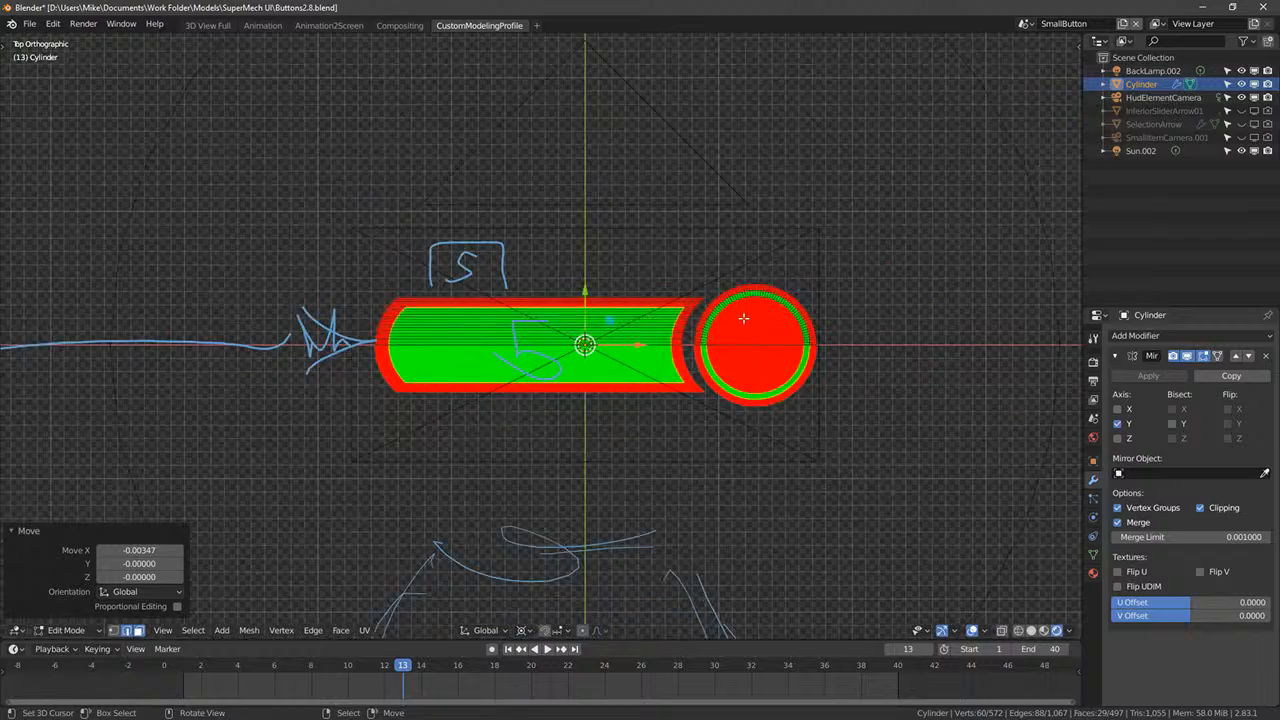
- Select the faces of the recess's curved end wall beside the circle and move them -0.01404 along X
{"action": "middle_click_drag", "start_coordinate": [563, 317], "coordinate": [802, 237]}
{"action": "key", "text": "Tab"}
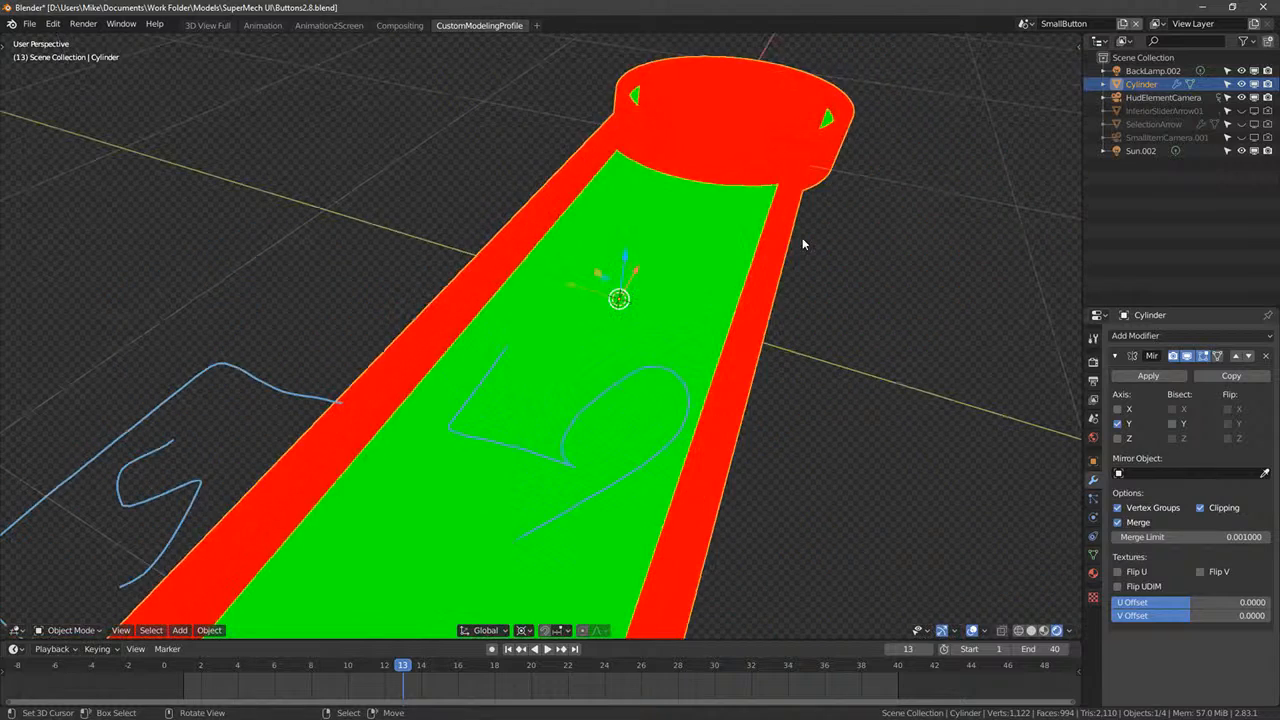
{"action": "key", "text": "Tab"}
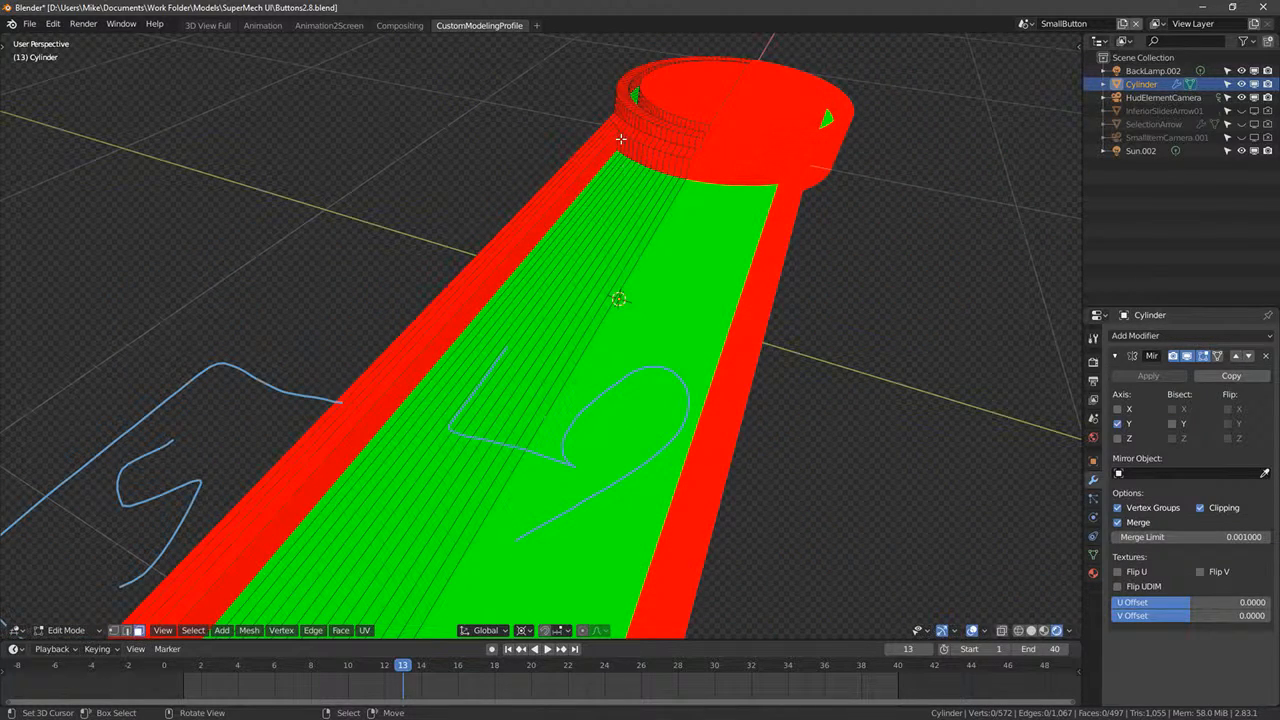
{"action": "right_click", "coordinate": [687, 168], "text": "shift"}
{"action": "right_click", "coordinate": [621, 144], "text": "ctrl"}
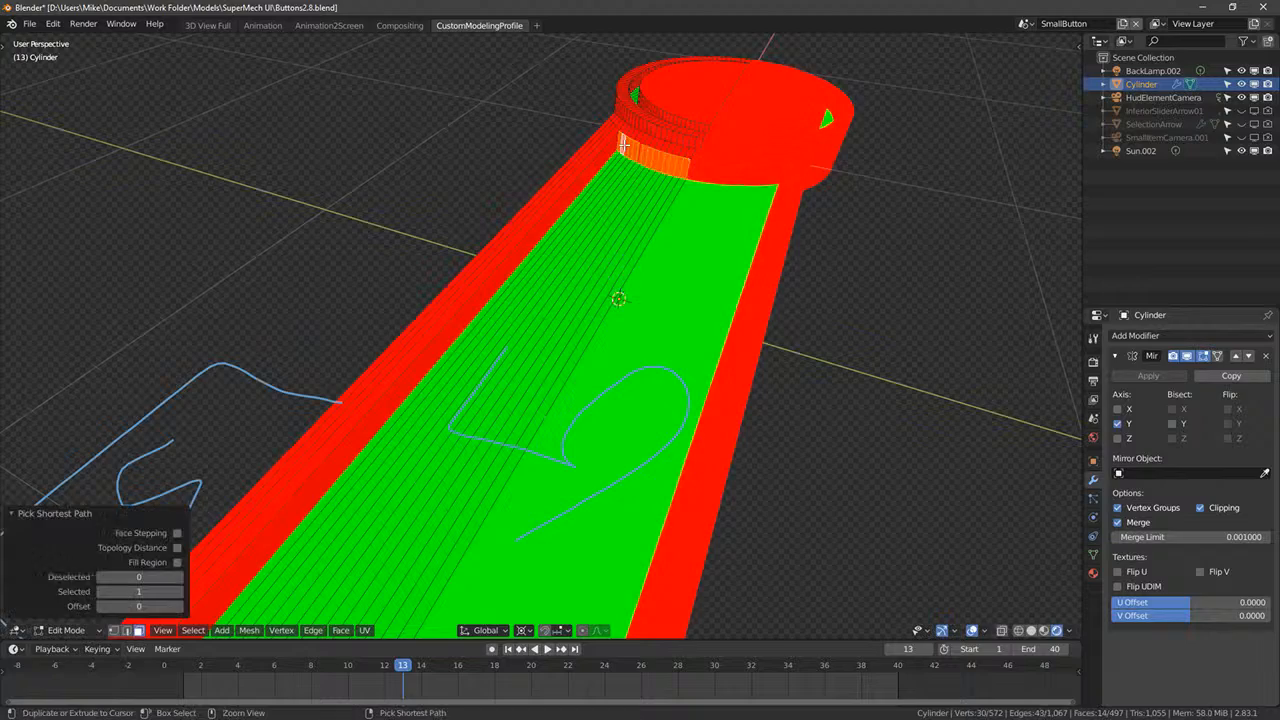
{"action": "key", "text": "KP_7"}
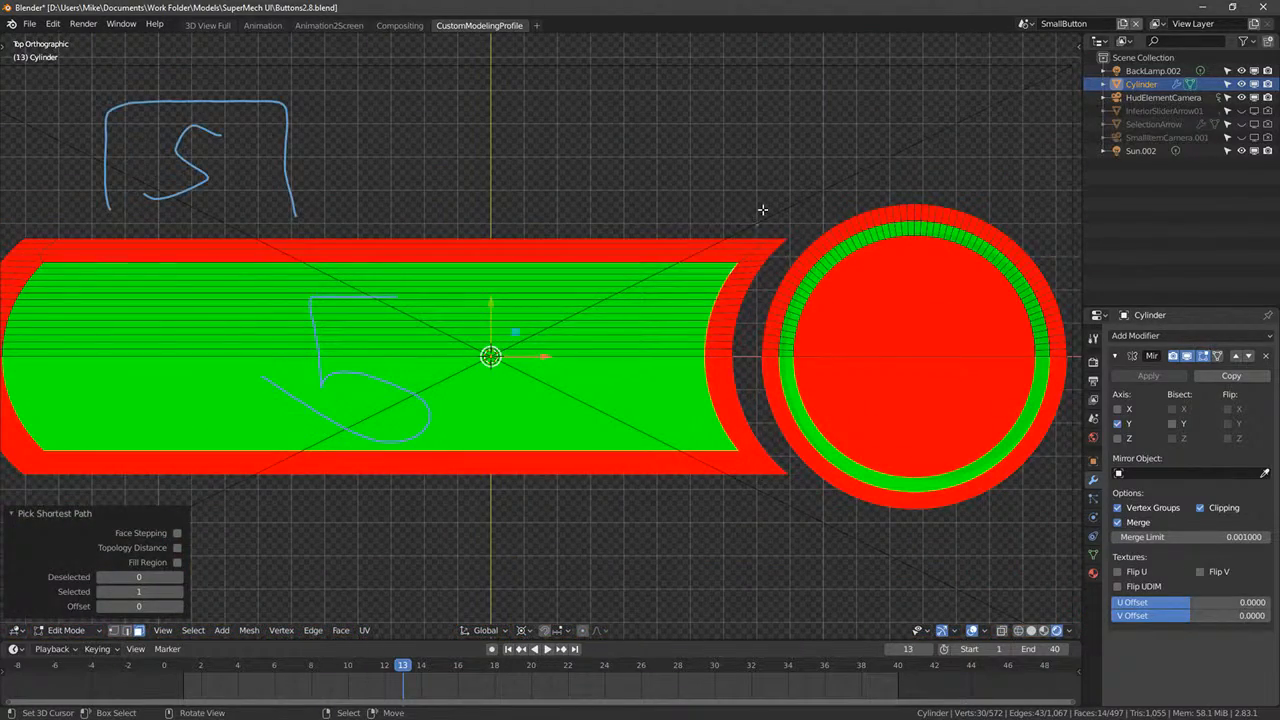
{"action": "left_click", "coordinate": [721, 309]}
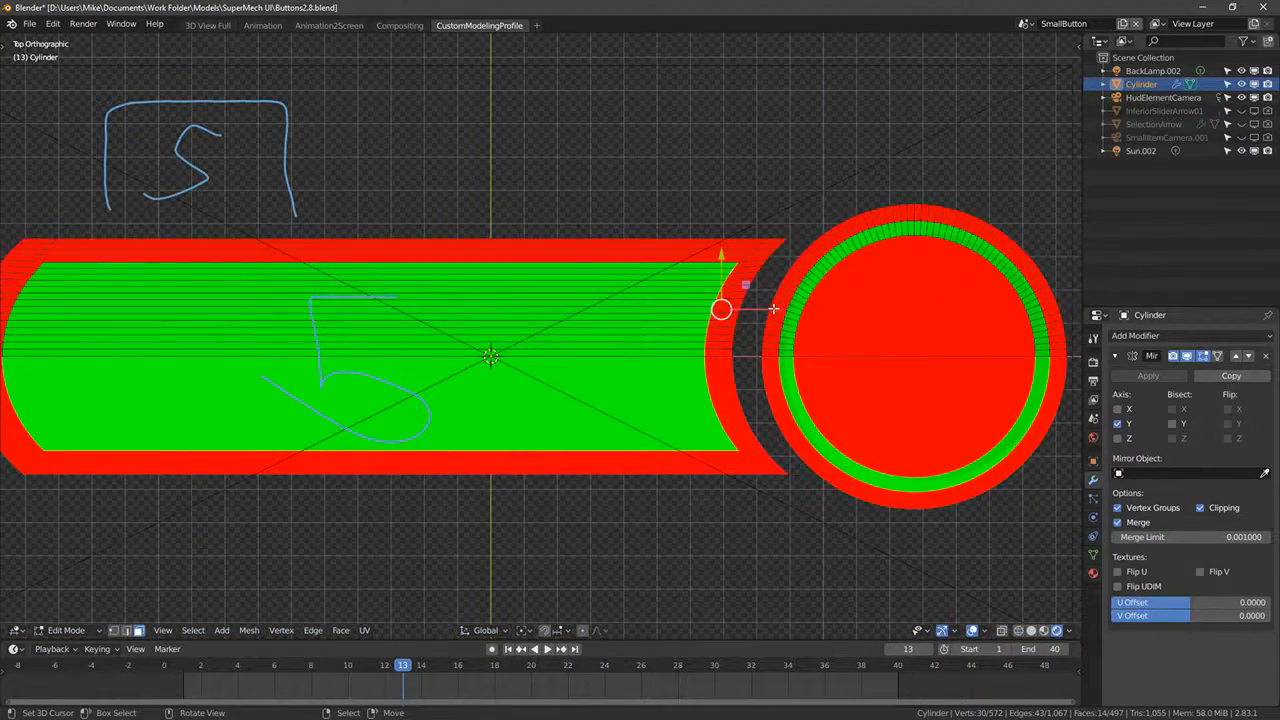
{"action": "left_click_drag", "start_coordinate": [774, 309], "coordinate": [769, 305]}
- Scale the curved end wall to 0.902 along X and move it 0.0016 along X
{"action": "key", "text": "s"}
{"action": "key", "text": "x"}
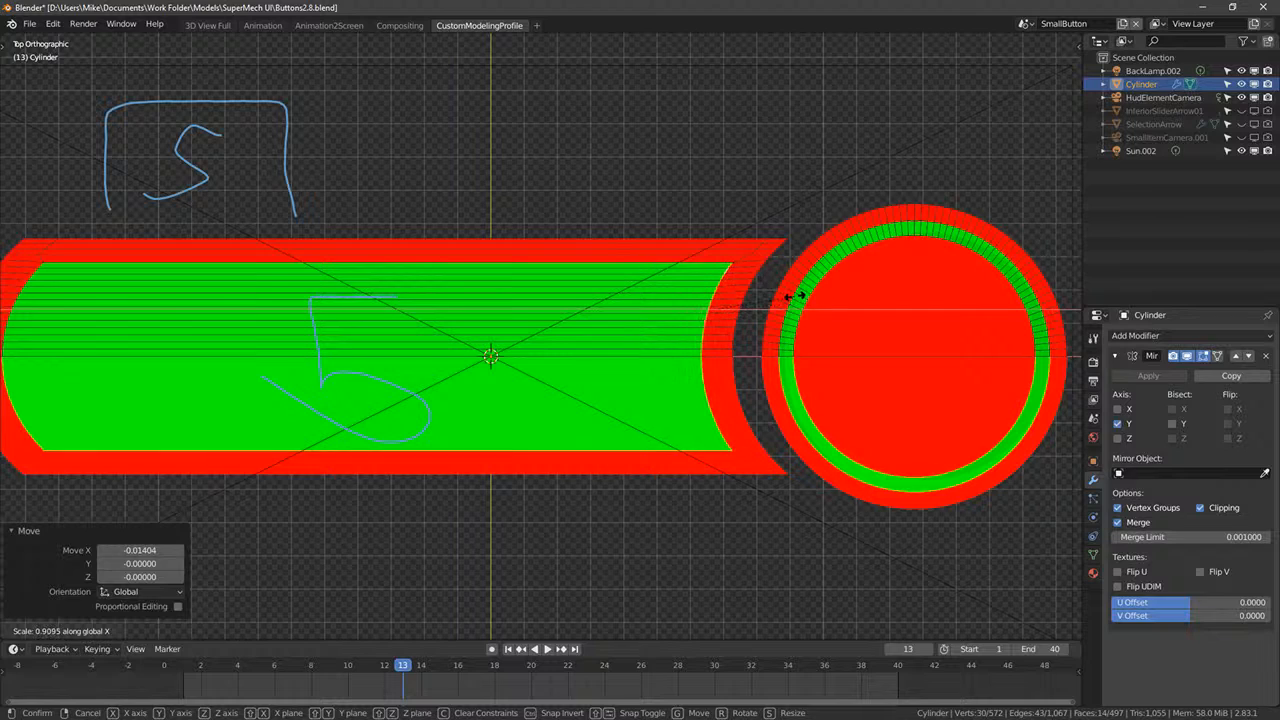
{"action": "left_click", "coordinate": [793, 297]}
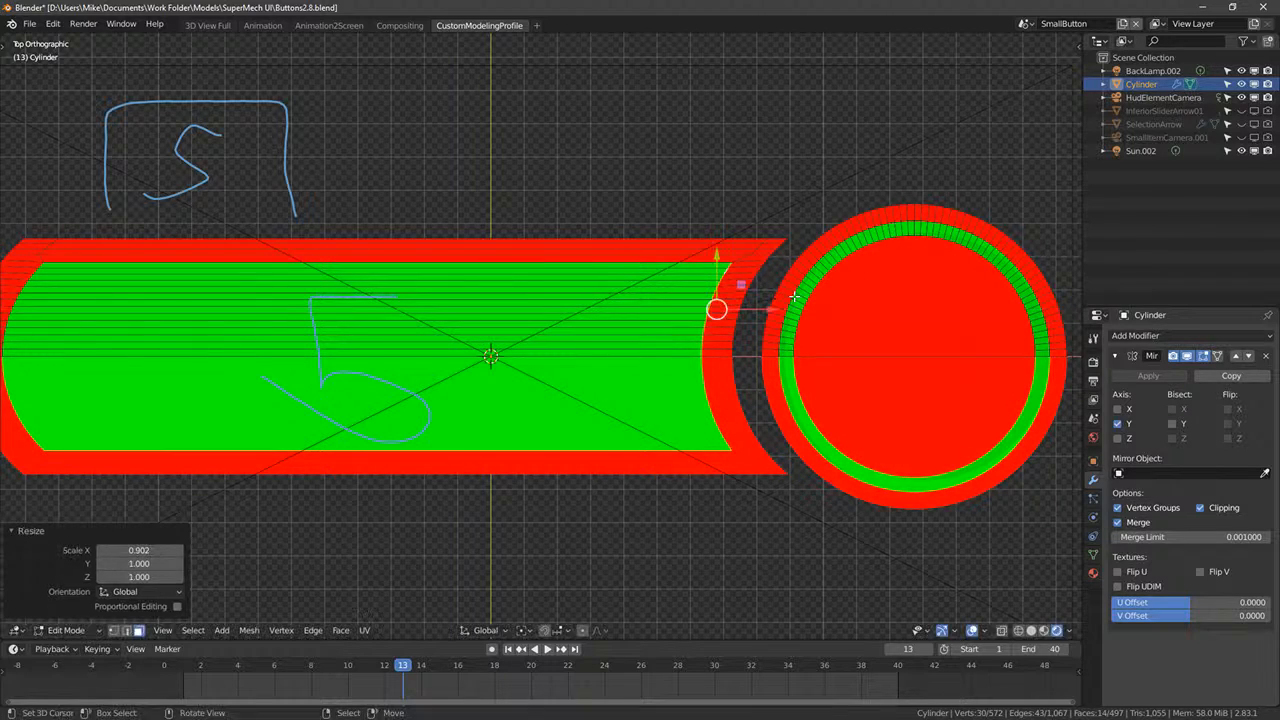
{"action": "left_click_drag", "start_coordinate": [767, 312], "coordinate": [761, 311]}
{"action": "scroll", "coordinate": [735, 300], "scroll_direction": "down", "scroll_amount": 2}
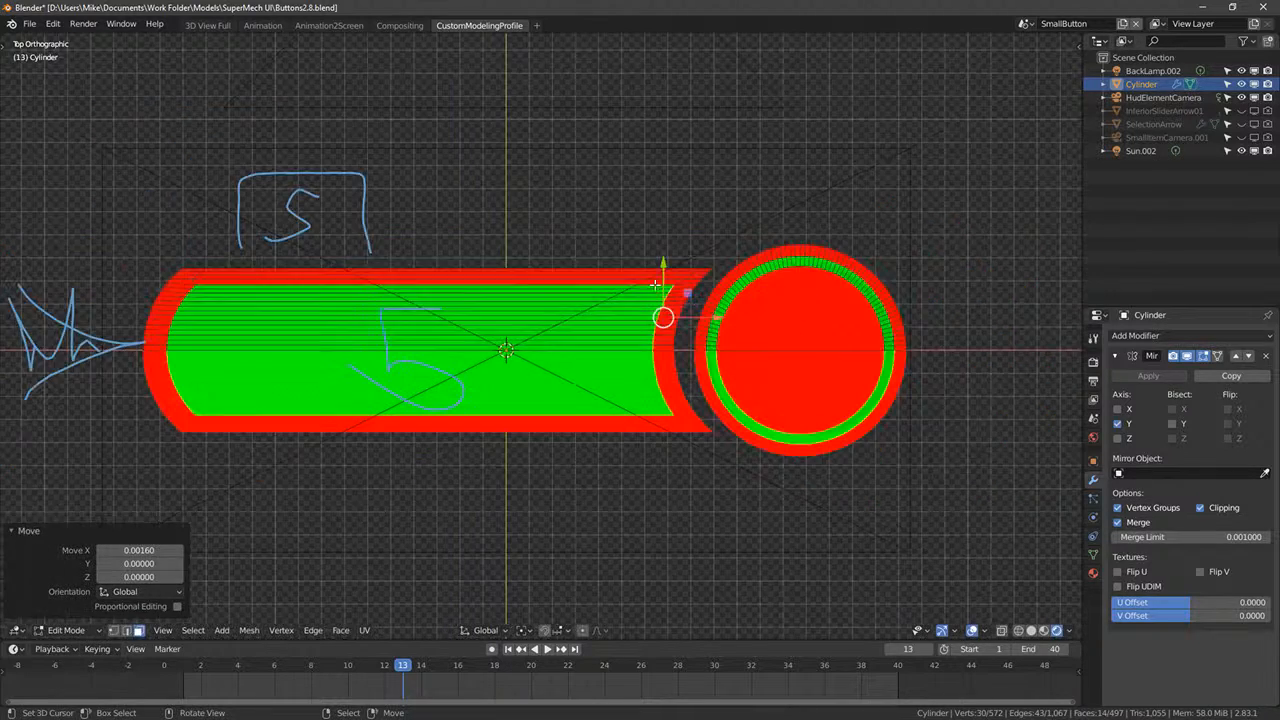
- Return to Object Mode, view the button from the top and render the image
{"action": "key", "text": "Tab"}
{"action": "mouse_move", "coordinate": [667, 272]}
{"action": "middle_mouse_down"}
{"action": "mouse_move", "coordinate": [646, 266]}
{"action": "mouse_move", "coordinate": [811, 203]}
{"action": "mouse_move", "coordinate": [867, 197]}
{"action": "mouse_move", "coordinate": [717, 328]}
{"action": "mouse_move", "coordinate": [726, 281]}
{"action": "middle_mouse_up"}
{"action": "key", "text": "KP_7"}
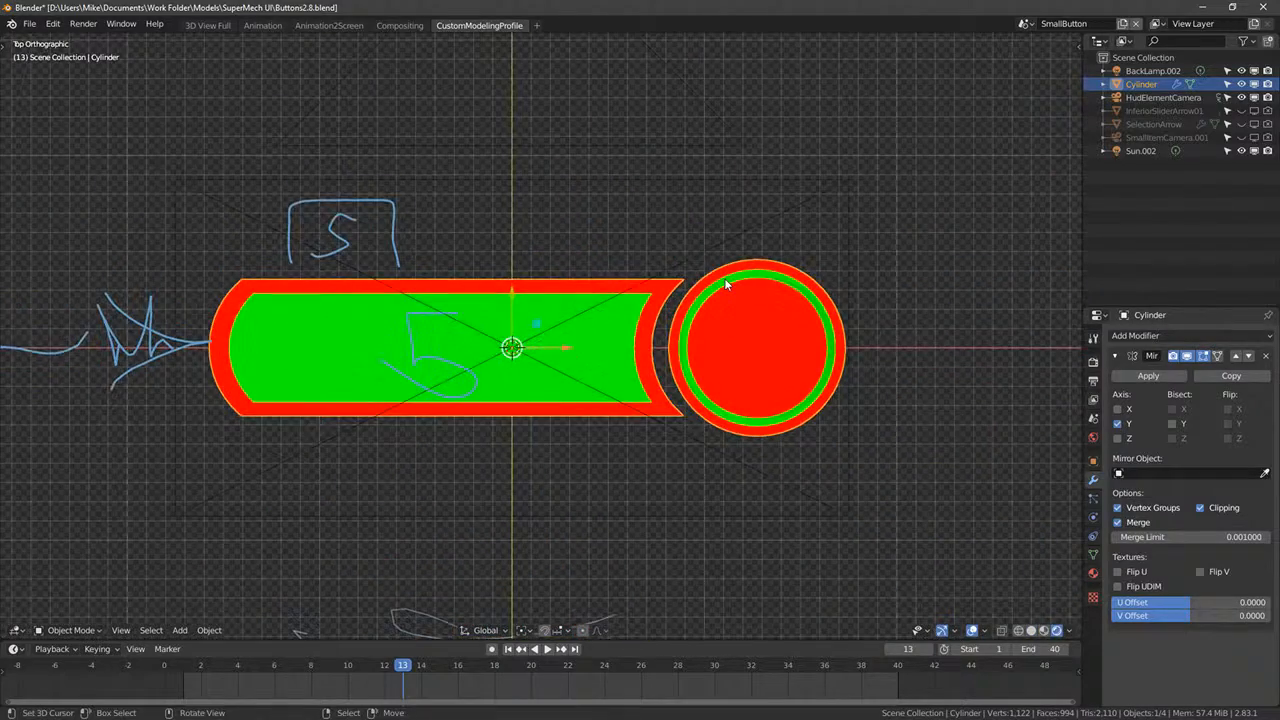
{"action": "key", "text": "F12"}
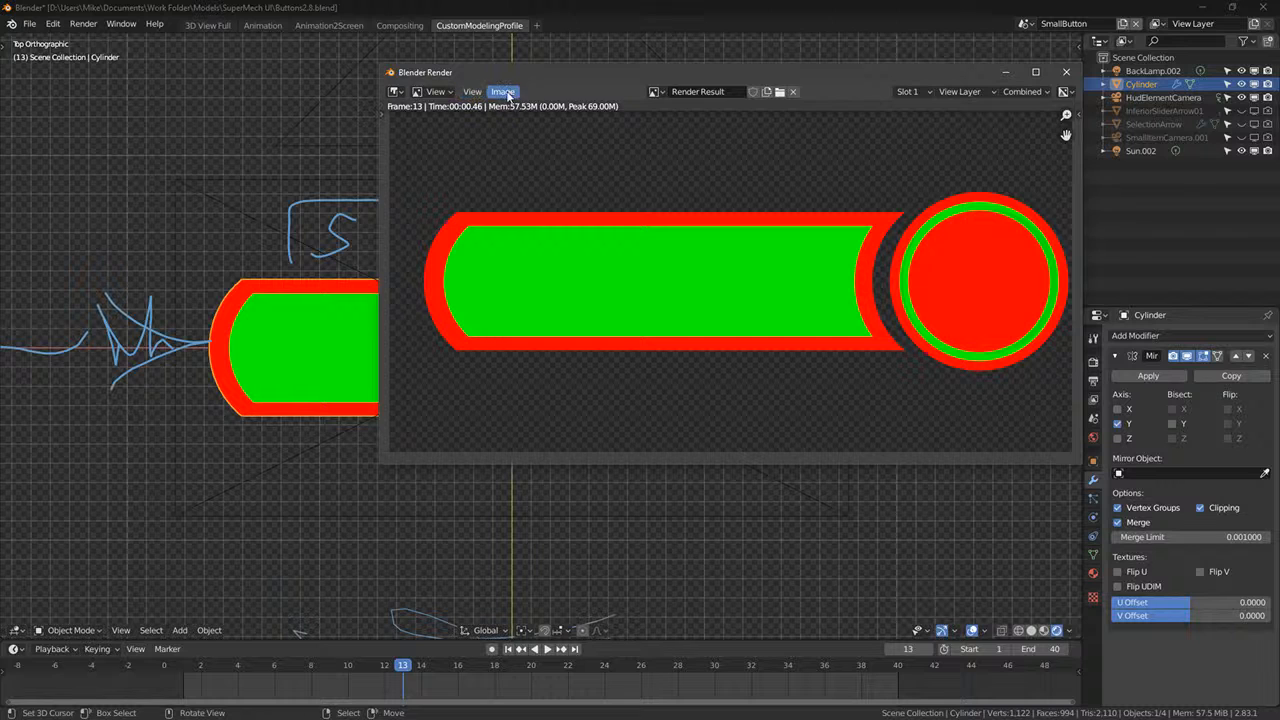
- Save the render as an image, overwriting BasicAmmoHudElementRGBMasked.png in the SuperMech UI folder
{"action": "left_click", "coordinate": [503, 92]}
{"action": "left_click", "coordinate": [533, 184]}
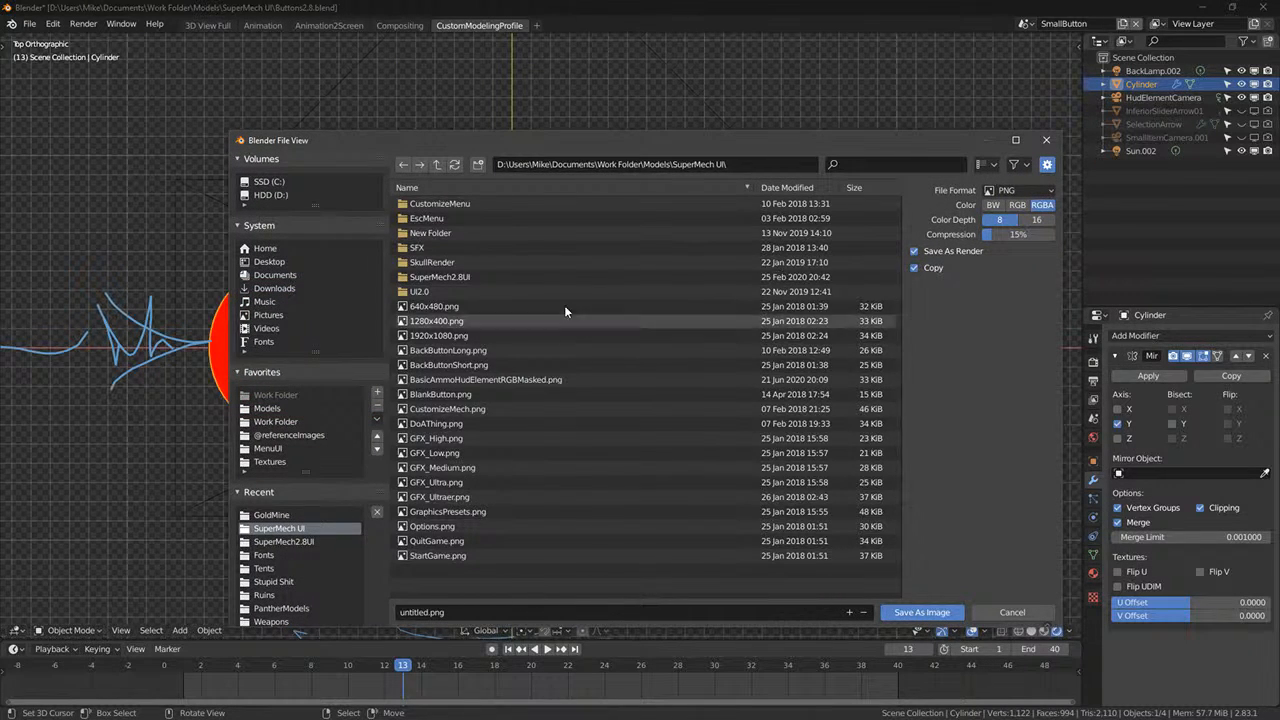
{"action": "left_click", "coordinate": [504, 379]}
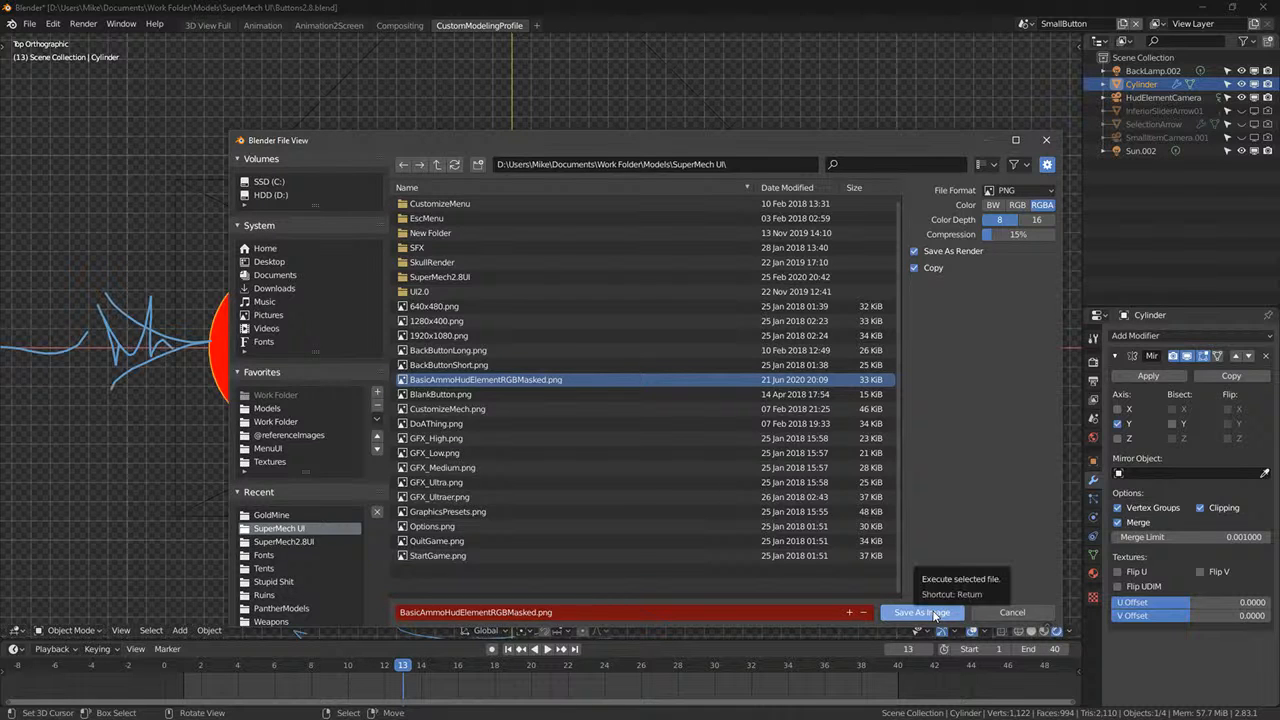
{"action": "left_click", "coordinate": [935, 613]}
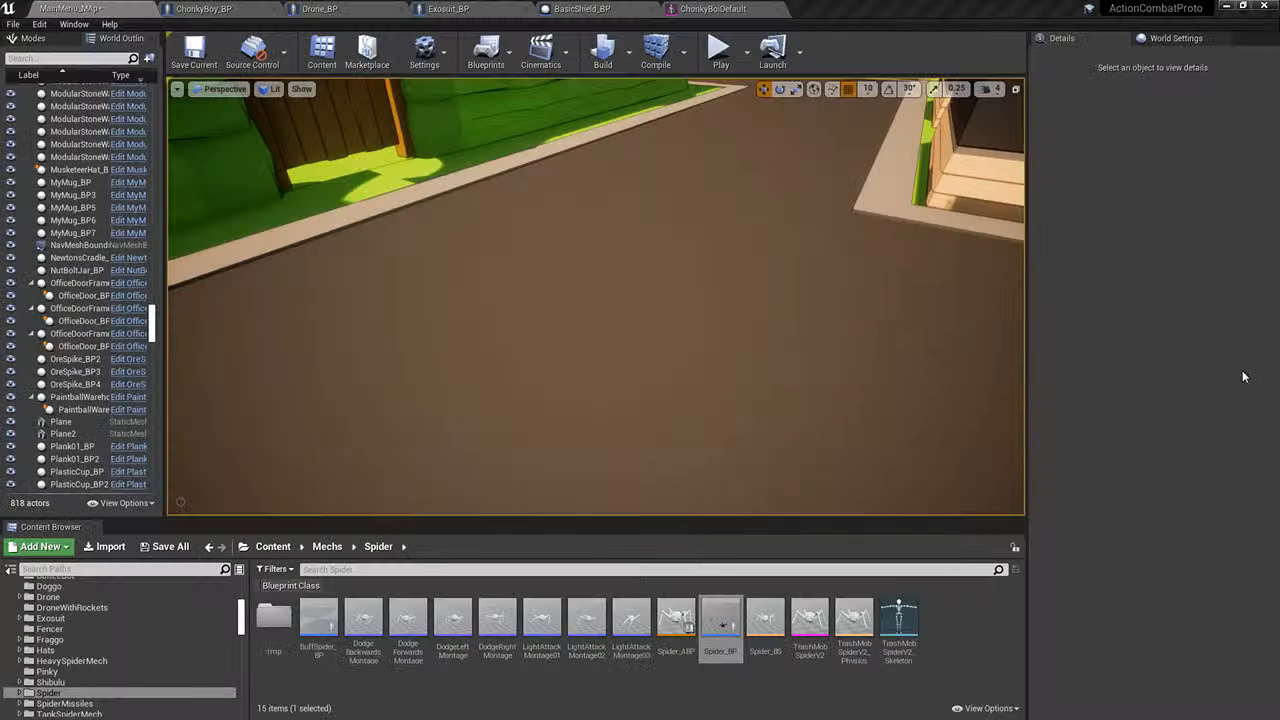
- Switch to Unreal Editor and filter the content folder tree for "ui"
{"action": "left_click", "coordinate": [50, 682]}
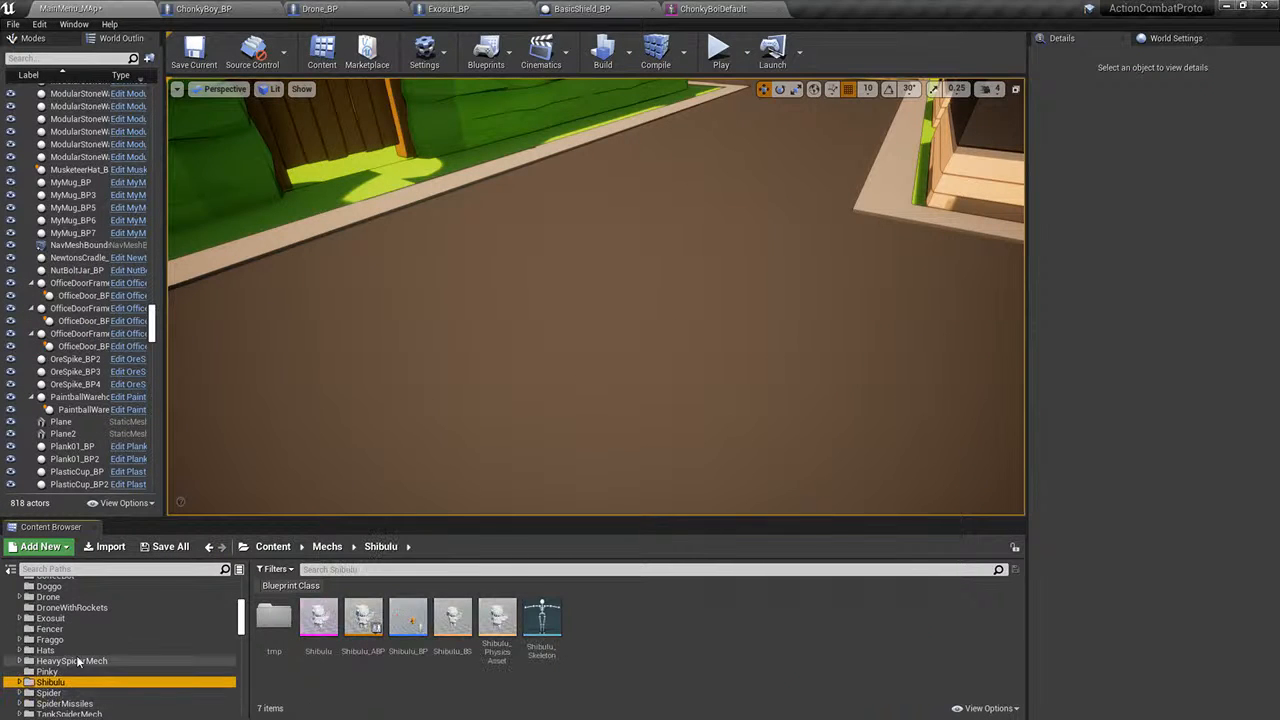
{"action": "scroll", "coordinate": [100, 594], "scroll_direction": "up", "scroll_amount": 5}
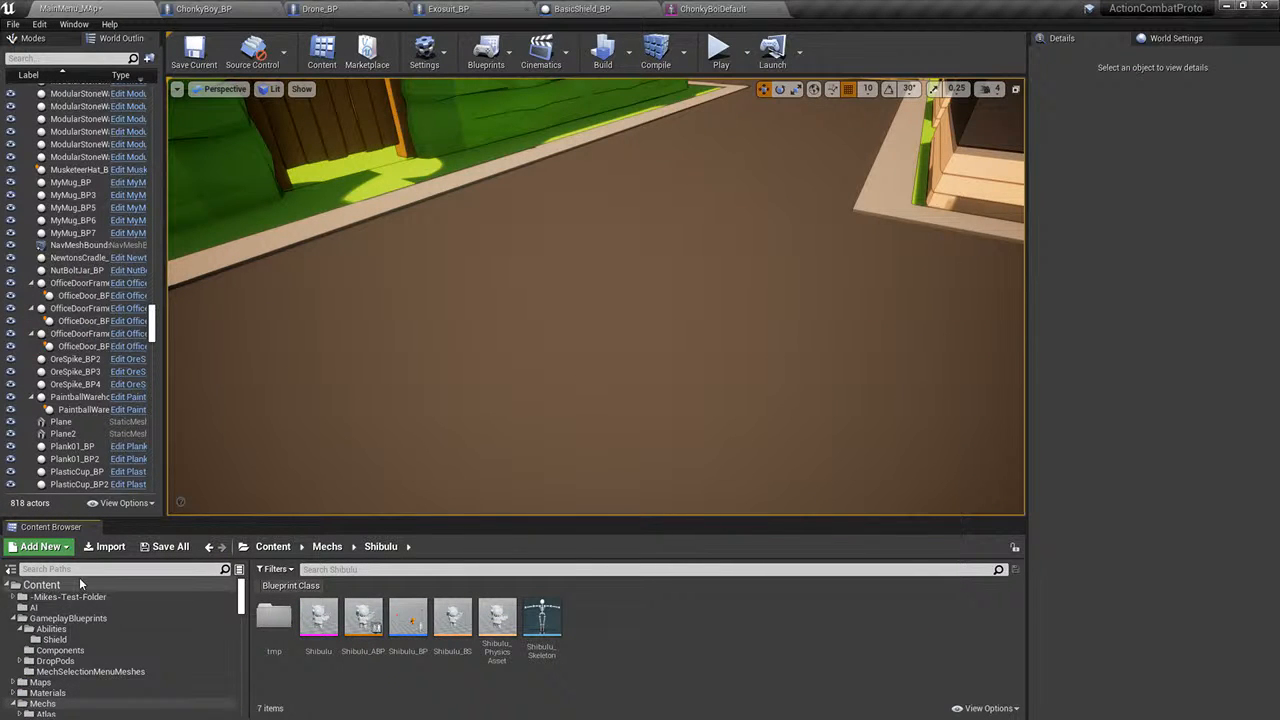
{"action": "left_click", "coordinate": [84, 569]}
{"action": "type", "text": "ui"}
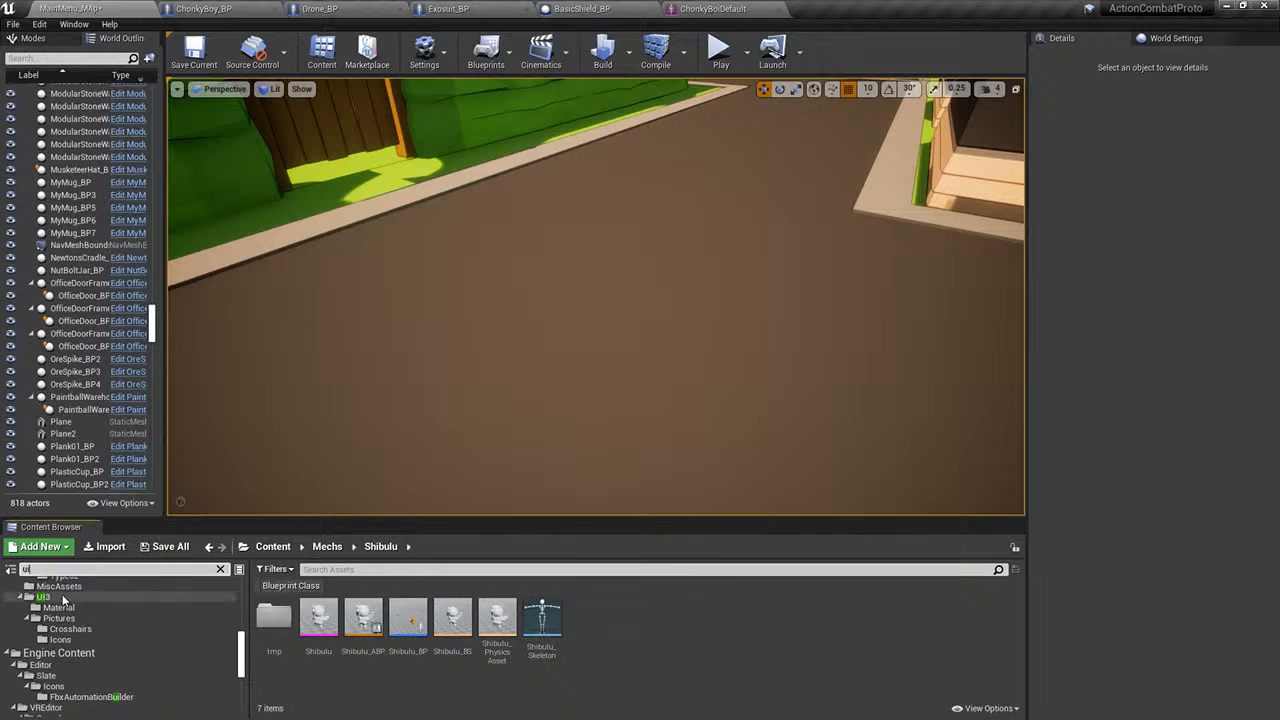
- Open the Material folder inside UI3 and reimport the BasicAmmoHudElementRGBMasked texture from its source file
{"action": "left_click", "coordinate": [72, 597]}
{"action": "left_click", "coordinate": [274, 617]}
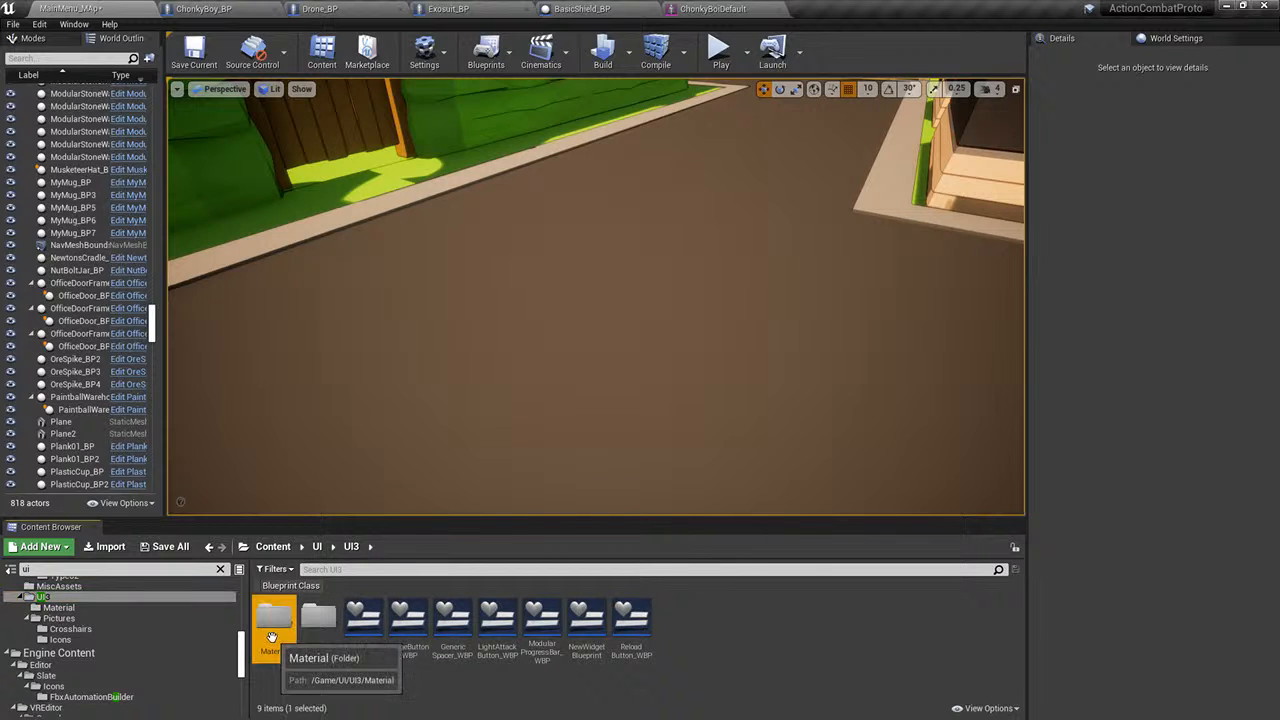
{"action": "double_click", "coordinate": [274, 617]}
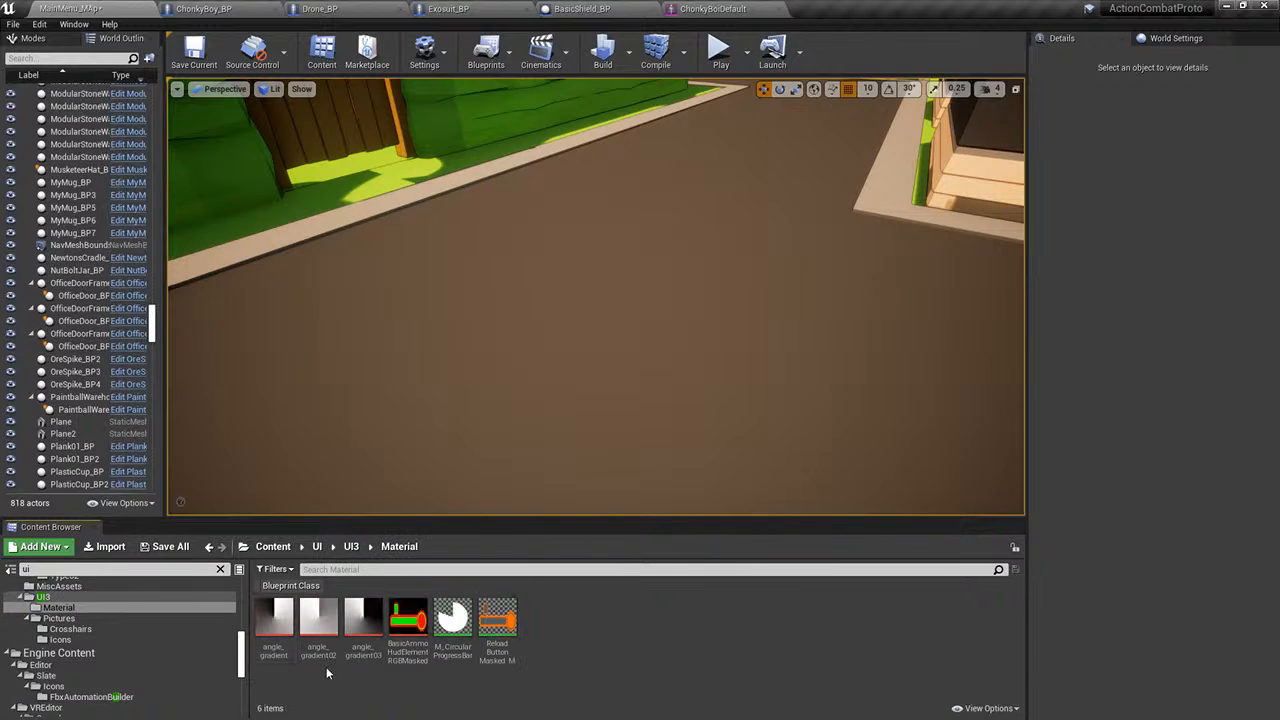
{"action": "right_click", "coordinate": [410, 622]}
{"action": "left_click", "coordinate": [466, 289]}
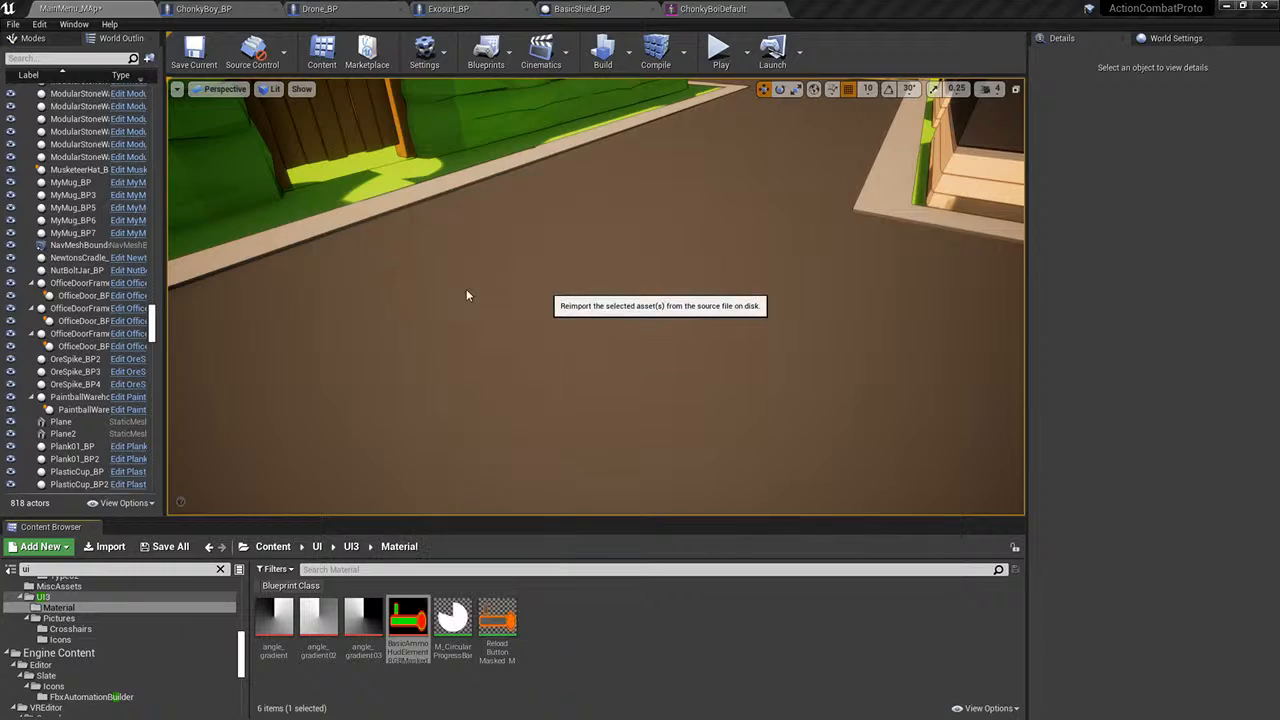
- Play the level in the editor viewport to check the ammo bar on the HUD, and stop the session
{"action": "left_click", "coordinate": [712, 57]}
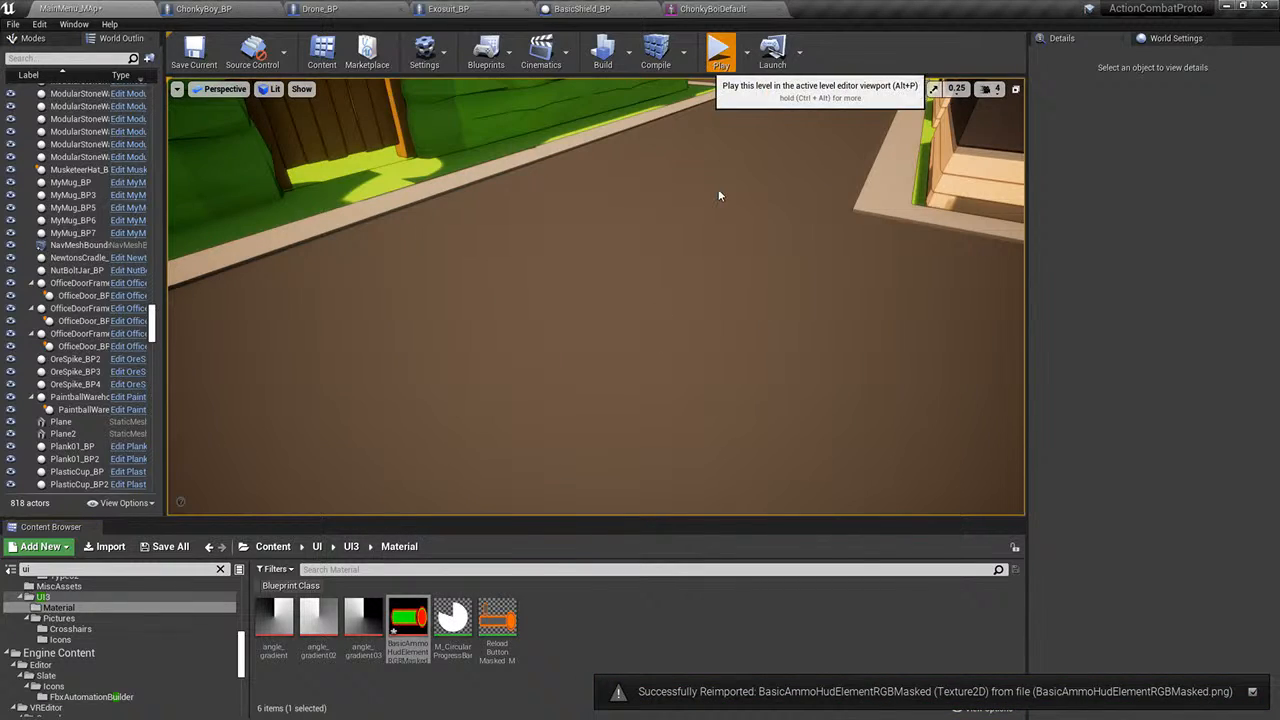
{"action": "left_click", "coordinate": [394, 189]}
{"action": "left_click", "coordinate": [640, 372]}
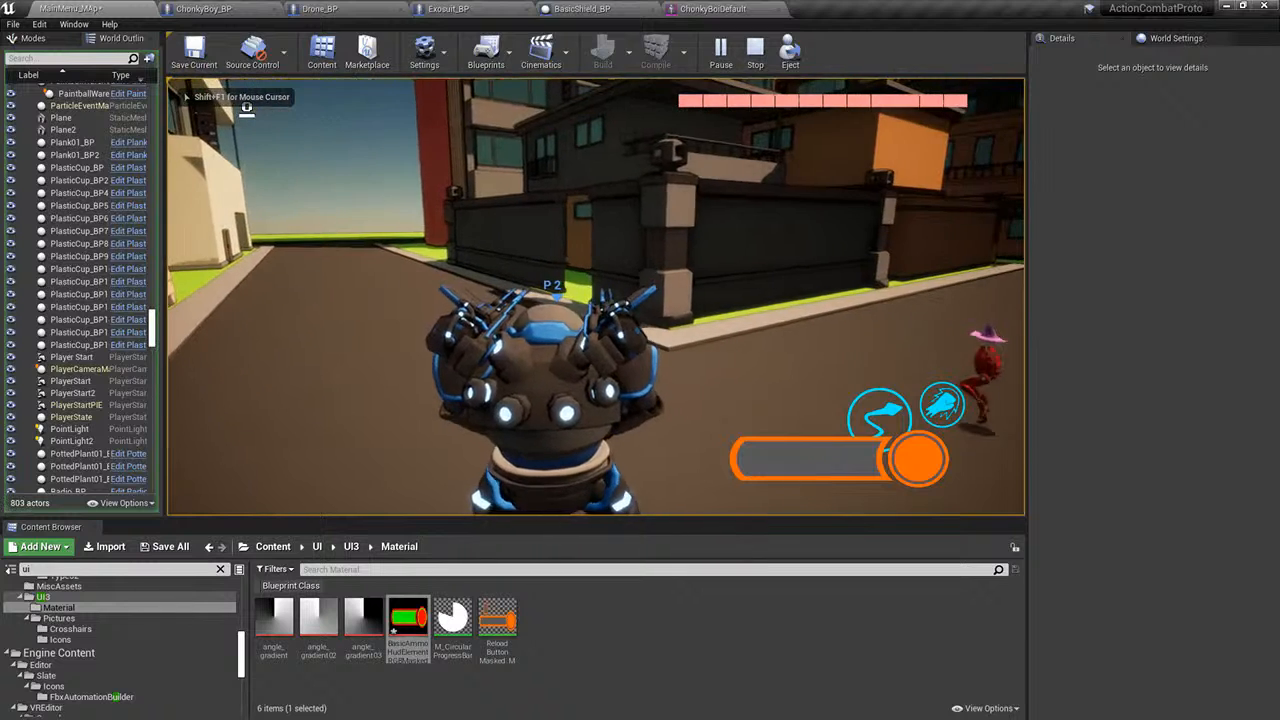
{"action": "key", "text": "Escape"}
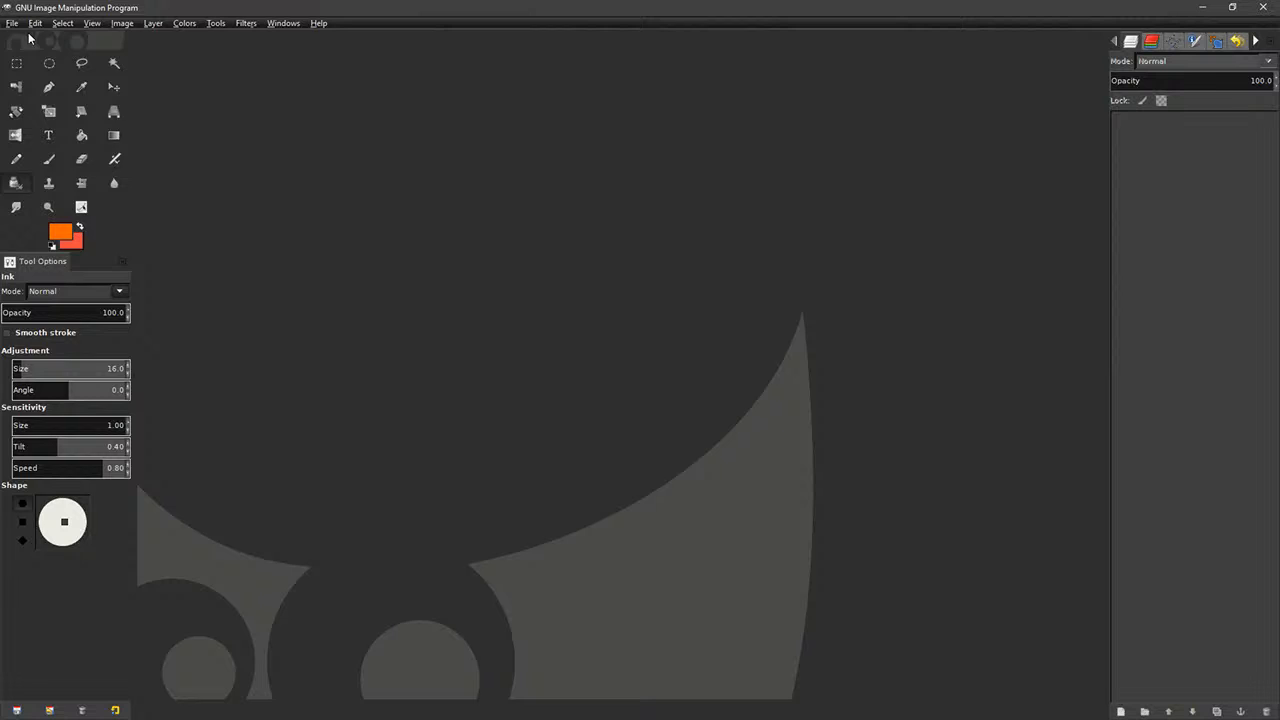
- Switch to GIMP and create a new image from the 2048x2048 transparent template
{"action": "left_click", "coordinate": [14, 23]}
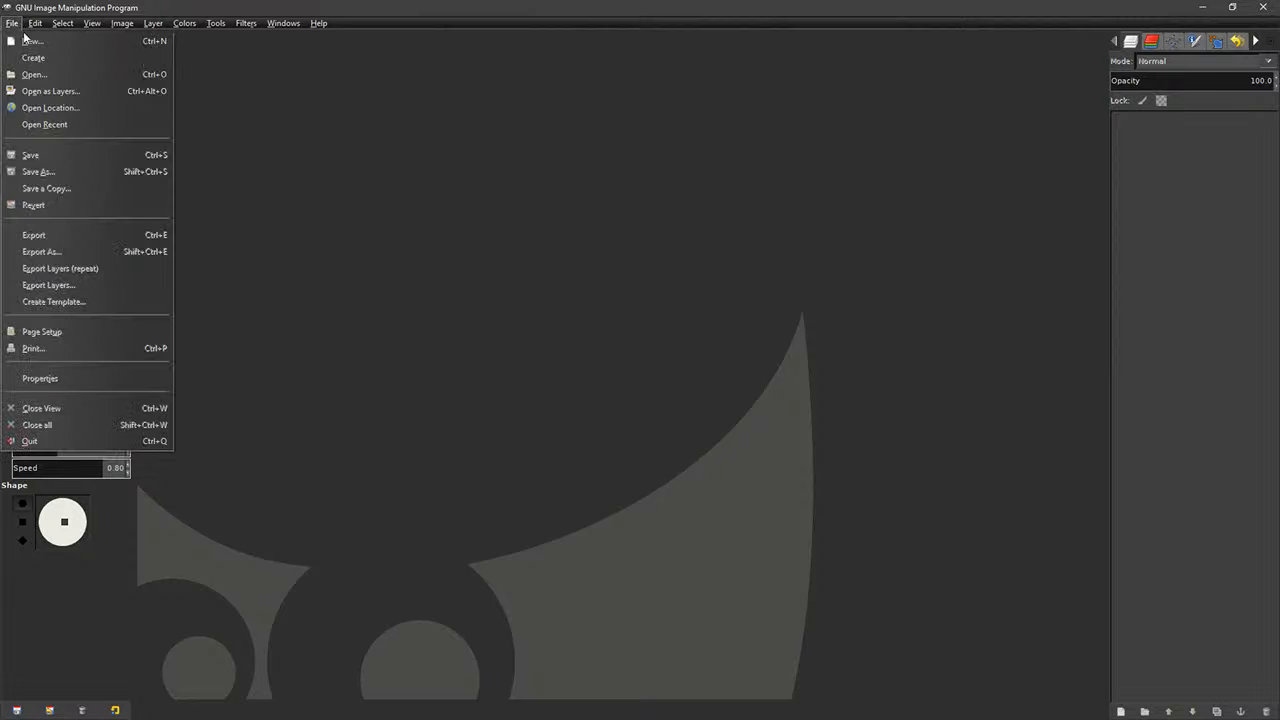
{"action": "left_click", "coordinate": [33, 41]}
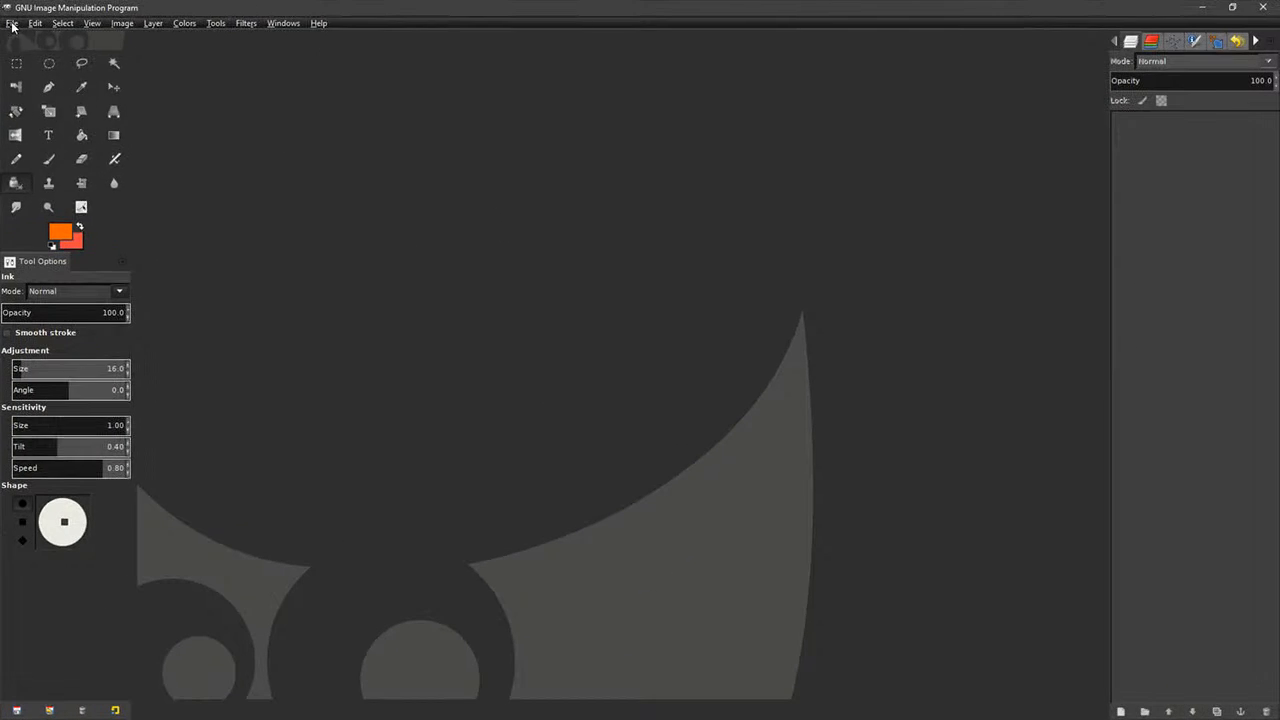
{"action": "left_click", "coordinate": [14, 23]}
{"action": "left_click", "coordinate": [44, 45]}
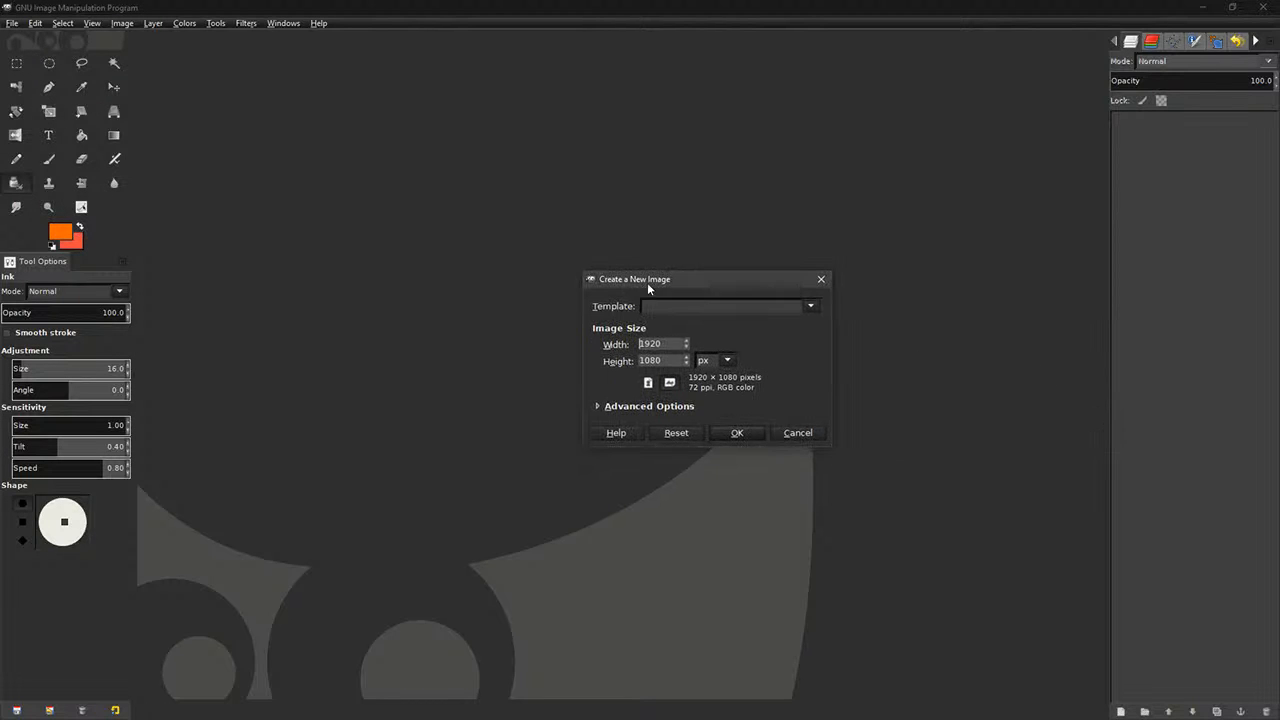
{"action": "left_click", "coordinate": [724, 305]}
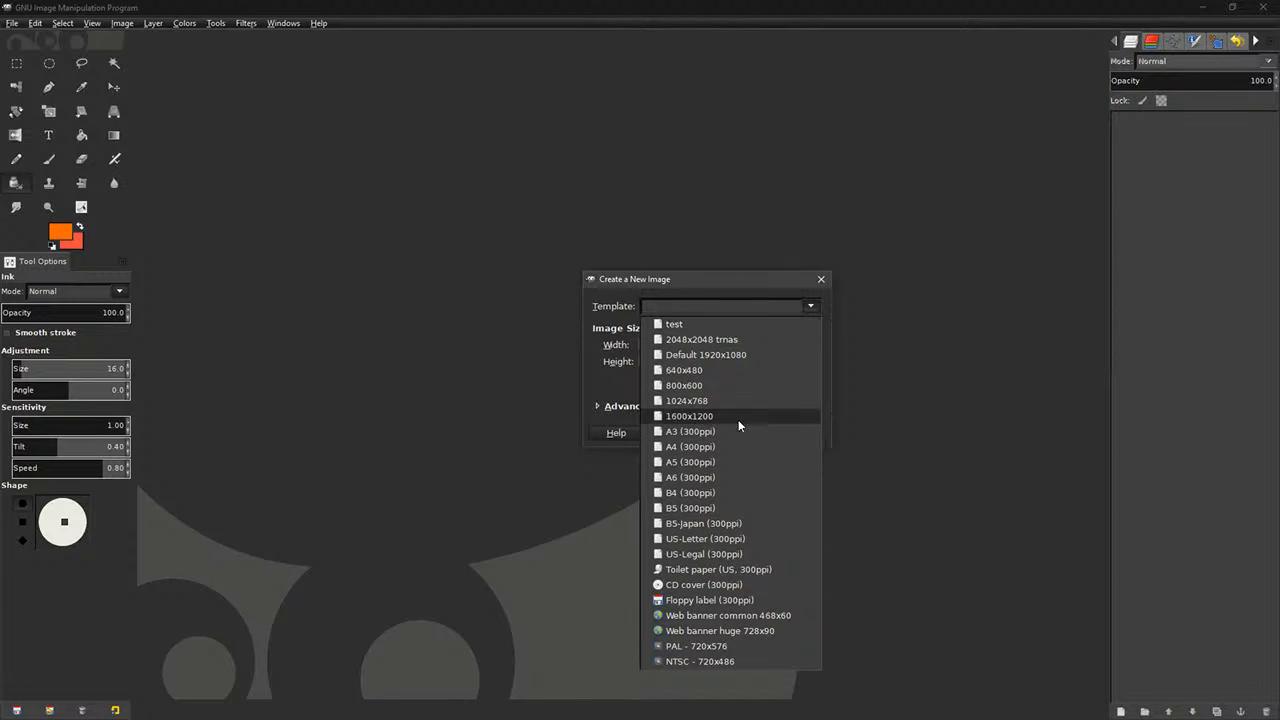
{"action": "left_click", "coordinate": [703, 342]}
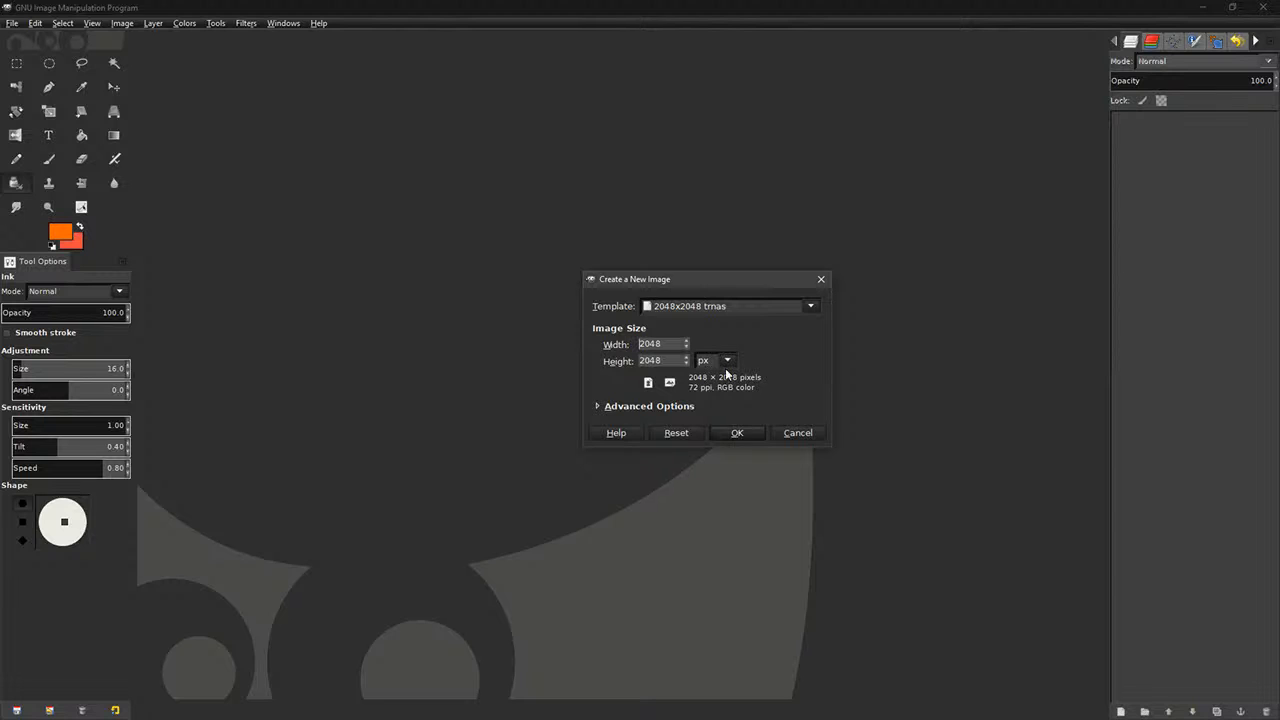
{"action": "left_click", "coordinate": [737, 432]}
{"action": "scroll", "coordinate": [759, 400], "scroll_direction": "down", "scroll_amount": 5, "text": "ctrl"}
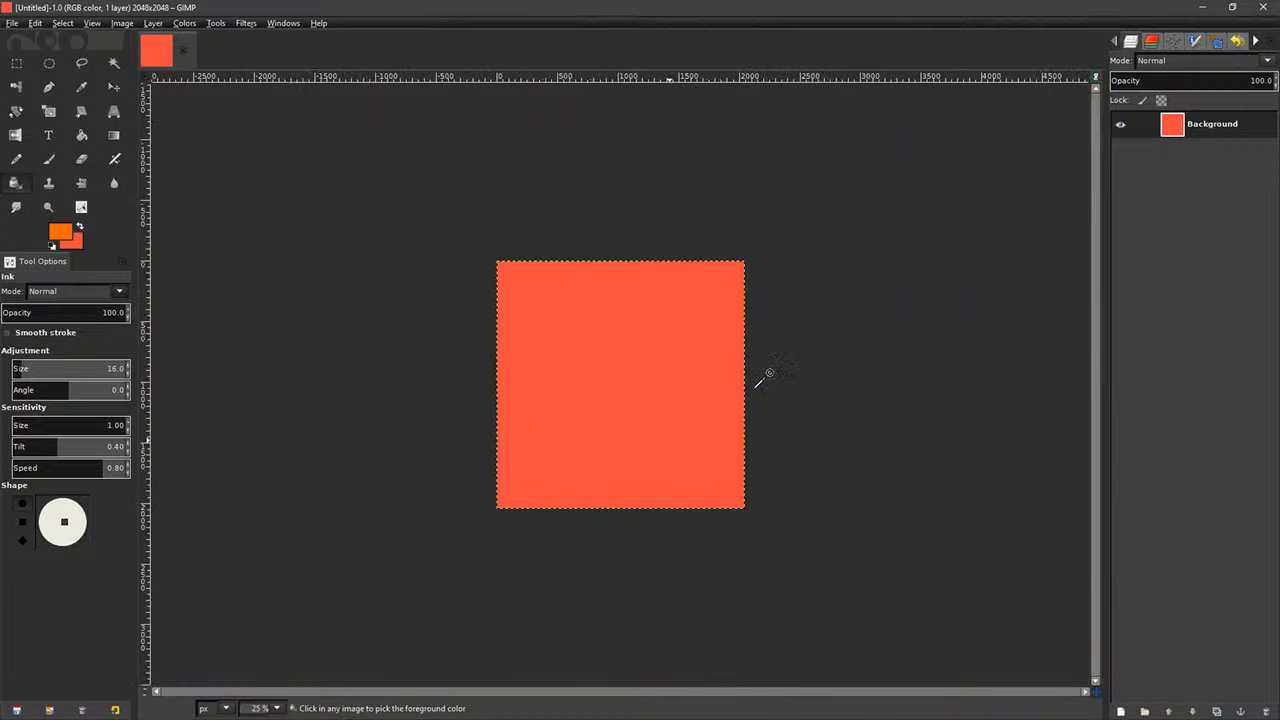
{"action": "scroll", "coordinate": [758, 377], "scroll_direction": "up", "scroll_amount": 2, "text": "ctrl"}
- Add an alpha channel to the Background layer and clear the whole canvas to transparency
{"action": "key", "text": "ctrl+a"}
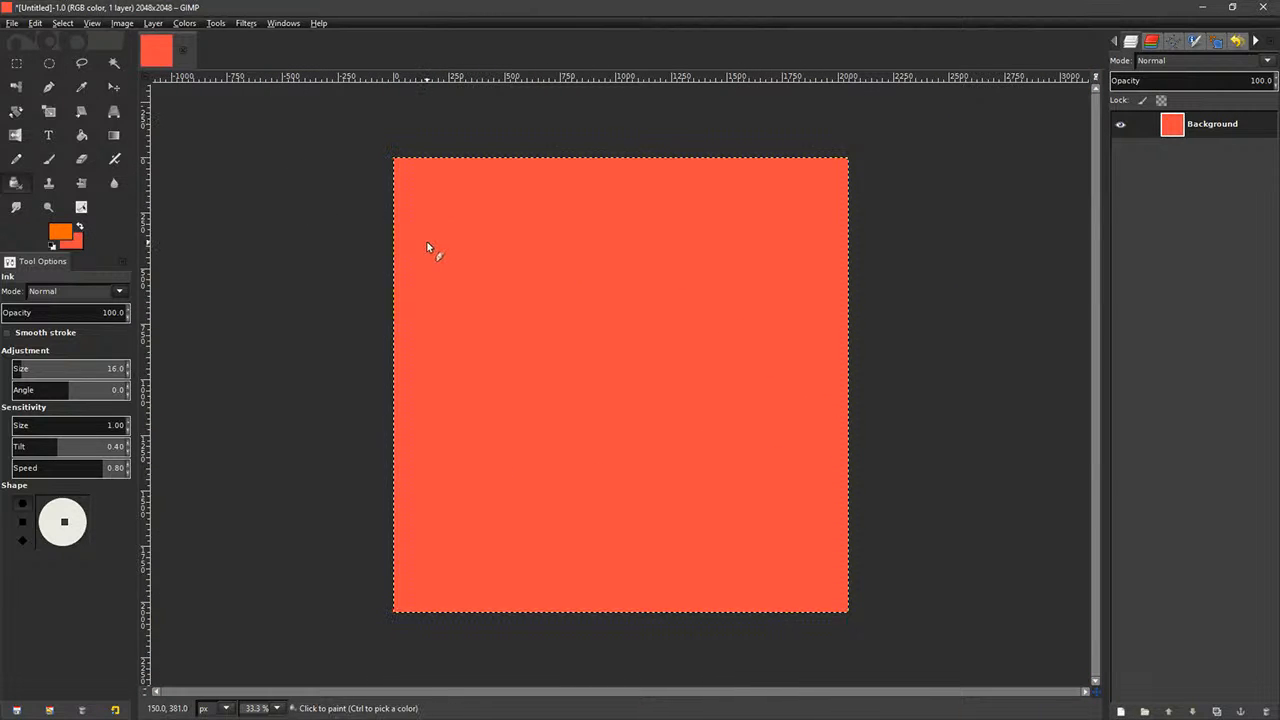
{"action": "right_click", "coordinate": [1190, 124]}
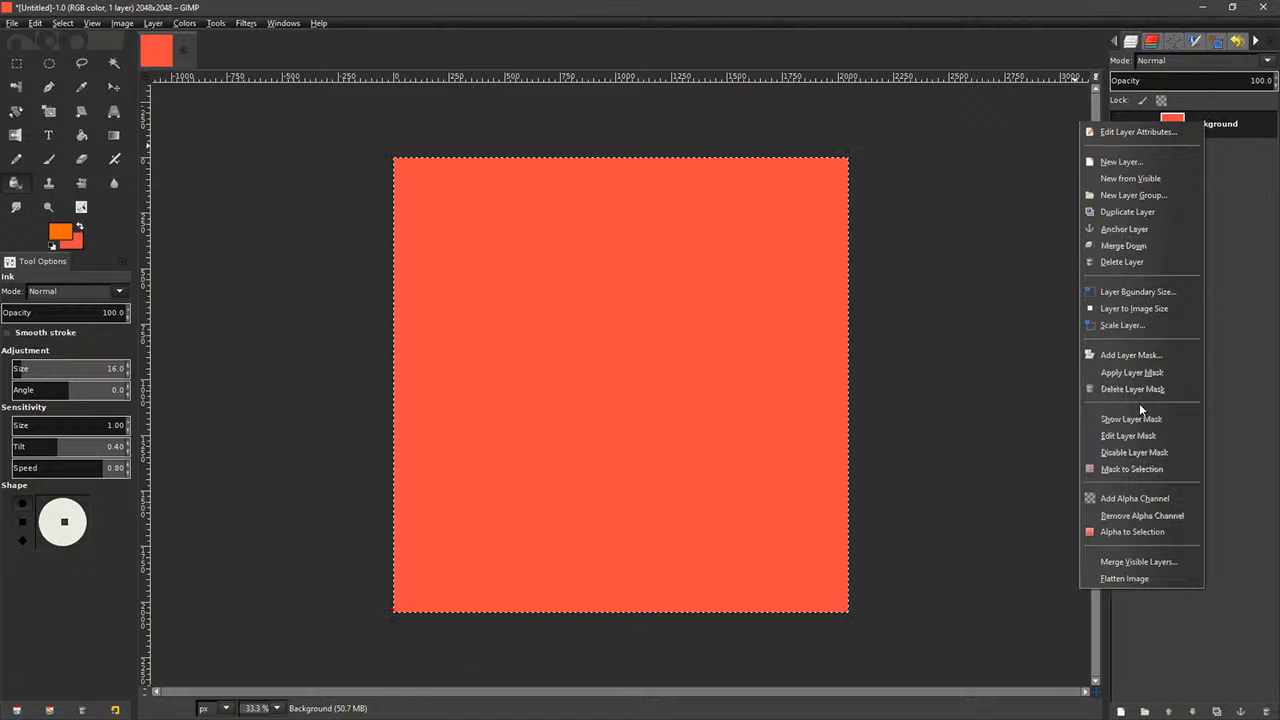
{"action": "left_click", "coordinate": [1124, 498]}
{"action": "key", "text": "Delete"}
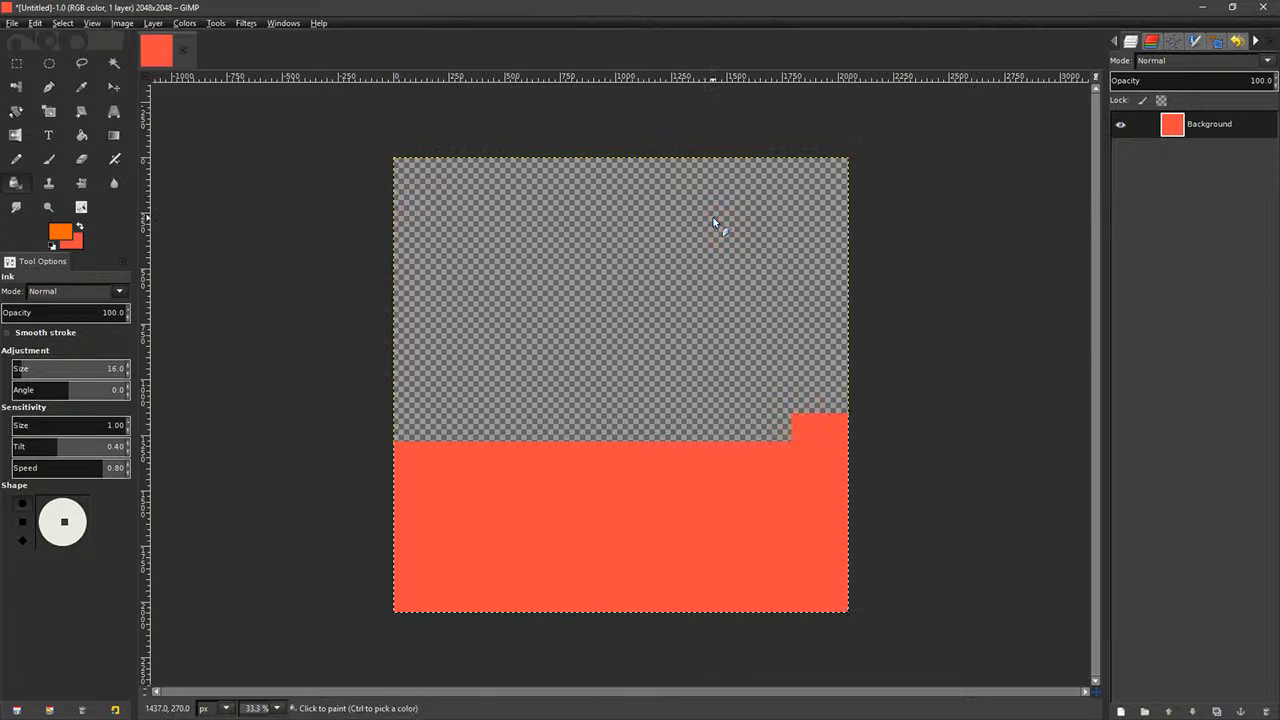
- Activate the Blend gradient tool and set the foreground color to white (ffffff)
{"action": "left_click", "coordinate": [15, 135]}
{"action": "left_click", "coordinate": [114, 135]}
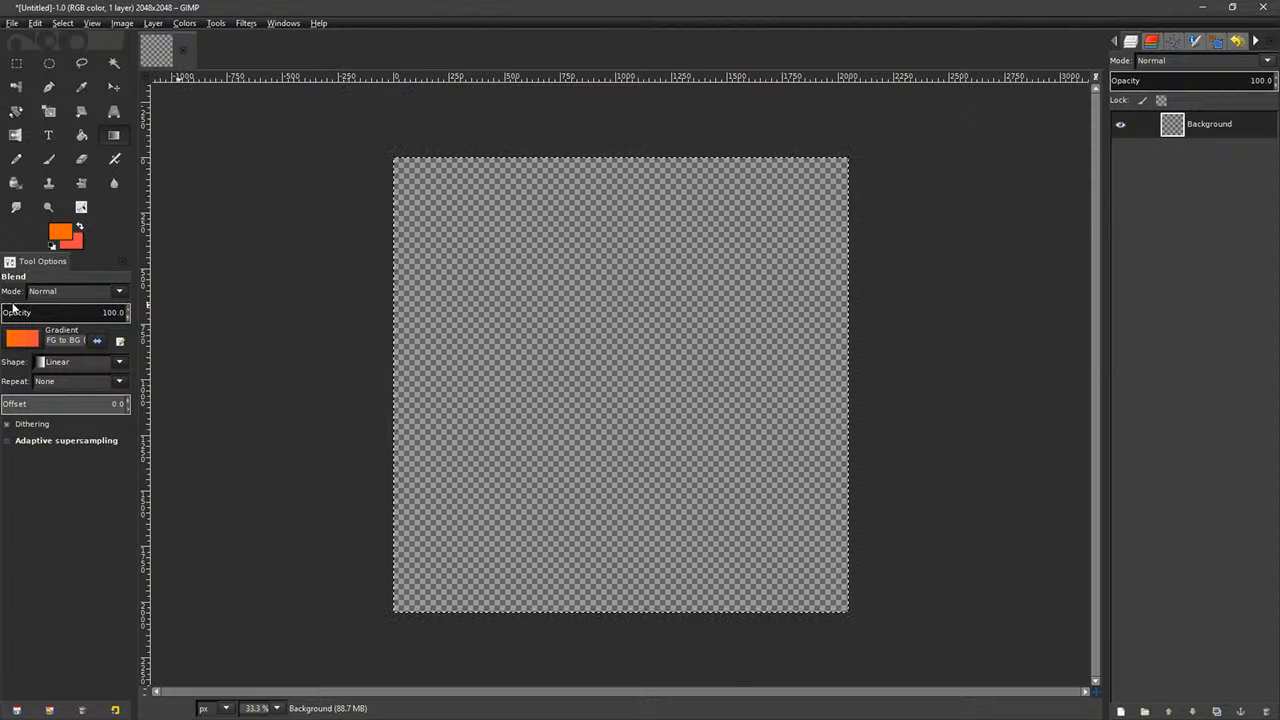
{"action": "left_click", "coordinate": [23, 346]}
{"action": "left_click", "coordinate": [55, 242]}
{"action": "left_click", "coordinate": [56, 239]}
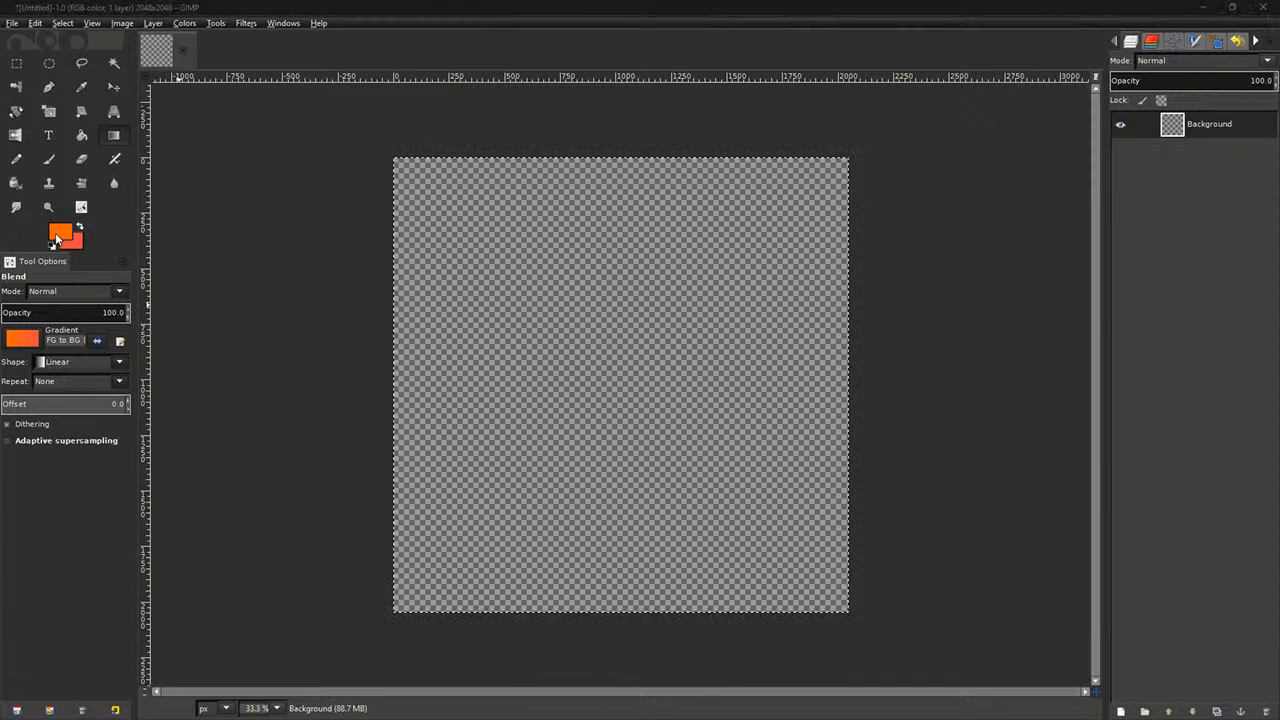
{"action": "left_click_drag", "start_coordinate": [1279, 235], "coordinate": [686, 167]}
{"action": "left_click", "coordinate": [727, 323]}
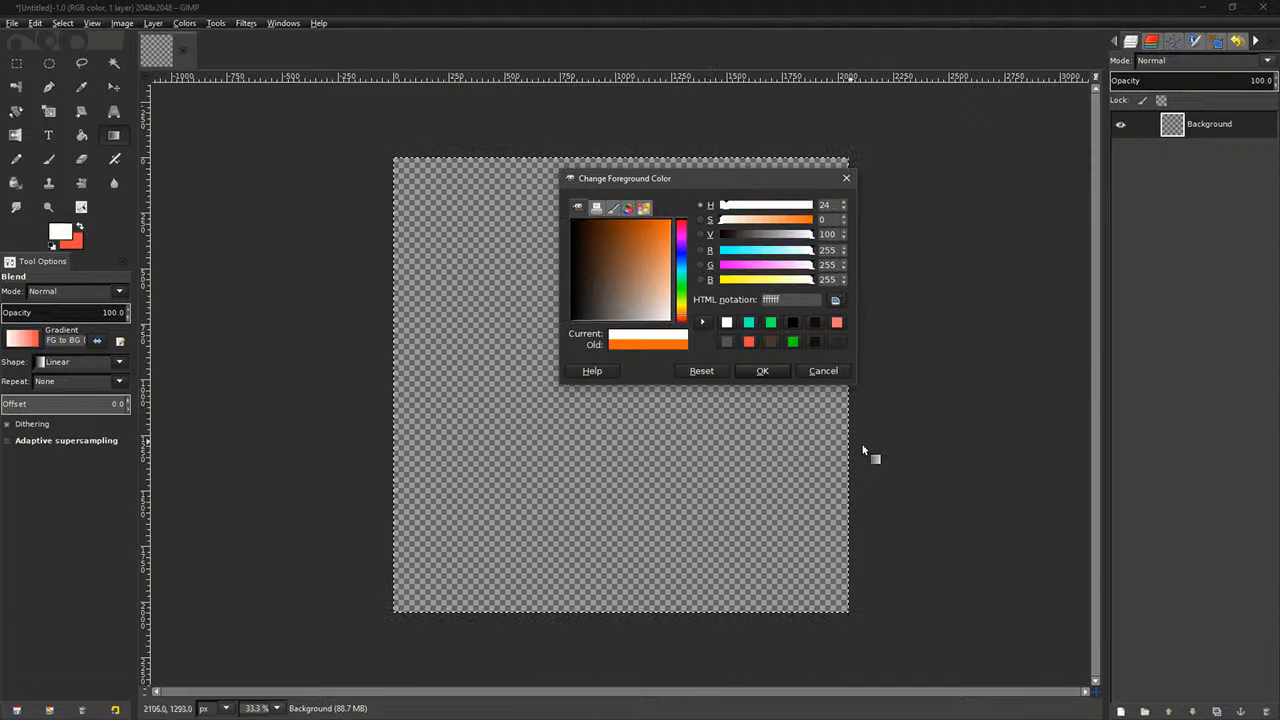
{"action": "left_click", "coordinate": [767, 371]}
- Set the other gradient color to black, keeping white as foreground and black as background
{"action": "left_click", "coordinate": [79, 229]}
{"action": "left_click", "coordinate": [59, 236]}
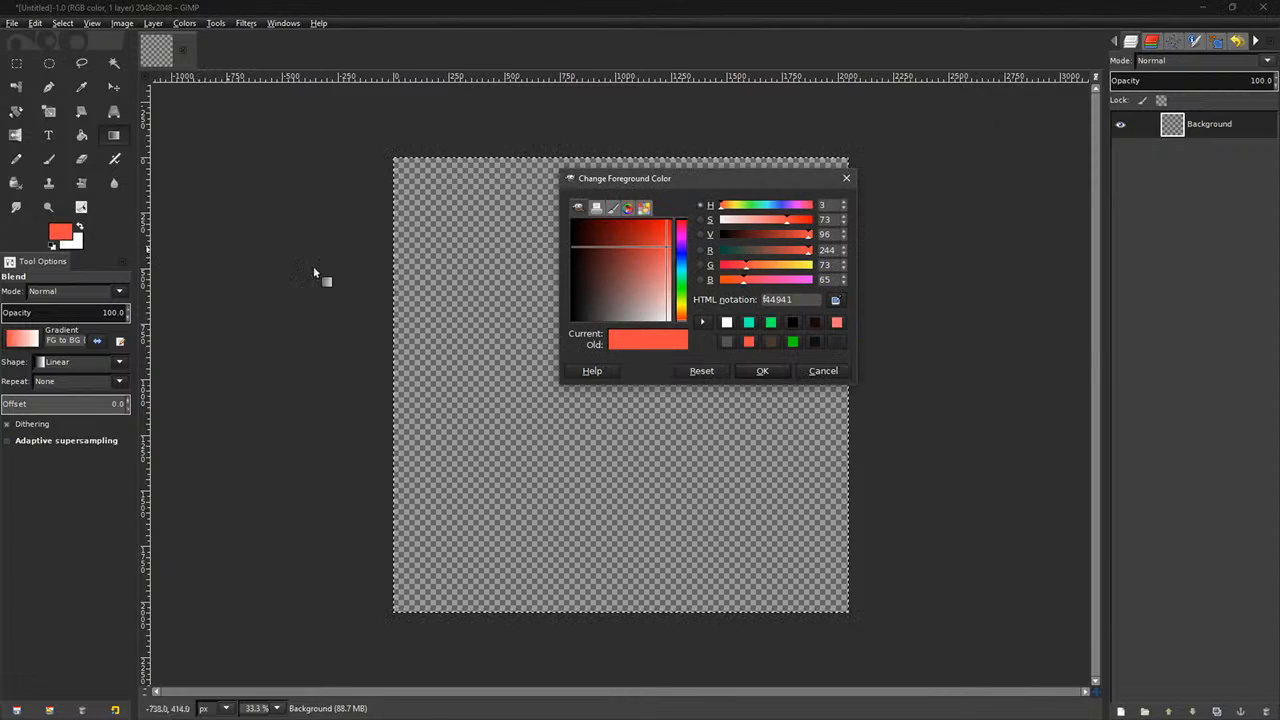
{"action": "left_click_drag", "start_coordinate": [592, 247], "coordinate": [473, 383]}
{"action": "key", "text": "Return"}
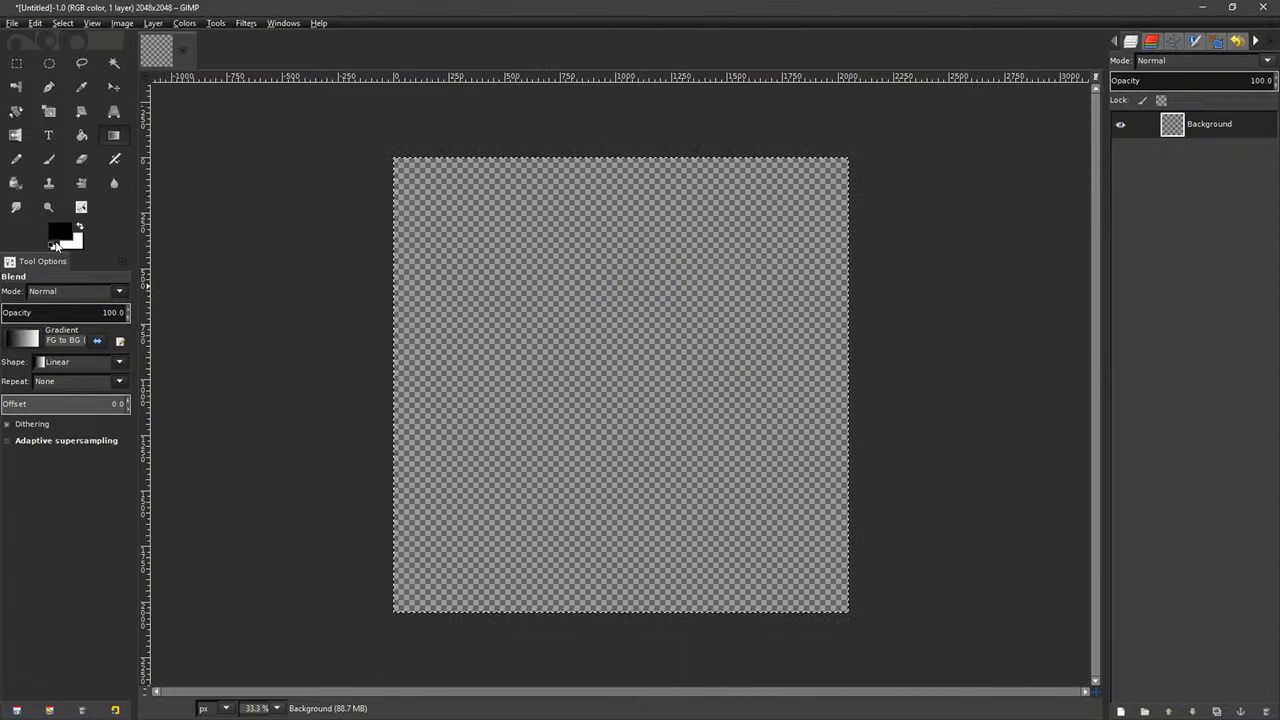
{"action": "left_click", "coordinate": [80, 228]}
- Try a horizontal linear gradient across the full canvas, white at the right edge fading to black at the left edge
{"action": "left_click_drag", "start_coordinate": [849, 382], "coordinate": [395, 385]}
{"action": "scroll", "coordinate": [449, 385], "scroll_direction": "down", "scroll_amount": 4, "text": "ctrl"}
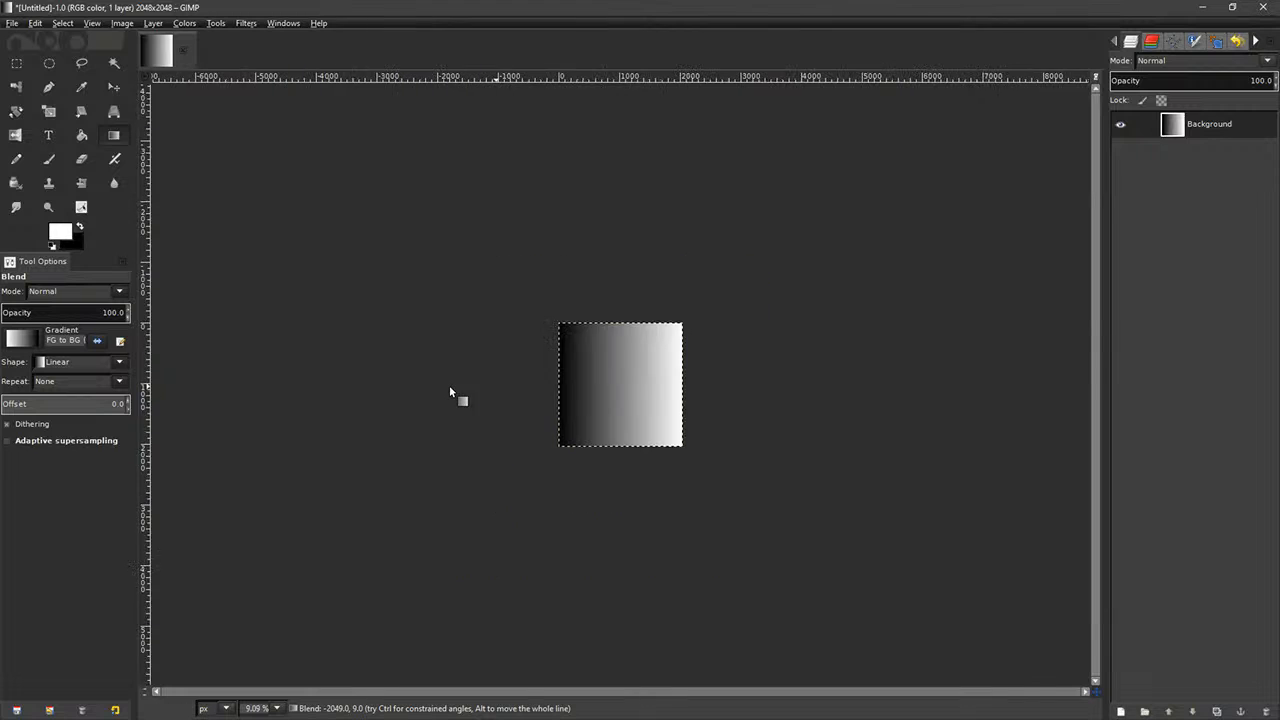
{"action": "scroll", "coordinate": [448, 385], "scroll_direction": "up", "scroll_amount": 6, "text": "ctrl"}
{"action": "scroll", "coordinate": [448, 385], "scroll_direction": "down", "scroll_amount": 5, "text": "ctrl"}
{"action": "scroll", "coordinate": [447, 384], "scroll_direction": "up", "scroll_amount": 2, "text": "ctrl"}
{"action": "scroll", "coordinate": [447, 385], "scroll_direction": "up", "scroll_amount": 1, "text": "ctrl"}
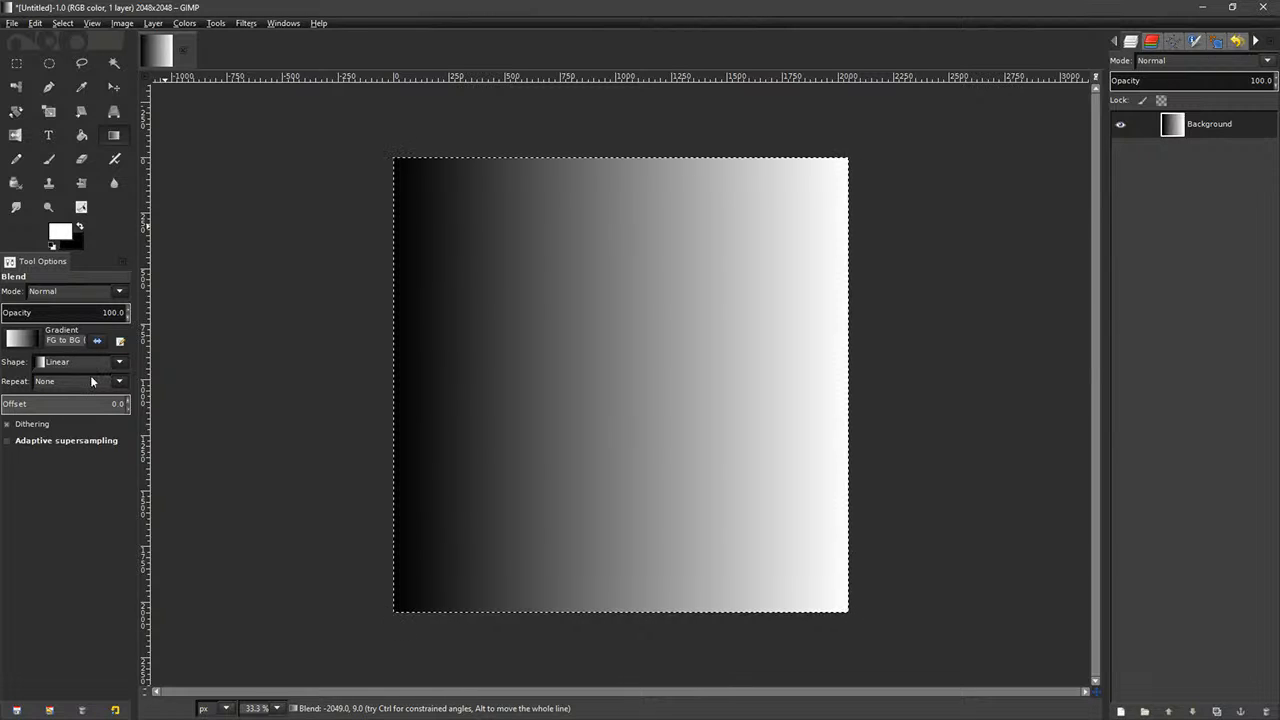
{"action": "left_click", "coordinate": [22, 341]}
{"action": "left_click", "coordinate": [22, 341]}
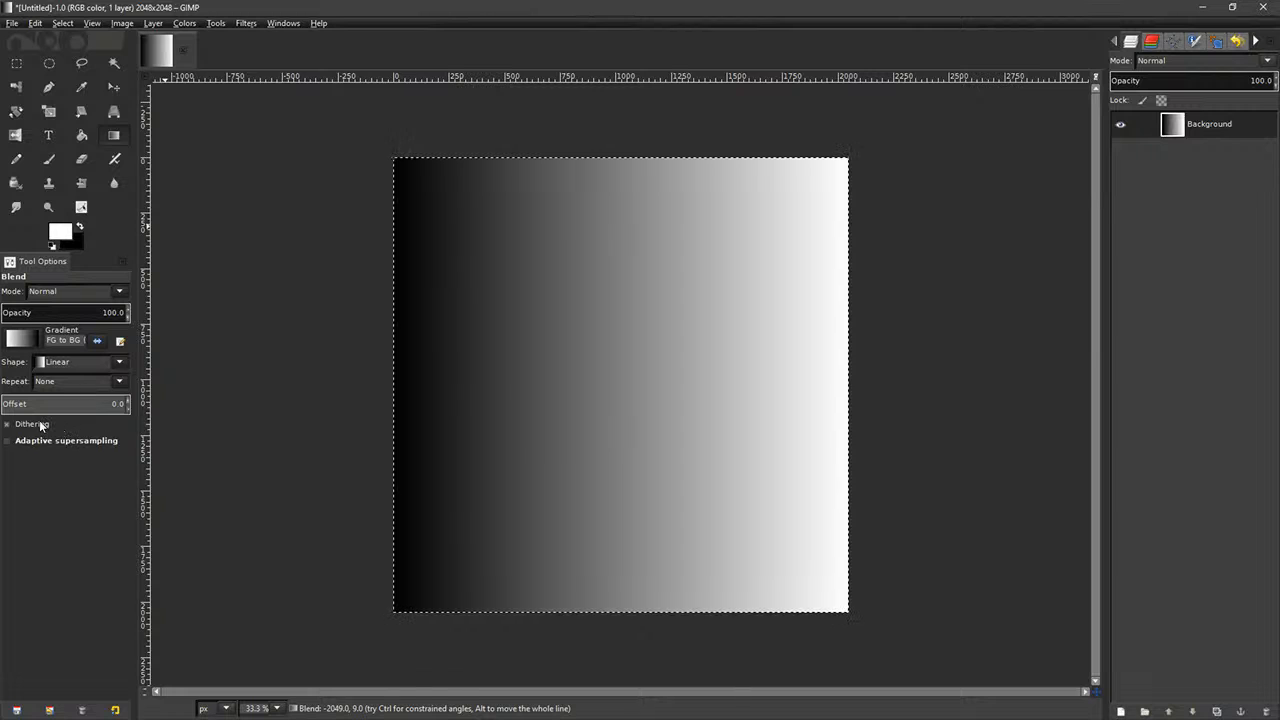
{"action": "left_click_drag", "start_coordinate": [860, 368], "coordinate": [406, 370]}
- Clear the canvas and draw a horizontal linear gradient about 1926 px long, from white just inside the right edge to black near the left
{"action": "key", "text": "Delete"}
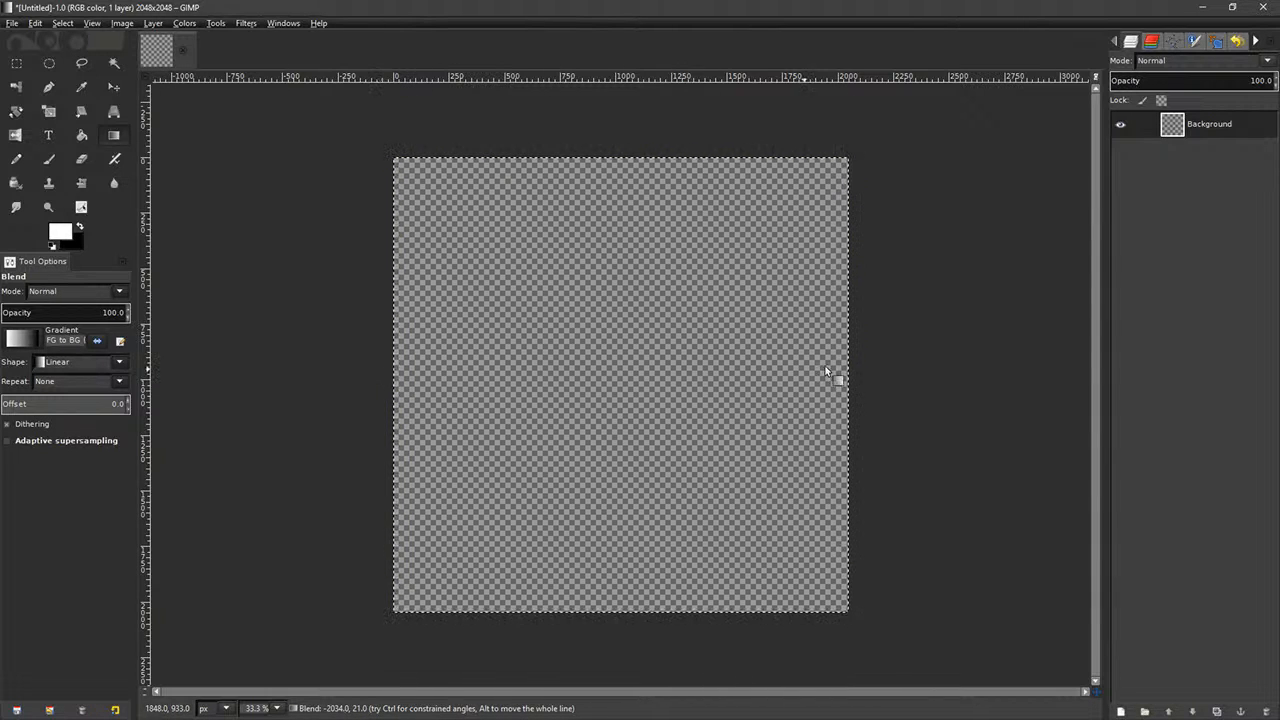
{"action": "left_click_drag", "start_coordinate": [845, 375], "coordinate": [408, 378]}
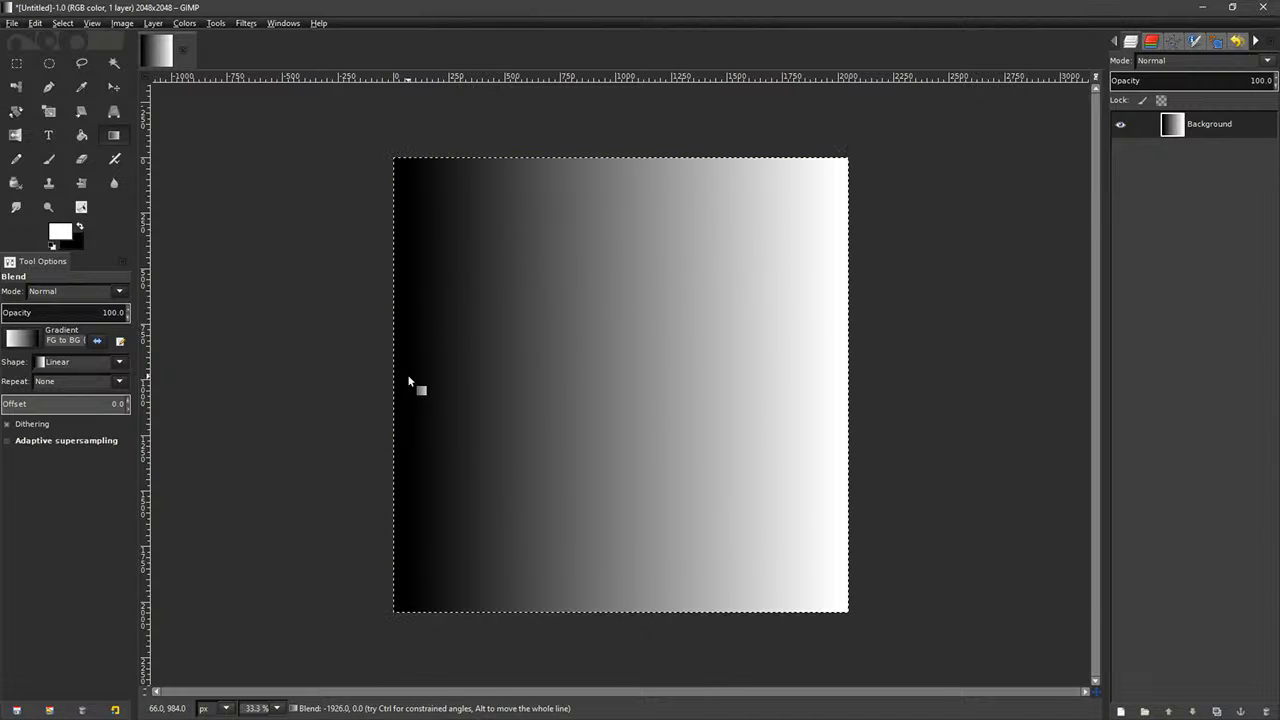
{"action": "key", "text": "1"}
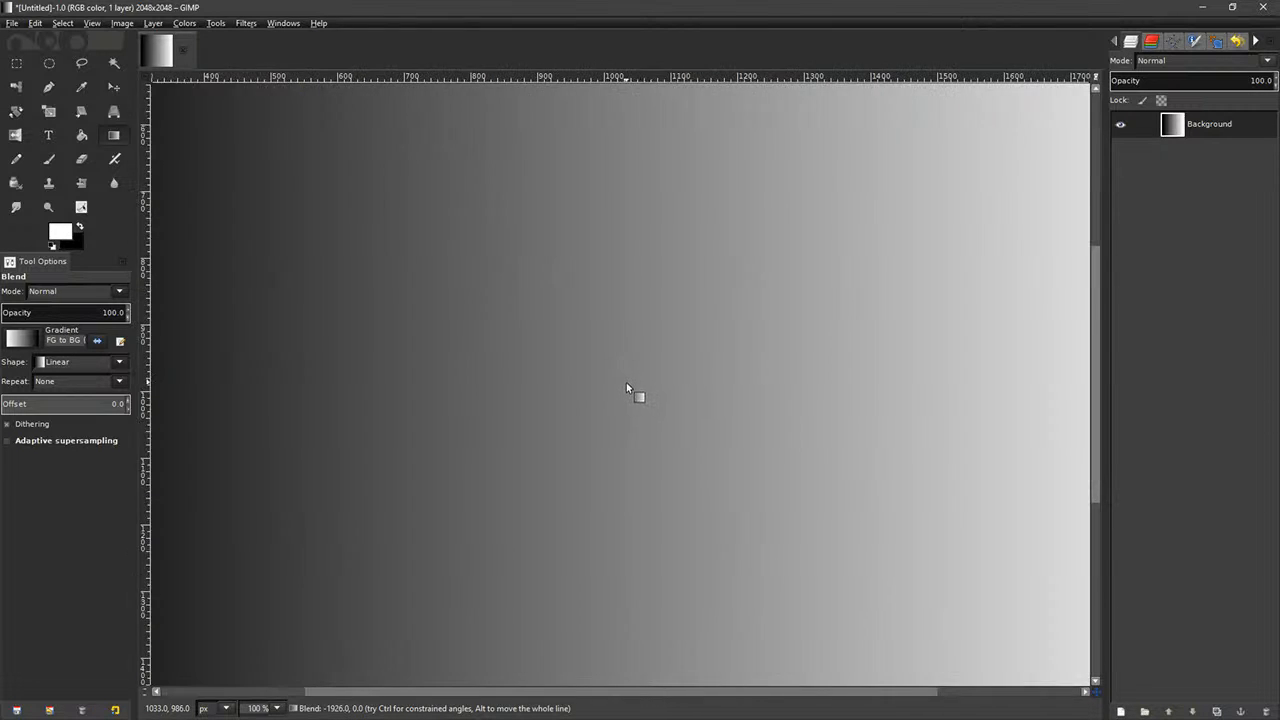
{"action": "key", "text": "minus"}
{"action": "key", "text": "minus"}
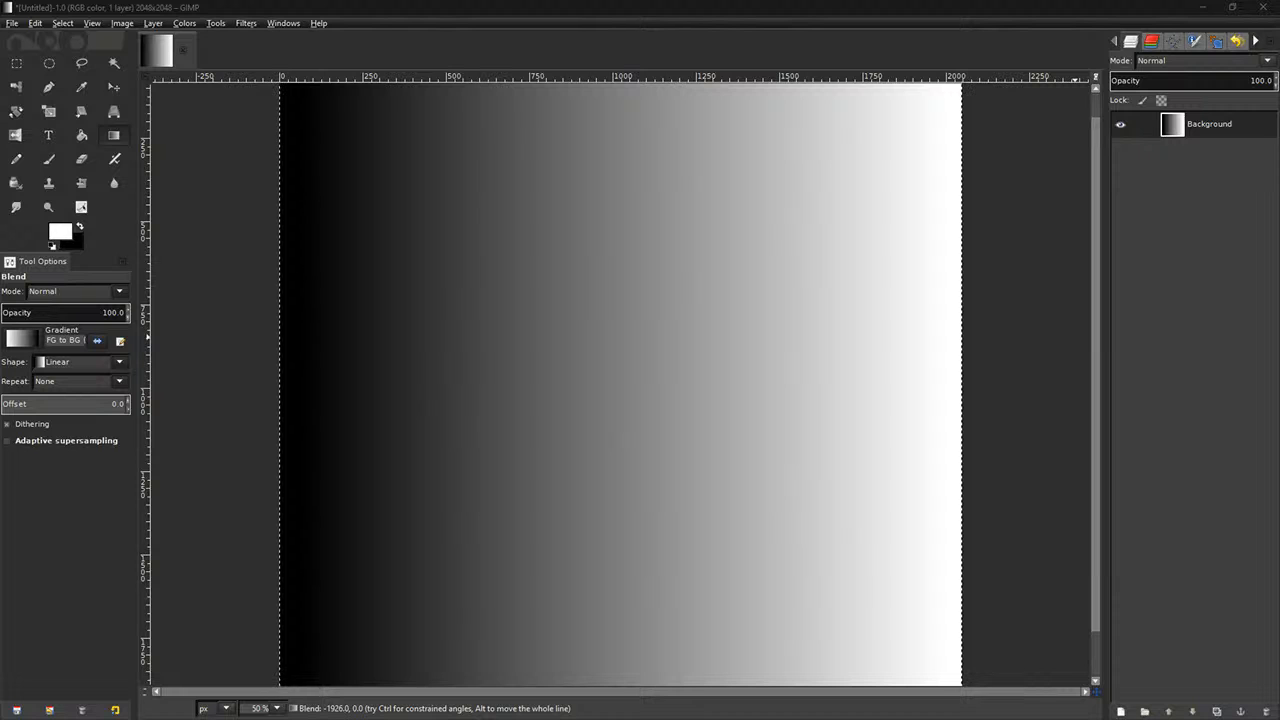
- Browse the Textures folder in File Explorer, including its Debug Textures and Patterns subfolders, for a place to store the gradient
{"action": "left_click_drag", "start_coordinate": [1279, 110], "coordinate": [671, 68]}
{"action": "double_click", "coordinate": [478, 464]}
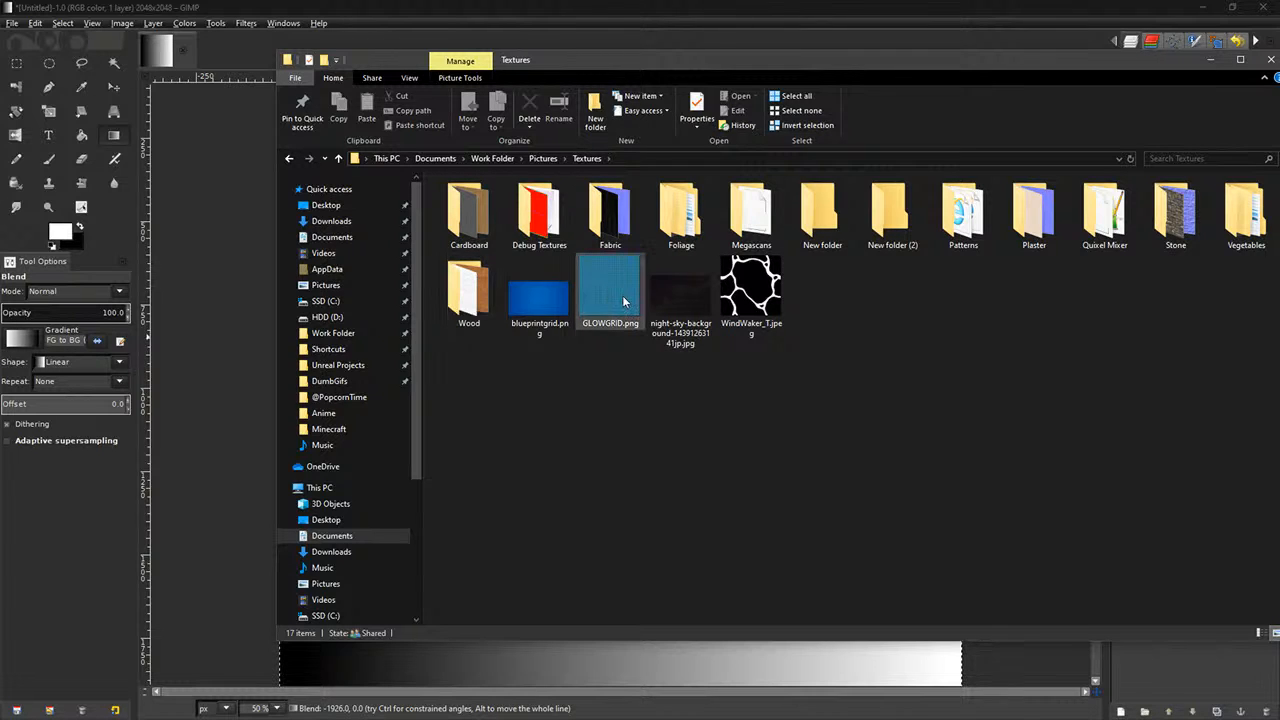
{"action": "double_click", "coordinate": [562, 215]}
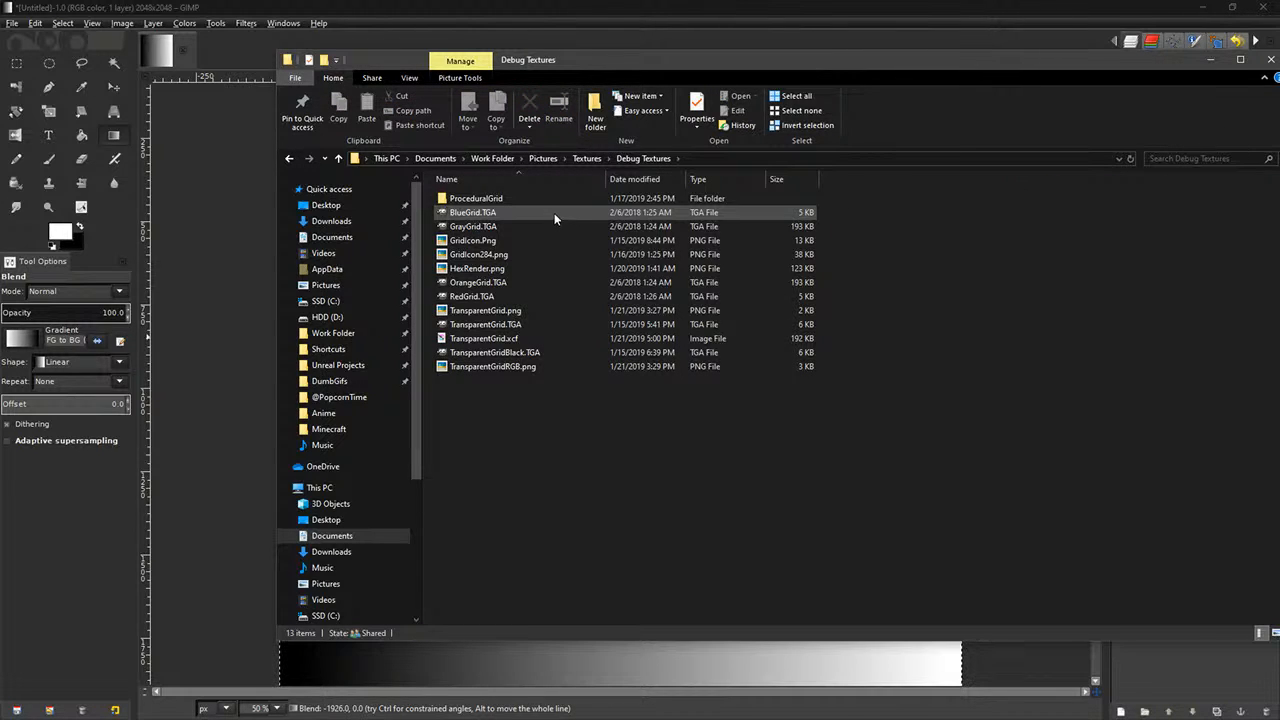
{"action": "scroll", "coordinate": [887, 338], "scroll_direction": "up", "scroll_amount": 3, "text": "ctrl"}
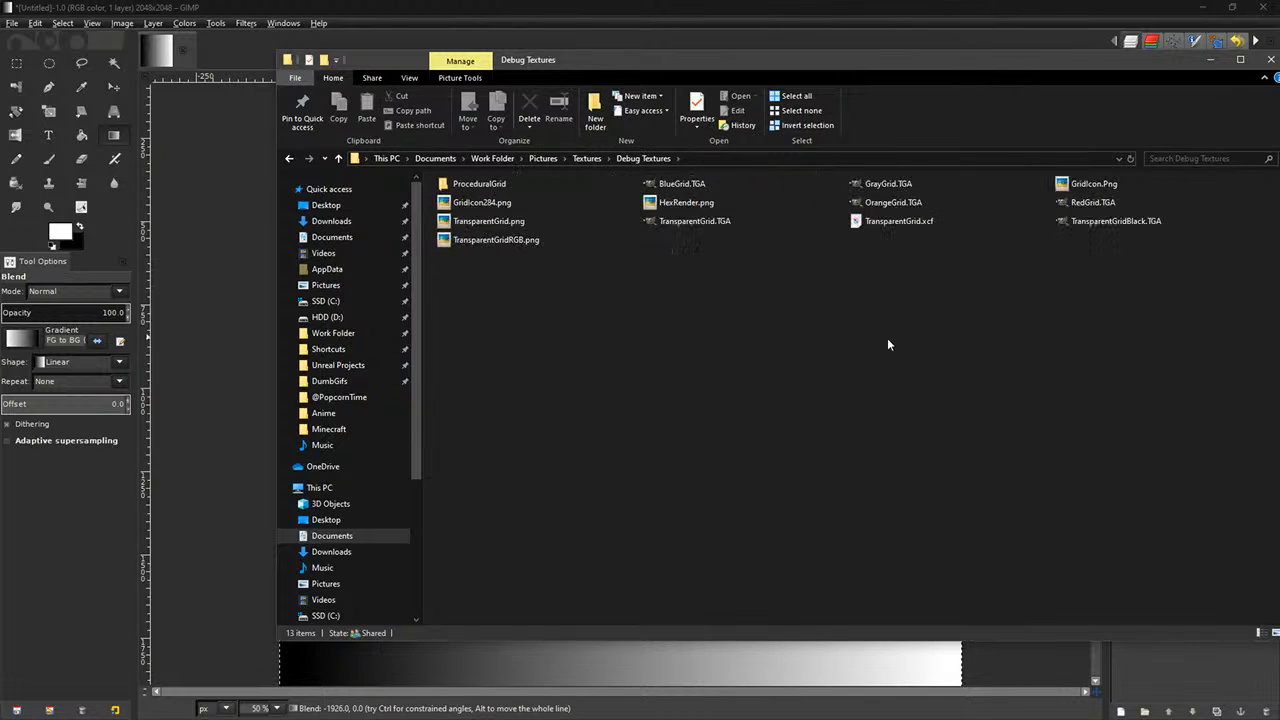
{"action": "scroll", "coordinate": [892, 338], "scroll_direction": "up", "scroll_amount": 3, "text": "ctrl"}
{"action": "scroll", "coordinate": [892, 338], "scroll_direction": "down", "scroll_amount": 1, "text": "ctrl"}
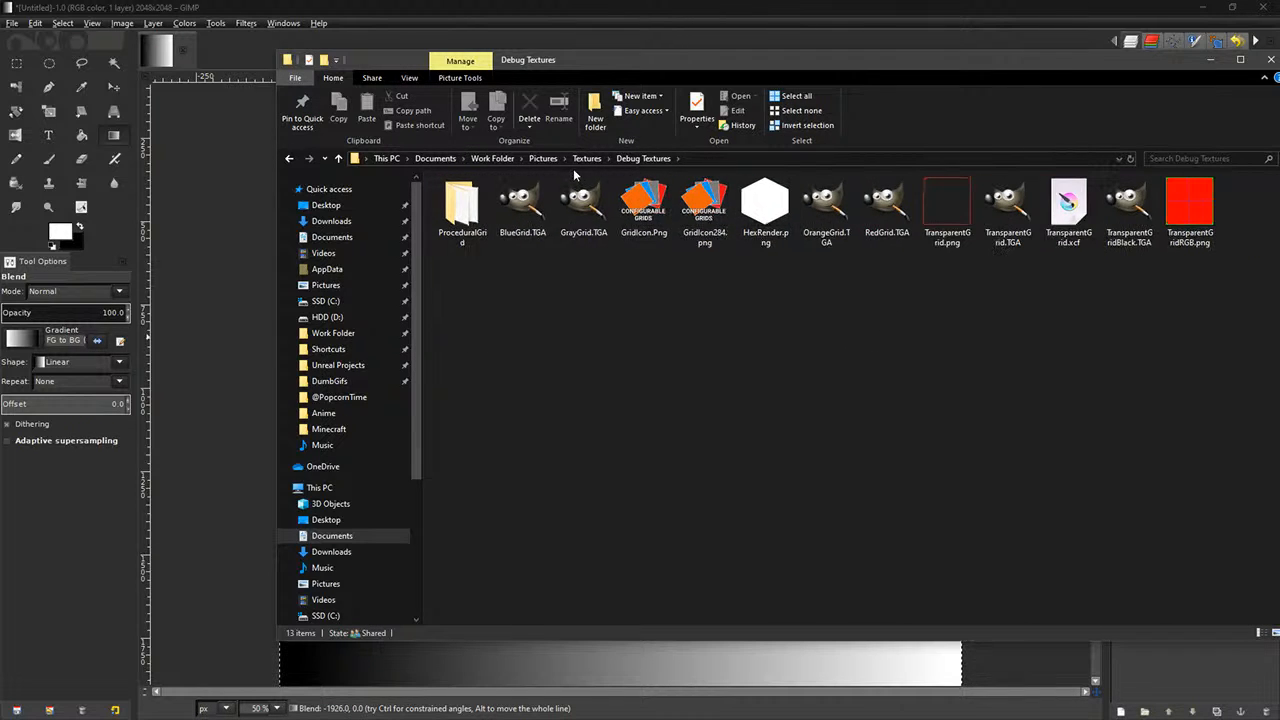
{"action": "left_click", "coordinate": [587, 160]}
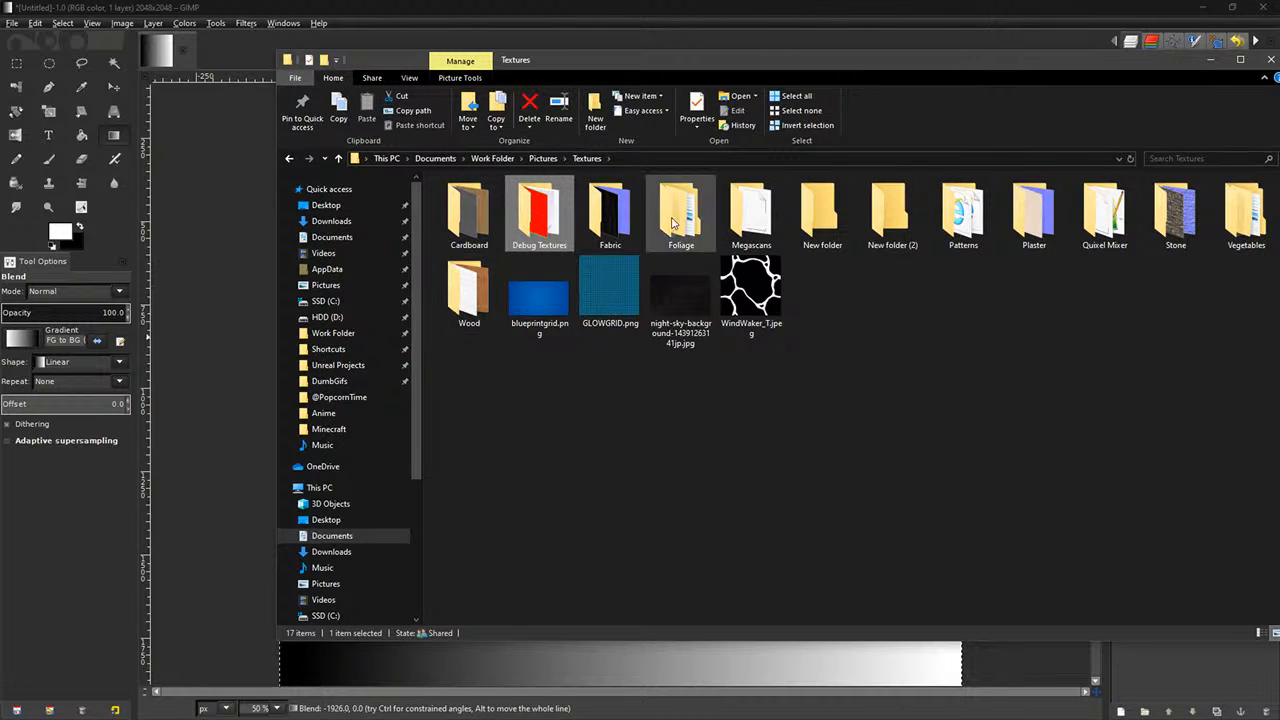
{"action": "double_click", "coordinate": [962, 214]}
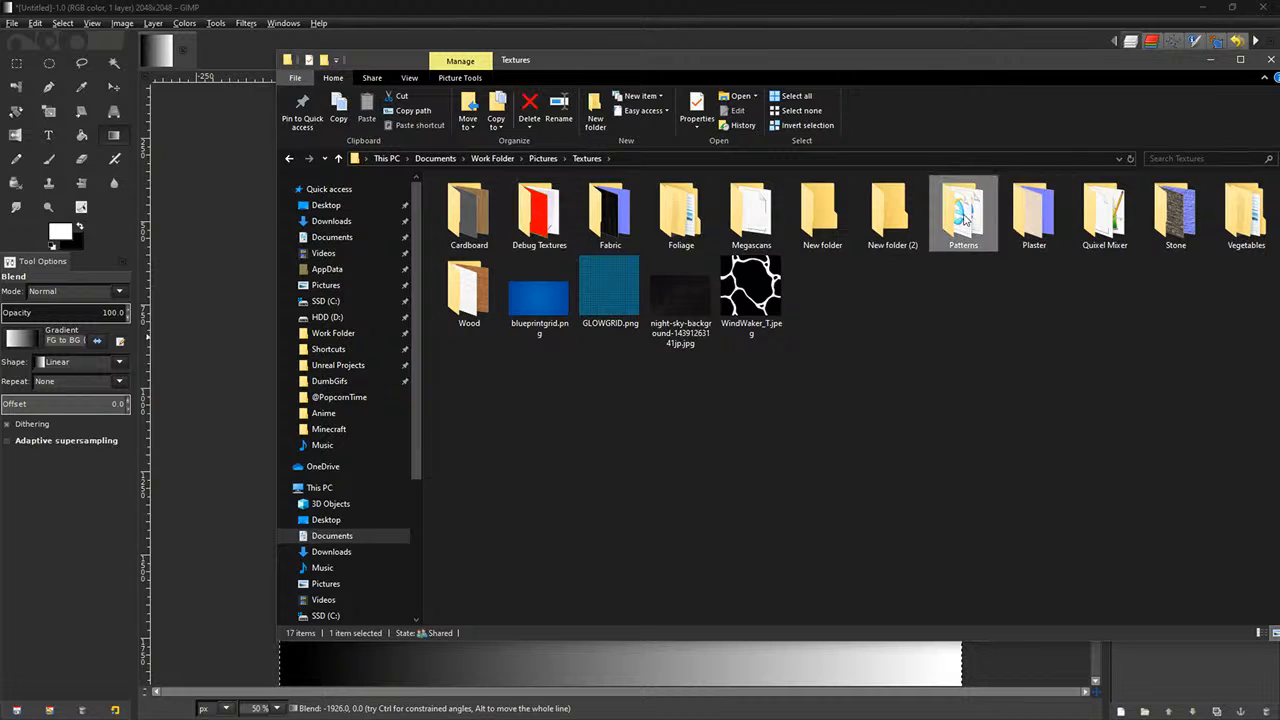
{"action": "key", "text": "alt+Left"}
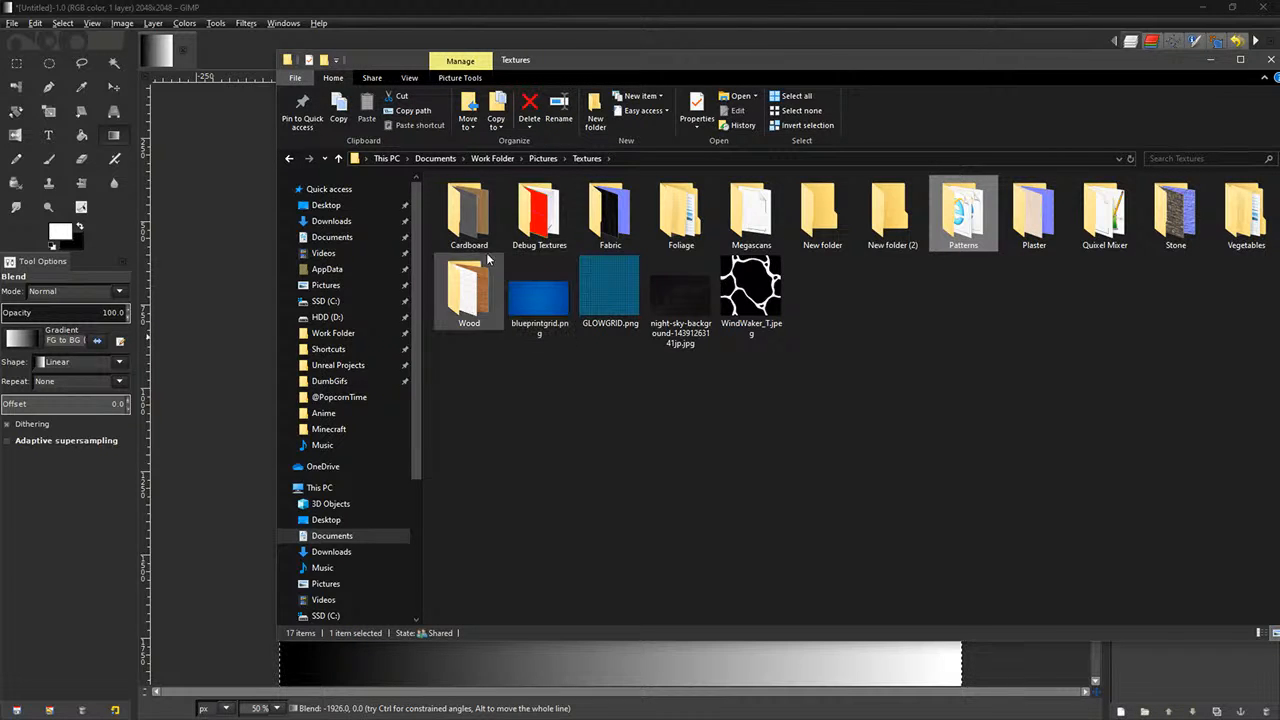
{"action": "left_click_drag", "start_coordinate": [716, 61], "coordinate": [1279, 180]}
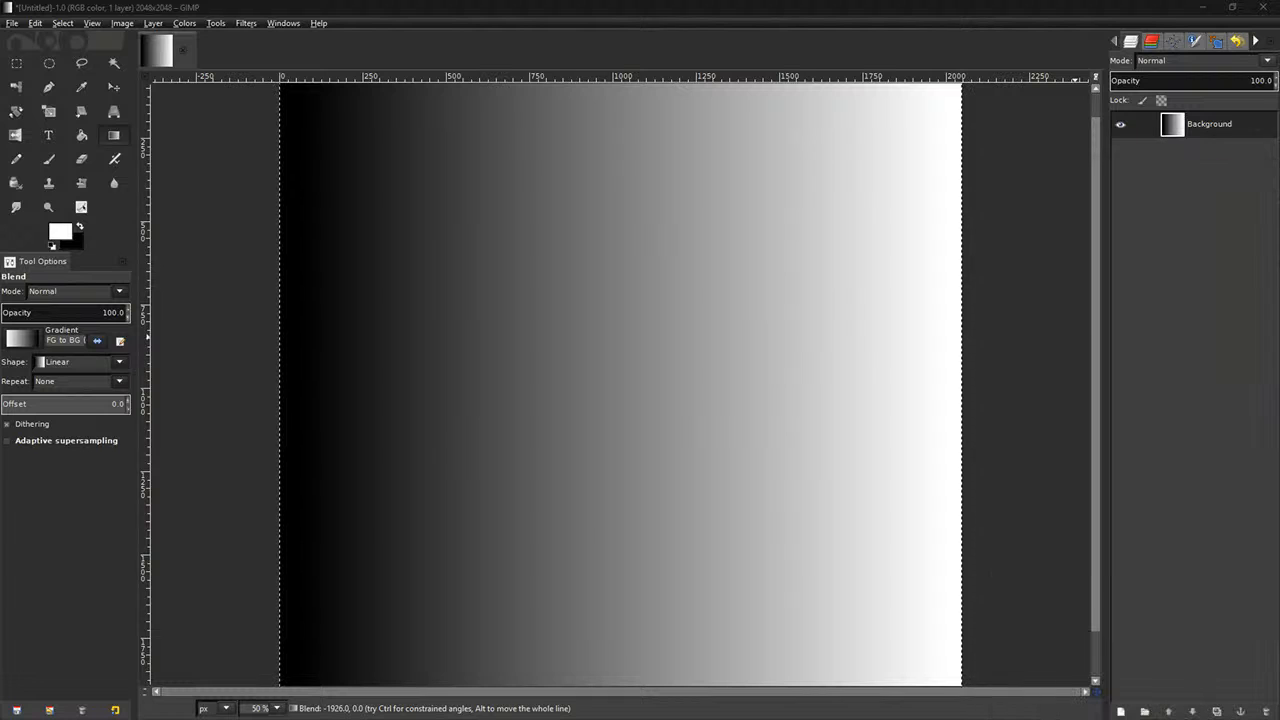
- Start exporting the gradient image as a new file and browse to the Textures folder under Work Folder/Pictures
{"action": "left_click", "coordinate": [12, 23]}
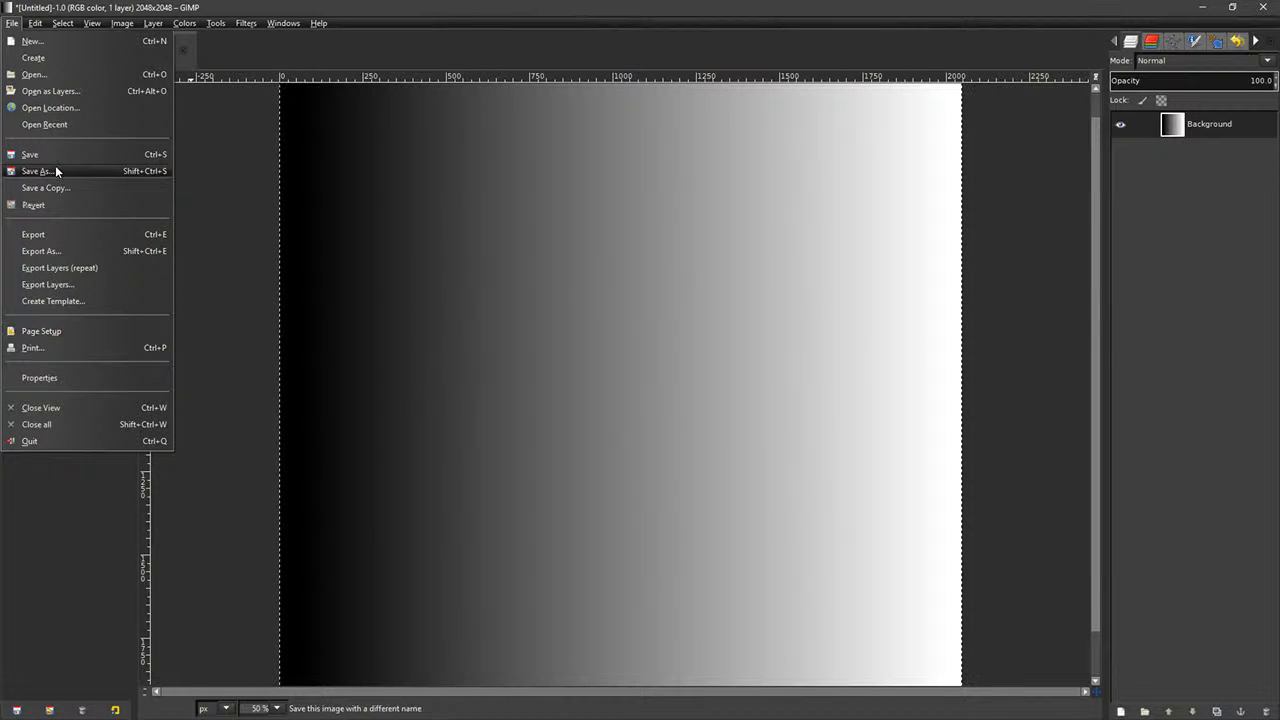
{"action": "left_click", "coordinate": [59, 256]}
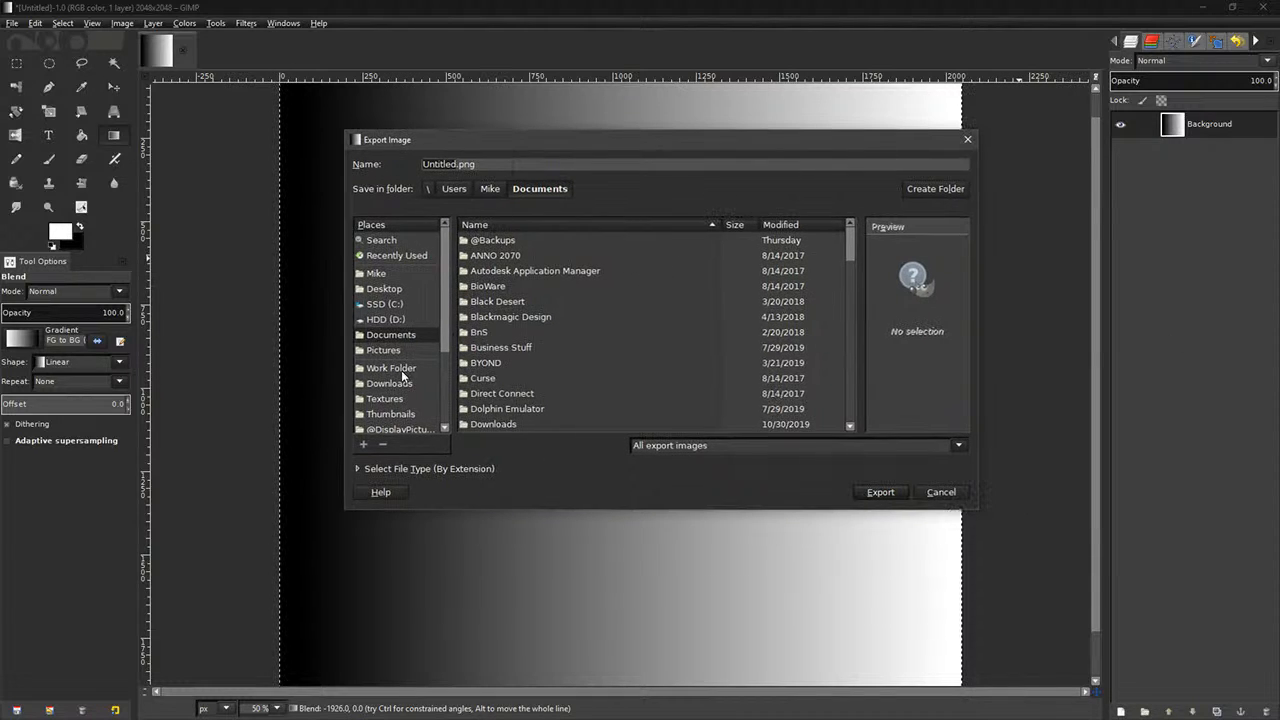
{"action": "left_click", "coordinate": [401, 368]}
{"action": "scroll", "coordinate": [515, 358], "scroll_direction": "down", "scroll_amount": 3}
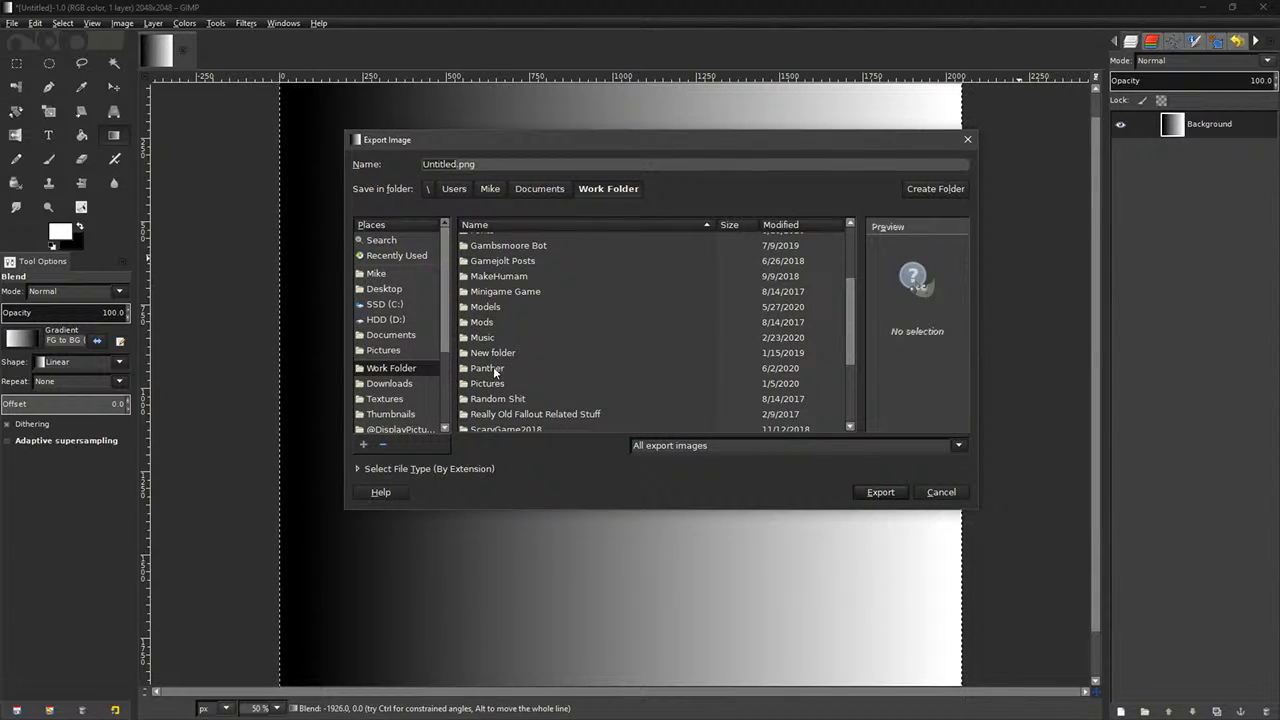
{"action": "double_click", "coordinate": [492, 385]}
{"action": "scroll", "coordinate": [505, 360], "scroll_direction": "down", "scroll_amount": 5}
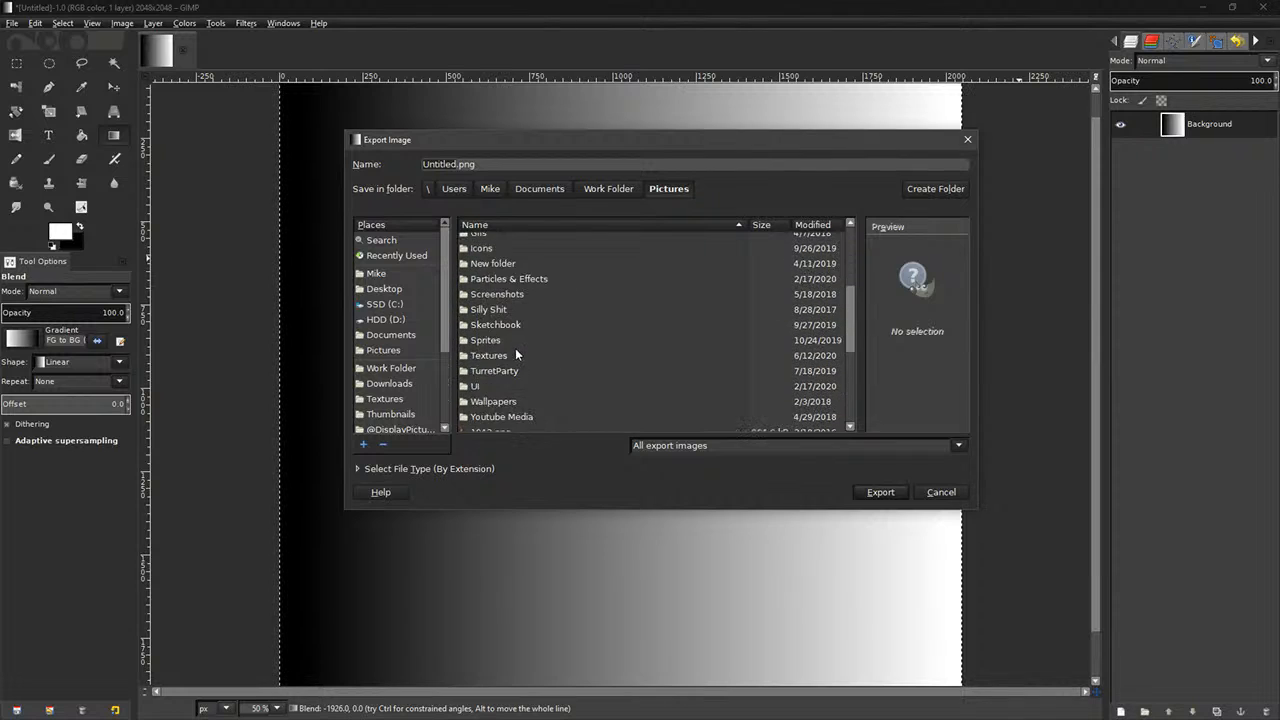
{"action": "double_click", "coordinate": [489, 326]}
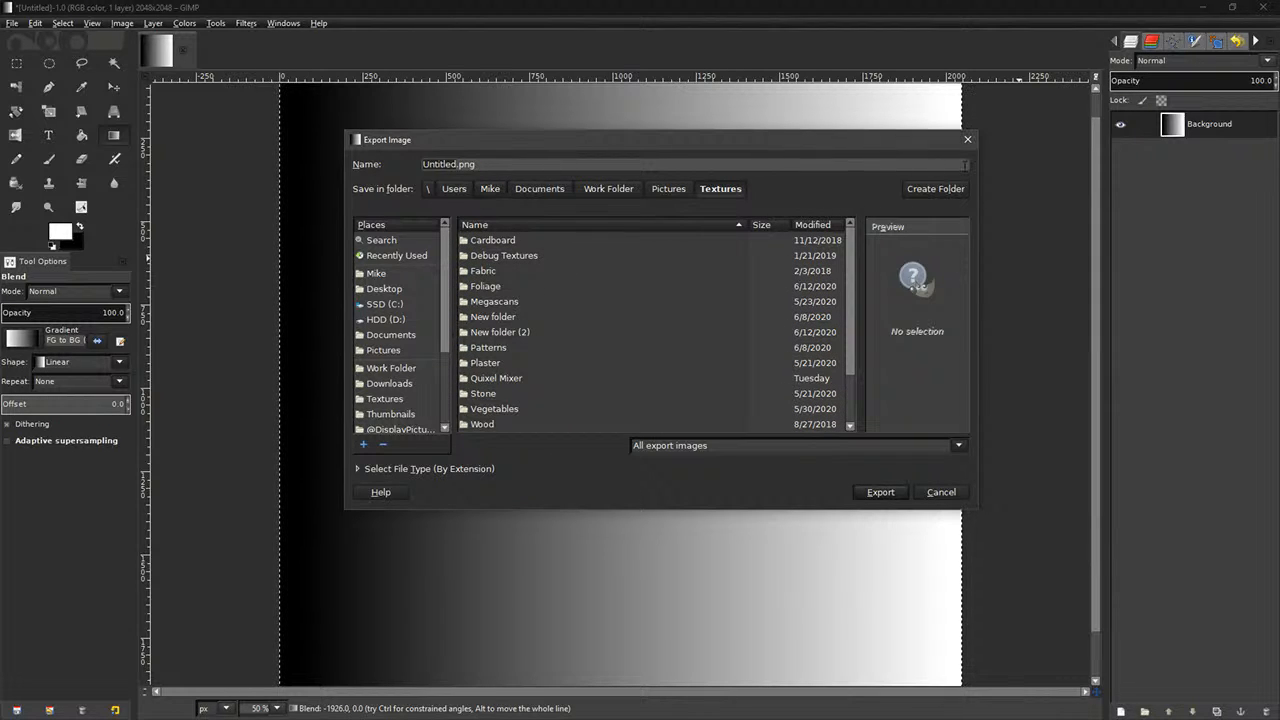
{"action": "left_click", "coordinate": [940, 190]}
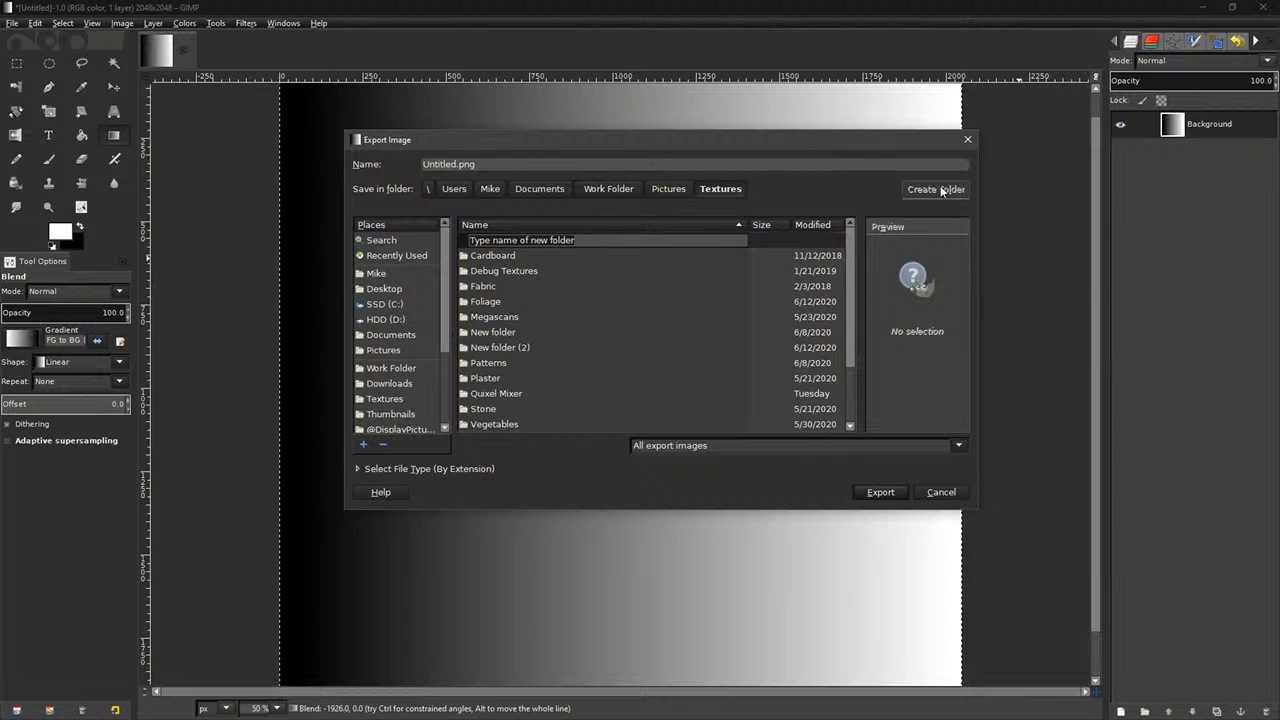
{"action": "type", "text": "Ra"}
{"action": "key", "text": "BackSpace"}
{"action": "key", "text": "BackSpace"}
{"action": "type", "text": "="}
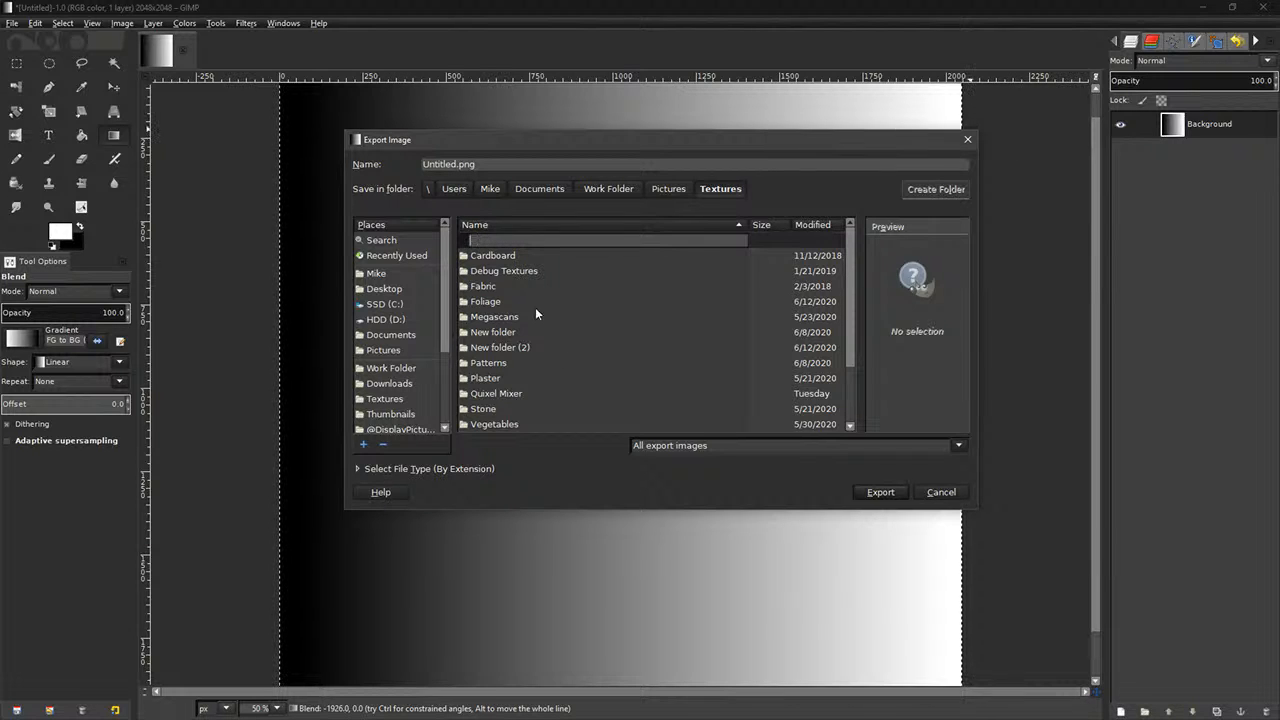
- Export the gradient image as 0to1GradientBW.png into the Patterns subfolder of Textures
{"action": "scroll", "coordinate": [514, 310], "scroll_direction": "down", "scroll_amount": 2}
{"action": "left_click", "coordinate": [497, 303]}
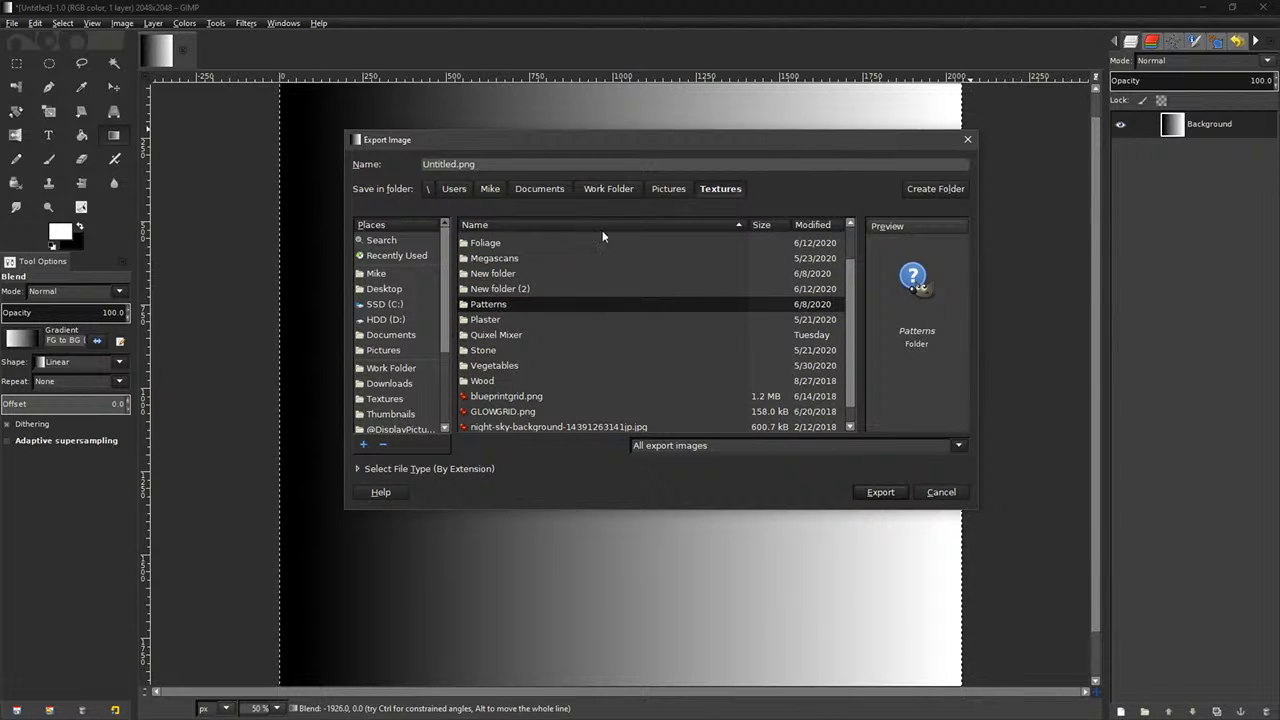
{"action": "double_click", "coordinate": [483, 304]}
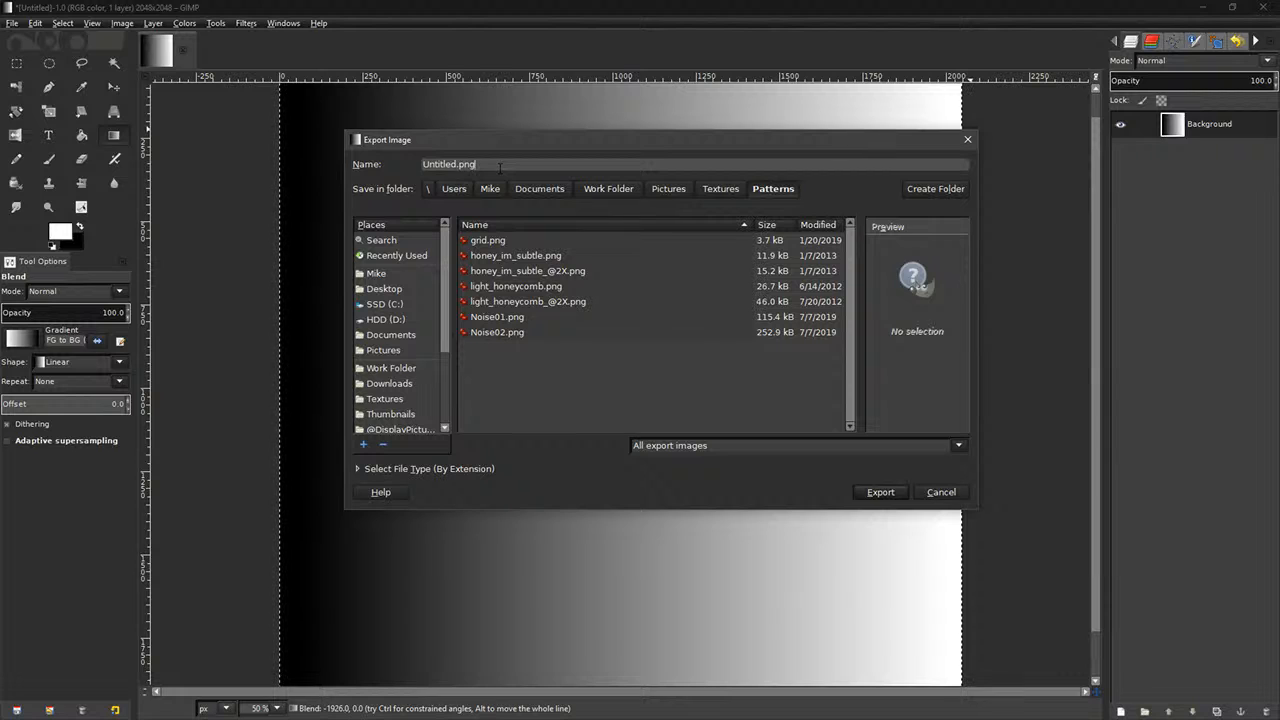
{"action": "left_click", "coordinate": [500, 168]}
{"action": "type", "text": "0to1GradientBW"}
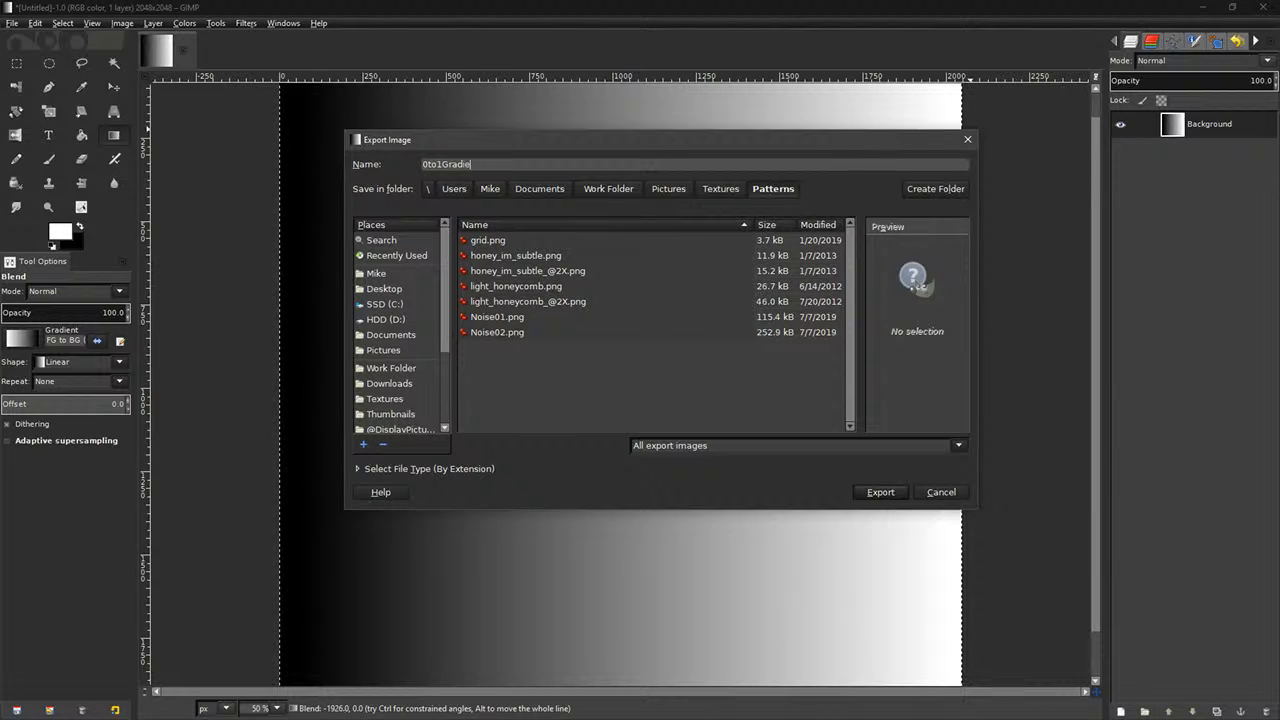
{"action": "left_click", "coordinate": [880, 492]}
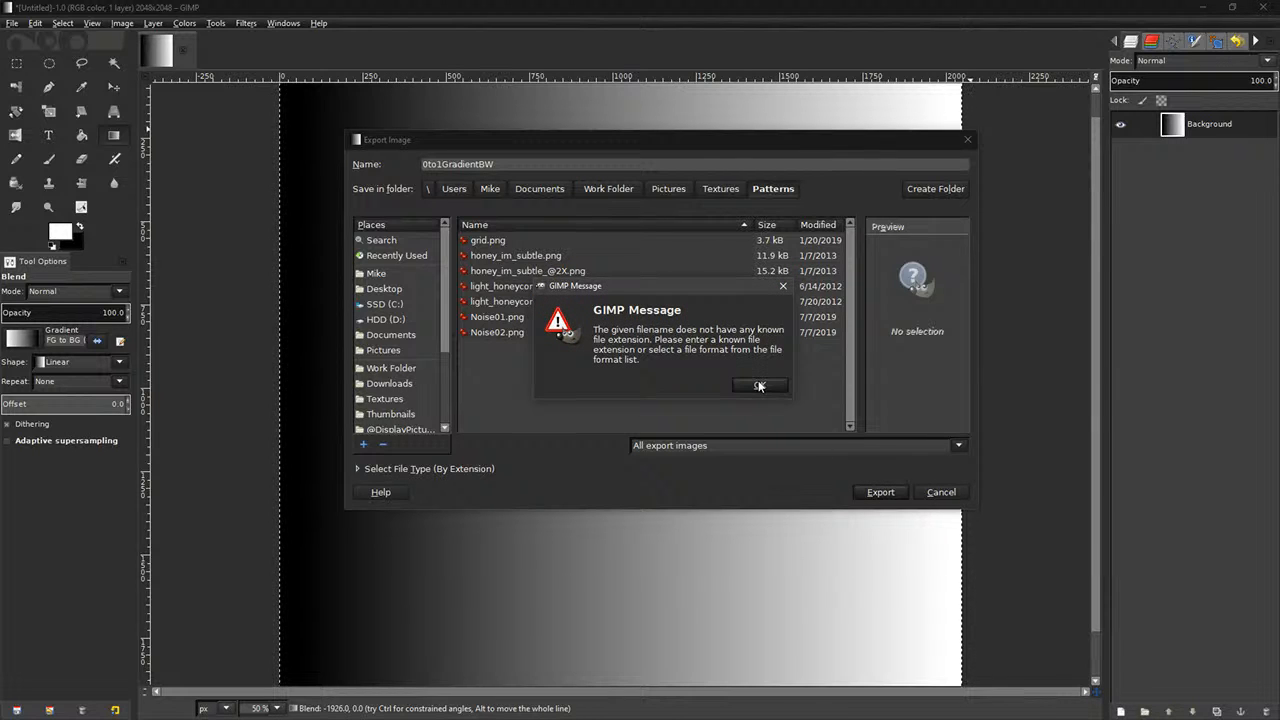
{"action": "left_click", "coordinate": [759, 386]}
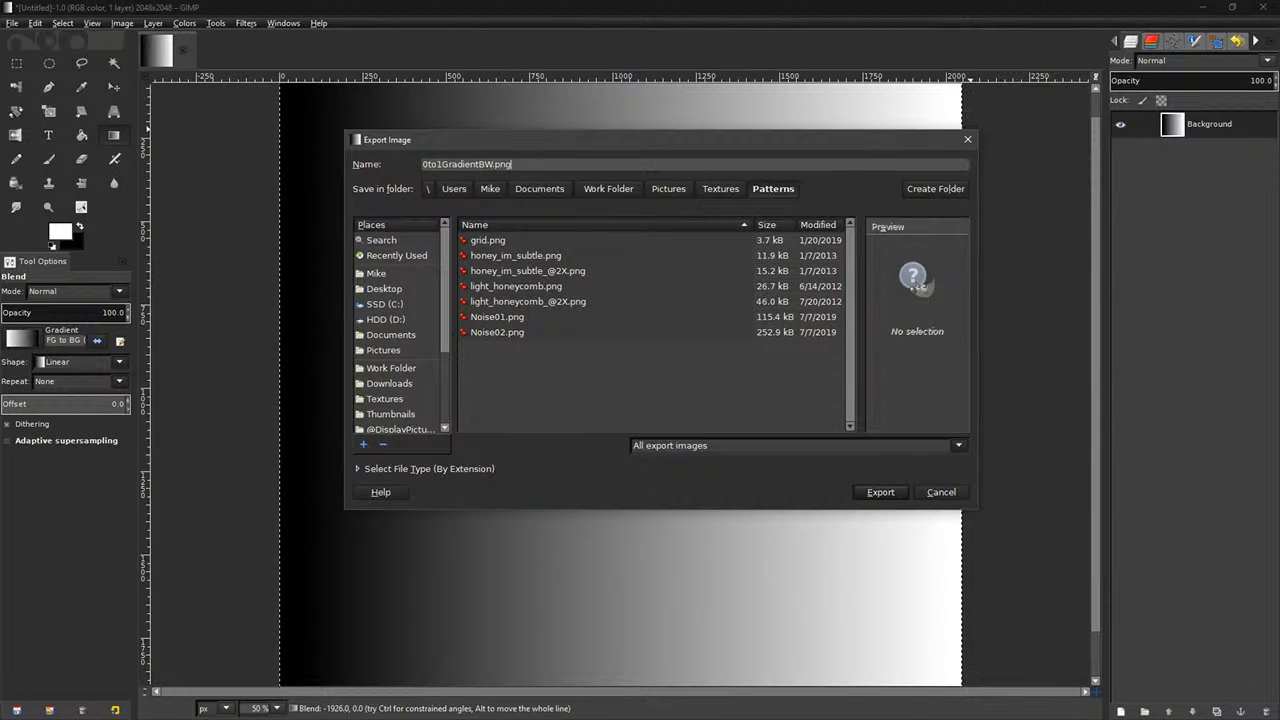
{"action": "key", "text": "Return"}
{"action": "left_click", "coordinate": [677, 480]}
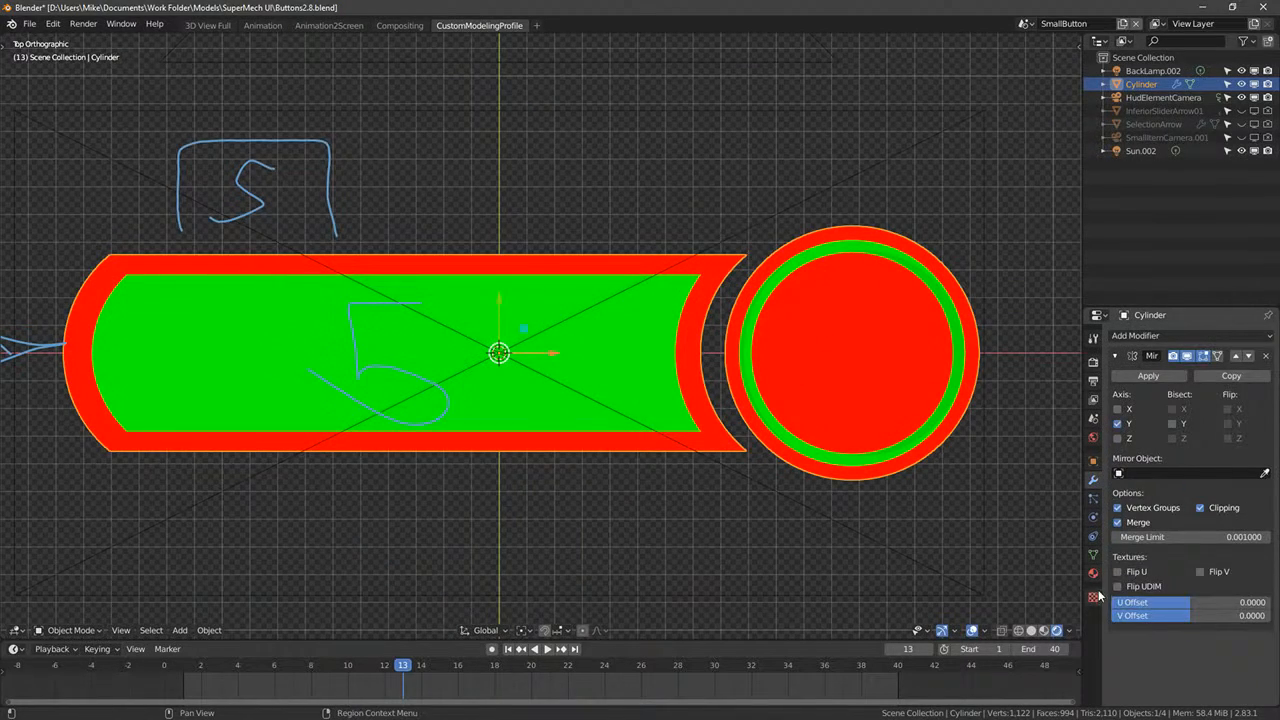
- Switch to Blender and add a third material slot to the Cylinder, holding a copy of RedMaskMaterial named BlueMaskMaterial
{"action": "left_click", "coordinate": [1093, 573]}
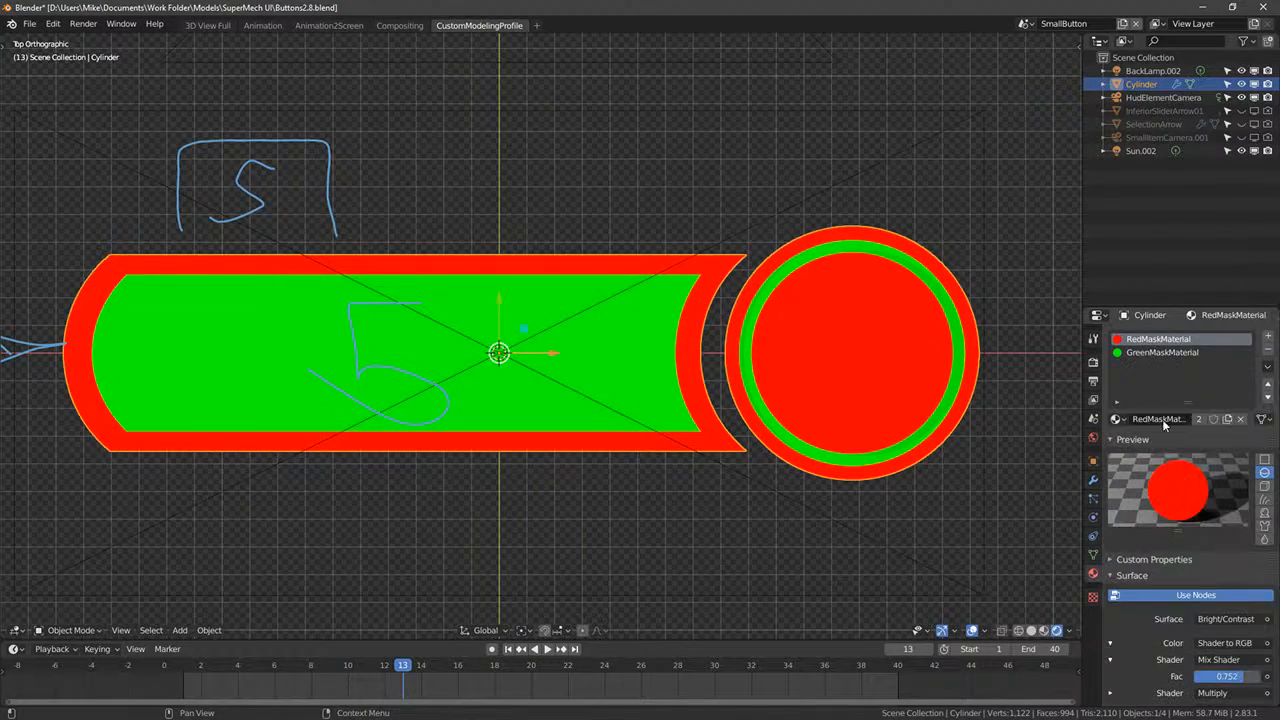
{"action": "left_click", "coordinate": [1268, 337]}
{"action": "left_click", "coordinate": [1120, 419]}
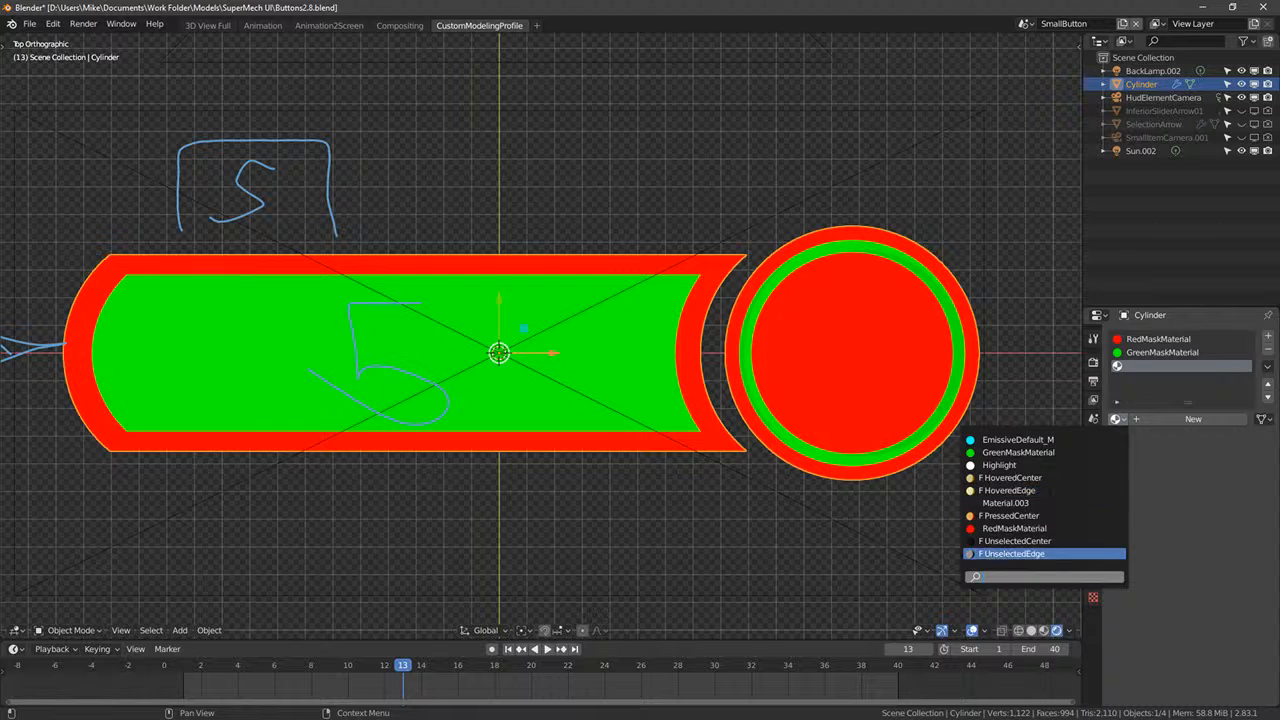
{"action": "left_click", "coordinate": [1076, 527]}
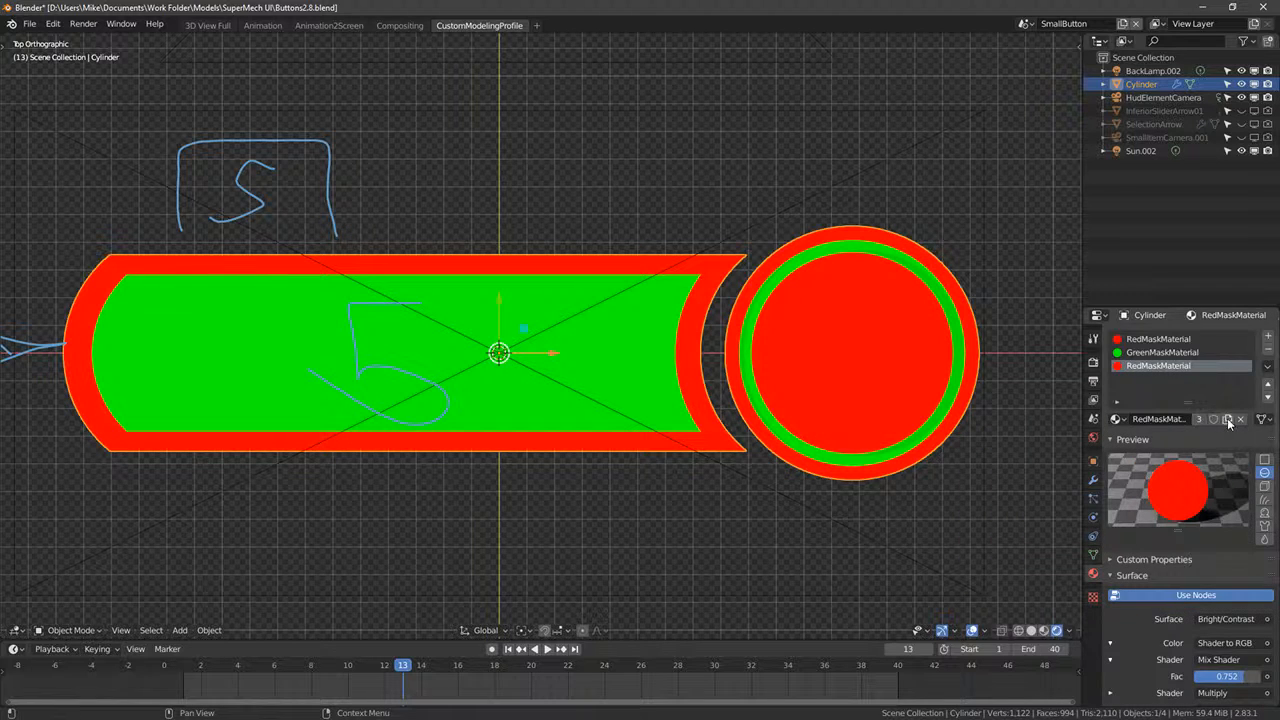
{"action": "double_click", "coordinate": [1180, 368]}
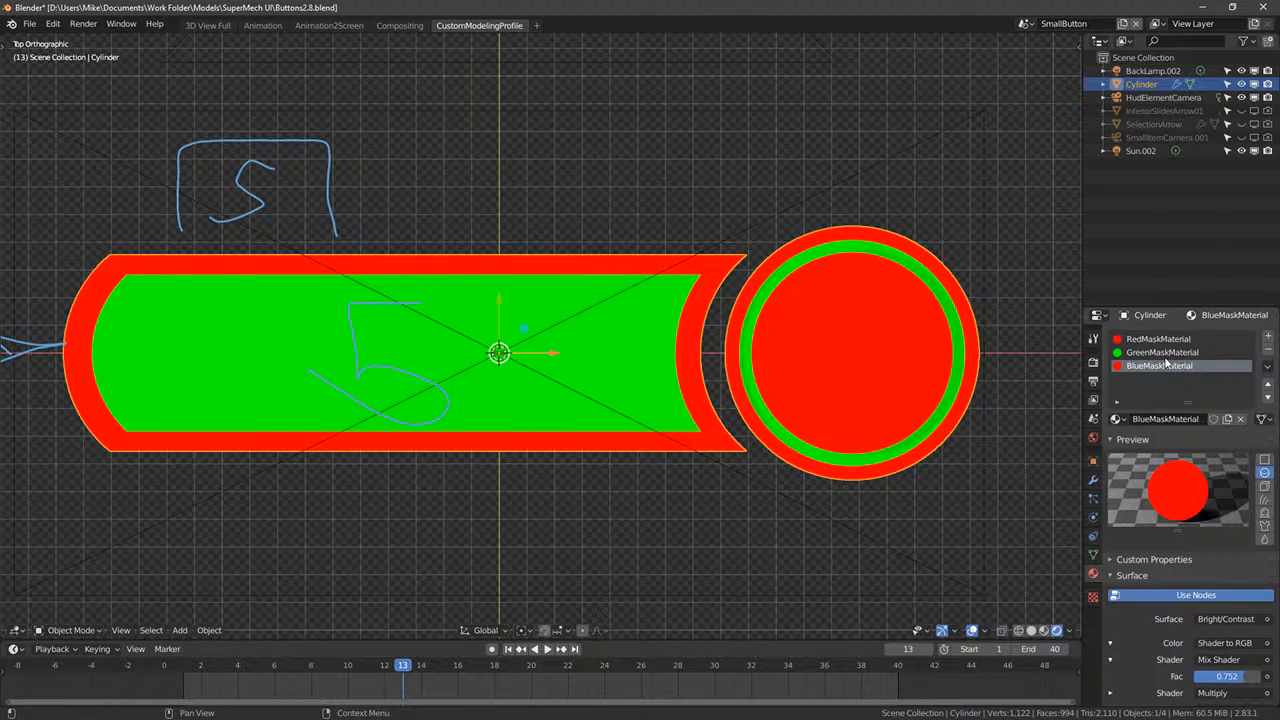
- Change the RGB color of BlueMaskMaterial to pure blue, with R 0, G 0 and B 1
{"action": "scroll", "coordinate": [1208, 494], "scroll_direction": "down", "scroll_amount": 6}
{"action": "left_click_drag", "start_coordinate": [1224, 605], "coordinate": [1256, 577]}
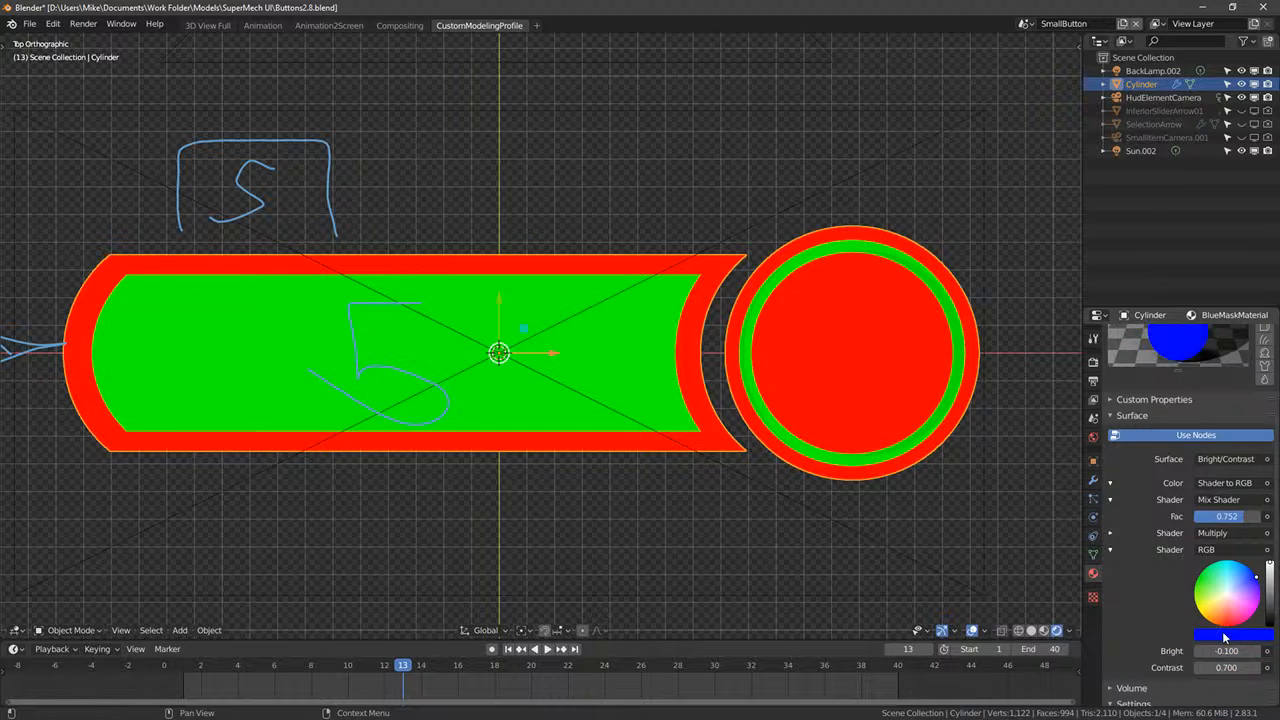
{"action": "left_click", "coordinate": [1228, 636]}
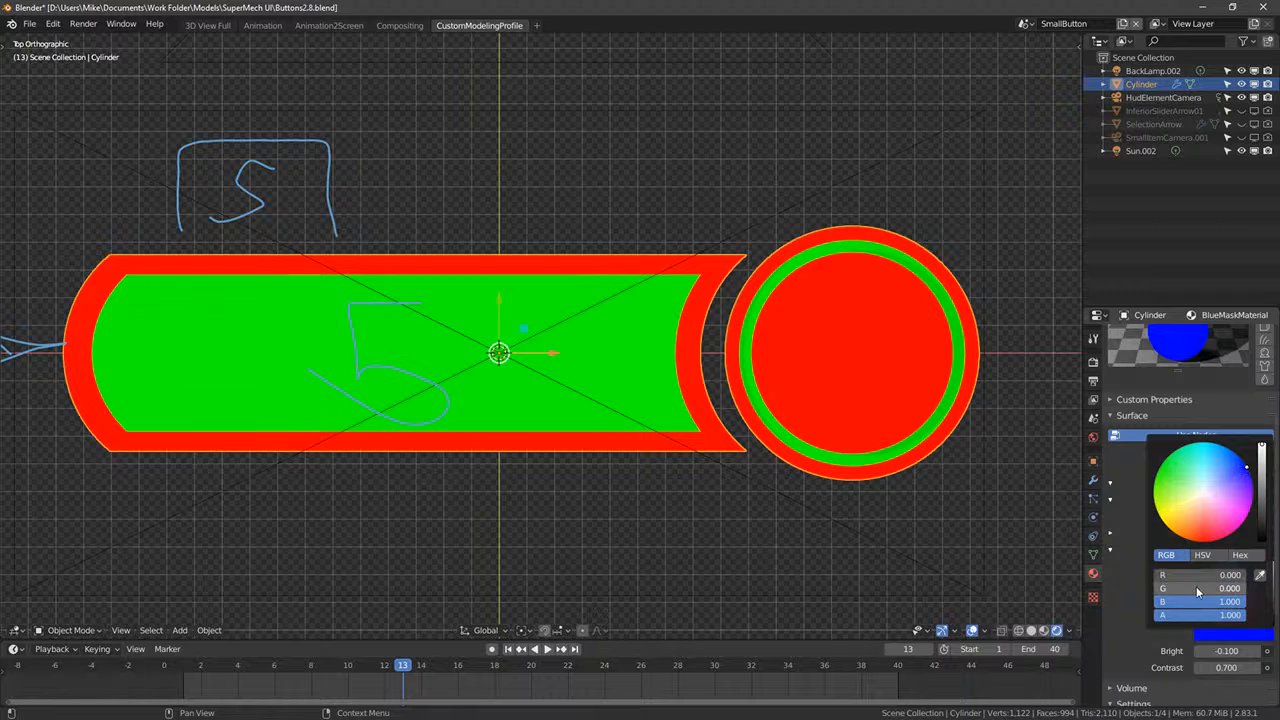
{"action": "left_click", "coordinate": [1197, 601]}
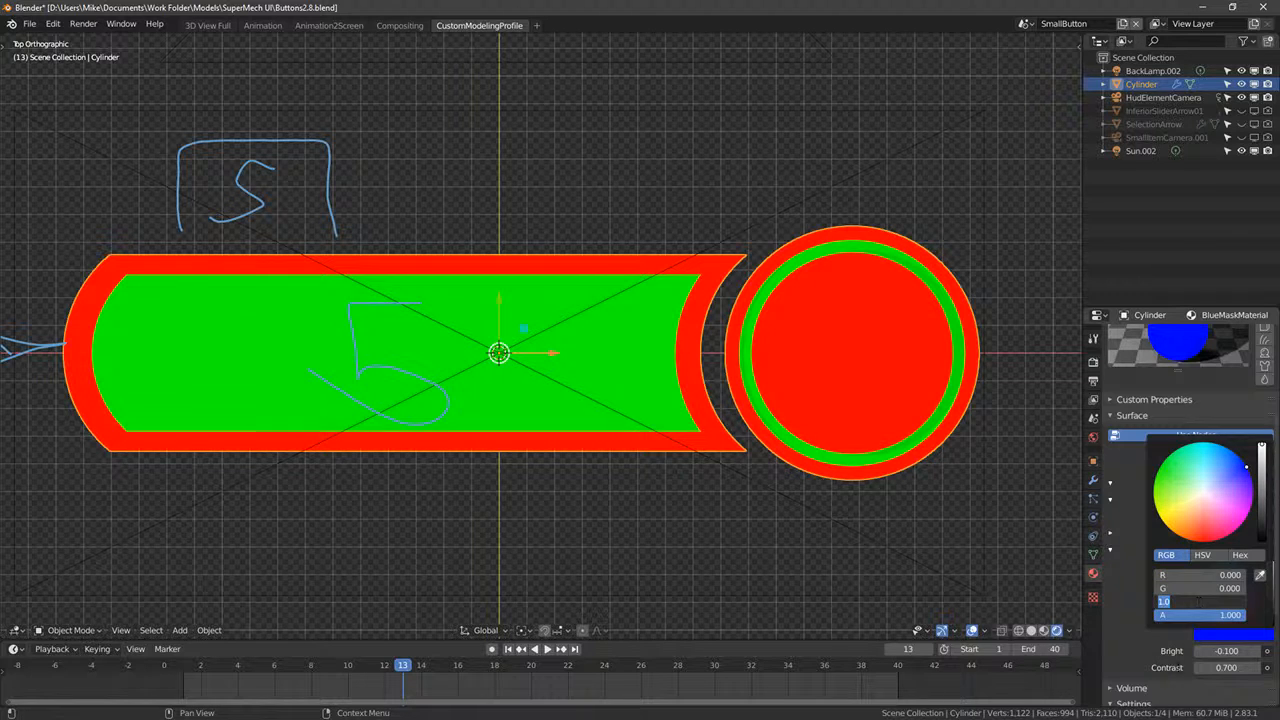
{"action": "scroll", "coordinate": [1157, 622], "scroll_direction": "up", "scroll_amount": 5}
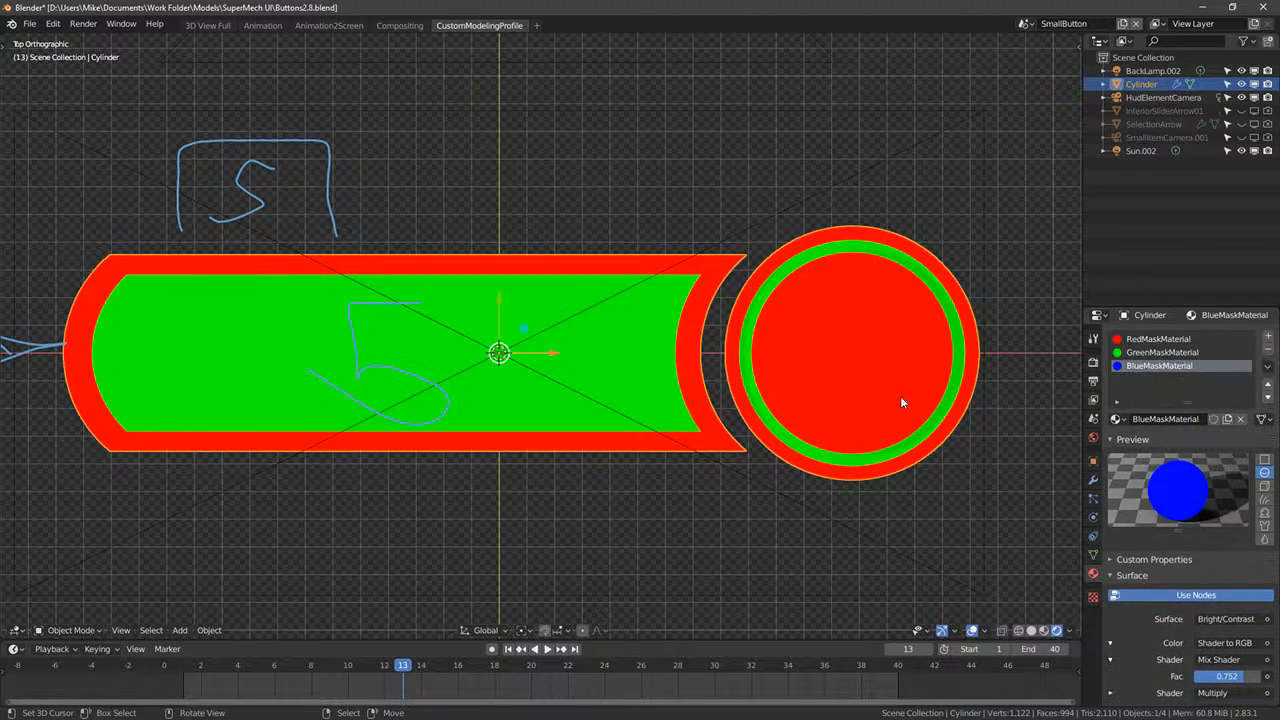
- Assign BlueMaskMaterial to all the green inner faces of the long bar, then return to Object Mode
{"action": "key", "text": "Tab"}
{"action": "left_click", "coordinate": [584, 283]}
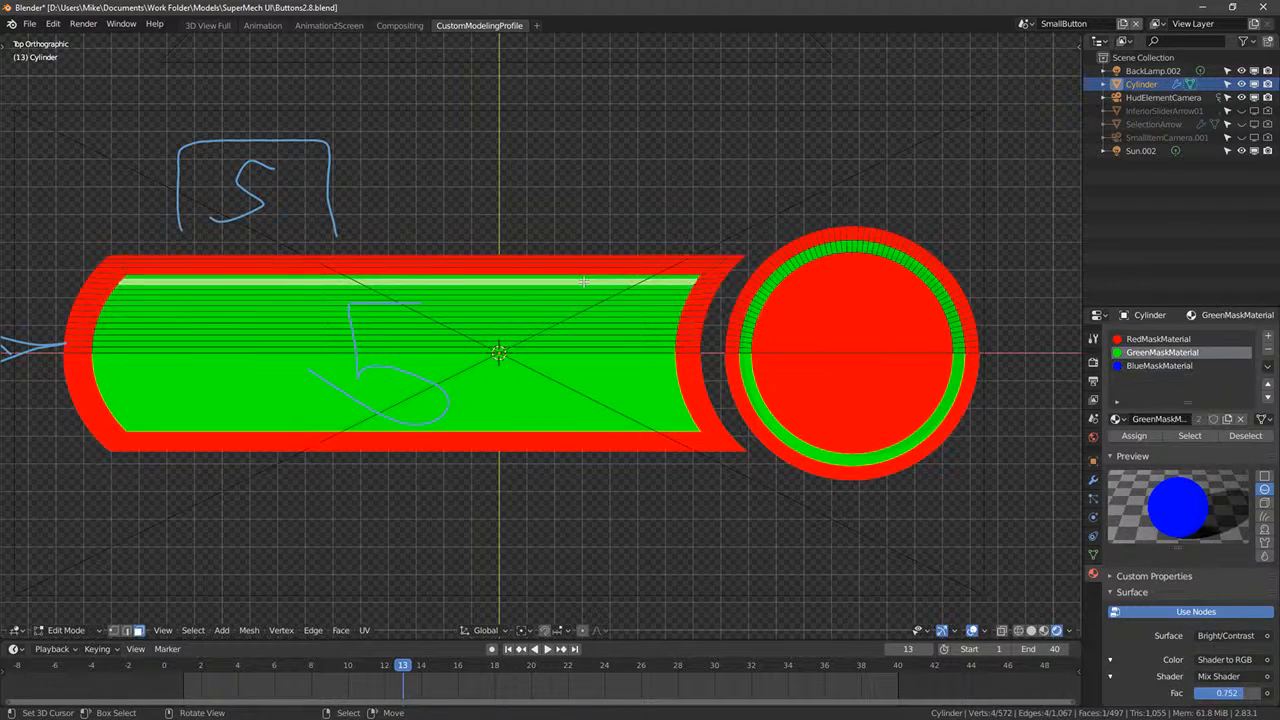
{"action": "left_click", "coordinate": [325, 283]}
{"action": "left_click", "coordinate": [314, 350]}
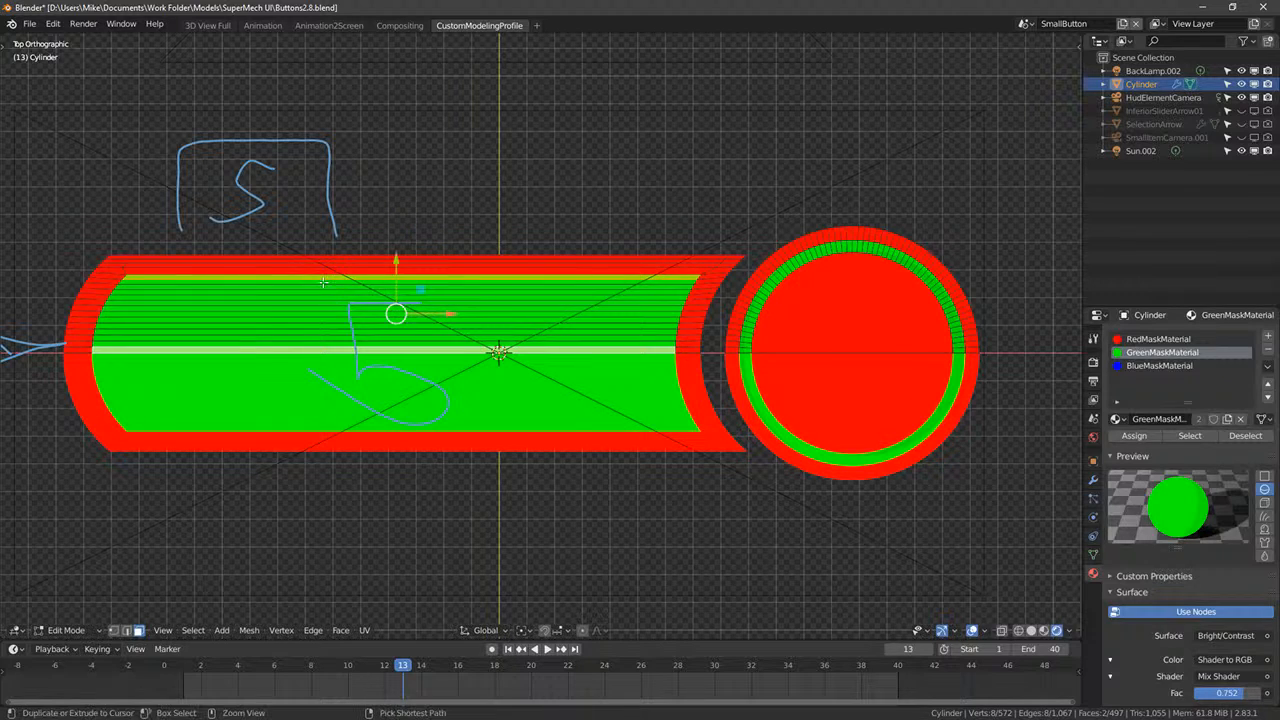
{"action": "left_click", "coordinate": [320, 281], "text": "ctrl"}
{"action": "left_click", "coordinate": [1160, 366]}
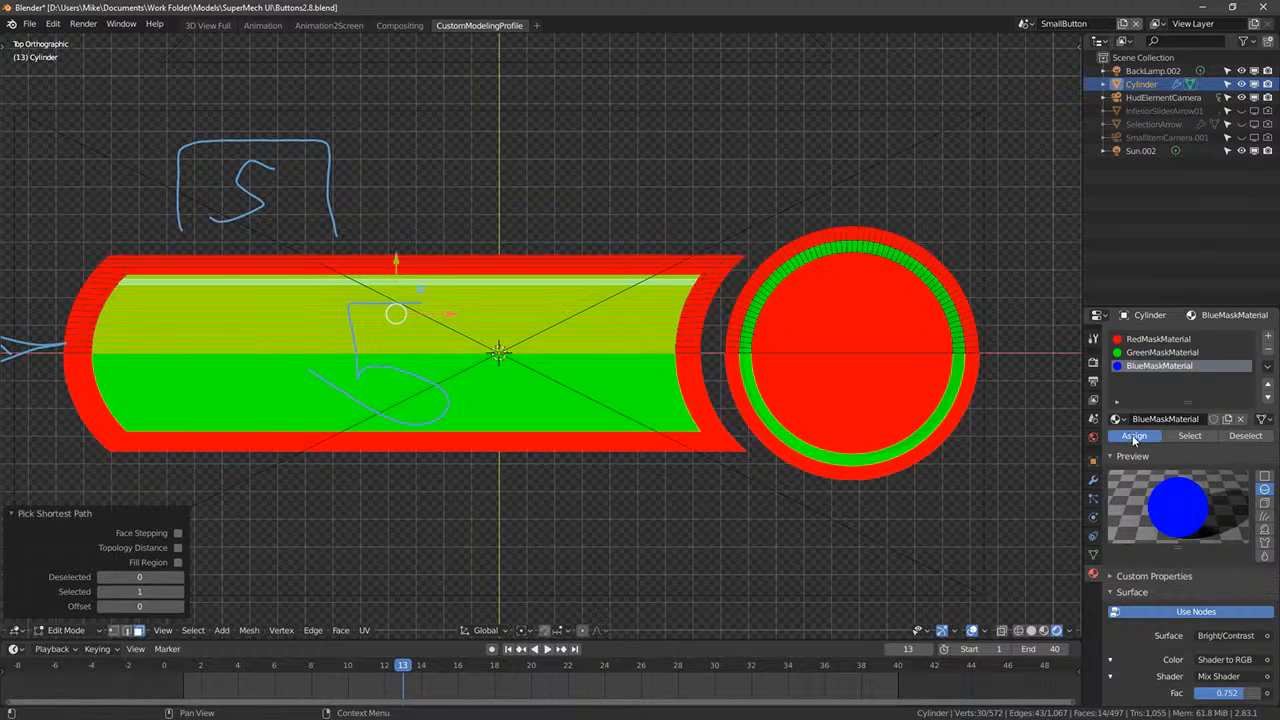
{"action": "left_click", "coordinate": [1133, 437]}
{"action": "key", "text": "Tab"}
{"action": "middle_click_drag", "start_coordinate": [520, 240], "coordinate": [795, 306]}
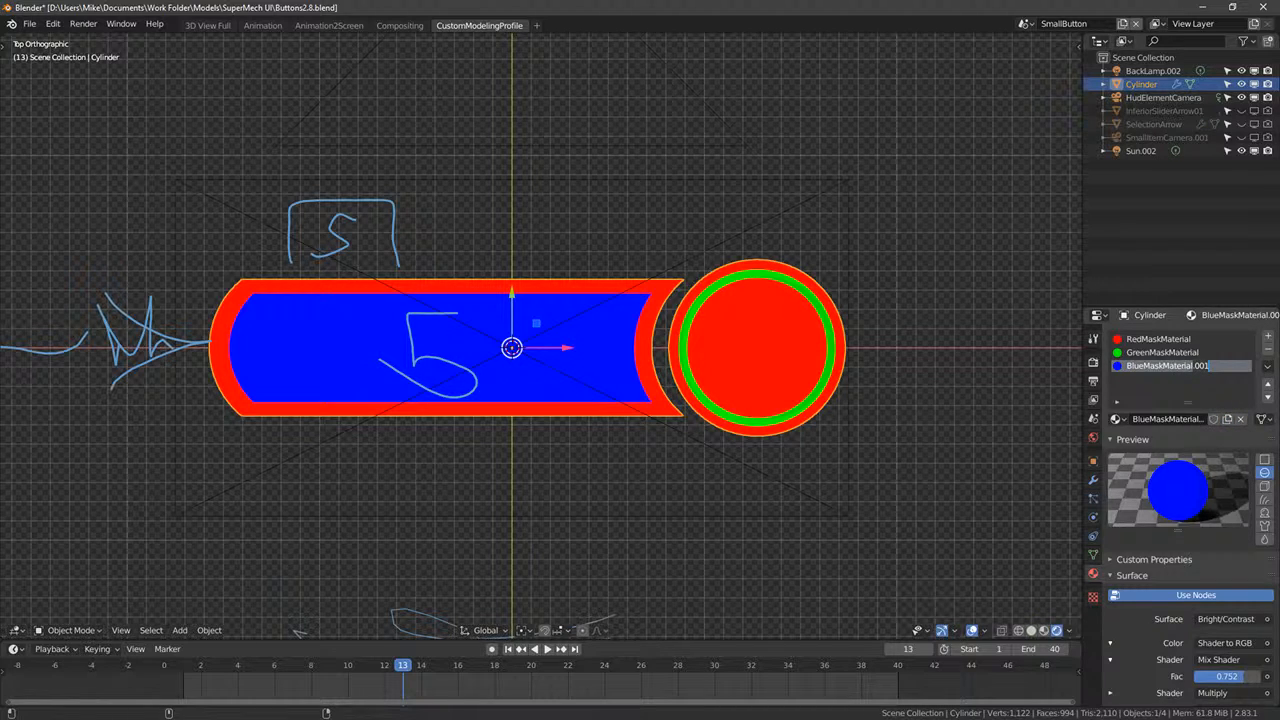
- Open the BlueMaskMaterialGradient node tree in the Compositing workspace and add an Image Texture node below the existing shader chain
{"action": "left_click", "coordinate": [400, 25]}
{"action": "scroll", "coordinate": [537, 294], "scroll_direction": "down", "scroll_amount": 2}
{"action": "middle_click_drag", "start_coordinate": [523, 317], "coordinate": [340, 268]}
{"action": "middle_click_drag", "start_coordinate": [706, 349], "coordinate": [459, 214]}
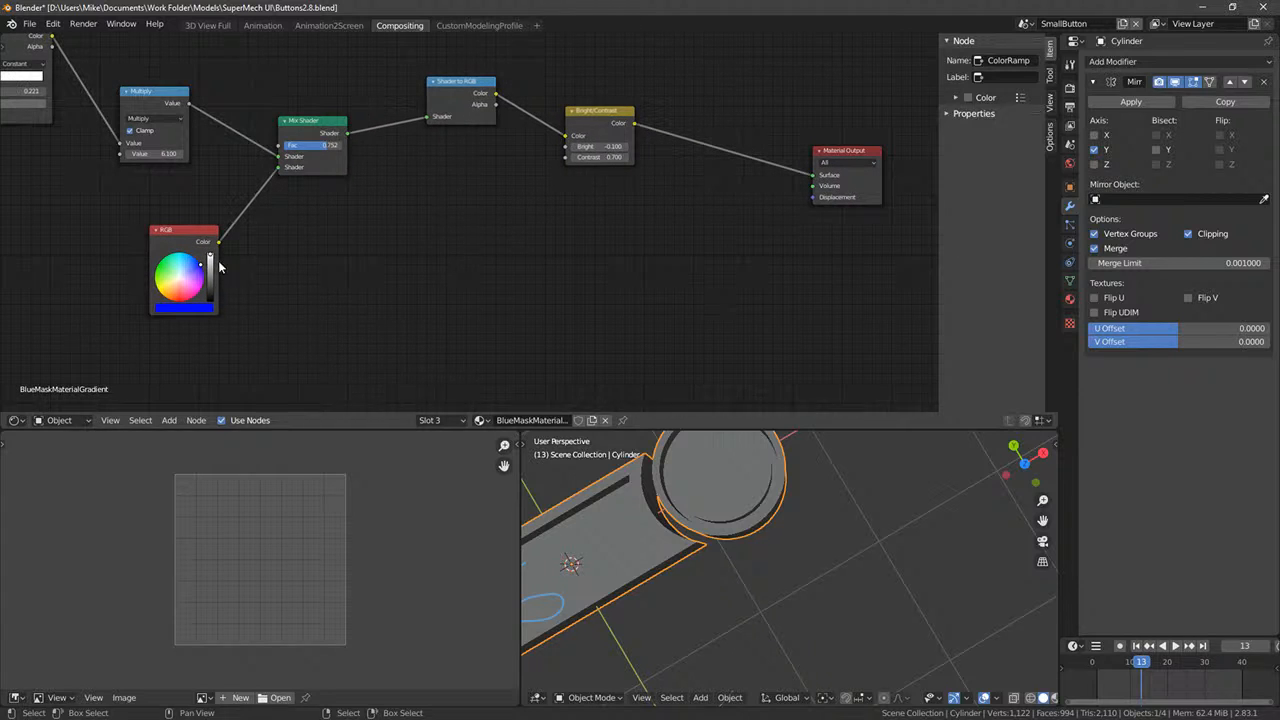
{"action": "left_click", "coordinate": [169, 420]}
{"action": "left_click", "coordinate": [195, 408]}
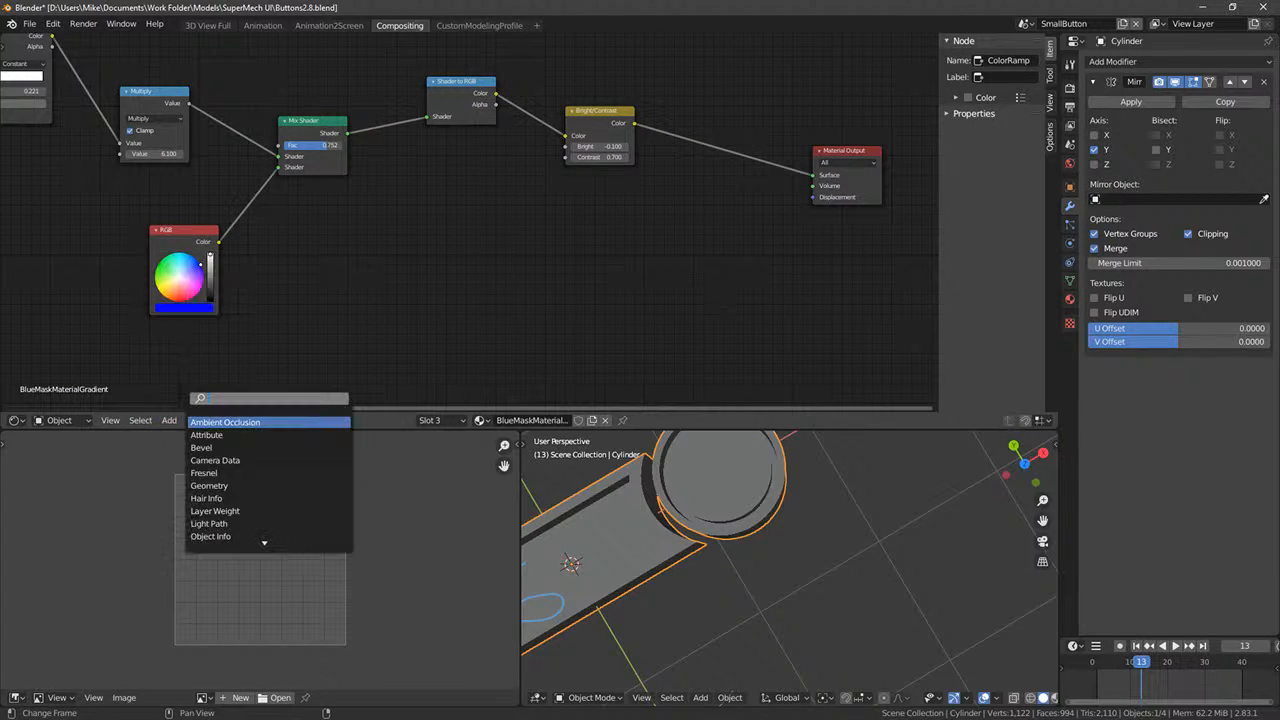
{"action": "type", "text": "image"}
{"action": "key", "text": "Return"}
{"action": "left_click", "coordinate": [548, 290]}
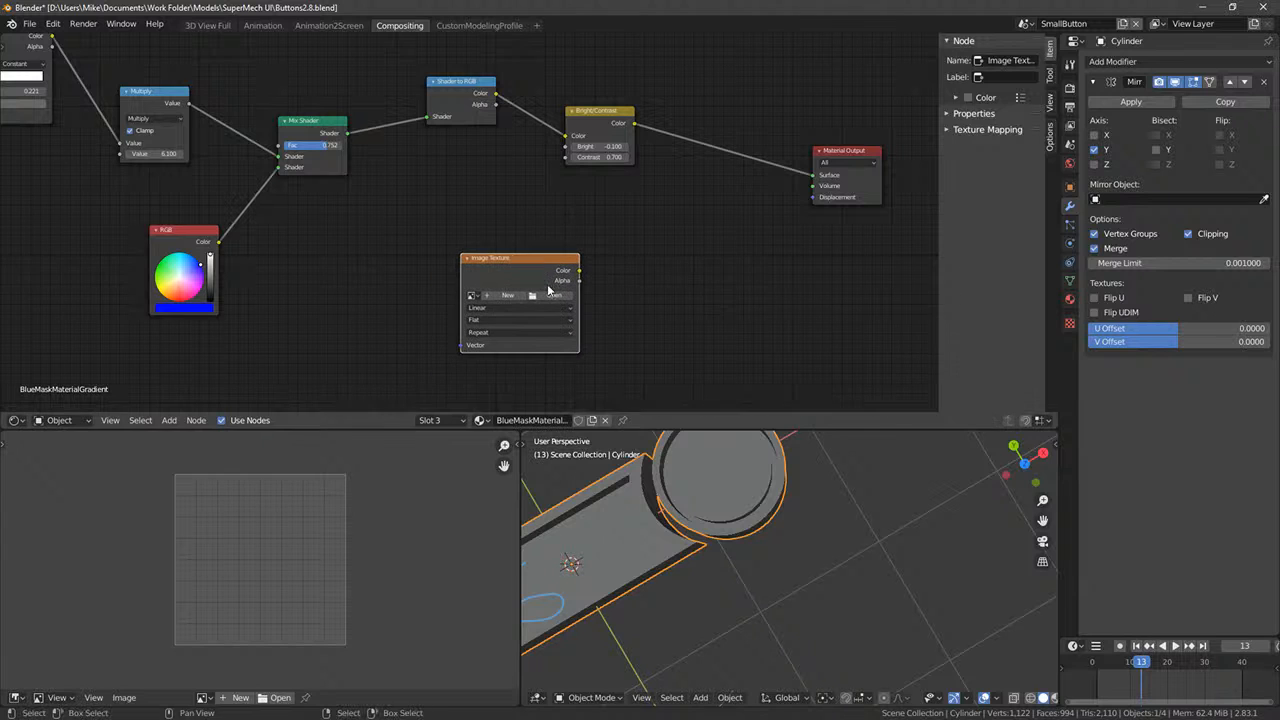
- Load 0to1GradientBW.png from the Pictures/Textures/Patterns folder into the Image Texture node
{"action": "left_click", "coordinate": [551, 296]}
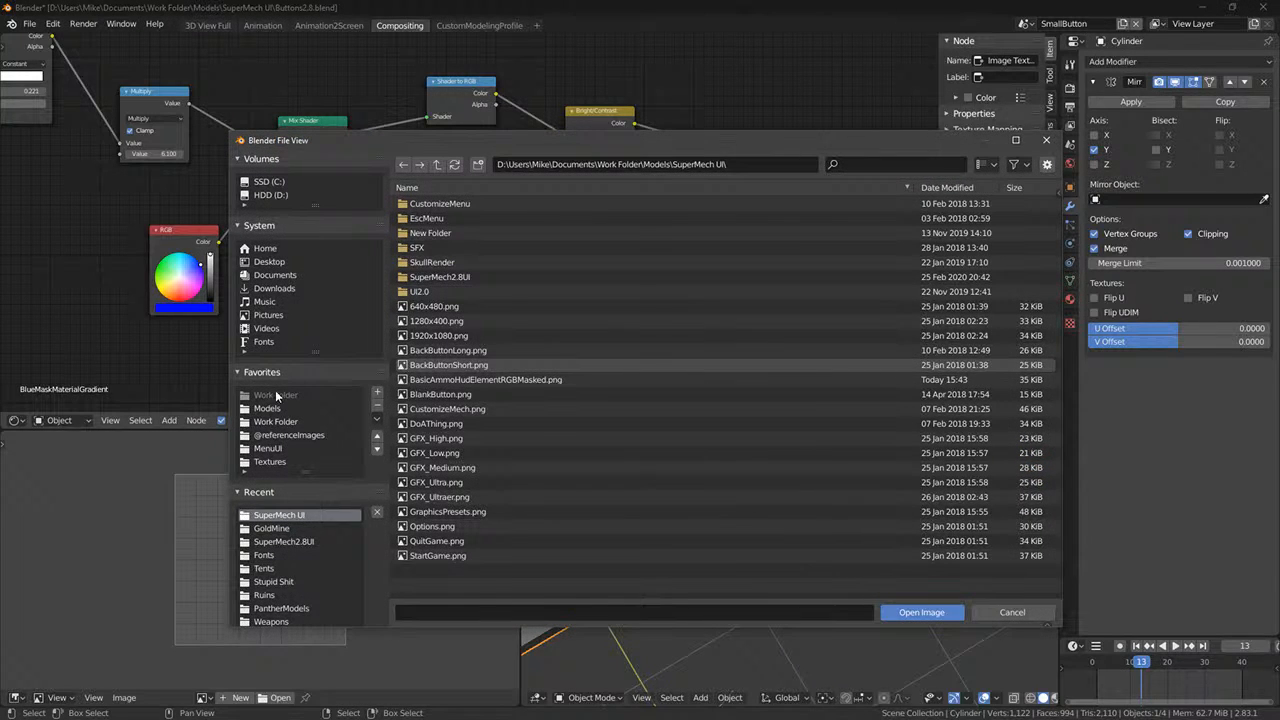
{"action": "left_click", "coordinate": [278, 418]}
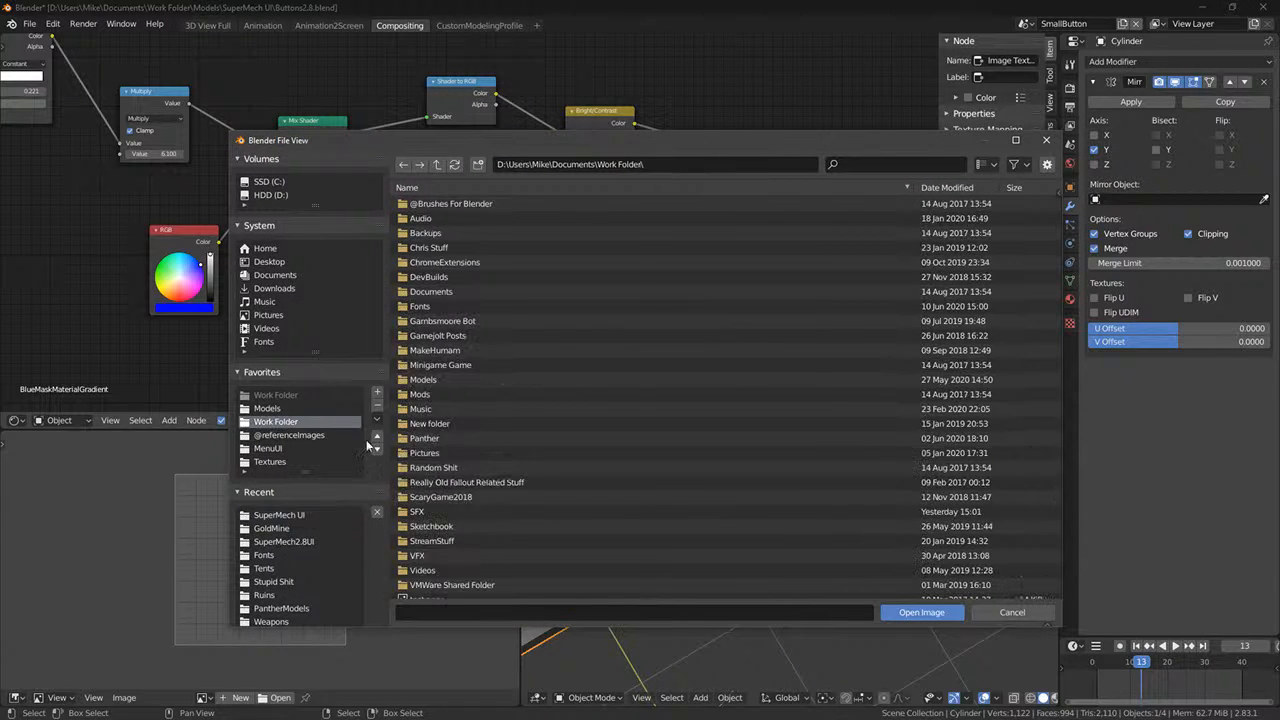
{"action": "double_click", "coordinate": [428, 452]}
{"action": "double_click", "coordinate": [426, 482]}
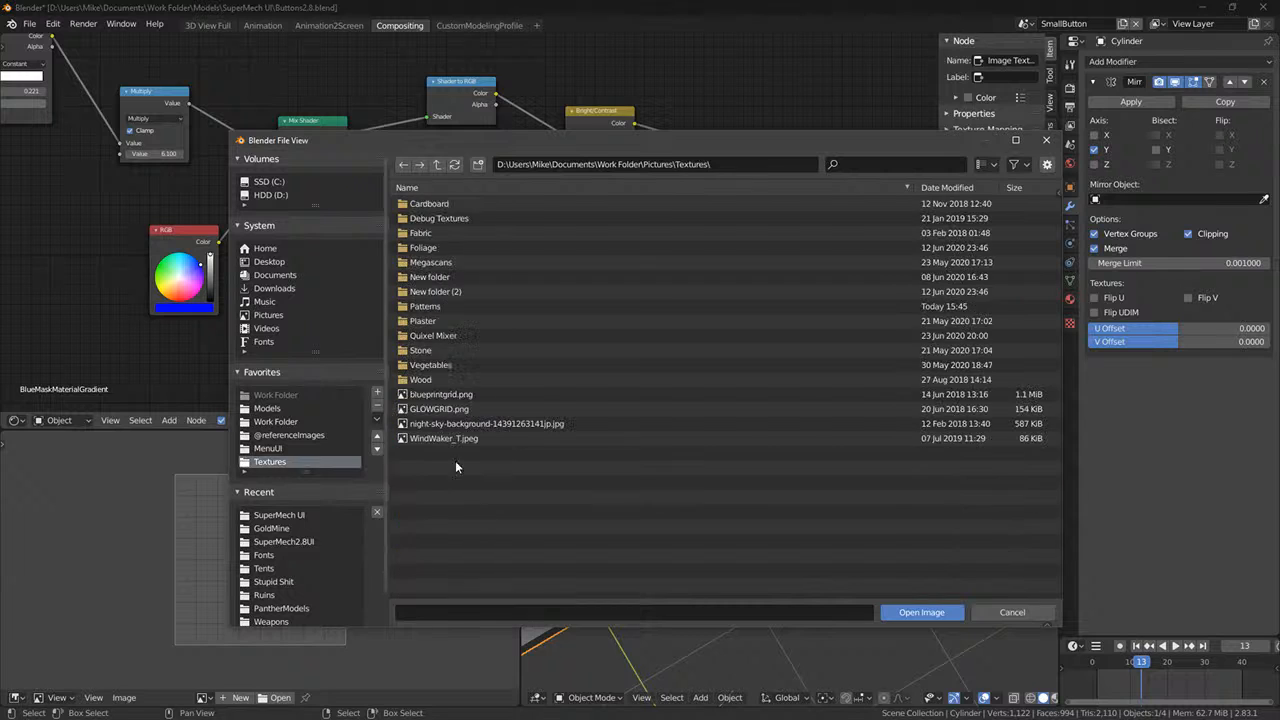
{"action": "double_click", "coordinate": [438, 336]}
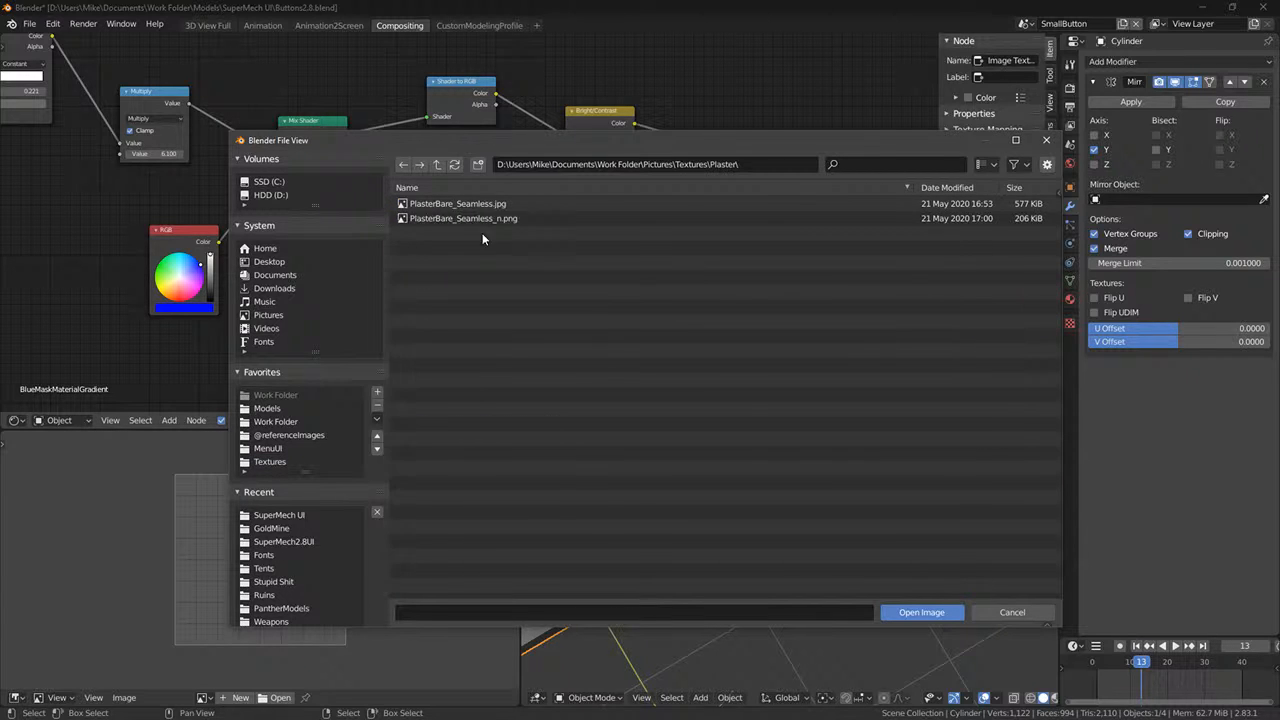
{"action": "left_click", "coordinate": [437, 164]}
{"action": "double_click", "coordinate": [425, 306]}
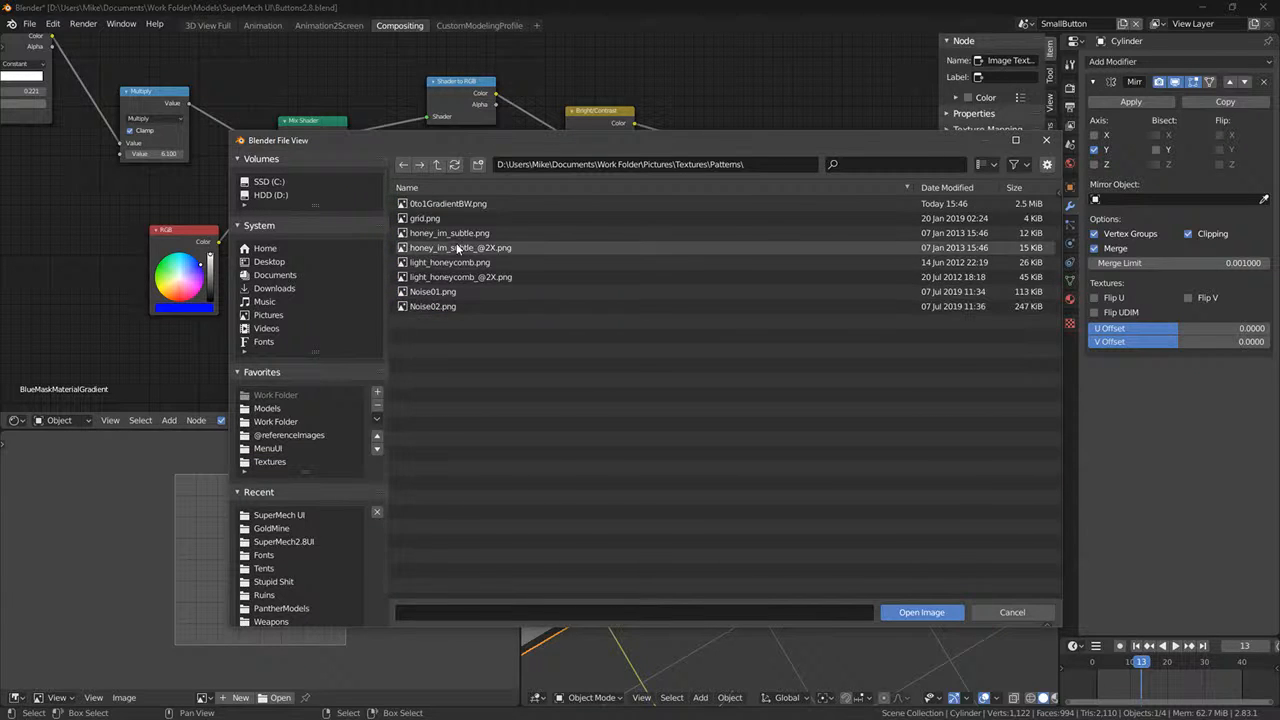
{"action": "double_click", "coordinate": [450, 203]}
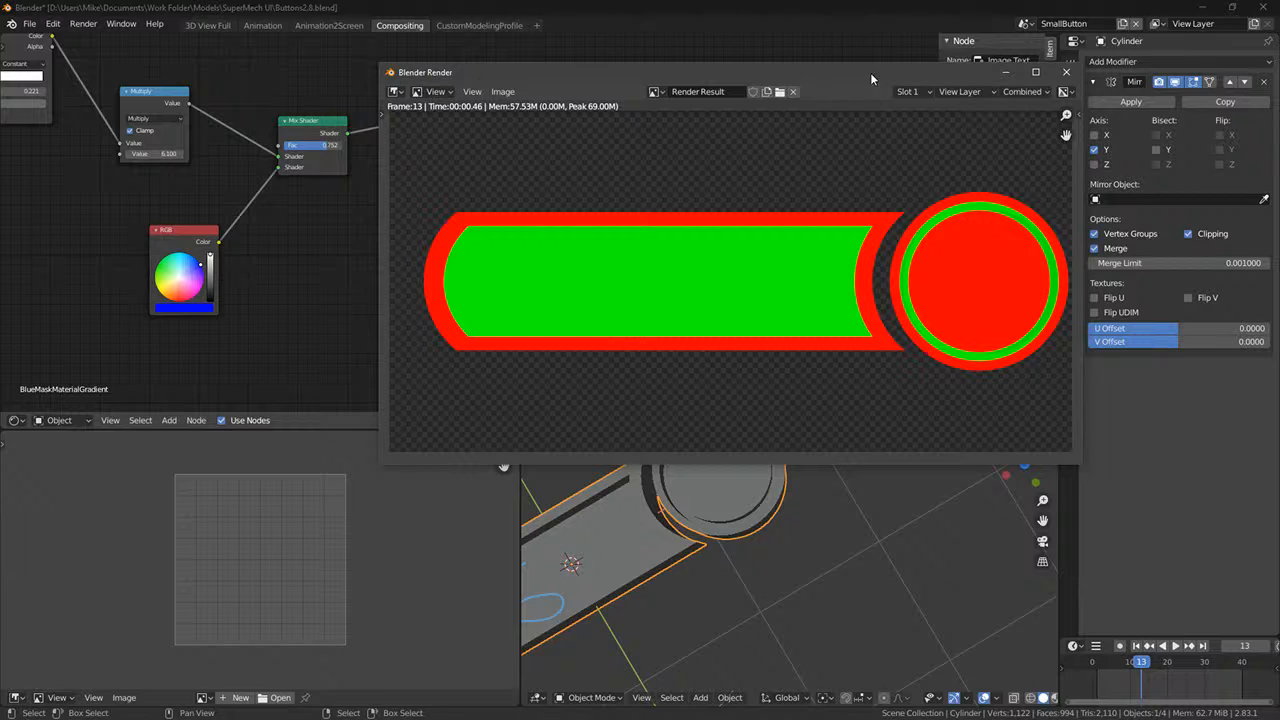
- Close the render window and reposition the Bright/Contrast and RGB nodes to free space before the Material Output node
{"action": "left_click", "coordinate": [1066, 72]}
{"action": "left_click_drag", "start_coordinate": [523, 277], "coordinate": [631, 240]}
{"action": "scroll", "coordinate": [540, 260], "scroll_direction": "up", "scroll_amount": 2}
{"action": "middle_click_drag", "start_coordinate": [760, 195], "coordinate": [716, 226]}
{"action": "left_click_drag", "start_coordinate": [635, 129], "coordinate": [692, 222]}
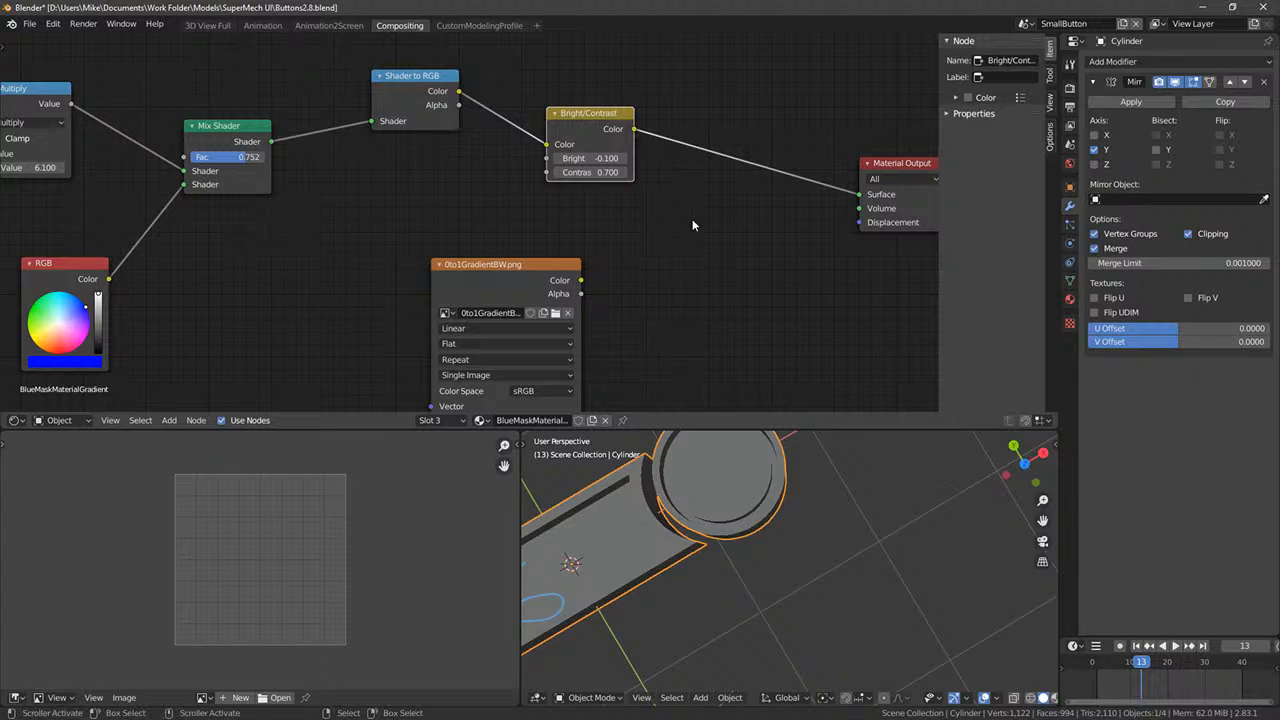
{"action": "left_click", "coordinate": [224, 126]}
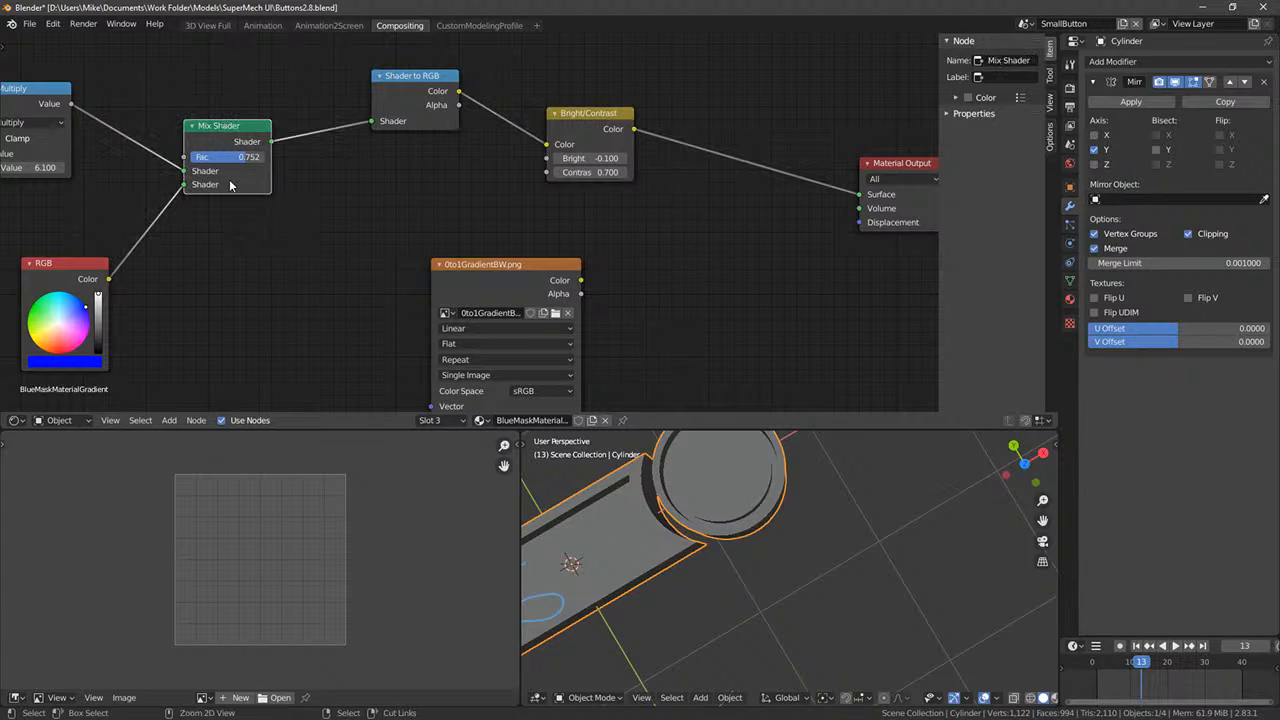
{"action": "key", "text": "ctrl+v"}
{"action": "middle_click_drag", "start_coordinate": [194, 287], "coordinate": [434, 288]}
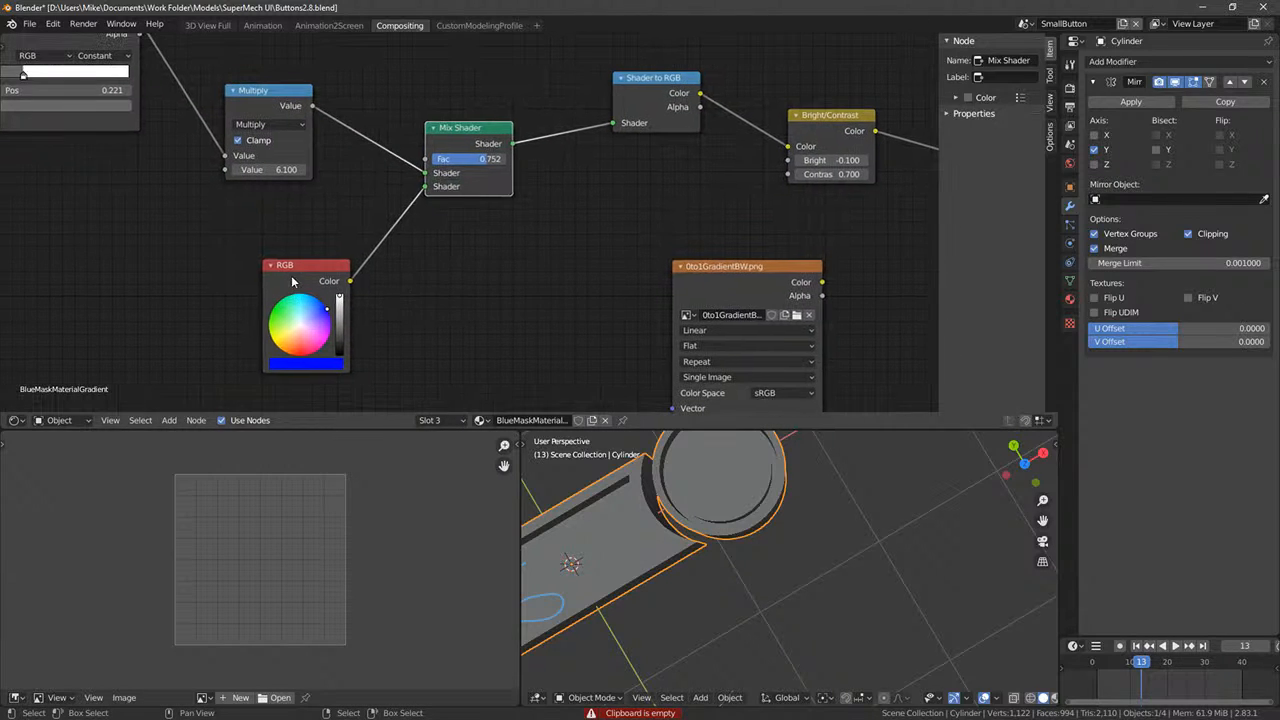
{"action": "left_click_drag", "start_coordinate": [294, 278], "coordinate": [168, 273]}
{"action": "middle_click_drag", "start_coordinate": [977, 248], "coordinate": [732, 249]}
- Insert a Mix Shader between Bright/Contrast and Material Output, and connect the gradient image's Color to its second Shader input
{"action": "left_click", "coordinate": [169, 420]}
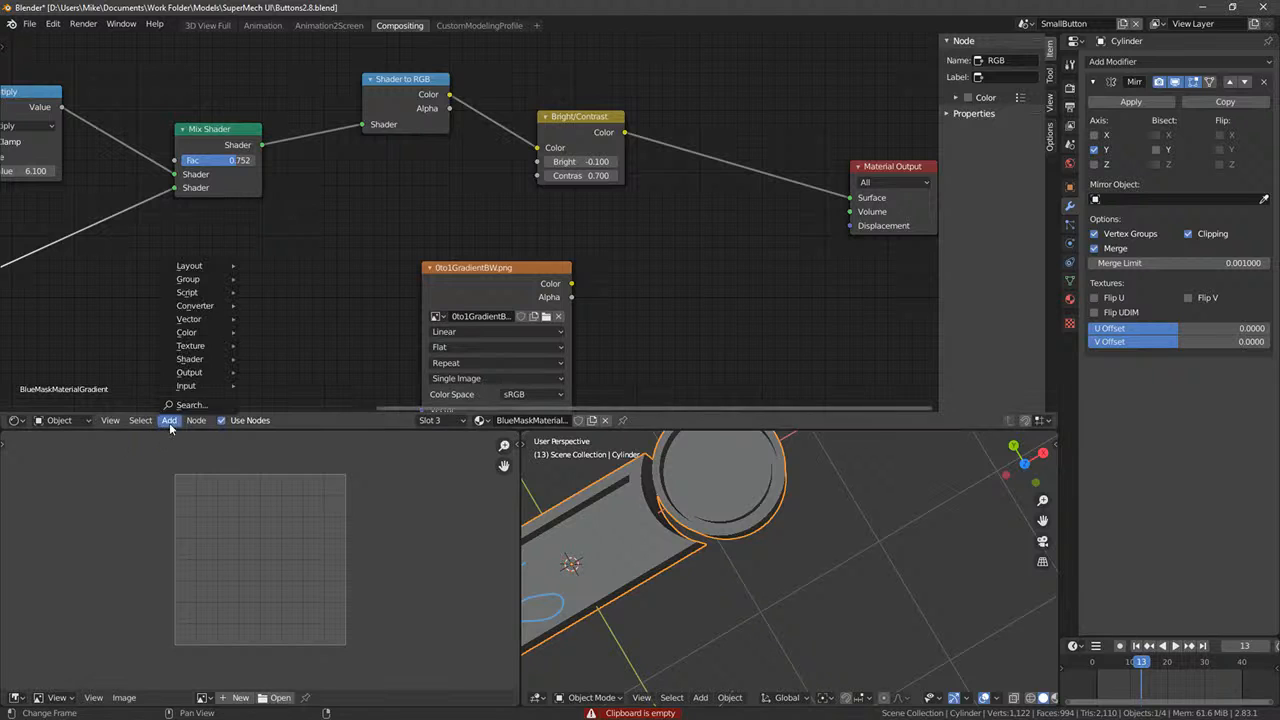
{"action": "left_click", "coordinate": [190, 402]}
{"action": "type", "text": "mixshad"}
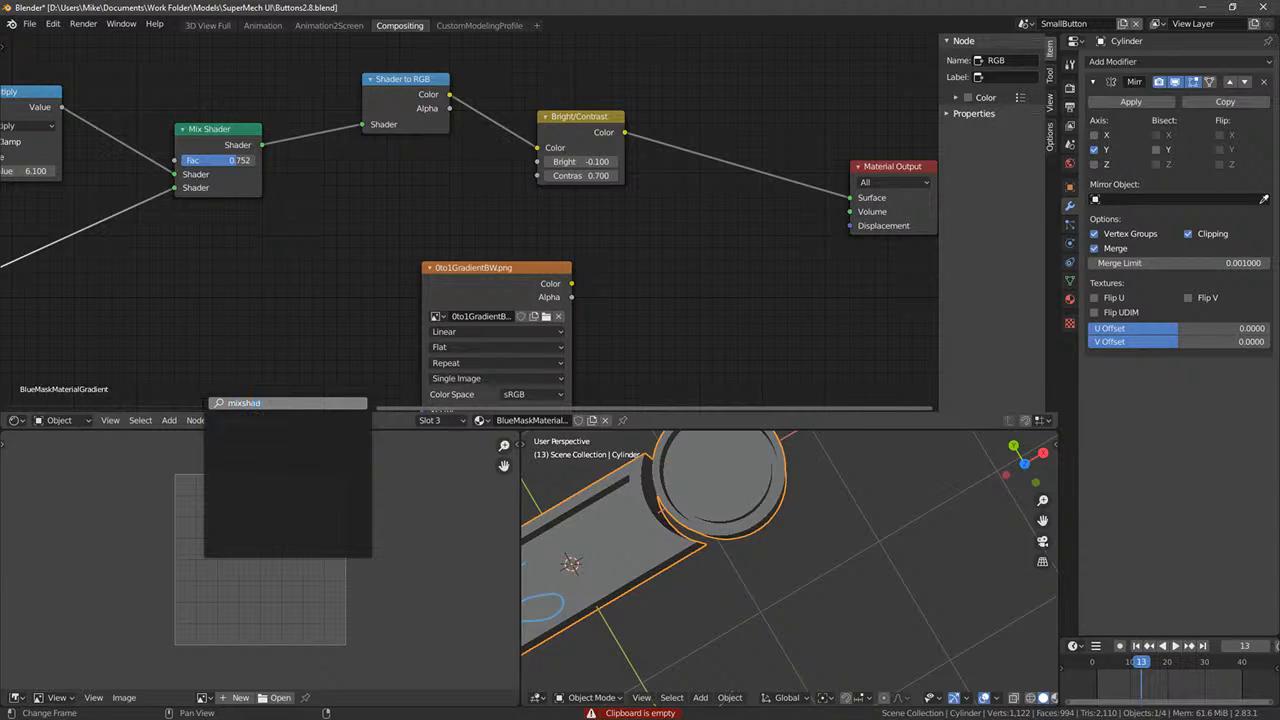
{"action": "key", "text": "Return"}
{"action": "left_click", "coordinate": [688, 134]}
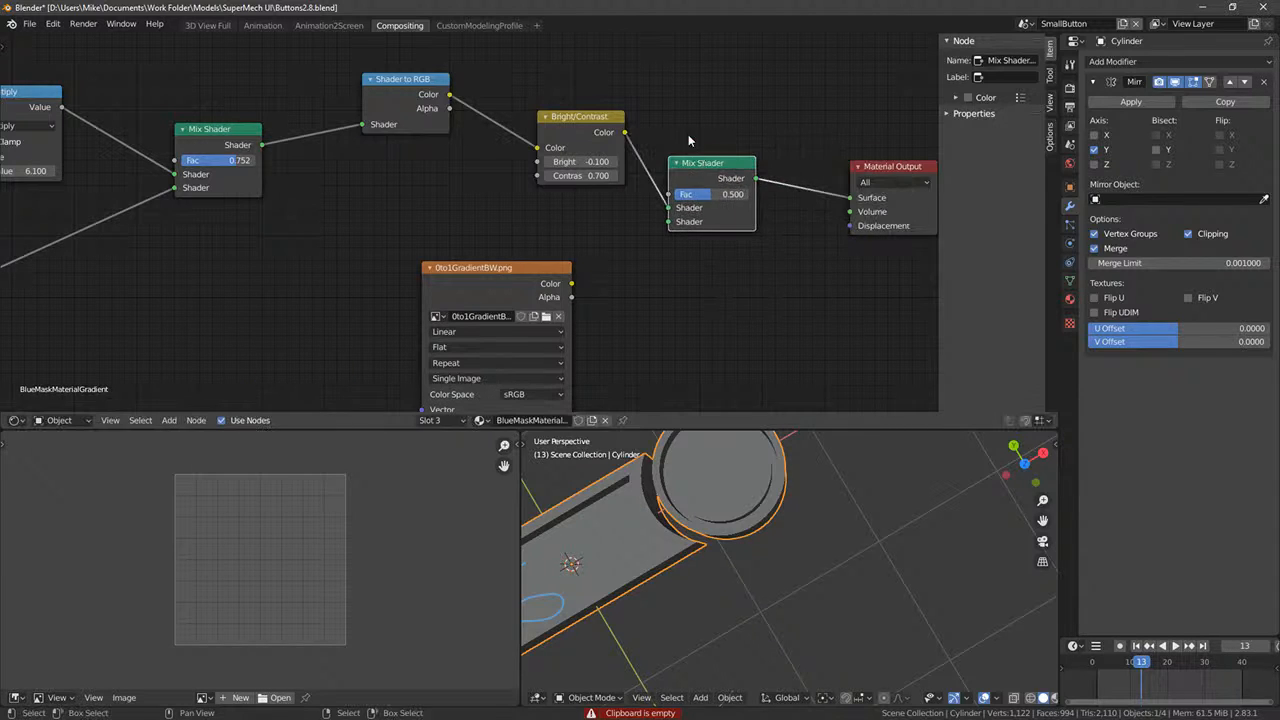
{"action": "left_click_drag", "start_coordinate": [573, 284], "coordinate": [683, 246]}
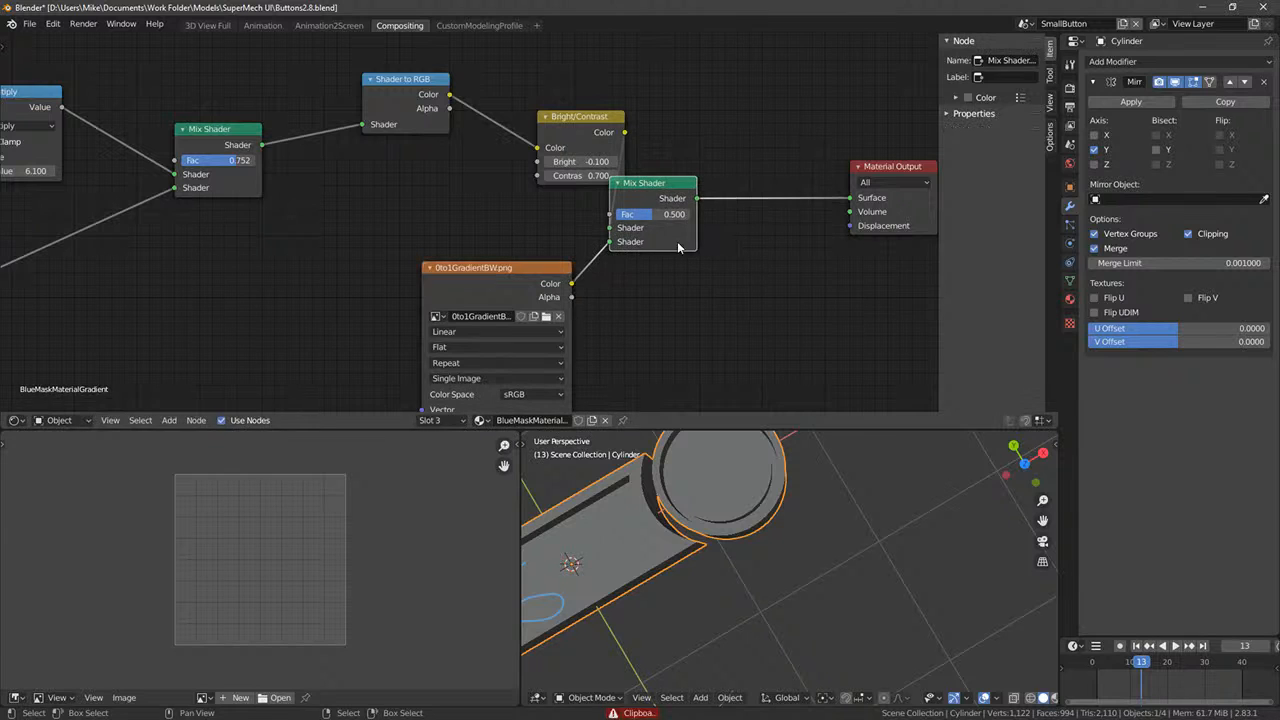
{"action": "left_click_drag", "start_coordinate": [655, 188], "coordinate": [733, 174]}
- Unwrap the bar's selected inner faces from the top view with Project from View (Bounds)
{"action": "middle_click_drag", "start_coordinate": [752, 446], "coordinate": [707, 513]}
{"action": "key", "text": "KP_7"}
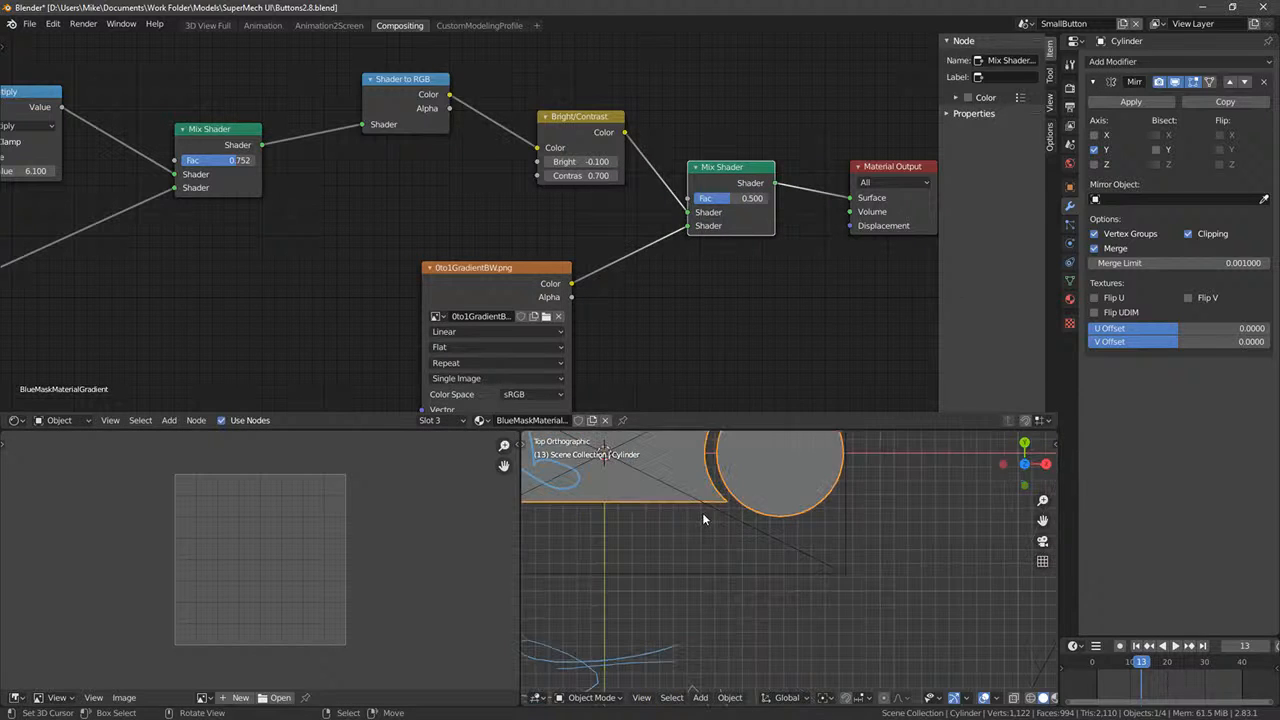
{"action": "scroll", "coordinate": [695, 509], "scroll_direction": "down", "scroll_amount": 2}
{"action": "key", "text": "Tab"}
{"action": "scroll", "coordinate": [690, 510], "scroll_direction": "up", "scroll_amount": 3}
{"action": "scroll", "coordinate": [760, 600], "scroll_direction": "down", "scroll_amount": 1}
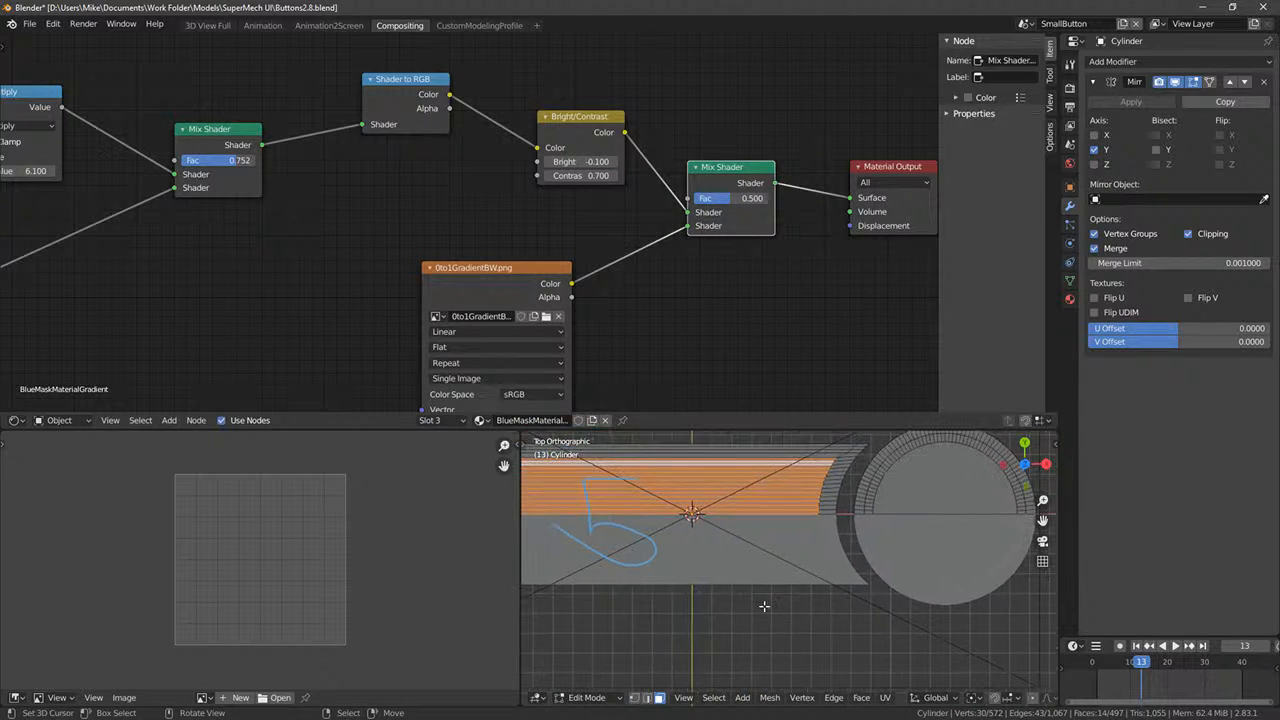
{"action": "key", "text": "u"}
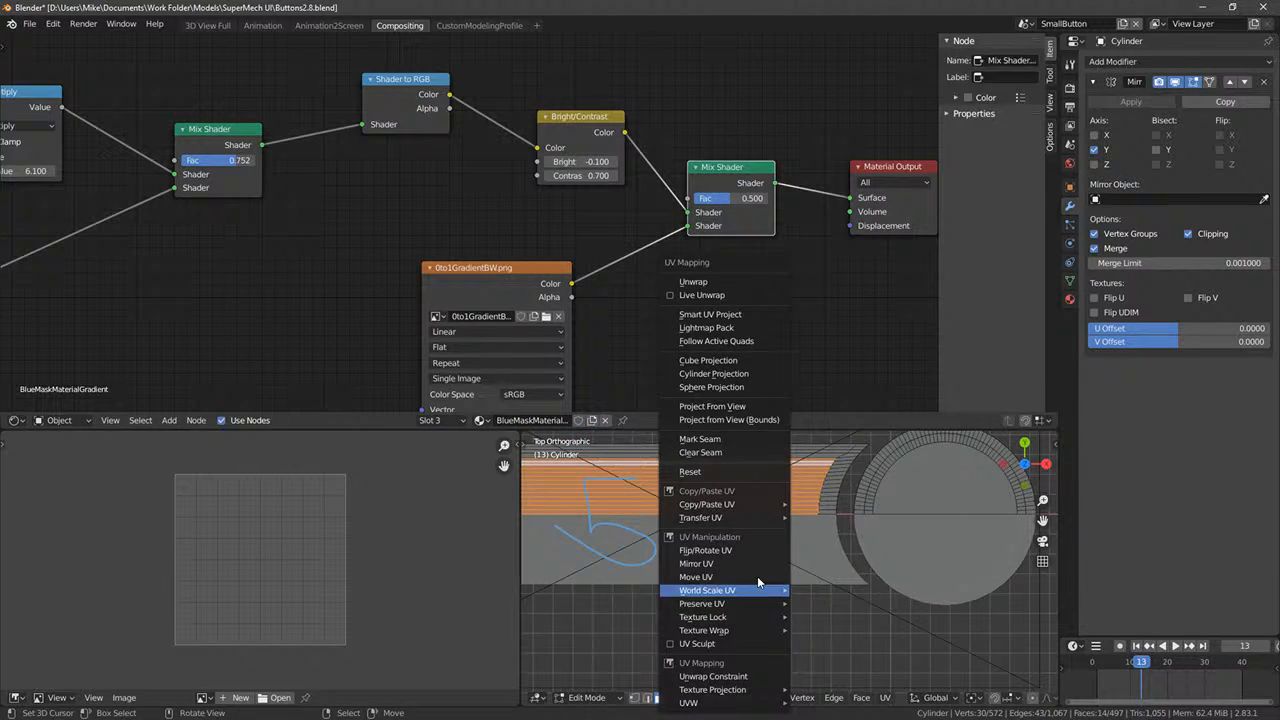
{"action": "left_click", "coordinate": [744, 420]}
{"action": "scroll", "coordinate": [780, 550], "scroll_direction": "up", "scroll_amount": 2}
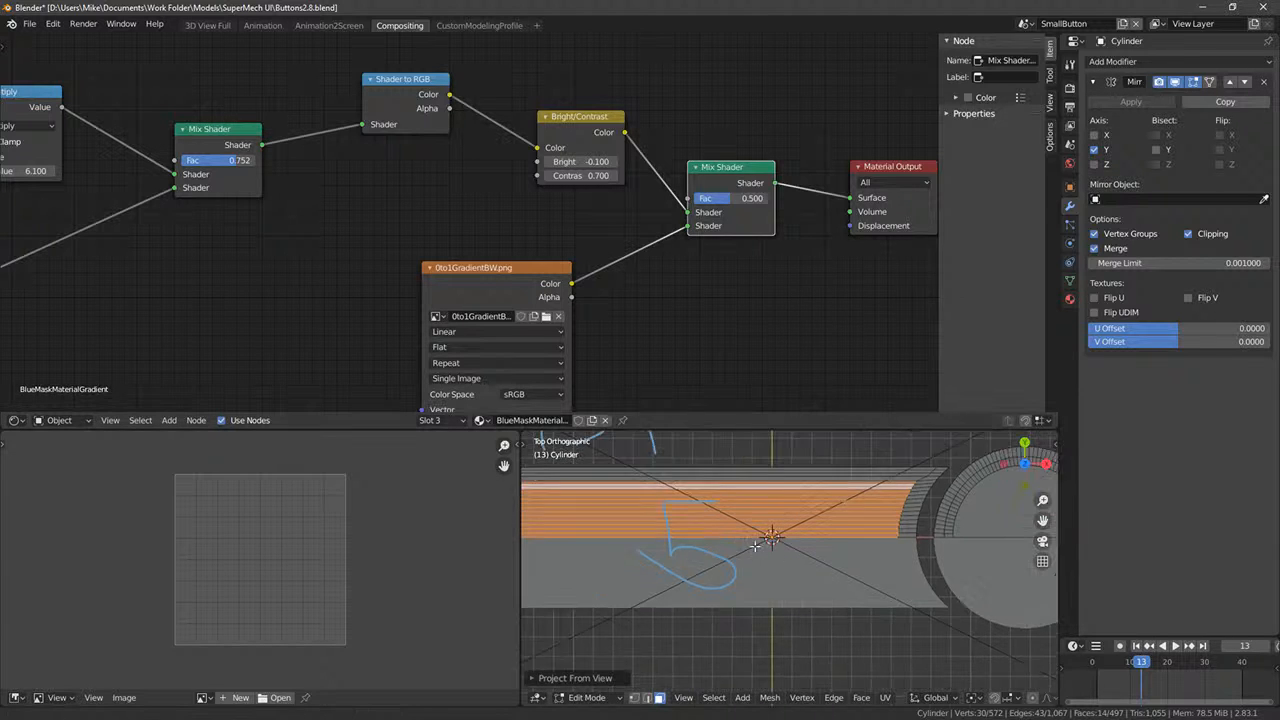
- Return to Object Mode and set the new Mix Shader's Fac to 1.000
{"action": "key", "text": "Tab"}
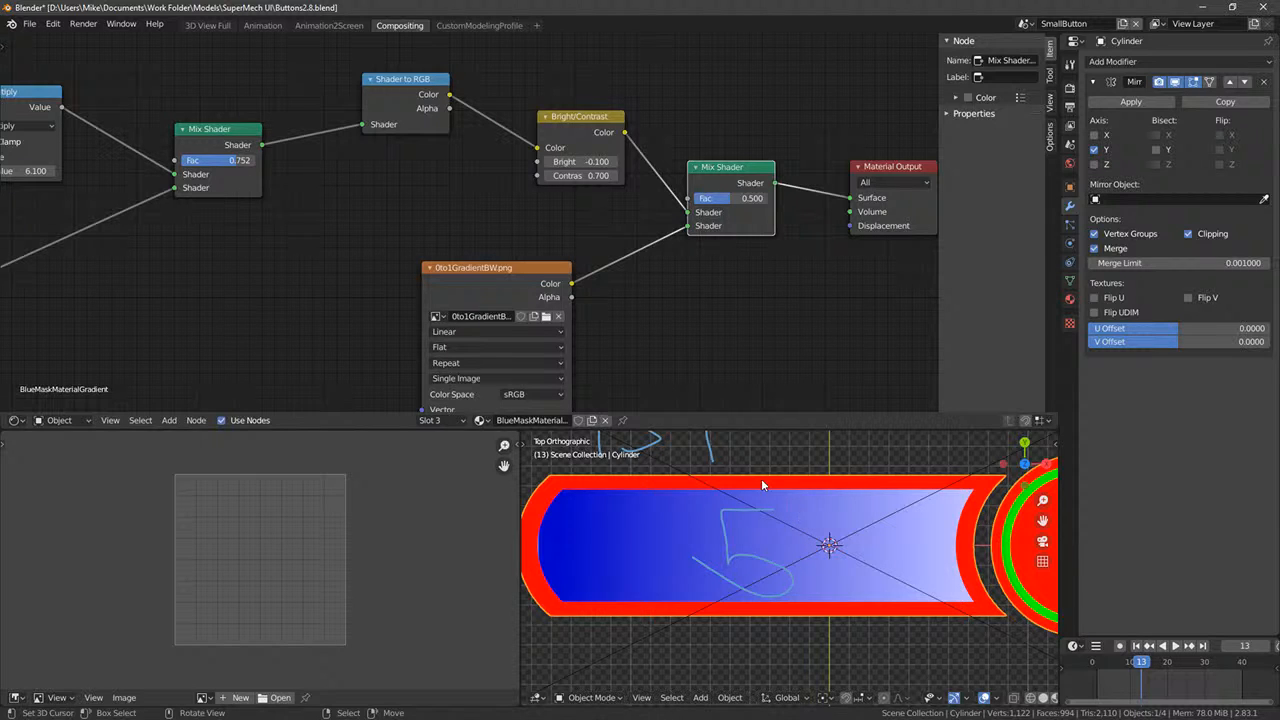
{"action": "left_click_drag", "start_coordinate": [731, 198], "coordinate": [770, 198]}
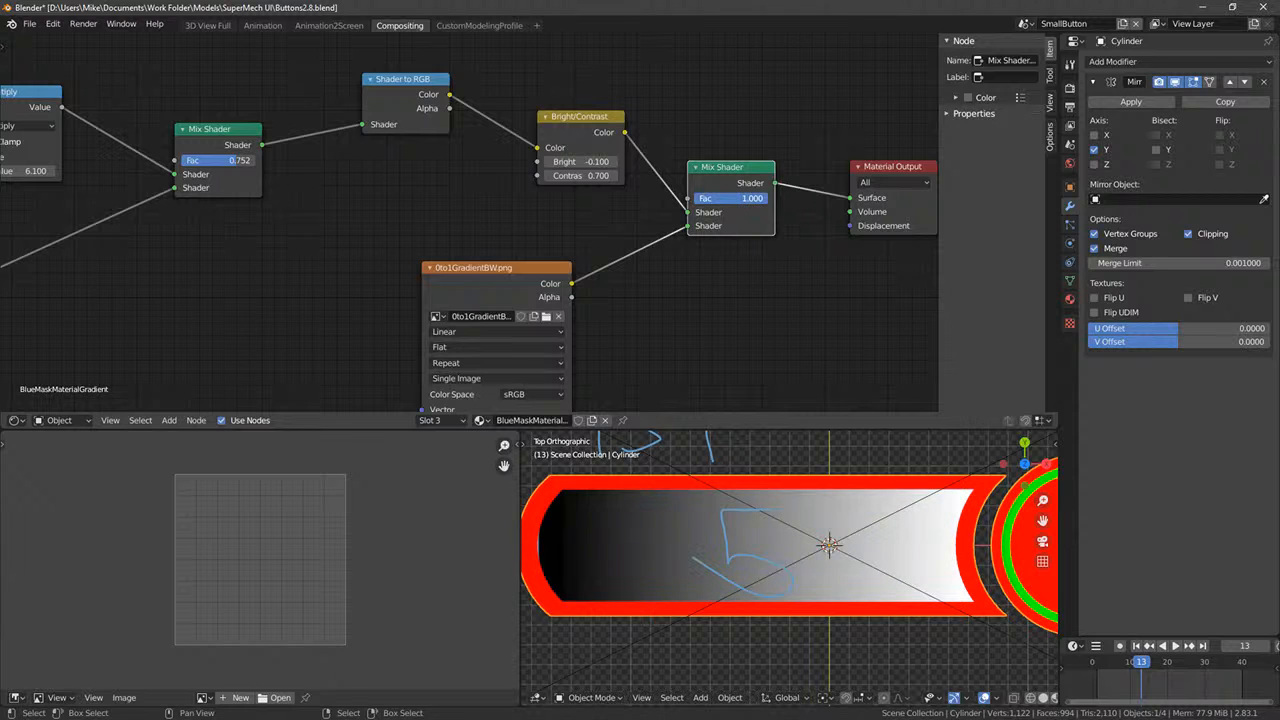
- Put the bar back in Edit Mode and add a UV Editing workspace from the General presets
{"action": "key", "text": "Tab"}
{"action": "middle_click_drag", "start_coordinate": [744, 546], "coordinate": [760, 598]}
{"action": "key", "text": "KP_7"}
{"action": "scroll", "coordinate": [746, 551], "scroll_direction": "up", "scroll_amount": 2}
{"action": "middle_click_drag", "start_coordinate": [746, 551], "coordinate": [710, 526], "text": "shift"}
{"action": "scroll", "coordinate": [710, 525], "scroll_direction": "down", "scroll_amount": 10}
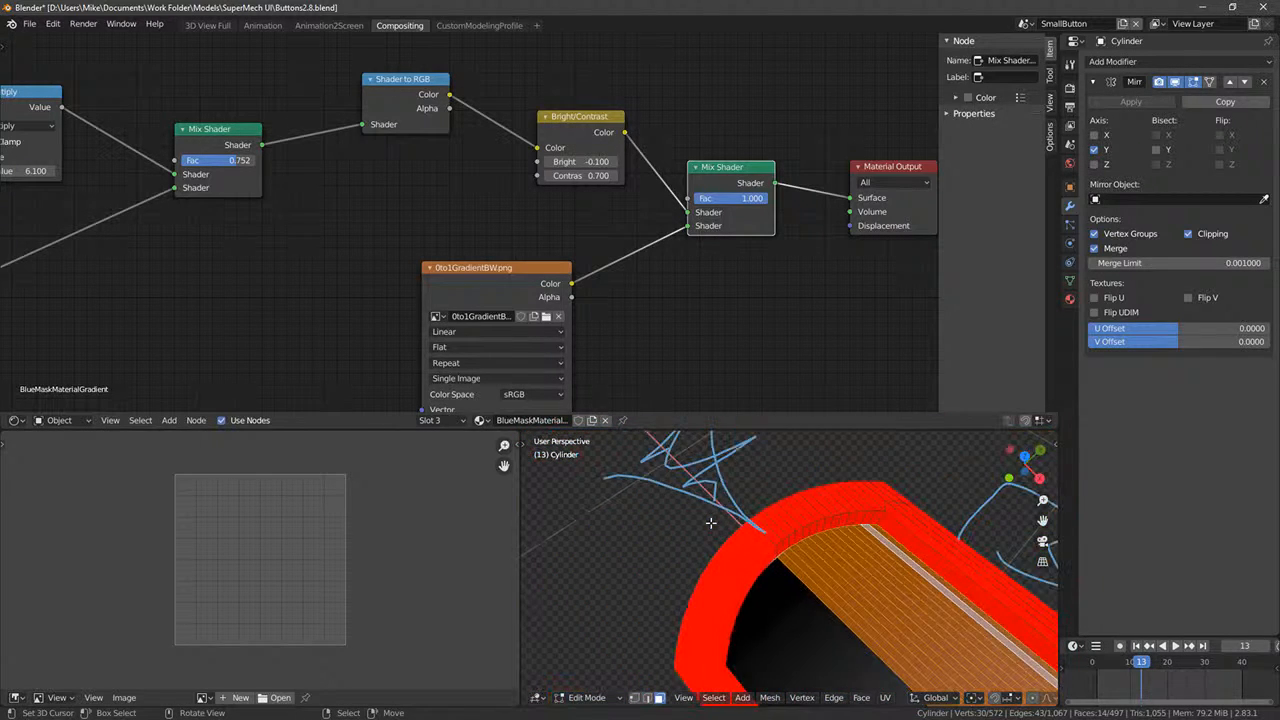
{"action": "key", "text": "KP_7"}
{"action": "middle_click_drag", "start_coordinate": [945, 536], "coordinate": [682, 530], "text": "shift"}
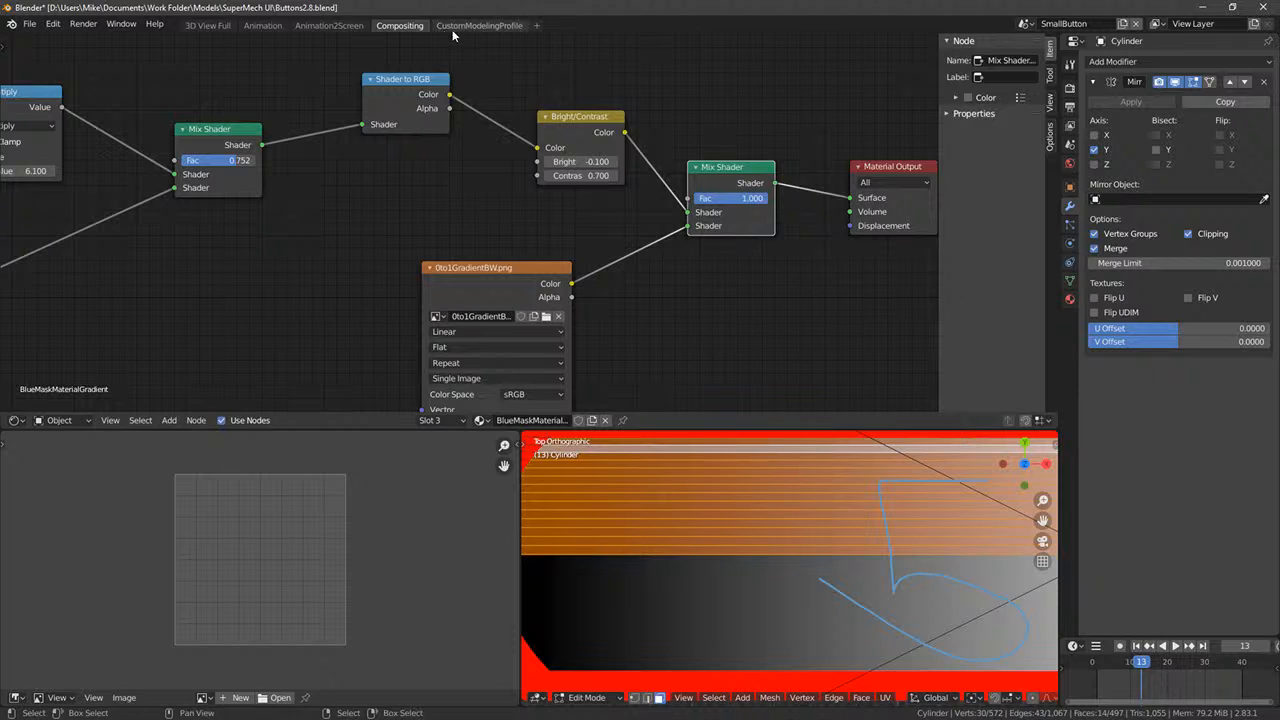
{"action": "left_click", "coordinate": [536, 26]}
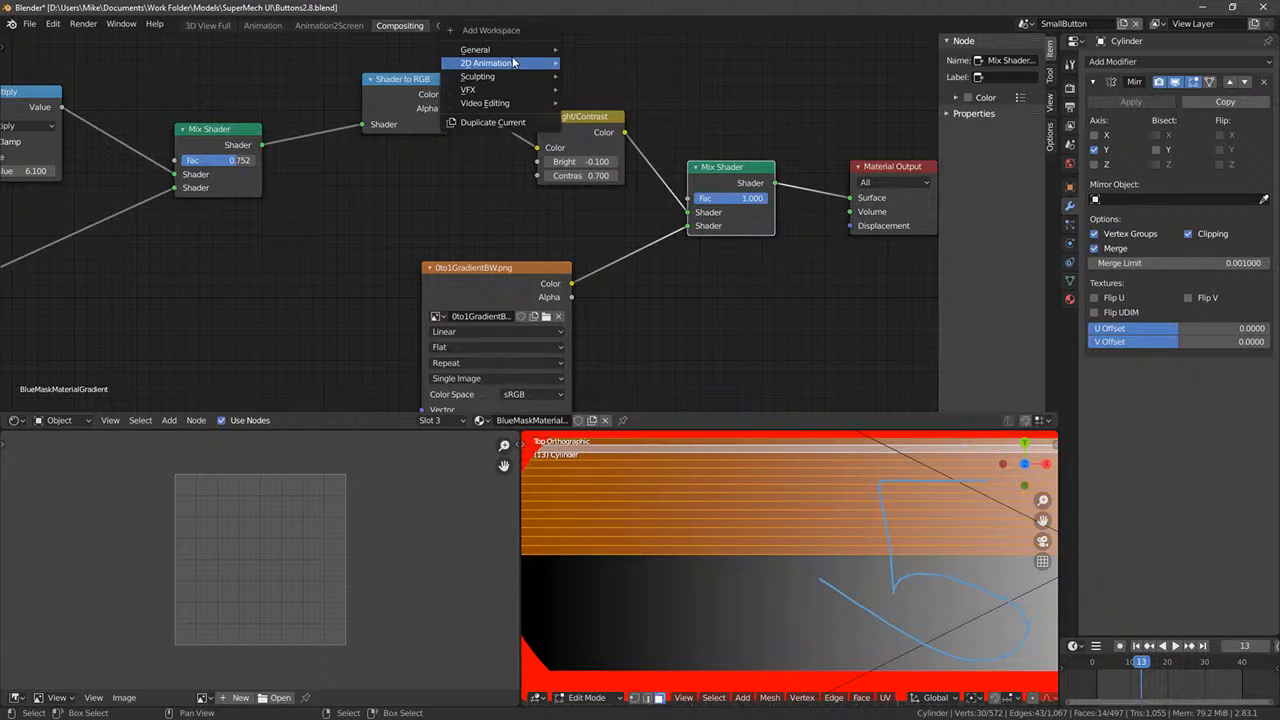
{"action": "mouse_move", "coordinate": [524, 50]}
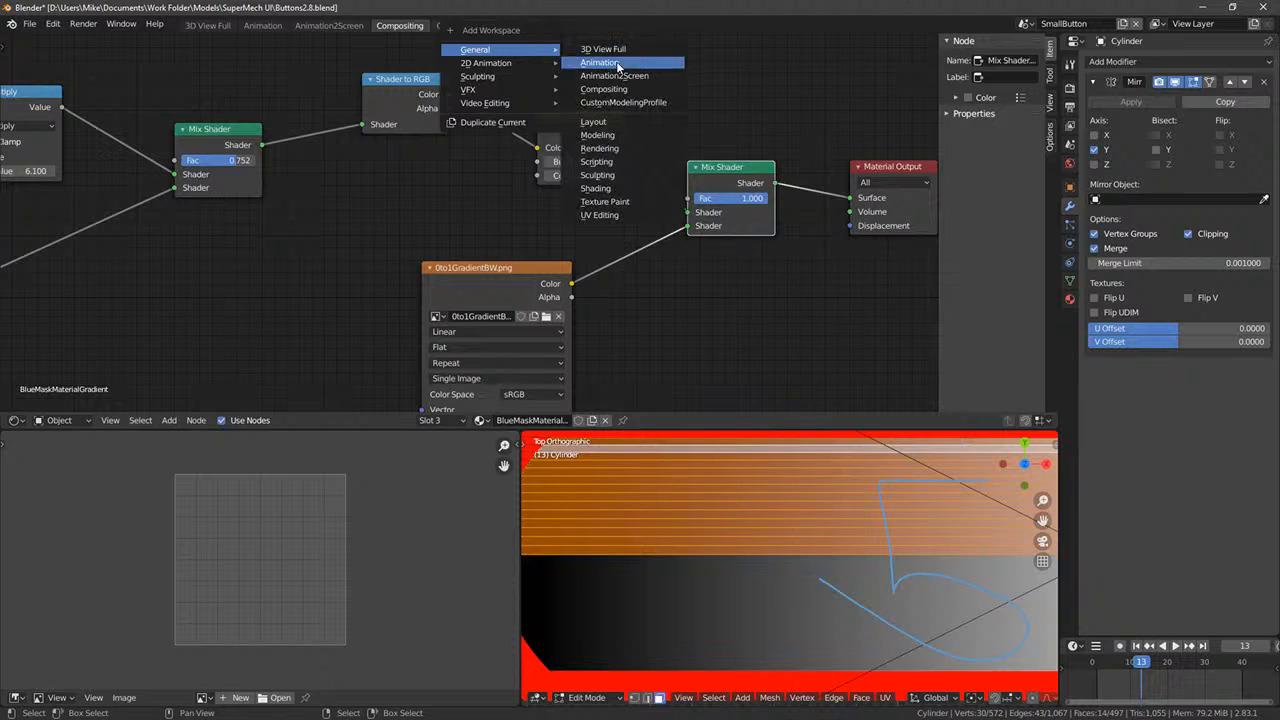
{"action": "left_click", "coordinate": [603, 215]}
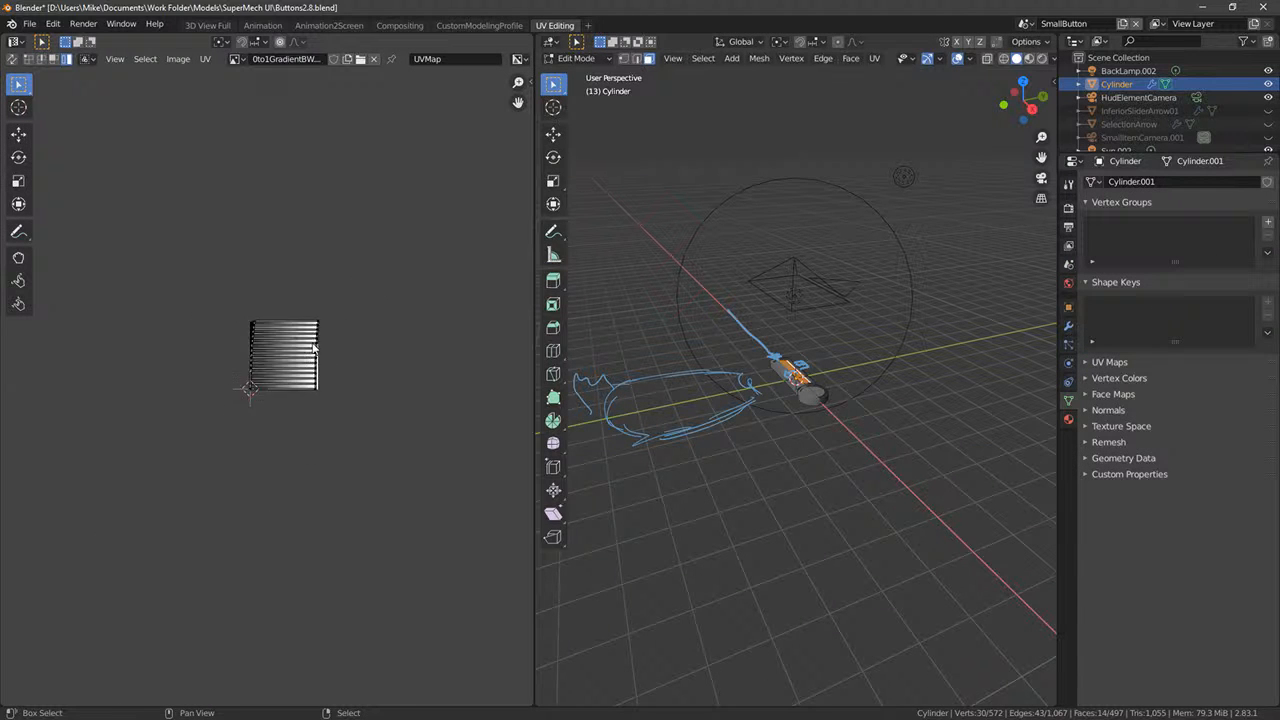
- Select all UVs of the bar's inner faces and scale them along X by about 0.98
{"action": "scroll", "coordinate": [313, 348], "scroll_direction": "up", "scroll_amount": 8}
{"action": "middle_click_drag", "start_coordinate": [490, 334], "coordinate": [334, 422]}
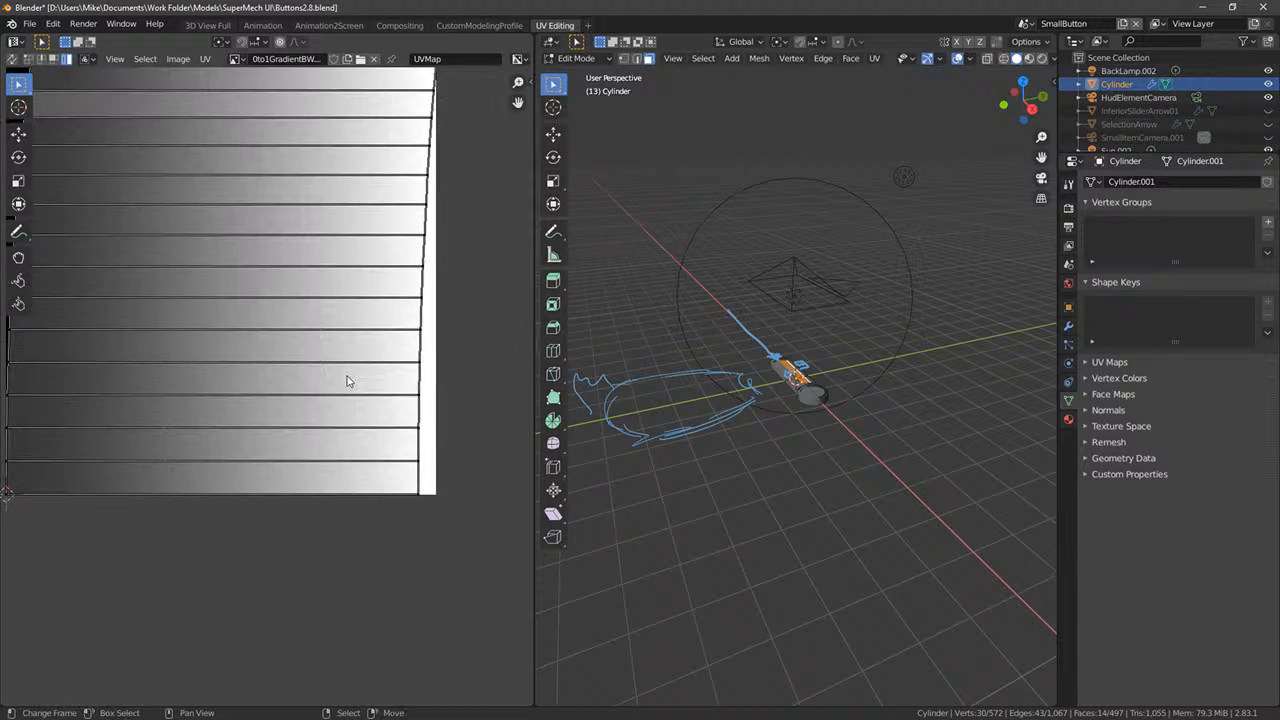
{"action": "scroll", "coordinate": [393, 350], "scroll_direction": "down", "scroll_amount": 4}
{"action": "key", "text": "a"}
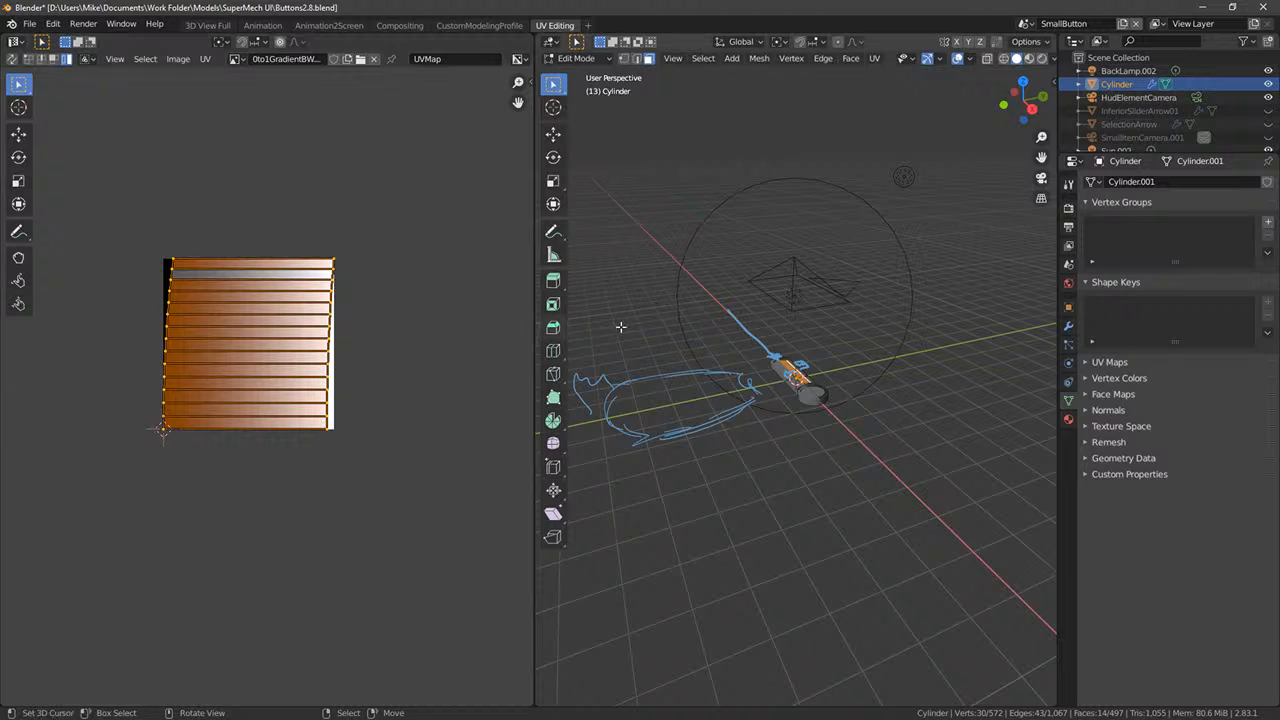
{"action": "scroll", "coordinate": [770, 365], "scroll_direction": "up", "scroll_amount": 9}
{"action": "middle_click_drag", "start_coordinate": [775, 365], "coordinate": [870, 449]}
{"action": "key", "text": "KP_5"}
{"action": "key", "text": "KP_7"}
{"action": "scroll", "coordinate": [792, 374], "scroll_direction": "up", "scroll_amount": 4}
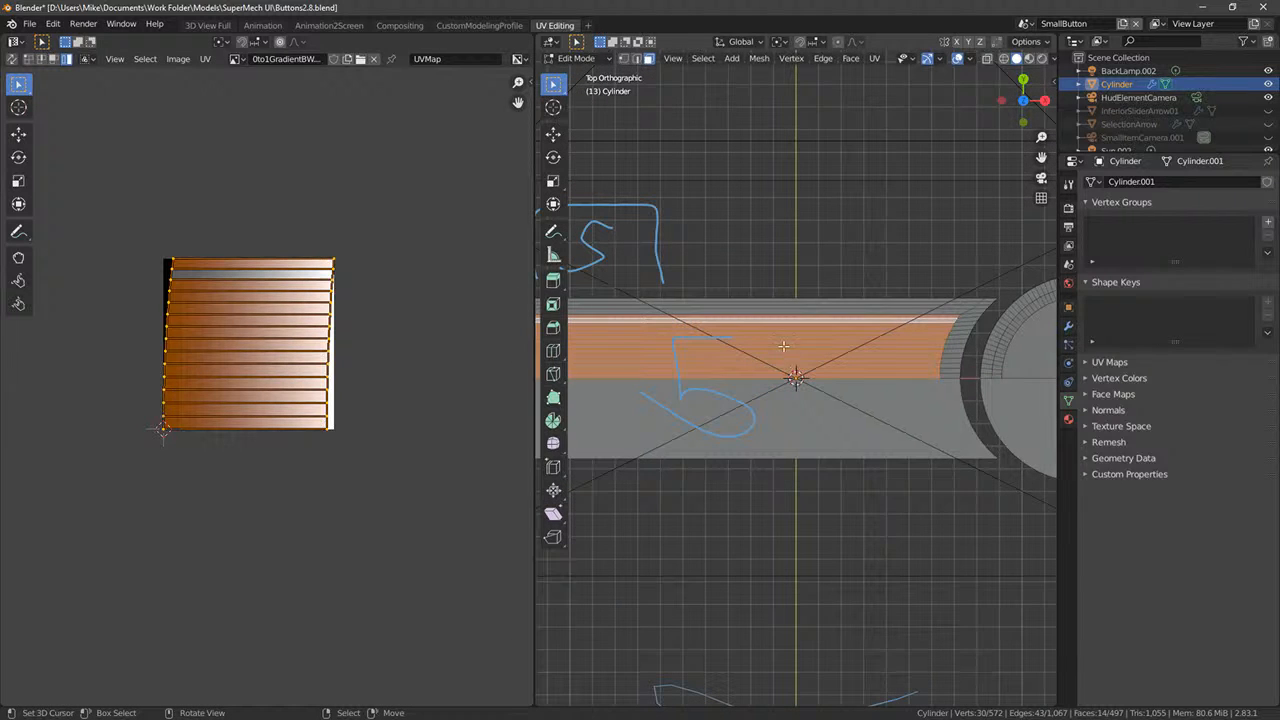
{"action": "scroll", "coordinate": [426, 297], "scroll_direction": "up", "scroll_amount": 1}
{"action": "key", "text": "s"}
{"action": "key", "text": "x"}
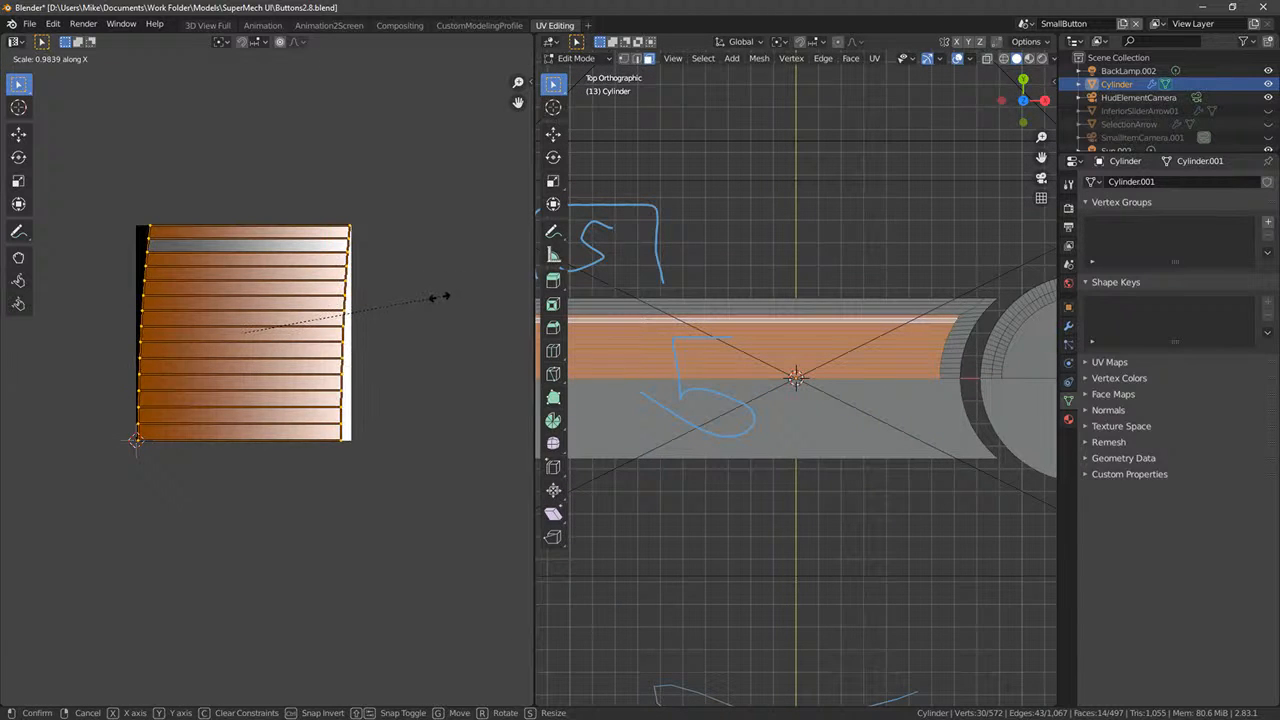
{"action": "left_click", "coordinate": [443, 297]}
- Show the model in Material Preview shading, deselect all faces and examine the gradient along the whole bar
{"action": "middle_click_drag", "start_coordinate": [780, 395], "coordinate": [936, 408], "text": "shift"}
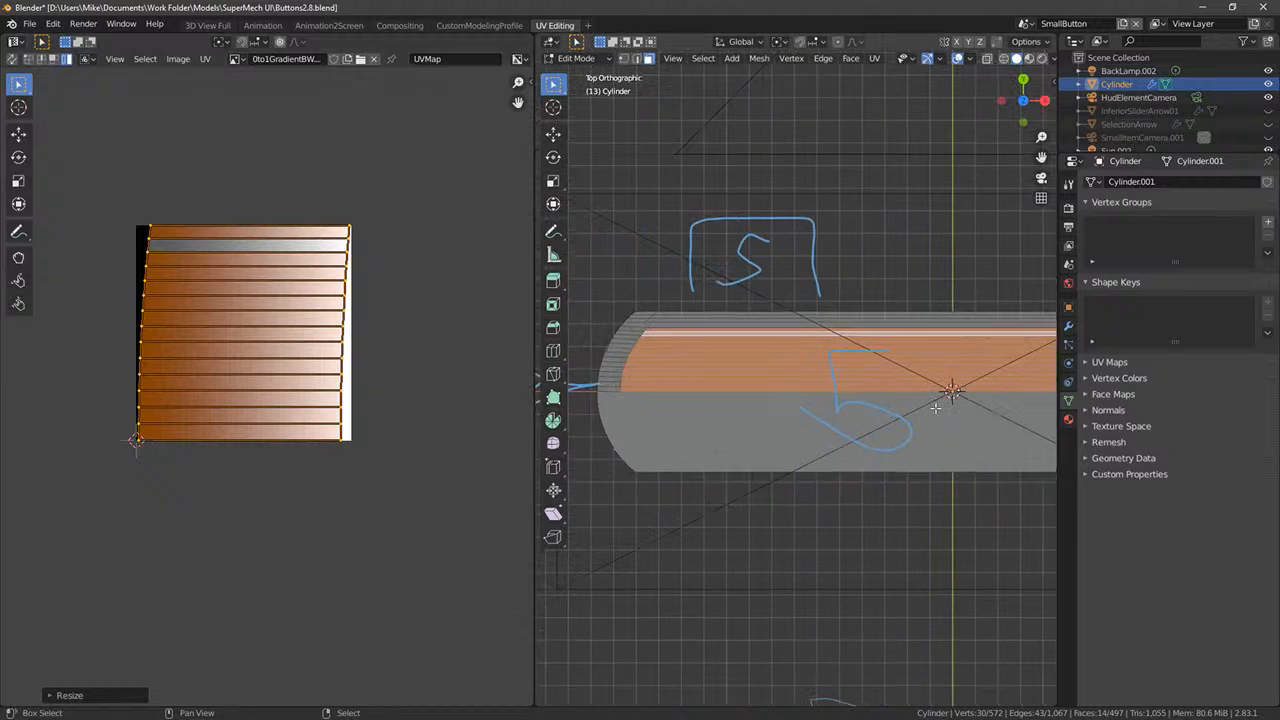
{"action": "left_click", "coordinate": [1029, 58]}
{"action": "scroll", "coordinate": [805, 345], "scroll_direction": "up", "scroll_amount": 2}
{"action": "key", "text": "alt+a"}
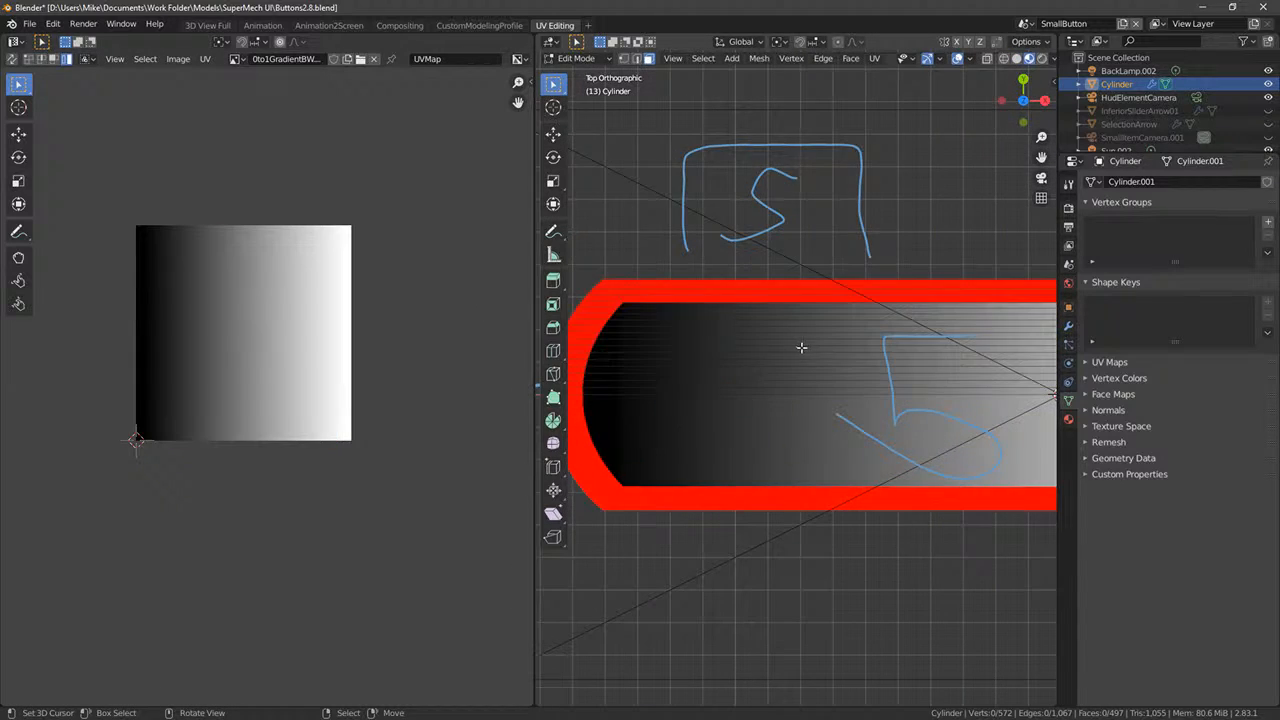
{"action": "scroll", "coordinate": [815, 336], "scroll_direction": "down", "scroll_amount": 5}
{"action": "scroll", "coordinate": [815, 336], "scroll_direction": "up", "scroll_amount": 4}
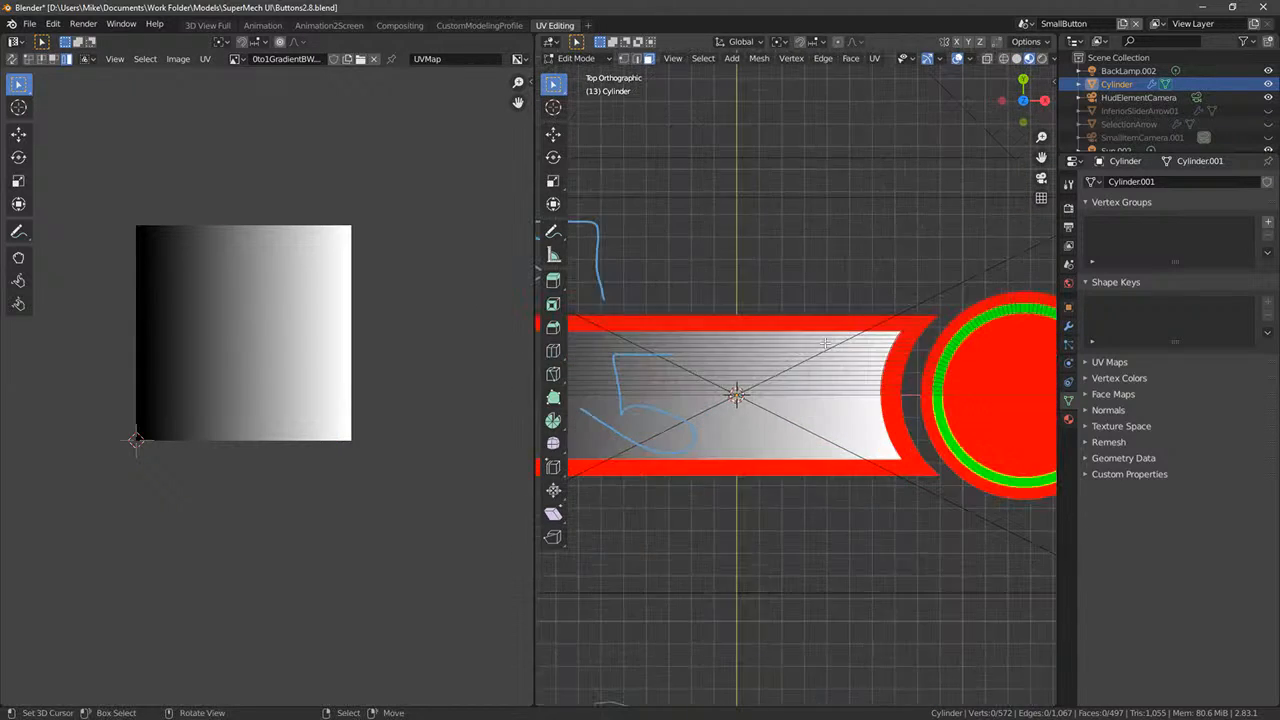
{"action": "left_click", "coordinate": [476, 26]}
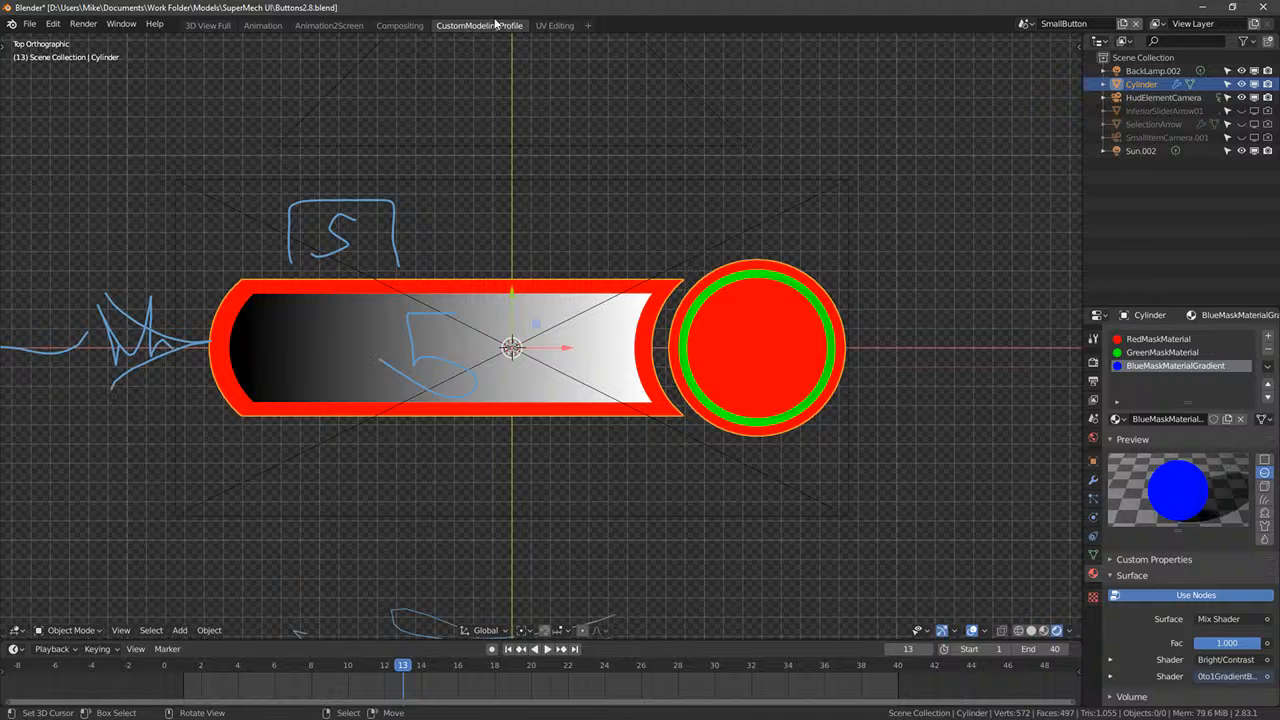
- Add a Math node to the BlueMaskMaterialGradient node tree in the Compositing workspace and set its operation to Multiply
{"action": "left_click", "coordinate": [399, 25]}
{"action": "middle_click_drag", "start_coordinate": [789, 260], "coordinate": [747, 270]}
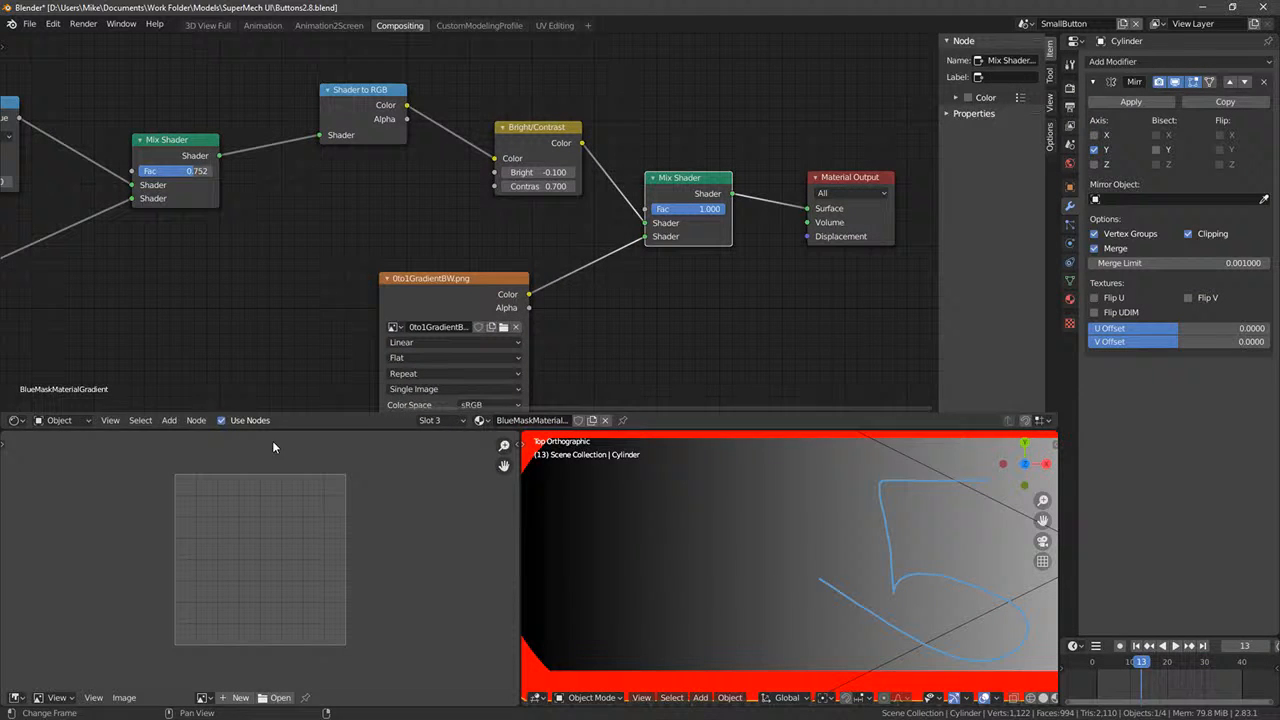
{"action": "left_click", "coordinate": [171, 421]}
{"action": "left_click", "coordinate": [195, 406]}
{"action": "type", "text": "math"}
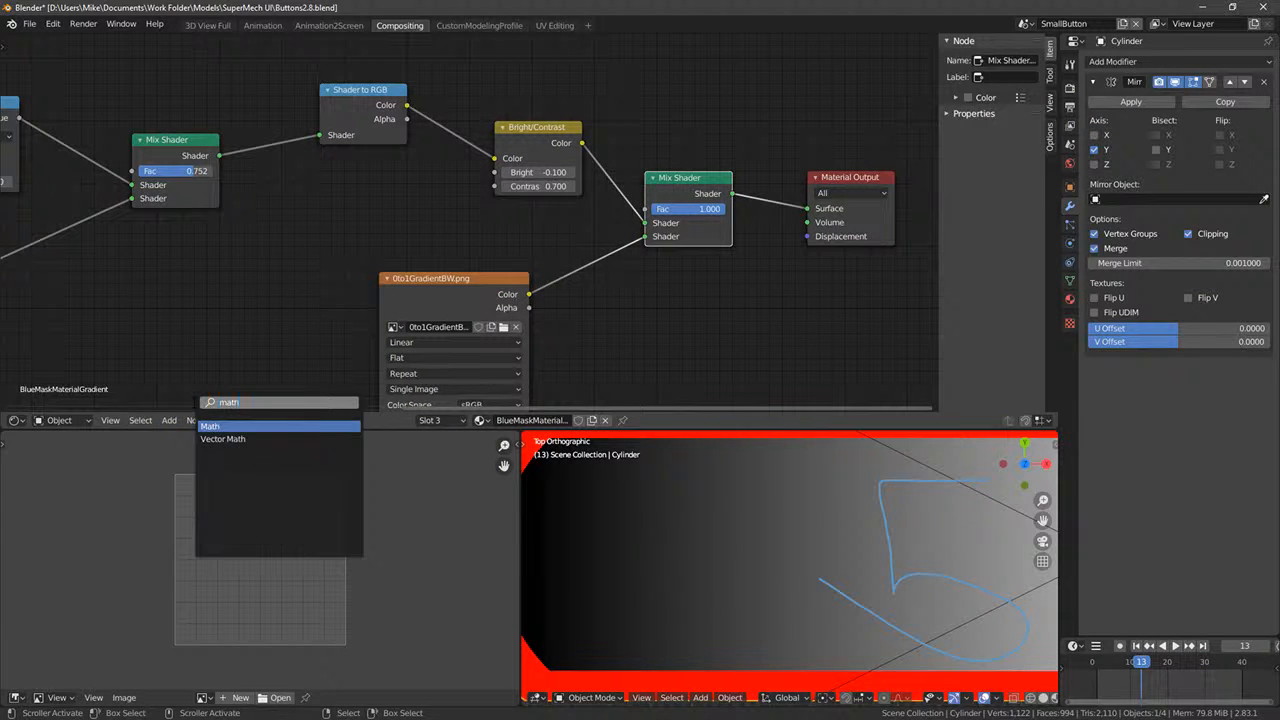
{"action": "key", "text": "Return"}
{"action": "left_click", "coordinate": [754, 252]}
{"action": "left_click", "coordinate": [762, 293]}
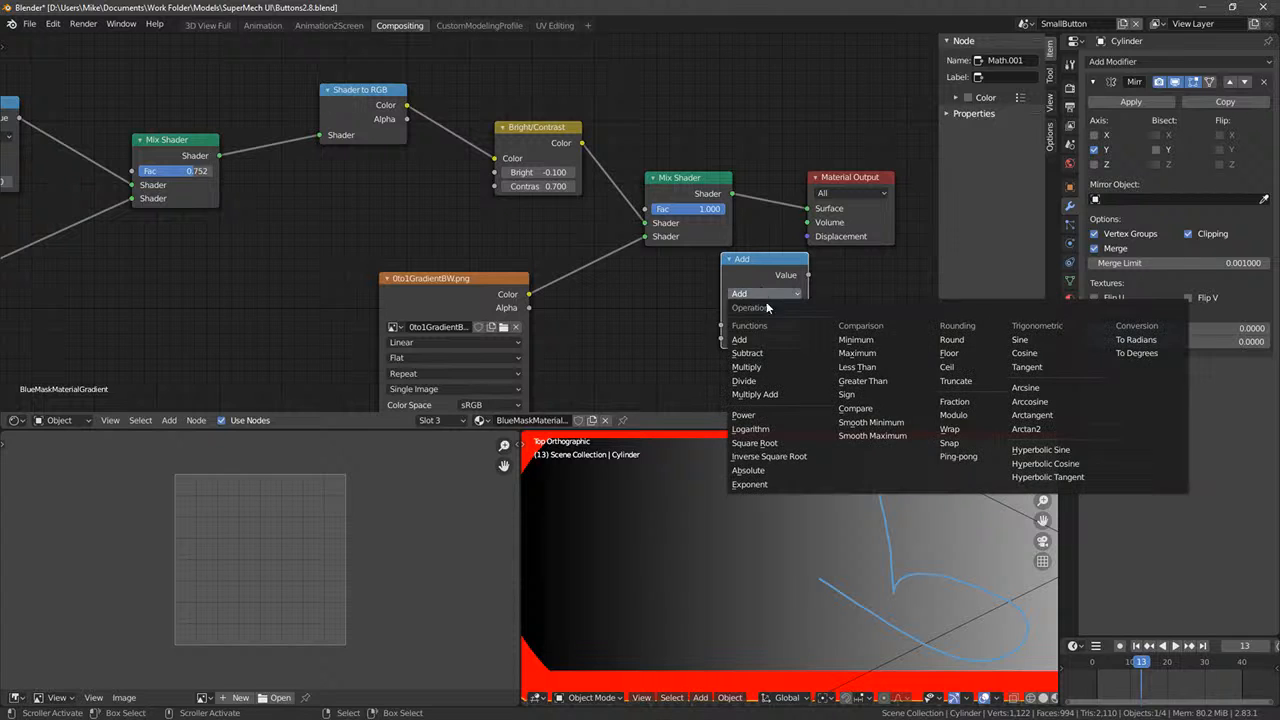
{"action": "left_click", "coordinate": [746, 367]}
- Feed the Bright/Contrast and gradient image colors into the new Multiply node, connect its output to Surface, and move the bypassed Mix Shader aside
{"action": "left_click_drag", "start_coordinate": [745, 262], "coordinate": [658, 327]}
{"action": "left_click_drag", "start_coordinate": [528, 294], "coordinate": [658, 340]}
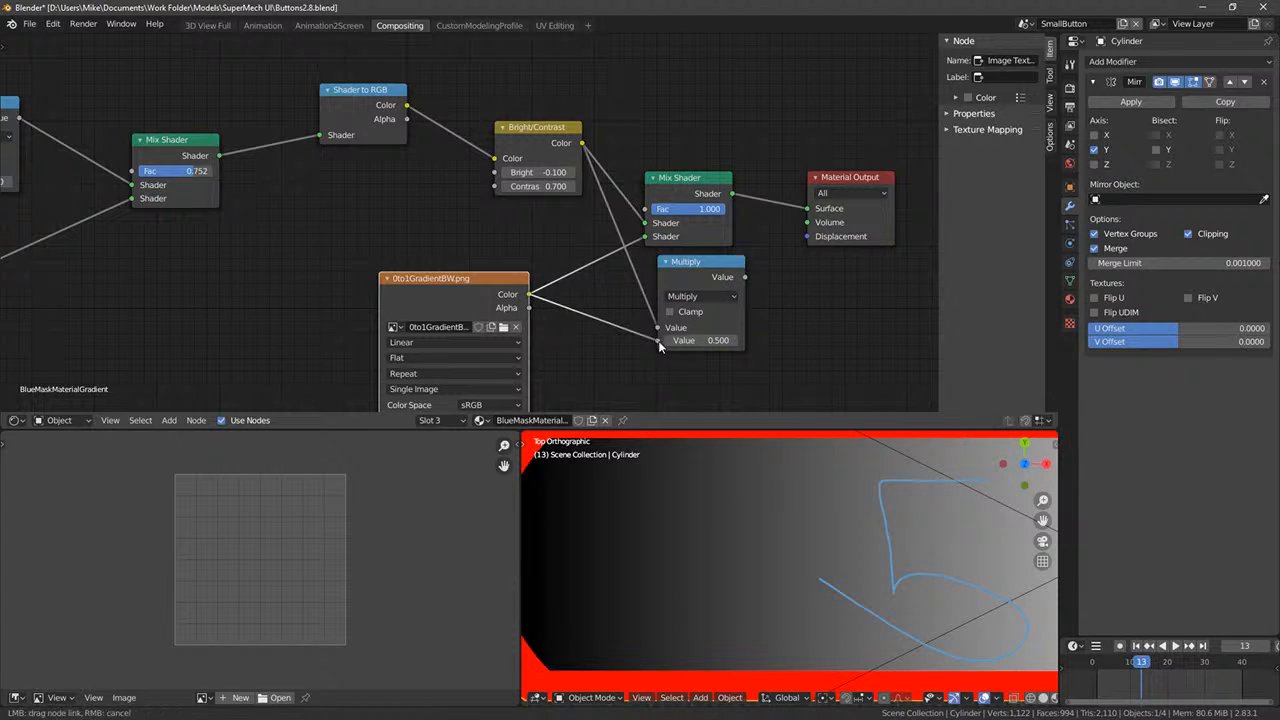
{"action": "scroll", "coordinate": [762, 397], "scroll_direction": "down", "scroll_amount": 1}
{"action": "left_click_drag", "start_coordinate": [723, 273], "coordinate": [795, 212]}
{"action": "left_click_drag", "start_coordinate": [680, 187], "coordinate": [710, 82]}
{"action": "scroll", "coordinate": [594, 272], "scroll_direction": "down", "scroll_amount": 2}
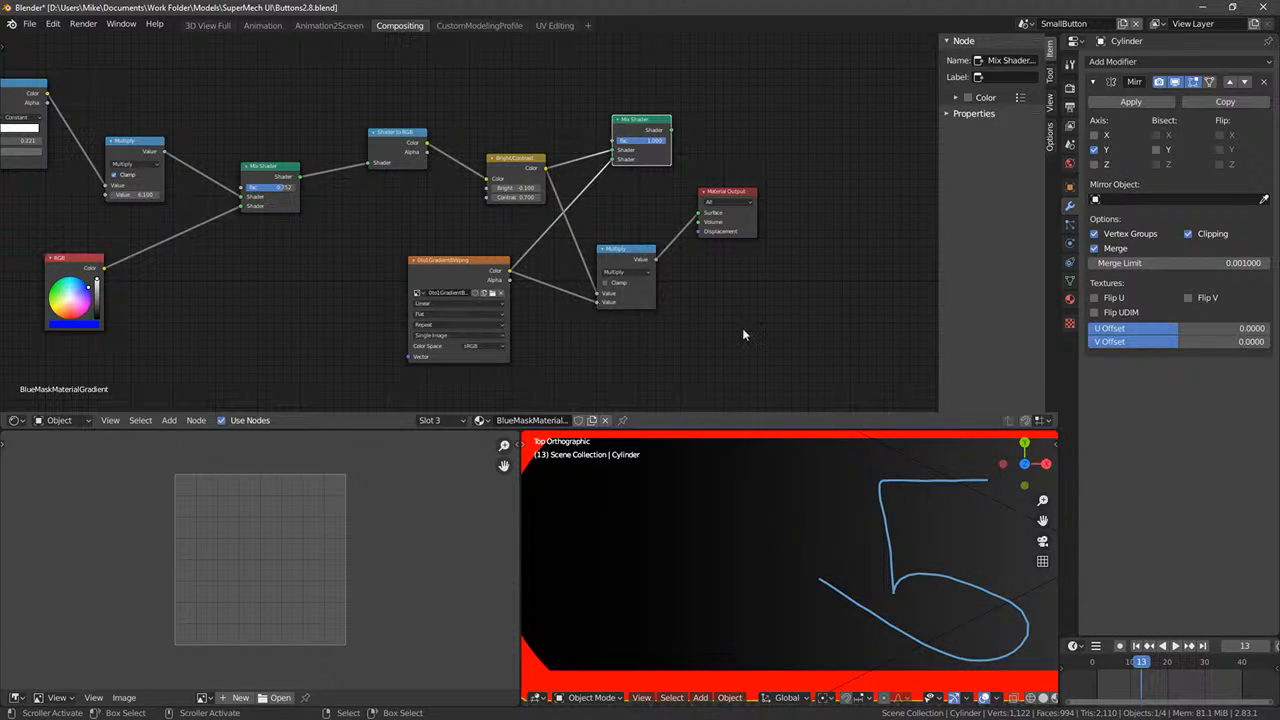
- Swap the Multiply node's inputs so the gradient image feeds the first Value and Bright/Contrast feeds the second
{"action": "middle_click_drag", "start_coordinate": [745, 332], "coordinate": [710, 317]}
{"action": "scroll", "coordinate": [905, 502], "scroll_direction": "down", "scroll_amount": 6}
{"action": "scroll", "coordinate": [790, 518], "scroll_direction": "up", "scroll_amount": 5}
{"action": "scroll", "coordinate": [729, 520], "scroll_direction": "down", "scroll_amount": 3}
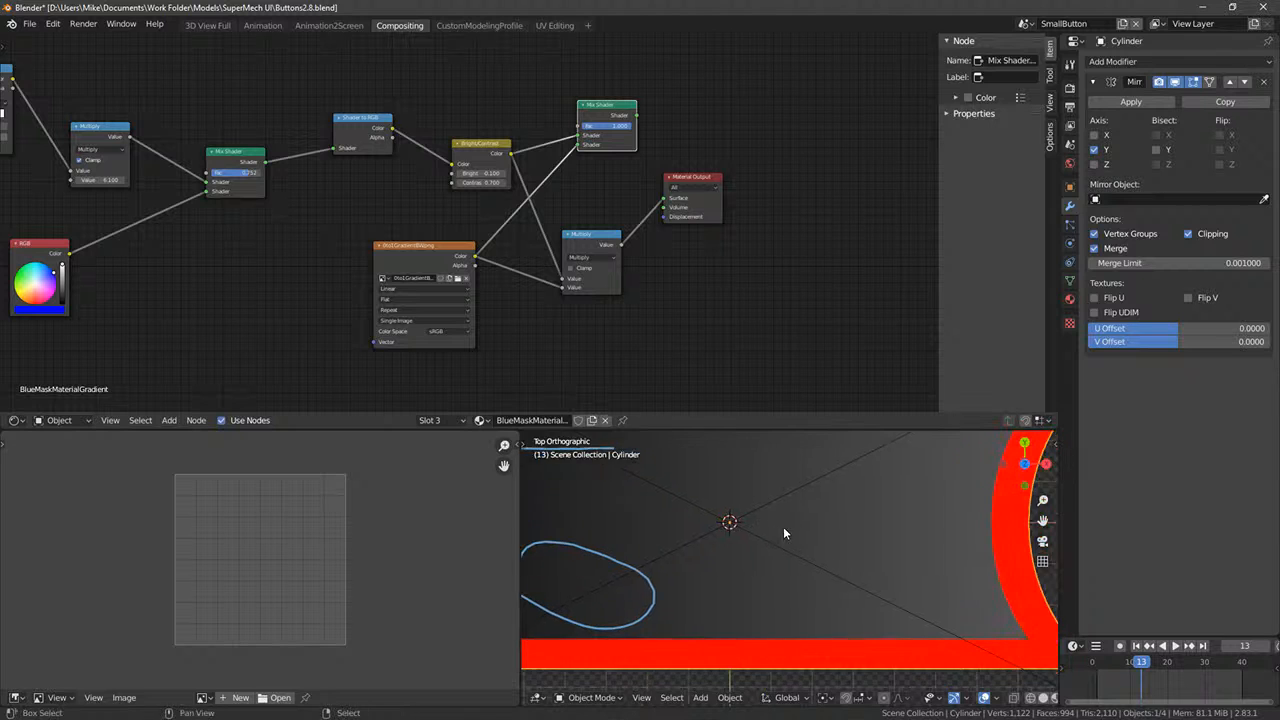
{"action": "left_click_drag", "start_coordinate": [475, 256], "coordinate": [565, 280]}
{"action": "left_click_drag", "start_coordinate": [510, 152], "coordinate": [535, 245]}
{"action": "left_click_drag", "start_coordinate": [565, 285], "coordinate": [565, 285]}
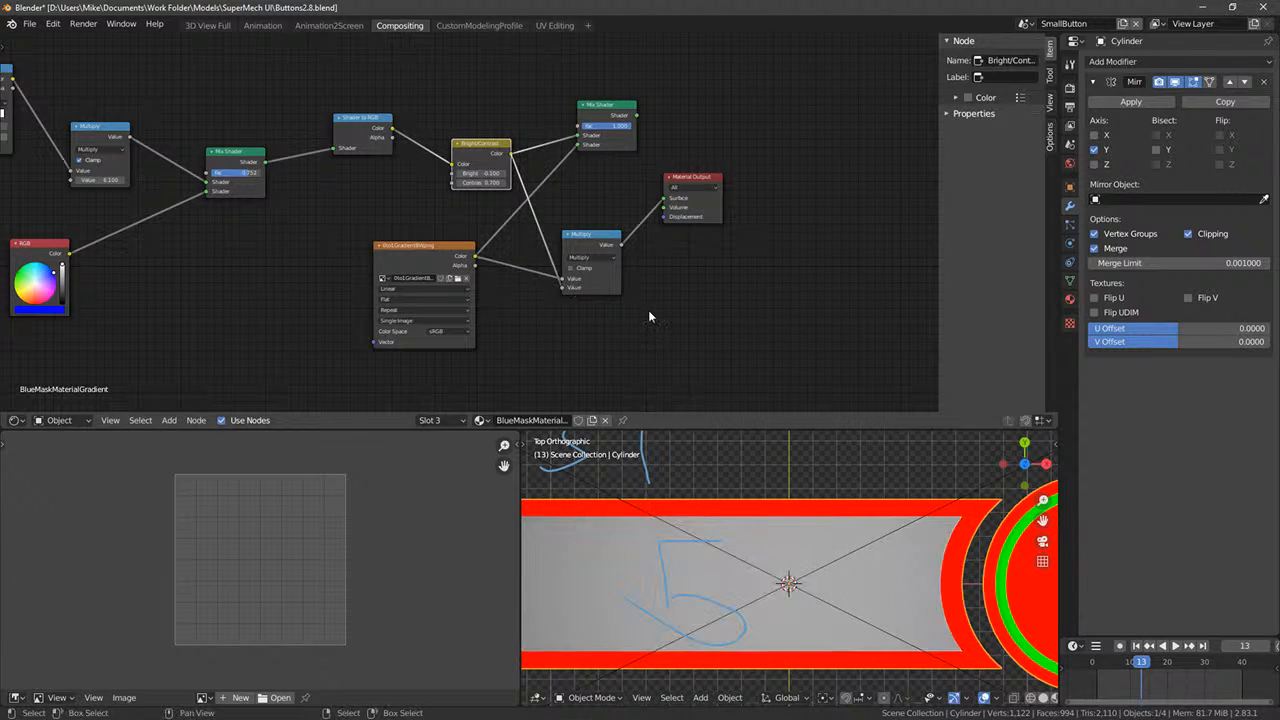
{"action": "scroll", "coordinate": [767, 519], "scroll_direction": "down", "scroll_amount": 5}
{"action": "scroll", "coordinate": [729, 519], "scroll_direction": "up", "scroll_amount": 3}
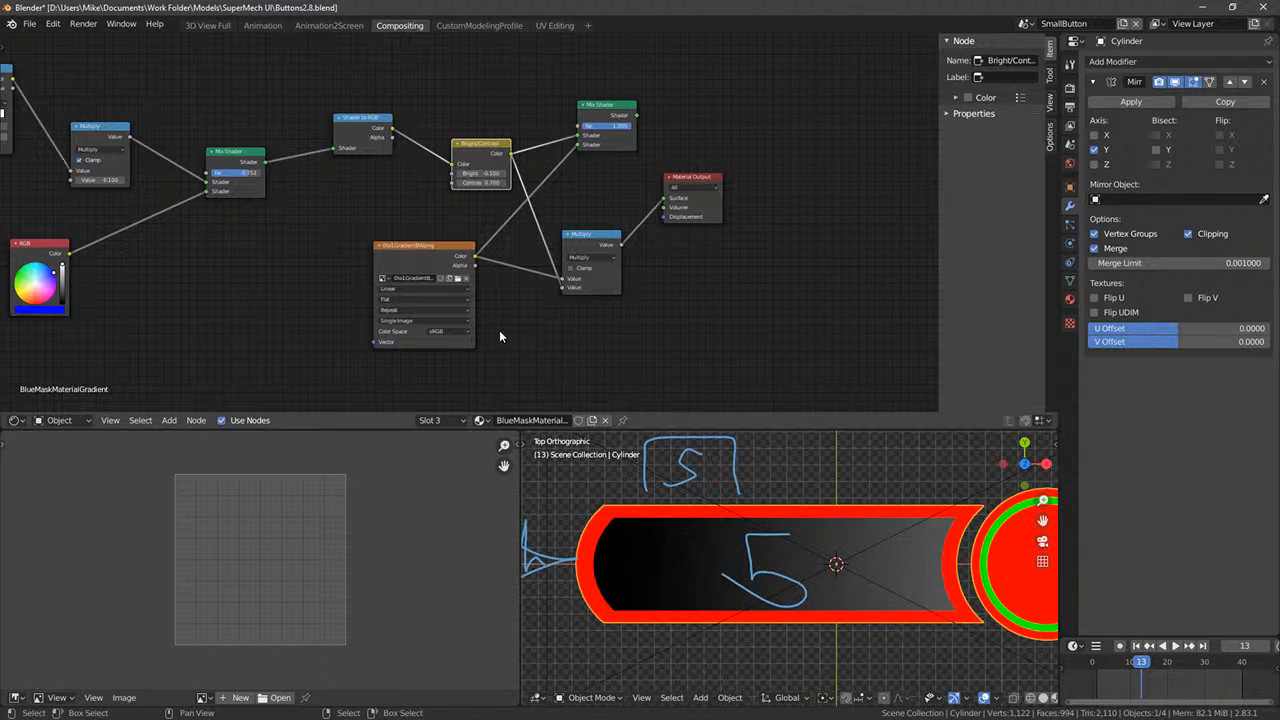
{"action": "scroll", "coordinate": [550, 319], "scroll_direction": "up", "scroll_amount": 2}
{"action": "middle_click_drag", "start_coordinate": [728, 349], "coordinate": [709, 339]}
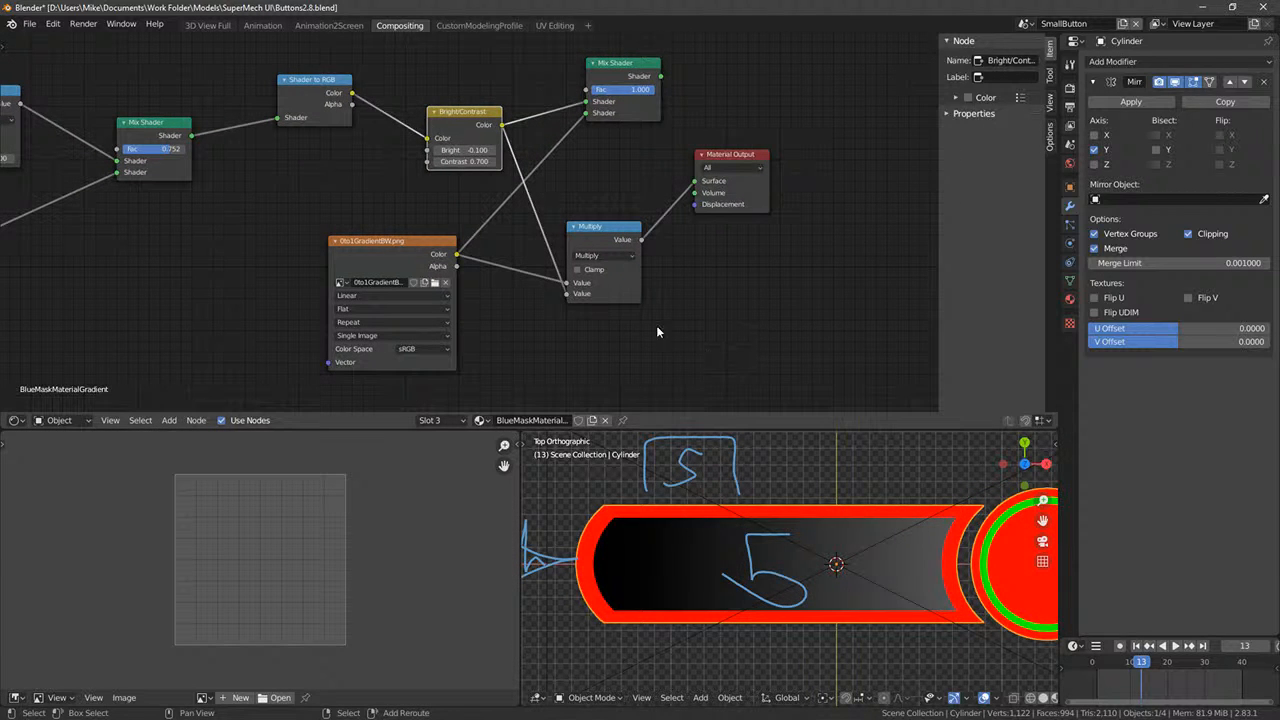
- Feed the Multiply result and the Bright/Contrast color into the final Mix Shader and connect its output to Surface
{"action": "left_click_drag", "start_coordinate": [612, 66], "coordinate": [626, 62]}
{"action": "left_click_drag", "start_coordinate": [615, 246], "coordinate": [620, 100]}
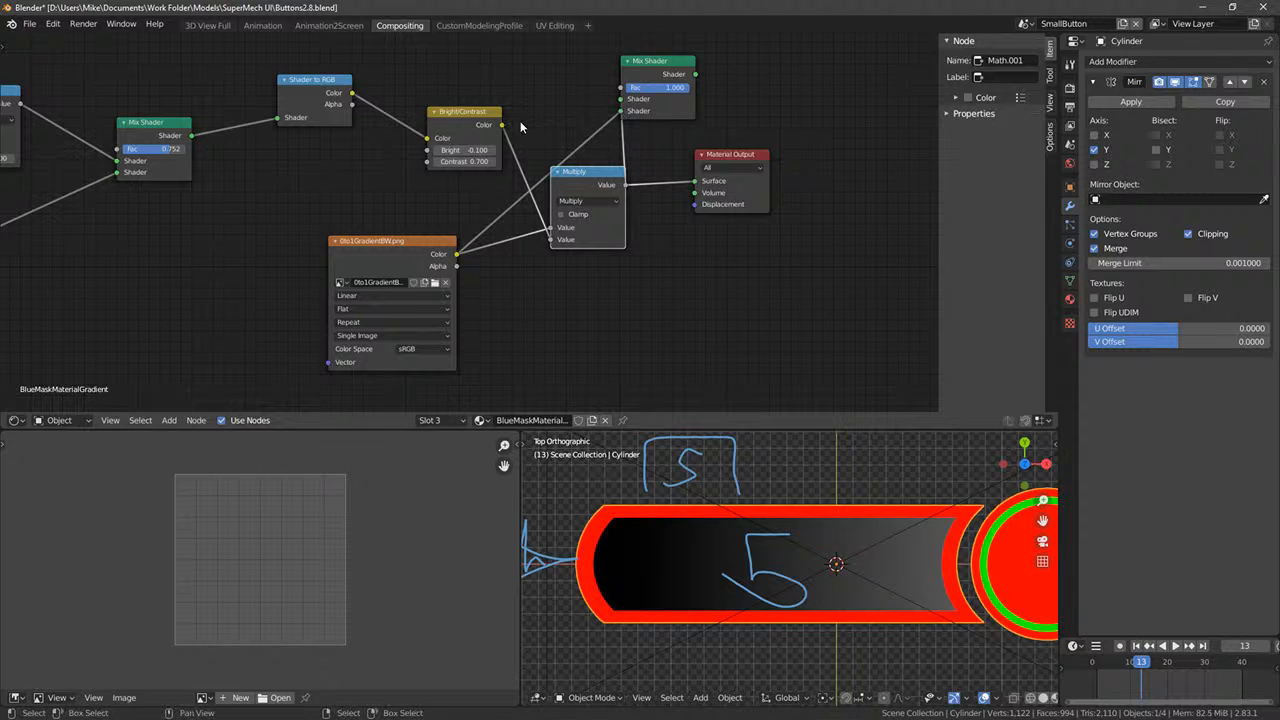
{"action": "left_click_drag", "start_coordinate": [502, 125], "coordinate": [680, 92]}
{"action": "left_click_drag", "start_coordinate": [502, 125], "coordinate": [622, 110]}
{"action": "left_click_drag", "start_coordinate": [695, 74], "coordinate": [707, 183]}
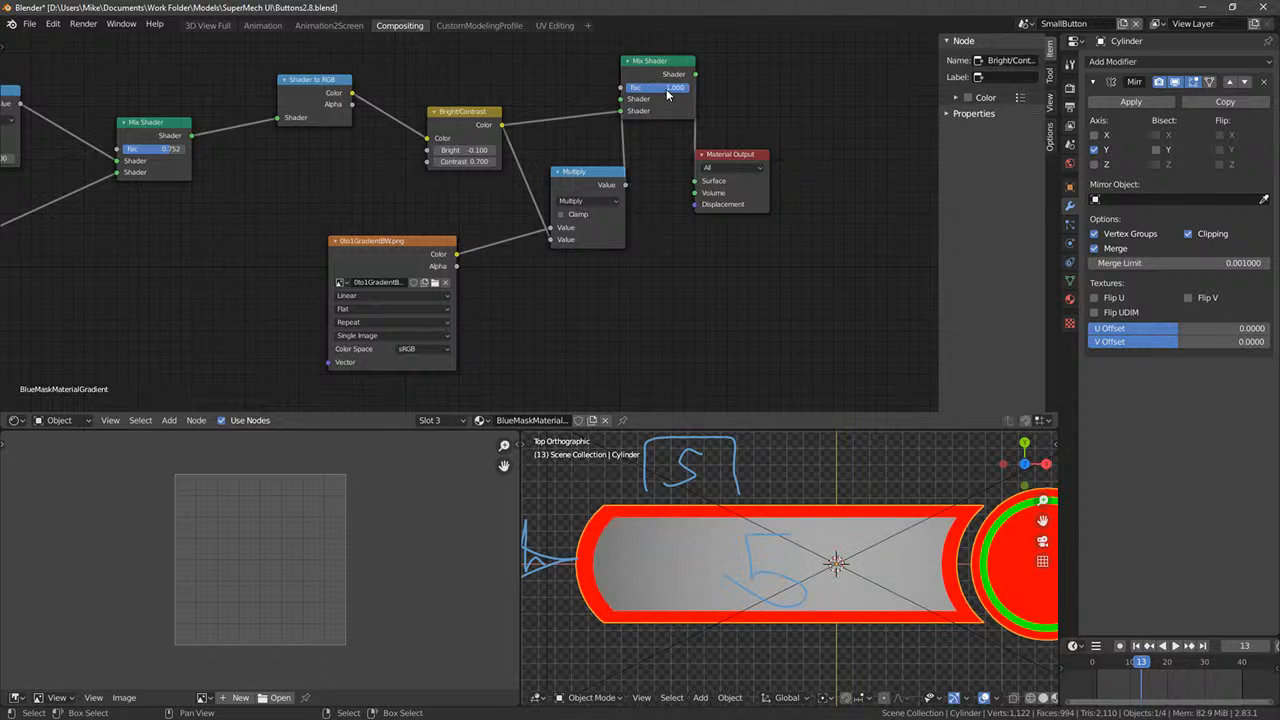
- Set the final Mix Shader's Fac to 0.5 and examine the gradient along the ammo bar
{"action": "left_click", "coordinate": [667, 89]}
{"action": "type", "text": ".5"}
{"action": "key", "text": "Return"}
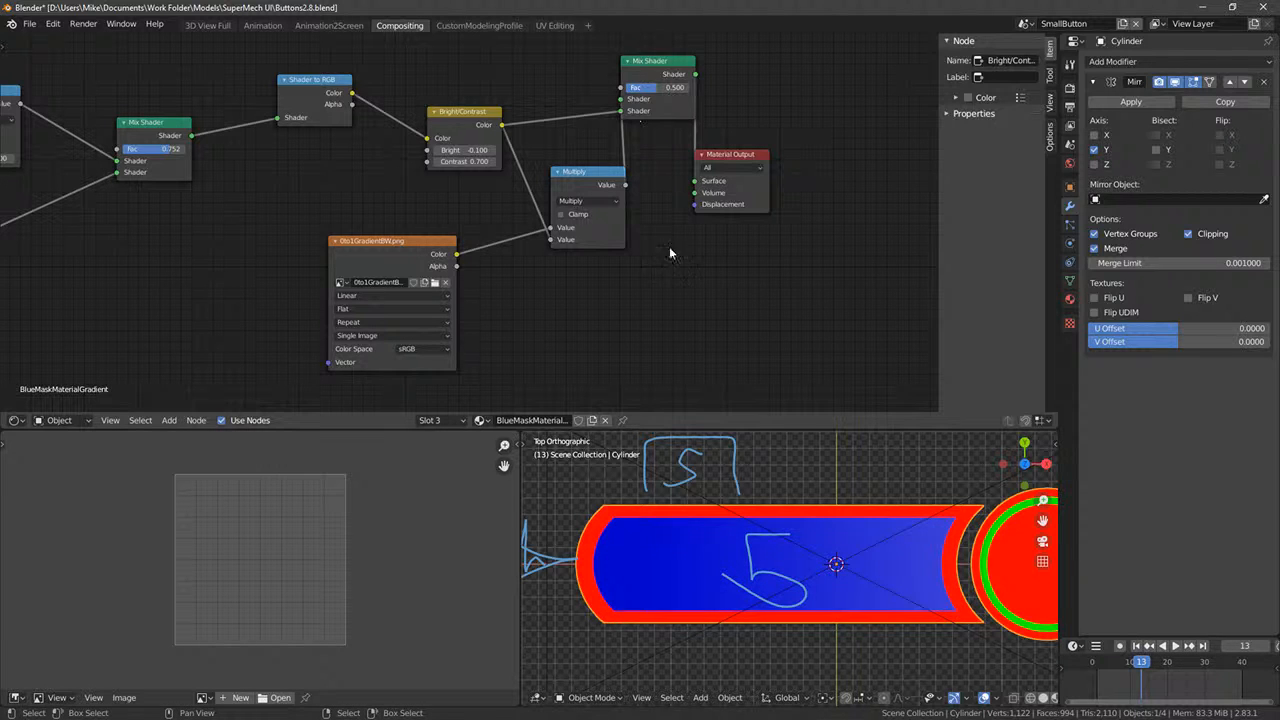
{"action": "scroll", "coordinate": [819, 552], "scroll_direction": "up", "scroll_amount": 6}
{"action": "scroll", "coordinate": [819, 552], "scroll_direction": "down", "scroll_amount": 10}
{"action": "scroll", "coordinate": [816, 544], "scroll_direction": "up", "scroll_amount": 6}
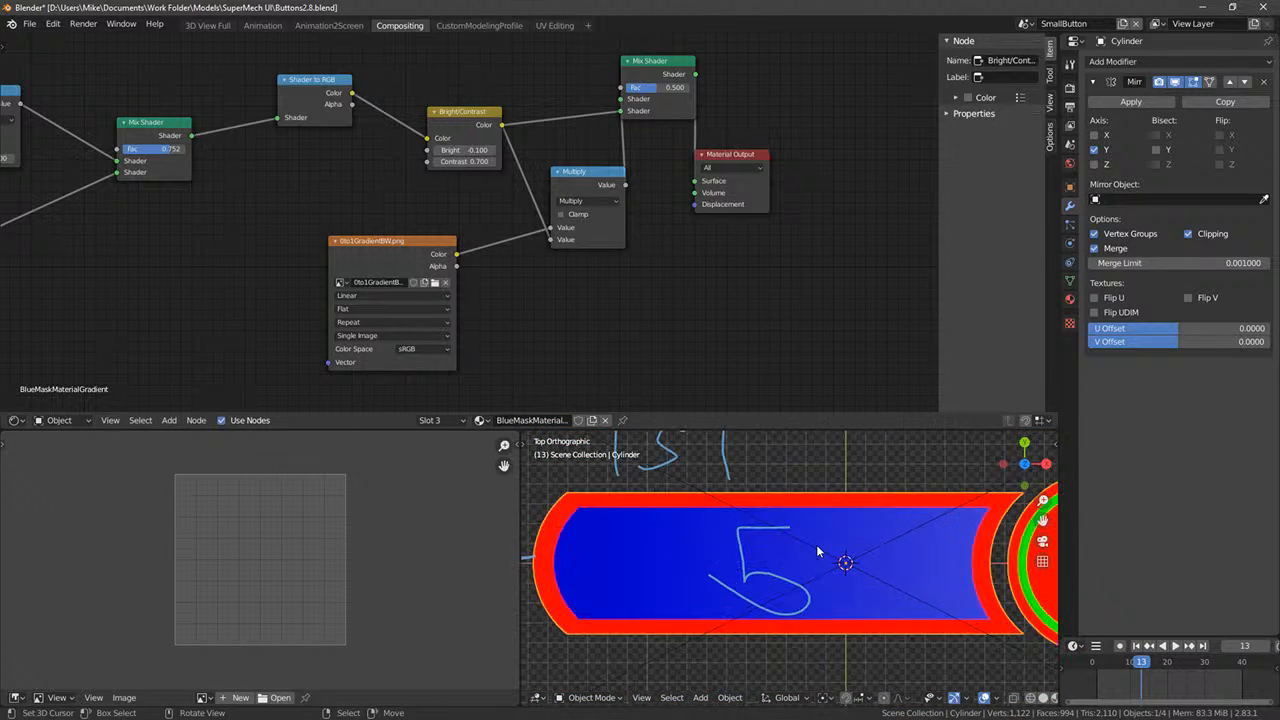
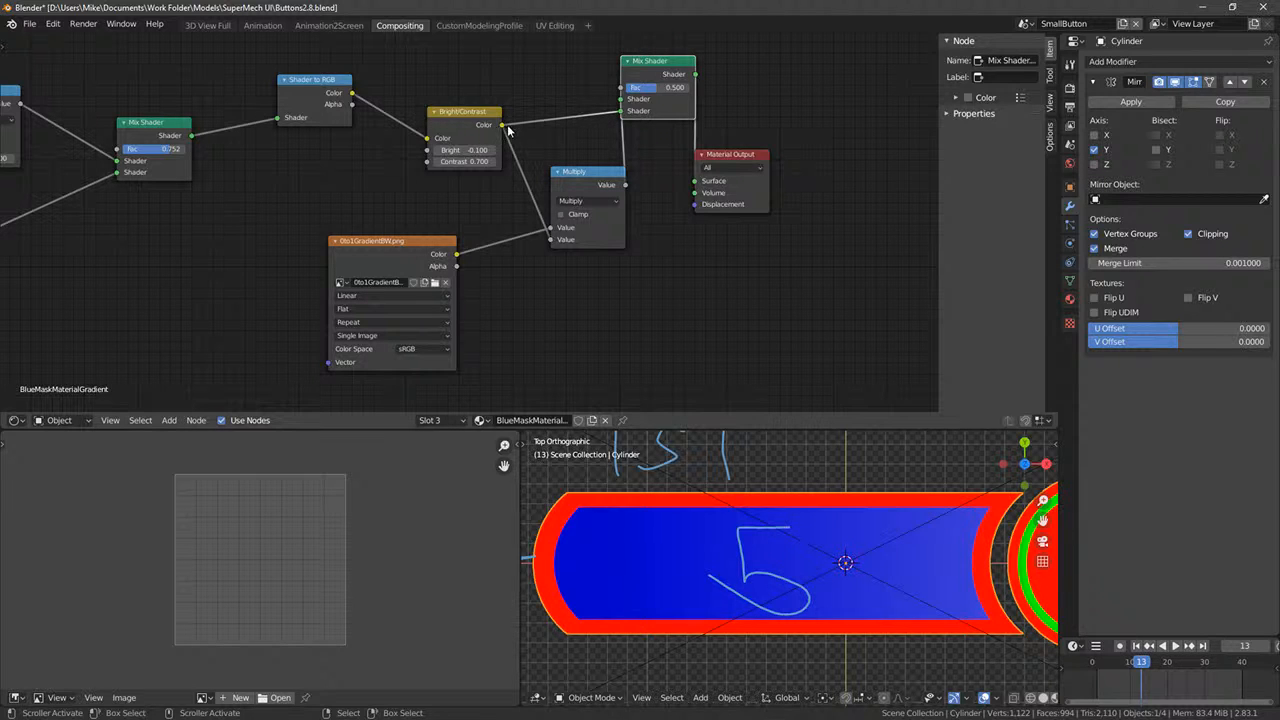
- Bypass the Multiply node by feeding Bright/Contrast into the final Mix Shader's first Shader input and the gradient image into the second
{"action": "left_click_drag", "start_coordinate": [505, 126], "coordinate": [623, 114]}
{"action": "left_click_drag", "start_coordinate": [592, 178], "coordinate": [635, 297]}
{"action": "scroll", "coordinate": [850, 560], "scroll_direction": "up", "scroll_amount": 1}
{"action": "middle_click_drag", "start_coordinate": [888, 612], "coordinate": [858, 579], "text": "shift"}
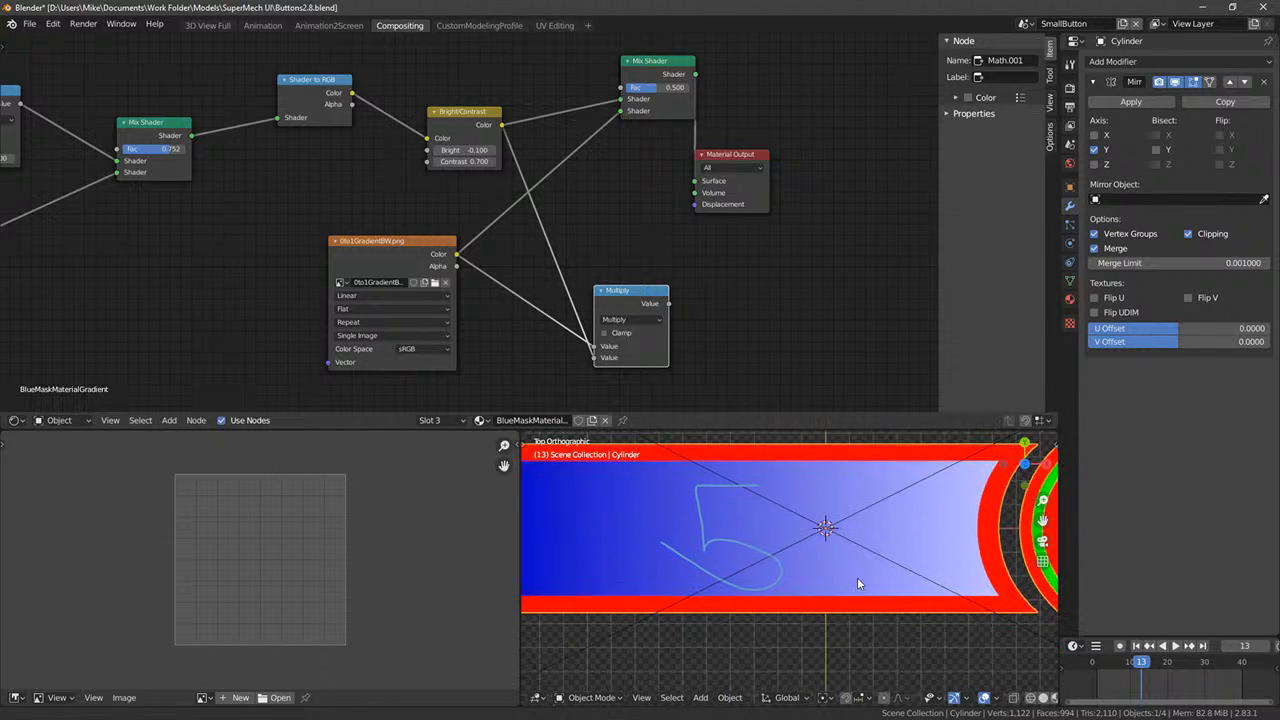
- Swap the final Mix Shader's inputs so the gradient image feeds the first Shader and Bright/Contrast the second
{"action": "left_click_drag", "start_coordinate": [457, 254], "coordinate": [490, 120]}
{"action": "left_click_drag", "start_coordinate": [503, 125], "coordinate": [620, 110]}
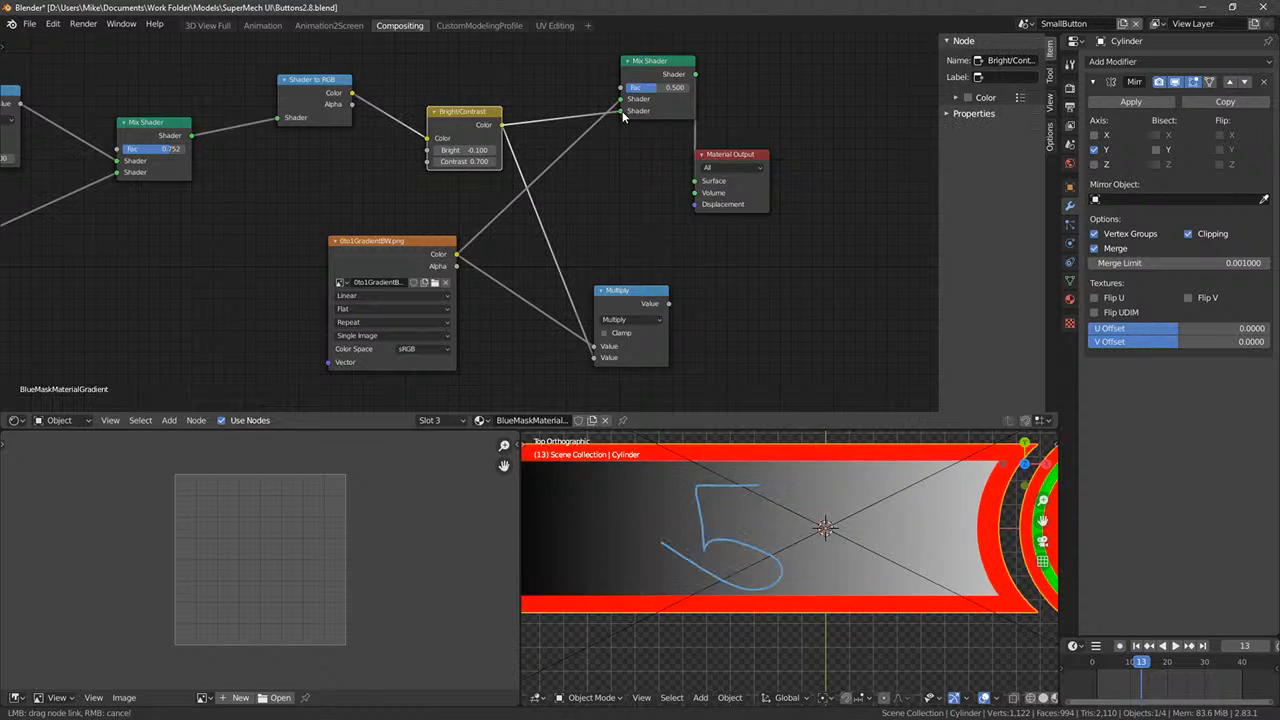
{"action": "scroll", "coordinate": [754, 561], "scroll_direction": "down", "scroll_amount": 4}
{"action": "scroll", "coordinate": [754, 561], "scroll_direction": "up", "scroll_amount": 2}
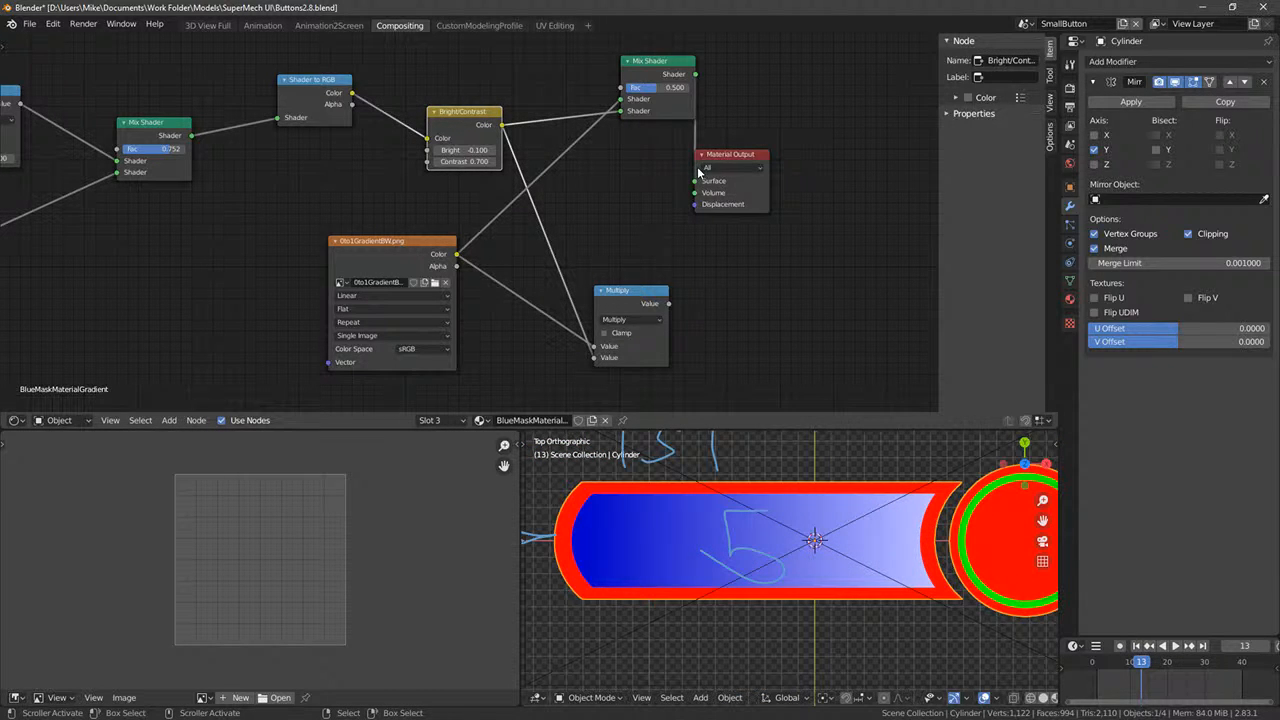
{"action": "scroll", "coordinate": [808, 489], "scroll_direction": "down", "scroll_amount": 3}
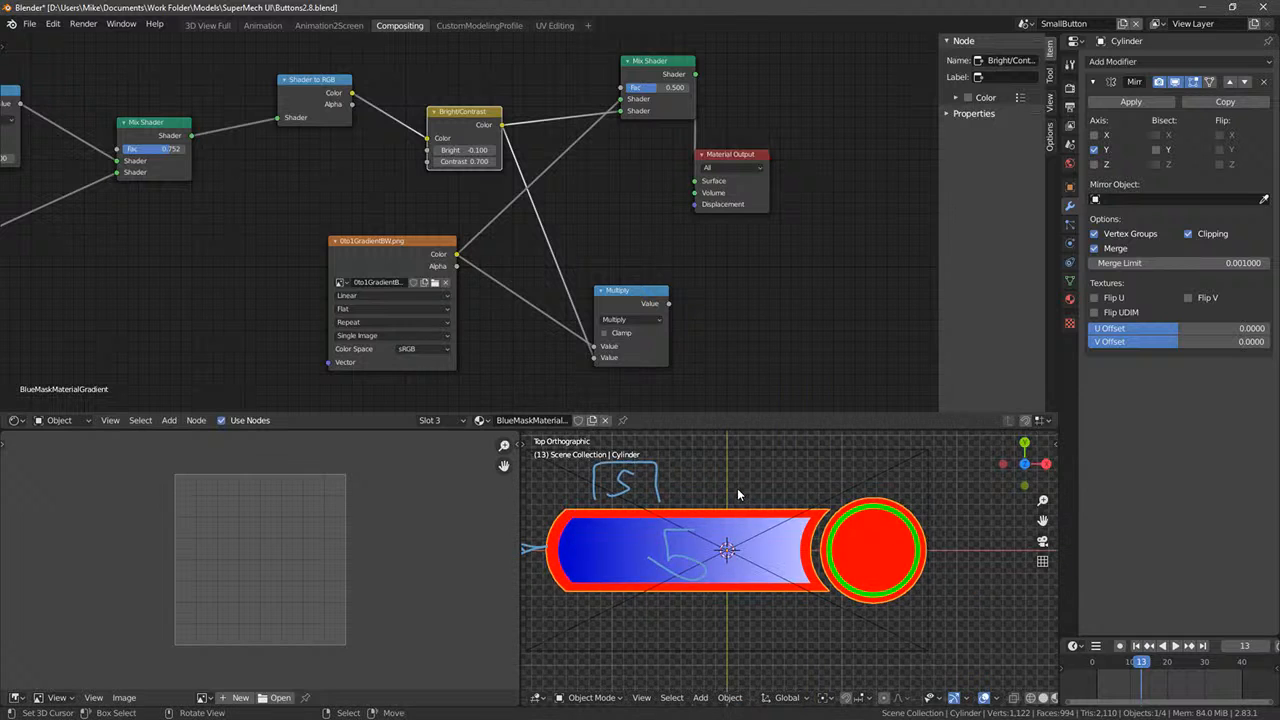
- Render the ammo bar and save the image over BasicAmmoHudElementRGBMasked.png in the SuperMech UI folder
{"action": "key", "text": "F12"}
{"action": "left_click_drag", "start_coordinate": [798, 311], "coordinate": [825, 256]}
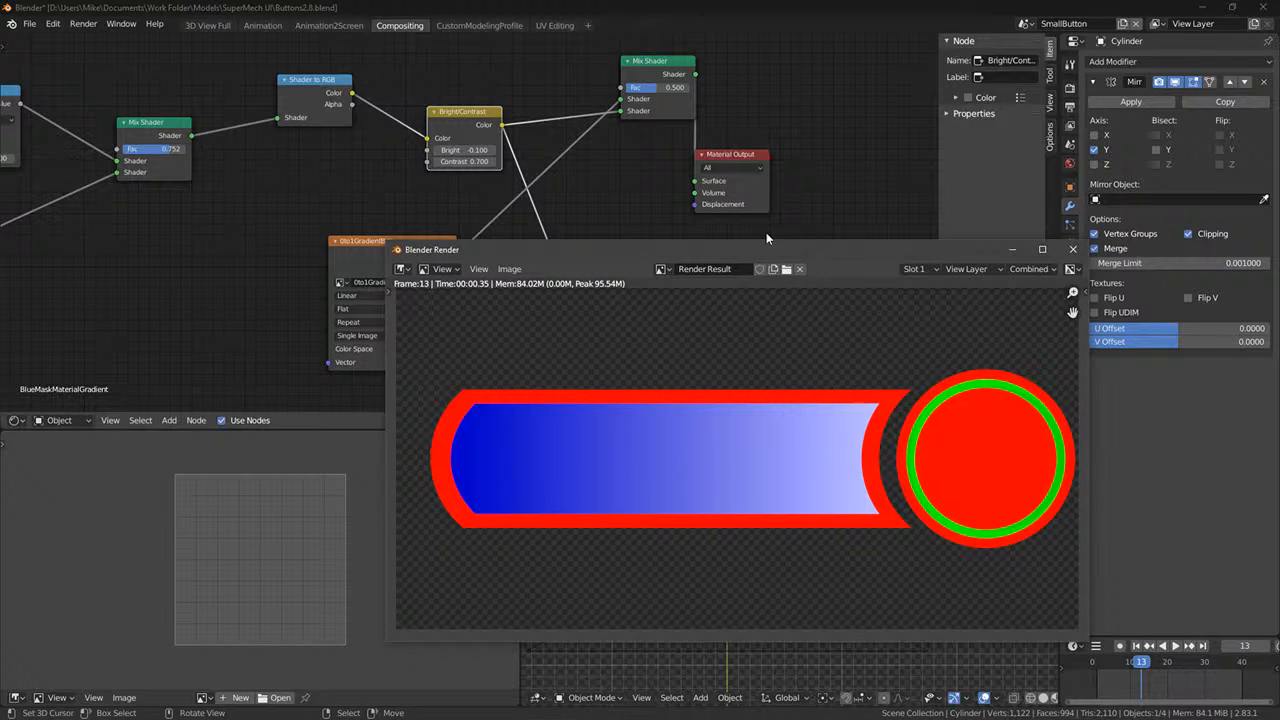
{"action": "left_click_drag", "start_coordinate": [541, 258], "coordinate": [387, 241]}
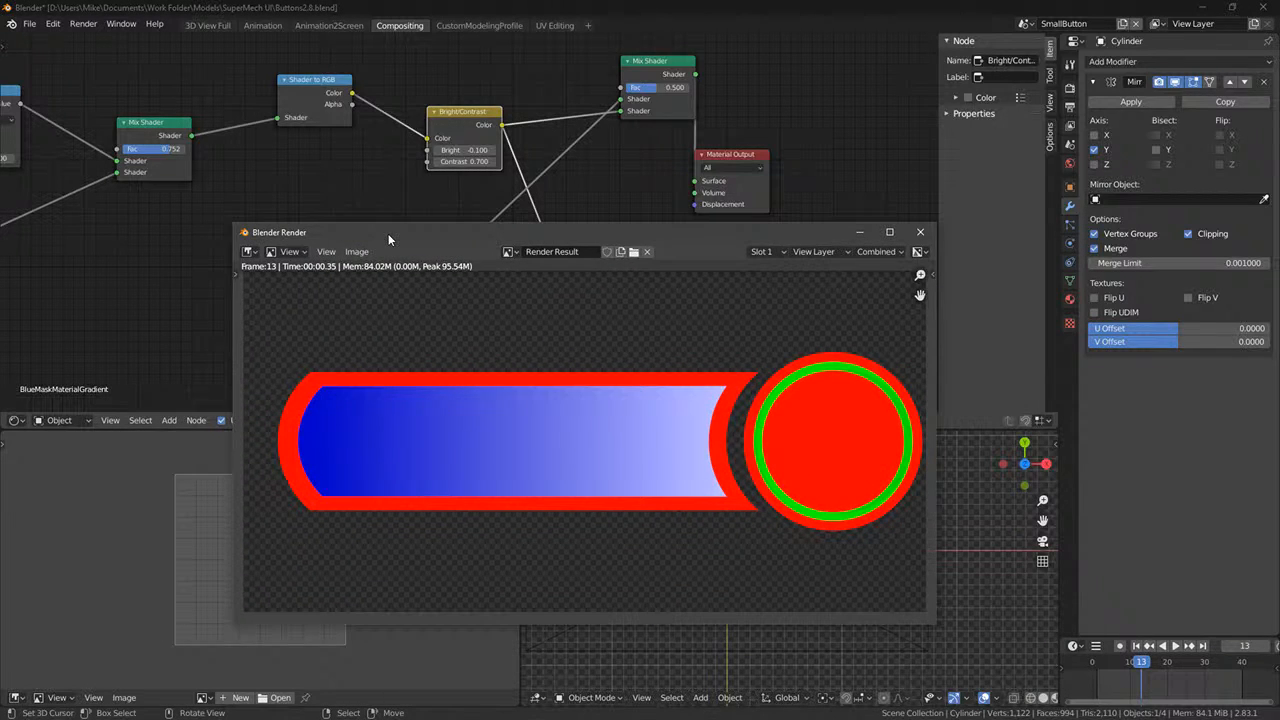
{"action": "left_click", "coordinate": [356, 251]}
{"action": "left_click", "coordinate": [377, 345]}
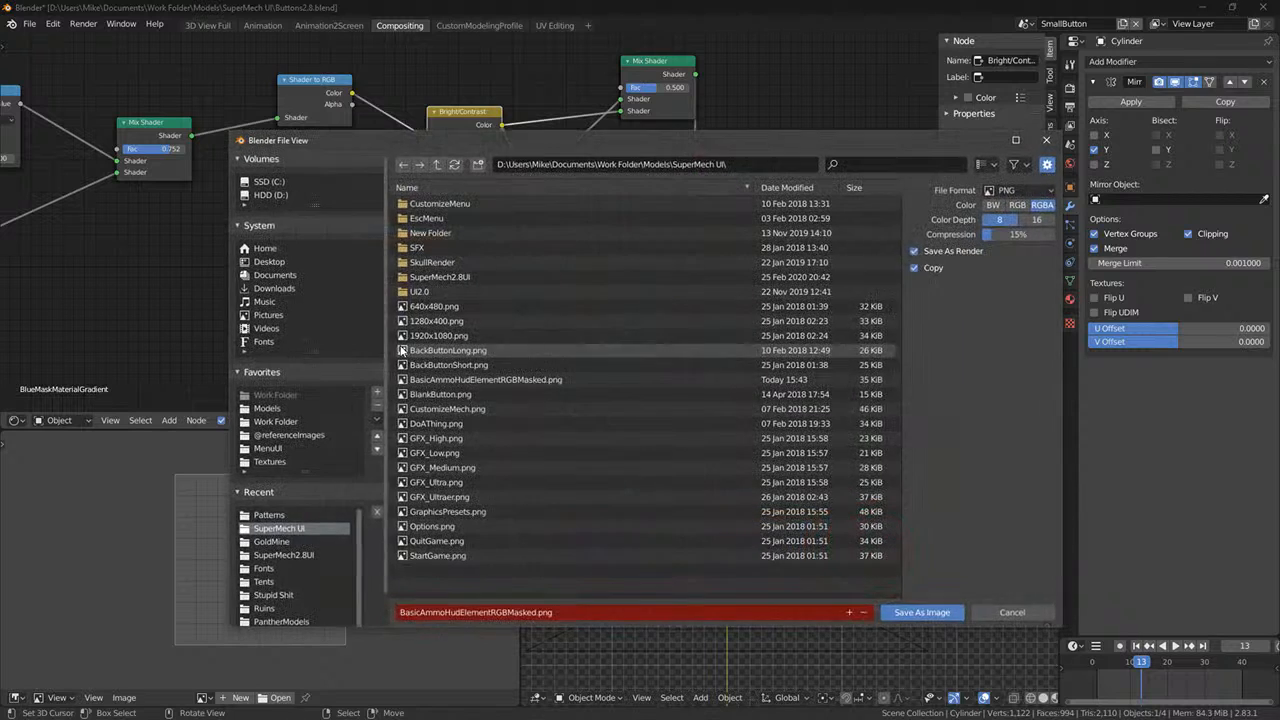
{"action": "left_click", "coordinate": [924, 611]}
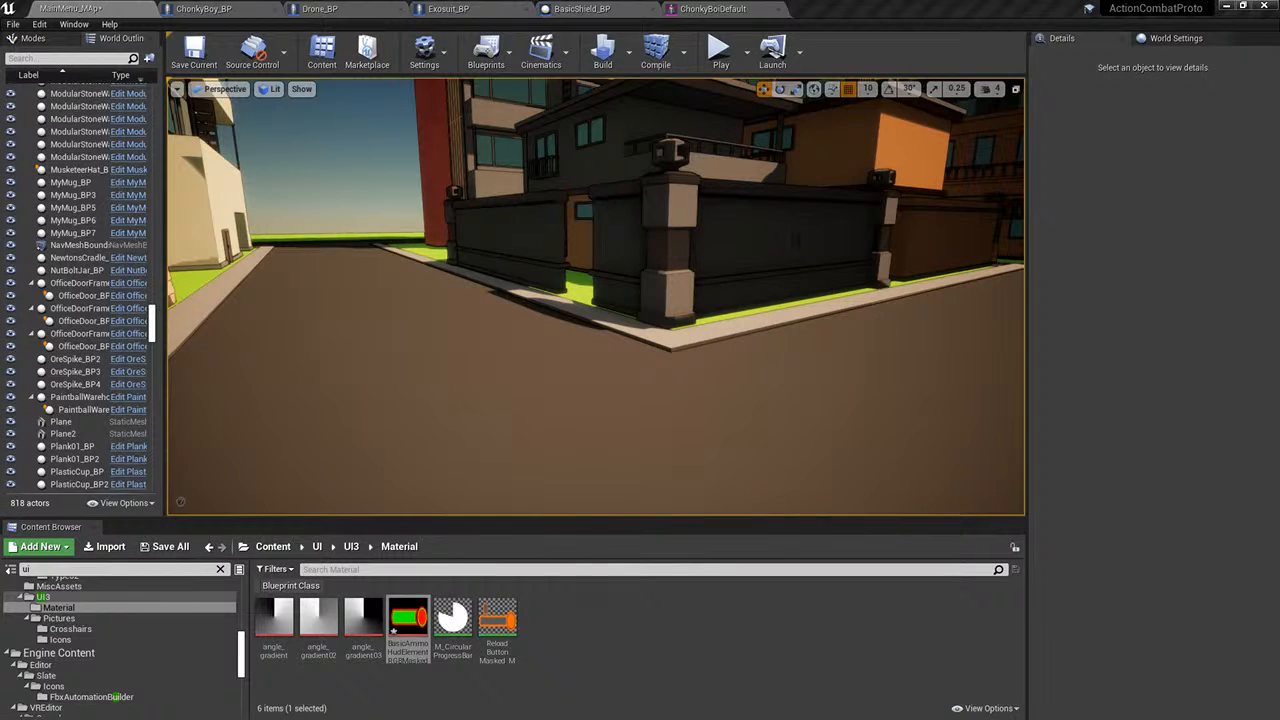
- Switch to Unreal Editor, reimport the BasicAmmoHudElementRGBMasked texture and open the ReloadButtonMasked_M material
{"action": "right_click", "coordinate": [410, 622]}
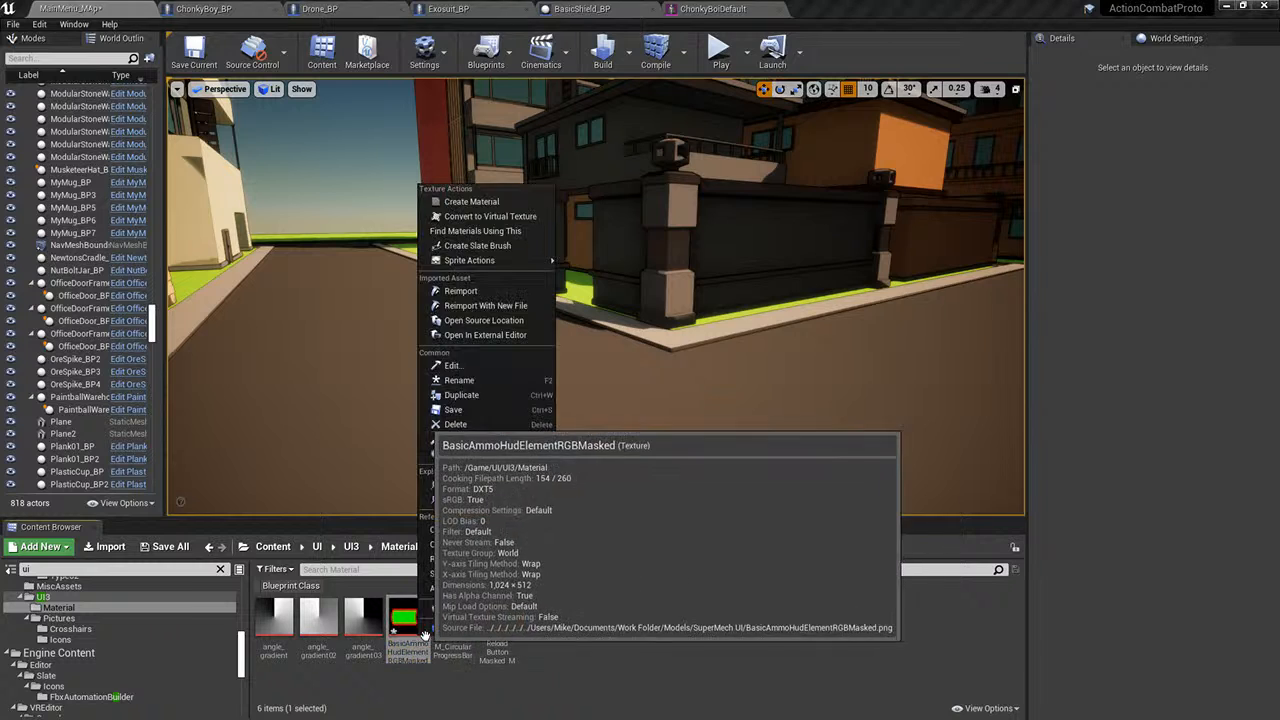
{"action": "left_click", "coordinate": [457, 300]}
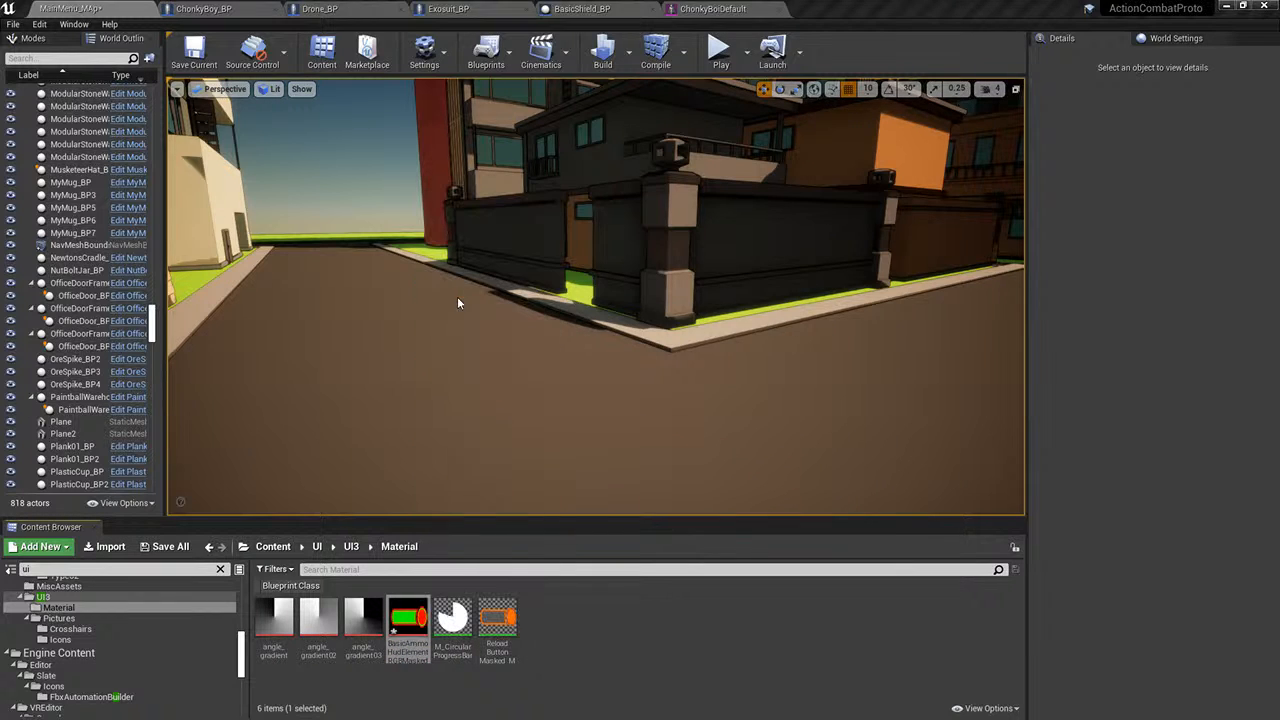
{"action": "left_click", "coordinate": [503, 640]}
{"action": "double_click", "coordinate": [506, 641]}
{"action": "scroll", "coordinate": [561, 413], "scroll_direction": "down", "scroll_amount": 5}
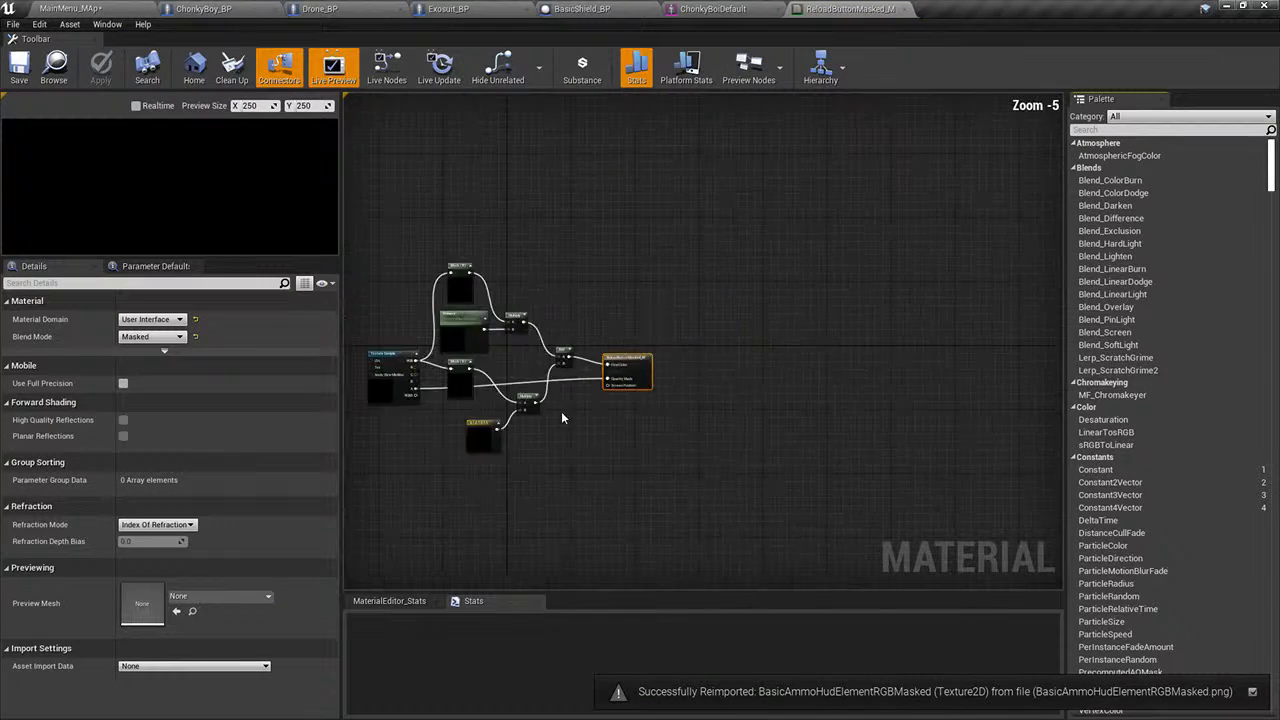
- Duplicate the Mask (G) node below the existing nodes and feed it from the Texture Sample's B output
{"action": "scroll", "coordinate": [415, 425], "scroll_direction": "up", "scroll_amount": 5}
{"action": "right_click_drag", "start_coordinate": [415, 425], "coordinate": [483, 371]}
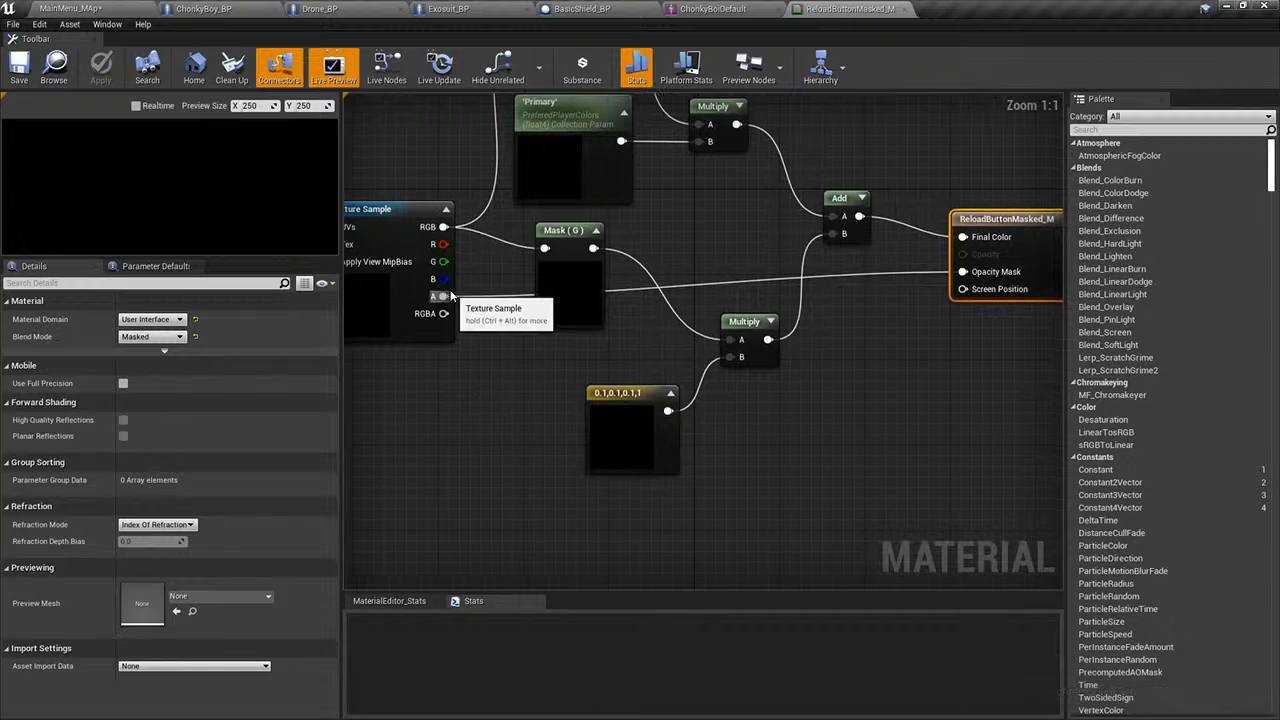
{"action": "left_click_drag", "start_coordinate": [451, 296], "coordinate": [408, 307]}
{"action": "right_click_drag", "start_coordinate": [408, 307], "coordinate": [465, 343]}
{"action": "left_click_drag", "start_coordinate": [451, 337], "coordinate": [590, 540]}
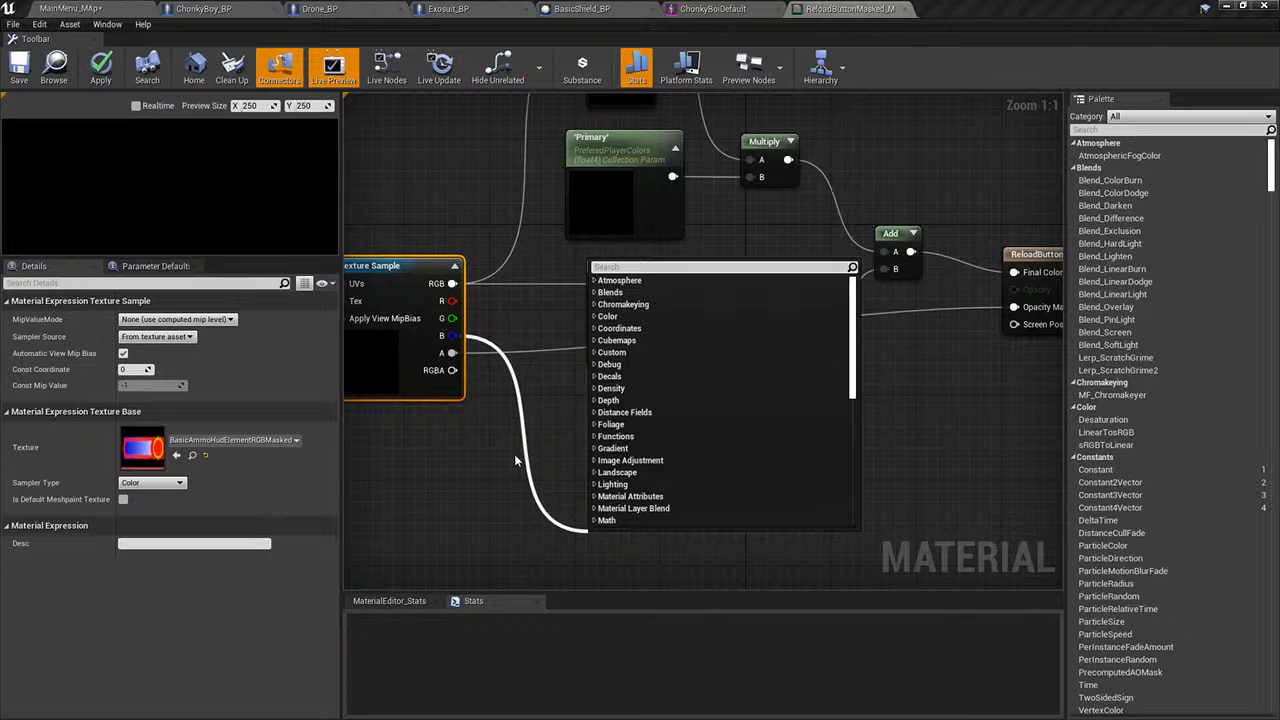
{"action": "right_click_drag", "start_coordinate": [515, 456], "coordinate": [518, 454]}
{"action": "left_click", "coordinate": [629, 280]}
{"action": "key", "text": "ctrl+c"}
{"action": "key", "text": "ctrl+v"}
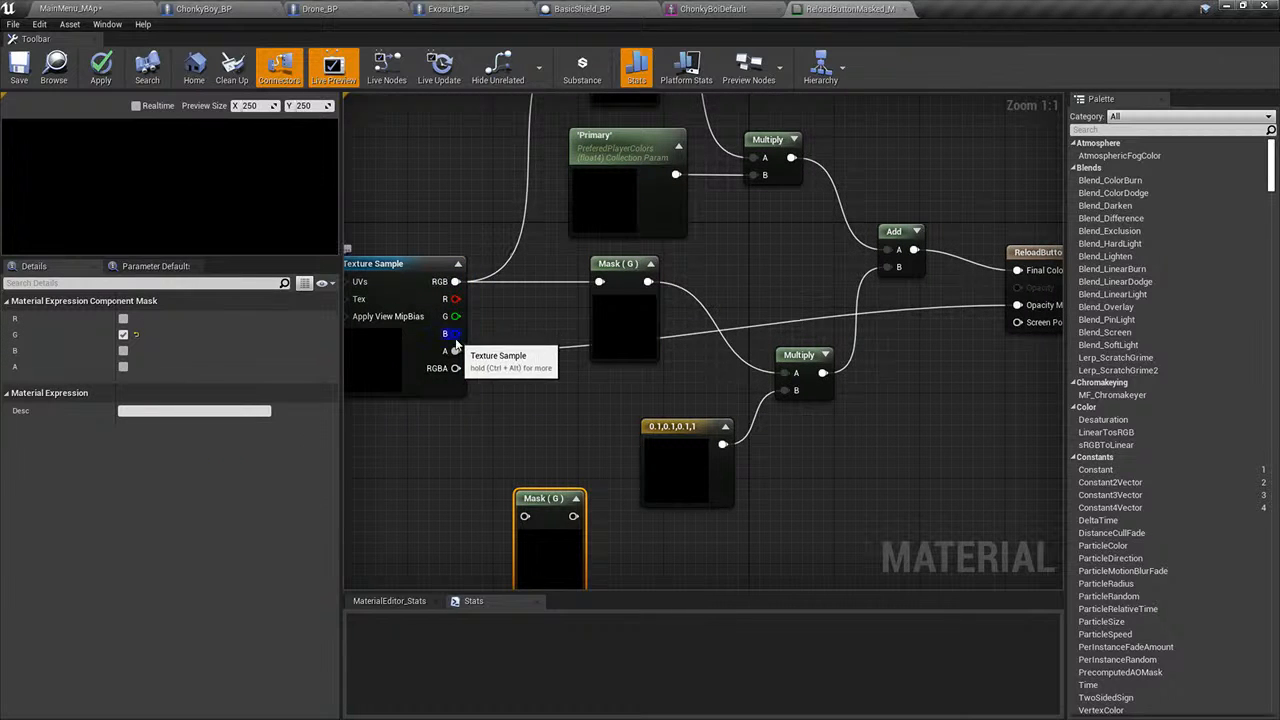
{"action": "left_click_drag", "start_coordinate": [455, 336], "coordinate": [525, 516]}
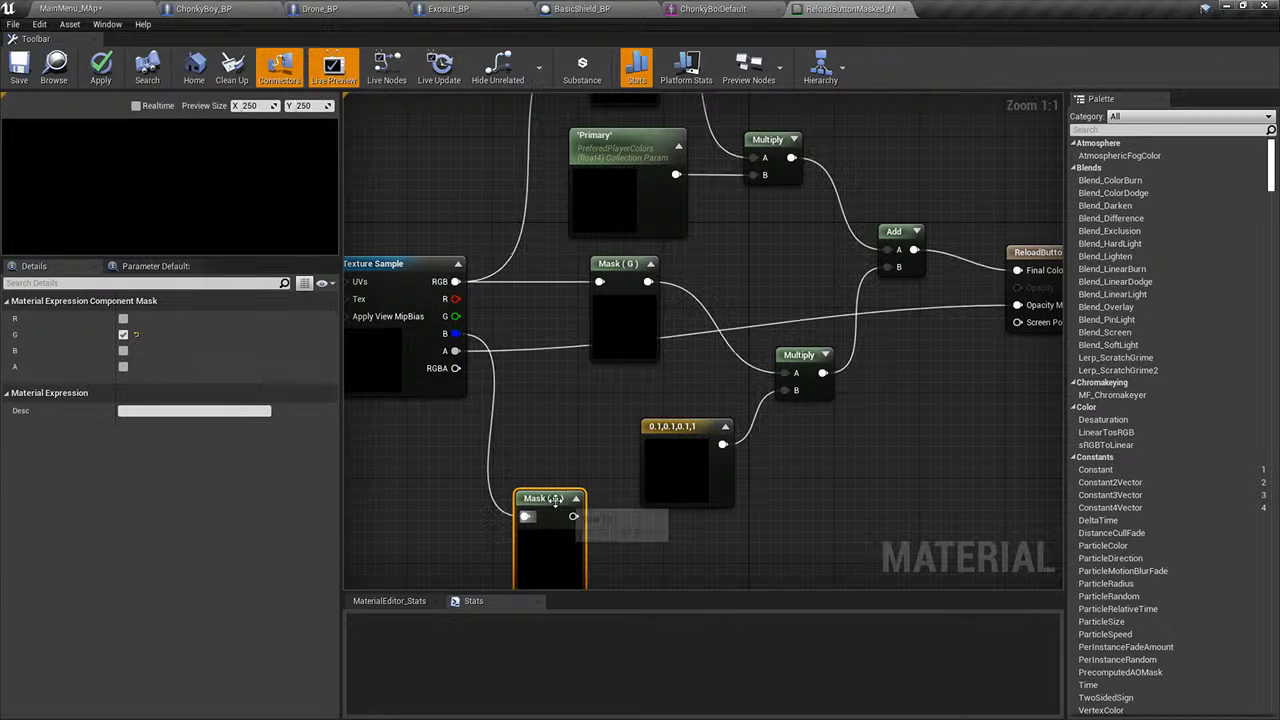
- Set the duplicated mask to pass only the B channel and place it below the 0.1,0.1,0.1,1 color constant
{"action": "left_click", "coordinate": [123, 334]}
{"action": "left_click", "coordinate": [123, 350]}
{"action": "right_click_drag", "start_coordinate": [715, 558], "coordinate": [594, 477]}
{"action": "left_click_drag", "start_coordinate": [448, 410], "coordinate": [457, 443]}
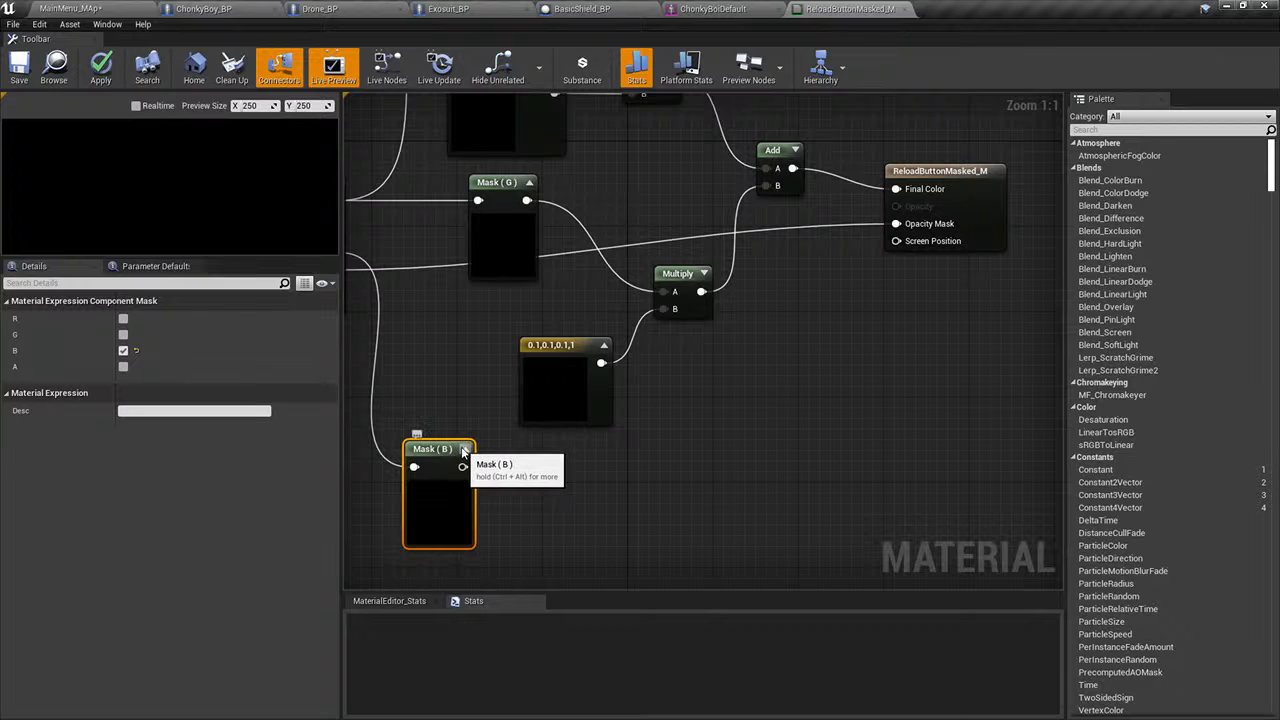
{"action": "right_click_drag", "start_coordinate": [562, 483], "coordinate": [545, 477]}
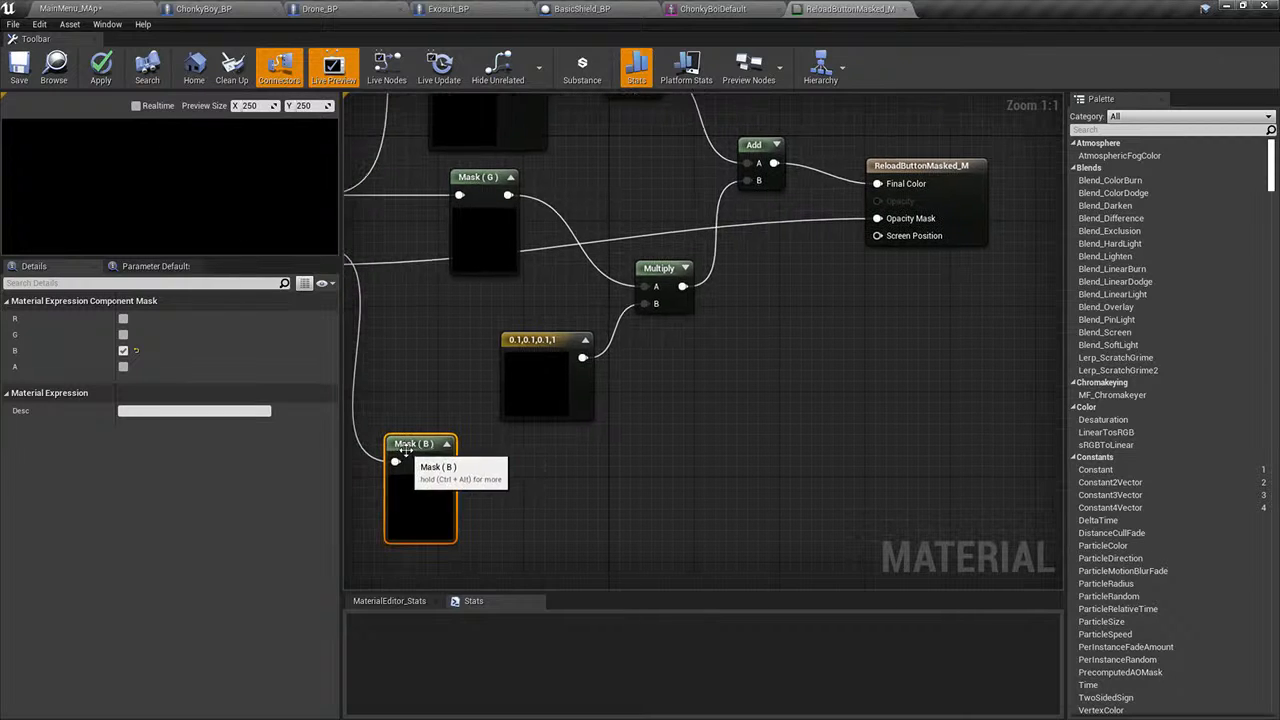
{"action": "left_click_drag", "start_coordinate": [412, 447], "coordinate": [518, 490]}
{"action": "right_click_drag", "start_coordinate": [655, 482], "coordinate": [684, 438]}
{"action": "left_click_drag", "start_coordinate": [530, 460], "coordinate": [488, 438]}
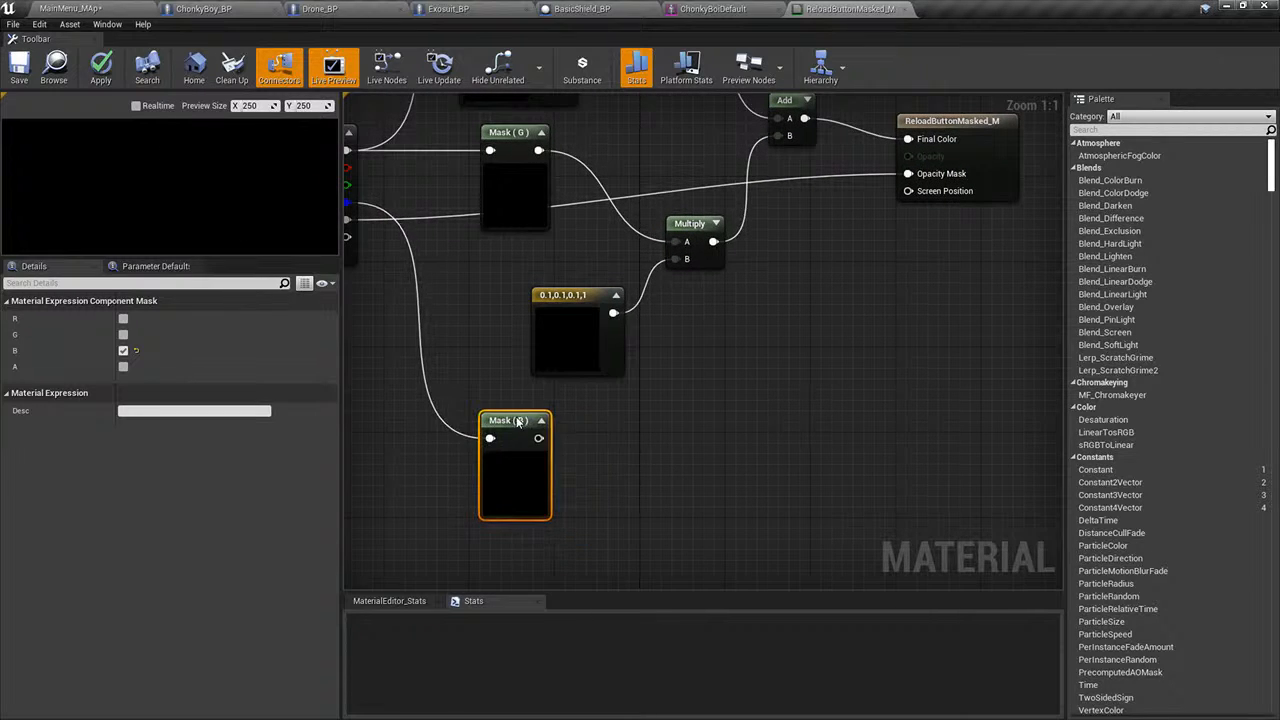
{"action": "left_click", "coordinate": [708, 430]}
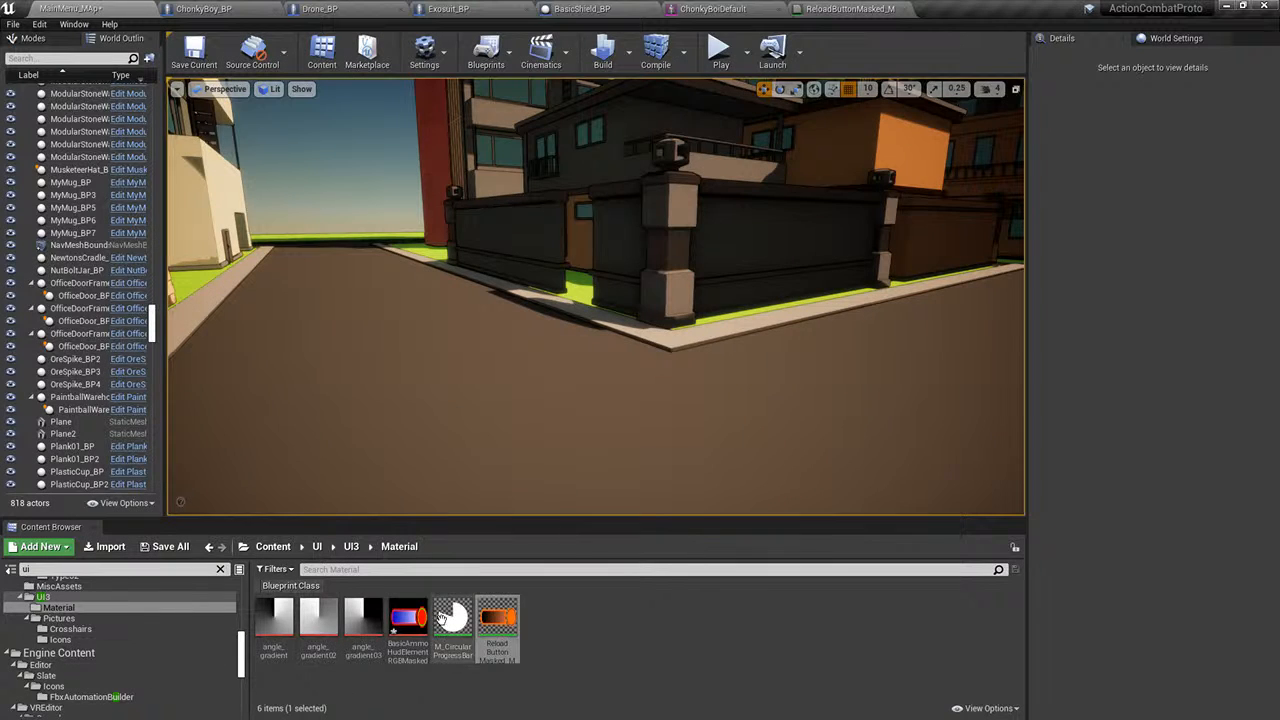
- Look through the angle gradient textures in the UI3 Material folder and open the M_CircularProgressBar material
{"action": "left_click", "coordinate": [277, 643]}
{"action": "left_click", "coordinate": [322, 642]}
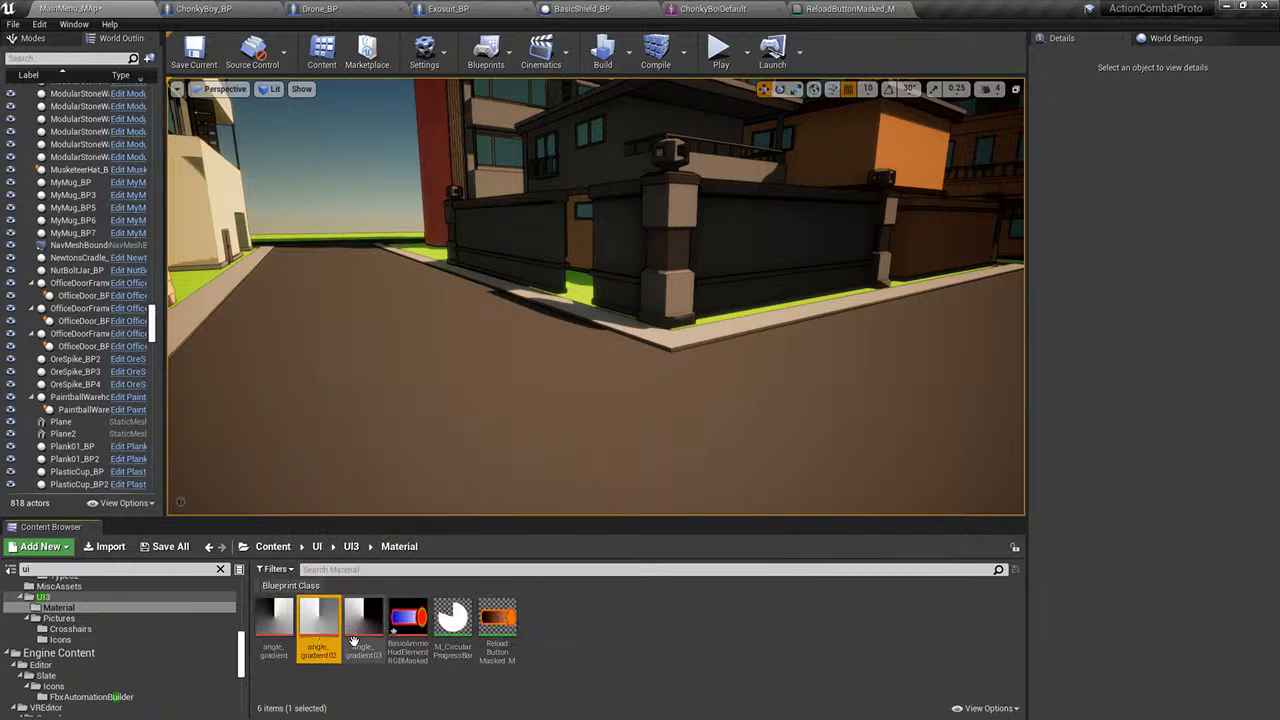
{"action": "left_click", "coordinate": [370, 643]}
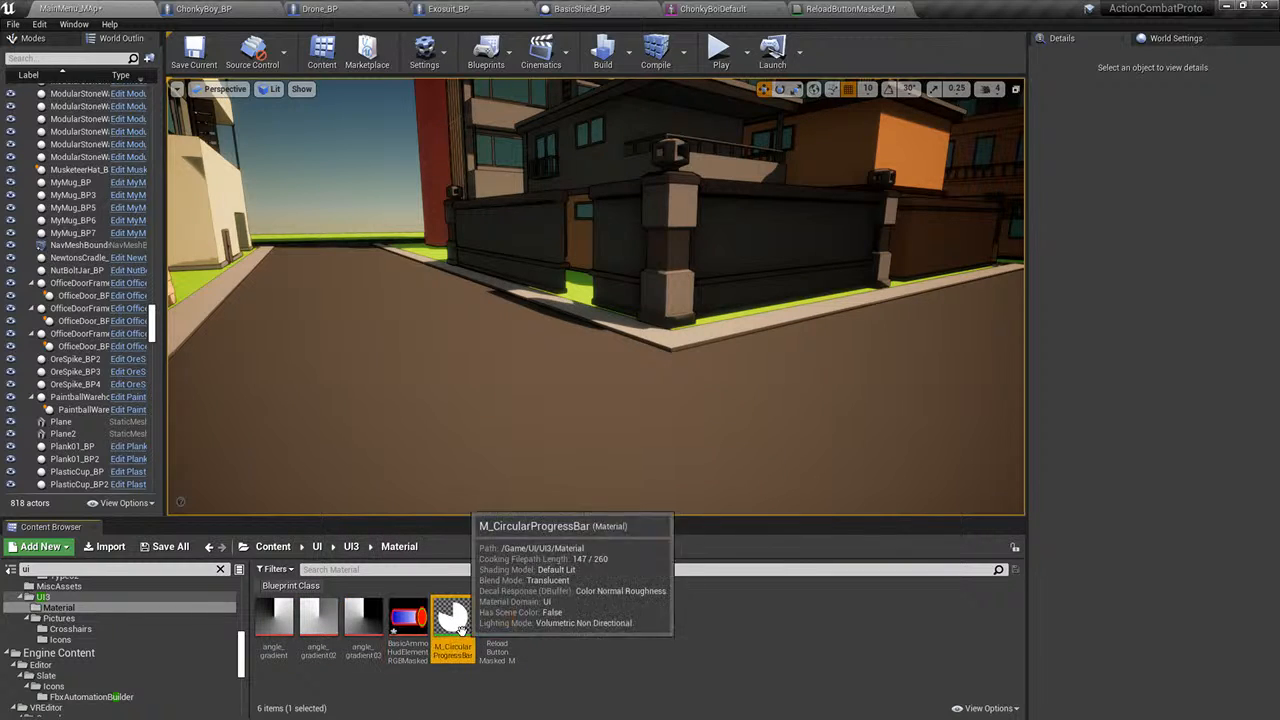
{"action": "double_click", "coordinate": [455, 625]}
- Examine how the texture, Alpha parameter, If node and radial gradients drive the opacity in the M_CircularProgressBar graph
{"action": "right_click_drag", "start_coordinate": [760, 489], "coordinate": [1060, 459]}
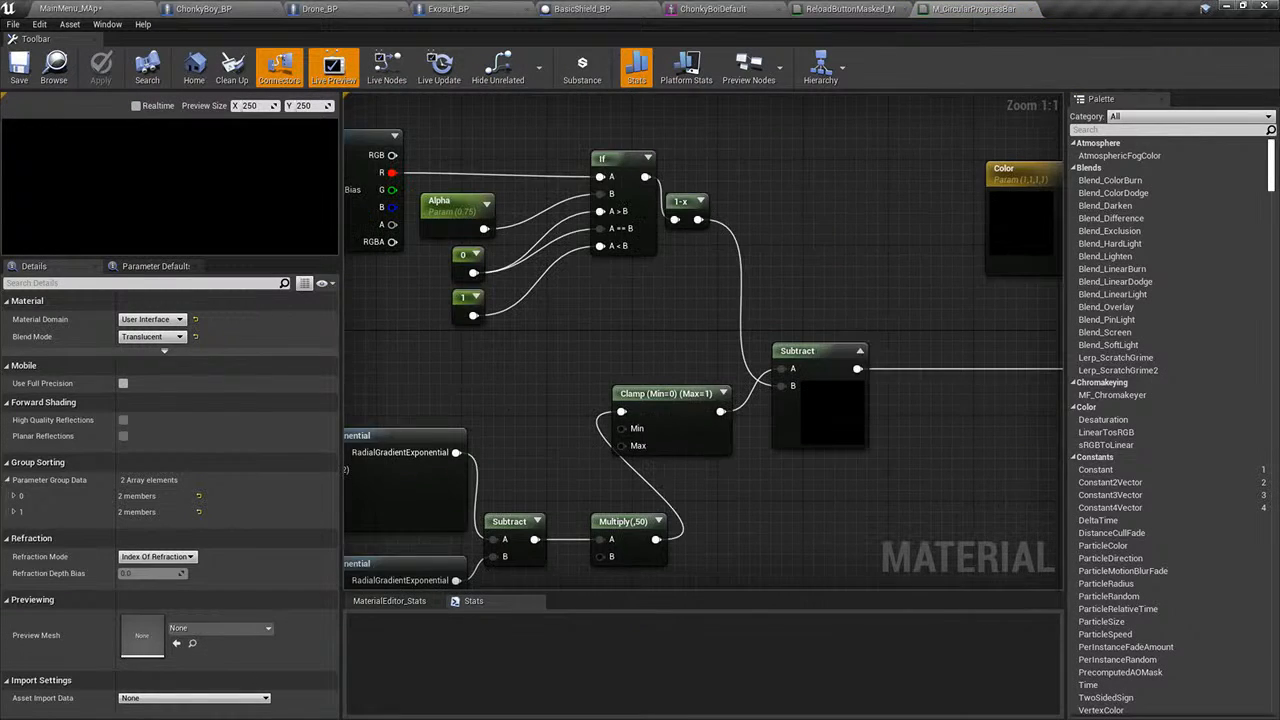
{"action": "right_click_drag", "start_coordinate": [966, 503], "coordinate": [977, 369]}
{"action": "scroll", "coordinate": [986, 409], "scroll_direction": "down", "scroll_amount": 2}
{"action": "right_click_drag", "start_coordinate": [968, 413], "coordinate": [892, 551]}
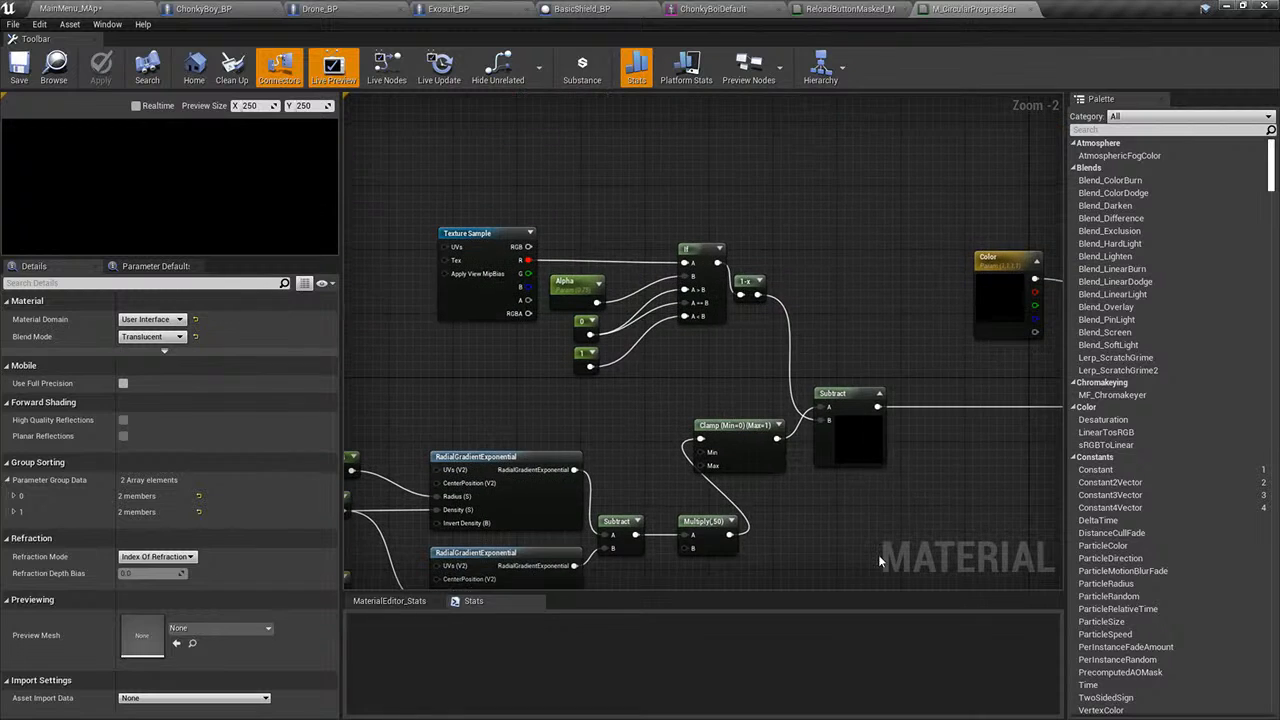
{"action": "right_click_drag", "start_coordinate": [759, 543], "coordinate": [998, 378]}
{"action": "left_click", "coordinate": [505, 466]}
{"action": "right_click_drag", "start_coordinate": [947, 424], "coordinate": [818, 520]}
{"action": "scroll", "coordinate": [774, 536], "scroll_direction": "up", "scroll_amount": 1}
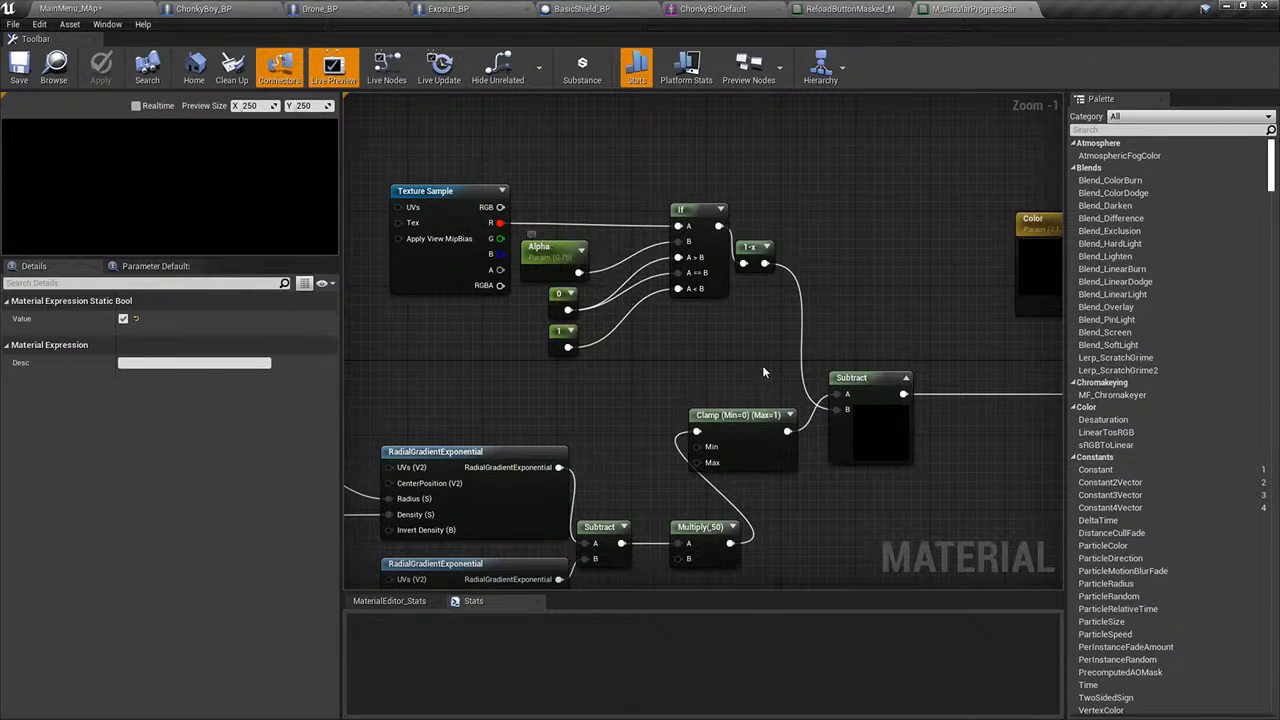
{"action": "right_click_drag", "start_coordinate": [762, 365], "coordinate": [434, 347]}
{"action": "right_click_drag", "start_coordinate": [700, 456], "coordinate": [726, 407]}
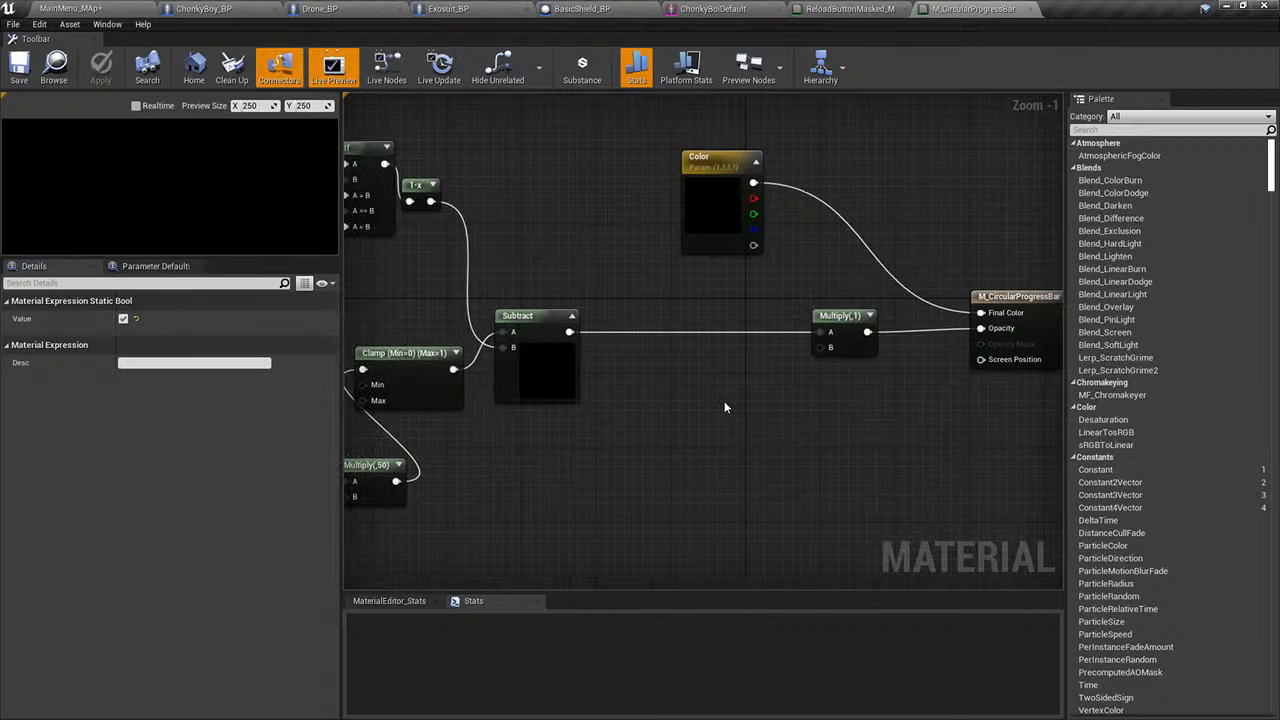
- Switch back to the MainMenu_MAp level and clear the folder filter in the content paths
{"action": "left_click", "coordinate": [104, 12]}
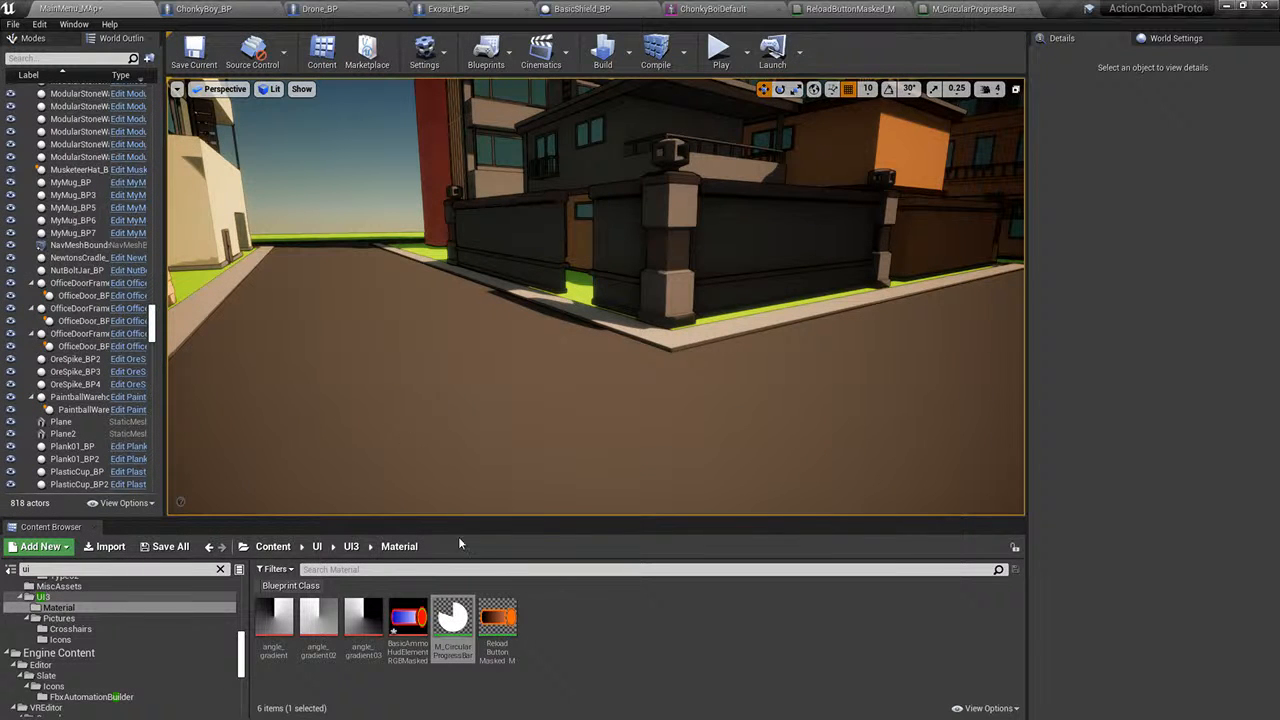
{"action": "scroll", "coordinate": [89, 646], "scroll_direction": "up", "scroll_amount": 2}
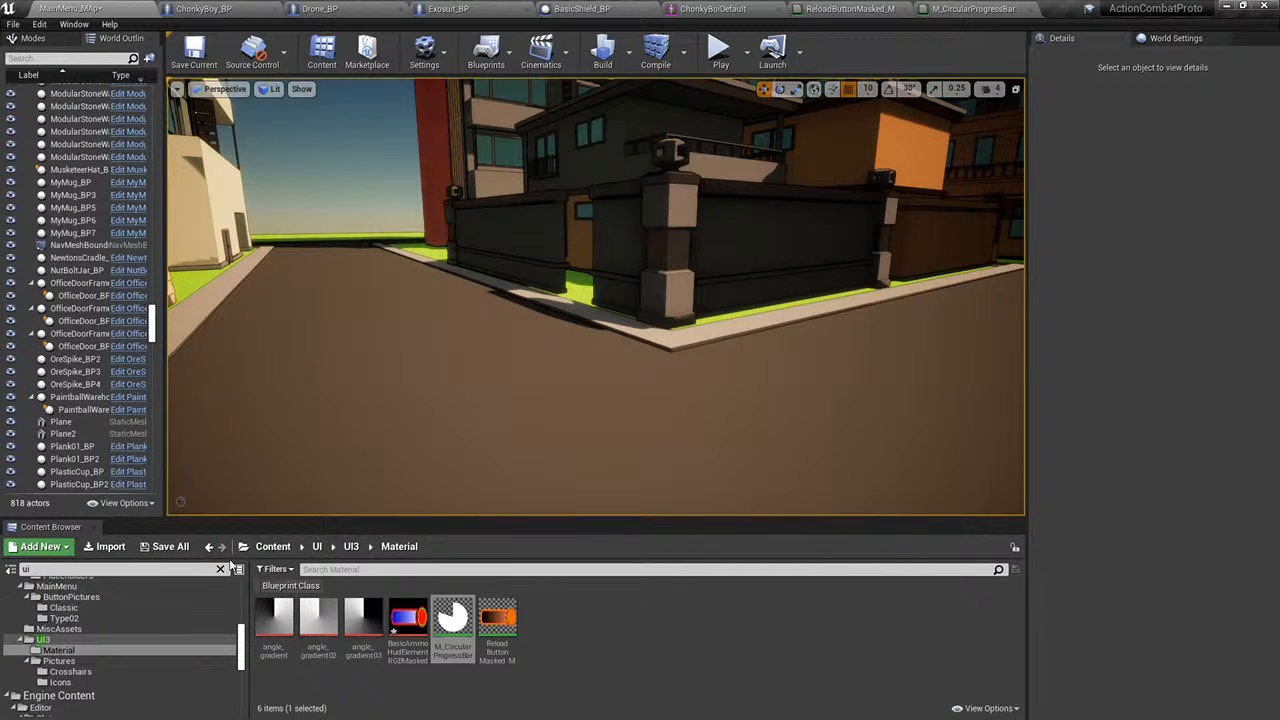
{"action": "left_click", "coordinate": [221, 569]}
{"action": "scroll", "coordinate": [90, 640], "scroll_direction": "up", "scroll_amount": 3}
- Look through the UI folder and its subfolders, including Credits, Fonts, Hud, MainMenu, MiscAssets, UI3 and ActionCombatStuff, for existing progress bar assets
{"action": "left_click", "coordinate": [58, 641]}
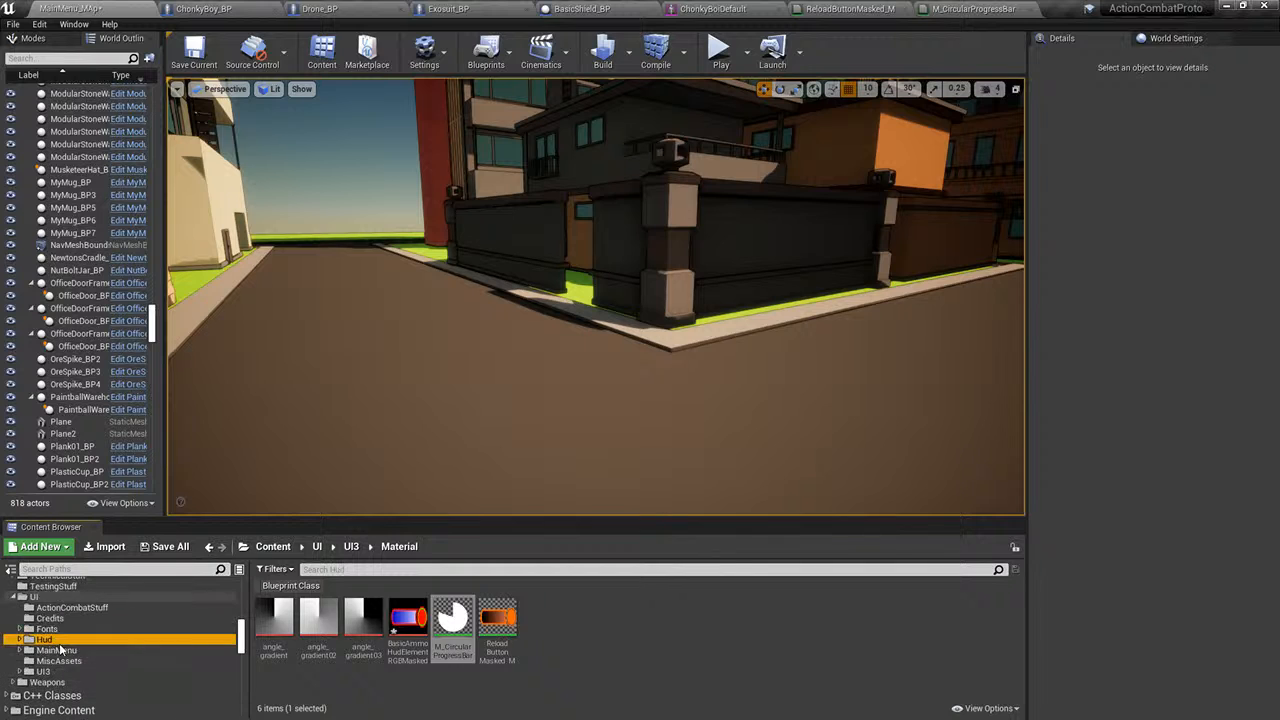
{"action": "left_click", "coordinate": [58, 629]}
{"action": "left_click", "coordinate": [58, 620]}
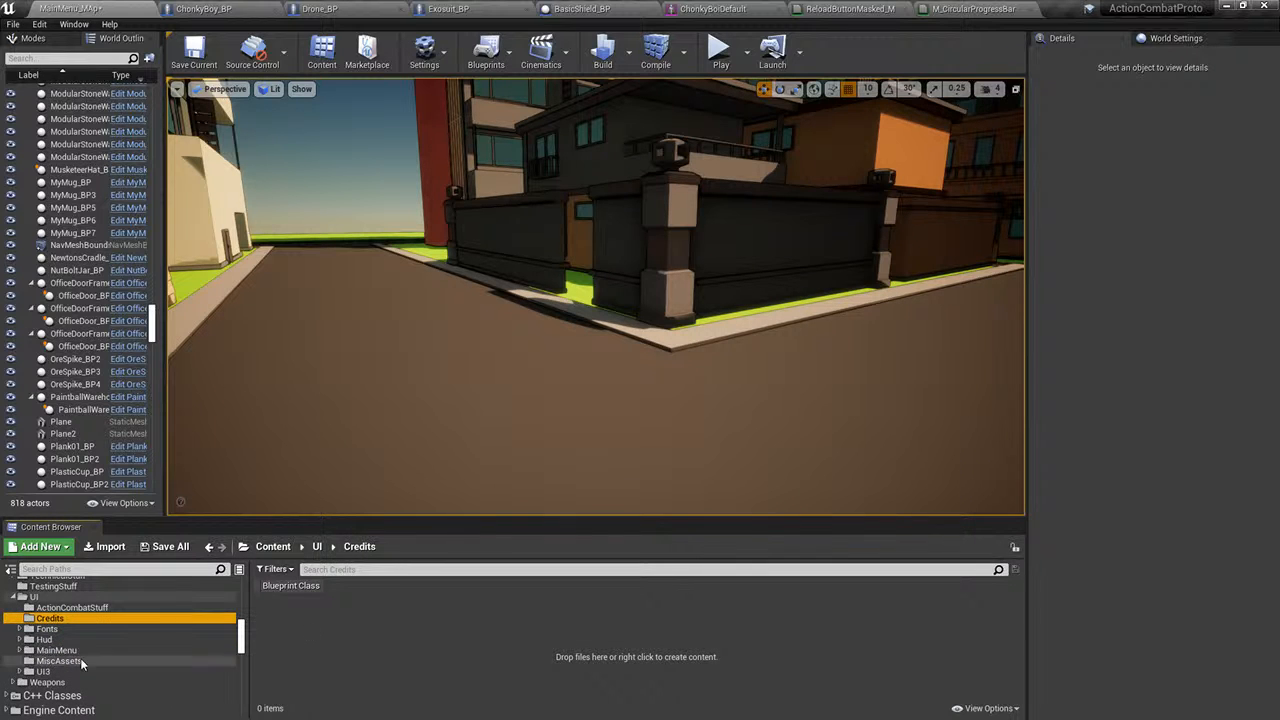
{"action": "left_click", "coordinate": [60, 607]}
{"action": "left_click", "coordinate": [49, 620]}
{"action": "left_click", "coordinate": [52, 630]}
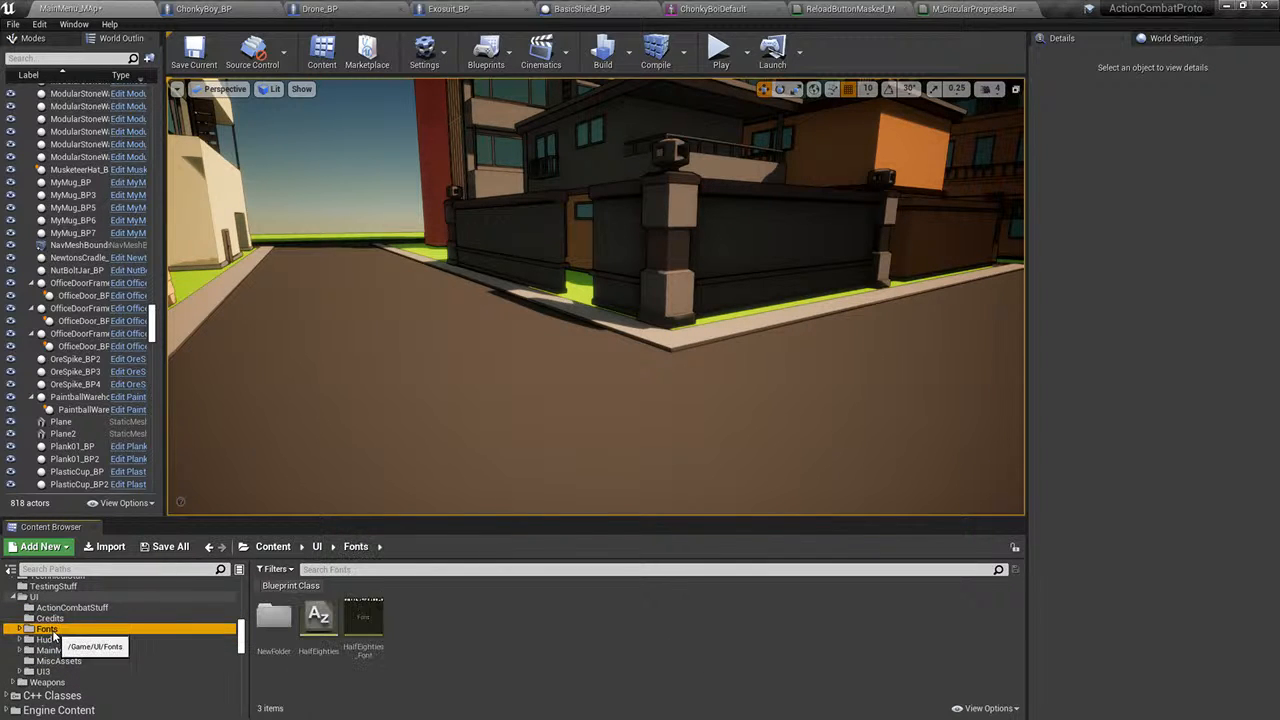
{"action": "left_click", "coordinate": [48, 640]}
{"action": "left_click", "coordinate": [47, 652]}
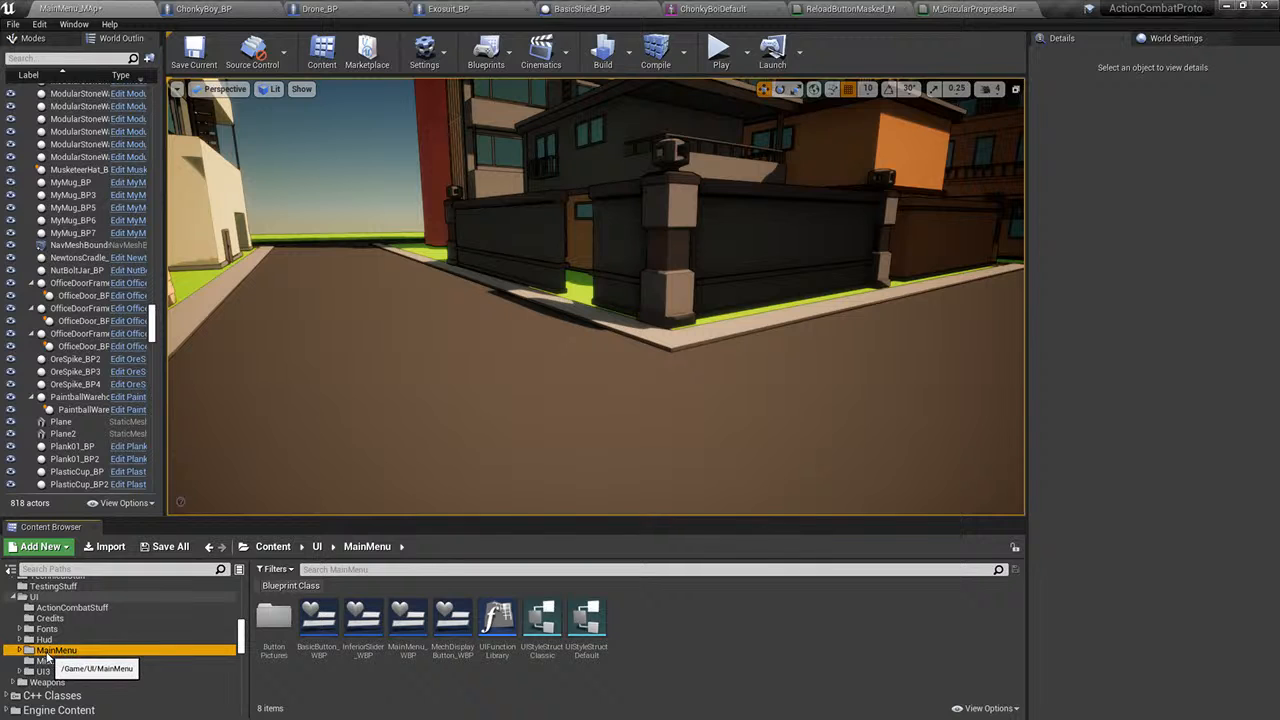
{"action": "left_click", "coordinate": [72, 662]}
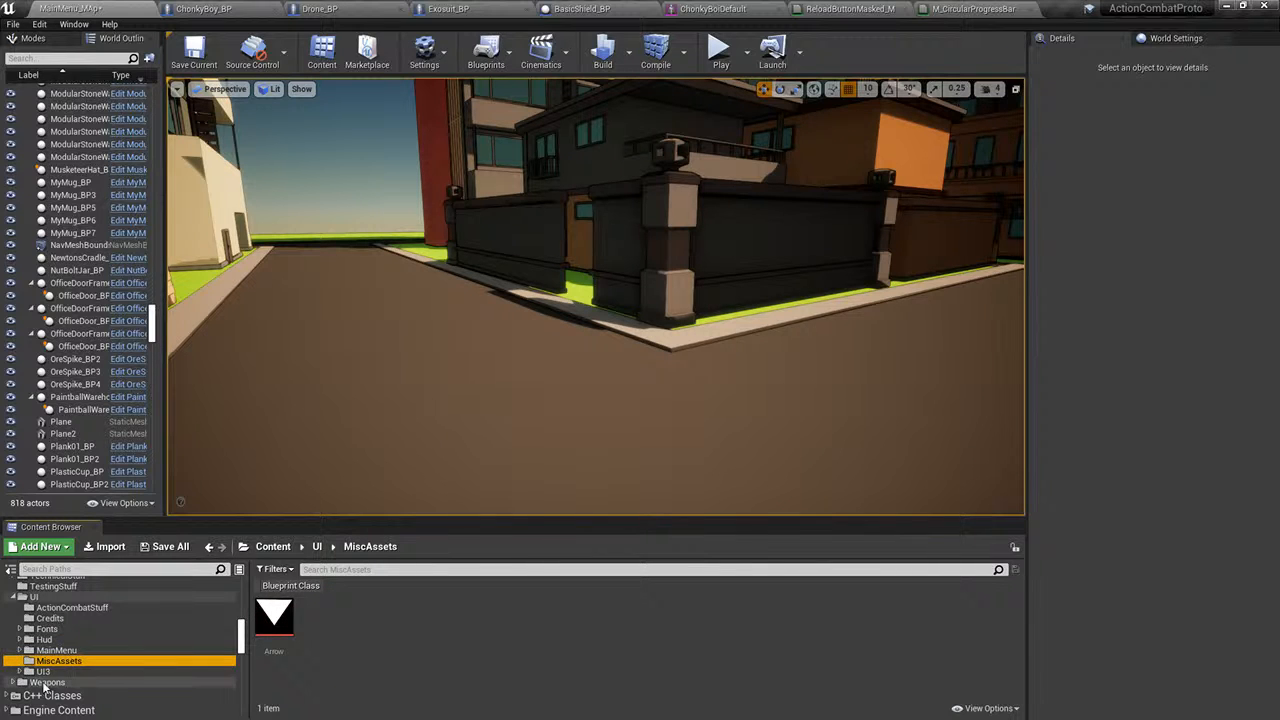
{"action": "left_click", "coordinate": [19, 672]}
{"action": "left_click", "coordinate": [58, 682]}
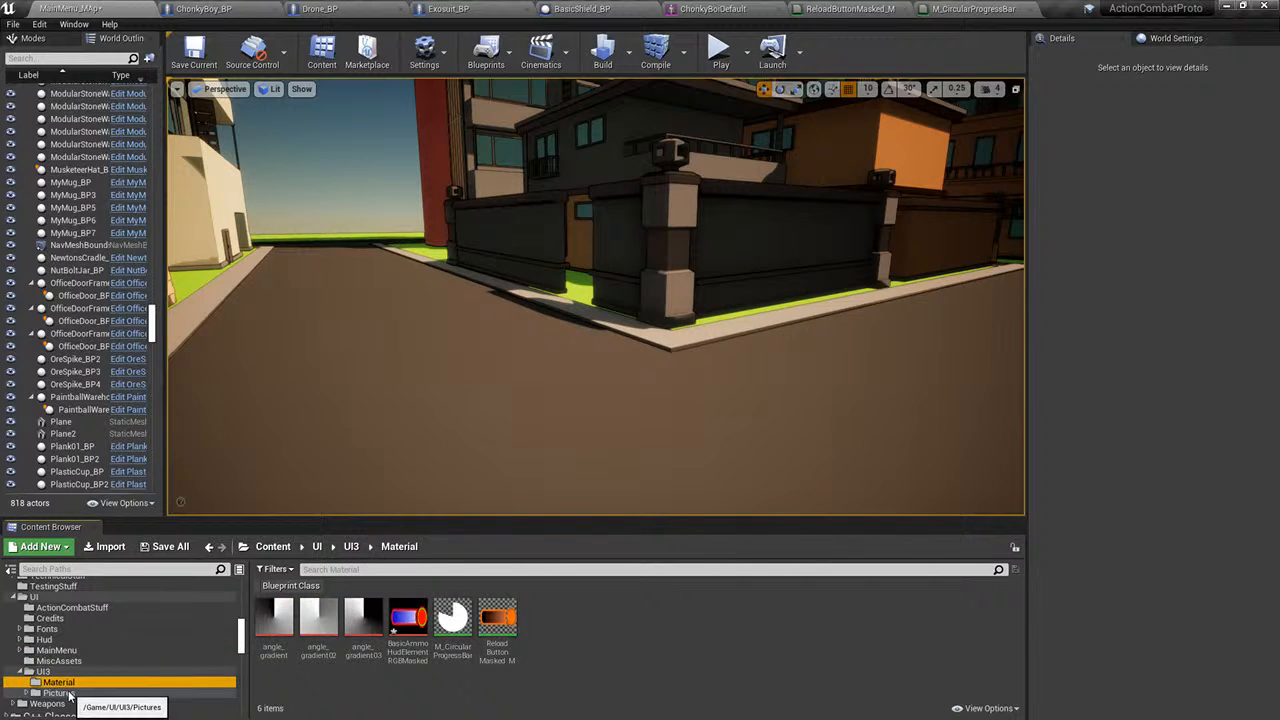
{"action": "left_click", "coordinate": [58, 693]}
{"action": "left_click", "coordinate": [50, 618]}
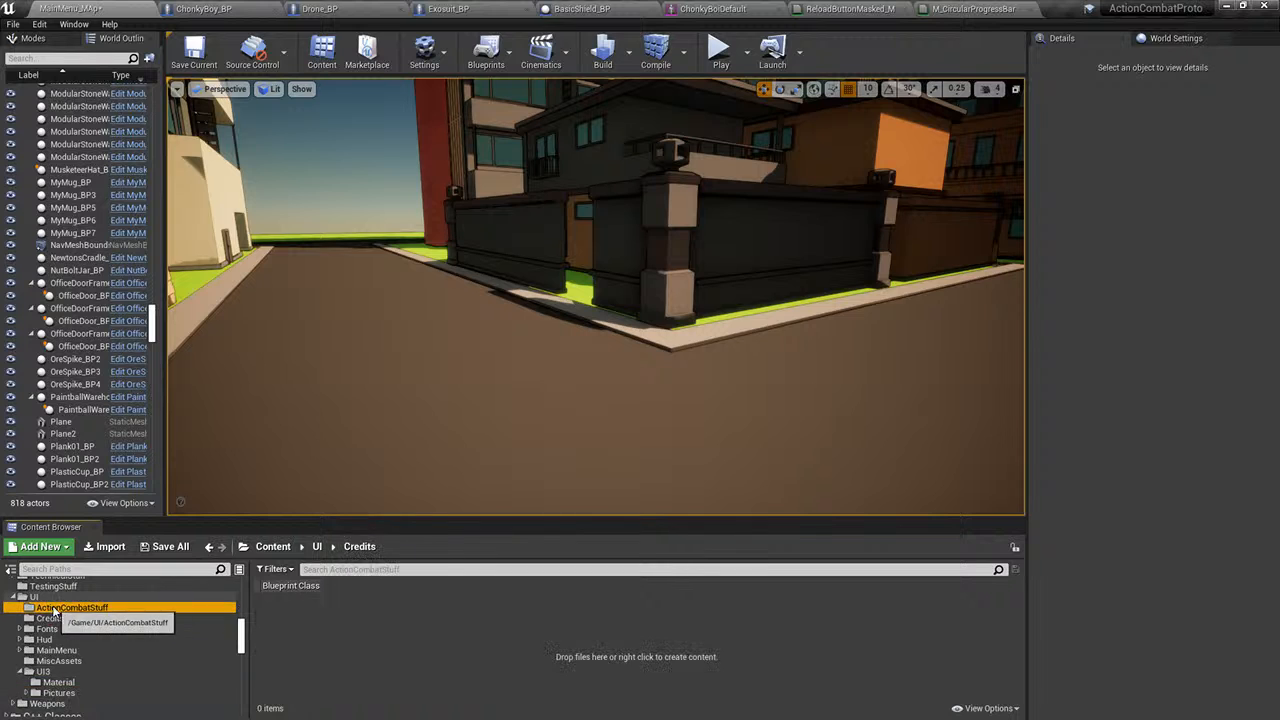
{"action": "left_click", "coordinate": [70, 607]}
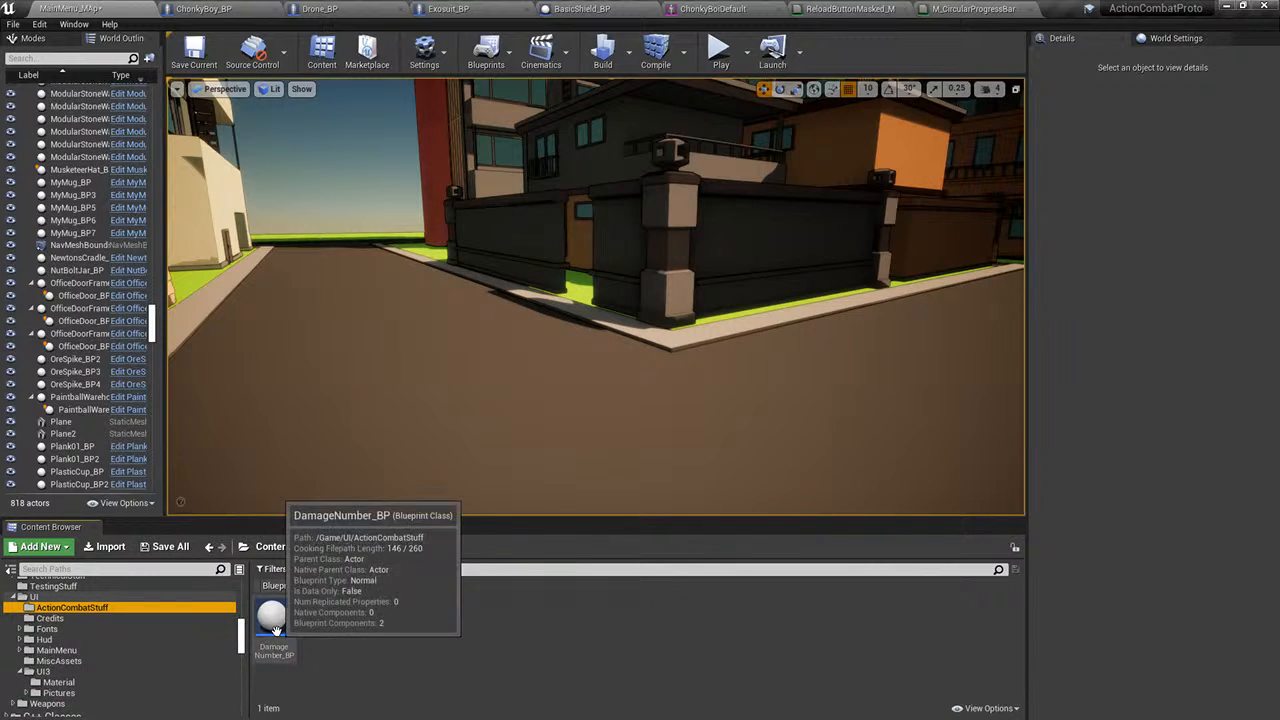
{"action": "left_click", "coordinate": [48, 618]}
{"action": "left_click", "coordinate": [53, 586]}
{"action": "left_click", "coordinate": [34, 597]}
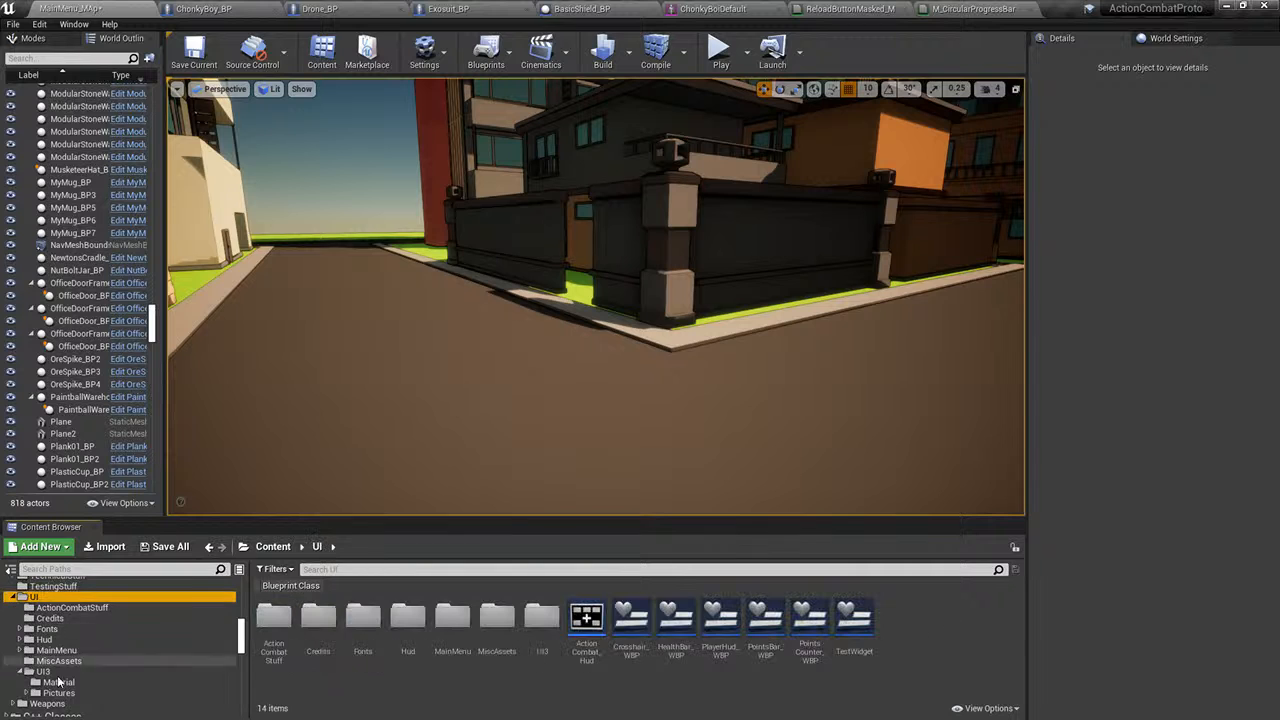
- Check the Hud Placeholders textures and the ActionCombatStuff folder for a usable progress bar widget
{"action": "scroll", "coordinate": [20, 650], "scroll_direction": "down", "scroll_amount": 2}
{"action": "left_click", "coordinate": [13, 661]}
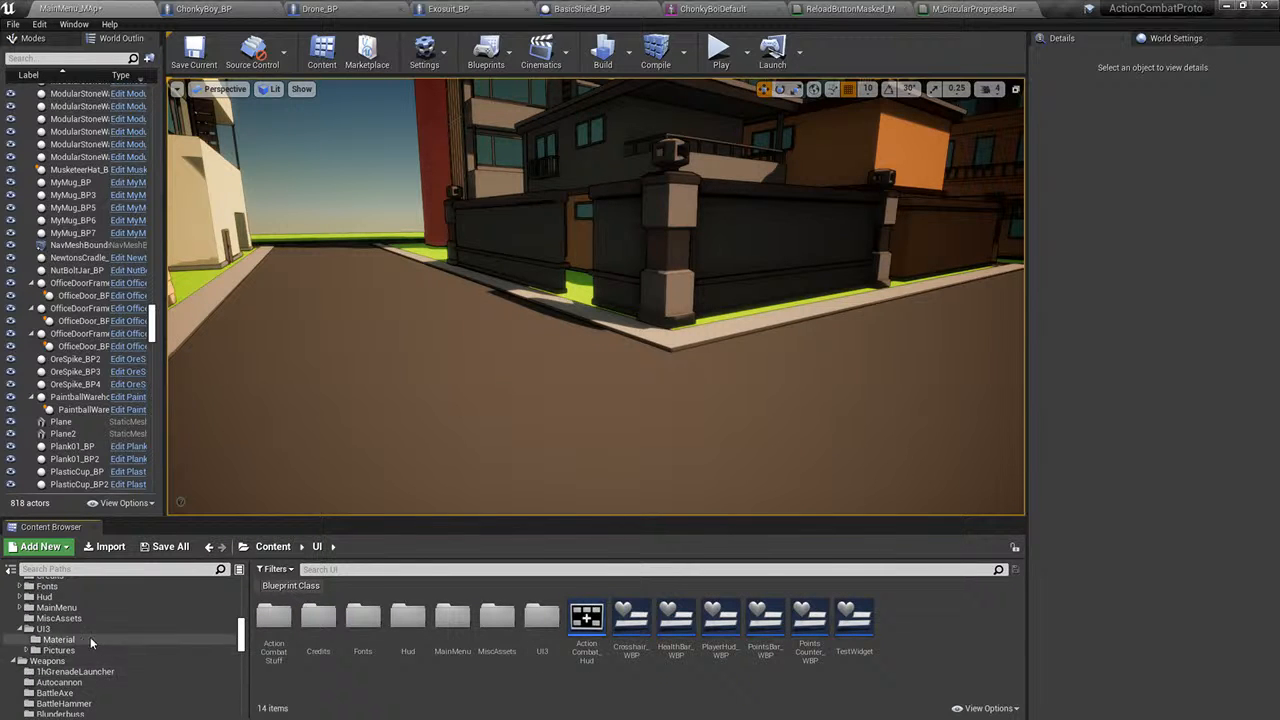
{"action": "scroll", "coordinate": [57, 645], "scroll_direction": "up", "scroll_amount": 1}
{"action": "left_click", "coordinate": [52, 628]}
{"action": "left_click", "coordinate": [45, 618]}
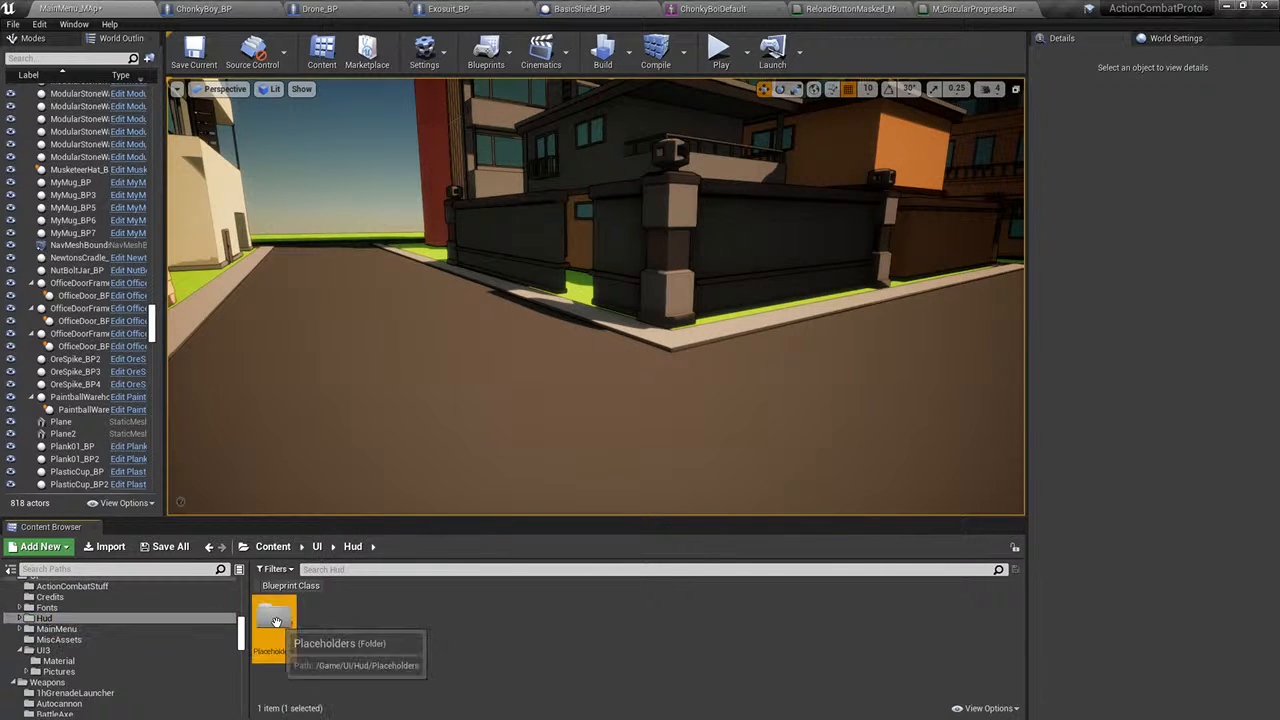
{"action": "left_click", "coordinate": [56, 628]}
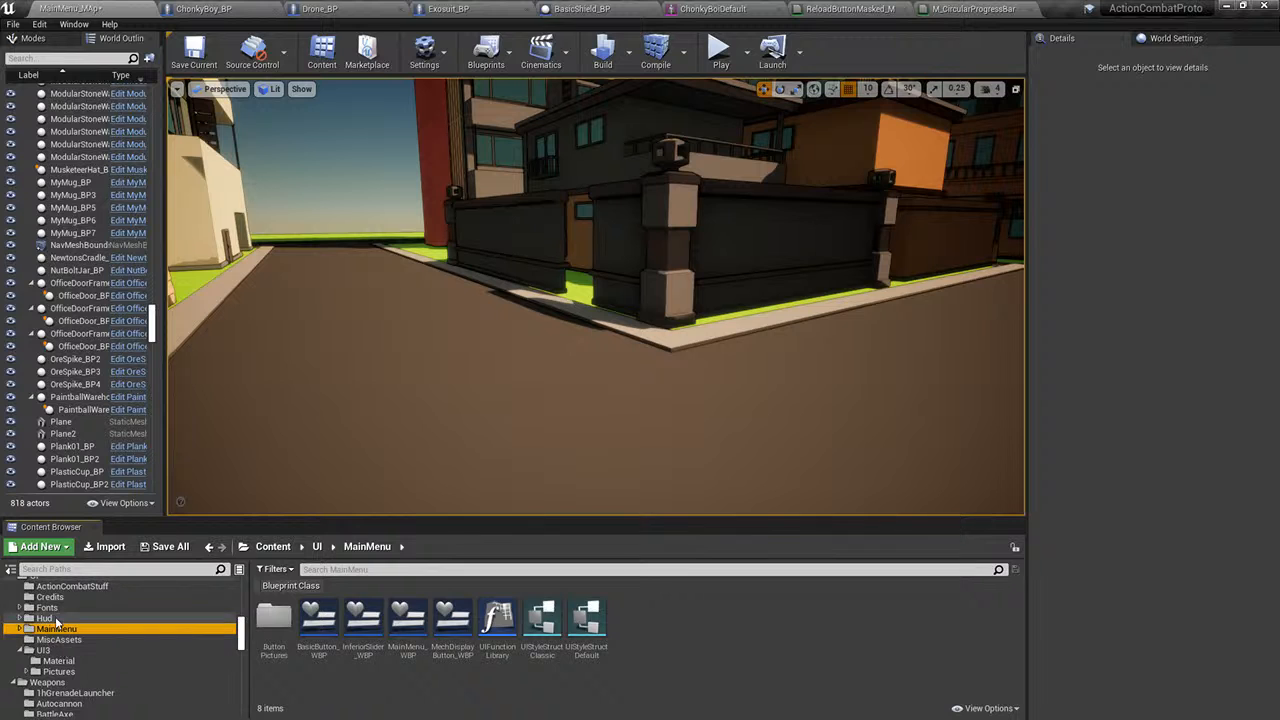
{"action": "left_click", "coordinate": [45, 618]}
{"action": "double_click", "coordinate": [274, 615]}
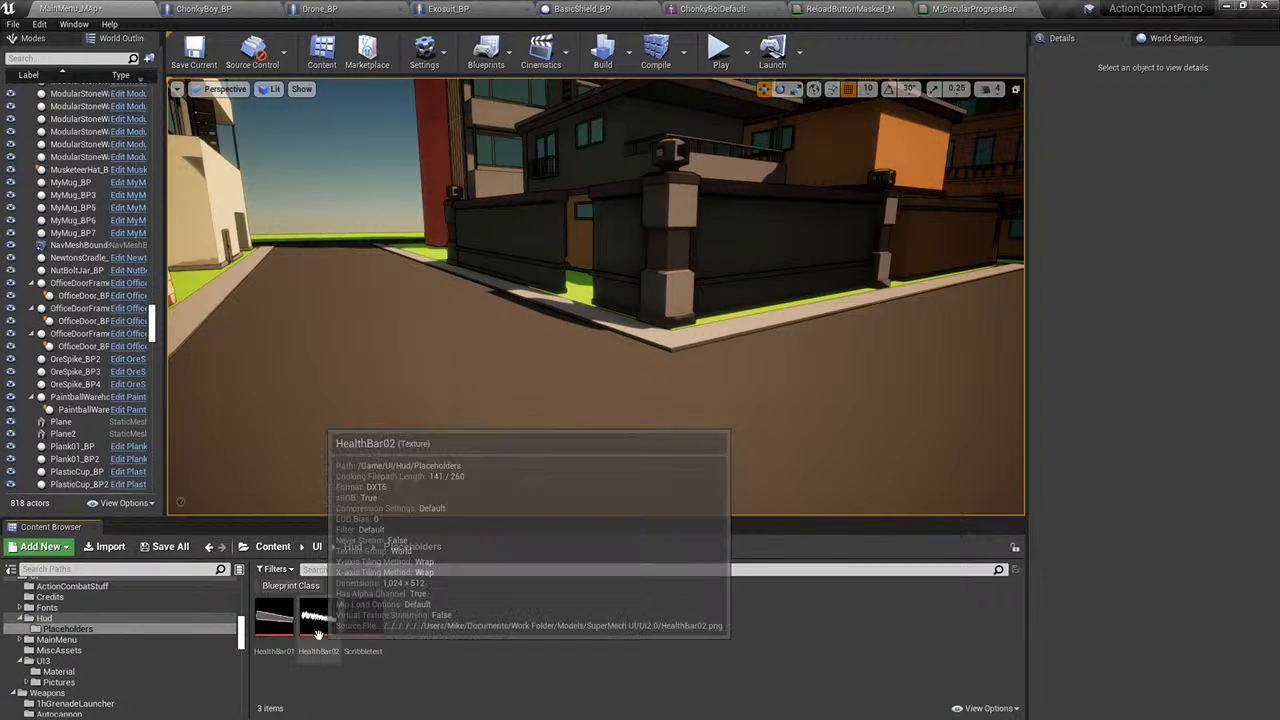
{"action": "left_click", "coordinate": [85, 590]}
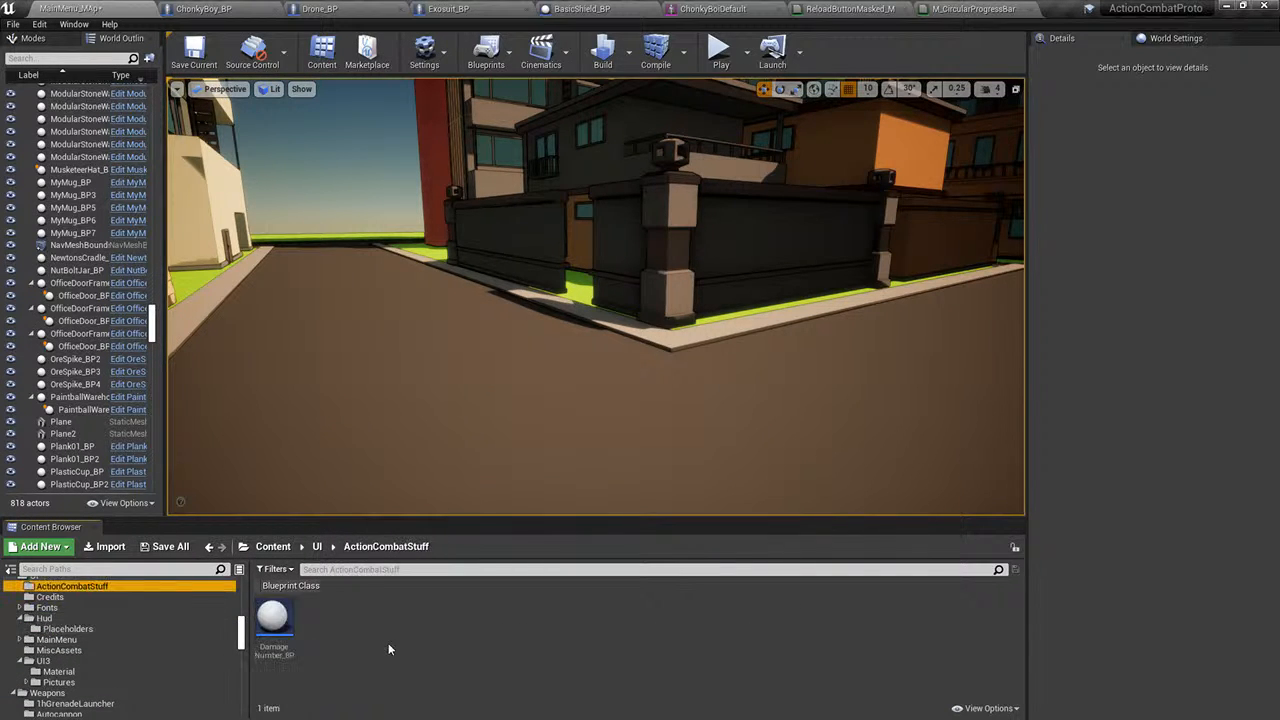
{"action": "left_click", "coordinate": [274, 618]}
{"action": "scroll", "coordinate": [118, 620], "scroll_direction": "up", "scroll_amount": 2}
{"action": "scroll", "coordinate": [70, 622], "scroll_direction": "down", "scroll_amount": 3}
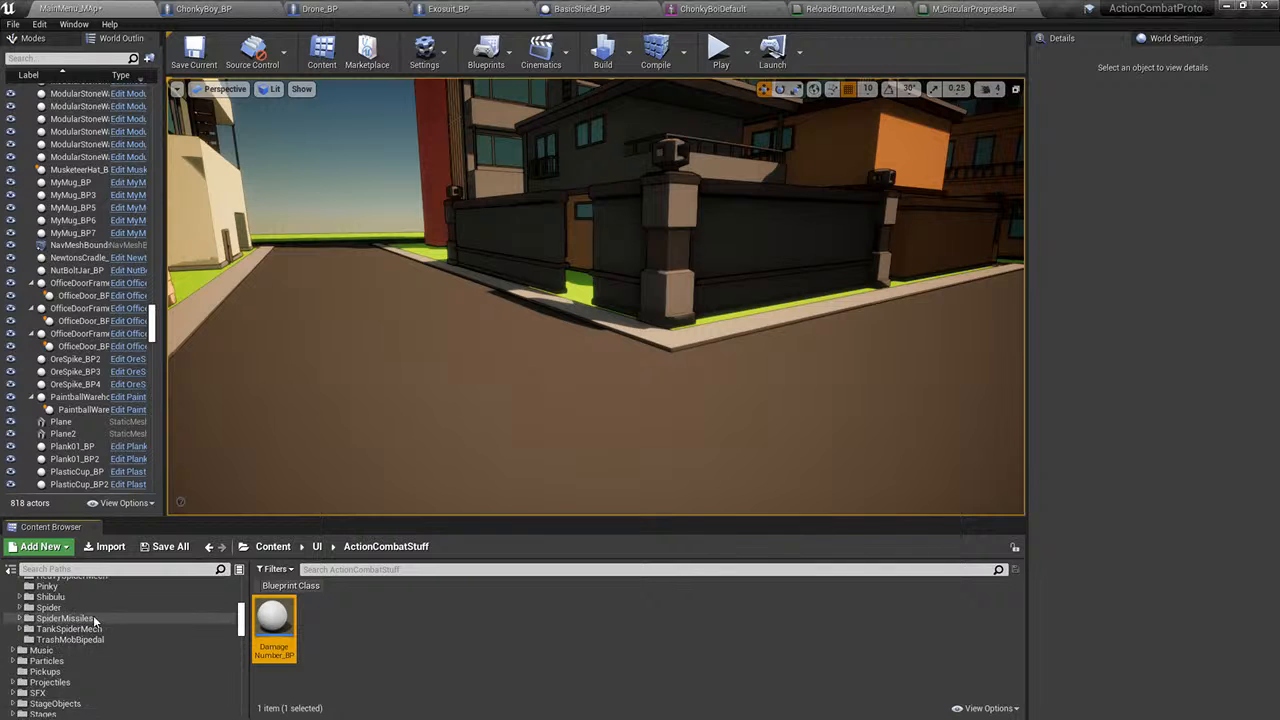
{"action": "left_click", "coordinate": [100, 628]}
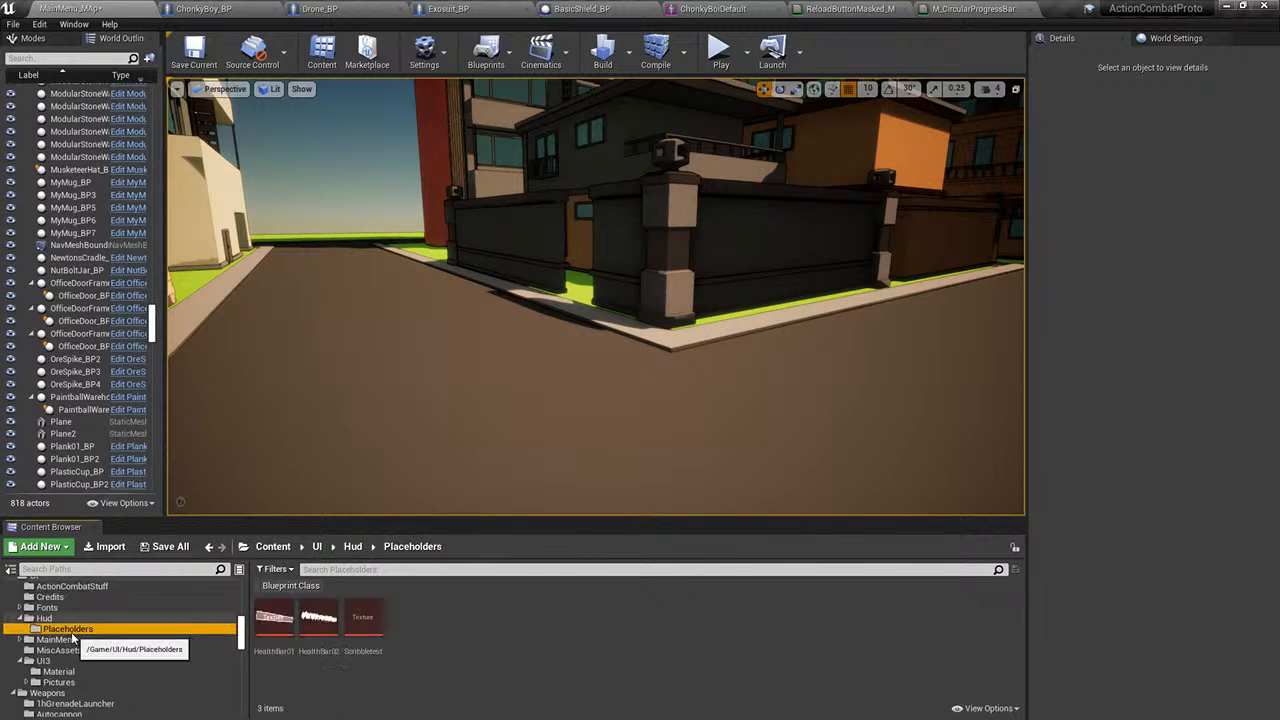
{"action": "left_click", "coordinate": [100, 639]}
{"action": "left_click", "coordinate": [222, 620]}
{"action": "left_click", "coordinate": [68, 628]}
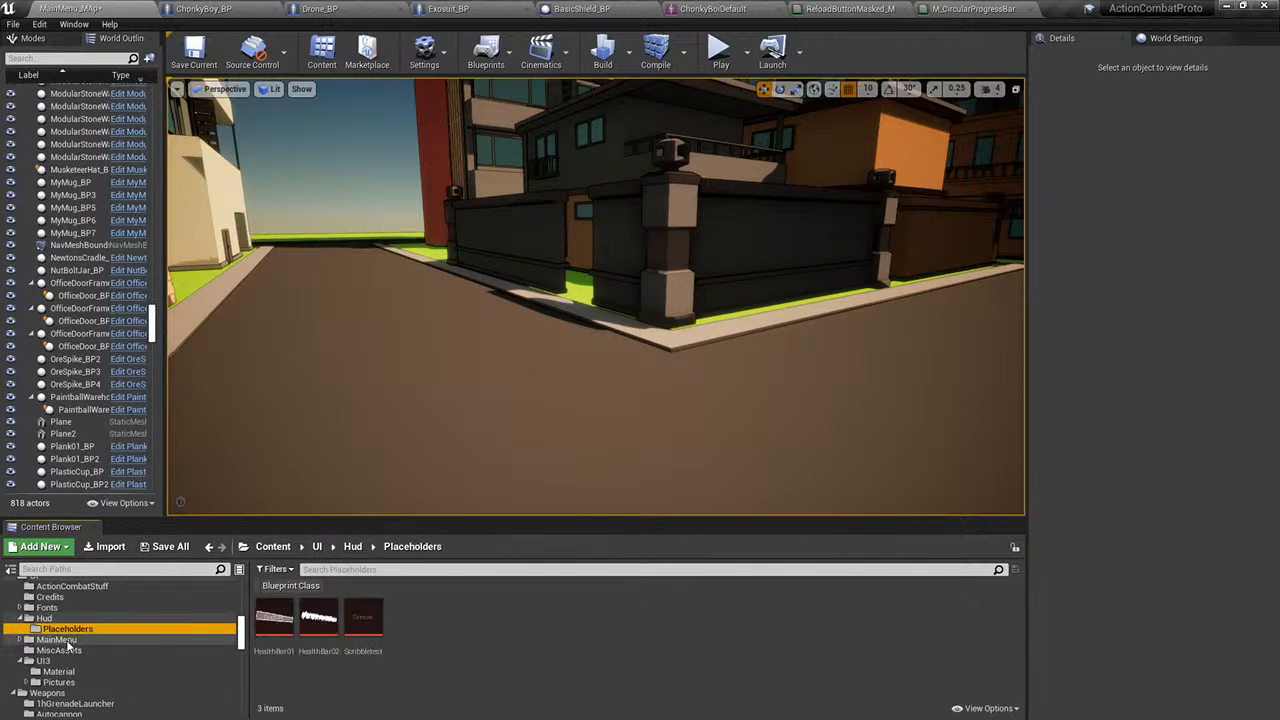
- Look through the MainMenu ButtonPictures folder and its Type02 button textures
{"action": "left_click", "coordinate": [56, 639]}
{"action": "double_click", "coordinate": [274, 618]}
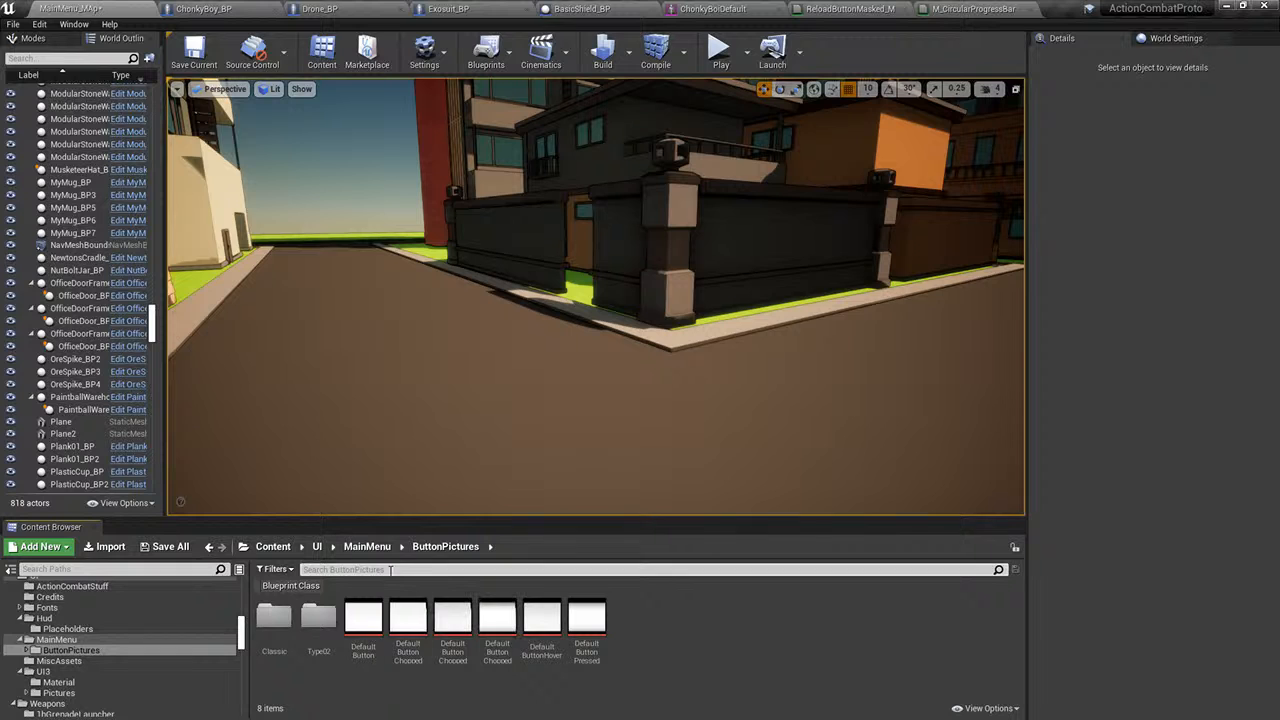
{"action": "double_click", "coordinate": [324, 645]}
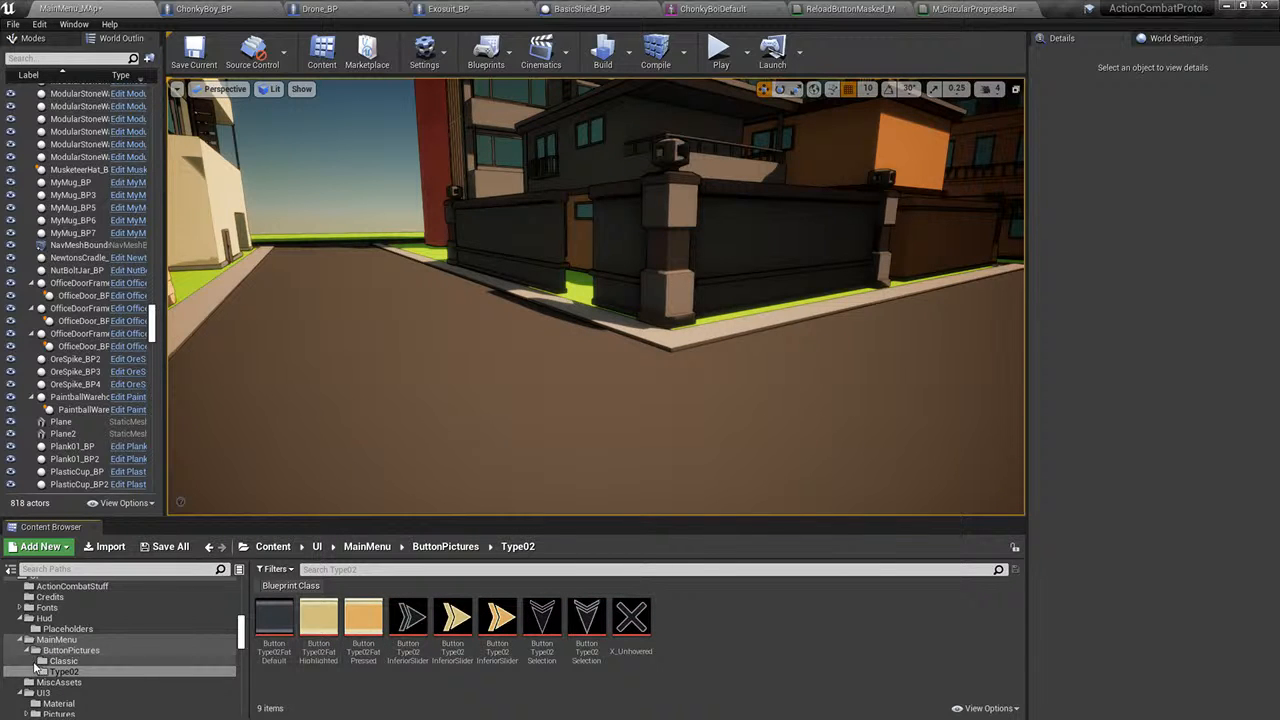
- Open the DodgeButton_WBP widget blueprint from the UI3 folder
{"action": "left_click", "coordinate": [62, 682]}
{"action": "left_click", "coordinate": [45, 693]}
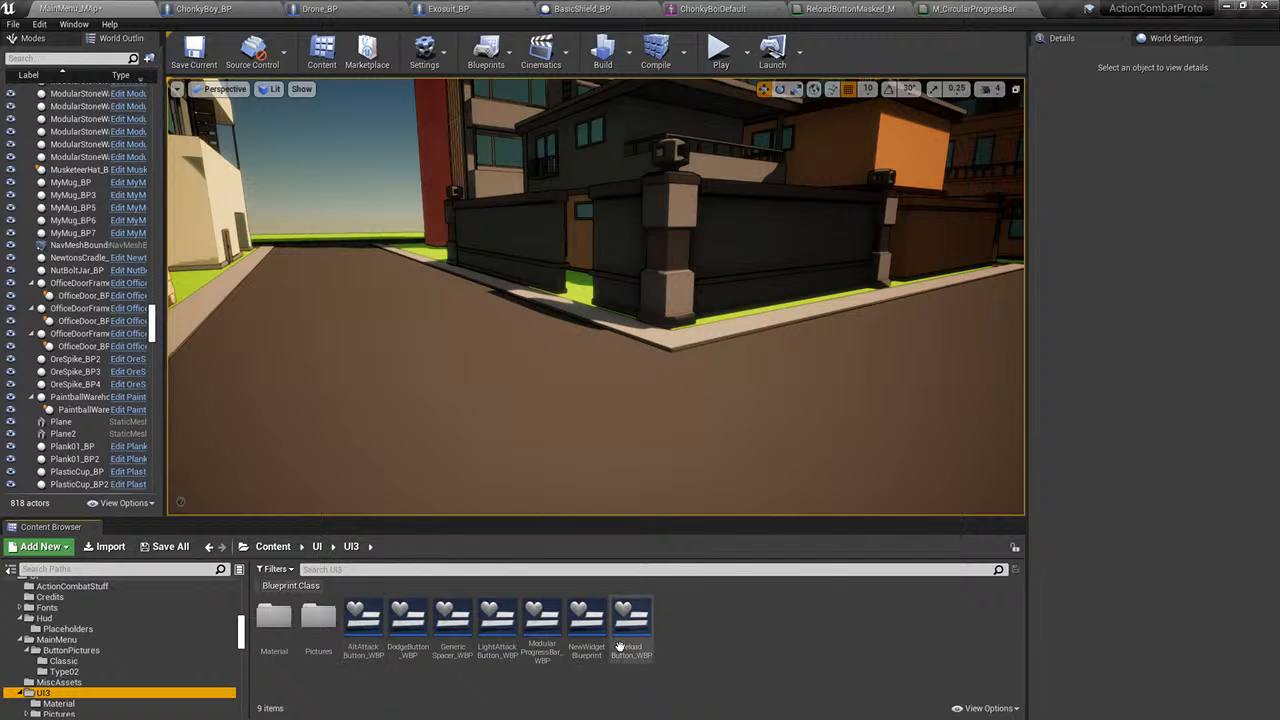
{"action": "left_click", "coordinate": [507, 640]}
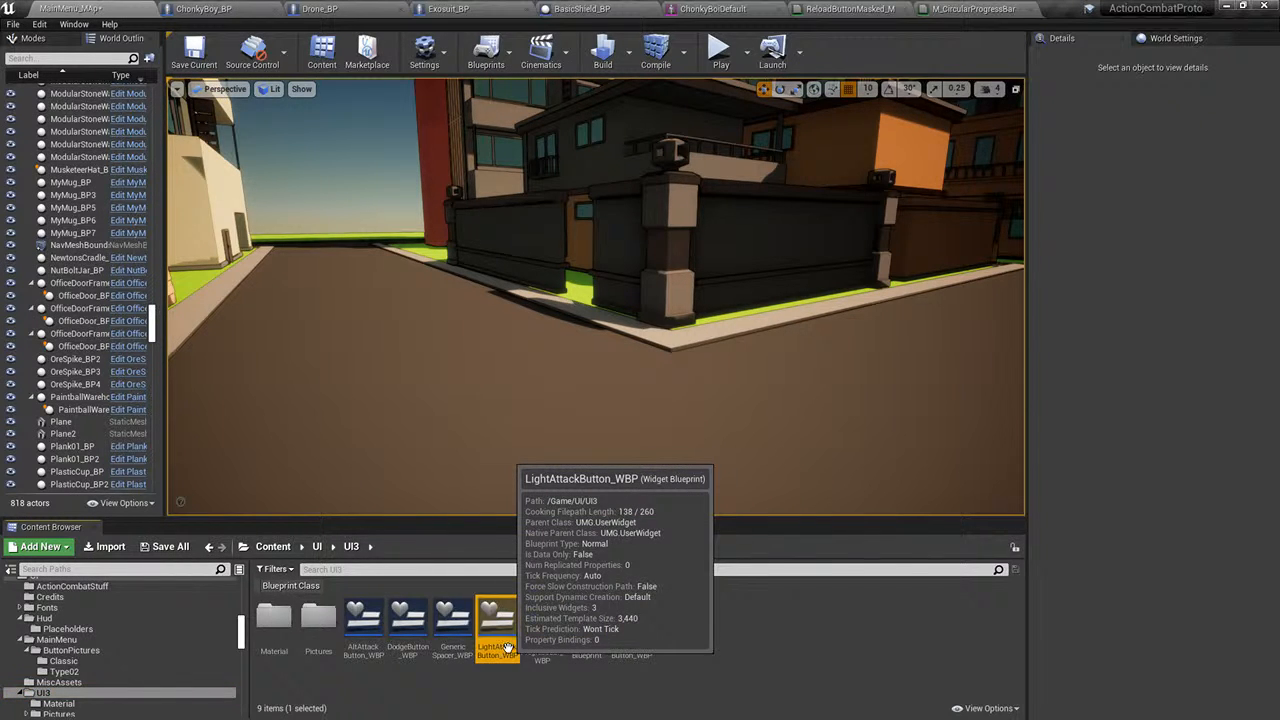
{"action": "double_click", "coordinate": [391, 645]}
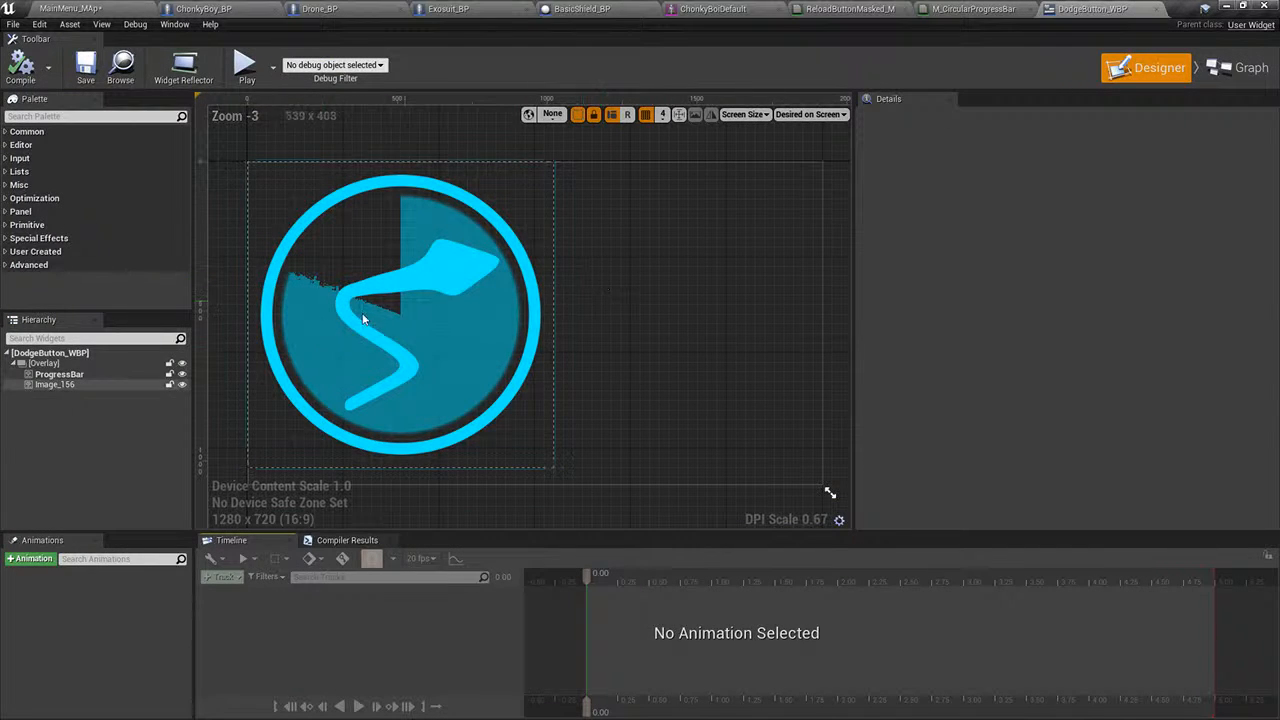
- Examine in DodgeButton_WBP's event graph how the progress bar's dynamic material is stored and its Alpha scalar parameter is set
{"action": "left_click", "coordinate": [363, 320]}
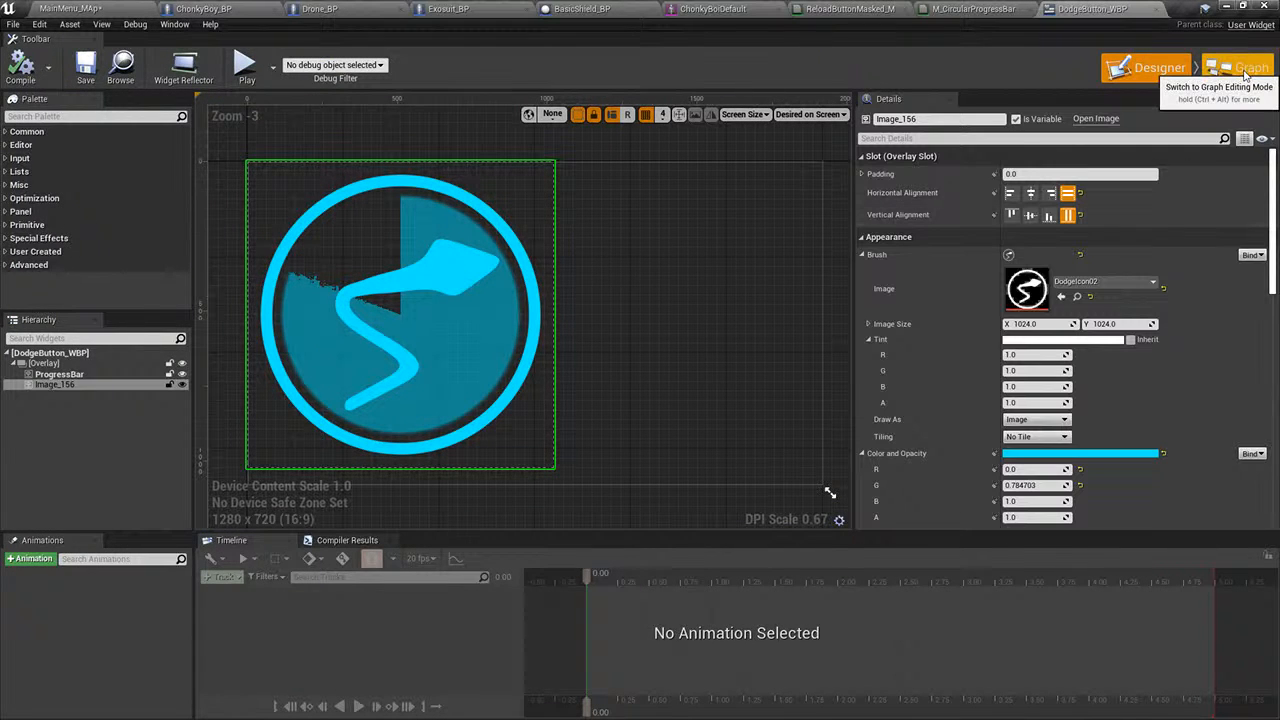
{"action": "left_click", "coordinate": [1240, 68]}
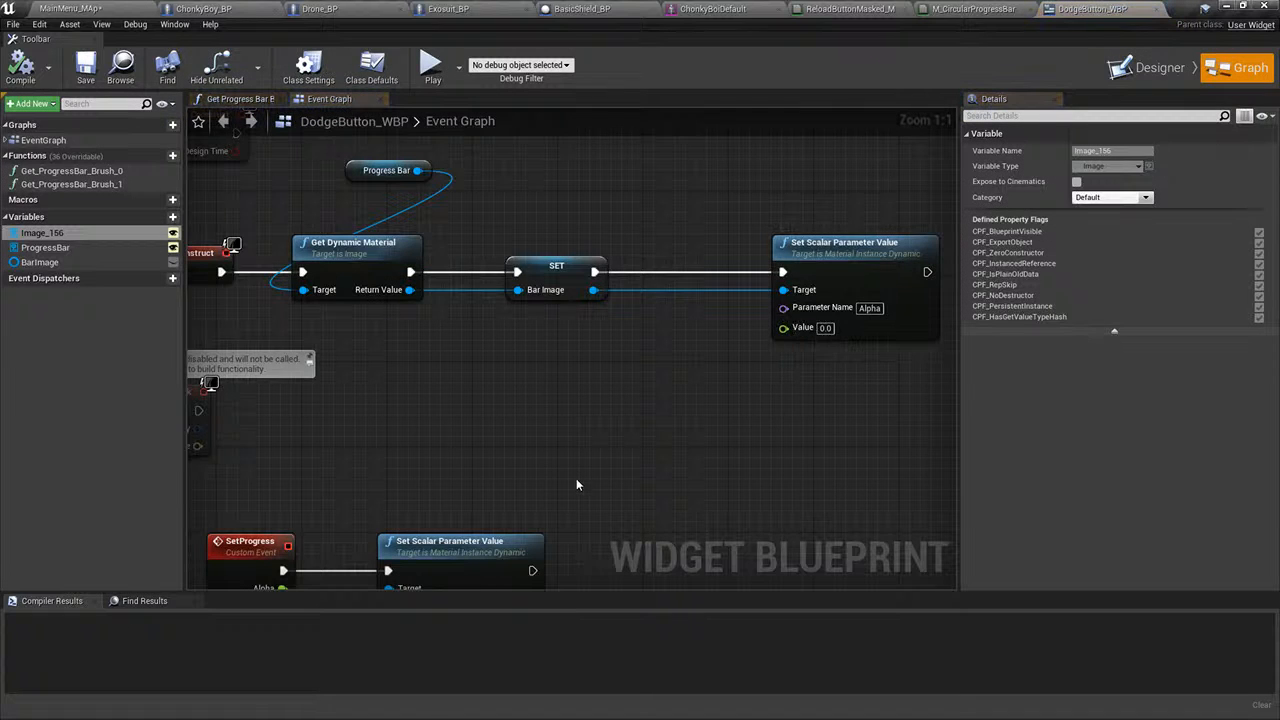
{"action": "right_click_drag", "start_coordinate": [547, 355], "coordinate": [612, 372]}
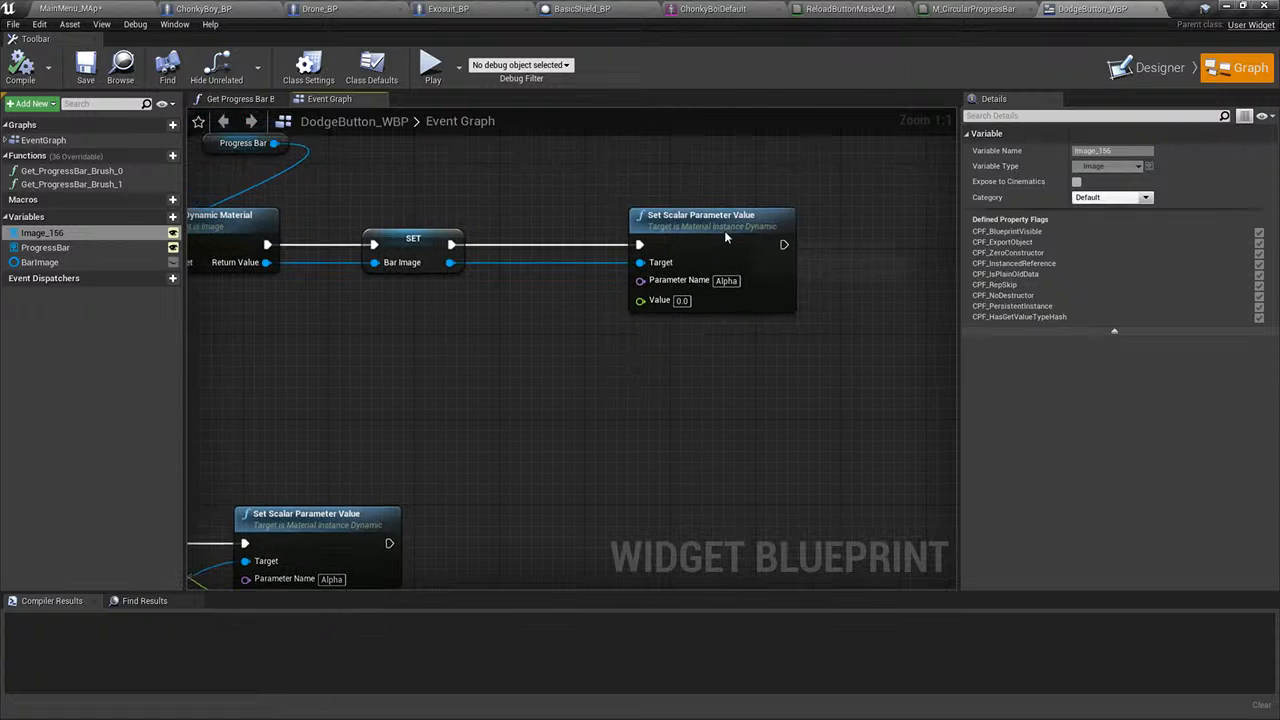
{"action": "left_click", "coordinate": [724, 230]}
{"action": "right_click_drag", "start_coordinate": [538, 385], "coordinate": [794, 414]}
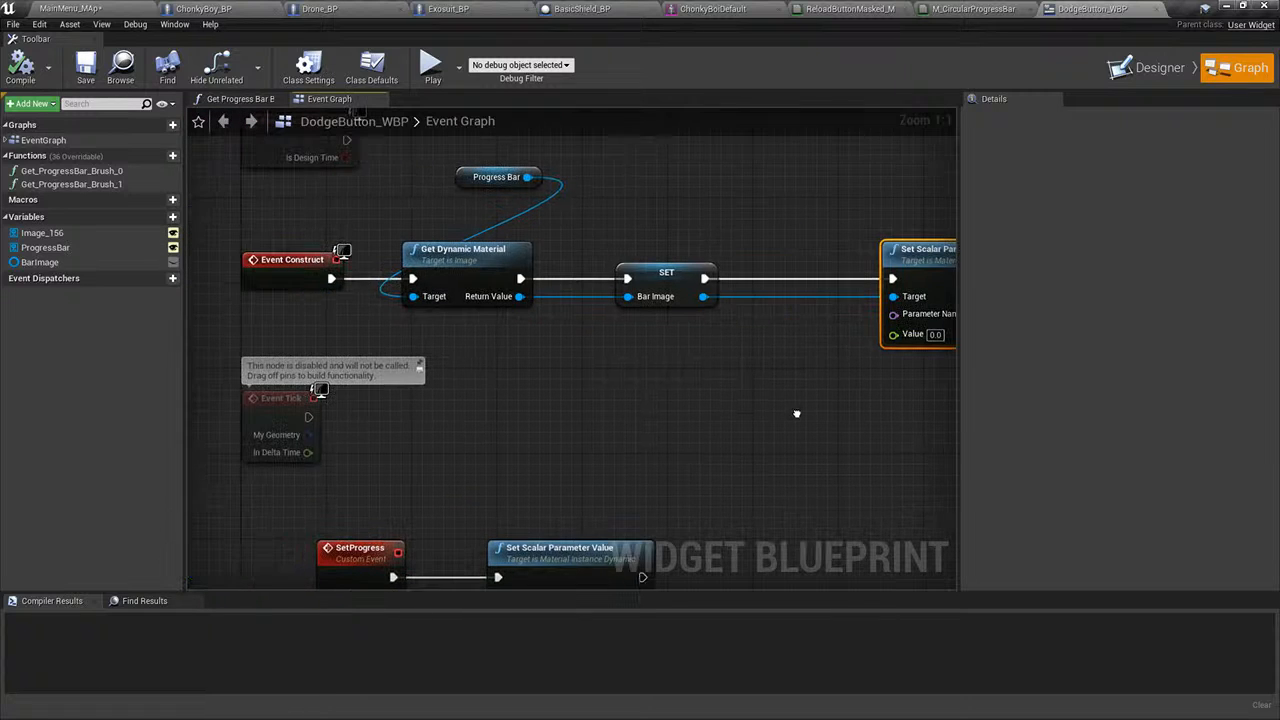
- Return to the ReloadButtonMasked_M material and place the 0.1,0.1,0.1,1 color constant directly below the Mask (G) node
{"action": "left_click", "coordinate": [866, 8]}
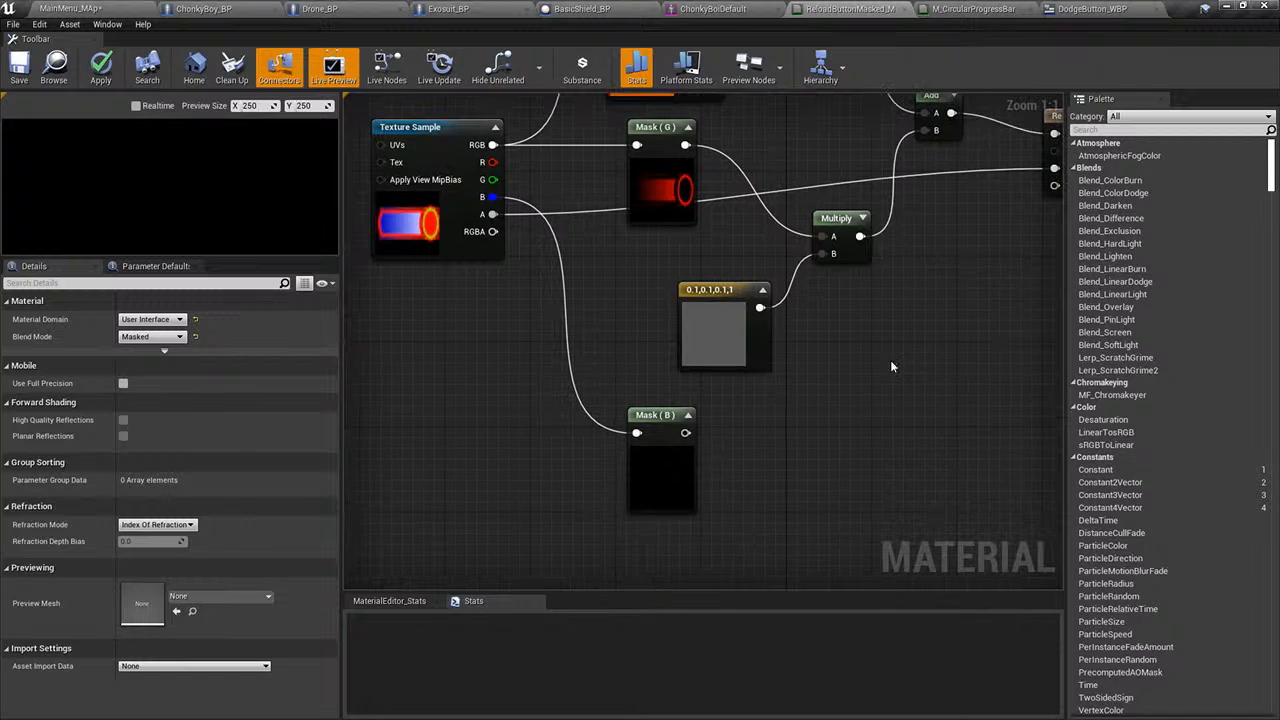
{"action": "left_click", "coordinate": [680, 425]}
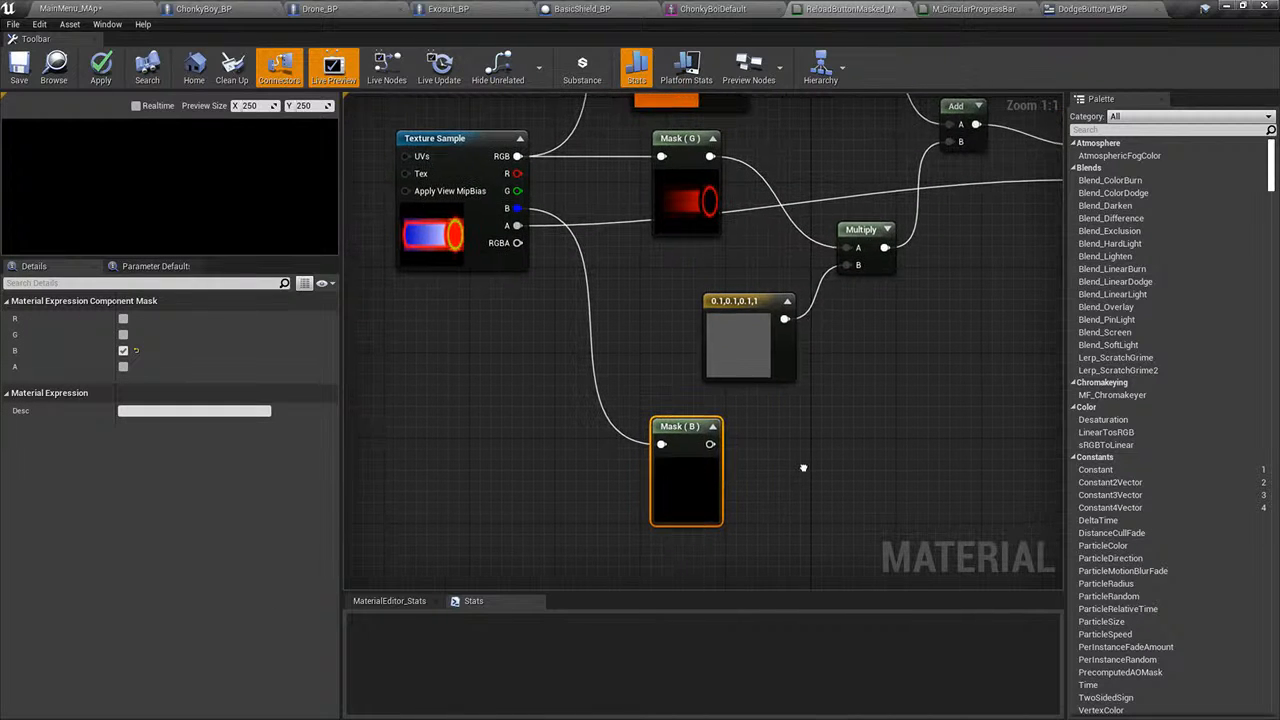
{"action": "right_click_drag", "start_coordinate": [828, 269], "coordinate": [814, 334]}
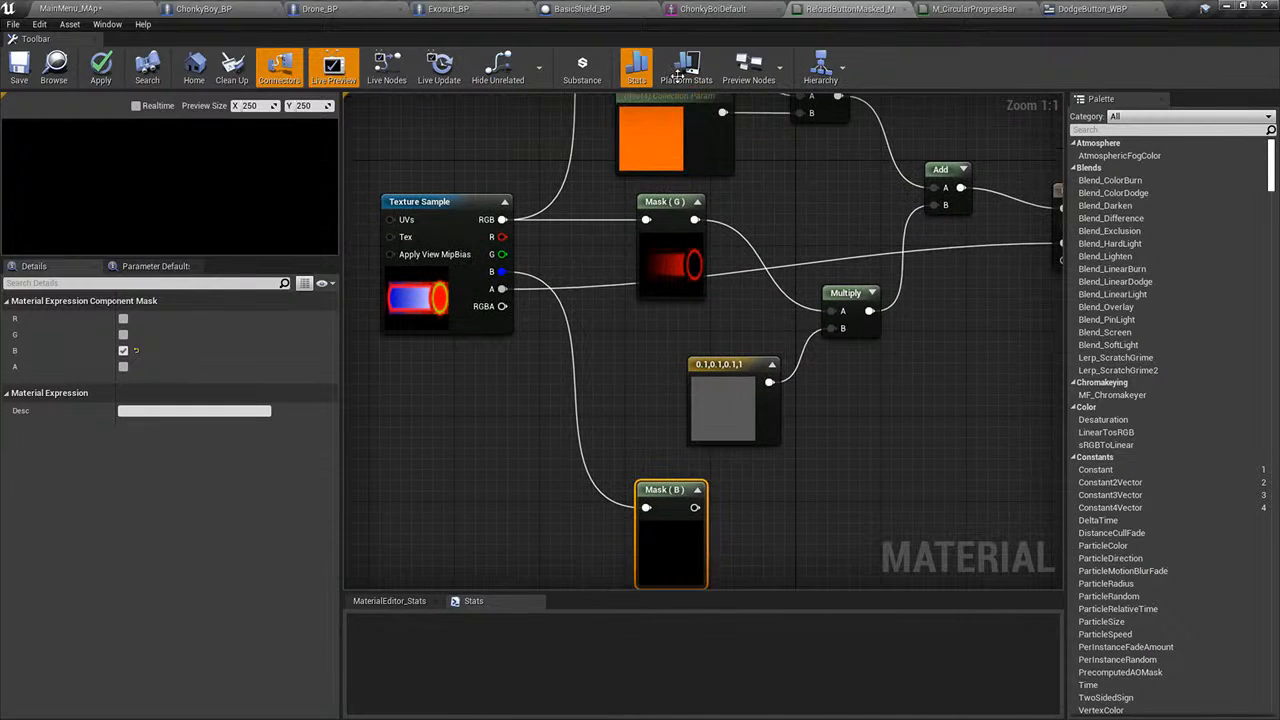
{"action": "right_click_drag", "start_coordinate": [683, 363], "coordinate": [563, 255]}
{"action": "mouse_move", "coordinate": [615, 394]}
{"action": "right_mouse_down"}
{"action": "mouse_move", "coordinate": [755, 411]}
{"action": "mouse_move", "coordinate": [617, 405]}
{"action": "right_mouse_up"}
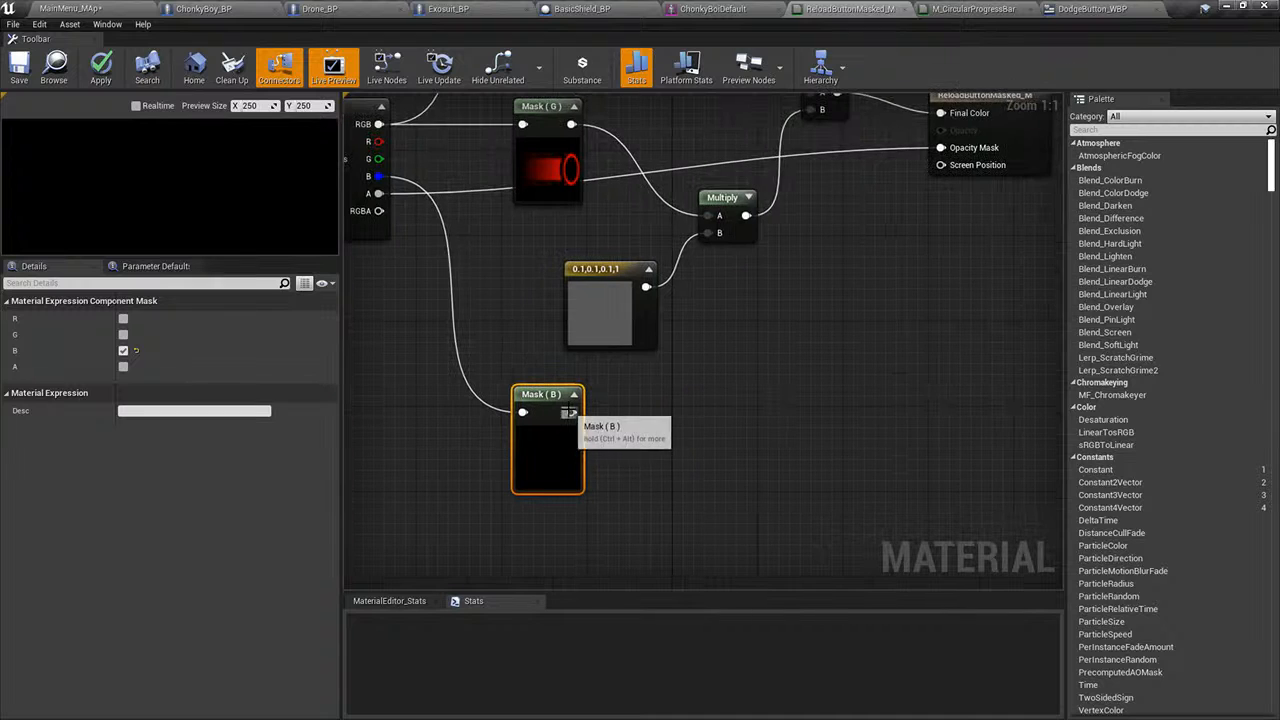
{"action": "right_click_drag", "start_coordinate": [740, 324], "coordinate": [632, 434]}
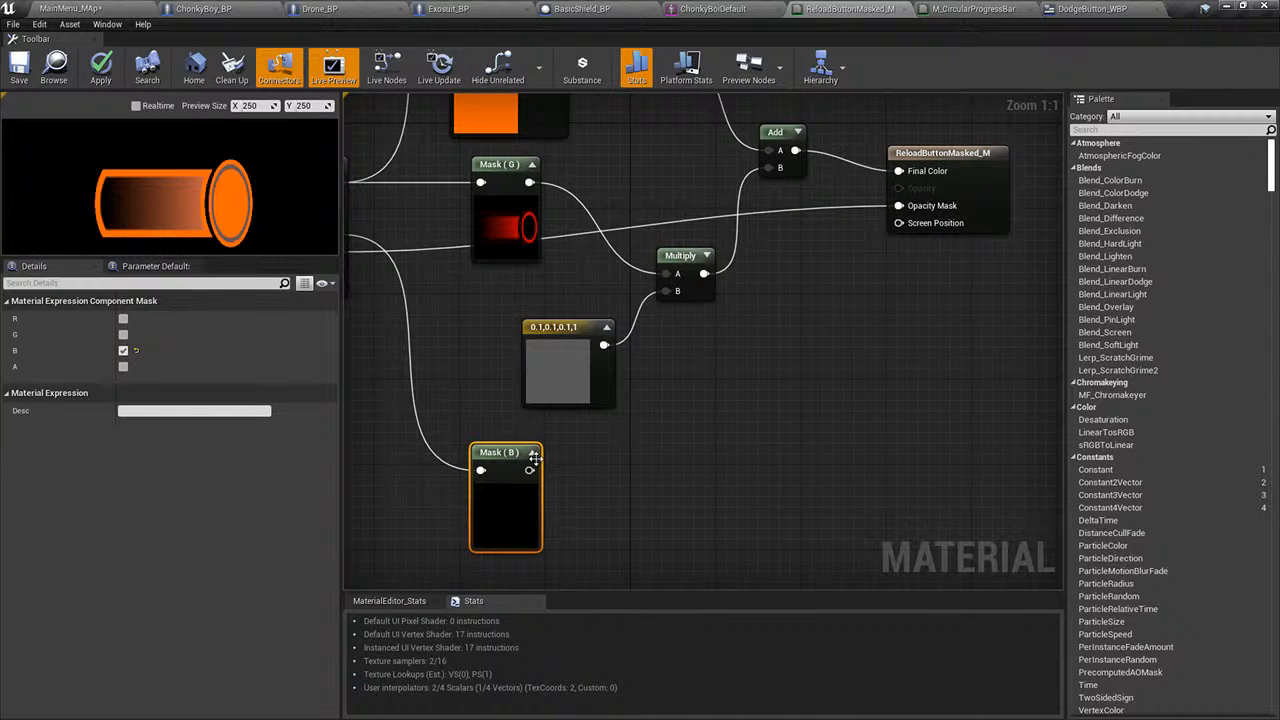
{"action": "left_click_drag", "start_coordinate": [554, 329], "coordinate": [501, 304]}
{"action": "right_click_drag", "start_coordinate": [635, 399], "coordinate": [703, 552]}
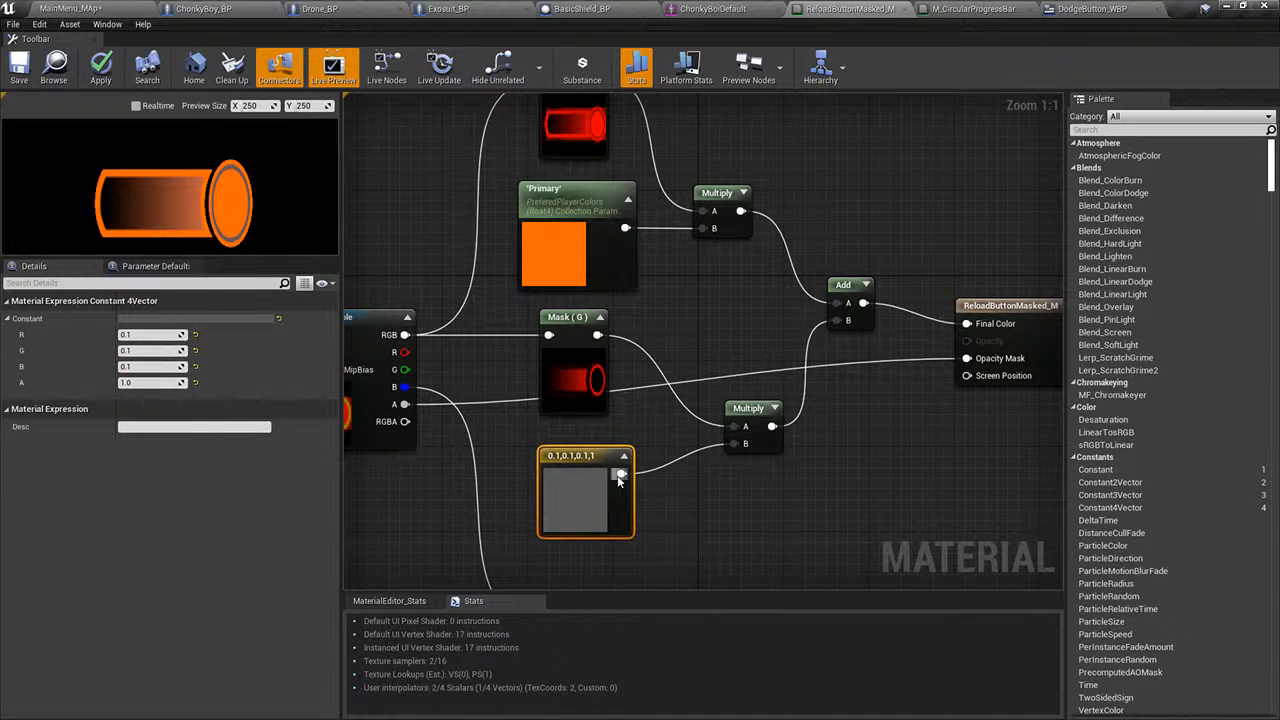
- Convert the 0.1,0.1,0.1,1 color constant into a vector parameter named Secondary
{"action": "right_click", "coordinate": [548, 452]}
{"action": "left_click", "coordinate": [592, 457]}
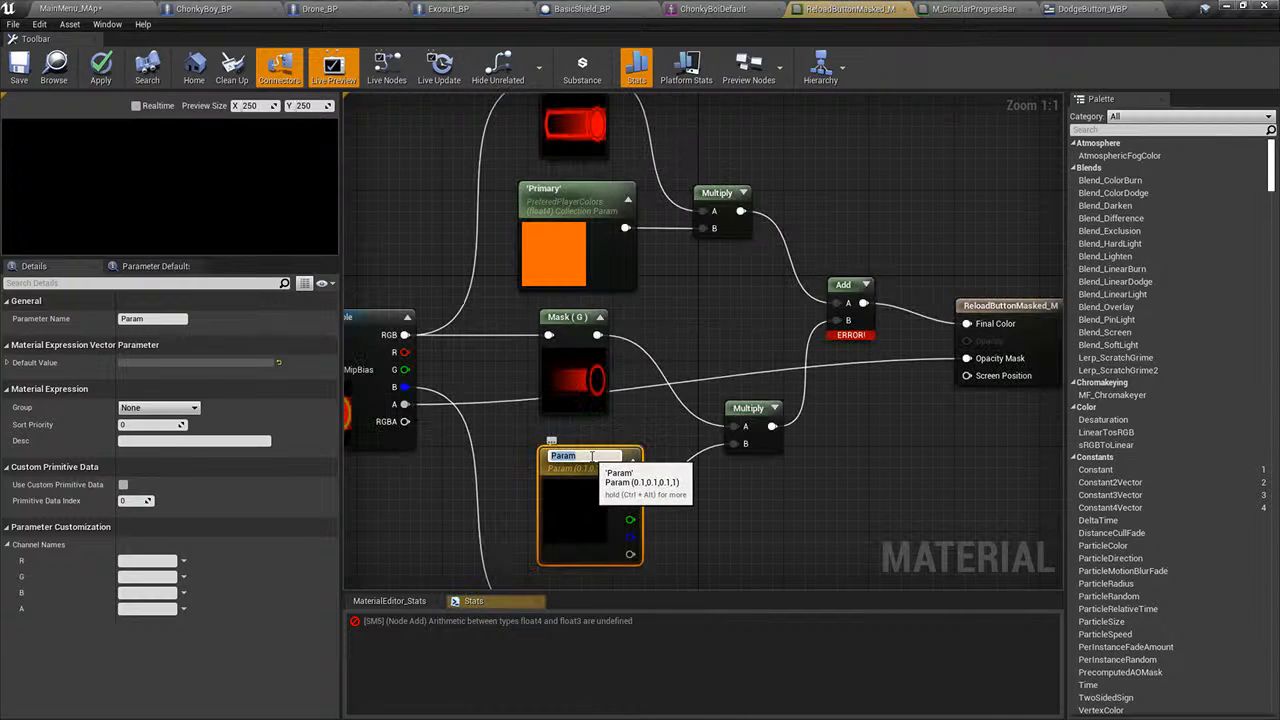
{"action": "type", "text": "Secondary"}
{"action": "key", "text": "Return"}
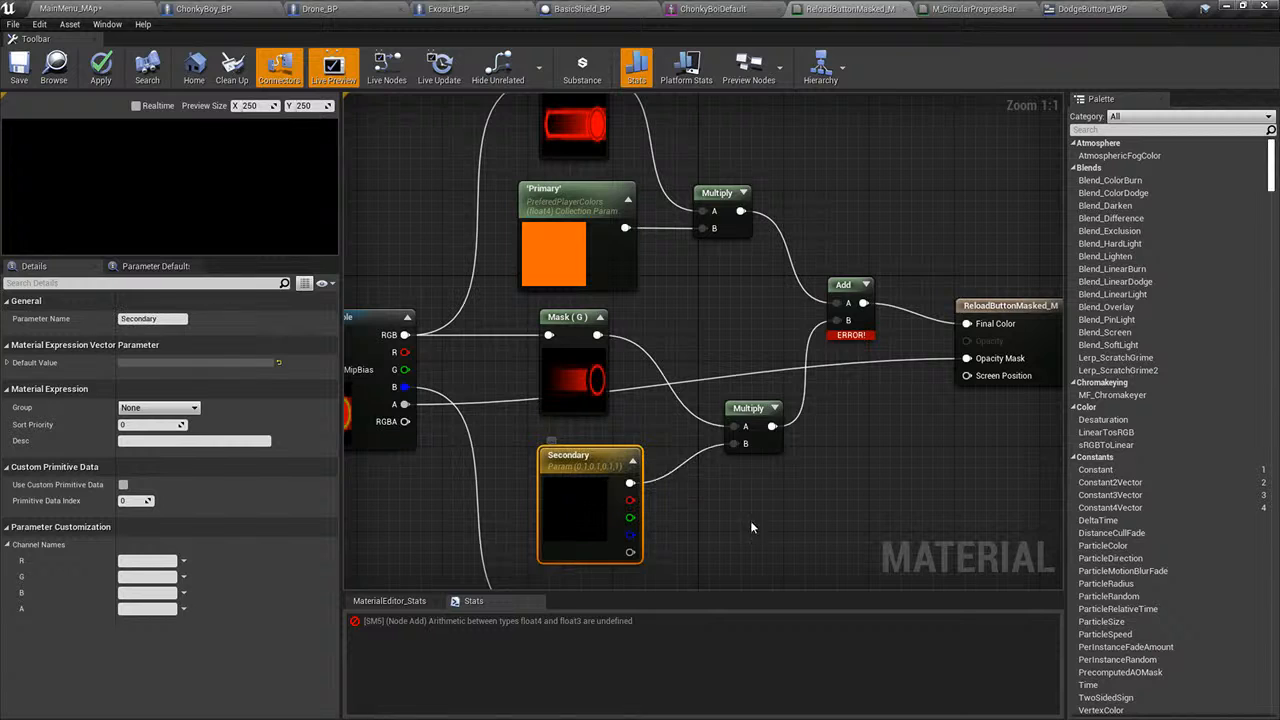
{"action": "right_click_drag", "start_coordinate": [657, 560], "coordinate": [652, 449]}
{"action": "right_click_drag", "start_coordinate": [628, 373], "coordinate": [517, 327]}
{"action": "left_click_drag", "start_coordinate": [480, 466], "coordinate": [603, 432]}
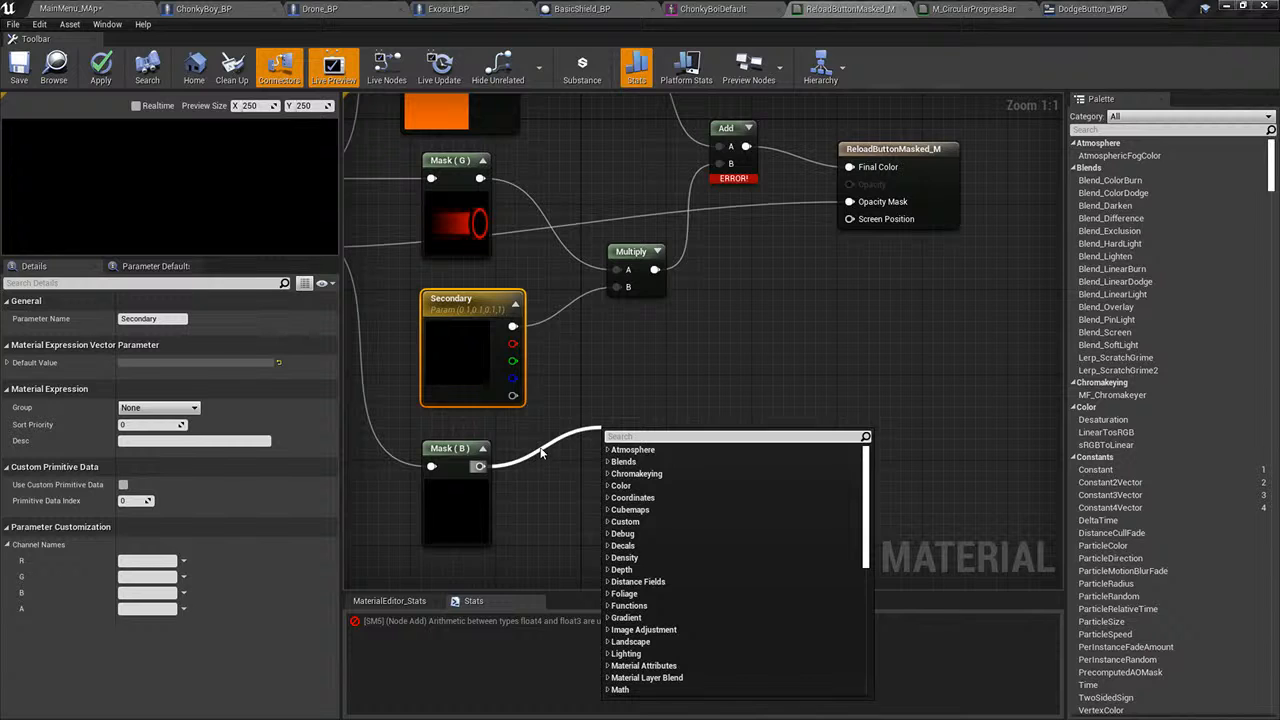
{"action": "left_click", "coordinate": [830, 333]}
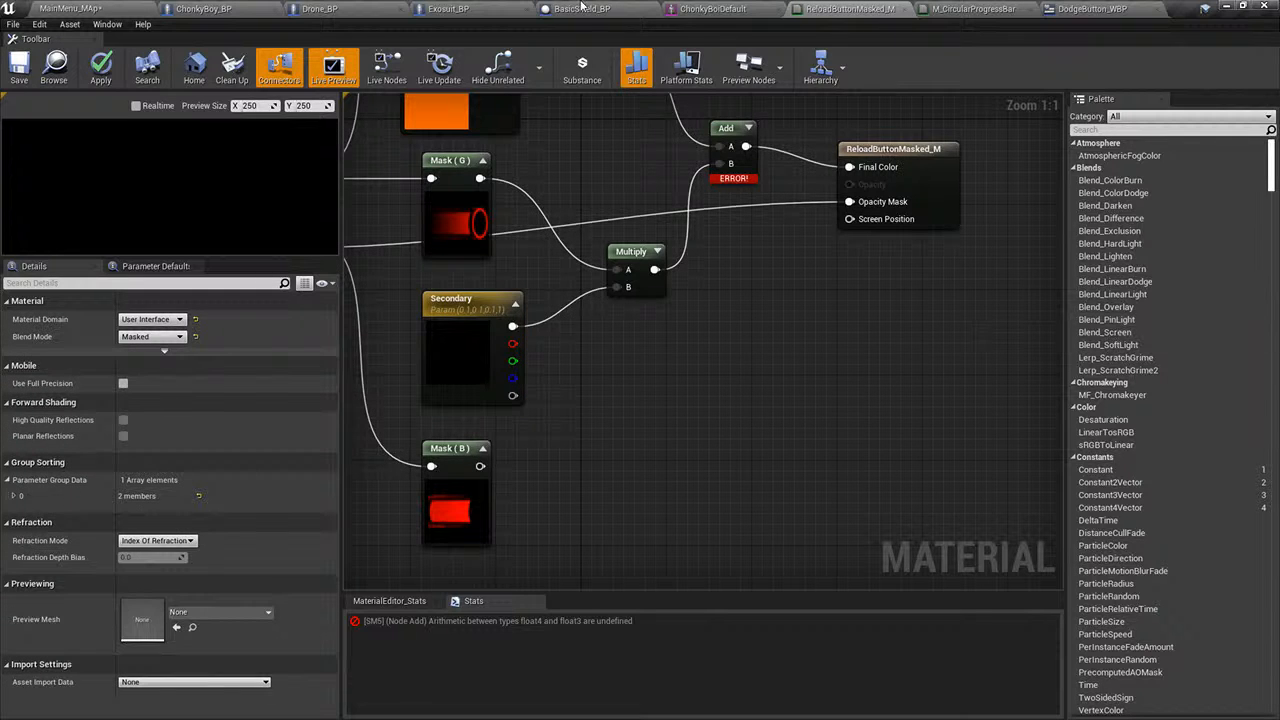
- Examine the Texture Sample, Alpha parameter and If node setup in the M_CircularProgressBar material and return to ReloadButtonMasked_M
{"action": "left_click", "coordinate": [935, 7]}
{"action": "right_click_drag", "start_coordinate": [678, 353], "coordinate": [917, 561]}
{"action": "right_click_drag", "start_coordinate": [820, 482], "coordinate": [974, 295]}
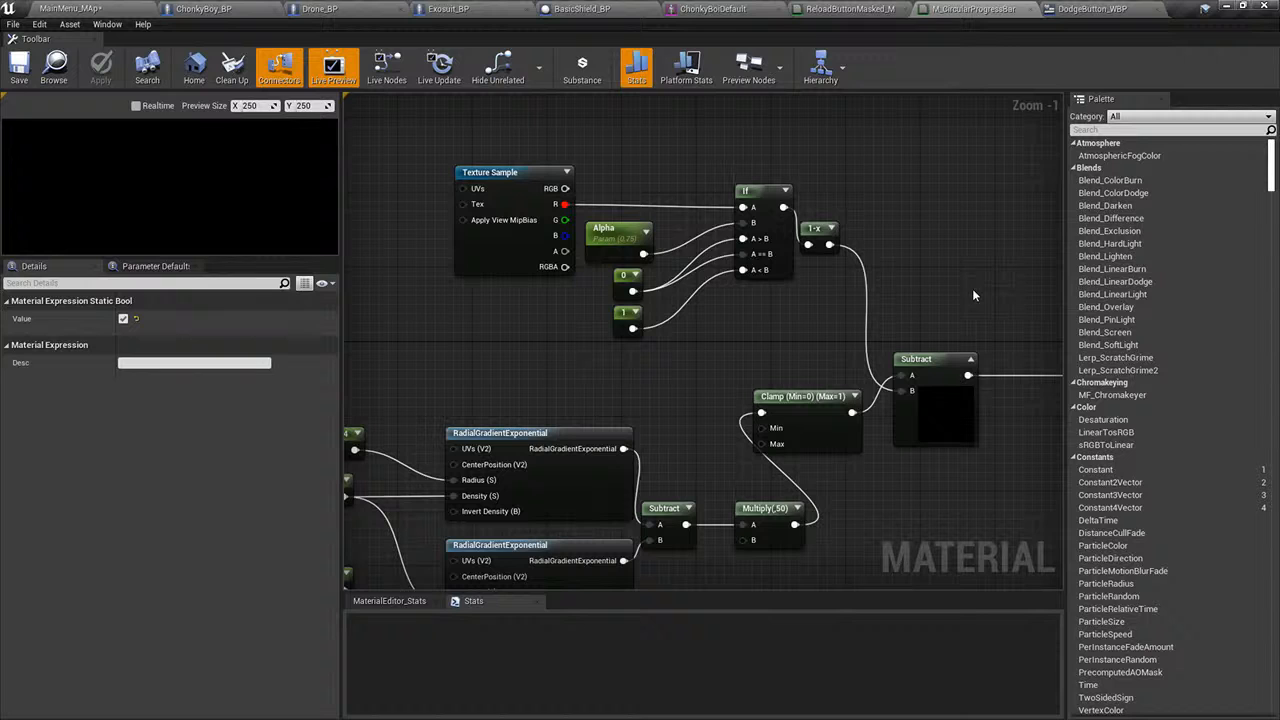
{"action": "left_click", "coordinate": [618, 241]}
{"action": "left_click", "coordinate": [598, 141]}
{"action": "left_click_drag", "start_coordinate": [449, 116], "coordinate": [444, 236]}
{"action": "left_click", "coordinate": [860, 8]}
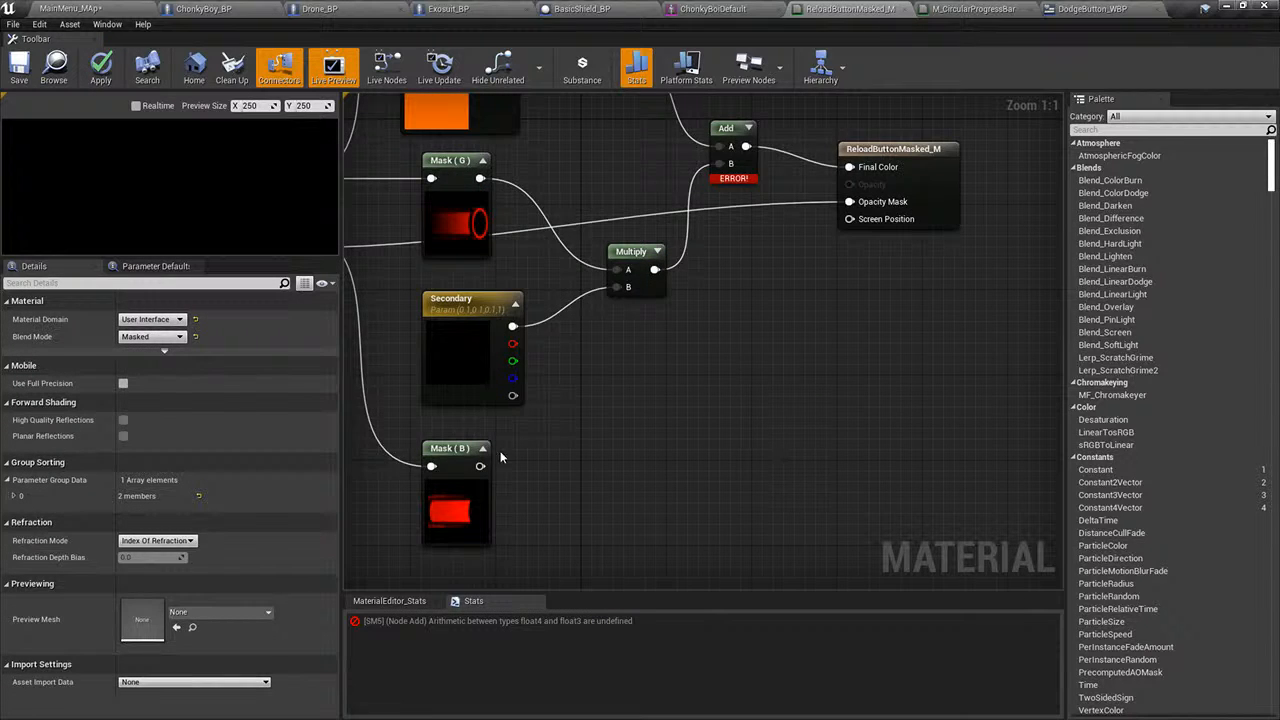
{"action": "left_click_drag", "start_coordinate": [480, 466], "coordinate": [527, 471]}
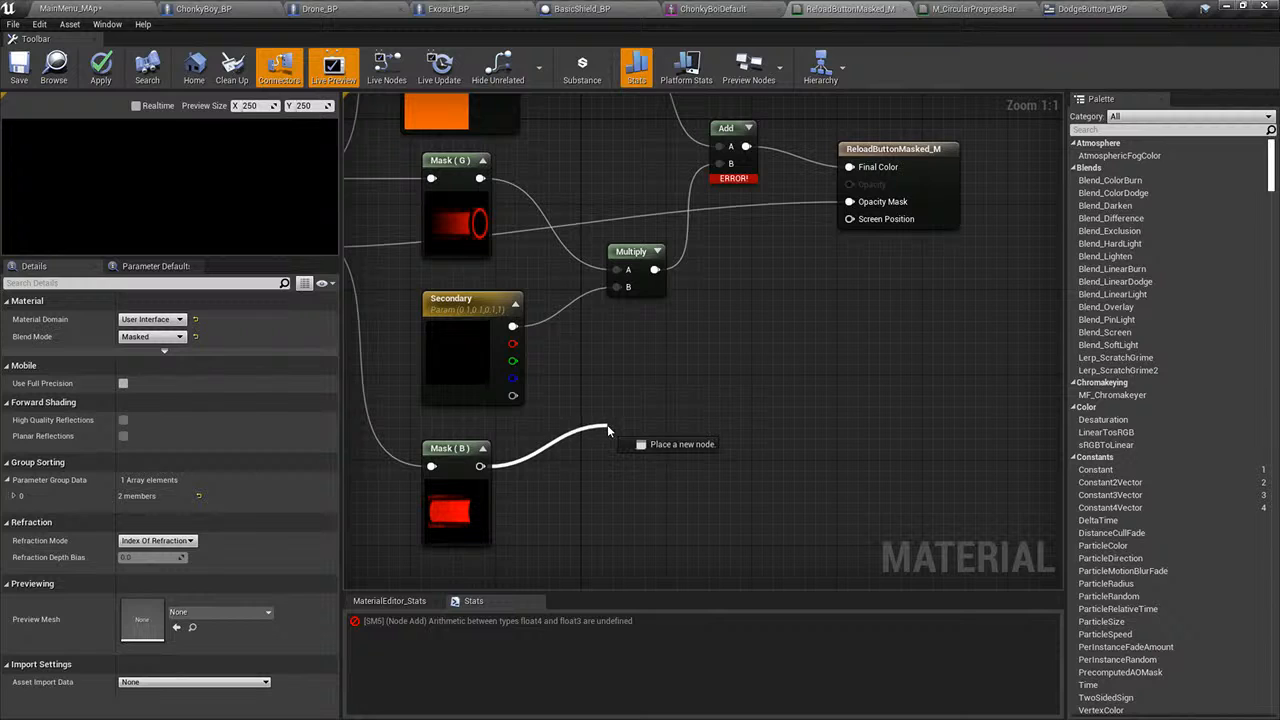
{"action": "left_click_drag", "start_coordinate": [616, 436], "coordinate": [616, 436]}
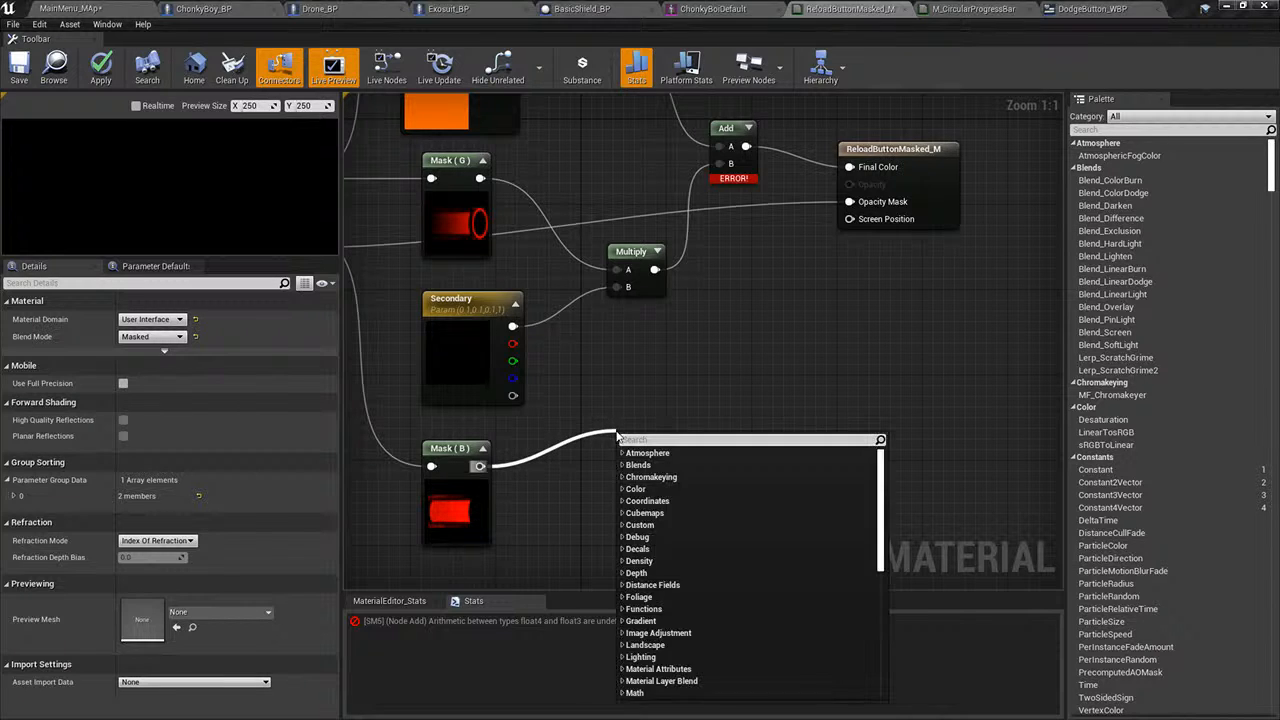
{"action": "left_click", "coordinate": [507, 476]}
{"action": "left_click_drag", "start_coordinate": [480, 466], "coordinate": [568, 440]}
{"action": "left_click", "coordinate": [624, 383]}
- Try feeding the Secondary parameter's color output into a new Multiply node and remove that node
{"action": "left_click_drag", "start_coordinate": [512, 326], "coordinate": [658, 420]}
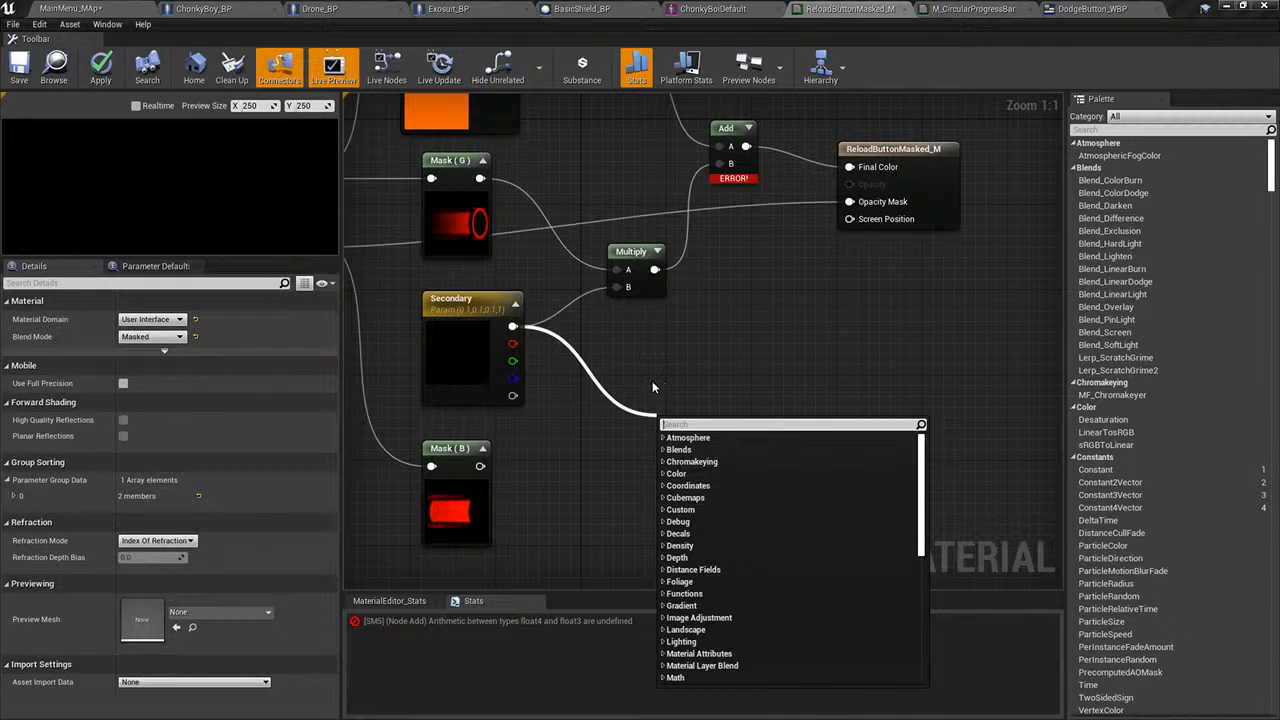
{"action": "left_click", "coordinate": [528, 340]}
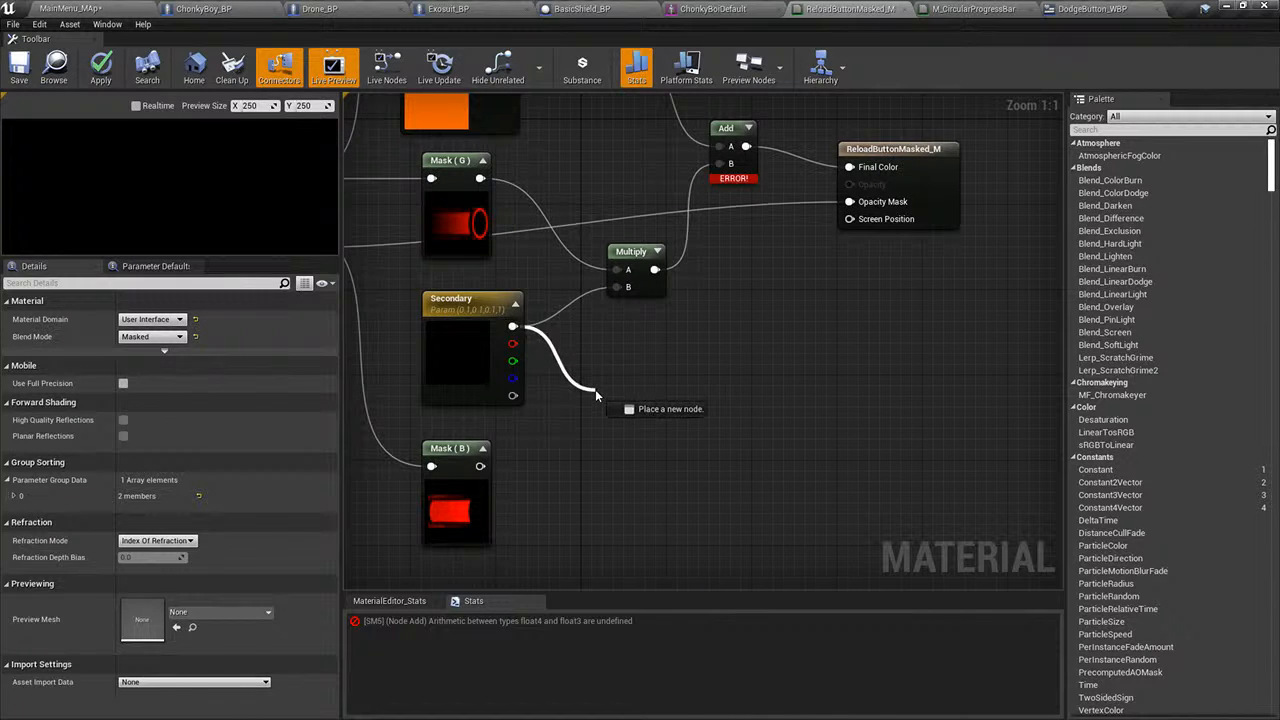
{"action": "left_click_drag", "start_coordinate": [595, 393], "coordinate": [662, 448]}
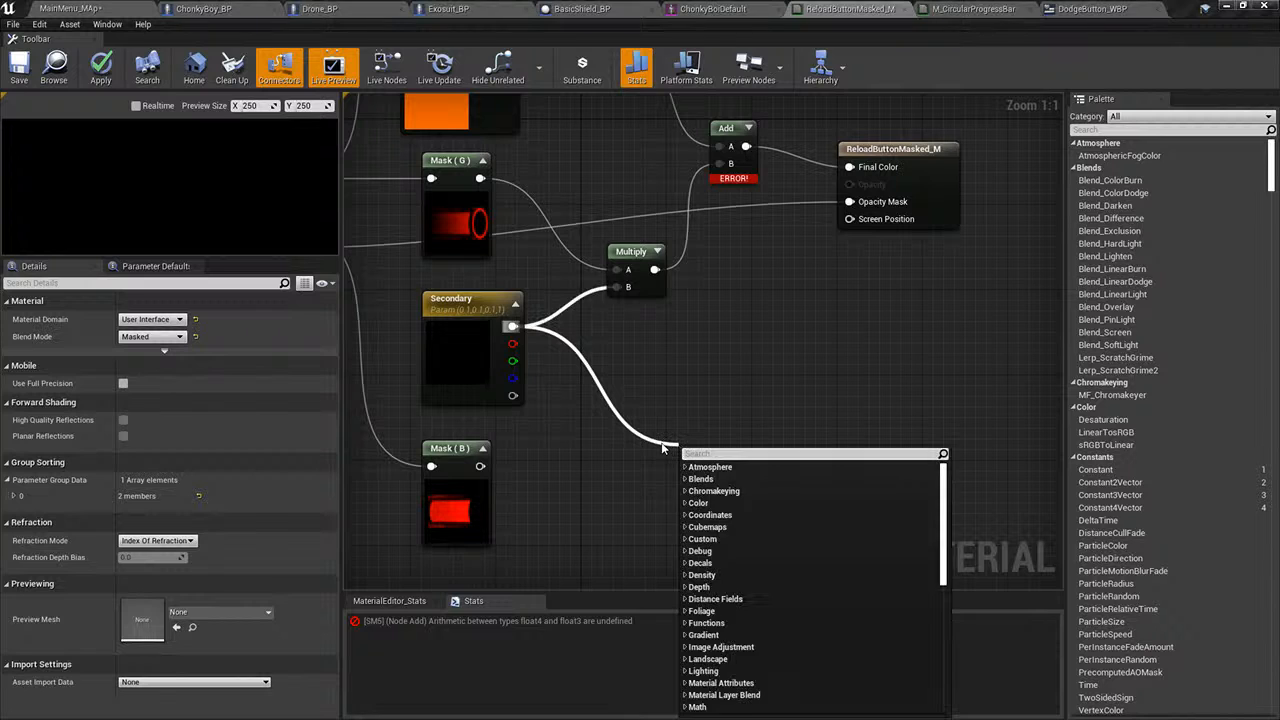
{"action": "type", "text": "multiply"}
{"action": "key", "text": "Return"}
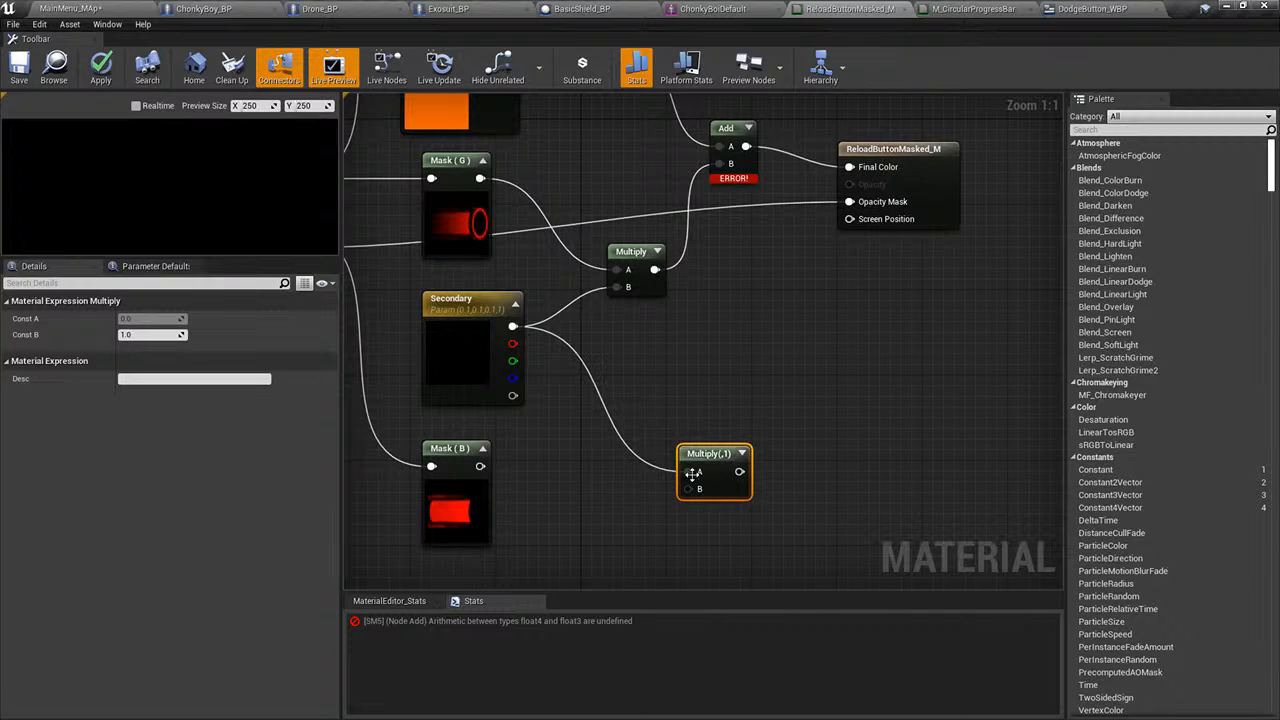
{"action": "key", "text": "Delete"}
- Try splitting the Secondary parameter's color output with a SplitComponents node placed beside it
{"action": "left_click_drag", "start_coordinate": [514, 327], "coordinate": [631, 370]}
{"action": "type", "text": "split"}
{"action": "key", "text": "Return"}
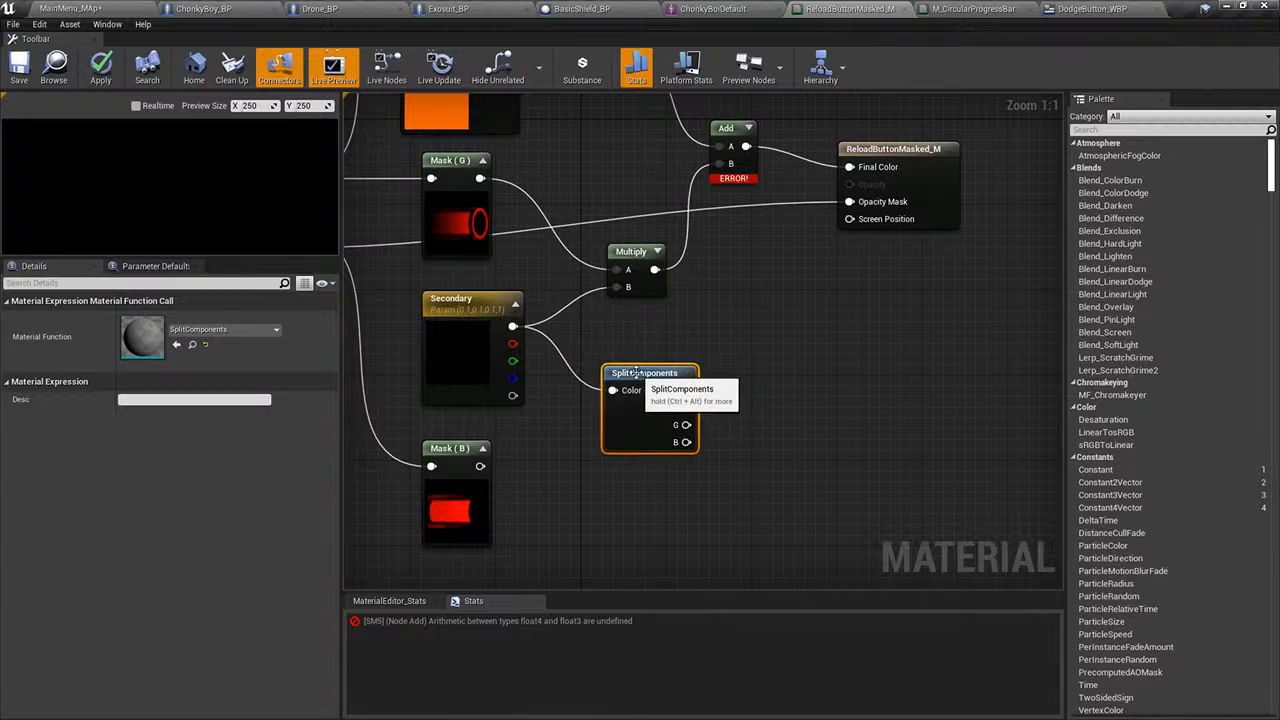
{"action": "right_click_drag", "start_coordinate": [759, 441], "coordinate": [648, 448]}
{"action": "left_click_drag", "start_coordinate": [543, 388], "coordinate": [521, 398]}
{"action": "right_click_drag", "start_coordinate": [521, 398], "coordinate": [621, 376]}
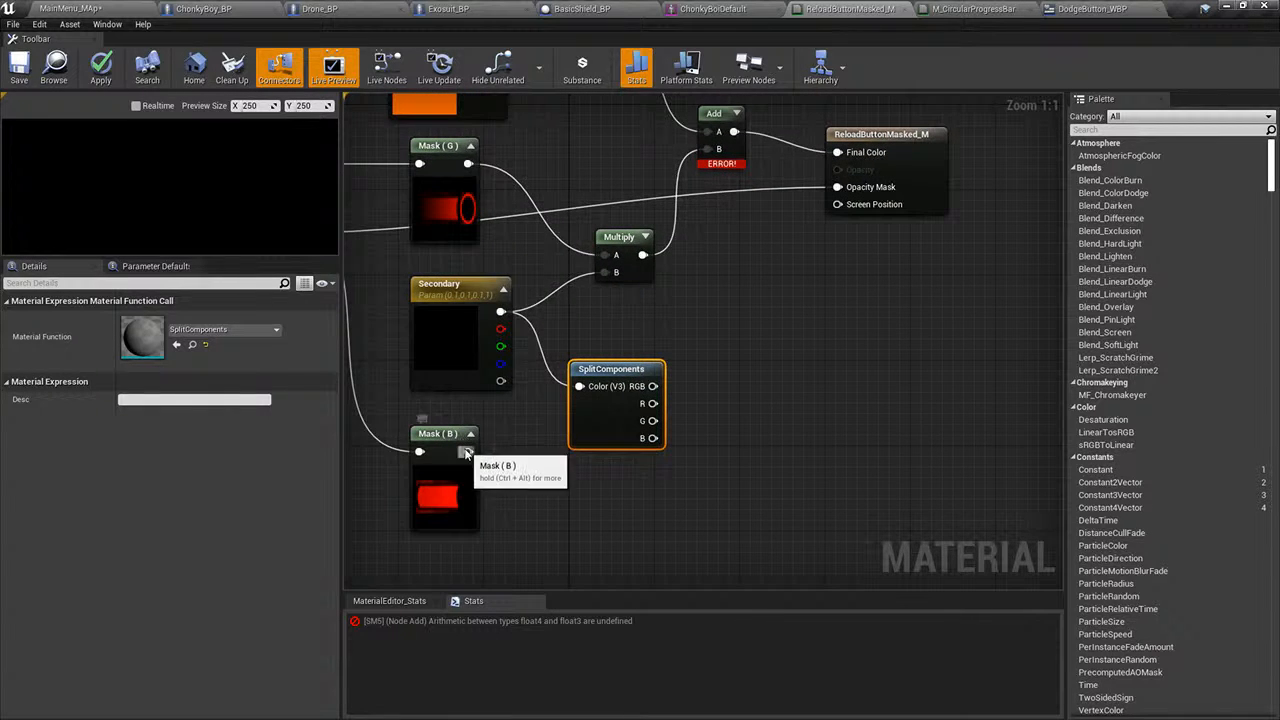
- Add a Multiply node fed by the Mask (B) output, placed below SplitComponents
{"action": "left_click_drag", "start_coordinate": [467, 451], "coordinate": [686, 464]}
{"action": "type", "text": "multiply"}
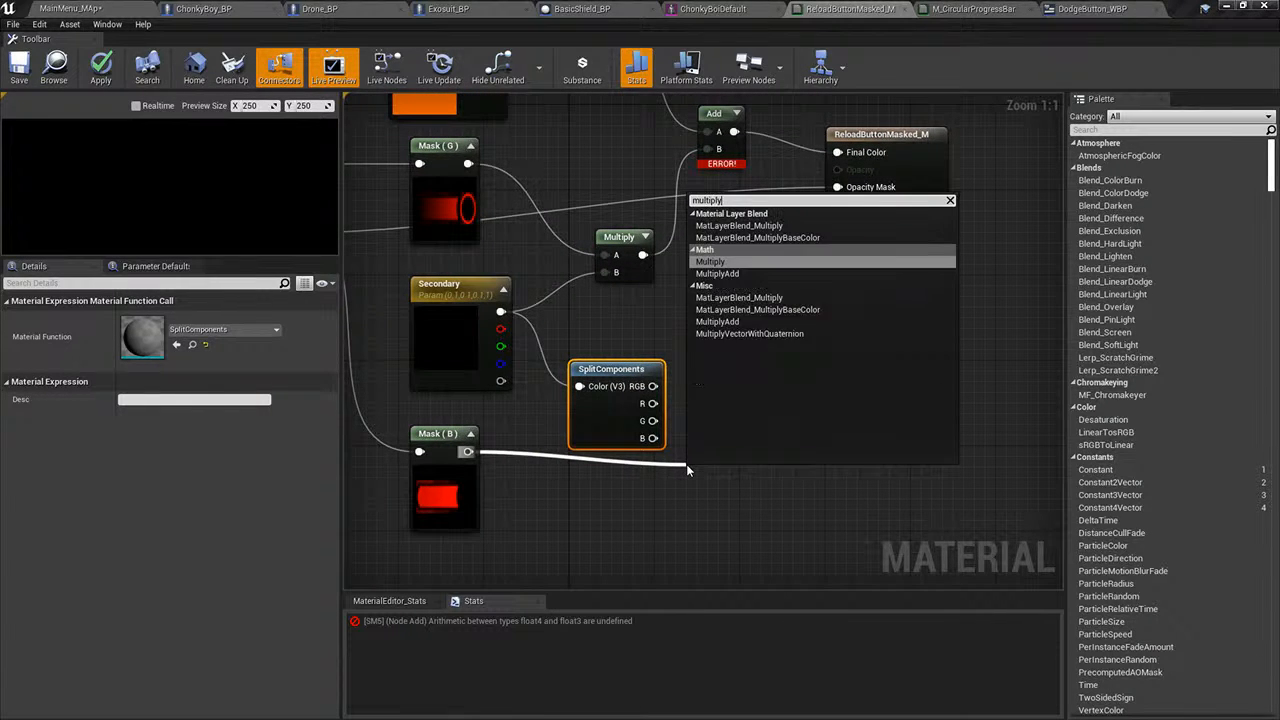
{"action": "key", "text": "Return"}
{"action": "left_click_drag", "start_coordinate": [747, 491], "coordinate": [712, 465]}
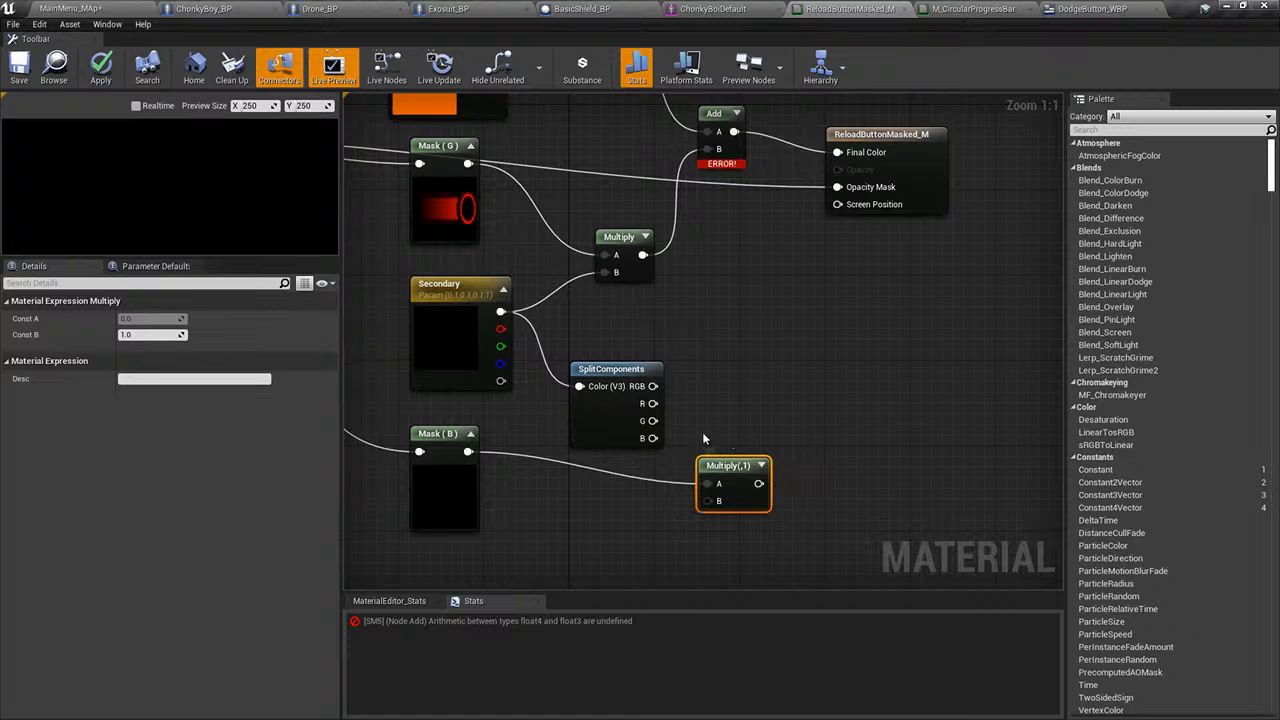
- Delete the SplitComponents node connected to the Secondary parameter
{"action": "left_click", "coordinate": [612, 372]}
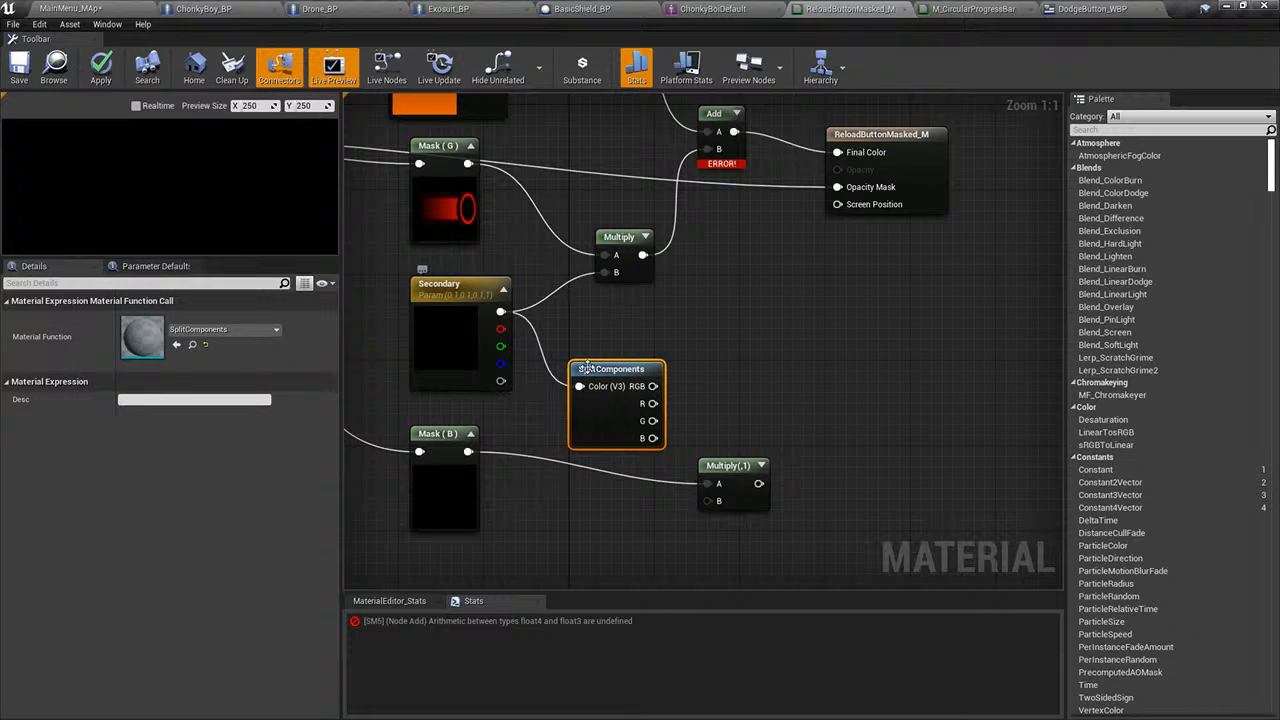
{"action": "right_click_drag", "start_coordinate": [643, 337], "coordinate": [651, 365]}
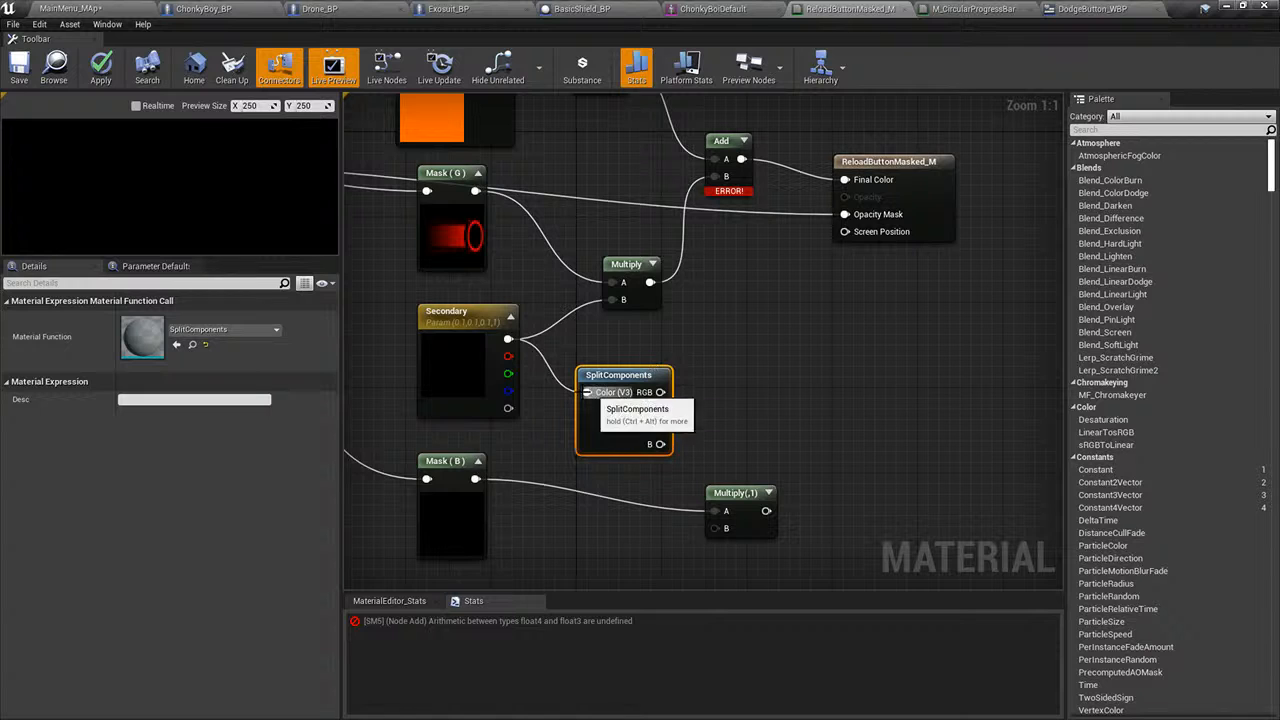
{"action": "left_click", "coordinate": [620, 360]}
{"action": "left_click", "coordinate": [616, 378]}
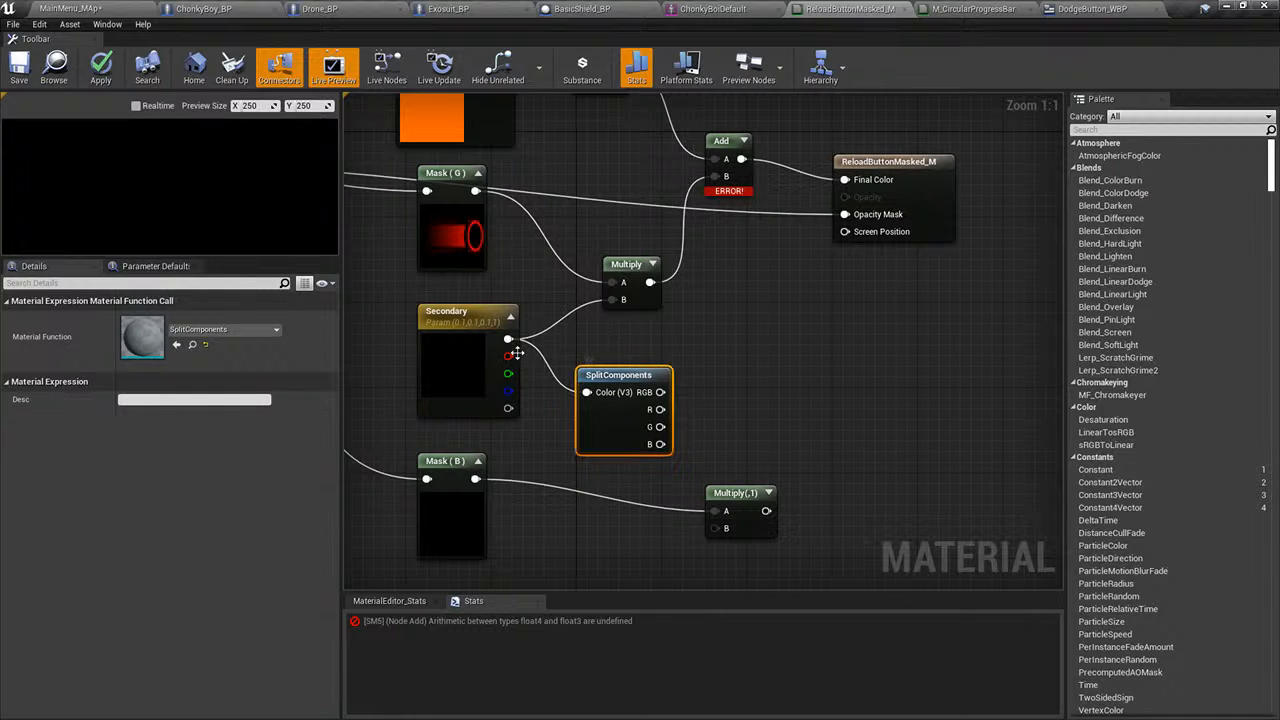
{"action": "key", "text": "Delete"}
- Connect Secondary's alpha output to input A and Mask (B) to input B of the lower Multiply node
{"action": "left_click_drag", "start_coordinate": [508, 356], "coordinate": [570, 385]}
{"action": "left_click_drag", "start_coordinate": [741, 405], "coordinate": [714, 363]}
{"action": "key", "text": "Escape"}
{"action": "left_click_drag", "start_coordinate": [505, 413], "coordinate": [716, 511]}
{"action": "left_click_drag", "start_coordinate": [477, 481], "coordinate": [726, 530]}
- Reposition the lower Multiply node and chain a second Multiply node to its output
{"action": "left_click_drag", "start_coordinate": [748, 496], "coordinate": [796, 454]}
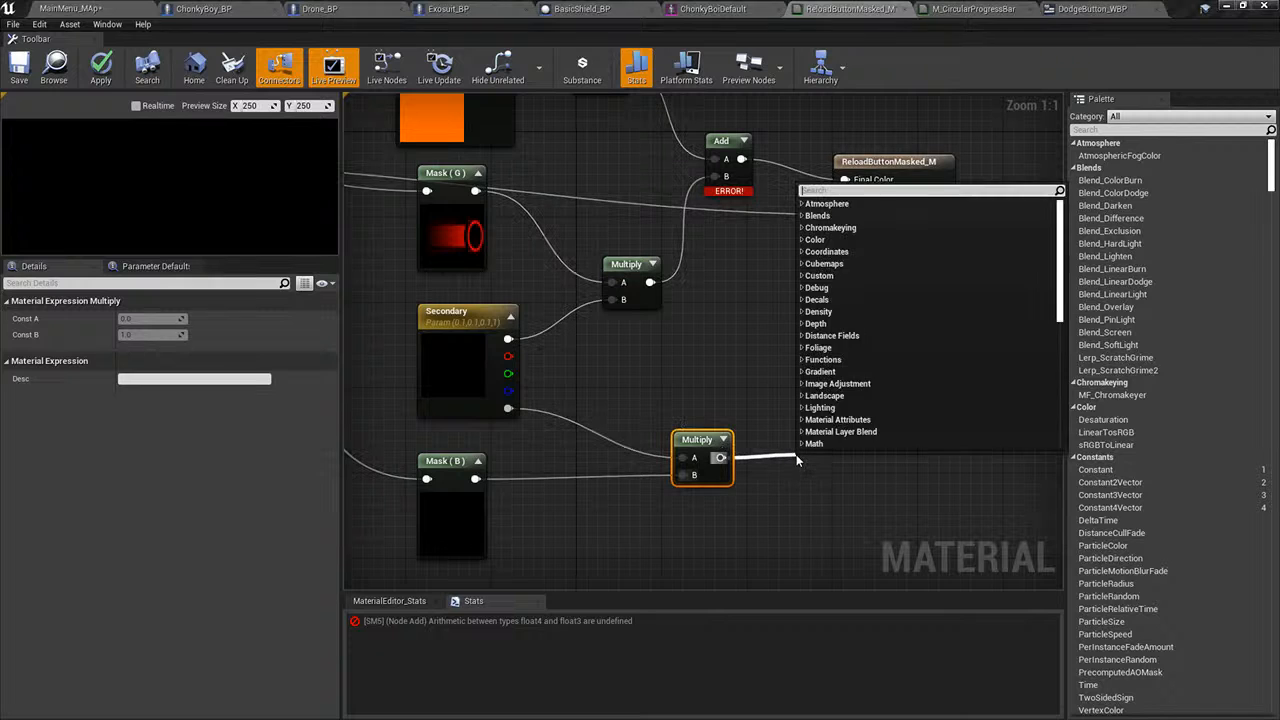
{"action": "type", "text": "multiply"}
{"action": "key", "text": "Return"}
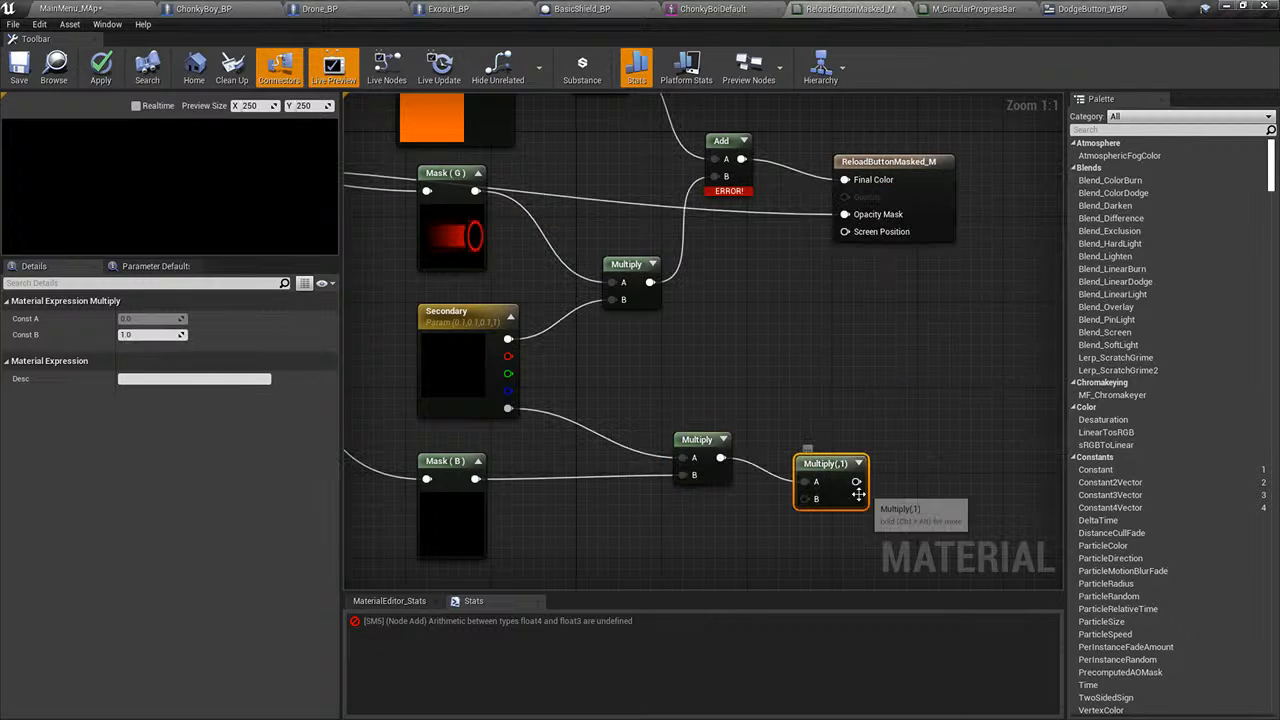
{"action": "left_click", "coordinate": [145, 335]}
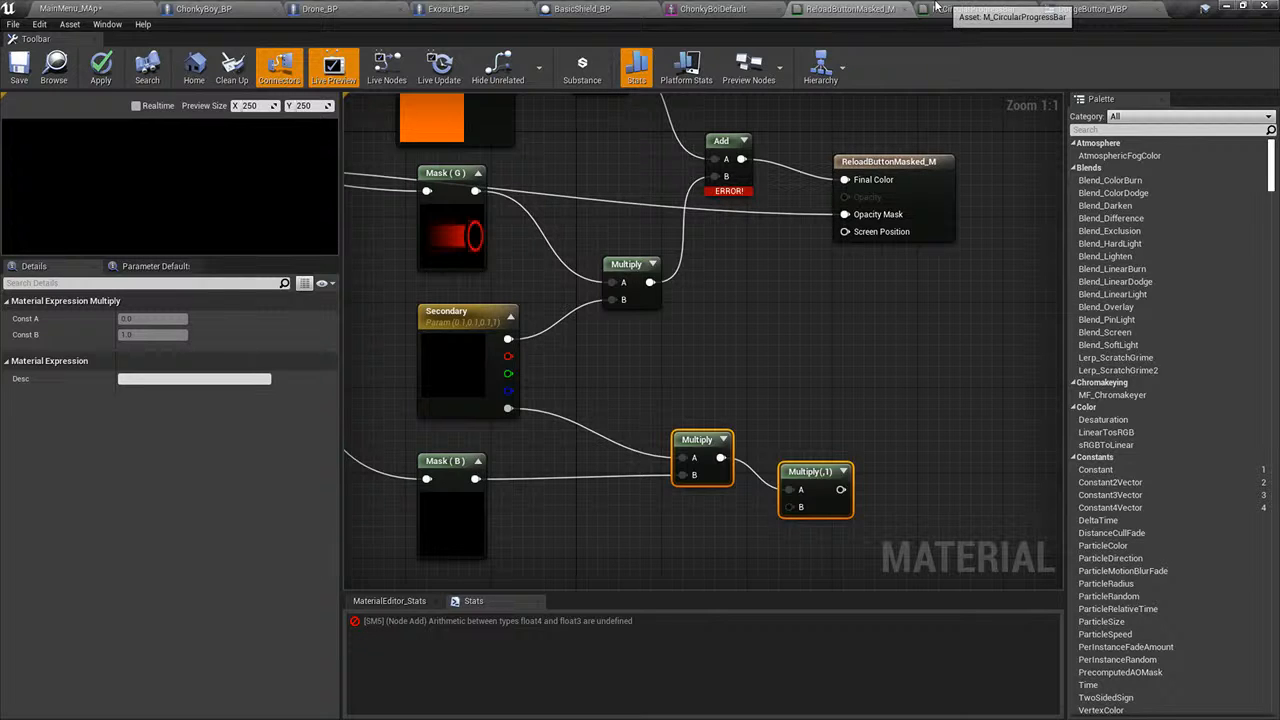
- Copy the If node with its Alpha parameter and 0 and 1 constants from the M_CircularProgressBar material
{"action": "left_click", "coordinate": [935, 8]}
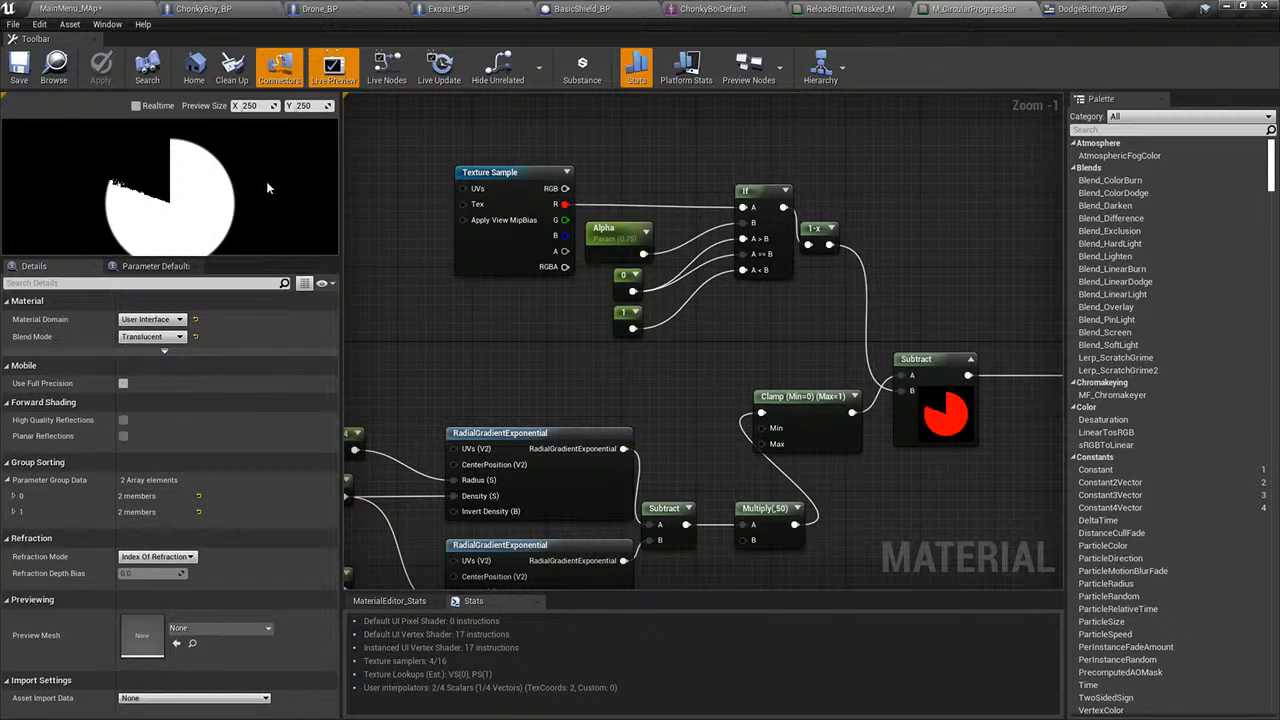
{"action": "scroll", "coordinate": [454, 291], "scroll_direction": "up", "scroll_amount": 1}
{"action": "right_click_drag", "start_coordinate": [840, 281], "coordinate": [654, 254]}
{"action": "scroll", "coordinate": [656, 256], "scroll_direction": "up", "scroll_amount": 1}
{"action": "left_click", "coordinate": [627, 213]}
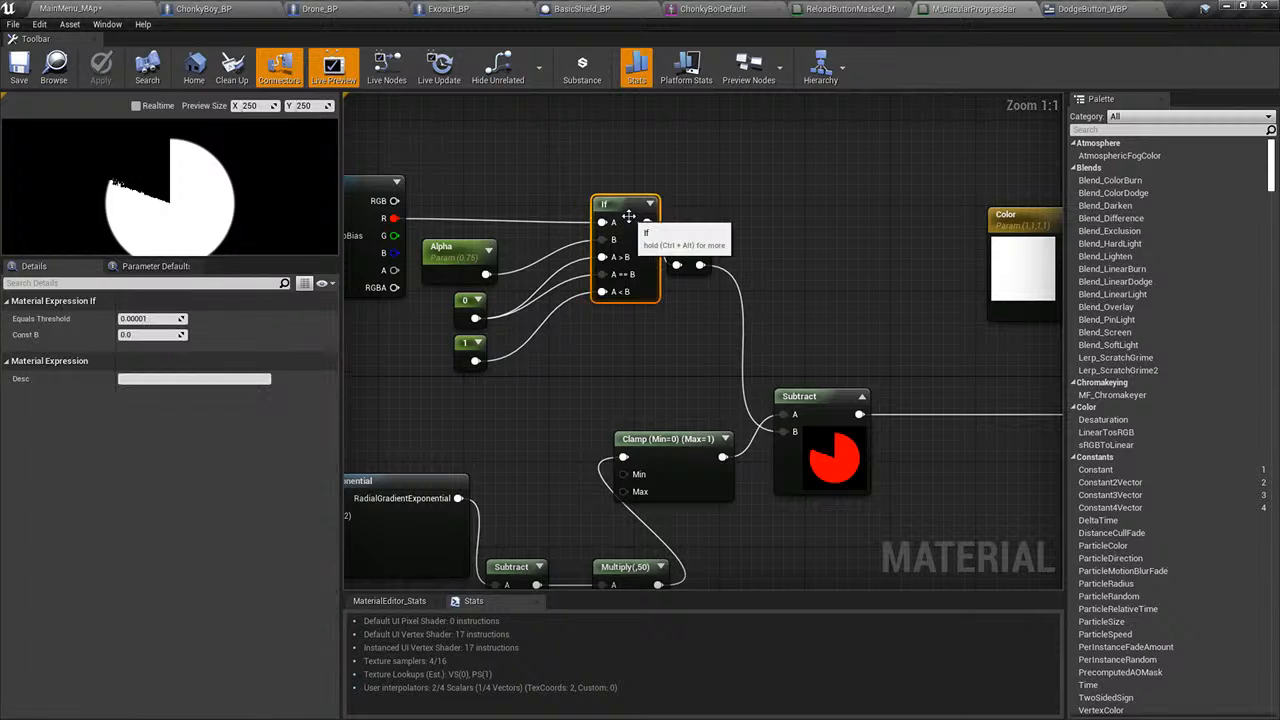
{"action": "left_click_drag", "start_coordinate": [449, 122], "coordinate": [621, 385]}
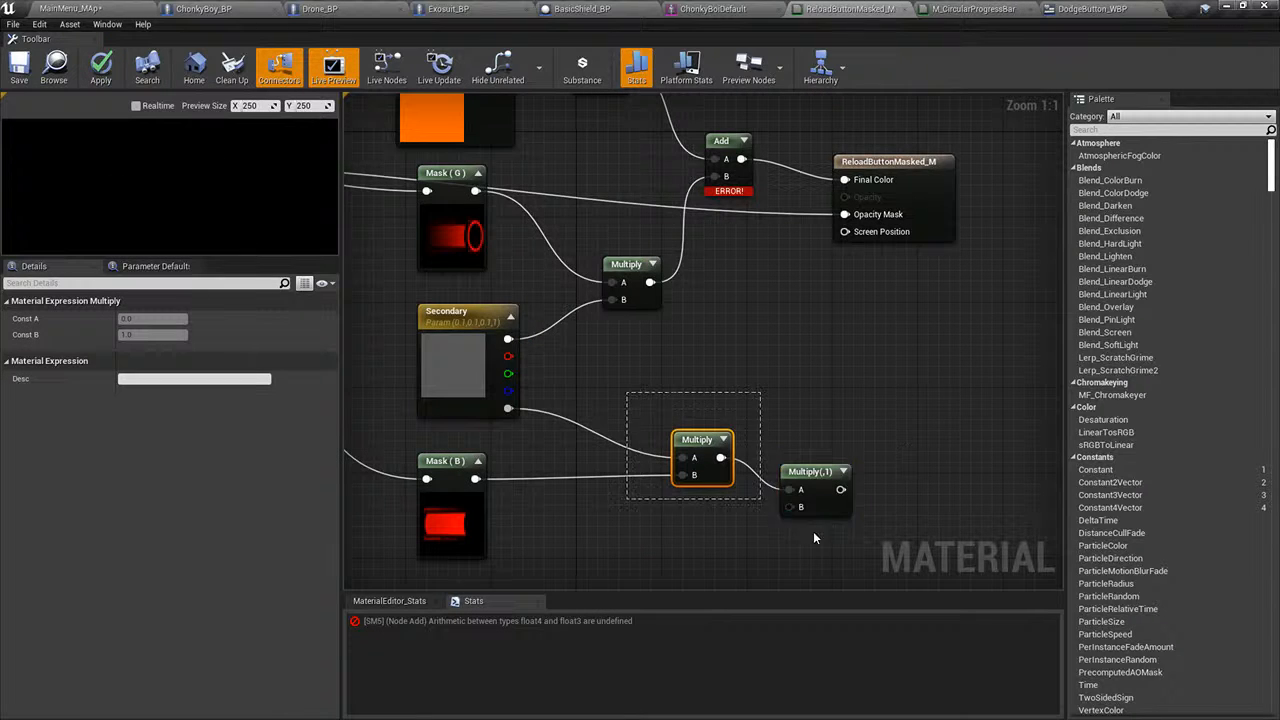
- In ReloadButtonMasked_M, replace the two lower Multiply nodes with the copied If, Alpha, 0 and 1 nodes, positioned beside Mask (B)
{"action": "key", "text": "Delete"}
{"action": "right_click_drag", "start_coordinate": [796, 388], "coordinate": [798, 428]}
{"action": "key", "text": "ctrl+v"}
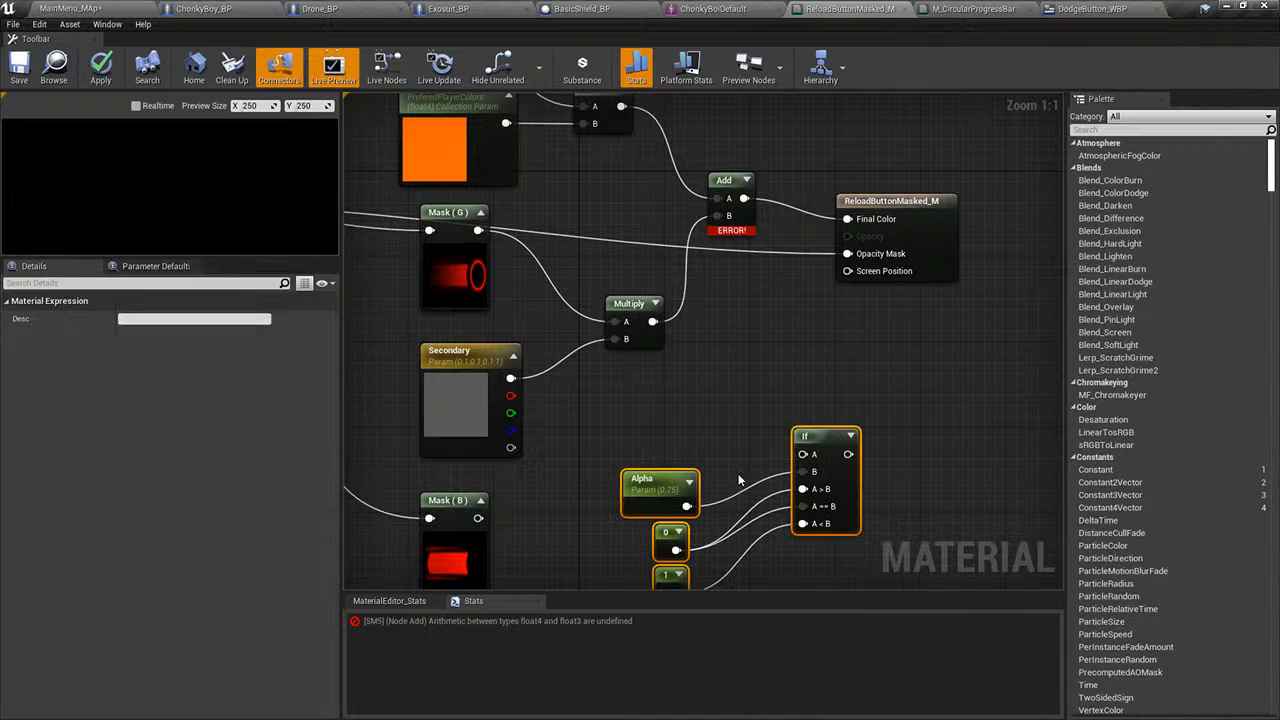
{"action": "right_click_drag", "start_coordinate": [883, 398], "coordinate": [806, 395]}
{"action": "left_click", "coordinate": [713, 407]}
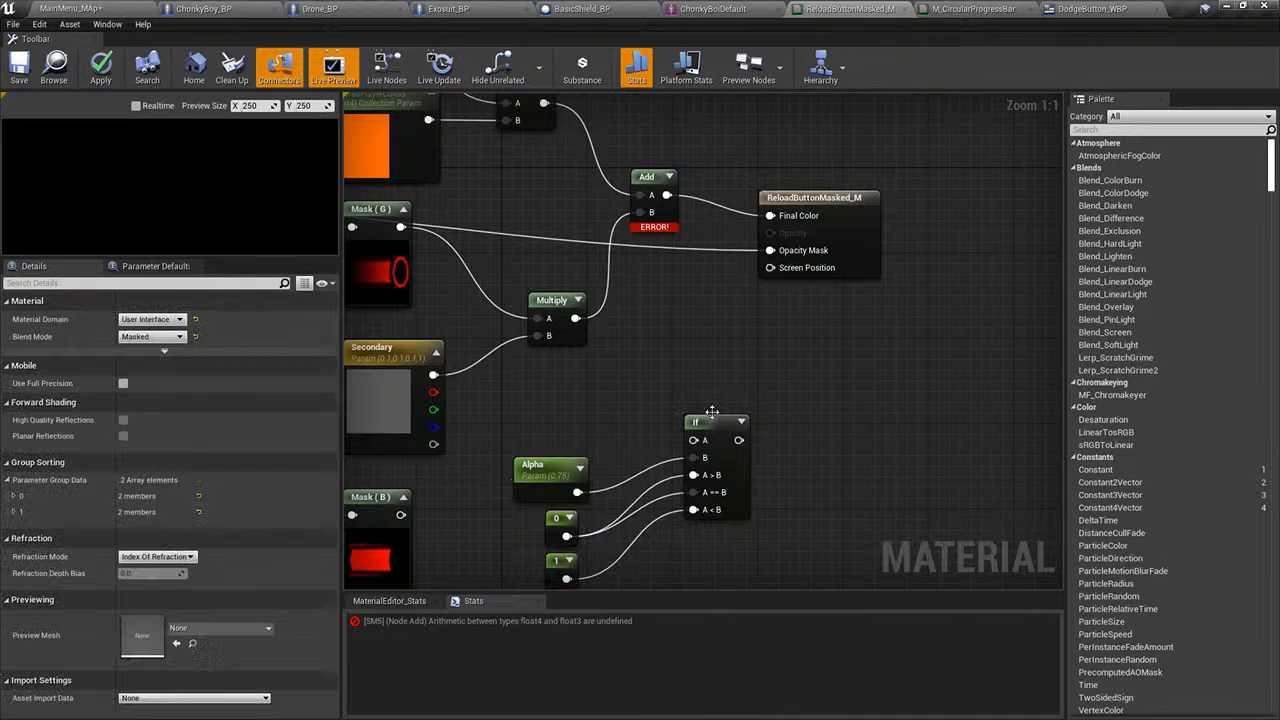
{"action": "right_click_drag", "start_coordinate": [690, 362], "coordinate": [738, 380]}
{"action": "left_click_drag", "start_coordinate": [600, 440], "coordinate": [790, 570]}
{"action": "right_click_drag", "start_coordinate": [774, 378], "coordinate": [746, 524]}
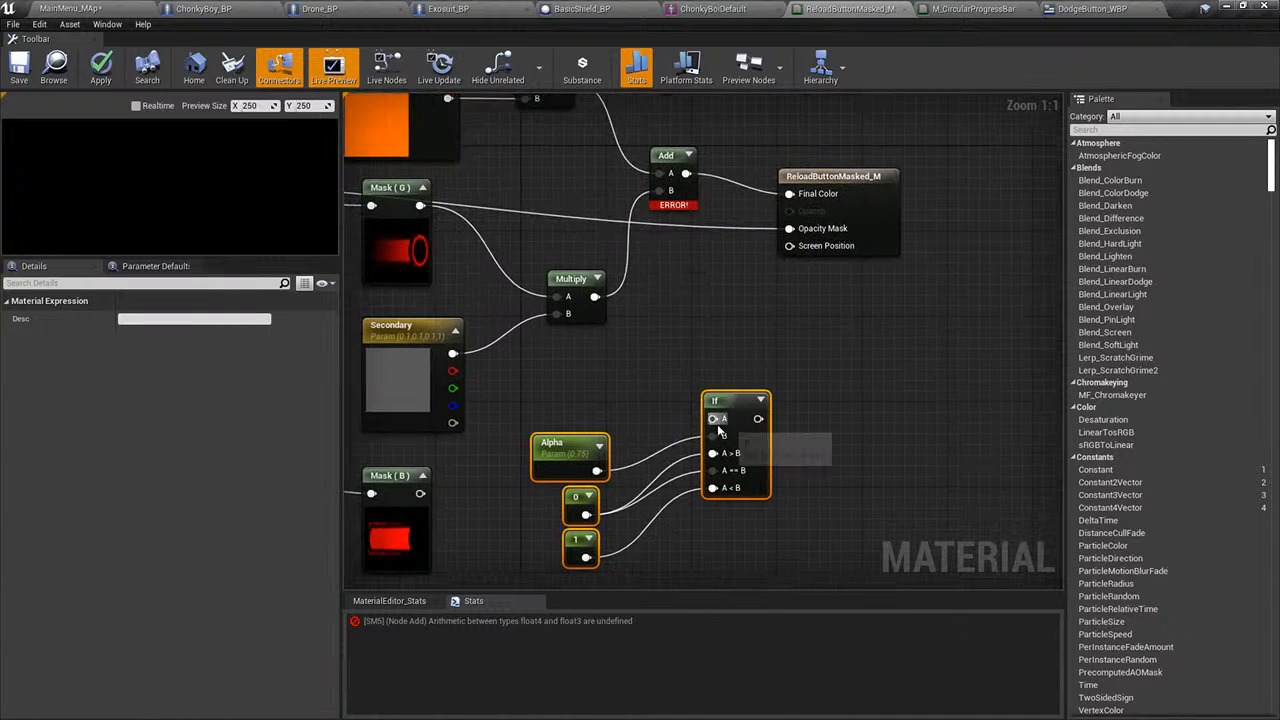
{"action": "left_click_drag", "start_coordinate": [732, 414], "coordinate": [678, 424]}
- Create an Add node combining the Texture Sample's alpha output with the If node's result
{"action": "left_click_drag", "start_coordinate": [428, 202], "coordinate": [784, 231]}
{"action": "right_click_drag", "start_coordinate": [782, 232], "coordinate": [986, 250]}
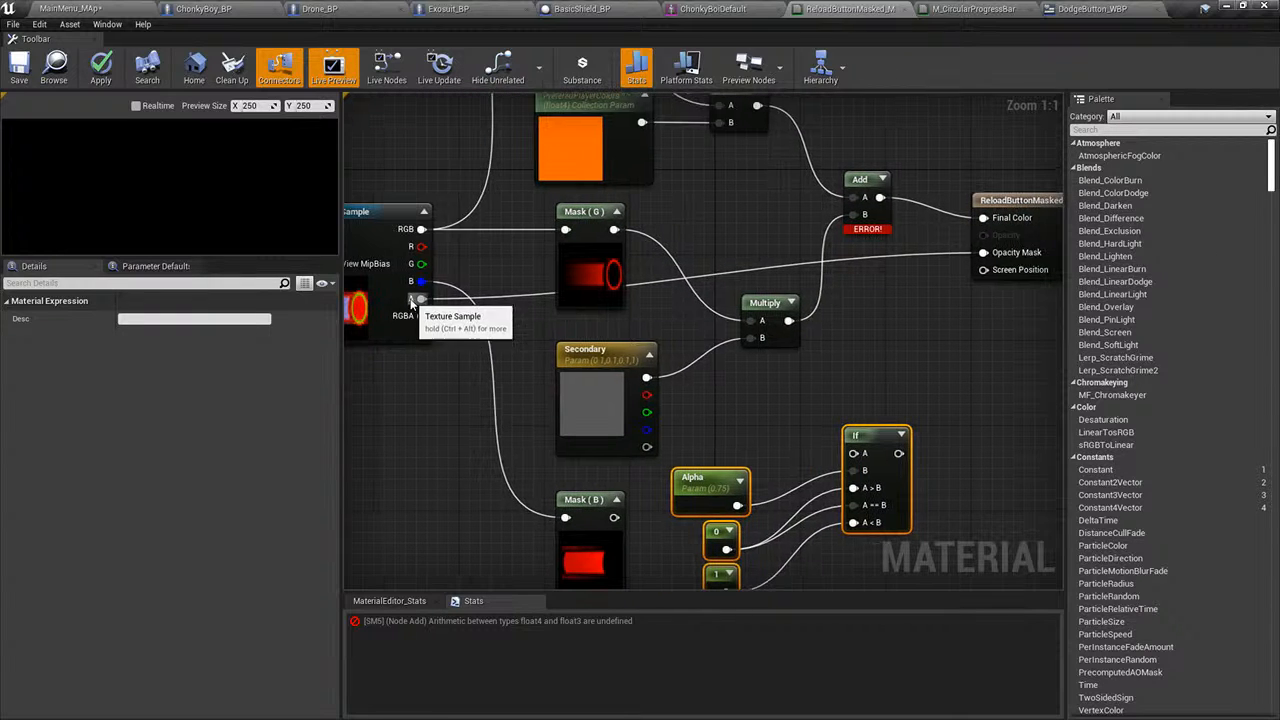
{"action": "left_click_drag", "start_coordinate": [421, 298], "coordinate": [917, 290]}
{"action": "type", "text": "add"}
{"action": "key", "text": "Return"}
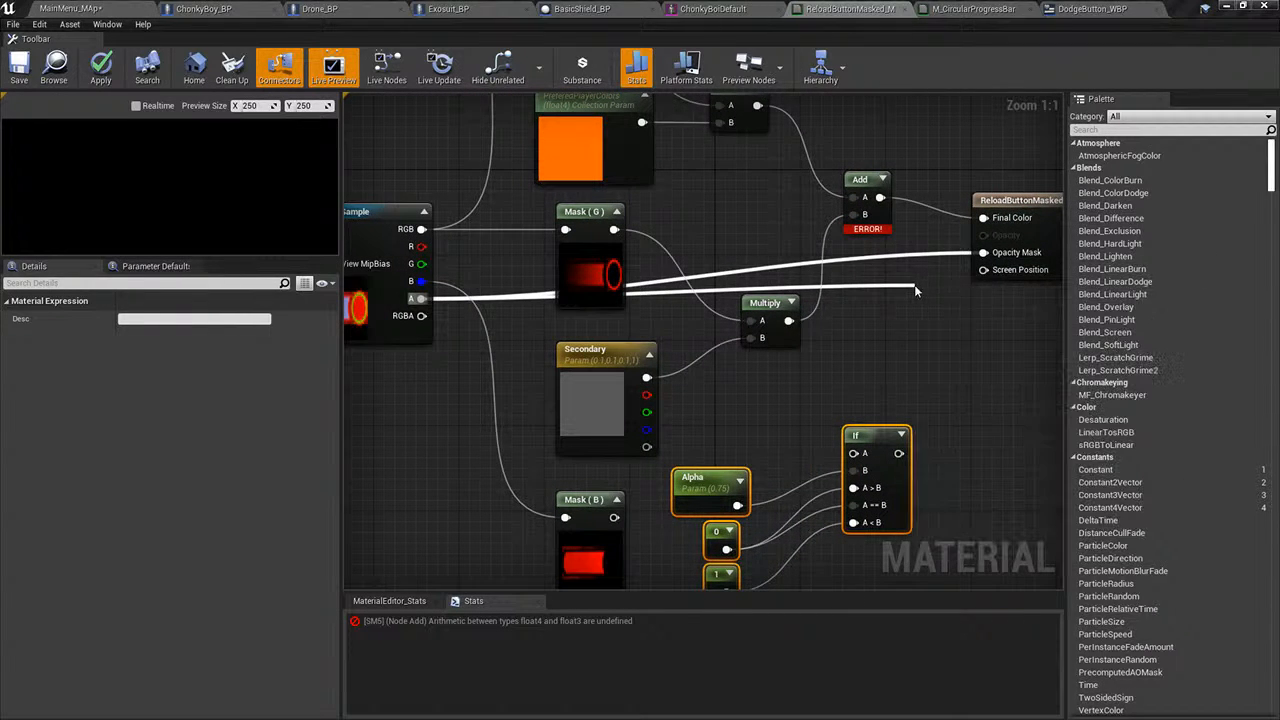
{"action": "left_click_drag", "start_coordinate": [901, 455], "coordinate": [924, 330]}
- Connect Mask (B) to the If node's A input and move the Alpha, 0 and 1 nodes lower, clear of the wire
{"action": "right_click_drag", "start_coordinate": [931, 473], "coordinate": [924, 384]}
{"action": "left_click_drag", "start_coordinate": [848, 366], "coordinate": [600, 435]}
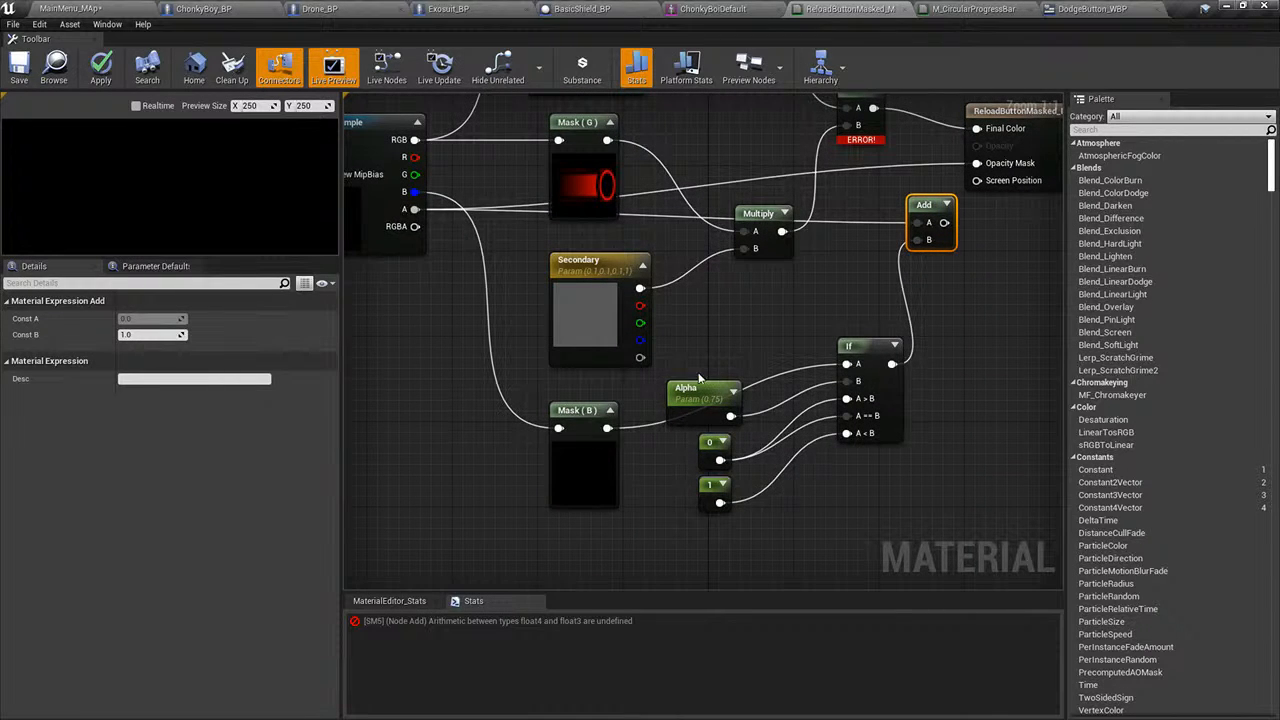
{"action": "left_click_drag", "start_coordinate": [693, 356], "coordinate": [716, 491]}
{"action": "left_click_drag", "start_coordinate": [700, 392], "coordinate": [711, 445]}
{"action": "left_click", "coordinate": [804, 335]}
- Connect the new Add node's output to Opacity Mask and try to save the material, aborting at the compilation warning
{"action": "right_click_drag", "start_coordinate": [808, 330], "coordinate": [667, 379]}
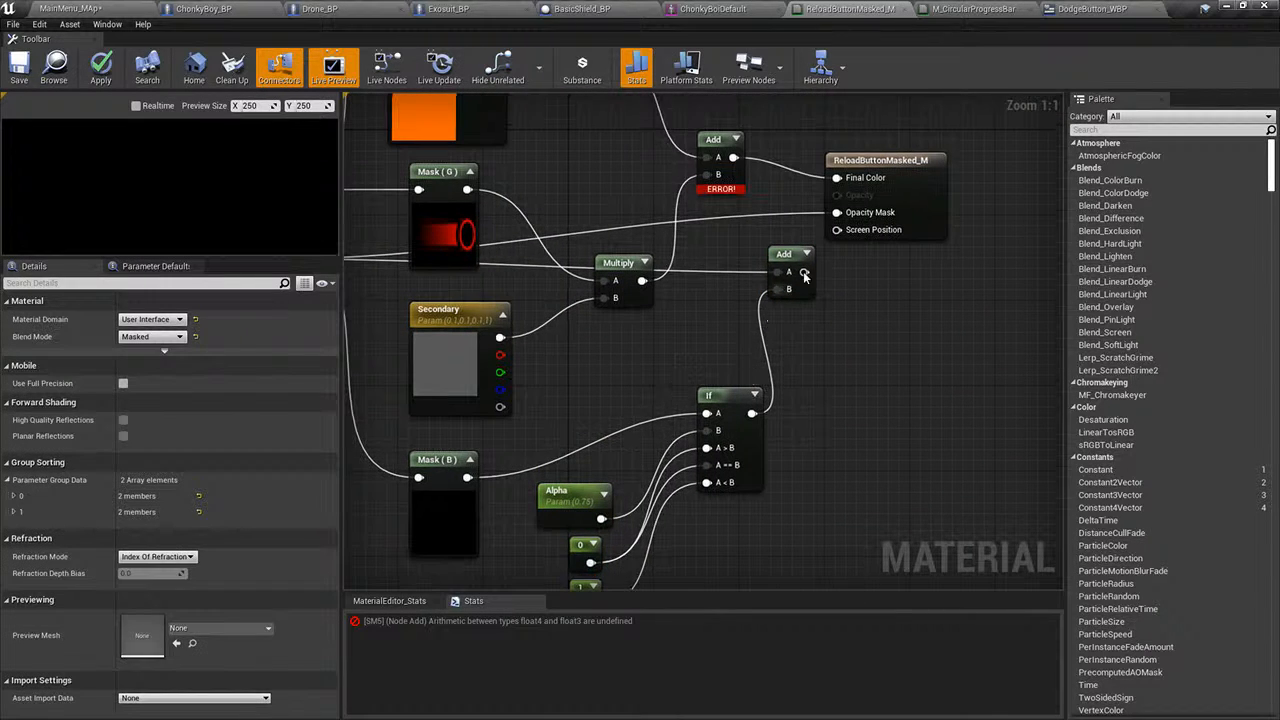
{"action": "left_click_drag", "start_coordinate": [804, 272], "coordinate": [837, 212]}
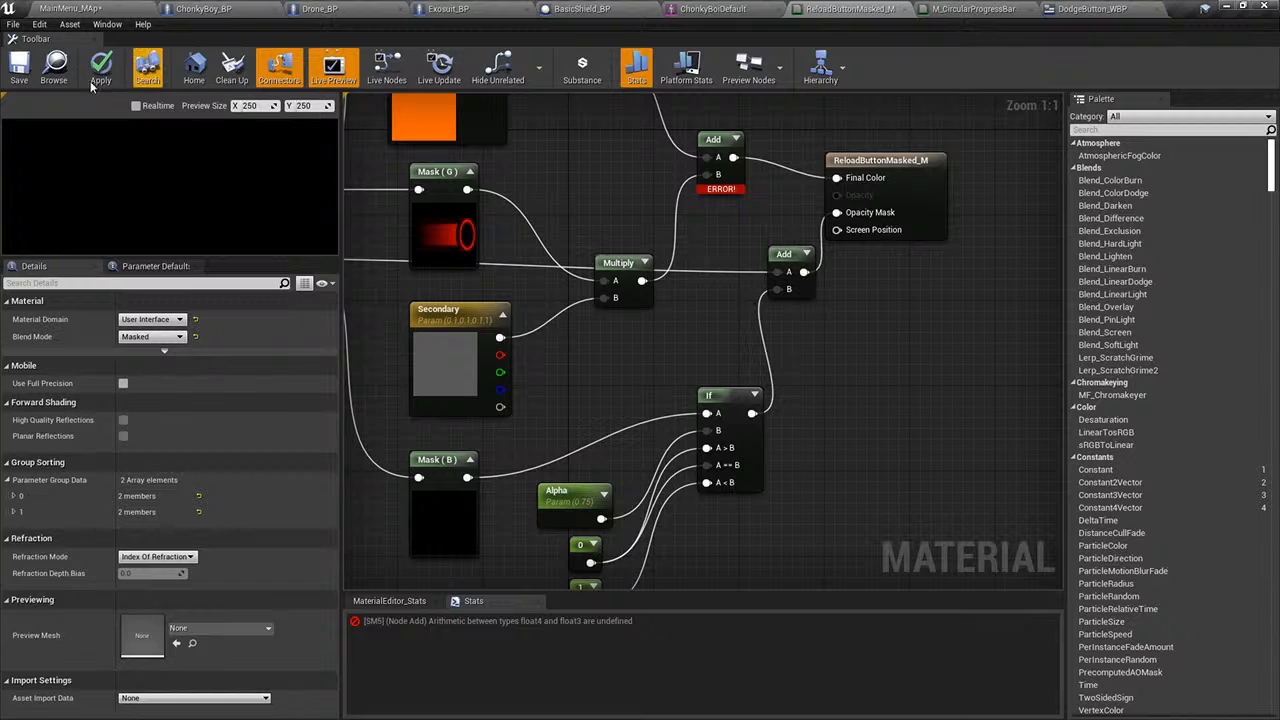
{"action": "left_click", "coordinate": [22, 72]}
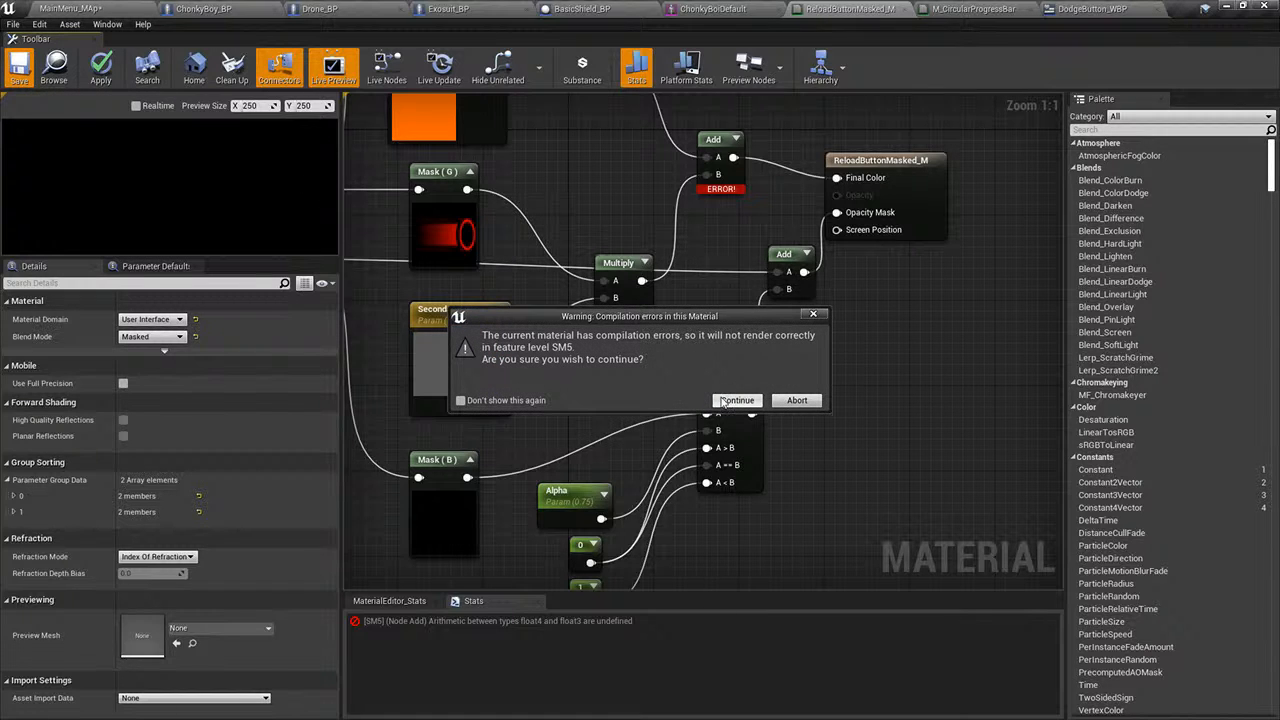
{"action": "left_click", "coordinate": [795, 401]}
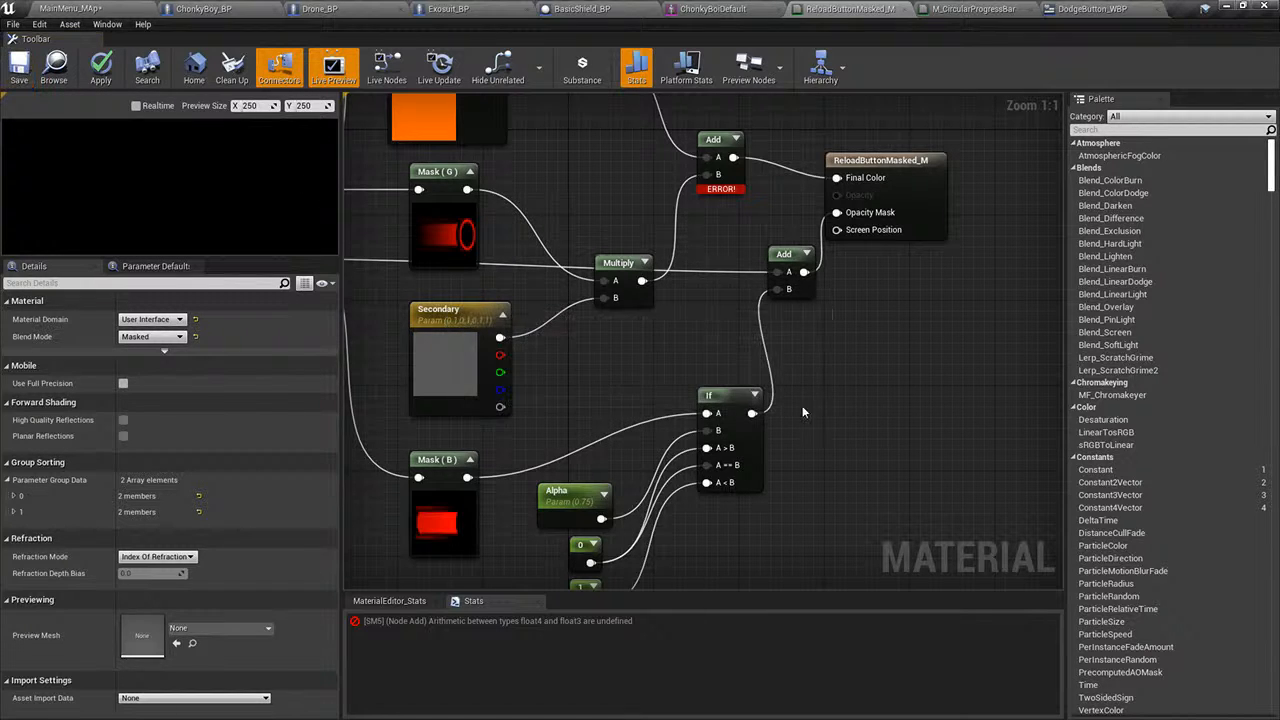
- Move the opacity Add node slightly and reposition the Mask (G) Multiply node beside the mask, clear of the alpha wire
{"action": "right_click_drag", "start_coordinate": [830, 408], "coordinate": [793, 398]}
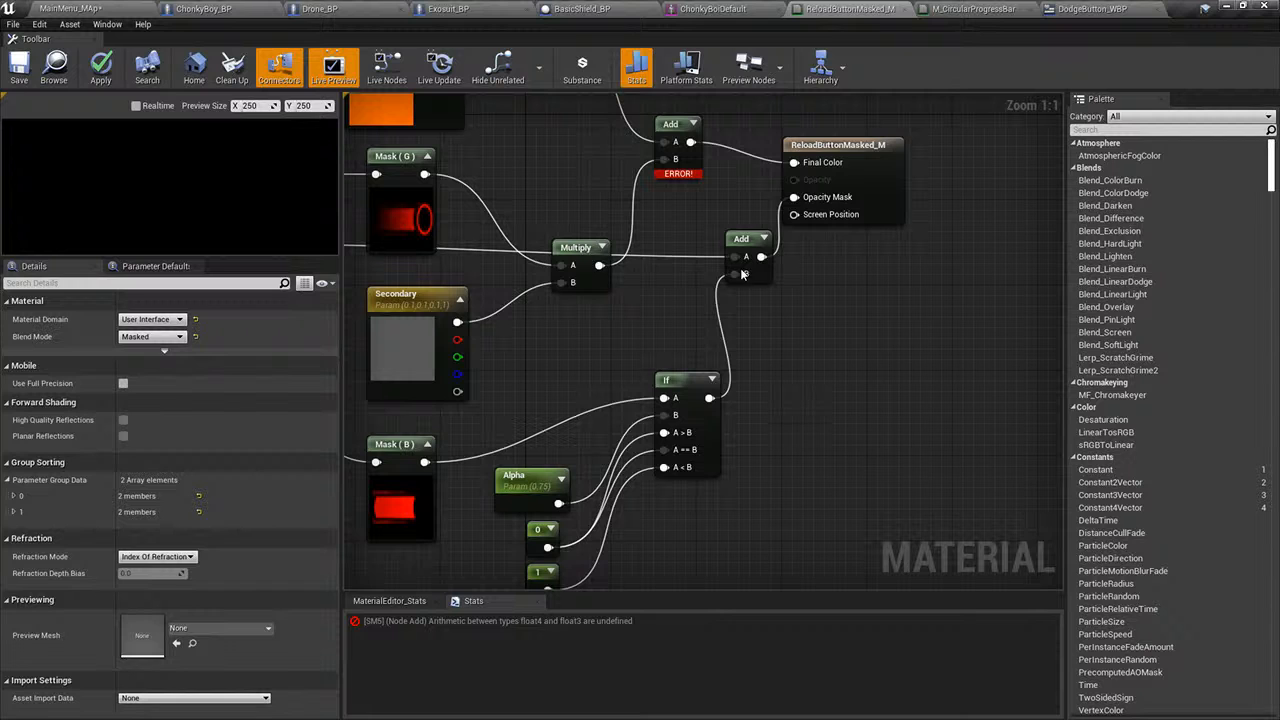
{"action": "left_click_drag", "start_coordinate": [738, 244], "coordinate": [721, 247]}
{"action": "right_click_drag", "start_coordinate": [803, 461], "coordinate": [824, 454]}
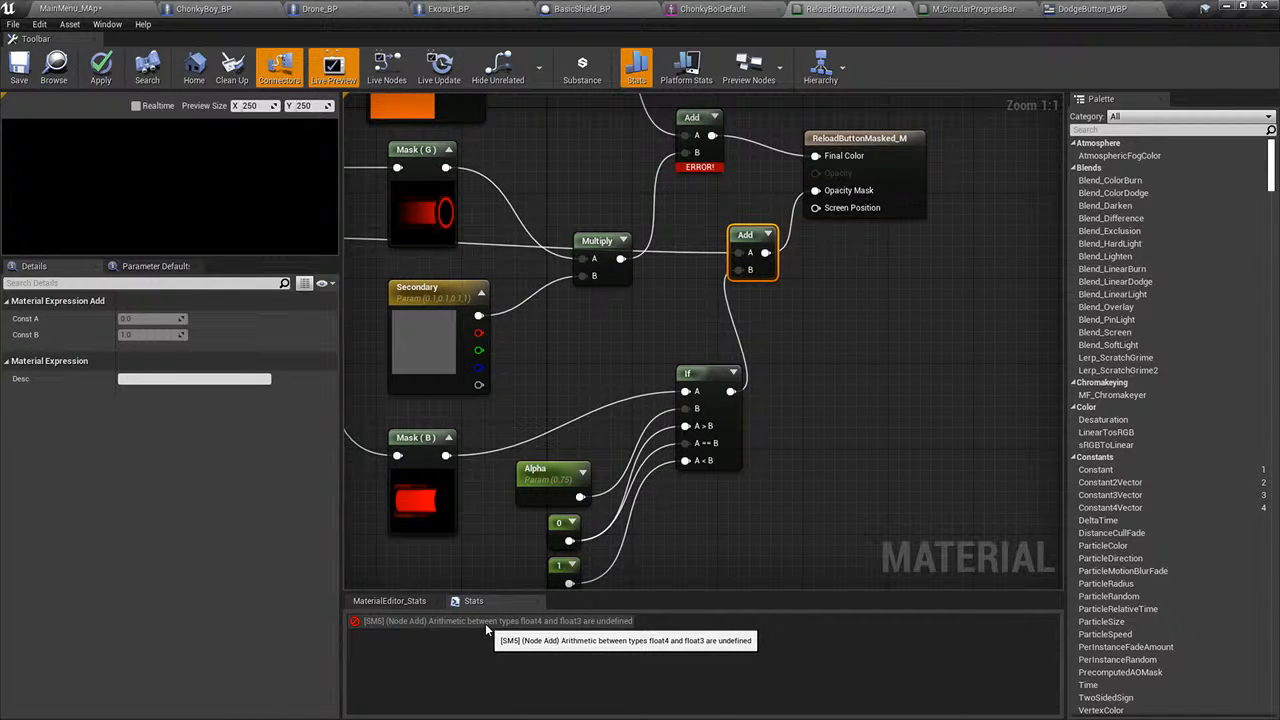
{"action": "scroll", "coordinate": [692, 464], "scroll_direction": "down", "scroll_amount": 2}
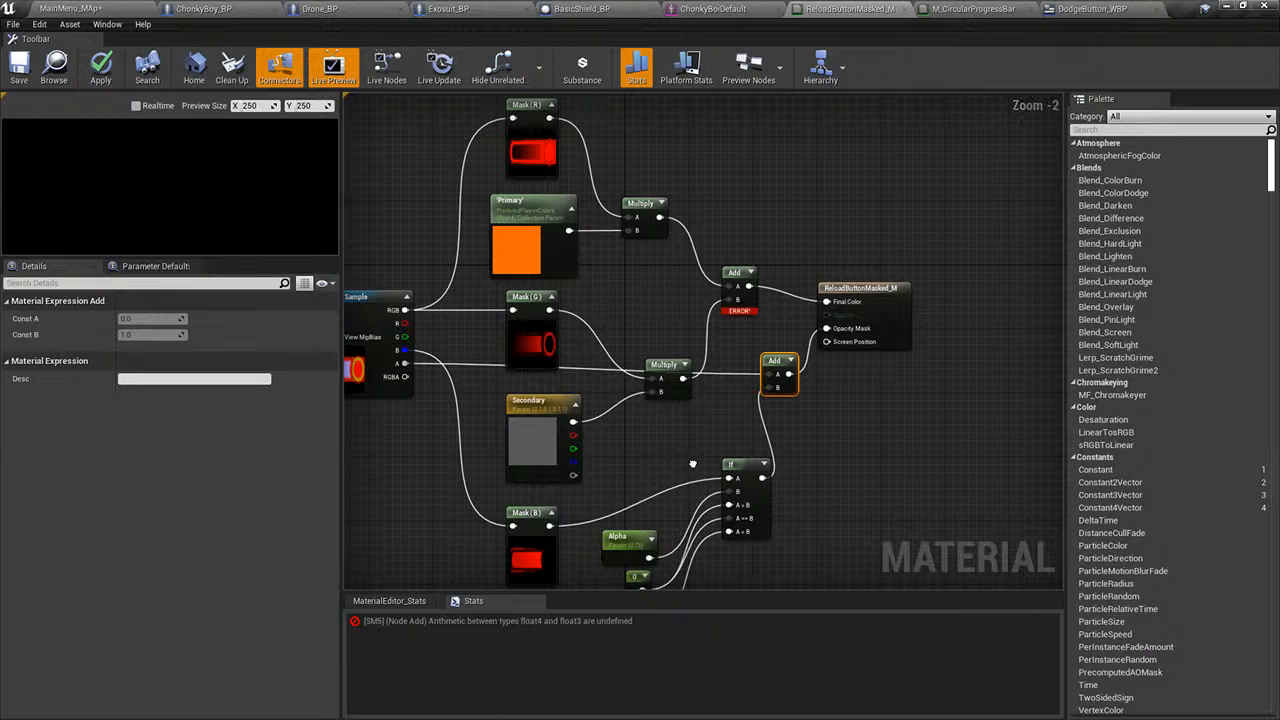
{"action": "scroll", "coordinate": [692, 464], "scroll_direction": "up", "scroll_amount": 2}
{"action": "left_click_drag", "start_coordinate": [643, 357], "coordinate": [622, 294]}
{"action": "scroll", "coordinate": [666, 480], "scroll_direction": "down", "scroll_amount": 1}
{"action": "scroll", "coordinate": [606, 477], "scroll_direction": "up", "scroll_amount": 1}
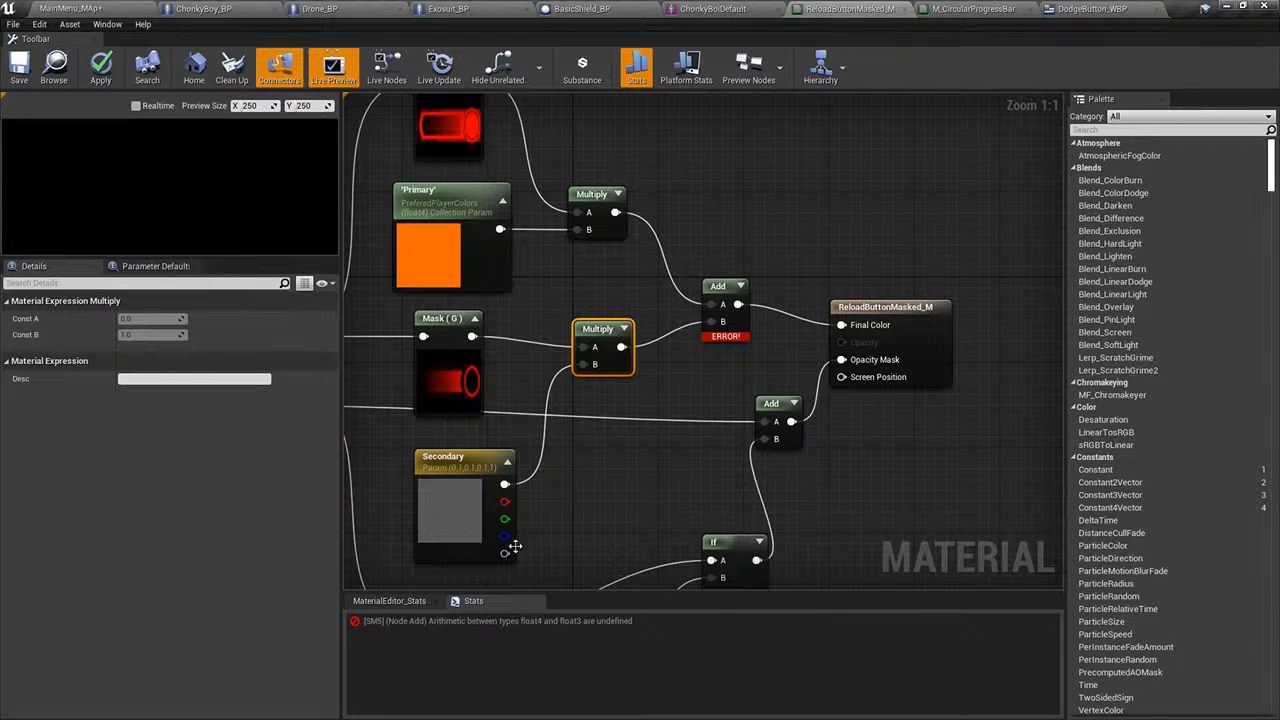
- Create a MakeFloat4 node and place it beside the Secondary parameter
{"action": "right_click_drag", "start_coordinate": [618, 533], "coordinate": [627, 494]}
{"action": "left_click_drag", "start_coordinate": [512, 514], "coordinate": [594, 403]}
{"action": "left_click_drag", "start_coordinate": [509, 440], "coordinate": [578, 367]}
{"action": "type", "text": "combine"}
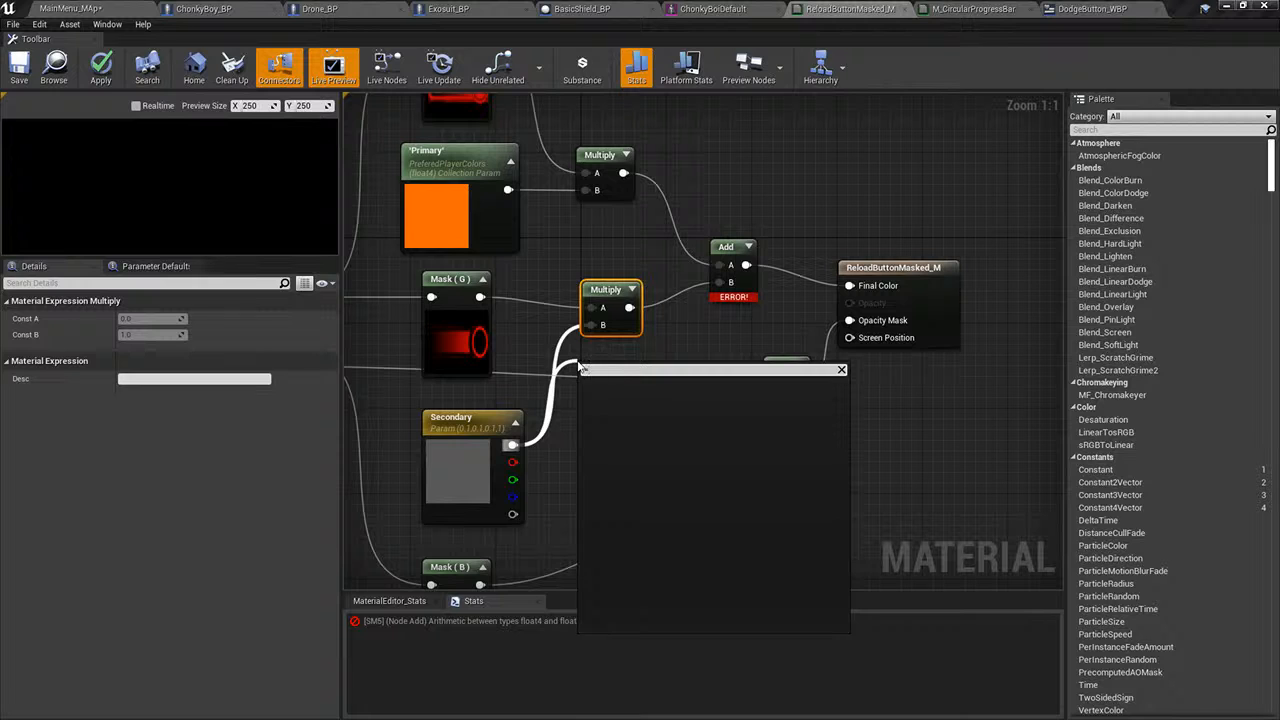
{"action": "type", "text": "float 4"}
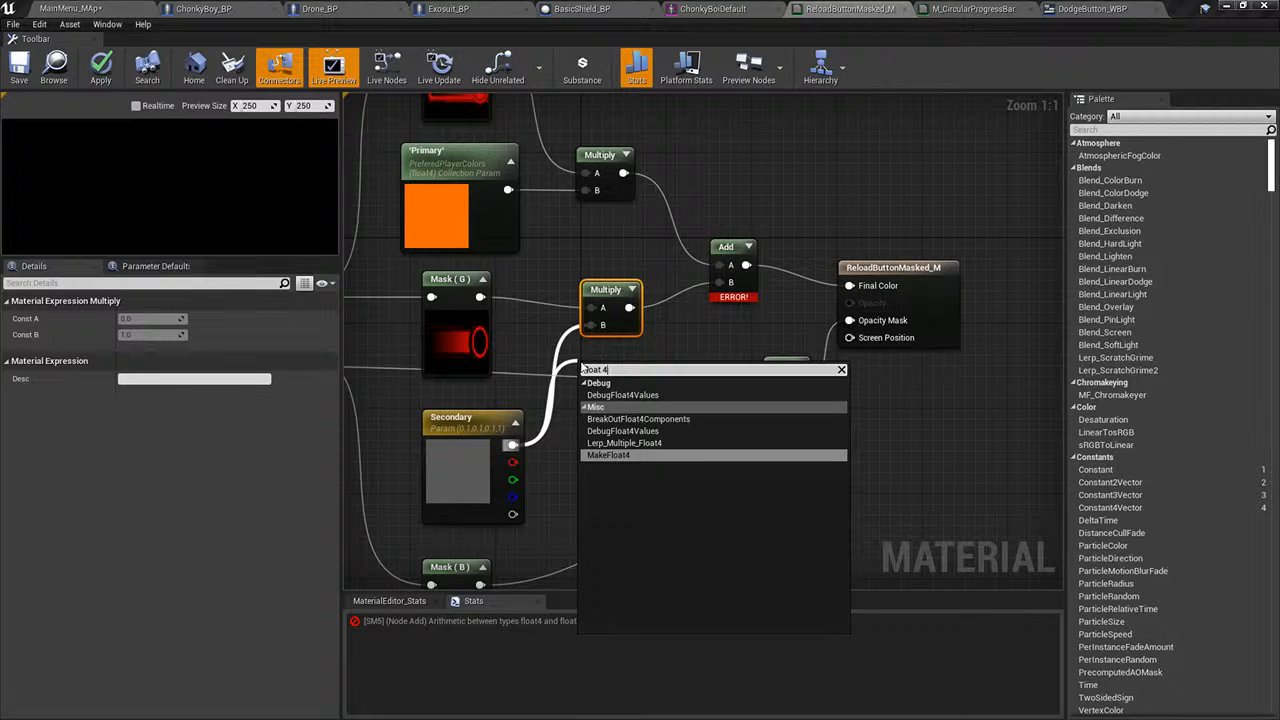
{"action": "key", "text": "Return"}
{"action": "left_click_drag", "start_coordinate": [605, 369], "coordinate": [577, 385]}
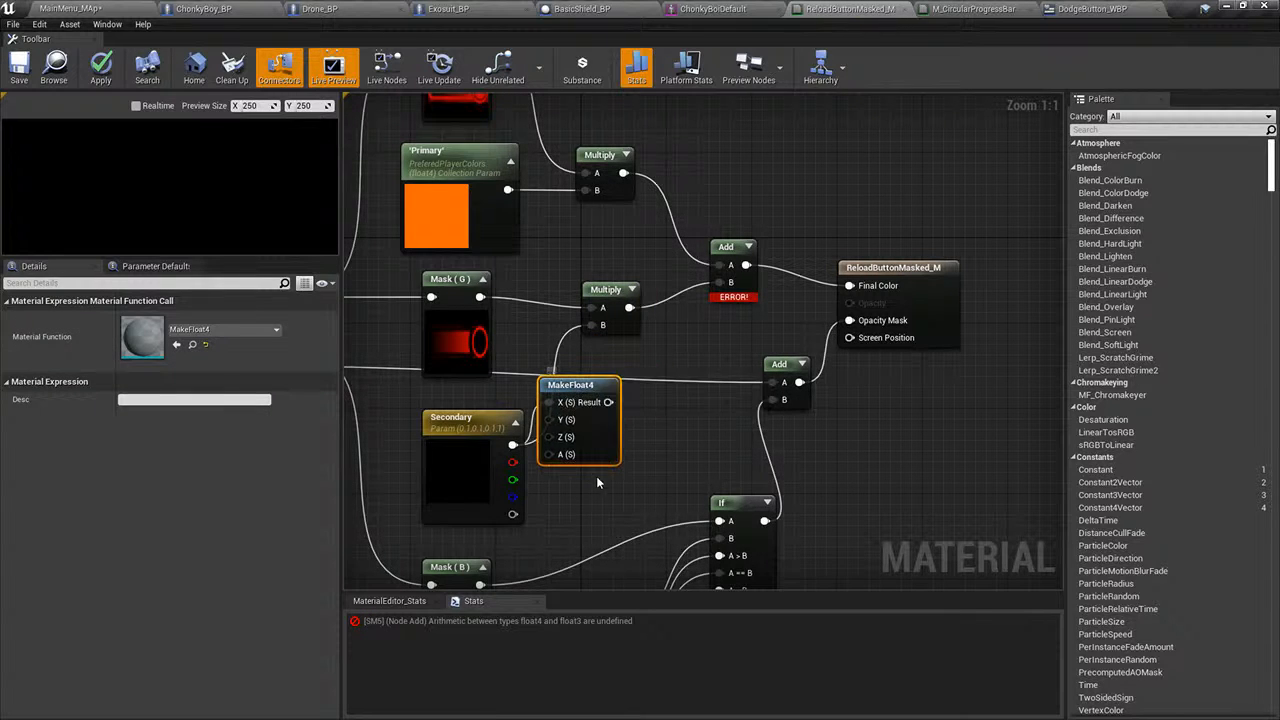
- Connect Secondary's R, G, B and A outputs to MakeFloat4's X, Y, Z and A, feed its result into Multiply's B, and save the material
{"action": "left_click_drag", "start_coordinate": [510, 463], "coordinate": [559, 419]}
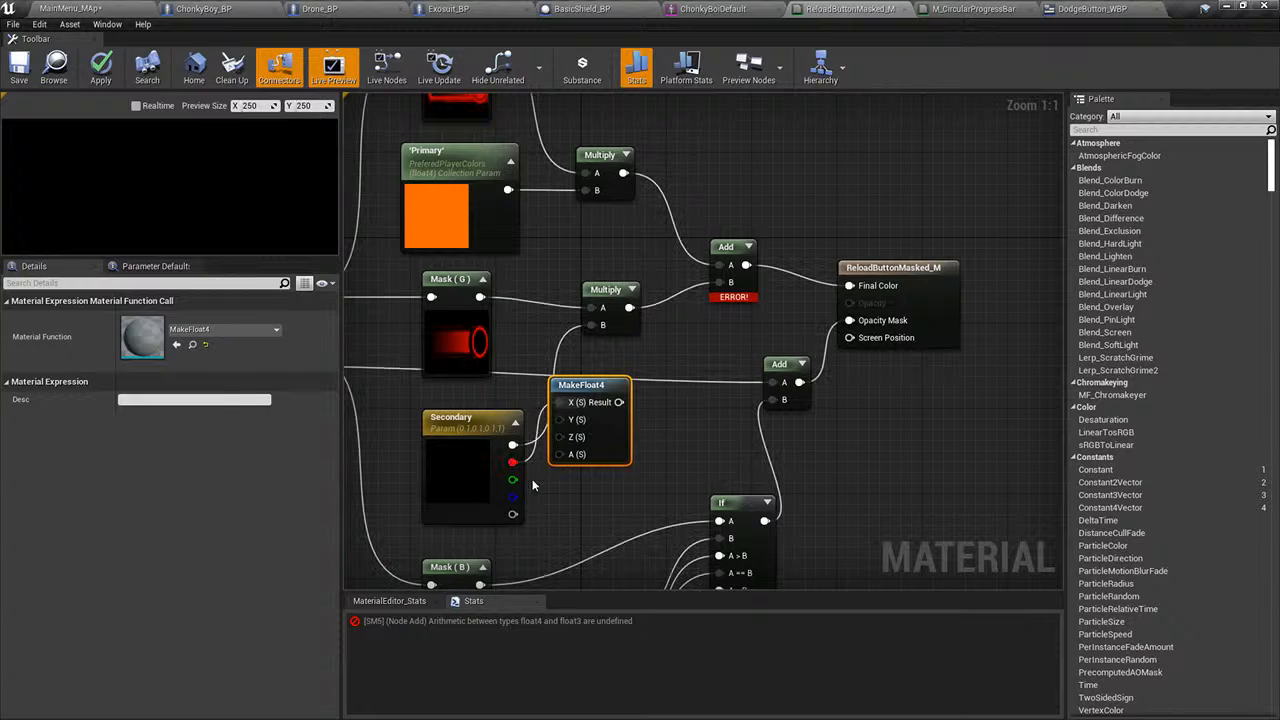
{"action": "left_click_drag", "start_coordinate": [514, 479], "coordinate": [522, 474]}
{"action": "left_click", "coordinate": [521, 474]}
{"action": "left_click_drag", "start_coordinate": [591, 414], "coordinate": [623, 424]}
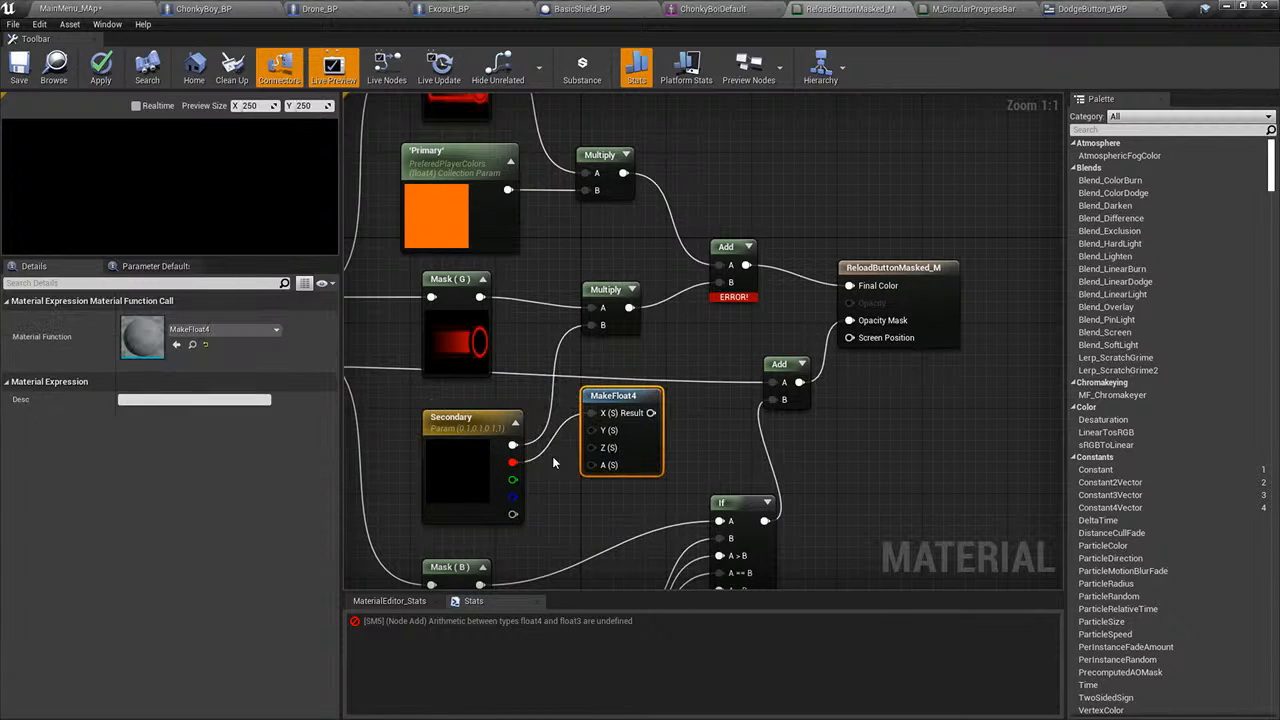
{"action": "left_click_drag", "start_coordinate": [514, 479], "coordinate": [594, 466]}
{"action": "left_click_drag", "start_coordinate": [650, 413], "coordinate": [603, 325]}
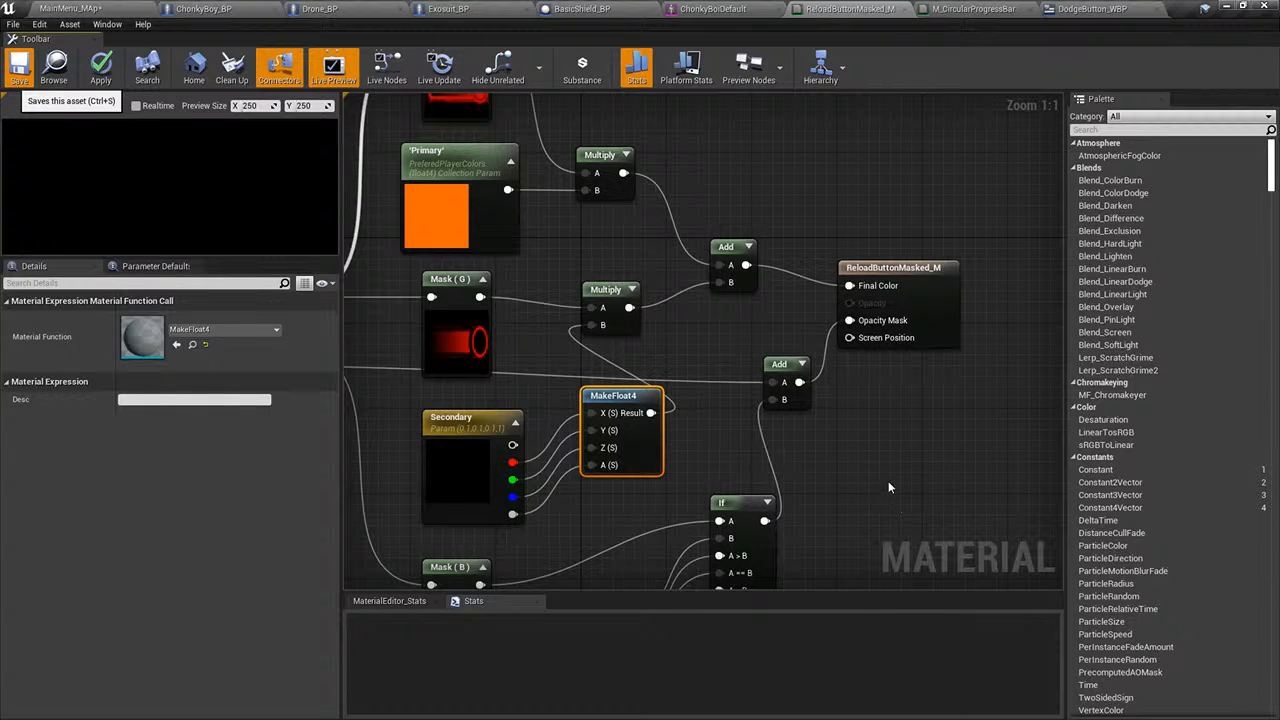
{"action": "key", "text": "ctrl+s"}
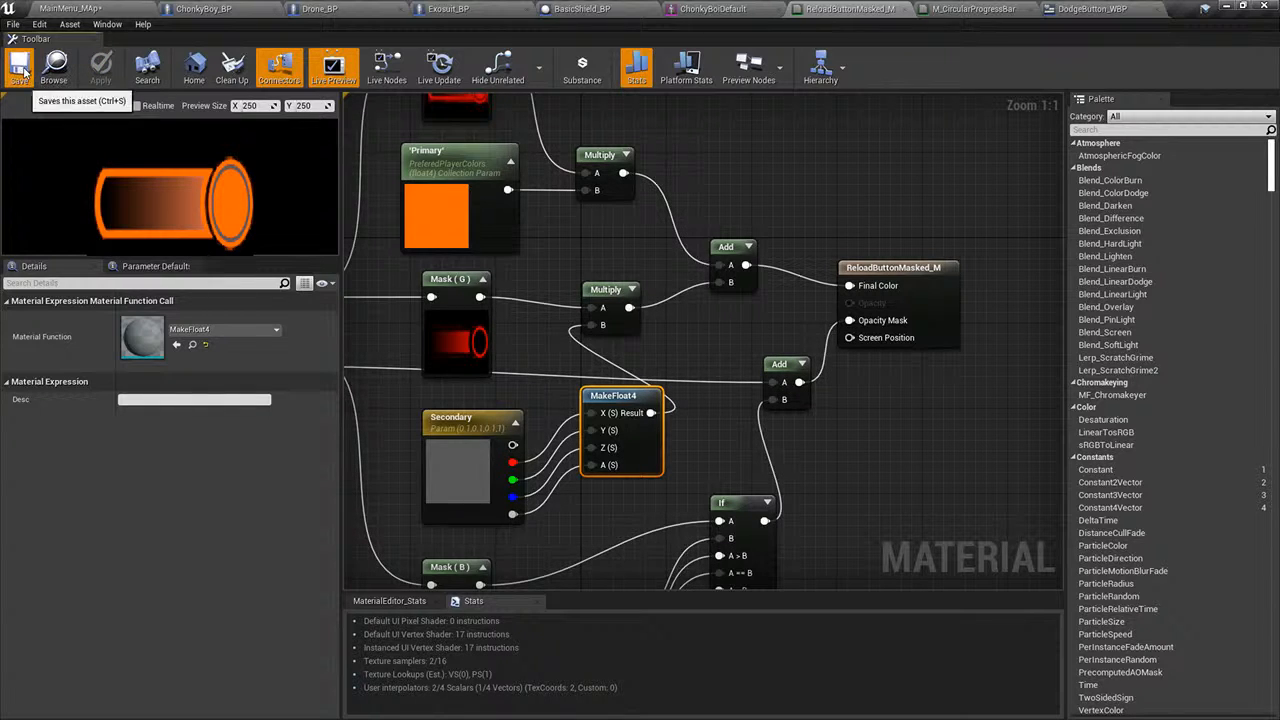
- Play the MainMenu map to check the ammo bar in game and stop the session
{"action": "left_click", "coordinate": [68, 9]}
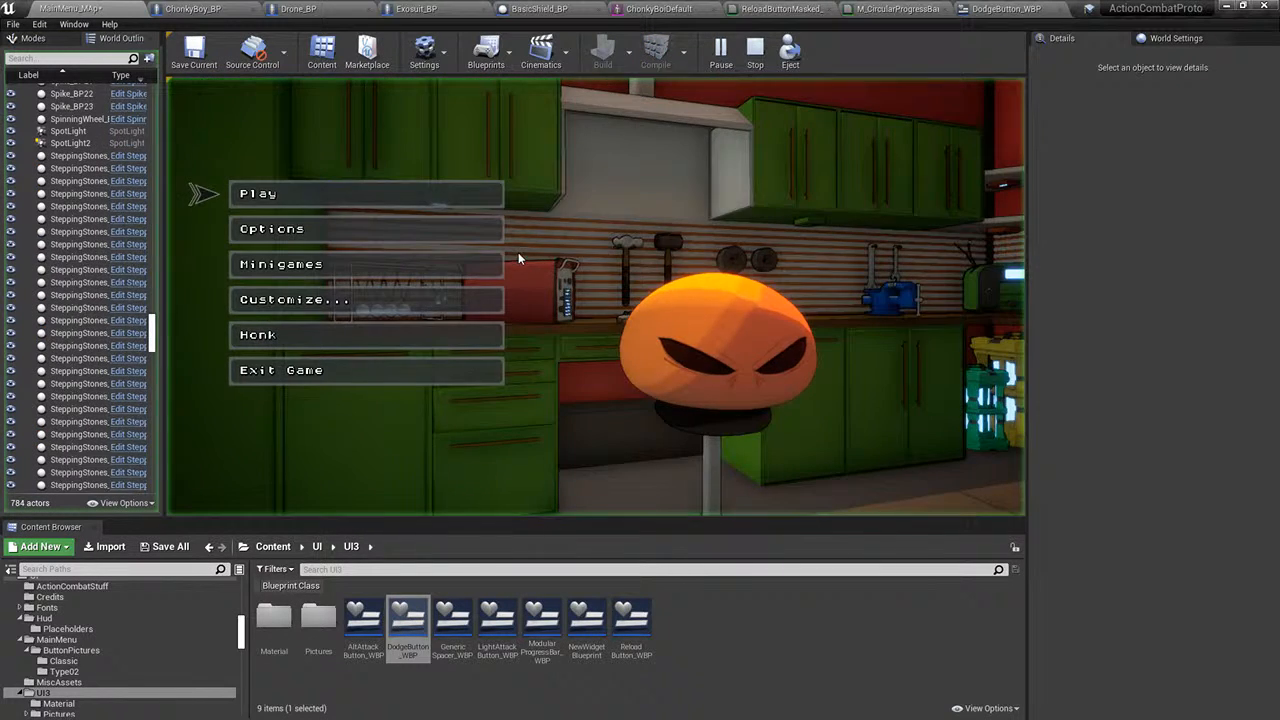
{"action": "left_click", "coordinate": [423, 206]}
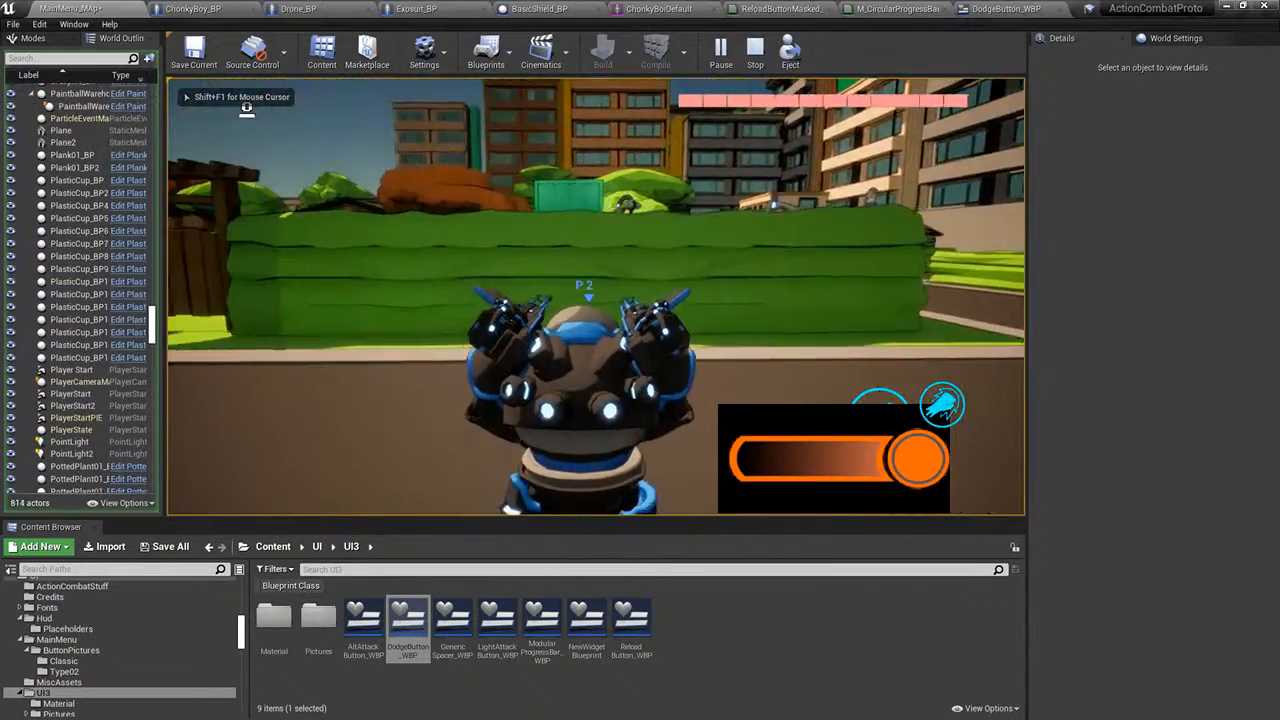
{"action": "key", "text": "Escape"}
- Back in ReloadButtonMasked_M, reposition the opacity Add node and move Mask (B) farther from the If node
{"action": "left_click", "coordinate": [812, 12]}
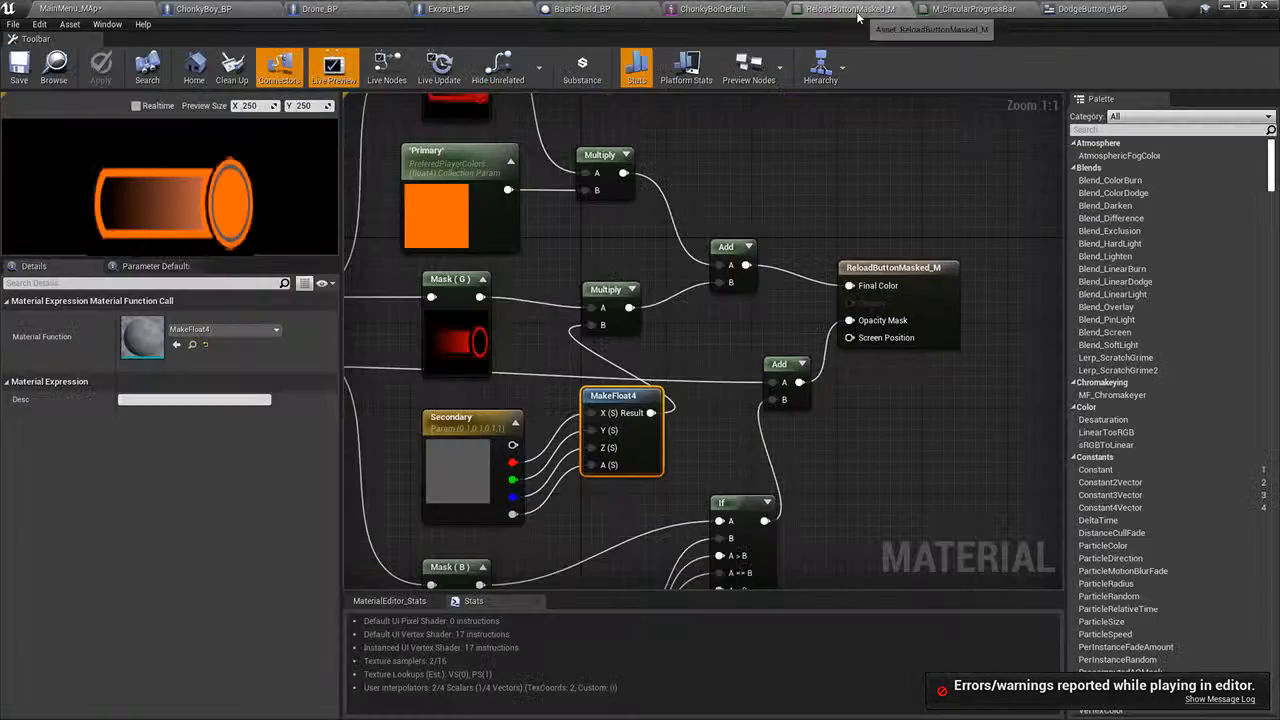
{"action": "right_click_drag", "start_coordinate": [816, 346], "coordinate": [678, 282]}
{"action": "left_click_drag", "start_coordinate": [634, 297], "coordinate": [622, 275]}
{"action": "right_click_drag", "start_coordinate": [532, 336], "coordinate": [765, 306]}
{"action": "right_click_drag", "start_coordinate": [684, 429], "coordinate": [674, 383]}
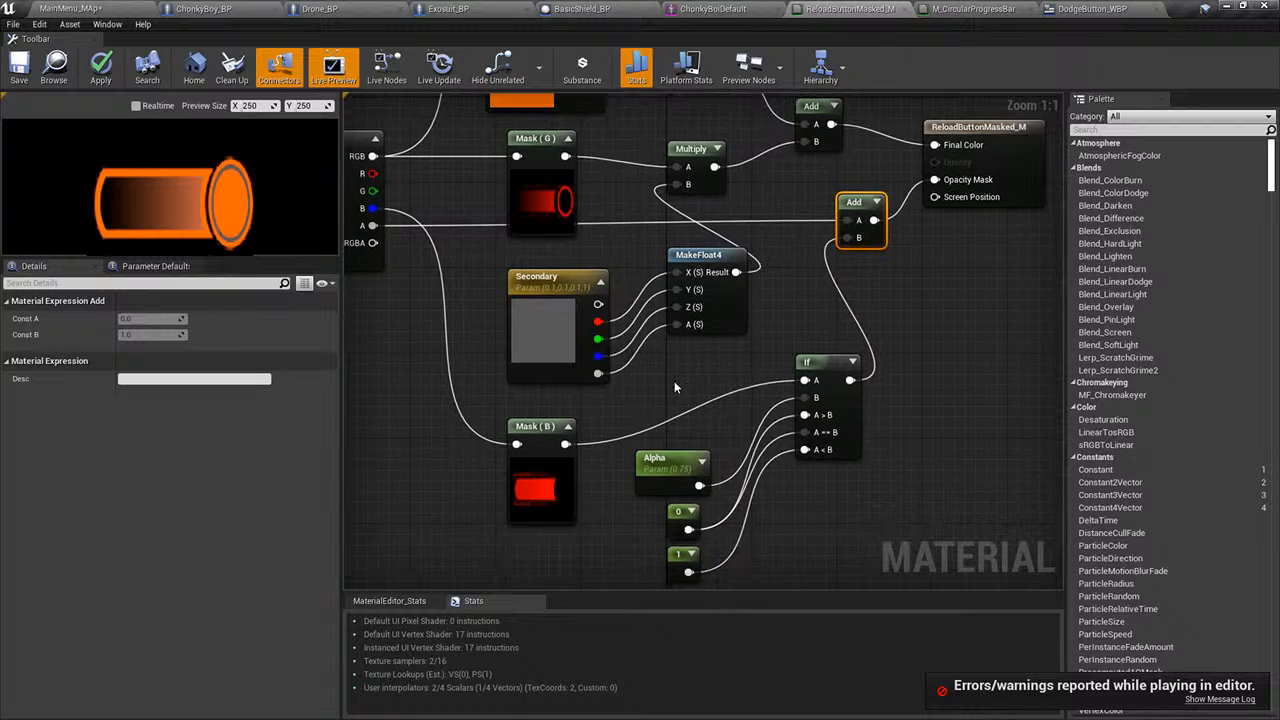
{"action": "right_click_drag", "start_coordinate": [600, 418], "coordinate": [606, 378]}
{"action": "left_click_drag", "start_coordinate": [545, 389], "coordinate": [510, 415]}
- Insert a OneMinus node between Mask (B) and the If node's A input
{"action": "type", "text": "inve"}
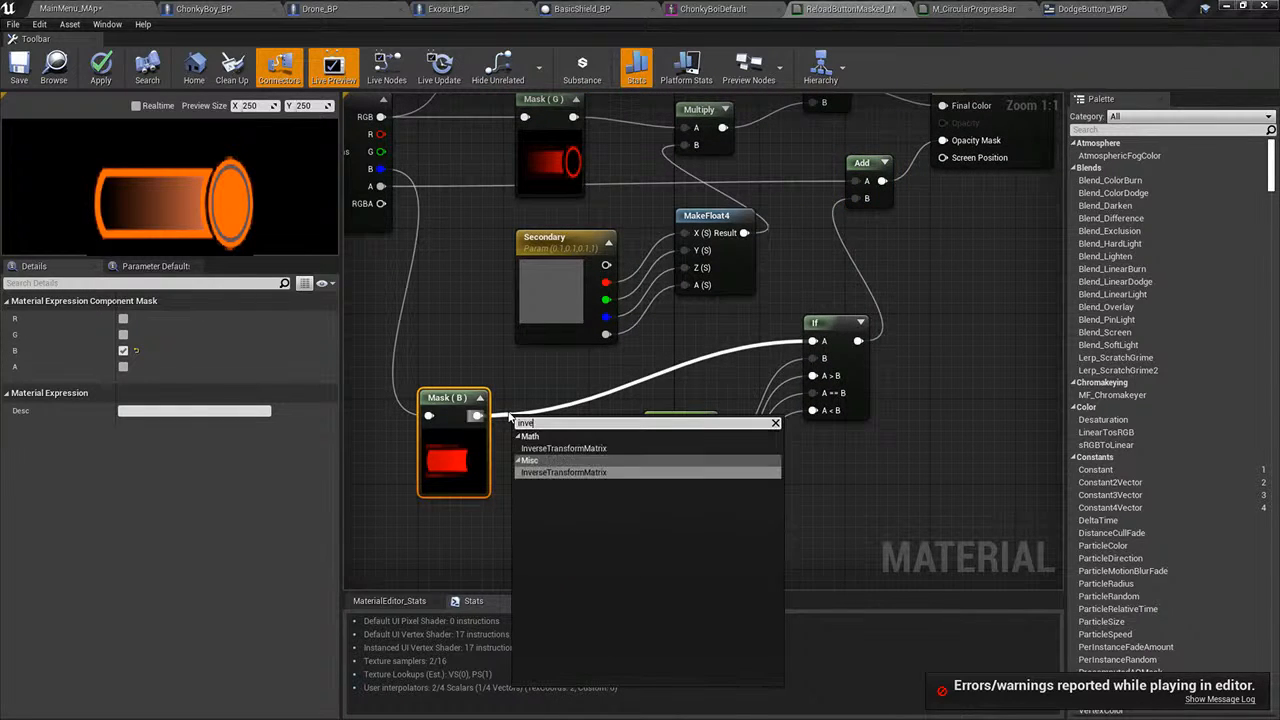
{"action": "type", "text": "rt"}
{"action": "key", "text": "ctrl+a"}
{"action": "type", "text": "1"}
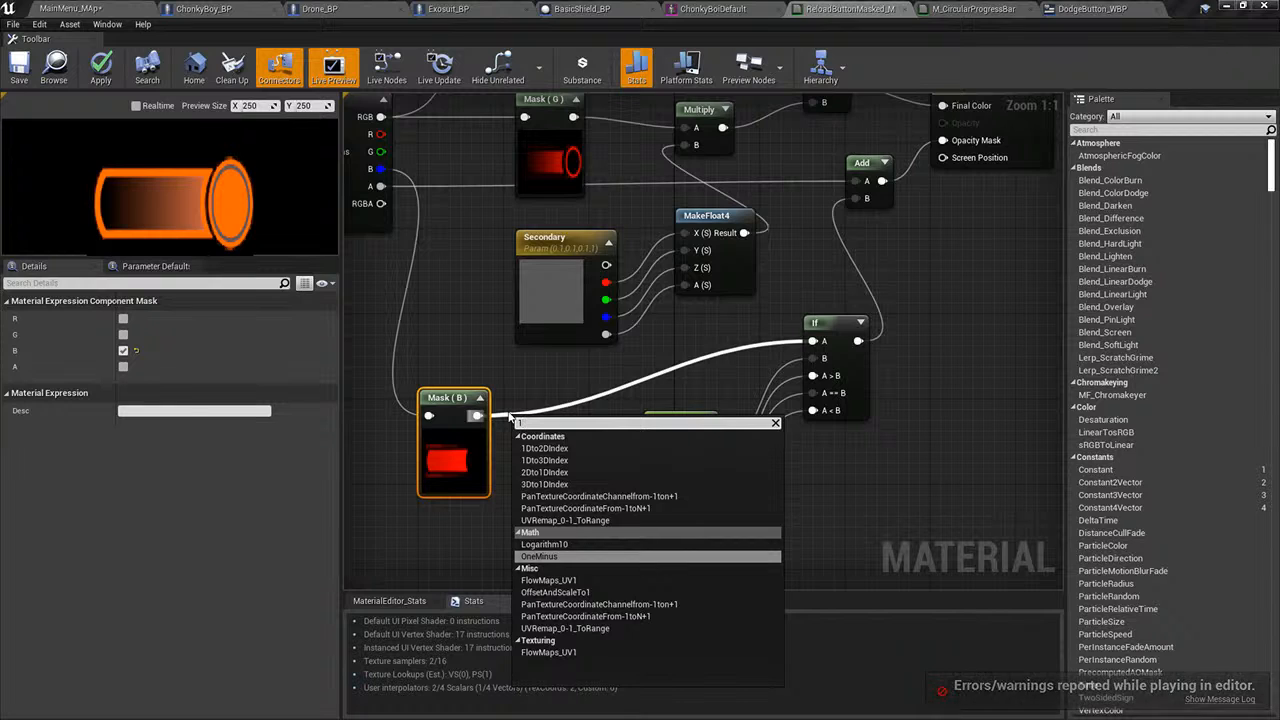
{"action": "key", "text": "Return"}
{"action": "left_click_drag", "start_coordinate": [544, 441], "coordinate": [812, 341]}
{"action": "left_click_drag", "start_coordinate": [527, 422], "coordinate": [531, 397]}
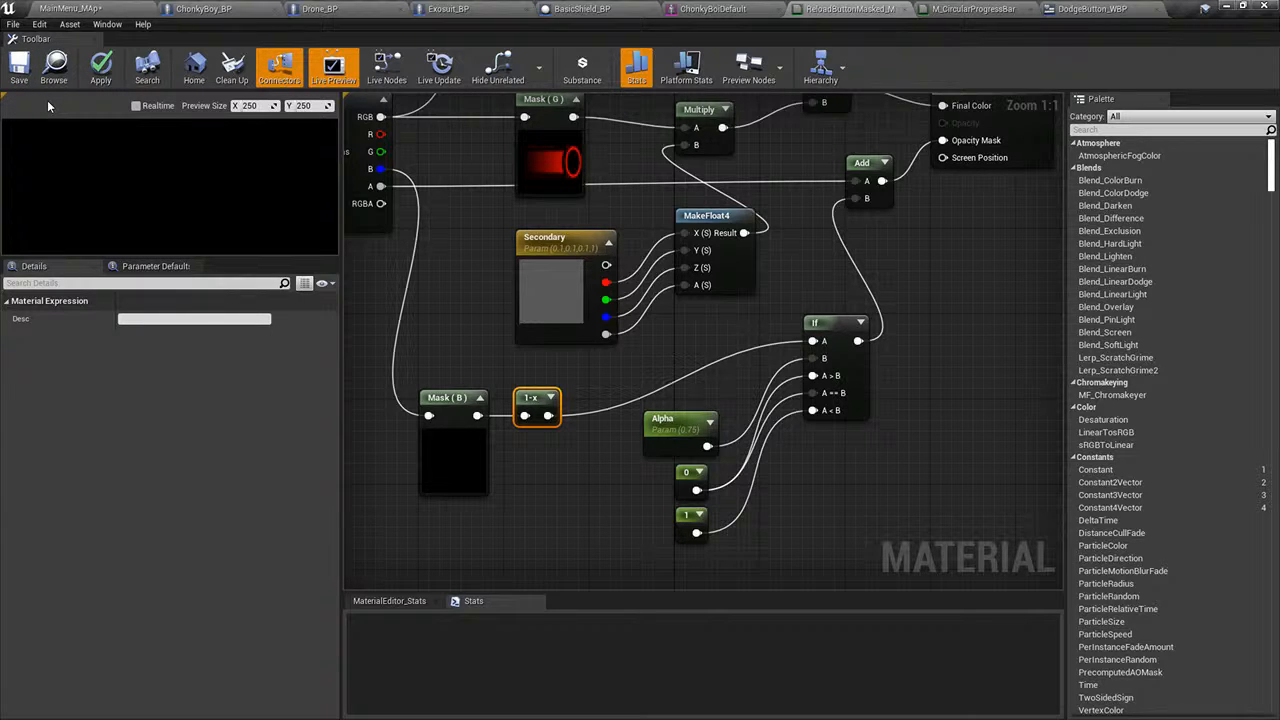
- In M_CircularProgressBar, review the 1-x node's connection and align it beside the If node's output
{"action": "left_click", "coordinate": [985, 10]}
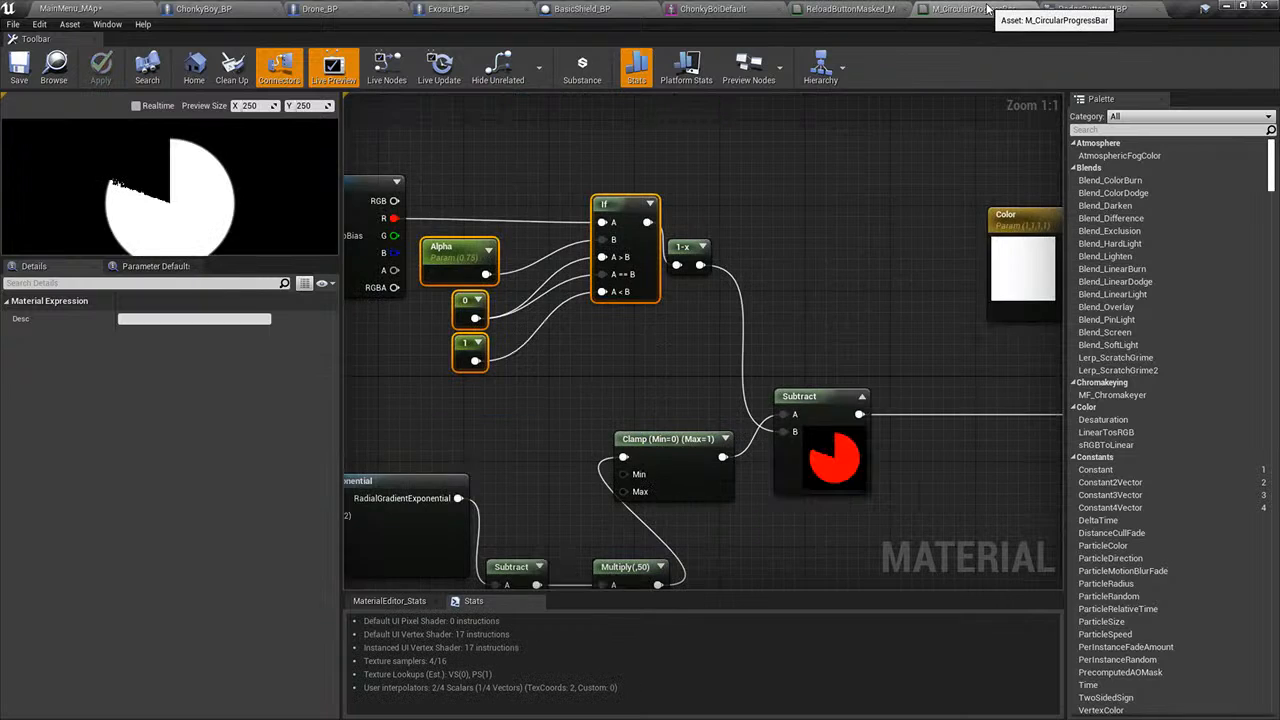
{"action": "mouse_move", "coordinate": [718, 177]}
{"action": "right_mouse_down"}
{"action": "mouse_move", "coordinate": [809, 220]}
{"action": "mouse_move", "coordinate": [701, 169]}
{"action": "right_mouse_up"}
{"action": "left_click_drag", "start_coordinate": [670, 236], "coordinate": [695, 194]}
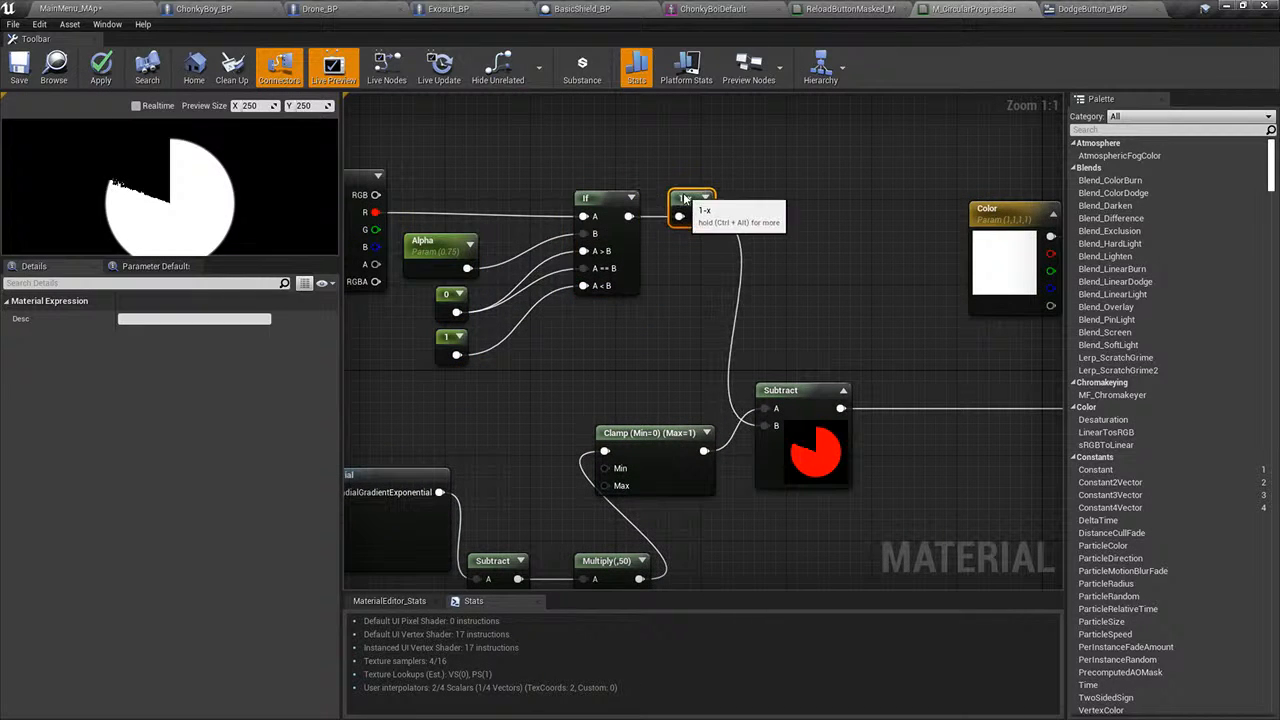
- In ReloadButtonMasked_M, move the 1-x node between If's output and Add's B, reconnect Mask (B) directly to If's A, and save
{"action": "left_click", "coordinate": [896, 6]}
{"action": "key", "text": "ctrl+x"}
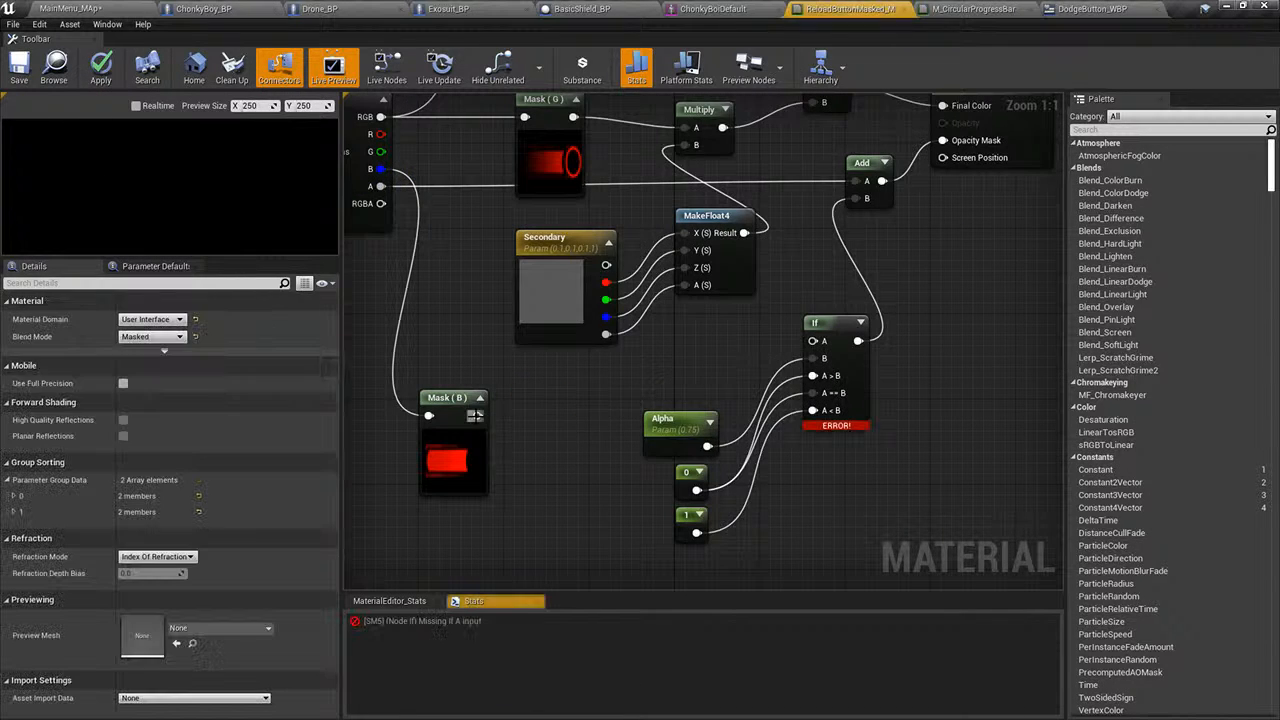
{"action": "left_click_drag", "start_coordinate": [477, 415], "coordinate": [812, 341]}
{"action": "key", "text": "ctrl+v"}
{"action": "left_click_drag", "start_coordinate": [930, 346], "coordinate": [864, 197]}
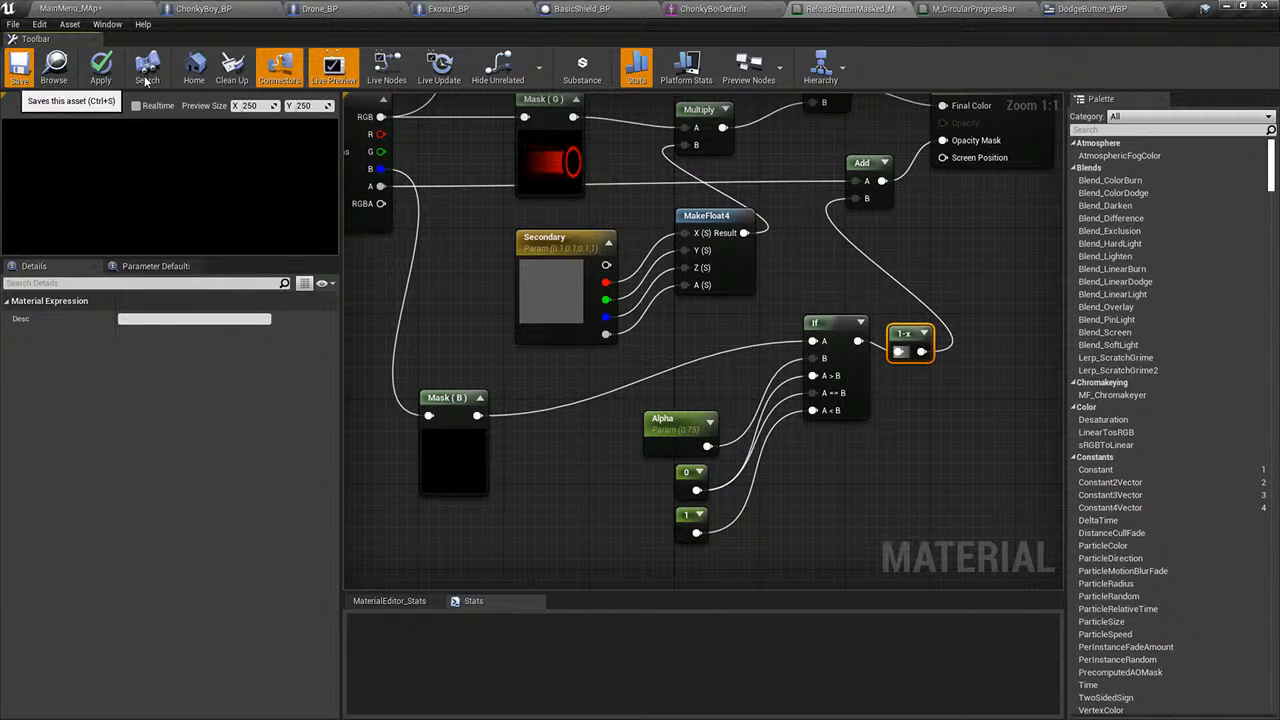
{"action": "left_click", "coordinate": [16, 72]}
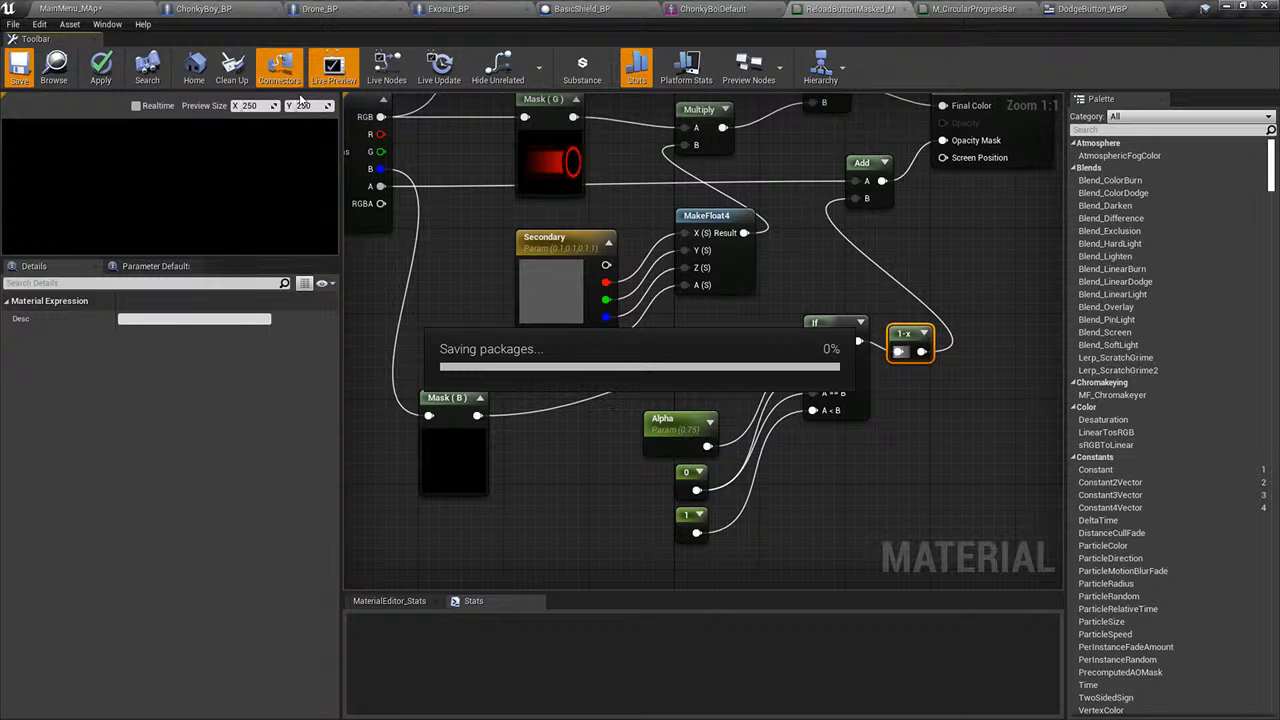
- Play the MainMenu map again to check the masked ammo bar during combat, and stop the session
{"action": "left_click", "coordinate": [88, 8]}
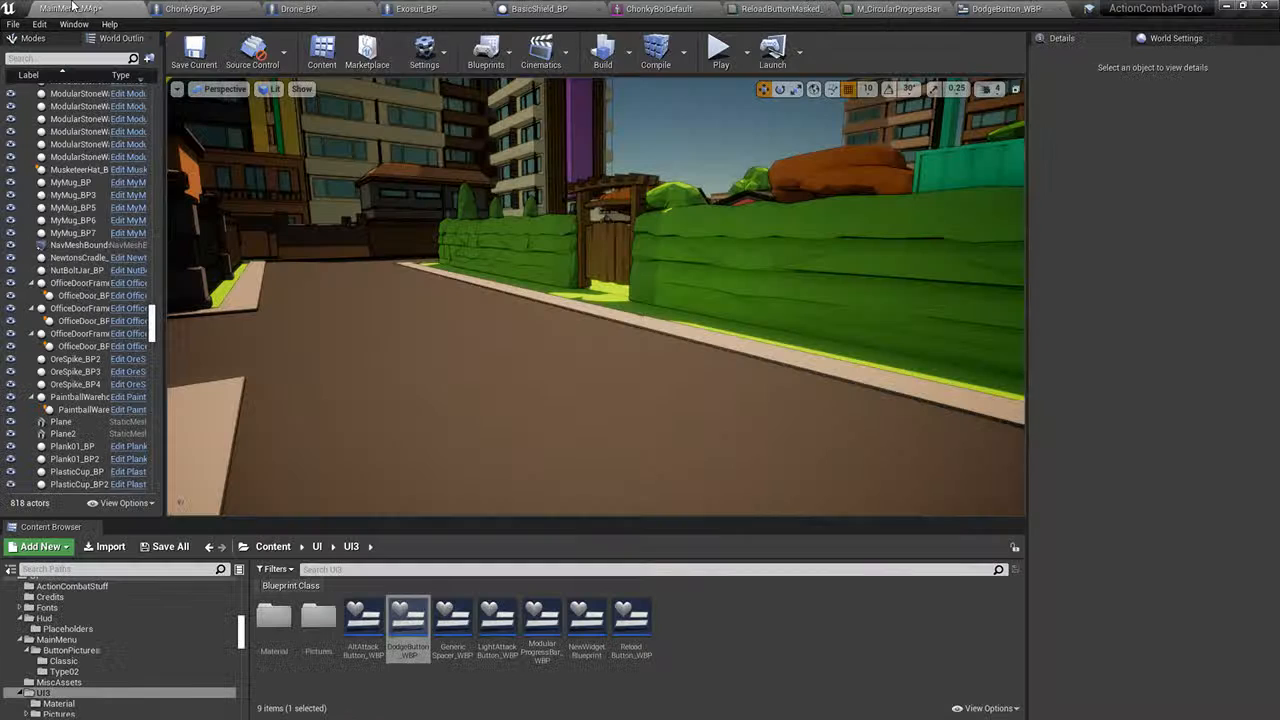
{"action": "key", "text": "alt+p"}
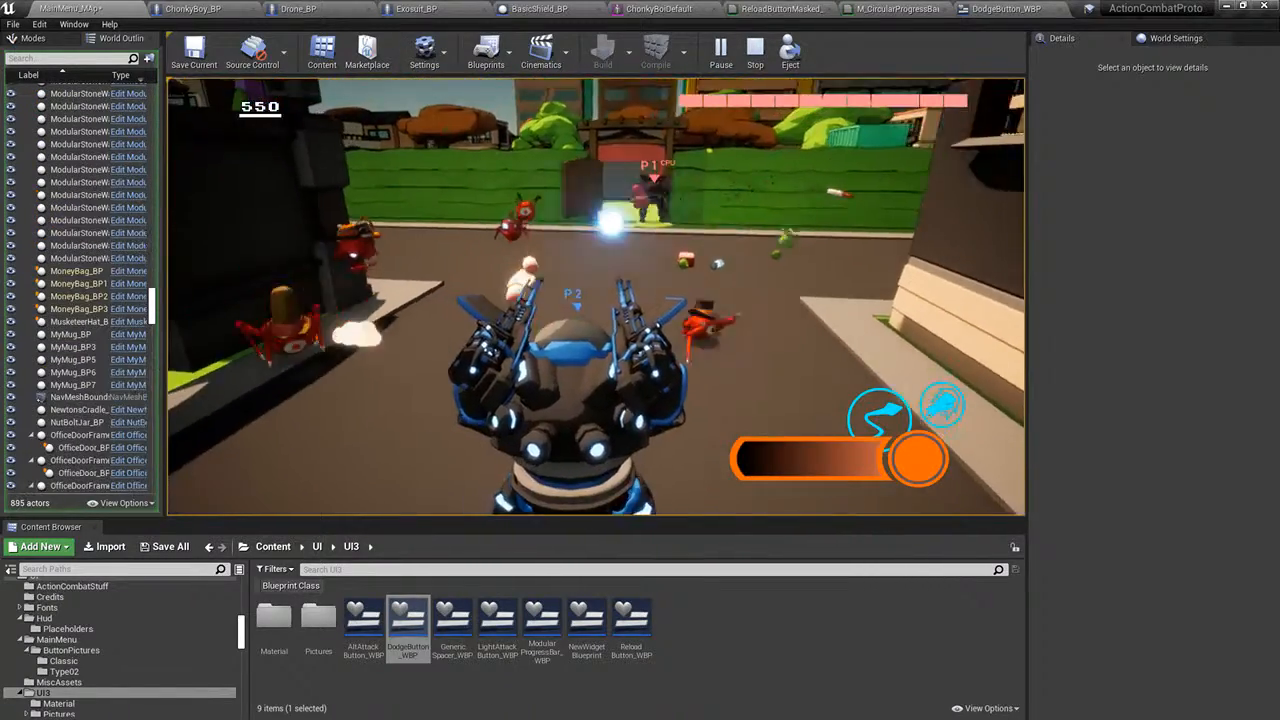
{"action": "key", "text": "Escape"}
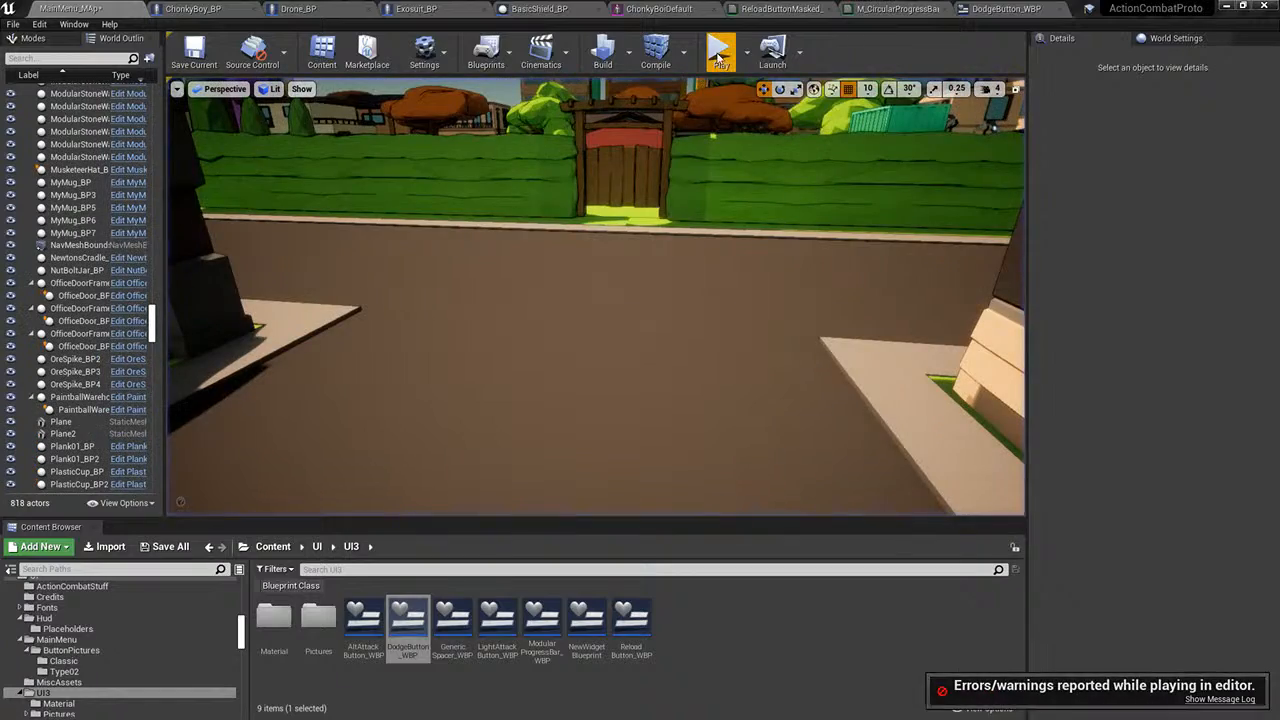
- Play-test the ammo bar with another character by changing and saving the team in Customize before starting the game
{"action": "left_click", "coordinate": [720, 48]}
{"action": "left_click", "coordinate": [363, 309]}
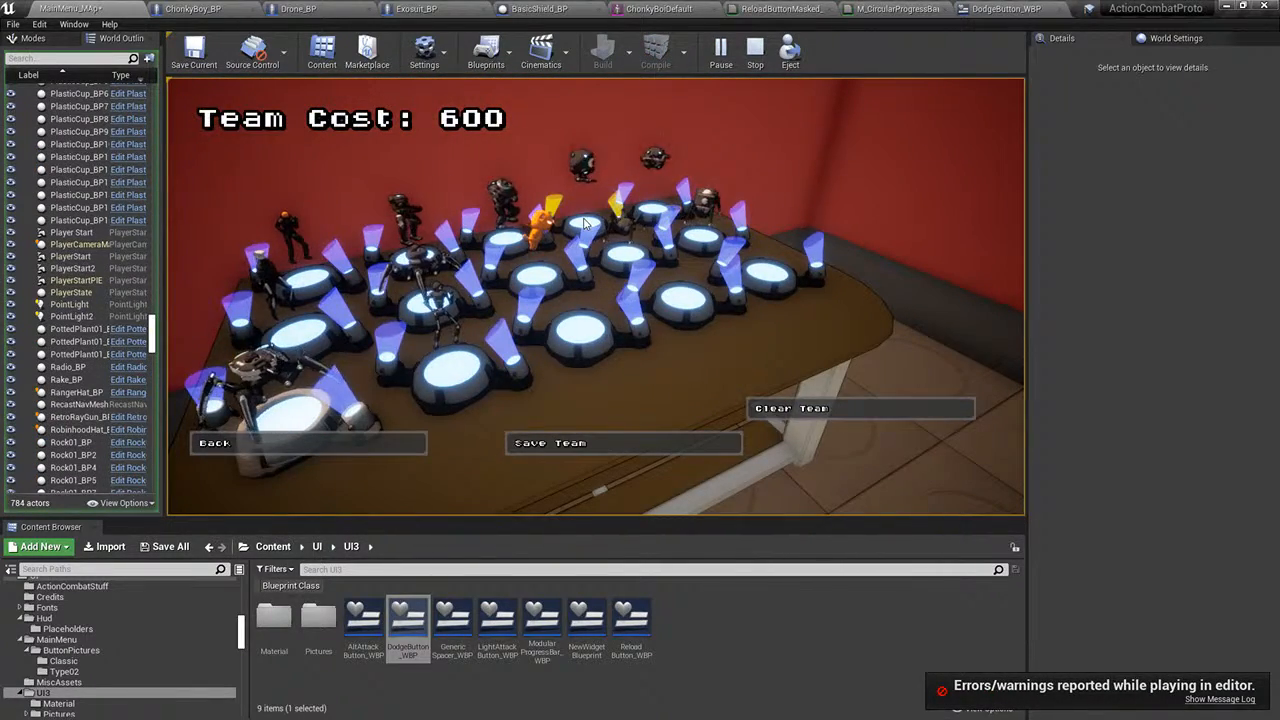
{"action": "left_click", "coordinate": [690, 165]}
{"action": "left_click", "coordinate": [620, 443]}
{"action": "left_click", "coordinate": [353, 456]}
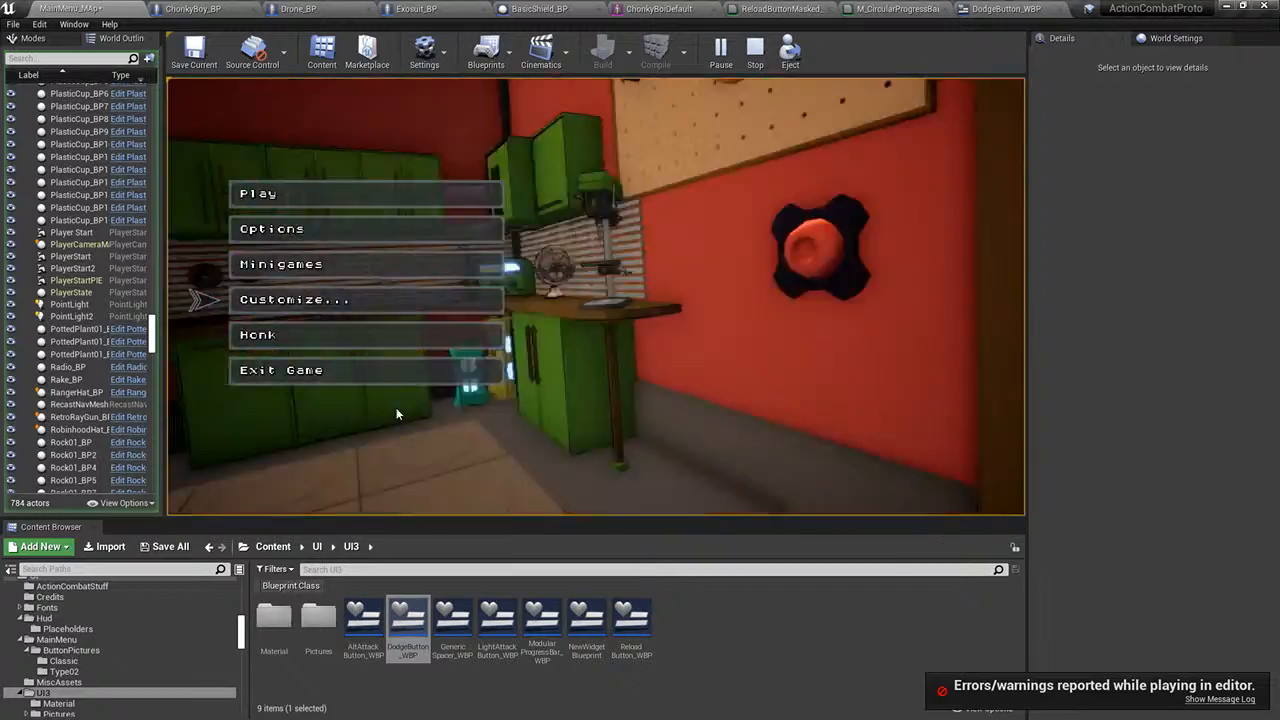
{"action": "left_click", "coordinate": [295, 186]}
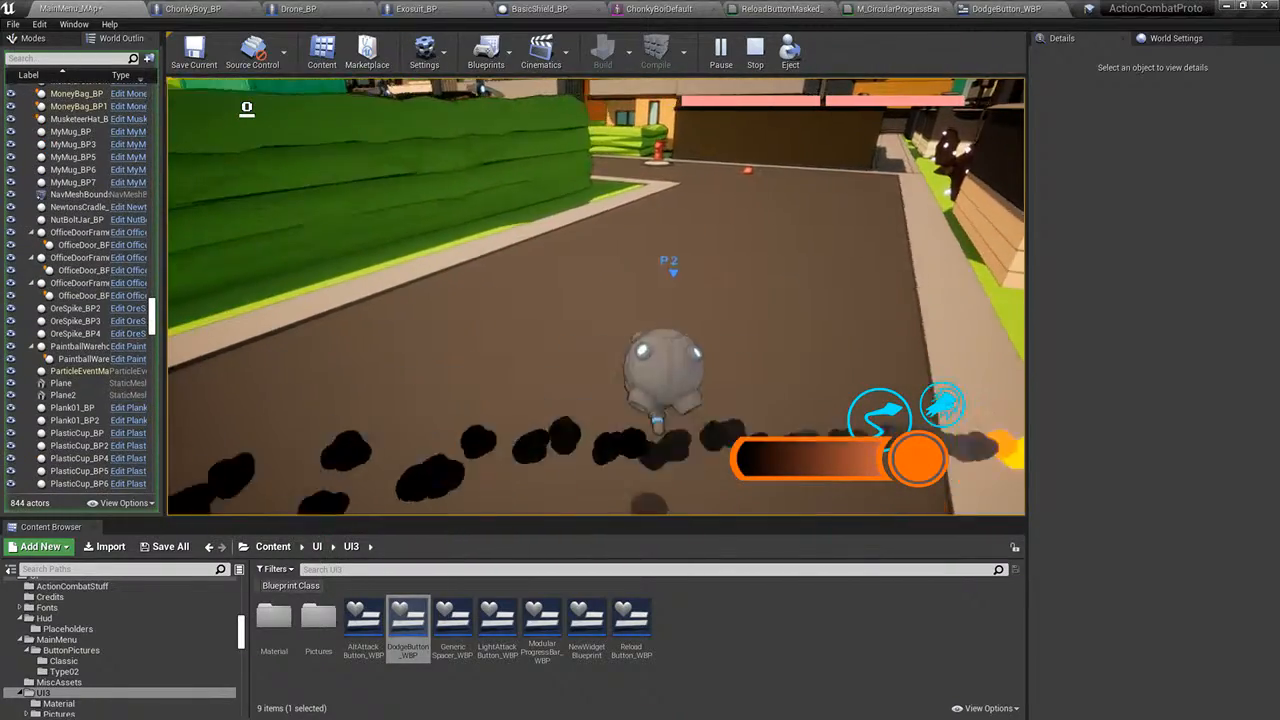
{"action": "key", "text": "Escape"}
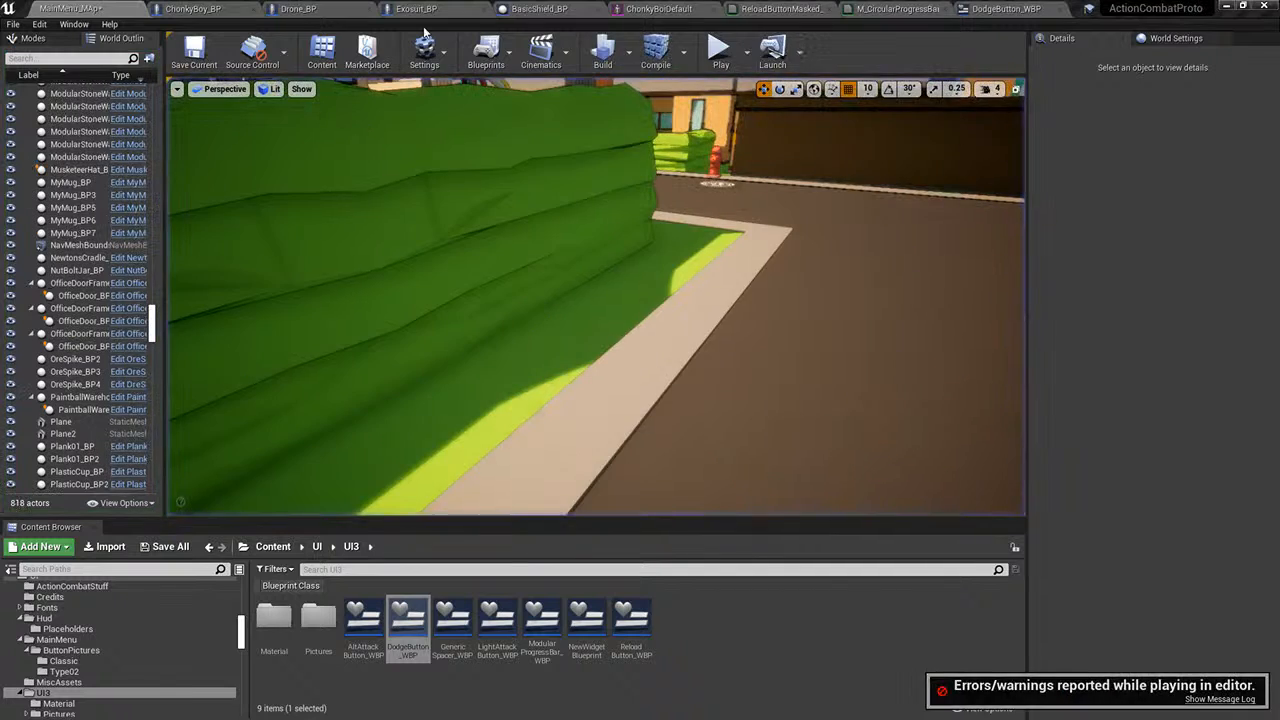
- Return to ReloadButtonMasked_M, move the Secondary node farther from MakeFloat4, and review the Mask (B) and opacity mask connections
{"action": "left_click", "coordinate": [782, 8]}
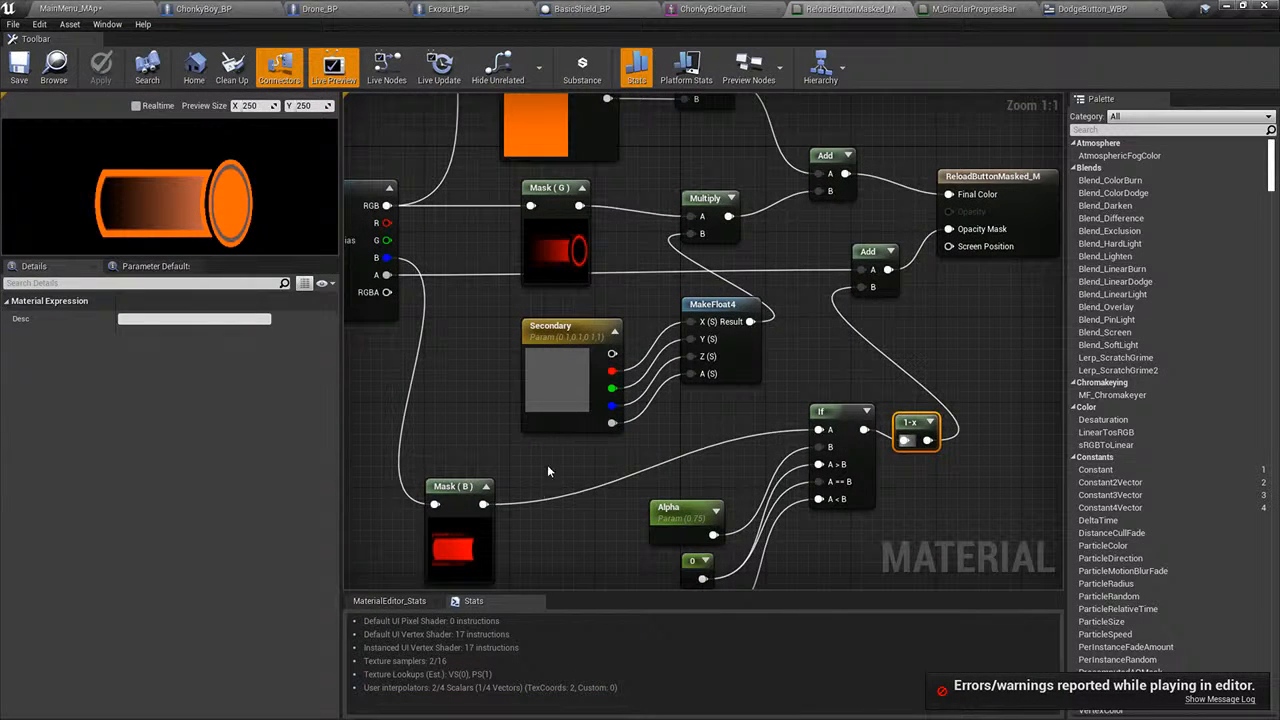
{"action": "mouse_move", "coordinate": [505, 428]}
{"action": "left_mouse_down"}
{"action": "mouse_move", "coordinate": [496, 381]}
{"action": "mouse_move", "coordinate": [500, 438]}
{"action": "left_mouse_up"}
{"action": "right_click_drag", "start_coordinate": [659, 474], "coordinate": [602, 470]}
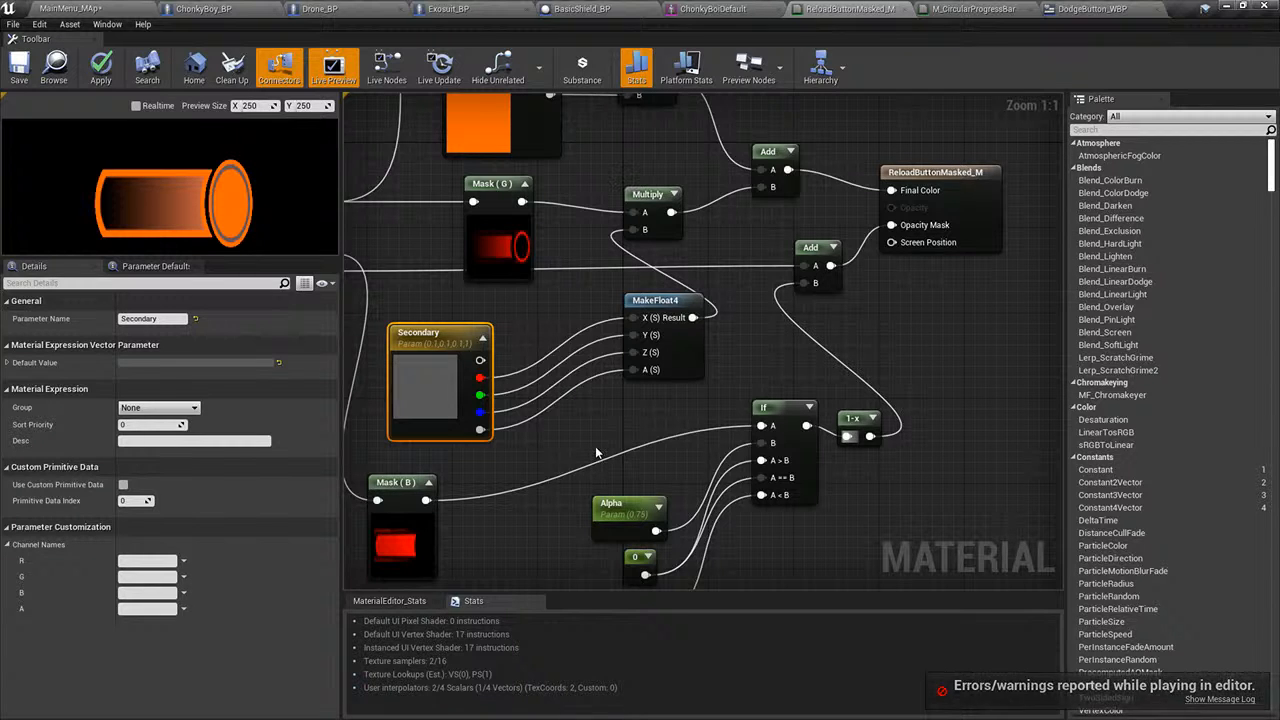
{"action": "right_click_drag", "start_coordinate": [584, 408], "coordinate": [583, 303]}
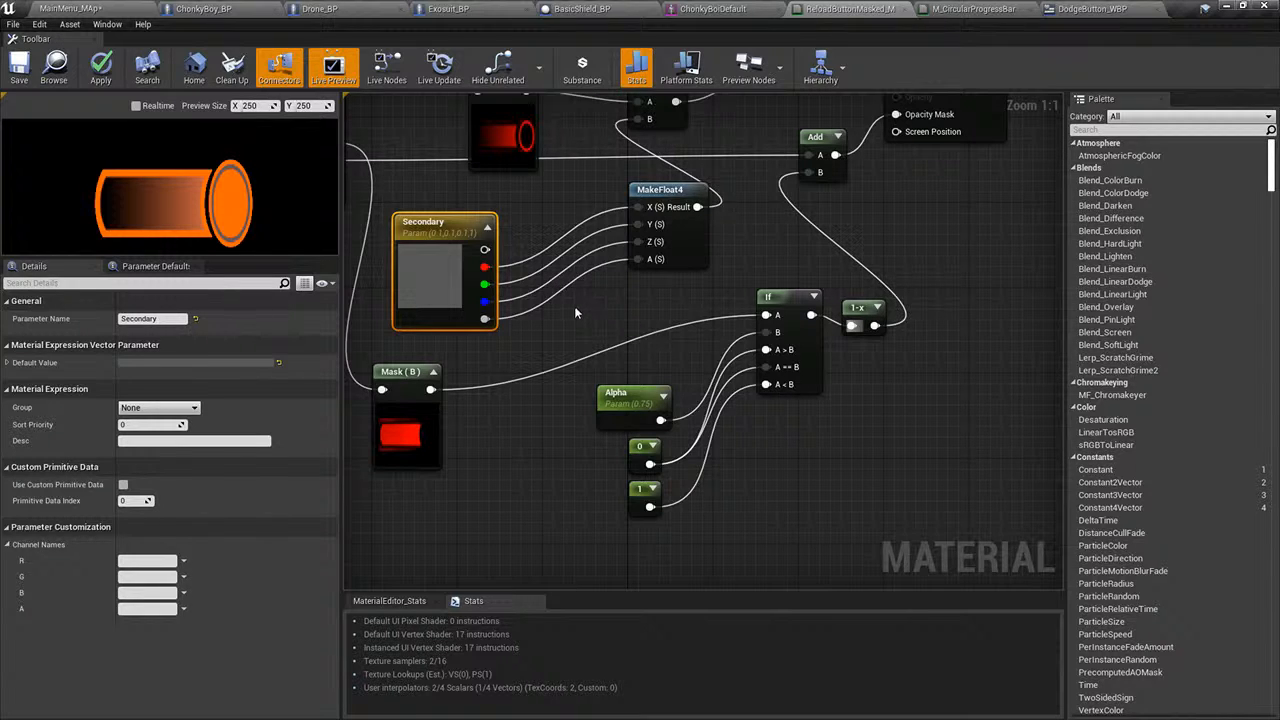
{"action": "right_click_drag", "start_coordinate": [575, 313], "coordinate": [780, 396]}
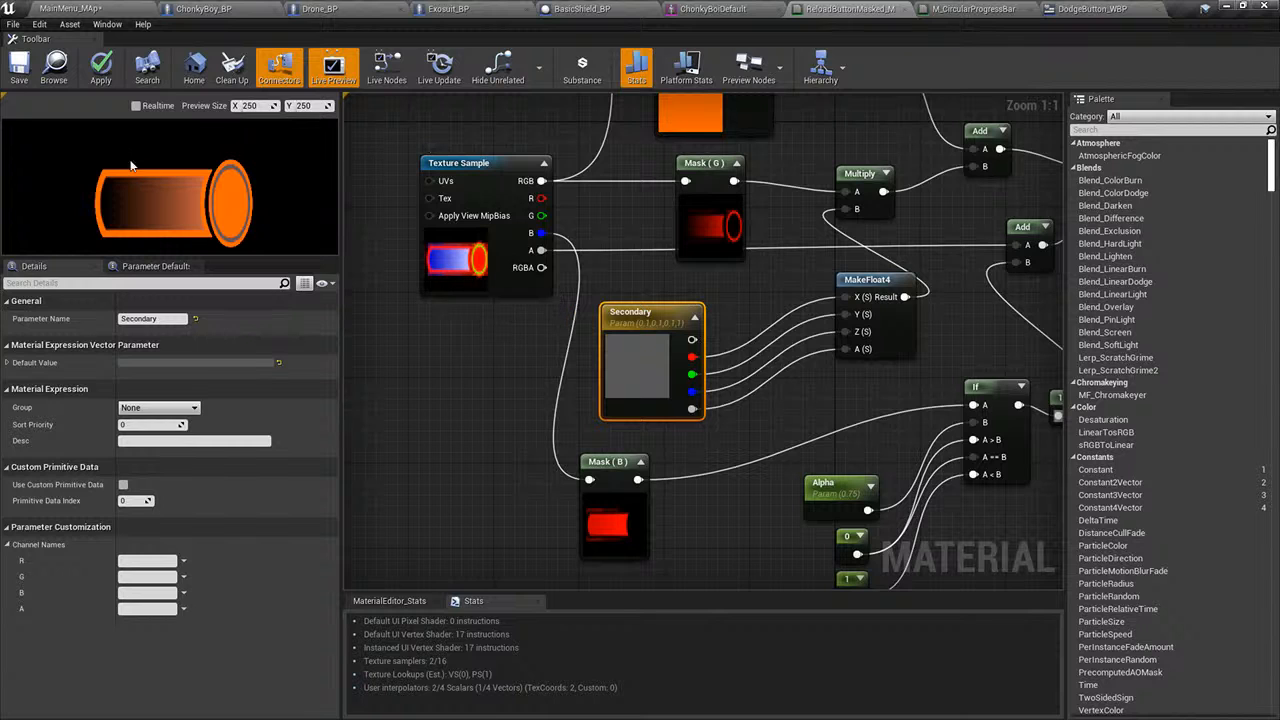
{"action": "right_click_drag", "start_coordinate": [490, 370], "coordinate": [237, 376]}
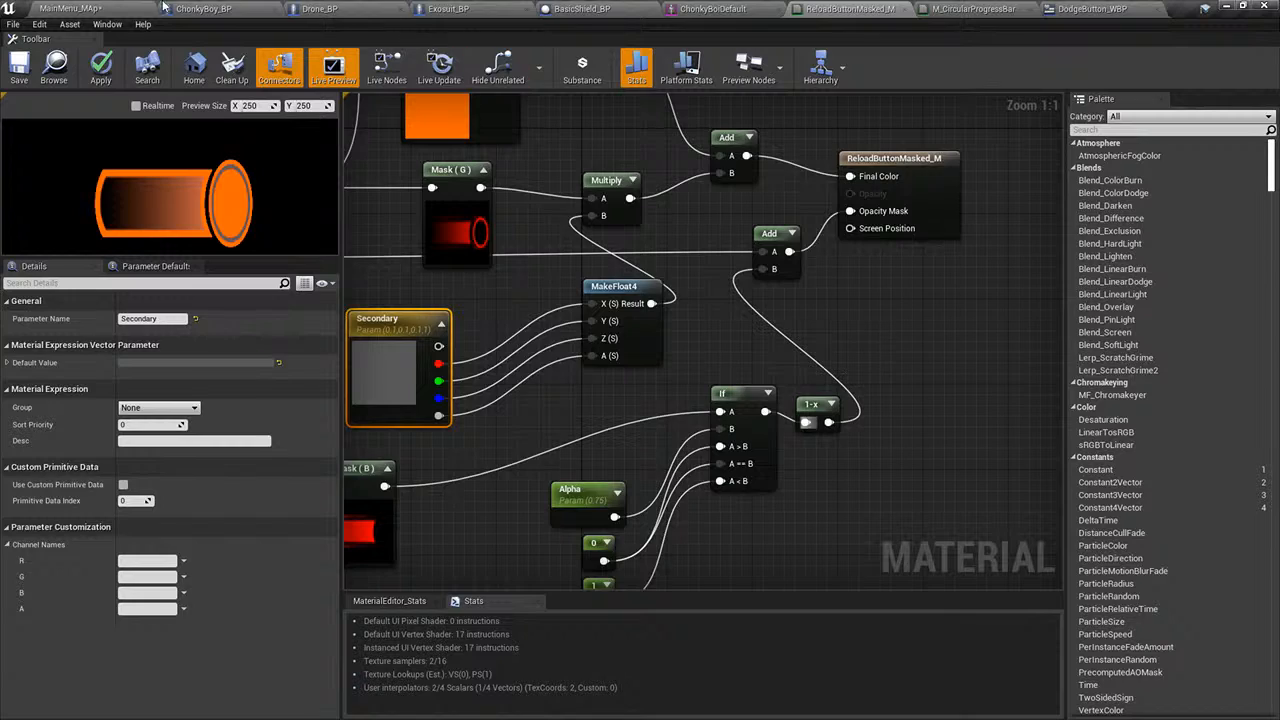
- Compare how M_CircularProgressBar's Alpha chain, DodgeButton_WBP's event graph and LightAttackButton_WBP's layout are set up
{"action": "left_click", "coordinate": [60, 7]}
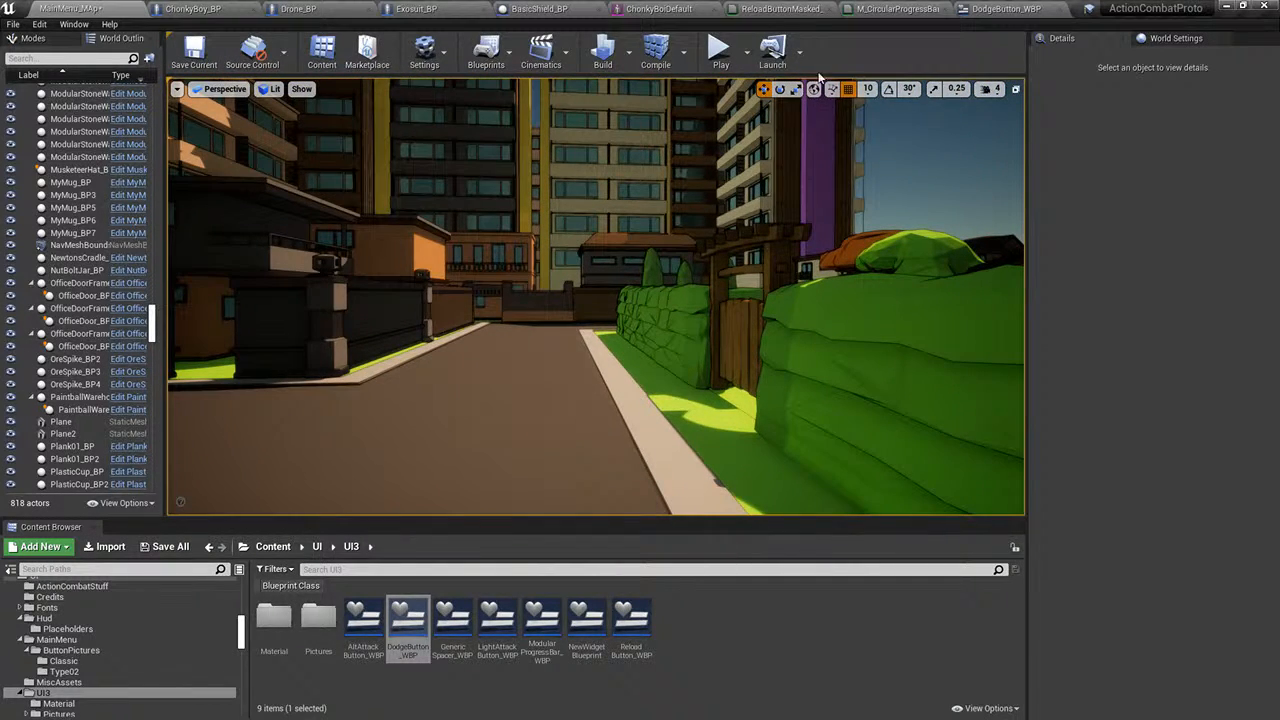
{"action": "left_click", "coordinate": [900, 12]}
{"action": "scroll", "coordinate": [671, 279], "scroll_direction": "down", "scroll_amount": 3}
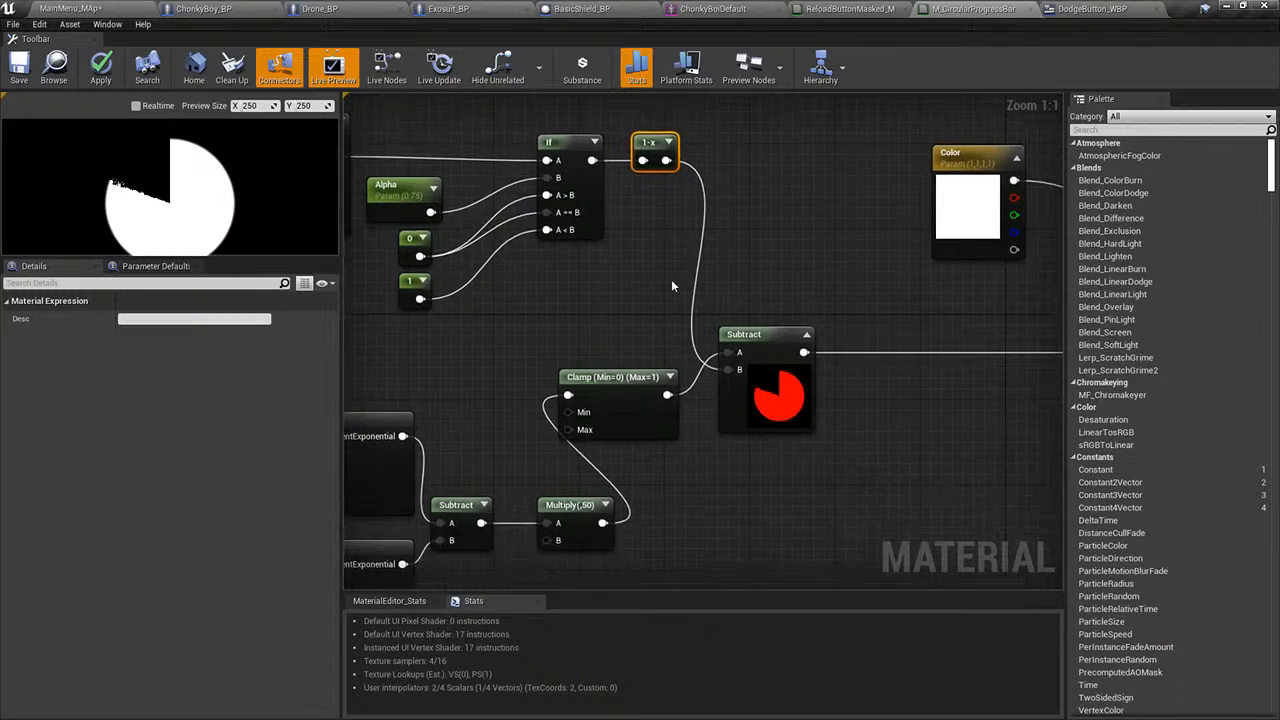
{"action": "left_click", "coordinate": [1085, 7]}
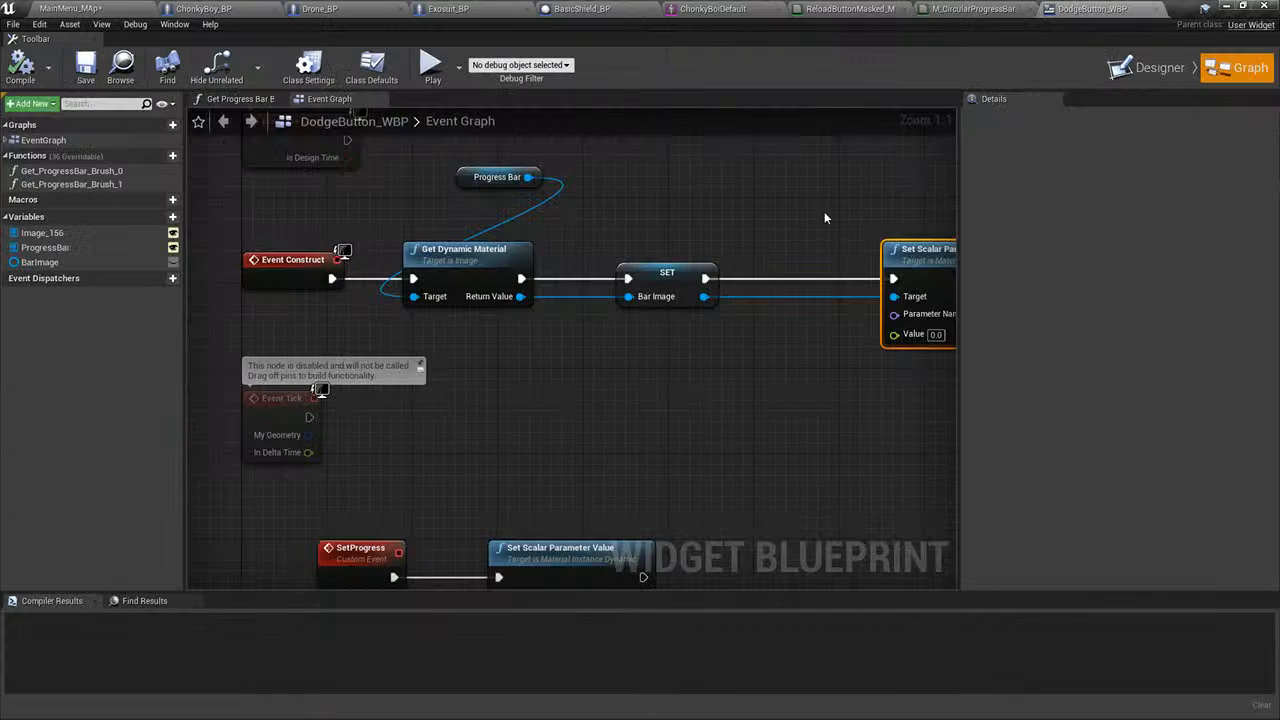
{"action": "right_click_drag", "start_coordinate": [514, 207], "coordinate": [586, 238]}
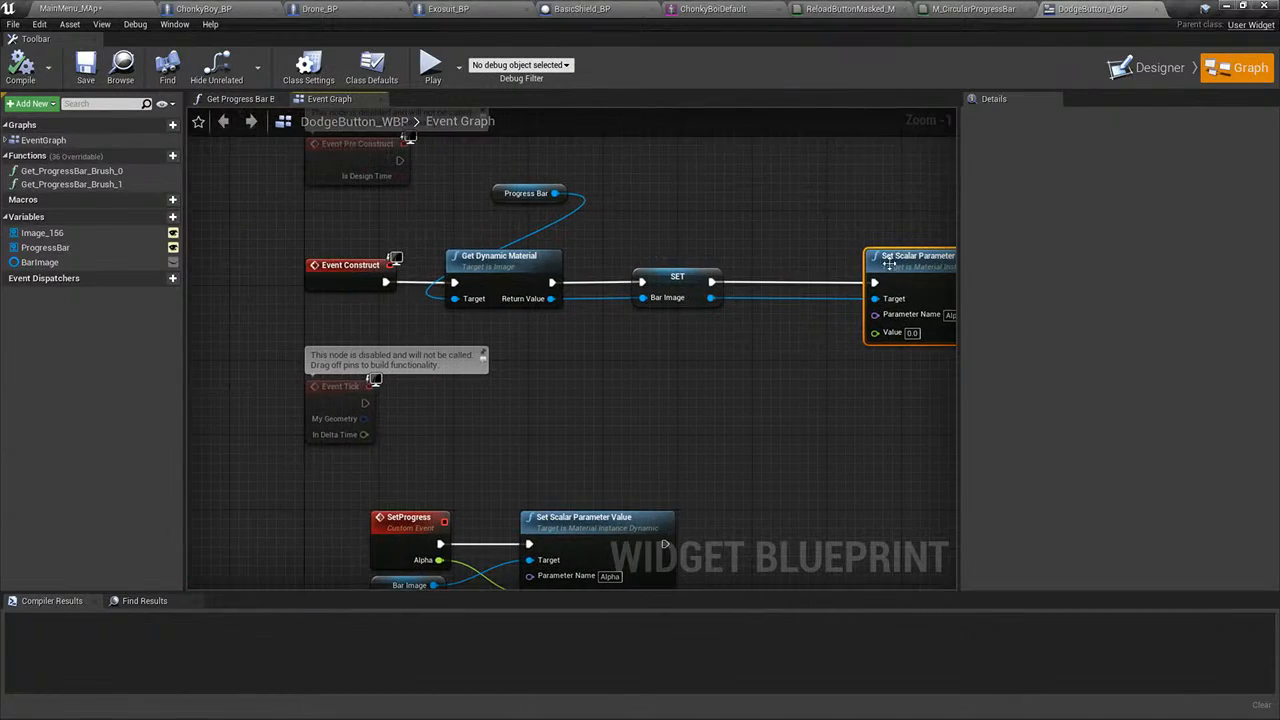
{"action": "right_click_drag", "start_coordinate": [858, 260], "coordinate": [722, 258]}
{"action": "left_click", "coordinate": [115, 8]}
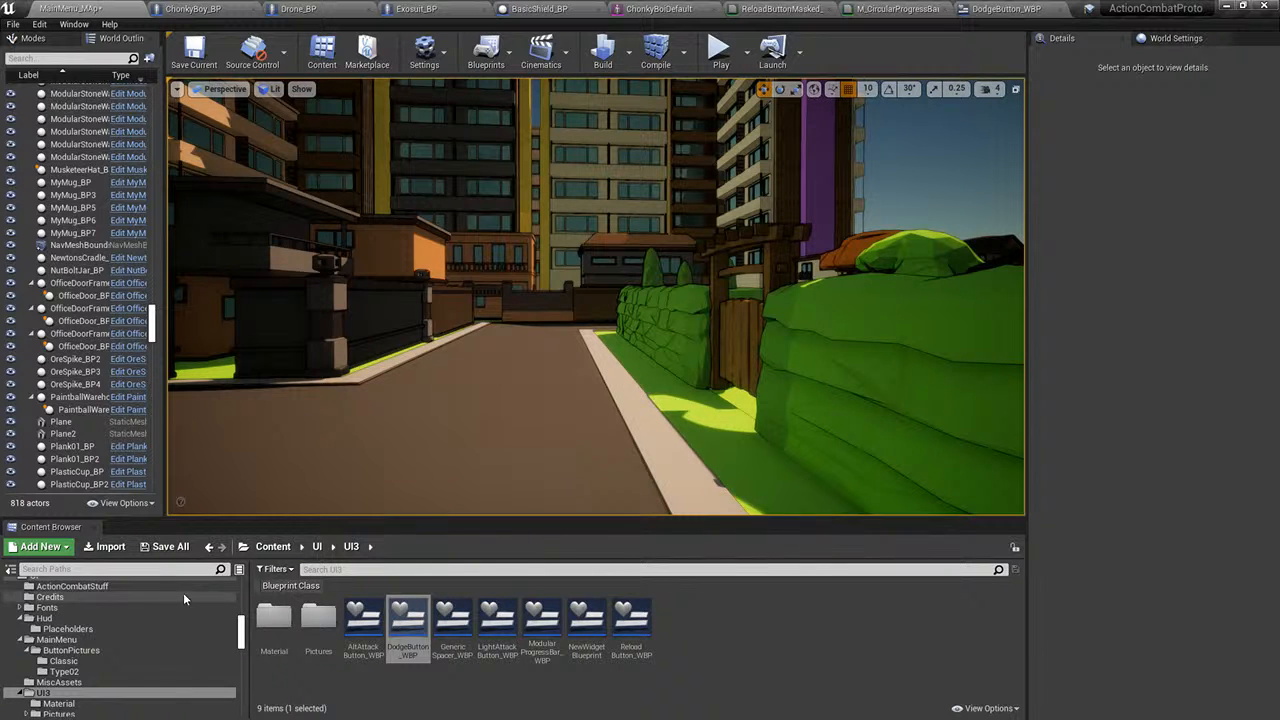
{"action": "double_click", "coordinate": [500, 618]}
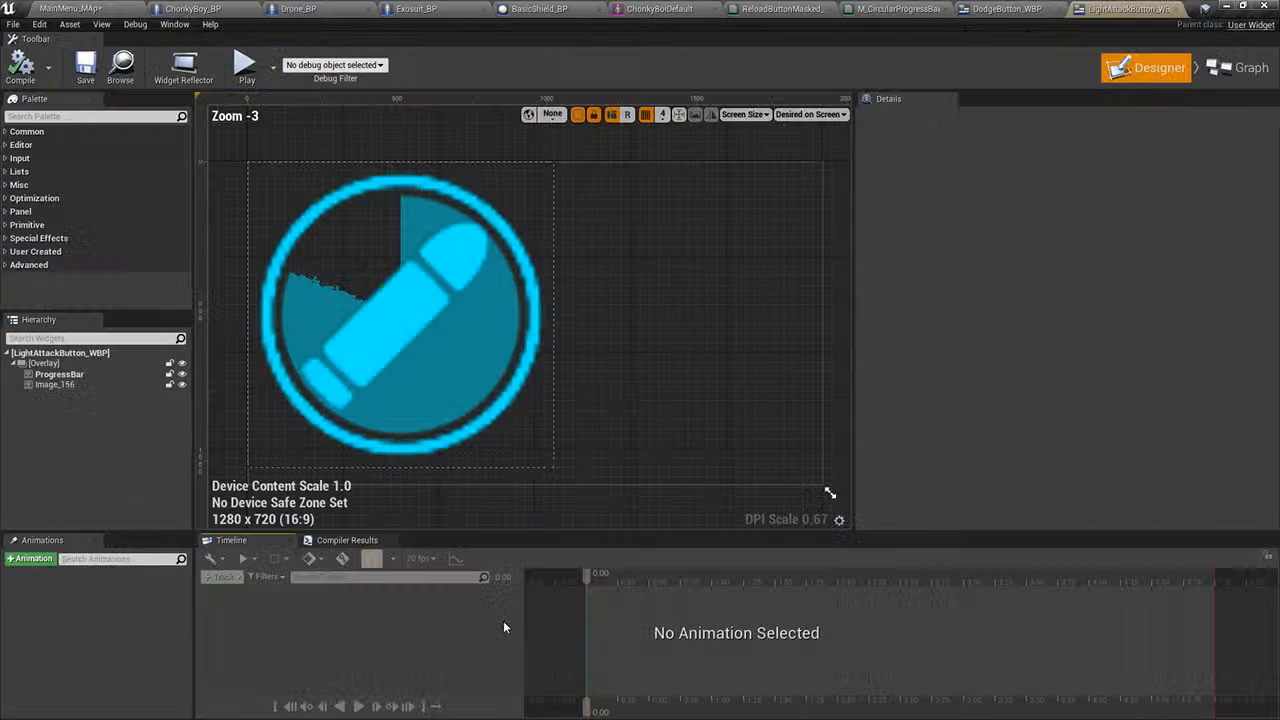
{"action": "left_click", "coordinate": [33, 8]}
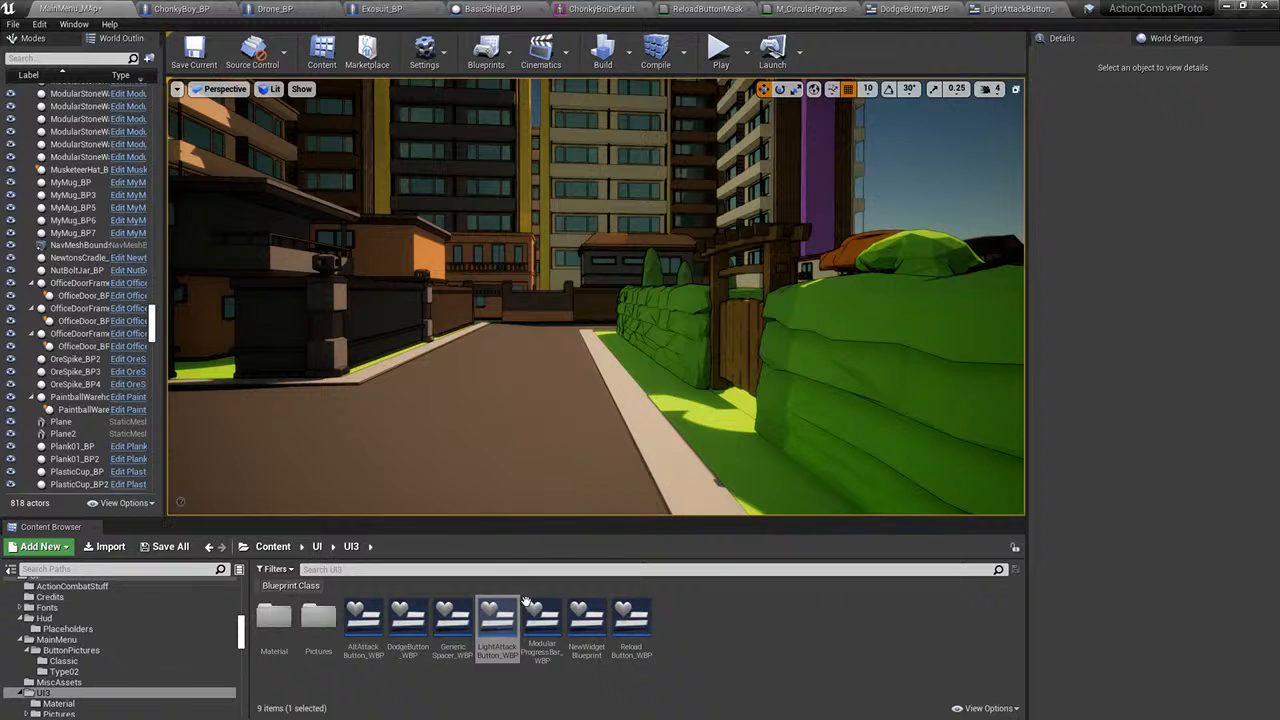
- Open ReloadButton_WBP from the UI3 folder and examine its Event Construct and SetProgress node chains
{"action": "left_click", "coordinate": [620, 620]}
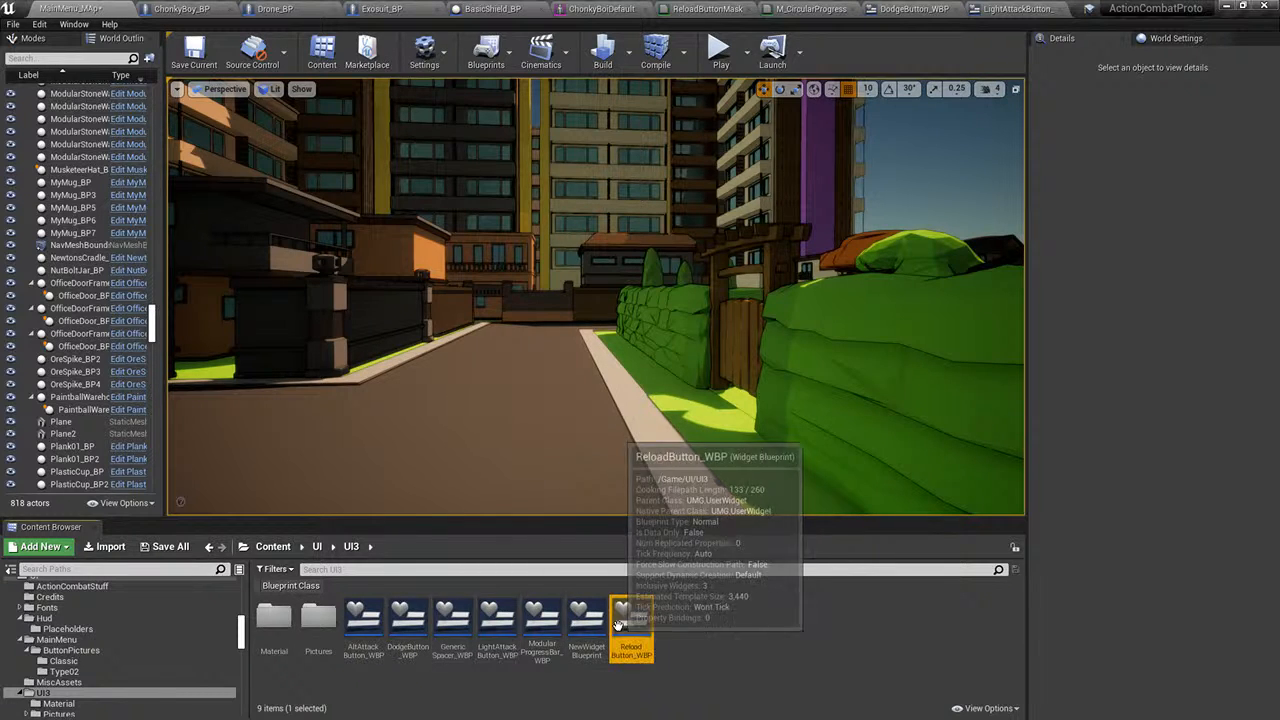
{"action": "double_click", "coordinate": [618, 622]}
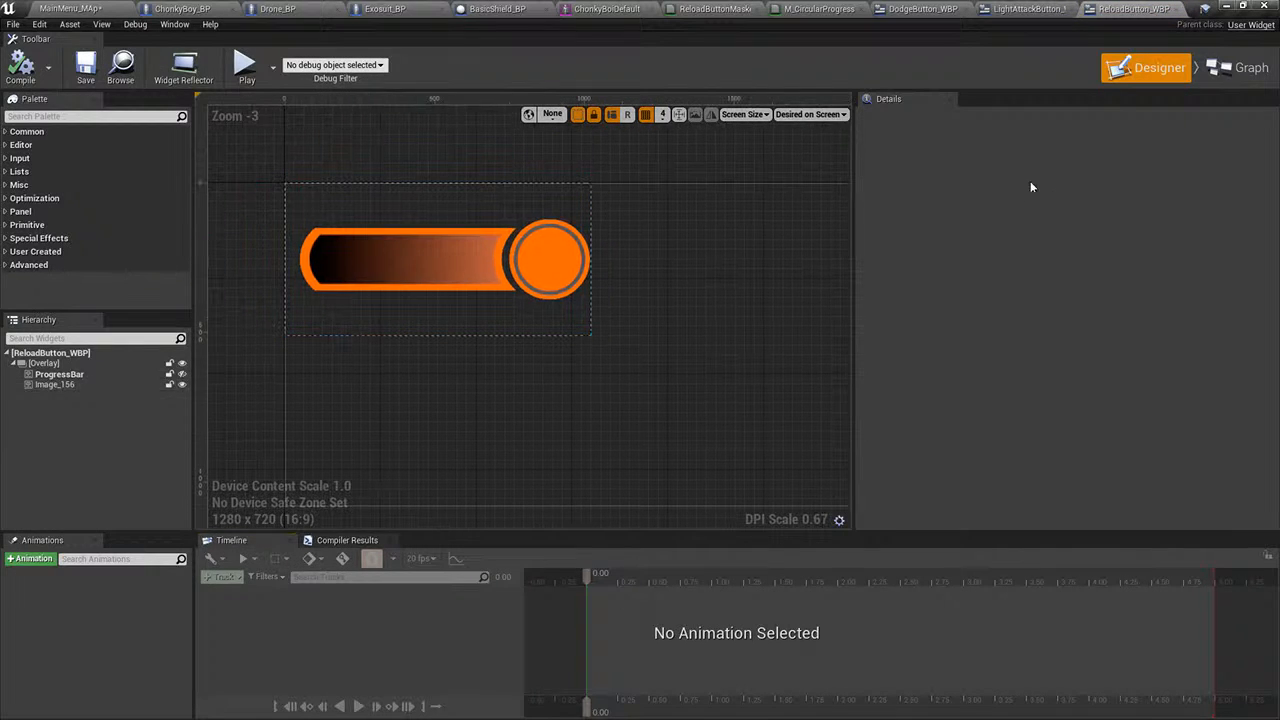
{"action": "left_click", "coordinate": [1238, 67]}
{"action": "scroll", "coordinate": [792, 238], "scroll_direction": "down", "scroll_amount": 2}
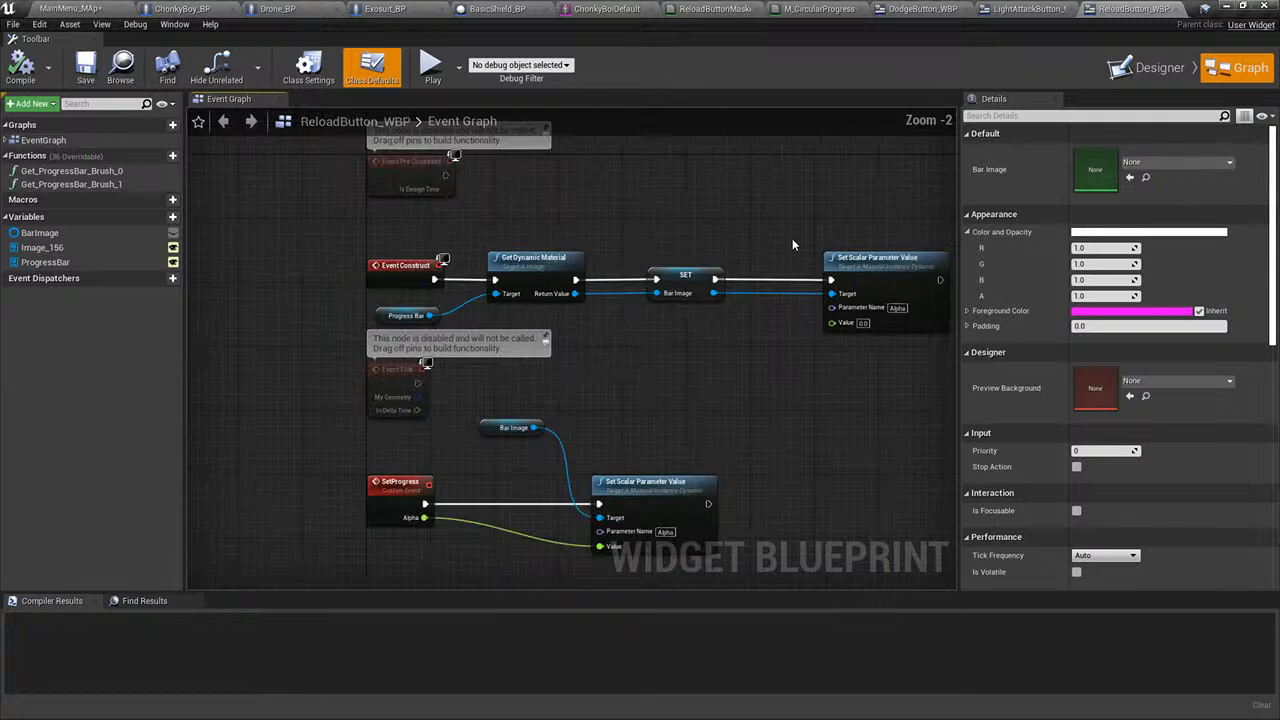
{"action": "right_click_drag", "start_coordinate": [806, 440], "coordinate": [687, 307]}
{"action": "right_click_drag", "start_coordinate": [769, 331], "coordinate": [785, 456]}
{"action": "left_click", "coordinate": [742, 262]}
{"action": "right_click_drag", "start_coordinate": [700, 354], "coordinate": [812, 413]}
{"action": "scroll", "coordinate": [702, 408], "scroll_direction": "up", "scroll_amount": 2}
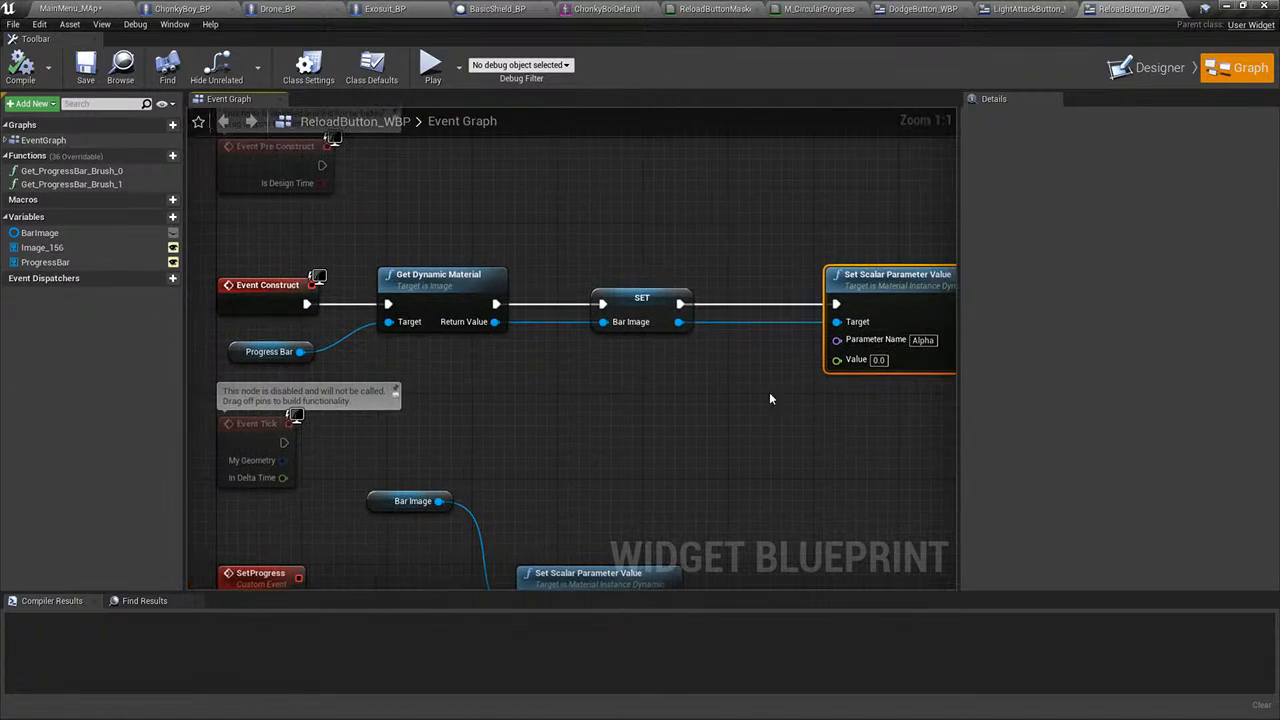
- Inspect the Get Dynamic Material, Progress Bar and SET Bar Image nodes, and check the bar image widget in the Designer layout
{"action": "left_click", "coordinate": [630, 308]}
{"action": "left_click", "coordinate": [450, 300]}
{"action": "right_click_drag", "start_coordinate": [531, 402], "coordinate": [576, 397]}
{"action": "left_click", "coordinate": [318, 348]}
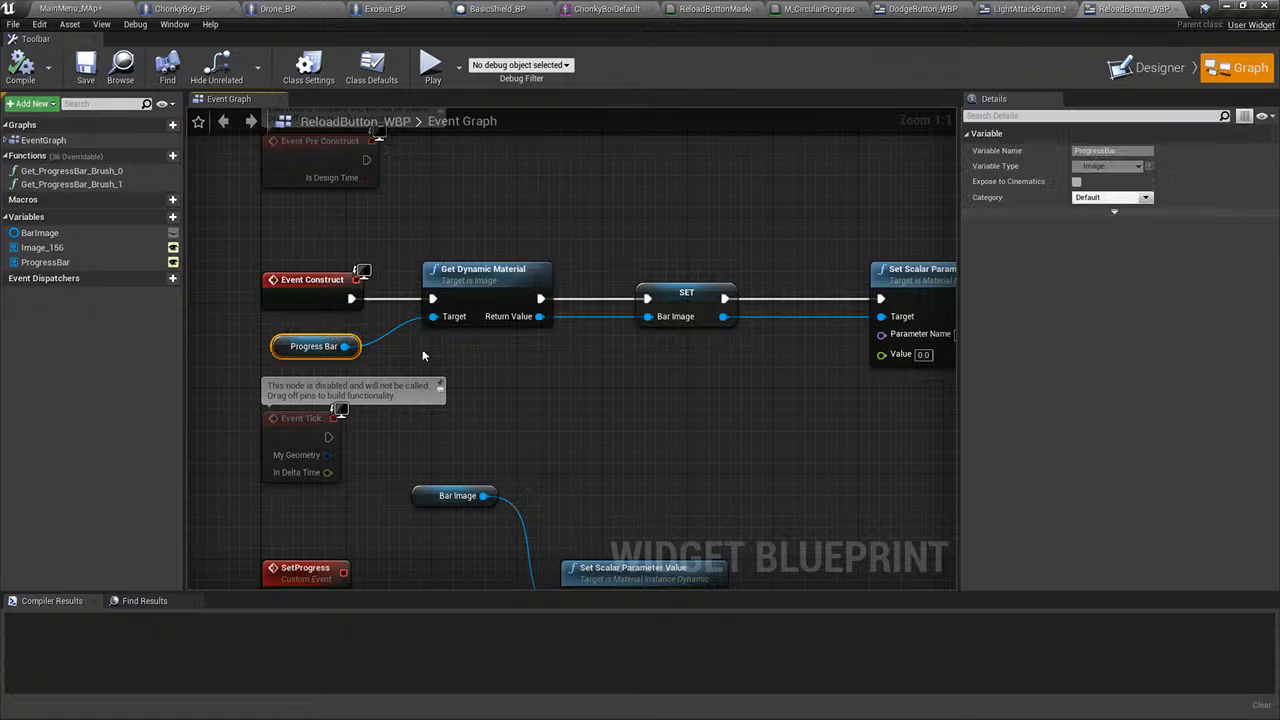
{"action": "right_click_drag", "start_coordinate": [423, 356], "coordinate": [387, 346]}
{"action": "left_click", "coordinate": [638, 284]}
{"action": "right_click_drag", "start_coordinate": [784, 313], "coordinate": [604, 331]}
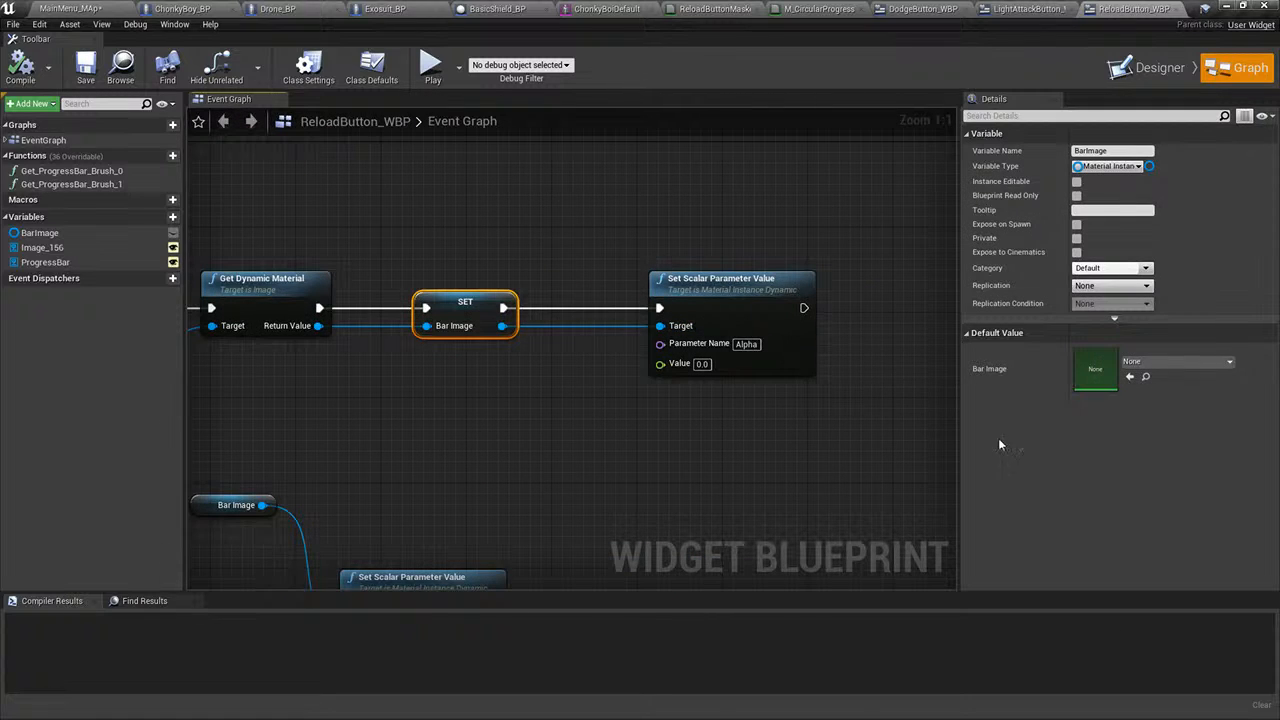
{"action": "left_click", "coordinate": [1147, 67]}
{"action": "left_click", "coordinate": [435, 241]}
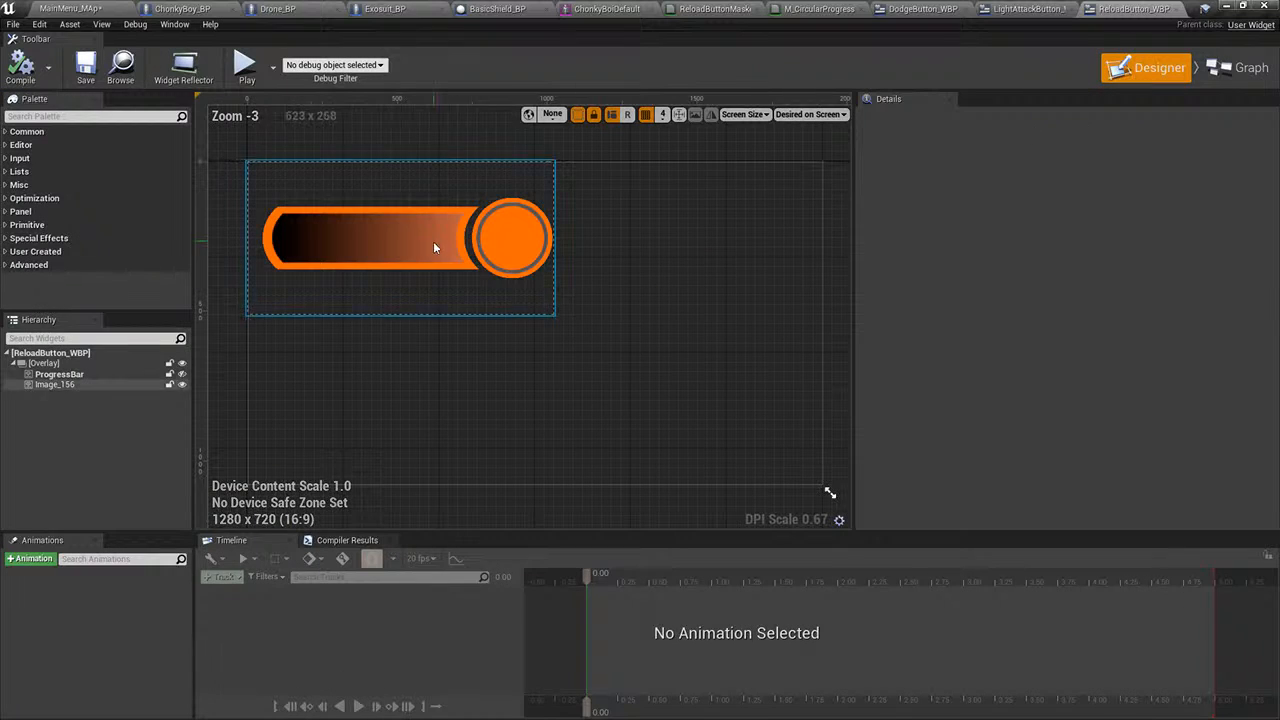
{"action": "left_click", "coordinate": [1240, 67]}
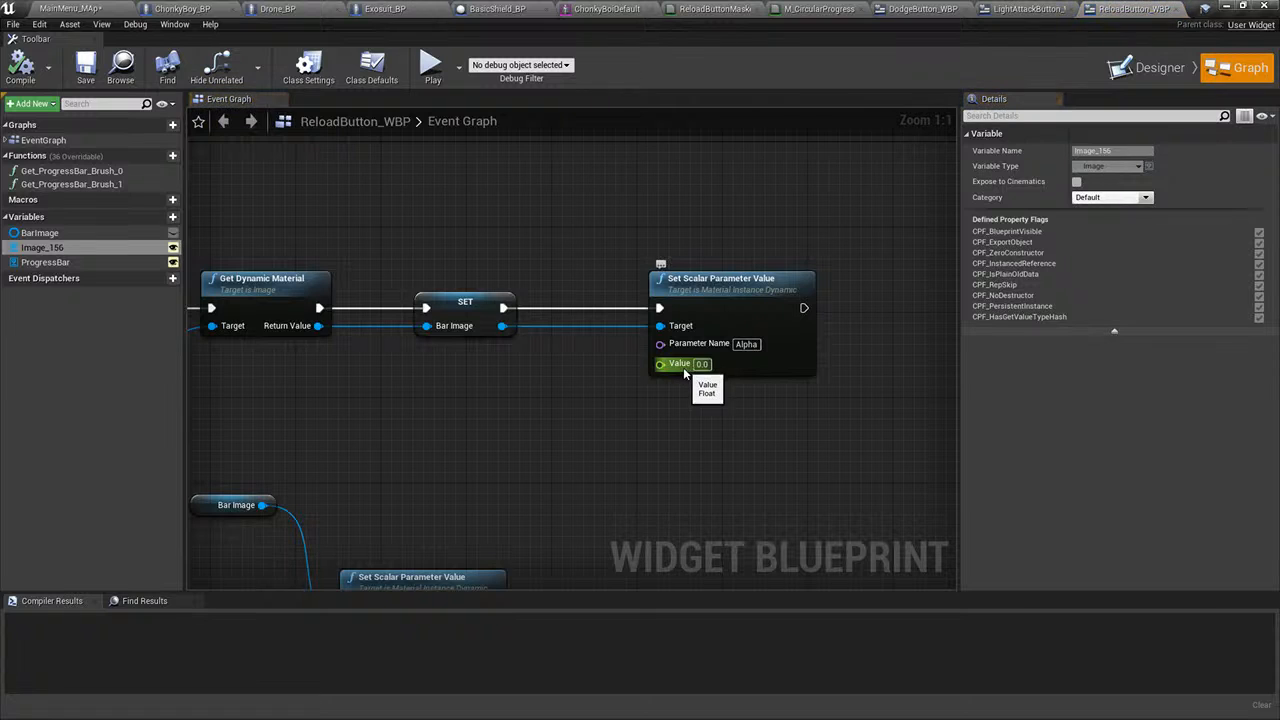
{"action": "left_click_drag", "start_coordinate": [40, 247], "coordinate": [343, 368]}
{"action": "left_click_drag", "start_coordinate": [35, 249], "coordinate": [37, 250]}
{"action": "right_click_drag", "start_coordinate": [343, 401], "coordinate": [484, 432]}
{"action": "left_click_drag", "start_coordinate": [56, 236], "coordinate": [441, 277]}
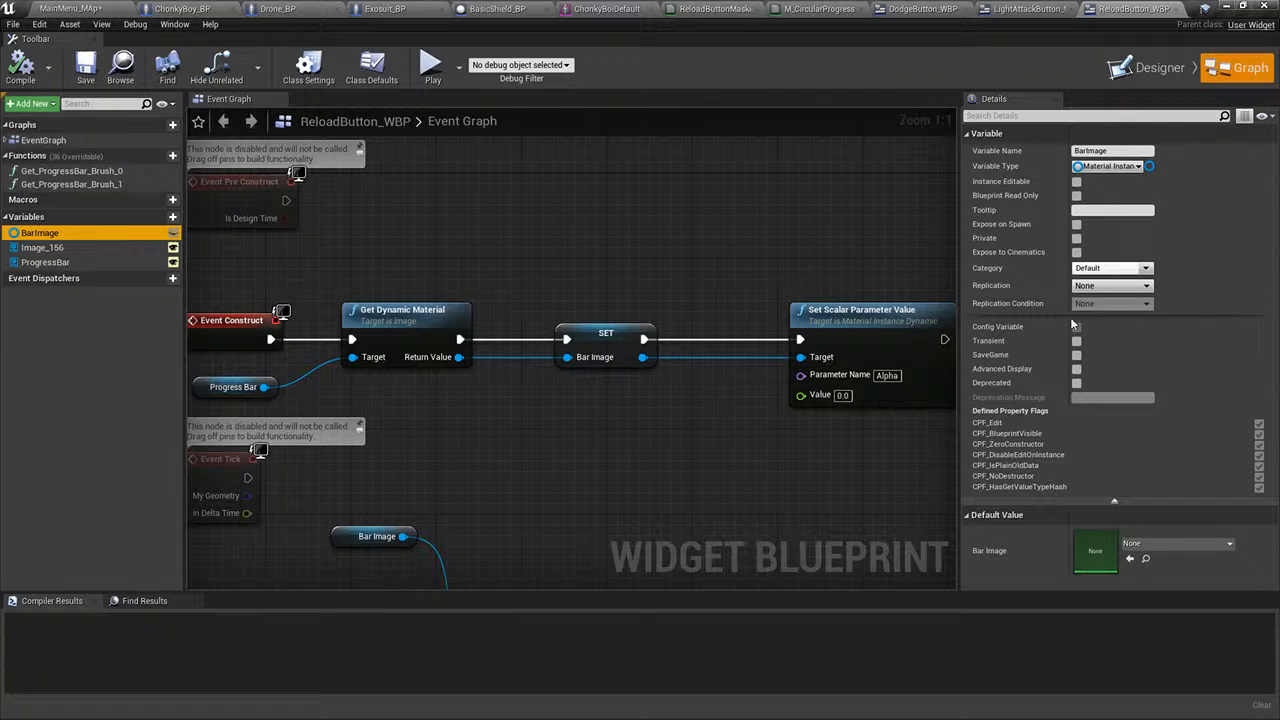
- Add an Image_156 getter to ReloadButton_WBP's event graph, connect it to Get Dynamic Material's Target instead of Progress Bar, and save
{"action": "left_click", "coordinate": [1164, 75]}
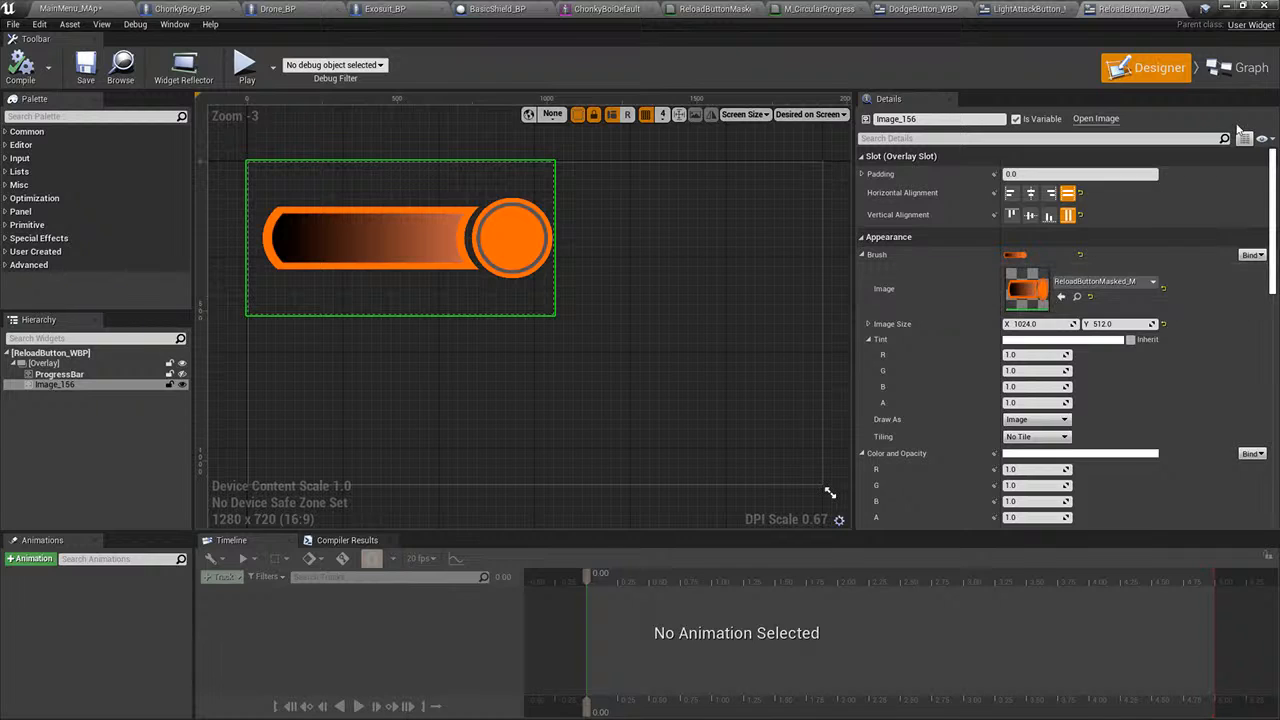
{"action": "left_click", "coordinate": [1236, 70]}
{"action": "left_click_drag", "start_coordinate": [42, 247], "coordinate": [362, 251]}
{"action": "left_click", "coordinate": [463, 254]}
{"action": "left_click", "coordinate": [428, 200]}
{"action": "left_click_drag", "start_coordinate": [438, 241], "coordinate": [420, 359]}
{"action": "left_click_drag", "start_coordinate": [200, 268], "coordinate": [305, 269]}
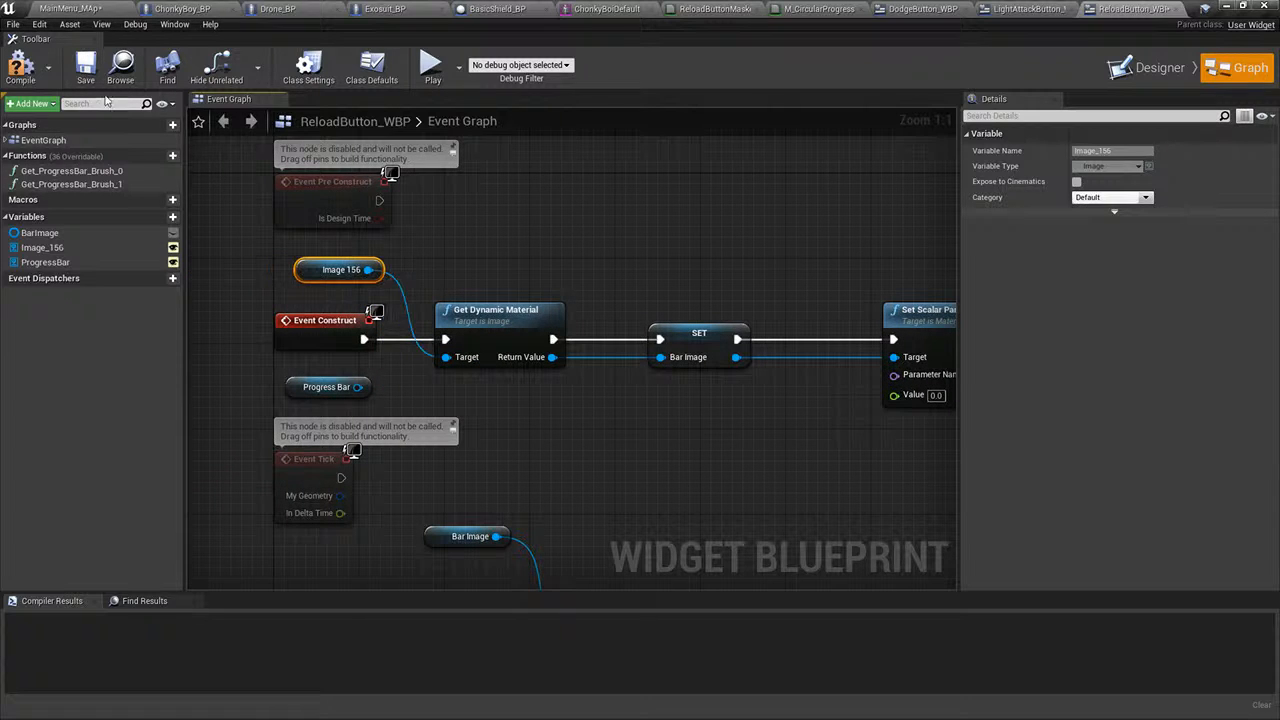
{"action": "left_click", "coordinate": [95, 75]}
- Play the MainMenu map in Horde Mode, fire repeatedly to check whether the ammo bar responds, and stop the session
{"action": "left_click", "coordinate": [99, 9]}
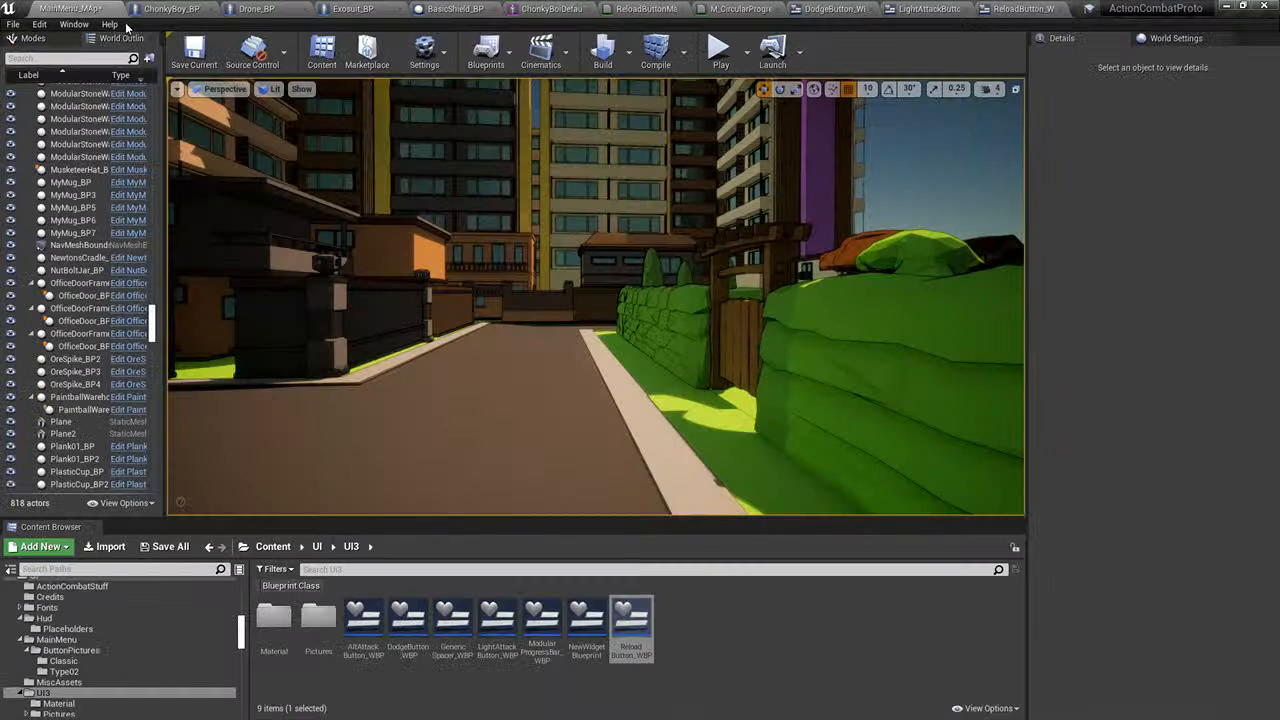
{"action": "left_click", "coordinate": [722, 55]}
{"action": "left_click", "coordinate": [284, 192]}
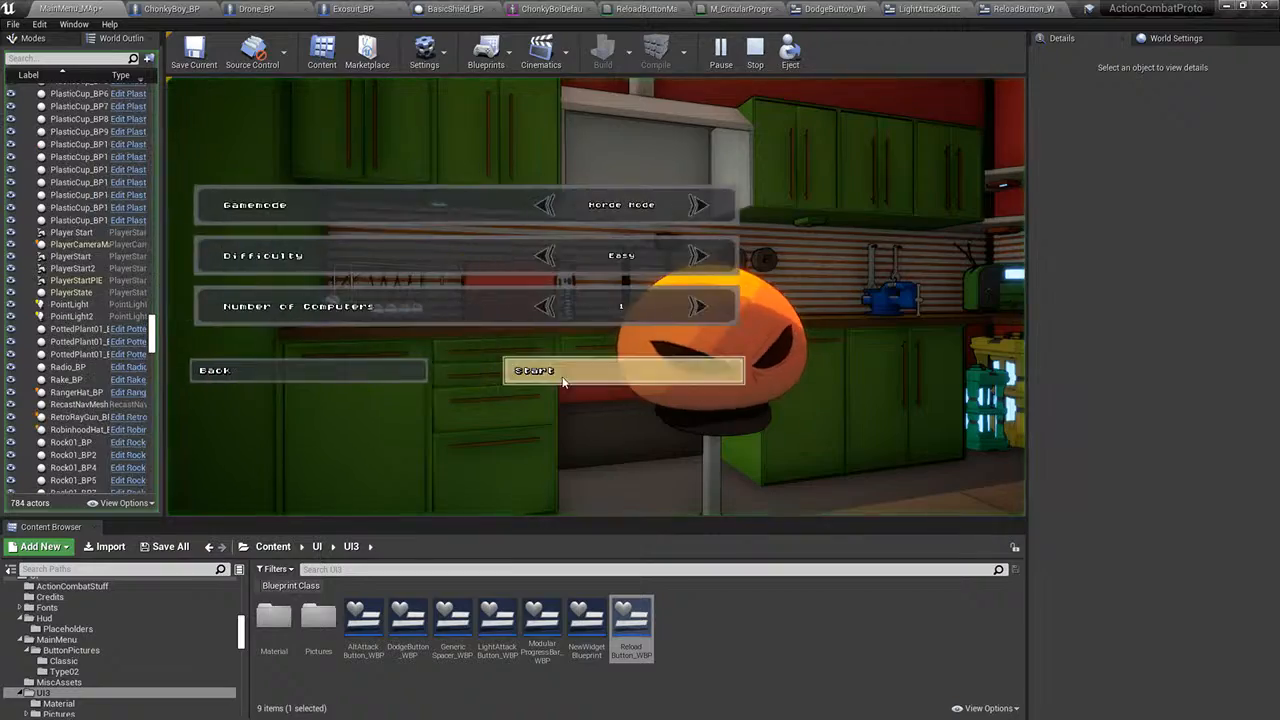
{"action": "left_click", "coordinate": [563, 379]}
{"action": "left_click", "coordinate": [596, 297]}
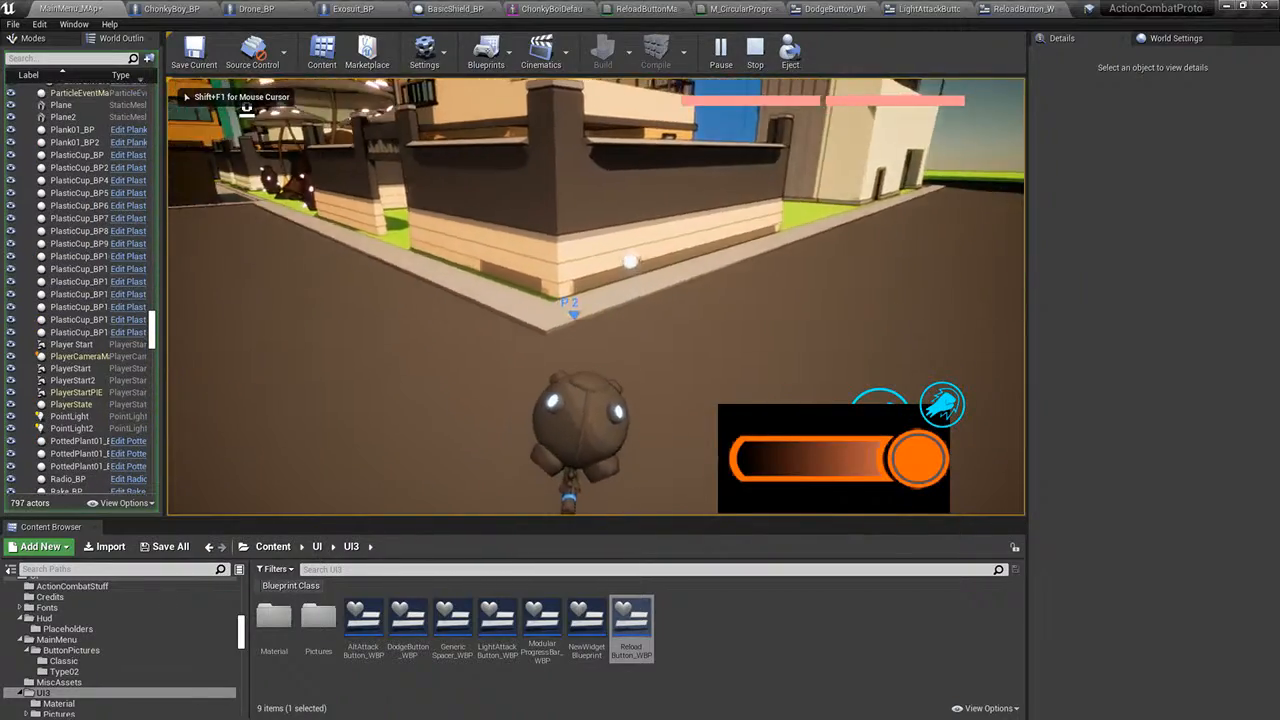
{"action": "left_click", "coordinate": [596, 297]}
{"action": "left_click", "coordinate": [596, 297]}
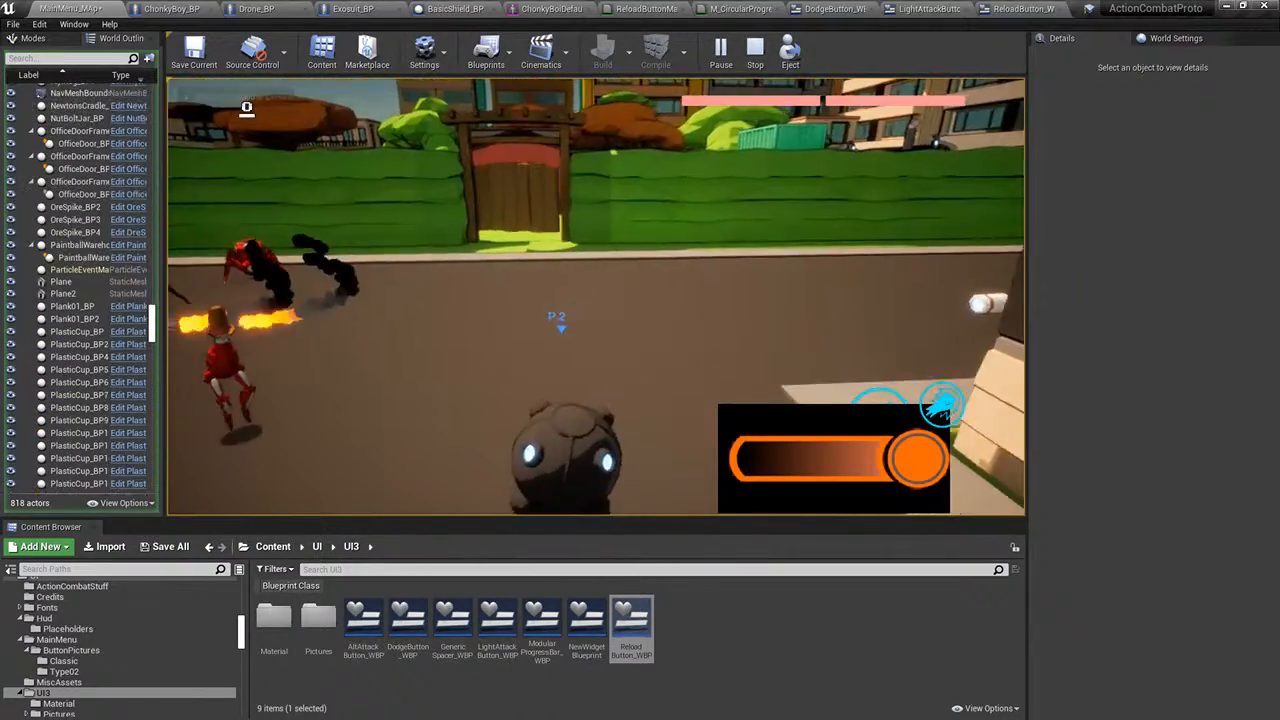
{"action": "left_click", "coordinate": [596, 297]}
{"action": "left_click", "coordinate": [596, 297]}
{"action": "left_click", "coordinate": [596, 297]}
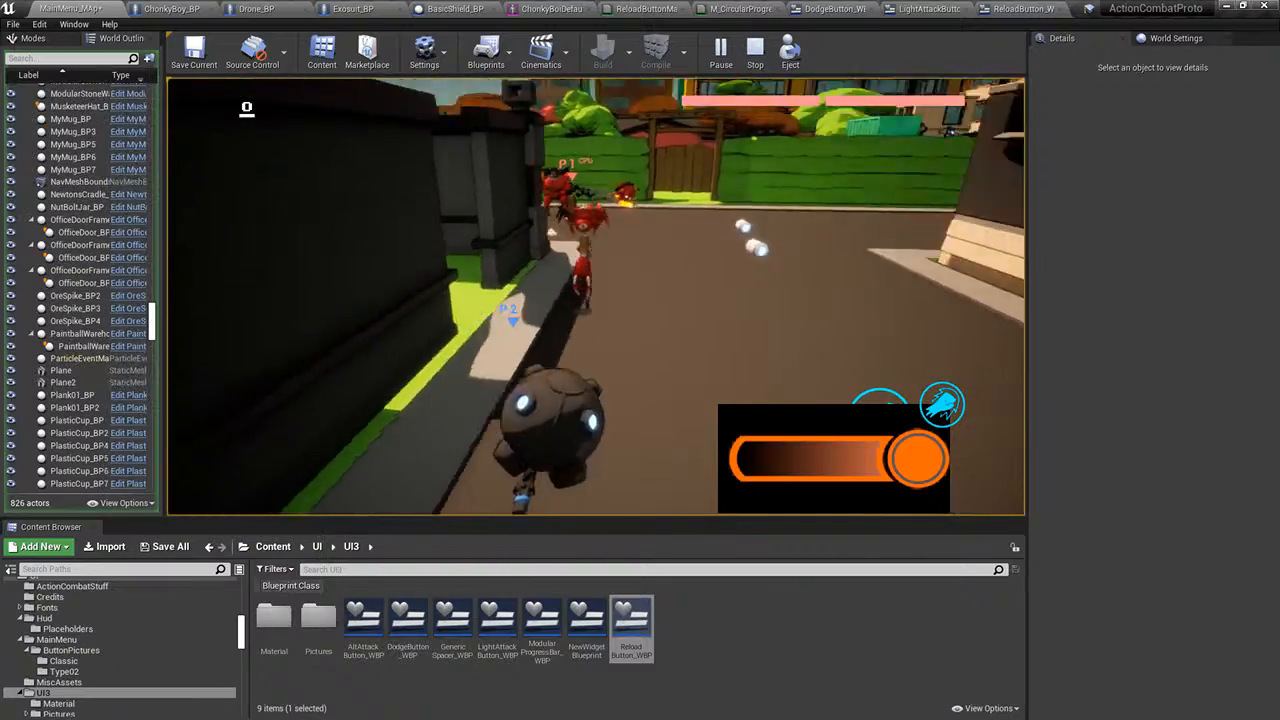
{"action": "left_click", "coordinate": [596, 297]}
{"action": "left_click", "coordinate": [596, 297]}
{"action": "left_click", "coordinate": [596, 297]}
{"action": "left_click", "coordinate": [596, 297]}
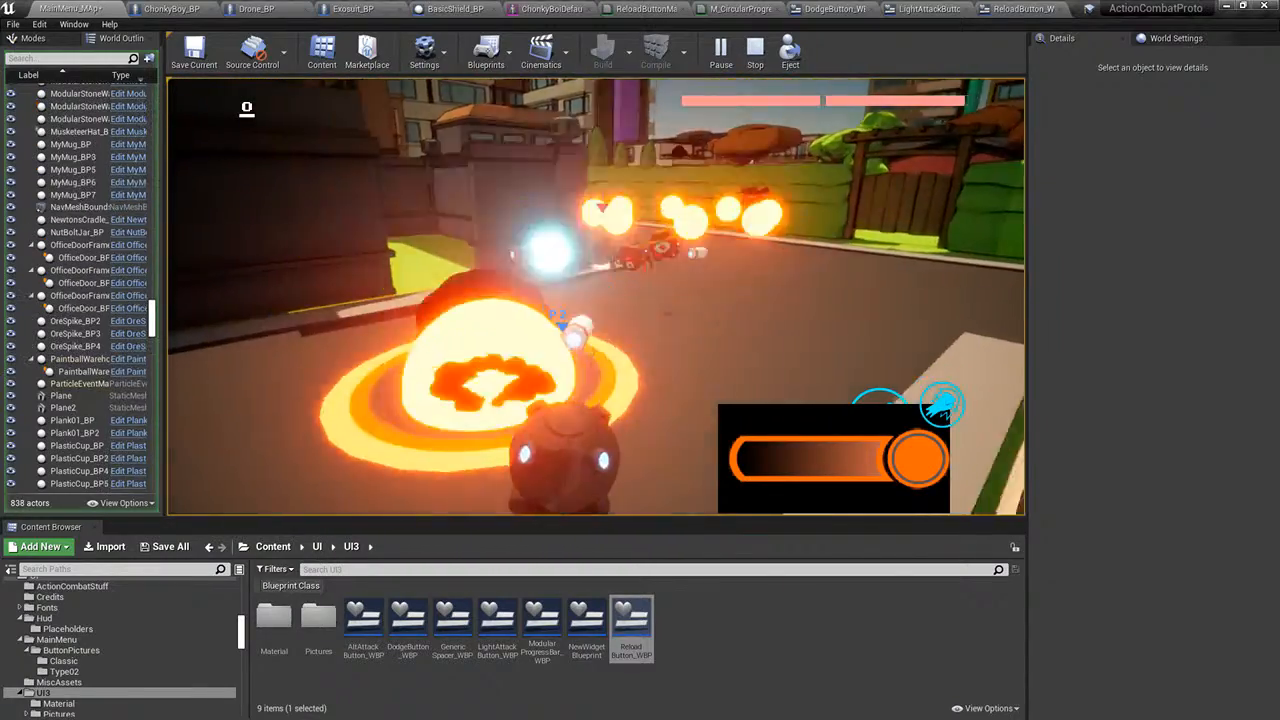
{"action": "left_click", "coordinate": [596, 297]}
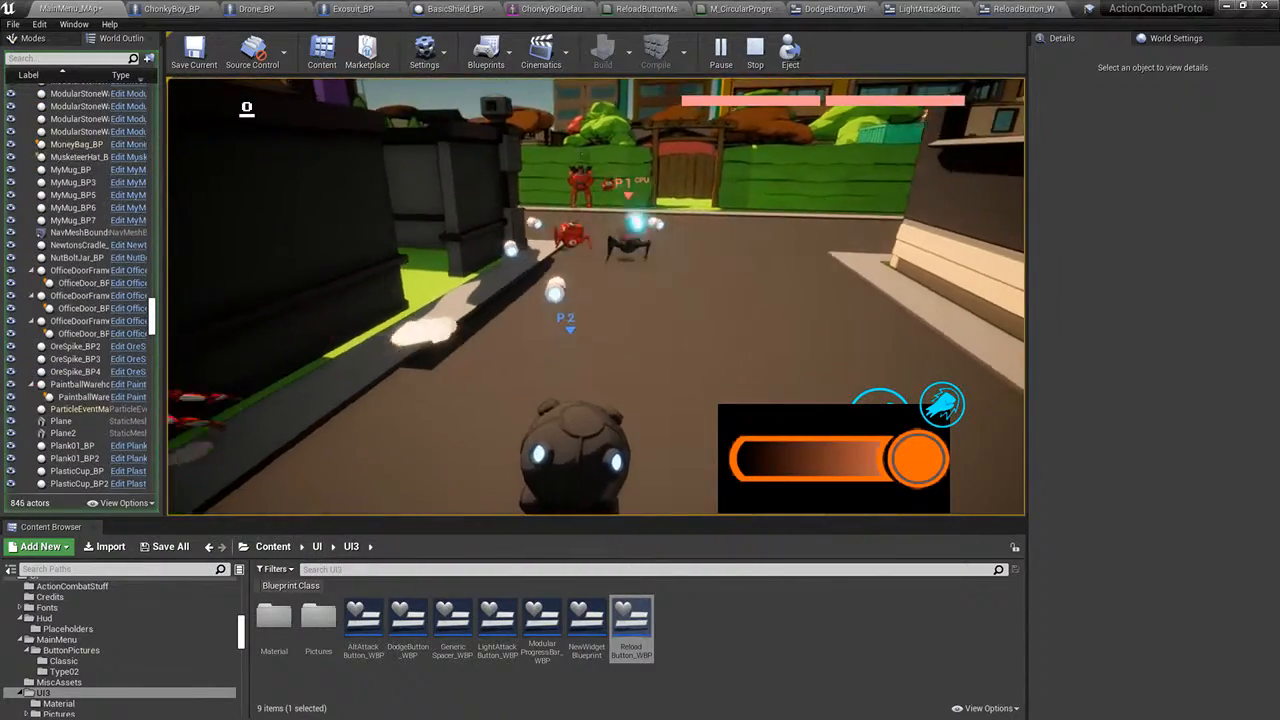
{"action": "key", "text": "Escape"}
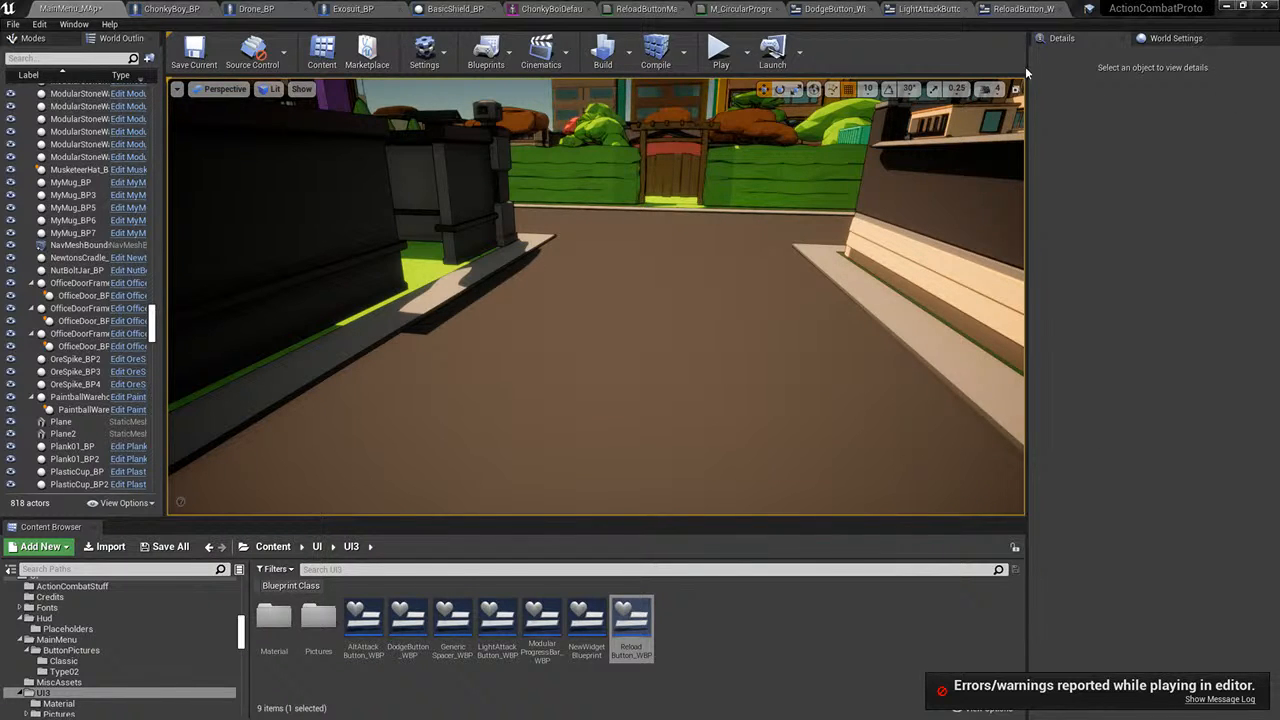
- Return to ReloadButton_WBP and recheck the Image_156, Get Dynamic Material, SET Bar Image and SetProgress connections
{"action": "left_click", "coordinate": [942, 7]}
{"action": "left_click", "coordinate": [1130, 7]}
{"action": "right_click", "coordinate": [820, 188]}
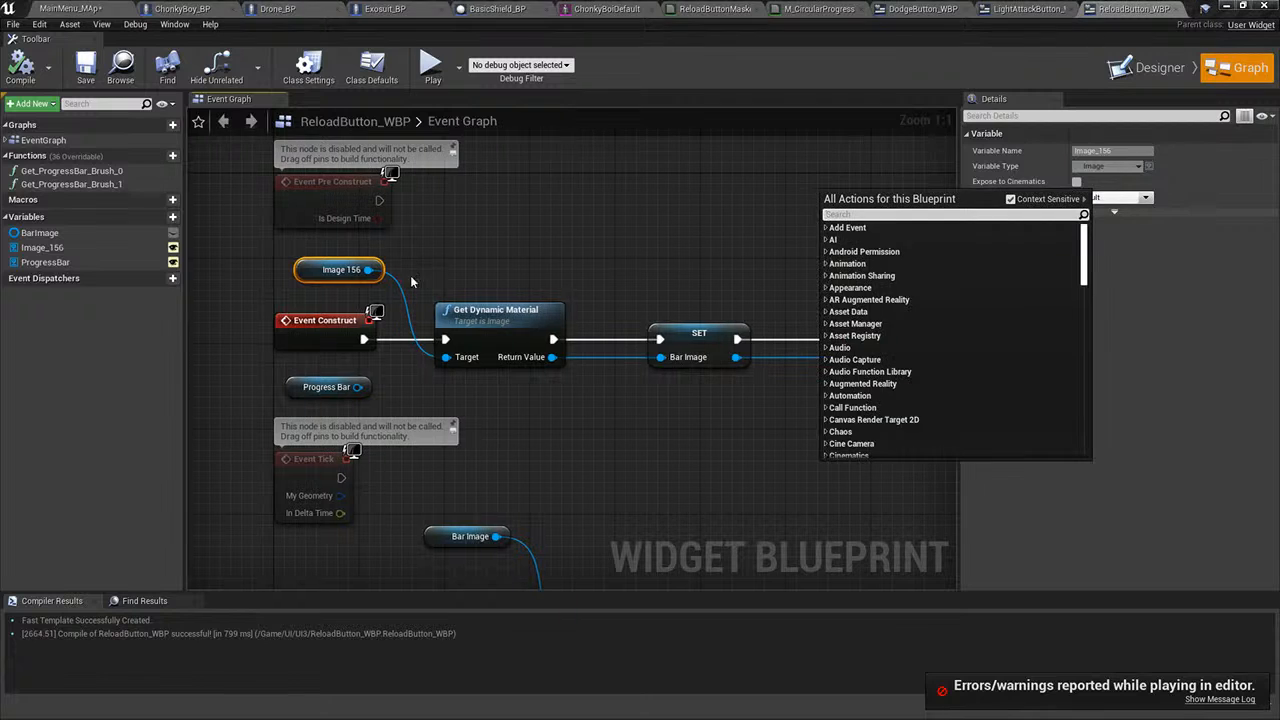
{"action": "left_click", "coordinate": [412, 283]}
{"action": "left_click", "coordinate": [505, 326]}
{"action": "left_click", "coordinate": [355, 272]}
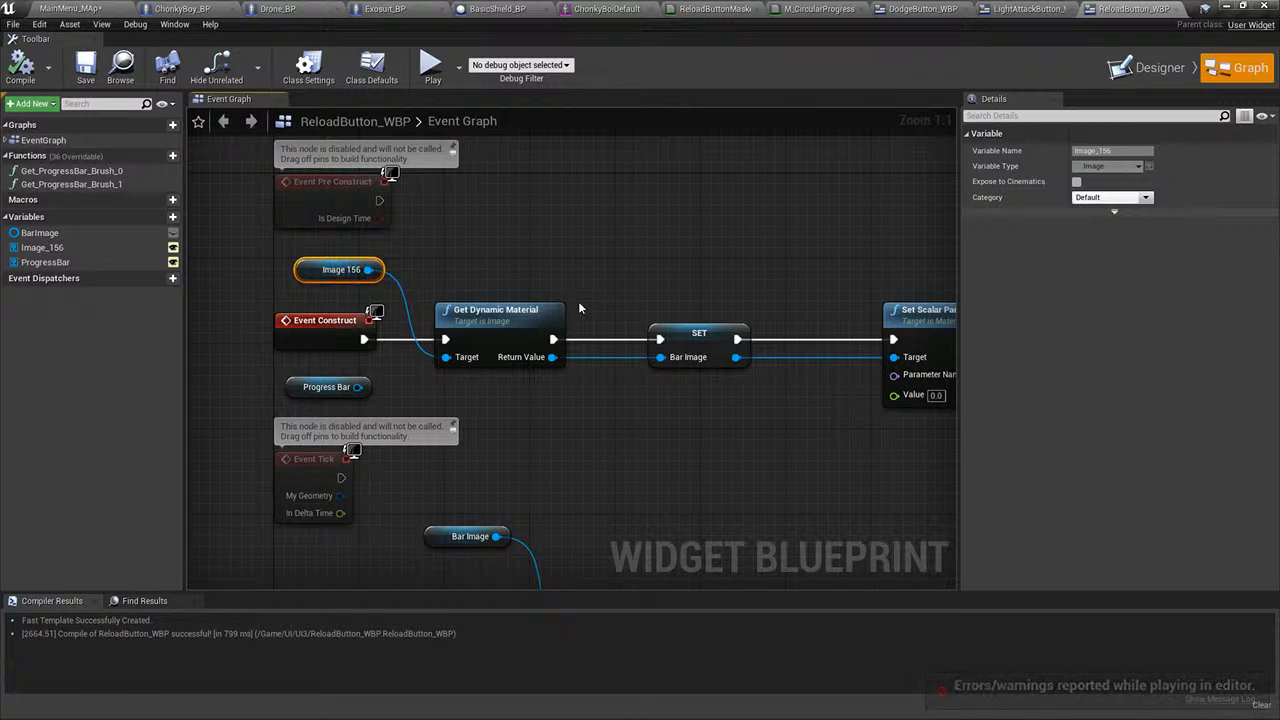
{"action": "left_click", "coordinate": [555, 322]}
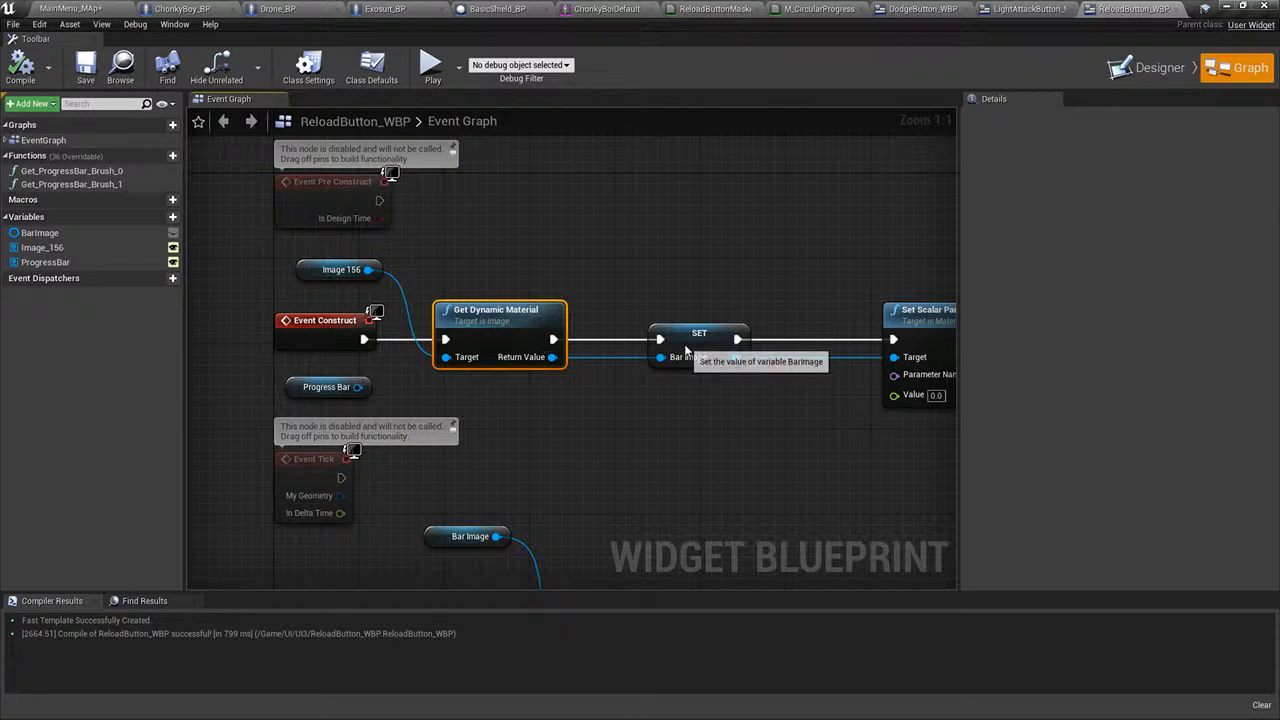
{"action": "left_click", "coordinate": [686, 352]}
{"action": "right_click_drag", "start_coordinate": [686, 352], "coordinate": [672, 436]}
{"action": "right_click_drag", "start_coordinate": [737, 403], "coordinate": [568, 438]}
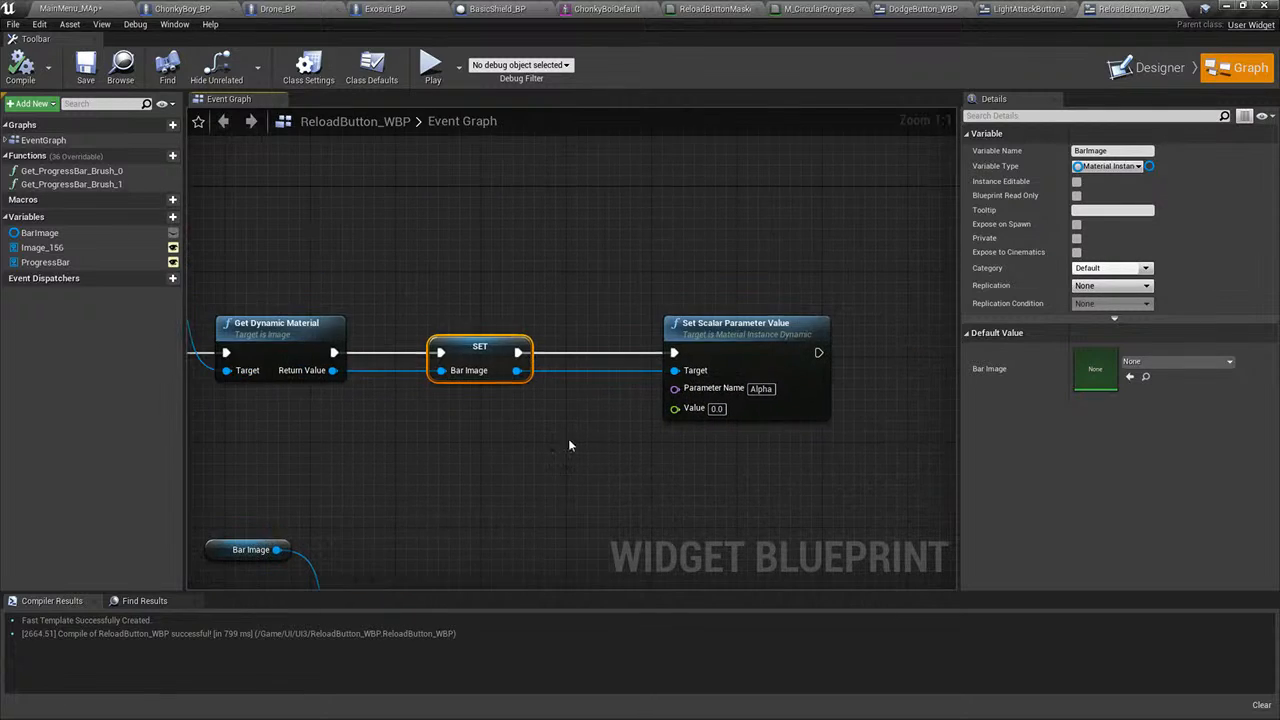
{"action": "right_click_drag", "start_coordinate": [530, 547], "coordinate": [834, 345]}
{"action": "left_click", "coordinate": [293, 347]}
{"action": "left_click", "coordinate": [440, 278]}
{"action": "left_click", "coordinate": [700, 360]}
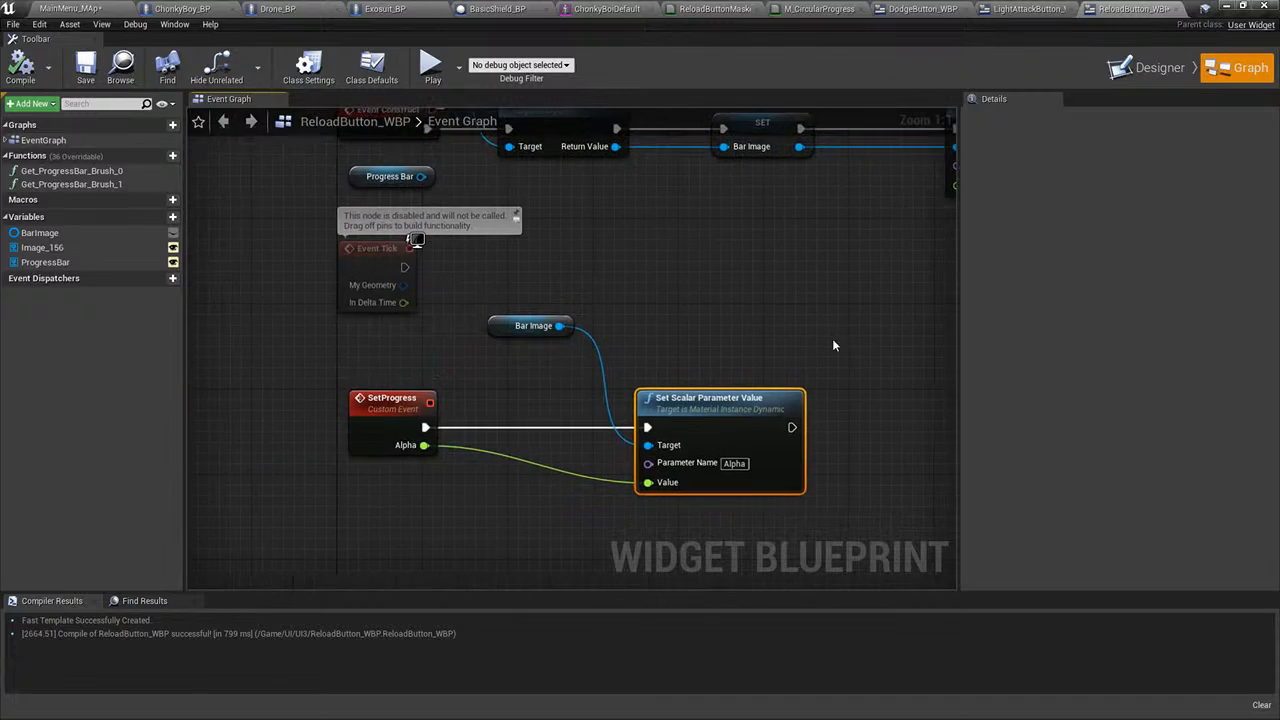
- Play the MainMenu map again, move and fire at the enemies to check whether the ammo bar responds, and stop the session
{"action": "left_click", "coordinate": [80, 9]}
{"action": "left_click", "coordinate": [720, 50]}
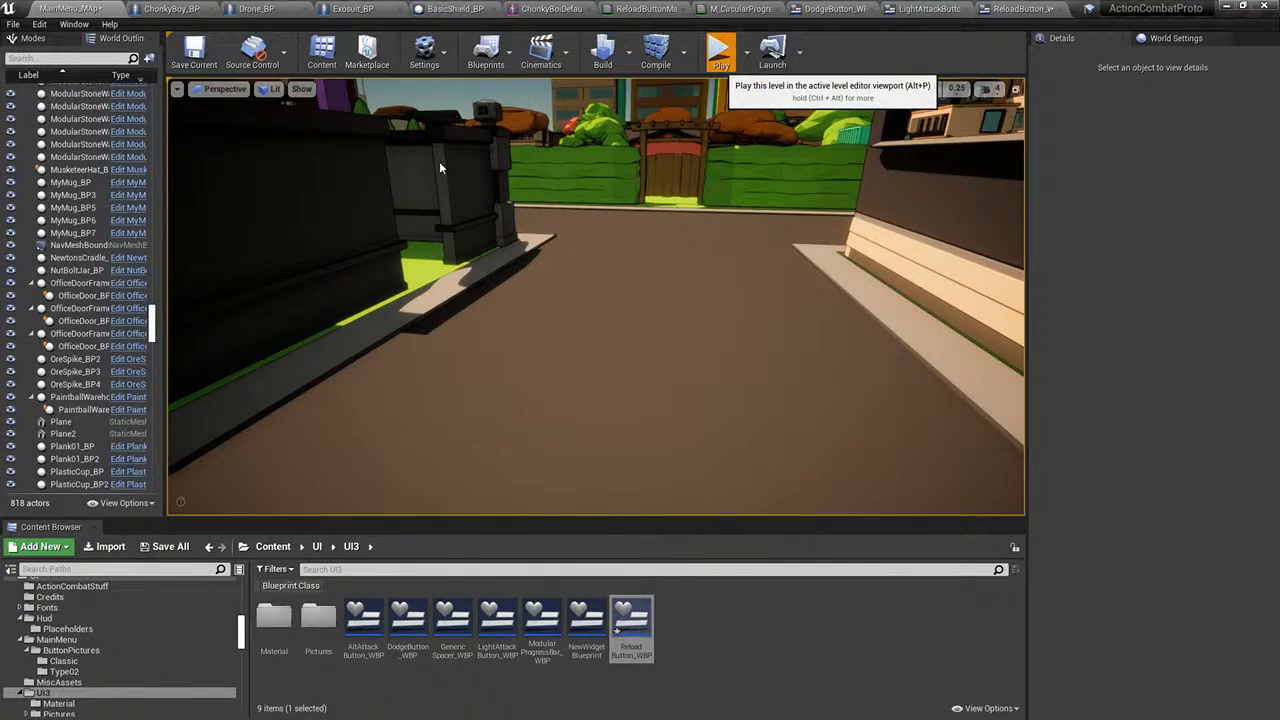
{"action": "left_click", "coordinate": [324, 192]}
{"action": "left_click", "coordinate": [660, 364]}
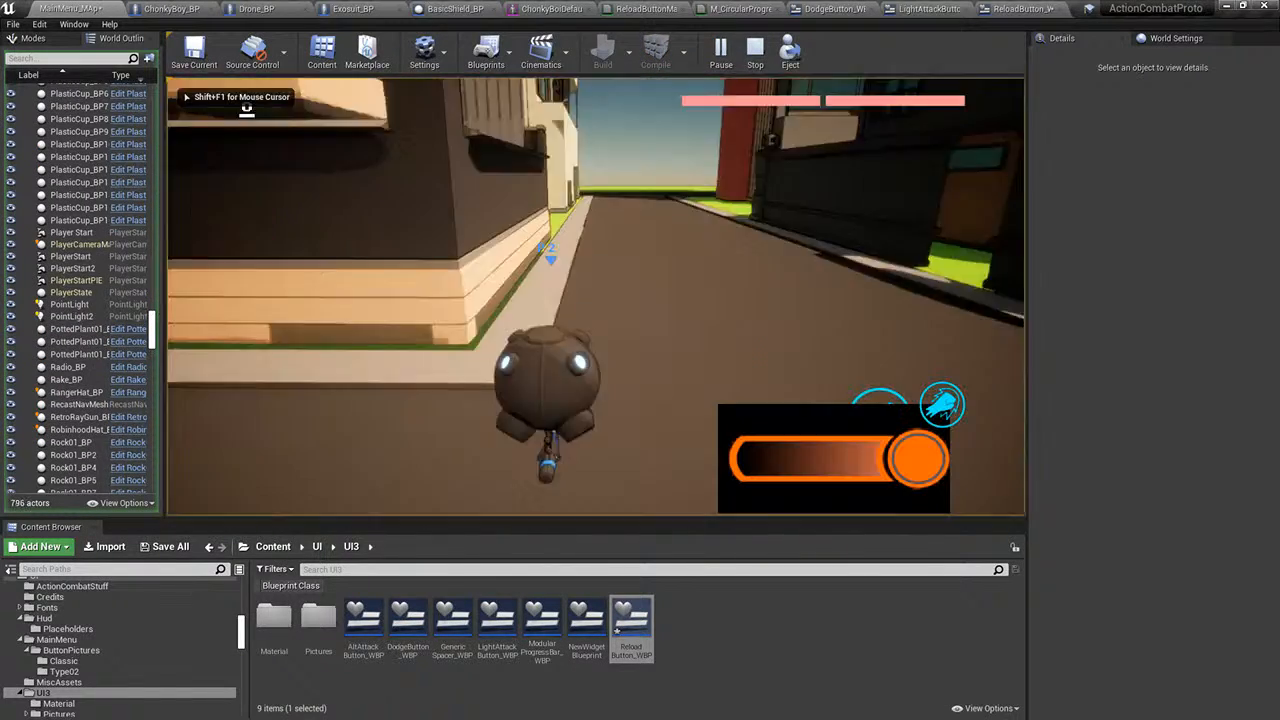
{"action": "key", "text": "s"}
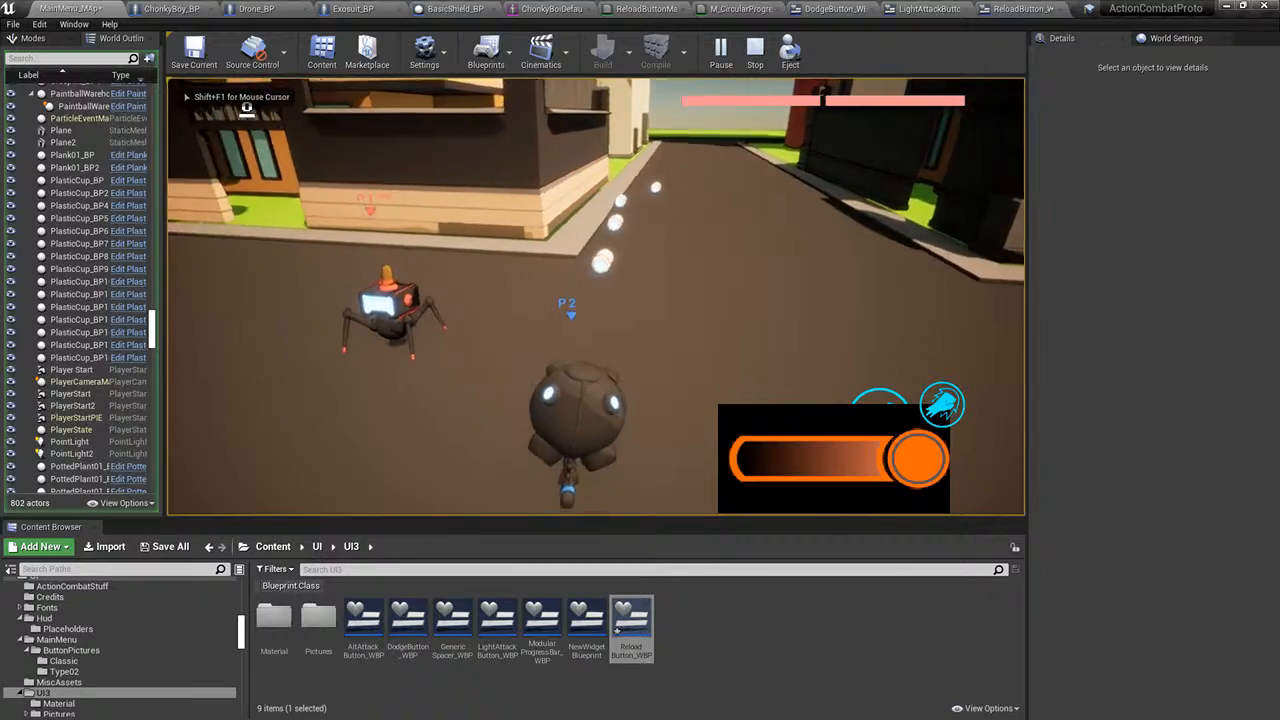
{"action": "key", "text": "s"}
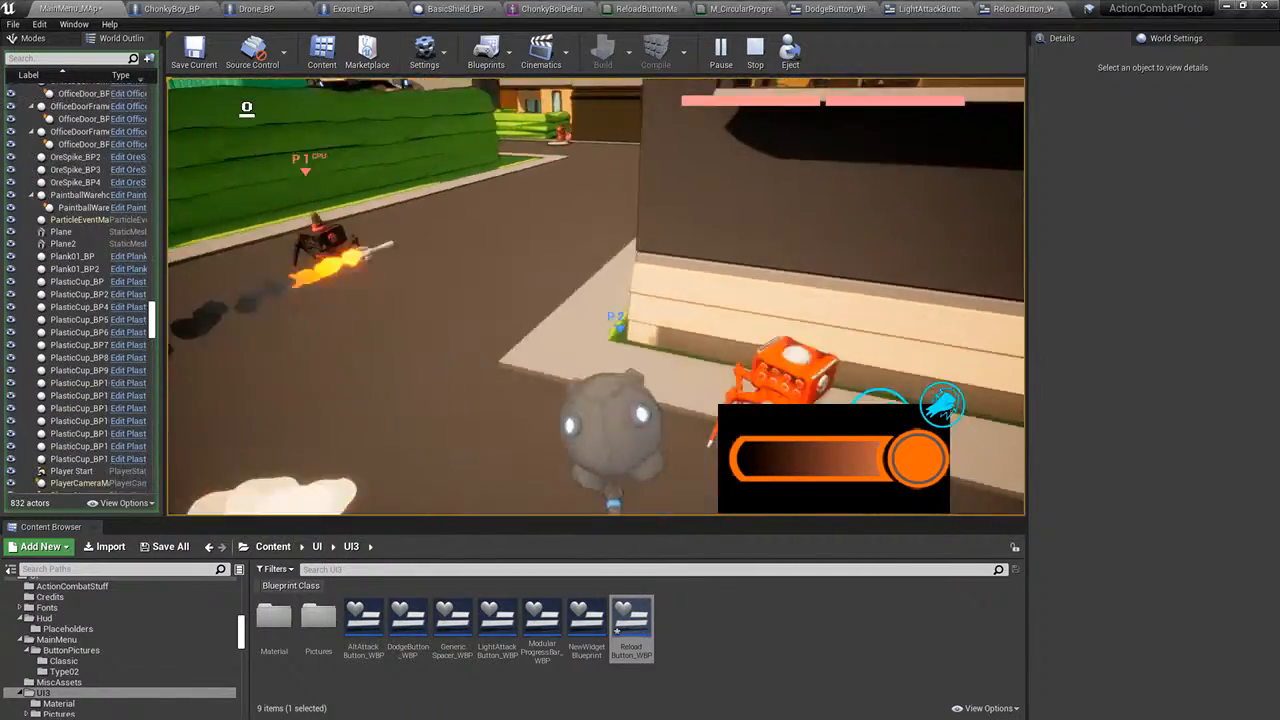
{"action": "key", "text": "s"}
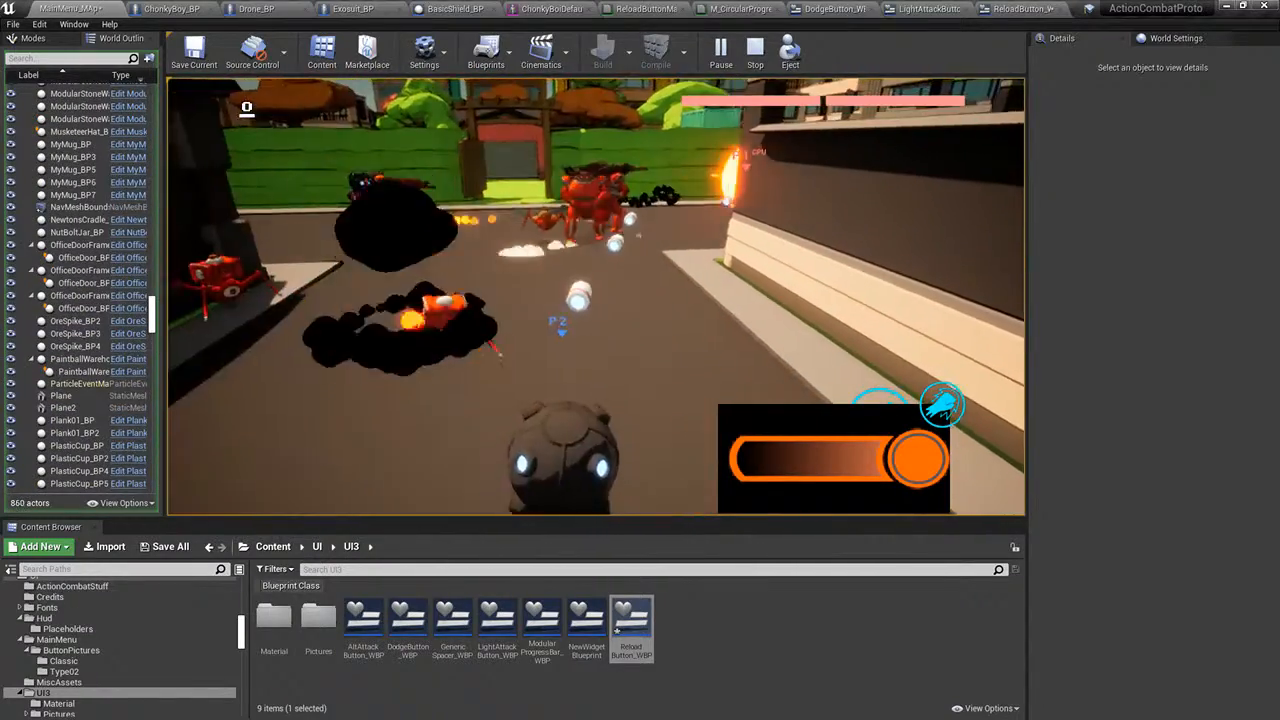
{"action": "key", "text": "d"}
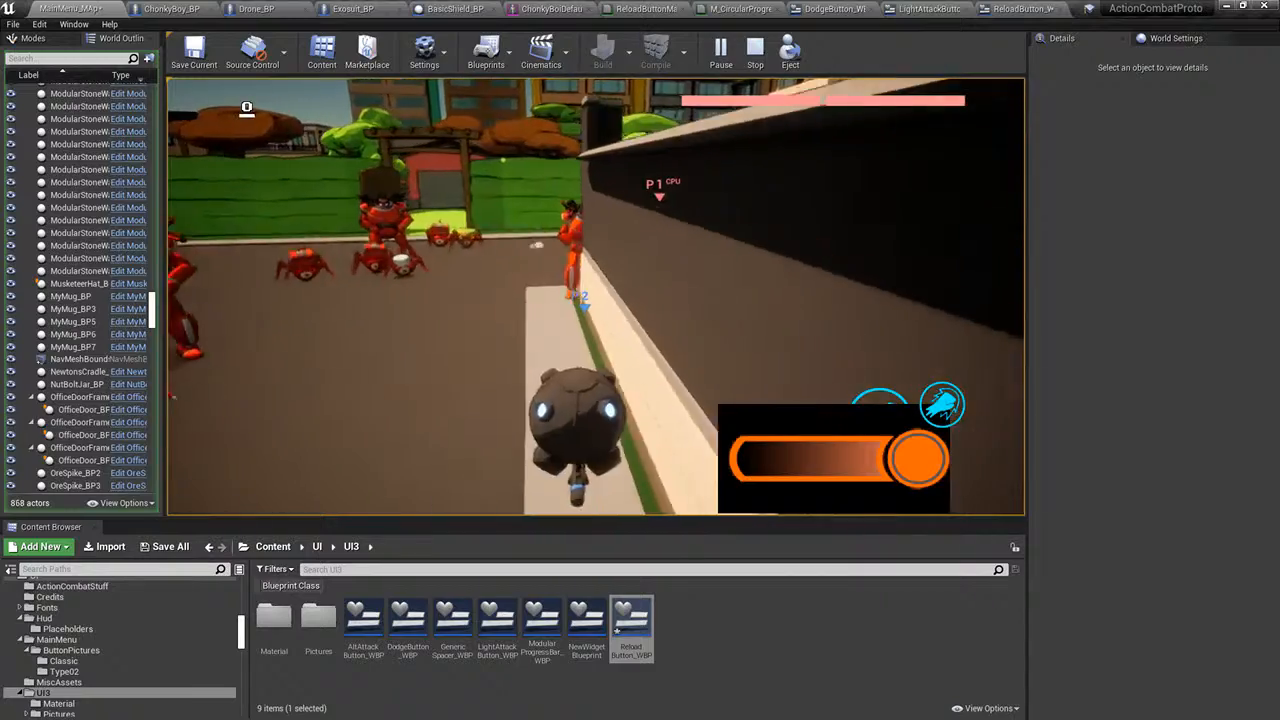
{"action": "key", "text": "s"}
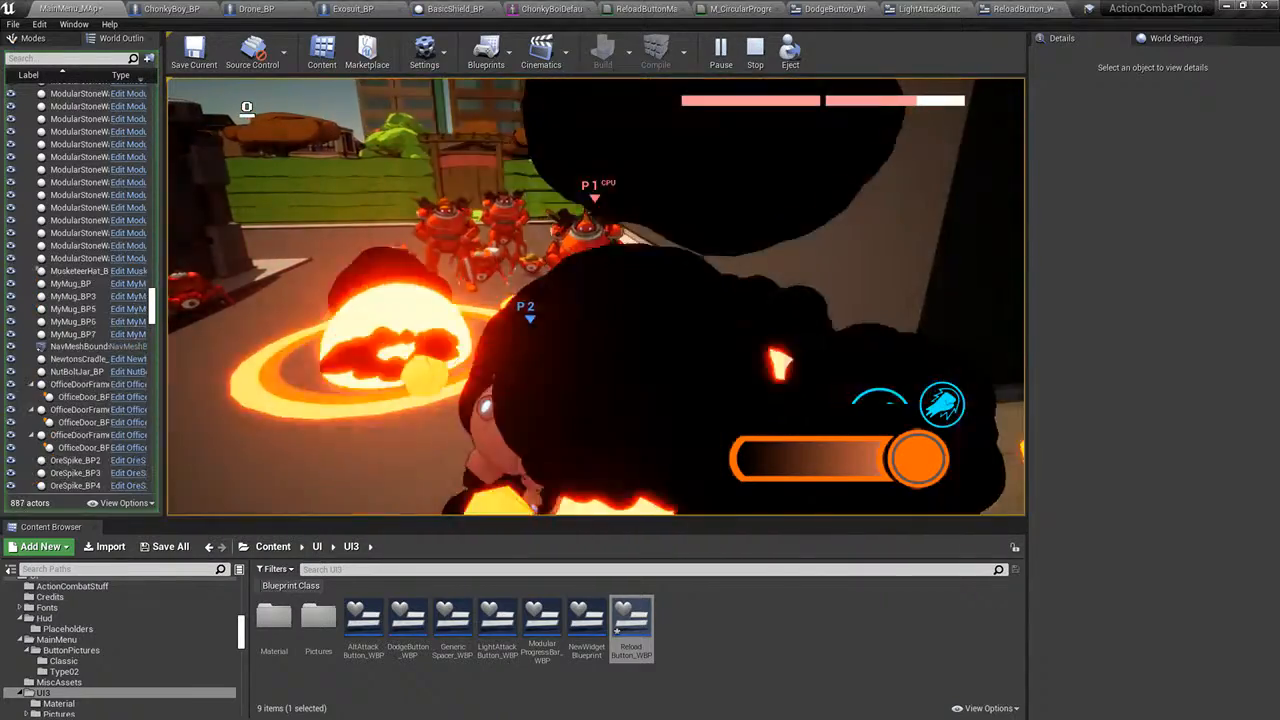
{"action": "key", "text": "a"}
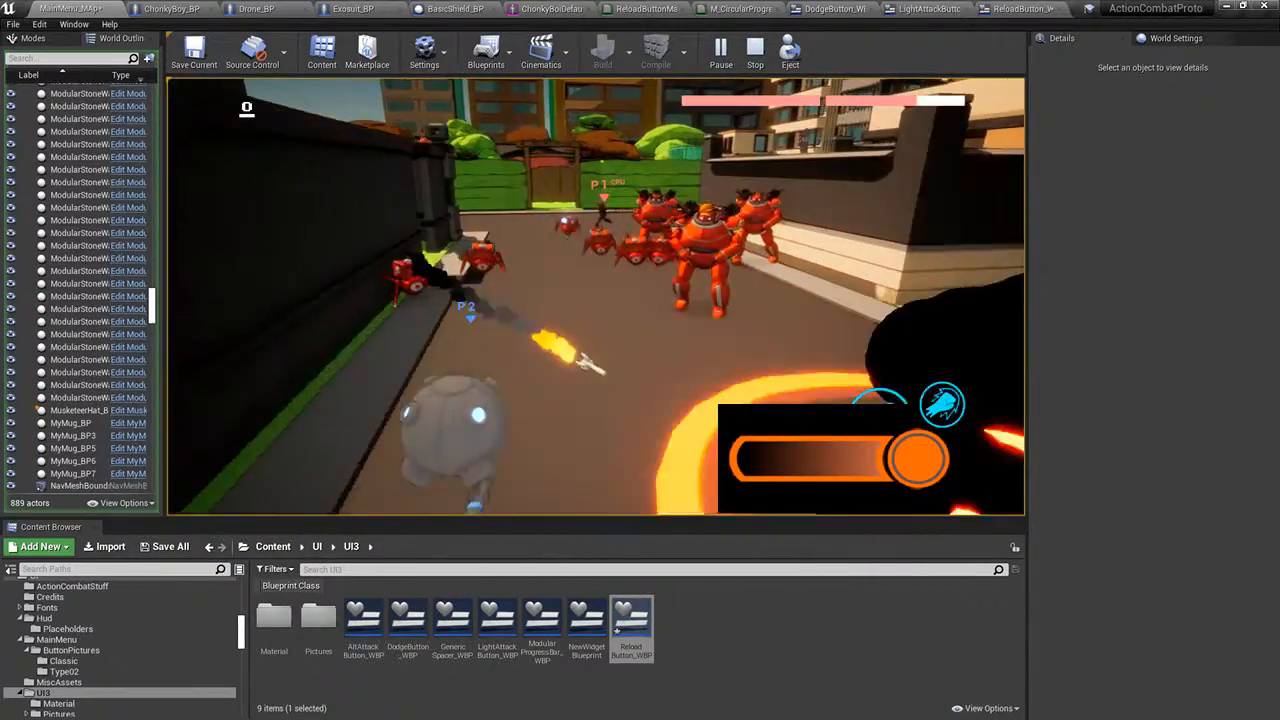
{"action": "key", "text": "d"}
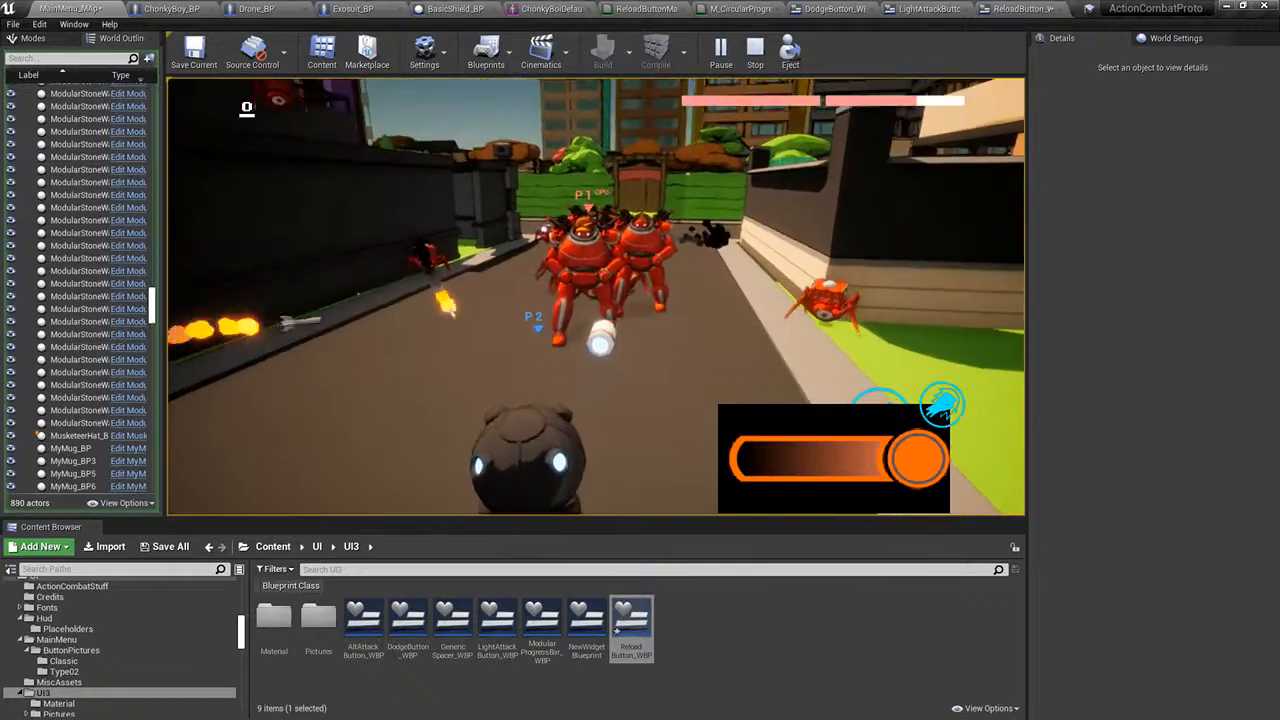
{"action": "key", "text": "s"}
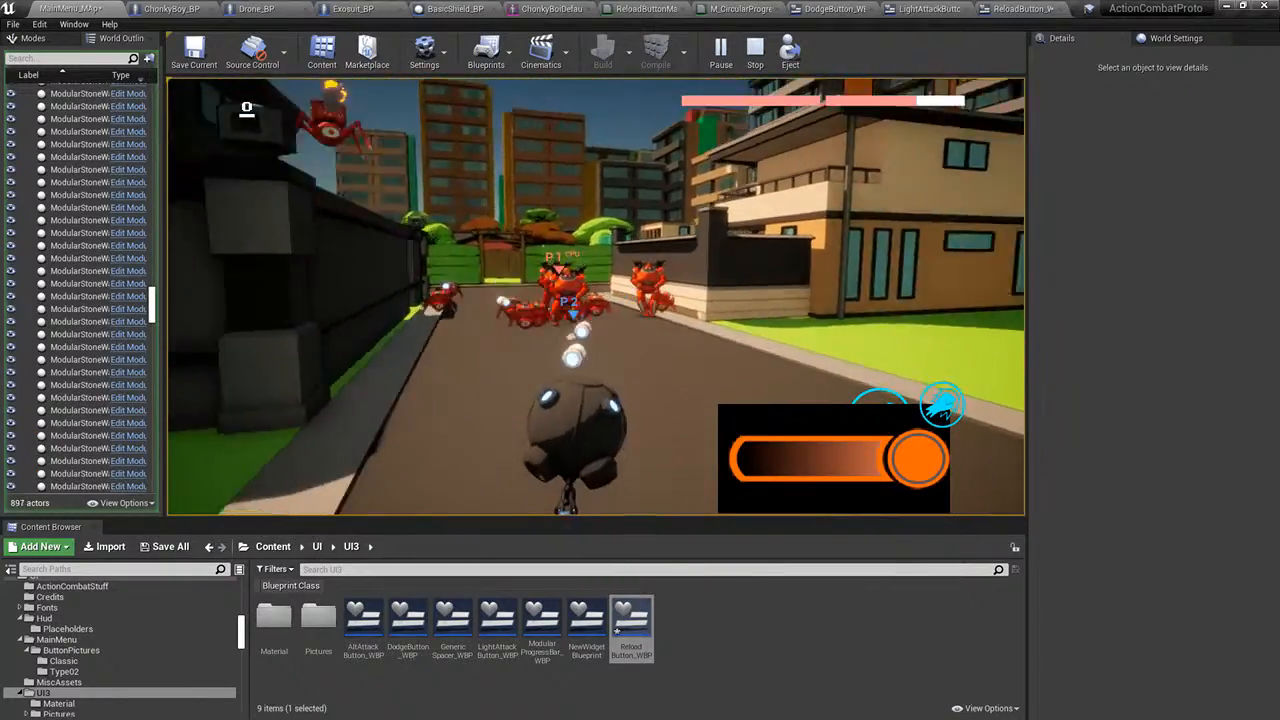
{"action": "key", "text": "w"}
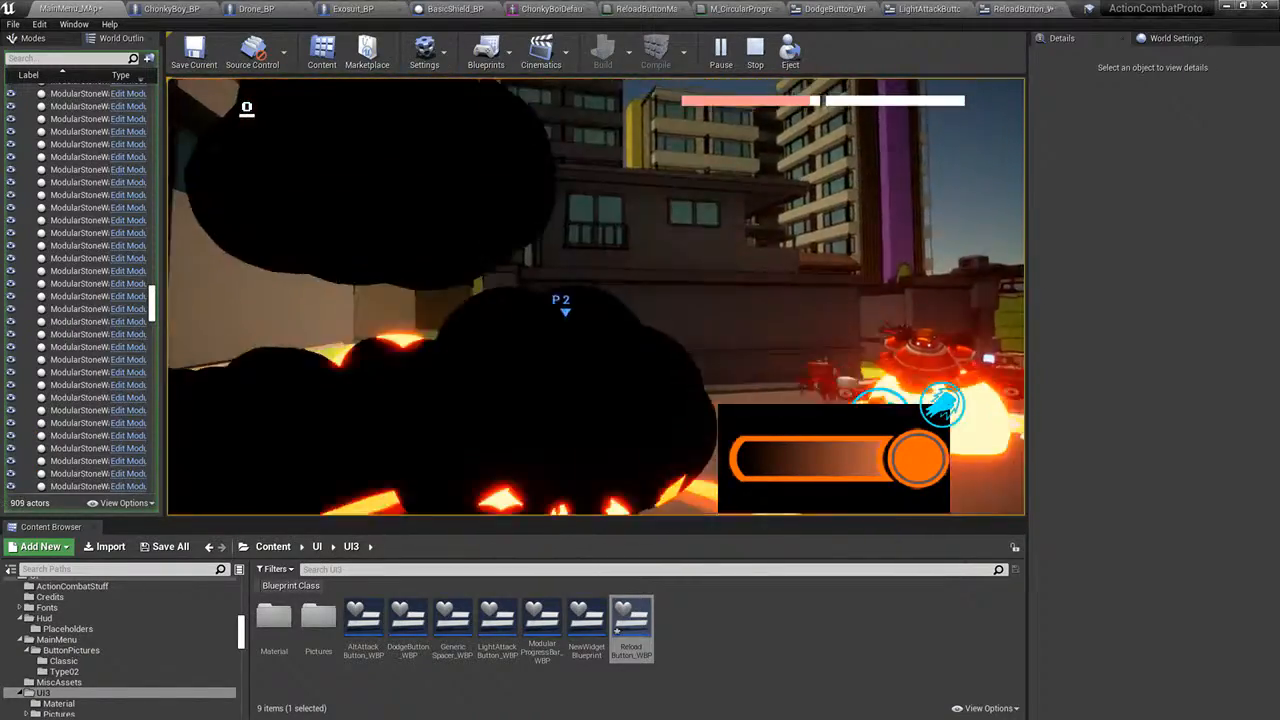
{"action": "key", "text": "a"}
{"action": "key", "text": "s"}
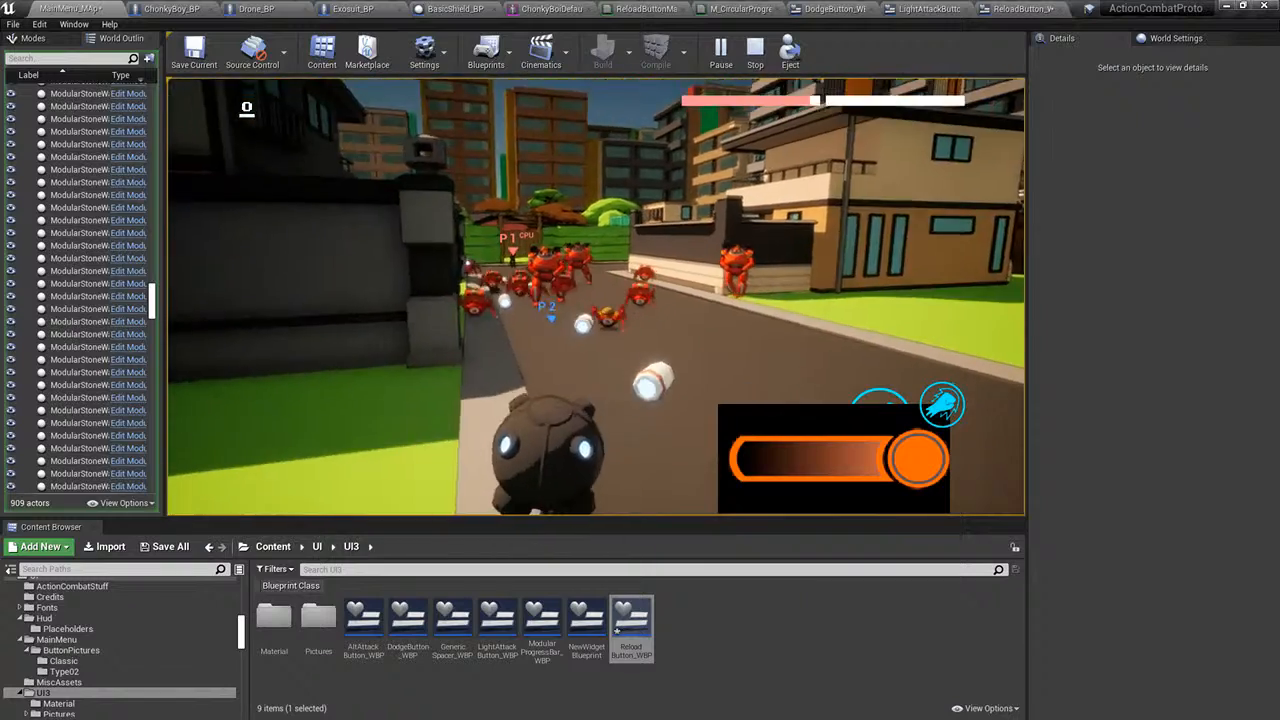
{"action": "key", "text": "Escape"}
- In ReloadButton_WBP's event graph, connect Progress Bar to Get Dynamic Material's Target in place of Image_156 and move the Image_156 getter aside
{"action": "left_click", "coordinate": [907, 7]}
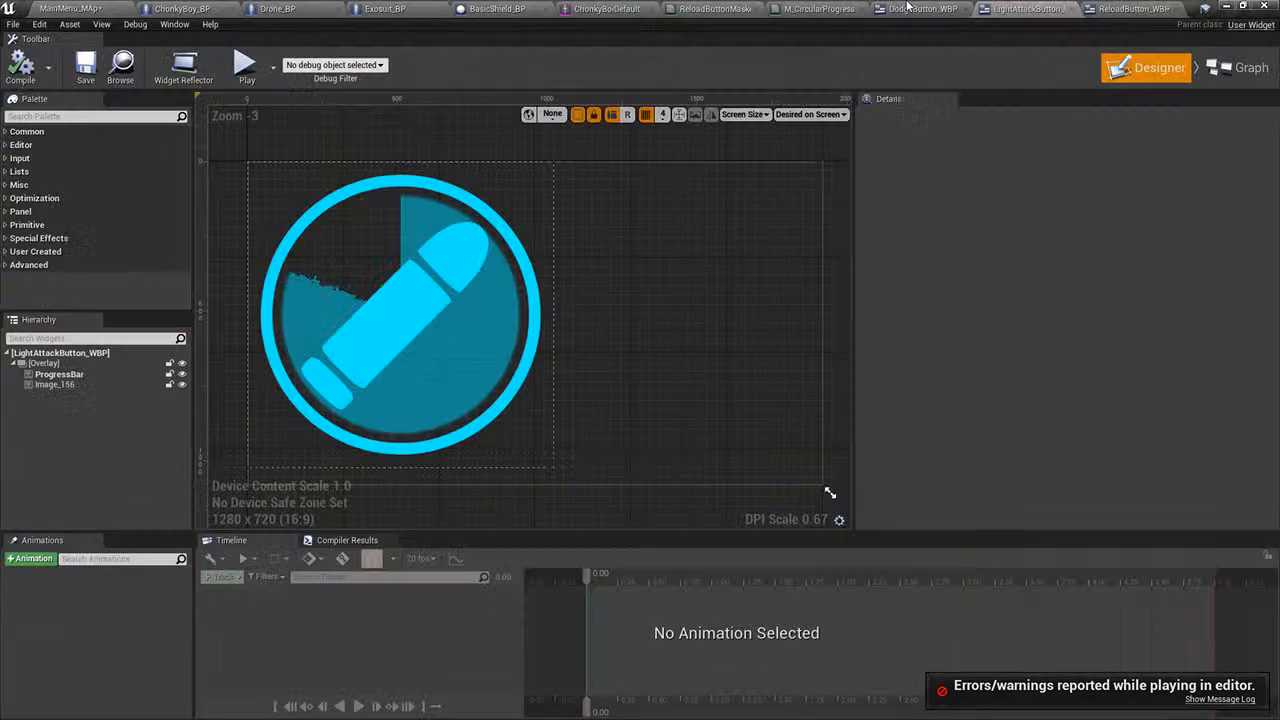
{"action": "left_click", "coordinate": [1140, 9]}
{"action": "right_click_drag", "start_coordinate": [506, 333], "coordinate": [571, 312]}
{"action": "right_click_drag", "start_coordinate": [686, 288], "coordinate": [701, 407]}
{"action": "left_click_drag", "start_coordinate": [500, 274], "coordinate": [591, 244]}
{"action": "left_click_drag", "start_coordinate": [452, 155], "coordinate": [420, 155]}
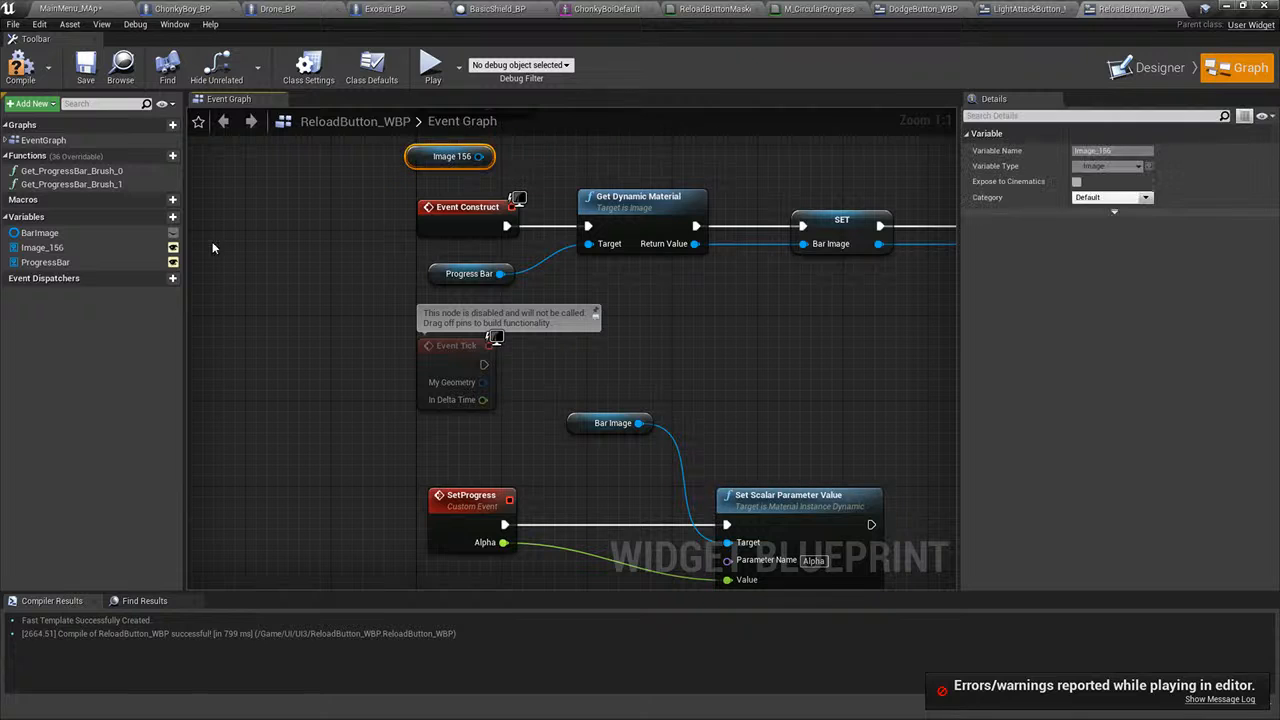
- Inspect the ProgressBar widget's brush and appearance settings in ReloadButton_WBP's Designer layout
{"action": "left_click", "coordinate": [75, 261]}
{"action": "left_click", "coordinate": [1150, 69]}
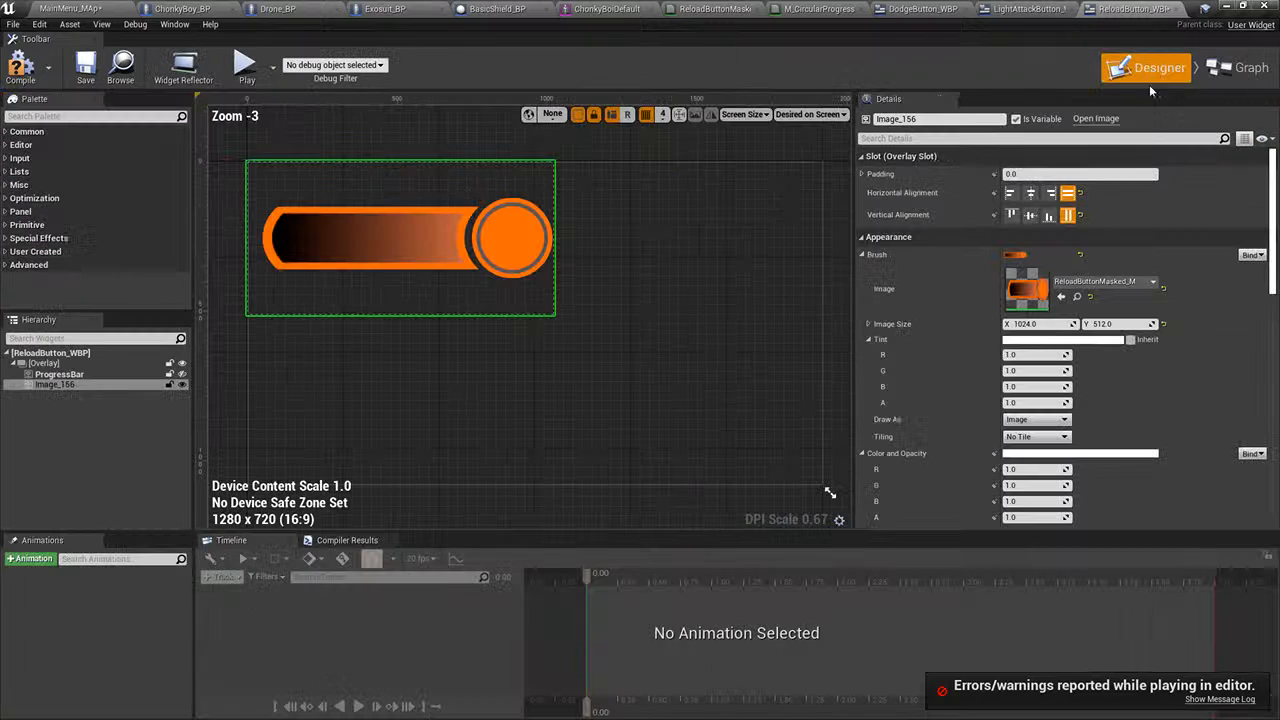
{"action": "left_click", "coordinate": [44, 374]}
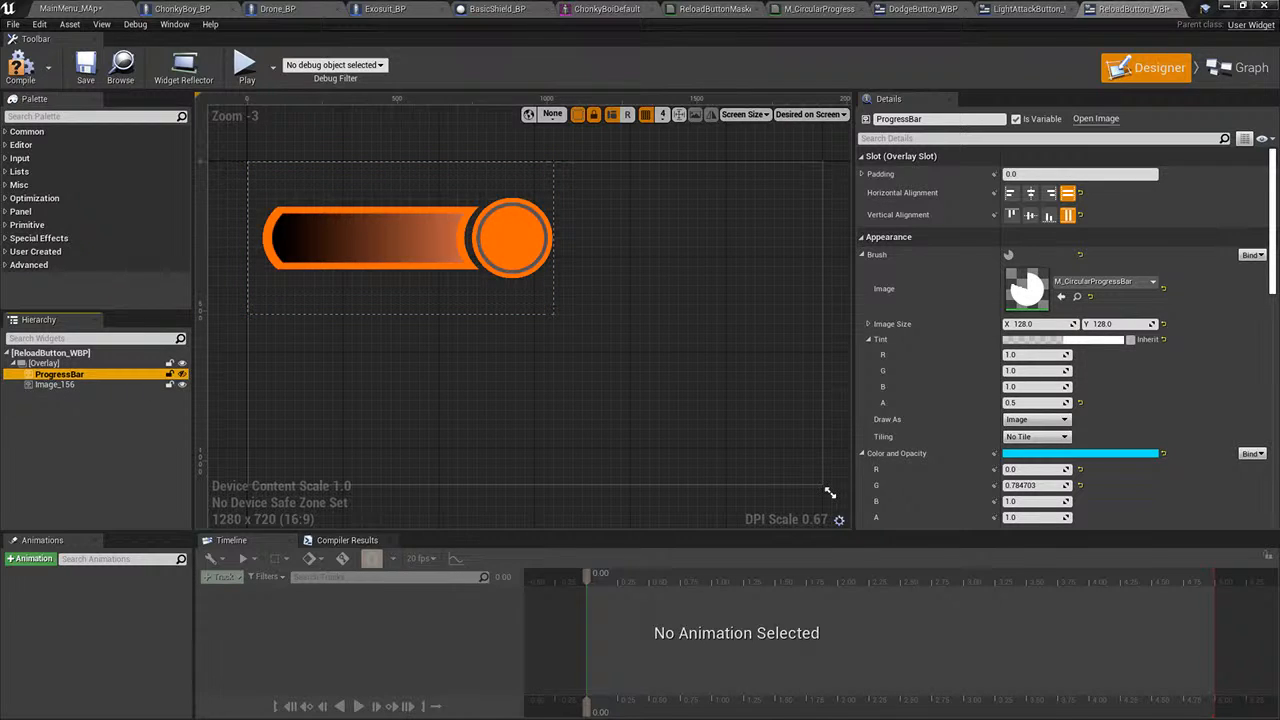
- Switch to Blender, closing its render result window, and open the CustomModelingProfile workspace for the reload button model
{"action": "key", "text": "alt+Tab"}
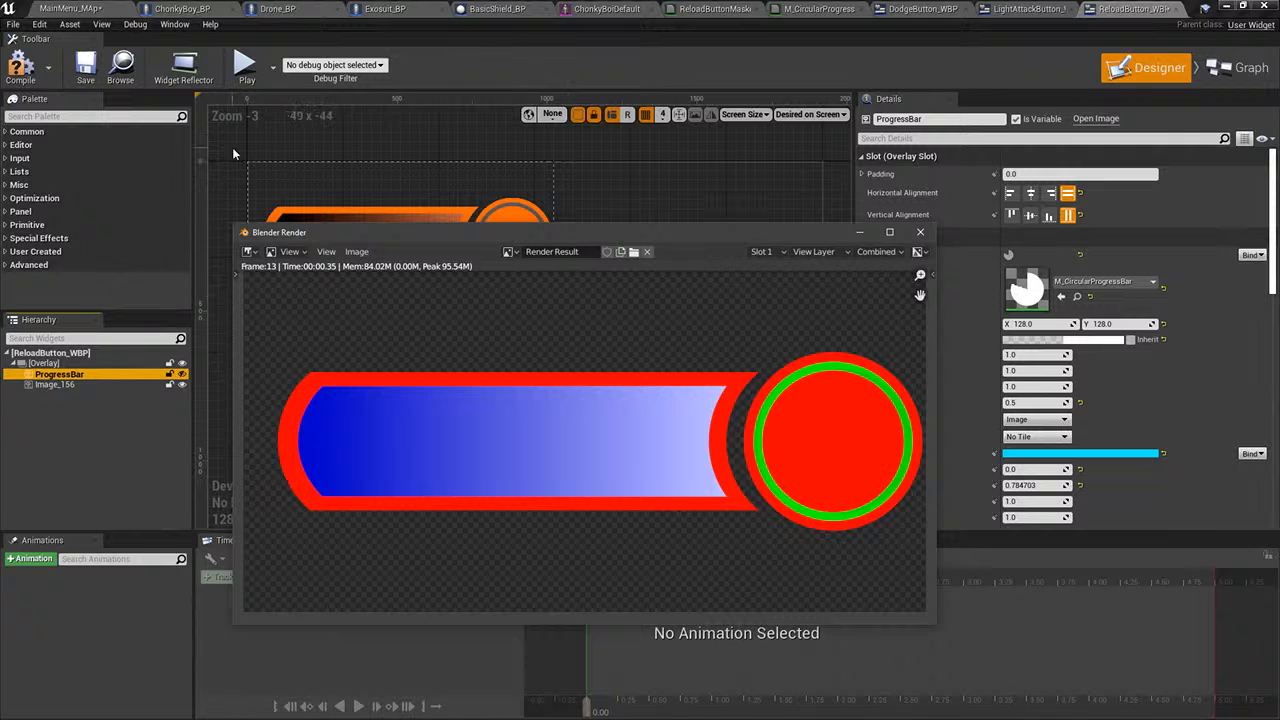
{"action": "left_click", "coordinate": [920, 232]}
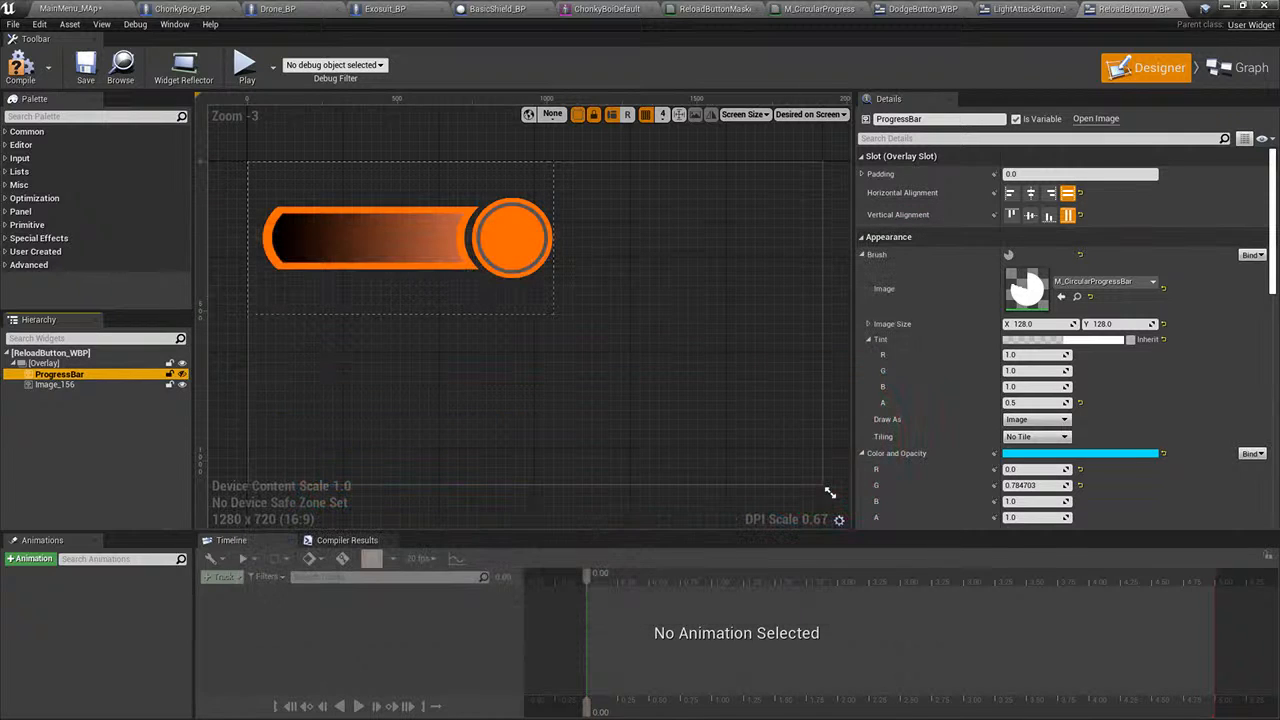
{"action": "key", "text": "alt+Tab"}
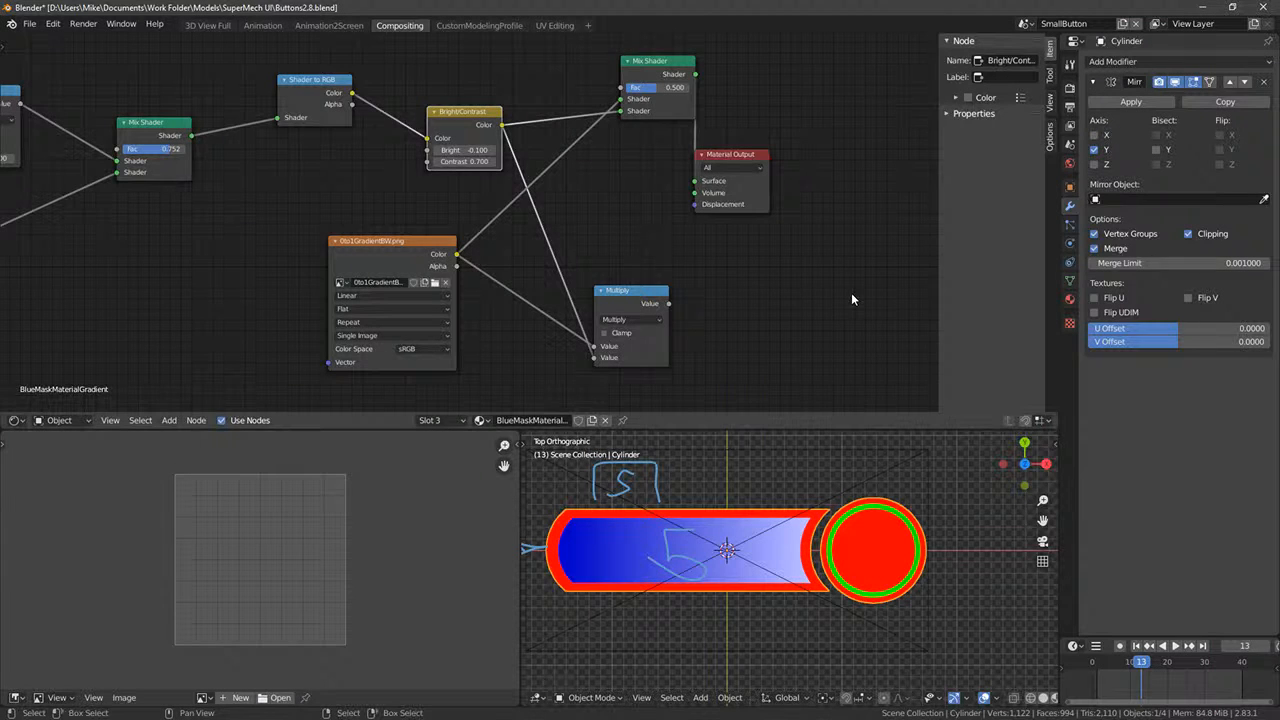
{"action": "scroll", "coordinate": [688, 243], "scroll_direction": "down", "scroll_amount": 4}
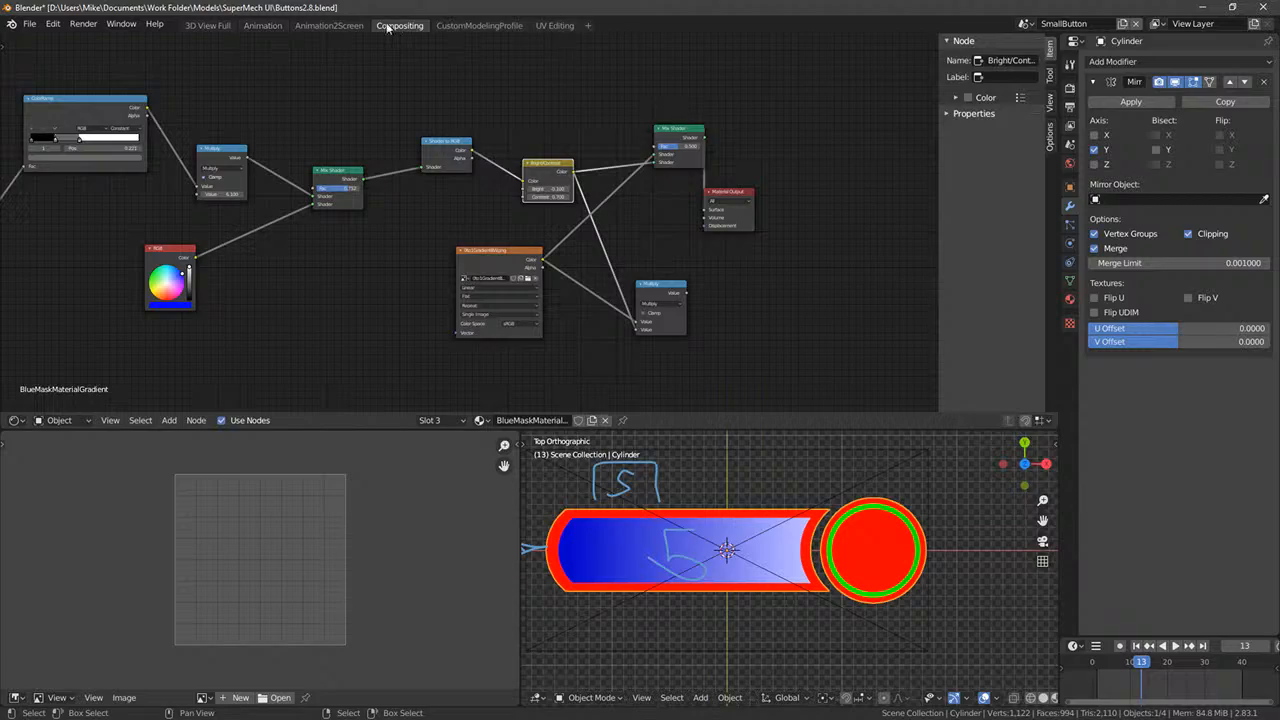
{"action": "left_click", "coordinate": [479, 26]}
- Duplicate the blue gradient faces inside the bar in place and separate the selection into its own object
{"action": "scroll", "coordinate": [566, 350], "scroll_direction": "up", "scroll_amount": 1}
{"action": "middle_click_drag", "start_coordinate": [567, 350], "coordinate": [594, 361]}
{"action": "key", "text": "Tab"}
{"action": "left_click", "coordinate": [602, 341], "text": "ctrl"}
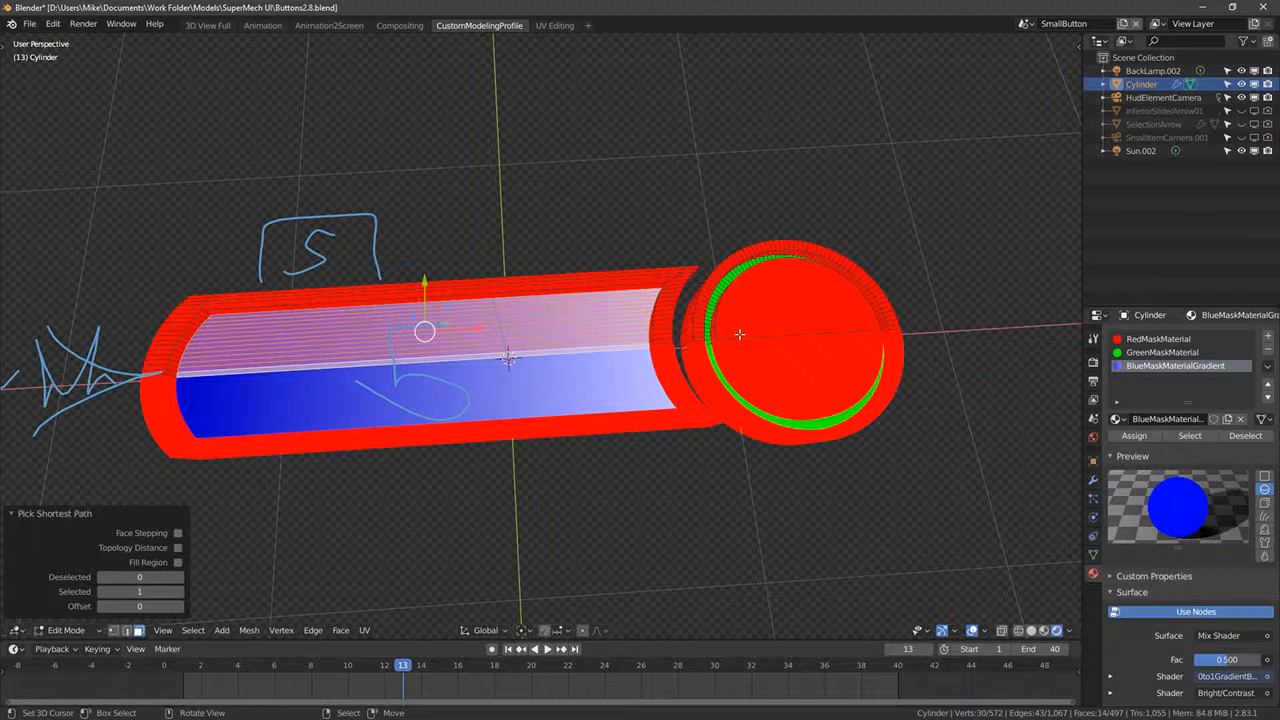
{"action": "key", "text": "shift+d"}
{"action": "right_click", "coordinate": [627, 254]}
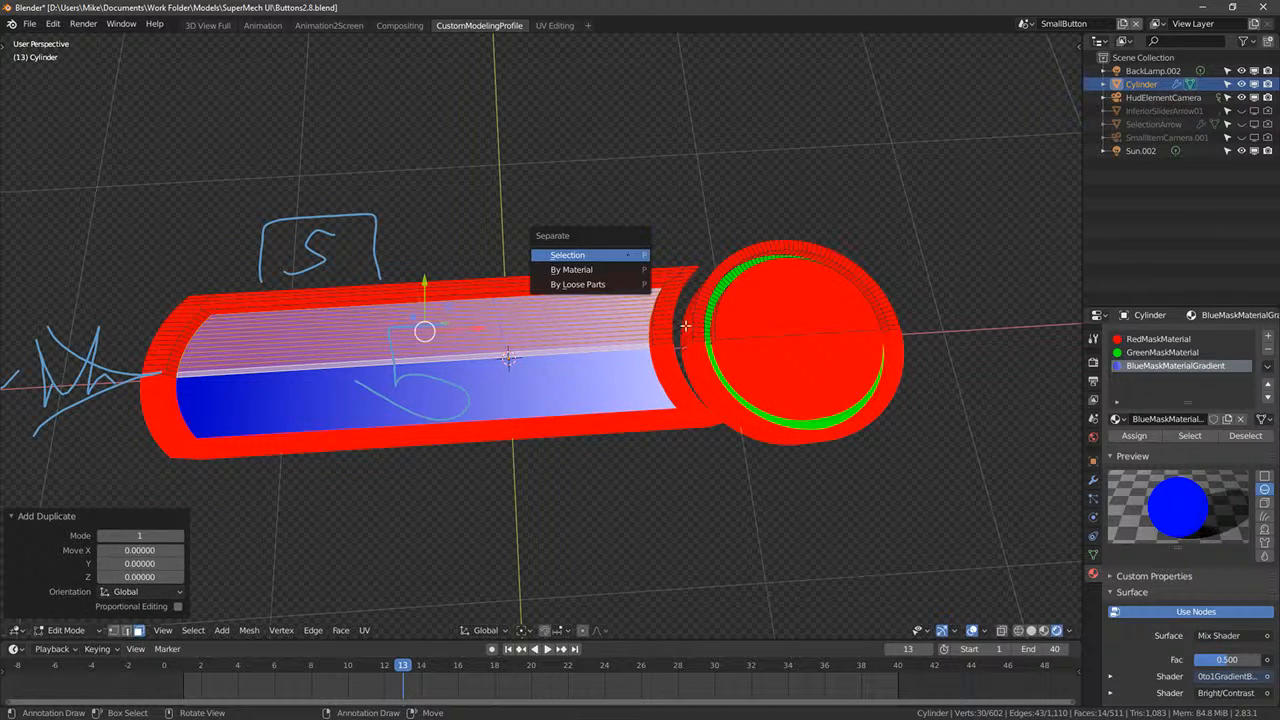
{"action": "left_click", "coordinate": [627, 254]}
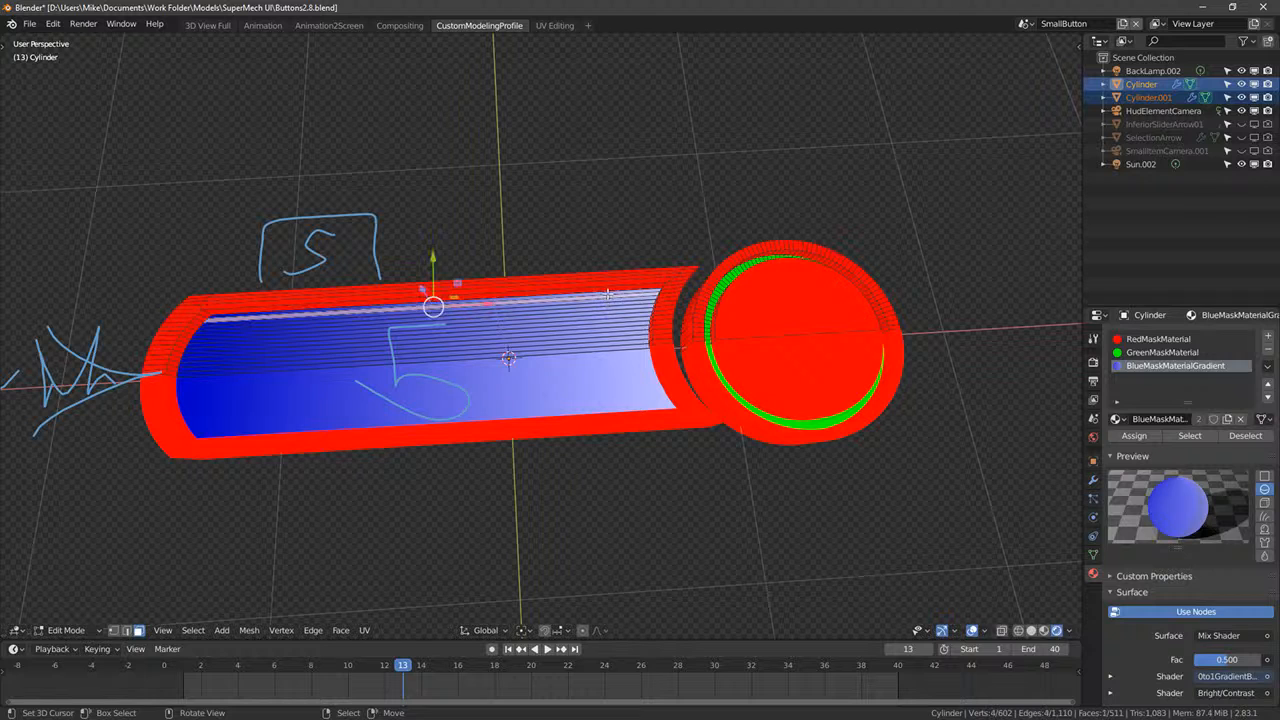
- Replace BlueMaskMaterialGradient with BlueMaskMaterial in the original Cylinder's third material slot
{"action": "right_click", "coordinate": [608, 293]}
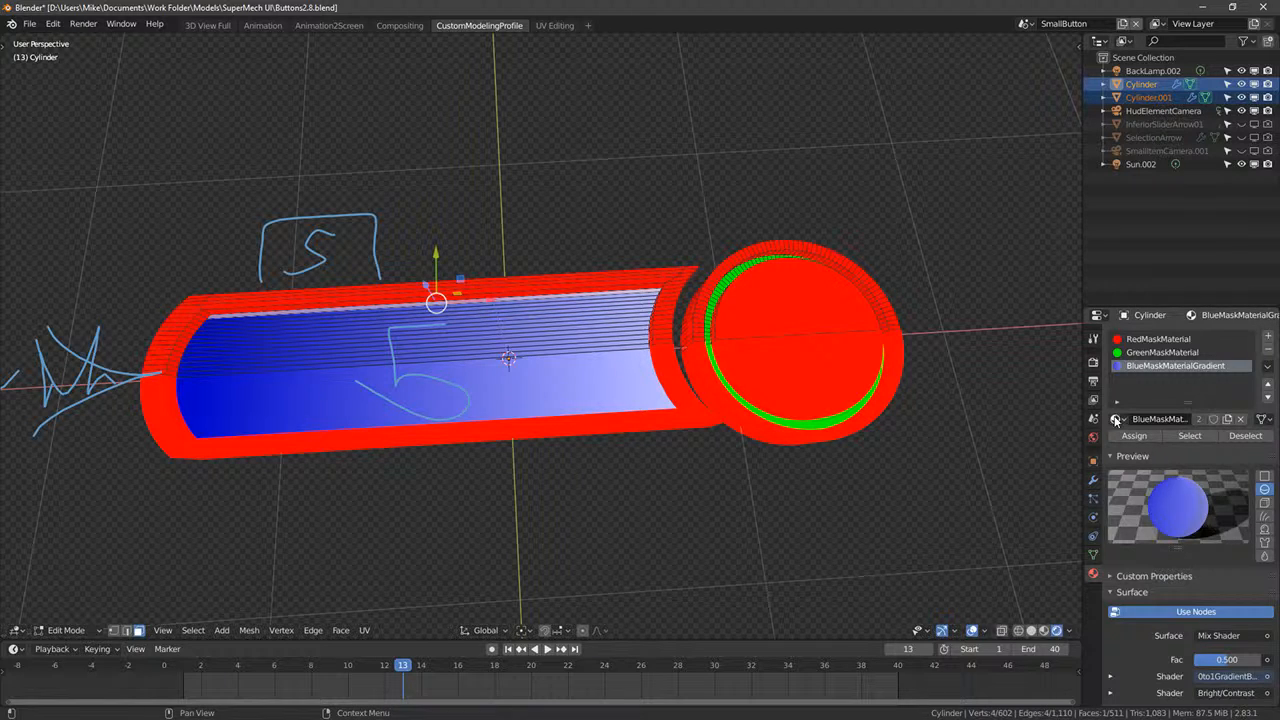
{"action": "left_click", "coordinate": [1116, 420]}
{"action": "left_click", "coordinate": [1012, 440]}
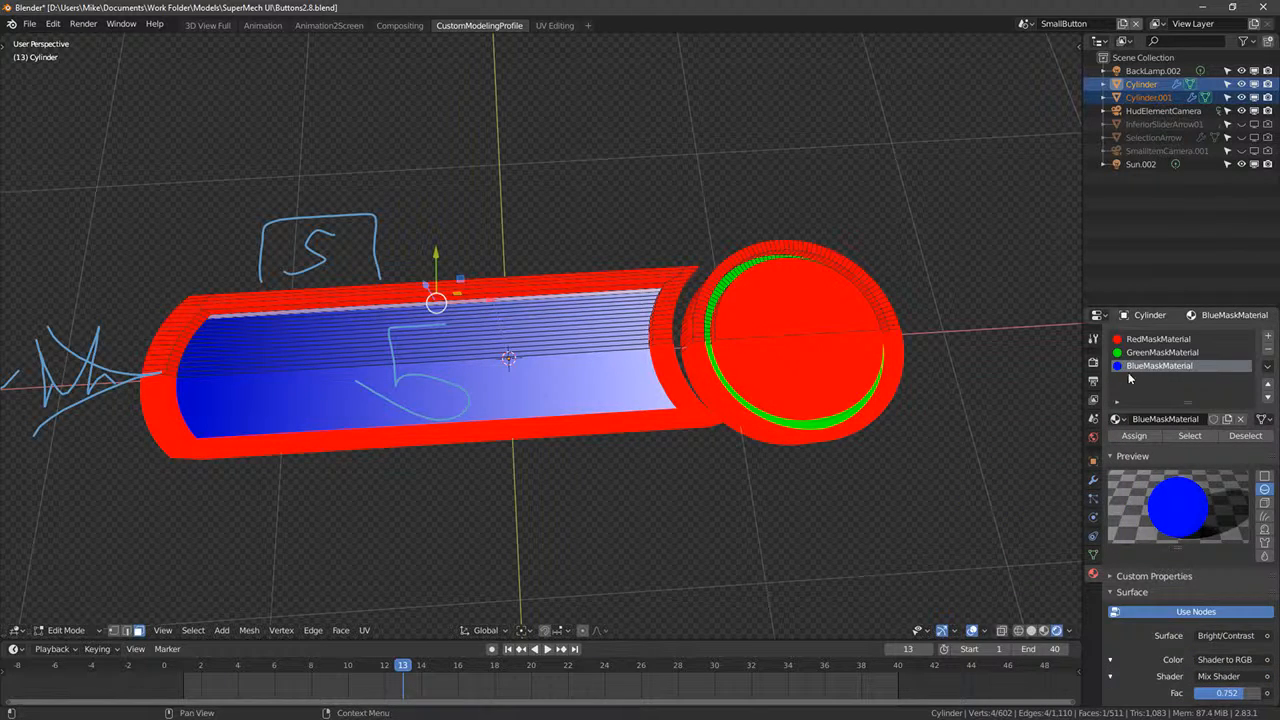
- Assign GreenMaskMaterial to the Cylinder's third material slot in place of BlueMaskMaterial
{"action": "left_click", "coordinate": [1116, 420]}
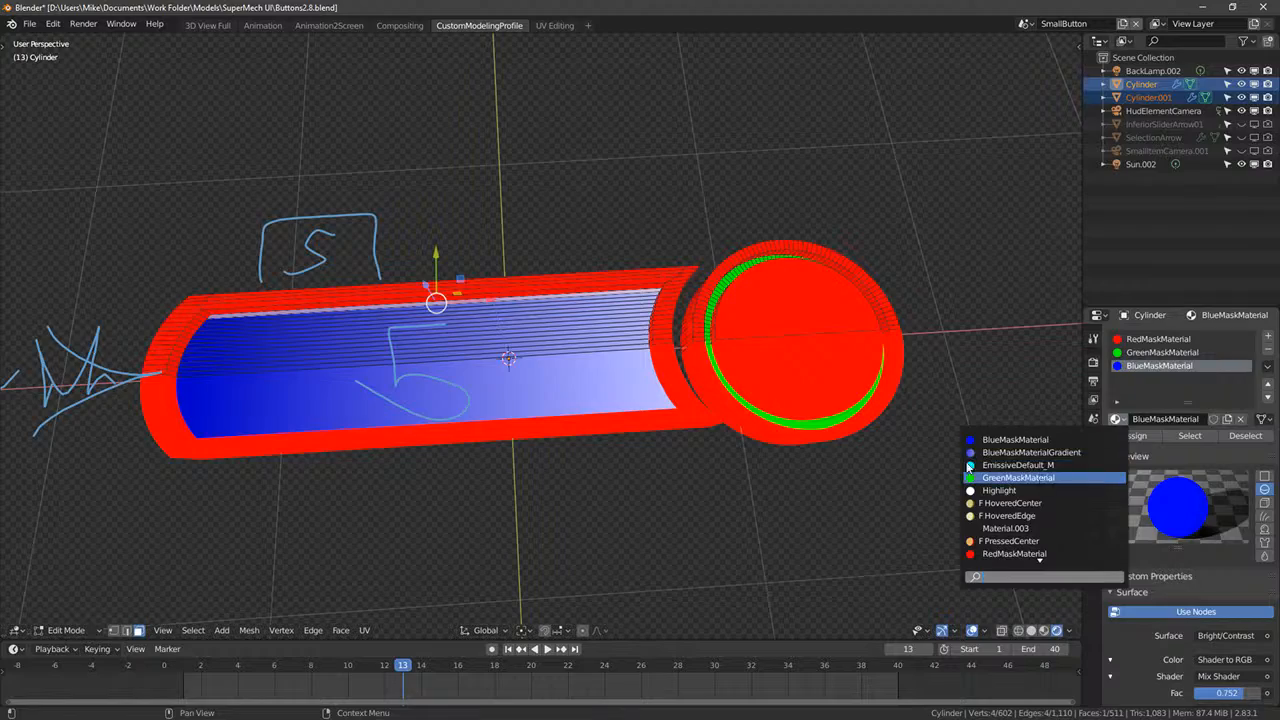
{"action": "left_click", "coordinate": [1000, 465]}
{"action": "middle_click_drag", "start_coordinate": [720, 470], "coordinate": [695, 366]}
{"action": "key", "text": "Tab"}
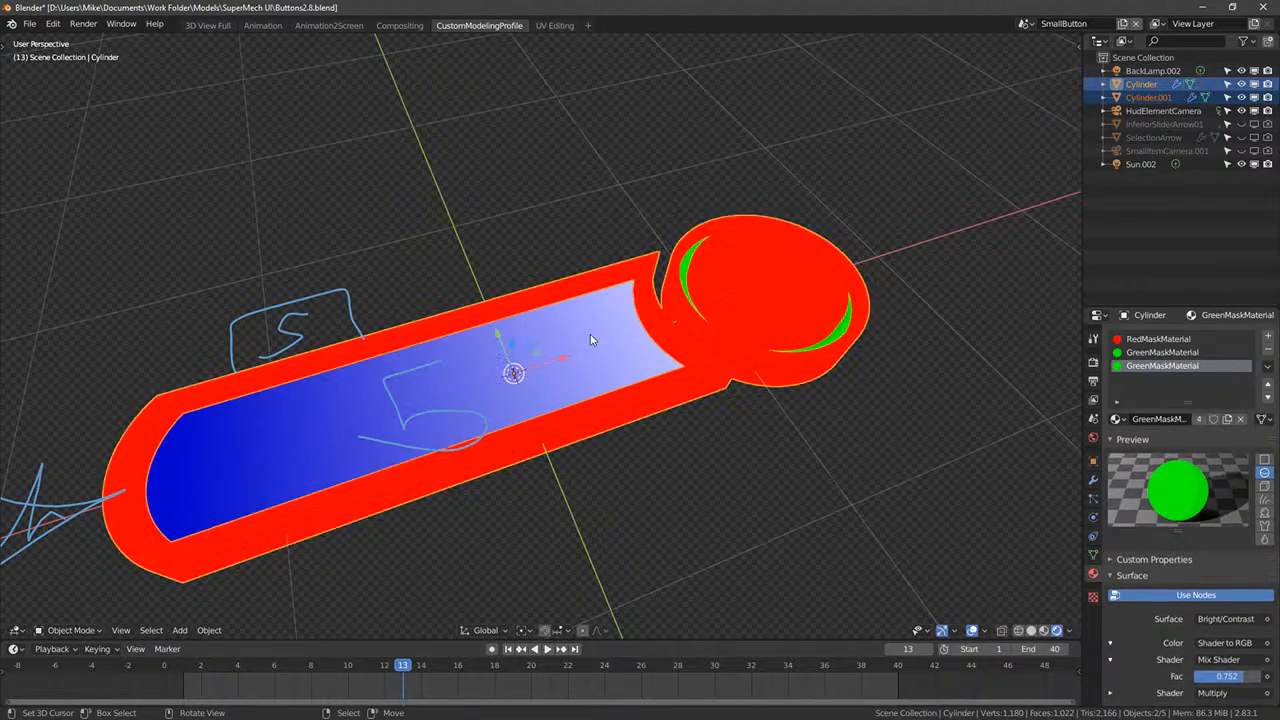
- Hide the blue gradient strip Cylinder.001 and open the remaining Cylinder bar in edit mode
{"action": "right_click", "coordinate": [590, 338]}
{"action": "key", "text": "h"}
{"action": "right_click", "coordinate": [756, 304]}
{"action": "middle_click_drag", "start_coordinate": [756, 304], "coordinate": [700, 366]}
{"action": "key", "text": "space"}
{"action": "key", "text": "Tab"}
{"action": "middle_click_drag", "start_coordinate": [725, 222], "coordinate": [725, 267]}
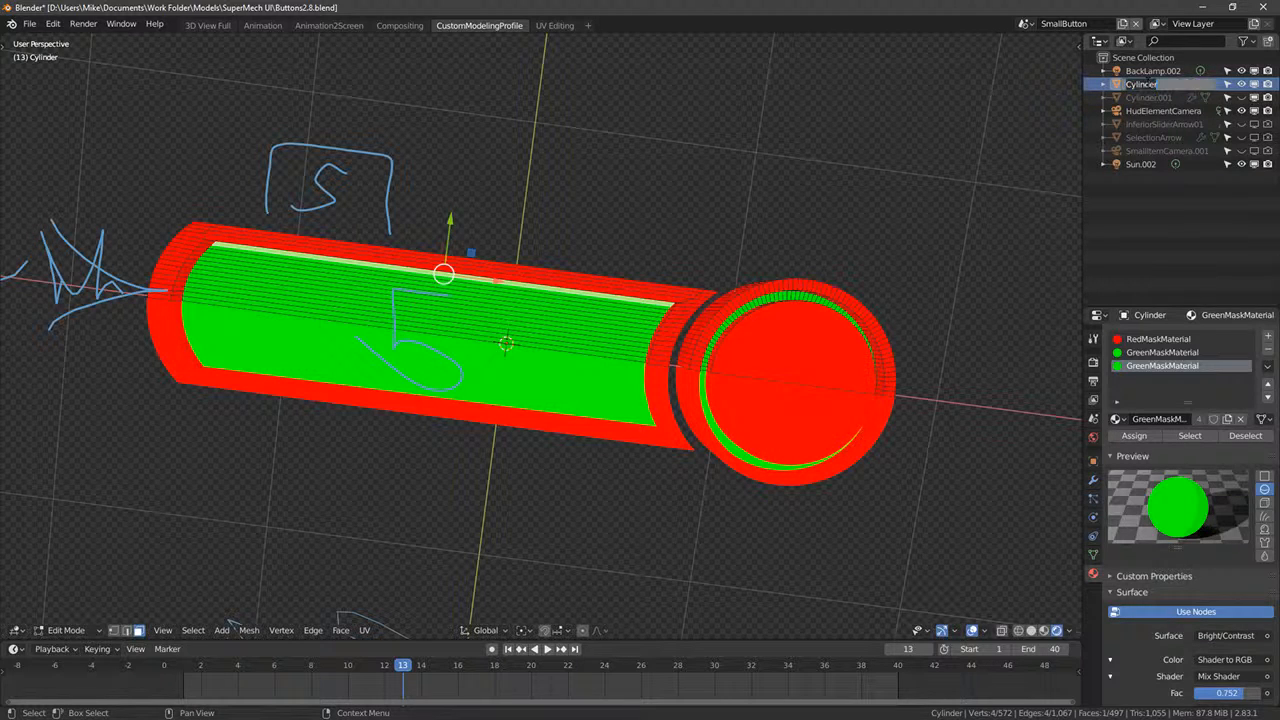
- Rename Cylinder to "Reloadbar" and Cylinder.001 to "reloadbargradient"
{"action": "type", "text": "Reloadbar"}
{"action": "key", "text": "Return"}
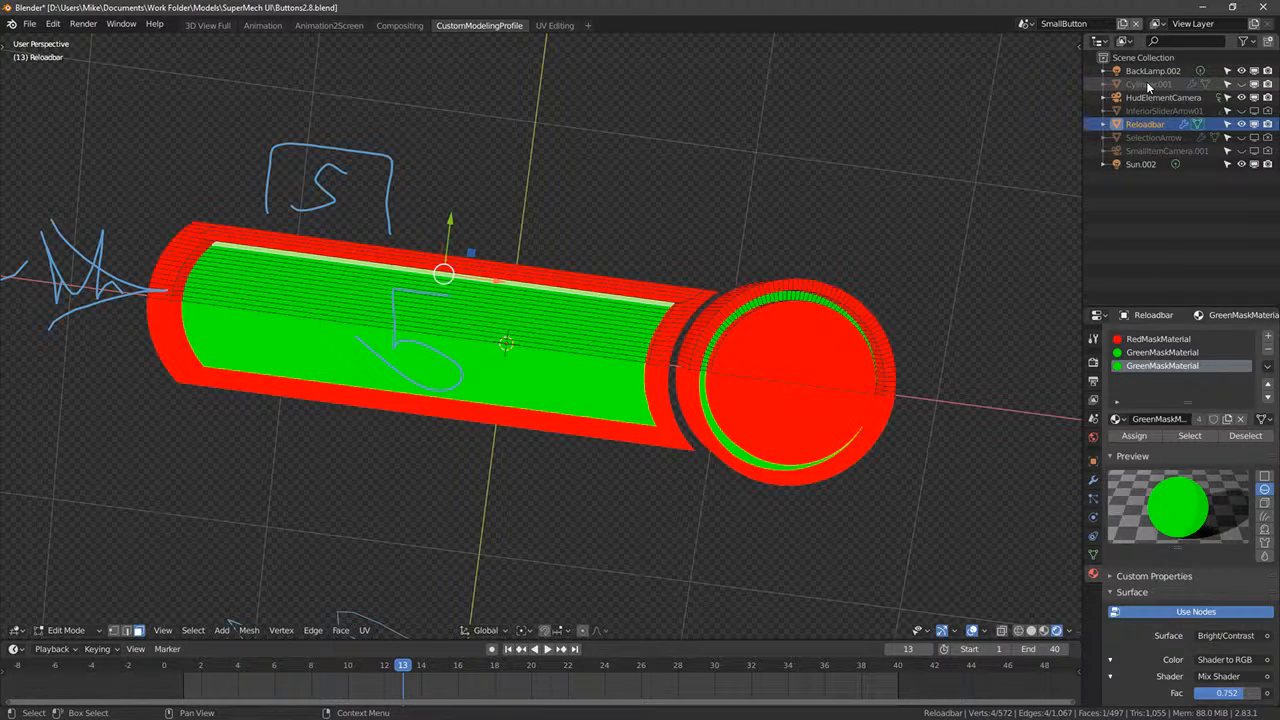
{"action": "left_click", "coordinate": [1149, 84]}
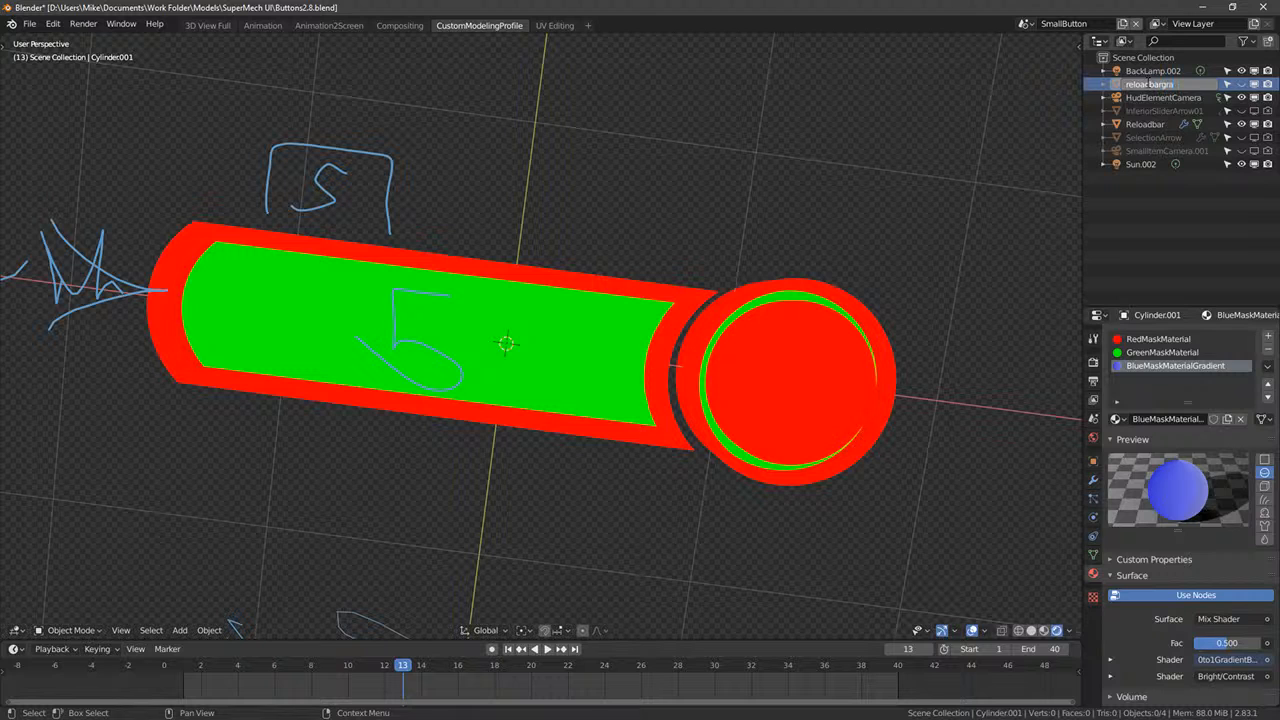
{"action": "key", "text": "Return"}
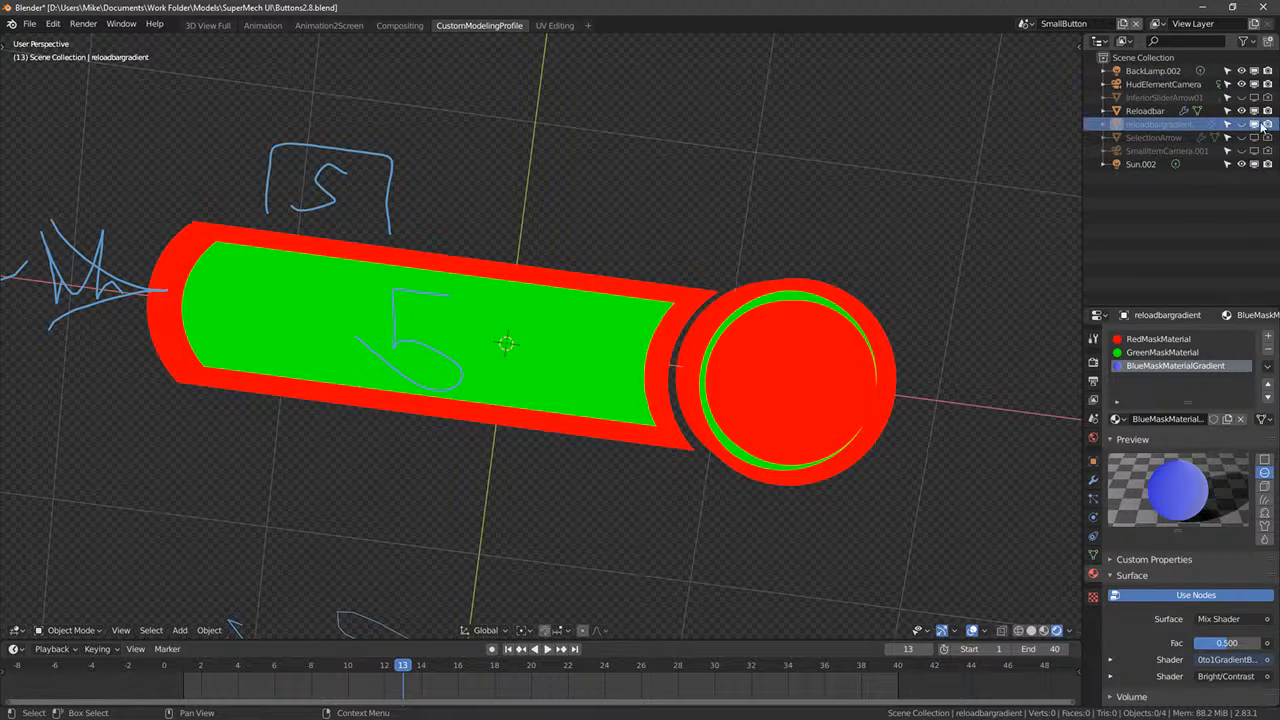
- Render the bar with reloadbargradient excluded from rendering and save the image over BasicAmmoHudElementRGBMasked.png
{"action": "key", "text": "F12"}
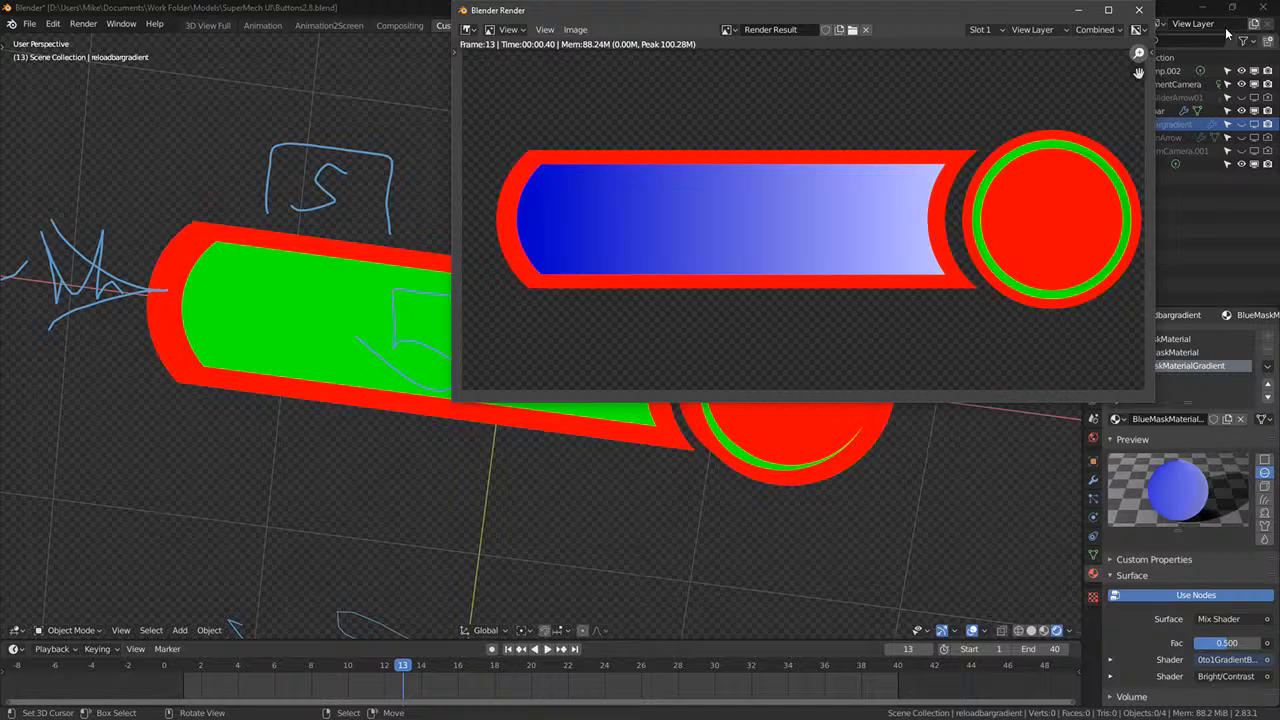
{"action": "left_click", "coordinate": [1138, 9]}
{"action": "key", "text": "F12"}
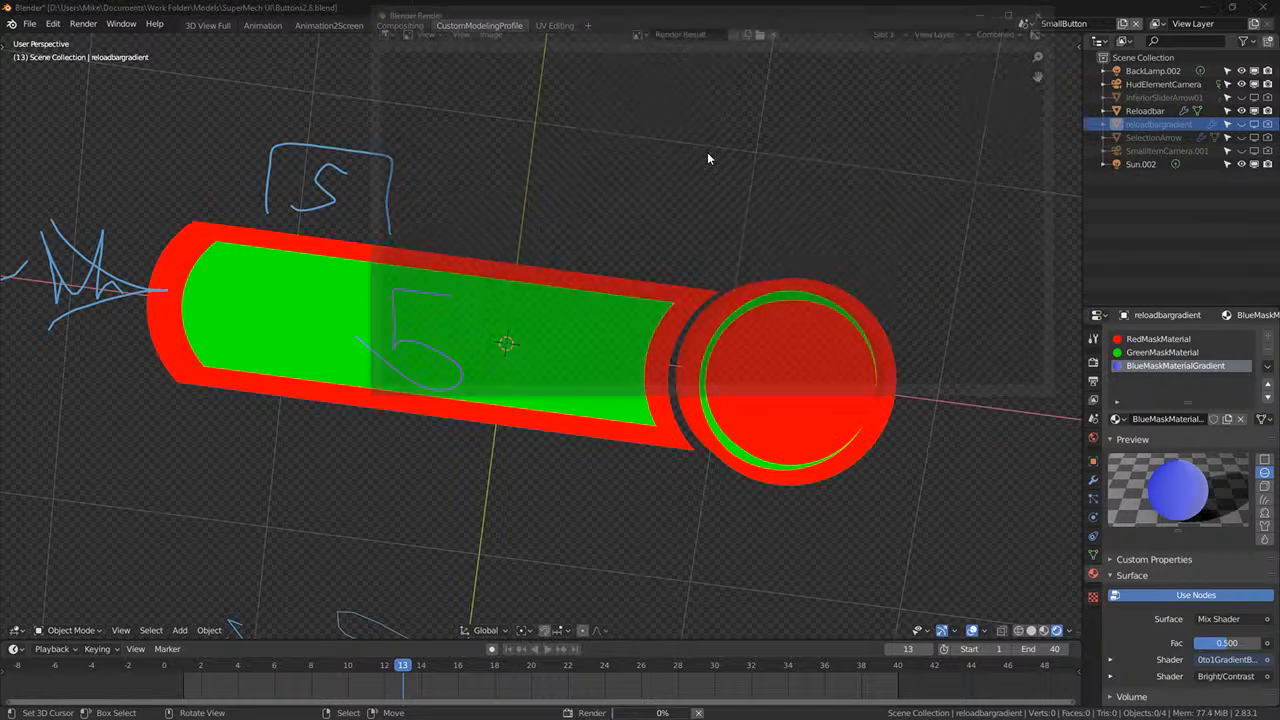
{"action": "left_click", "coordinate": [483, 29]}
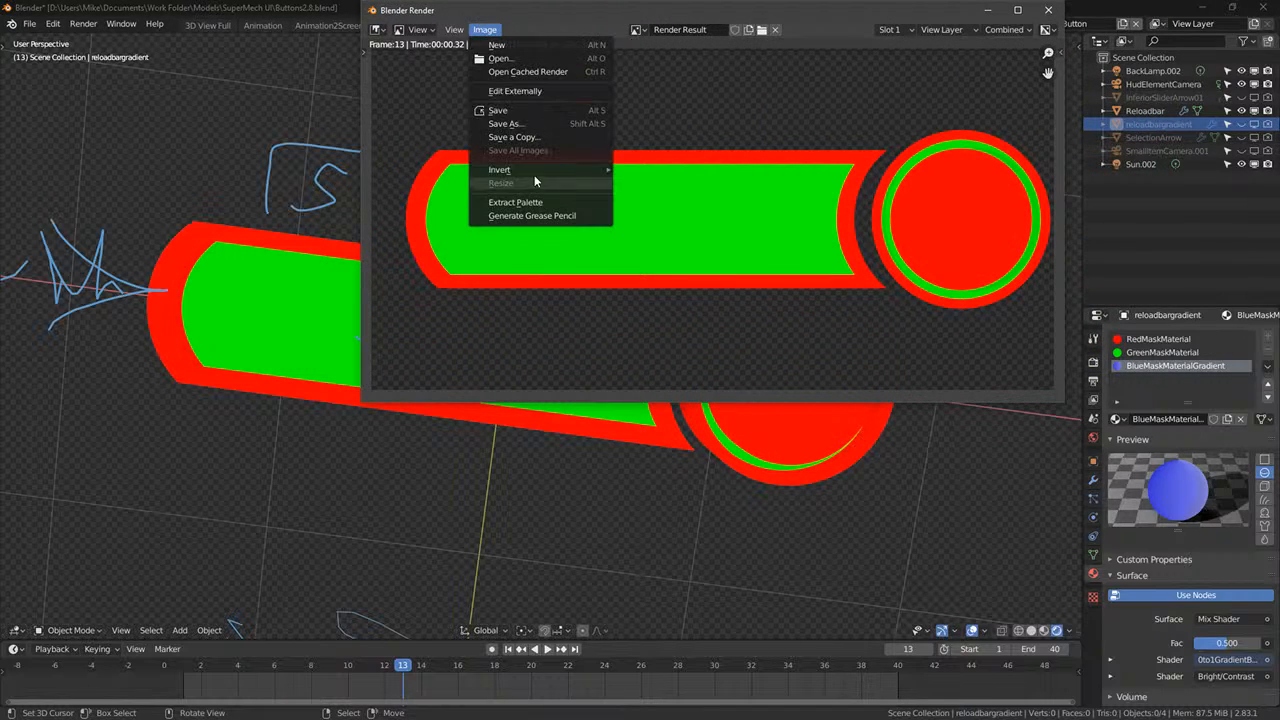
{"action": "left_click", "coordinate": [500, 165]}
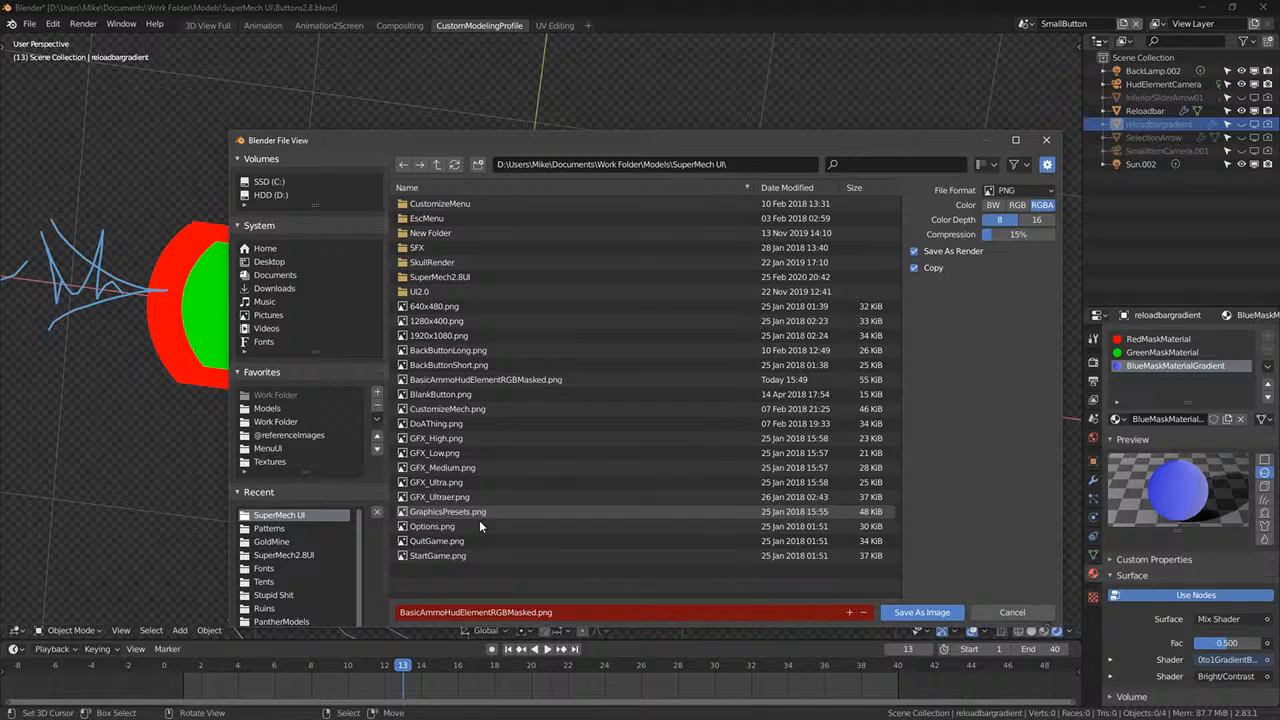
{"action": "left_click", "coordinate": [902, 612]}
{"action": "key", "text": "Escape"}
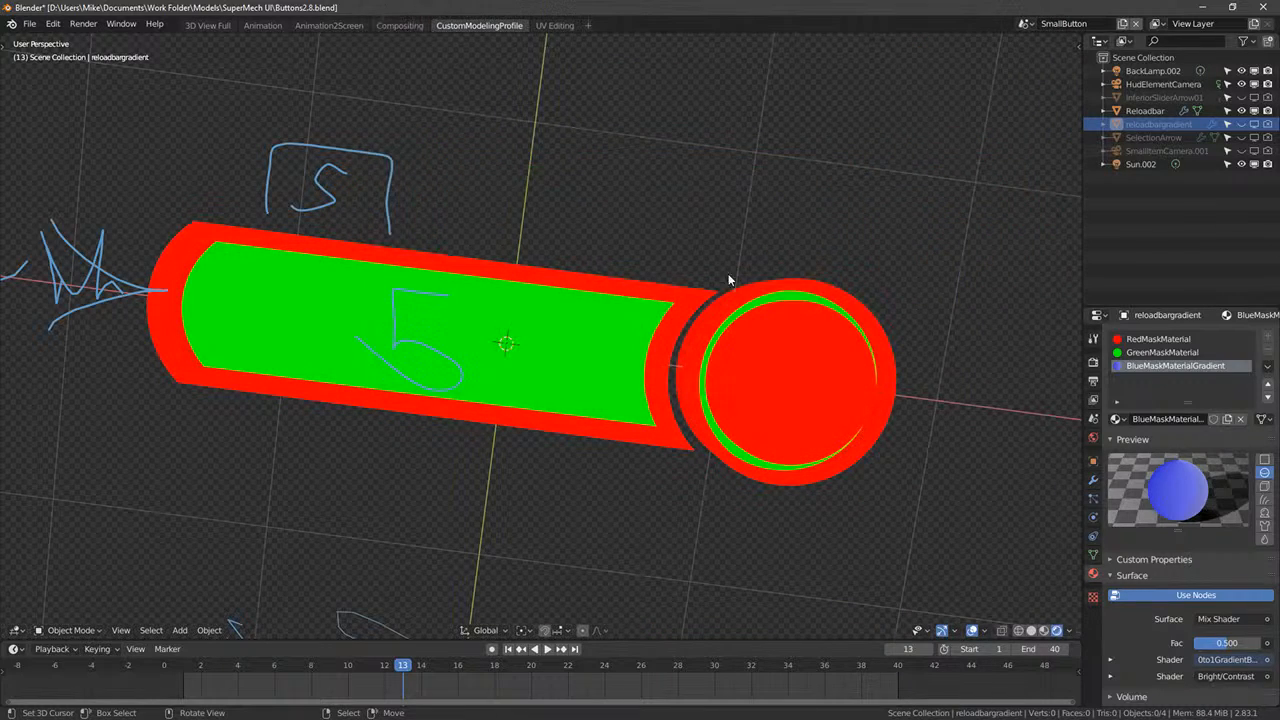
- Show reloadbargradient in the viewport and enable it for rendering again
{"action": "middle_click_drag", "start_coordinate": [728, 273], "coordinate": [780, 330]}
{"action": "left_click", "coordinate": [1243, 125]}
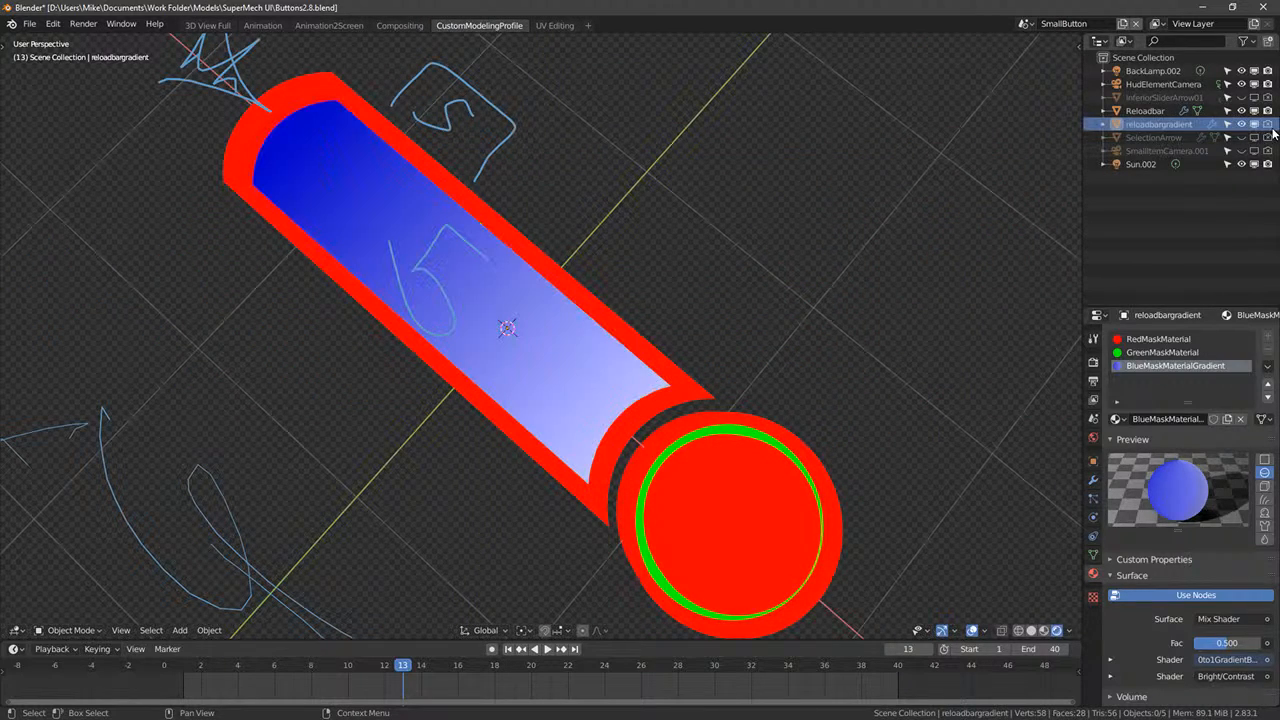
{"action": "left_click", "coordinate": [1255, 86]}
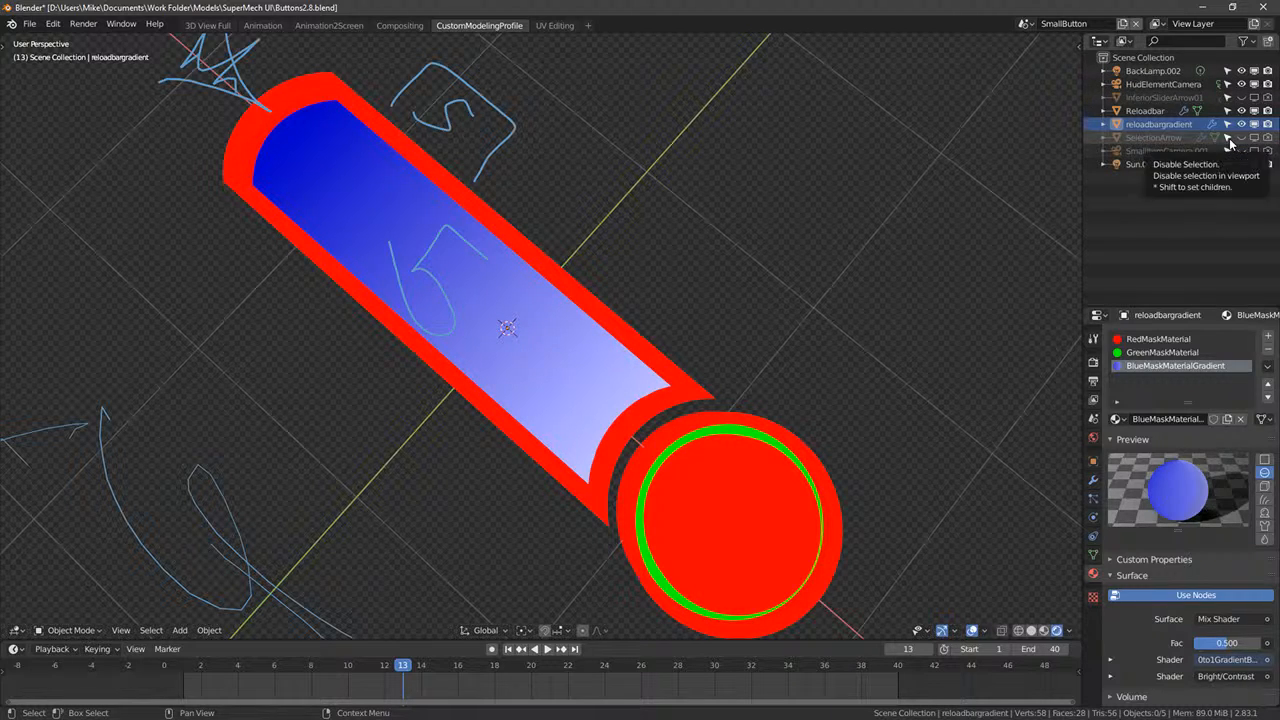
- Hide the Reloadbar object in the viewport and exclude it from rendering
{"action": "middle_click_drag", "start_coordinate": [713, 221], "coordinate": [767, 196]}
{"action": "left_click", "coordinate": [772, 382]}
{"action": "key", "text": "Tab"}
{"action": "key", "text": "Tab"}
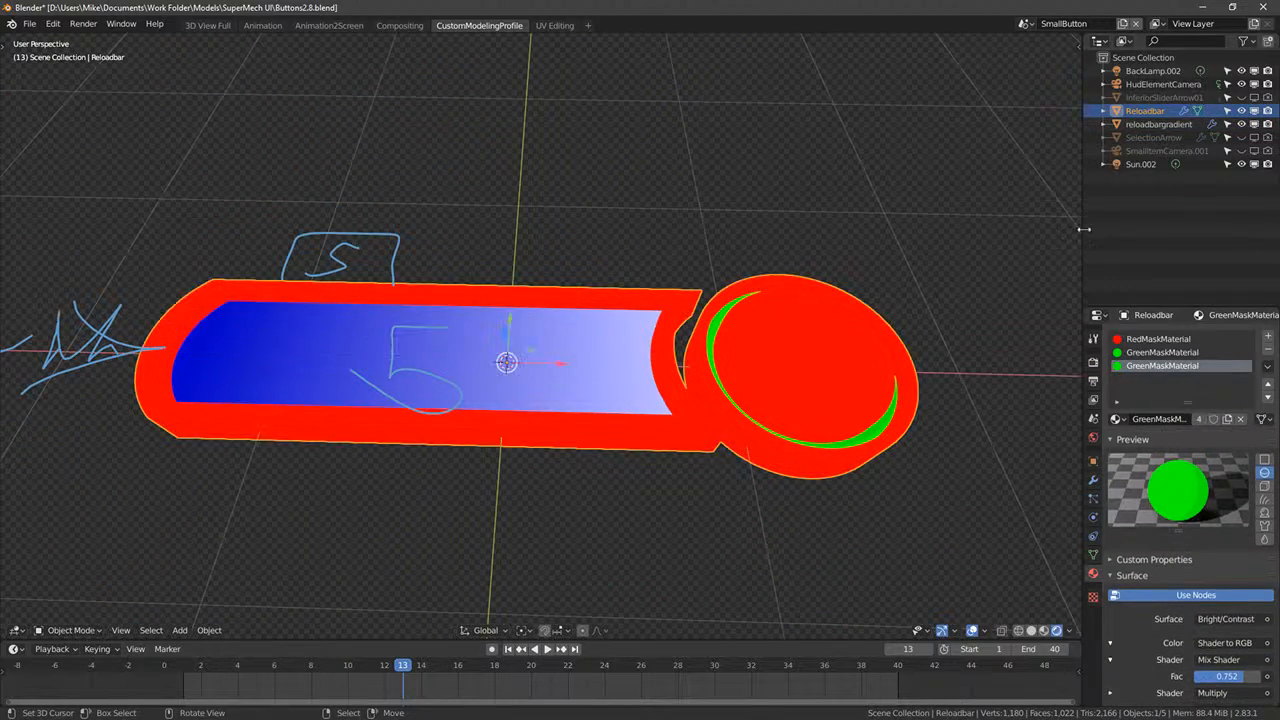
{"action": "left_click", "coordinate": [1255, 111]}
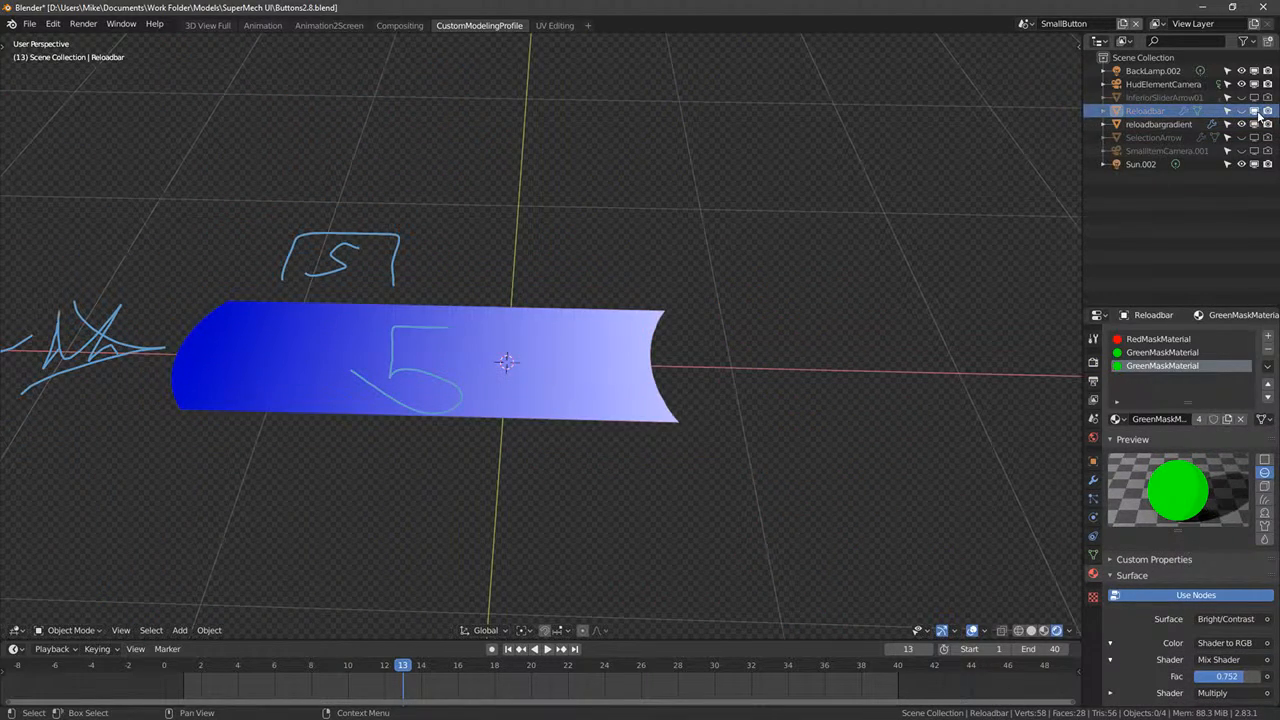
- In the reloadbargradient material nodes, connect the 0to1GradientBW.png image colour directly to the Material Output surface
{"action": "left_click", "coordinate": [612, 312]}
{"action": "middle_click_drag", "start_coordinate": [560, 284], "coordinate": [555, 321]}
{"action": "key", "text": "Tab"}
{"action": "key", "text": "KP_7"}
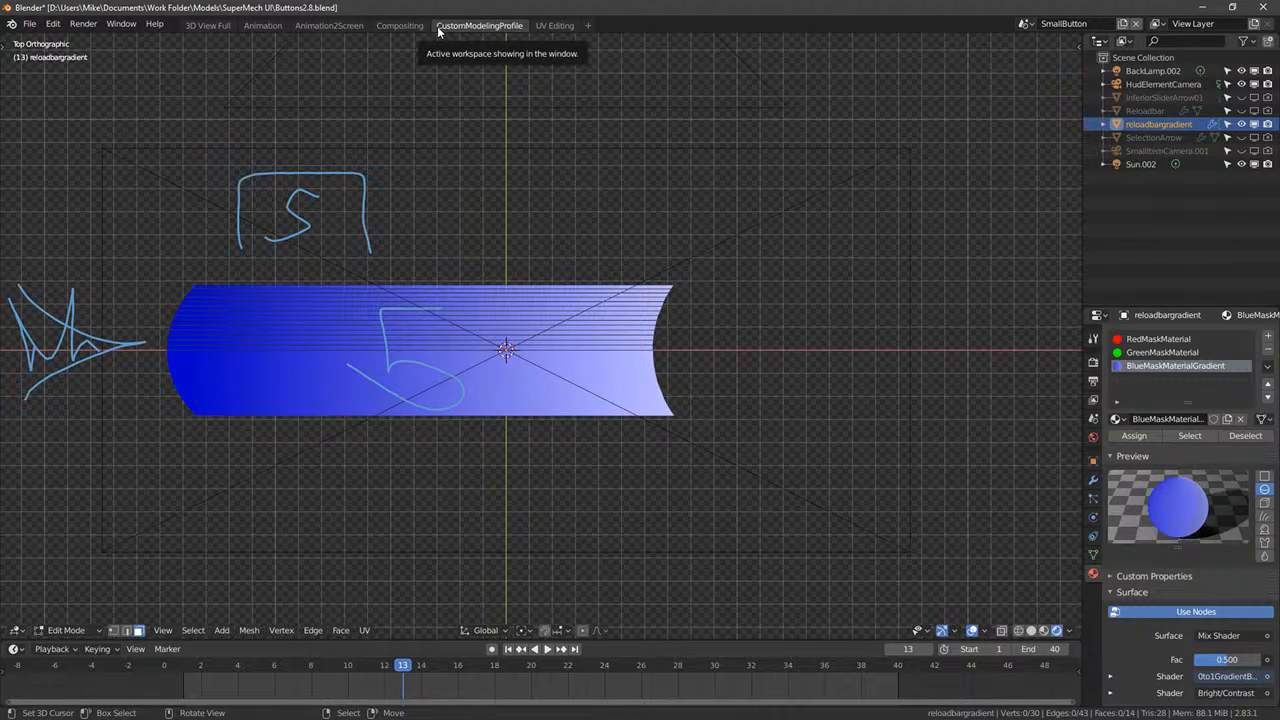
{"action": "left_click", "coordinate": [552, 26]}
{"action": "left_click", "coordinate": [390, 24]}
{"action": "scroll", "coordinate": [585, 241], "scroll_direction": "up", "scroll_amount": 3}
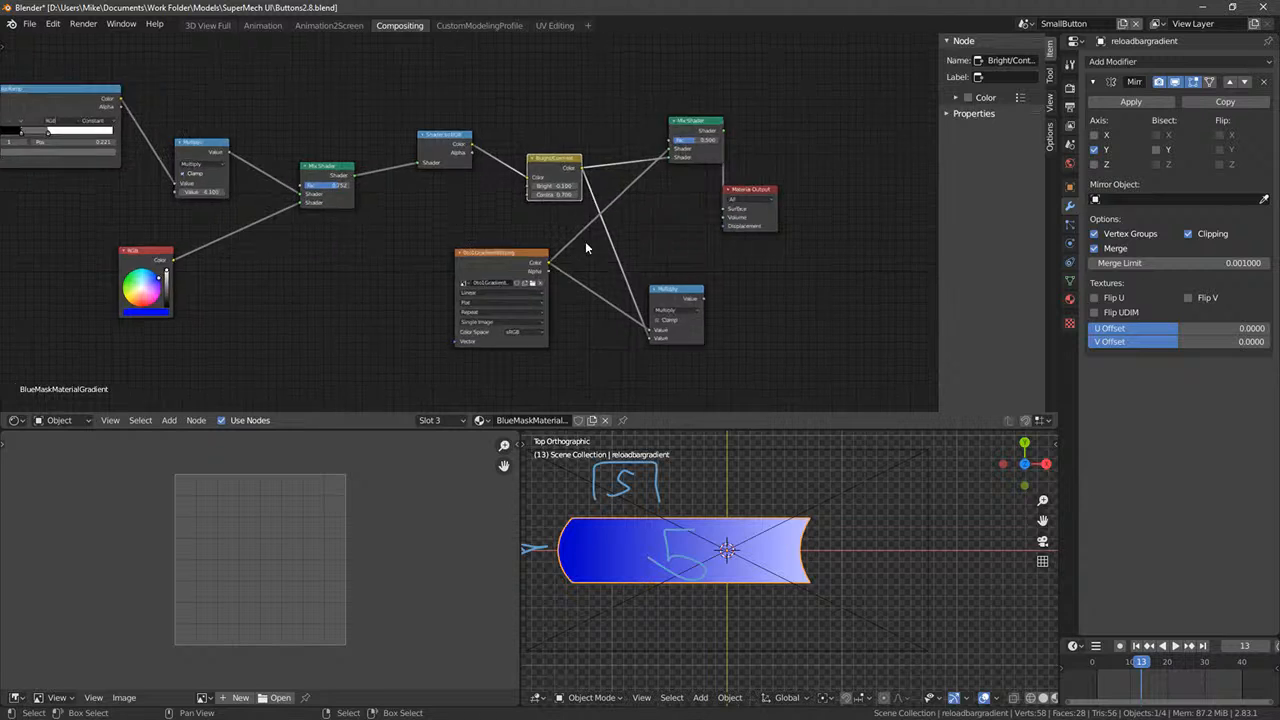
{"action": "left_click", "coordinate": [551, 291], "text": "ctrl+shift"}
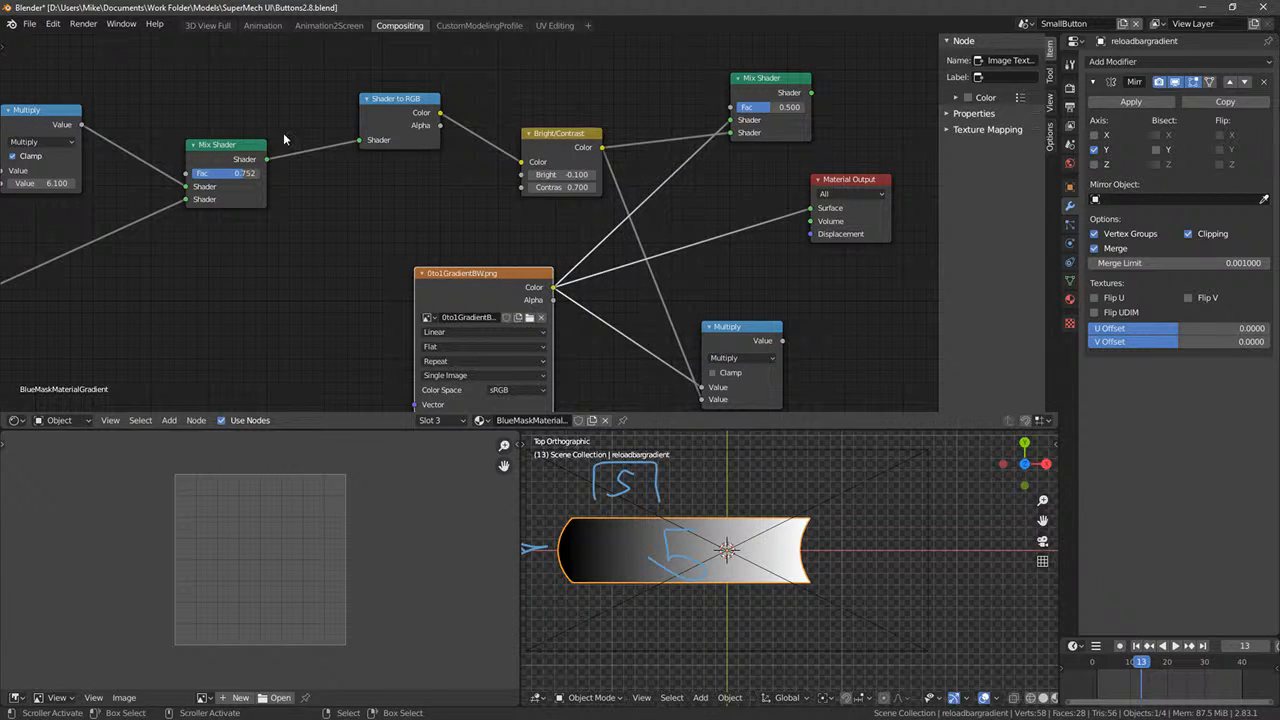
- Render the black-and-white gradient strip and save it as BasicAmmoHudElementRGBMaskedGradient.png
{"action": "key", "text": "F12"}
{"action": "left_click", "coordinate": [522, 128]}
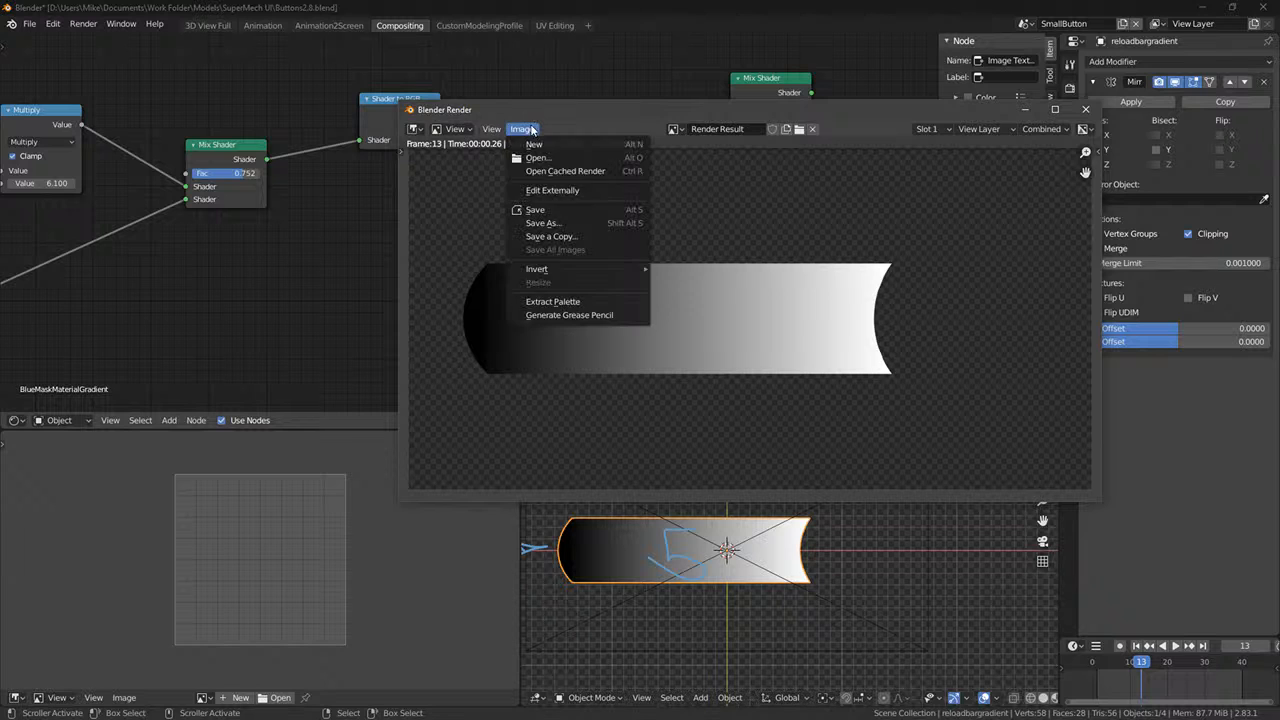
{"action": "left_click", "coordinate": [575, 224]}
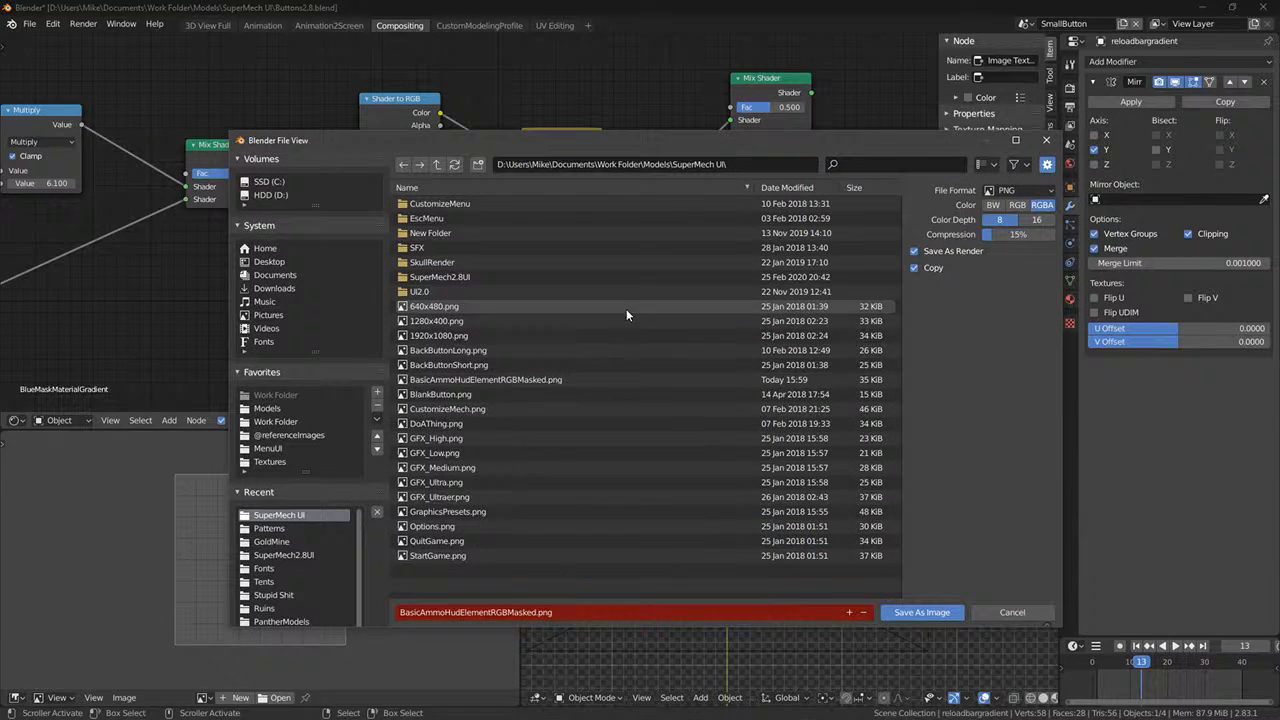
{"action": "left_click", "coordinate": [526, 613]}
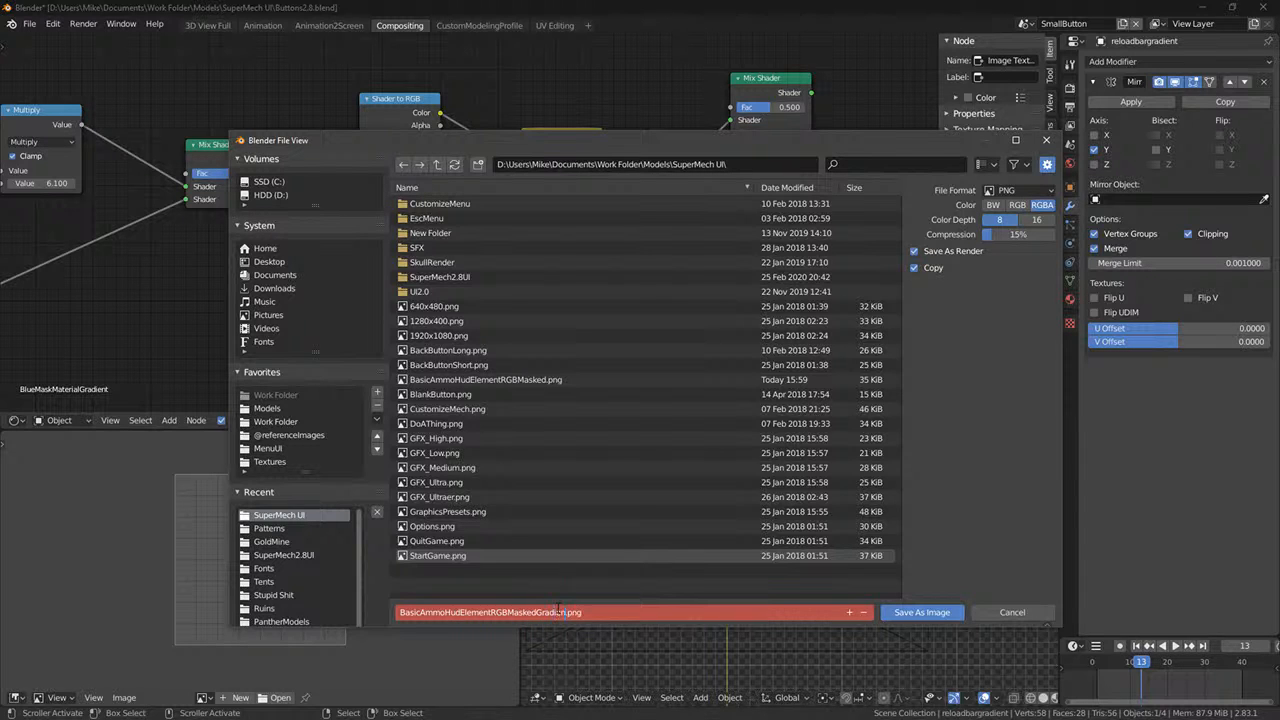
{"action": "key", "text": "Return"}
{"action": "key", "text": "Escape"}
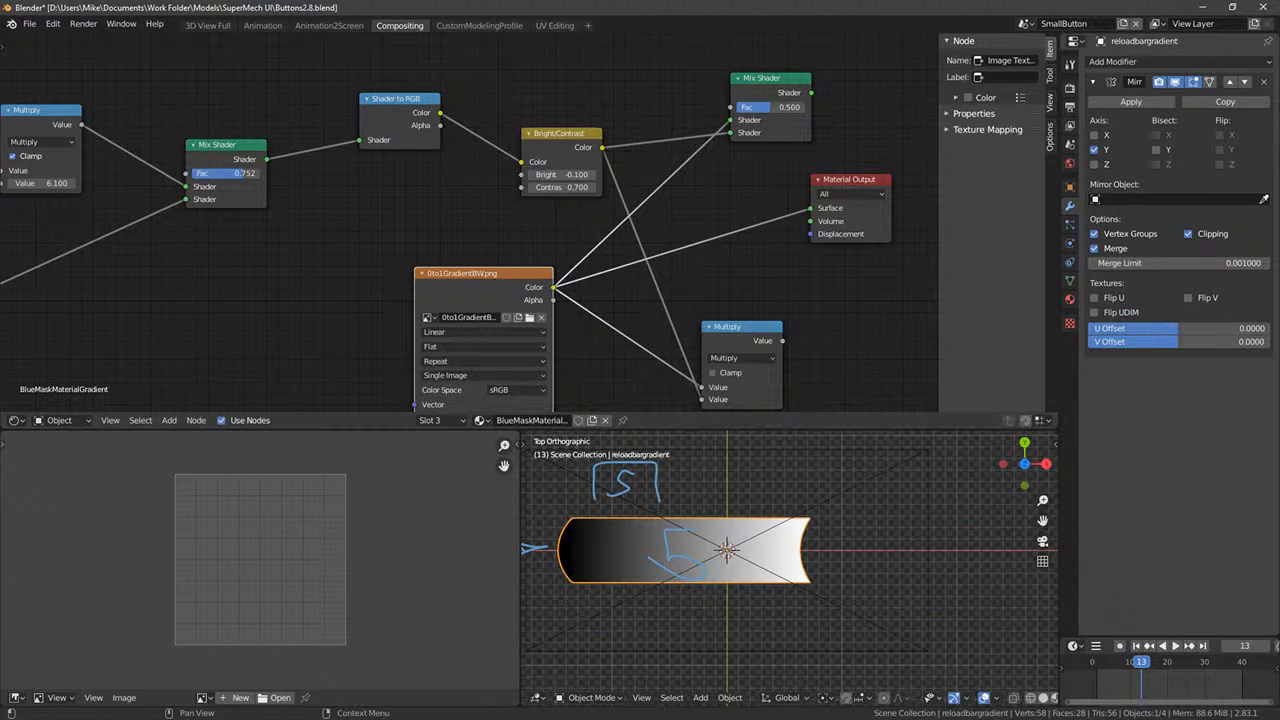
- Switch to Unreal Editor, compile the ReloadButton_WBP widget, and open the UI3 Material folder in the level editor
{"action": "key", "text": "alt+Tab"}
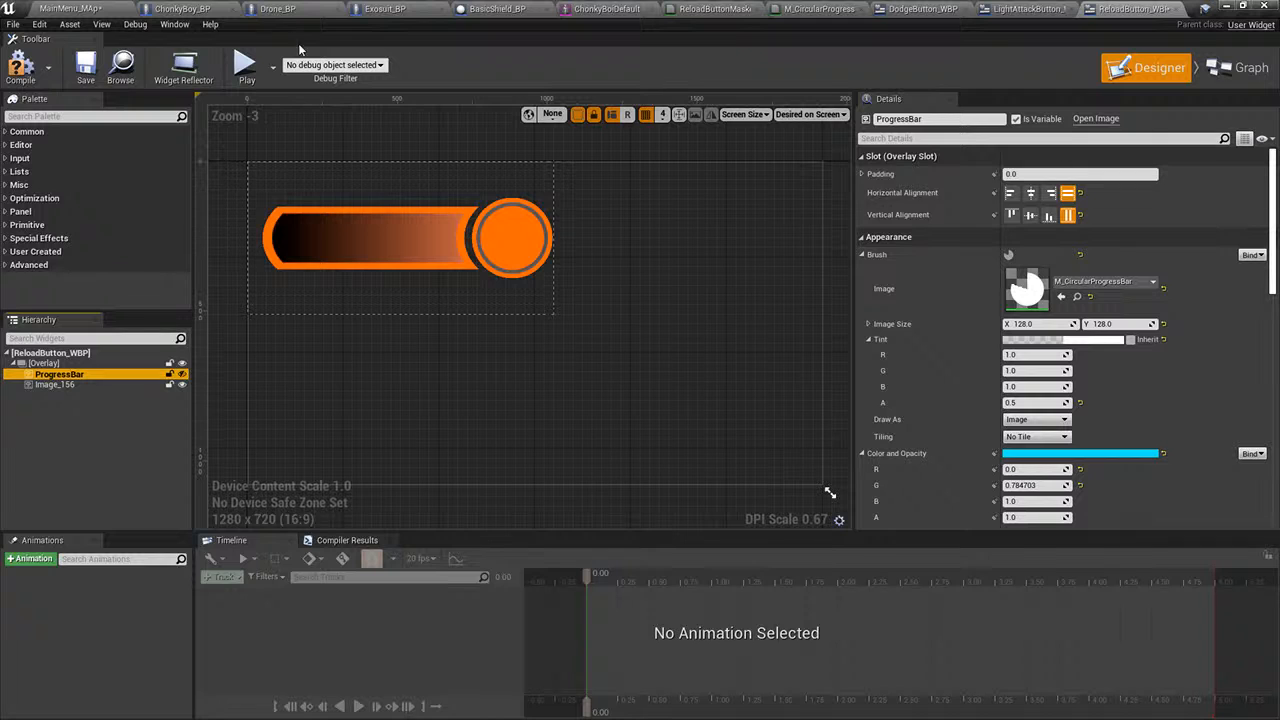
{"action": "left_click", "coordinate": [25, 72]}
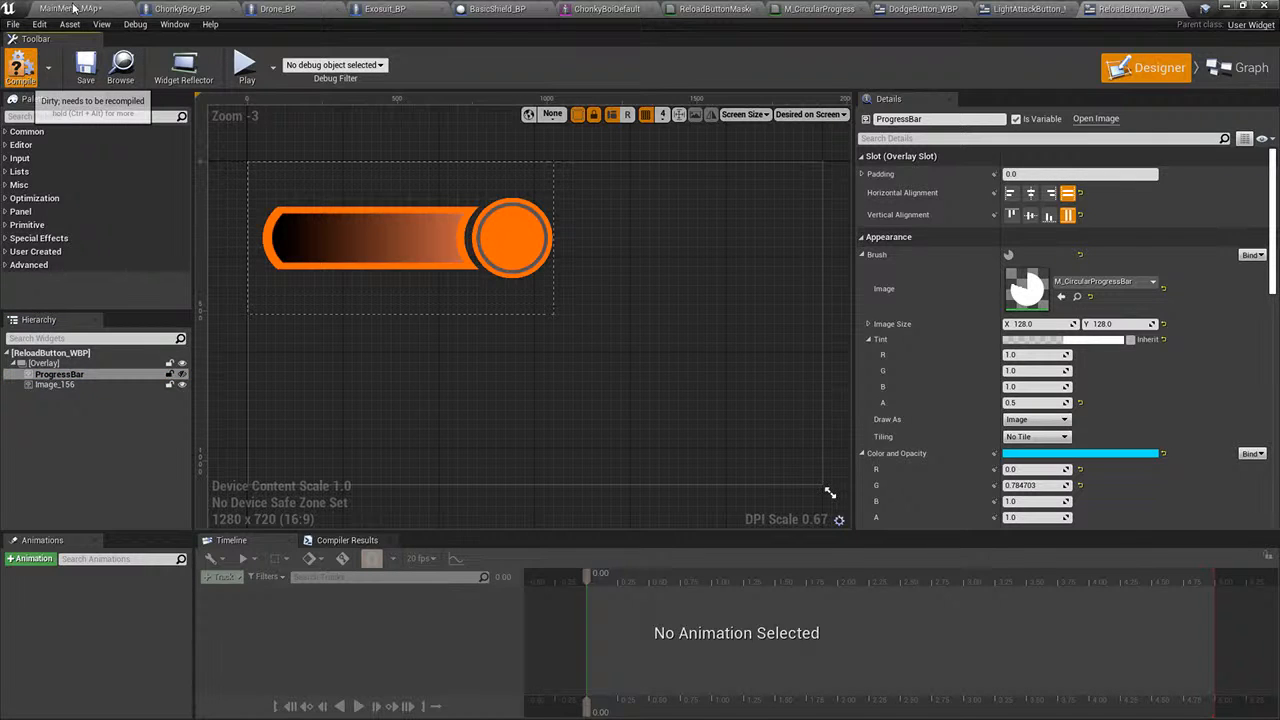
{"action": "left_click", "coordinate": [73, 8]}
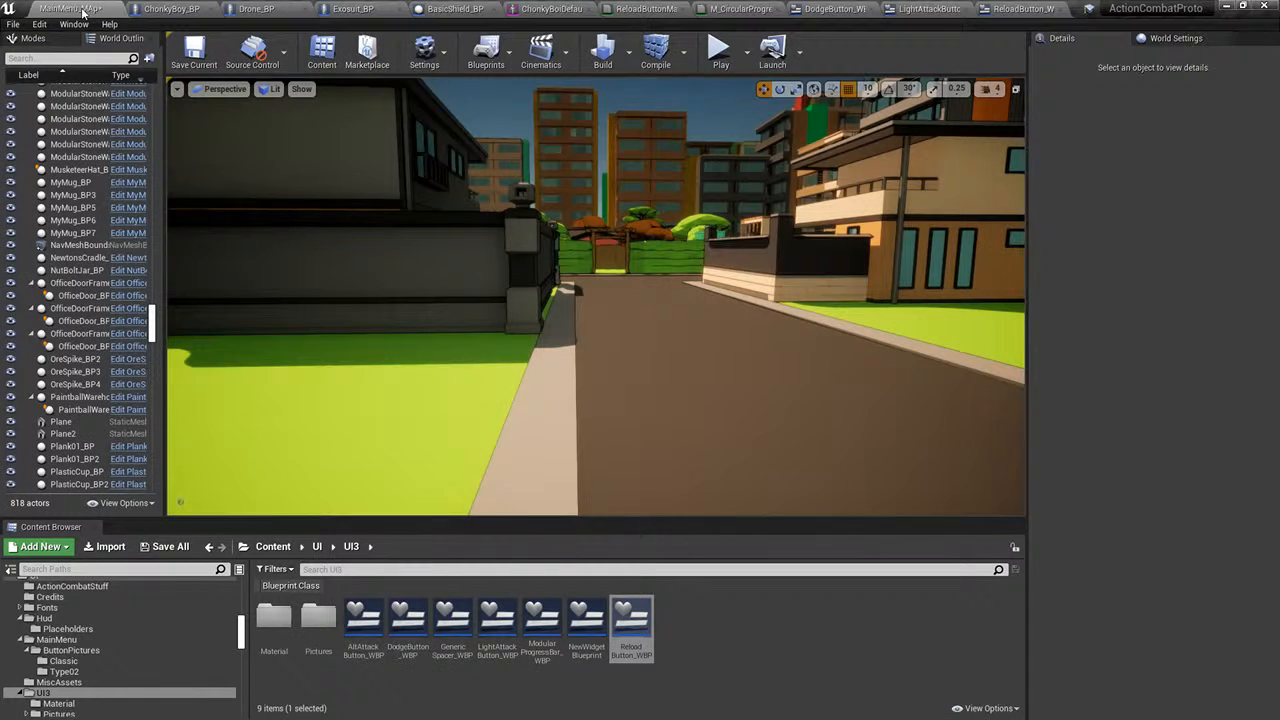
{"action": "double_click", "coordinate": [274, 617]}
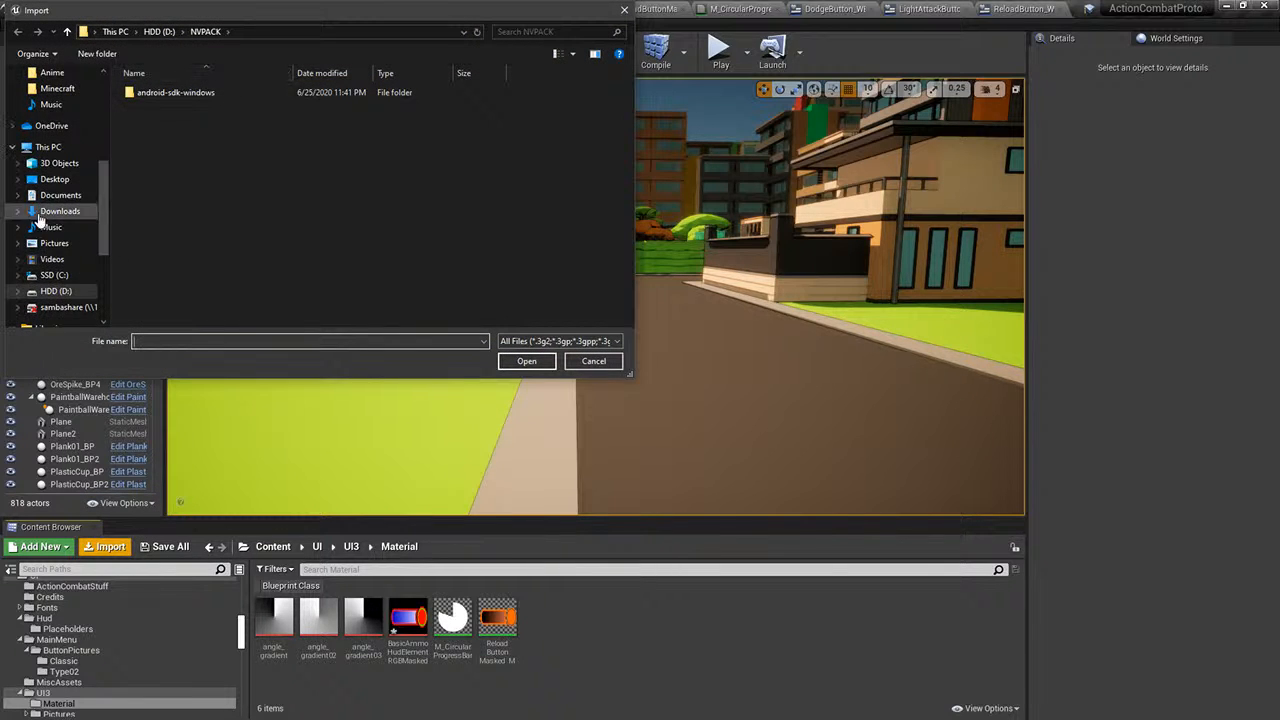
{"action": "scroll", "coordinate": [37, 210], "scroll_direction": "up", "scroll_amount": 5}
{"action": "left_click", "coordinate": [68, 229]}
{"action": "scroll", "coordinate": [170, 238], "scroll_direction": "down", "scroll_amount": 5}
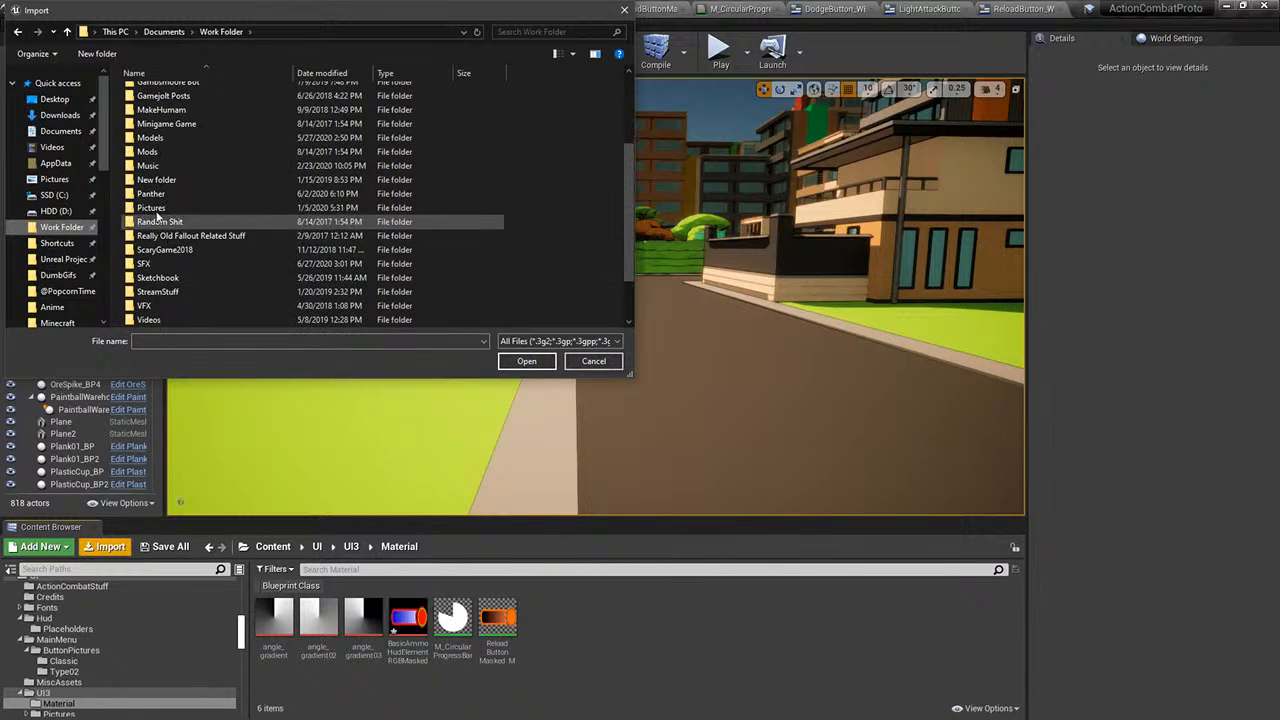
{"action": "double_click", "coordinate": [162, 208]}
{"action": "scroll", "coordinate": [158, 222], "scroll_direction": "down", "scroll_amount": 3}
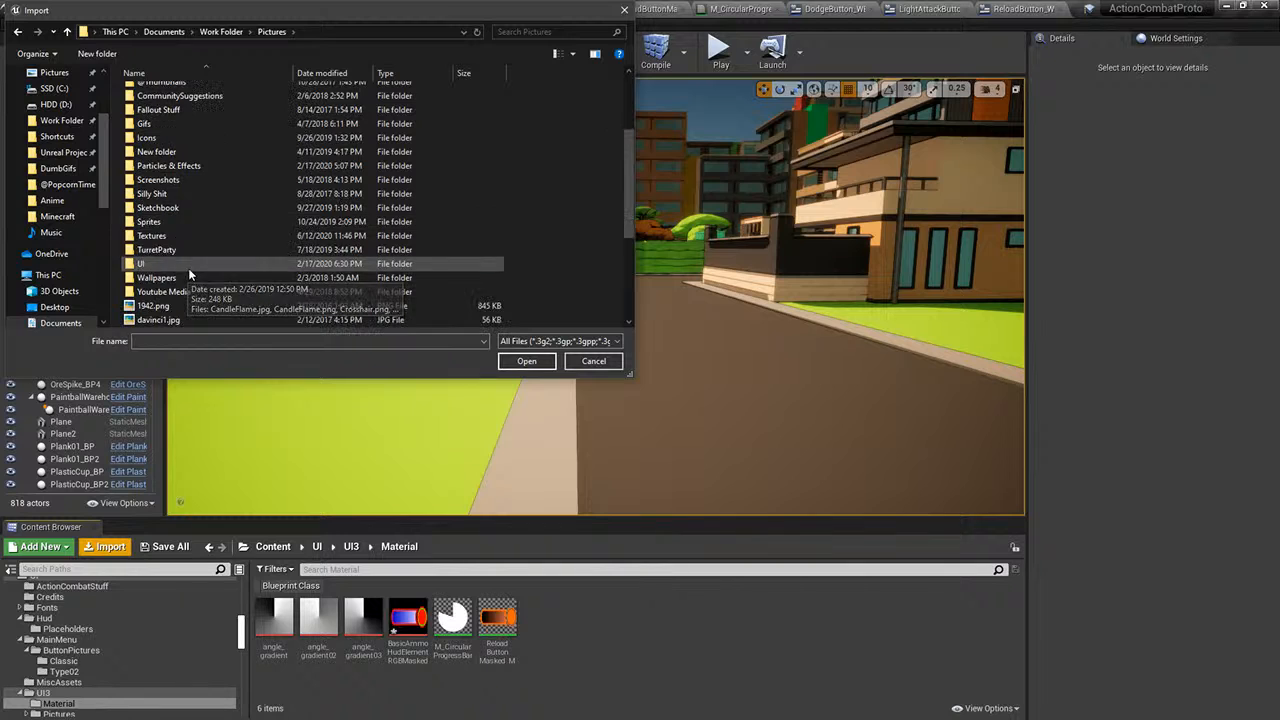
{"action": "double_click", "coordinate": [152, 235]}
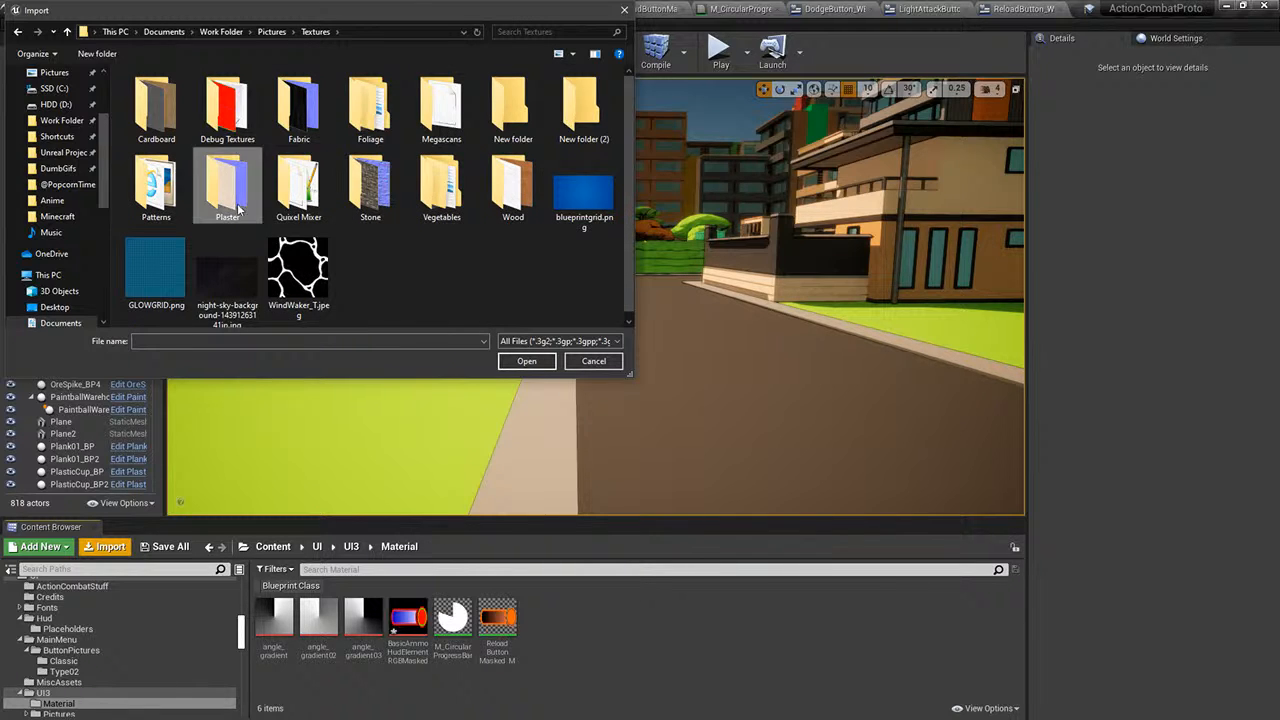
{"action": "left_click", "coordinate": [441, 188]}
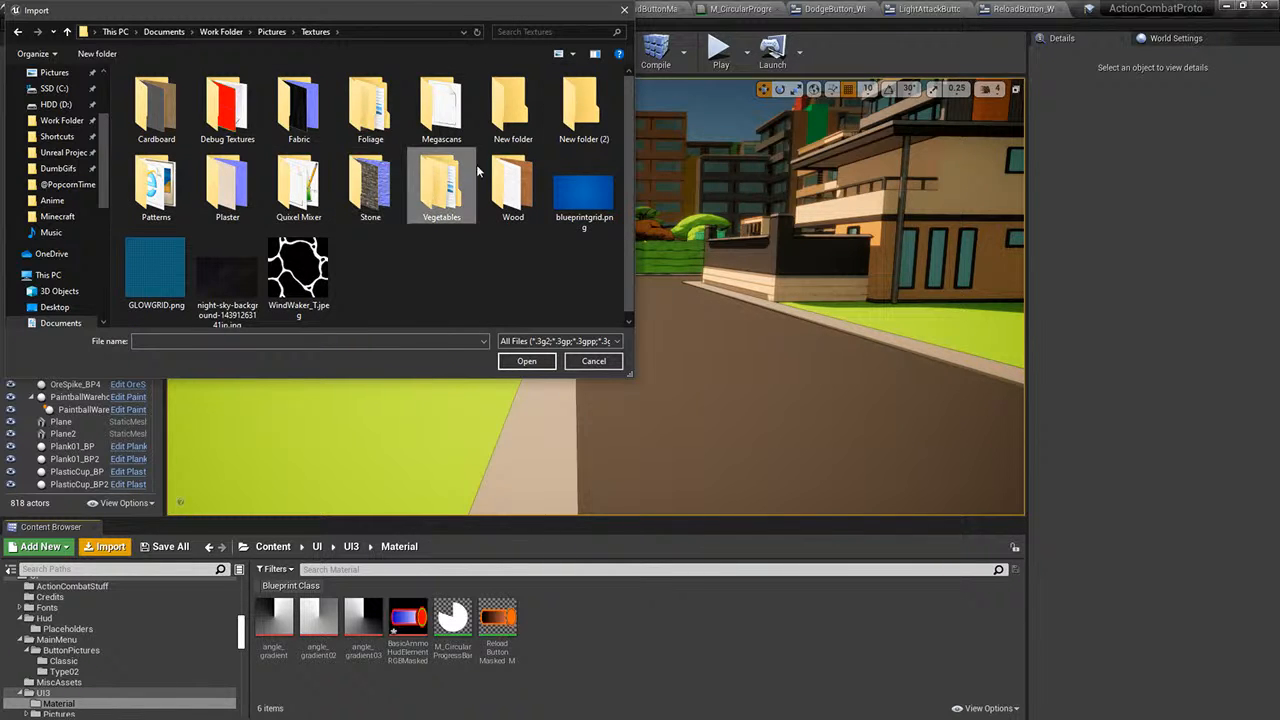
{"action": "double_click", "coordinate": [156, 196]}
{"action": "left_click", "coordinate": [156, 110]}
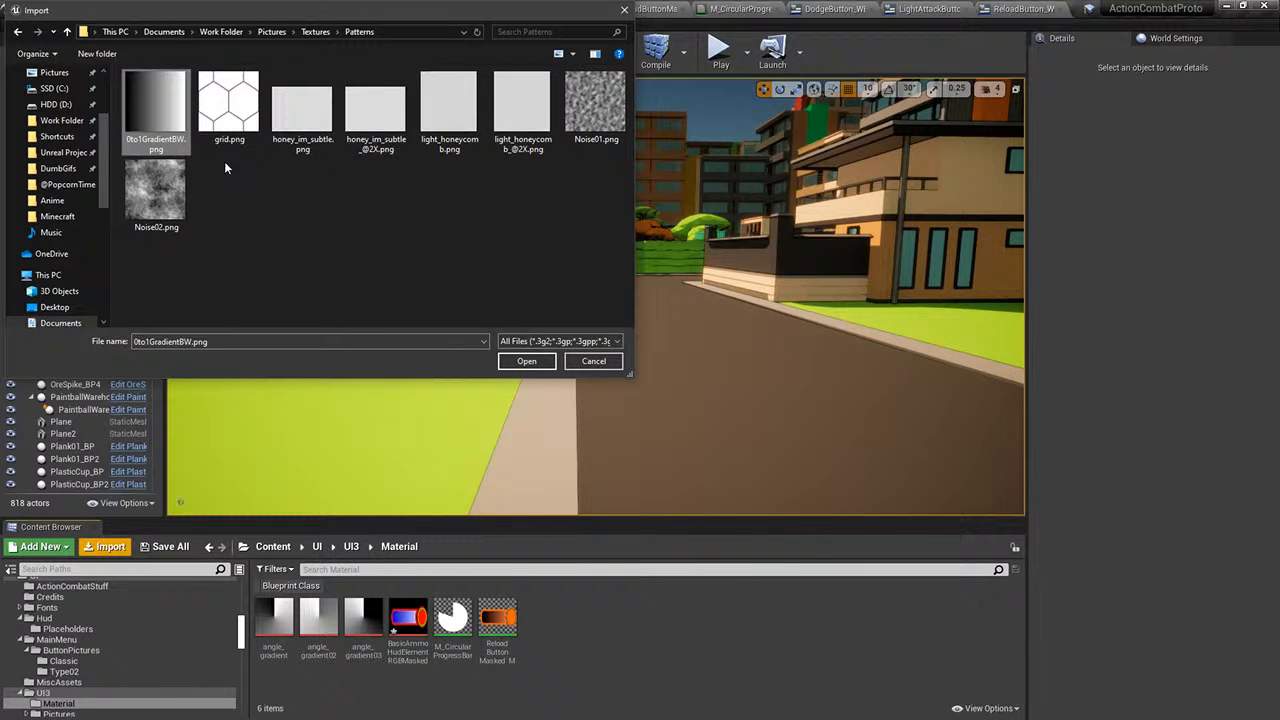
{"action": "left_click", "coordinate": [315, 32]}
{"action": "scroll", "coordinate": [65, 170], "scroll_direction": "up", "scroll_amount": 1}
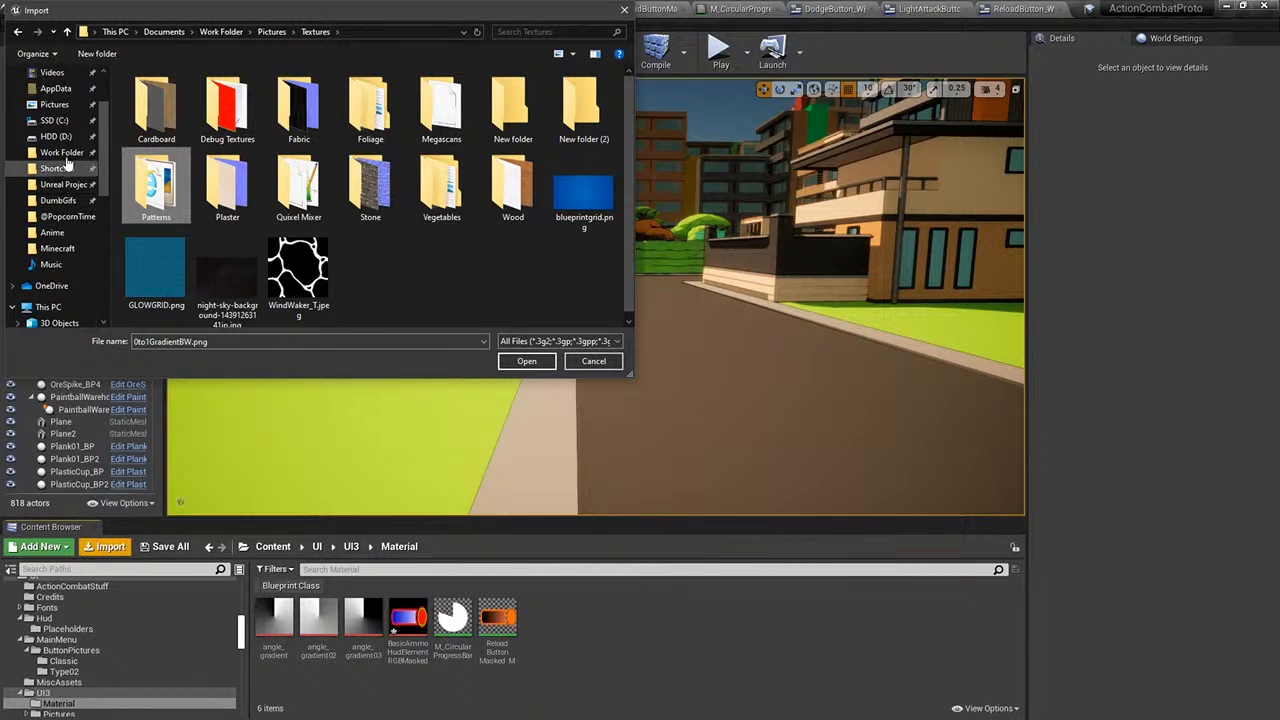
{"action": "left_click", "coordinate": [597, 362]}
{"action": "key", "text": "alt+Tab"}
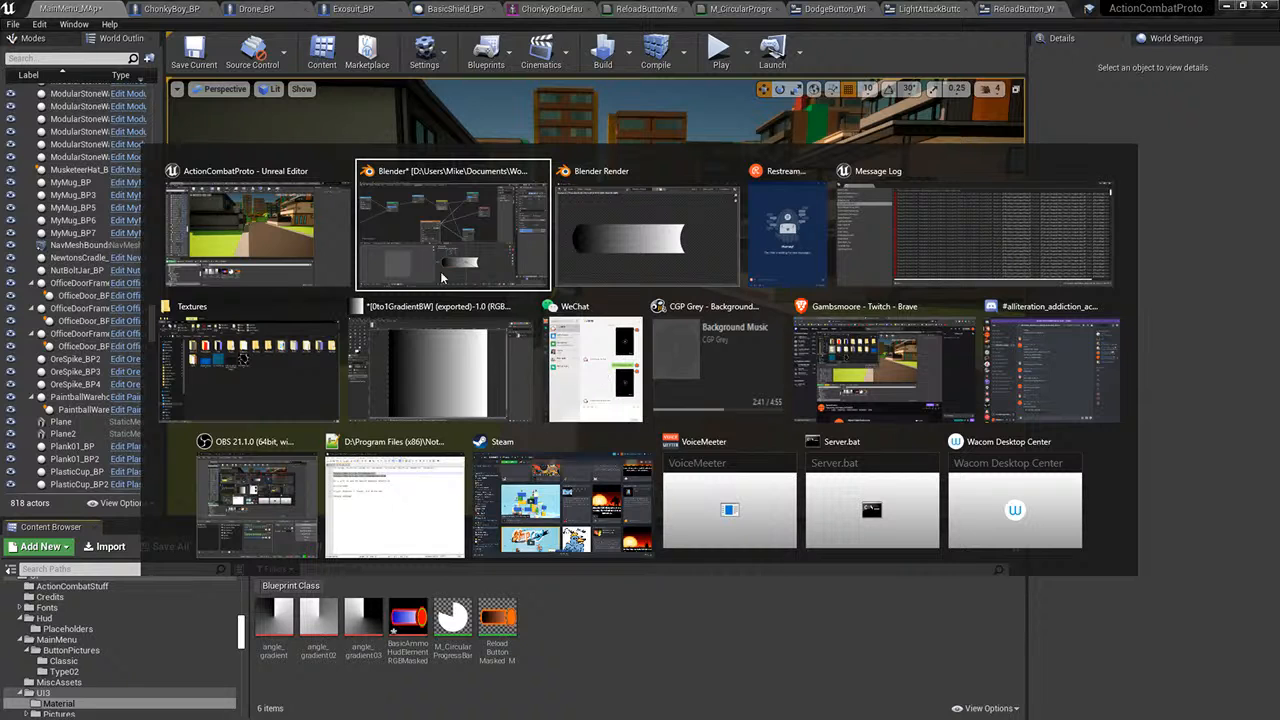
{"action": "key", "text": "Escape"}
- Reimport the BasicAmmoHudElementRGBMasked texture and import BasicAmmoHudElementRGBMaskedGradient.png from its source folder into the UI3 Material folder
{"action": "right_click", "coordinate": [415, 600]}
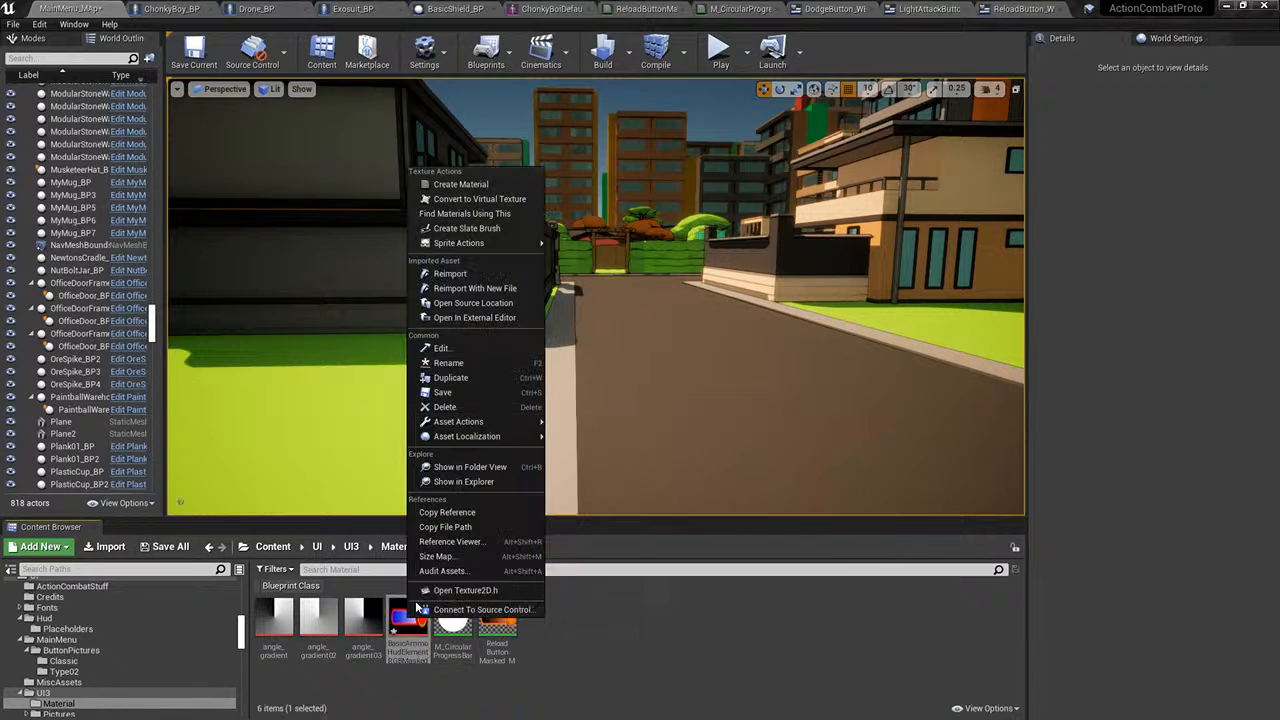
{"action": "left_click", "coordinate": [482, 308]}
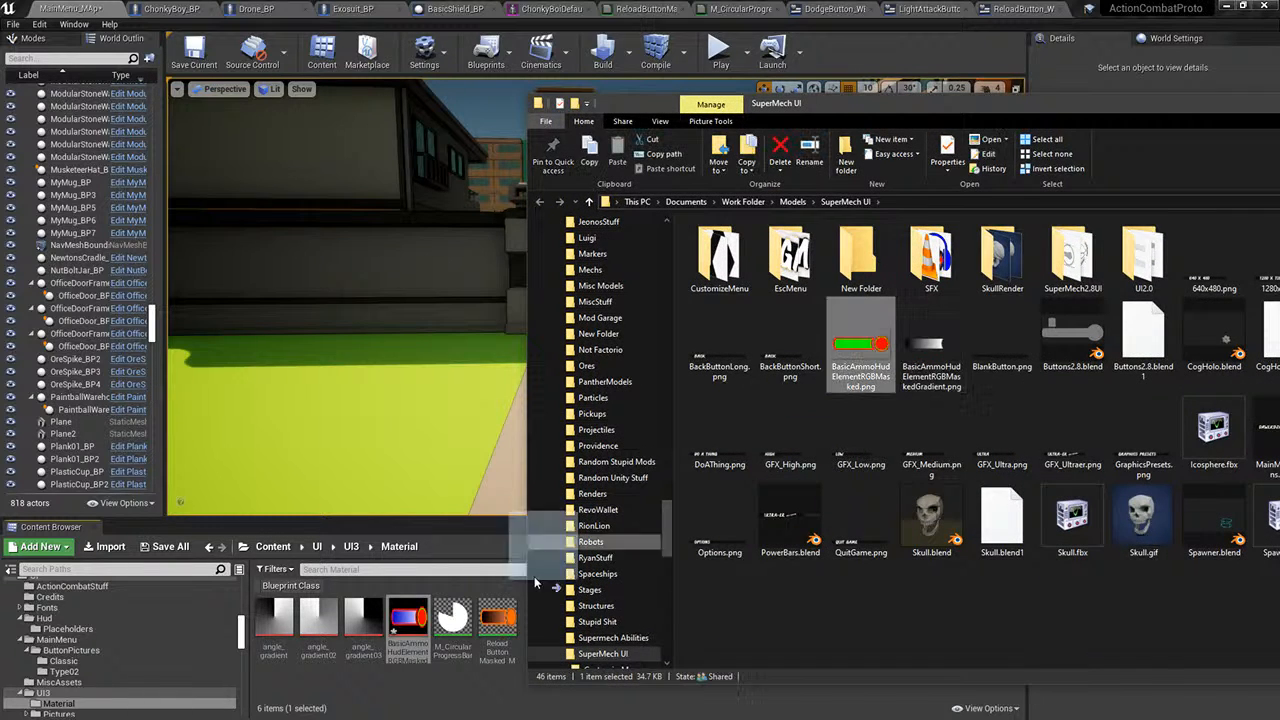
{"action": "key", "text": "Right"}
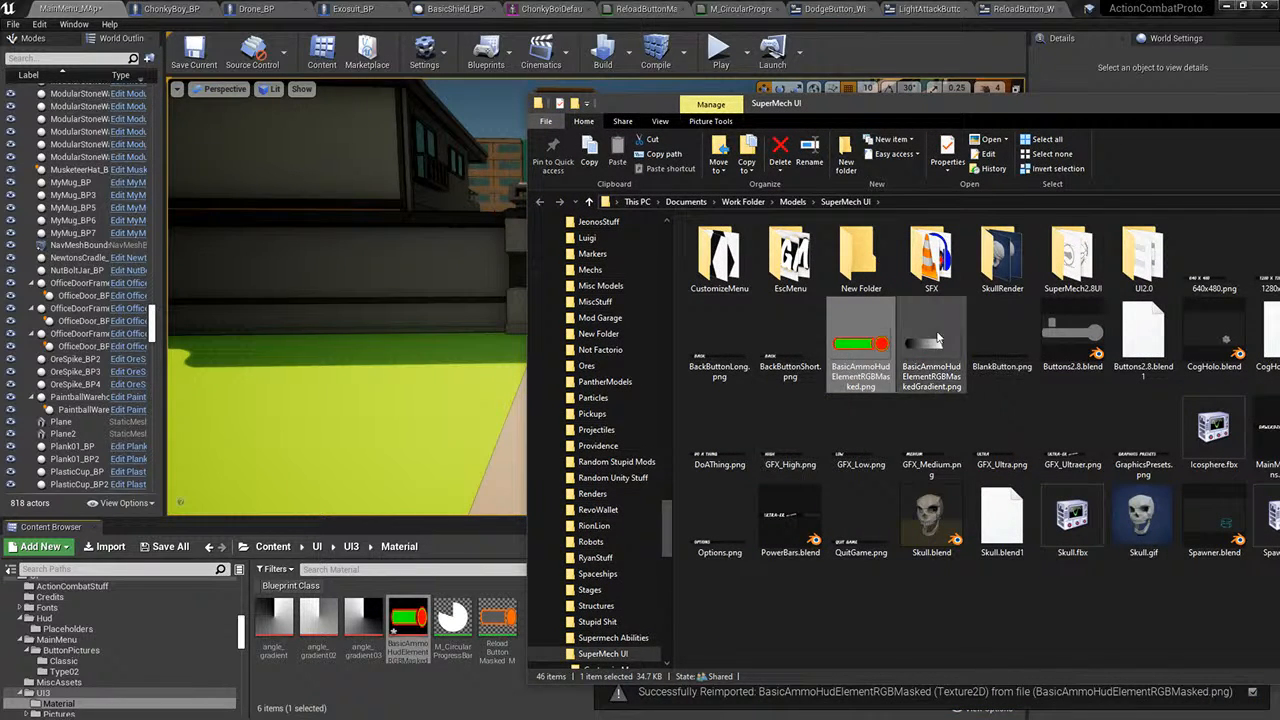
{"action": "right_click", "coordinate": [395, 392]}
{"action": "right_click_drag", "start_coordinate": [660, 330], "coordinate": [640, 370]}
- Duplicate the M_CircularProgressBar material in the Material folder and name the copy ReloadButton_ProgressBar_M
{"action": "left_click", "coordinate": [737, 8]}
{"action": "scroll", "coordinate": [863, 486], "scroll_direction": "down", "scroll_amount": 5}
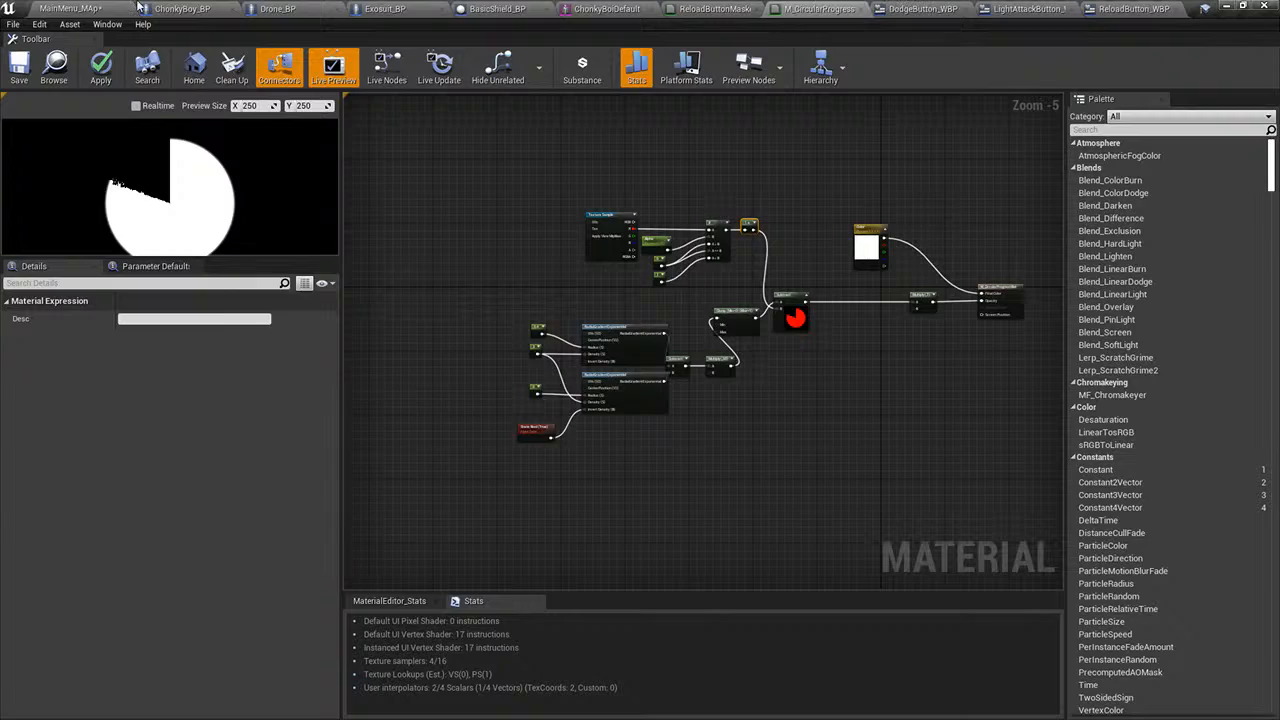
{"action": "left_click", "coordinate": [70, 8]}
{"action": "left_click", "coordinate": [737, 8]}
{"action": "left_click", "coordinate": [70, 8]}
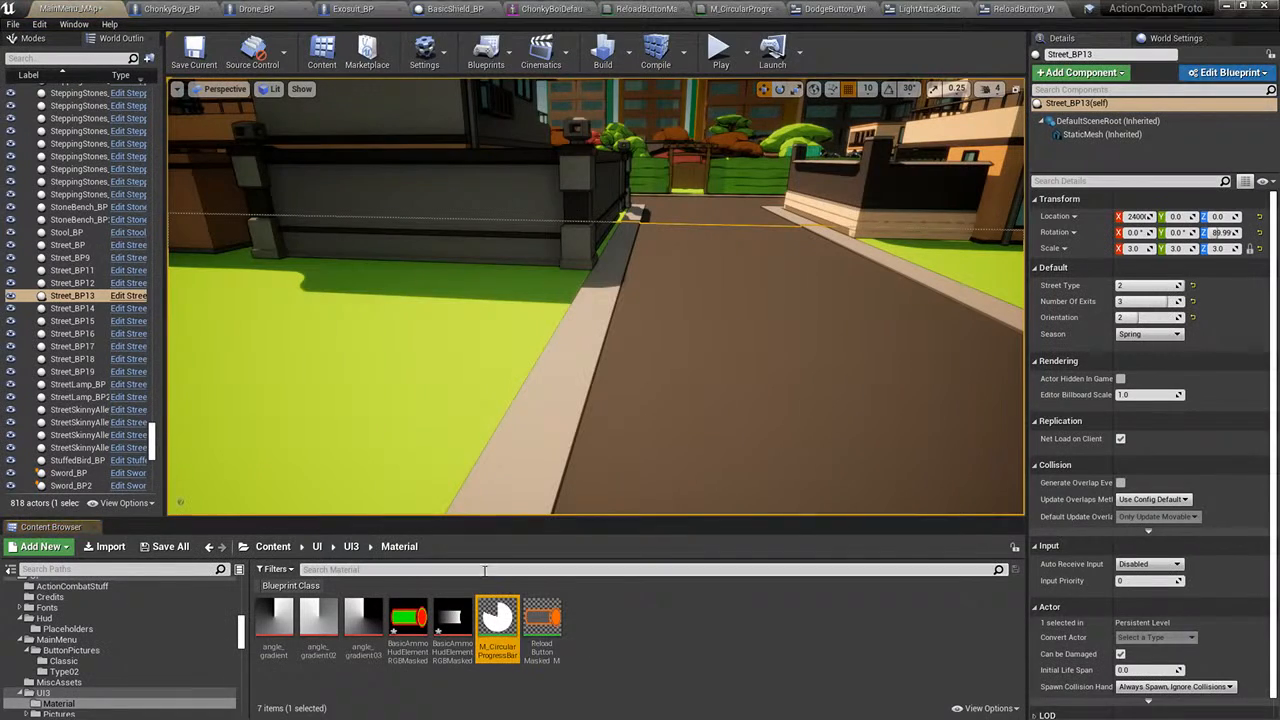
{"action": "left_click", "coordinate": [548, 626]}
{"action": "left_click", "coordinate": [505, 627]}
{"action": "key", "text": "ctrl+w"}
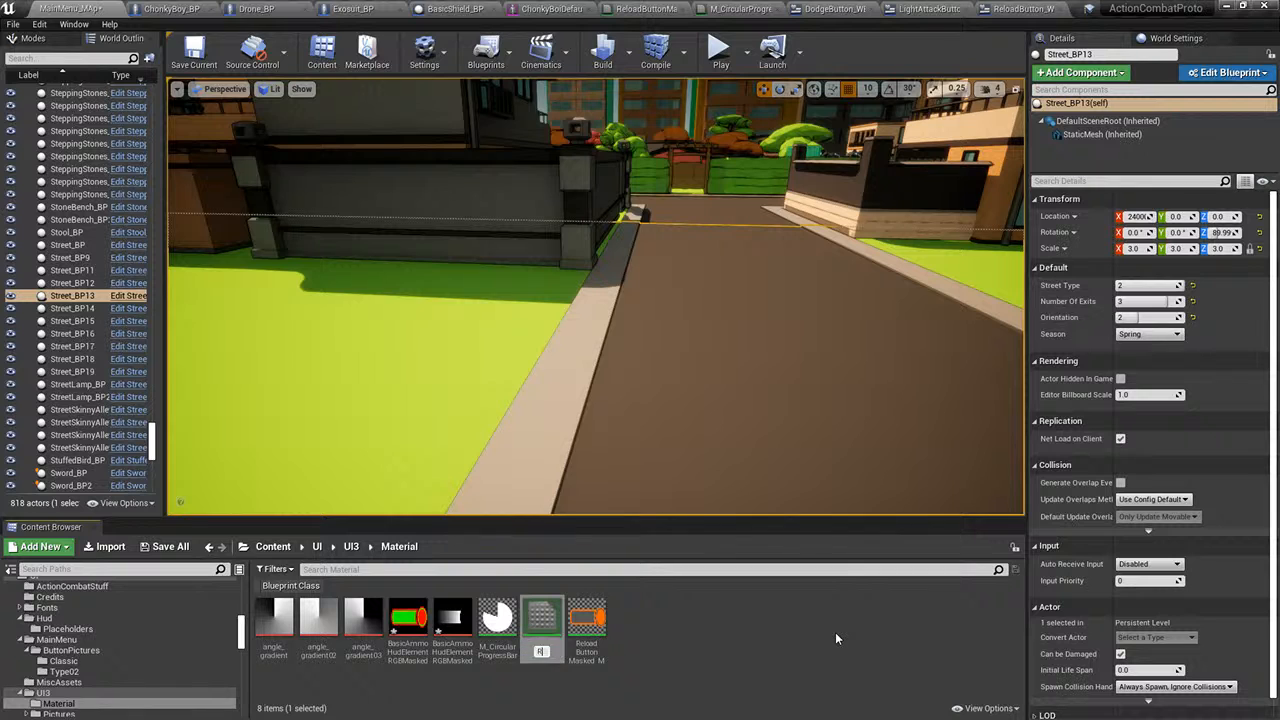
{"action": "type", "text": "Rad"}
{"action": "key", "text": "BackSpace"}
{"action": "key", "text": "BackSpace"}
{"action": "key", "text": "BackSpace"}
{"action": "type", "text": "Reloa"}
{"action": "key", "text": "Return"}
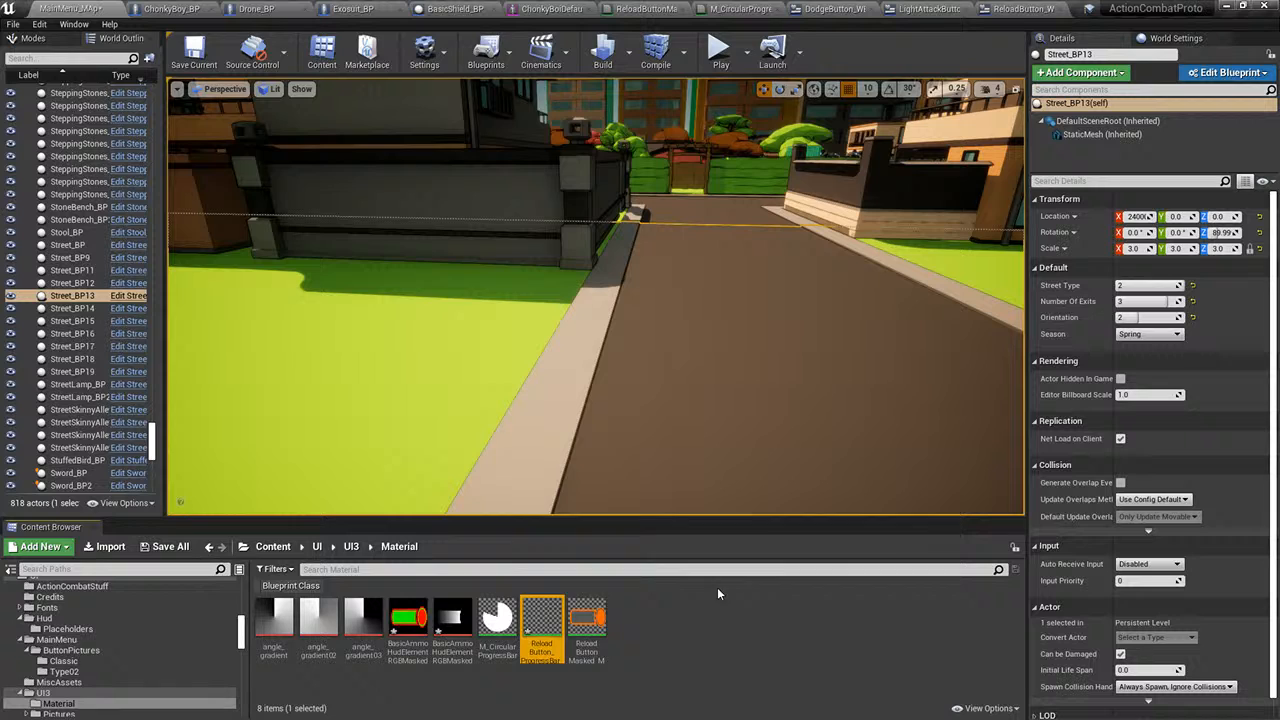
- Open the ReloadButton_ProgressBar_M material and examine its Texture Sample, radial gradient, Clamp and Subtract nodes
{"action": "double_click", "coordinate": [541, 625]}
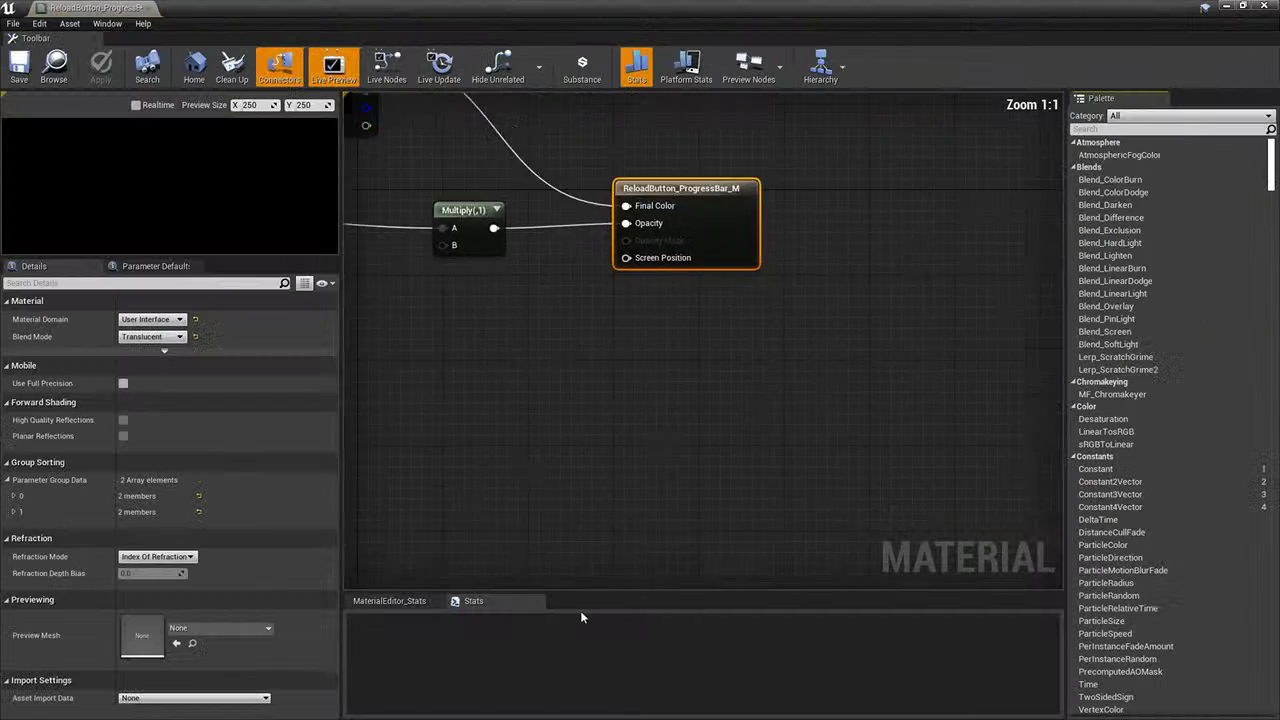
{"action": "right_click_drag", "start_coordinate": [800, 577], "coordinate": [1026, 343]}
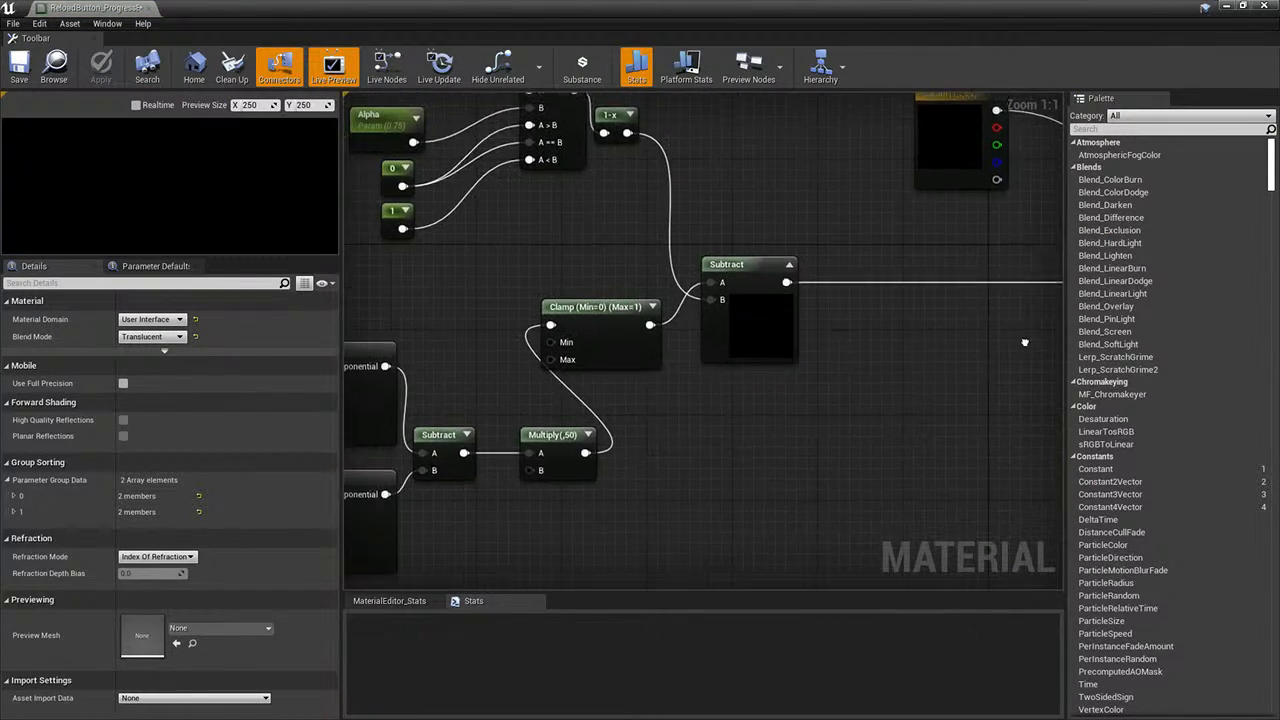
{"action": "right_click_drag", "start_coordinate": [621, 430], "coordinate": [997, 321]}
{"action": "right_click_drag", "start_coordinate": [895, 435], "coordinate": [605, 354]}
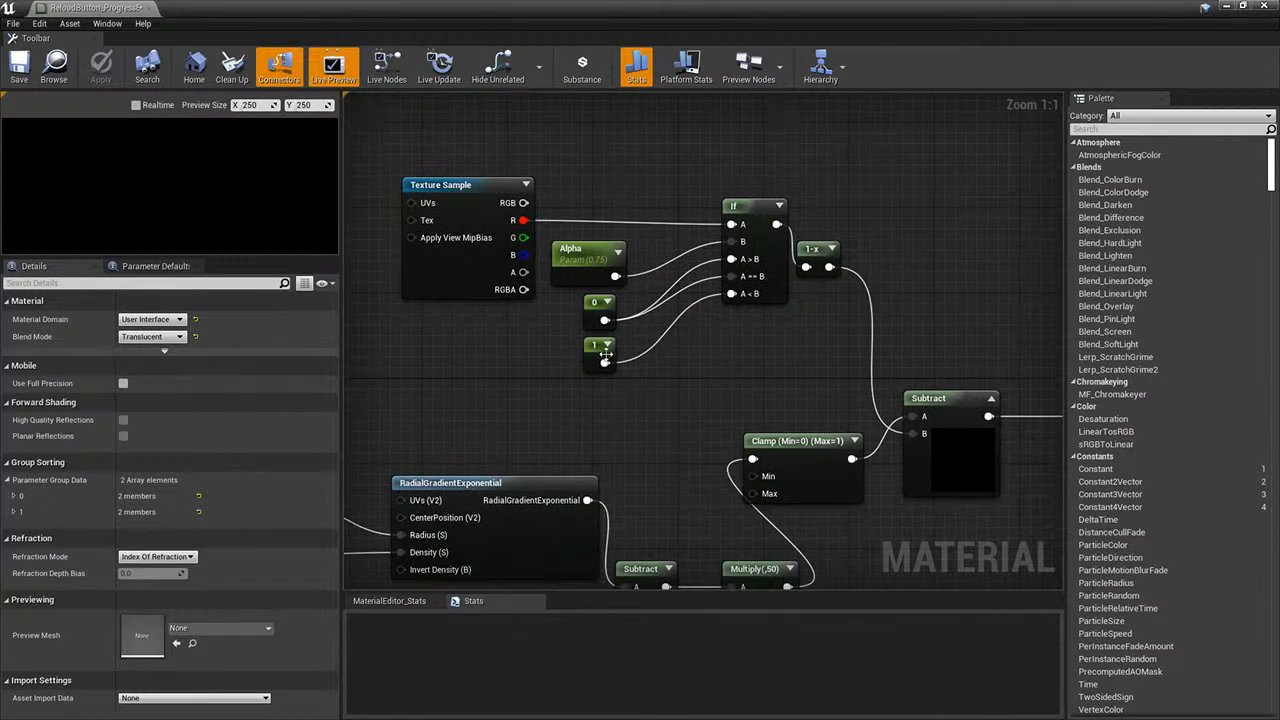
{"action": "left_click", "coordinate": [447, 262]}
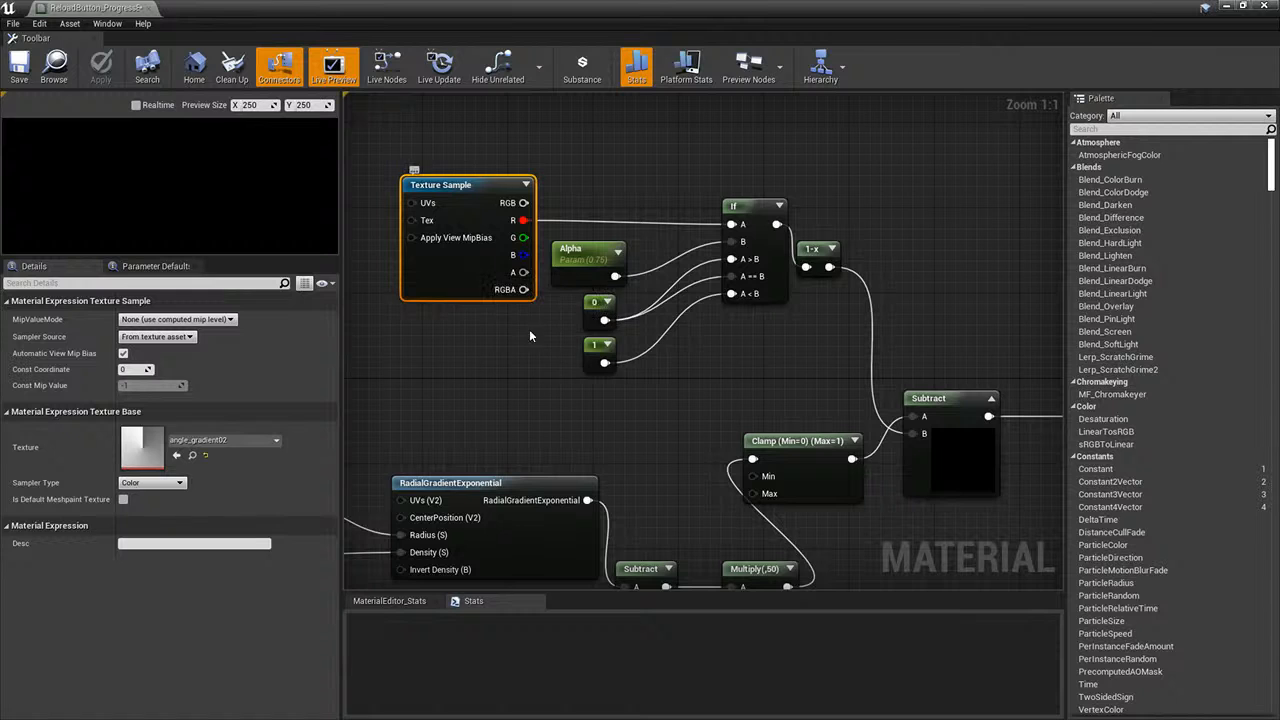
{"action": "right_click_drag", "start_coordinate": [580, 406], "coordinate": [410, 300]}
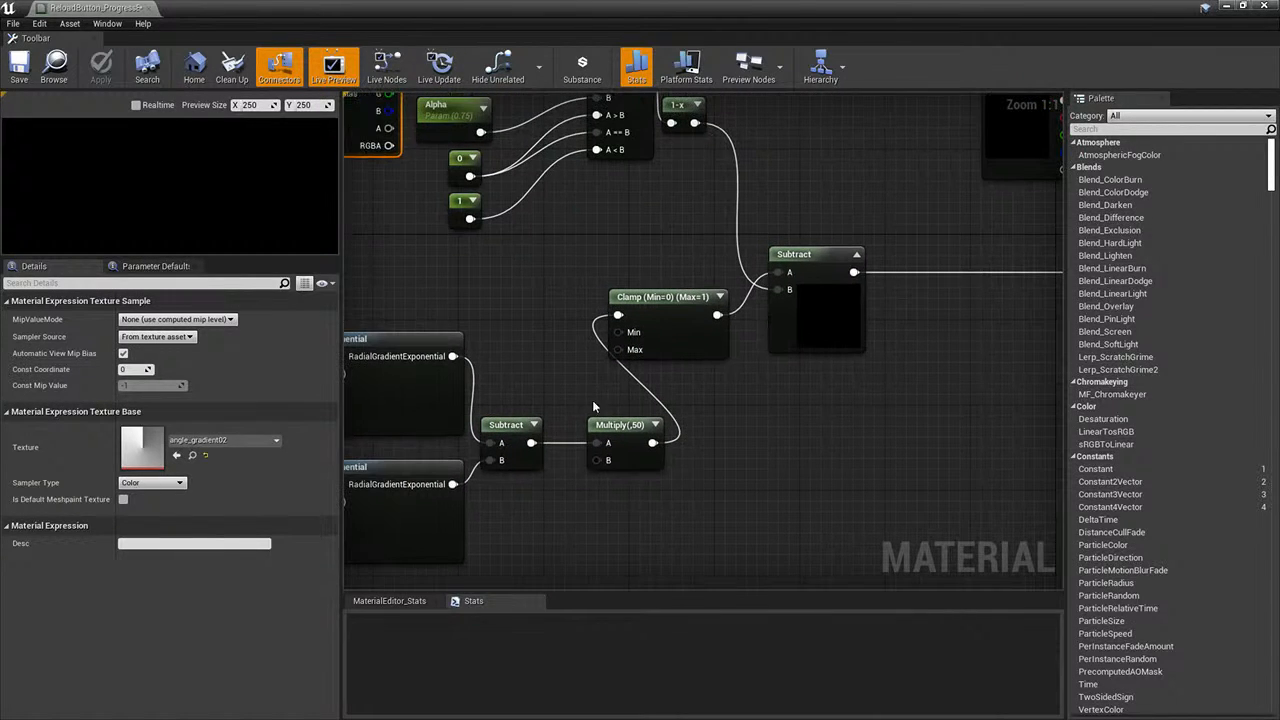
{"action": "left_click", "coordinate": [593, 406]}
{"action": "left_click", "coordinate": [656, 300]}
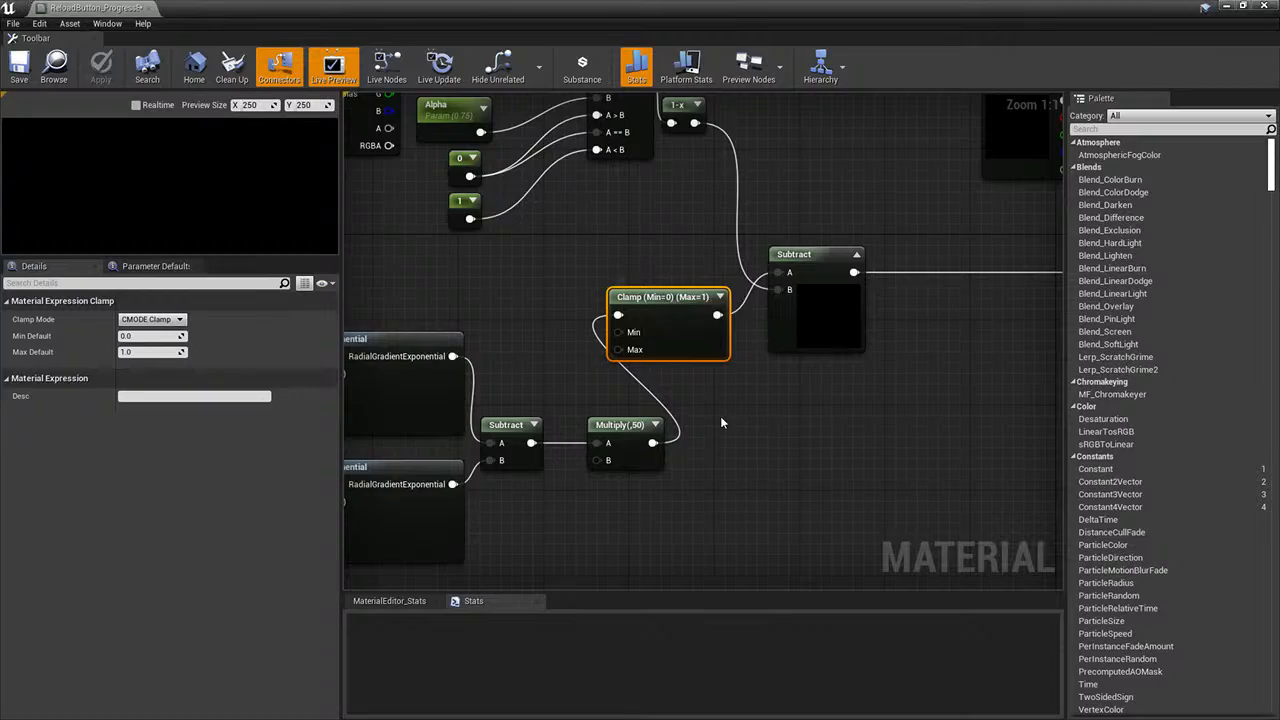
{"action": "scroll", "coordinate": [720, 423], "scroll_direction": "down", "scroll_amount": 4}
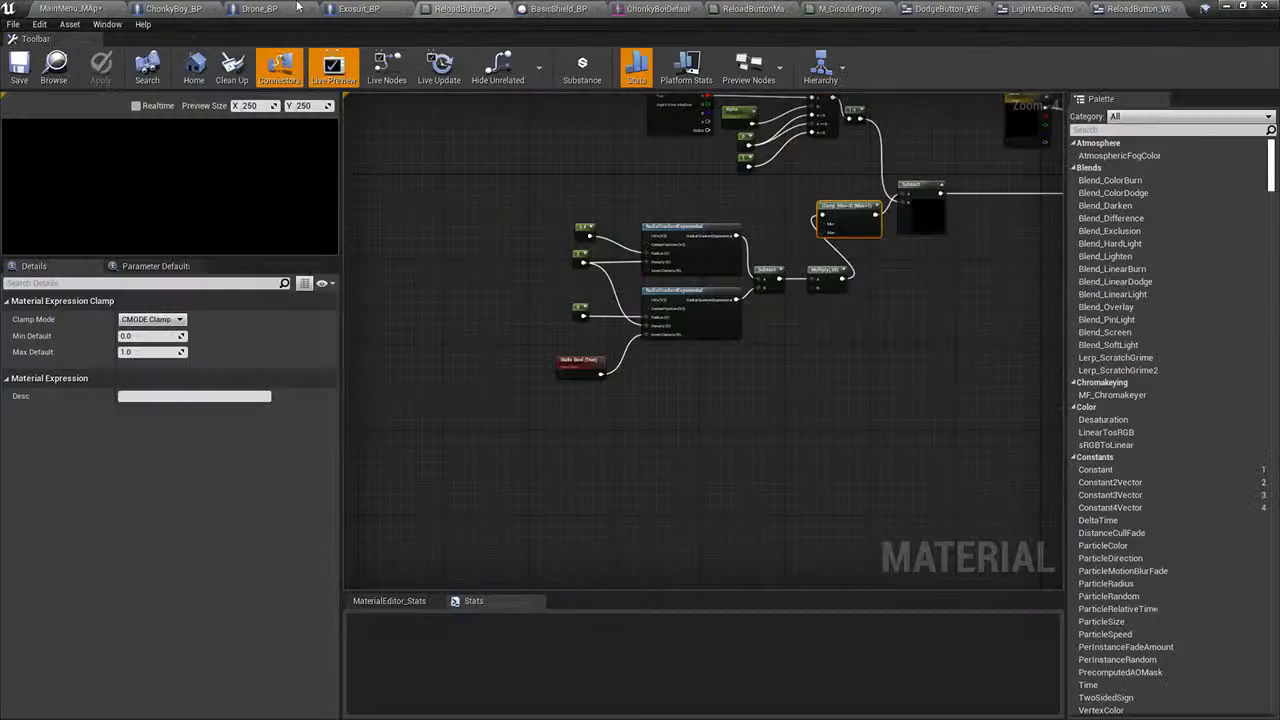
- Add BasicAmmoHudElementRGBMaskedGradient to the material as a Texture Sample feeding the Subtract node's A input instead of the Clamp, and save
{"action": "left_click", "coordinate": [100, 8]}
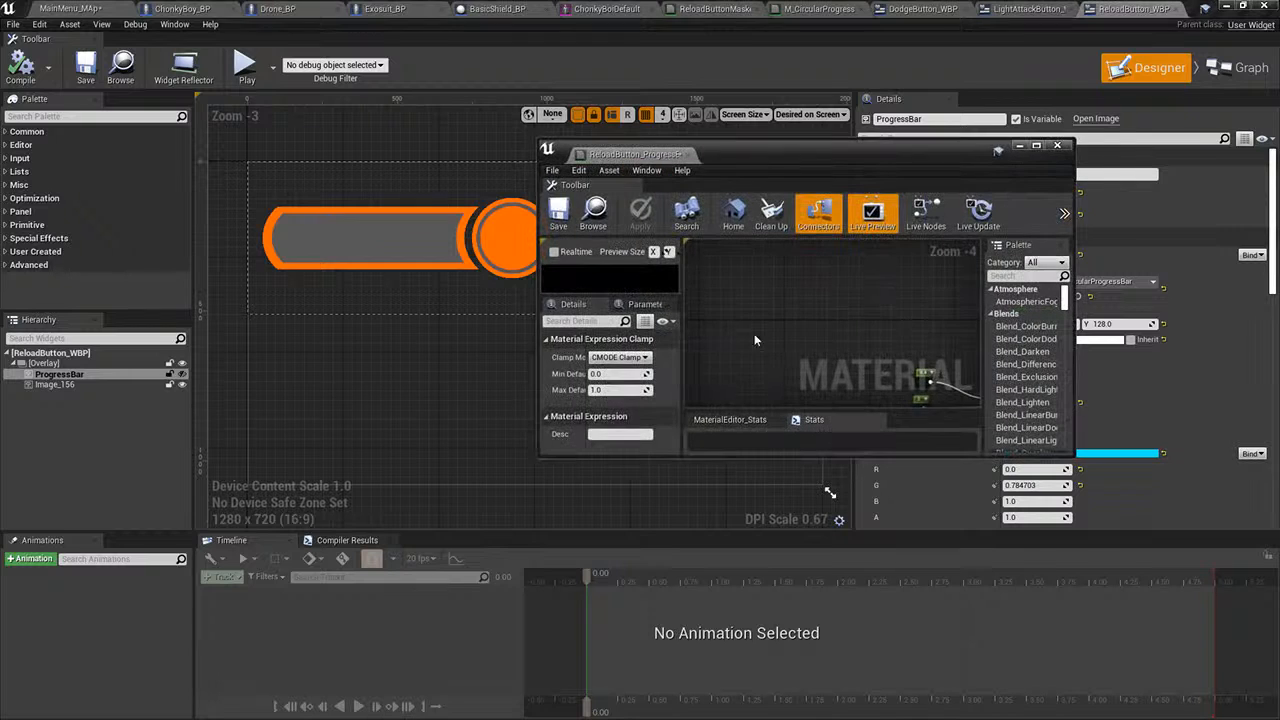
{"action": "scroll", "coordinate": [754, 333], "scroll_direction": "down", "scroll_amount": 5}
{"action": "scroll", "coordinate": [824, 277], "scroll_direction": "up", "scroll_amount": 1}
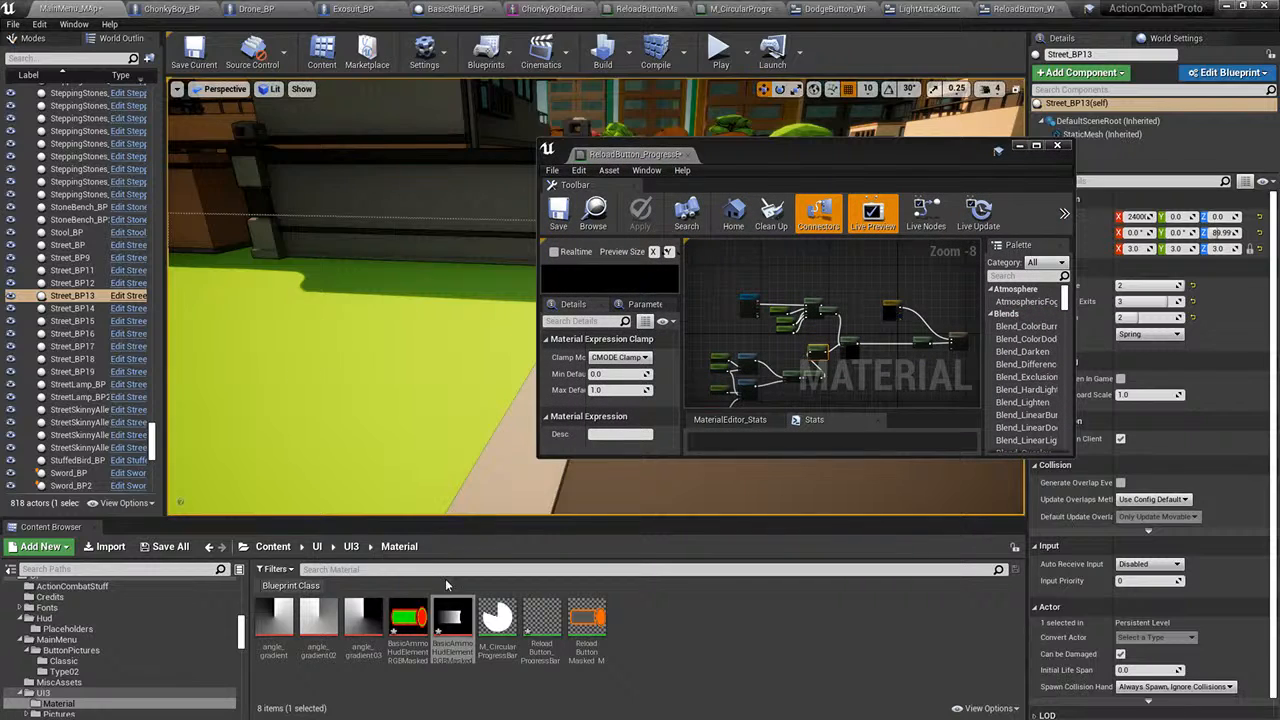
{"action": "left_click_drag", "start_coordinate": [450, 618], "coordinate": [891, 327]}
{"action": "scroll", "coordinate": [790, 340], "scroll_direction": "up", "scroll_amount": 5}
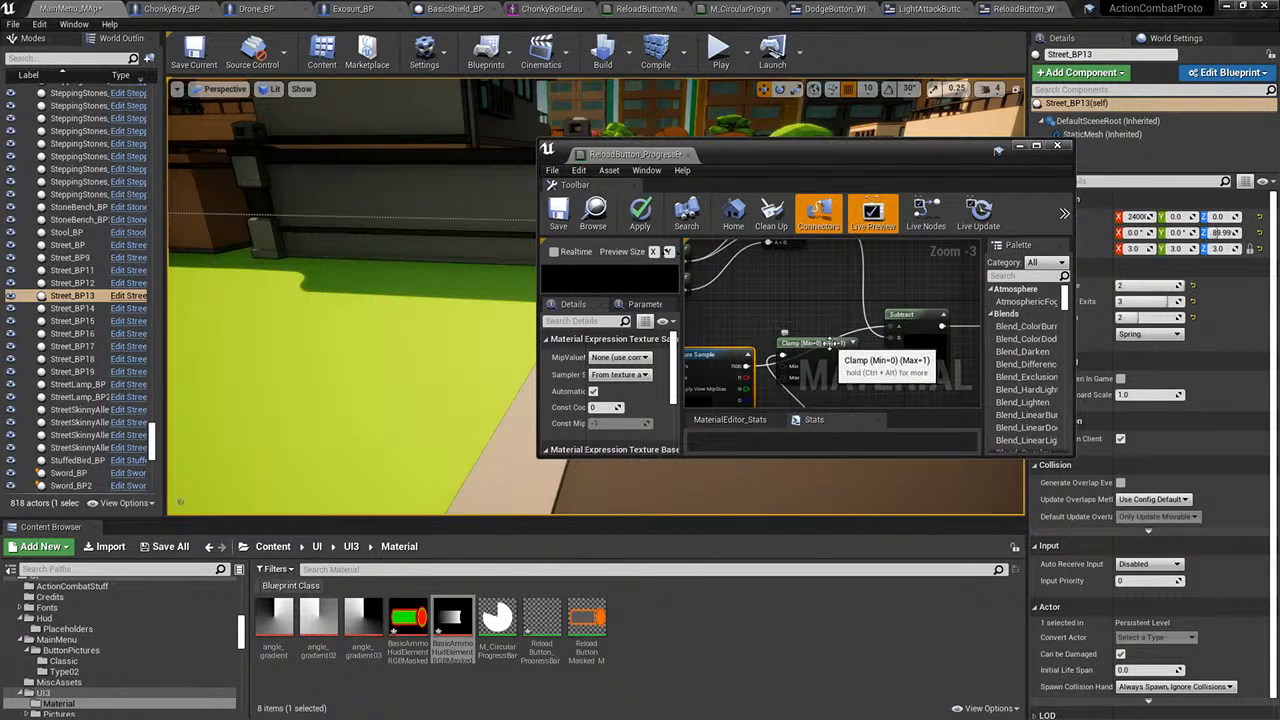
{"action": "left_click", "coordinate": [558, 212]}
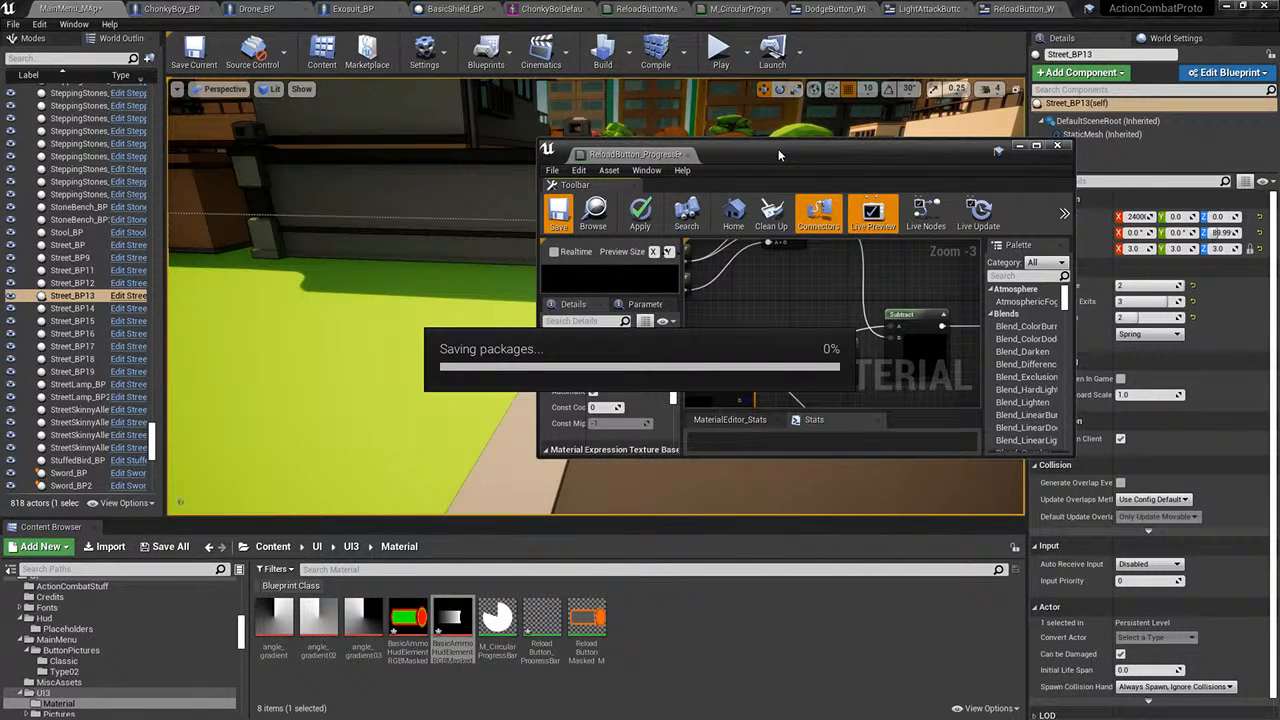
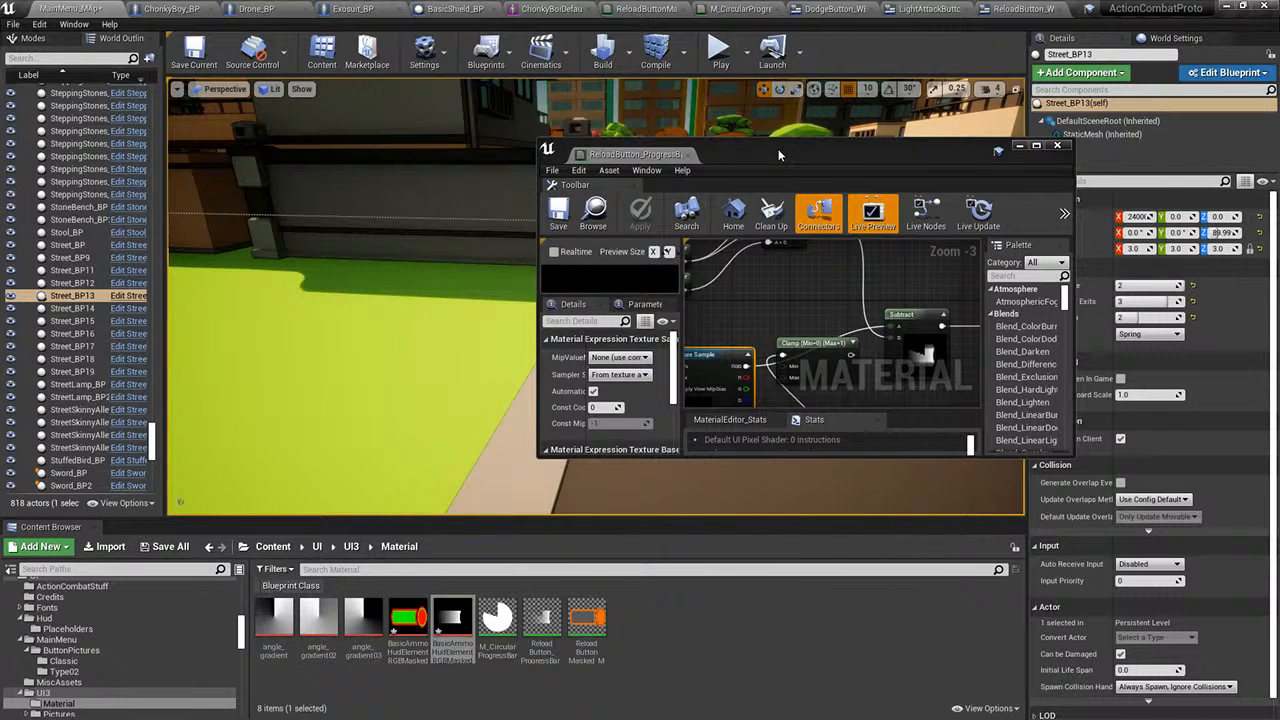
- Dock the ReloadButton_ProgressBar_M editor with the other assets and close ChonkyBoiDefault, Drone_BP, Exosuit_BP, ChonkyBoy_BP and BasicShield_BP
{"action": "left_click_drag", "start_coordinate": [657, 159], "coordinate": [624, 10]}
{"action": "left_click", "coordinate": [570, 7]}
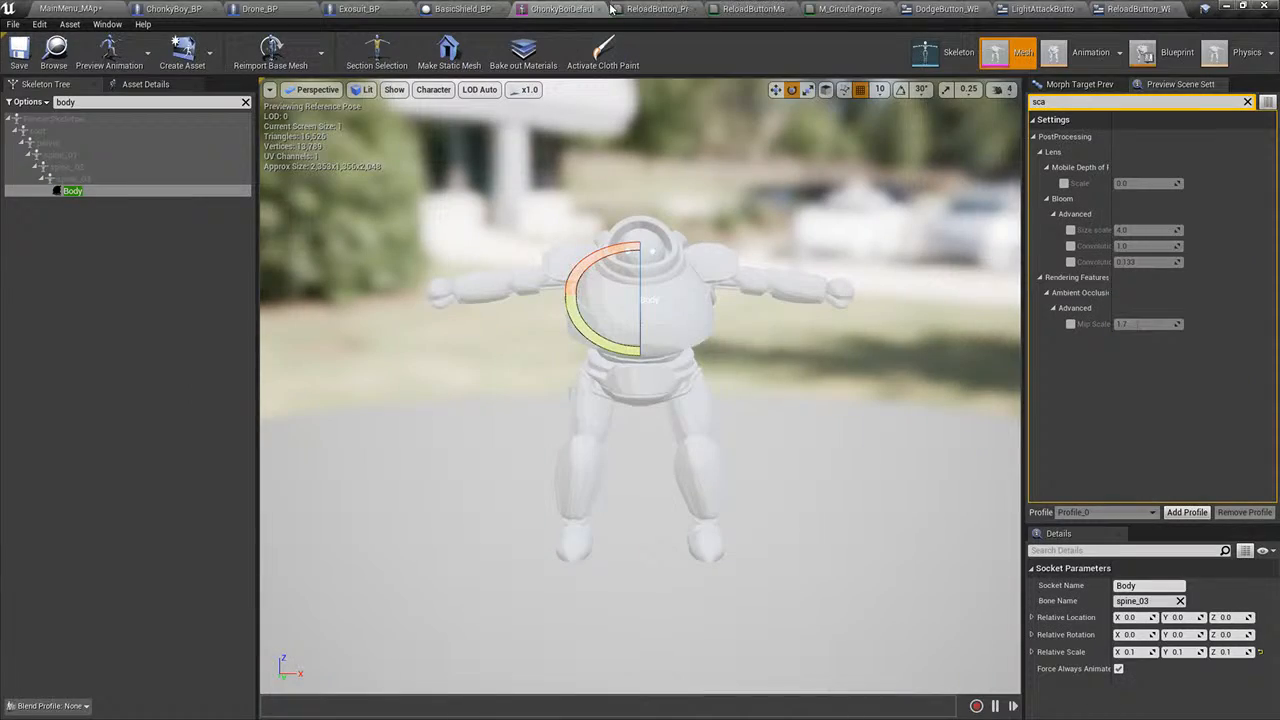
{"action": "left_click", "coordinate": [608, 8]}
{"action": "left_click", "coordinate": [300, 8]}
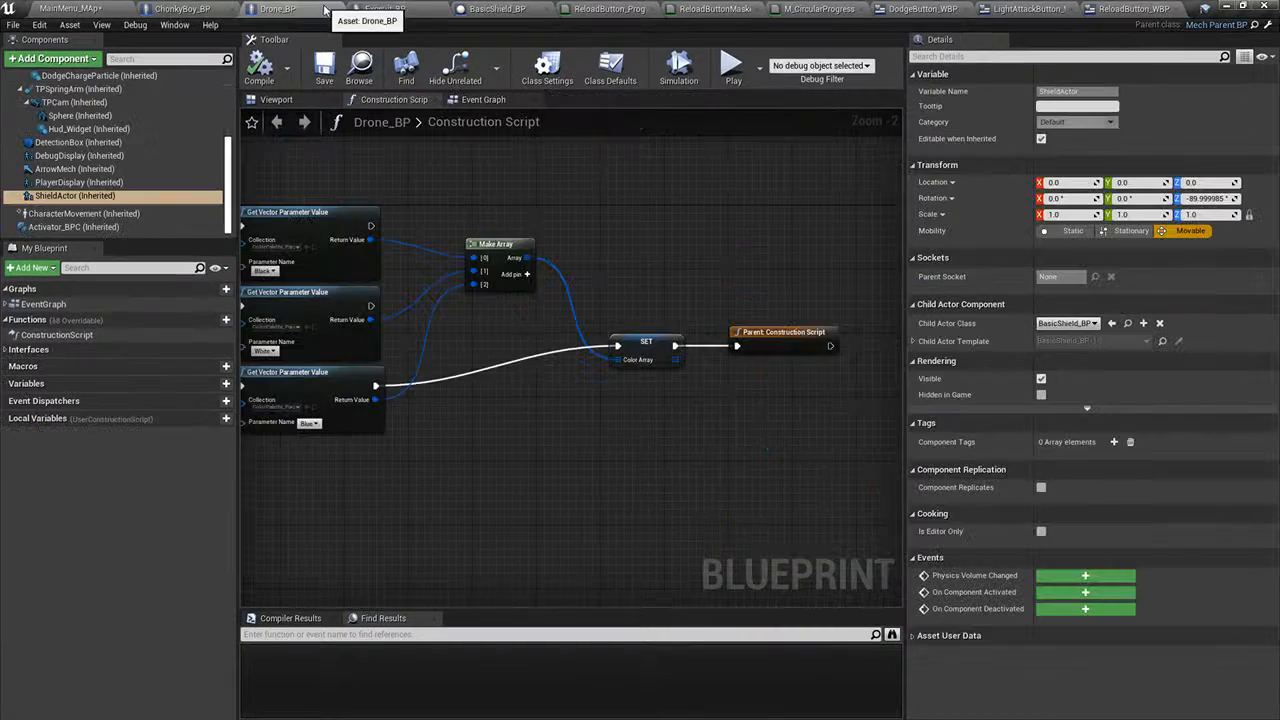
{"action": "left_click", "coordinate": [335, 9]}
{"action": "left_click", "coordinate": [346, 14]}
{"action": "left_click", "coordinate": [364, 9]}
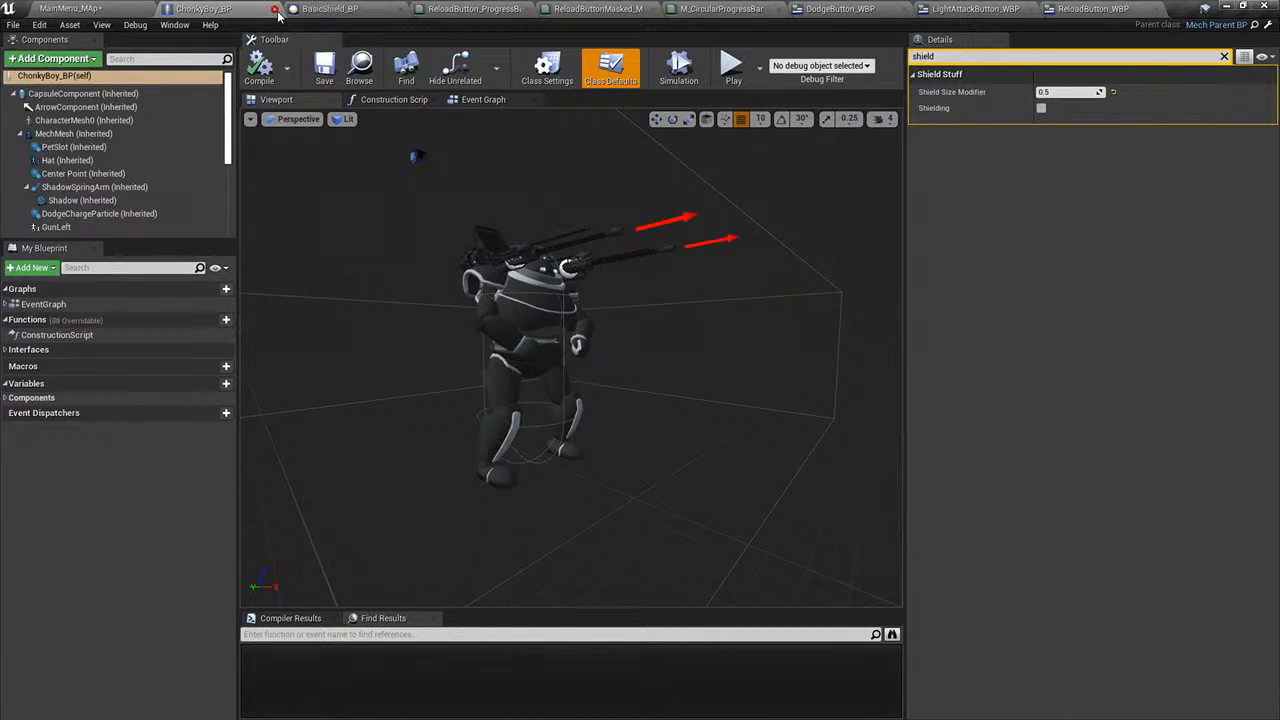
{"action": "left_click", "coordinate": [272, 8]}
{"action": "left_click", "coordinate": [276, 8]}
{"action": "left_click", "coordinate": [340, 8]}
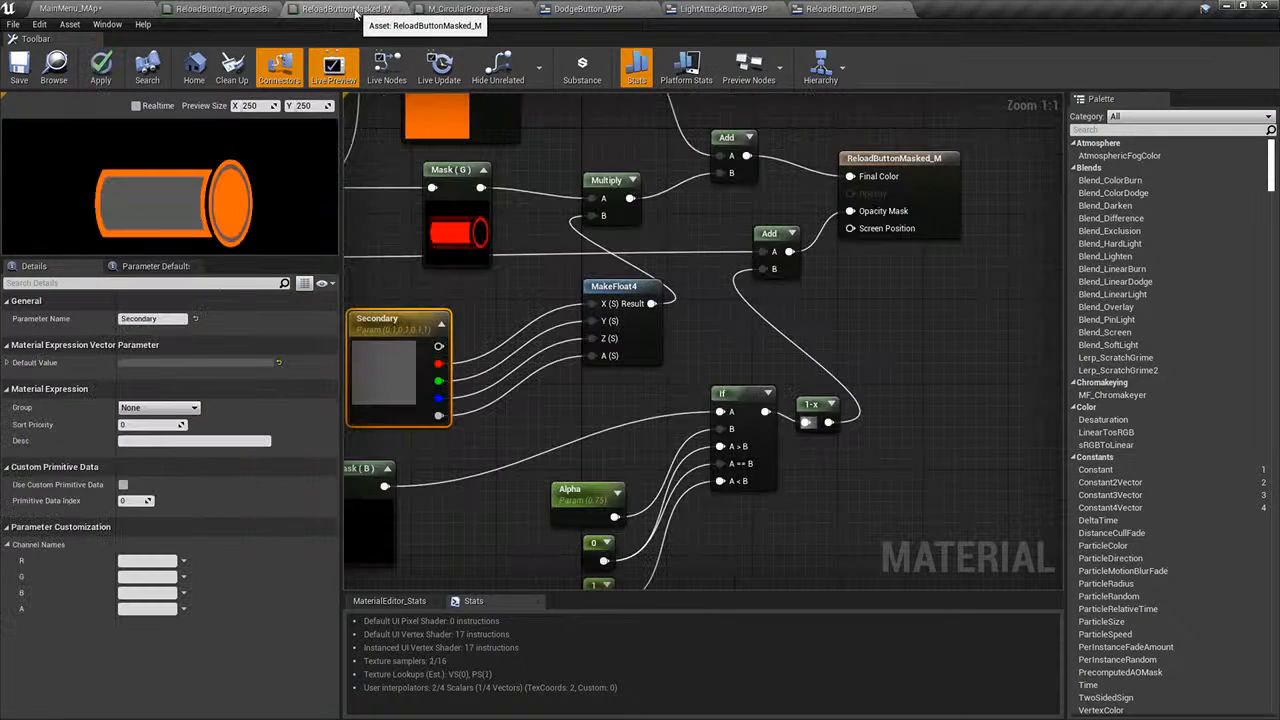
- Save the M_CircularProgressBar material and close its editor
{"action": "left_click", "coordinate": [475, 8]}
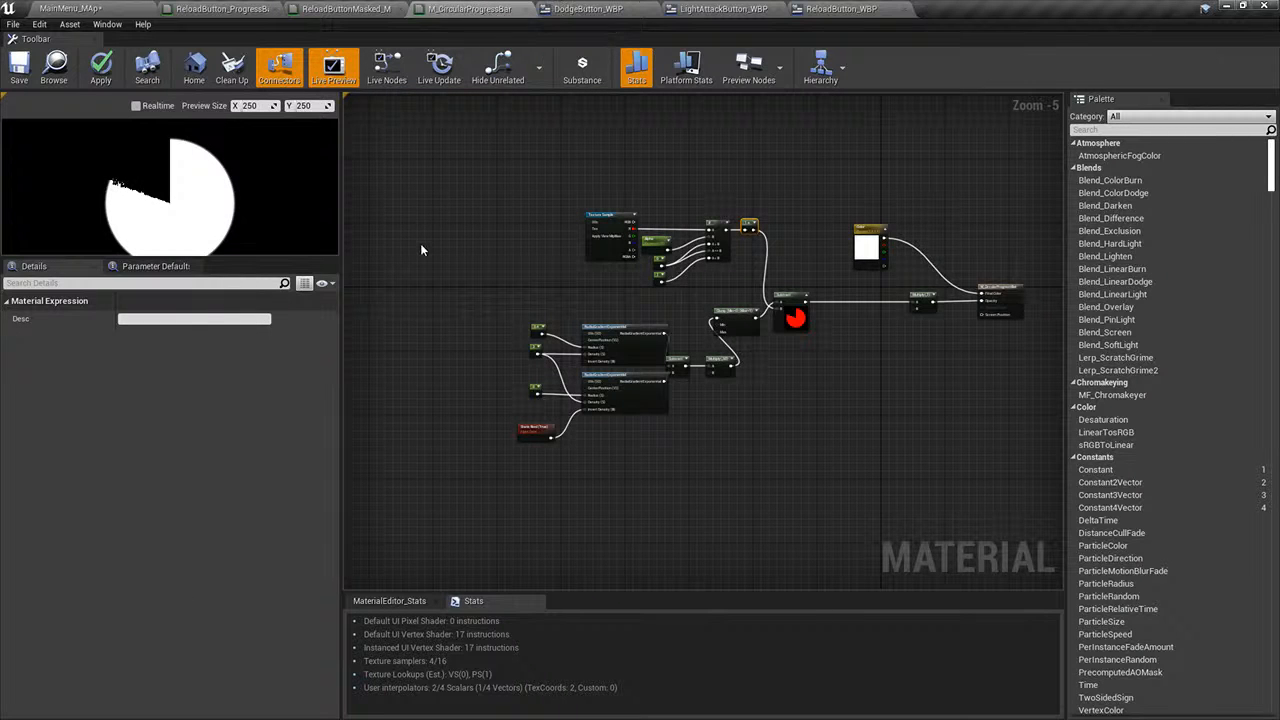
{"action": "left_click", "coordinate": [19, 66]}
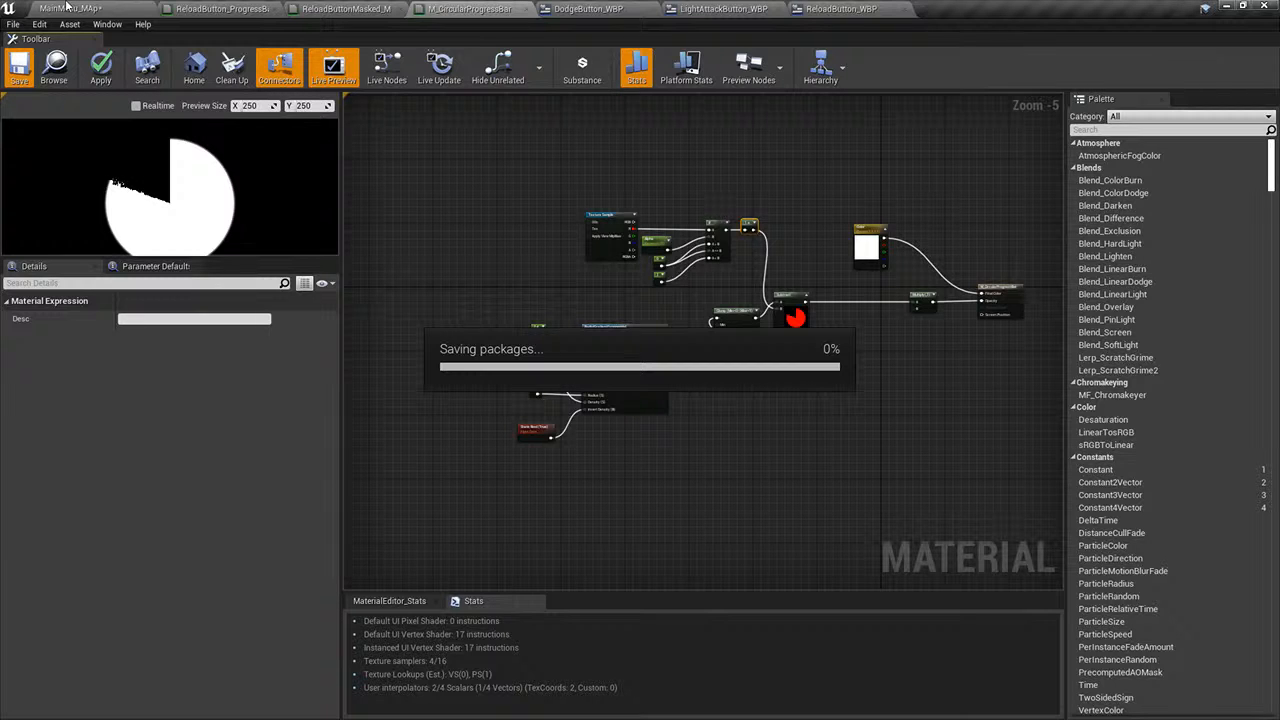
{"action": "left_click", "coordinate": [527, 10]}
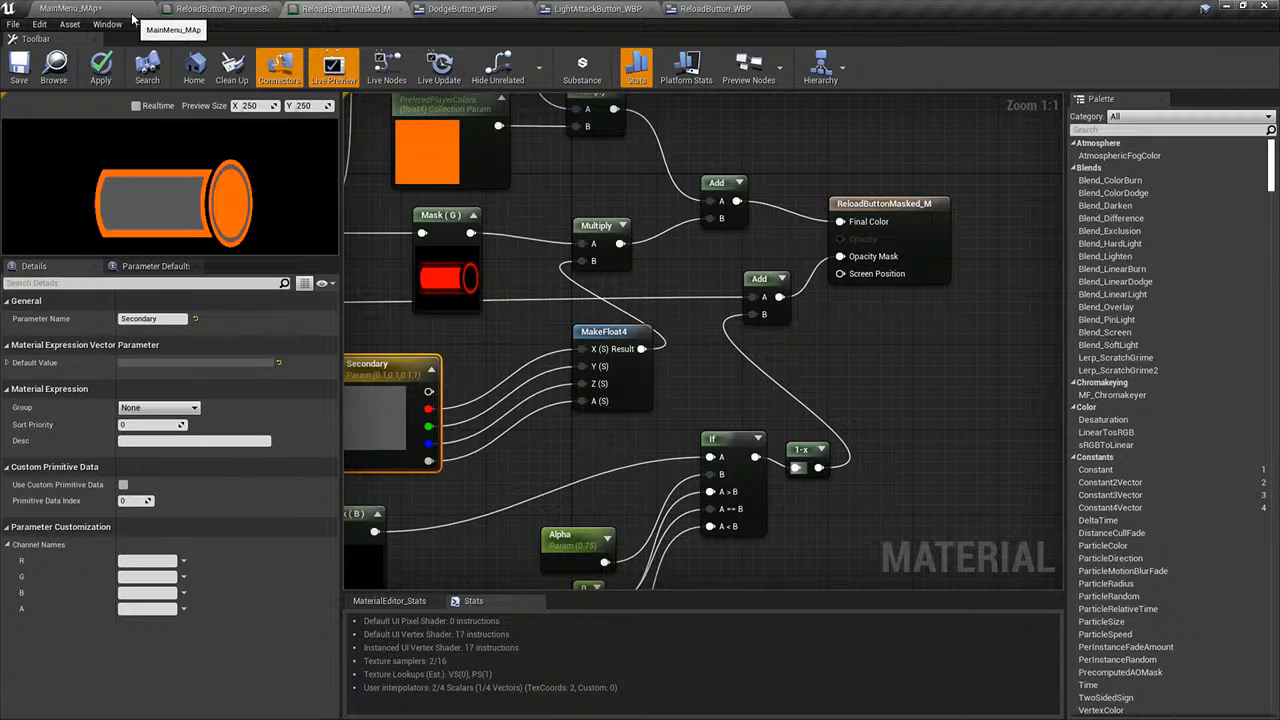
- Go to the ReloadButton_WBP widget and examine the brush, behavior and transform settings of Image_156
{"action": "left_click", "coordinate": [131, 12]}
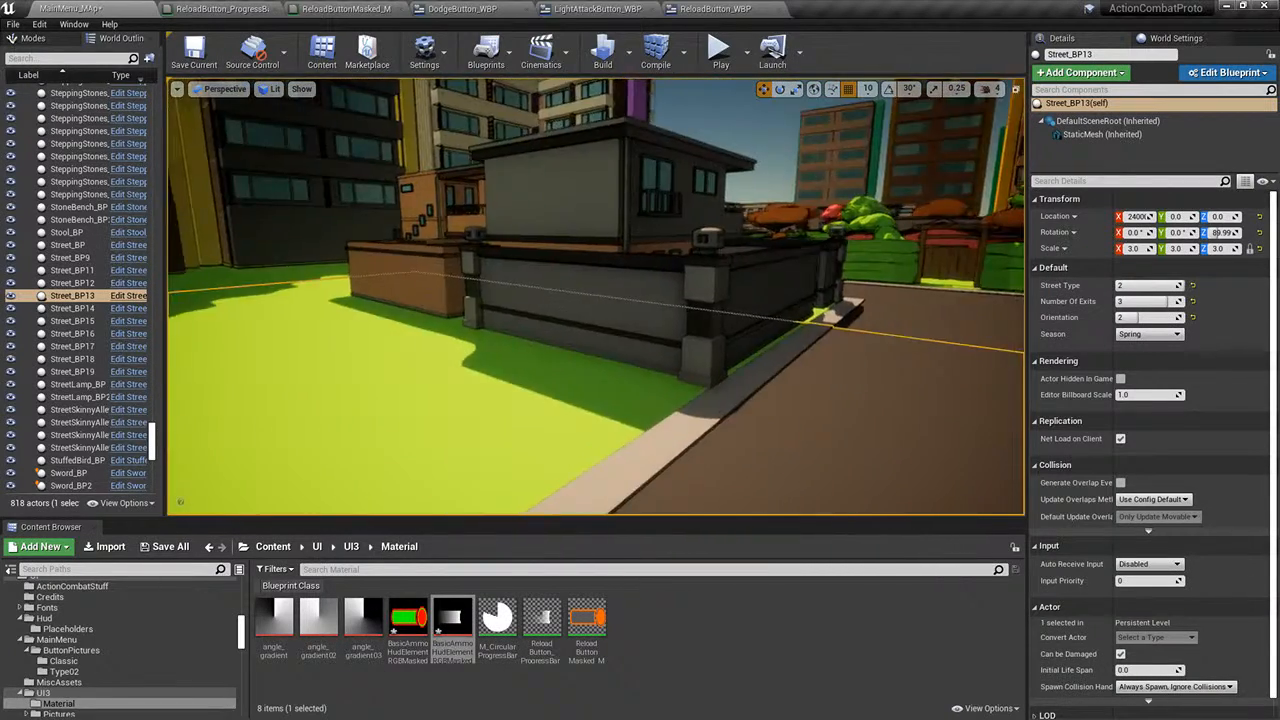
{"action": "right_click_drag", "start_coordinate": [640, 300], "coordinate": [815, 285]}
{"action": "left_click", "coordinate": [475, 8]}
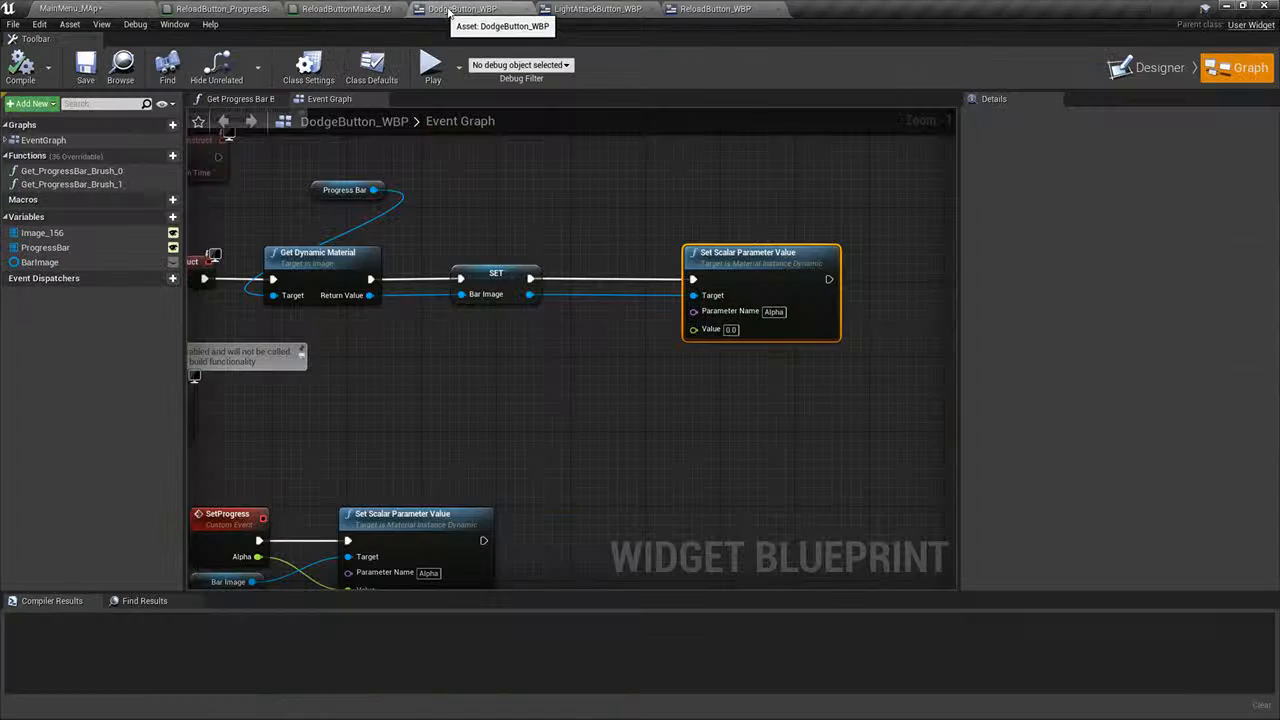
{"action": "left_click", "coordinate": [597, 8]}
{"action": "left_click", "coordinate": [692, 8]}
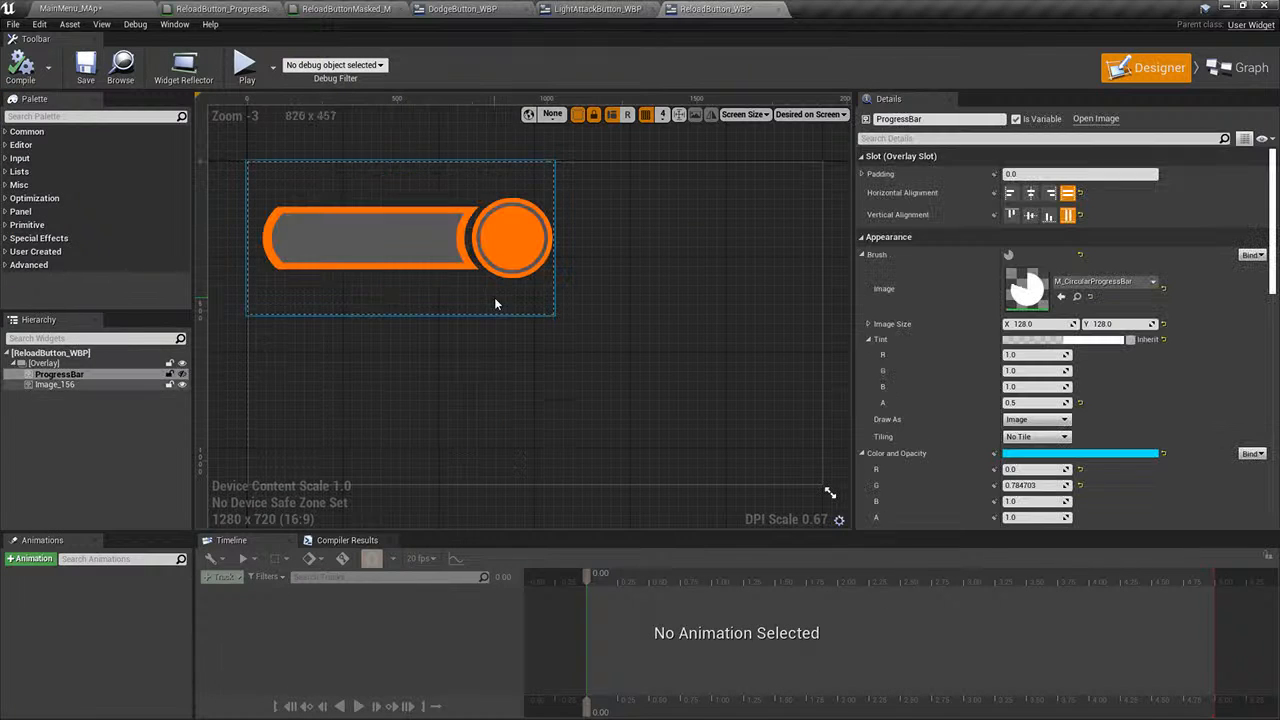
{"action": "left_click", "coordinate": [346, 263]}
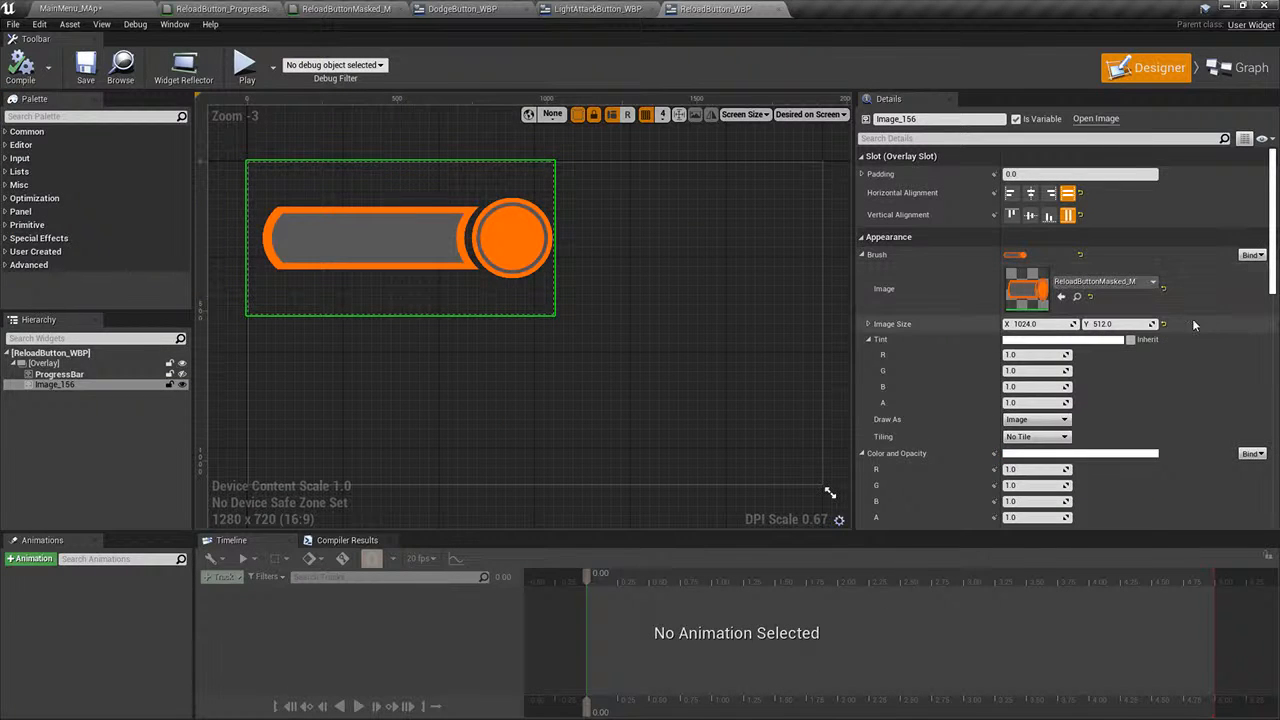
{"action": "scroll", "coordinate": [1174, 318], "scroll_direction": "down", "scroll_amount": 3}
{"action": "scroll", "coordinate": [1174, 318], "scroll_direction": "up", "scroll_amount": 2}
{"action": "scroll", "coordinate": [1174, 318], "scroll_direction": "up", "scroll_amount": 1}
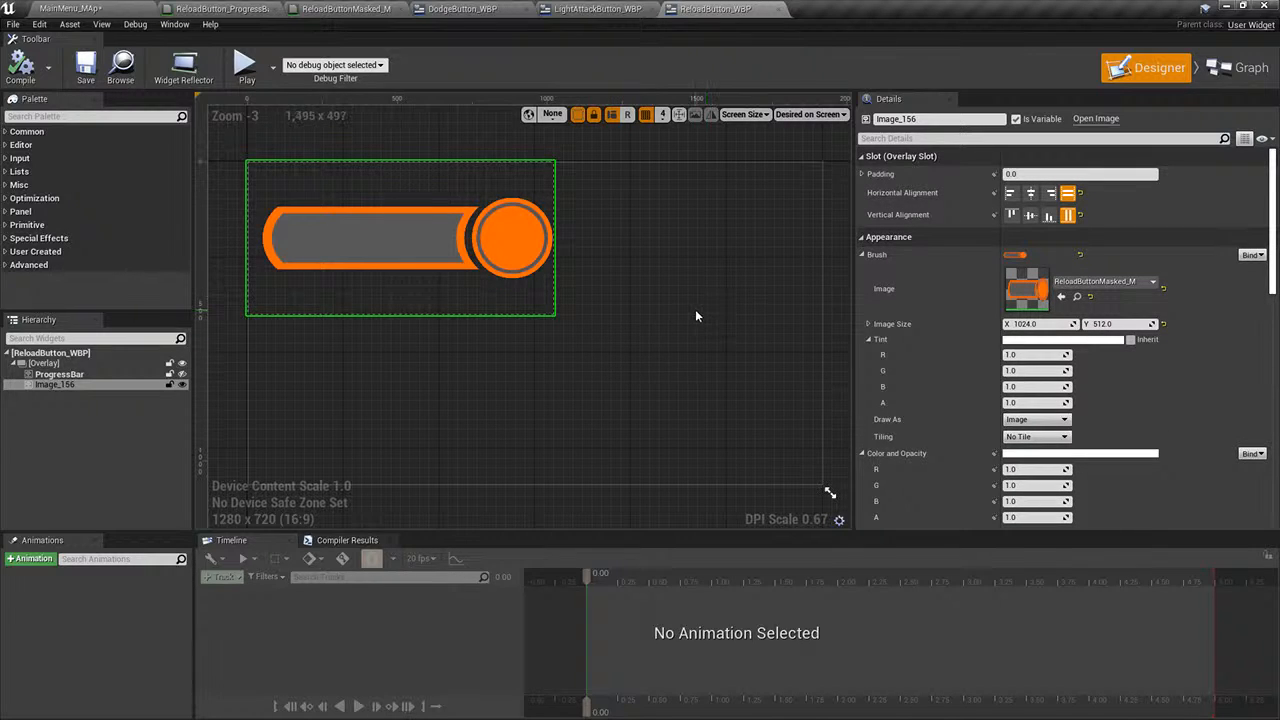
{"action": "scroll", "coordinate": [1073, 314], "scroll_direction": "down", "scroll_amount": 9}
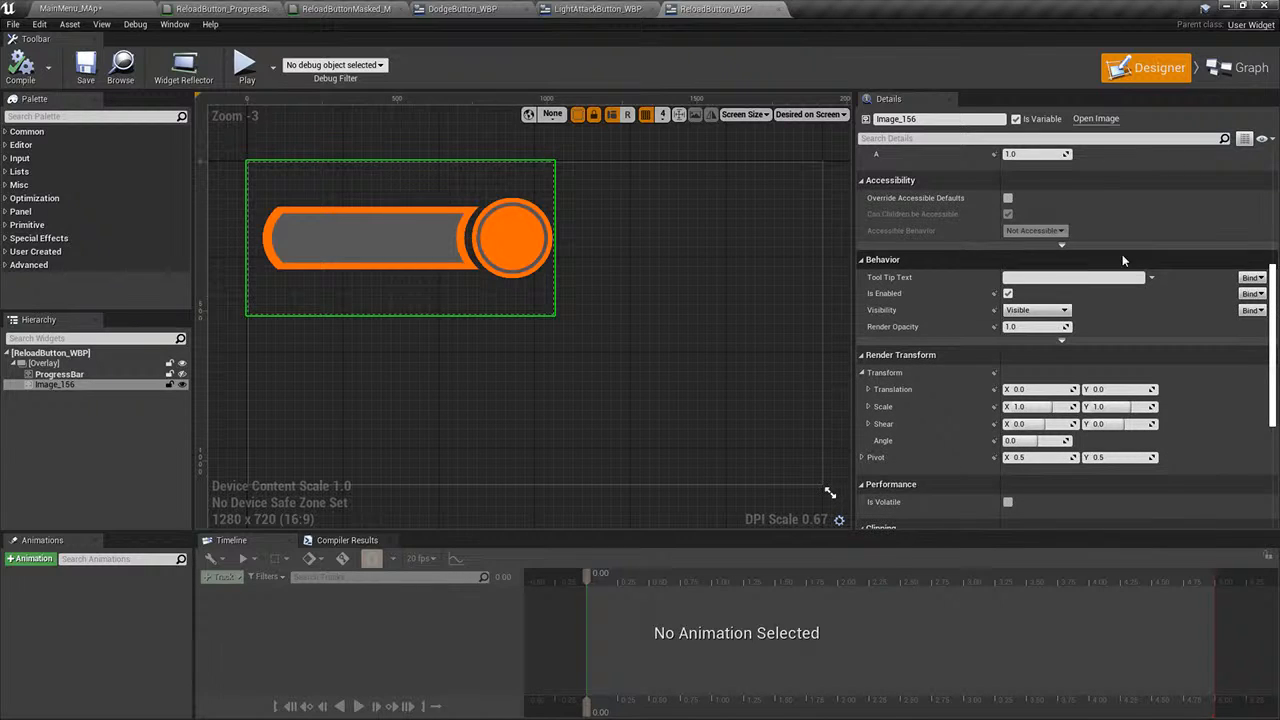
{"action": "scroll", "coordinate": [1122, 256], "scroll_direction": "up", "scroll_amount": 2}
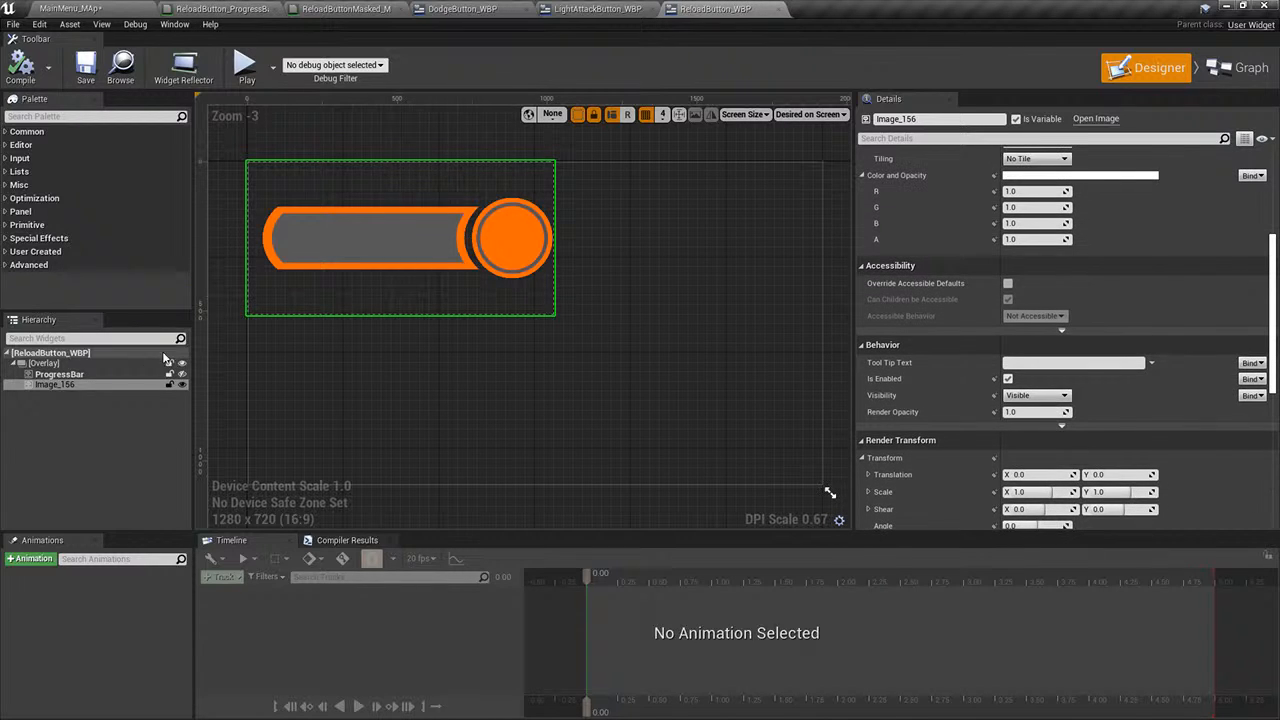
- Set the ProgressBar widget's brush image to the ReloadButton_ProgressBar_M material
{"action": "left_click", "coordinate": [59, 374]}
{"action": "scroll", "coordinate": [1150, 272], "scroll_direction": "up", "scroll_amount": 3}
{"action": "scroll", "coordinate": [1182, 280], "scroll_direction": "up", "scroll_amount": 3}
{"action": "left_click", "coordinate": [1095, 283]}
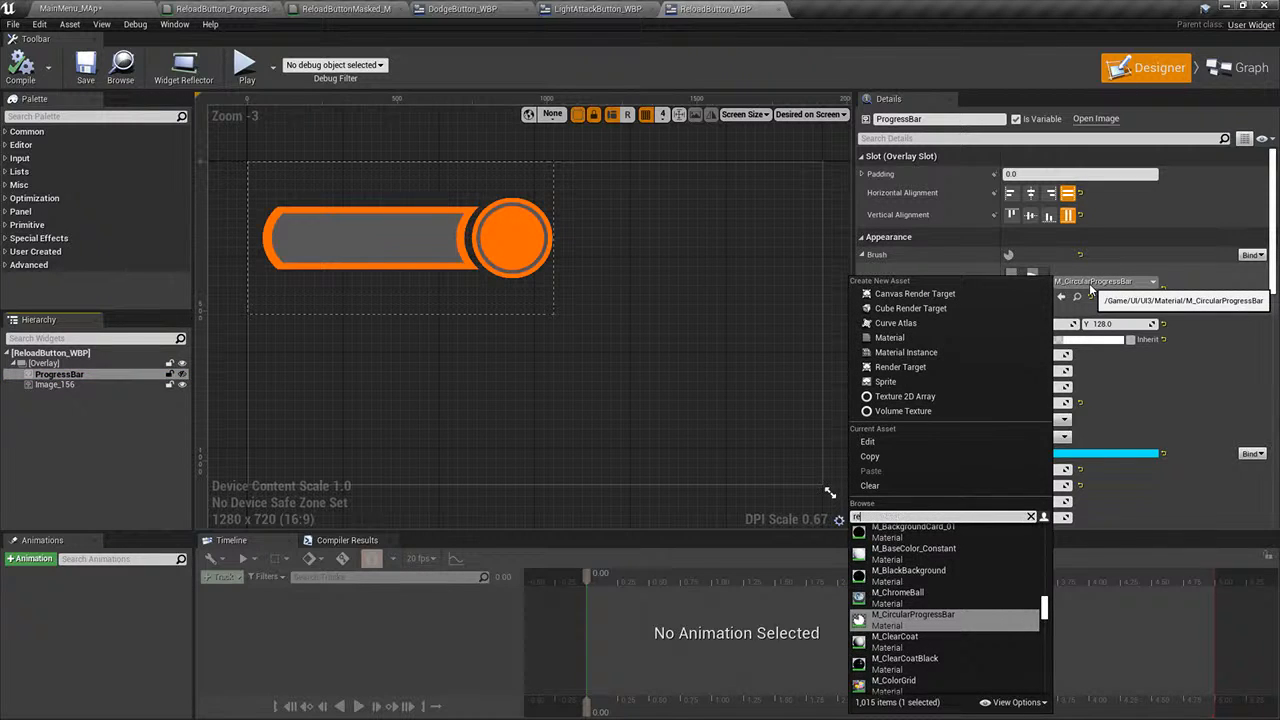
{"action": "type", "text": "reload"}
{"action": "left_click", "coordinate": [912, 531]}
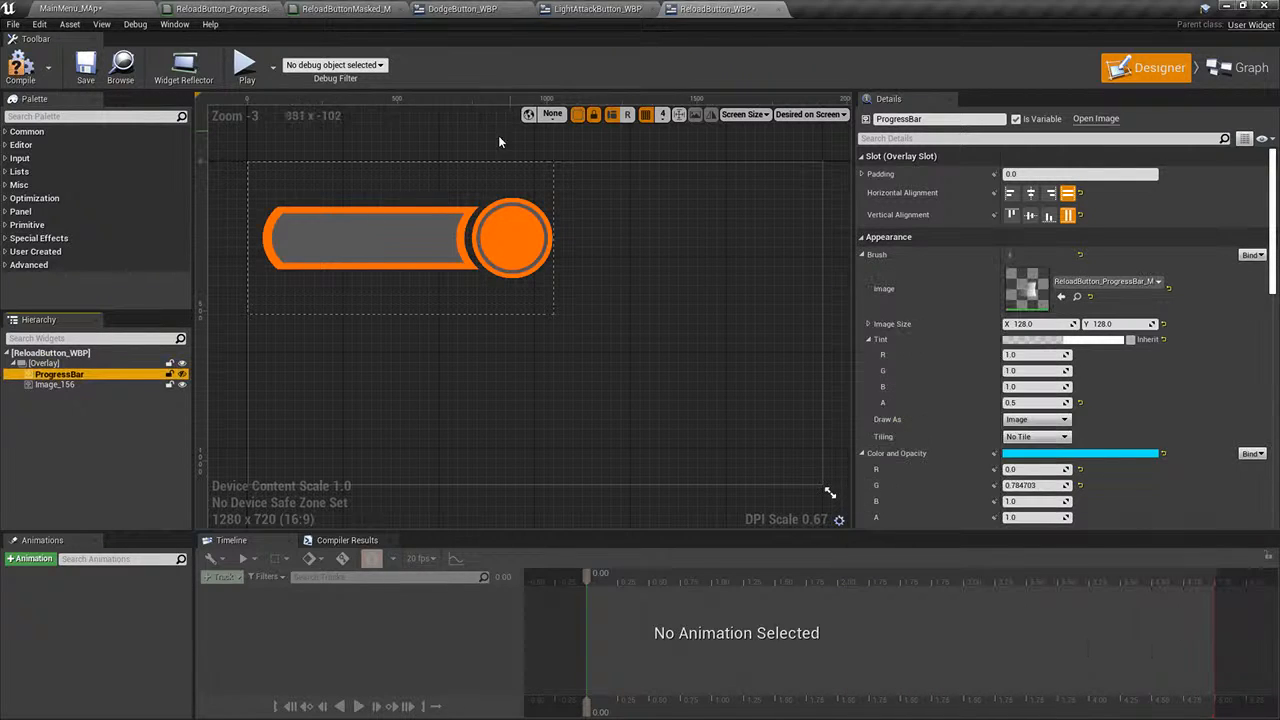
- Compile and save ReloadButton_WBP, and play-test a match from the MainMenu_MAp level to check the reload button on the HUD
{"action": "left_click", "coordinate": [17, 70]}
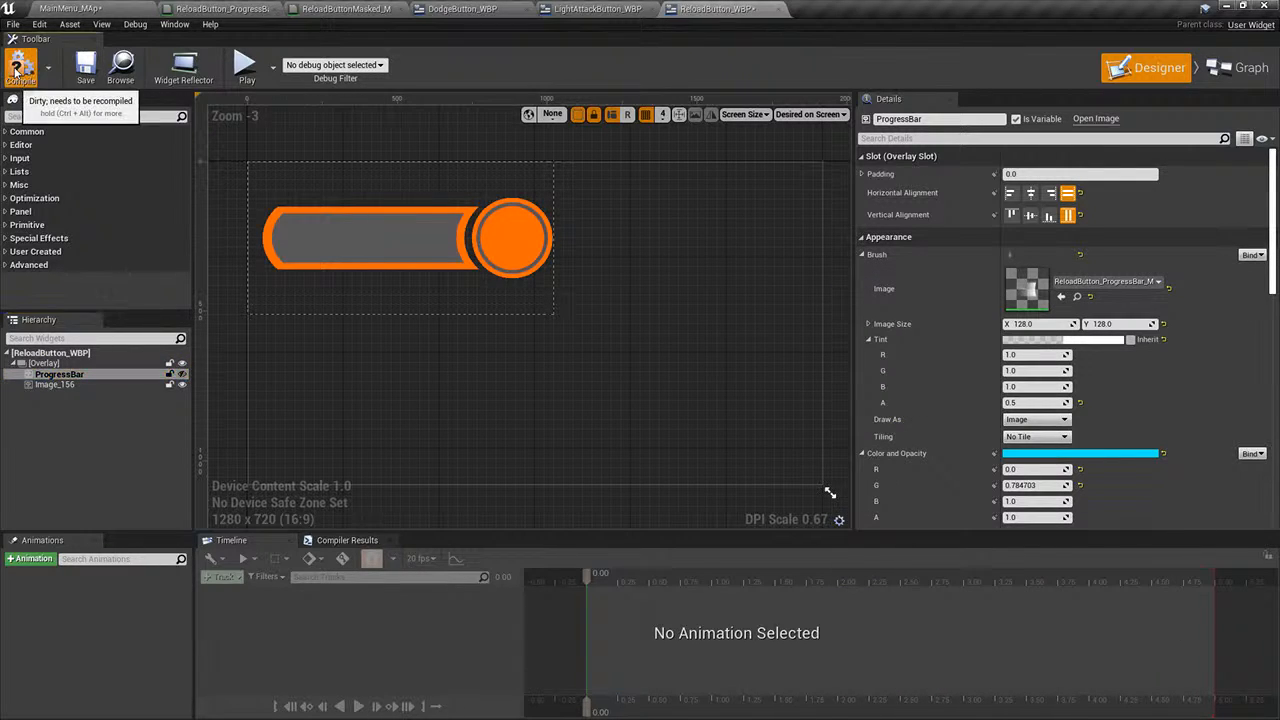
{"action": "left_click", "coordinate": [85, 66]}
{"action": "left_click", "coordinate": [83, 8]}
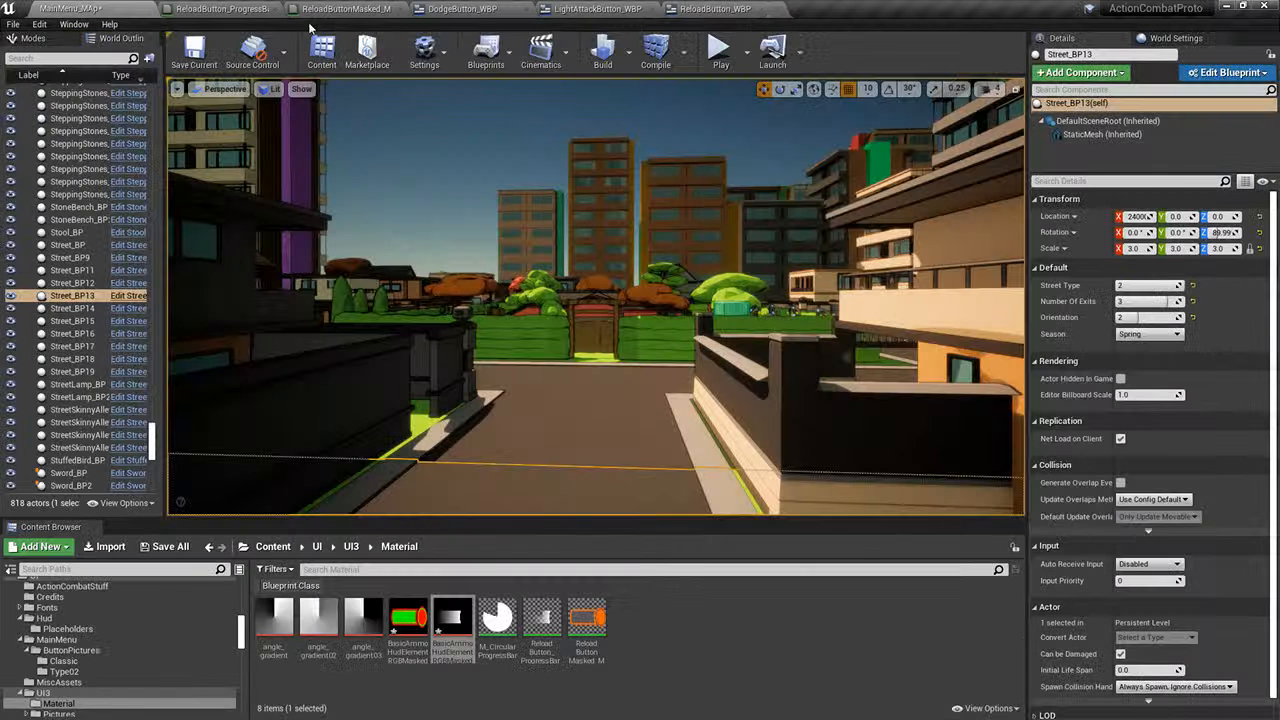
{"action": "left_click", "coordinate": [724, 48]}
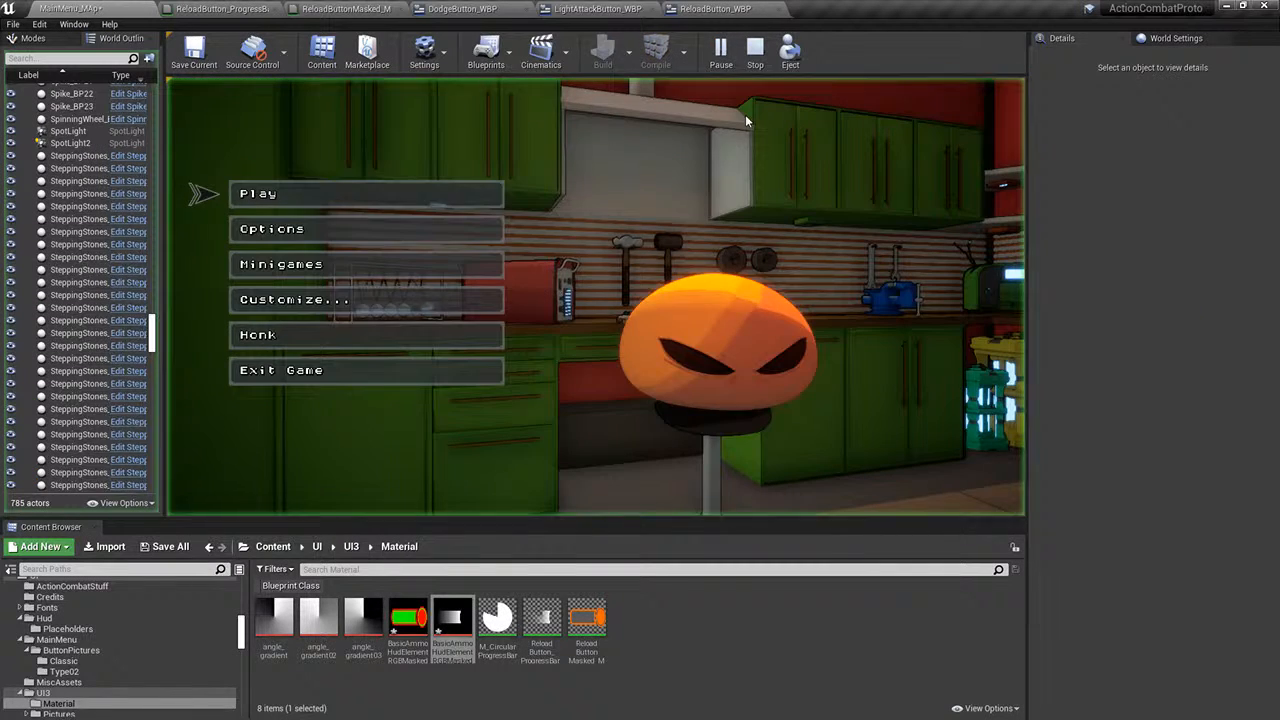
{"action": "left_click", "coordinate": [417, 196]}
{"action": "left_click", "coordinate": [641, 368]}
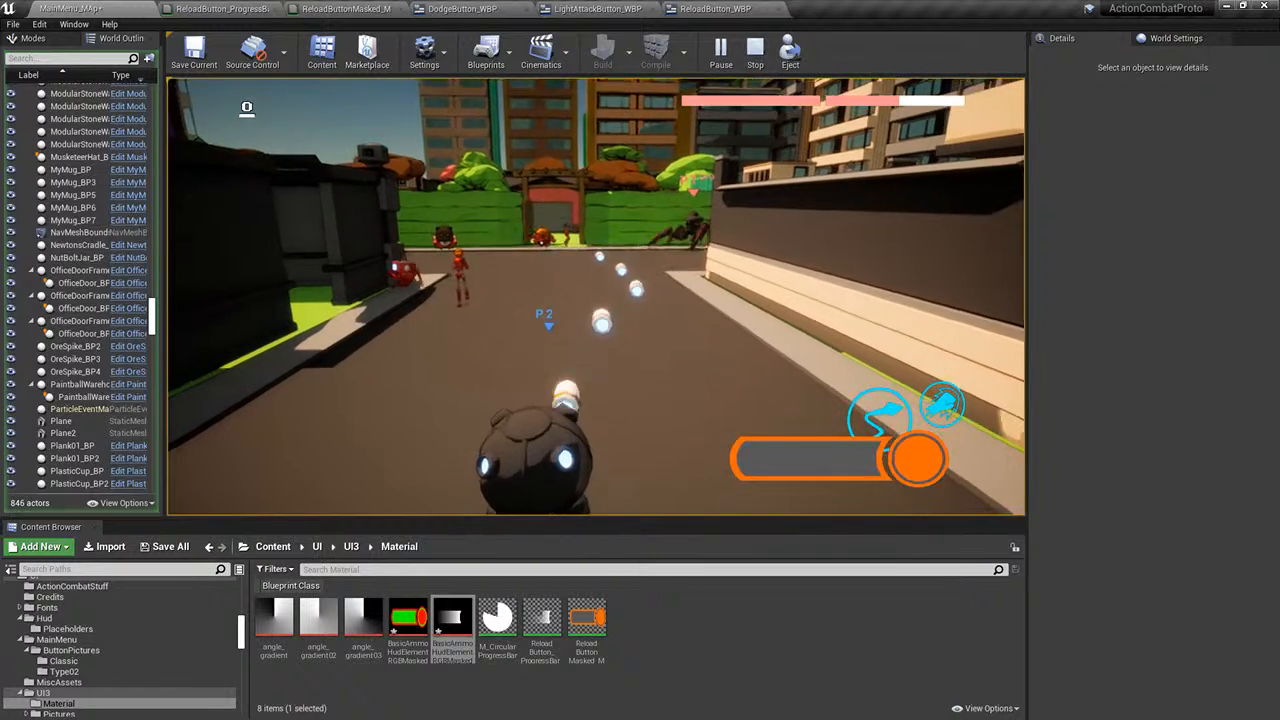
{"action": "key", "text": "Escape"}
- Return to ReloadButton_WBP and examine the ProgressBar widget's slot, appearance, behavior, transform and remaining settings
{"action": "left_click", "coordinate": [715, 9]}
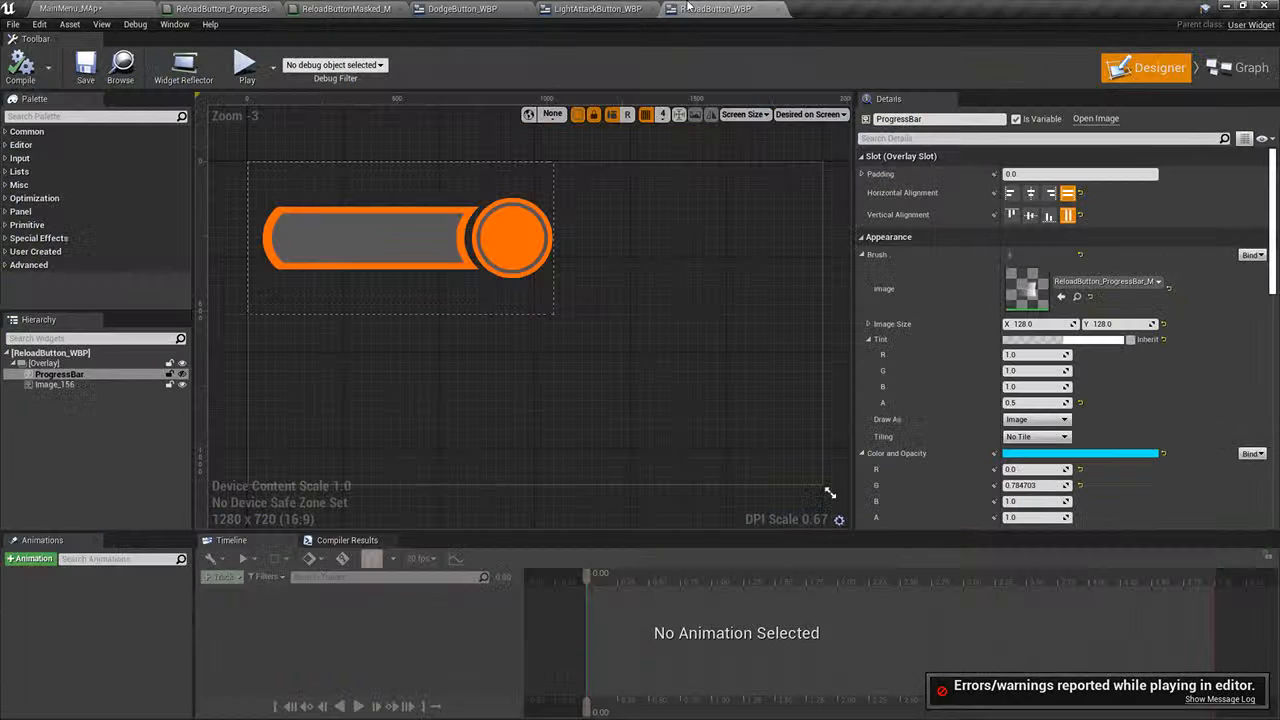
{"action": "left_click", "coordinate": [48, 376]}
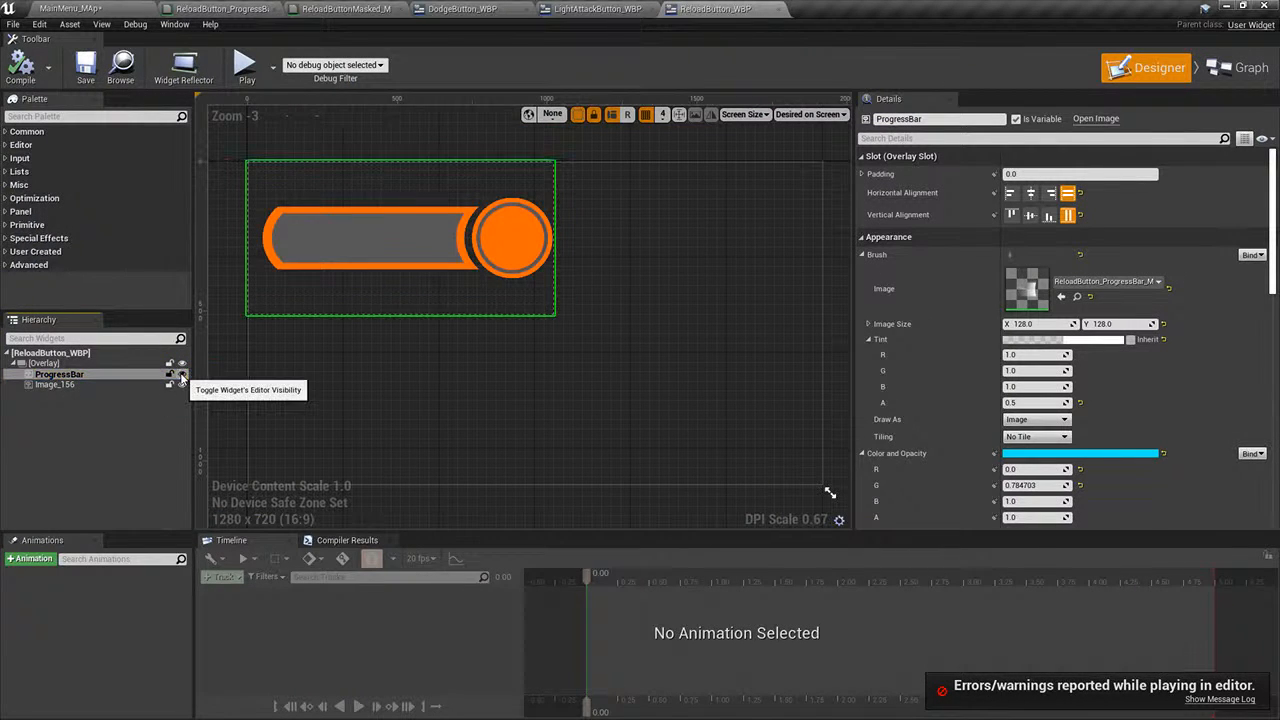
{"action": "left_click", "coordinate": [82, 365]}
{"action": "left_click", "coordinate": [77, 377]}
{"action": "left_click", "coordinate": [78, 412]}
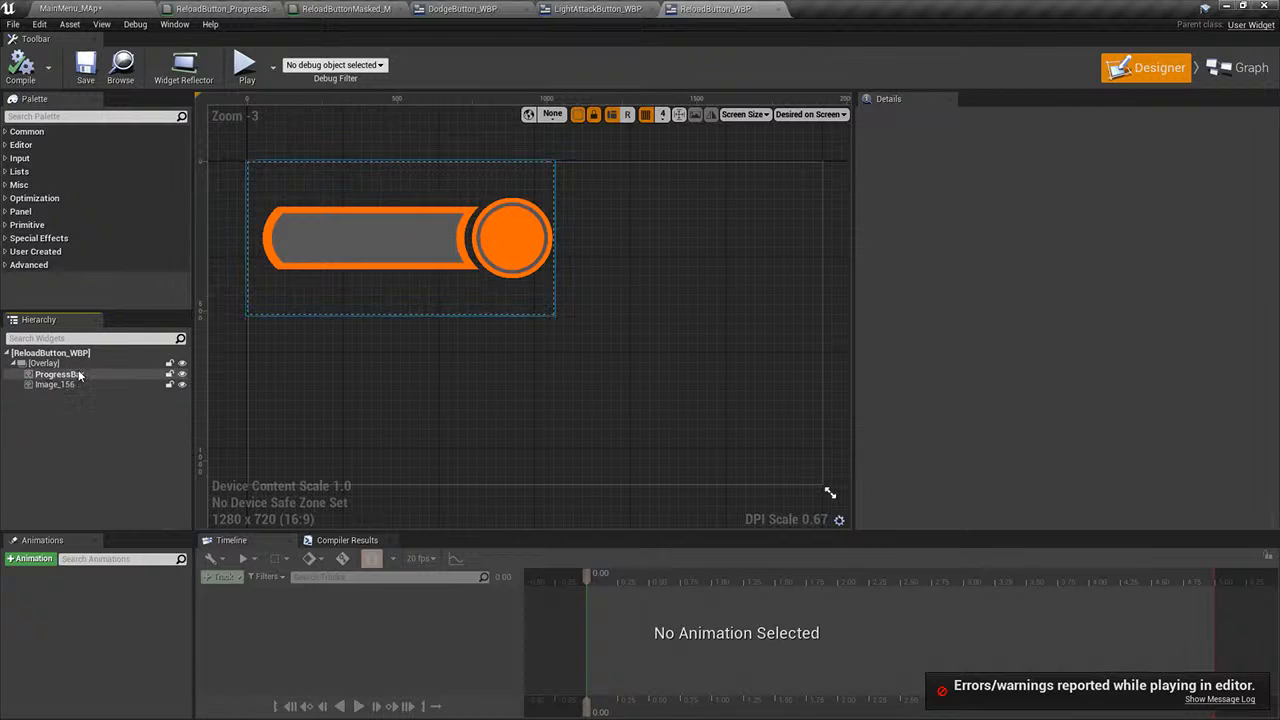
{"action": "left_click", "coordinate": [76, 376]}
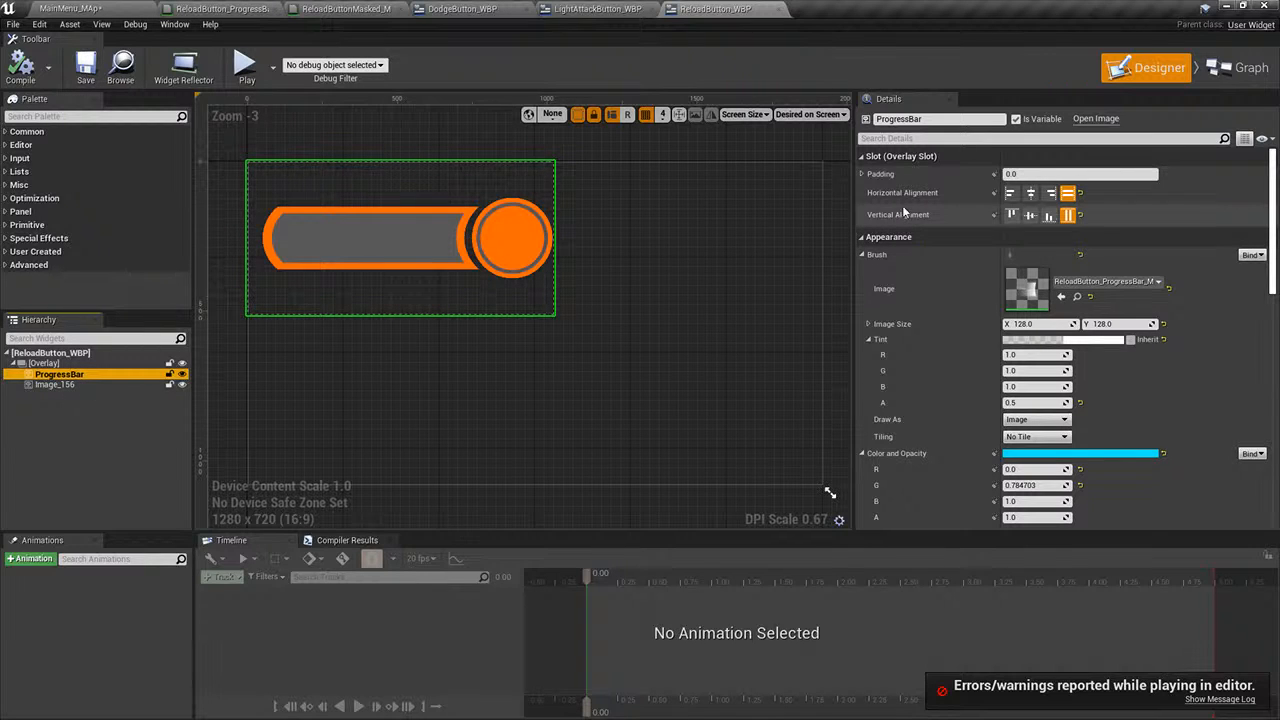
{"action": "scroll", "coordinate": [1134, 363], "scroll_direction": "down", "scroll_amount": 3}
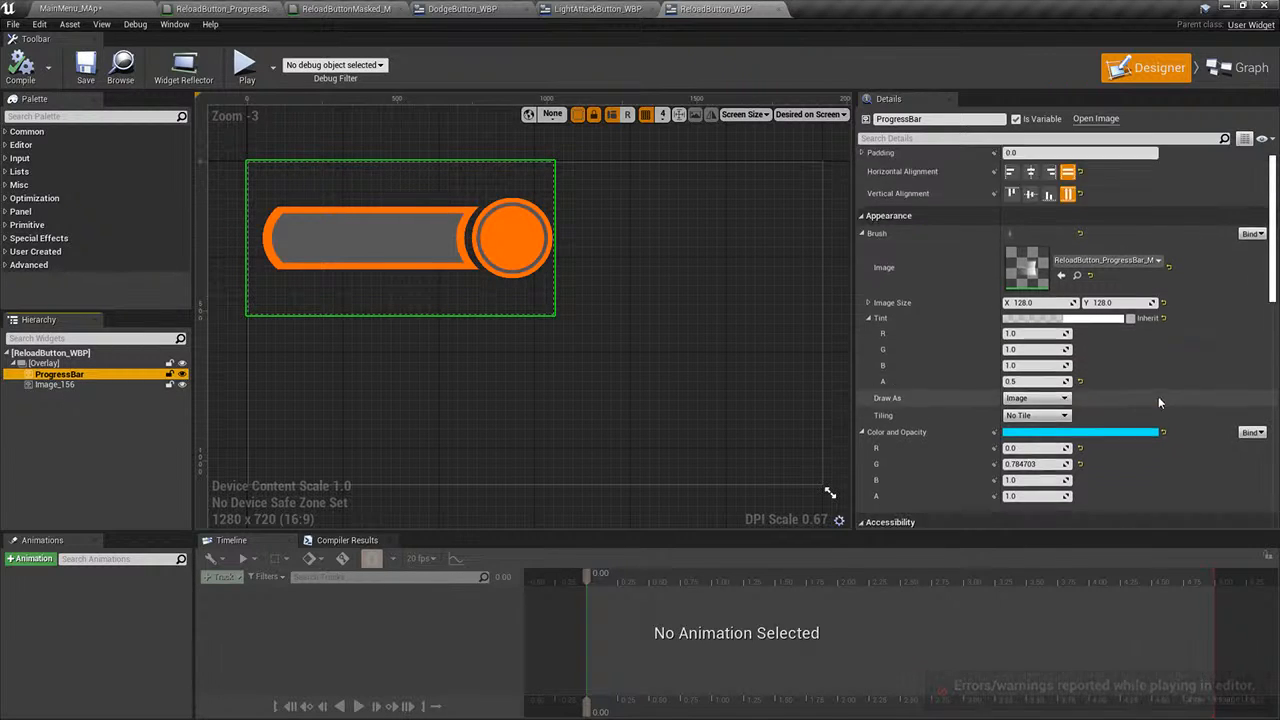
{"action": "scroll", "coordinate": [1157, 392], "scroll_direction": "down", "scroll_amount": 2}
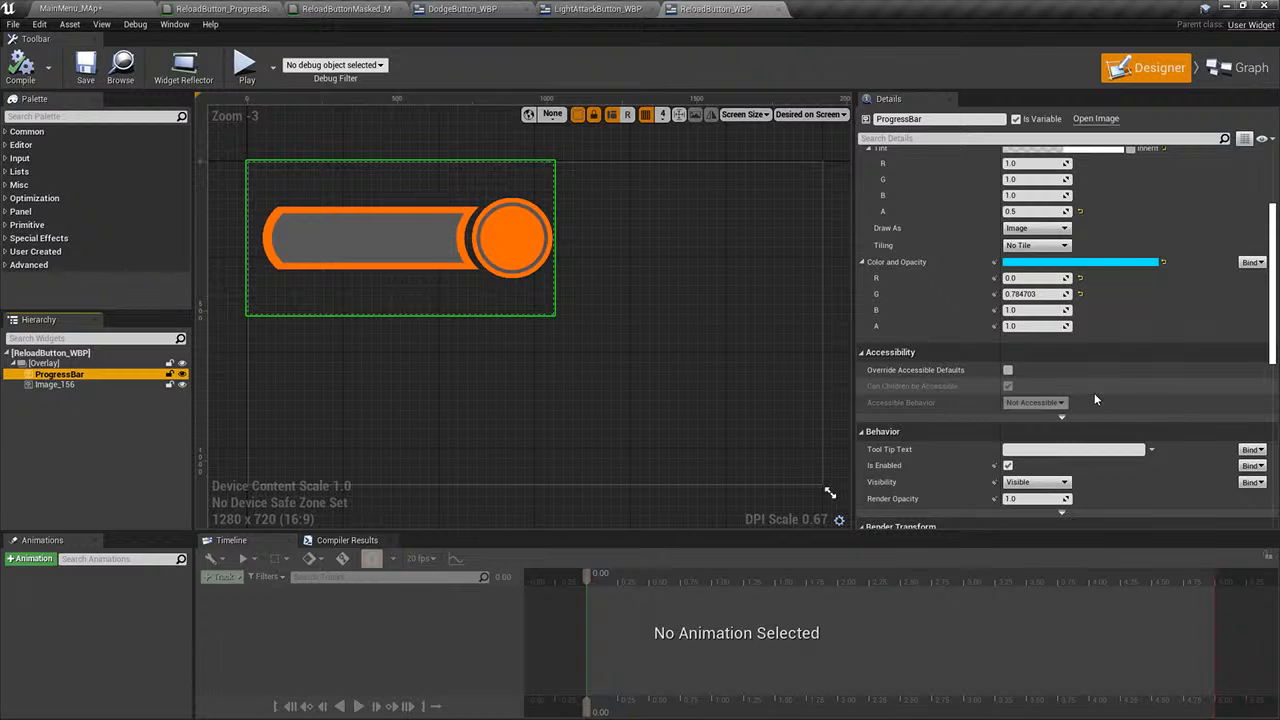
{"action": "scroll", "coordinate": [1094, 393], "scroll_direction": "up", "scroll_amount": 5}
{"action": "scroll", "coordinate": [1084, 320], "scroll_direction": "down", "scroll_amount": 5}
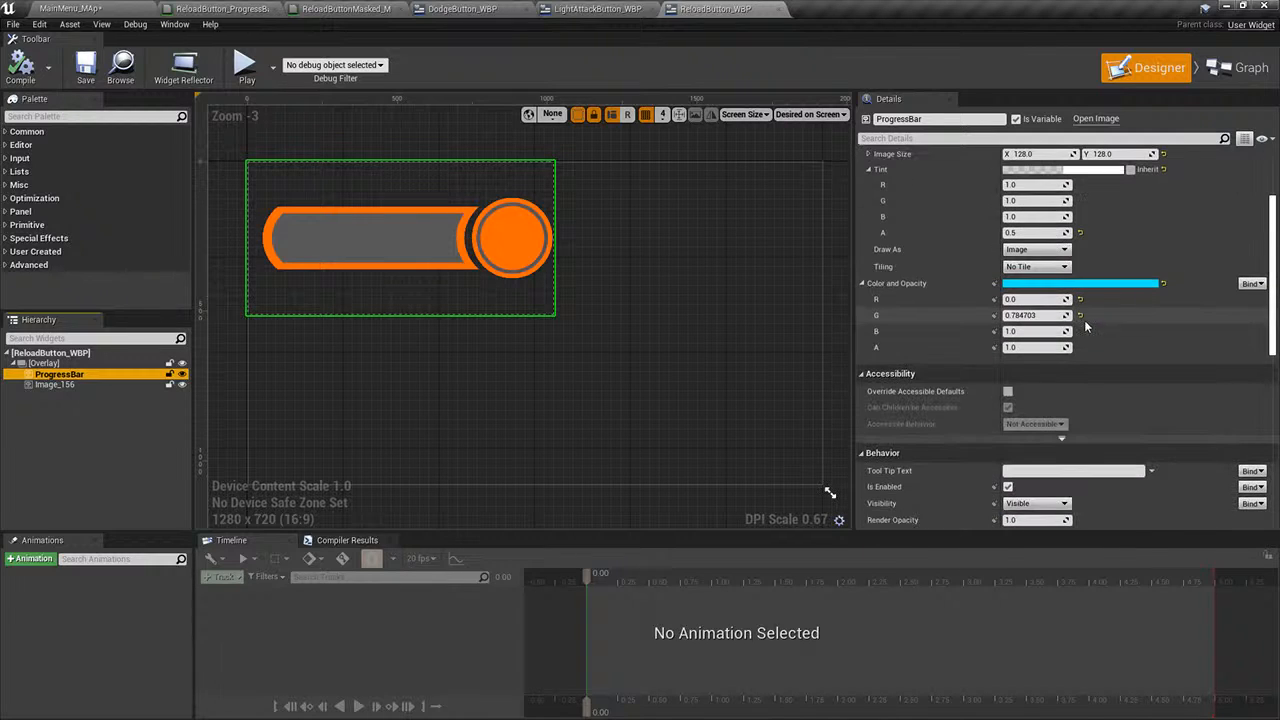
{"action": "scroll", "coordinate": [1020, 320], "scroll_direction": "down", "scroll_amount": 3}
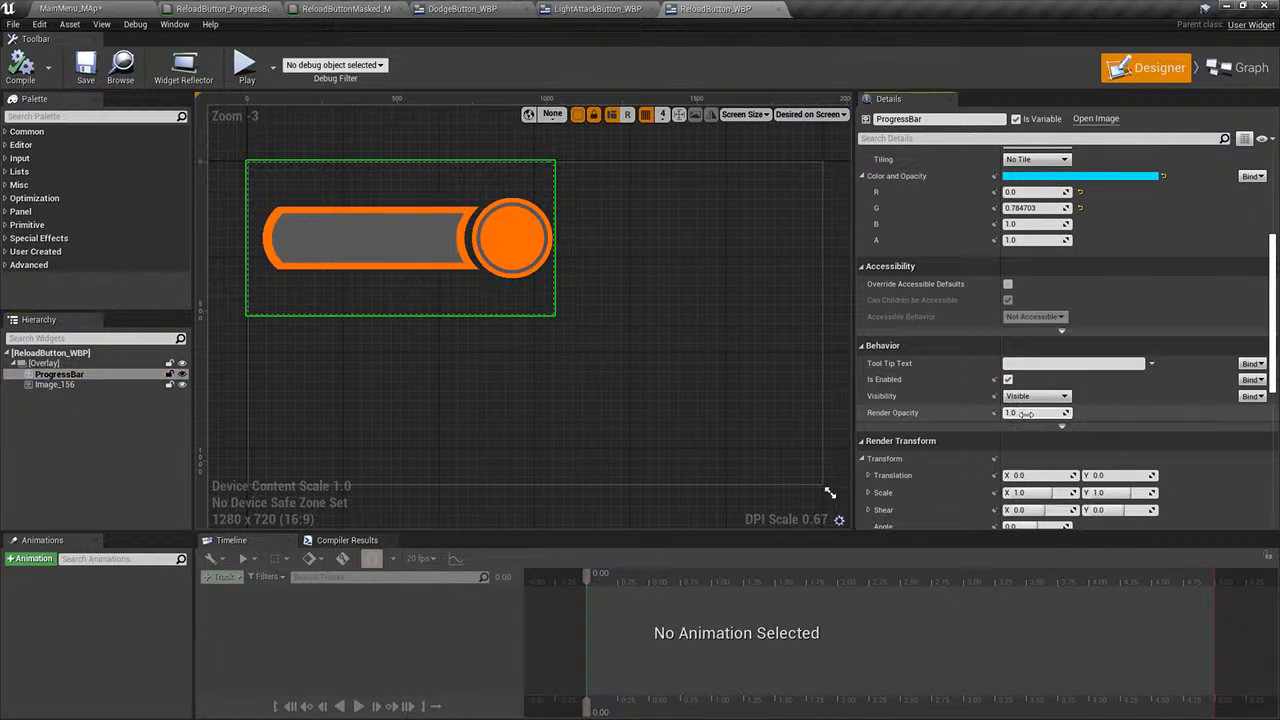
{"action": "scroll", "coordinate": [954, 420], "scroll_direction": "down", "scroll_amount": 10}
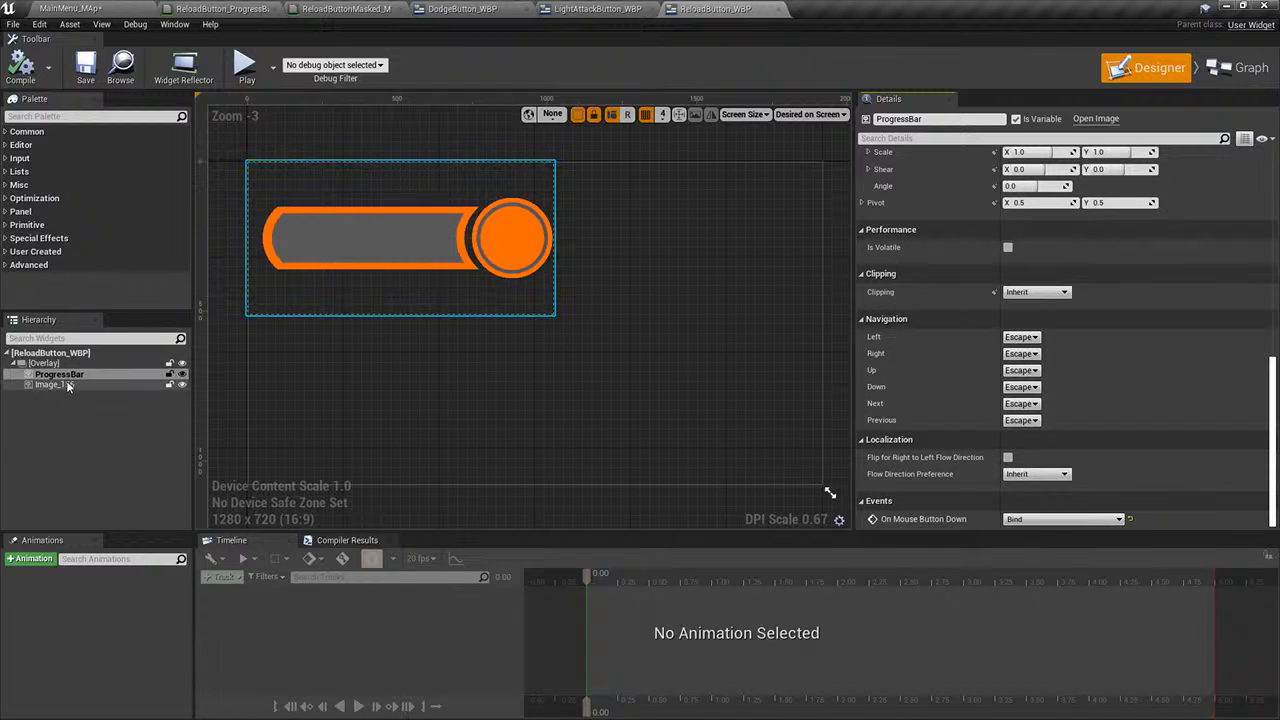
- Move Image_156 before ProgressBar in the overlay's hierarchy so the bar draws over it, and compile and save the widget
{"action": "mouse_move", "coordinate": [70, 376]}
{"action": "left_mouse_down"}
{"action": "mouse_move", "coordinate": [66, 390]}
{"action": "mouse_move", "coordinate": [68, 374]}
{"action": "left_mouse_up"}
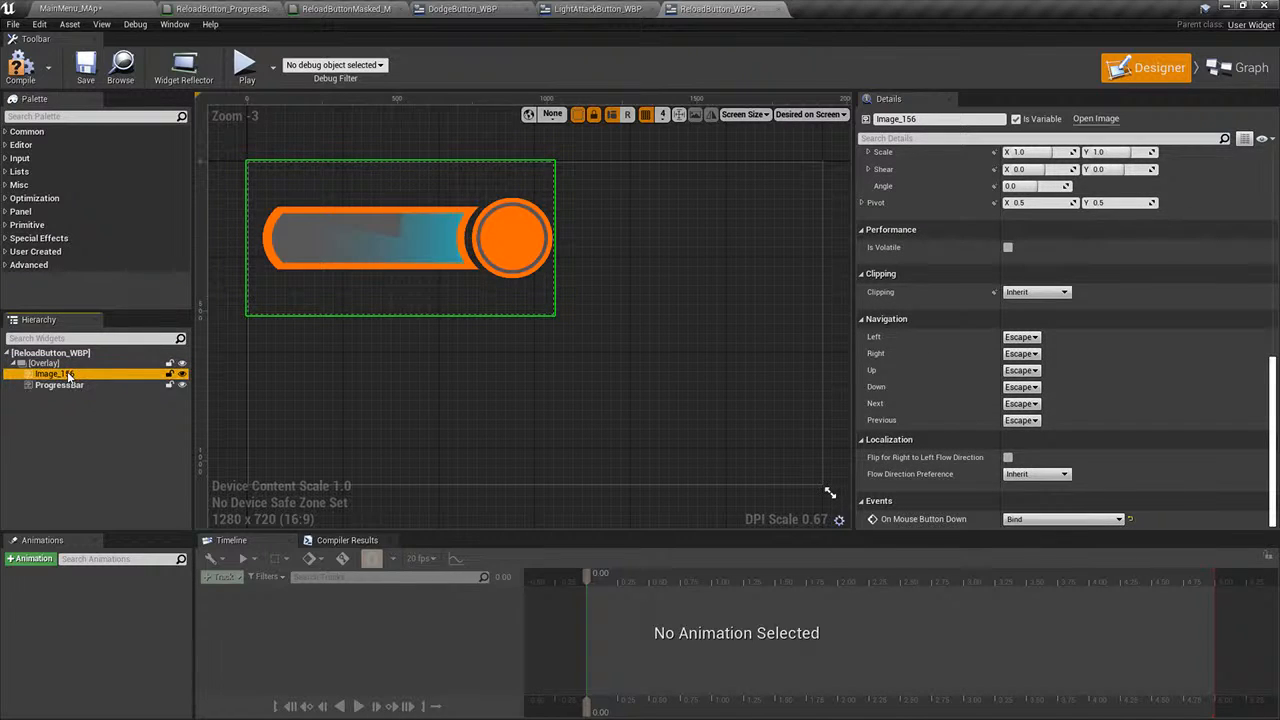
{"action": "scroll", "coordinate": [366, 391], "scroll_direction": "up", "scroll_amount": 6}
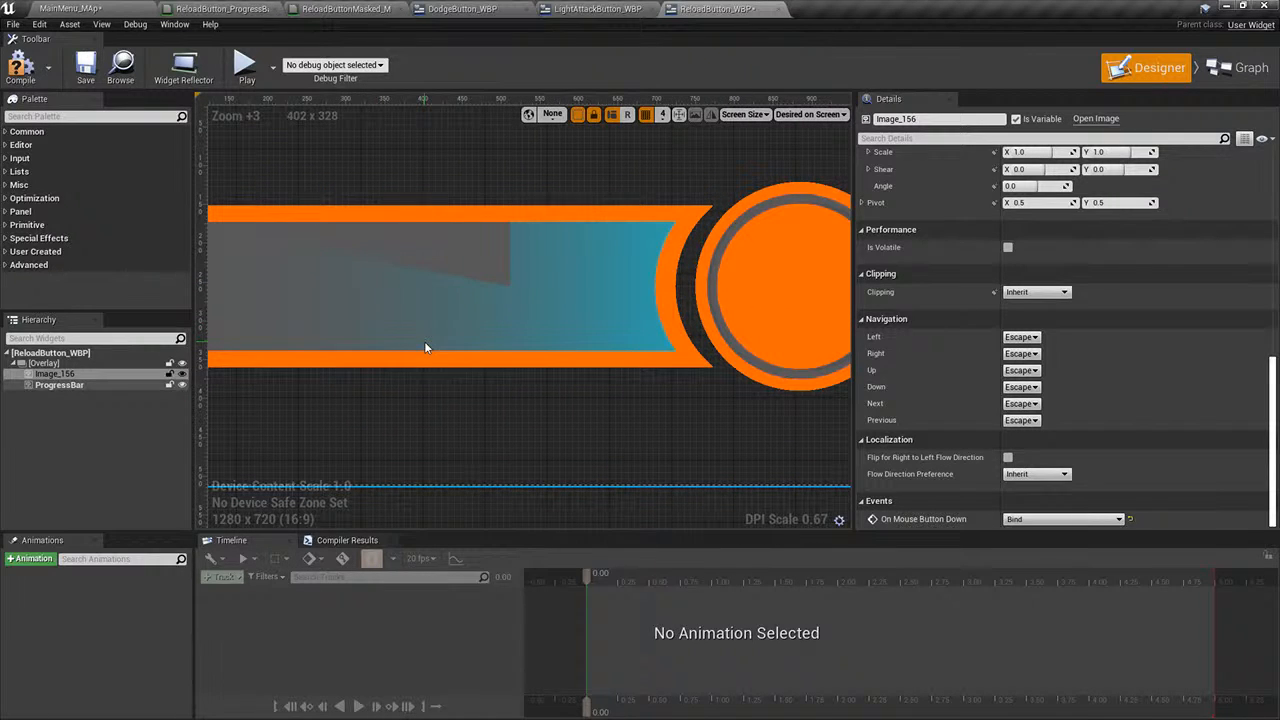
{"action": "left_click", "coordinate": [26, 70]}
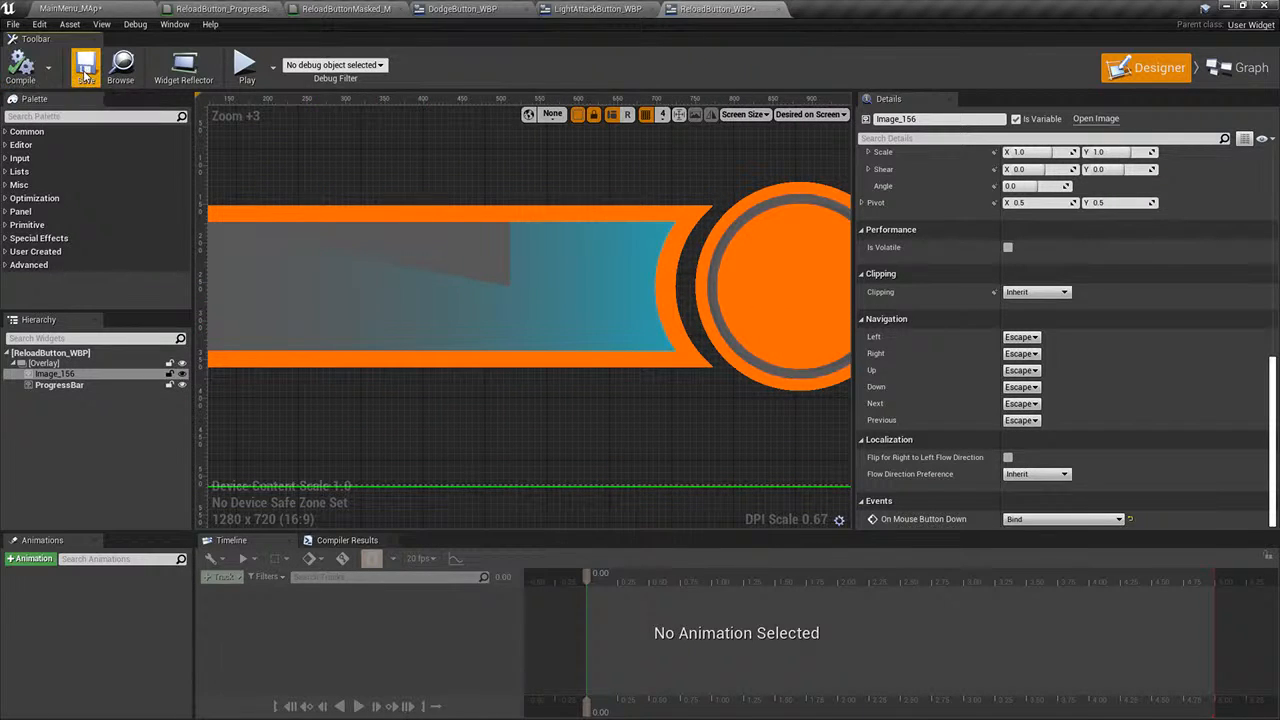
{"action": "left_click", "coordinate": [85, 70]}
- Compare the appearance settings of Image_156 and ProgressBar, and examine the ReloadButtonMasked_M material graph
{"action": "scroll", "coordinate": [1125, 273], "scroll_direction": "up", "scroll_amount": 10}
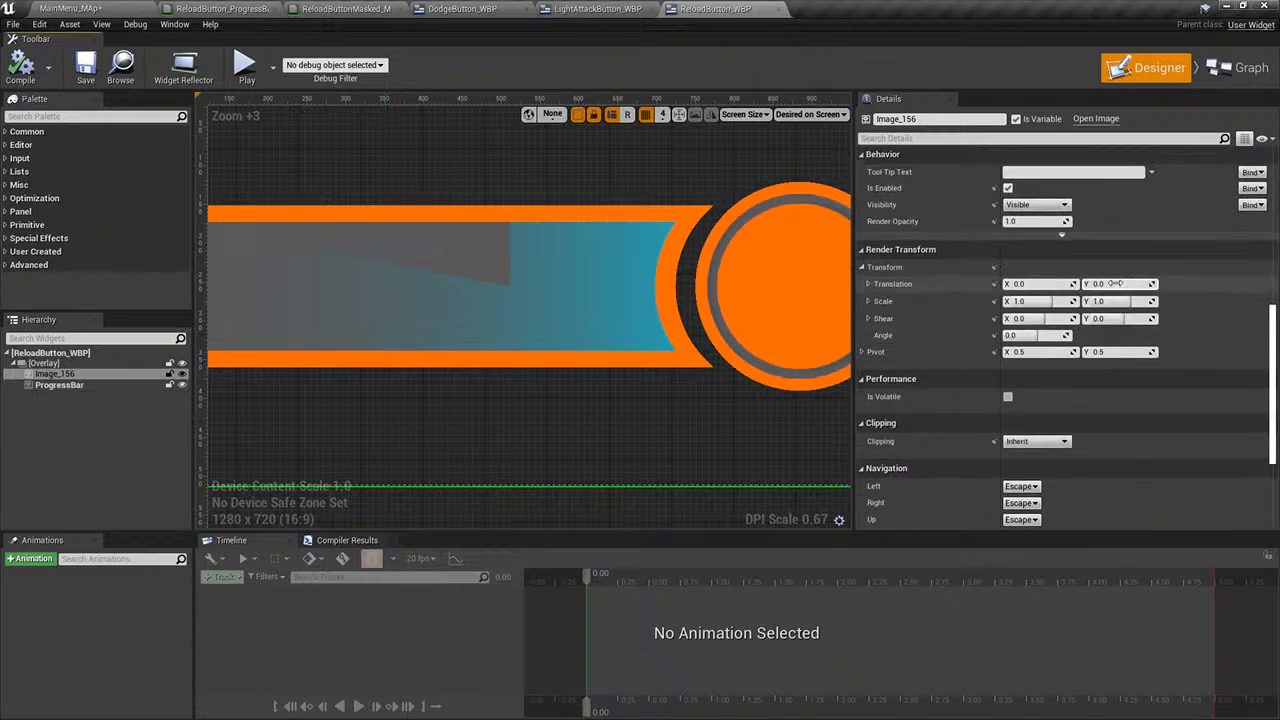
{"action": "scroll", "coordinate": [1125, 276], "scroll_direction": "down", "scroll_amount": 5}
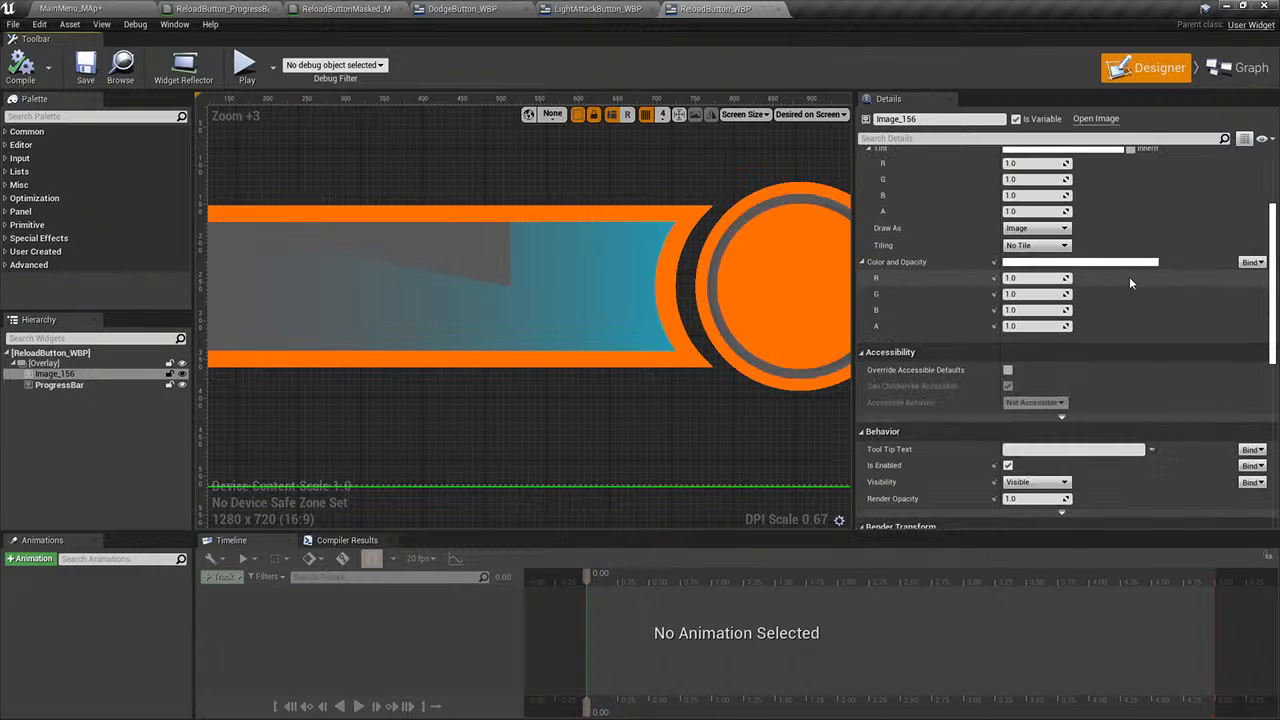
{"action": "left_click_drag", "start_coordinate": [55, 373], "coordinate": [70, 387]}
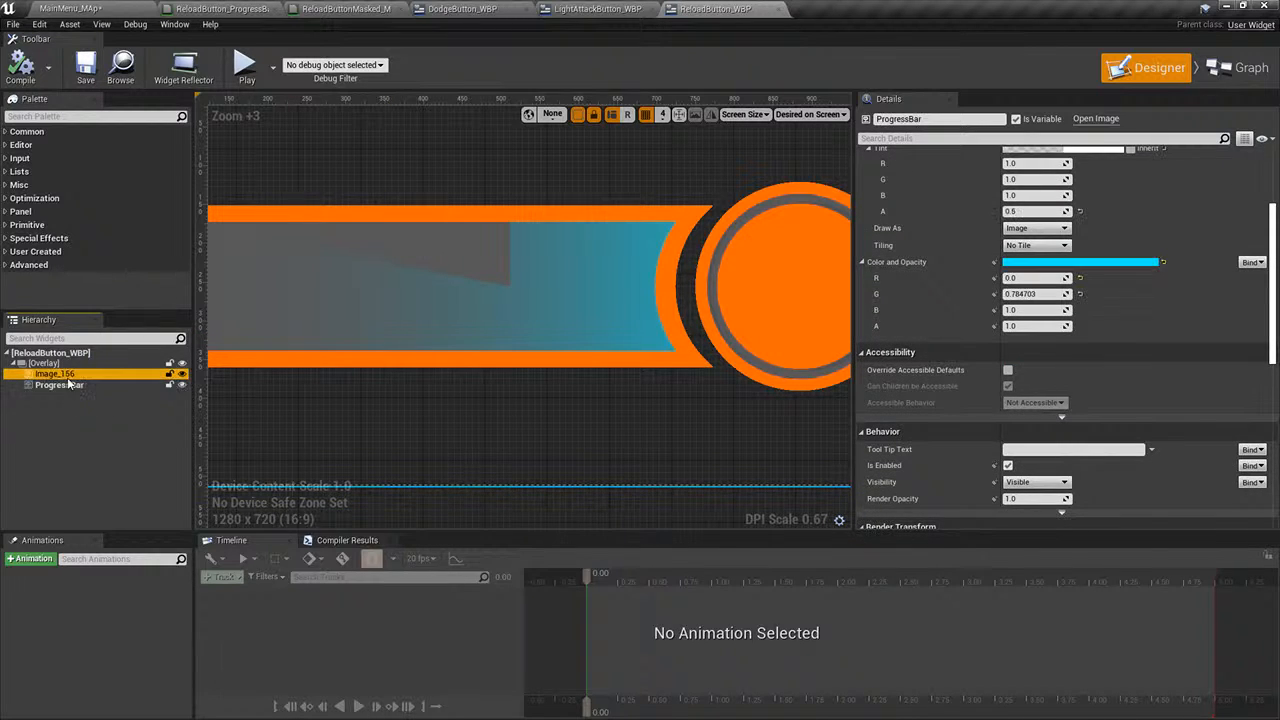
{"action": "scroll", "coordinate": [1085, 280], "scroll_direction": "up", "scroll_amount": 3}
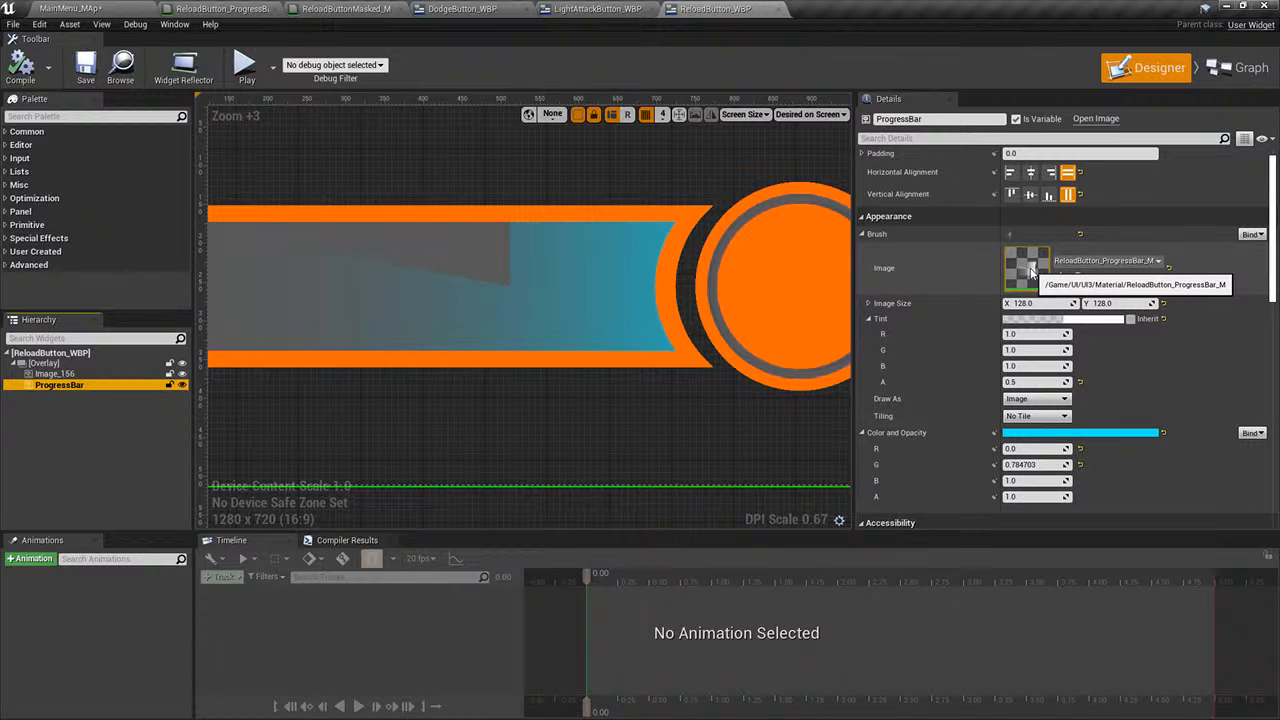
{"action": "left_click", "coordinate": [556, 7]}
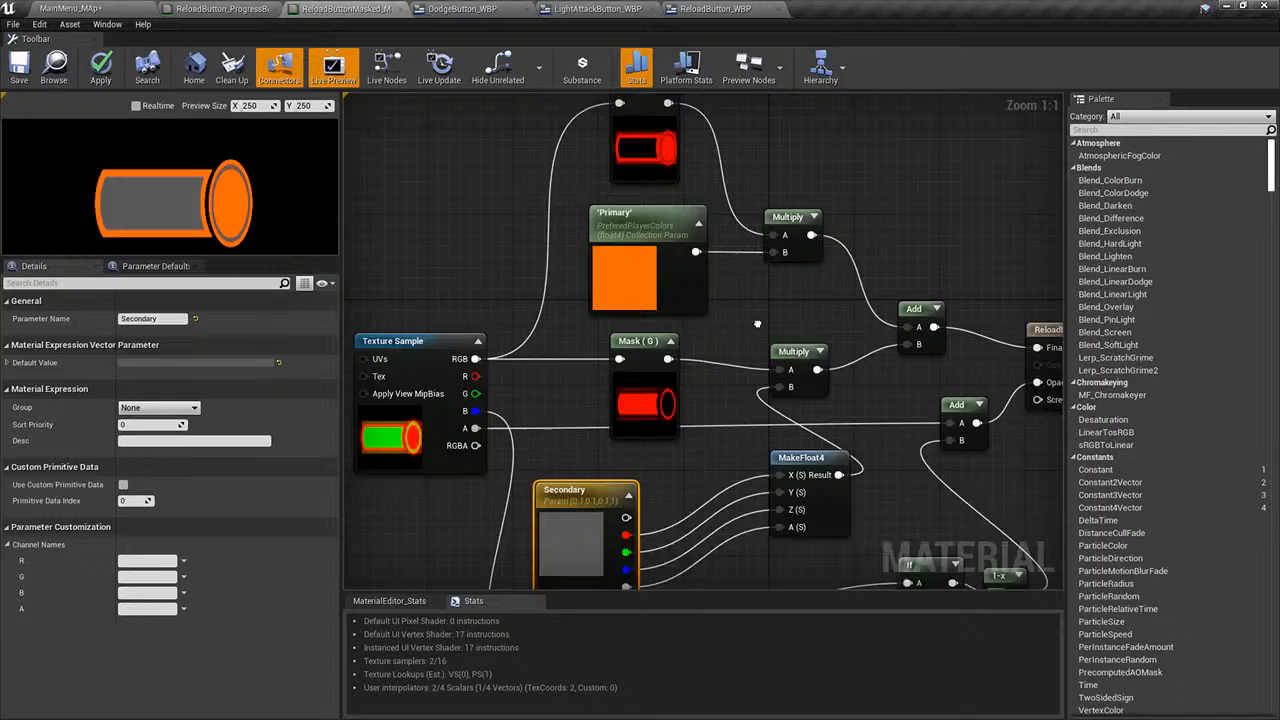
{"action": "scroll", "coordinate": [757, 323], "scroll_direction": "down", "scroll_amount": 2}
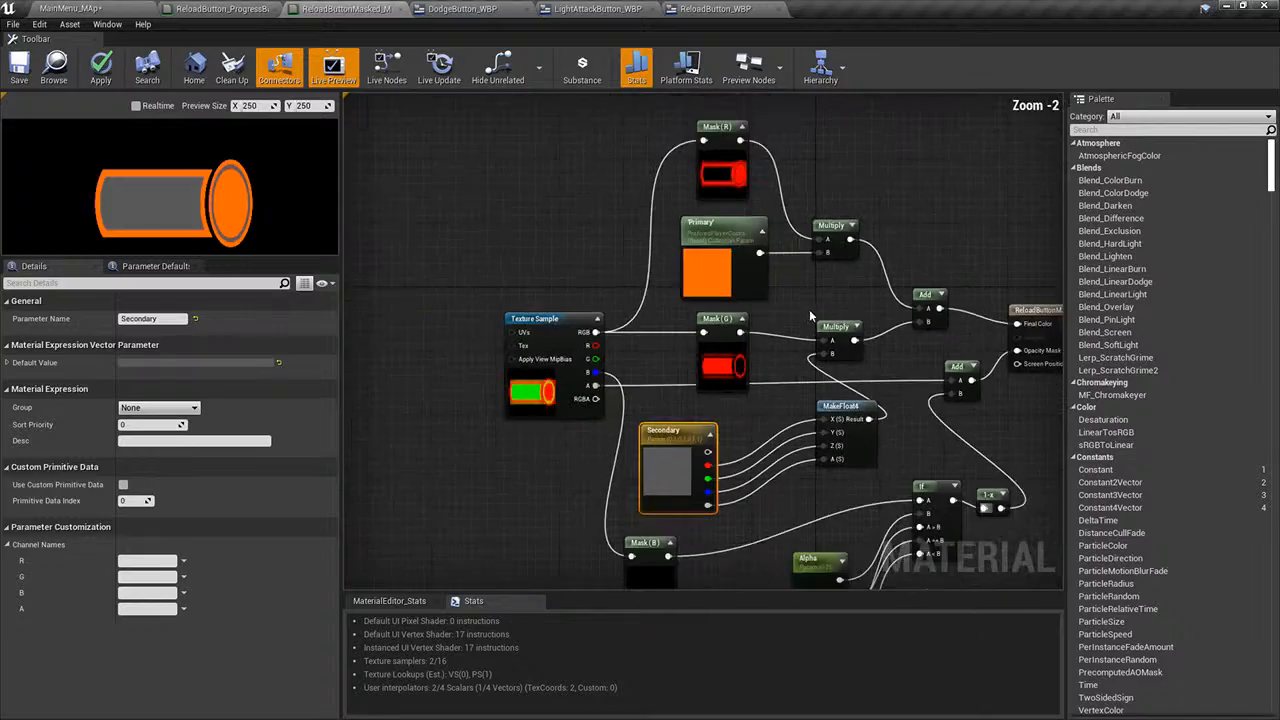
- Play-test the MainMenu_MAp level with a Horde Mode match to check how the reordered reload button displays in game
{"action": "left_click", "coordinate": [148, 7]}
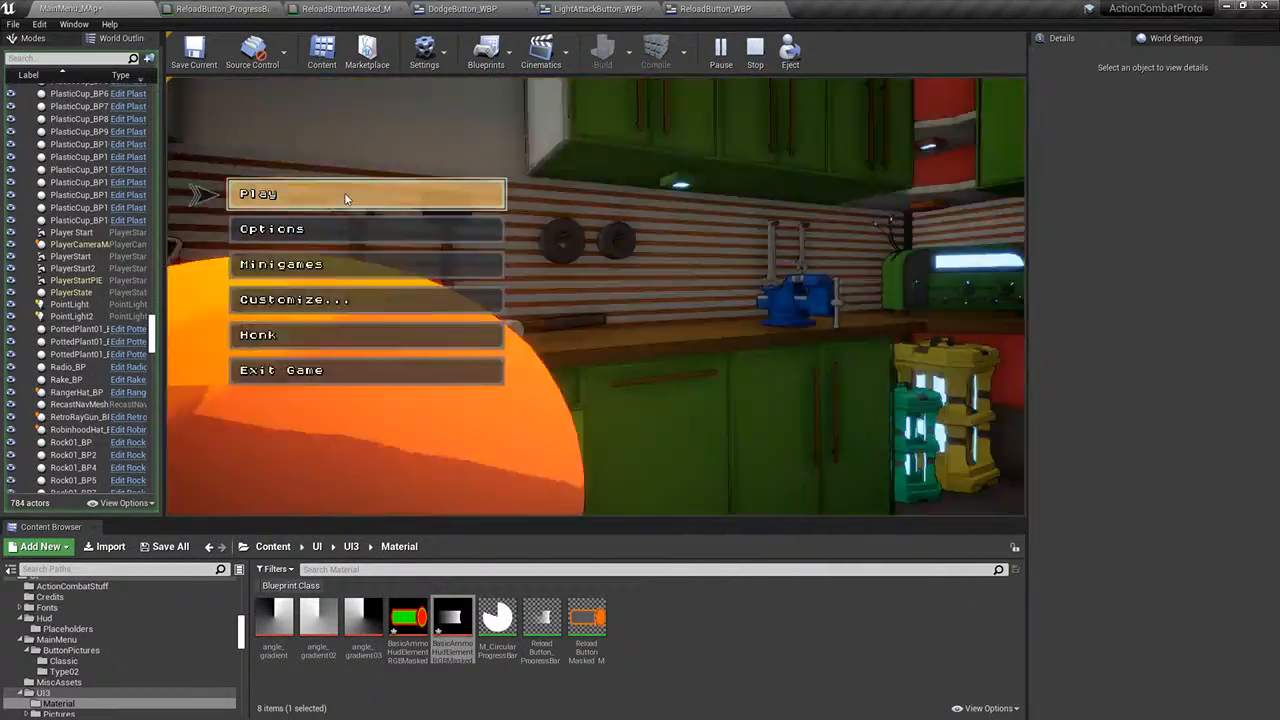
{"action": "left_click", "coordinate": [346, 199]}
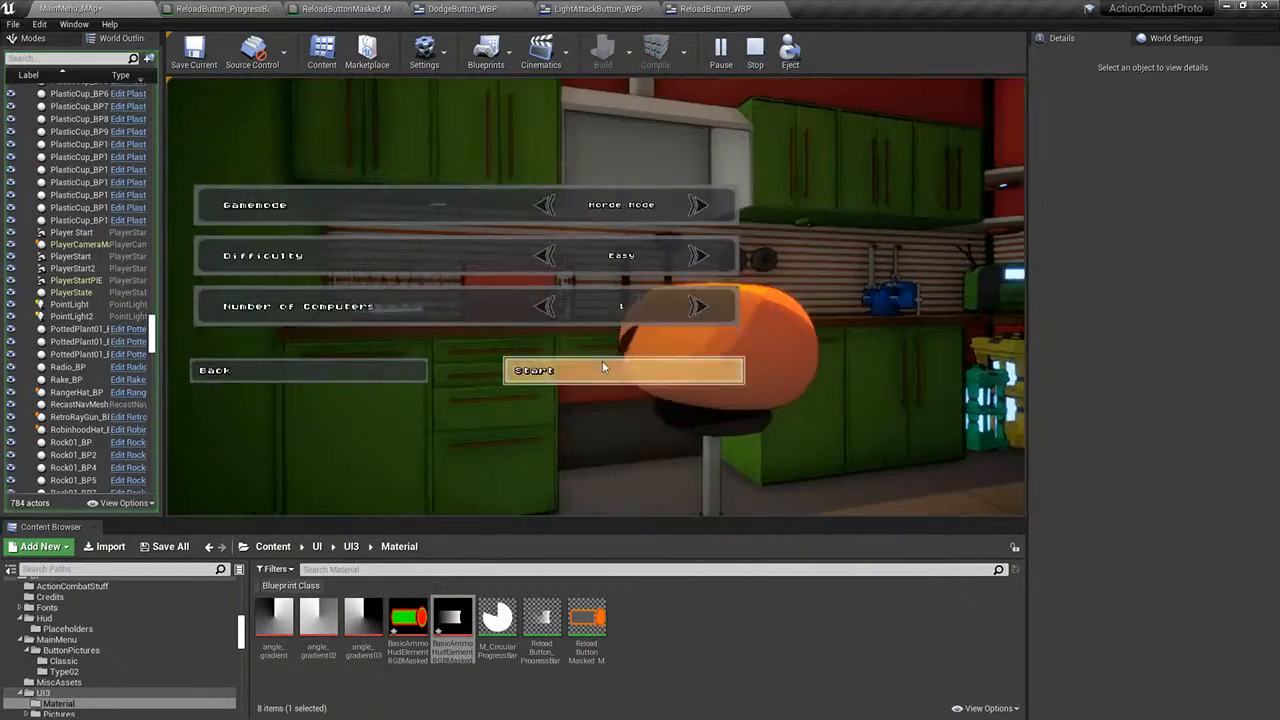
{"action": "left_click", "coordinate": [606, 367]}
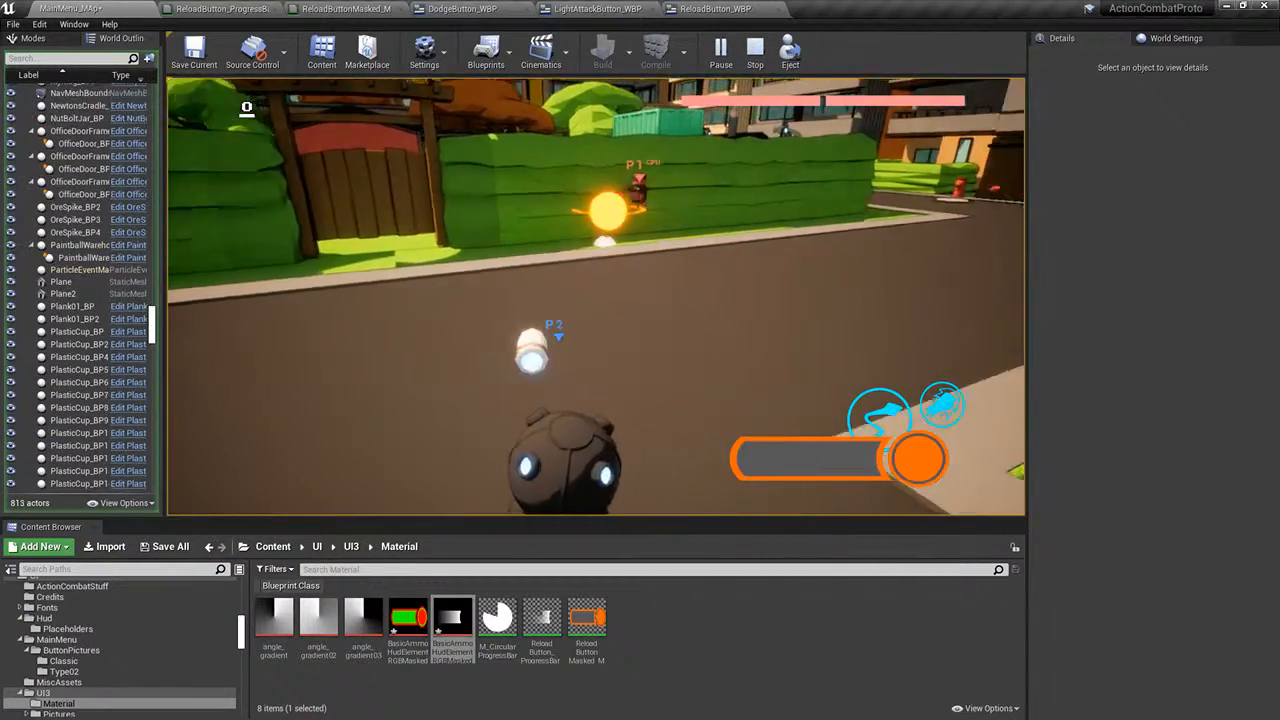
{"action": "key", "text": "a"}
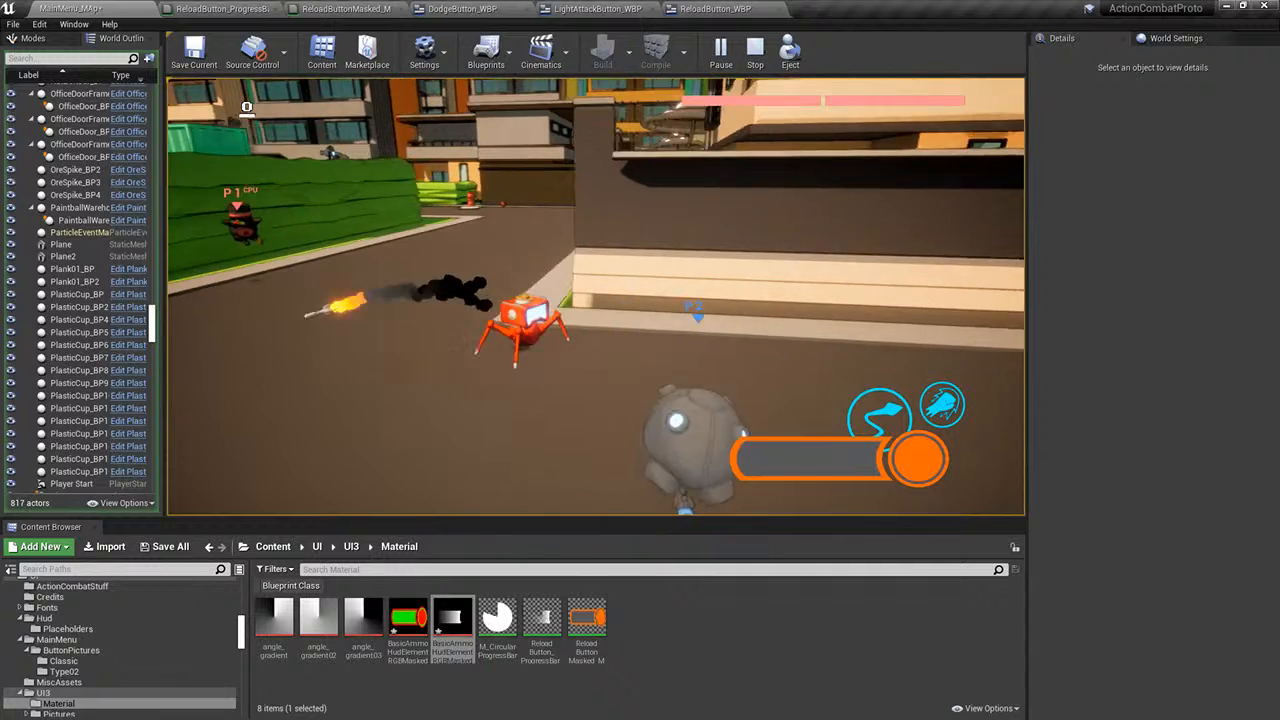
{"action": "key", "text": "Escape"}
- In ReloadButton_WBP, set the ProgressBar brush's image size to 1024 by 512 to match Image_156, and compile and save
{"action": "left_click", "coordinate": [714, 8]}
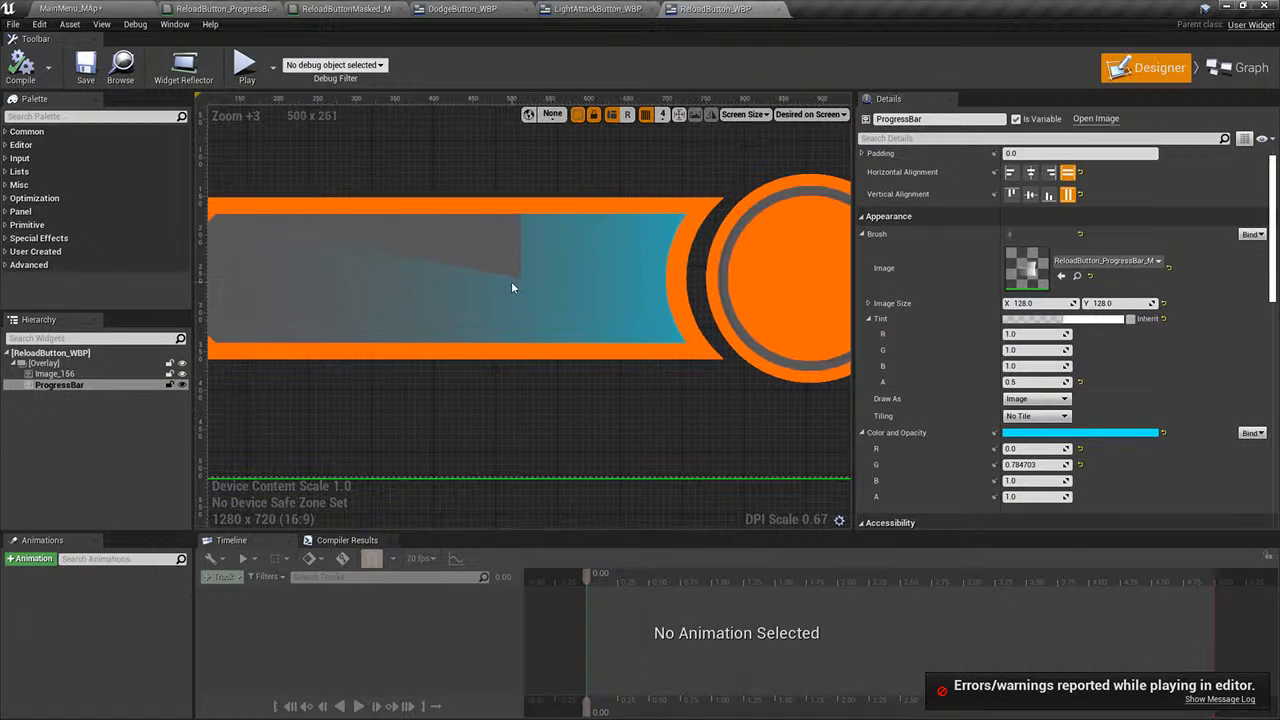
{"action": "right_click_drag", "start_coordinate": [478, 281], "coordinate": [470, 285]}
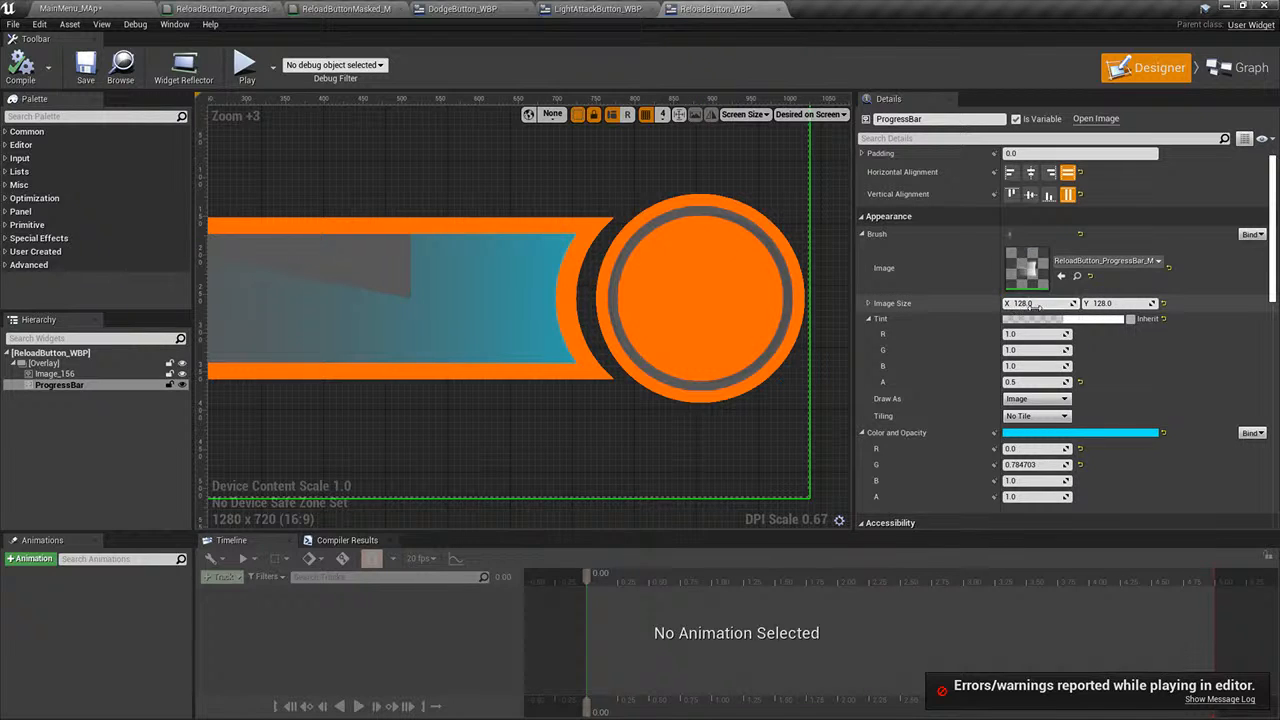
{"action": "scroll", "coordinate": [607, 333], "scroll_direction": "down", "scroll_amount": 4}
{"action": "left_click", "coordinate": [72, 375]}
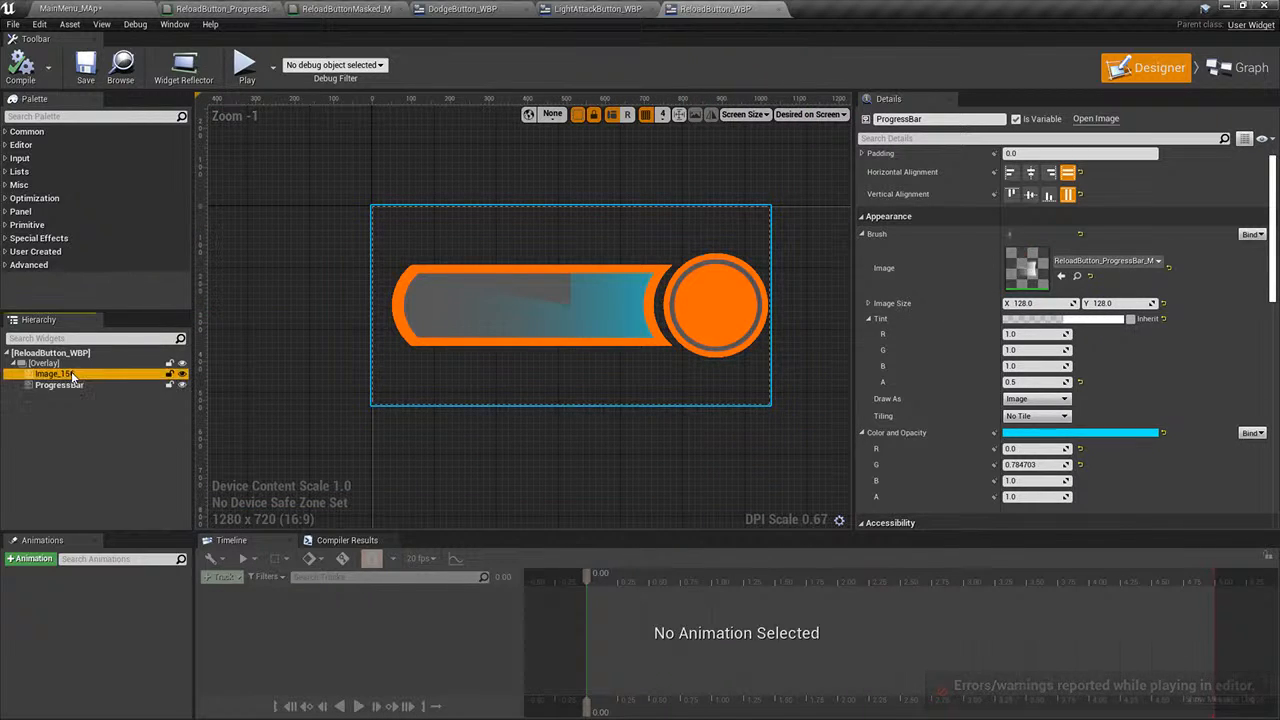
{"action": "left_click", "coordinate": [71, 393]}
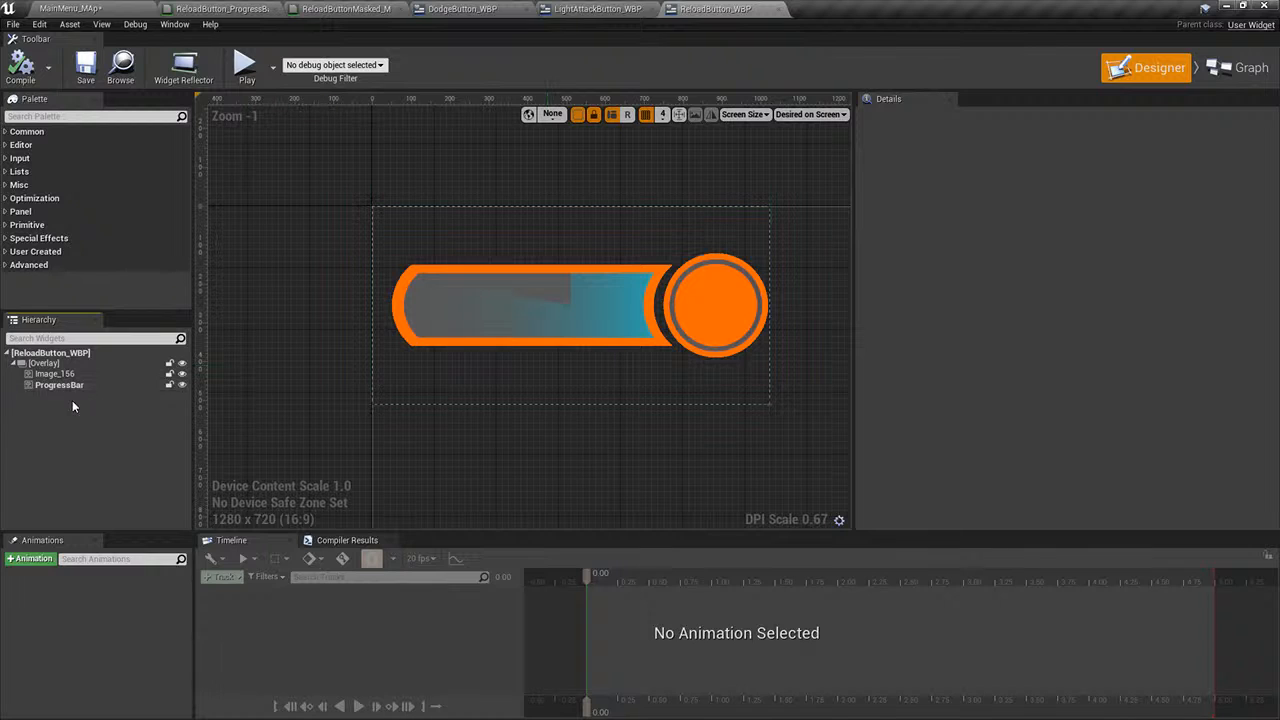
{"action": "left_click", "coordinate": [72, 386]}
{"action": "left_click", "coordinate": [1022, 303]}
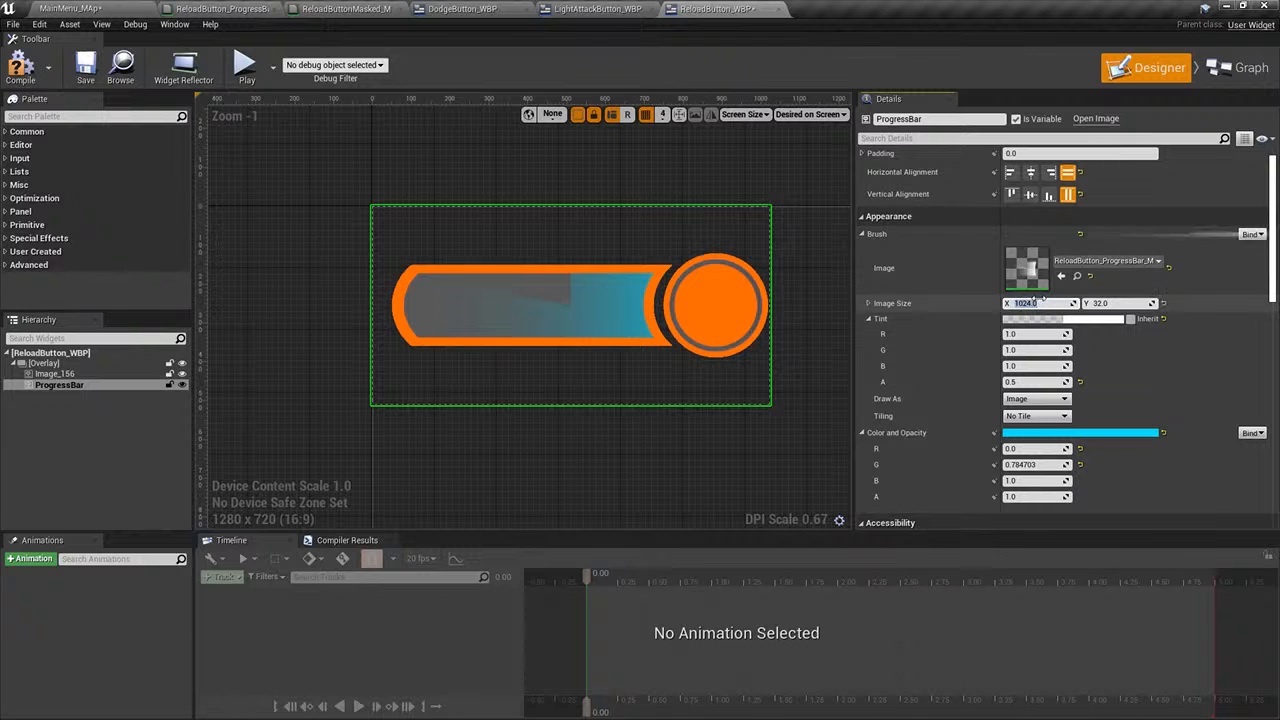
{"action": "left_click", "coordinate": [68, 374]}
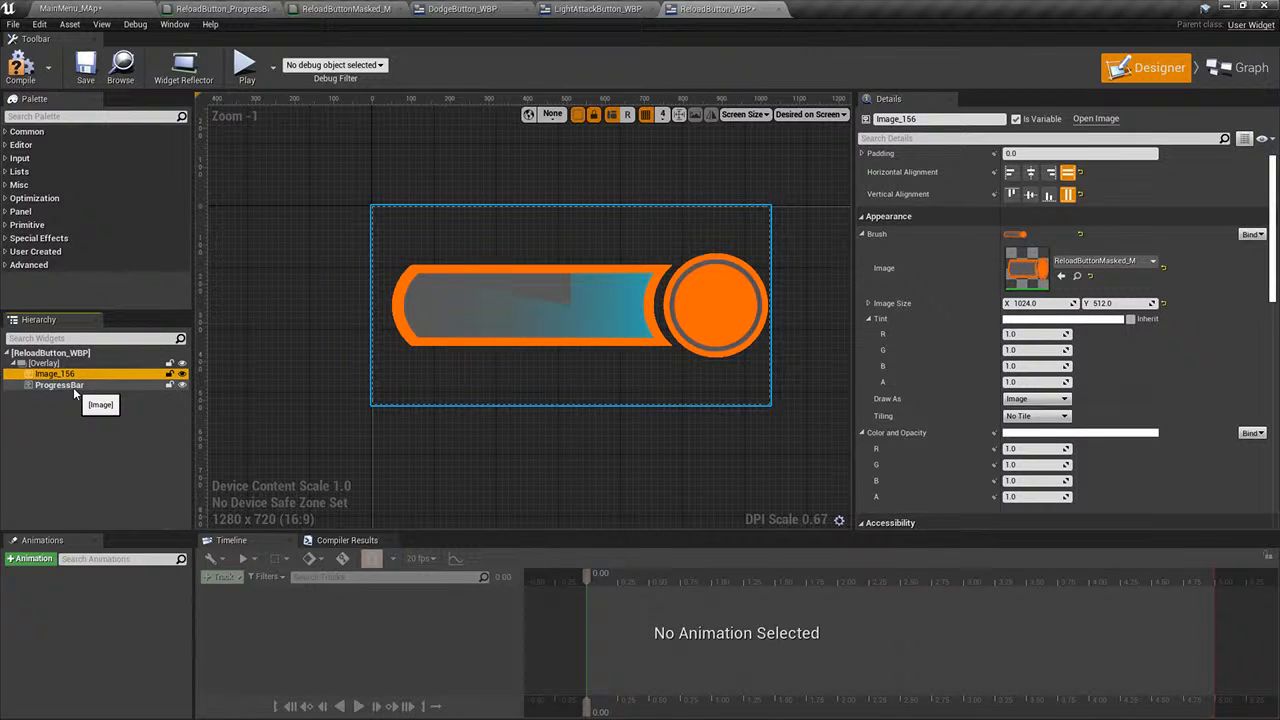
{"action": "left_click", "coordinate": [73, 386]}
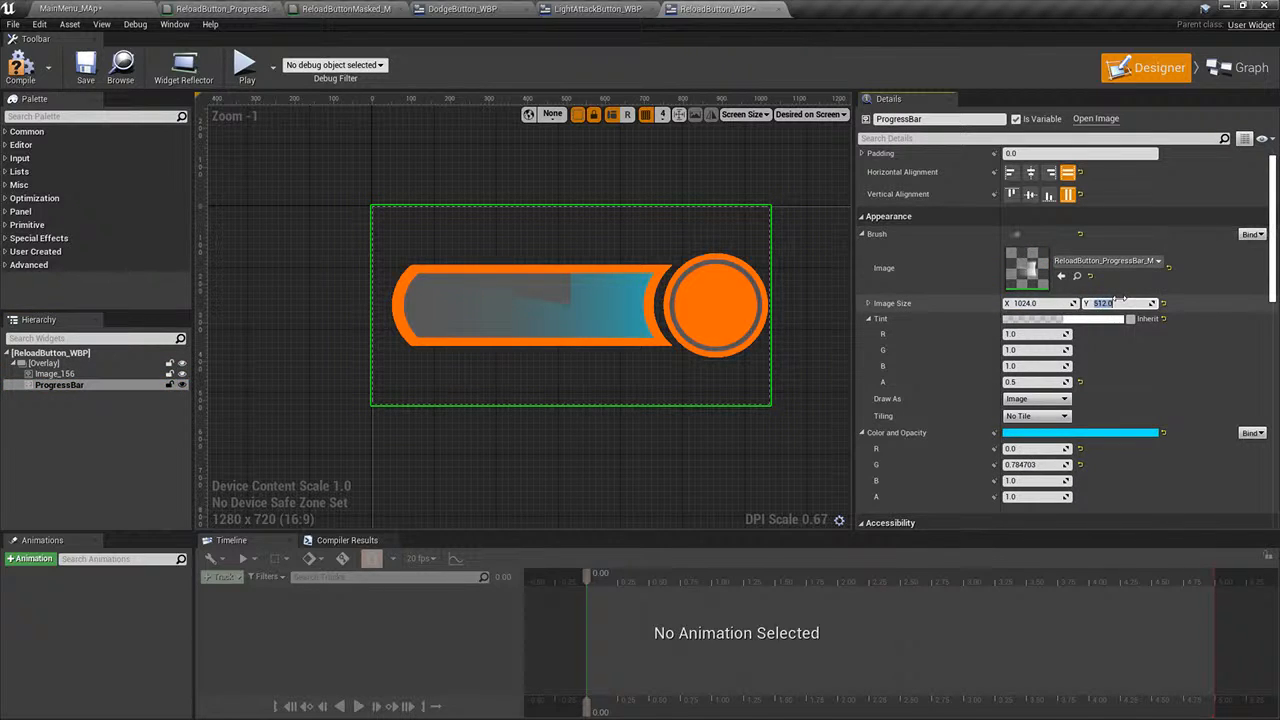
{"action": "left_click", "coordinate": [90, 76]}
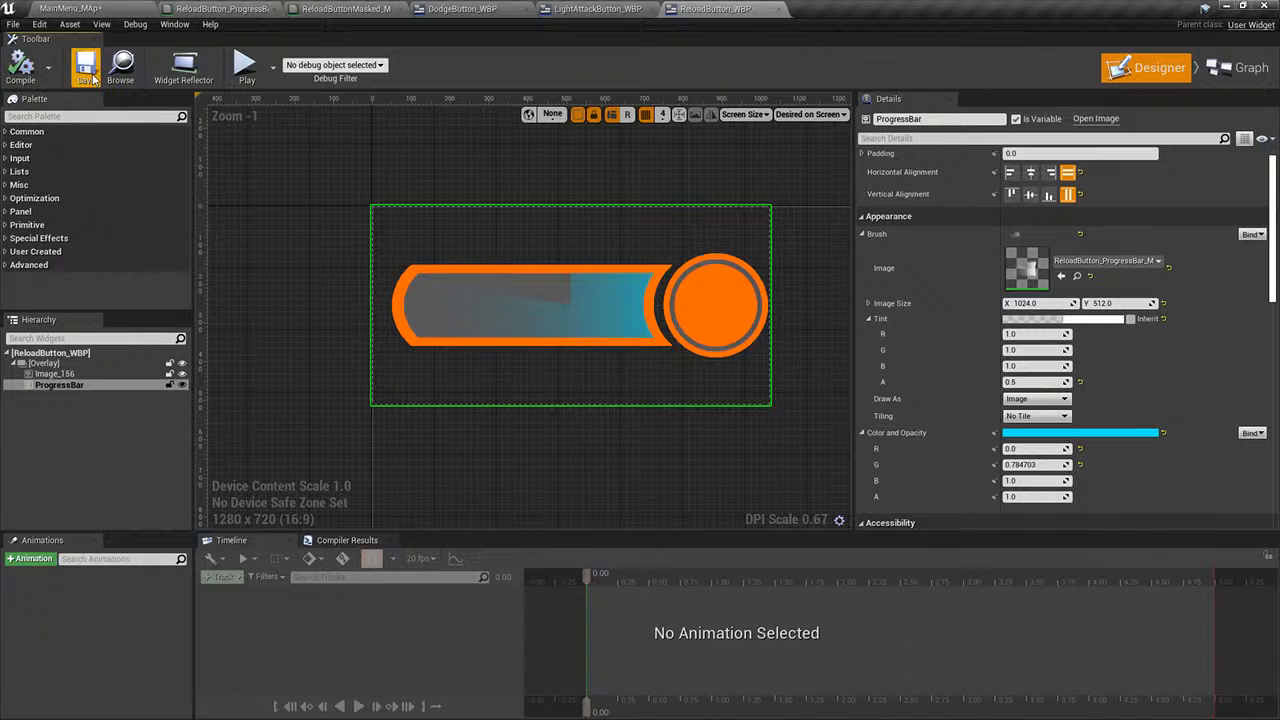
- Toggle the editor visibility of Image_156 to check how it layers with the progress bar
{"action": "left_click", "coordinate": [70, 364]}
{"action": "left_click", "coordinate": [83, 374]}
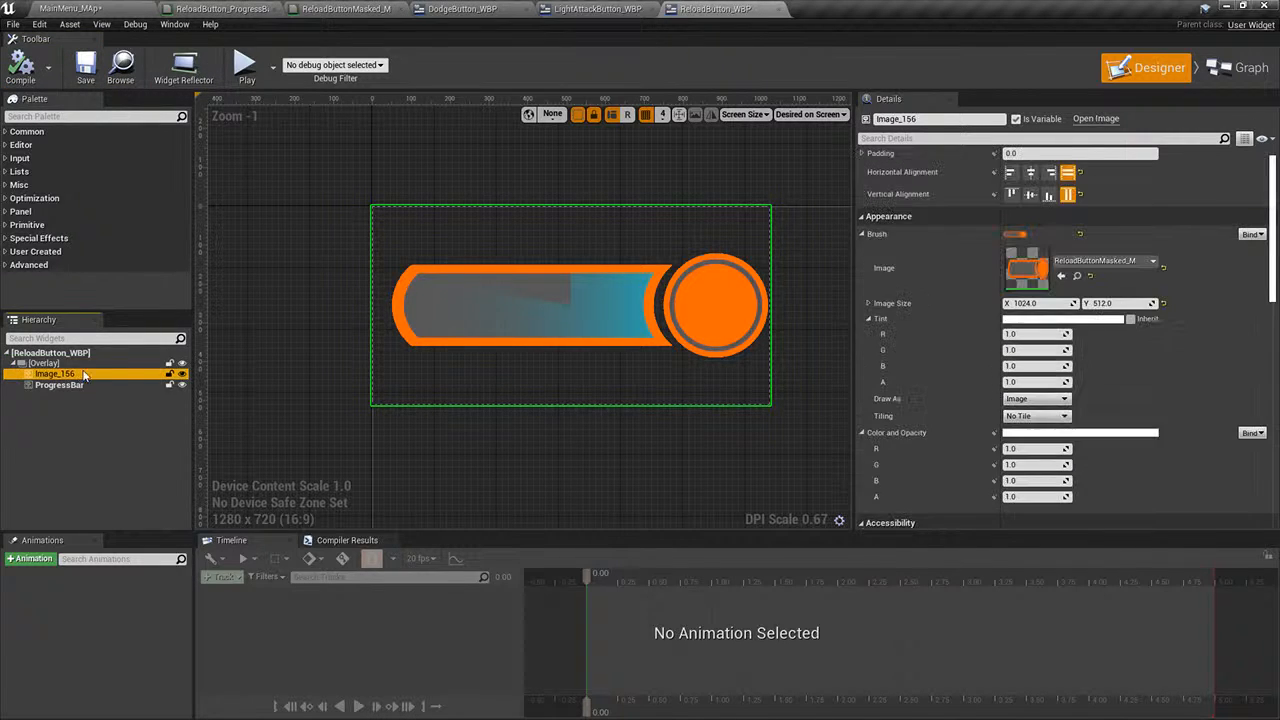
{"action": "double_click", "coordinate": [183, 374]}
{"action": "left_click", "coordinate": [183, 374]}
{"action": "left_click", "coordinate": [183, 374]}
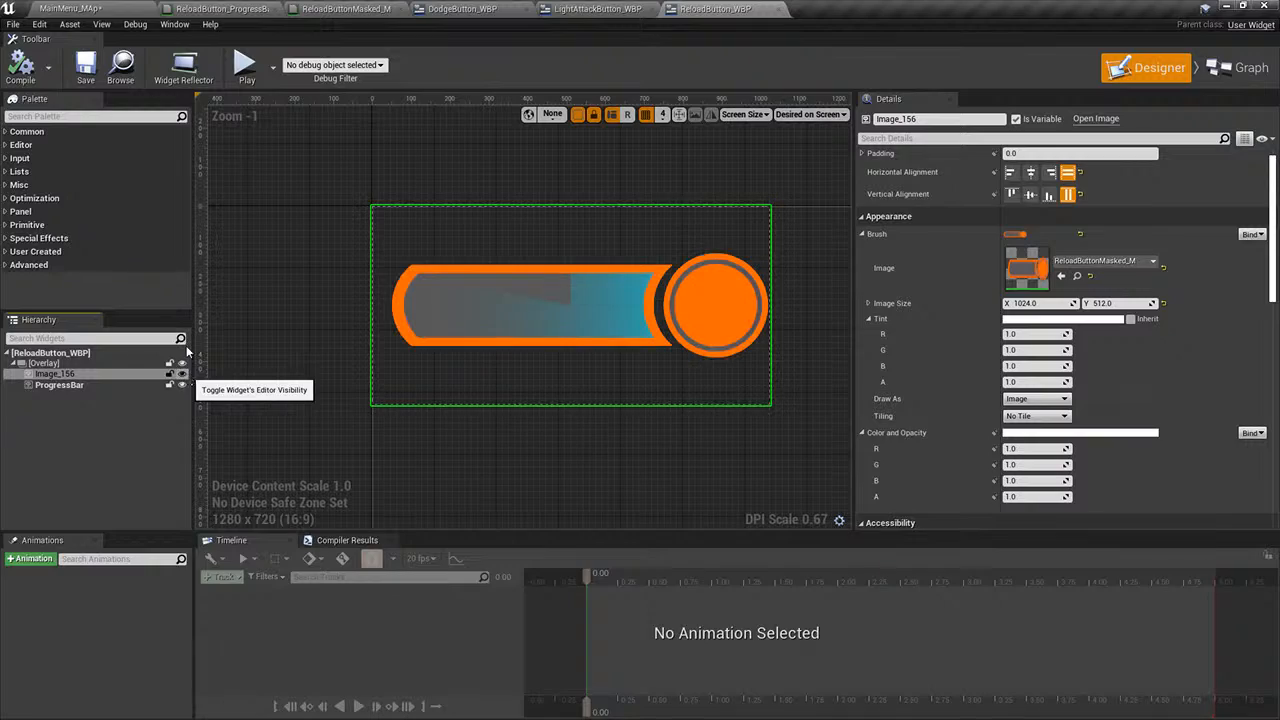
- Play-test the MainMenu_MAp level to check the resized progress bar in game, and end the session
{"action": "left_click", "coordinate": [72, 8]}
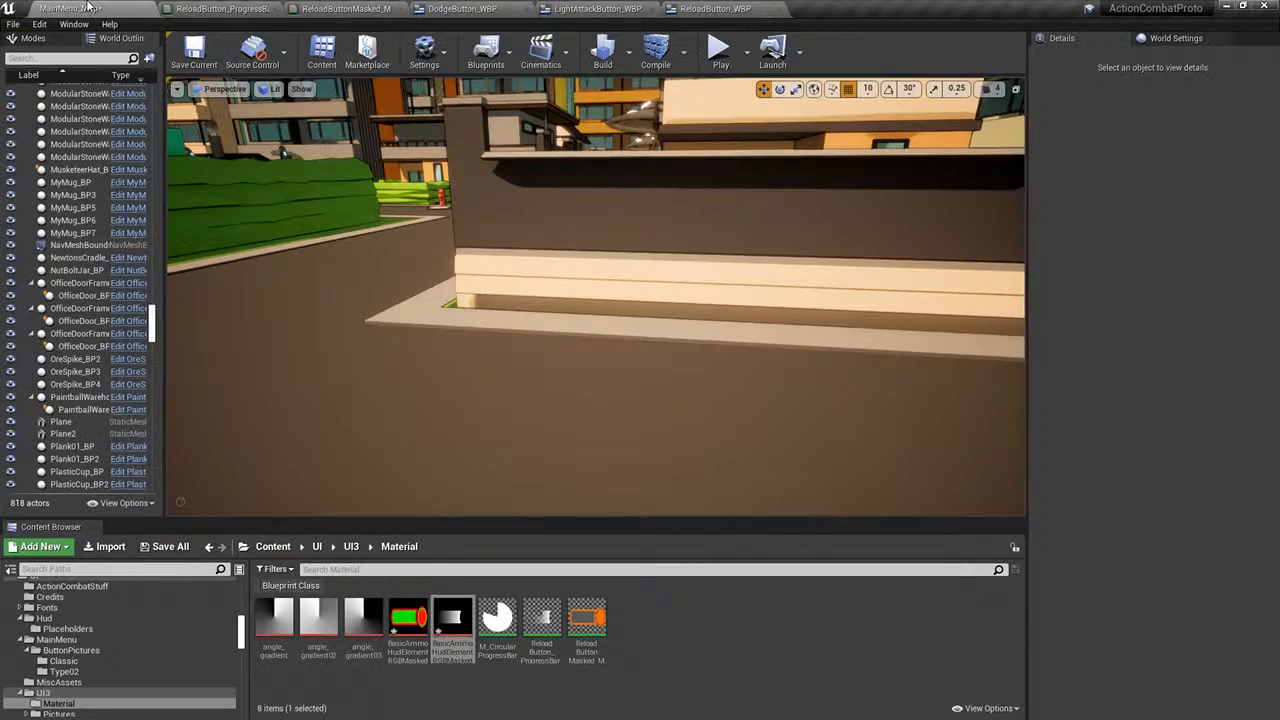
{"action": "left_click", "coordinate": [719, 52]}
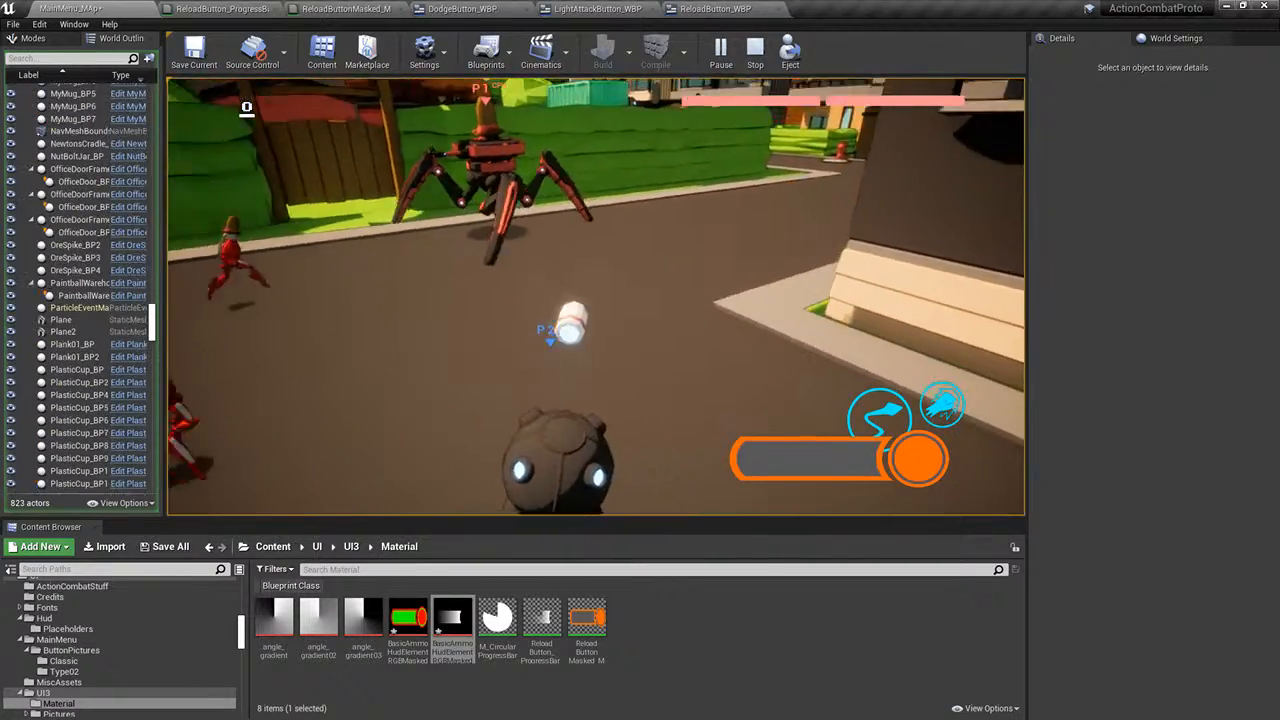
{"action": "key", "text": "shift+F1"}
{"action": "key", "text": "Escape"}
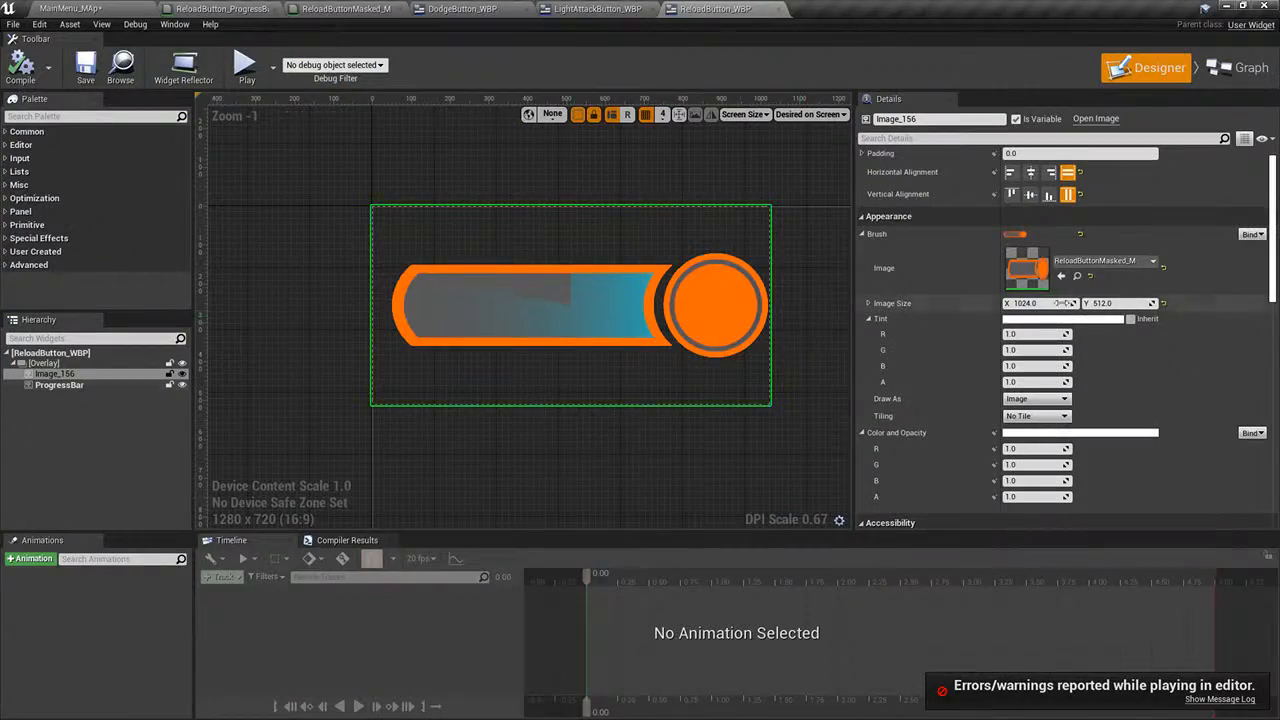
- In ReloadButton_WBP, reset the ProgressBar brush's tint to its default and save the compiled widget
{"action": "scroll", "coordinate": [978, 428], "scroll_direction": "down", "scroll_amount": 1}
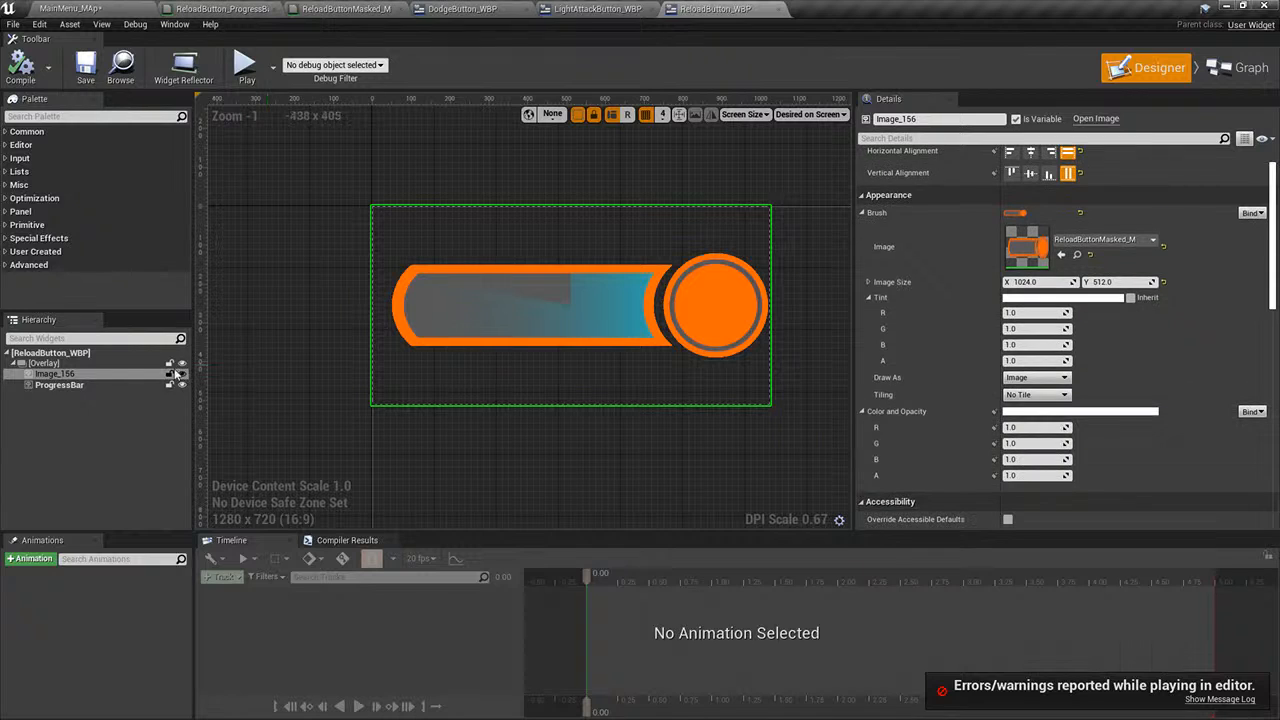
{"action": "left_click", "coordinate": [121, 375]}
{"action": "left_click", "coordinate": [121, 385]}
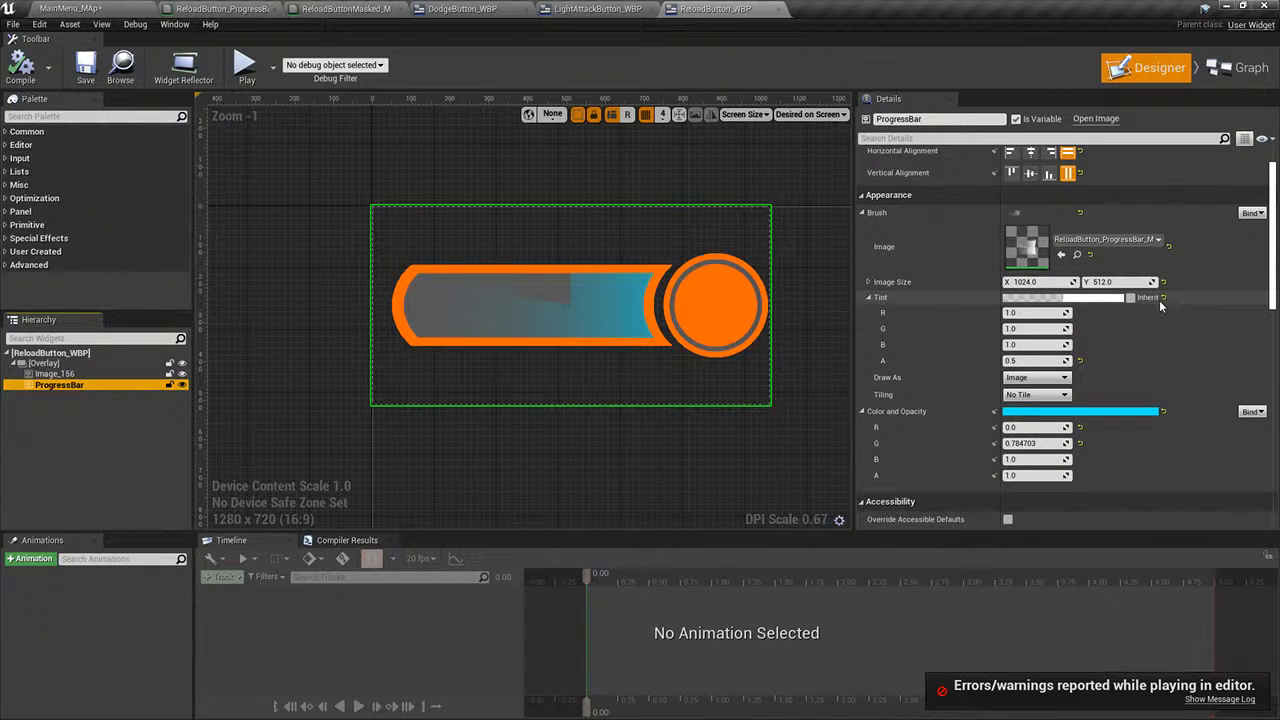
{"action": "left_click", "coordinate": [1163, 297]}
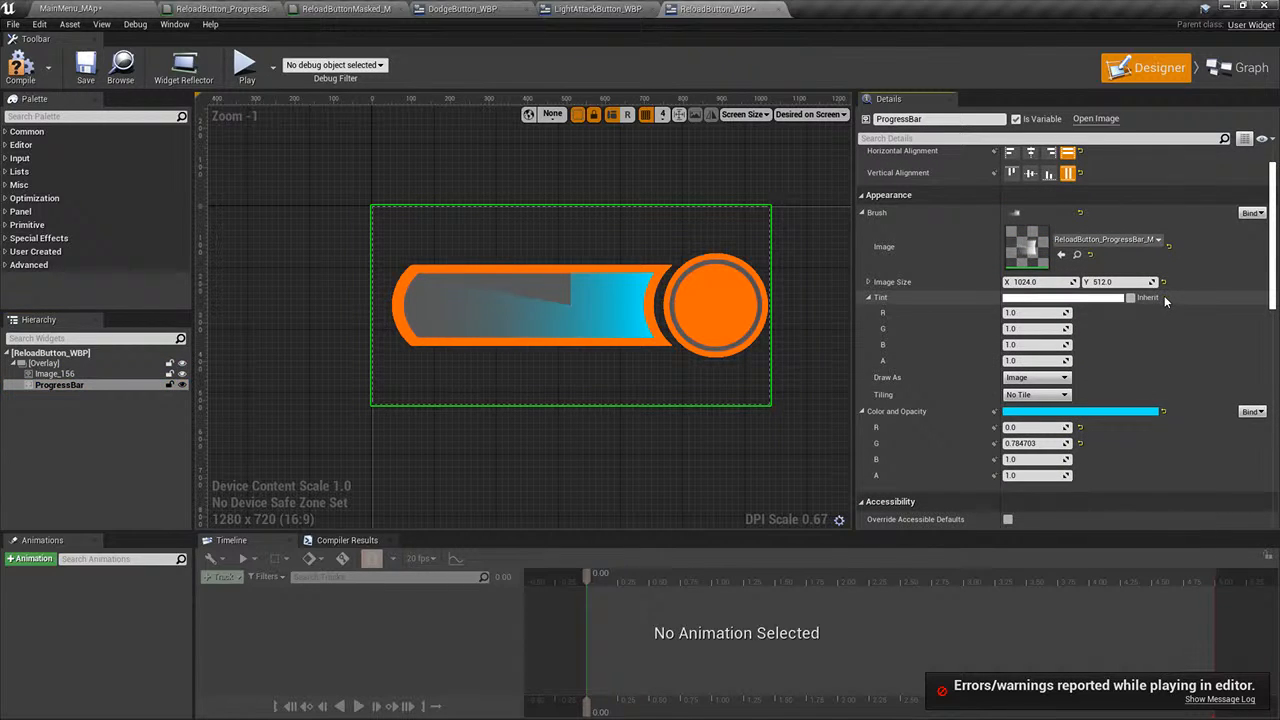
{"action": "left_click", "coordinate": [86, 72]}
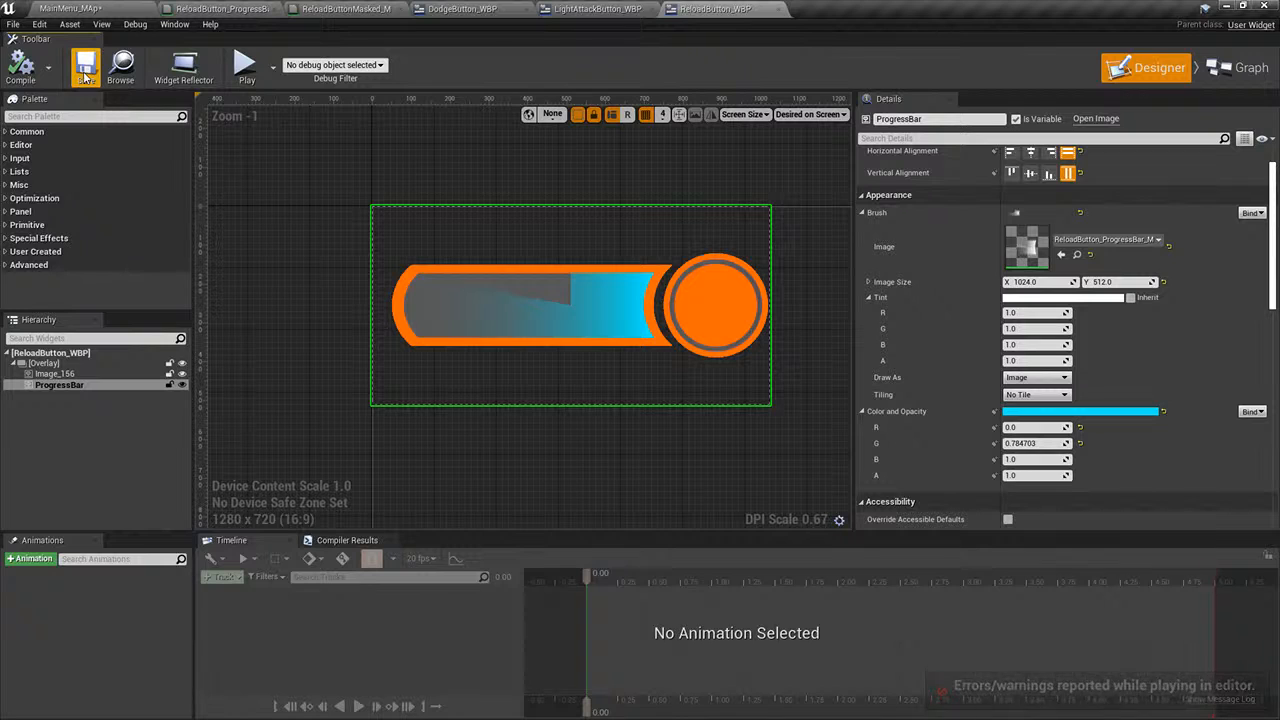
- Play-test the level again to check the ProgressBar with its default tint, and return to ReloadButton_WBP
{"action": "left_click", "coordinate": [72, 8]}
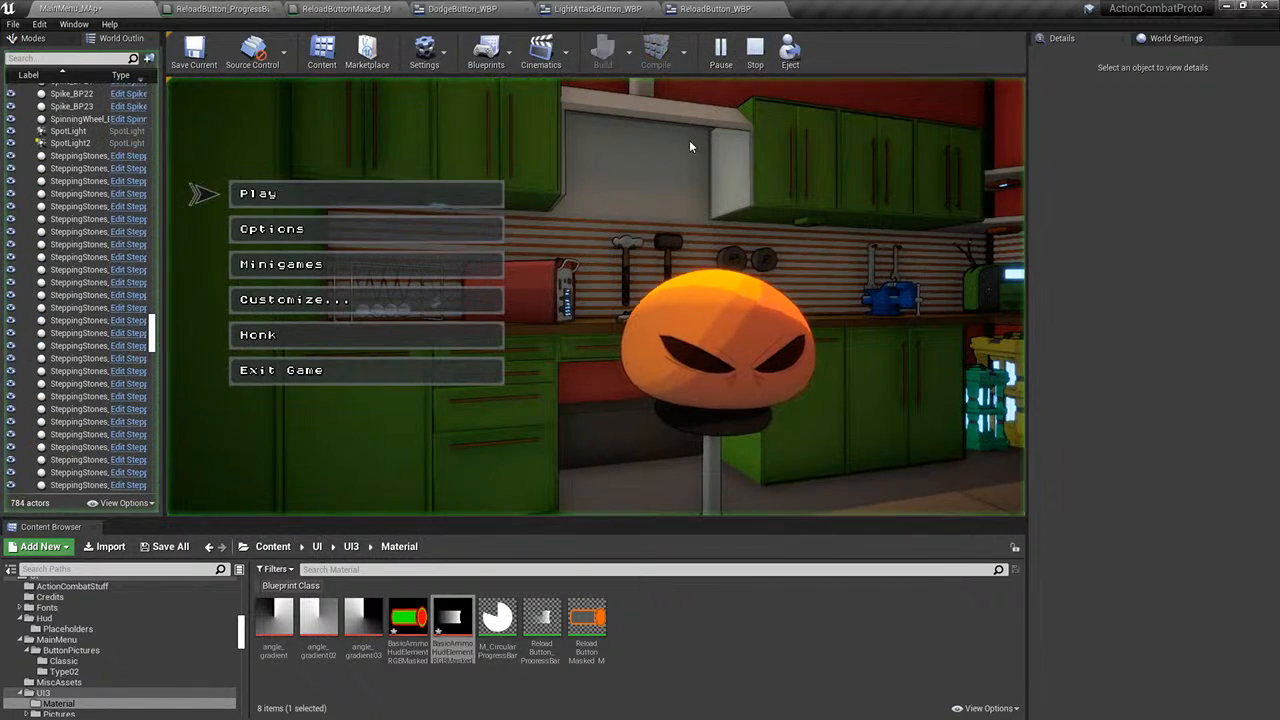
{"action": "left_click", "coordinate": [340, 194]}
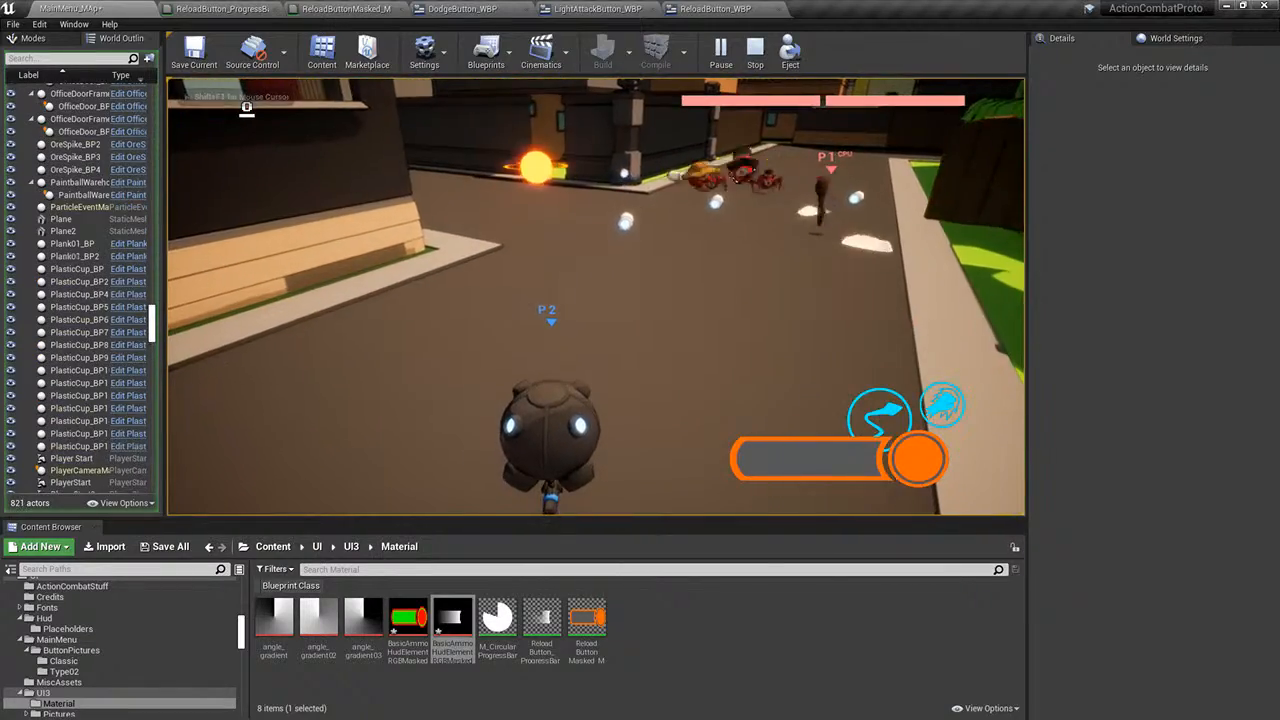
{"action": "key", "text": "Escape"}
{"action": "left_click", "coordinate": [610, 8]}
{"action": "left_click", "coordinate": [693, 8]}
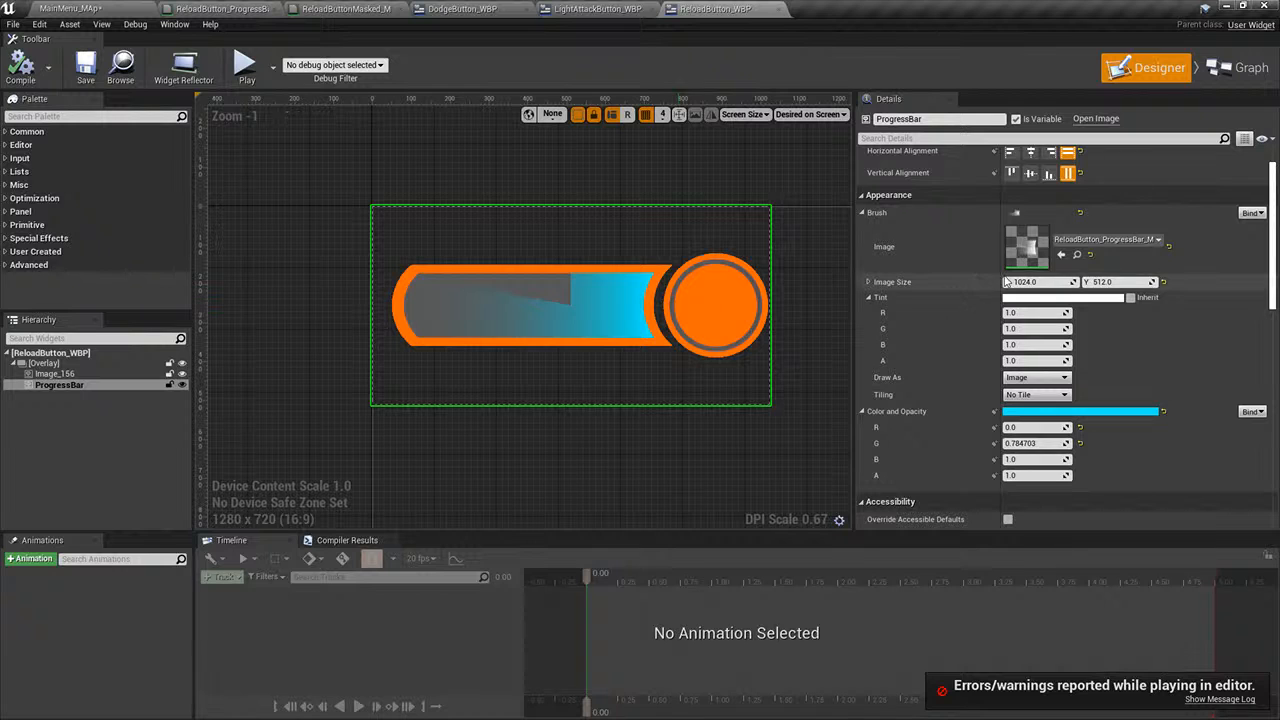
- Examine how the ReloadButton_WBP event graph builds the dynamic material on Event Construct and sets Alpha in SetProgress
{"action": "scroll", "coordinate": [1060, 330], "scroll_direction": "up", "scroll_amount": 3}
{"action": "left_click", "coordinate": [1238, 68]}
{"action": "right_click_drag", "start_coordinate": [804, 423], "coordinate": [790, 492]}
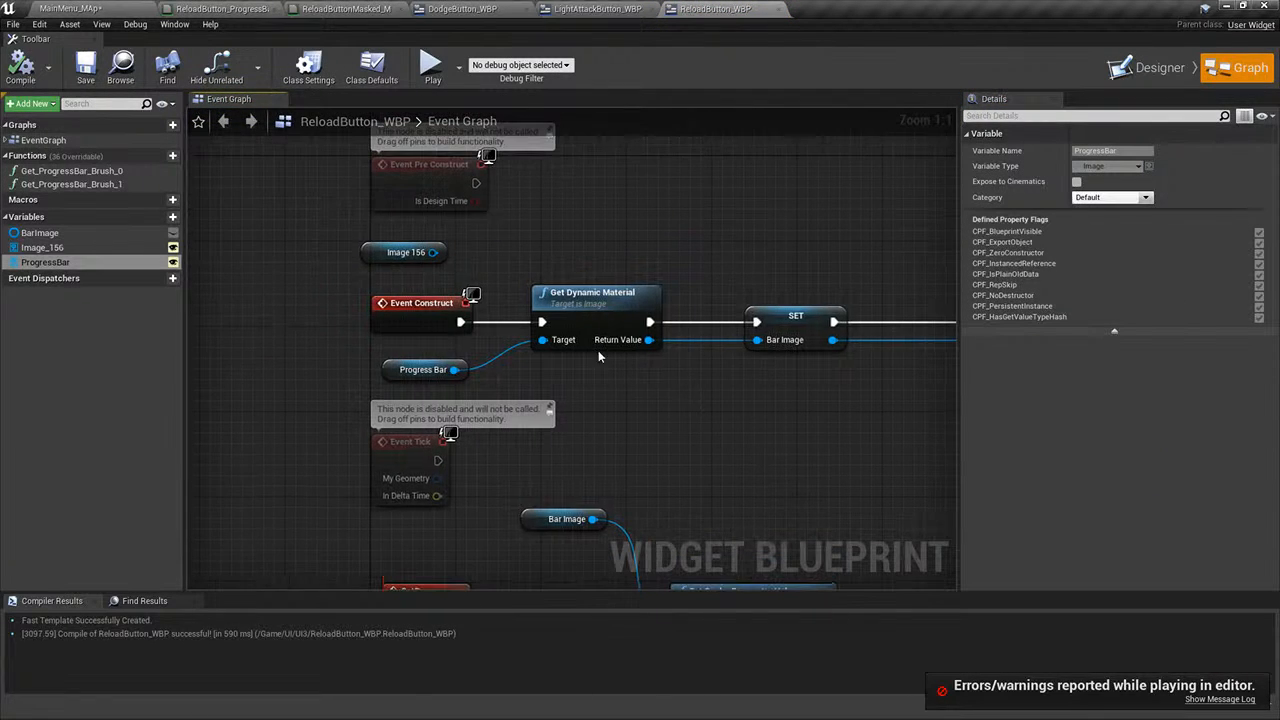
{"action": "right_click_drag", "start_coordinate": [786, 396], "coordinate": [660, 254]}
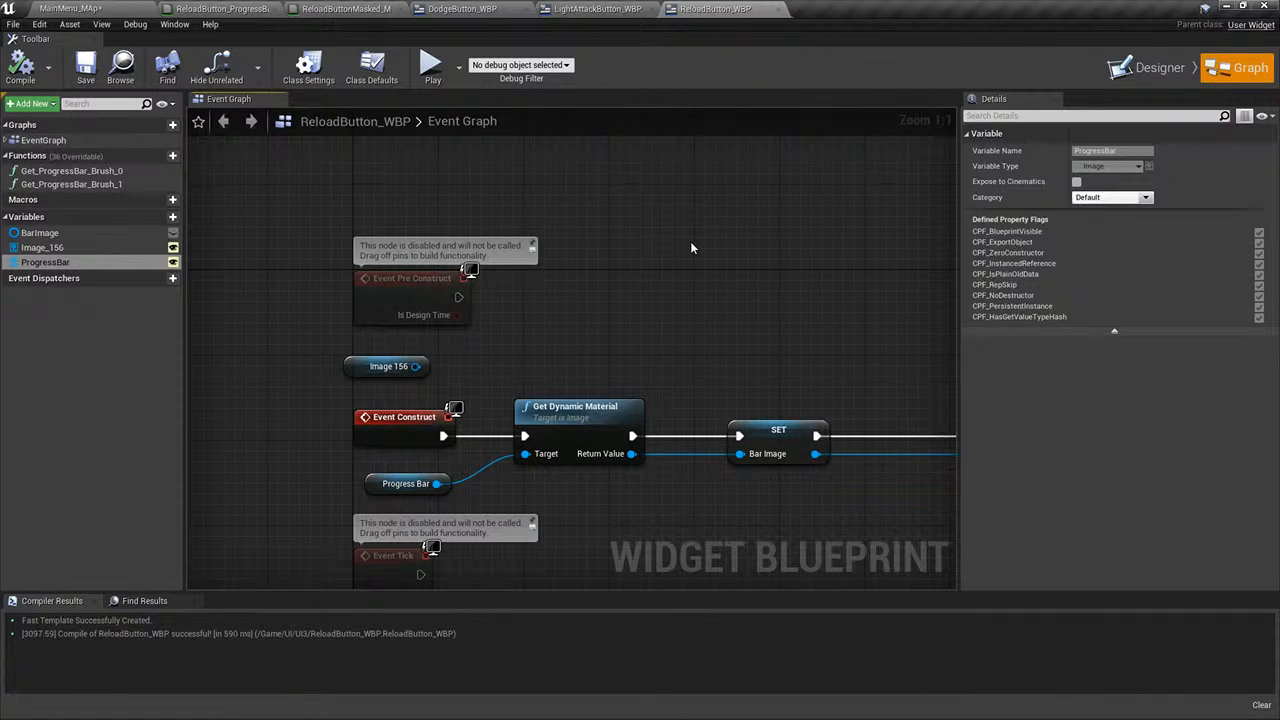
{"action": "left_click", "coordinate": [70, 8]}
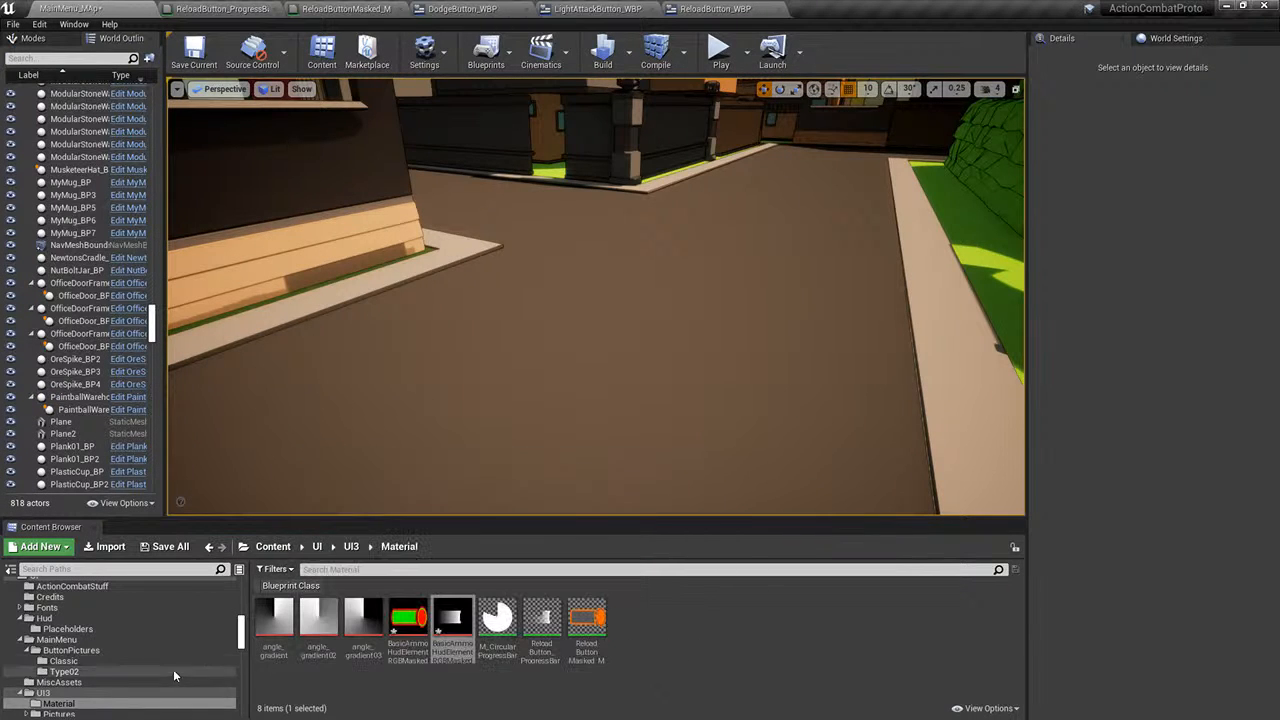
{"action": "left_click", "coordinate": [705, 8]}
{"action": "right_click_drag", "start_coordinate": [614, 388], "coordinate": [801, 133]}
{"action": "right_click_drag", "start_coordinate": [589, 359], "coordinate": [548, 248]}
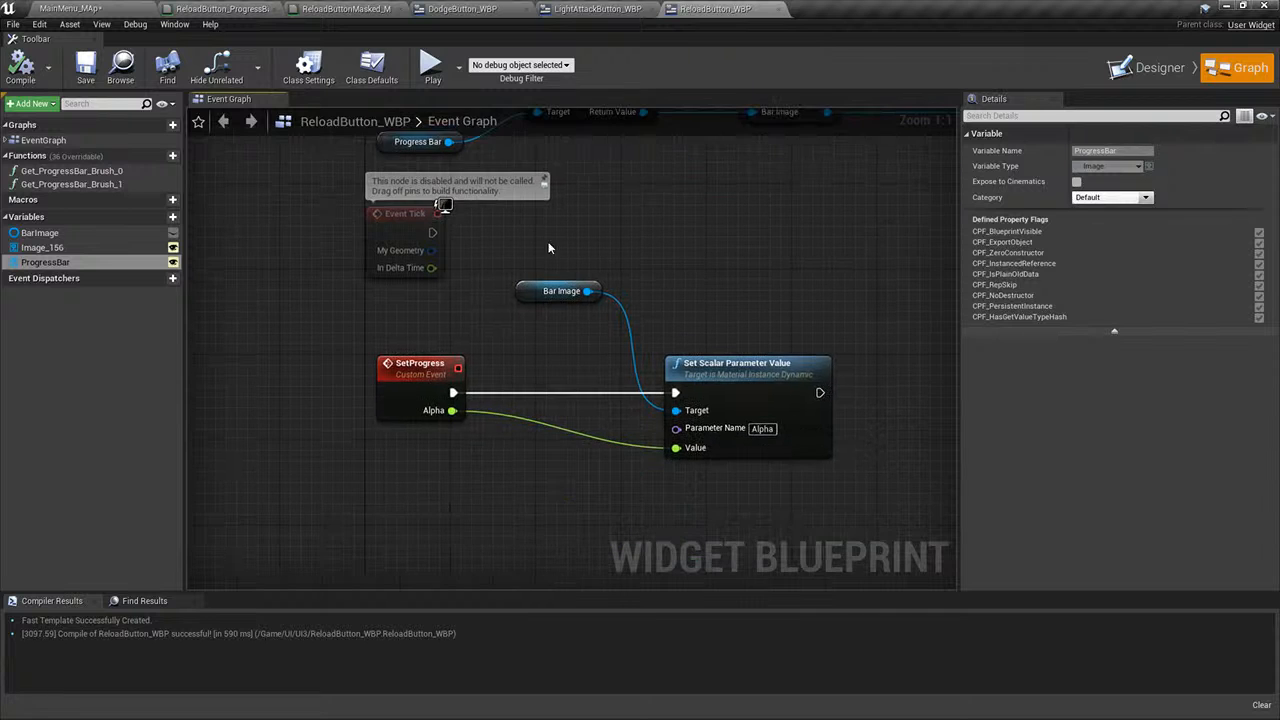
{"action": "right_click_drag", "start_coordinate": [690, 207], "coordinate": [566, 580]}
- Add a custom event named test in an empty area above the Event Construct chain
{"action": "right_click", "coordinate": [598, 348]}
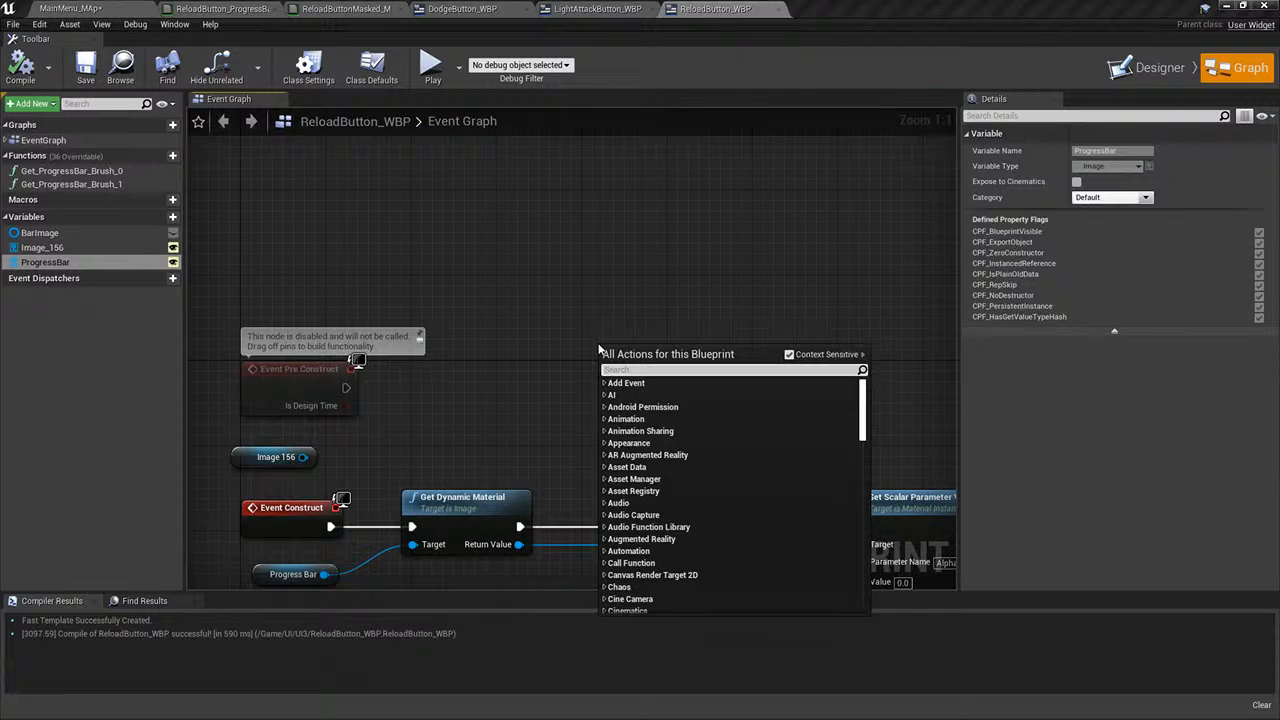
{"action": "right_click_drag", "start_coordinate": [708, 261], "coordinate": [538, 198]}
{"action": "right_click", "coordinate": [538, 198]}
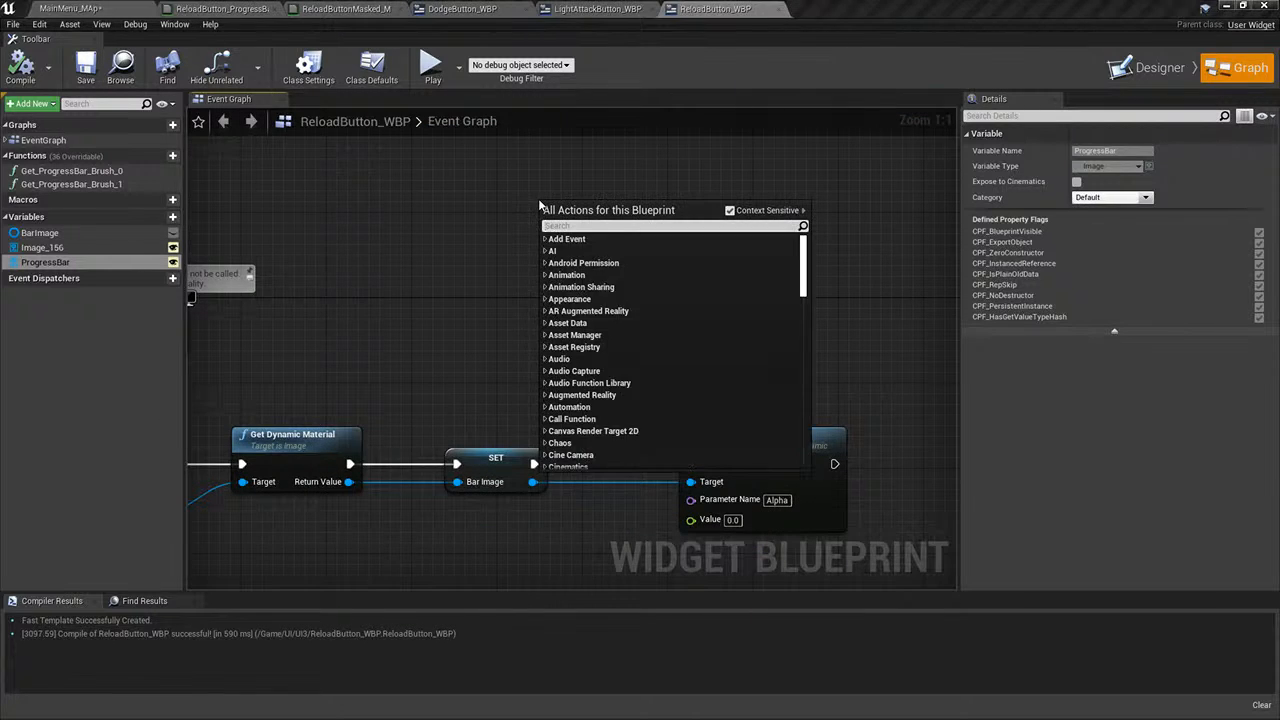
{"action": "type", "text": "custom"}
{"action": "key", "text": "Return"}
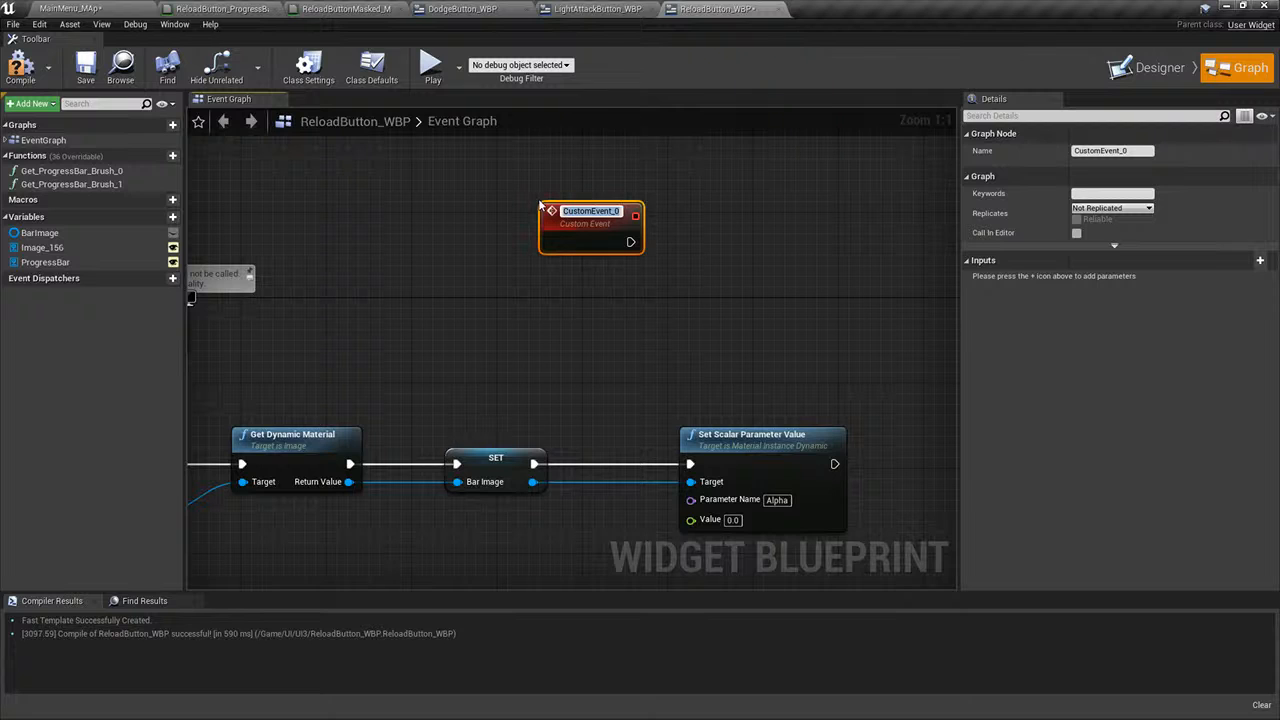
- Connect a Delay node to the test event and set its duration to 1 second
{"action": "left_click_drag", "start_coordinate": [617, 240], "coordinate": [677, 249]}
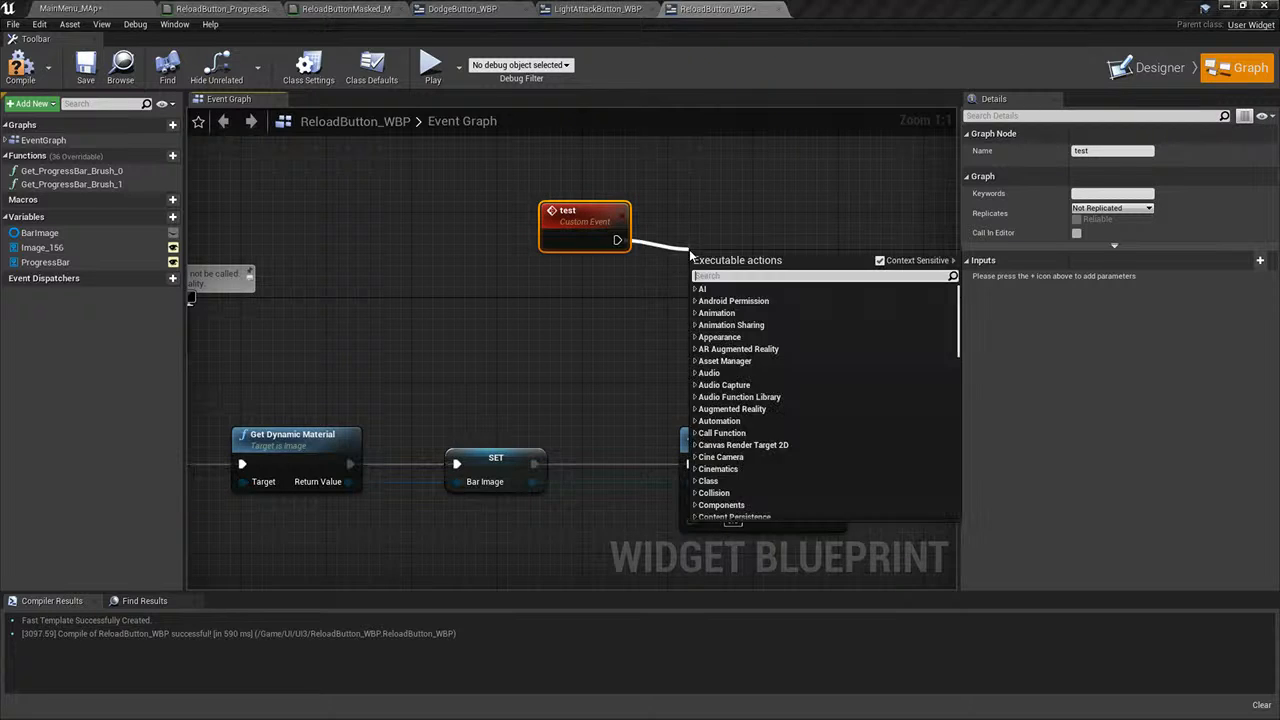
{"action": "type", "text": "delay"}
{"action": "key", "text": "Return"}
{"action": "right_click_drag", "start_coordinate": [803, 281], "coordinate": [648, 267]}
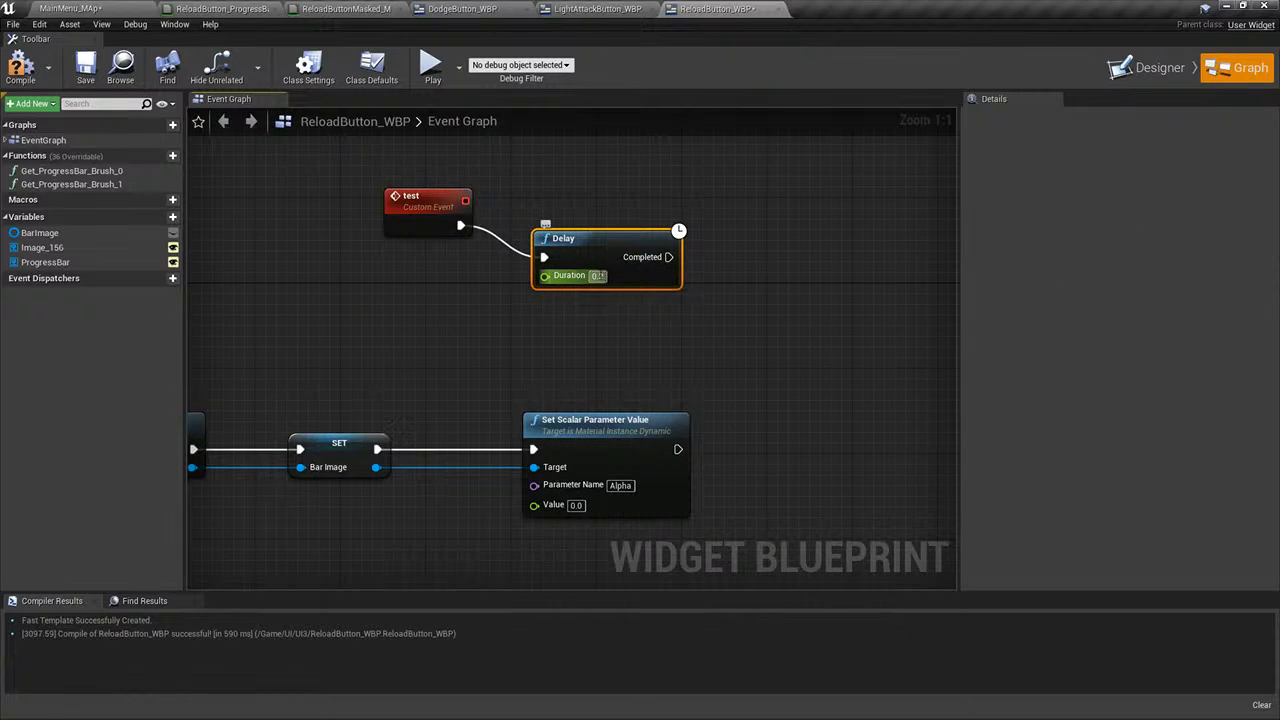
{"action": "left_click", "coordinate": [598, 276]}
{"action": "type", "text": "1"}
{"action": "right_click", "coordinate": [737, 249]}
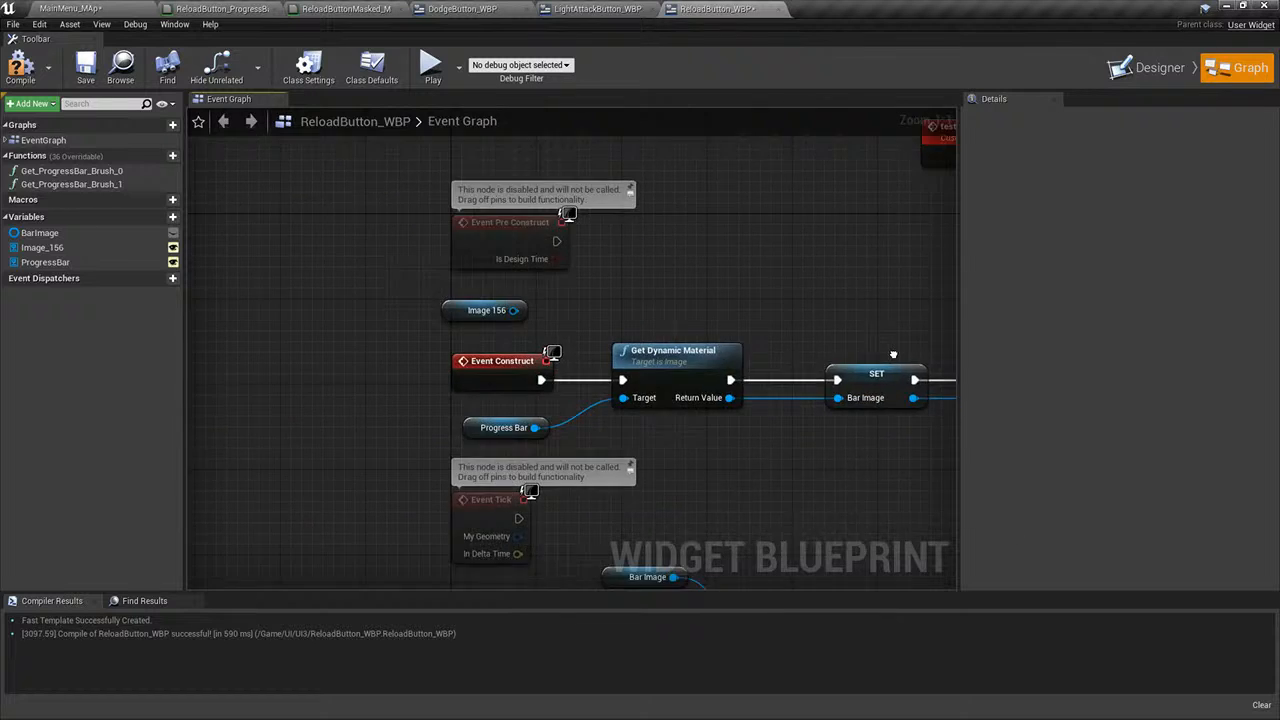
- Add a Set Progress call after the Delay completes, with Alpha set to 0.5
{"action": "right_click_drag", "start_coordinate": [911, 554], "coordinate": [908, 335]}
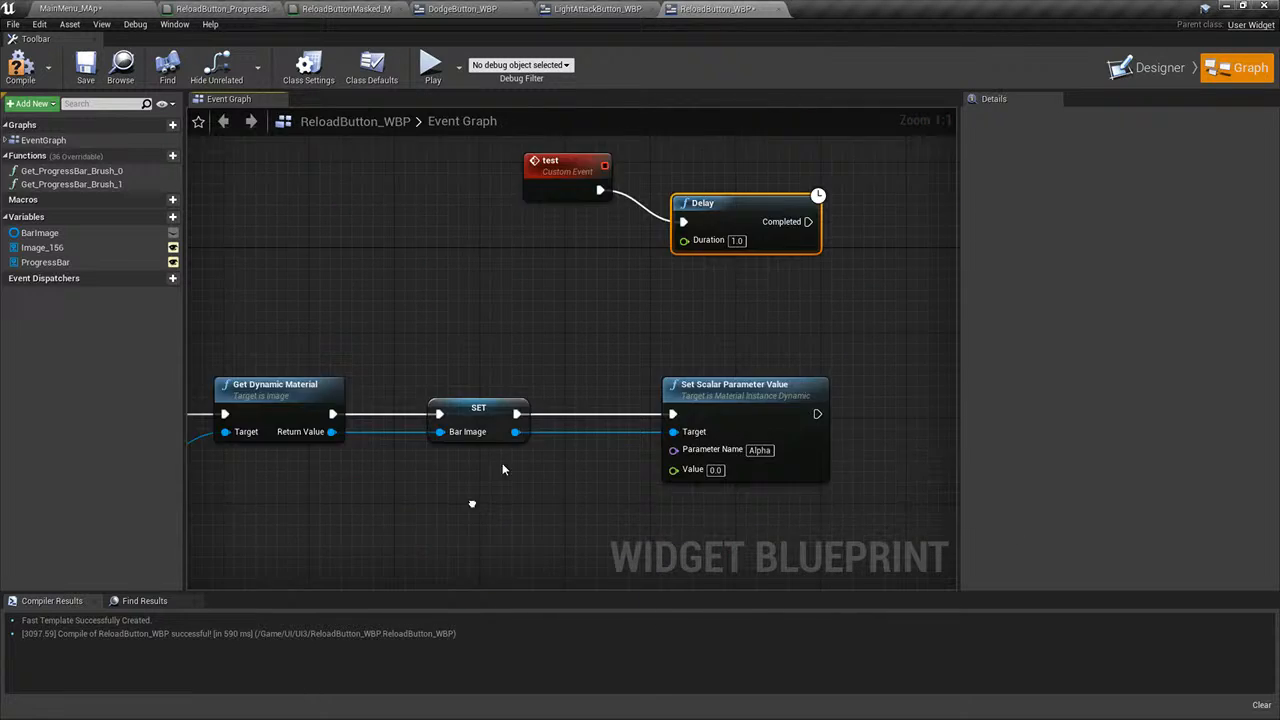
{"action": "right_click_drag", "start_coordinate": [803, 237], "coordinate": [586, 291]}
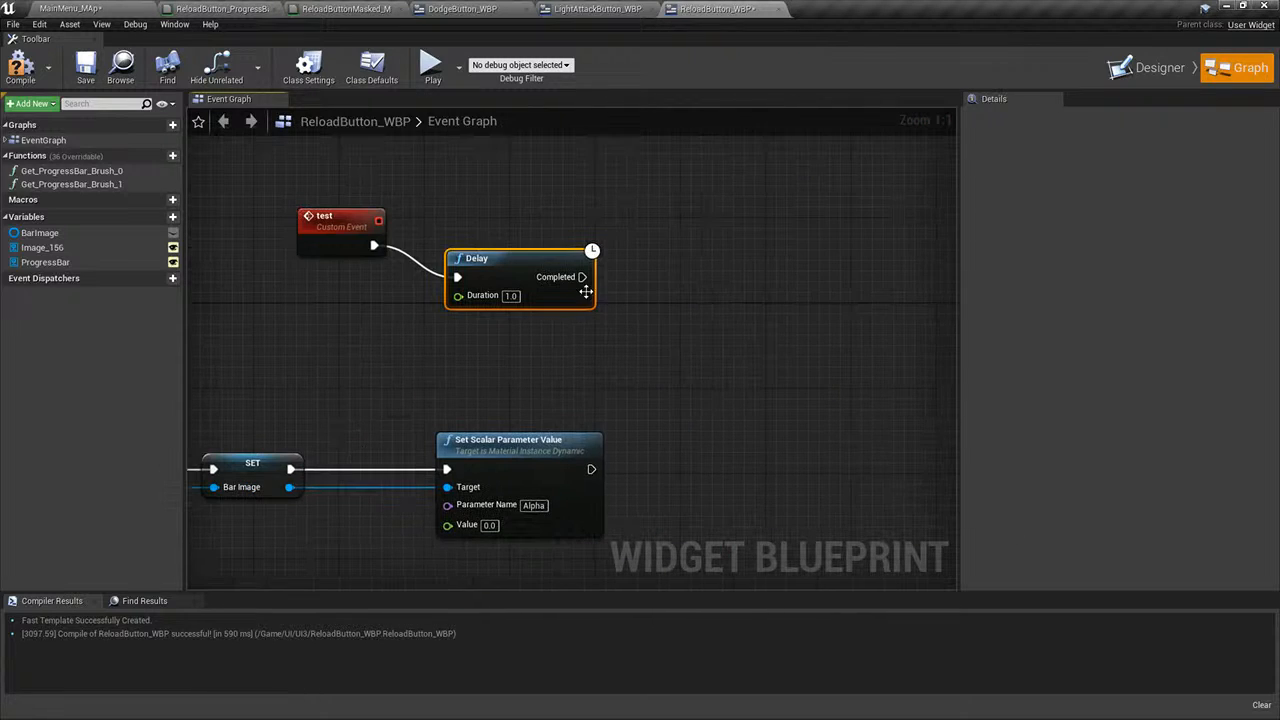
{"action": "left_click_drag", "start_coordinate": [580, 279], "coordinate": [669, 291]}
{"action": "type", "text": "set progress"}
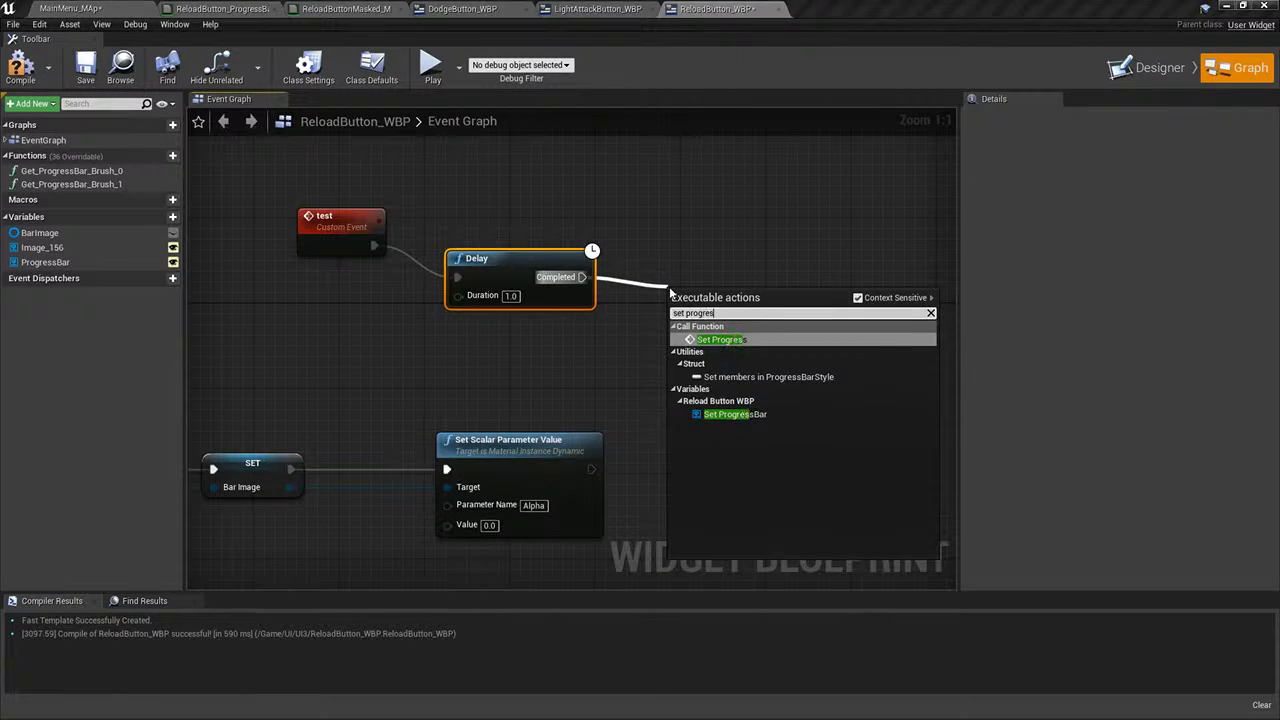
{"action": "key", "text": "Return"}
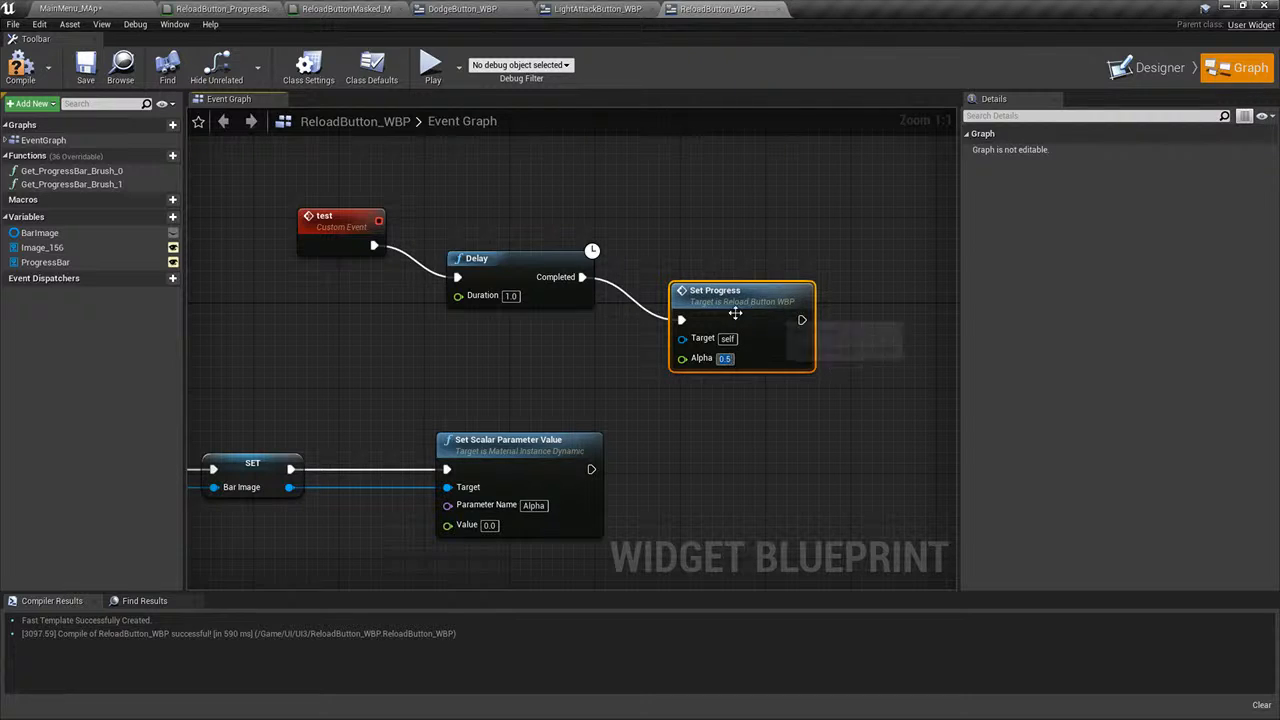
- Duplicate the Delay and Set Progress pair, chain the copy after the first pair, and set its Alpha to 0.75
{"action": "left_click_drag", "start_coordinate": [711, 288], "coordinate": [686, 243]}
{"action": "left_click_drag", "start_coordinate": [590, 231], "coordinate": [786, 330]}
{"action": "right_click_drag", "start_coordinate": [788, 330], "coordinate": [520, 356]}
{"action": "key", "text": "ctrl+v"}
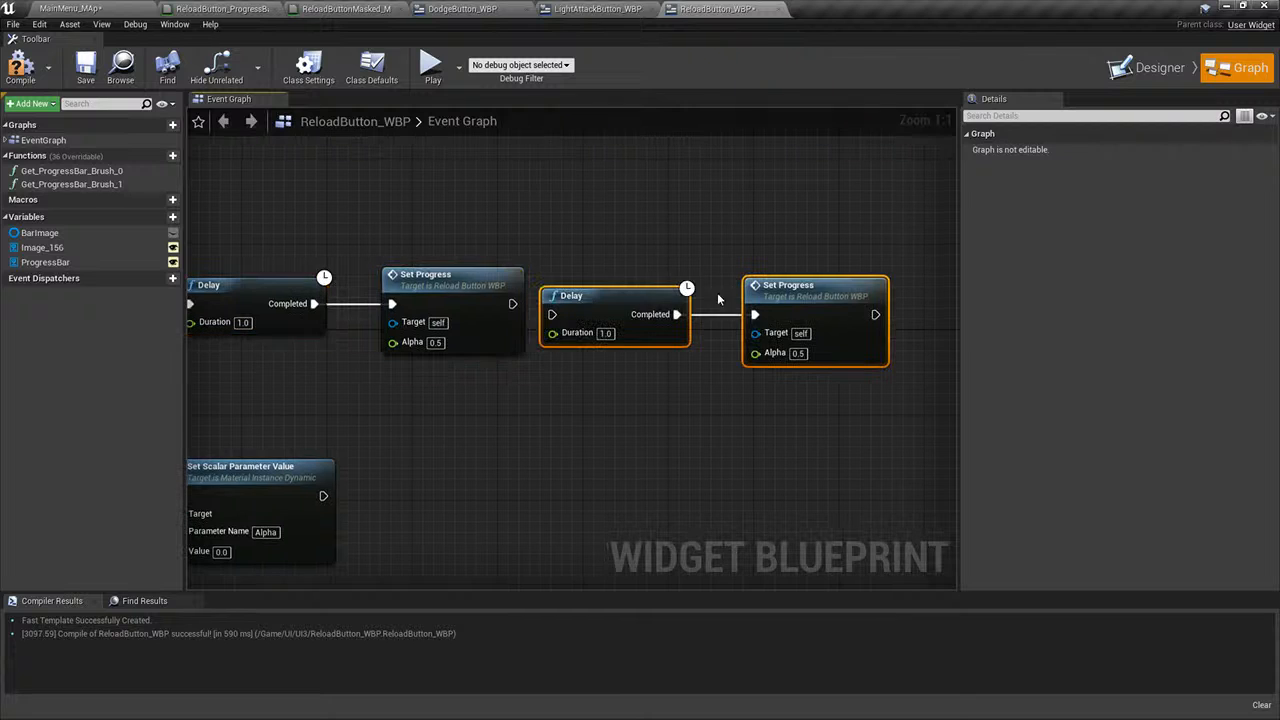
{"action": "left_click_drag", "start_coordinate": [796, 284], "coordinate": [796, 274]}
{"action": "left_click_drag", "start_coordinate": [554, 304], "coordinate": [555, 305]}
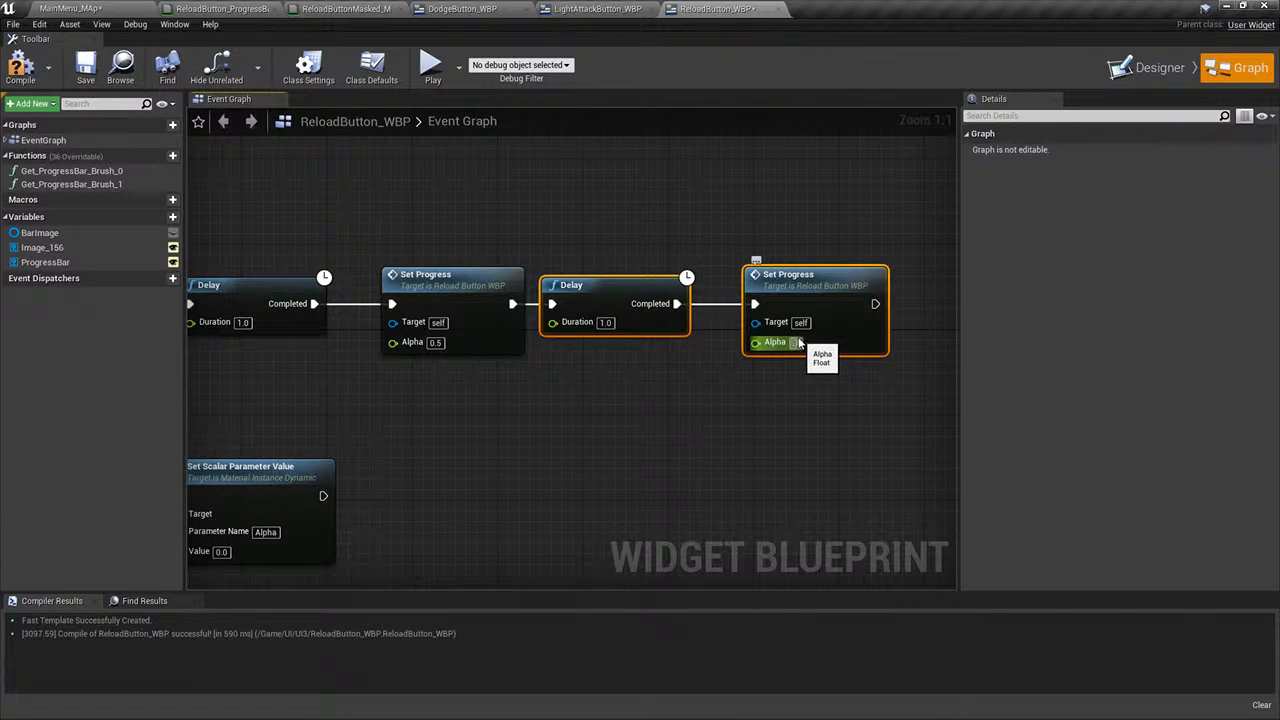
{"action": "right_click_drag", "start_coordinate": [674, 384], "coordinate": [606, 423]}
- Append a third Delay and Set Progress pair to the chain with Alpha set to 1
{"action": "key", "text": "ctrl+v"}
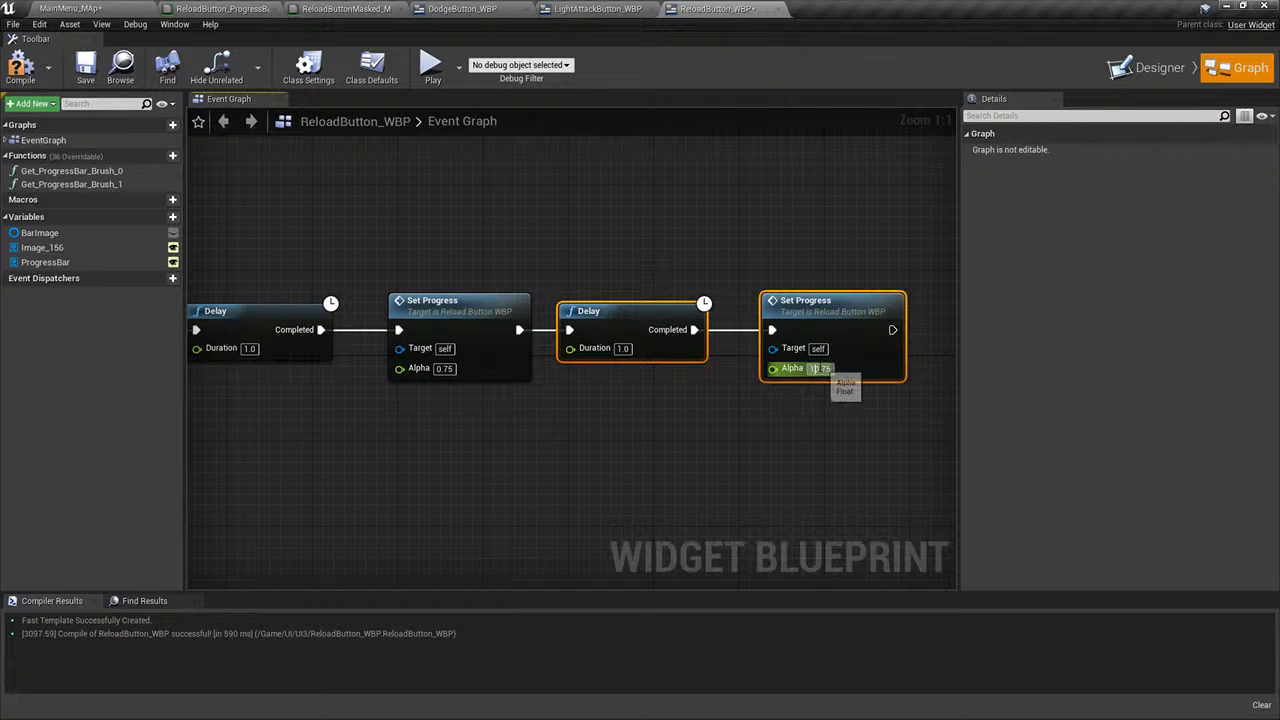
{"action": "left_click", "coordinate": [818, 368]}
{"action": "type", "text": "1"}
{"action": "key", "text": "Return"}
- Loop the last Set Progress node's output back into the first Delay, and compile and save the widget
{"action": "scroll", "coordinate": [828, 418], "scroll_direction": "down", "scroll_amount": 4}
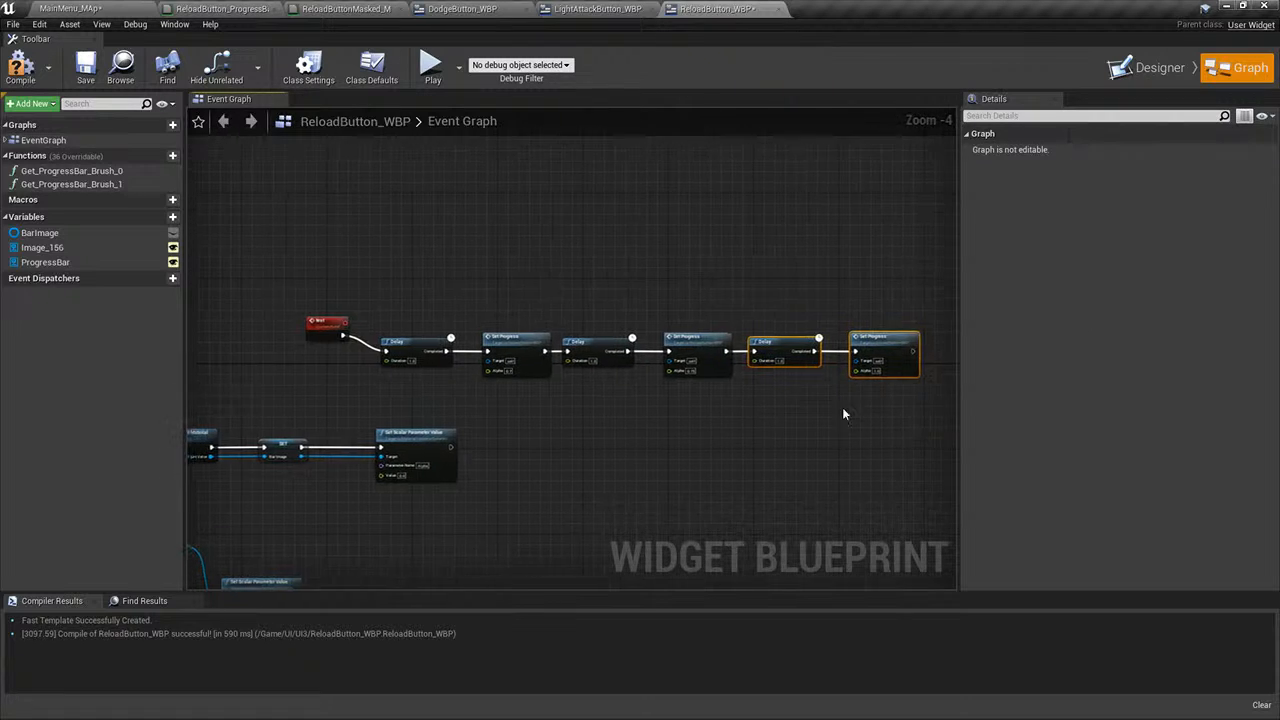
{"action": "left_click_drag", "start_coordinate": [917, 354], "coordinate": [387, 351]}
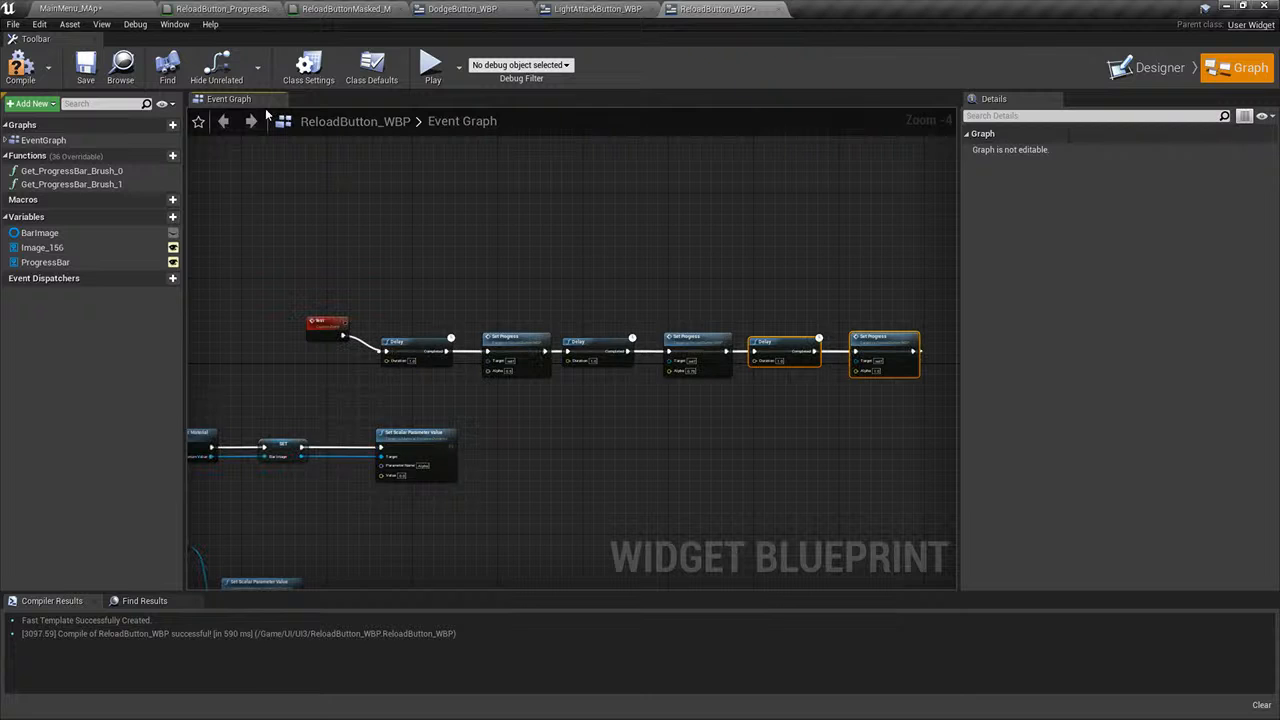
{"action": "left_click", "coordinate": [20, 65]}
{"action": "left_click", "coordinate": [85, 65]}
- Call the test event after Event Construct's Set Scalar Parameter Value node, and compile the widget
{"action": "right_click_drag", "start_coordinate": [454, 450], "coordinate": [710, 328]}
{"action": "left_click_drag", "start_coordinate": [691, 325], "coordinate": [742, 328]}
{"action": "key", "text": "Return"}
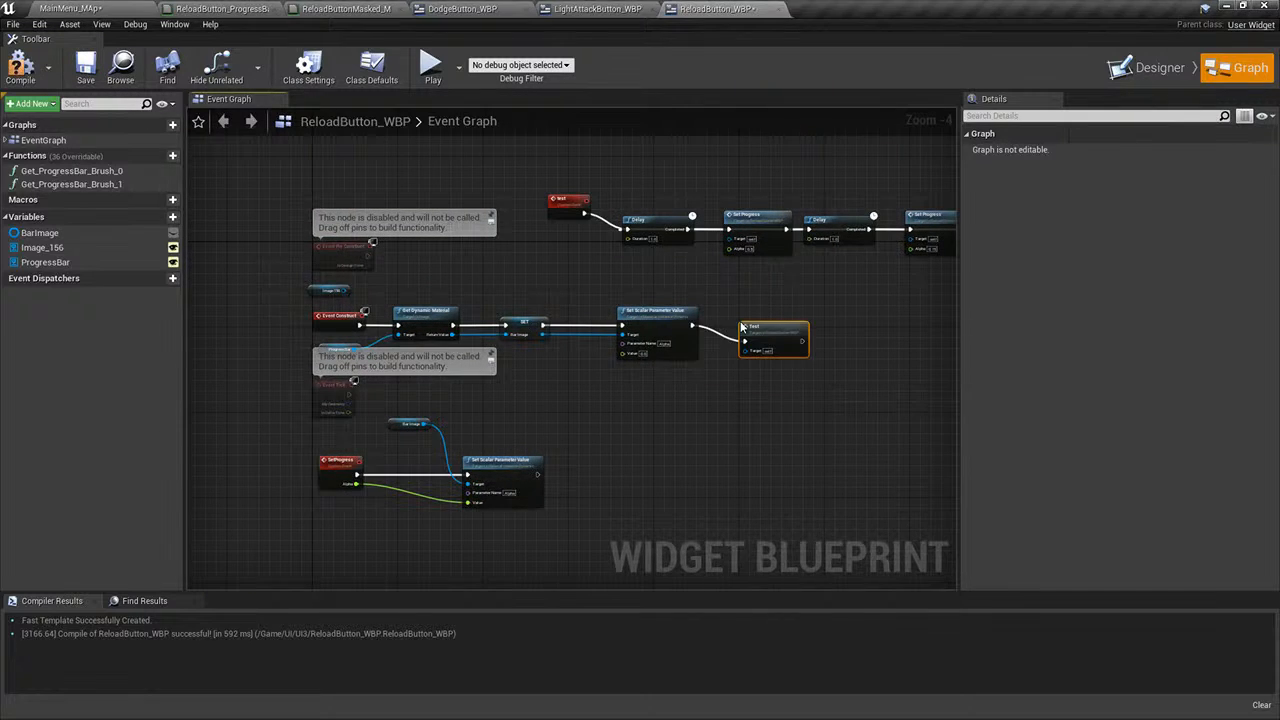
{"action": "left_click", "coordinate": [20, 65]}
- Play-test the level with an Easy Horde Mode match to check the reload bar's looping progress, and end the session
{"action": "left_click", "coordinate": [78, 8]}
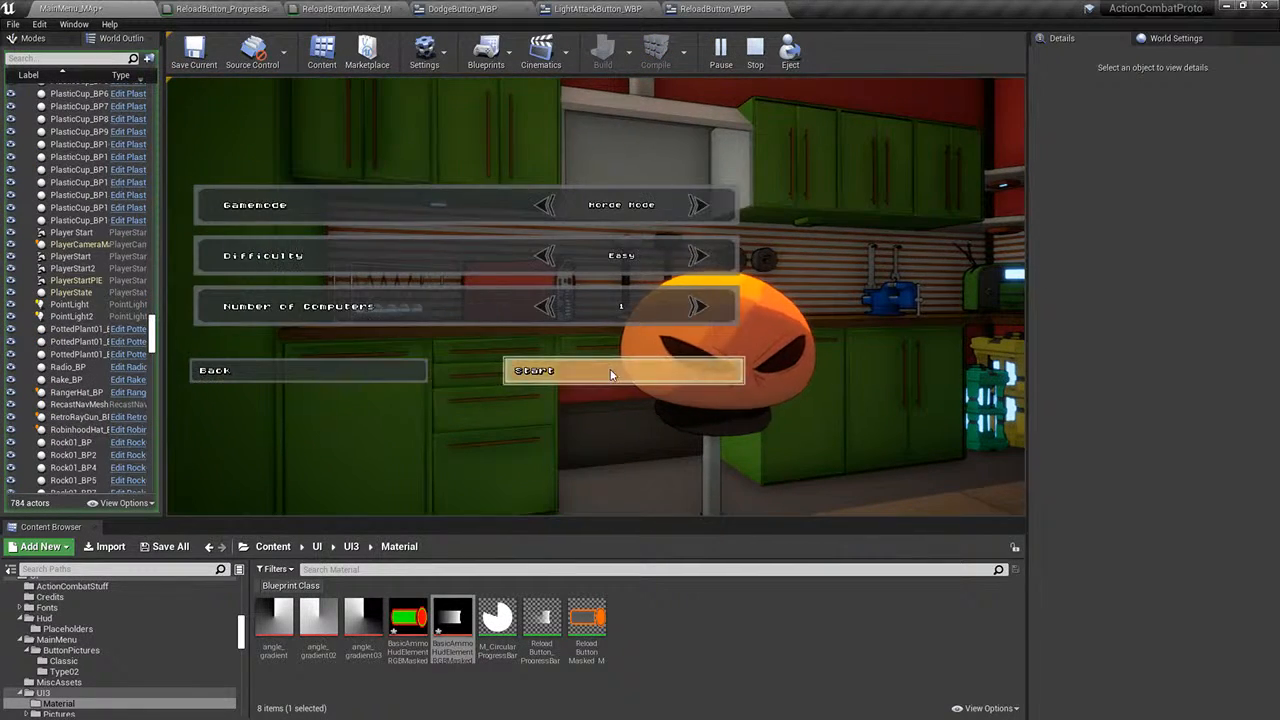
{"action": "left_click", "coordinate": [610, 372]}
{"action": "key", "text": "w"}
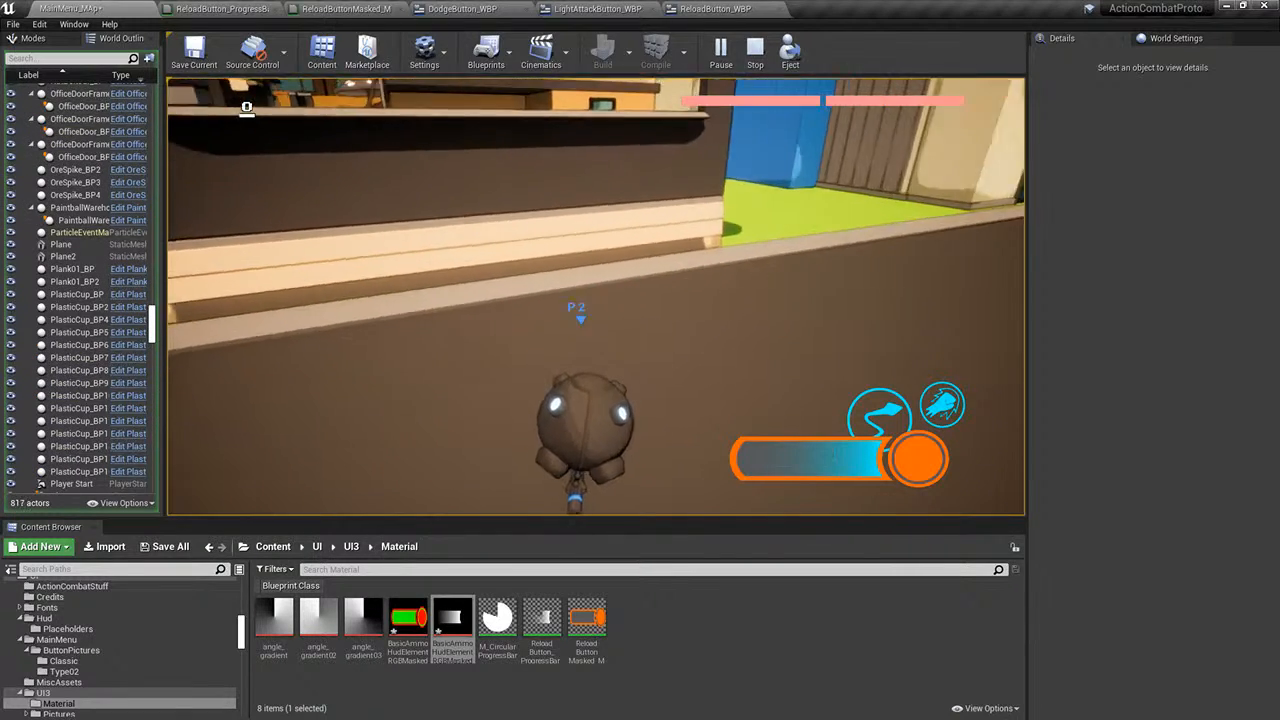
{"action": "key", "text": "Escape"}
{"action": "scroll", "coordinate": [89, 606], "scroll_direction": "down", "scroll_amount": 10}
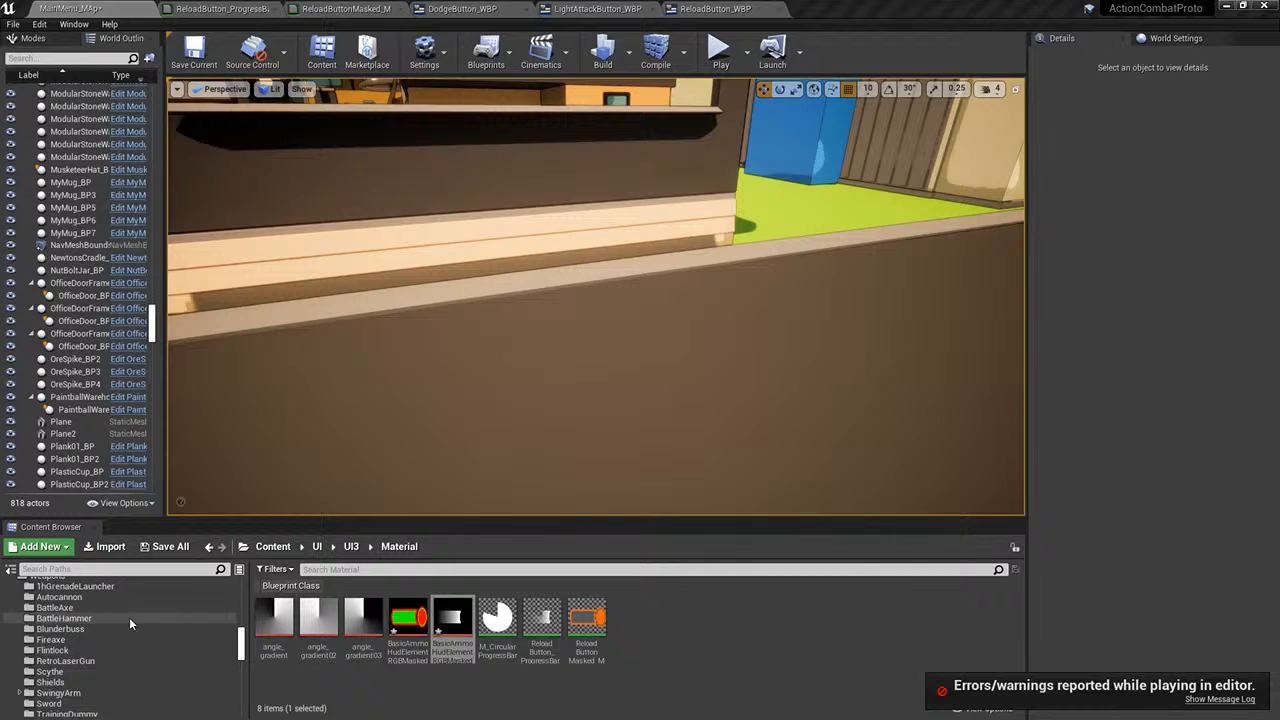
- Search all project content for "drone" and open the Drone_BP blueprint
{"action": "scroll", "coordinate": [85, 620], "scroll_direction": "up", "scroll_amount": 10}
{"action": "scroll", "coordinate": [78, 612], "scroll_direction": "up", "scroll_amount": 5}
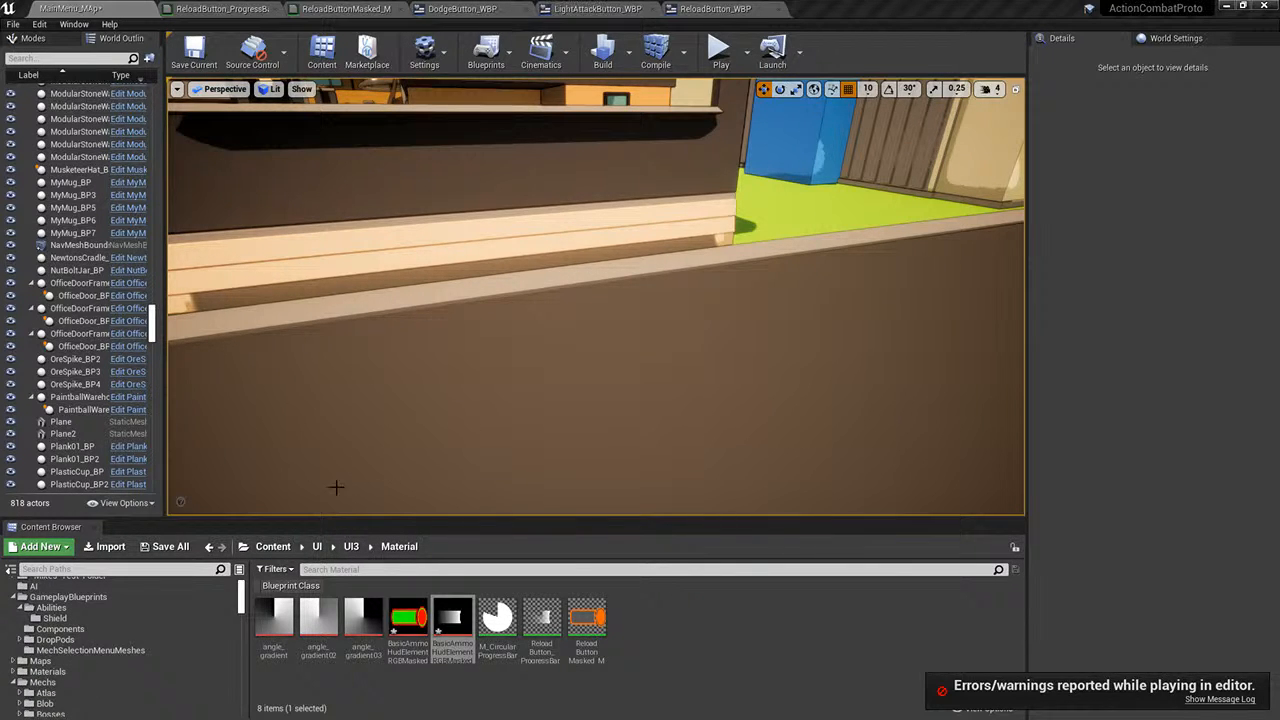
{"action": "scroll", "coordinate": [88, 614], "scroll_direction": "up", "scroll_amount": 2}
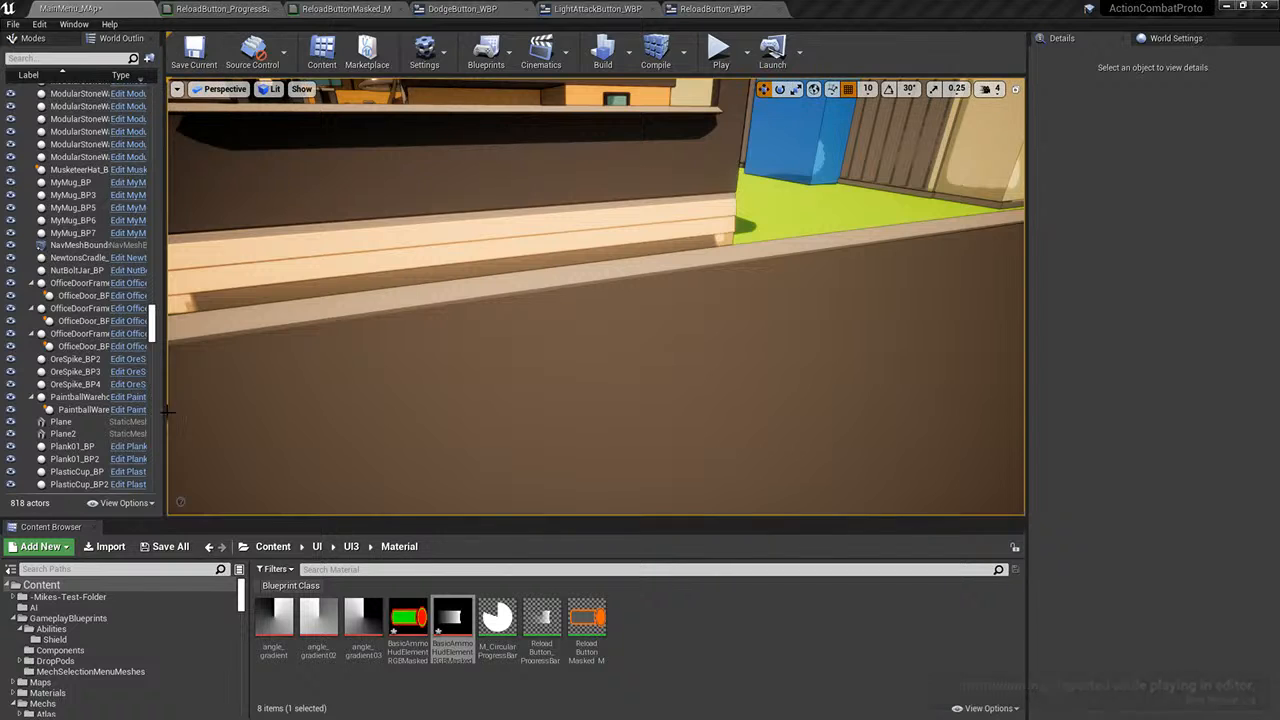
{"action": "left_click", "coordinate": [104, 597]}
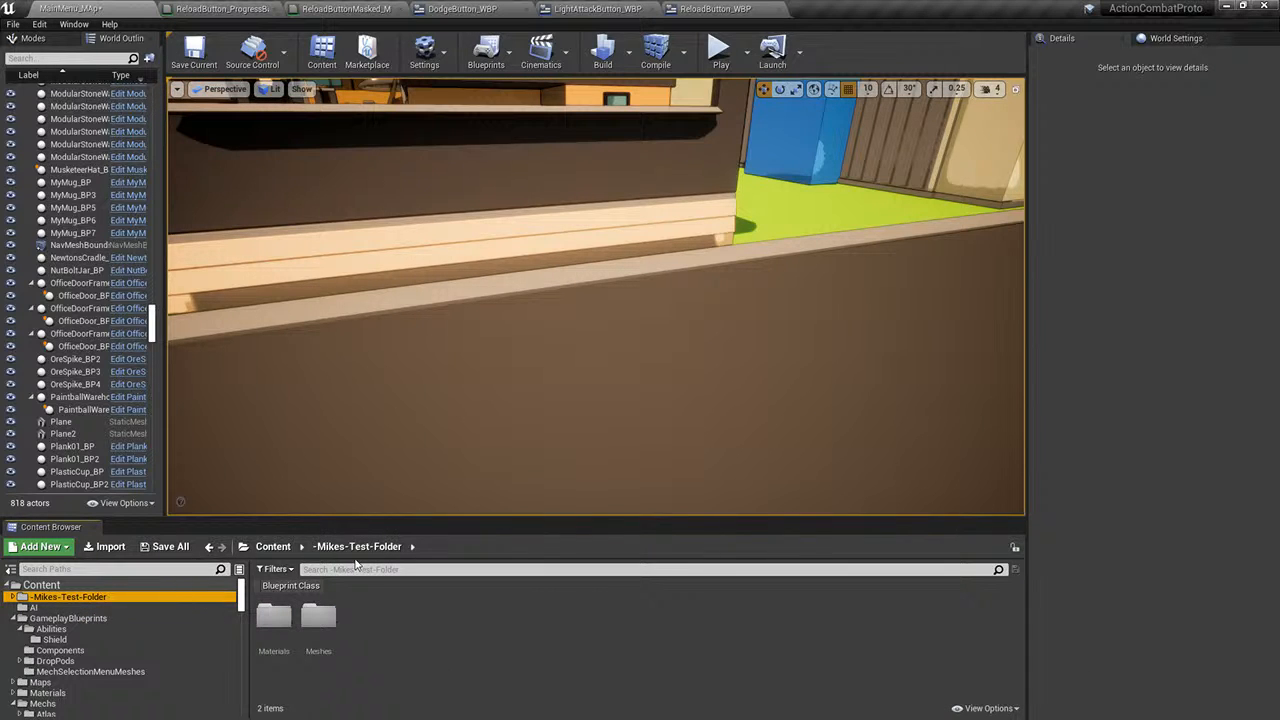
{"action": "type", "text": "dr"}
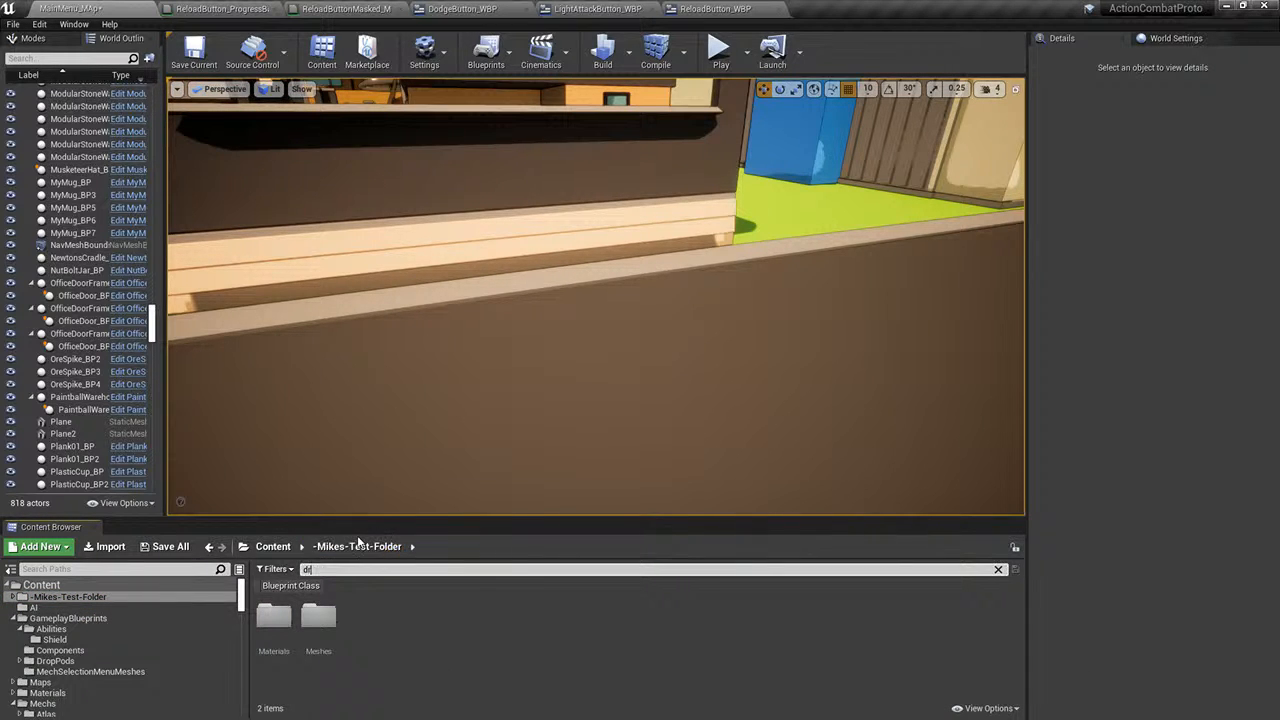
{"action": "type", "text": "one"}
{"action": "left_click", "coordinate": [34, 586]}
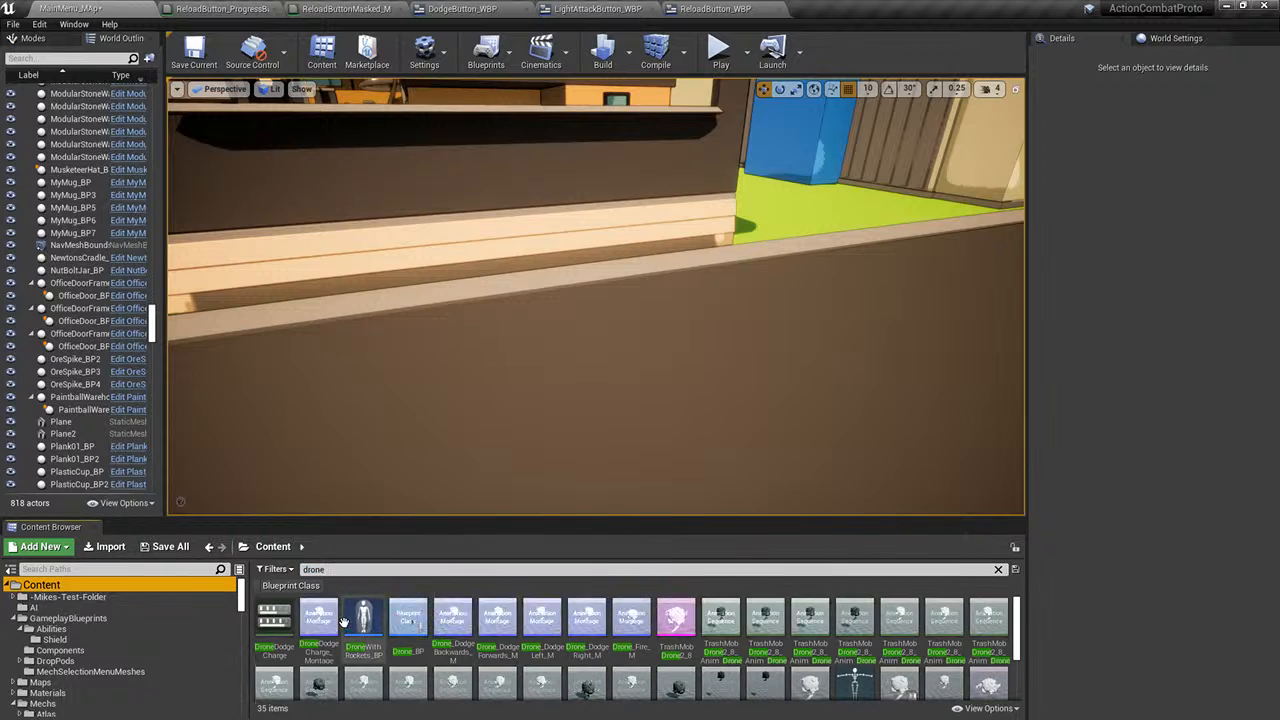
{"action": "double_click", "coordinate": [408, 622]}
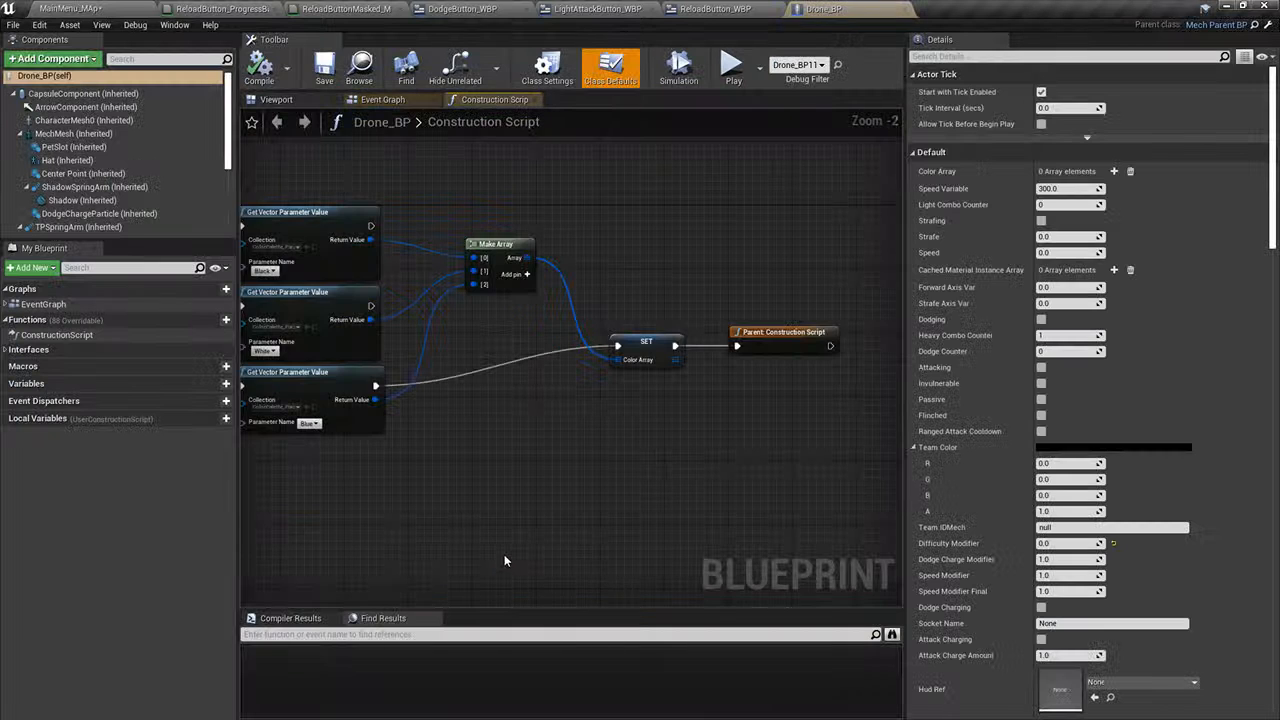
- Look over Drone_BP's construction script, and open its parent class blueprint, MechParent_BP
{"action": "right_click_drag", "start_coordinate": [801, 487], "coordinate": [697, 487]}
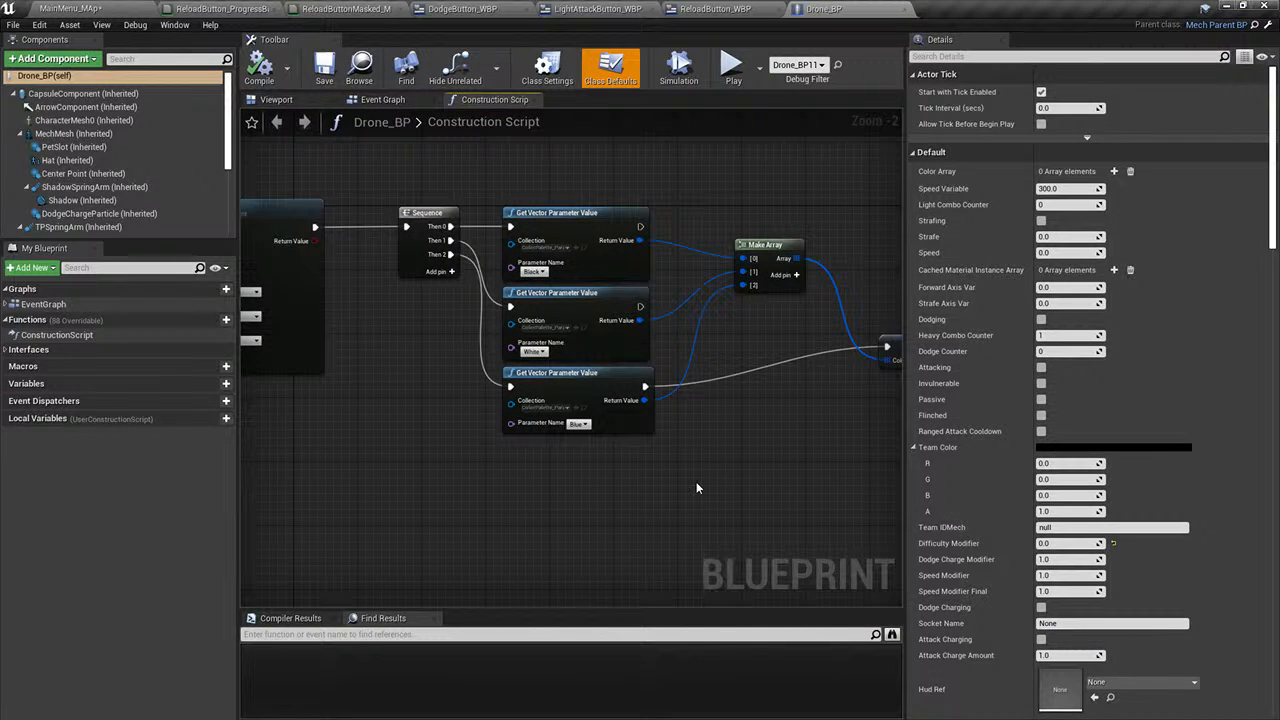
{"action": "scroll", "coordinate": [405, 268], "scroll_direction": "down", "scroll_amount": 4}
{"action": "scroll", "coordinate": [448, 293], "scroll_direction": "up", "scroll_amount": 3}
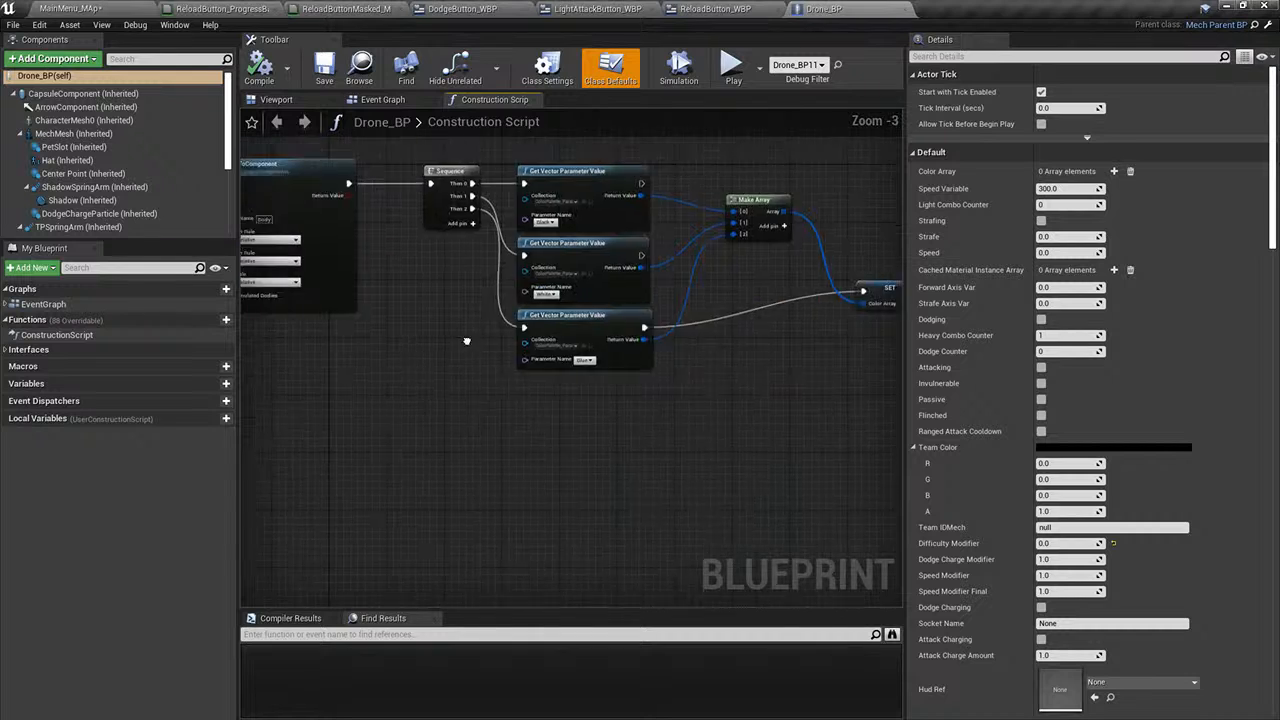
{"action": "right_click_drag", "start_coordinate": [466, 343], "coordinate": [728, 380]}
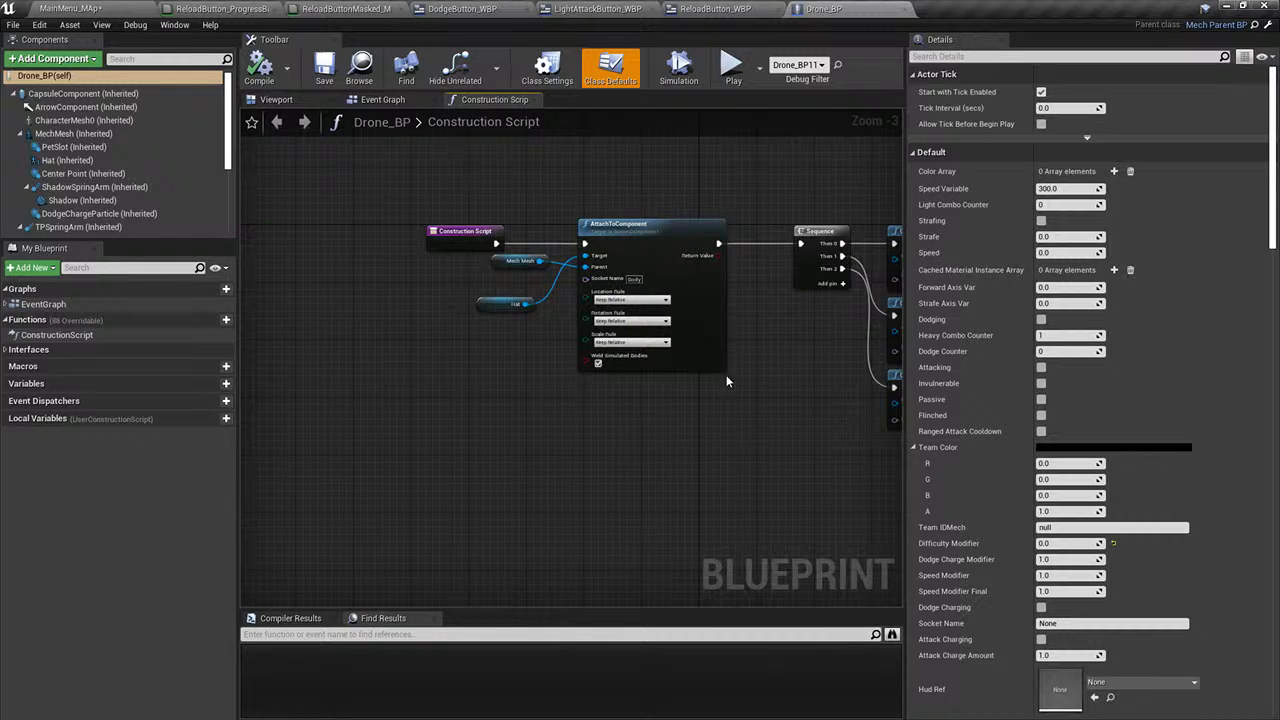
{"action": "left_click", "coordinate": [1265, 27]}
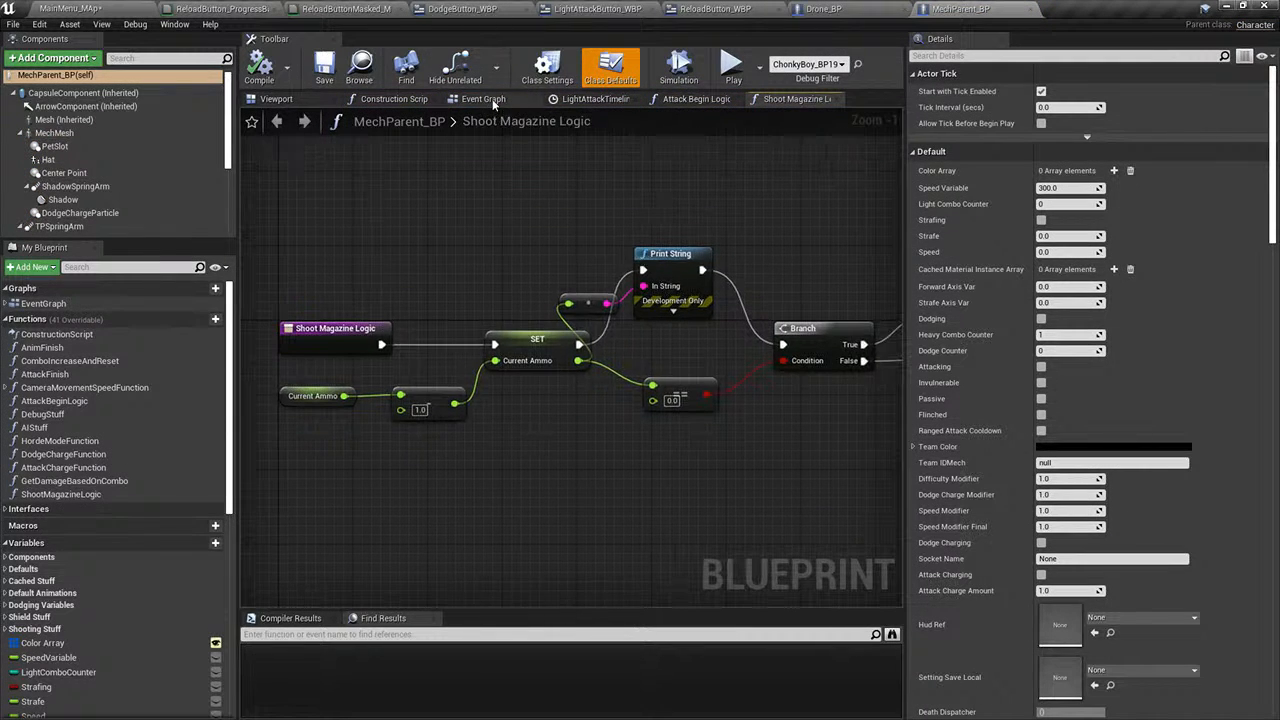
- Search MechParent_BP for "light attack", go to the LightAttackResetTimer event, and examine the surrounding Attack Stuff logic in the event graph
{"action": "left_click", "coordinate": [484, 100]}
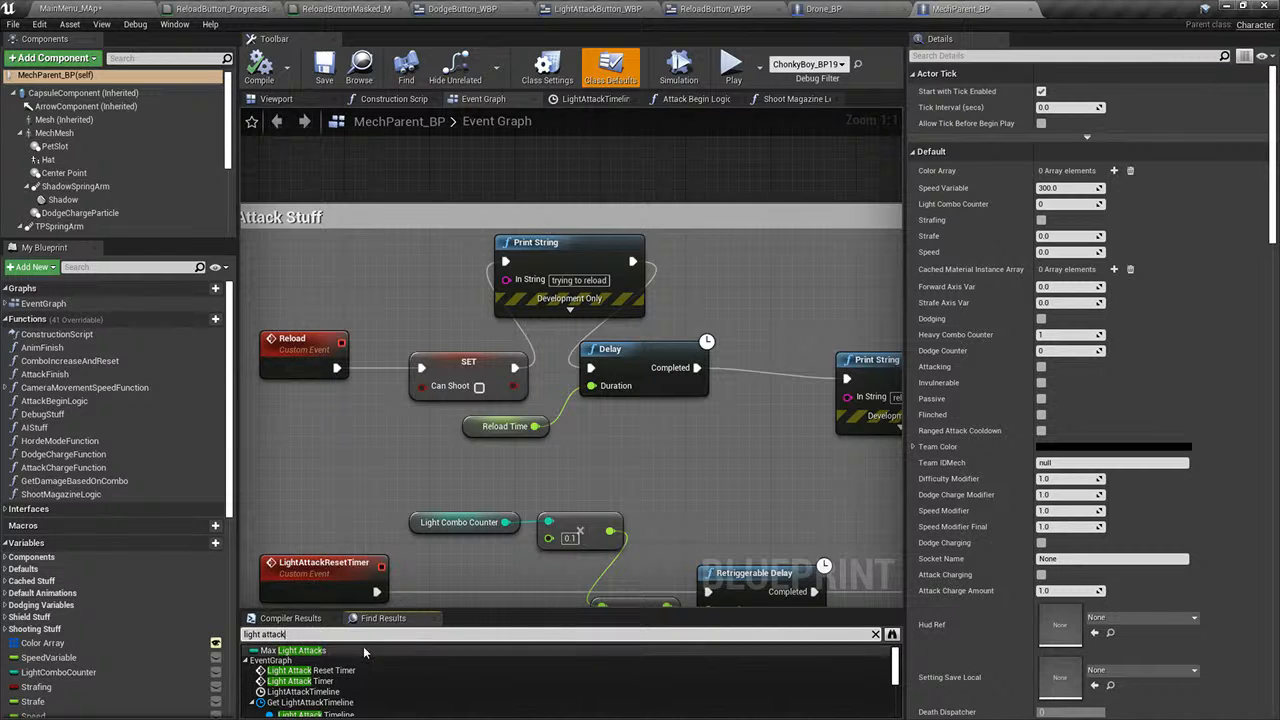
{"action": "double_click", "coordinate": [310, 670]}
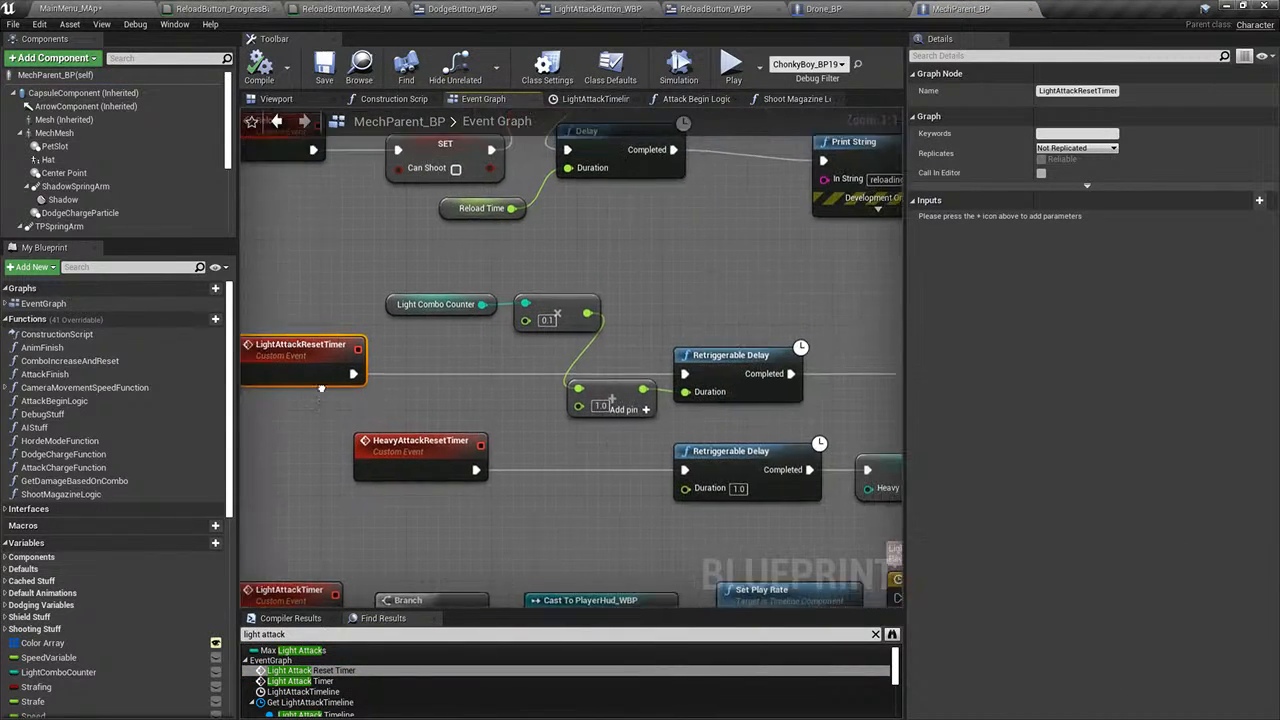
{"action": "right_click_drag", "start_coordinate": [321, 388], "coordinate": [301, 394]}
{"action": "right_click_drag", "start_coordinate": [471, 377], "coordinate": [300, 397]}
{"action": "right_click_drag", "start_coordinate": [762, 384], "coordinate": [810, 340]}
{"action": "right_click_drag", "start_coordinate": [255, 433], "coordinate": [495, 402]}
{"action": "right_click_drag", "start_coordinate": [444, 441], "coordinate": [289, 444]}
{"action": "right_click_drag", "start_coordinate": [352, 490], "coordinate": [515, 211]}
{"action": "scroll", "coordinate": [462, 338], "scroll_direction": "down", "scroll_amount": 2}
{"action": "scroll", "coordinate": [430, 376], "scroll_direction": "down", "scroll_amount": 4}
{"action": "right_click_drag", "start_coordinate": [430, 376], "coordinate": [360, 574]}
{"action": "scroll", "coordinate": [357, 385], "scroll_direction": "up", "scroll_amount": 6}
{"action": "right_click_drag", "start_coordinate": [305, 428], "coordinate": [600, 369]}
{"action": "scroll", "coordinate": [350, 676], "scroll_direction": "down", "scroll_amount": 5}
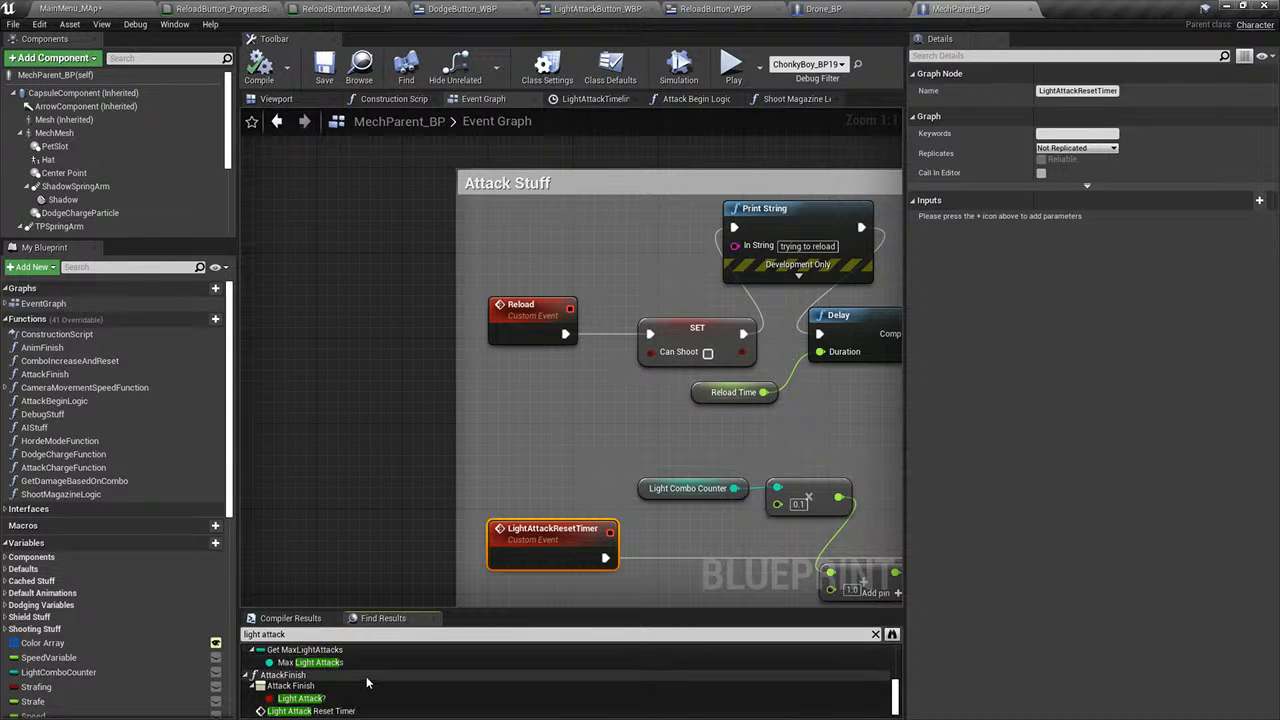
- Open the Combo Increase and Reset function from the search results and examine its light and heavy combo counter logic
{"action": "scroll", "coordinate": [366, 678], "scroll_direction": "up", "scroll_amount": 3}
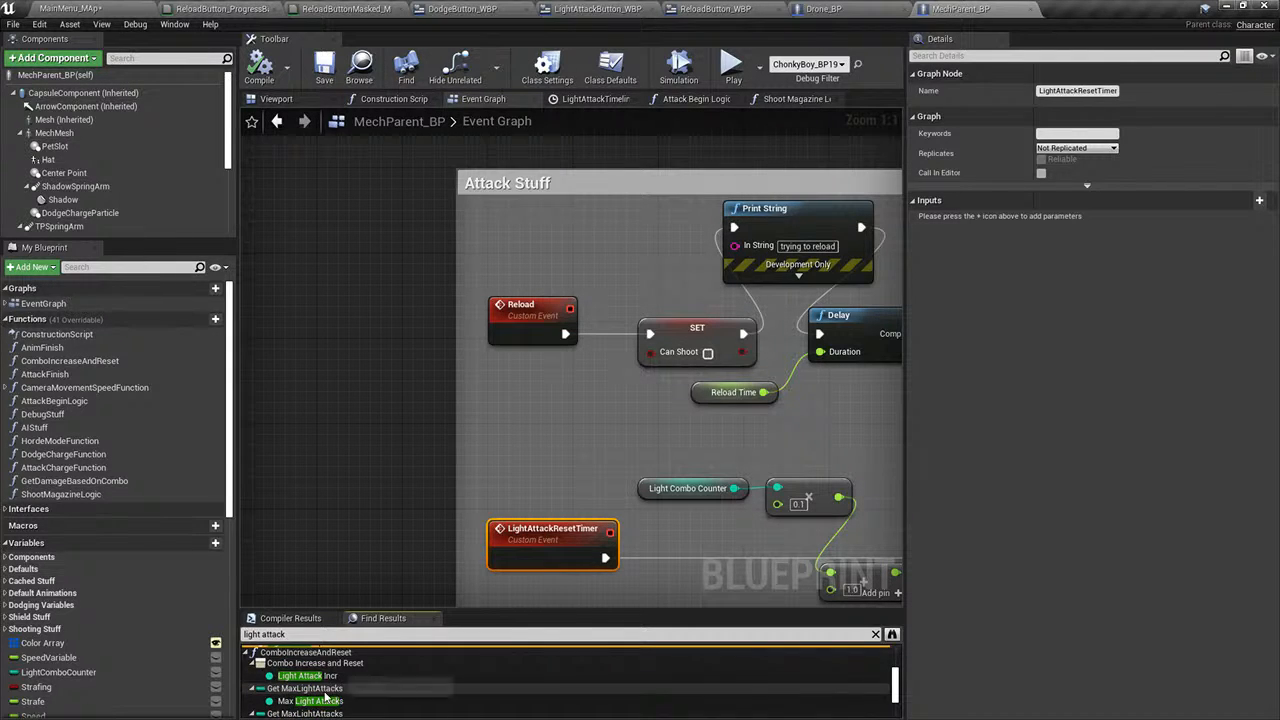
{"action": "left_click", "coordinate": [322, 677]}
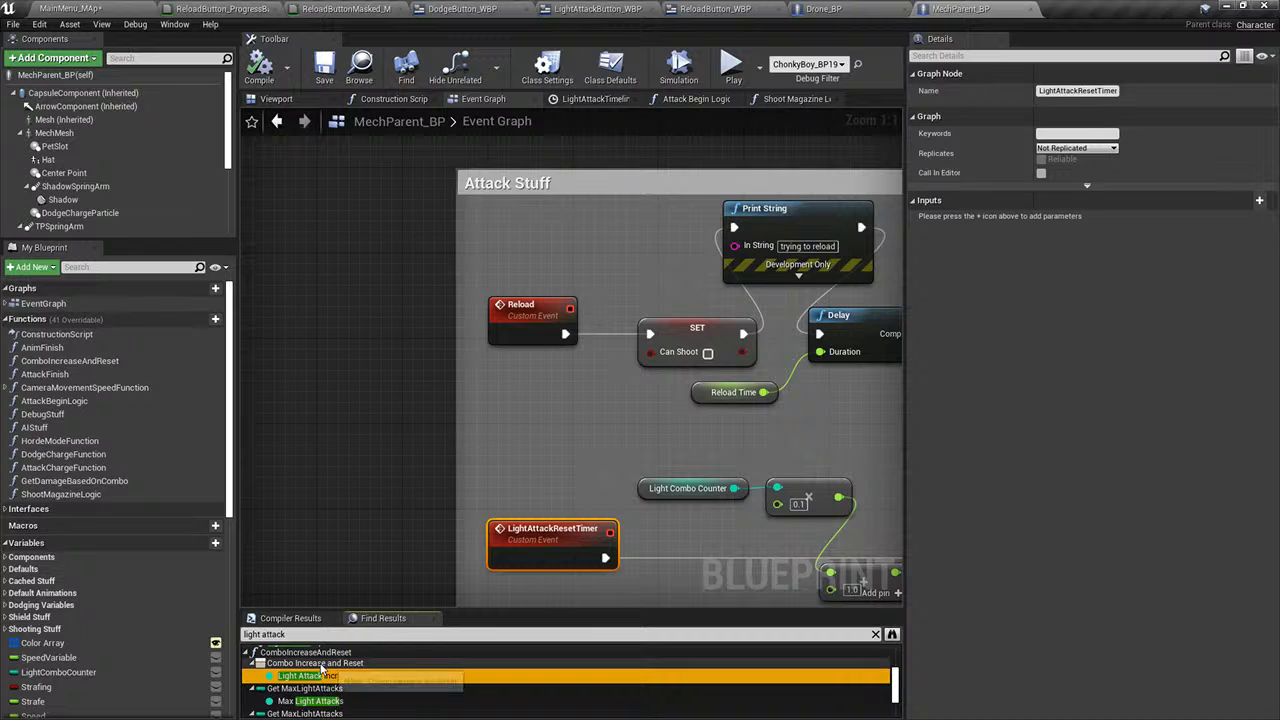
{"action": "double_click", "coordinate": [315, 663]}
{"action": "scroll", "coordinate": [595, 490], "scroll_direction": "down", "scroll_amount": 1}
{"action": "right_click_drag", "start_coordinate": [595, 490], "coordinate": [288, 486]}
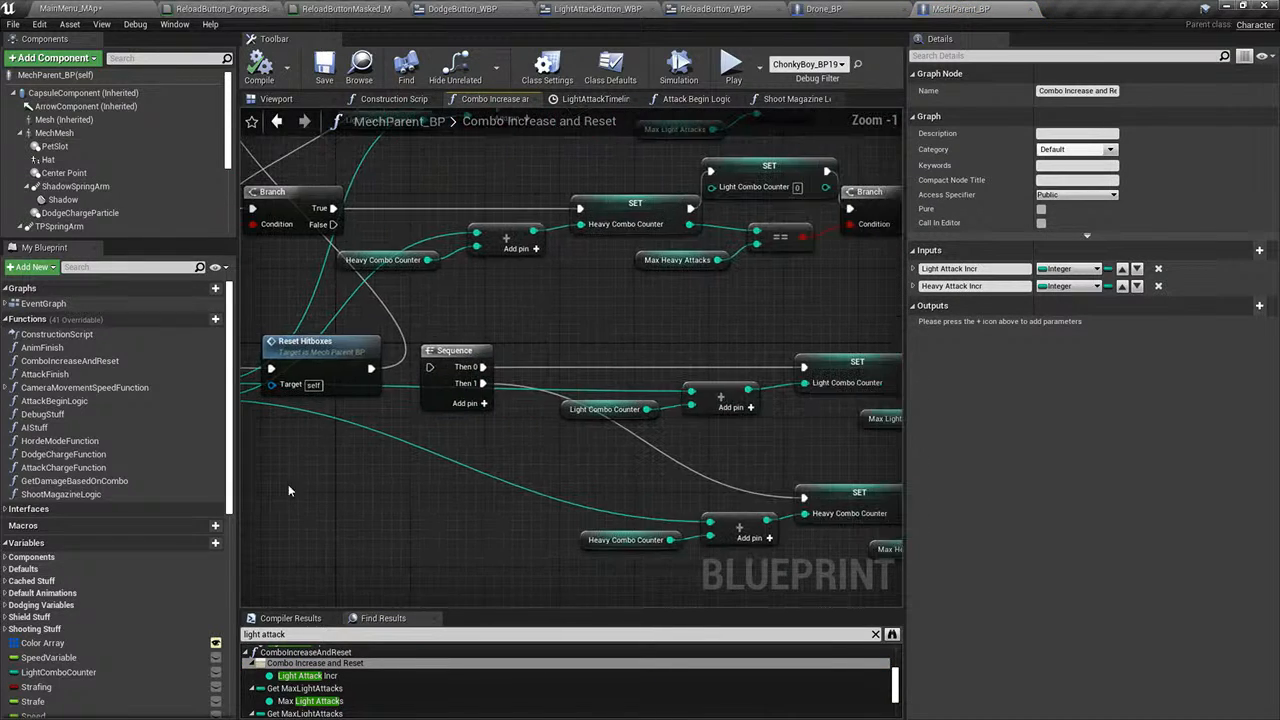
{"action": "right_click_drag", "start_coordinate": [702, 527], "coordinate": [394, 502]}
{"action": "scroll", "coordinate": [394, 502], "scroll_direction": "down", "scroll_amount": 1}
{"action": "scroll", "coordinate": [371, 699], "scroll_direction": "down", "scroll_amount": 1}
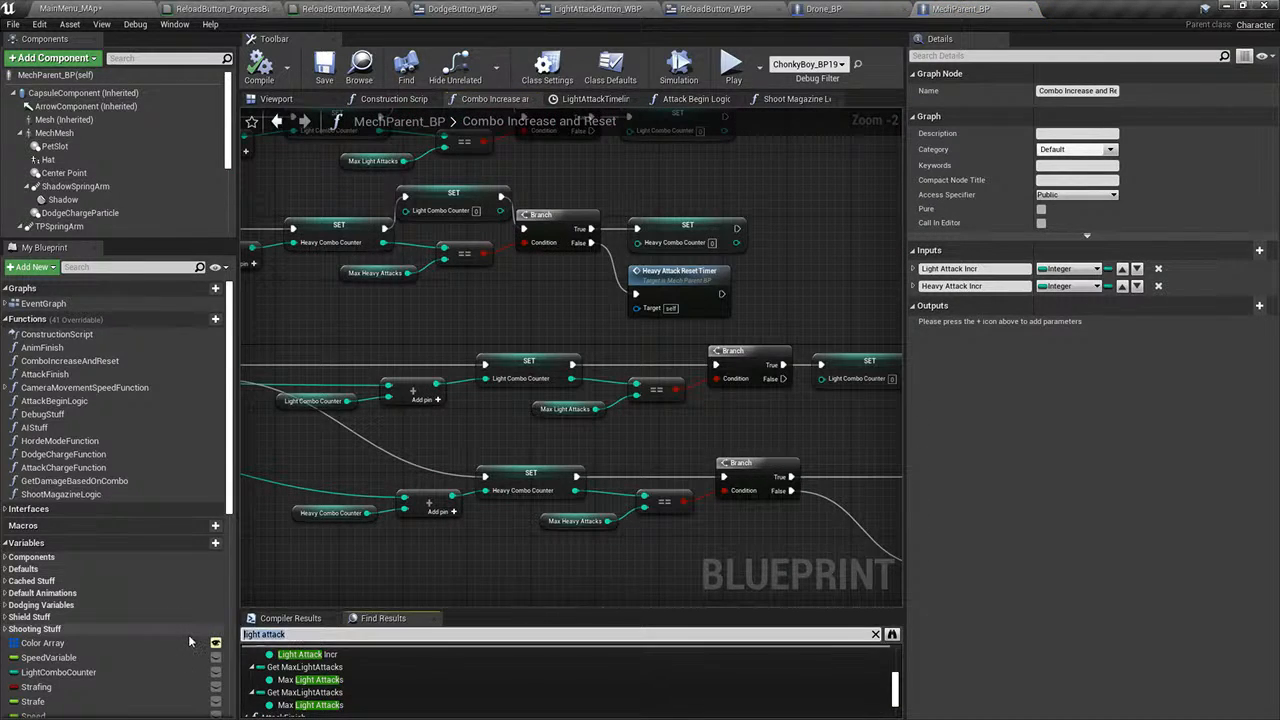
- Search the blueprint for "reload" and go to the Reload call in the Shoot Magazine Logic function
{"action": "type", "text": "reload"}
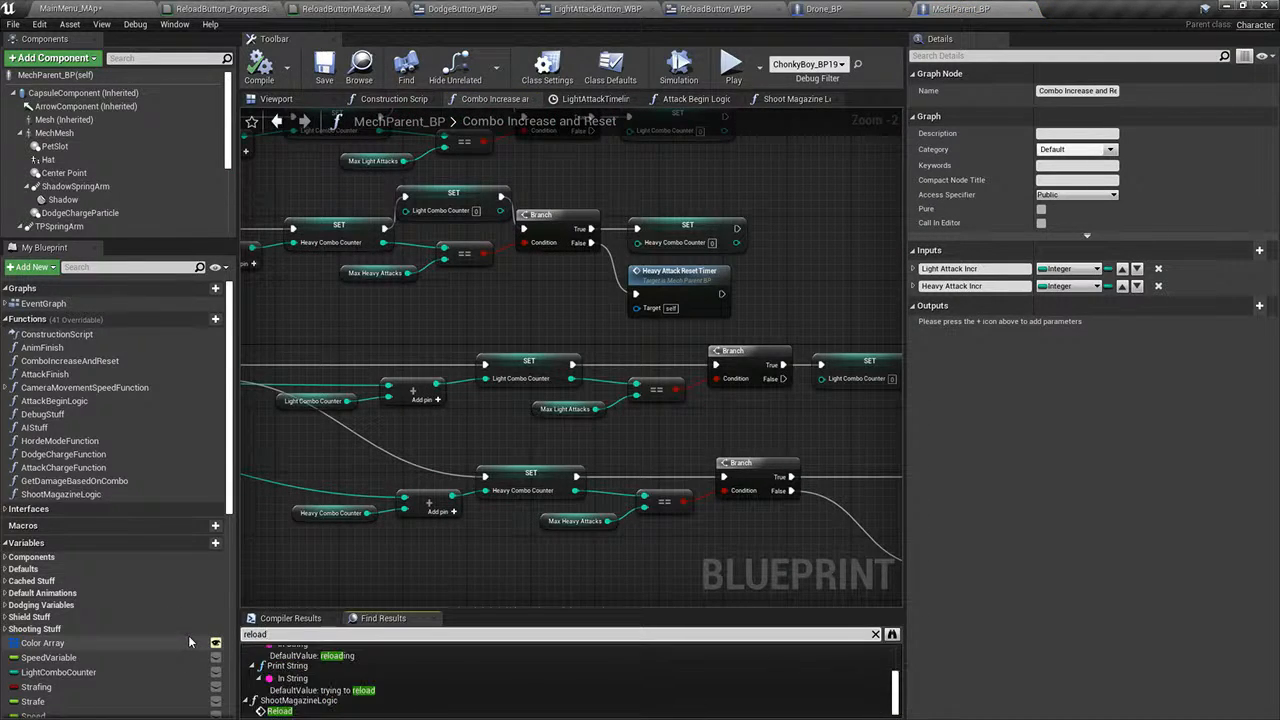
{"action": "double_click", "coordinate": [280, 710]}
{"action": "right_click_drag", "start_coordinate": [622, 453], "coordinate": [655, 217]}
{"action": "scroll", "coordinate": [691, 455], "scroll_direction": "up", "scroll_amount": 2}
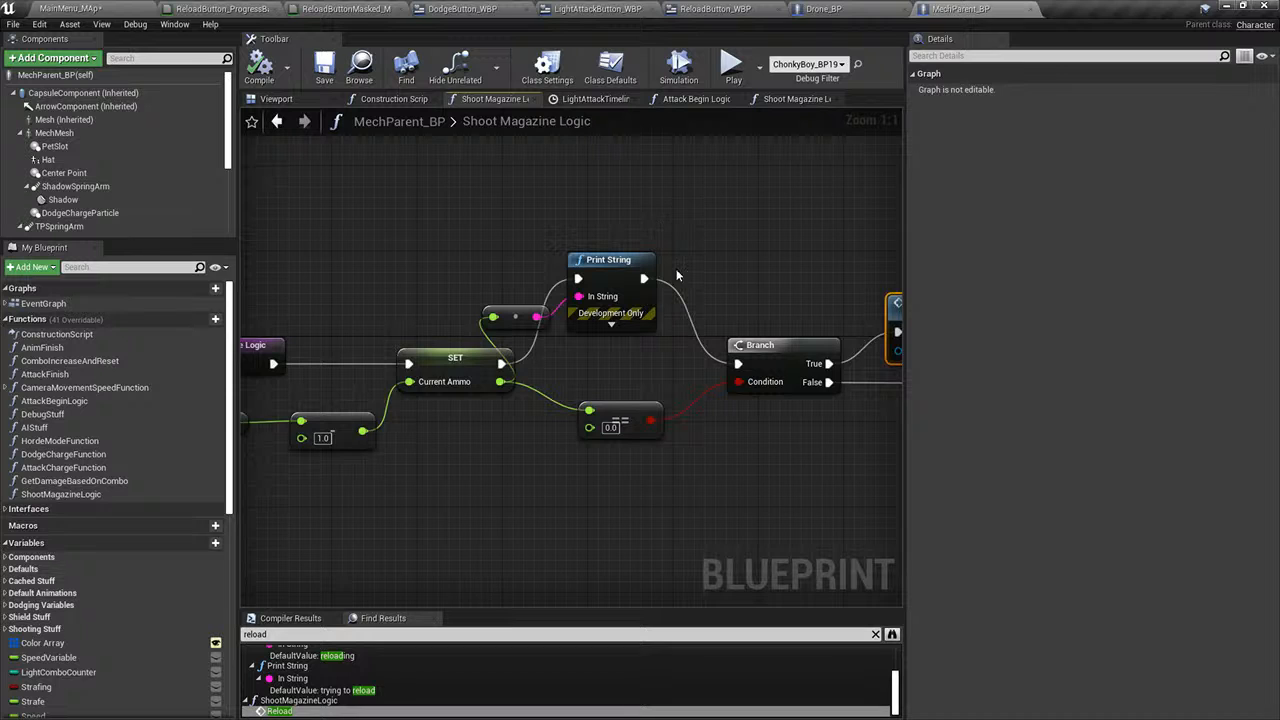
- Add a Get Hud_Widget reference node above the Print String and Branch nodes, and look up the actions available from its output
{"action": "right_click_drag", "start_coordinate": [677, 275], "coordinate": [557, 205]}
{"action": "right_click", "coordinate": [554, 205]}
{"action": "type", "text": "get hud"}
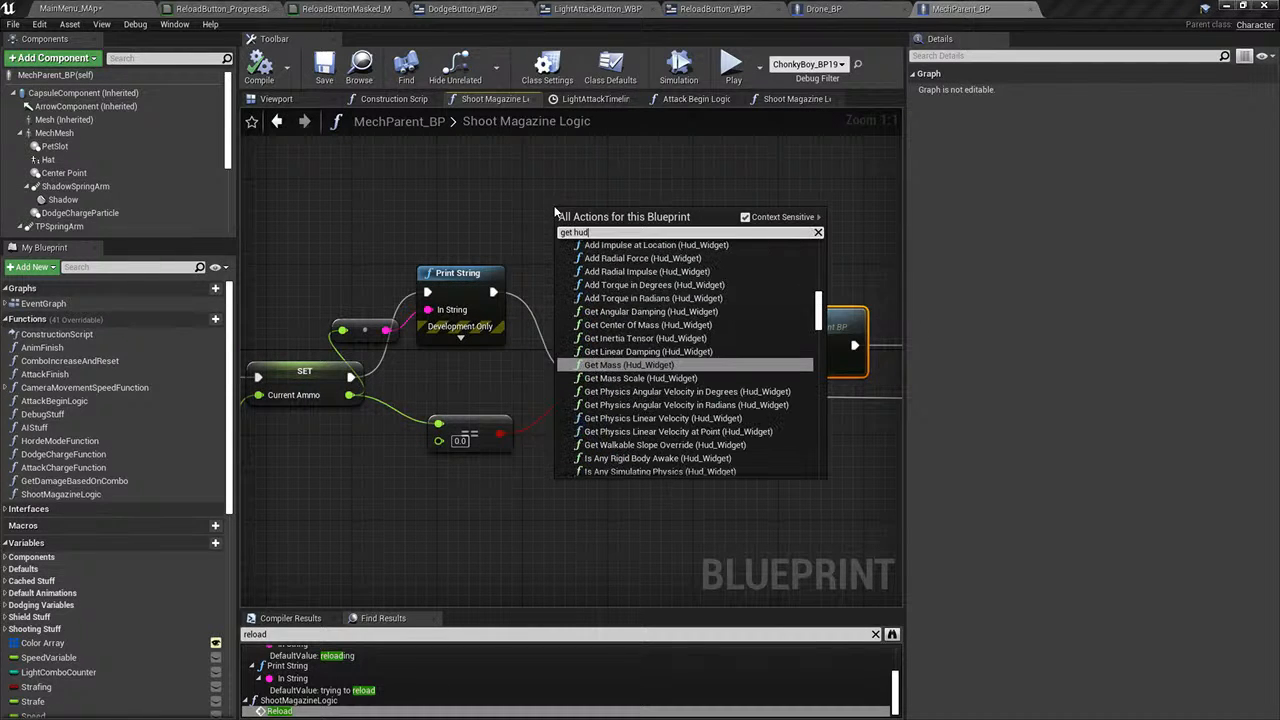
{"action": "scroll", "coordinate": [660, 360], "scroll_direction": "down", "scroll_amount": 1}
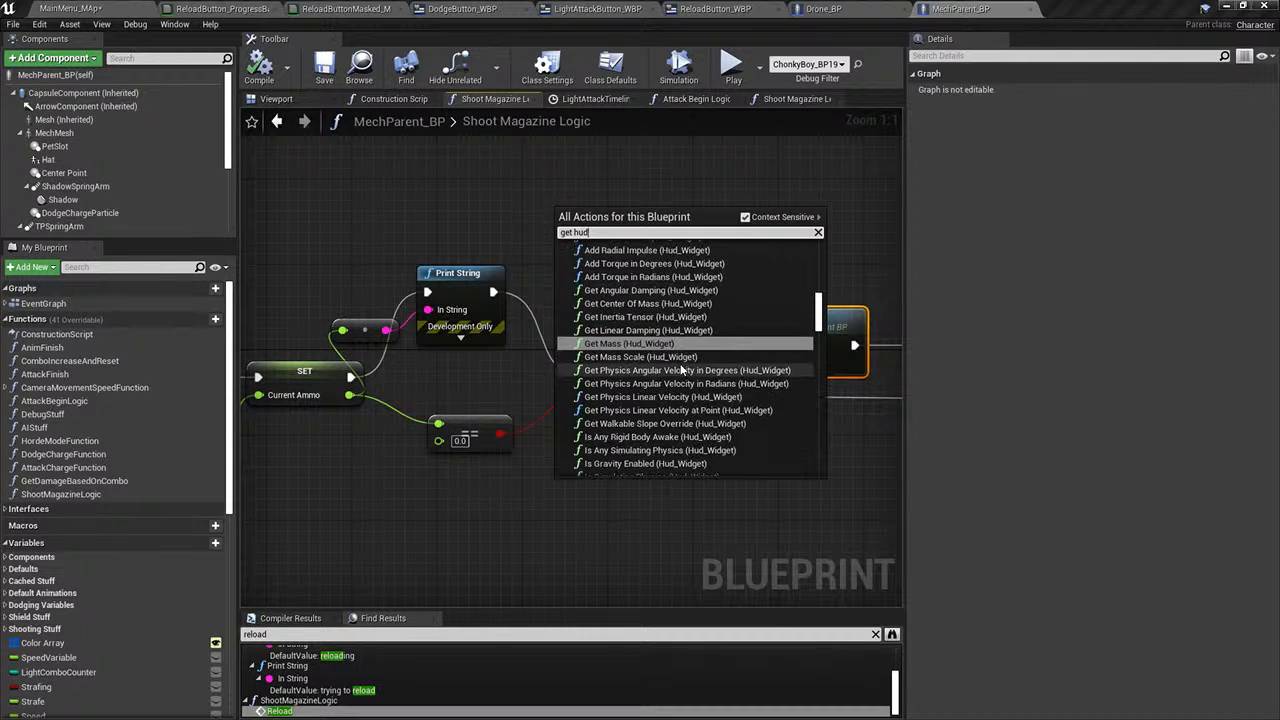
{"action": "type", "text": "widget"}
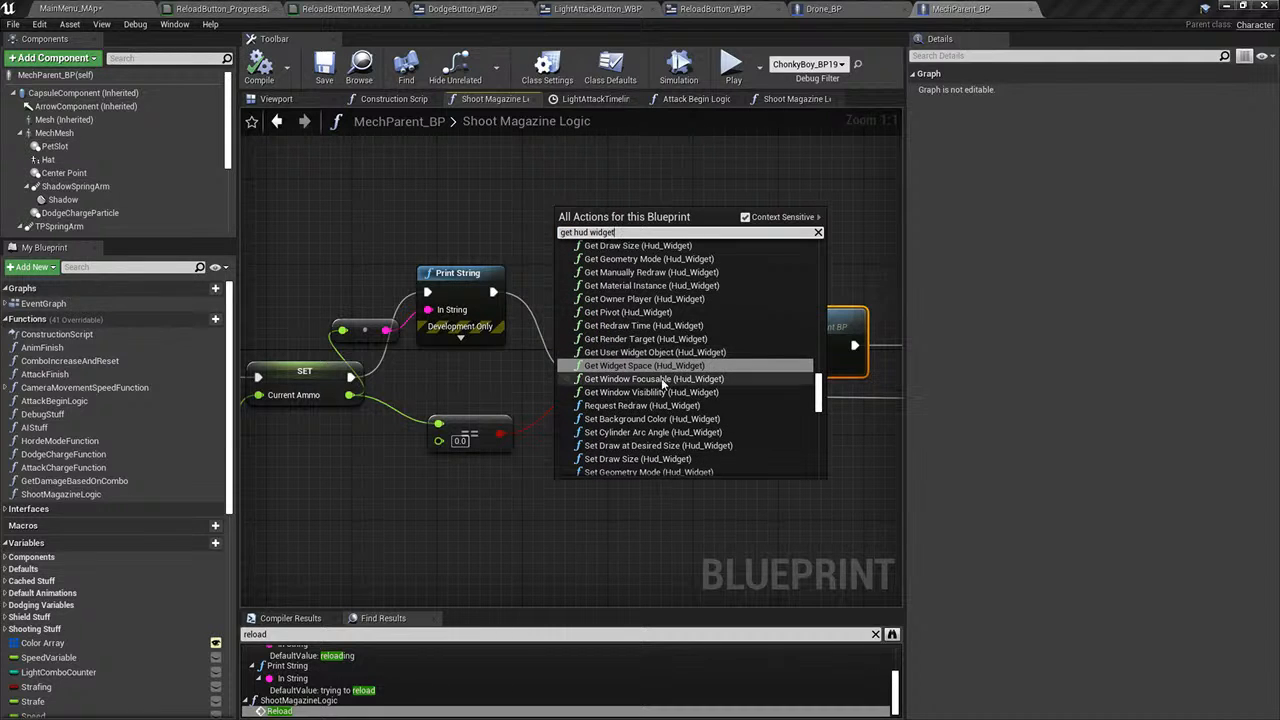
{"action": "scroll", "coordinate": [700, 400], "scroll_direction": "down", "scroll_amount": 10}
{"action": "left_click", "coordinate": [617, 457]}
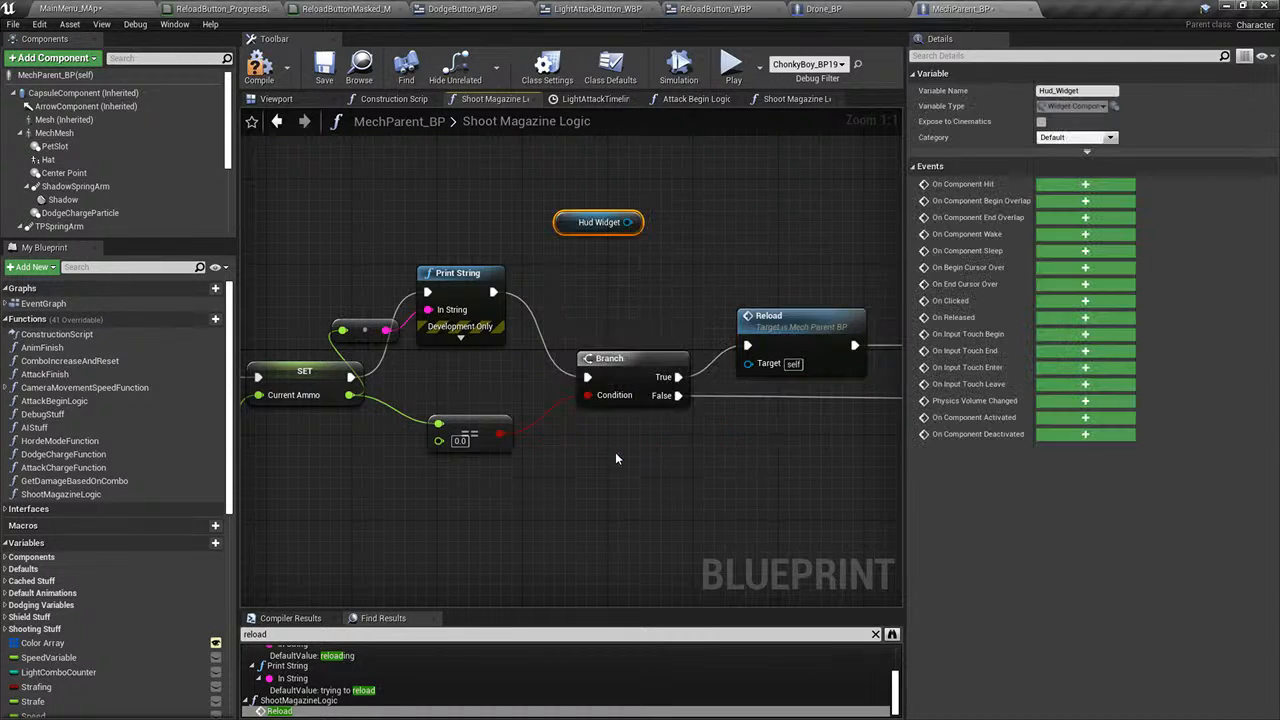
{"action": "left_click_drag", "start_coordinate": [490, 249], "coordinate": [556, 280]}
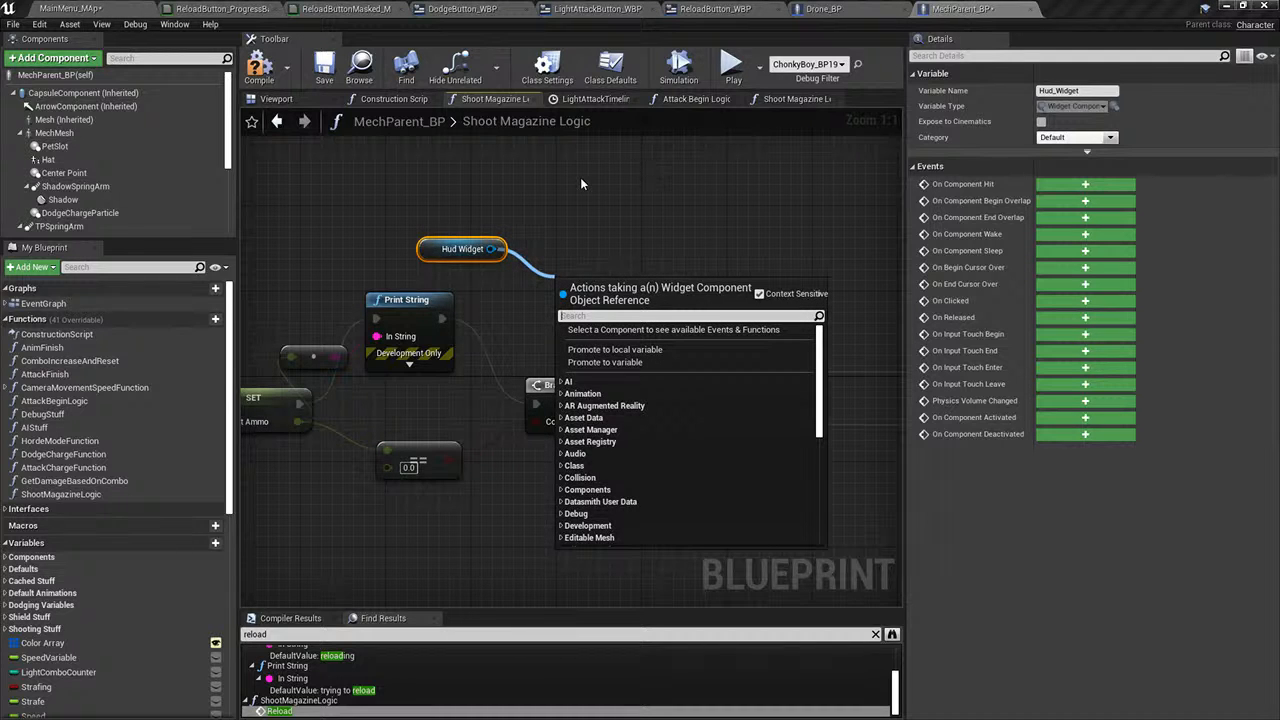
- Return to the MainMenu_MAp level and browse through the project's content folders
{"action": "left_click", "coordinate": [112, 8]}
{"action": "scroll", "coordinate": [120, 683], "scroll_direction": "down", "scroll_amount": 3}
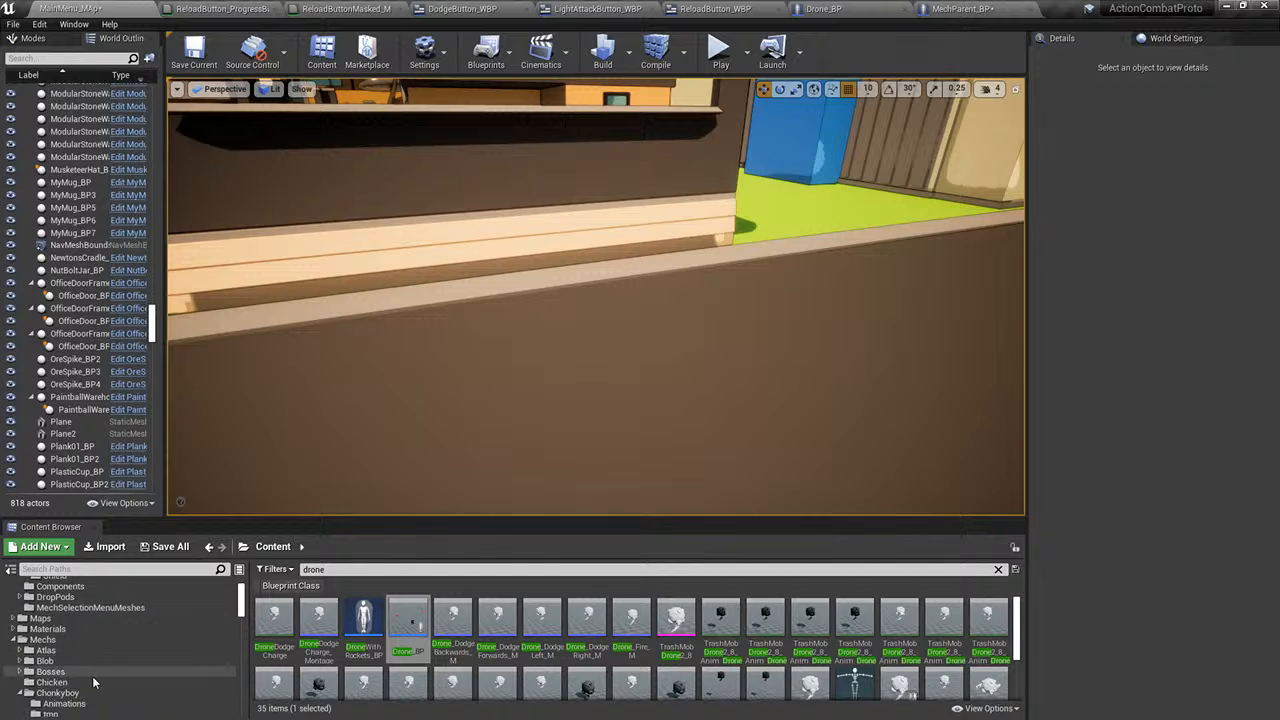
{"action": "scroll", "coordinate": [90, 670], "scroll_direction": "down", "scroll_amount": 2}
{"action": "scroll", "coordinate": [85, 668], "scroll_direction": "down", "scroll_amount": 3}
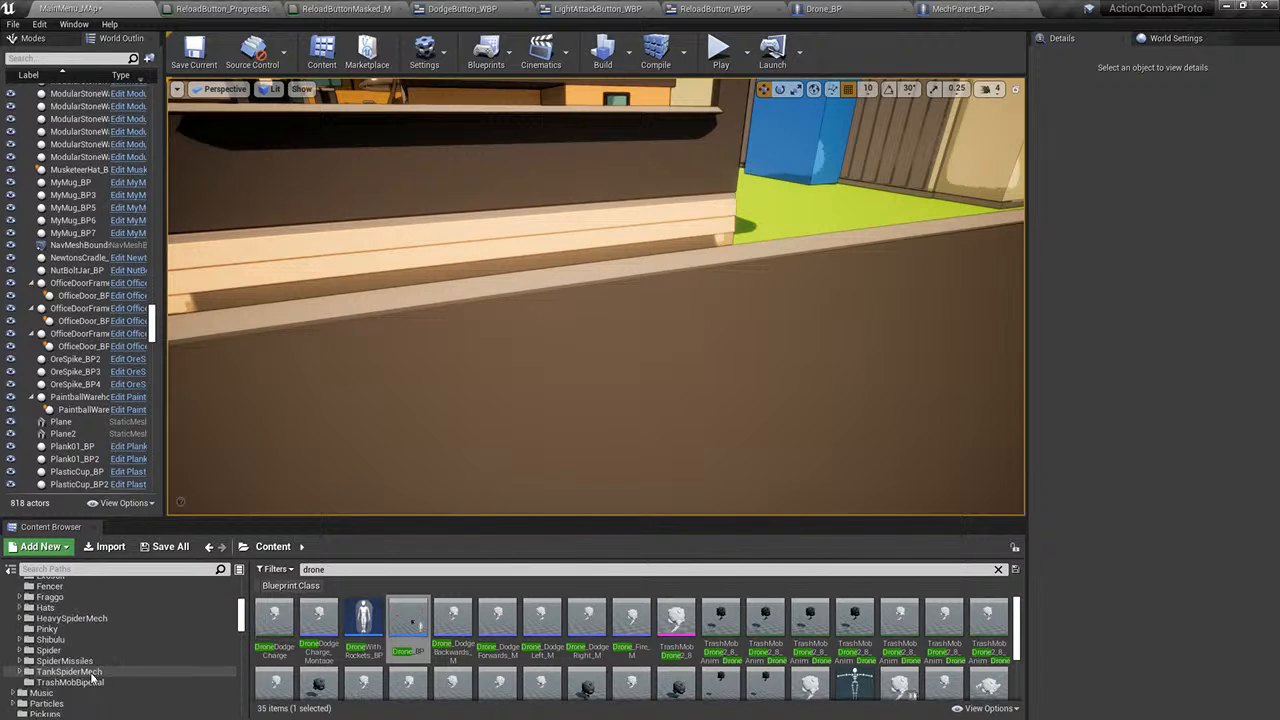
{"action": "scroll", "coordinate": [128, 660], "scroll_direction": "down", "scroll_amount": 2}
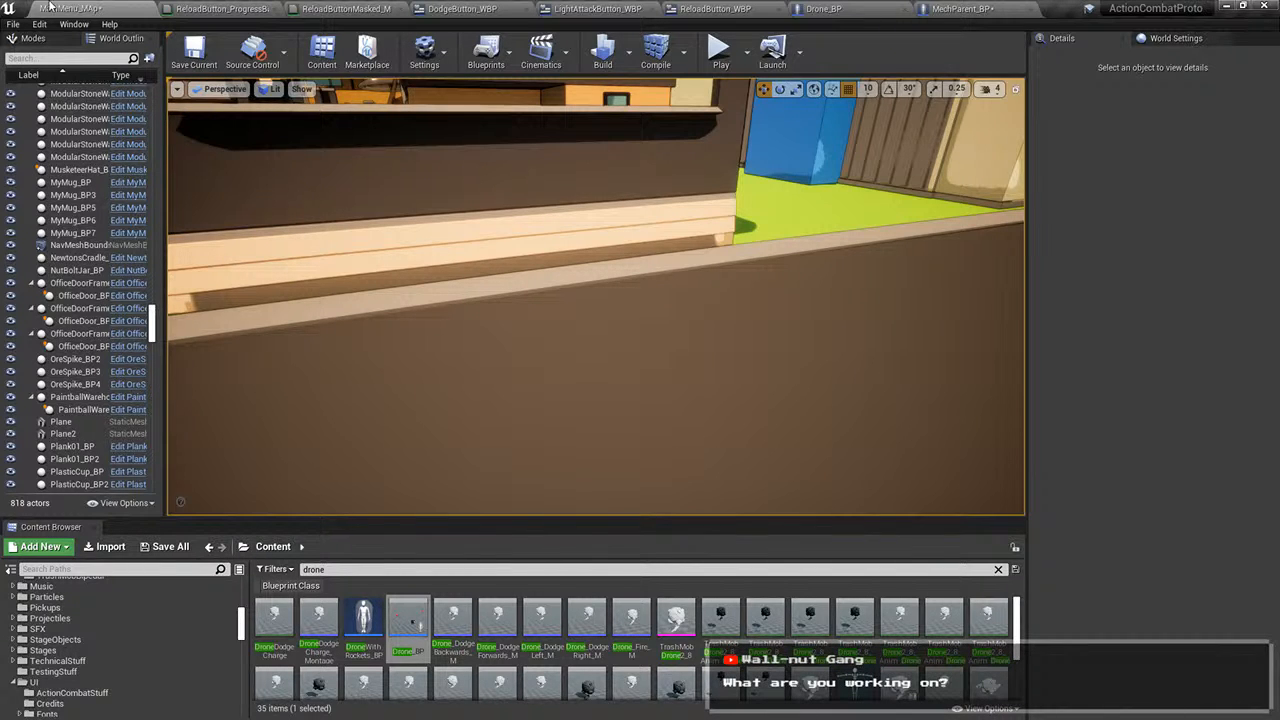
- Play-test an Easy Horde Mode match with one computer opponent to view the in-game HUD buttons, and end the session
{"action": "right_click_drag", "start_coordinate": [645, 427], "coordinate": [470, 475]}
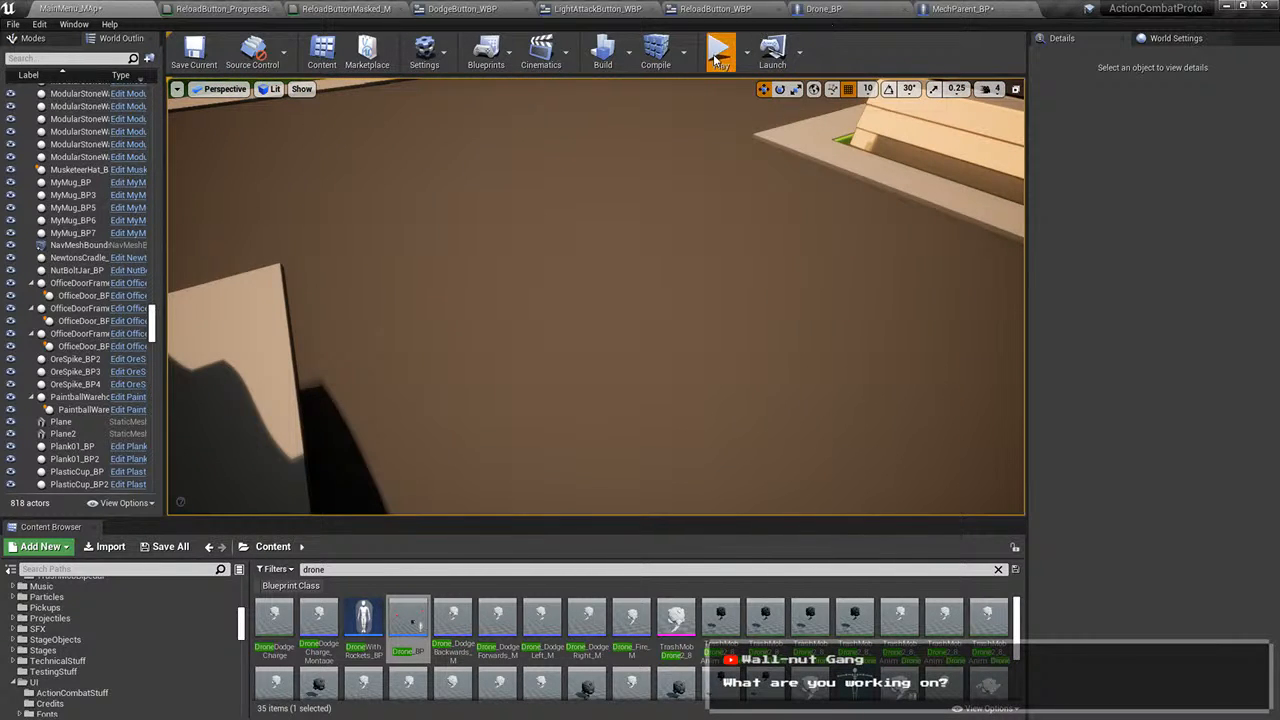
{"action": "key", "text": "alt+p"}
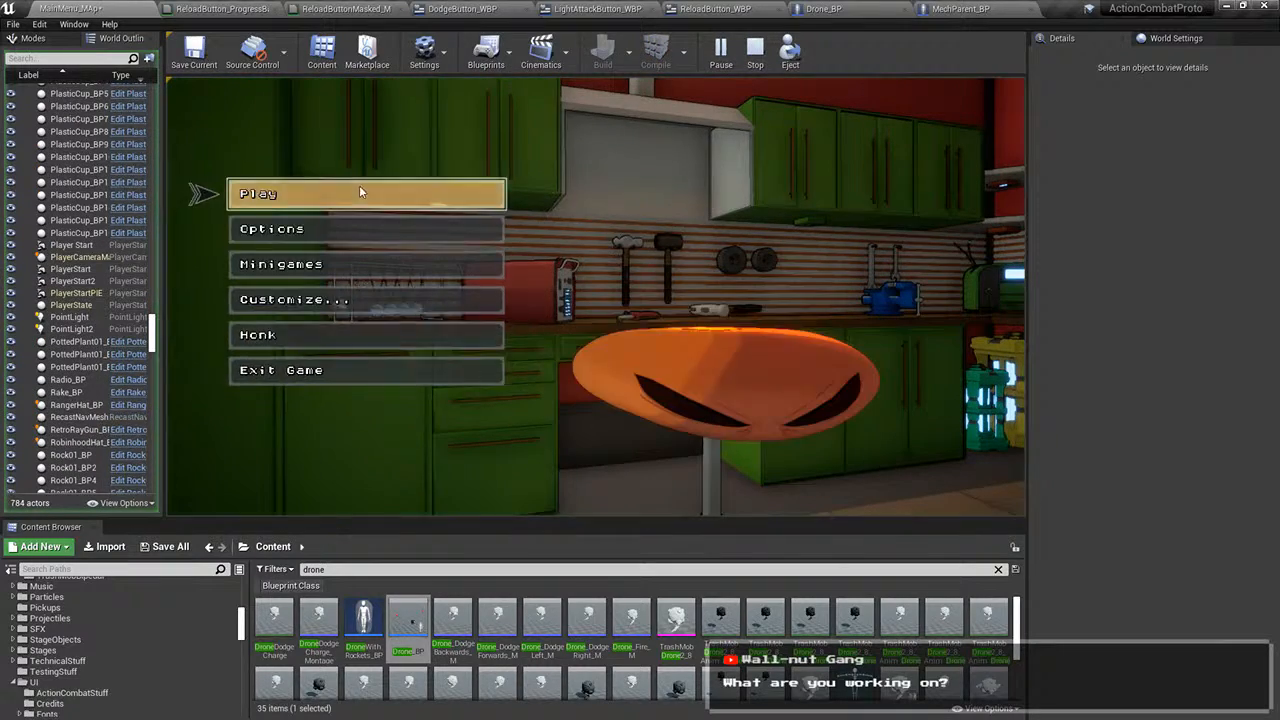
{"action": "left_click", "coordinate": [359, 190]}
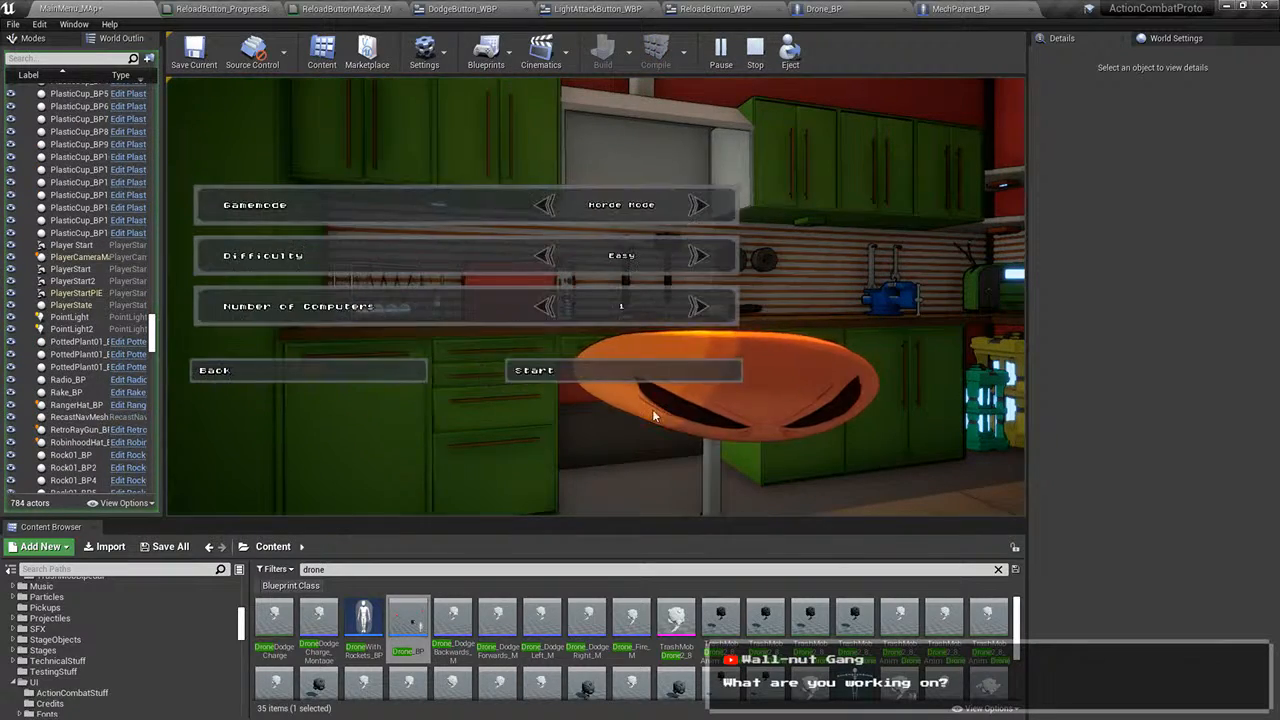
{"action": "left_click", "coordinate": [640, 370]}
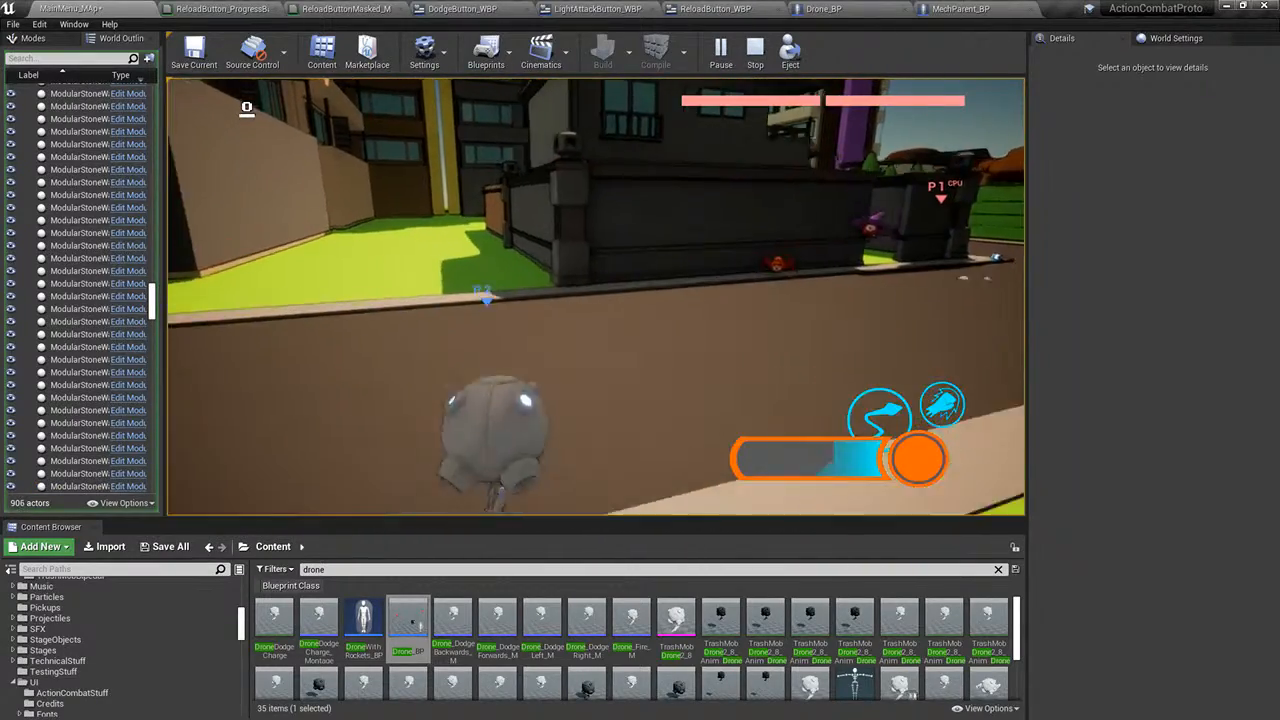
{"action": "key", "text": "Escape"}
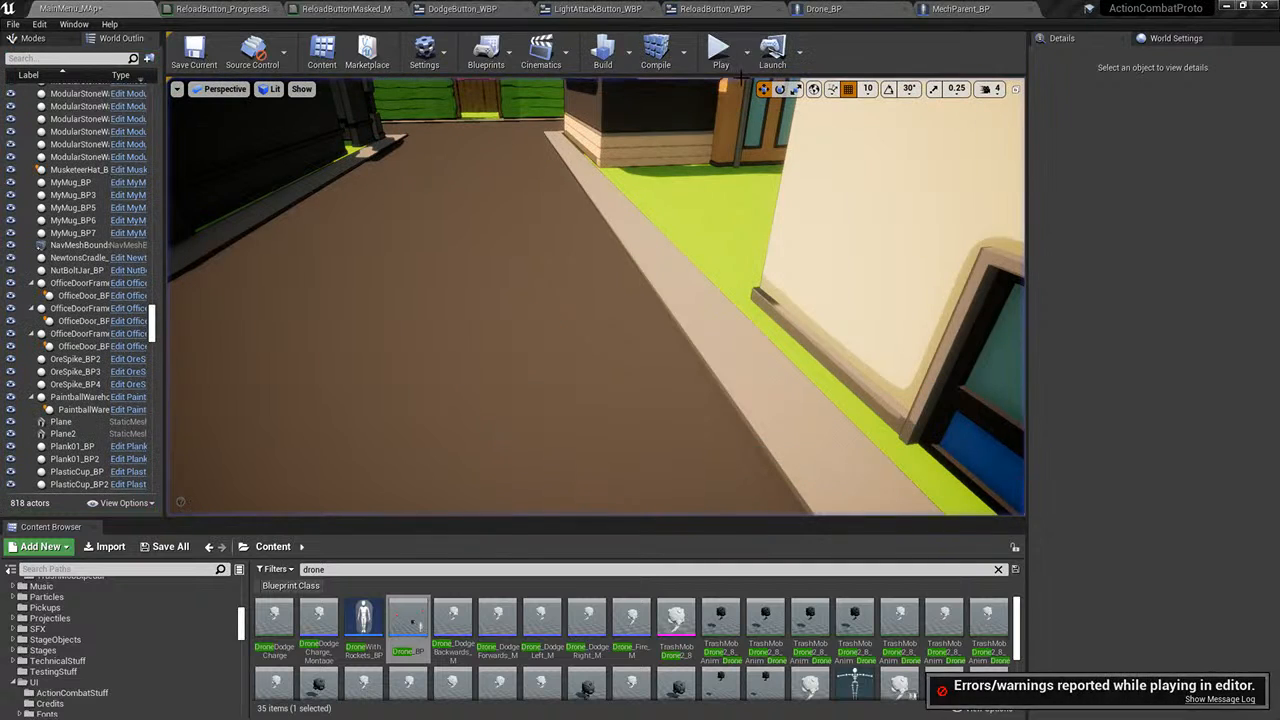
- Review the ReloadButtonMasked_M material's node graph, and return to MechParent_BP's Shoot Magazine Logic function
{"action": "left_click", "coordinate": [972, 8]}
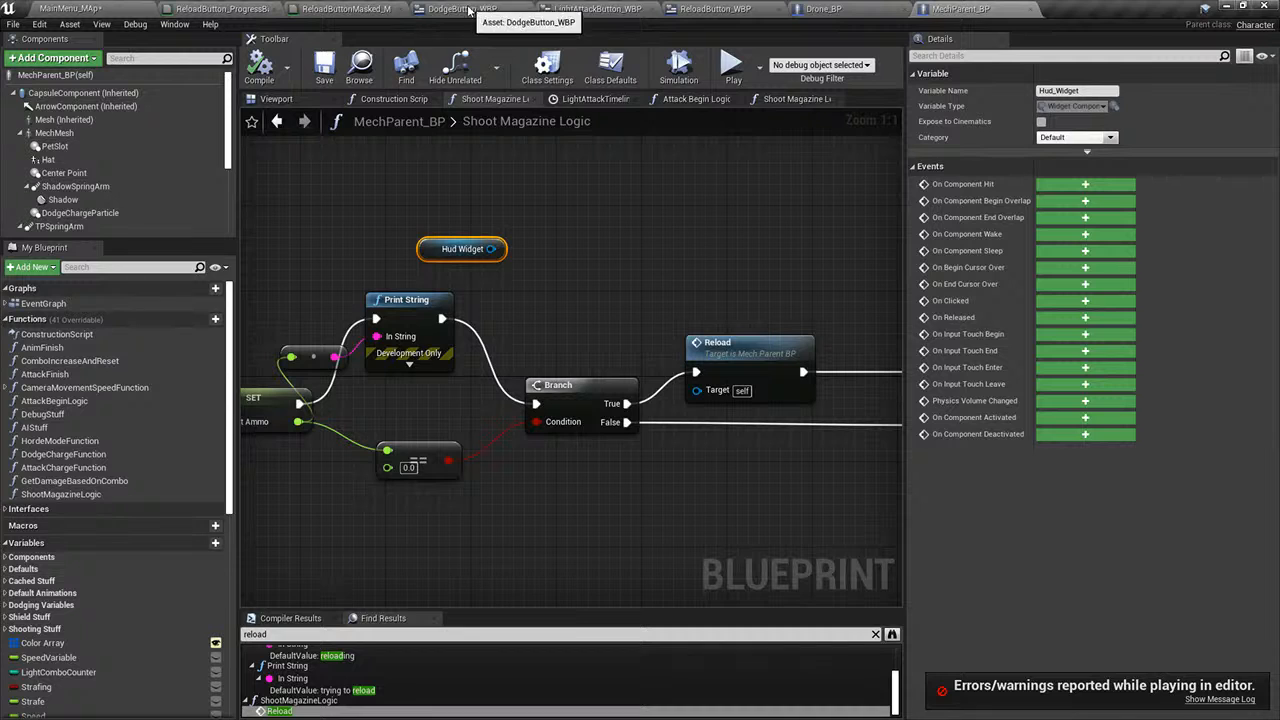
{"action": "left_click", "coordinate": [329, 7]}
{"action": "right_click_drag", "start_coordinate": [488, 306], "coordinate": [518, 423]}
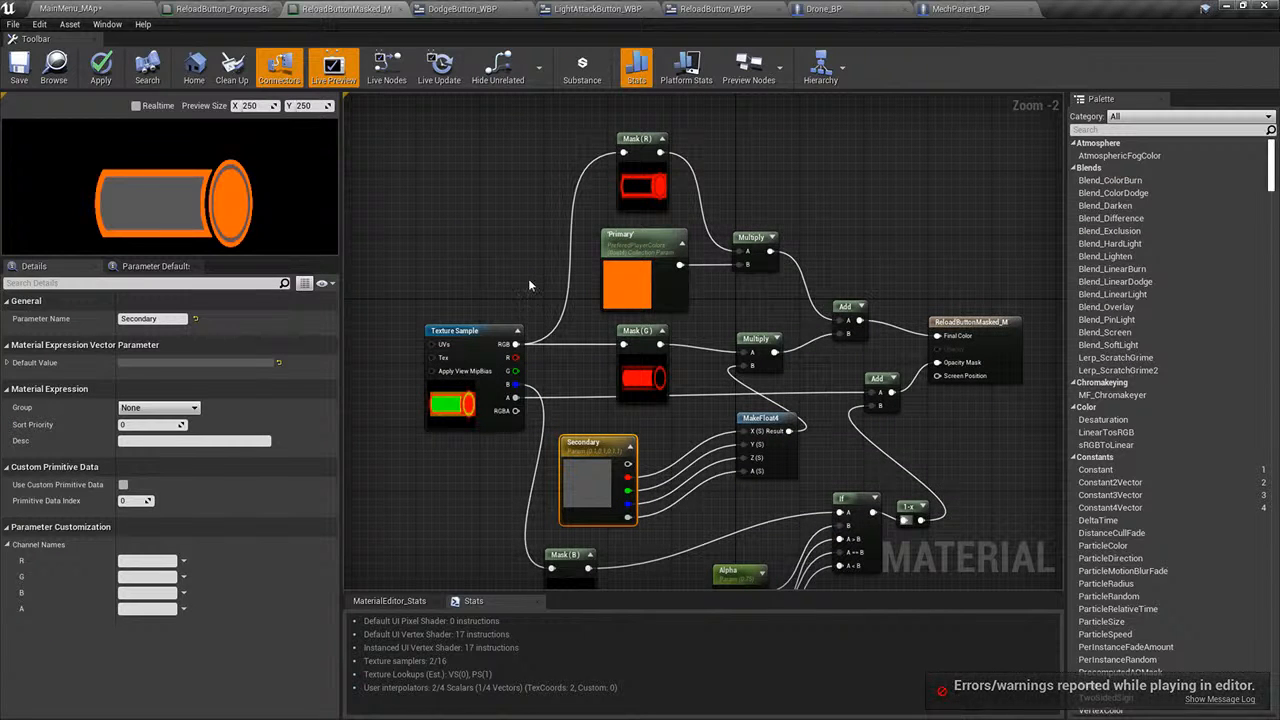
{"action": "left_click", "coordinate": [960, 8]}
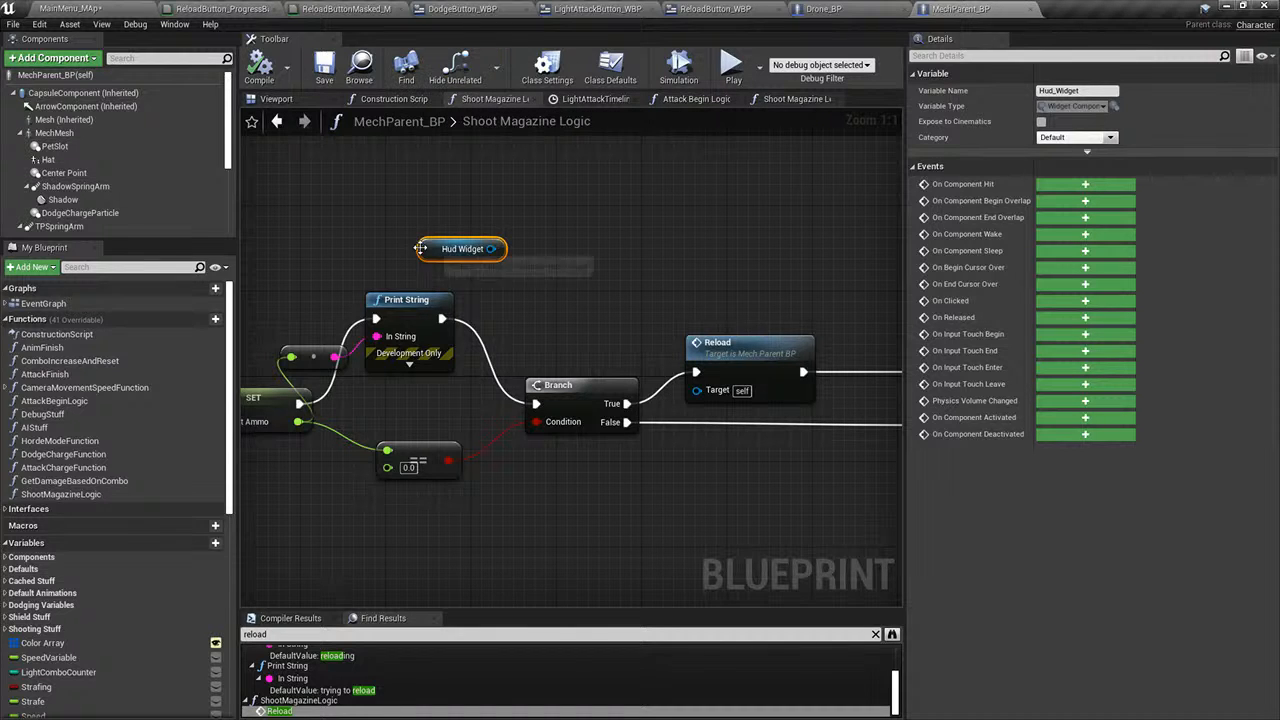
- Move the Hud Widget reference node above the SET Current Ammo node
{"action": "left_click_drag", "start_coordinate": [420, 247], "coordinate": [292, 246]}
{"action": "right_click_drag", "start_coordinate": [457, 213], "coordinate": [590, 212]}
{"action": "right_click_drag", "start_coordinate": [638, 273], "coordinate": [774, 324]}
{"action": "scroll", "coordinate": [774, 324], "scroll_direction": "down", "scroll_amount": 1}
{"action": "scroll", "coordinate": [765, 320], "scroll_direction": "up", "scroll_amount": 1}
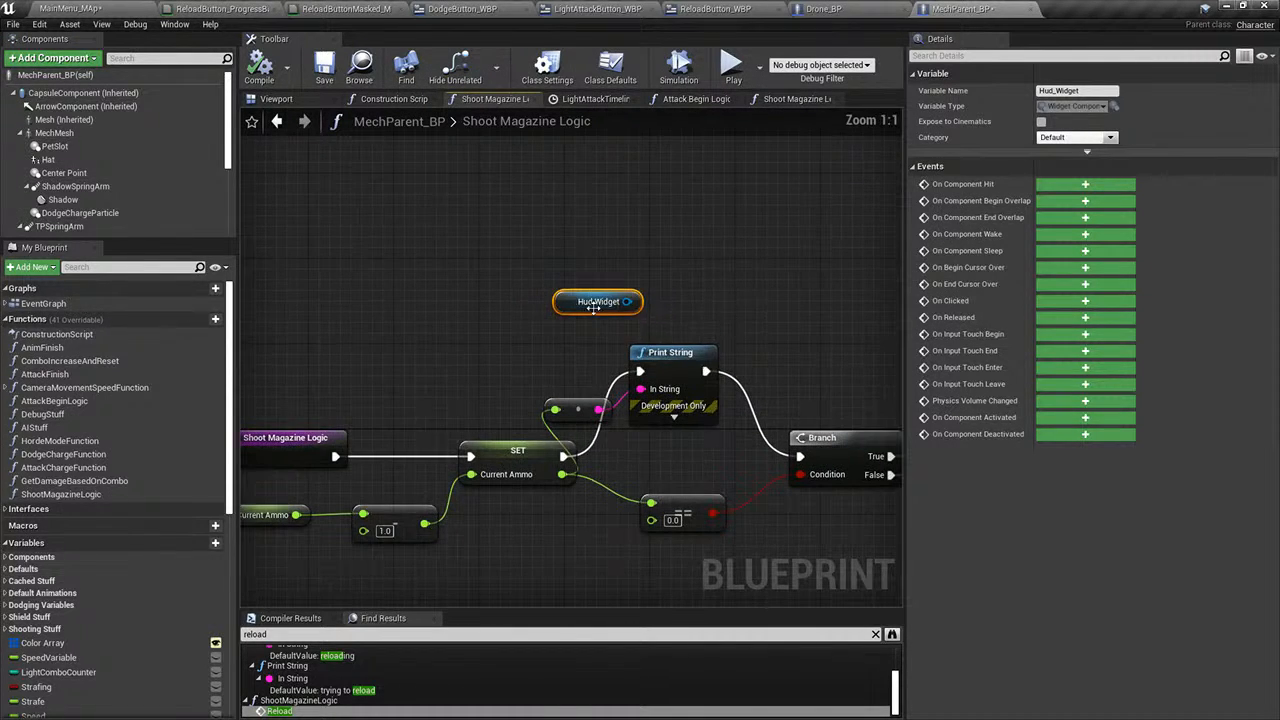
{"action": "left_click_drag", "start_coordinate": [593, 307], "coordinate": [496, 261]}
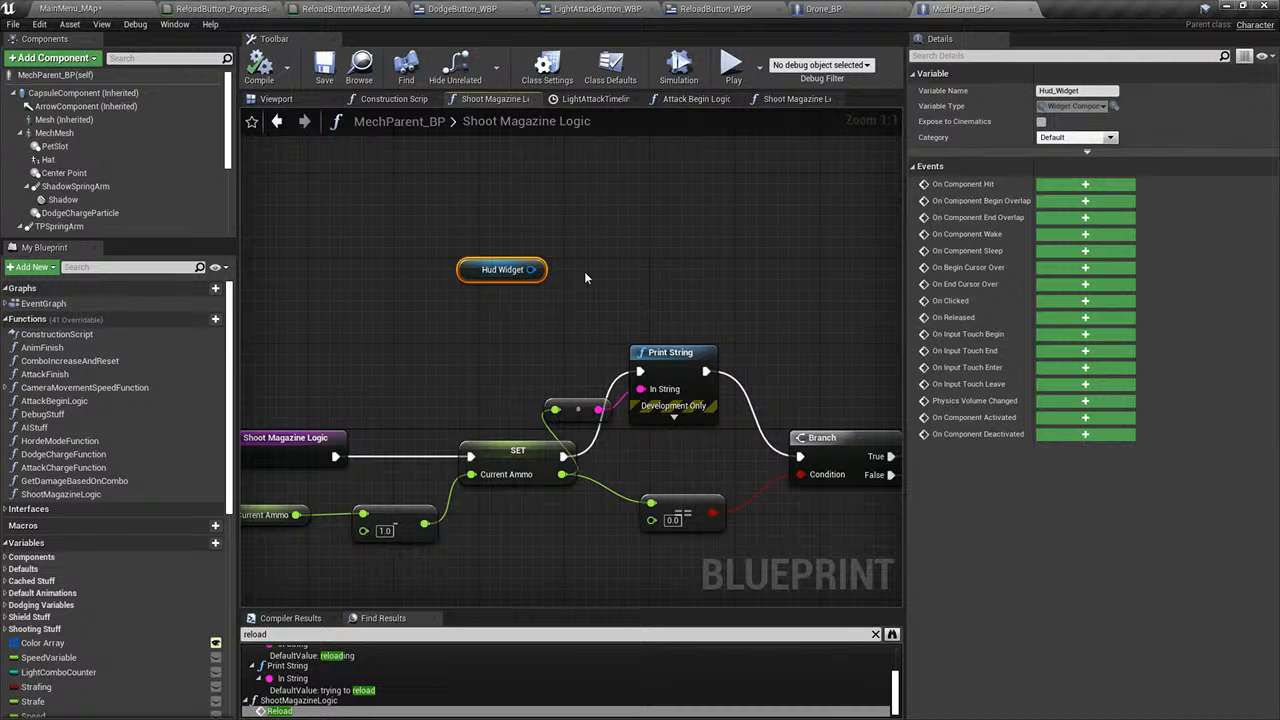
- Close the surplus function and timeline graphs, keeping Shoot Magazine Logic, and open the Event Graph
{"action": "left_click", "coordinate": [400, 99]}
{"action": "left_click", "coordinate": [483, 100]}
{"action": "left_click", "coordinate": [729, 98]}
{"action": "left_click", "coordinate": [736, 99]}
{"action": "left_click", "coordinate": [635, 99]}
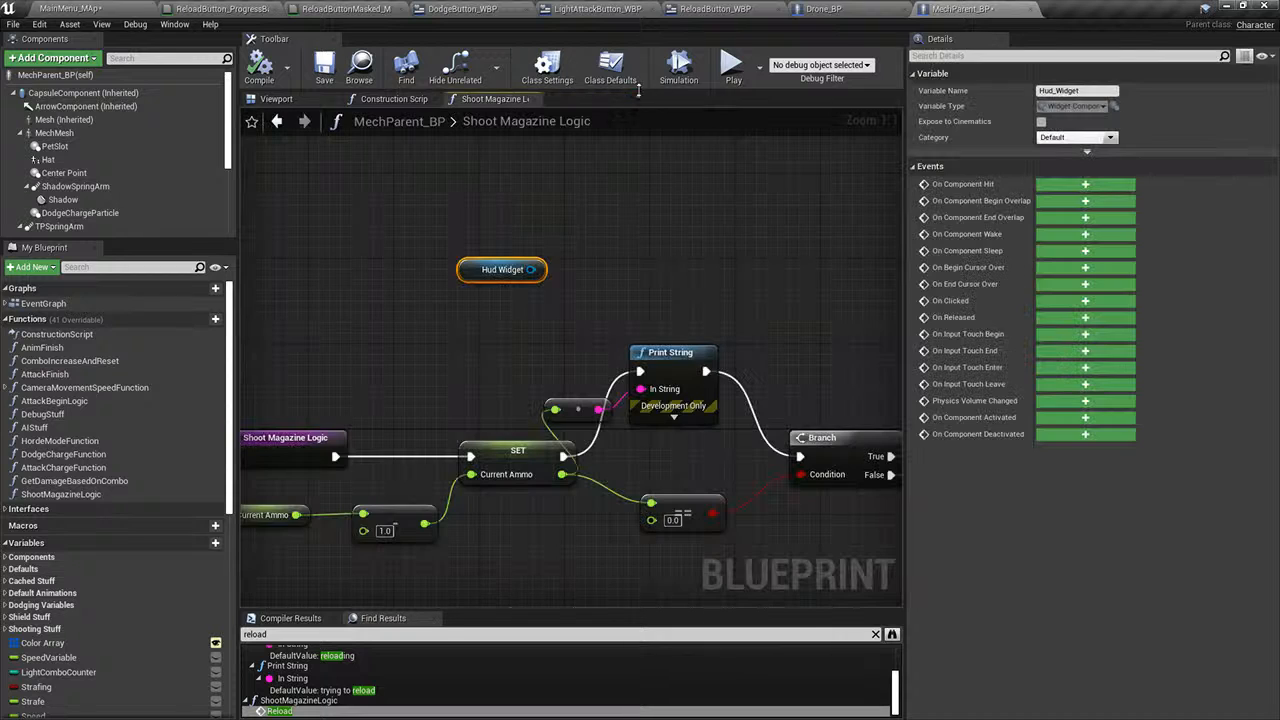
{"action": "double_click", "coordinate": [78, 305]}
{"action": "scroll", "coordinate": [520, 328], "scroll_direction": "down", "scroll_amount": 12}
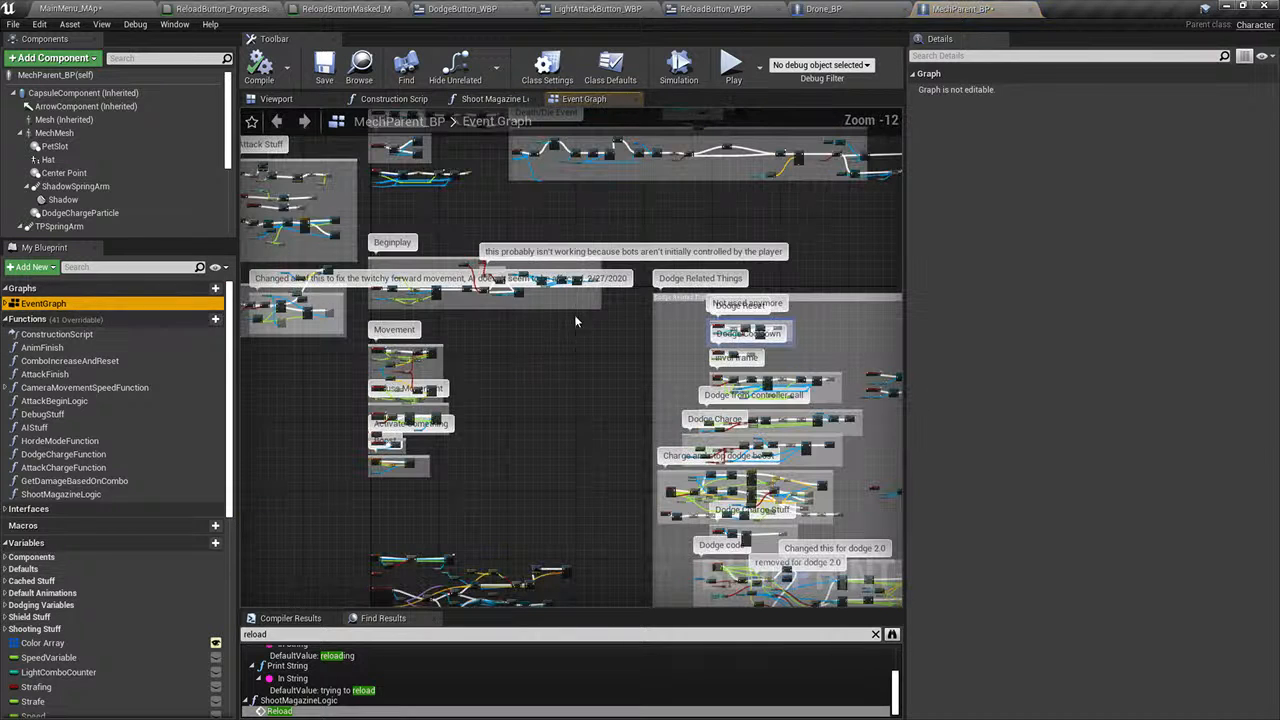
- Search the blueprint for "hud widget" and examine how each Hud Widget reference is used in the Event Graph
{"action": "type", "text": "hud wid"}
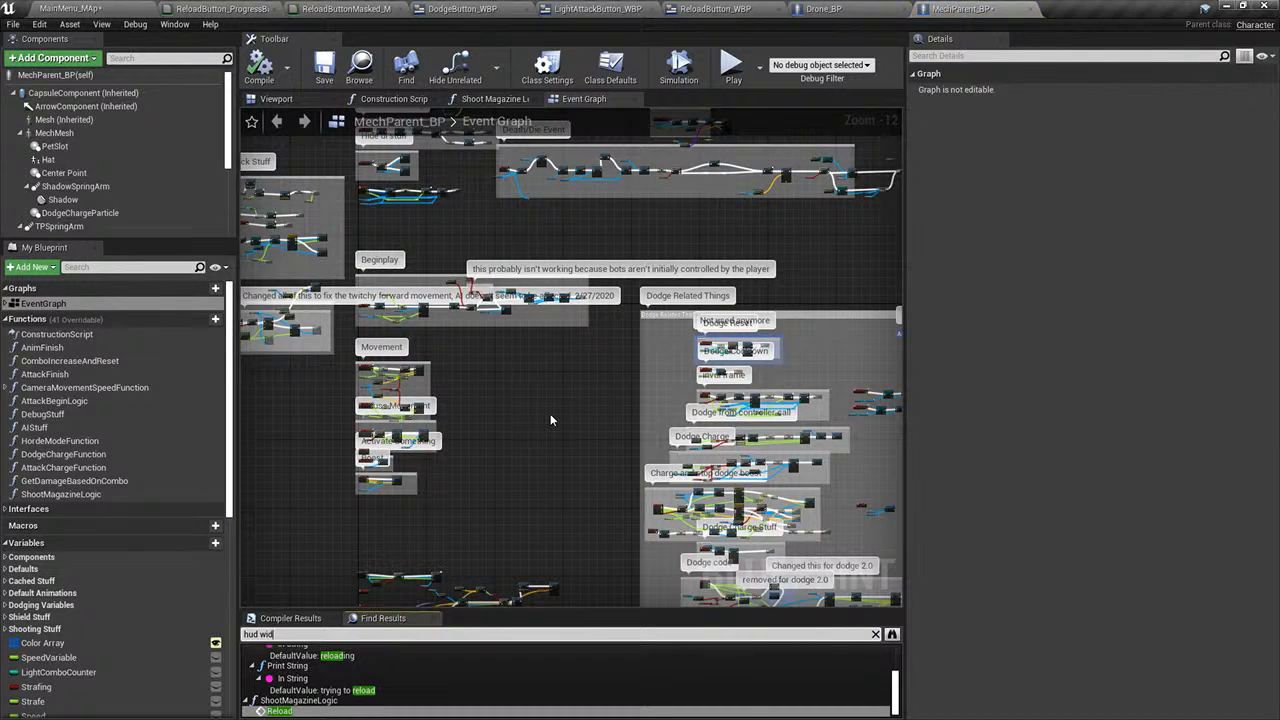
{"action": "type", "text": "get"}
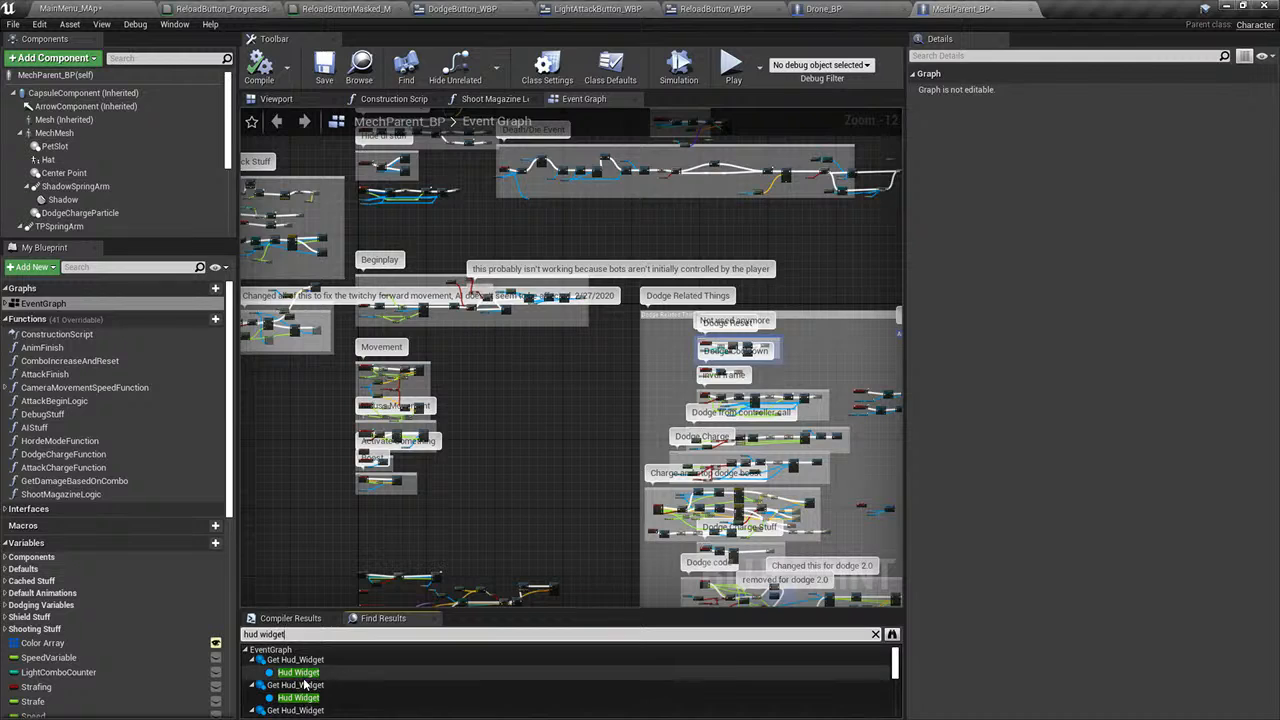
{"action": "left_click", "coordinate": [304, 678]}
{"action": "right_click_drag", "start_coordinate": [587, 414], "coordinate": [512, 397]}
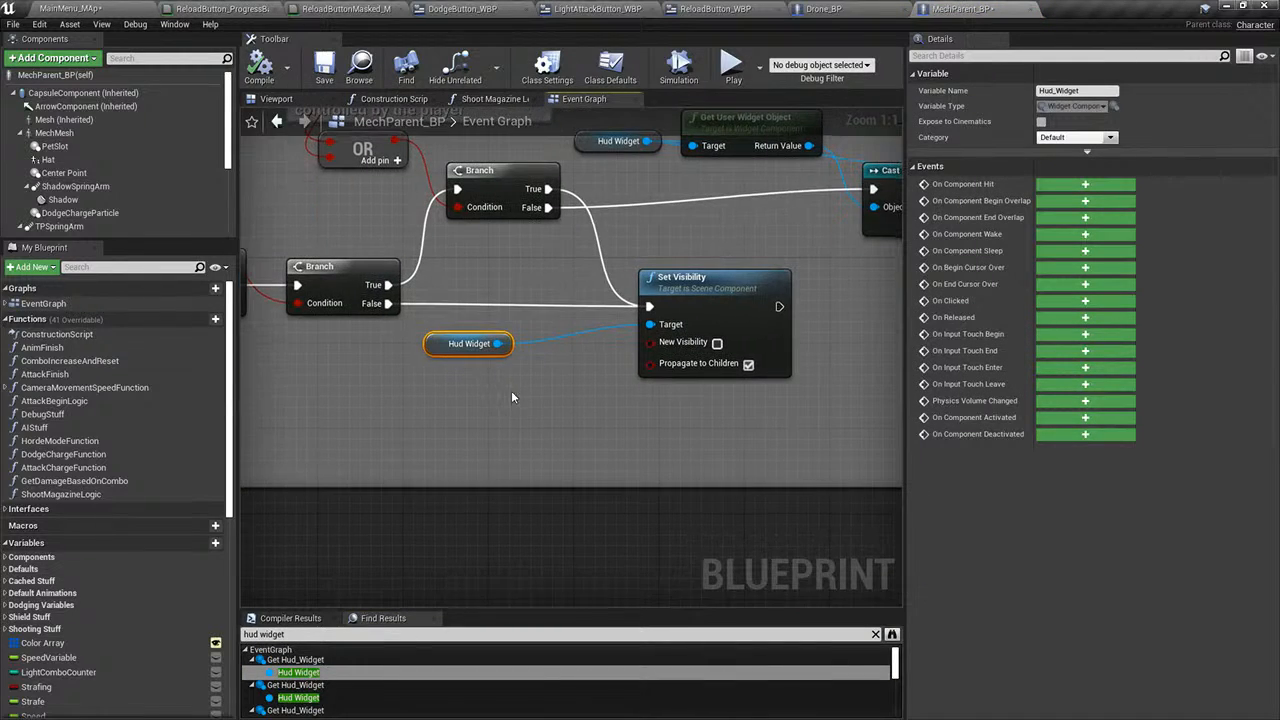
{"action": "left_click", "coordinate": [298, 697]}
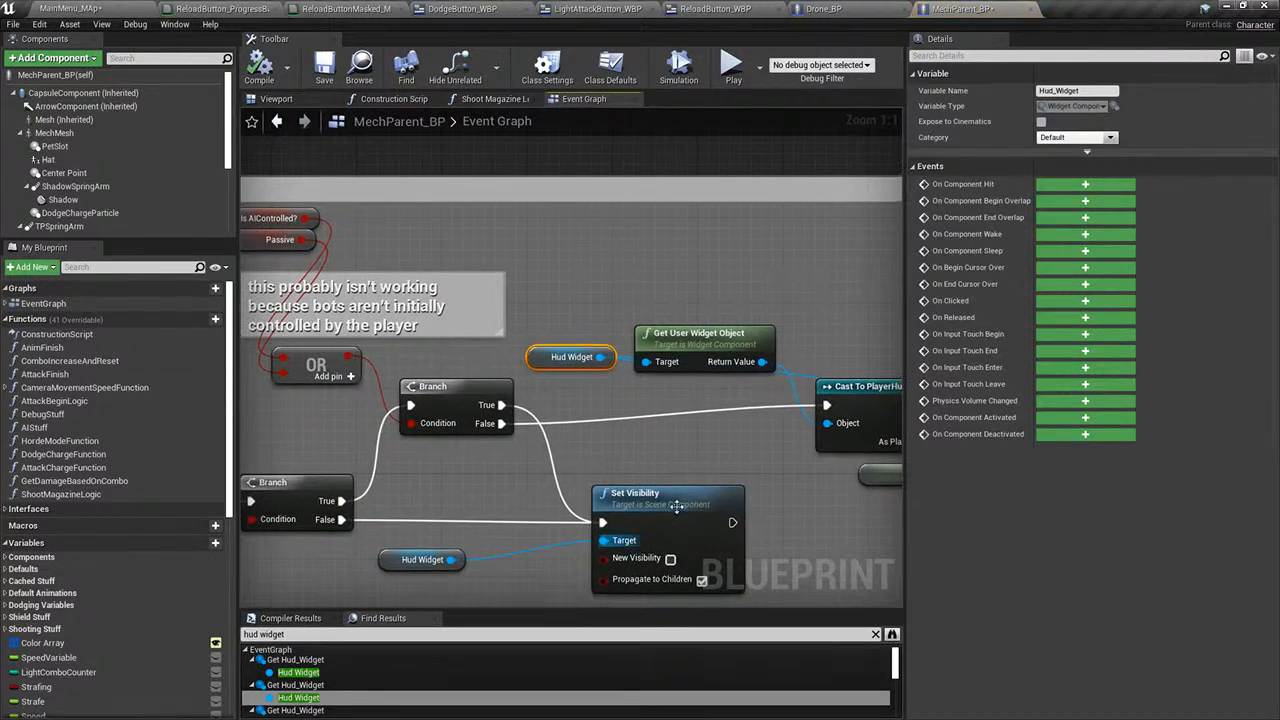
{"action": "scroll", "coordinate": [467, 444], "scroll_direction": "down", "scroll_amount": 1}
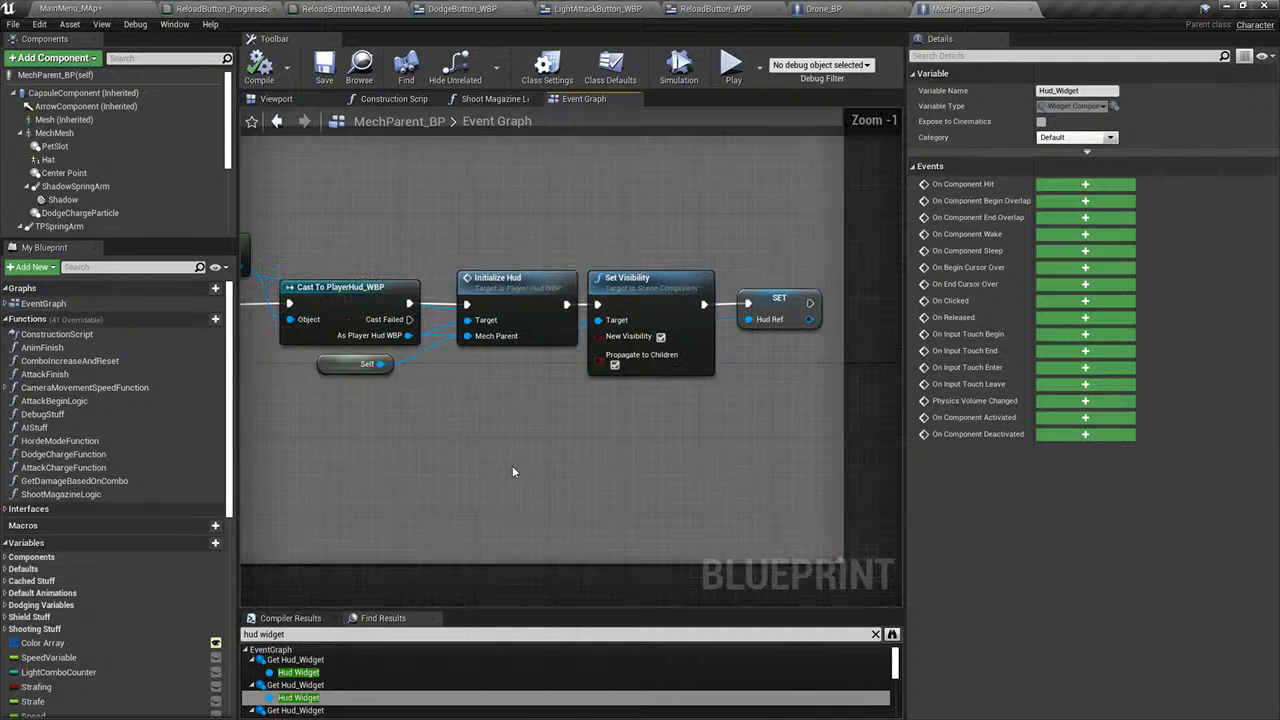
{"action": "scroll", "coordinate": [323, 678], "scroll_direction": "down", "scroll_amount": 1}
{"action": "left_click", "coordinate": [298, 702]}
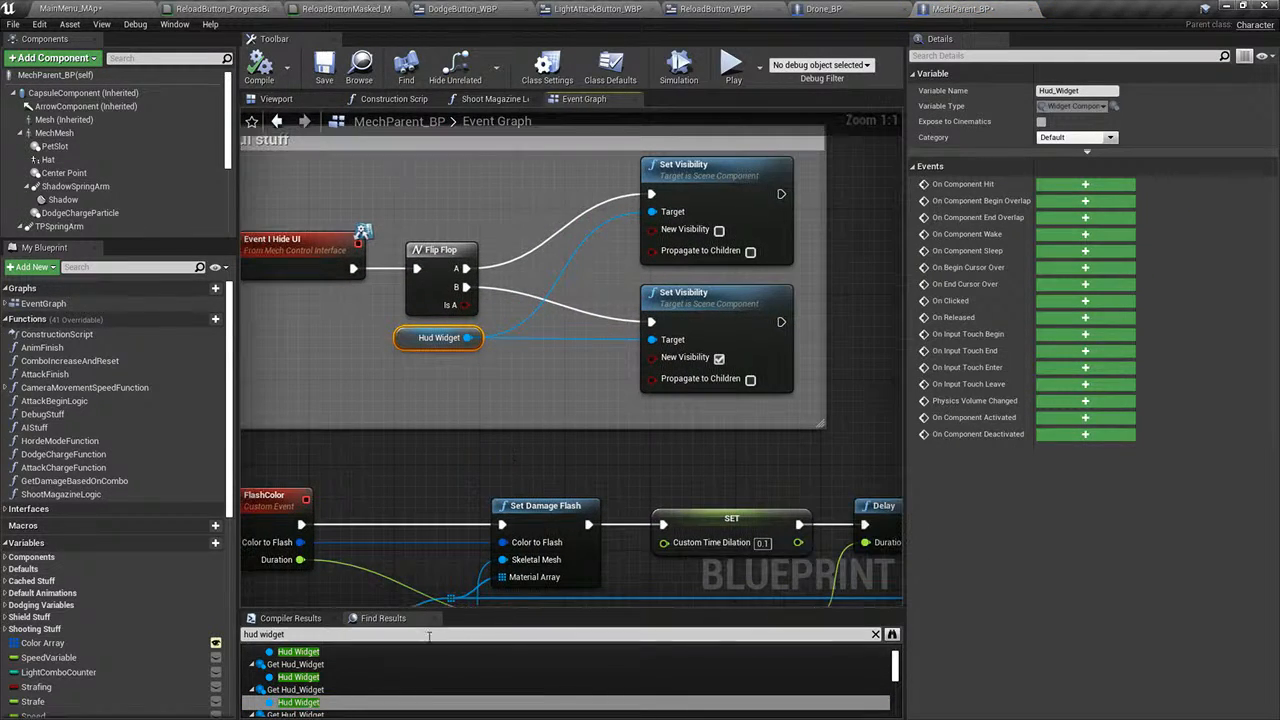
{"action": "scroll", "coordinate": [320, 668], "scroll_direction": "down", "scroll_amount": 2}
{"action": "left_click", "coordinate": [298, 663]}
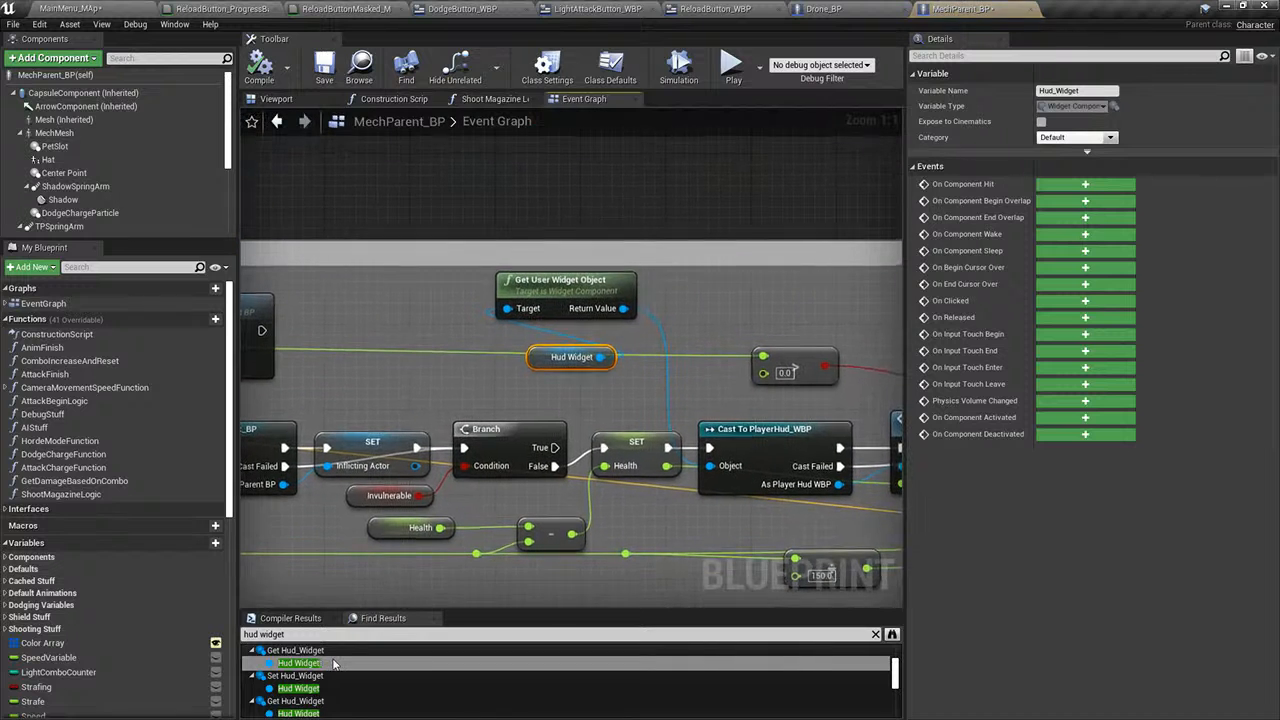
- Copy the Hud Widget, Get User Widget Object and Cast To PlayerHud_WBP nodes from the health update logic into Shoot Magazine Logic
{"action": "mouse_move", "coordinate": [721, 548]}
{"action": "right_mouse_down"}
{"action": "mouse_move", "coordinate": [666, 520]}
{"action": "mouse_move", "coordinate": [380, 467]}
{"action": "right_mouse_up"}
{"action": "left_click", "coordinate": [571, 370]}
{"action": "right_click_drag", "start_coordinate": [612, 484], "coordinate": [775, 459]}
{"action": "left_click", "coordinate": [326, 289]}
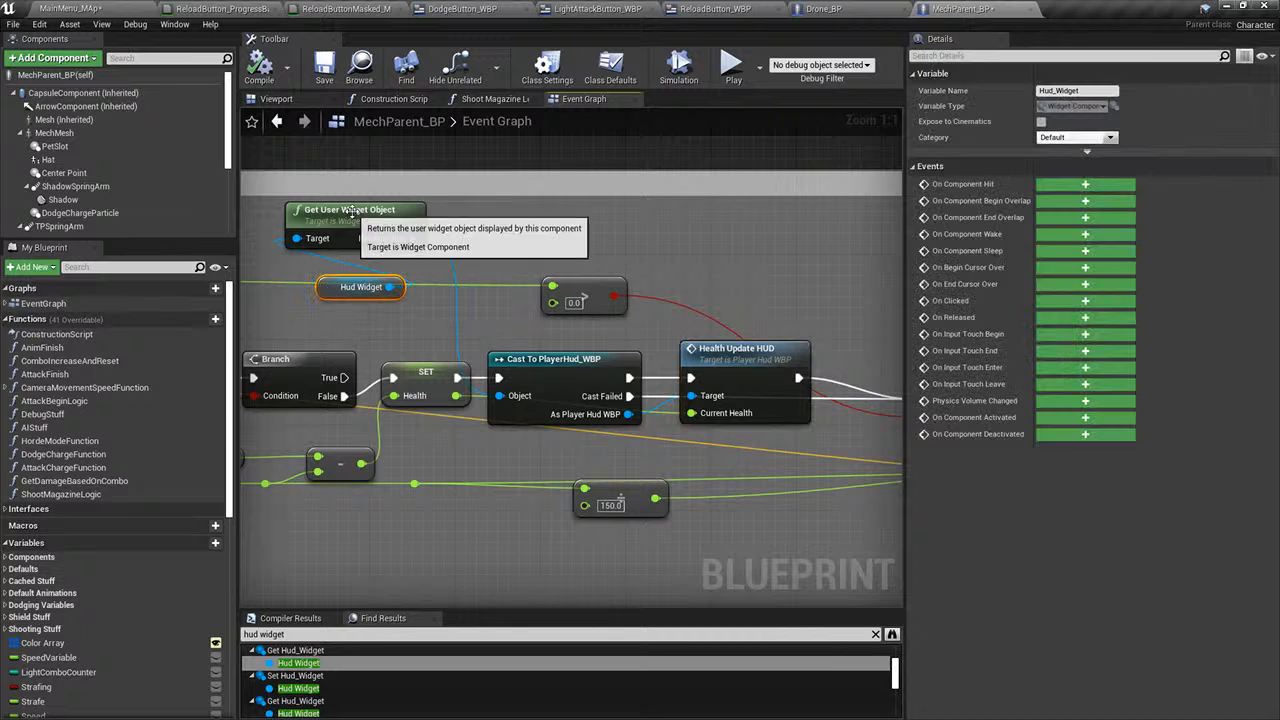
{"action": "left_click", "coordinate": [350, 215], "text": "ctrl"}
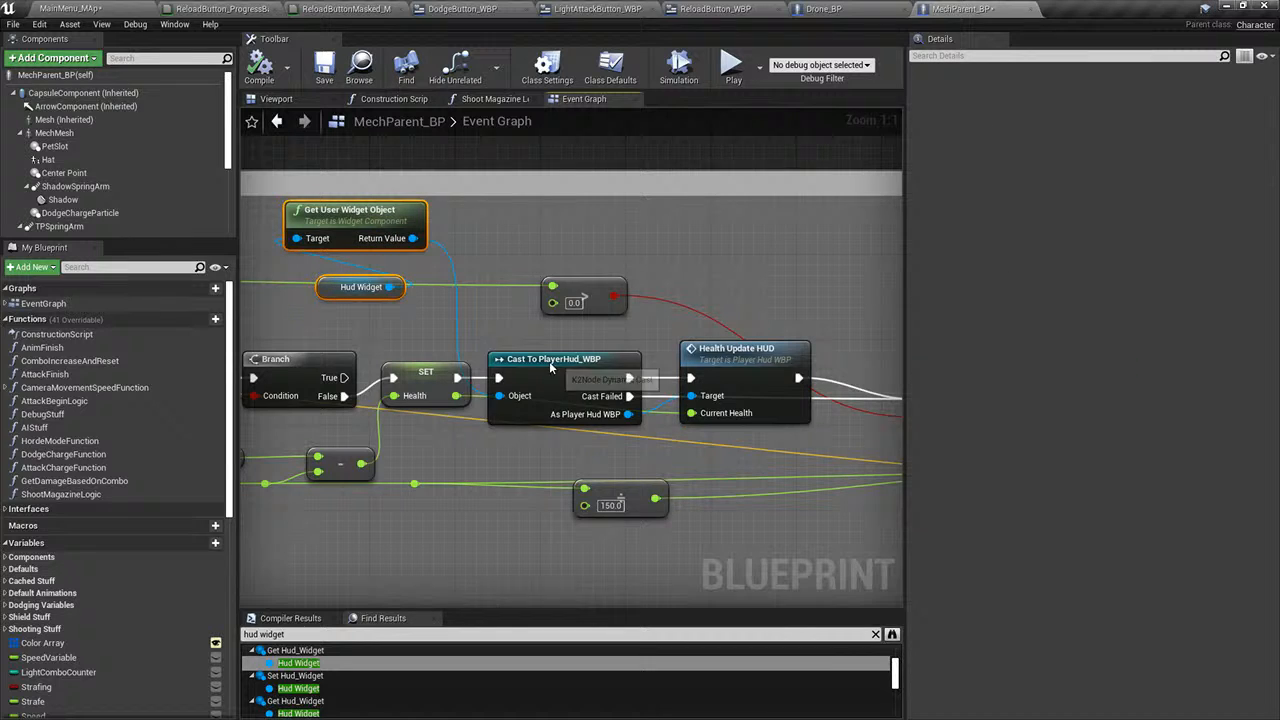
{"action": "left_click", "coordinate": [508, 101]}
{"action": "right_click_drag", "start_coordinate": [663, 239], "coordinate": [603, 213]}
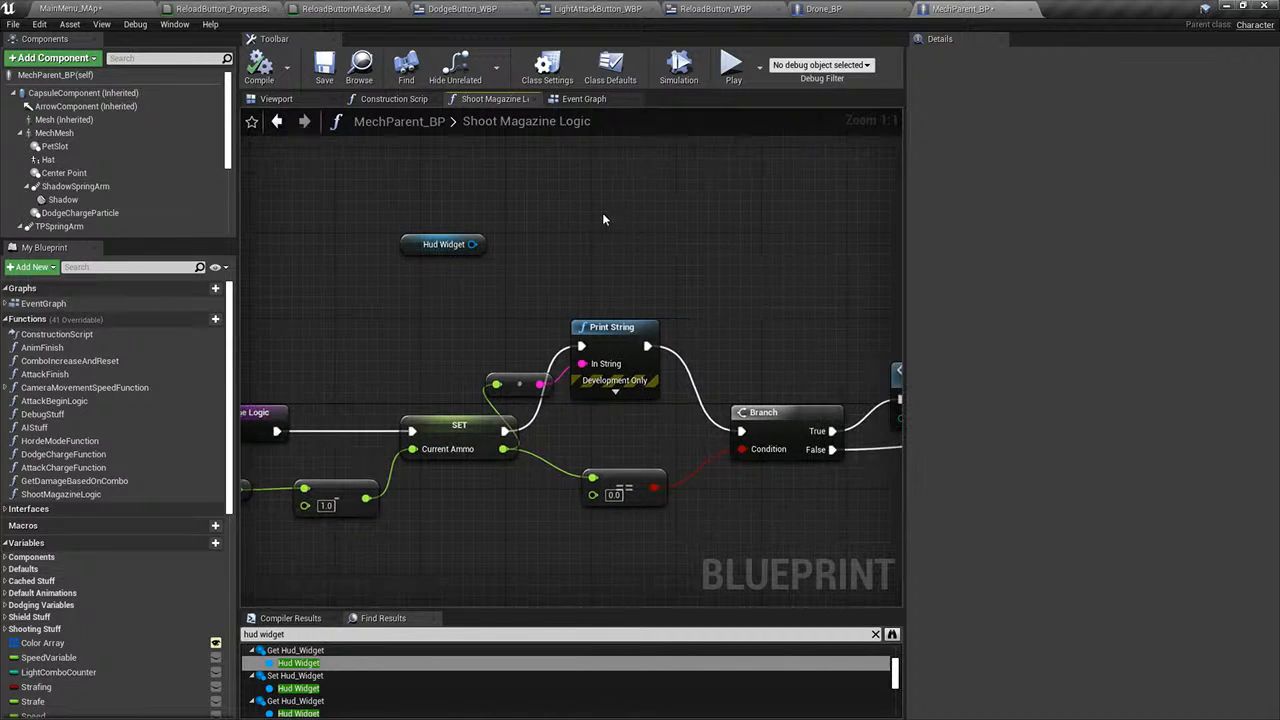
{"action": "key", "text": "ctrl+v"}
{"action": "right_click_drag", "start_coordinate": [774, 202], "coordinate": [614, 214]}
{"action": "left_click_drag", "start_coordinate": [598, 303], "coordinate": [516, 224]}
- Add a Light Attack Update call from the cast's As Player Hud WBP output and place it beside the cast
{"action": "left_click_drag", "start_coordinate": [609, 278], "coordinate": [658, 260]}
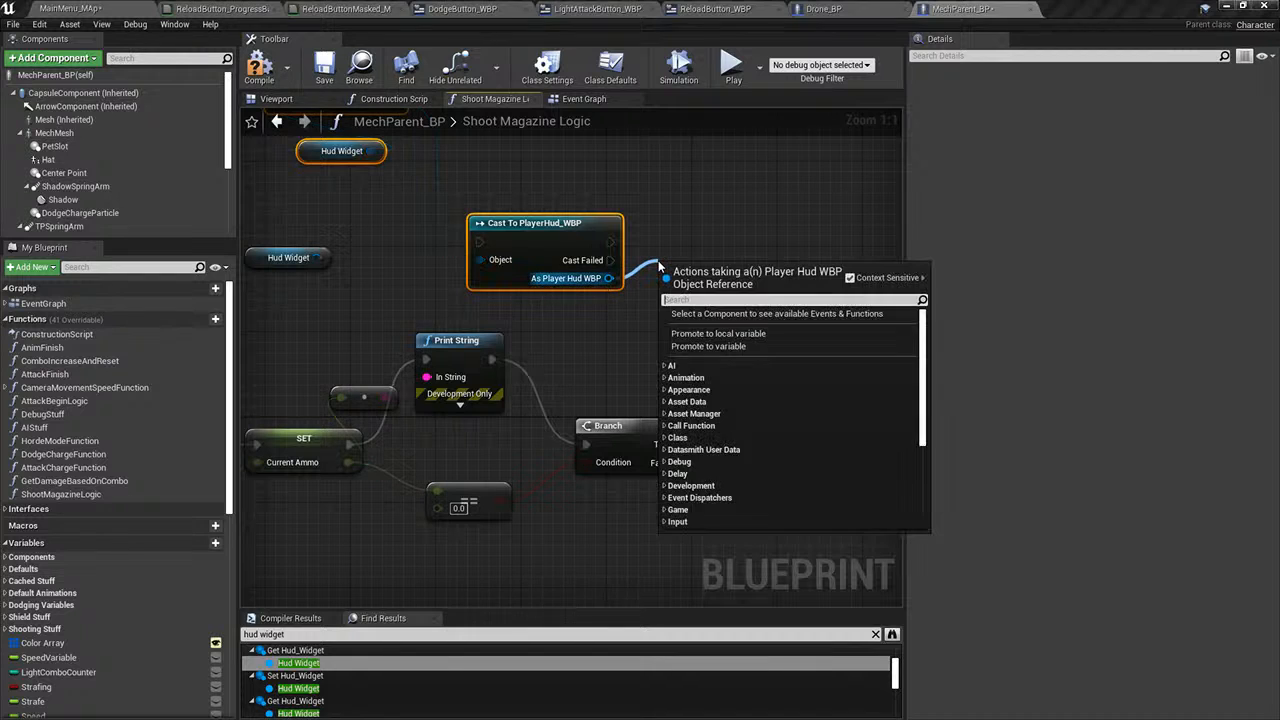
{"action": "type", "text": "light attack"}
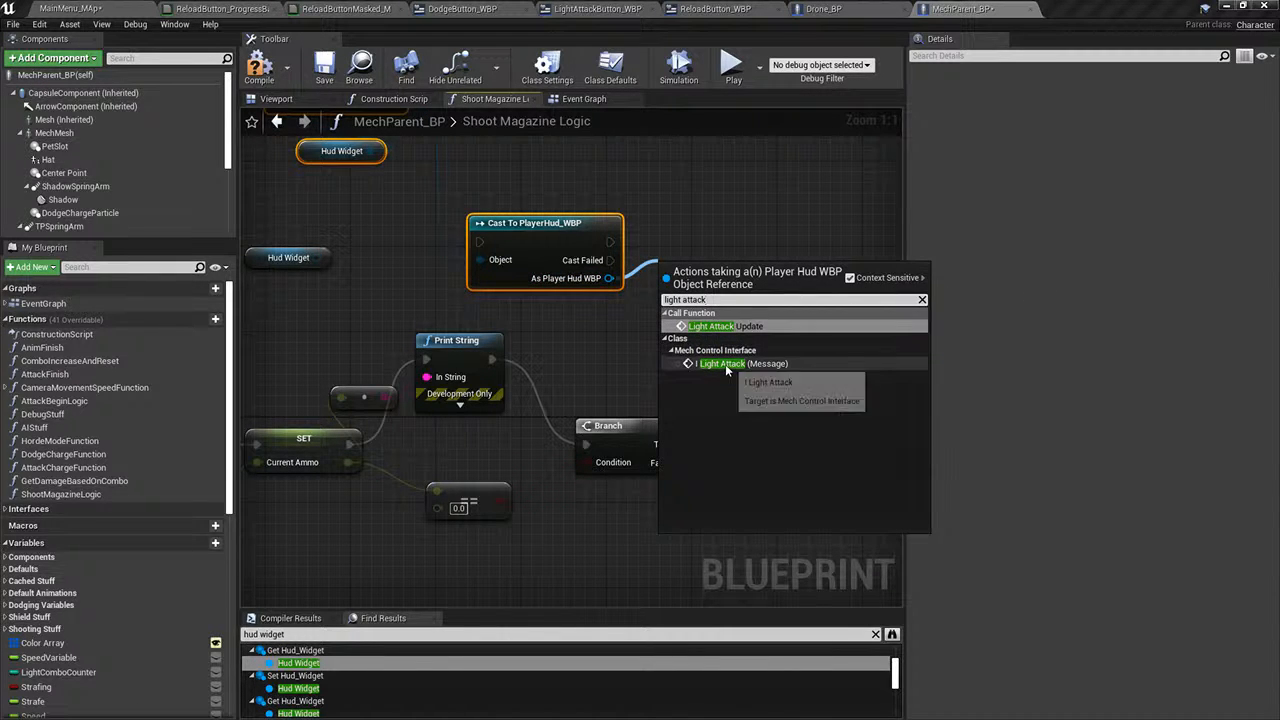
{"action": "left_click", "coordinate": [728, 327]}
{"action": "left_click_drag", "start_coordinate": [735, 314], "coordinate": [741, 243]}
- Arrange the pasted Hud Widget and Get User Widget Object nodes in a row leading into the PlayerHud_WBP cast
{"action": "right_click_drag", "start_coordinate": [585, 388], "coordinate": [838, 260]}
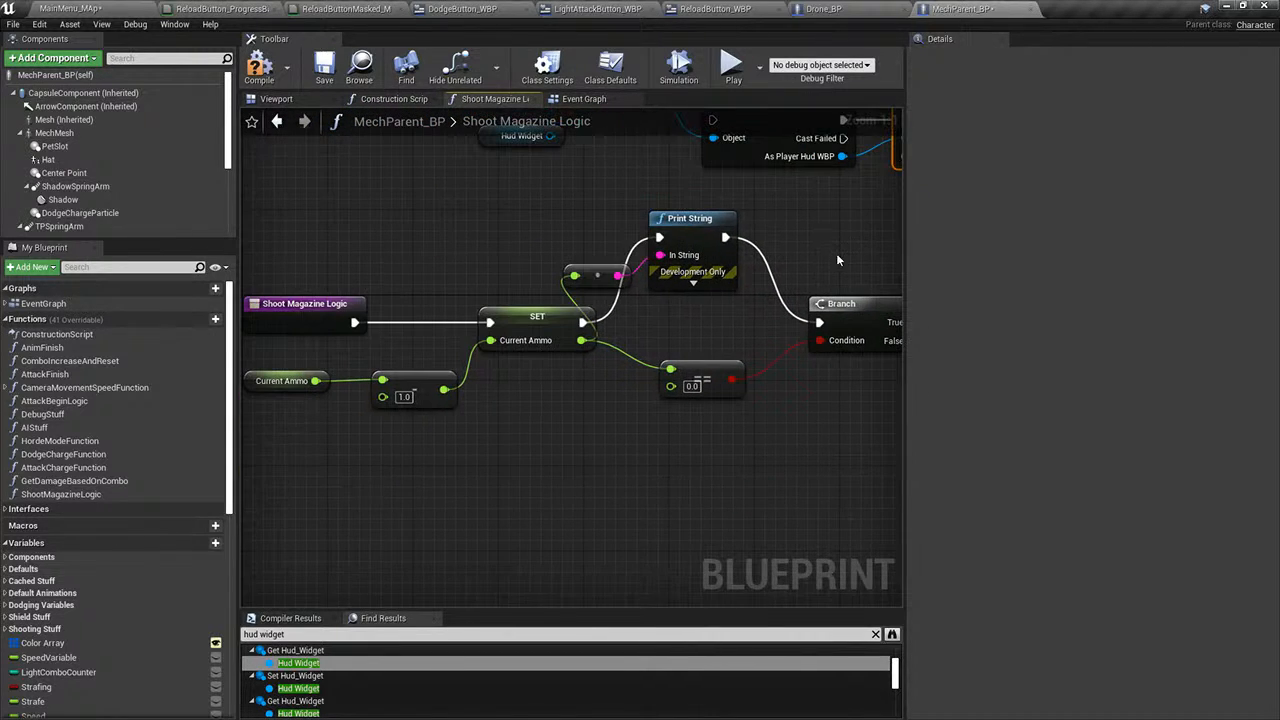
{"action": "right_click_drag", "start_coordinate": [762, 222], "coordinate": [604, 493]}
{"action": "left_click", "coordinate": [397, 296]}
{"action": "left_click_drag", "start_coordinate": [397, 296], "coordinate": [301, 253]}
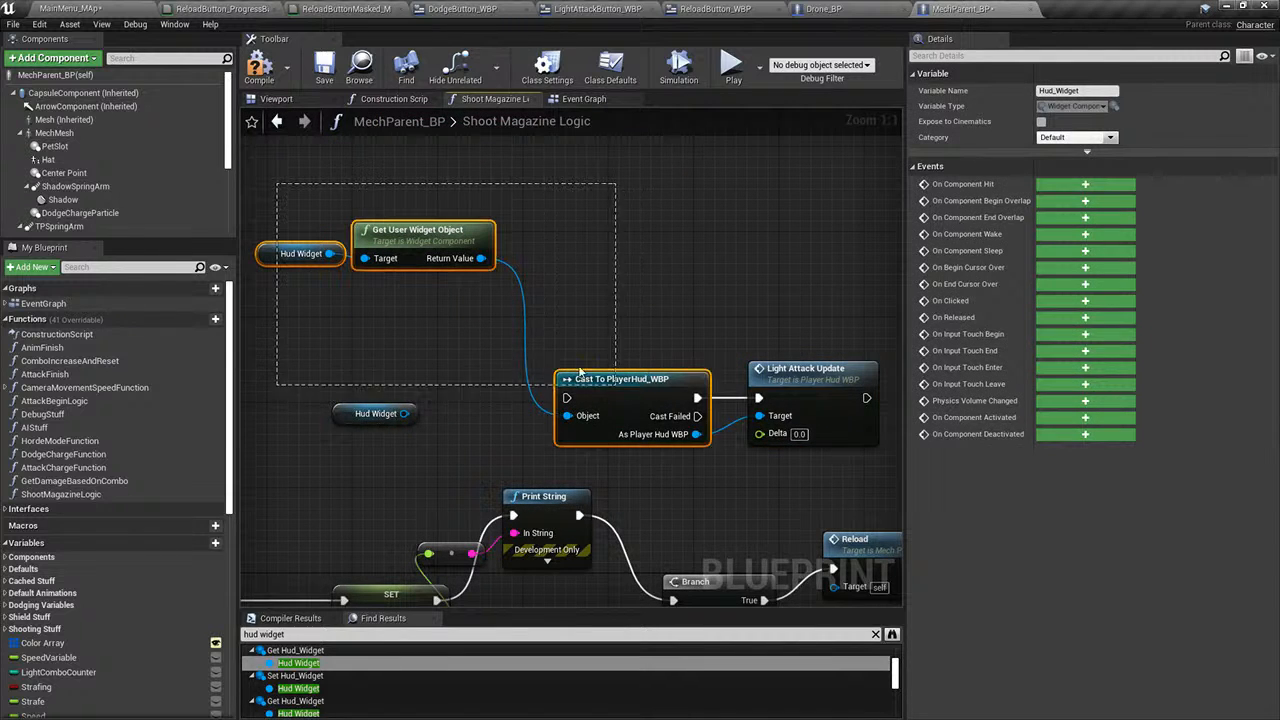
{"action": "left_click_drag", "start_coordinate": [580, 372], "coordinate": [532, 338]}
{"action": "left_click_drag", "start_coordinate": [426, 267], "coordinate": [416, 353]}
{"action": "left_click", "coordinate": [402, 382]}
- Delete the unconnected Hud Widget node and move the HUD update chain higher above the Print String
{"action": "left_click", "coordinate": [363, 413]}
{"action": "right_click_drag", "start_coordinate": [506, 423], "coordinate": [433, 363]}
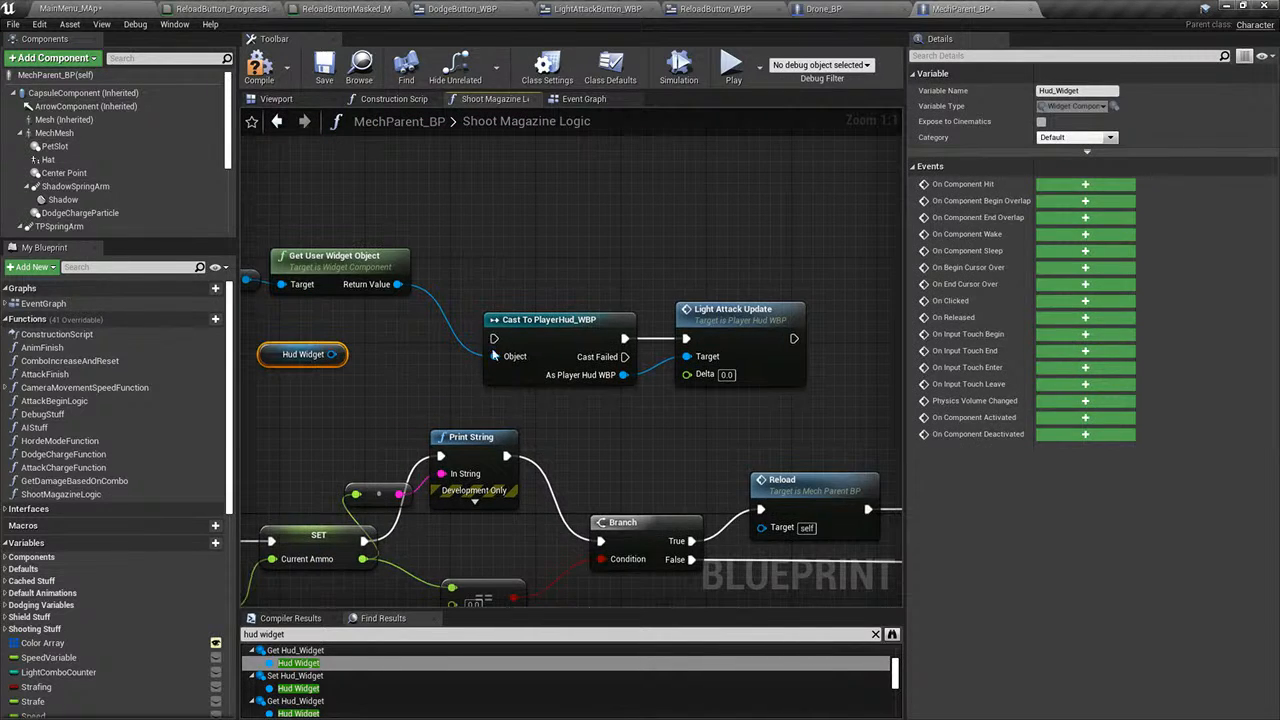
{"action": "key", "text": "Delete"}
{"action": "right_click_drag", "start_coordinate": [247, 244], "coordinate": [368, 250]}
{"action": "left_click_drag", "start_coordinate": [624, 326], "coordinate": [444, 251]}
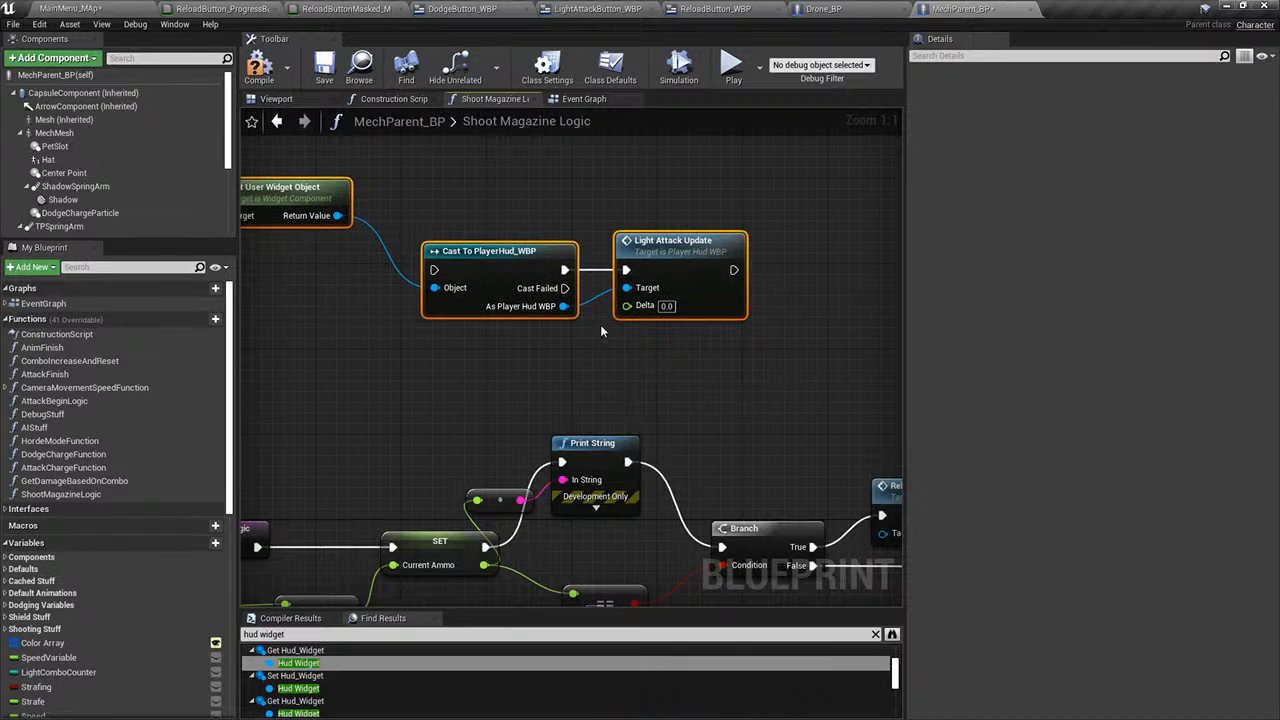
{"action": "left_click", "coordinate": [595, 370]}
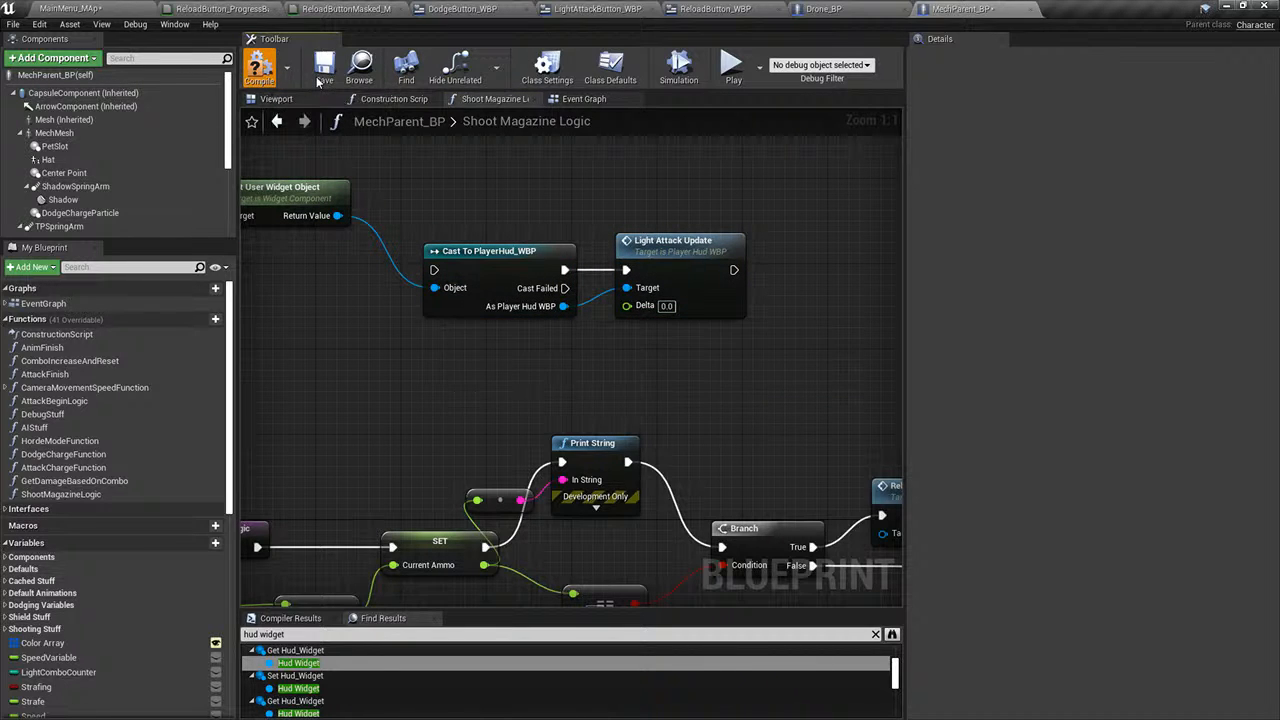
- Route execution from SET Current Ammo through the cast and Light Attack Update into the Branch, replacing the deleted Print String
{"action": "right_click_drag", "start_coordinate": [560, 431], "coordinate": [531, 342]}
{"action": "left_click_drag", "start_coordinate": [457, 458], "coordinate": [460, 440]}
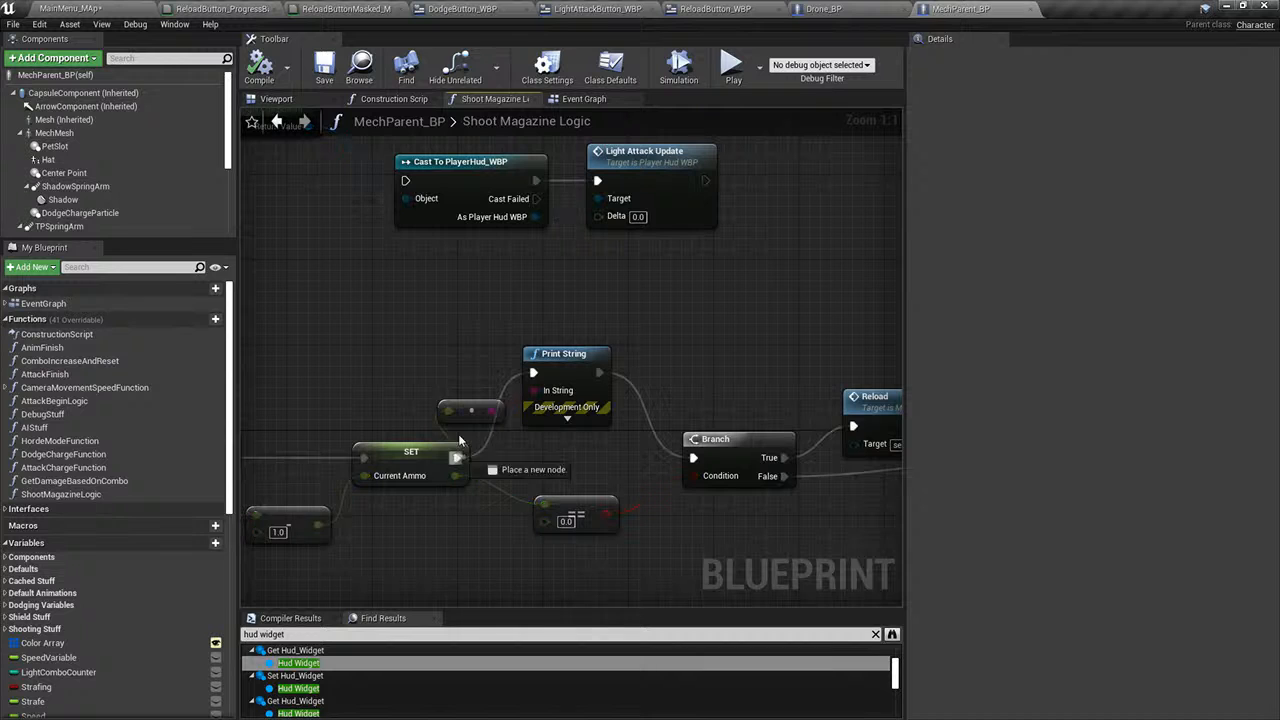
{"action": "left_click_drag", "start_coordinate": [408, 182], "coordinate": [408, 182]}
{"action": "right_click_drag", "start_coordinate": [723, 432], "coordinate": [594, 434]}
{"action": "left_click_drag", "start_coordinate": [577, 183], "coordinate": [575, 441]}
{"action": "key", "text": "Delete"}
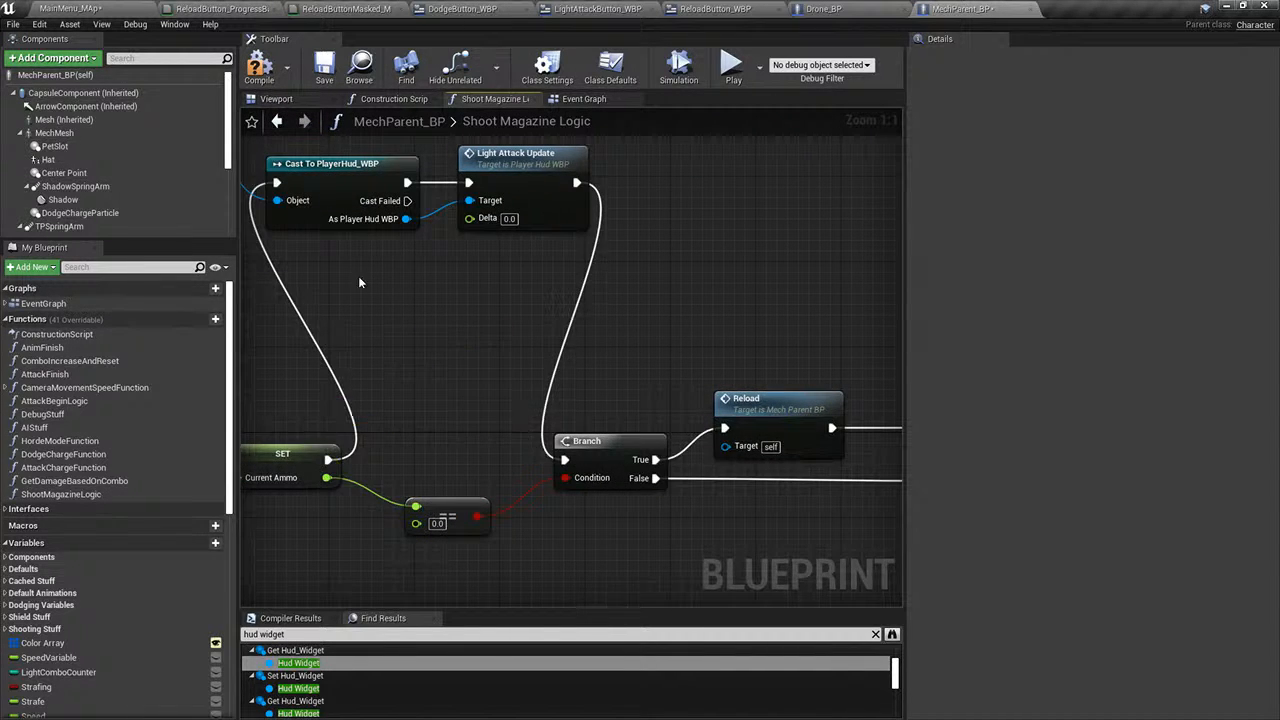
- Select the whole HUD update chain and move it down closer to the main execution row
{"action": "right_click_drag", "start_coordinate": [358, 276], "coordinate": [594, 389]}
{"action": "right_click_drag", "start_coordinate": [306, 189], "coordinate": [336, 201]}
{"action": "left_click_drag", "start_coordinate": [270, 168], "coordinate": [787, 378]}
{"action": "right_click_drag", "start_coordinate": [787, 378], "coordinate": [657, 323]}
{"action": "left_click_drag", "start_coordinate": [645, 236], "coordinate": [638, 342]}
{"action": "right_click_drag", "start_coordinate": [577, 506], "coordinate": [600, 352]}
- Add a float / float node below the HUD chain and feed Current Ammo into its first input
{"action": "right_click_drag", "start_coordinate": [366, 305], "coordinate": [491, 360]}
{"action": "right_click", "coordinate": [491, 365]}
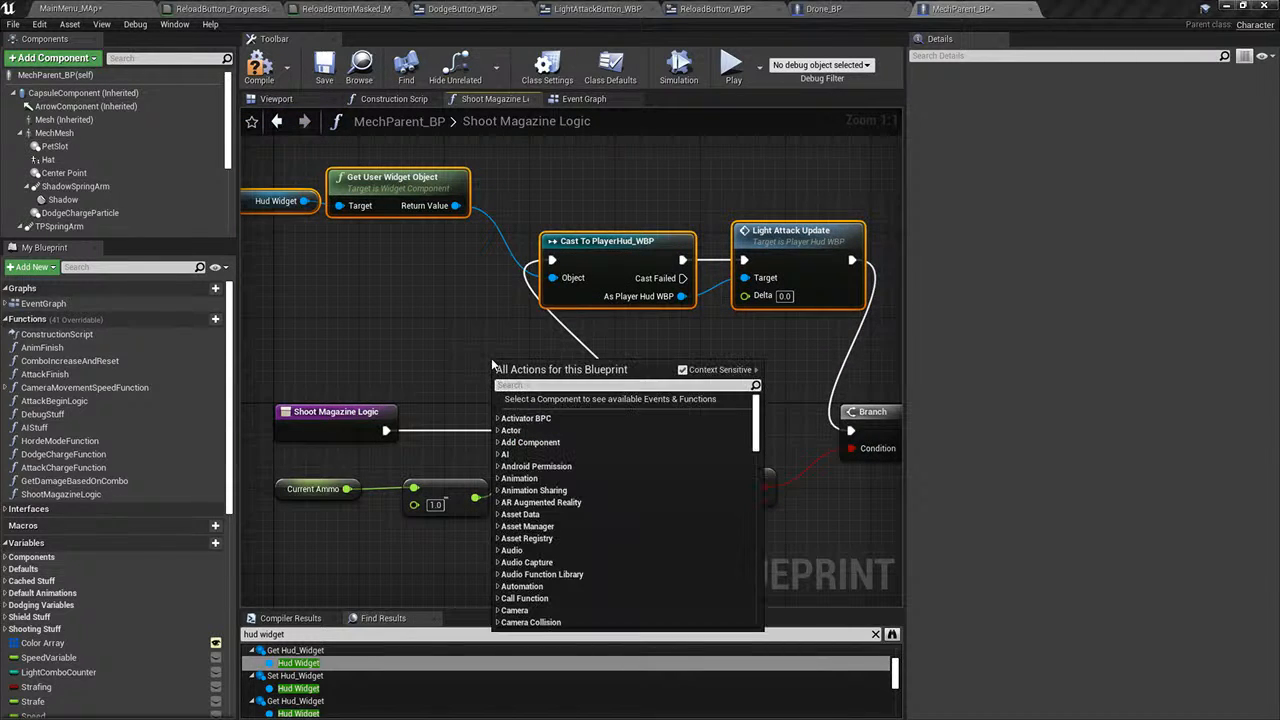
{"action": "type", "text": "float / fl"}
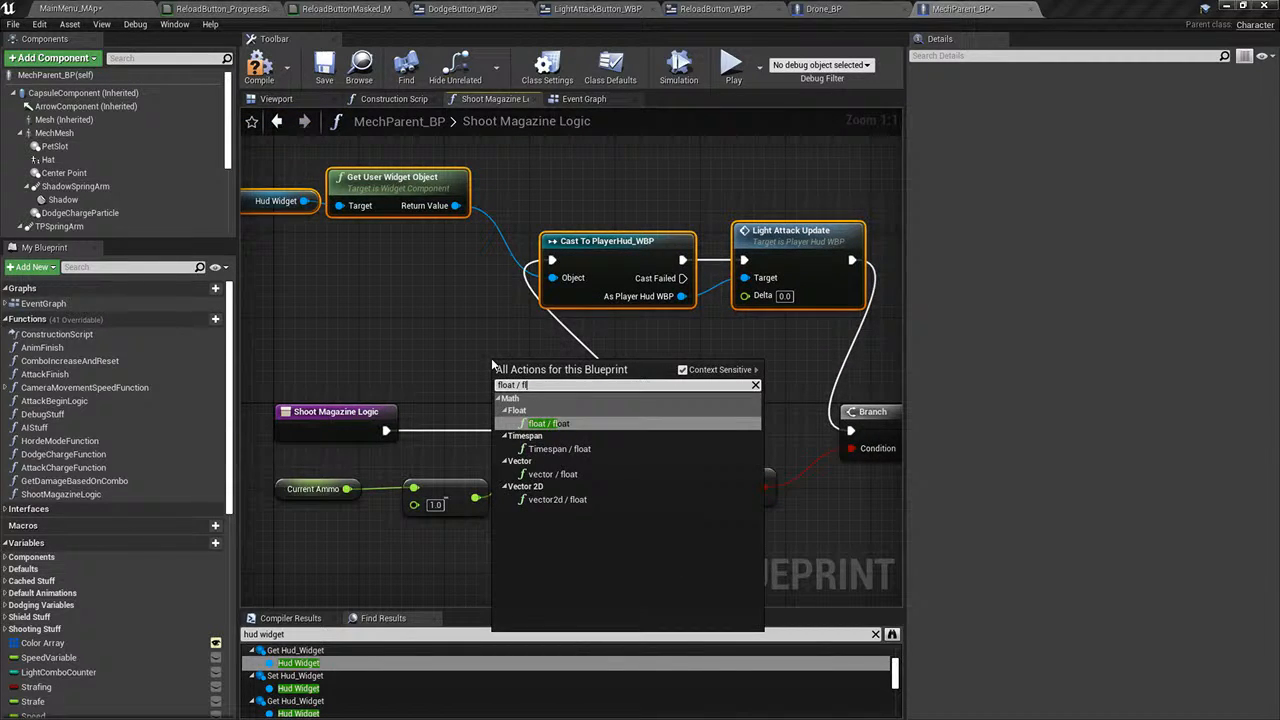
{"action": "key", "text": "Return"}
{"action": "left_click_drag", "start_coordinate": [499, 372], "coordinate": [453, 338]}
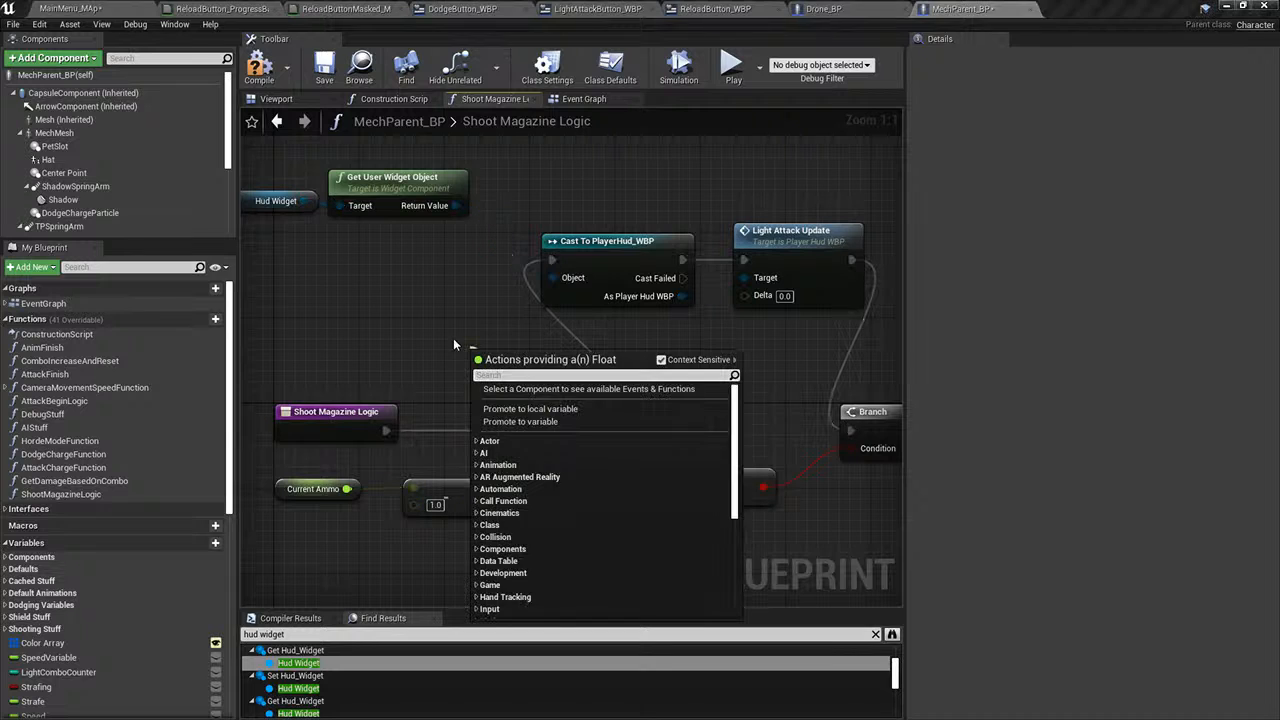
{"action": "type", "text": "current"}
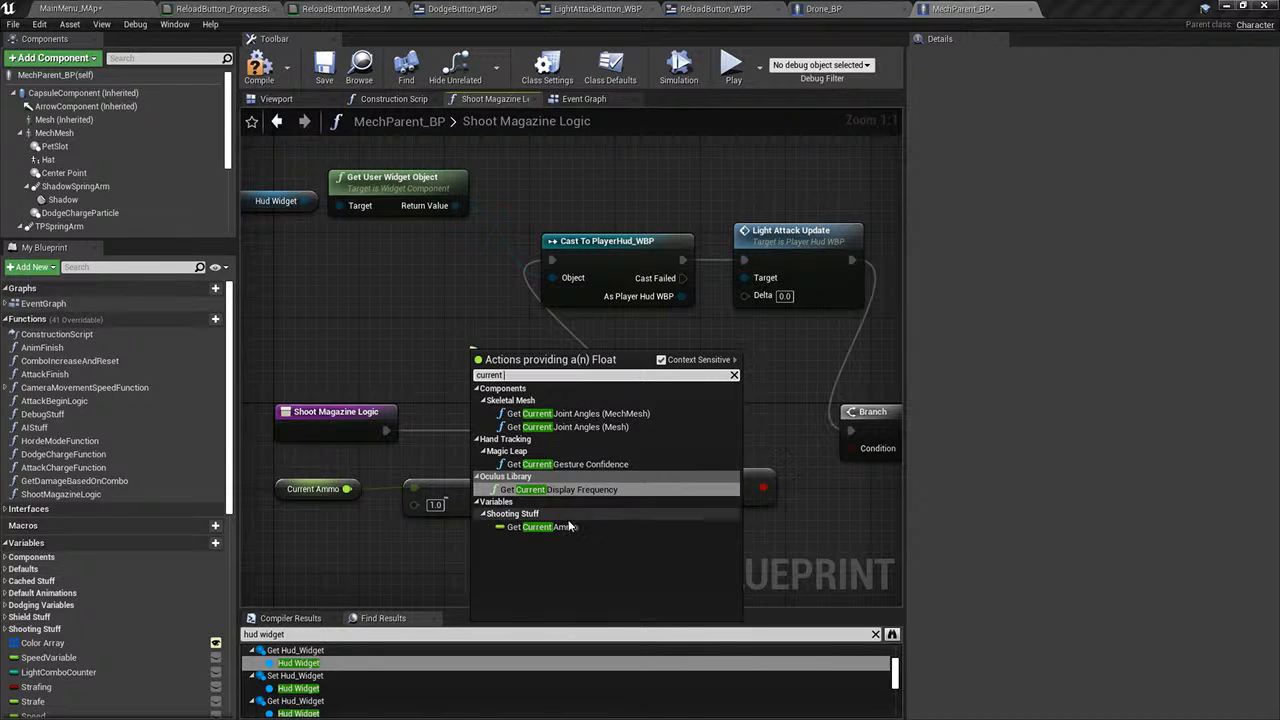
{"action": "left_click", "coordinate": [542, 526]}
{"action": "left_click_drag", "start_coordinate": [499, 370], "coordinate": [447, 364]}
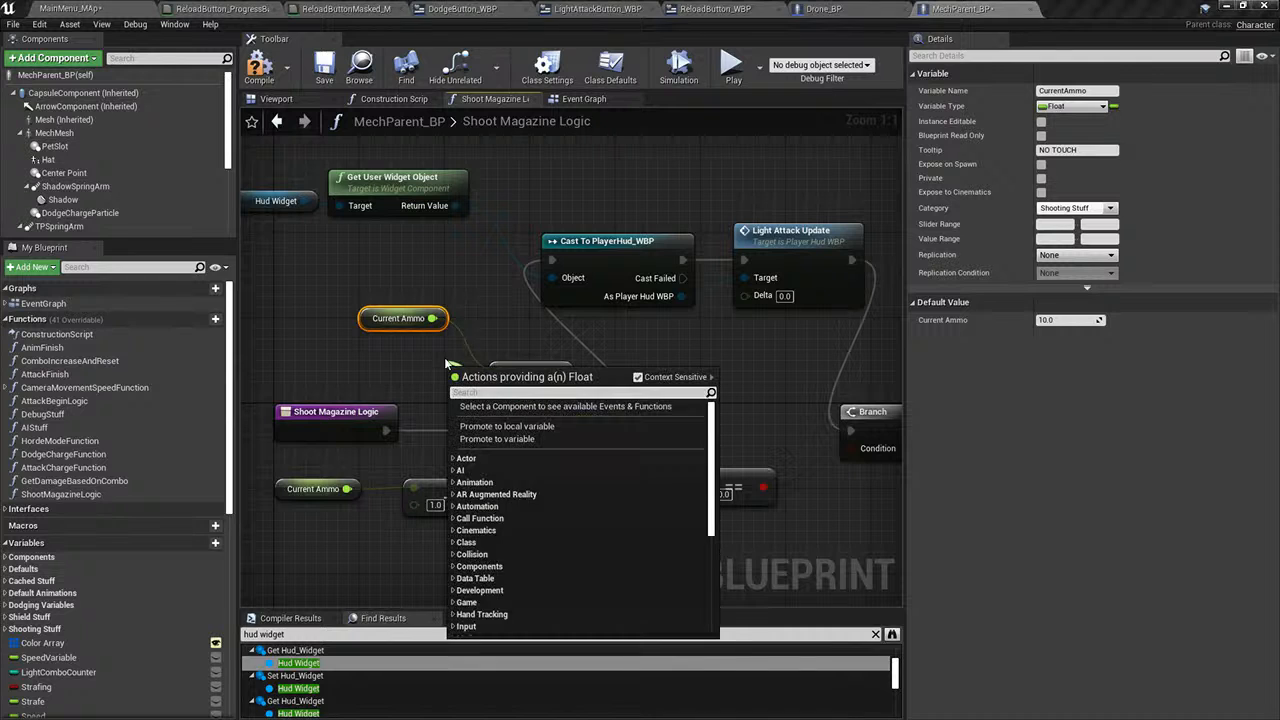
{"action": "type", "text": "max"}
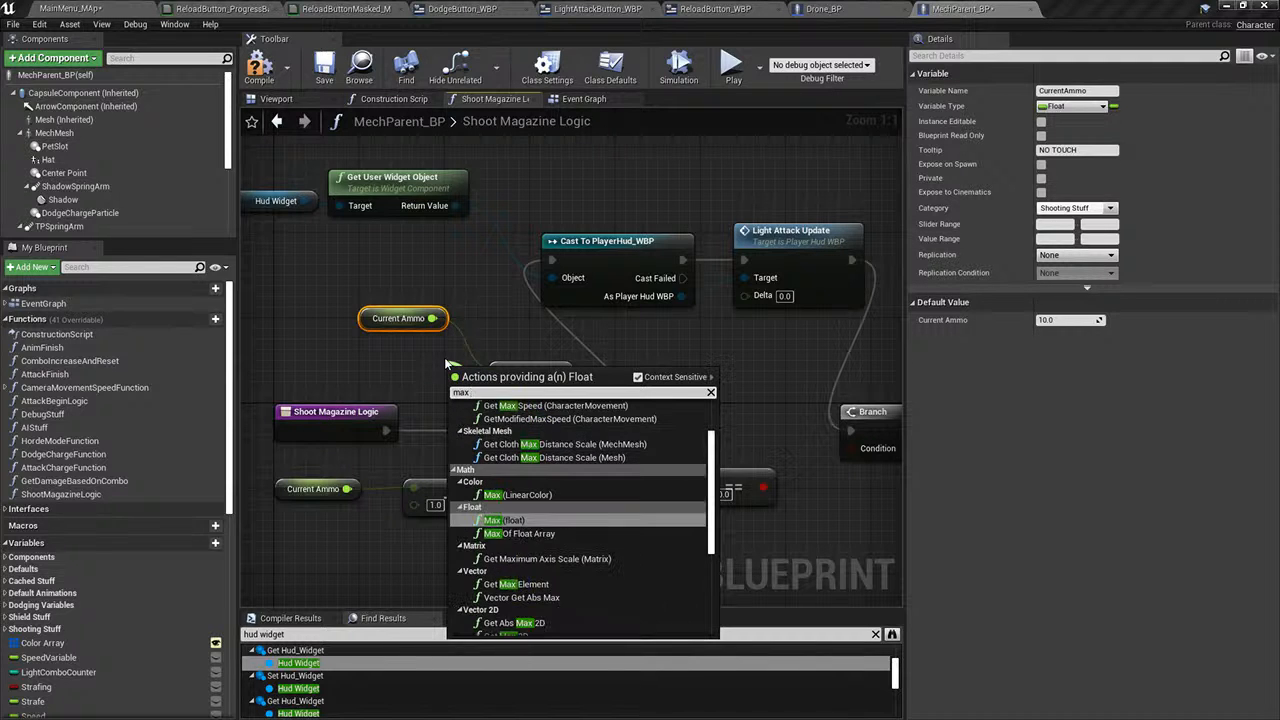
{"action": "type", "text": " amammo"}
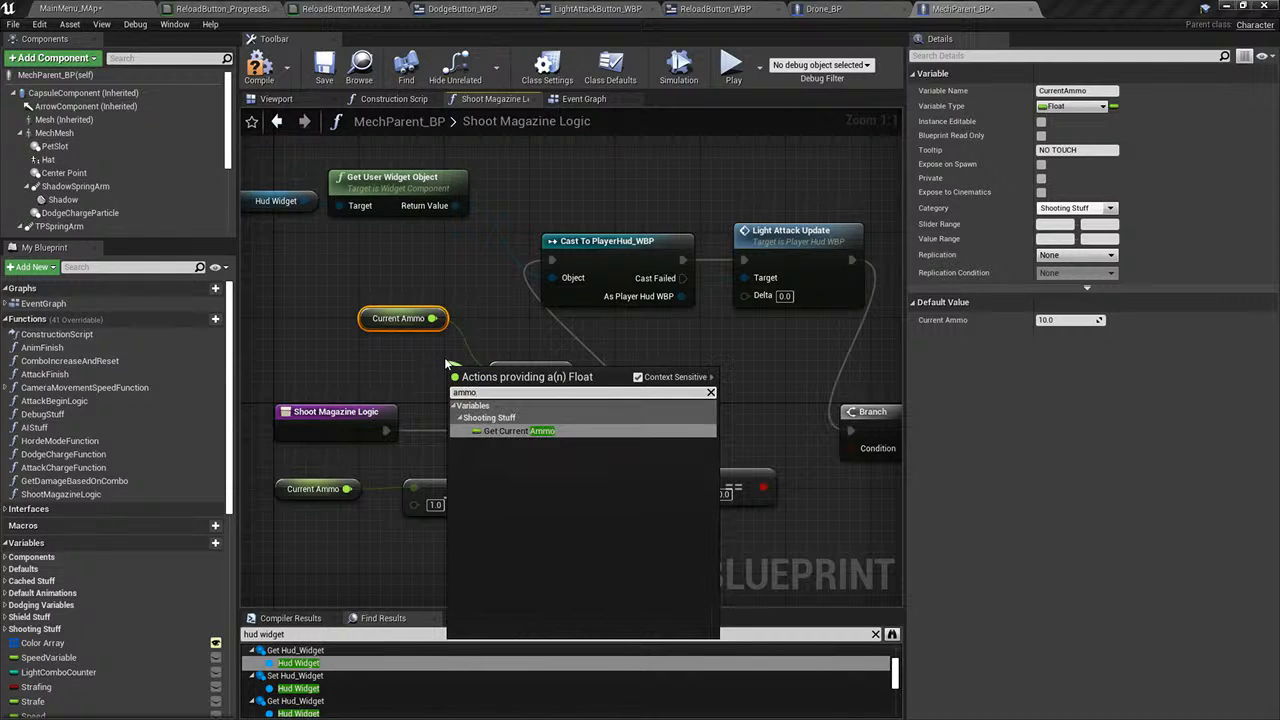
{"action": "left_click", "coordinate": [372, 467]}
- Add a MagazineSize getter from the Shooting Stuff variables as the divisor of the Current Ammo division
{"action": "right_click_drag", "start_coordinate": [422, 472], "coordinate": [386, 452]}
{"action": "right_click_drag", "start_coordinate": [562, 500], "coordinate": [406, 479]}
{"action": "scroll", "coordinate": [110, 485], "scroll_direction": "down", "scroll_amount": 4}
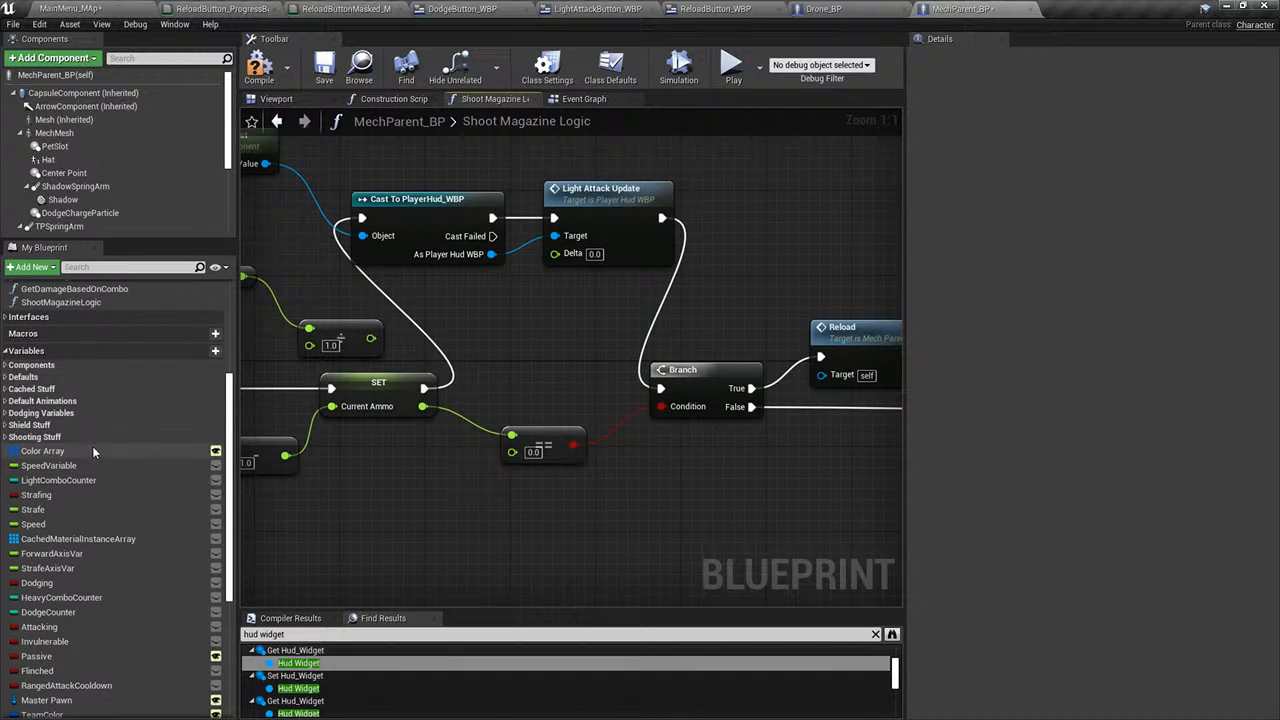
{"action": "left_click", "coordinate": [5, 437]}
{"action": "right_click_drag", "start_coordinate": [279, 467], "coordinate": [397, 558]}
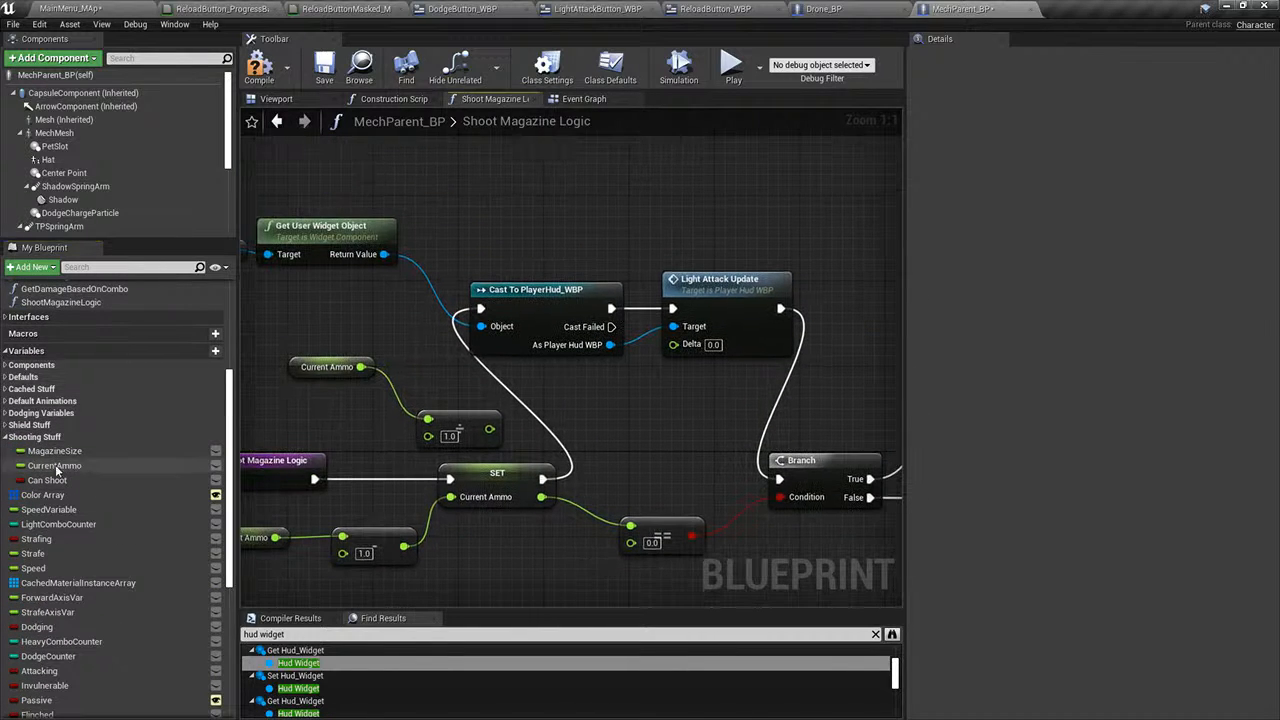
{"action": "left_click_drag", "start_coordinate": [54, 451], "coordinate": [574, 363]}
- Feed the division result into Light Attack Update's Delta, and connect the cast's Cast Failed output to the Branch
{"action": "left_click_drag", "start_coordinate": [430, 432], "coordinate": [676, 345]}
{"action": "left_click", "coordinate": [471, 426]}
{"action": "left_click", "coordinate": [484, 400]}
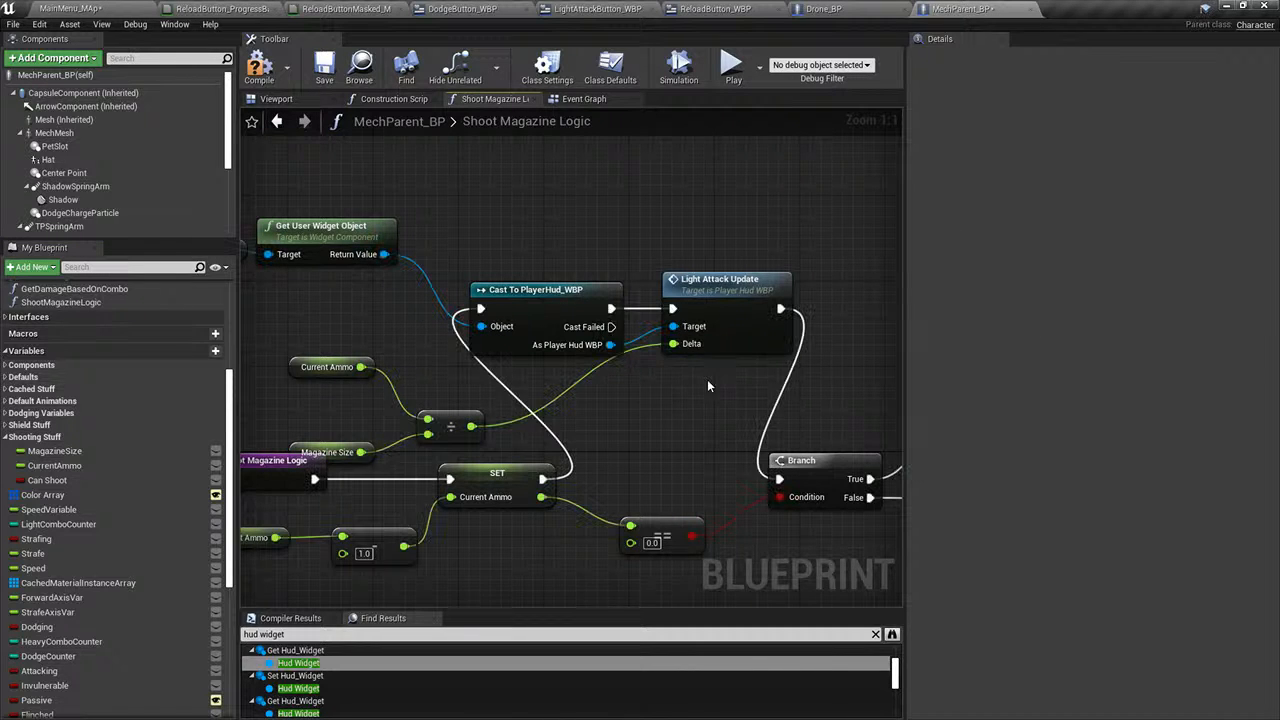
{"action": "right_click_drag", "start_coordinate": [708, 386], "coordinate": [690, 357]}
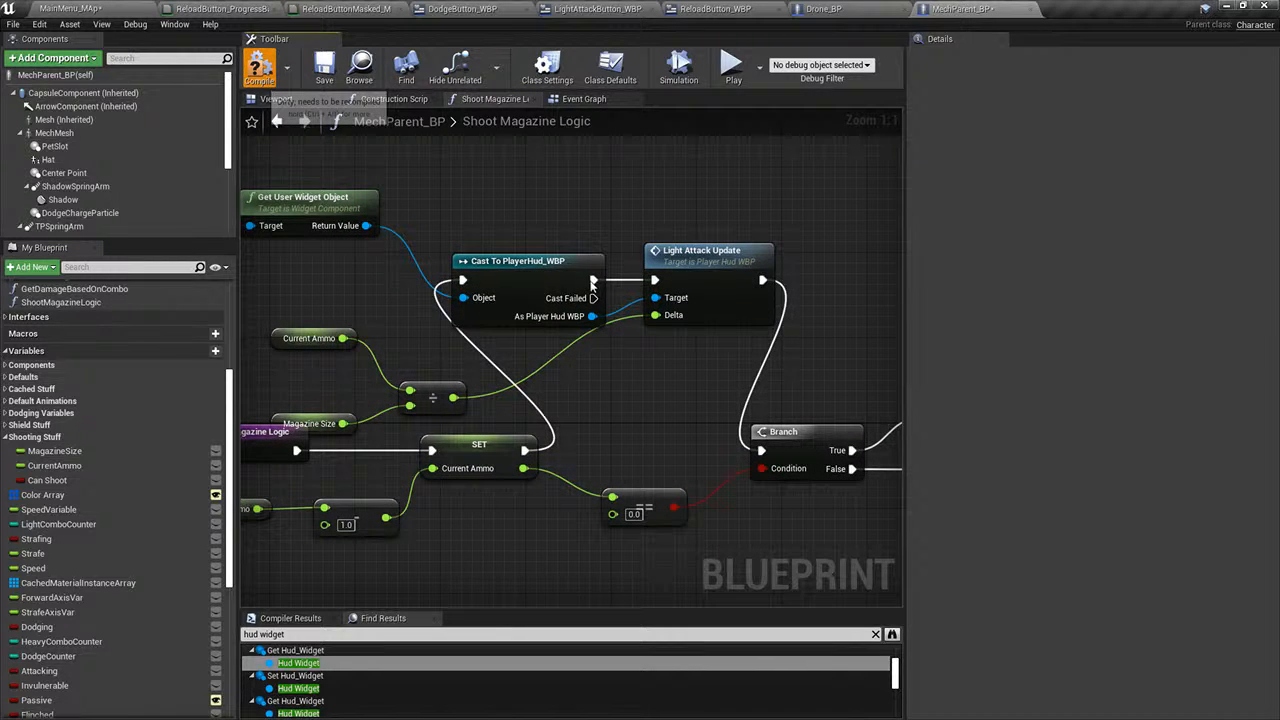
{"action": "left_click_drag", "start_coordinate": [593, 299], "coordinate": [760, 450]}
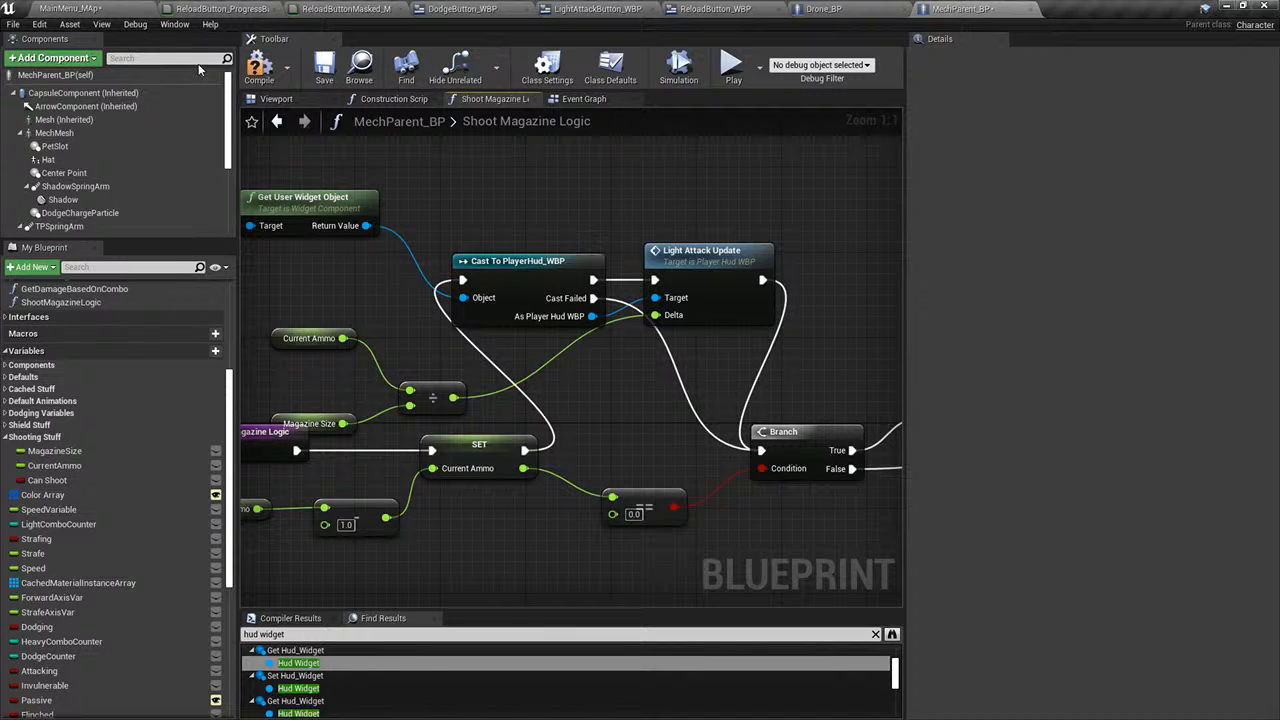
- Playtest the main menu map, start a match and fire while dodging to check the HUD's ammo bar, and stop the session
{"action": "left_click", "coordinate": [104, 7]}
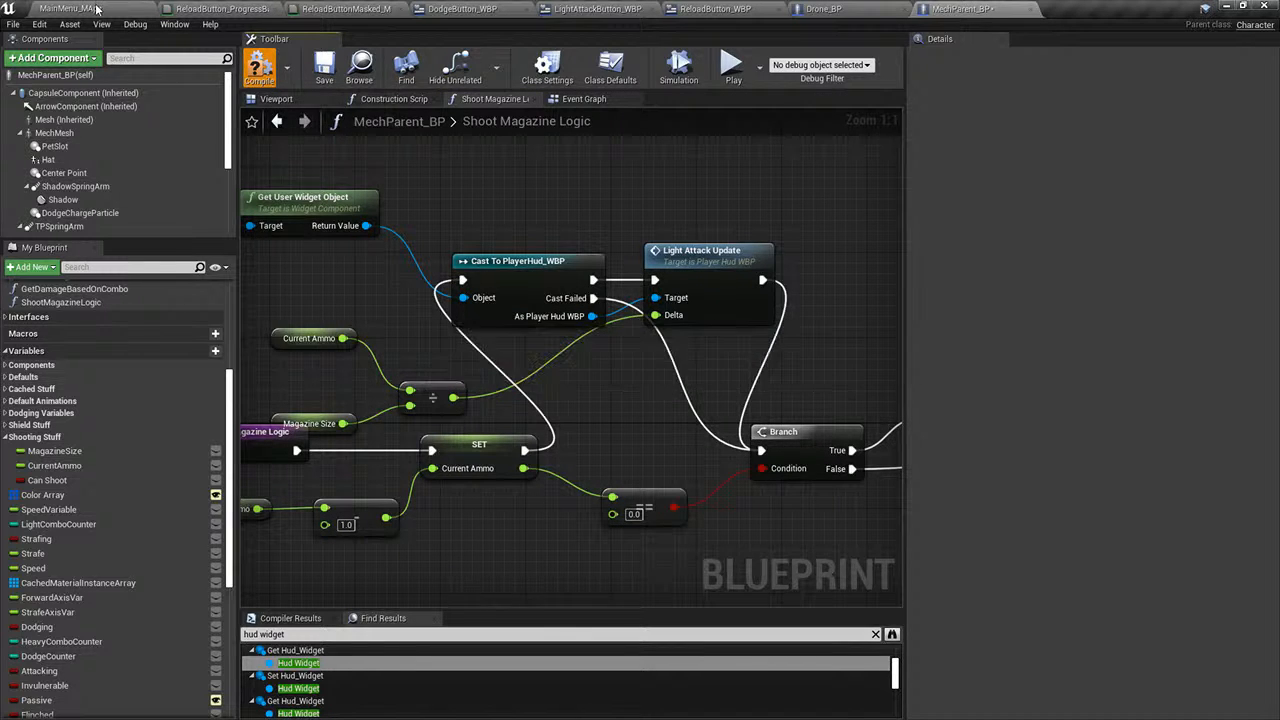
{"action": "key", "text": "alt+p"}
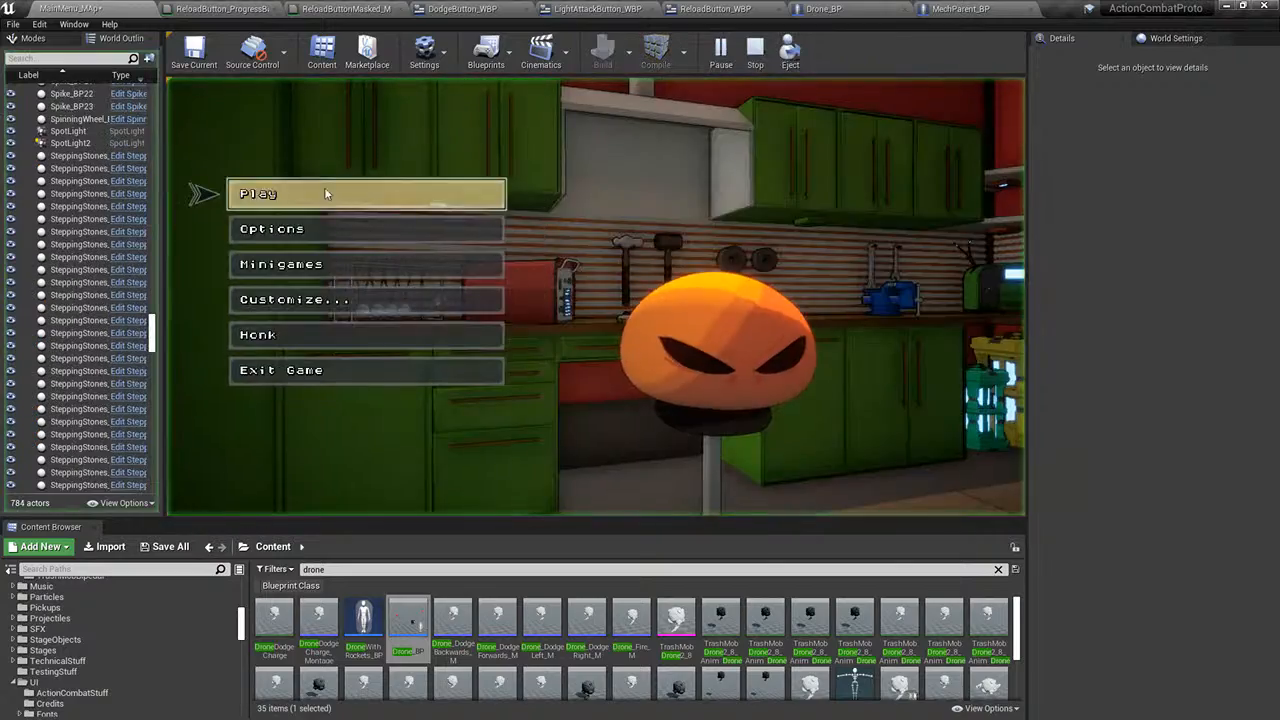
{"action": "left_click", "coordinate": [324, 190]}
{"action": "left_click", "coordinate": [626, 385]}
{"action": "left_click", "coordinate": [596, 297]}
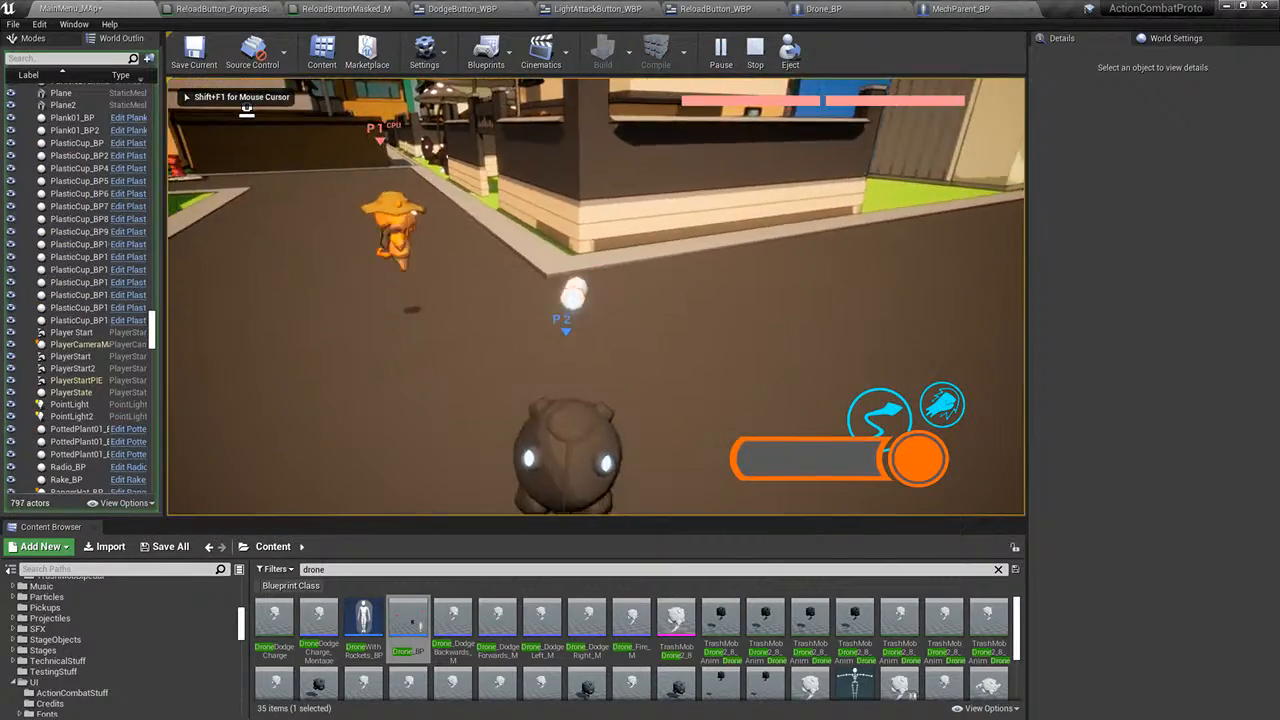
{"action": "key", "text": "d"}
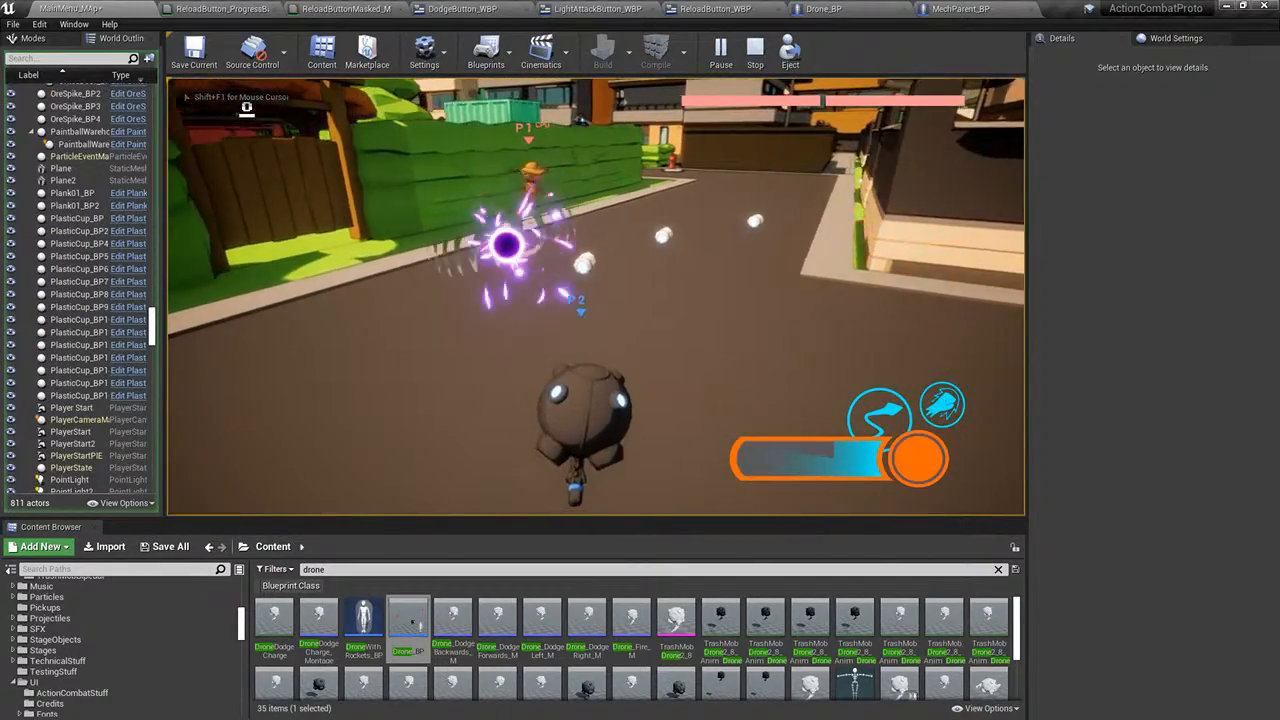
{"action": "key", "text": "space"}
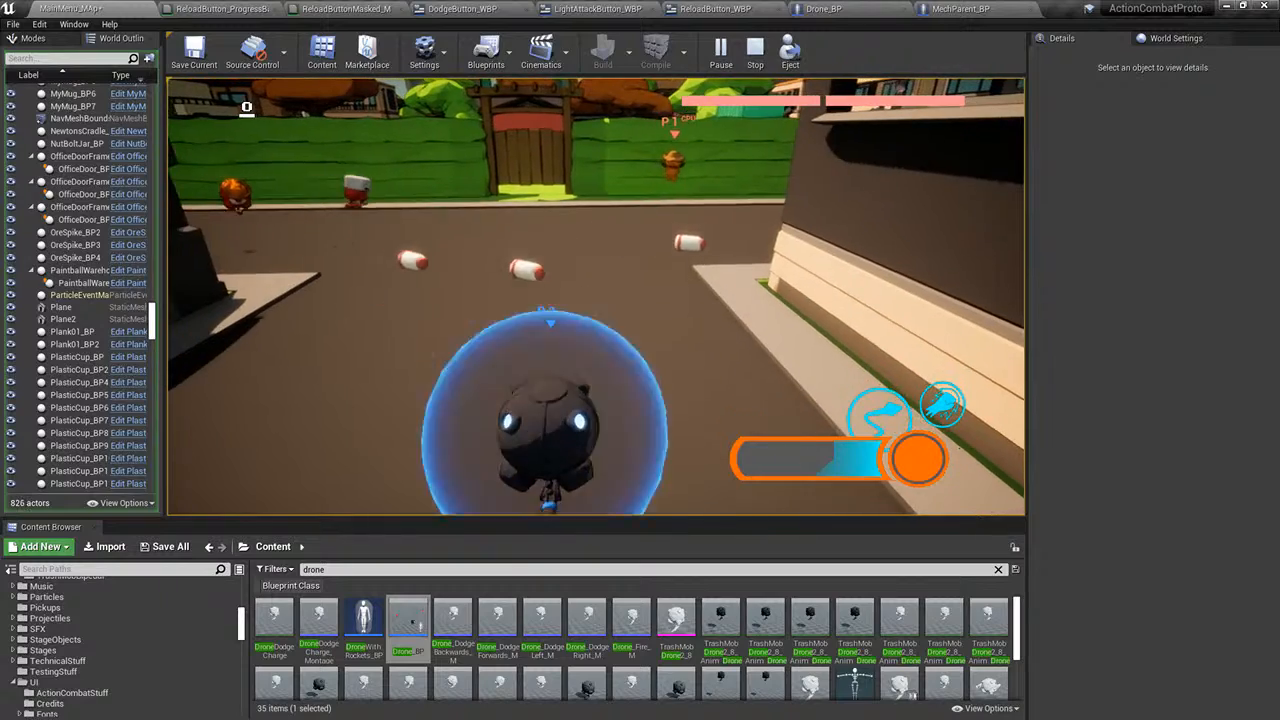
{"action": "key", "text": "d"}
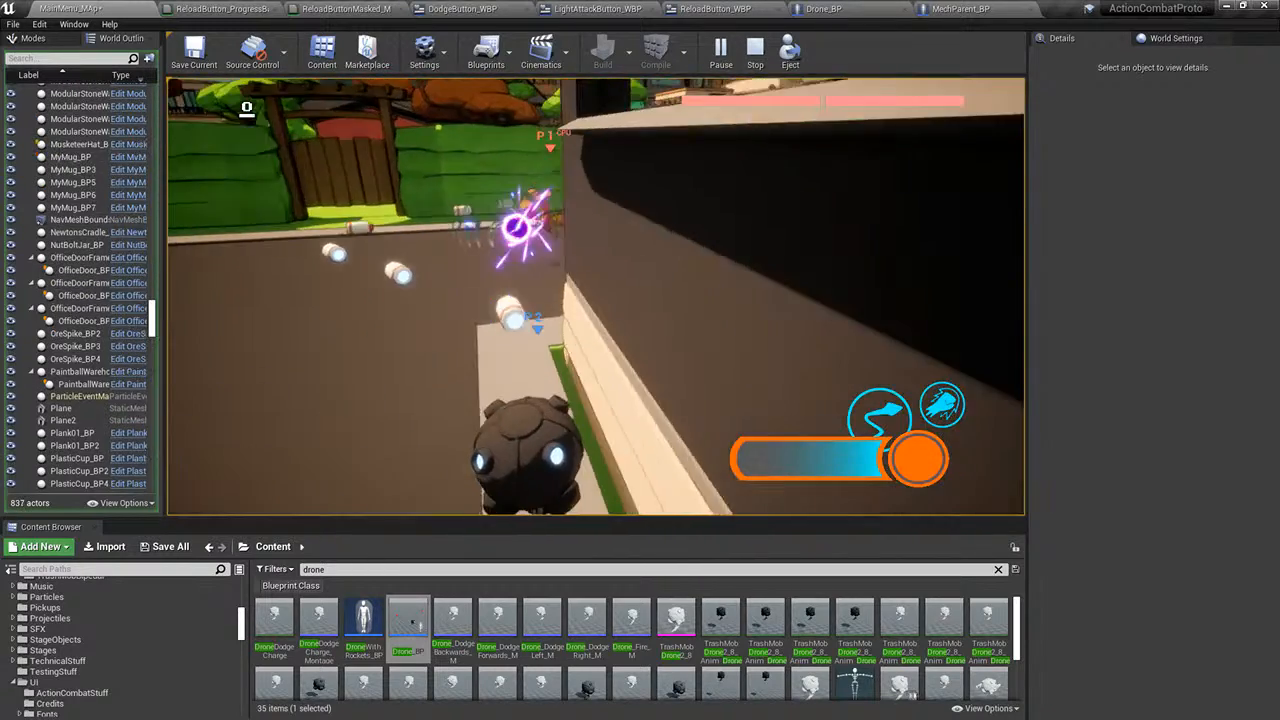
{"action": "key", "text": "Escape"}
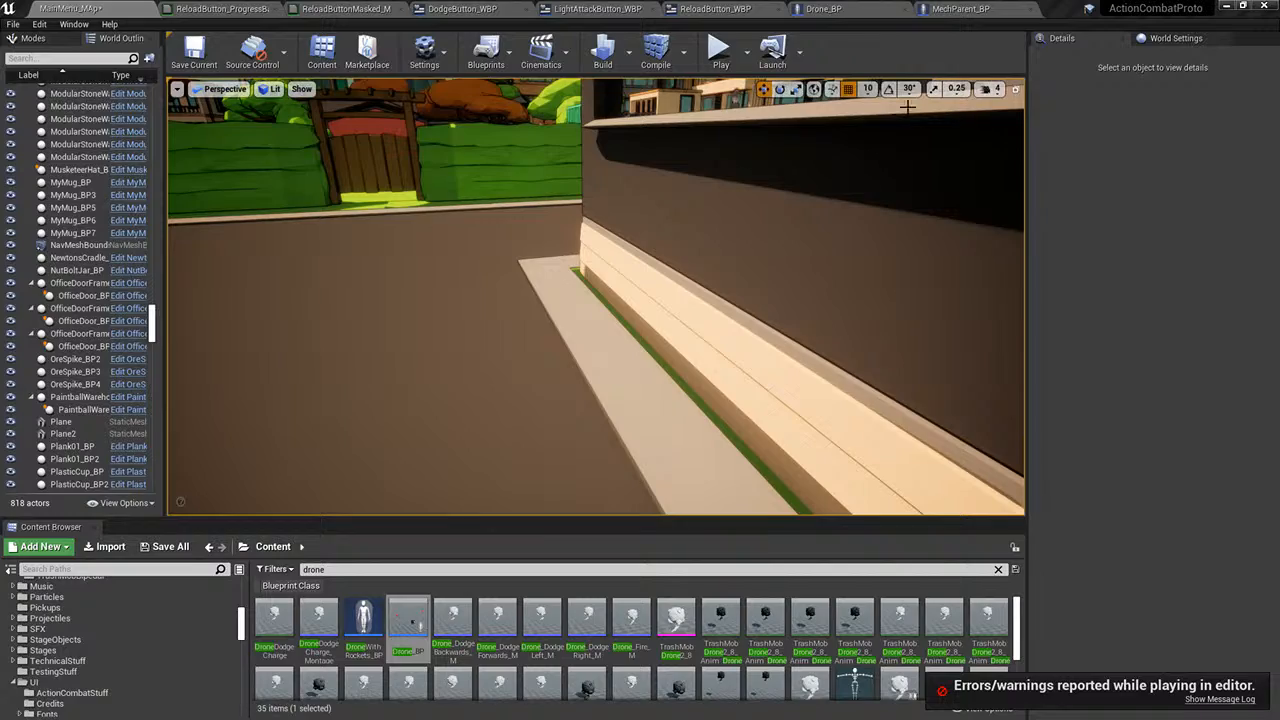
- Open MechSelectionHologramBase_BP from the Play In Editor errors and examine its Event Tick logic
{"action": "right_click_drag", "start_coordinate": [709, 177], "coordinate": [592, 88]}
{"action": "left_click_drag", "start_coordinate": [702, 170], "coordinate": [525, 170]}
{"action": "left_click", "coordinate": [829, 206]}
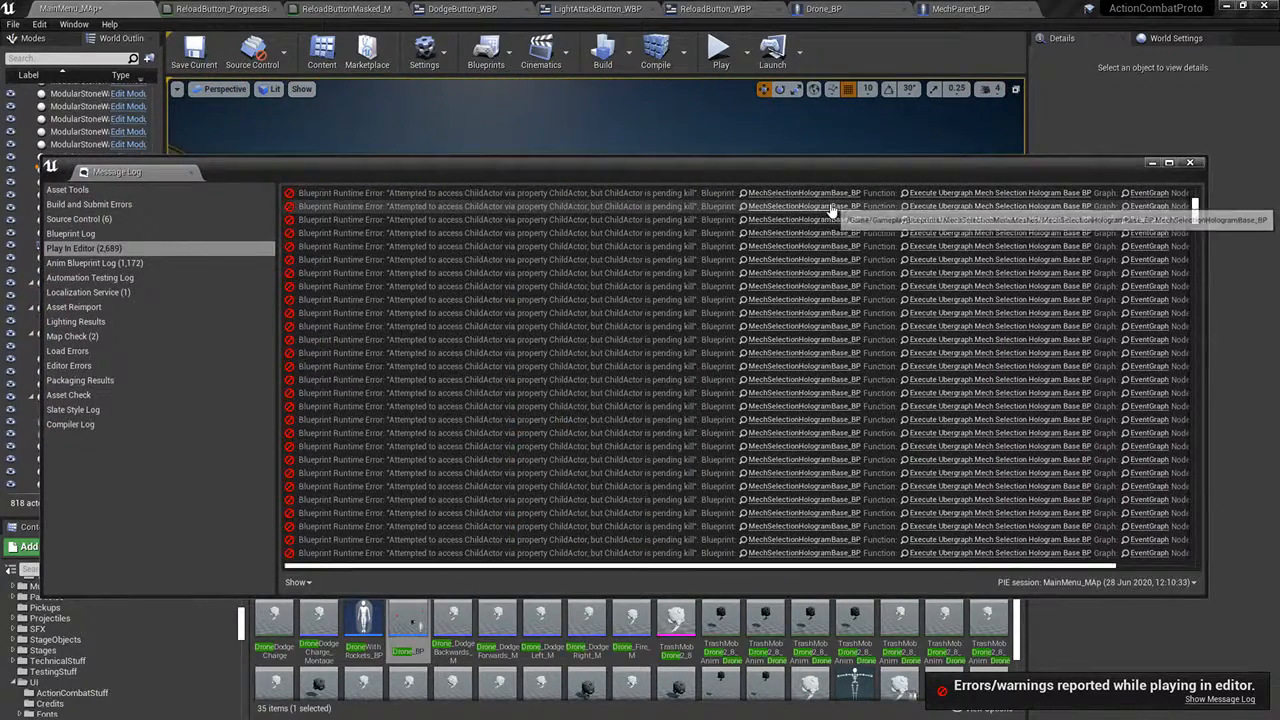
{"action": "left_click_drag", "start_coordinate": [696, 163], "coordinate": [651, 381]}
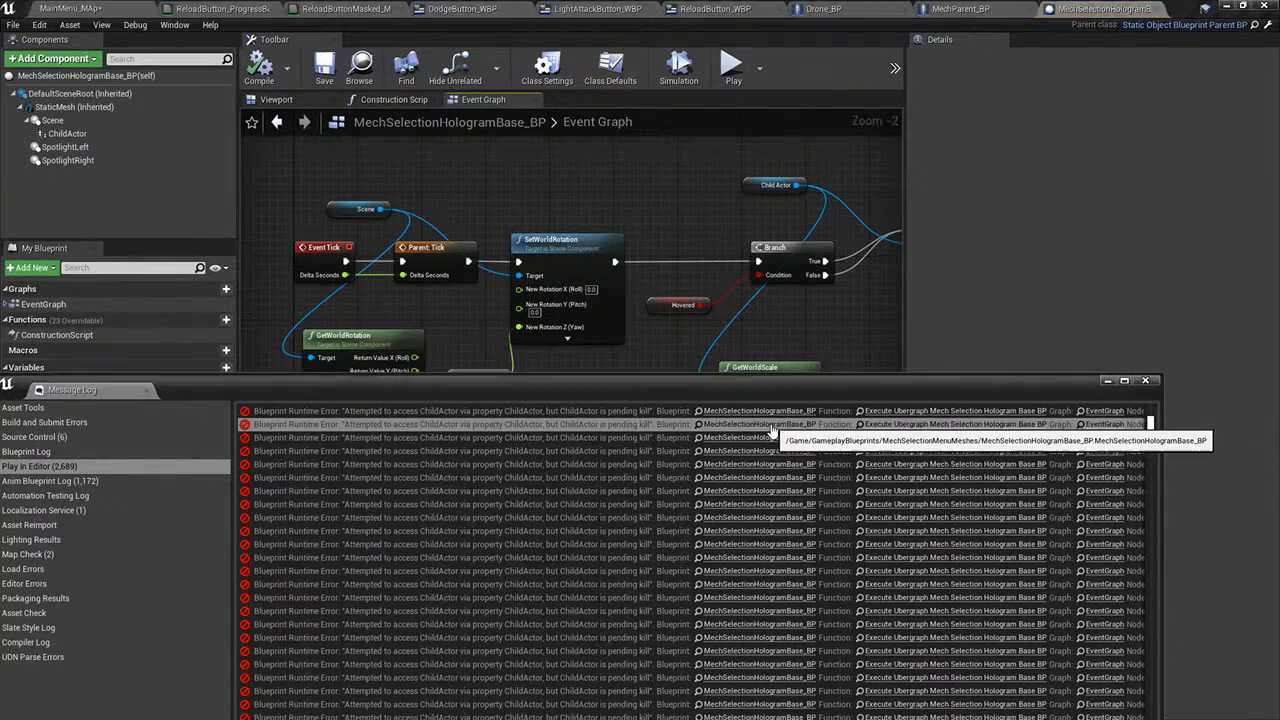
{"action": "right_click_drag", "start_coordinate": [667, 350], "coordinate": [667, 262]}
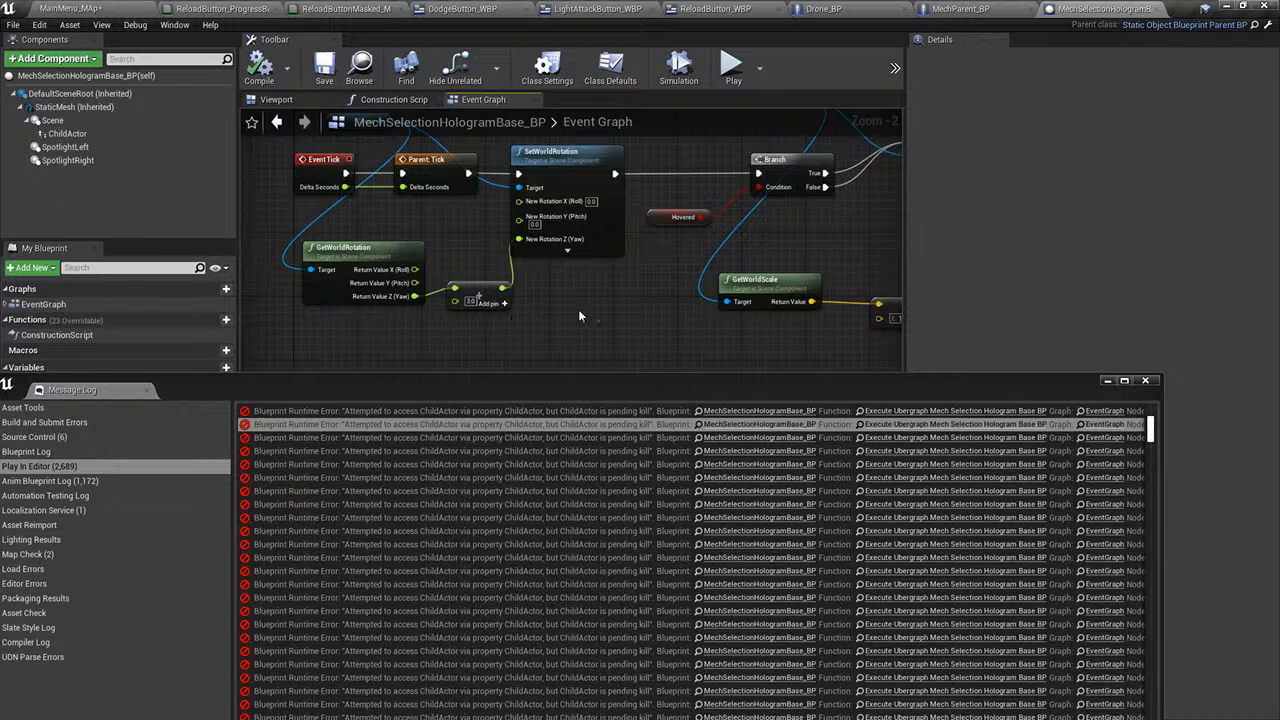
{"action": "scroll", "coordinate": [578, 316], "scroll_direction": "down", "scroll_amount": 2}
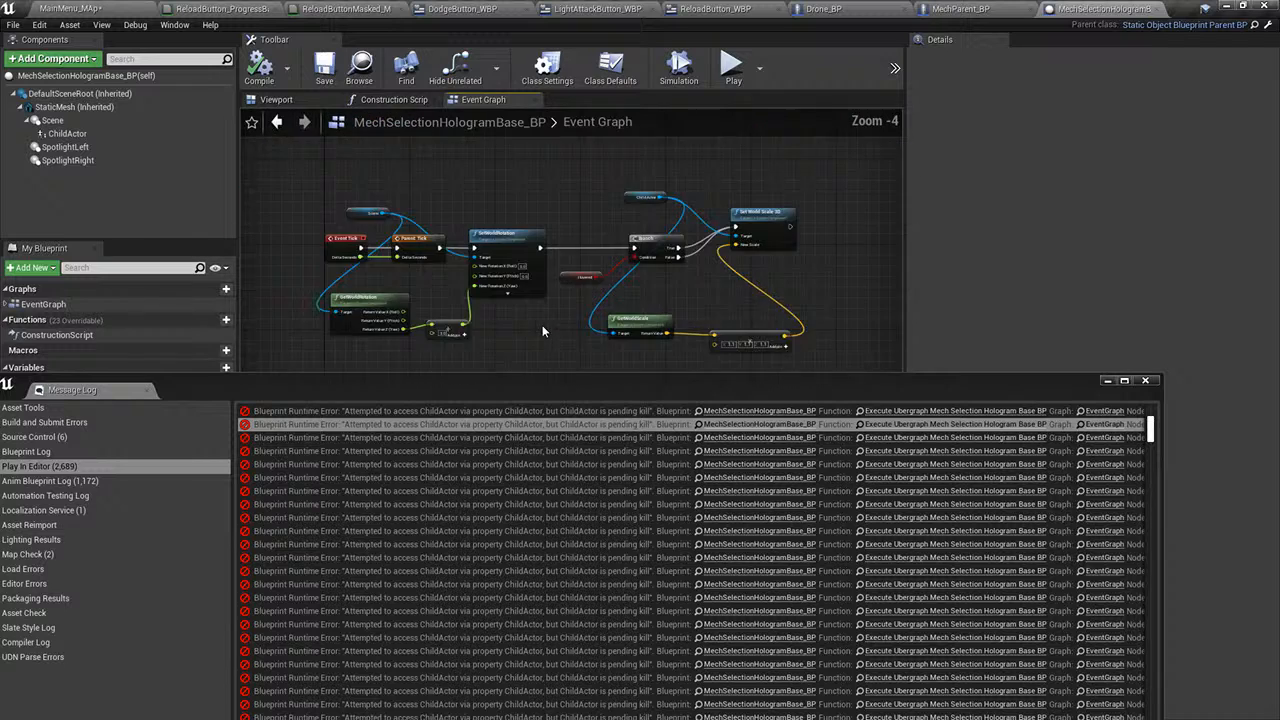
- Find all references to the ChildActor component and move the message log clear of the blueprint editor
{"action": "left_click", "coordinate": [67, 133]}
{"action": "right_click", "coordinate": [68, 134]}
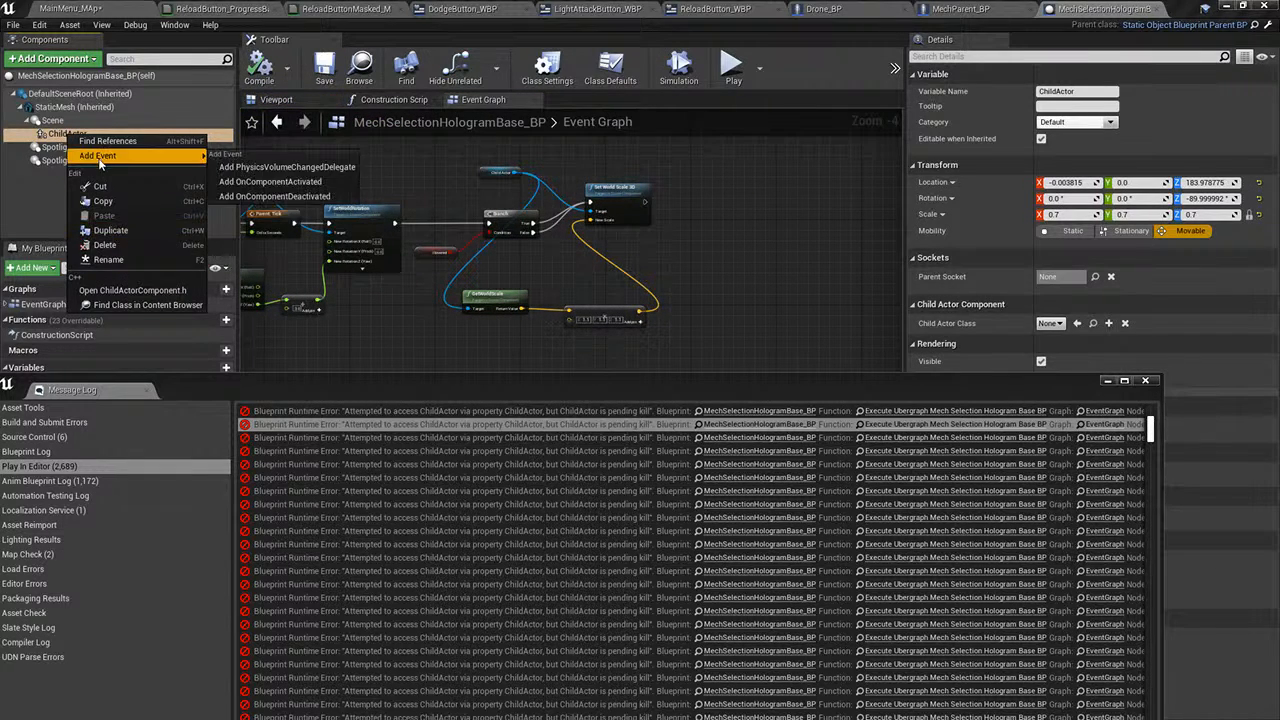
{"action": "key", "text": "Escape"}
{"action": "left_click_drag", "start_coordinate": [421, 386], "coordinate": [1279, 118]}
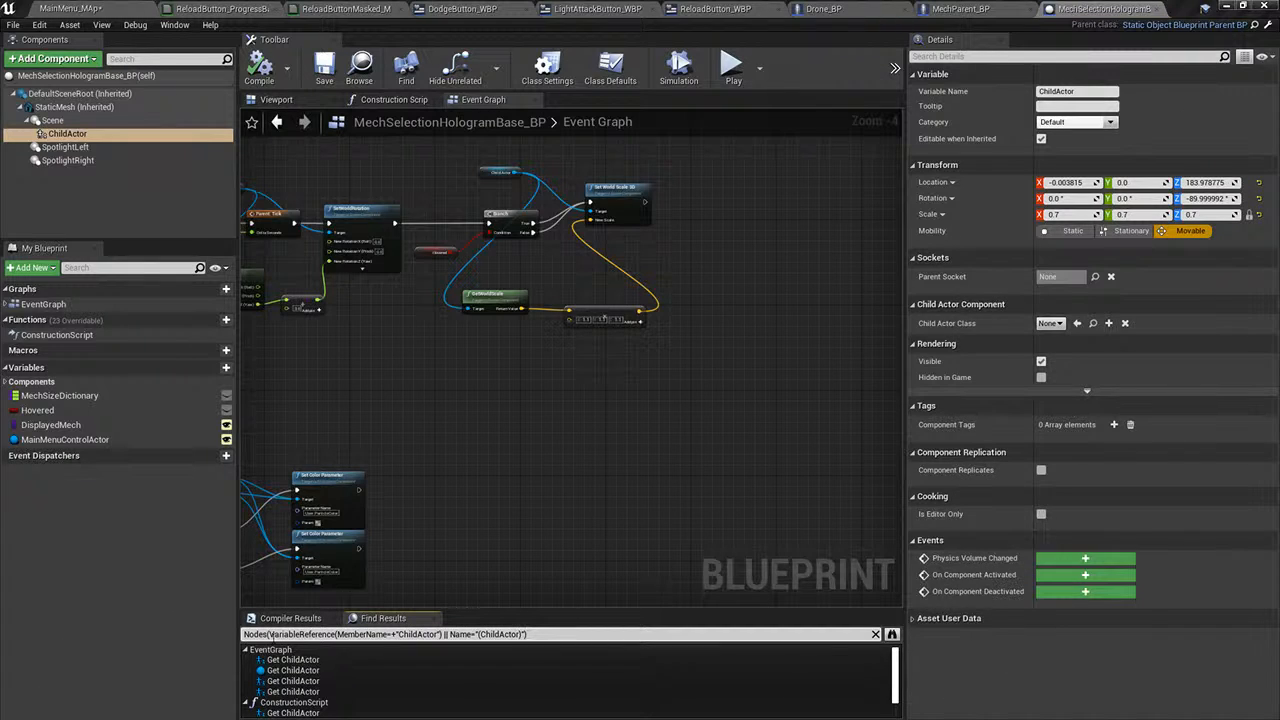
- Go through the Get ChildActor references in the event graph and disconnect the Hovered Branch from SetWorldRotation
{"action": "left_click", "coordinate": [294, 660]}
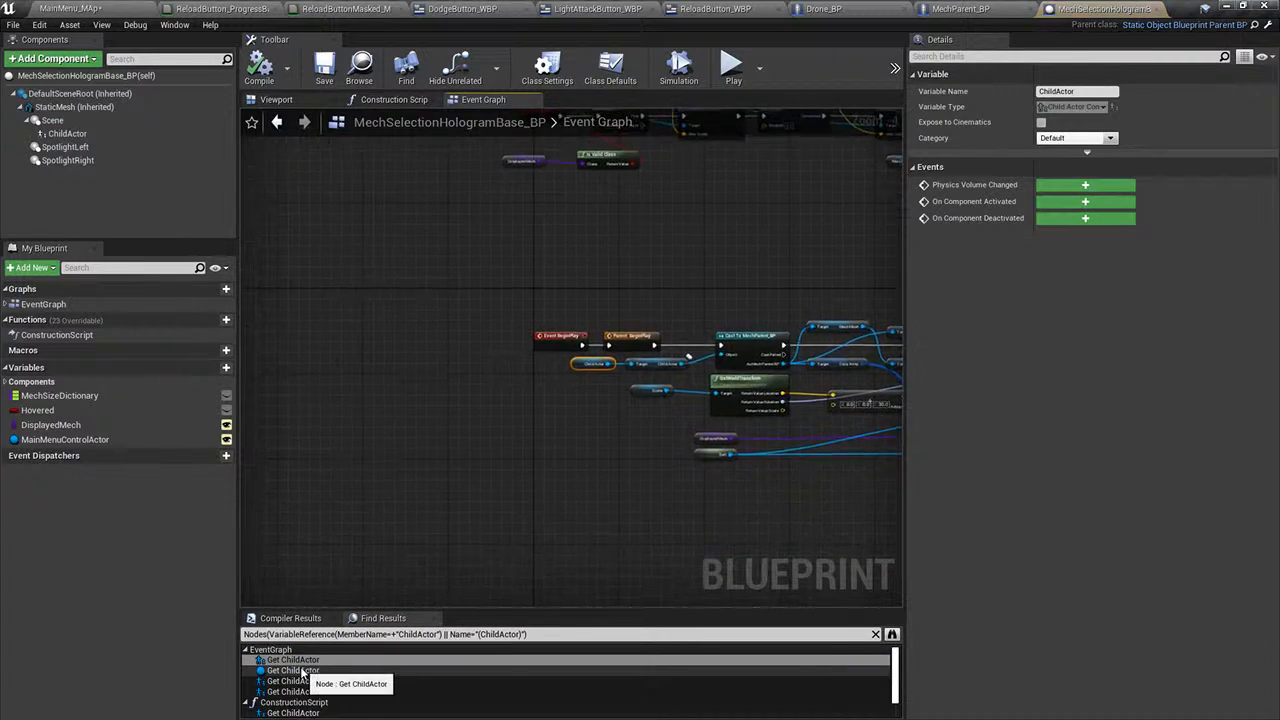
{"action": "left_click", "coordinate": [300, 670]}
{"action": "left_click", "coordinate": [297, 681]}
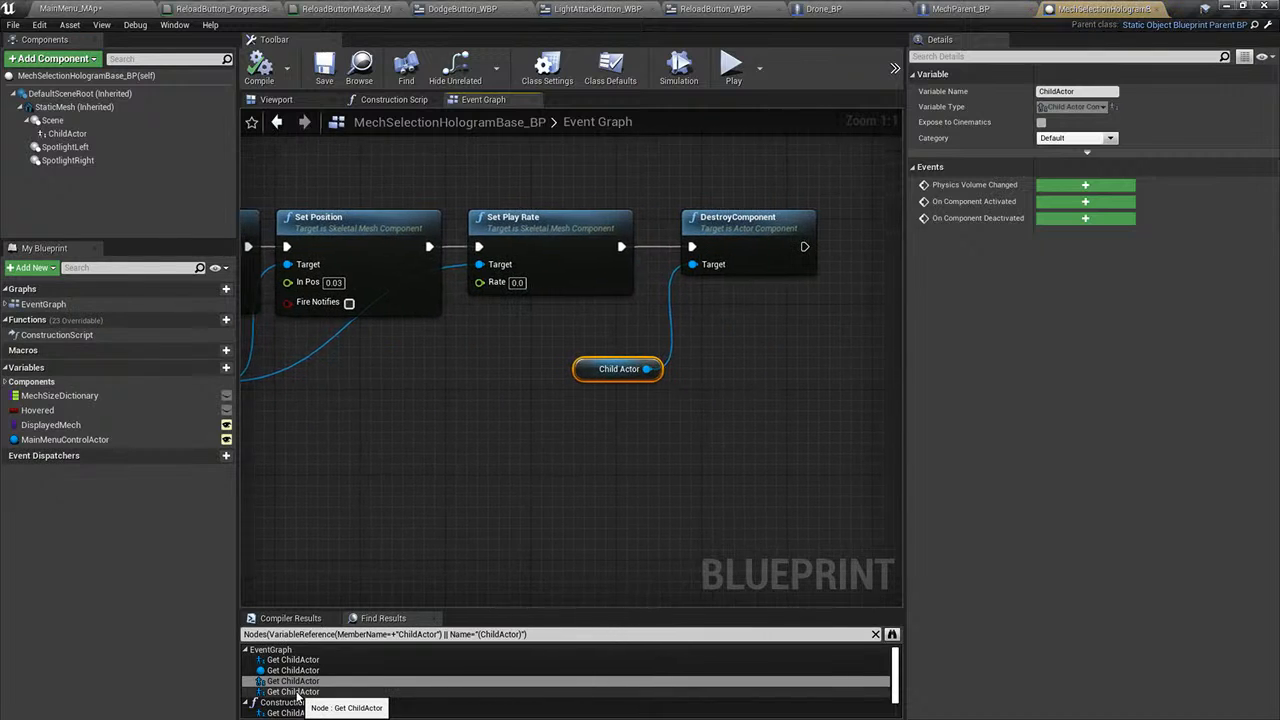
{"action": "left_click", "coordinate": [296, 692]}
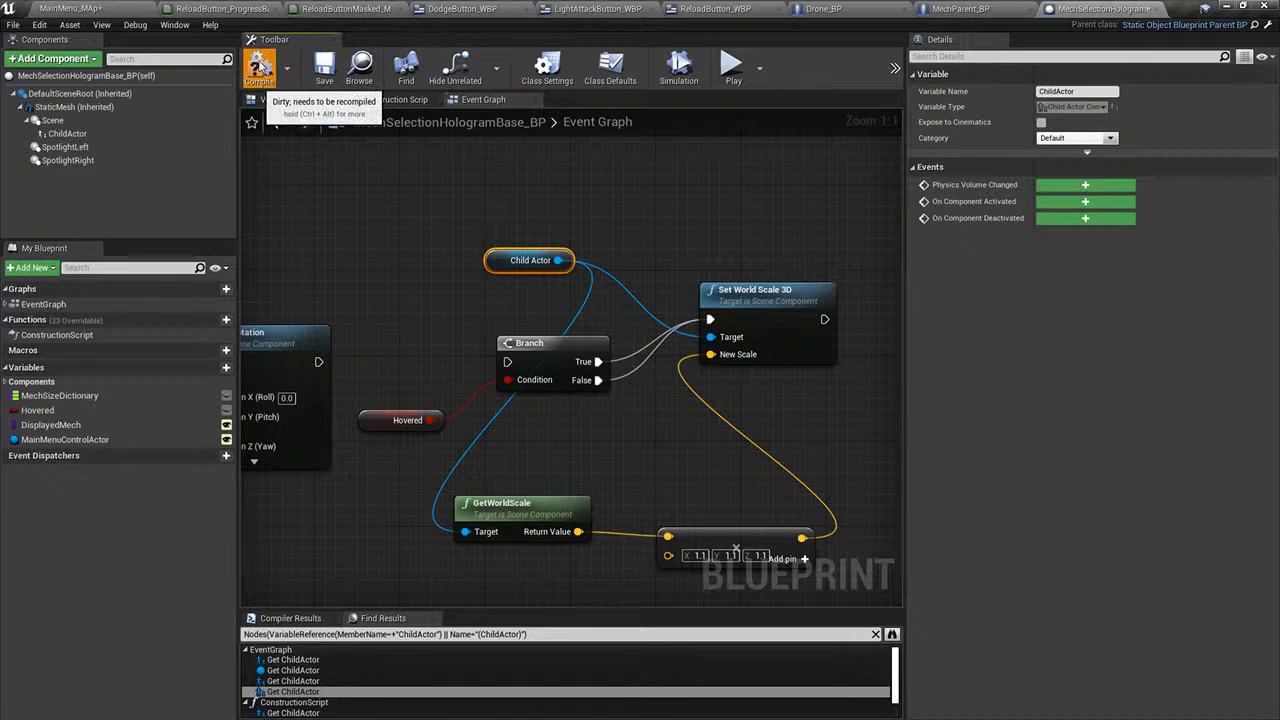
- Playtest the map, add a mech to the team on the Customize screen to check the hologram bases, and return to the main menu
{"action": "left_click", "coordinate": [48, 8]}
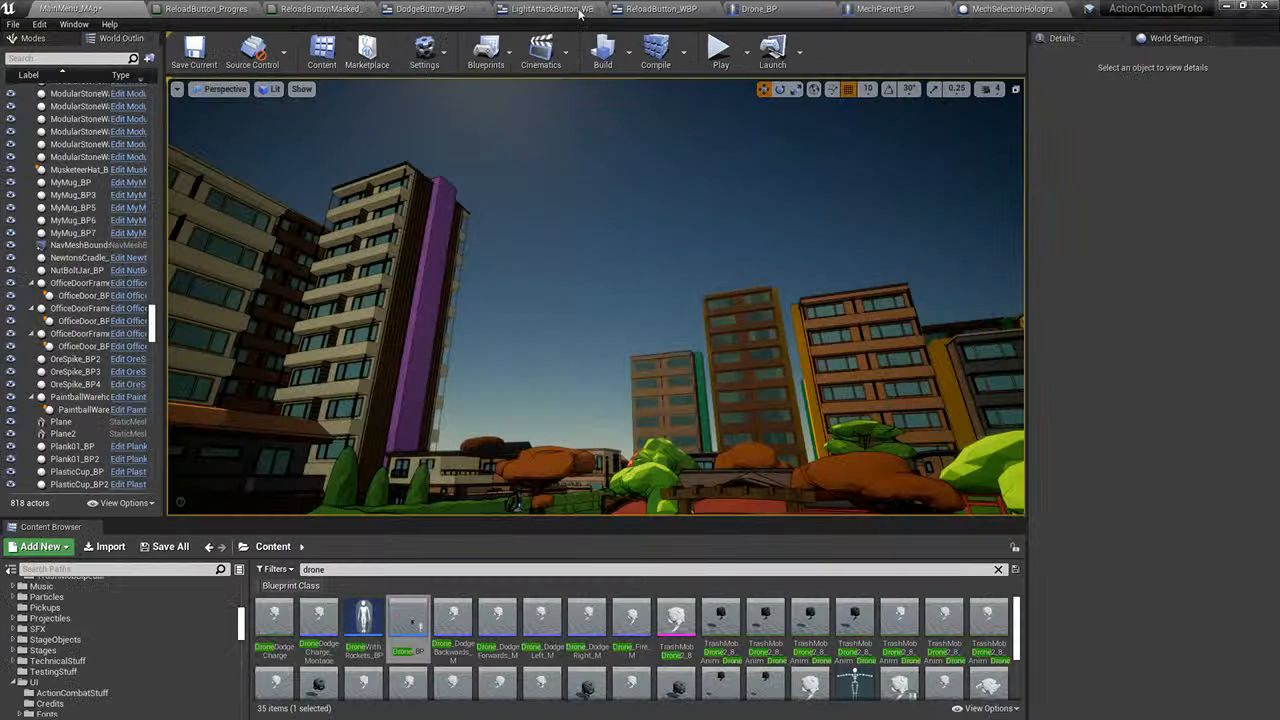
{"action": "left_click", "coordinate": [722, 60]}
{"action": "left_click", "coordinate": [416, 188]}
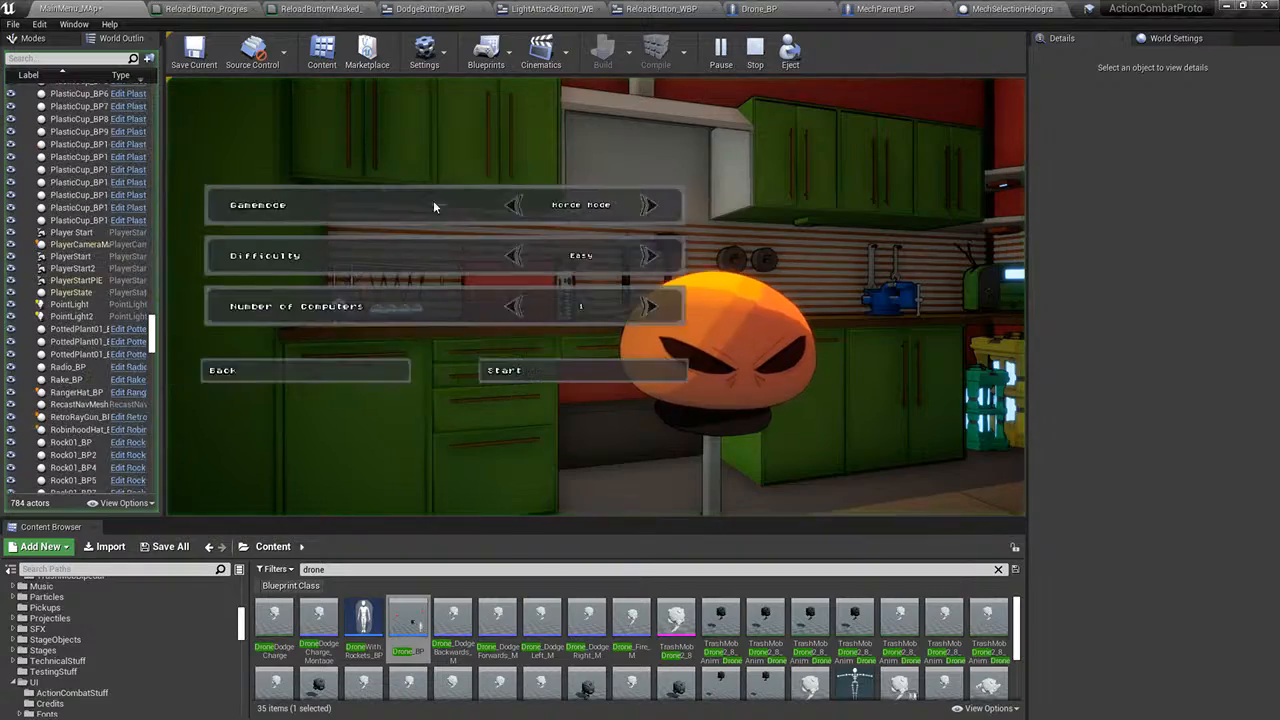
{"action": "left_click", "coordinate": [338, 371]}
{"action": "left_click", "coordinate": [400, 297]}
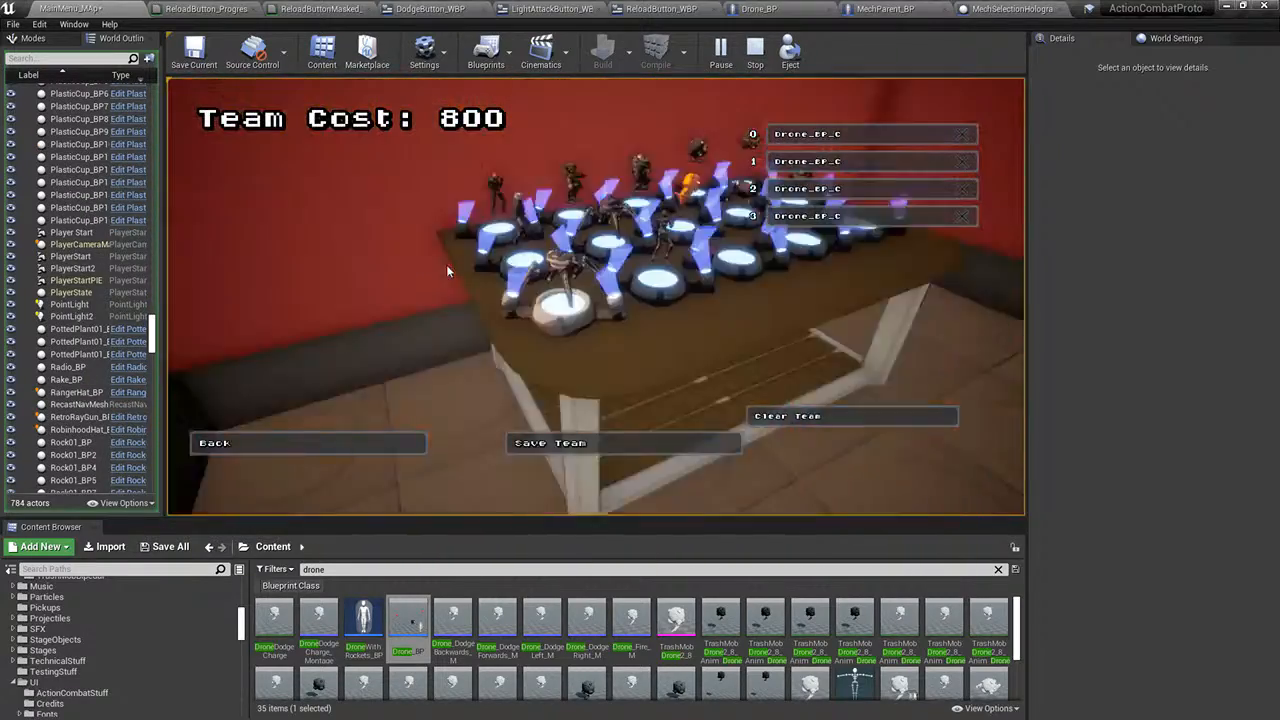
{"action": "left_click", "coordinate": [330, 405]}
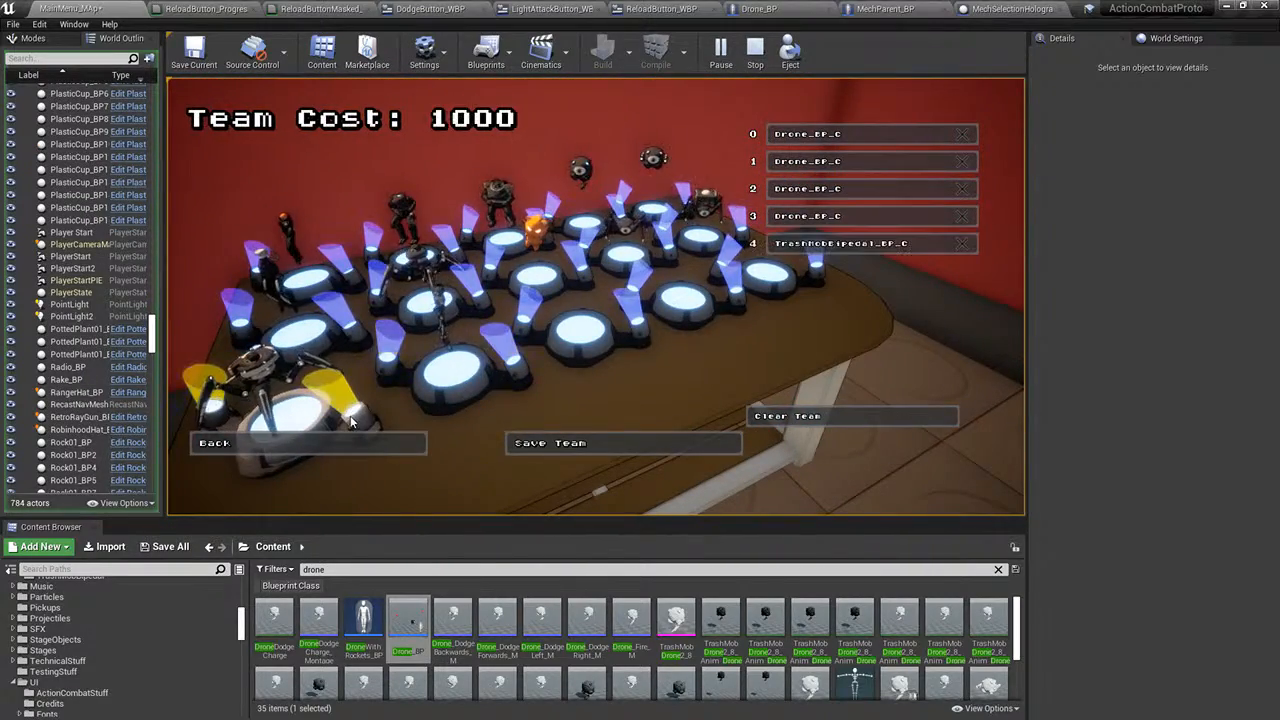
{"action": "left_click", "coordinate": [344, 436]}
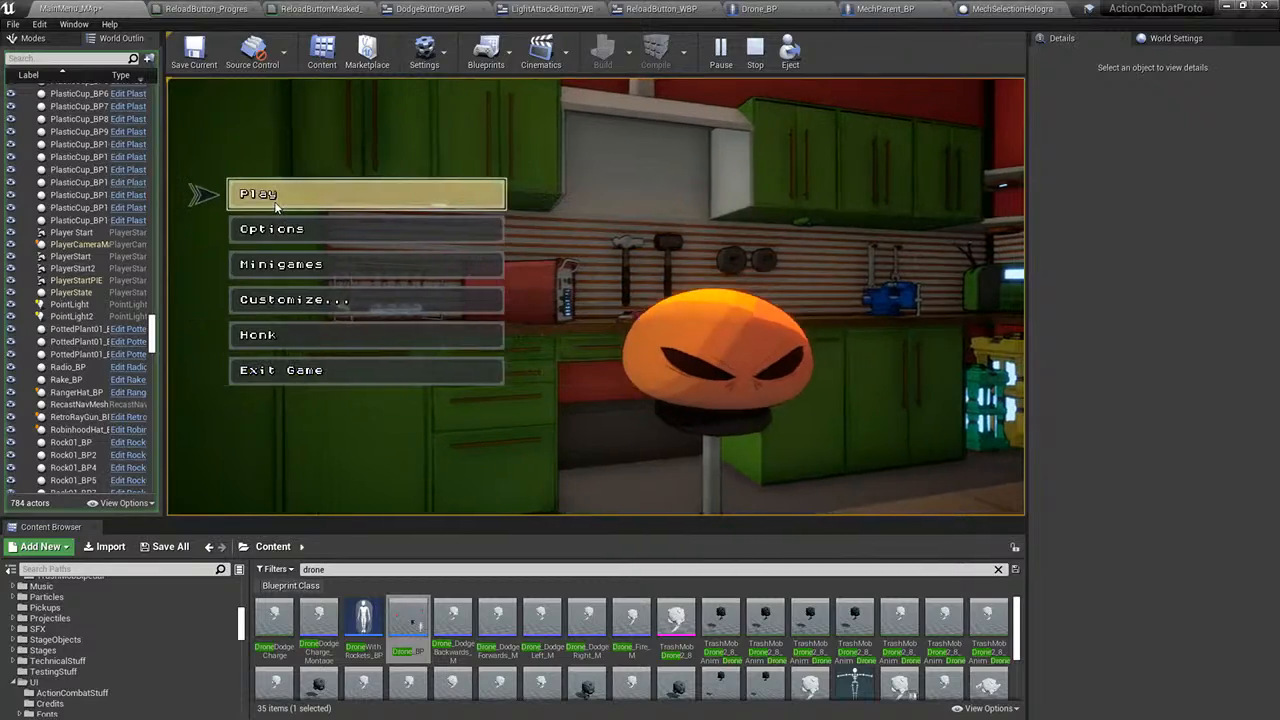
- Start a match to check the HUD bar, end the playtest and close the message log
{"action": "left_click", "coordinate": [400, 194]}
{"action": "left_click", "coordinate": [598, 371]}
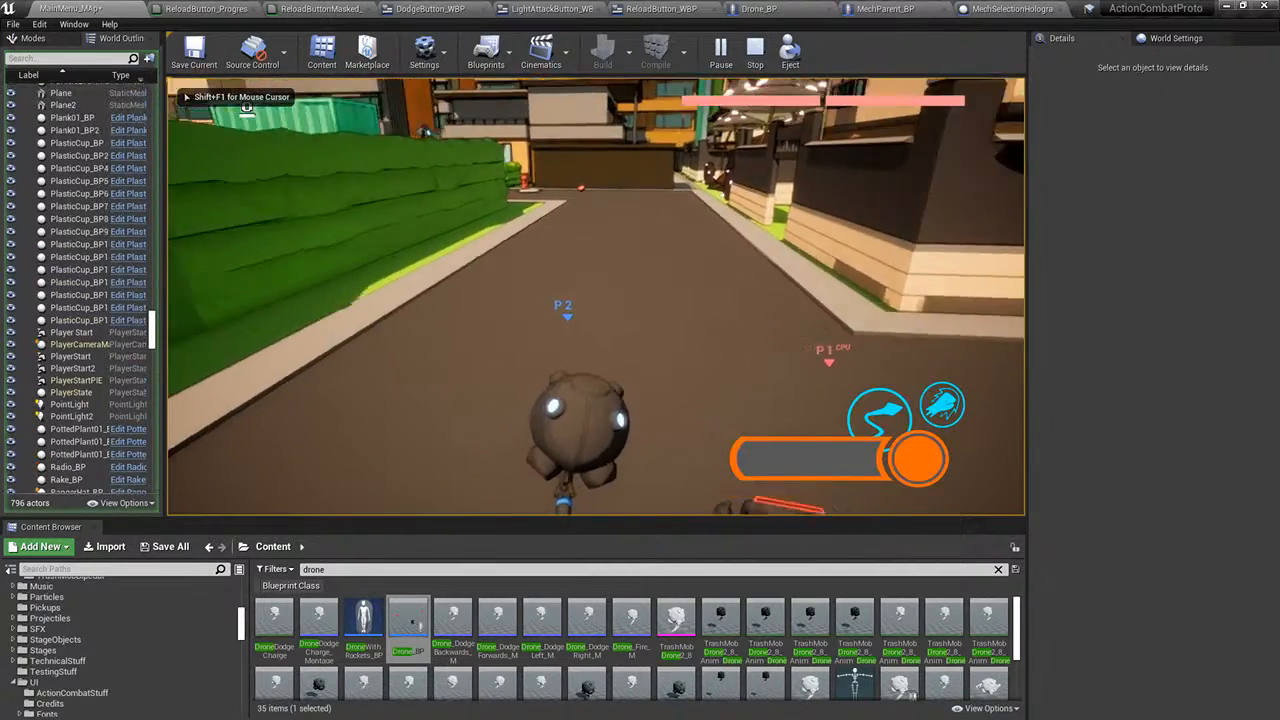
{"action": "key", "text": "Escape"}
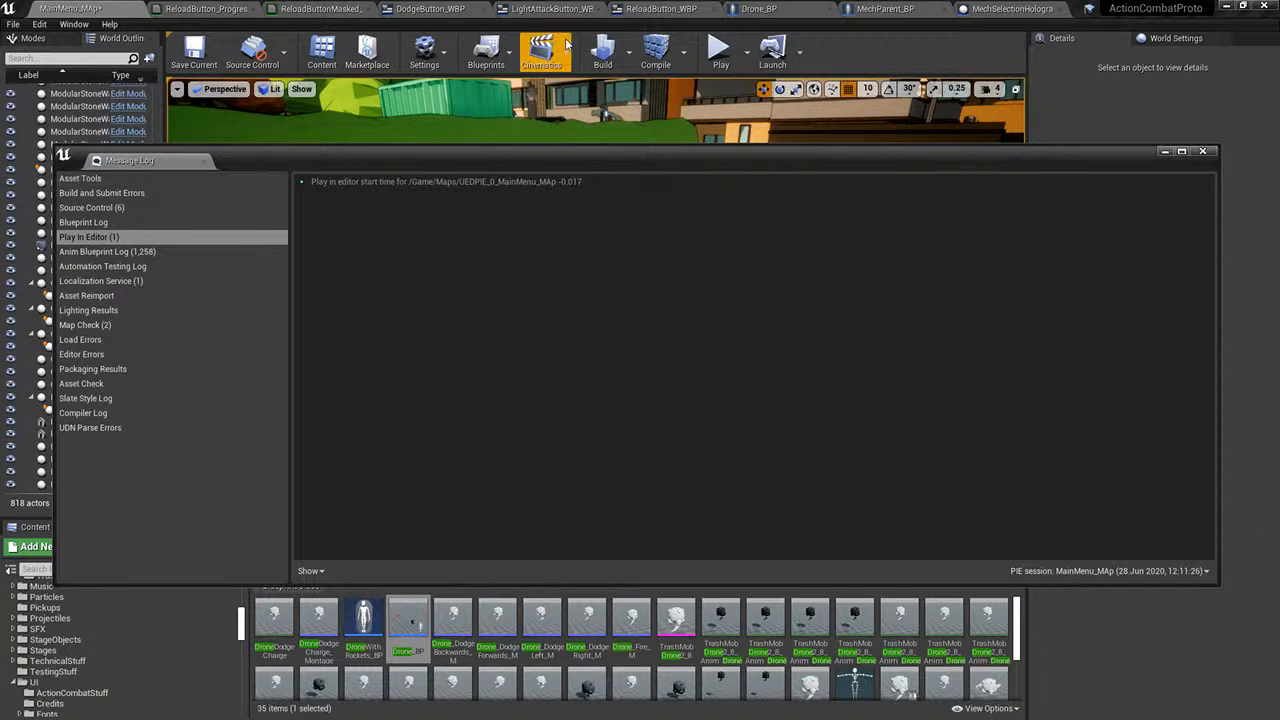
{"action": "left_click", "coordinate": [202, 162]}
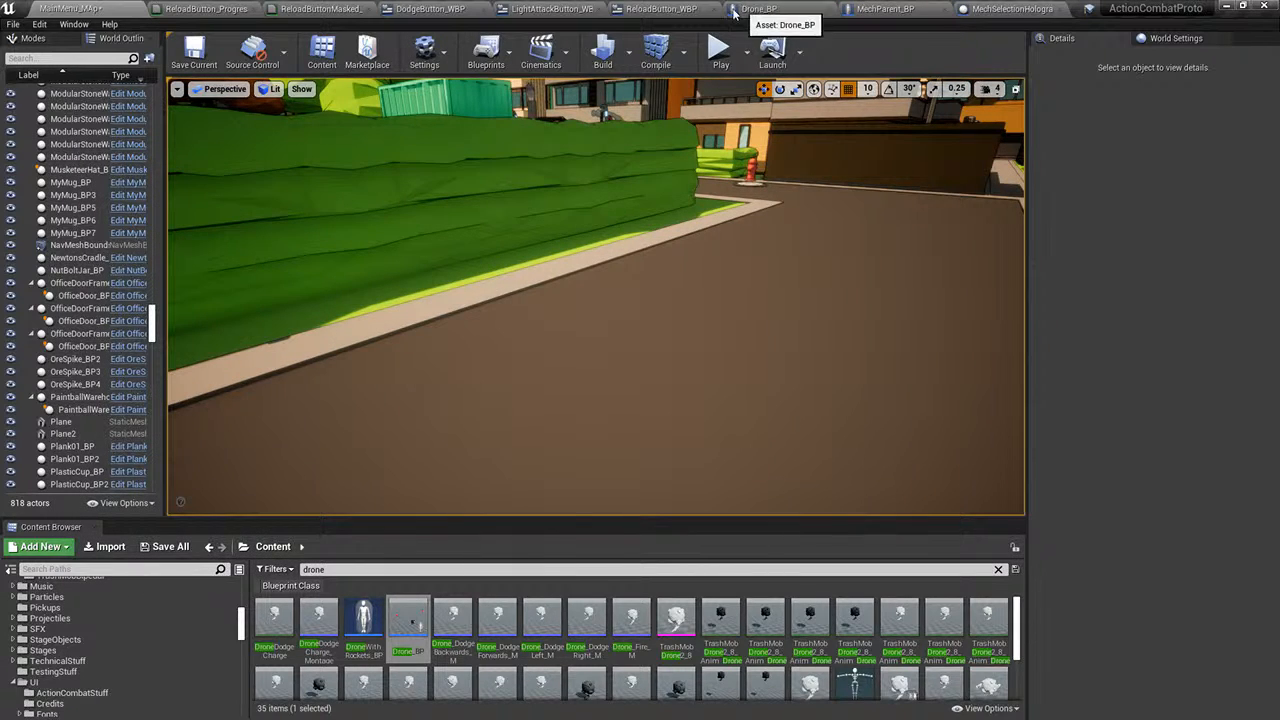
- Disconnect the Test call from Set Scalar Parameter Value in ReloadButton_WBP, move it aside, and compile and save the widget
{"action": "left_click", "coordinate": [676, 9]}
{"action": "scroll", "coordinate": [785, 321], "scroll_direction": "up", "scroll_amount": 4}
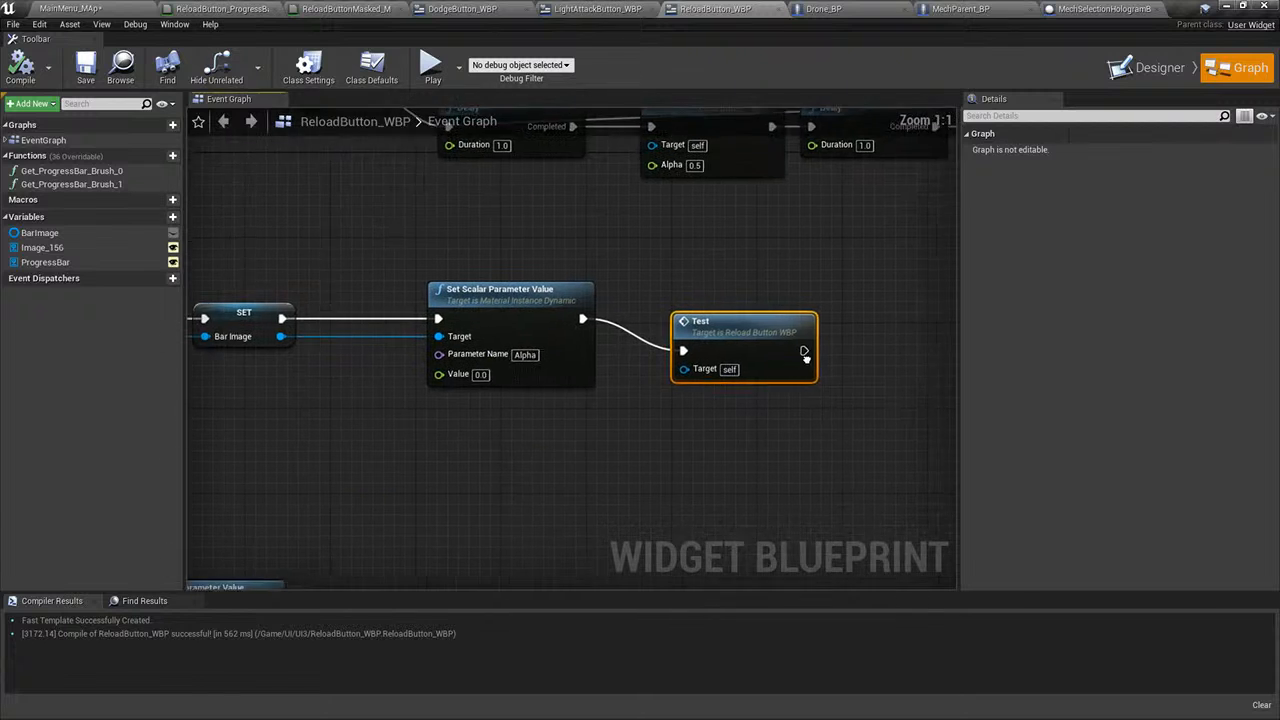
{"action": "mouse_move", "coordinate": [538, 412]}
{"action": "right_mouse_down"}
{"action": "mouse_move", "coordinate": [751, 457]}
{"action": "mouse_move", "coordinate": [598, 323]}
{"action": "mouse_move", "coordinate": [530, 397]}
{"action": "right_mouse_up"}
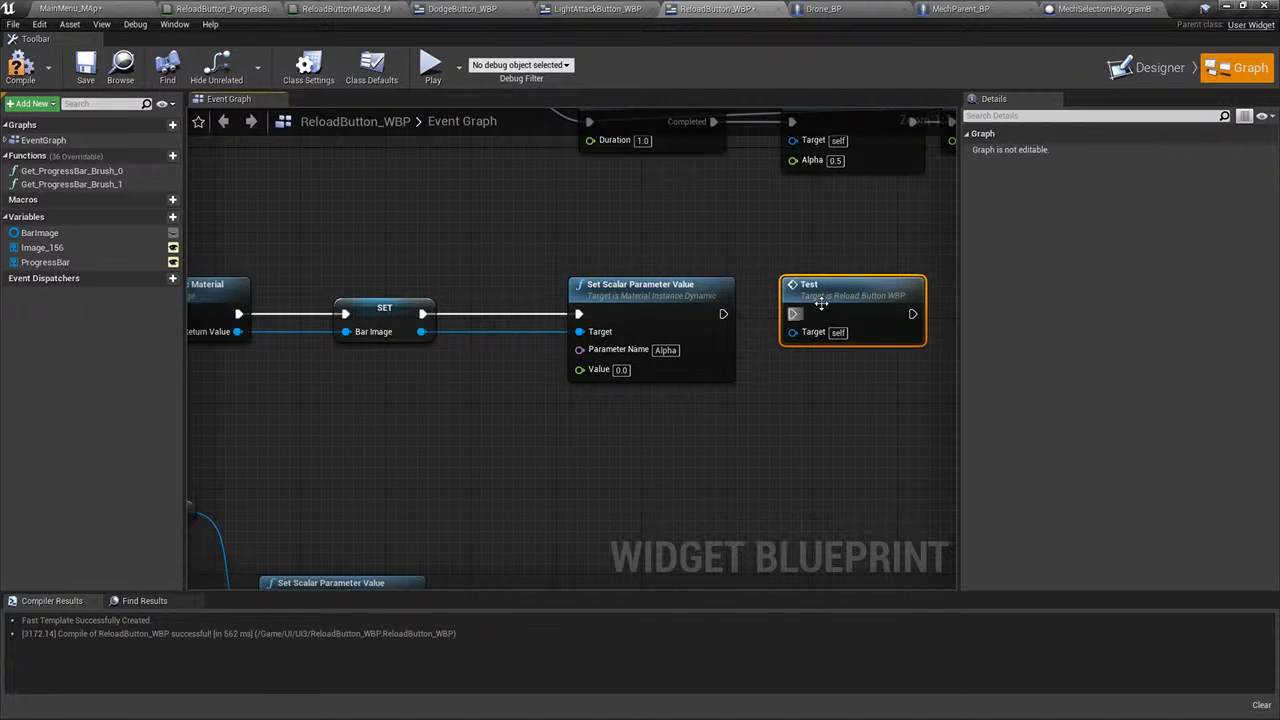
{"action": "left_click_drag", "start_coordinate": [820, 302], "coordinate": [862, 323]}
{"action": "left_click", "coordinate": [24, 80]}
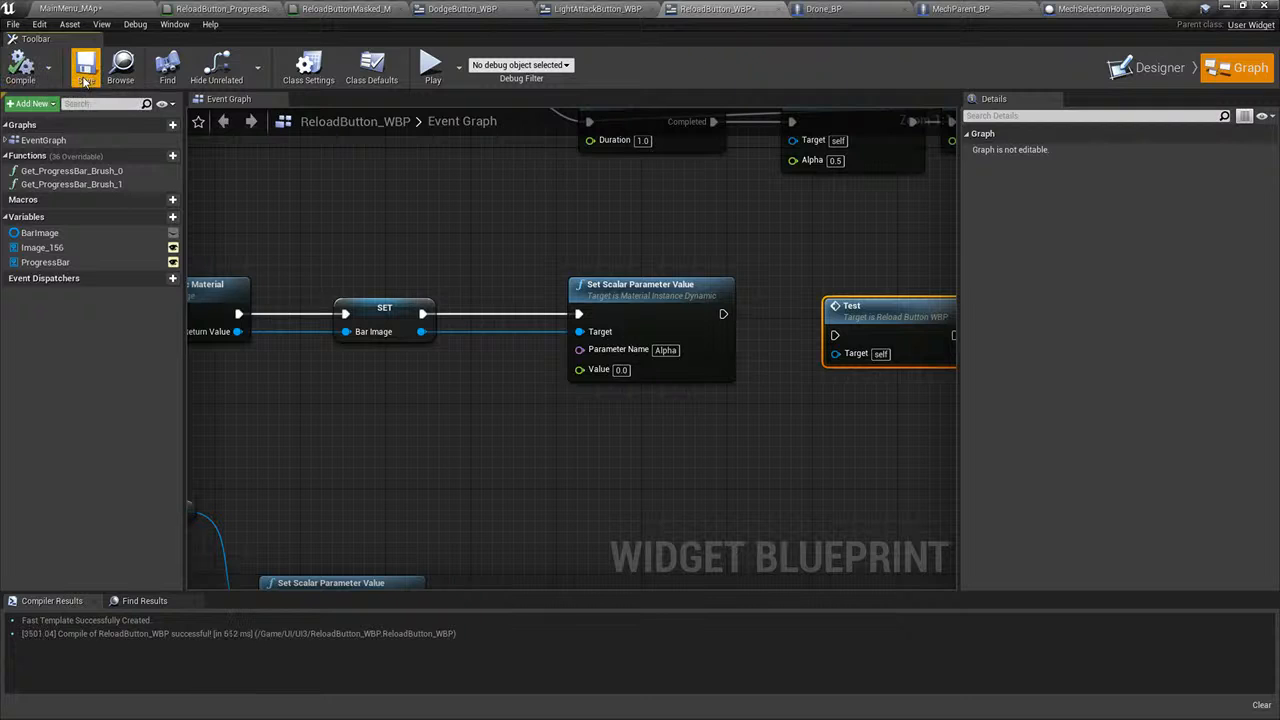
- Search the whole Content folder for "hud bp", open PlayerHud_WBP and select the reload button widget on its canvas
{"action": "left_click", "coordinate": [140, 8]}
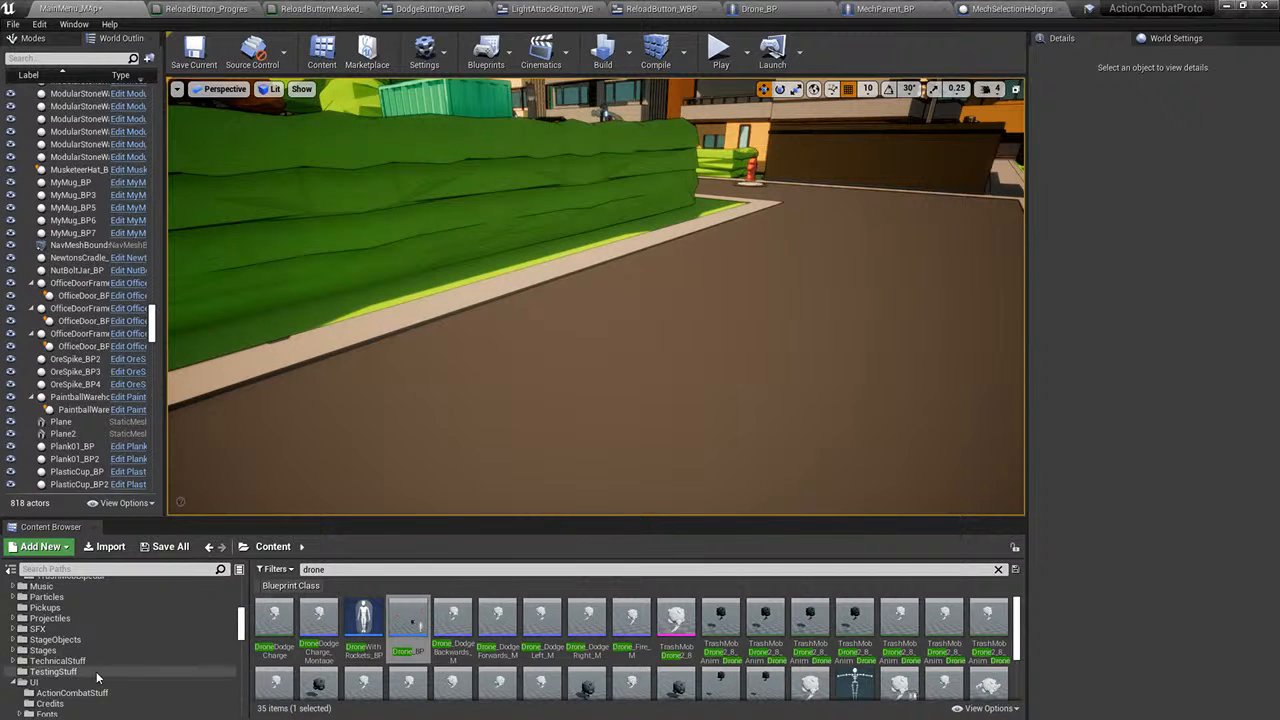
{"action": "scroll", "coordinate": [97, 678], "scroll_direction": "up", "scroll_amount": 10}
{"action": "left_click", "coordinate": [55, 586]}
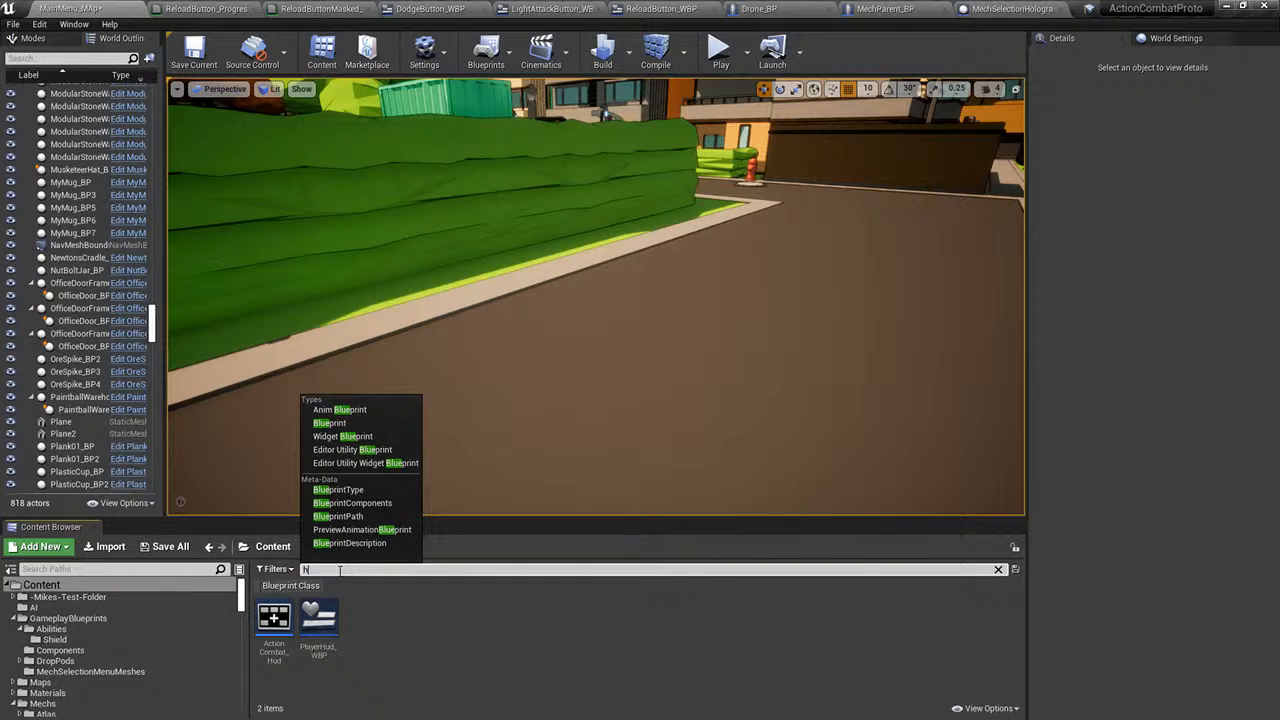
{"action": "double_click", "coordinate": [275, 622]}
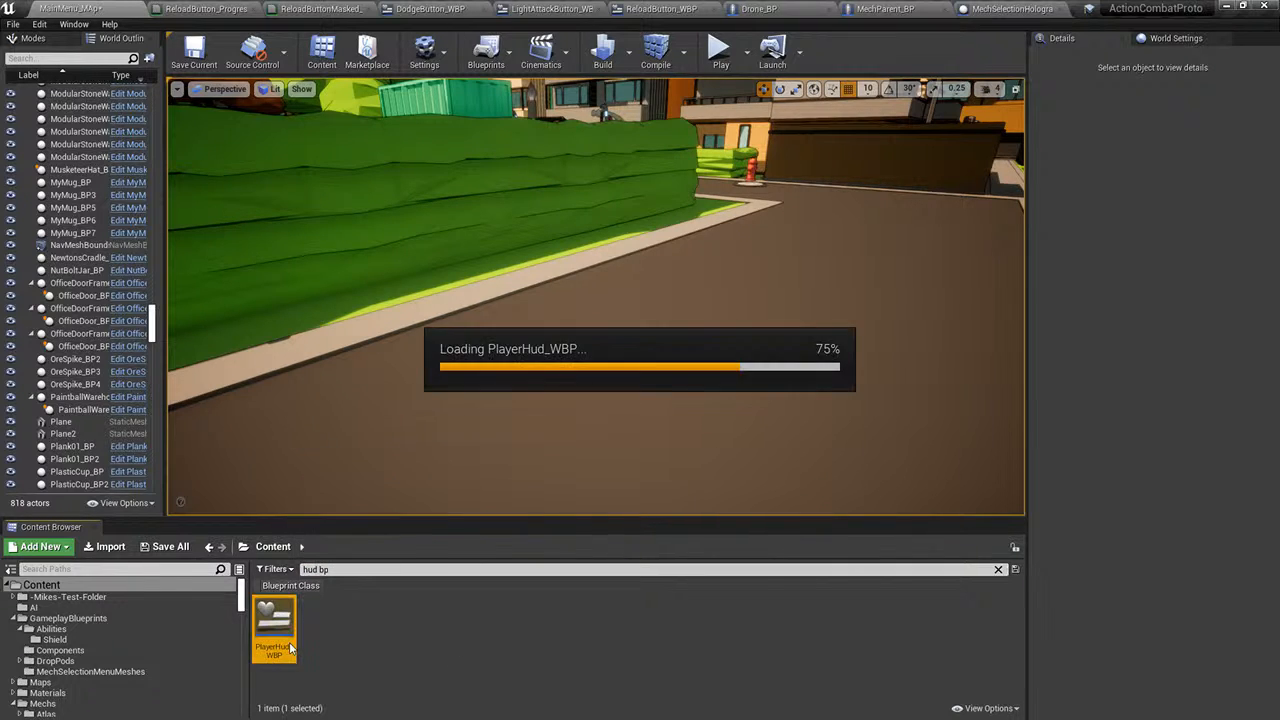
{"action": "left_click", "coordinate": [706, 456]}
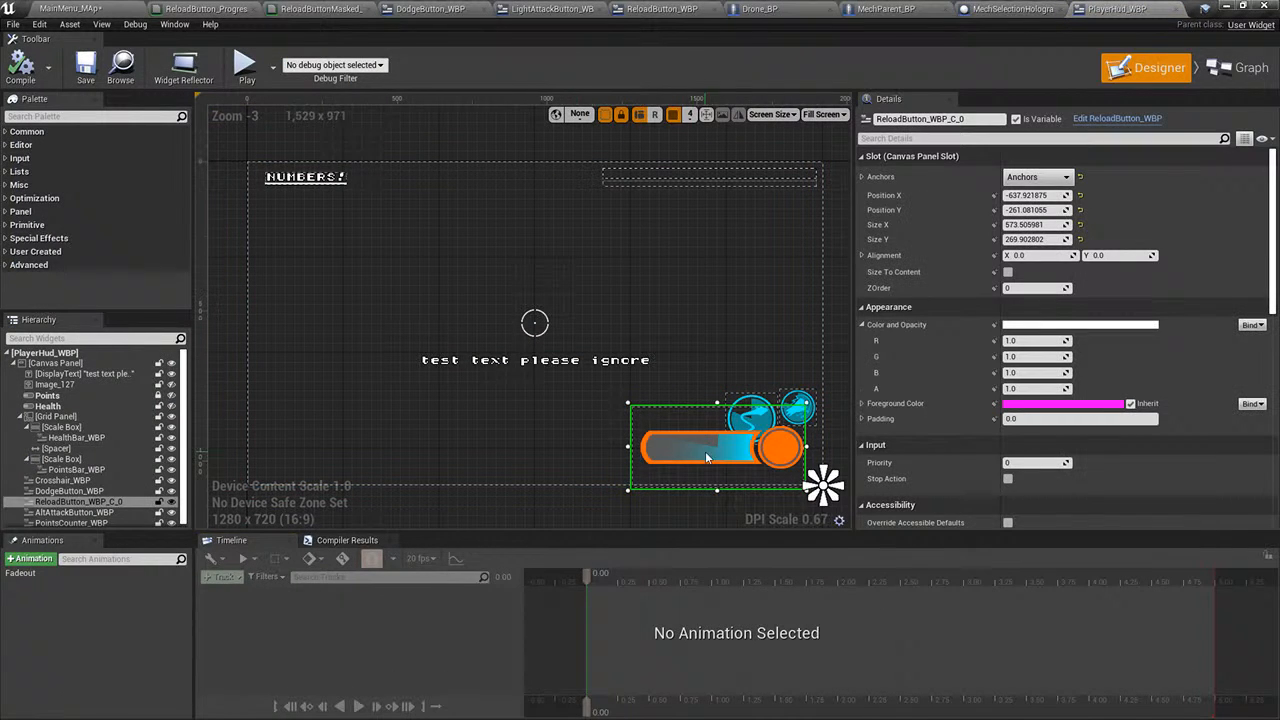
- Connect the LightAttackUpdate event's execution to the light attack Set Progress call in PlayerHud_WBP's event graph, and compile the widget
{"action": "left_click", "coordinate": [1245, 67]}
{"action": "left_click", "coordinate": [641, 390]}
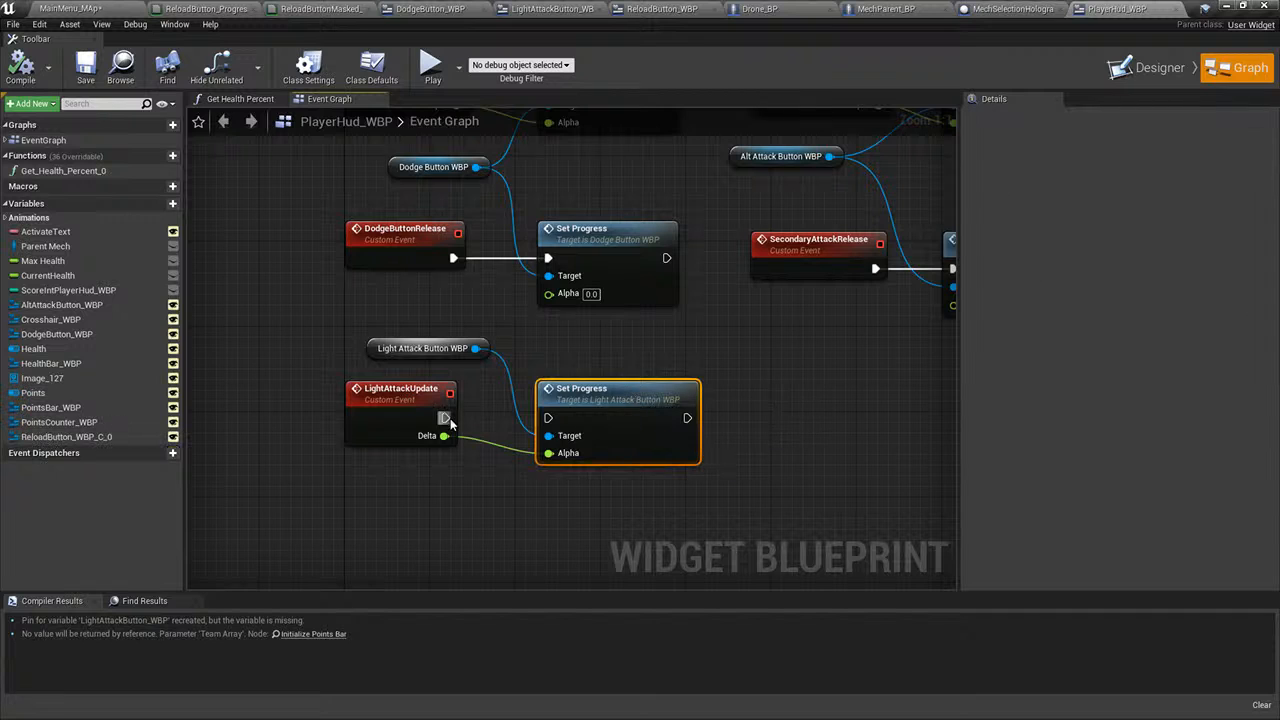
{"action": "left_click_drag", "start_coordinate": [445, 418], "coordinate": [557, 428]}
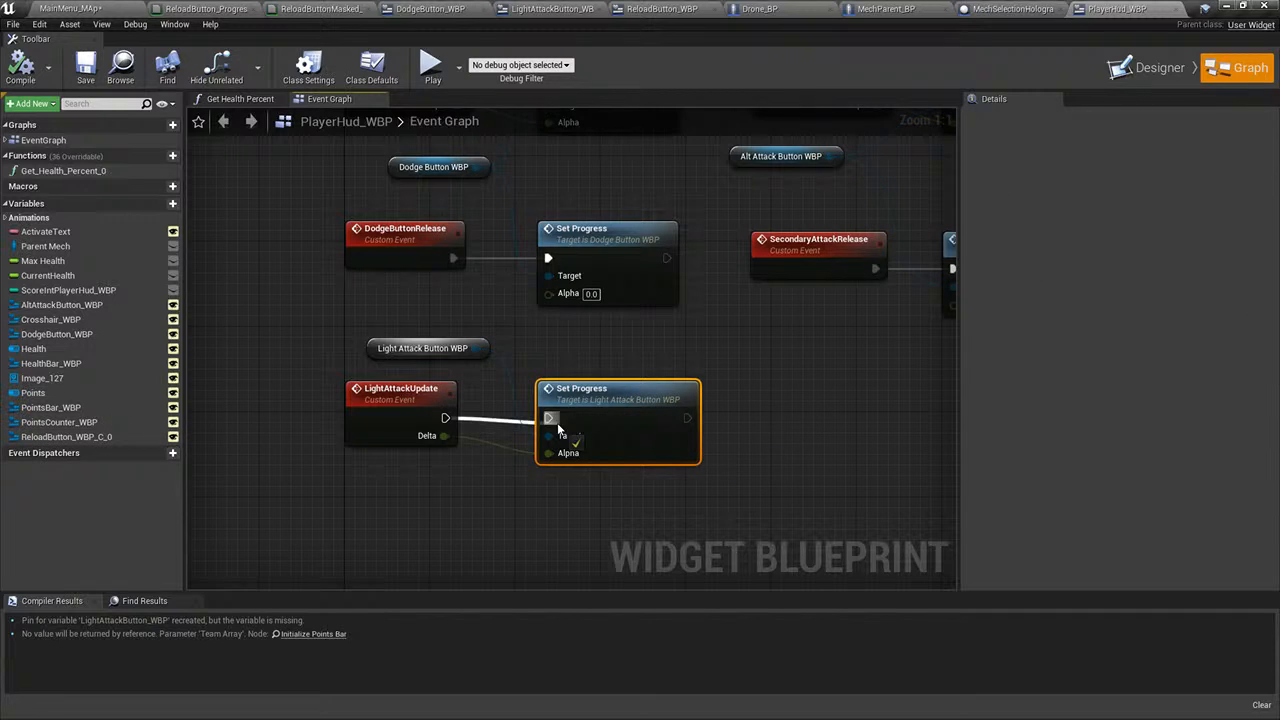
{"action": "left_click", "coordinate": [86, 70]}
- Replace the broken Light Attack Button reference in PlayerHud_WBP with ReloadButton_WBP_C_0 and add the reload button's Set Progress call
{"action": "left_click_drag", "start_coordinate": [373, 341], "coordinate": [341, 341]}
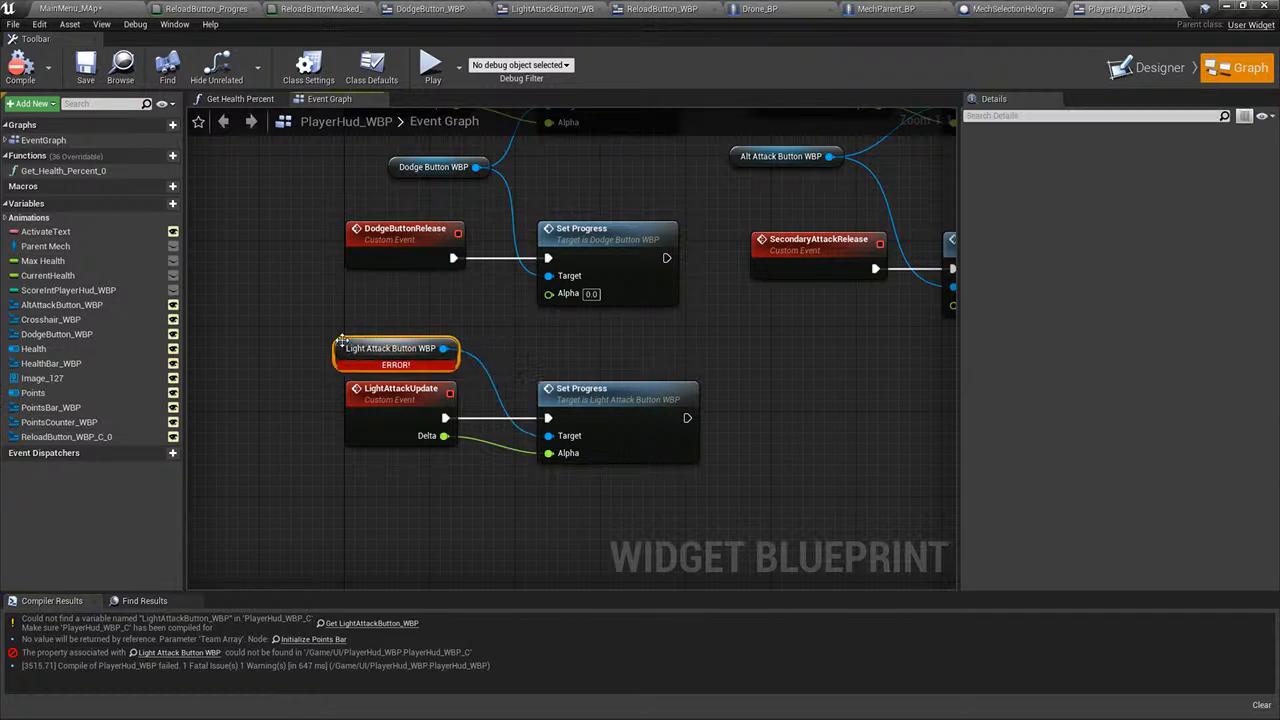
{"action": "left_click", "coordinate": [177, 654]}
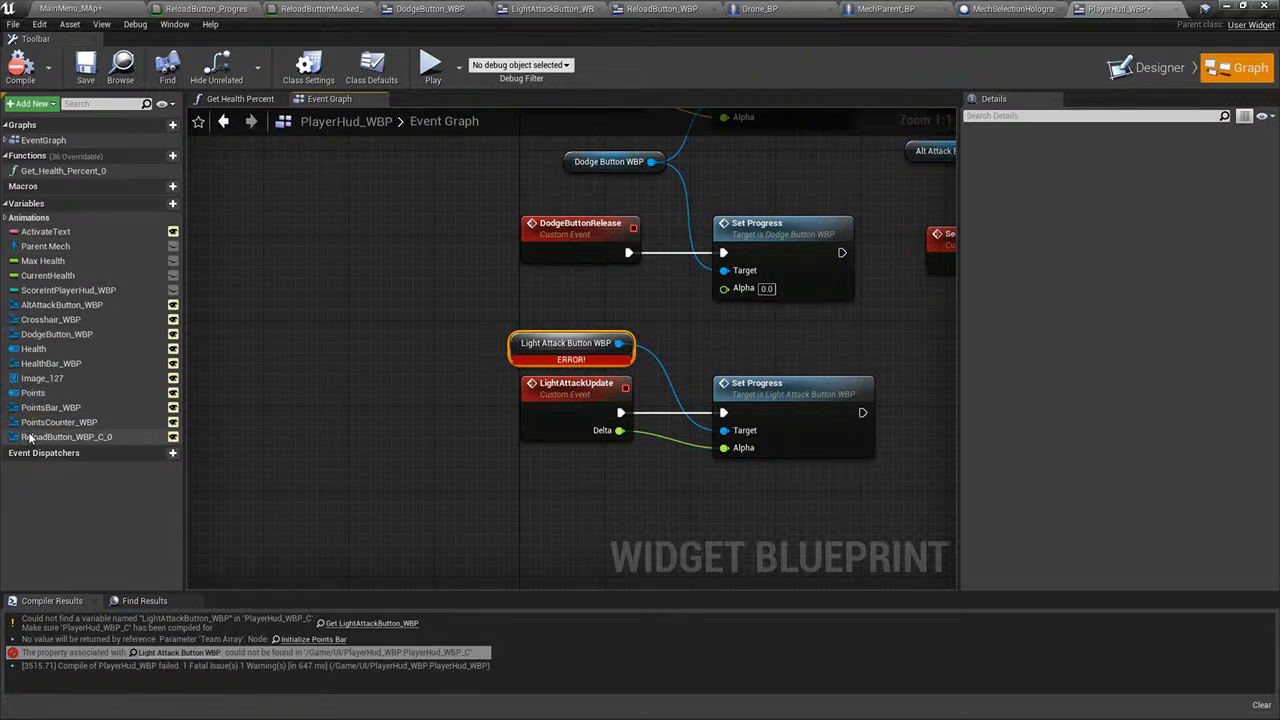
{"action": "left_click_drag", "start_coordinate": [44, 440], "coordinate": [558, 373]}
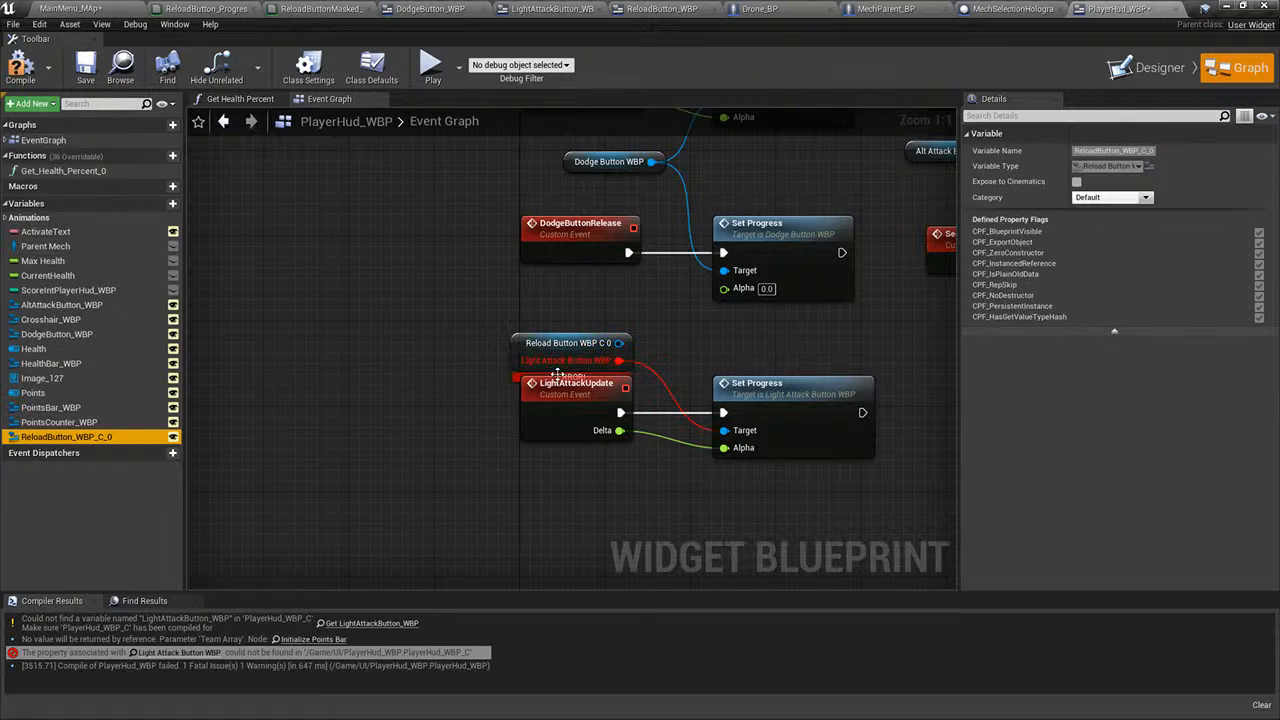
{"action": "left_click_drag", "start_coordinate": [619, 343], "coordinate": [622, 408]}
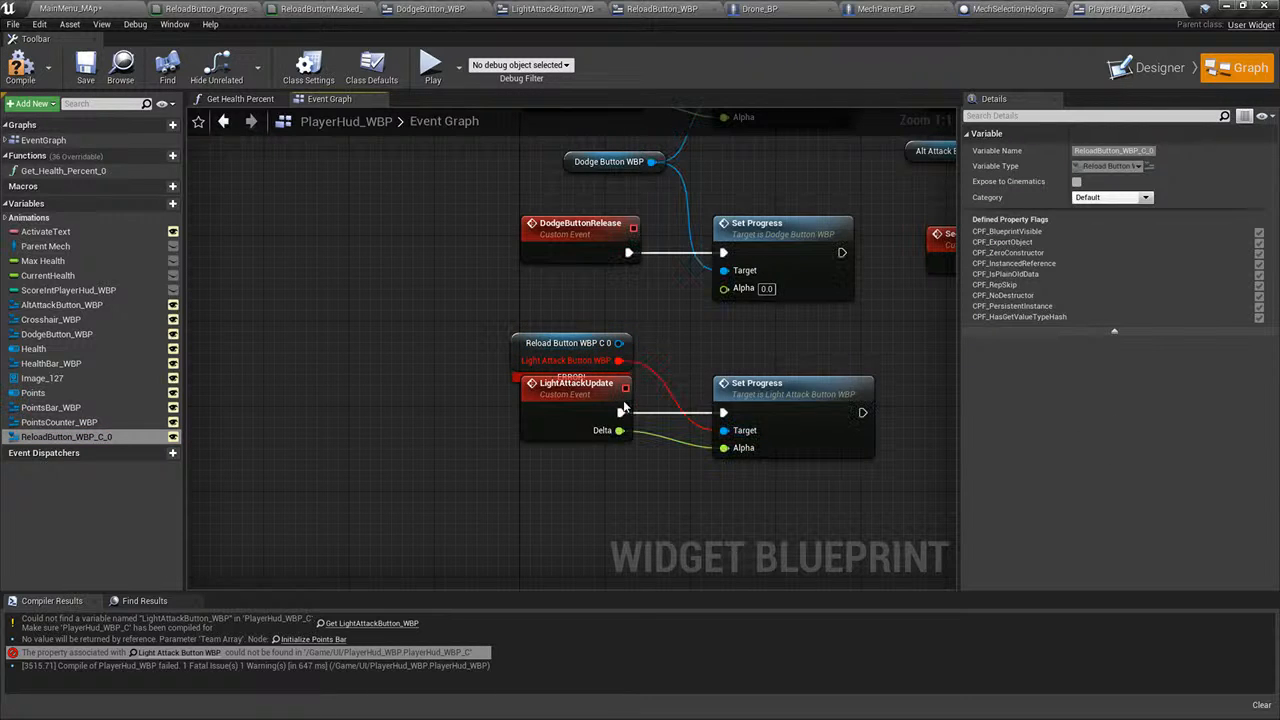
{"action": "left_click_drag", "start_coordinate": [615, 343], "coordinate": [643, 350]}
{"action": "type", "text": "set progress"}
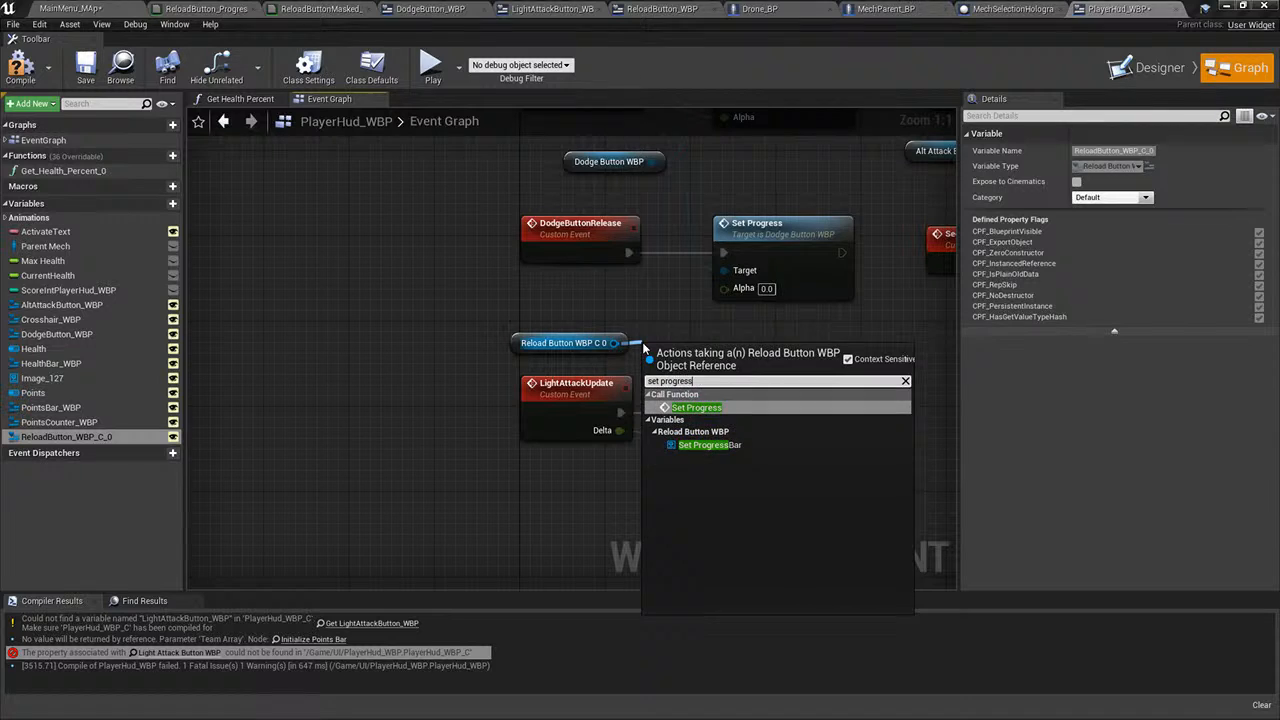
{"action": "key", "text": "Return"}
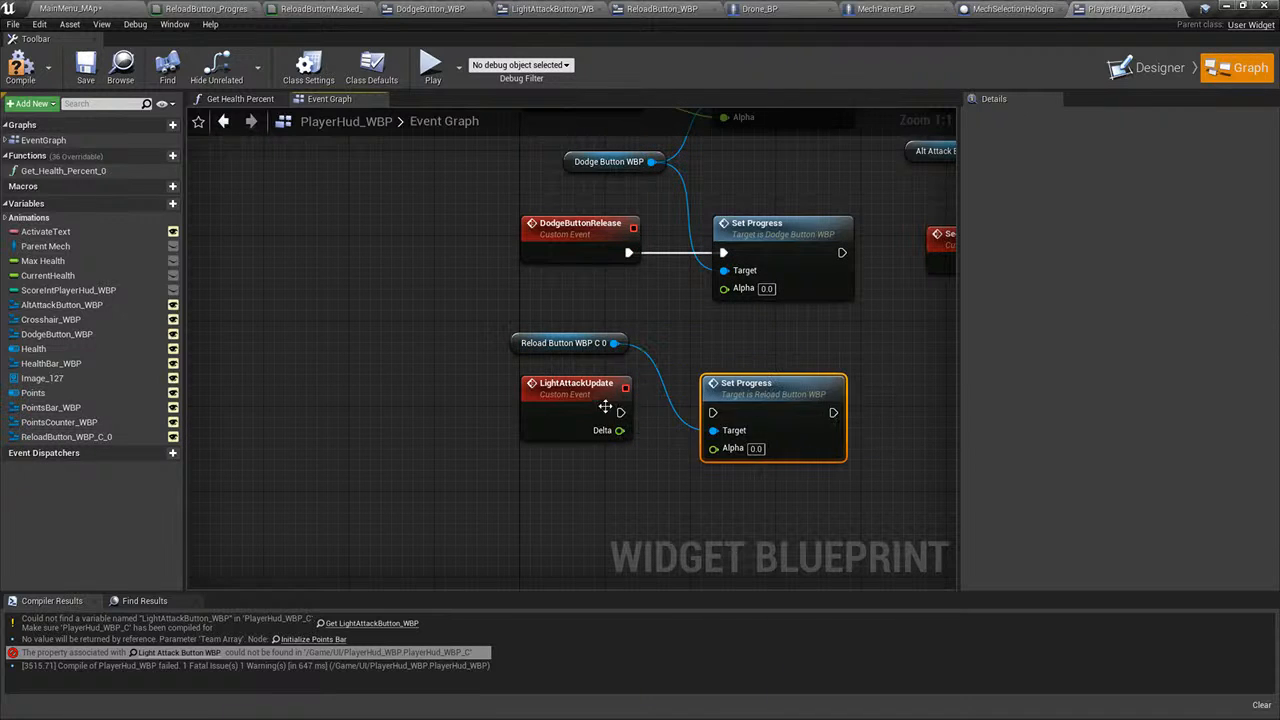
- Connect LightAttackUpdate's execution and its Delta value, as Alpha, to the reload button's Set Progress call, and save the widget
{"action": "left_click_drag", "start_coordinate": [619, 412], "coordinate": [632, 415]}
{"action": "left_click_drag", "start_coordinate": [717, 412], "coordinate": [717, 412]}
{"action": "left_click", "coordinate": [92, 73]}
- Playtest a match from the main menu to check the reload bar in the HUD, and end the playtest
{"action": "left_click", "coordinate": [88, 9]}
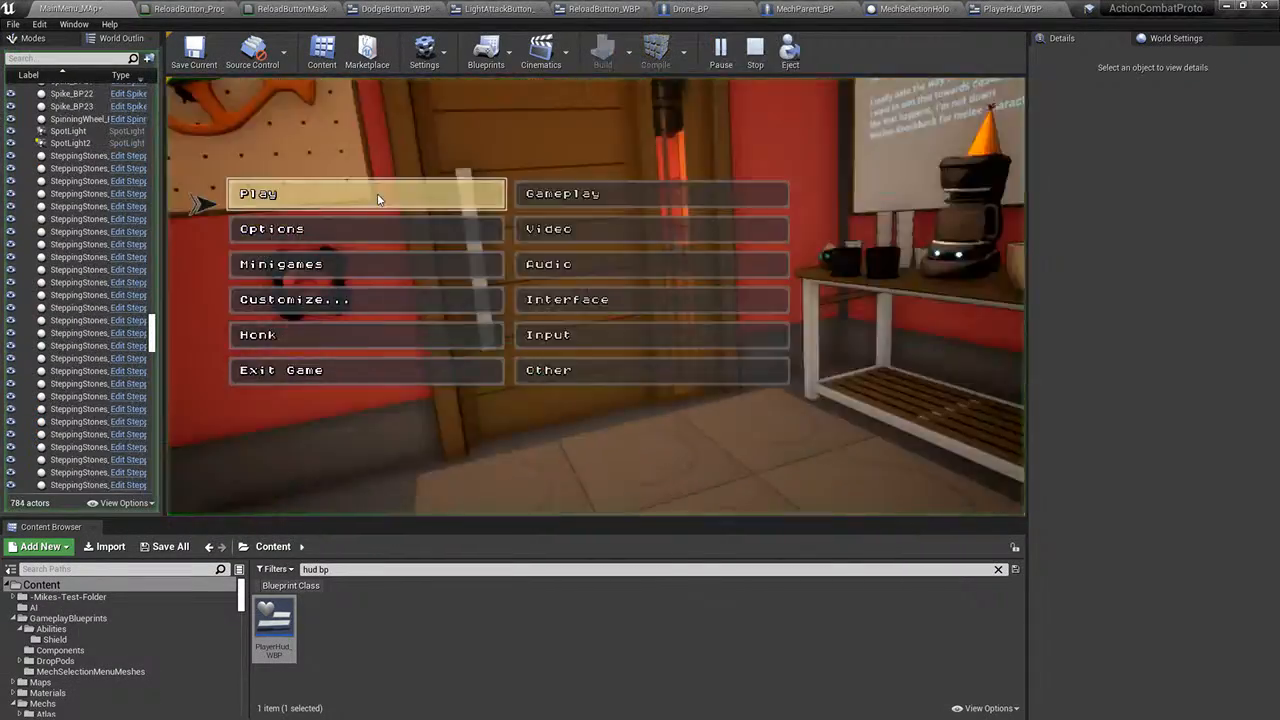
{"action": "left_click", "coordinate": [377, 195]}
{"action": "left_click", "coordinate": [597, 361]}
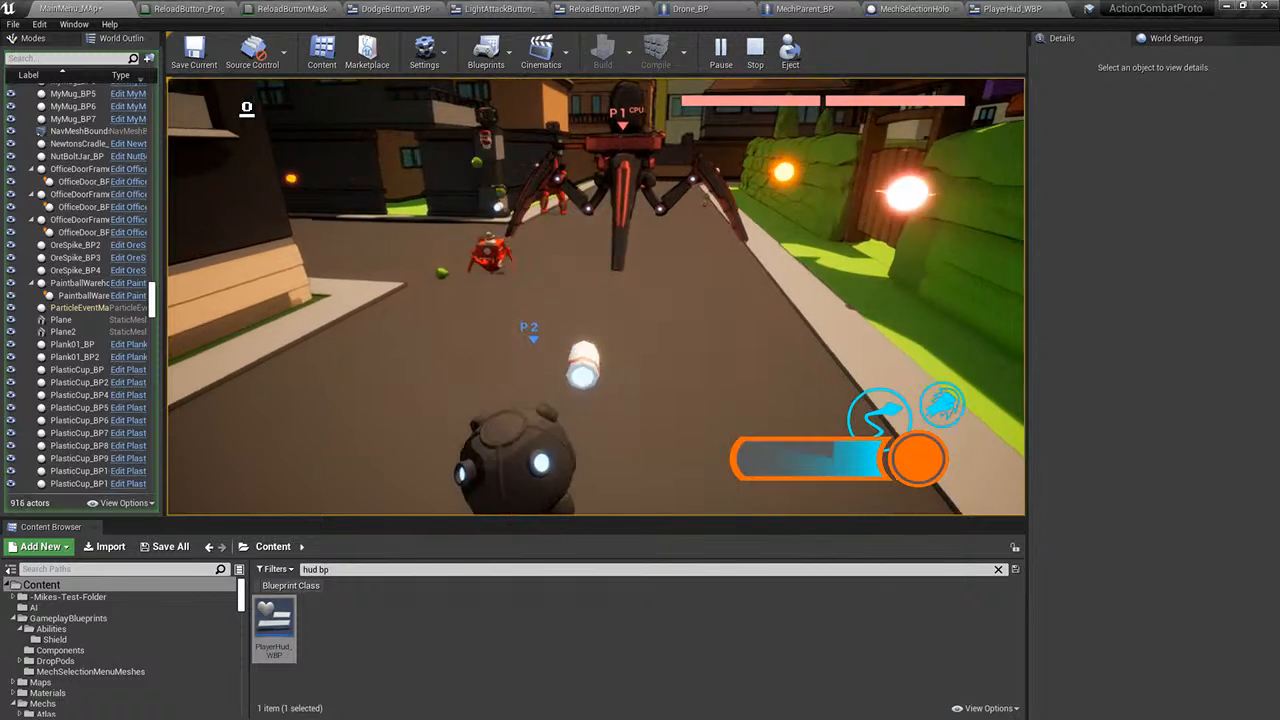
{"action": "key", "text": "Escape"}
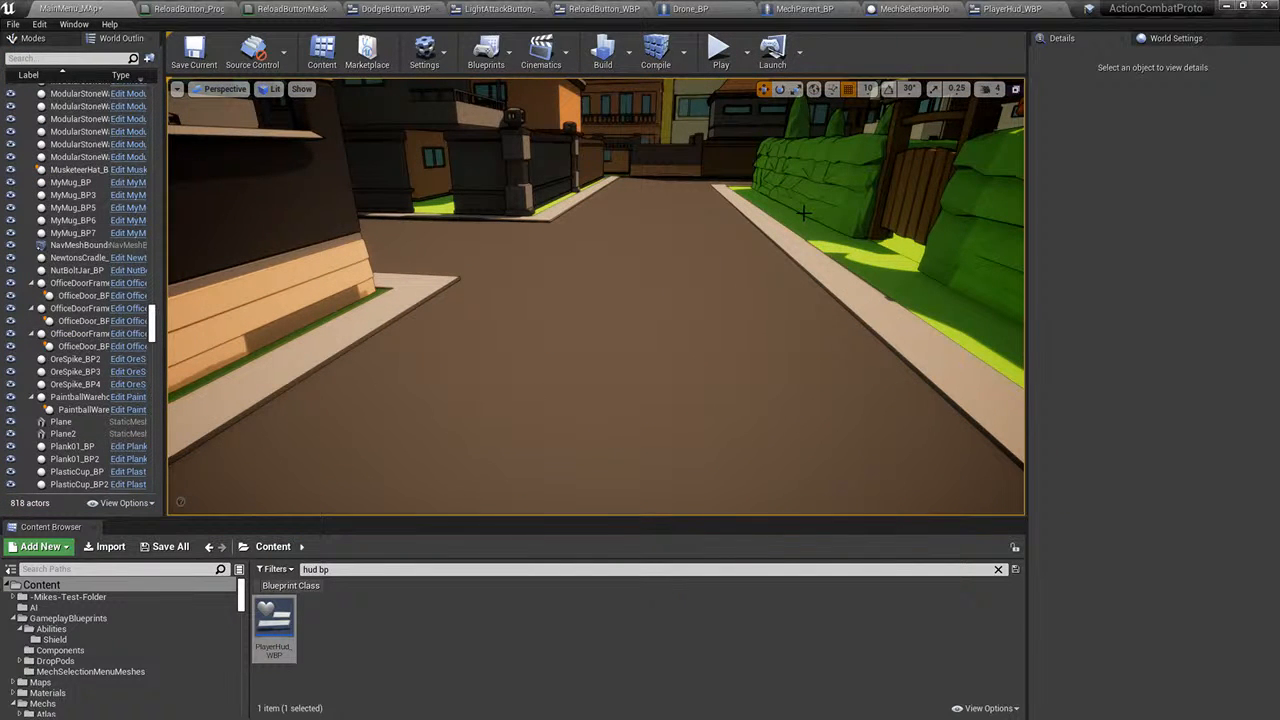
- Delete the disconnected Test call beside Set Scalar Parameter Value in ReloadButton_WBP's event graph
{"action": "left_click", "coordinate": [610, 9]}
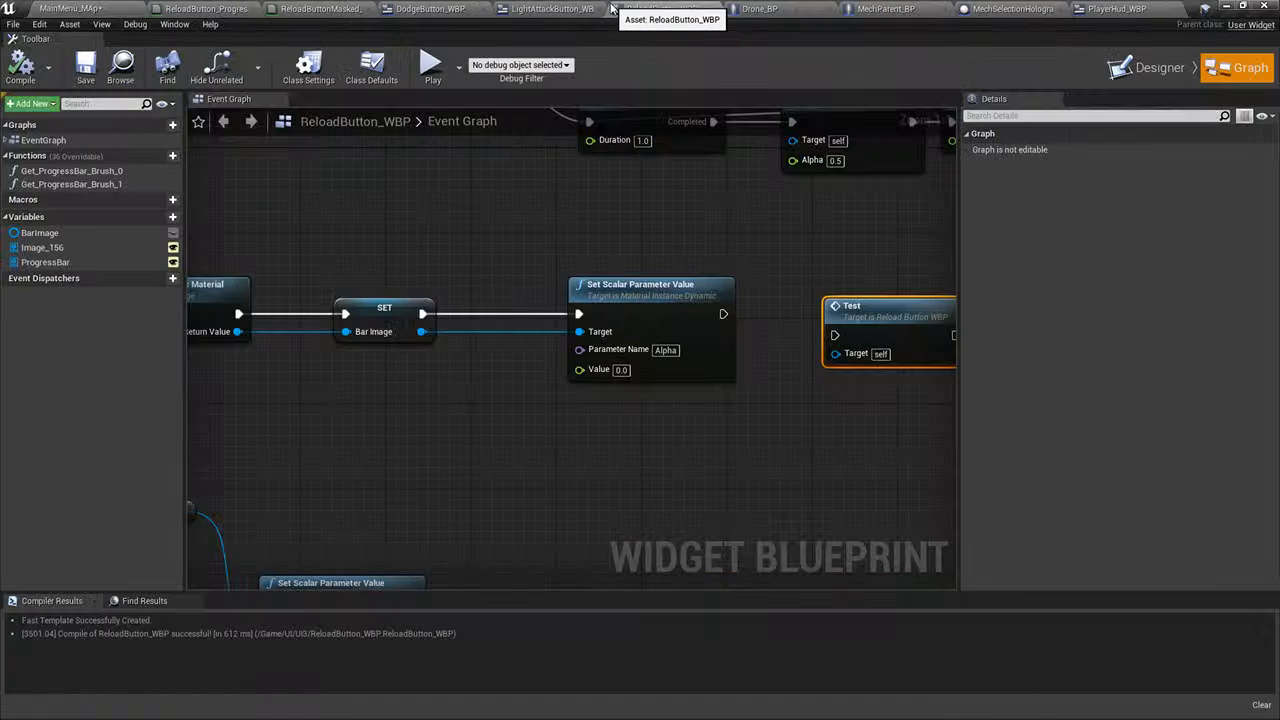
{"action": "right_click_drag", "start_coordinate": [880, 336], "coordinate": [942, 413]}
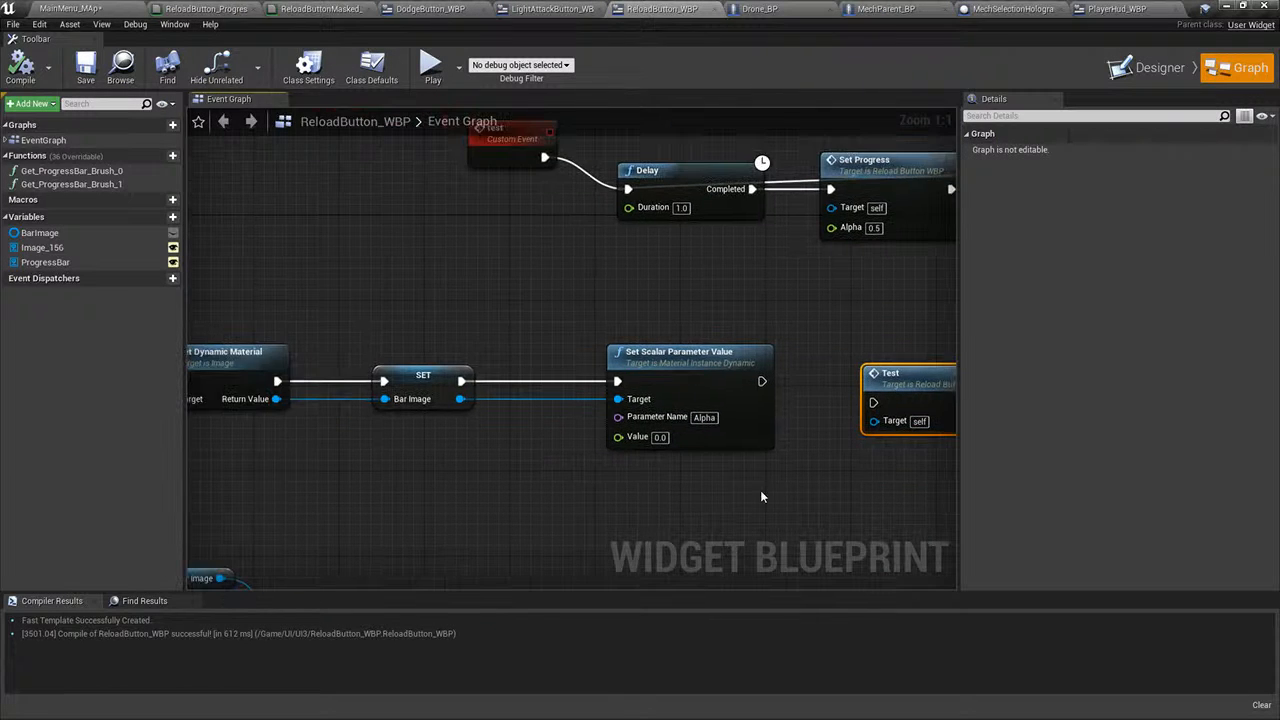
{"action": "key", "text": "Delete"}
{"action": "right_click_drag", "start_coordinate": [784, 494], "coordinate": [741, 373]}
{"action": "scroll", "coordinate": [707, 281], "scroll_direction": "down", "scroll_amount": 4}
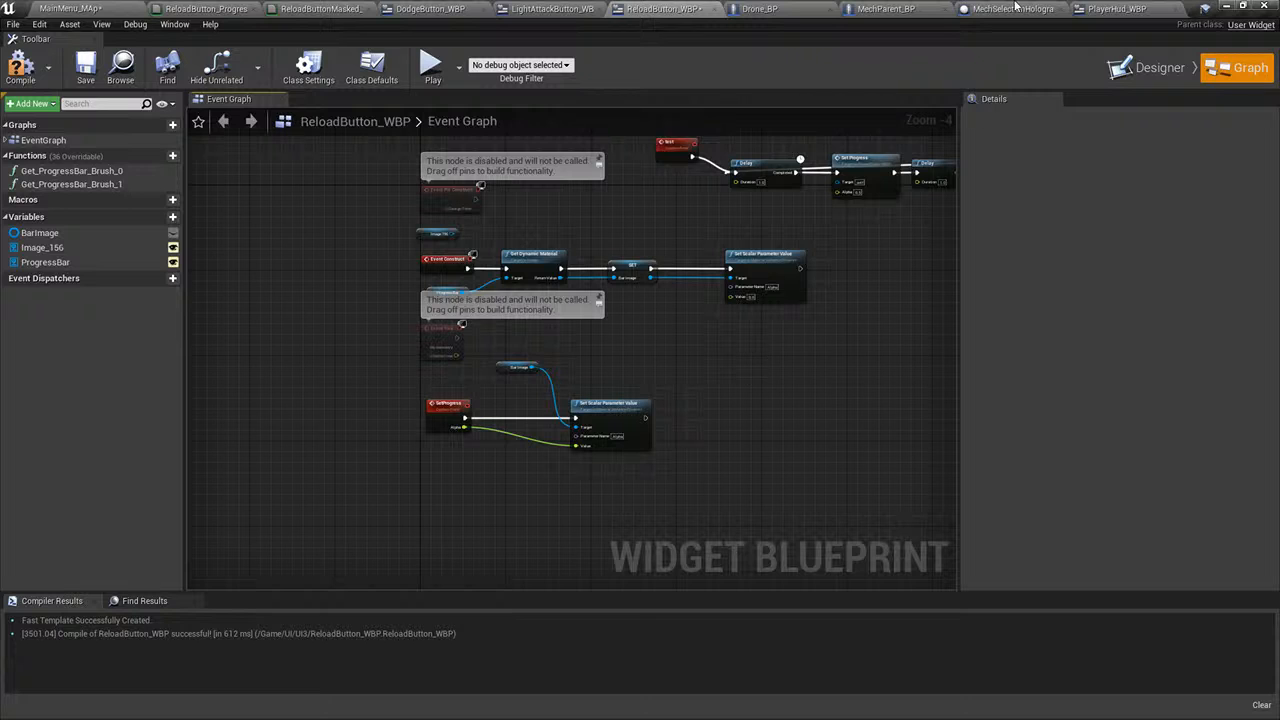
- Go from PlayerHud_WBP's Set Progress call to the reload button's SetProgress event and move its Bar Image reference above the wires
{"action": "left_click", "coordinate": [1115, 8]}
{"action": "double_click", "coordinate": [764, 407]}
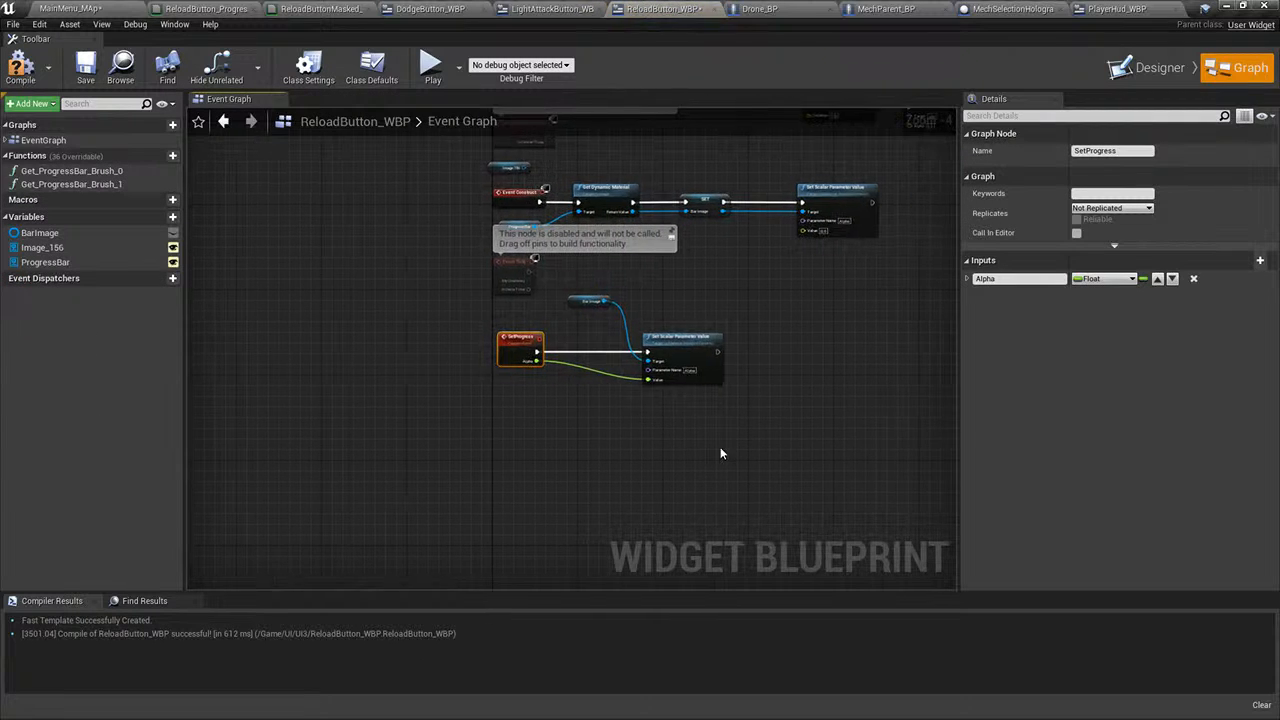
{"action": "left_click_drag", "start_coordinate": [525, 244], "coordinate": [525, 253]}
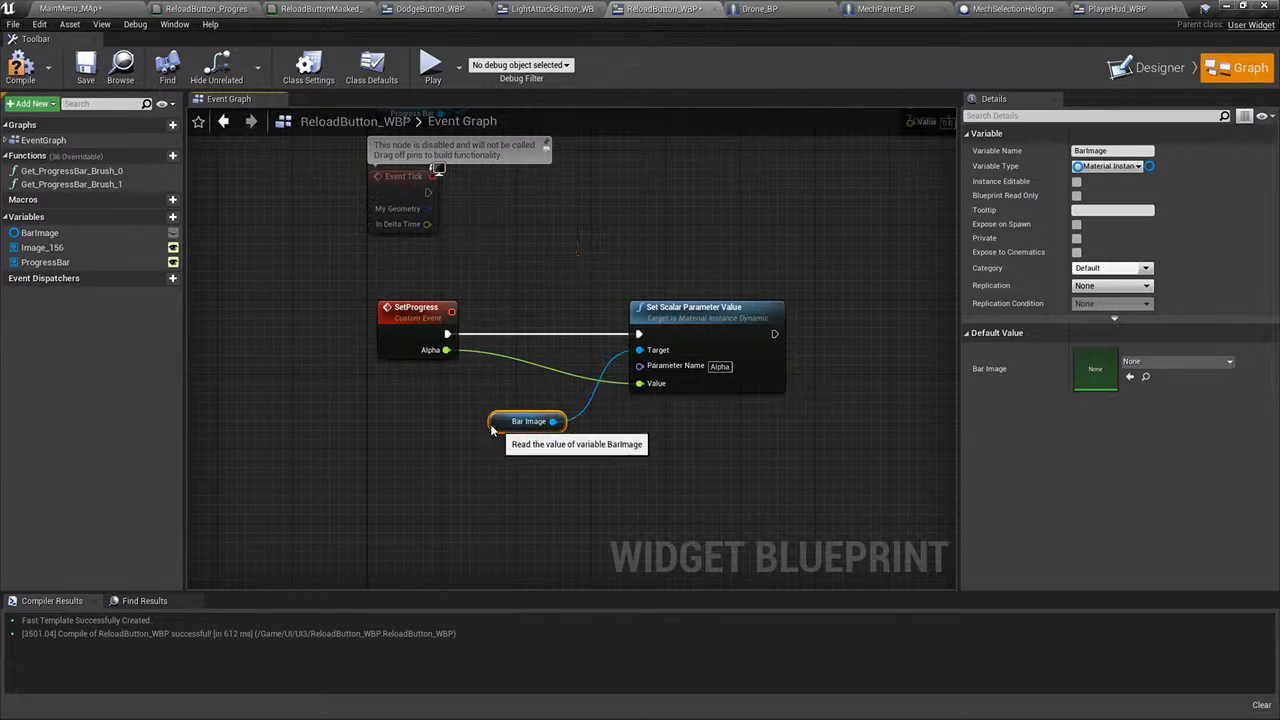
{"action": "left_click_drag", "start_coordinate": [491, 430], "coordinate": [512, 302]}
{"action": "mouse_move", "coordinate": [764, 352]}
{"action": "right_mouse_down"}
{"action": "mouse_move", "coordinate": [772, 411]}
{"action": "mouse_move", "coordinate": [750, 355]}
{"action": "right_mouse_up"}
{"action": "left_click_drag", "start_coordinate": [470, 307], "coordinate": [706, 412]}
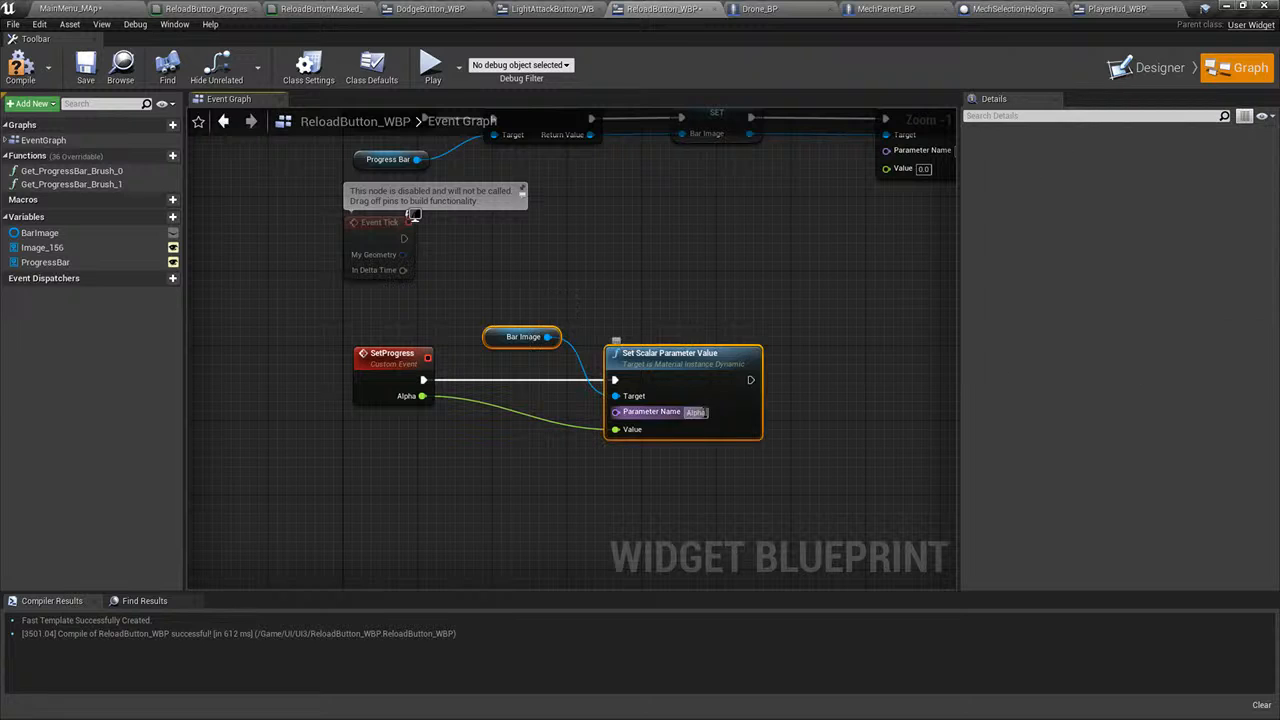
{"action": "left_click", "coordinate": [708, 311]}
{"action": "right_click_drag", "start_coordinate": [700, 316], "coordinate": [523, 337]}
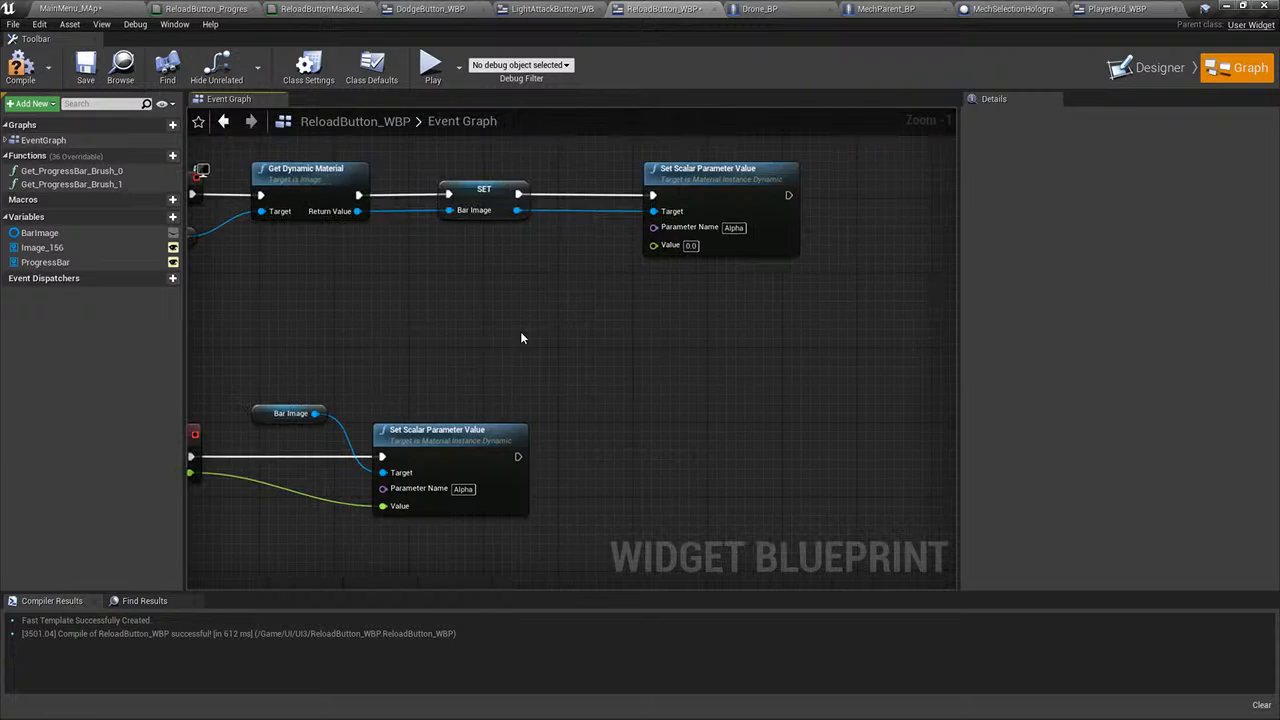
{"action": "scroll", "coordinate": [608, 309], "scroll_direction": "down", "scroll_amount": 3}
- Trace LightAttackUpdate's Set Progress call from PlayerHud_WBP to its definition in ReloadButton_WBP and examine the scalar parameter setup
{"action": "left_click", "coordinate": [1098, 7]}
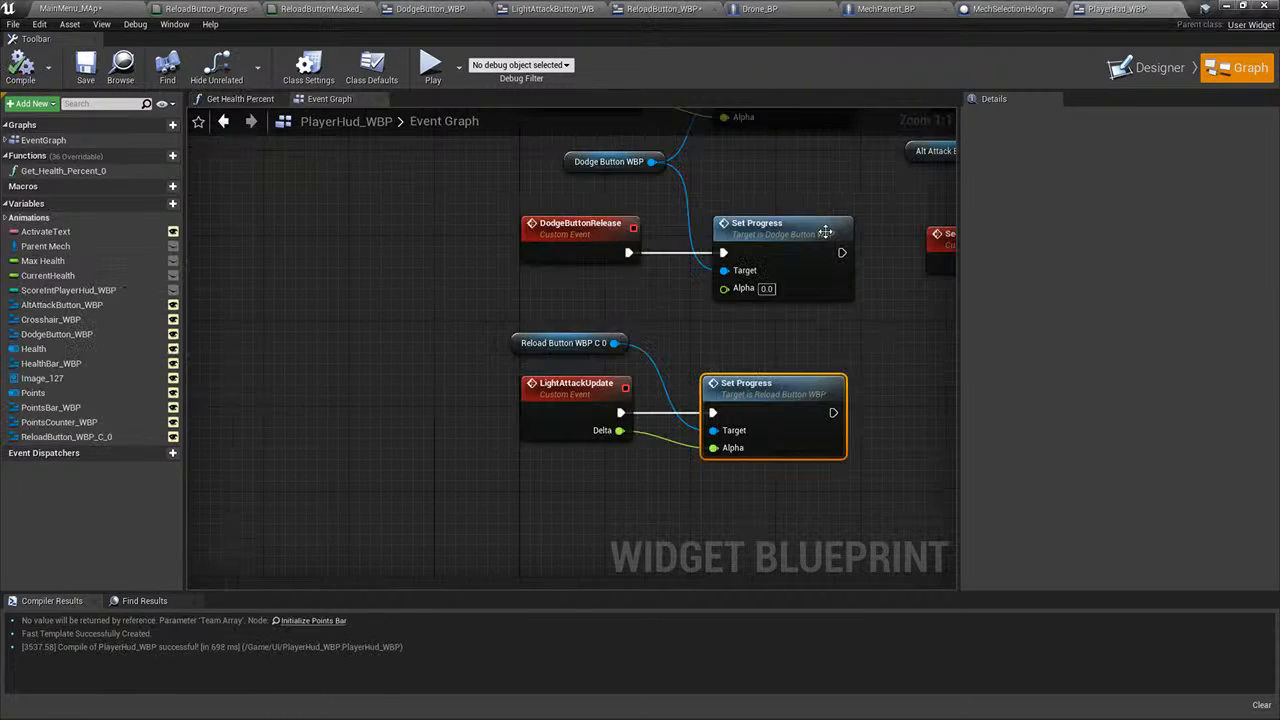
{"action": "right_click_drag", "start_coordinate": [754, 304], "coordinate": [699, 291]}
{"action": "left_click", "coordinate": [495, 392]}
{"action": "left_click", "coordinate": [505, 330]}
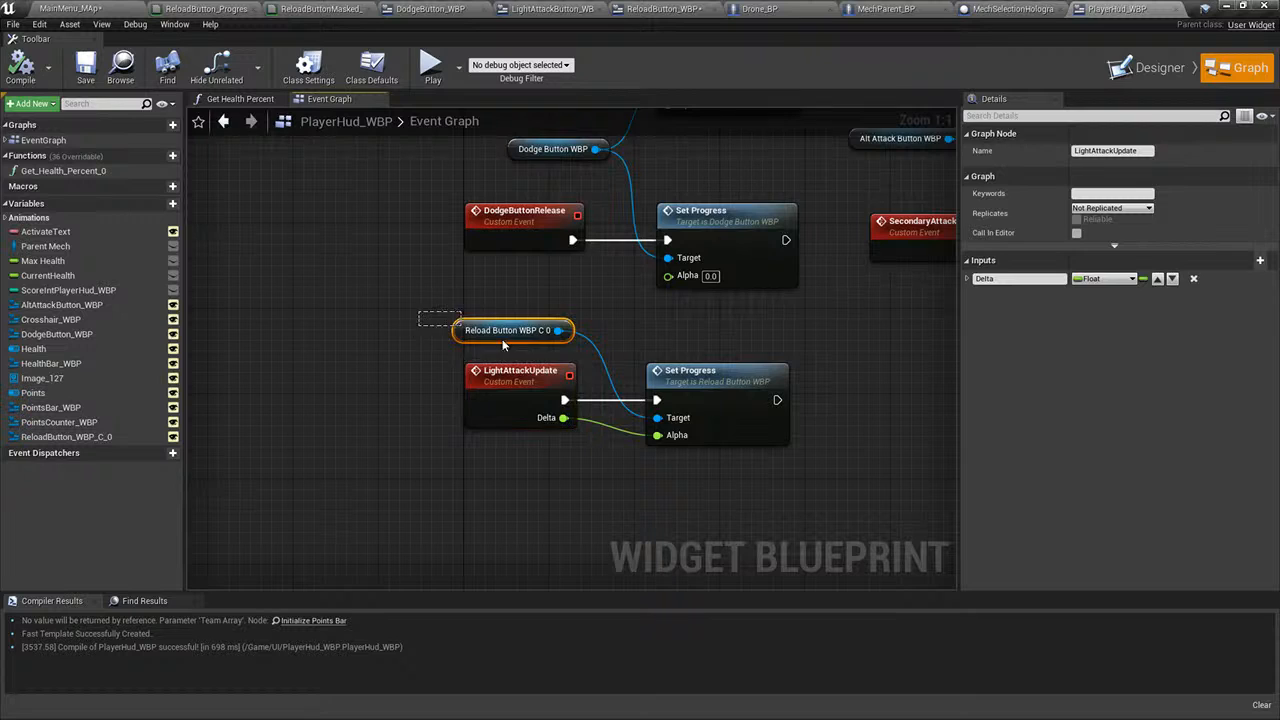
{"action": "right_click_drag", "start_coordinate": [740, 344], "coordinate": [570, 409]}
{"action": "left_click", "coordinate": [553, 463]}
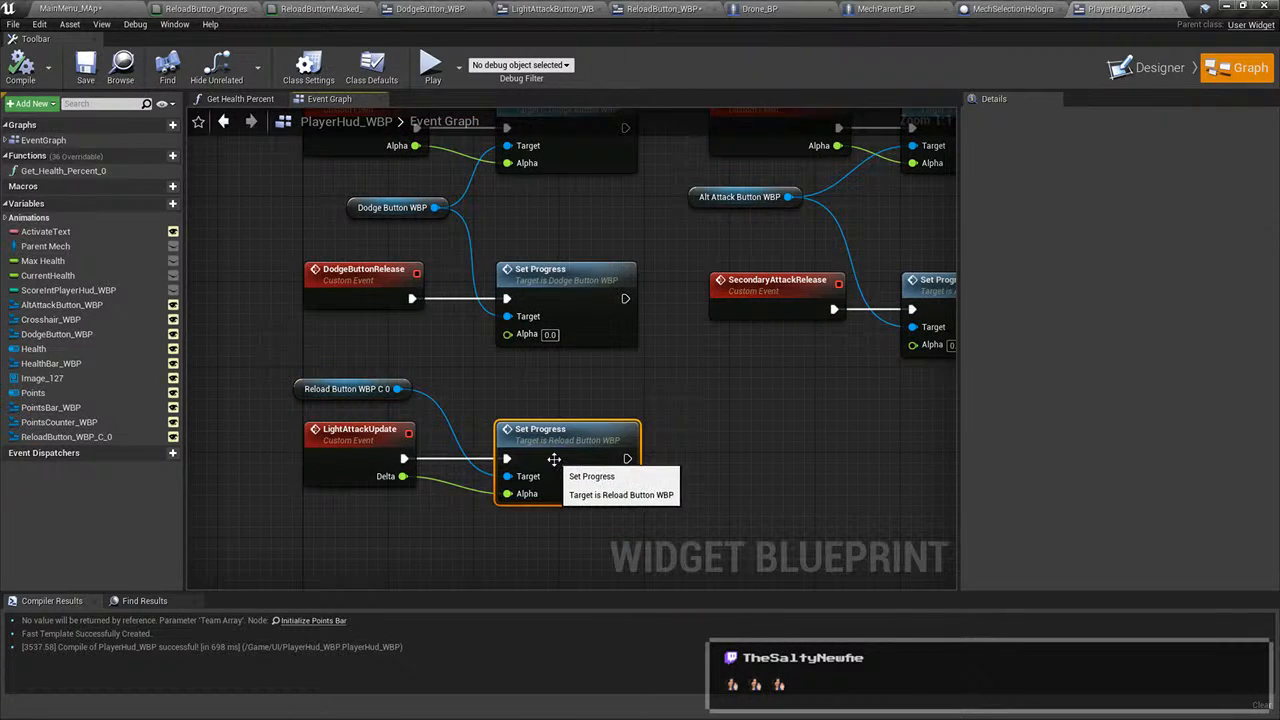
{"action": "double_click", "coordinate": [553, 463]}
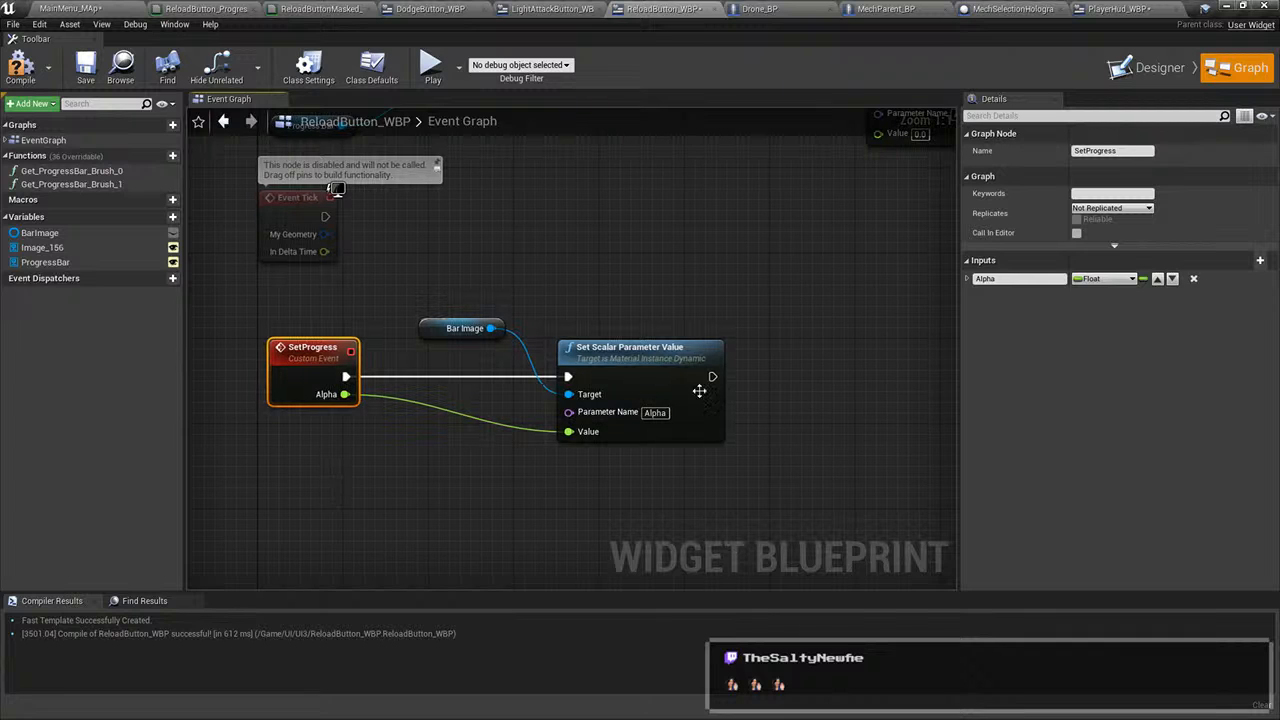
{"action": "left_click", "coordinate": [657, 385]}
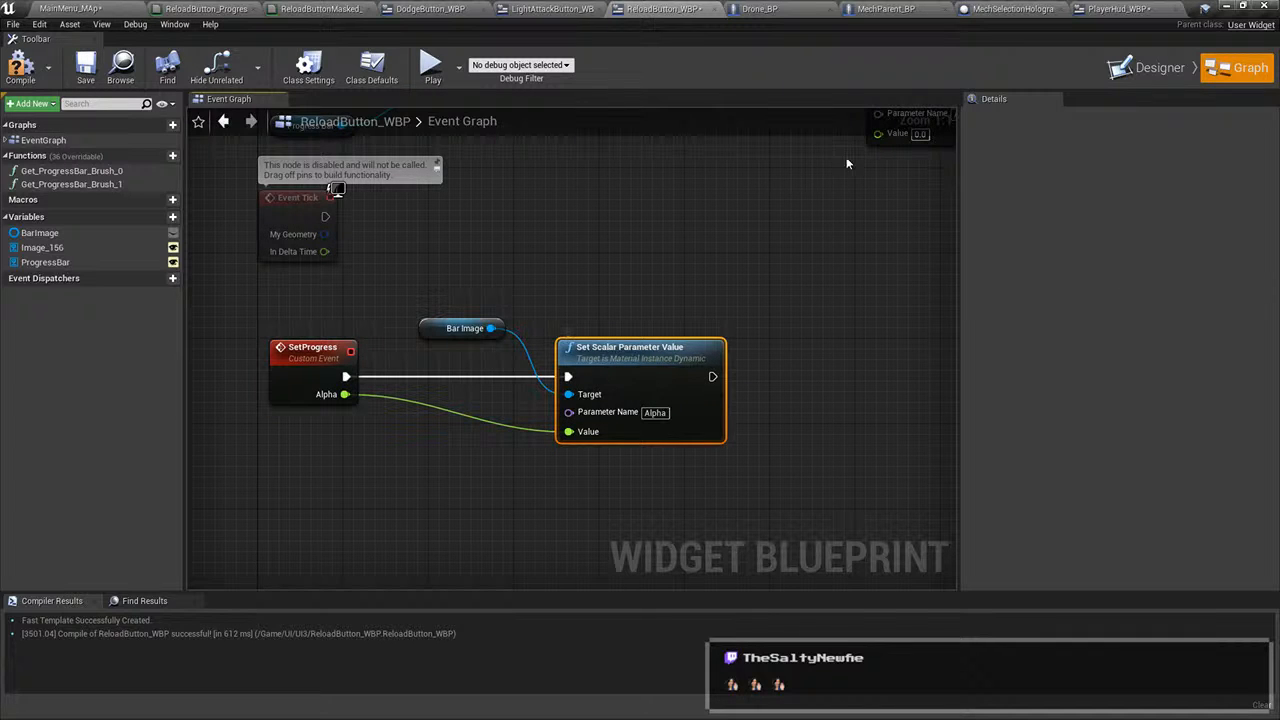
- Search Drone_BP for "light attack" and "hud" references
{"action": "left_click", "coordinate": [757, 9]}
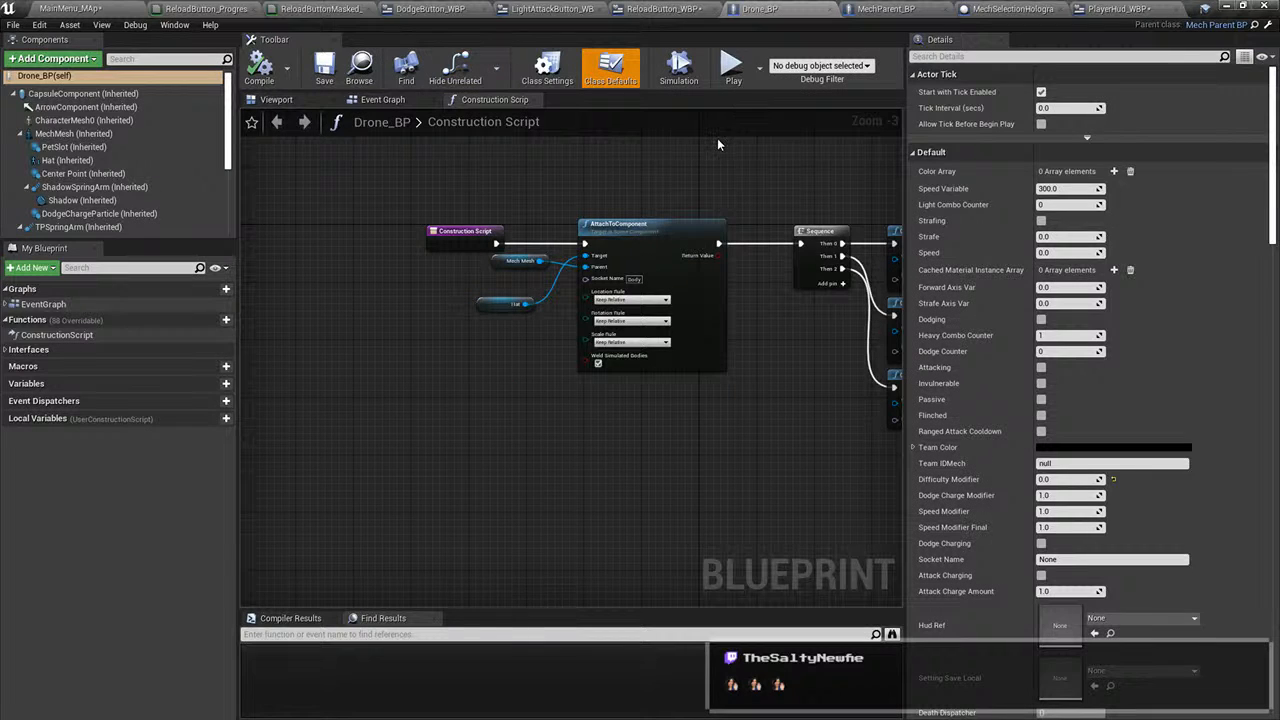
{"action": "left_click", "coordinate": [551, 9]}
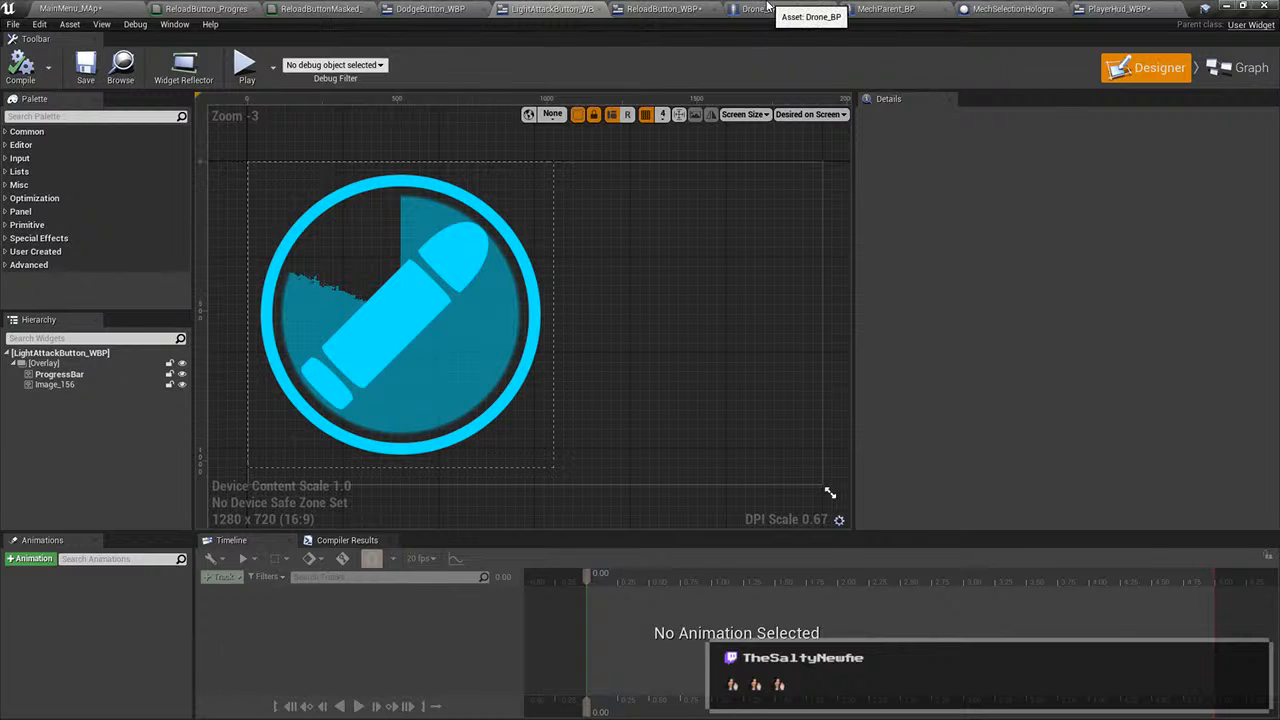
{"action": "left_click", "coordinate": [760, 9]}
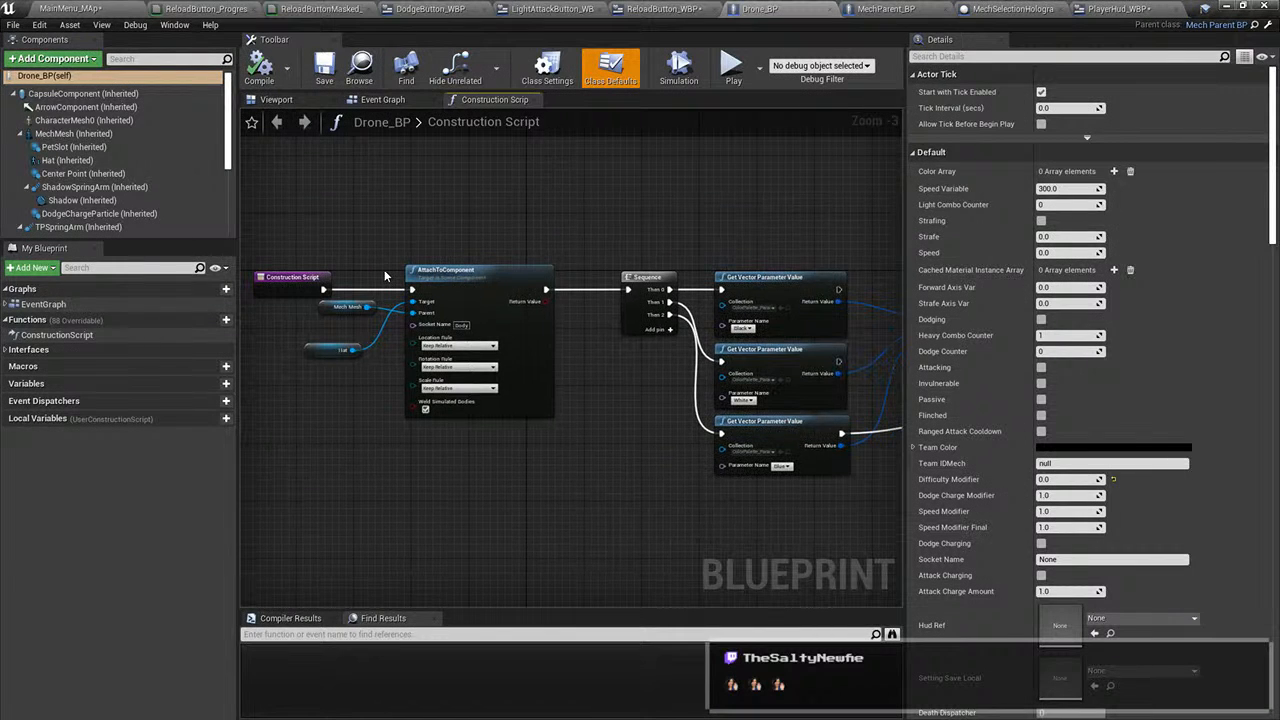
{"action": "key", "text": "ctrl+f"}
{"action": "type", "text": "light at"}
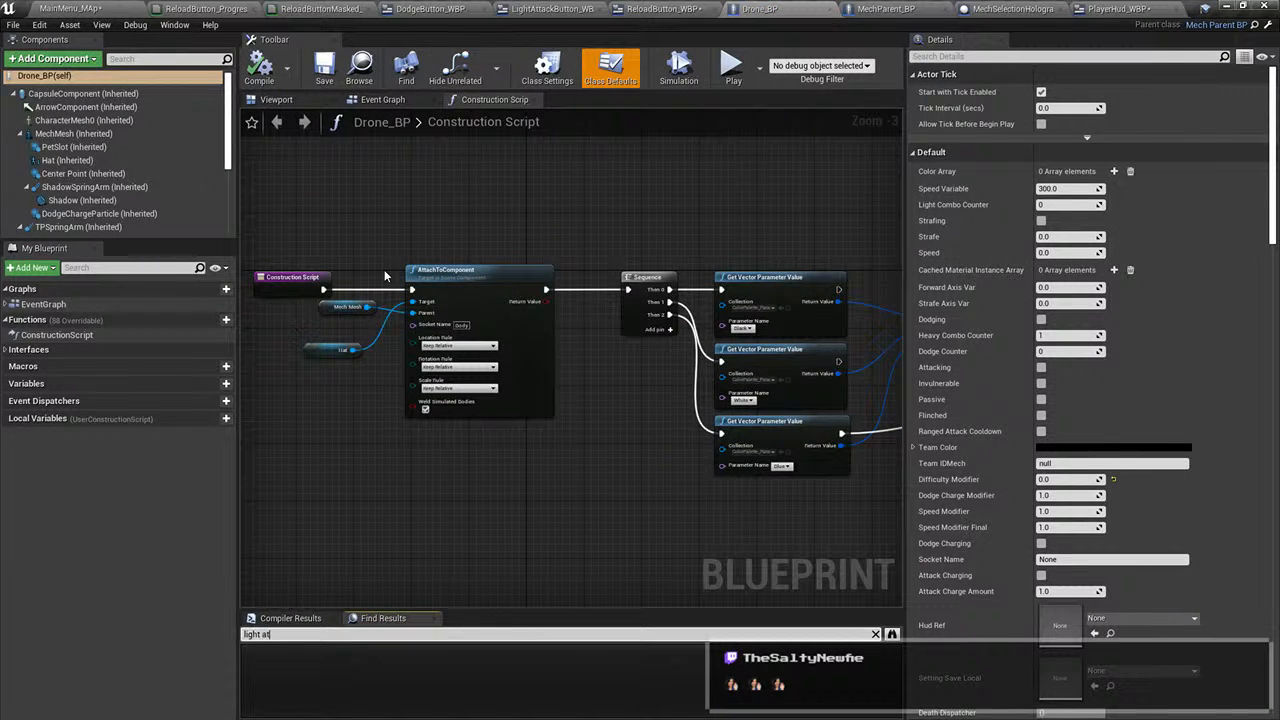
{"action": "type", "text": "tack"}
{"action": "key", "text": "Return"}
{"action": "key", "text": "ctrl+a"}
{"action": "type", "text": "hud"}
{"action": "key", "text": "Return"}
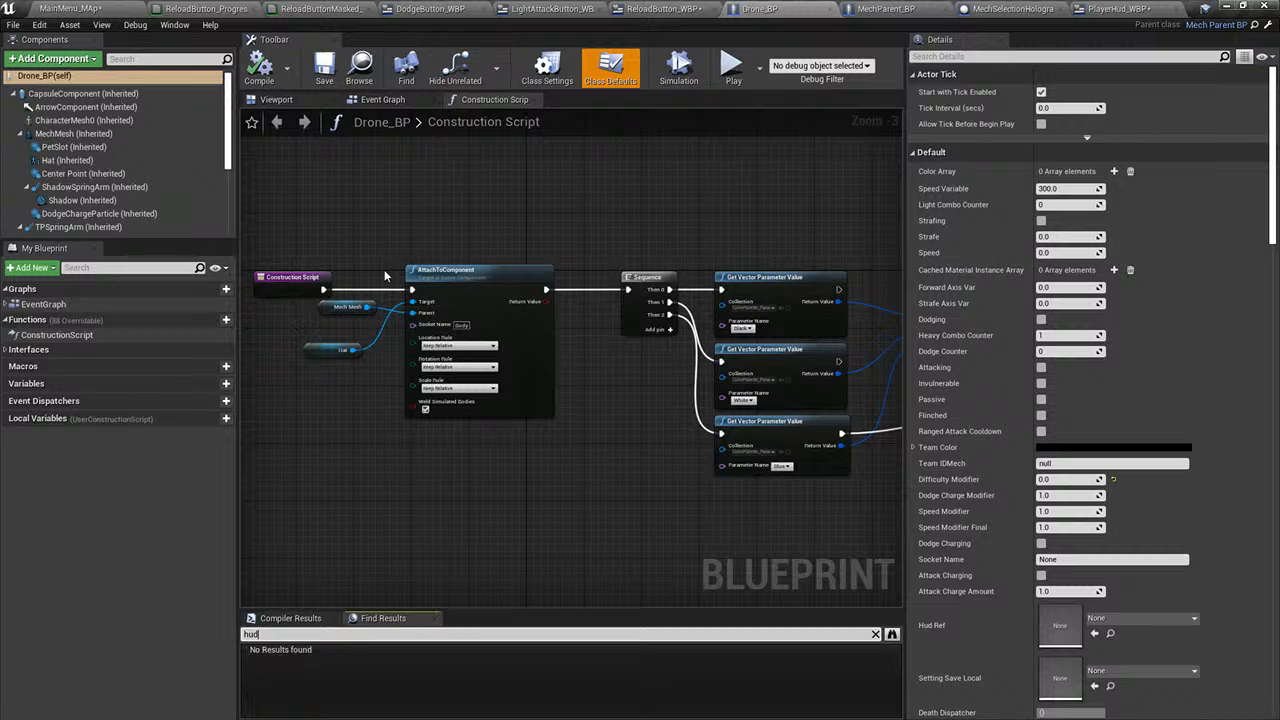
- Search MechParent_BP for "light attack update" and go to the first matching call in its event graph
{"action": "left_click", "coordinate": [900, 9]}
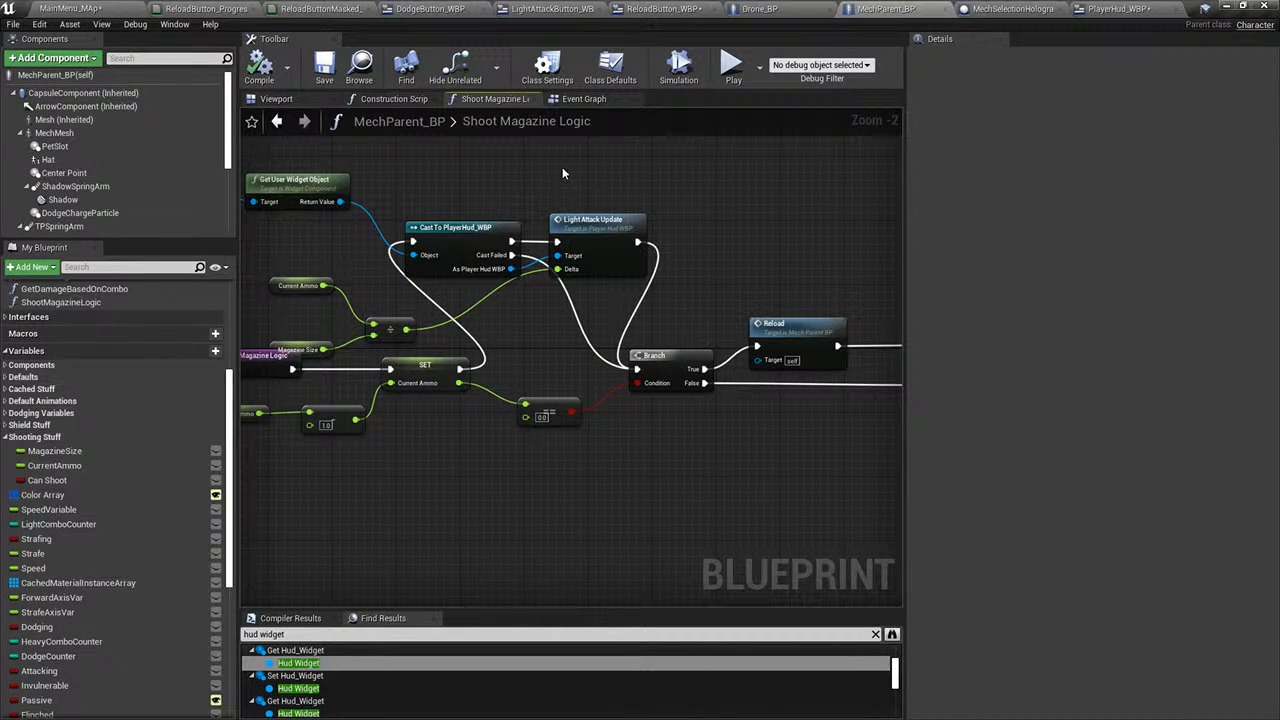
{"action": "left_click", "coordinate": [590, 99]}
{"action": "right_click_drag", "start_coordinate": [600, 229], "coordinate": [768, 243]}
{"action": "key", "text": "ctrl+f"}
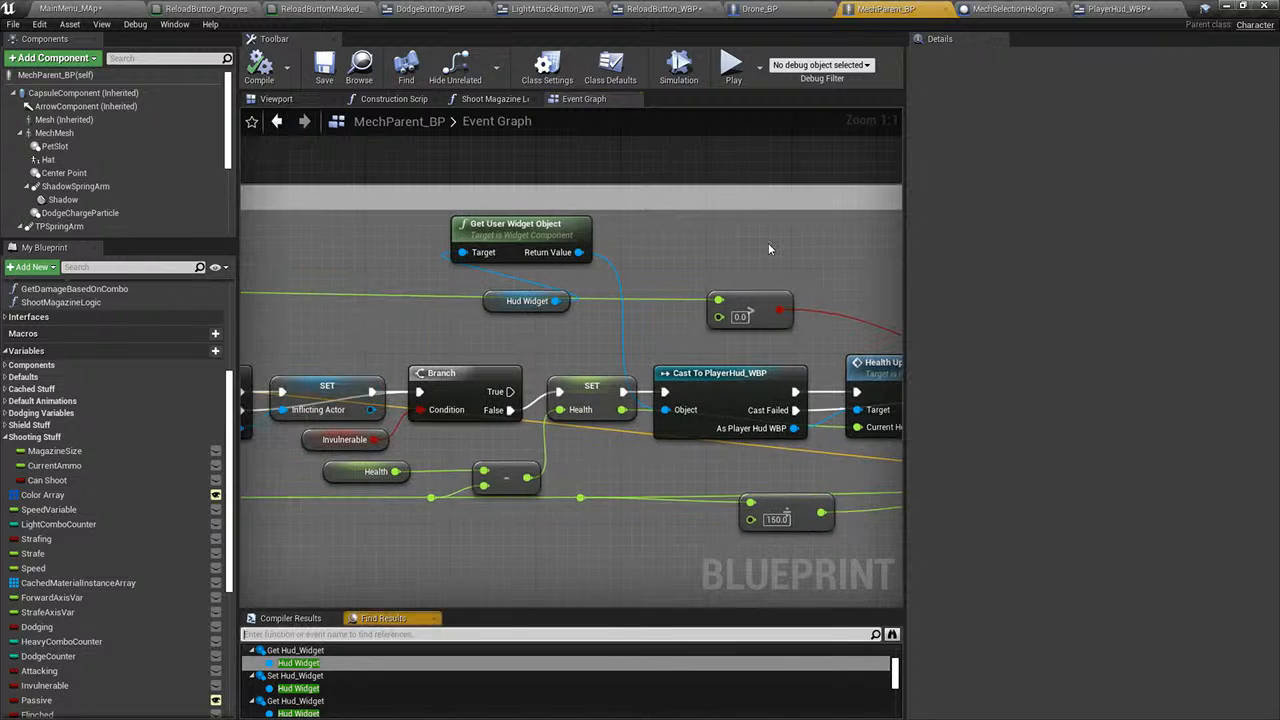
{"action": "type", "text": "light attack update"}
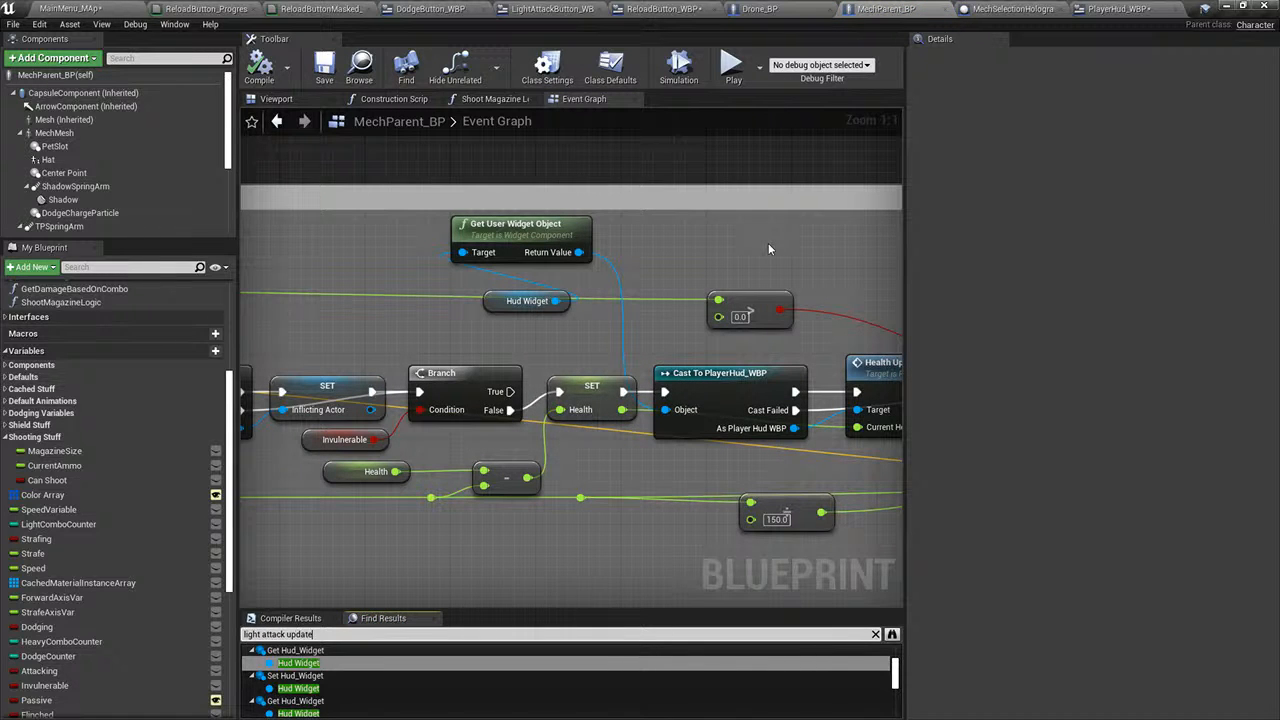
{"action": "key", "text": "Return"}
{"action": "left_click", "coordinate": [300, 660]}
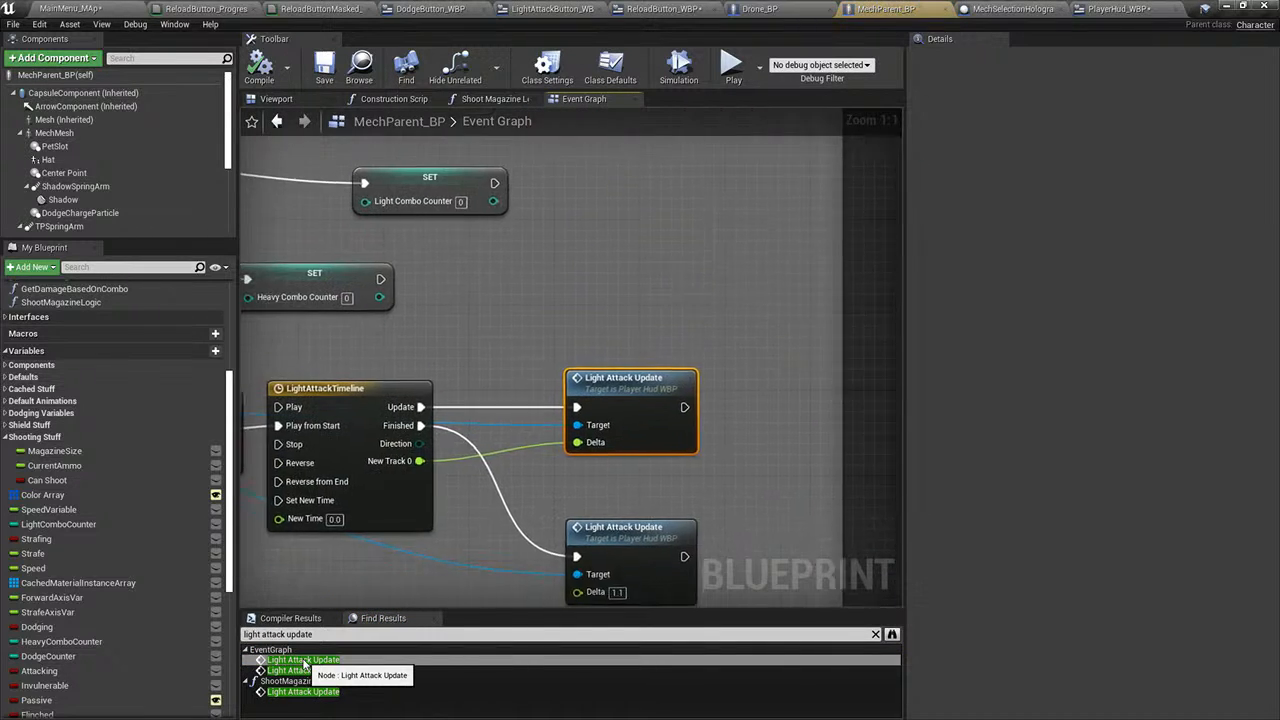
- Disconnect LightAttackTimeline's Update and Finished outputs from the two Light Attack Update calls, save MechParent_BP and return to the level
{"action": "right_click_drag", "start_coordinate": [609, 458], "coordinate": [660, 455]}
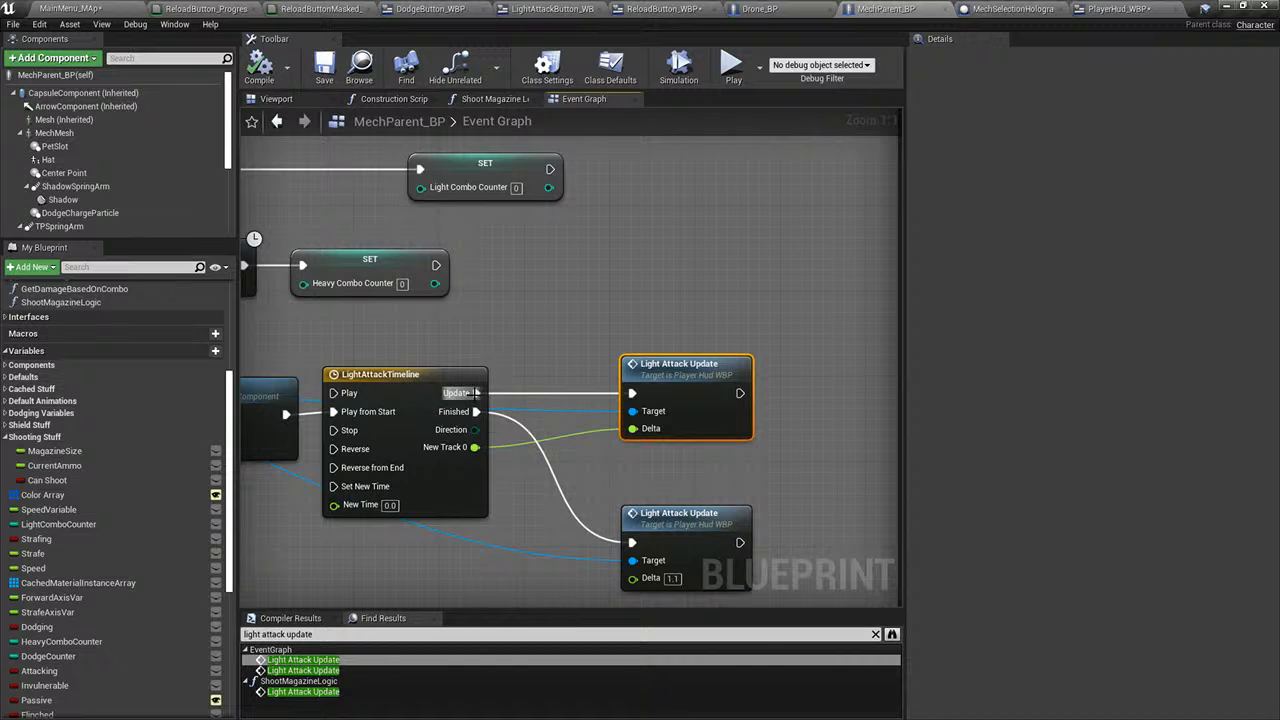
{"action": "left_click", "coordinate": [476, 393], "text": "alt"}
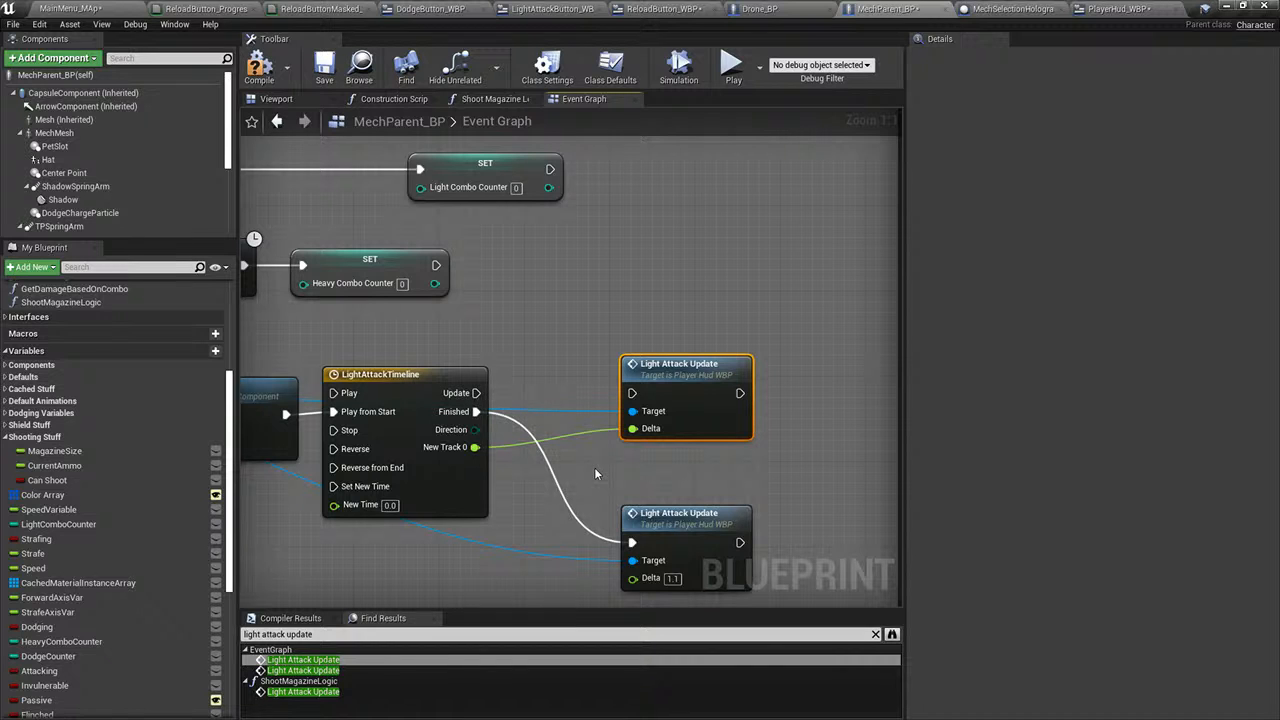
{"action": "left_click", "coordinate": [476, 411], "text": "alt"}
{"action": "right_click_drag", "start_coordinate": [546, 384], "coordinate": [540, 320]}
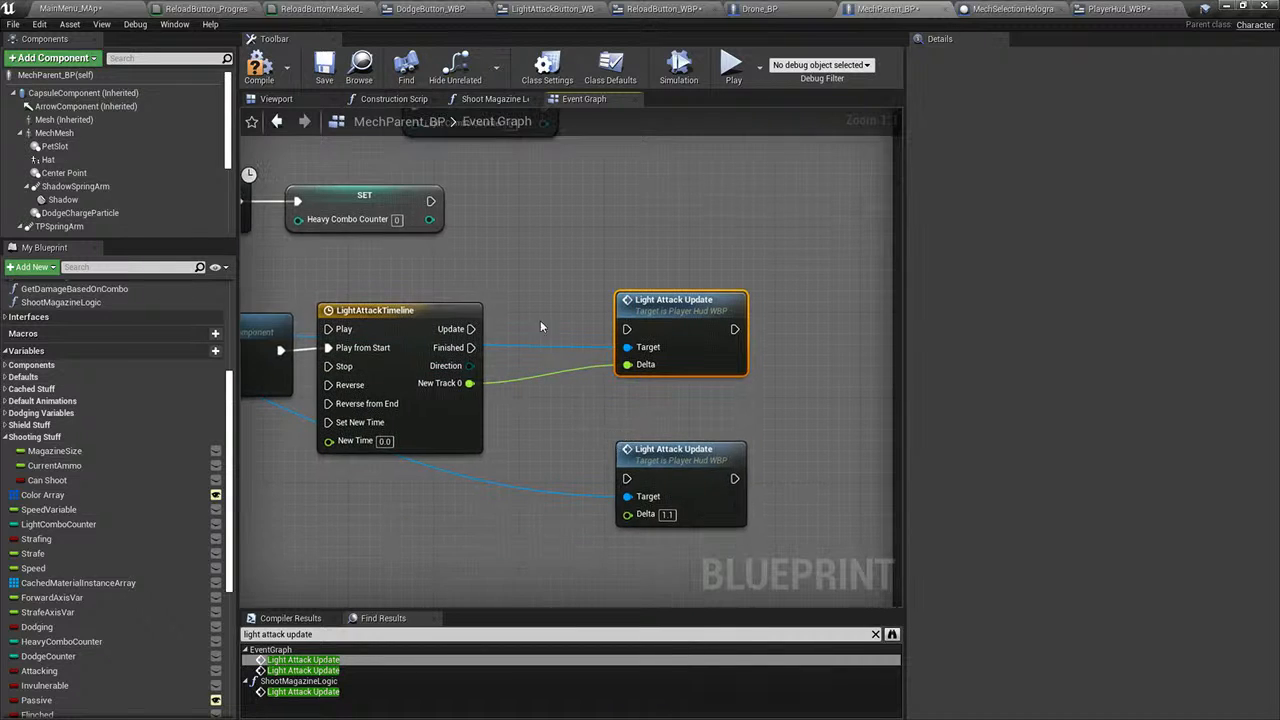
{"action": "left_click", "coordinate": [330, 74]}
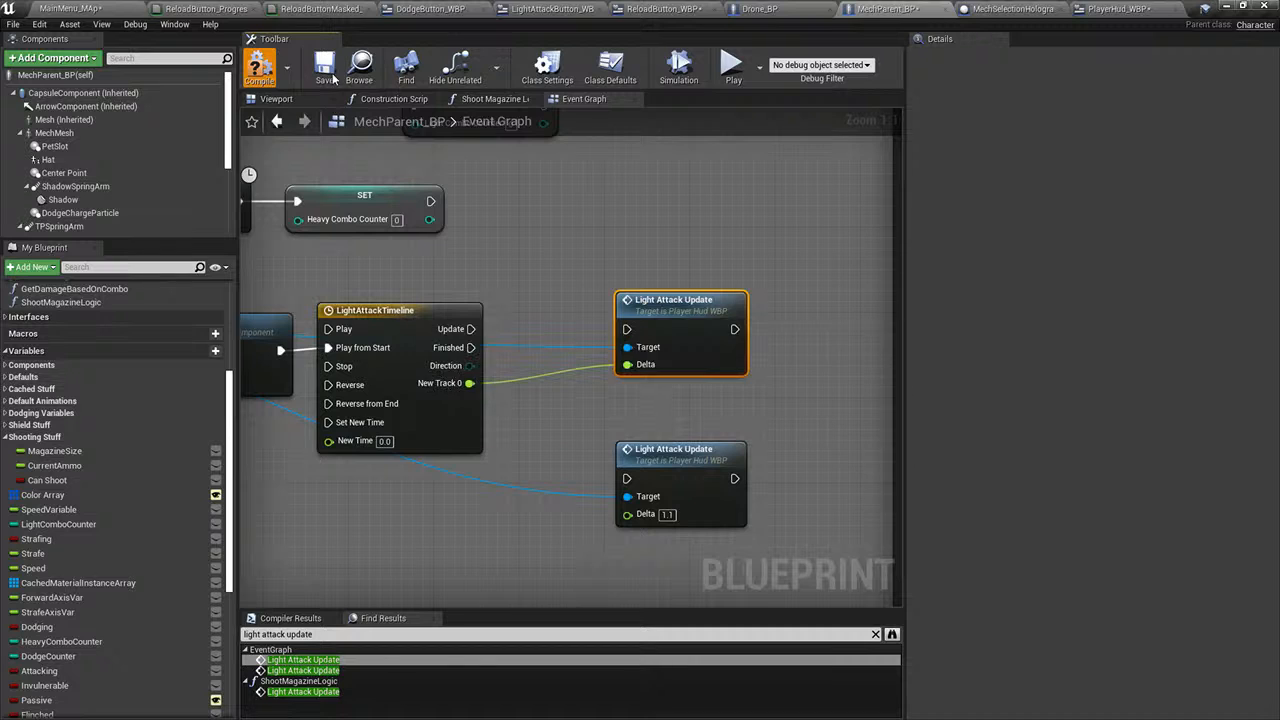
{"action": "left_click", "coordinate": [65, 8]}
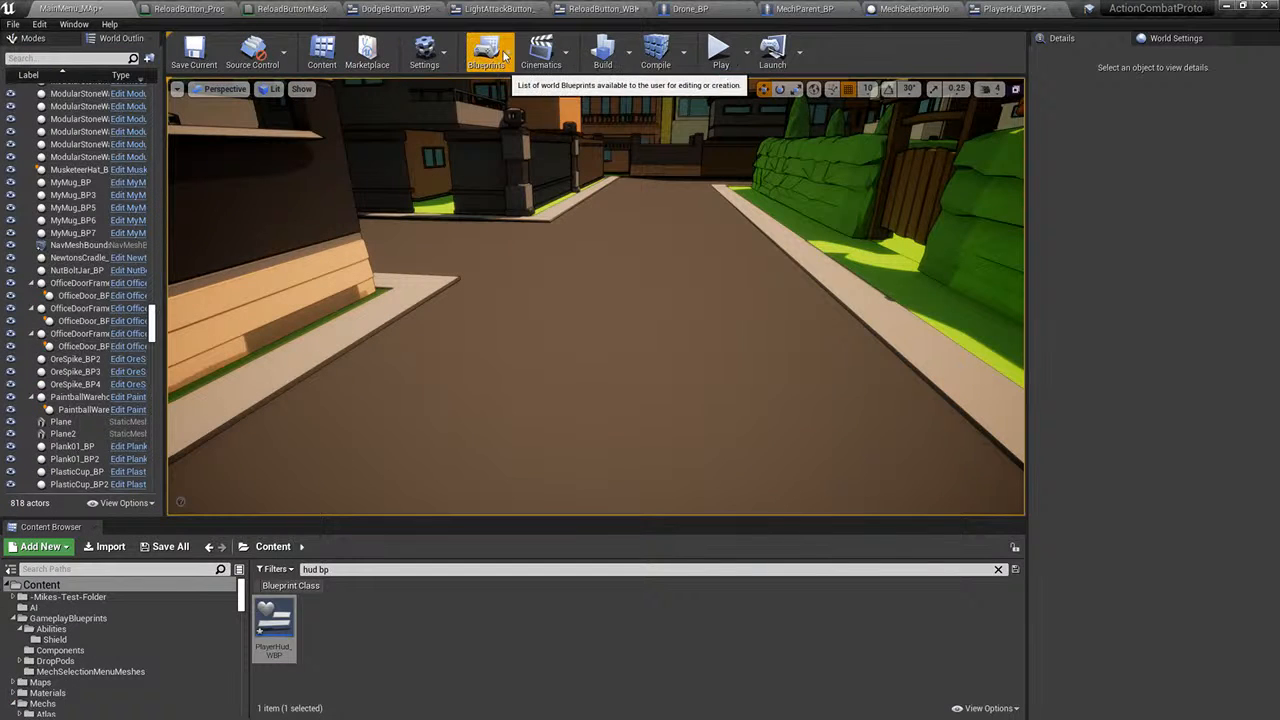
- In MechParent_BP, reconnect LightAttackTimeline's Update output to the upper Light Attack Update call and its Finished output to the lower one
{"action": "left_click", "coordinate": [983, 5]}
{"action": "left_click", "coordinate": [808, 5]}
{"action": "left_click", "coordinate": [860, 8]}
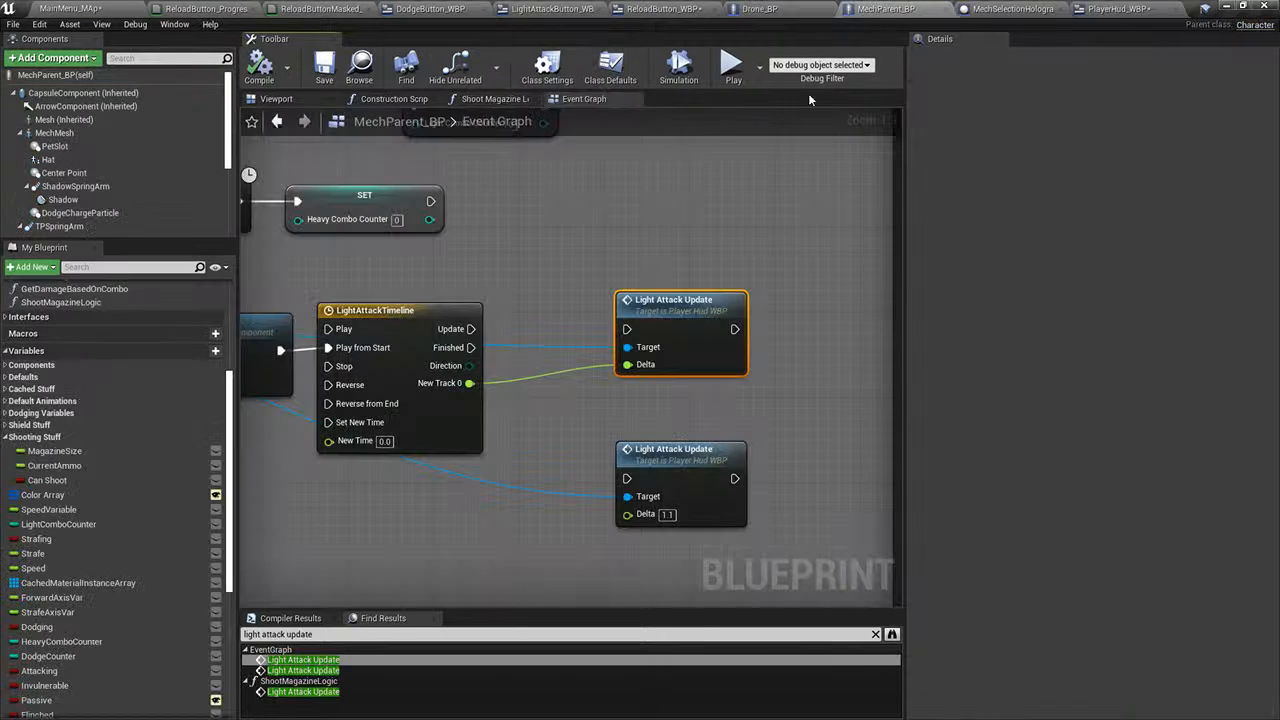
{"action": "left_click_drag", "start_coordinate": [471, 329], "coordinate": [629, 330]}
{"action": "left_click_drag", "start_coordinate": [627, 478], "coordinate": [471, 348]}
{"action": "right_click_drag", "start_coordinate": [468, 368], "coordinate": [740, 350]}
{"action": "right_click_drag", "start_coordinate": [695, 254], "coordinate": [536, 204]}
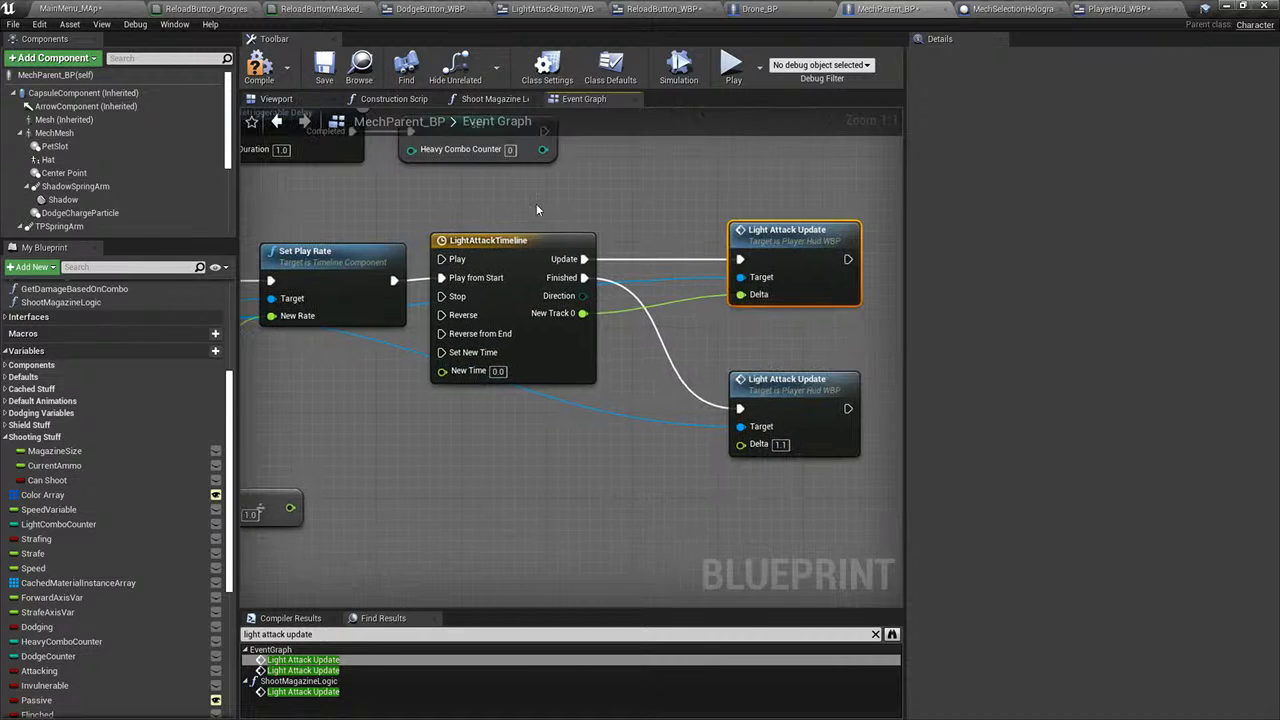
- Move the timeline and update calls aside and add a Branch after Set Play Rate with the Ranged Character? variable as its condition
{"action": "left_click_drag", "start_coordinate": [536, 204], "coordinate": [757, 400]}
{"action": "left_click_drag", "start_coordinate": [500, 240], "coordinate": [628, 251]}
{"action": "left_click_drag", "start_coordinate": [394, 280], "coordinate": [422, 263]}
{"action": "type", "text": "branch"}
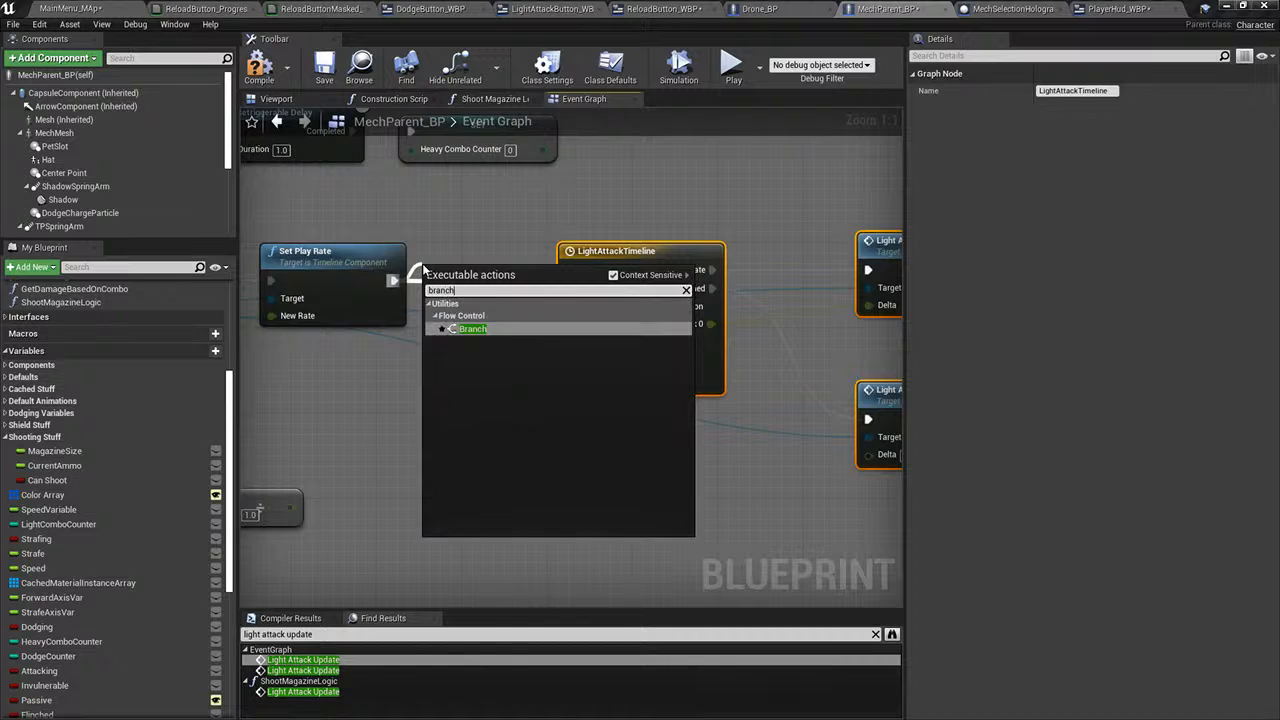
{"action": "key", "text": "Return"}
{"action": "left_click_drag", "start_coordinate": [431, 298], "coordinate": [339, 353]}
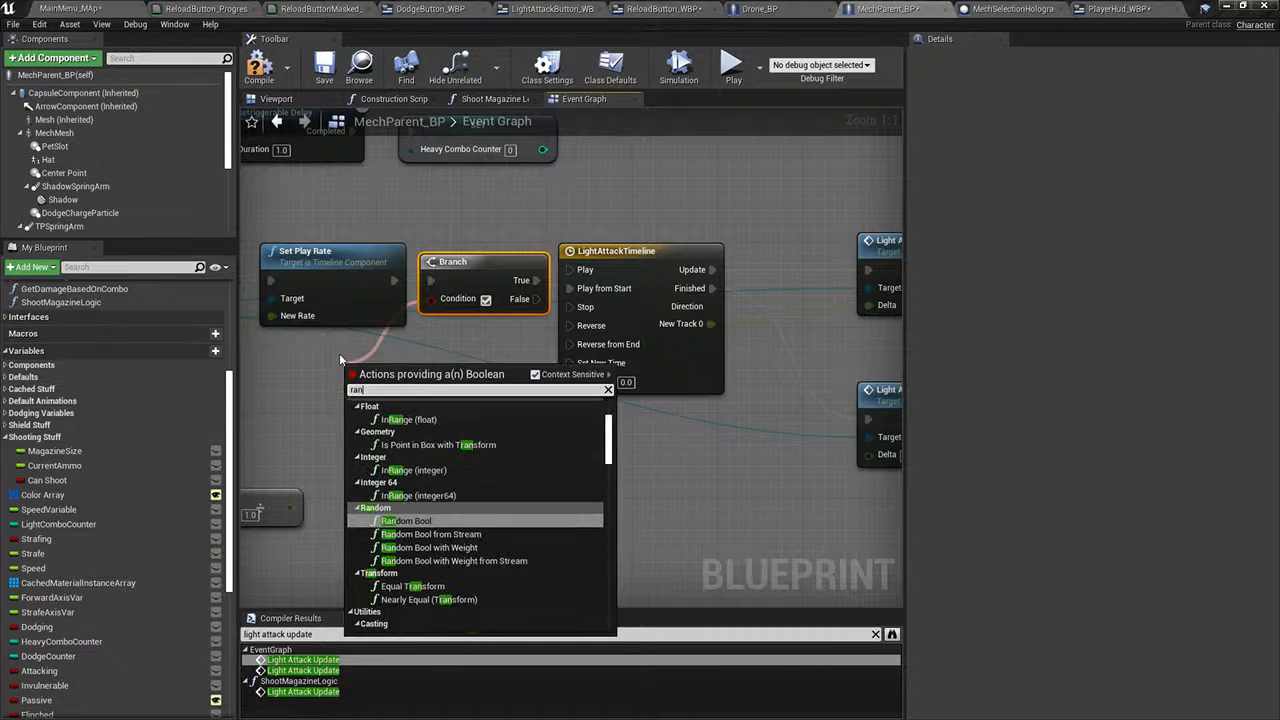
{"action": "type", "text": "ranged chara"}
{"action": "key", "text": "Return"}
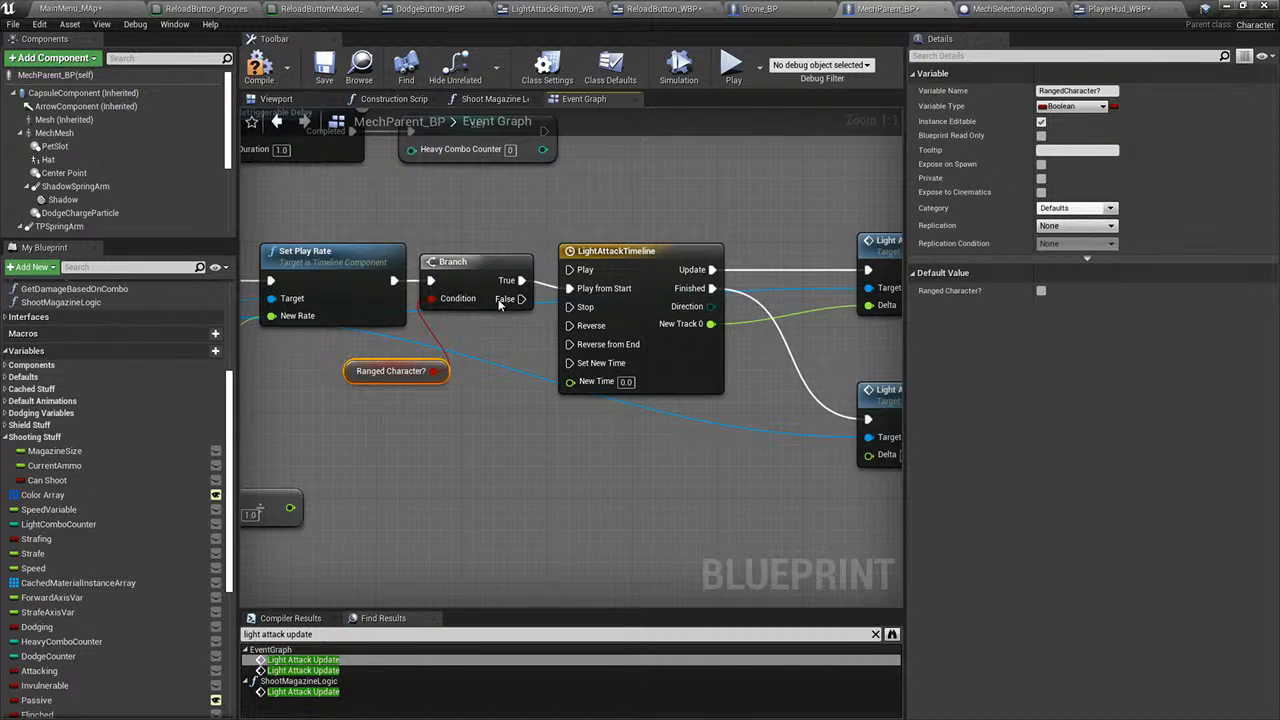
- Wire the Branch's False output to LightAttackTimeline's Play from Start, and compile and save MechParent_BP
{"action": "left_click_drag", "start_coordinate": [569, 288], "coordinate": [522, 300]}
{"action": "right_click_drag", "start_coordinate": [600, 480], "coordinate": [409, 480]}
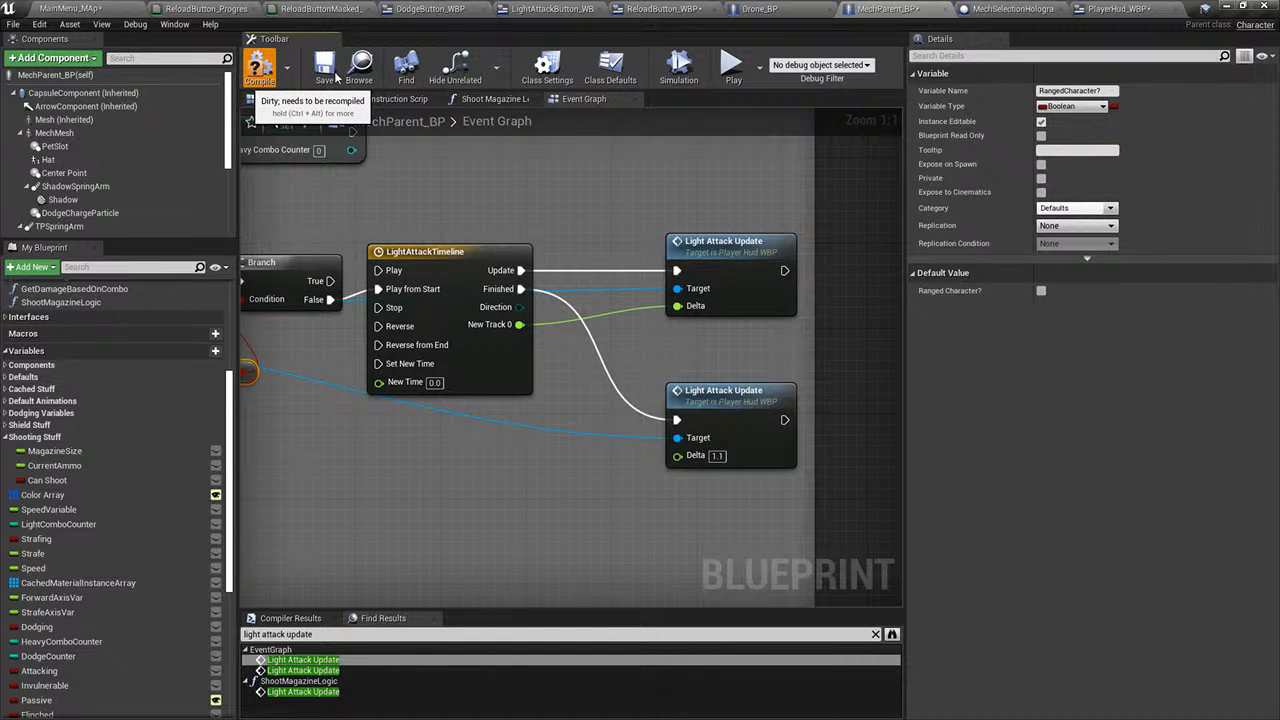
{"action": "left_click", "coordinate": [337, 76]}
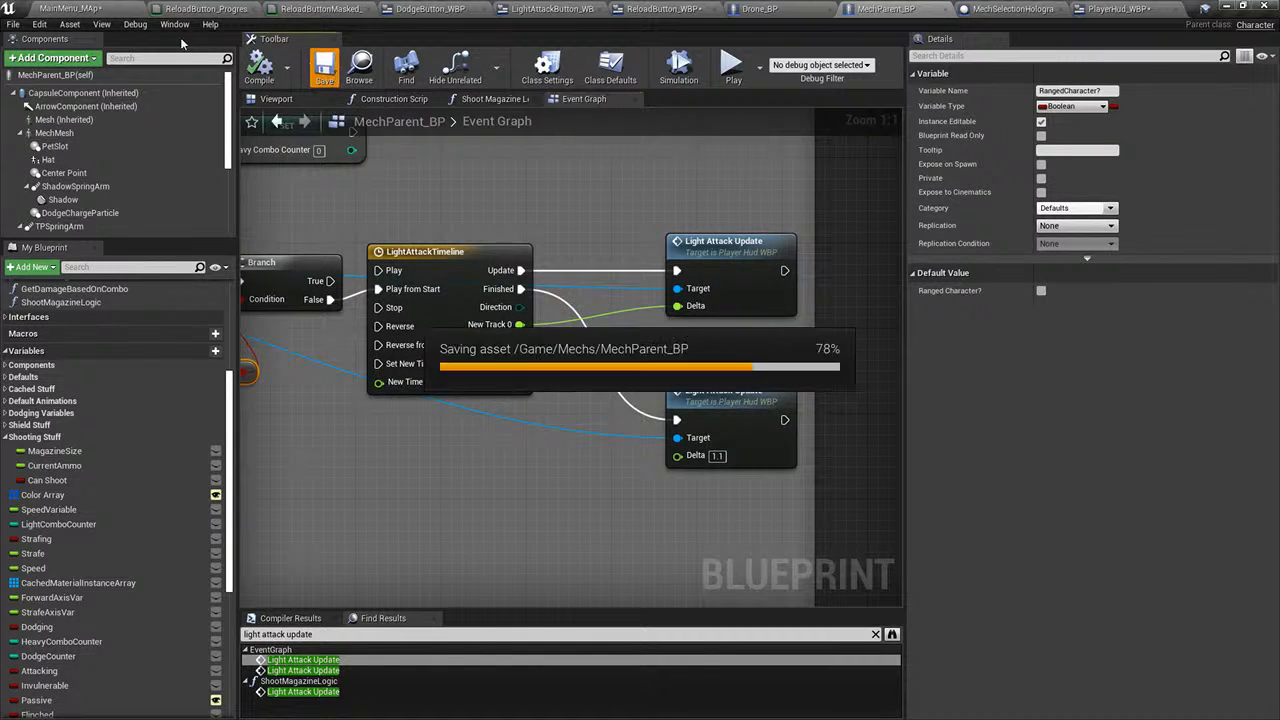
- Play-test the main menu level, starting a match and firing to check the reload bar, and stop the session
{"action": "left_click", "coordinate": [146, 7]}
{"action": "left_click", "coordinate": [733, 67]}
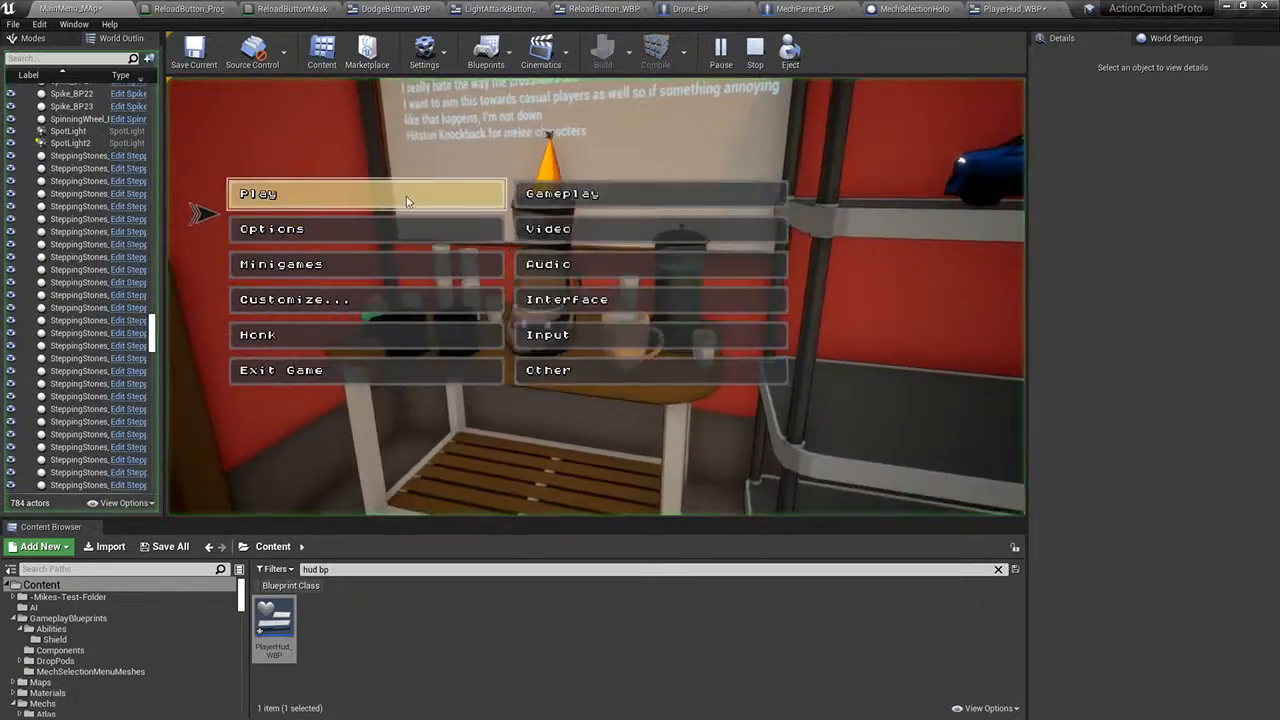
{"action": "left_click", "coordinate": [409, 200]}
{"action": "left_click", "coordinate": [581, 362]}
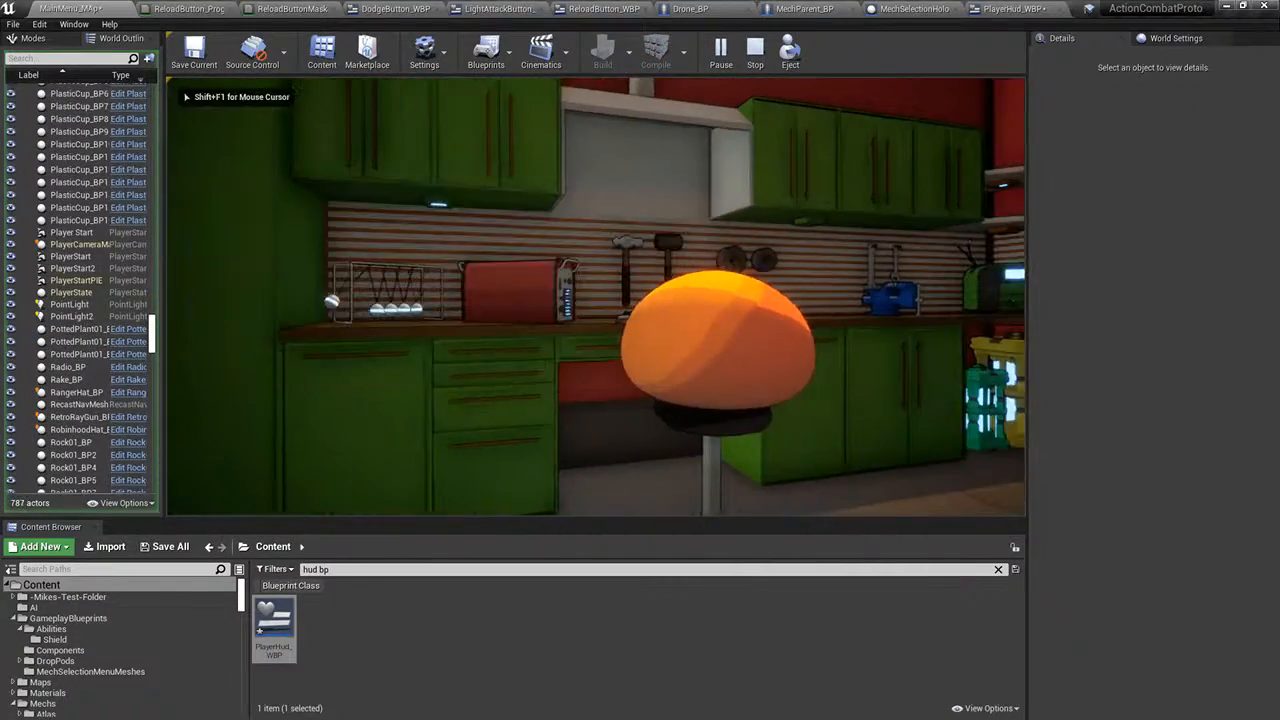
{"action": "key", "text": "d"}
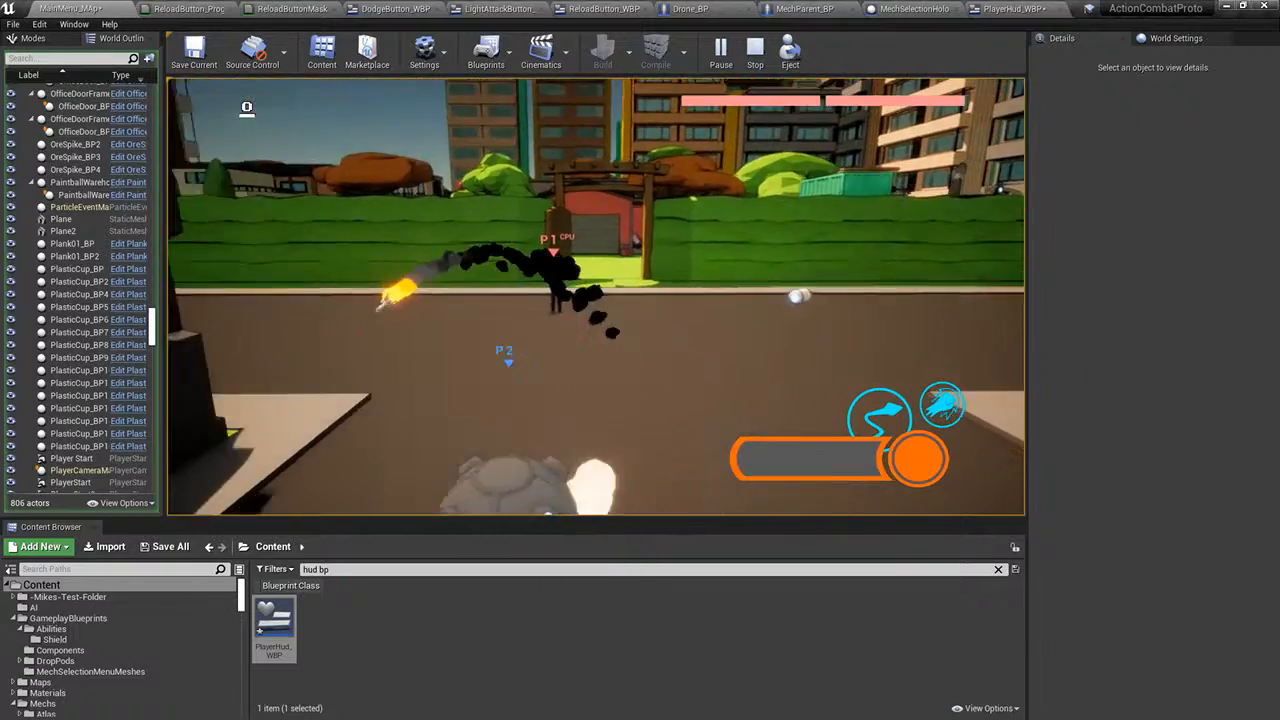
{"action": "key", "text": "Escape"}
- Open the reload button's progress bar material and select the Texture Sample that feeds the If node's A input
{"action": "left_click", "coordinate": [292, 8]}
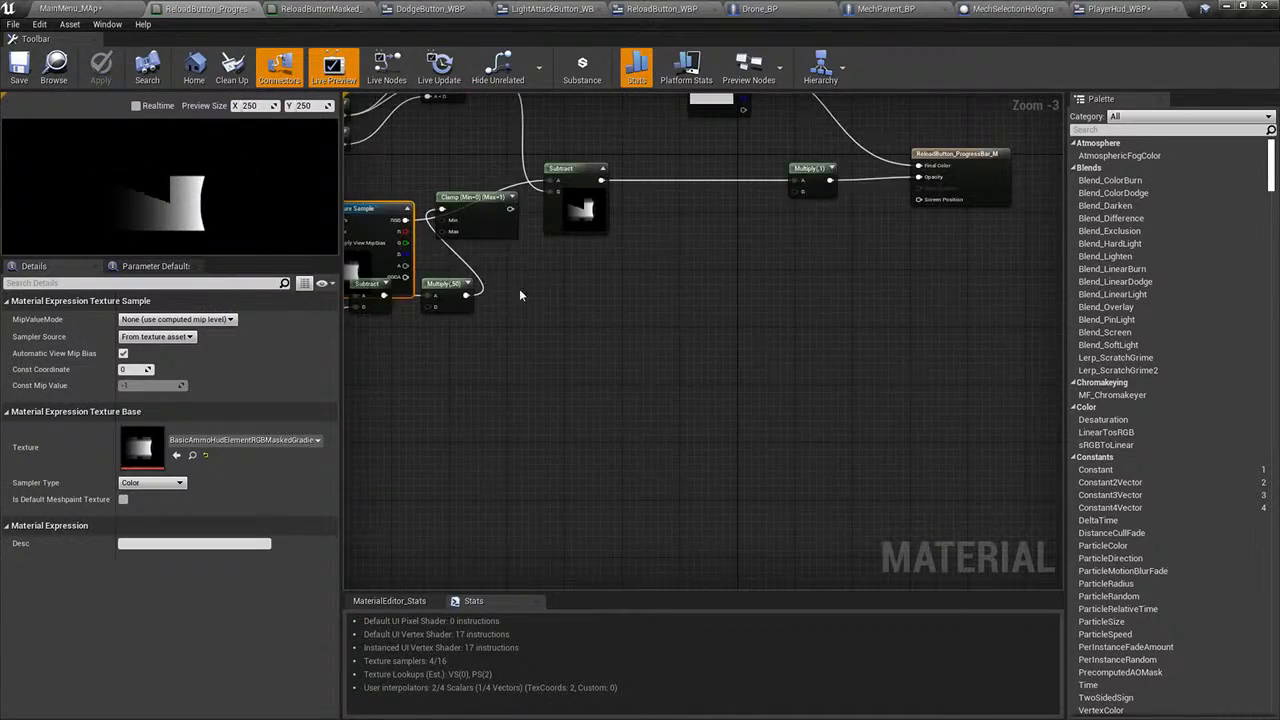
{"action": "right_click_drag", "start_coordinate": [519, 288], "coordinate": [583, 361]}
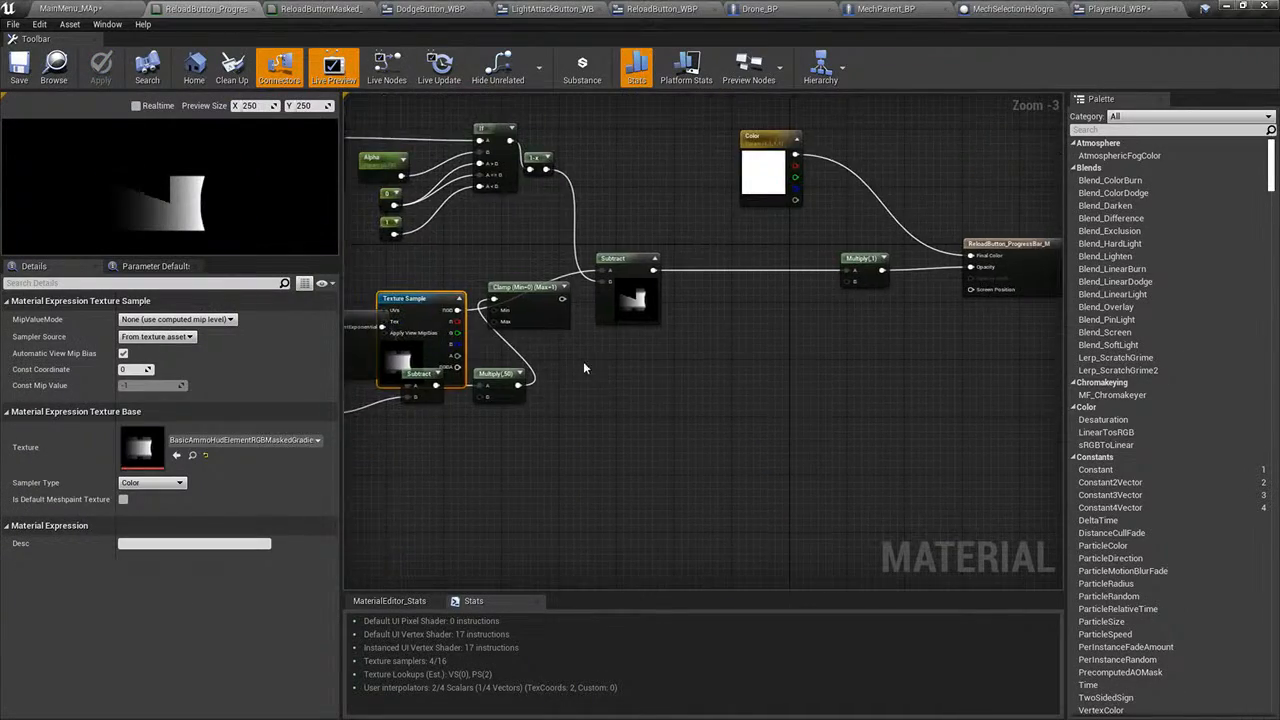
{"action": "scroll", "coordinate": [714, 491], "scroll_direction": "up", "scroll_amount": 1}
{"action": "right_click_drag", "start_coordinate": [714, 491], "coordinate": [714, 441]}
{"action": "left_click_drag", "start_coordinate": [693, 342], "coordinate": [720, 361]}
{"action": "right_click_drag", "start_coordinate": [585, 248], "coordinate": [859, 430]}
{"action": "left_click", "coordinate": [566, 288]}
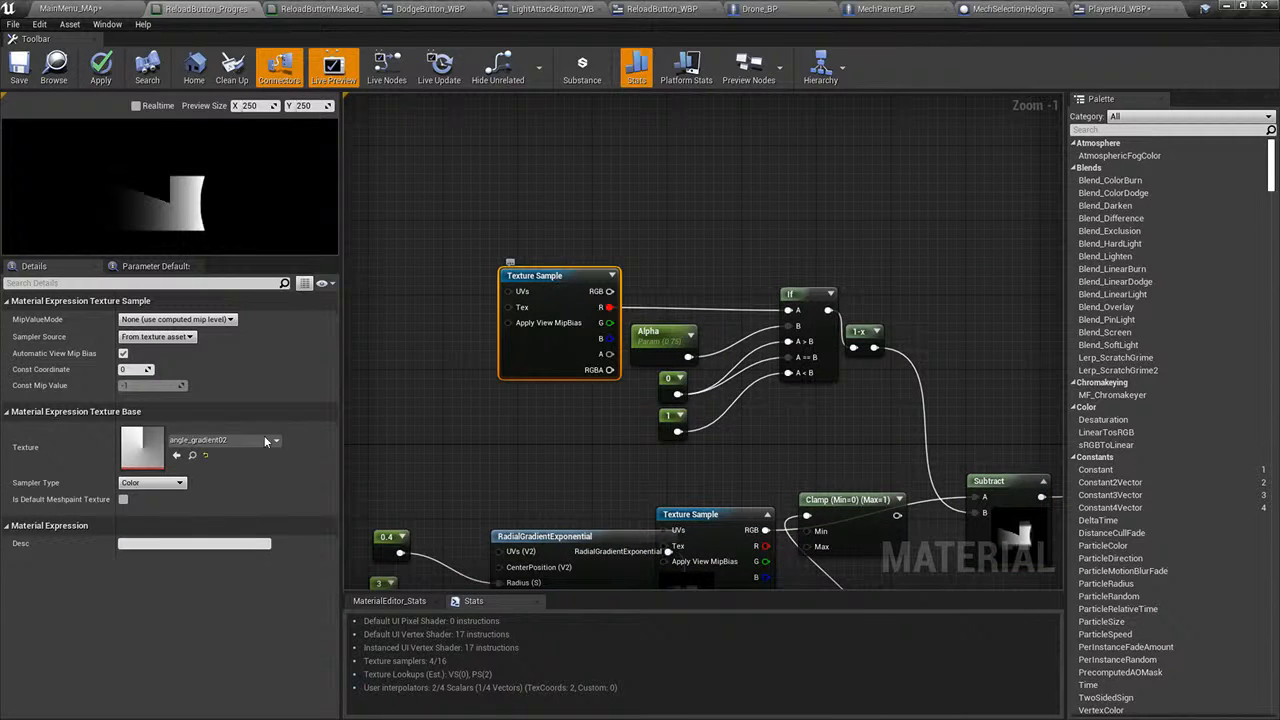
- Search the selected Texture Sample's available textures for "gradient" and "reload", leaving its texture assignment as is
{"action": "left_click", "coordinate": [223, 443]}
{"action": "type", "text": "gra"}
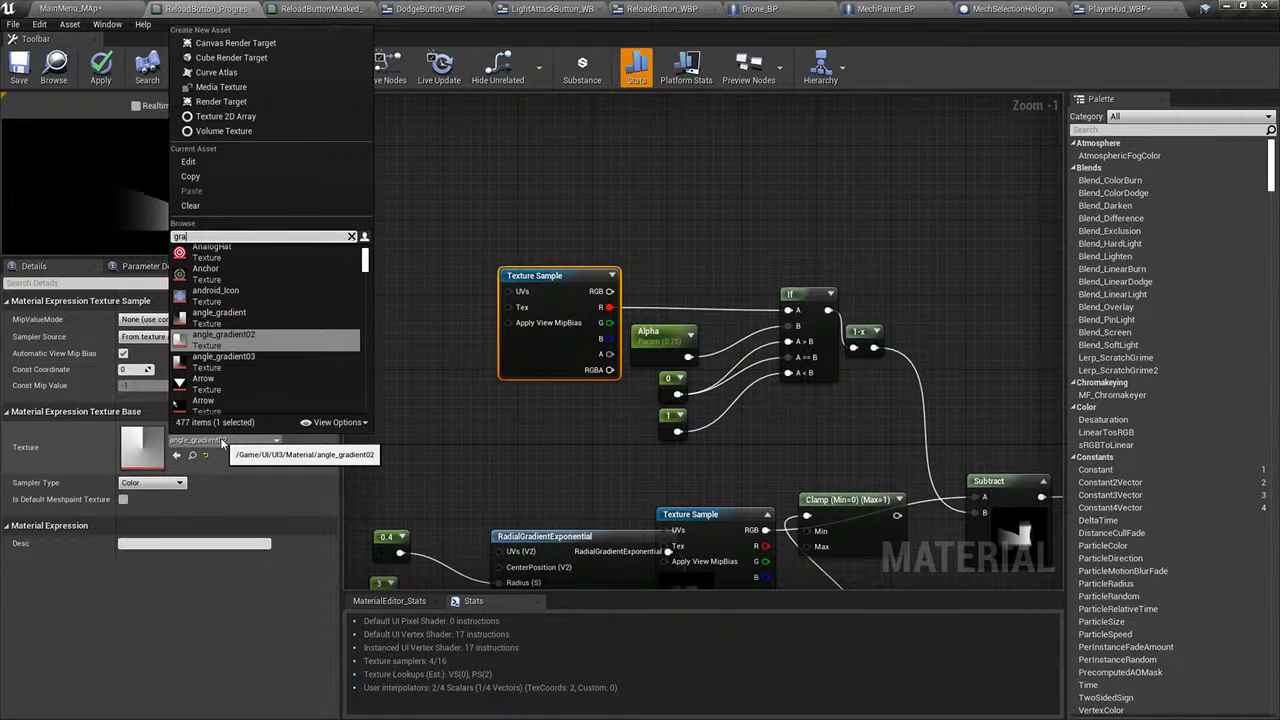
{"action": "type", "text": "dient"}
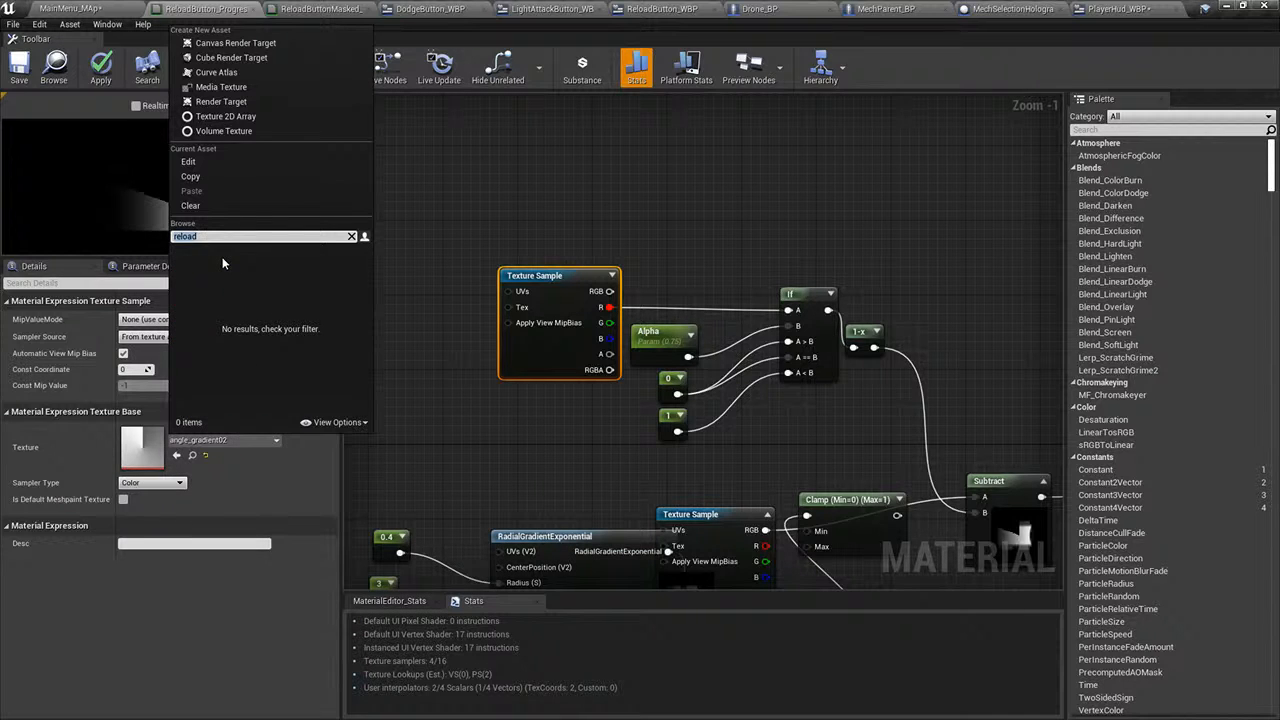
{"action": "left_click", "coordinate": [351, 236]}
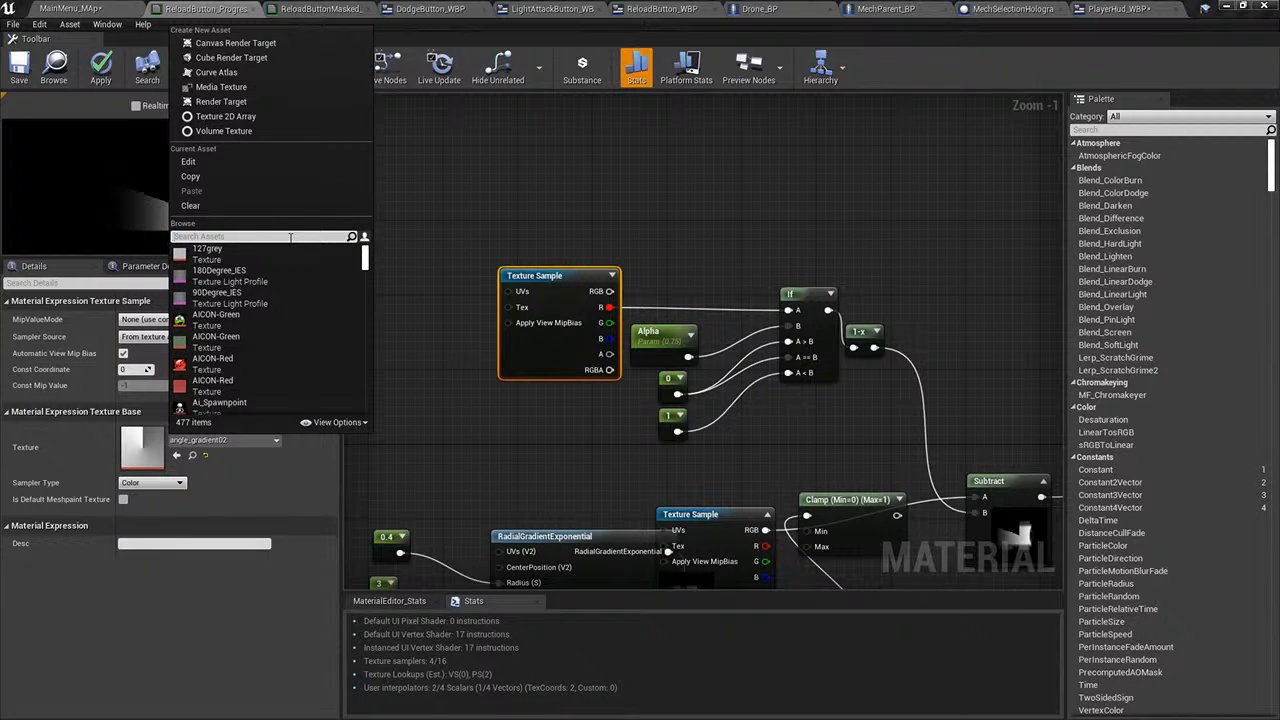
{"action": "type", "text": "reload"}
{"action": "left_click", "coordinate": [476, 414]}
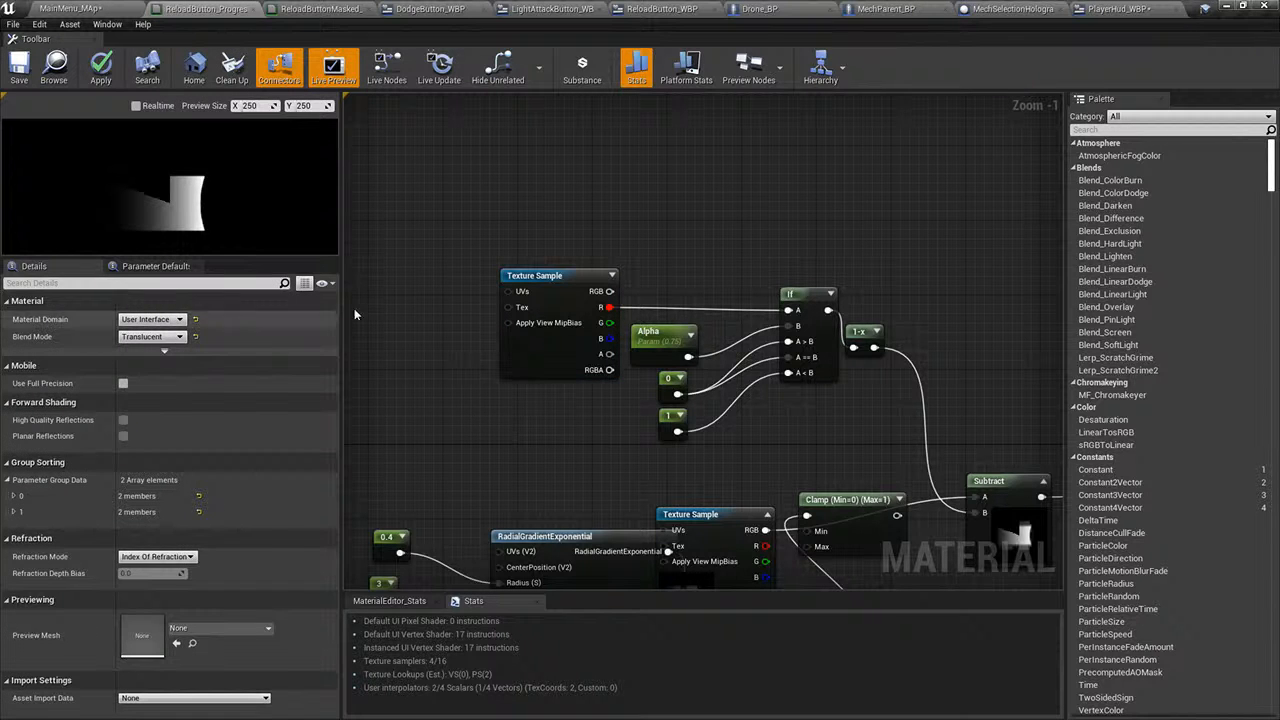
{"action": "left_click", "coordinate": [552, 322]}
{"action": "left_click", "coordinate": [224, 440]}
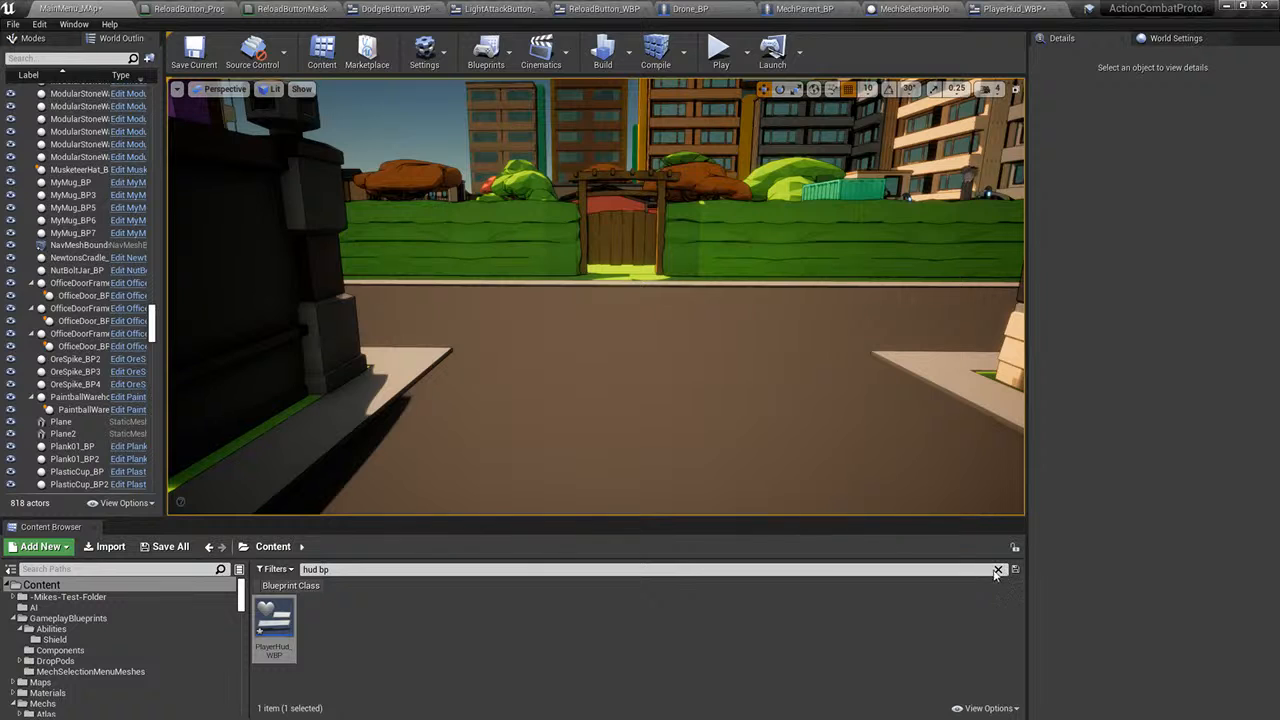
- Return to the level and search the project content for "reload"
{"action": "left_click", "coordinate": [997, 570]}
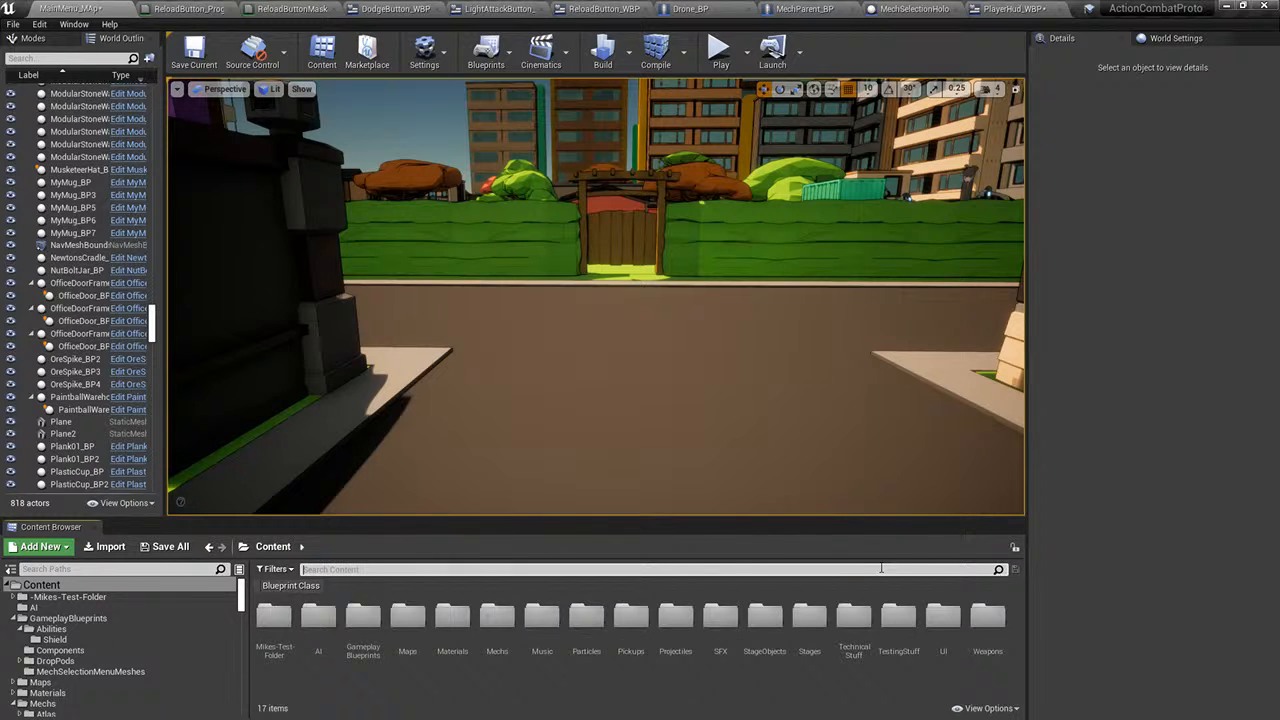
{"action": "left_click", "coordinate": [366, 569]}
{"action": "type", "text": "reload"}
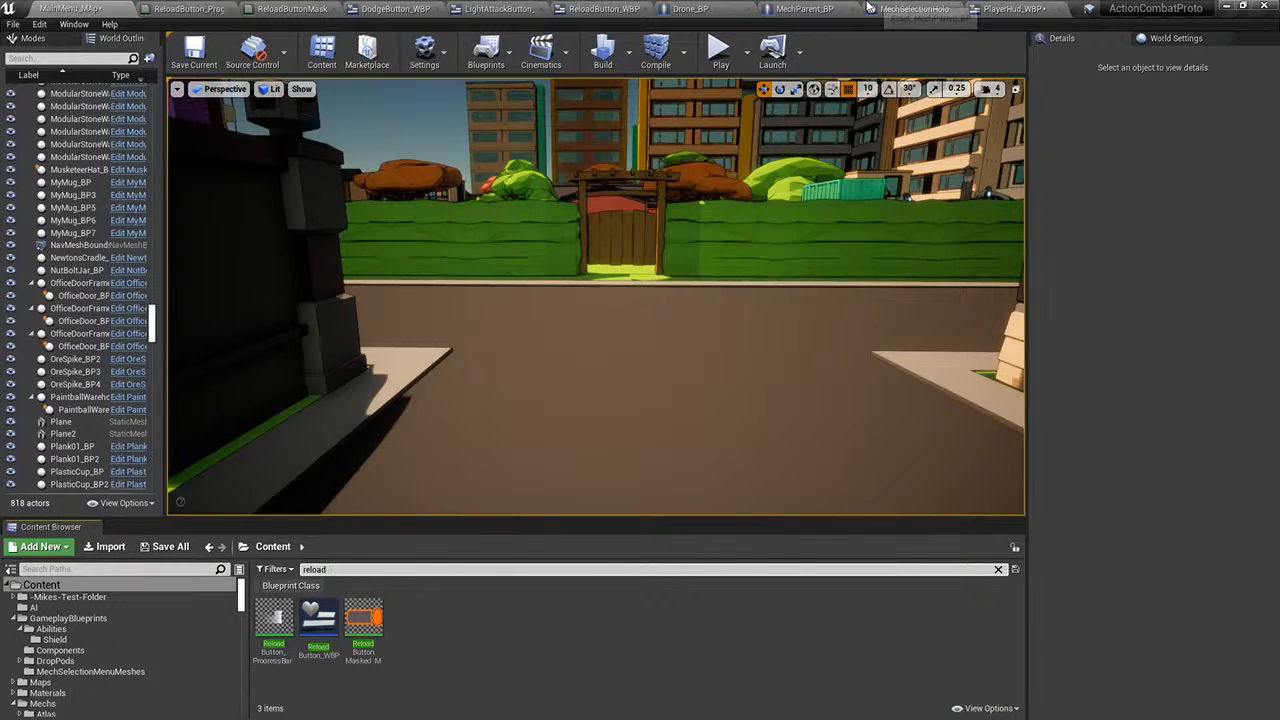
- Open ReloadButtonMasked_M and examine how its texture, masks and colours feed the material output
{"action": "left_click", "coordinate": [1010, 8]}
{"action": "left_click", "coordinate": [330, 8]}
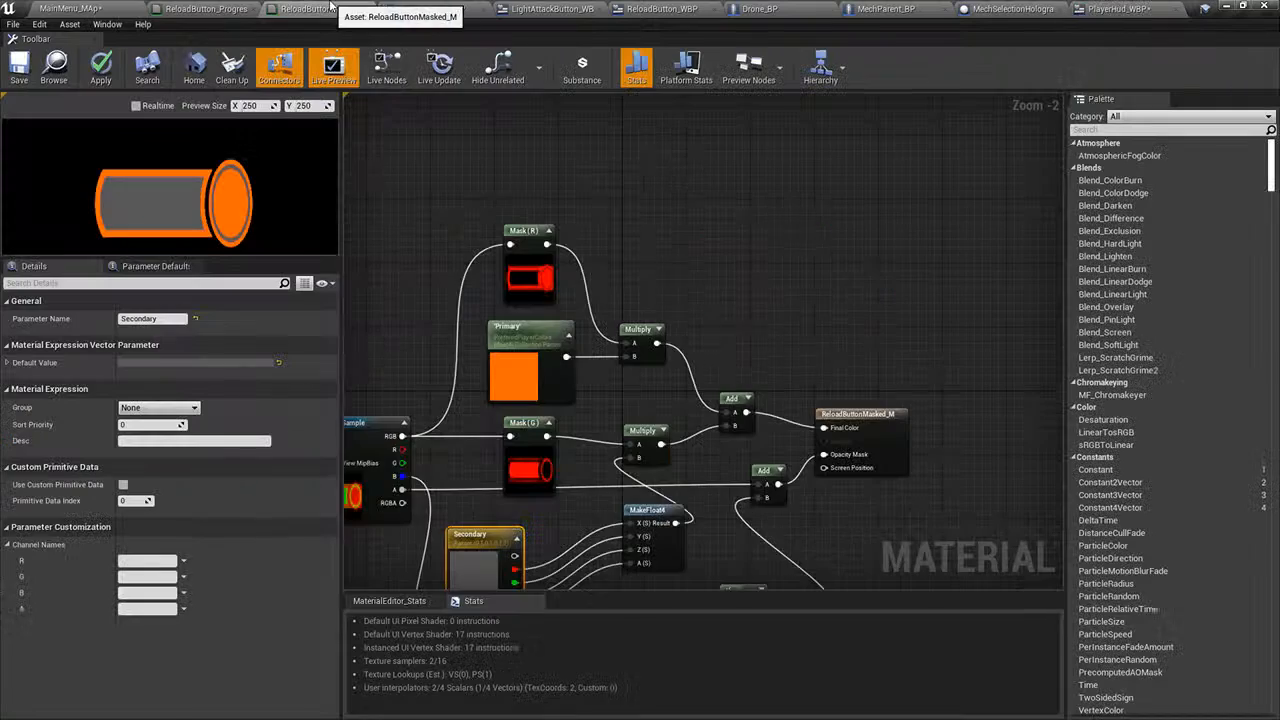
{"action": "right_click_drag", "start_coordinate": [606, 435], "coordinate": [574, 337]}
{"action": "right_click_drag", "start_coordinate": [561, 439], "coordinate": [630, 428]}
- In the progress bar material, move the masked gradient Texture Sample up beside the Texture Sample feeding the If node
{"action": "left_click", "coordinate": [230, 8]}
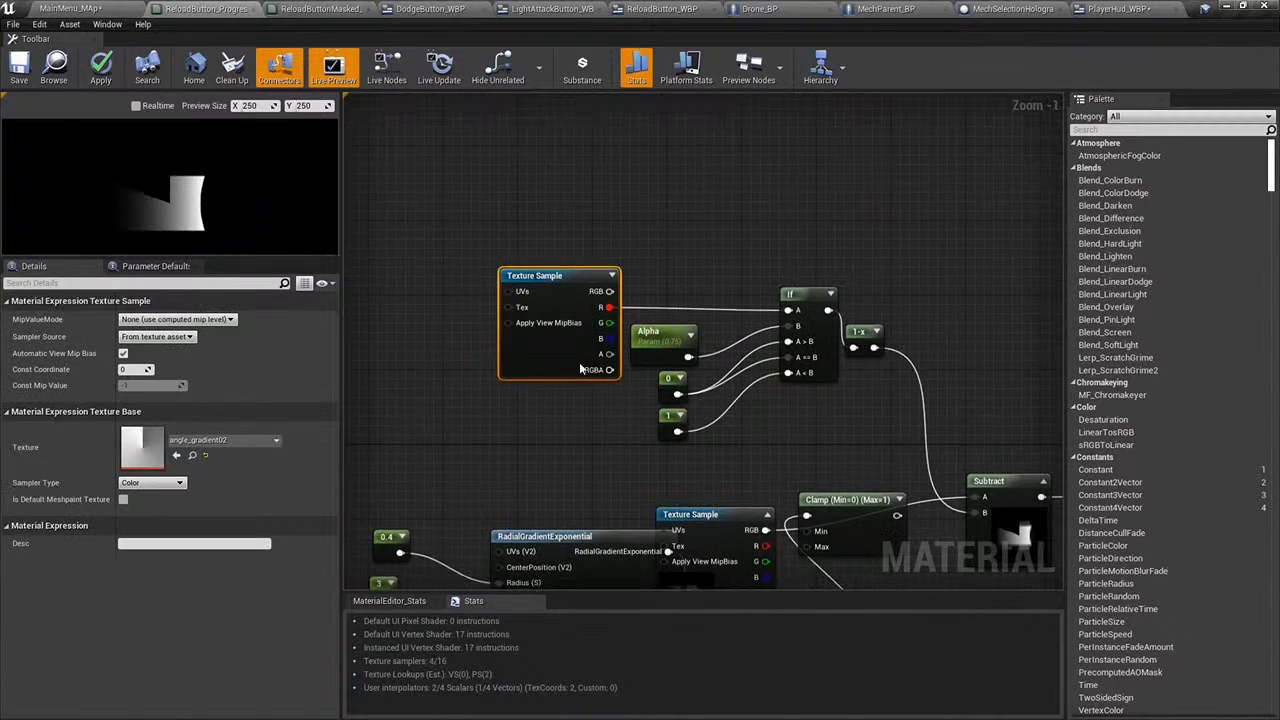
{"action": "right_click_drag", "start_coordinate": [579, 362], "coordinate": [555, 283]}
{"action": "left_click_drag", "start_coordinate": [679, 431], "coordinate": [353, 320]}
{"action": "right_click_drag", "start_coordinate": [390, 322], "coordinate": [530, 308]}
{"action": "left_click_drag", "start_coordinate": [528, 308], "coordinate": [595, 298]}
{"action": "right_click_drag", "start_coordinate": [690, 347], "coordinate": [648, 349]}
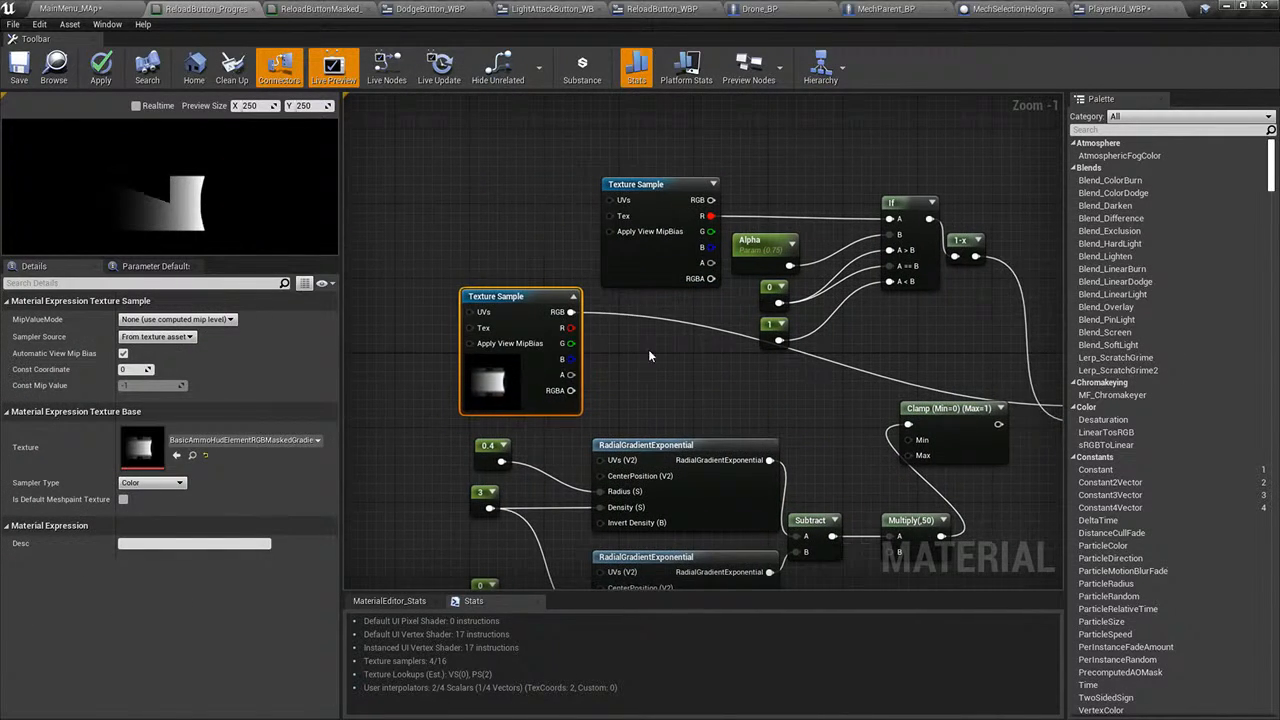
- Connect the BasicAmmoHudElementRGBMaskedGradient sample's R output to the If node's A input and save the progress bar material
{"action": "left_click", "coordinate": [217, 441]}
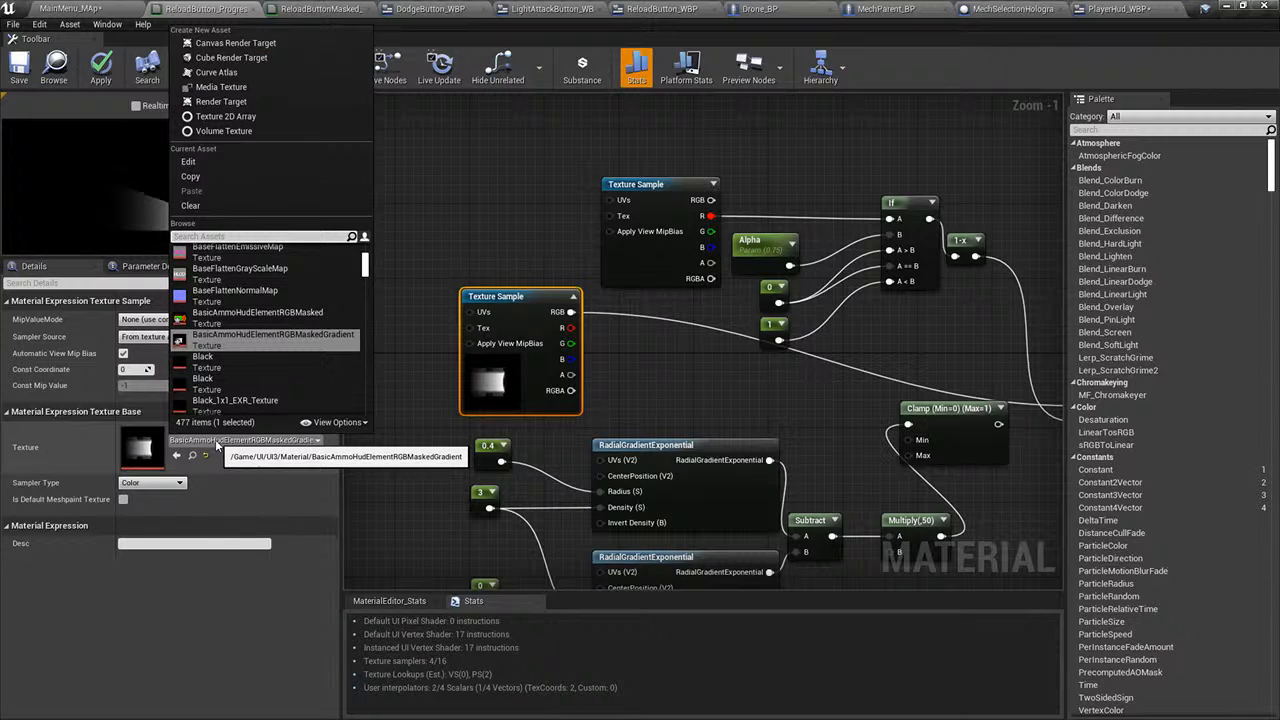
{"action": "right_click_drag", "start_coordinate": [714, 365], "coordinate": [600, 343]}
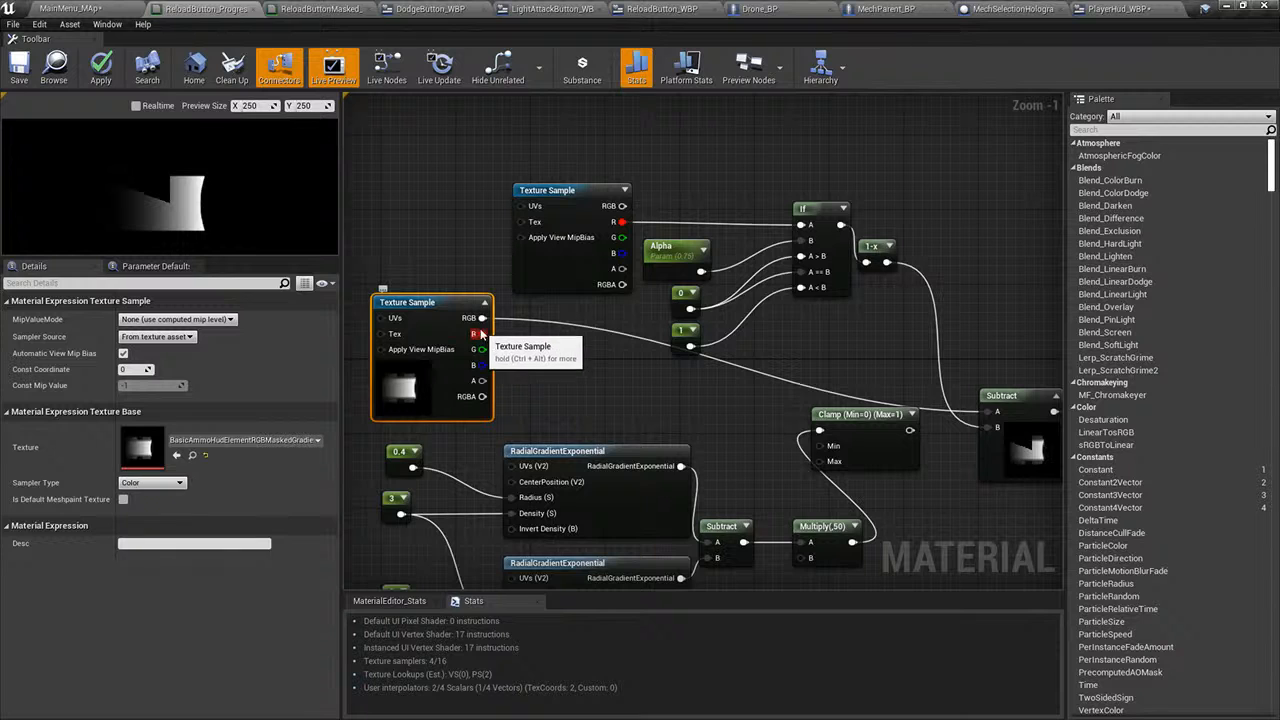
{"action": "left_click_drag", "start_coordinate": [481, 333], "coordinate": [808, 224]}
{"action": "left_click_drag", "start_coordinate": [404, 308], "coordinate": [460, 327]}
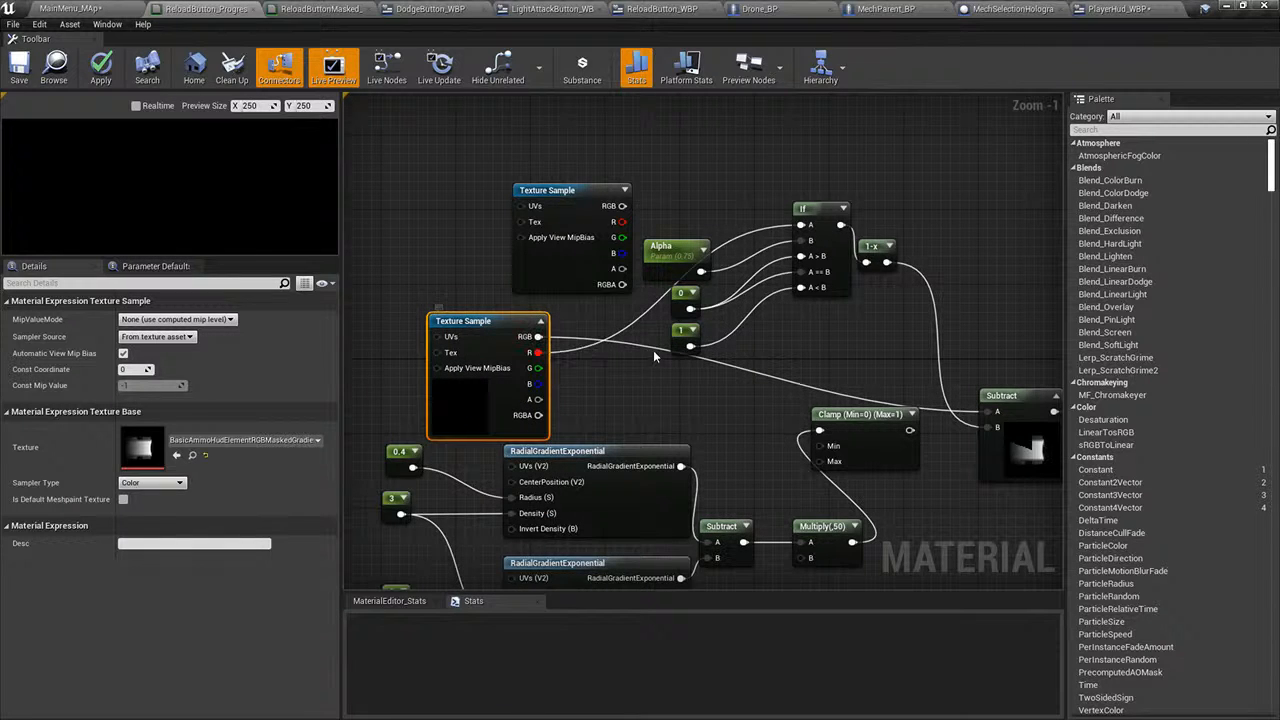
{"action": "left_click", "coordinate": [19, 68]}
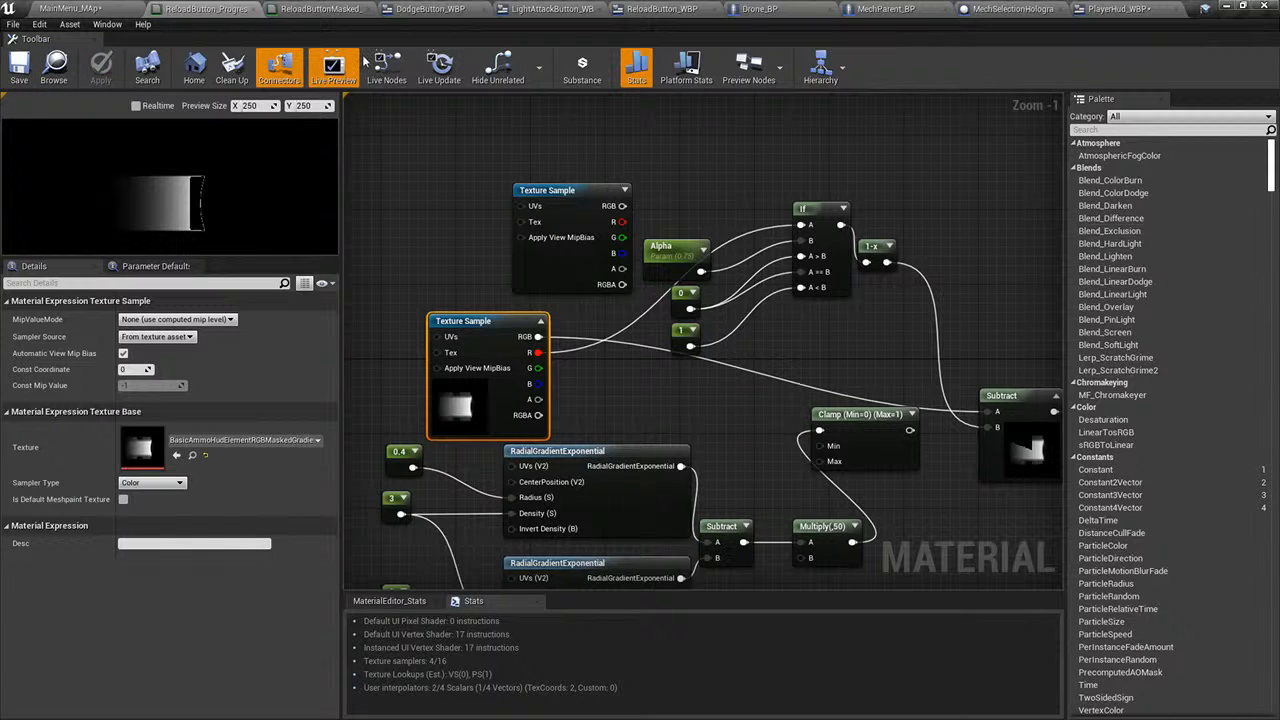
{"action": "left_click", "coordinate": [20, 68]}
- Play-test the level again, firing to check how the reload bar fills with the new gradient, and stop the session
{"action": "left_click", "coordinate": [88, 8]}
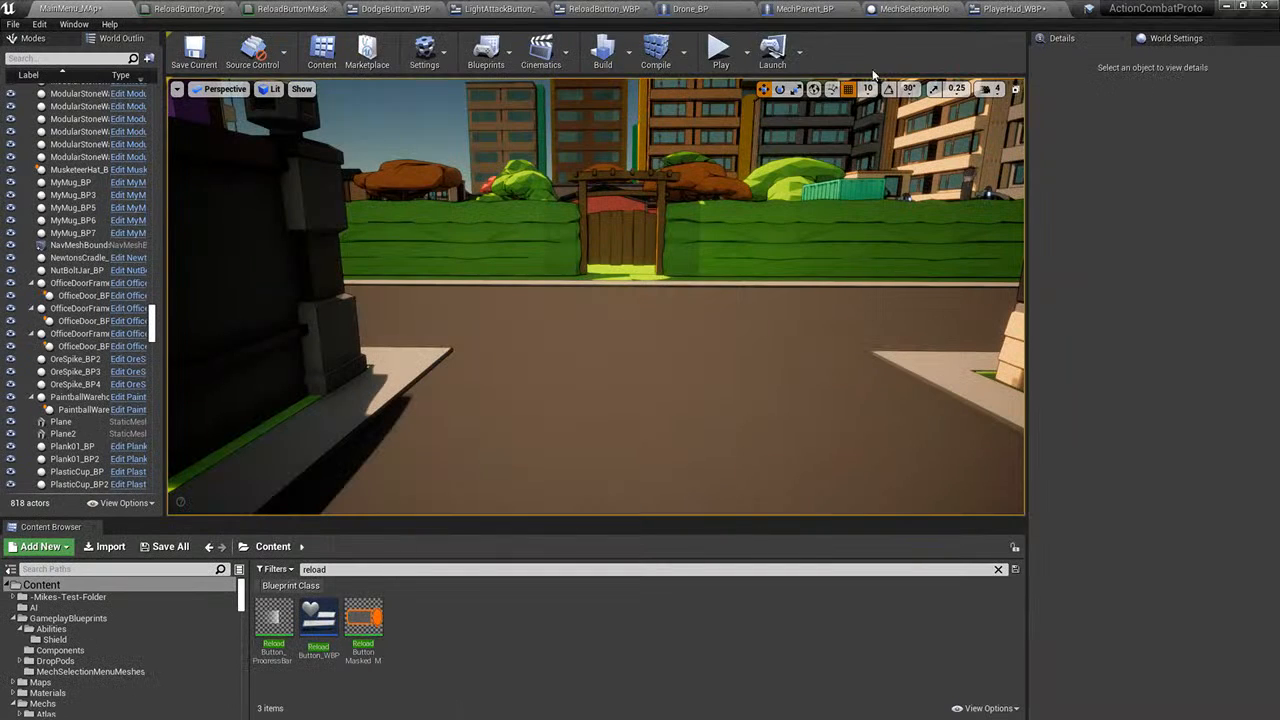
{"action": "left_click", "coordinate": [733, 68]}
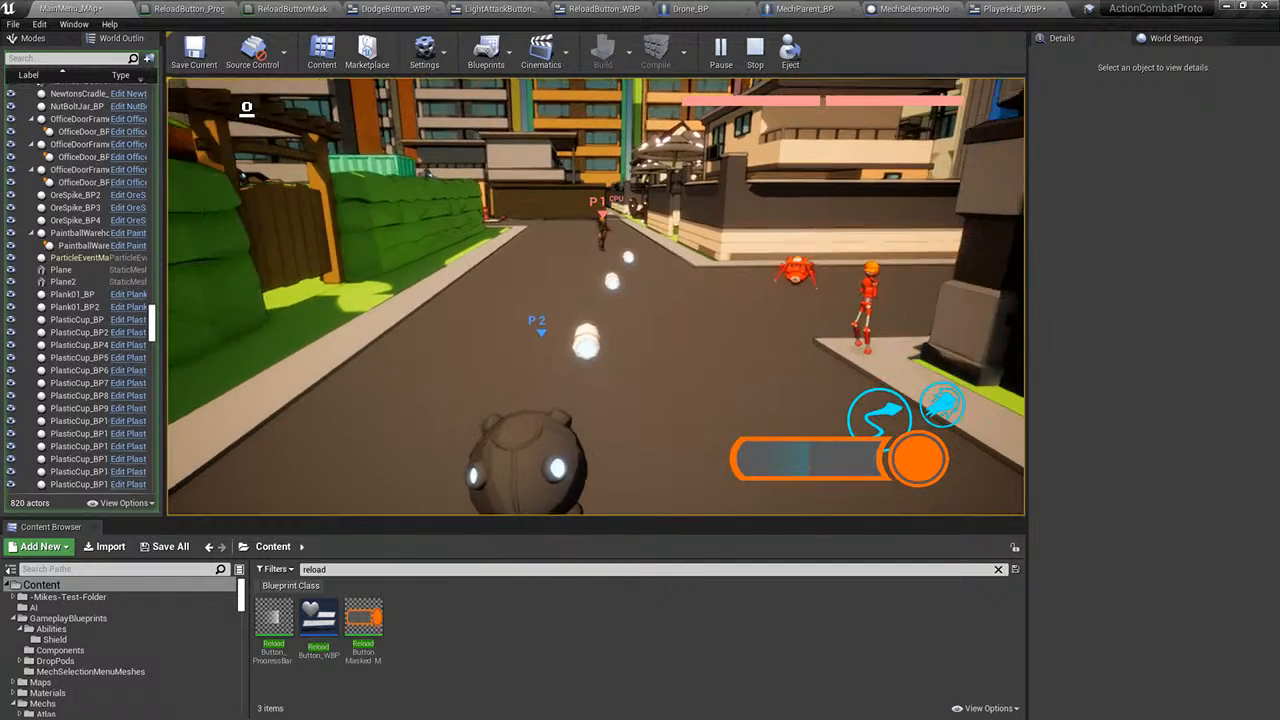
{"action": "key", "text": "Escape"}
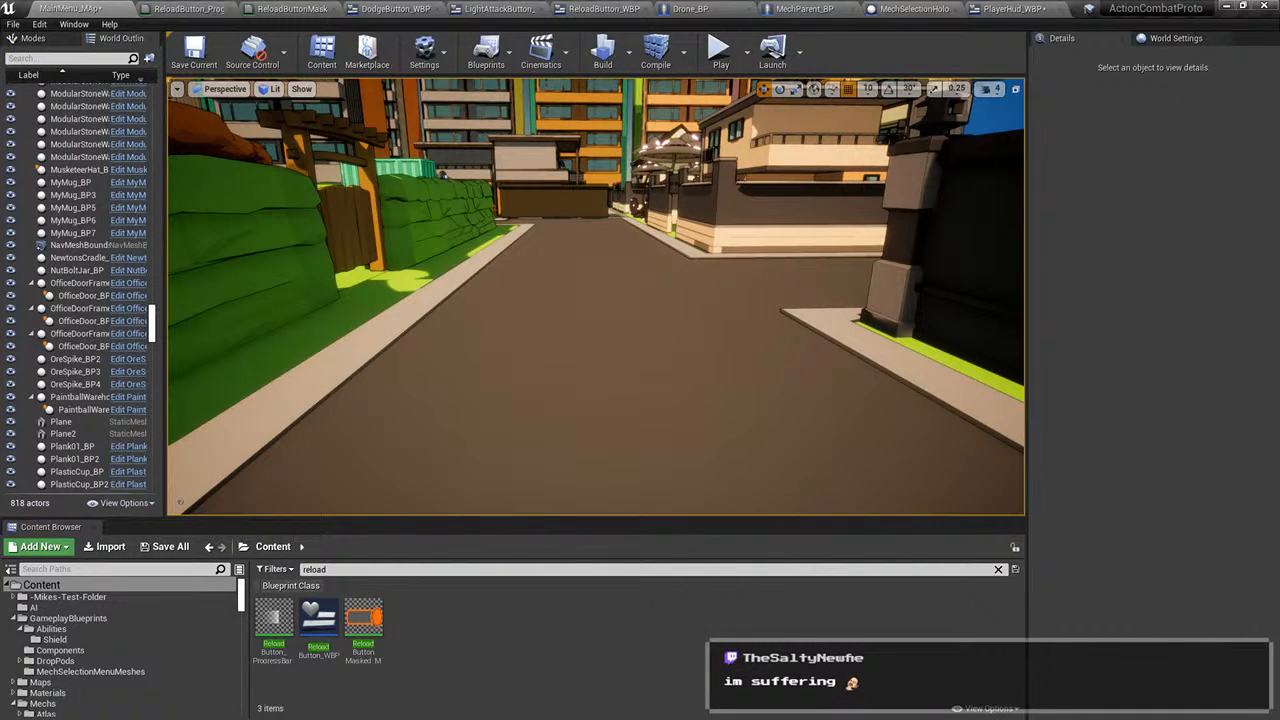
{"action": "left_click", "coordinate": [1018, 8]}
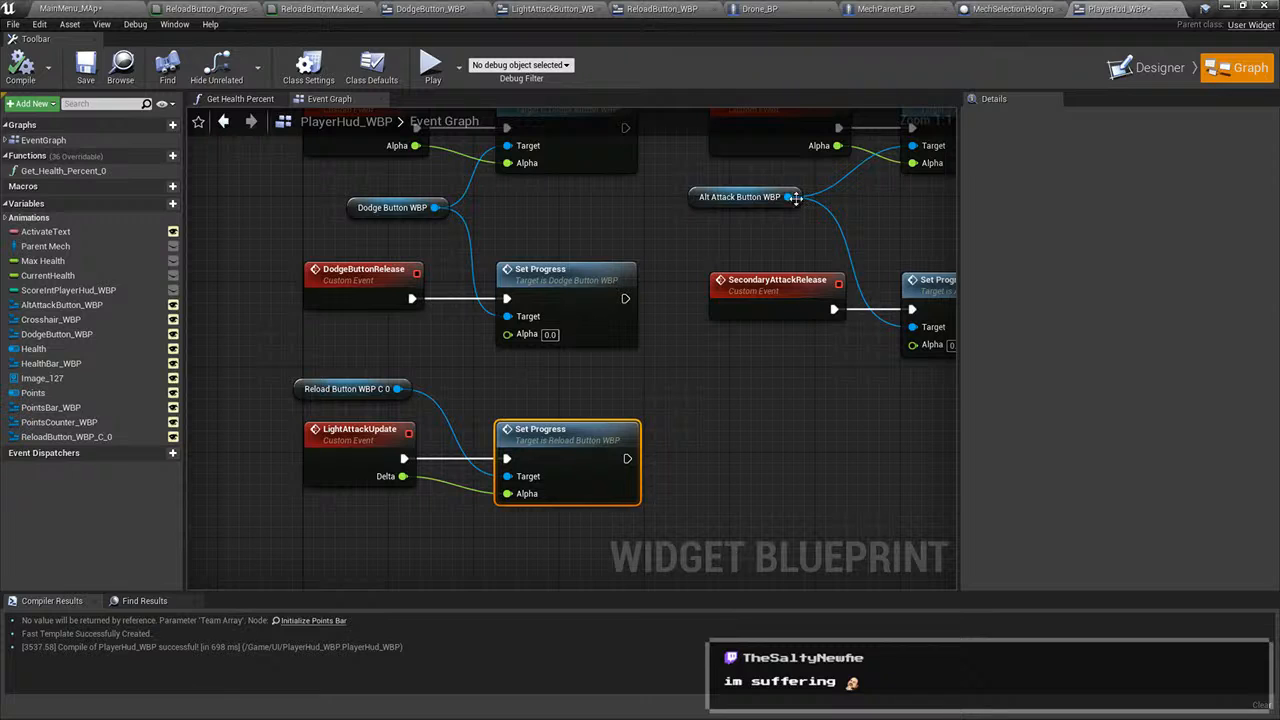
{"action": "left_click", "coordinate": [1010, 8]}
{"action": "left_click", "coordinate": [886, 8]}
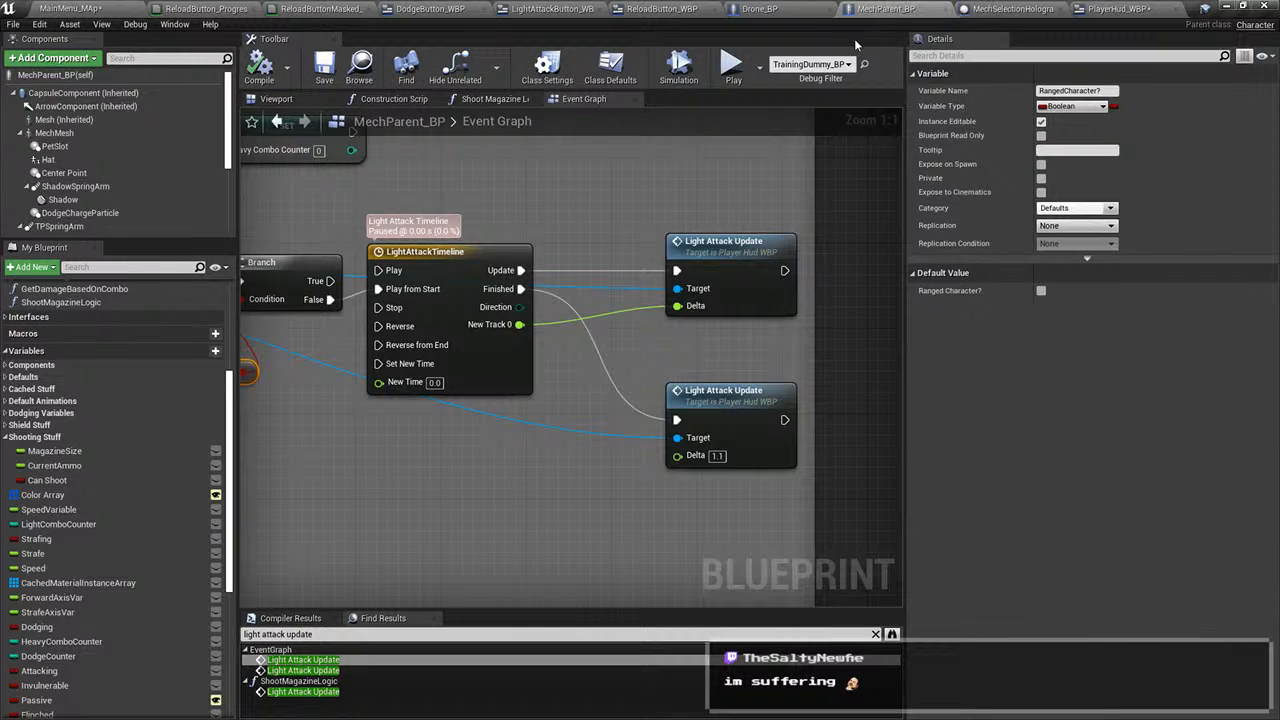
{"action": "left_click", "coordinate": [760, 8]}
{"action": "left_click", "coordinate": [662, 8]}
{"action": "left_click", "coordinate": [552, 8]}
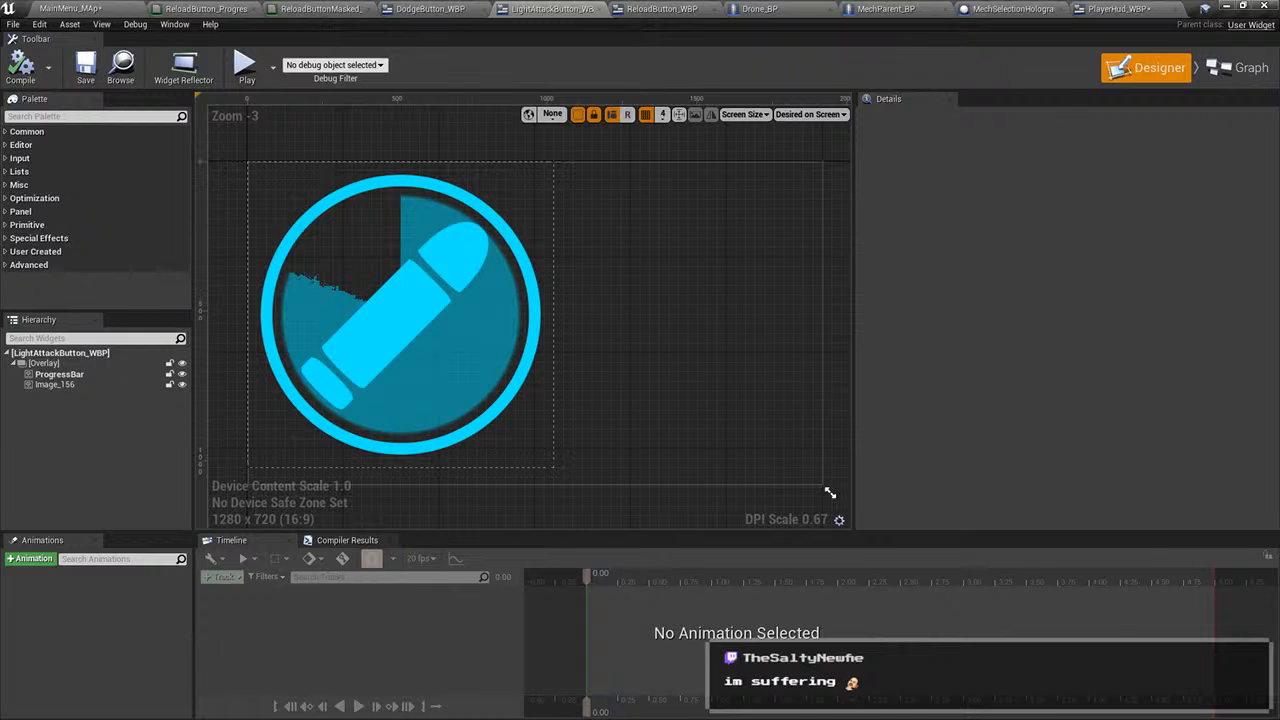
- Switch to Blender and show the reloadbargradient object in the CustomModelingProfile workspace
{"action": "key", "text": "alt+Tab"}
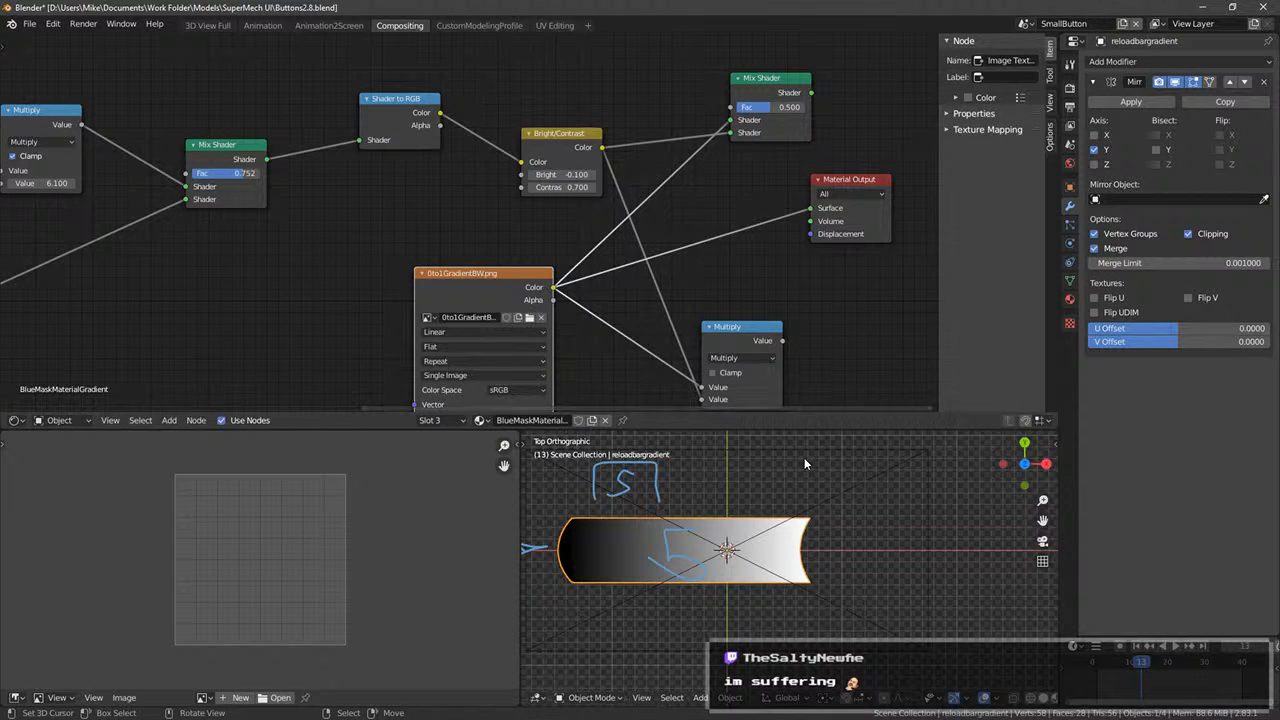
{"action": "middle_click_drag", "start_coordinate": [631, 308], "coordinate": [663, 286]}
{"action": "left_click", "coordinate": [472, 25]}
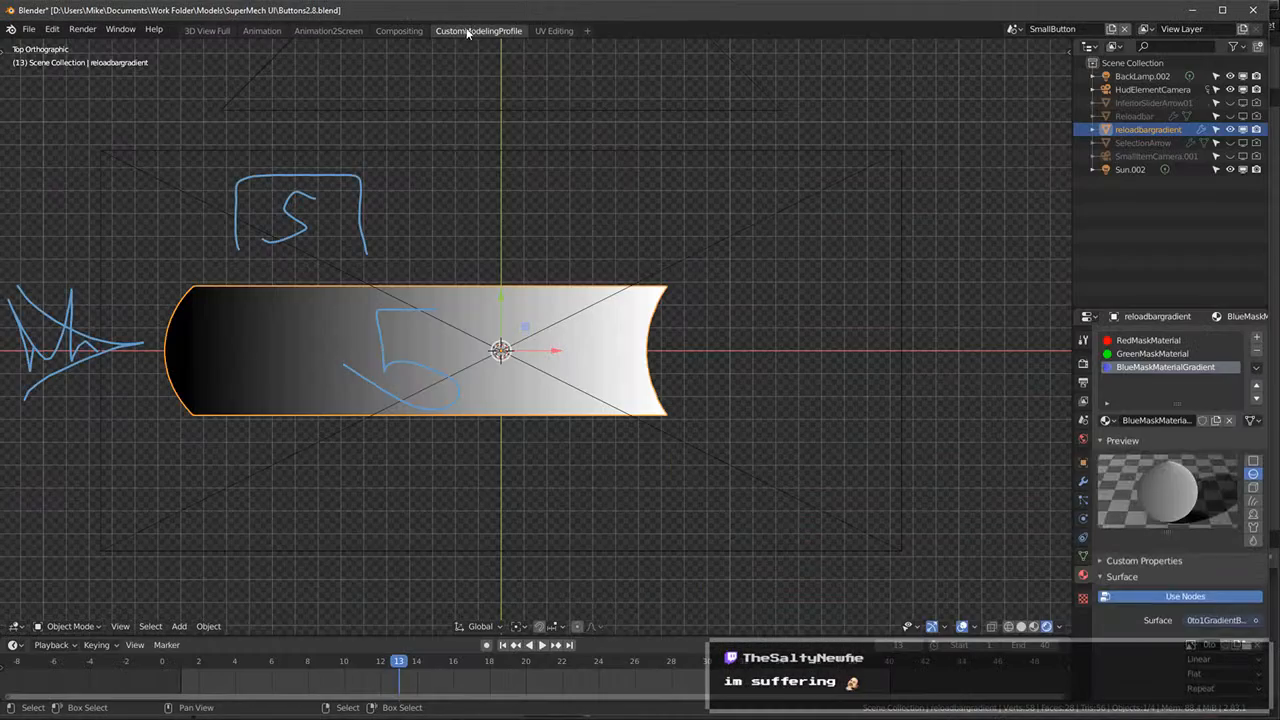
{"action": "scroll", "coordinate": [885, 350], "scroll_direction": "down", "scroll_amount": 3}
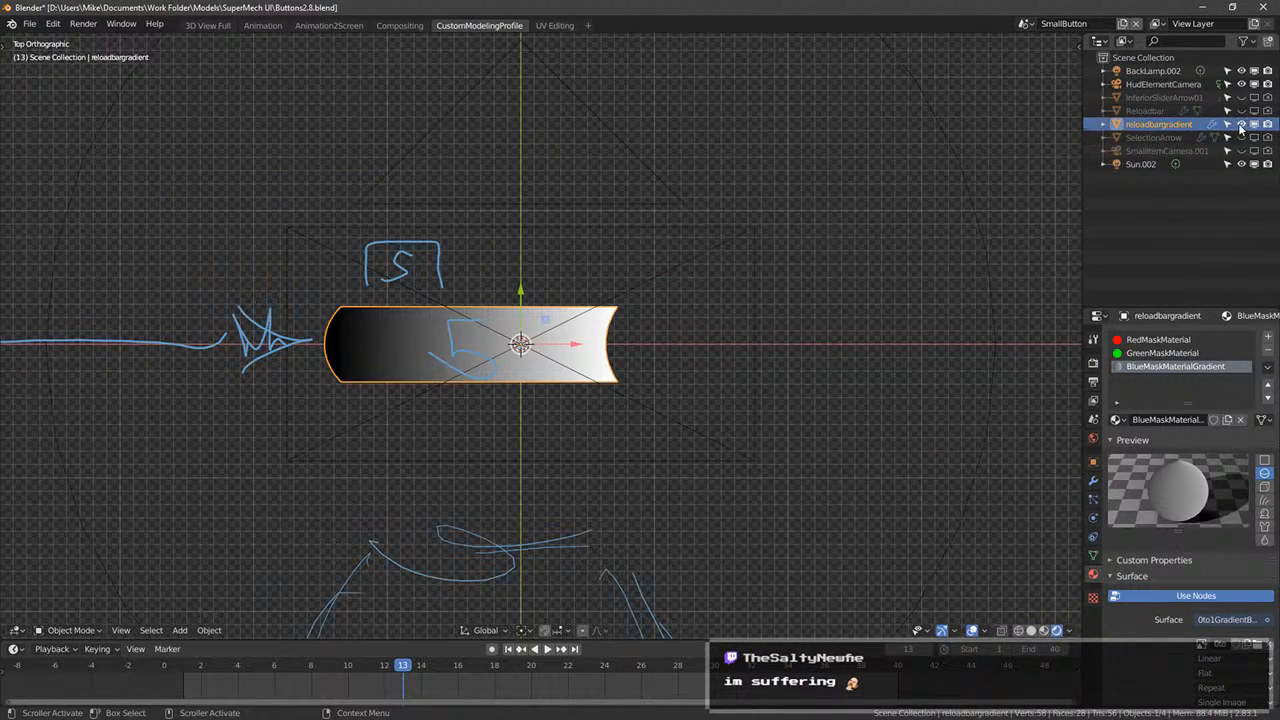
{"action": "key", "text": "alt+Tab"}
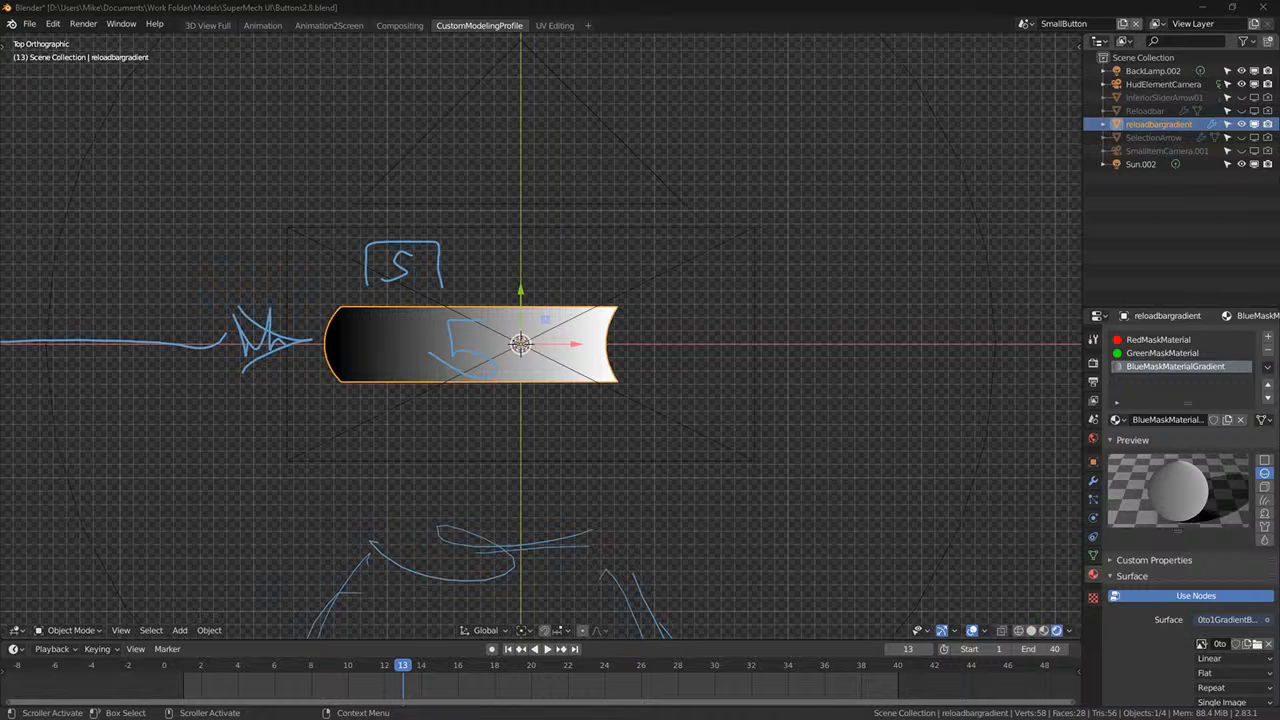
{"action": "key", "text": "alt+Tab"}
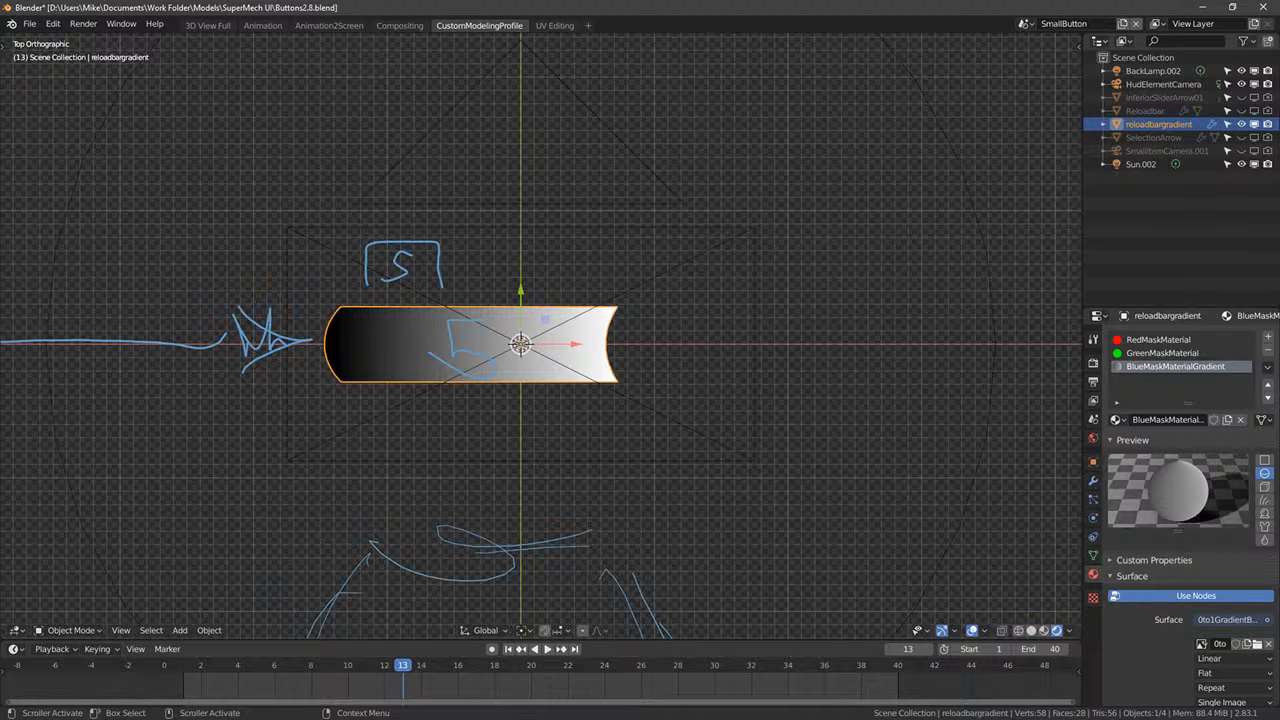
{"action": "scroll", "coordinate": [720, 402], "scroll_direction": "up", "scroll_amount": 4}
{"action": "middle_click_drag", "start_coordinate": [570, 304], "coordinate": [565, 241], "text": "shift"}
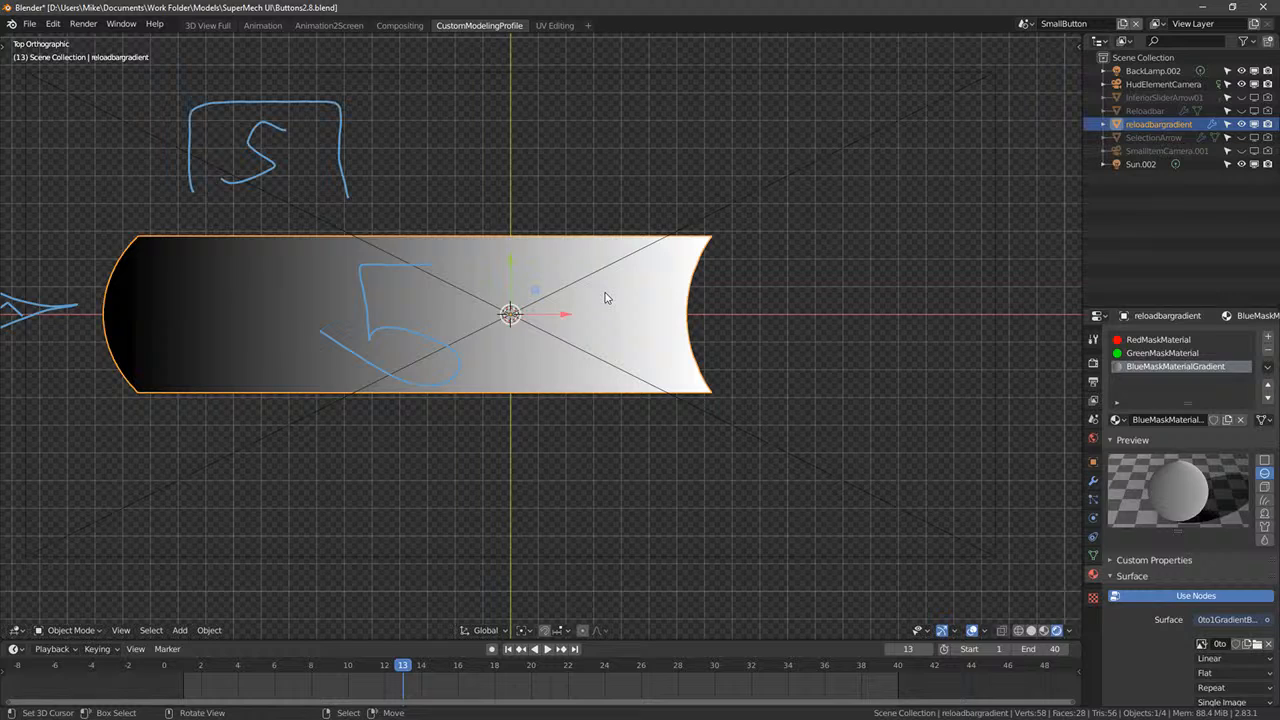
- Render the reloadbargradient object, examine the rendered gradient and its edges up close, and close the render
{"action": "middle_click_drag", "start_coordinate": [581, 208], "coordinate": [600, 217]}
{"action": "key", "text": "F12"}
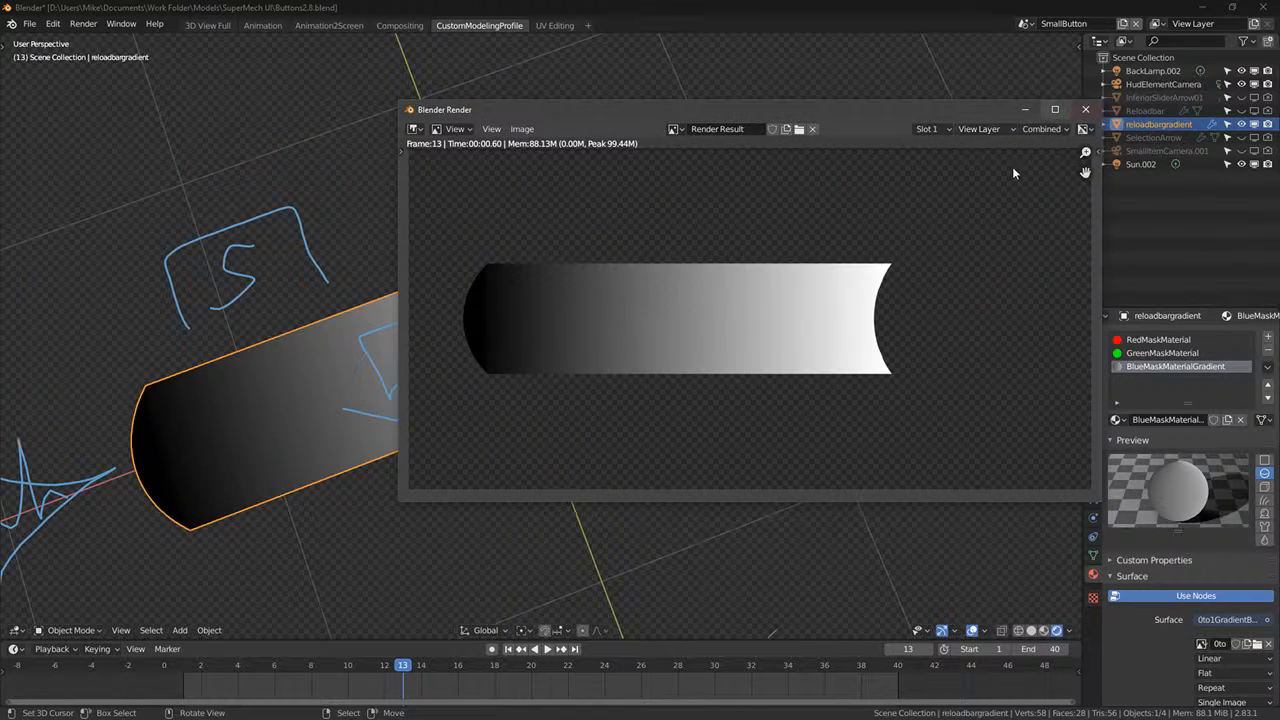
{"action": "scroll", "coordinate": [949, 306], "scroll_direction": "up", "scroll_amount": 5}
{"action": "scroll", "coordinate": [854, 266], "scroll_direction": "down", "scroll_amount": 3}
{"action": "scroll", "coordinate": [850, 275], "scroll_direction": "up", "scroll_amount": 4}
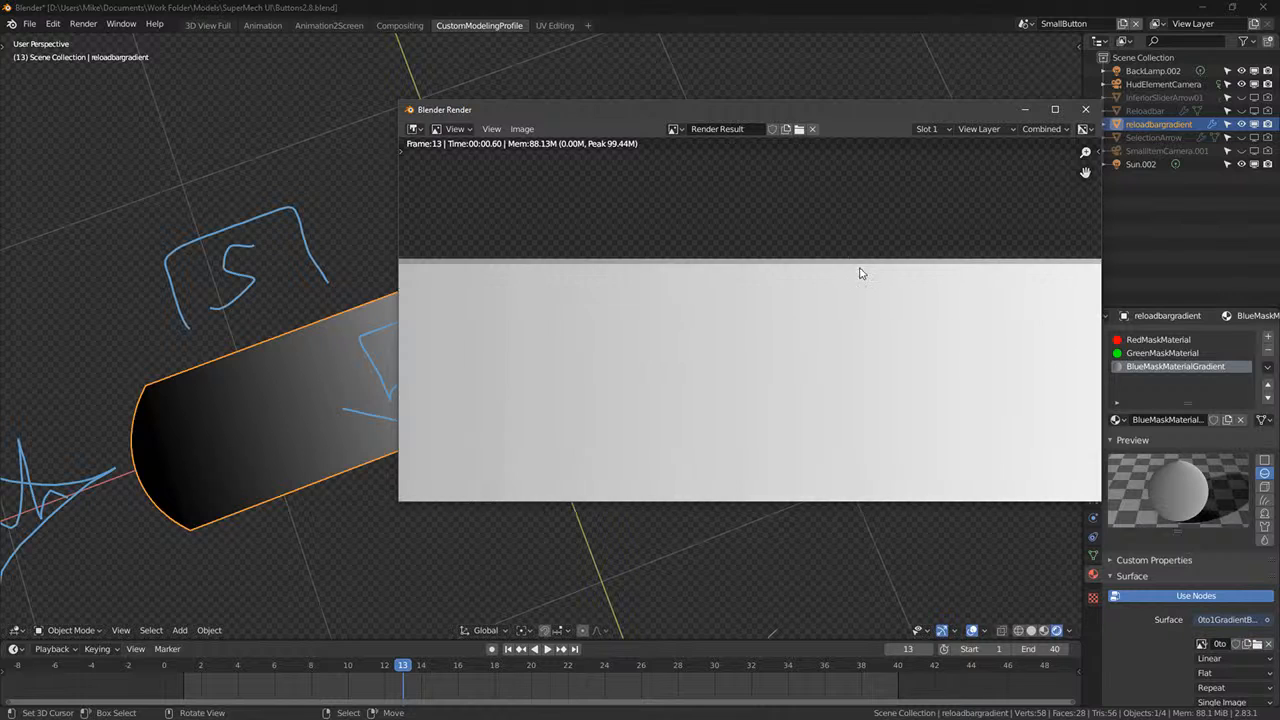
{"action": "scroll", "coordinate": [848, 310], "scroll_direction": "down", "scroll_amount": 7}
{"action": "middle_click_drag", "start_coordinate": [830, 382], "coordinate": [825, 292]}
{"action": "scroll", "coordinate": [864, 405], "scroll_direction": "up", "scroll_amount": 4}
{"action": "middle_click_drag", "start_coordinate": [956, 399], "coordinate": [809, 295]}
{"action": "middle_click_drag", "start_coordinate": [838, 381], "coordinate": [430, 408]}
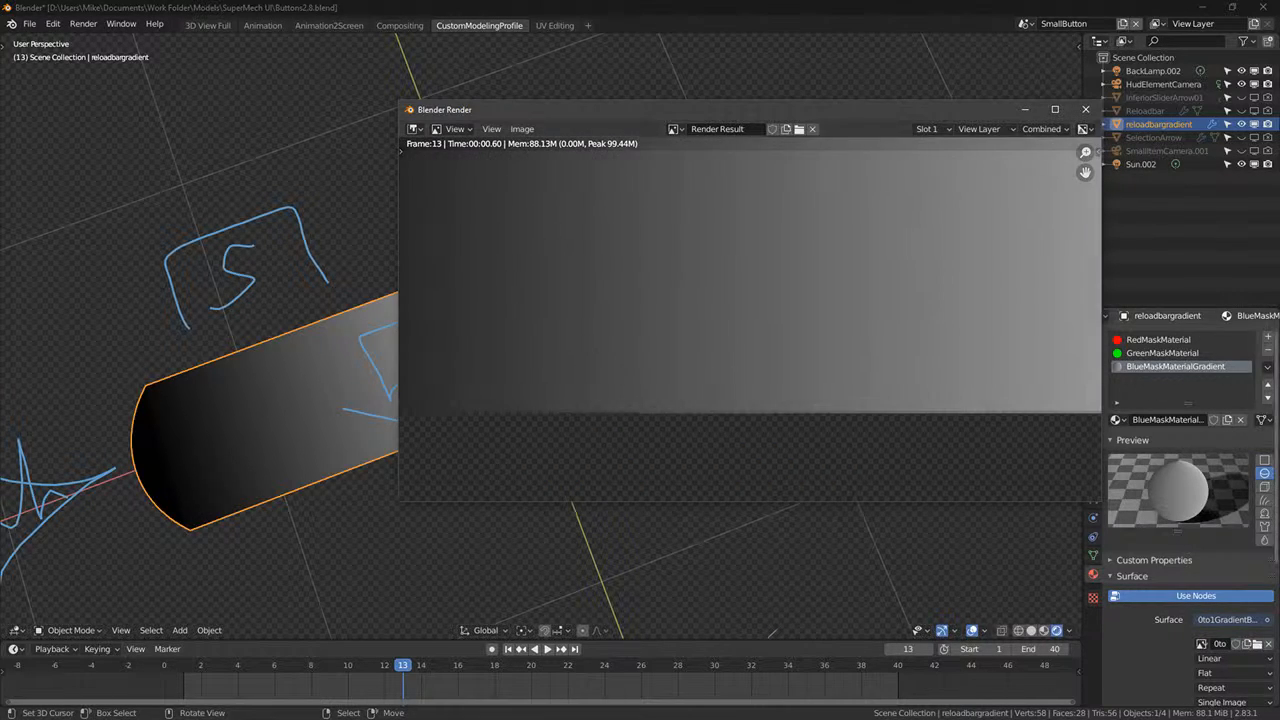
{"action": "middle_click_drag", "start_coordinate": [974, 357], "coordinate": [600, 393]}
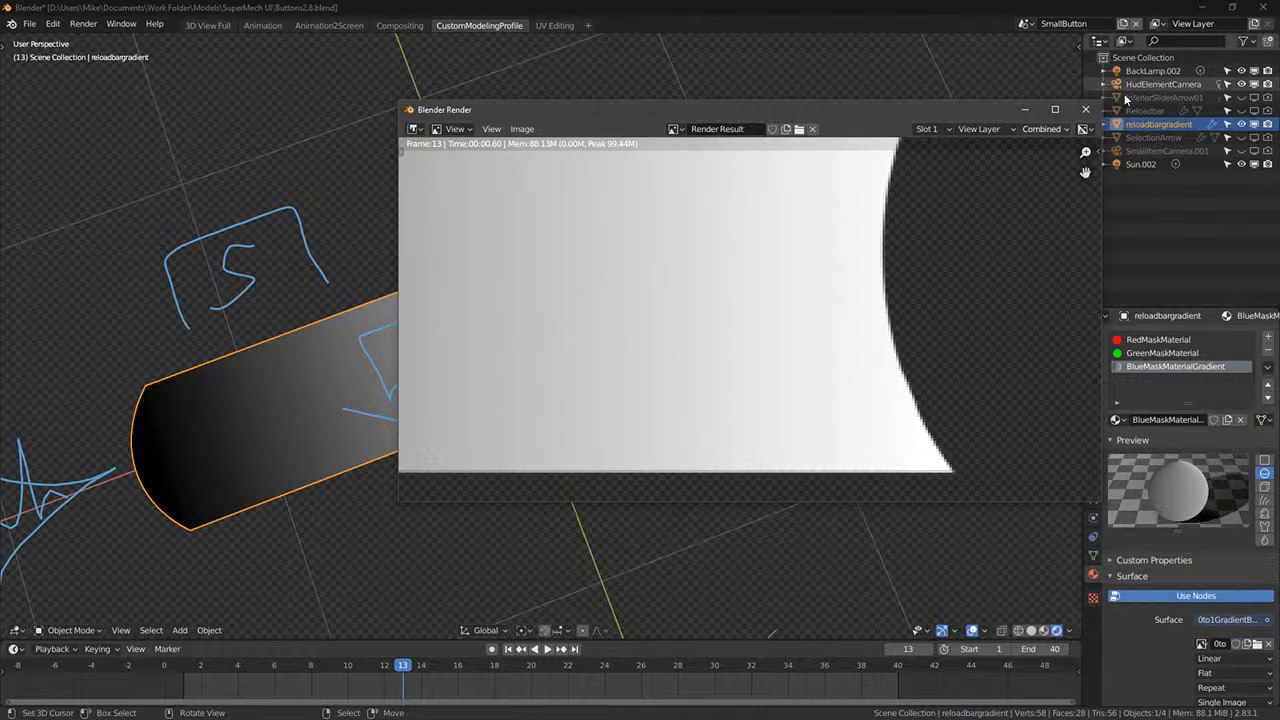
{"action": "left_click", "coordinate": [1086, 109]}
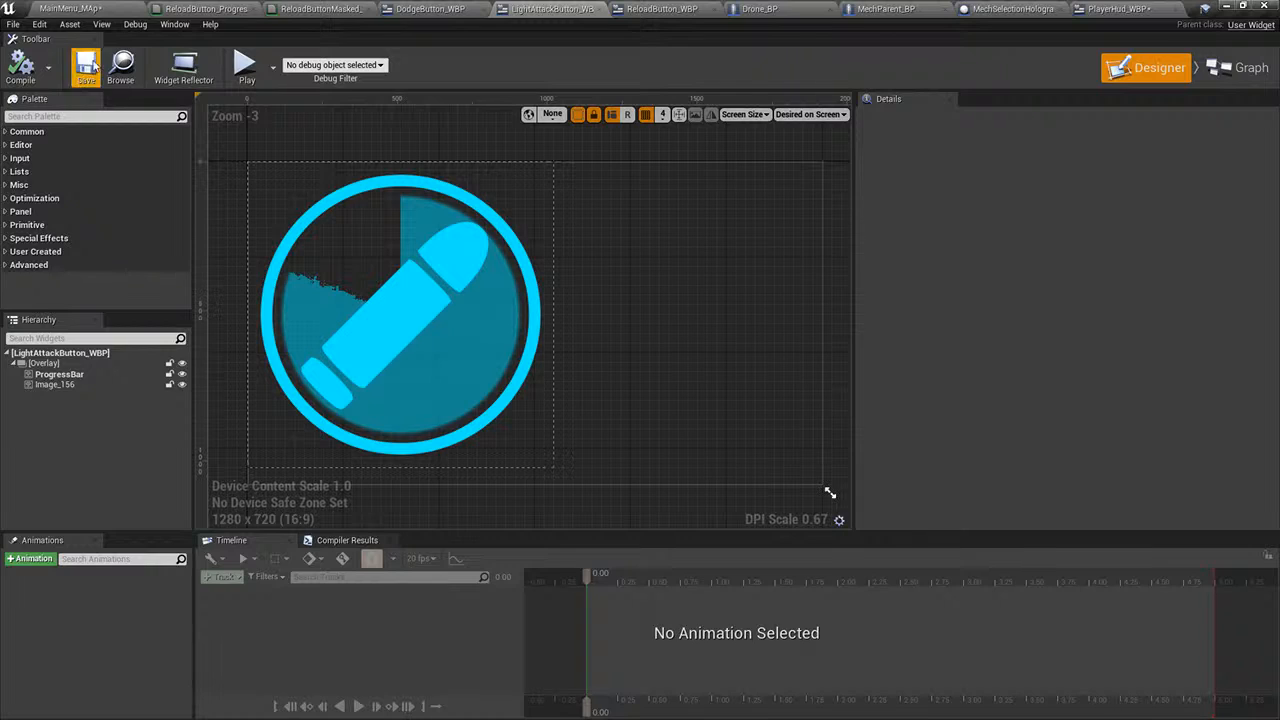
- Switch to the Unreal level editor, clear the asset search, and look through the UI folder's Hud, Placeholders, MainMenu and ButtonPictures folders
{"action": "left_click", "coordinate": [66, 8]}
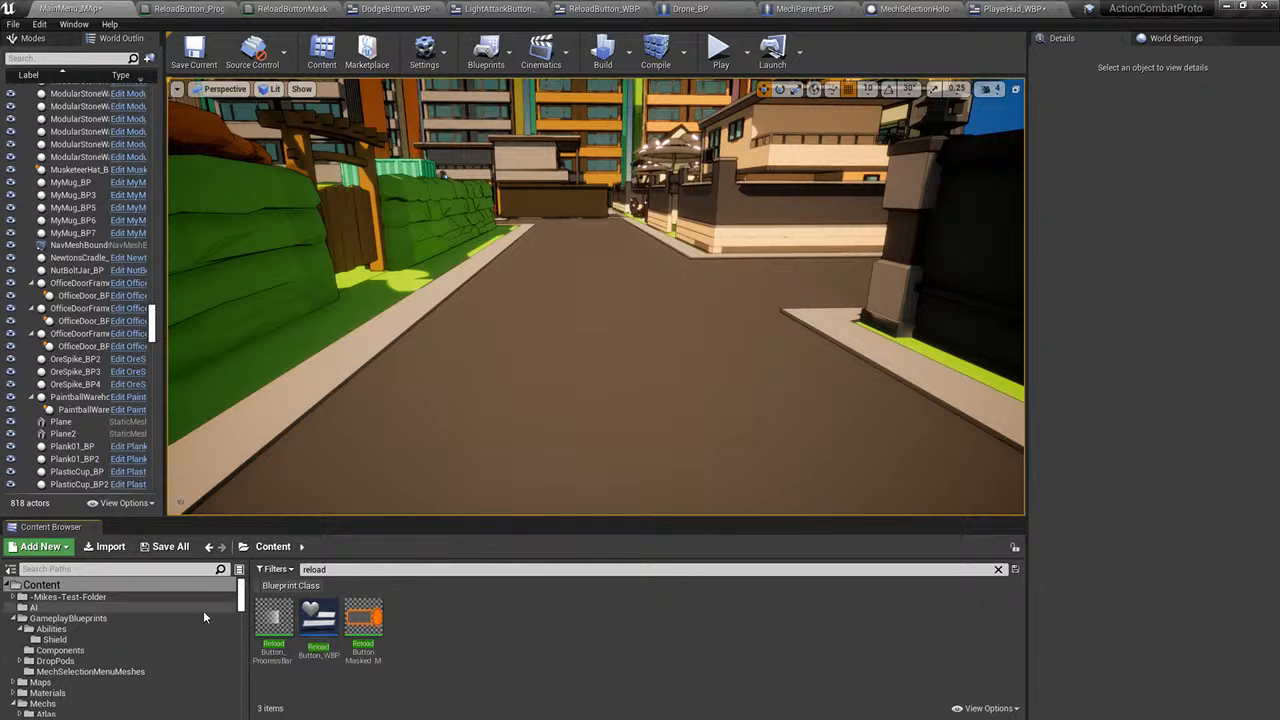
{"action": "left_click", "coordinate": [998, 569]}
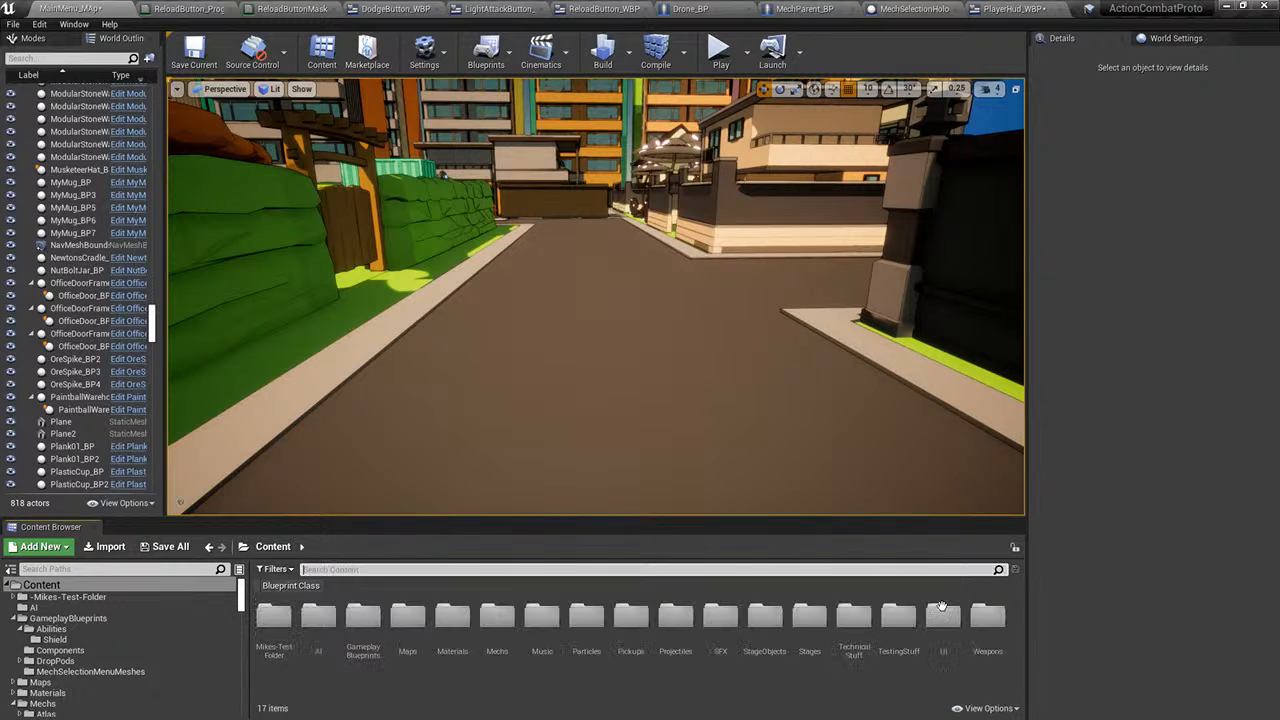
{"action": "scroll", "coordinate": [98, 655], "scroll_direction": "down", "scroll_amount": 5}
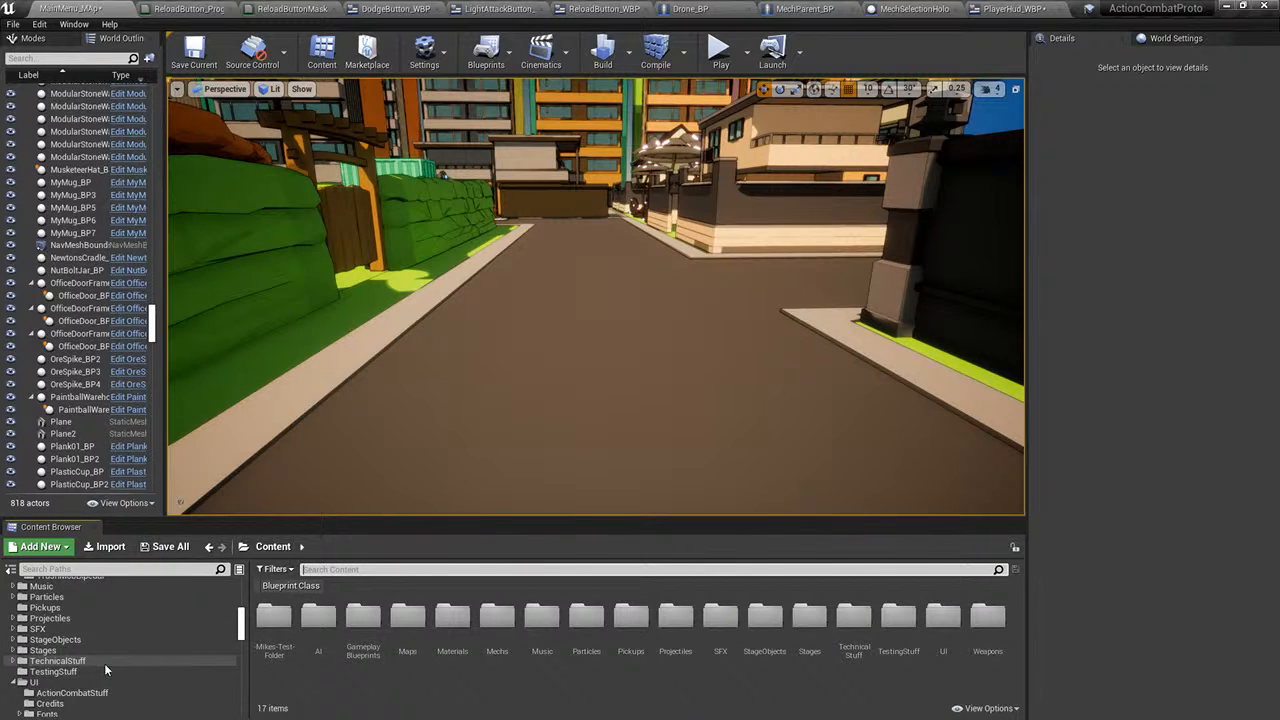
{"action": "scroll", "coordinate": [103, 662], "scroll_direction": "down", "scroll_amount": 2}
{"action": "left_click", "coordinate": [82, 663]}
{"action": "left_click", "coordinate": [78, 672]}
{"action": "left_click", "coordinate": [72, 683]}
{"action": "left_click", "coordinate": [68, 692]}
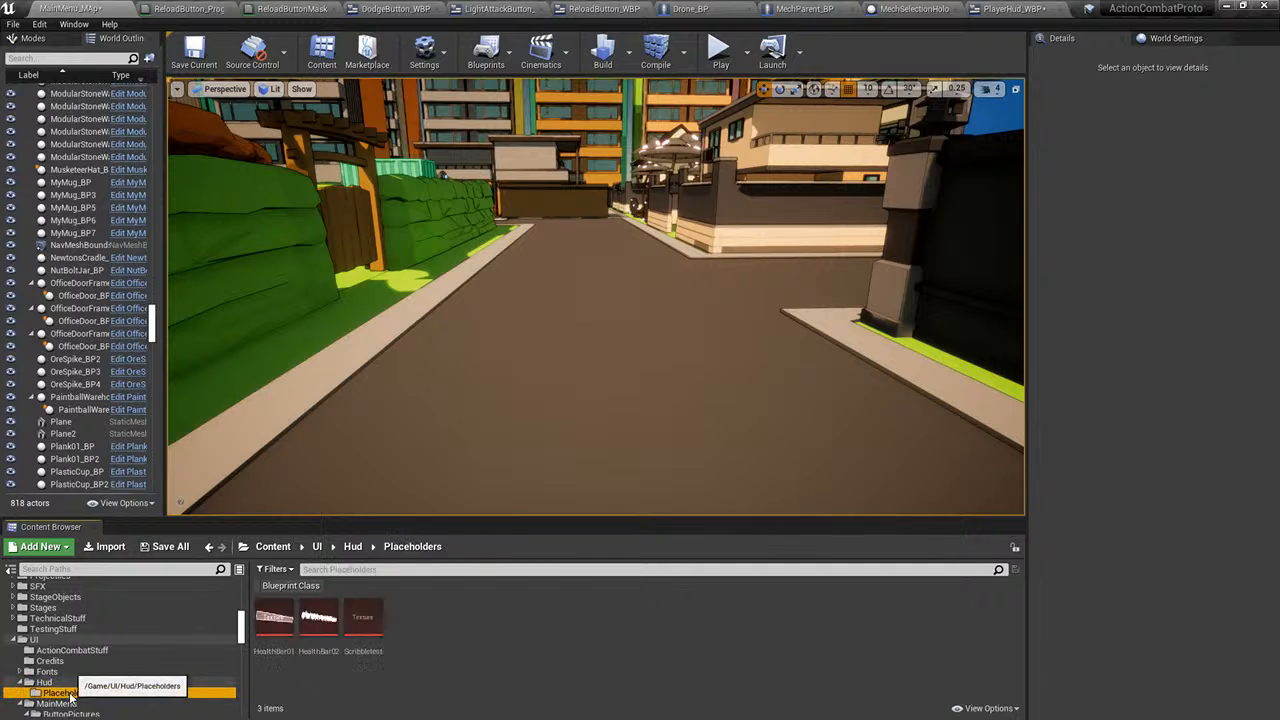
{"action": "left_click", "coordinate": [58, 703]}
{"action": "scroll", "coordinate": [90, 680], "scroll_direction": "down", "scroll_amount": 2}
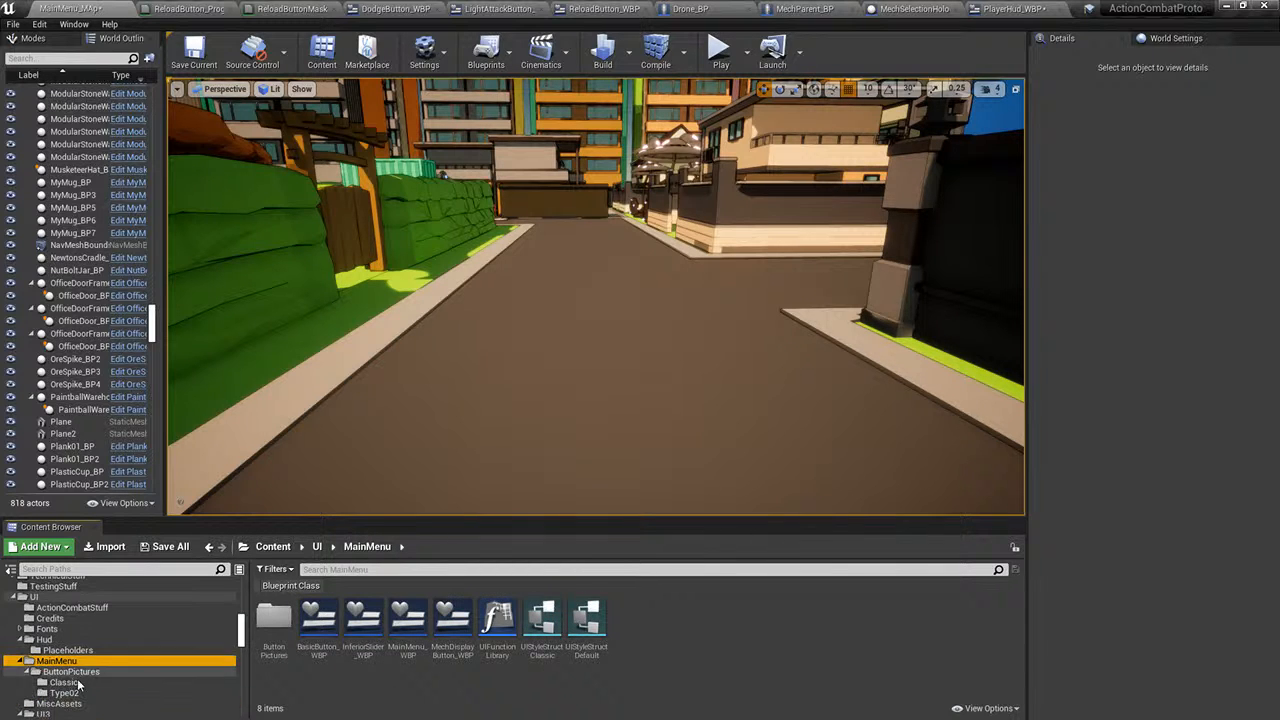
{"action": "left_click", "coordinate": [72, 672]}
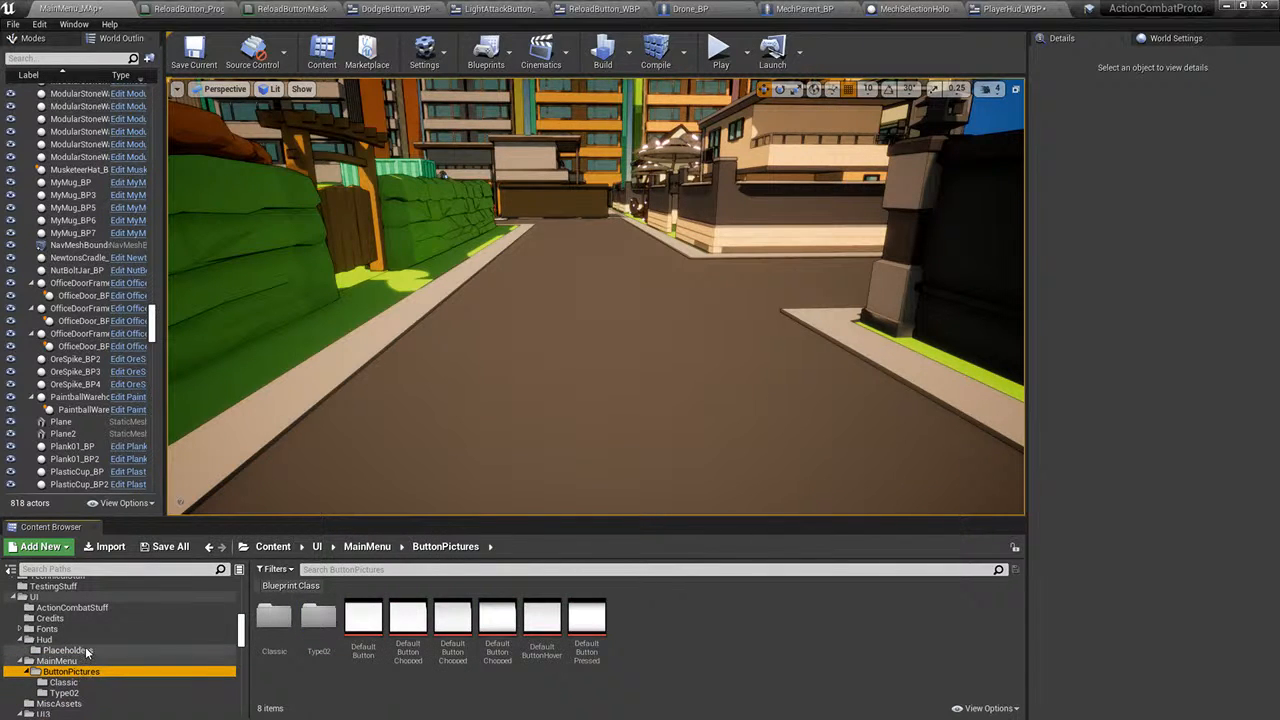
{"action": "left_click", "coordinate": [68, 650]}
{"action": "left_click", "coordinate": [45, 639]}
{"action": "left_click", "coordinate": [68, 650]}
{"action": "left_click", "coordinate": [45, 639]}
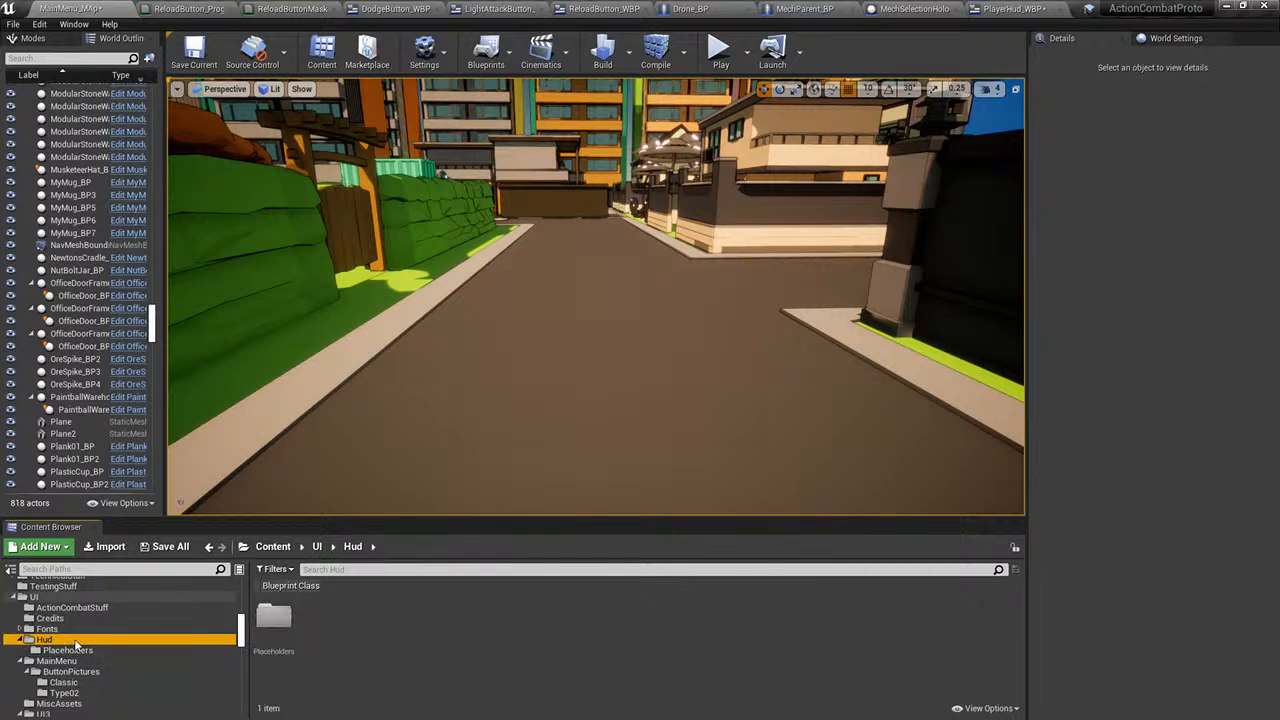
- Open the Material folder inside Content > UI > UI3
{"action": "scroll", "coordinate": [100, 660], "scroll_direction": "down", "scroll_amount": 3}
{"action": "left_click", "coordinate": [69, 650]}
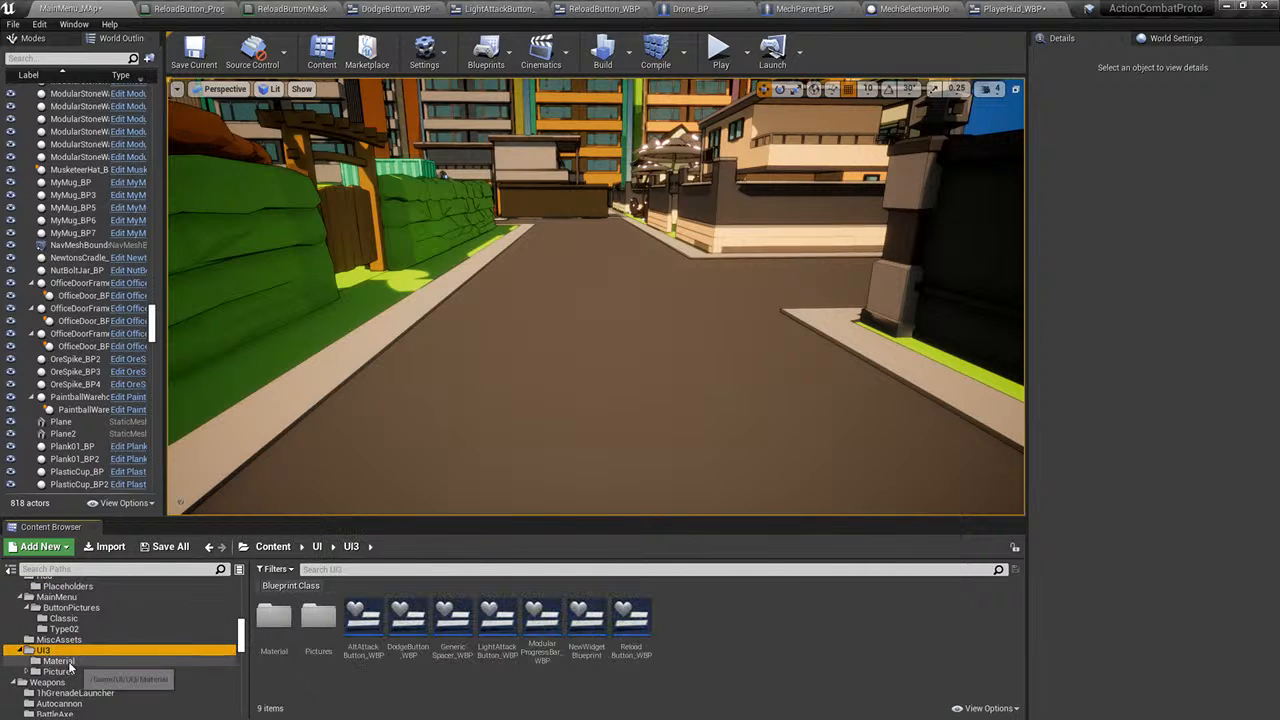
{"action": "left_click", "coordinate": [62, 661]}
{"action": "left_click", "coordinate": [495, 678]}
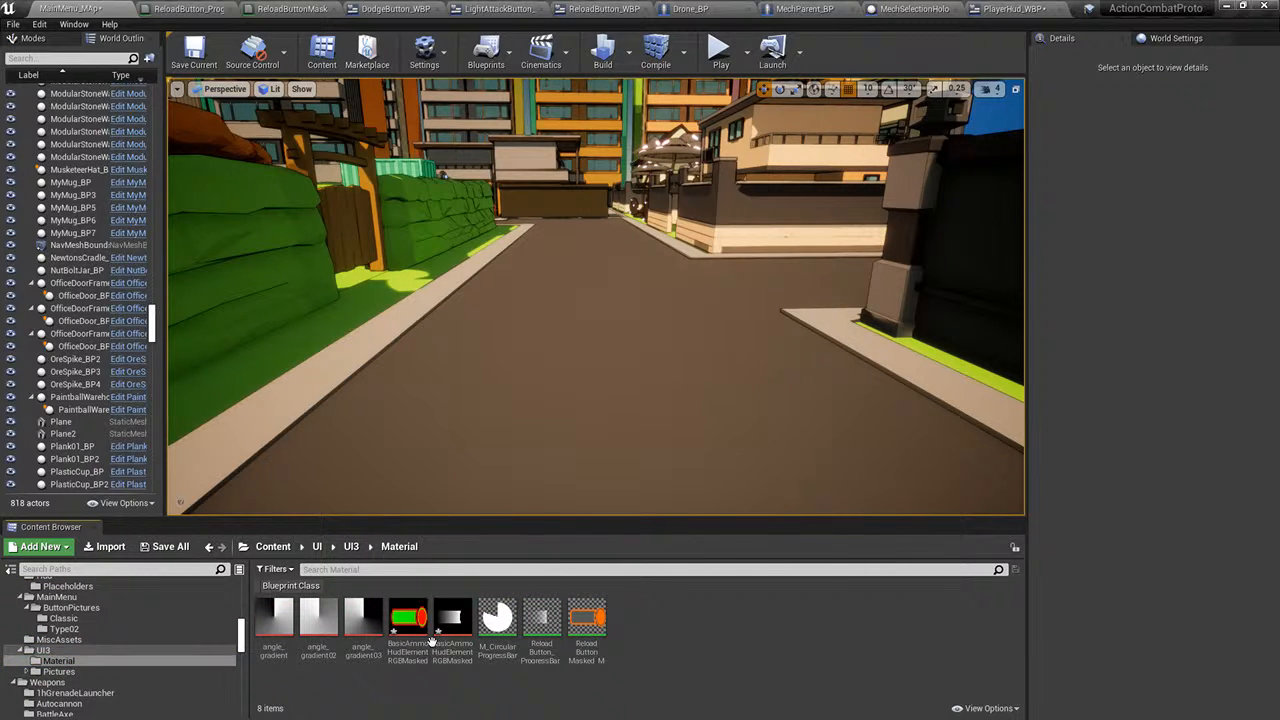
- Import 0to1GradientBW.png from Work Folder > Pictures > Textures > Patterns into the UI3 Material folder
{"action": "left_click", "coordinate": [104, 549]}
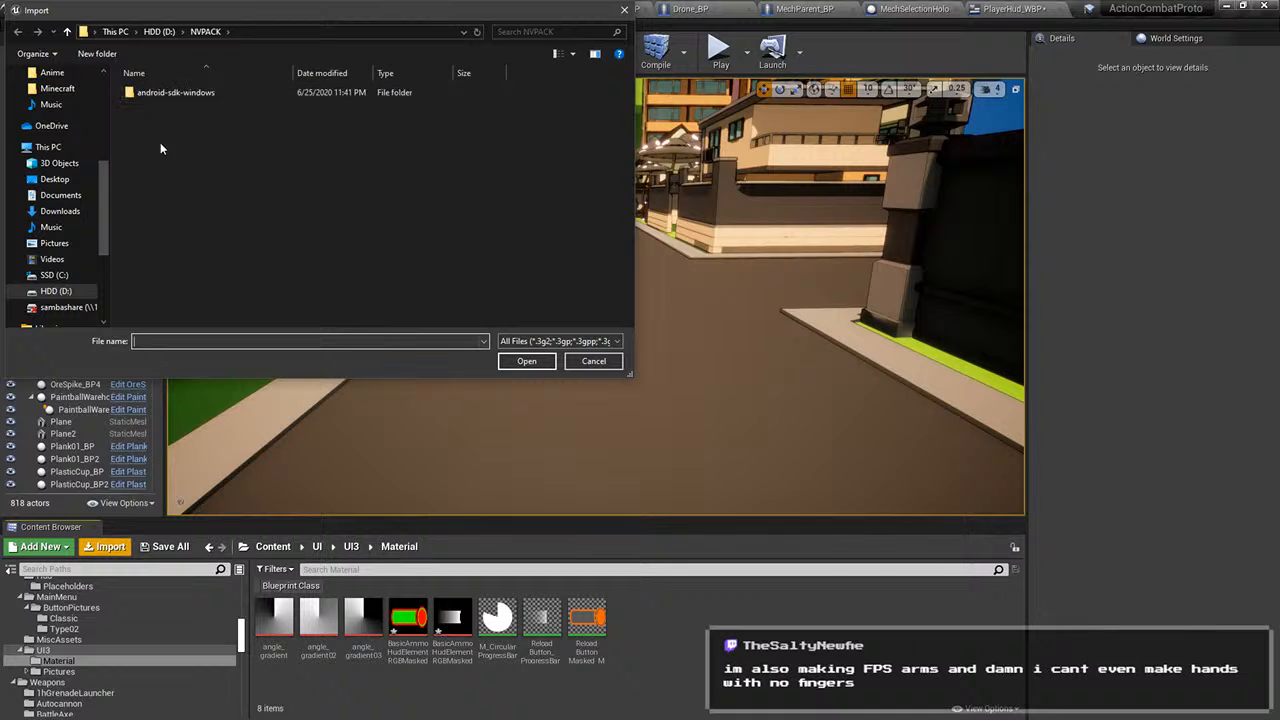
{"action": "scroll", "coordinate": [75, 204], "scroll_direction": "up", "scroll_amount": 3}
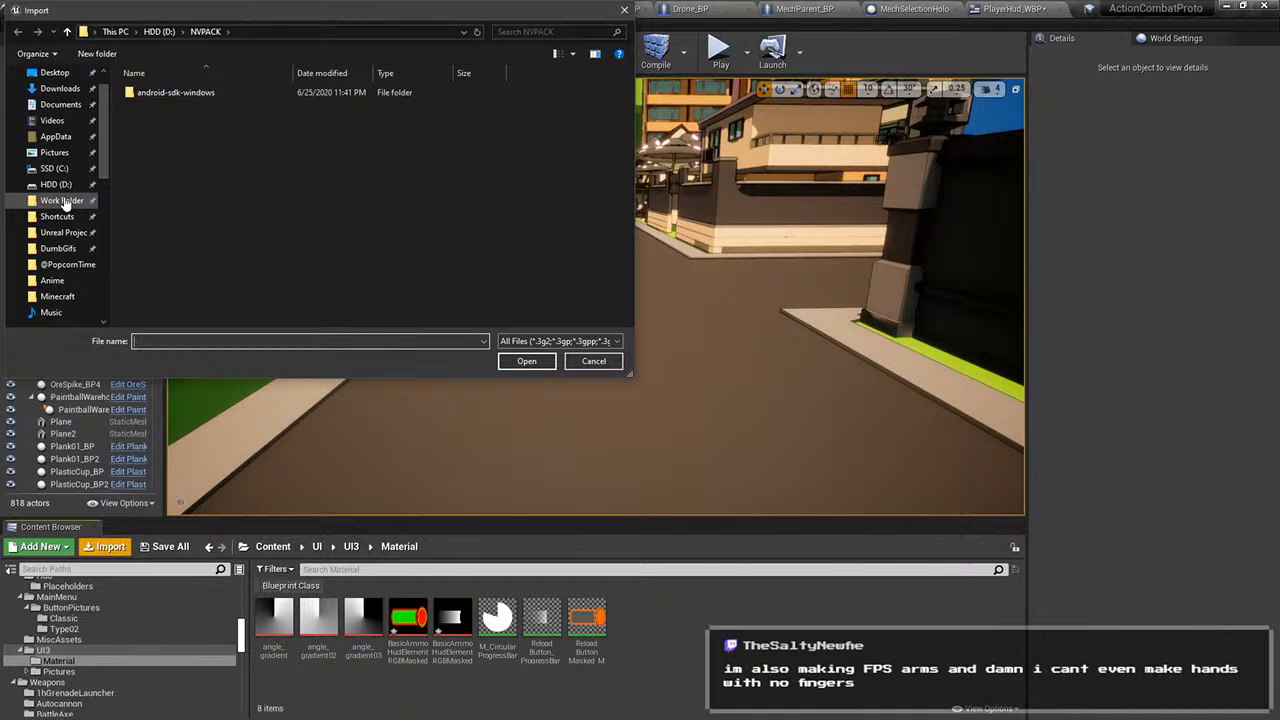
{"action": "left_click", "coordinate": [62, 201]}
{"action": "scroll", "coordinate": [185, 250], "scroll_direction": "down", "scroll_amount": 5}
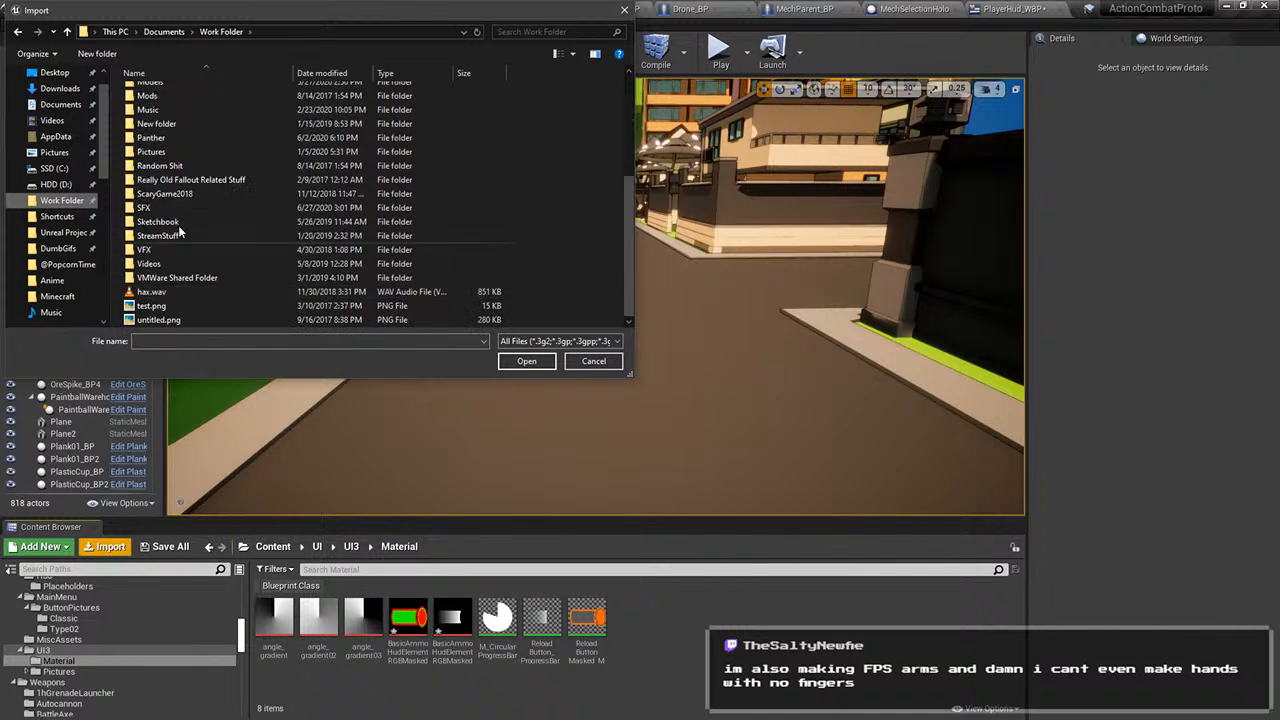
{"action": "double_click", "coordinate": [152, 152]}
{"action": "scroll", "coordinate": [186, 263], "scroll_direction": "down", "scroll_amount": 5}
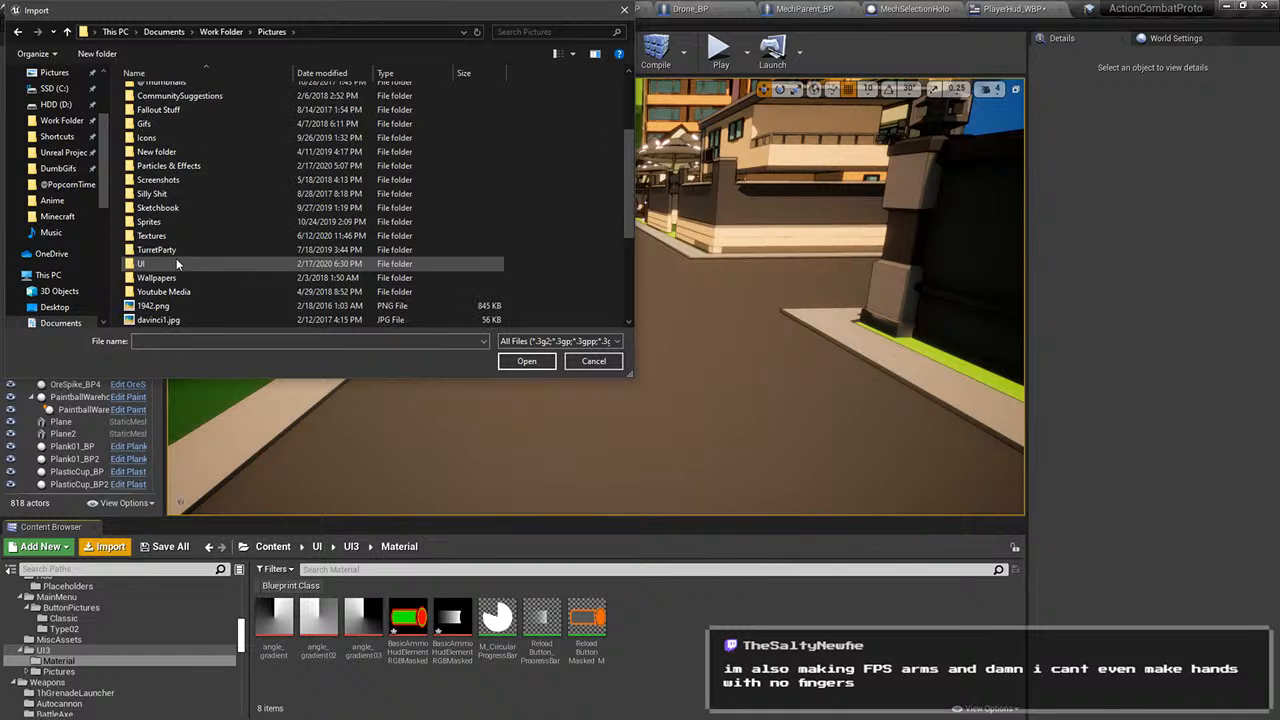
{"action": "double_click", "coordinate": [152, 236]}
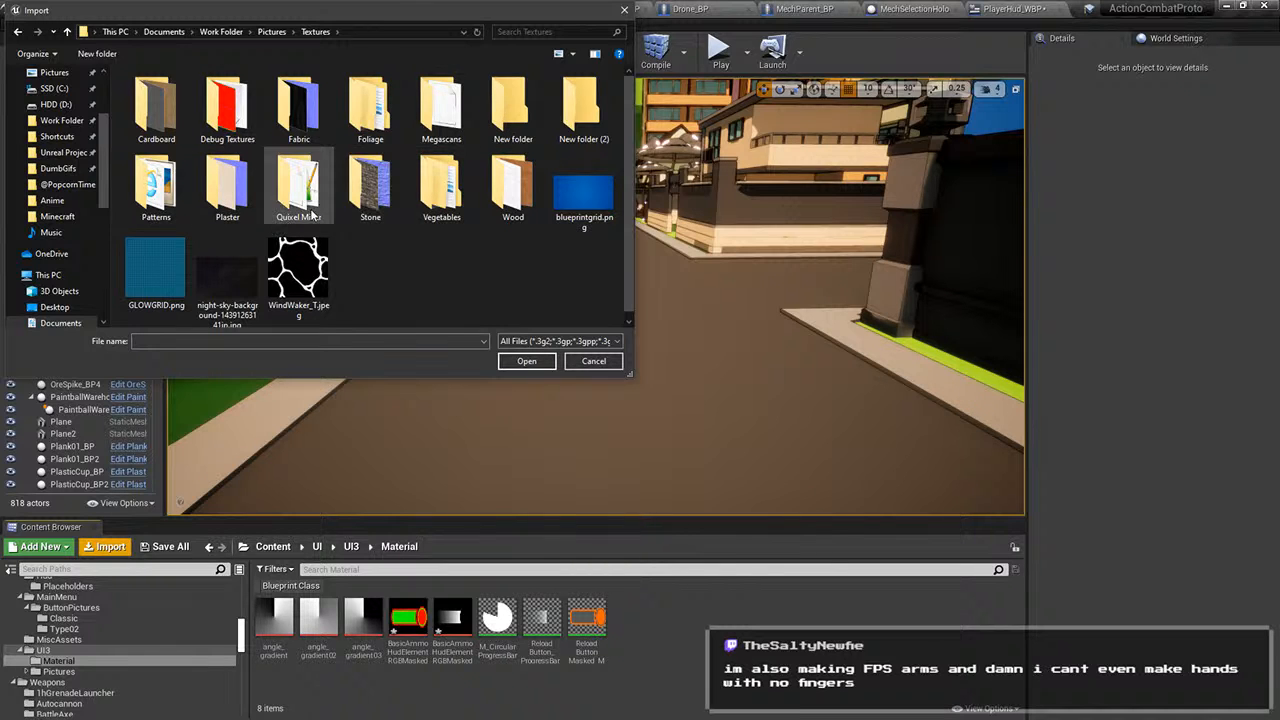
{"action": "double_click", "coordinate": [155, 185]}
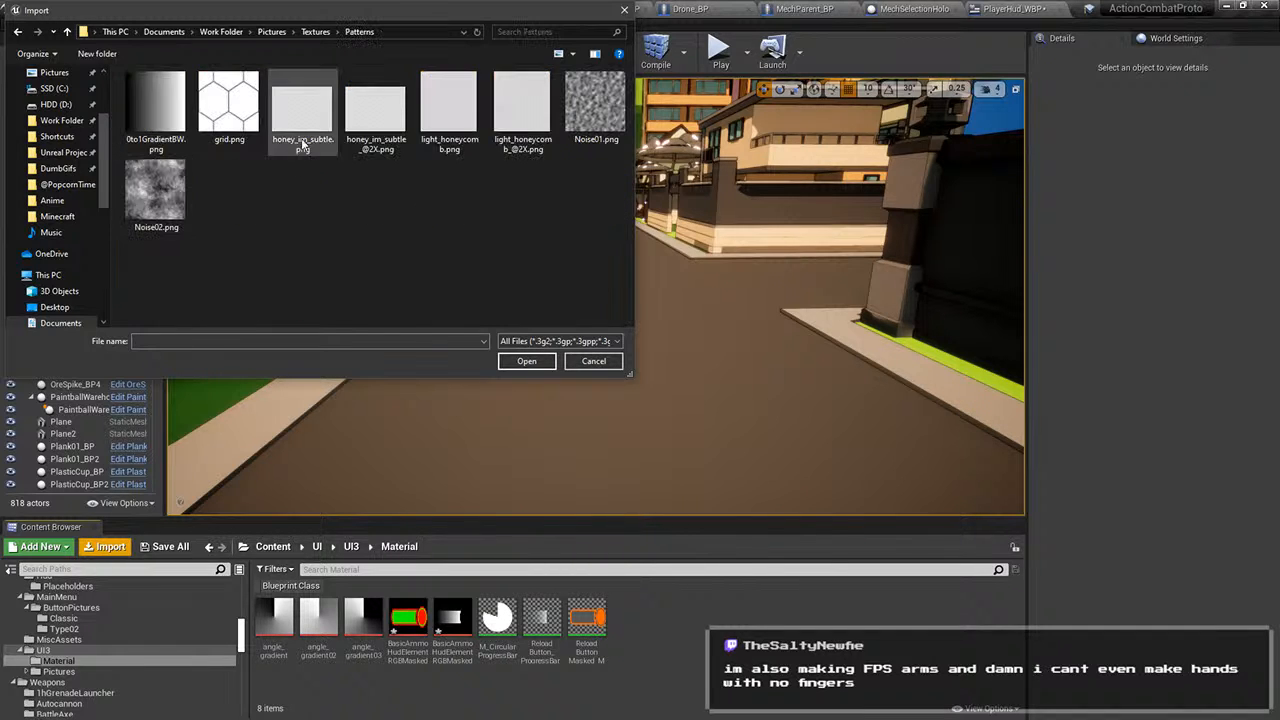
{"action": "left_click", "coordinate": [150, 110]}
{"action": "left_click", "coordinate": [527, 361]}
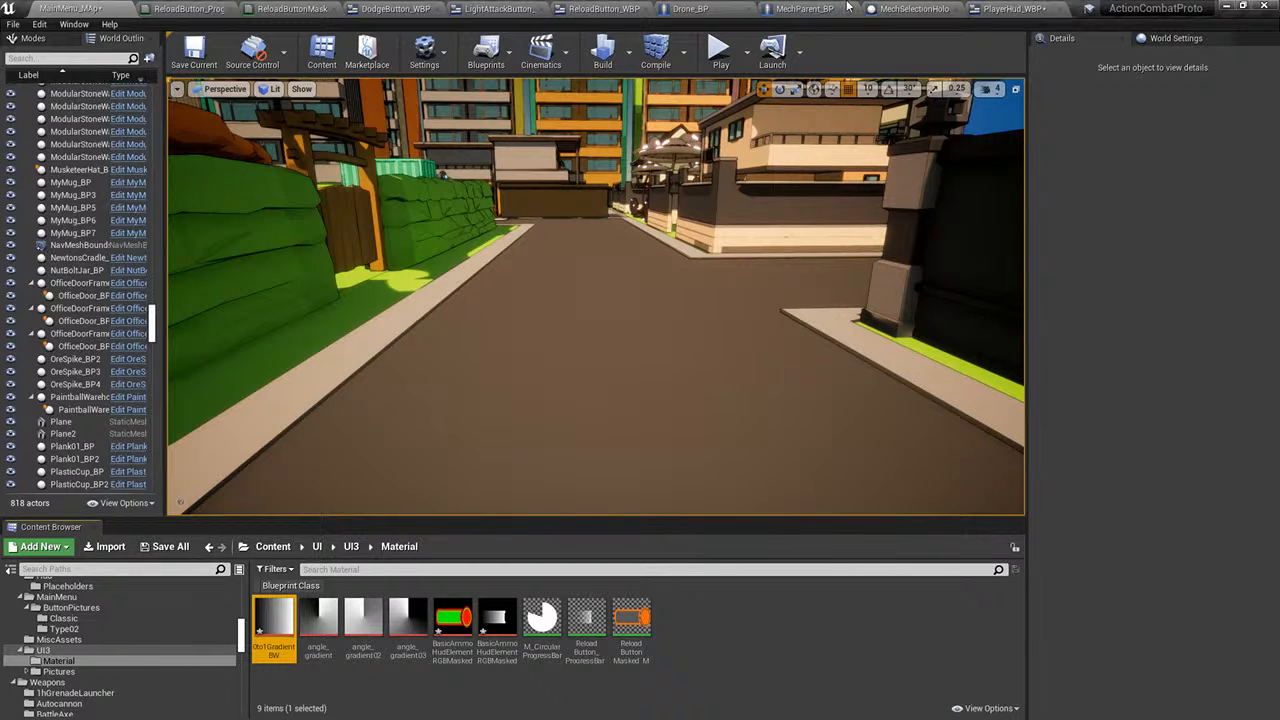
- In the reload button's progress bar material, set the unconnected upper Texture Sample's texture to 0to1GradientBW
{"action": "left_click", "coordinate": [295, 8]}
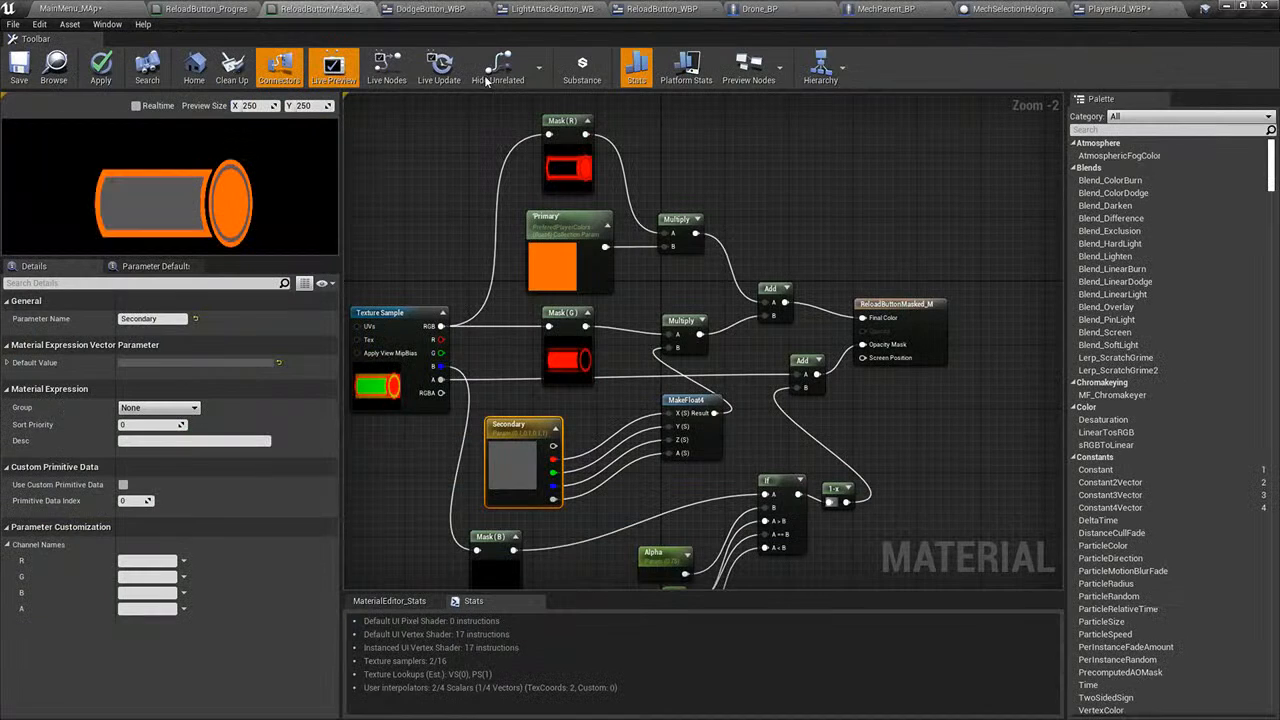
{"action": "left_click", "coordinate": [192, 8]}
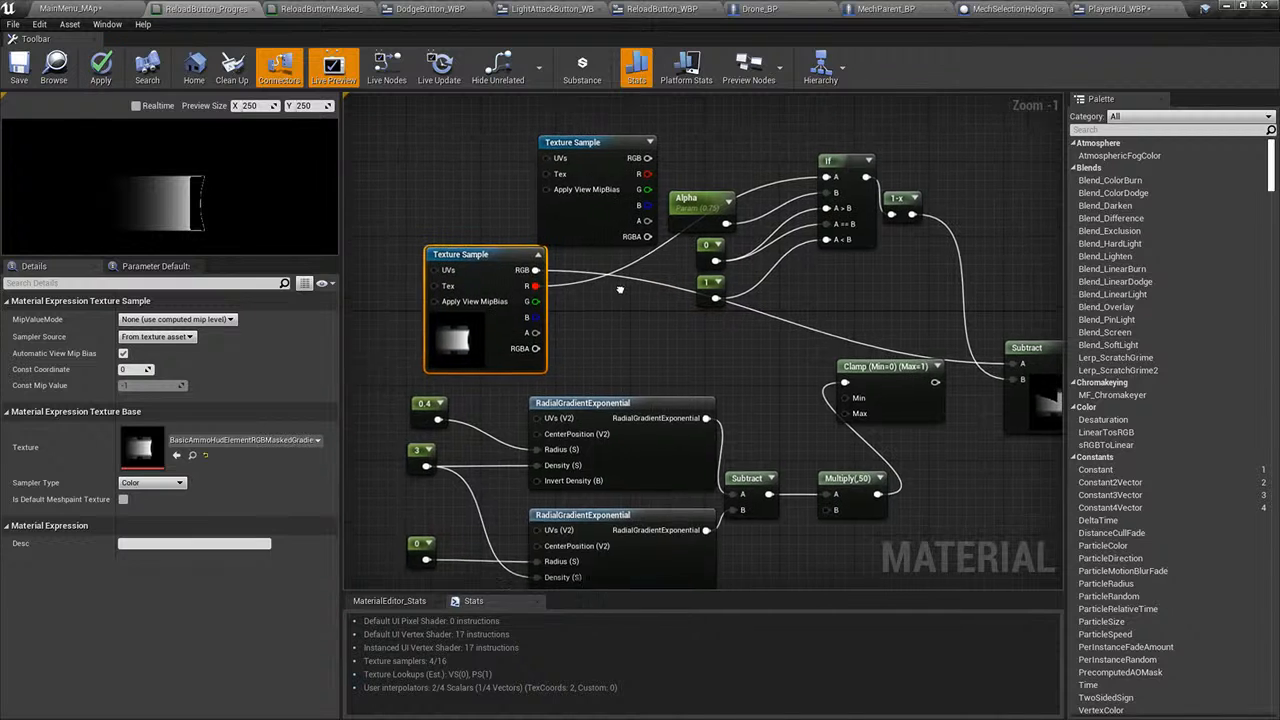
{"action": "left_click_drag", "start_coordinate": [484, 256], "coordinate": [476, 275]}
{"action": "left_click", "coordinate": [595, 161]}
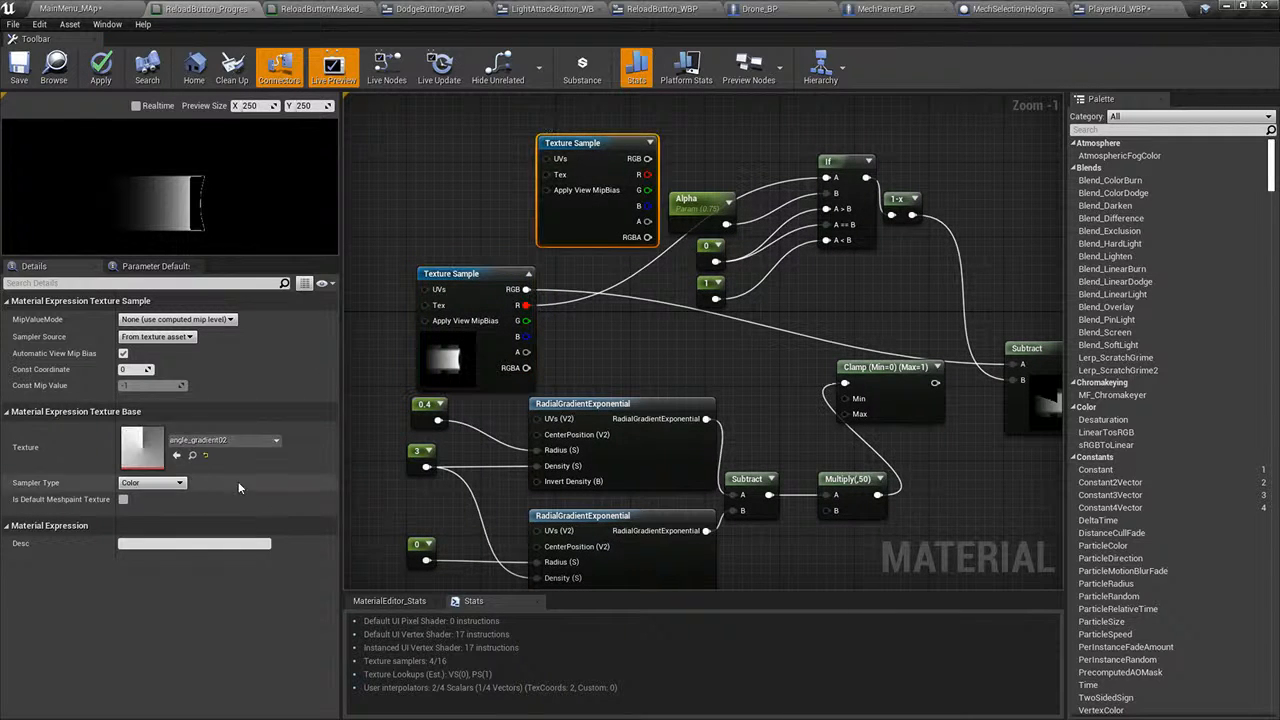
{"action": "left_click", "coordinate": [221, 440]}
{"action": "type", "text": "gradient"}
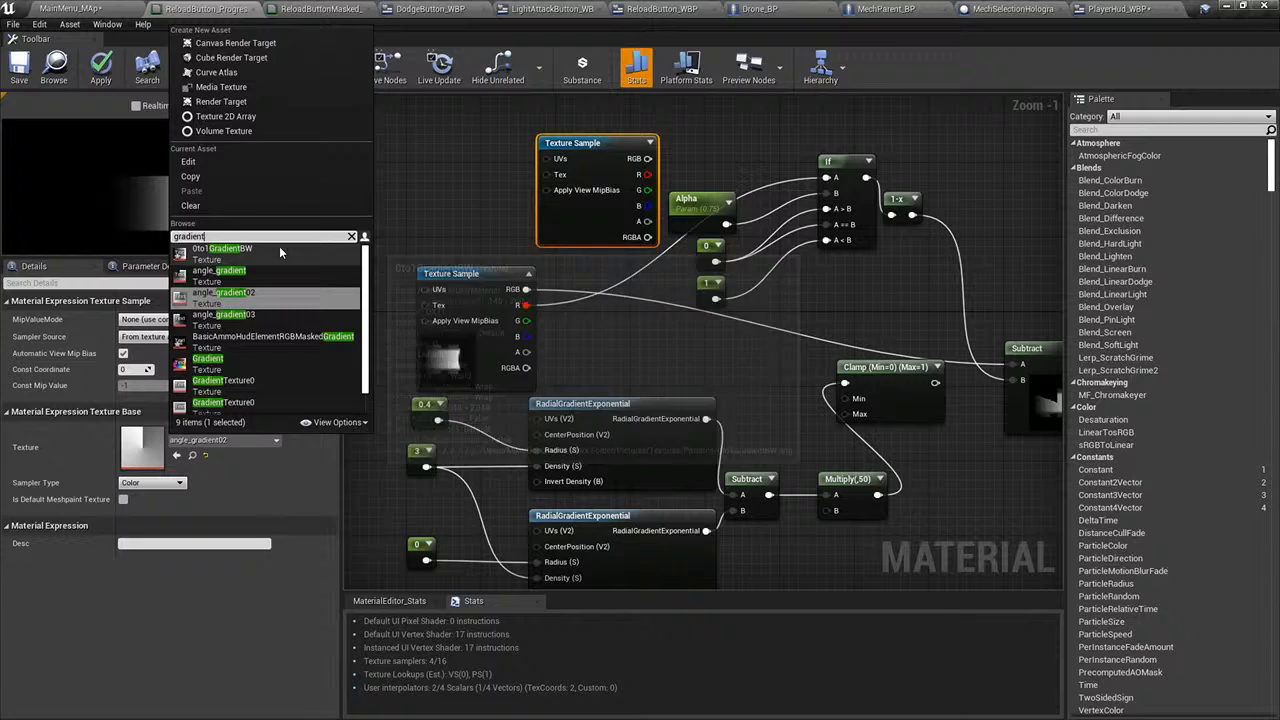
{"action": "left_click", "coordinate": [221, 250]}
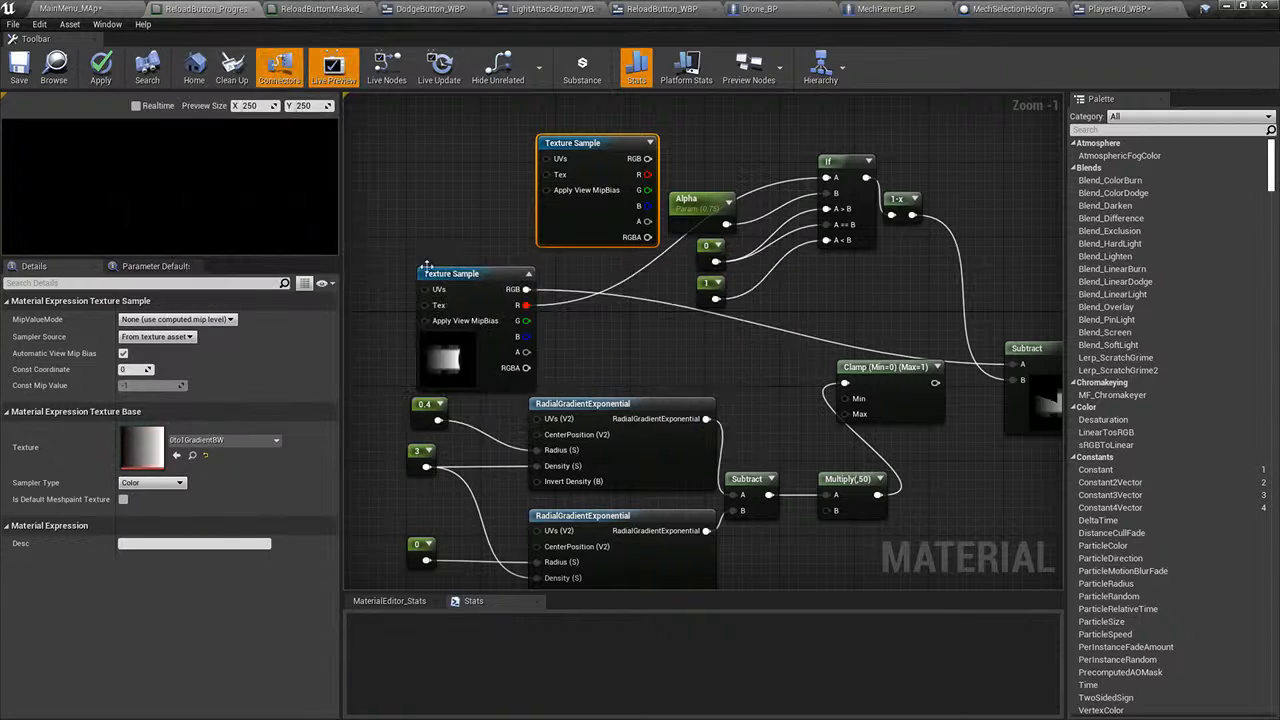
- Move the BasicAmmoHudElementRGBMaskedGradient sample away from the upper Texture Sample and disconnect its R output from the If node
{"action": "right_click_drag", "start_coordinate": [468, 270], "coordinate": [444, 300]}
{"action": "left_click_drag", "start_coordinate": [456, 318], "coordinate": [510, 310]}
{"action": "right_click_drag", "start_coordinate": [702, 385], "coordinate": [656, 368]}
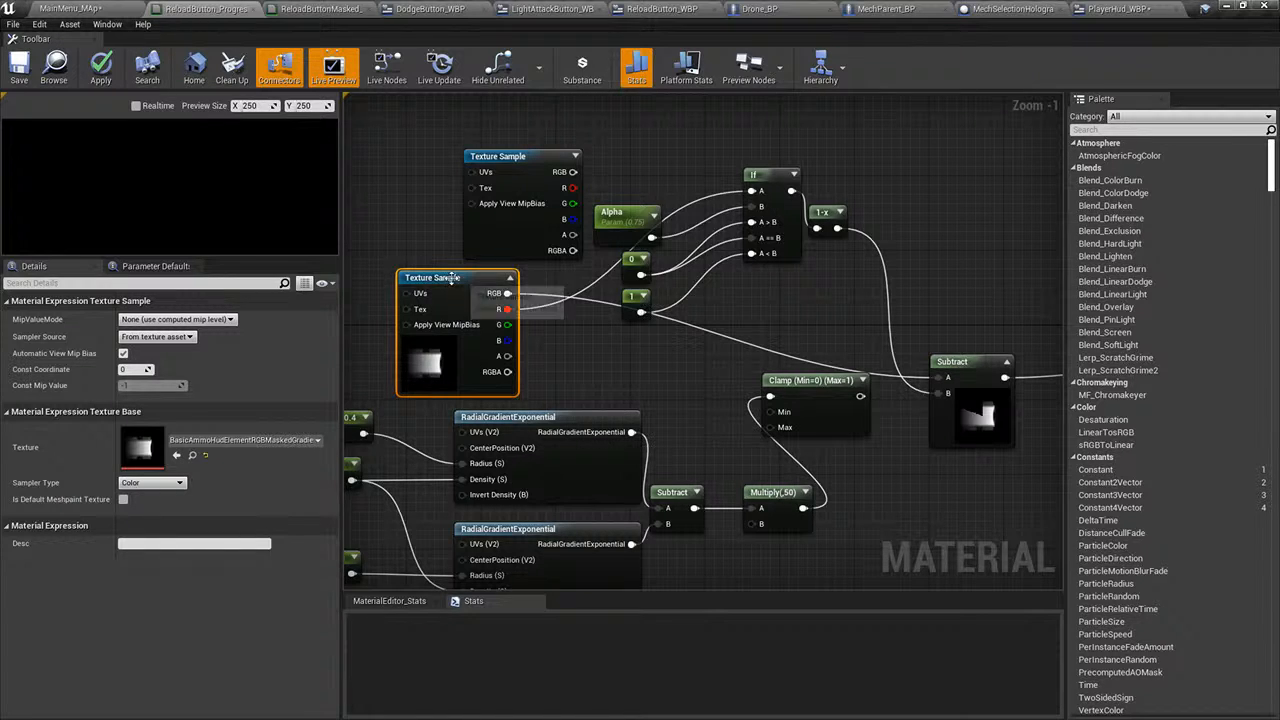
{"action": "left_click_drag", "start_coordinate": [430, 280], "coordinate": [437, 320]}
{"action": "left_click", "coordinate": [480, 328], "text": "alt"}
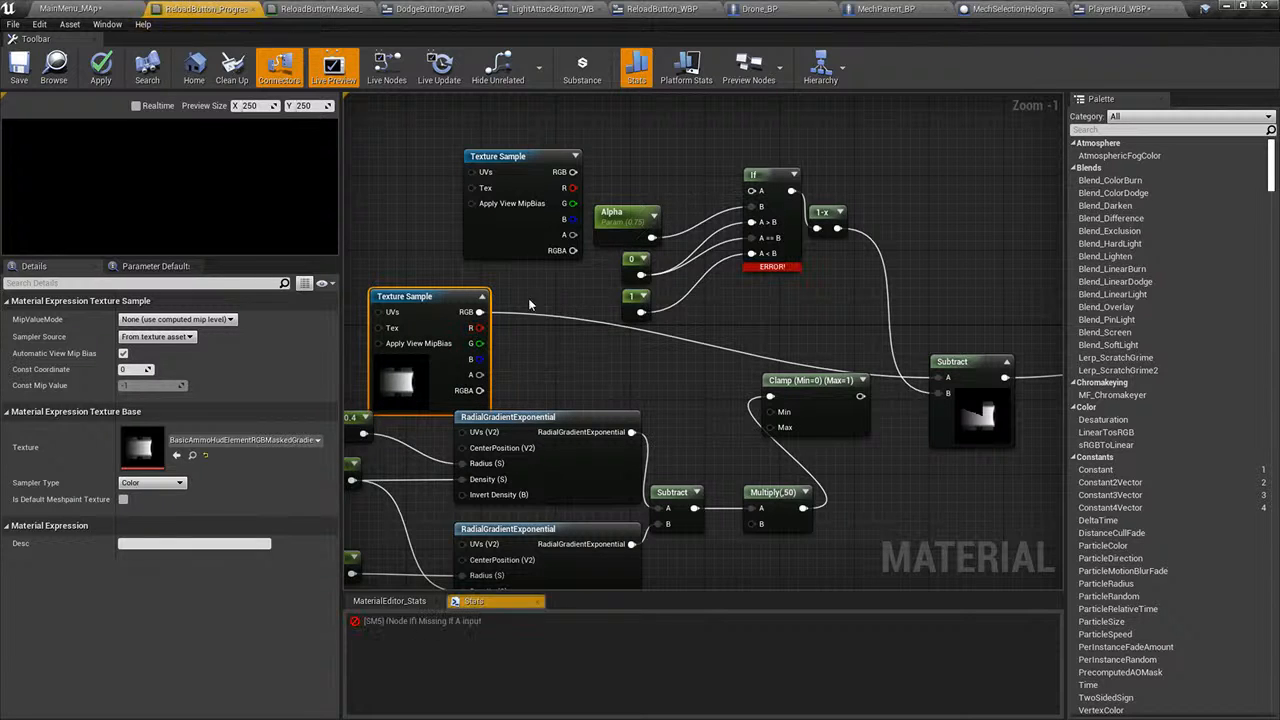
- Connect the 0to1GradientBW sample's R output to the If node's A input, save the material and return to the level
{"action": "left_click_drag", "start_coordinate": [572, 188], "coordinate": [770, 190]}
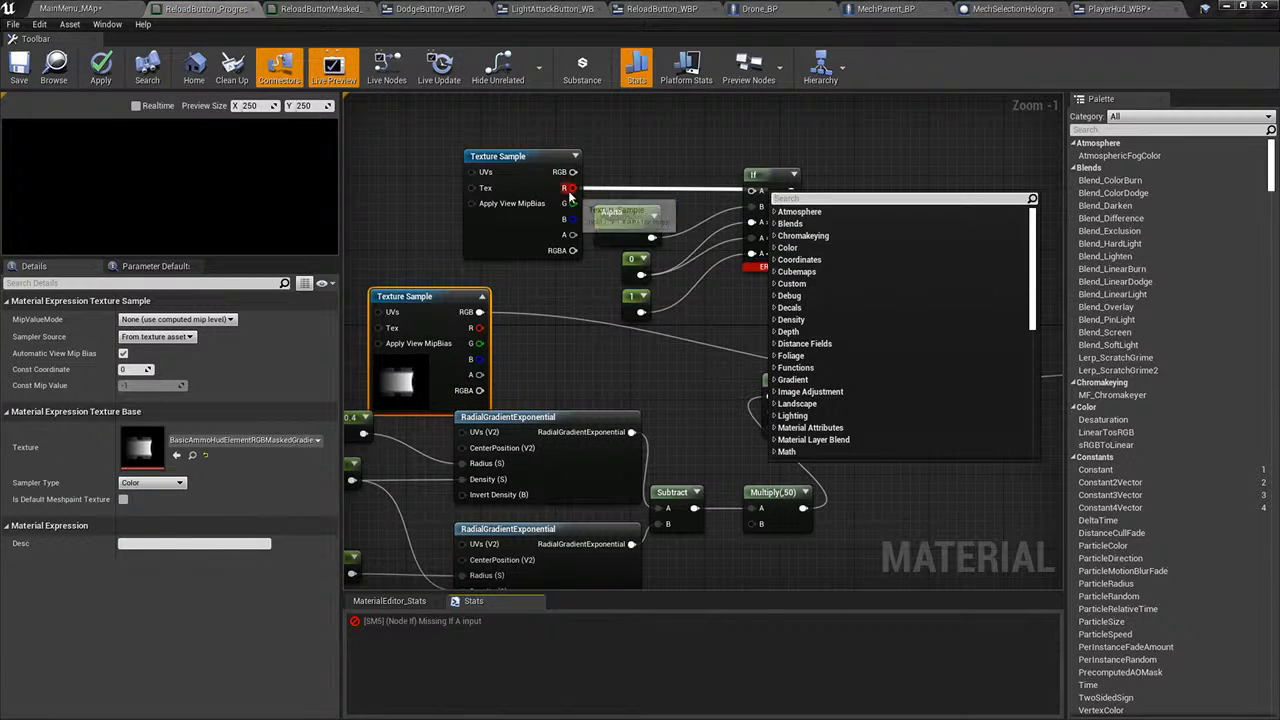
{"action": "left_click_drag", "start_coordinate": [571, 190], "coordinate": [754, 192]}
{"action": "left_click", "coordinate": [22, 65]}
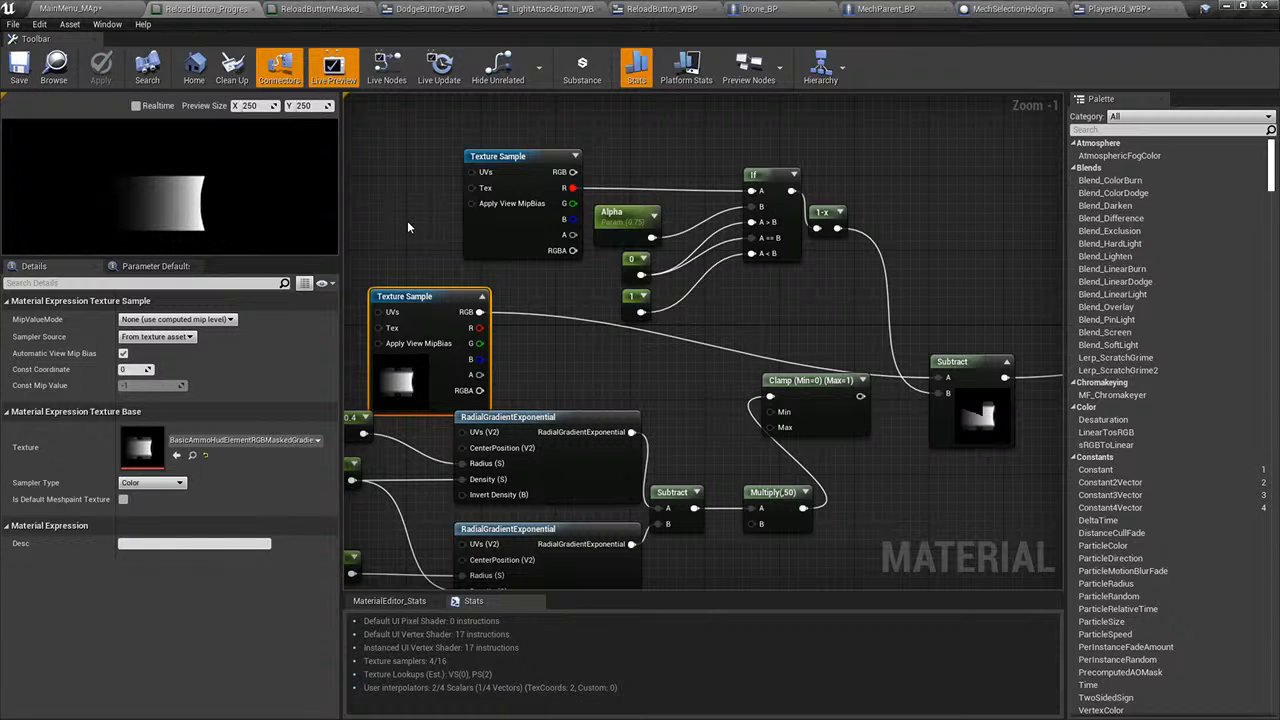
{"action": "left_click", "coordinate": [70, 8]}
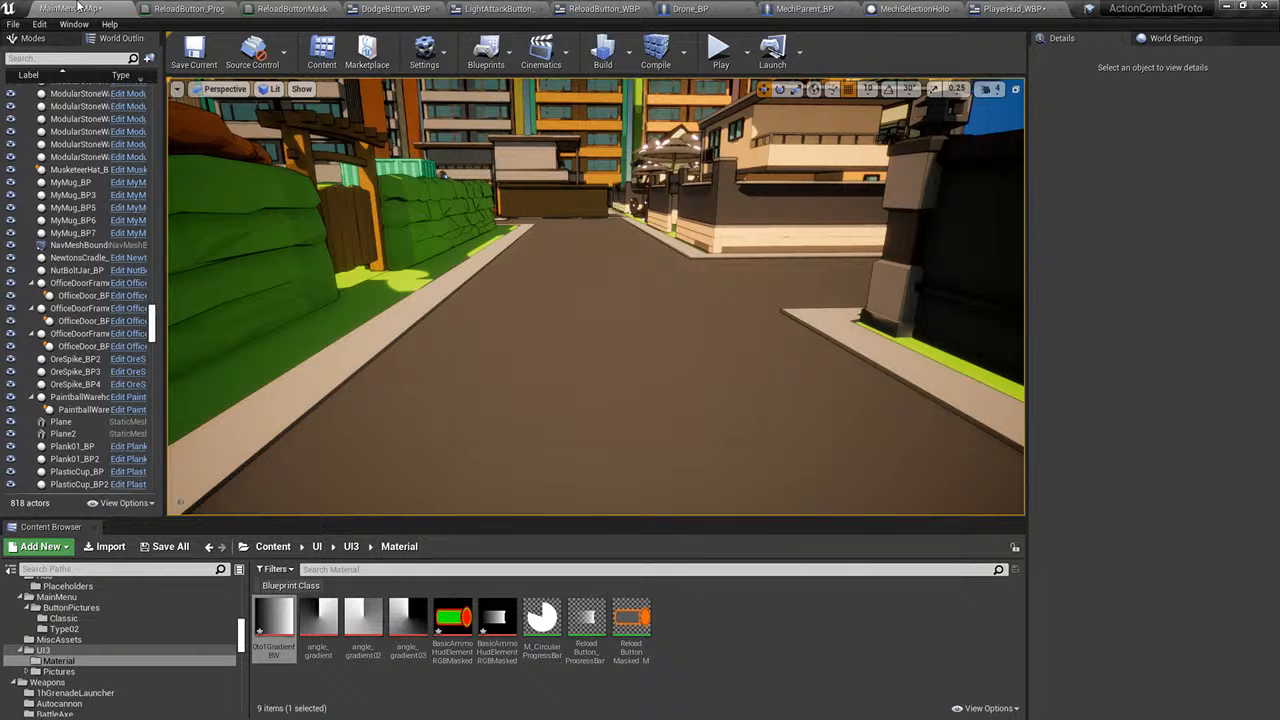
- Save all modified assets and start a play session of the level in the editor
{"action": "left_click", "coordinate": [167, 546]}
{"action": "left_click", "coordinate": [757, 489]}
{"action": "left_click", "coordinate": [720, 50]}
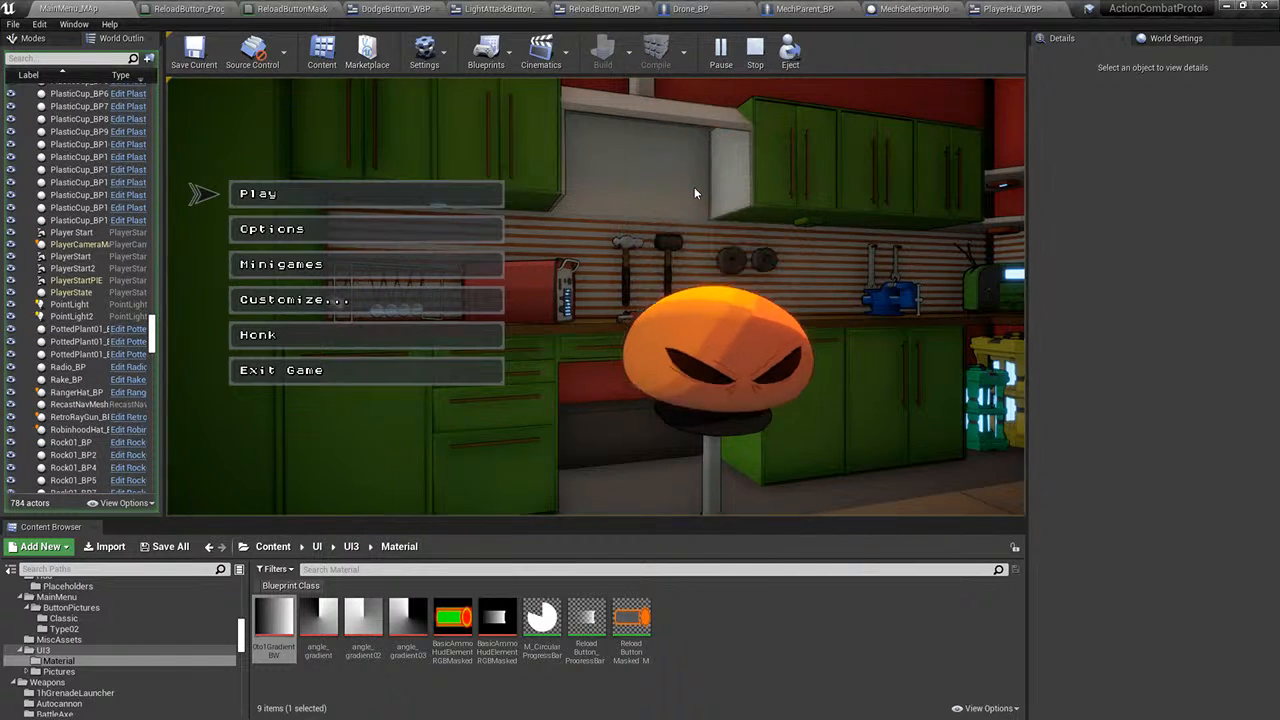
- Start a match from the game's main menu to check the HUD reload bar while firing, end the session and close the message log
{"action": "left_click", "coordinate": [498, 195]}
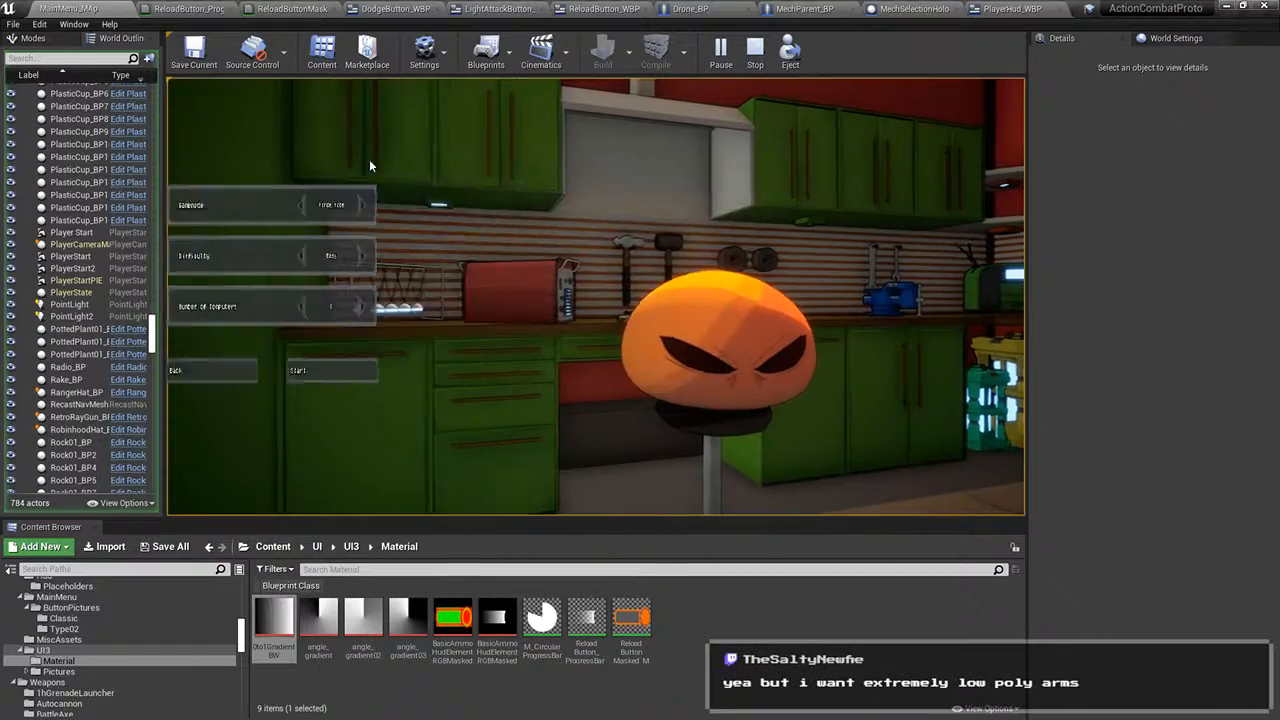
{"action": "left_click", "coordinate": [574, 369]}
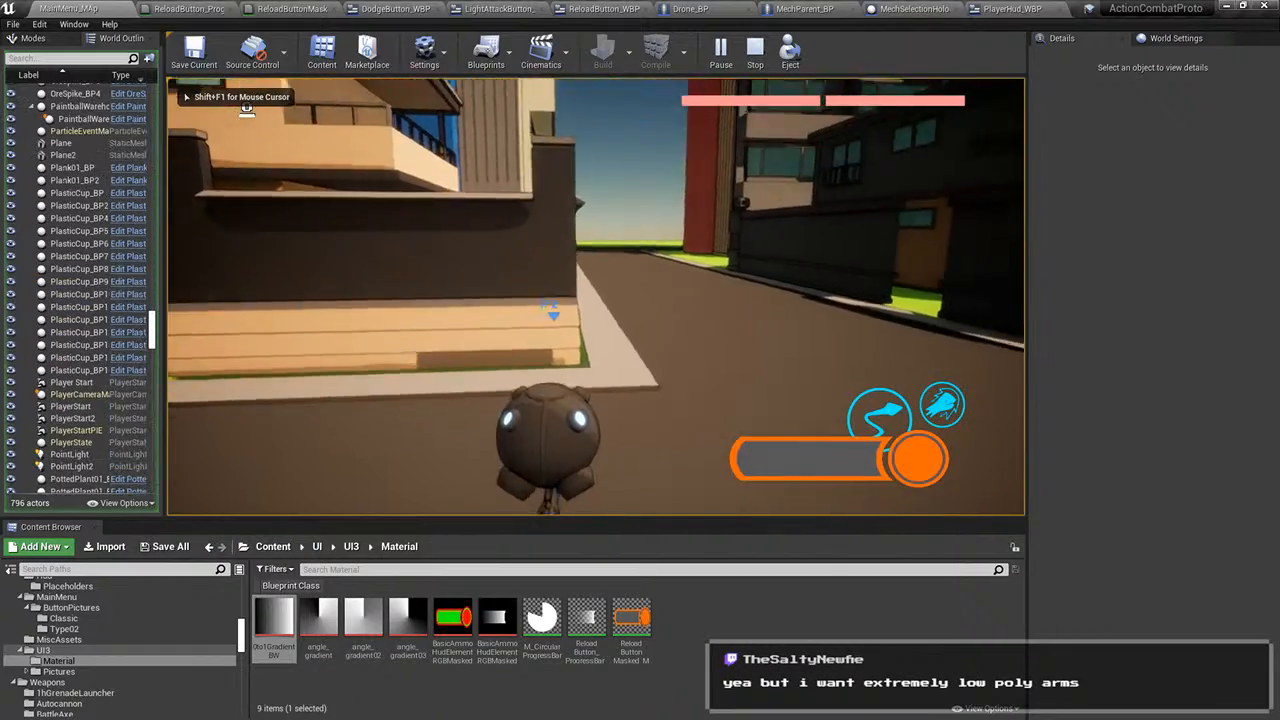
{"action": "left_click", "coordinate": [596, 297]}
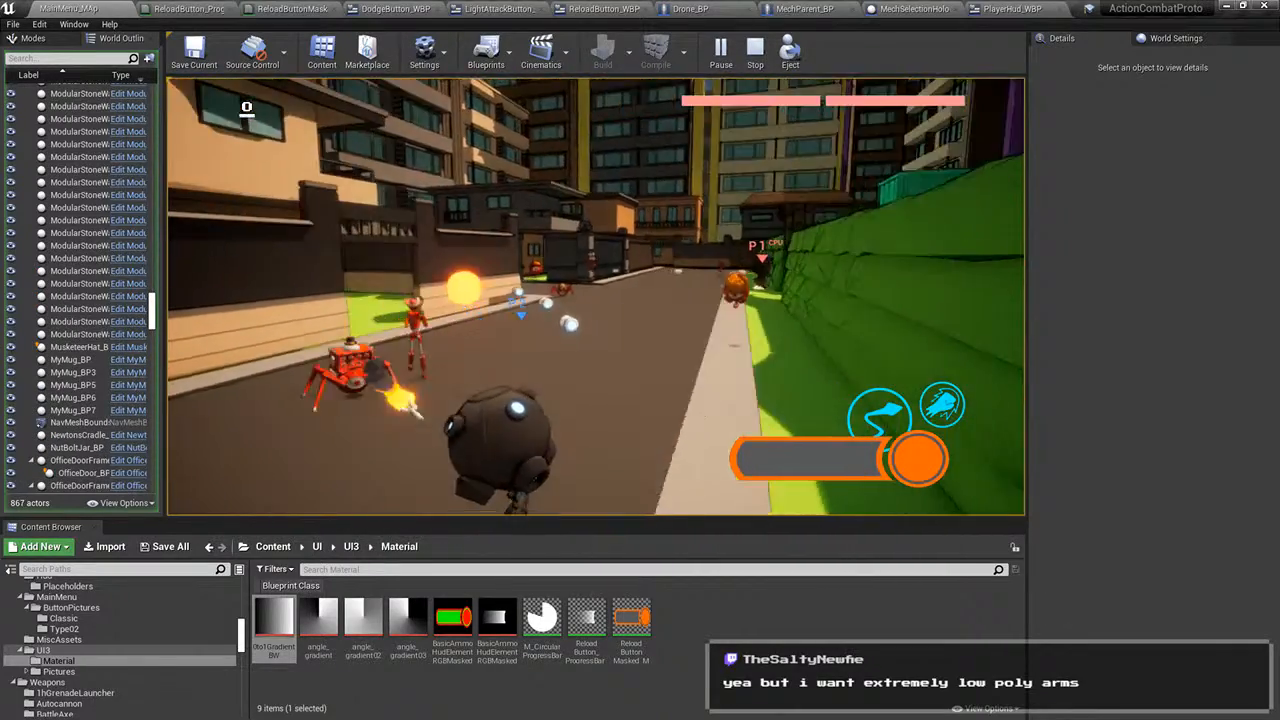
{"action": "key", "text": "Escape"}
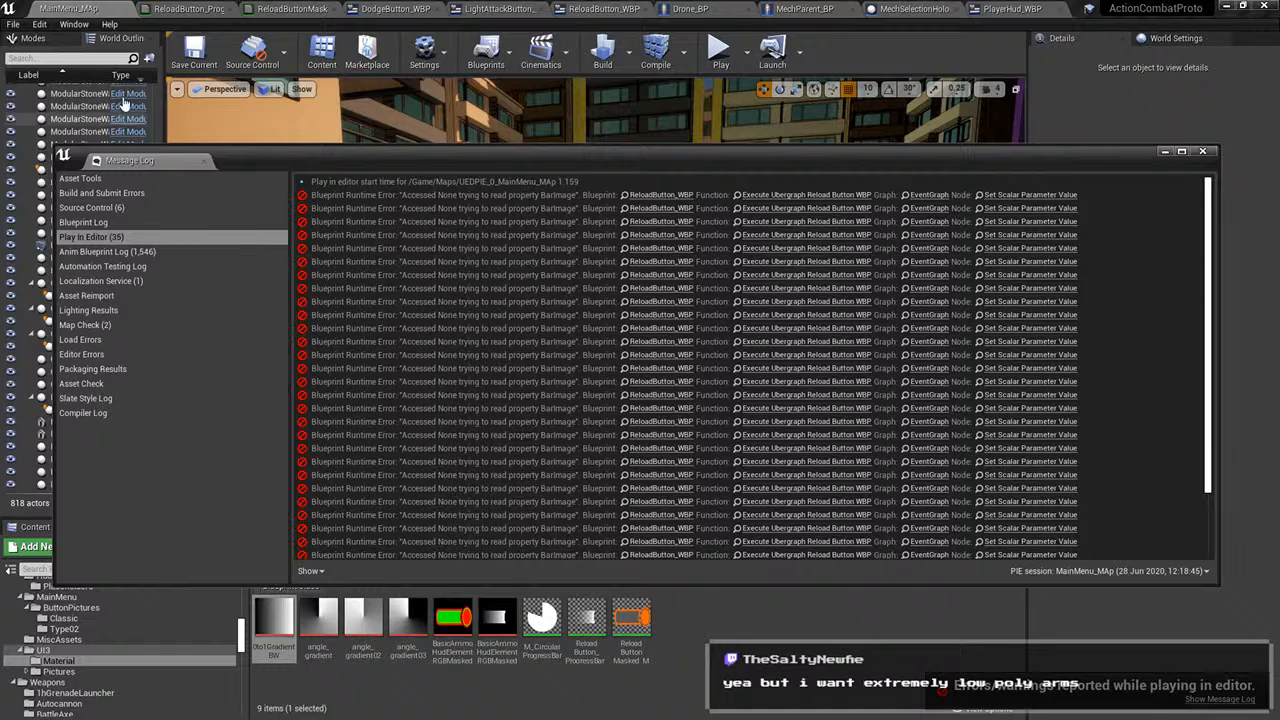
{"action": "left_click", "coordinate": [205, 162]}
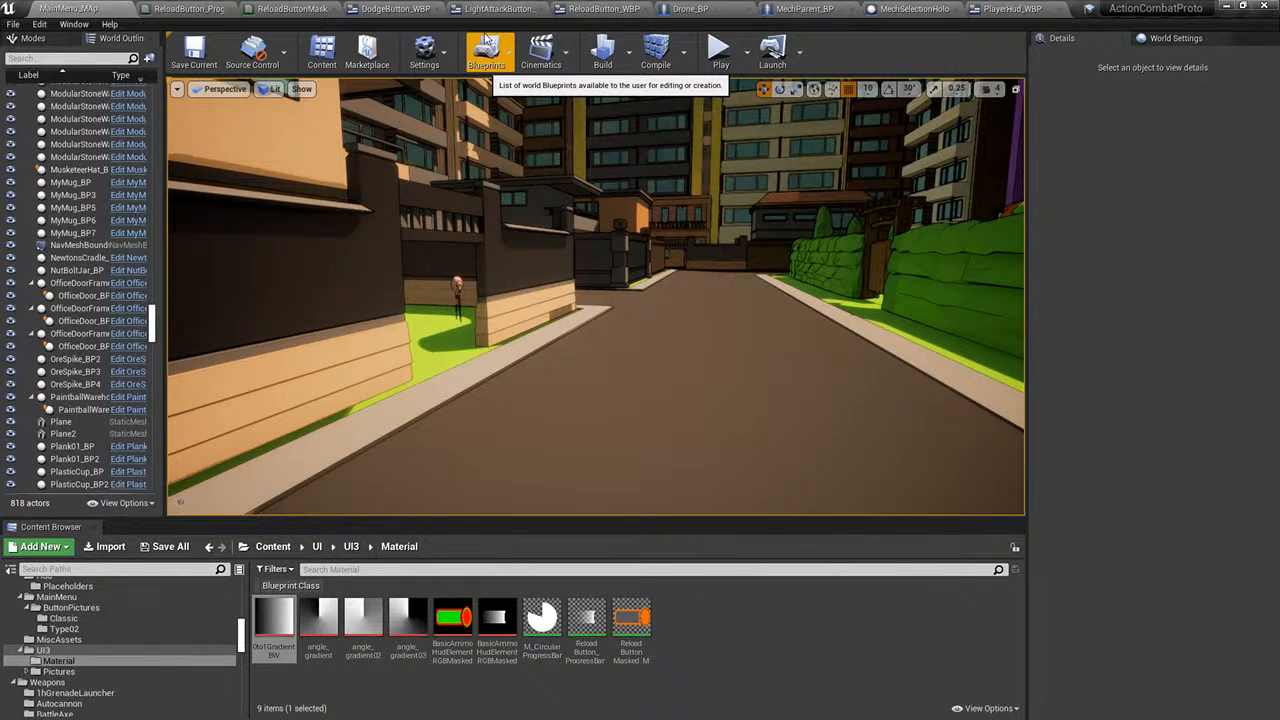
{"action": "mouse_move", "coordinate": [1009, 254]}
{"action": "right_mouse_down"}
{"action": "mouse_move", "coordinate": [860, 258]}
{"action": "mouse_move", "coordinate": [870, 330]}
{"action": "mouse_move", "coordinate": [940, 335]}
{"action": "mouse_move", "coordinate": [1009, 254]}
{"action": "right_mouse_up"}
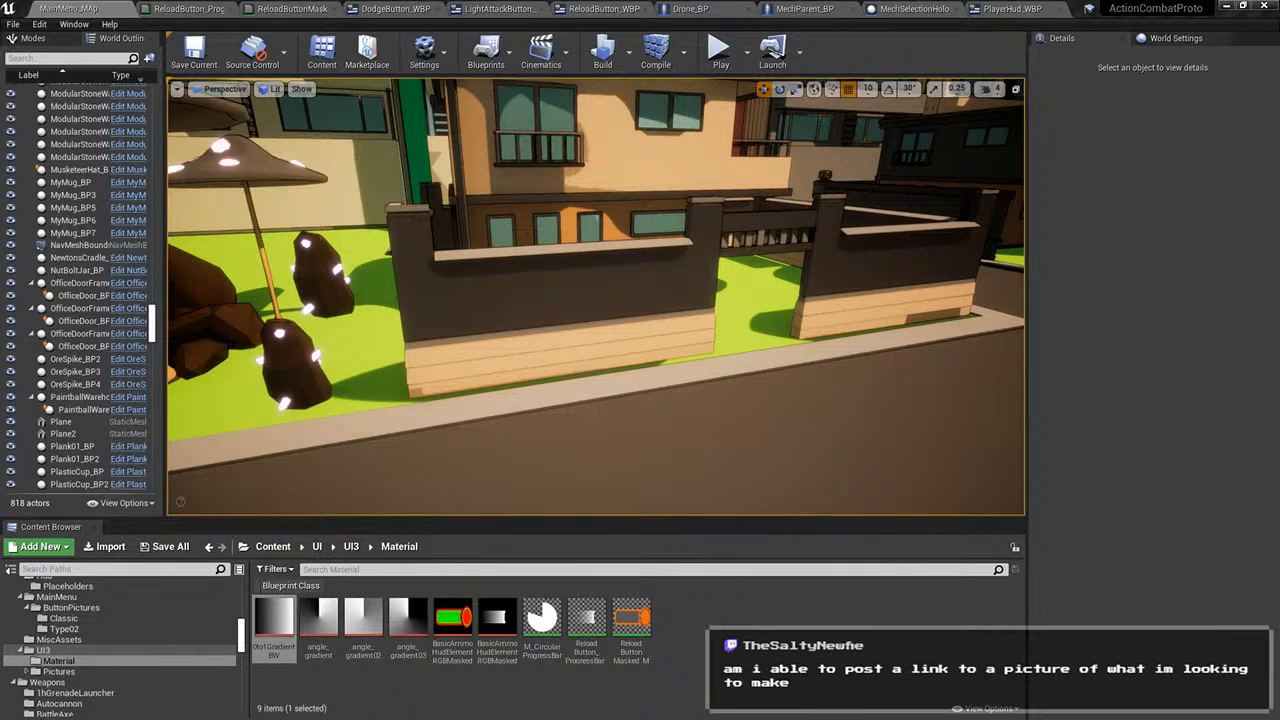
{"action": "right_click_drag", "start_coordinate": [749, 273], "coordinate": [747, 272]}
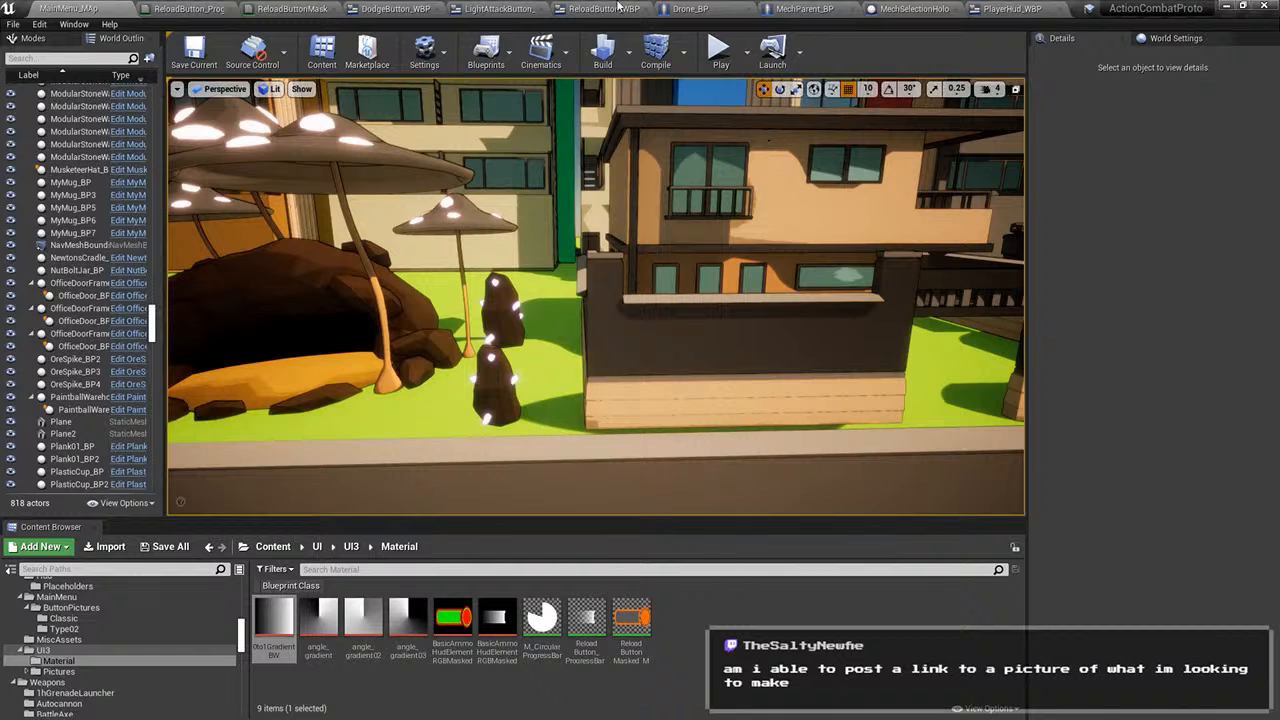
- Open the ReloadButton_WBP event graph to inspect the SetProgress event and its BarImage reference
{"action": "left_click", "coordinate": [938, 9]}
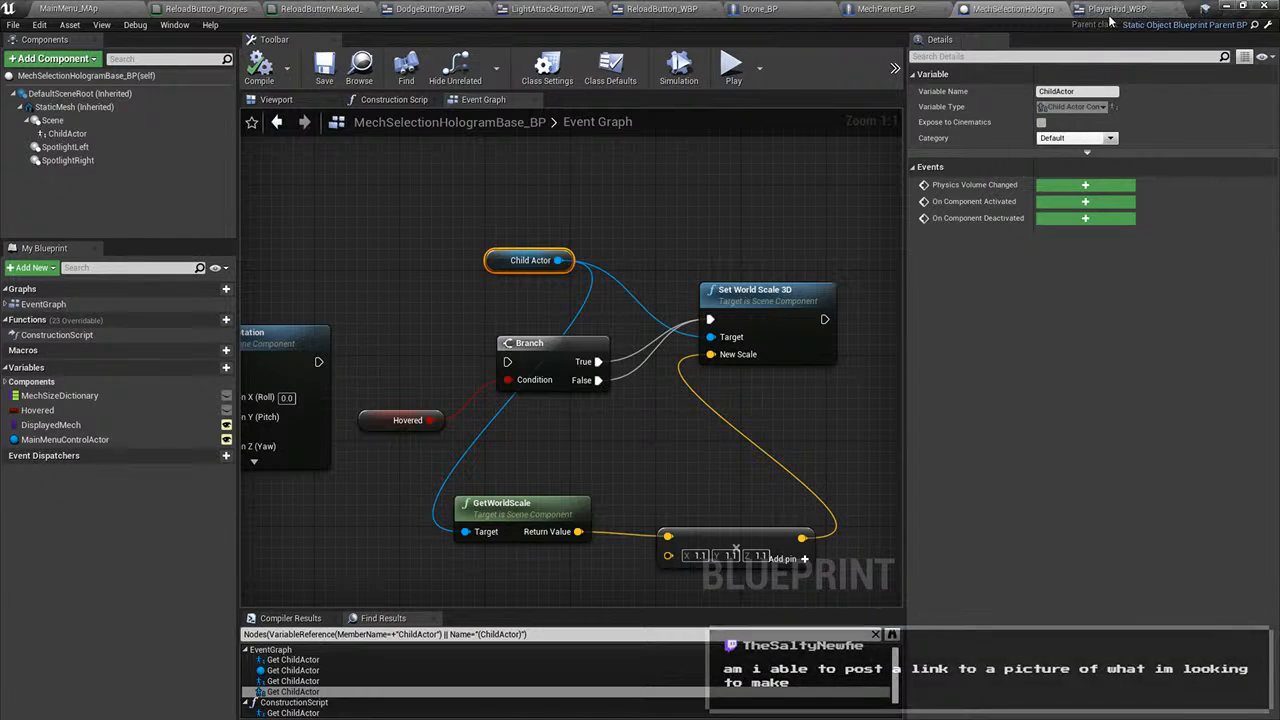
{"action": "left_click", "coordinate": [1074, 8]}
{"action": "left_click", "coordinate": [660, 8]}
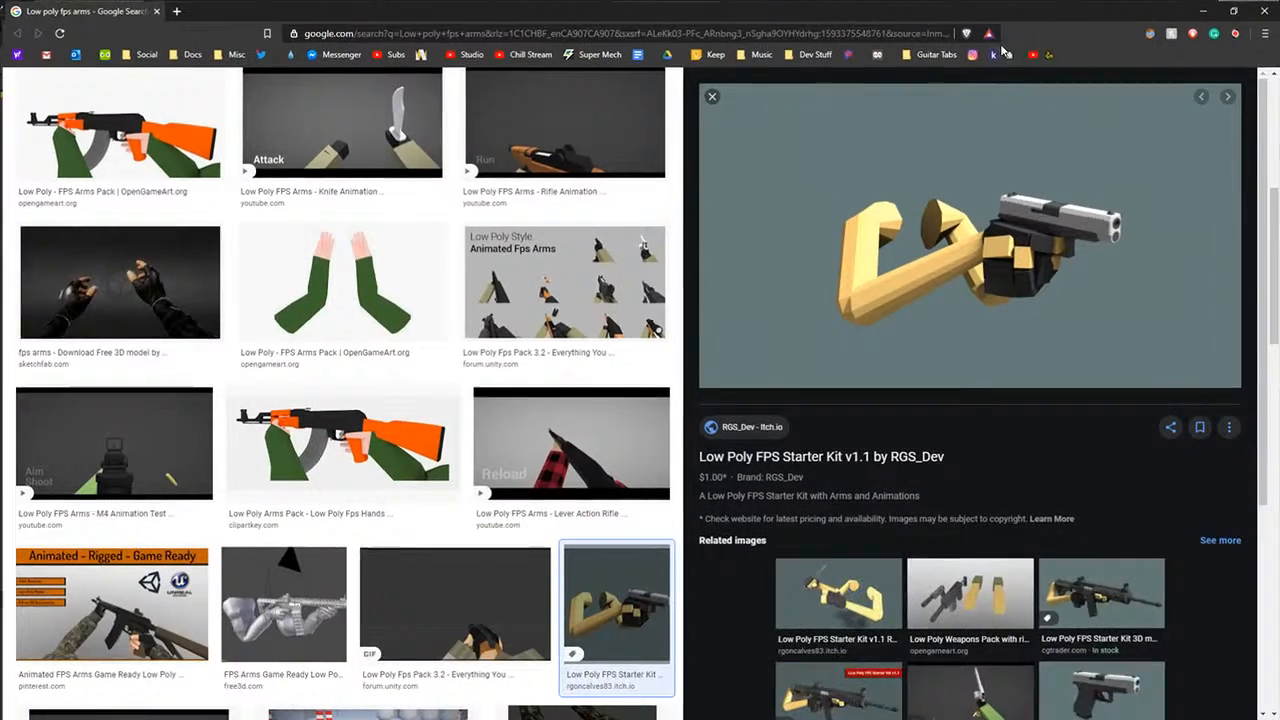
- In the browser's low poly FPS arms image results, view the handgun animation and Low Poly FPS Starter Kit, and move the window off the editor
{"action": "scroll", "coordinate": [630, 455], "scroll_direction": "up", "scroll_amount": 5}
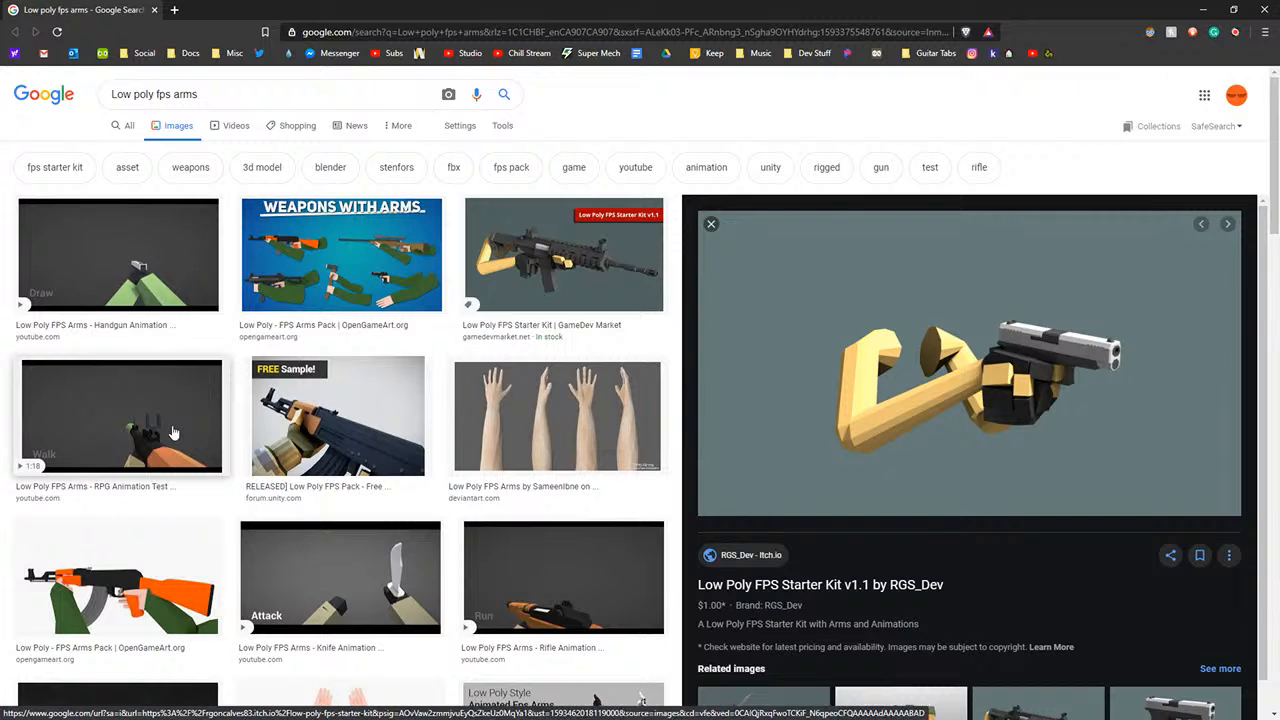
{"action": "left_click", "coordinate": [125, 262]}
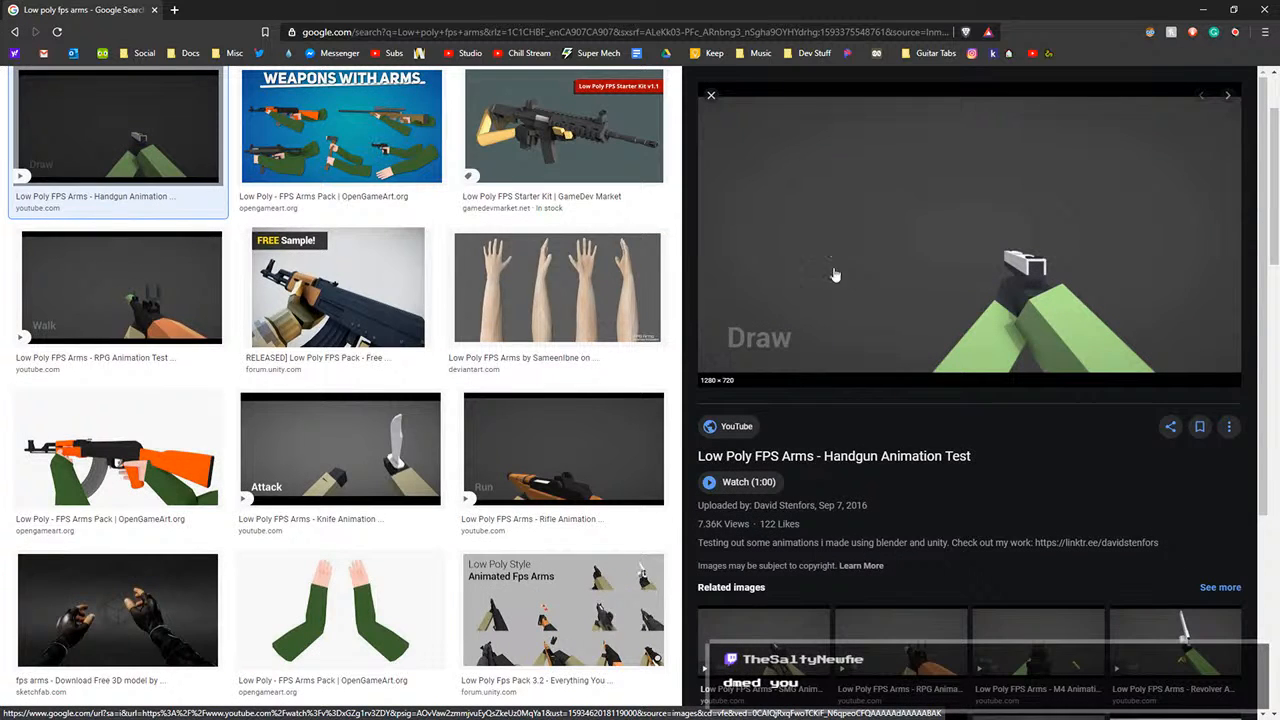
{"action": "scroll", "coordinate": [588, 458], "scroll_direction": "up", "scroll_amount": 2}
{"action": "scroll", "coordinate": [588, 458], "scroll_direction": "down", "scroll_amount": 6}
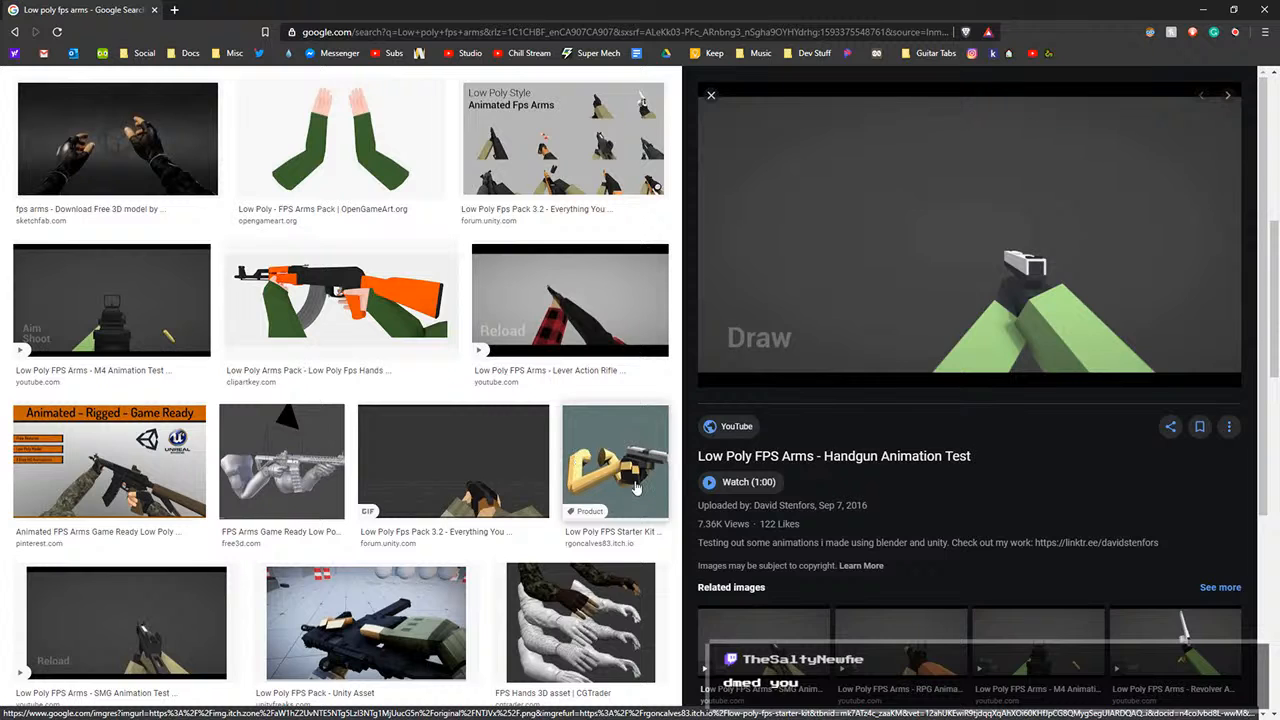
{"action": "left_click", "coordinate": [580, 462]}
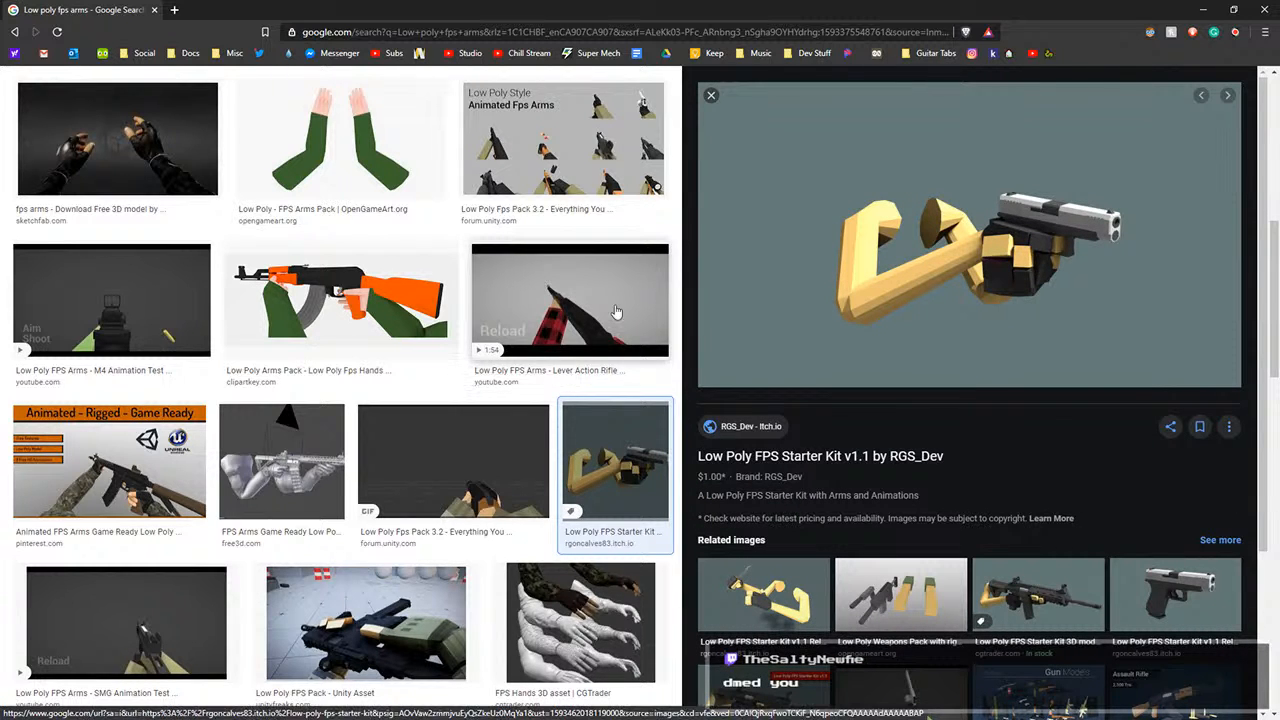
{"action": "left_click_drag", "start_coordinate": [335, 6], "coordinate": [1279, 252]}
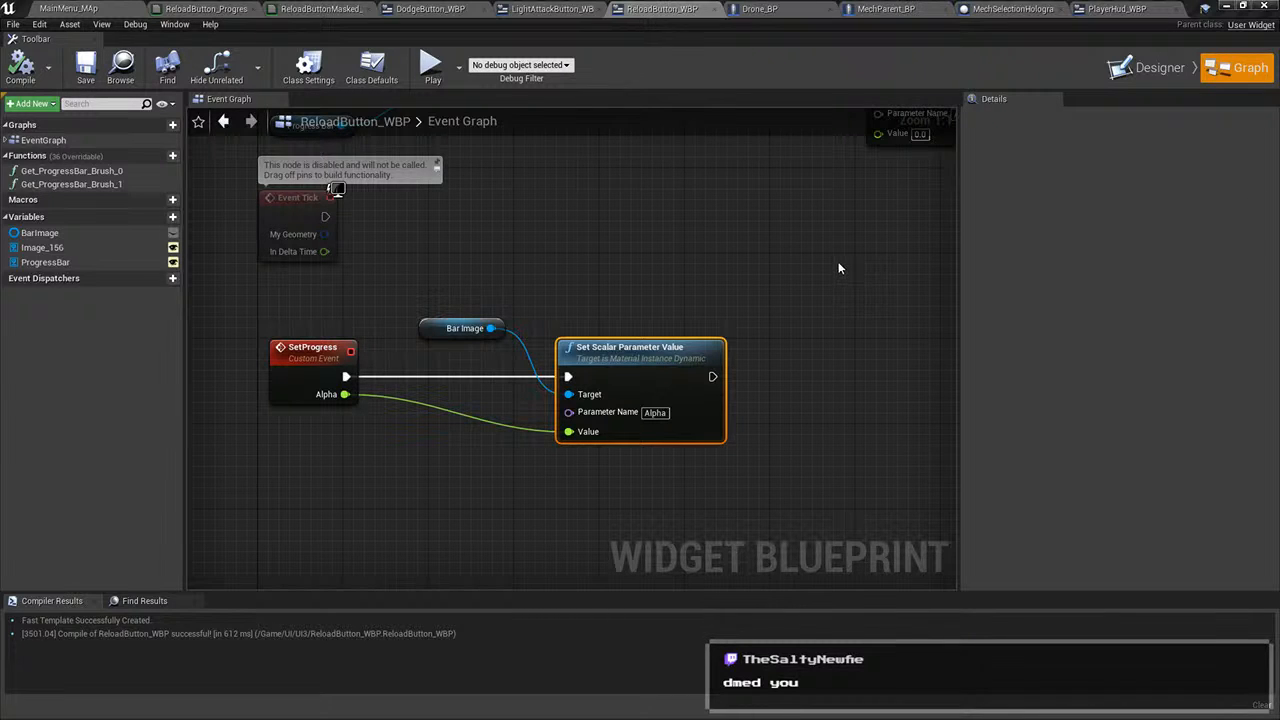
- Move the Bar Image node down next to the Target input of Set Scalar Parameter Value in the SetProgress chain
{"action": "right_click_drag", "start_coordinate": [613, 219], "coordinate": [642, 230]}
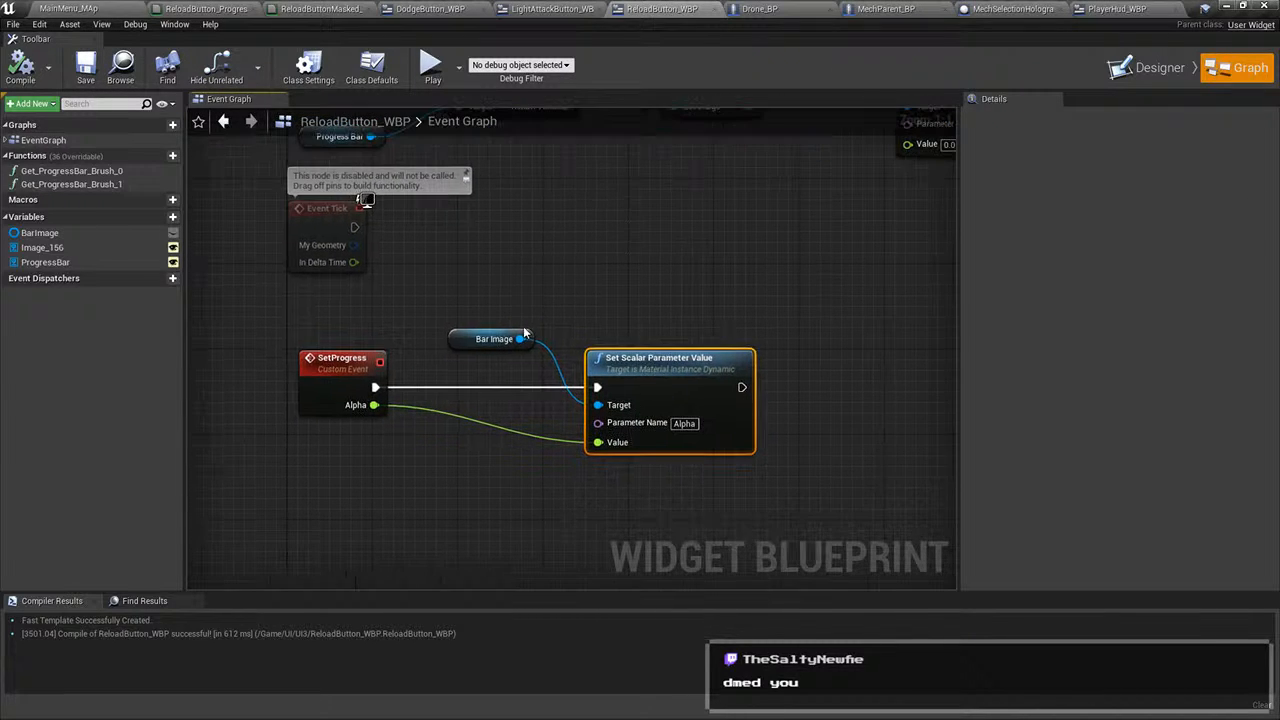
{"action": "left_click_drag", "start_coordinate": [452, 339], "coordinate": [484, 402]}
{"action": "right_click_drag", "start_coordinate": [624, 270], "coordinate": [503, 238]}
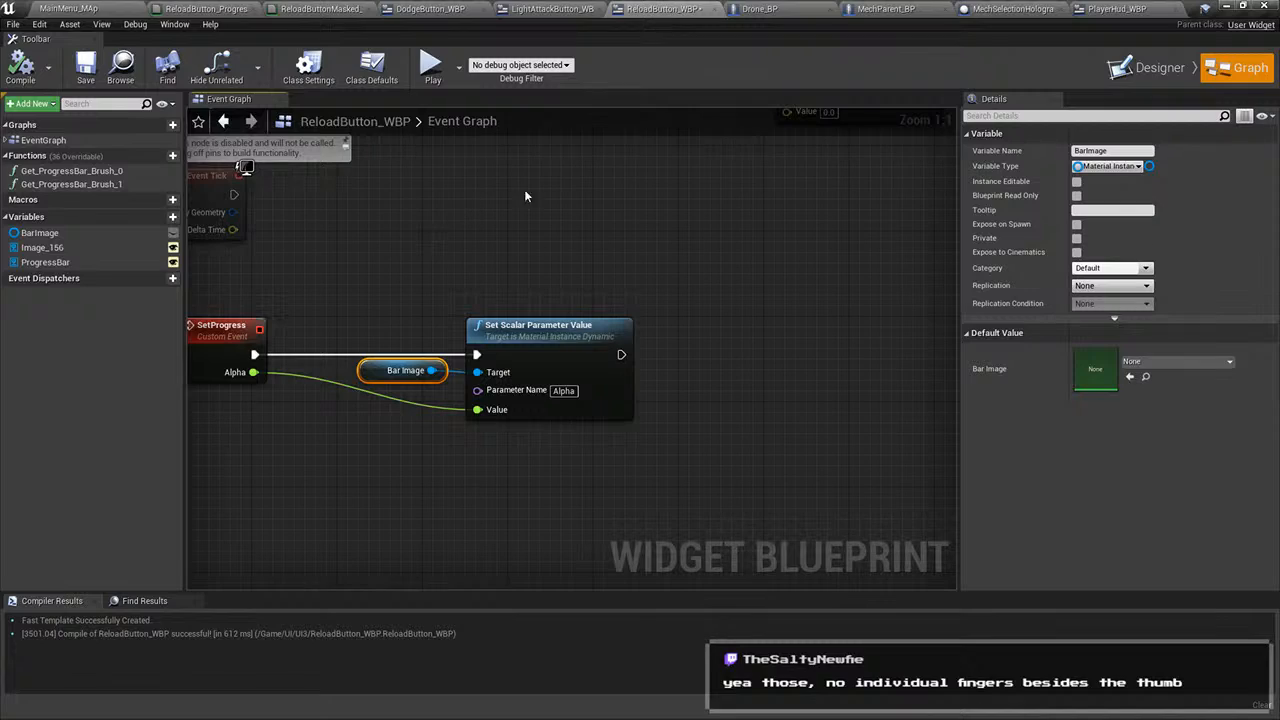
- Look in on the LightAttackButton_WBP widget and return to the MainMenu_MAp level view
{"action": "left_click", "coordinate": [575, 8]}
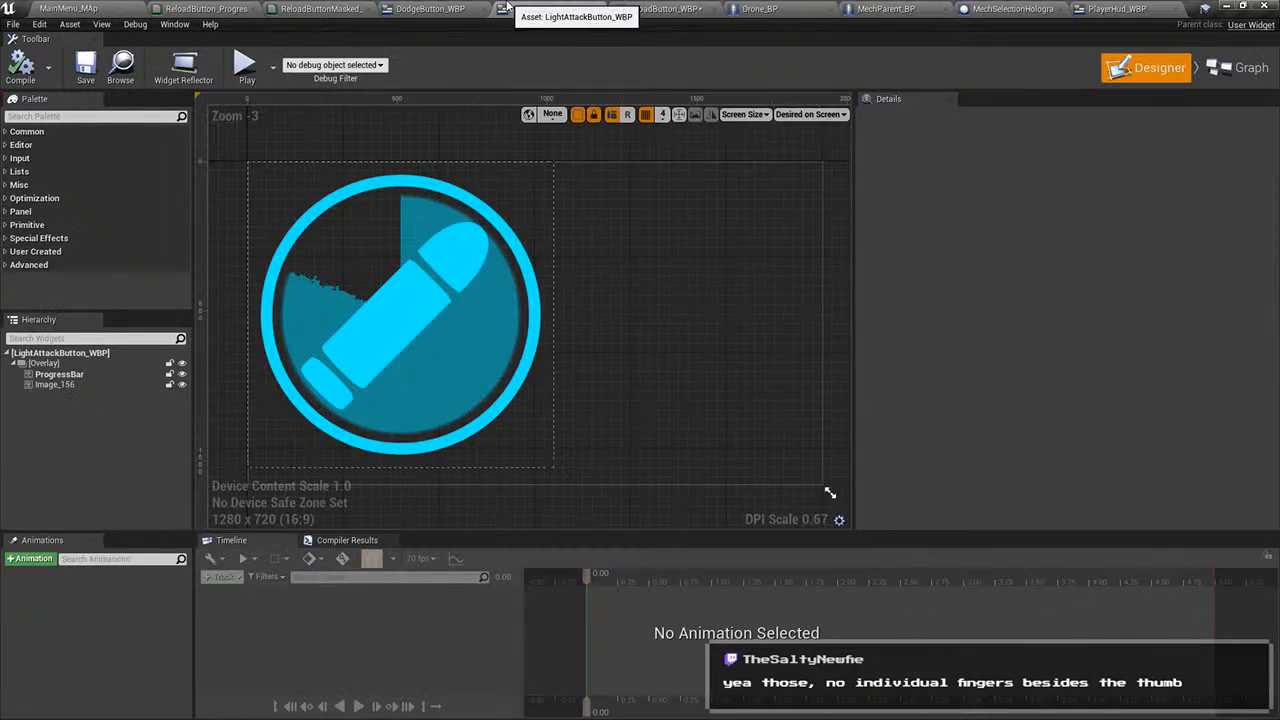
{"action": "left_click", "coordinate": [666, 8]}
{"action": "left_click", "coordinate": [124, 7]}
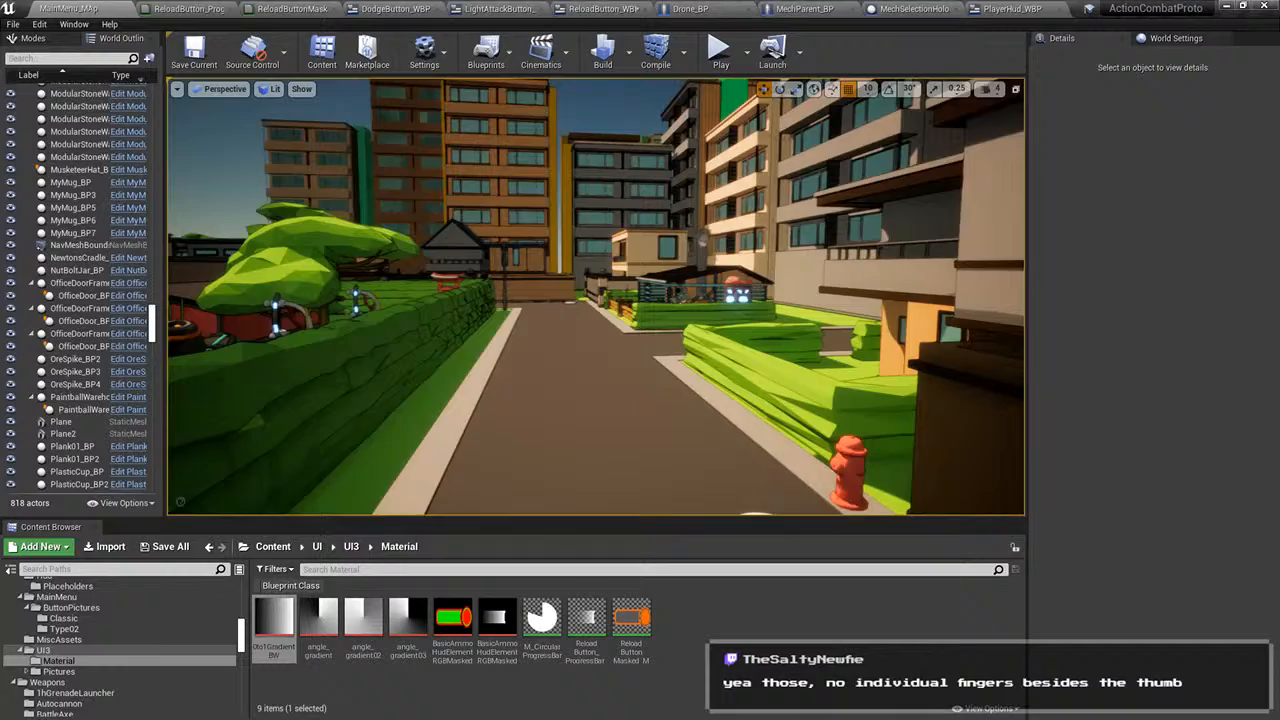
{"action": "right_click_drag", "start_coordinate": [596, 297], "coordinate": [724, 408]}
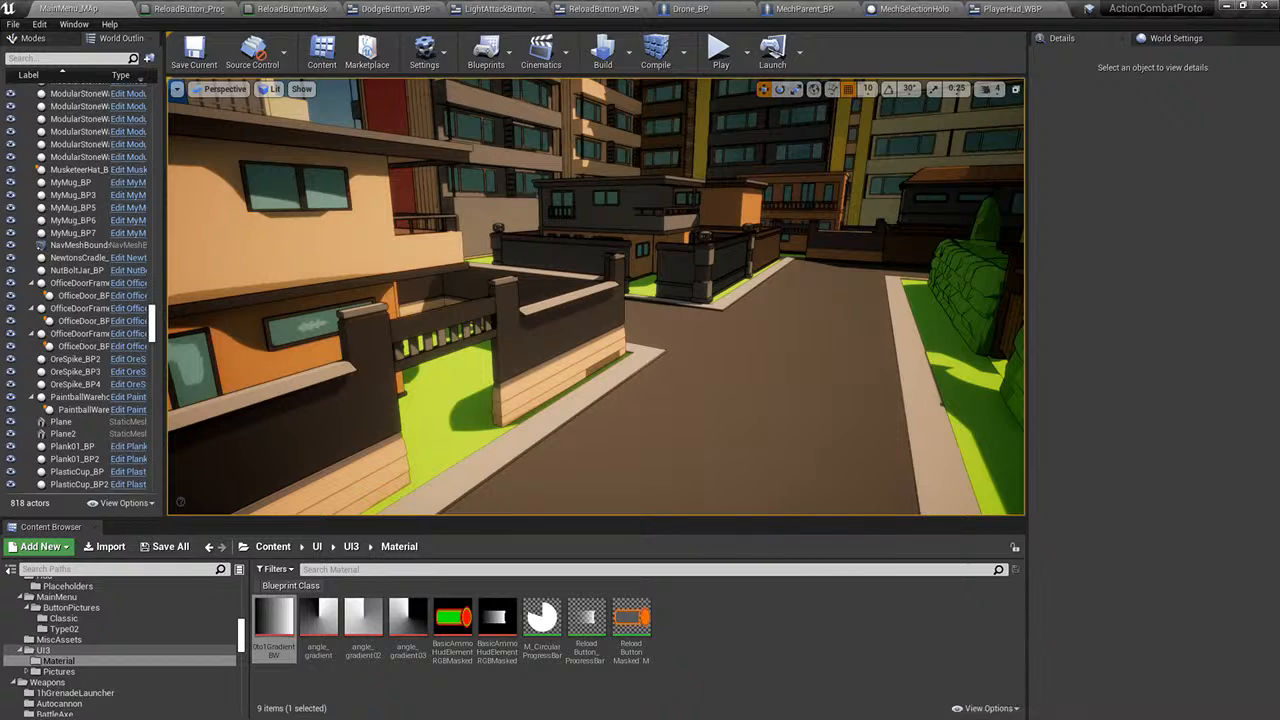
- Switch to GIMP and examine the edges of the gradient bar in BasicAmmoHudElementRGBMaskedGradient up close
{"action": "key", "text": "alt+Tab"}
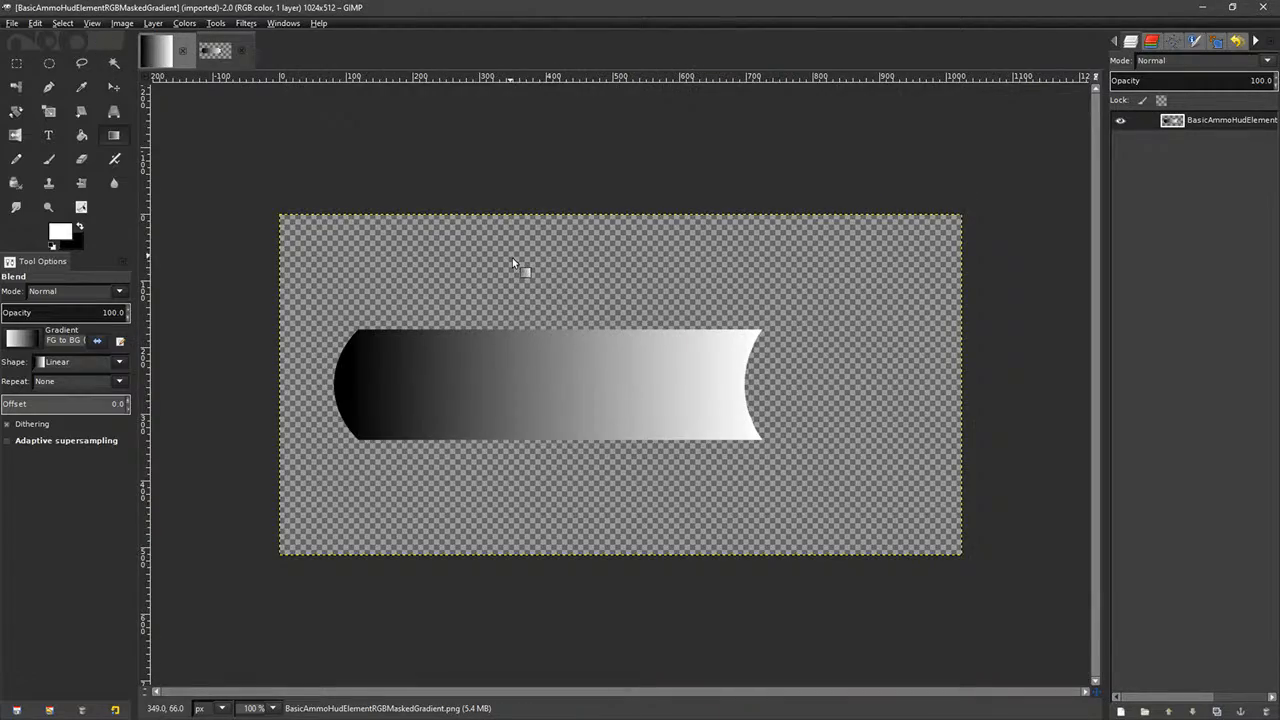
{"action": "scroll", "coordinate": [517, 262], "scroll_direction": "up", "scroll_amount": 4, "text": "ctrl"}
{"action": "scroll", "coordinate": [823, 347], "scroll_direction": "up", "scroll_amount": 6, "text": "ctrl"}
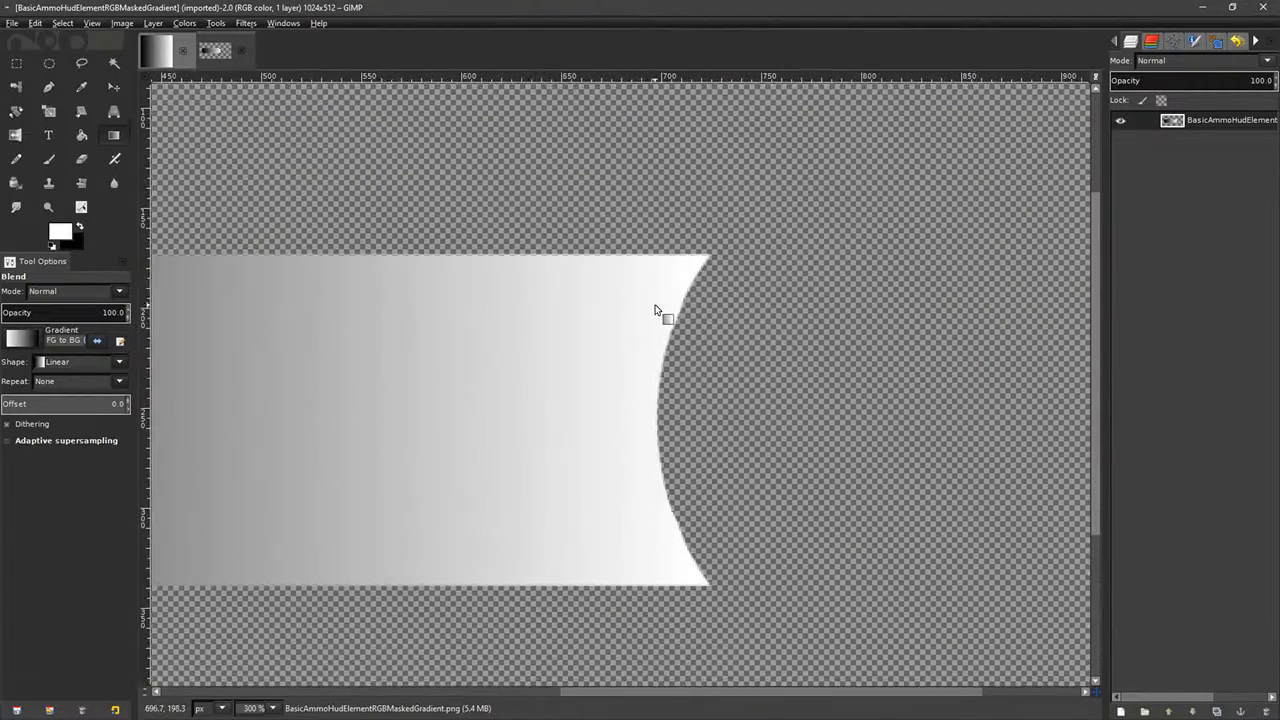
{"action": "scroll", "coordinate": [655, 367], "scroll_direction": "down", "scroll_amount": 7, "text": "ctrl"}
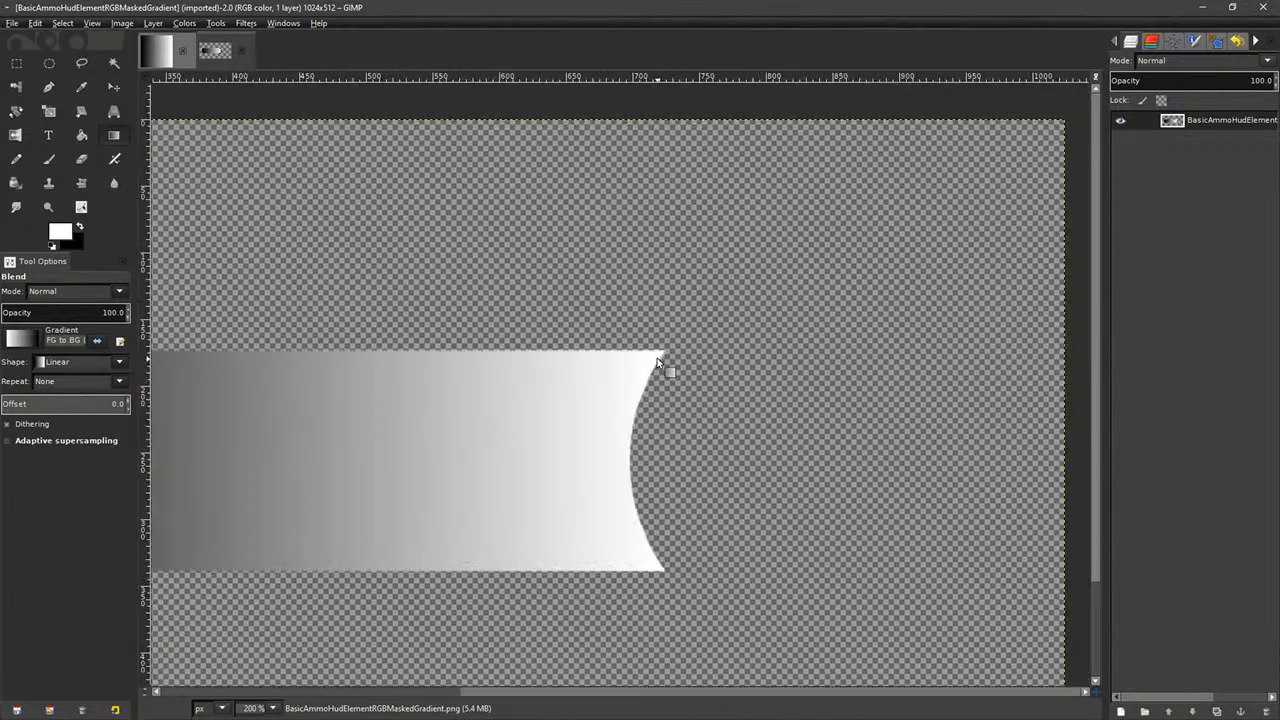
{"action": "scroll", "coordinate": [634, 391], "scroll_direction": "up", "scroll_amount": 3, "text": "ctrl"}
{"action": "scroll", "coordinate": [530, 380], "scroll_direction": "down", "scroll_amount": 2, "text": "ctrl"}
{"action": "scroll", "coordinate": [550, 405], "scroll_direction": "up", "scroll_amount": 3, "text": "ctrl"}
{"action": "scroll", "coordinate": [532, 358], "scroll_direction": "down", "scroll_amount": 7, "text": "ctrl"}
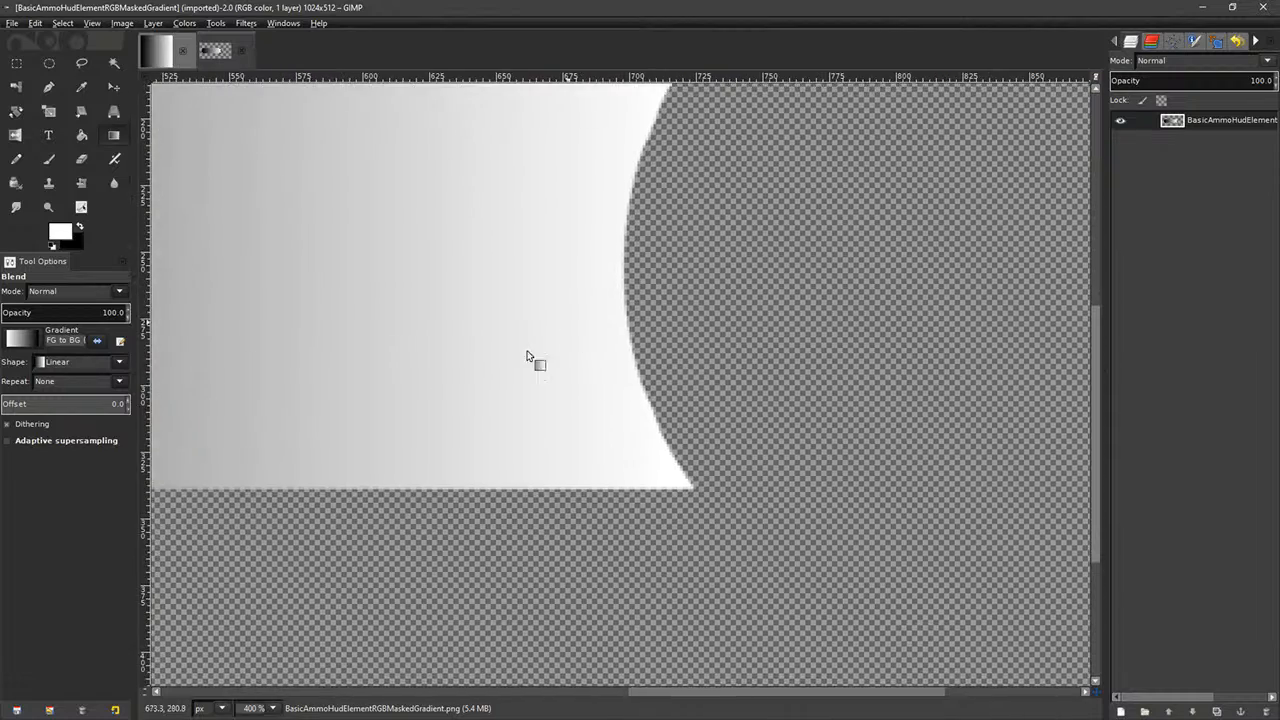
{"action": "scroll", "coordinate": [638, 394], "scroll_direction": "up", "scroll_amount": 4, "text": "ctrl"}
{"action": "scroll", "coordinate": [601, 366], "scroll_direction": "down", "scroll_amount": 3, "text": "ctrl"}
{"action": "scroll", "coordinate": [645, 364], "scroll_direction": "up", "scroll_amount": 3, "text": "ctrl"}
{"action": "middle_click_drag", "start_coordinate": [464, 228], "coordinate": [574, 271]}
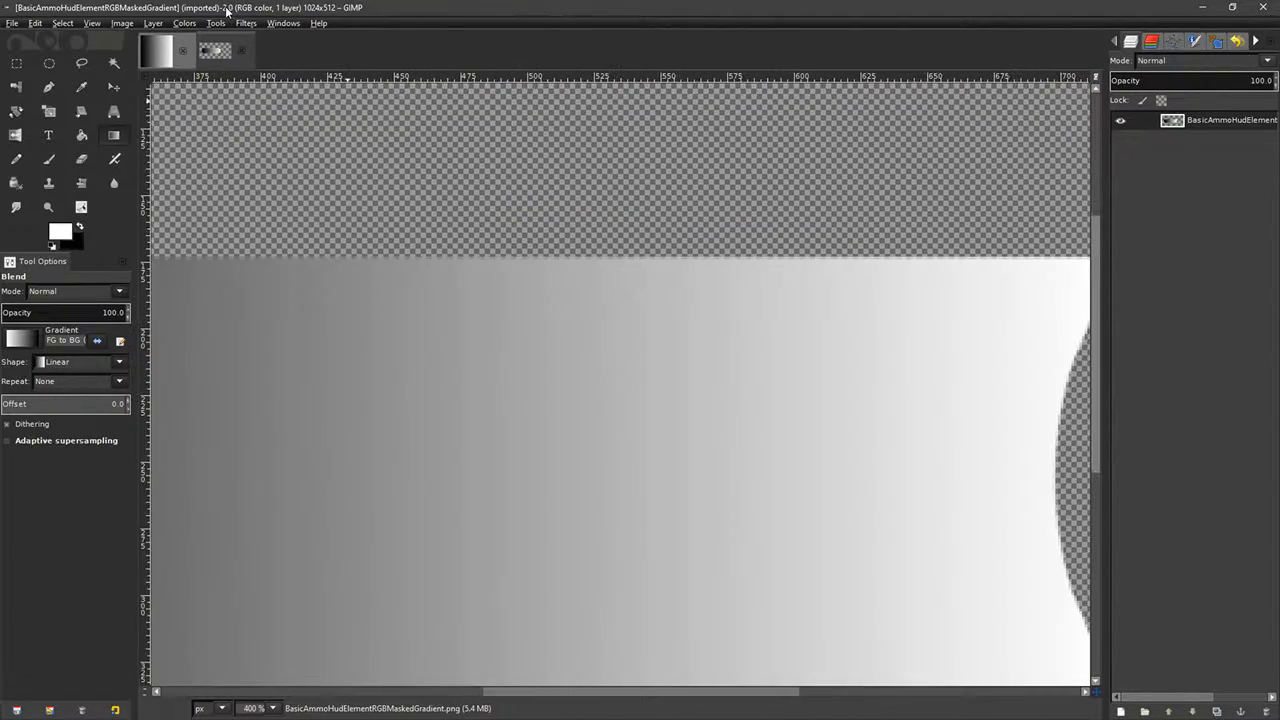
{"action": "scroll", "coordinate": [552, 277], "scroll_direction": "down", "scroll_amount": 6}
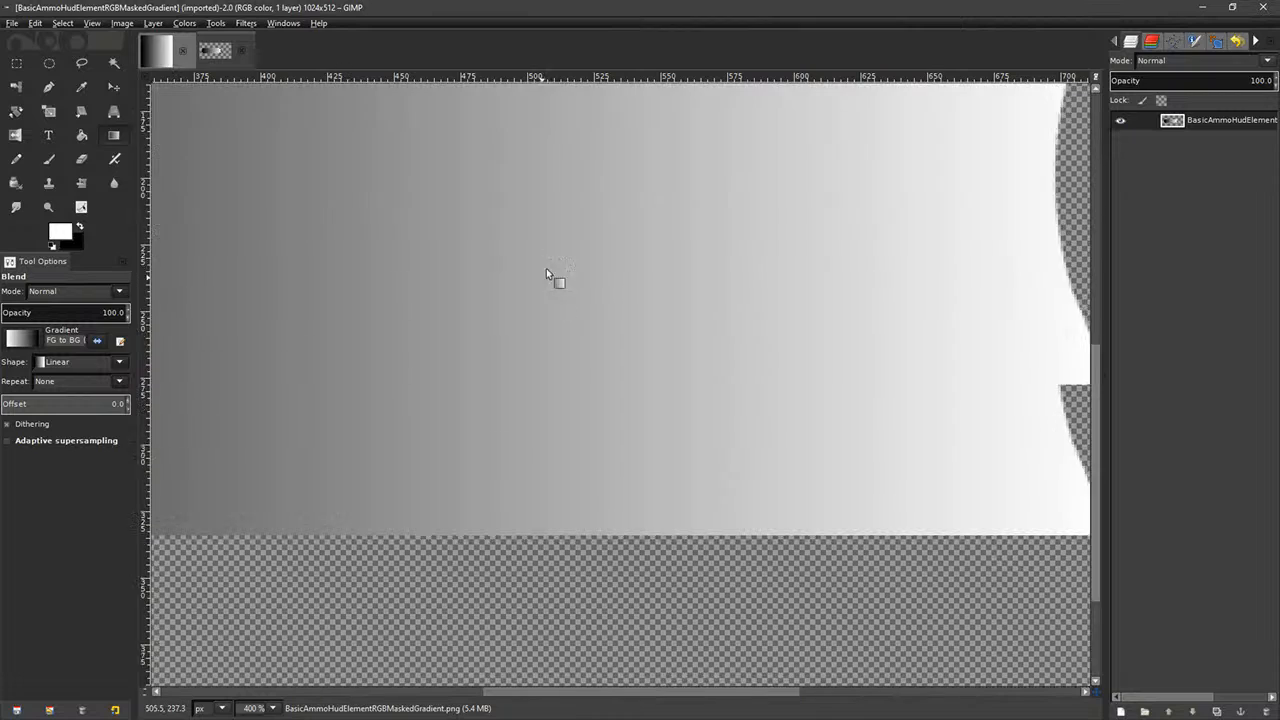
{"action": "key", "text": "1"}
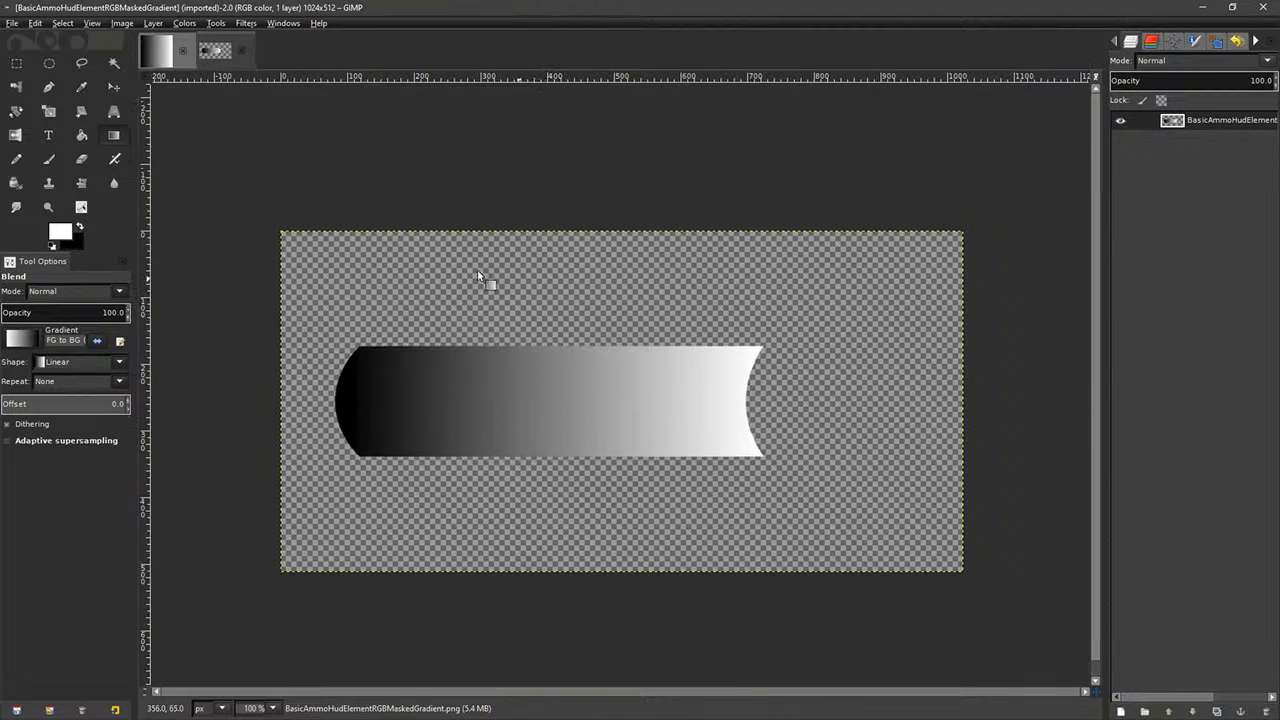
- Isolate the gradient bar from its transparent surroundings with Select by Color at threshold 15 and check the outline
{"action": "left_click", "coordinate": [16, 86]}
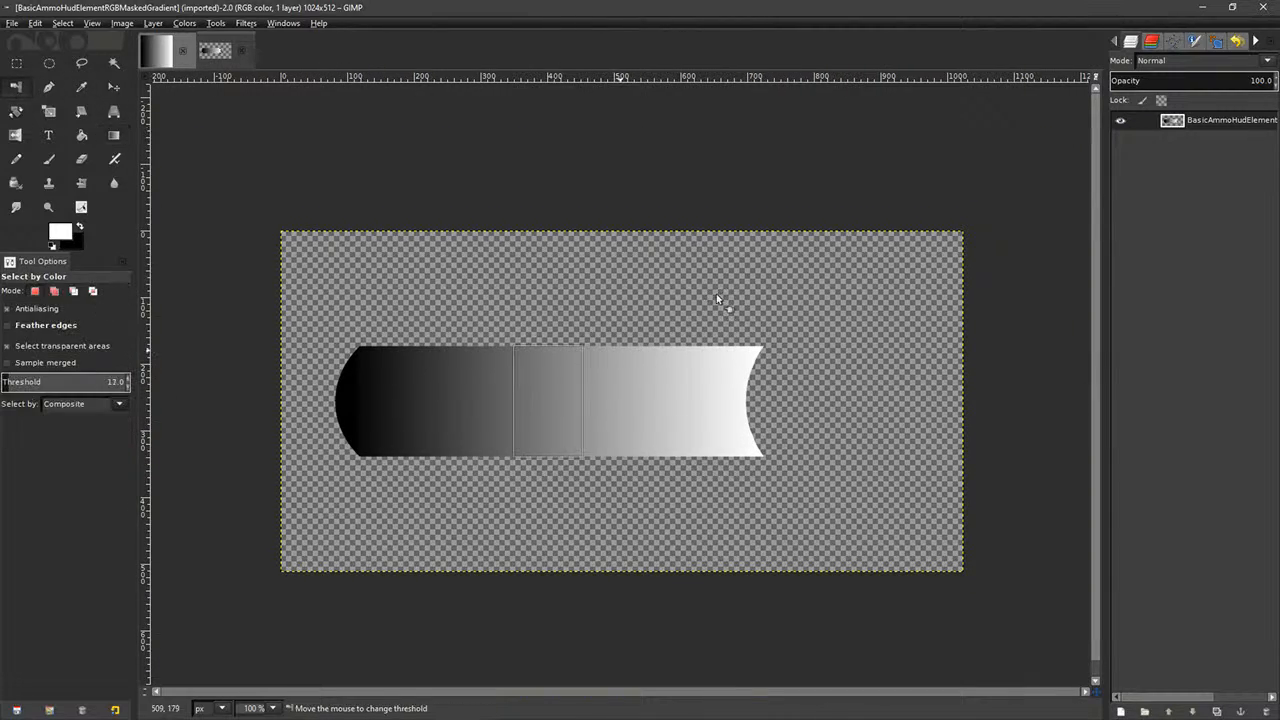
{"action": "left_click", "coordinate": [716, 293]}
{"action": "scroll", "coordinate": [670, 277], "scroll_direction": "up", "scroll_amount": 6, "text": "ctrl"}
{"action": "middle_click_drag", "start_coordinate": [800, 182], "coordinate": [470, 156]}
{"action": "scroll", "coordinate": [866, 345], "scroll_direction": "down", "scroll_amount": 2, "text": "ctrl"}
{"action": "middle_click_drag", "start_coordinate": [755, 358], "coordinate": [578, 251]}
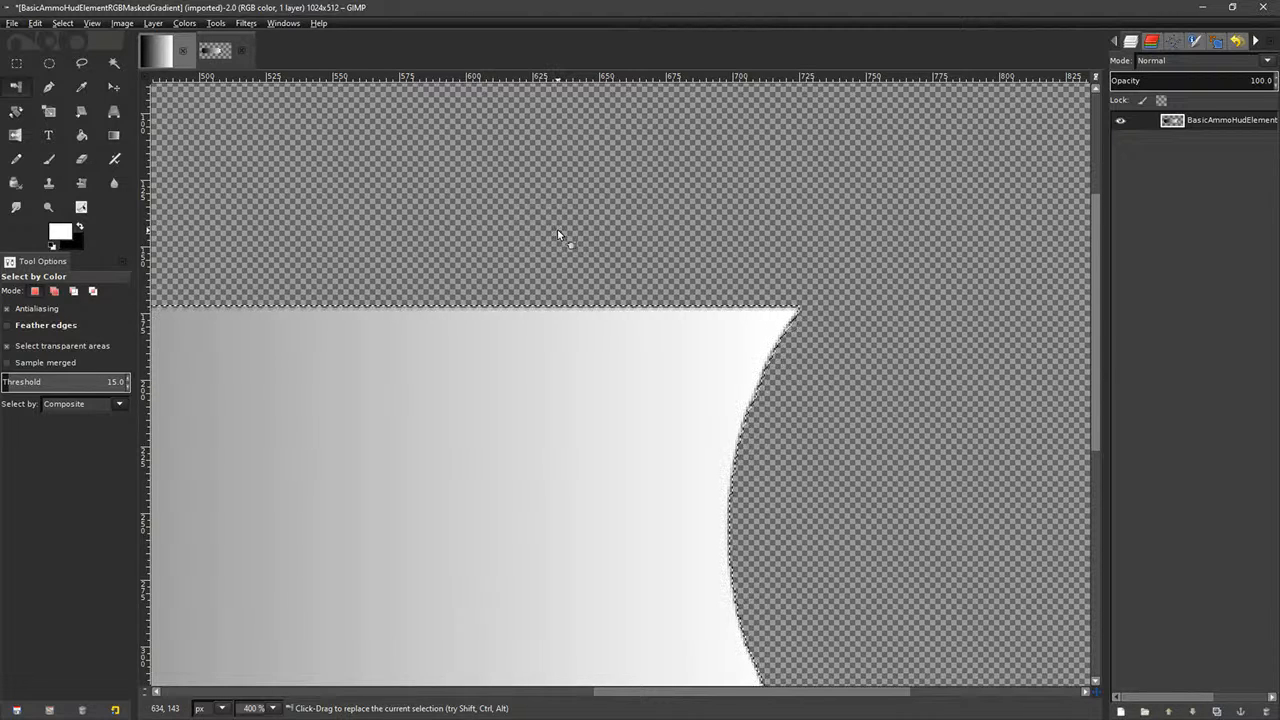
{"action": "scroll", "coordinate": [657, 306], "scroll_direction": "down", "scroll_amount": 4}
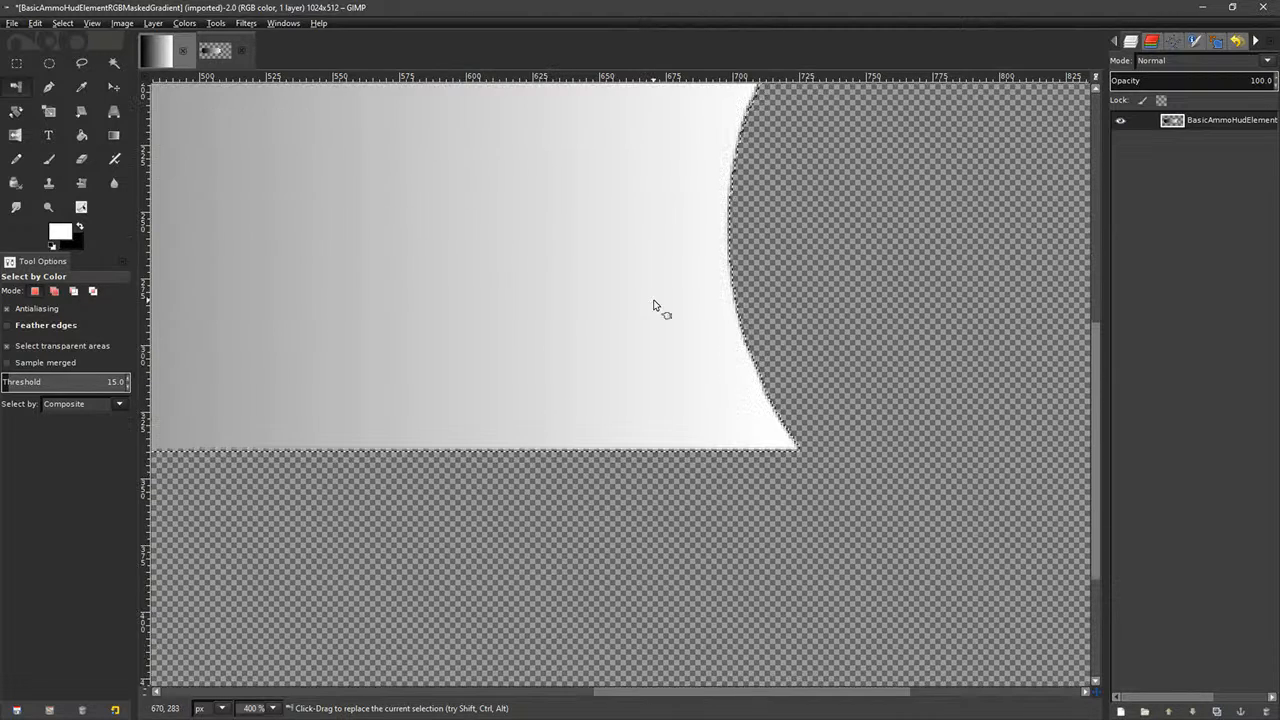
{"action": "scroll", "coordinate": [651, 299], "scroll_direction": "up", "scroll_amount": 6}
{"action": "scroll", "coordinate": [652, 300], "scroll_direction": "down", "scroll_amount": 5}
{"action": "scroll", "coordinate": [650, 290], "scroll_direction": "up", "scroll_amount": 3}
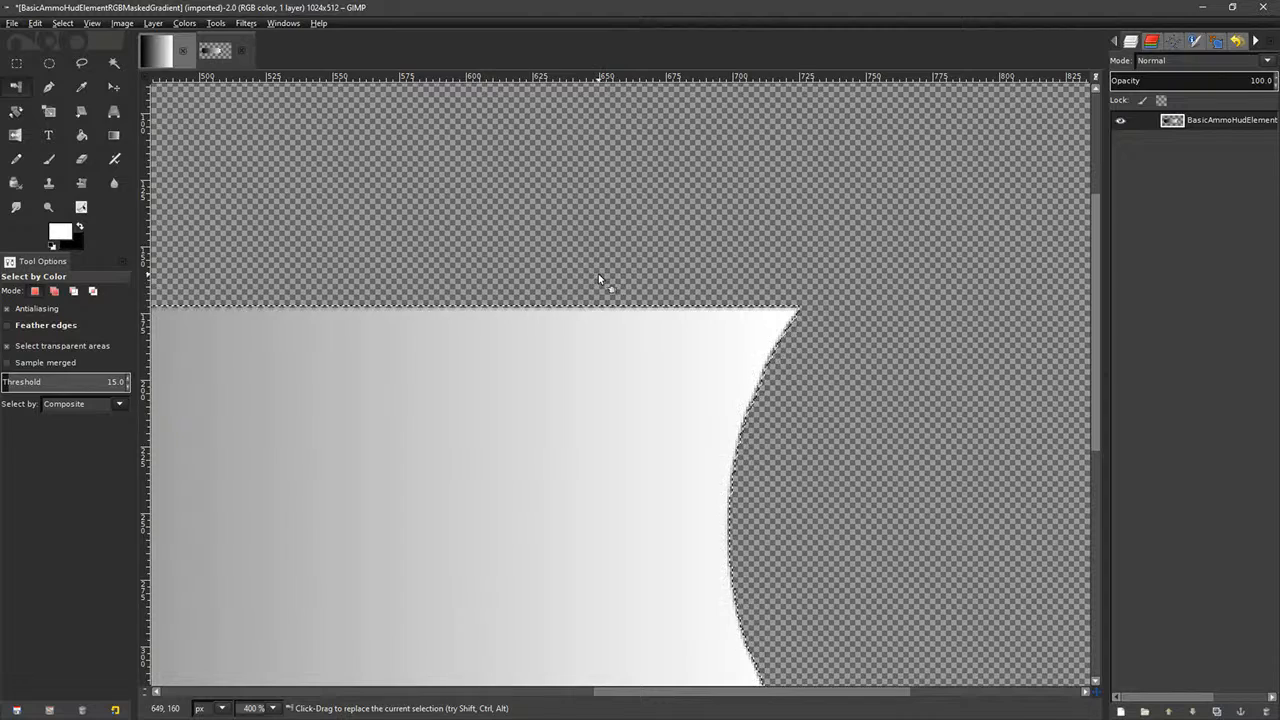
{"action": "scroll", "coordinate": [438, 371], "scroll_direction": "down", "scroll_amount": 3}
{"action": "scroll", "coordinate": [522, 418], "scroll_direction": "down", "scroll_amount": 3, "text": "ctrl"}
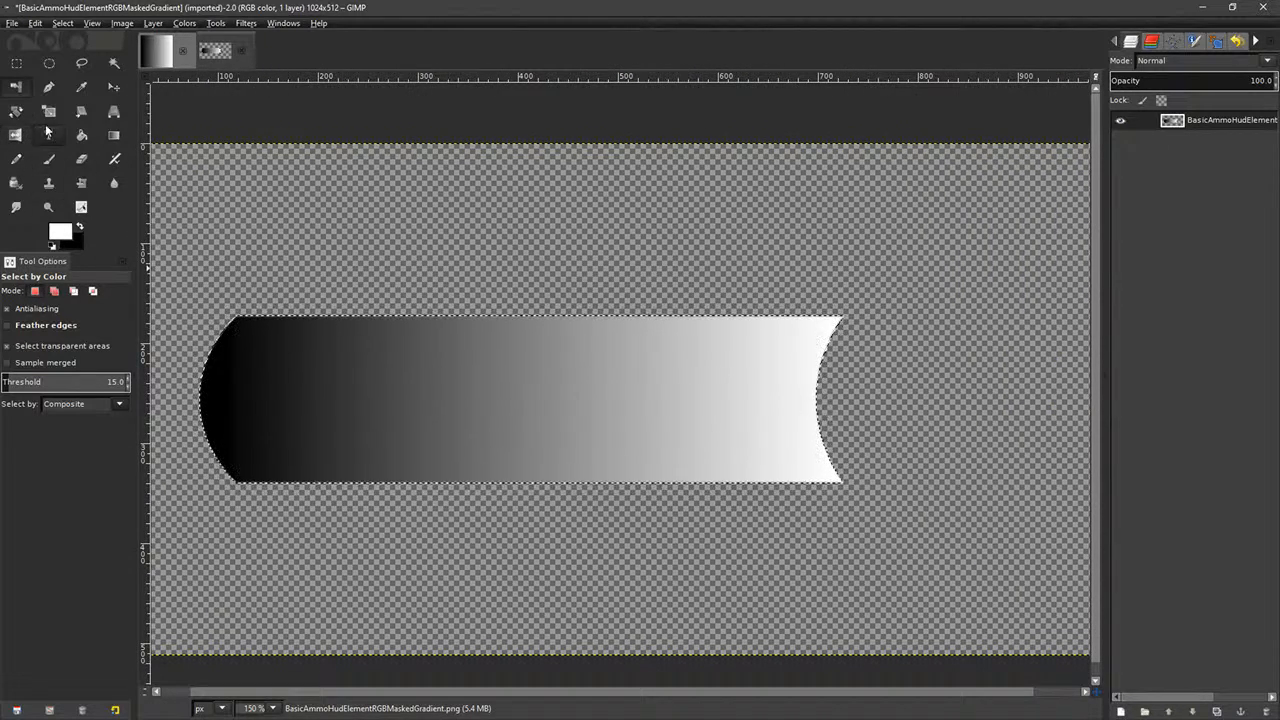
- Redraw a linear white-to-black Blend gradient across the selected bar, from its concave end to its rounded end
{"action": "left_click", "coordinate": [114, 135]}
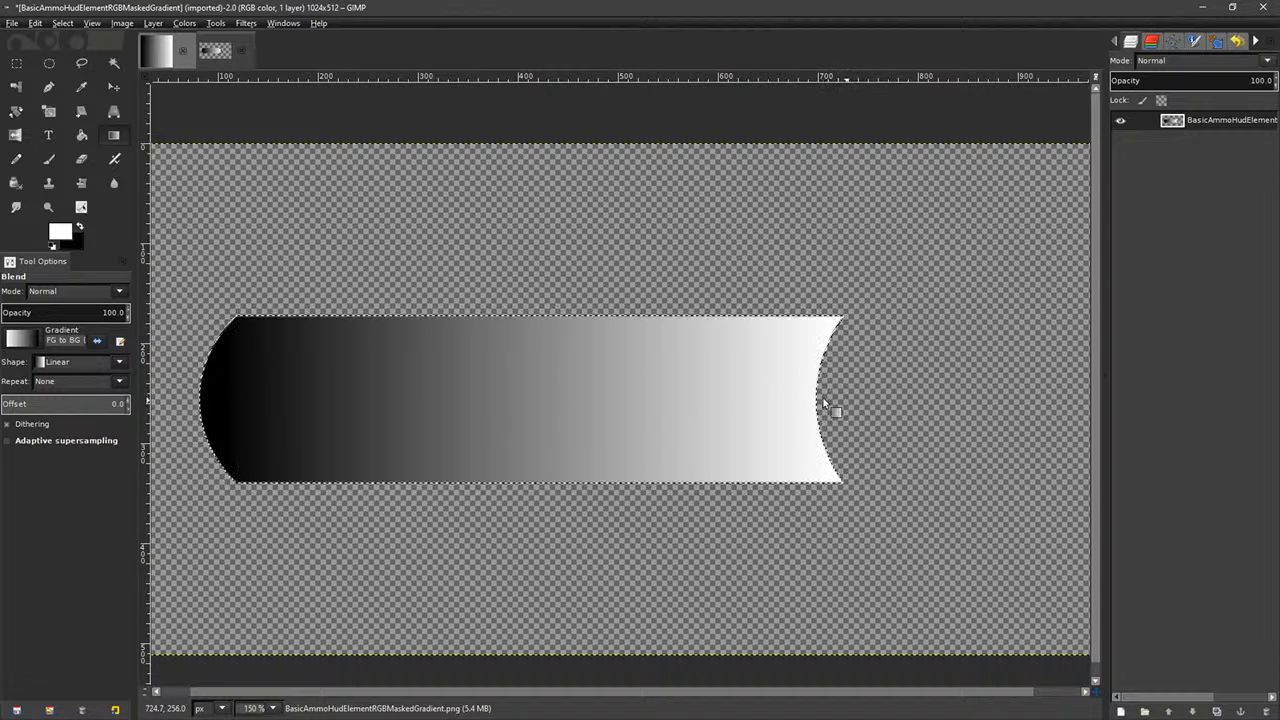
{"action": "left_click_drag", "start_coordinate": [815, 395], "coordinate": [226, 404]}
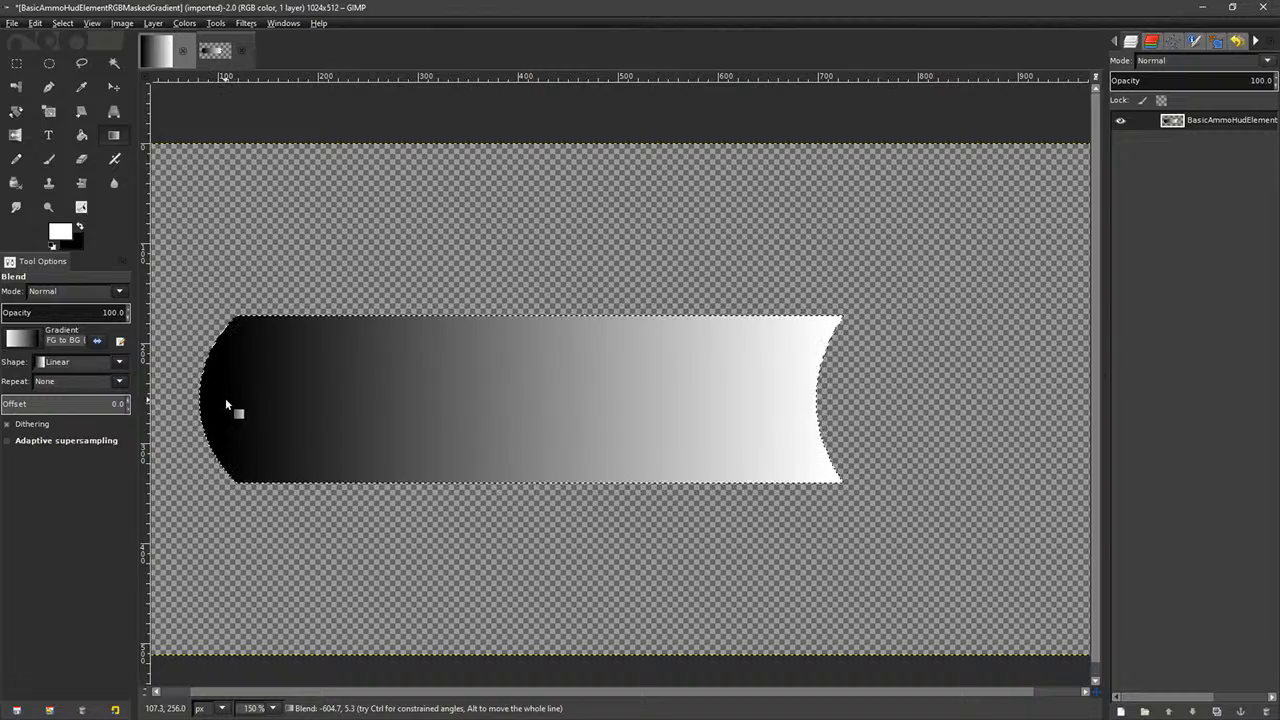
{"action": "scroll", "coordinate": [570, 385], "scroll_direction": "up", "scroll_amount": 3, "text": "ctrl"}
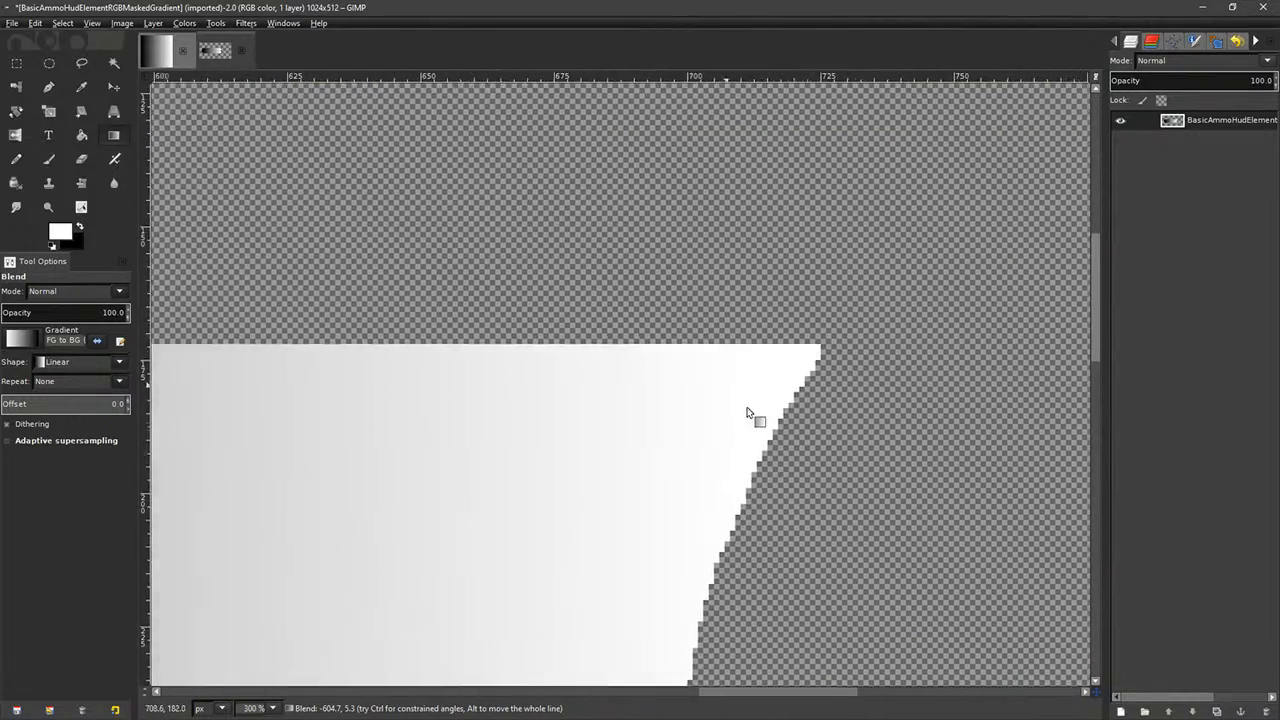
{"action": "scroll", "coordinate": [747, 412], "scroll_direction": "up", "scroll_amount": 2, "text": "ctrl"}
{"action": "scroll", "coordinate": [826, 450], "scroll_direction": "up", "scroll_amount": 1, "text": "ctrl"}
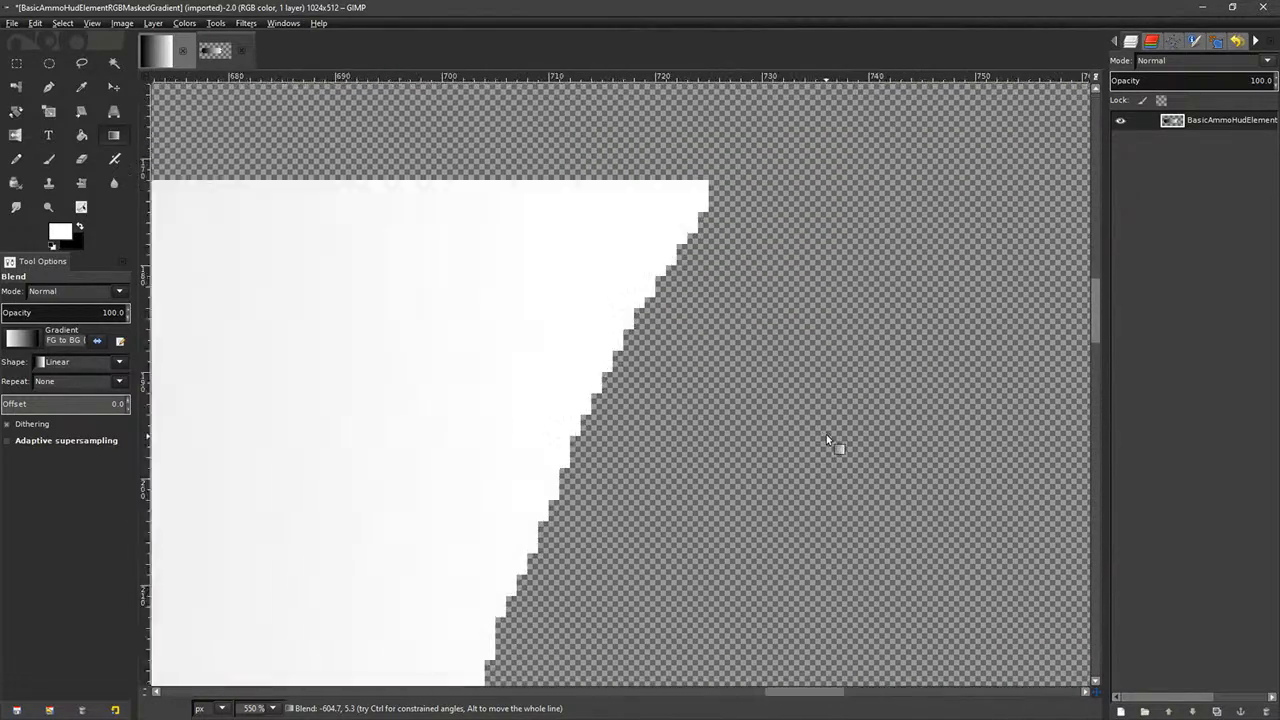
{"action": "scroll", "coordinate": [660, 409], "scroll_direction": "down", "scroll_amount": 2, "text": "ctrl"}
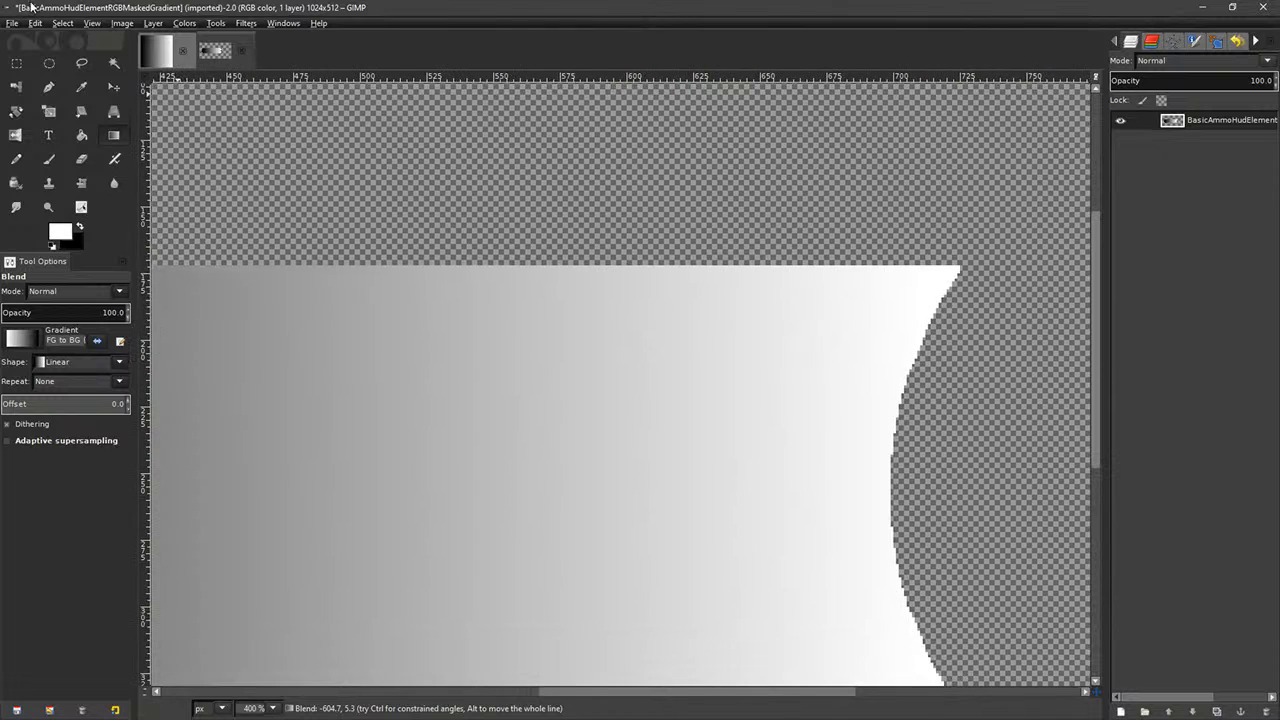
- Overwrite BasicAmmoHudElementRGBMaskedGradient.png with the edited gradient image
{"action": "left_click", "coordinate": [4, 25]}
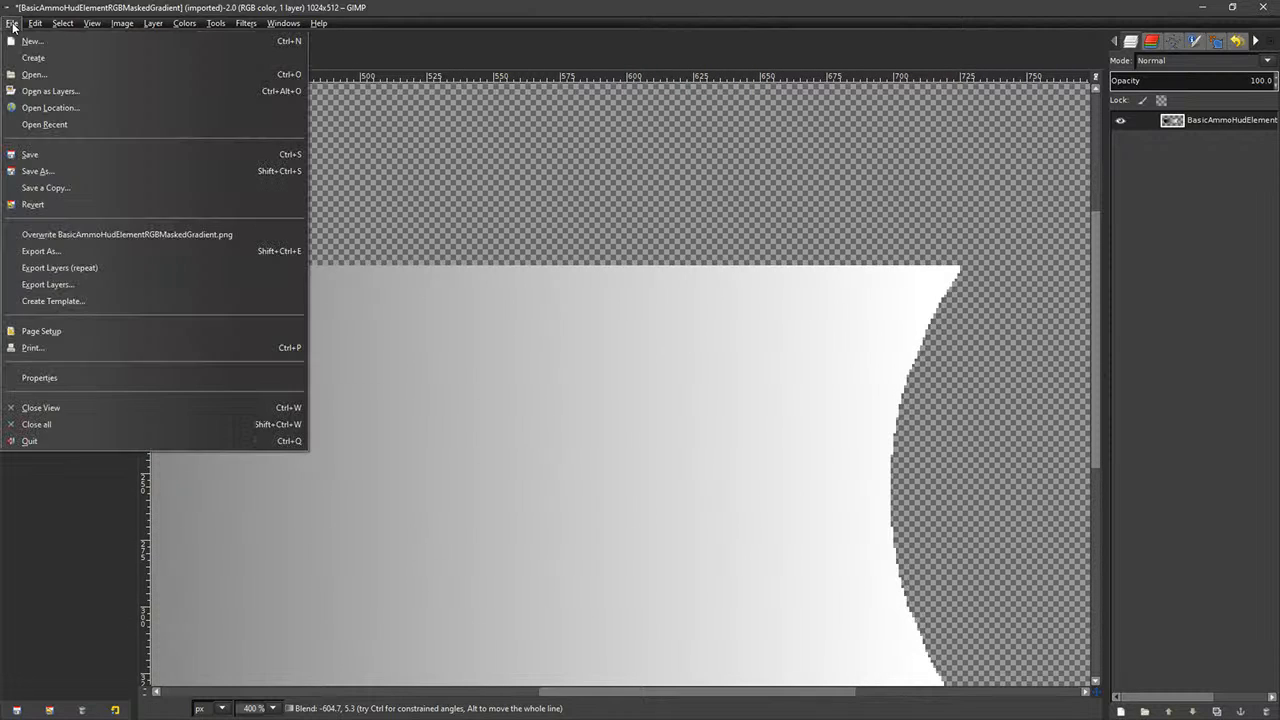
{"action": "left_click", "coordinate": [67, 237]}
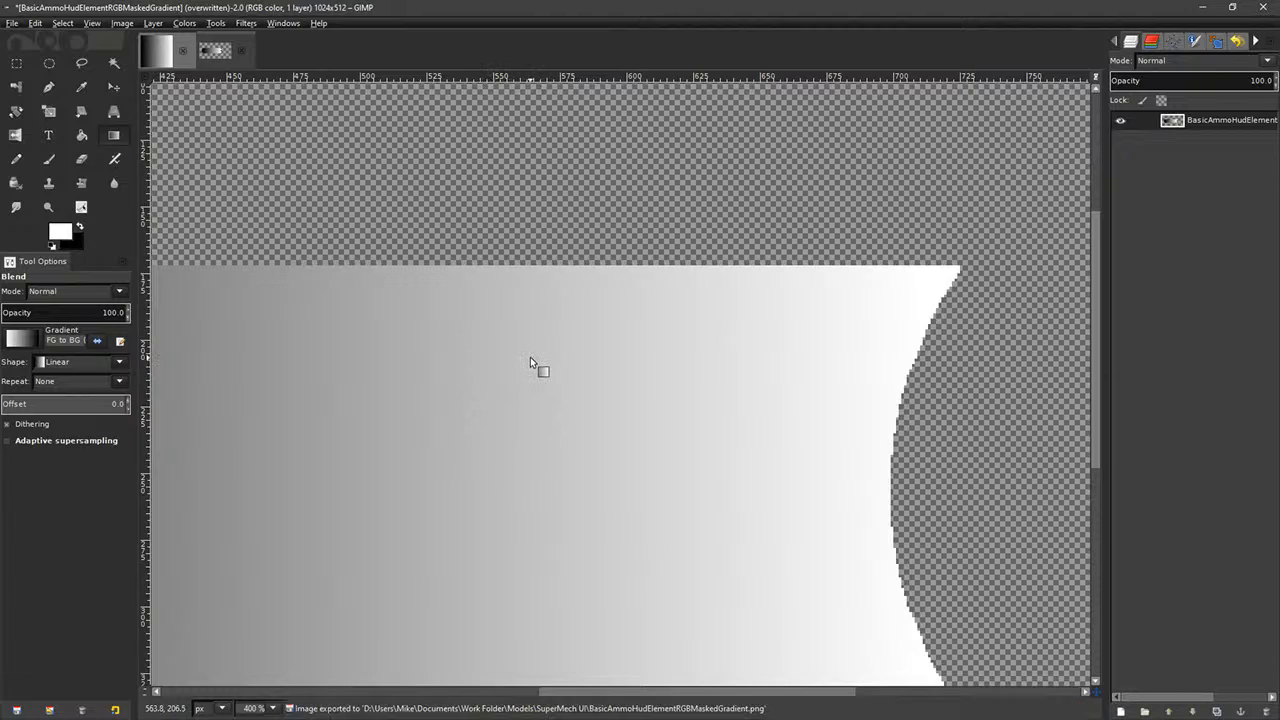
{"action": "scroll", "coordinate": [530, 357], "scroll_direction": "down", "scroll_amount": 2, "text": "ctrl"}
{"action": "scroll", "coordinate": [530, 357], "scroll_direction": "down", "scroll_amount": 4, "text": "ctrl"}
{"action": "scroll", "coordinate": [532, 355], "scroll_direction": "up", "scroll_amount": 4, "text": "ctrl"}
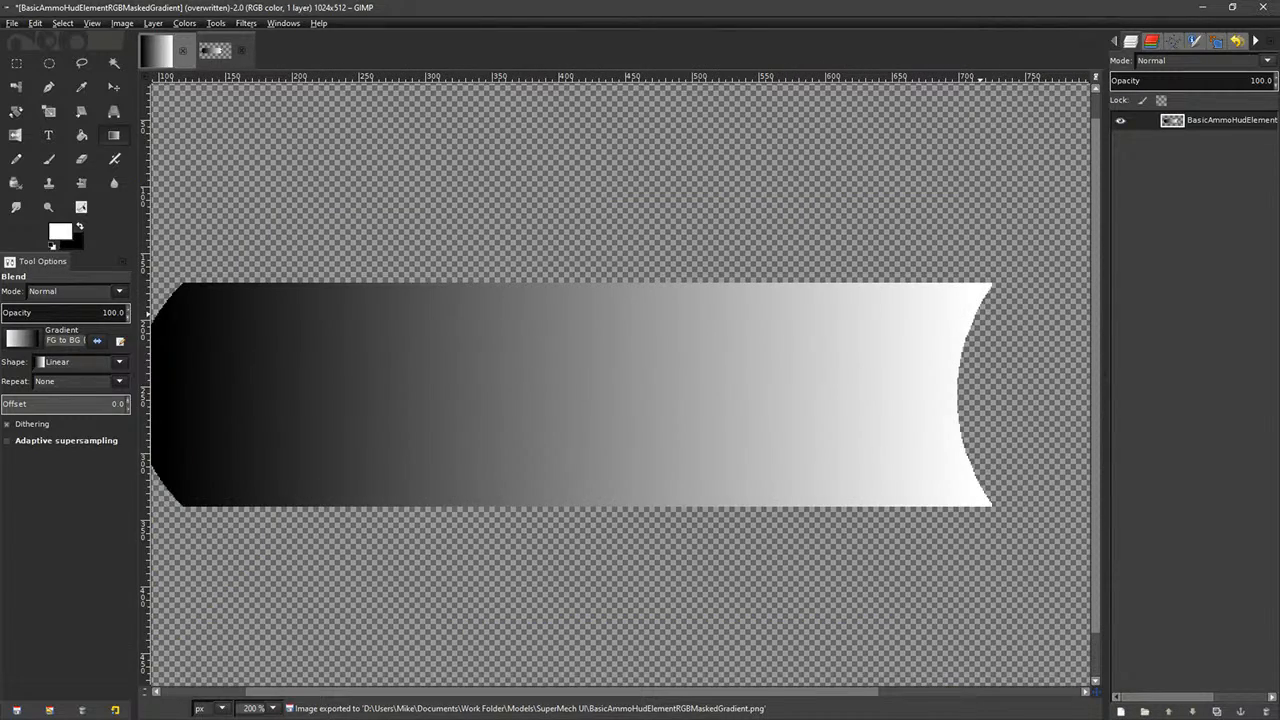
- Switch to Blender, hide the reloadbargradient object and make Reloadbar visible
{"action": "key", "text": "alt+Tab"}
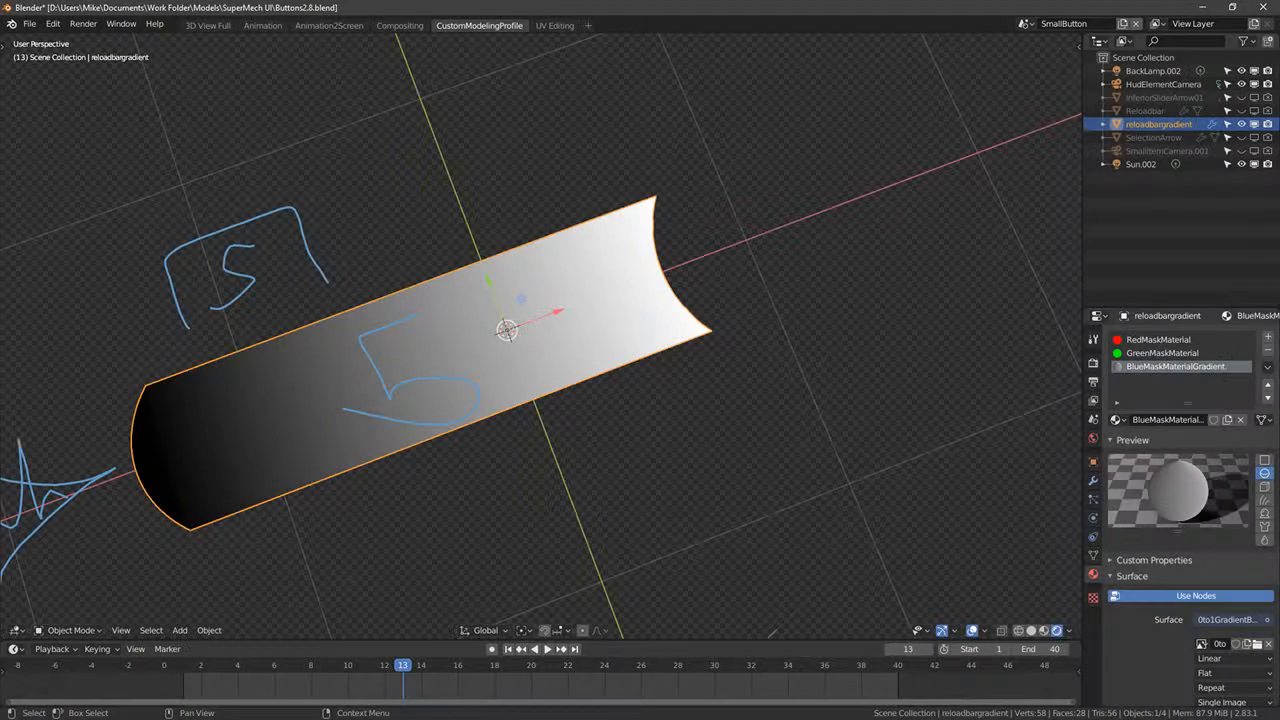
{"action": "left_click", "coordinate": [1254, 125]}
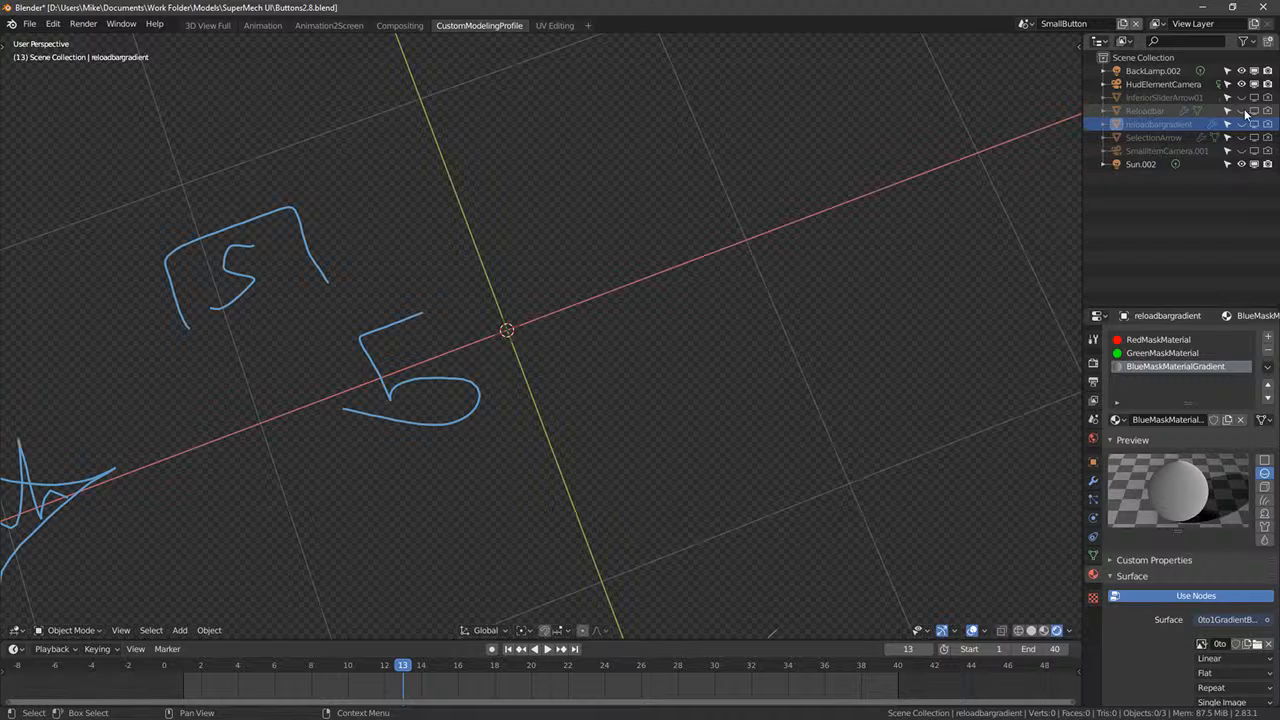
{"action": "left_click_drag", "start_coordinate": [1243, 112], "coordinate": [1269, 113]}
- Select the inner bar faces of Reloadbar in Edit Mode and replace their material slot's green material with BlueMaskMaterial
{"action": "middle_click_drag", "start_coordinate": [722, 236], "coordinate": [663, 238]}
{"action": "right_click", "coordinate": [583, 286]}
{"action": "key", "text": "Tab"}
{"action": "middle_click_drag", "start_coordinate": [600, 350], "coordinate": [616, 296]}
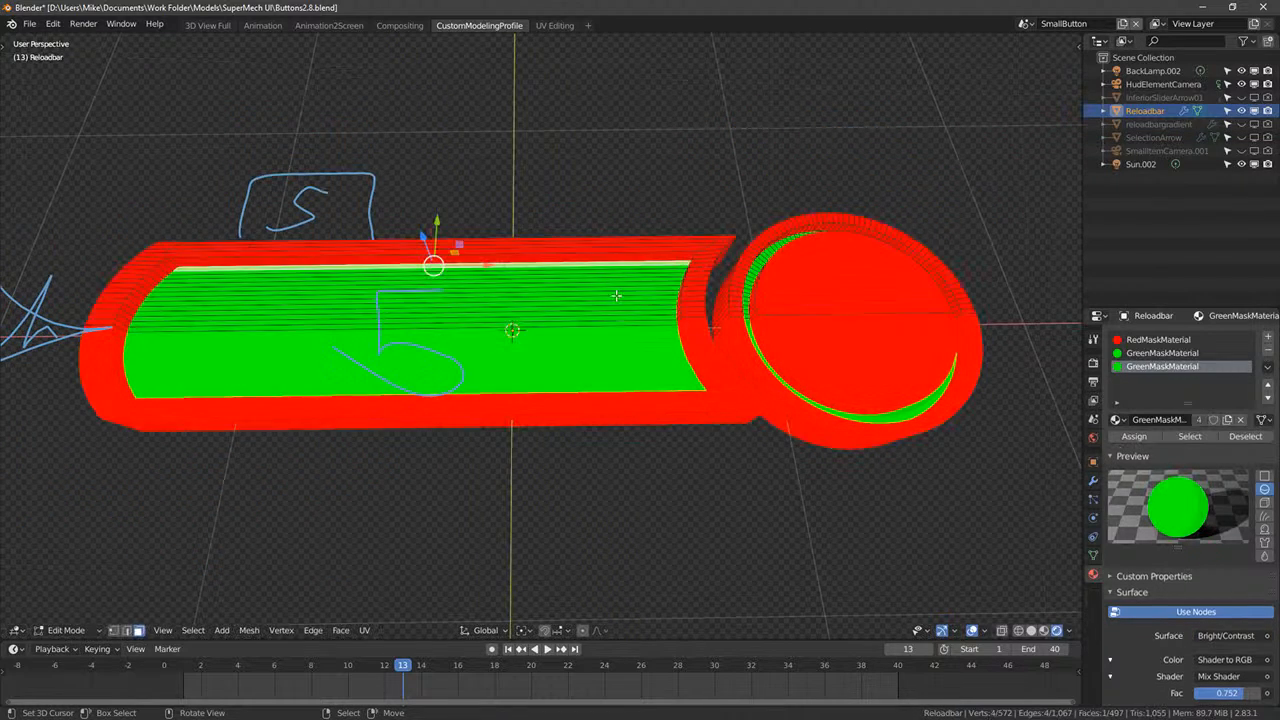
{"action": "right_click", "coordinate": [627, 322], "text": "shift"}
{"action": "right_click", "coordinate": [629, 266], "text": "ctrl"}
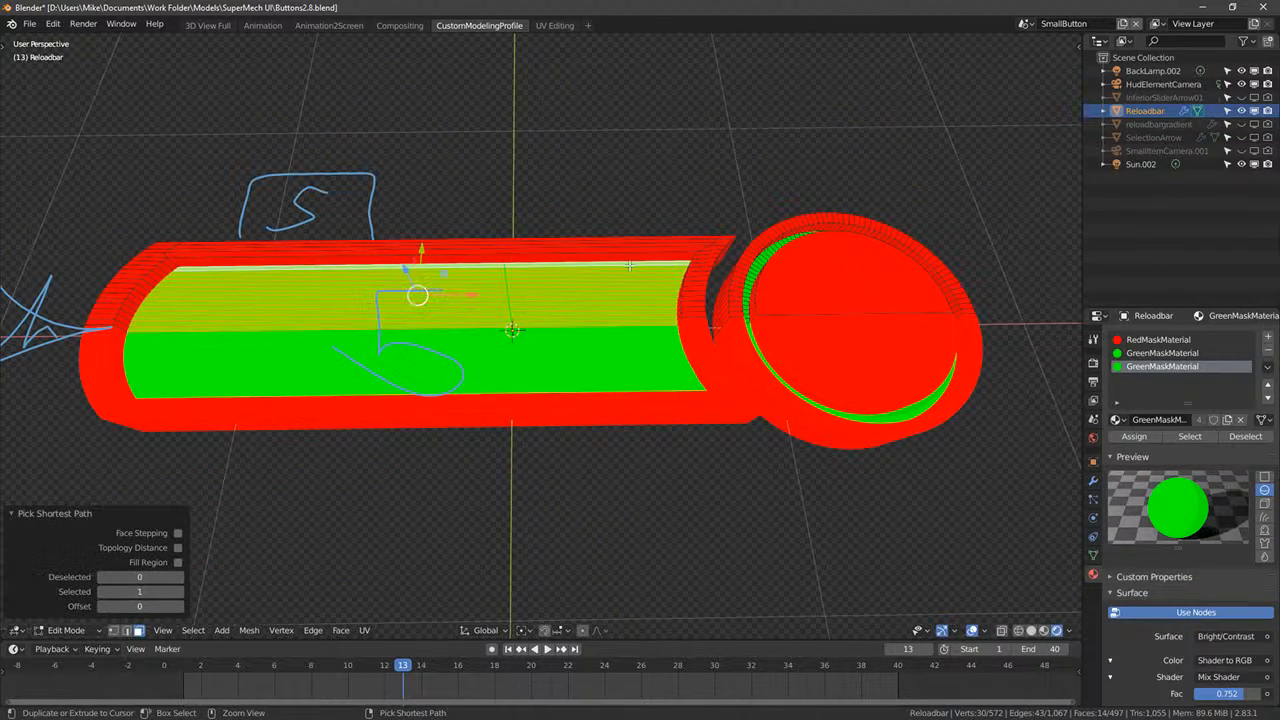
{"action": "left_click", "coordinate": [1116, 419]}
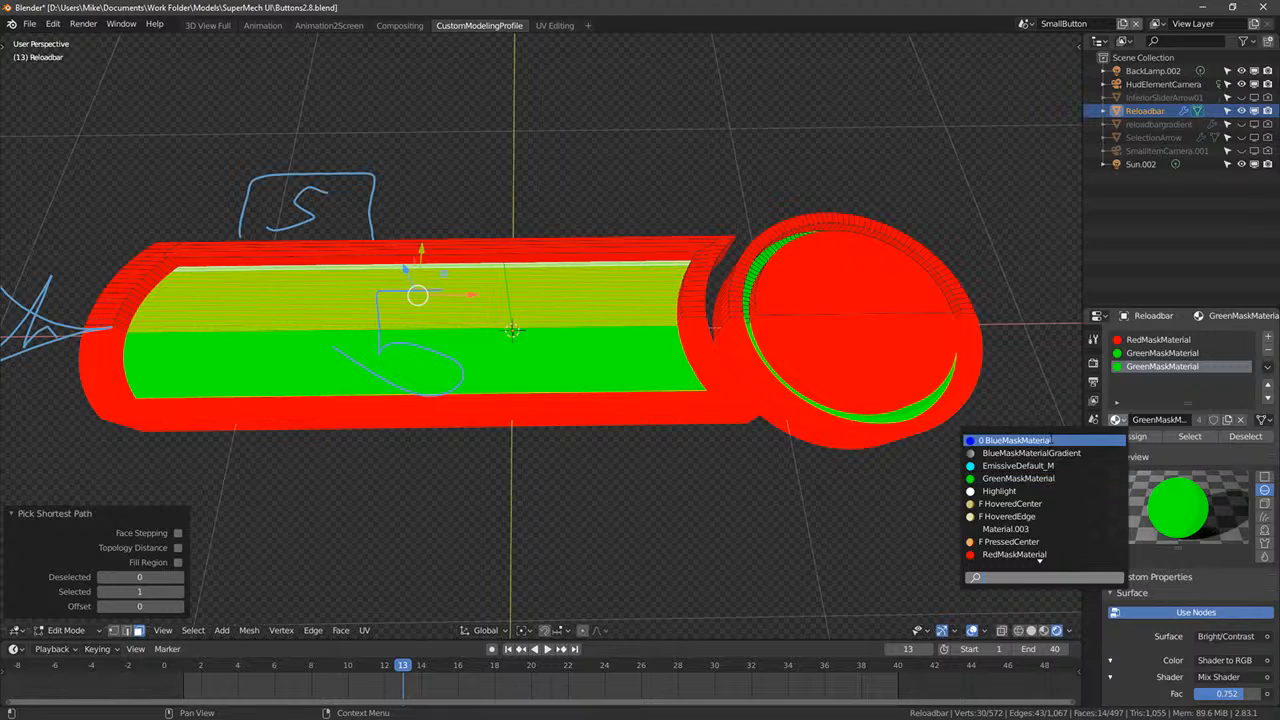
{"action": "left_click", "coordinate": [1050, 440]}
{"action": "key", "text": "Tab"}
{"action": "middle_click_drag", "start_coordinate": [600, 374], "coordinate": [384, 149]}
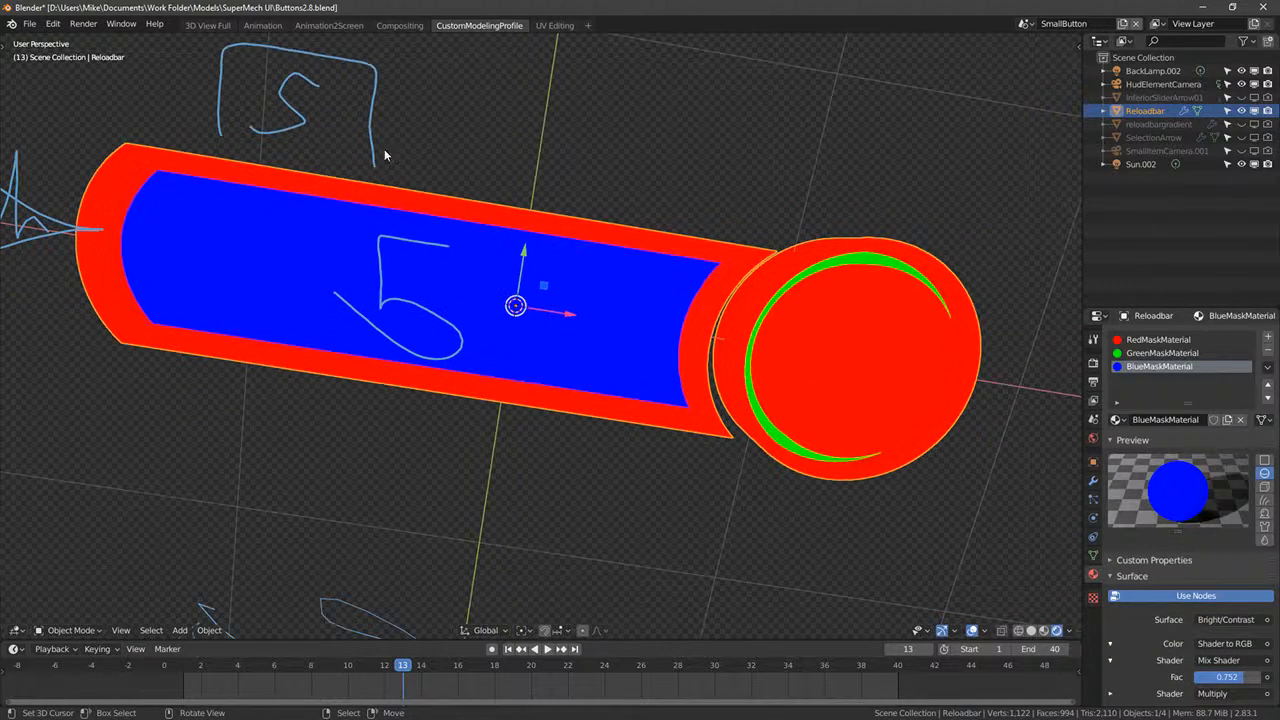
- Render the reload bar and save the image as BasicAmmoHudElementRGBMaskedGradient.png in the SuperMech UI folder
{"action": "key", "text": "F12"}
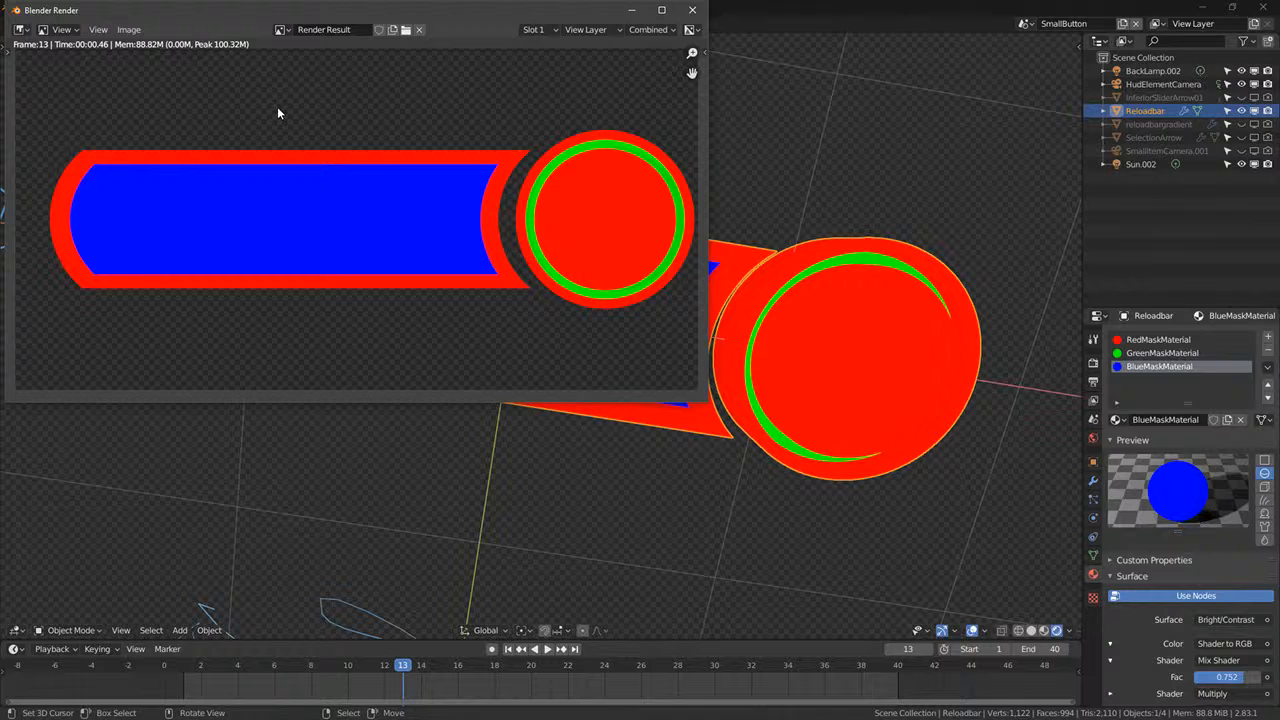
{"action": "left_click", "coordinate": [128, 31]}
{"action": "left_click", "coordinate": [128, 29]}
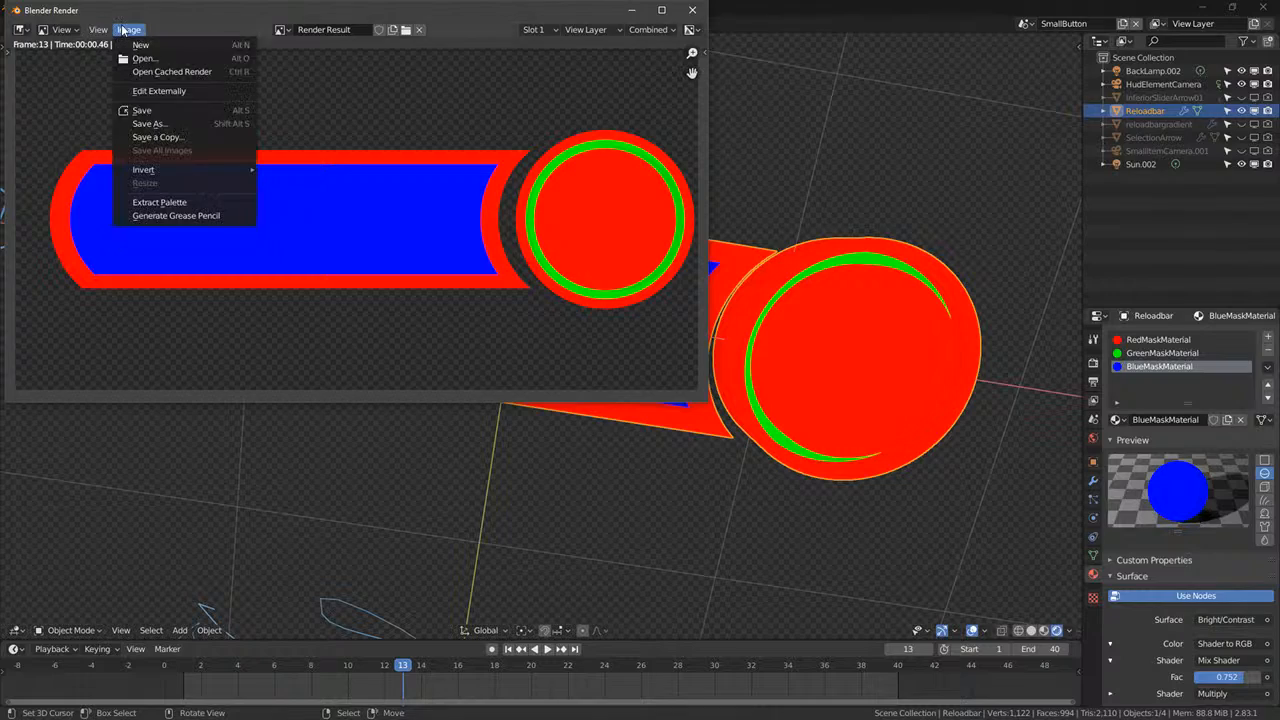
{"action": "left_click", "coordinate": [150, 120]}
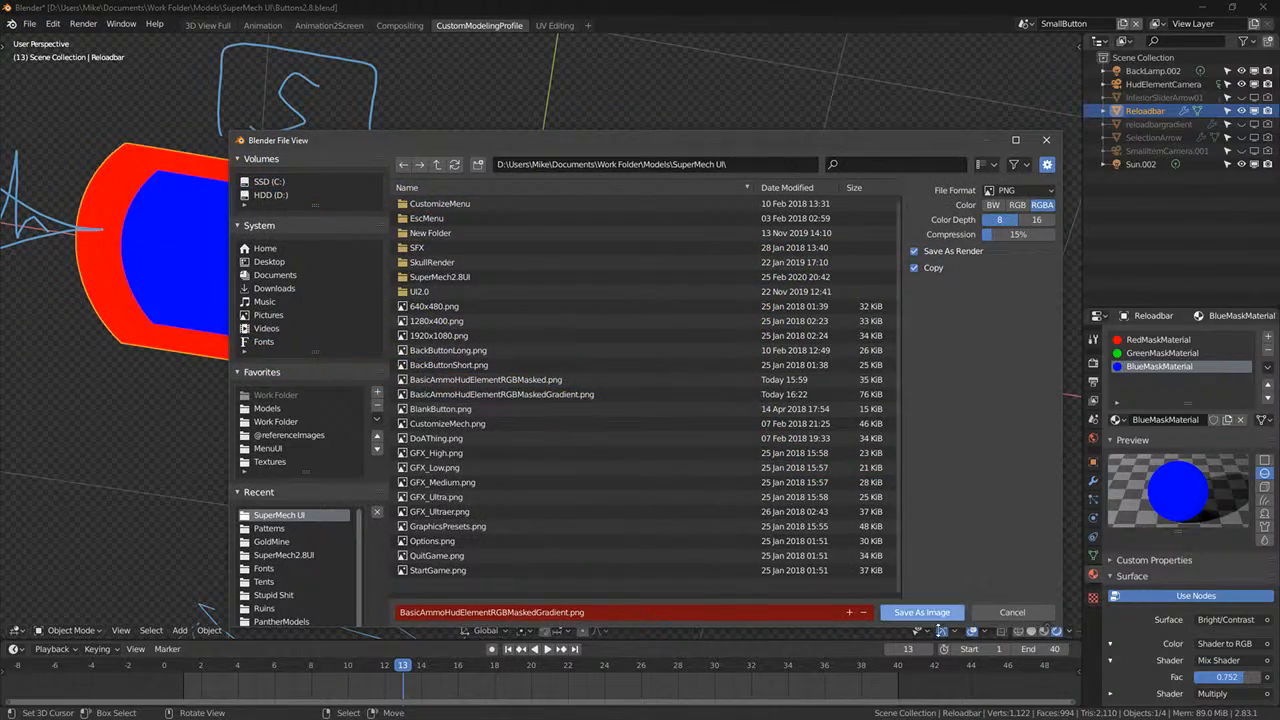
{"action": "left_click", "coordinate": [922, 611]}
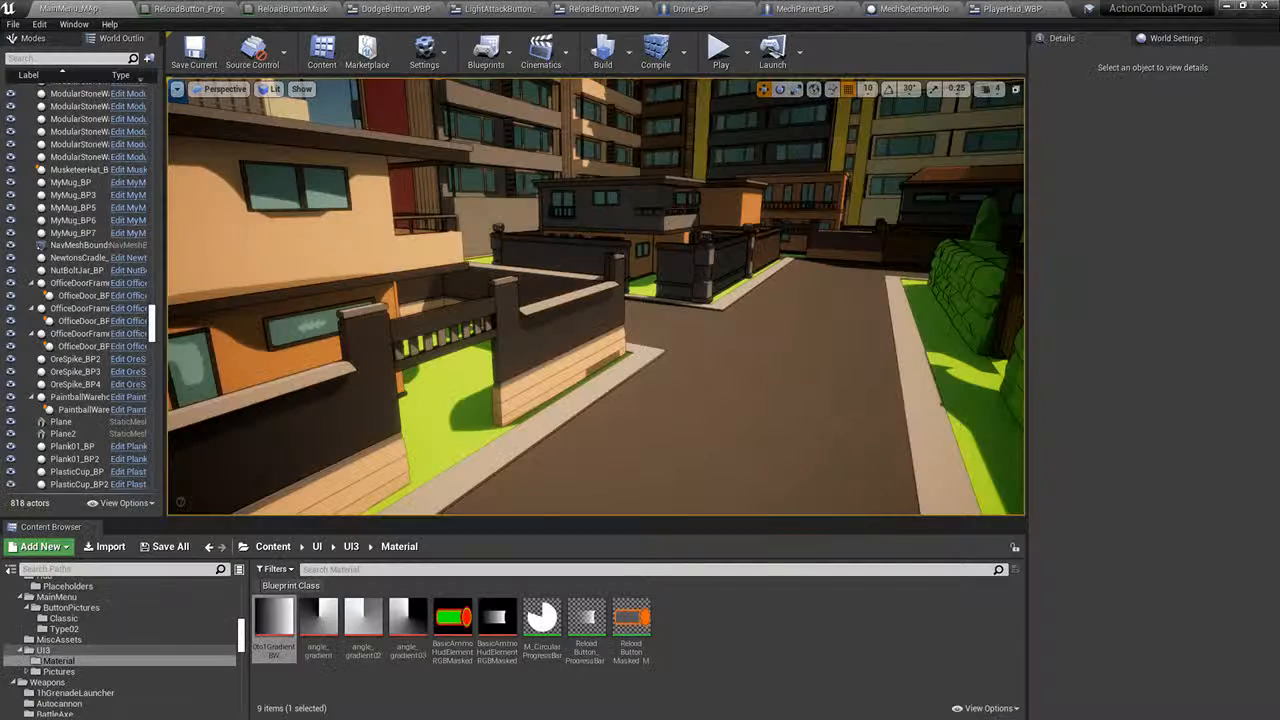
- Reimport the BasicAmmoHudElementRGBMasked and BasicAmmoHudElementRGBMaskedGradient textures from disk and open the Reload Button Masked material
{"action": "right_click", "coordinate": [450, 620]}
{"action": "left_click", "coordinate": [525, 285]}
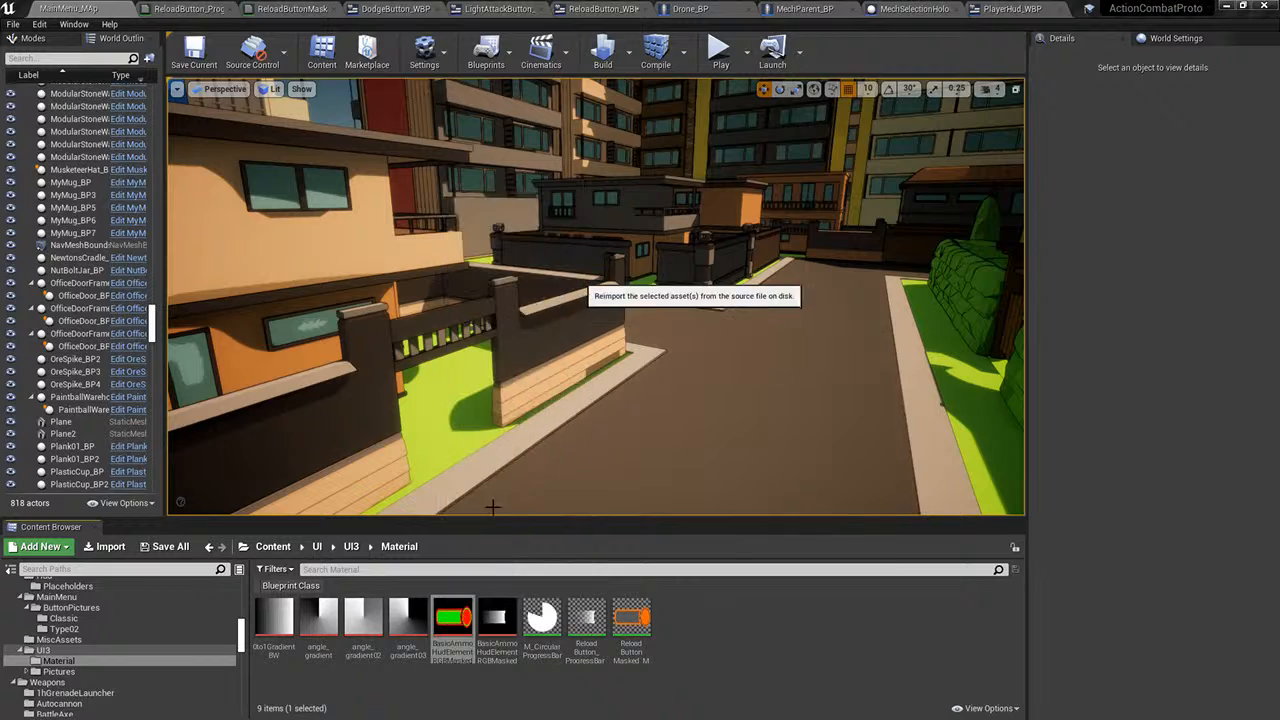
{"action": "right_click", "coordinate": [488, 627]}
{"action": "left_click", "coordinate": [535, 284]}
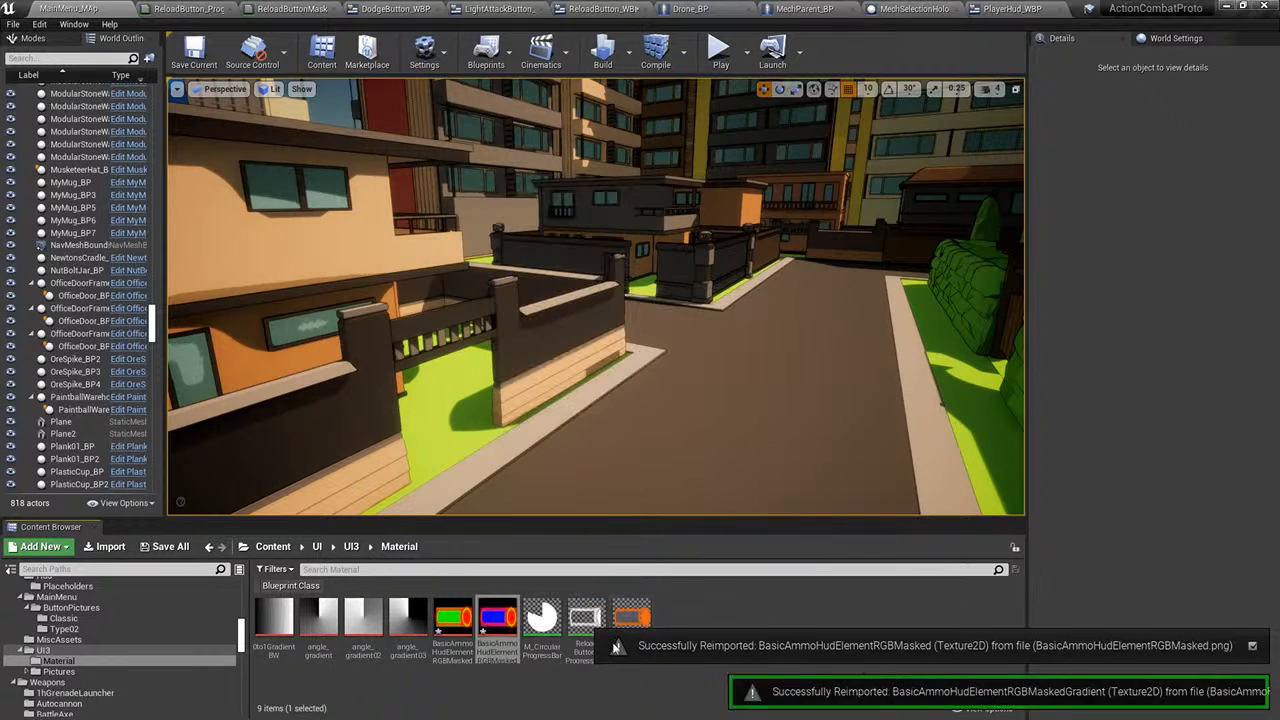
{"action": "double_click", "coordinate": [633, 616]}
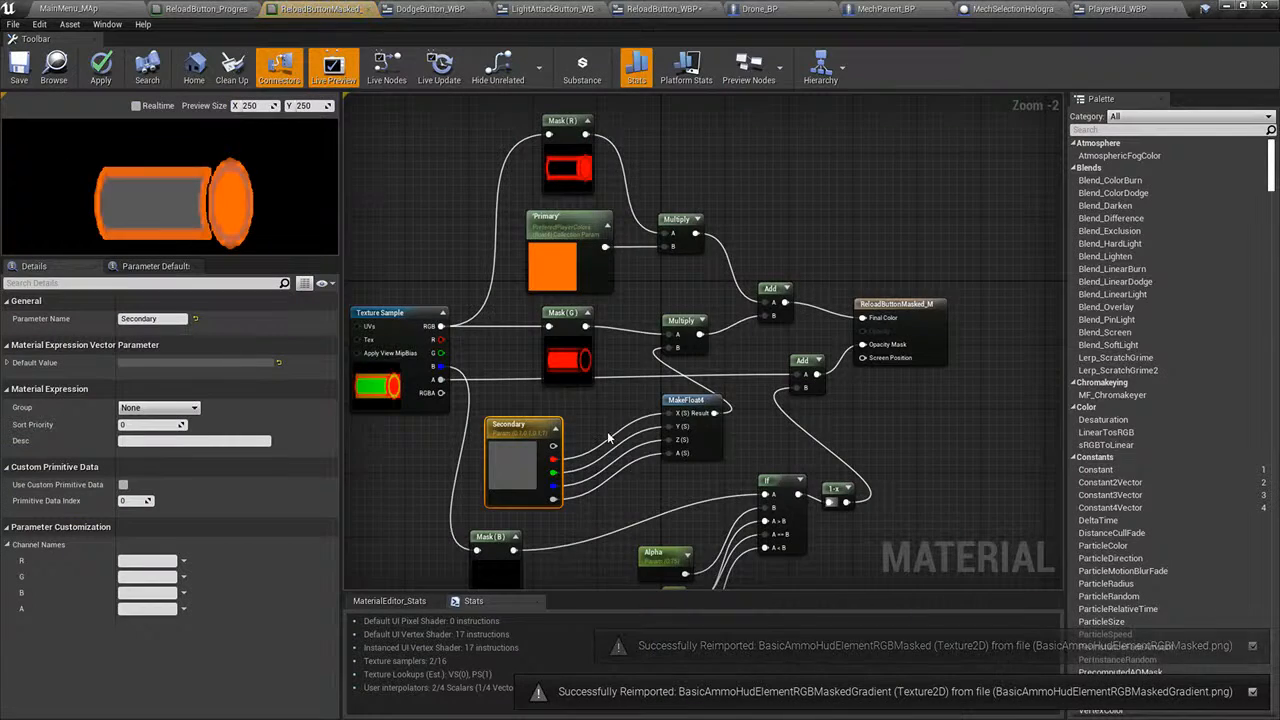
- Try to feed Mask (B) directly into the B input of the Add node that drives Opacity Mask
{"action": "right_click_drag", "start_coordinate": [607, 431], "coordinate": [511, 367]}
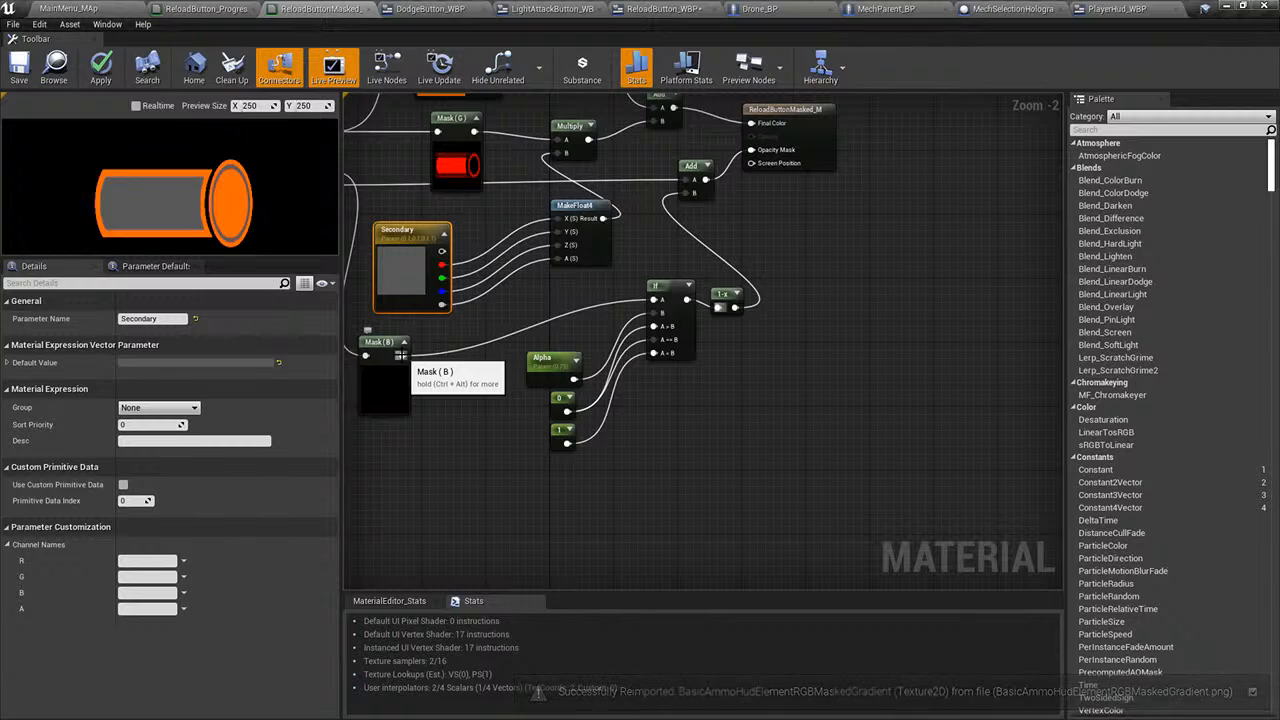
{"action": "right_click_drag", "start_coordinate": [525, 312], "coordinate": [543, 387]}
{"action": "left_click_drag", "start_coordinate": [420, 430], "coordinate": [711, 269]}
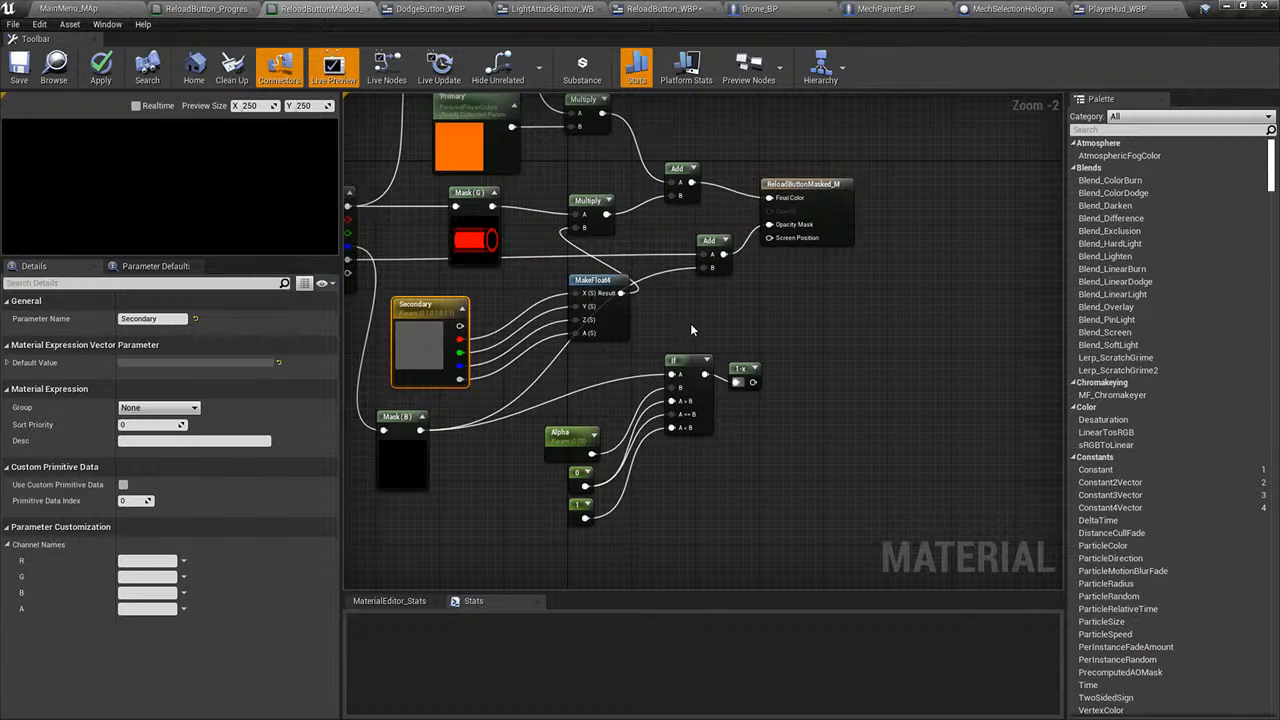
{"action": "right_click_drag", "start_coordinate": [690, 323], "coordinate": [803, 396]}
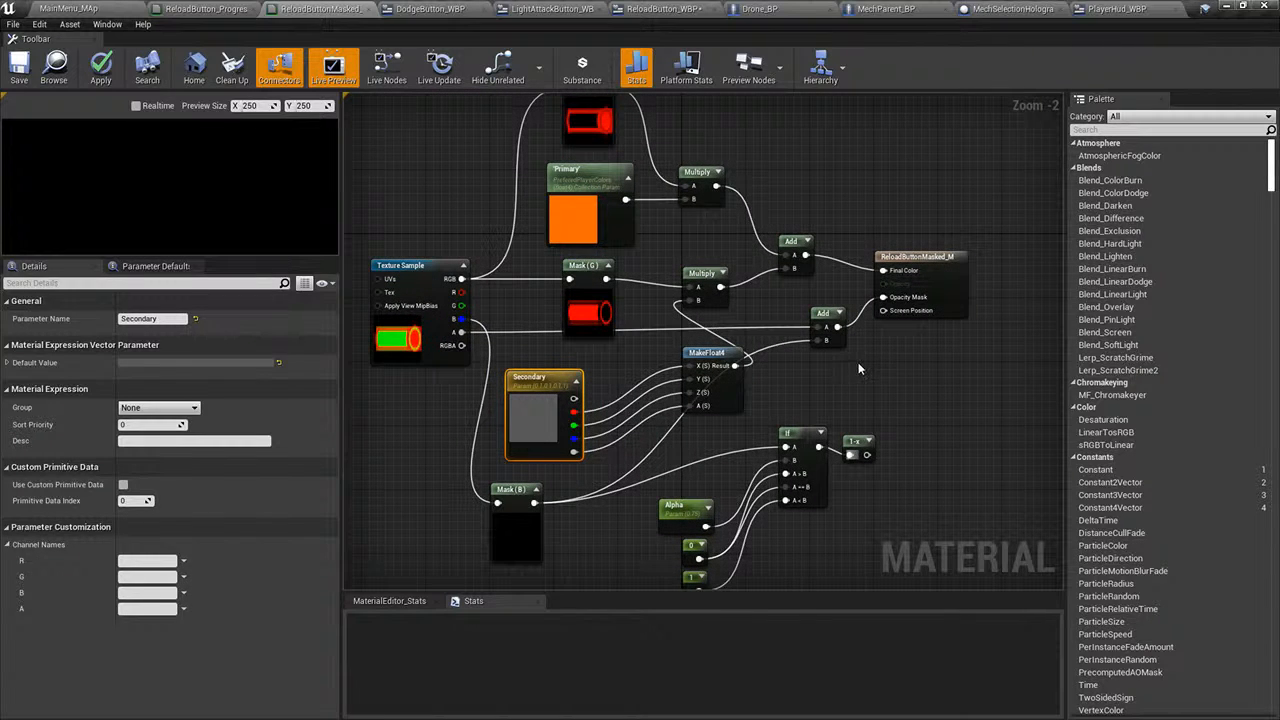
{"action": "left_click", "coordinate": [826, 340], "text": "alt"}
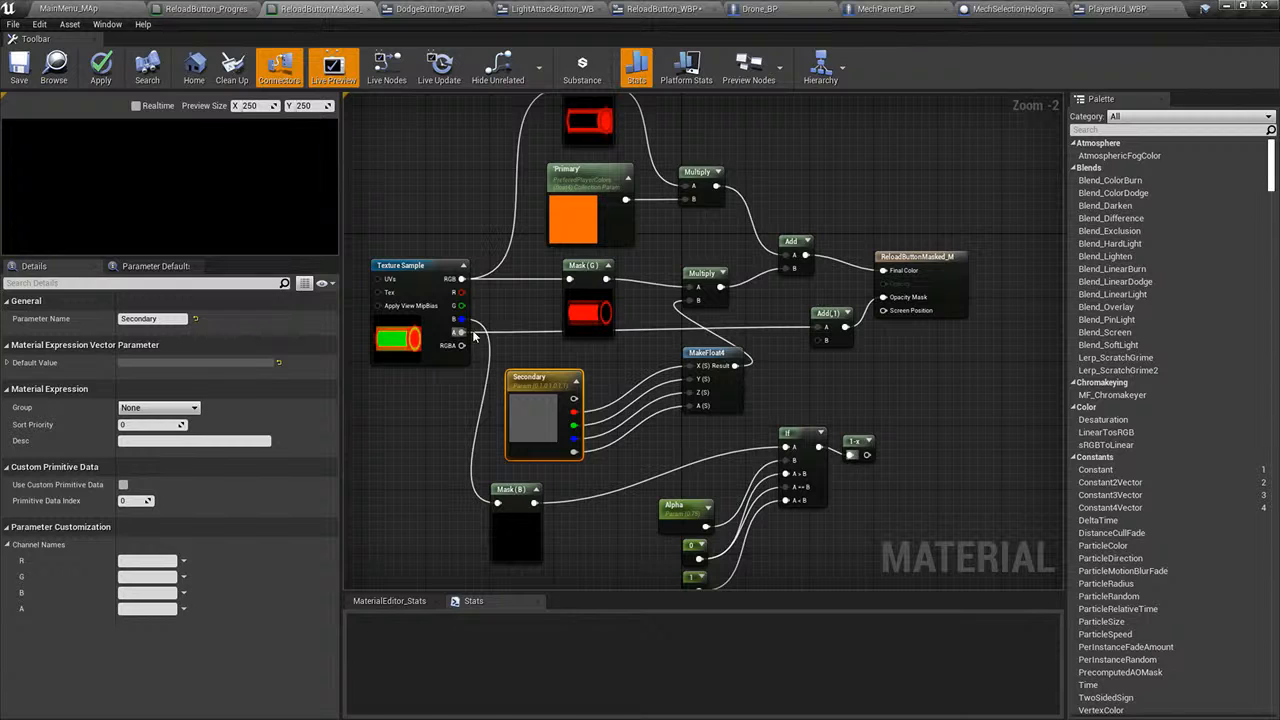
- Detach the lower Add node from Opacity Mask and wire the Texture Sample's R and G outputs into its A and B inputs
{"action": "left_click_drag", "start_coordinate": [474, 336], "coordinate": [845, 349]}
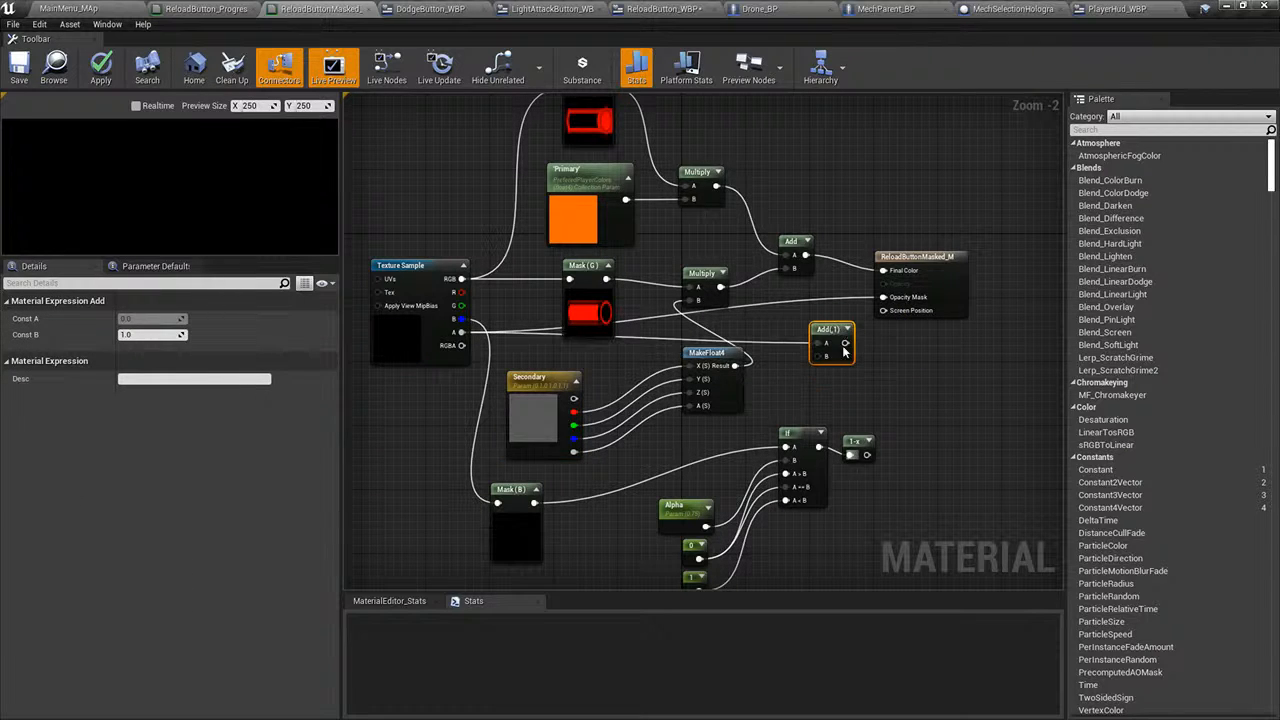
{"action": "right_click_drag", "start_coordinate": [515, 323], "coordinate": [491, 367]}
{"action": "left_click_drag", "start_coordinate": [437, 375], "coordinate": [438, 349]}
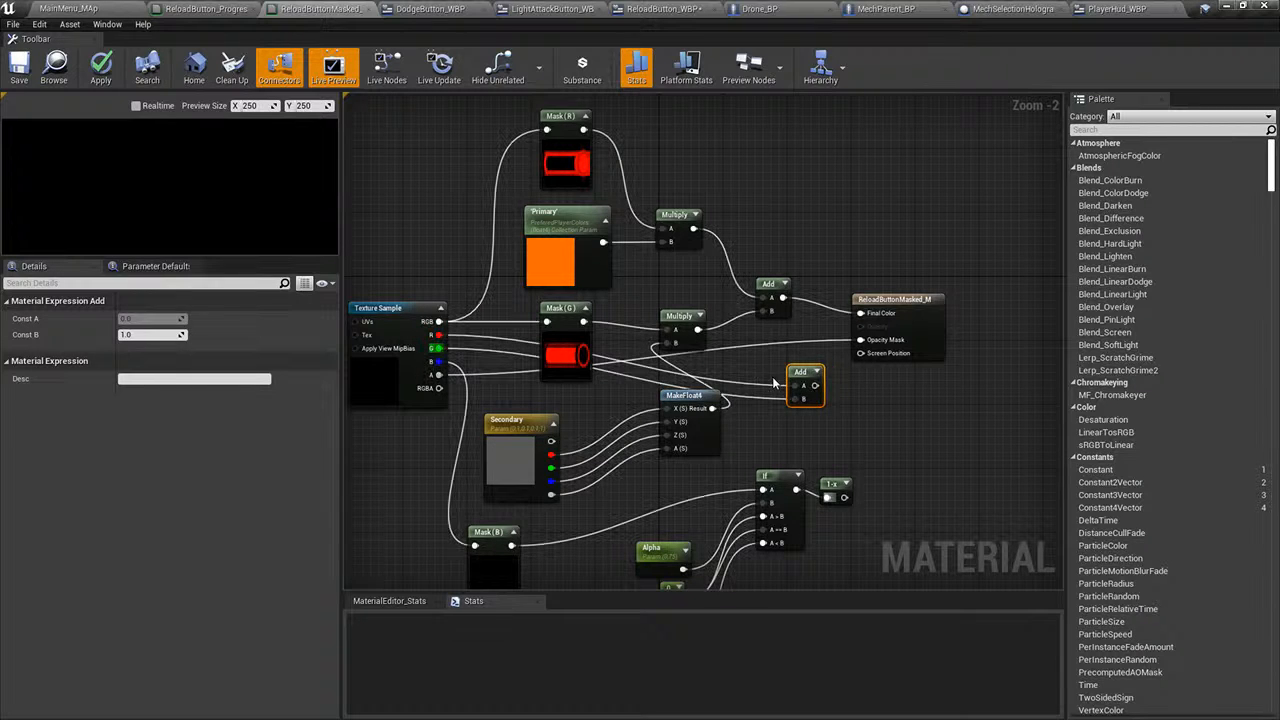
- Invert the lower Add node's output with a 1-x node, connect it to Opacity Mask, and save the material
{"action": "left_click_drag", "start_coordinate": [799, 370], "coordinate": [813, 394]}
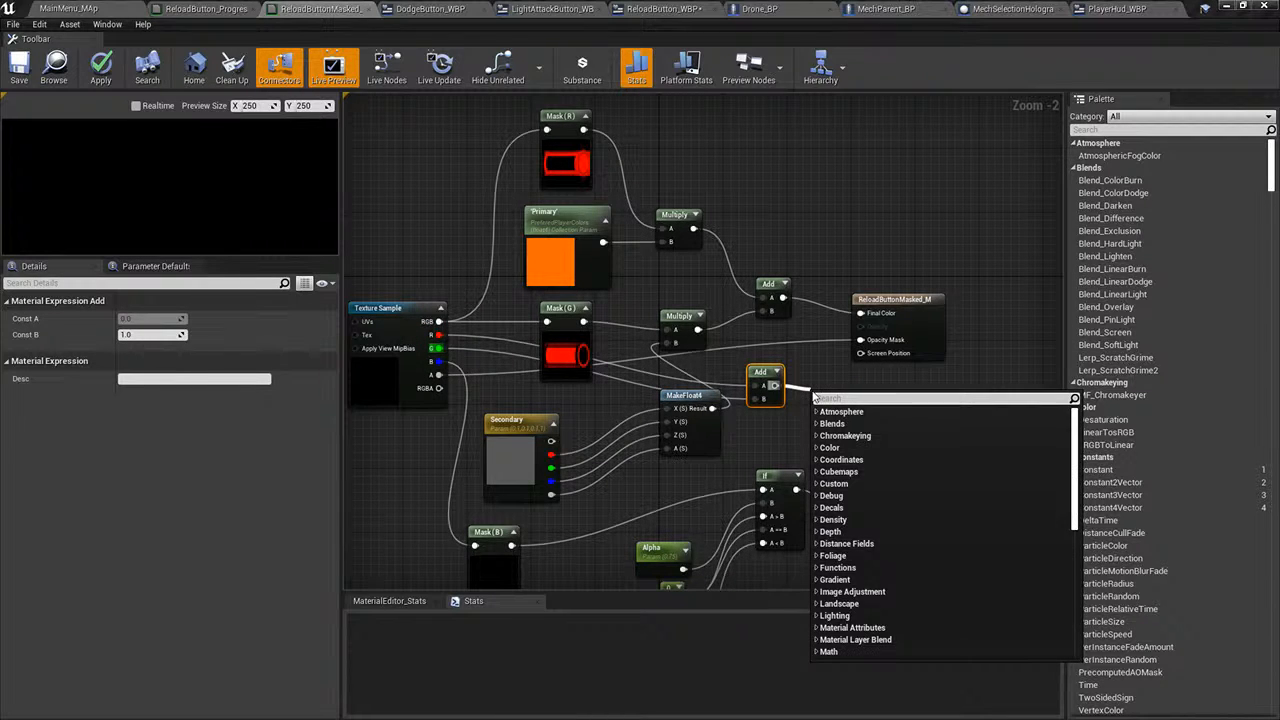
{"action": "type", "text": "1-"}
{"action": "key", "text": "Return"}
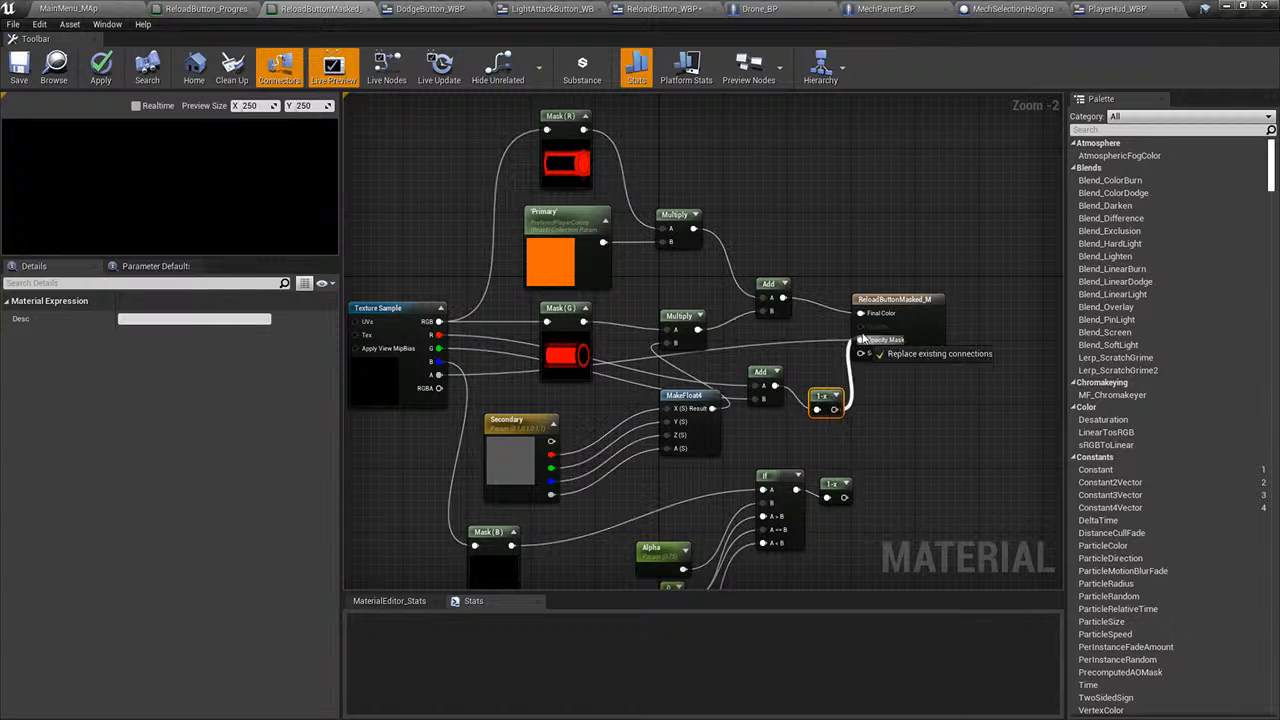
{"action": "left_click_drag", "start_coordinate": [821, 389], "coordinate": [813, 381]}
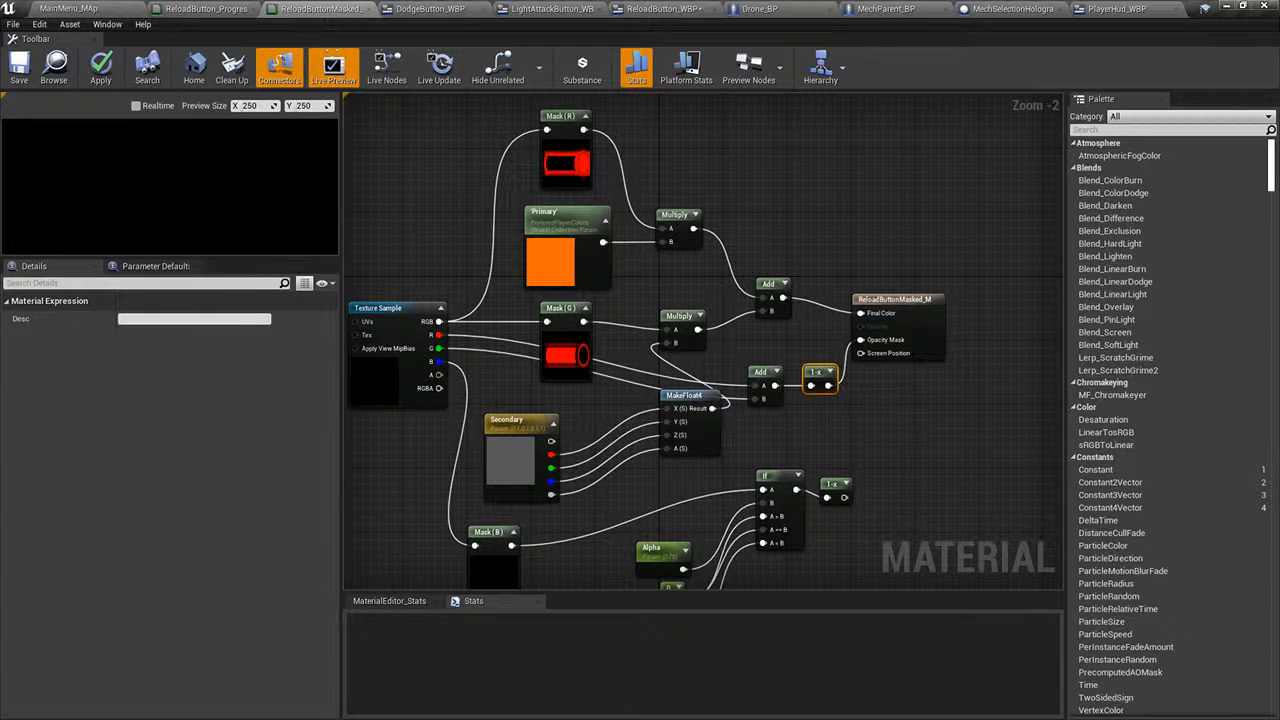
{"action": "right_click_drag", "start_coordinate": [907, 432], "coordinate": [952, 459]}
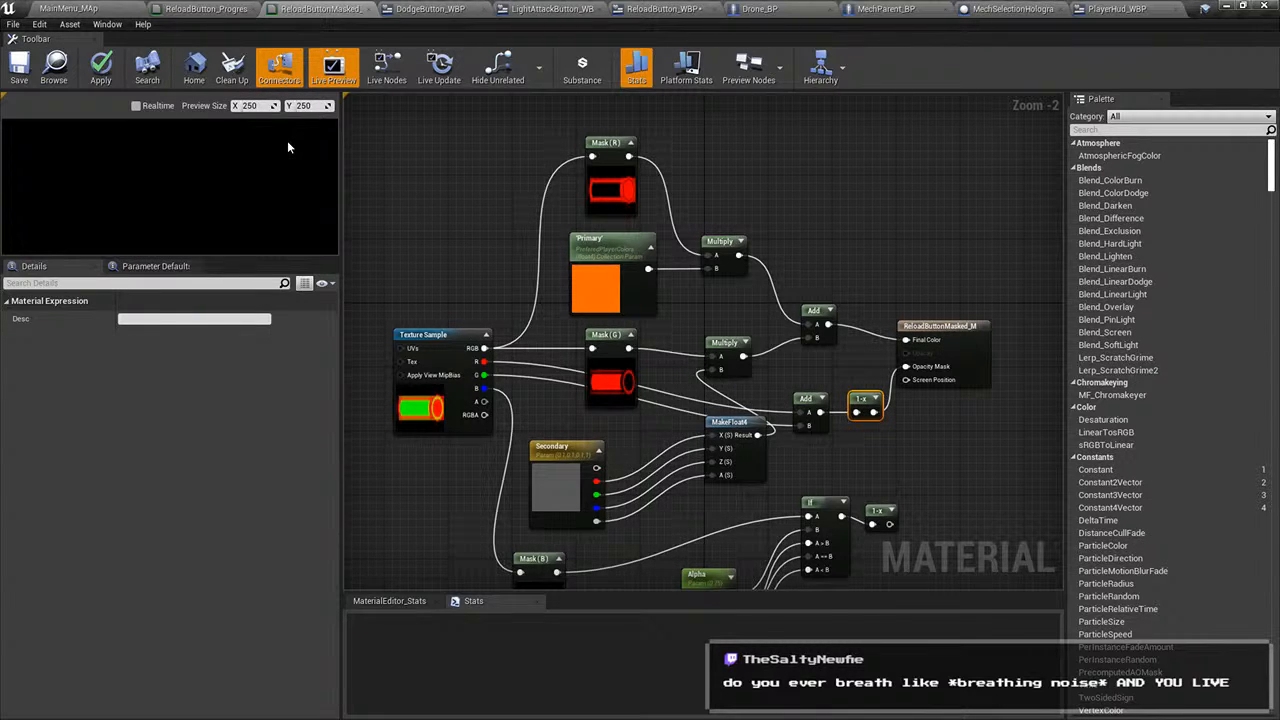
{"action": "right_click_drag", "start_coordinate": [573, 366], "coordinate": [504, 294]}
{"action": "left_click", "coordinate": [16, 76]}
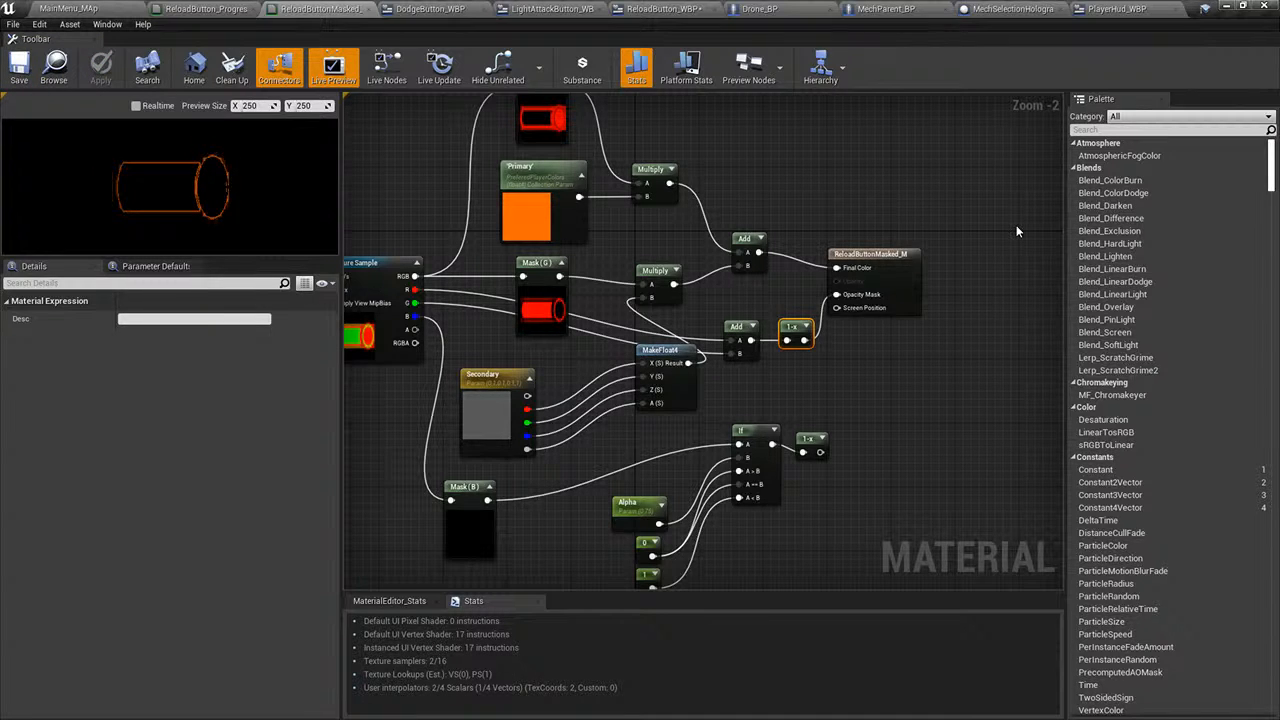
{"action": "scroll", "coordinate": [181, 164], "scroll_direction": "up", "scroll_amount": 5}
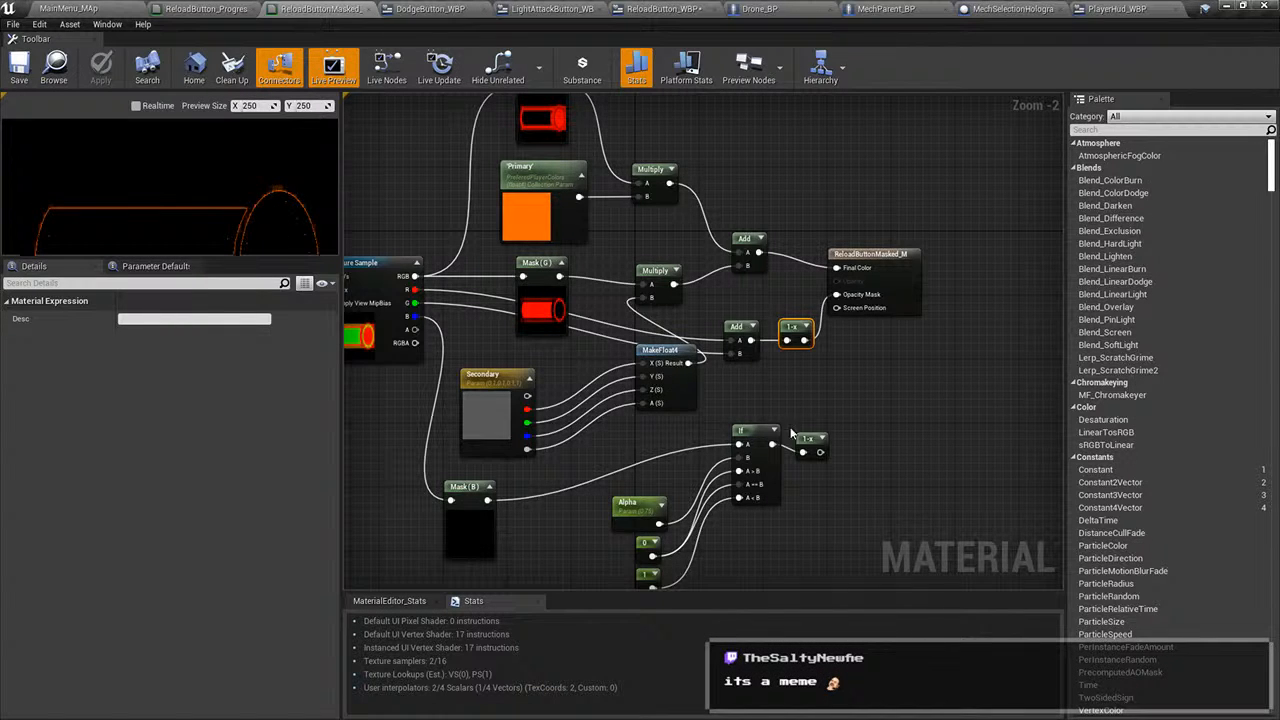
{"action": "right_click_drag", "start_coordinate": [866, 392], "coordinate": [884, 340]}
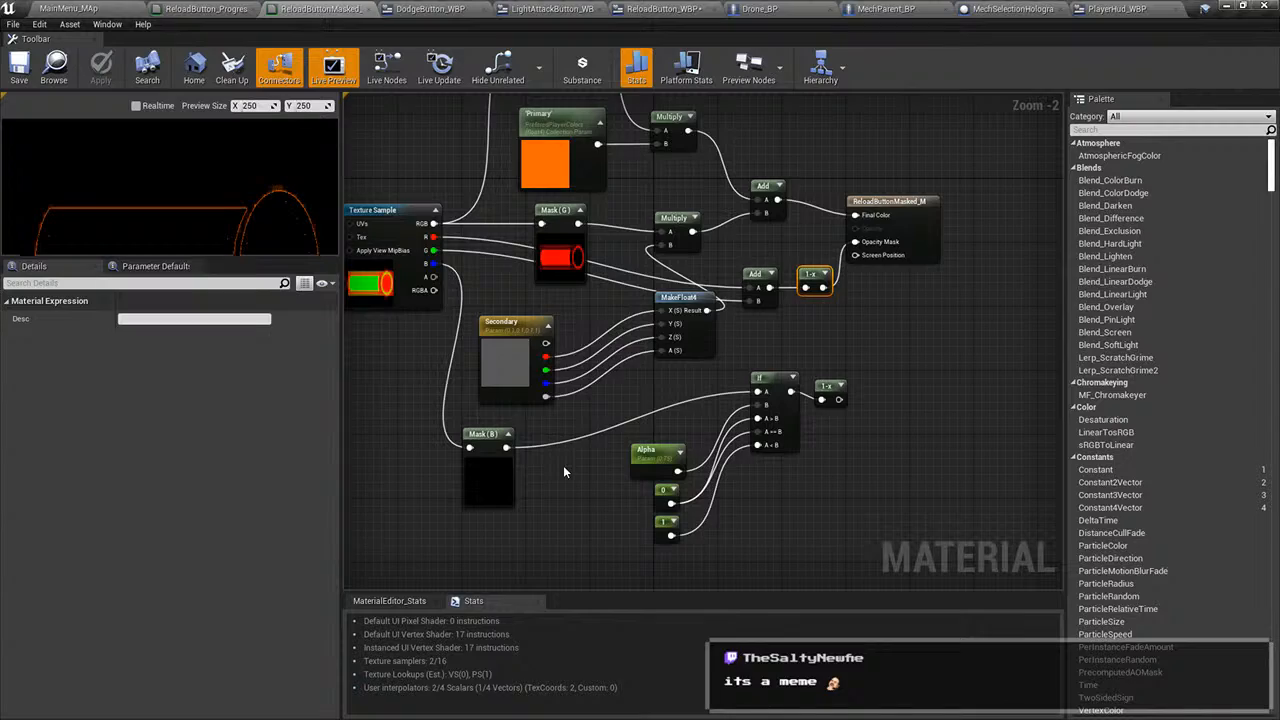
- Switch to Blender and hide the blue inner bar faces of Reloadbar in Edit Mode
{"action": "key", "text": "alt+Tab"}
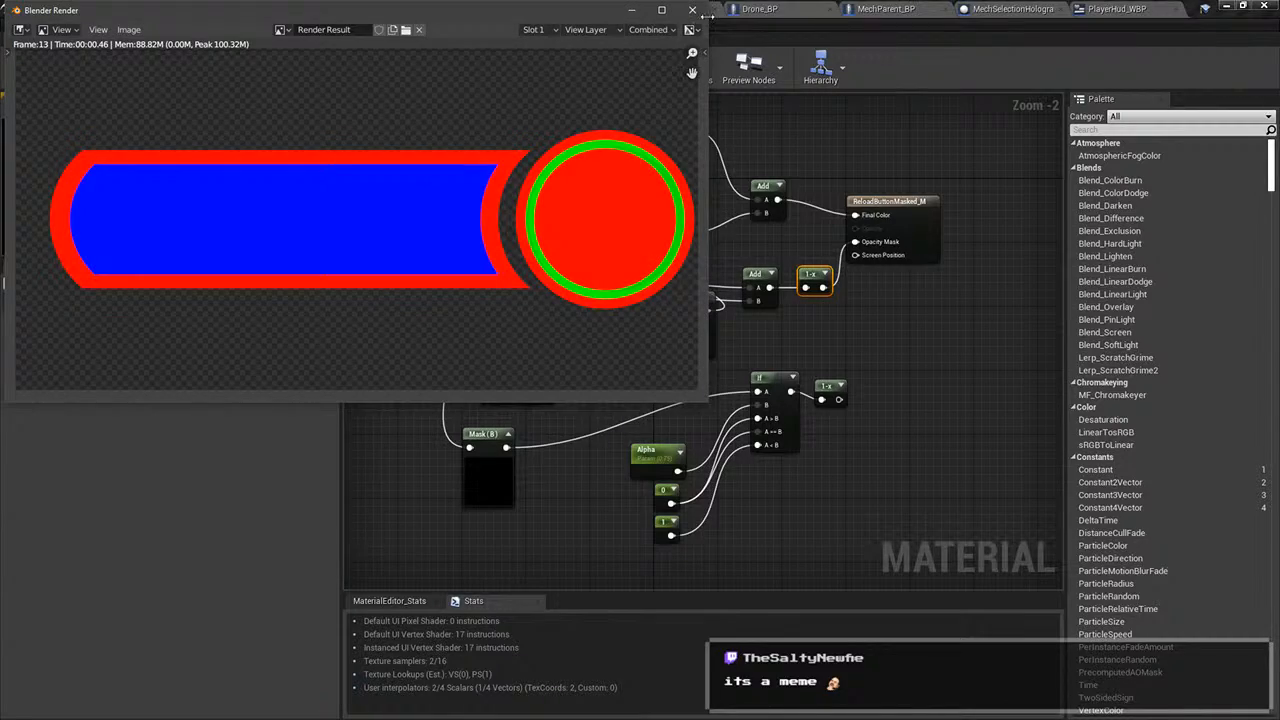
{"action": "key", "text": "alt+Tab"}
{"action": "left_click", "coordinate": [462, 247]}
{"action": "mouse_move", "coordinate": [640, 385]}
{"action": "middle_mouse_down"}
{"action": "mouse_move", "coordinate": [603, 357]}
{"action": "mouse_move", "coordinate": [500, 374]}
{"action": "mouse_move", "coordinate": [631, 371]}
{"action": "middle_mouse_up"}
{"action": "key", "text": "Tab"}
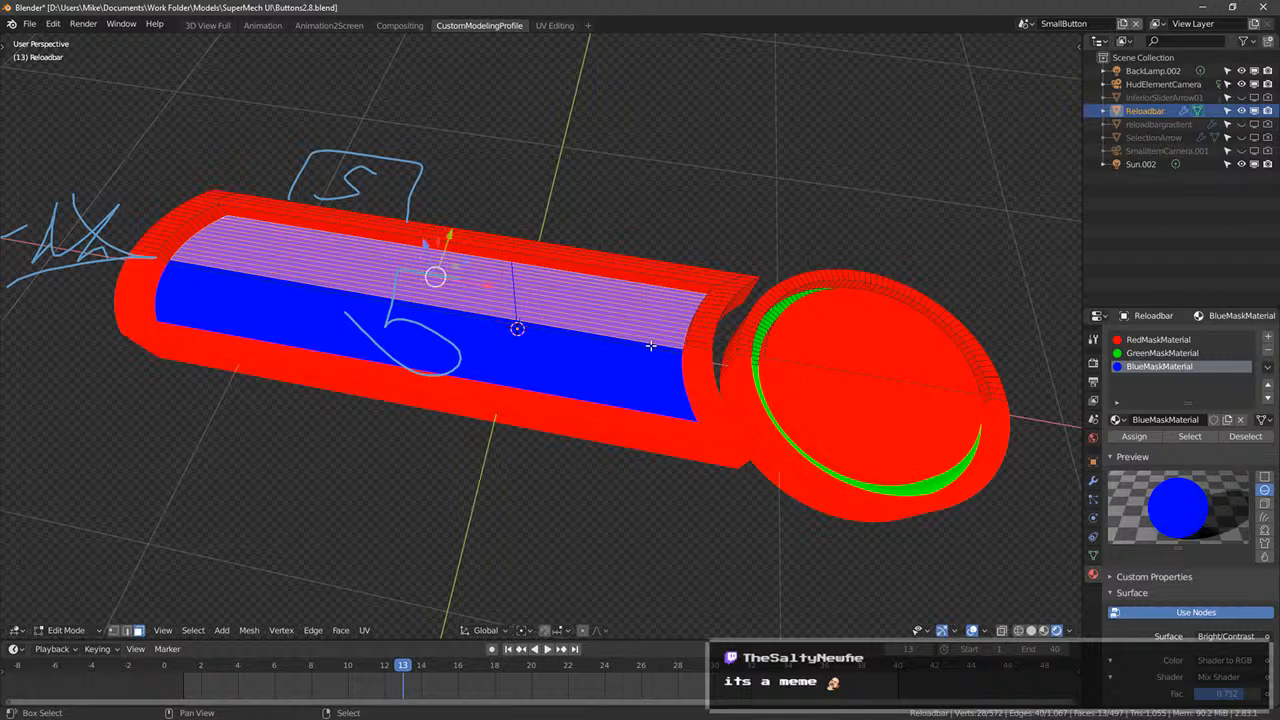
{"action": "right_click", "coordinate": [650, 347]}
{"action": "right_click", "coordinate": [672, 287], "text": "ctrl"}
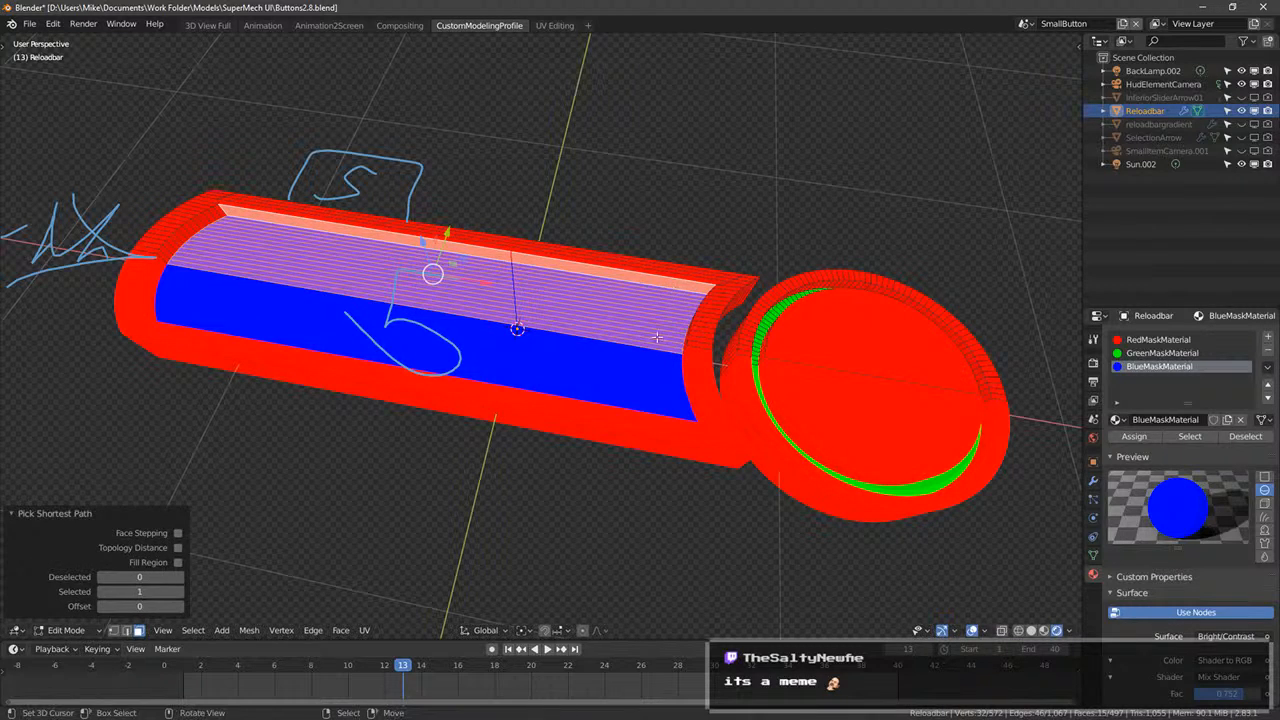
{"action": "right_click", "coordinate": [656, 337]}
{"action": "right_click", "coordinate": [679, 293], "text": "ctrl"}
{"action": "key", "text": "h"}
- Select the strip of red faces beneath the hidden blue faces of the bar and delete them
{"action": "middle_click_drag", "start_coordinate": [708, 306], "coordinate": [733, 338]}
{"action": "right_click", "coordinate": [648, 296]}
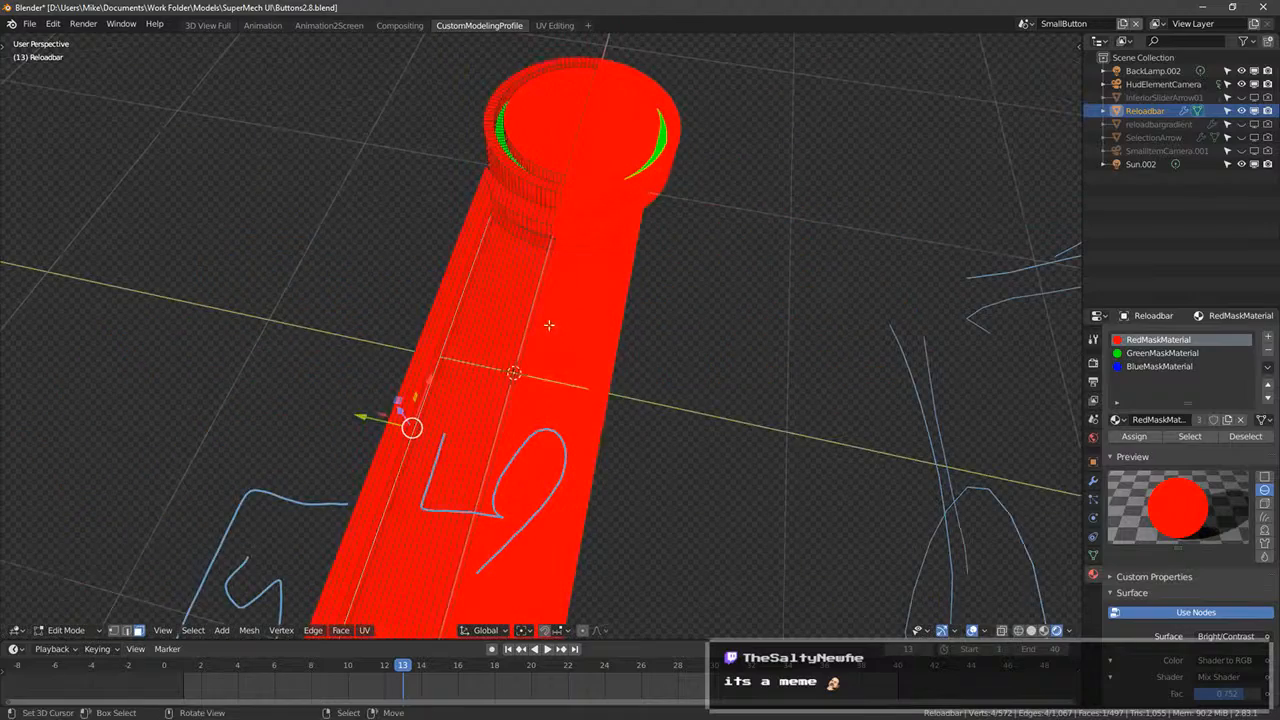
{"action": "right_click", "coordinate": [531, 311], "text": "ctrl"}
{"action": "key", "text": "x"}
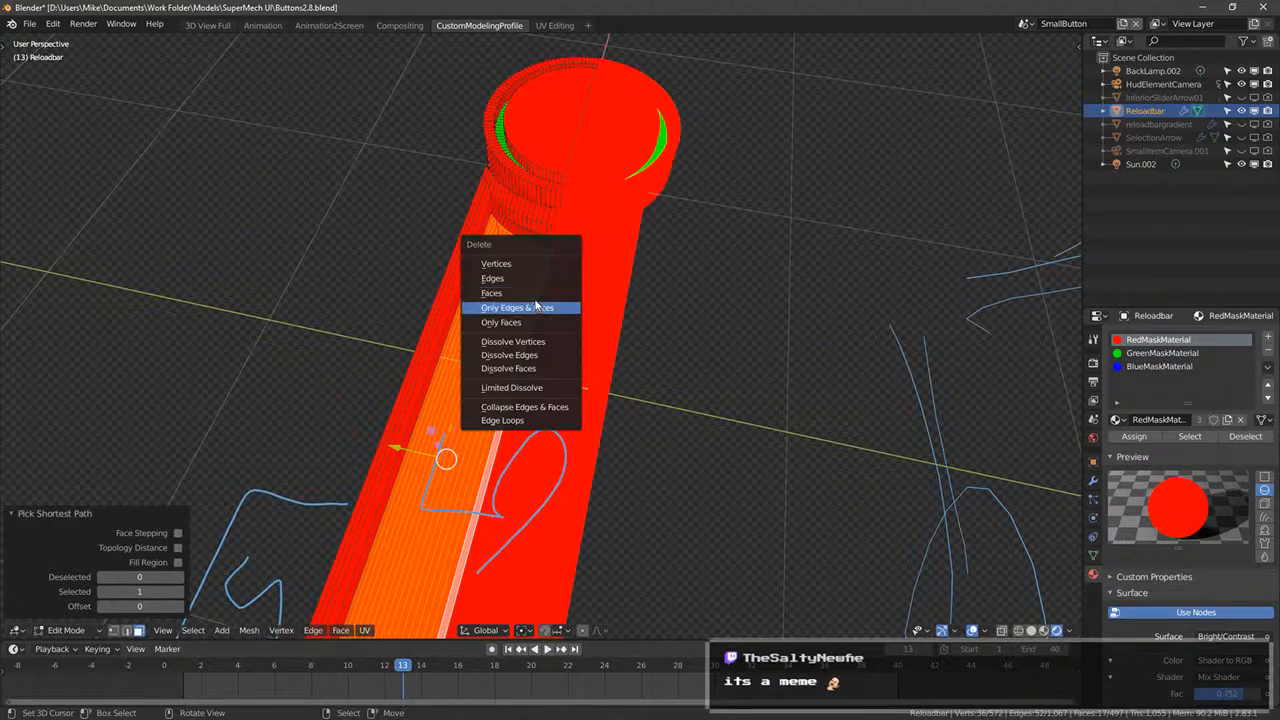
{"action": "left_click", "coordinate": [535, 297]}
{"action": "middle_click_drag", "start_coordinate": [535, 297], "coordinate": [708, 218]}
{"action": "key", "text": "alt+a"}
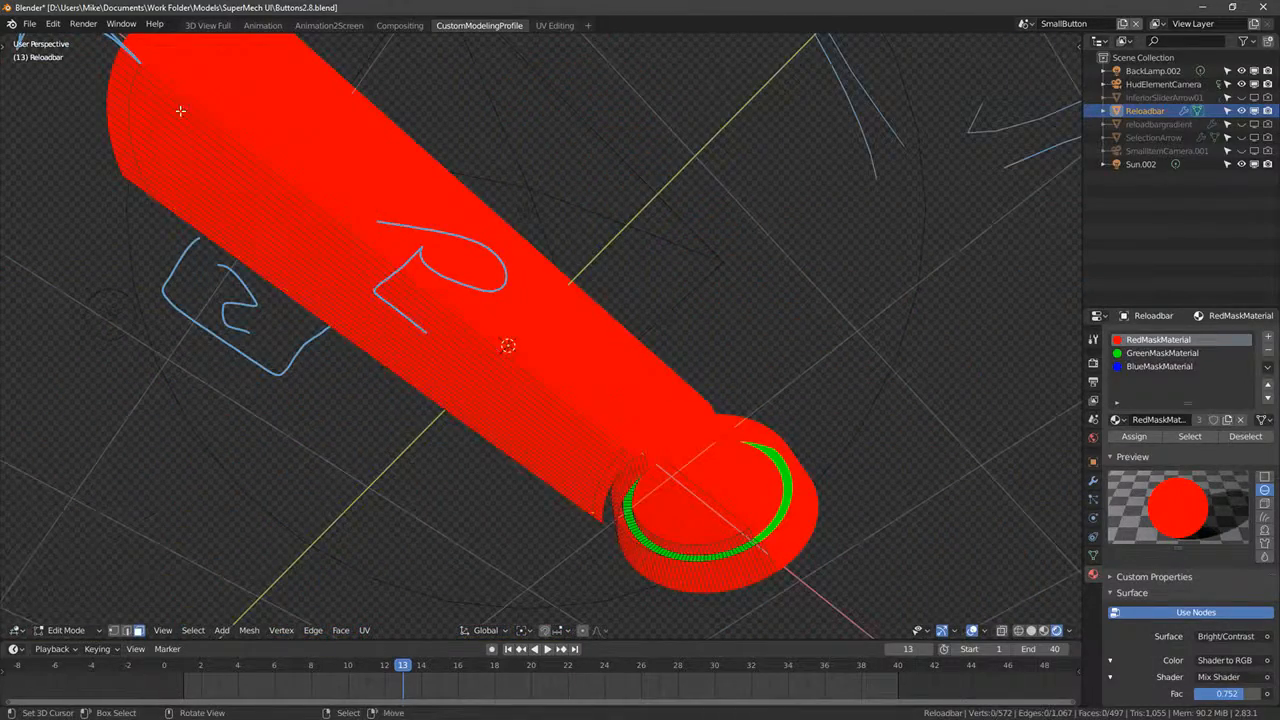
{"action": "key", "text": "c"}
{"action": "mouse_move", "coordinate": [172, 98]}
{"action": "left_mouse_down"}
{"action": "mouse_move", "coordinate": [152, 92]}
{"action": "mouse_move", "coordinate": [136, 120]}
{"action": "left_mouse_up"}
{"action": "right_click", "coordinate": [140, 124]}
{"action": "key", "text": "alt+a"}
- Select the faces covering the underside of the long bar section, including its end faces, and delete them
{"action": "mouse_move", "coordinate": [236, 121]}
{"action": "middle_mouse_down"}
{"action": "mouse_move", "coordinate": [201, 121]}
{"action": "mouse_move", "coordinate": [277, 120]}
{"action": "mouse_move", "coordinate": [573, 283]}
{"action": "middle_mouse_up"}
{"action": "left_click", "coordinate": [573, 283]}
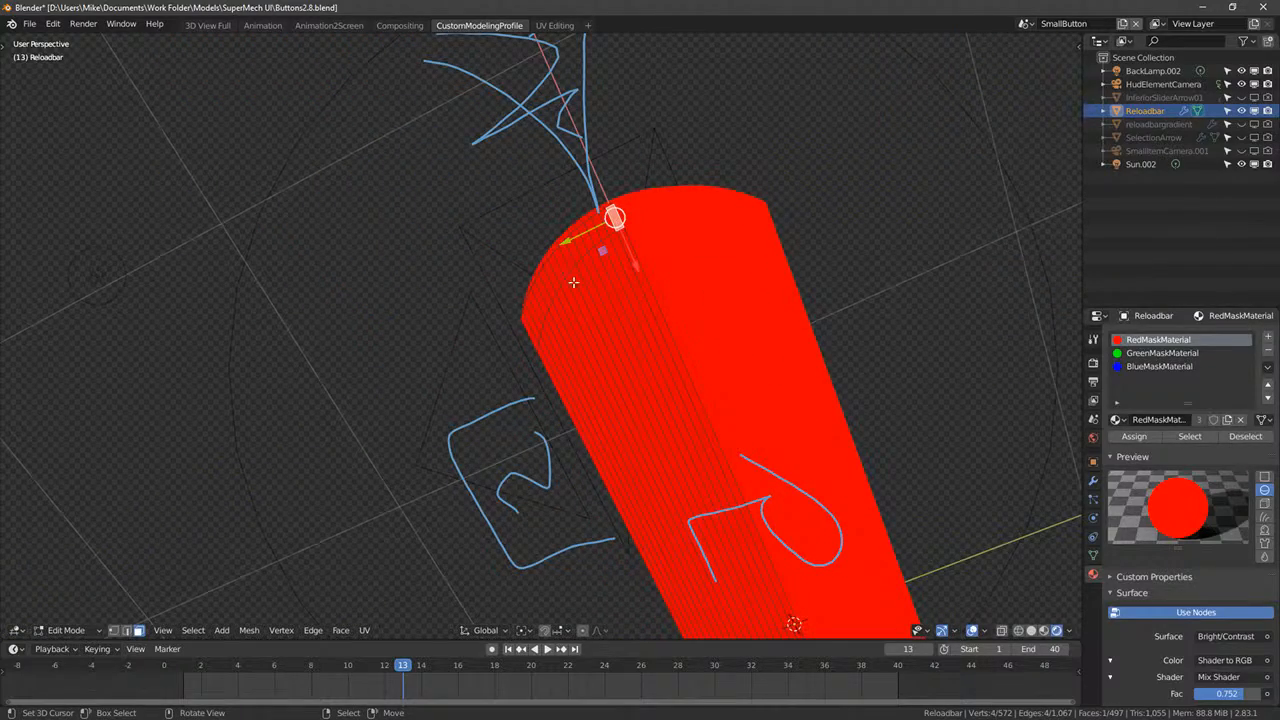
{"action": "left_click", "coordinate": [534, 319], "text": "ctrl"}
{"action": "left_click", "coordinate": [700, 603], "text": "ctrl"}
{"action": "right_click", "coordinate": [637, 260], "text": "ctrl"}
{"action": "middle_click_drag", "start_coordinate": [785, 371], "coordinate": [653, 320], "text": "shift"}
{"action": "right_click", "coordinate": [577, 268], "text": "shift"}
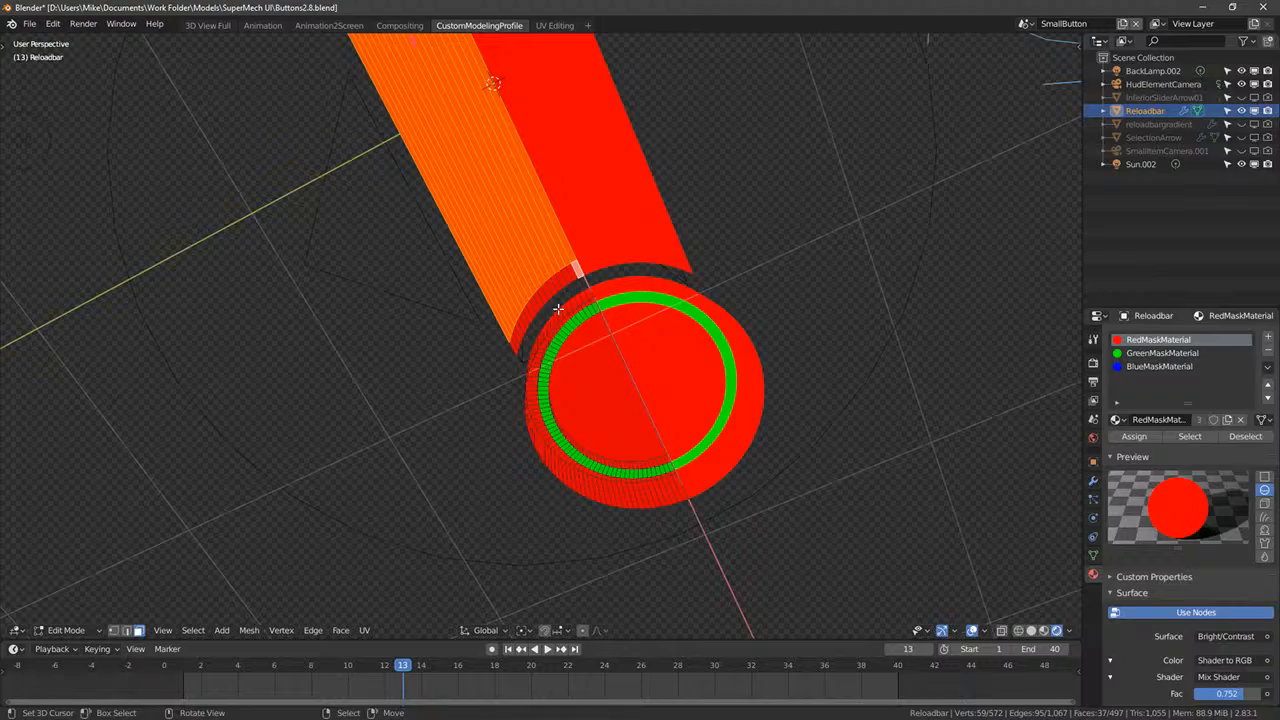
{"action": "key", "text": "x"}
{"action": "left_click", "coordinate": [512, 343]}
{"action": "middle_click_drag", "start_coordinate": [512, 343], "coordinate": [685, 430]}
{"action": "key", "text": "KP_7"}
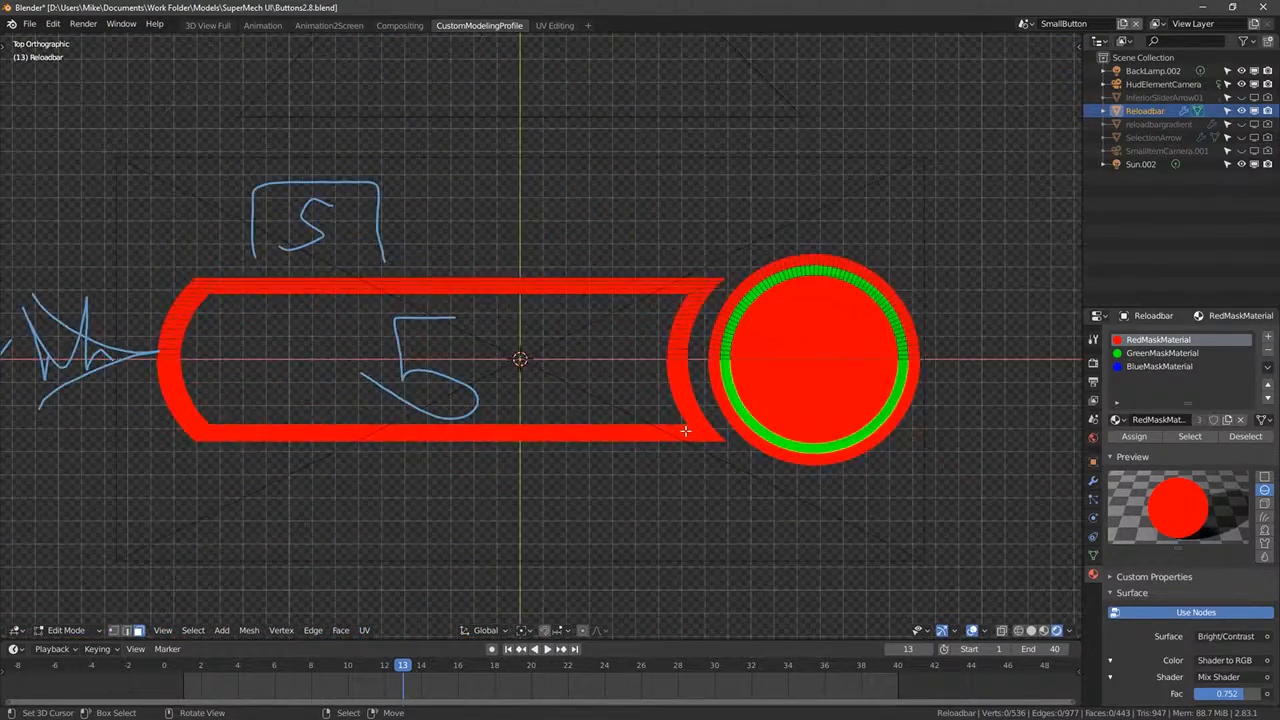
{"action": "scroll", "coordinate": [685, 430], "scroll_direction": "up", "scroll_amount": 2}
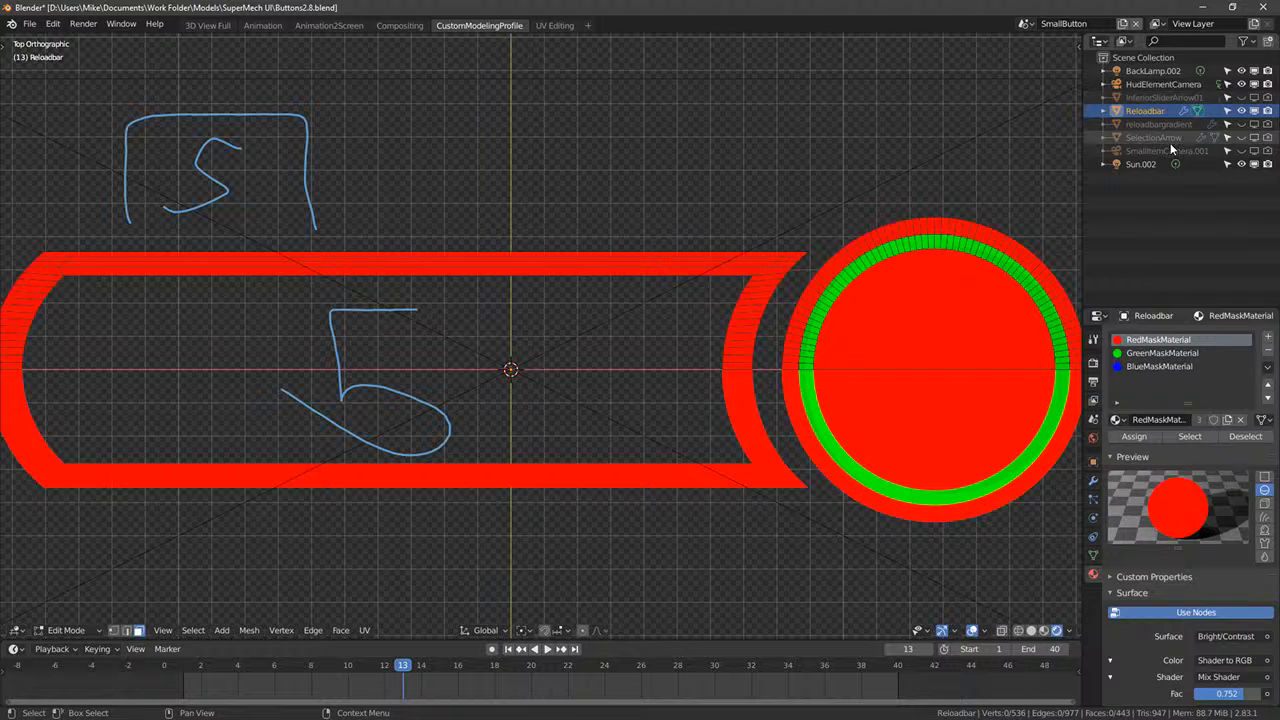
- Try to add a plane at the origin inside the Reloadbar mesh
{"action": "left_click", "coordinate": [1116, 419]}
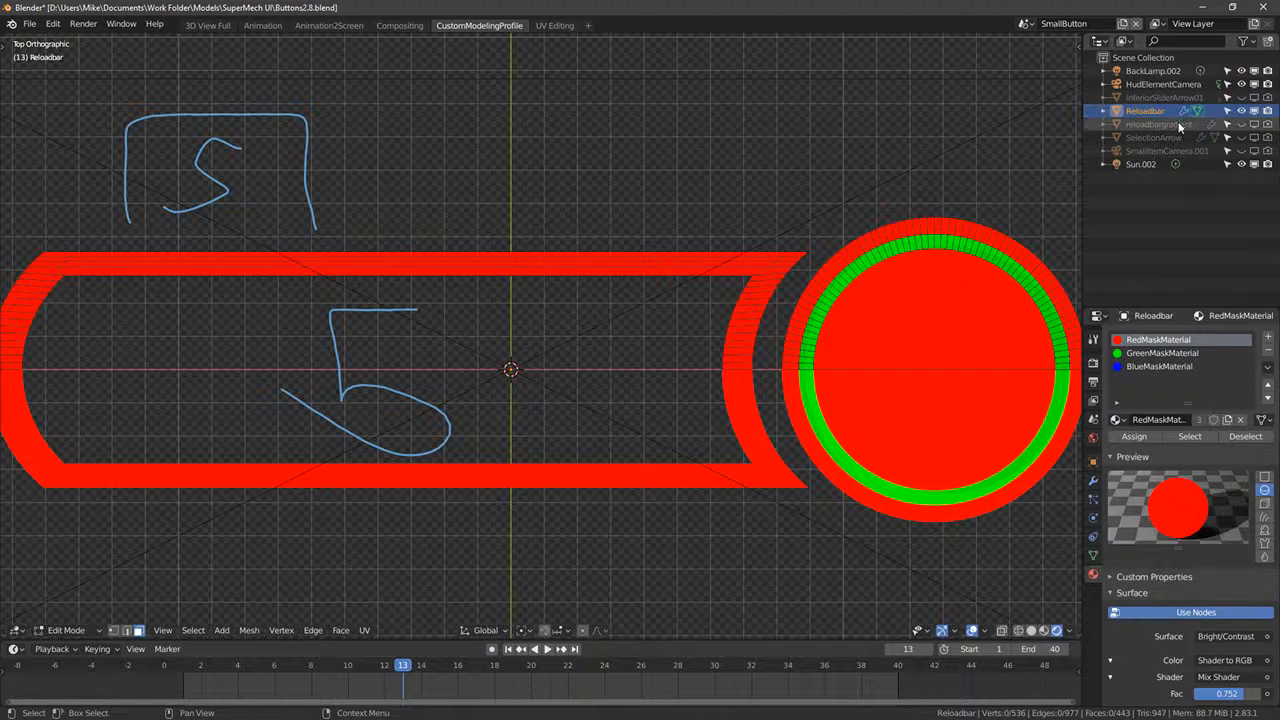
{"action": "key", "text": "shift+a"}
{"action": "left_click", "coordinate": [652, 277]}
{"action": "scroll", "coordinate": [652, 277], "scroll_direction": "down", "scroll_amount": 5}
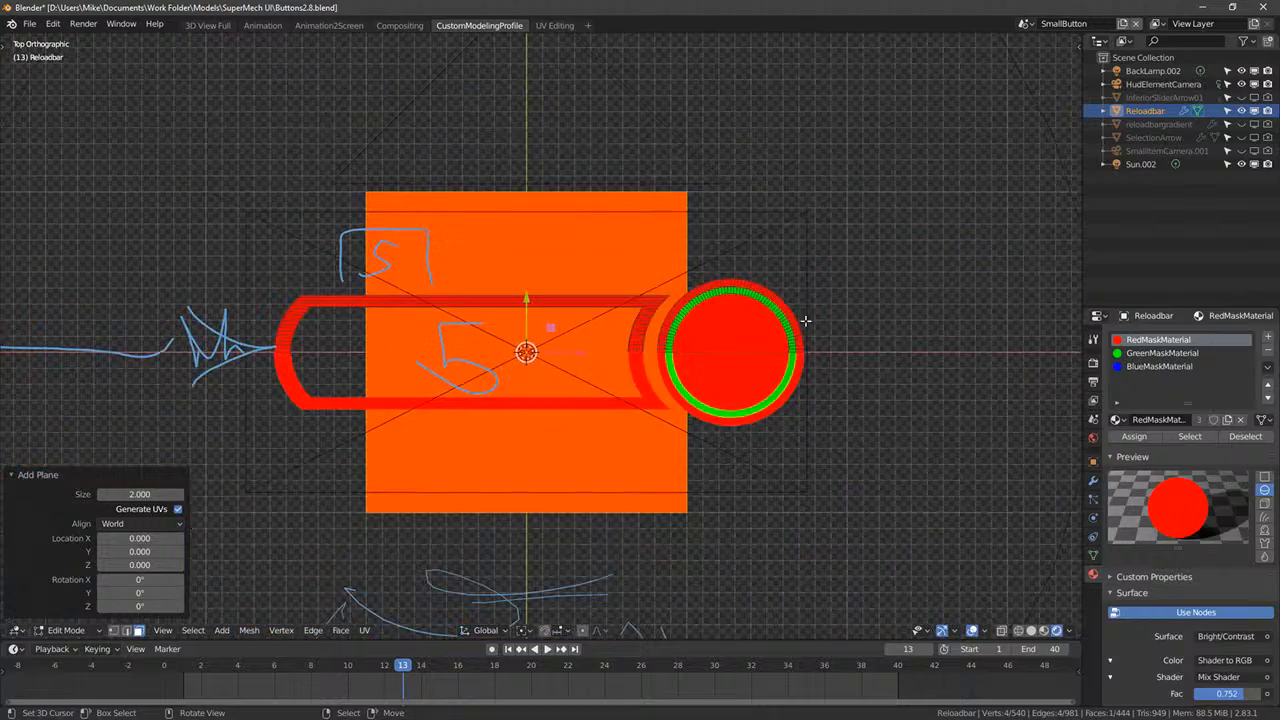
{"action": "key", "text": "ctrl+z"}
{"action": "key", "text": "Tab"}
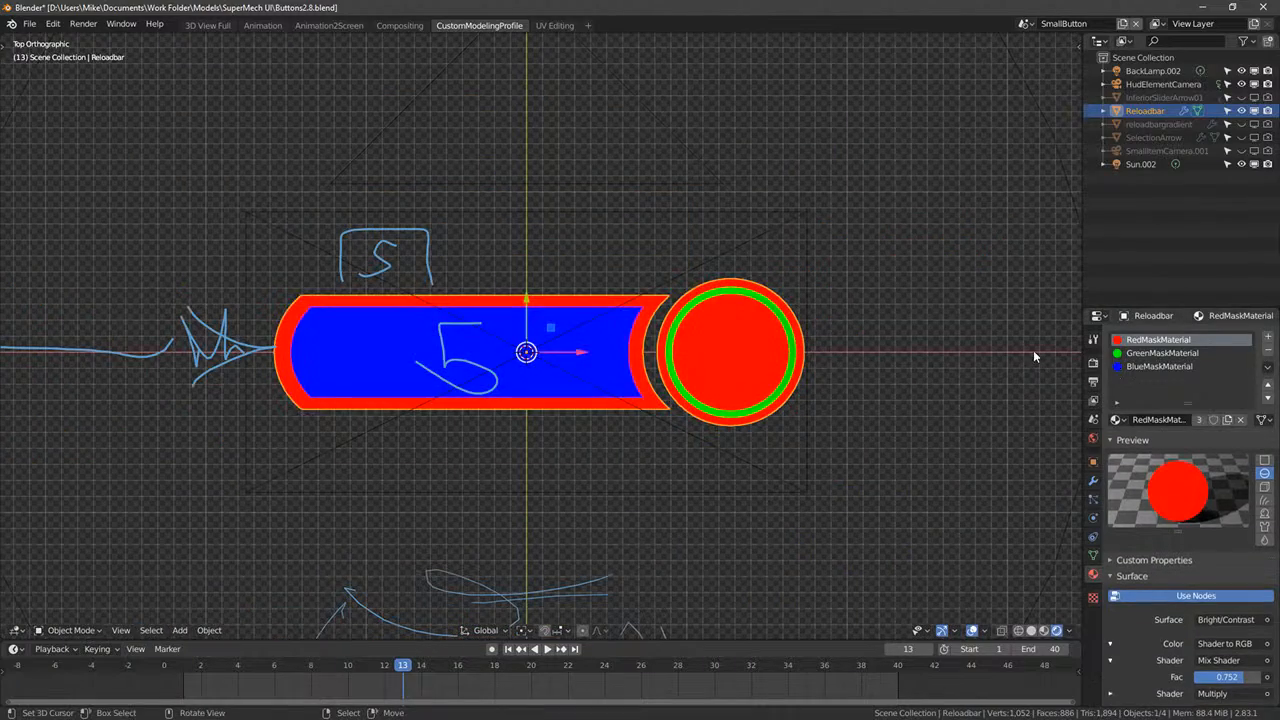
{"action": "key", "text": "shift+a"}
{"action": "middle_click_drag", "start_coordinate": [1031, 343], "coordinate": [683, 241]}
- Reveal the hidden blue inner faces of Reloadbar, delete them, and return to Object Mode
{"action": "key", "text": "Tab"}
{"action": "scroll", "coordinate": [682, 238], "scroll_direction": "up", "scroll_amount": 3}
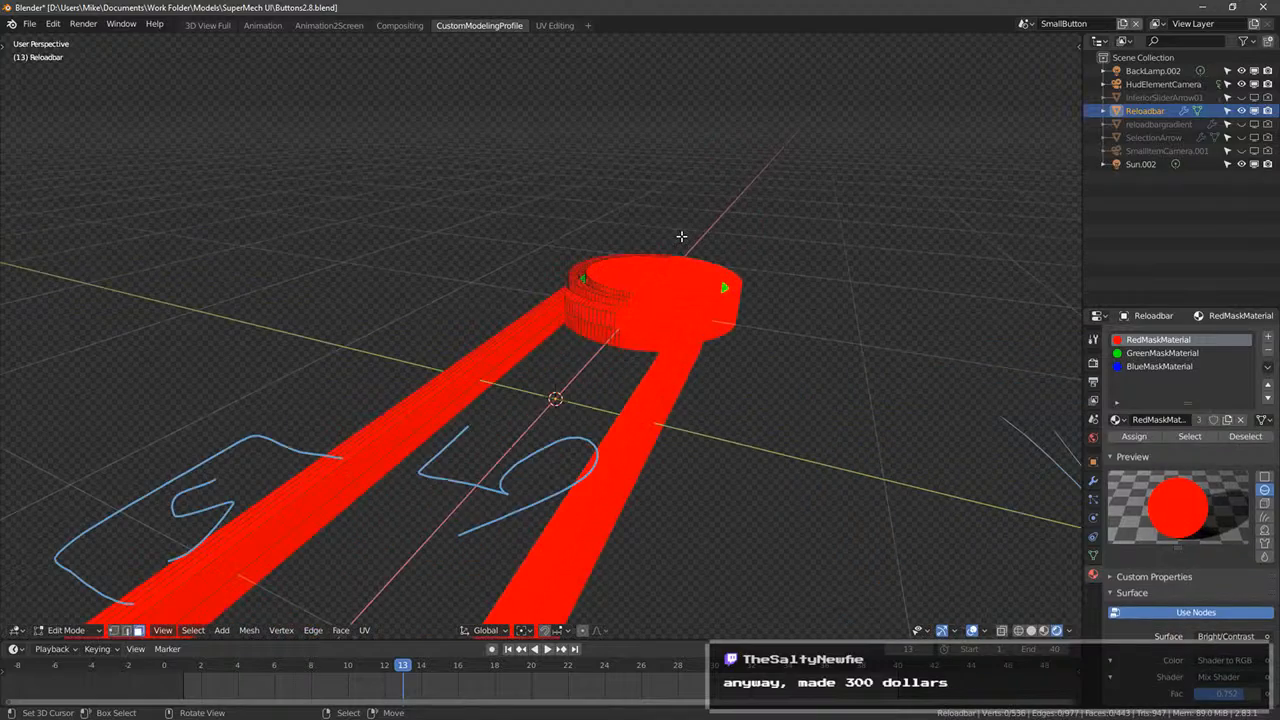
{"action": "key", "text": "alt+h"}
{"action": "key", "text": "x"}
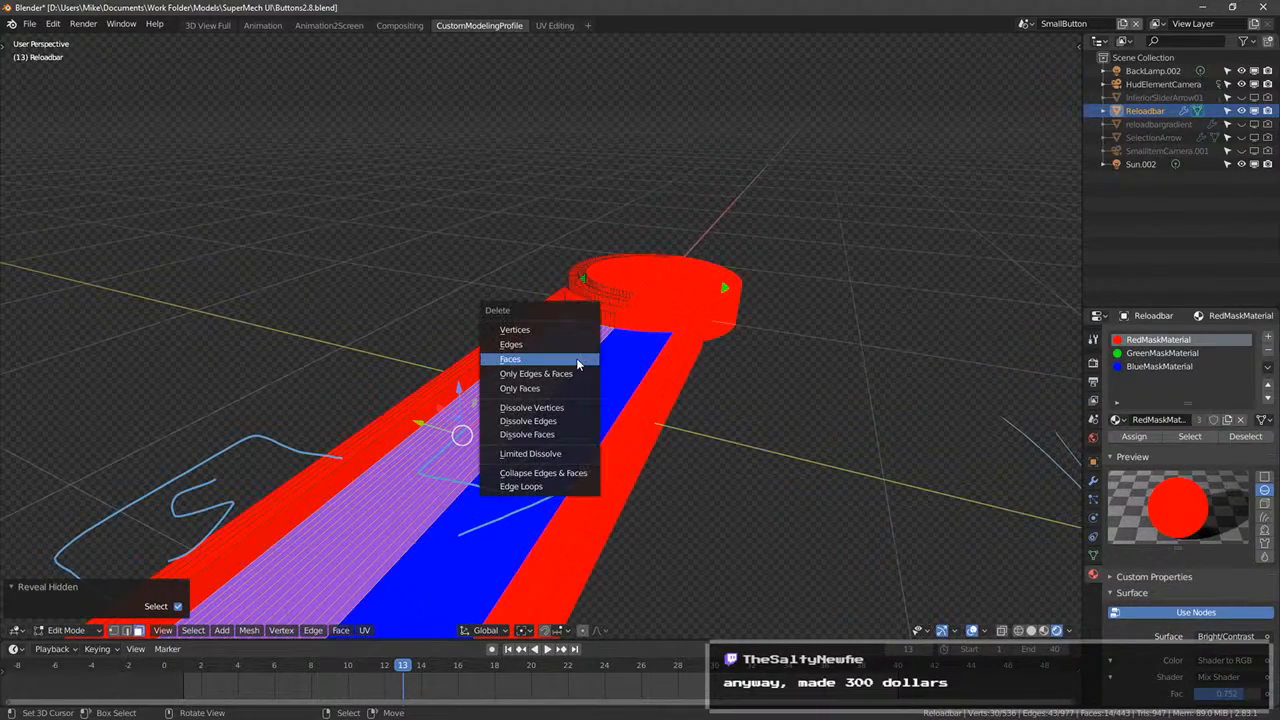
{"action": "left_click", "coordinate": [577, 362]}
{"action": "mouse_move", "coordinate": [580, 362]}
{"action": "middle_mouse_down"}
{"action": "mouse_move", "coordinate": [777, 266]}
{"action": "mouse_move", "coordinate": [758, 275]}
{"action": "mouse_move", "coordinate": [984, 241]}
{"action": "mouse_move", "coordinate": [906, 264]}
{"action": "middle_mouse_up"}
{"action": "key", "text": "ctrl+z"}
{"action": "key", "text": "x"}
{"action": "left_click", "coordinate": [758, 274]}
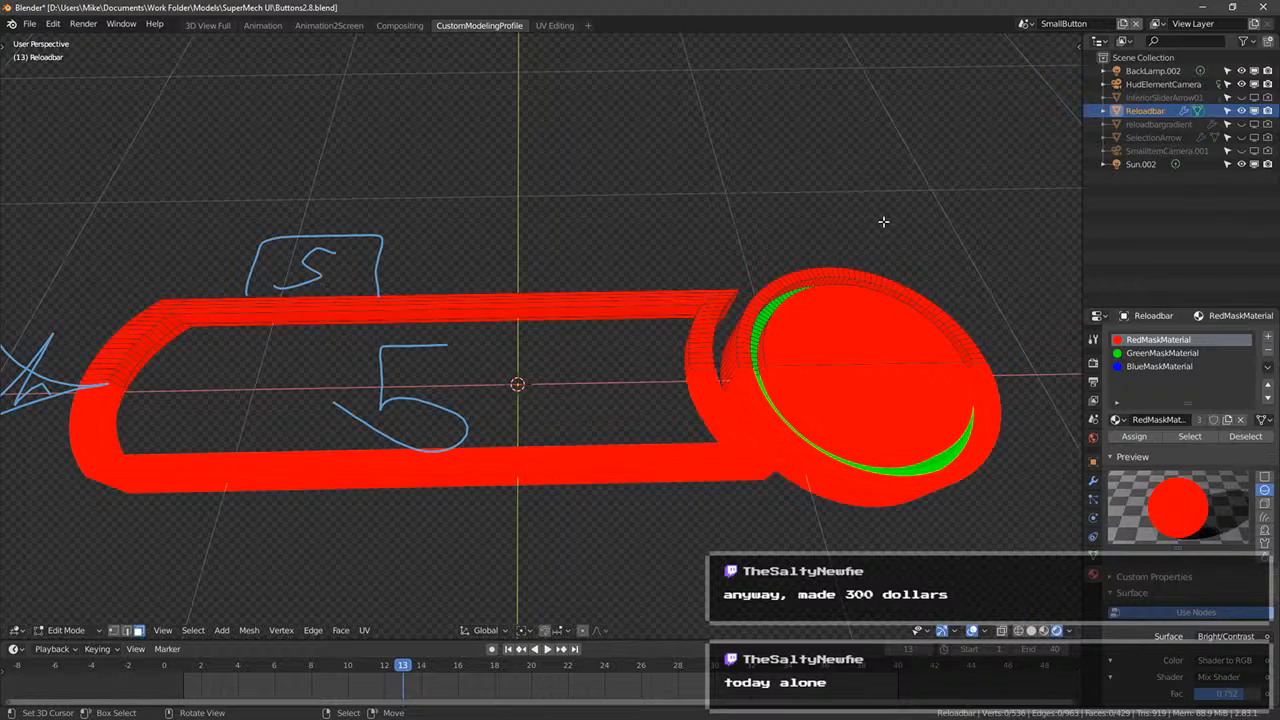
{"action": "mouse_move", "coordinate": [594, 274]}
{"action": "middle_mouse_down"}
{"action": "mouse_move", "coordinate": [586, 243]}
{"action": "mouse_move", "coordinate": [623, 300]}
{"action": "mouse_move", "coordinate": [1026, 197]}
{"action": "middle_mouse_up"}
{"action": "key", "text": "Tab"}
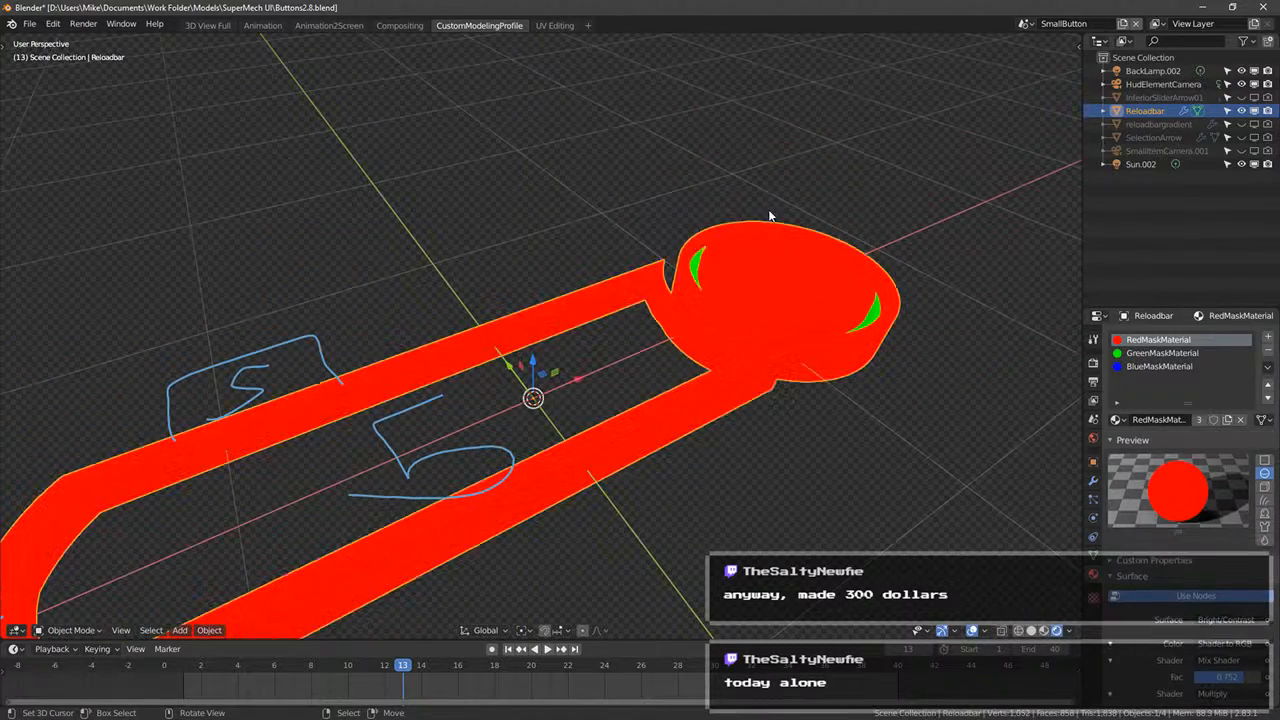
- Add a mesh plane at the origin and assign Material.003 to it
{"action": "key", "text": "shift+a"}
{"action": "mouse_move", "coordinate": [765, 207]}
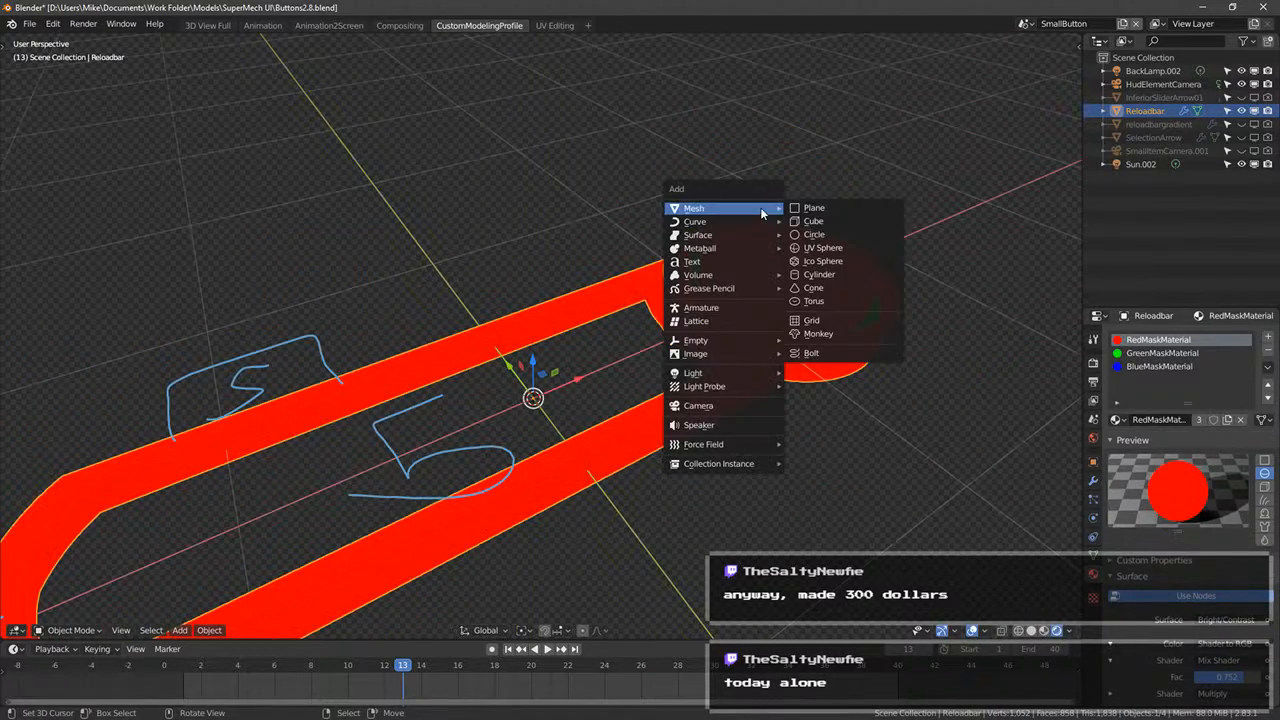
{"action": "left_click", "coordinate": [815, 208]}
{"action": "left_click", "coordinate": [1117, 394]}
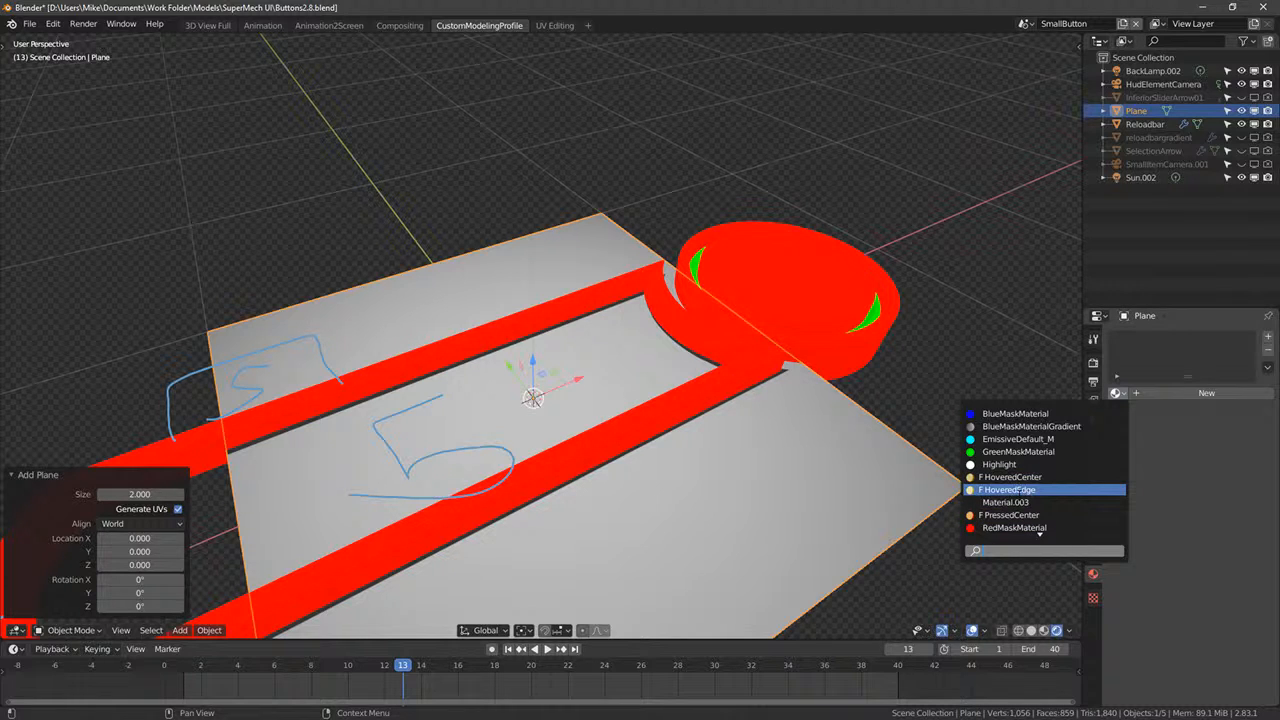
{"action": "left_click", "coordinate": [1018, 502]}
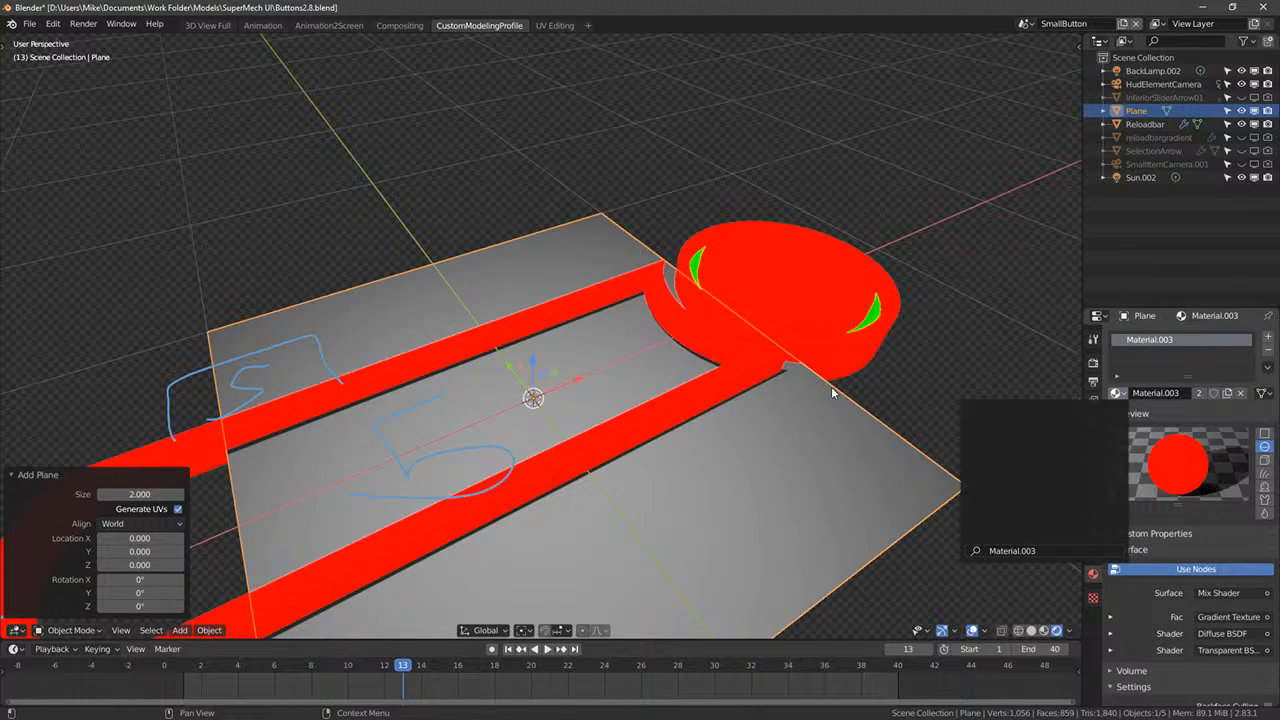
- Scale the plane by 0.316, stretch it along X by 4.899, and enlarge it uniformly by 1.590 over the bar
{"action": "middle_click_drag", "start_coordinate": [831, 386], "coordinate": [933, 341]}
{"action": "key", "text": "s"}
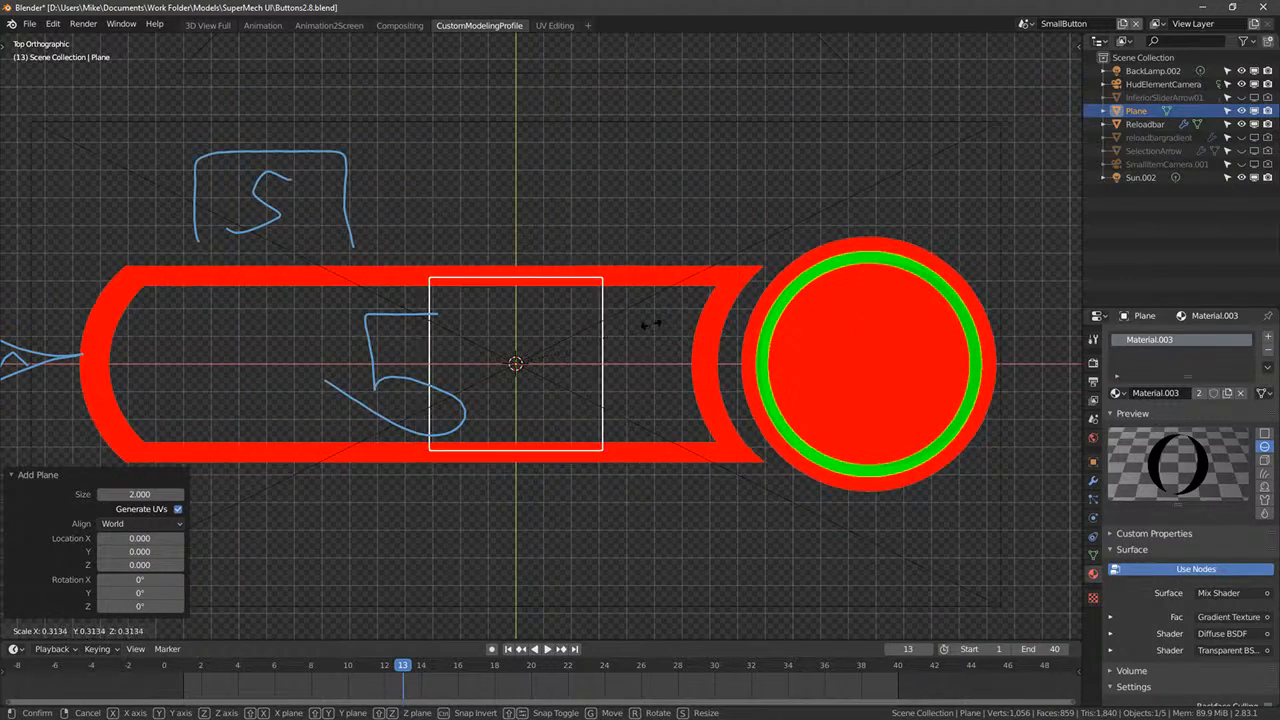
{"action": "left_click", "coordinate": [655, 321]}
{"action": "key", "text": "s"}
{"action": "key", "text": "x"}
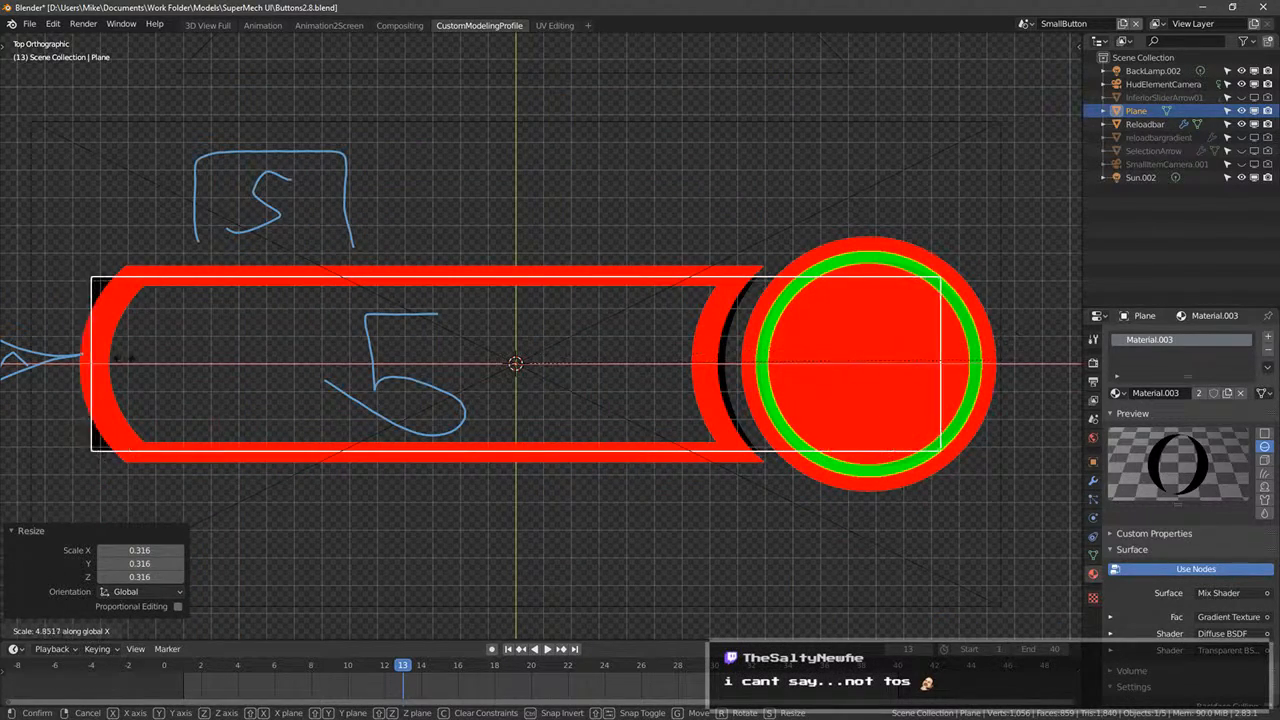
{"action": "key", "text": "Return"}
{"action": "key", "text": "s"}
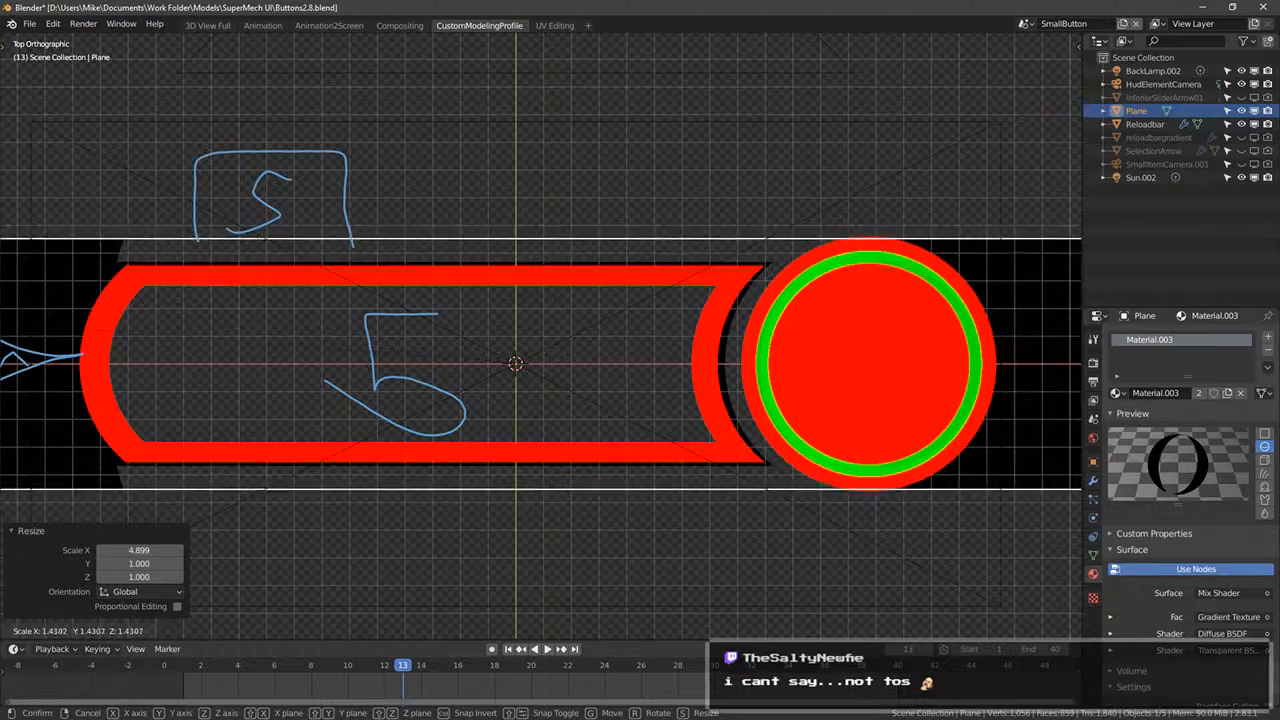
{"action": "left_click", "coordinate": [935, 342]}
- Scale the plane along X by 0.650 to bring its ends close to the reload bar's ends
{"action": "scroll", "coordinate": [1062, 375], "scroll_direction": "down", "scroll_amount": 1}
{"action": "left_click_drag", "start_coordinate": [1062, 375], "coordinate": [831, 381], "text": "shift"}
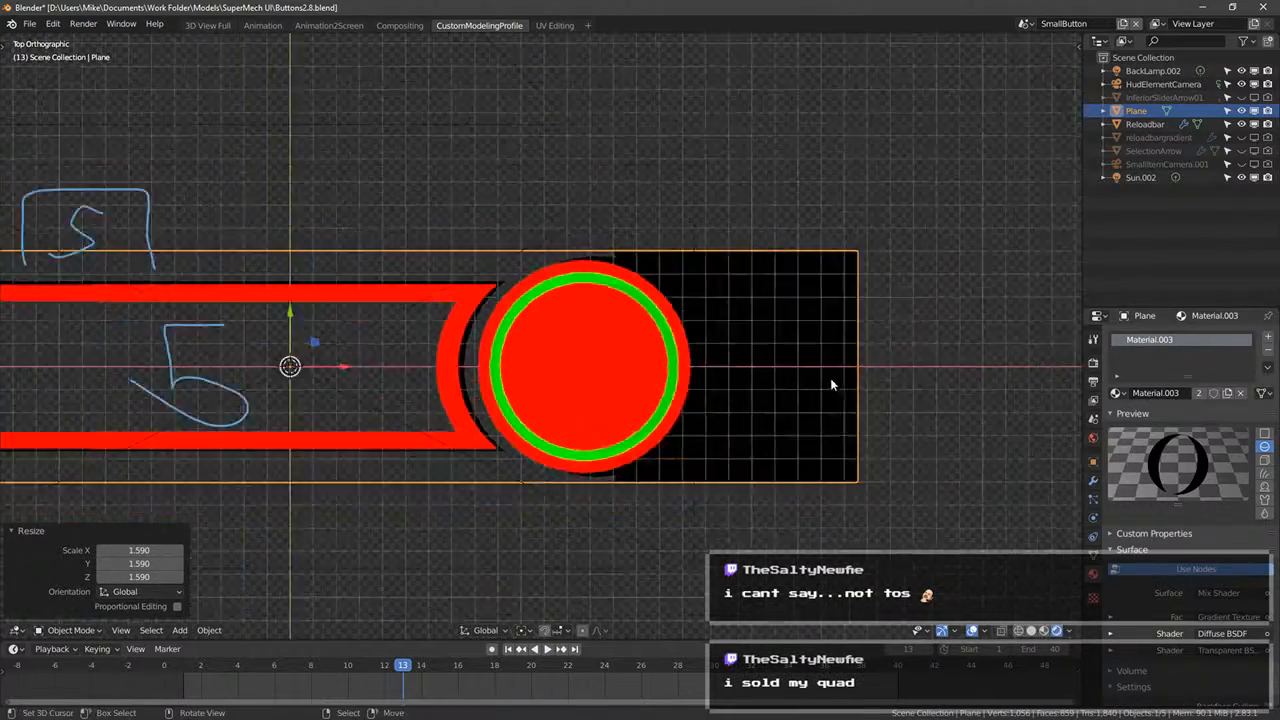
{"action": "scroll", "coordinate": [831, 381], "scroll_direction": "down", "scroll_amount": 3}
{"action": "key", "text": "s"}
{"action": "key", "text": "x"}
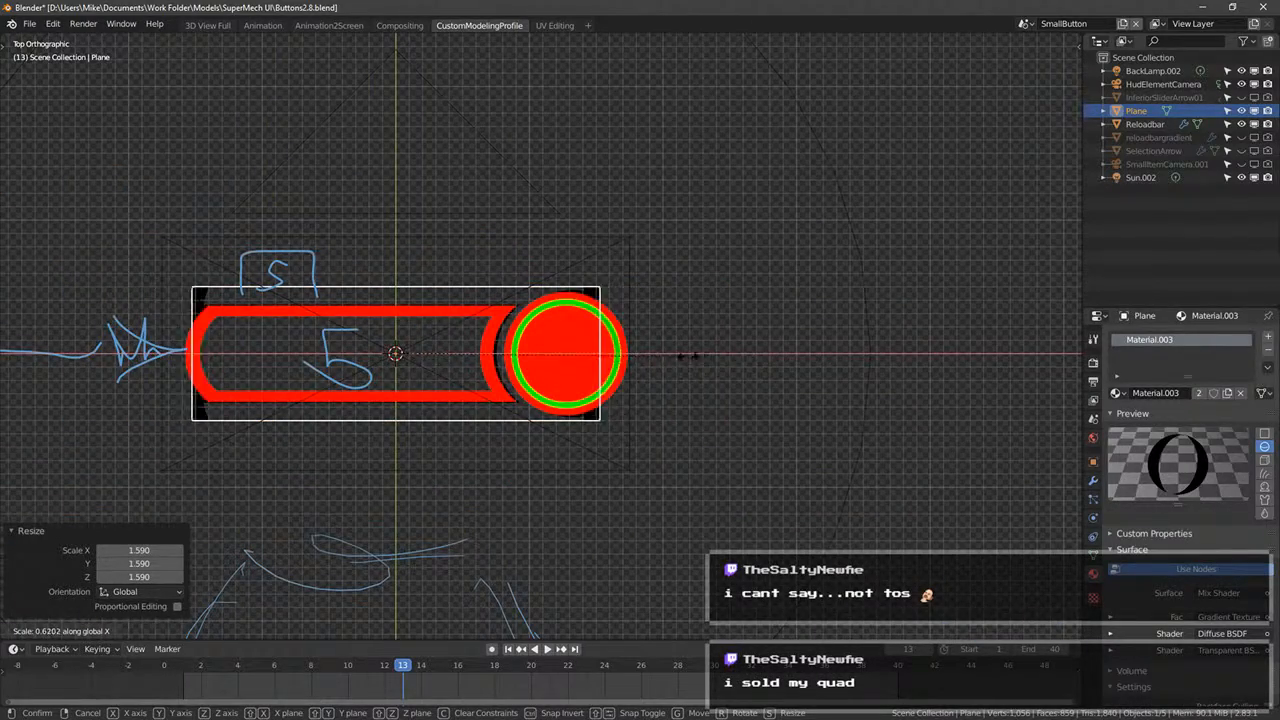
{"action": "left_click", "coordinate": [705, 362]}
{"action": "scroll", "coordinate": [519, 375], "scroll_direction": "up", "scroll_amount": 3}
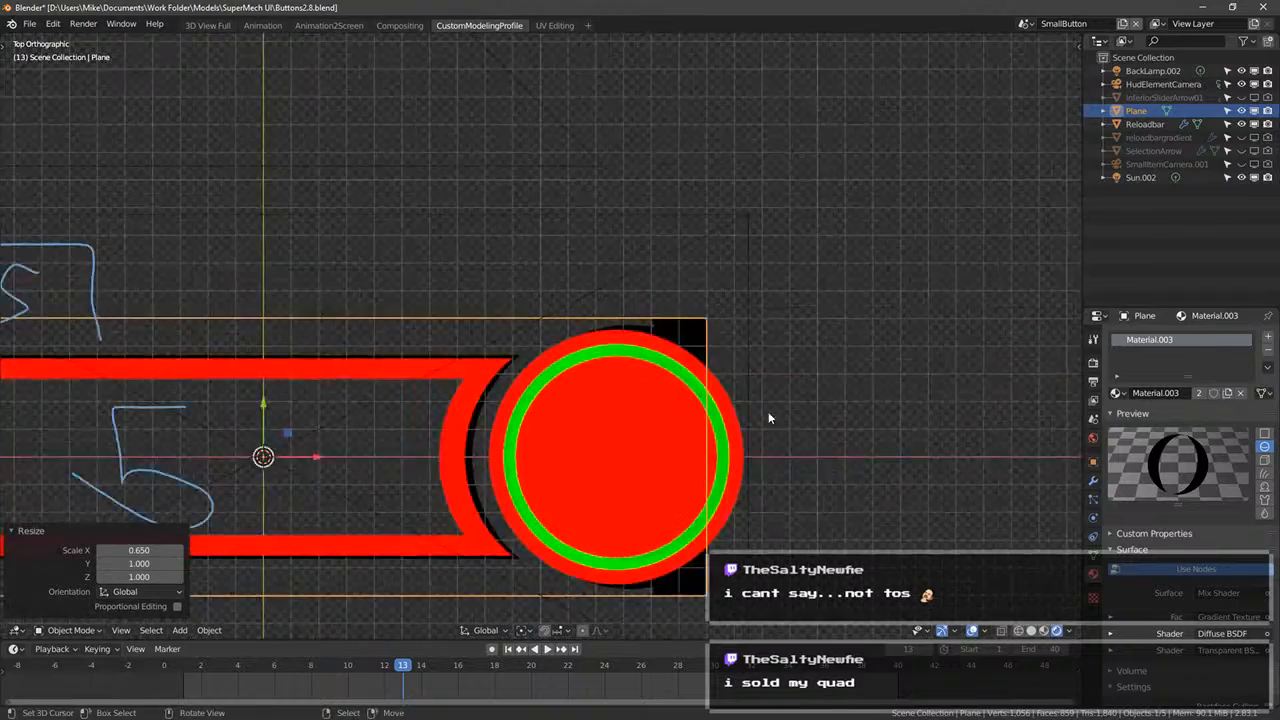
- Shrink the plane along X by 0.763 and along Y by 0.628 to approximate the long bar section
{"action": "middle_click_drag", "start_coordinate": [768, 411], "coordinate": [740, 386]}
{"action": "scroll", "coordinate": [740, 386], "scroll_direction": "up", "scroll_amount": 2}
{"action": "scroll", "coordinate": [740, 393], "scroll_direction": "down", "scroll_amount": 5}
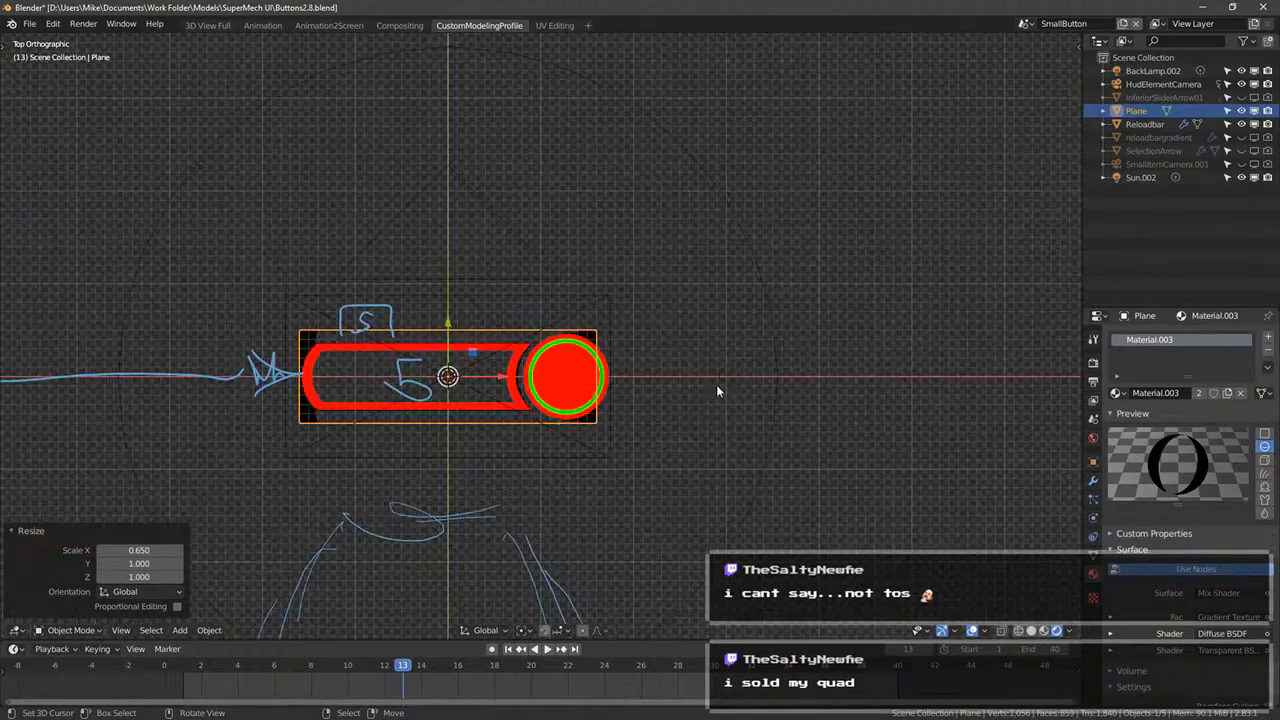
{"action": "scroll", "coordinate": [726, 402], "scroll_direction": "up", "scroll_amount": 2}
{"action": "key", "text": "s"}
{"action": "key", "text": "x"}
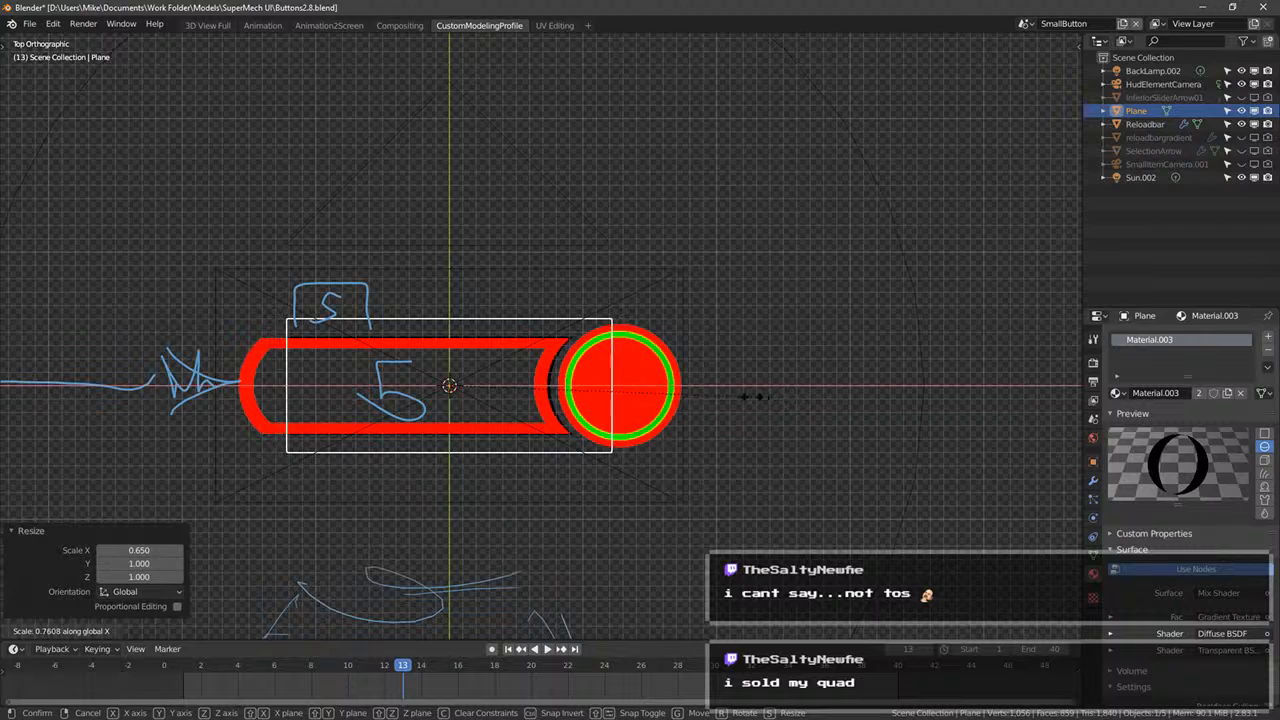
{"action": "left_click", "coordinate": [752, 384]}
{"action": "key", "text": "s"}
{"action": "key", "text": "y"}
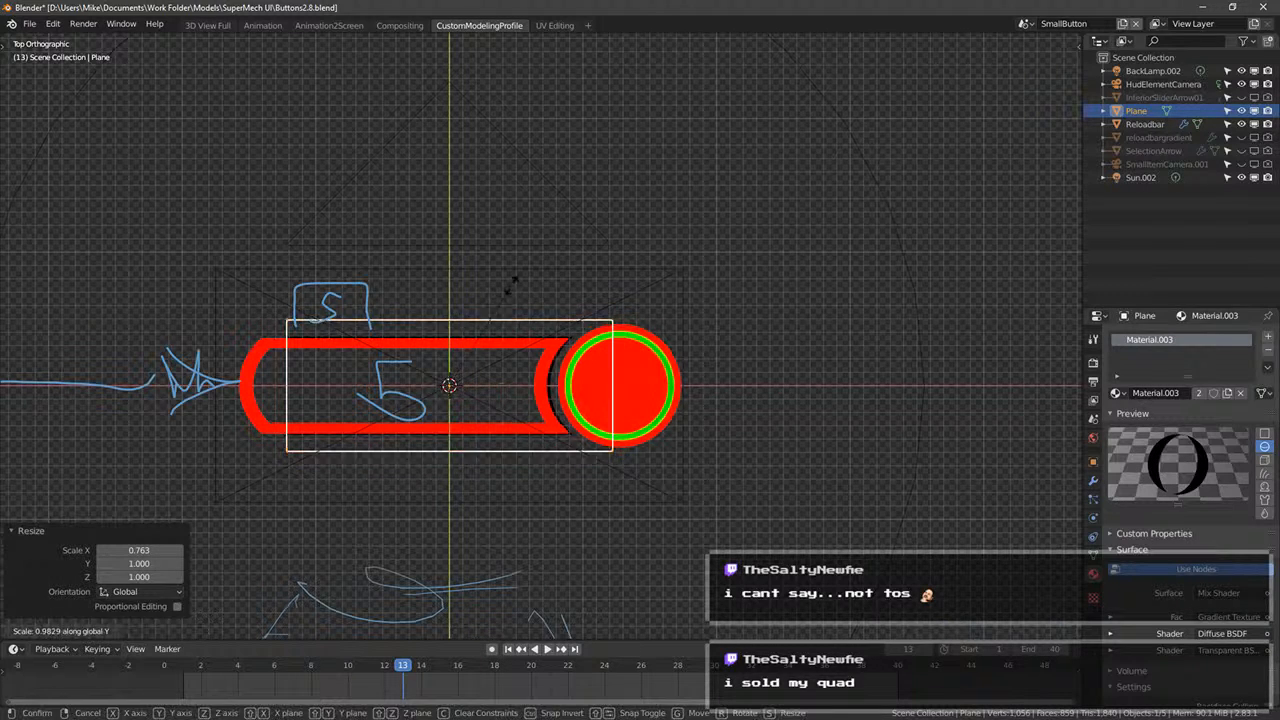
{"action": "left_click", "coordinate": [522, 355]}
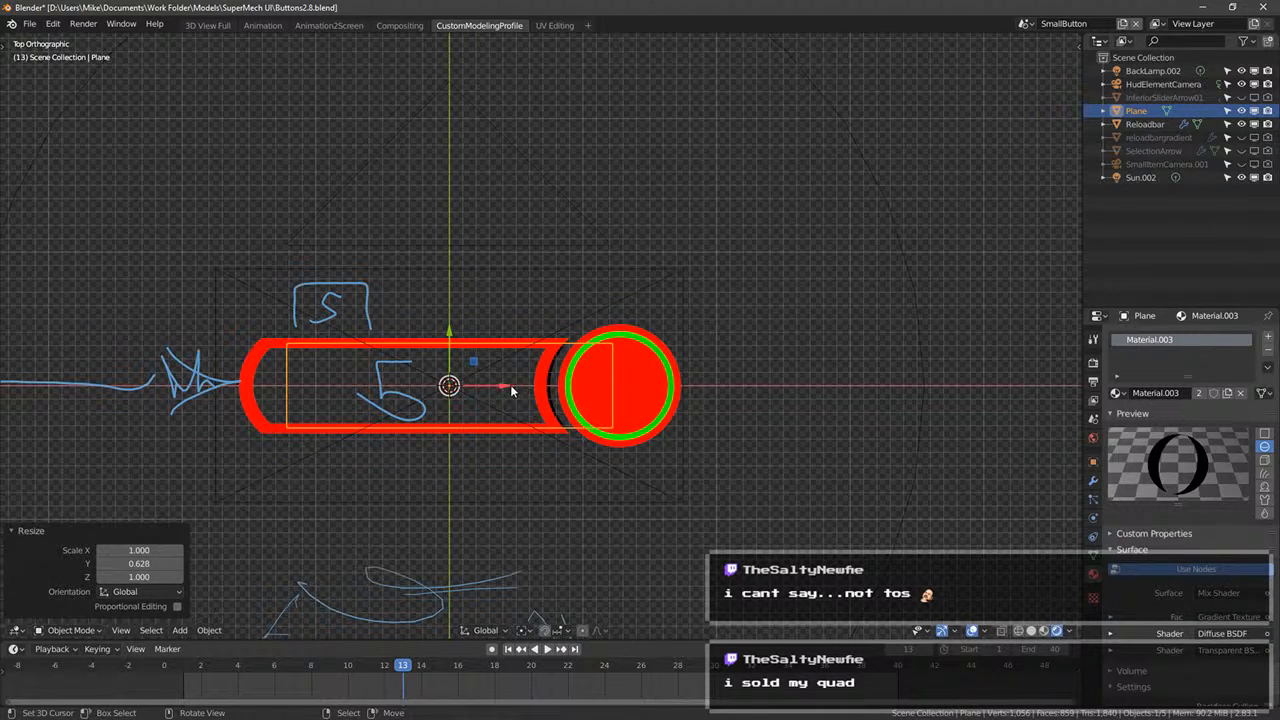
- Move the plane about -0.344 along X under the long bar section, and shift it by about 0.030 in X and -0.074 in Y
{"action": "key", "text": "g"}
{"action": "key", "text": "x"}
{"action": "left_click", "coordinate": [466, 384]}
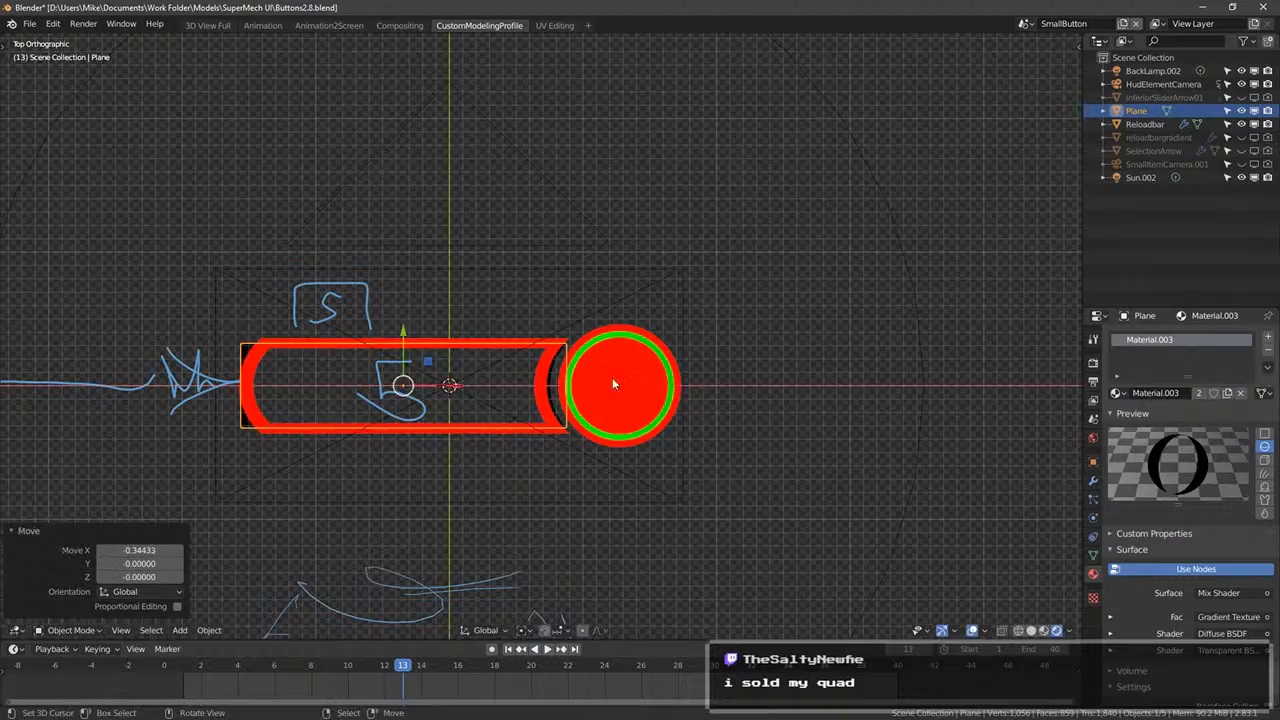
{"action": "scroll", "coordinate": [612, 377], "scroll_direction": "up", "scroll_amount": 6}
{"action": "key", "text": "g"}
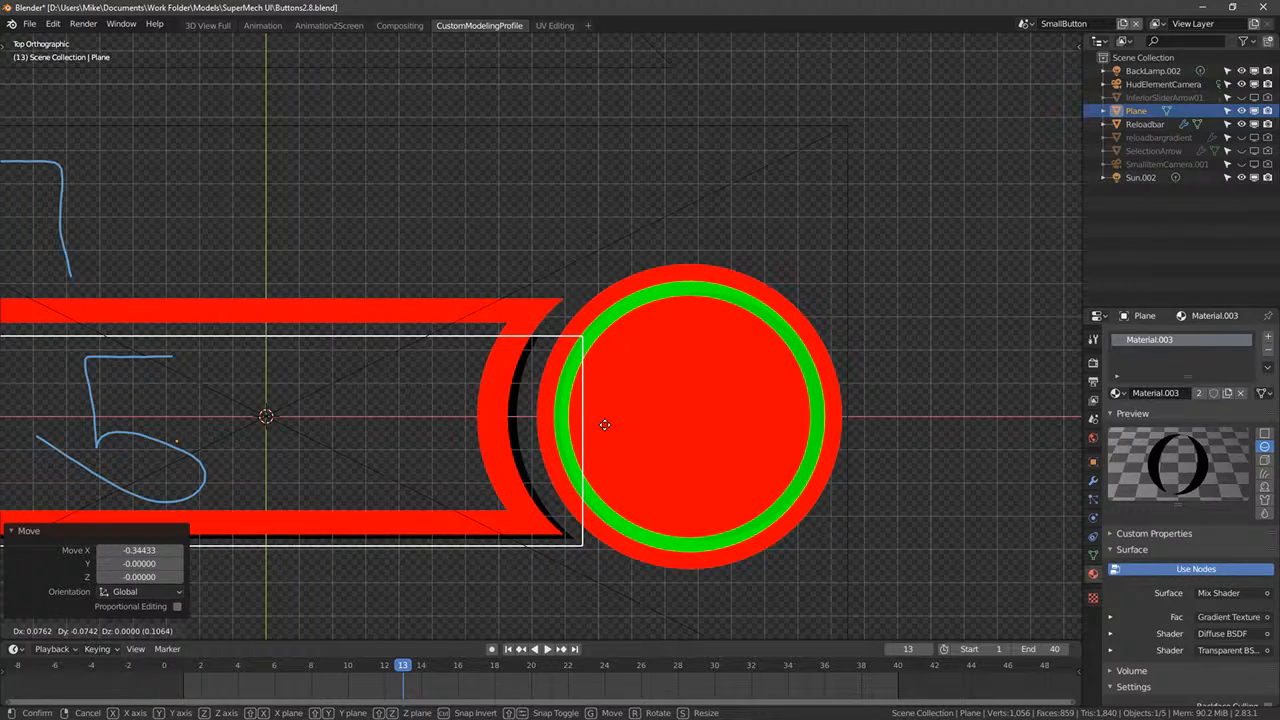
{"action": "left_click", "coordinate": [590, 436]}
{"action": "scroll", "coordinate": [587, 438], "scroll_direction": "down", "scroll_amount": 3}
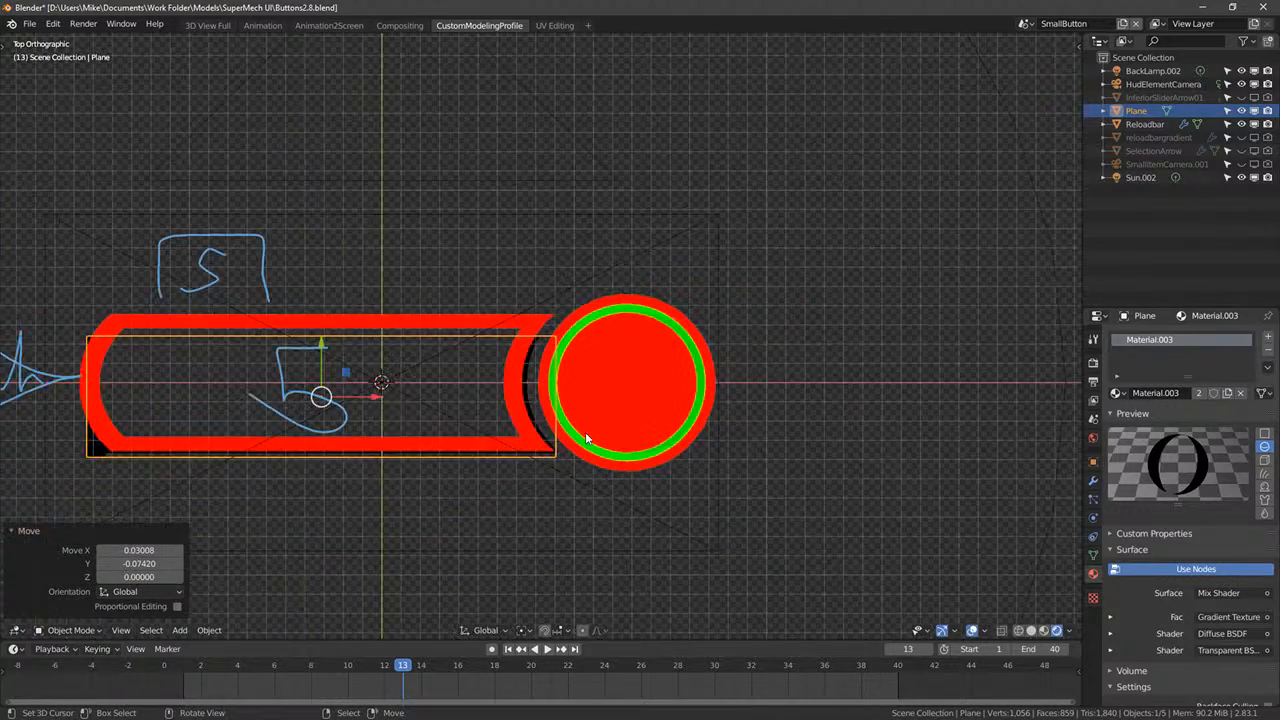
{"action": "scroll", "coordinate": [511, 434], "scroll_direction": "up", "scroll_amount": 4}
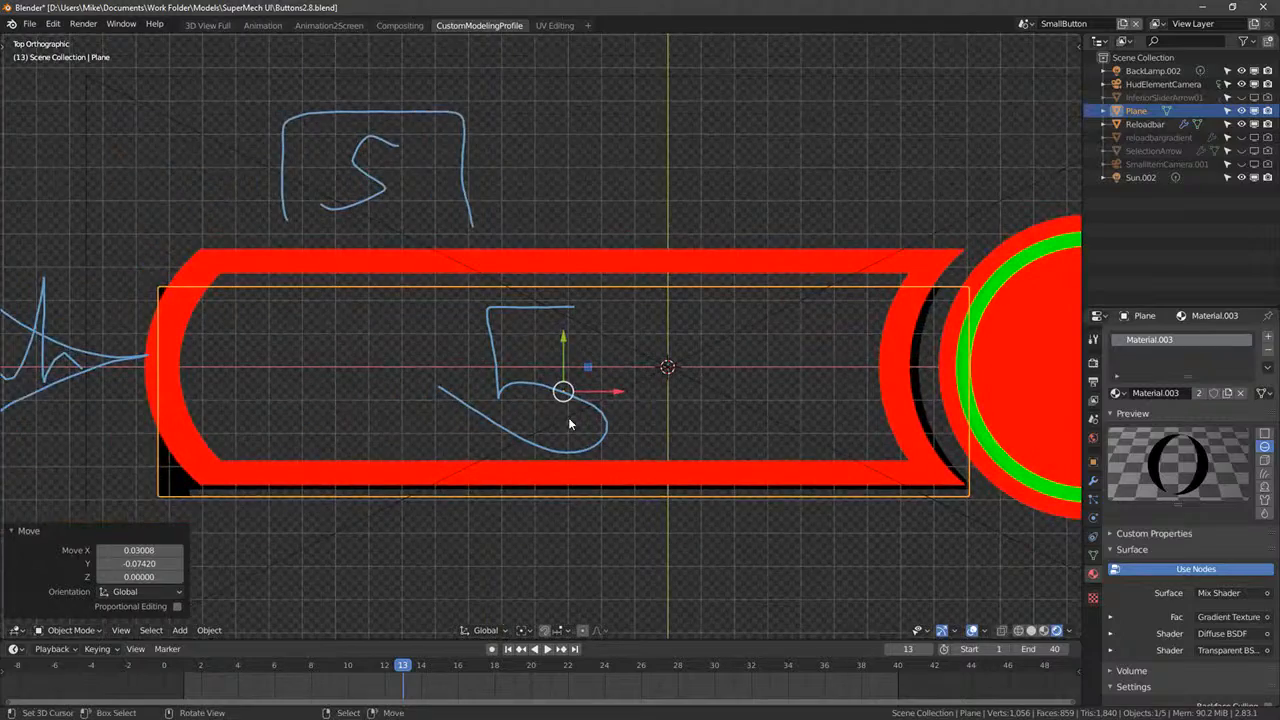
- Enlarge the plane's face uniformly in Edit Mode until it extends beyond the long bar section, and return to Object Mode
{"action": "key", "text": "Tab"}
{"action": "scroll", "coordinate": [636, 399], "scroll_direction": "down", "scroll_amount": 4}
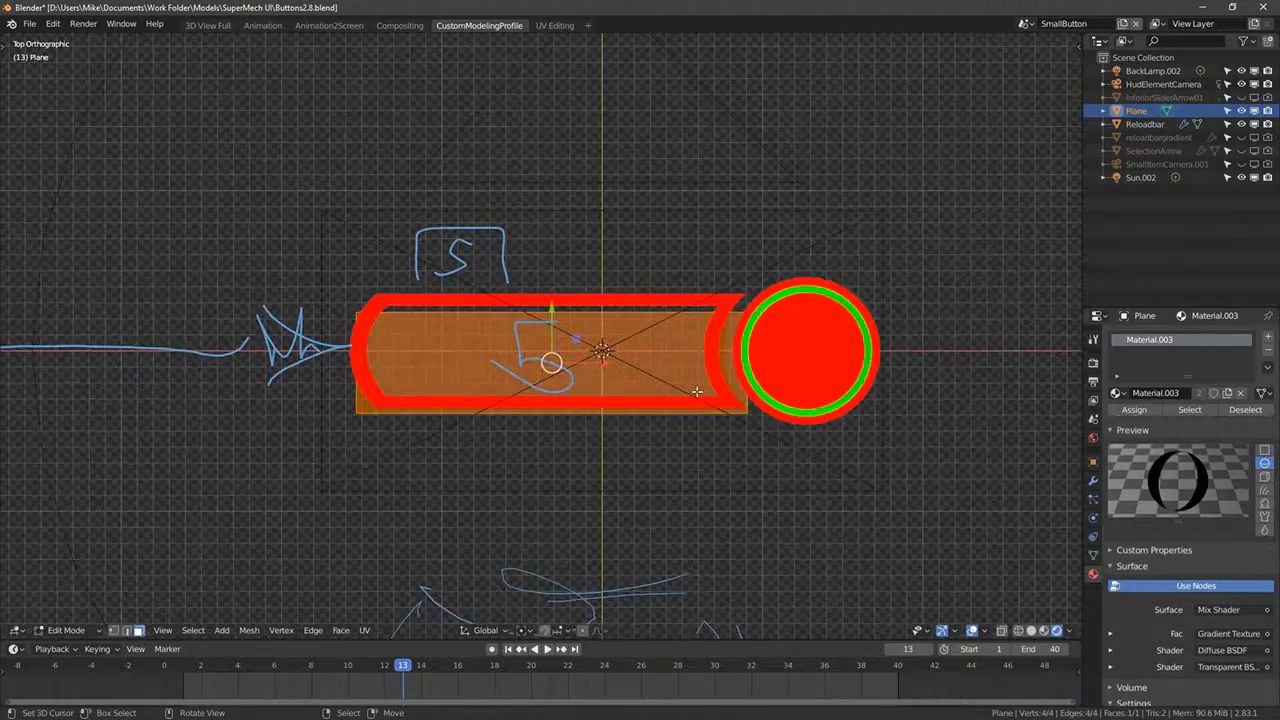
{"action": "key", "text": "s"}
{"action": "left_click", "coordinate": [762, 372]}
{"action": "key", "text": "Tab"}
{"action": "scroll", "coordinate": [648, 361], "scroll_direction": "up", "scroll_amount": 5}
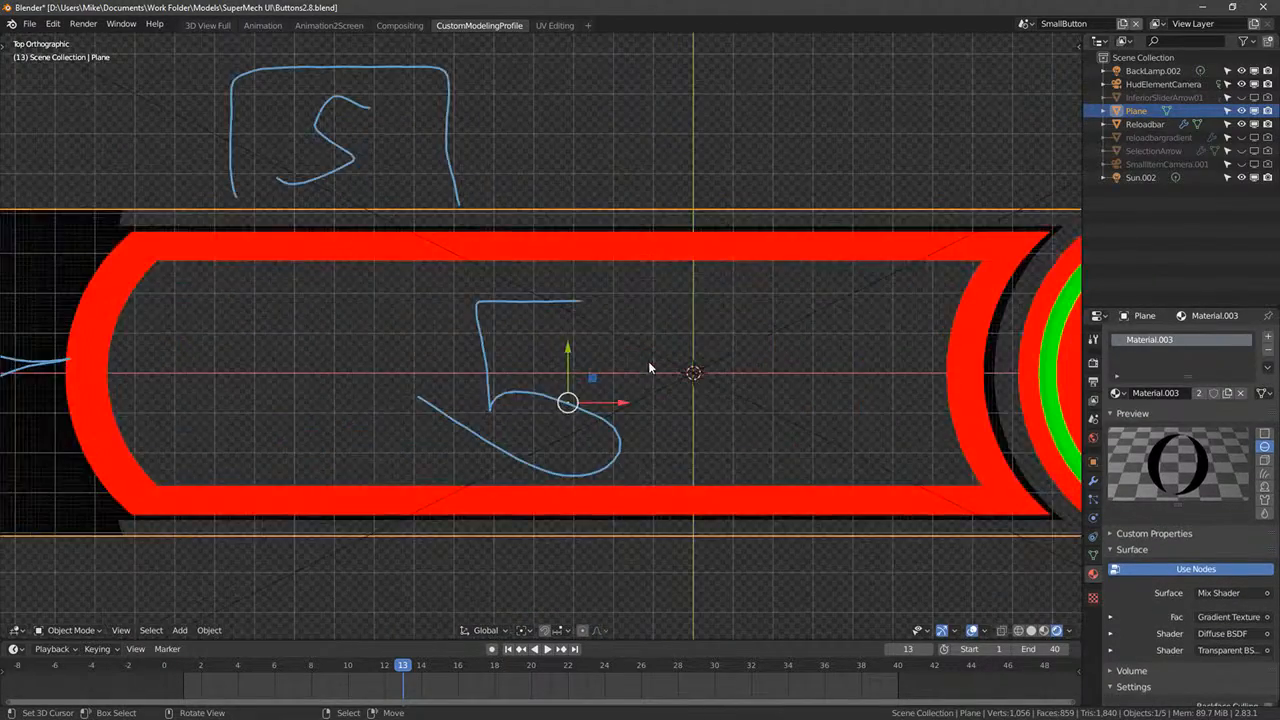
- Stretch the plane along X by 1.598, and narrow it again to roughly the length of the long bar section
{"action": "middle_click_drag", "start_coordinate": [585, 368], "coordinate": [497, 300]}
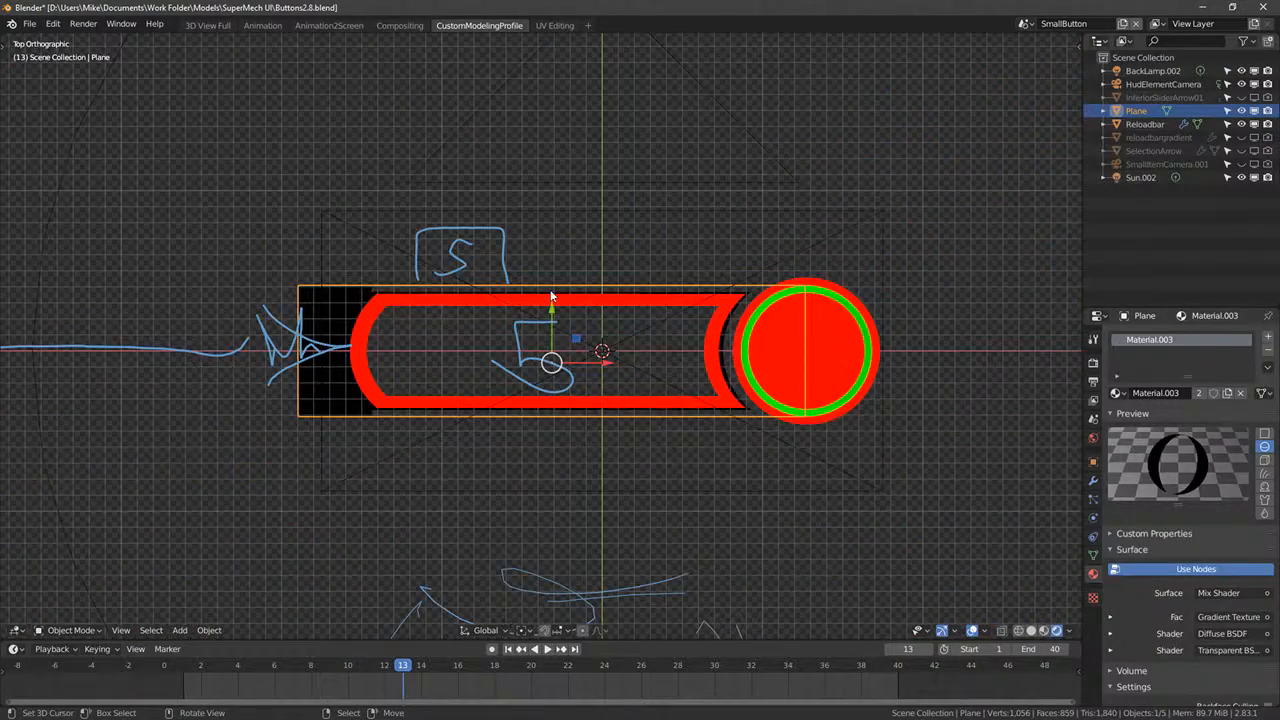
{"action": "key", "text": "s"}
{"action": "key", "text": "x"}
{"action": "left_click", "coordinate": [676, 343]}
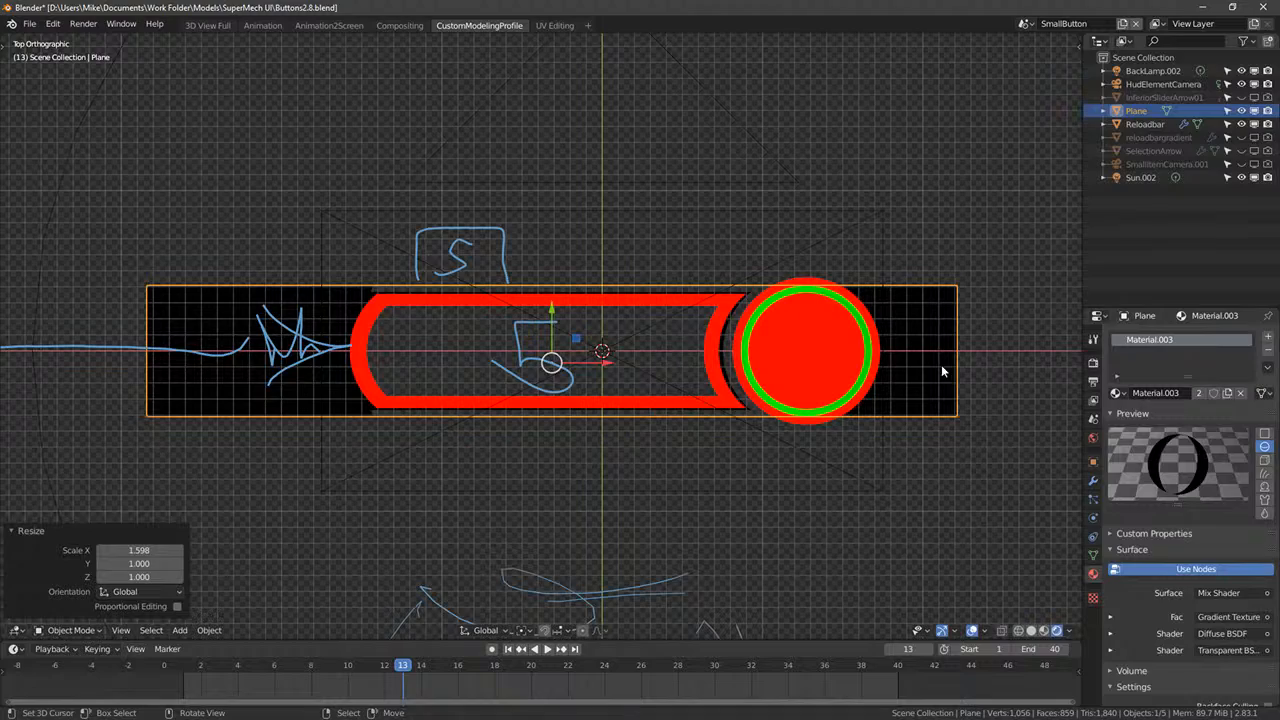
{"action": "middle_click_drag", "start_coordinate": [953, 366], "coordinate": [840, 385], "text": "shift"}
{"action": "scroll", "coordinate": [890, 382], "scroll_direction": "up", "scroll_amount": 2}
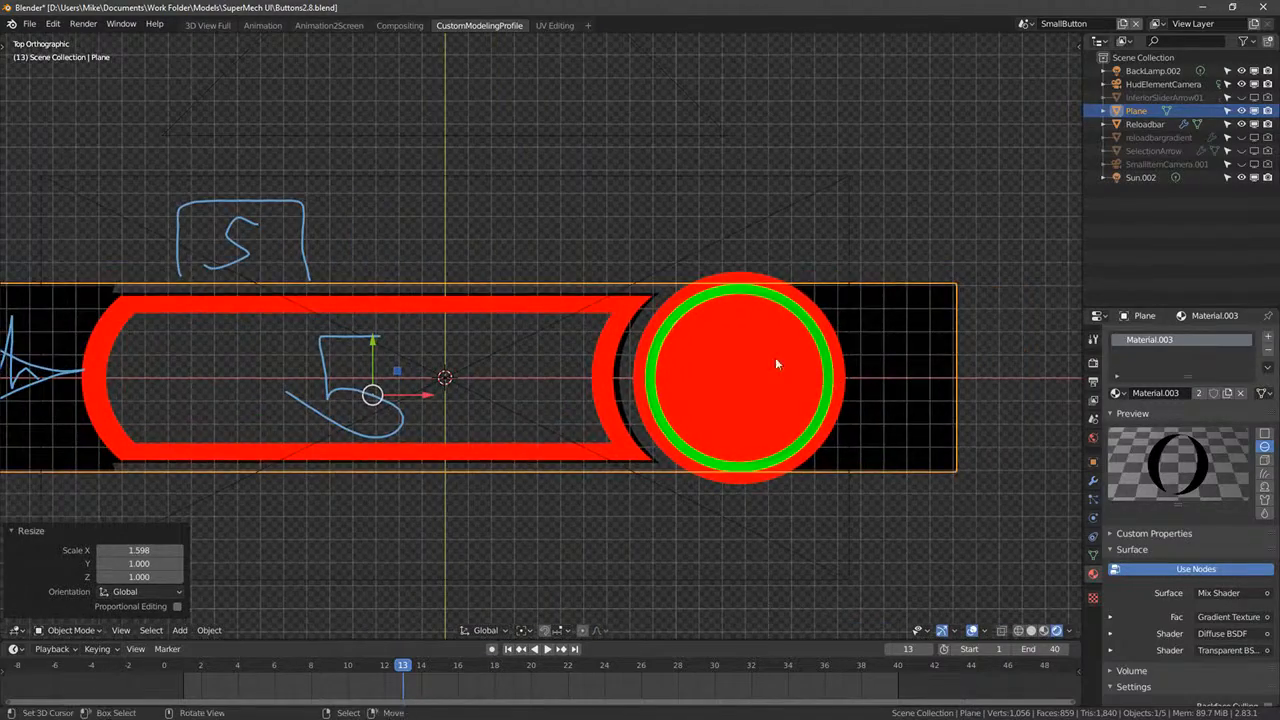
{"action": "key", "text": "s"}
{"action": "left_click", "coordinate": [560, 340]}
{"action": "left_click", "coordinate": [592, 305]}
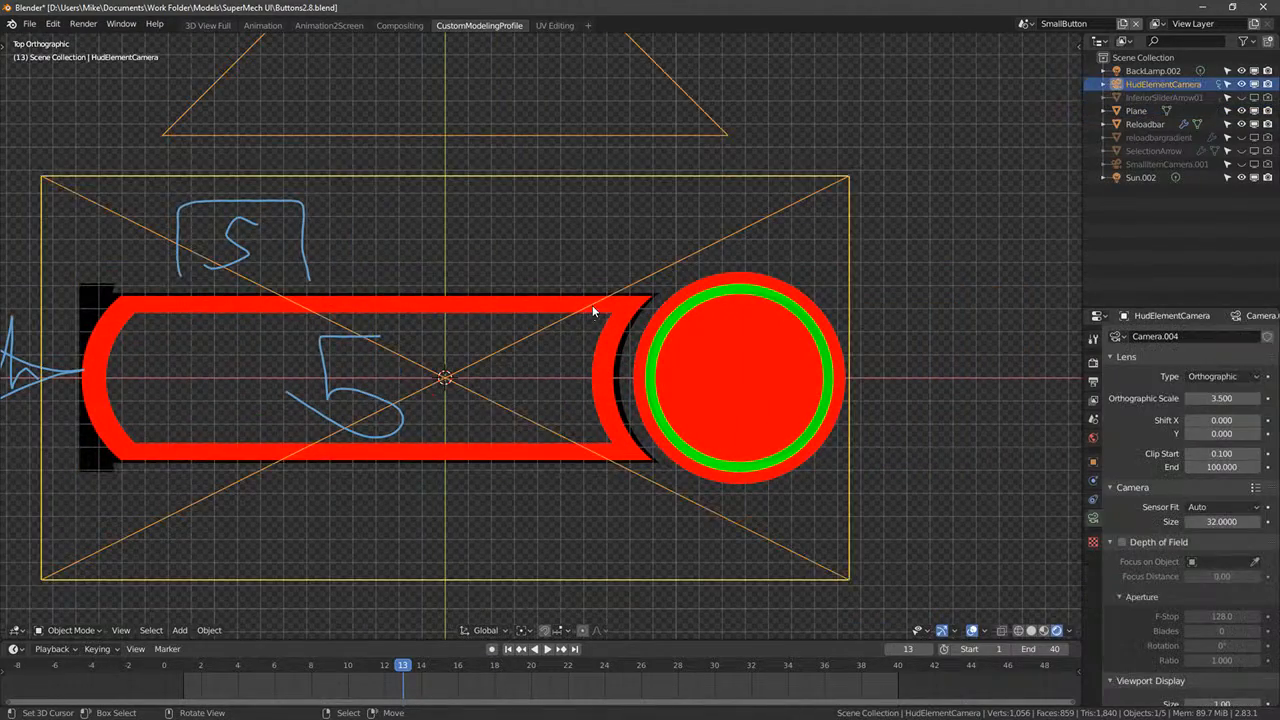
{"action": "left_click", "coordinate": [619, 367]}
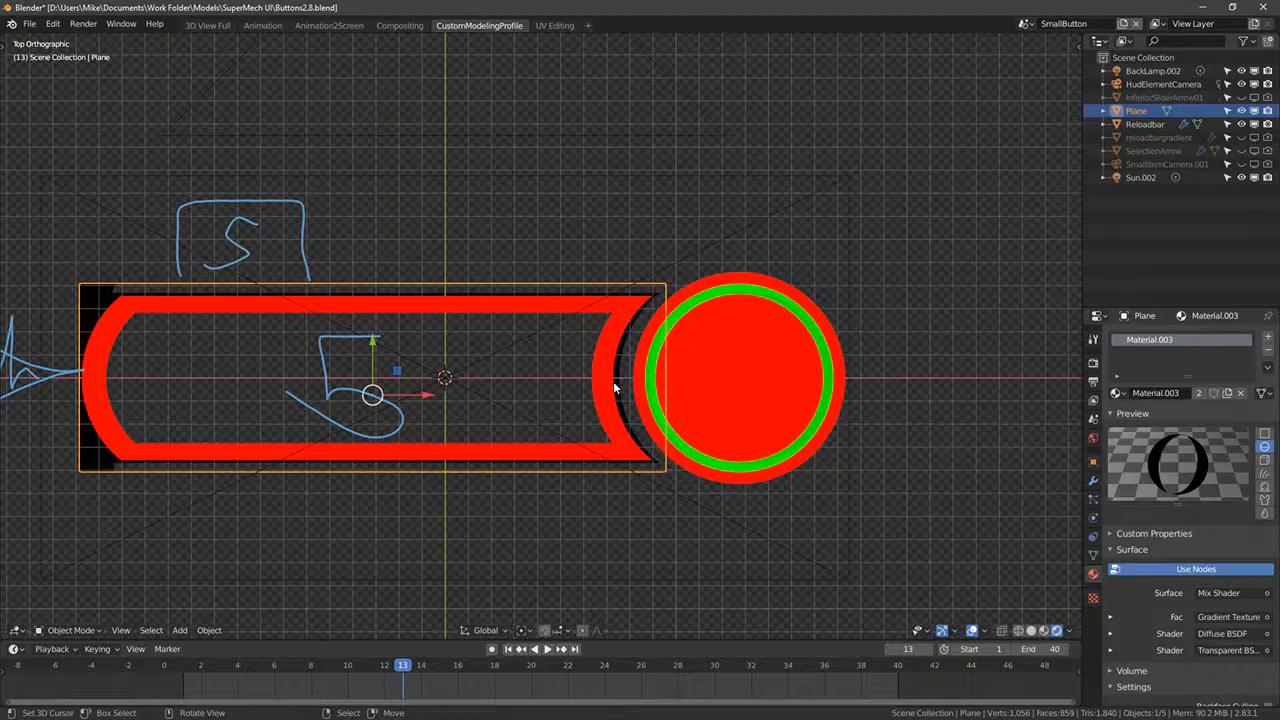
- Duplicate the Reloadbar object in place and rename the copy "reloadshadow?"
{"action": "left_click", "coordinate": [615, 388]}
{"action": "middle_click_drag", "start_coordinate": [615, 390], "coordinate": [678, 444]}
{"action": "key", "text": "Tab"}
{"action": "key", "text": "Tab"}
{"action": "key", "text": "shift+d"}
{"action": "right_click", "coordinate": [682, 405]}
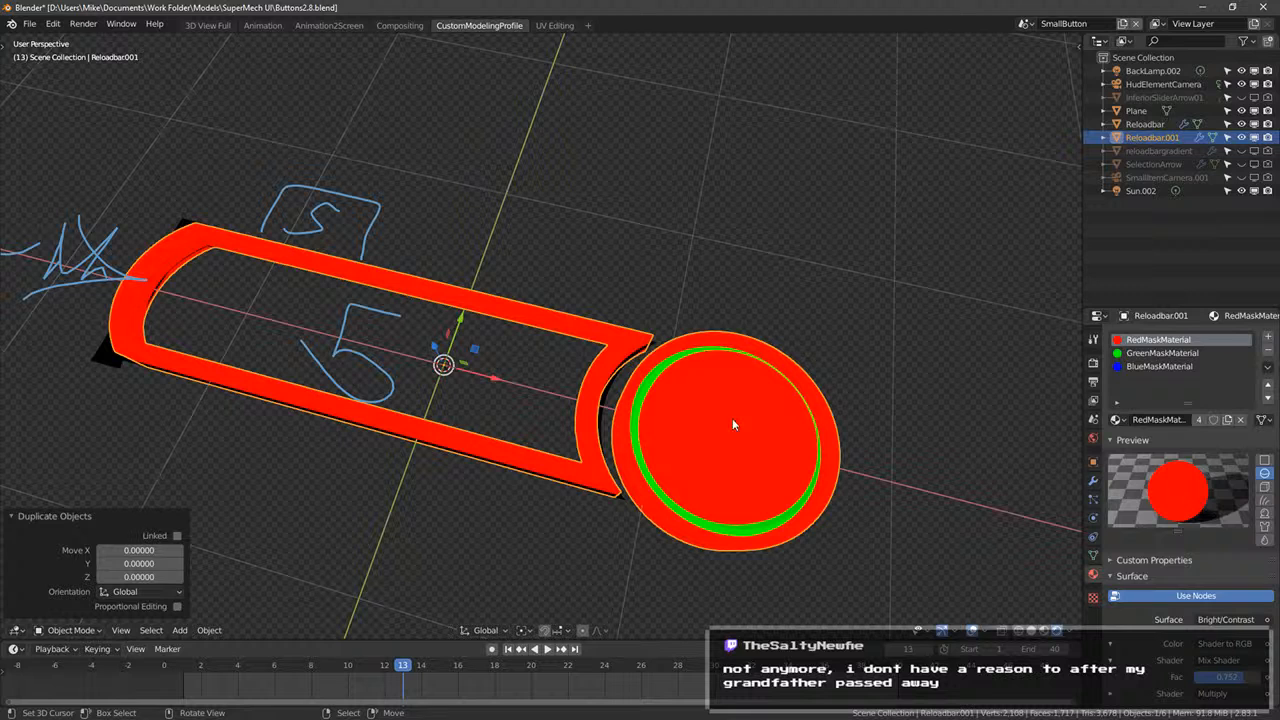
{"action": "double_click", "coordinate": [1154, 137]}
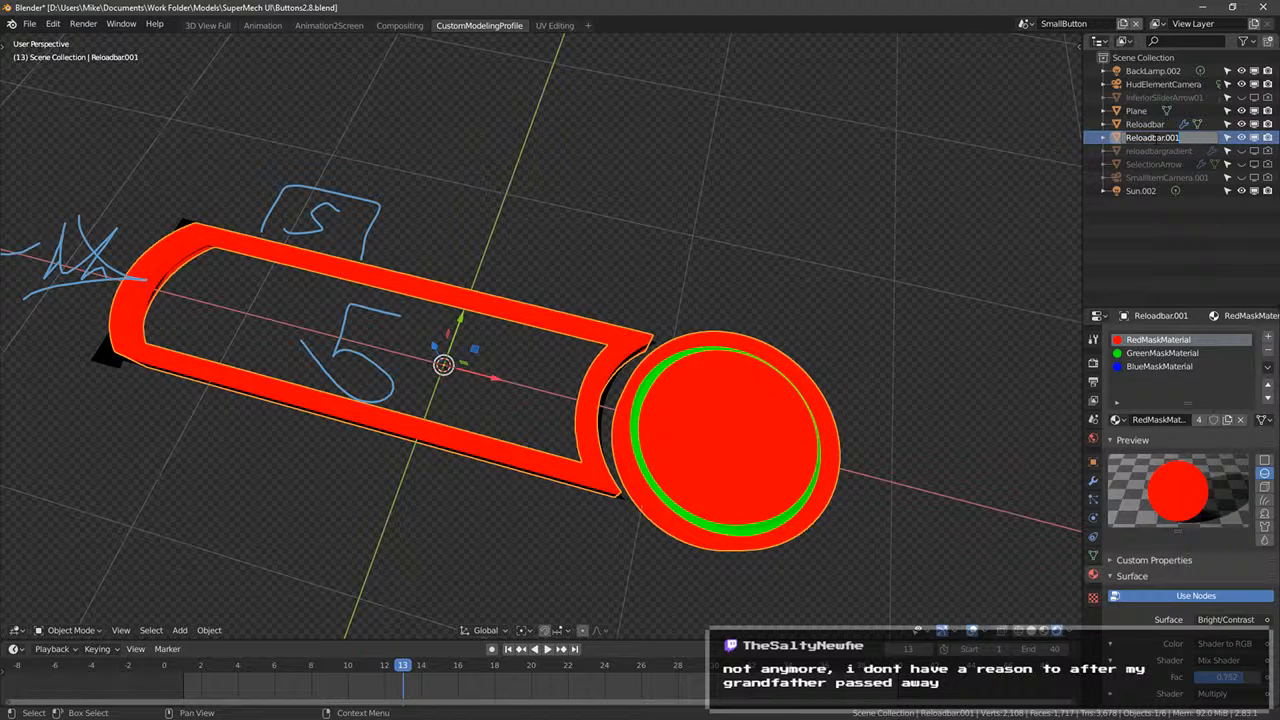
{"action": "type", "text": "reloadshadow?"}
{"action": "key", "text": "Return"}
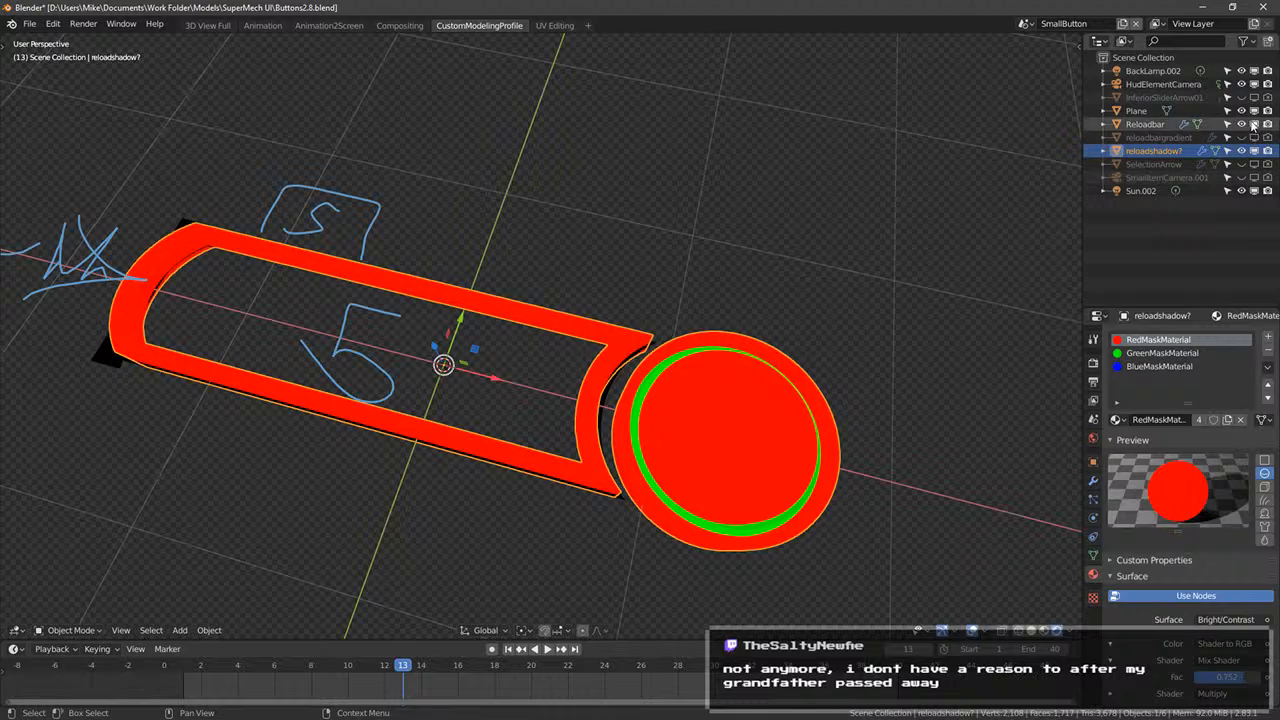
- Delete the plane beneath the reload bar
{"action": "middle_click_drag", "start_coordinate": [712, 337], "coordinate": [706, 285]}
{"action": "left_click", "coordinate": [48, 442]}
{"action": "key", "text": "x"}
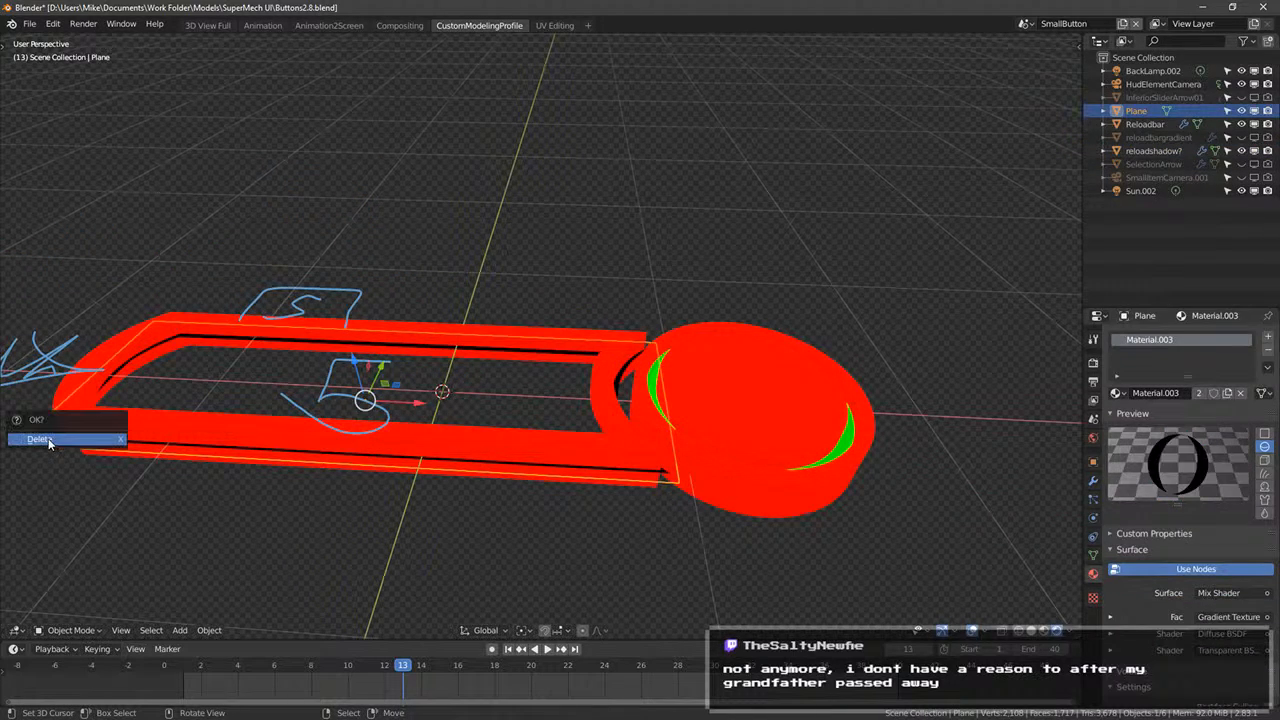
{"action": "left_click", "coordinate": [70, 440]}
- Replace RedMaskMaterial on reloadshadow? with Material.003, and remove its green and blue mask material slots
{"action": "left_click", "coordinate": [538, 442]}
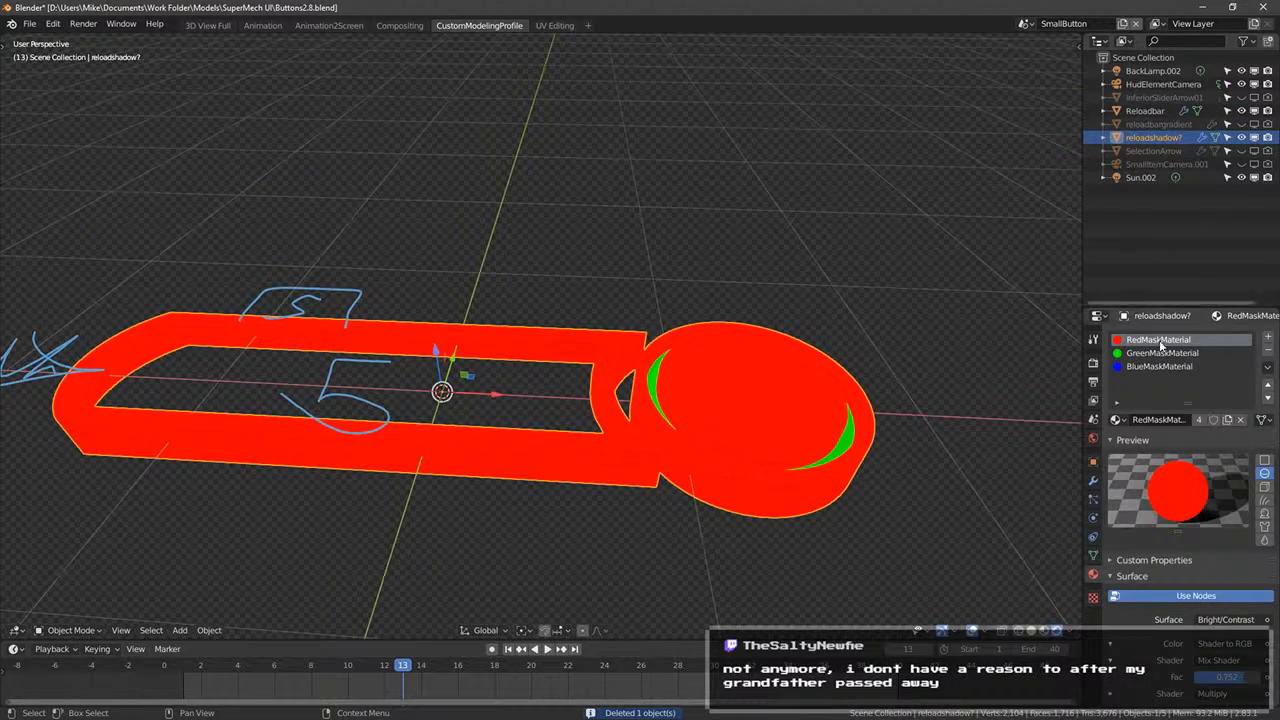
{"action": "left_click", "coordinate": [1118, 421]}
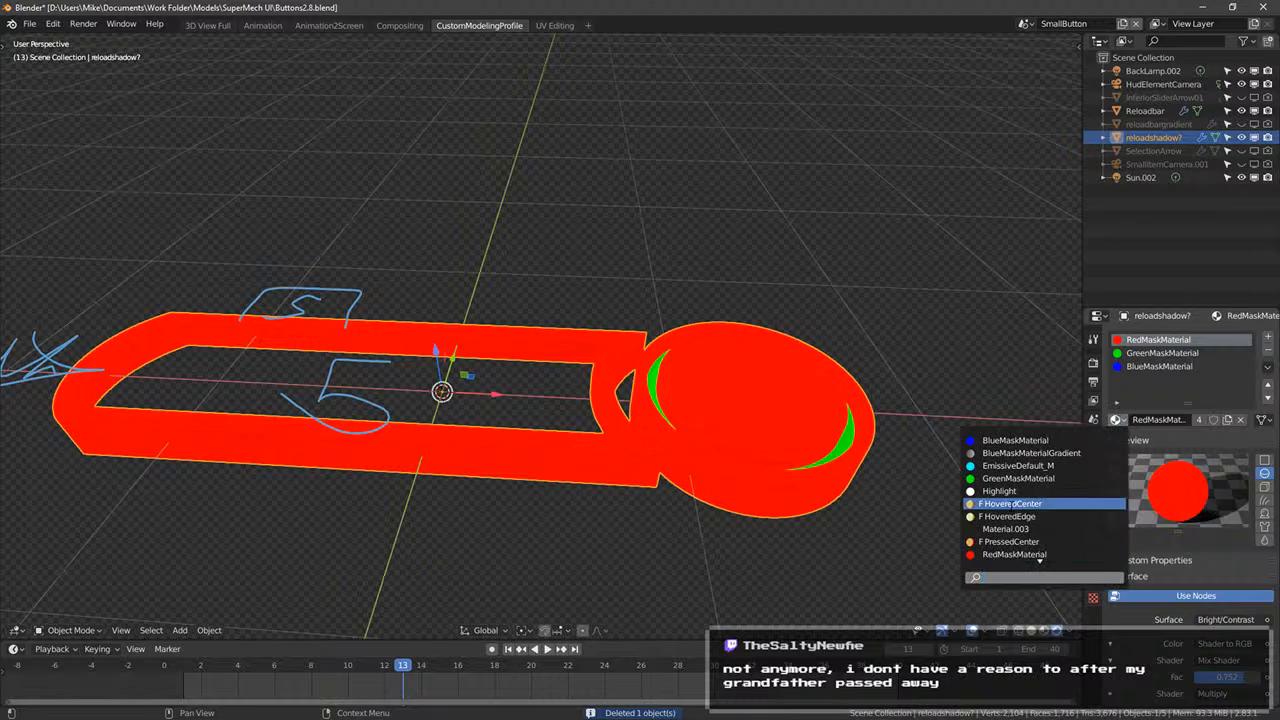
{"action": "left_click", "coordinate": [1045, 543]}
{"action": "left_click", "coordinate": [1180, 367]}
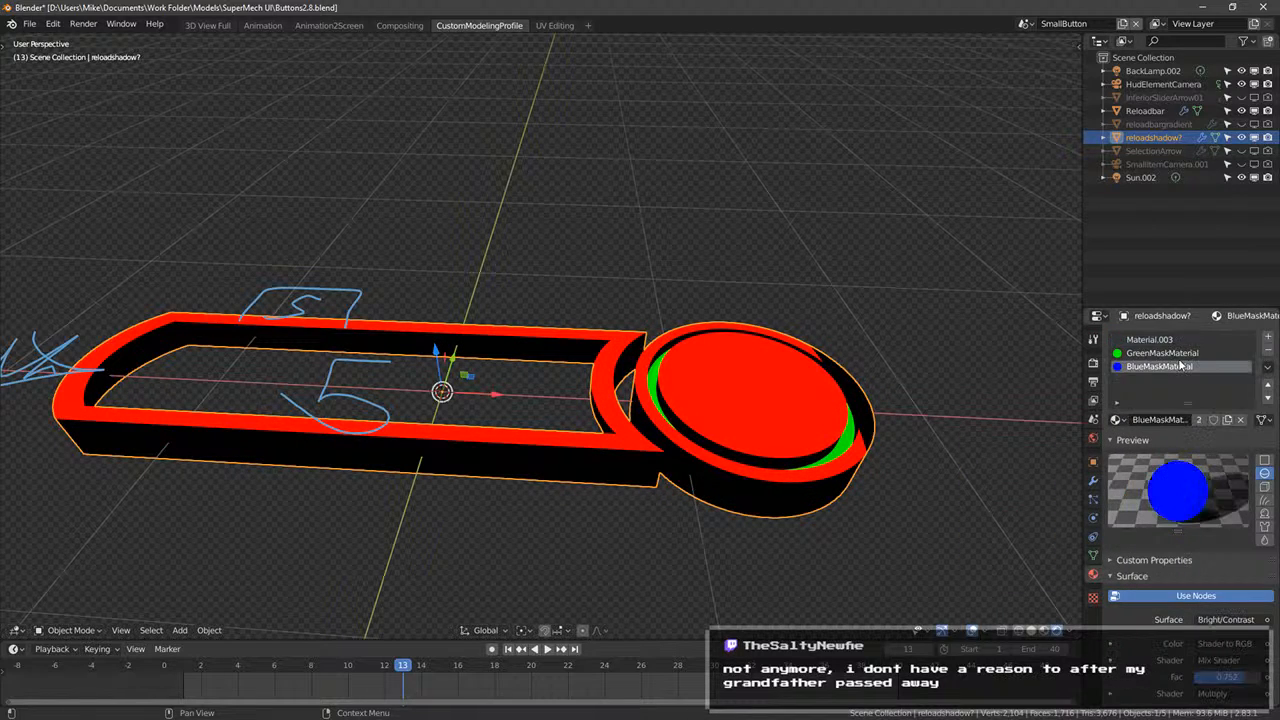
{"action": "left_click", "coordinate": [1216, 354]}
{"action": "left_click", "coordinate": [1268, 354]}
{"action": "left_click", "coordinate": [1268, 354]}
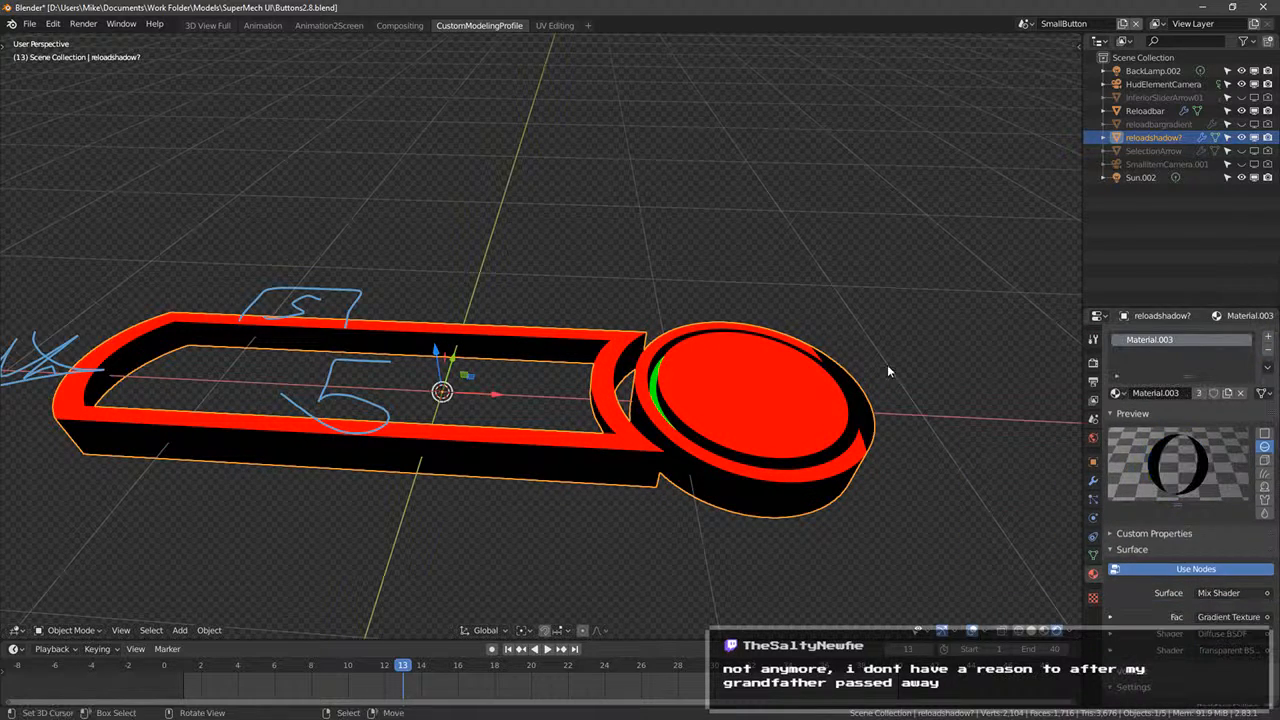
- Flatten the whole reloadshadow? mesh along Z by a factor of 0.480 in Edit Mode
{"action": "key", "text": "Tab"}
{"action": "middle_click_drag", "start_coordinate": [887, 364], "coordinate": [668, 231]}
{"action": "key", "text": "s"}
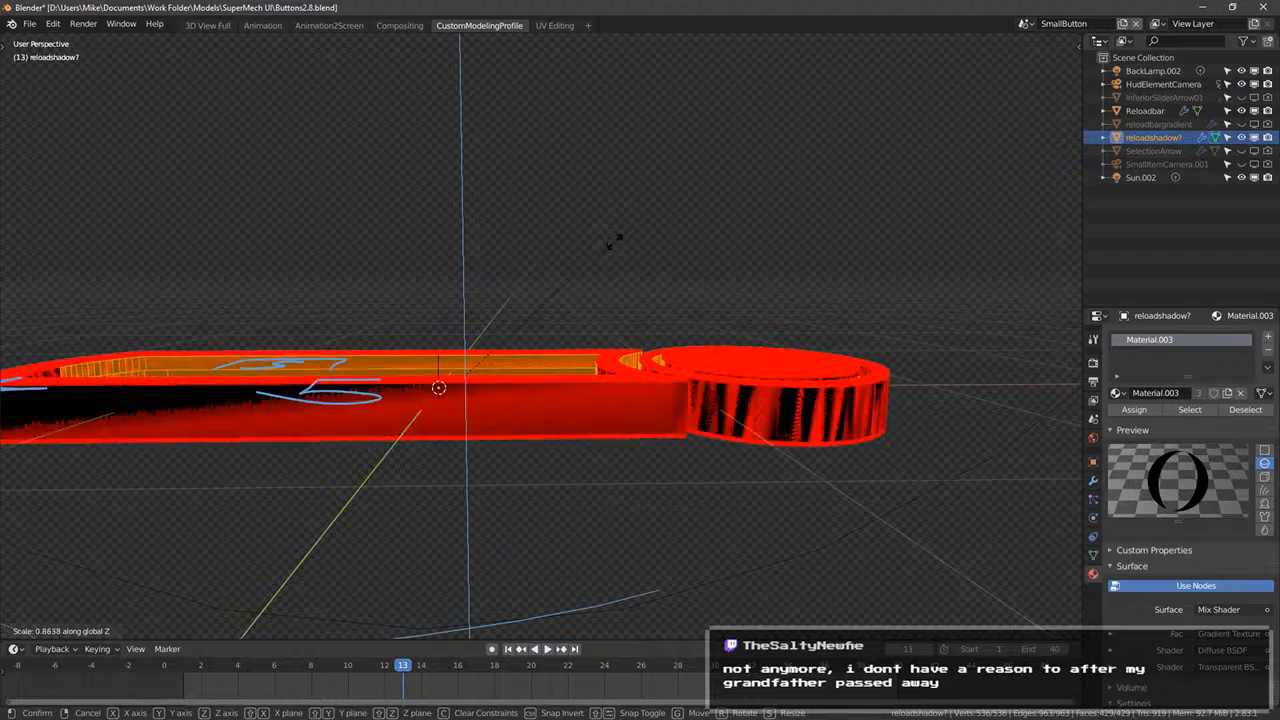
{"action": "key", "text": "Escape"}
{"action": "key", "text": "s"}
{"action": "key", "text": "z"}
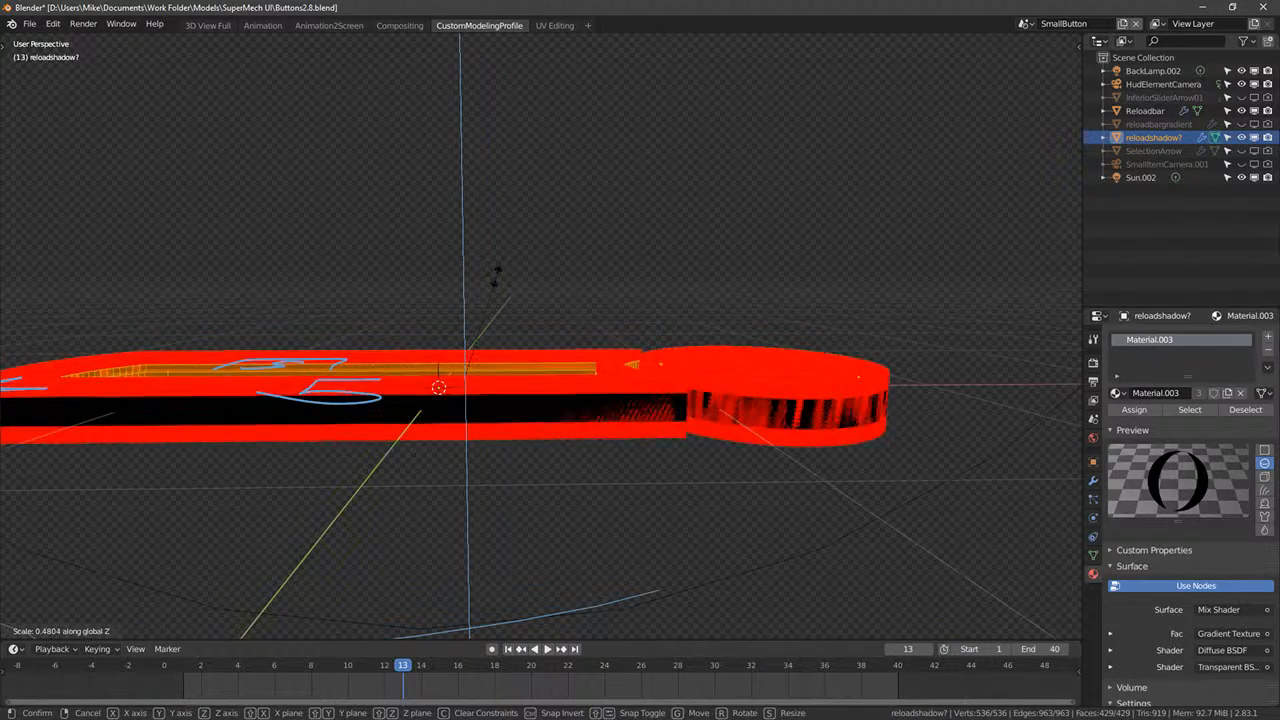
{"action": "left_click", "coordinate": [497, 279]}
{"action": "middle_click_drag", "start_coordinate": [497, 279], "coordinate": [513, 262]}
{"action": "key", "text": "KP_1"}
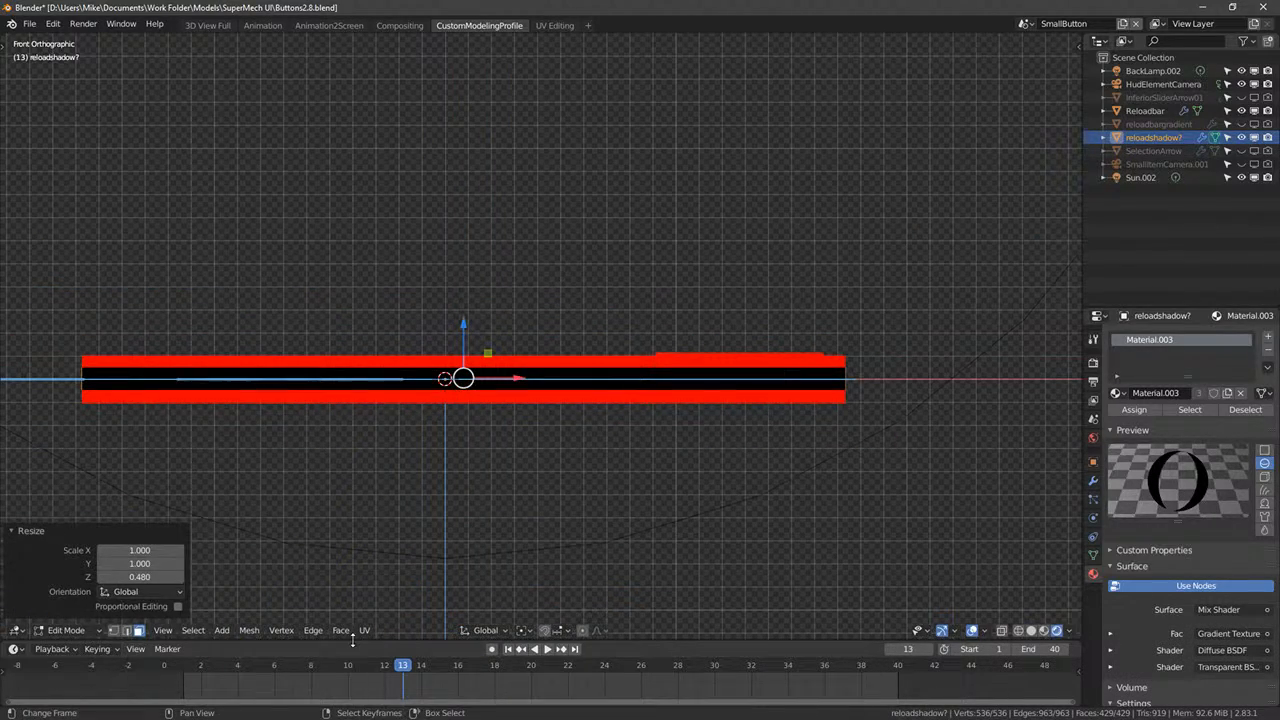
- Delete the vertices in the lower part of the flattened reloadshadow? mesh across its full width
{"action": "left_click", "coordinate": [114, 632]}
{"action": "key", "text": "shift+z"}
{"action": "key", "text": "shift+z"}
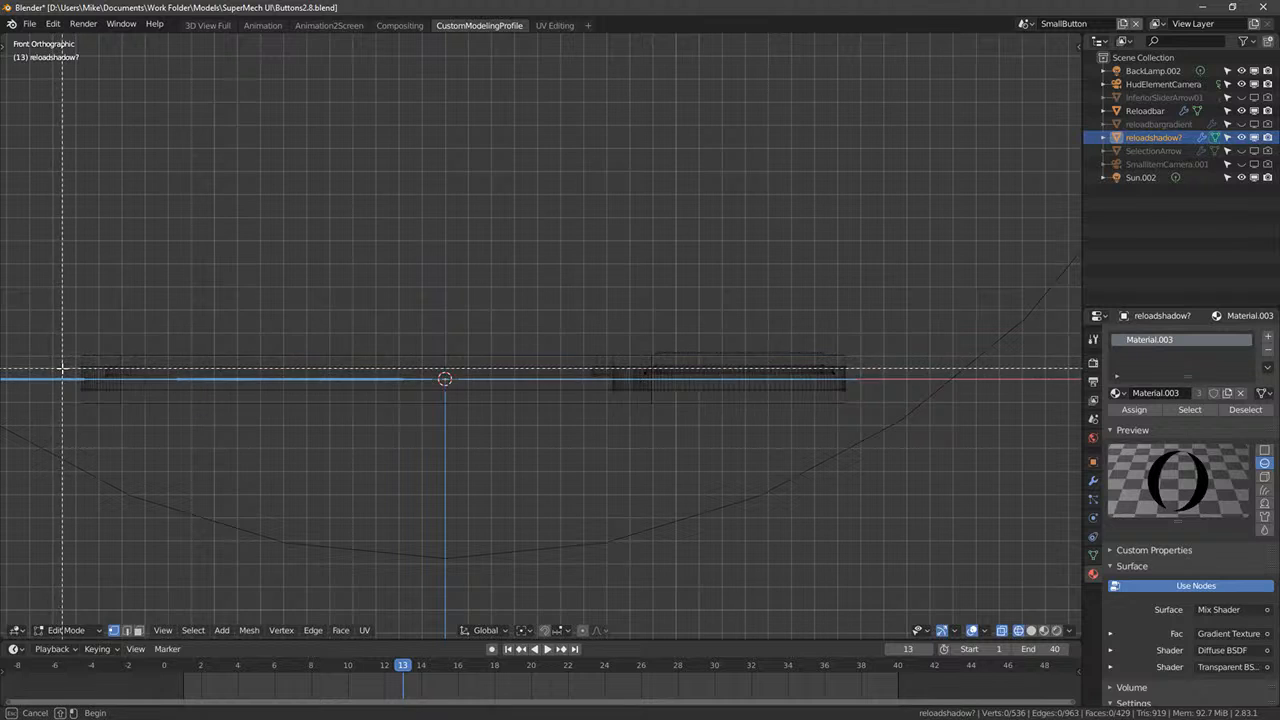
{"action": "left_click_drag", "start_coordinate": [57, 372], "coordinate": [996, 488]}
{"action": "right_click", "coordinate": [996, 488]}
{"action": "left_click", "coordinate": [990, 492]}
{"action": "middle_click_drag", "start_coordinate": [990, 492], "coordinate": [784, 375]}
{"action": "key", "text": "KP_1"}
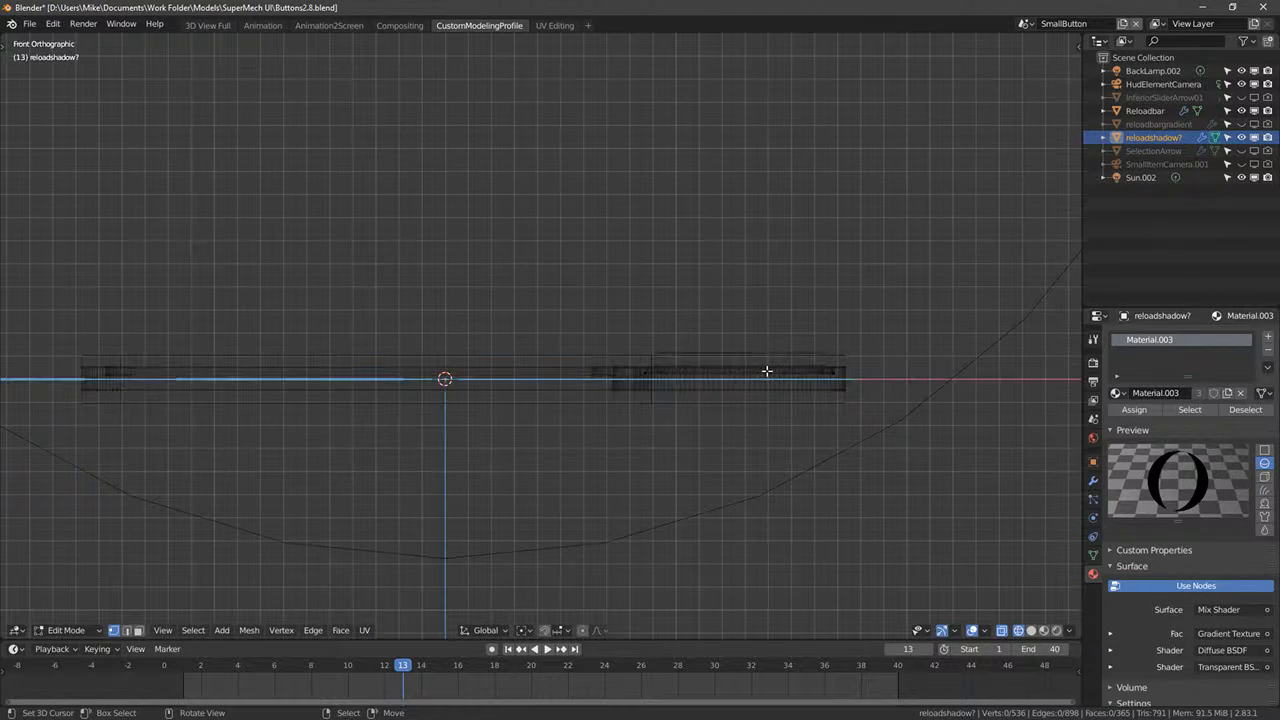
{"action": "key", "text": "ctrl+z"}
{"action": "key", "text": "x"}
{"action": "left_click", "coordinate": [743, 341]}
- Extrude the bar's outer edge loop on reloadshadow? in place and offset it with Shrink/Fatten by -0.043
{"action": "mouse_move", "coordinate": [743, 341]}
{"action": "middle_mouse_down"}
{"action": "mouse_move", "coordinate": [602, 410]}
{"action": "mouse_move", "coordinate": [596, 378]}
{"action": "mouse_move", "coordinate": [612, 362]}
{"action": "mouse_move", "coordinate": [641, 367]}
{"action": "mouse_move", "coordinate": [560, 370]}
{"action": "mouse_move", "coordinate": [470, 350]}
{"action": "mouse_move", "coordinate": [487, 312]}
{"action": "middle_mouse_up"}
{"action": "key", "text": "shift+z"}
{"action": "key", "text": "f"}
{"action": "key", "text": "alt+a"}
{"action": "key", "text": "shift+z"}
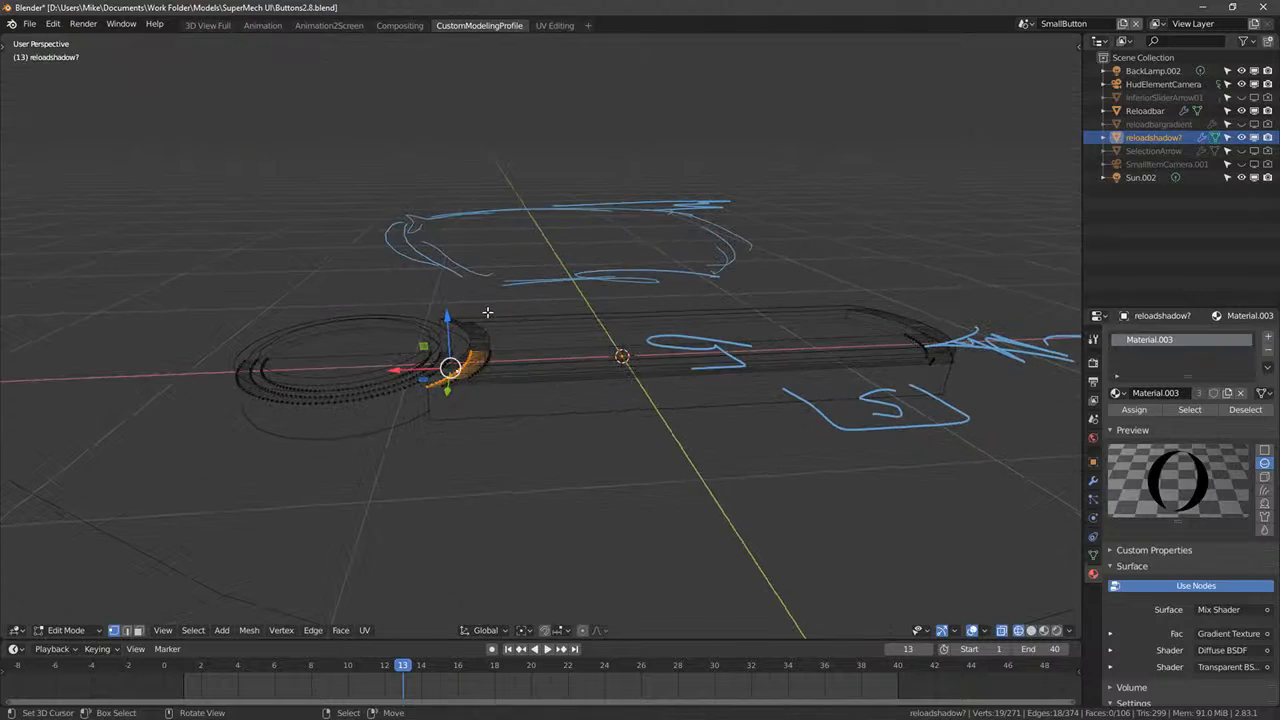
{"action": "right_click", "coordinate": [477, 390], "text": "alt+shift"}
{"action": "middle_click_drag", "start_coordinate": [960, 390], "coordinate": [842, 416]}
{"action": "scroll", "coordinate": [884, 562], "scroll_direction": "down", "scroll_amount": 3}
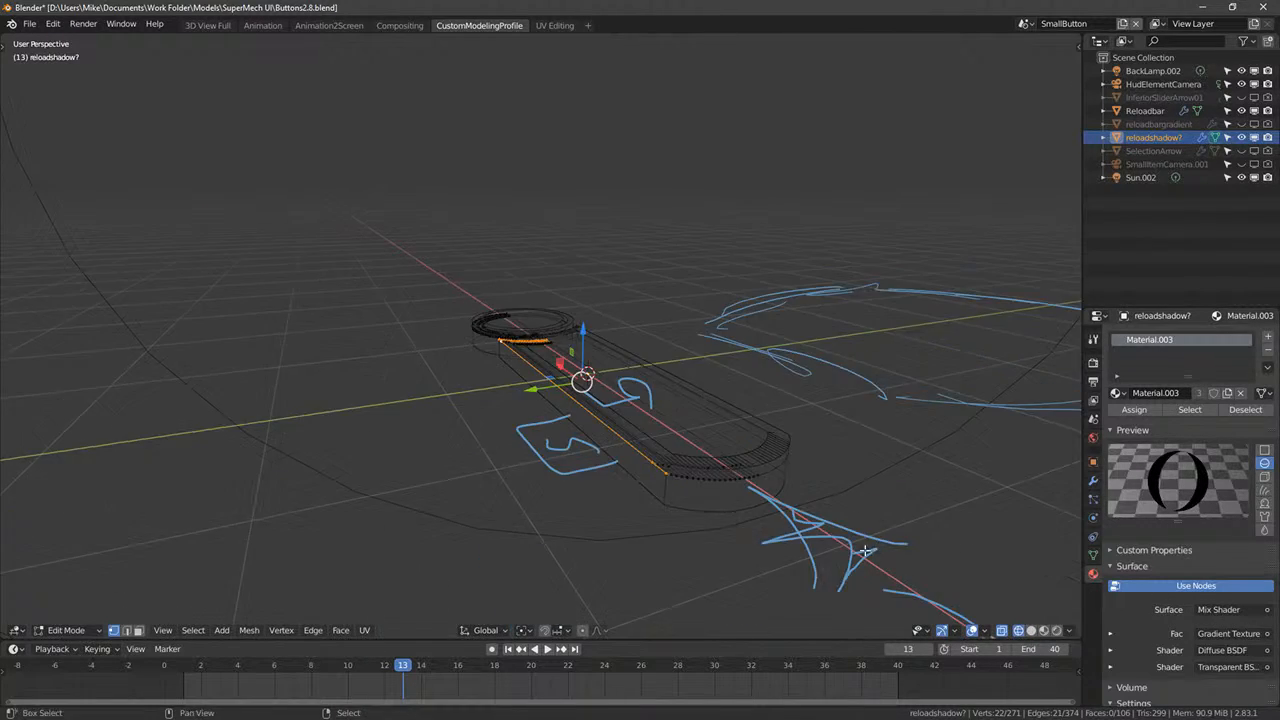
{"action": "middle_click_drag", "start_coordinate": [675, 466], "coordinate": [740, 497], "text": "shift"}
{"action": "right_click", "coordinate": [648, 429], "text": "alt+shift"}
{"action": "key", "text": "e"}
{"action": "right_click", "coordinate": [740, 497]}
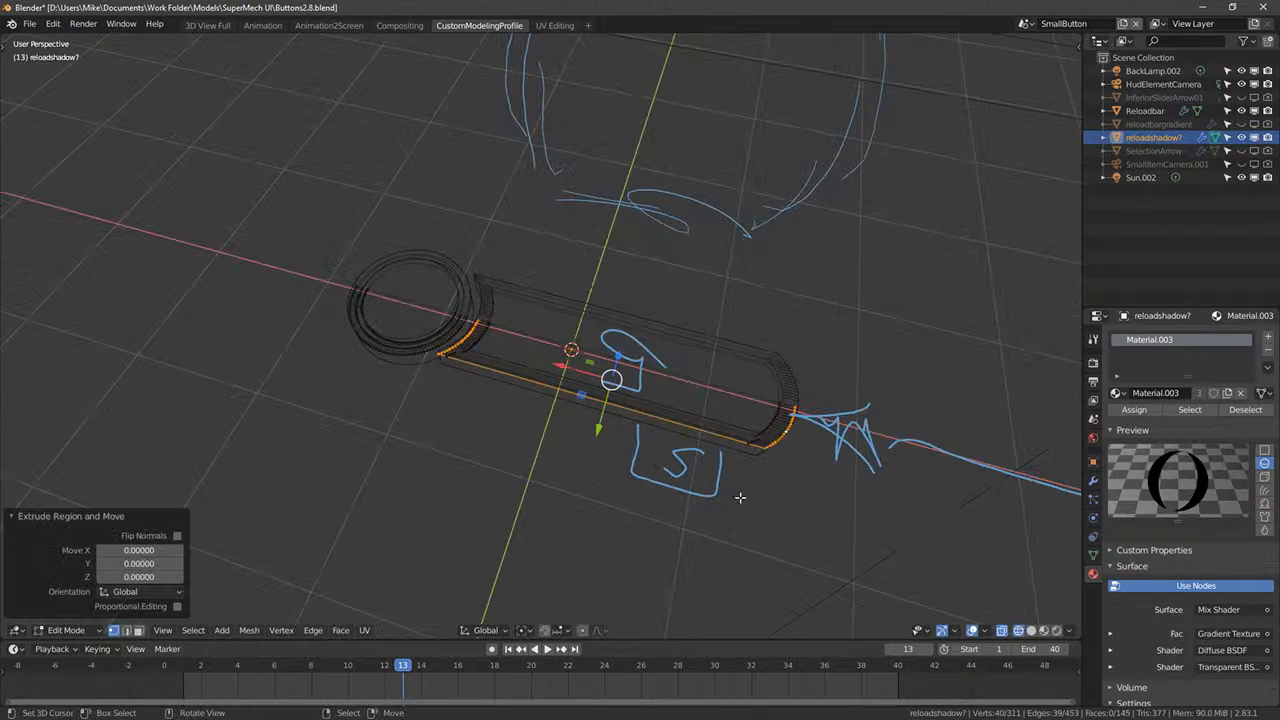
{"action": "key", "text": "alt+s"}
{"action": "left_click", "coordinate": [702, 370]}
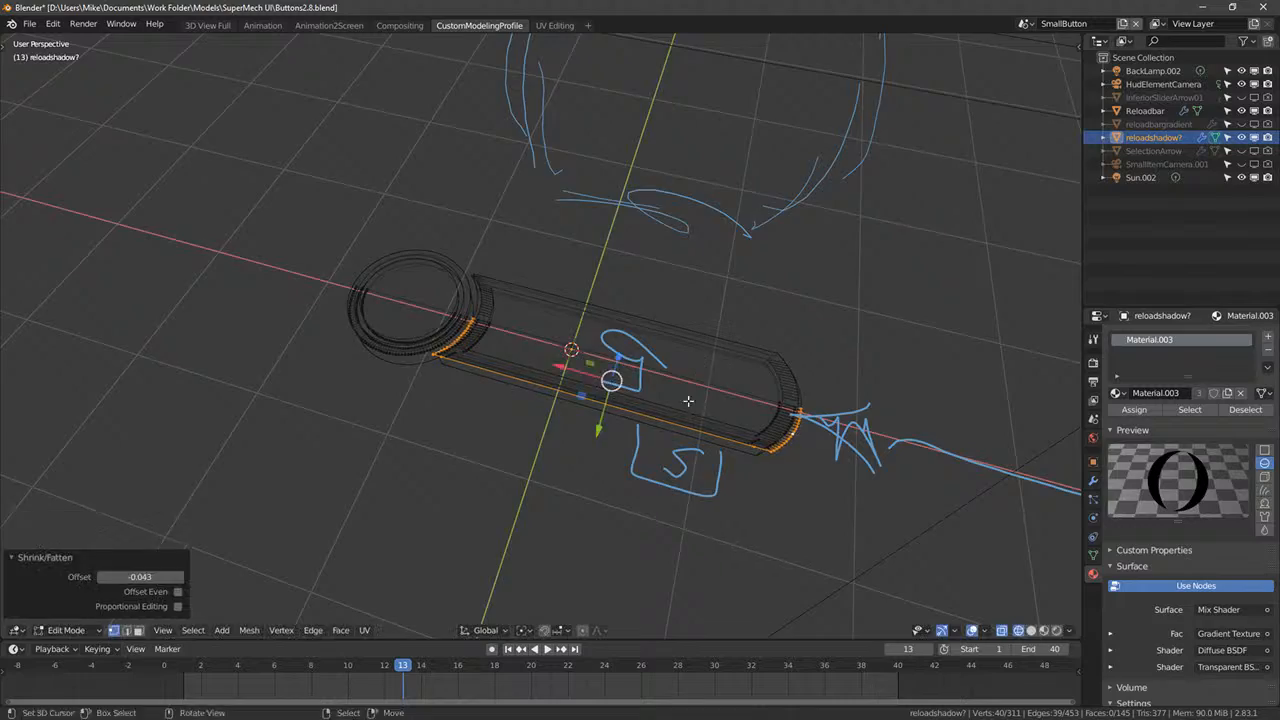
- Check the widened shadow outline from above in rendered shading, outside Edit Mode
{"action": "key", "text": "Tab"}
{"action": "mouse_move", "coordinate": [686, 402]}
{"action": "middle_mouse_down"}
{"action": "mouse_move", "coordinate": [572, 425]}
{"action": "mouse_move", "coordinate": [610, 464]}
{"action": "mouse_move", "coordinate": [822, 512]}
{"action": "mouse_move", "coordinate": [756, 452]}
{"action": "middle_mouse_up"}
{"action": "key", "text": "shift+z"}
{"action": "left_click", "coordinate": [1056, 631]}
{"action": "key", "text": "KP_7"}
{"action": "scroll", "coordinate": [755, 448], "scroll_direction": "up", "scroll_amount": 5}
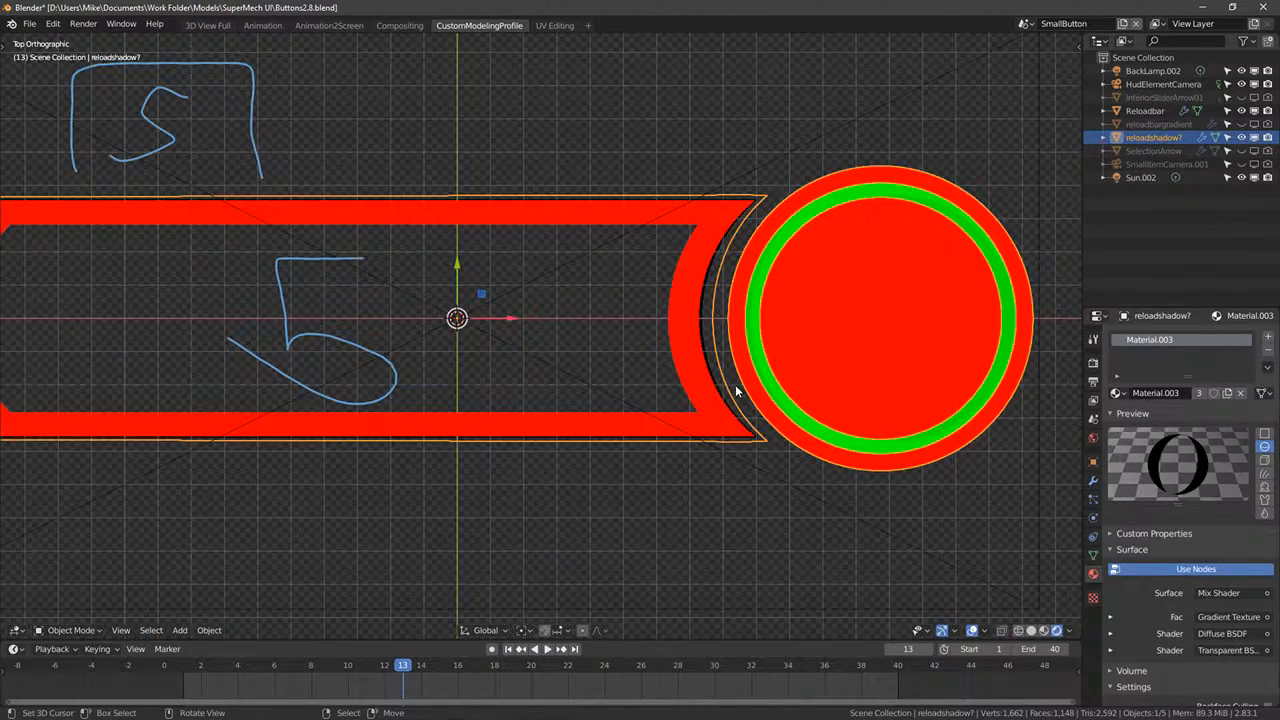
- Extrude the outer edge loop of the round end piece on reloadshadow? in place and scale it by 1.044
{"action": "key", "text": "Tab"}
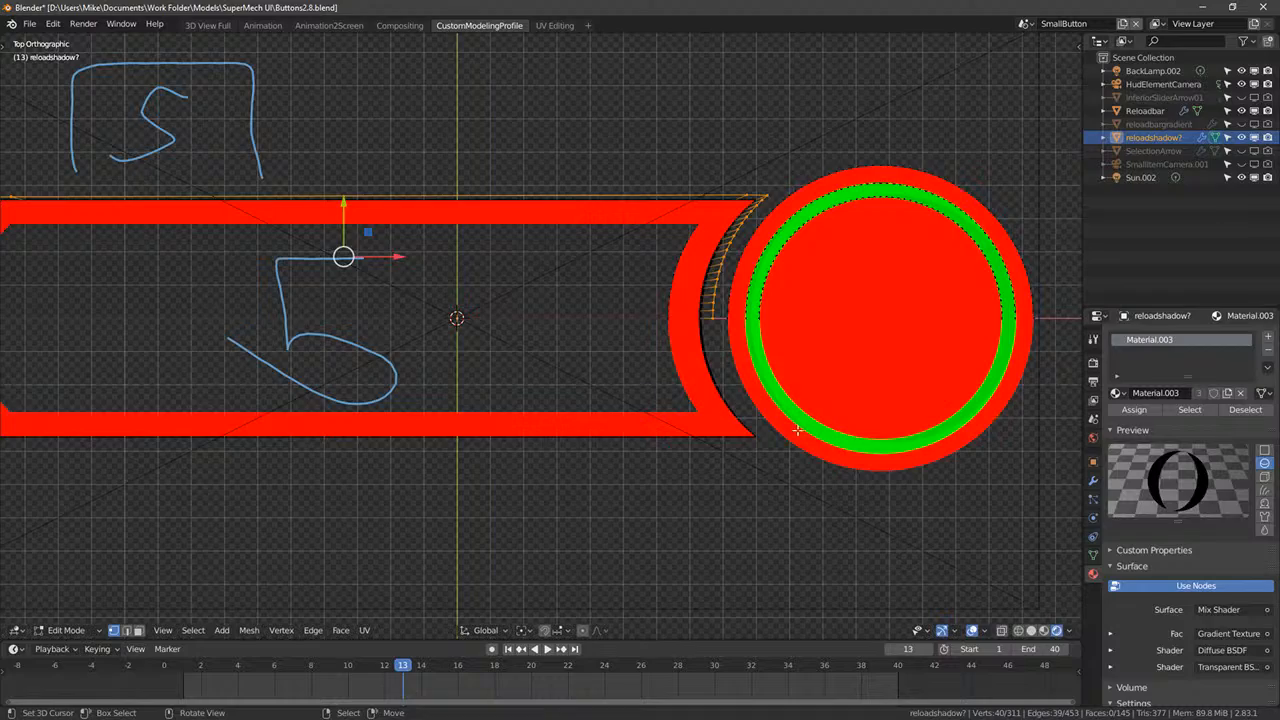
{"action": "middle_click_drag", "start_coordinate": [797, 430], "coordinate": [597, 298]}
{"action": "key", "text": "Tab"}
{"action": "key", "text": "Tab"}
{"action": "key", "text": "alt+a"}
{"action": "right_click", "coordinate": [549, 283], "text": "alt"}
{"action": "key", "text": "e"}
{"action": "right_click", "coordinate": [597, 298]}
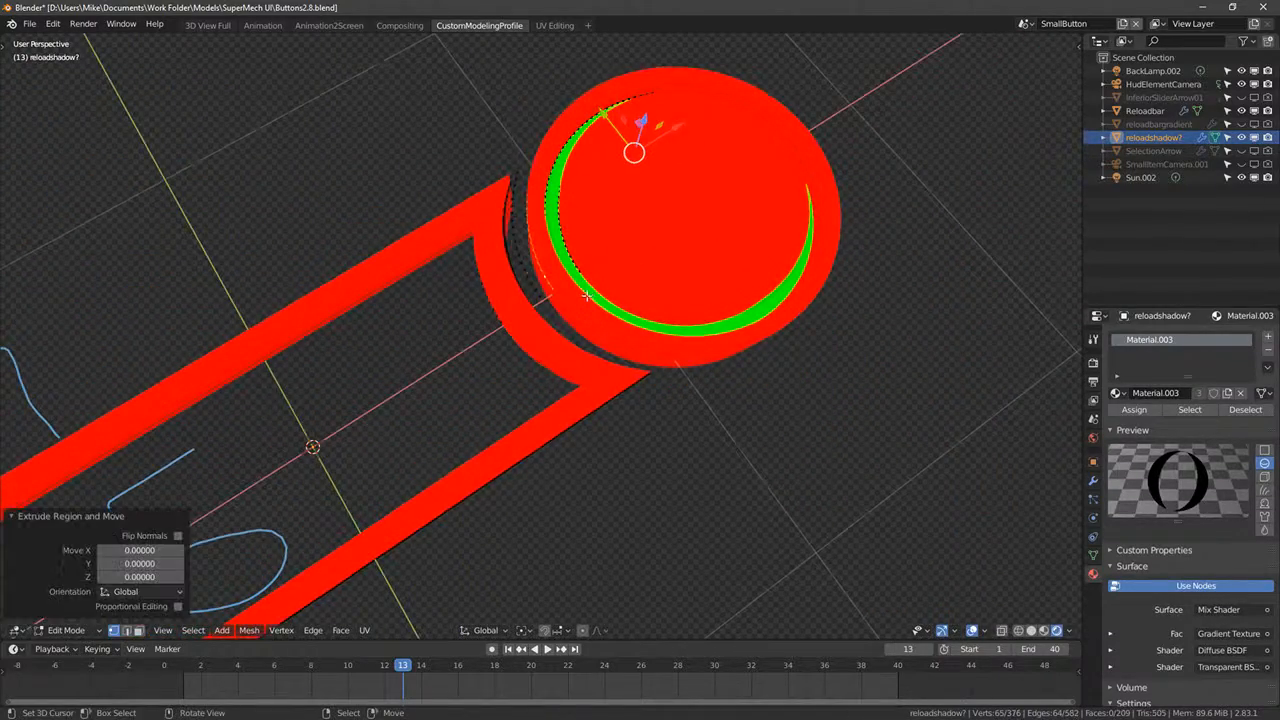
{"action": "key", "text": "alt+s"}
{"action": "right_click", "coordinate": [691, 343]}
{"action": "middle_click_drag", "start_coordinate": [691, 343], "coordinate": [660, 377]}
{"action": "key", "text": "KP_7"}
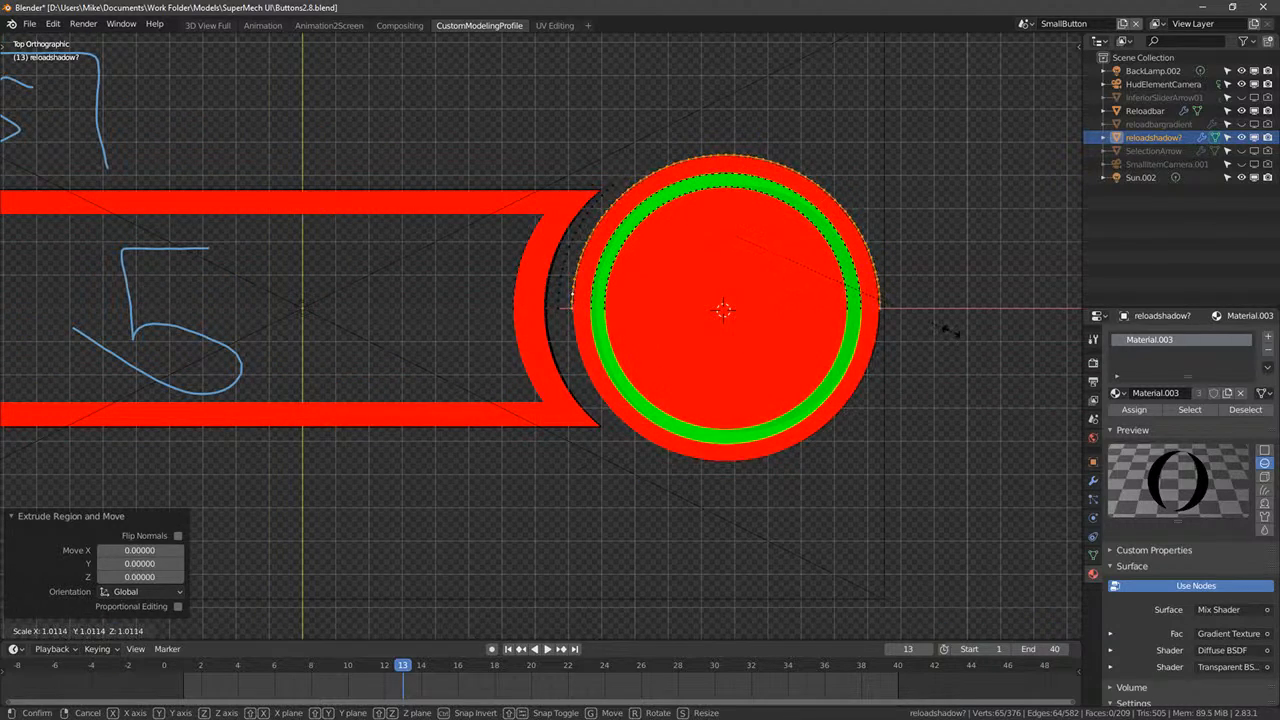
{"action": "key", "text": "s"}
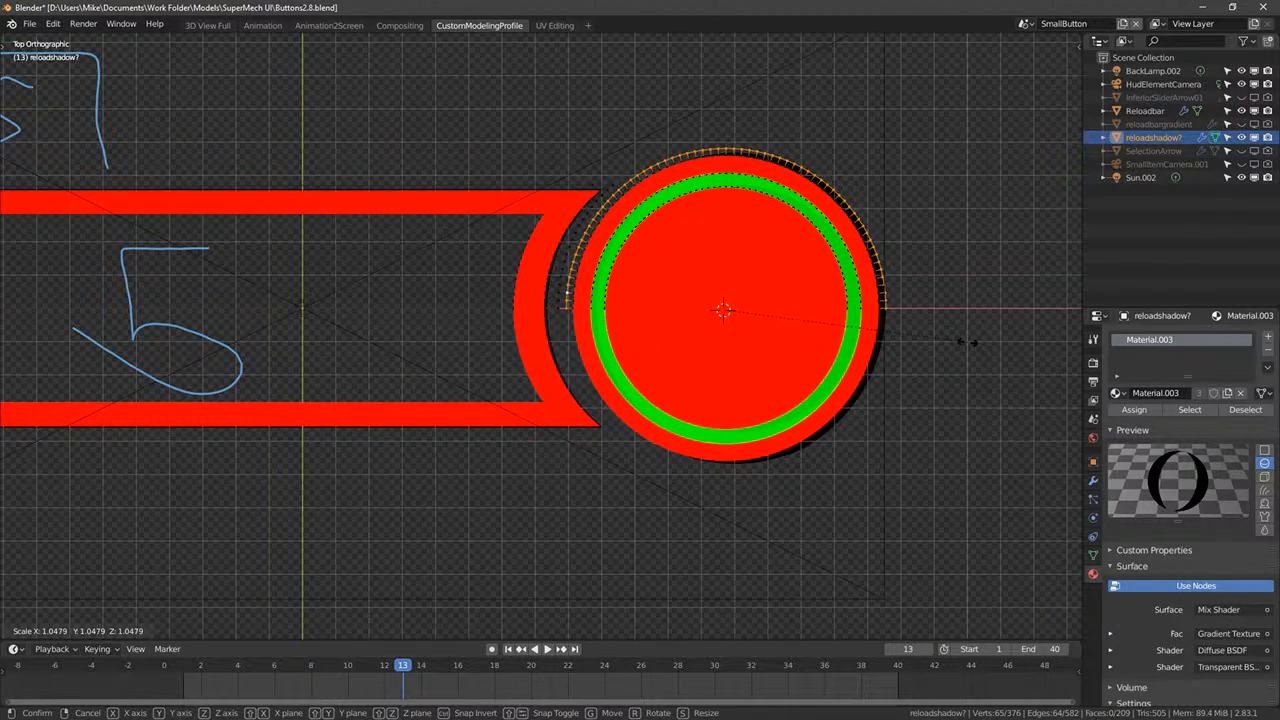
{"action": "left_click", "coordinate": [966, 340]}
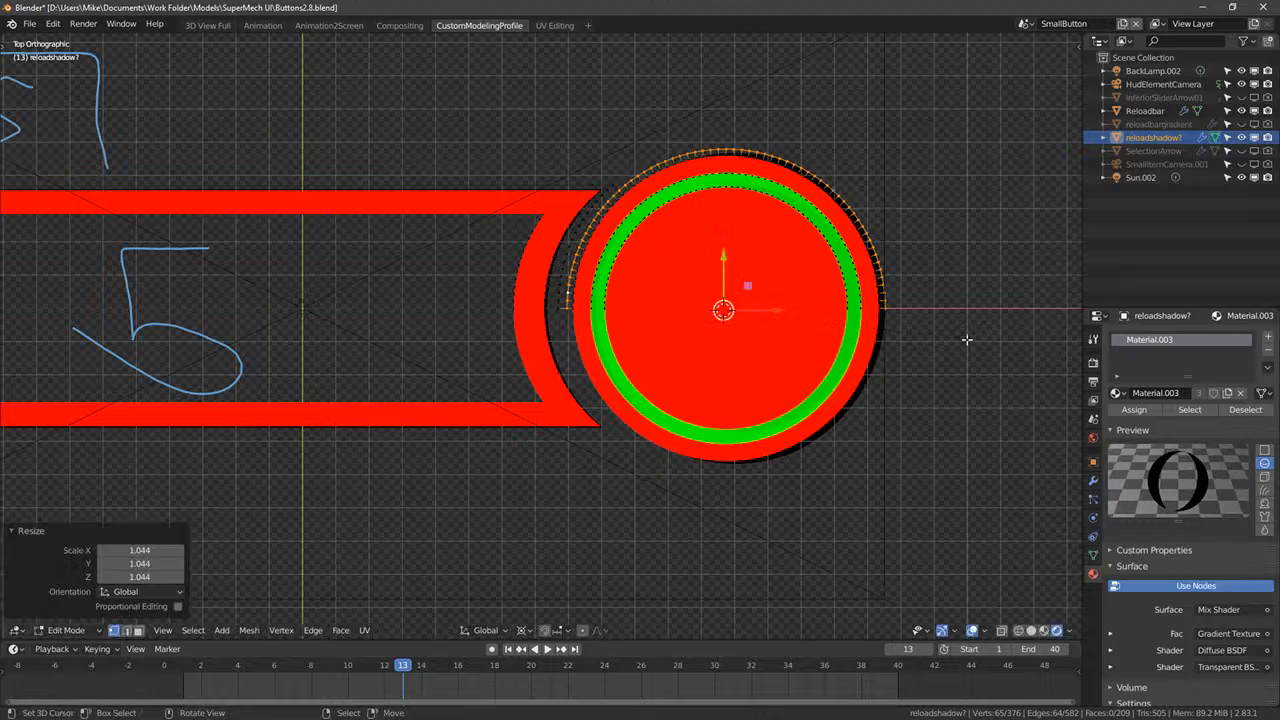
- Render the current frame from Object Mode to check the shadow around the reload bar, then close the render
{"action": "key", "text": "Tab"}
{"action": "scroll", "coordinate": [930, 363], "scroll_direction": "down", "scroll_amount": 3}
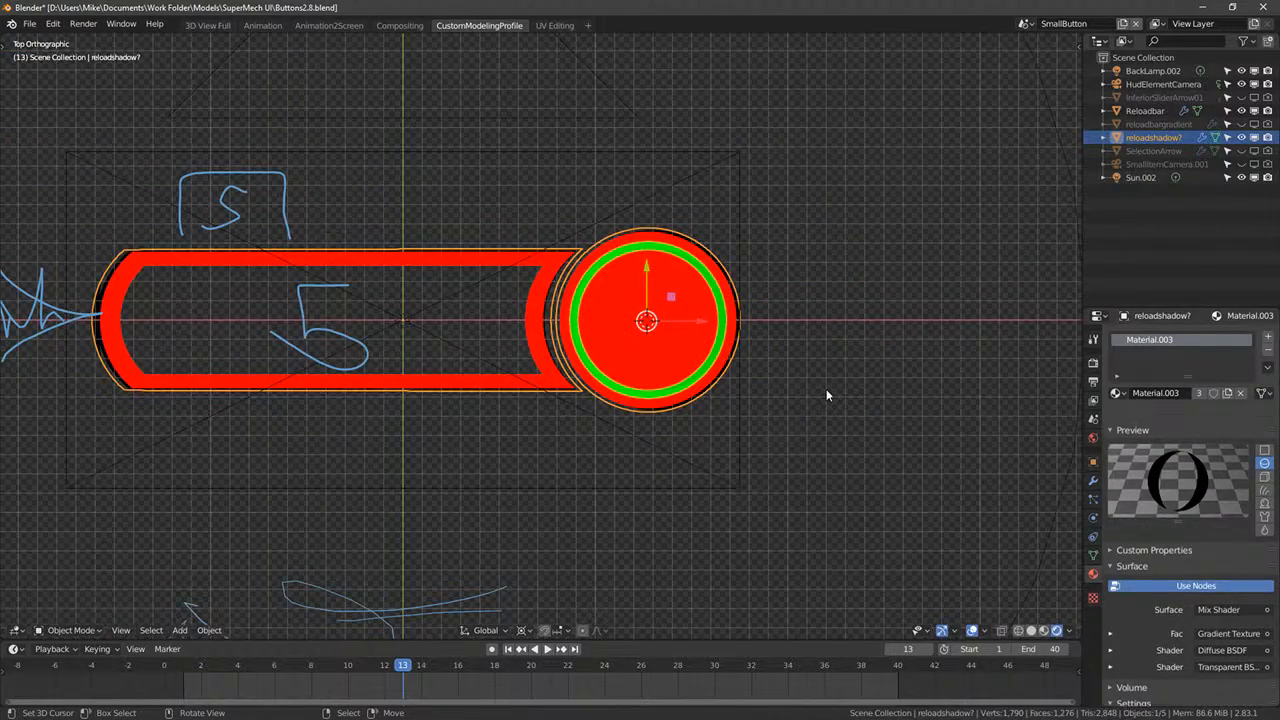
{"action": "key", "text": "F12"}
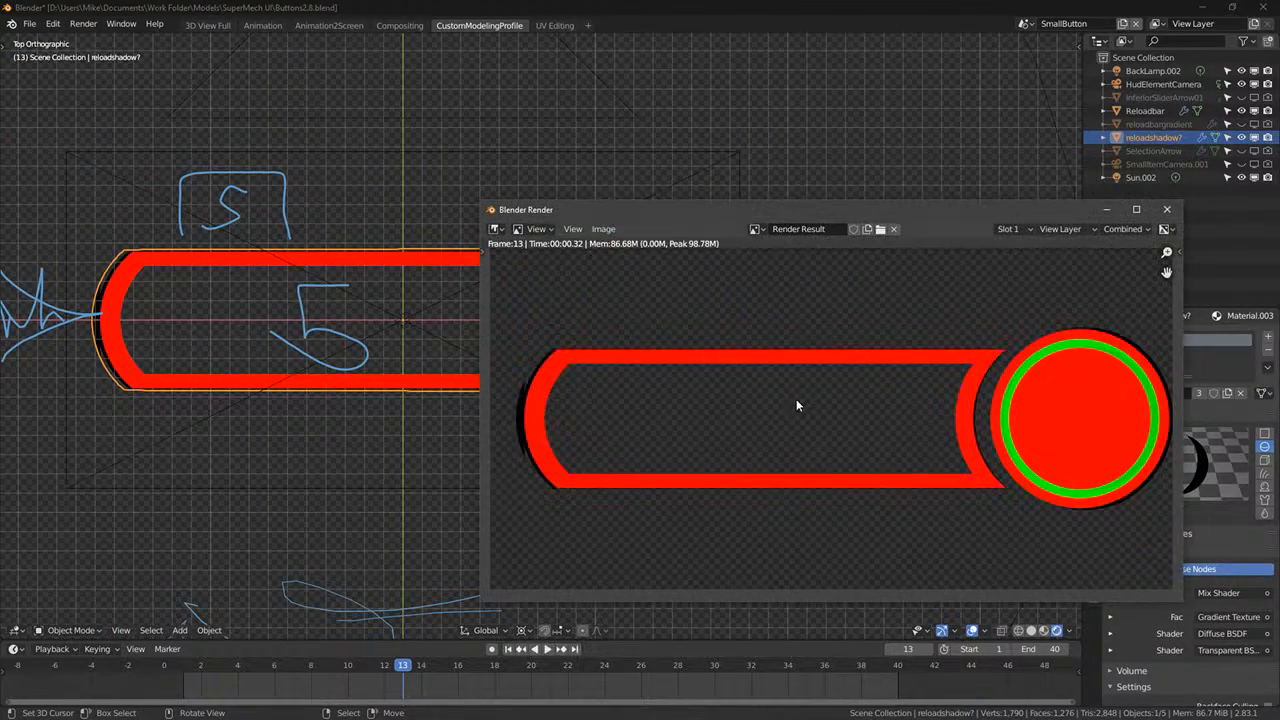
{"action": "left_click_drag", "start_coordinate": [912, 210], "coordinate": [856, 199]}
{"action": "key", "text": "Escape"}
- Move the shadow's outer edge at the bar's far rounded end inward along X by about 0.037
{"action": "middle_click_drag", "start_coordinate": [360, 255], "coordinate": [587, 316]}
{"action": "key", "text": "KP_7"}
{"action": "scroll", "coordinate": [347, 308], "scroll_direction": "down", "scroll_amount": 1}
{"action": "scroll", "coordinate": [480, 308], "scroll_direction": "up", "scroll_amount": 6}
{"action": "key", "text": "Tab"}
{"action": "scroll", "coordinate": [337, 297], "scroll_direction": "down", "scroll_amount": 1}
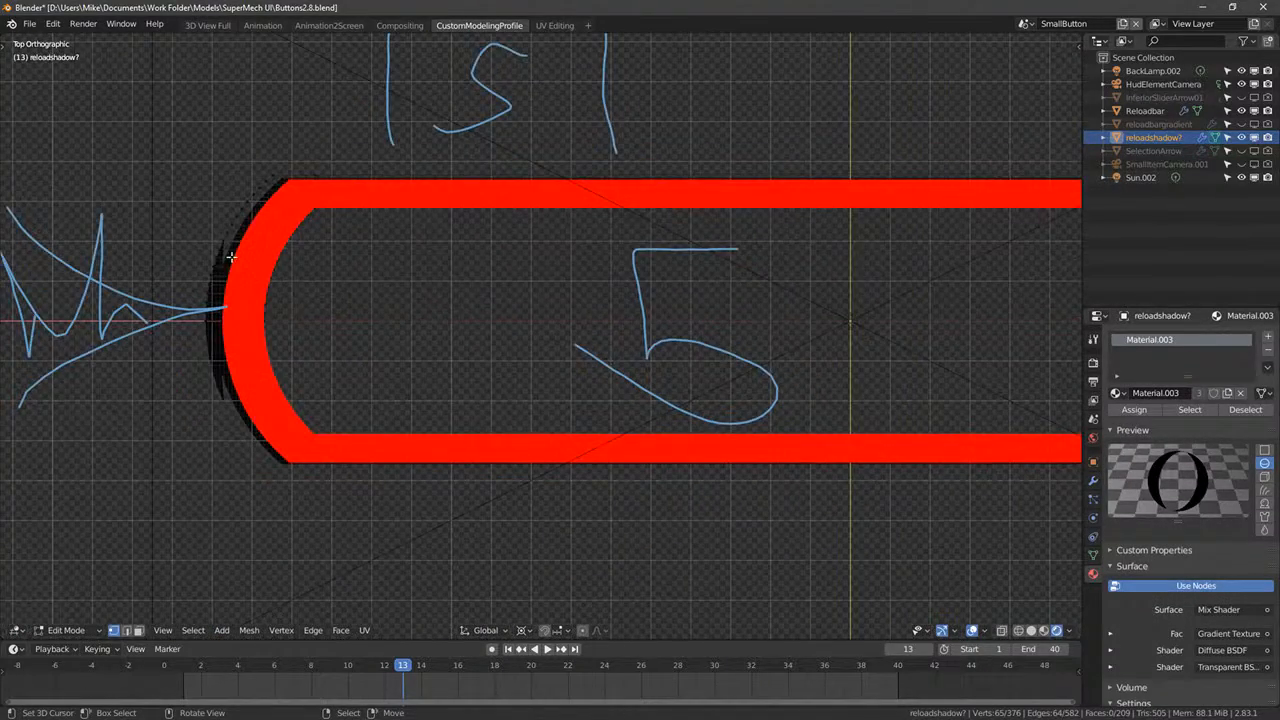
{"action": "left_click", "coordinate": [236, 306], "text": "ctrl"}
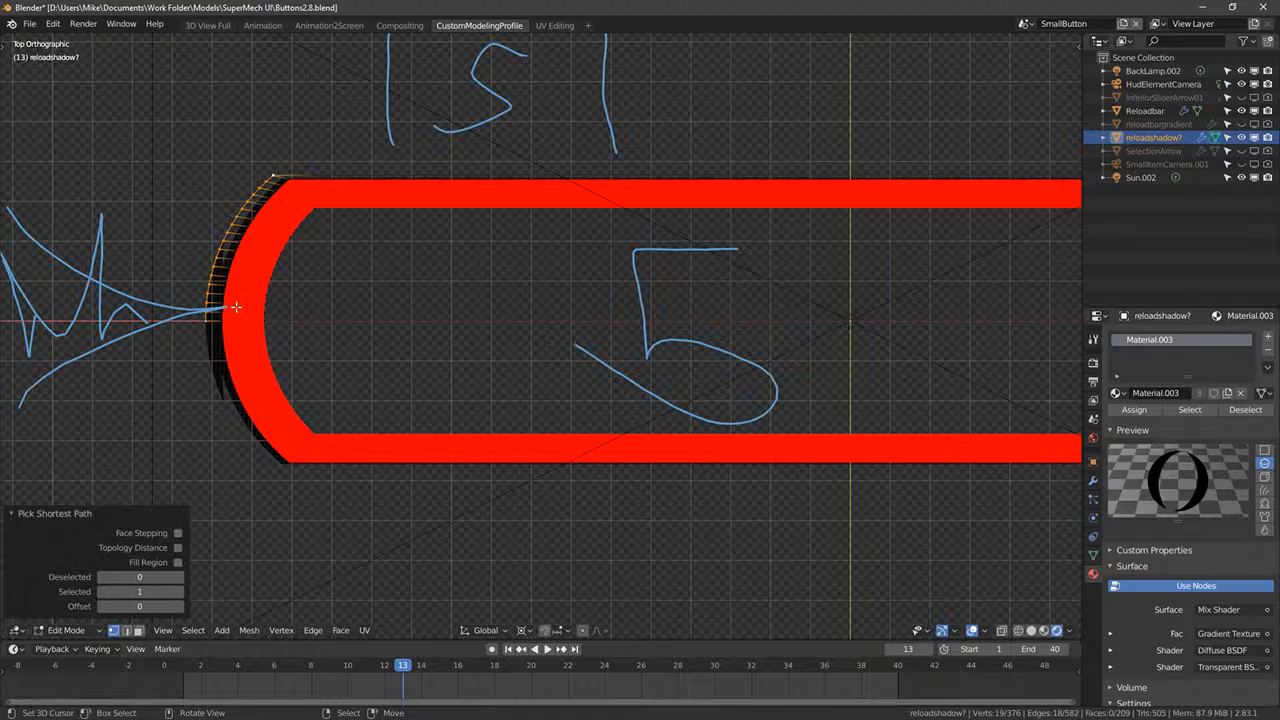
{"action": "key", "text": "g"}
{"action": "key", "text": "x"}
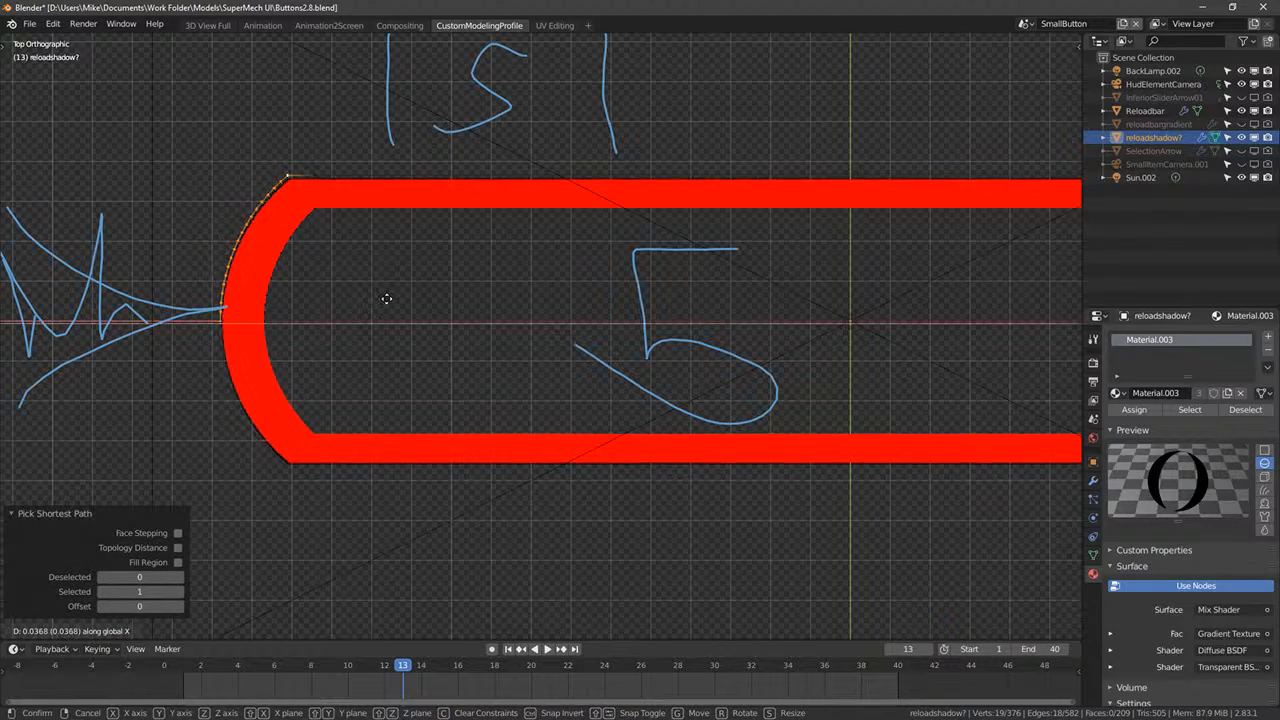
{"action": "left_click", "coordinate": [390, 299]}
- Render the frame again to check the adjusted shadow at the bar's rounded end, and close the result
{"action": "key", "text": "Tab"}
{"action": "scroll", "coordinate": [422, 312], "scroll_direction": "down", "scroll_amount": 4}
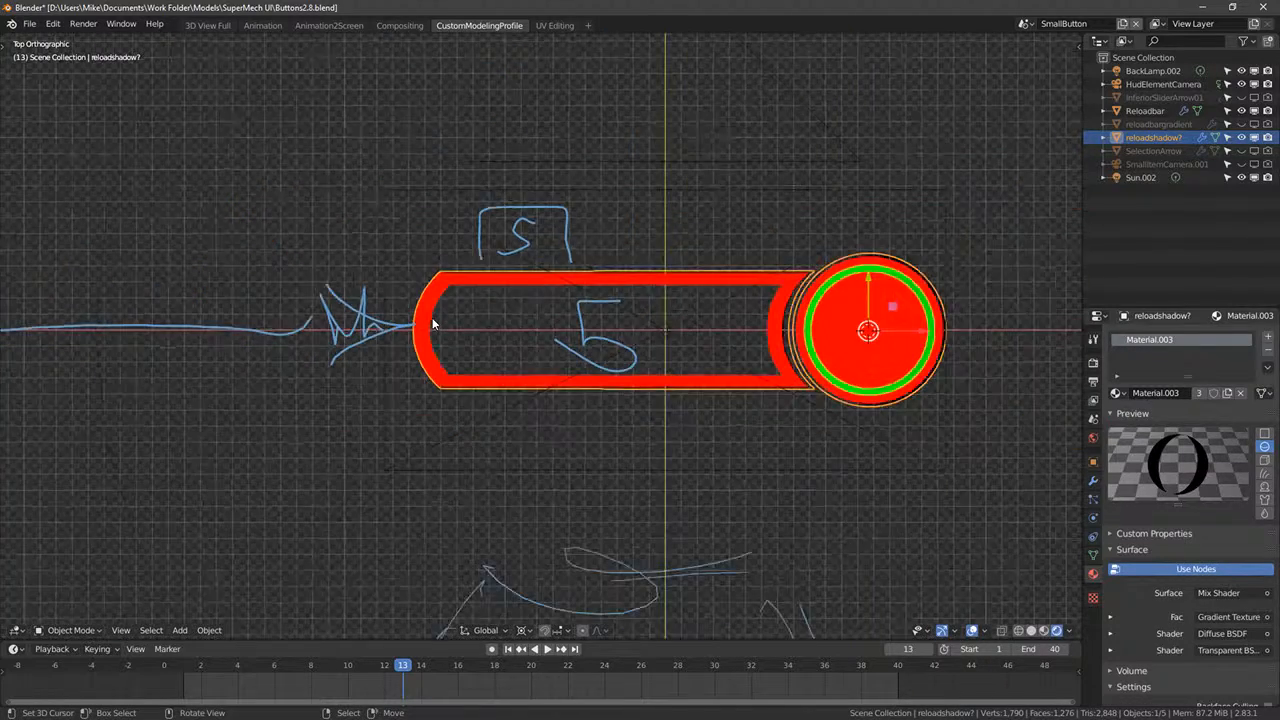
{"action": "key", "text": "F12"}
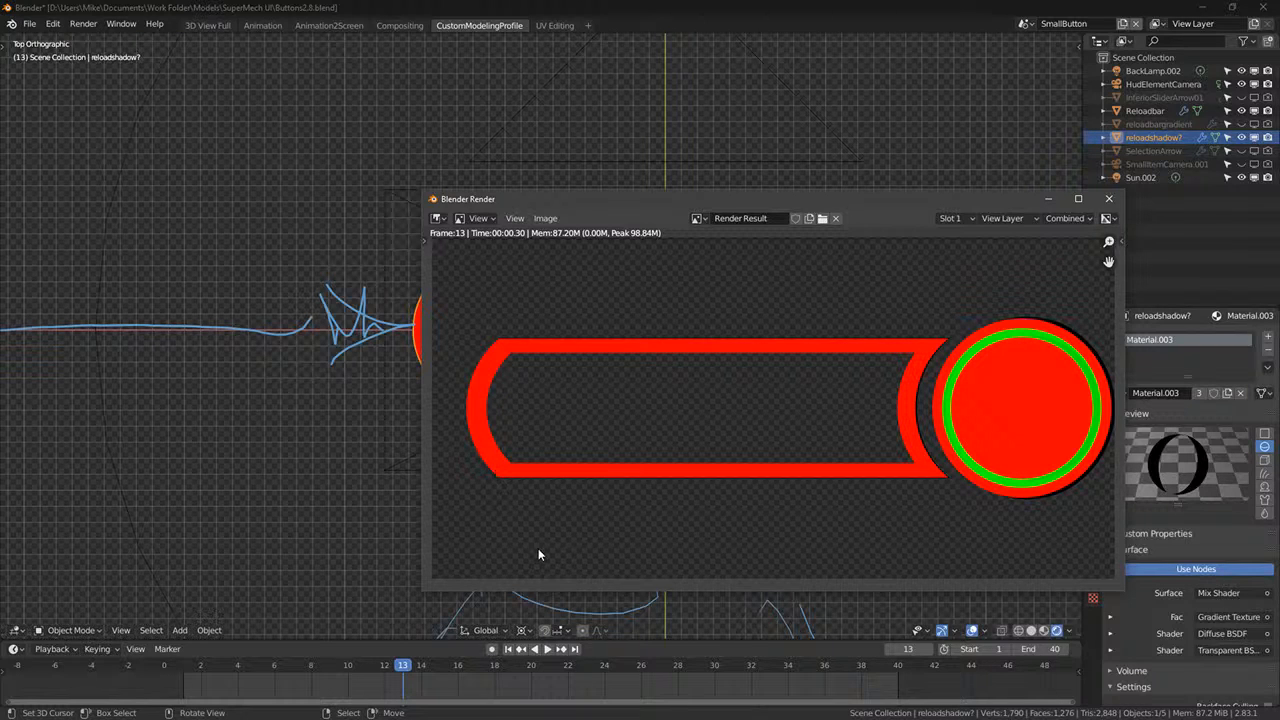
{"action": "key", "text": "Tab"}
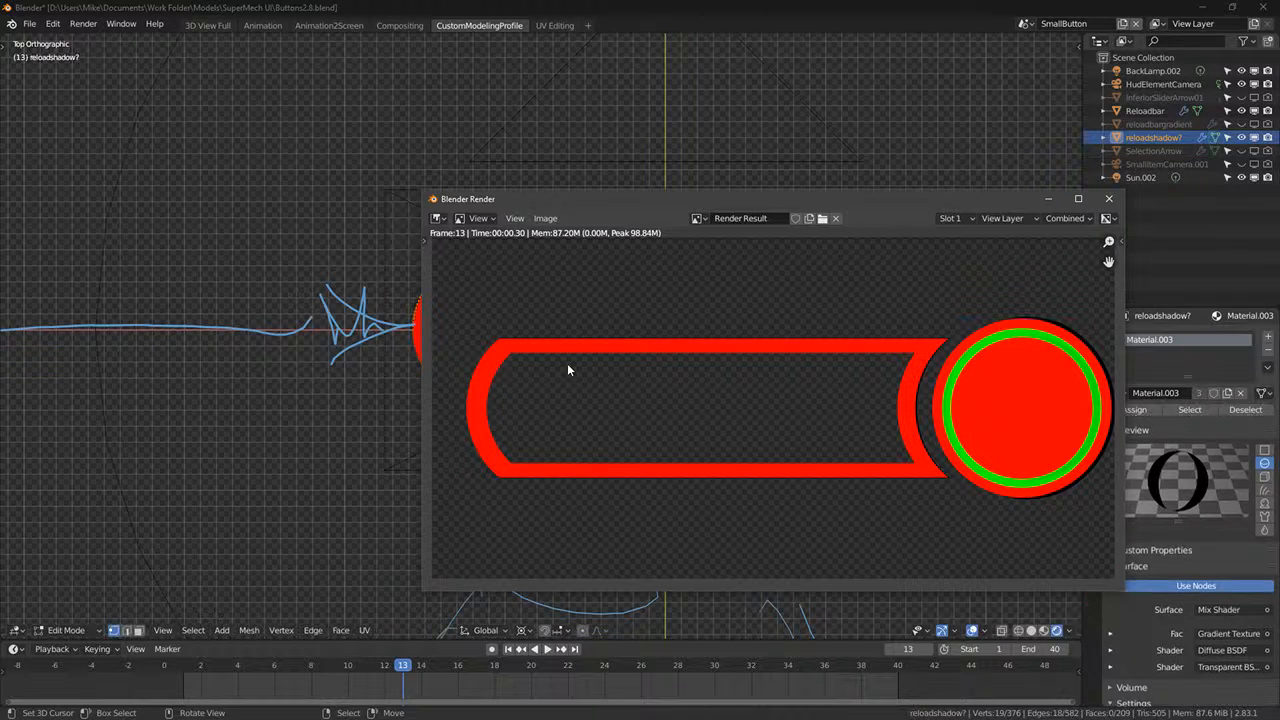
{"action": "left_click", "coordinate": [1108, 201]}
- Delete the whole reloadshadow? object in Object Mode
{"action": "key", "text": "Tab"}
{"action": "key", "text": "x"}
{"action": "left_click", "coordinate": [555, 290]}
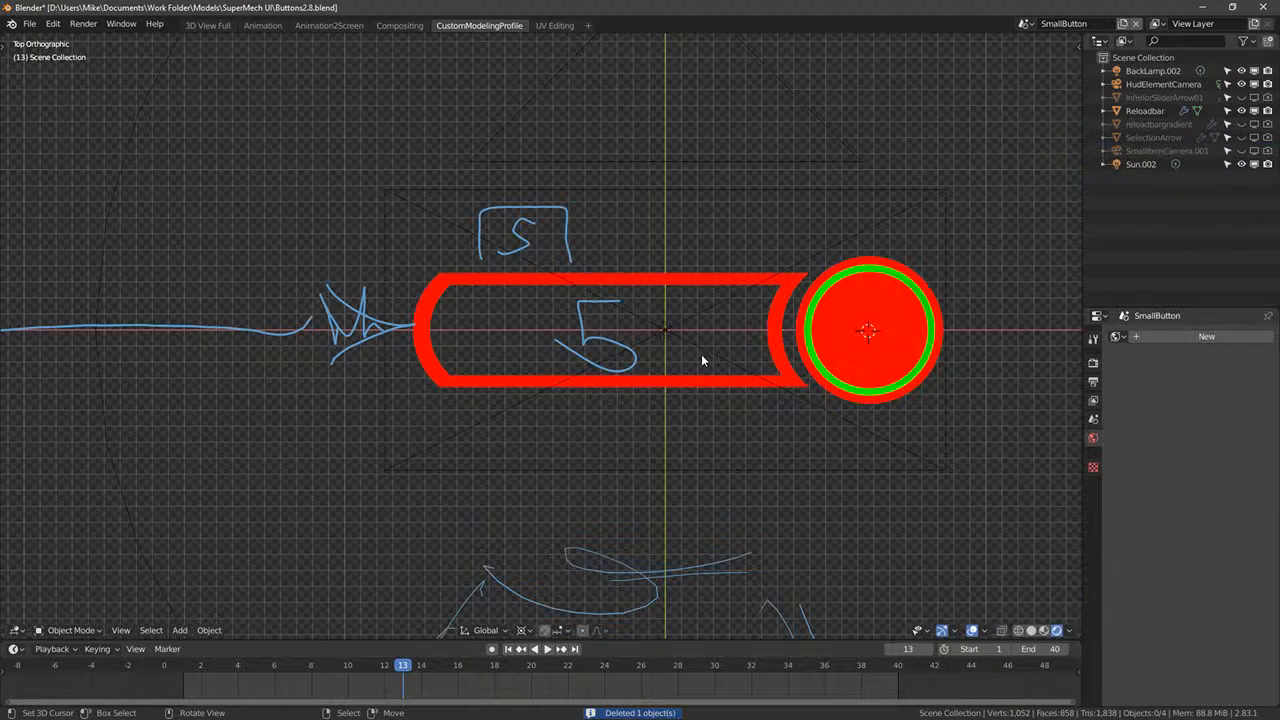
- Render the reload bar without its shadow and save the image as BasicAmmoHudElementRGBMaskedNoBar.png in the SuperMech UI folder
{"action": "key", "text": "F12"}
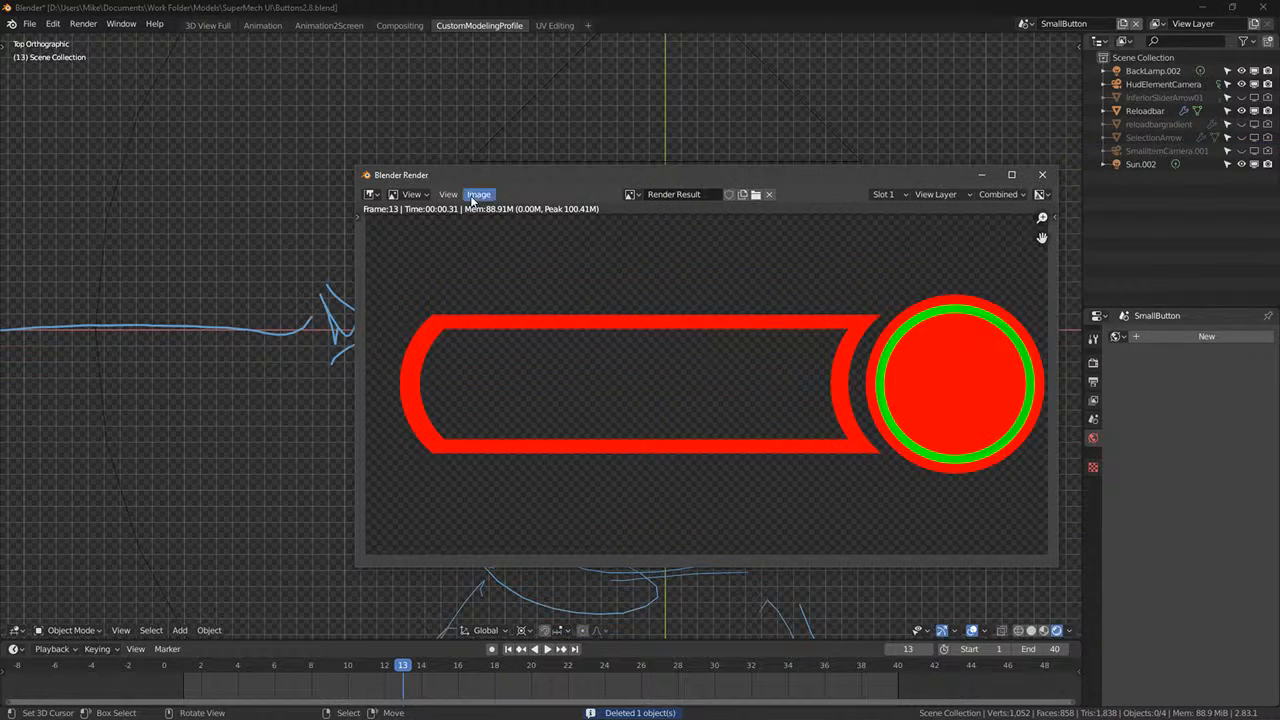
{"action": "left_click", "coordinate": [478, 194]}
{"action": "left_click", "coordinate": [509, 293]}
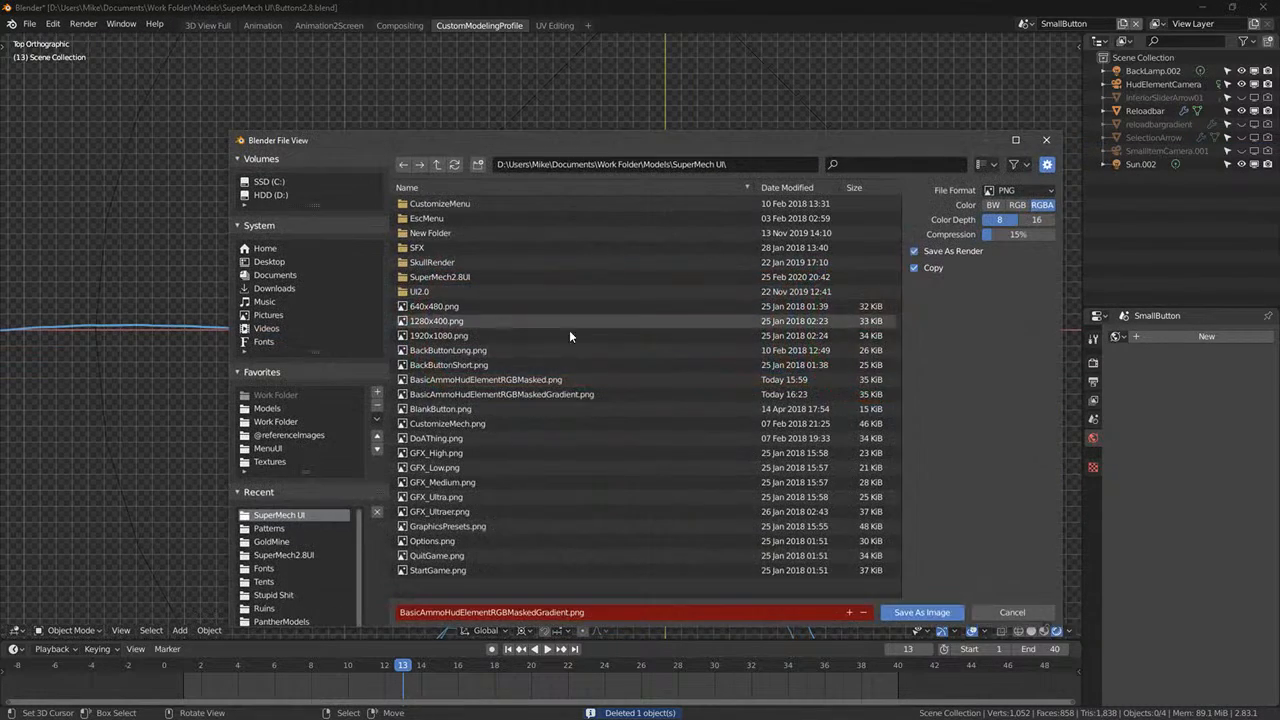
{"action": "left_click", "coordinate": [512, 394]}
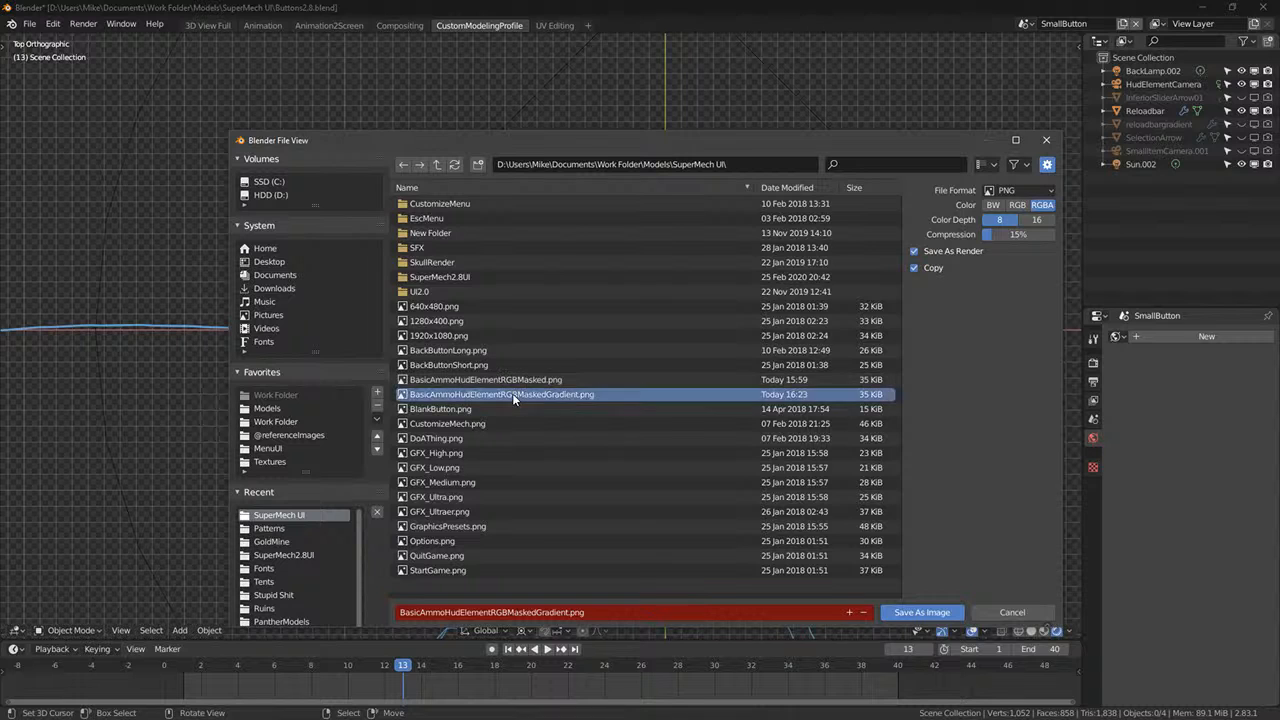
{"action": "left_click", "coordinate": [513, 379]}
{"action": "left_click", "coordinate": [528, 612]}
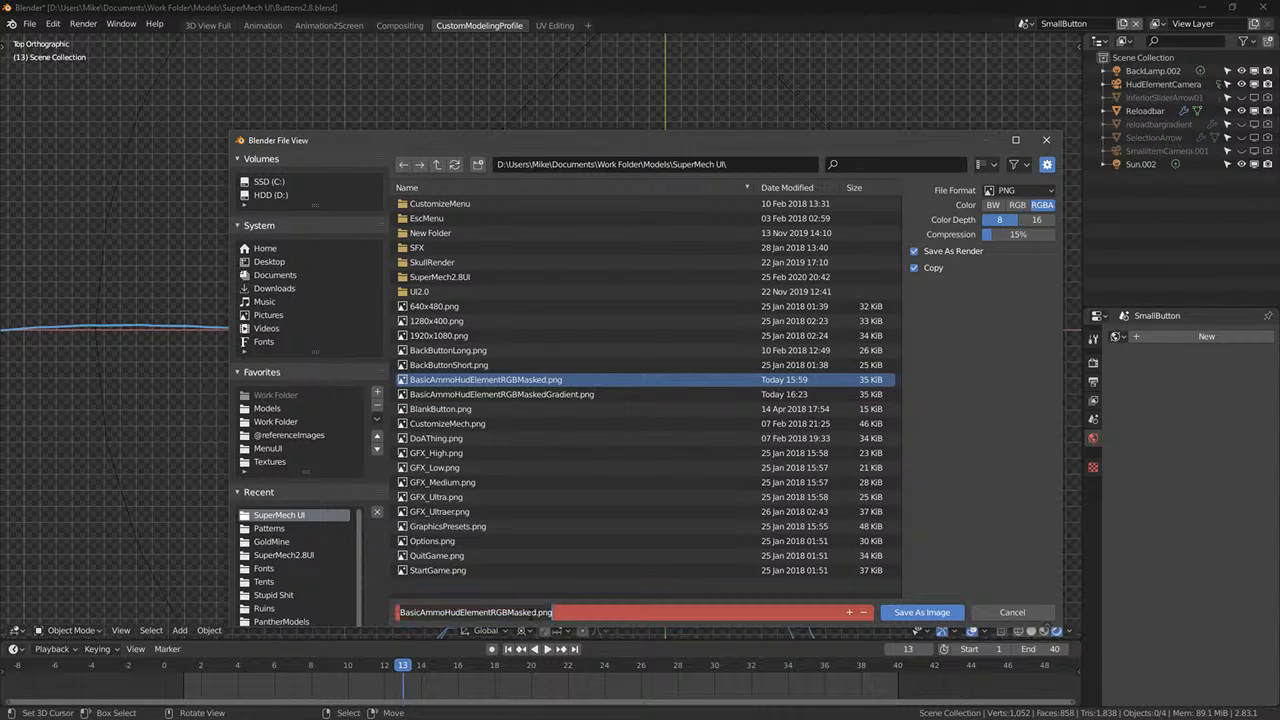
{"action": "left_click", "coordinate": [538, 612]}
{"action": "type", "text": "No"}
{"action": "key", "text": "Return"}
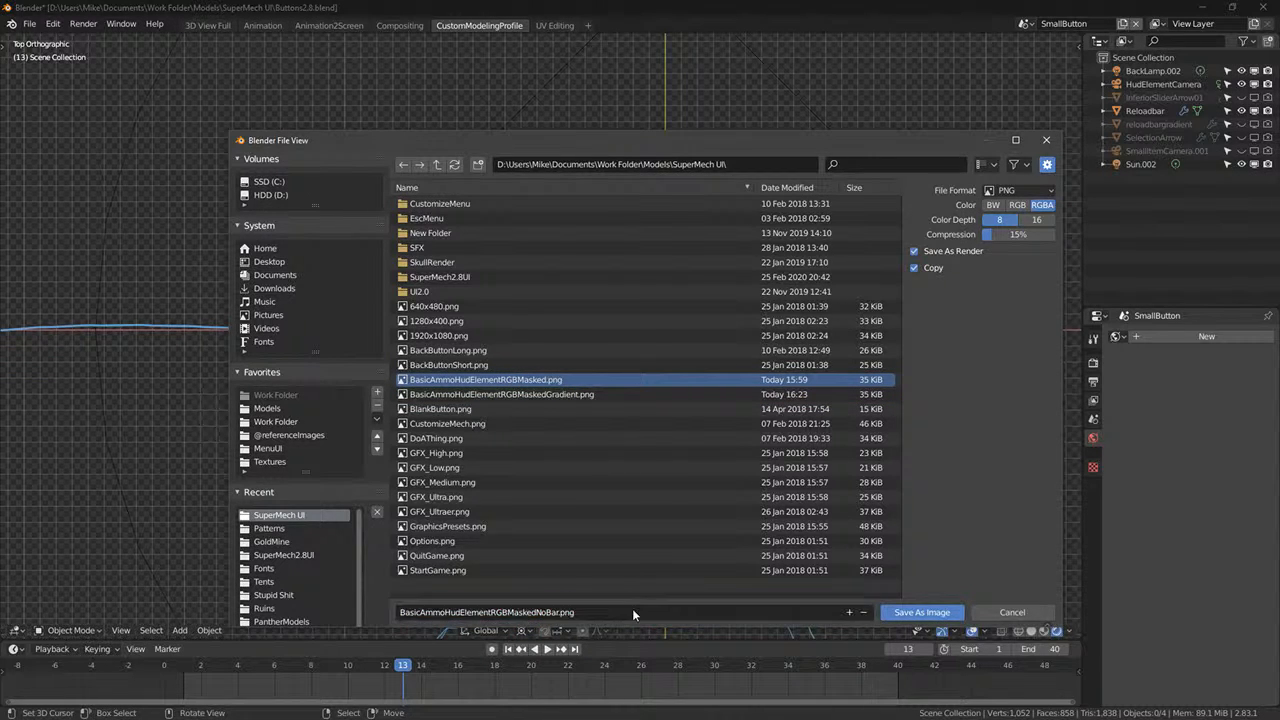
{"action": "key", "text": "Escape"}
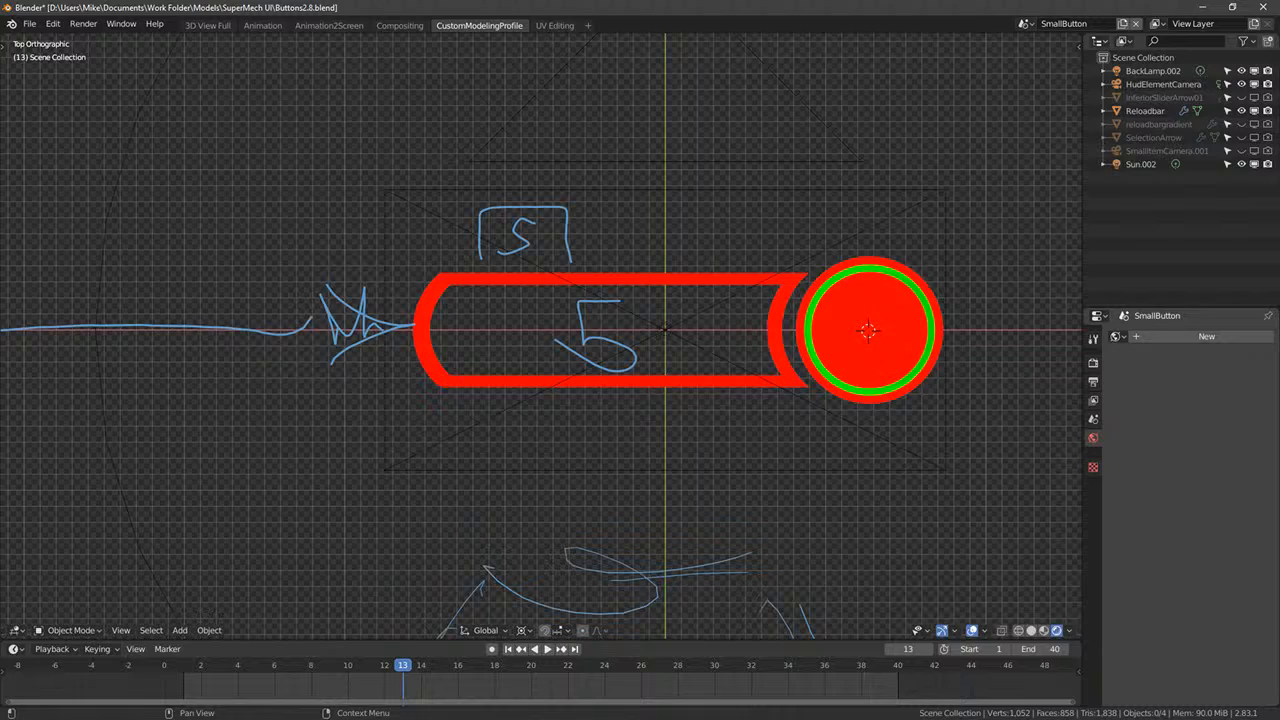
- Switch to Unreal Editor, import BasicAmmoHudElementRGBMaskedNoBar.png from the SuperMech UI folder into Content/UI/UI3/Material, and select the new texture
{"action": "key", "text": "alt+Tab"}
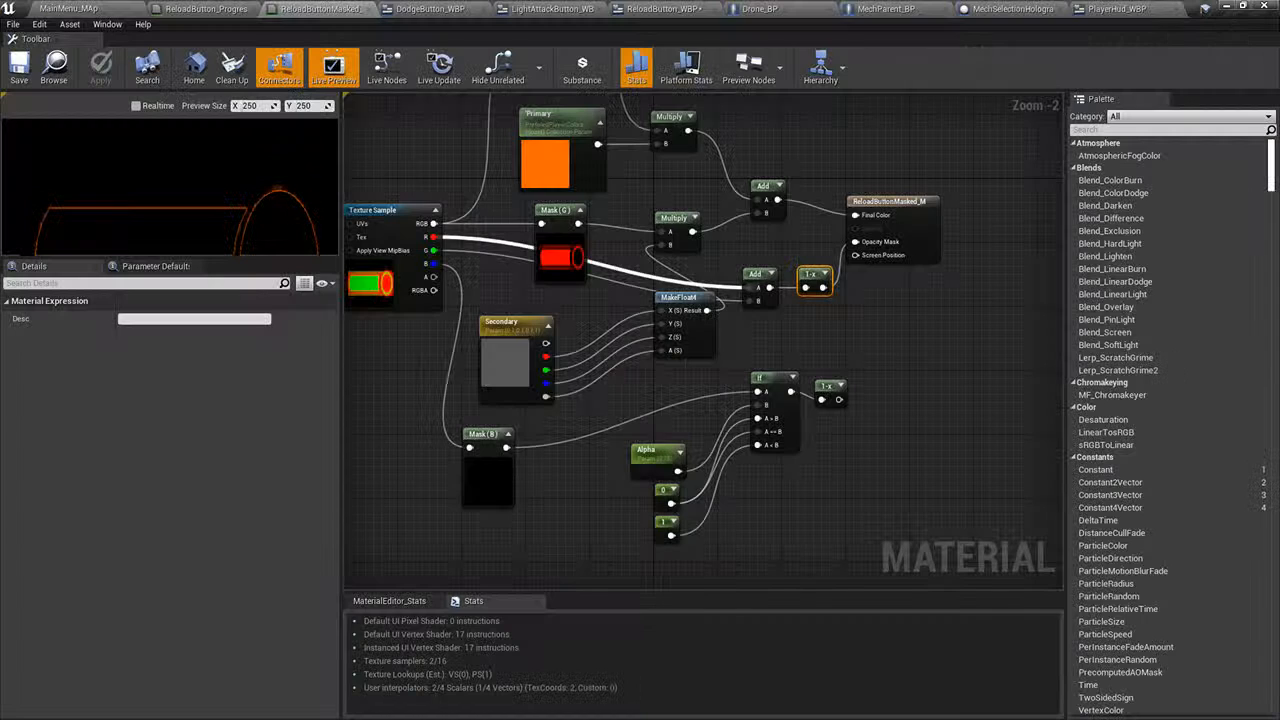
{"action": "left_click", "coordinate": [80, 7]}
{"action": "left_click", "coordinate": [104, 549]}
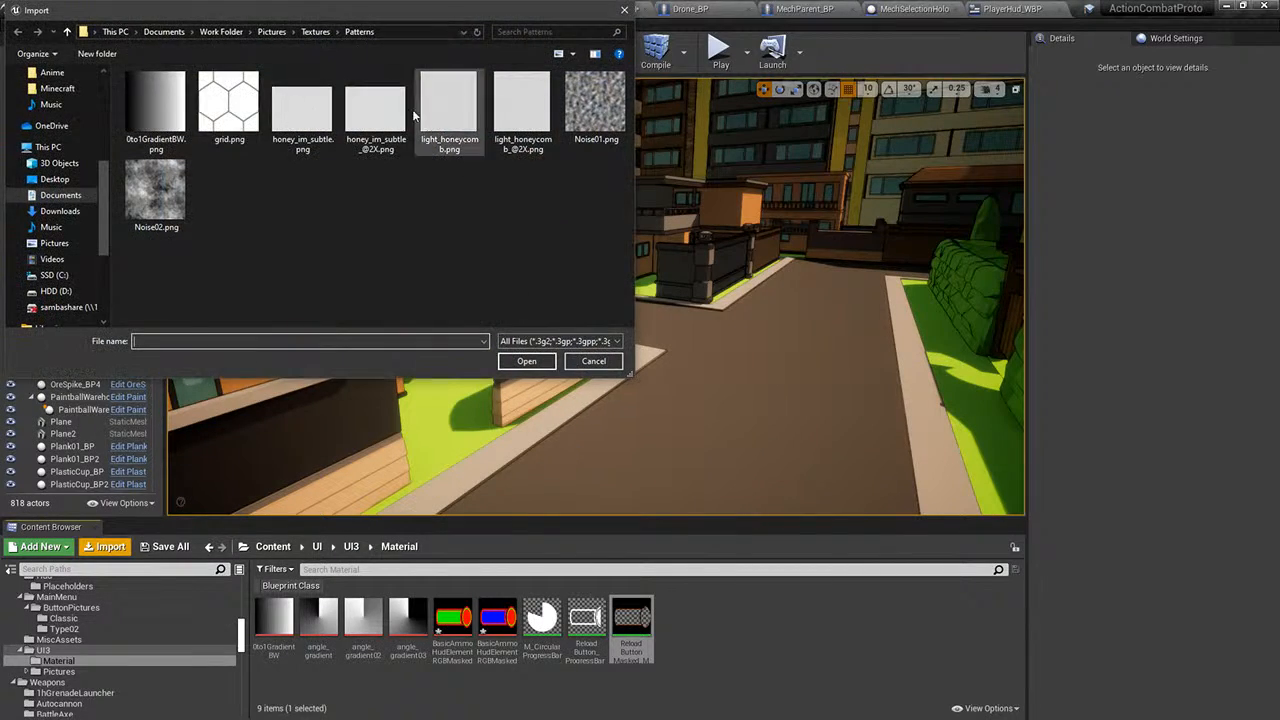
{"action": "key", "text": "alt+Tab"}
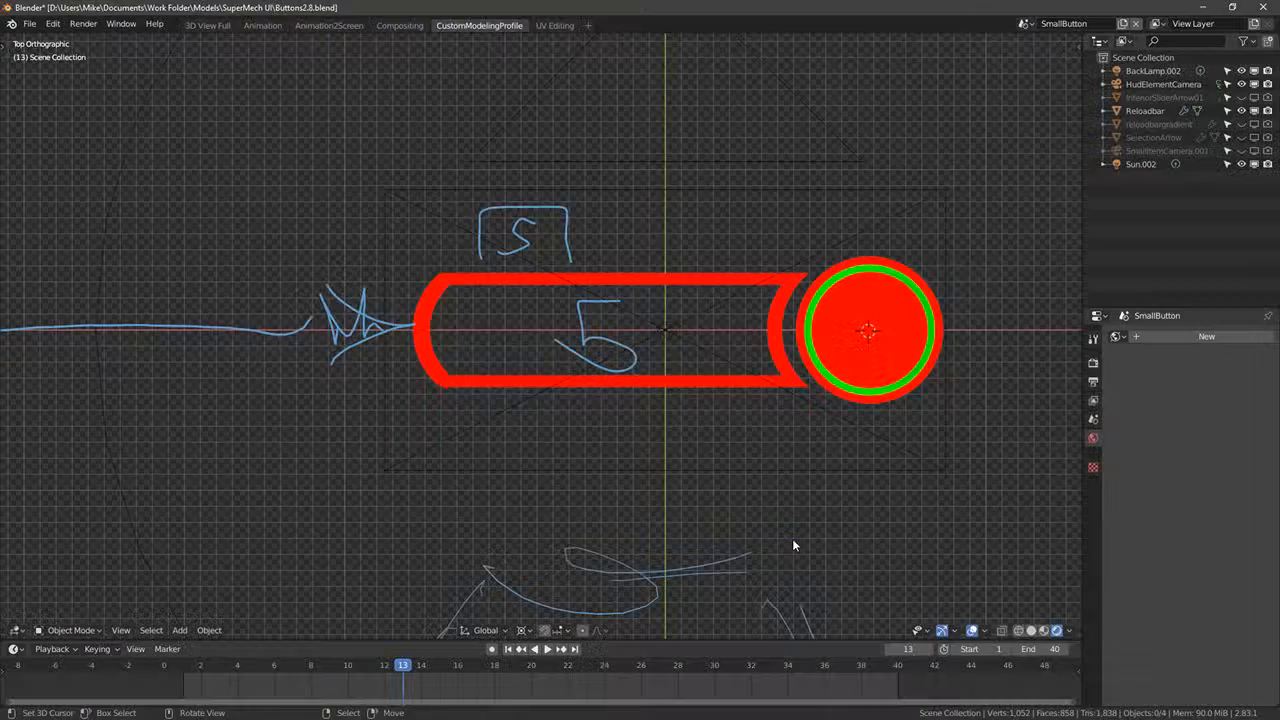
{"action": "key", "text": "alt+Tab"}
{"action": "left_click", "coordinate": [1006, 224]}
{"action": "key", "text": "alt+Tab"}
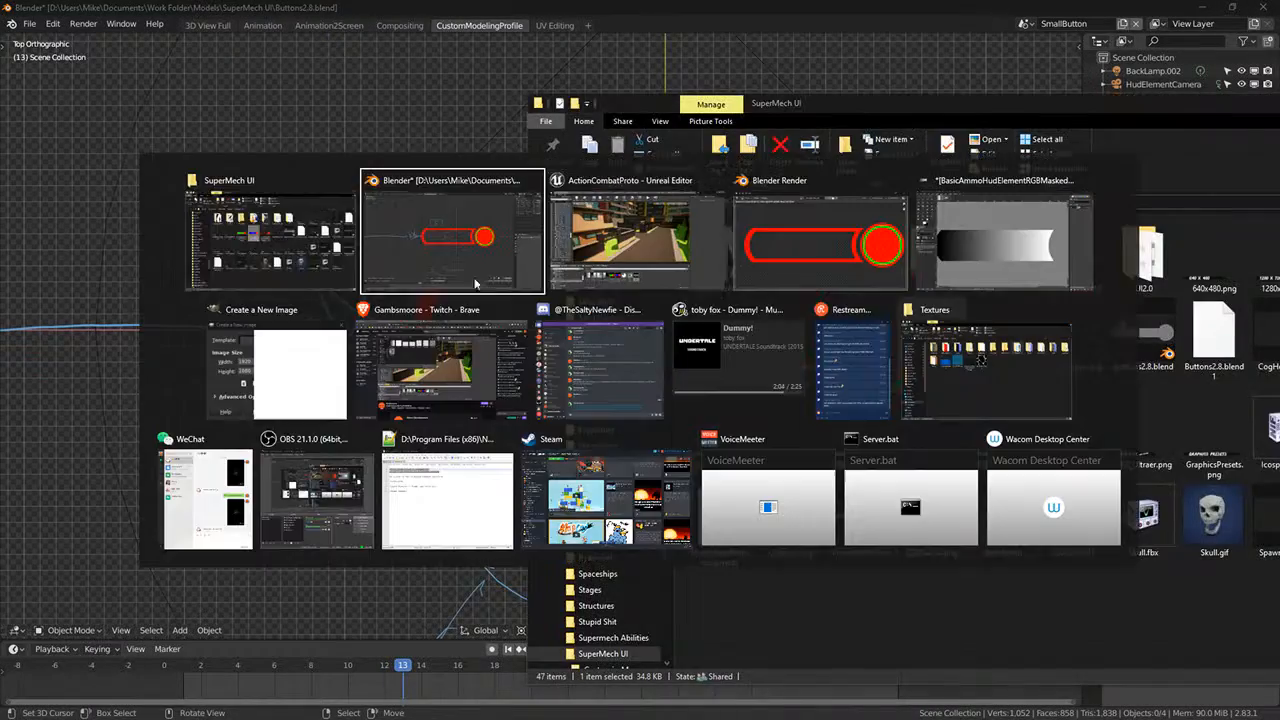
{"action": "left_click", "coordinate": [632, 262]}
{"action": "key", "text": "alt+Tab"}
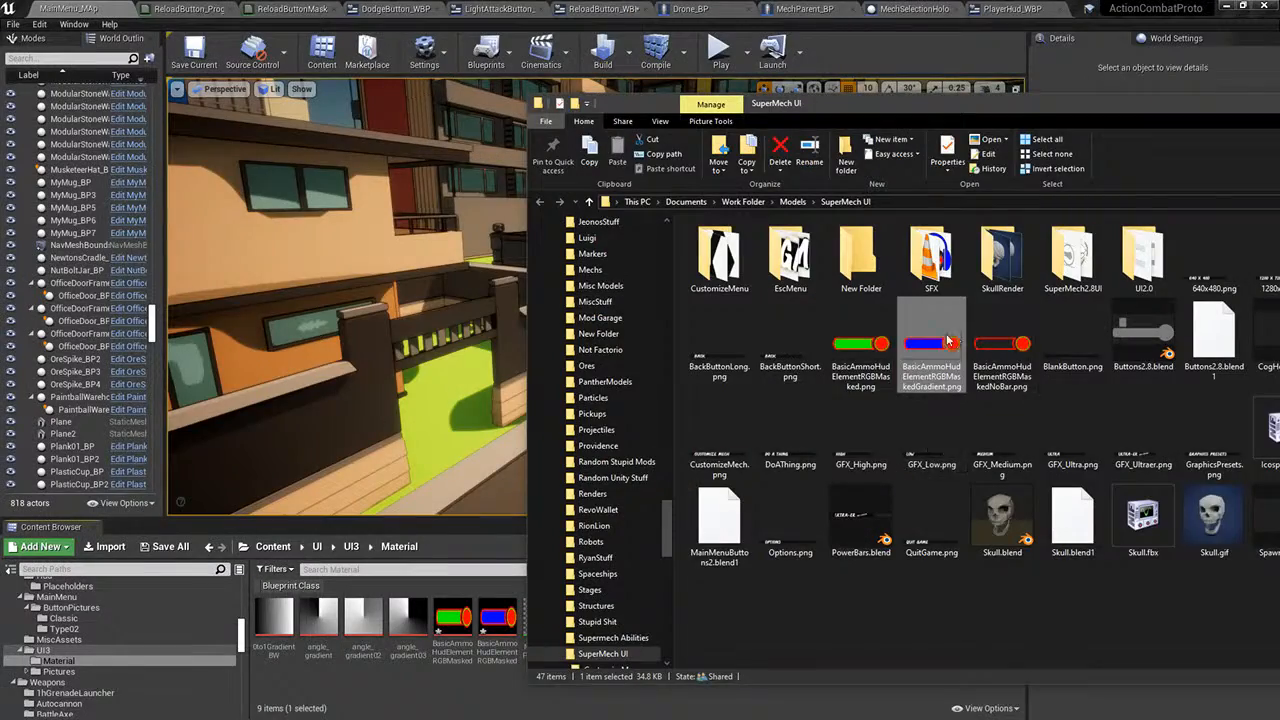
{"action": "left_click", "coordinate": [1000, 350]}
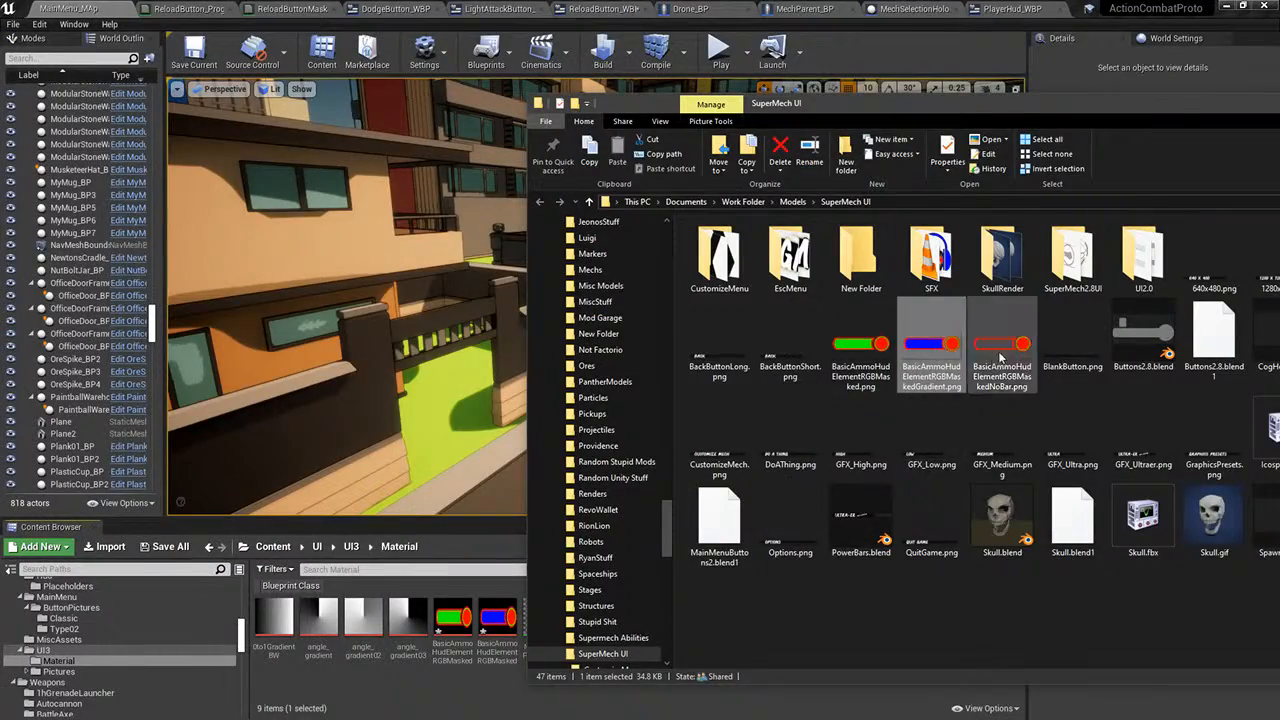
{"action": "left_click", "coordinate": [640, 702]}
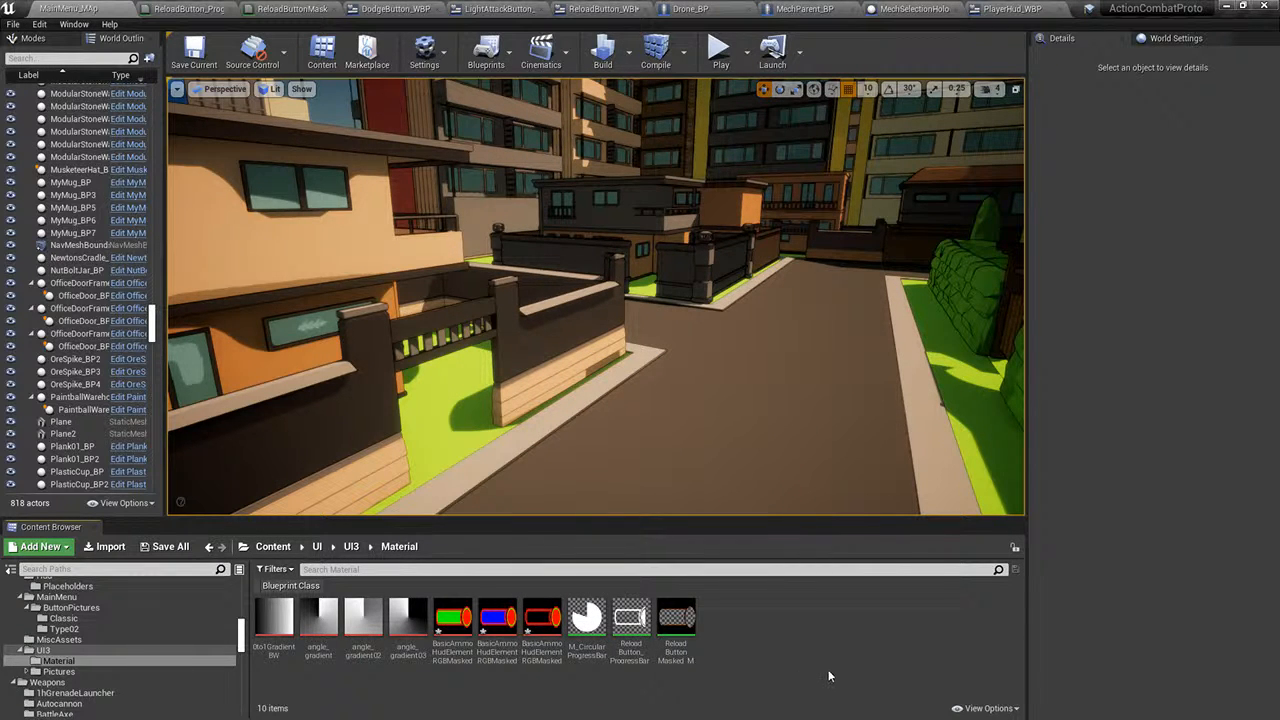
{"action": "left_click", "coordinate": [543, 622]}
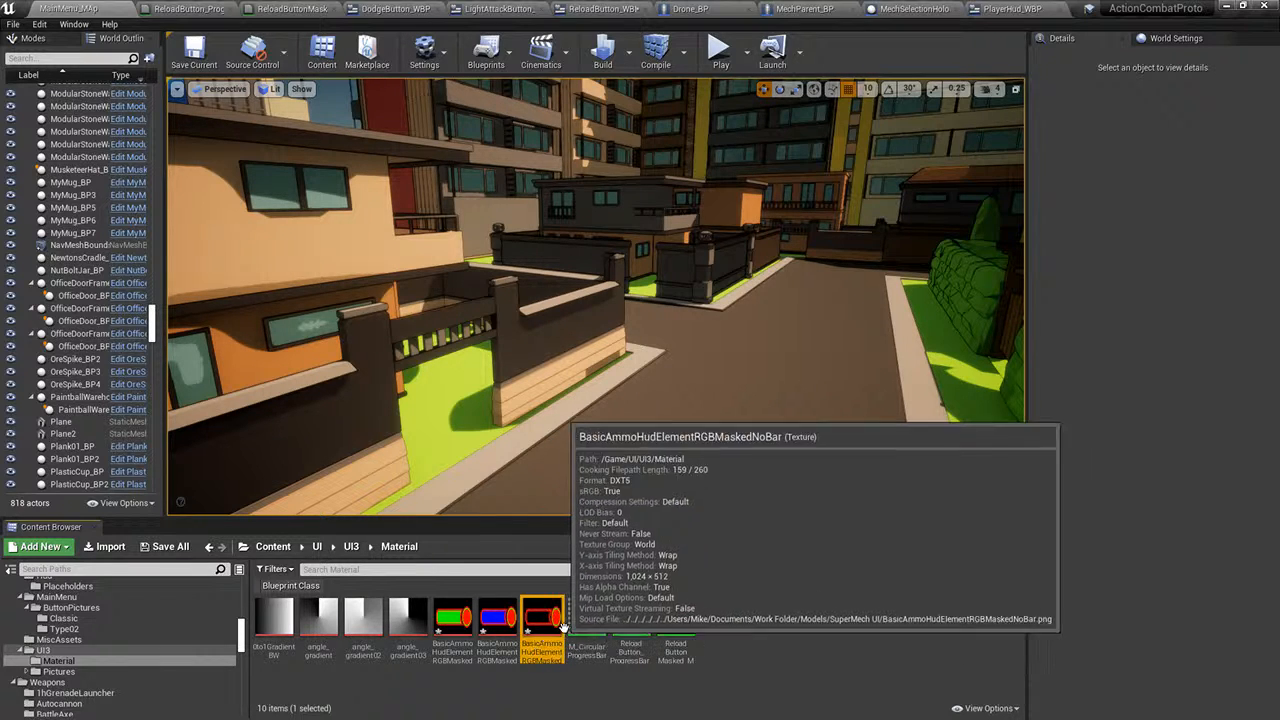
- Open the ReloadButton_ProgressBar material and slightly reposition the Texture Sample node that feeds input A of the final Subtract
{"action": "double_click", "coordinate": [636, 652]}
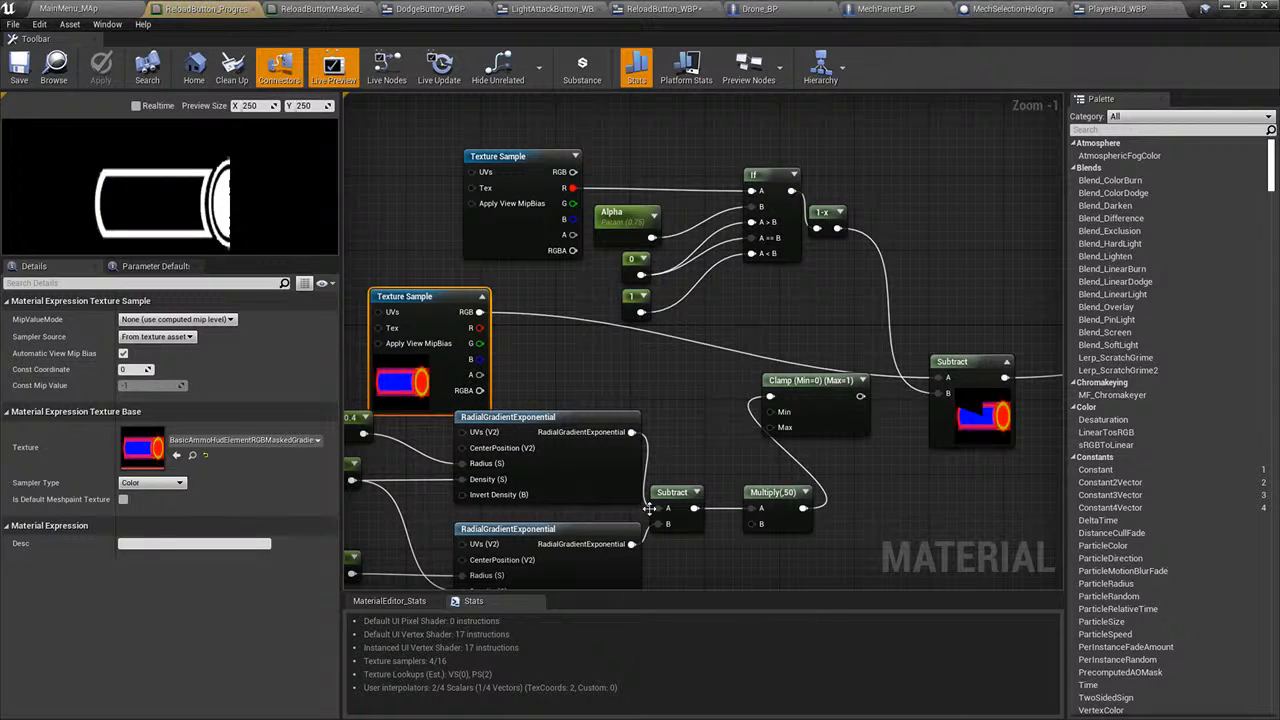
{"action": "right_click_drag", "start_coordinate": [596, 380], "coordinate": [766, 430]}
{"action": "left_click_drag", "start_coordinate": [603, 374], "coordinate": [592, 363]}
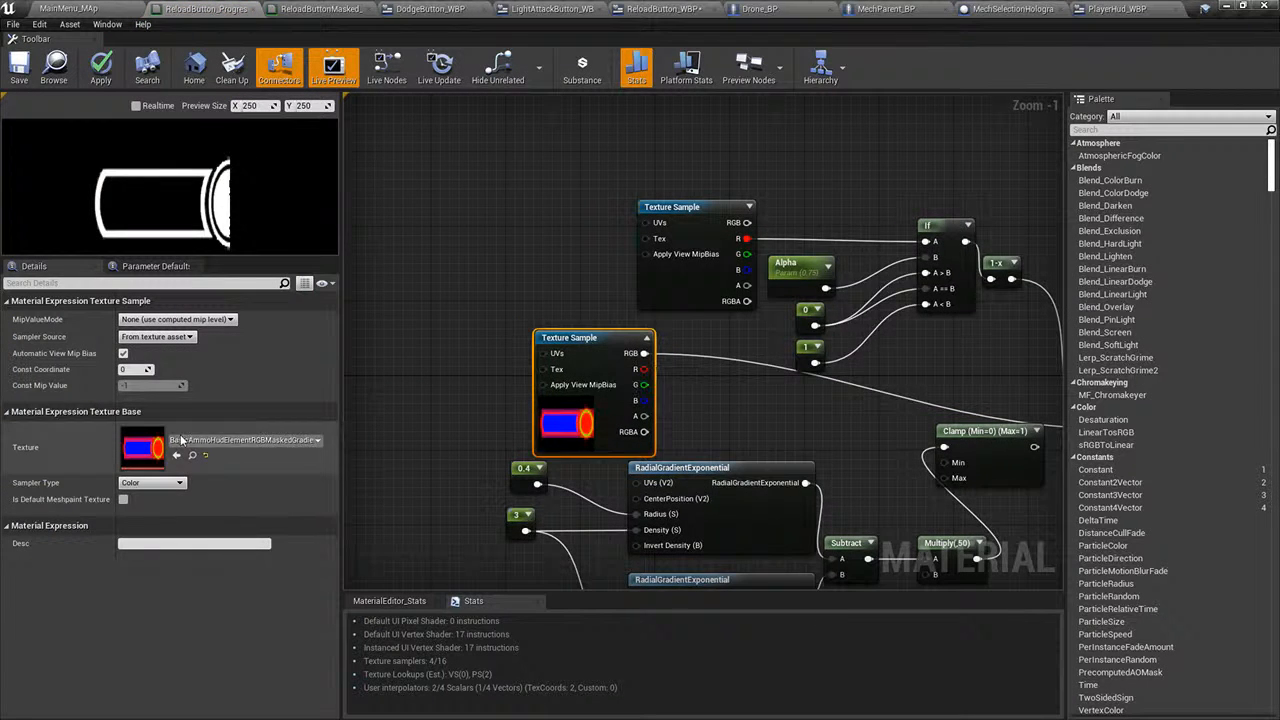
- Try BasicAmmoHudElementRGBMaskedNoBar as the texture of the Texture Sample feeding the final Subtract in the progress bar material
{"action": "left_click", "coordinate": [218, 441]}
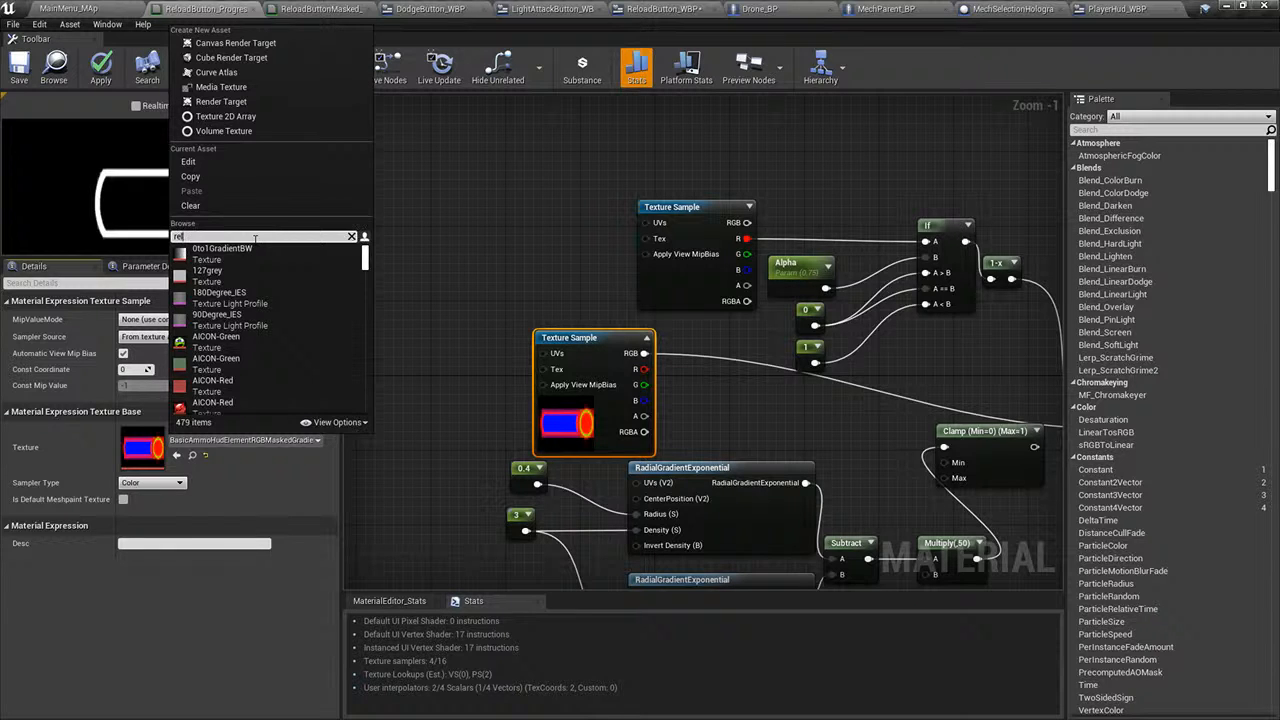
{"action": "key", "text": "BackSpace"}
{"action": "key", "text": "BackSpace"}
{"action": "key", "text": "BackSpace"}
{"action": "key", "text": "BackSpace"}
{"action": "key", "text": "BackSpace"}
{"action": "key", "text": "BackSpace"}
{"action": "left_click", "coordinate": [249, 440]}
{"action": "left_click", "coordinate": [249, 440]}
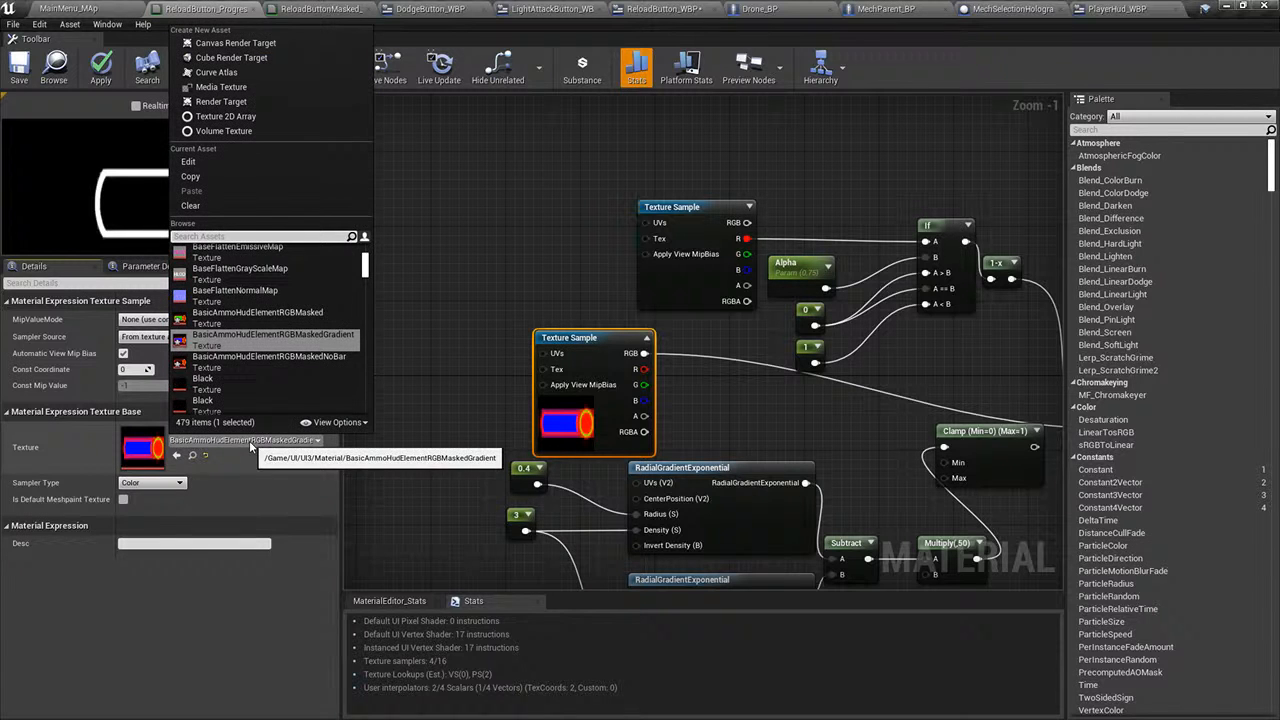
{"action": "left_click", "coordinate": [246, 357]}
{"action": "right_click_drag", "start_coordinate": [649, 342], "coordinate": [550, 427]}
{"action": "scroll", "coordinate": [557, 433], "scroll_direction": "down", "scroll_amount": 4}
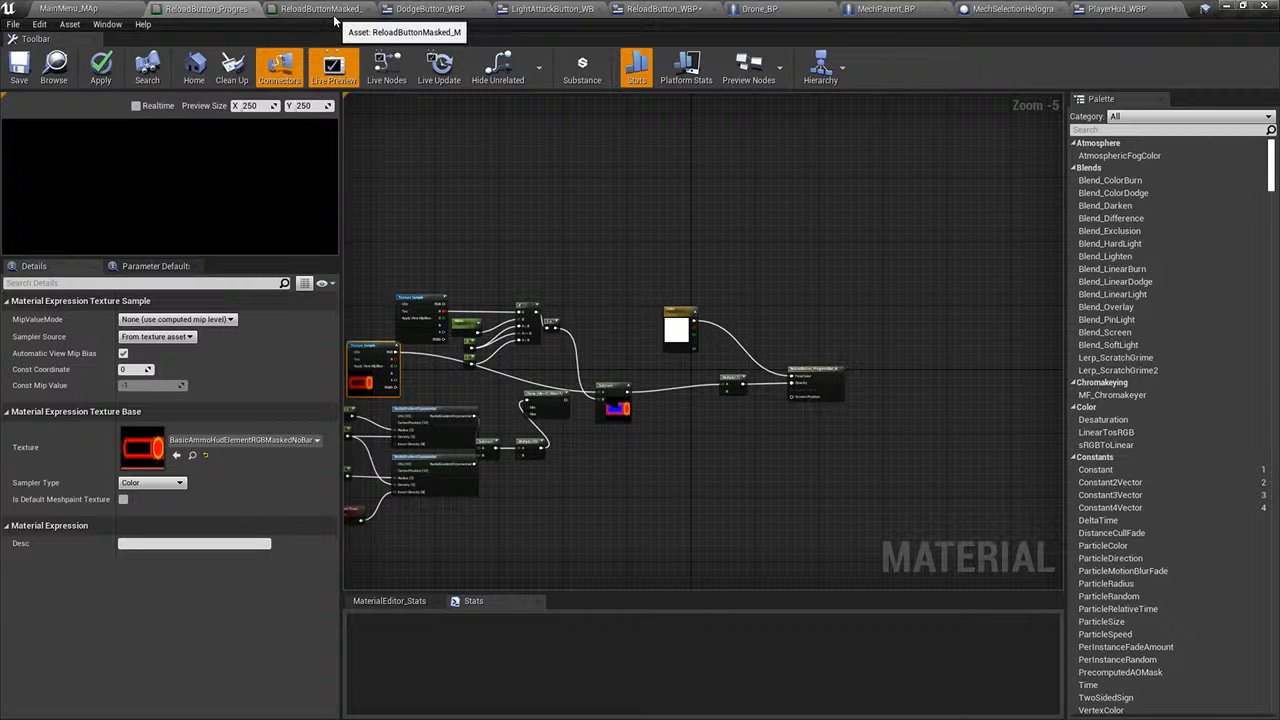
{"action": "scroll", "coordinate": [434, 277], "scroll_direction": "up", "scroll_amount": 2}
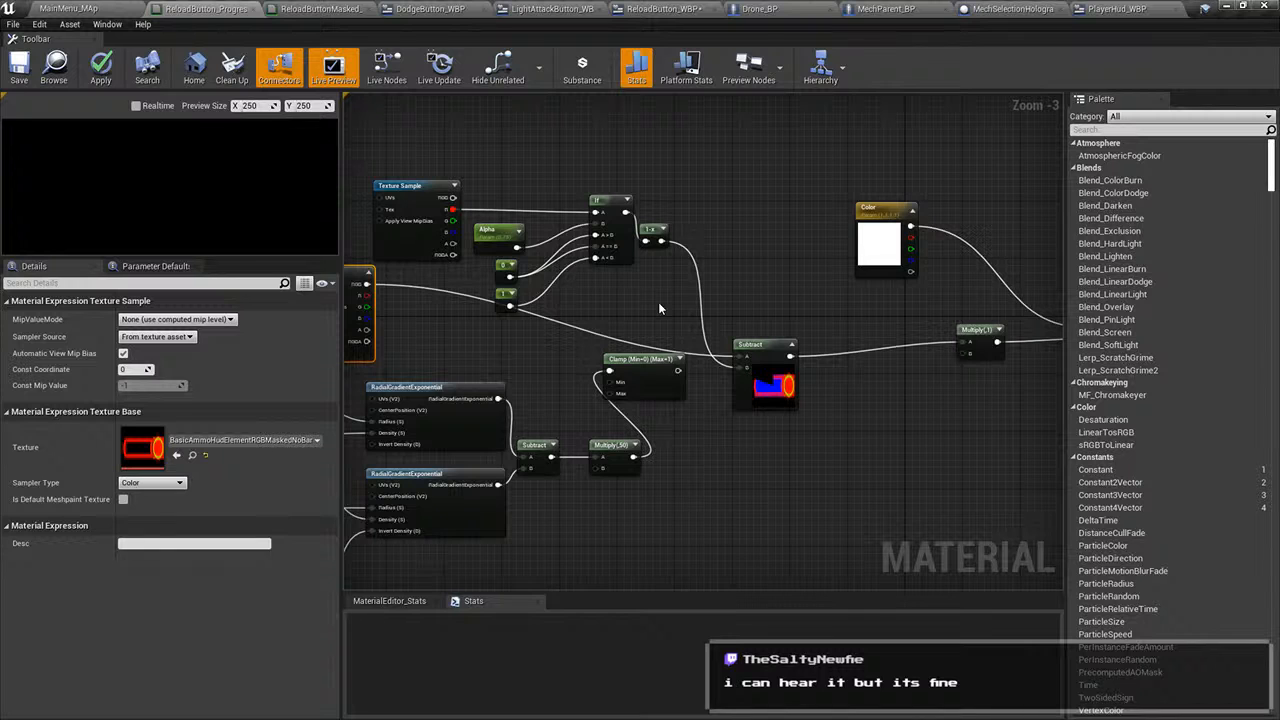
- Reassign BasicAmmoHudElementRGBMaskedGradient to the selected Texture Sample in the progress bar material
{"action": "left_click", "coordinate": [240, 440]}
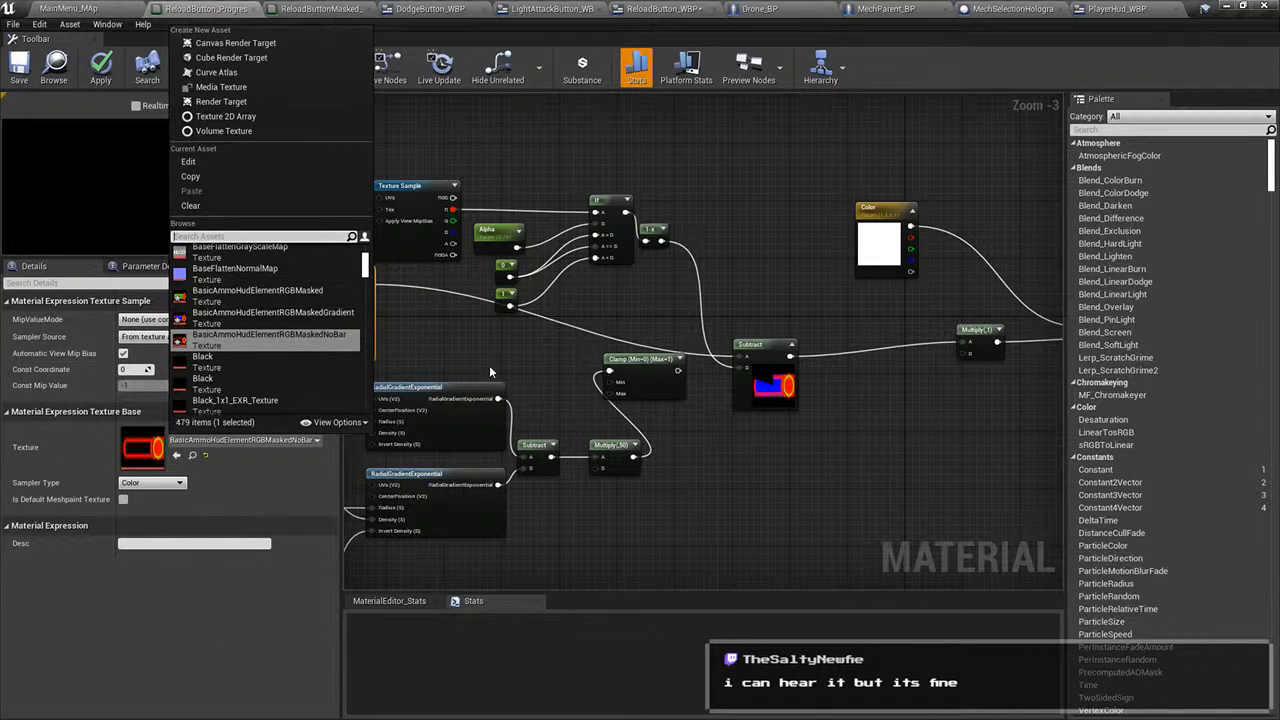
{"action": "right_click_drag", "start_coordinate": [495, 370], "coordinate": [695, 390]}
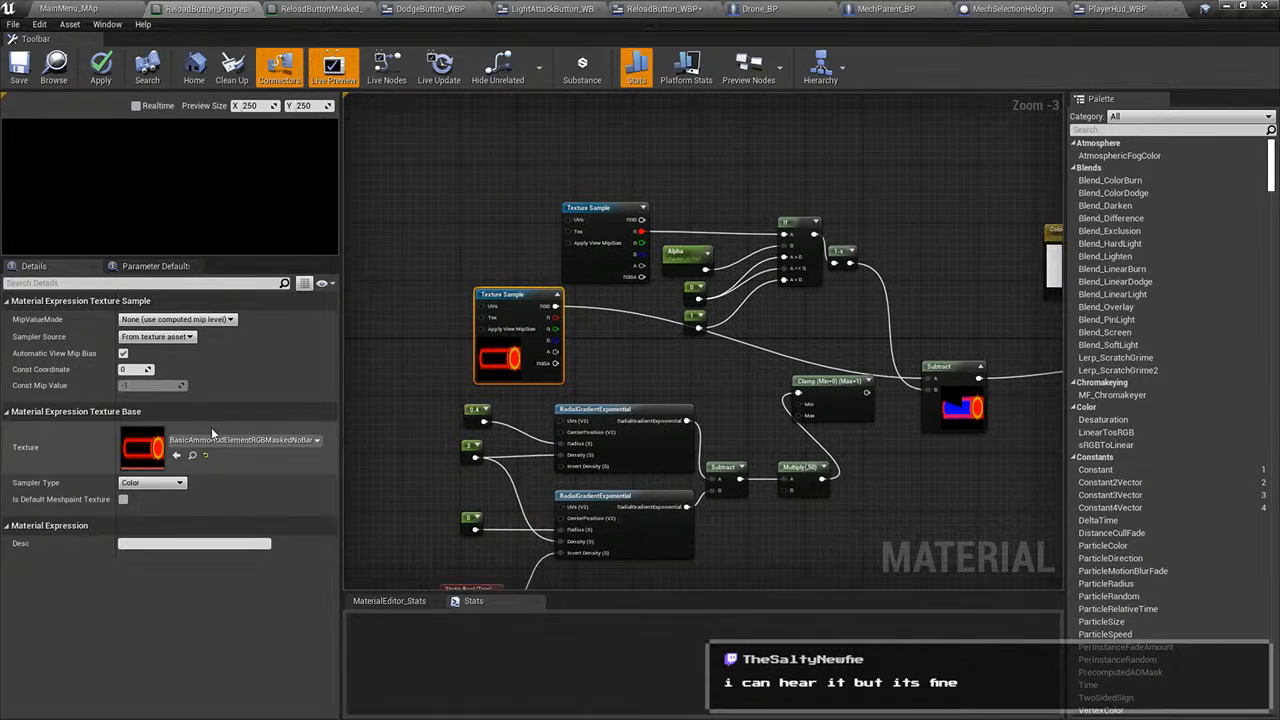
{"action": "left_click", "coordinate": [232, 440]}
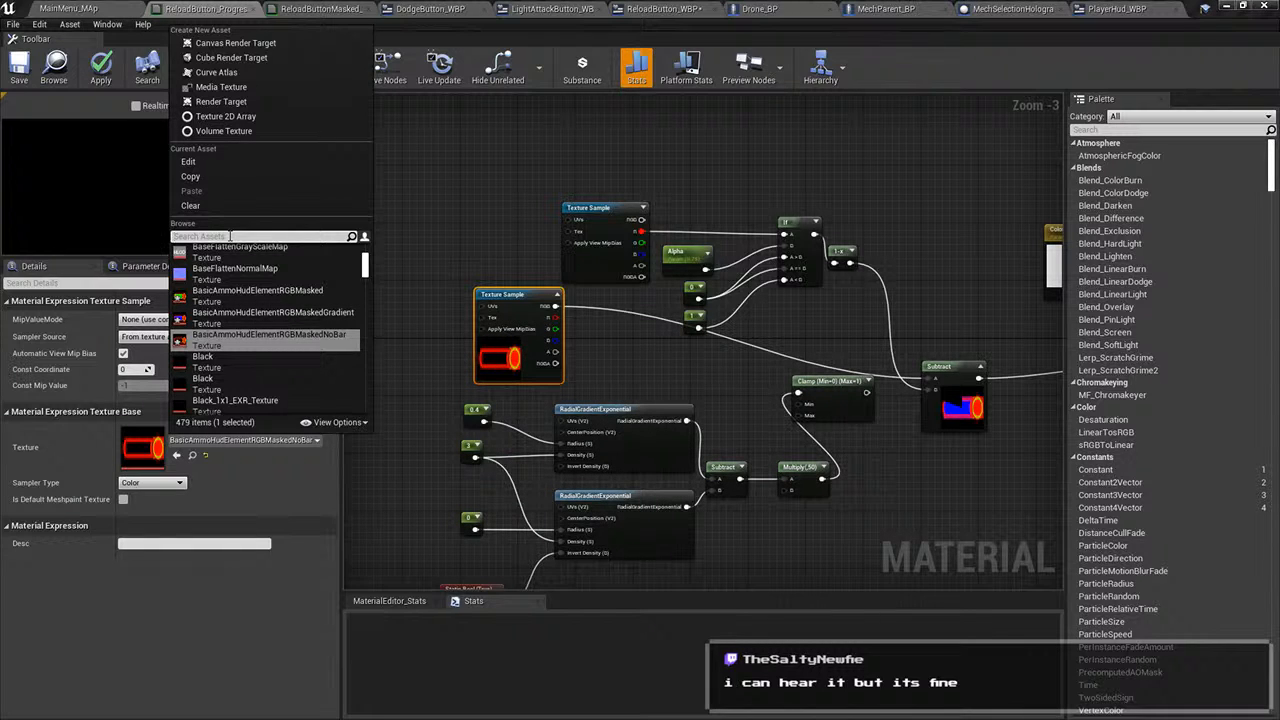
{"action": "type", "text": "\\"}
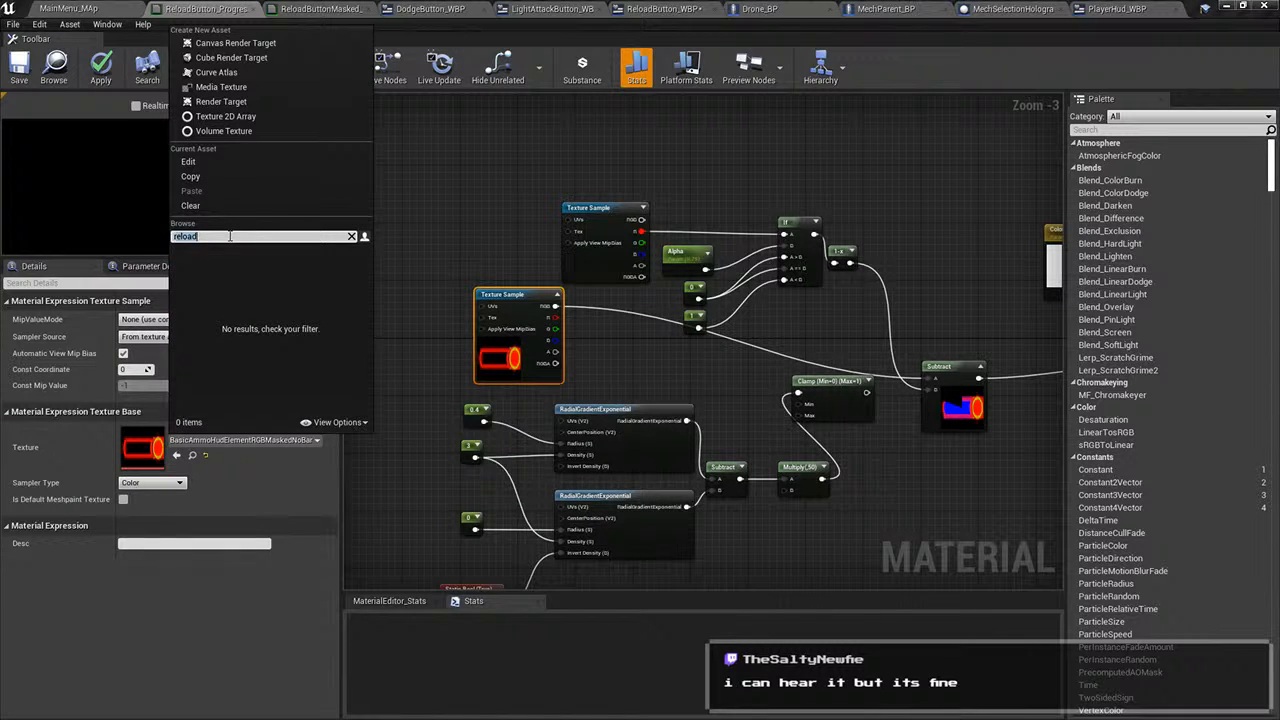
{"action": "key", "text": "BackSpace"}
{"action": "type", "text": "bar"}
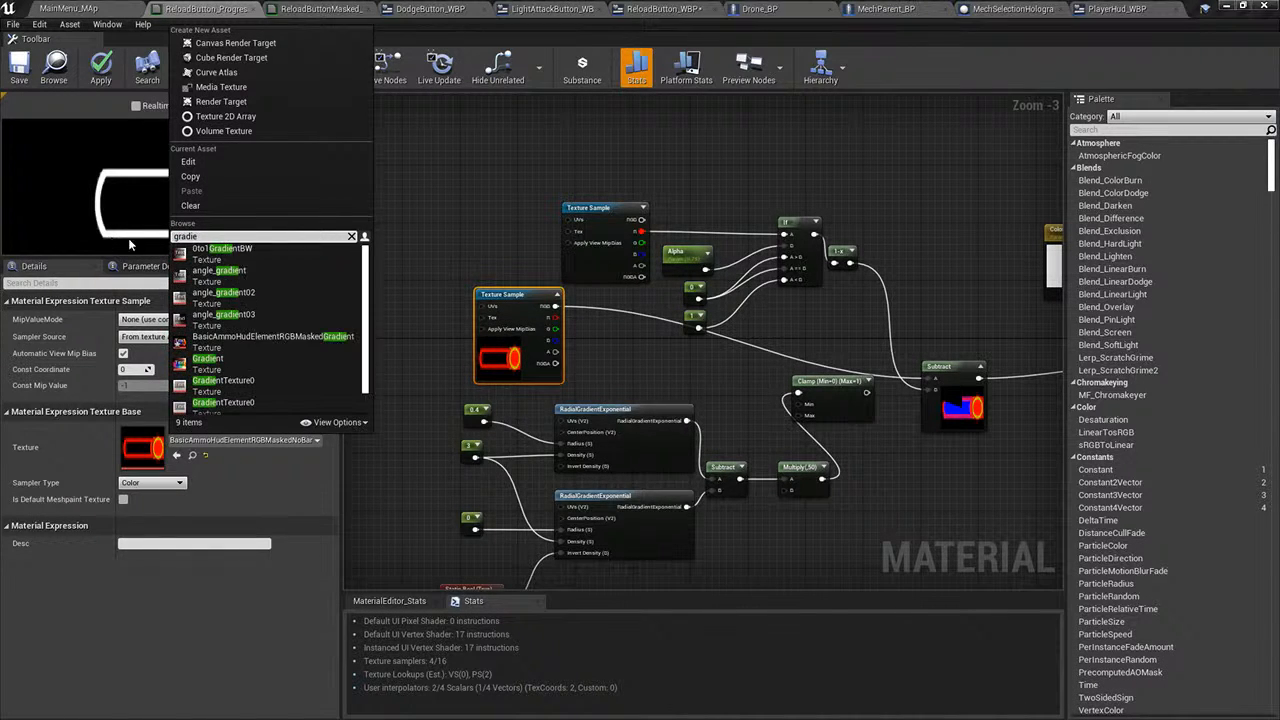
{"action": "scroll", "coordinate": [275, 351], "scroll_direction": "down", "scroll_amount": 1}
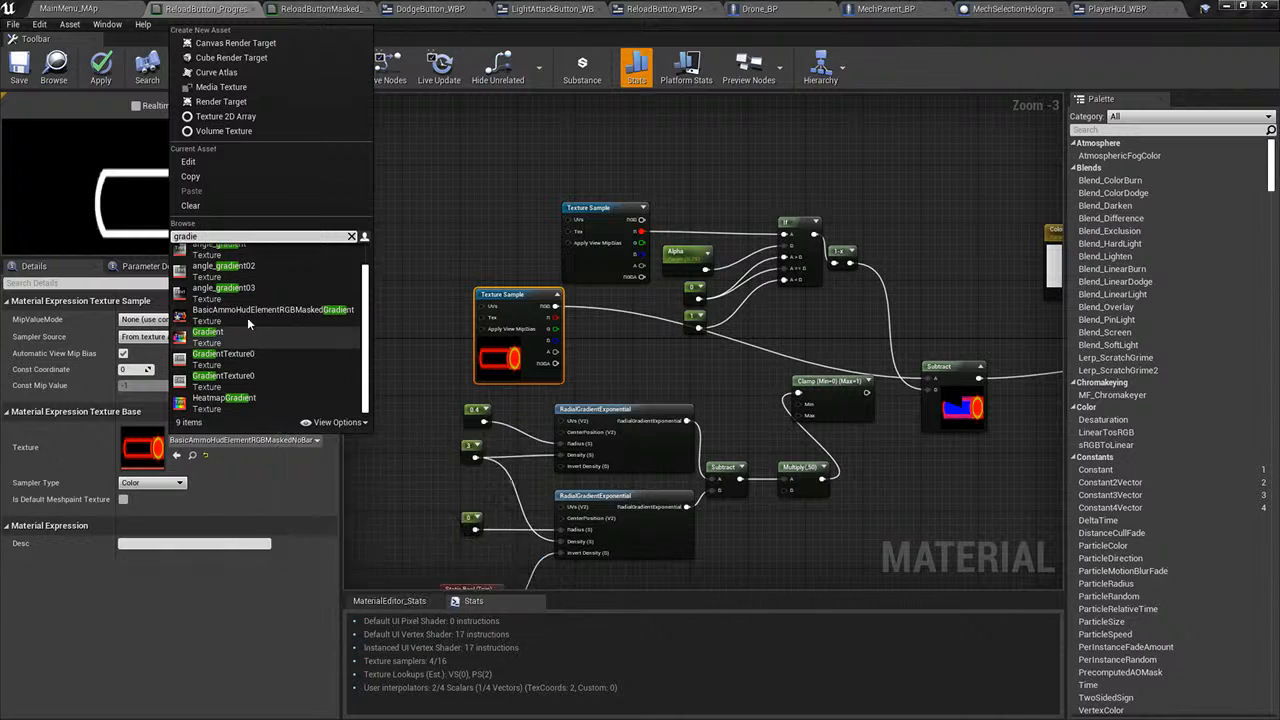
{"action": "left_click", "coordinate": [251, 316]}
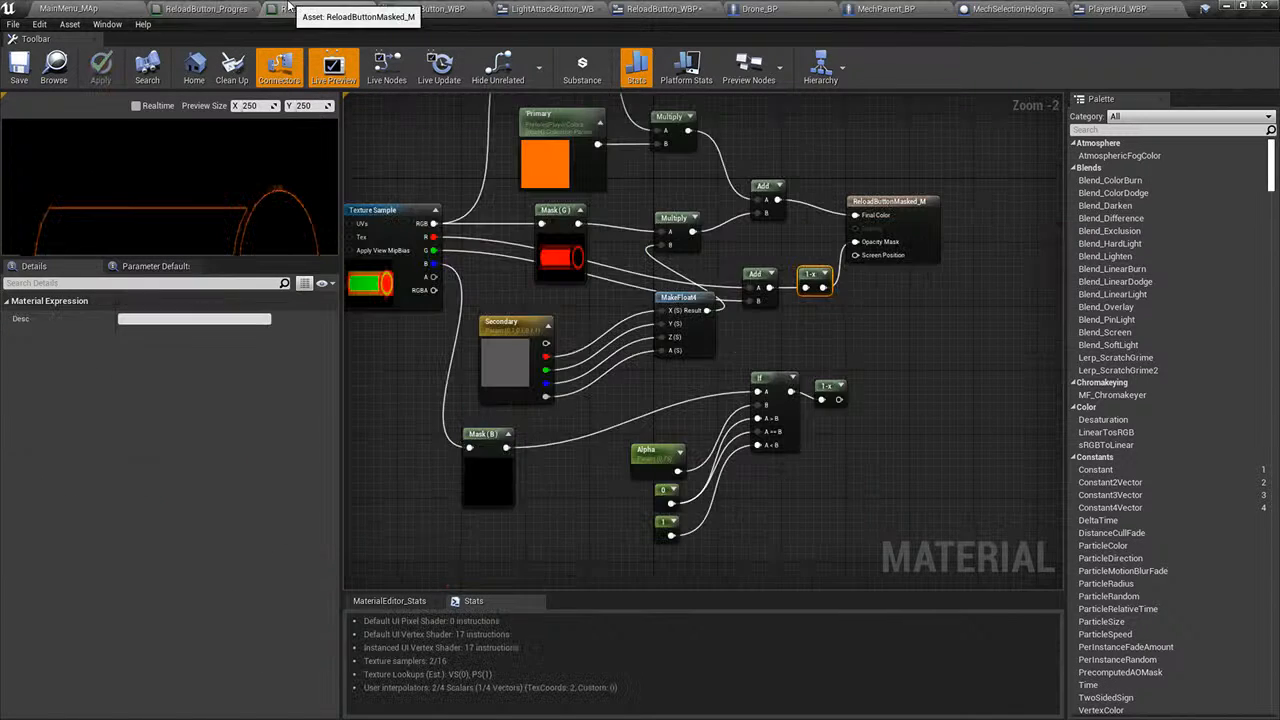
- In the ReloadButtonMasked_M material, set the Texture Sample's texture to BasicAmmoHudElementRGBMaskedNoBar
{"action": "right_click_drag", "start_coordinate": [408, 229], "coordinate": [473, 349]}
{"action": "left_click", "coordinate": [473, 349]}
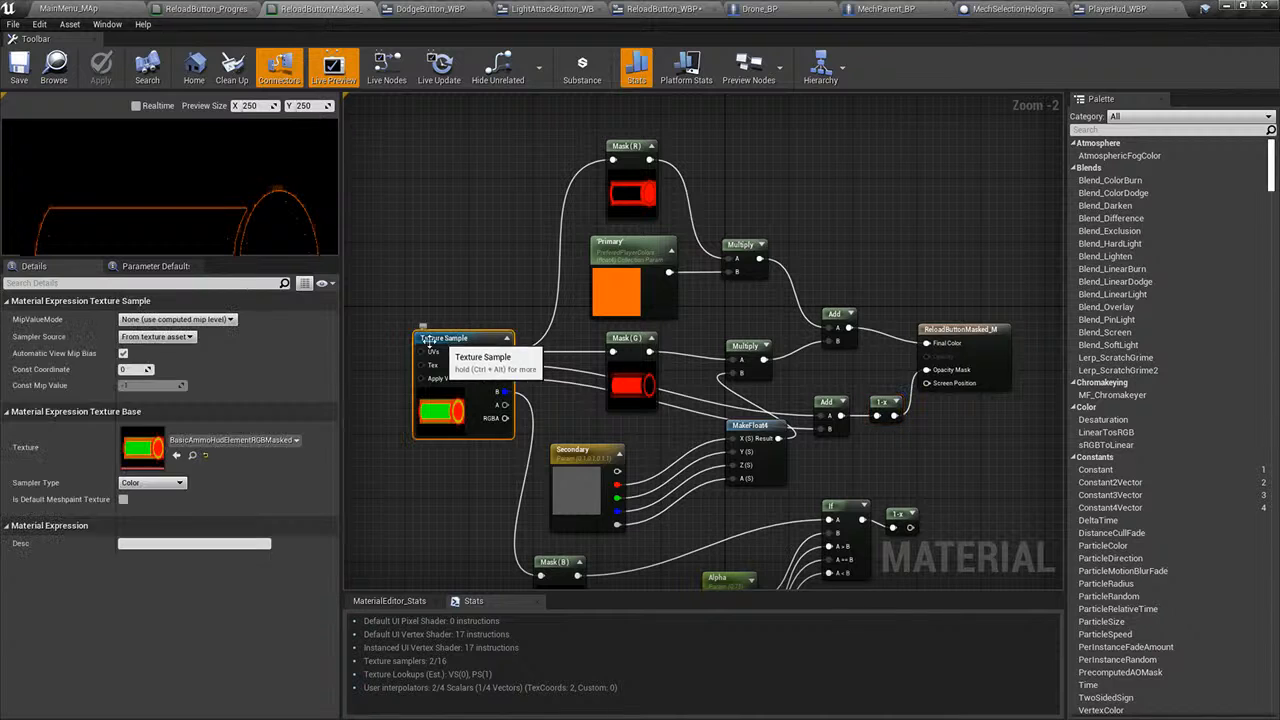
{"action": "left_click", "coordinate": [213, 438]}
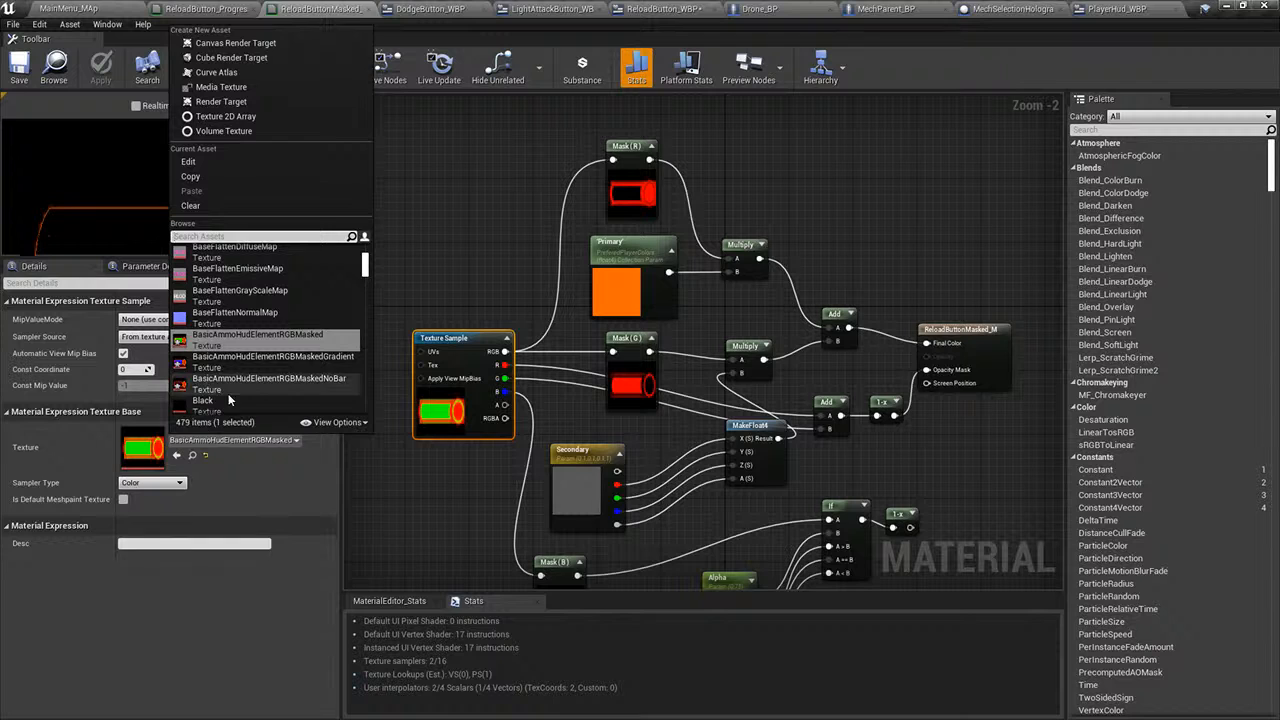
{"action": "left_click", "coordinate": [228, 390]}
- Connect the Texture Sample's alpha output directly to Opacity Mask, delete the bypassed Add and 1-x nodes, and save the material
{"action": "left_click_drag", "start_coordinate": [505, 404], "coordinate": [927, 370]}
{"action": "left_click", "coordinate": [832, 410]}
{"action": "left_click", "coordinate": [882, 418], "text": "ctrl"}
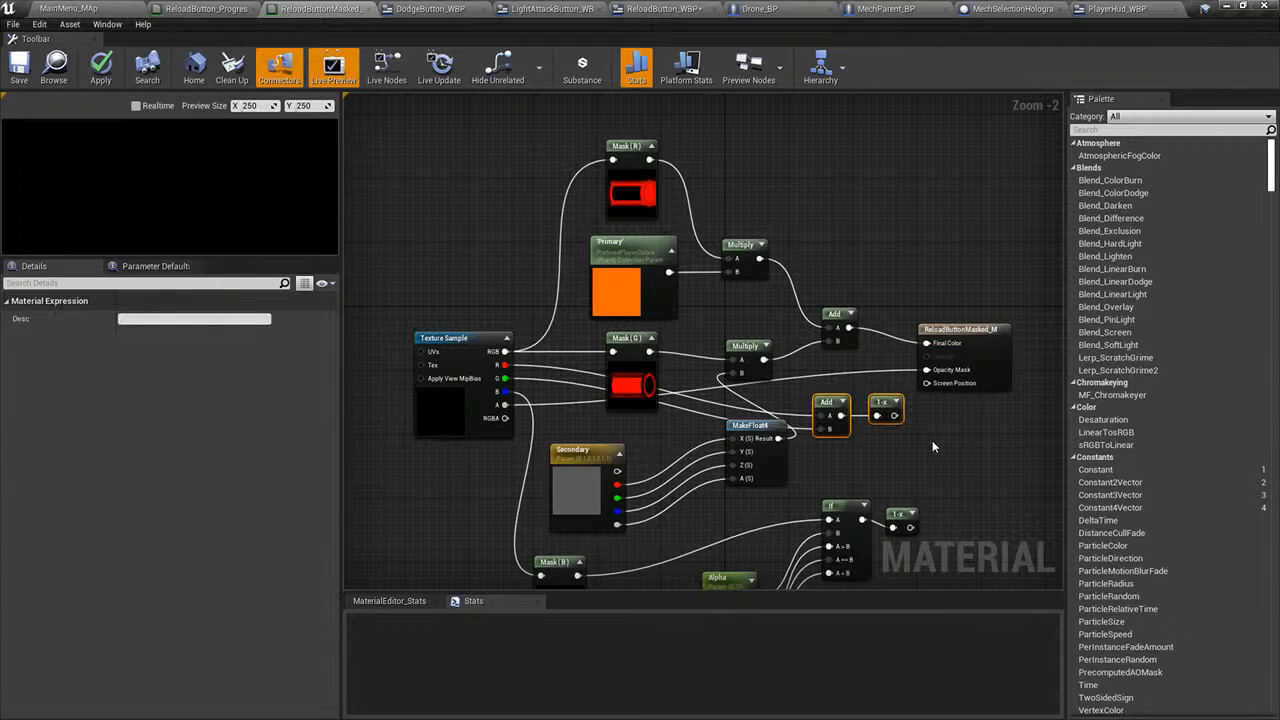
{"action": "key", "text": "Delete"}
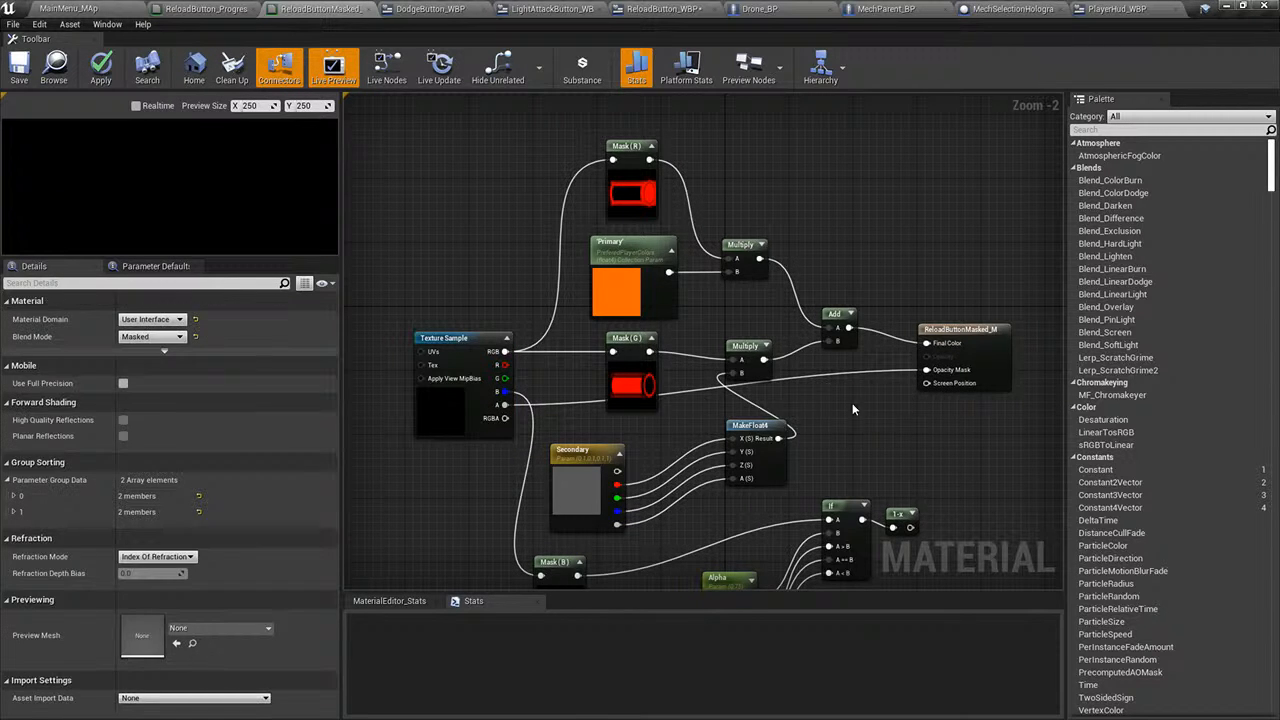
{"action": "left_click", "coordinate": [22, 66]}
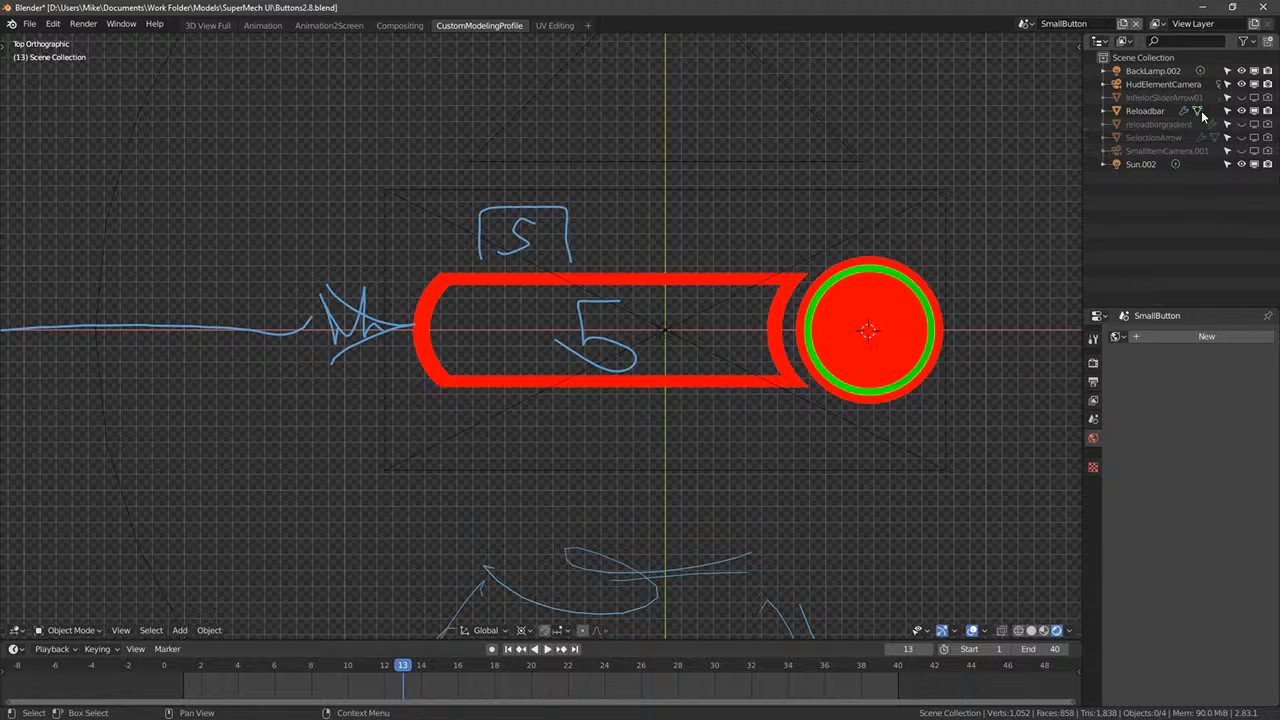
- Switch to Blender, disable the Reloadbar object and enable the reloadbargradient object
{"action": "left_click", "coordinate": [1254, 110]}
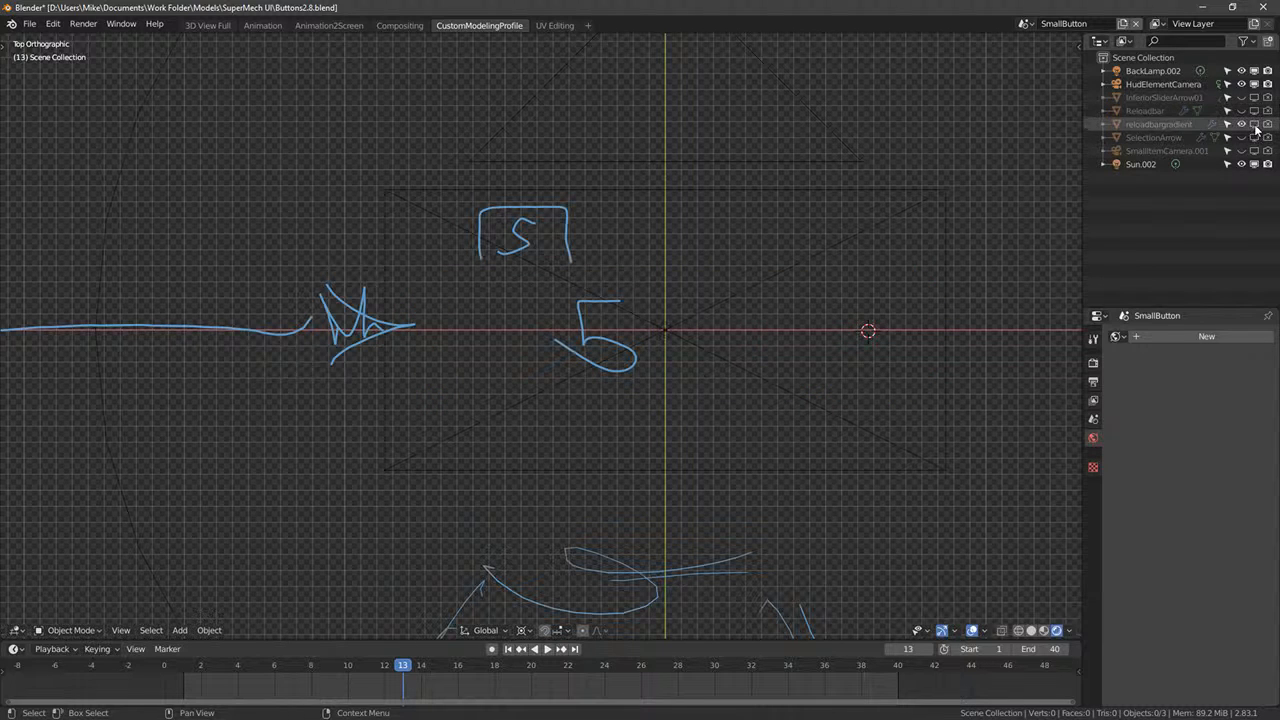
{"action": "left_click", "coordinate": [1254, 124]}
{"action": "left_click", "coordinate": [1028, 336]}
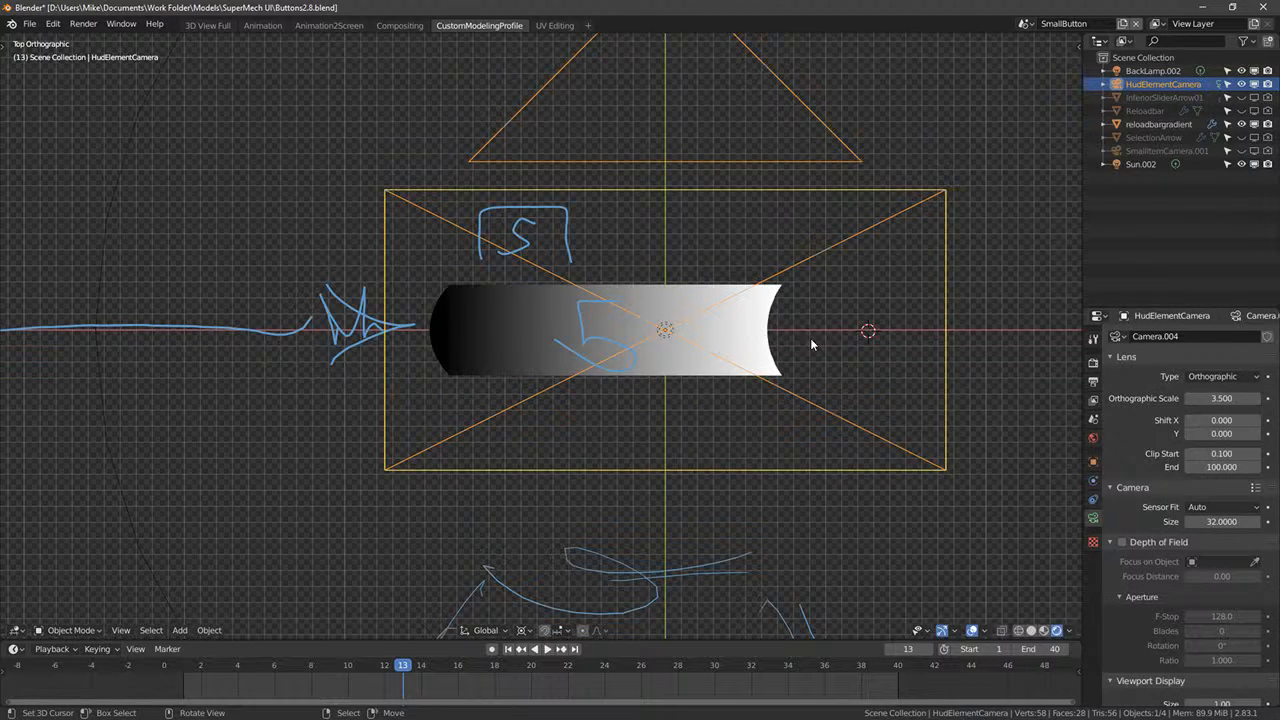
- Replace the gradient material on the reloadbargradient object with BlueMaskMaterial
{"action": "left_click", "coordinate": [742, 338]}
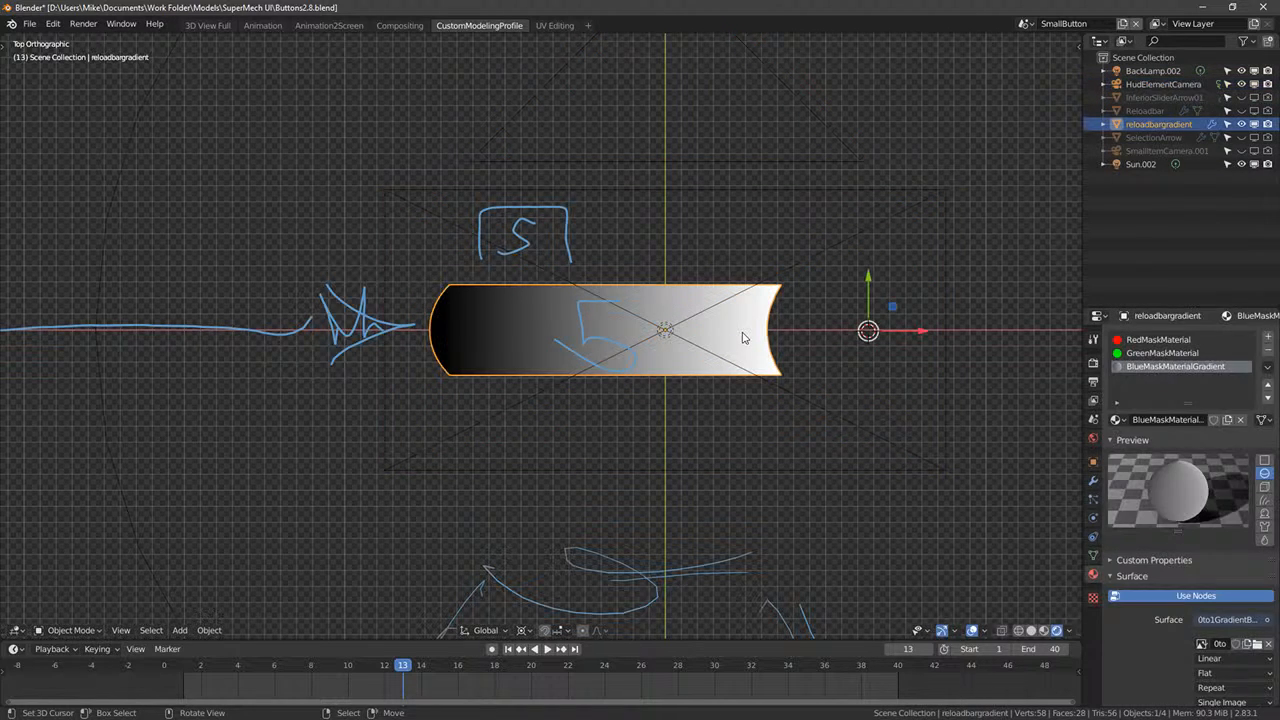
{"action": "left_click", "coordinate": [1117, 420]}
{"action": "left_click", "coordinate": [1050, 439]}
- Render the blue bar and save the image as BasicAmmoHudElementNoGradientBar.png in the SuperMech UI folder
{"action": "key", "text": "F12"}
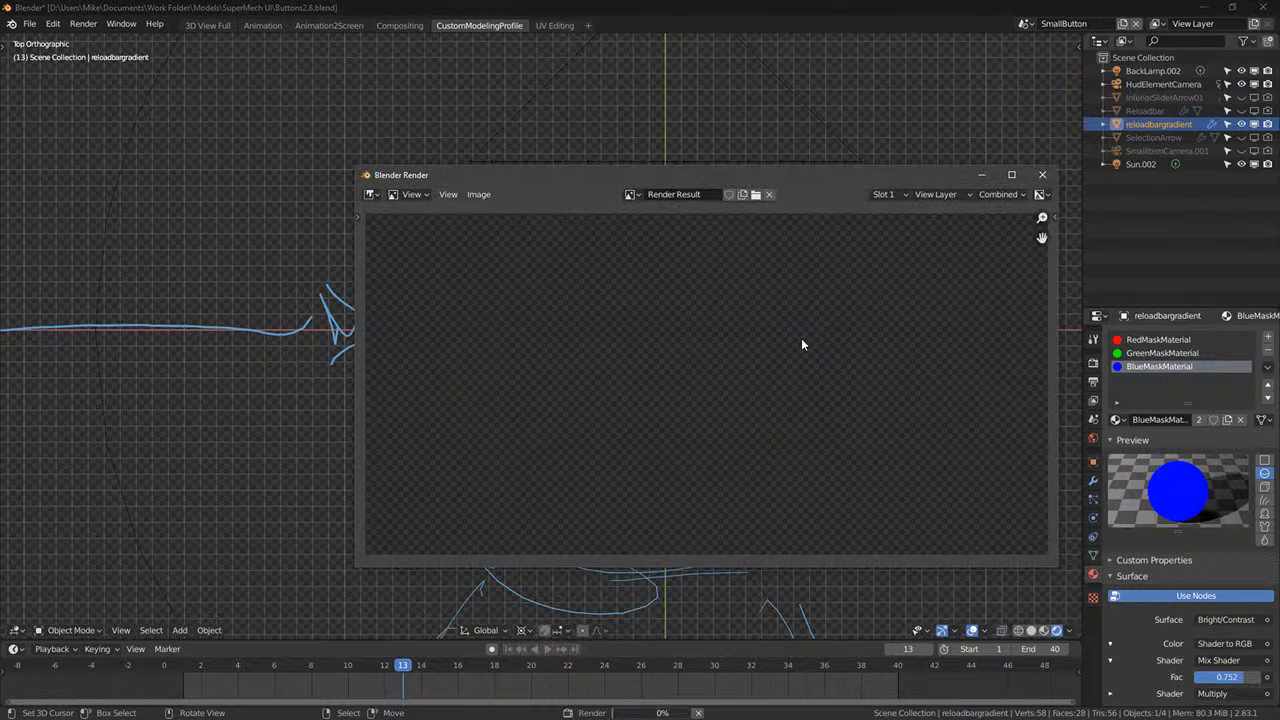
{"action": "left_click", "coordinate": [477, 194]}
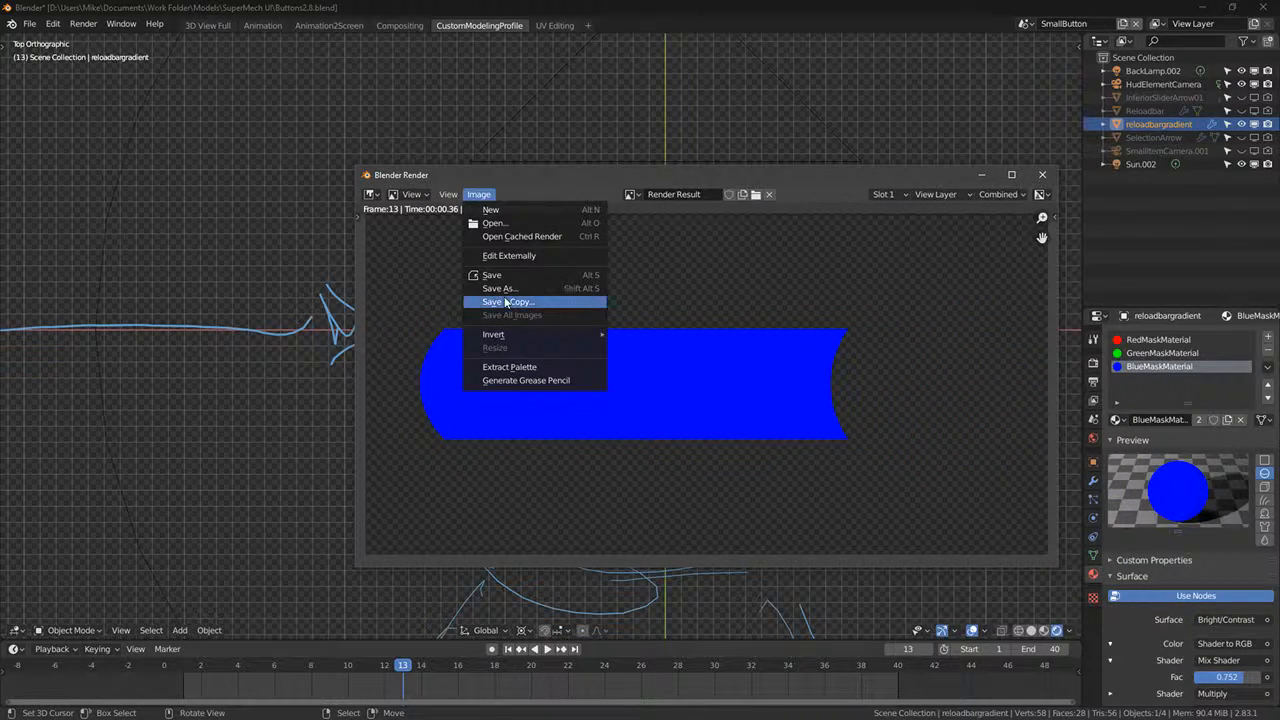
{"action": "left_click", "coordinate": [502, 288]}
{"action": "left_click", "coordinate": [609, 612]}
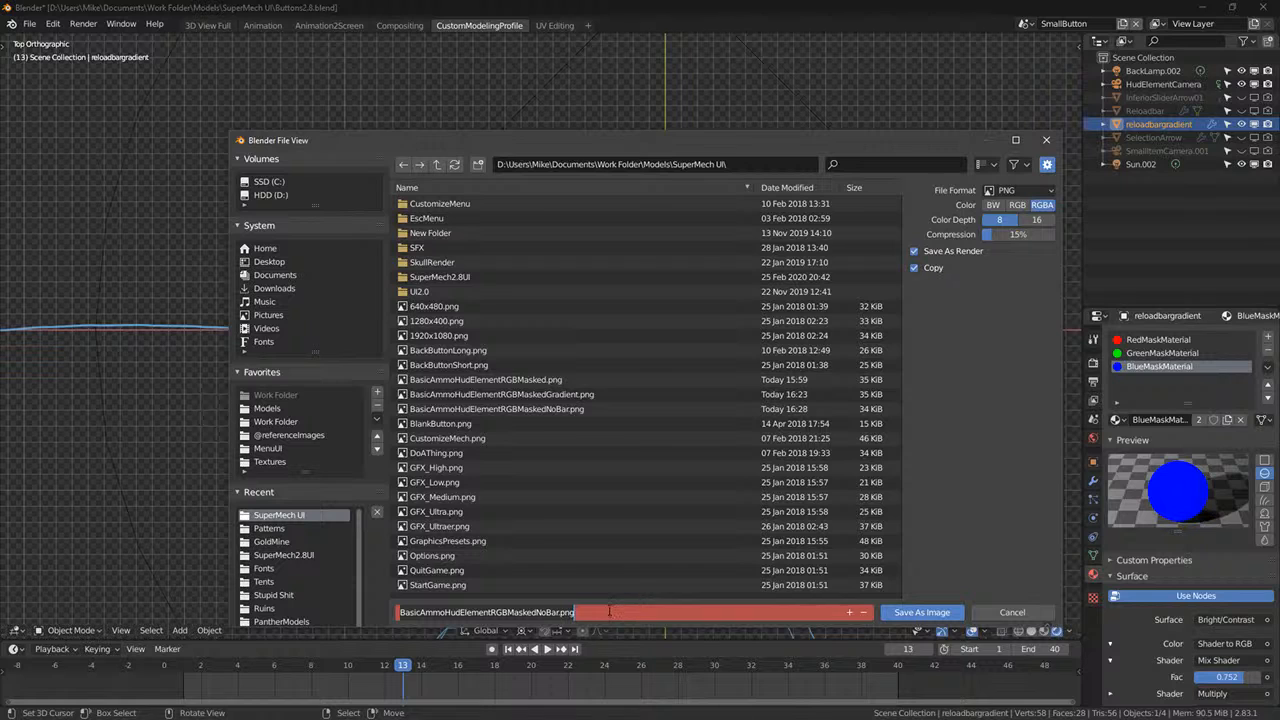
{"action": "type", "text": "BasicAmmoHudElementNo"}
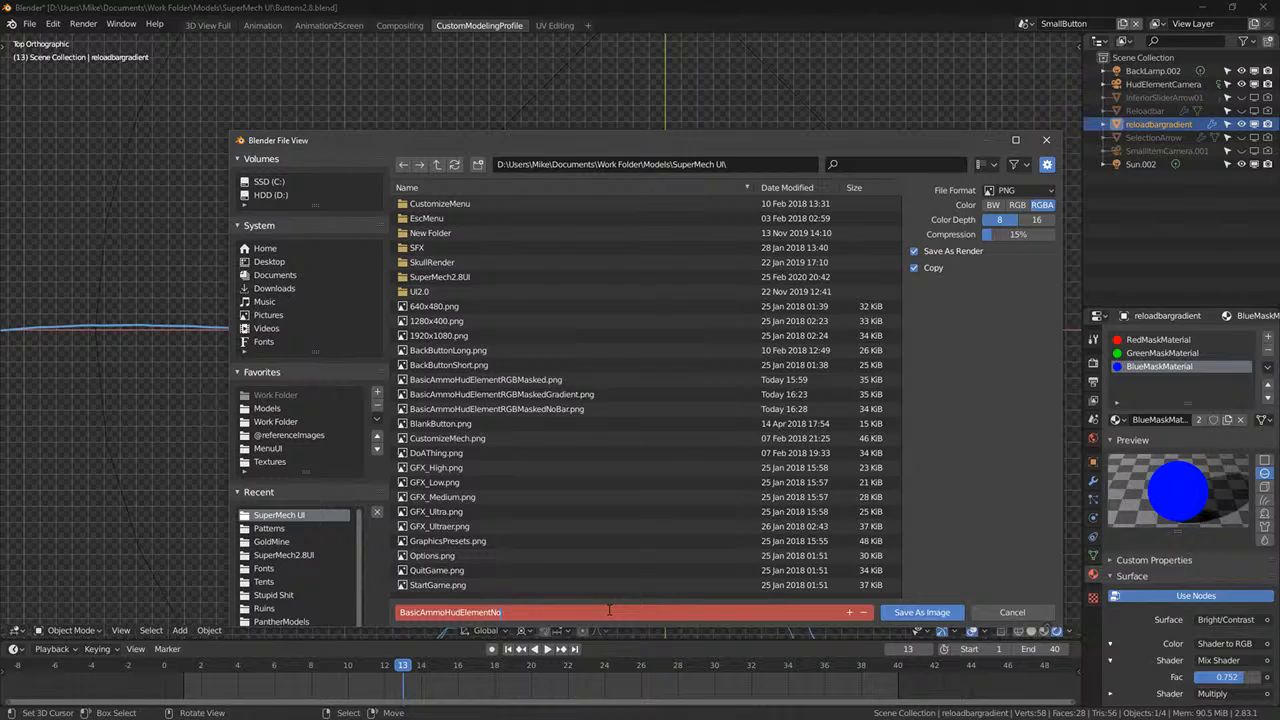
{"action": "type", "text": "GradientBa"}
{"action": "key", "text": "Return"}
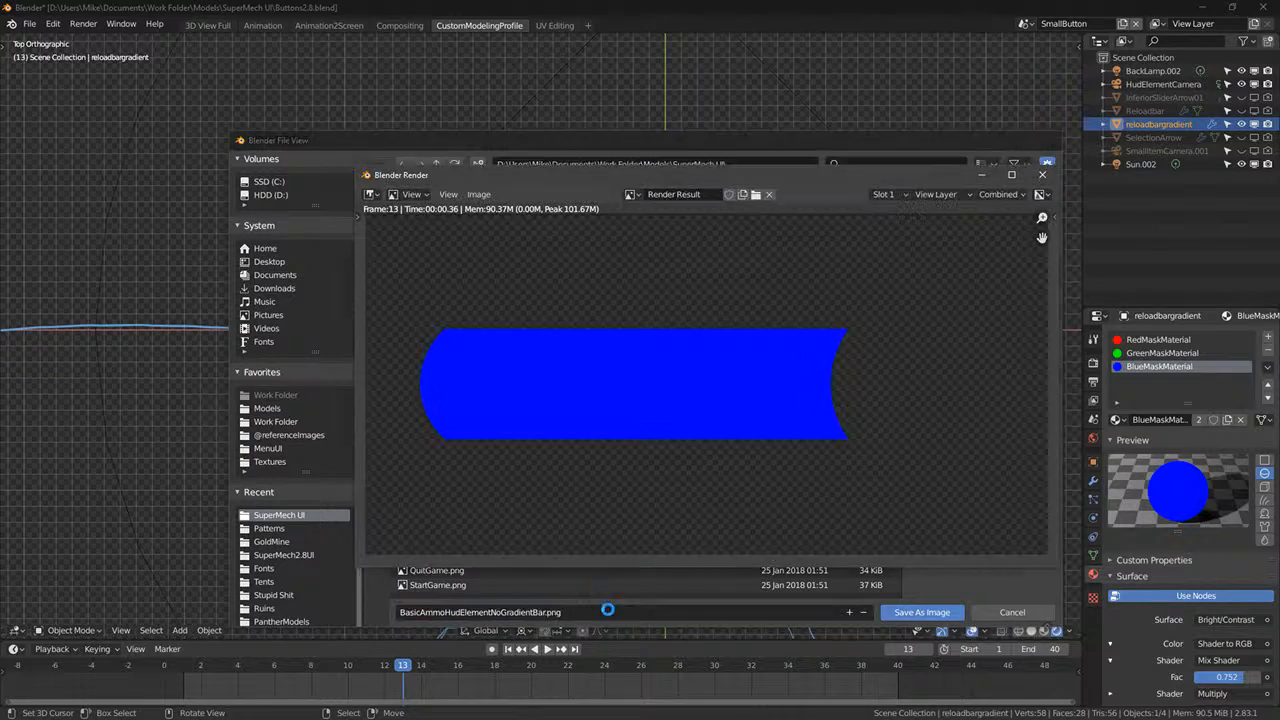
{"action": "key", "text": "Escape"}
- Switch to Unreal Editor and import BasicAmmoHudElementNoGradientBar.png from the SuperMech UI folder into Content/UI/UI3/Material
{"action": "key", "text": "alt+Tab"}
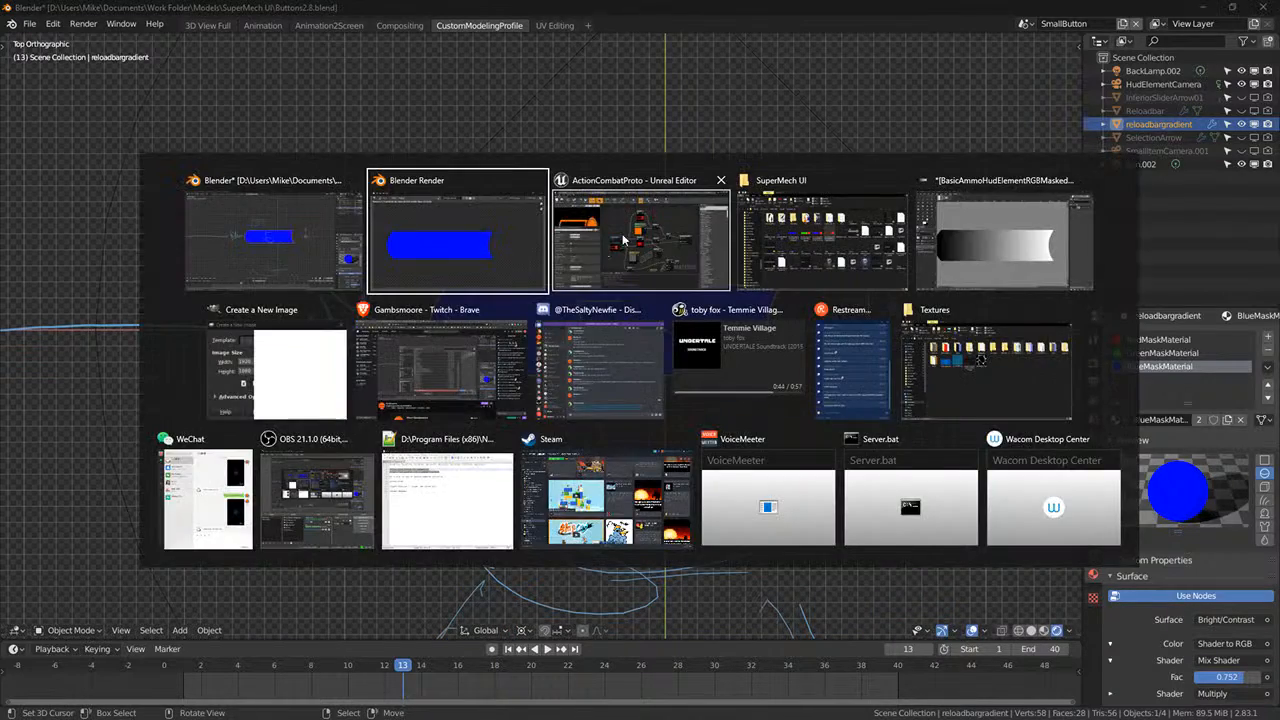
{"action": "key", "text": "alt+Tab"}
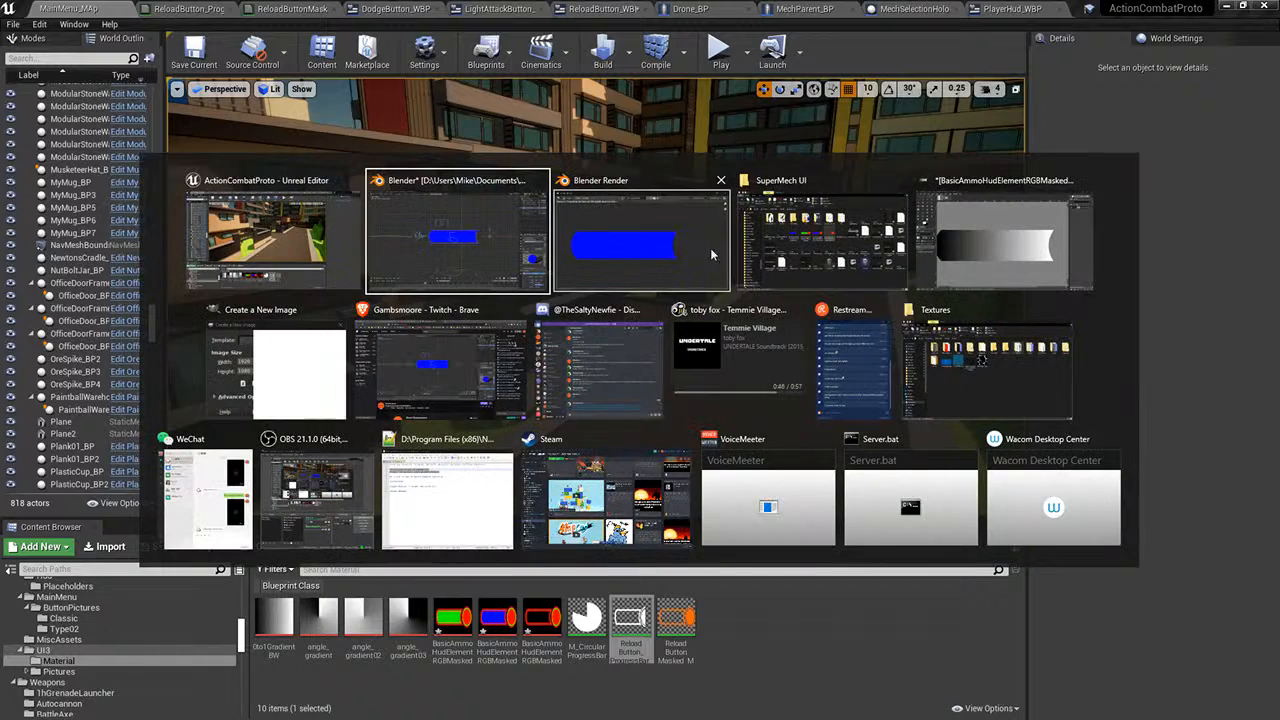
{"action": "left_click_drag", "start_coordinate": [869, 318], "coordinate": [481, 688]}
{"action": "left_click", "coordinate": [869, 337]}
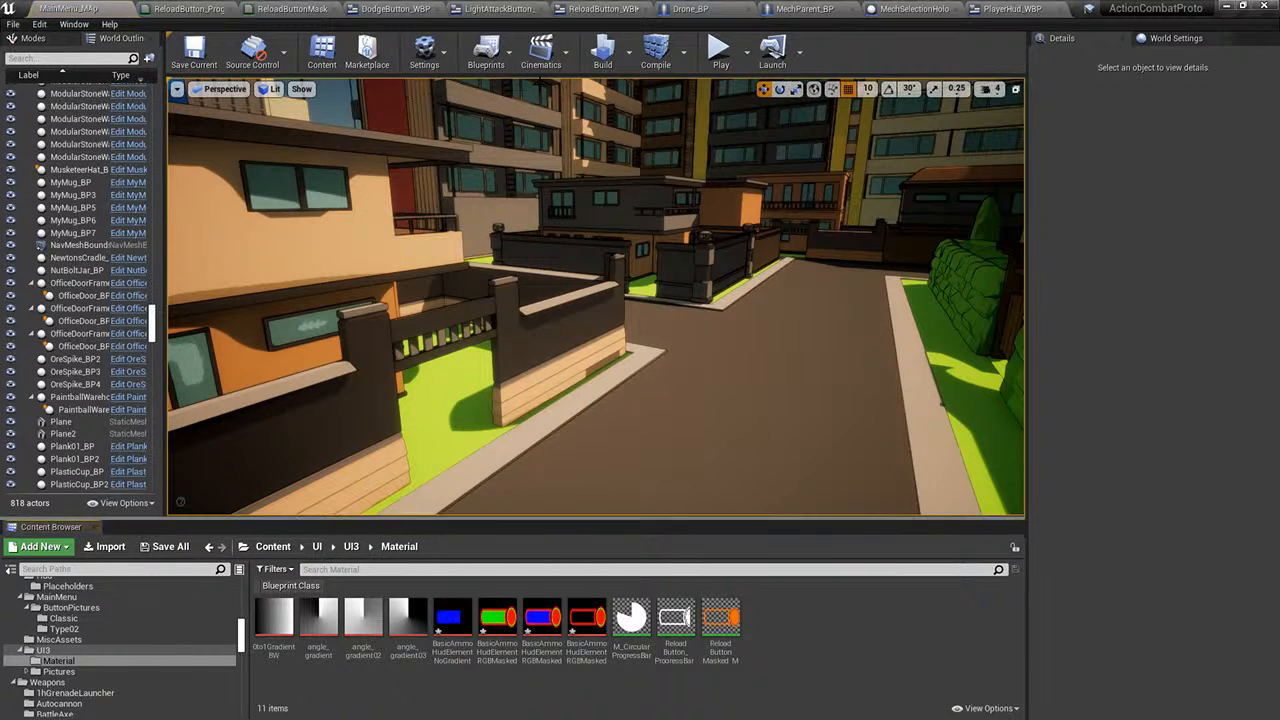
- In the ReloadButton_ProgressBar material, set the selected Texture Sample to BasicAmmoHudElementNoGradientBar and save the material
{"action": "left_click", "coordinate": [491, 7]}
{"action": "left_click", "coordinate": [325, 7]}
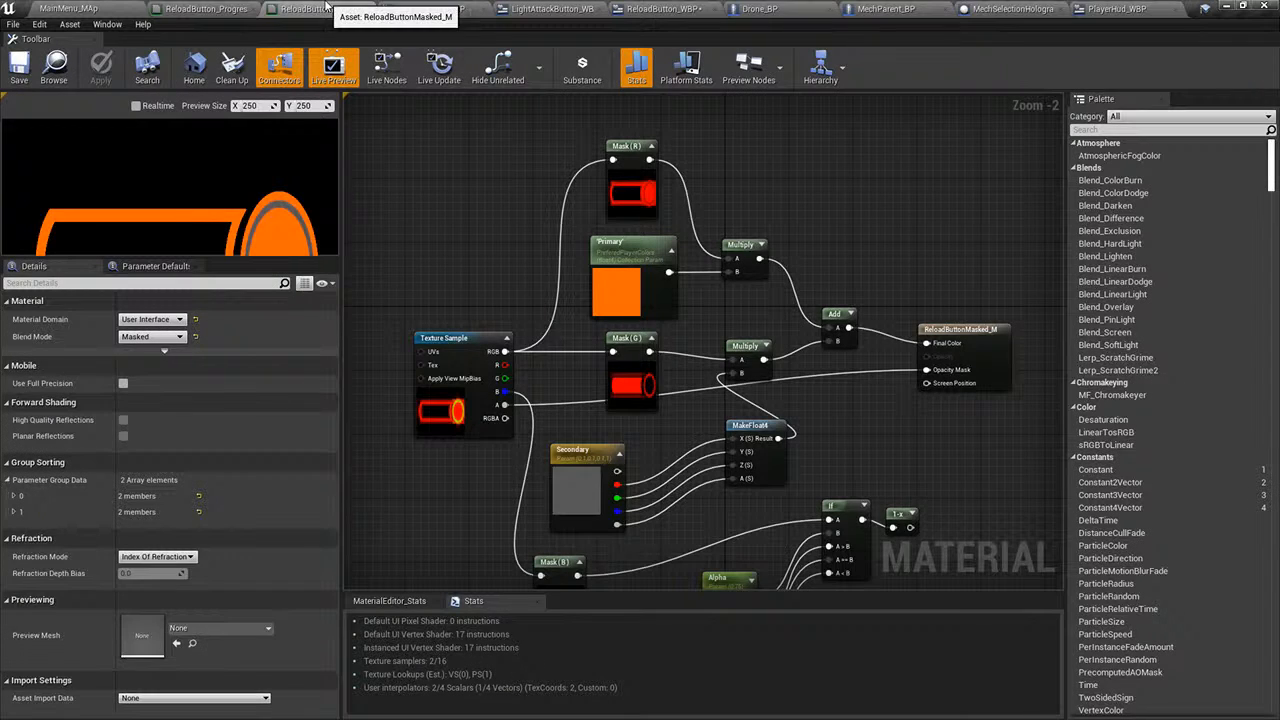
{"action": "right_click_drag", "start_coordinate": [537, 291], "coordinate": [486, 204]}
{"action": "left_click", "coordinate": [239, 7]}
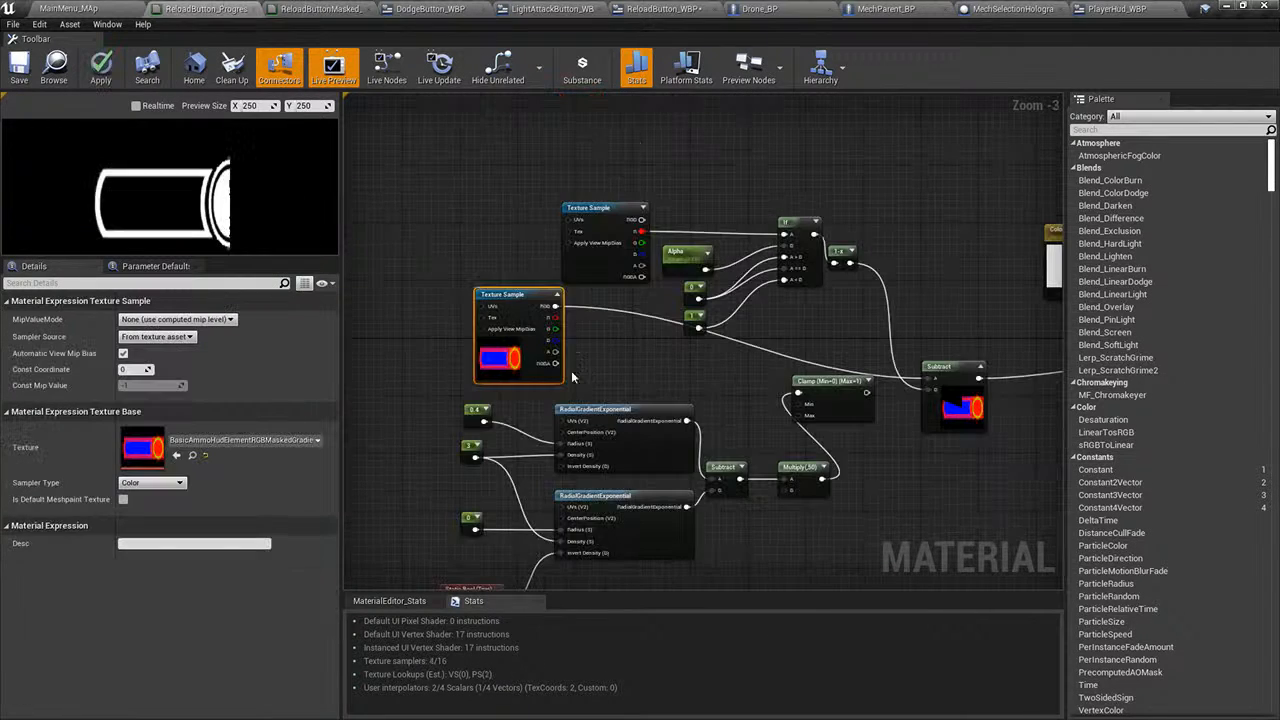
{"action": "left_click", "coordinate": [176, 455]}
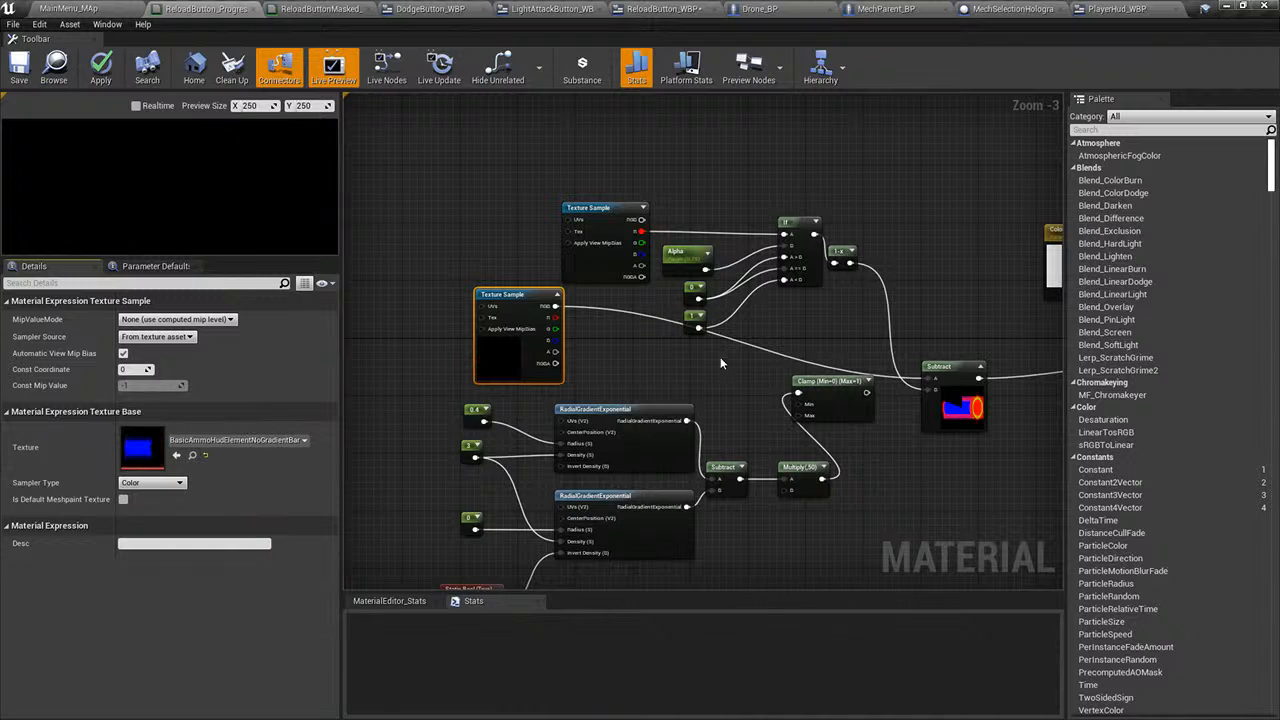
{"action": "right_click_drag", "start_coordinate": [720, 363], "coordinate": [668, 350]}
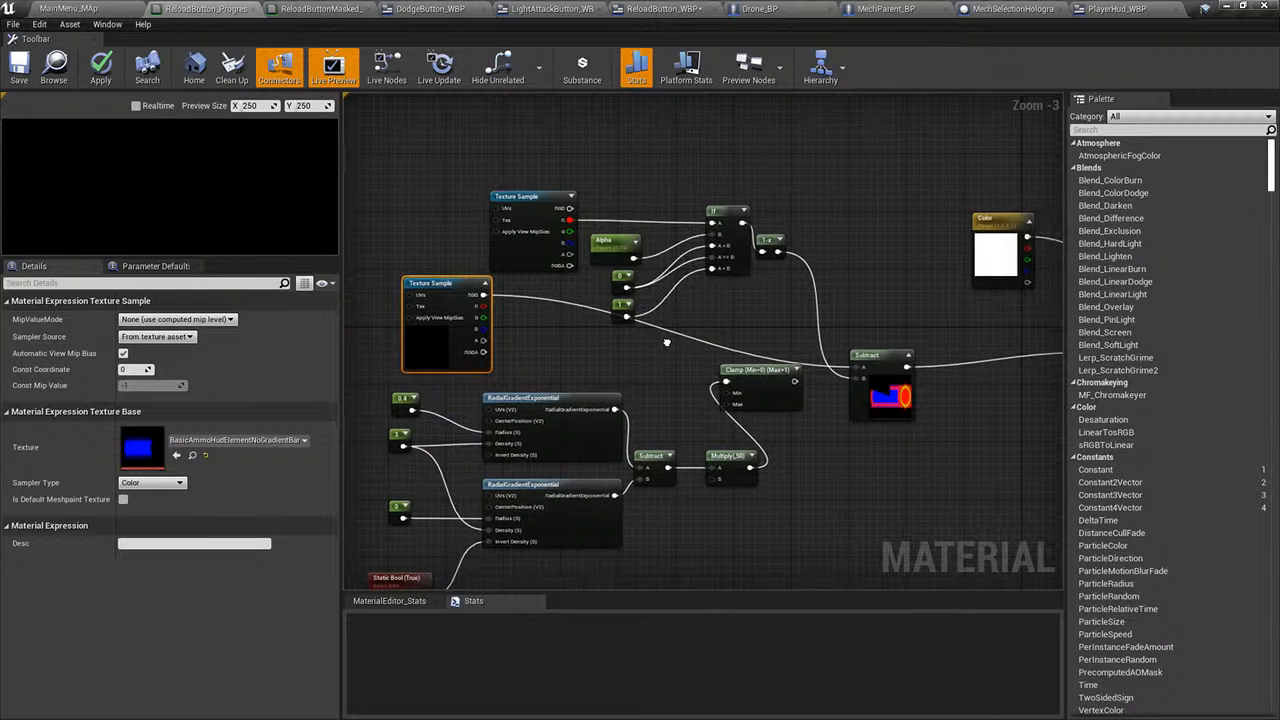
{"action": "left_click", "coordinate": [22, 70]}
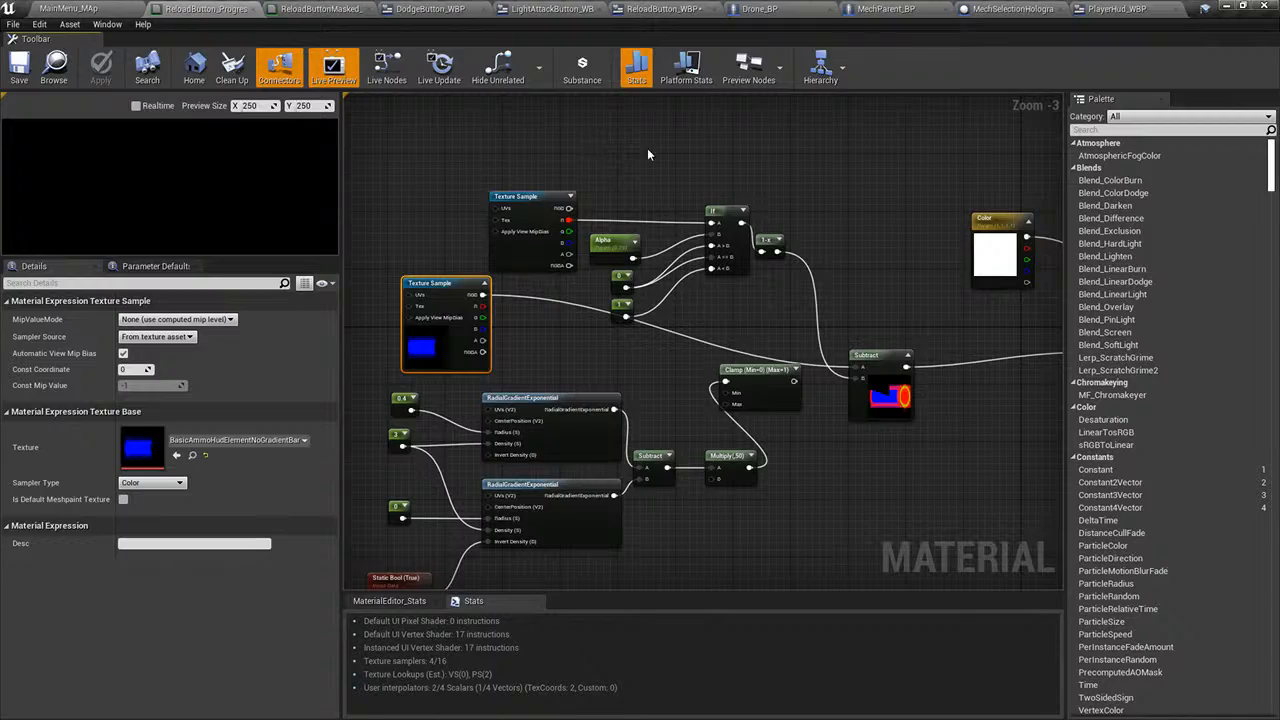
- Play-test the MainMenu_MAp level with a Horde Mode match to check the reload bar HUD, and stop the session
{"action": "left_click", "coordinate": [80, 9]}
{"action": "right_click_drag", "start_coordinate": [640, 300], "coordinate": [440, 300]}
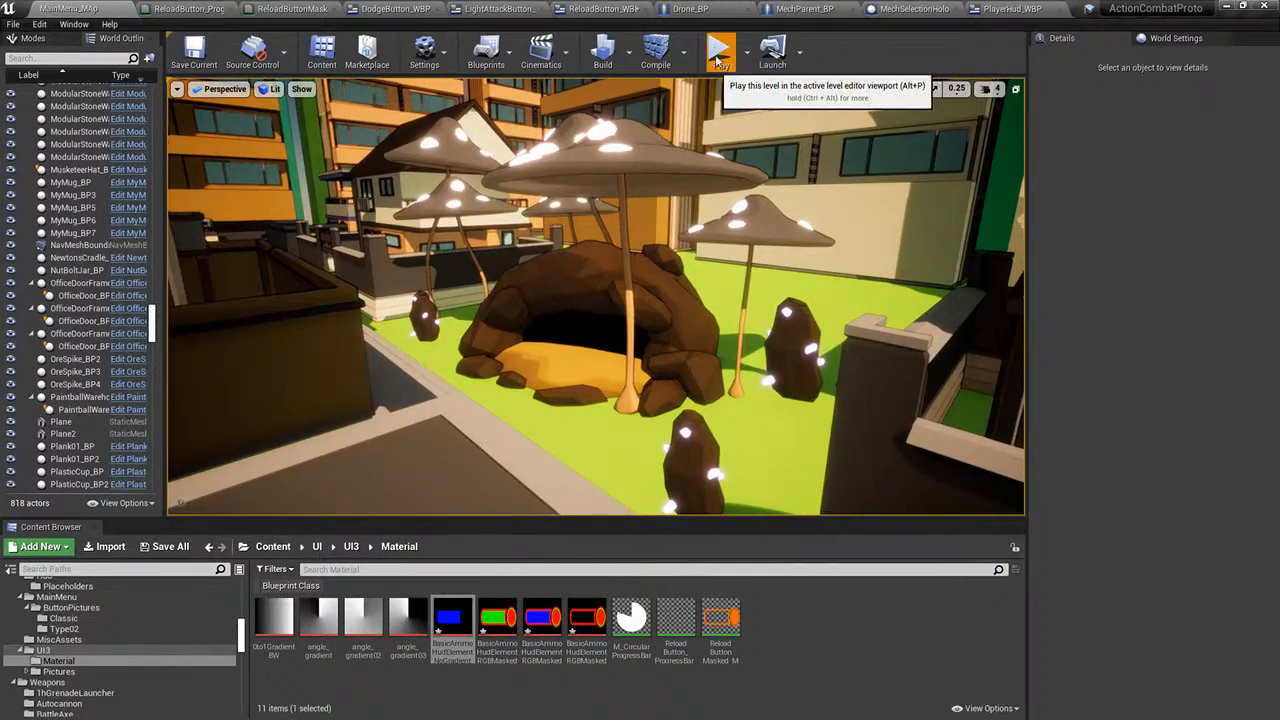
{"action": "left_click", "coordinate": [718, 52]}
{"action": "left_click", "coordinate": [430, 194]}
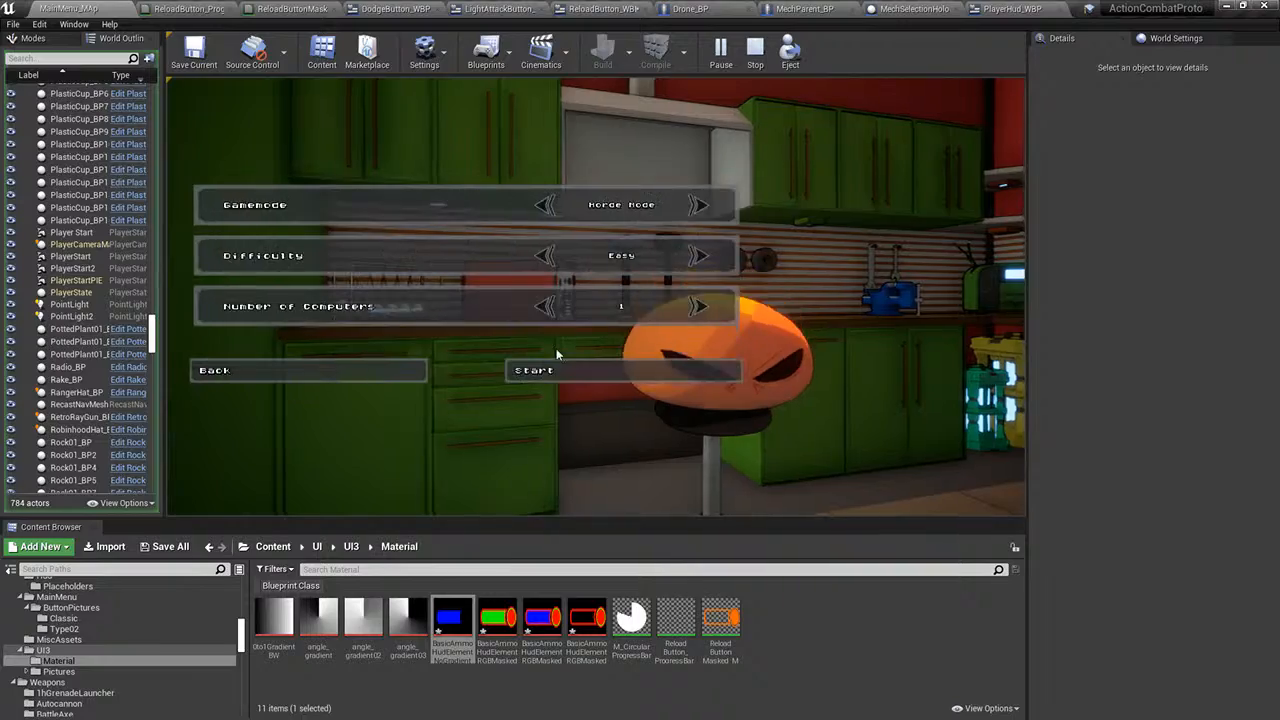
{"action": "left_click", "coordinate": [556, 362]}
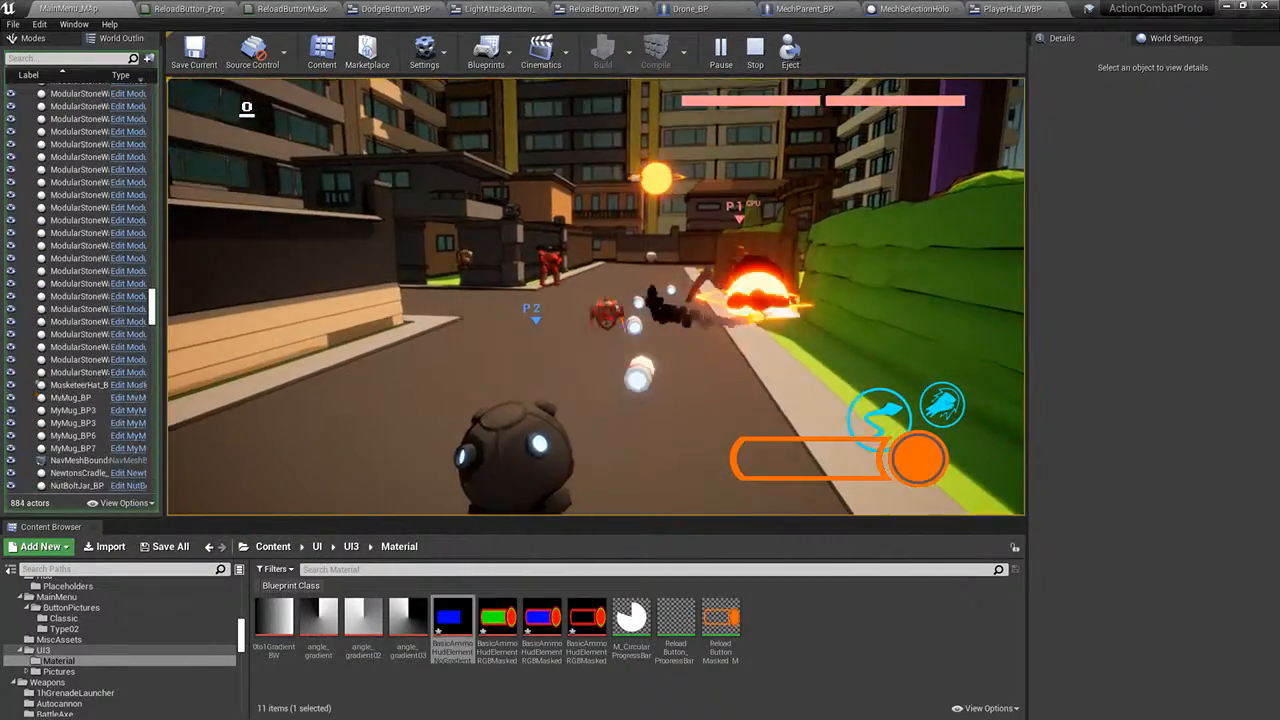
{"action": "key", "text": "shift+F1"}
{"action": "key", "text": "Escape"}
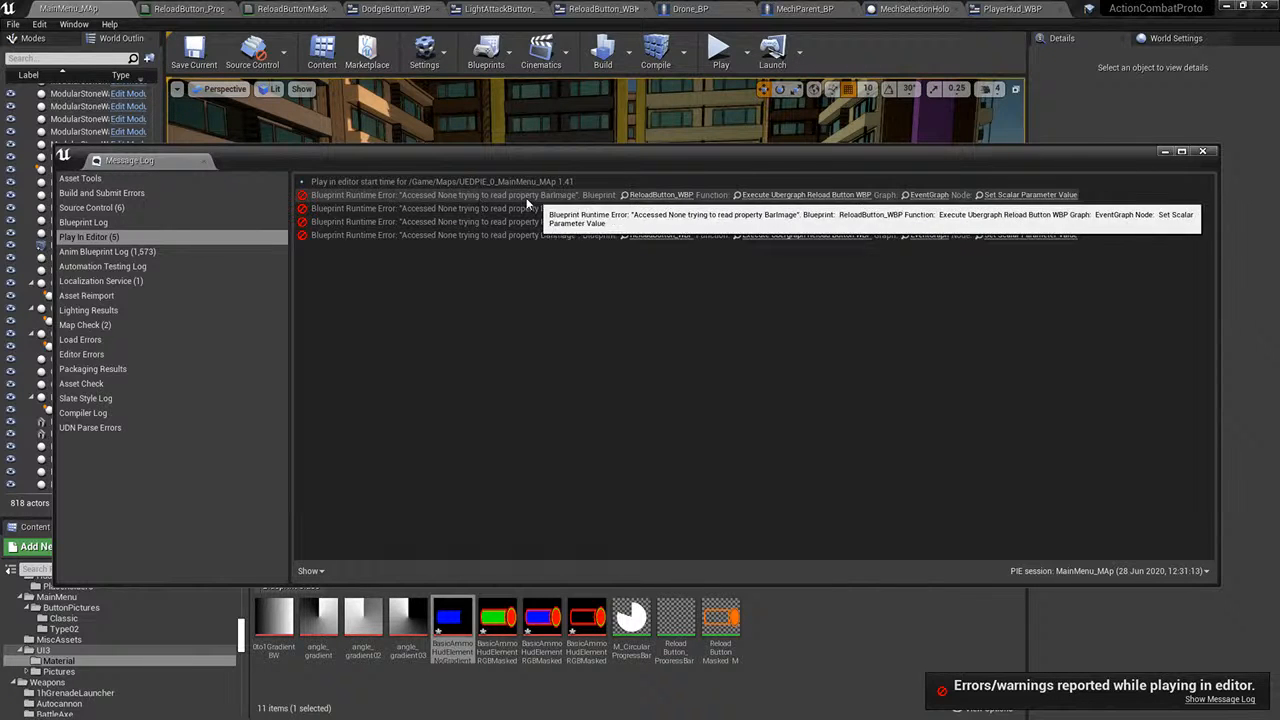
- From the logged BarImage error, inspect the Image_156 and ProgressBar images in ReloadButton_WBP and open the ProgressBar's brush material
{"action": "left_click", "coordinate": [672, 207]}
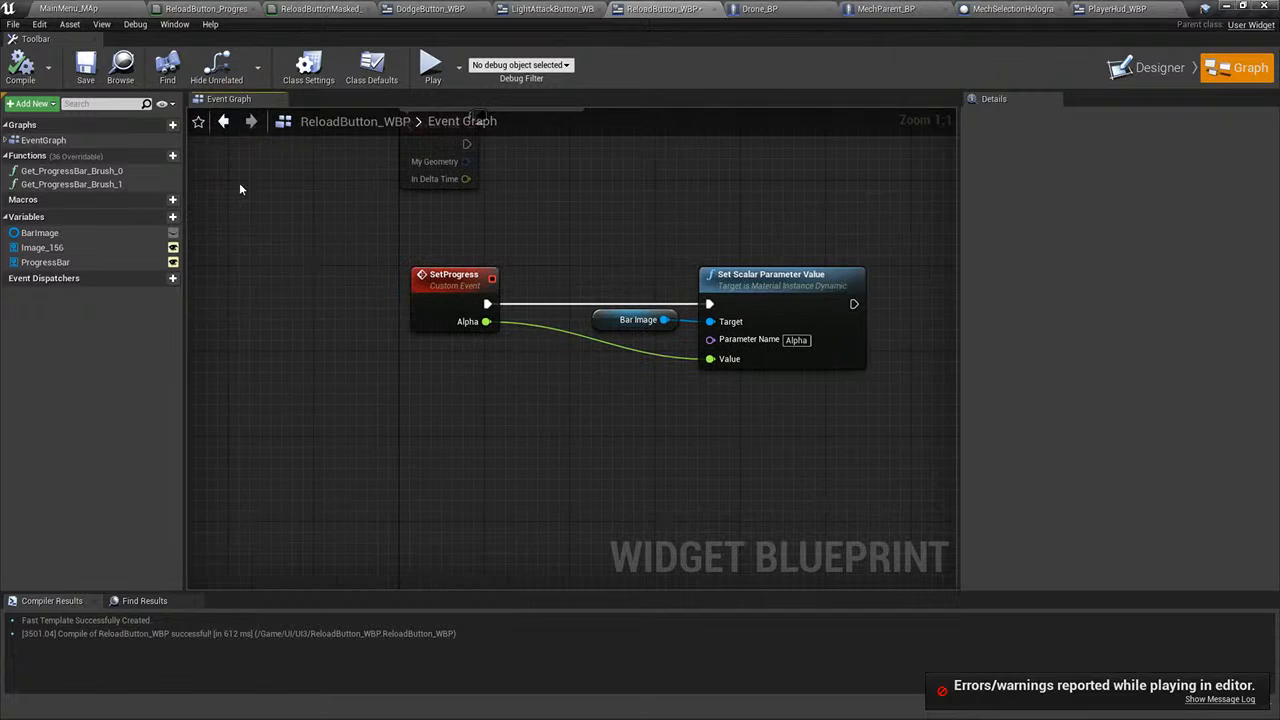
{"action": "left_click", "coordinate": [1150, 67]}
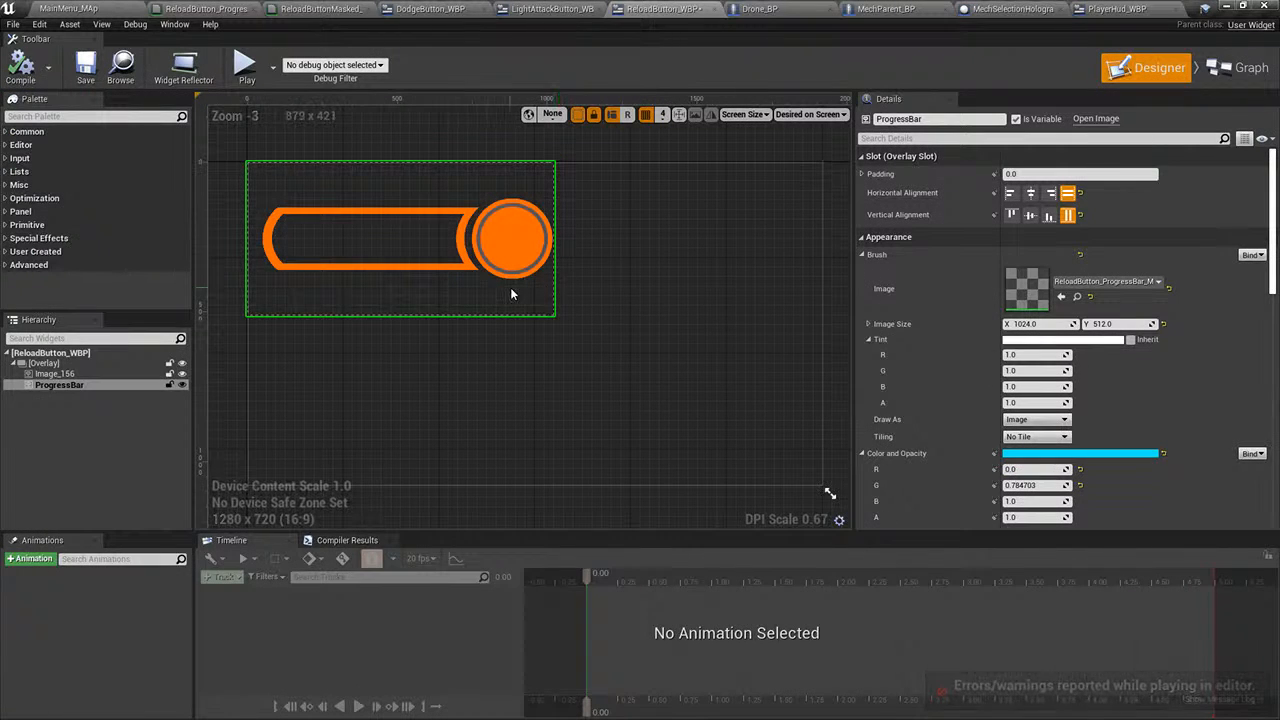
{"action": "left_click", "coordinate": [55, 373]}
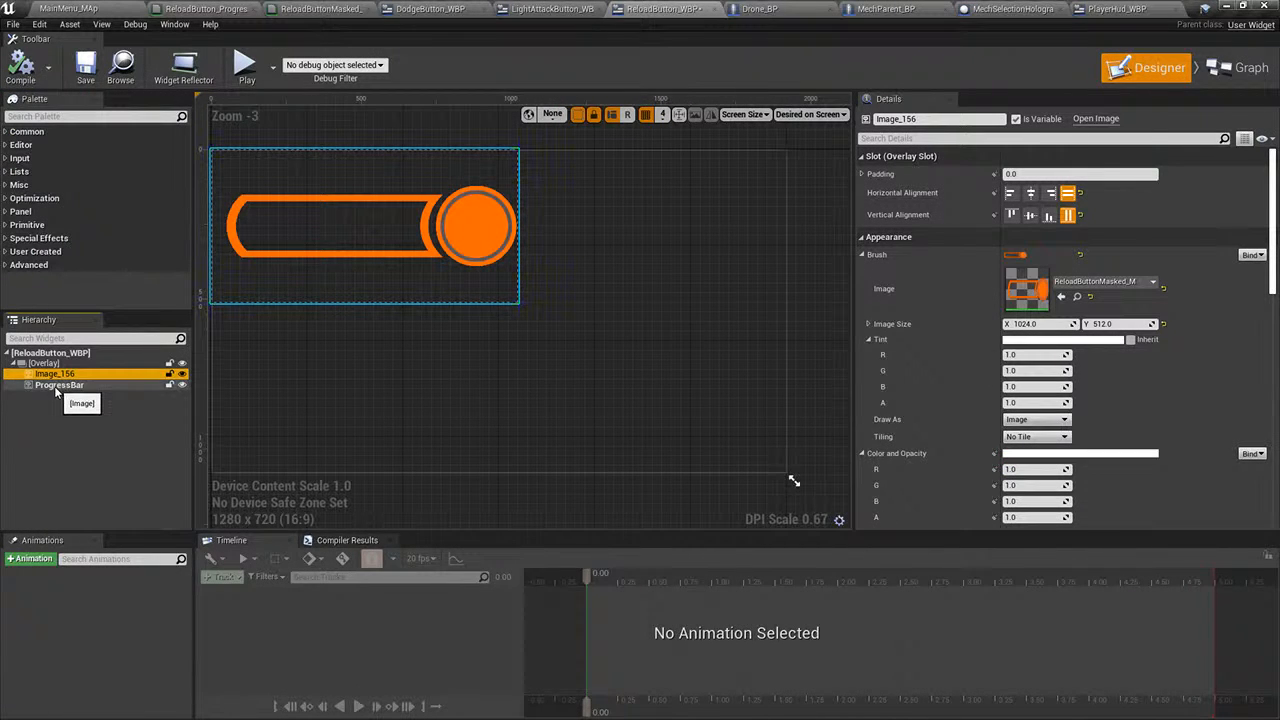
{"action": "left_click", "coordinate": [57, 386]}
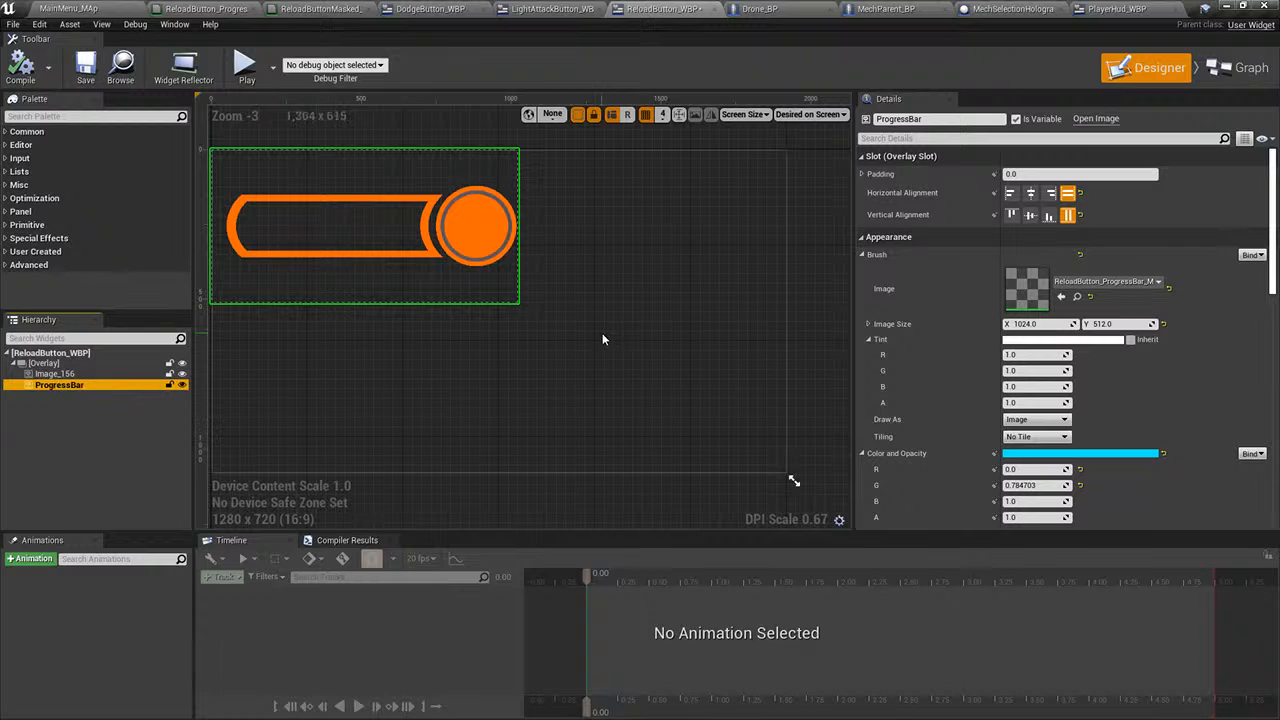
{"action": "left_click", "coordinate": [1077, 298]}
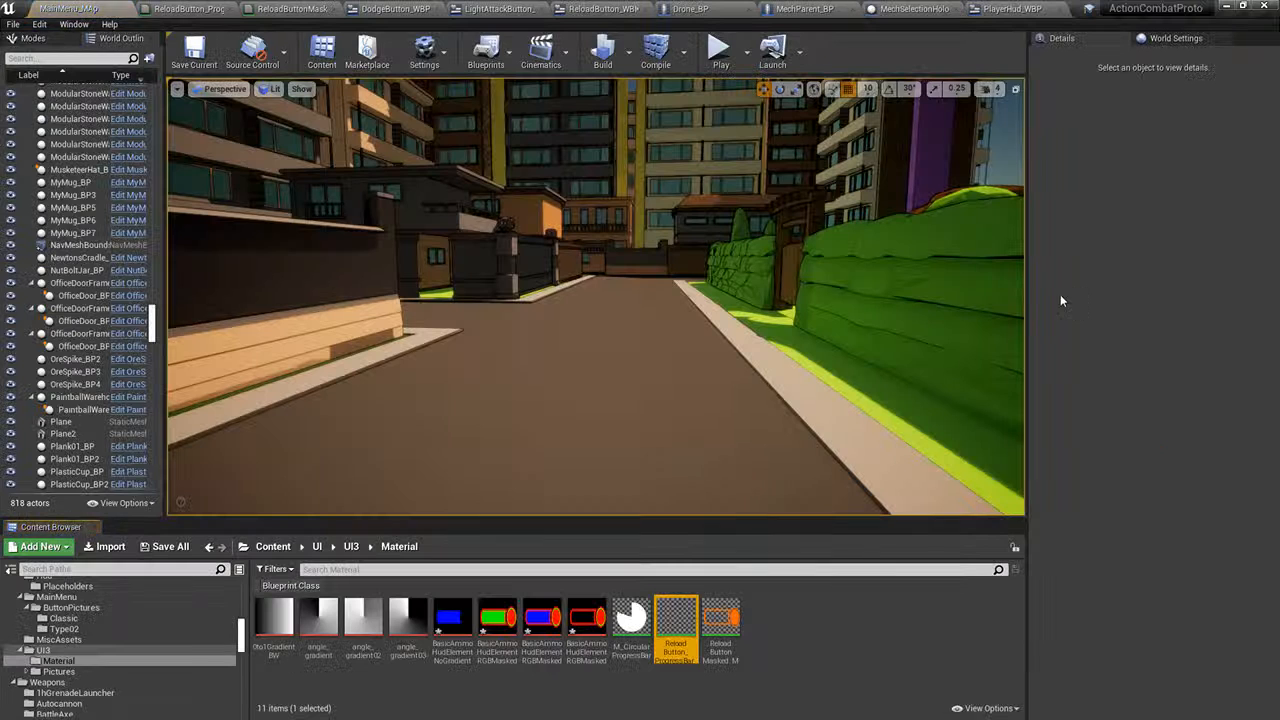
{"action": "double_click", "coordinate": [677, 614]}
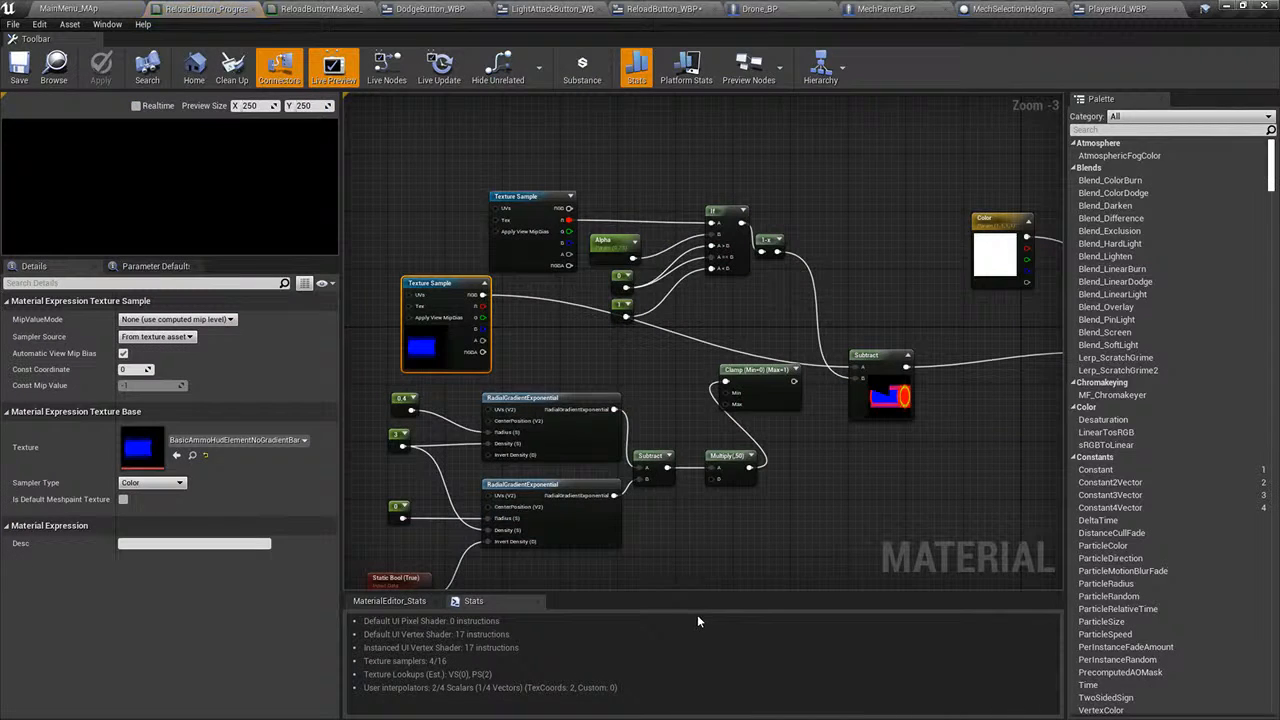
- Search the texture assets for "gradient" for the Texture Sample that uses 0to1GradientBW
{"action": "right_click_drag", "start_coordinate": [750, 583], "coordinate": [752, 552]}
{"action": "left_click", "coordinate": [528, 216]}
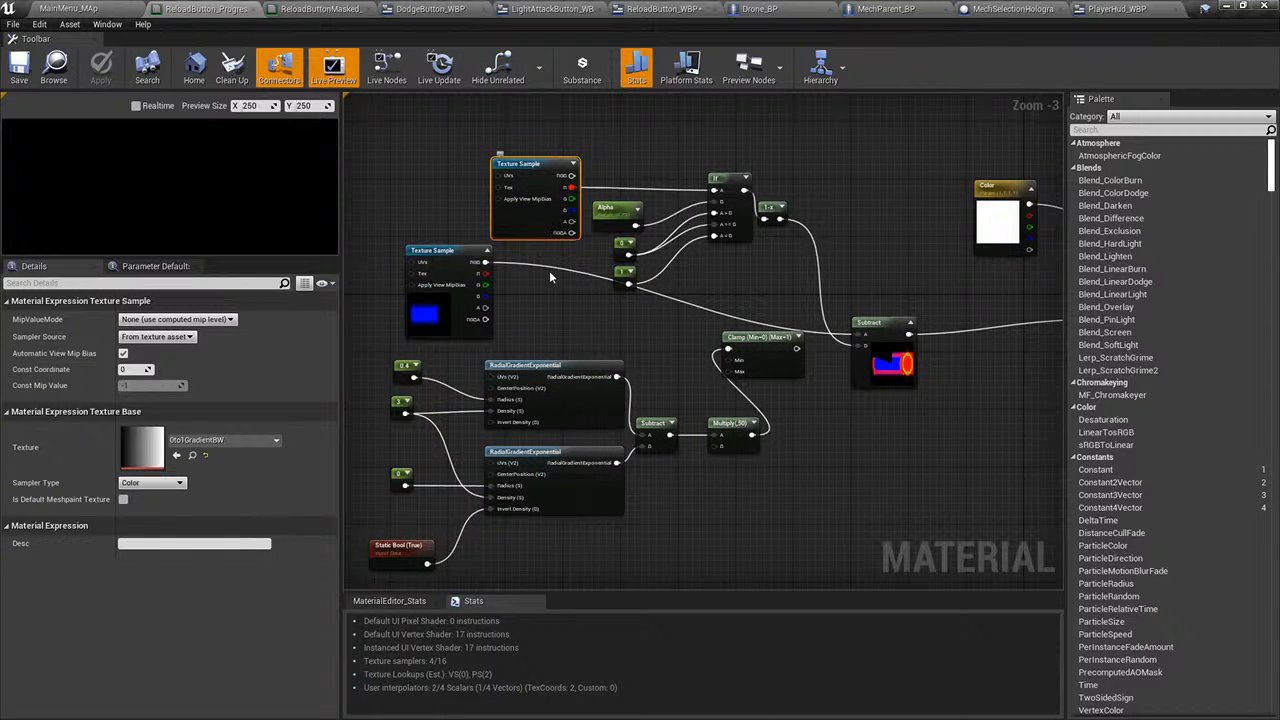
{"action": "right_click_drag", "start_coordinate": [623, 324], "coordinate": [666, 317]}
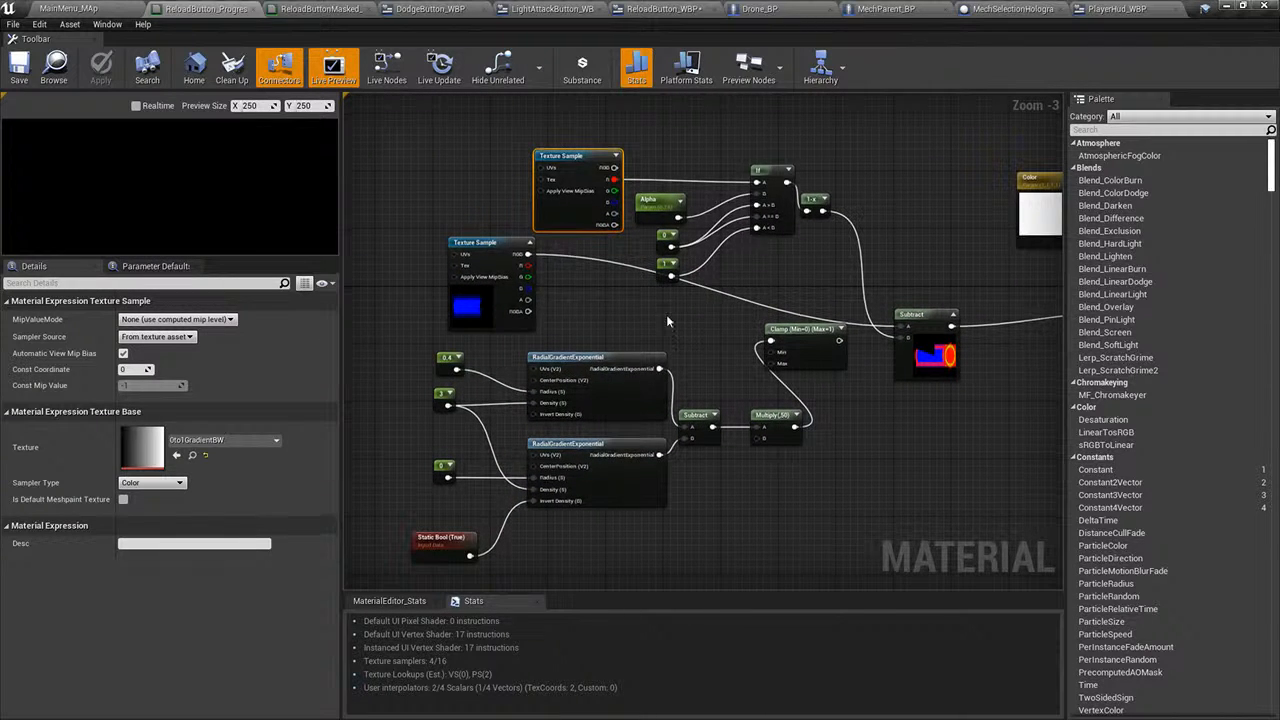
{"action": "left_click", "coordinate": [217, 441]}
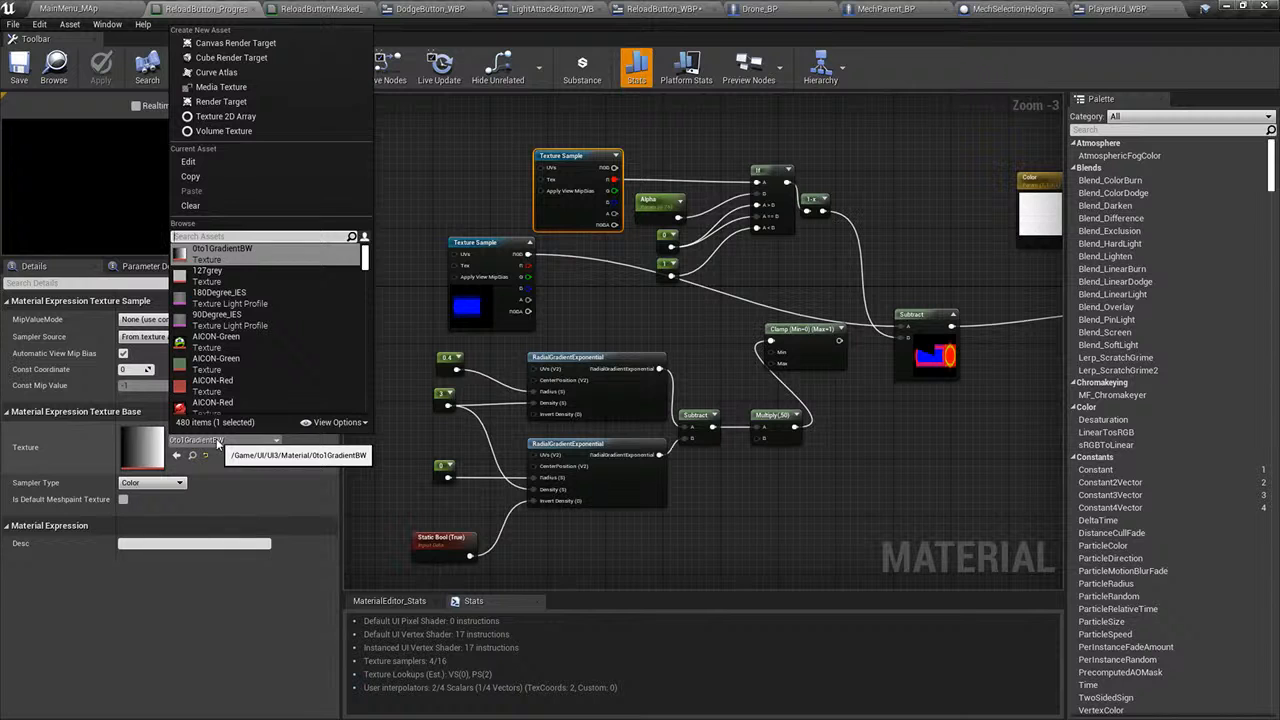
{"action": "type", "text": "gradient"}
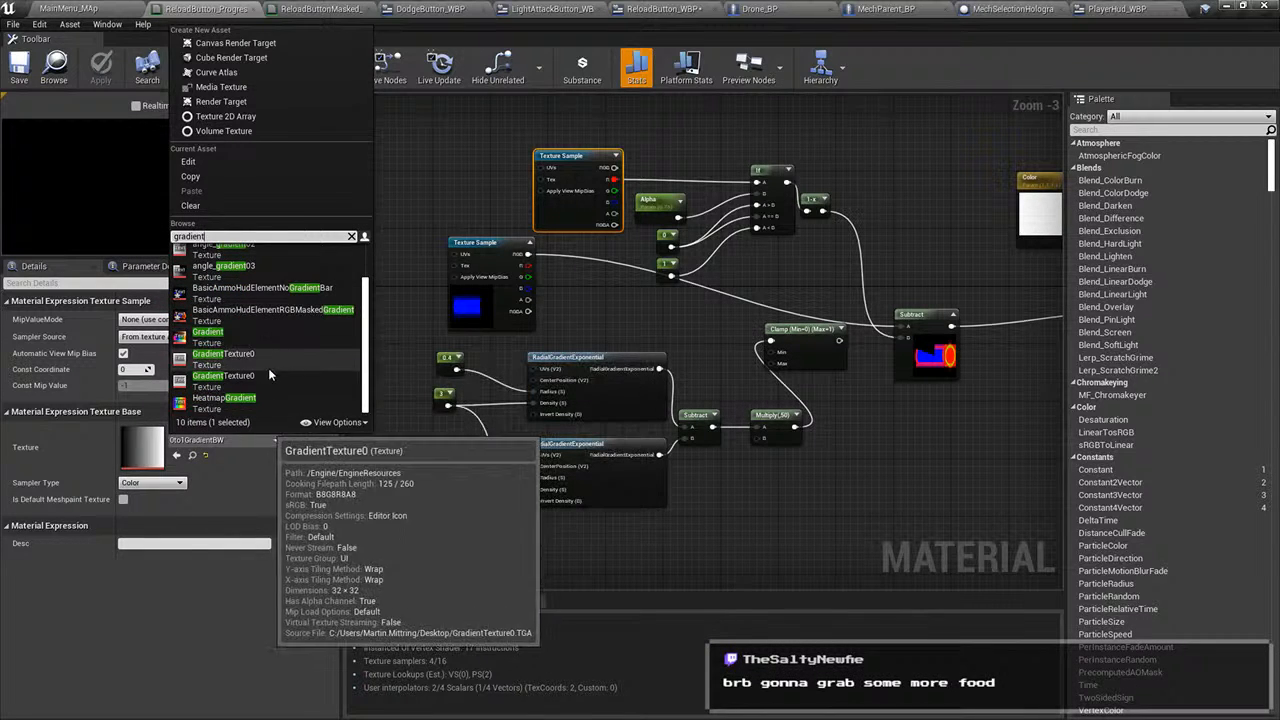
- Switch to the SuperMech UI folder in File Explorer and look over the rendered ammo HUD bar images
{"action": "left_click", "coordinate": [85, 8]}
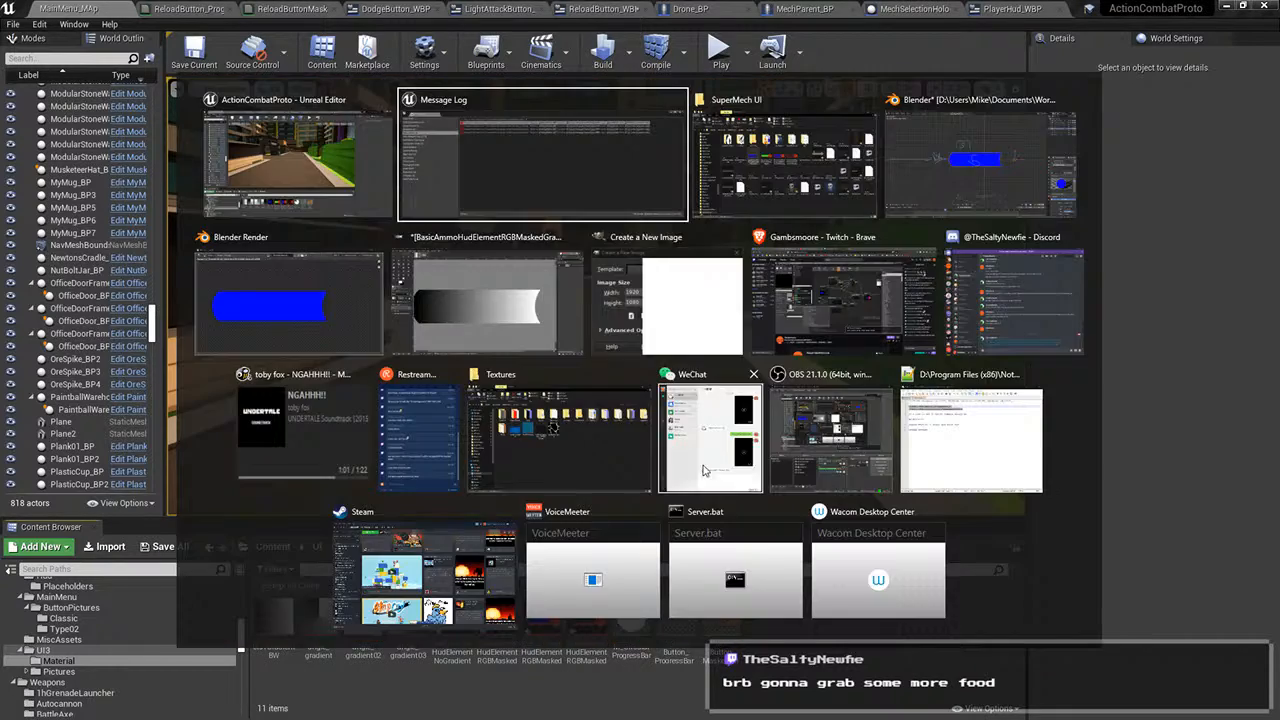
{"action": "key", "text": "alt+Tab"}
{"action": "left_click", "coordinate": [774, 201]}
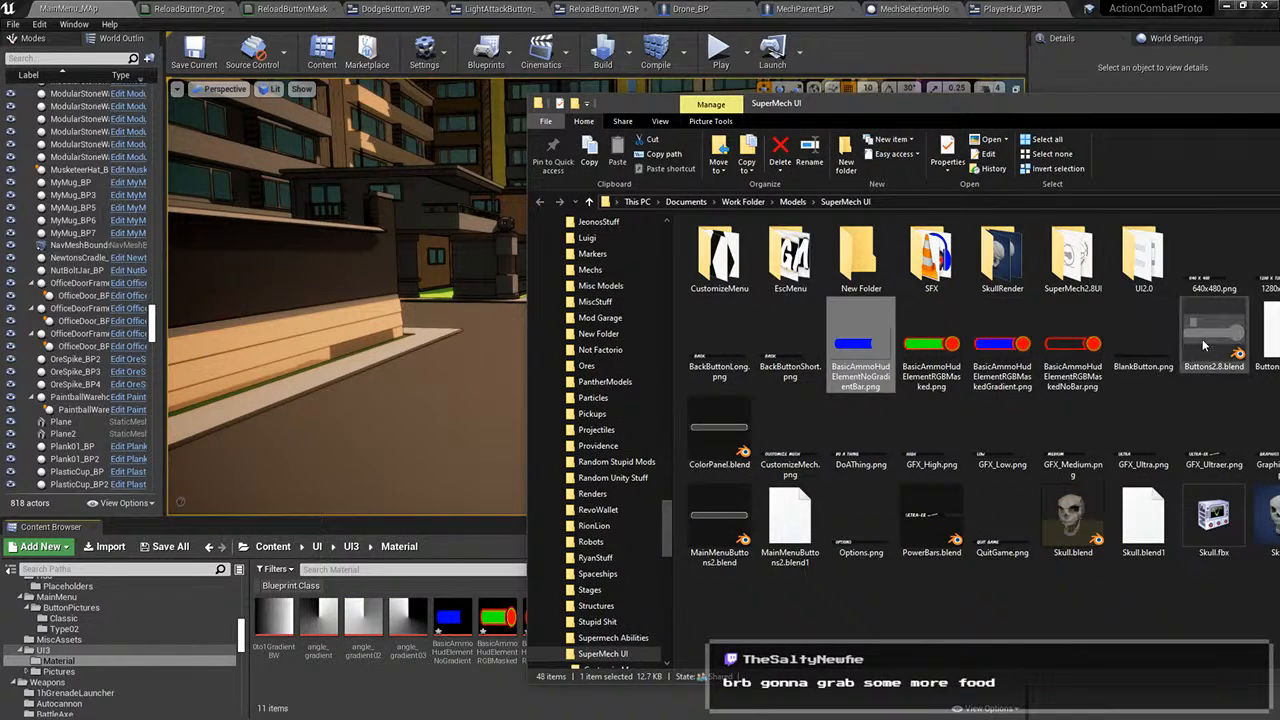
{"action": "left_click_drag", "start_coordinate": [1069, 121], "coordinate": [691, 19]}
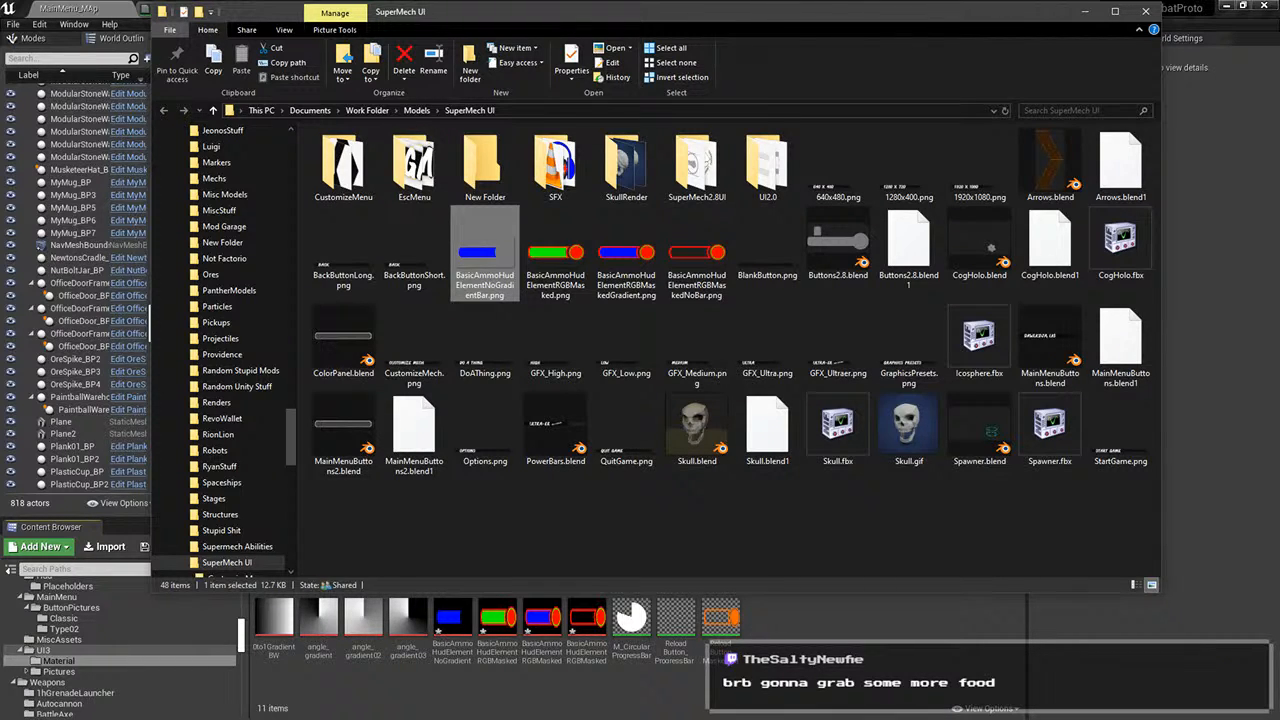
{"action": "double_click", "coordinate": [485, 254]}
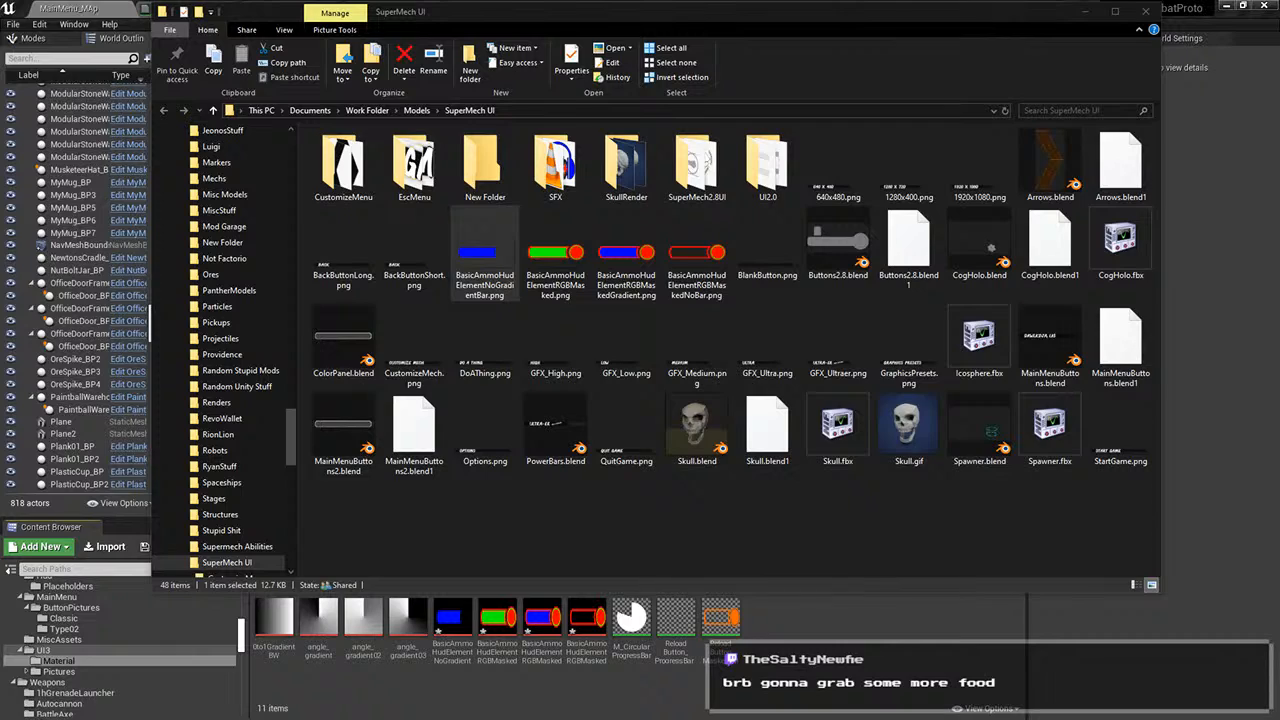
- Switch to GIMP and export the gradient bar as BasicAmmoHudElementRGBMaskedGradient02.png in the SuperMech UI folder
{"action": "key", "text": "alt+Tab"}
{"action": "left_click", "coordinate": [12, 22]}
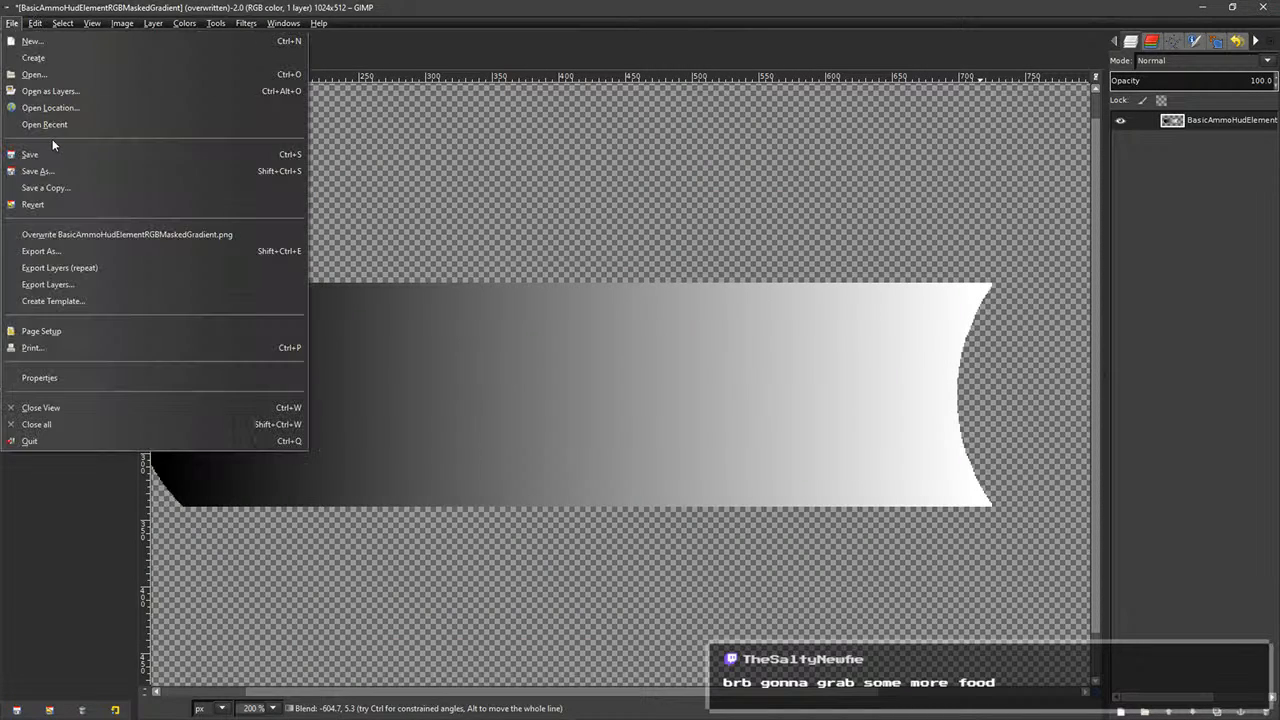
{"action": "left_click", "coordinate": [63, 251]}
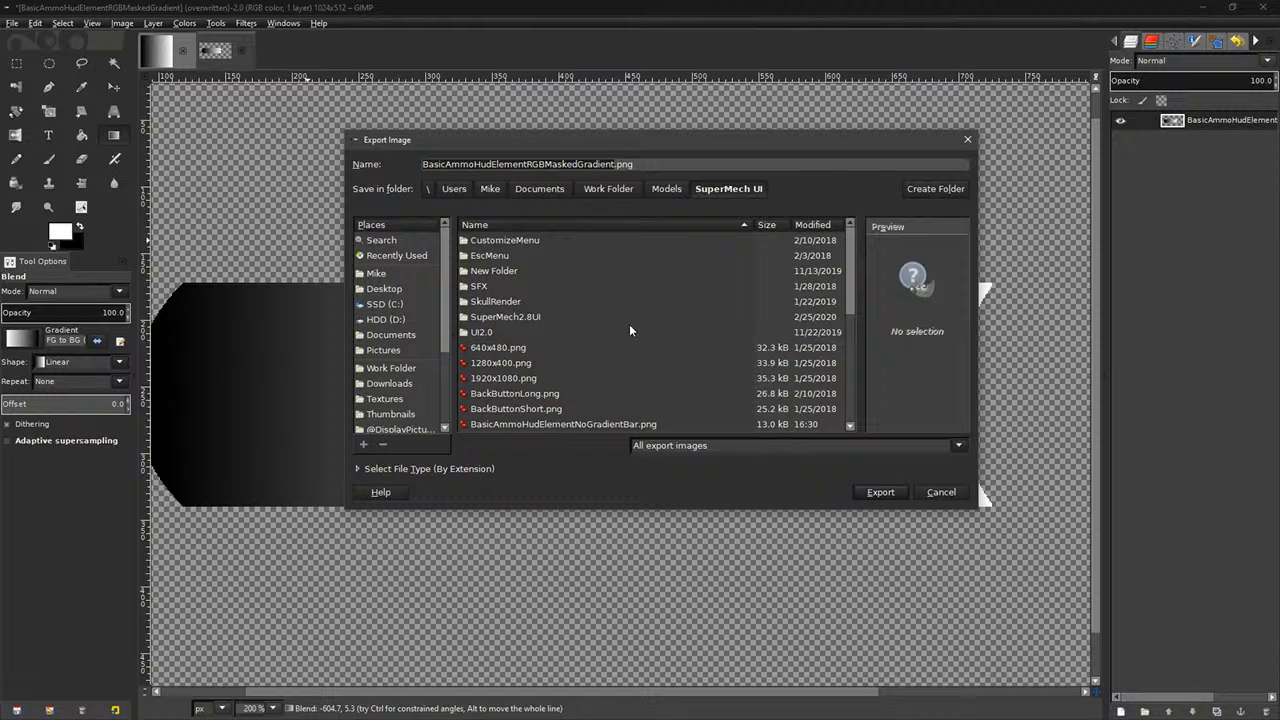
{"action": "scroll", "coordinate": [630, 325], "scroll_direction": "down", "scroll_amount": 5}
{"action": "scroll", "coordinate": [648, 330], "scroll_direction": "up", "scroll_amount": 4}
{"action": "scroll", "coordinate": [650, 333], "scroll_direction": "down", "scroll_amount": 2}
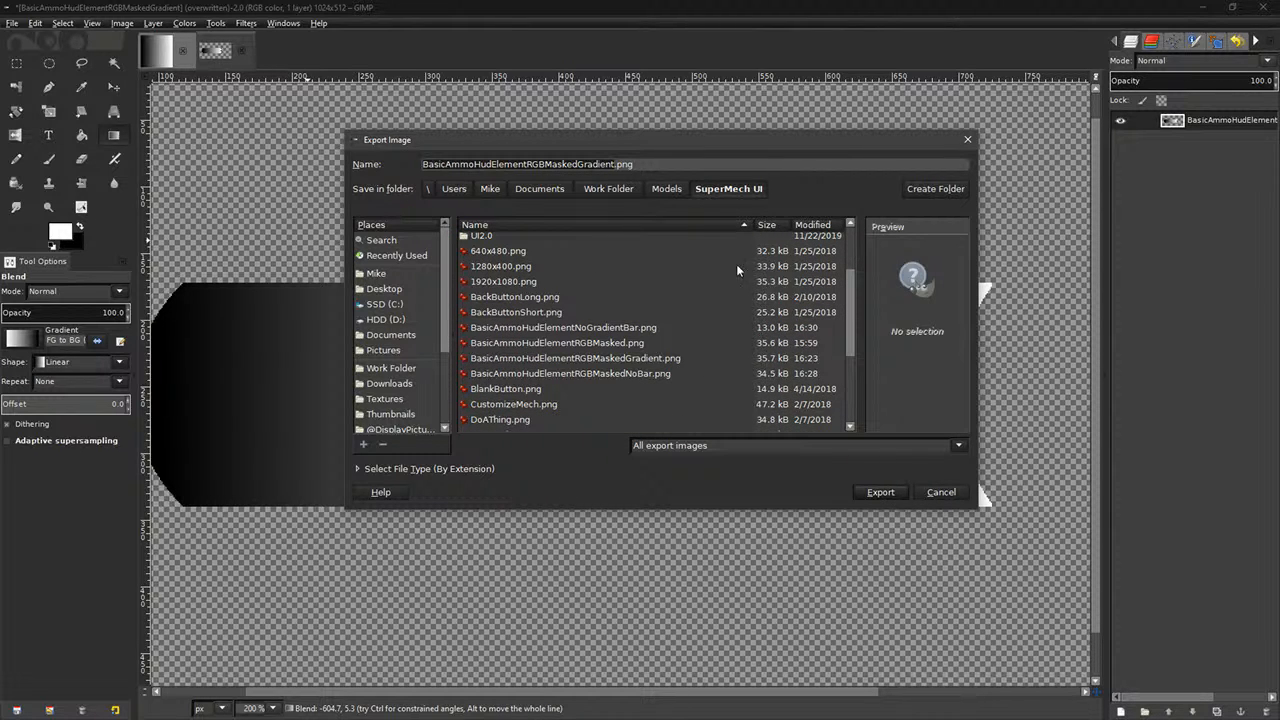
{"action": "left_click", "coordinate": [613, 163]}
{"action": "type", "text": "02"}
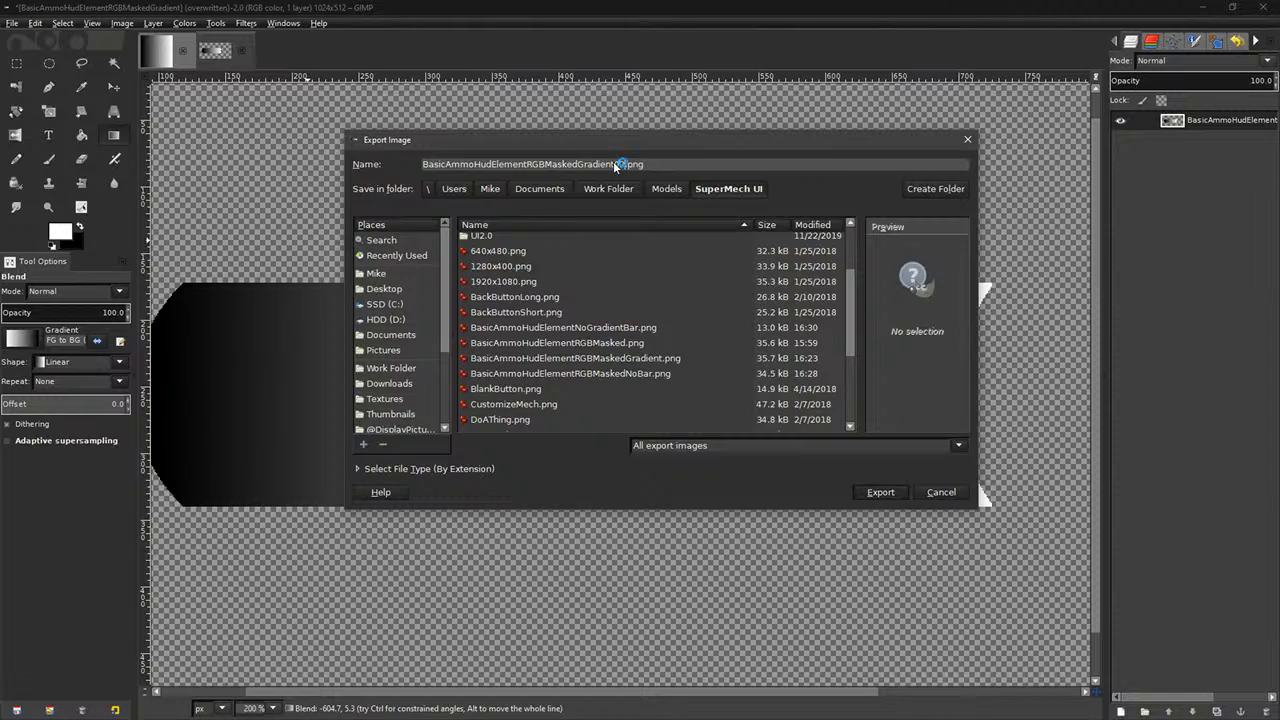
{"action": "key", "text": "Return"}
{"action": "key", "text": "Return"}
- Switch to the SuperMech UI folder and import BasicAmmoHudElementRGBMaskedGradient02.png into Unreal's Content/UI/UI3/Material folder
{"action": "key", "text": "alt+Tab"}
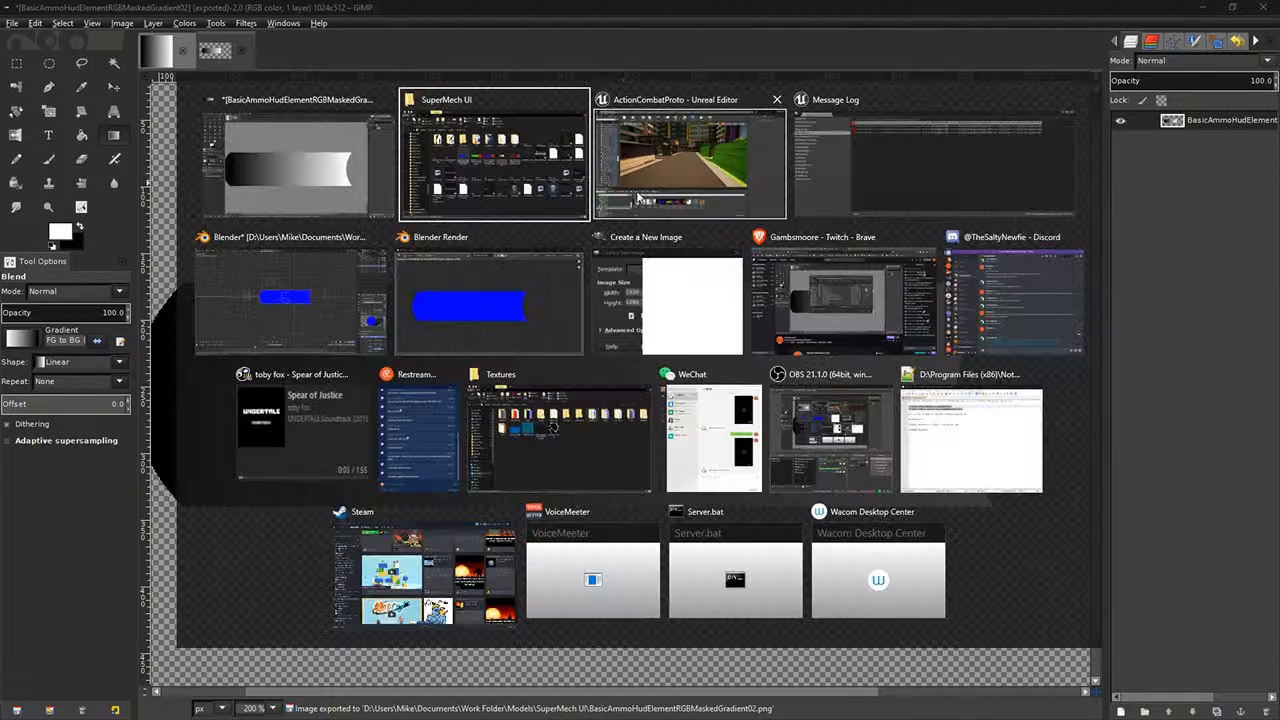
{"action": "left_click", "coordinate": [640, 196]}
{"action": "key", "text": "alt+Tab"}
{"action": "left_click", "coordinate": [652, 215]}
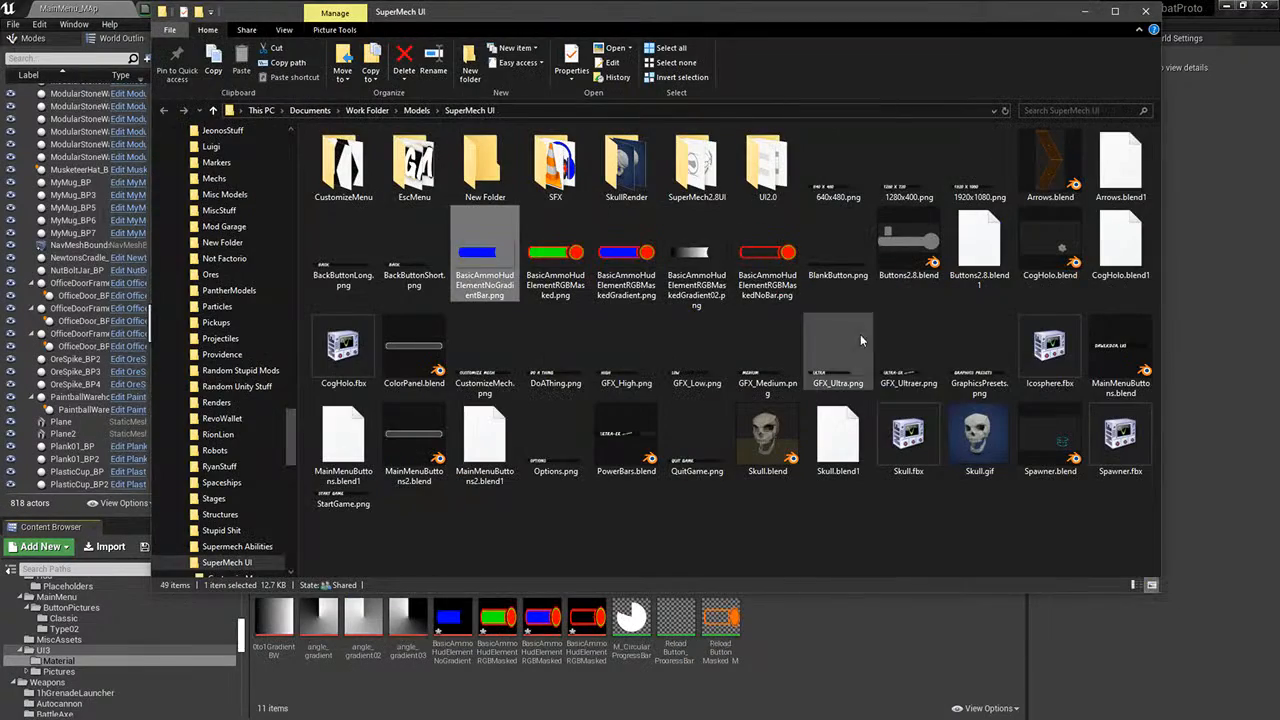
{"action": "left_click", "coordinate": [855, 663]}
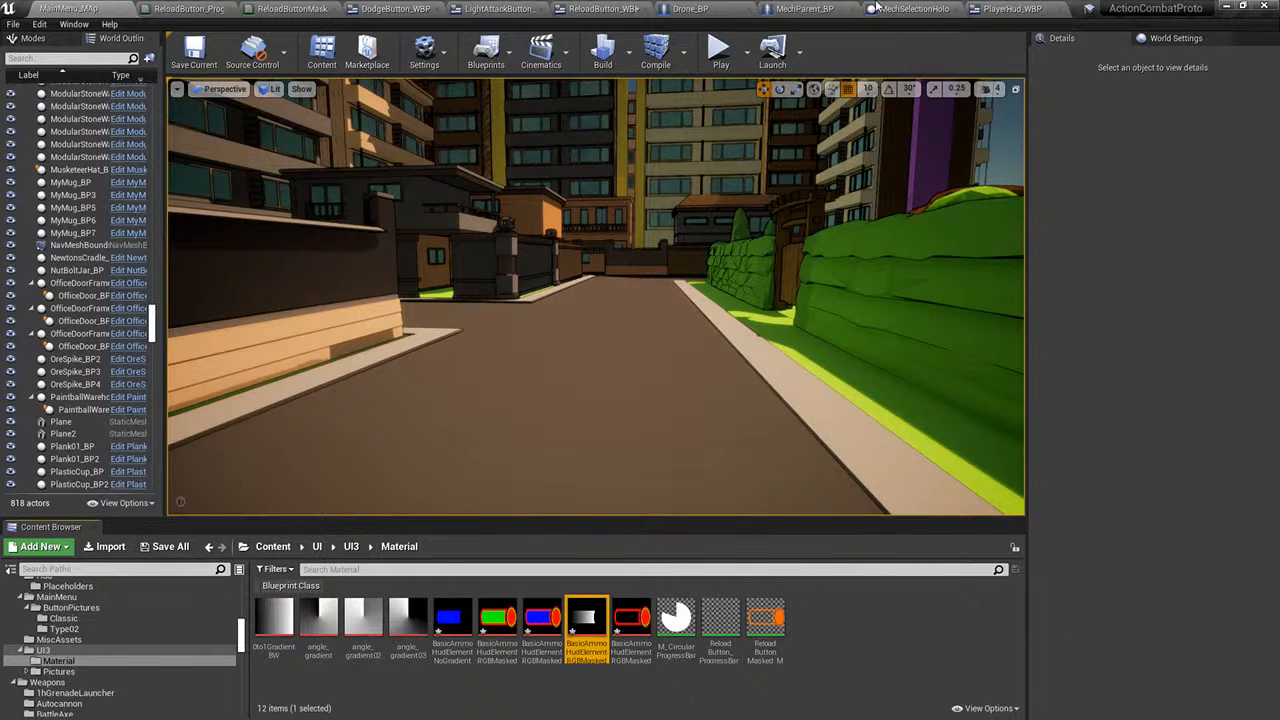
- In the ReloadButton_ProgressBar material, move the blue bar Texture Sample further left and the gradient Texture Sample slightly up and left
{"action": "left_click", "coordinate": [203, 8]}
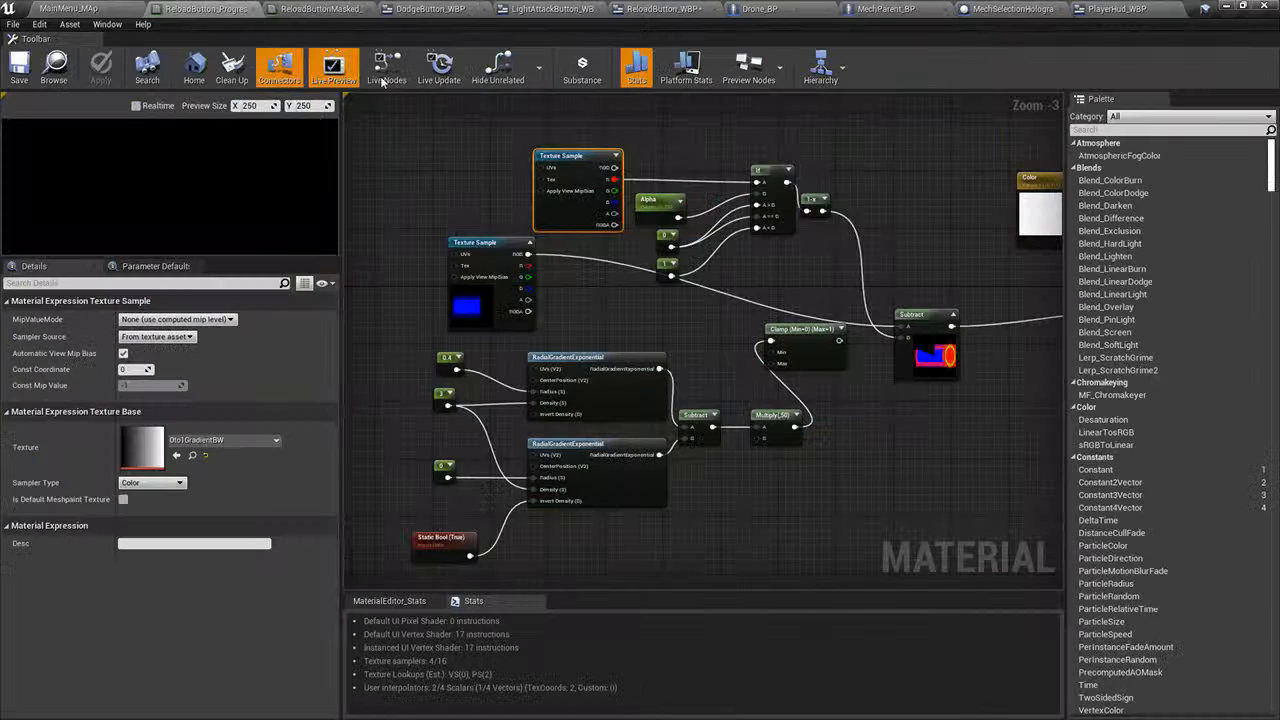
{"action": "left_click_drag", "start_coordinate": [475, 250], "coordinate": [397, 251]}
{"action": "right_click_drag", "start_coordinate": [547, 258], "coordinate": [536, 289]}
{"action": "left_click", "coordinate": [570, 226]}
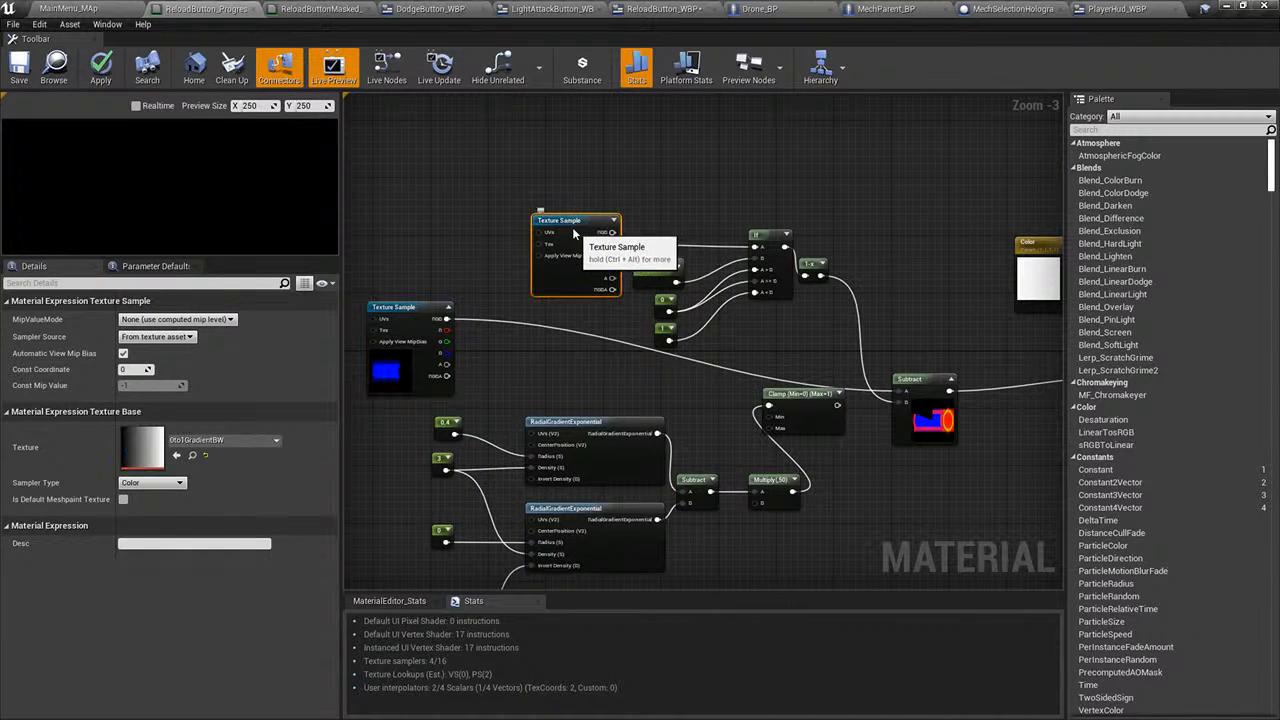
{"action": "left_click_drag", "start_coordinate": [568, 230], "coordinate": [554, 193]}
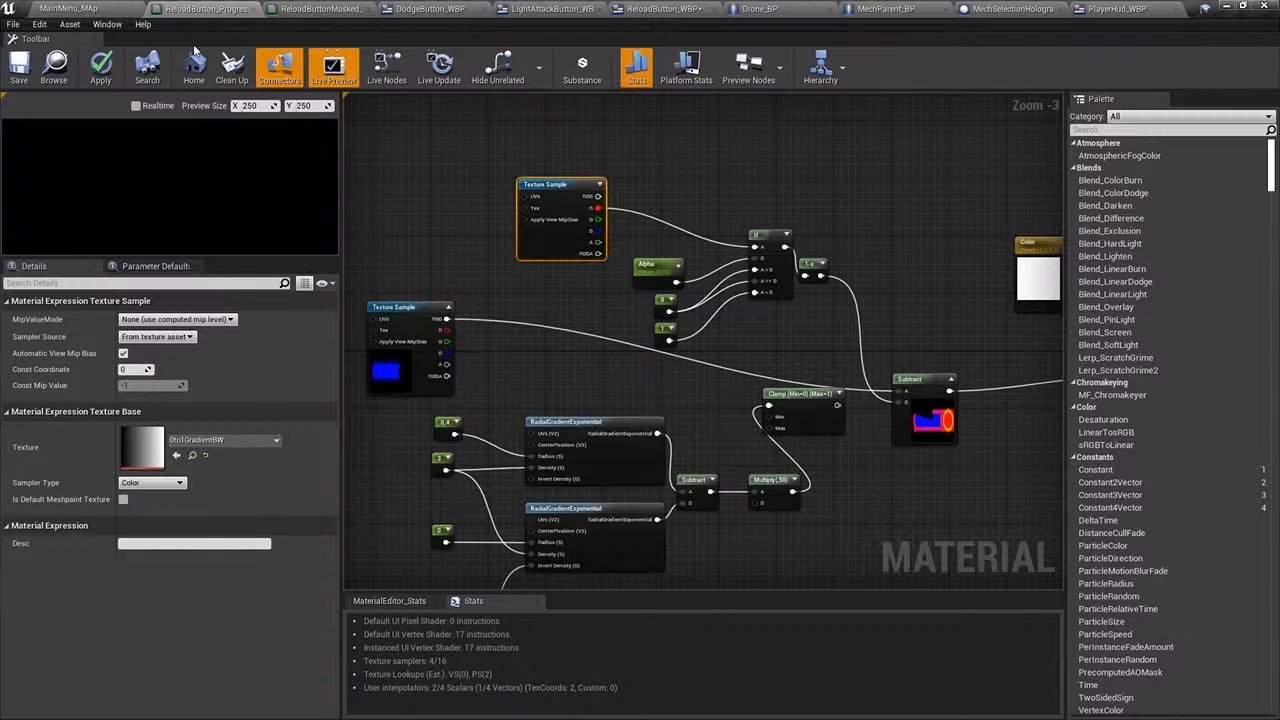
- Set the gradient Texture Sample's texture to the imported BasicAmmoHudElementRGBMaskedGradient02 and save the material
{"action": "left_click", "coordinate": [100, 7]}
{"action": "left_click", "coordinate": [292, 8]}
{"action": "left_click", "coordinate": [177, 456]}
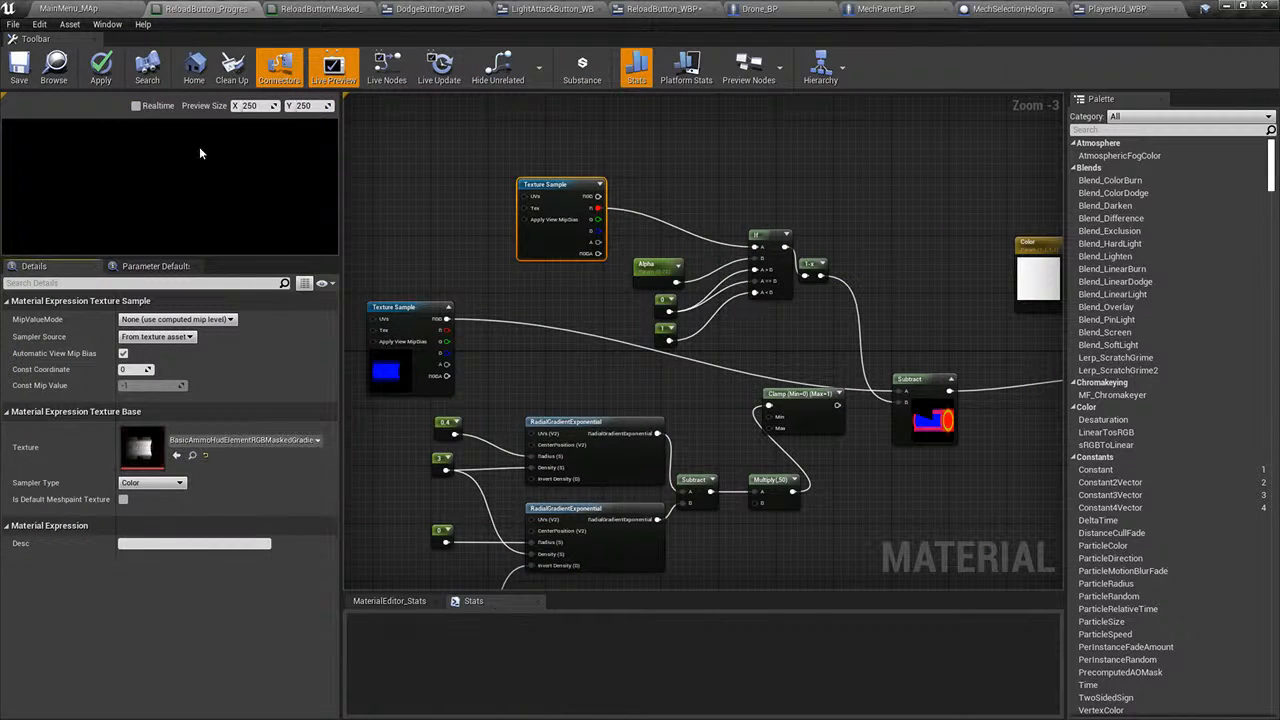
{"action": "left_click", "coordinate": [20, 65]}
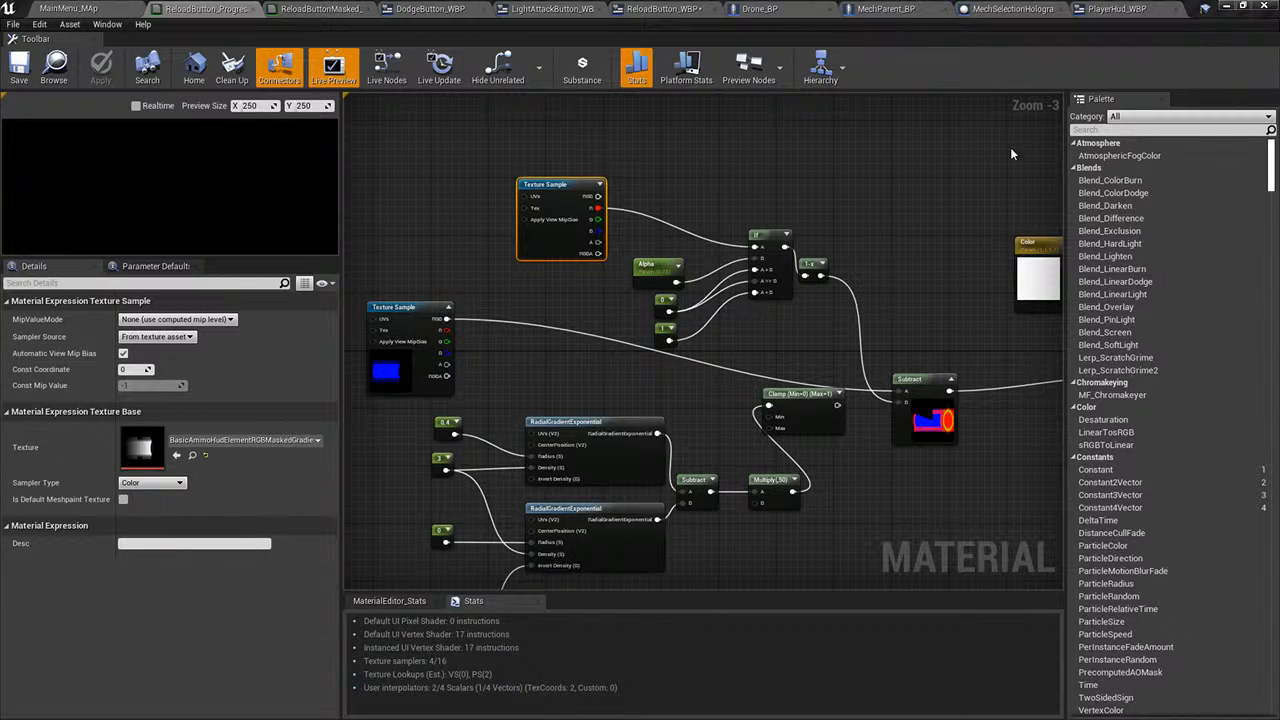
- Play-test a match again with the new gradient texture, moving the character while watching the reload bar, and stop the session
{"action": "left_click", "coordinate": [110, 7]}
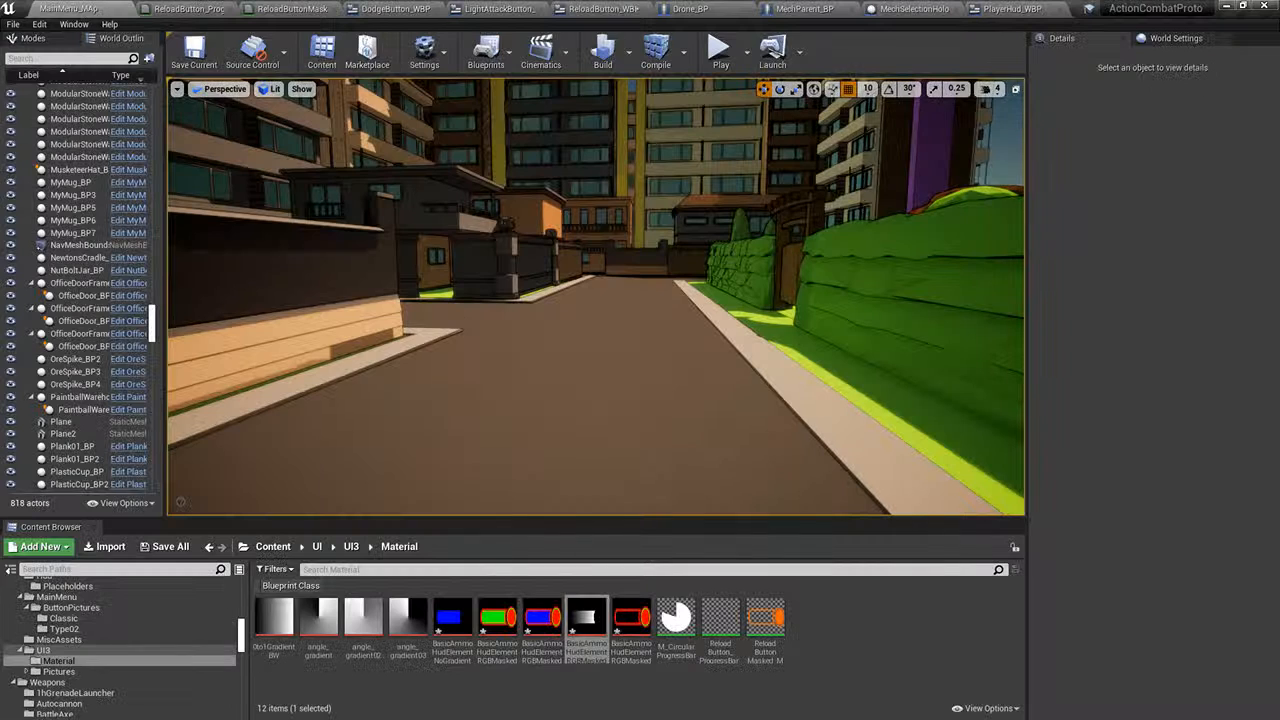
{"action": "left_click", "coordinate": [718, 60]}
{"action": "left_click", "coordinate": [490, 200]}
{"action": "left_click", "coordinate": [590, 364]}
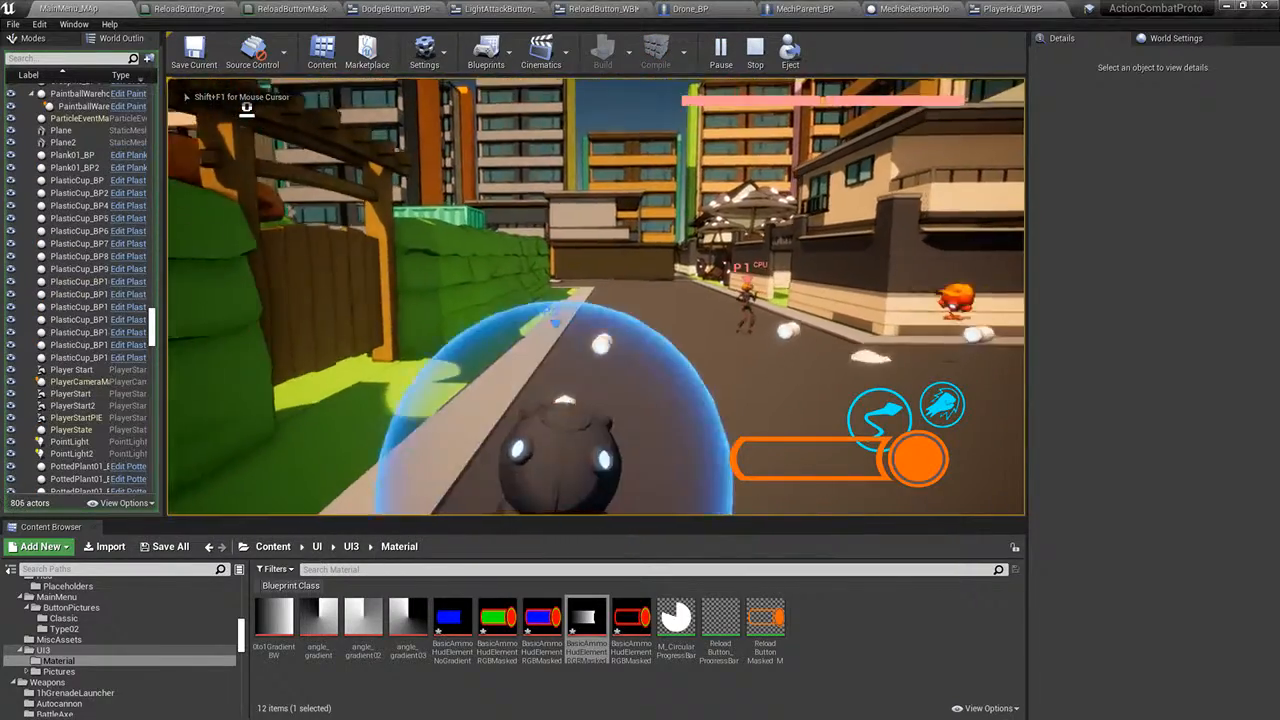
{"action": "key", "text": "w"}
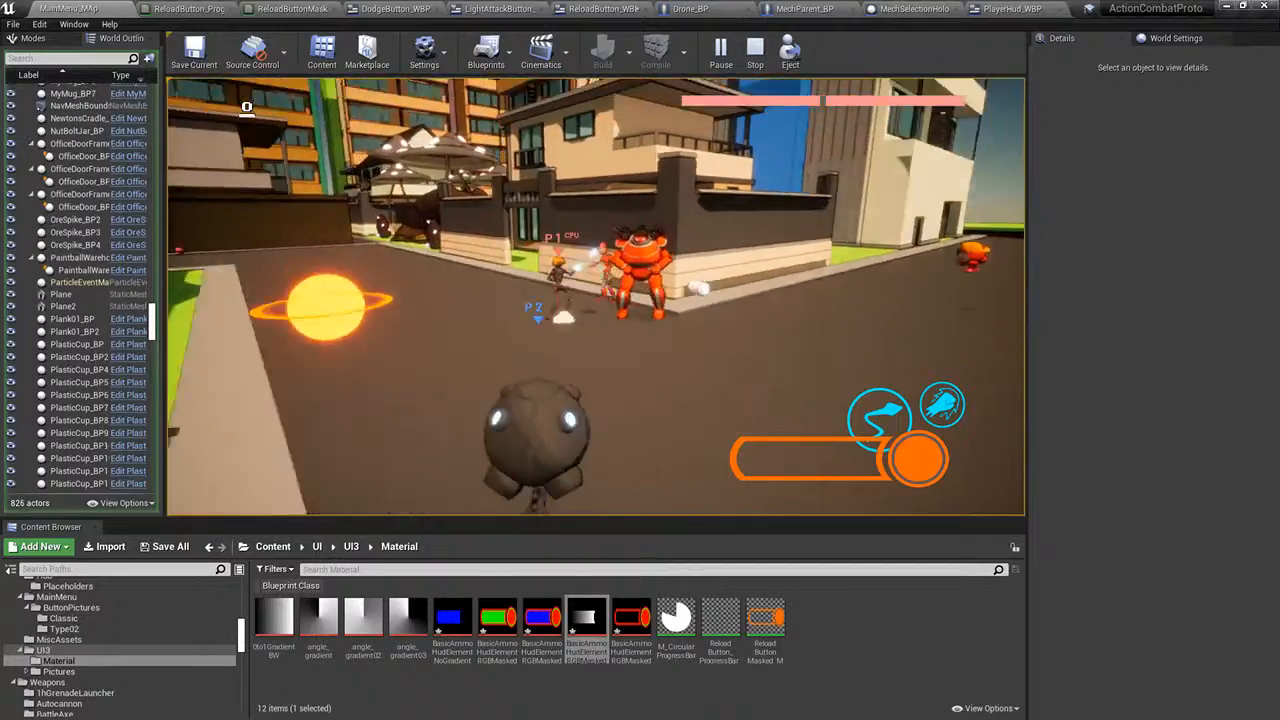
{"action": "key", "text": "w"}
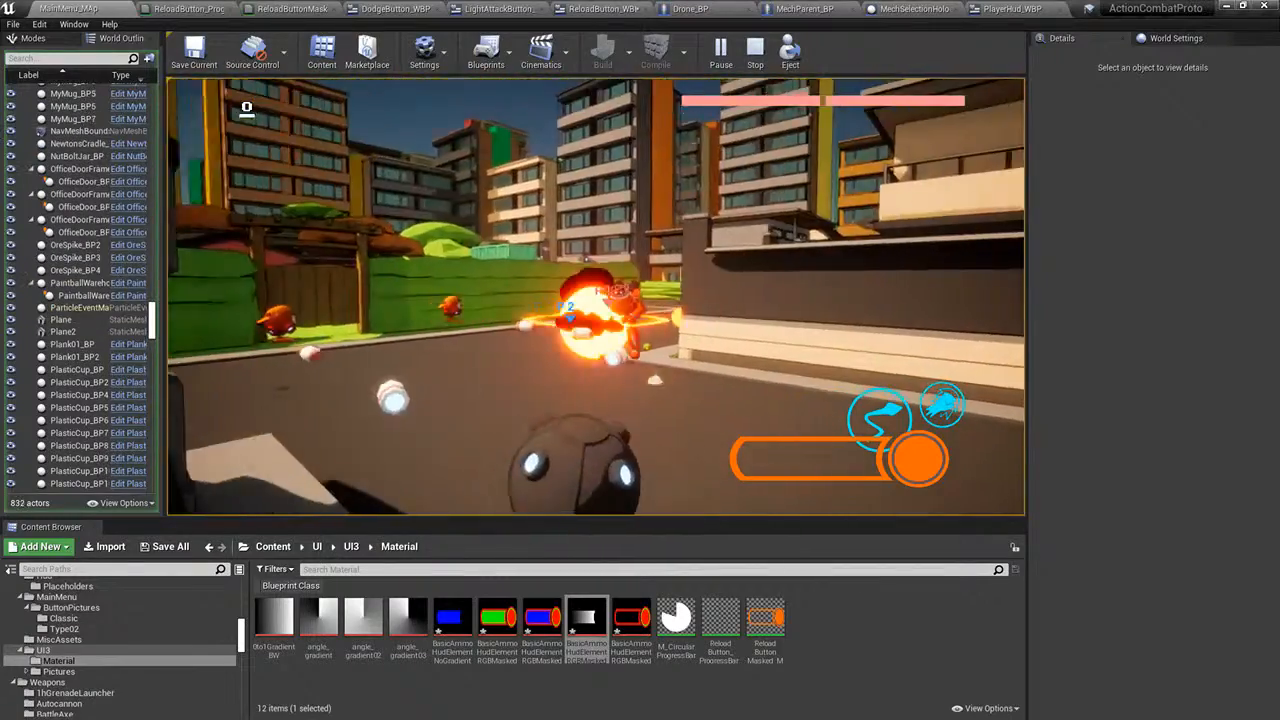
{"action": "key", "text": "Escape"}
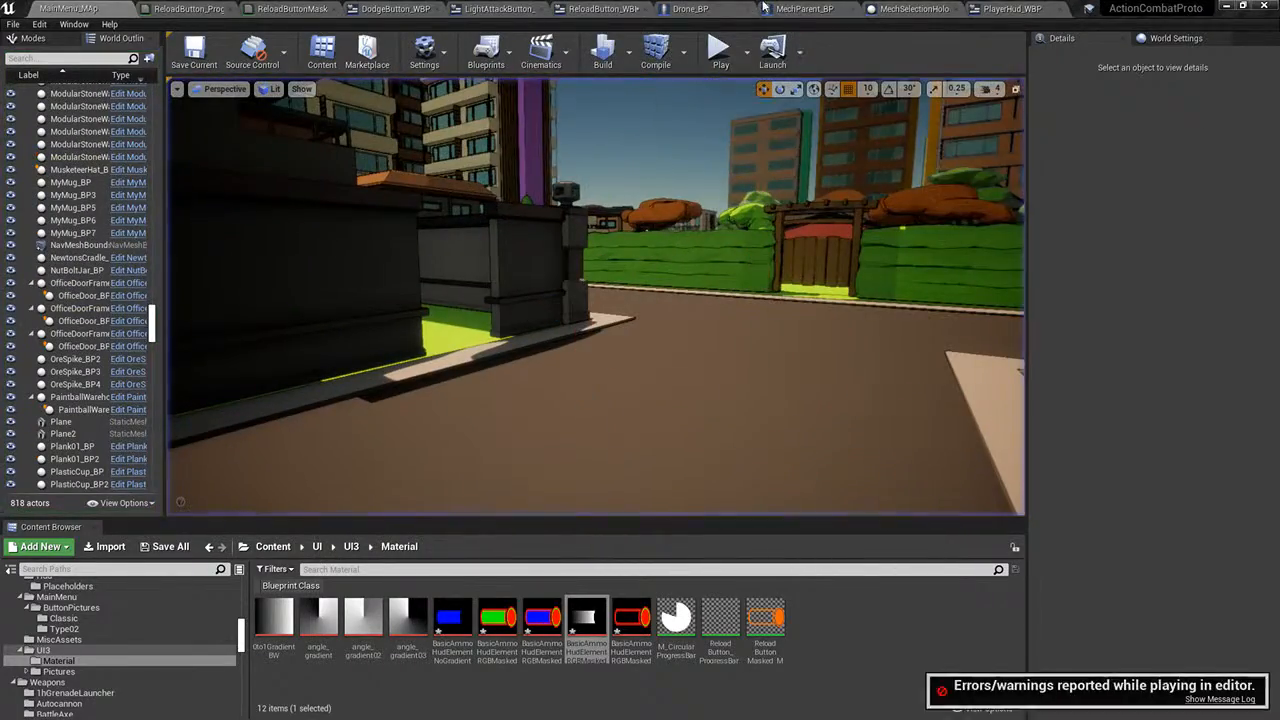
- Examine the If node's inputs and the Alpha parameter in the ReloadButton_ProgressBar material
{"action": "left_click", "coordinate": [509, 5]}
{"action": "left_click", "coordinate": [429, 4]}
{"action": "left_click", "coordinate": [284, 5]}
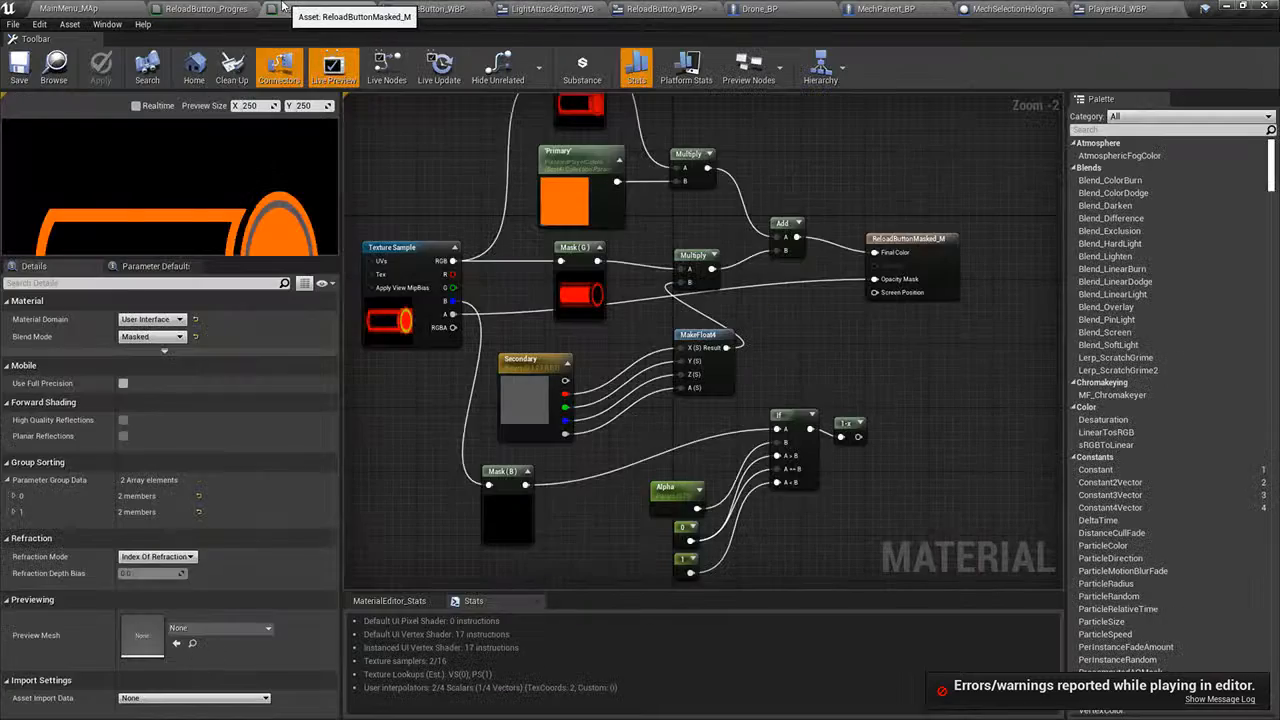
{"action": "left_click", "coordinate": [221, 5]}
{"action": "right_click_drag", "start_coordinate": [453, 254], "coordinate": [441, 294]}
{"action": "scroll", "coordinate": [441, 285], "scroll_direction": "up", "scroll_amount": 3}
{"action": "right_click_drag", "start_coordinate": [856, 385], "coordinate": [551, 277]}
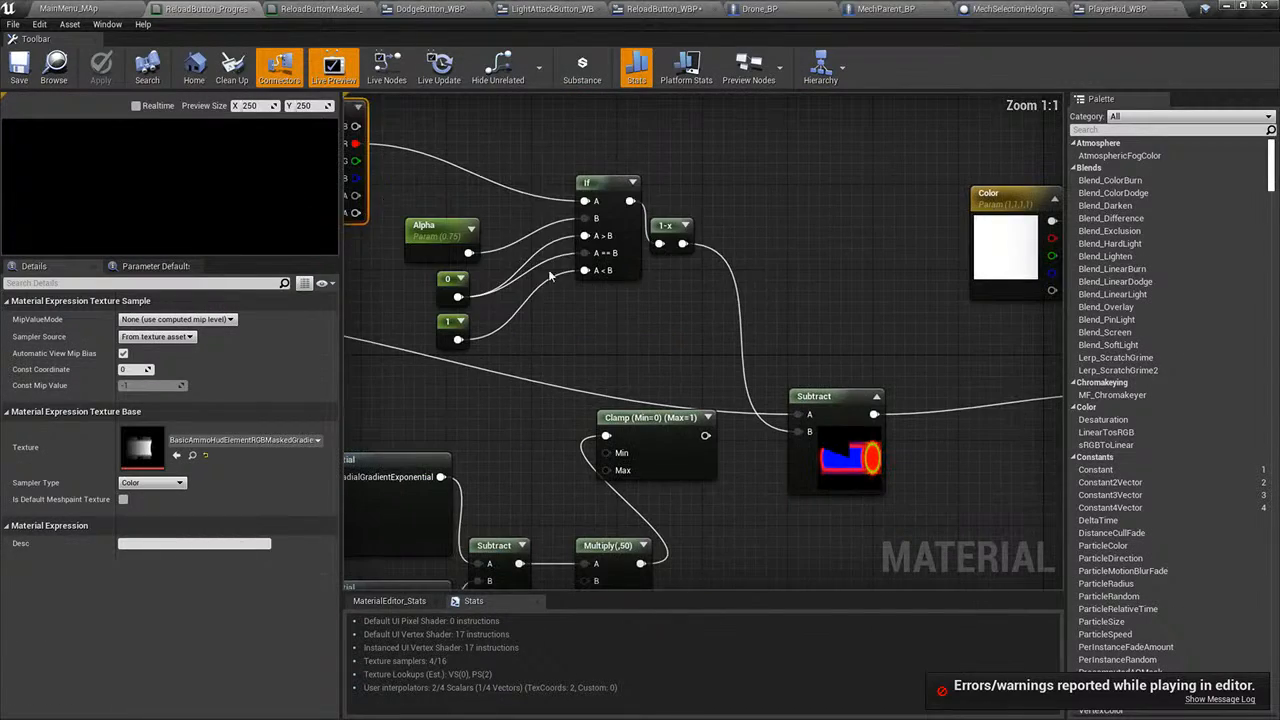
{"action": "left_click", "coordinate": [551, 277]}
{"action": "left_click", "coordinate": [422, 223]}
{"action": "right_click_drag", "start_coordinate": [422, 223], "coordinate": [727, 300]}
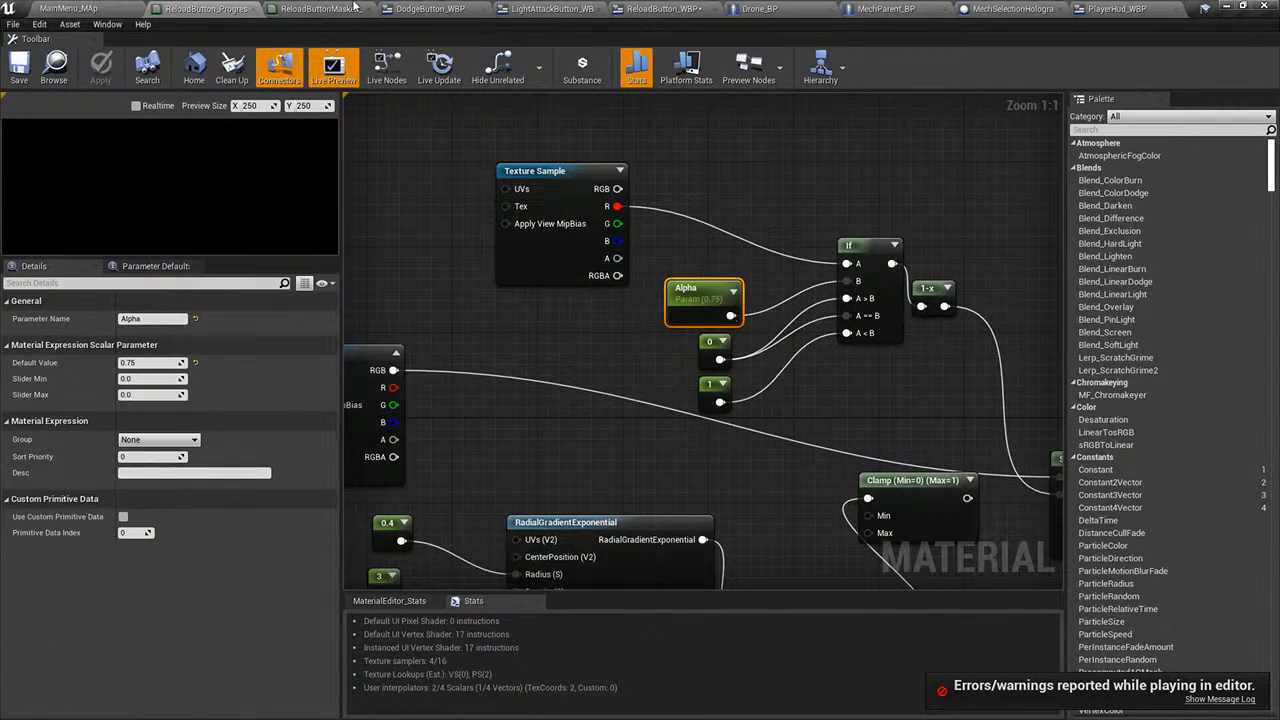
- Check the brush material assigned to ReloadButton_WBP's ProgressBar, and close the LightAttackButton_WBP and DodgeButton_WBP editors
{"action": "left_click", "coordinate": [466, 7]}
{"action": "left_click", "coordinate": [532, 8]}
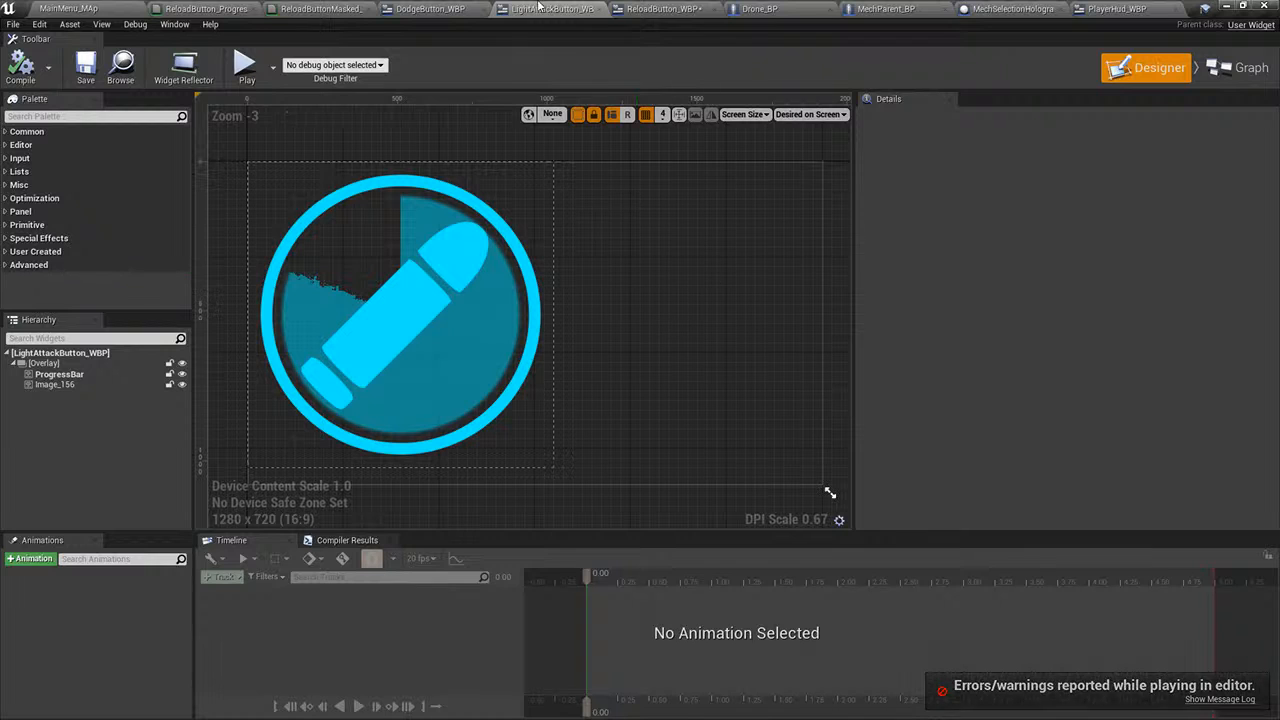
{"action": "left_click", "coordinate": [598, 8]}
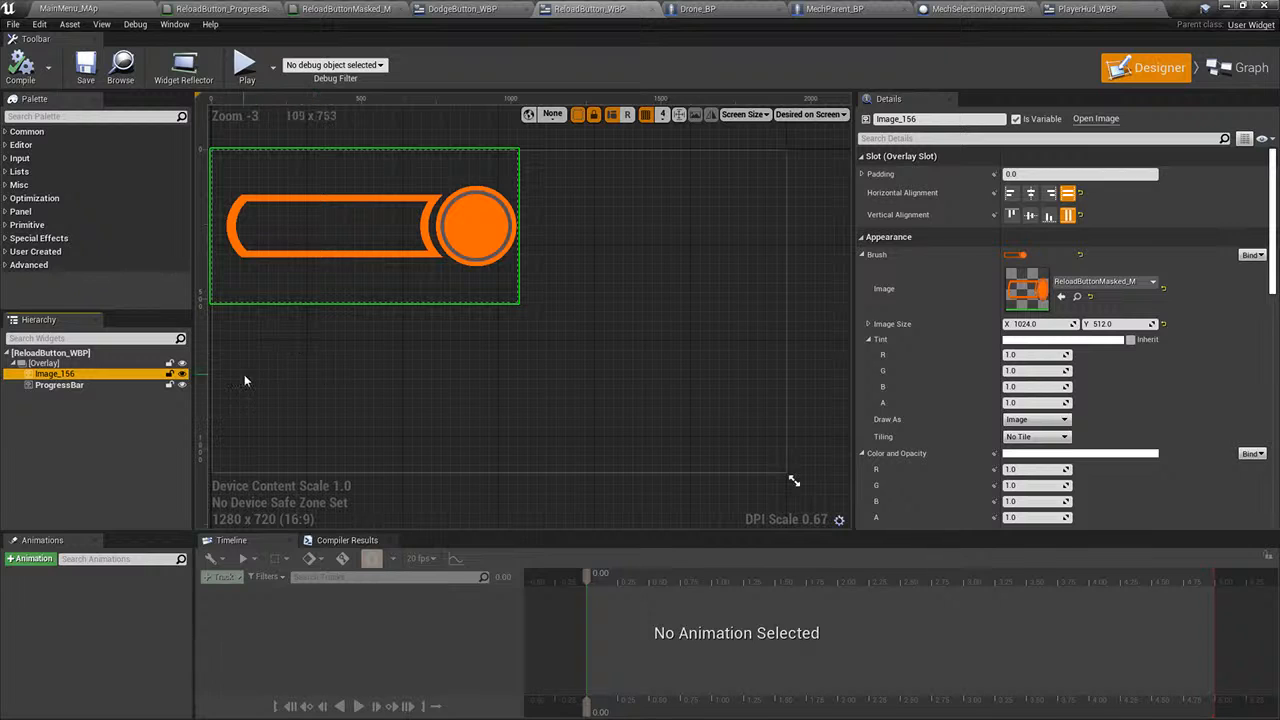
{"action": "left_click", "coordinate": [1107, 281]}
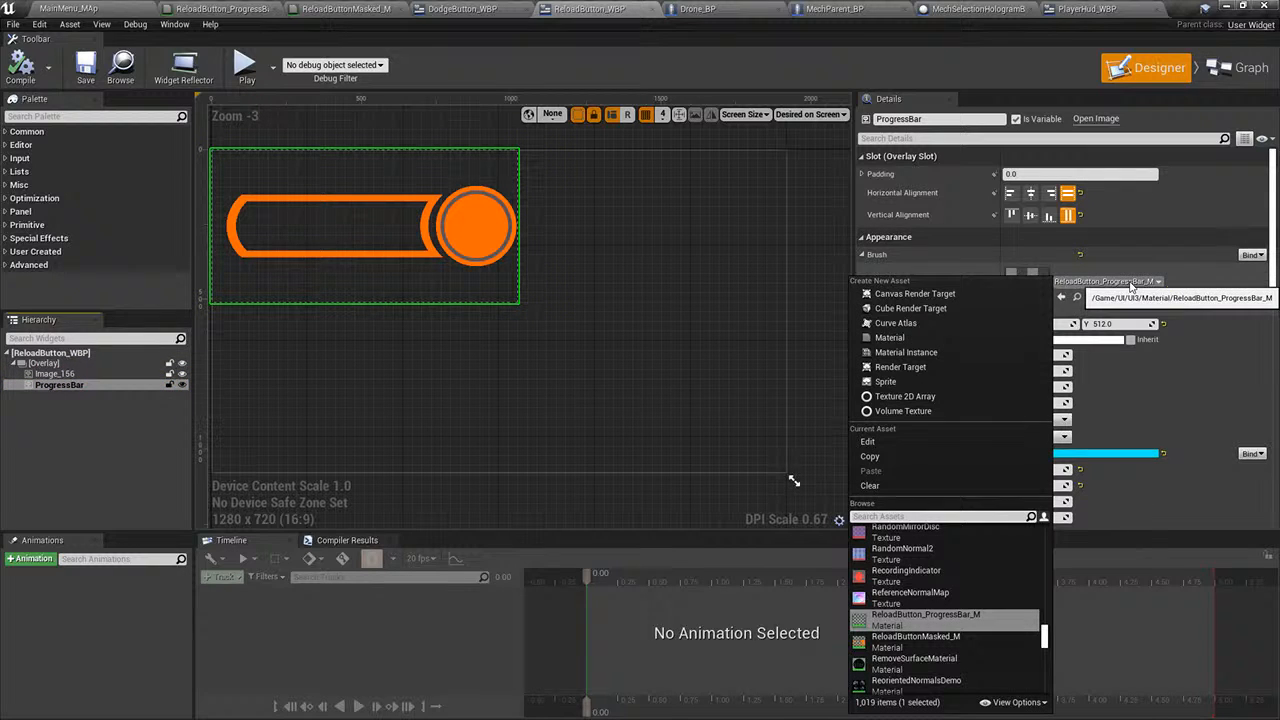
{"action": "left_click", "coordinate": [205, 18]}
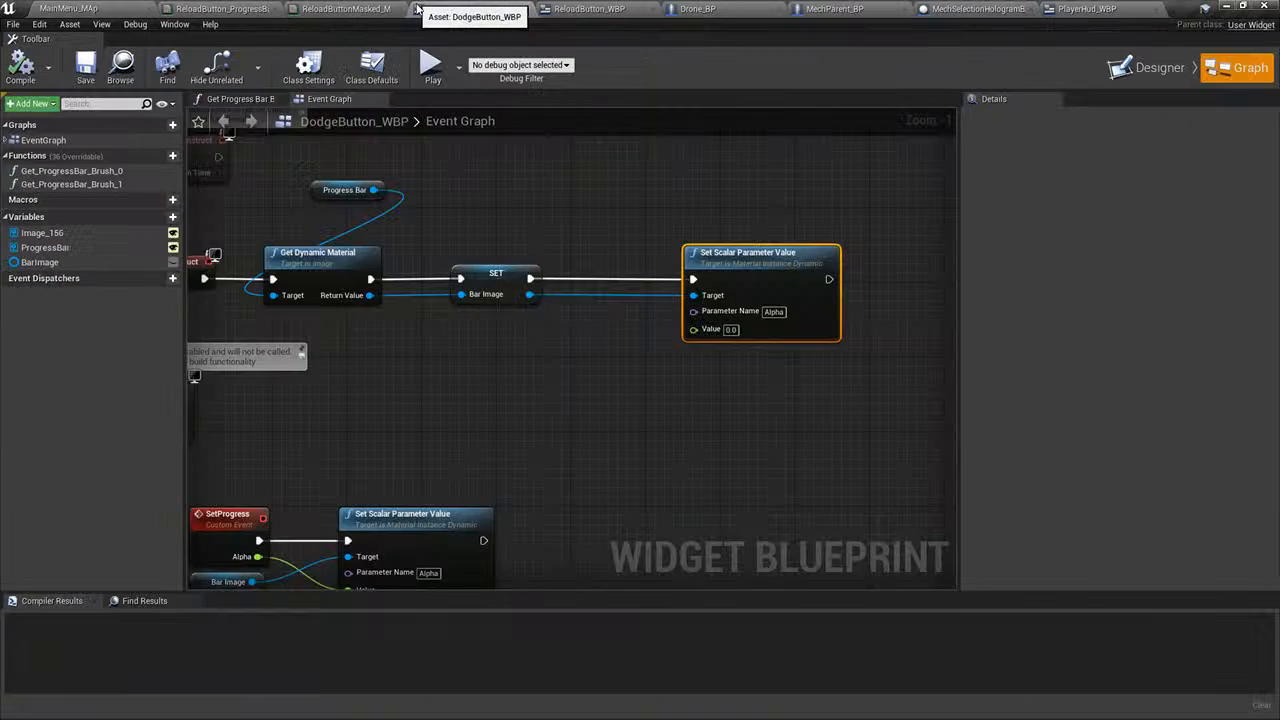
{"action": "left_click", "coordinate": [606, 9]}
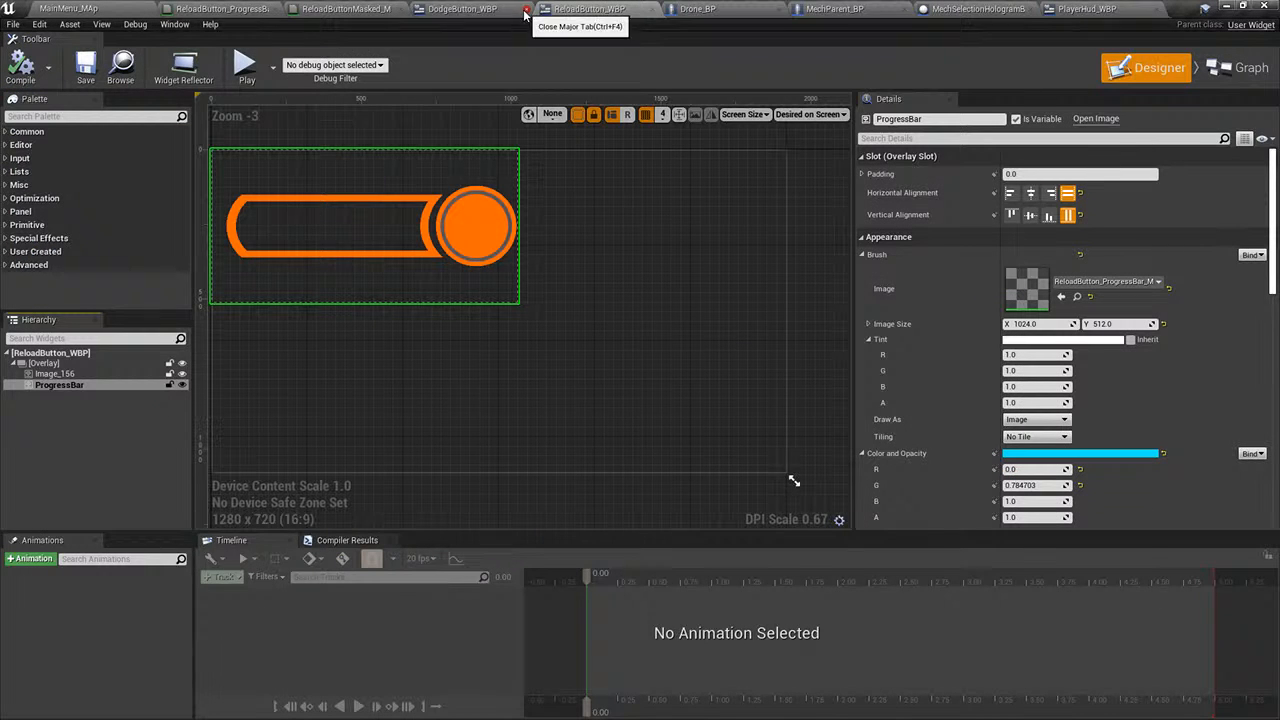
{"action": "left_click", "coordinate": [526, 10]}
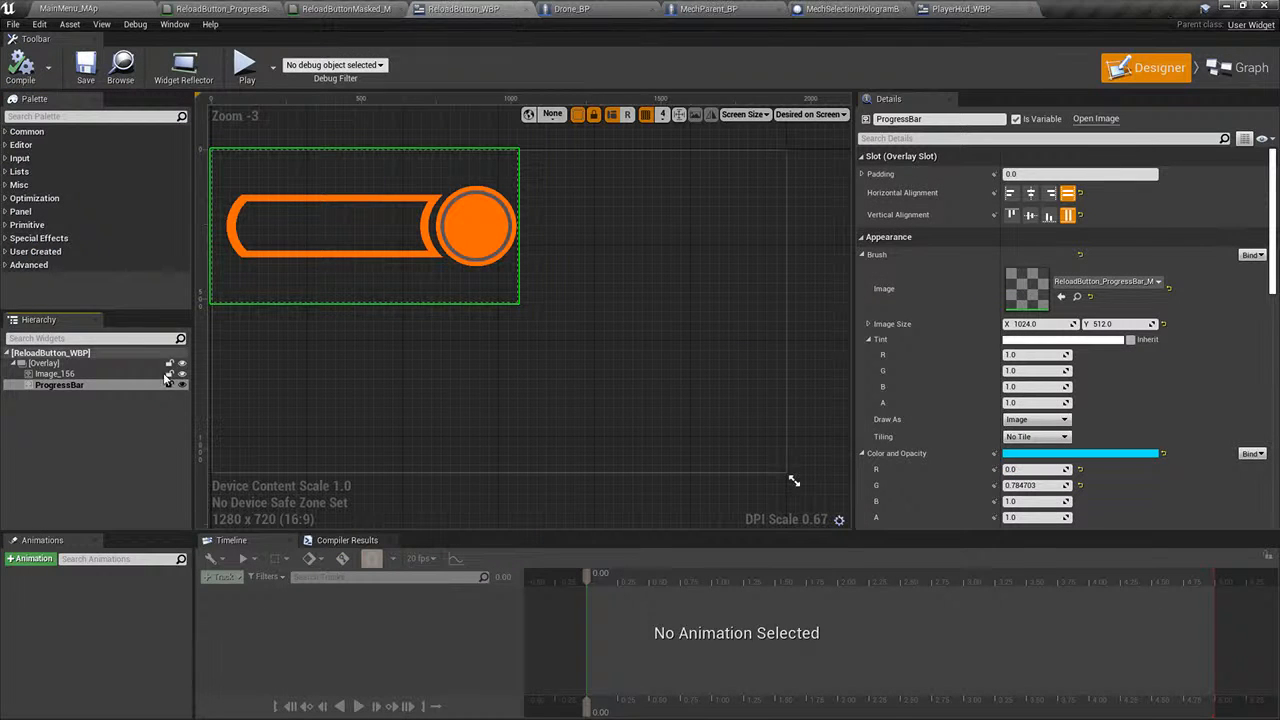
- Locate and open the ProgressBar's brush material, enlarge its preview pane, and set the preview size to 1024 by 256 with Realtime enabled
{"action": "left_click", "coordinate": [1077, 299]}
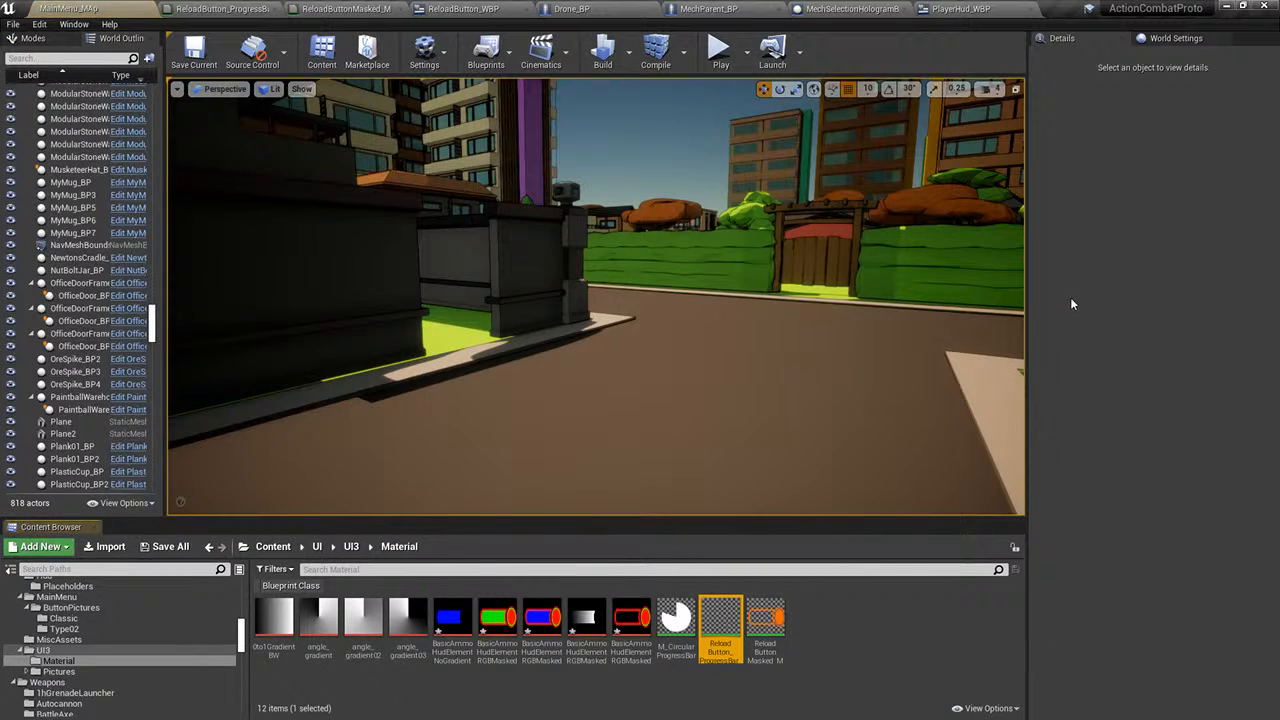
{"action": "double_click", "coordinate": [736, 625]}
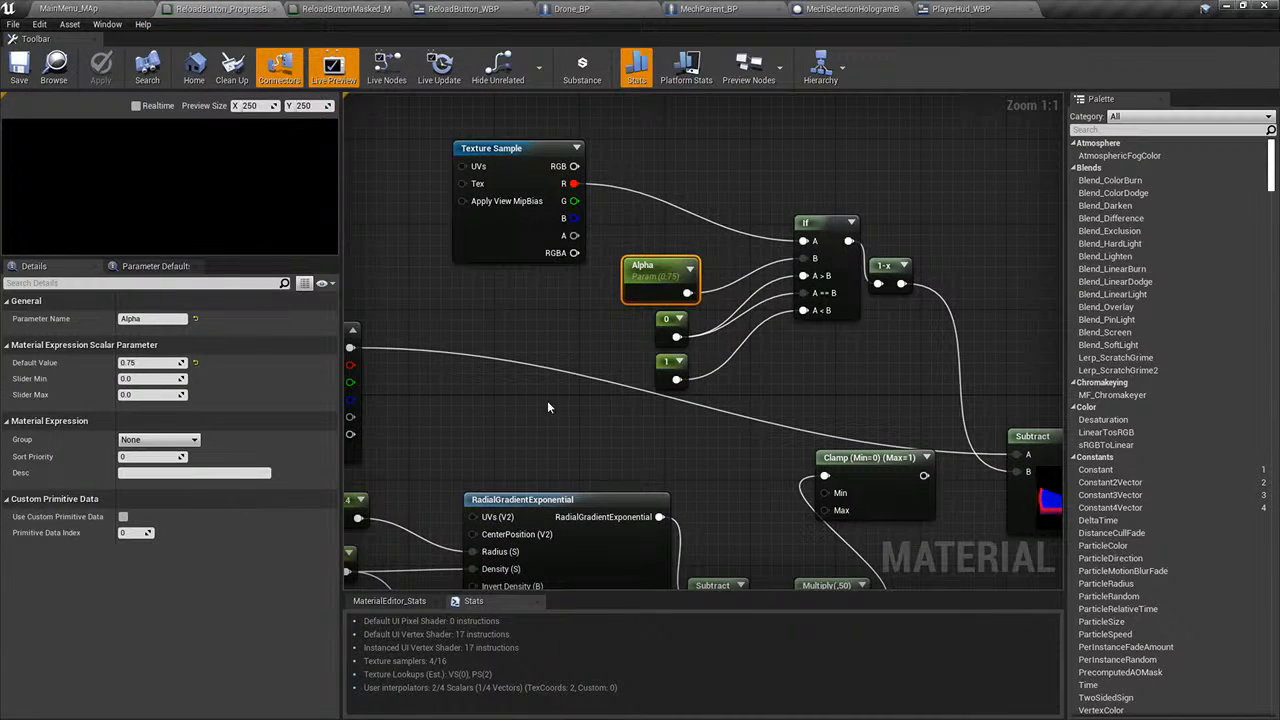
{"action": "right_click_drag", "start_coordinate": [595, 402], "coordinate": [379, 262]}
{"action": "left_click", "coordinate": [629, 359]}
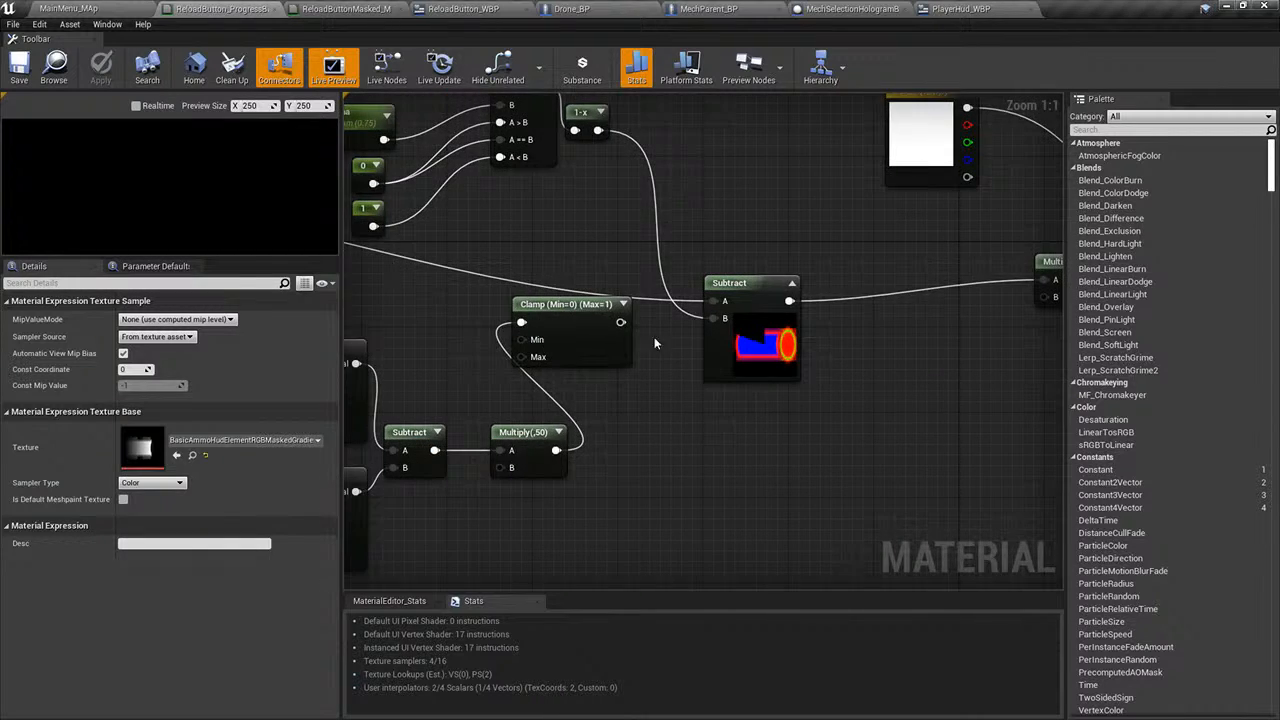
{"action": "right_click_drag", "start_coordinate": [652, 337], "coordinate": [557, 379]}
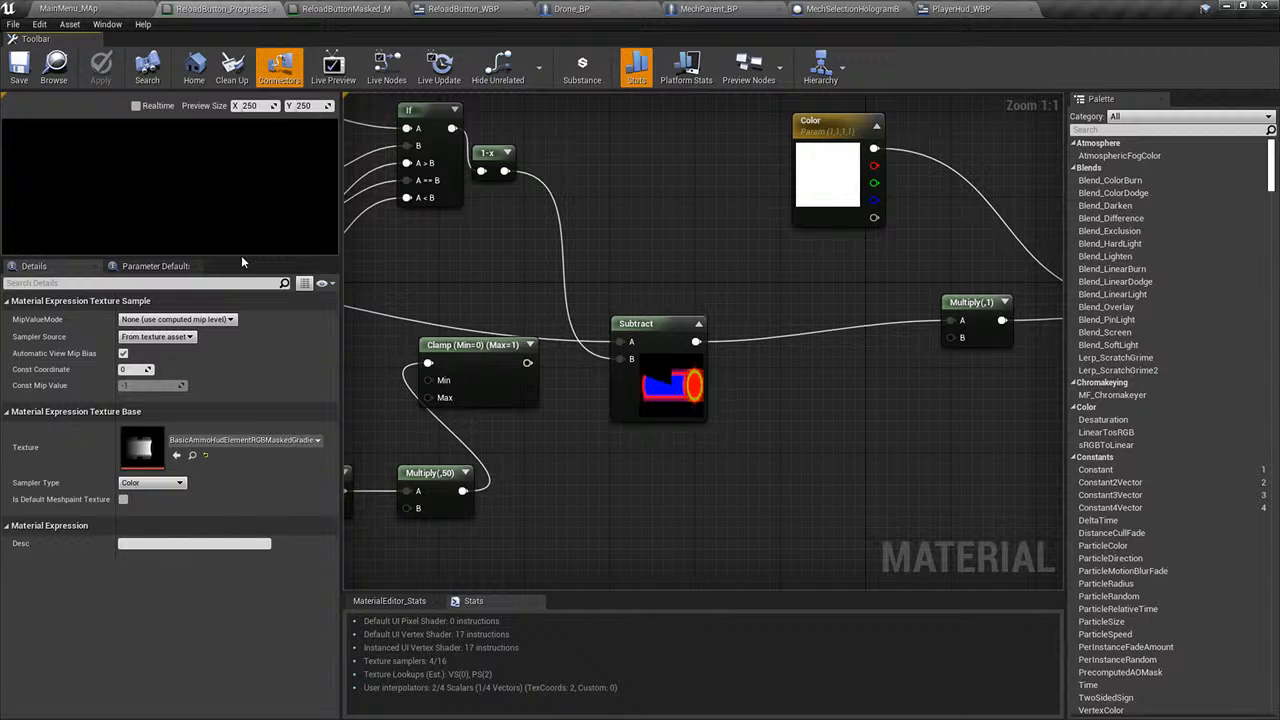
{"action": "left_click_drag", "start_coordinate": [242, 256], "coordinate": [243, 395]}
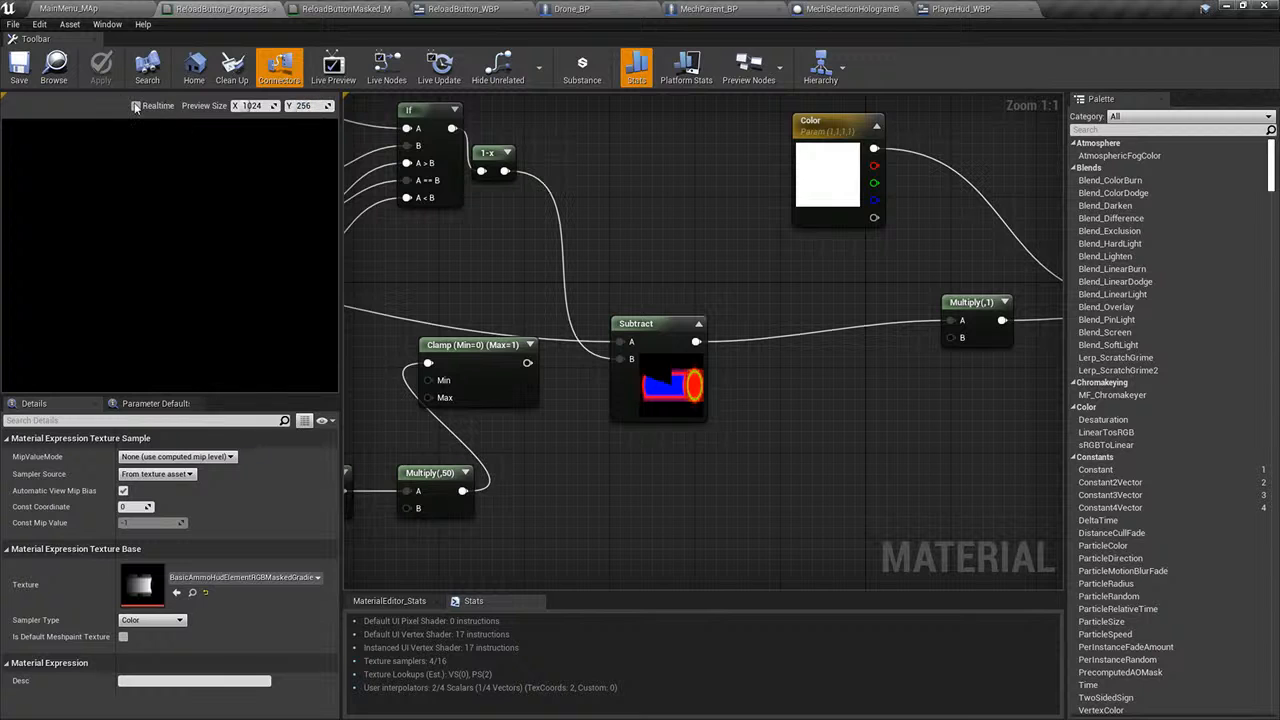
- Move the Subtract node that combines the bar texture and inverted gradient slightly up, and start previewing that node
{"action": "right_click_drag", "start_coordinate": [928, 322], "coordinate": [859, 451]}
{"action": "right_click_drag", "start_coordinate": [745, 503], "coordinate": [1007, 460]}
{"action": "right_click_drag", "start_coordinate": [882, 408], "coordinate": [874, 293]}
{"action": "left_click_drag", "start_coordinate": [873, 293], "coordinate": [873, 250]}
{"action": "right_click_drag", "start_coordinate": [869, 328], "coordinate": [915, 350]}
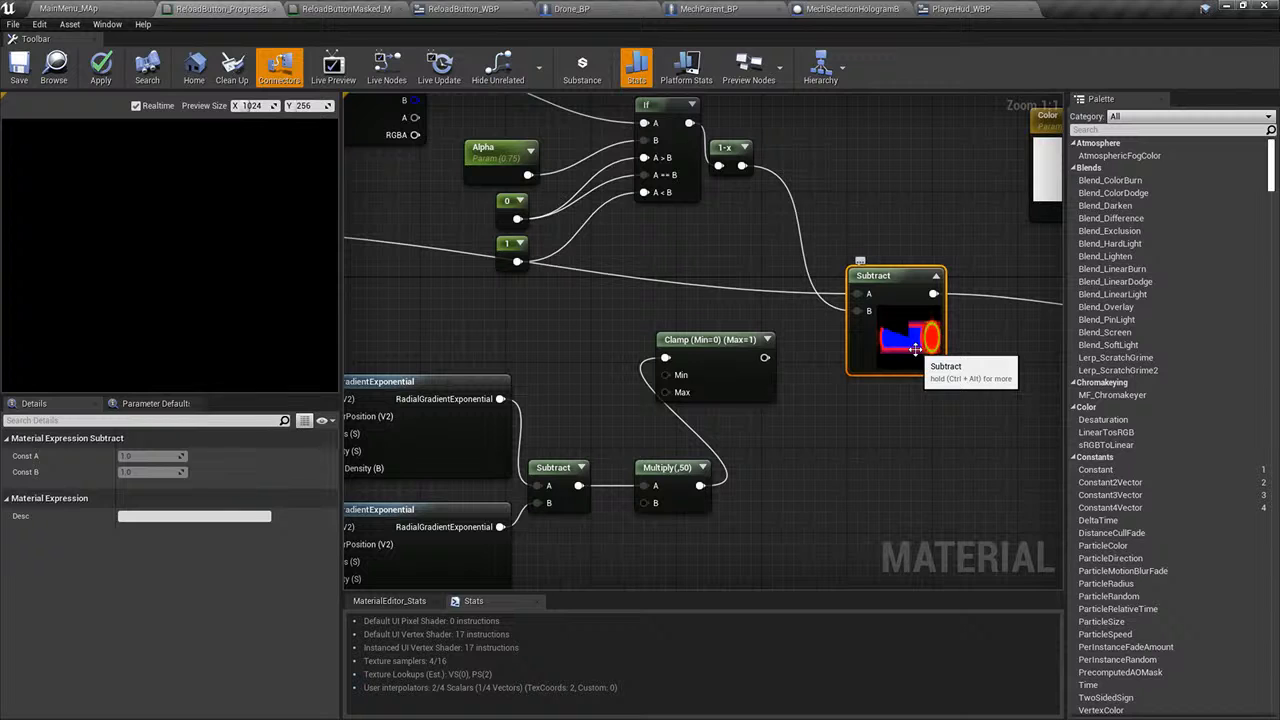
{"action": "right_click", "coordinate": [915, 349]}
{"action": "left_click", "coordinate": [946, 359]}
- Tidy the graph by nudging the Color parameter slightly up and left and the previewed Subtract node slightly right
{"action": "right_click_drag", "start_coordinate": [371, 320], "coordinate": [763, 340]}
{"action": "right_click_drag", "start_coordinate": [830, 312], "coordinate": [604, 387]}
{"action": "right_click_drag", "start_coordinate": [992, 383], "coordinate": [365, 275]}
{"action": "right_click_drag", "start_coordinate": [659, 274], "coordinate": [699, 327]}
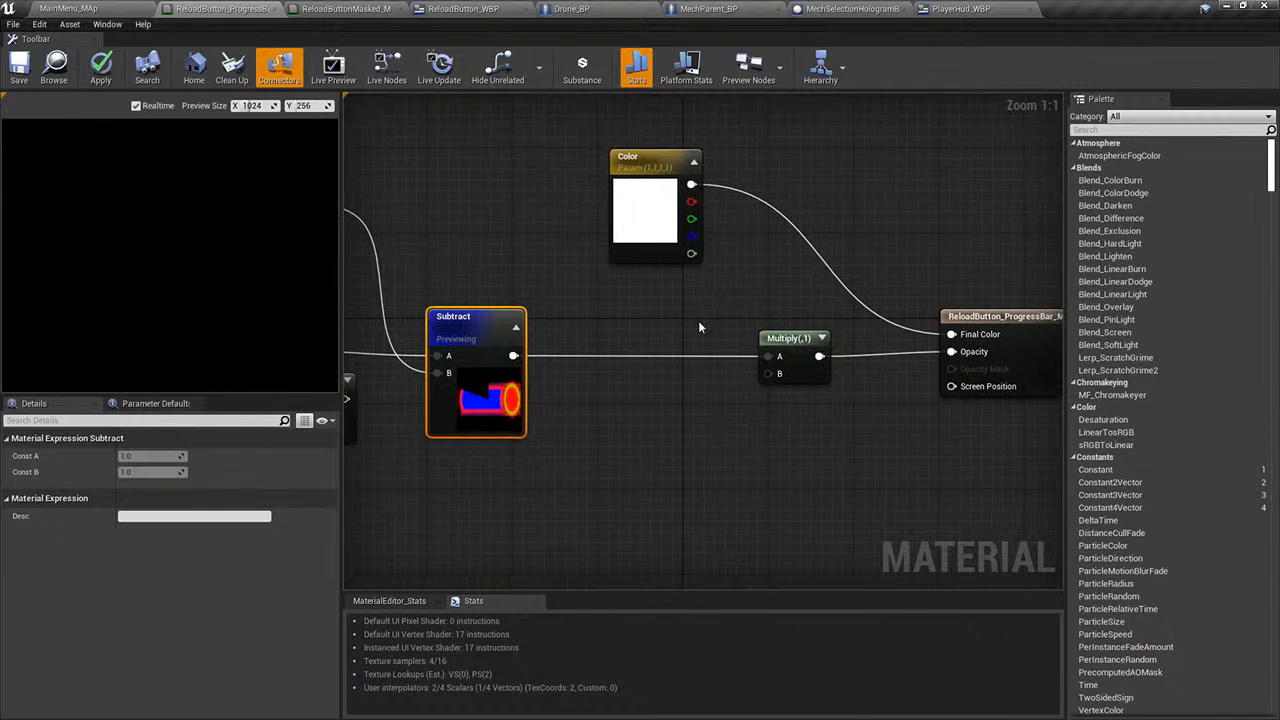
{"action": "left_click_drag", "start_coordinate": [645, 243], "coordinate": [634, 222]}
{"action": "right_click_drag", "start_coordinate": [623, 302], "coordinate": [776, 316]}
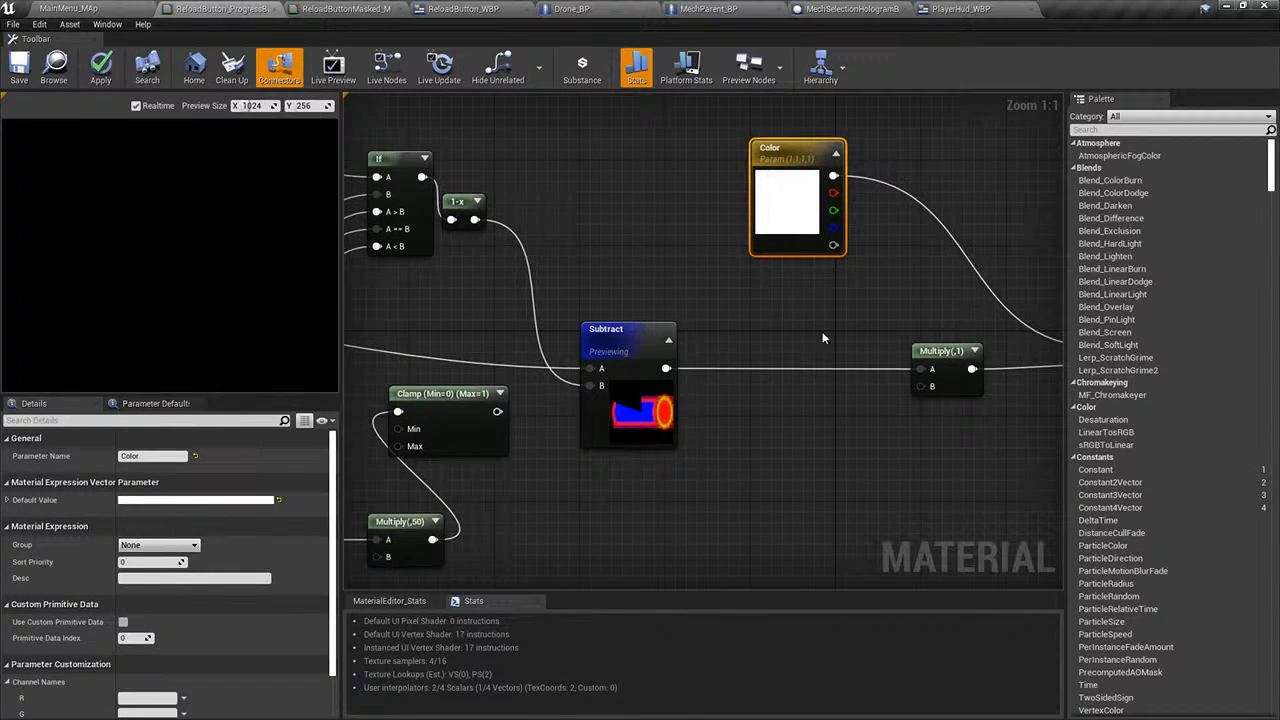
{"action": "right_click_drag", "start_coordinate": [957, 373], "coordinate": [821, 362]}
{"action": "left_click", "coordinate": [821, 362]}
{"action": "right_click_drag", "start_coordinate": [727, 370], "coordinate": [878, 412]}
{"action": "left_click_drag", "start_coordinate": [651, 366], "coordinate": [662, 366]}
{"action": "right_click_drag", "start_coordinate": [820, 393], "coordinate": [1062, 400]}
{"action": "right_click_drag", "start_coordinate": [762, 382], "coordinate": [709, 296]}
- Delete the unused RadialGradientExponential nodes together with their constants, Static Bool, Subtract, Multiply and Clamp nodes
{"action": "left_click", "coordinate": [784, 351]}
{"action": "right_click_drag", "start_coordinate": [570, 354], "coordinate": [688, 311]}
{"action": "scroll", "coordinate": [837, 317], "scroll_direction": "down", "scroll_amount": 2}
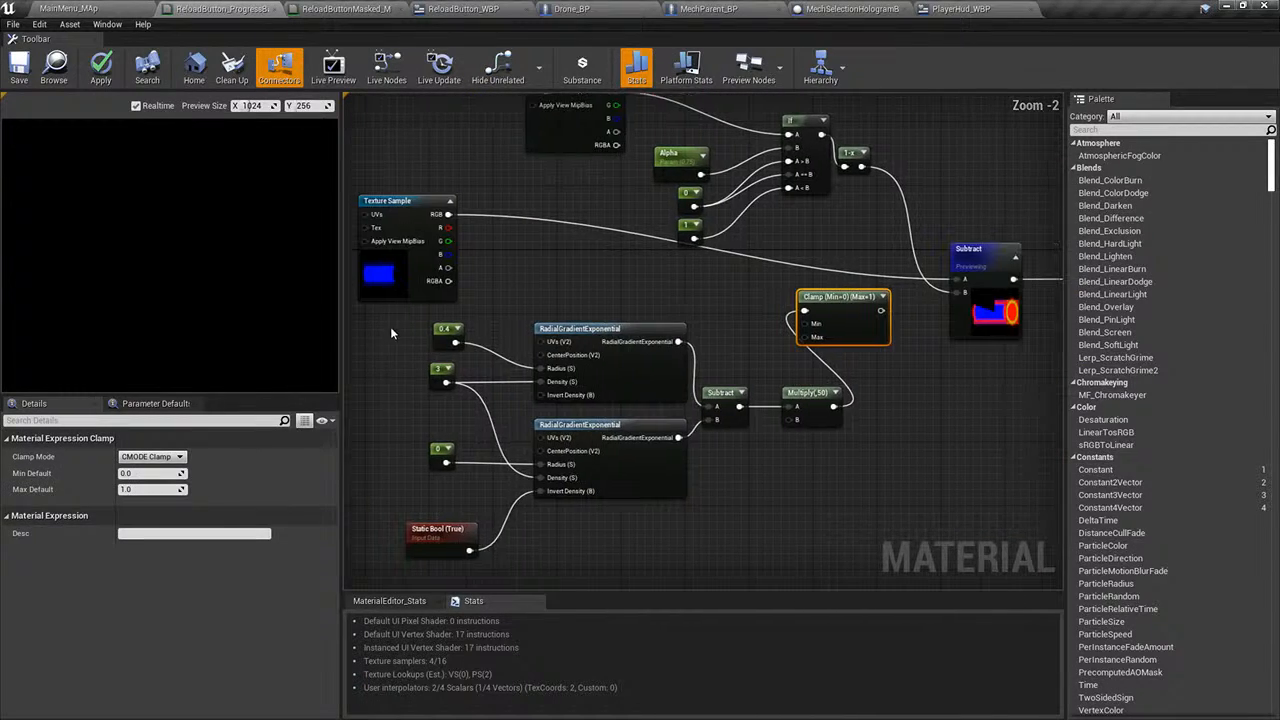
{"action": "left_click_drag", "start_coordinate": [391, 330], "coordinate": [692, 528]}
{"action": "left_click", "coordinate": [722, 340], "text": "ctrl"}
{"action": "key", "text": "Delete"}
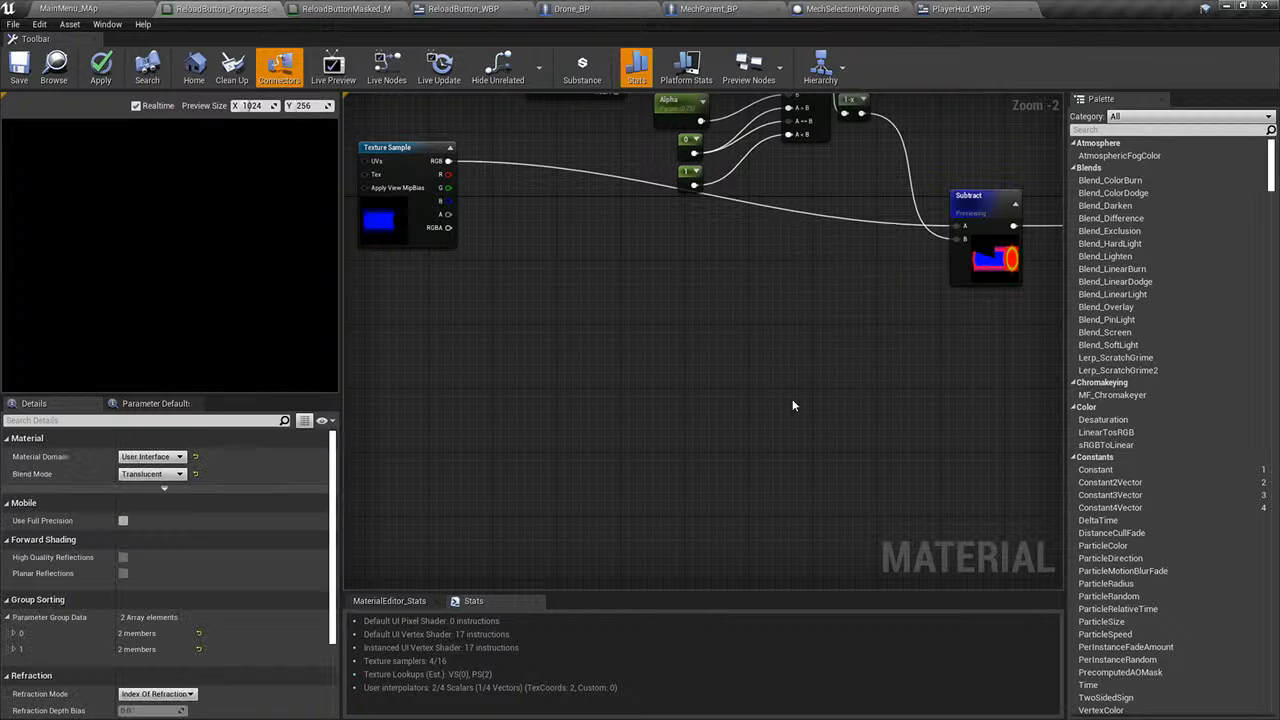
- Move the blue bar Texture Sample closer to the Subtract node, below the If branch, and save the material
{"action": "right_click_drag", "start_coordinate": [793, 405], "coordinate": [941, 588]}
{"action": "left_click_drag", "start_coordinate": [565, 420], "coordinate": [805, 530]}
{"action": "right_click_drag", "start_coordinate": [890, 513], "coordinate": [596, 350]}
{"action": "left_click_drag", "start_coordinate": [534, 365], "coordinate": [623, 358]}
{"action": "right_click_drag", "start_coordinate": [760, 392], "coordinate": [608, 354]}
{"action": "right_click_drag", "start_coordinate": [645, 309], "coordinate": [668, 379]}
{"action": "right_click_drag", "start_coordinate": [515, 258], "coordinate": [605, 302]}
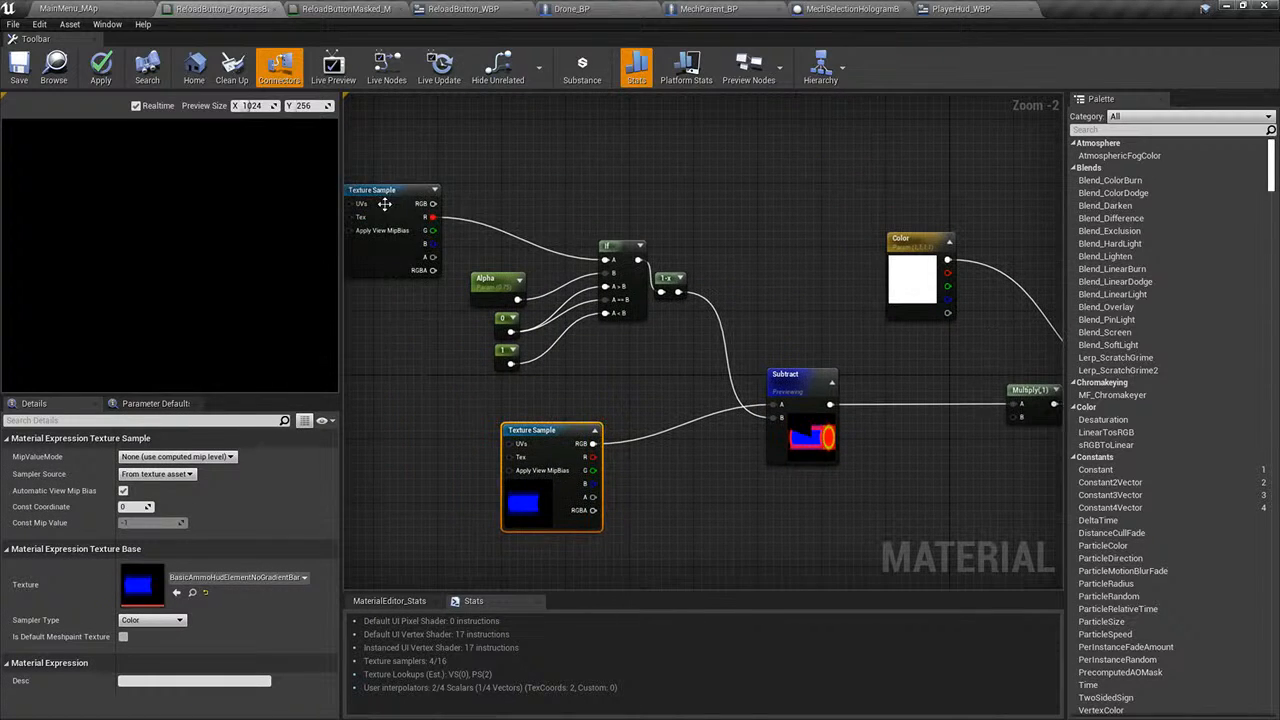
{"action": "right_click_drag", "start_coordinate": [404, 349], "coordinate": [480, 381]}
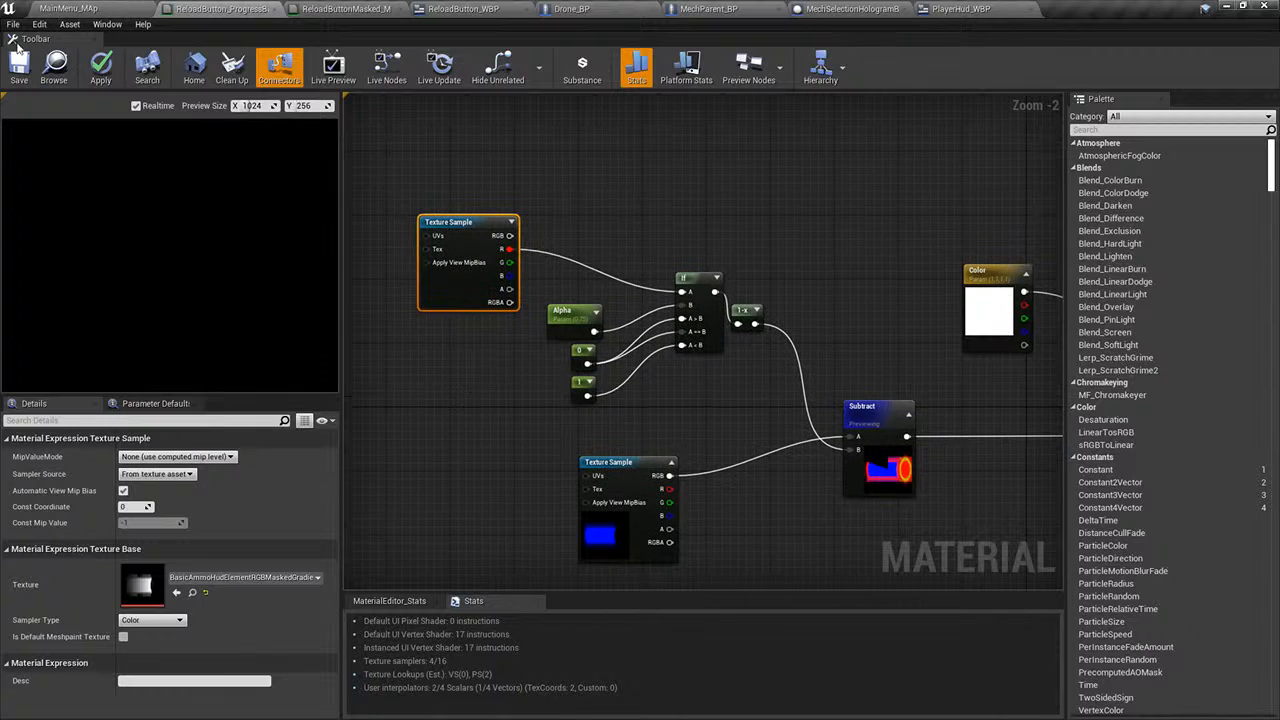
{"action": "left_click", "coordinate": [18, 66]}
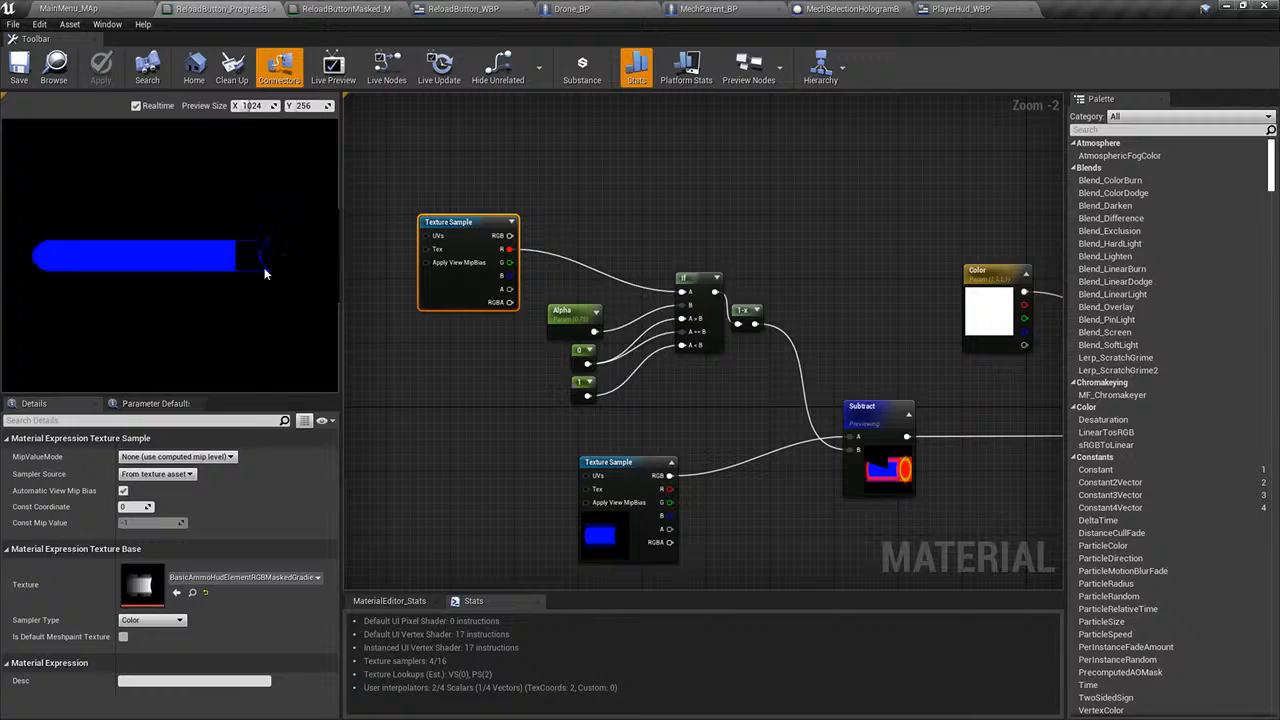
- Return to the MainMenu_MAp level, play-test a match with the cleaned-up reload bar material, and stop the session
{"action": "left_click", "coordinate": [85, 8]}
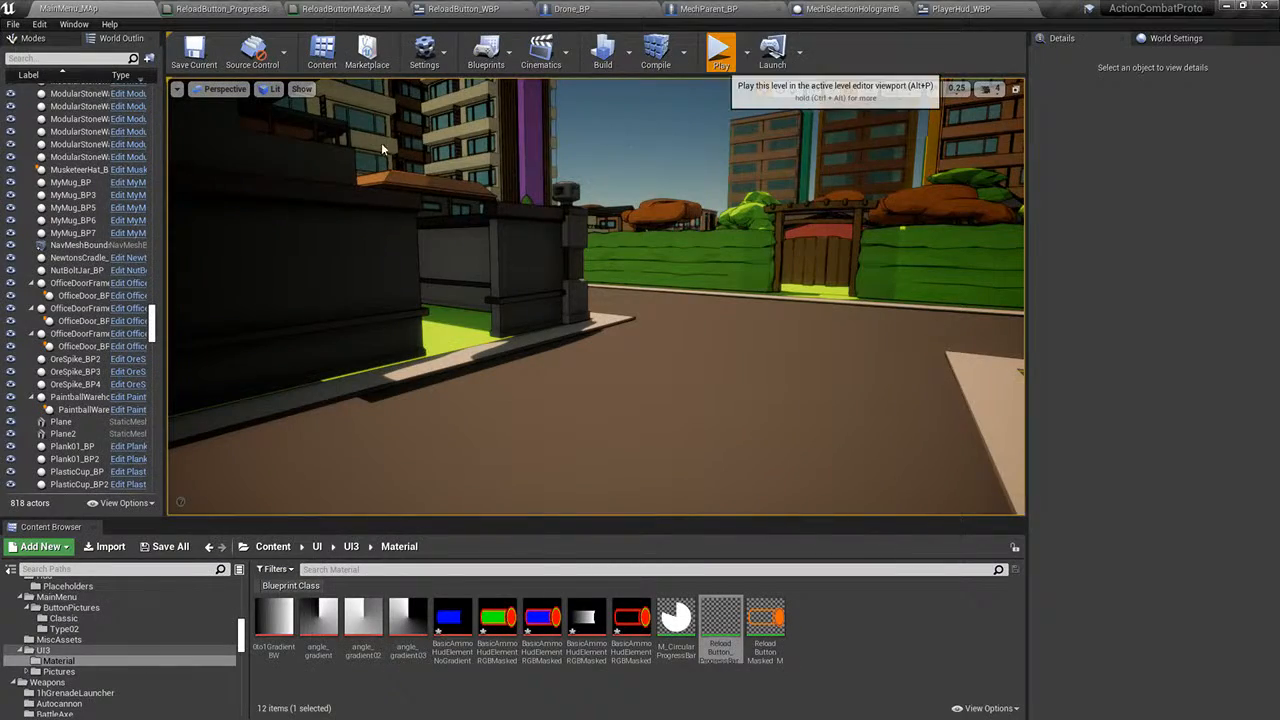
{"action": "left_click", "coordinate": [720, 50]}
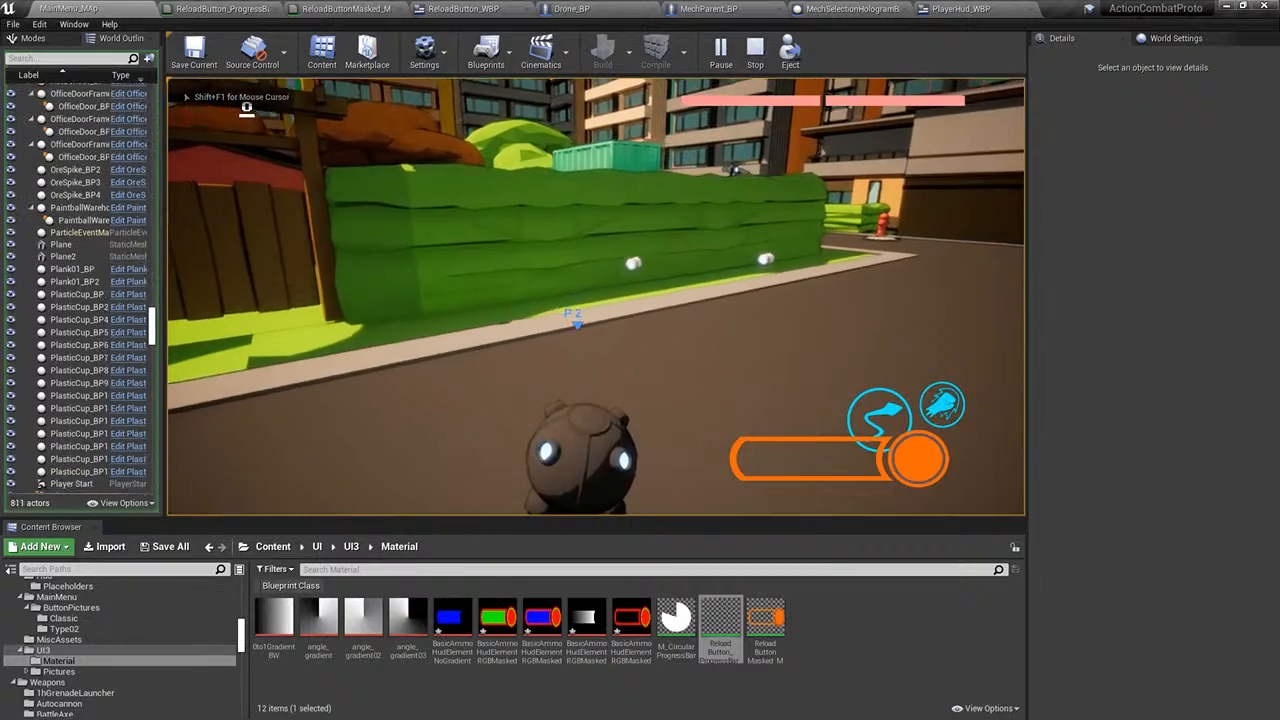
{"action": "key", "text": "shift+F1"}
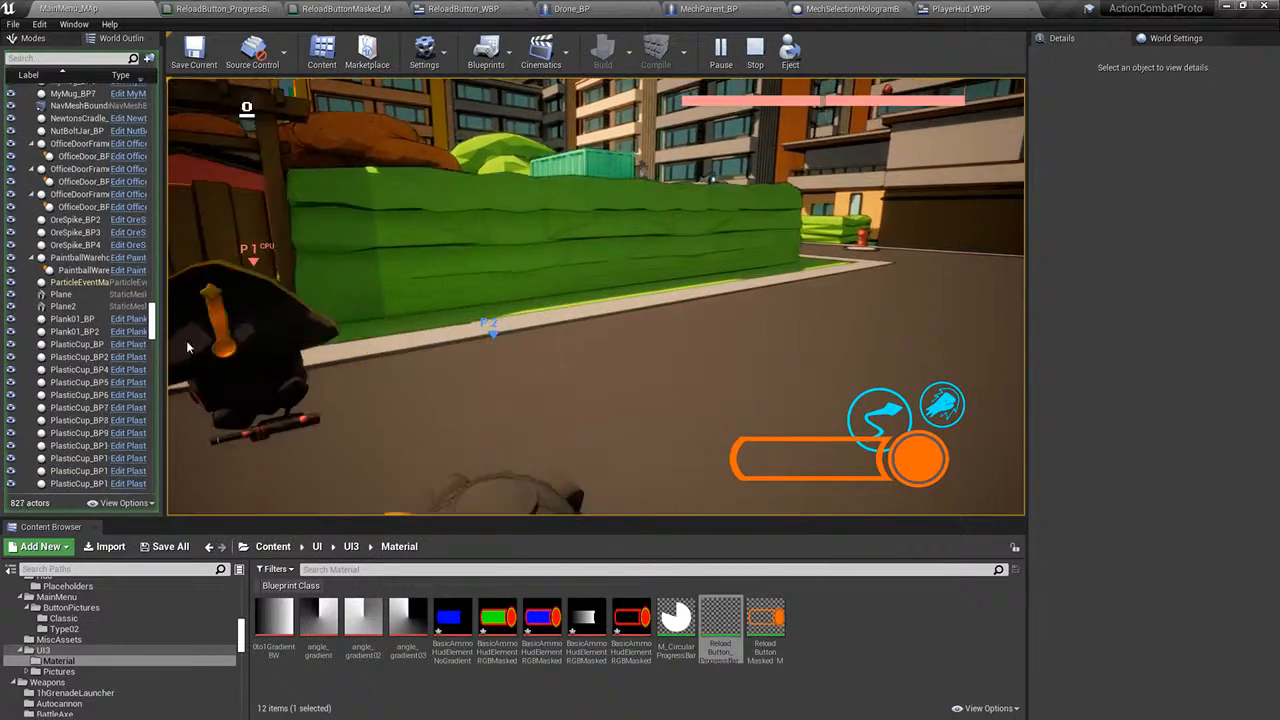
{"action": "key", "text": "Escape"}
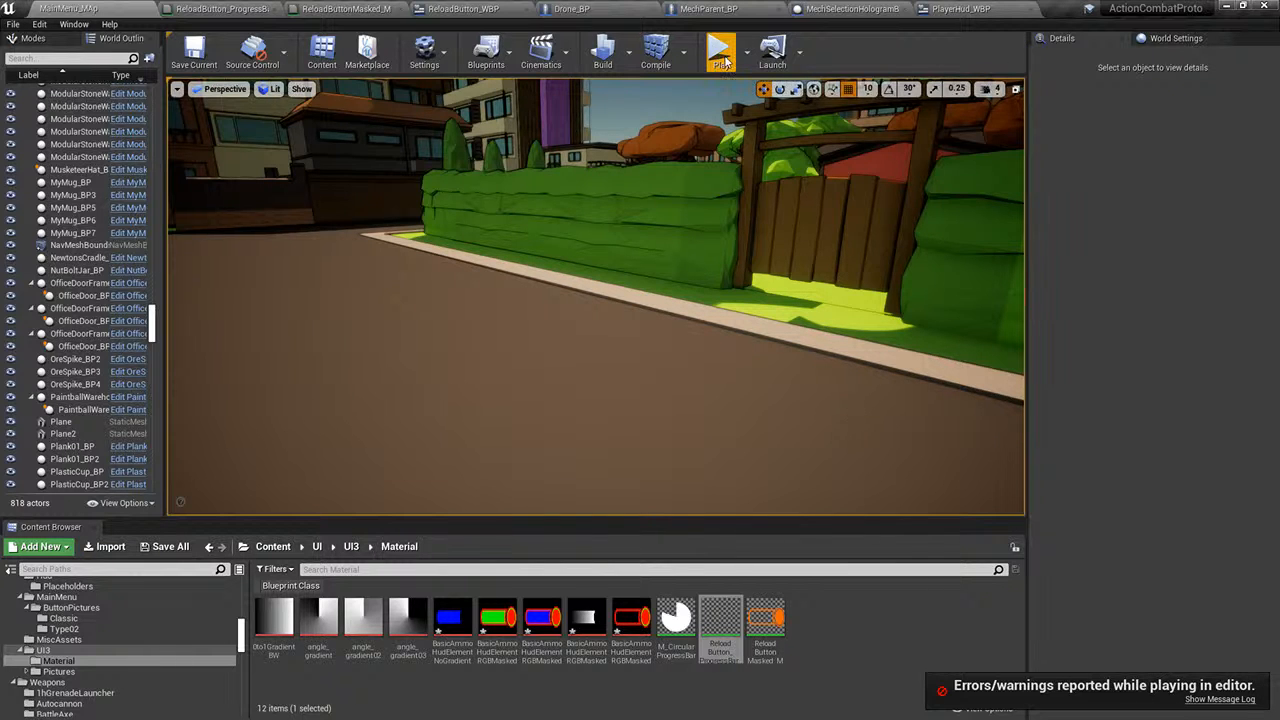
- Start another play session, enter a match from the main menu, and steer and fire with the character
{"action": "key", "text": "alt+p"}
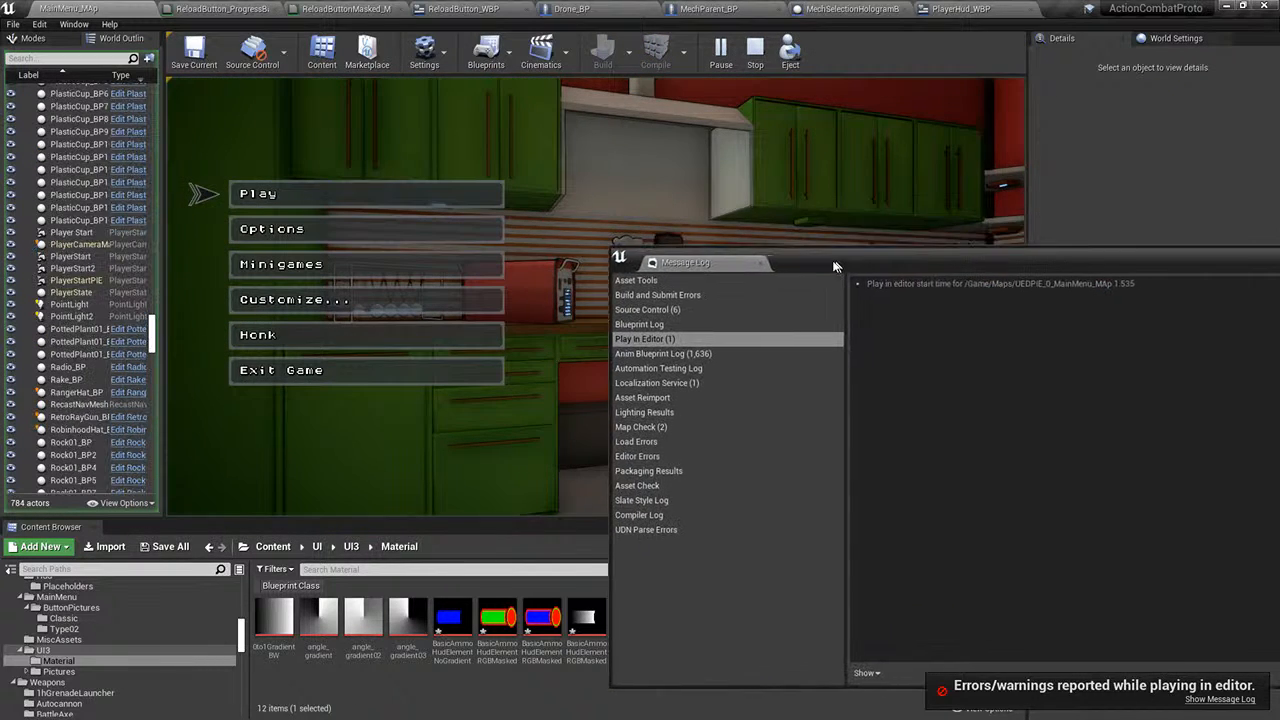
{"action": "left_click", "coordinate": [348, 185]}
{"action": "left_click", "coordinate": [531, 366]}
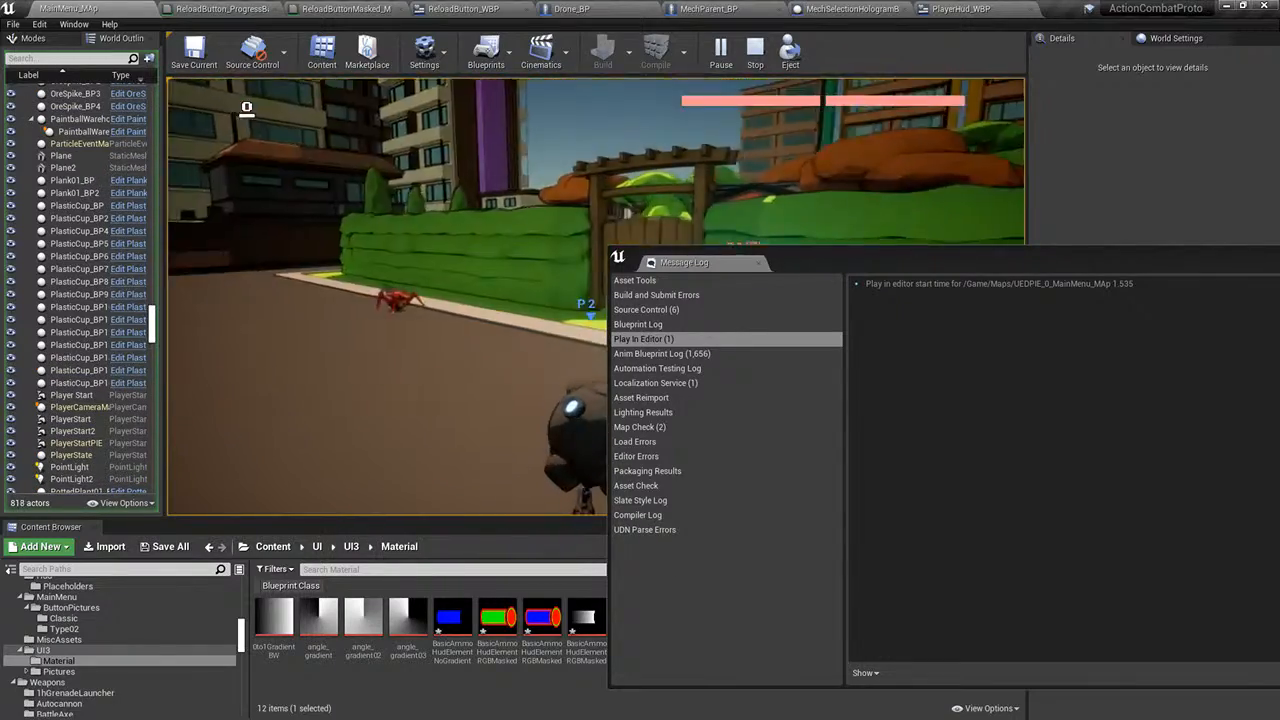
{"action": "left_click", "coordinate": [702, 444]}
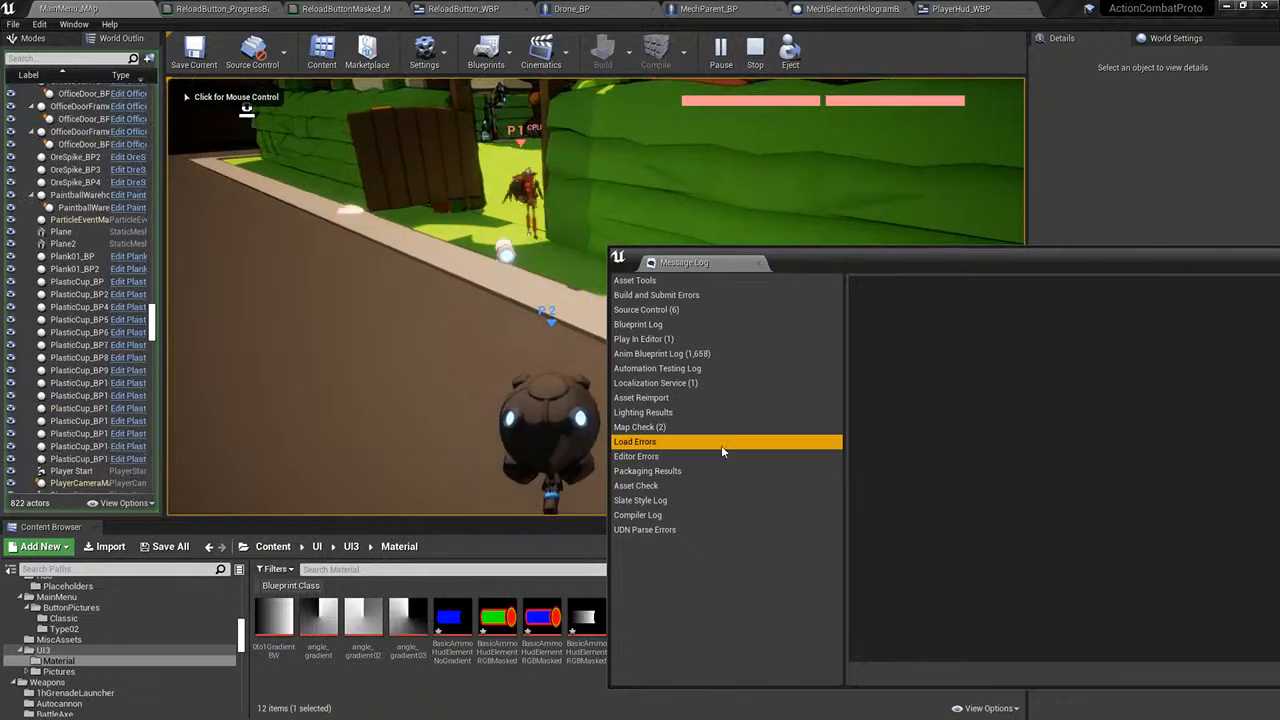
{"action": "left_click", "coordinate": [552, 420]}
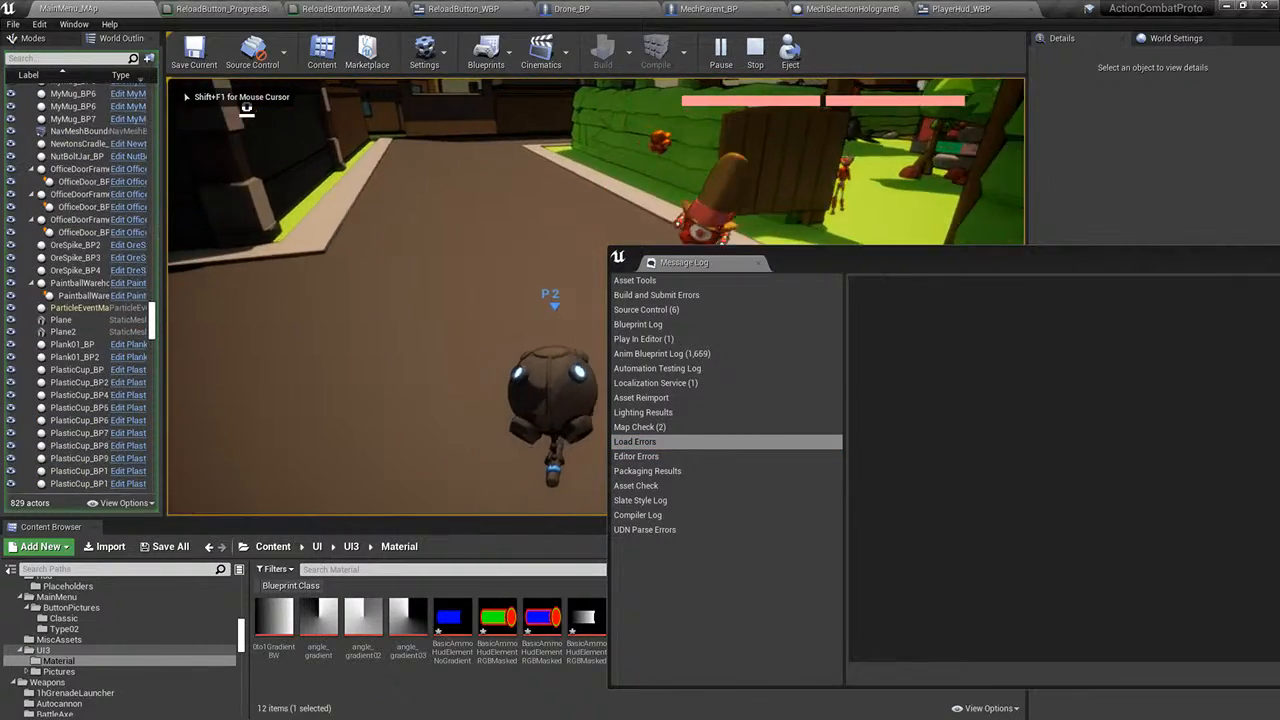
{"action": "left_click", "coordinate": [644, 402]}
{"action": "left_click", "coordinate": [564, 408]}
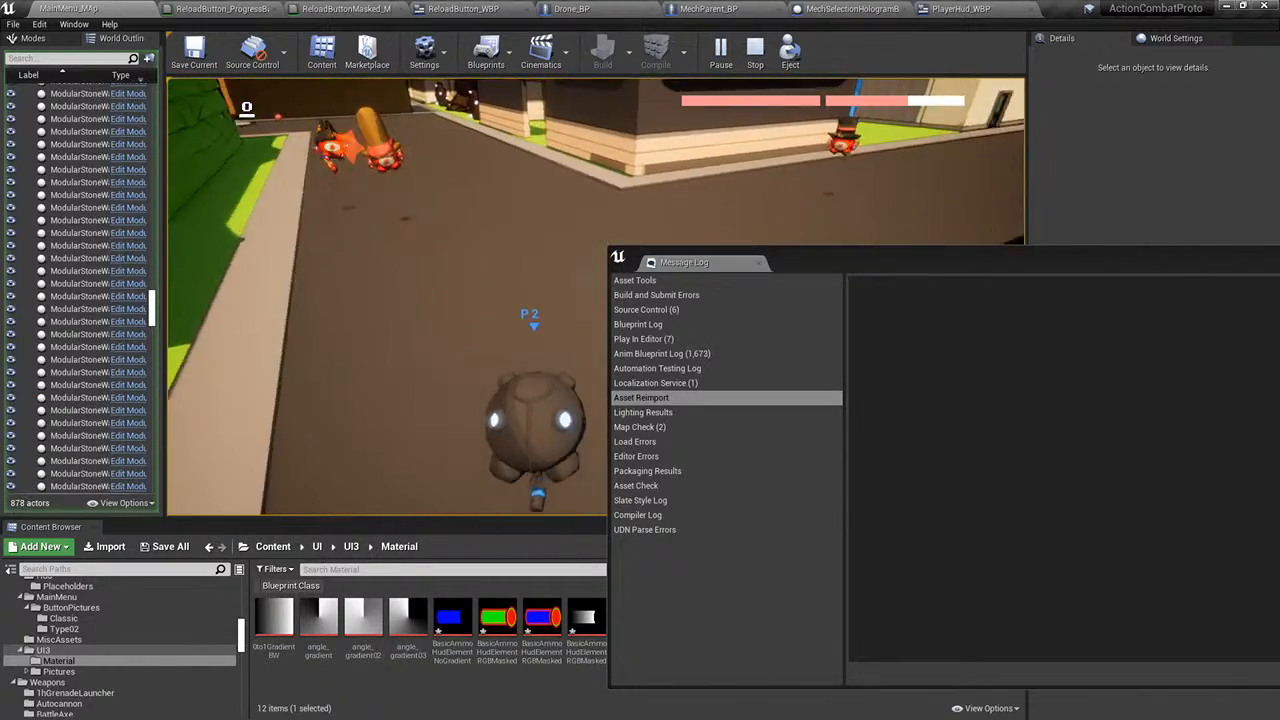
- Move the Message Log window off the game's reload bar, continue the match while watching the bar, and stop the session
{"action": "left_click", "coordinate": [708, 398]}
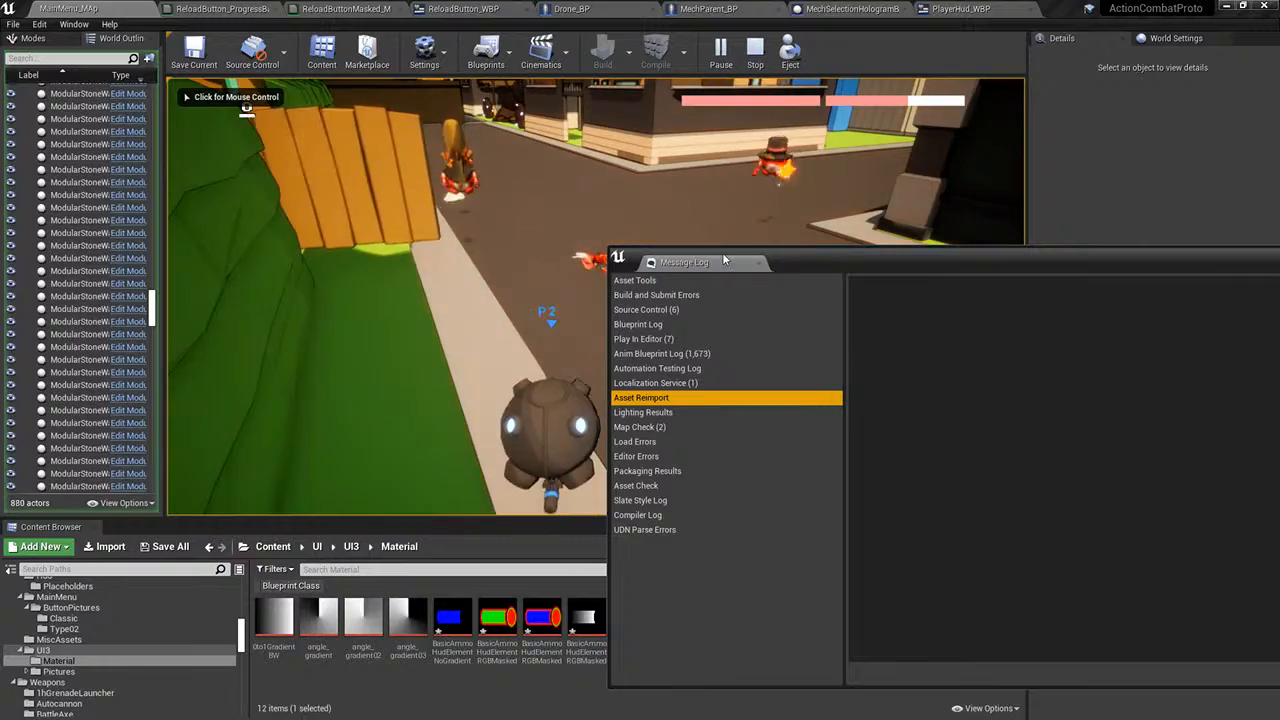
{"action": "left_click_drag", "start_coordinate": [723, 258], "coordinate": [1000, 309]}
{"action": "left_click", "coordinate": [860, 314]}
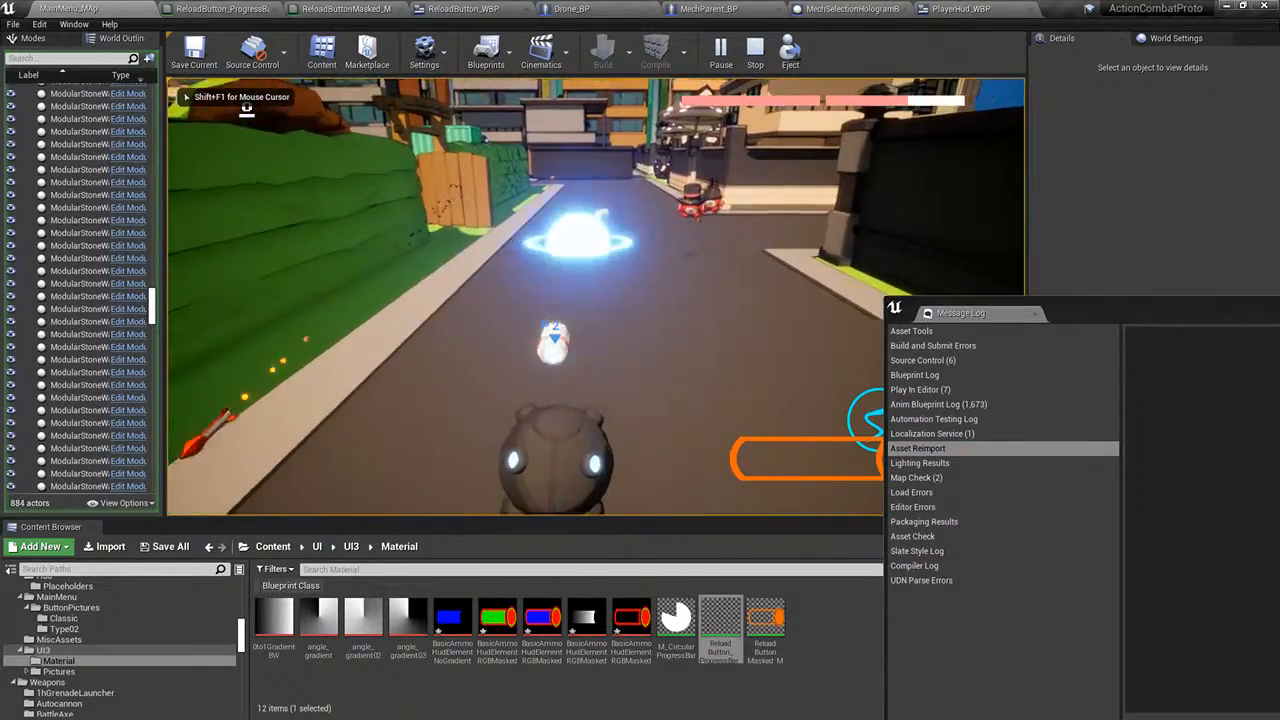
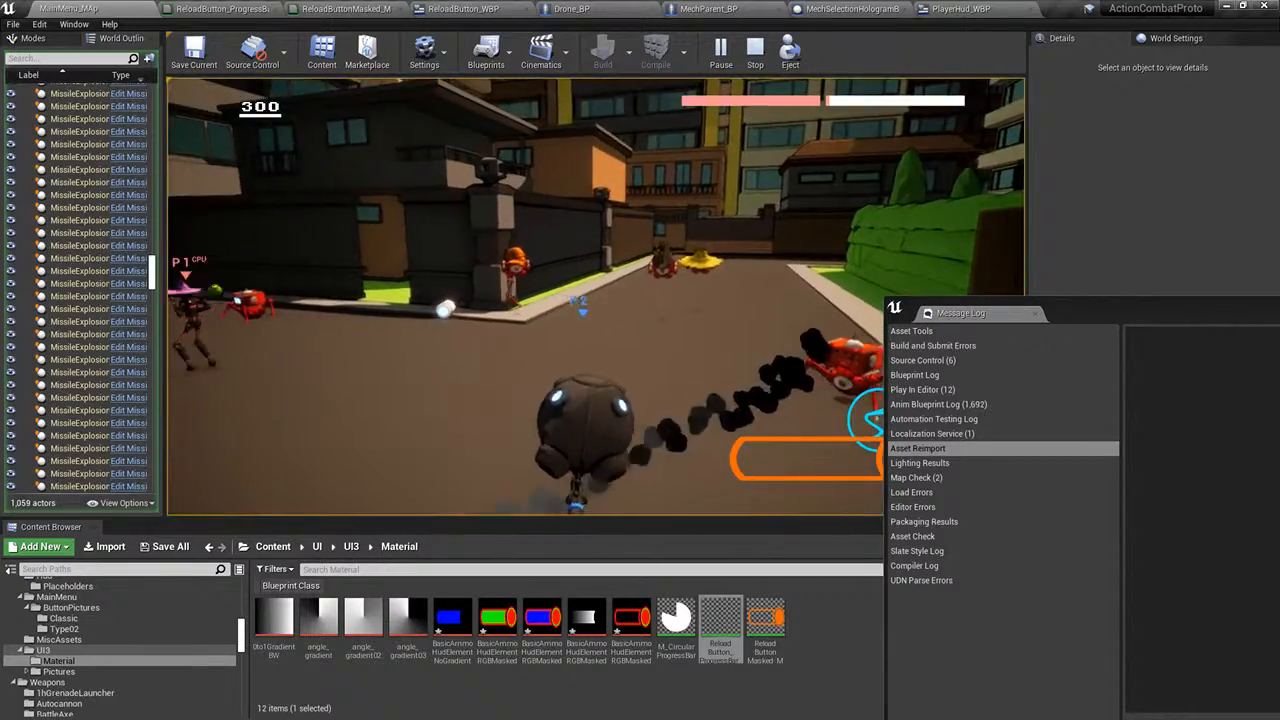
{"action": "key", "text": "Escape"}
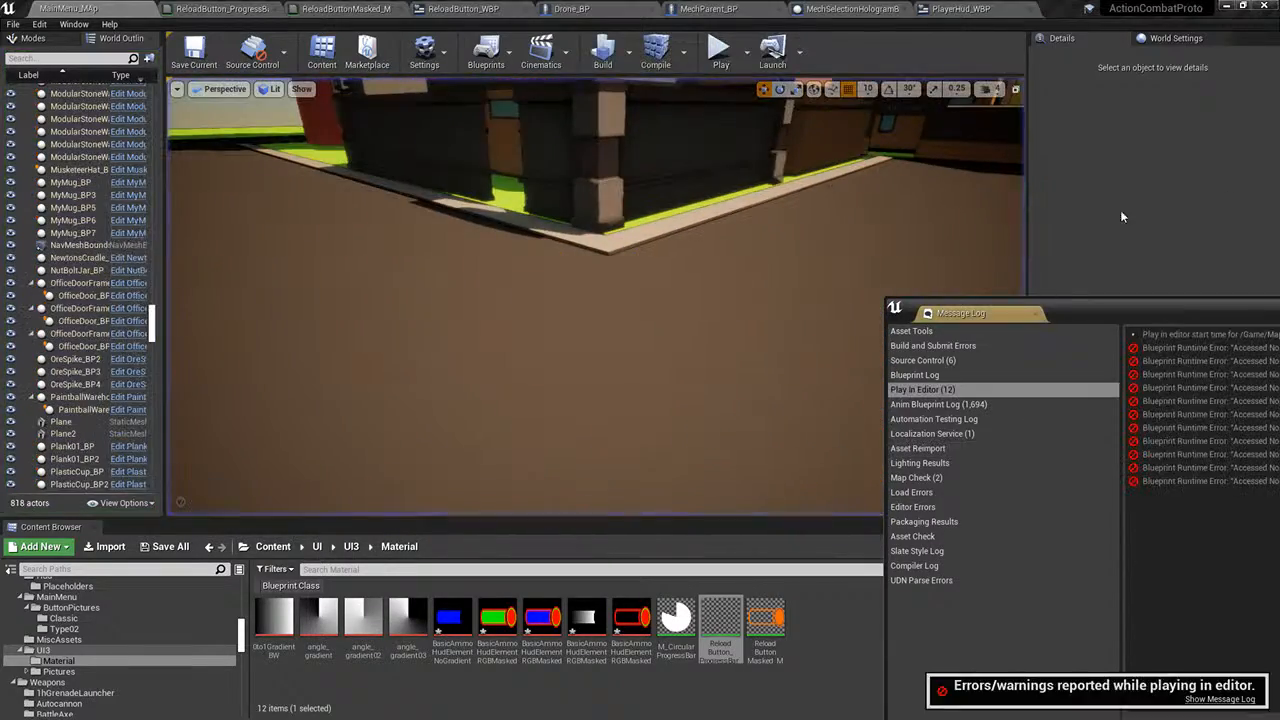
- Read the play-session errors in the Message Log, close it, and check the light attack logic in MechParent_BP and PlayerHud_WBP
{"action": "left_click_drag", "start_coordinate": [1072, 305], "coordinate": [300, 244]}
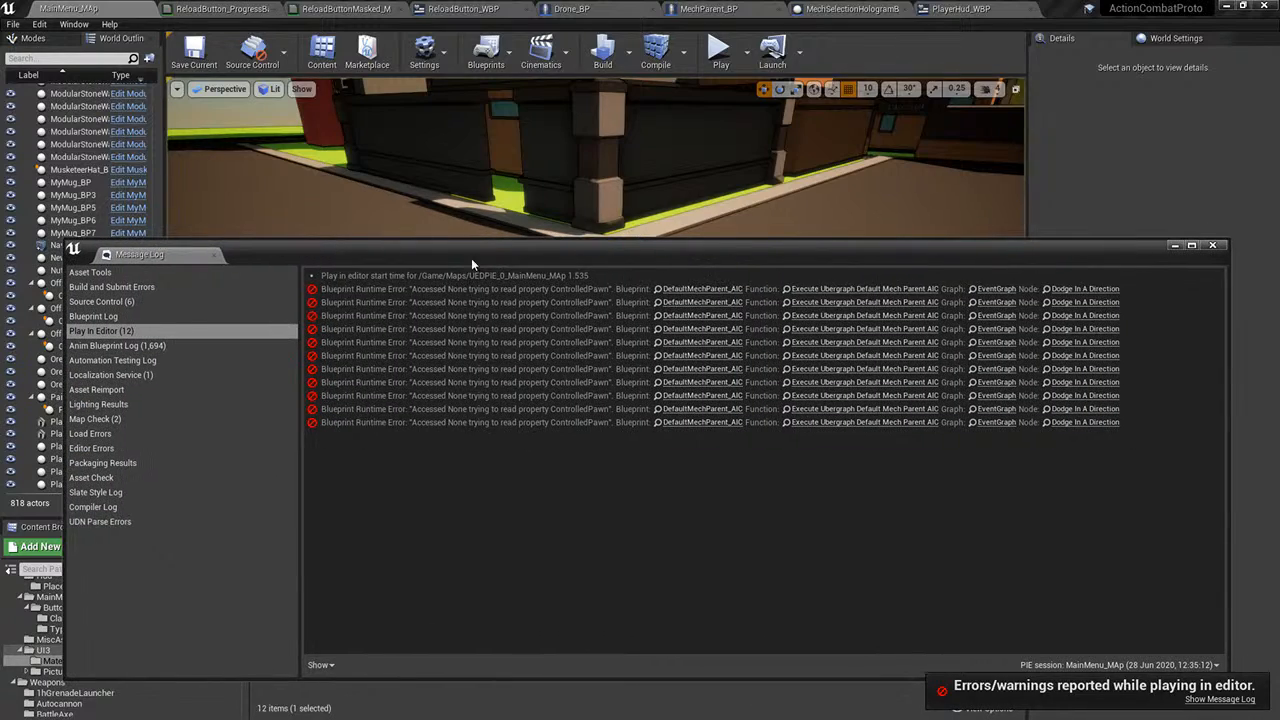
{"action": "left_click", "coordinate": [1211, 246]}
{"action": "left_click", "coordinate": [708, 8]}
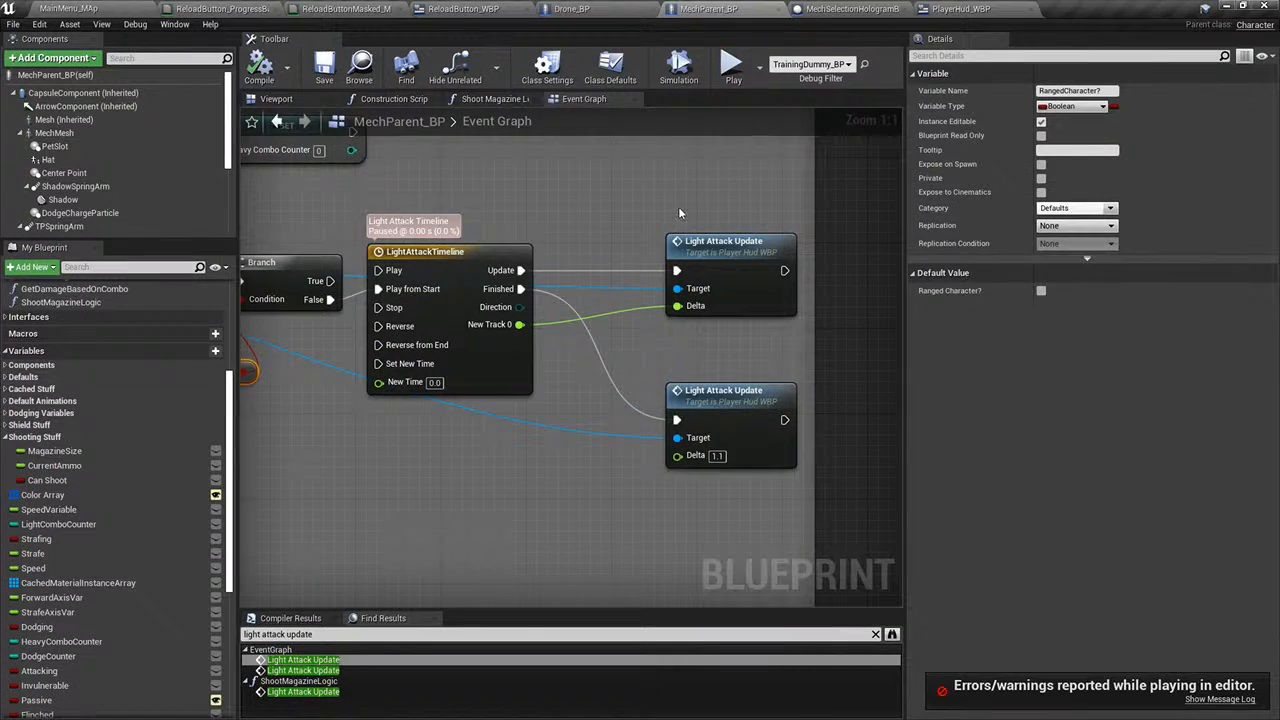
{"action": "left_click", "coordinate": [960, 8]}
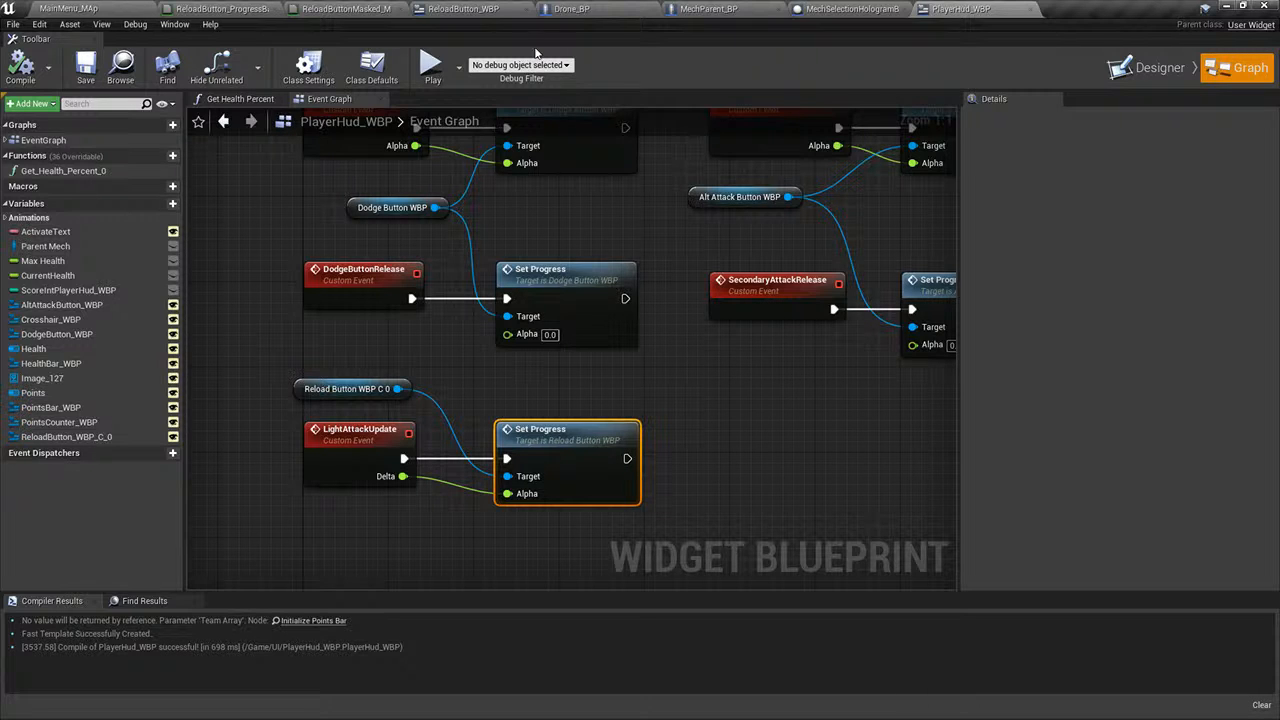
- Inspect the settings of the Image_156 and ProgressBar images in ReloadButton_WBP
{"action": "left_click", "coordinate": [486, 8]}
{"action": "right_click_drag", "start_coordinate": [471, 235], "coordinate": [535, 285]}
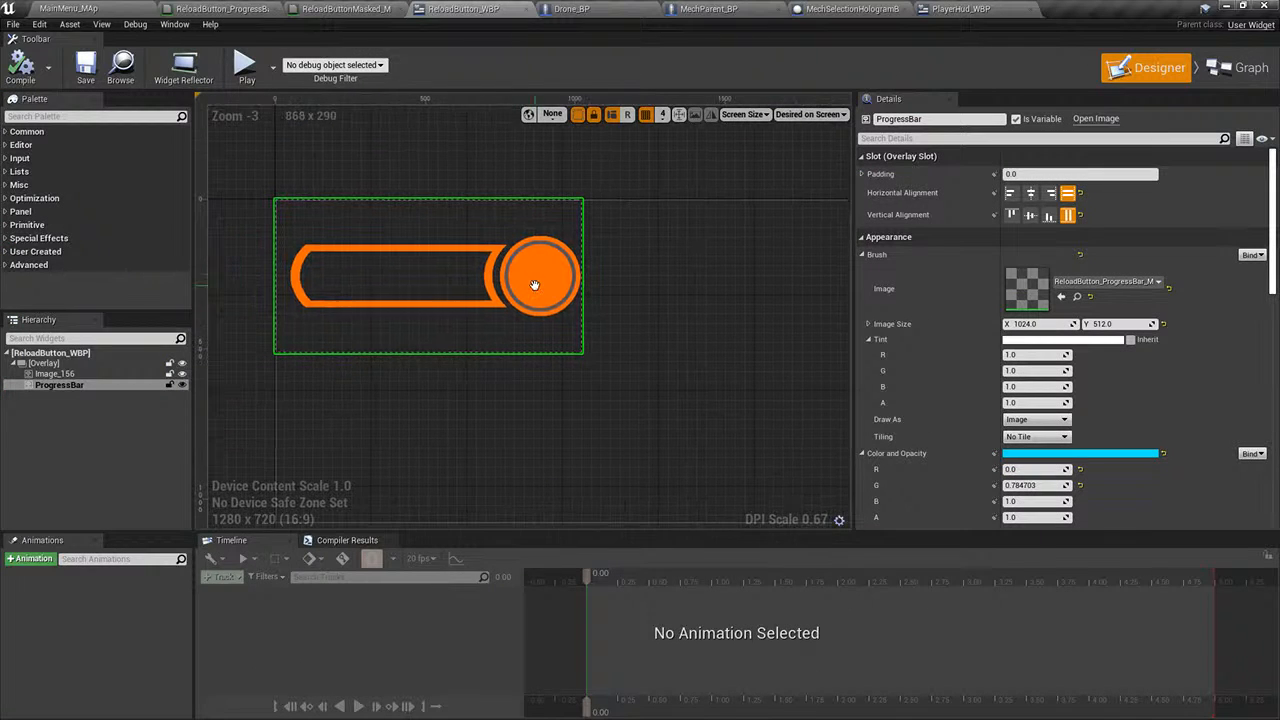
{"action": "left_click", "coordinate": [60, 364]}
{"action": "left_click", "coordinate": [60, 375]}
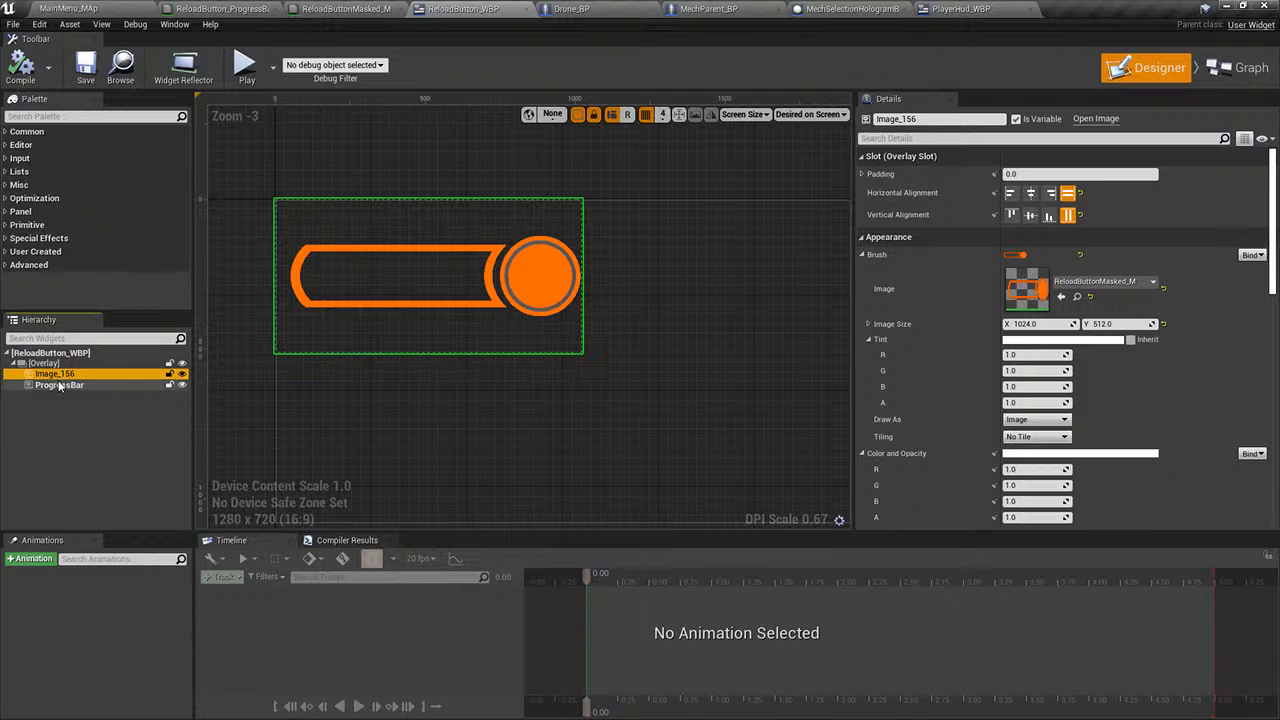
{"action": "left_click", "coordinate": [60, 386]}
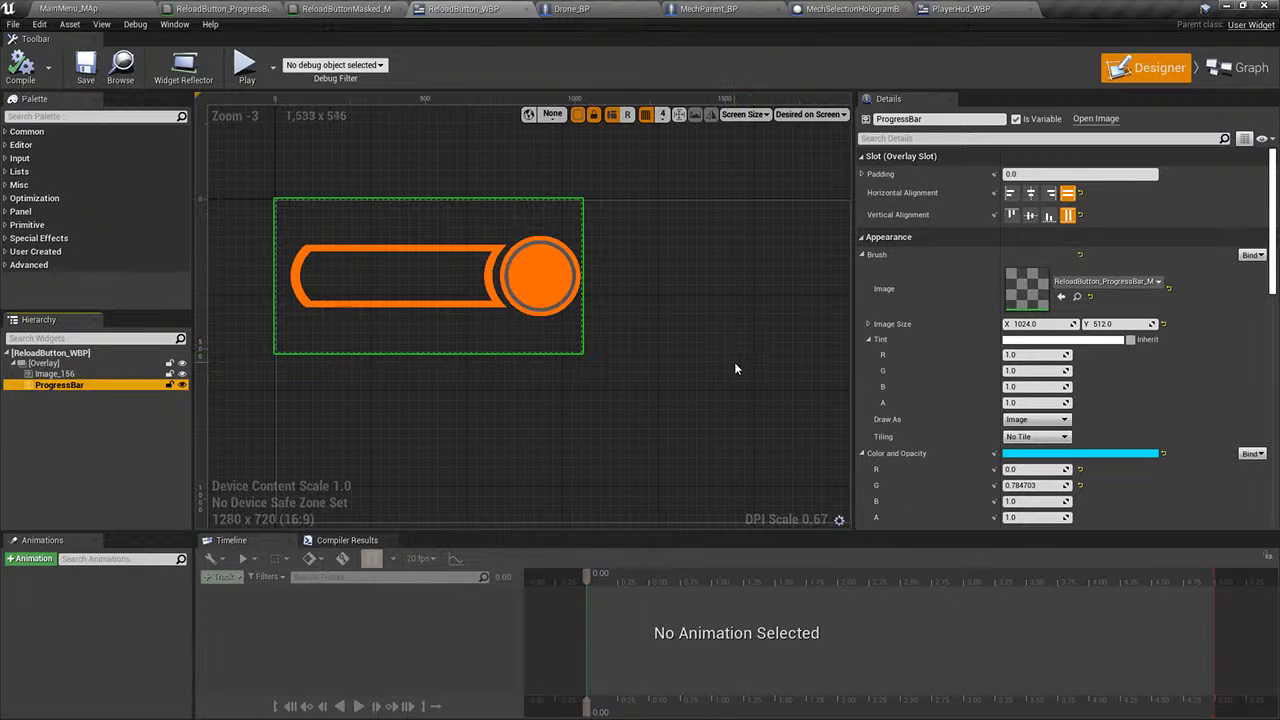
- Look over the ReloadButtonMasked_M and ReloadButton_ProgressBar_M material graphs and the Drone_BP construction script
{"action": "left_click", "coordinate": [345, 8]}
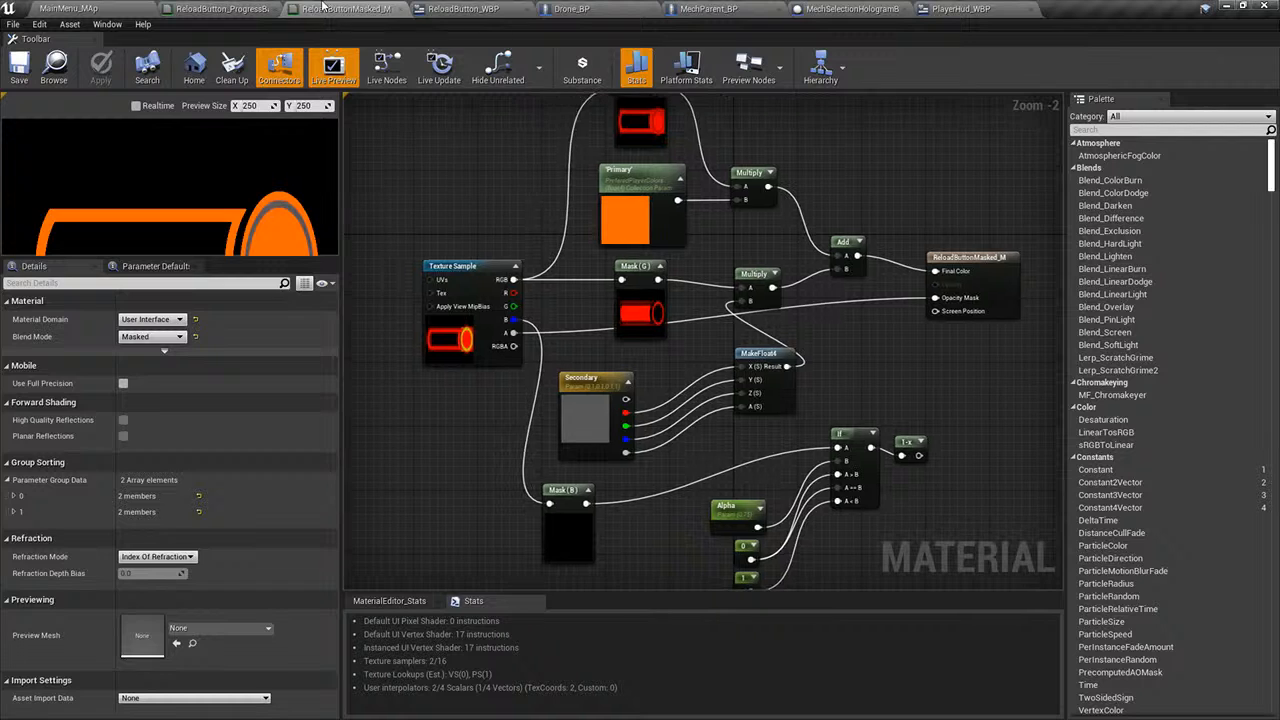
{"action": "left_click", "coordinate": [262, 8]}
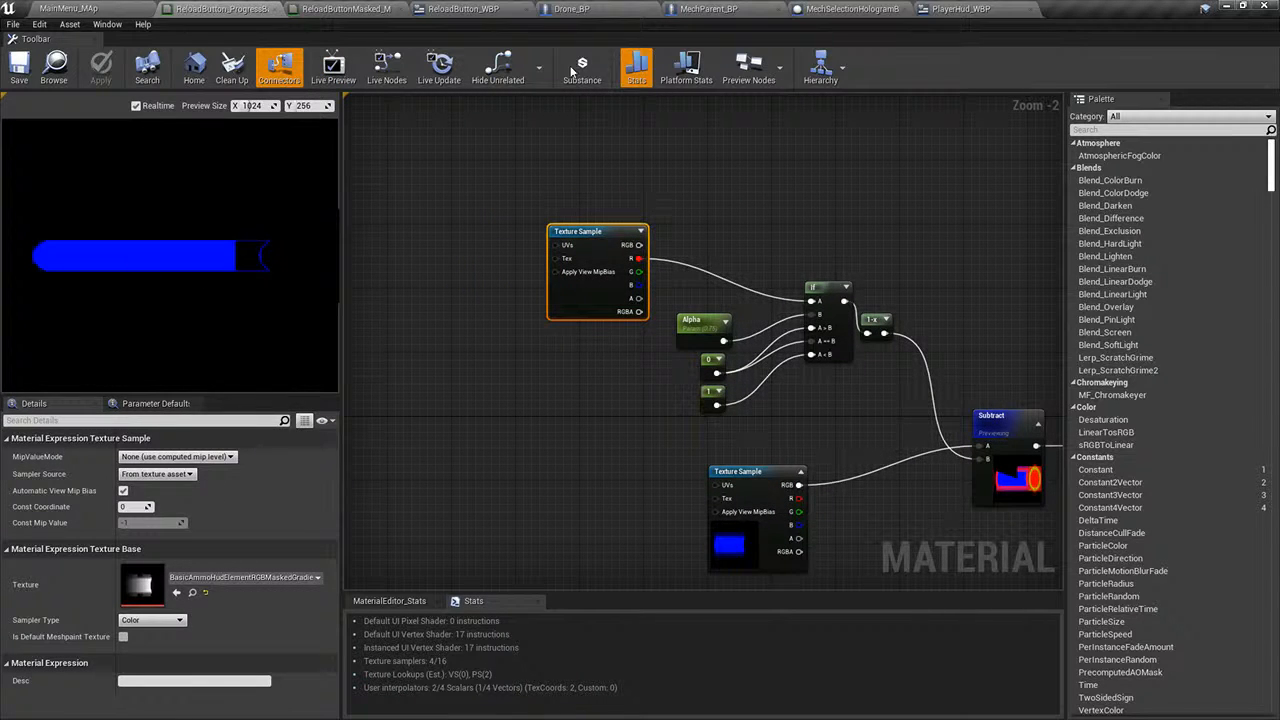
{"action": "left_click", "coordinate": [572, 9]}
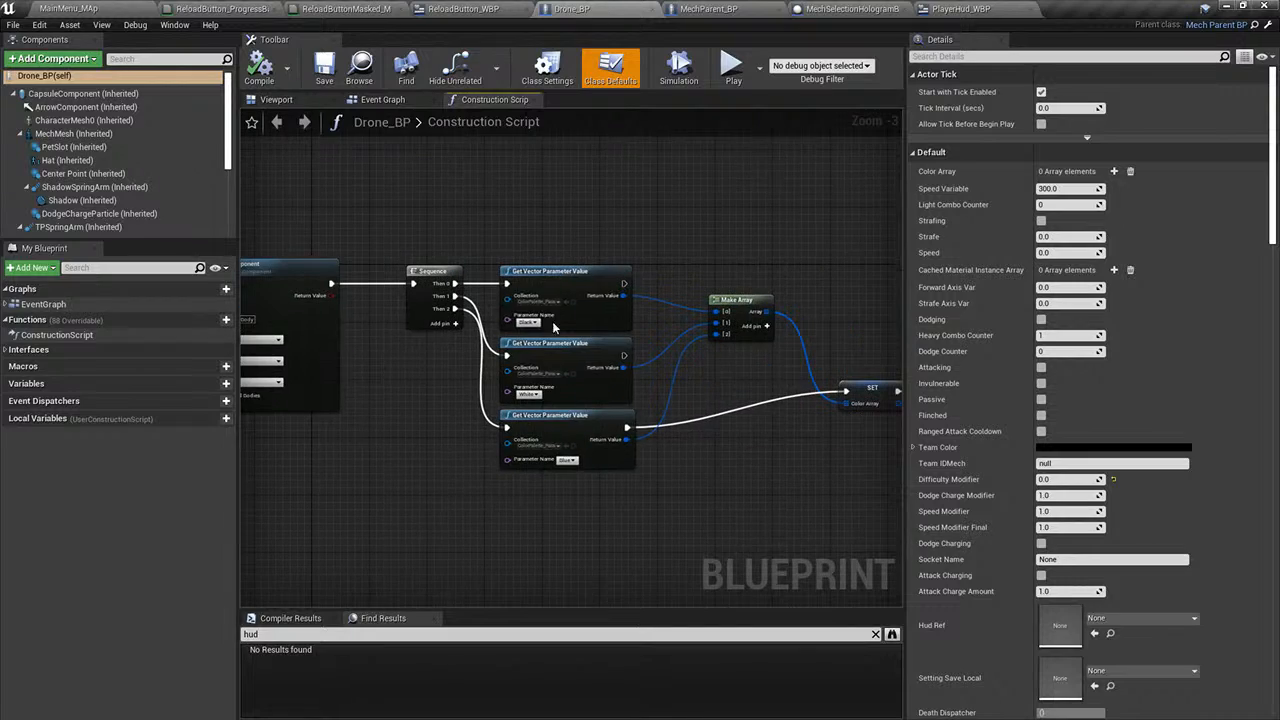
{"action": "left_click", "coordinate": [702, 9]}
{"action": "left_click", "coordinate": [625, 9]}
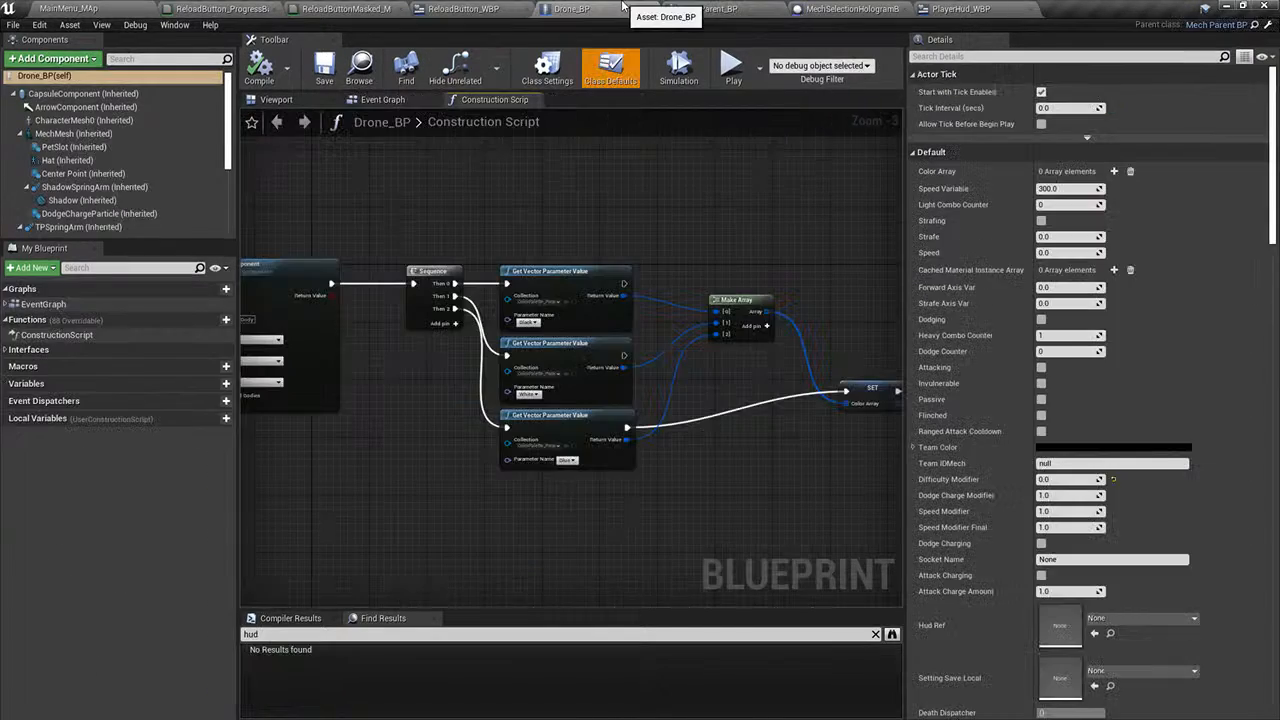
{"action": "left_click", "coordinate": [487, 8]}
{"action": "left_click", "coordinate": [330, 8]}
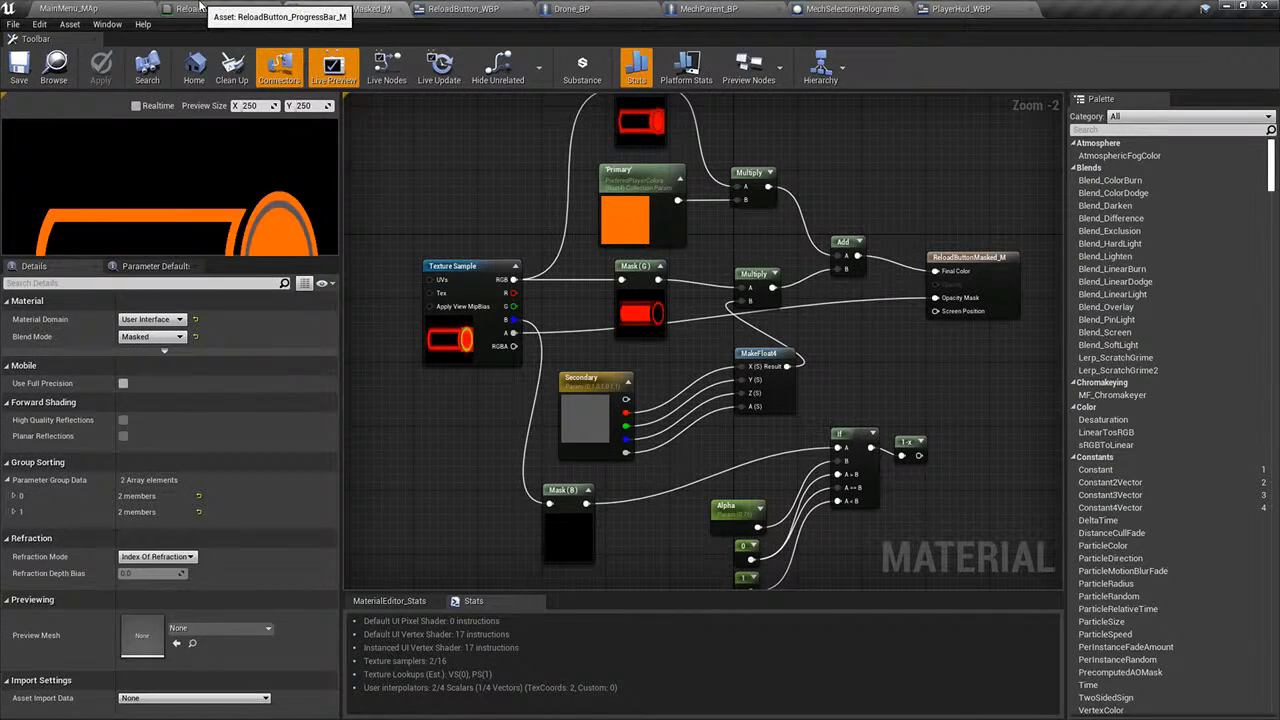
- Move the blue bar Texture Sample in ReloadButton_ProgressBar_M up and closer to the Subtract node
{"action": "left_click", "coordinate": [200, 8]}
{"action": "right_click_drag", "start_coordinate": [803, 210], "coordinate": [744, 127]}
{"action": "right_click_drag", "start_coordinate": [808, 310], "coordinate": [637, 279]}
{"action": "left_click", "coordinate": [702, 334]}
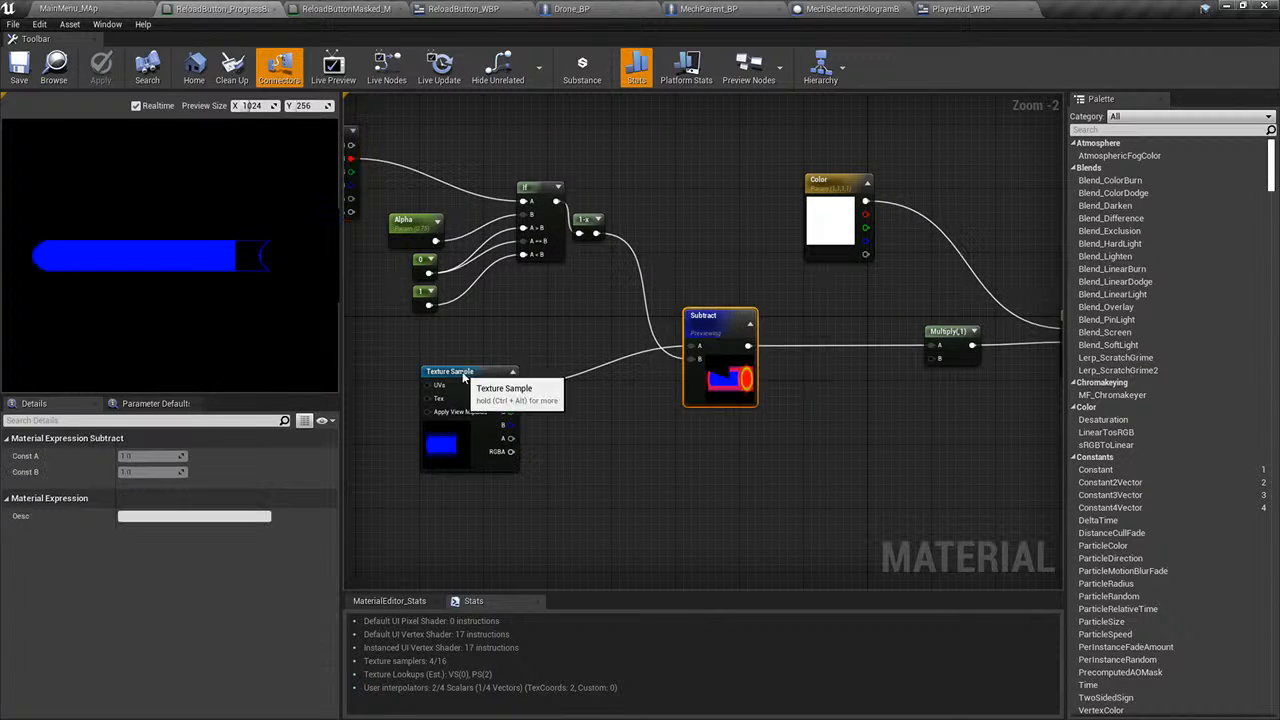
{"action": "left_click_drag", "start_coordinate": [479, 370], "coordinate": [541, 354]}
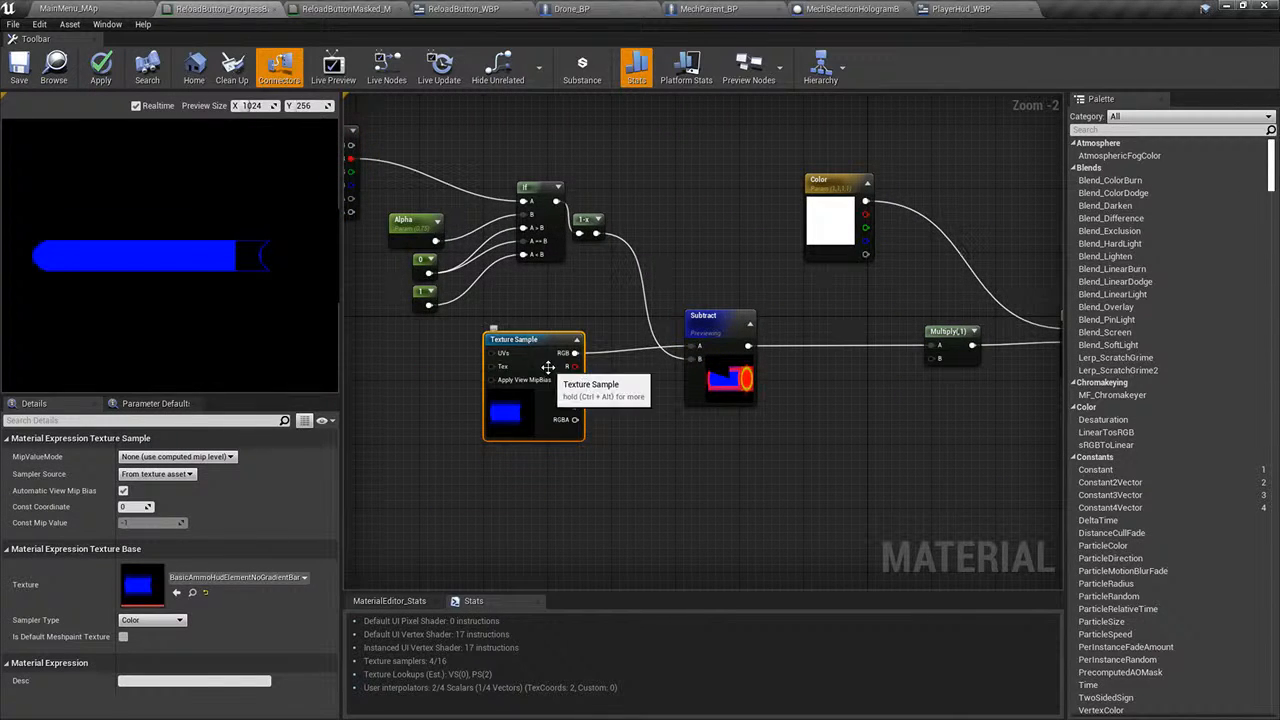
- Search the texture choices for the blue bar Texture Sample for "masked"
{"action": "scroll", "coordinate": [614, 382], "scroll_direction": "up", "scroll_amount": 2}
{"action": "left_click", "coordinate": [268, 578]}
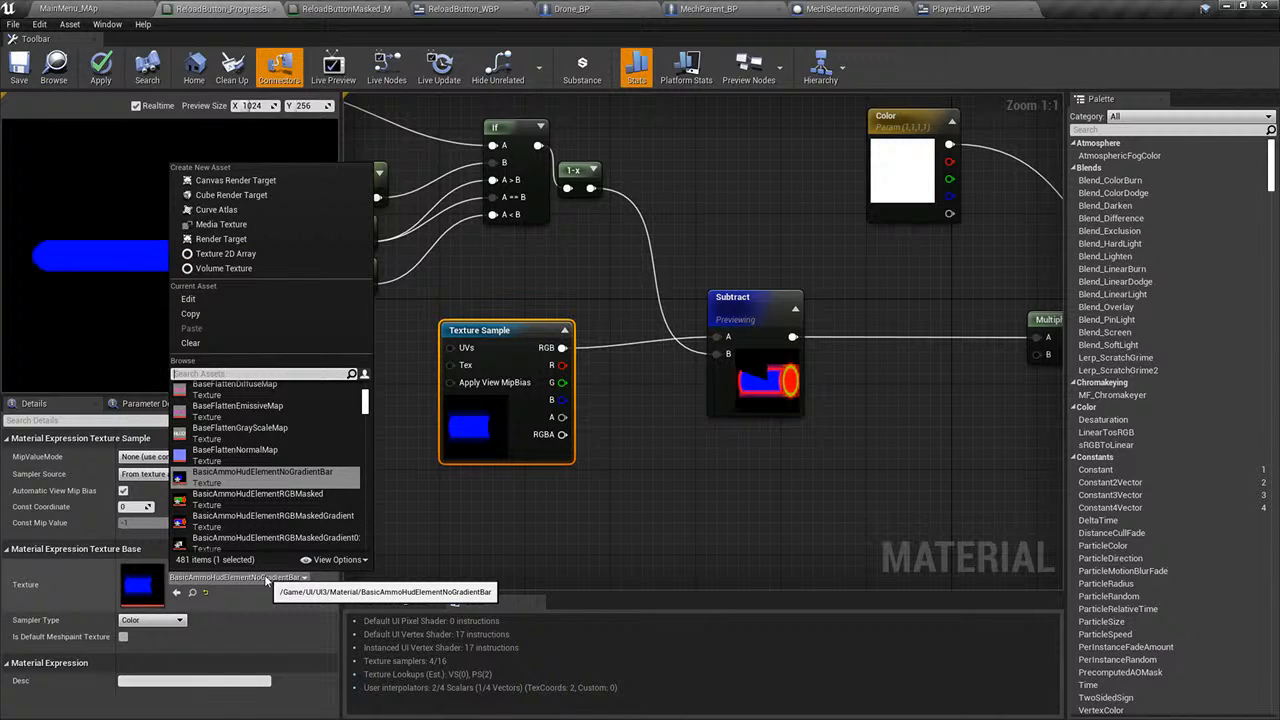
{"action": "type", "text": "masked"}
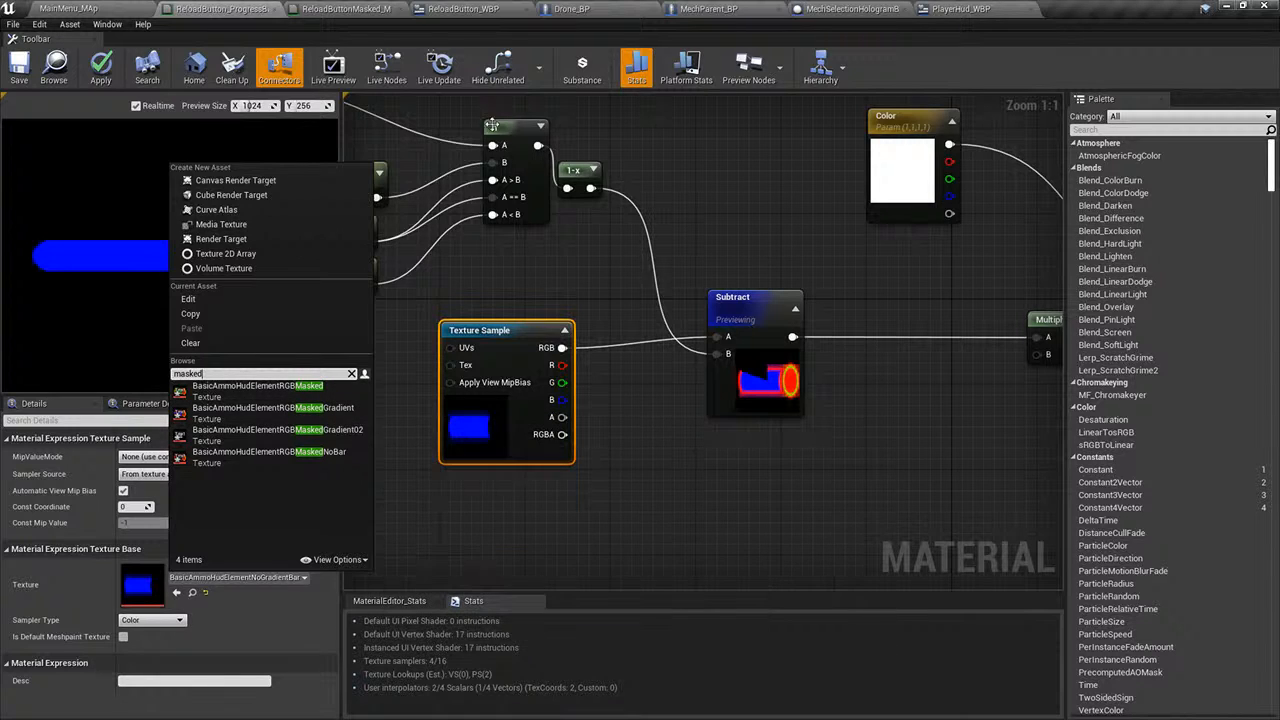
- Place ProgressBar before Image_156 in the ReloadButton_WBP overlay and compile the widget
{"action": "left_click", "coordinate": [493, 7]}
{"action": "left_click", "coordinate": [603, 6]}
{"action": "left_click", "coordinate": [477, 8]}
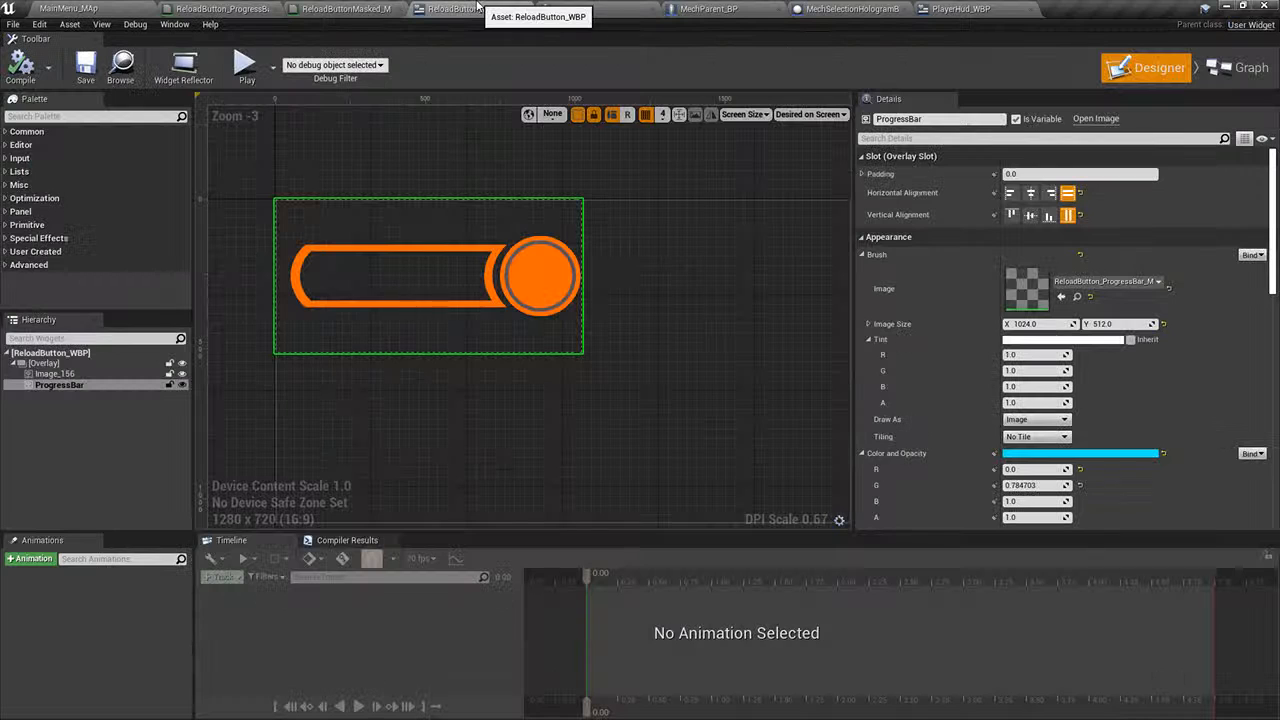
{"action": "left_click_drag", "start_coordinate": [70, 379], "coordinate": [62, 369]}
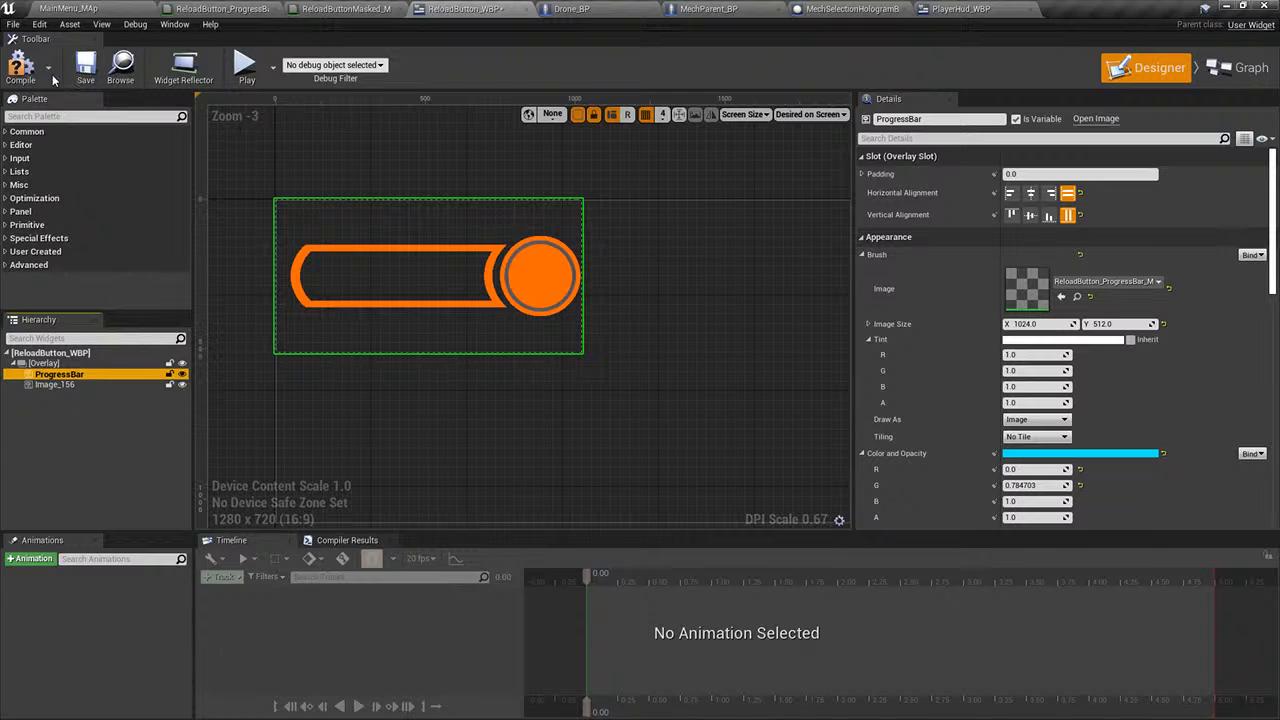
{"action": "left_click", "coordinate": [20, 68]}
- Play-test a match from the MainMenu_MAp level to check the reload bar, and stop the session
{"action": "left_click", "coordinate": [30, 8]}
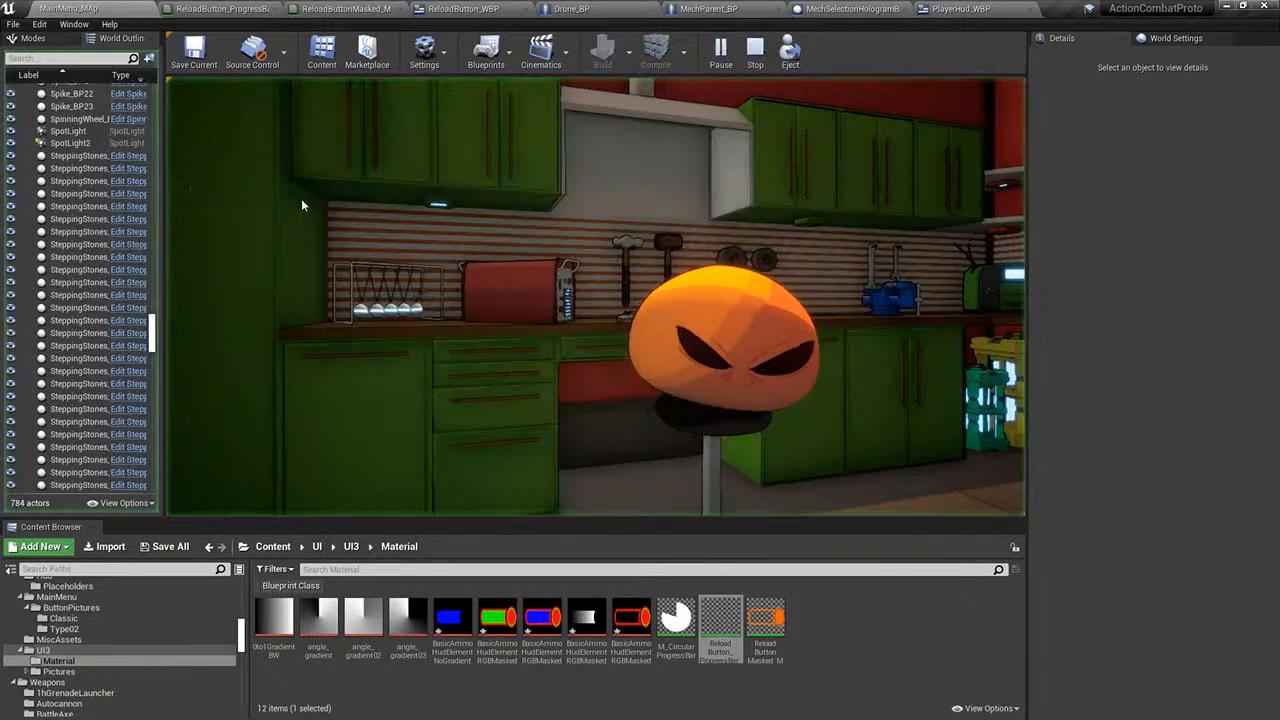
{"action": "left_click", "coordinate": [303, 203]}
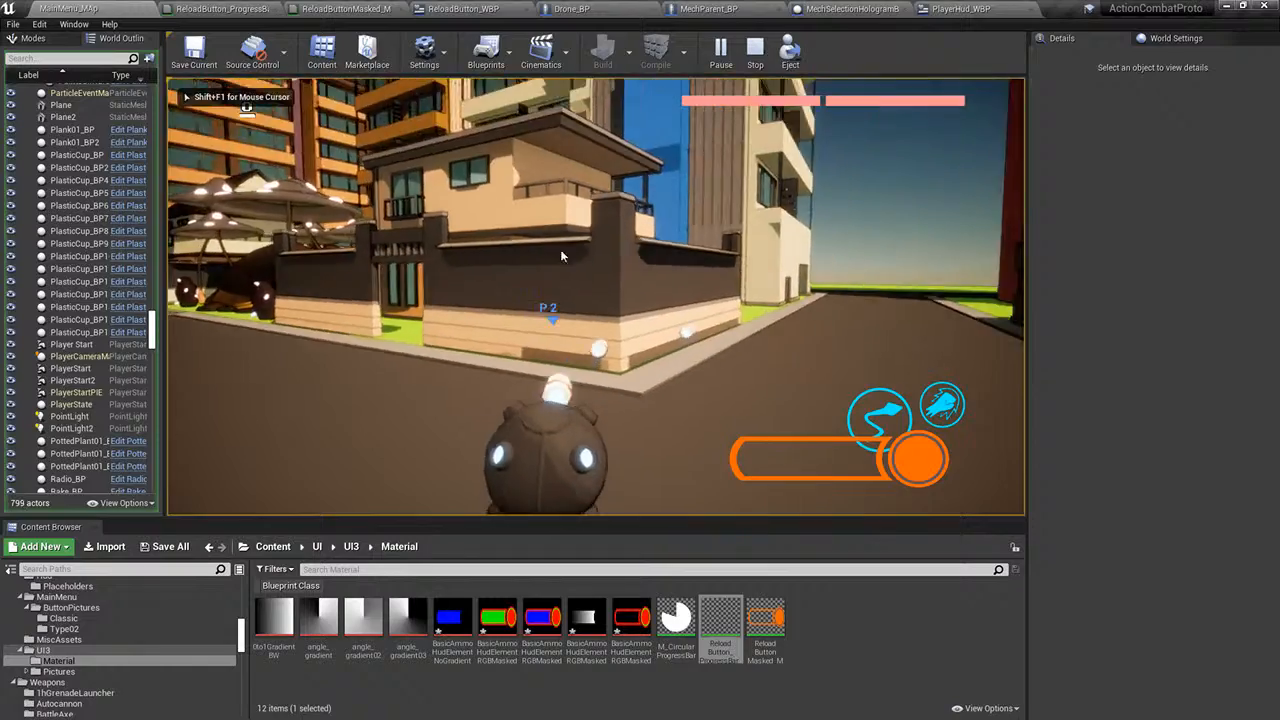
{"action": "key", "text": "Escape"}
- Look through the reload button assets and the event graphs of MechSelectionHologramBase_BP and MechParent_BP
{"action": "left_click", "coordinate": [712, 9]}
{"action": "left_click", "coordinate": [446, 6]}
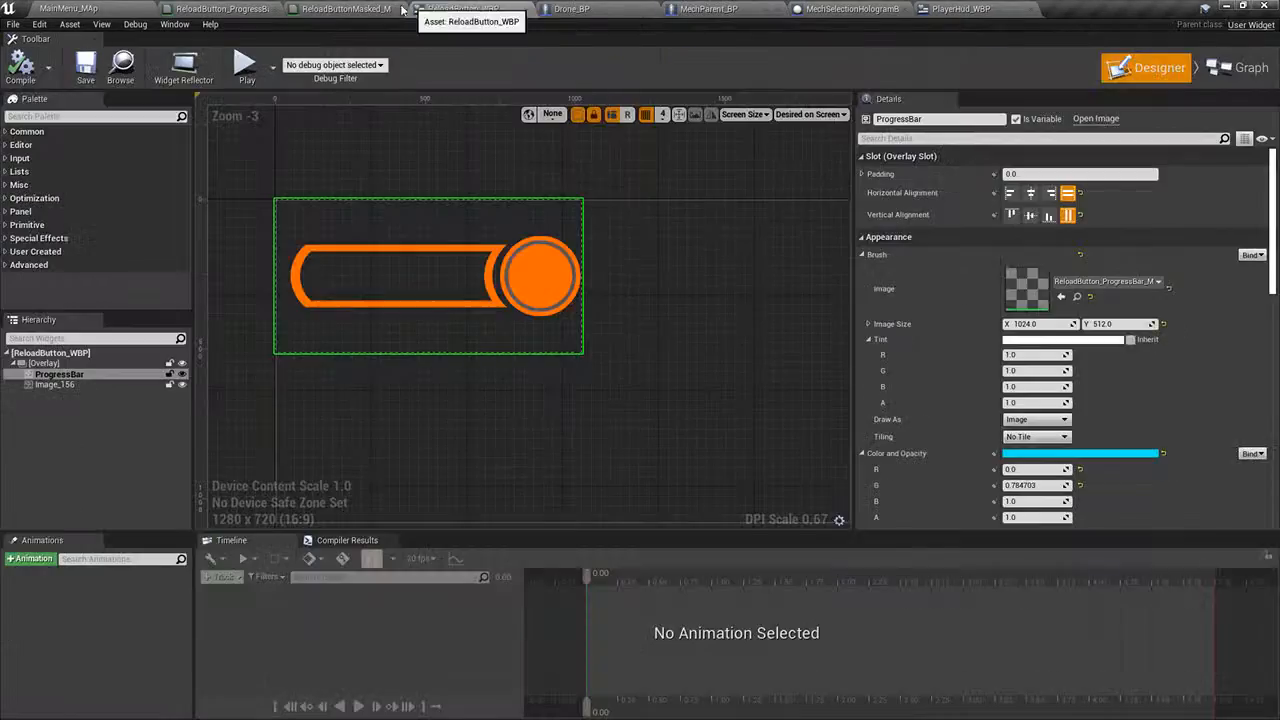
{"action": "left_click", "coordinate": [340, 7]}
{"action": "left_click", "coordinate": [224, 6]}
{"action": "left_click", "coordinate": [957, 7]}
{"action": "left_click", "coordinate": [817, 8]}
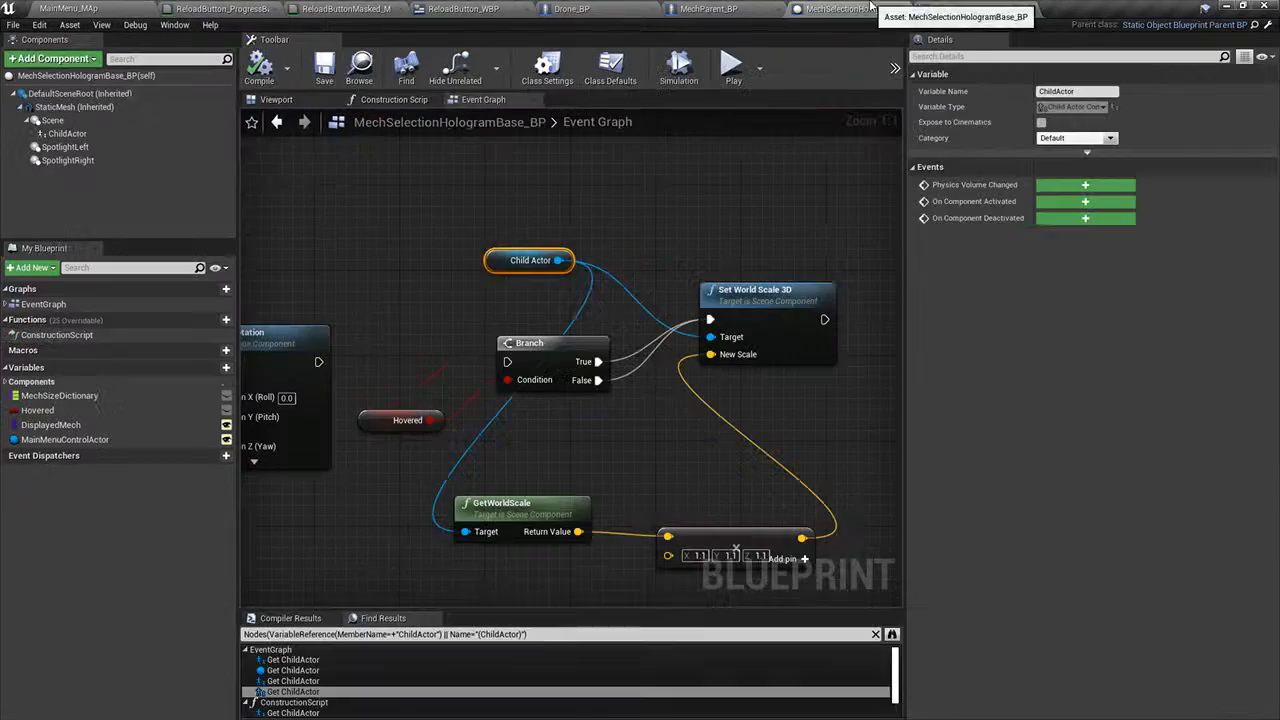
{"action": "left_click", "coordinate": [738, 8]}
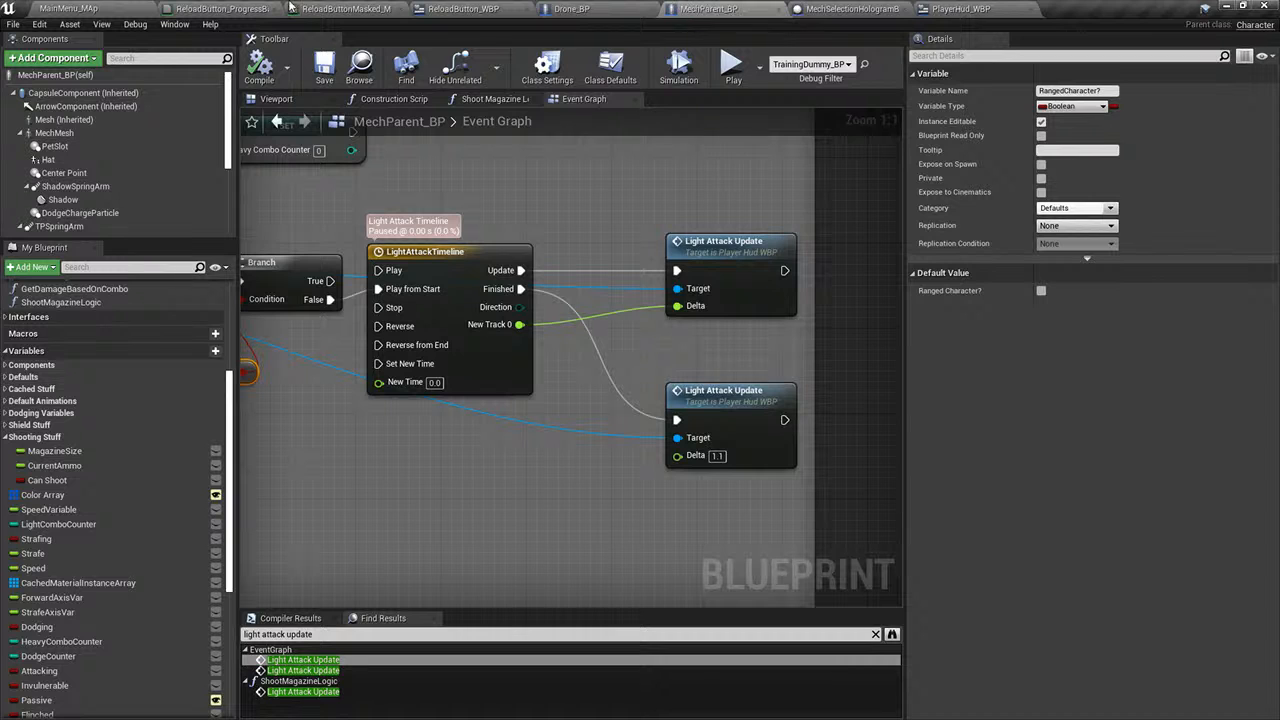
- Check the LightAttackUpdate event in PlayerHud_WBP and inspect the reload button's settings in its designer layout
{"action": "left_click", "coordinate": [956, 8]}
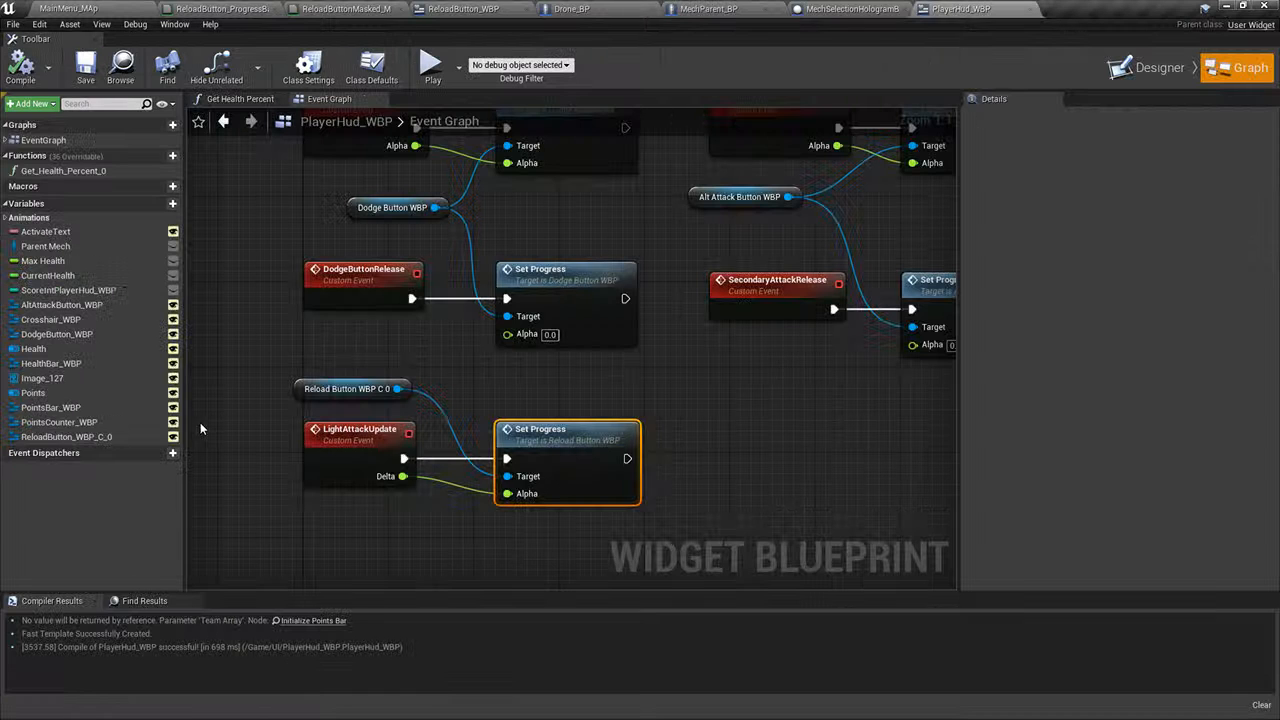
{"action": "left_click", "coordinate": [1130, 67]}
{"action": "left_click", "coordinate": [697, 450]}
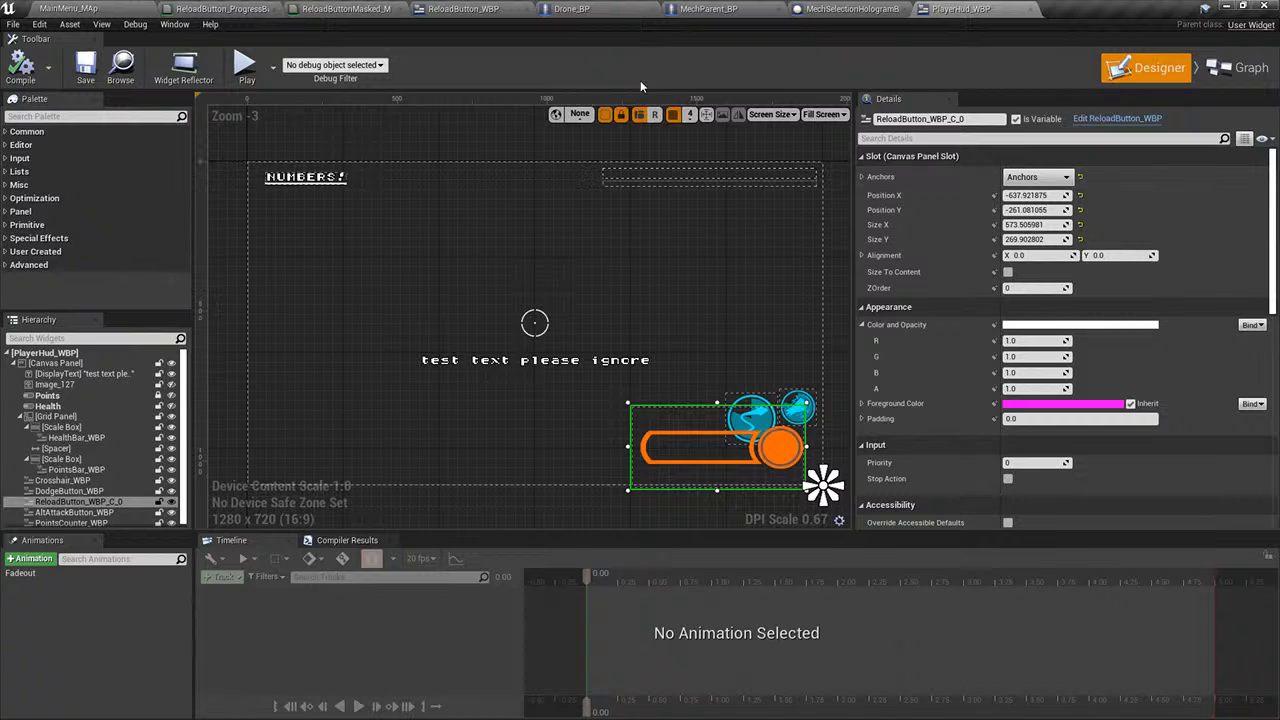
- Return ProgressBar to its place after Image_156 in the ReloadButton_WBP overlay
{"action": "left_click", "coordinate": [890, 8]}
{"action": "left_click", "coordinate": [463, 8]}
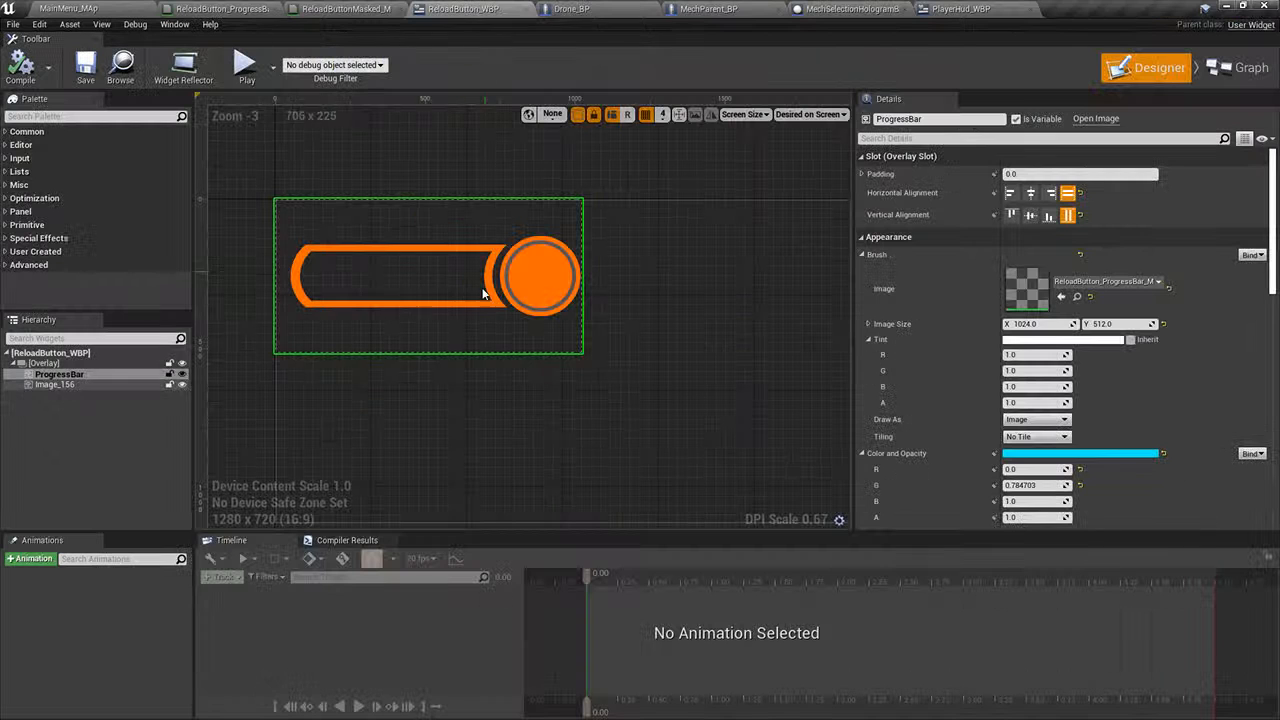
{"action": "left_click_drag", "start_coordinate": [85, 397], "coordinate": [200, 380]}
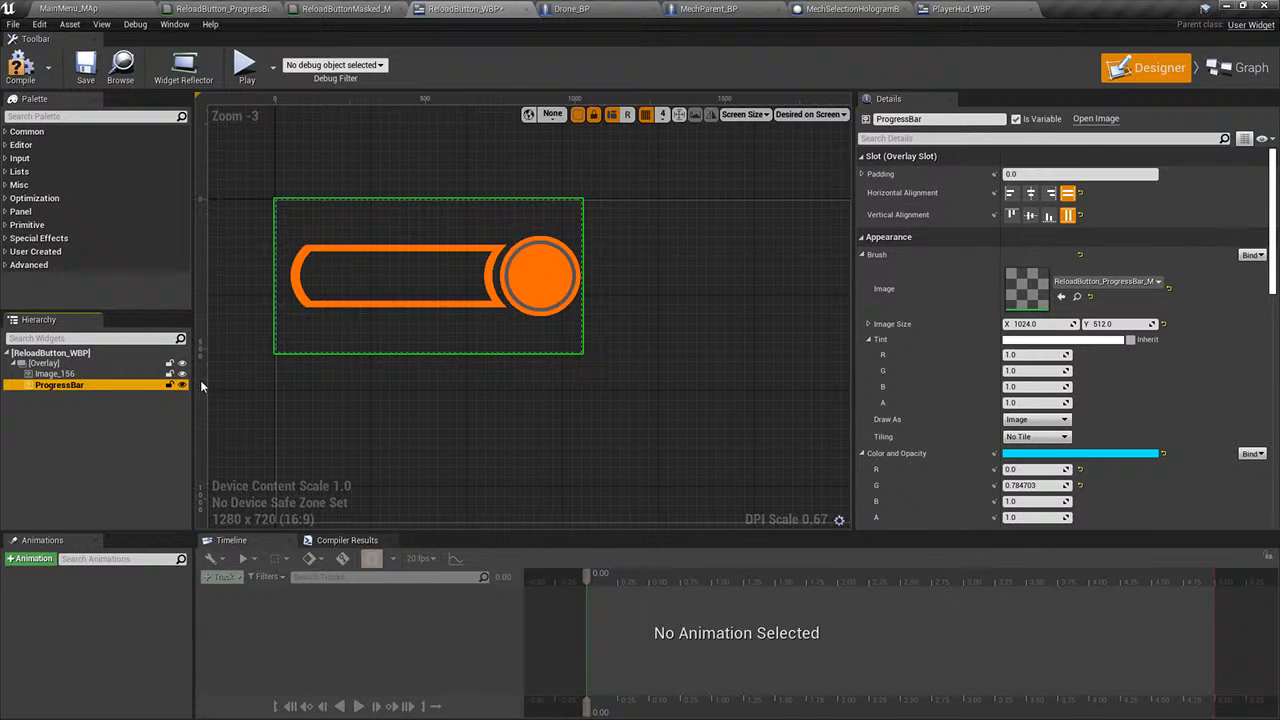
- In the ReloadButton_WBP event graph, move the Bar Image node below the wires between SetProgress and Set Scalar Parameter Value
{"action": "left_click", "coordinate": [1240, 67]}
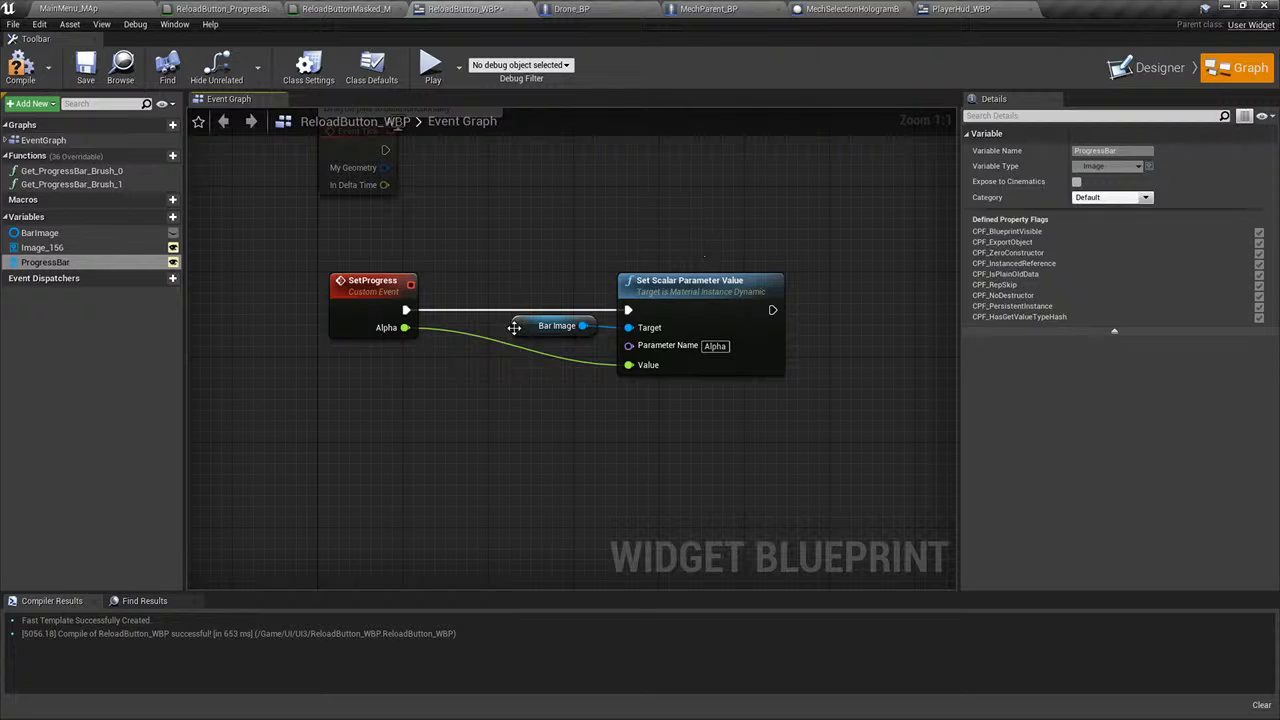
{"action": "left_click_drag", "start_coordinate": [514, 327], "coordinate": [450, 391]}
{"action": "right_click_drag", "start_coordinate": [450, 391], "coordinate": [337, 399]}
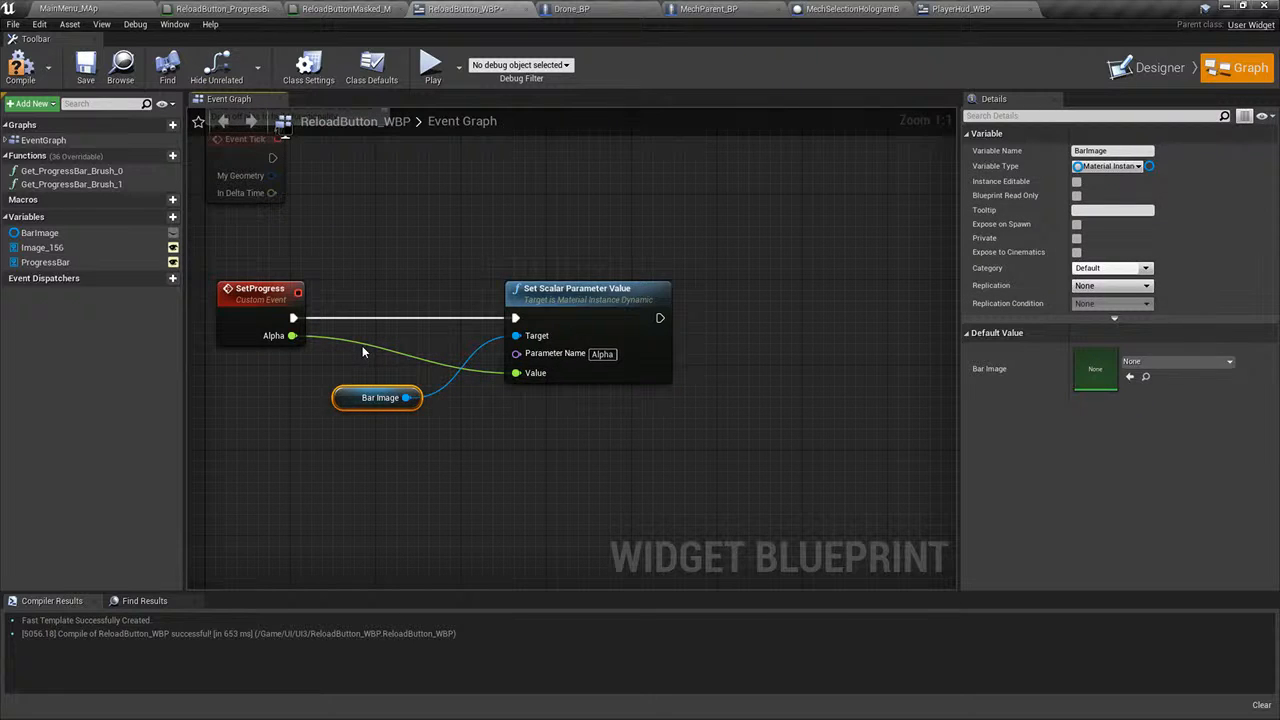
{"action": "right_click_drag", "start_coordinate": [363, 348], "coordinate": [310, 395]}
- Add a Print String node after Set Scalar Parameter Value and feed SetProgress's Alpha into its In String
{"action": "left_click_drag", "start_coordinate": [576, 380], "coordinate": [693, 376]}
{"action": "type", "text": "print string"}
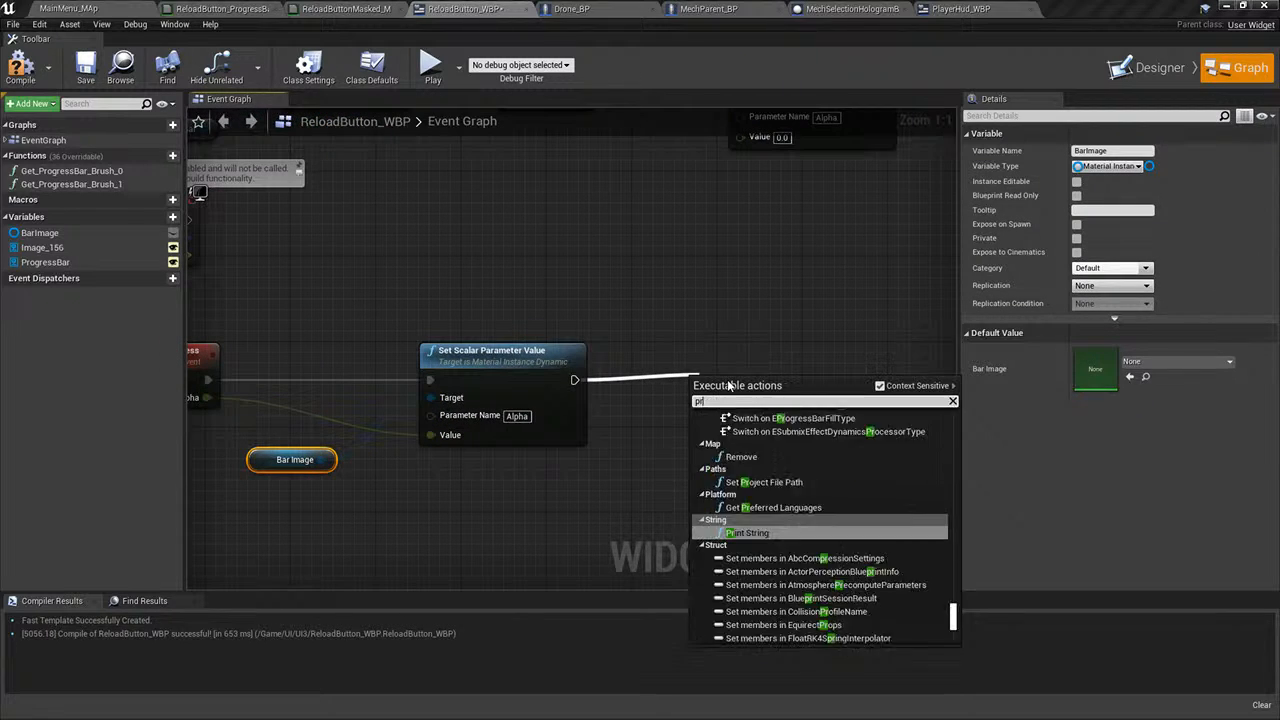
{"action": "key", "text": "Return"}
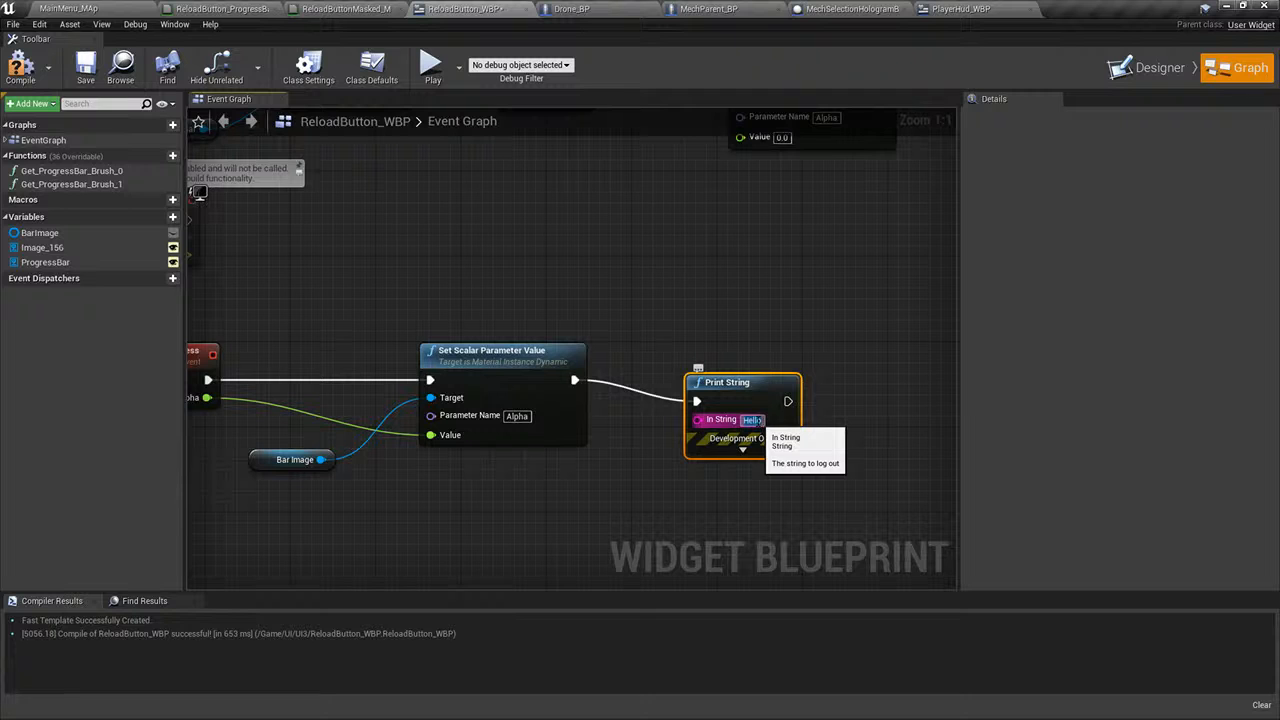
{"action": "left_click_drag", "start_coordinate": [208, 399], "coordinate": [700, 420]}
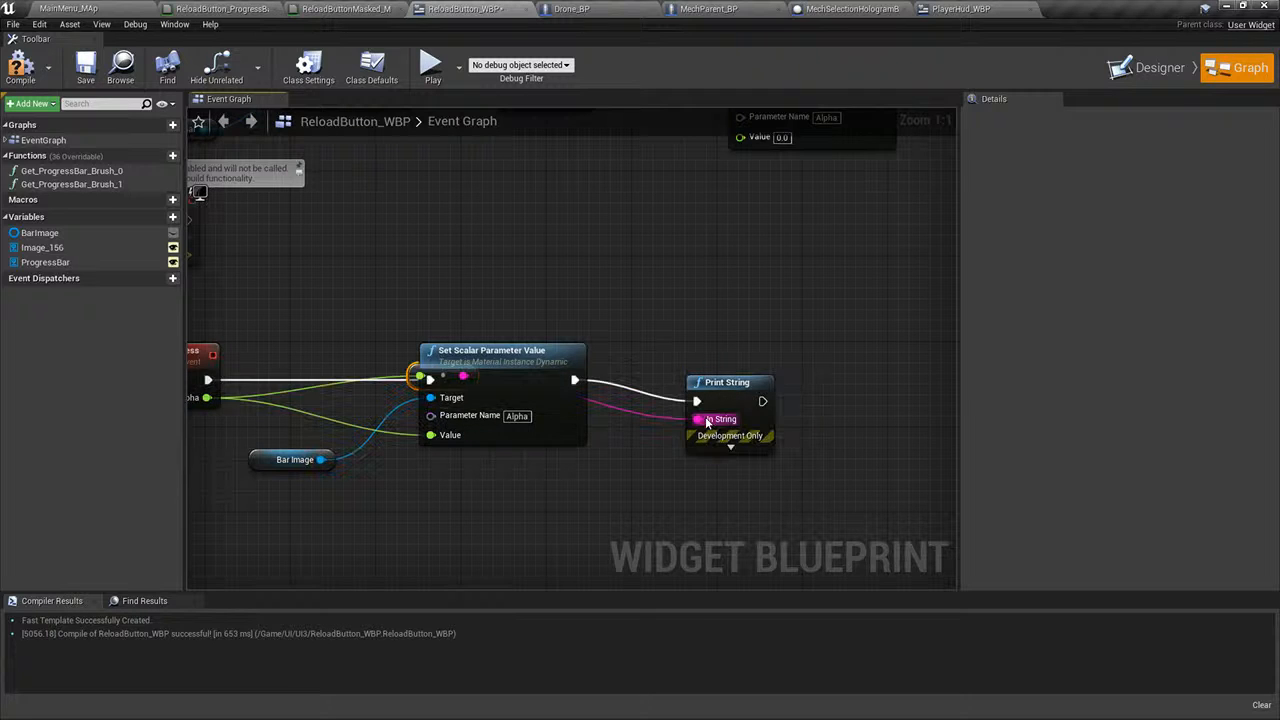
- Turn on on-screen debug messages in the MainMenu_MAp level with the console command enableallscreenmessages
{"action": "left_click", "coordinate": [43, 8]}
{"action": "right_click_drag", "start_coordinate": [529, 291], "coordinate": [558, 291]}
{"action": "key", "text": "grave"}
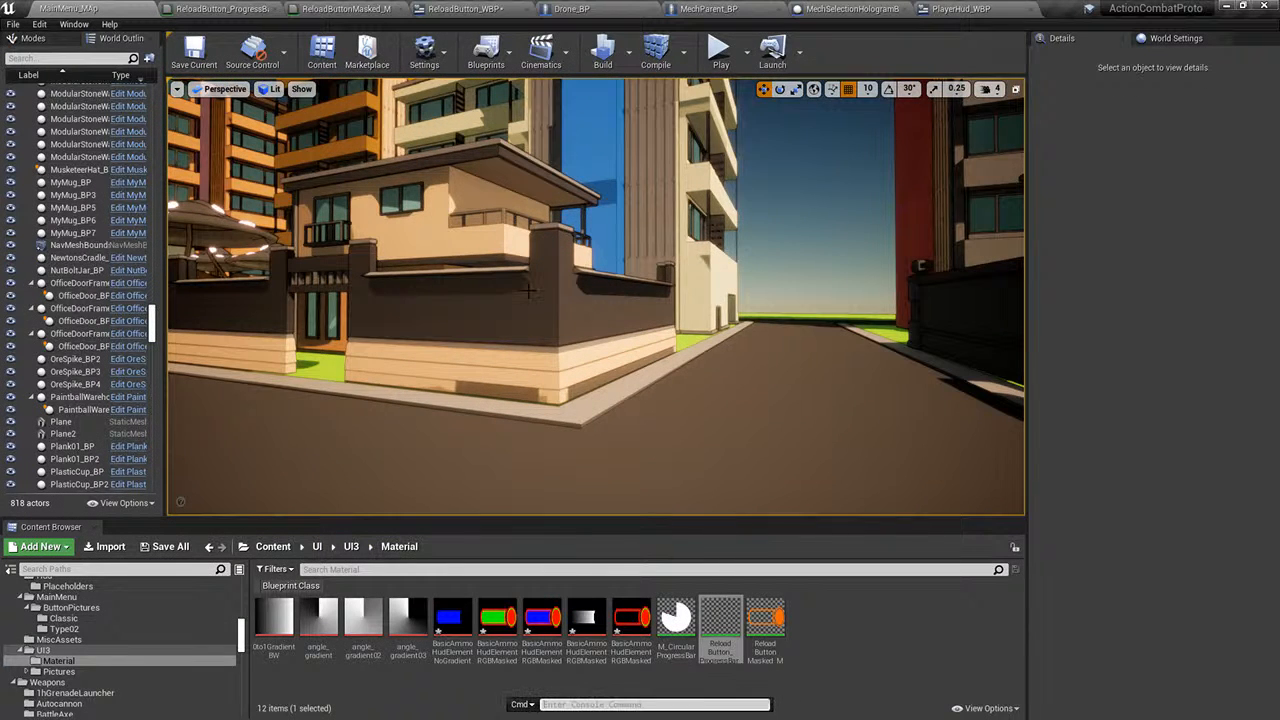
{"action": "type", "text": "enableallscree"}
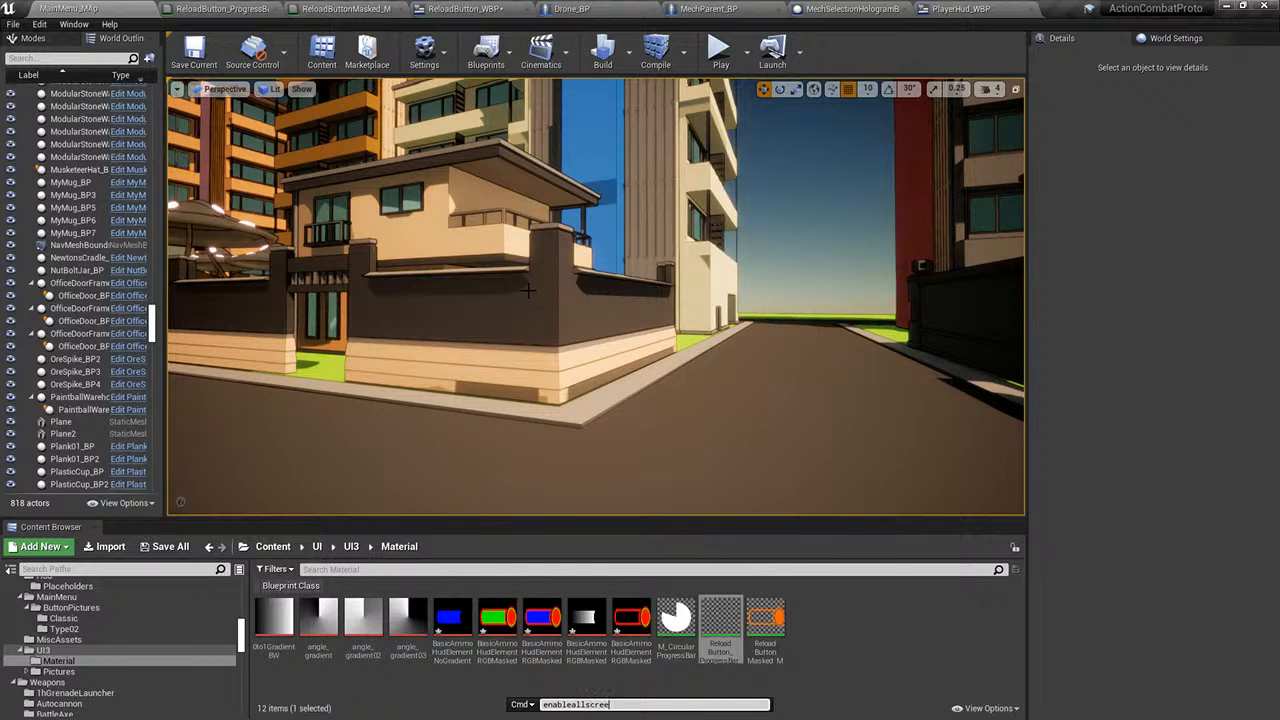
{"action": "type", "text": "nmessages"}
{"action": "key", "text": "Return"}
- Make the level viewport full screen, start a play session, and stop it
{"action": "right_click_drag", "start_coordinate": [676, 157], "coordinate": [682, 188]}
{"action": "key", "text": "F11"}
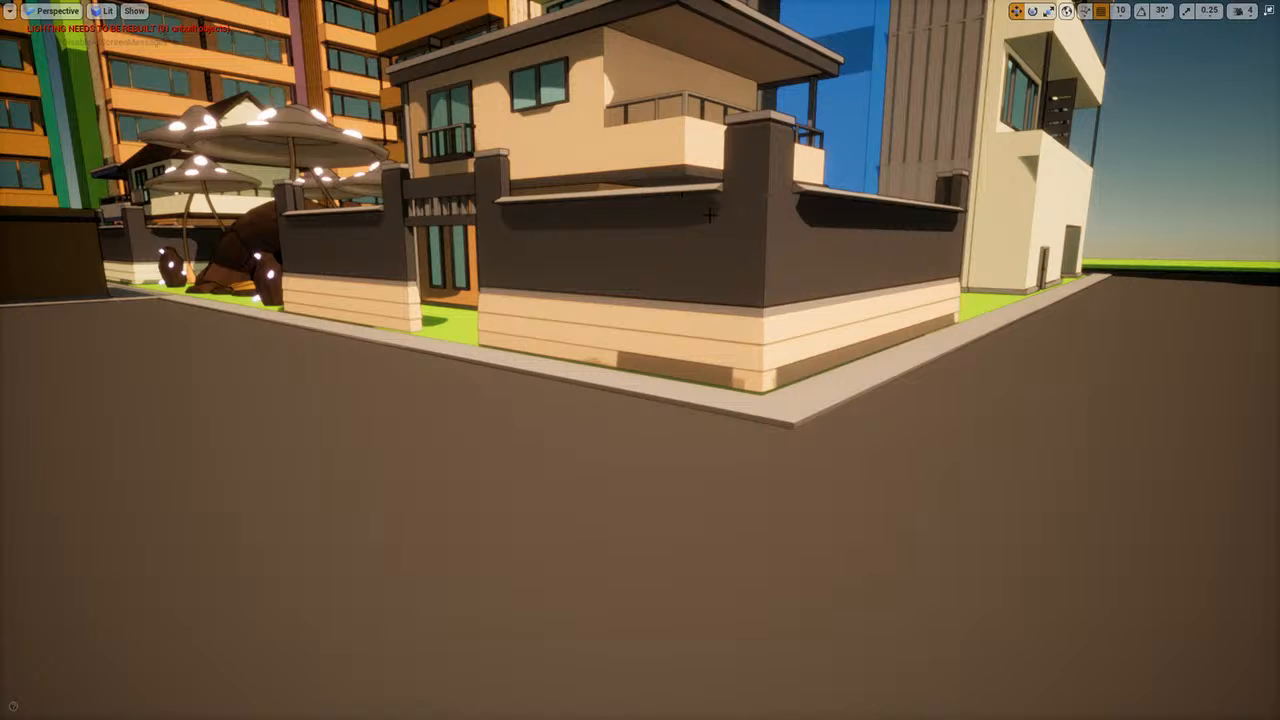
{"action": "key", "text": "alt+p"}
{"action": "key", "text": "Escape"}
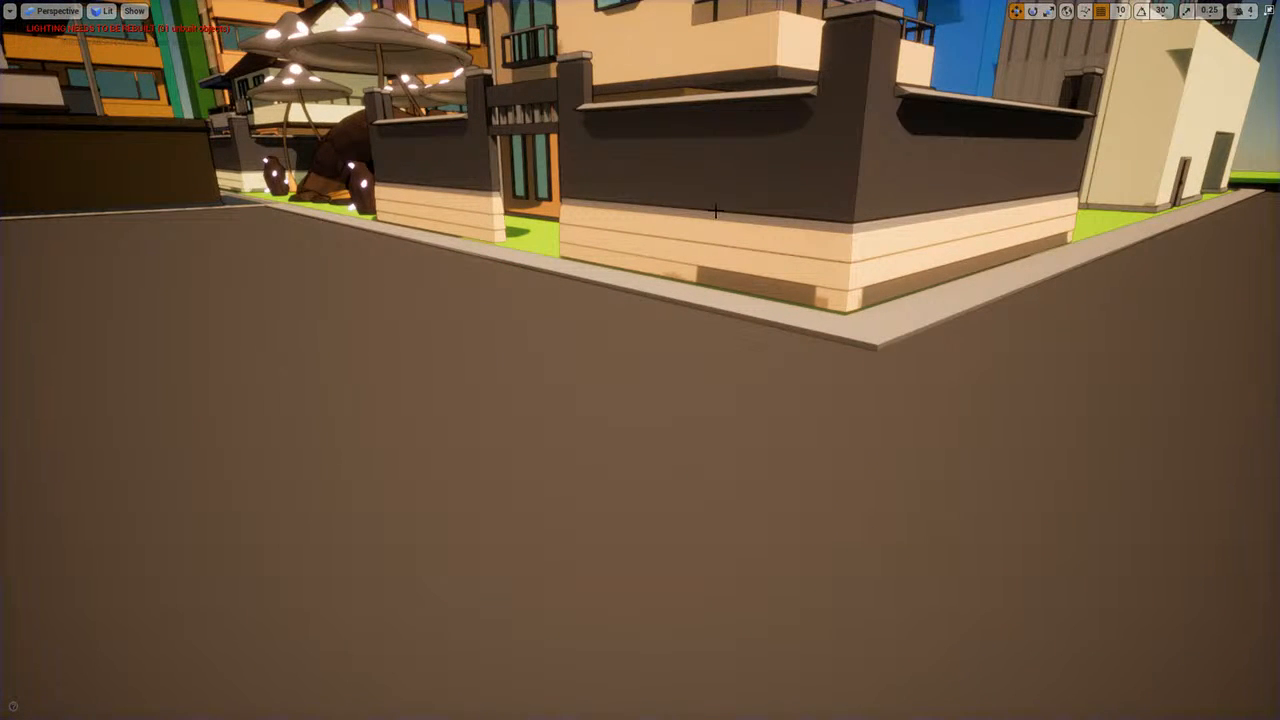
- Restore the level viewport from full screen and start a play session in it
{"action": "scroll", "coordinate": [714, 208], "scroll_direction": "down", "scroll_amount": 5}
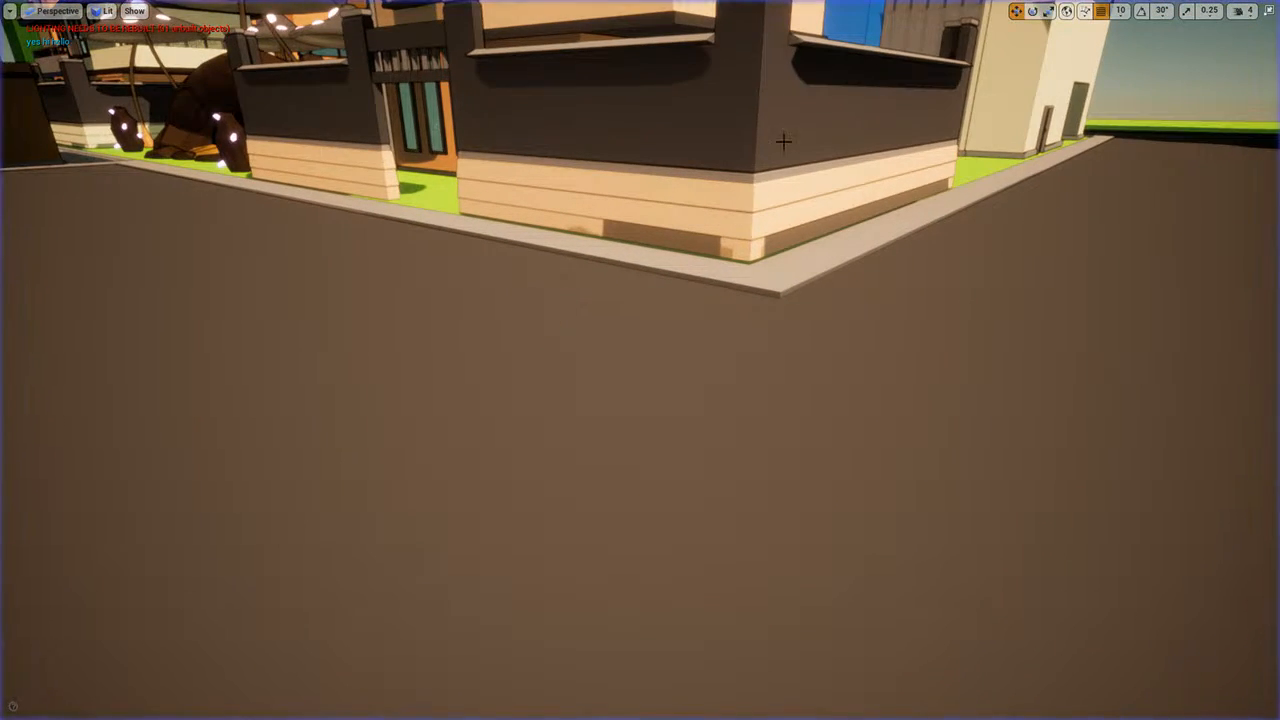
{"action": "key", "text": "F11"}
{"action": "left_click", "coordinate": [747, 55]}
{"action": "left_click", "coordinate": [800, 89]}
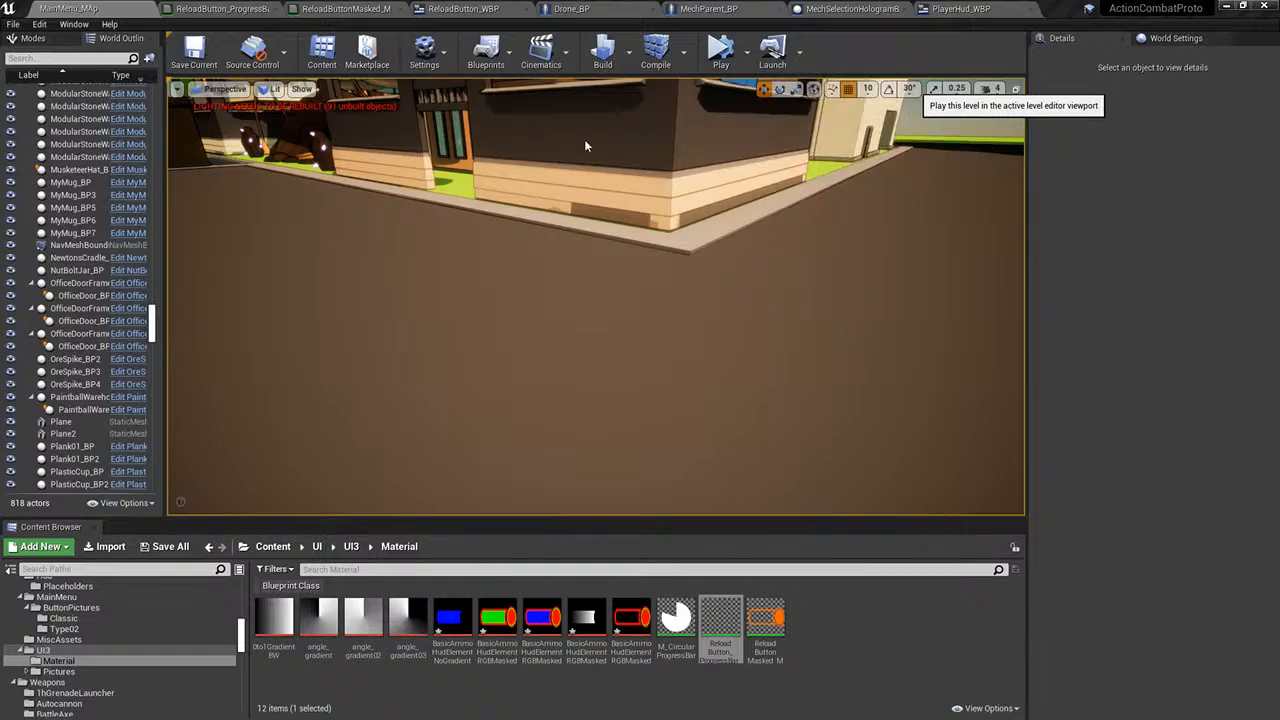
{"action": "left_click", "coordinate": [614, 368]}
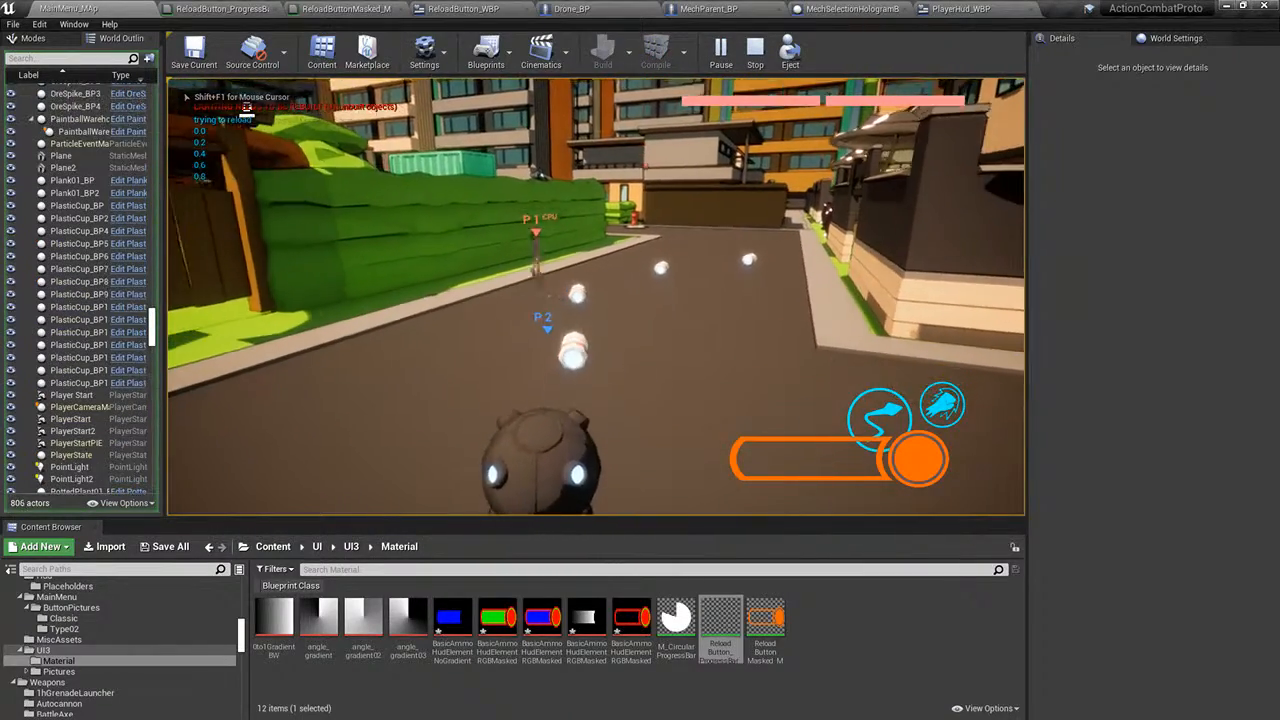
- Play-test the drone by moving, firing and reloading repeatedly, compare the reload bar with the printed progress values, and stop the session
{"action": "key", "text": "r"}
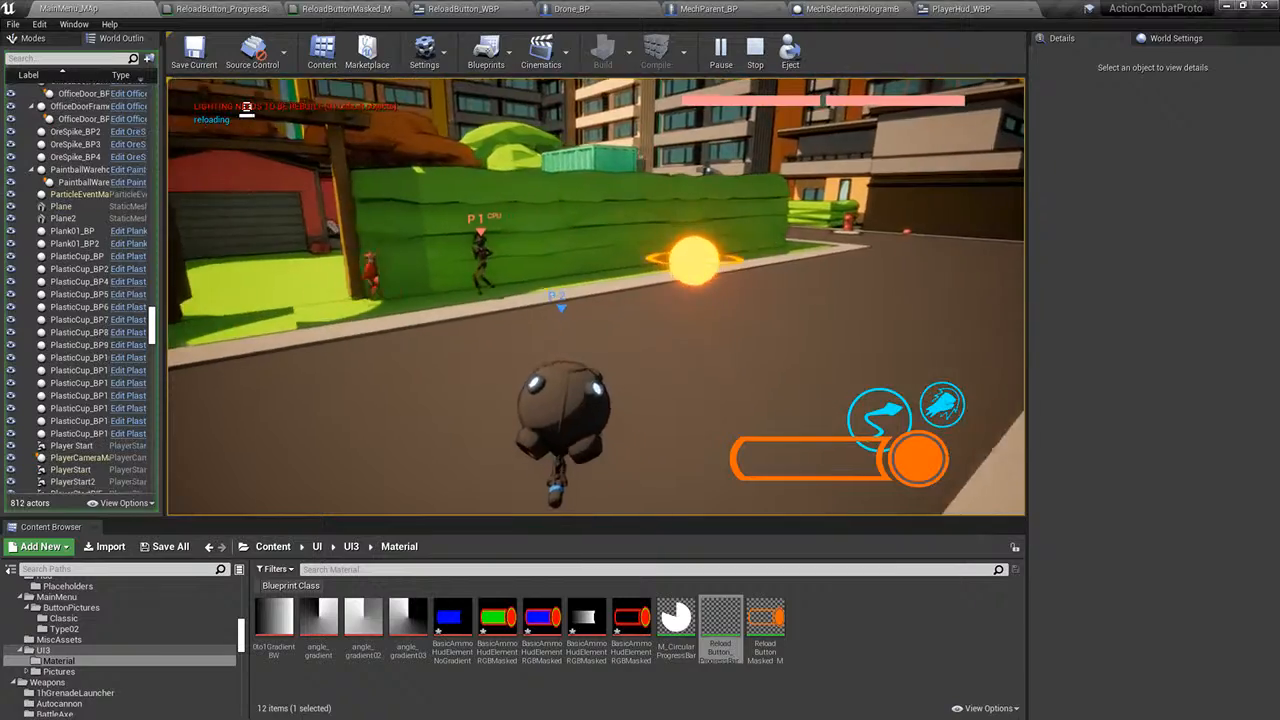
{"action": "left_click", "coordinate": [246, 108]}
{"action": "left_click", "coordinate": [246, 108]}
{"action": "left_click", "coordinate": [246, 108]}
{"action": "left_click", "coordinate": [246, 108]}
{"action": "left_click", "coordinate": [246, 108]}
{"action": "key", "text": "r"}
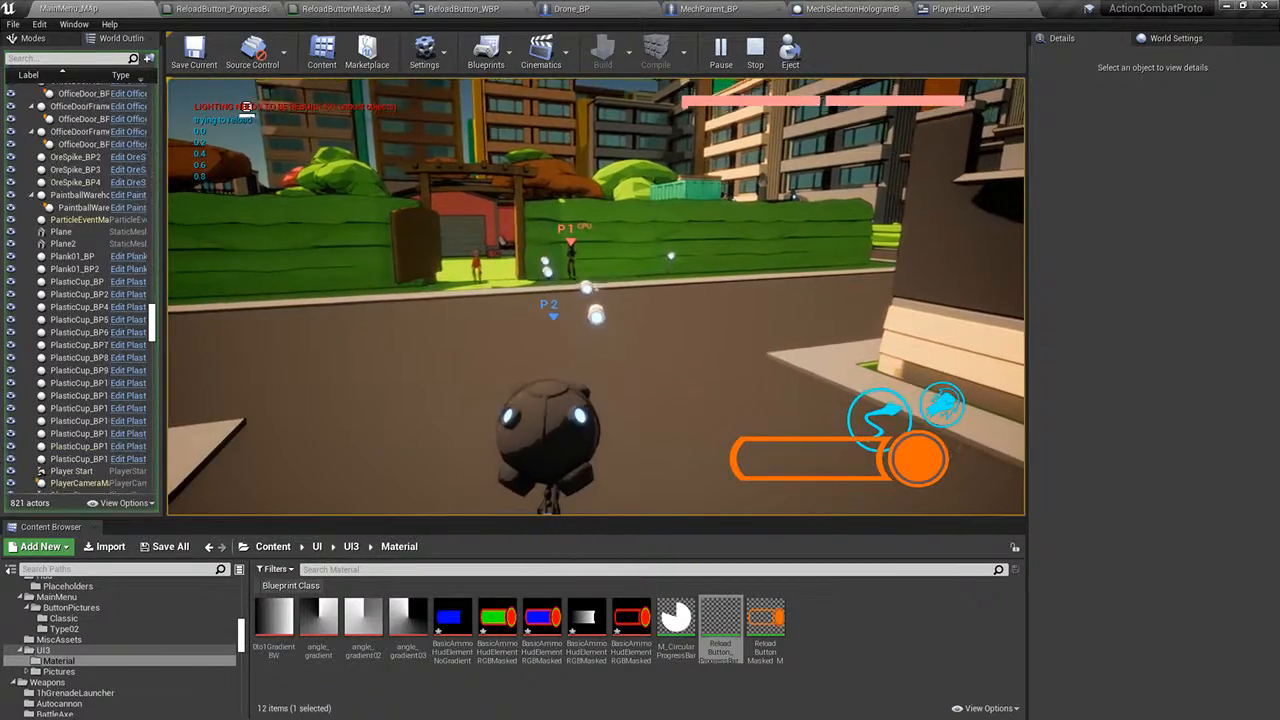
{"action": "key", "text": "w"}
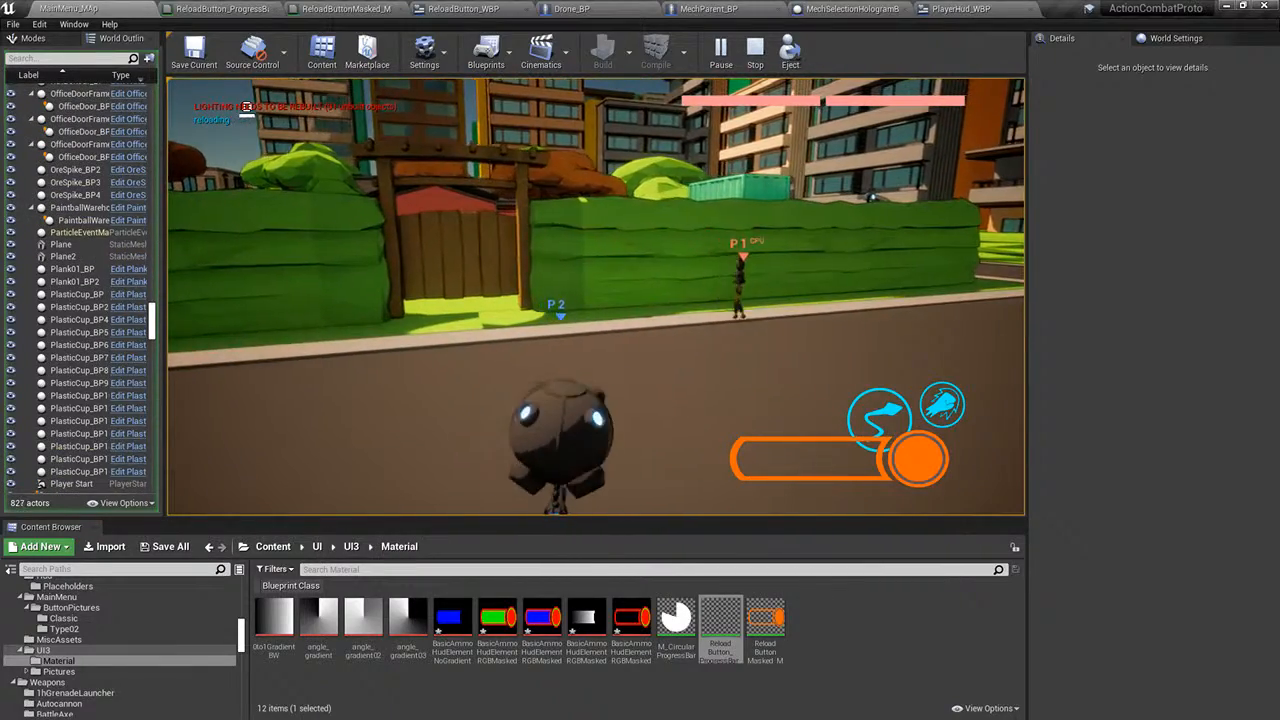
{"action": "key", "text": "s"}
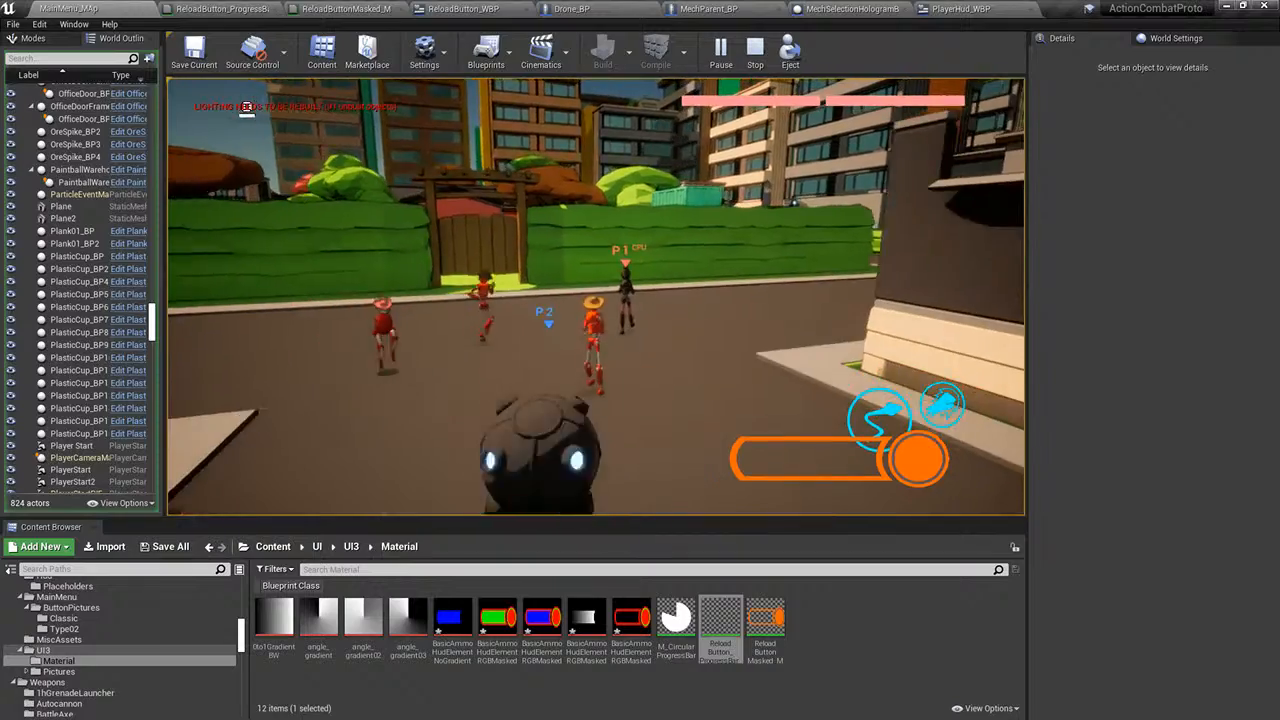
{"action": "left_click", "coordinate": [246, 108]}
{"action": "left_click", "coordinate": [246, 108]}
{"action": "left_click", "coordinate": [246, 108]}
{"action": "left_click", "coordinate": [246, 108]}
{"action": "left_click", "coordinate": [246, 108]}
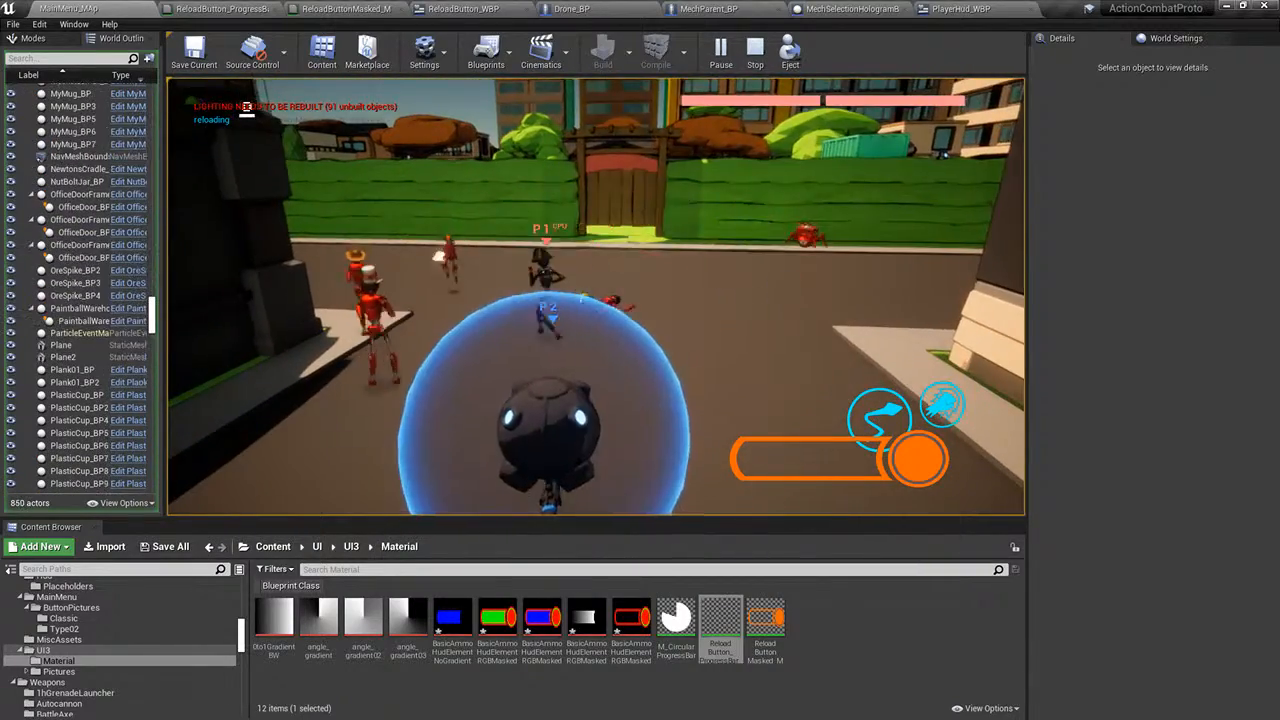
{"action": "key", "text": "w"}
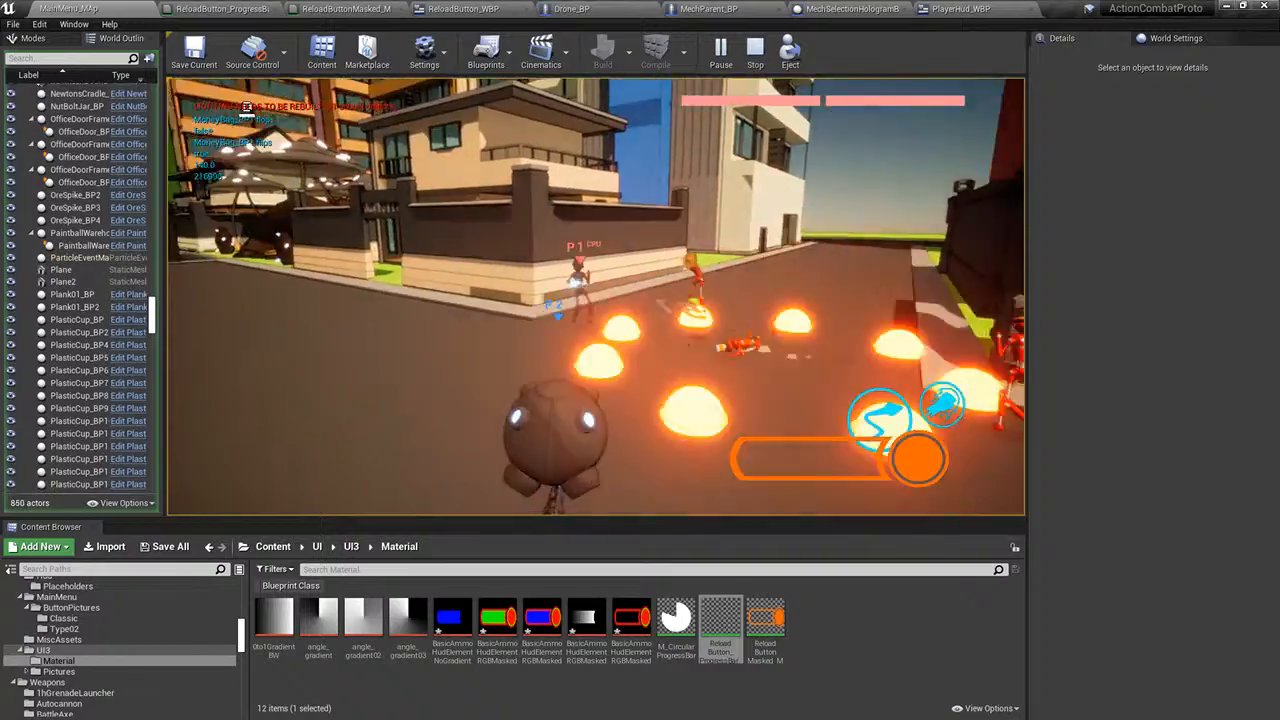
{"action": "left_click", "coordinate": [246, 108]}
{"action": "left_click", "coordinate": [246, 108]}
{"action": "left_click", "coordinate": [246, 108]}
{"action": "left_click", "coordinate": [246, 108]}
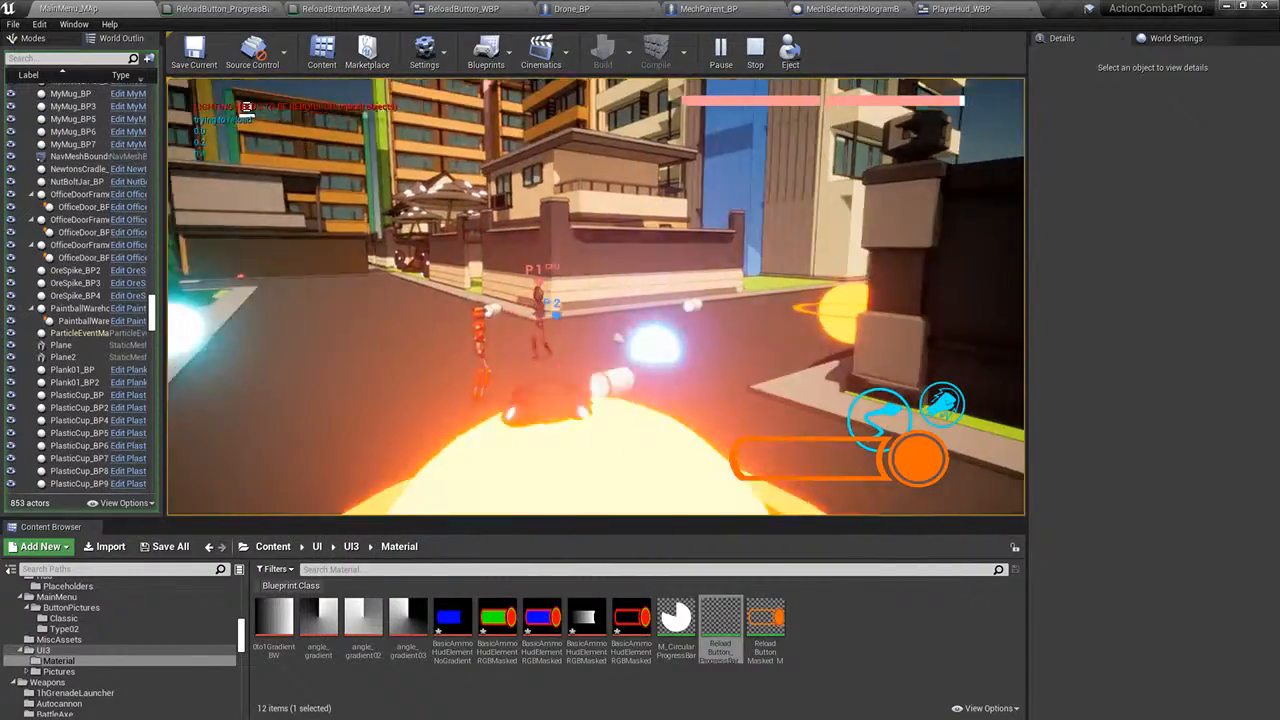
{"action": "left_click", "coordinate": [246, 108]}
{"action": "left_click", "coordinate": [246, 108]}
{"action": "left_click", "coordinate": [246, 108]}
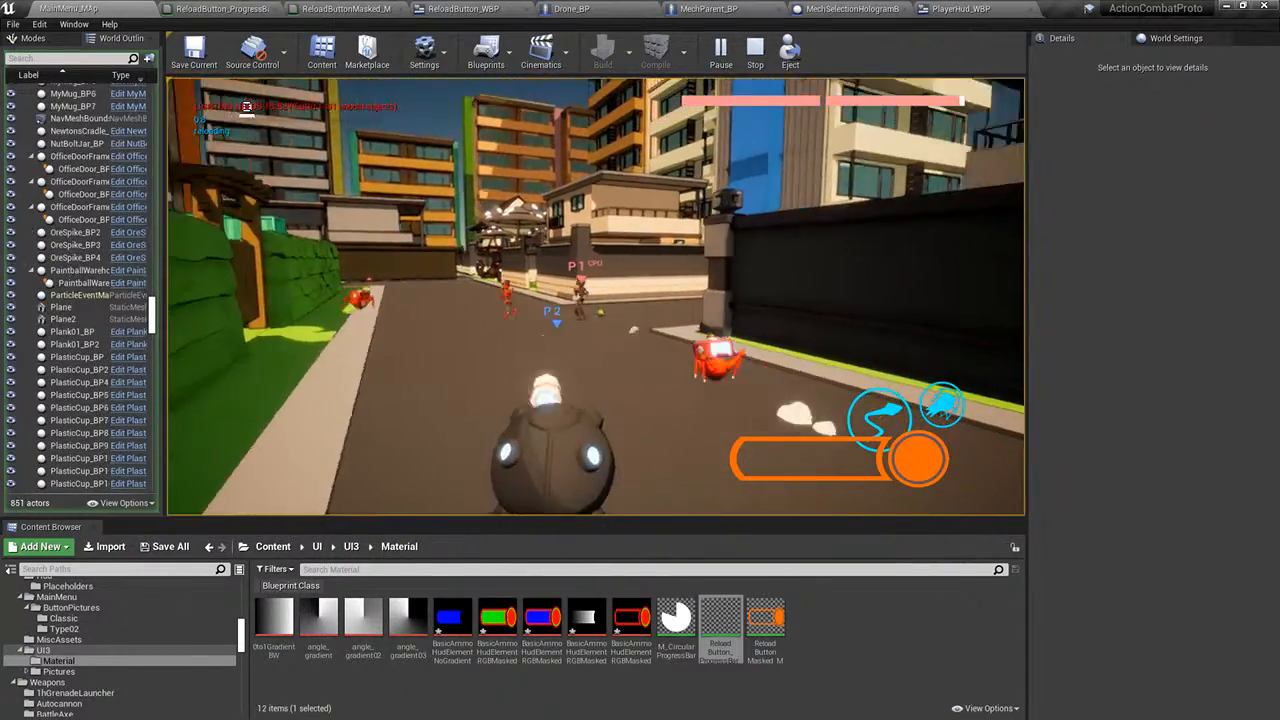
{"action": "left_click", "coordinate": [246, 108]}
{"action": "left_click", "coordinate": [246, 108]}
{"action": "left_click", "coordinate": [246, 108]}
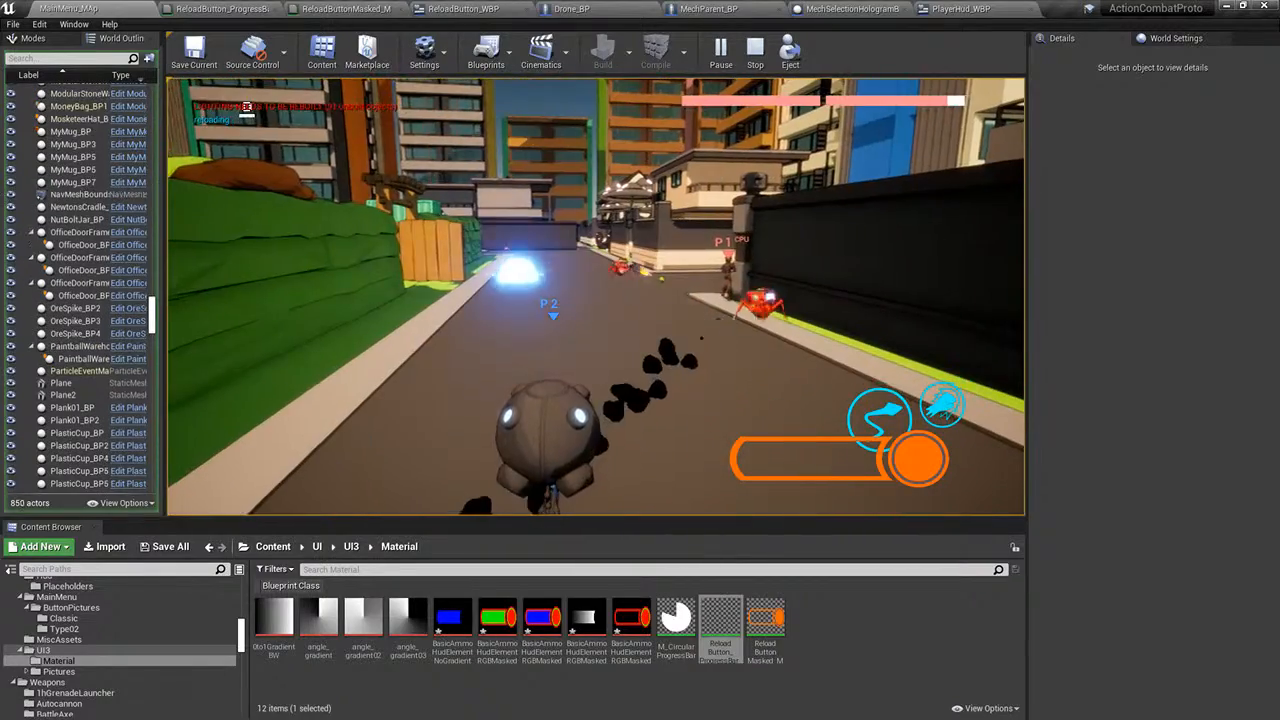
{"action": "key", "text": "Escape"}
- Inspect the gradient Texture Sample in the reload progress bar material and open its BasicAmmoHudElementRGBMaskedGradient02 texture
{"action": "left_click", "coordinate": [707, 9]}
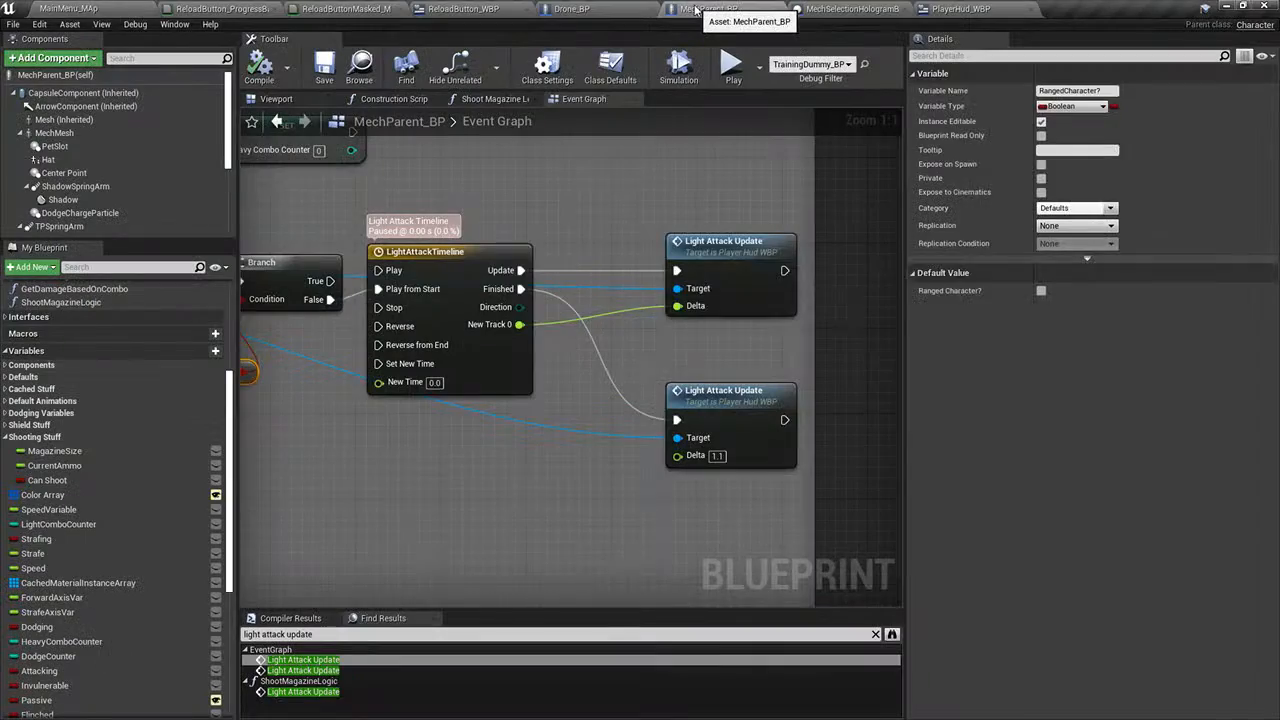
{"action": "left_click", "coordinate": [572, 8]}
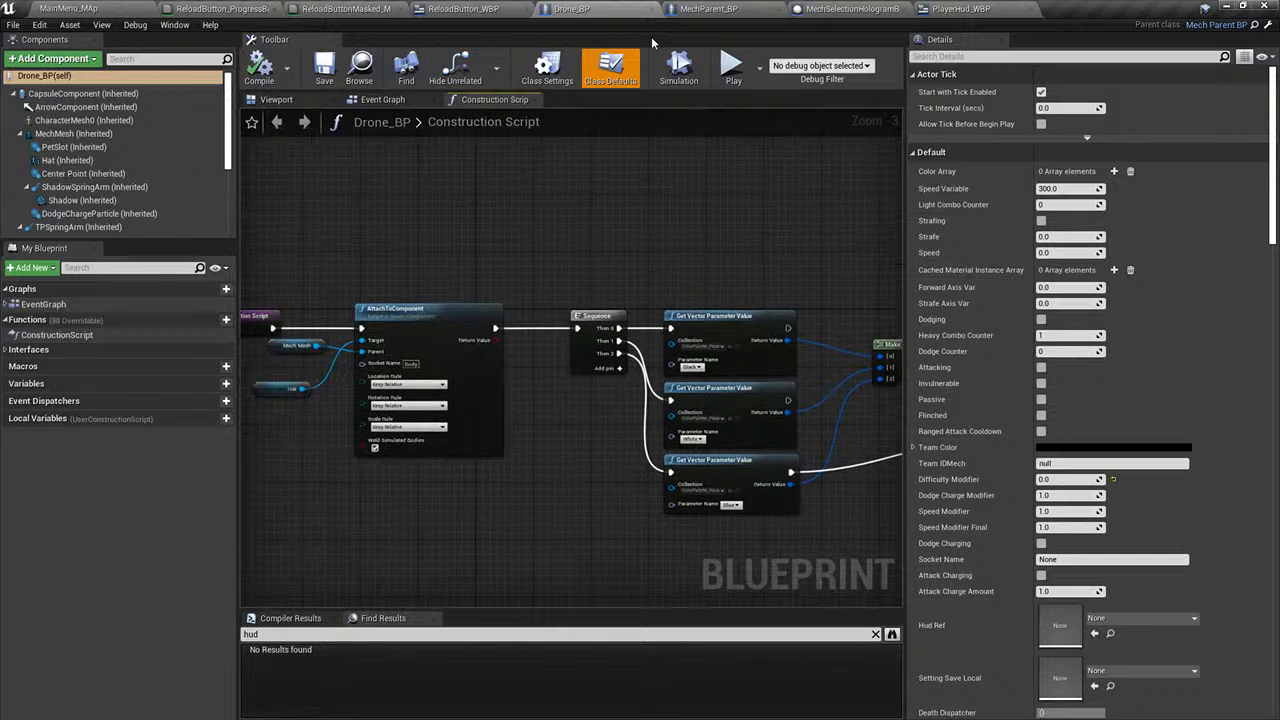
{"action": "left_click", "coordinate": [236, 8]}
{"action": "right_click_drag", "start_coordinate": [469, 204], "coordinate": [843, 390]}
{"action": "left_click", "coordinate": [549, 303]}
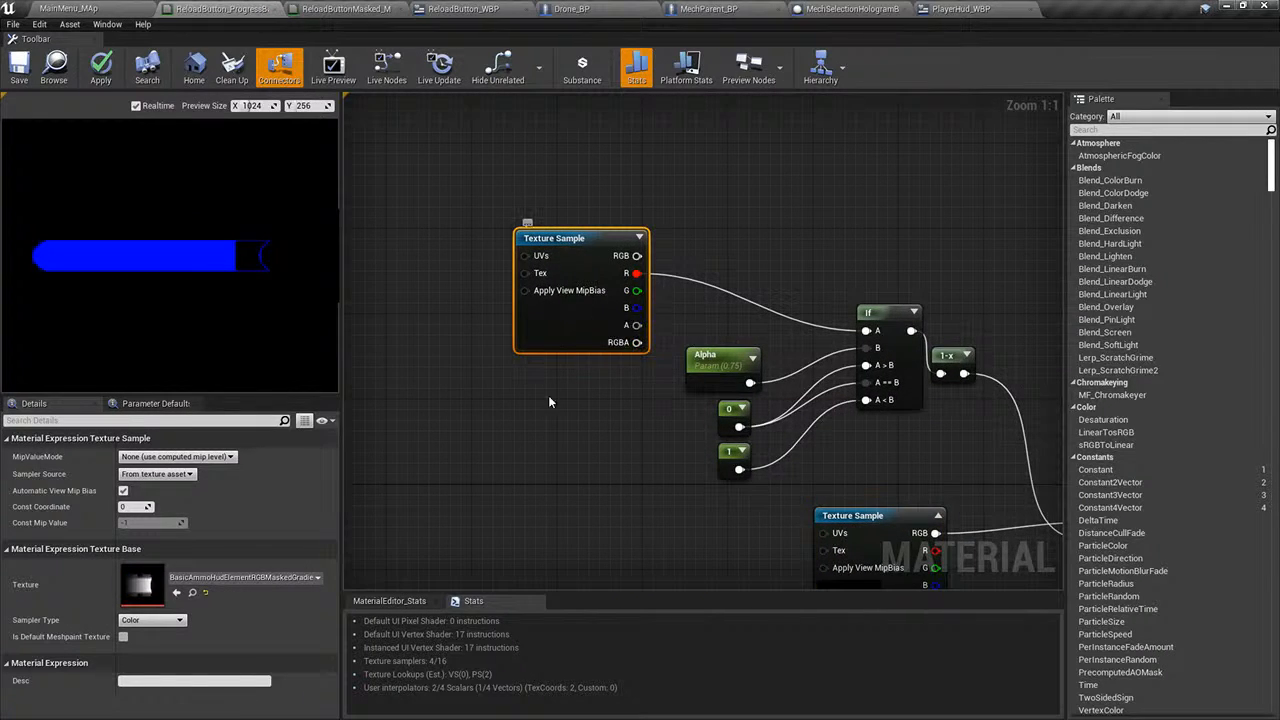
{"action": "right_click_drag", "start_coordinate": [548, 395], "coordinate": [515, 364]}
{"action": "left_click", "coordinate": [193, 594]}
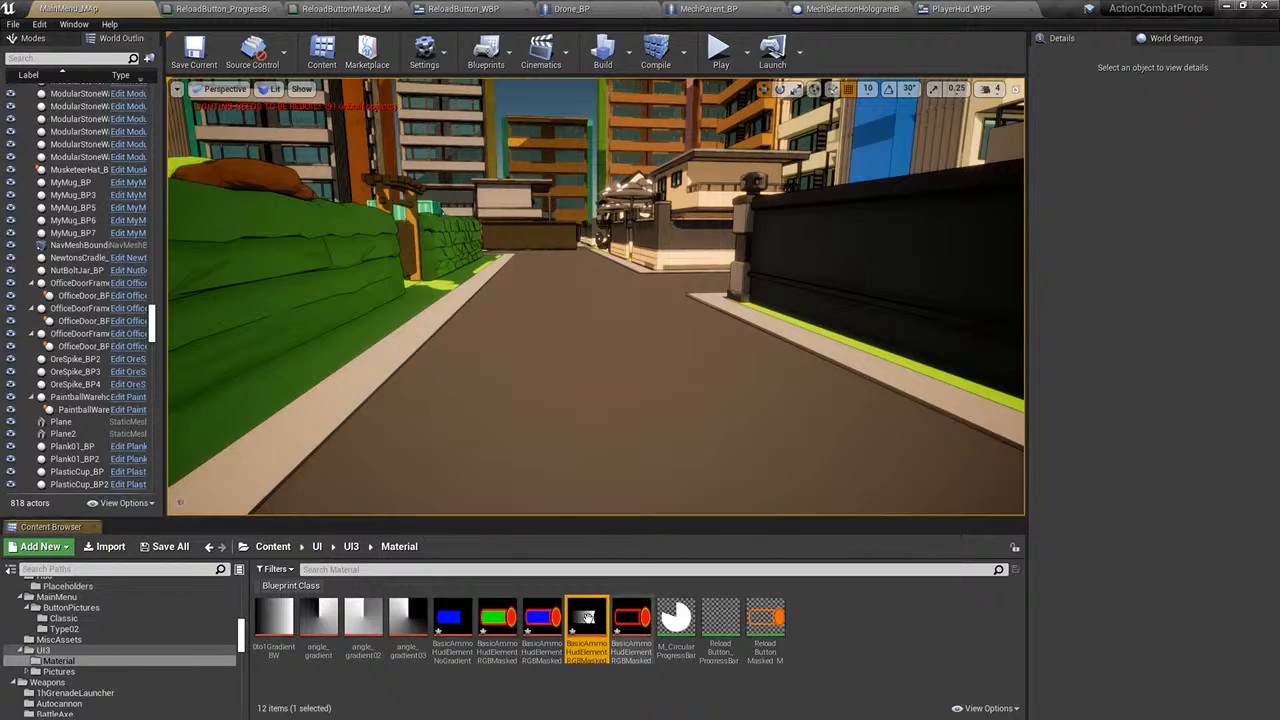
{"action": "double_click", "coordinate": [586, 623]}
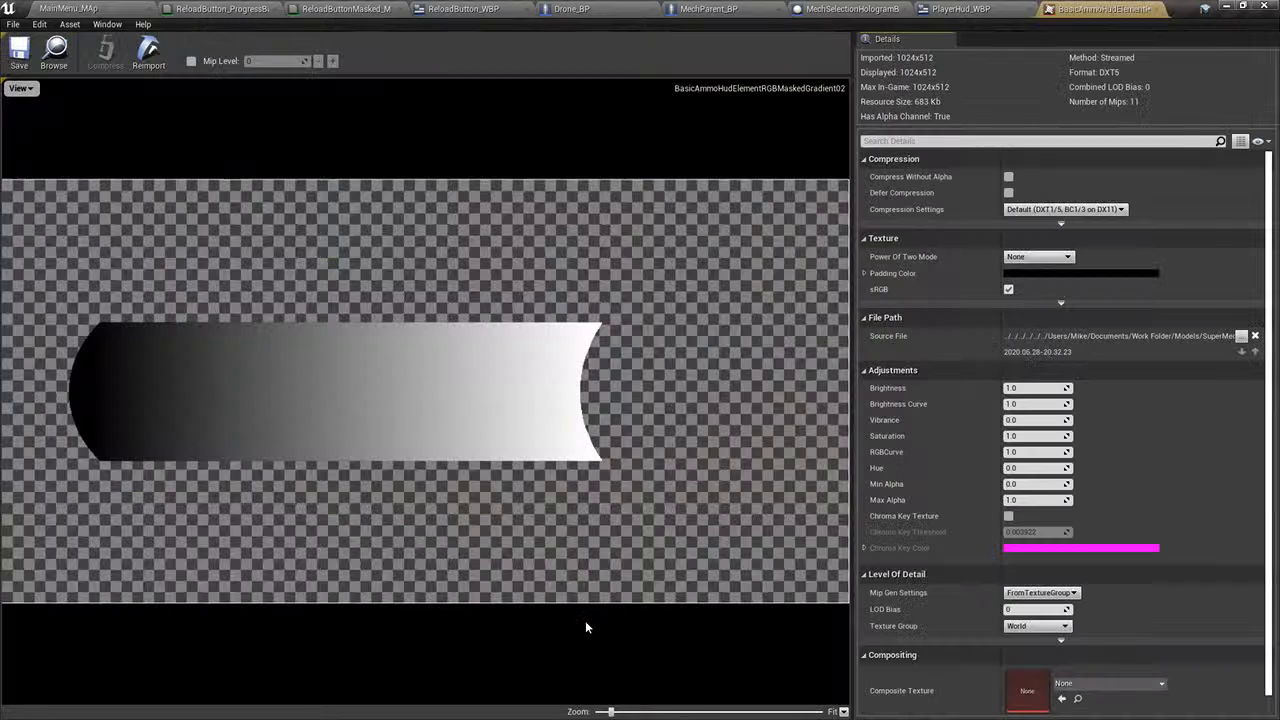
{"action": "left_click", "coordinate": [90, 7]}
{"action": "left_click", "coordinate": [474, 7]}
{"action": "left_click", "coordinate": [575, 8]}
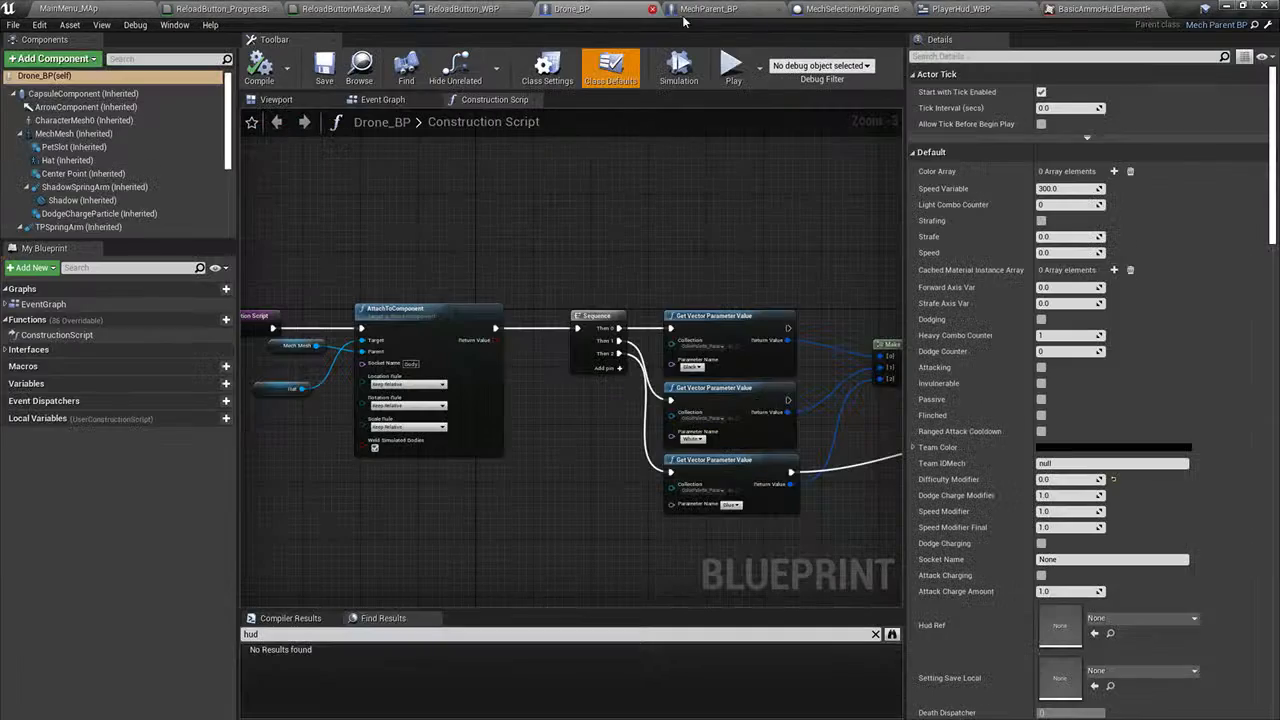
{"action": "left_click", "coordinate": [705, 8]}
{"action": "left_click", "coordinate": [868, 9]}
{"action": "left_click", "coordinate": [950, 8]}
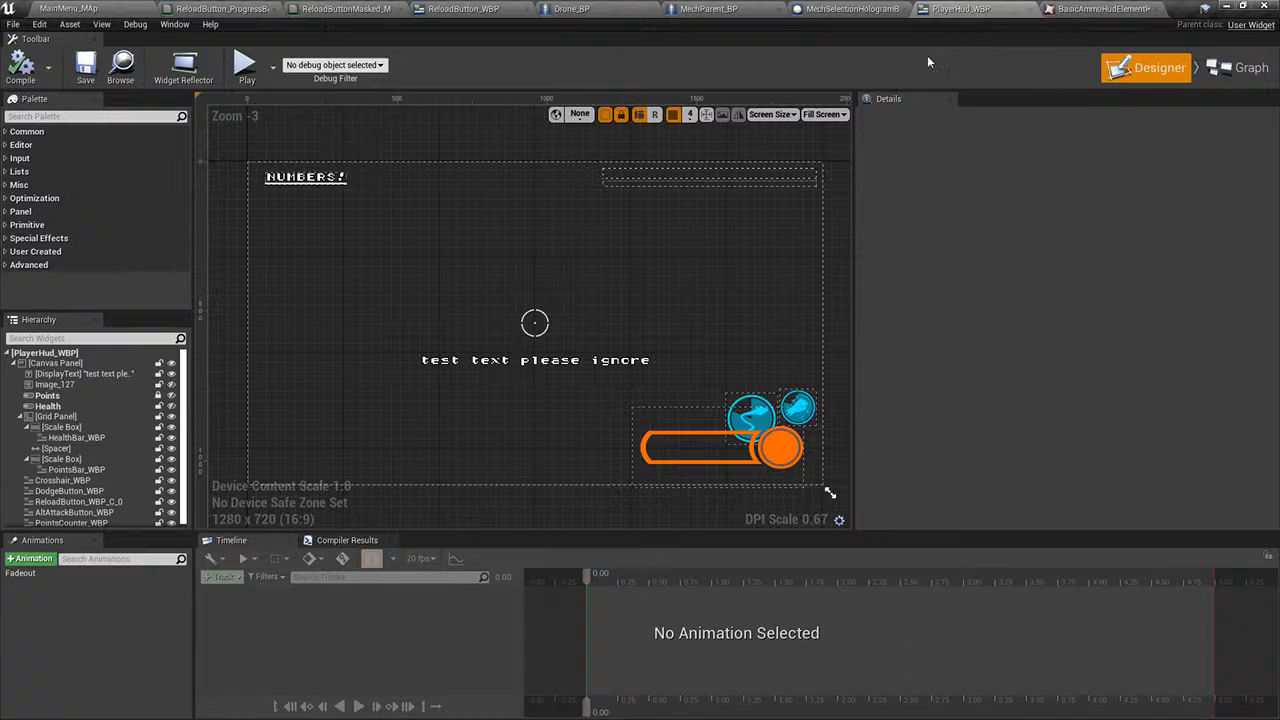
{"action": "left_click", "coordinate": [1100, 8]}
- In the reload progress bar material, try feeding the gradient Texture Sample's RGB output into If's A input, and apply the material
{"action": "left_click", "coordinate": [240, 8]}
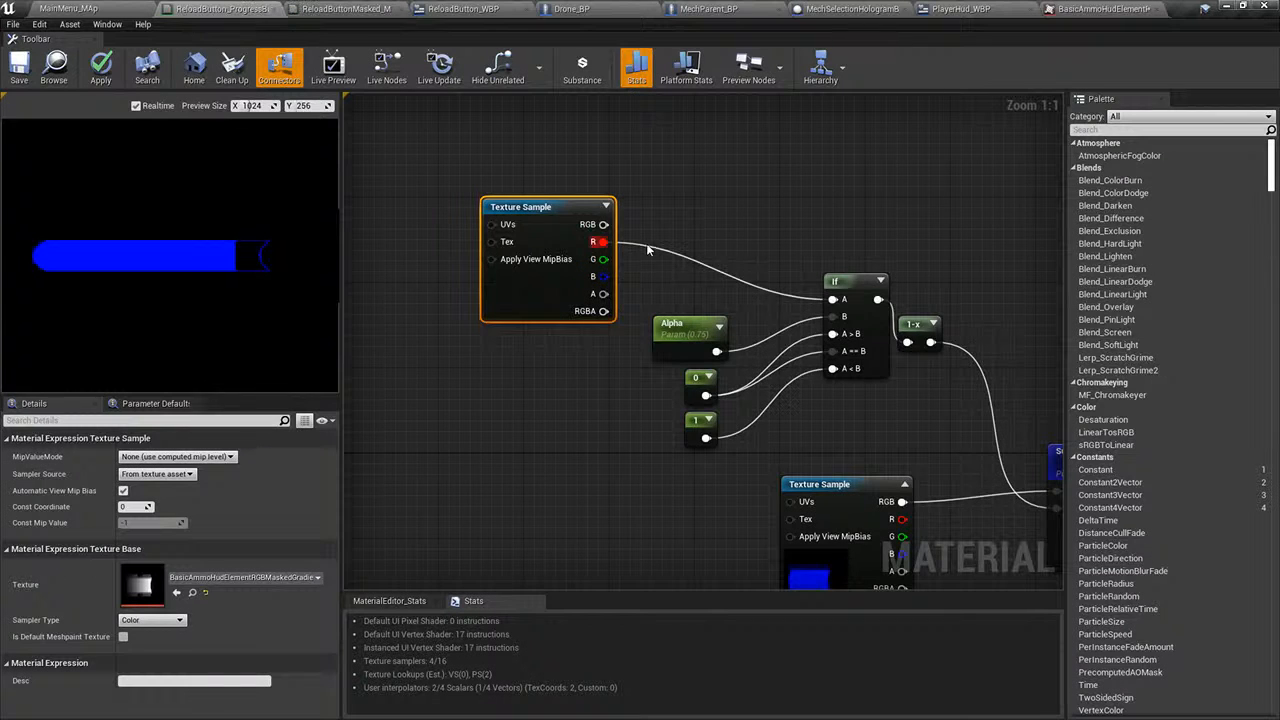
{"action": "left_click_drag", "start_coordinate": [603, 225], "coordinate": [839, 305]}
{"action": "right_click_drag", "start_coordinate": [839, 305], "coordinate": [743, 294]}
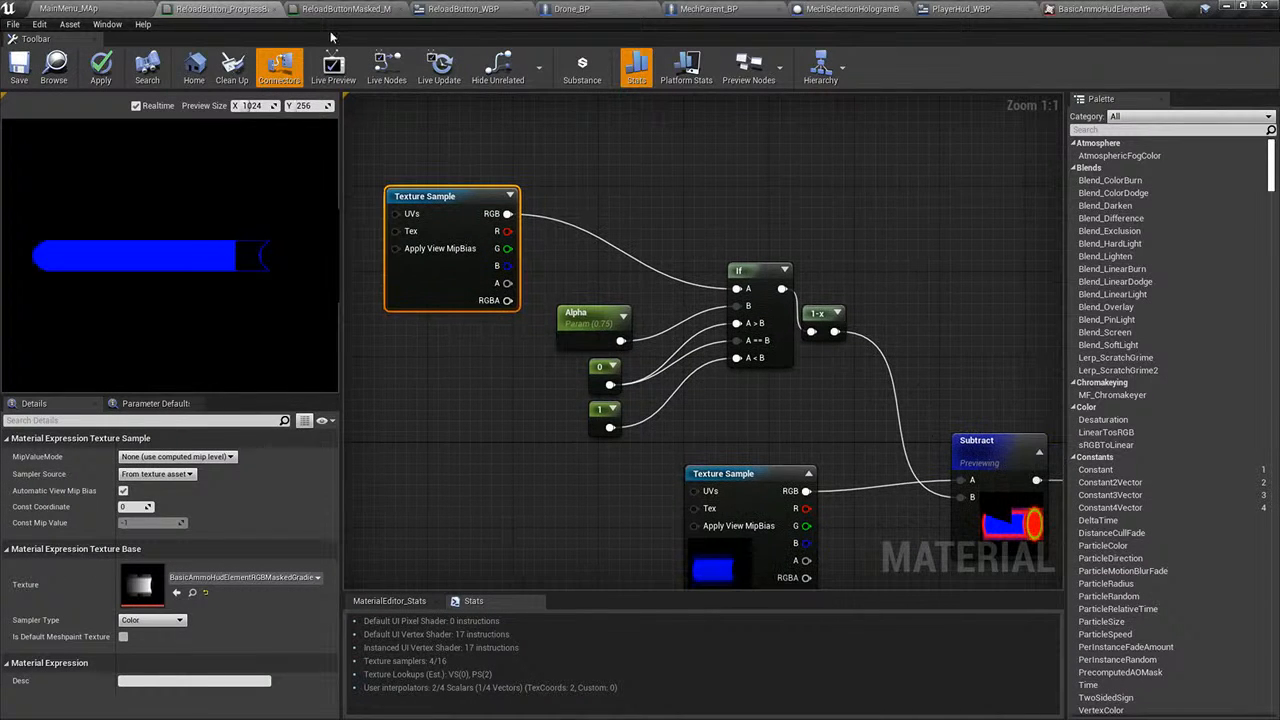
{"action": "left_click", "coordinate": [100, 68]}
{"action": "right_click_drag", "start_coordinate": [607, 186], "coordinate": [495, 128]}
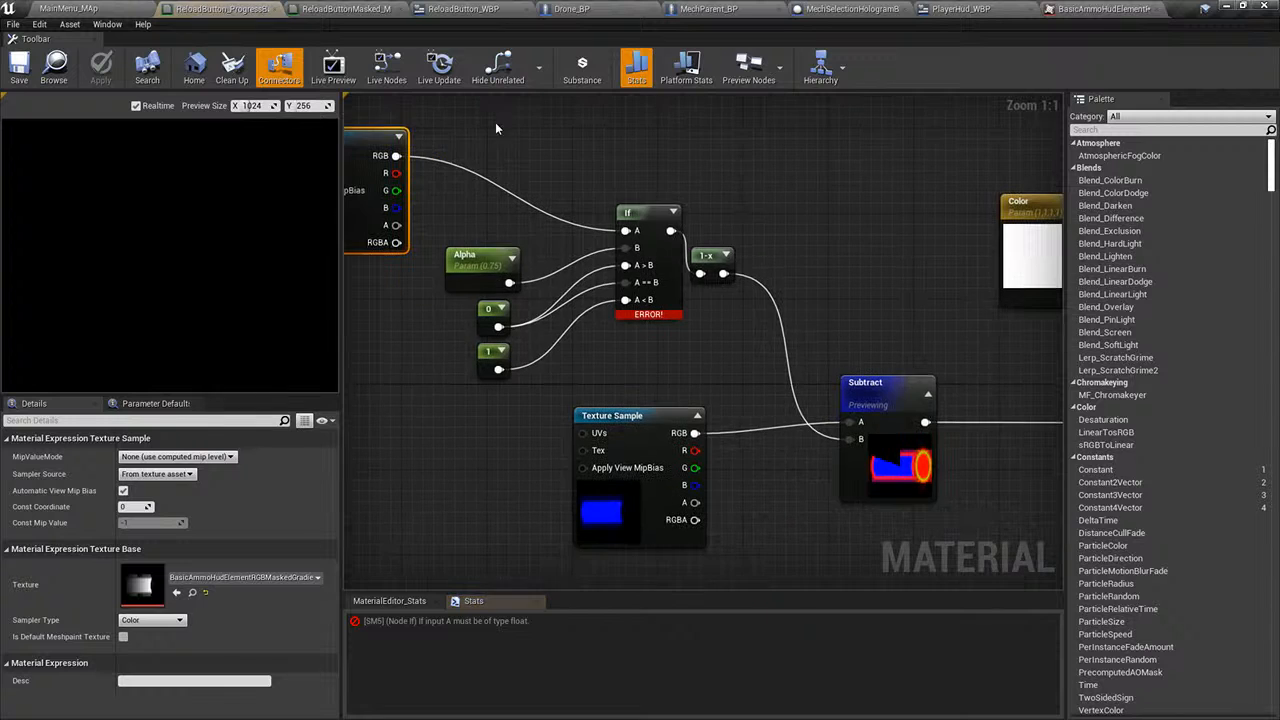
{"action": "right_click_drag", "start_coordinate": [539, 300], "coordinate": [530, 327]}
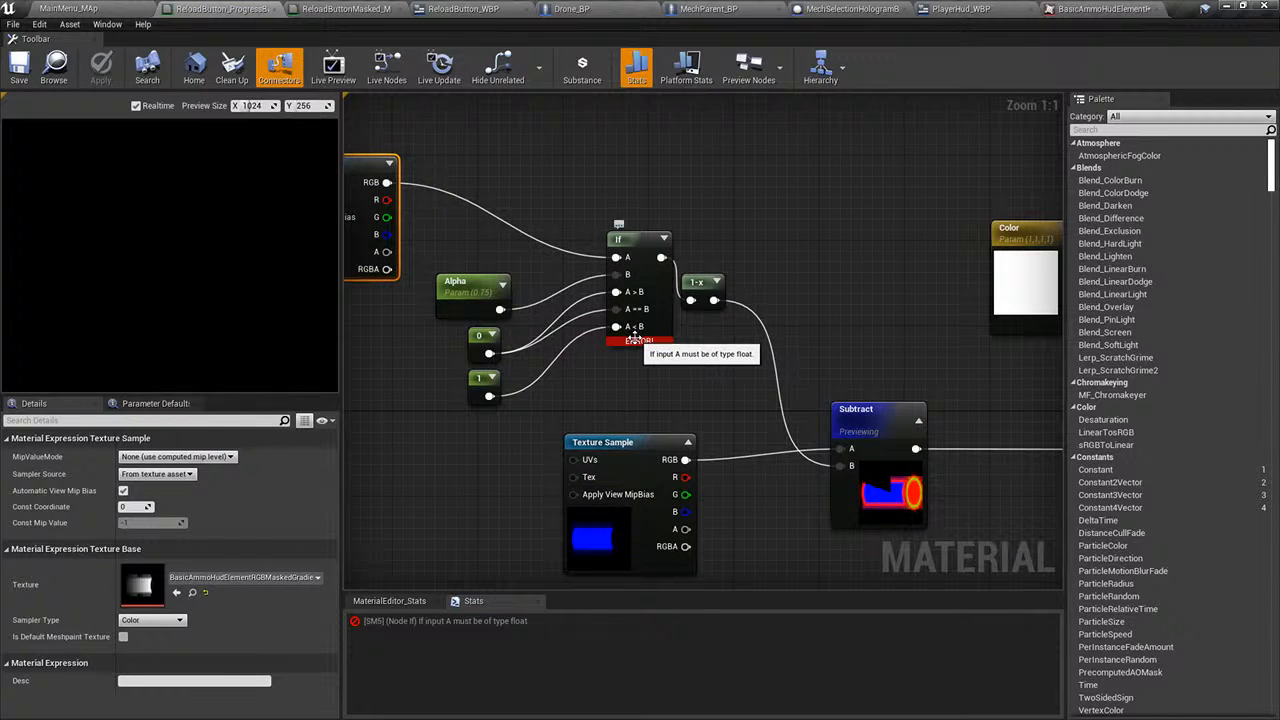
{"action": "right_click_drag", "start_coordinate": [392, 247], "coordinate": [416, 265]}
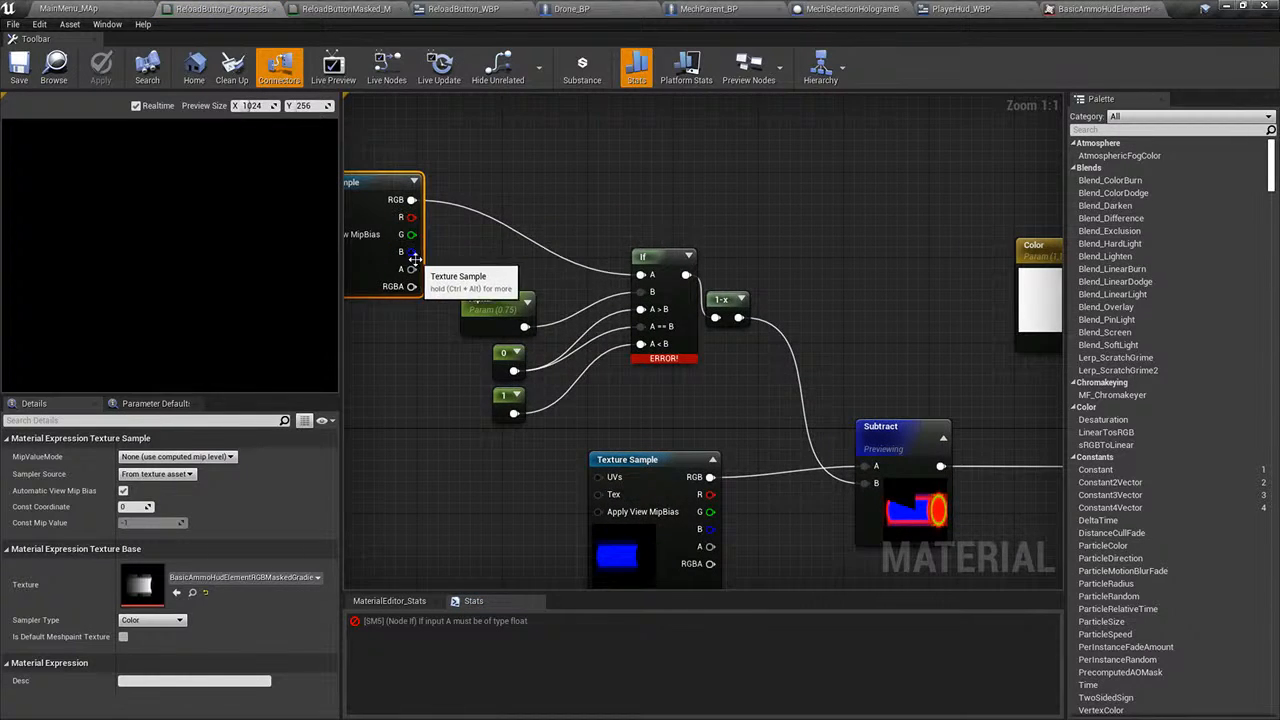
- Connect the gradient Texture Sample's R output to If's A input and save the material, continuing past the compilation warning
{"action": "left_click_drag", "start_coordinate": [411, 199], "coordinate": [650, 279]}
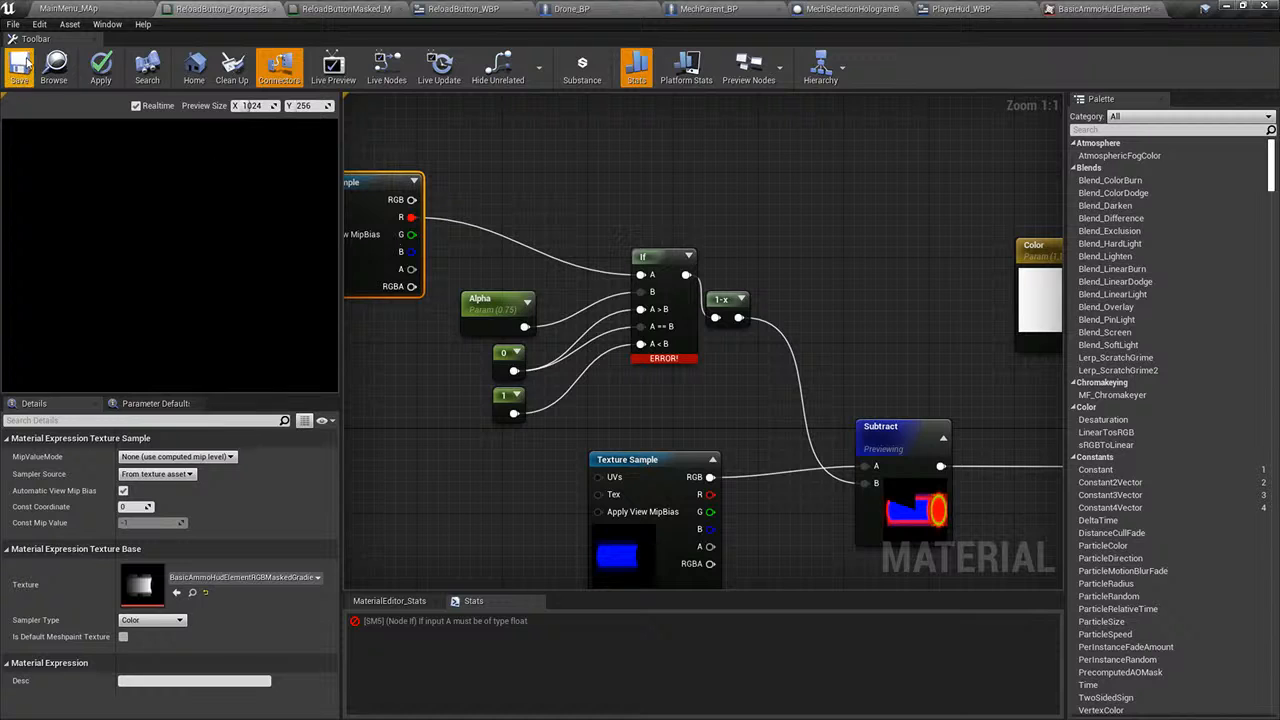
{"action": "left_click", "coordinate": [22, 66]}
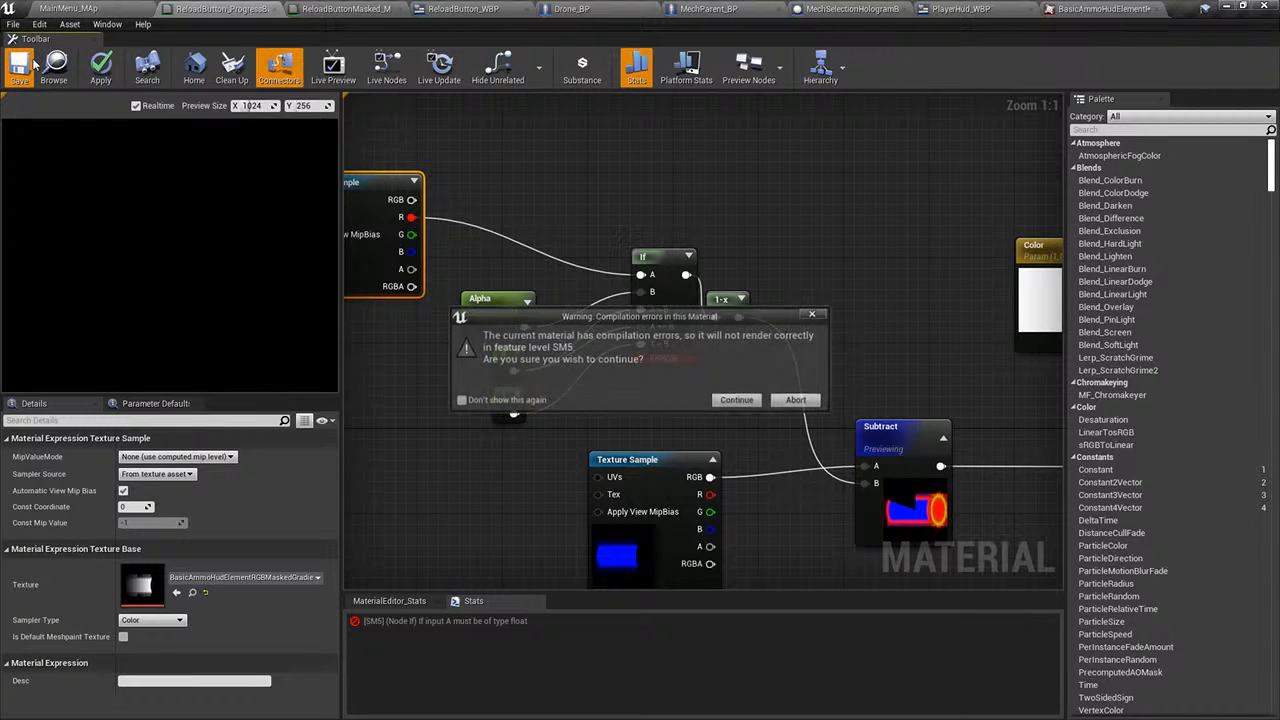
{"action": "left_click", "coordinate": [794, 402]}
{"action": "left_click", "coordinate": [529, 312]}
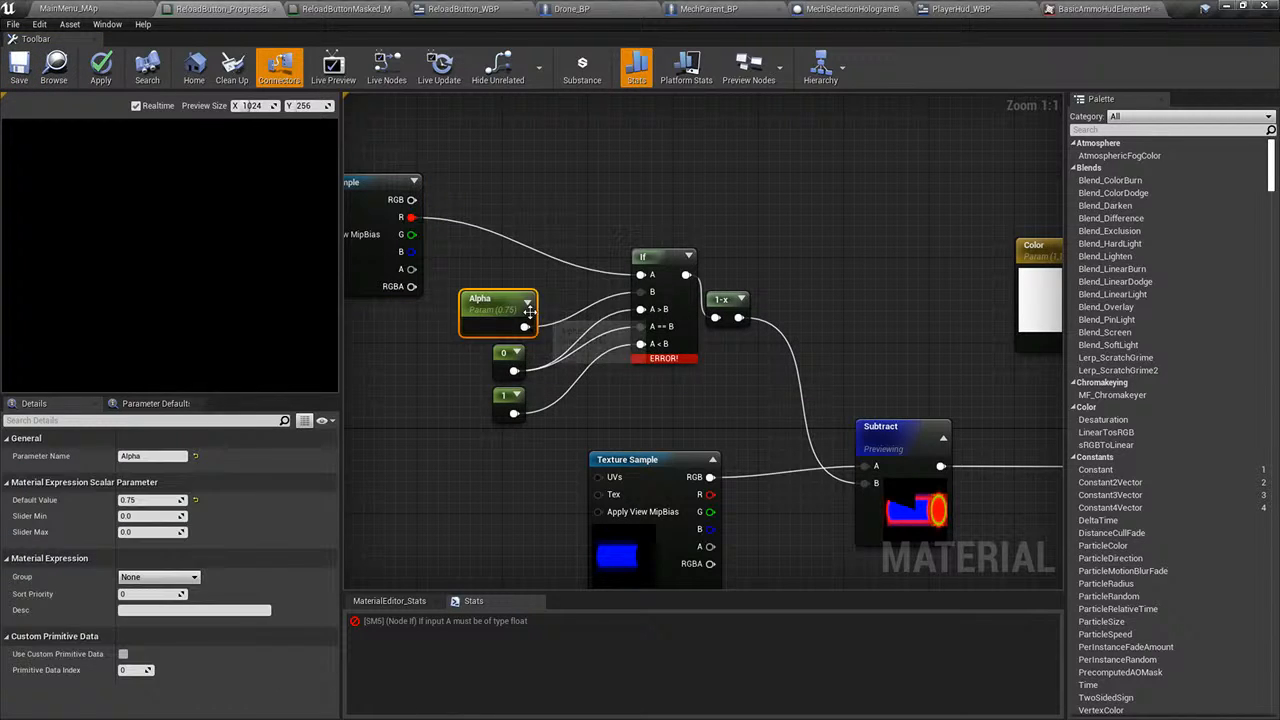
{"action": "left_click", "coordinate": [603, 305]}
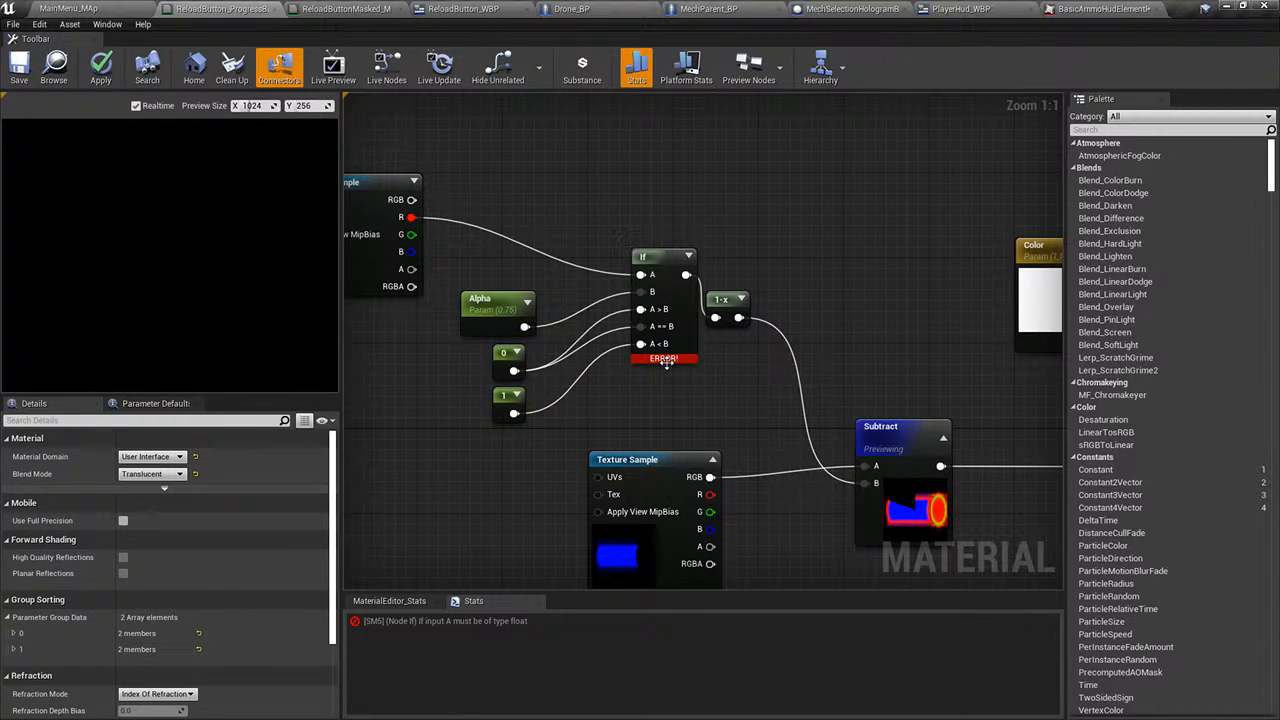
{"action": "left_click", "coordinate": [38, 72]}
{"action": "left_click", "coordinate": [737, 400]}
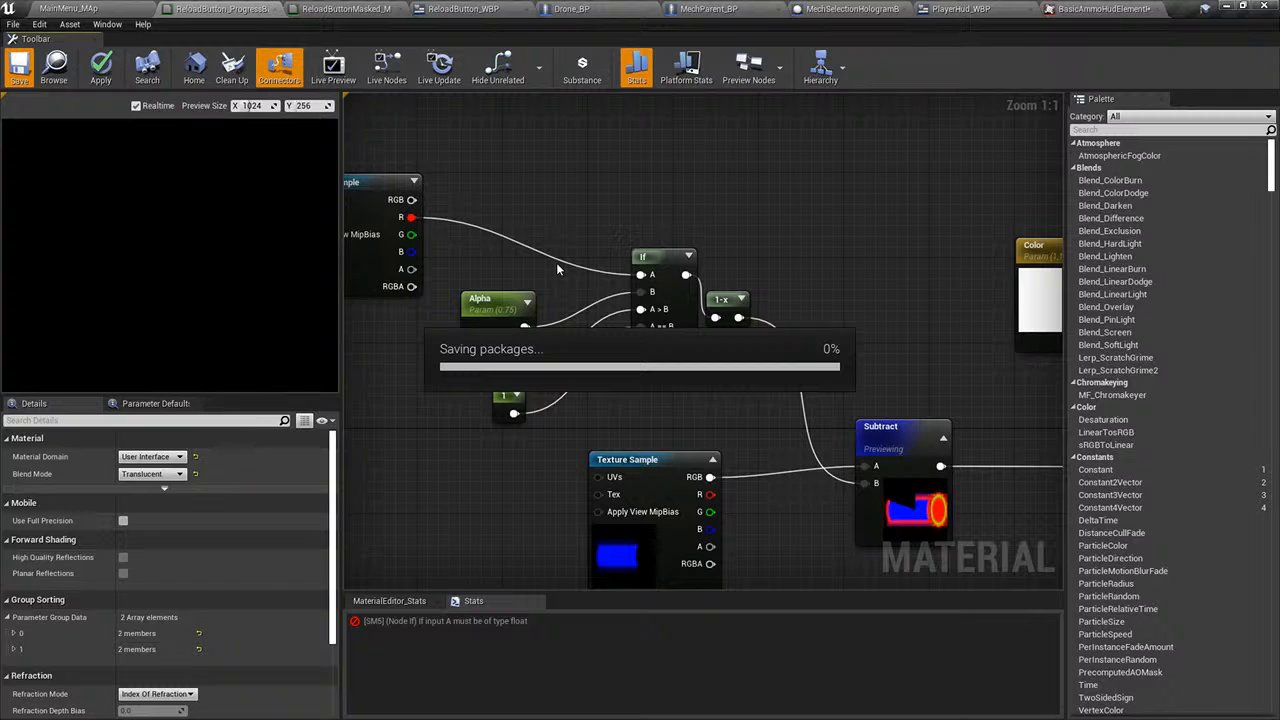
- Move the 1-x node up so it lines up with the If node's output
{"action": "right_click_drag", "start_coordinate": [548, 274], "coordinate": [563, 306]}
{"action": "left_click", "coordinate": [483, 291]}
{"action": "right_click_drag", "start_coordinate": [777, 339], "coordinate": [594, 317]}
{"action": "left_click_drag", "start_coordinate": [559, 288], "coordinate": [581, 250]}
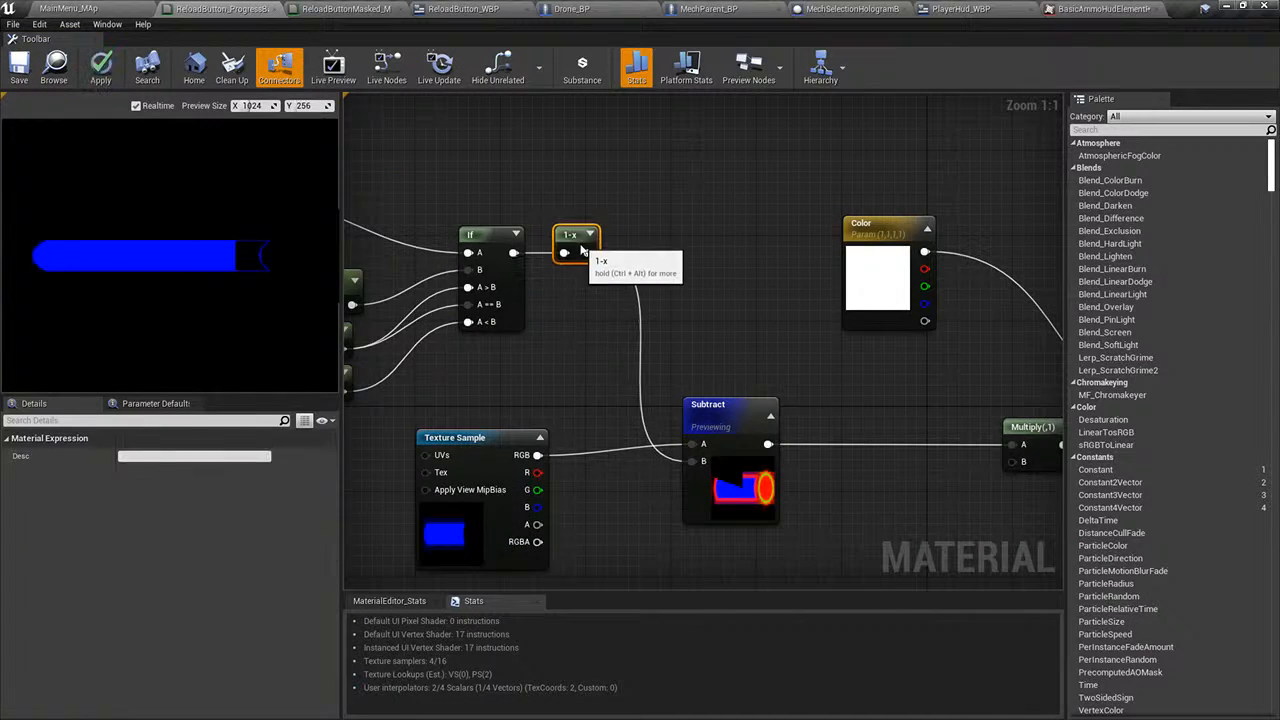
- Set the Alpha parameter's default value to about 0.55 and save the material to check the bar preview
{"action": "right_click_drag", "start_coordinate": [742, 299], "coordinate": [540, 275]}
{"action": "right_click_drag", "start_coordinate": [504, 299], "coordinate": [738, 300]}
{"action": "right_click_drag", "start_coordinate": [808, 359], "coordinate": [756, 335]}
{"action": "right_click_drag", "start_coordinate": [526, 323], "coordinate": [715, 407]}
{"action": "left_click", "coordinate": [463, 290]}
{"action": "mouse_move", "coordinate": [147, 500]}
{"action": "left_mouse_down"}
{"action": "mouse_move", "coordinate": [135, 500]}
{"action": "mouse_move", "coordinate": [156, 500]}
{"action": "left_mouse_up"}
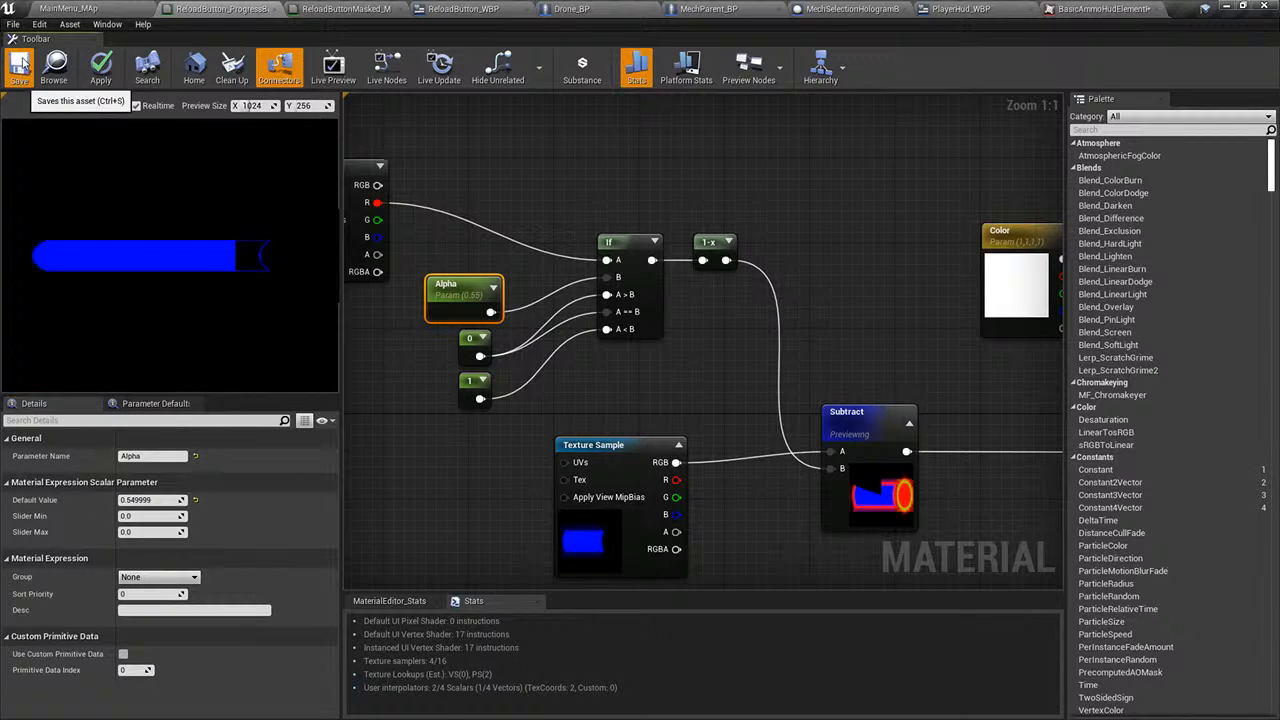
{"action": "left_click", "coordinate": [28, 70]}
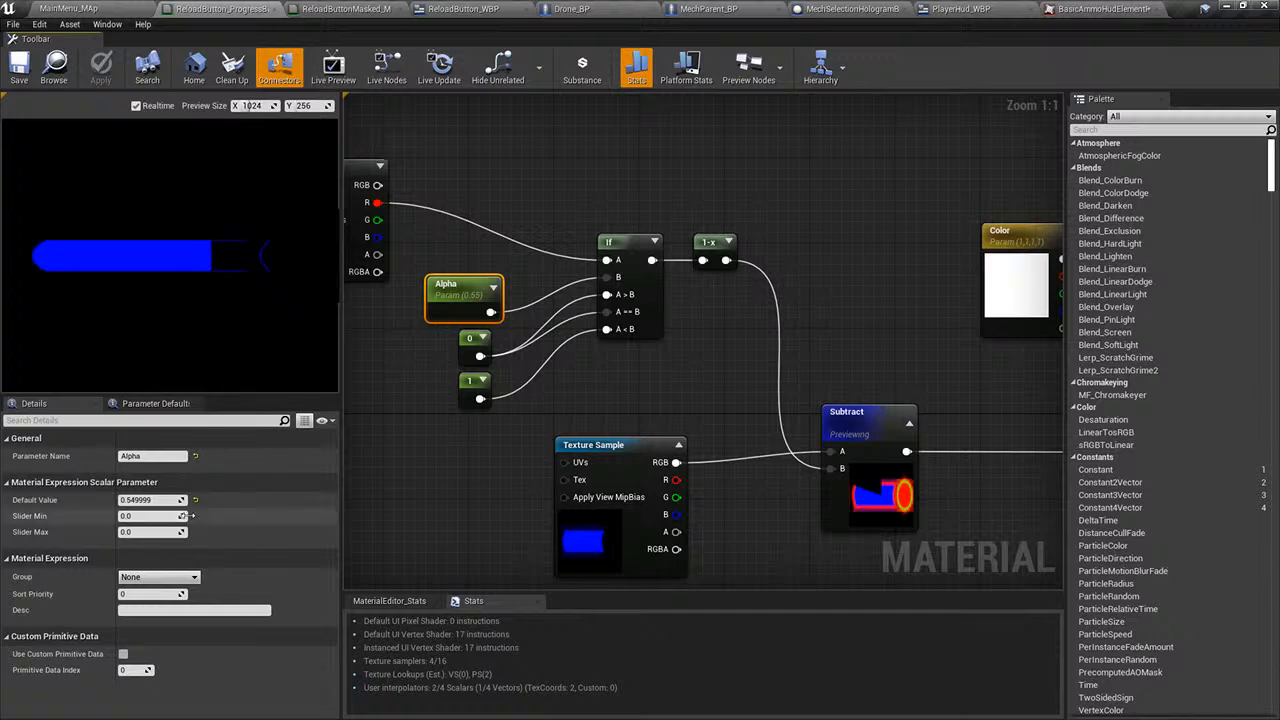
- Lower the Alpha parameter's default value to about 0.369 and further to about 0.169, saving the material after each change
{"action": "left_click_drag", "start_coordinate": [185, 497], "coordinate": [185, 445]}
{"action": "left_click", "coordinate": [19, 67]}
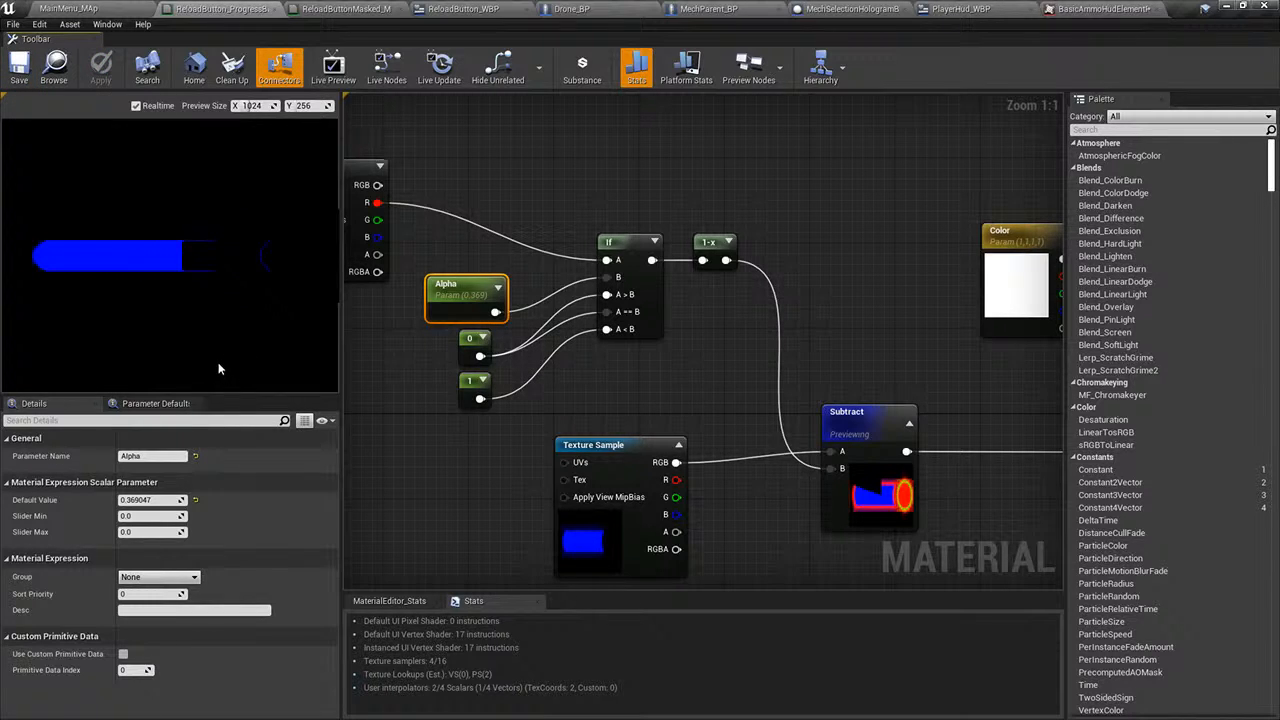
{"action": "mouse_move", "coordinate": [154, 500]}
{"action": "left_mouse_down"}
{"action": "mouse_move", "coordinate": [130, 500]}
{"action": "mouse_move", "coordinate": [143, 500]}
{"action": "left_mouse_up"}
{"action": "left_click", "coordinate": [19, 66]}
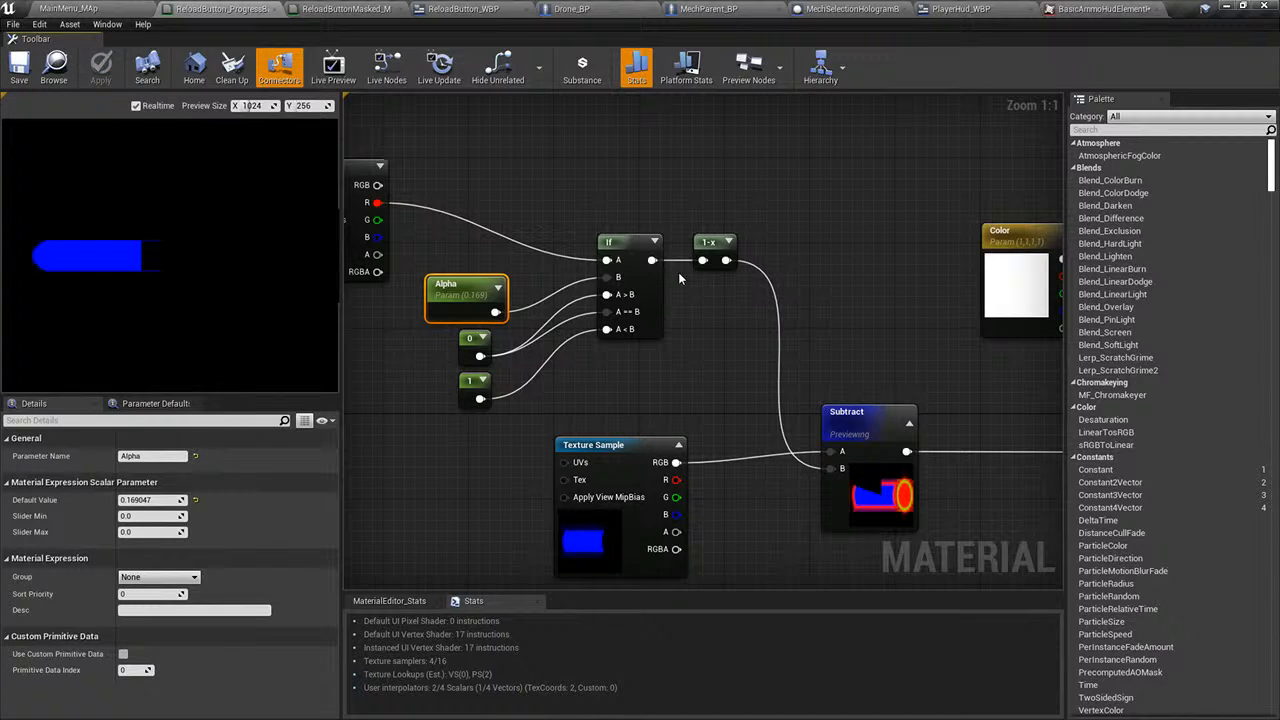
{"action": "right_click_drag", "start_coordinate": [705, 298], "coordinate": [606, 282]}
{"action": "right_click_drag", "start_coordinate": [808, 330], "coordinate": [491, 274]}
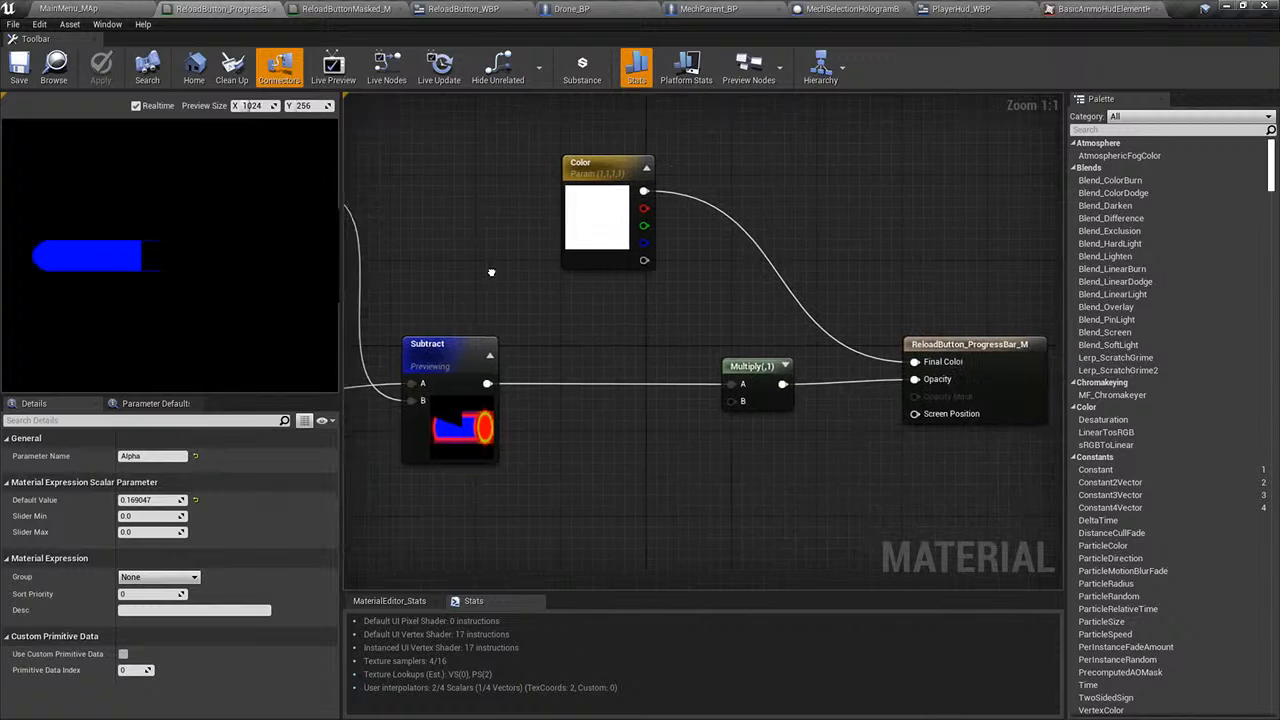
- Shift the bar mask Texture Sample slightly away from the If node and stop previewing the Subtract node
{"action": "right_click_drag", "start_coordinate": [520, 340], "coordinate": [806, 346]}
{"action": "right_click_drag", "start_coordinate": [700, 372], "coordinate": [594, 347]}
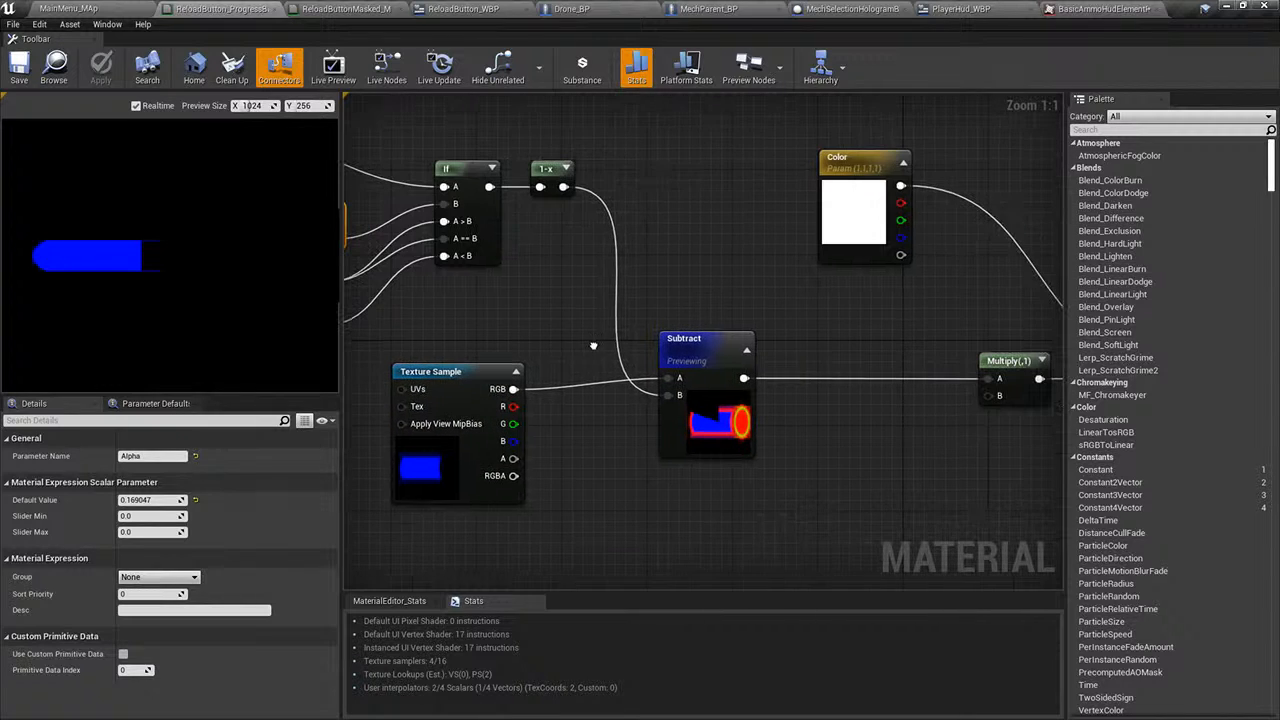
{"action": "left_click", "coordinate": [425, 373]}
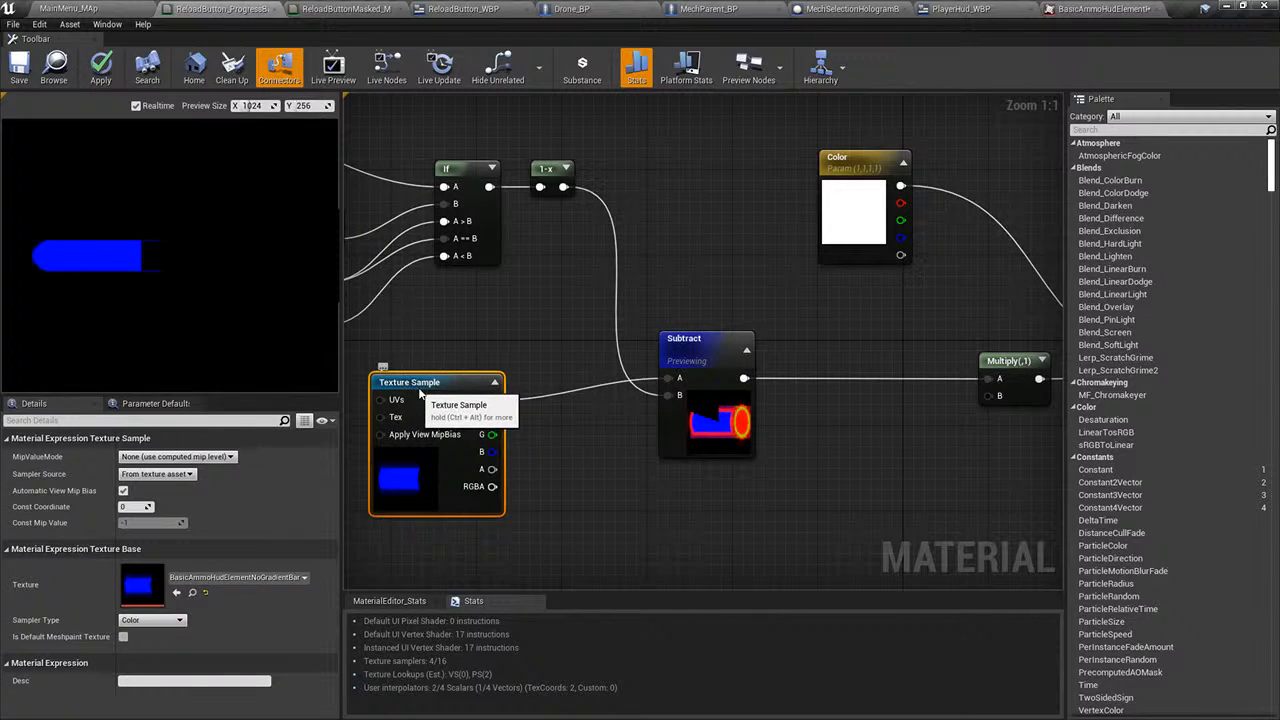
{"action": "left_click_drag", "start_coordinate": [425, 373], "coordinate": [426, 384]}
{"action": "right_click_drag", "start_coordinate": [716, 452], "coordinate": [446, 457]}
{"action": "right_click_drag", "start_coordinate": [574, 468], "coordinate": [651, 508]}
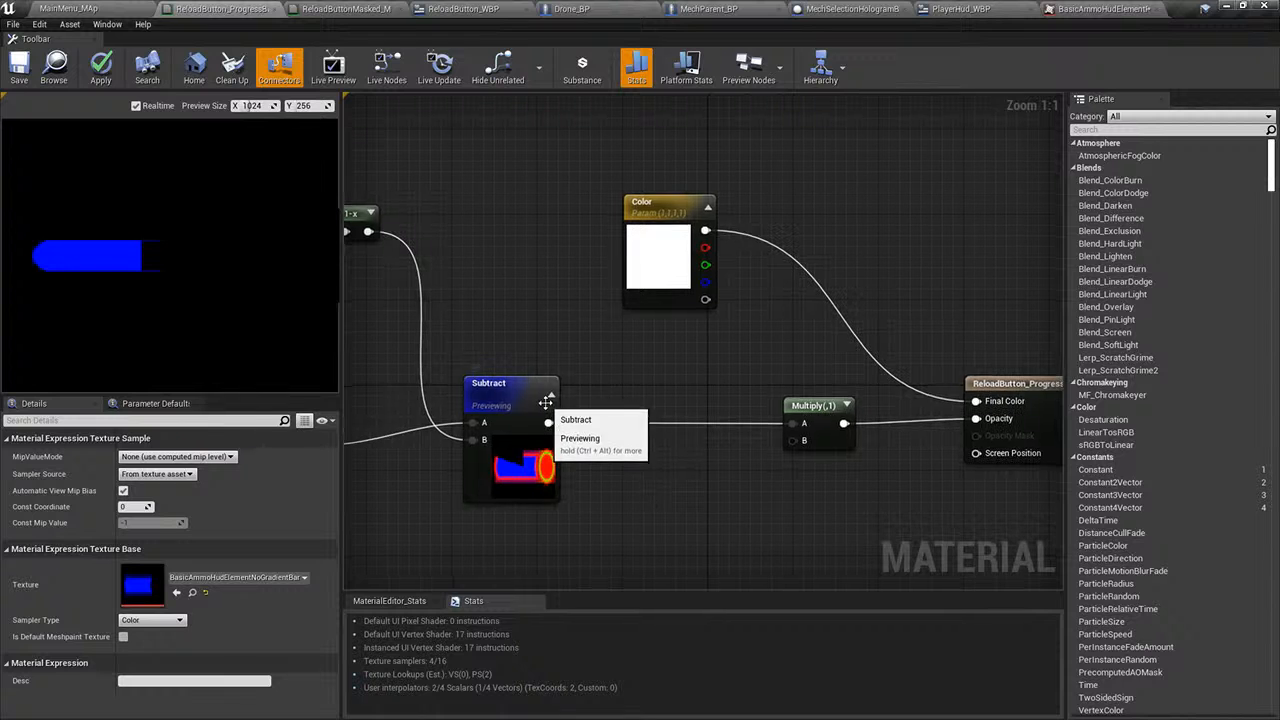
{"action": "right_click", "coordinate": [508, 400]}
{"action": "left_click", "coordinate": [560, 405]}
{"action": "right_click_drag", "start_coordinate": [678, 460], "coordinate": [620, 444]}
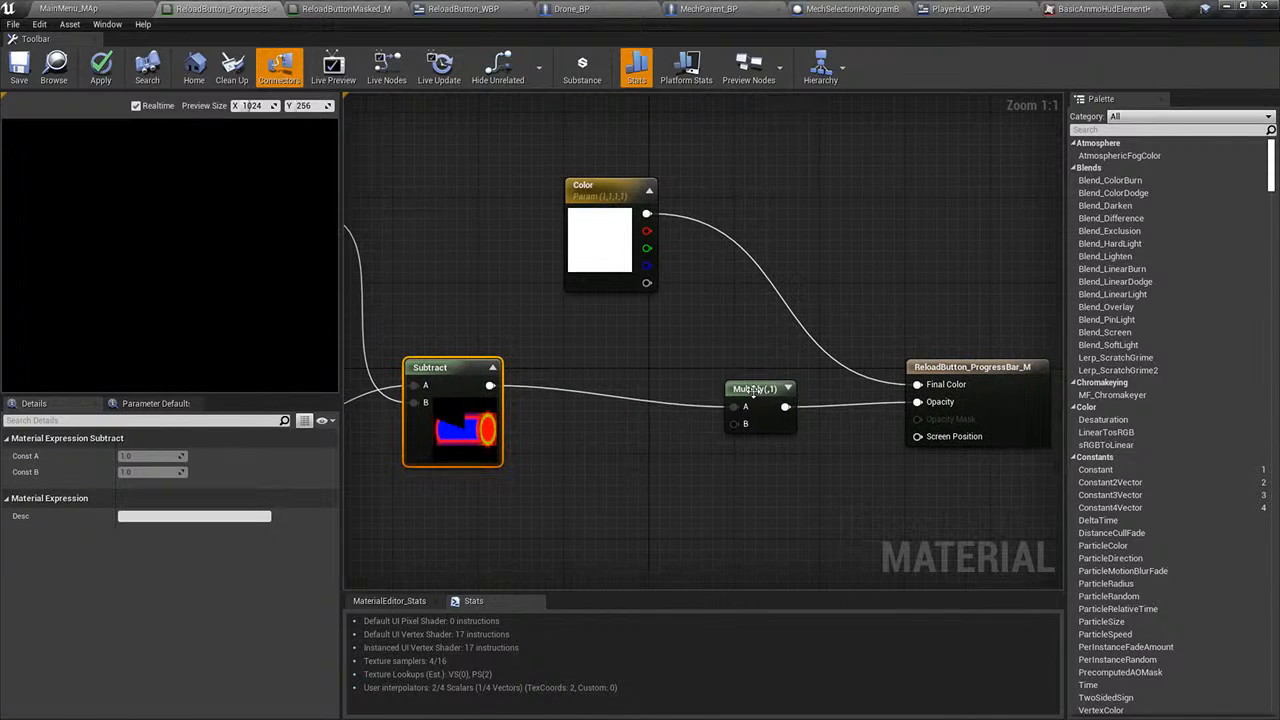
- Connect Subtract's output directly to the material's Opacity input and move the bypassed Multiply node below the connection
{"action": "left_click_drag", "start_coordinate": [757, 393], "coordinate": [756, 382]}
{"action": "left_click_drag", "start_coordinate": [491, 387], "coordinate": [918, 403]}
{"action": "left_click_drag", "start_coordinate": [737, 387], "coordinate": [737, 471]}
{"action": "right_click_drag", "start_coordinate": [660, 460], "coordinate": [630, 466]}
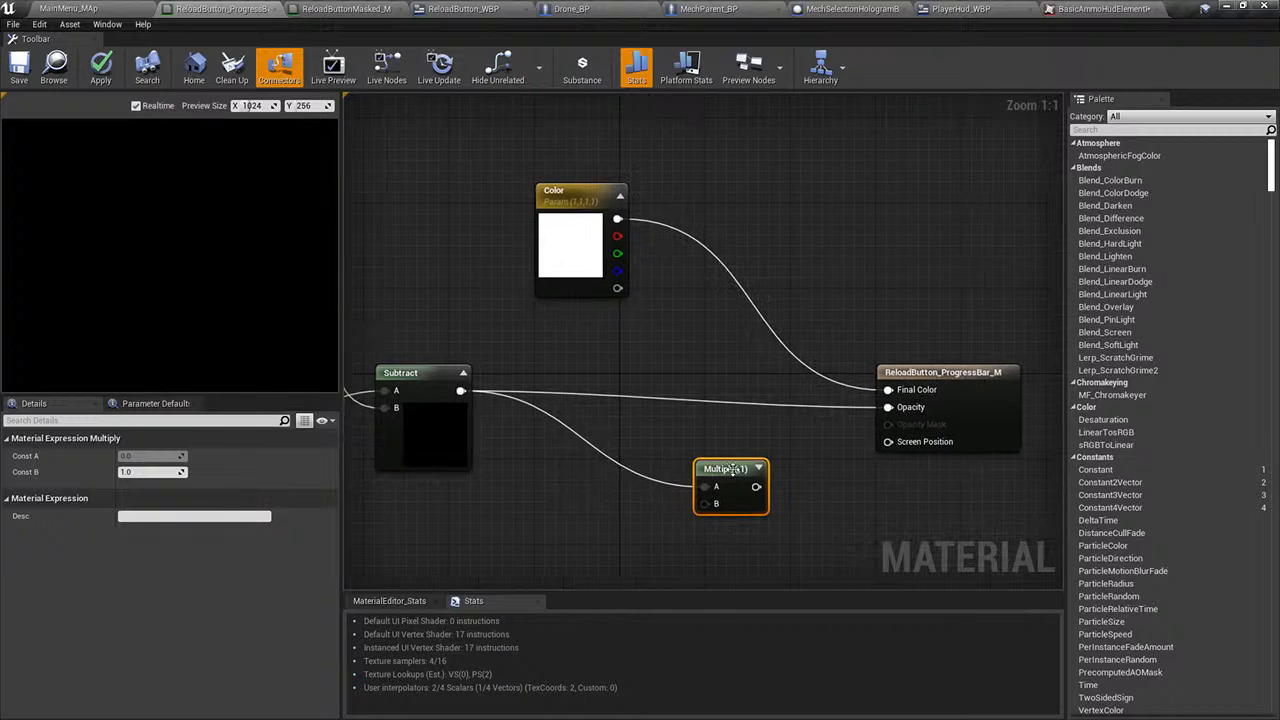
{"action": "left_click_drag", "start_coordinate": [731, 468], "coordinate": [731, 480]}
{"action": "right_click_drag", "start_coordinate": [561, 446], "coordinate": [585, 455]}
- Check the Subtract node's inputs and the material result node, and save the material
{"action": "left_click", "coordinate": [555, 390]}
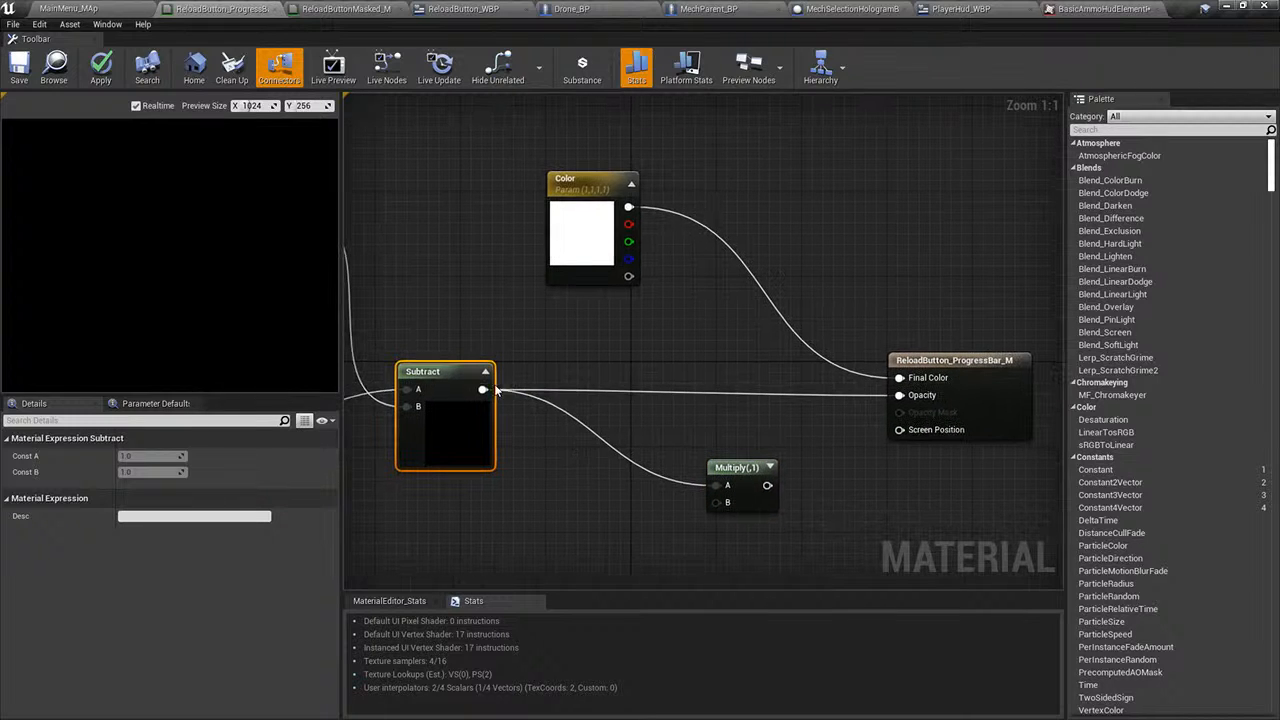
{"action": "left_click_drag", "start_coordinate": [483, 389], "coordinate": [612, 389]}
{"action": "right_click_drag", "start_coordinate": [477, 343], "coordinate": [736, 328]}
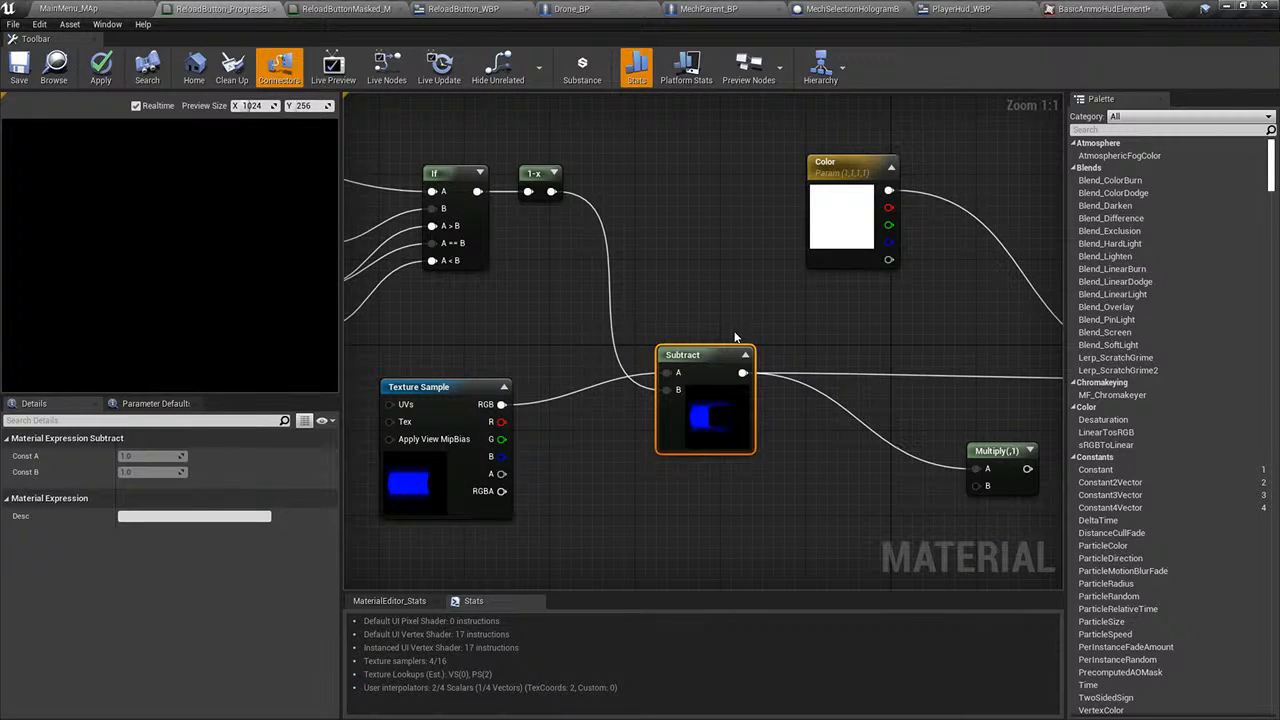
{"action": "right_click_drag", "start_coordinate": [740, 380], "coordinate": [289, 390]}
{"action": "left_click", "coordinate": [761, 344]}
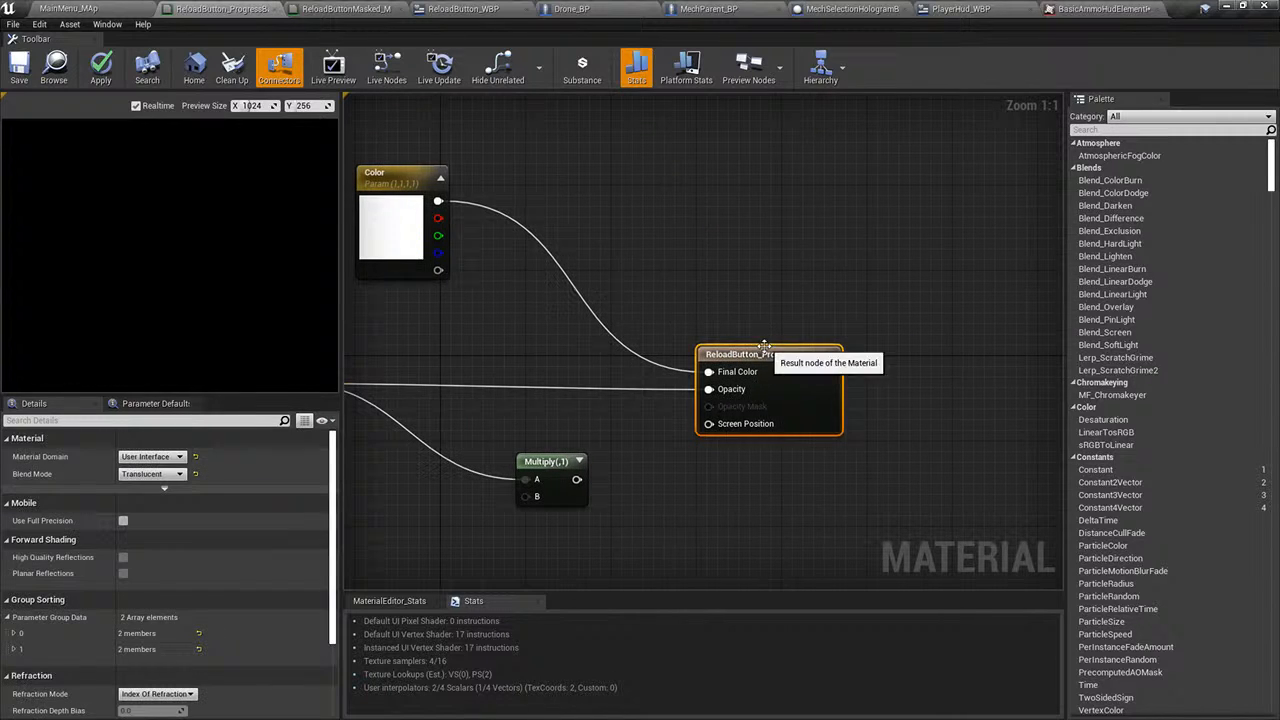
{"action": "left_click", "coordinate": [14, 78]}
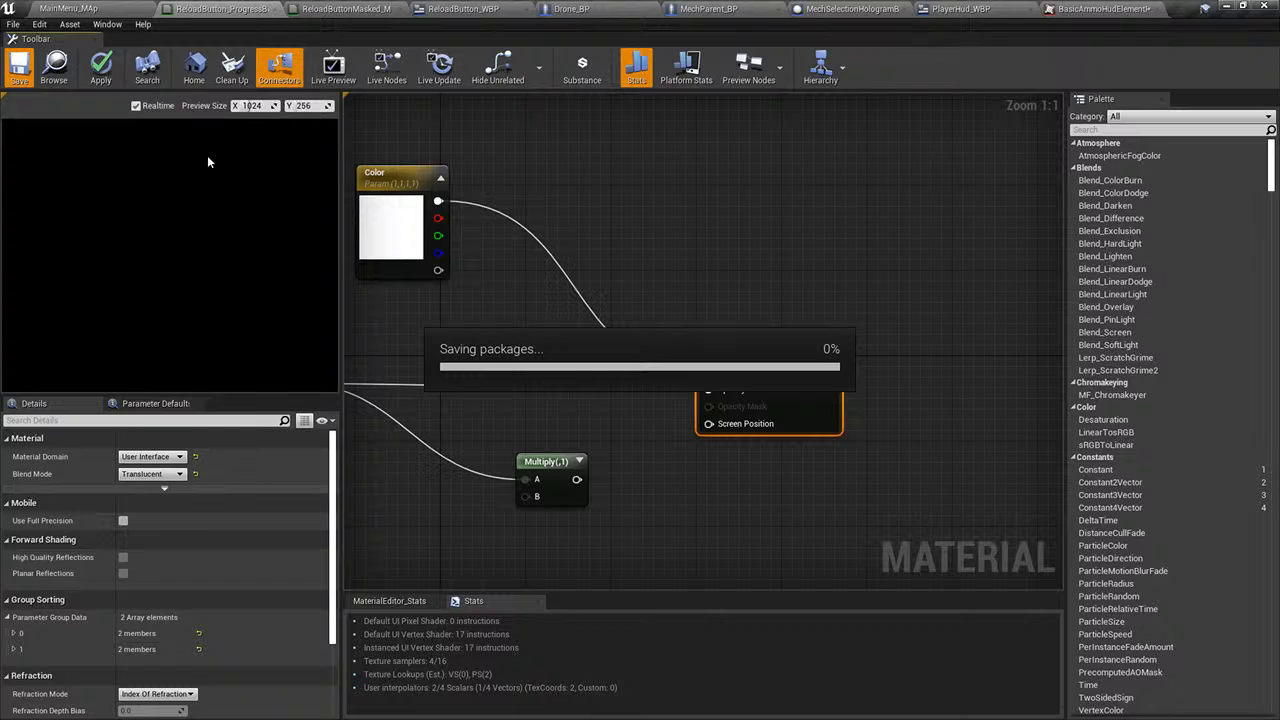
- Add a ComponentMask node fed by the Subtract node's output
{"action": "right_click_drag", "start_coordinate": [502, 333], "coordinate": [772, 381]}
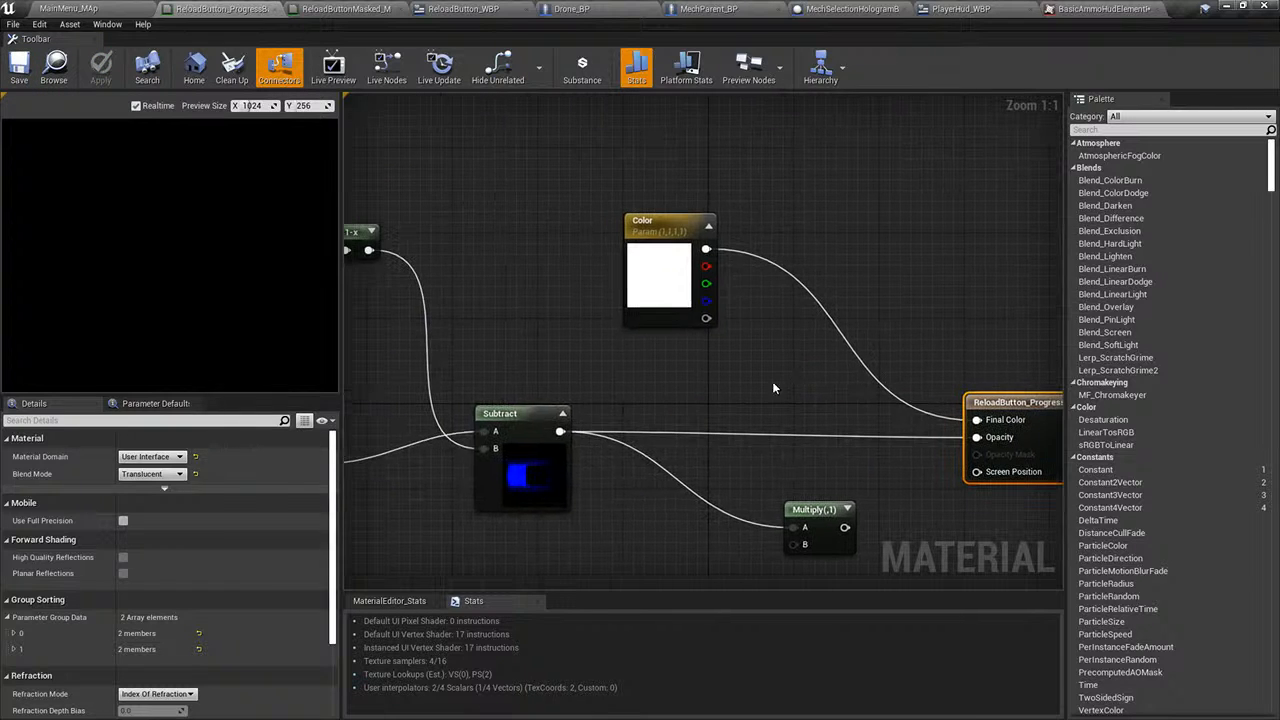
{"action": "left_click", "coordinate": [523, 424]}
{"action": "right_click_drag", "start_coordinate": [687, 388], "coordinate": [572, 393]}
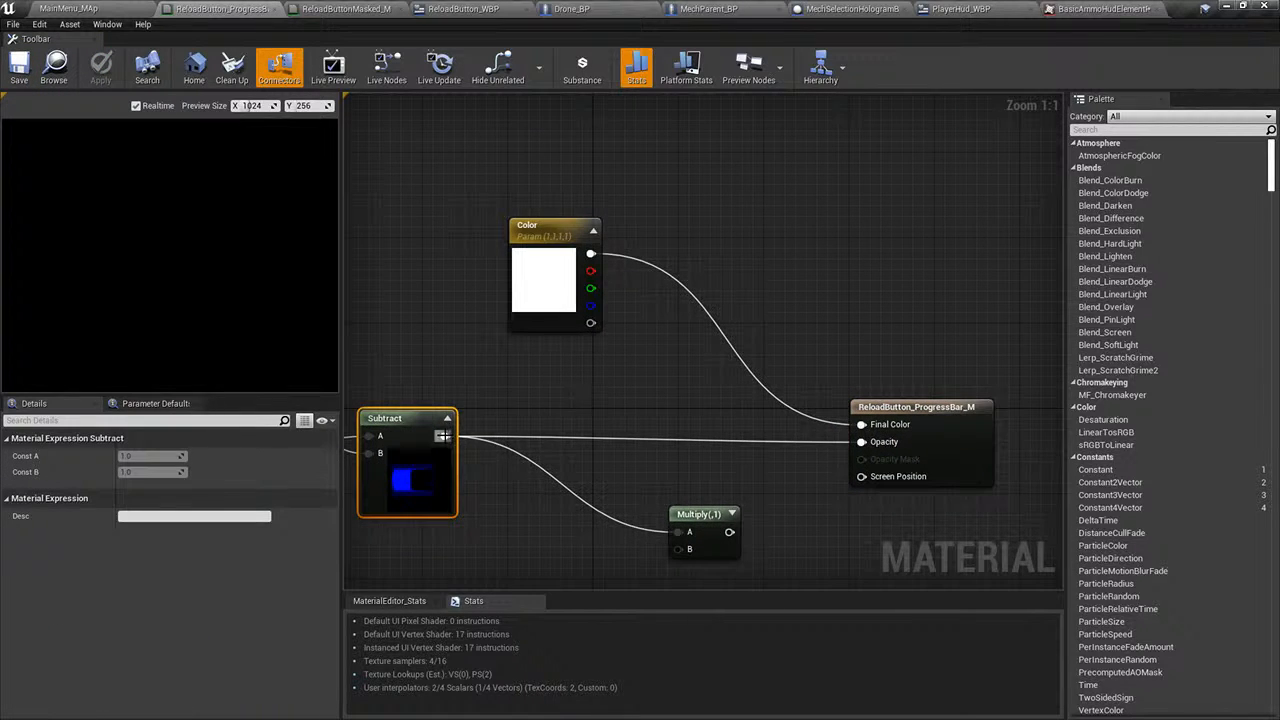
{"action": "left_click_drag", "start_coordinate": [441, 436], "coordinate": [600, 437]}
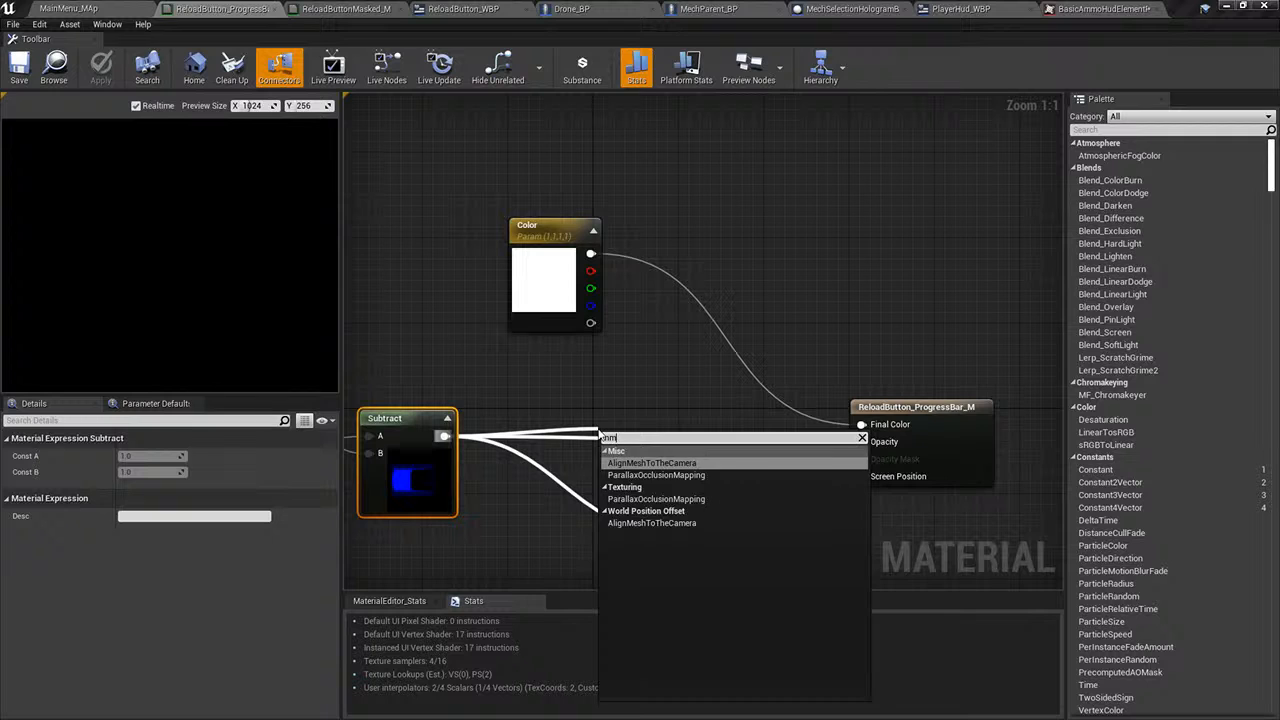
{"action": "type", "text": "compon"}
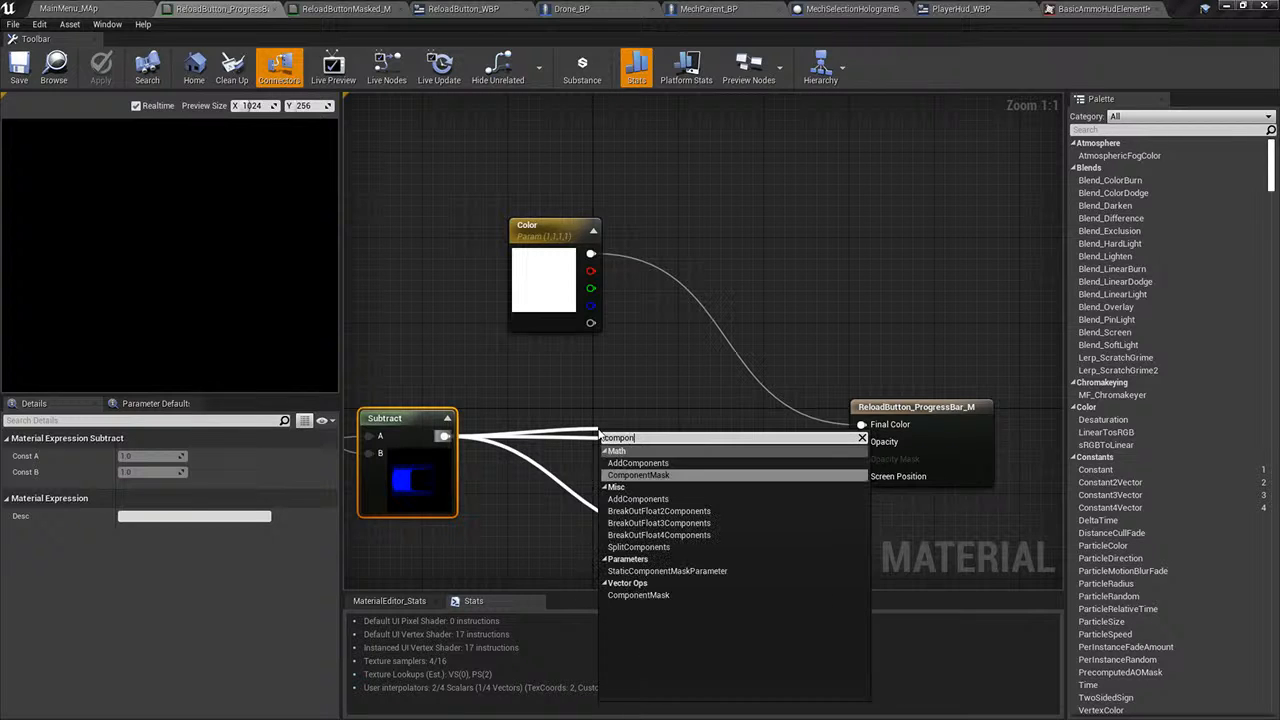
{"action": "type", "text": "ent m"}
{"action": "key", "text": "Return"}
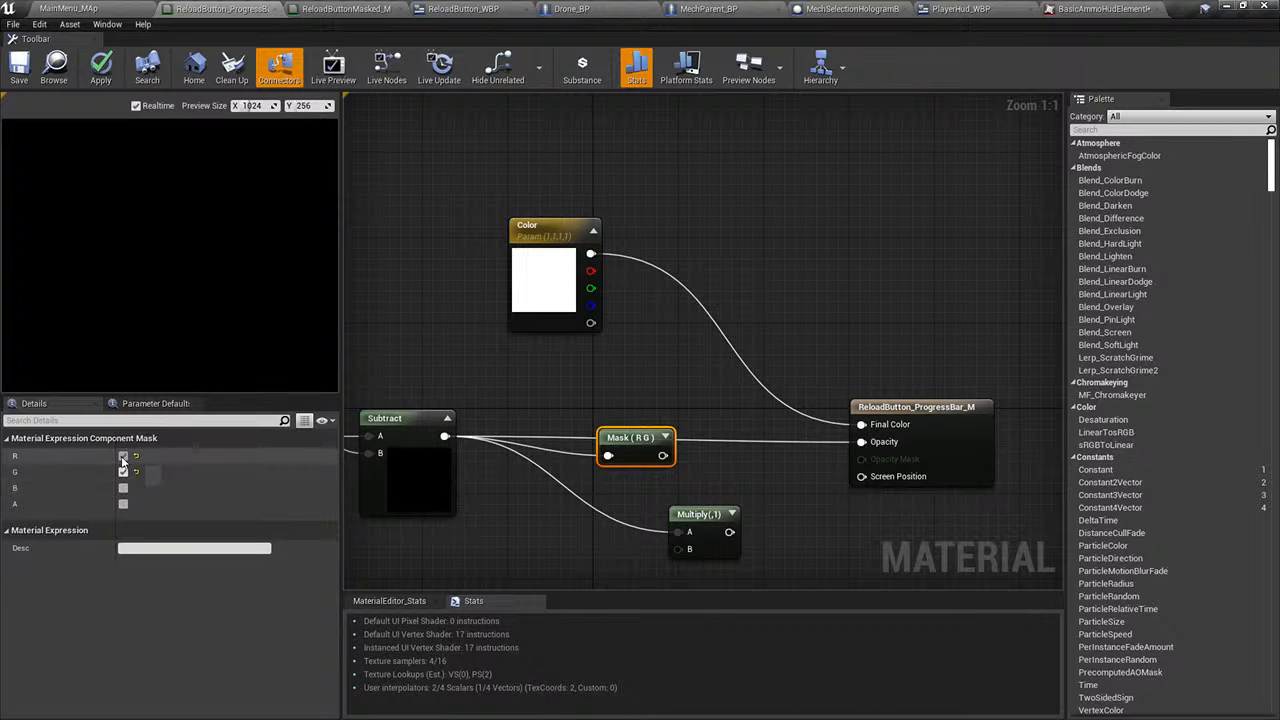
- Limit the component mask to the B channel, connect it to Opacity, align the node, and save the material
{"action": "left_click", "coordinate": [123, 488]}
{"action": "left_click_drag", "start_coordinate": [654, 455], "coordinate": [862, 441]}
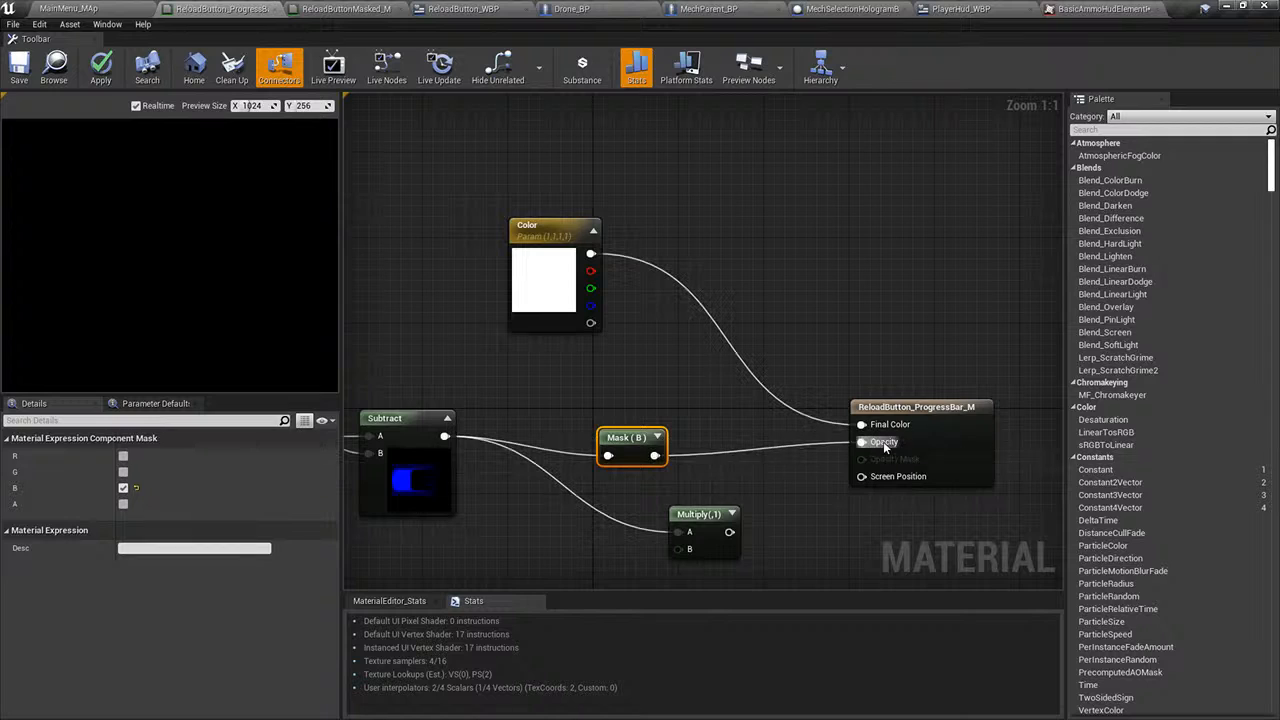
{"action": "left_click_drag", "start_coordinate": [635, 432], "coordinate": [642, 423]}
{"action": "left_click", "coordinate": [19, 68]}
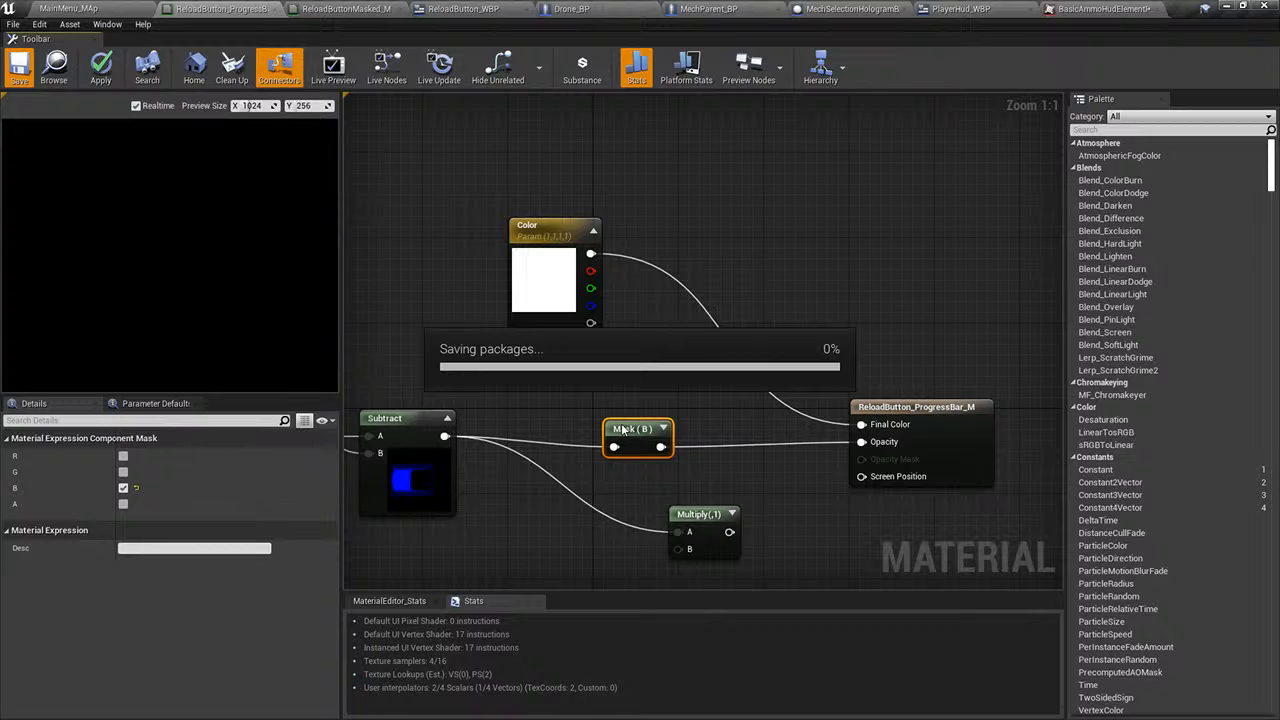
- Play-test the main menu map in Horde Mode, firing and reloading to check the ammo bar, and stop the game
{"action": "left_click", "coordinate": [66, 8]}
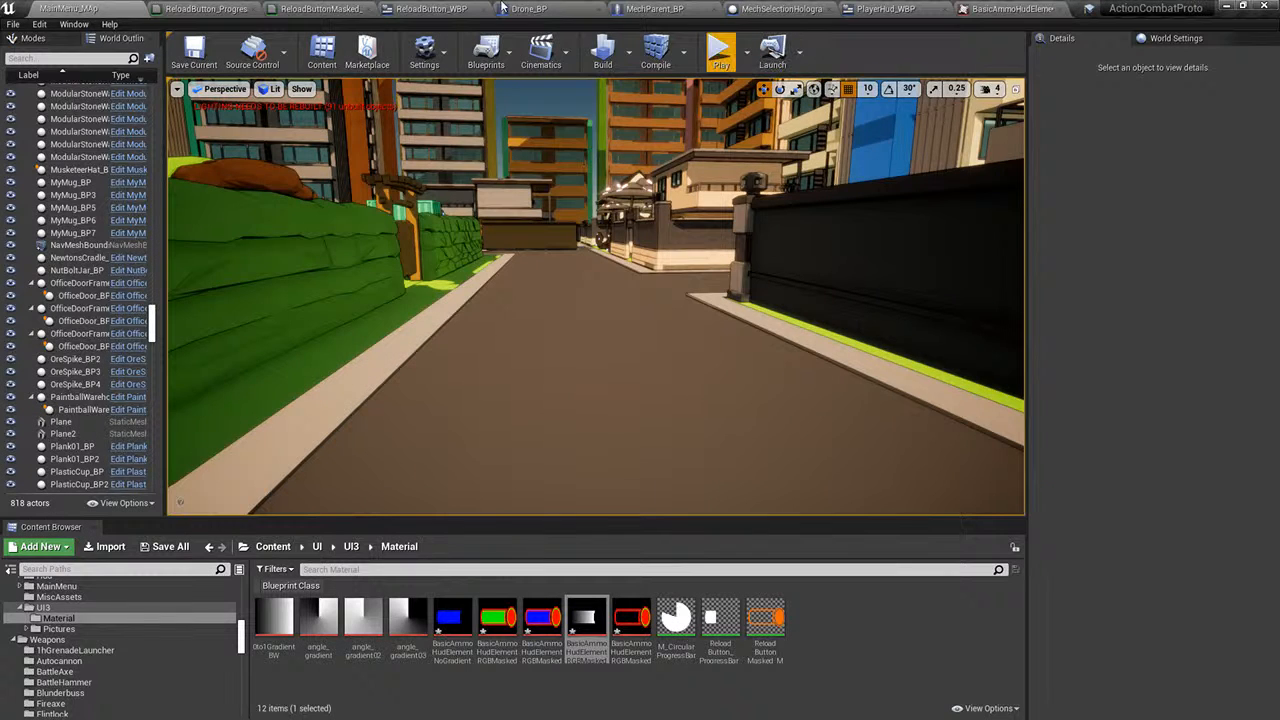
{"action": "left_click", "coordinate": [735, 57]}
{"action": "left_click", "coordinate": [250, 186]}
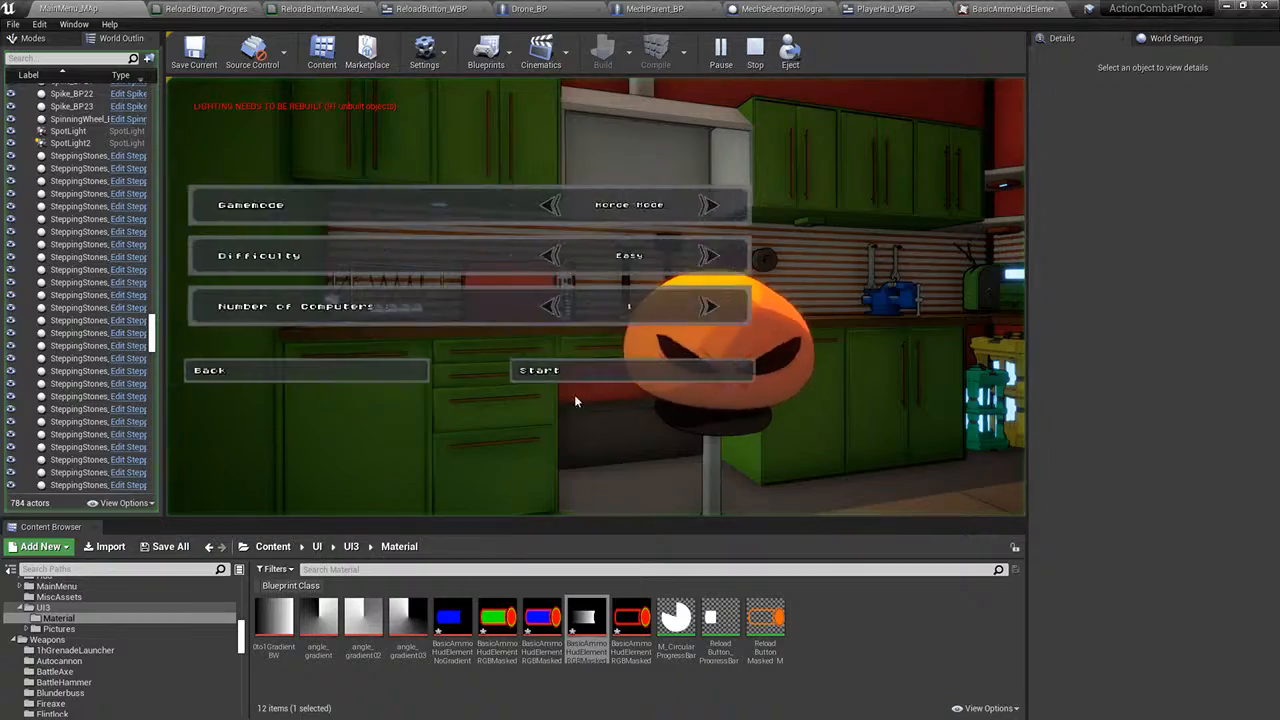
{"action": "left_click", "coordinate": [574, 380]}
{"action": "left_click", "coordinate": [596, 297]}
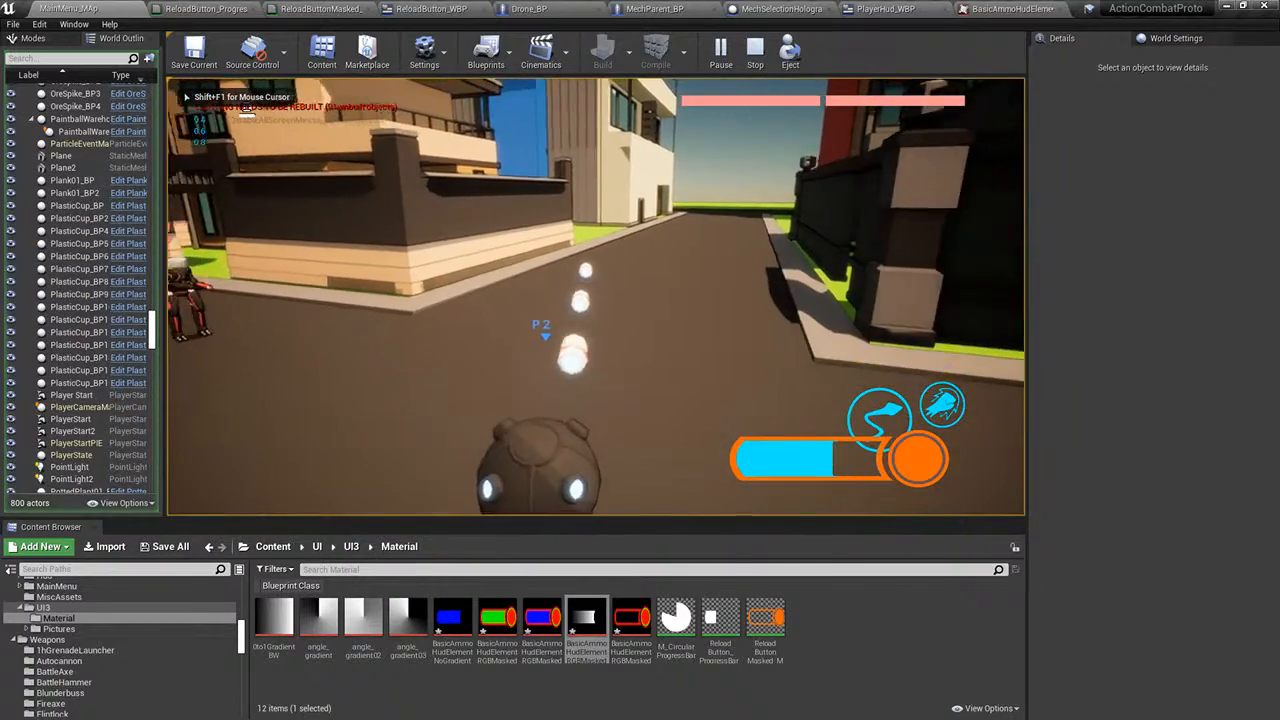
{"action": "left_click", "coordinate": [596, 297]}
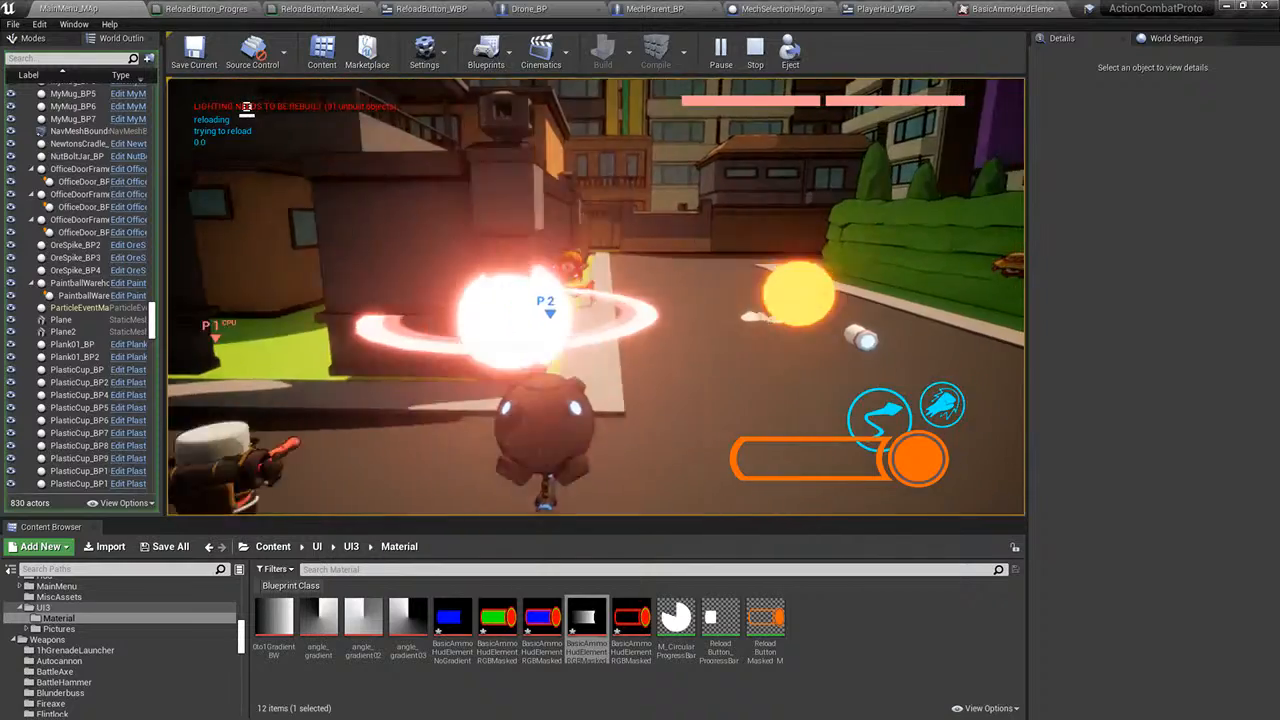
{"action": "key", "text": "Escape"}
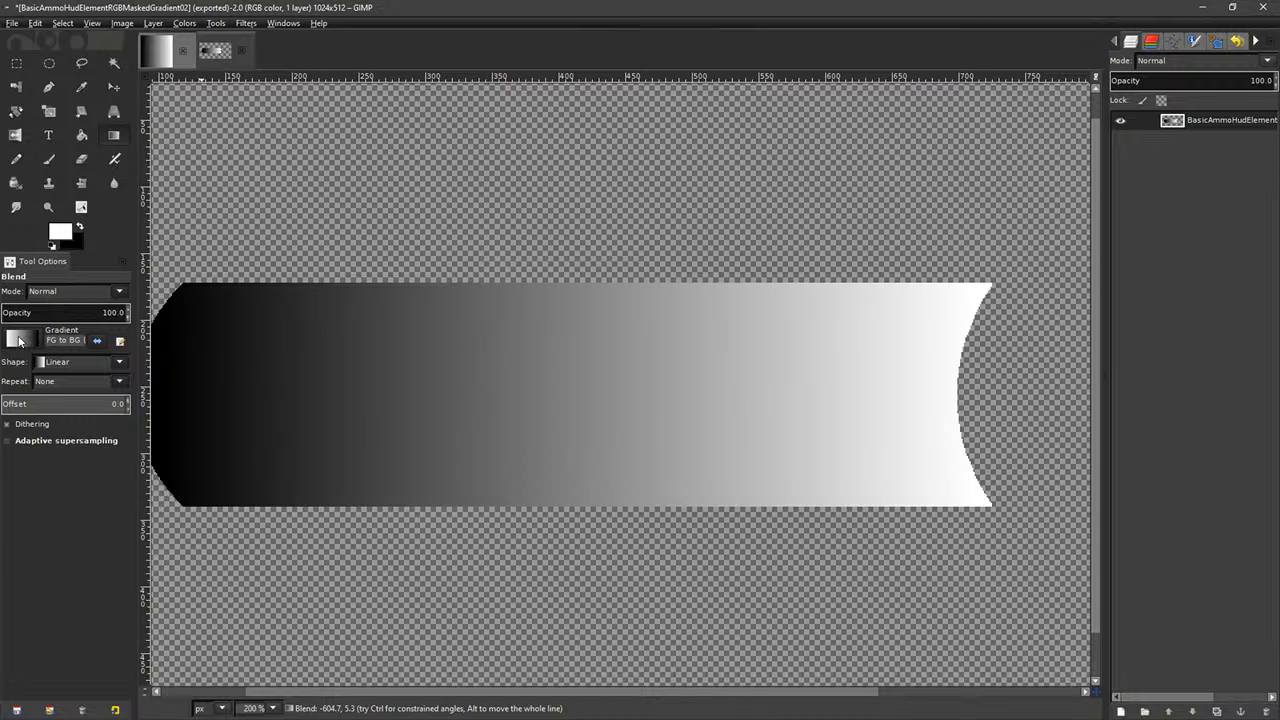
- Look through the Blend tool's gradient presets in GIMP
{"action": "left_click", "coordinate": [19, 341]}
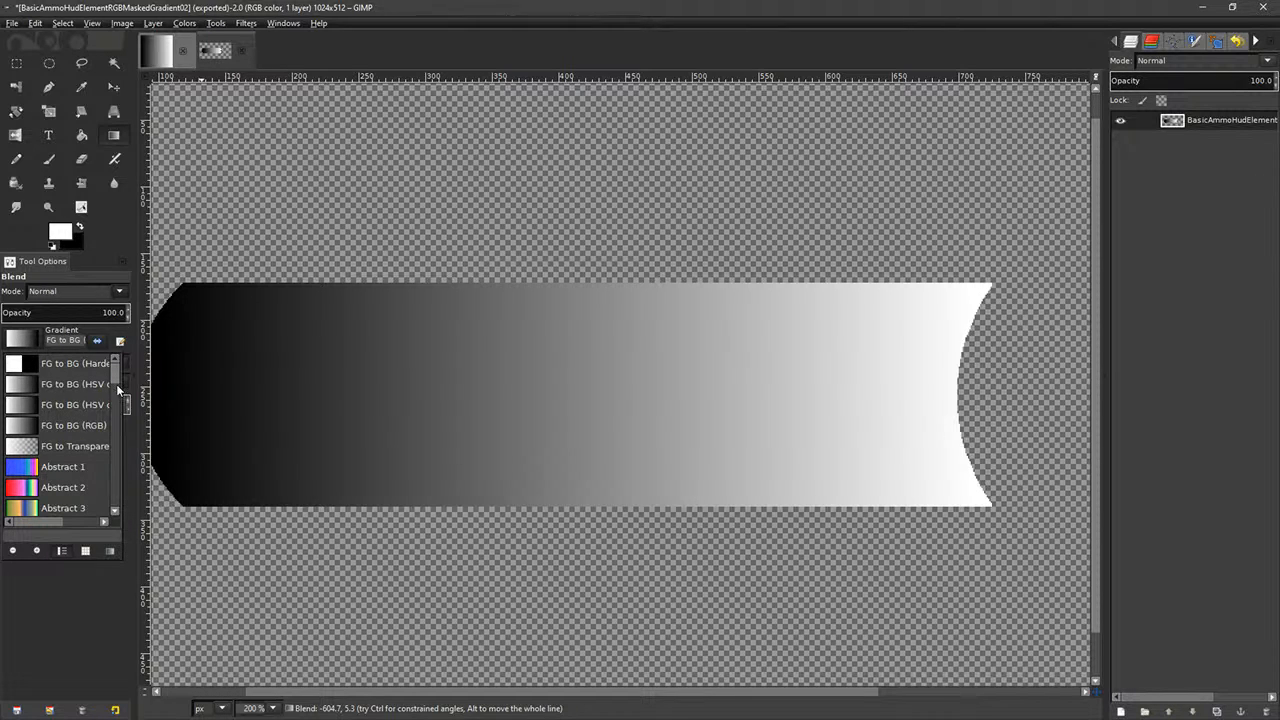
{"action": "left_click_drag", "start_coordinate": [114, 375], "coordinate": [121, 298]}
{"action": "key", "text": "alt+Tab"}
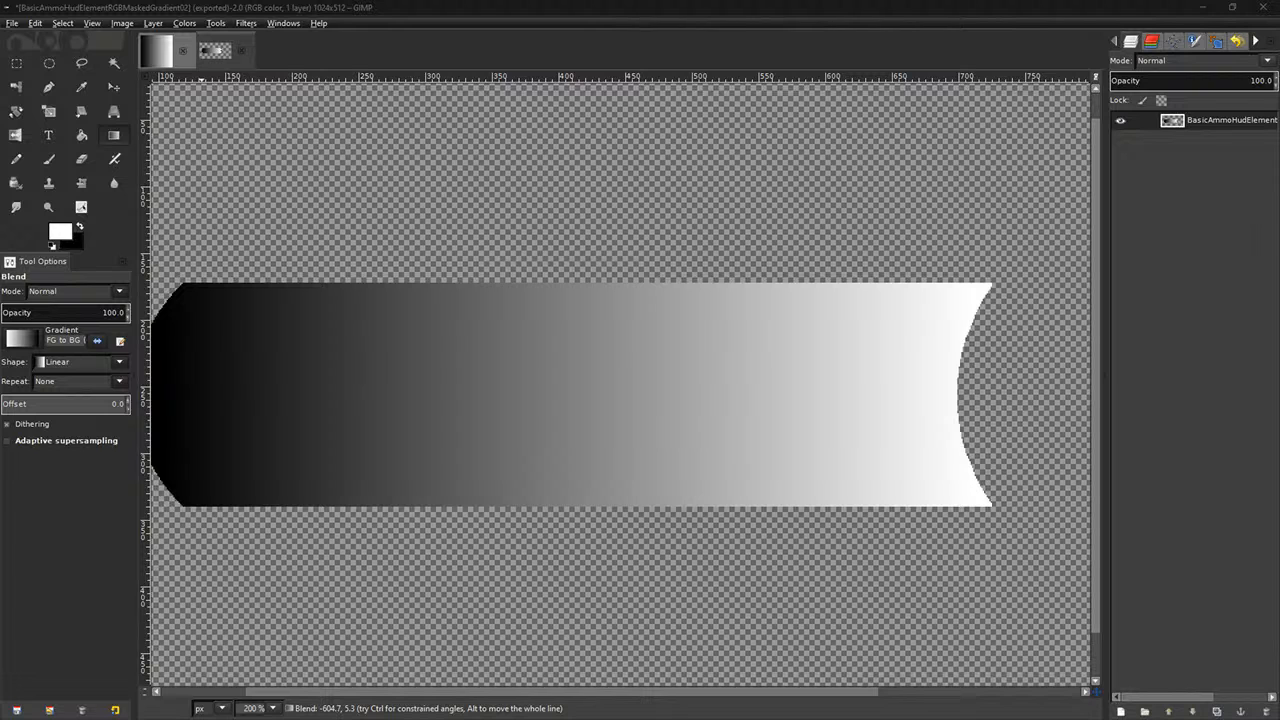
- Switch to Everything, restrict the search to pictures, and search for "gradient"
{"action": "left_click", "coordinate": [586, 443]}
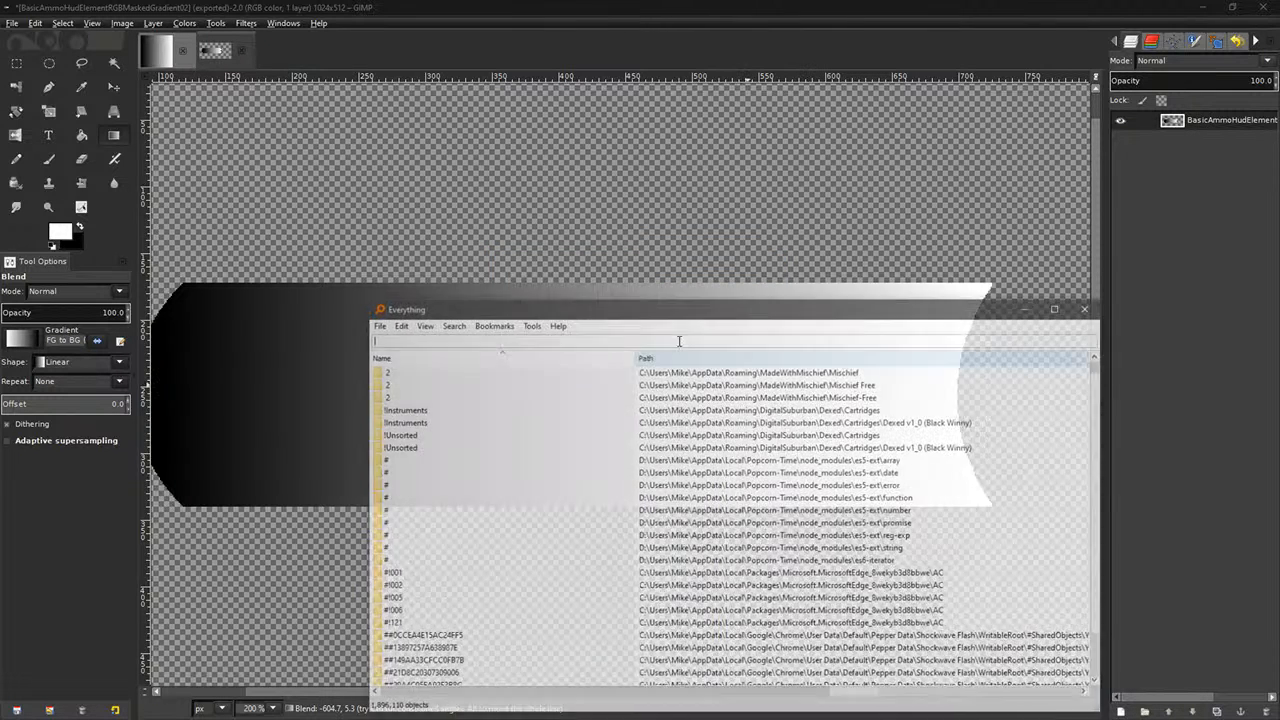
{"action": "left_click", "coordinate": [450, 324]}
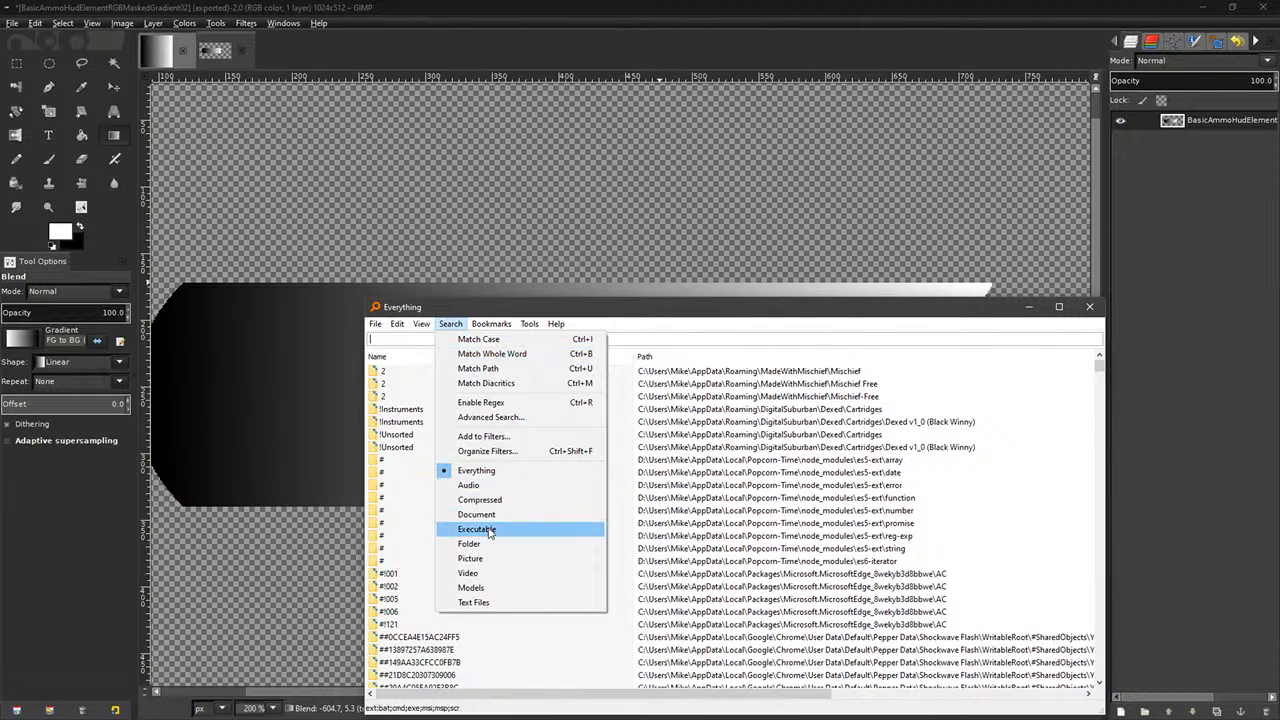
{"action": "left_click", "coordinate": [470, 558]}
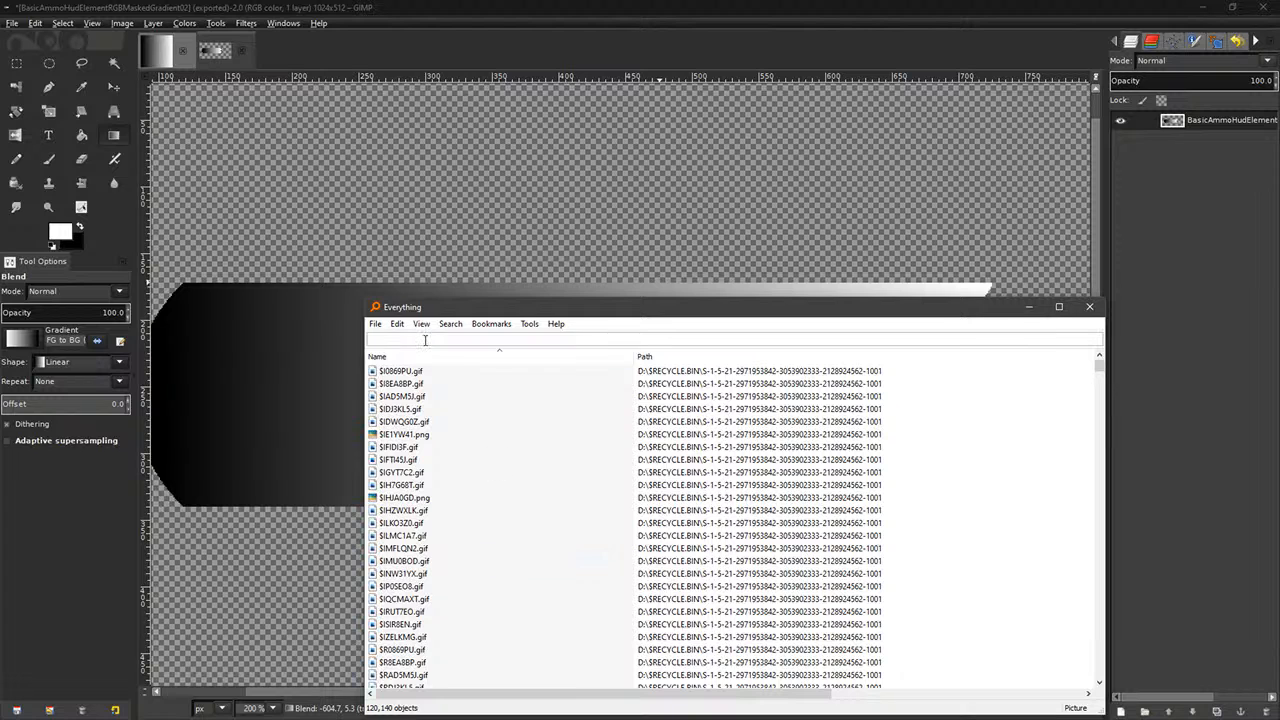
{"action": "type", "text": "gradient"}
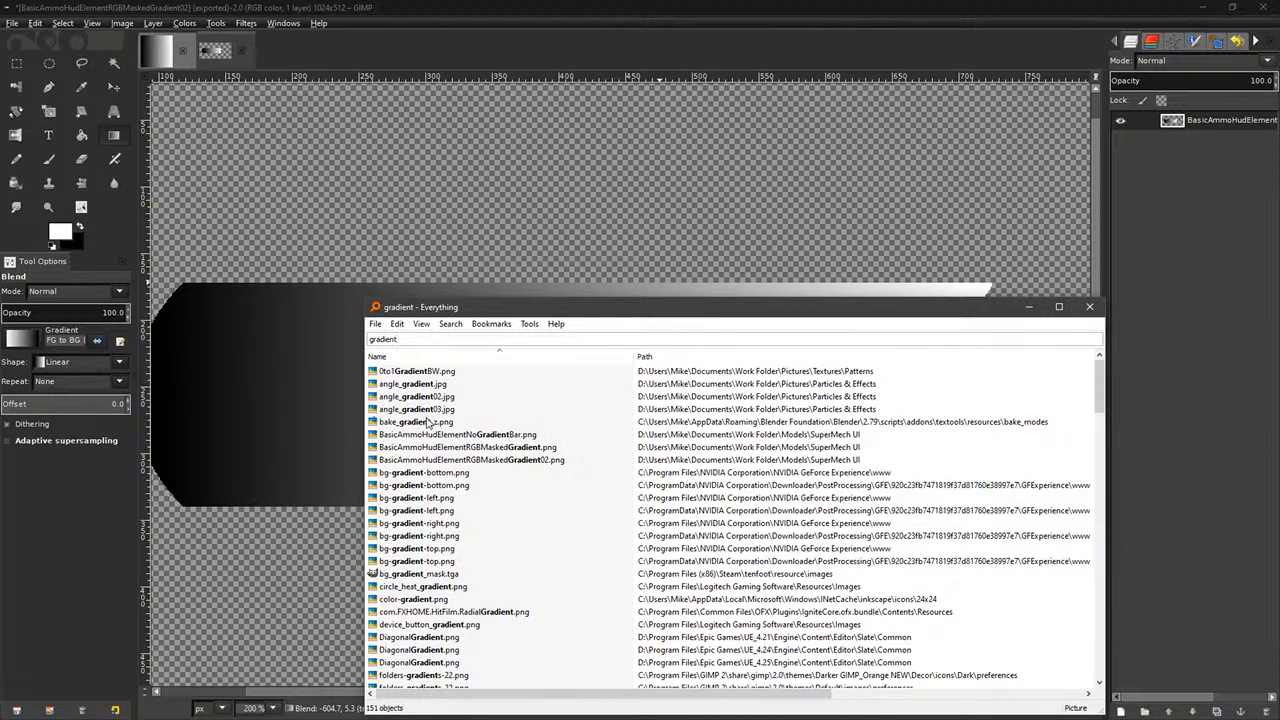
- Look through the picture search results for a suitable gradient image, checking individual files and their folders
{"action": "left_click", "coordinate": [456, 434]}
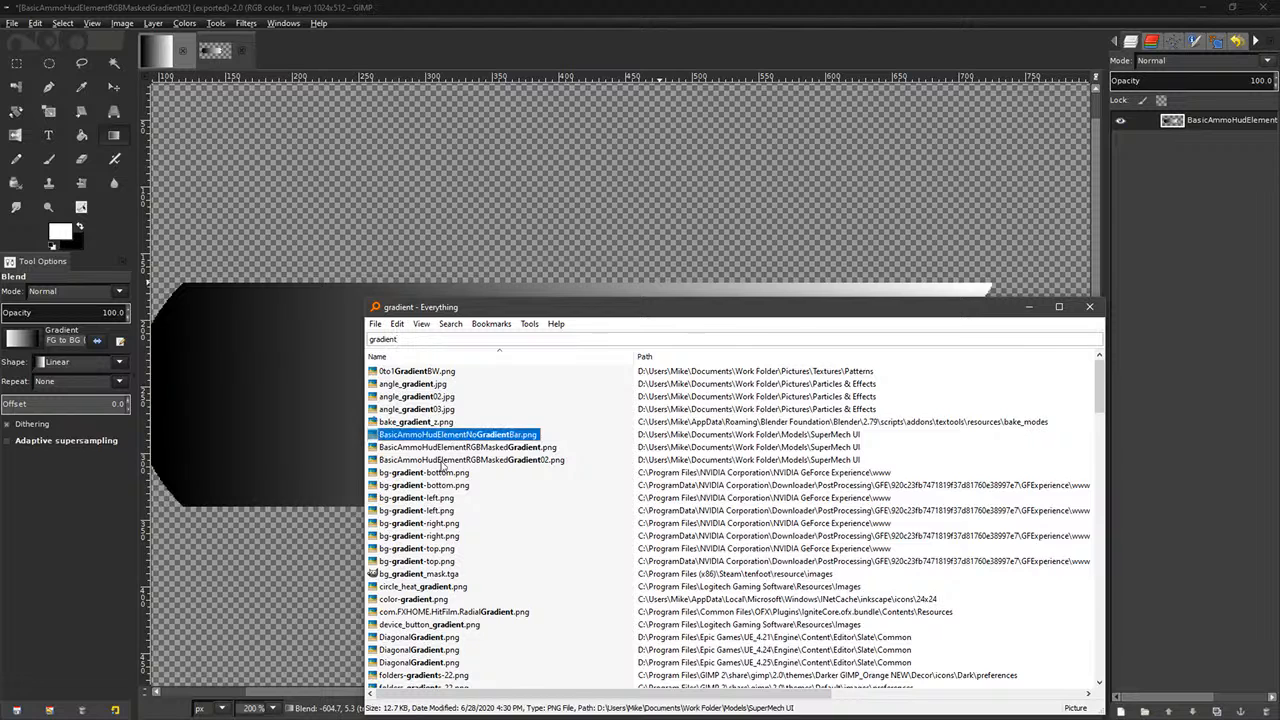
{"action": "left_click", "coordinate": [428, 474]}
{"action": "scroll", "coordinate": [502, 524], "scroll_direction": "down", "scroll_amount": 4}
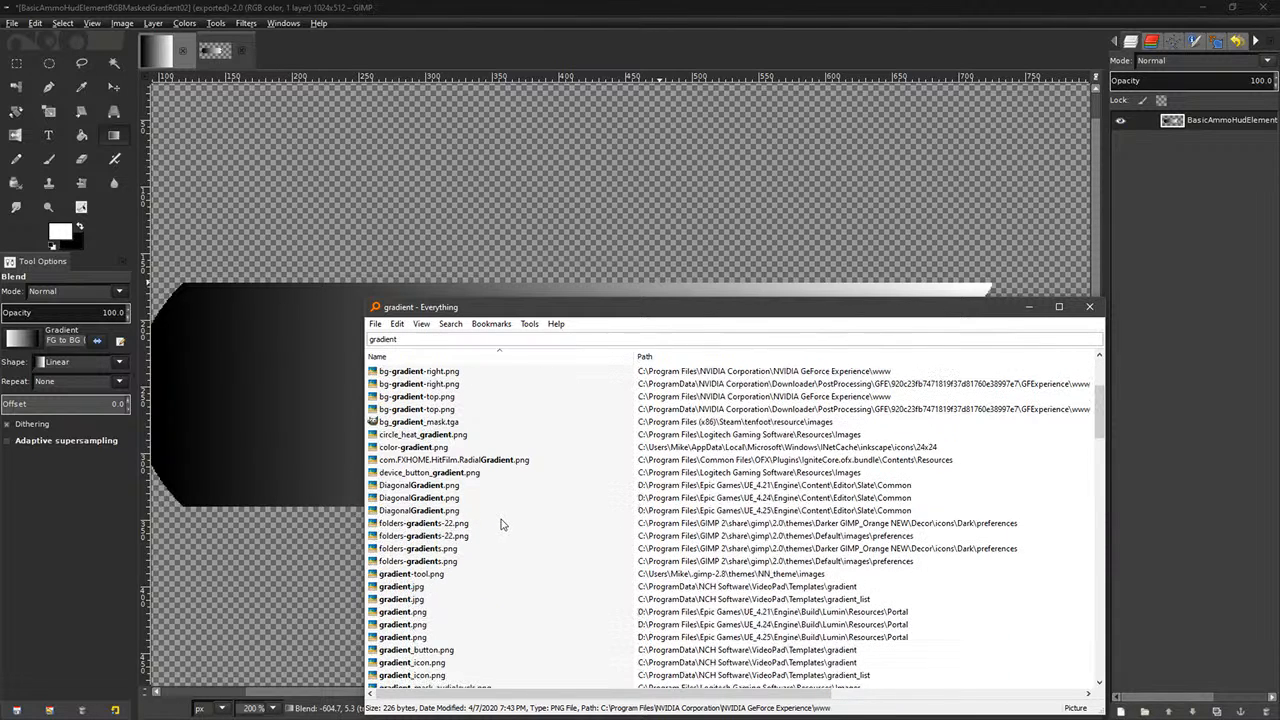
{"action": "left_click", "coordinate": [440, 511]}
{"action": "left_click", "coordinate": [440, 537]}
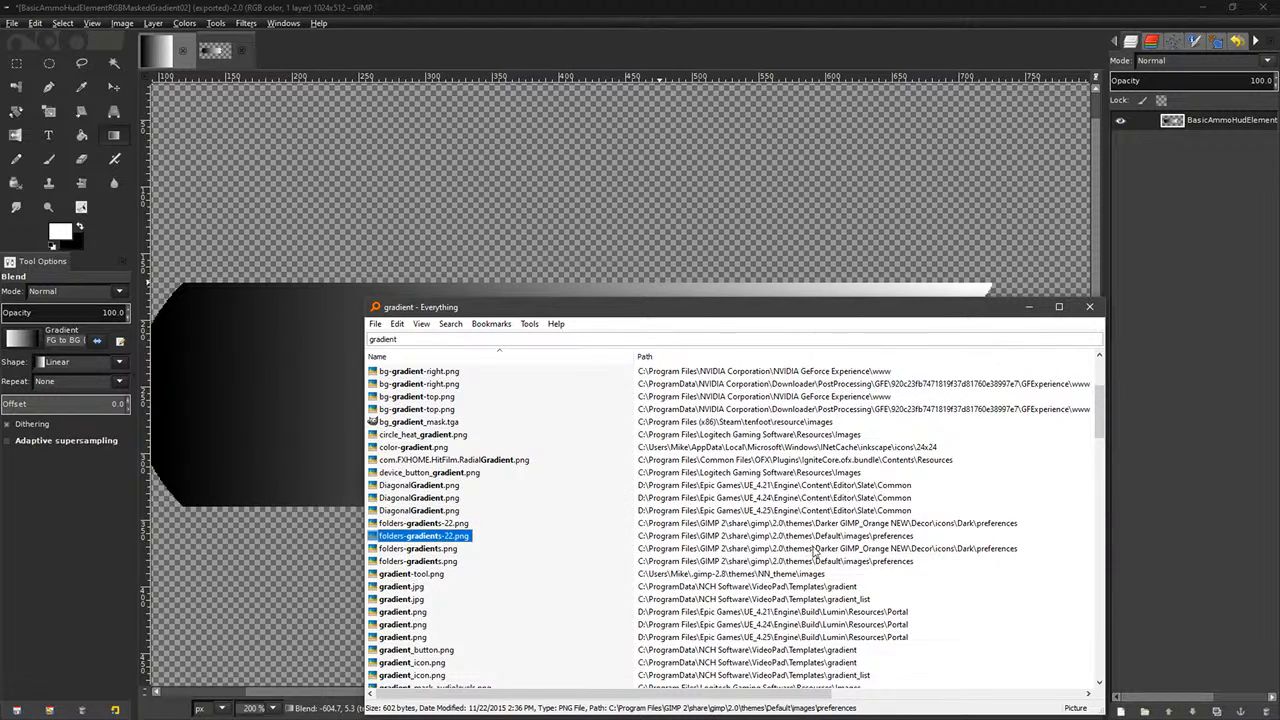
{"action": "scroll", "coordinate": [535, 562], "scroll_direction": "down", "scroll_amount": 1}
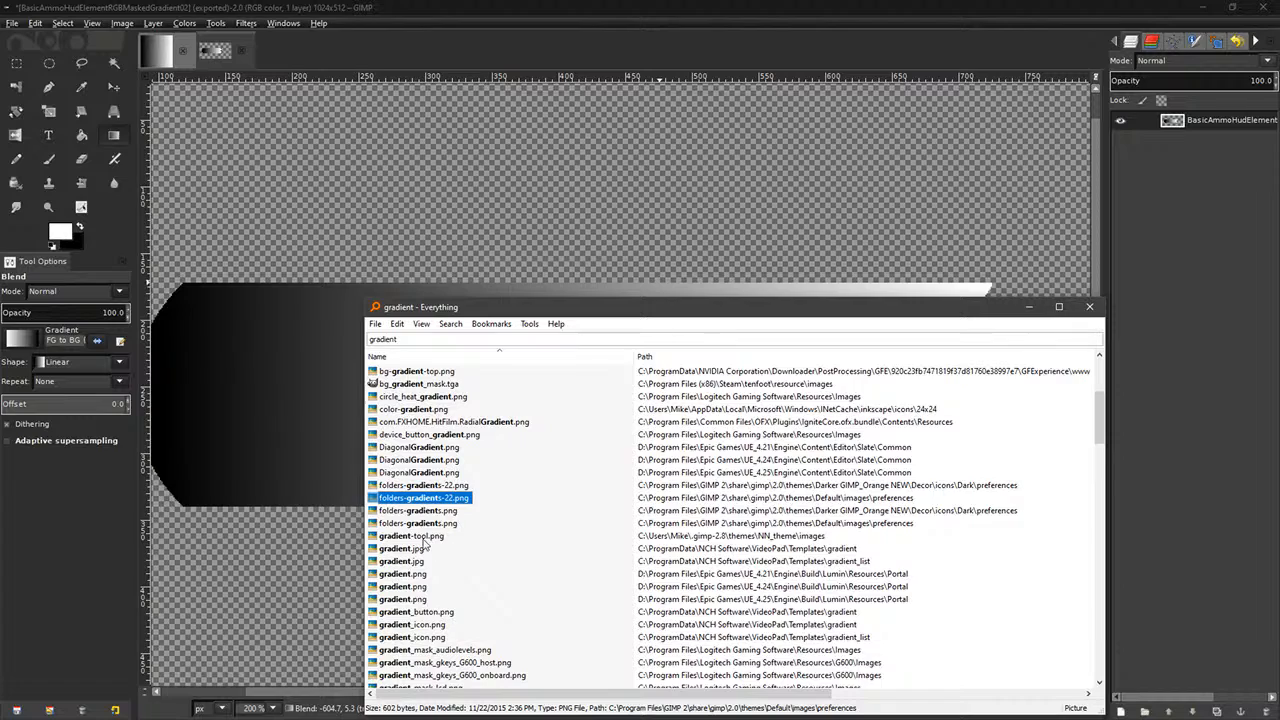
{"action": "left_click", "coordinate": [428, 537]}
{"action": "scroll", "coordinate": [418, 561], "scroll_direction": "down", "scroll_amount": 10}
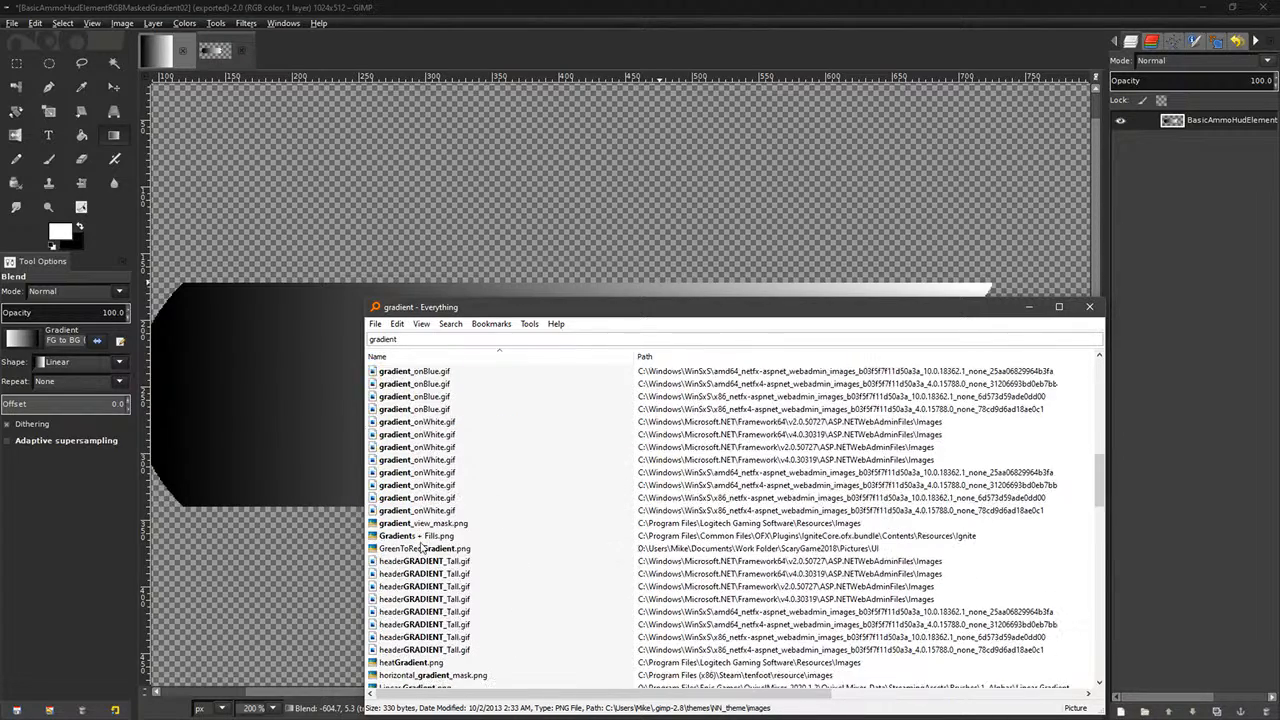
{"action": "scroll", "coordinate": [700, 555], "scroll_direction": "down", "scroll_amount": 8}
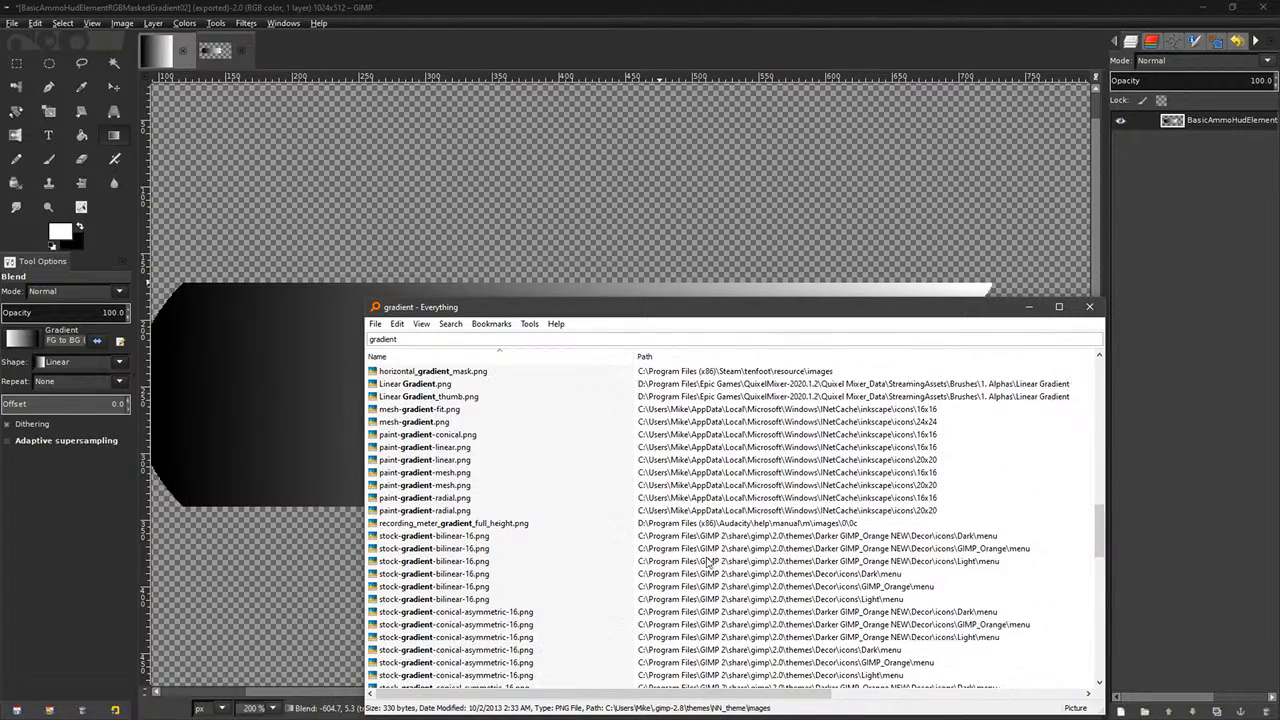
{"action": "scroll", "coordinate": [690, 533], "scroll_direction": "down", "scroll_amount": 10}
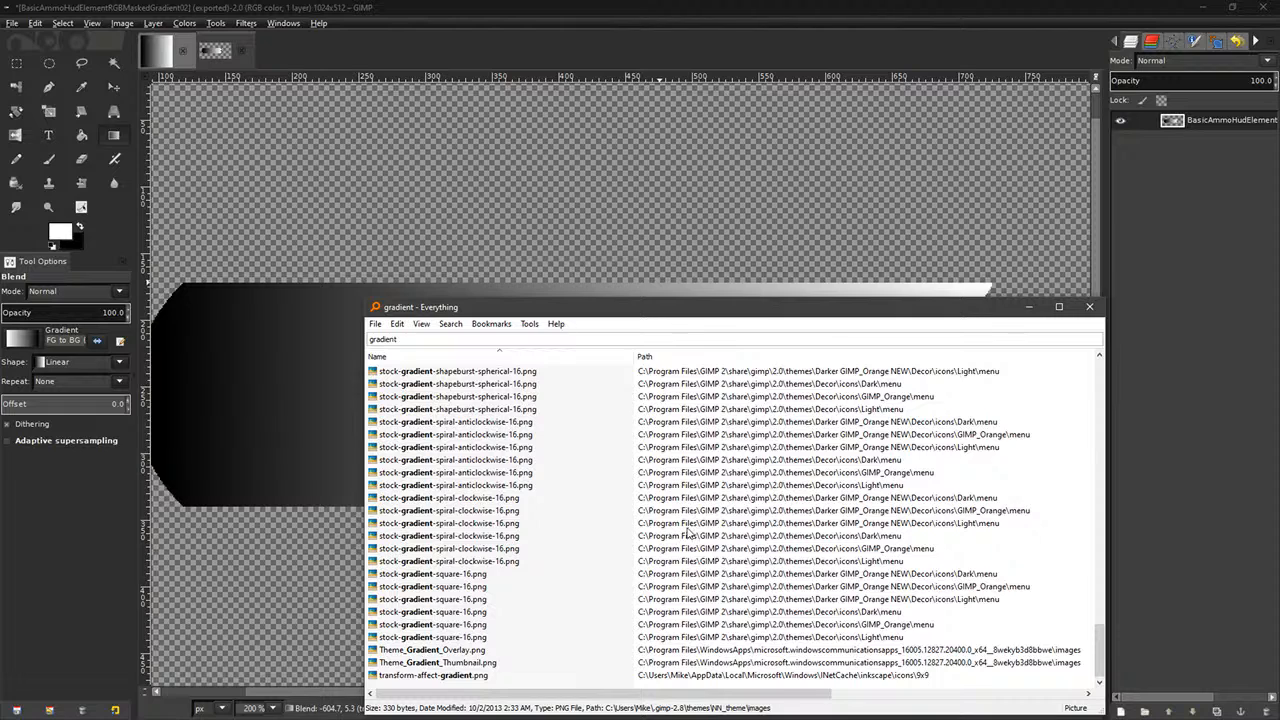
{"action": "scroll", "coordinate": [742, 612], "scroll_direction": "up", "scroll_amount": 20}
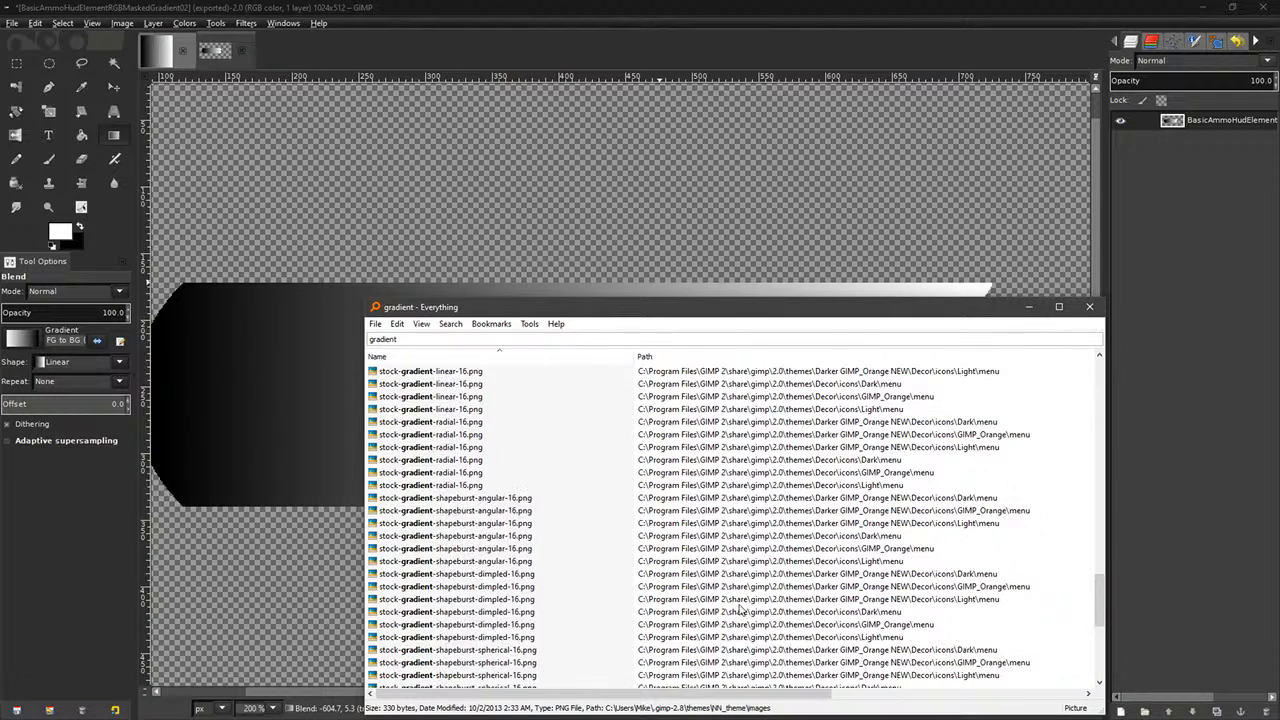
- Locate angle_gradient.jpg in the picture search results and copy its full name to the clipboard
{"action": "scroll", "coordinate": [725, 600], "scroll_direction": "up", "scroll_amount": 1}
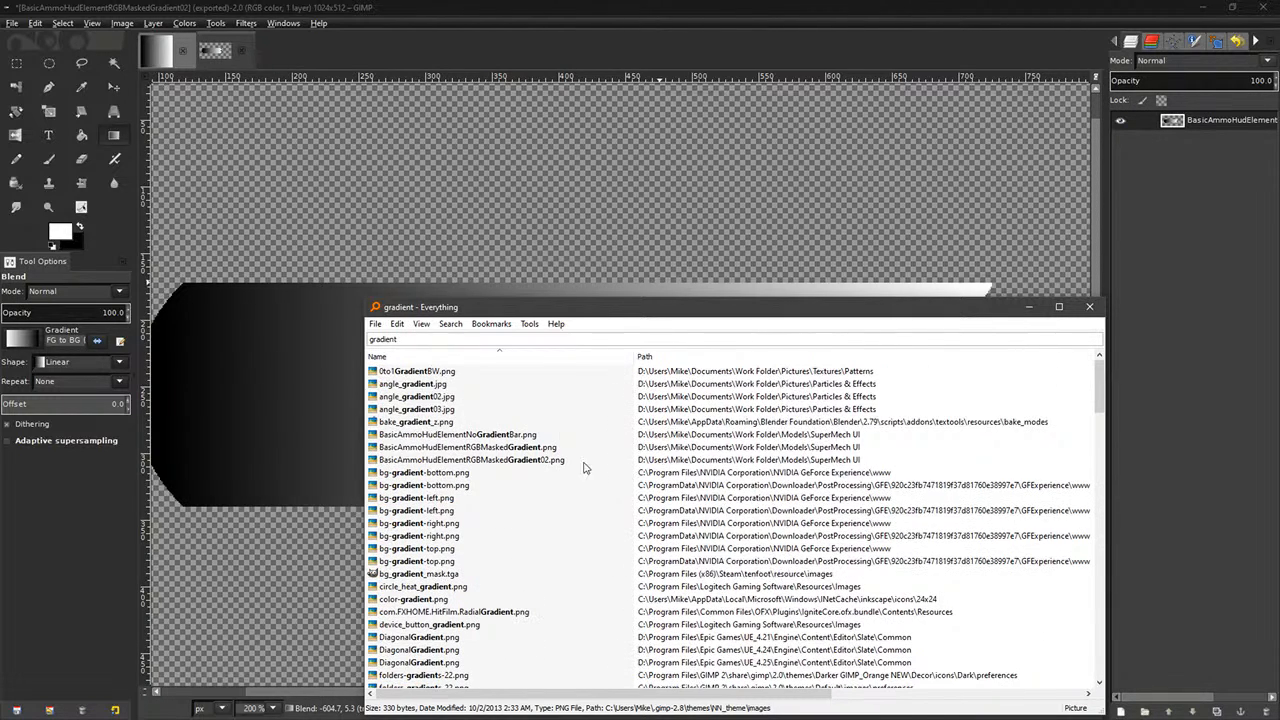
{"action": "left_click", "coordinate": [434, 374]}
{"action": "left_click", "coordinate": [434, 386]}
{"action": "right_click", "coordinate": [434, 386]}
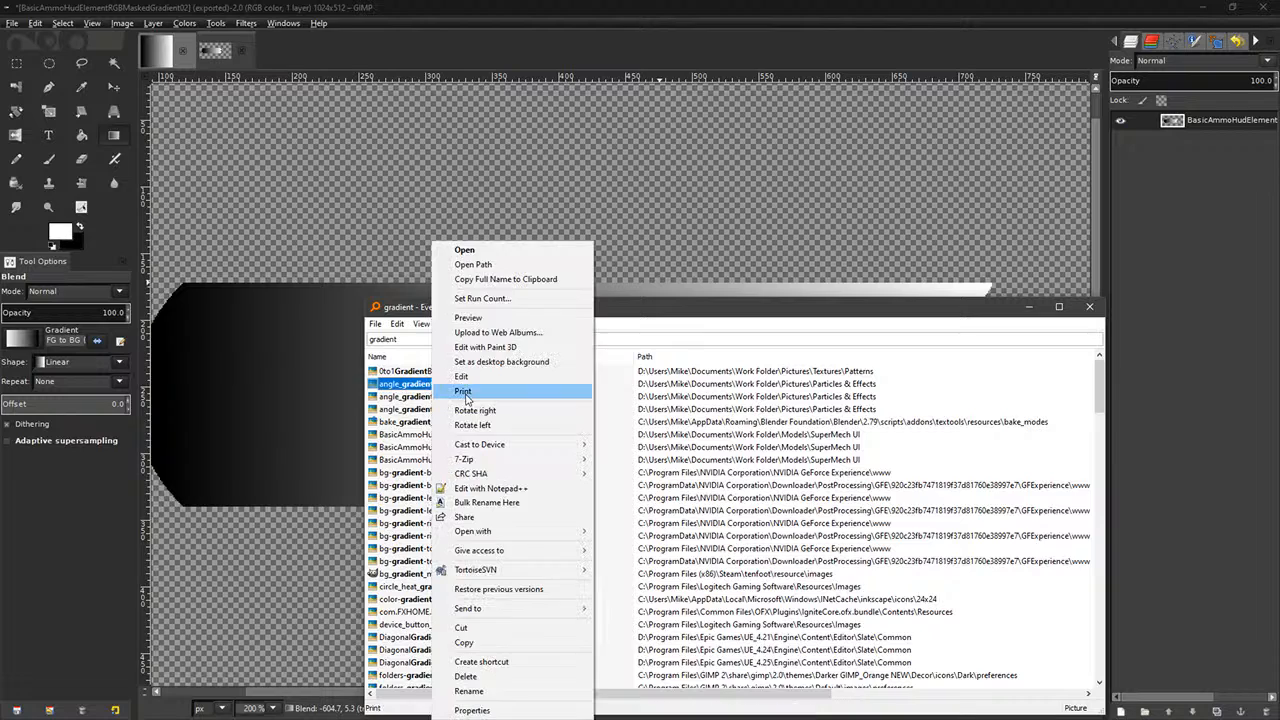
{"action": "left_click", "coordinate": [490, 275]}
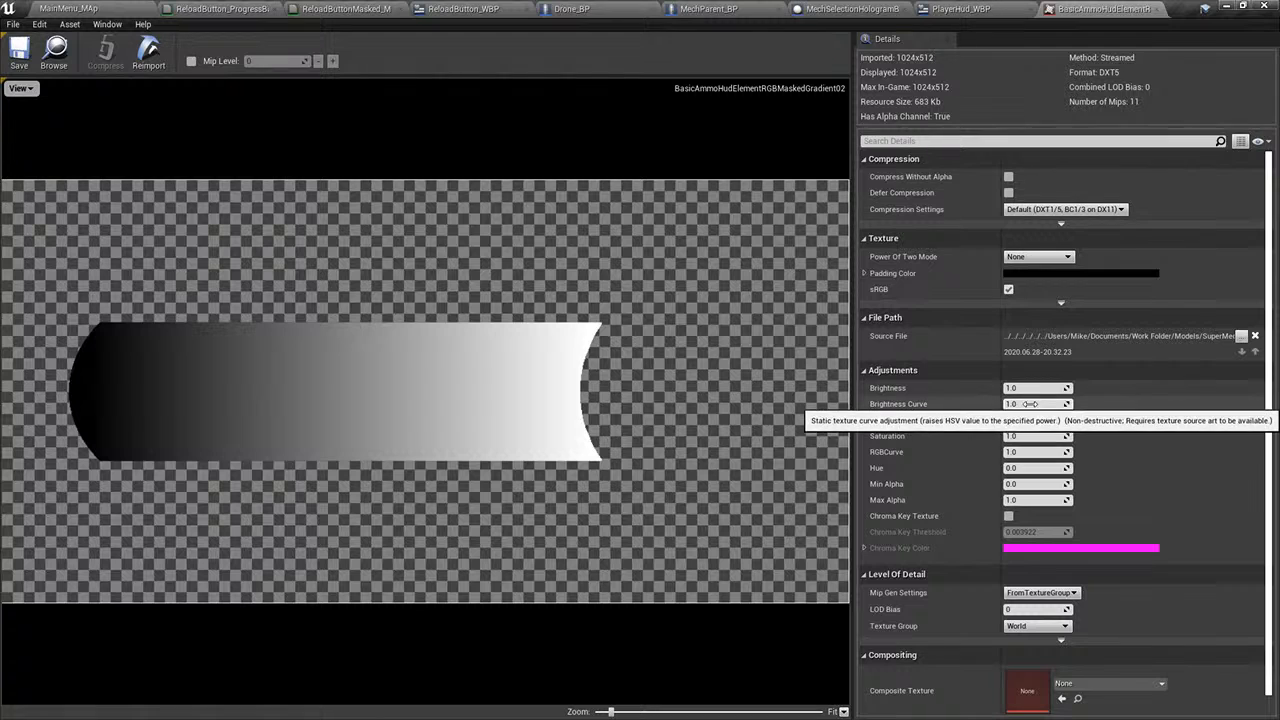
- In Unreal's texture editor, try different Brightness Curve values on the BasicAmmoHudElementRGBMaskedGradient02 texture and set it to 2.0
{"action": "left_click_drag", "start_coordinate": [1038, 404], "coordinate": [1060, 404]}
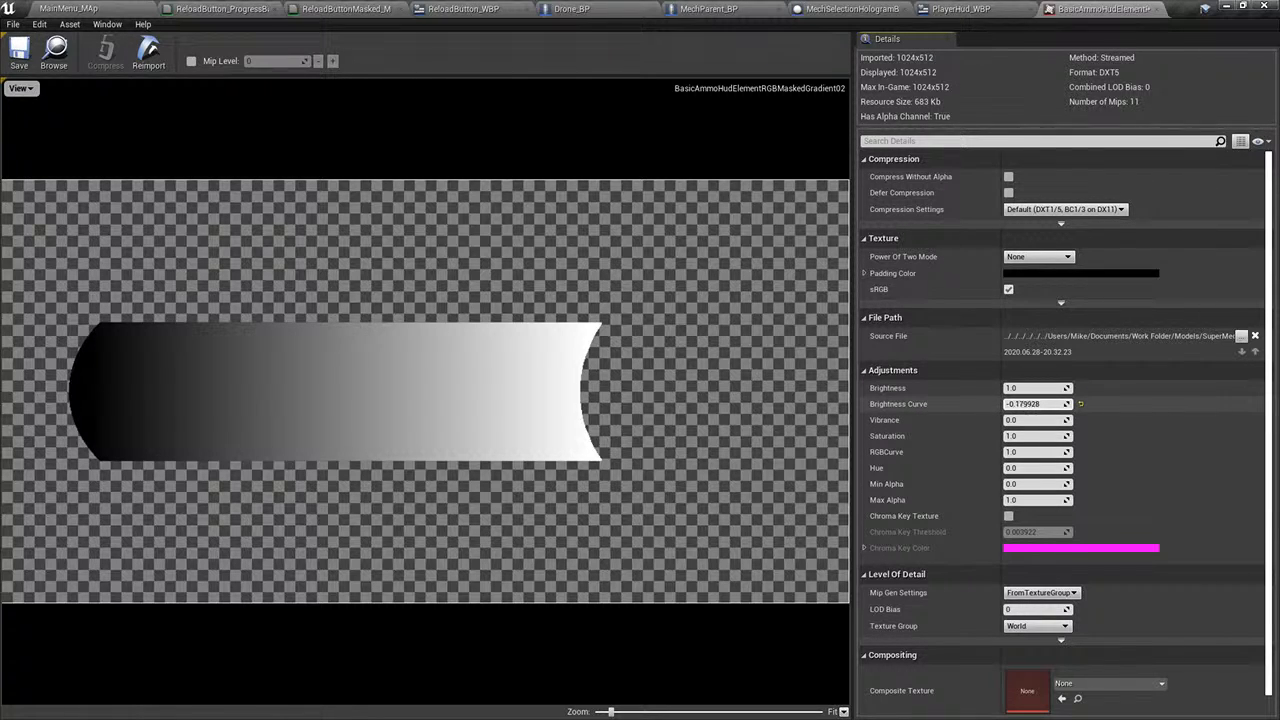
{"action": "mouse_move", "coordinate": [1010, 404]}
{"action": "left_mouse_down"}
{"action": "mouse_move", "coordinate": [1045, 404]}
{"action": "mouse_move", "coordinate": [1032, 404]}
{"action": "left_mouse_up"}
{"action": "left_click", "coordinate": [1038, 404]}
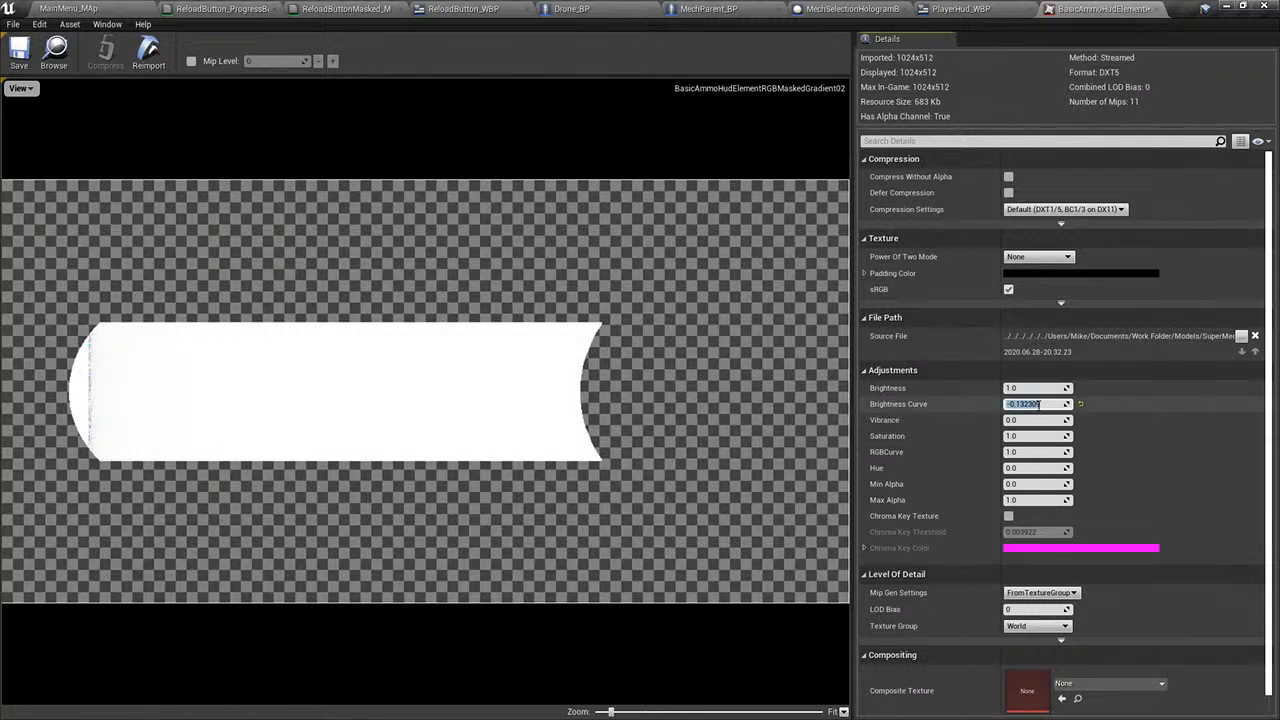
{"action": "type", "text": "1"}
{"action": "key", "text": "Return"}
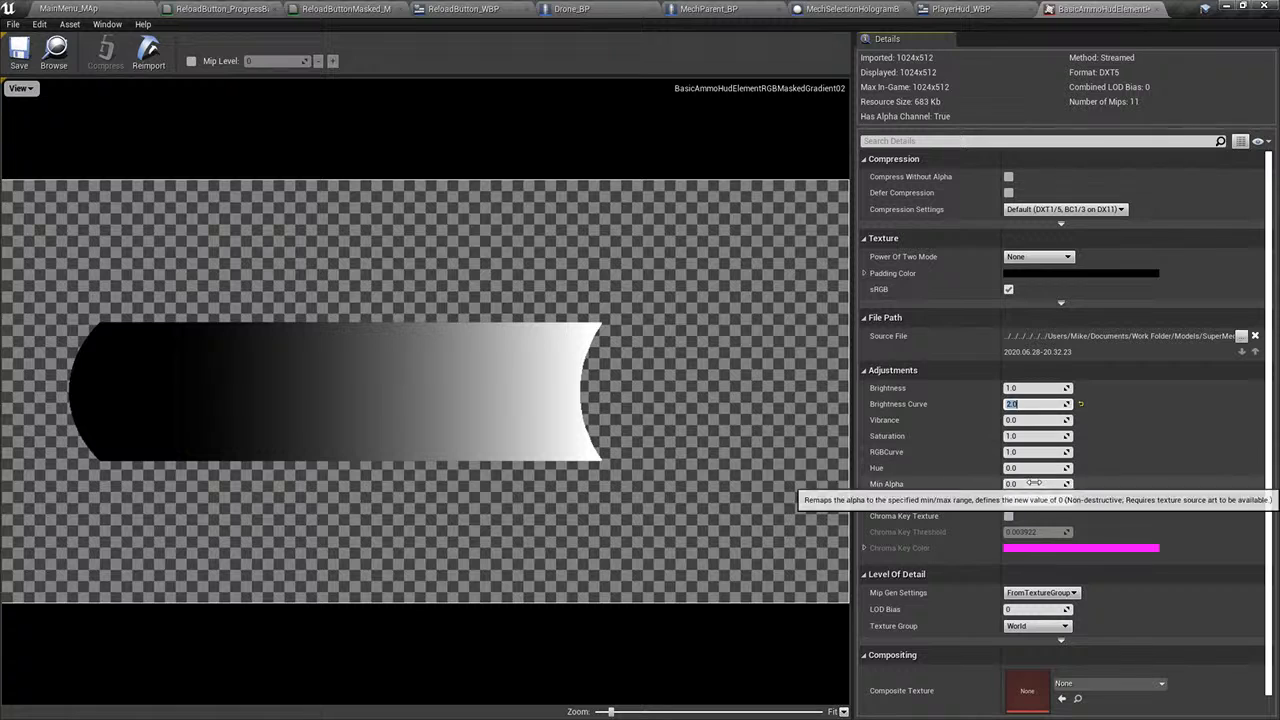
- Try RGBCurve values of 2 and 1 on the masked gradient texture and settle on 0.4
{"action": "left_click", "coordinate": [1024, 452]}
{"action": "type", "text": "2"}
{"action": "key", "text": "Return"}
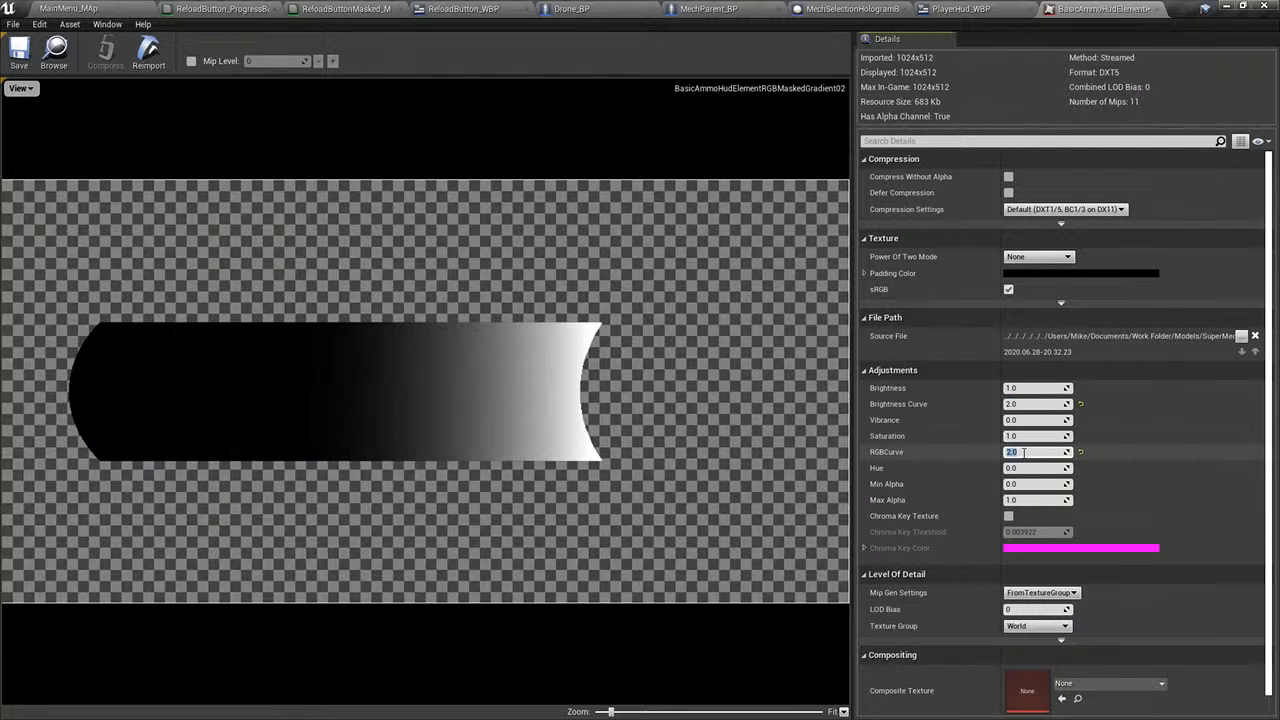
{"action": "type", "text": "1"}
{"action": "key", "text": "Return"}
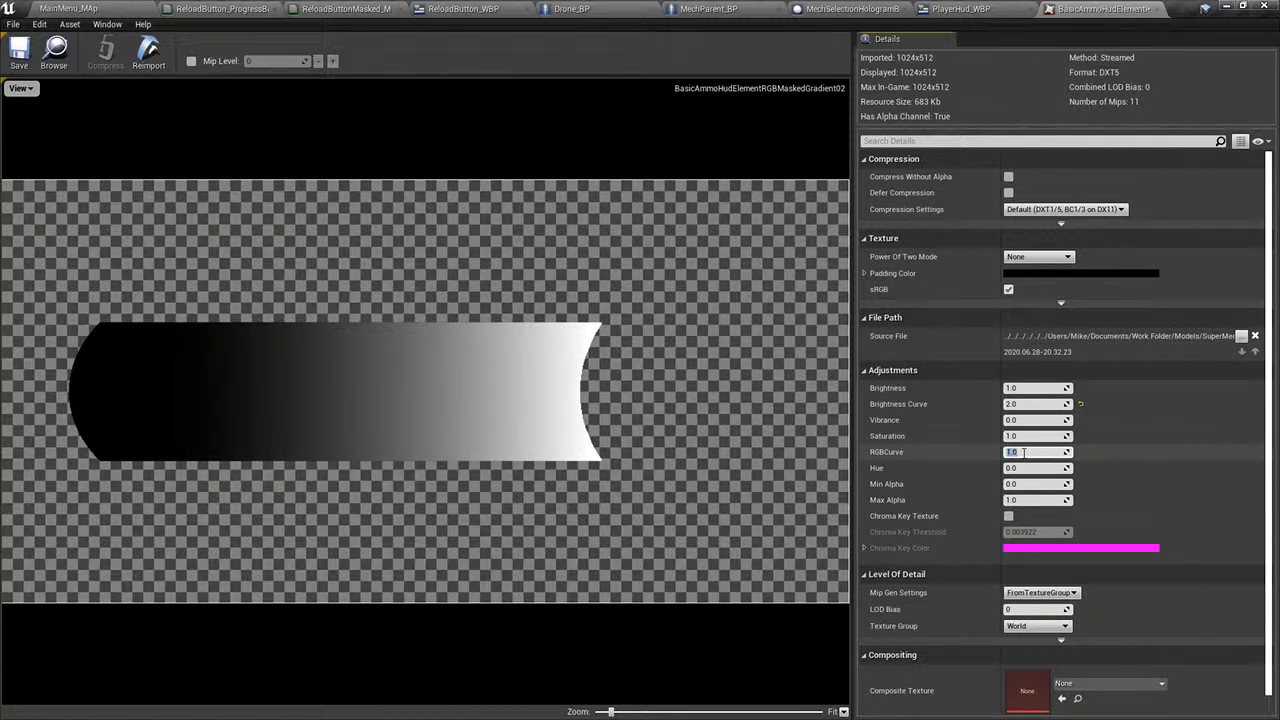
{"action": "type", "text": "0.4"}
{"action": "key", "text": "Return"}
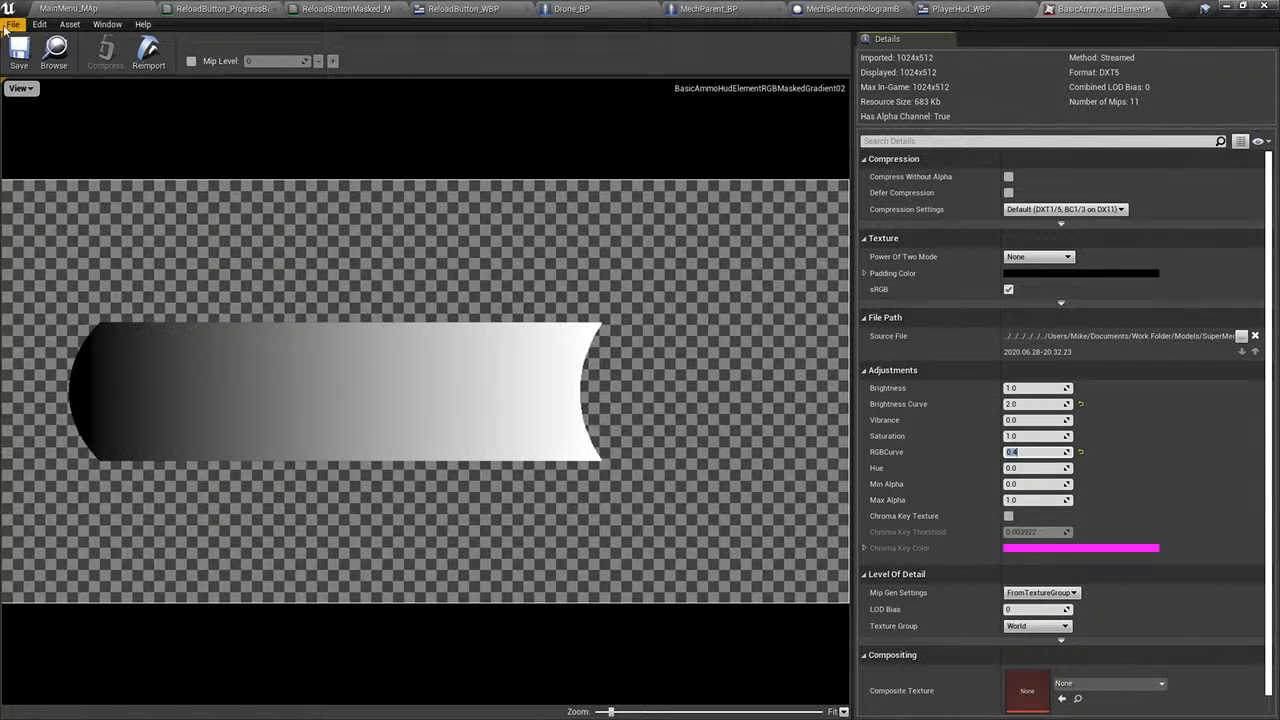
- Play-test the main menu map, firing and reloading to check the ammo bar's progress, and stop the game
{"action": "left_click", "coordinate": [78, 7]}
{"action": "left_click", "coordinate": [714, 46]}
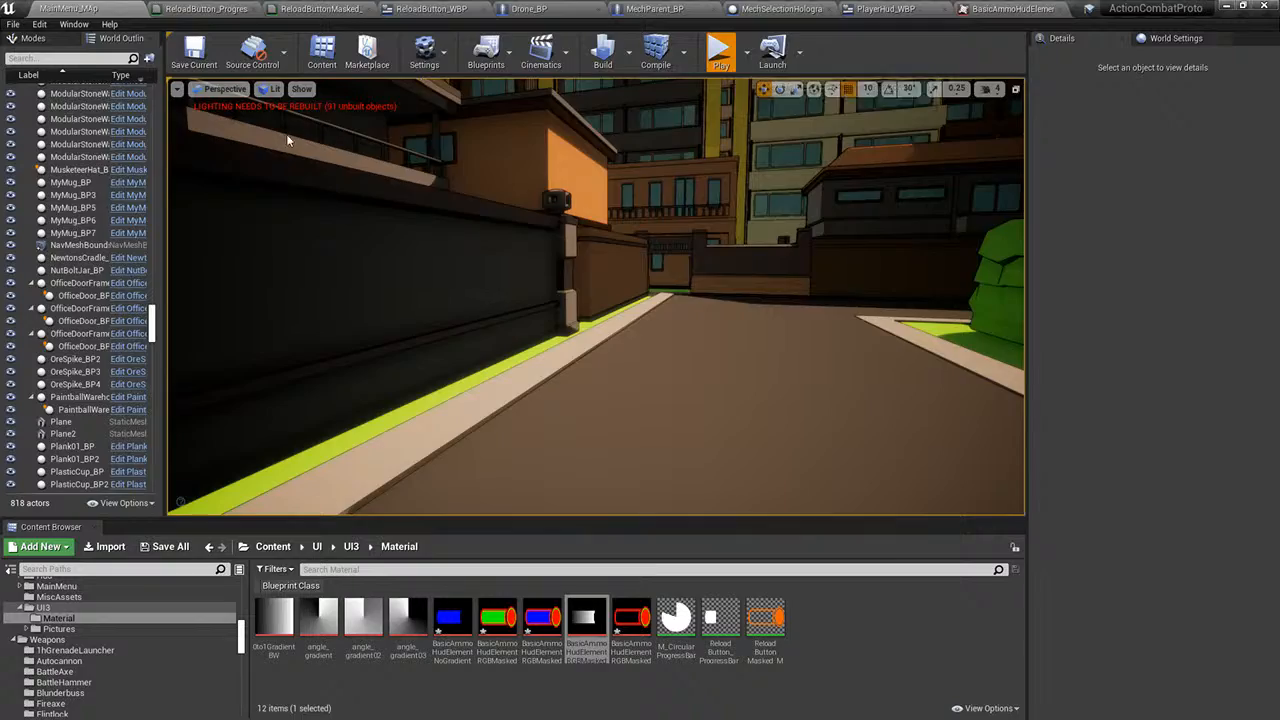
{"action": "left_click", "coordinate": [285, 192]}
{"action": "left_click", "coordinate": [608, 375]}
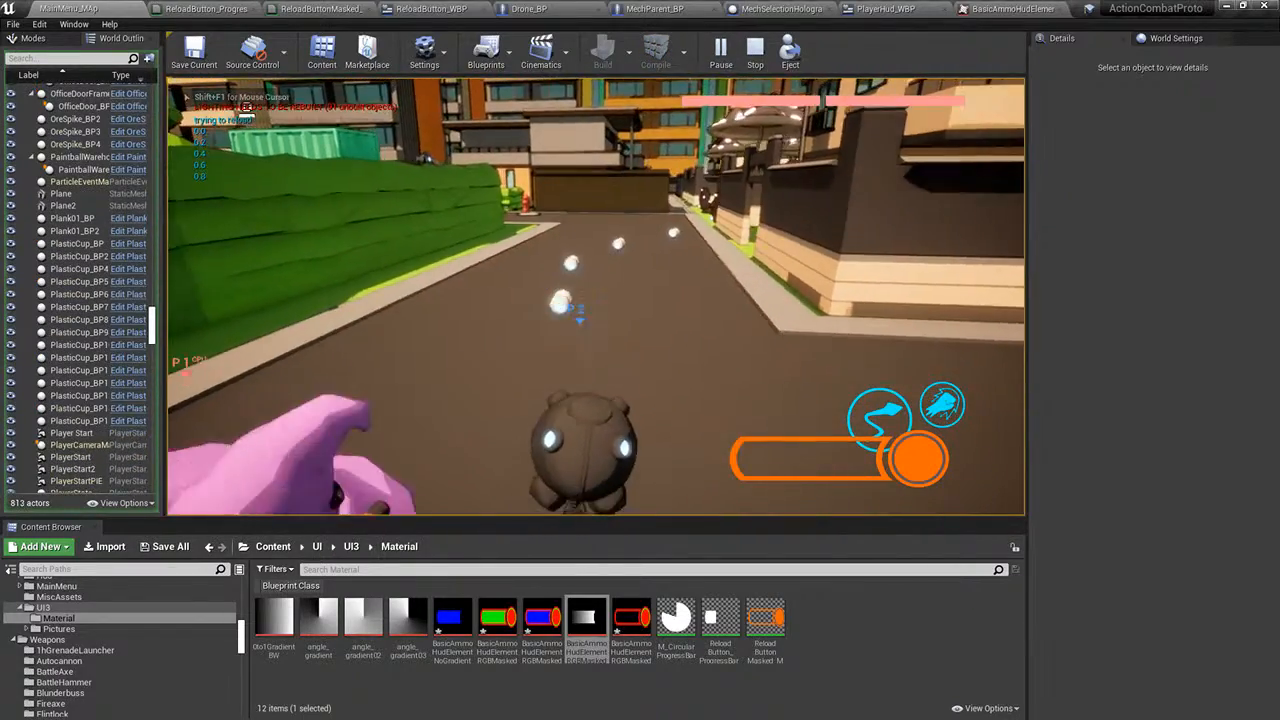
{"action": "key", "text": "Escape"}
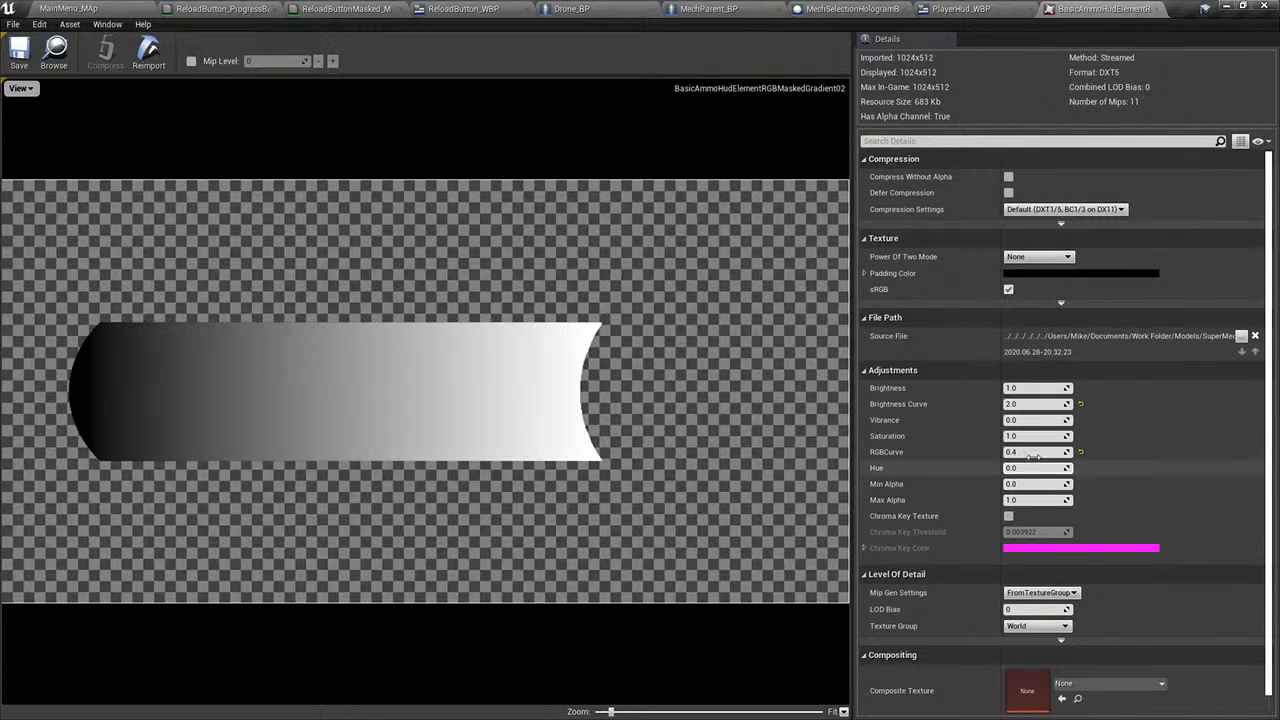
- Open the RGBCurve value of the masked gradient texture for editing
{"action": "left_click", "coordinate": [1035, 452]}
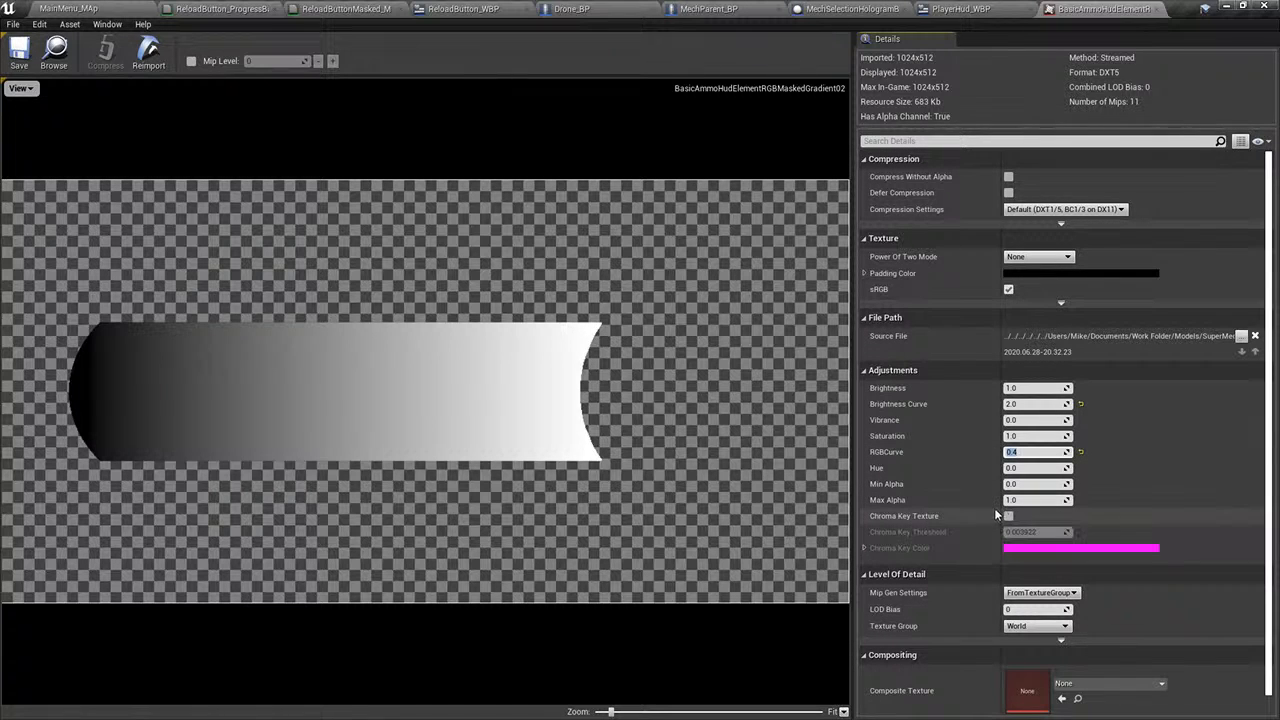
- Set the gradient texture's RGBCurve to 0.25 and its Brightness Curve to 1
{"action": "type", "text": "0.25"}
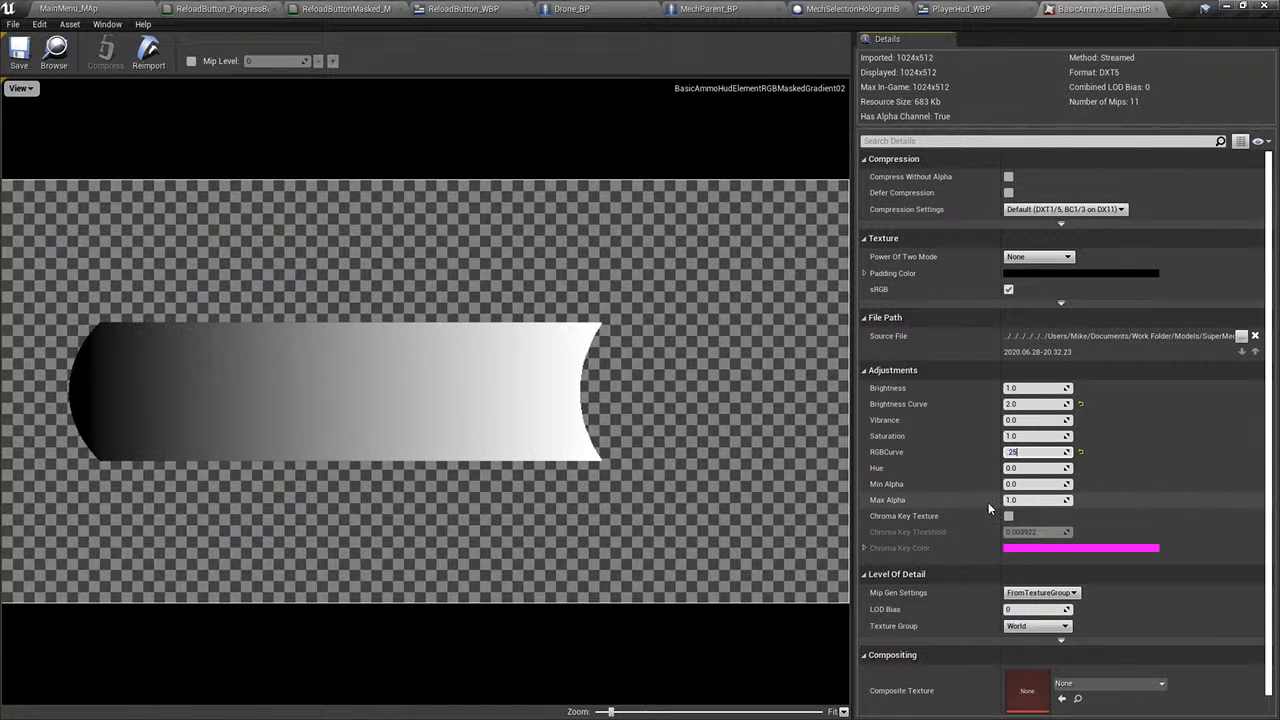
{"action": "key", "text": "Return"}
{"action": "left_click", "coordinate": [1037, 404]}
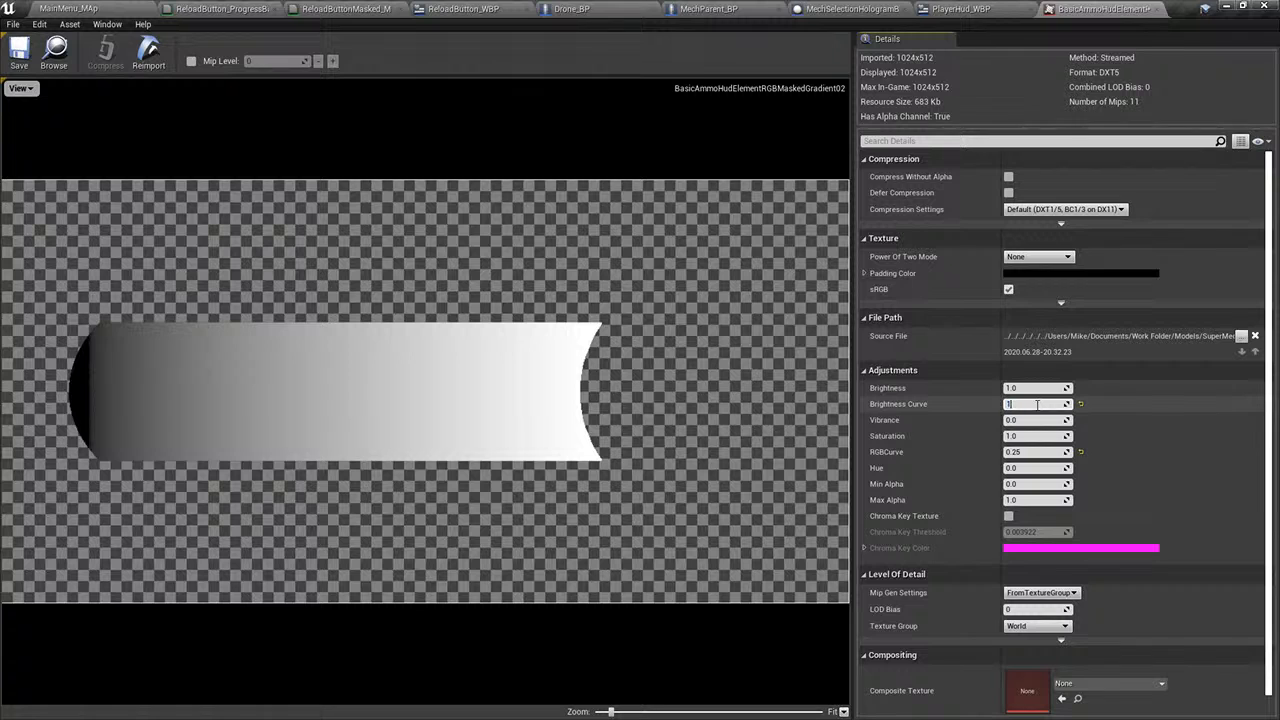
{"action": "type", "text": "1"}
{"action": "key", "text": "Return"}
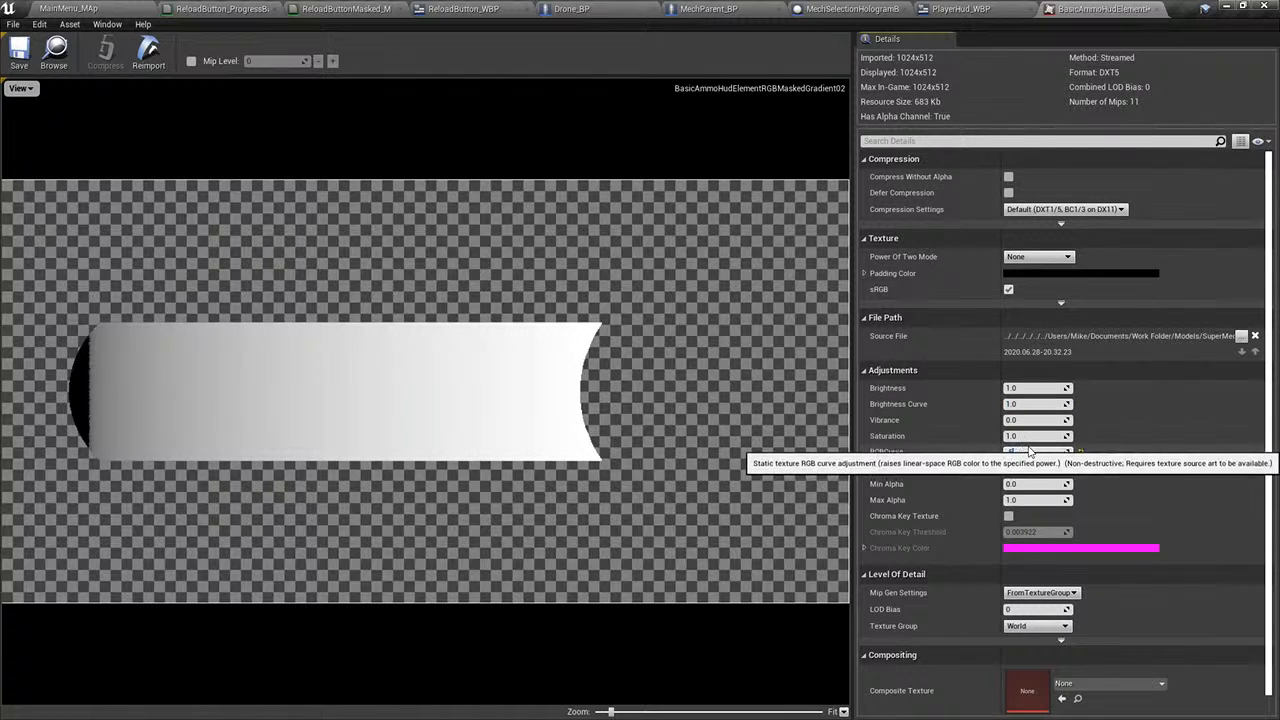
- Try an RGBCurve of 0.5 and then 0.7 on the gradient texture, and save it
{"action": "type", "text": "0.5"}
{"action": "key", "text": "Return"}
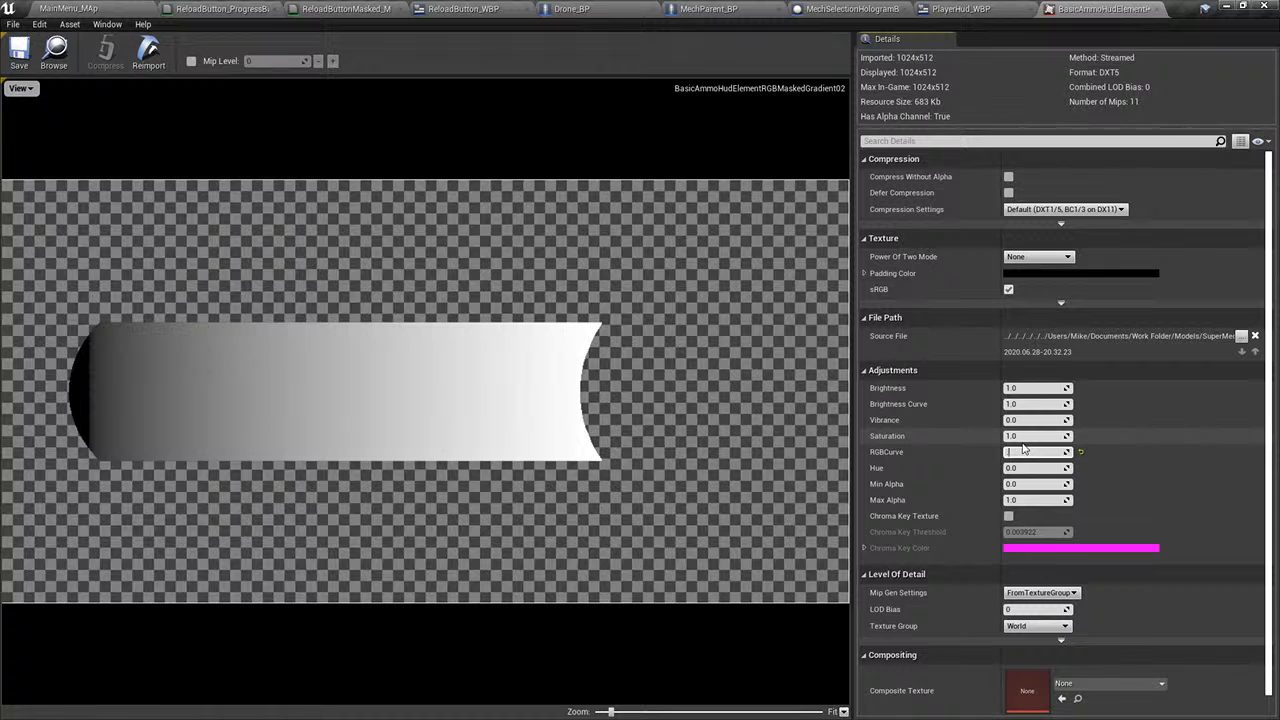
{"action": "type", "text": "0.7"}
{"action": "key", "text": "Return"}
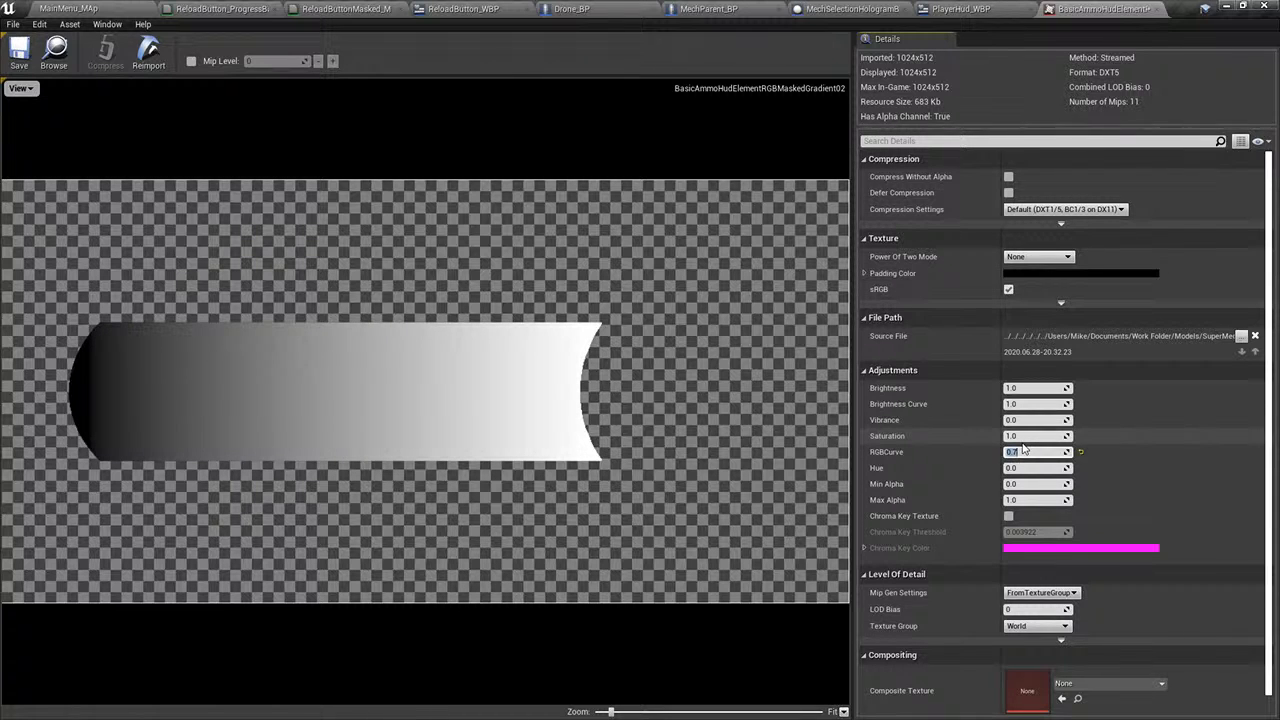
- Play the level in the editor, firing and reloading repeatedly to check the ammo bar, and dismiss the message log after stopping
{"action": "left_click", "coordinate": [48, 7]}
{"action": "left_click", "coordinate": [716, 48]}
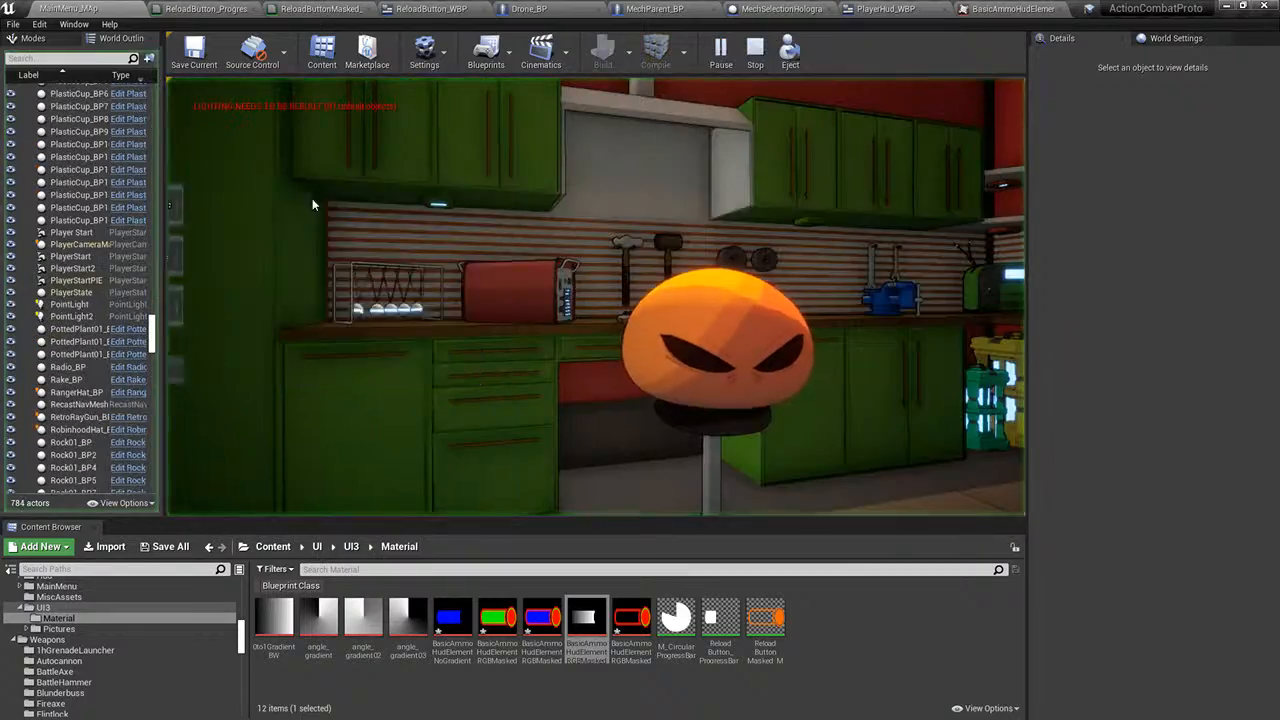
{"action": "left_click", "coordinate": [604, 361]}
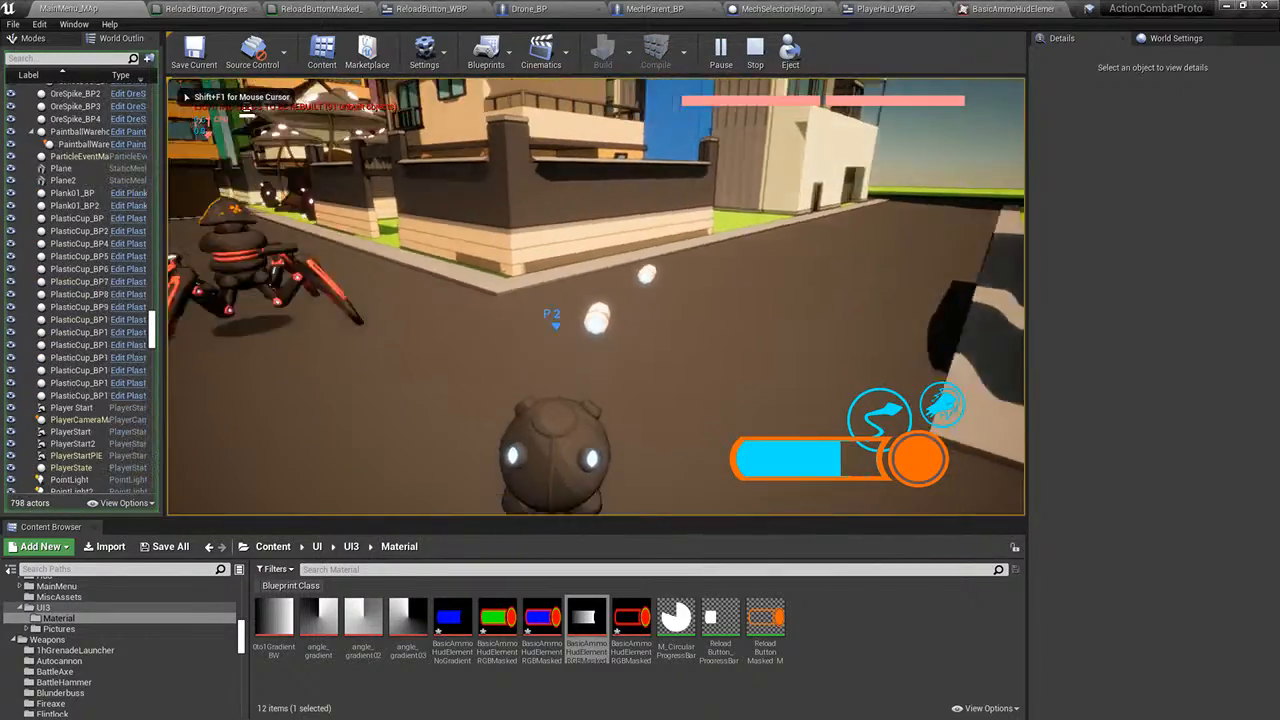
{"action": "key", "text": "r"}
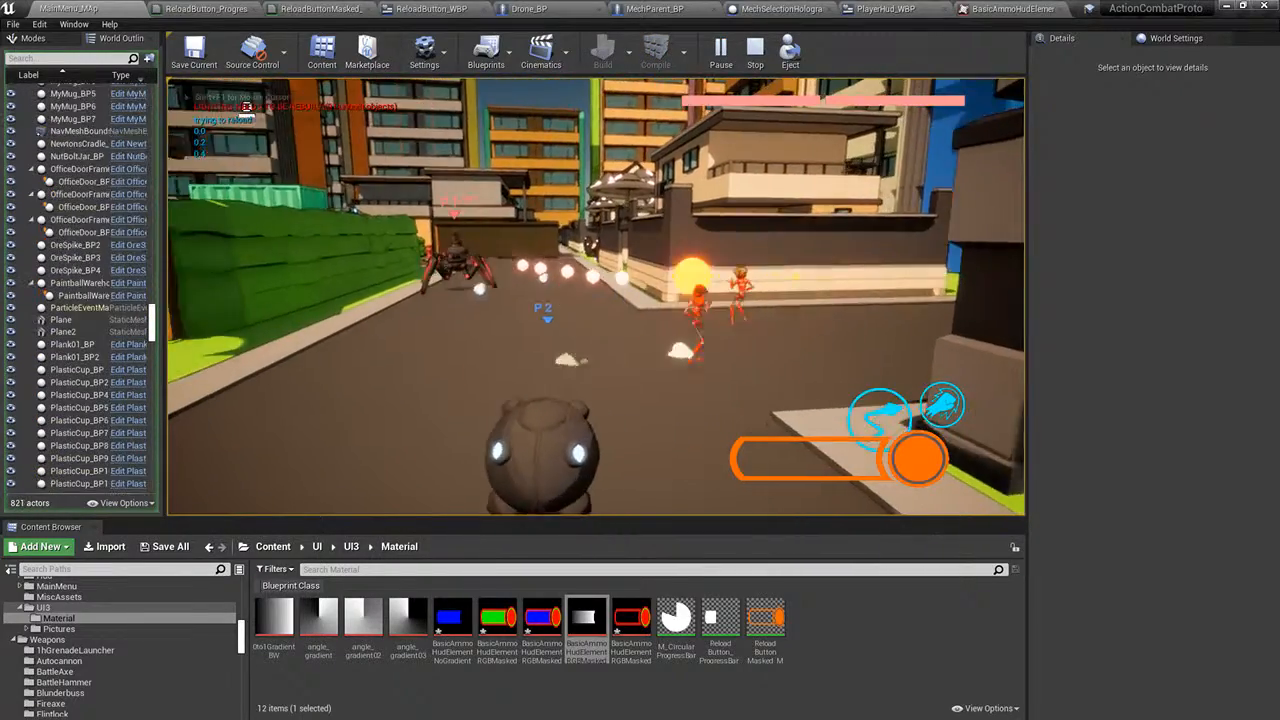
{"action": "key", "text": "s"}
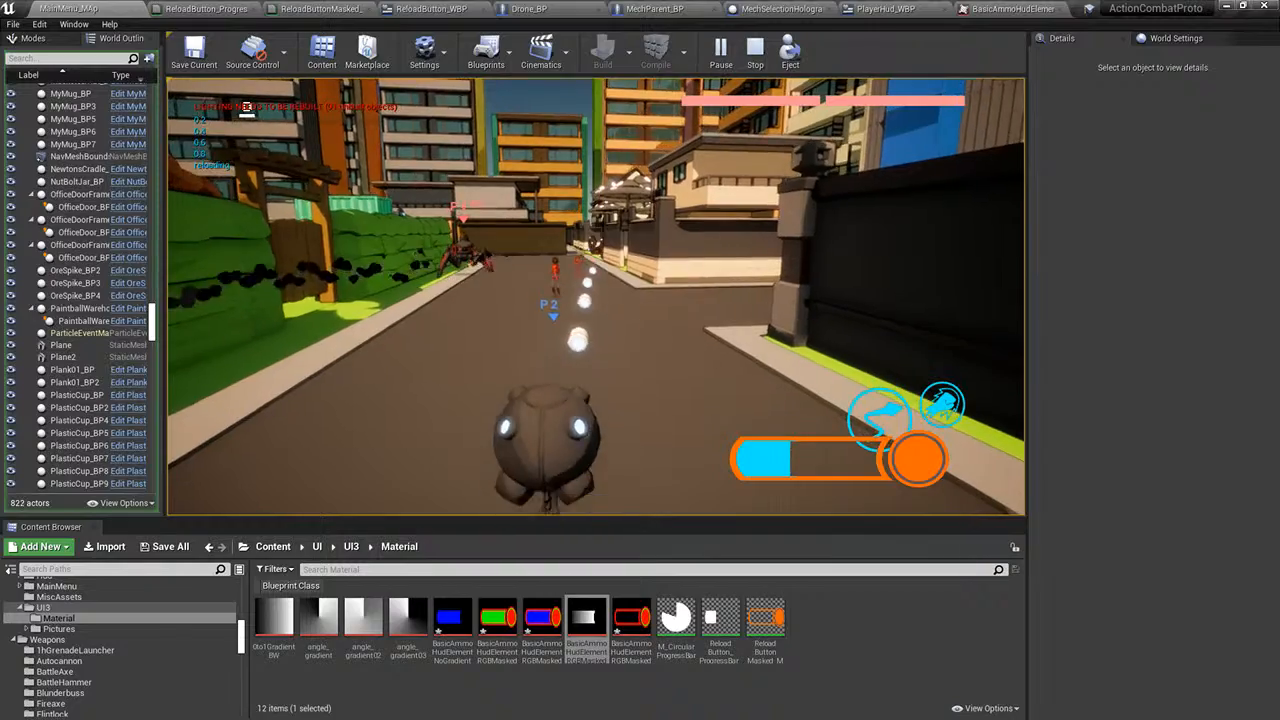
{"action": "key", "text": "r"}
{"action": "key", "text": "w"}
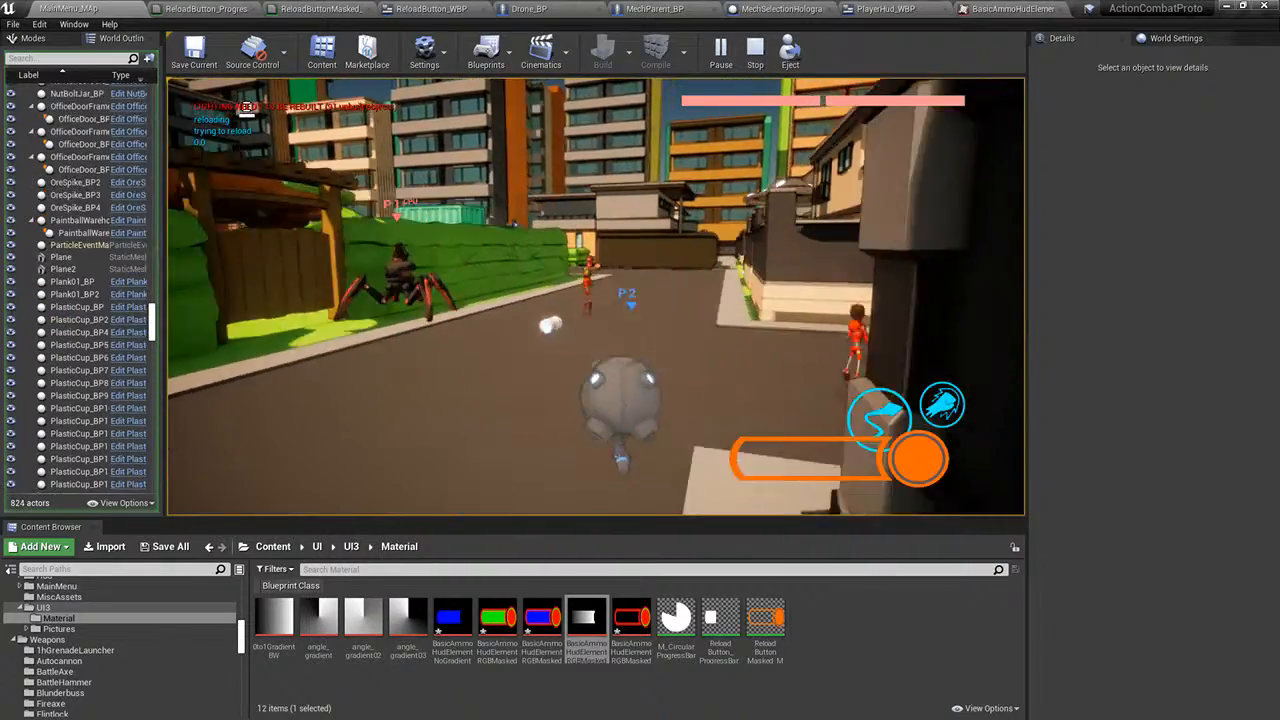
{"action": "key", "text": "s"}
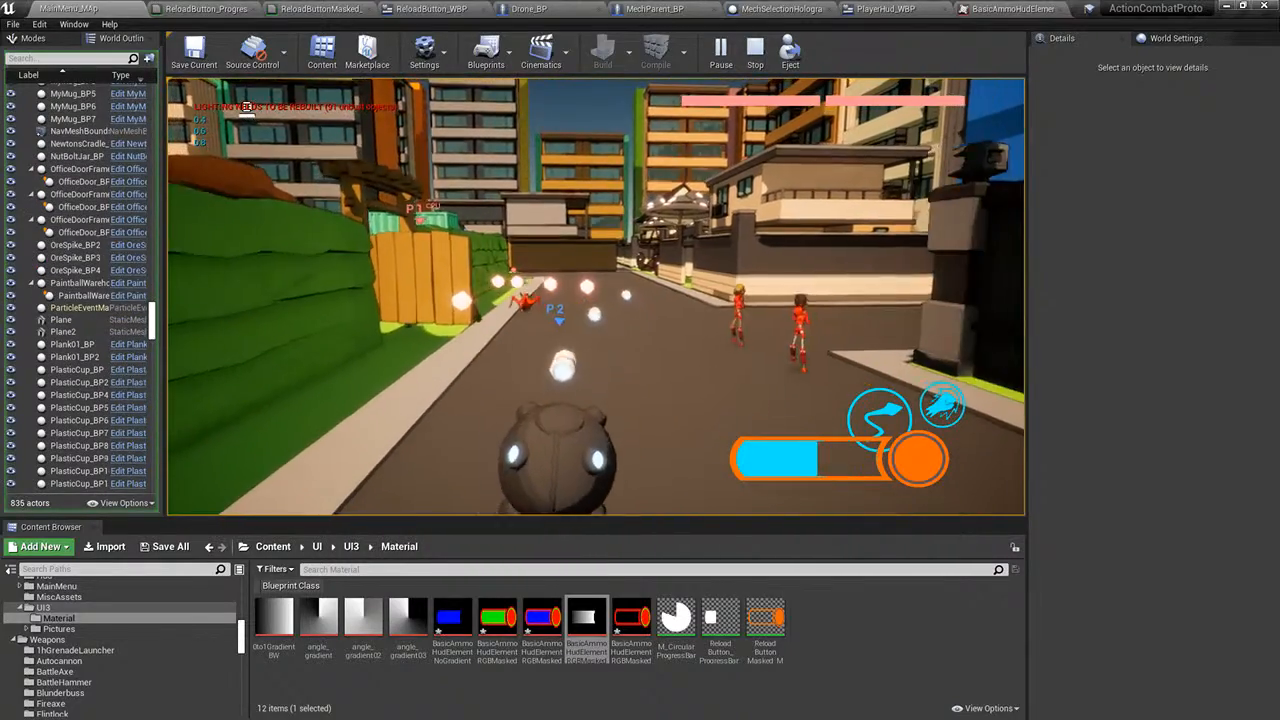
{"action": "key", "text": "r"}
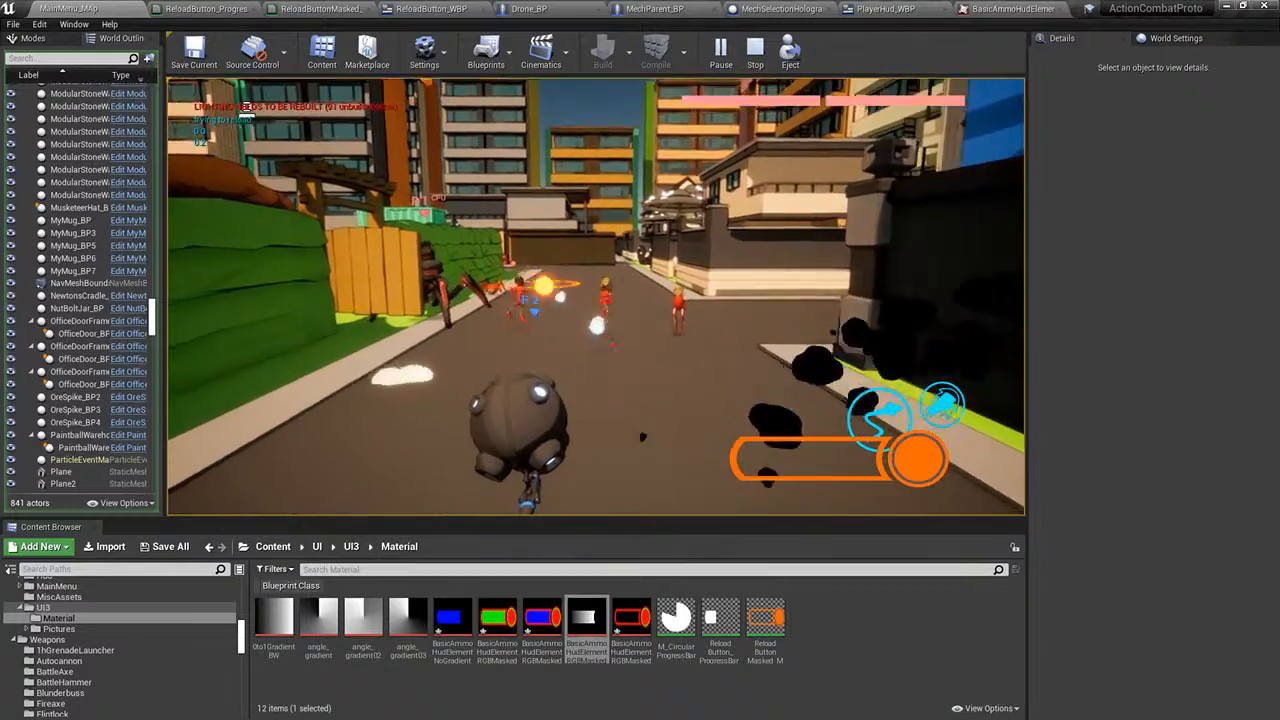
{"action": "key", "text": "w"}
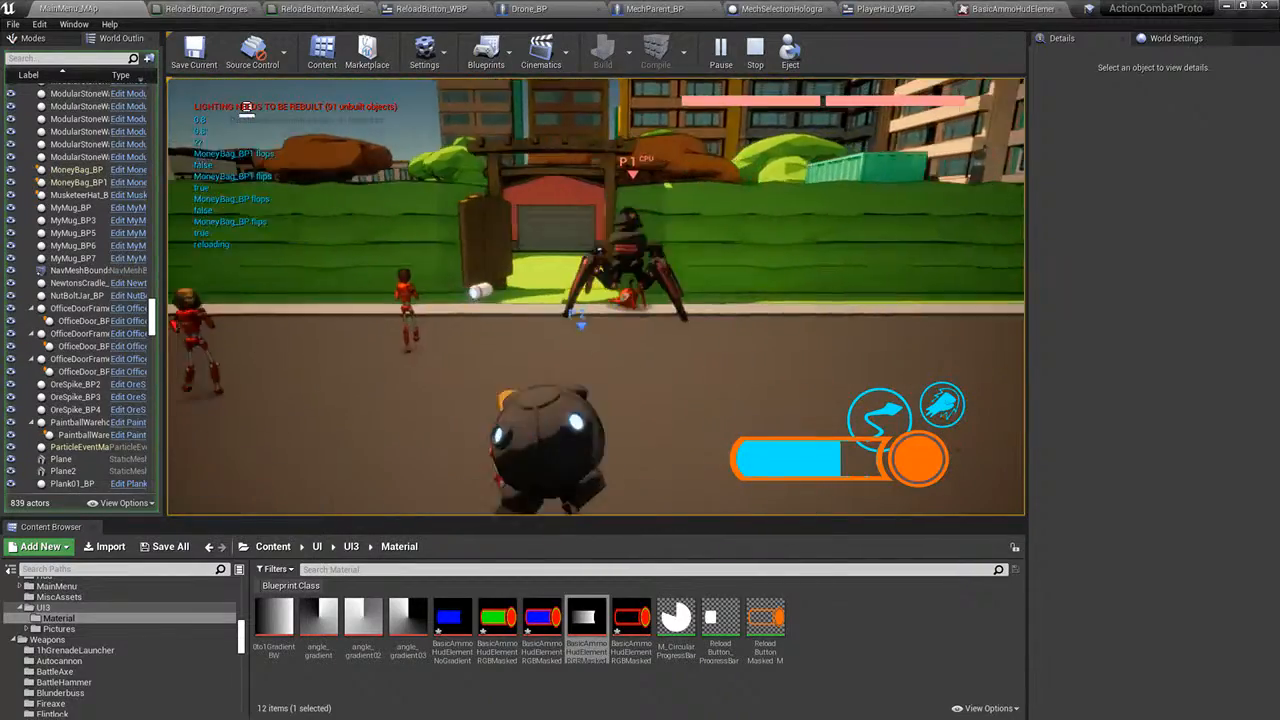
{"action": "key", "text": "r"}
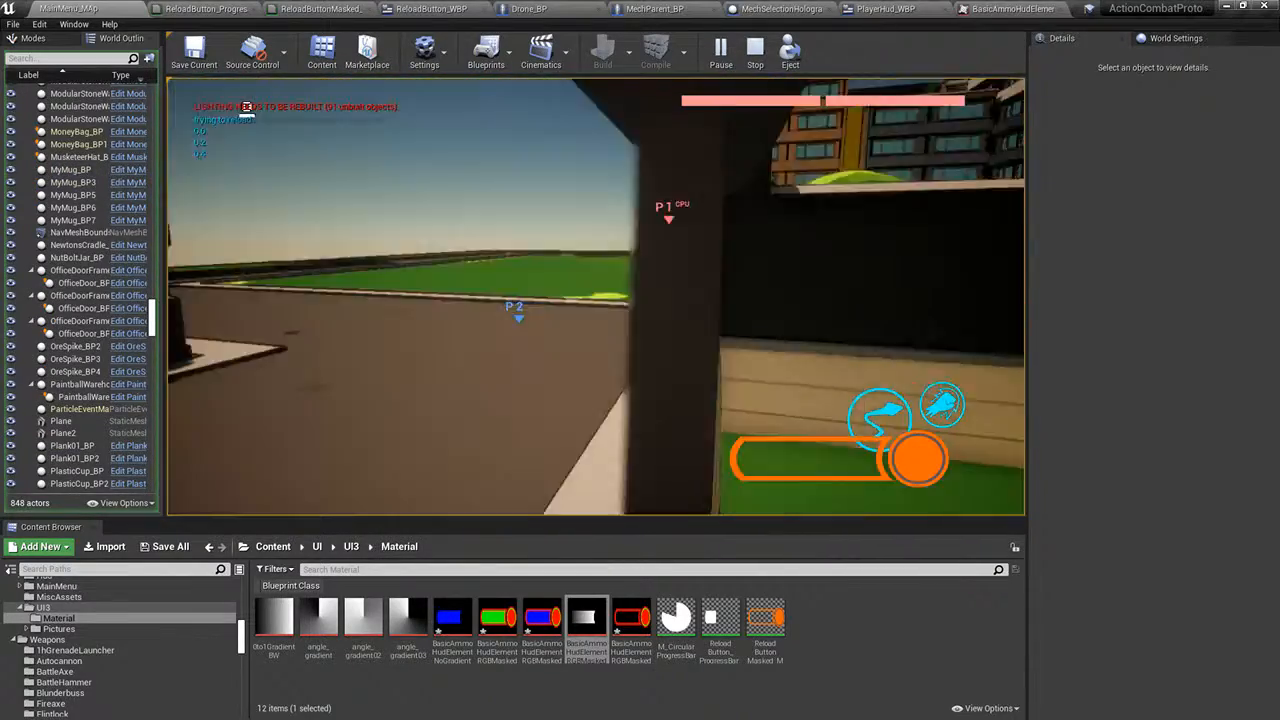
{"action": "key", "text": "Escape"}
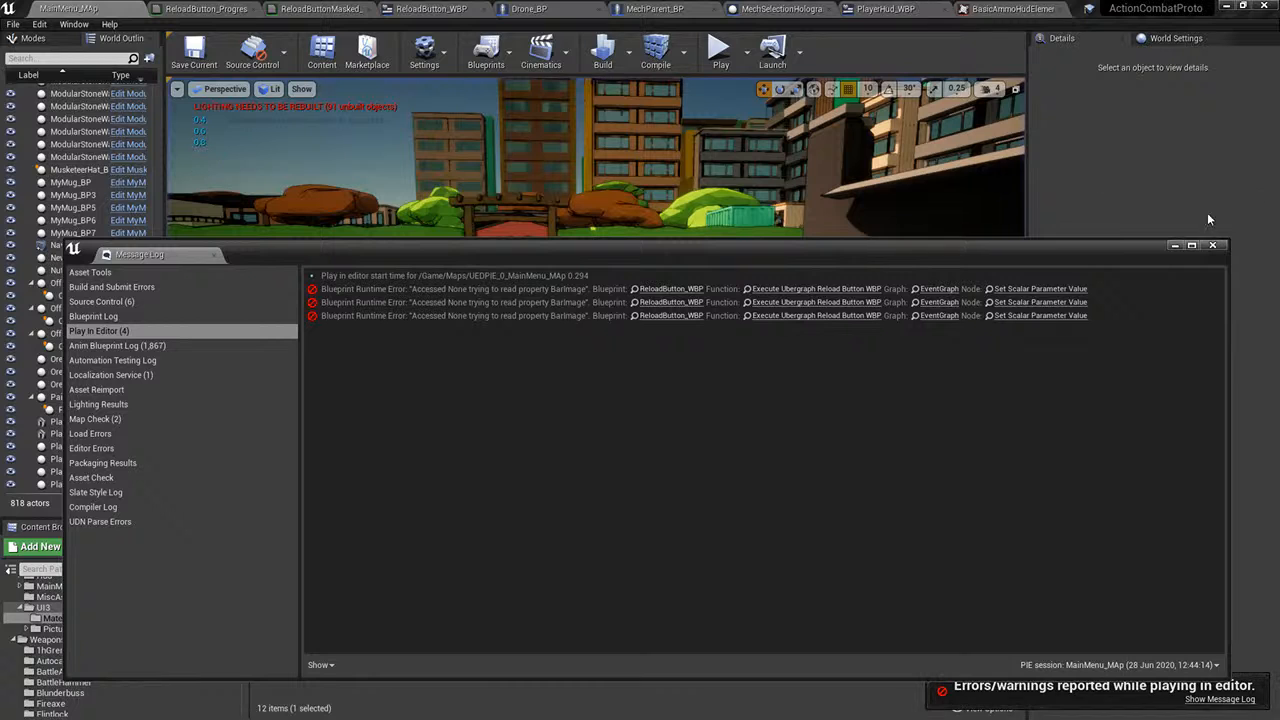
{"action": "left_click", "coordinate": [1212, 245]}
- Set the gradient texture's RGBCurve to 0.6 and save the texture
{"action": "left_click", "coordinate": [1012, 8]}
{"action": "left_click", "coordinate": [1047, 452]}
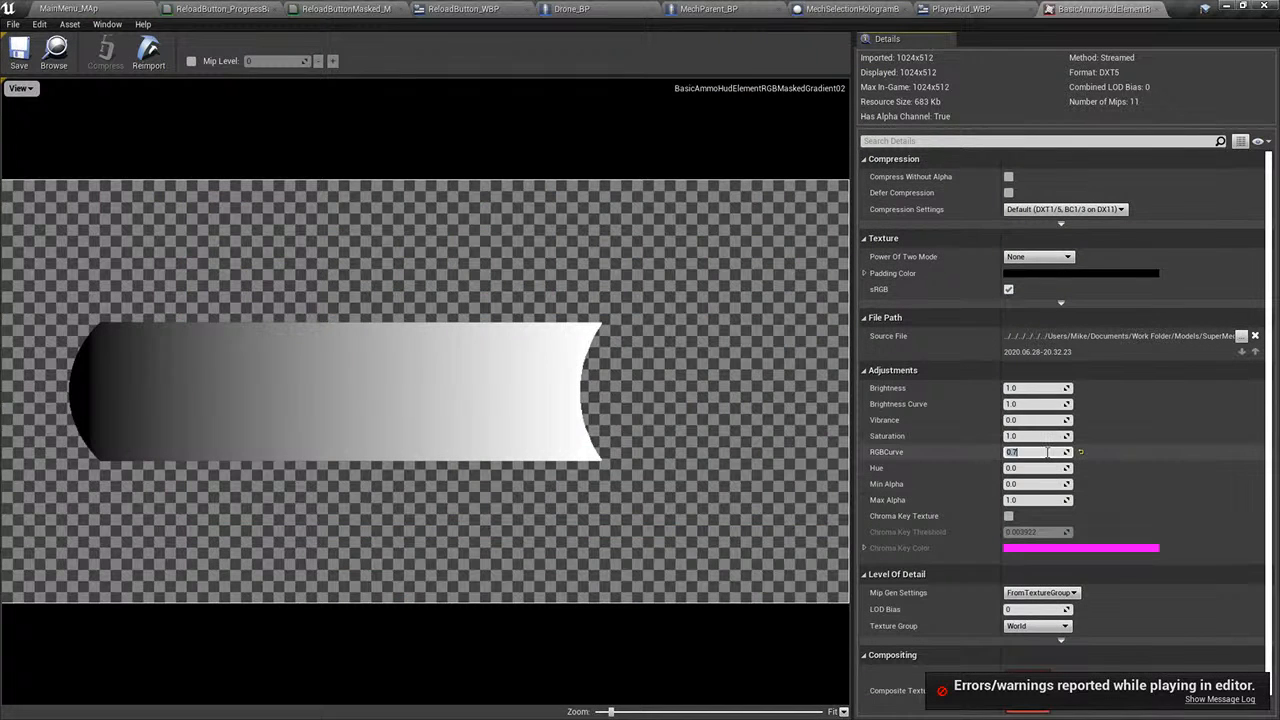
{"action": "type", "text": "0.6"}
{"action": "key", "text": "Return"}
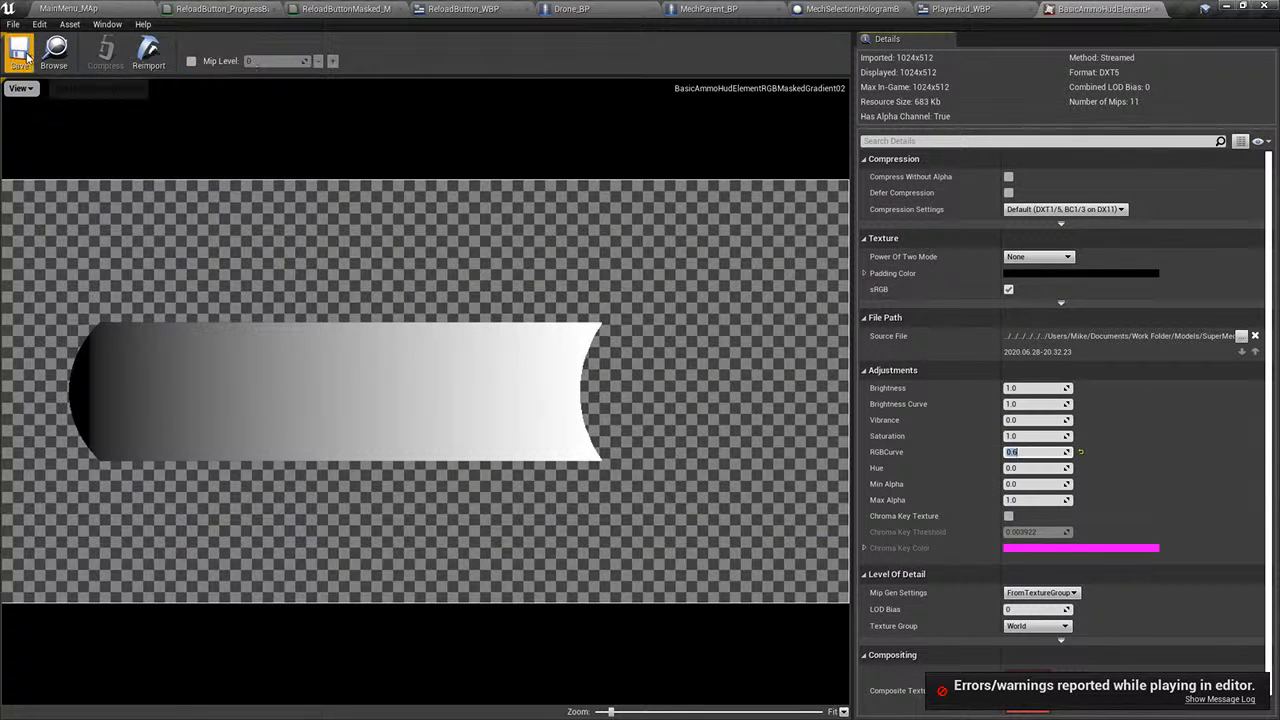
- Play-test a Horde Mode match from the main map, firing shots to check how the ammo bar drains, then stop
{"action": "left_click", "coordinate": [65, 8]}
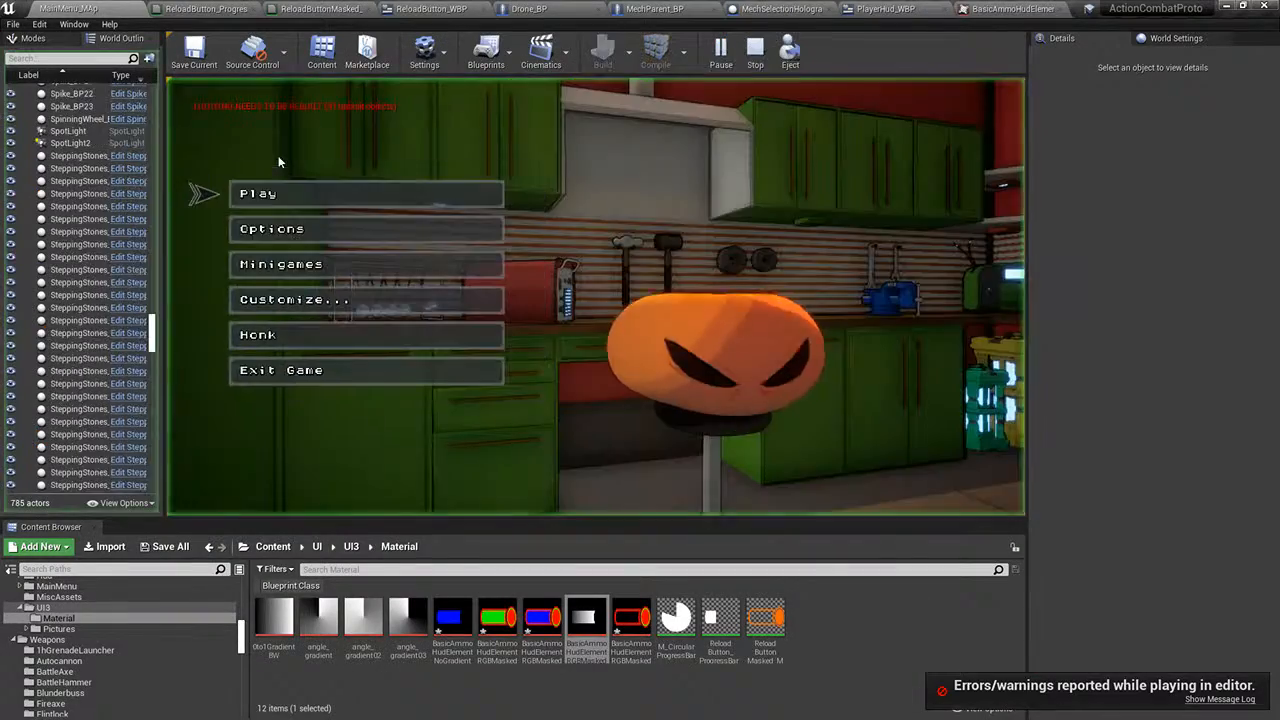
{"action": "left_click", "coordinate": [288, 193]}
{"action": "left_click", "coordinate": [540, 368]}
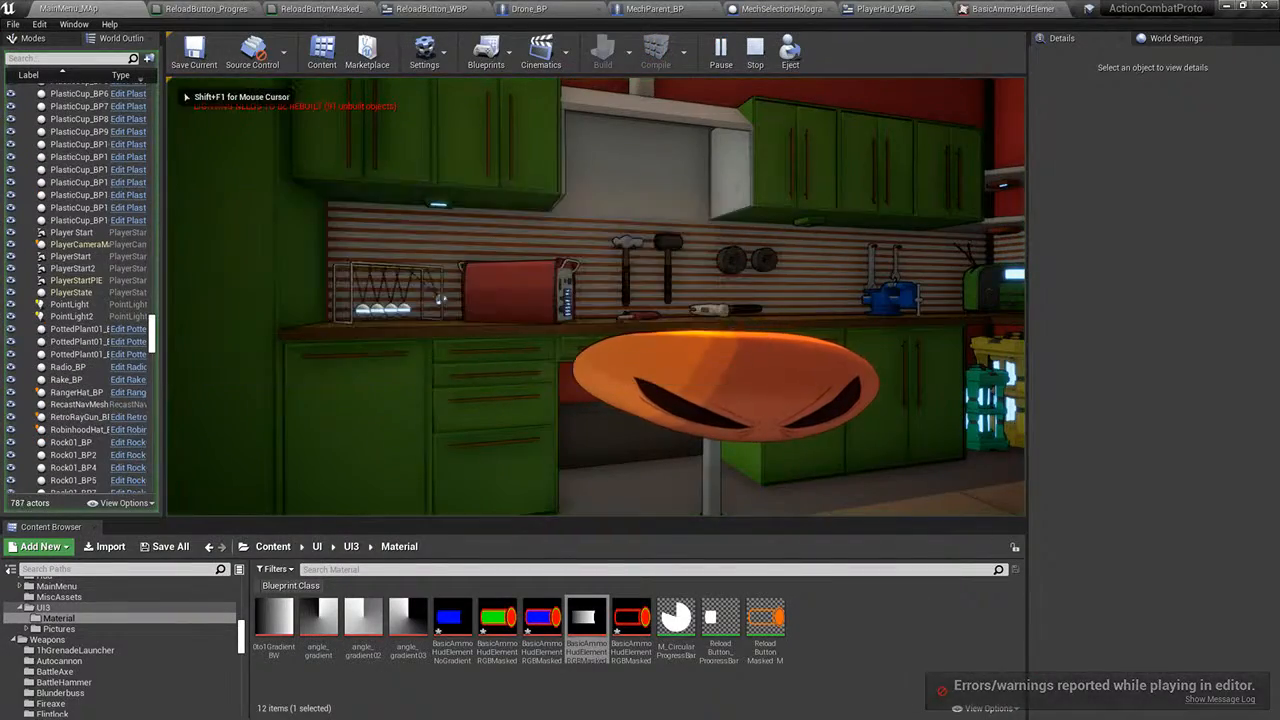
{"action": "left_click", "coordinate": [596, 297]}
{"action": "left_click", "coordinate": [596, 297]}
{"action": "left_click", "coordinate": [596, 297]}
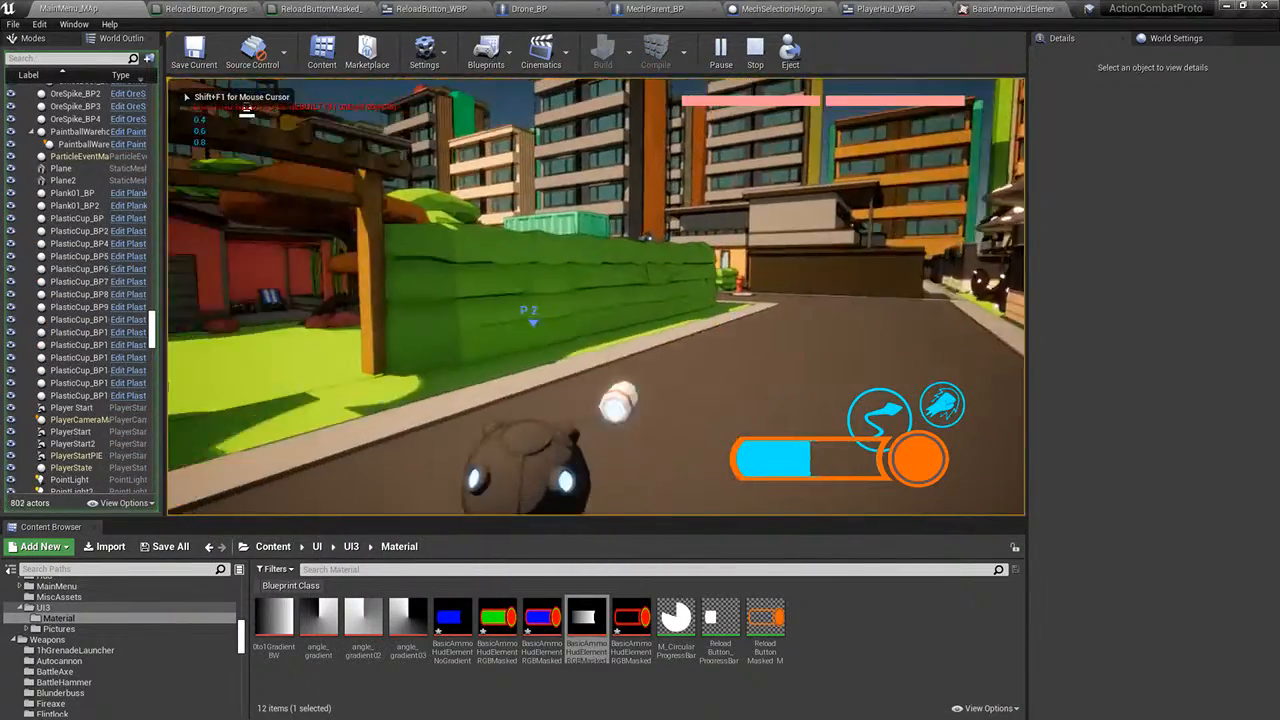
{"action": "left_click", "coordinate": [596, 297]}
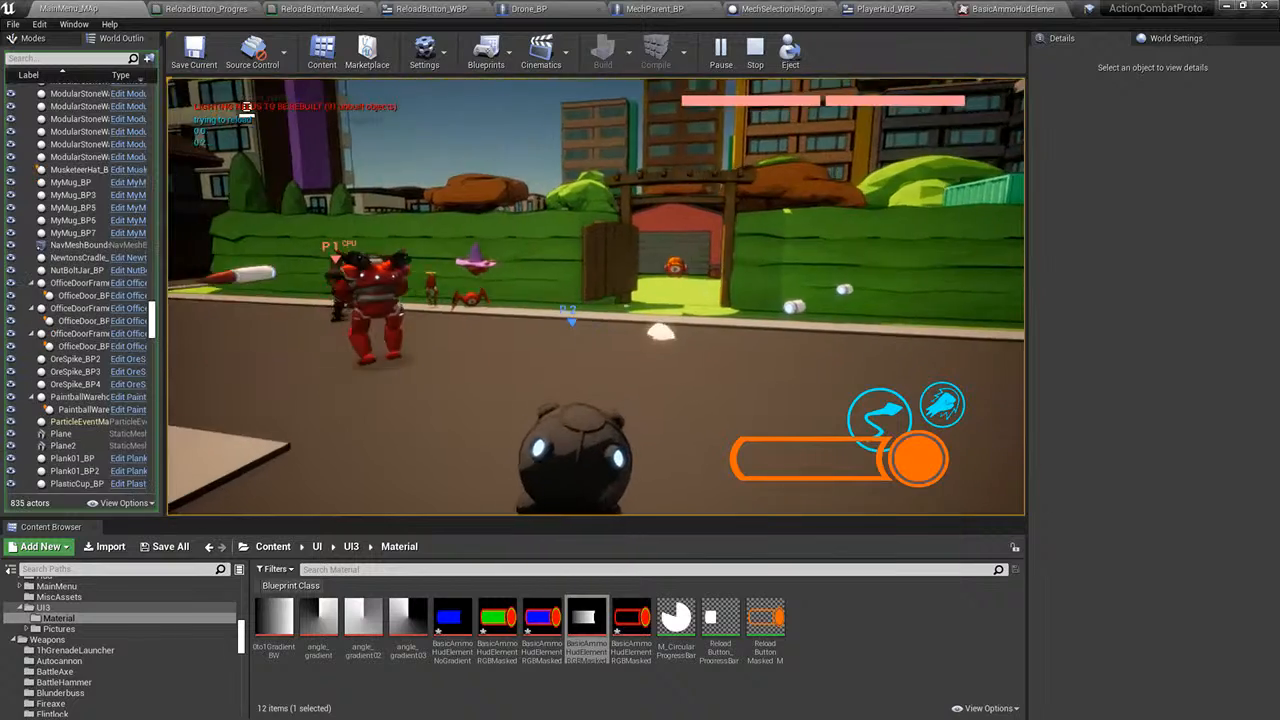
{"action": "key", "text": "Escape"}
- Lower the gradient texture's RGBCurve to 0.5 and save it
{"action": "left_click", "coordinate": [1010, 8]}
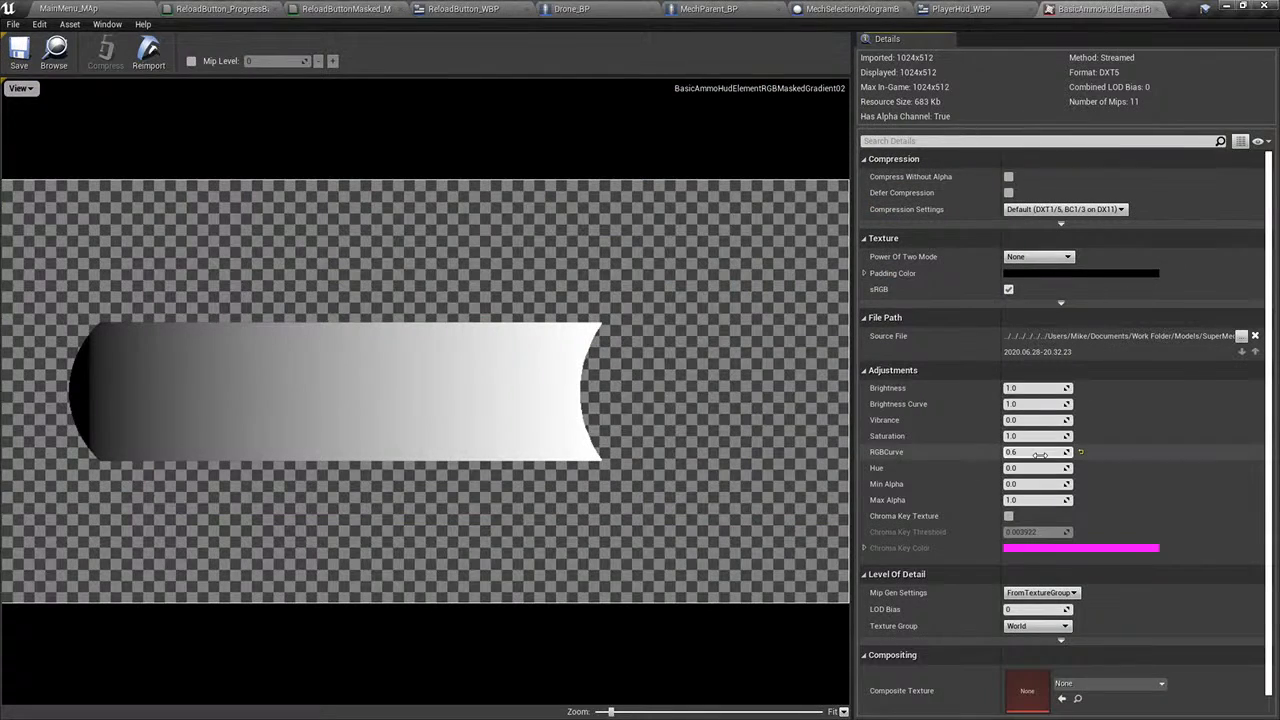
{"action": "key", "text": "Return"}
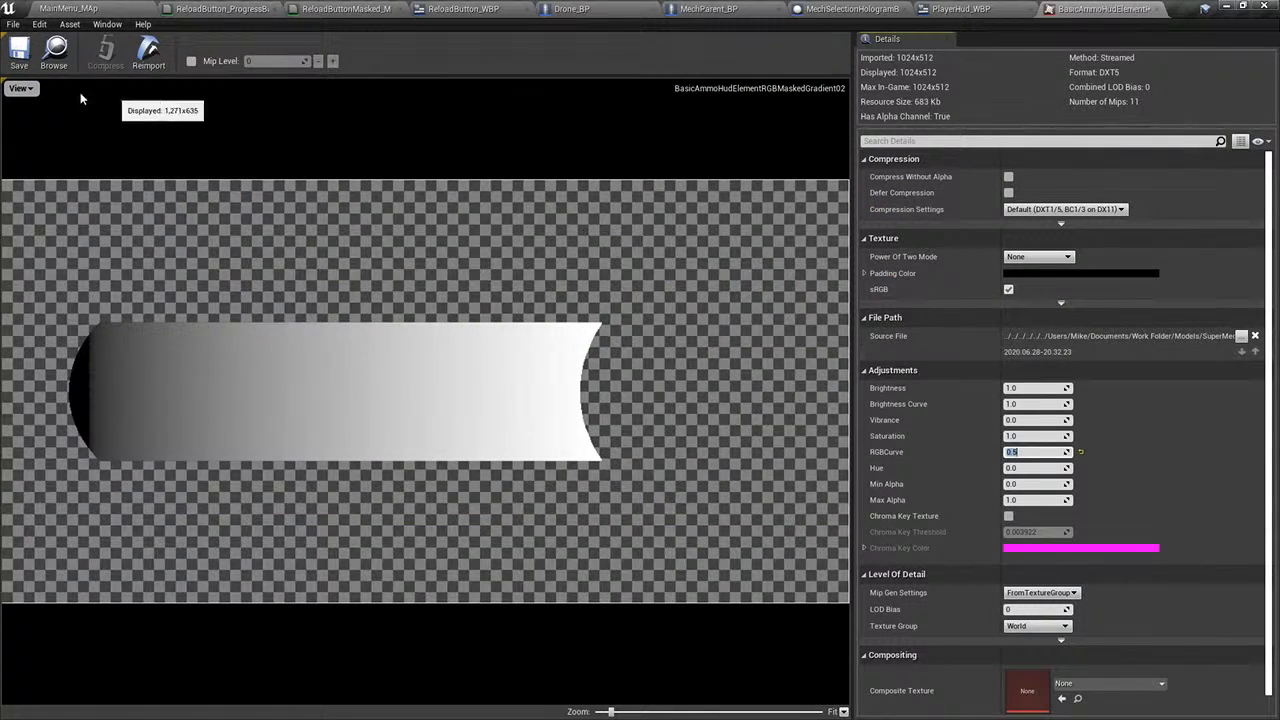
{"action": "left_click", "coordinate": [34, 60]}
- Run the game in the editor again and start a match to check the ammo bar with the 0.5 curve
{"action": "left_click", "coordinate": [92, 9]}
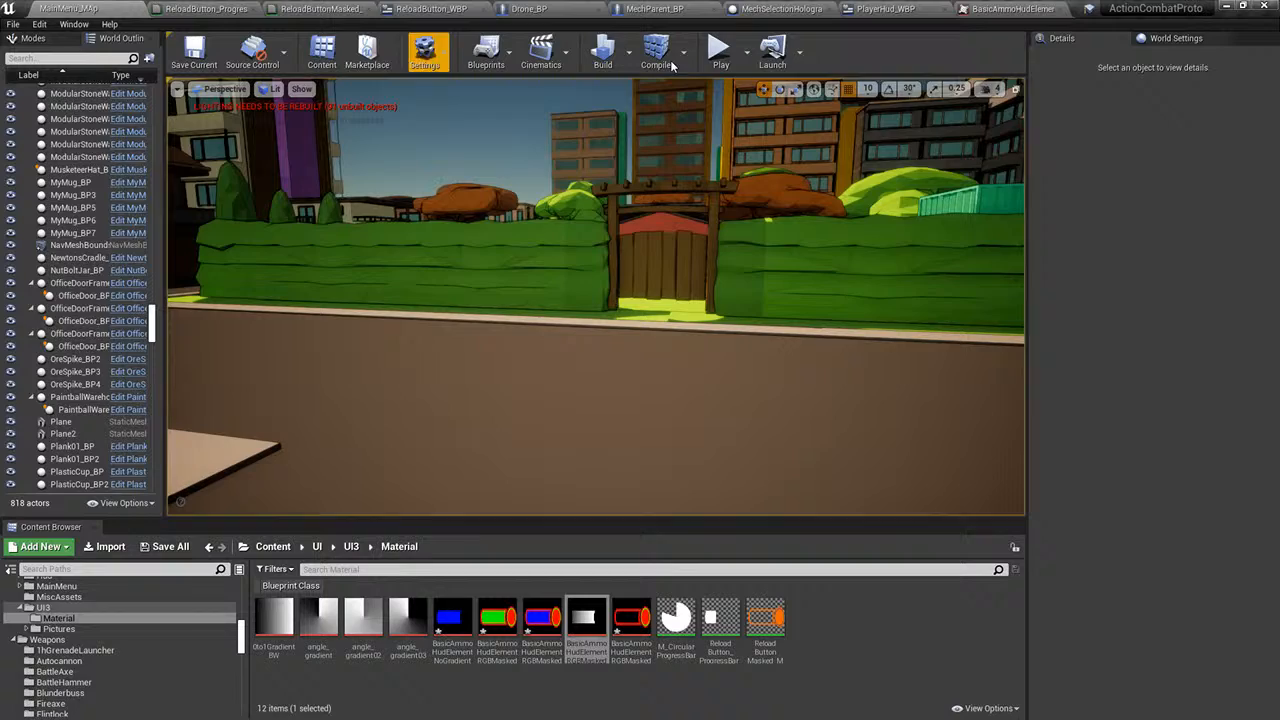
{"action": "left_click", "coordinate": [725, 45]}
{"action": "left_click", "coordinate": [394, 192]}
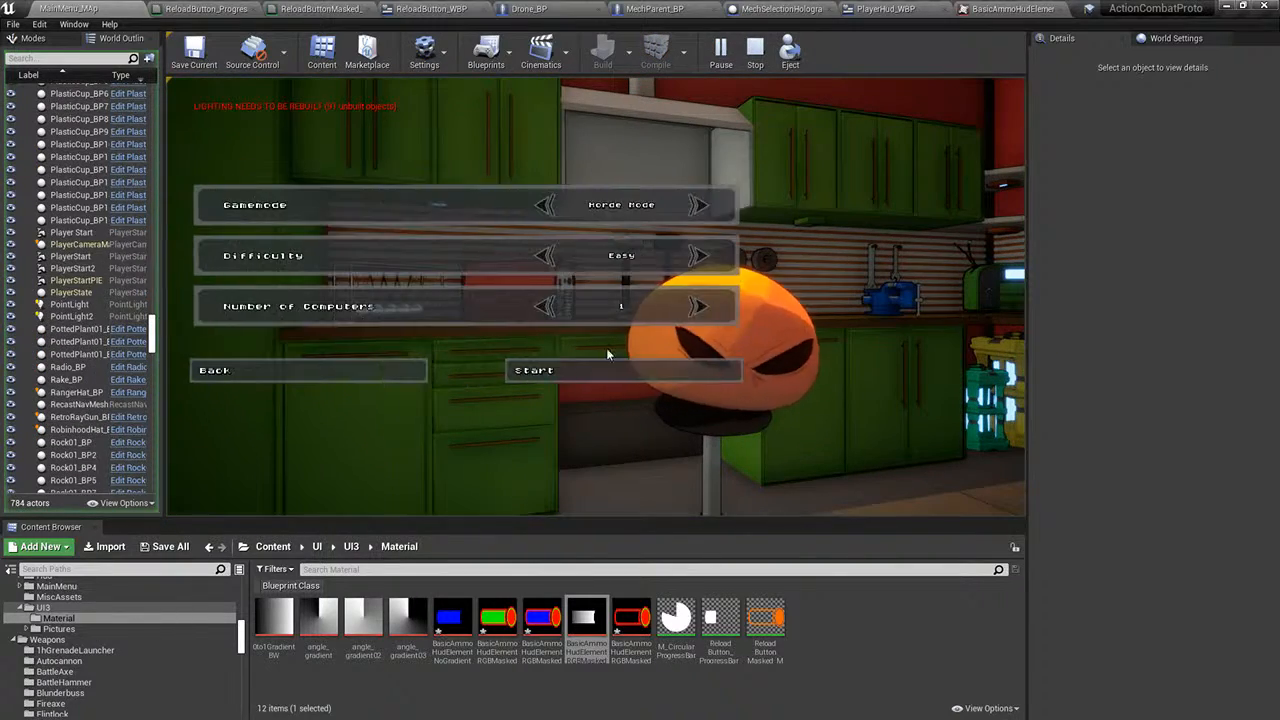
{"action": "left_click", "coordinate": [607, 368]}
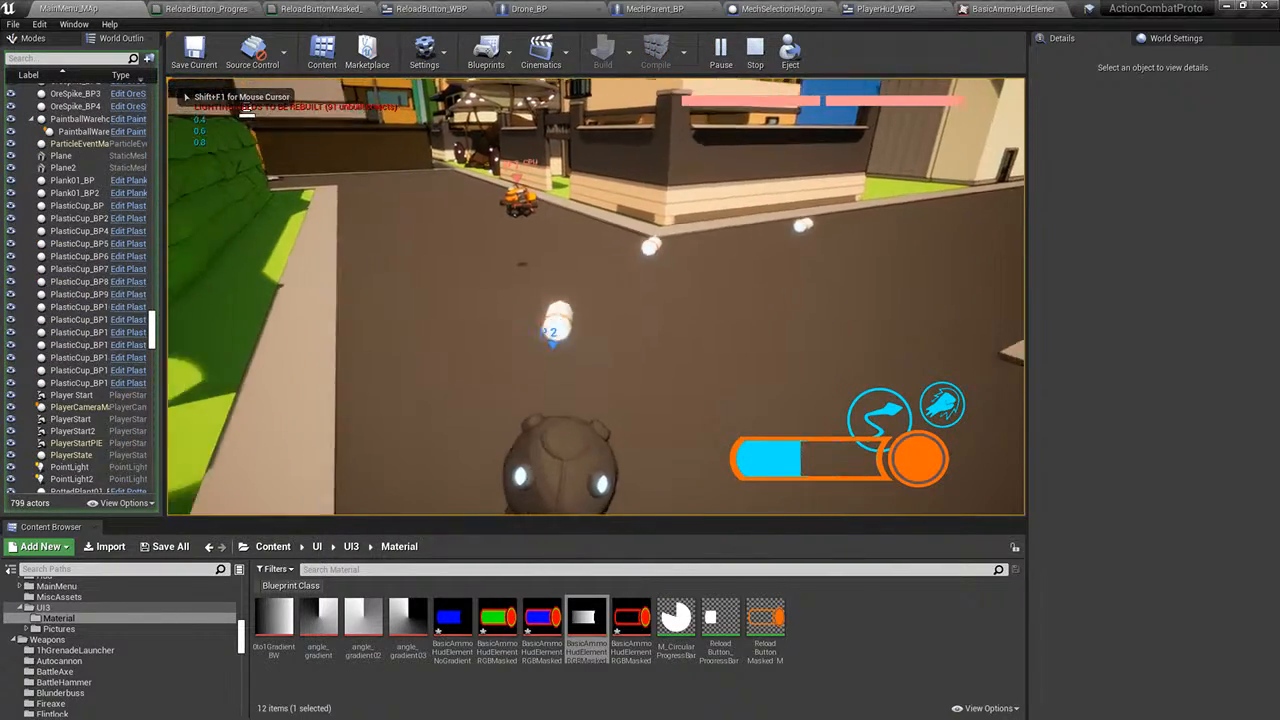
{"action": "key", "text": "Escape"}
- Set the gradient texture's RGBCurve to 0.4 and save the change
{"action": "left_click", "coordinate": [1012, 9]}
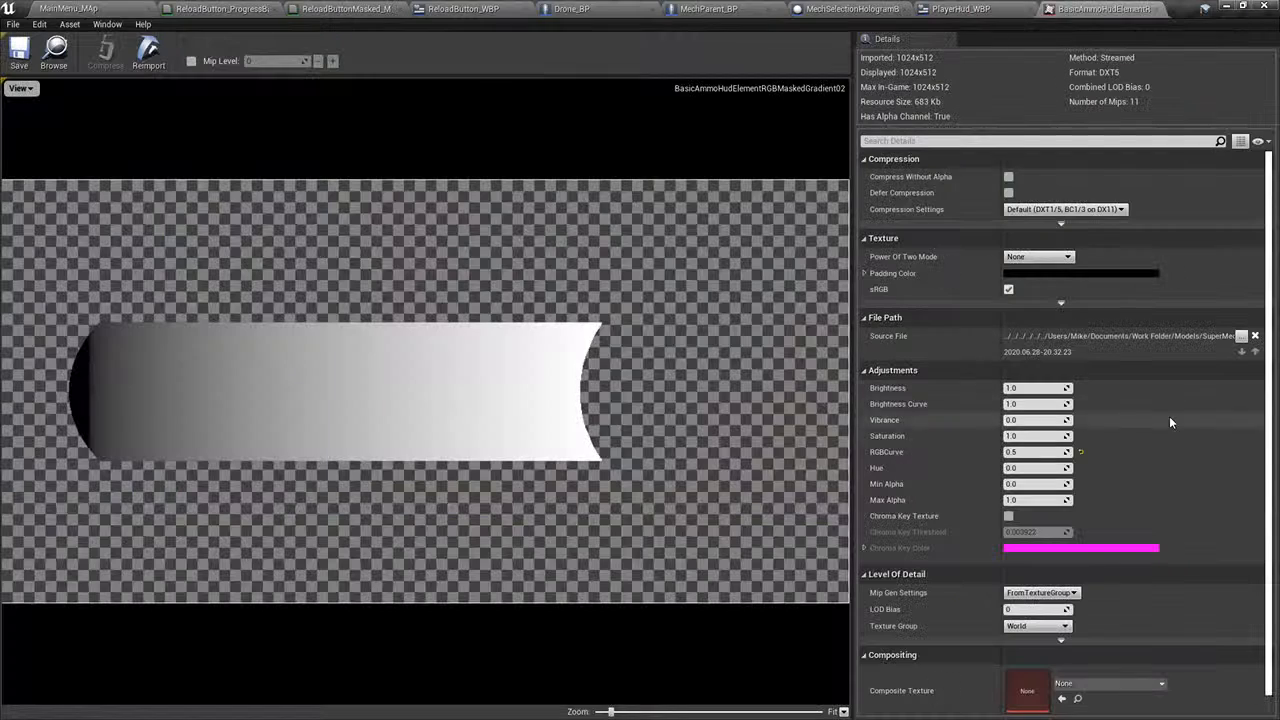
{"action": "left_click", "coordinate": [1032, 452]}
{"action": "type", "text": "0.4"}
{"action": "key", "text": "Return"}
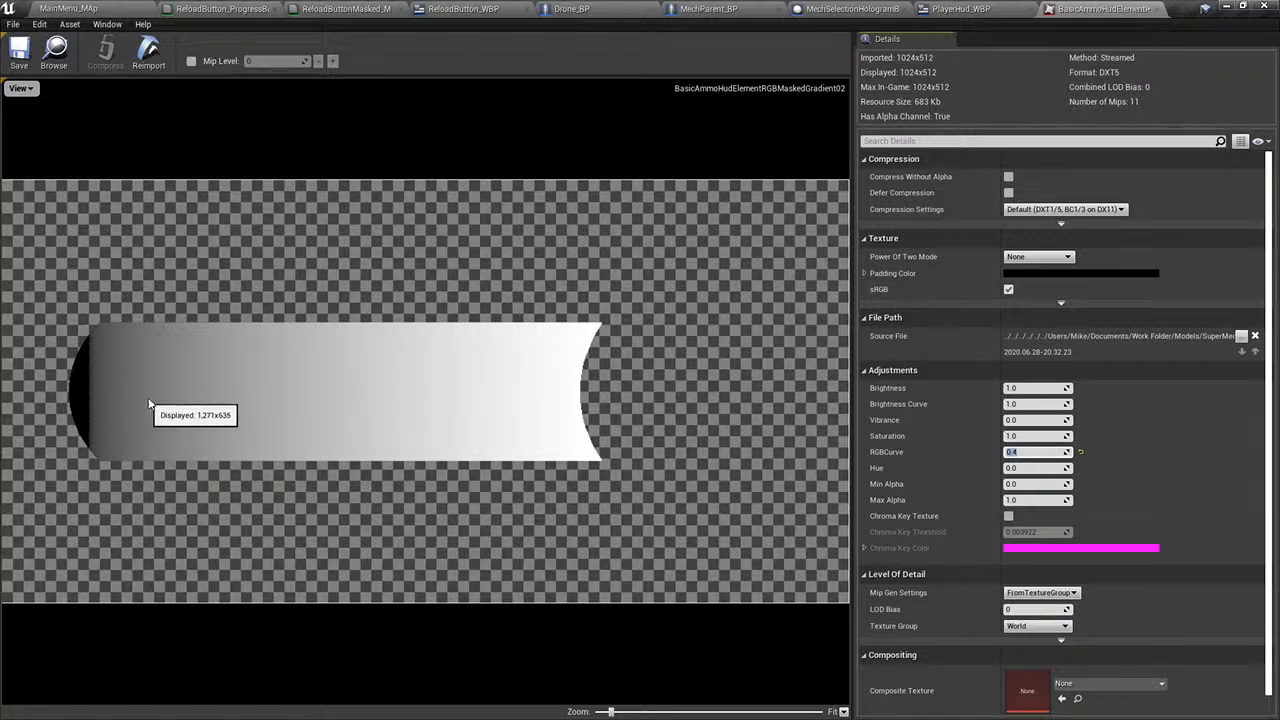
{"action": "left_click", "coordinate": [19, 50]}
- Start another match in the editor and fire repeatedly to check the ammo bar with the 0.4 curve
{"action": "left_click", "coordinate": [68, 9]}
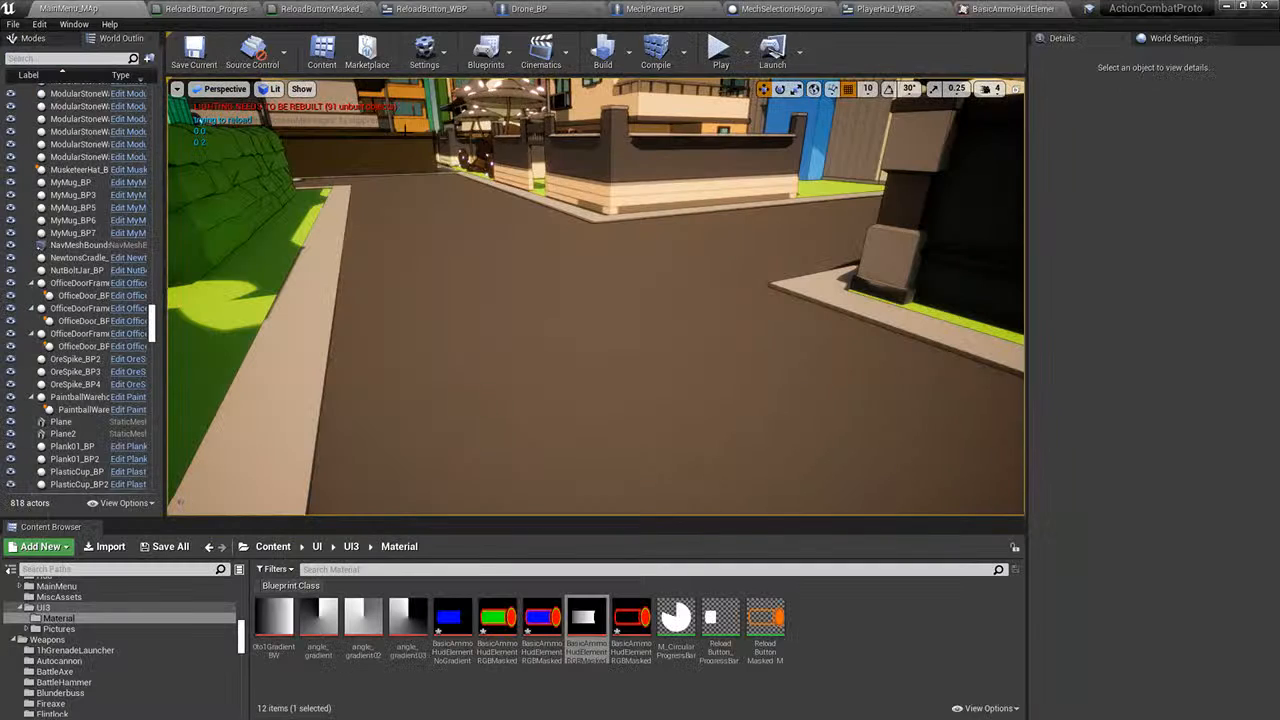
{"action": "left_click", "coordinate": [720, 52]}
{"action": "left_click", "coordinate": [334, 198]}
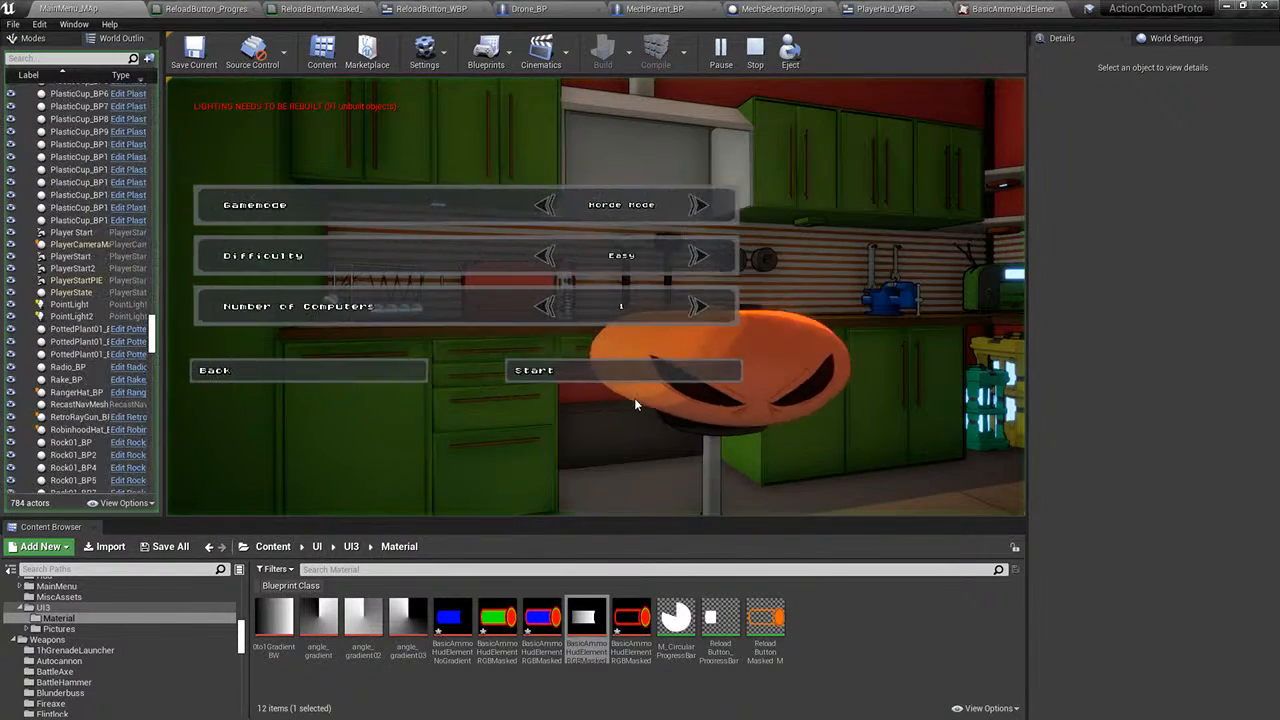
{"action": "left_click", "coordinate": [620, 368]}
{"action": "left_click", "coordinate": [596, 297]}
{"action": "left_click", "coordinate": [596, 297]}
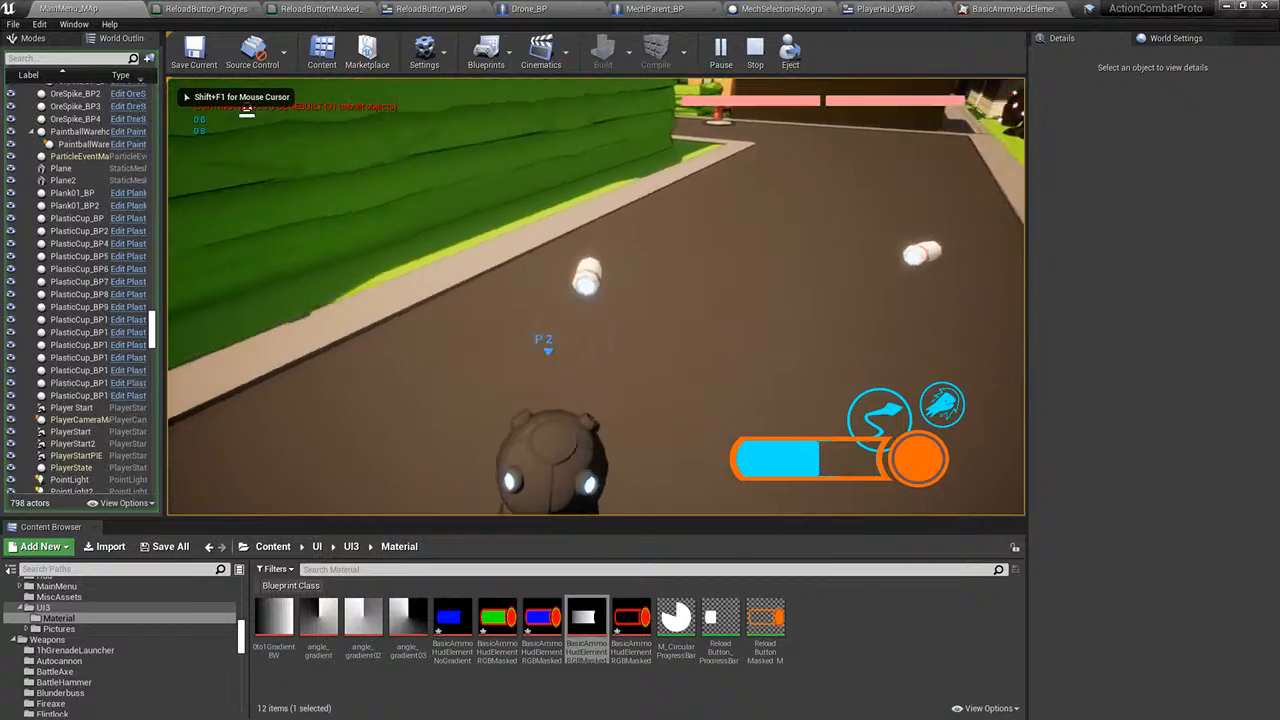
{"action": "left_click", "coordinate": [596, 297]}
{"action": "left_click", "coordinate": [596, 297]}
{"action": "left_click", "coordinate": [596, 297]}
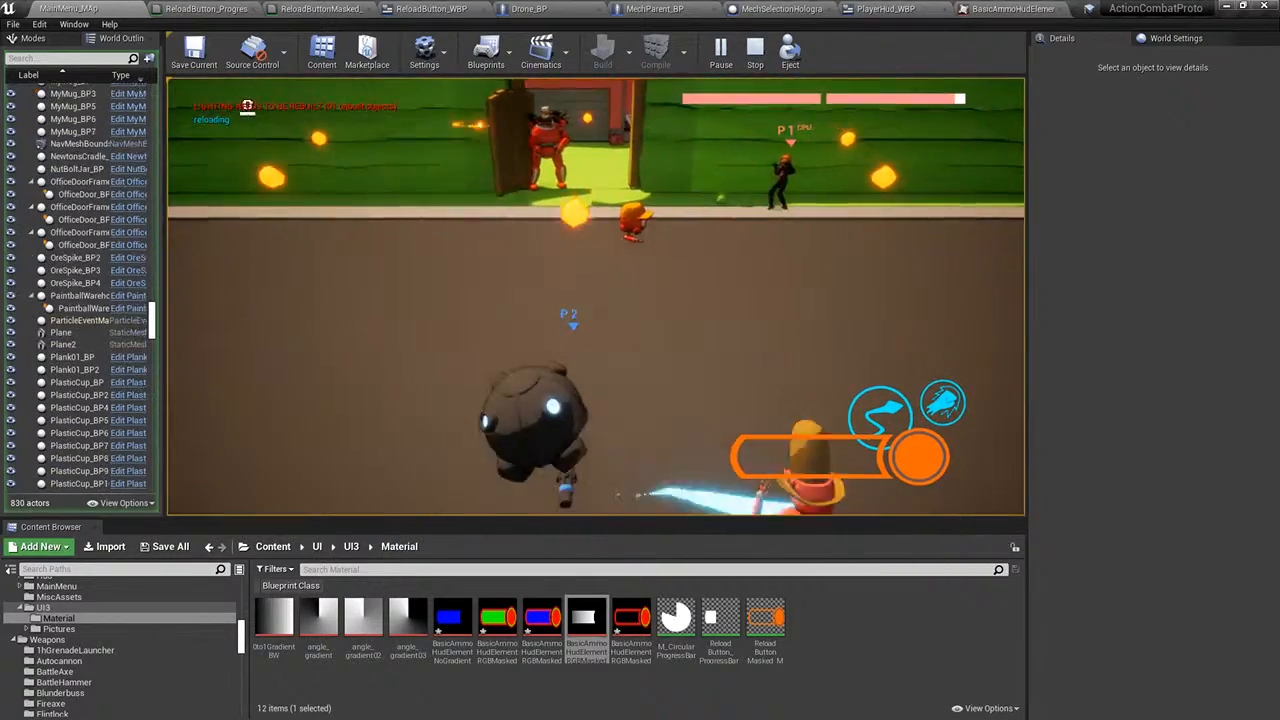
- Stop the play session and examine the Play In Editor errors in the Message Log
{"action": "key", "text": "shift+F1"}
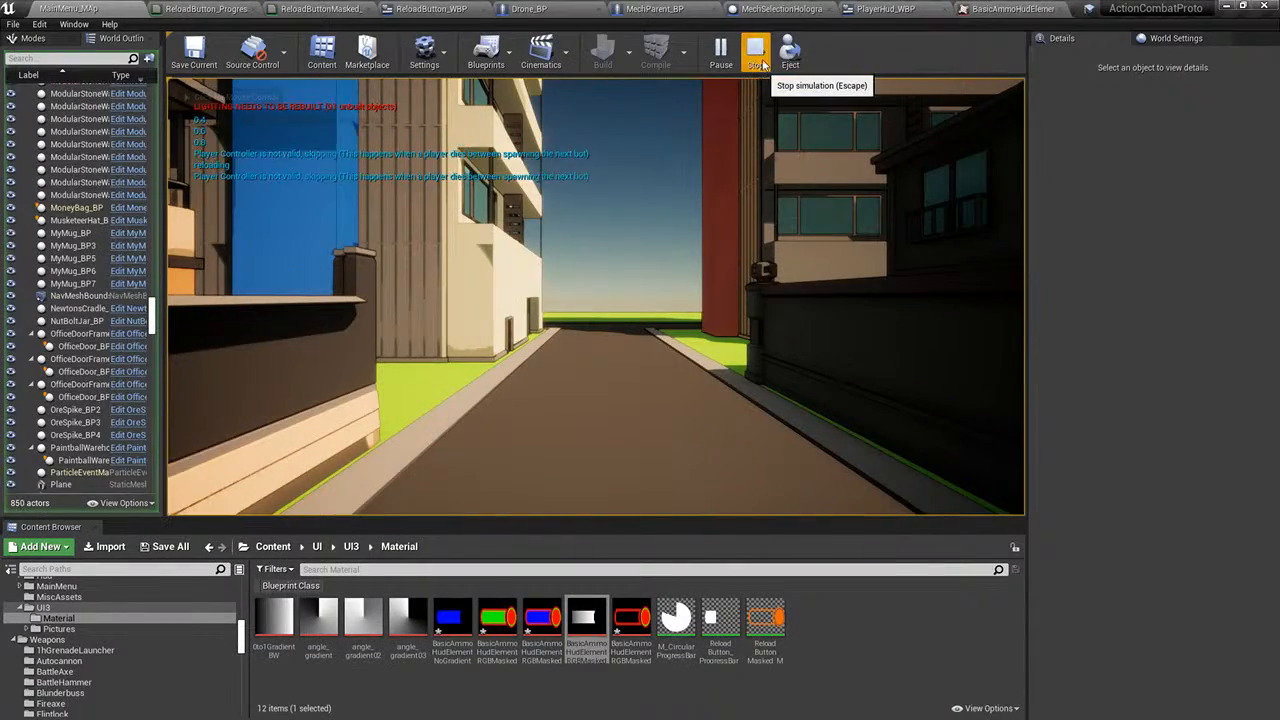
{"action": "left_click", "coordinate": [755, 50]}
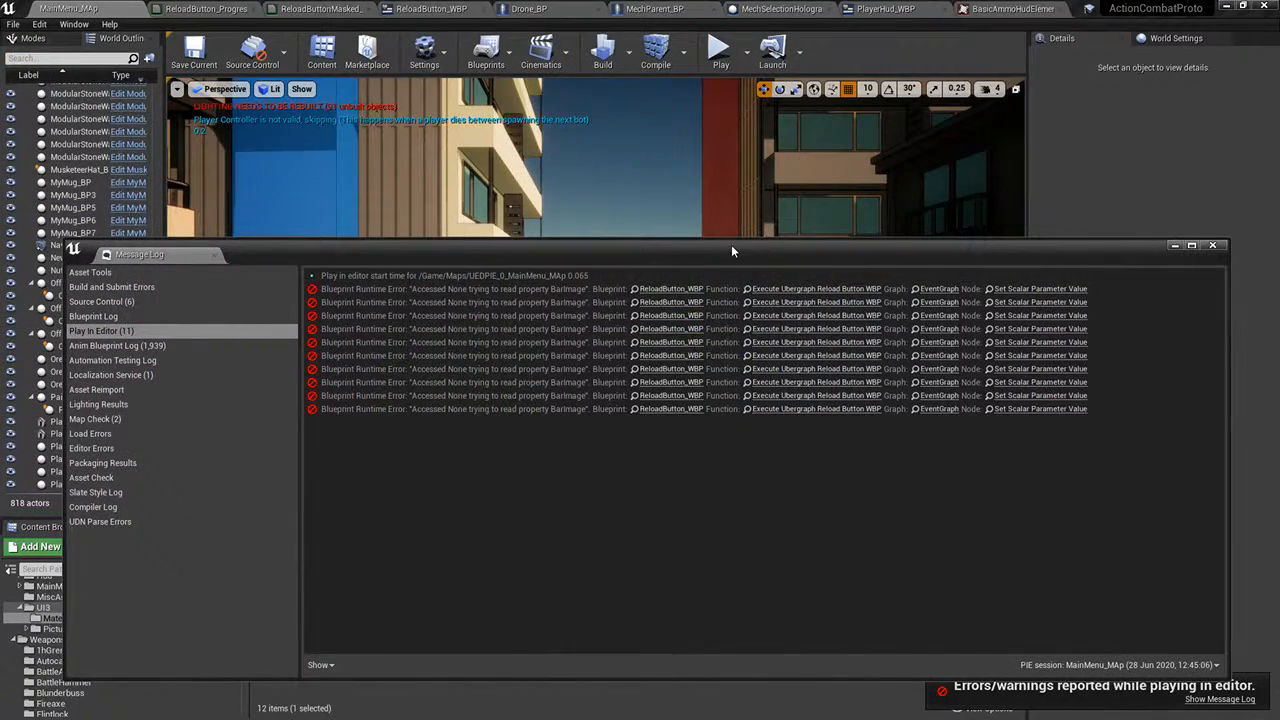
{"action": "left_click_drag", "start_coordinate": [731, 244], "coordinate": [736, 218]}
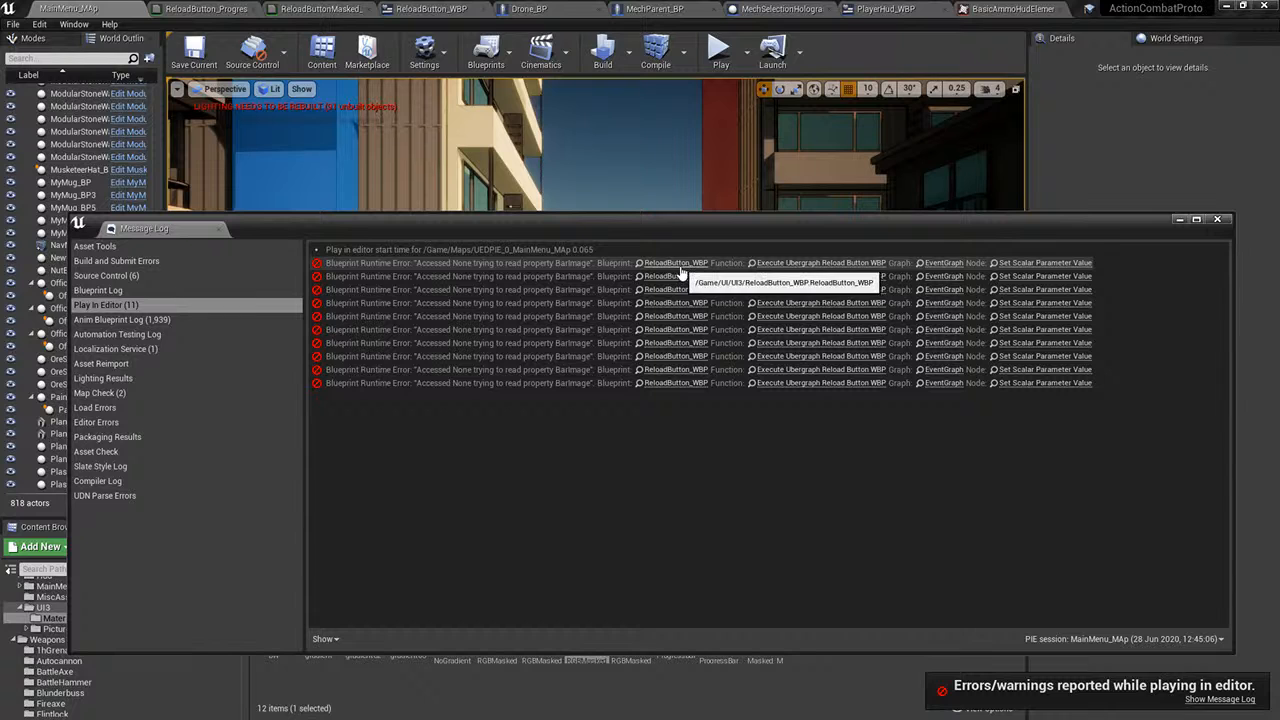
- Go to the Set Scalar Parameter Value node behind the BarImage errors and spread it and the string conversion node apart in ReloadButton_WBP
{"action": "left_click", "coordinate": [1057, 265]}
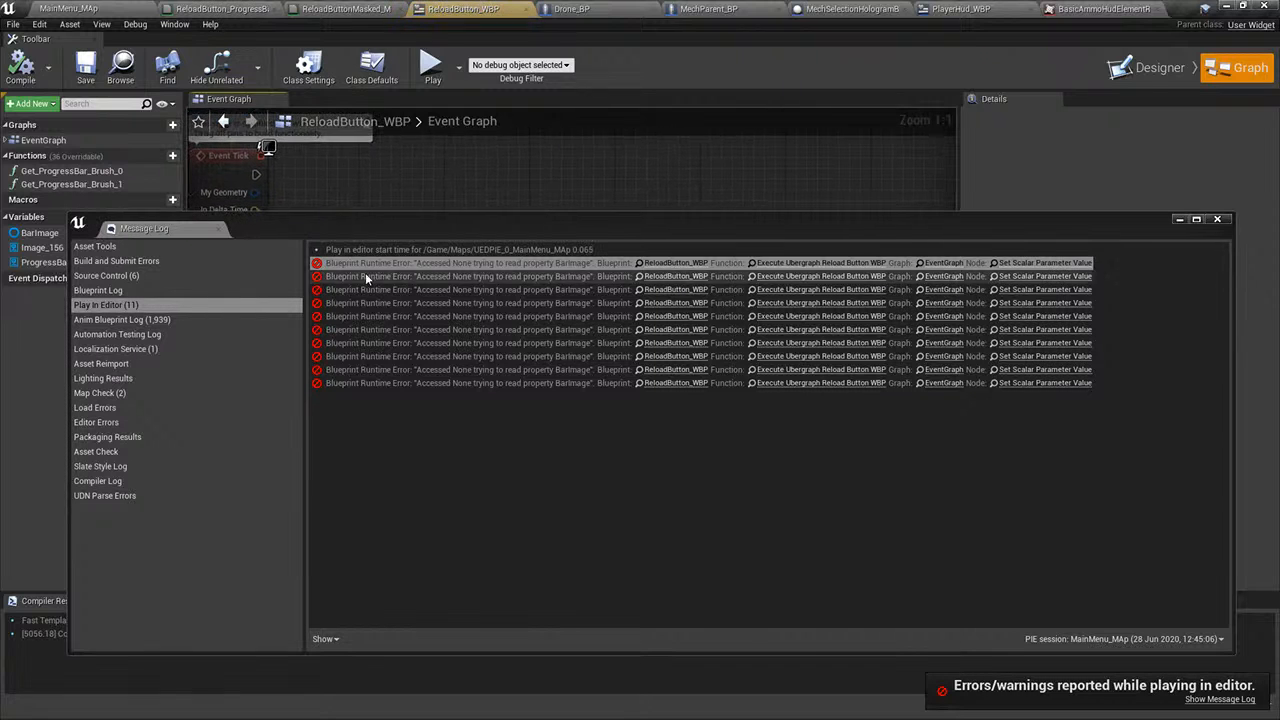
{"action": "left_click_drag", "start_coordinate": [582, 233], "coordinate": [1279, 225]}
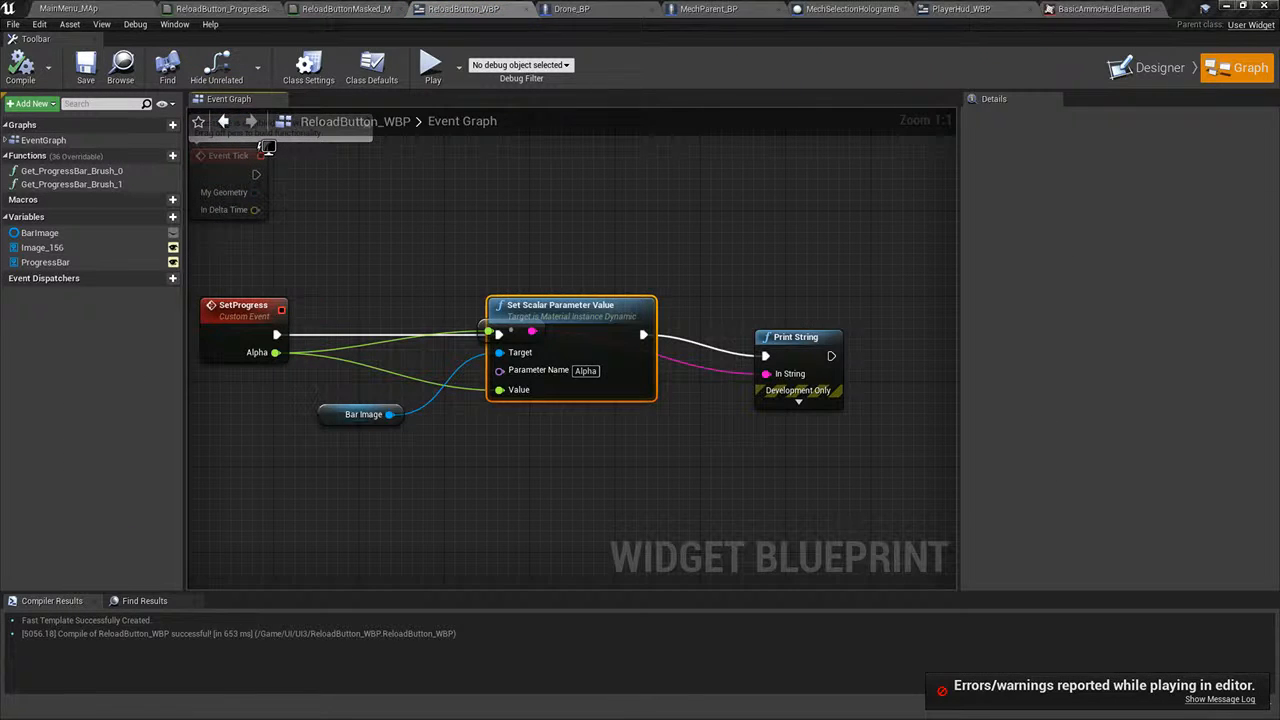
{"action": "left_click", "coordinate": [651, 251]}
{"action": "left_click_drag", "start_coordinate": [590, 301], "coordinate": [665, 300]}
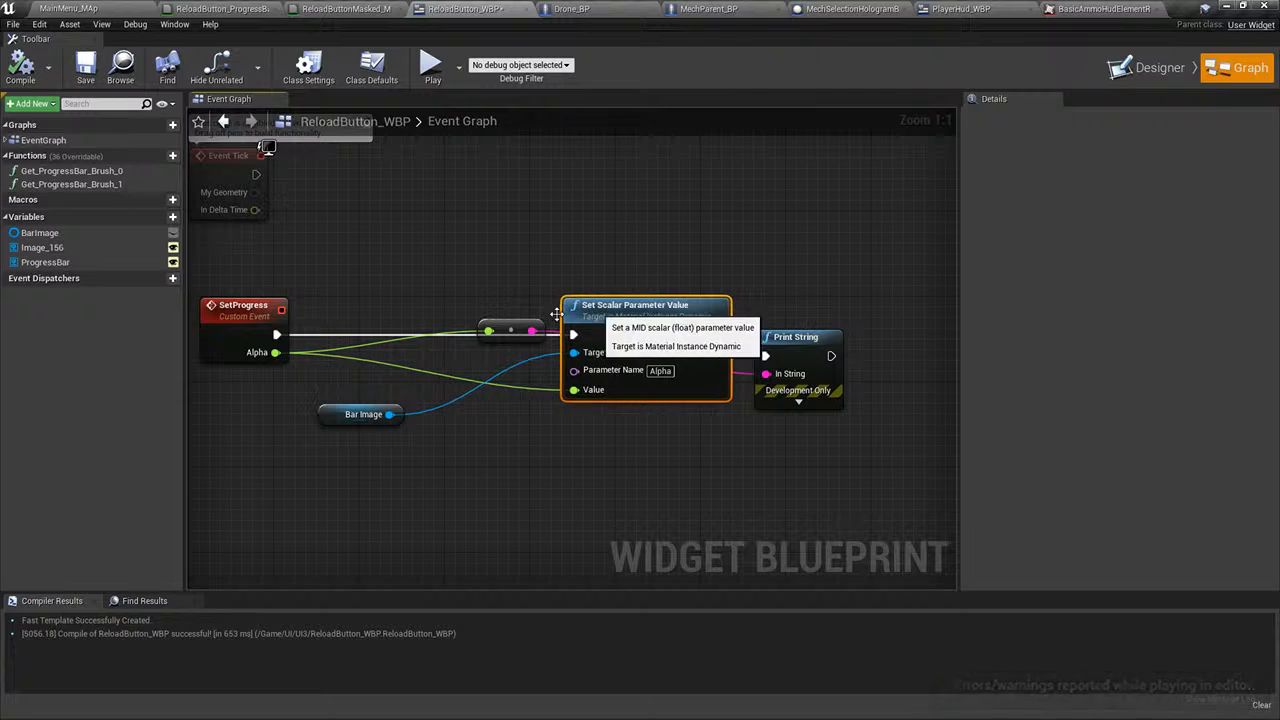
{"action": "left_click_drag", "start_coordinate": [488, 331], "coordinate": [470, 280]}
{"action": "left_click", "coordinate": [486, 229]}
{"action": "left_click_drag", "start_coordinate": [511, 322], "coordinate": [468, 268]}
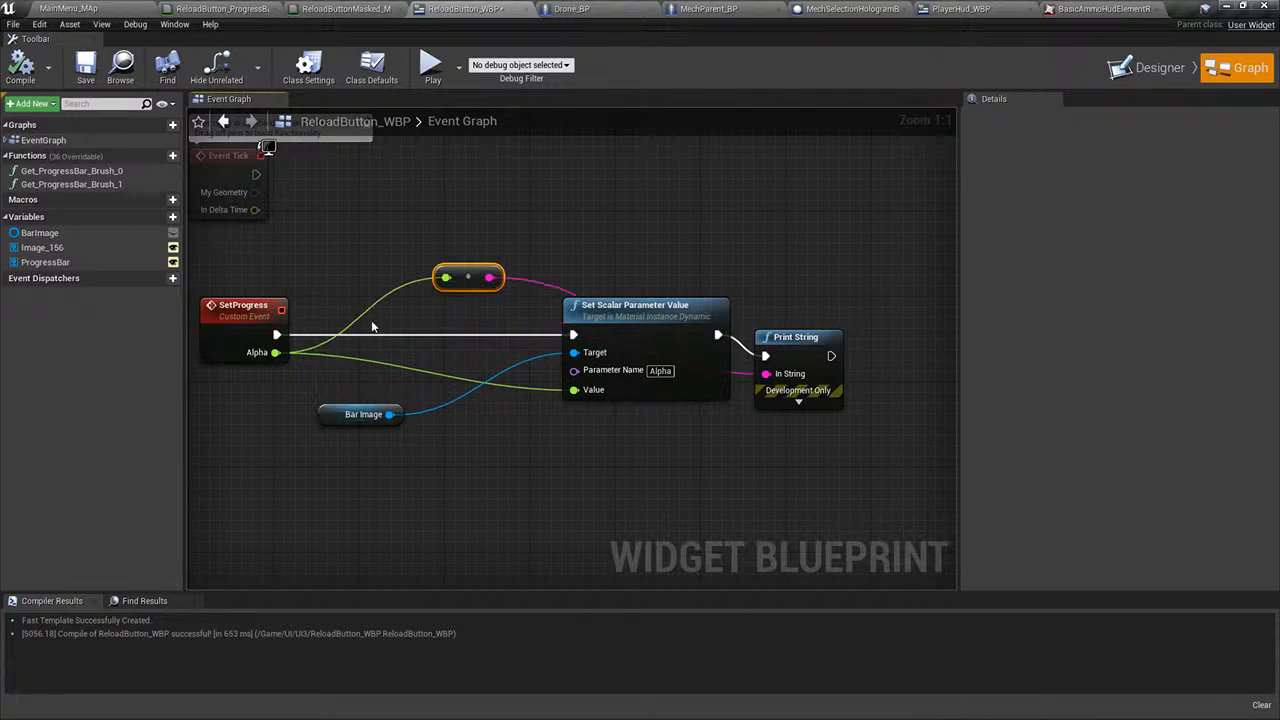
- Trace Light Attack Update from MechParent_BP's Shoot Magazine Logic to PlayerHud_WBP and move its Set Progress node further from the event
{"action": "right_click", "coordinate": [230, 314]}
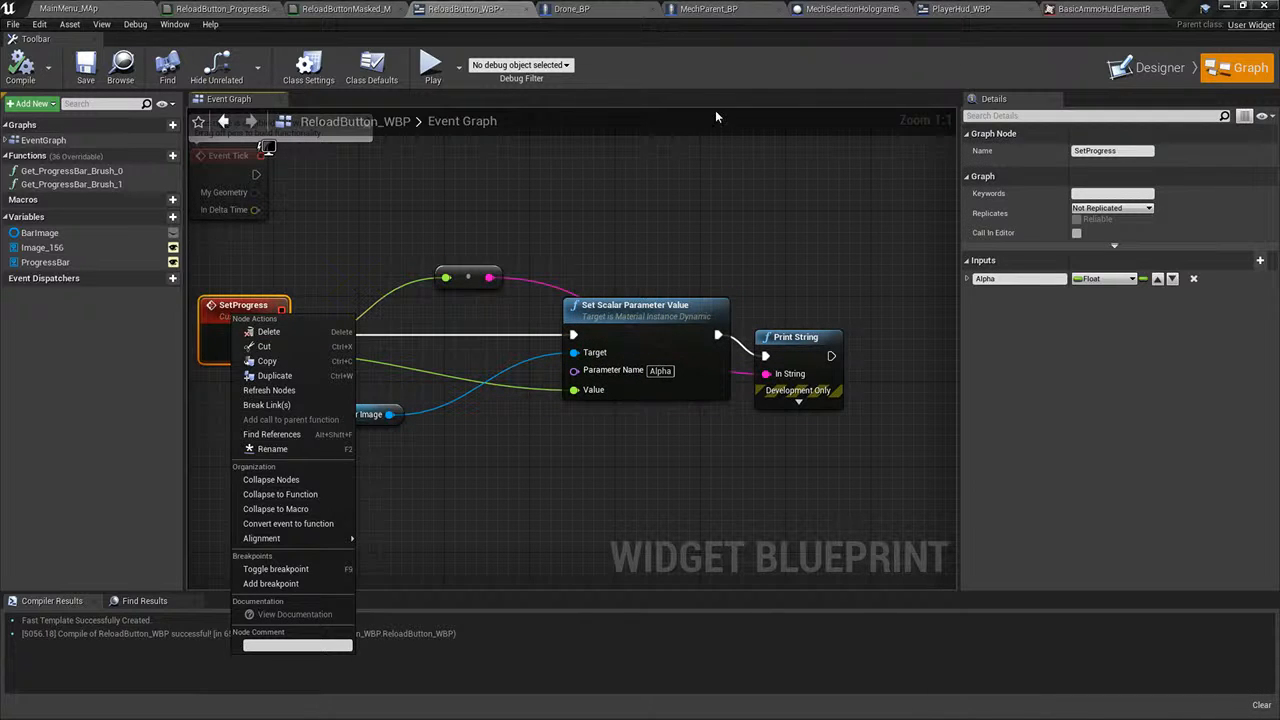
{"action": "left_click", "coordinate": [692, 8]}
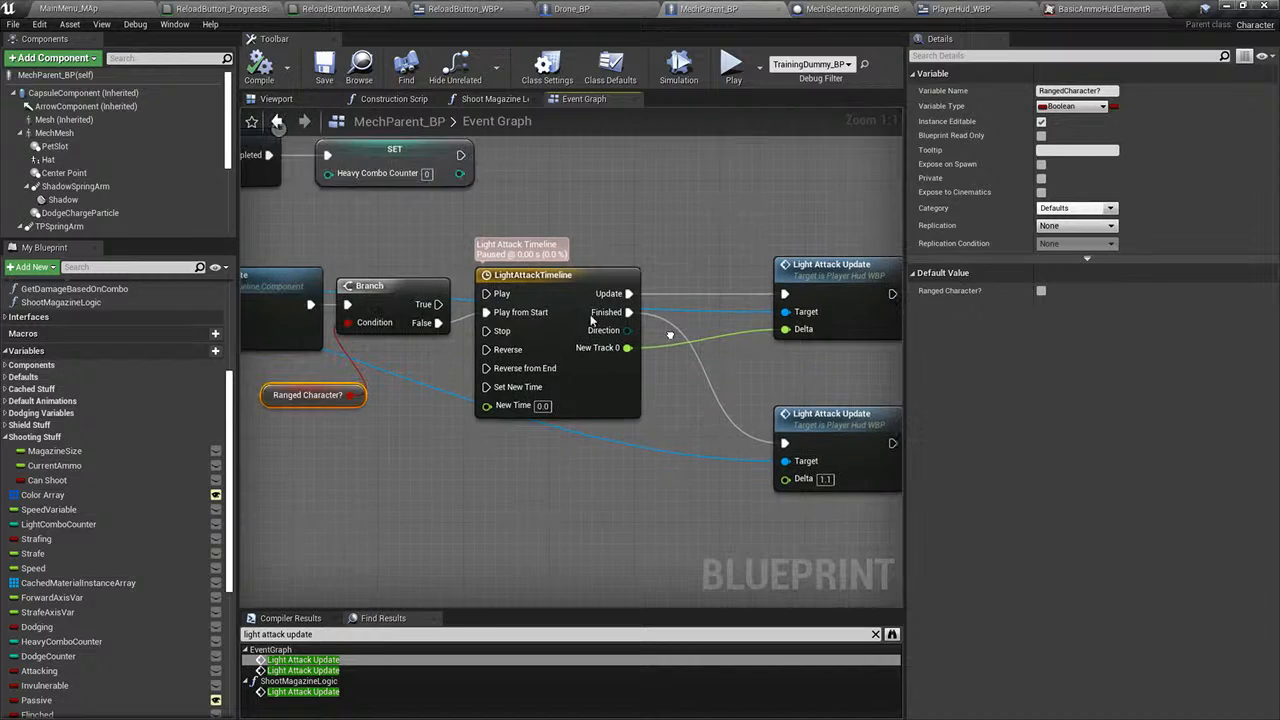
{"action": "left_click", "coordinate": [495, 99]}
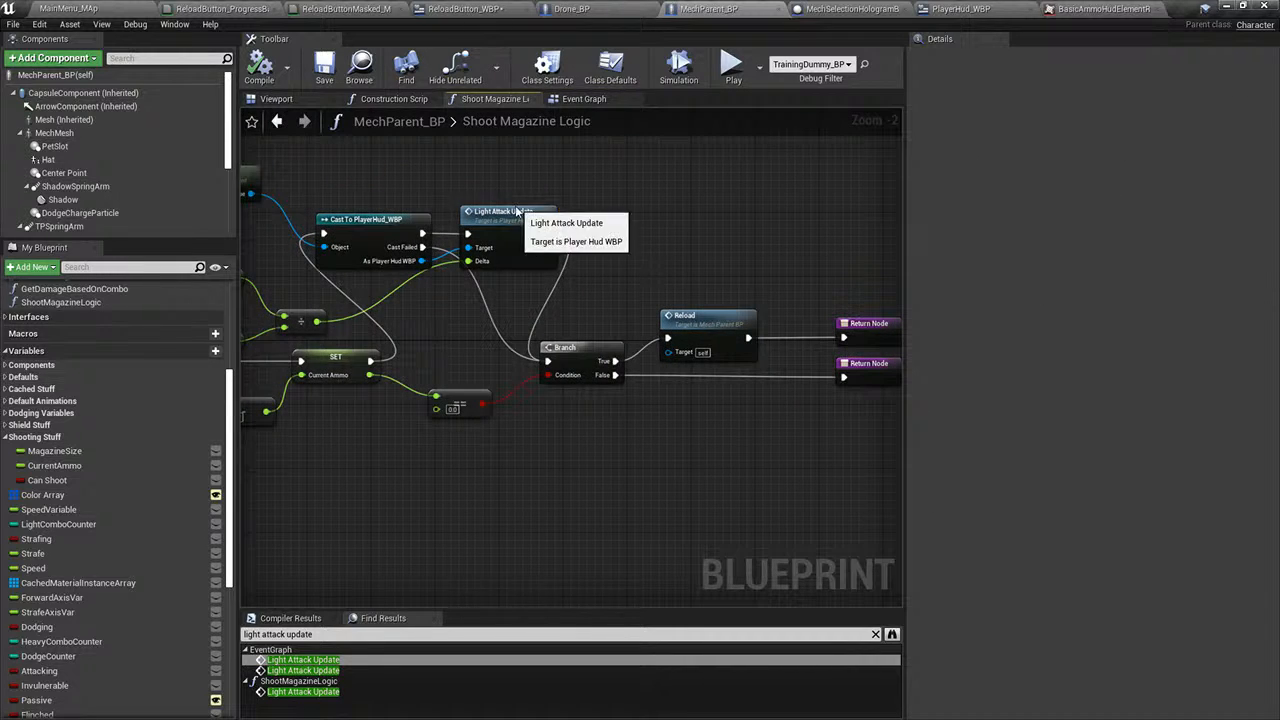
{"action": "double_click", "coordinate": [517, 211]}
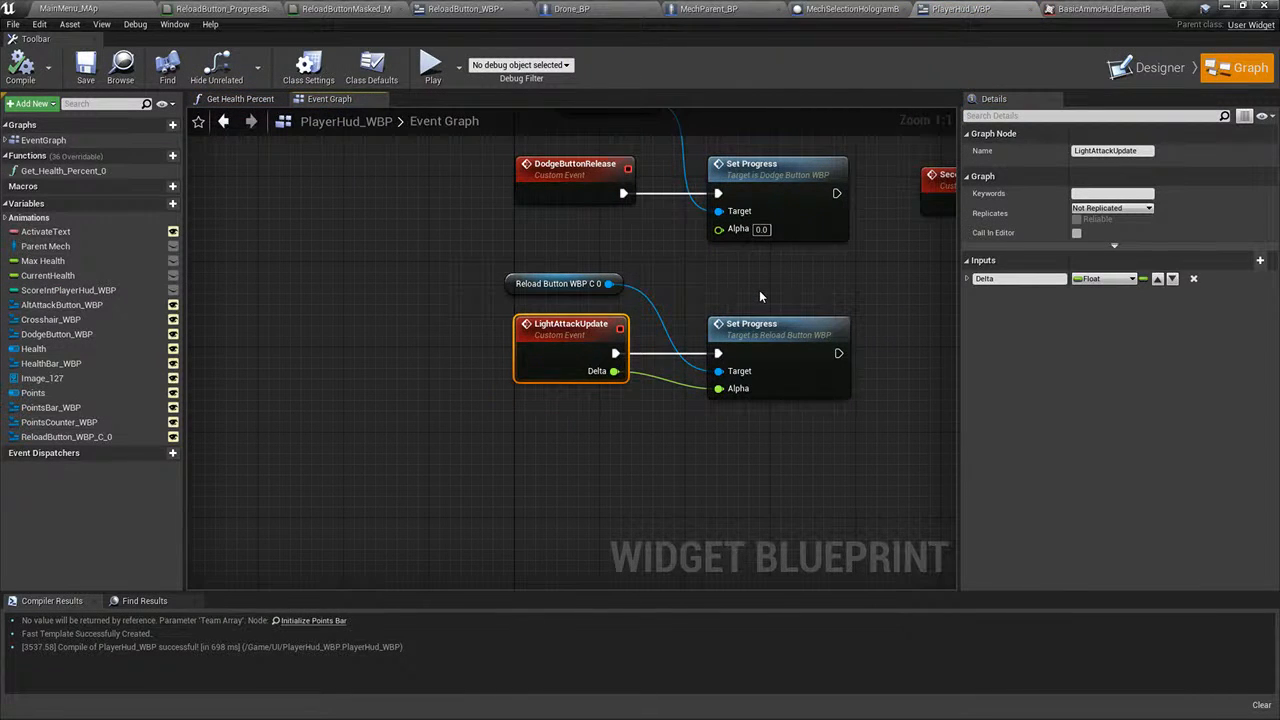
{"action": "right_click_drag", "start_coordinate": [759, 292], "coordinate": [555, 296]}
{"action": "left_click_drag", "start_coordinate": [583, 349], "coordinate": [691, 346]}
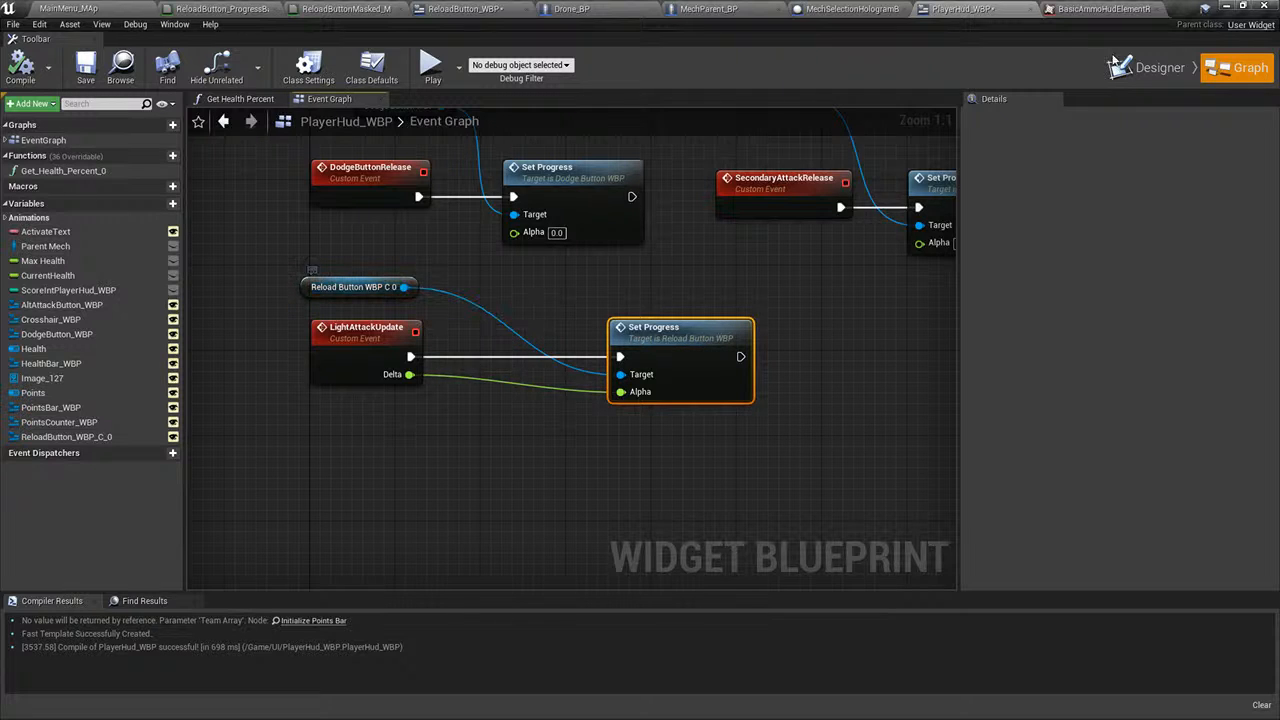
{"action": "left_click", "coordinate": [869, 8]}
{"action": "left_click", "coordinate": [773, 8]}
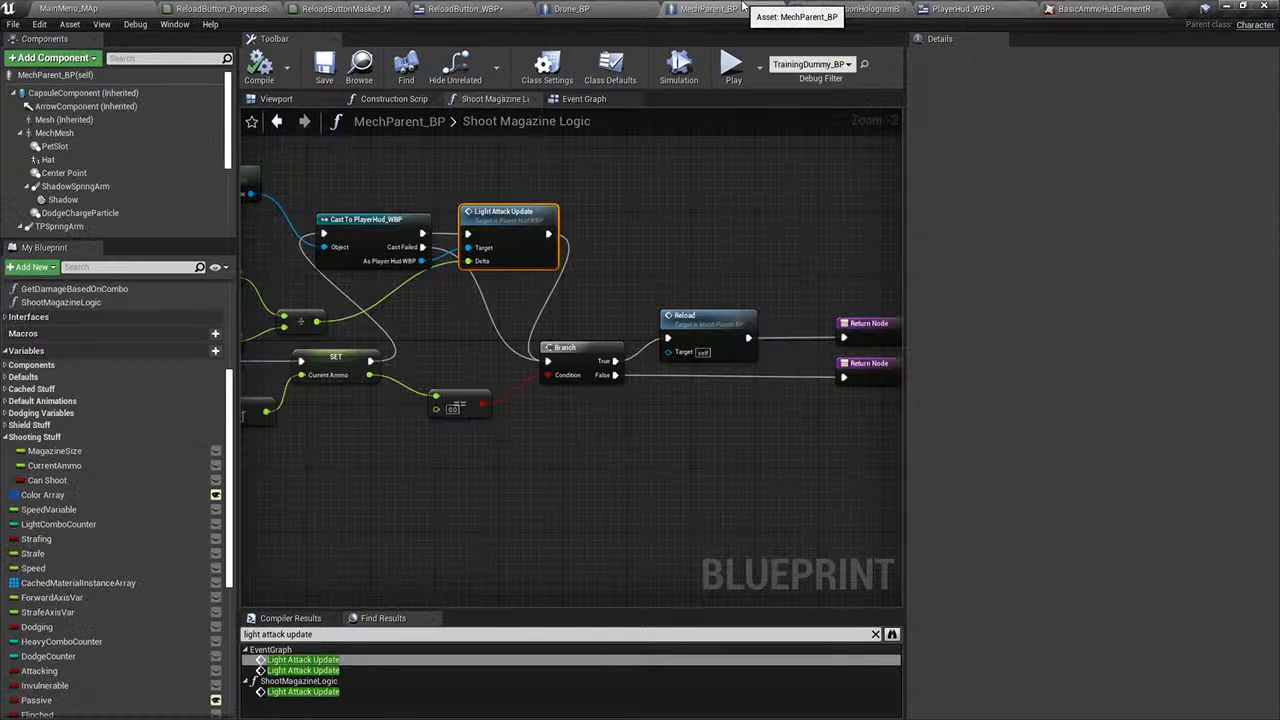
{"action": "left_click", "coordinate": [593, 9]}
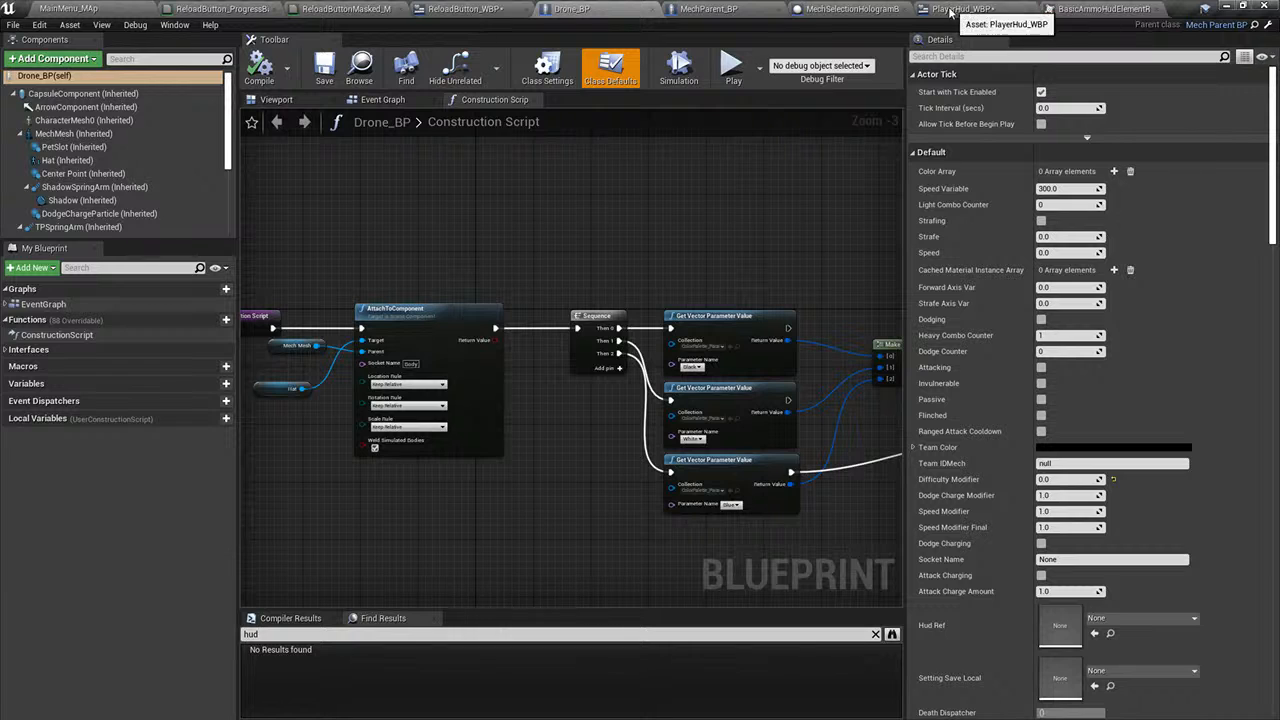
{"action": "left_click", "coordinate": [869, 8]}
{"action": "left_click", "coordinate": [688, 8]}
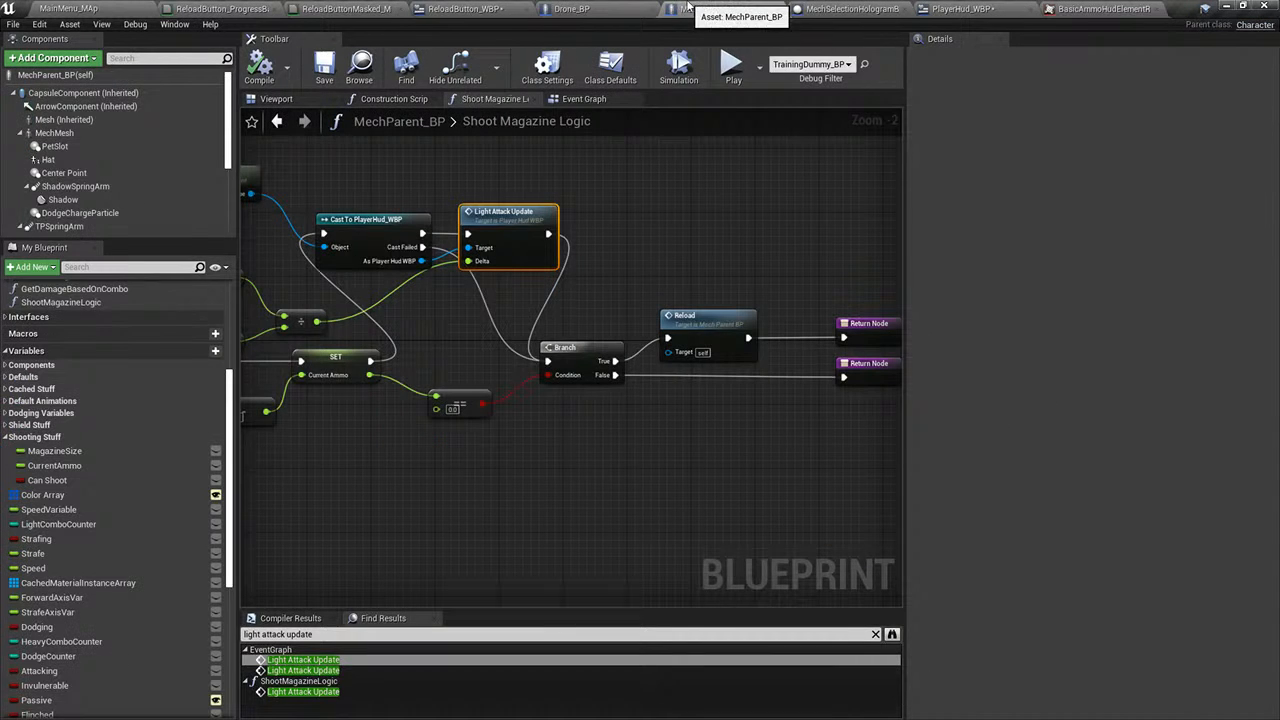
{"action": "left_click", "coordinate": [966, 8]}
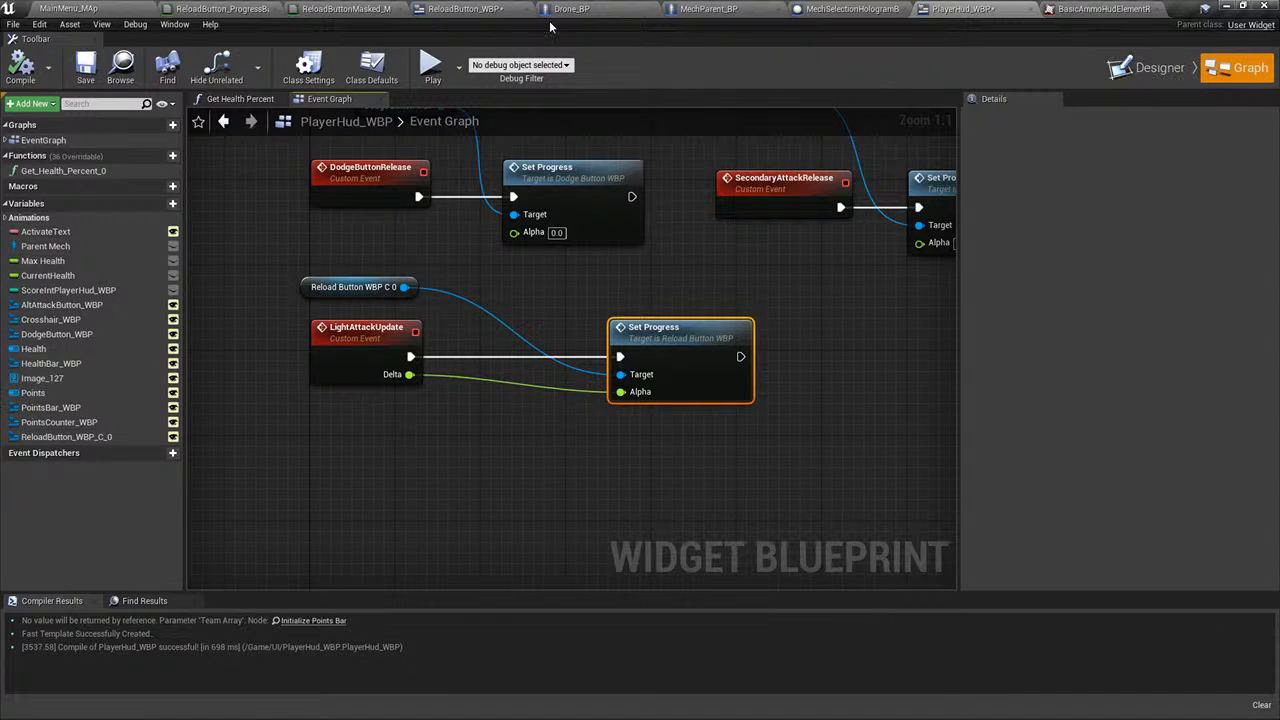
- Move the Bar Image getter in ReloadButton_WBP aside and add an Is Valid check fed by it
{"action": "left_click", "coordinate": [463, 8]}
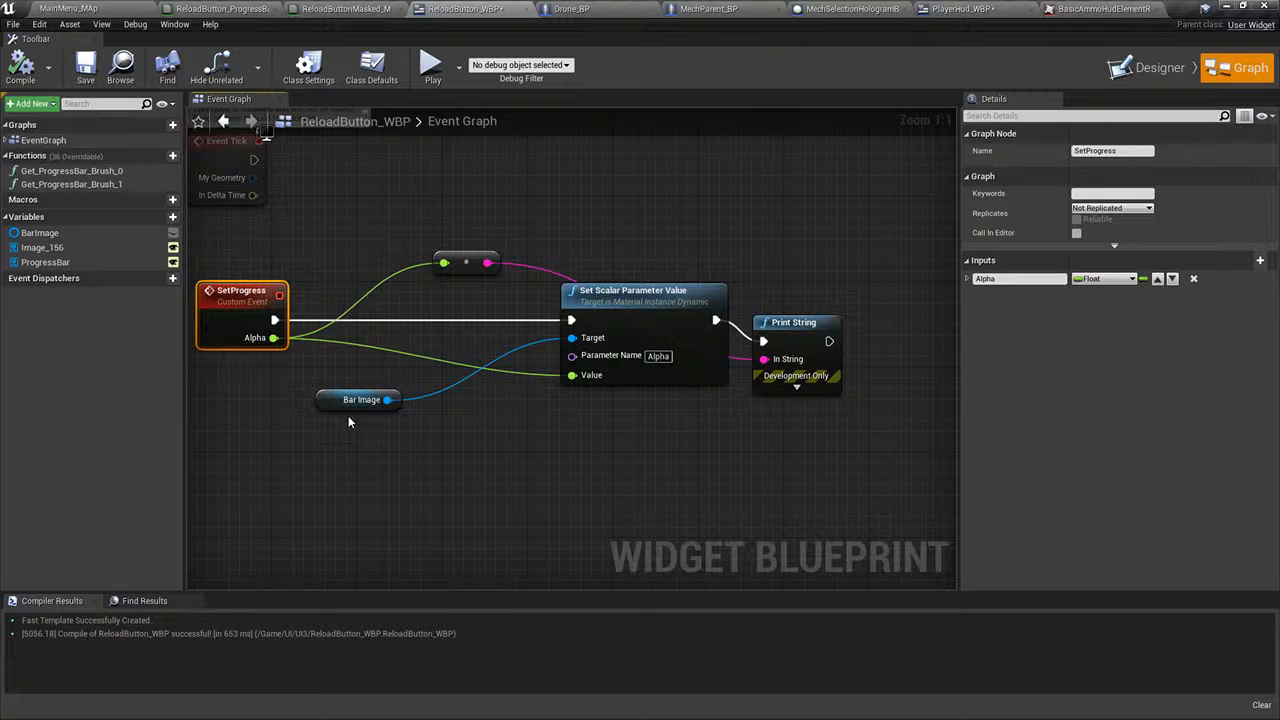
{"action": "mouse_move", "coordinate": [338, 402]}
{"action": "left_mouse_down"}
{"action": "mouse_move", "coordinate": [198, 434]}
{"action": "mouse_move", "coordinate": [316, 415]}
{"action": "left_mouse_up"}
{"action": "type", "text": "i"}
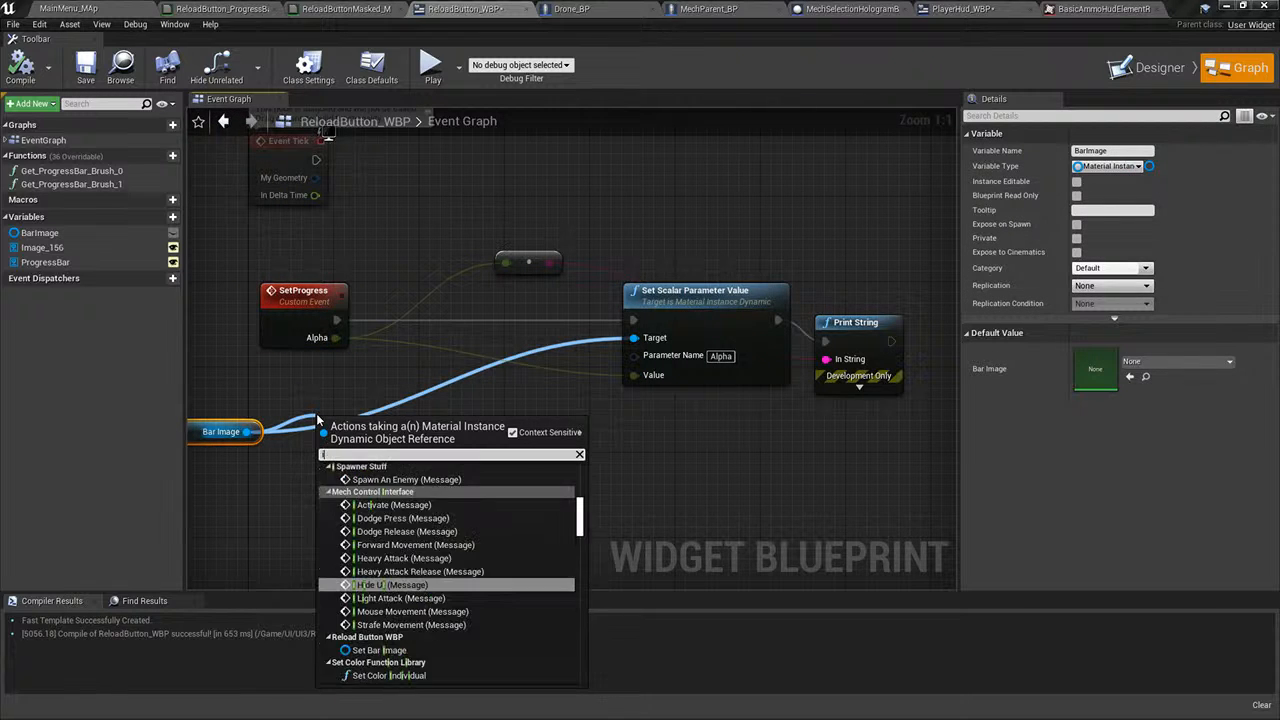
{"action": "type", "text": "svalid"}
{"action": "key", "text": "Return"}
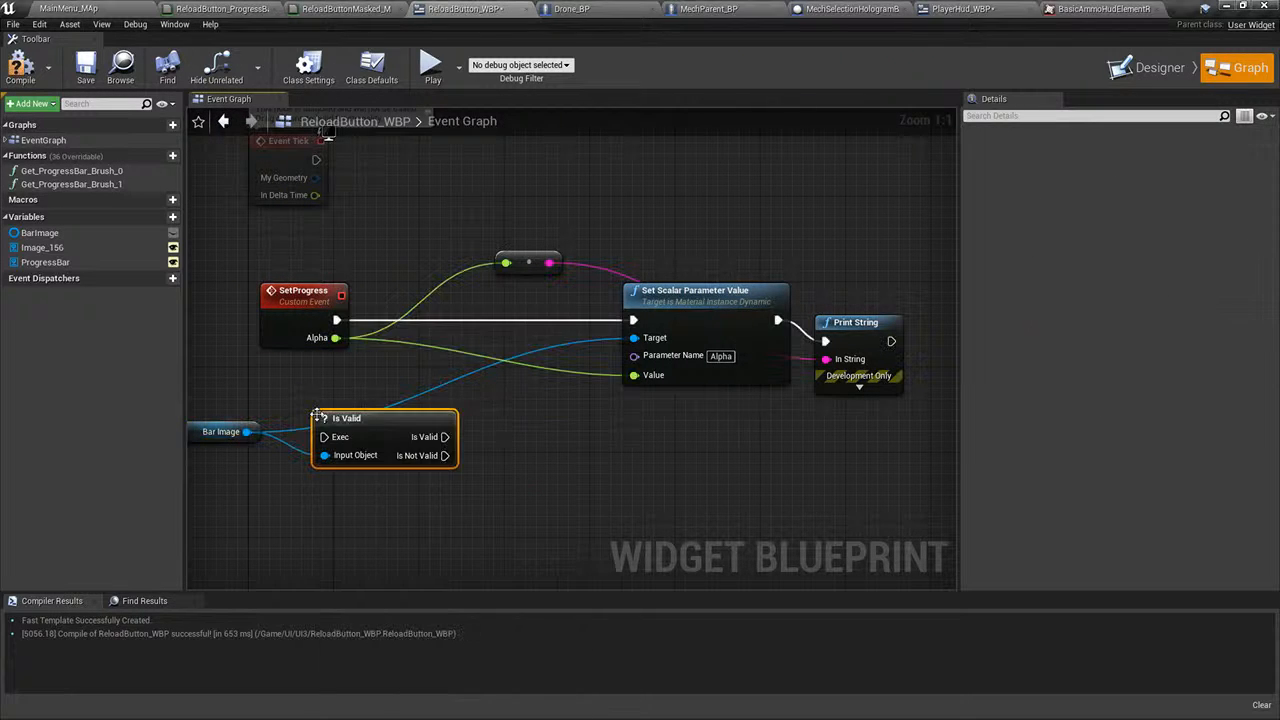
- Place Is Valid between SetProgress and Set Scalar Parameter Value, wire execution through its Is Valid output, and save the widget
{"action": "left_click_drag", "start_coordinate": [324, 437], "coordinate": [434, 347]}
{"action": "left_click_drag", "start_coordinate": [396, 413], "coordinate": [445, 315]}
{"action": "left_click_drag", "start_coordinate": [336, 320], "coordinate": [377, 320]}
{"action": "left_click_drag", "start_coordinate": [498, 320], "coordinate": [622, 318]}
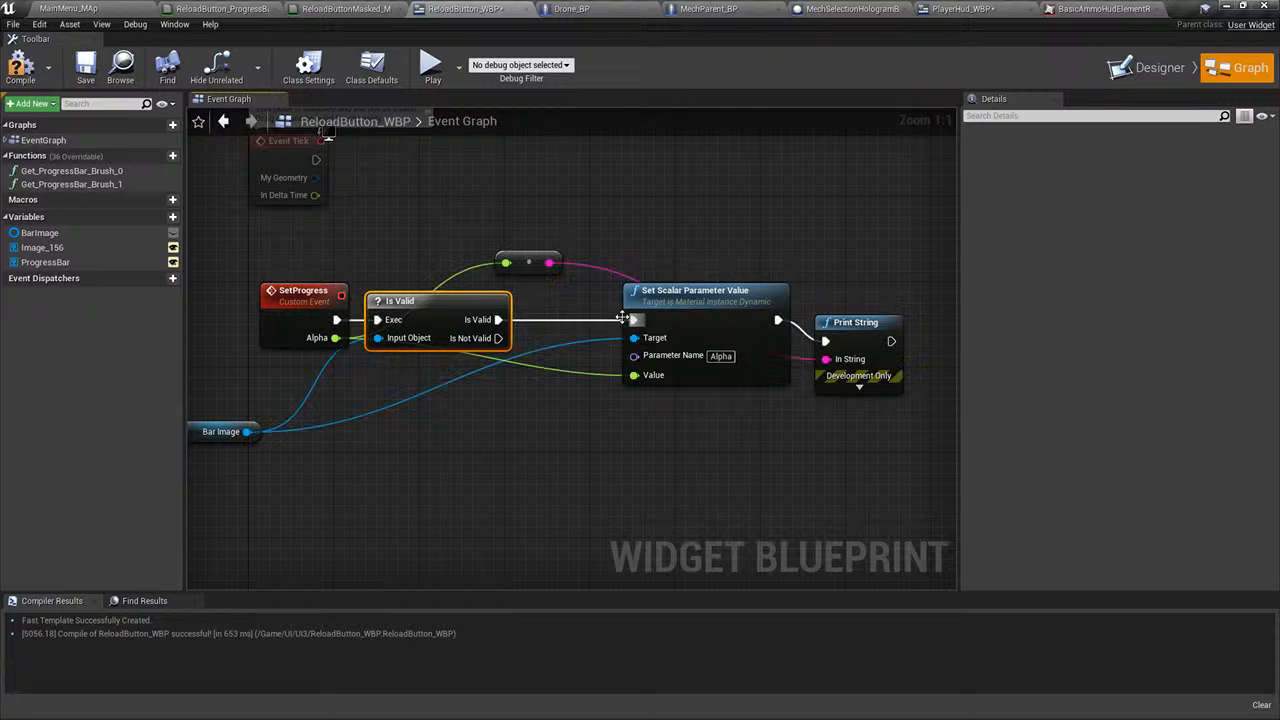
{"action": "left_click", "coordinate": [86, 70]}
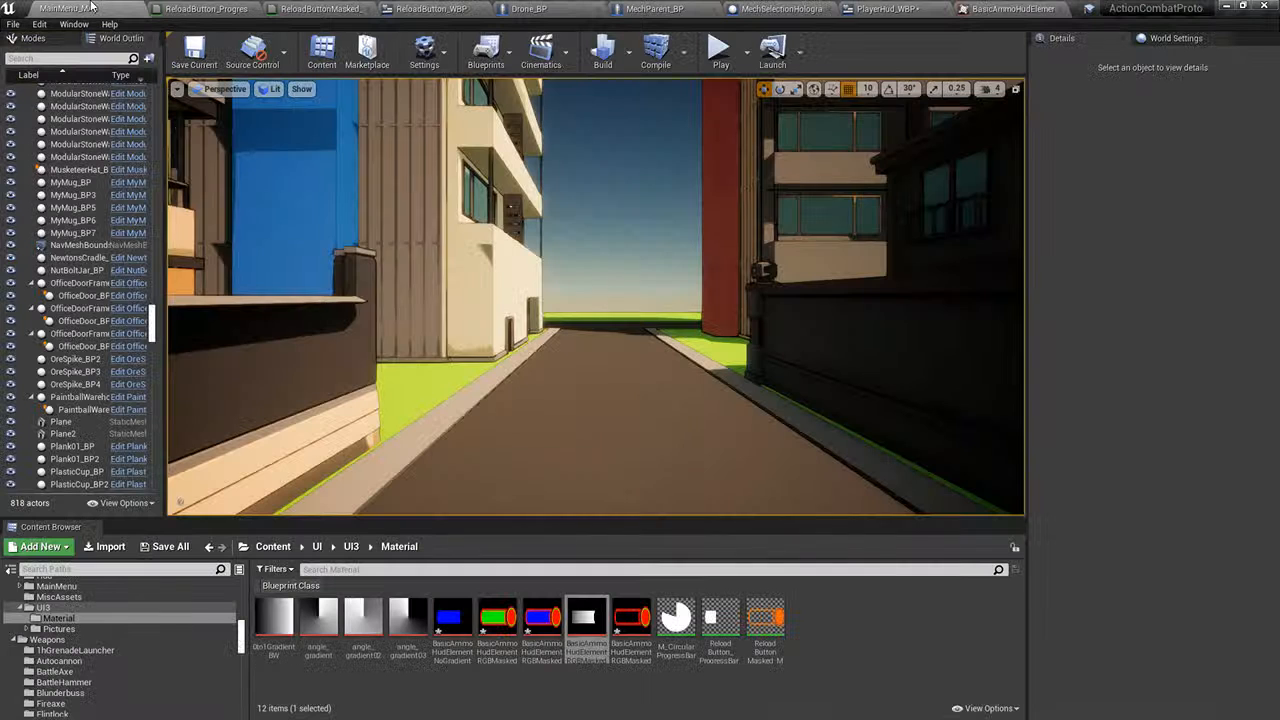
- Run the game in the editor and fire through a match to check the ammo bar with the validity check, and stop the session
{"action": "key", "text": "alt+p"}
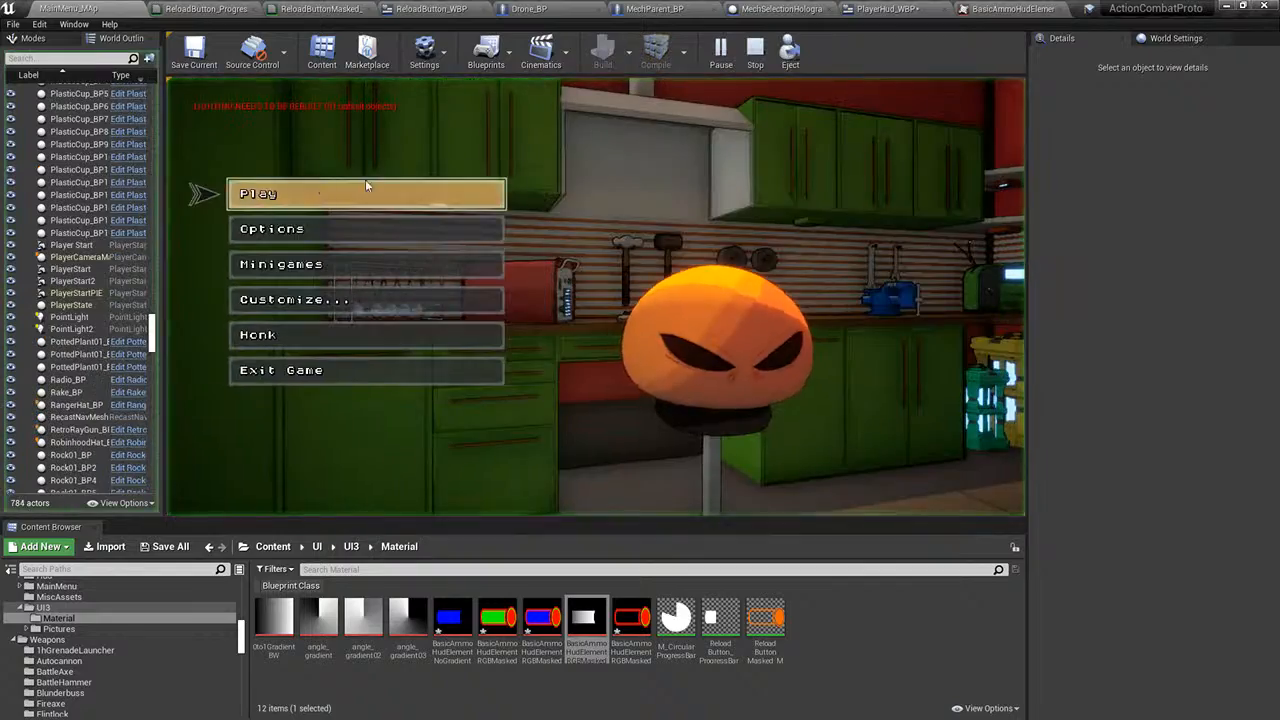
{"action": "left_click", "coordinate": [365, 185]}
{"action": "left_click", "coordinate": [596, 297]}
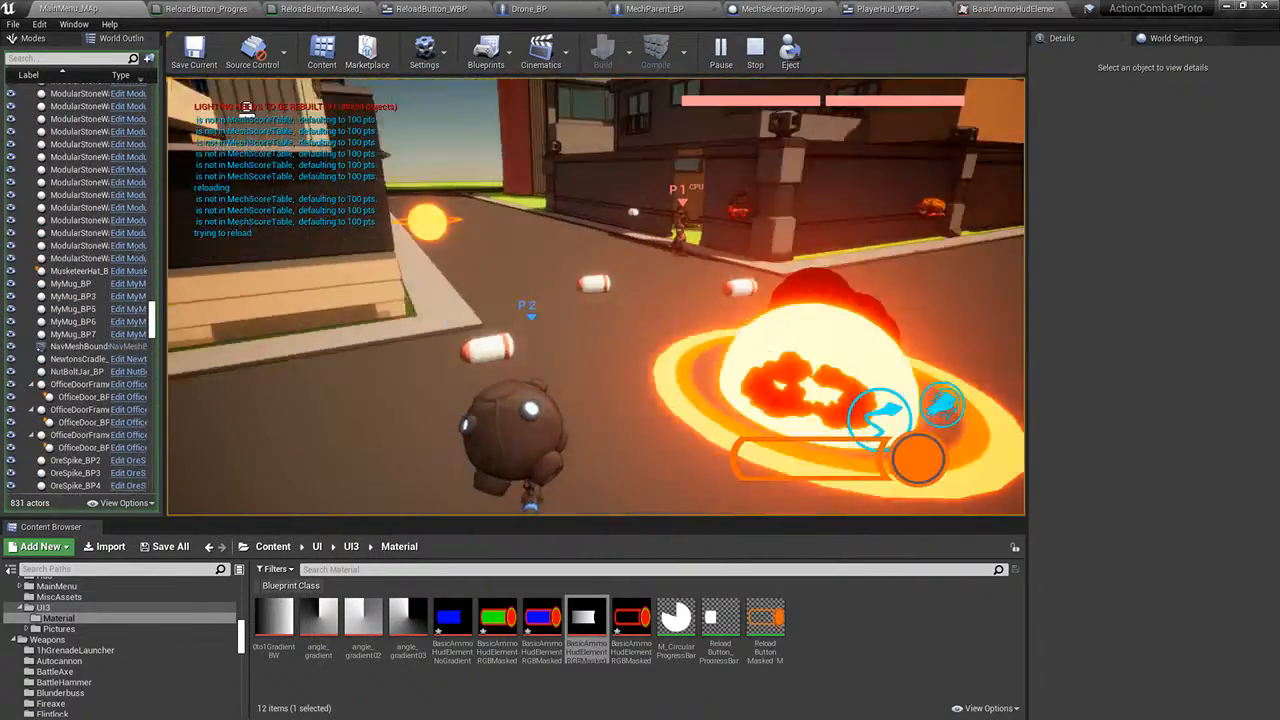
{"action": "left_click", "coordinate": [596, 297]}
{"action": "left_click", "coordinate": [596, 297]}
{"action": "left_click", "coordinate": [596, 297]}
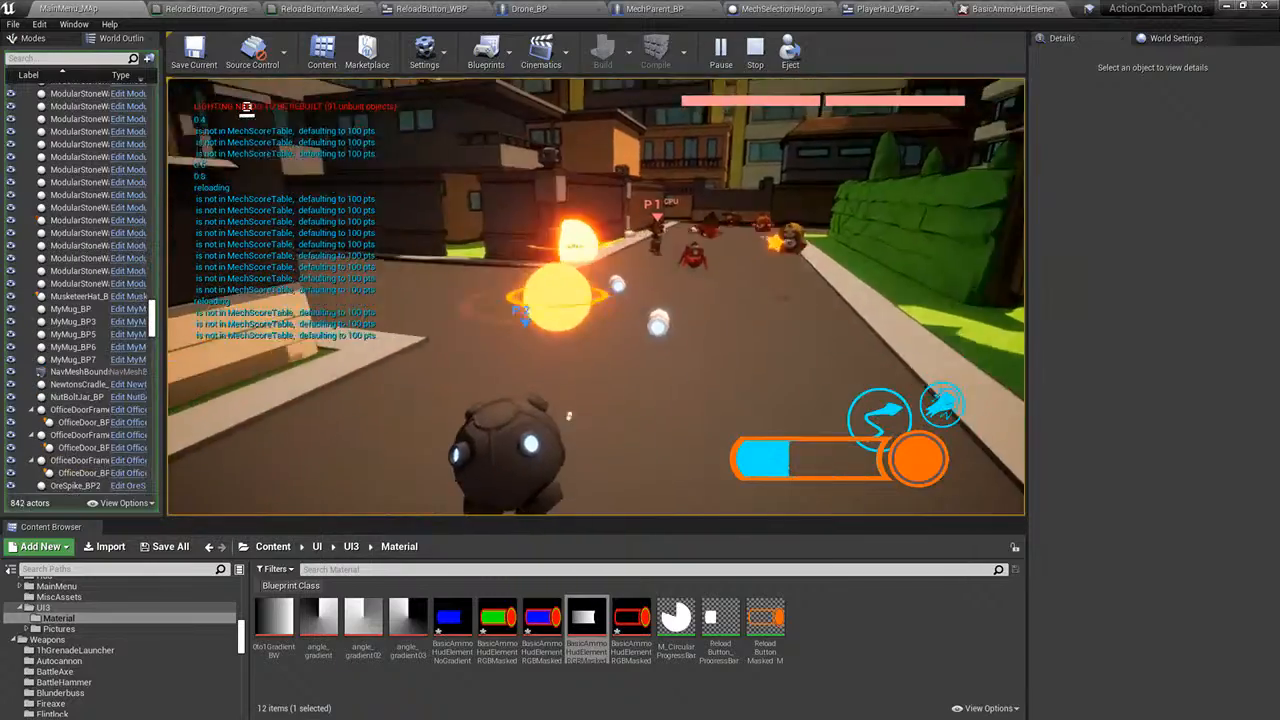
{"action": "left_click", "coordinate": [596, 297]}
{"action": "left_click", "coordinate": [596, 297]}
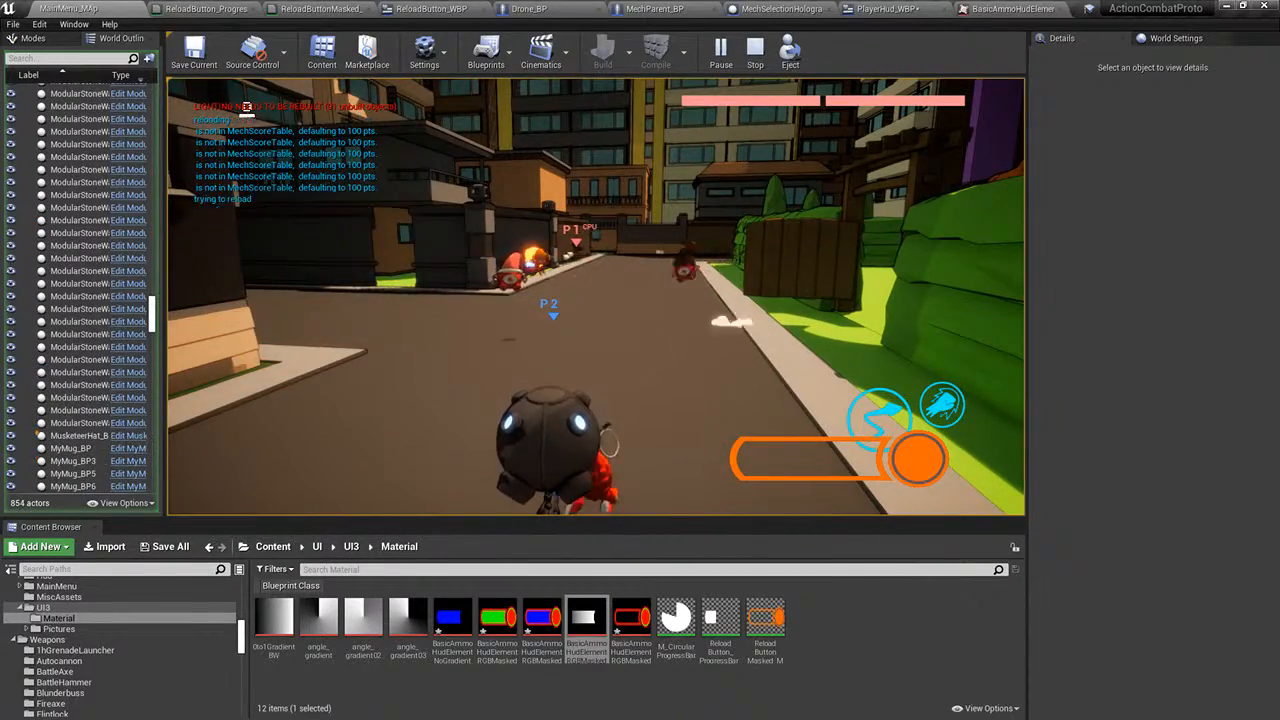
{"action": "key", "text": "Escape"}
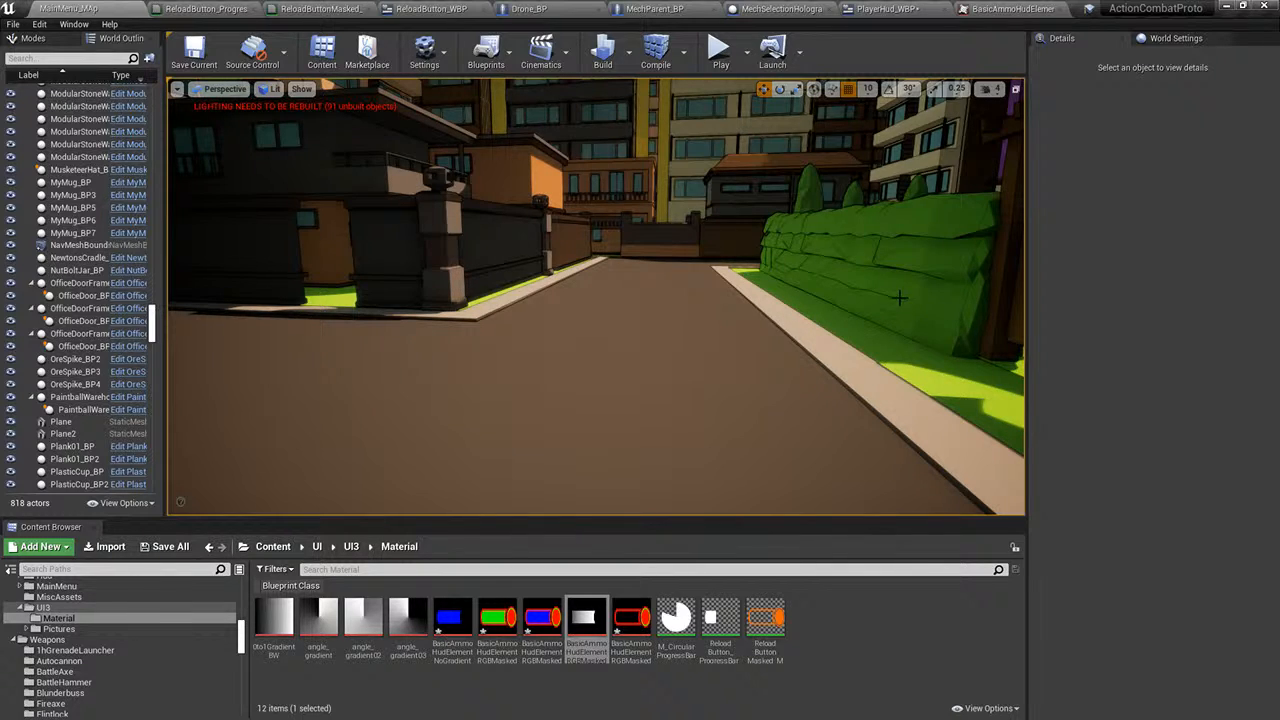
{"action": "right_click_drag", "start_coordinate": [375, 319], "coordinate": [277, 322]}
{"action": "key", "text": "w"}
{"action": "right_click_drag", "start_coordinate": [596, 297], "coordinate": [900, 270]}
{"action": "key", "text": "w"}
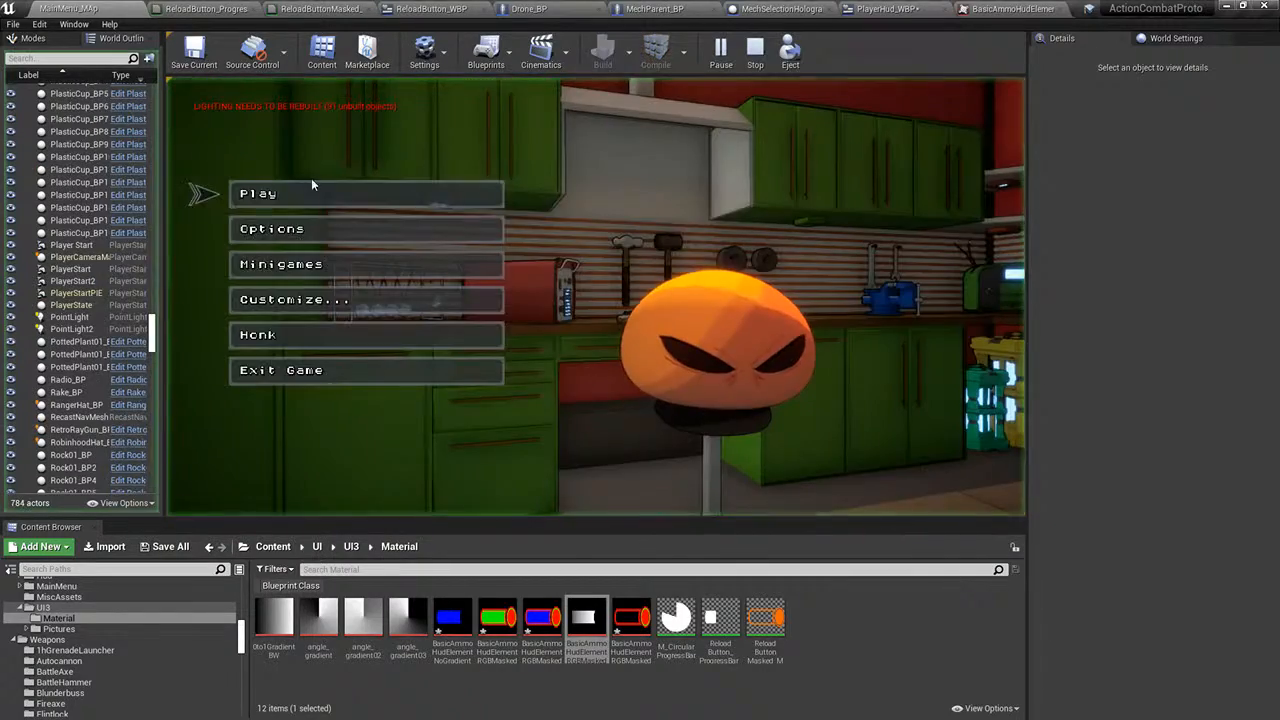
- Start another Horde Mode match on Easy and fire through several reloads to watch the ammo bar drain and refill, and end the session
{"action": "left_click", "coordinate": [312, 188]}
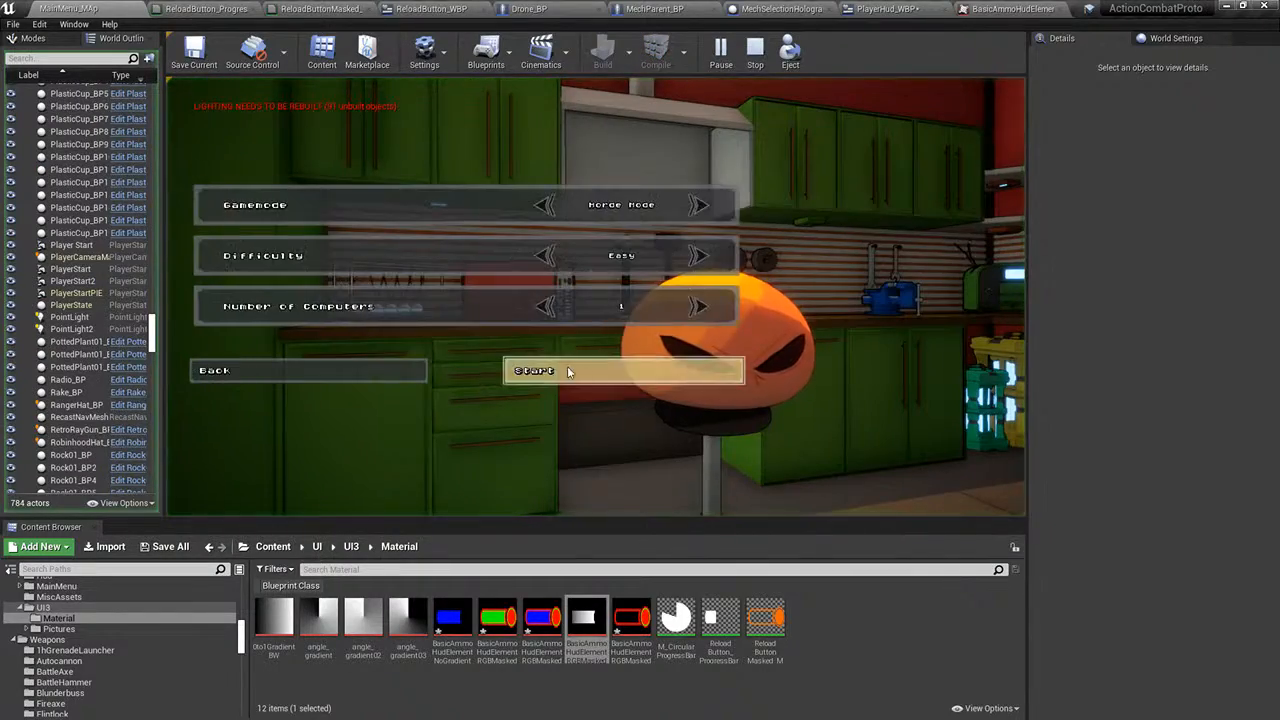
{"action": "left_click", "coordinate": [567, 369]}
{"action": "left_click", "coordinate": [596, 297]}
{"action": "left_click", "coordinate": [596, 297]}
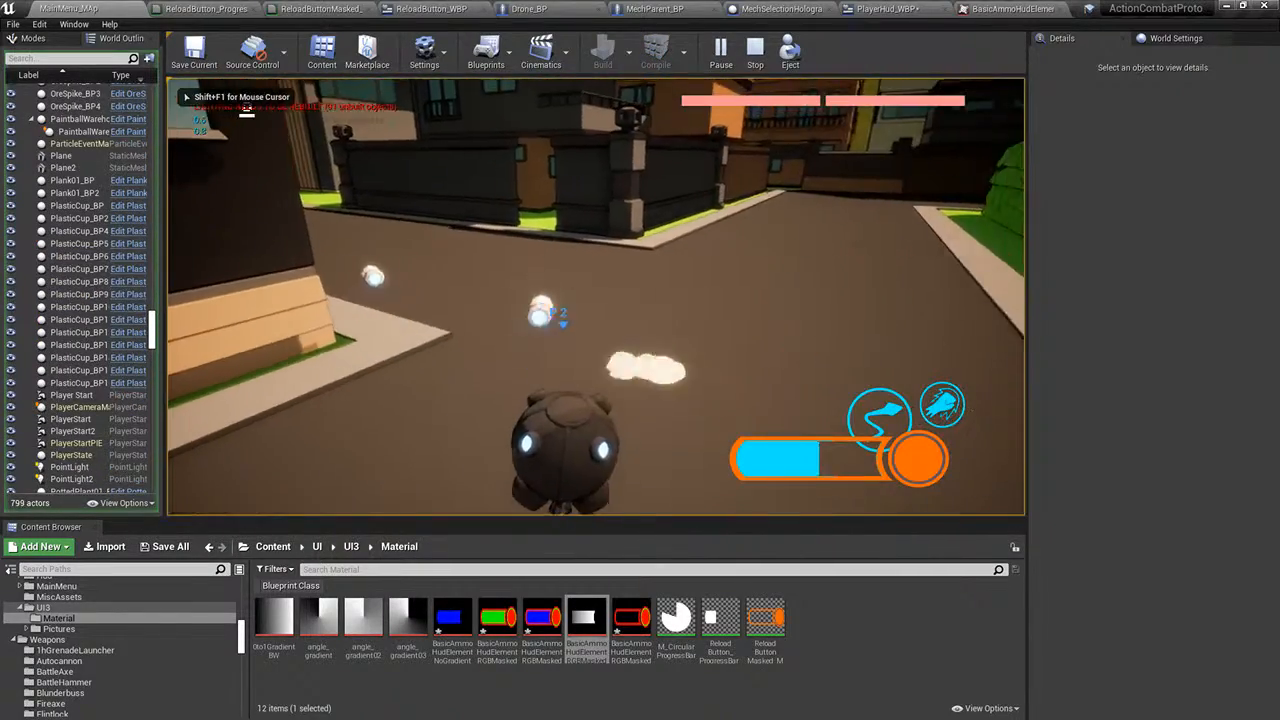
{"action": "left_click", "coordinate": [596, 297]}
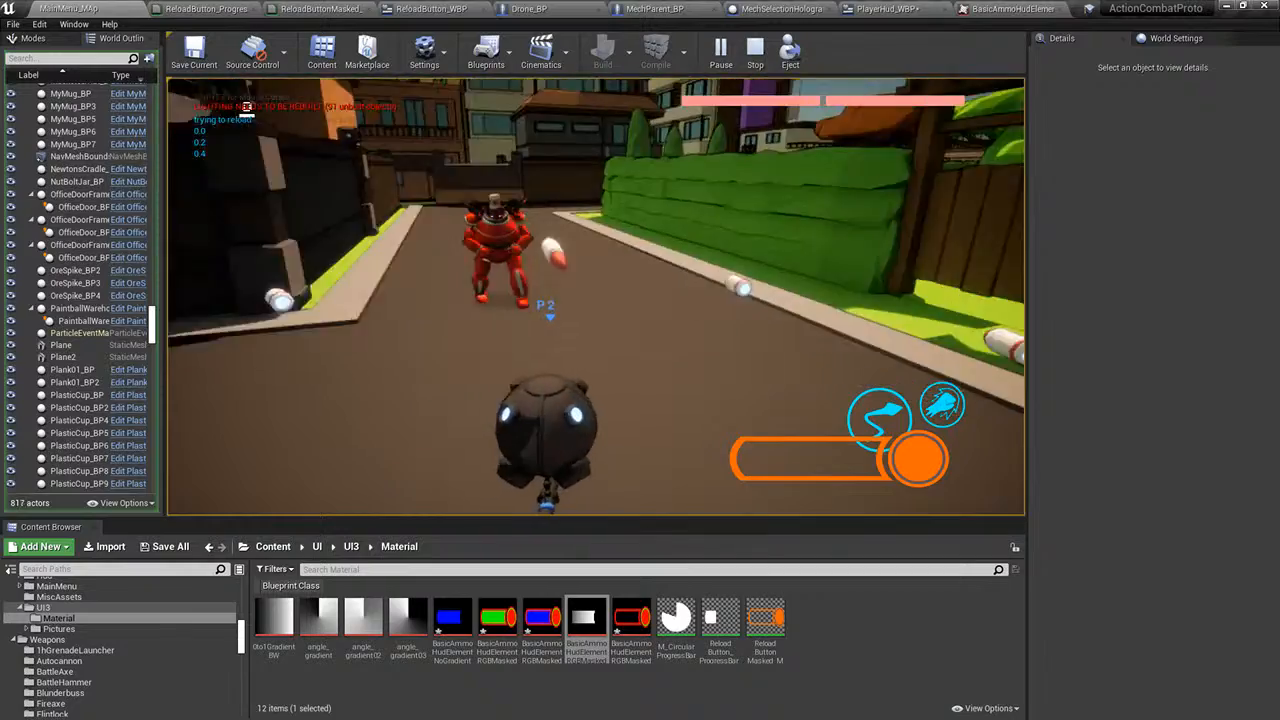
{"action": "left_click", "coordinate": [596, 297]}
{"action": "left_click", "coordinate": [596, 297]}
{"action": "left_click", "coordinate": [596, 297]}
{"action": "left_click", "coordinate": [596, 297]}
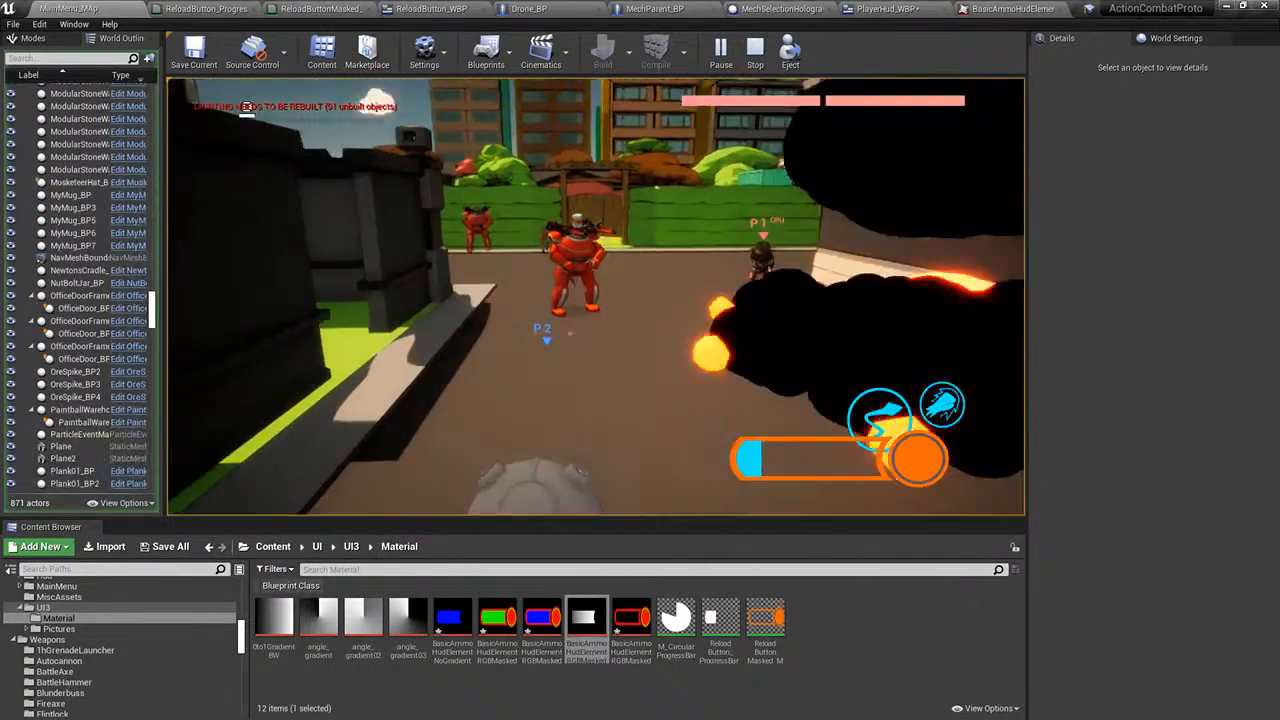
{"action": "left_click", "coordinate": [596, 297]}
{"action": "key", "text": "s"}
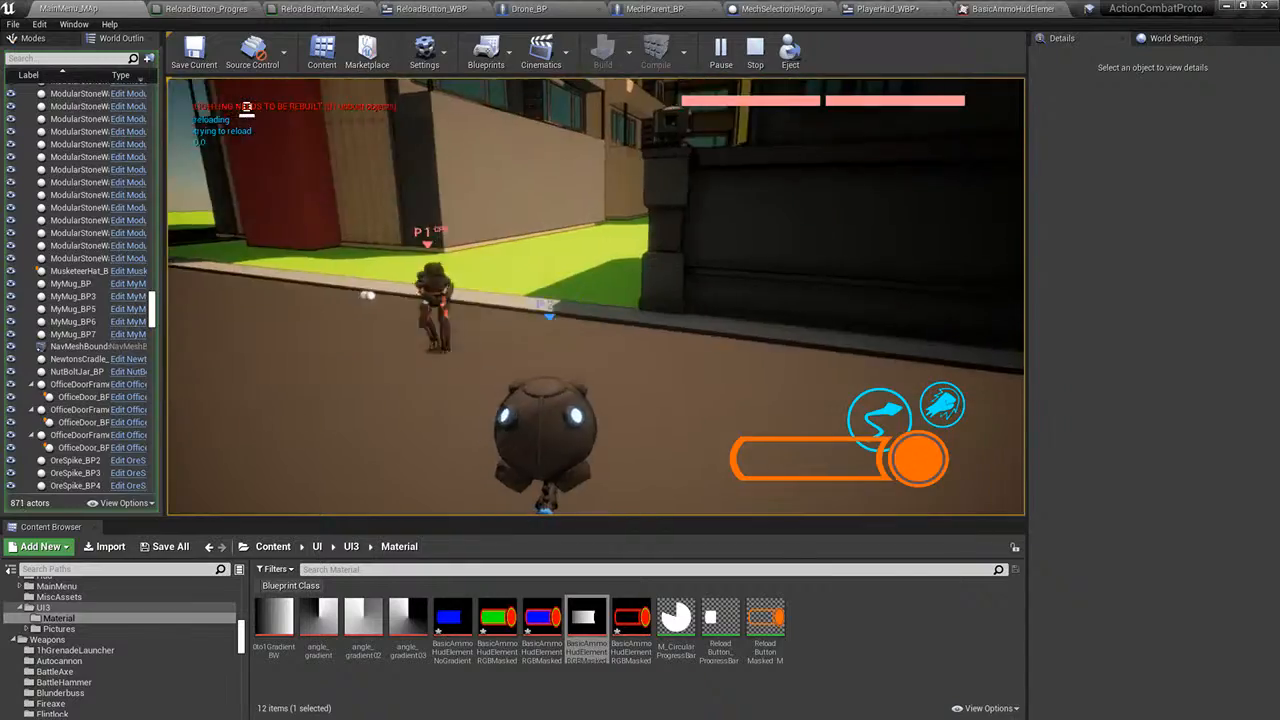
{"action": "left_click", "coordinate": [596, 297]}
{"action": "left_click", "coordinate": [596, 297]}
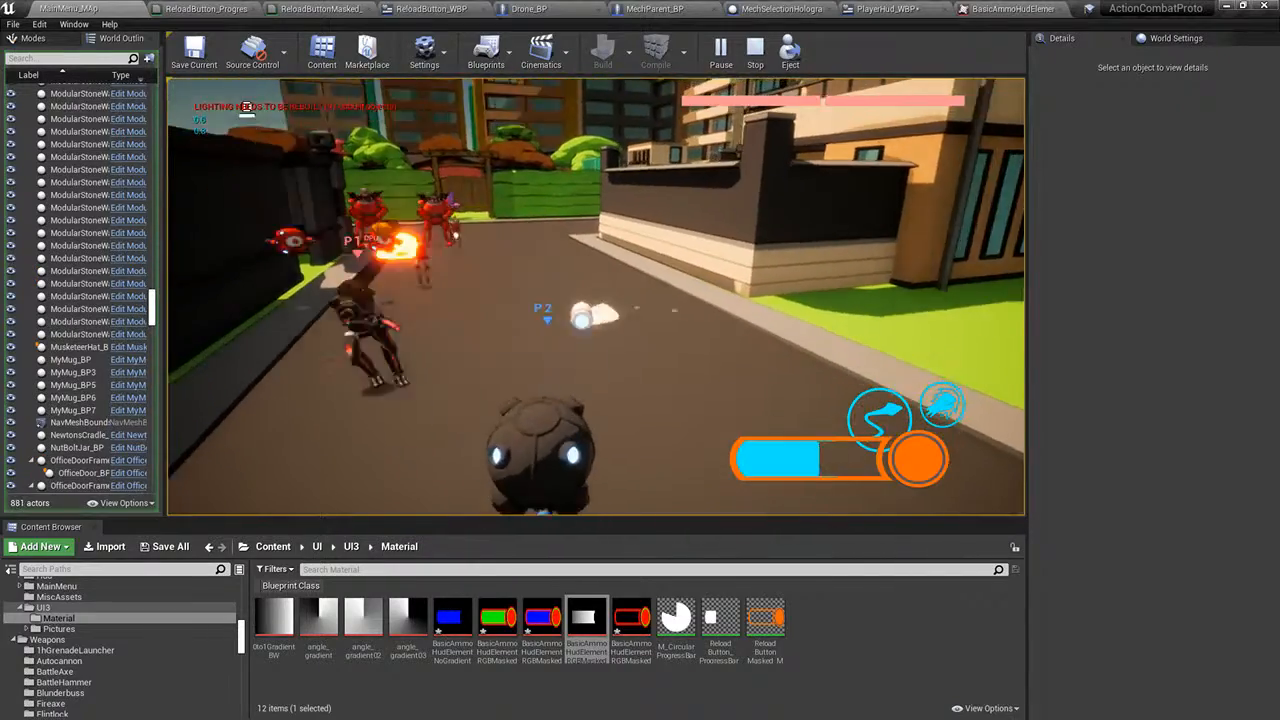
{"action": "left_click", "coordinate": [596, 297]}
{"action": "left_click", "coordinate": [596, 297]}
{"action": "left_click", "coordinate": [596, 297]}
{"action": "key", "text": "d"}
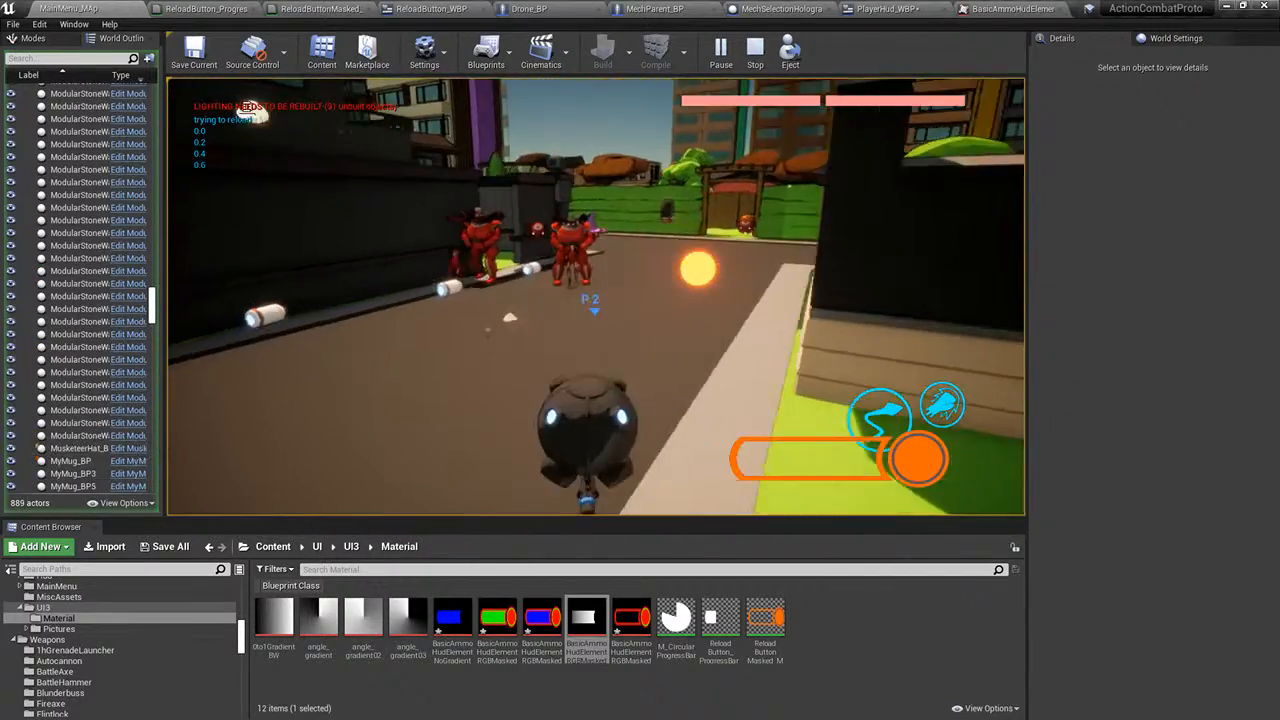
{"action": "left_click", "coordinate": [596, 297]}
{"action": "left_click", "coordinate": [596, 297]}
{"action": "key", "text": "Escape"}
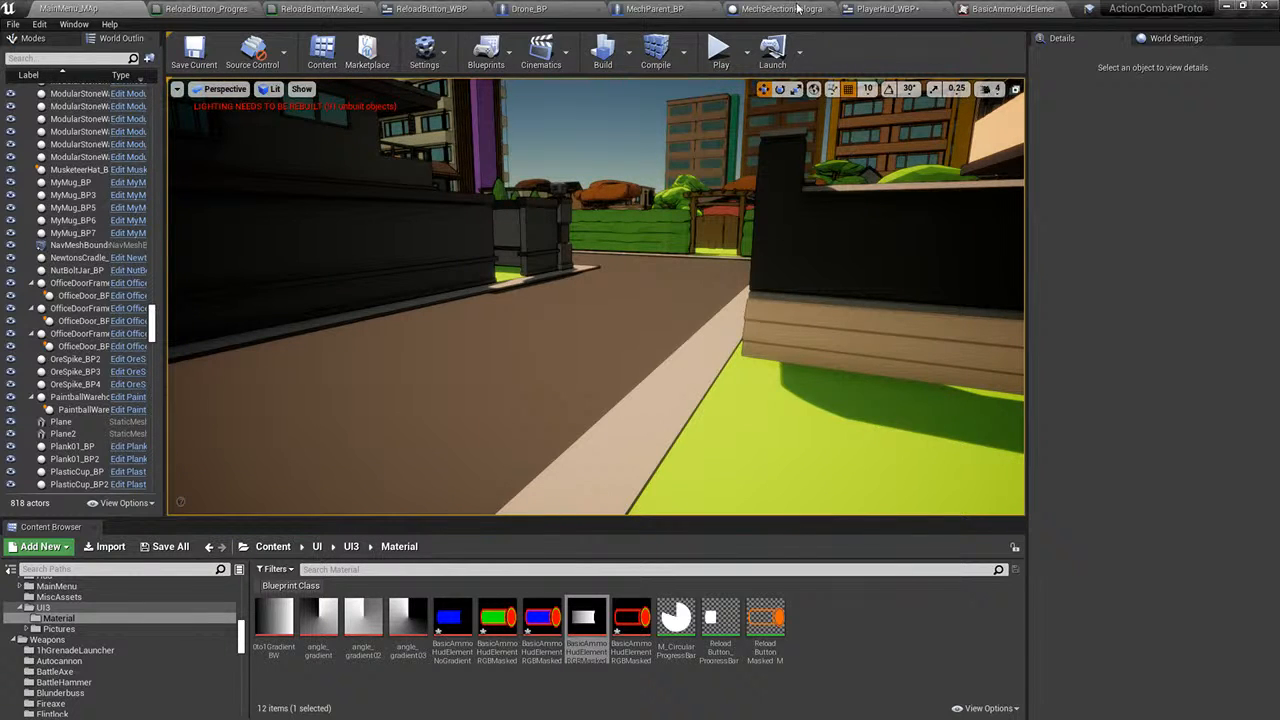
- Review the ammo gradient texture's settings and examine the opacity mask nodes in the ReloadButton_ProgressBar_M material graph
{"action": "left_click", "coordinate": [1020, 9]}
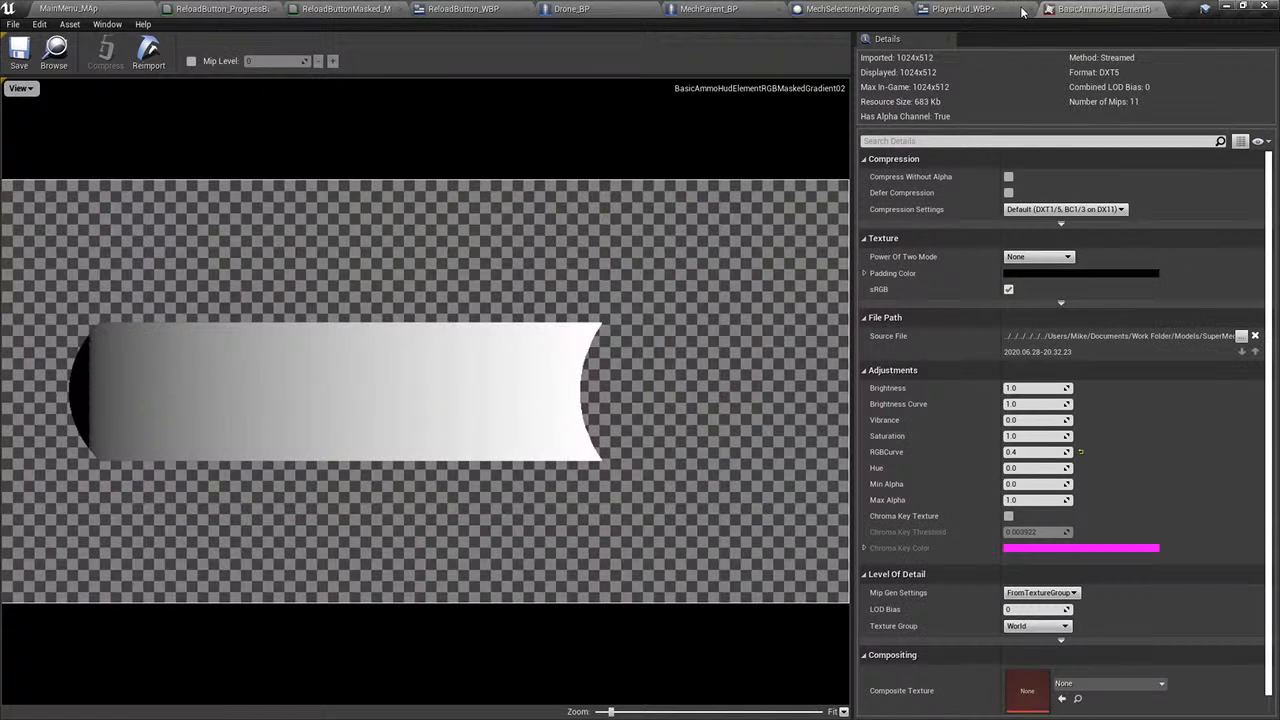
{"action": "left_click", "coordinate": [946, 9]}
{"action": "left_click", "coordinate": [874, 8]}
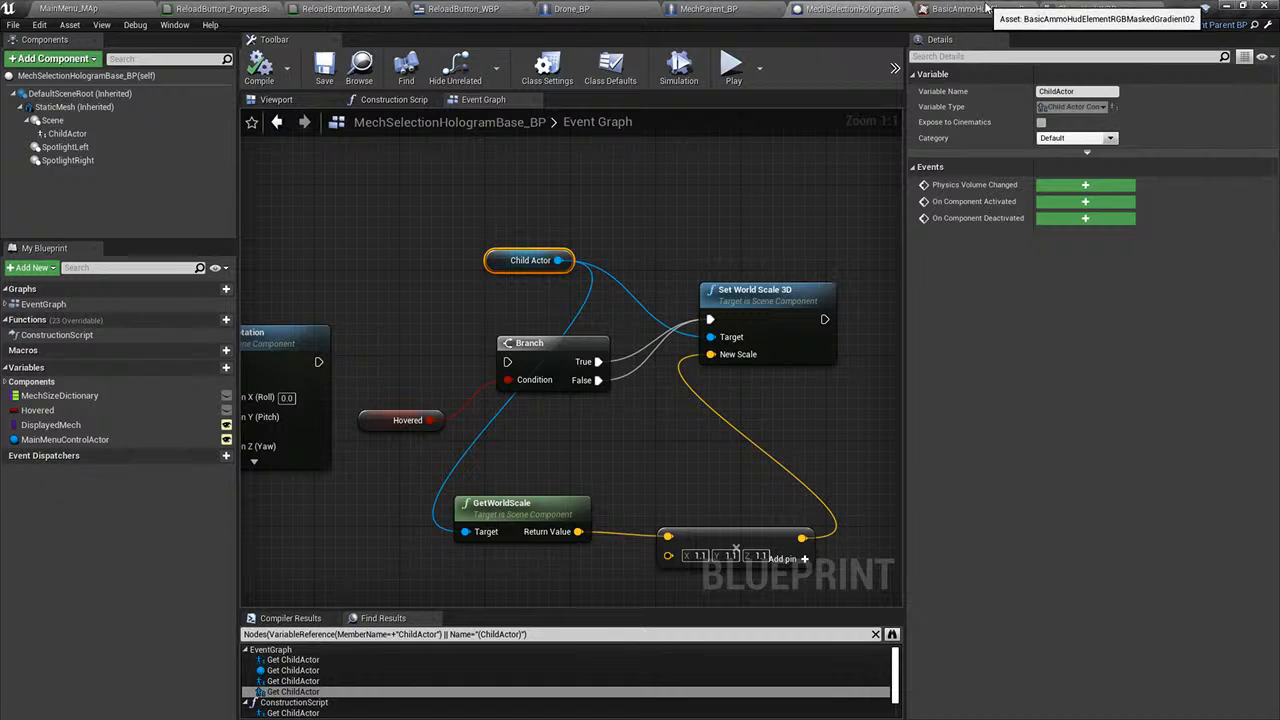
{"action": "left_click", "coordinate": [394, 5]}
{"action": "right_click_drag", "start_coordinate": [648, 160], "coordinate": [438, 149]}
{"action": "left_click", "coordinate": [242, 4]}
{"action": "right_click_drag", "start_coordinate": [590, 277], "coordinate": [617, 260]}
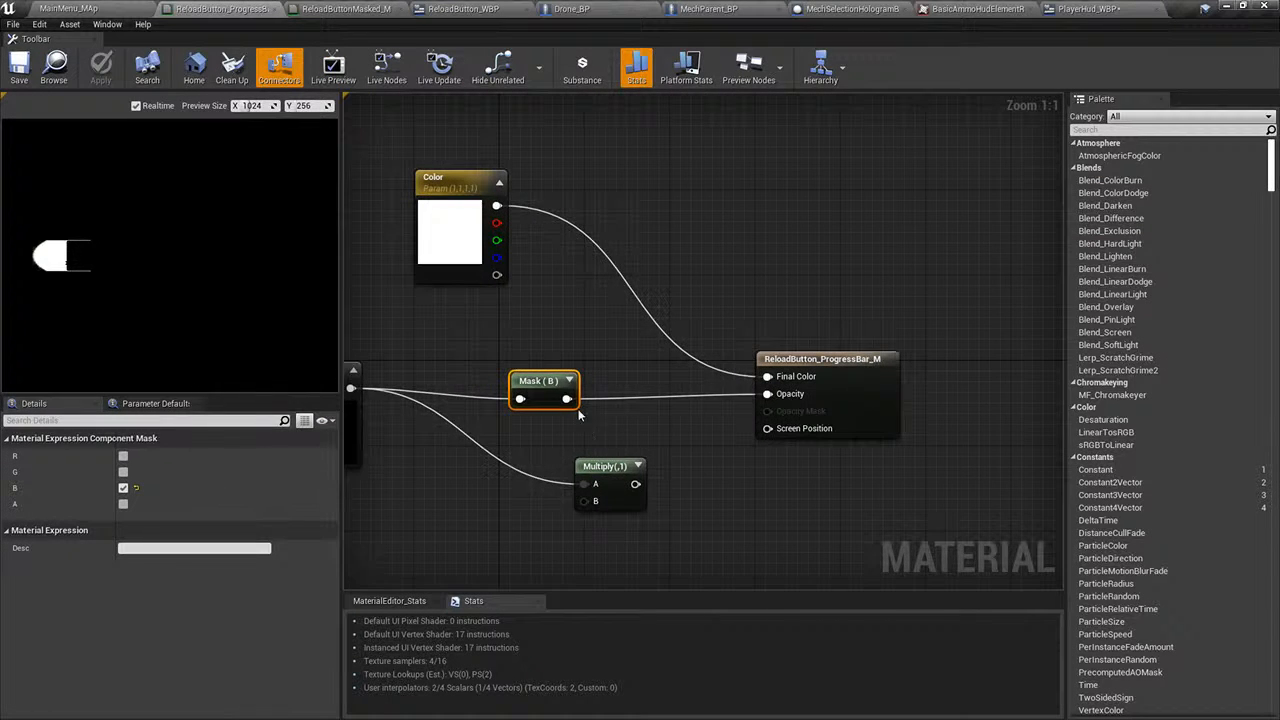
- Insert an antialiased texture mask parameter between Mask (B) and the Opacity input, save the material, and inspect the preview
{"action": "left_click_drag", "start_coordinate": [567, 399], "coordinate": [627, 412]}
{"action": "type", "text": "antia"}
{"action": "key", "text": "Return"}
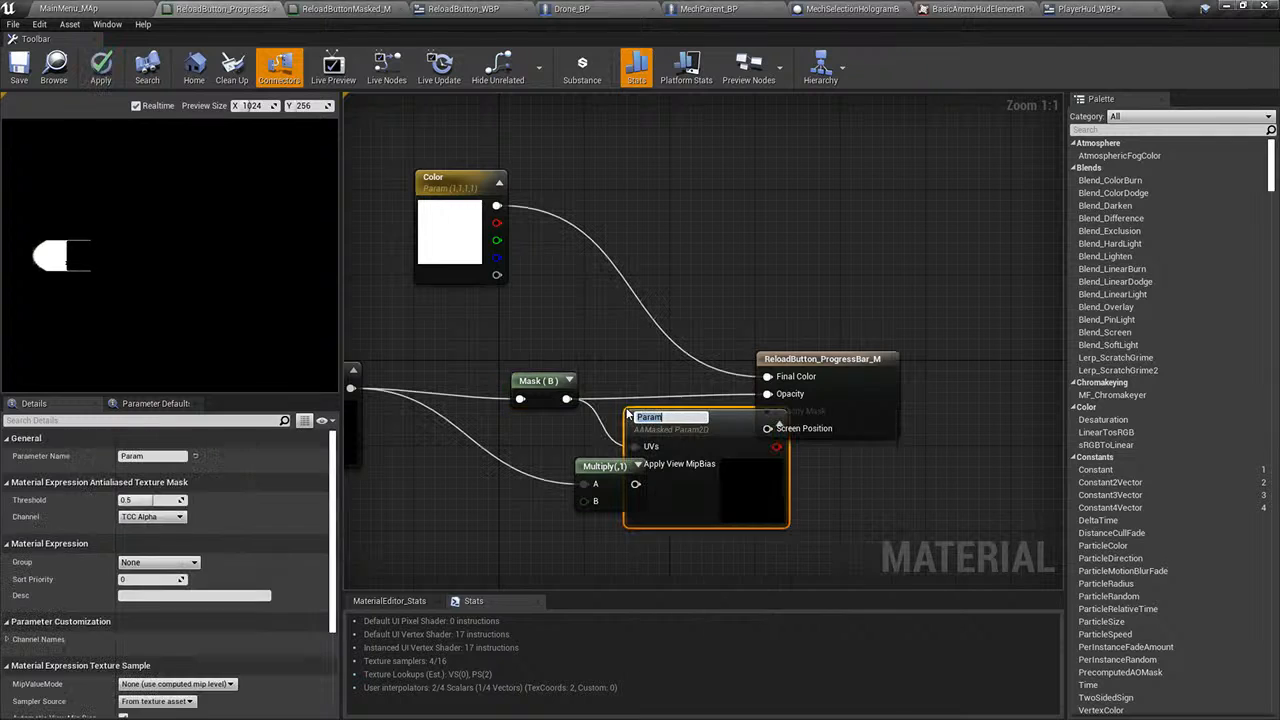
{"action": "left_click_drag", "start_coordinate": [760, 370], "coordinate": [931, 370]}
{"action": "left_click_drag", "start_coordinate": [726, 444], "coordinate": [942, 400]}
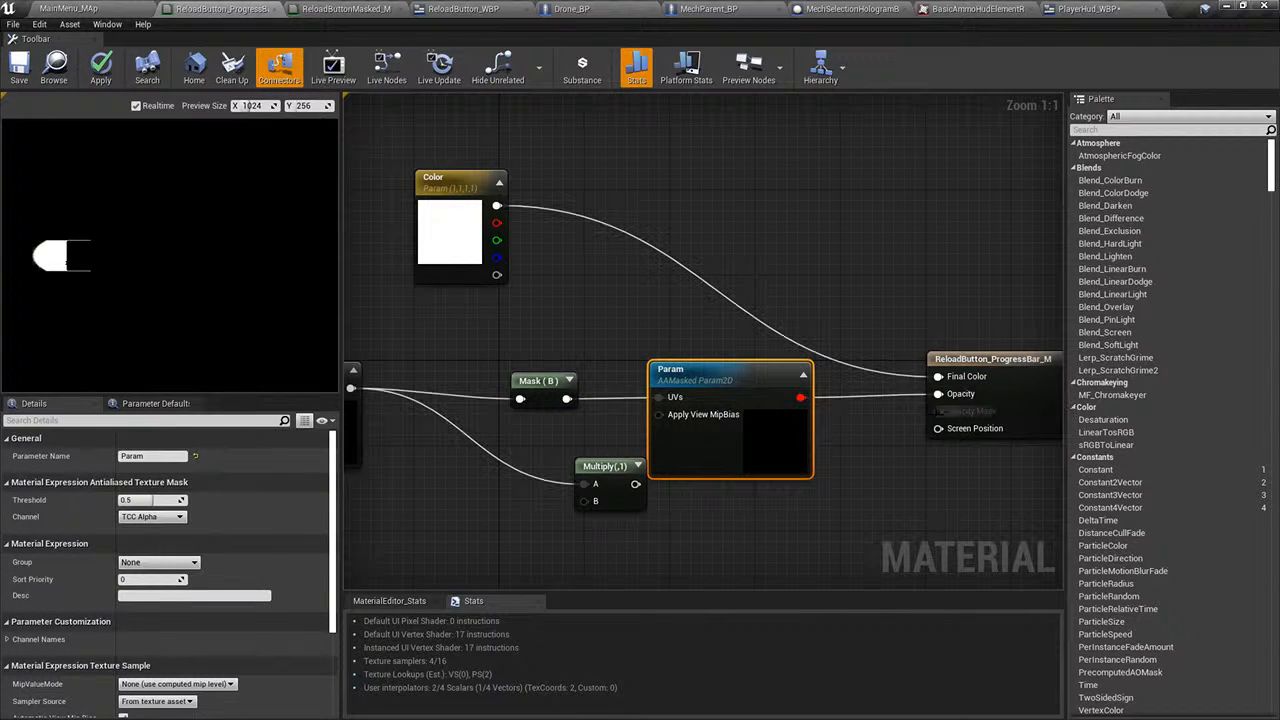
{"action": "left_click_drag", "start_coordinate": [743, 382], "coordinate": [785, 383]}
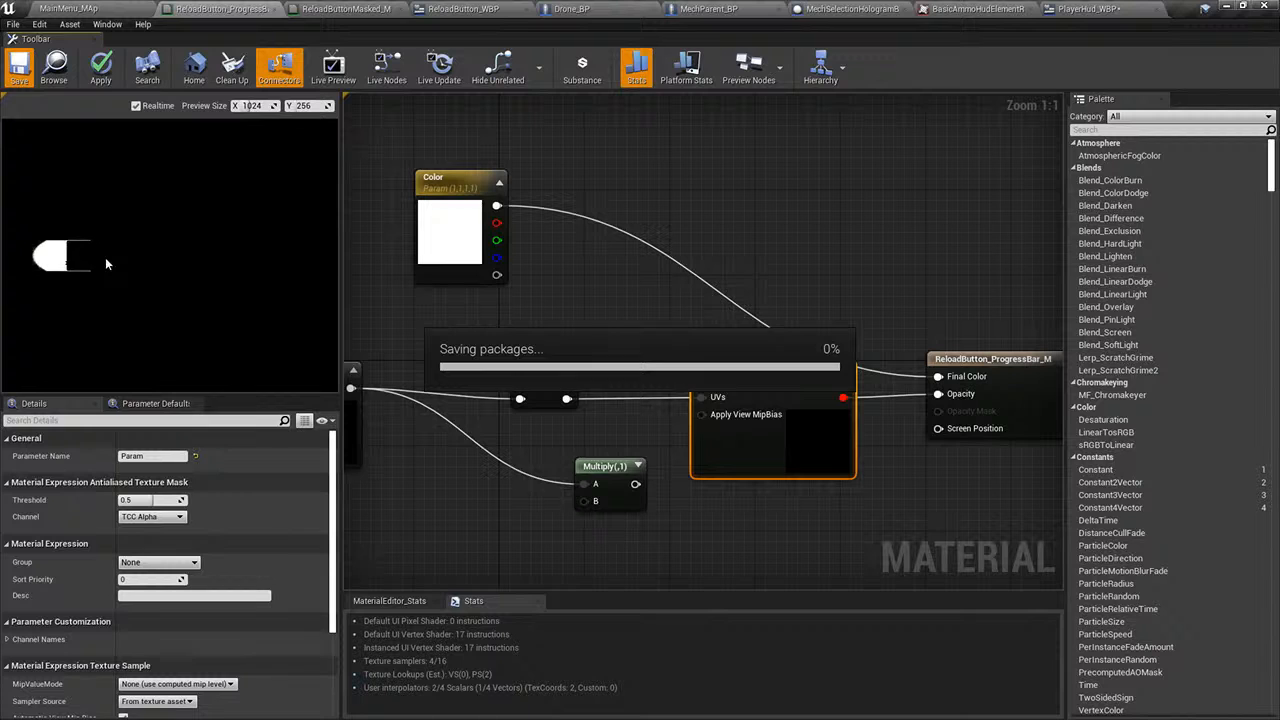
{"action": "scroll", "coordinate": [145, 265], "scroll_direction": "up", "scroll_amount": 2}
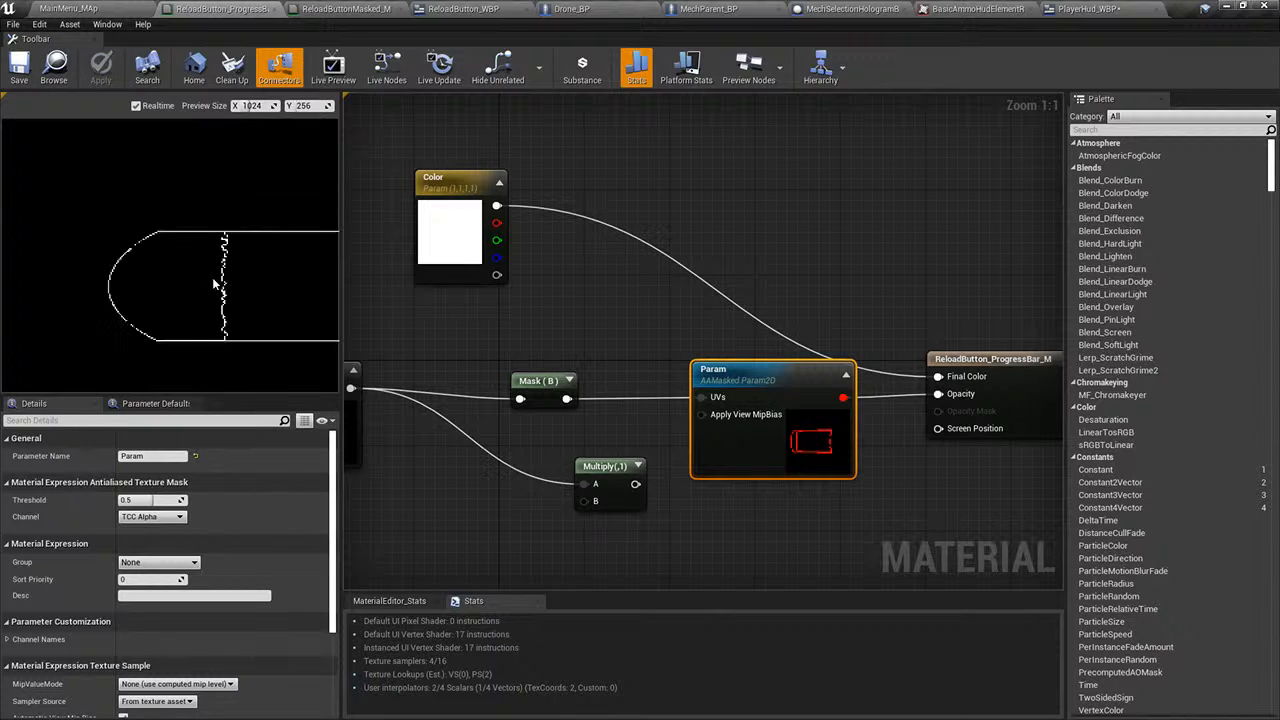
- Disconnect the antialiased mask parameter from Mask (B) and delete it
{"action": "left_click", "coordinate": [718, 398], "text": "alt"}
{"action": "left_click_drag", "start_coordinate": [828, 406], "coordinate": [860, 470]}
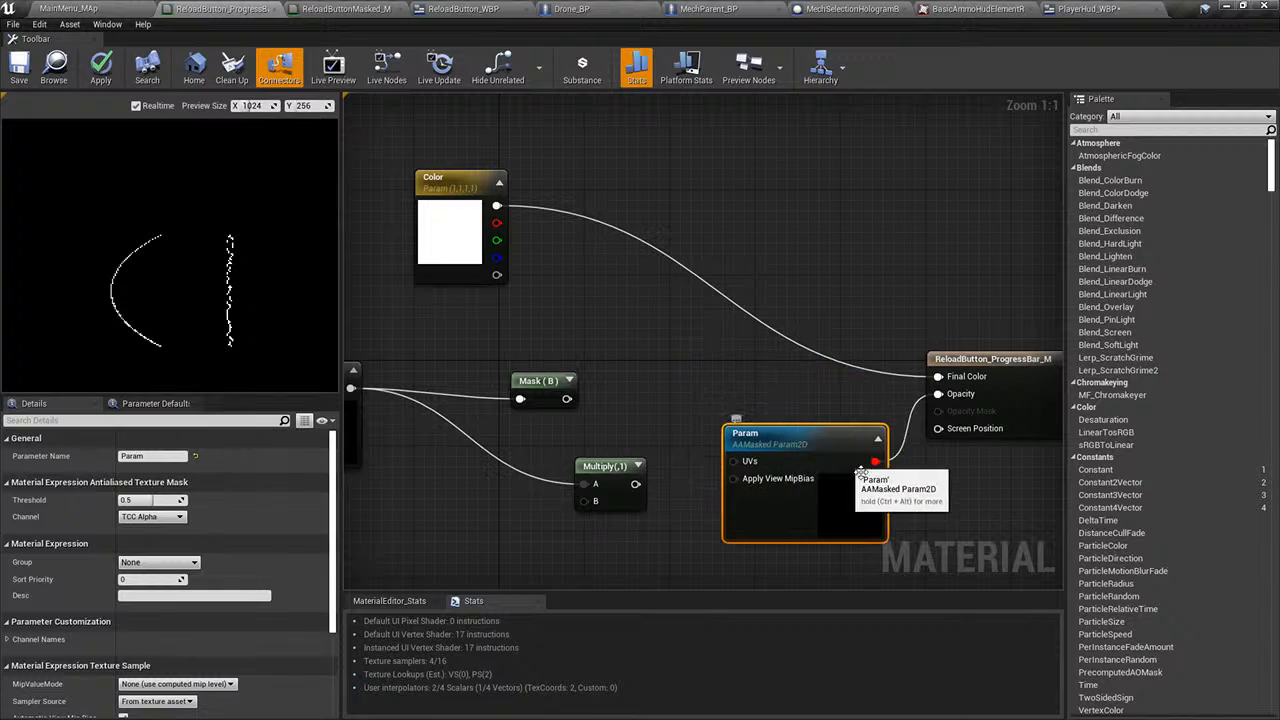
{"action": "left_click_drag", "start_coordinate": [567, 398], "coordinate": [700, 378]}
{"action": "left_click", "coordinate": [702, 343]}
{"action": "left_click", "coordinate": [740, 437]}
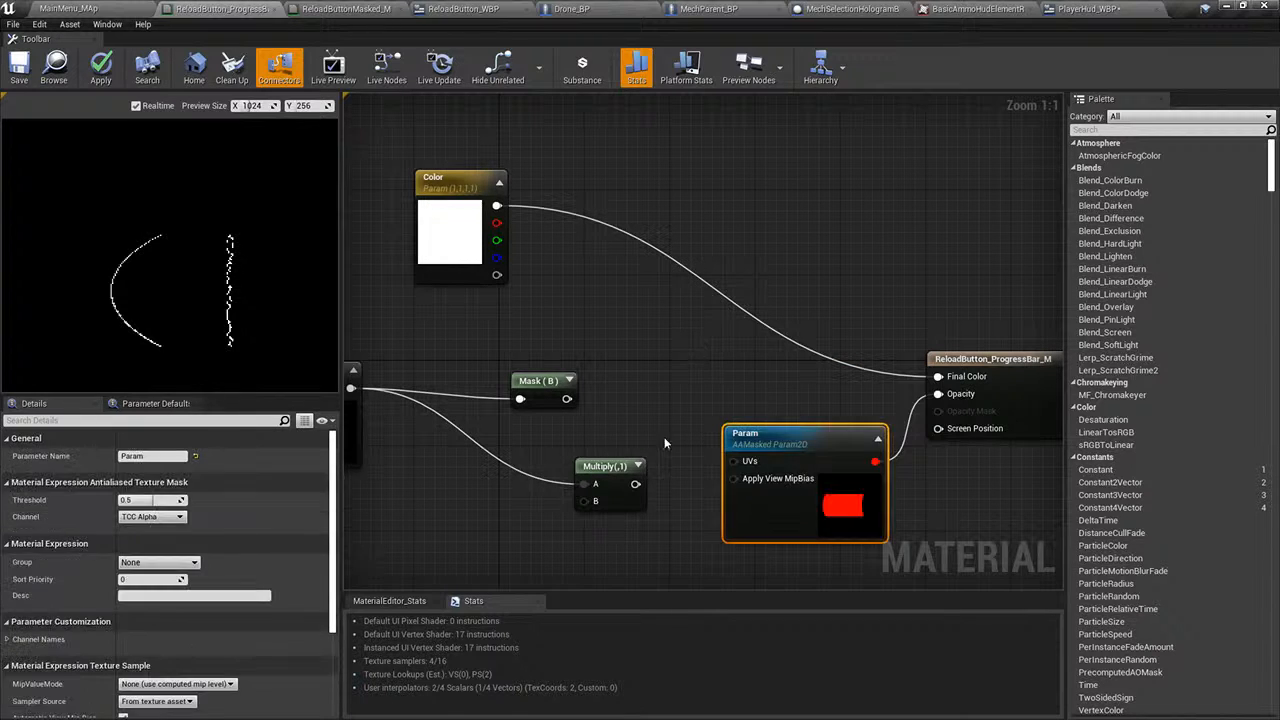
{"action": "key", "text": "Delete"}
- Insert a SmoothCeil function between Mask (B) and Opacity, save the material, and examine the bar's edge in the preview
{"action": "left_click_drag", "start_coordinate": [567, 399], "coordinate": [712, 425]}
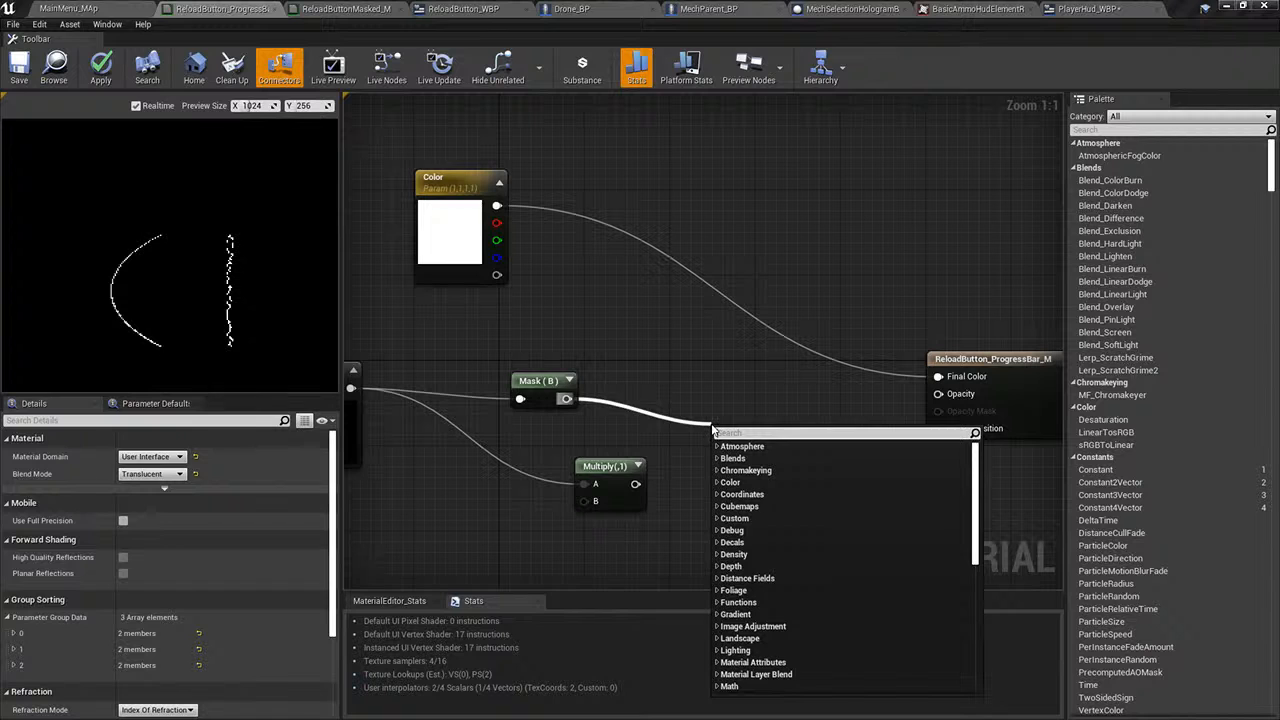
{"action": "type", "text": "smooth"}
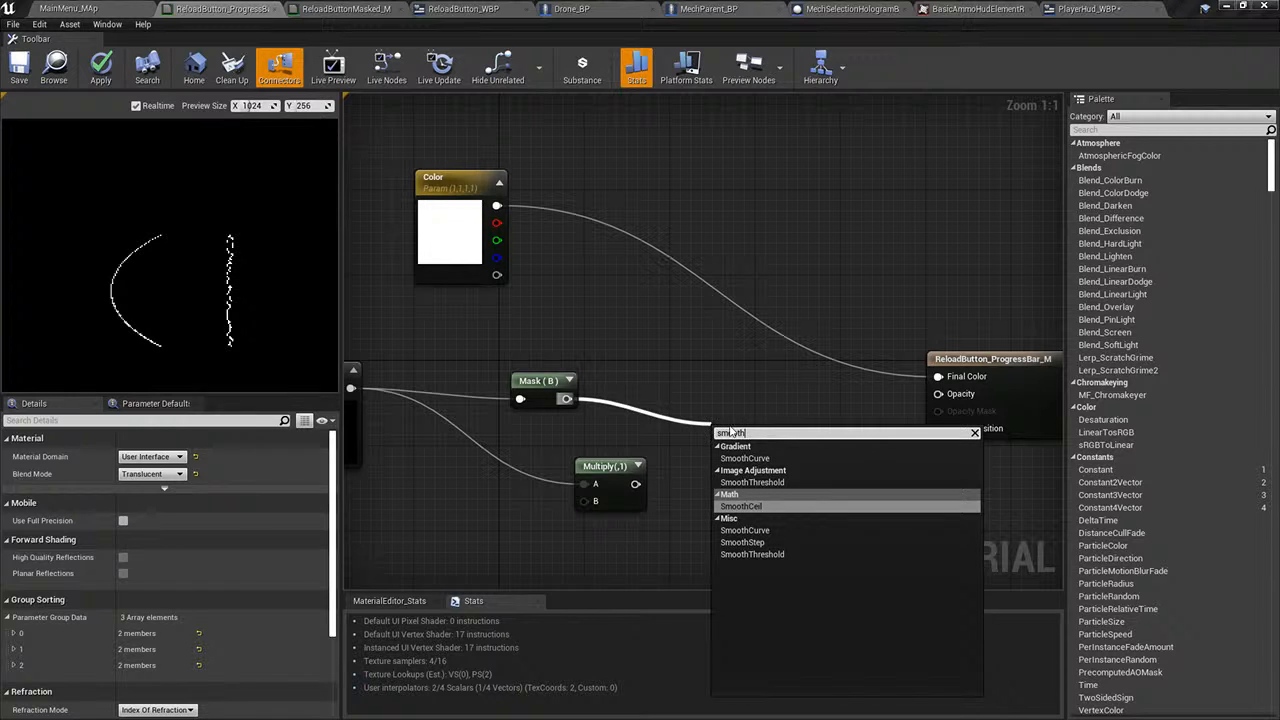
{"action": "left_click", "coordinate": [758, 505]}
{"action": "left_click_drag", "start_coordinate": [820, 407], "coordinate": [940, 394]}
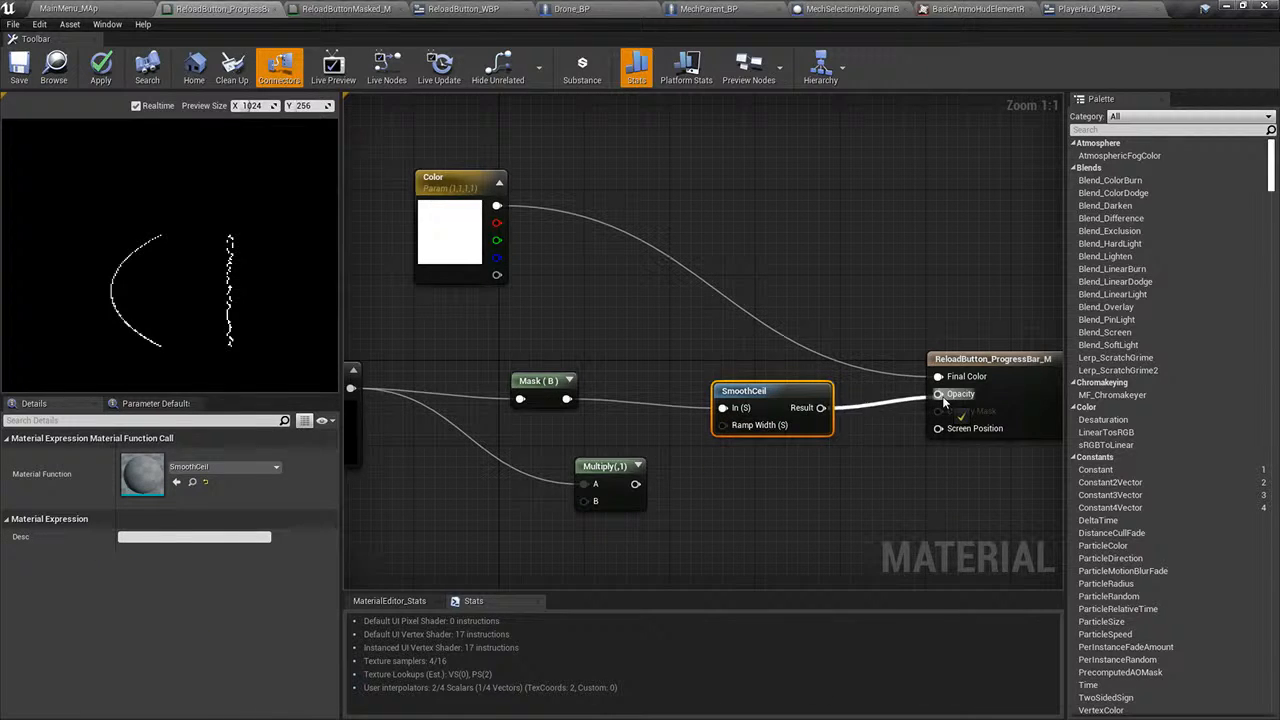
{"action": "left_click", "coordinate": [19, 66]}
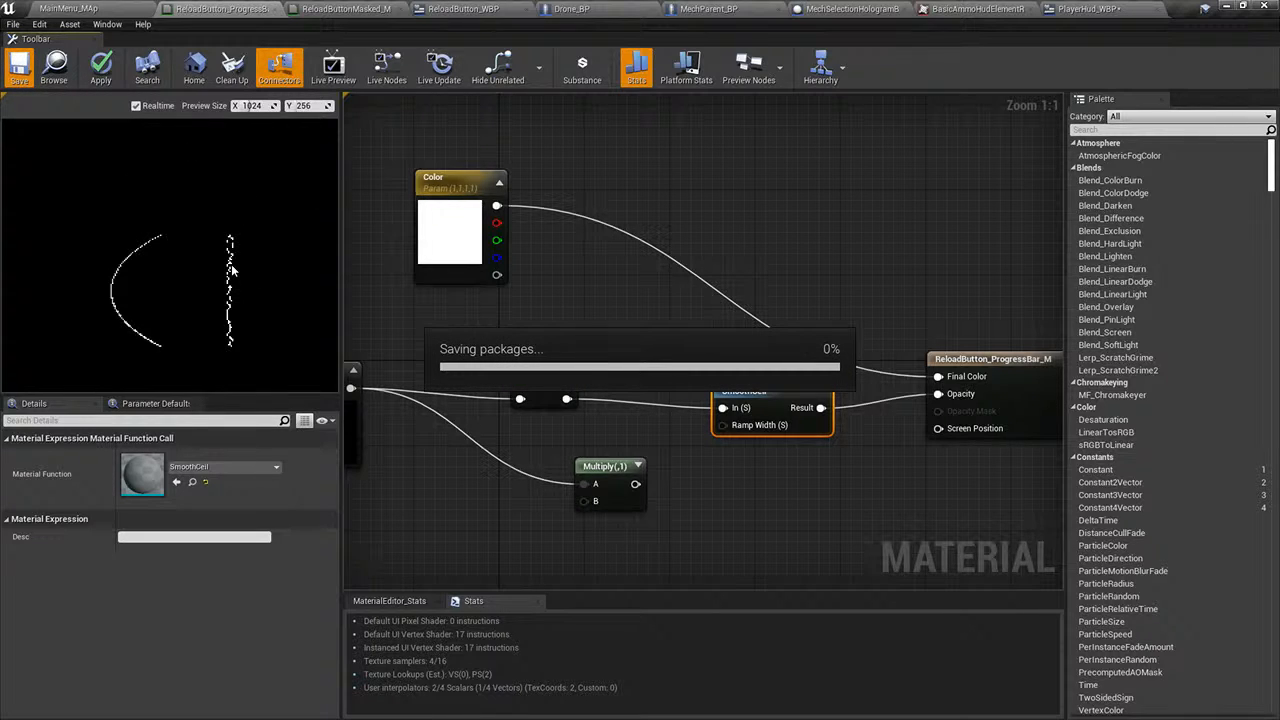
{"action": "scroll", "coordinate": [845, 302], "scroll_direction": "down", "scroll_amount": 4}
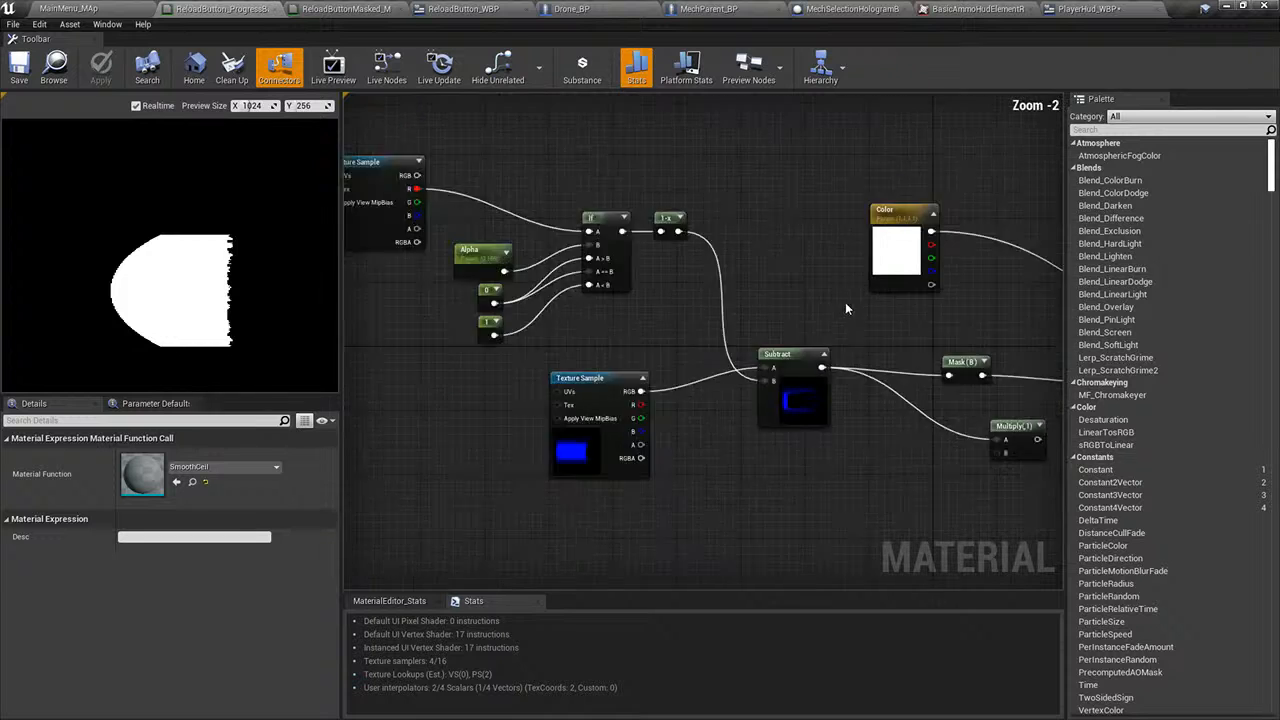
{"action": "scroll", "coordinate": [799, 343], "scroll_direction": "up", "scroll_amount": 5}
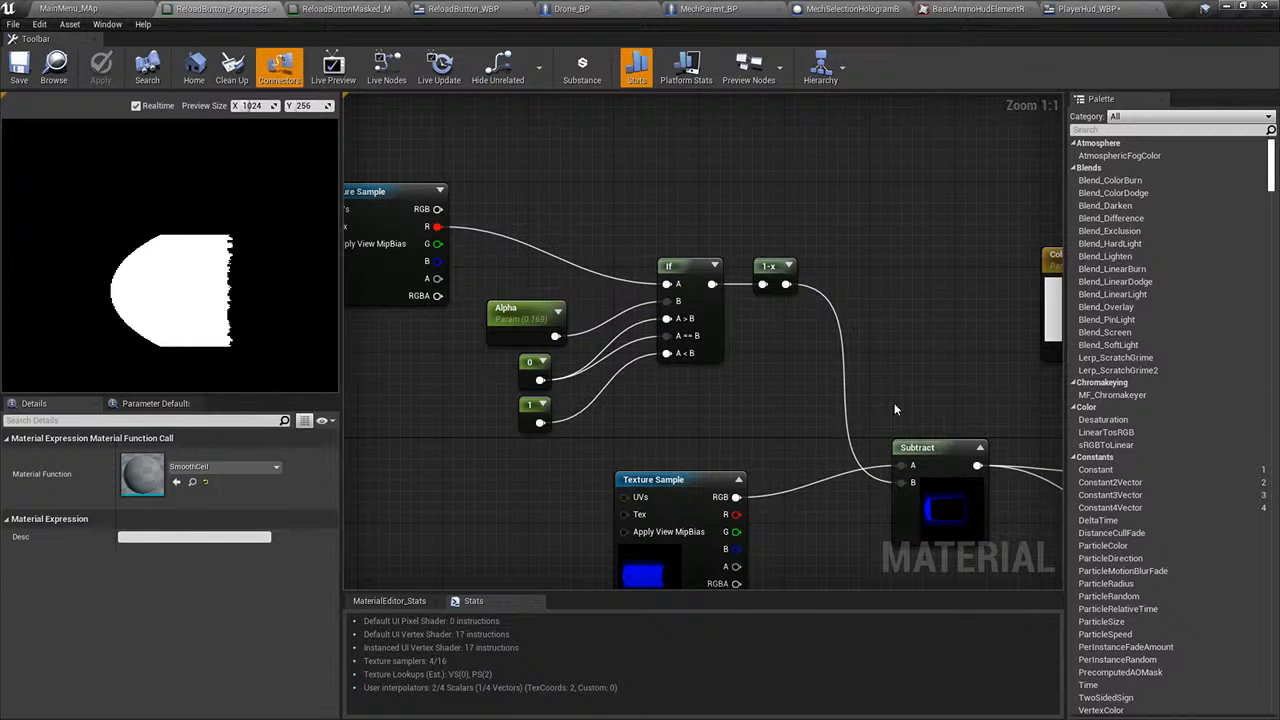
{"action": "right_click_drag", "start_coordinate": [940, 412], "coordinate": [345, 278]}
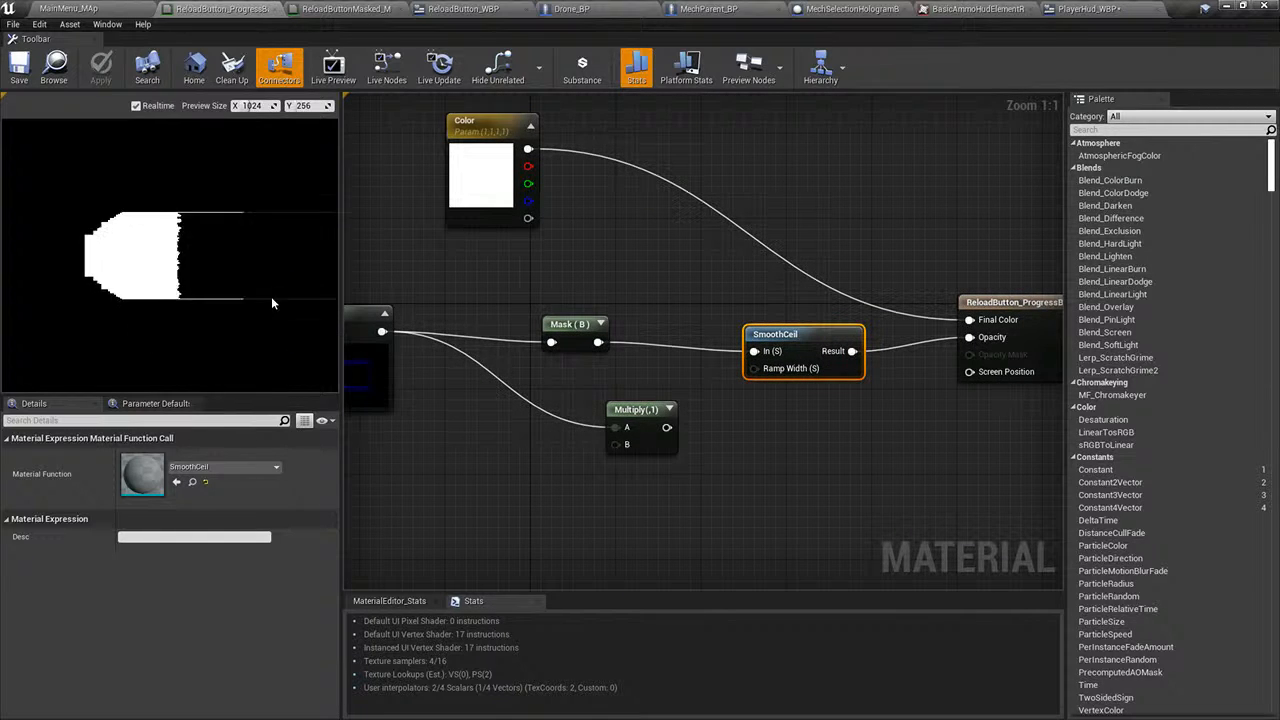
{"action": "scroll", "coordinate": [256, 285], "scroll_direction": "up", "scroll_amount": 4}
- Delete the SmoothCeil node and connect Mask (B) directly to Opacity
{"action": "left_click_drag", "start_coordinate": [679, 275], "coordinate": [794, 355]}
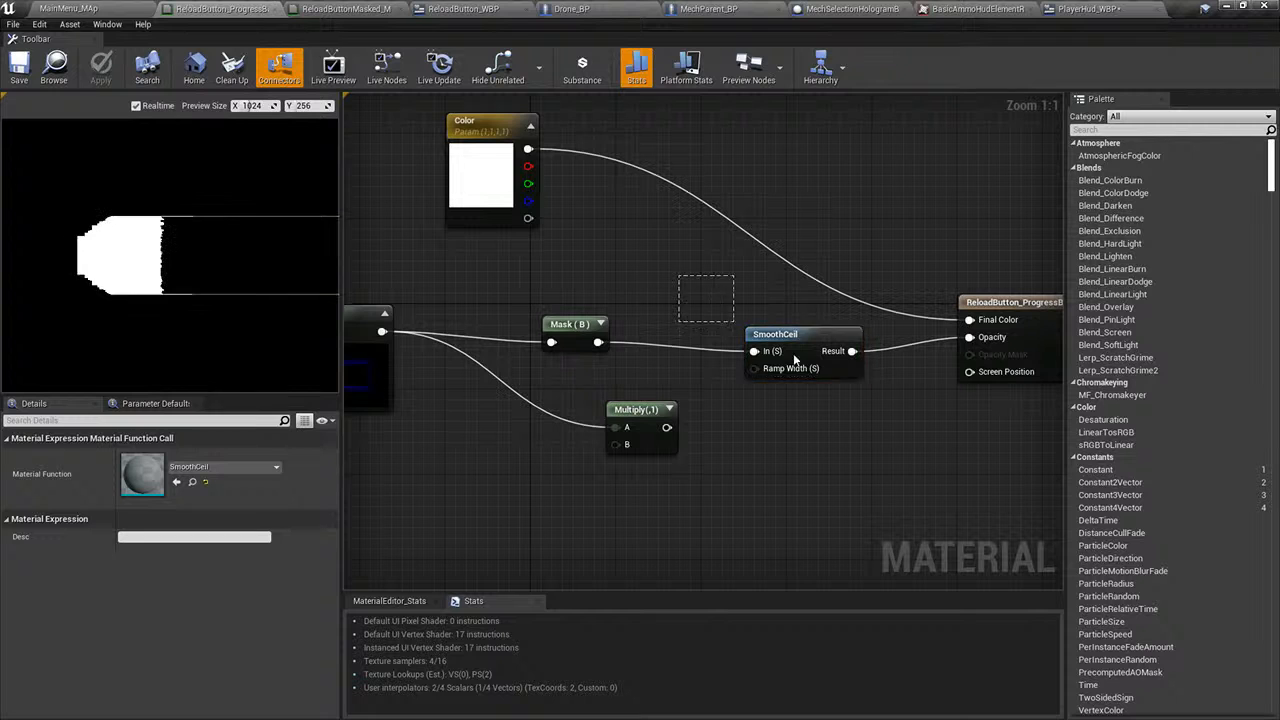
{"action": "key", "text": "Delete"}
{"action": "left_click_drag", "start_coordinate": [598, 342], "coordinate": [970, 338]}
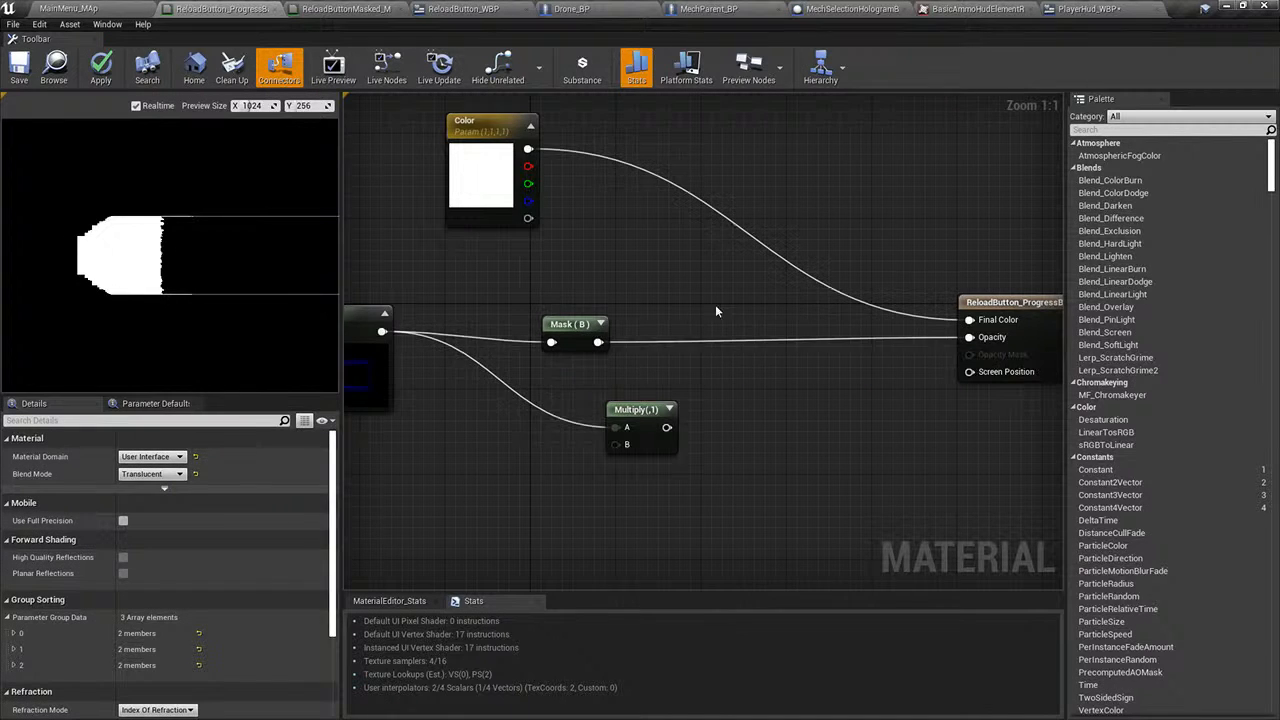
- Move the Alpha, 0 and 1 nodes and the 1-x node away from the If node to make room around it
{"action": "right_click_drag", "start_coordinate": [596, 315], "coordinate": [1023, 359]}
{"action": "right_click_drag", "start_coordinate": [666, 291], "coordinate": [784, 311]}
{"action": "right_click_drag", "start_coordinate": [715, 283], "coordinate": [745, 317]}
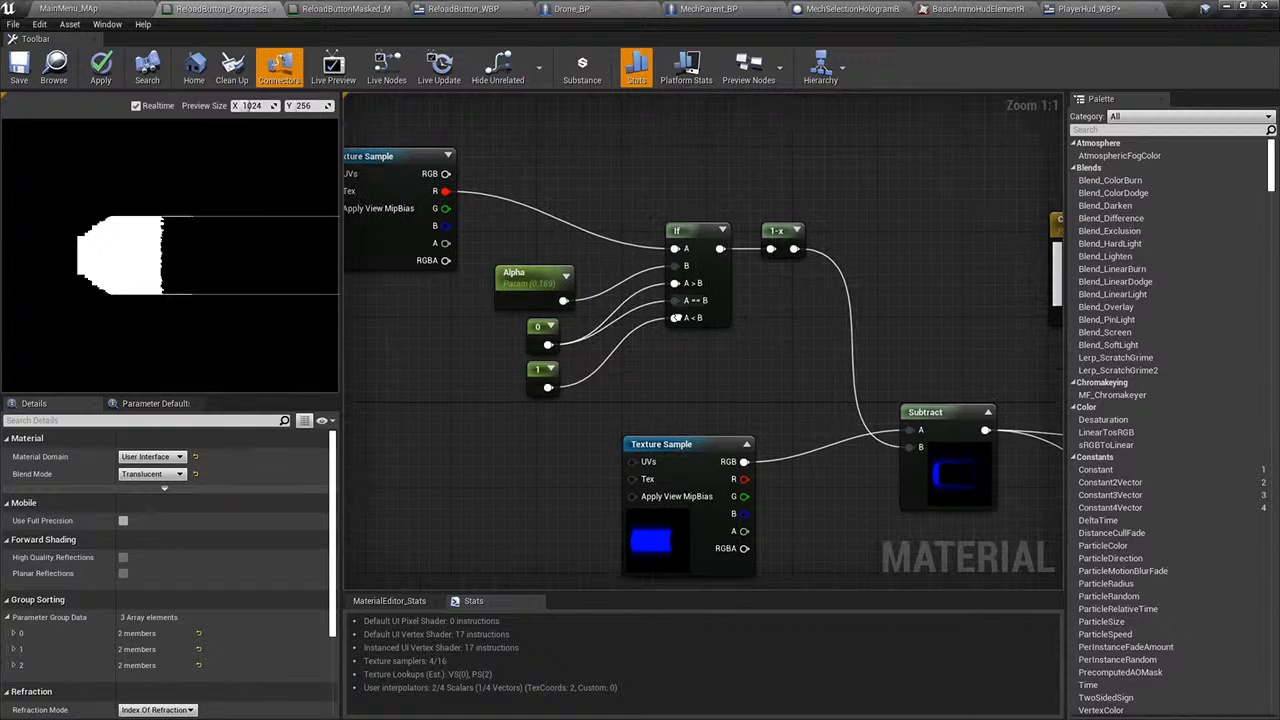
{"action": "left_click_drag", "start_coordinate": [540, 388], "coordinate": [503, 304]}
{"action": "left_click_drag", "start_coordinate": [776, 236], "coordinate": [828, 238]}
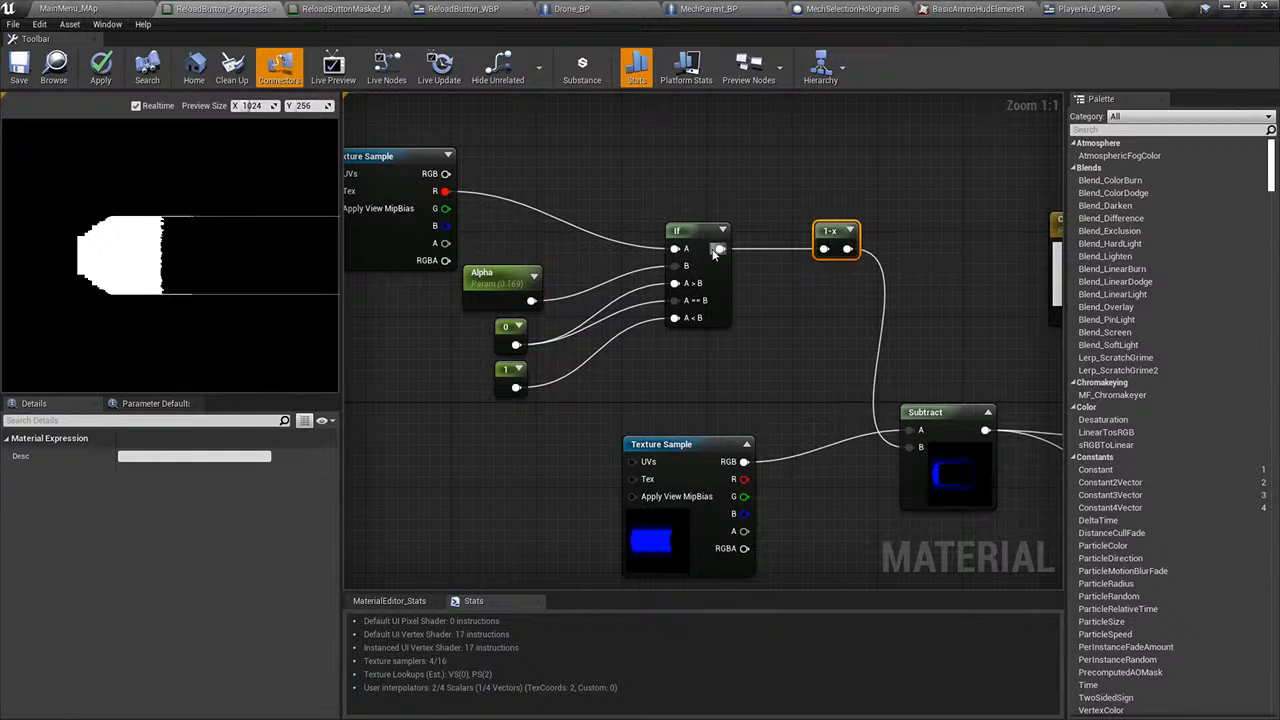
- Insert a BlurSampleOffsets function between the If node and 1-x through its 0,1 output, and apply the material
{"action": "left_click_drag", "start_coordinate": [720, 248], "coordinate": [748, 260]}
{"action": "type", "text": "blur"}
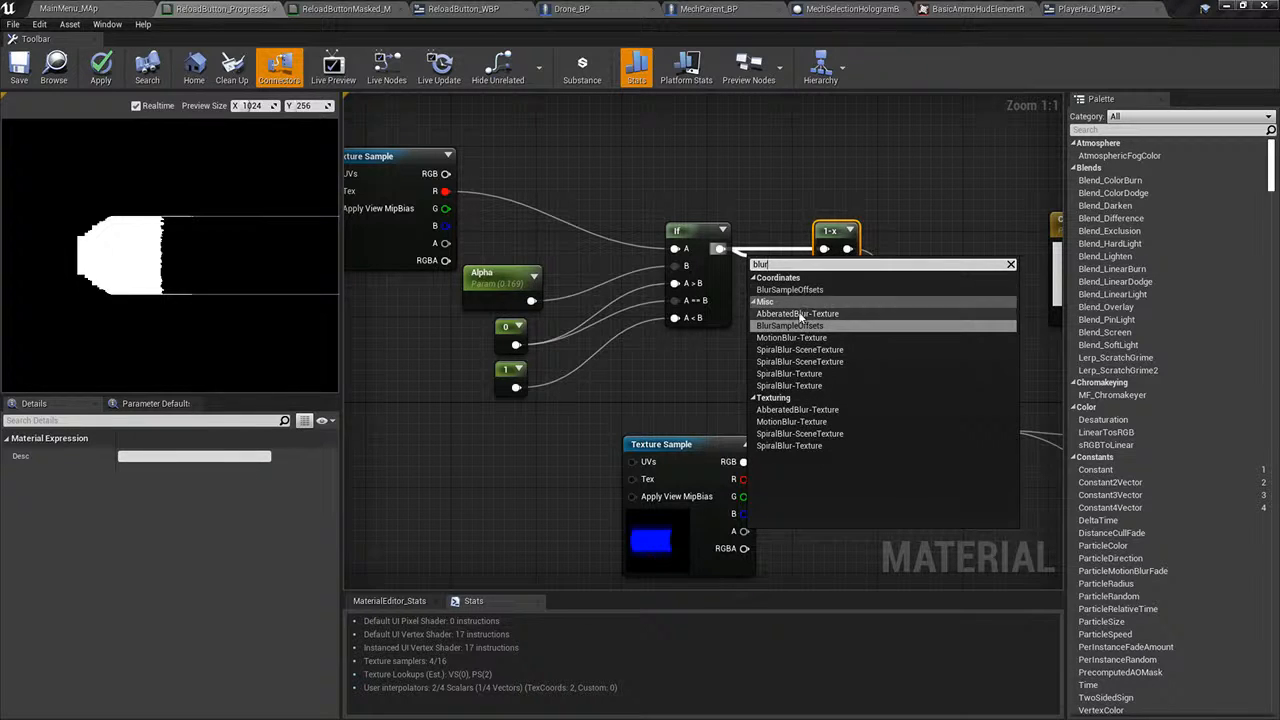
{"action": "type", "text": "gaus"}
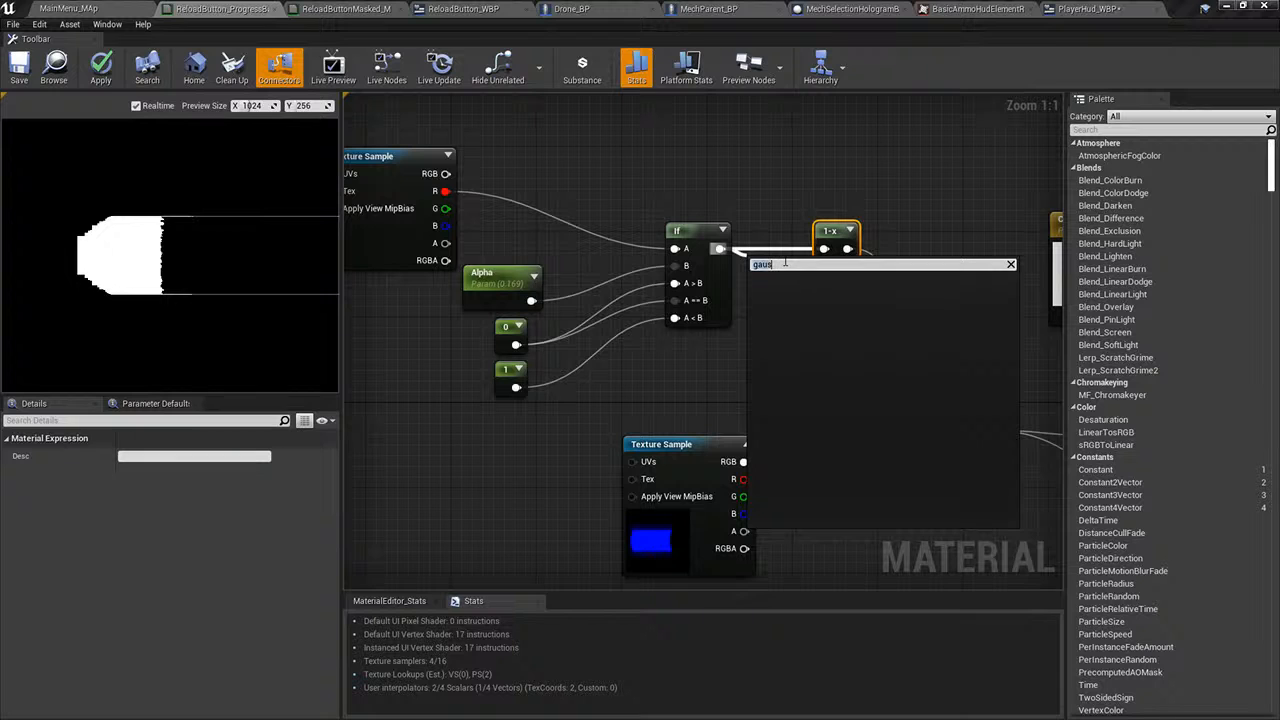
{"action": "type", "text": "blur"}
{"action": "left_click", "coordinate": [788, 325]}
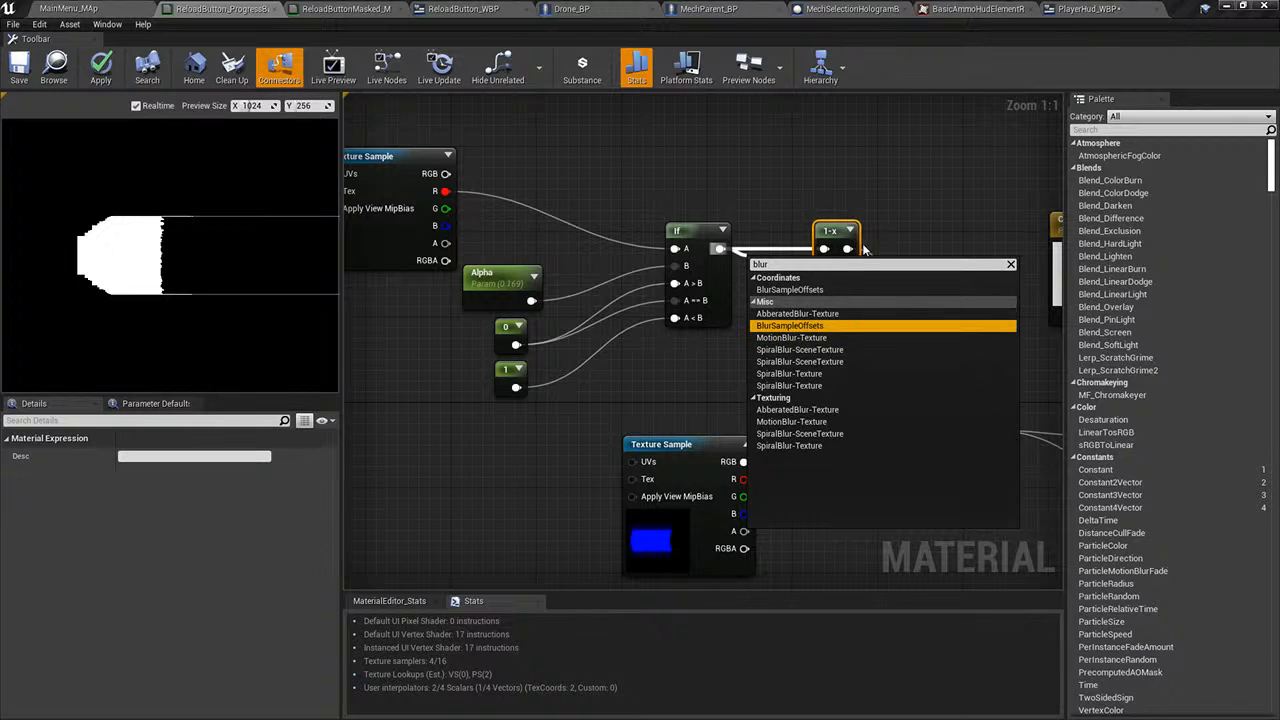
{"action": "double_click", "coordinate": [811, 326]}
{"action": "left_click_drag", "start_coordinate": [842, 237], "coordinate": [927, 226]}
{"action": "left_click_drag", "start_coordinate": [836, 266], "coordinate": [849, 242]}
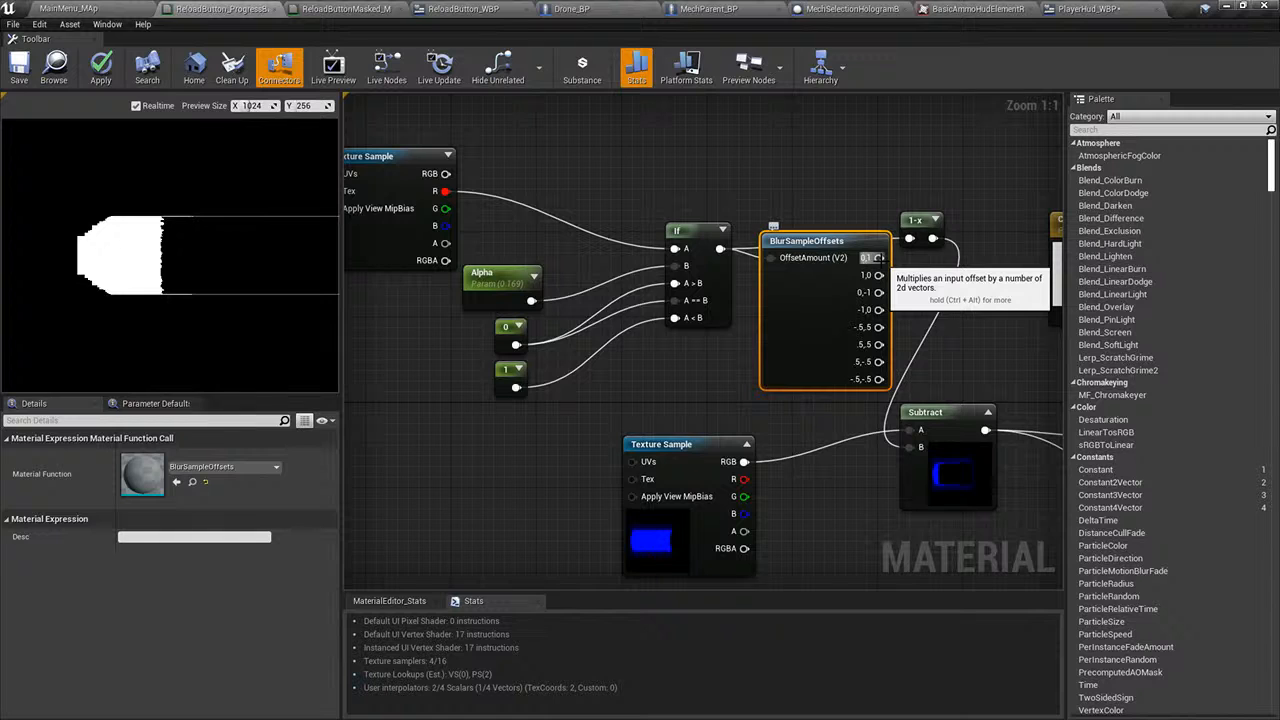
{"action": "left_click_drag", "start_coordinate": [880, 258], "coordinate": [909, 240]}
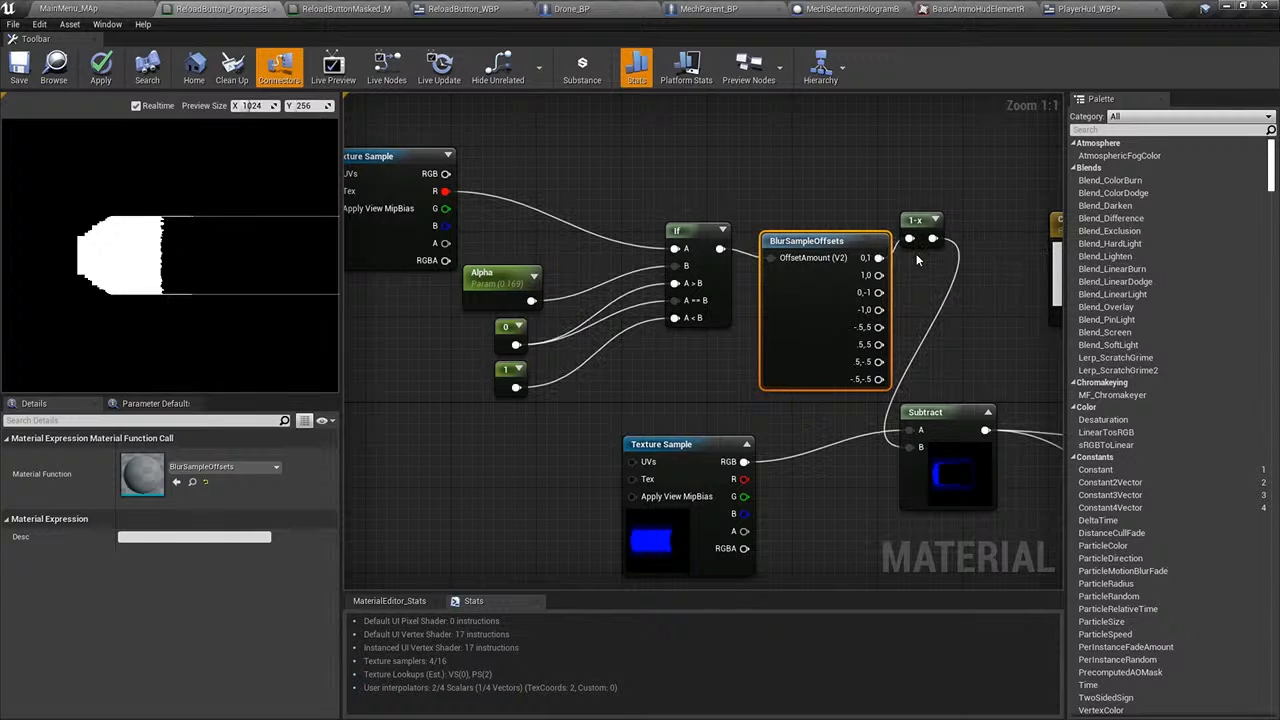
{"action": "left_click", "coordinate": [100, 68]}
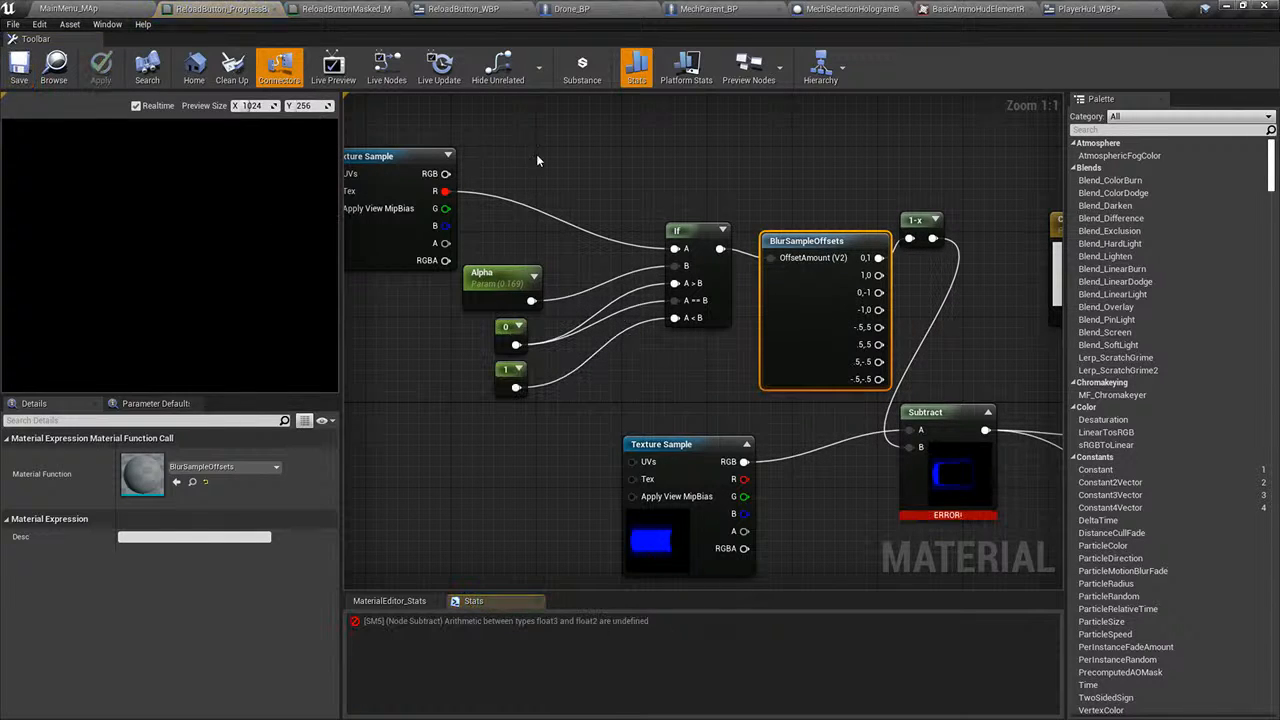
- Replace BlurSampleOffsets with an AbberatedBlur-Texture function between If and 1-x, and save the material despite the compilation errors
{"action": "right_click_drag", "start_coordinate": [883, 328], "coordinate": [743, 297]}
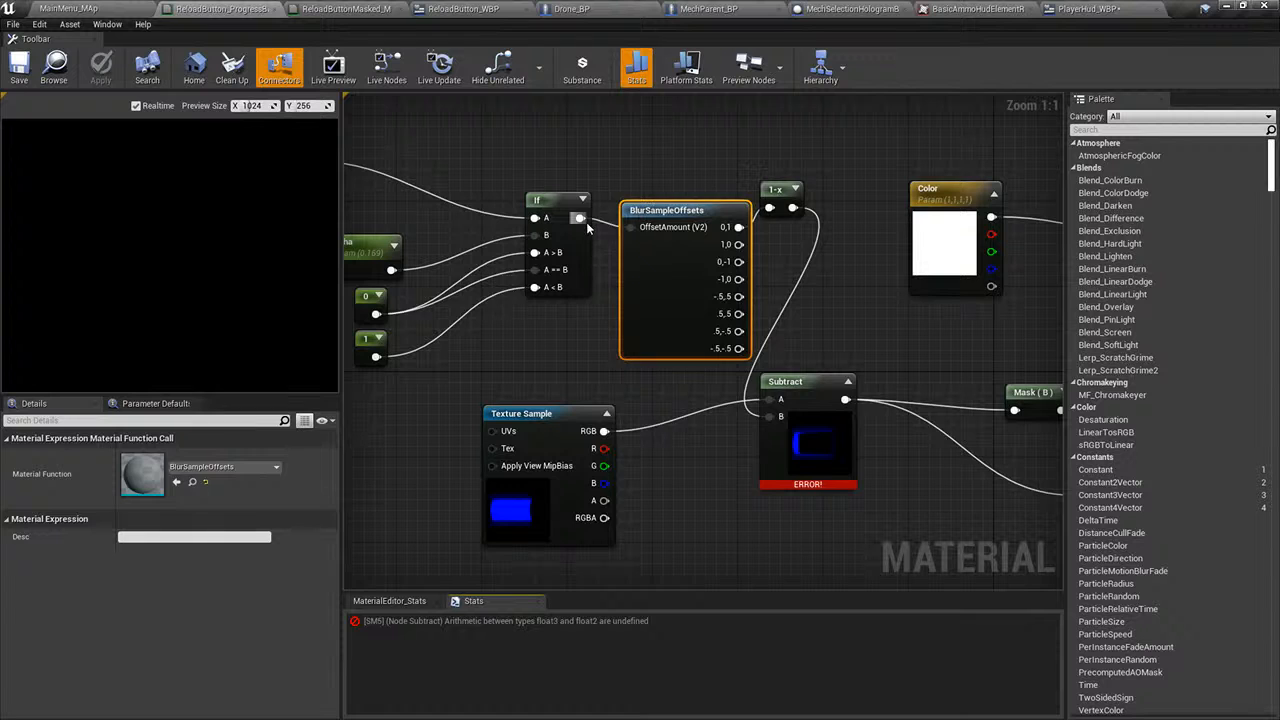
{"action": "left_click_drag", "start_coordinate": [586, 222], "coordinate": [614, 229]}
{"action": "type", "text": "blu"}
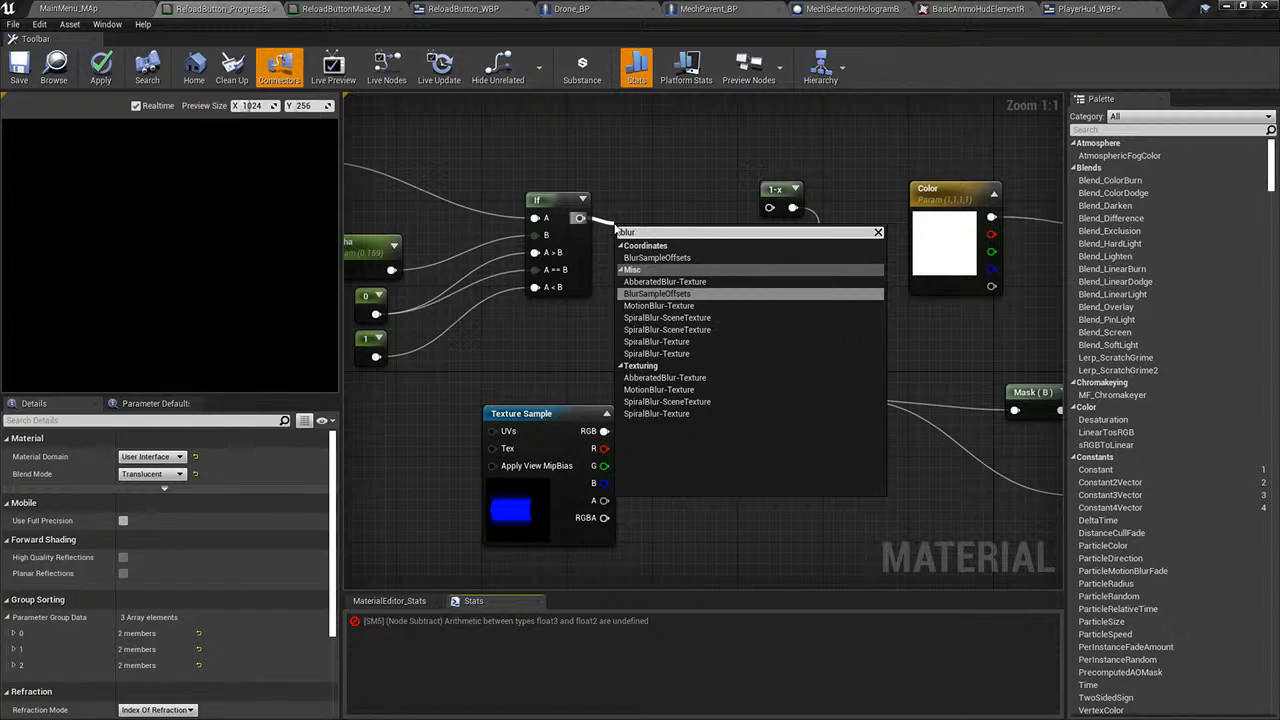
{"action": "type", "text": "r"}
{"action": "left_click", "coordinate": [680, 281]}
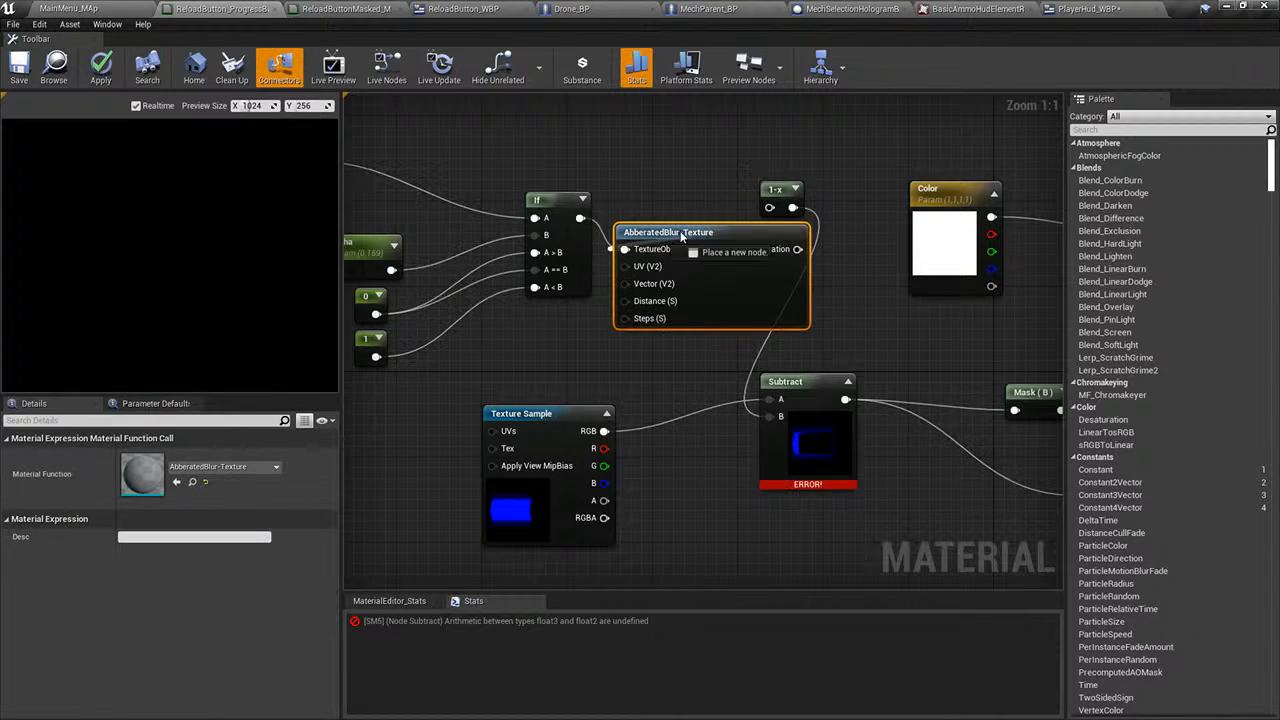
{"action": "left_click_drag", "start_coordinate": [681, 236], "coordinate": [681, 235]}
{"action": "left_click", "coordinate": [745, 214]}
{"action": "left_click_drag", "start_coordinate": [797, 249], "coordinate": [712, 242]}
{"action": "left_click_drag", "start_coordinate": [780, 193], "coordinate": [855, 215]}
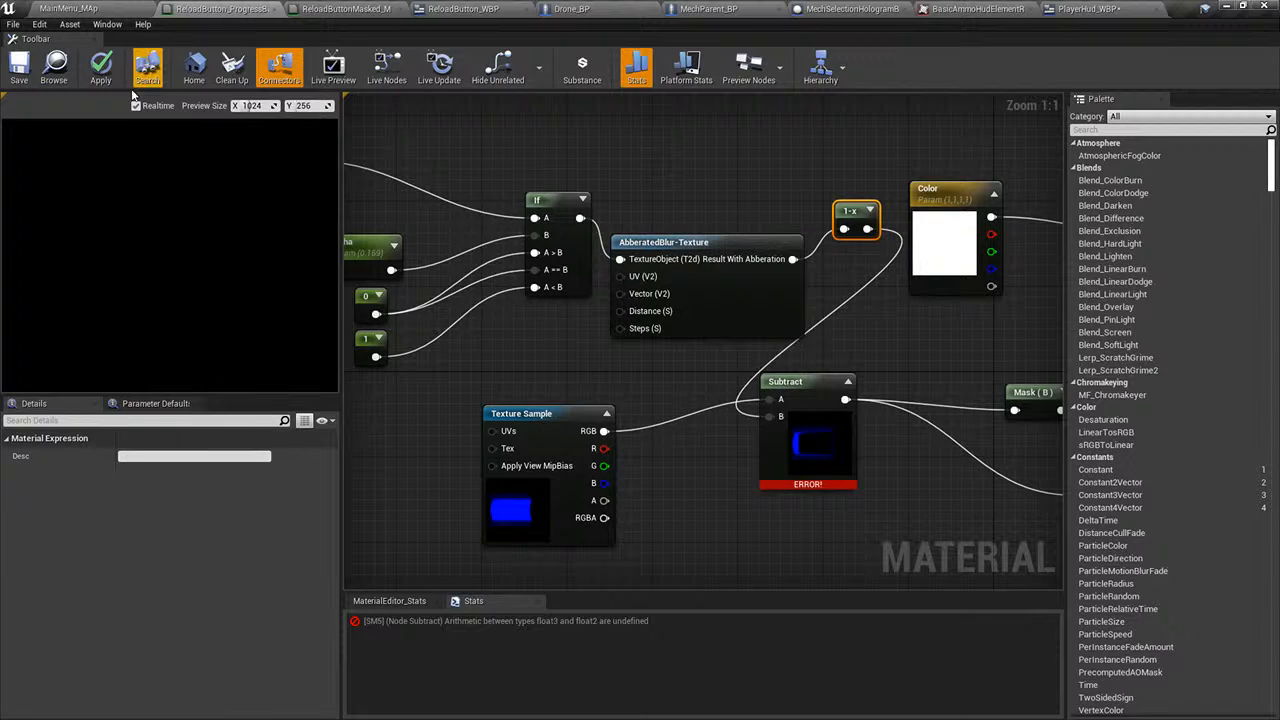
{"action": "left_click", "coordinate": [18, 72]}
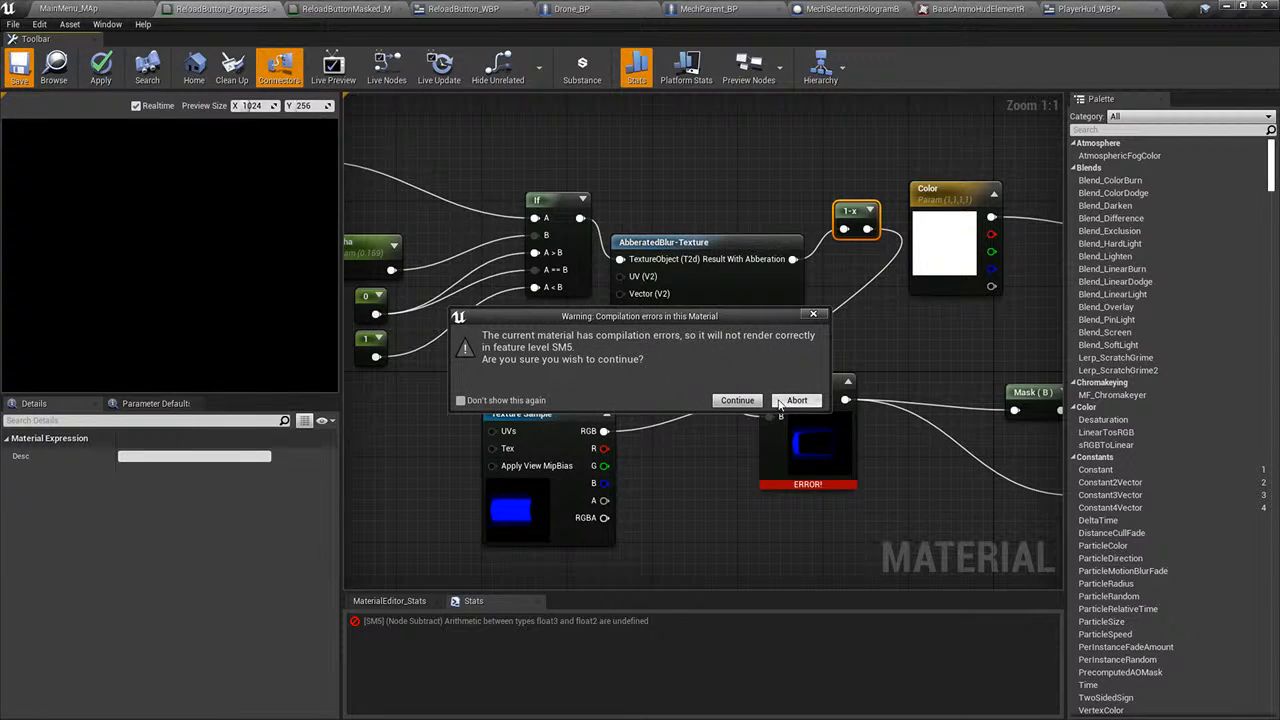
{"action": "left_click", "coordinate": [737, 400]}
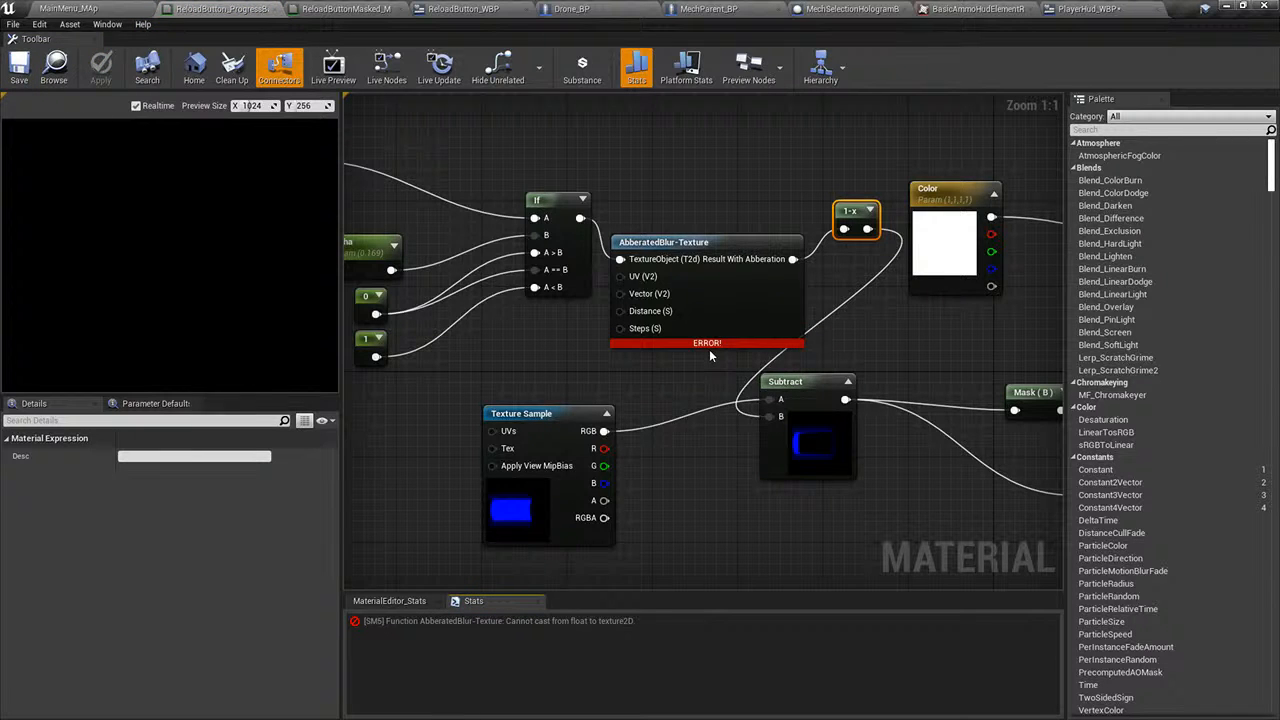
- Delete the AbberatedBlur-Texture node and connect the If output directly to 1-x
{"action": "left_click_drag", "start_coordinate": [738, 285], "coordinate": [751, 198]}
{"action": "right_click_drag", "start_coordinate": [751, 198], "coordinate": [678, 344]}
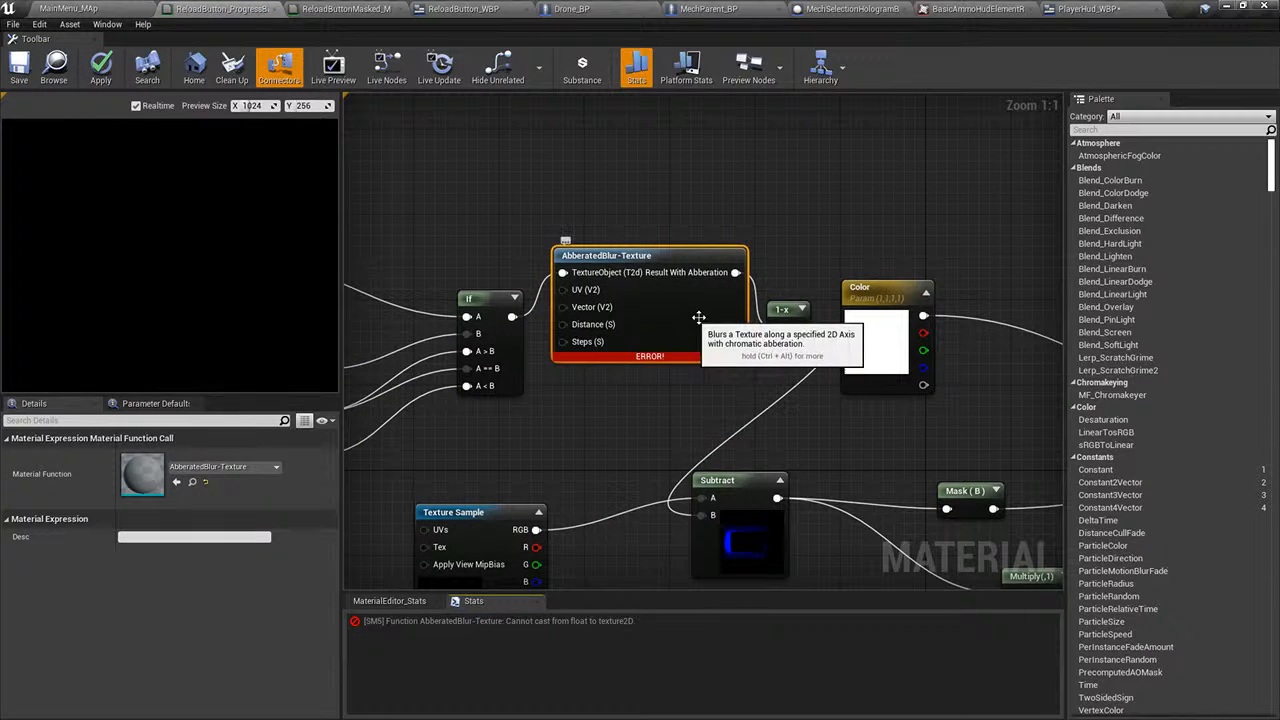
{"action": "left_click_drag", "start_coordinate": [718, 340], "coordinate": [707, 319]}
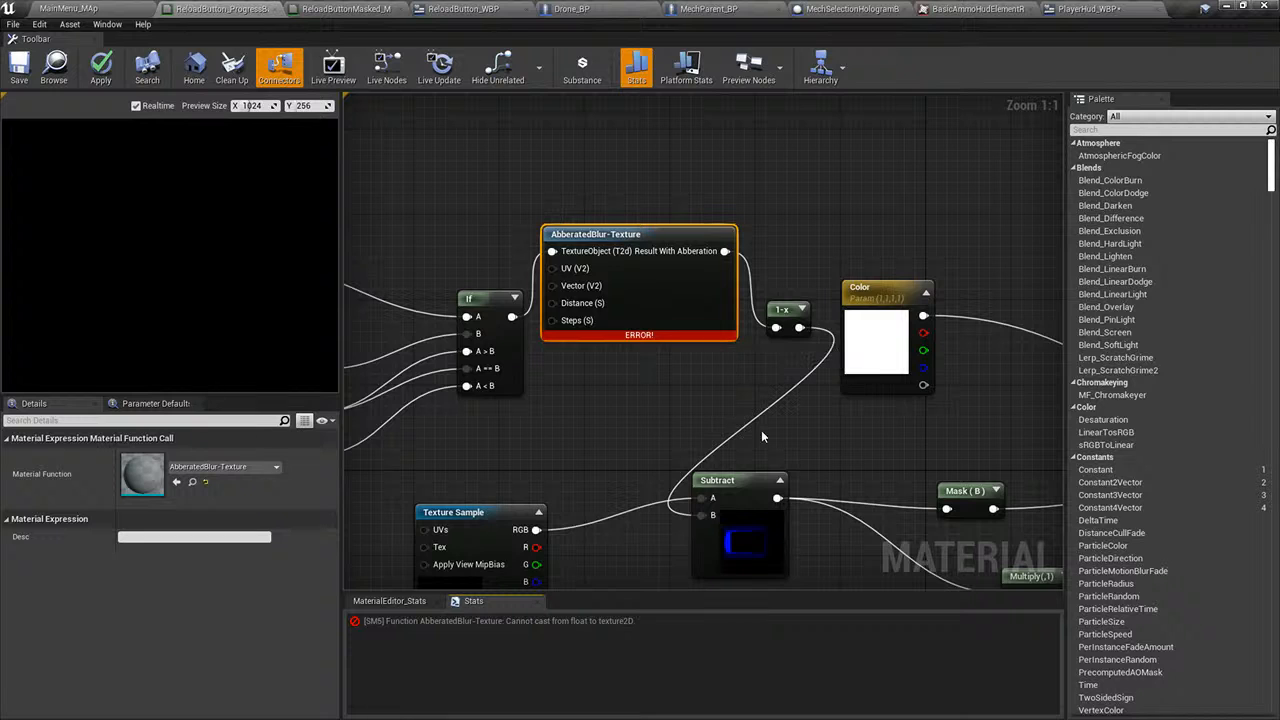
{"action": "right_click_drag", "start_coordinate": [761, 436], "coordinate": [747, 398]}
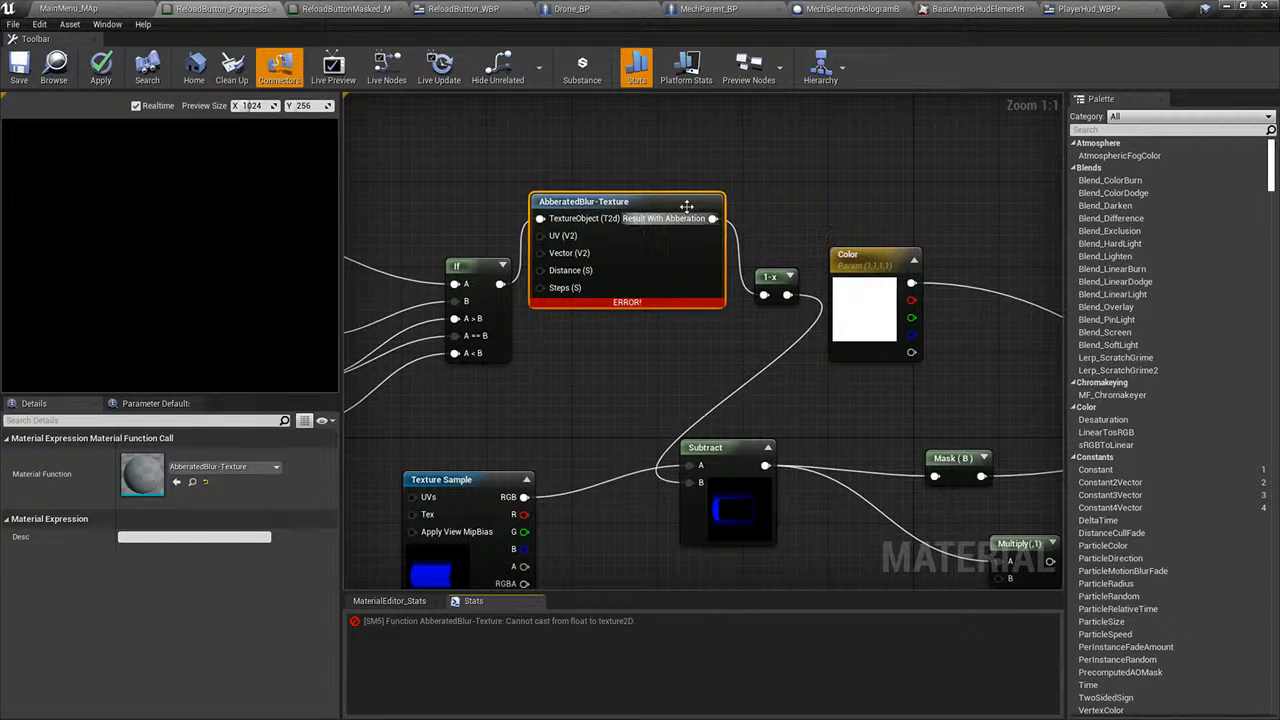
{"action": "key", "text": "Delete"}
{"action": "left_click_drag", "start_coordinate": [499, 284], "coordinate": [765, 295]}
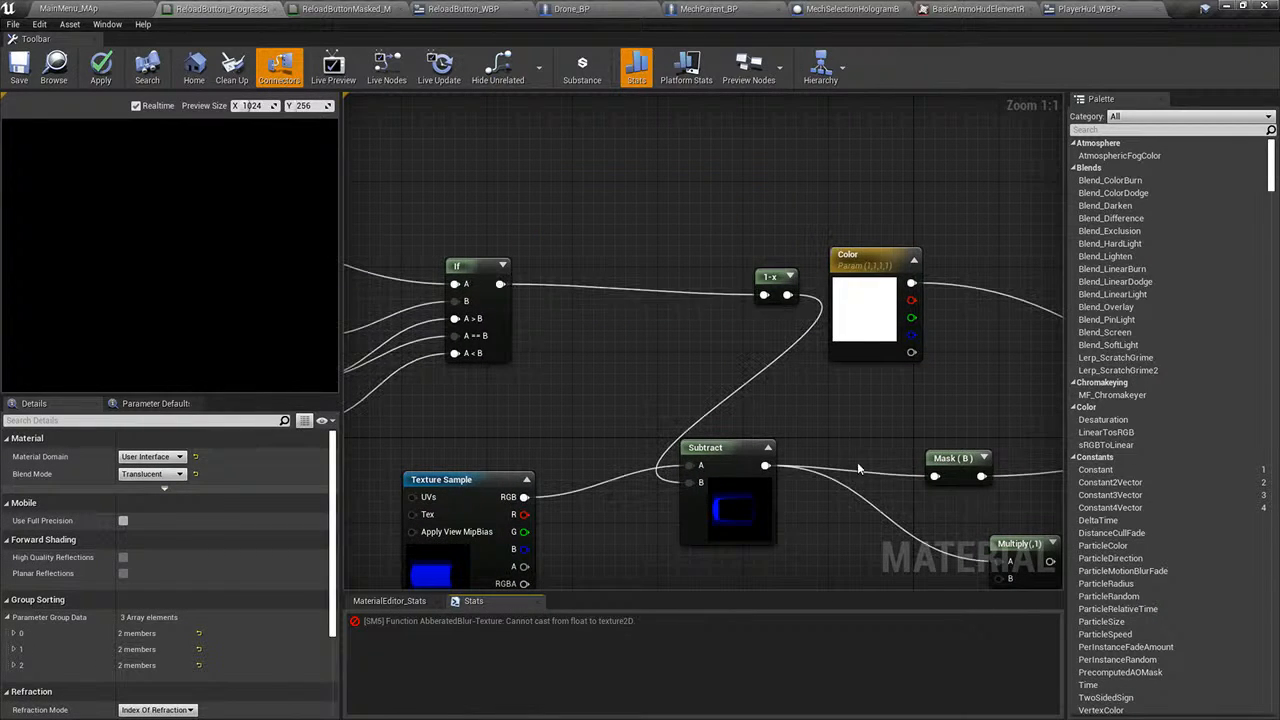
- Insert a MotionBlur-Texture function between the If node and 1-x through its Result output, and save the material despite the compilation errors
{"action": "right_click_drag", "start_coordinate": [857, 464], "coordinate": [750, 408]}
{"action": "right_click_drag", "start_coordinate": [519, 392], "coordinate": [620, 444]}
{"action": "left_click_drag", "start_coordinate": [519, 279], "coordinate": [554, 291]}
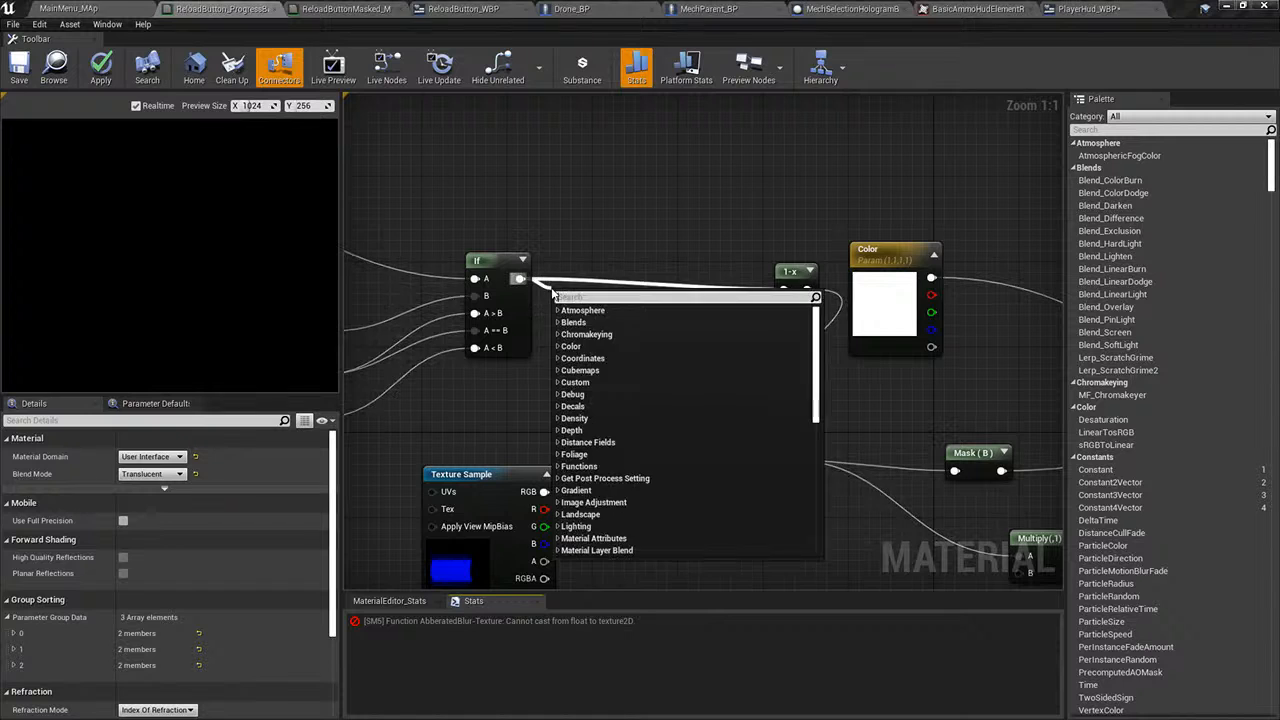
{"action": "type", "text": "blur"}
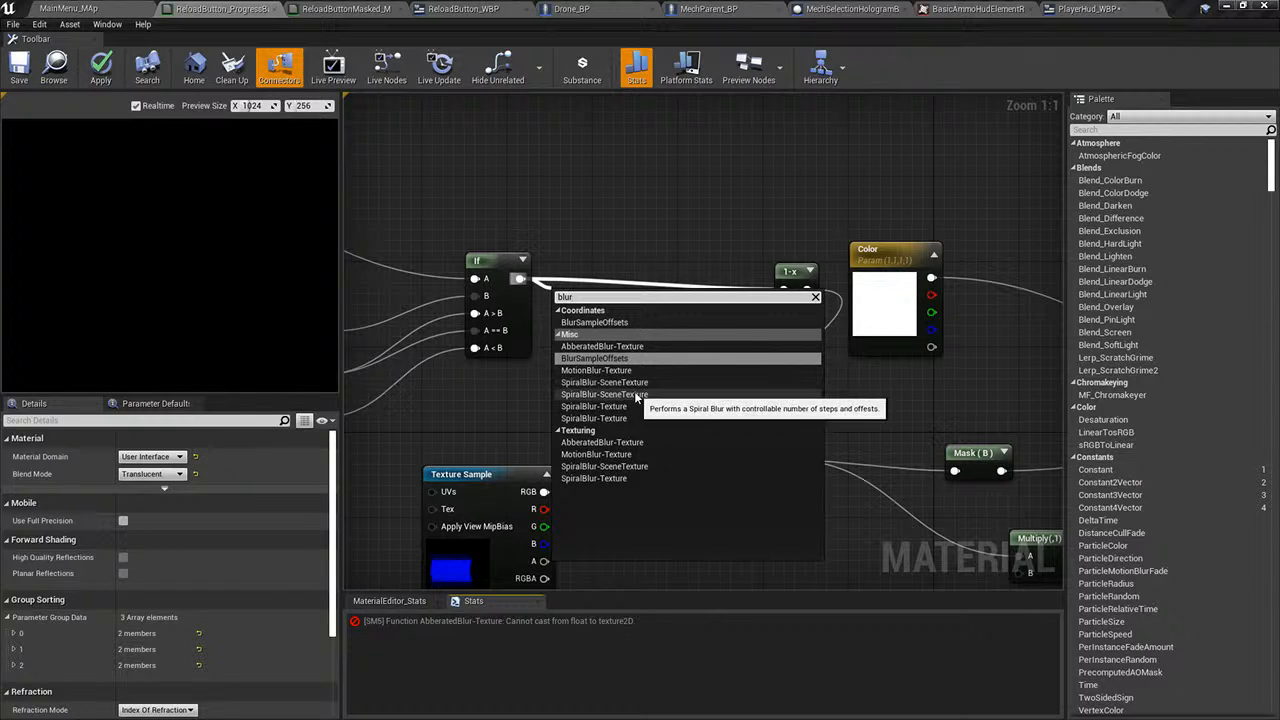
{"action": "left_click", "coordinate": [622, 456]}
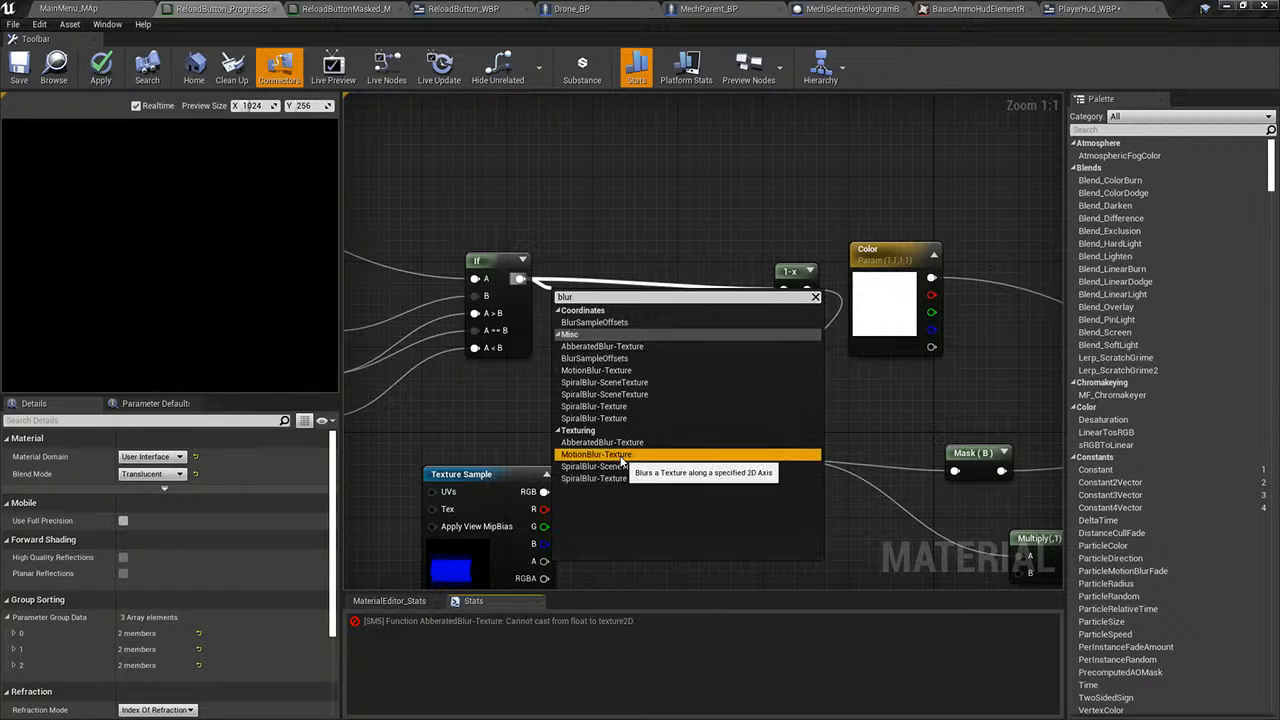
{"action": "left_click_drag", "start_coordinate": [624, 315], "coordinate": [635, 300]}
{"action": "left_click", "coordinate": [733, 262]}
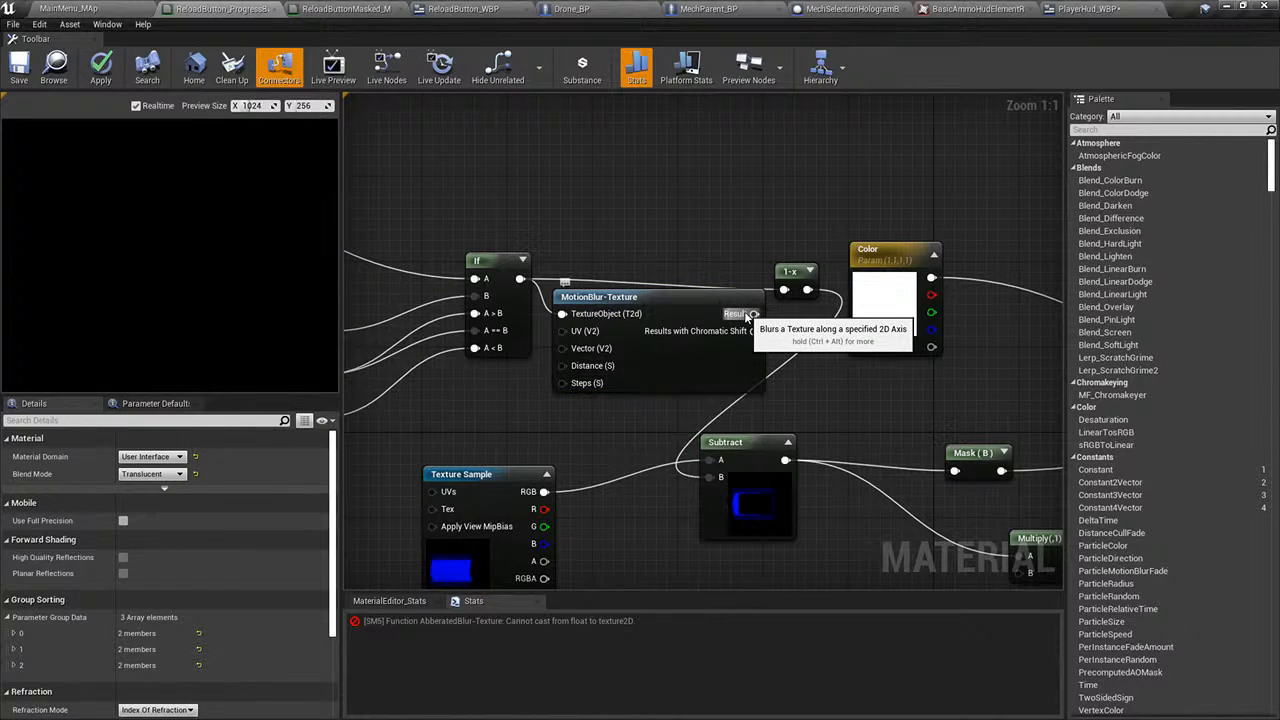
{"action": "left_click_drag", "start_coordinate": [752, 314], "coordinate": [784, 290]}
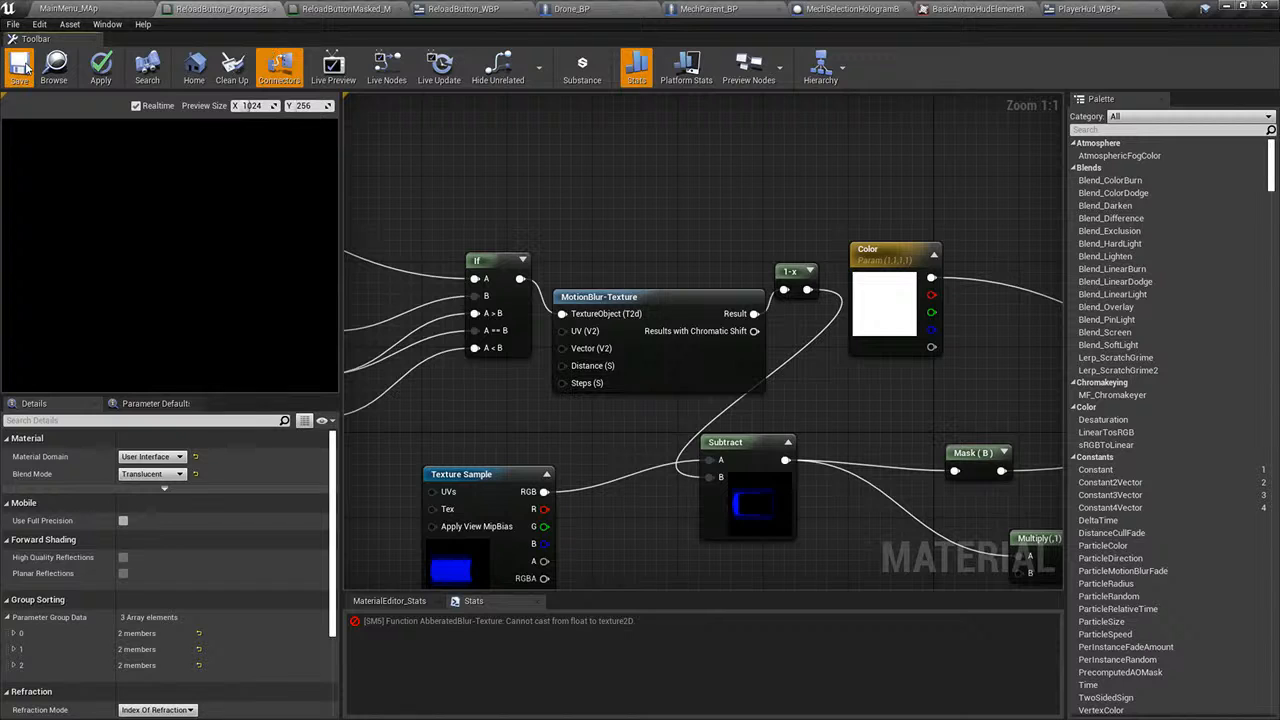
{"action": "left_click", "coordinate": [24, 67]}
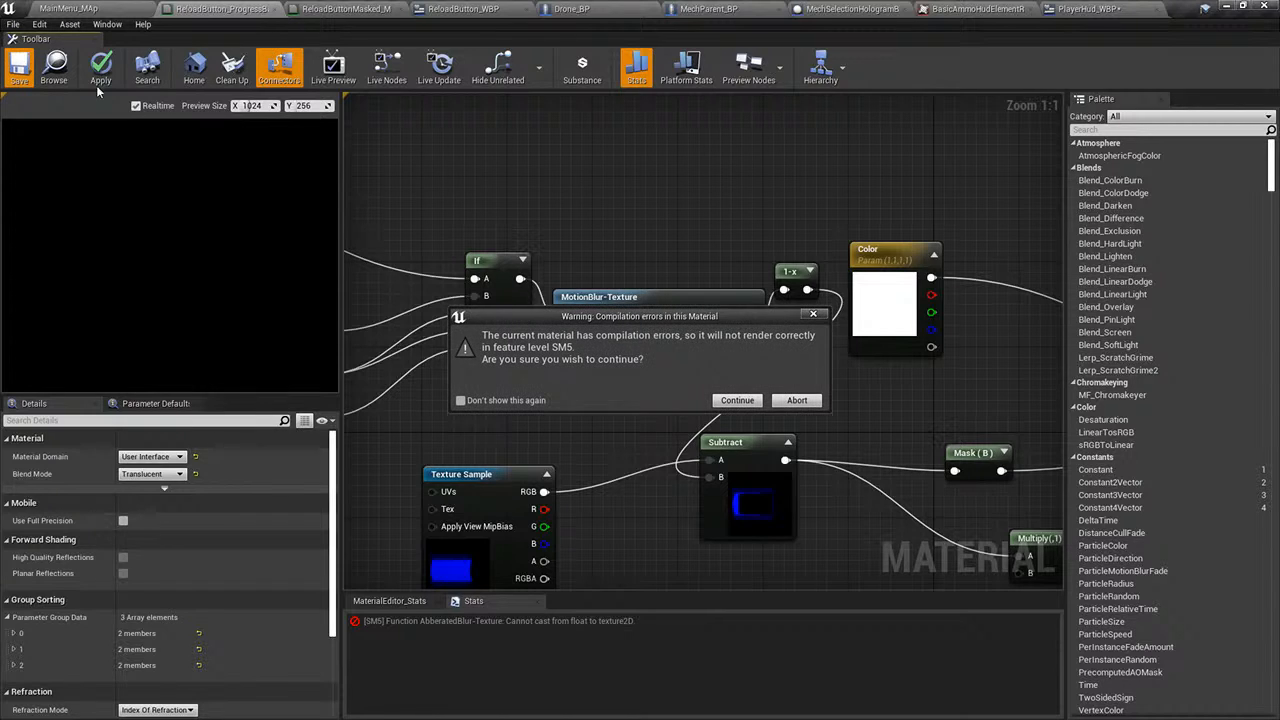
{"action": "left_click", "coordinate": [737, 400]}
- Replace the MotionBlur-Texture node with a DitherTemporalAA function between If and 1-x, and save the material
{"action": "right_click_drag", "start_coordinate": [684, 399], "coordinate": [642, 369]}
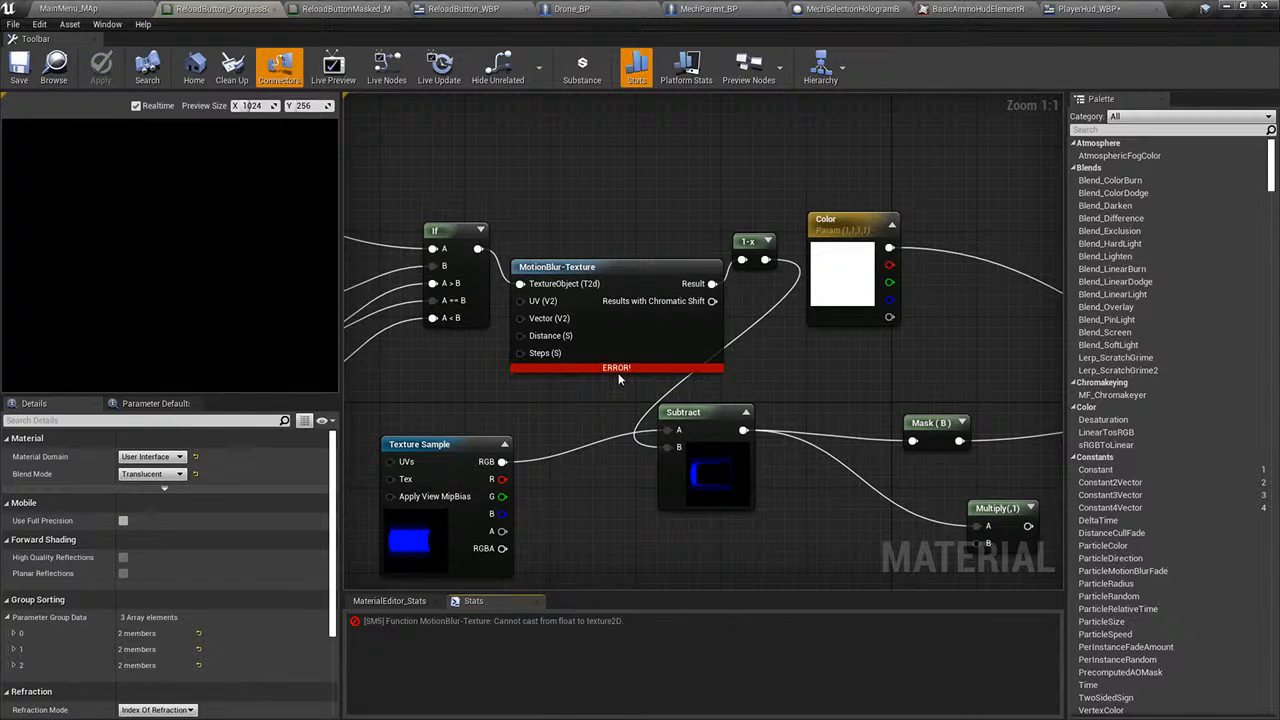
{"action": "mouse_move", "coordinate": [615, 368]}
{"action": "left_click_drag", "start_coordinate": [520, 286], "coordinate": [521, 288], "text": "ctrl"}
{"action": "left_click_drag", "start_coordinate": [520, 338], "coordinate": [560, 268]}
{"action": "key", "text": "Delete"}
{"action": "left_click_drag", "start_coordinate": [478, 248], "coordinate": [503, 251]}
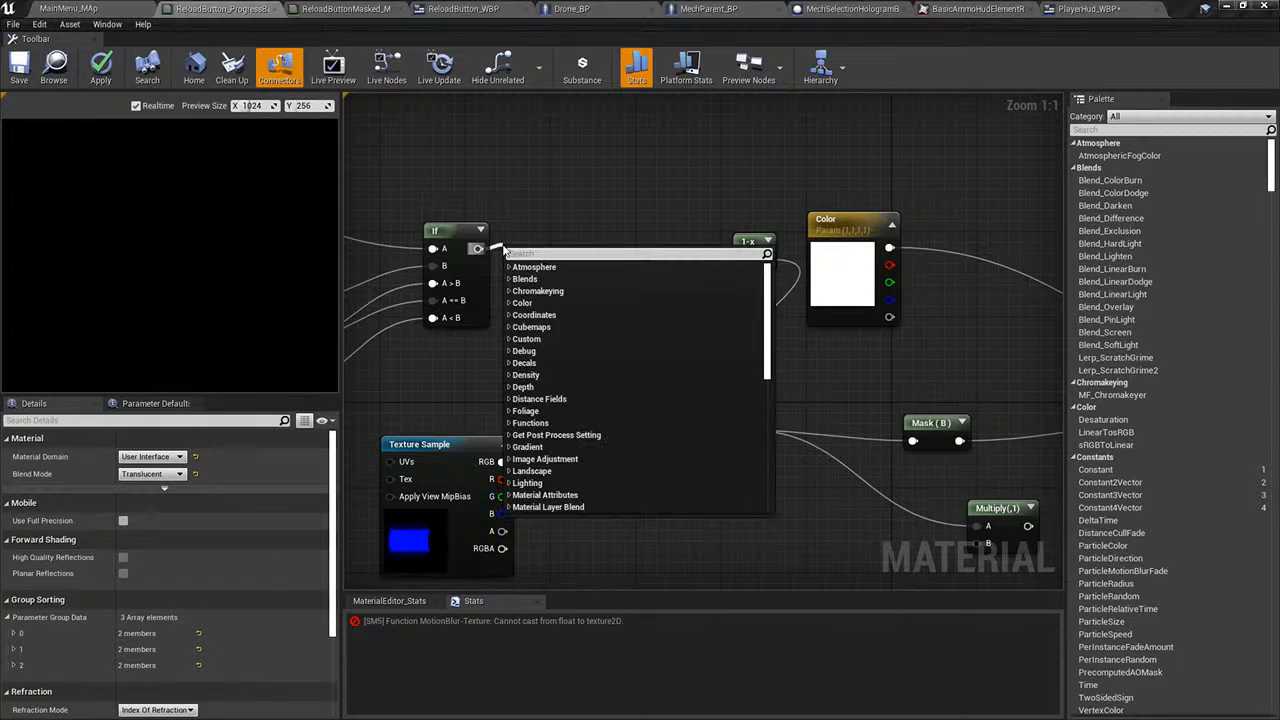
{"action": "type", "text": "aa"}
{"action": "left_click", "coordinate": [575, 279]}
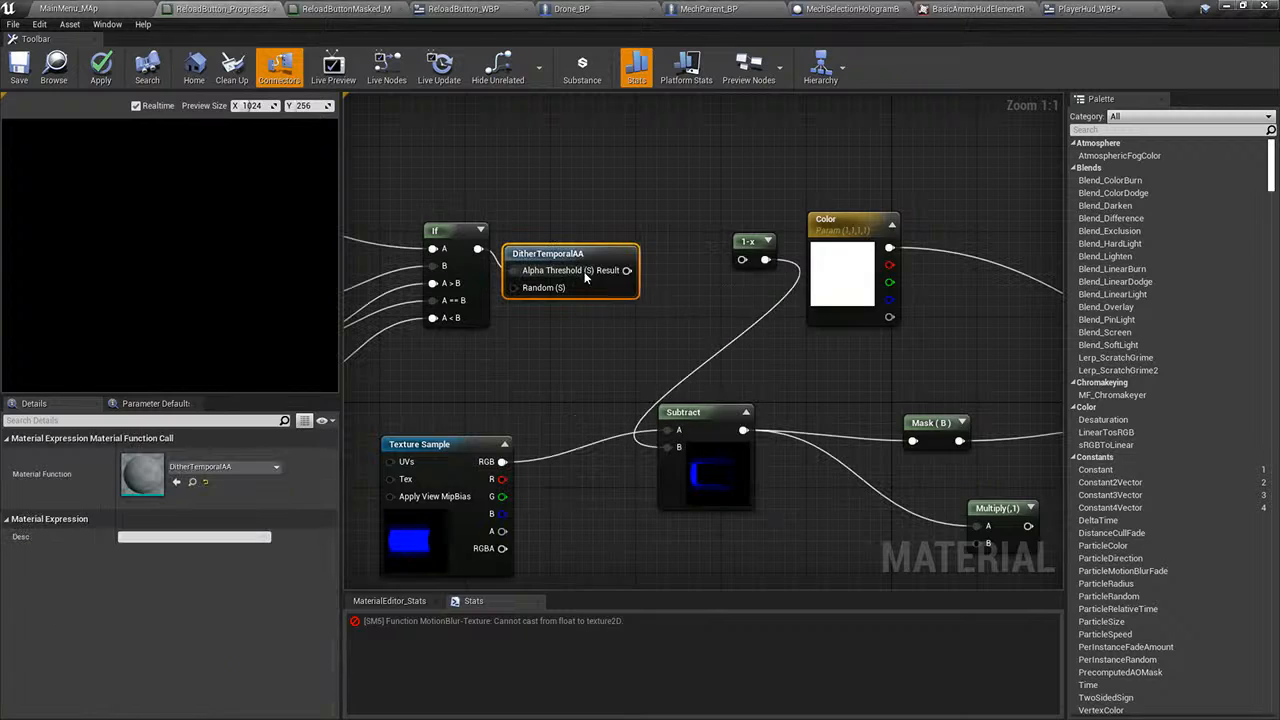
{"action": "left_click_drag", "start_coordinate": [575, 270], "coordinate": [595, 270]}
{"action": "left_click_drag", "start_coordinate": [745, 260], "coordinate": [744, 260]}
{"action": "left_click_drag", "start_coordinate": [746, 244], "coordinate": [735, 254]}
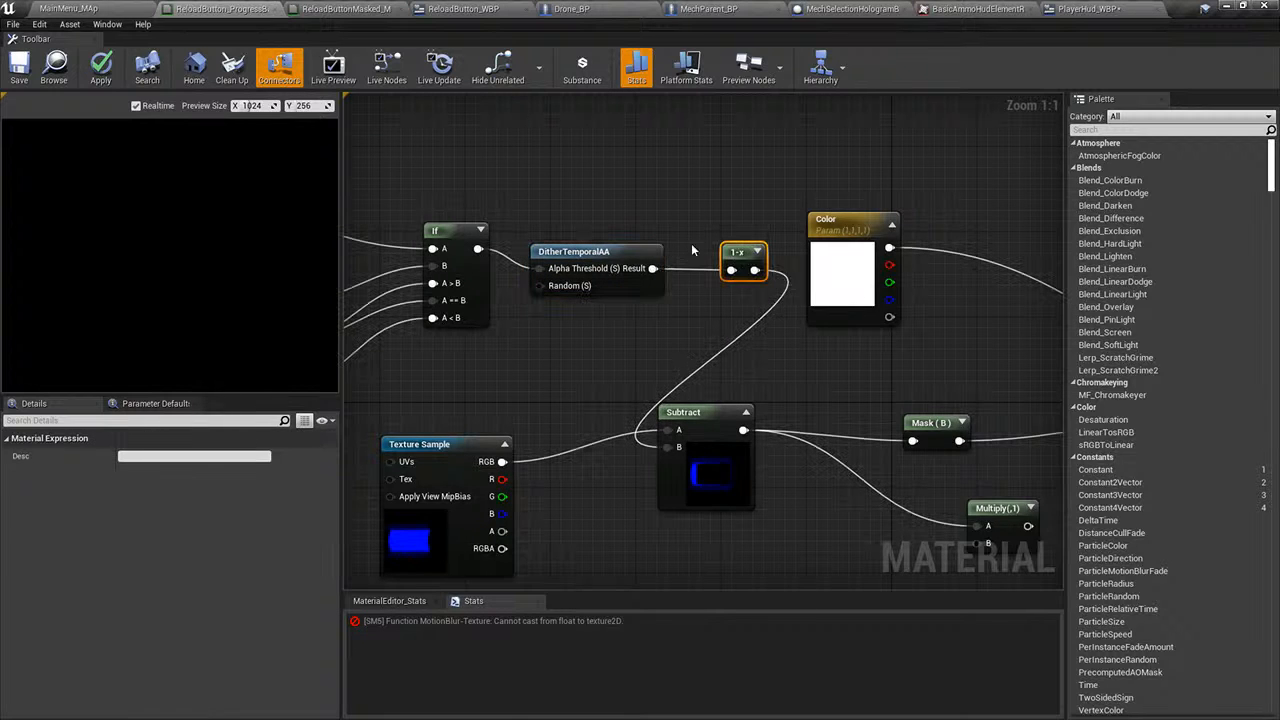
{"action": "left_click", "coordinate": [19, 74]}
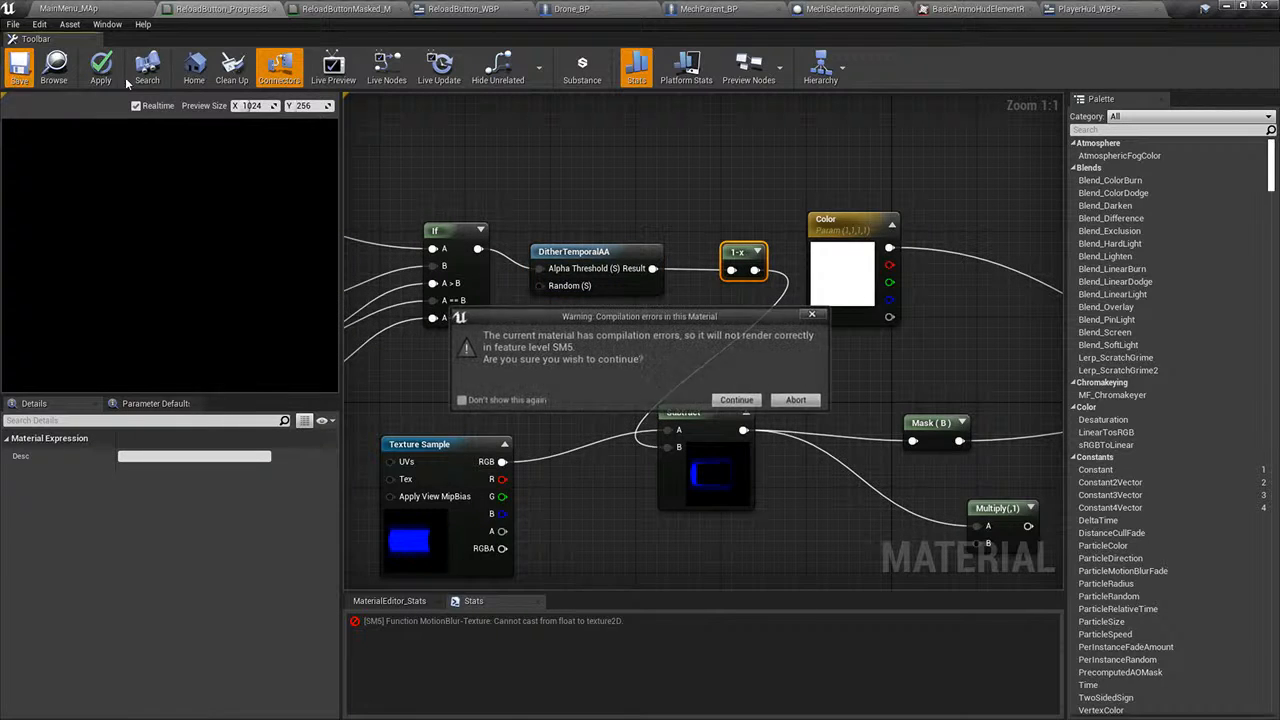
{"action": "left_click", "coordinate": [737, 401]}
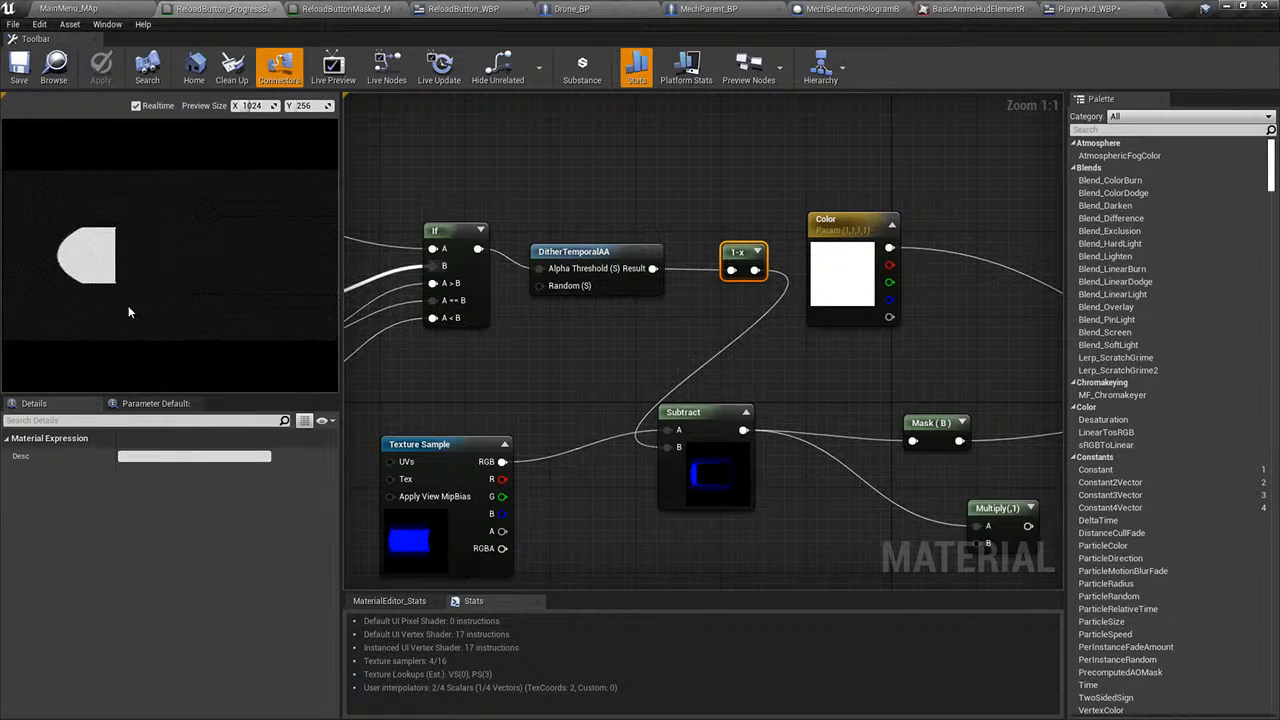
- Delete the DitherTemporalAA node, connect the If output directly to 1-x, and save the material
{"action": "scroll", "coordinate": [253, 290], "scroll_direction": "up", "scroll_amount": 3}
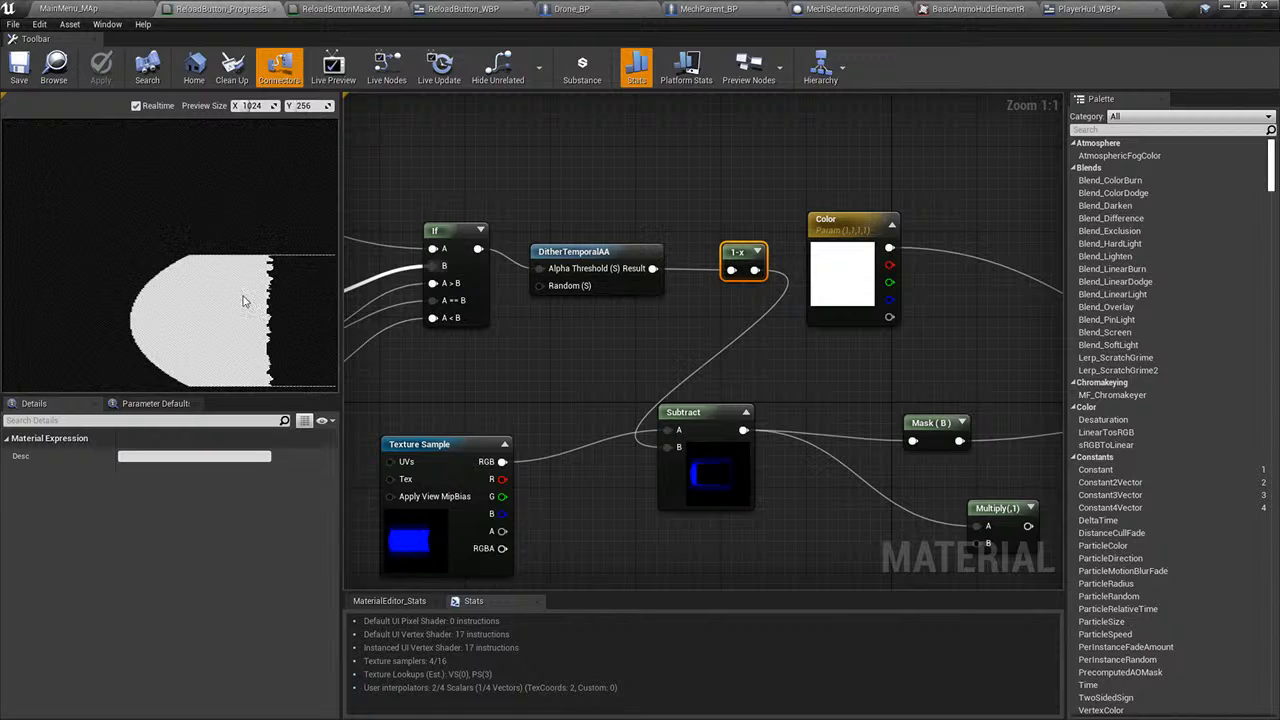
{"action": "scroll", "coordinate": [360, 270], "scroll_direction": "down", "scroll_amount": 7}
{"action": "scroll", "coordinate": [222, 292], "scroll_direction": "down", "scroll_amount": 3}
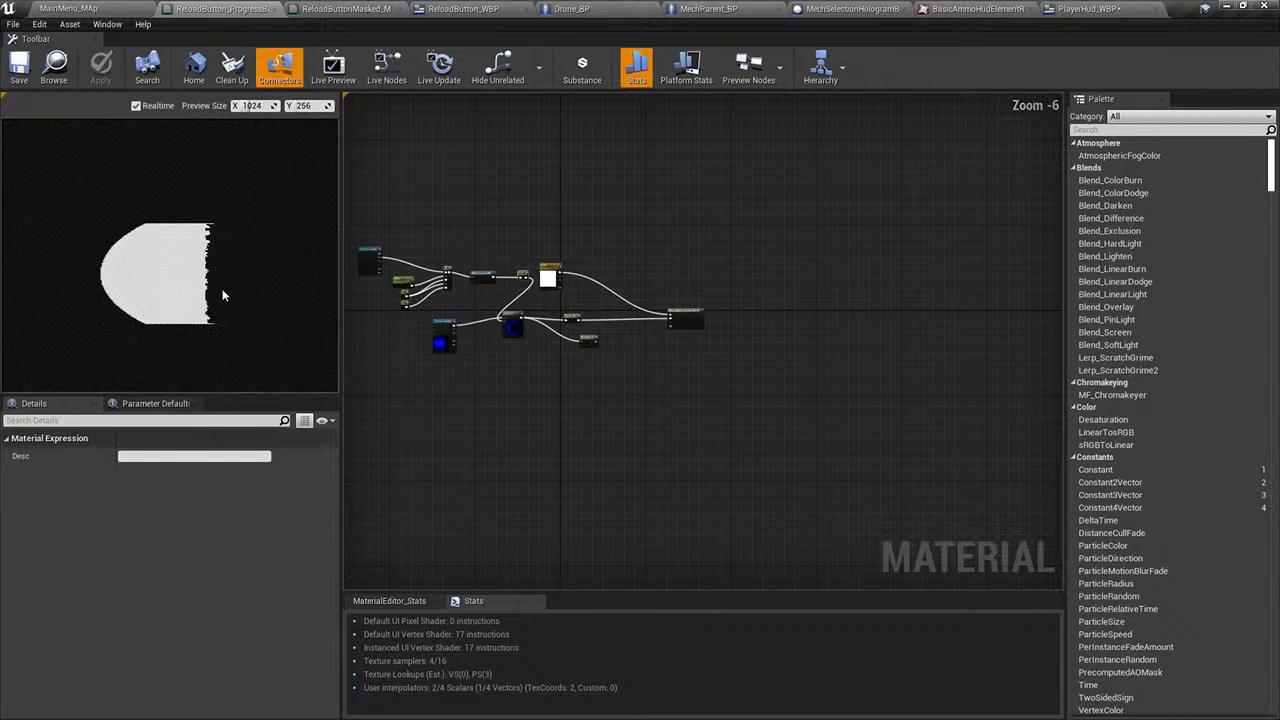
{"action": "scroll", "coordinate": [221, 288], "scroll_direction": "up", "scroll_amount": 3}
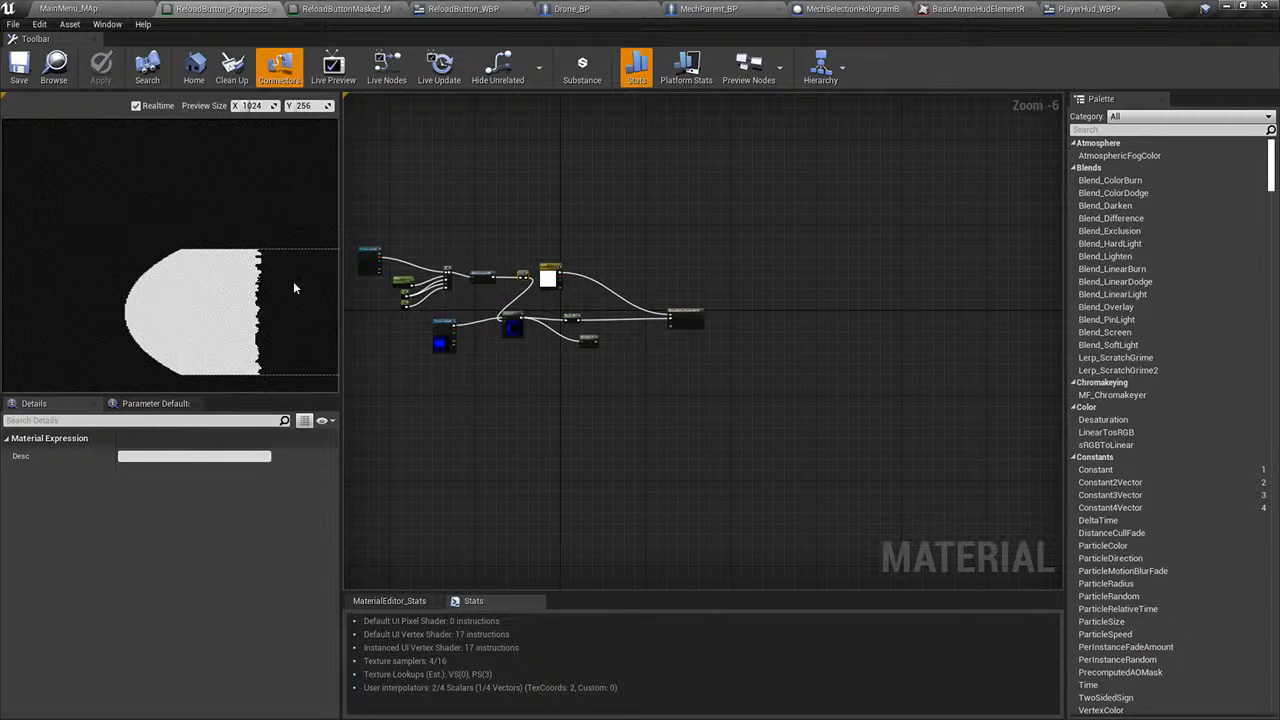
{"action": "scroll", "coordinate": [610, 240], "scroll_direction": "up", "scroll_amount": 7}
{"action": "left_click", "coordinate": [488, 334]}
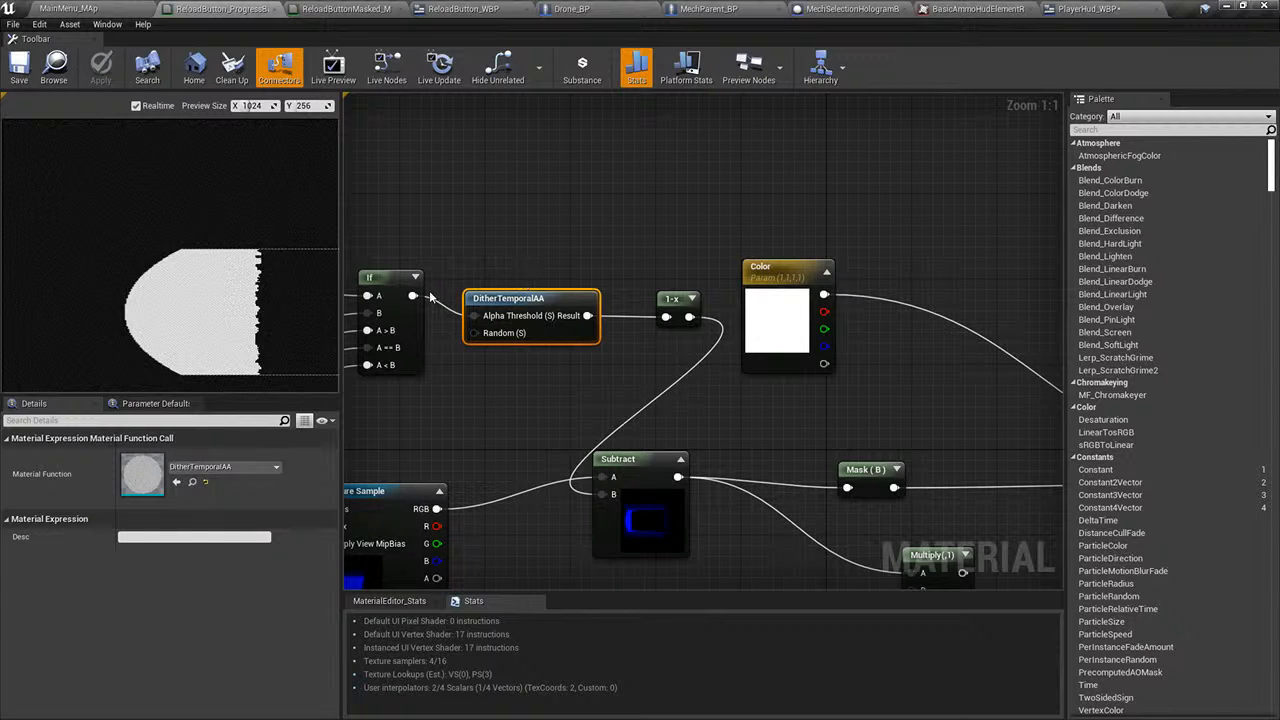
{"action": "key", "text": "Delete"}
{"action": "left_click_drag", "start_coordinate": [413, 296], "coordinate": [501, 283]}
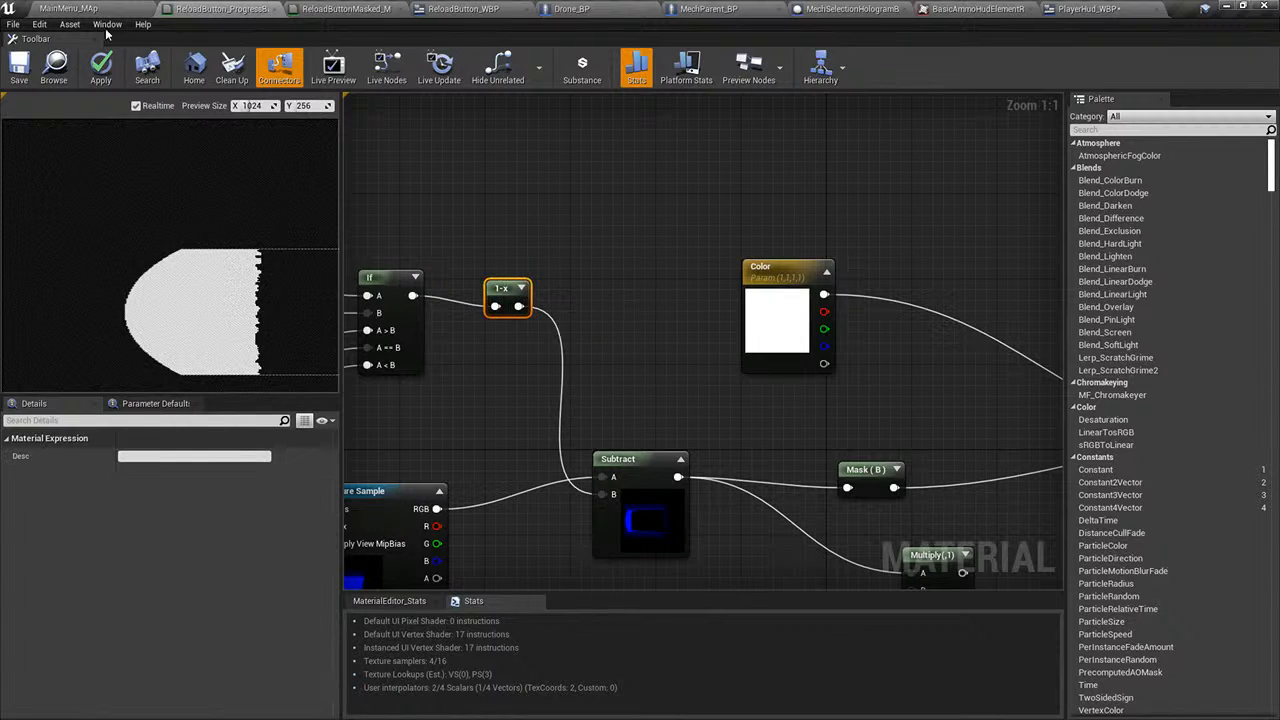
{"action": "left_click", "coordinate": [19, 66]}
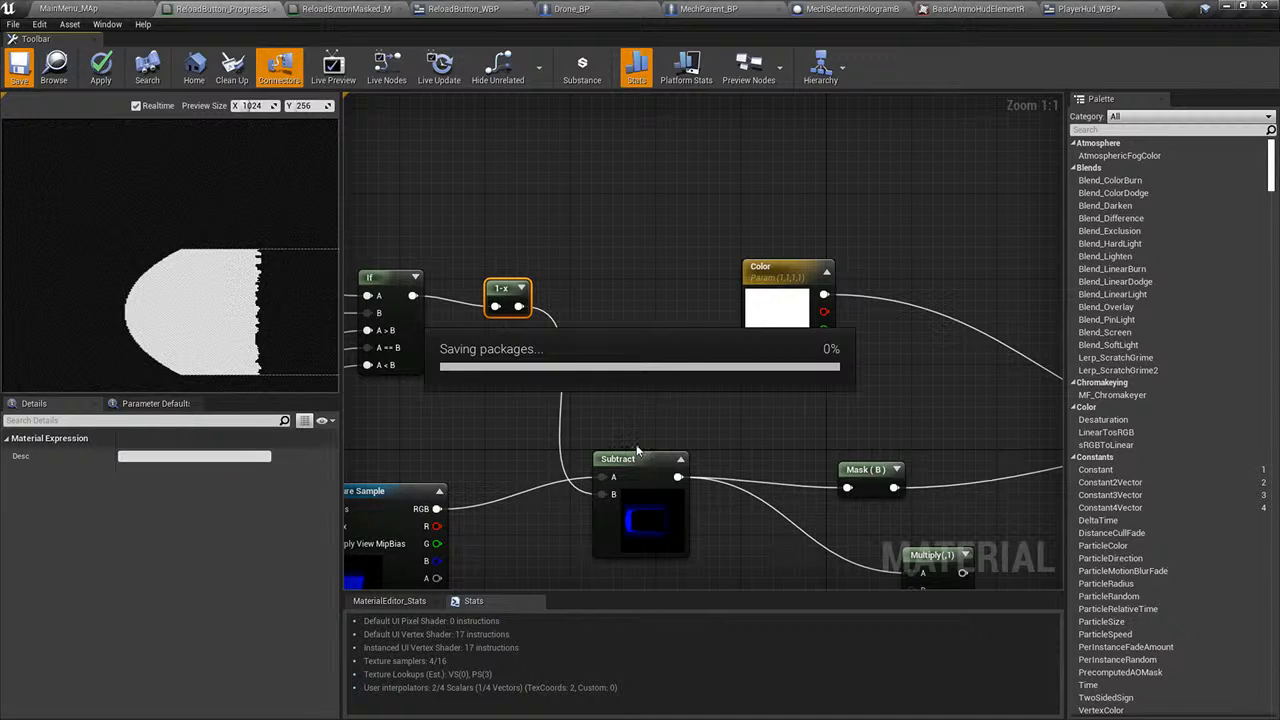
- Examine the bar's fill edge in the material preview and the texture nodes feeding the If node
{"action": "scroll", "coordinate": [242, 292], "scroll_direction": "down", "scroll_amount": 1}
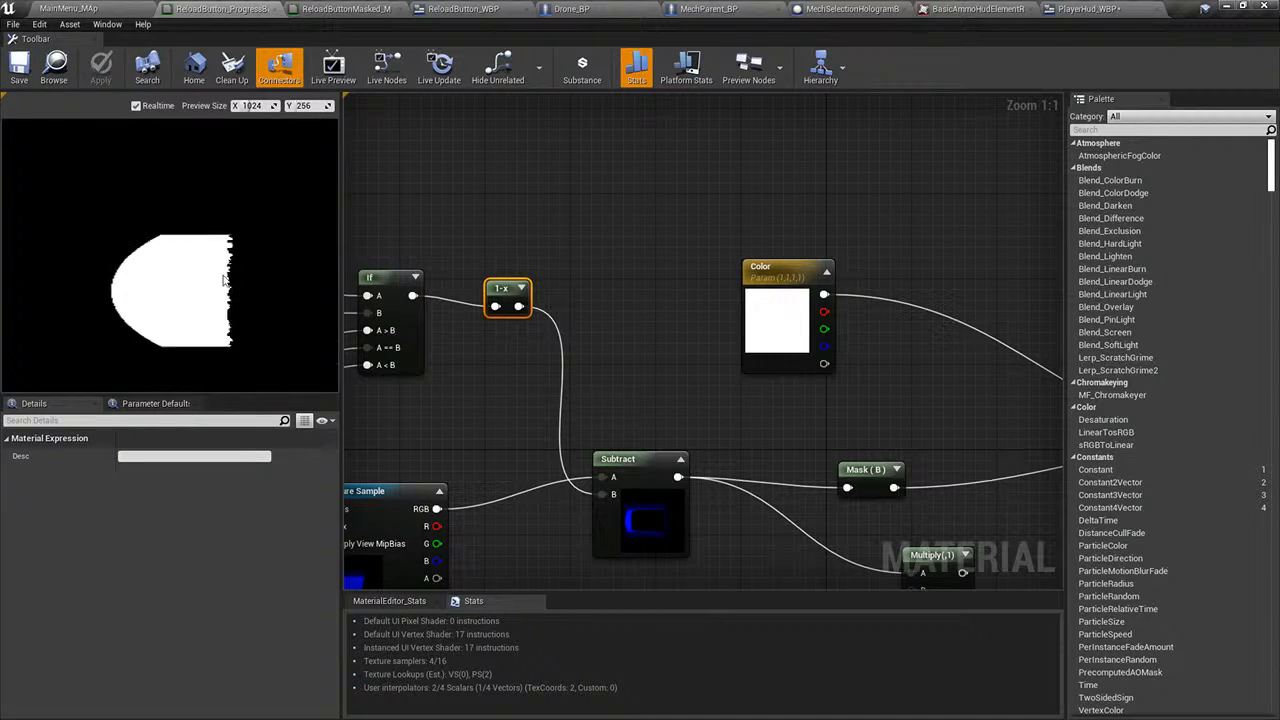
{"action": "scroll", "coordinate": [233, 301], "scroll_direction": "up", "scroll_amount": 2}
{"action": "scroll", "coordinate": [247, 327], "scroll_direction": "down", "scroll_amount": 1}
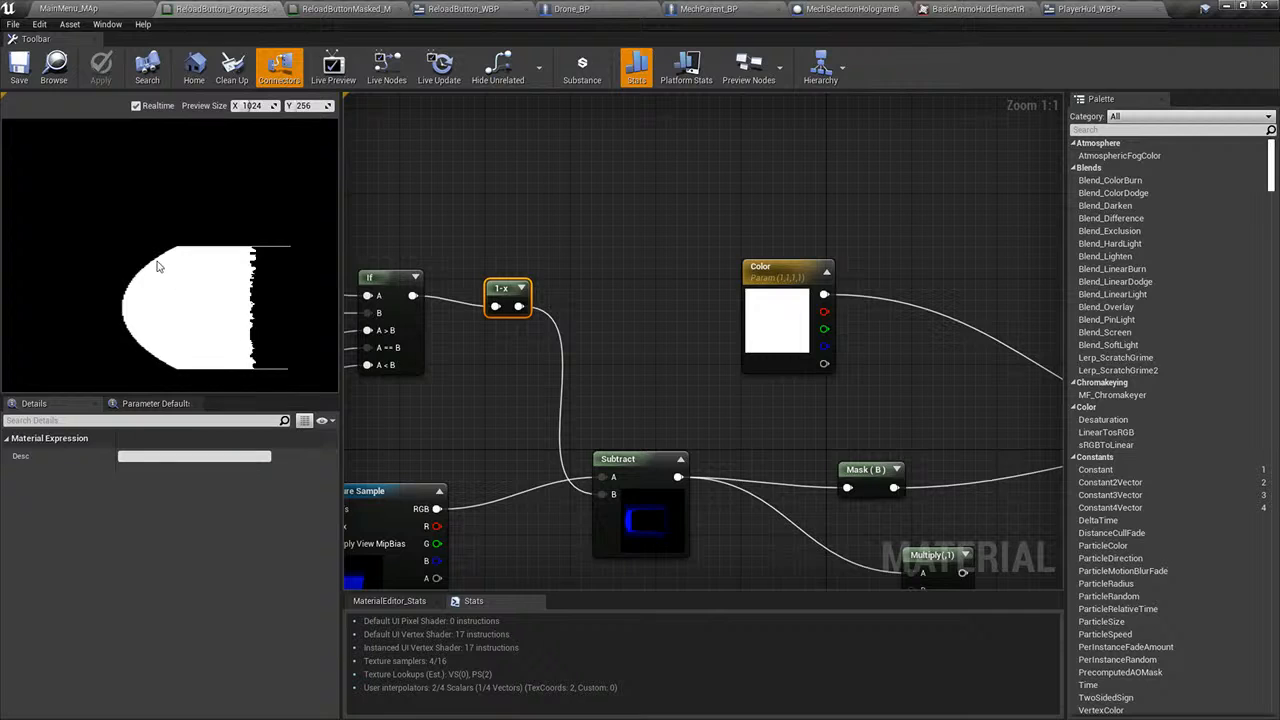
{"action": "scroll", "coordinate": [575, 352], "scroll_direction": "down", "scroll_amount": 3}
{"action": "scroll", "coordinate": [575, 352], "scroll_direction": "up", "scroll_amount": 1}
{"action": "right_click_drag", "start_coordinate": [575, 352], "coordinate": [1026, 364]}
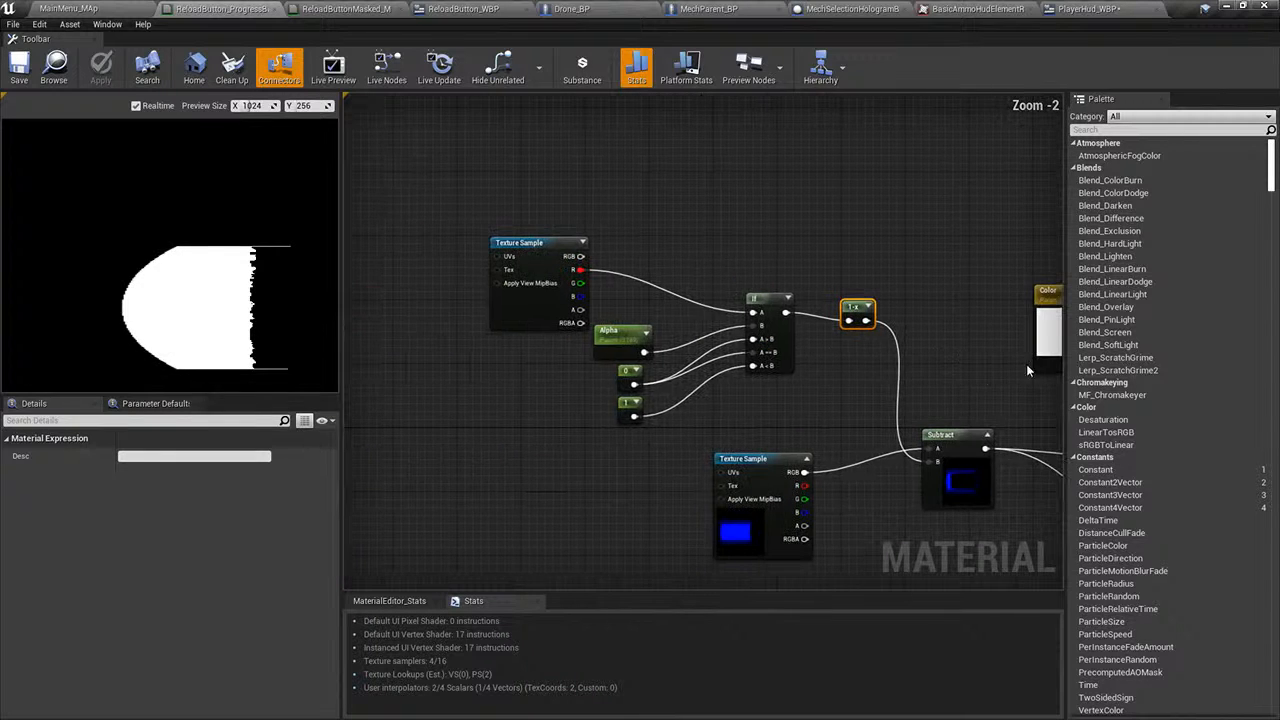
- Switch to GIMP and examine the gradient of BasicAmmoHudElementRGBMaskedGradient02 up close
{"action": "key", "text": "alt+Tab"}
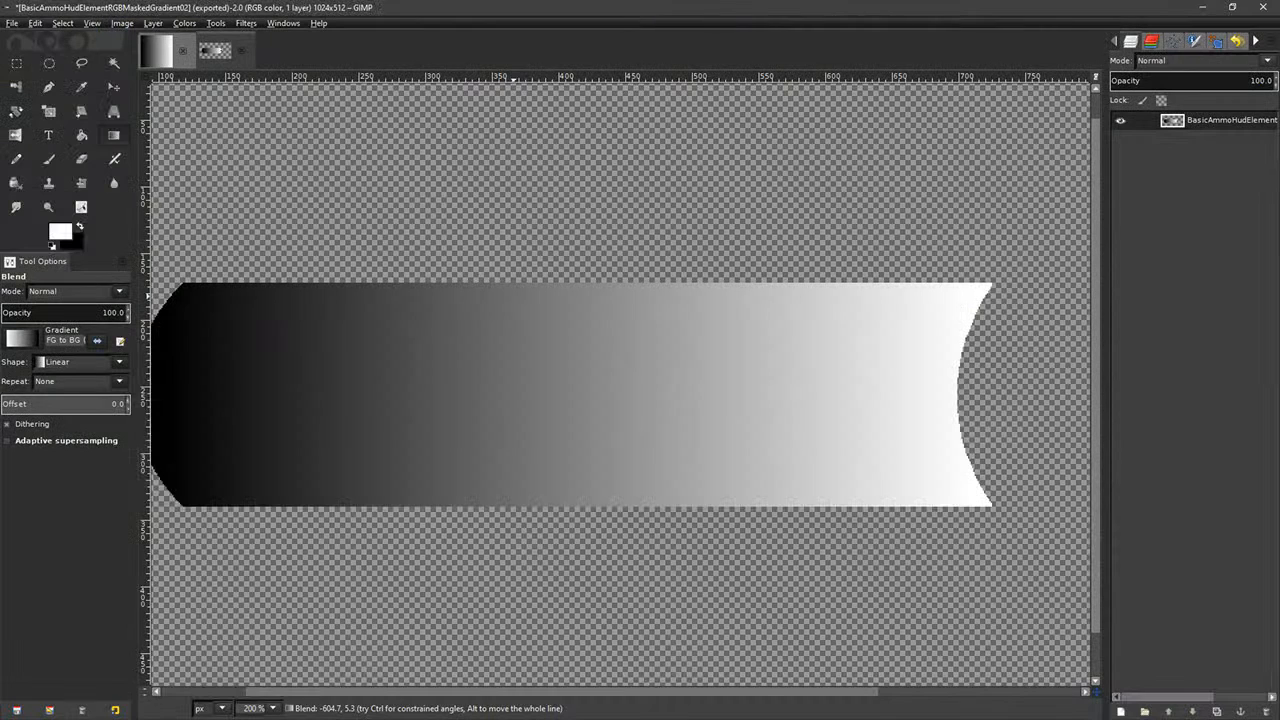
{"action": "scroll", "coordinate": [486, 403], "scroll_direction": "up", "scroll_amount": 4, "text": "ctrl"}
{"action": "scroll", "coordinate": [586, 409], "scroll_direction": "down", "scroll_amount": 10, "text": "ctrl"}
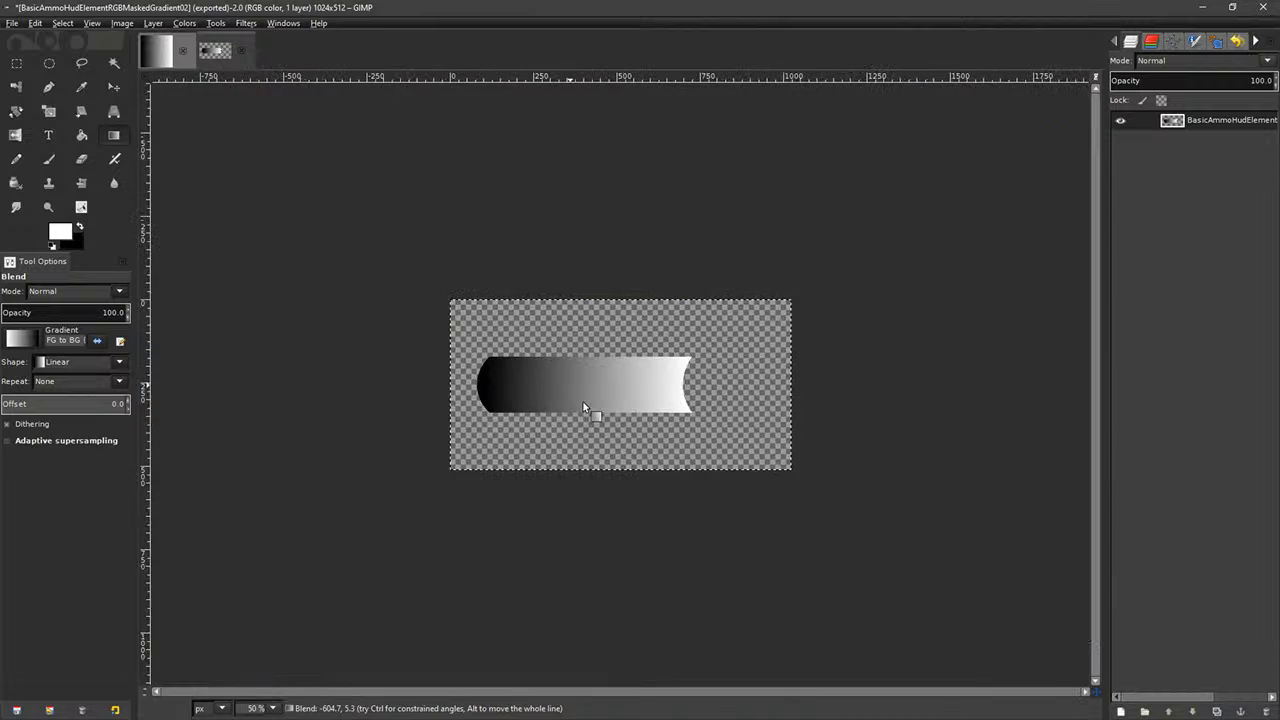
{"action": "scroll", "coordinate": [585, 407], "scroll_direction": "up", "scroll_amount": 7, "text": "ctrl"}
{"action": "scroll", "coordinate": [583, 401], "scroll_direction": "down", "scroll_amount": 4, "text": "ctrl"}
{"action": "scroll", "coordinate": [583, 399], "scroll_direction": "up", "scroll_amount": 4, "text": "ctrl"}
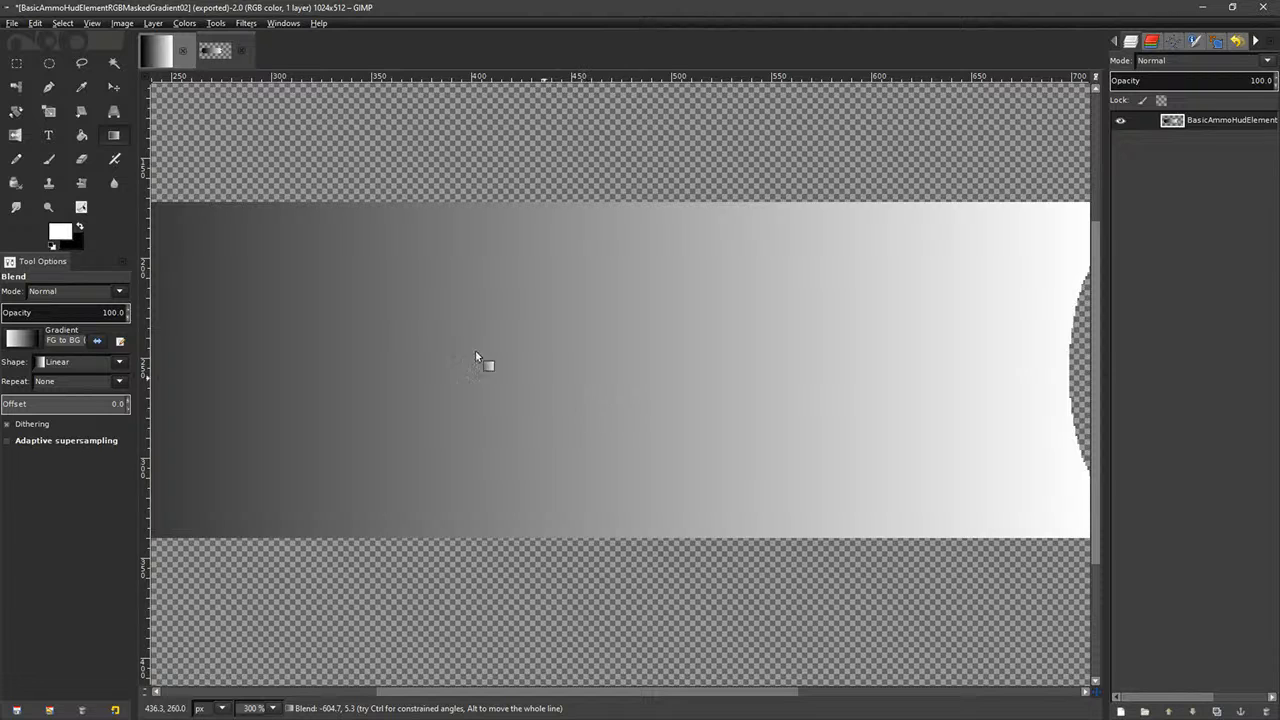
{"action": "scroll", "coordinate": [612, 415], "scroll_direction": "down", "scroll_amount": 3}
{"action": "scroll", "coordinate": [603, 381], "scroll_direction": "up", "scroll_amount": 7}
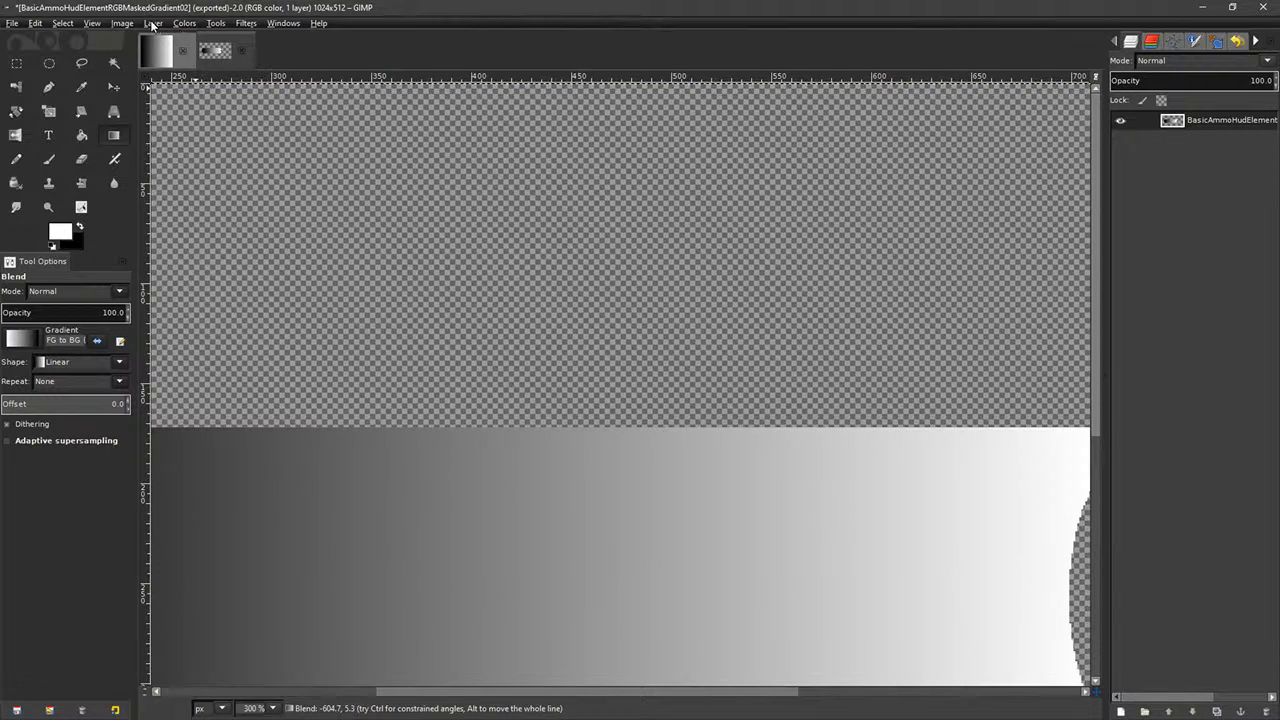
- Resize the image canvas to 1024 × 1 px, offset so that the single row crosses the gradient bar
{"action": "left_click", "coordinate": [184, 23]}
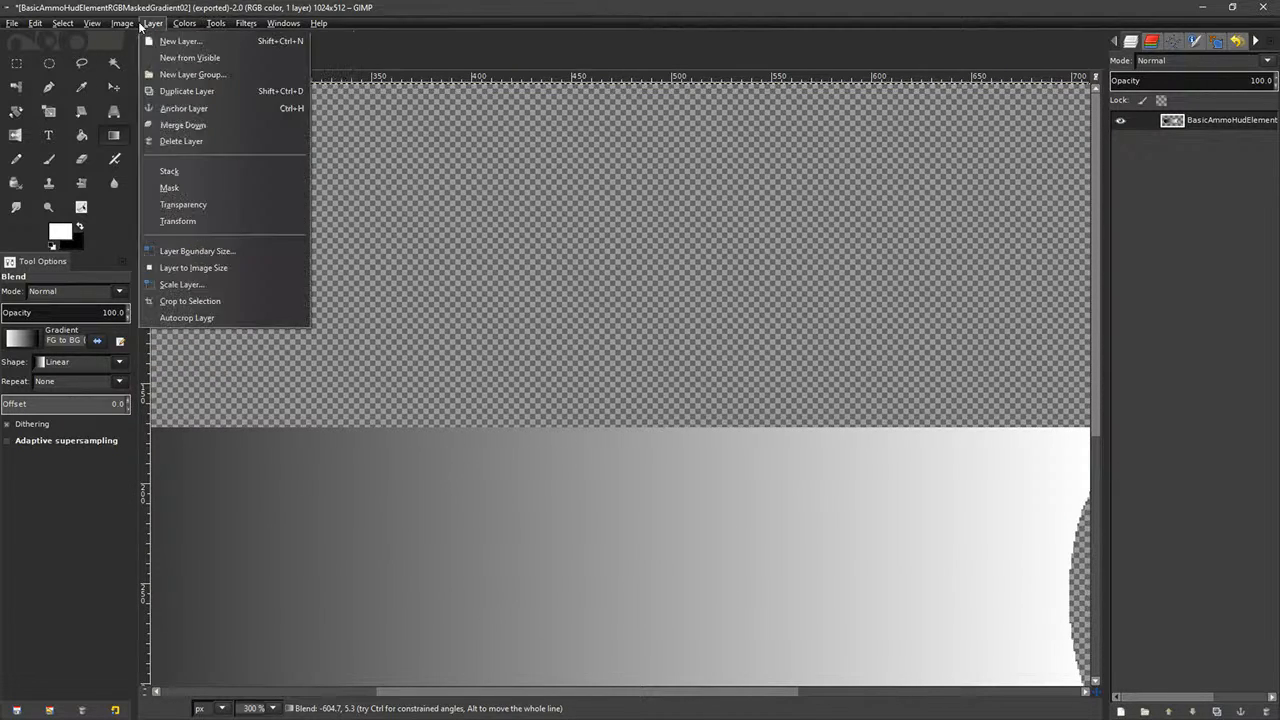
{"action": "left_click", "coordinate": [172, 101]}
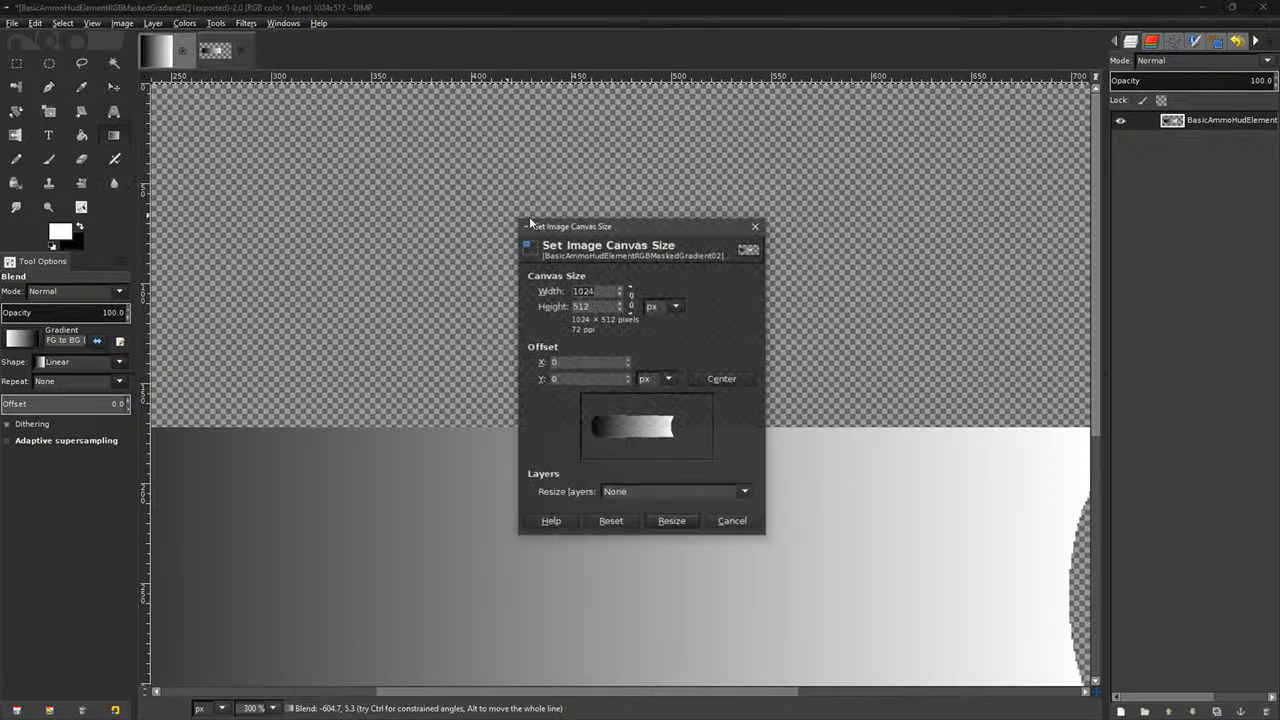
{"action": "key", "text": "Tab"}
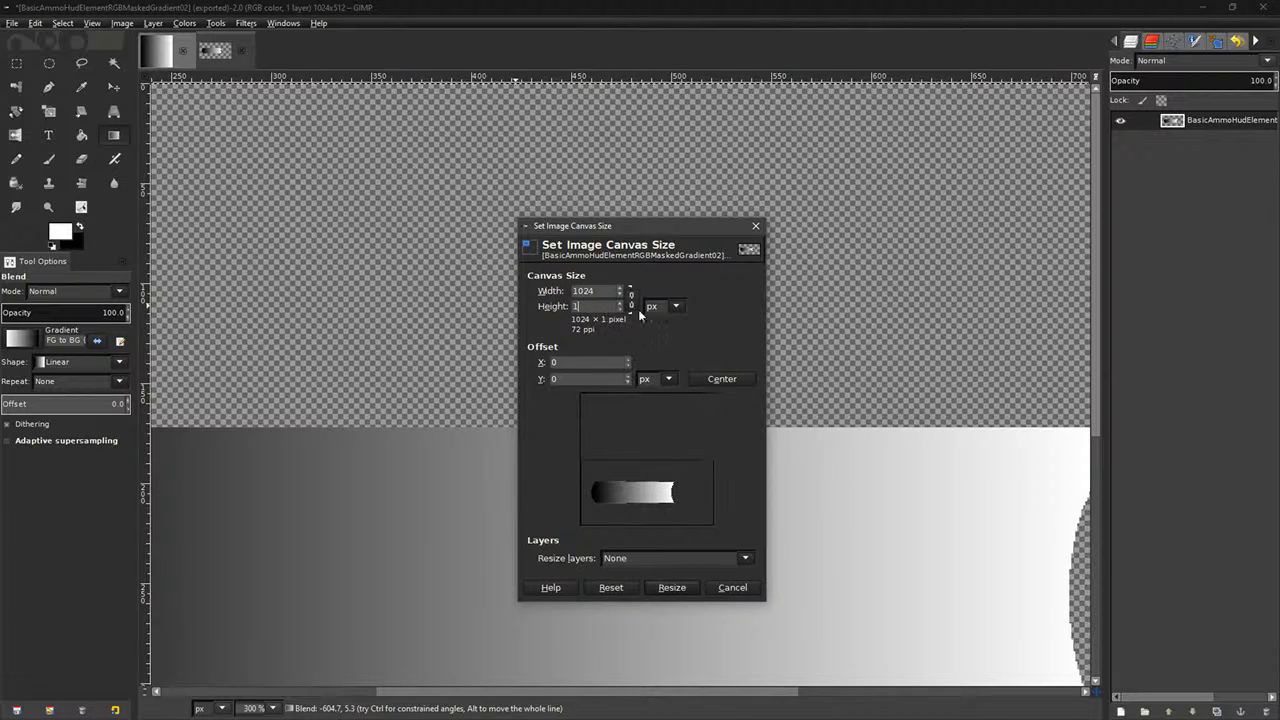
{"action": "left_click_drag", "start_coordinate": [680, 497], "coordinate": [698, 467]}
{"action": "left_click", "coordinate": [671, 588]}
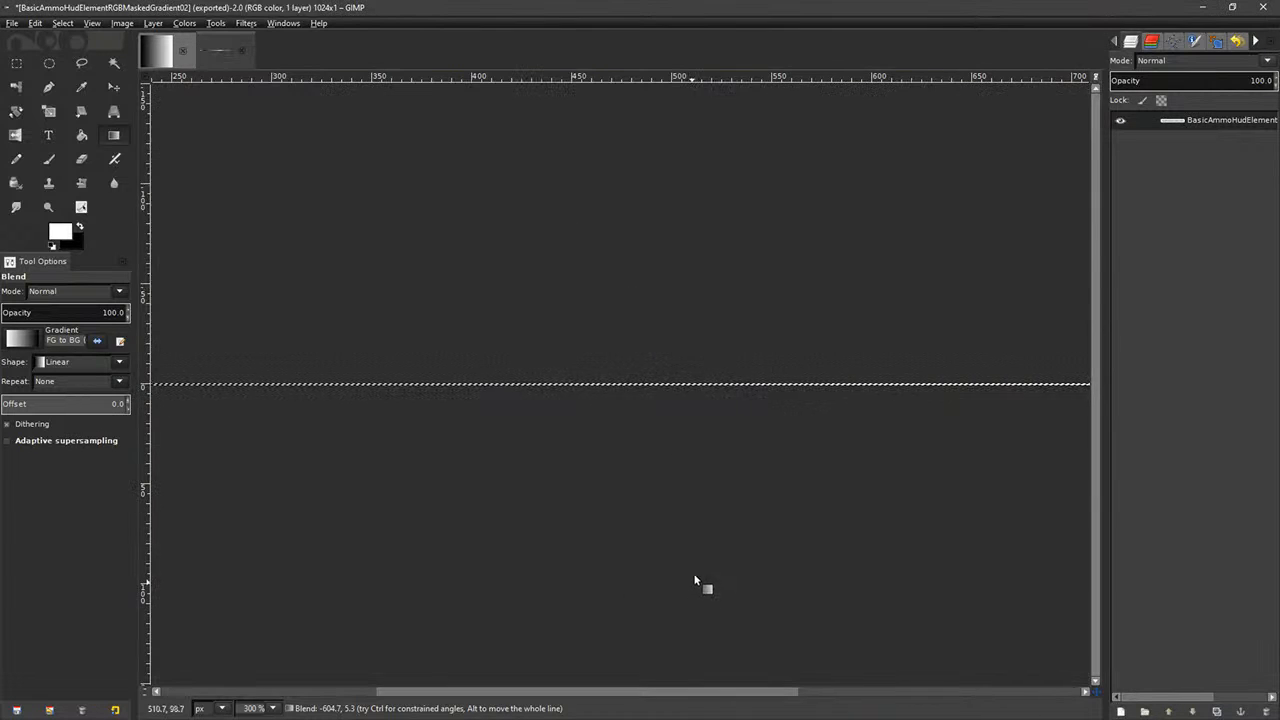
- Export the image as BasicAmmoHudElementRGBMaskedGradient021px.png in the SuperMech UI folder, and switch back to Unreal Editor
{"action": "scroll", "coordinate": [723, 448], "scroll_direction": "right", "scroll_amount": 5}
{"action": "scroll", "coordinate": [754, 448], "scroll_direction": "right", "scroll_amount": 2}
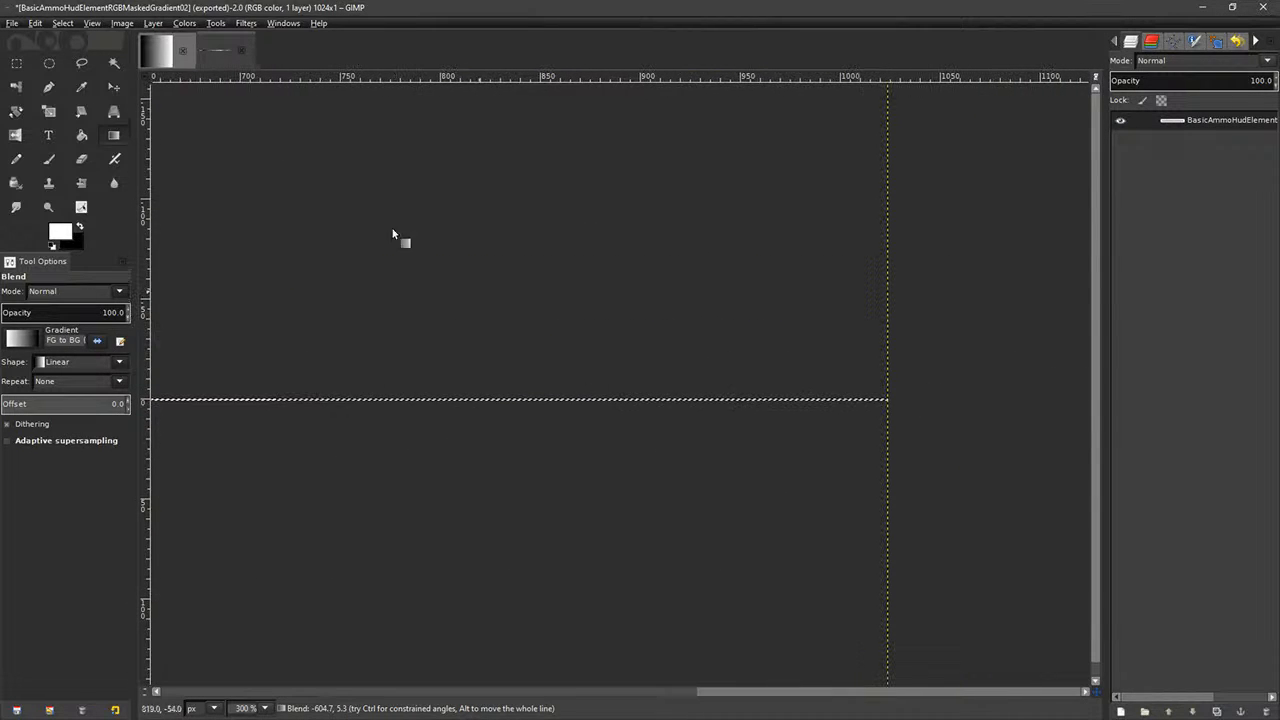
{"action": "left_click", "coordinate": [11, 23]}
{"action": "left_click", "coordinate": [65, 251]}
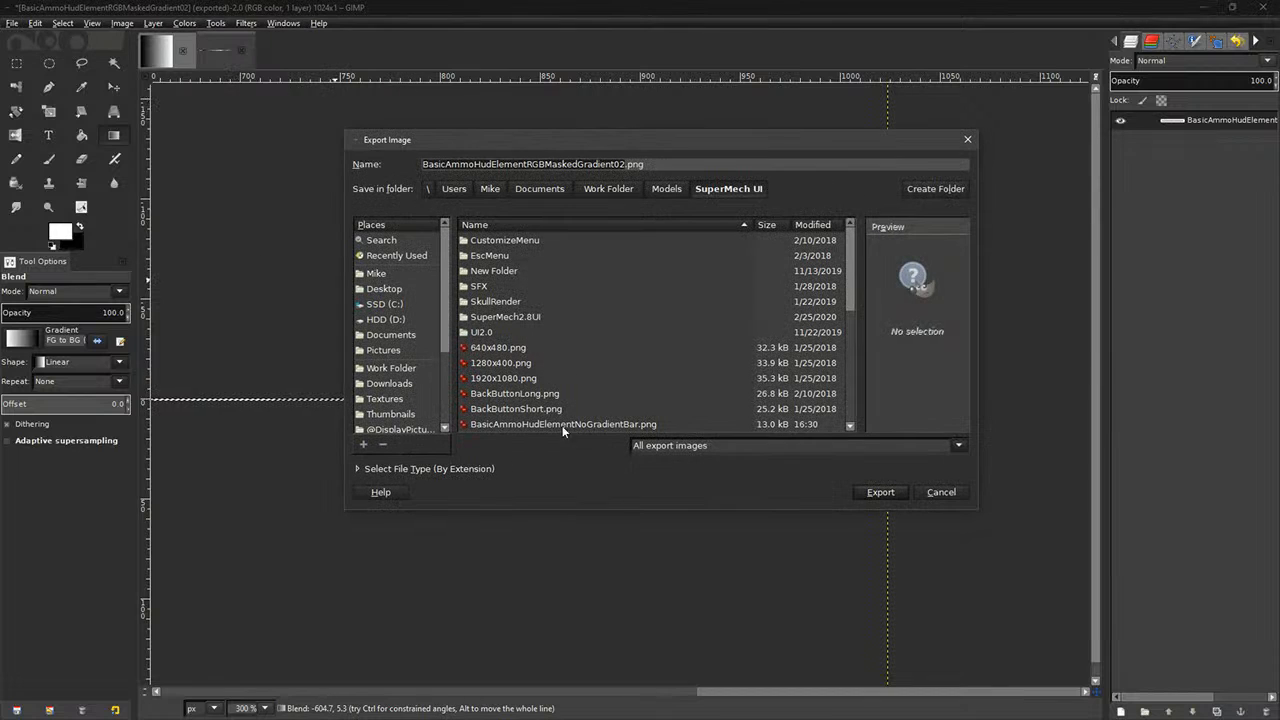
{"action": "left_click", "coordinate": [619, 164]}
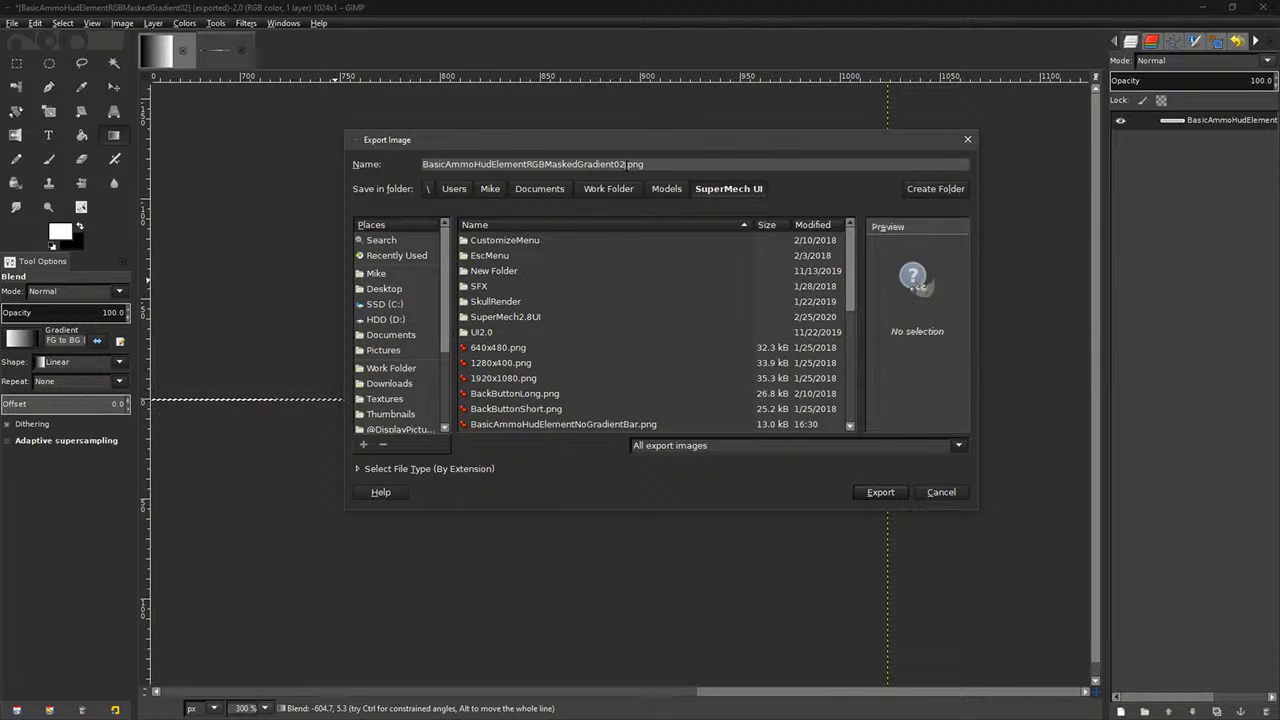
{"action": "key", "text": "Return"}
{"action": "key", "text": "Return"}
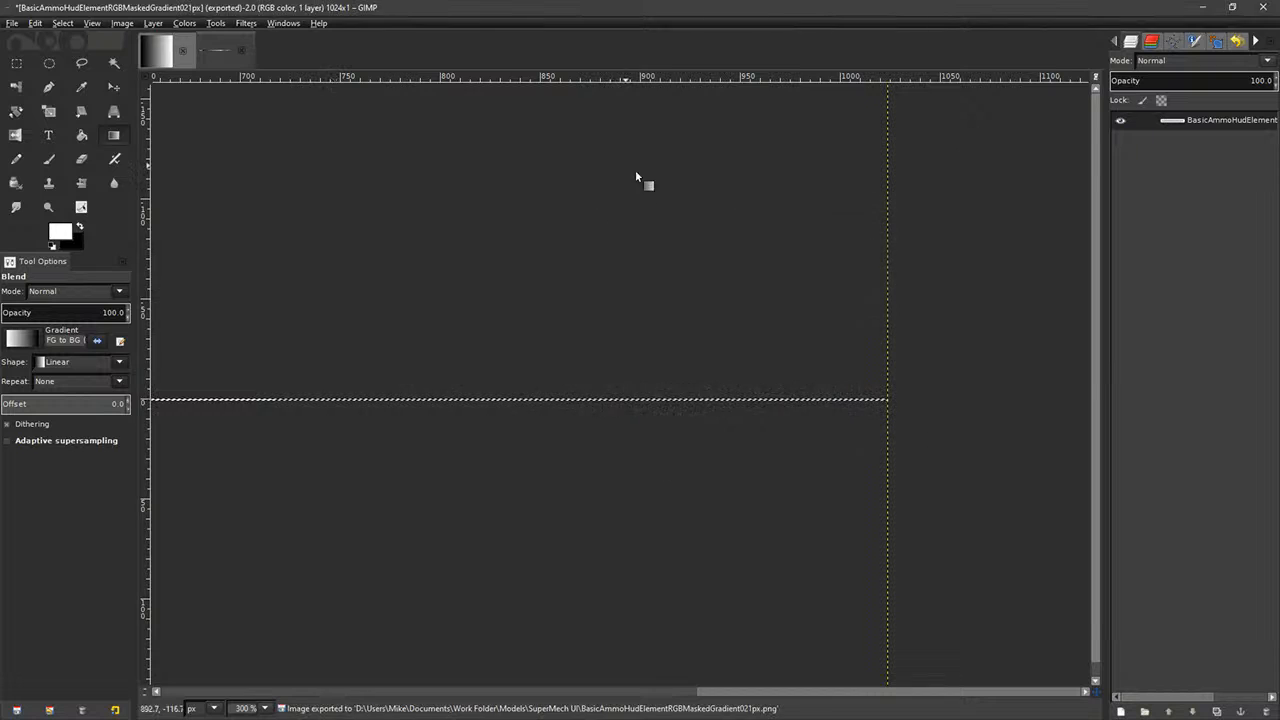
{"action": "key", "text": "alt+Tab"}
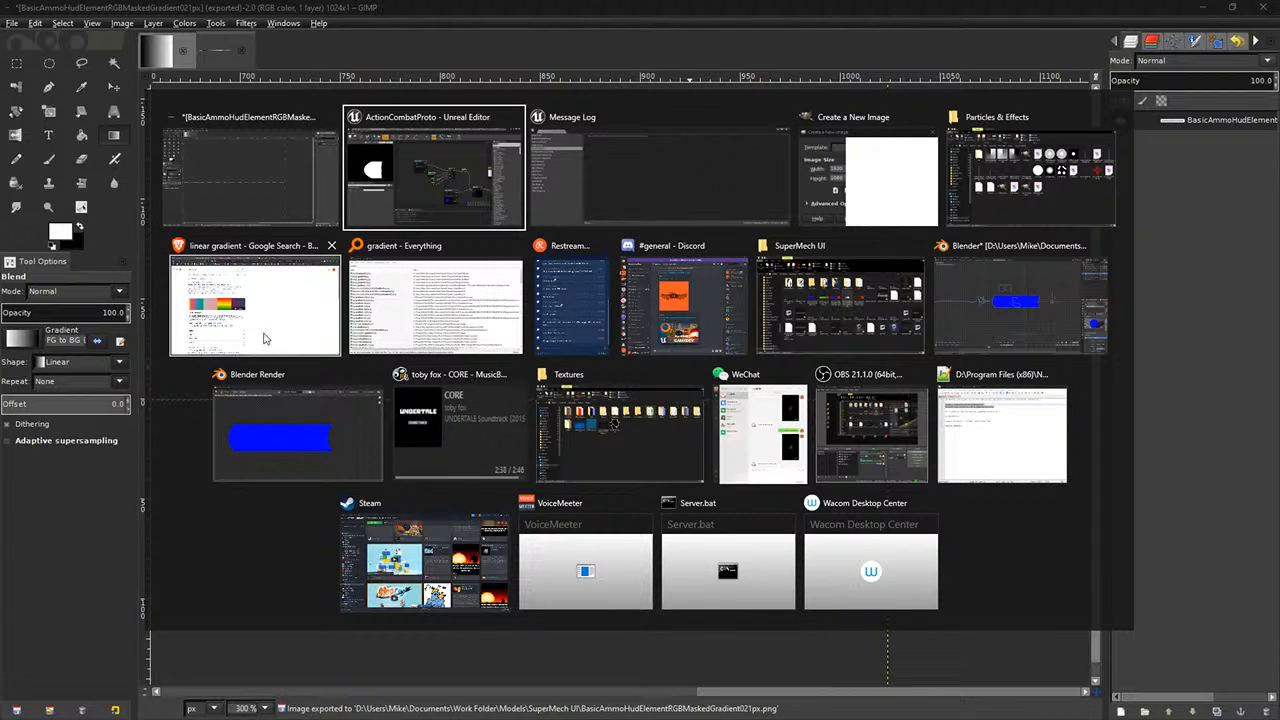
{"action": "left_click", "coordinate": [487, 206]}
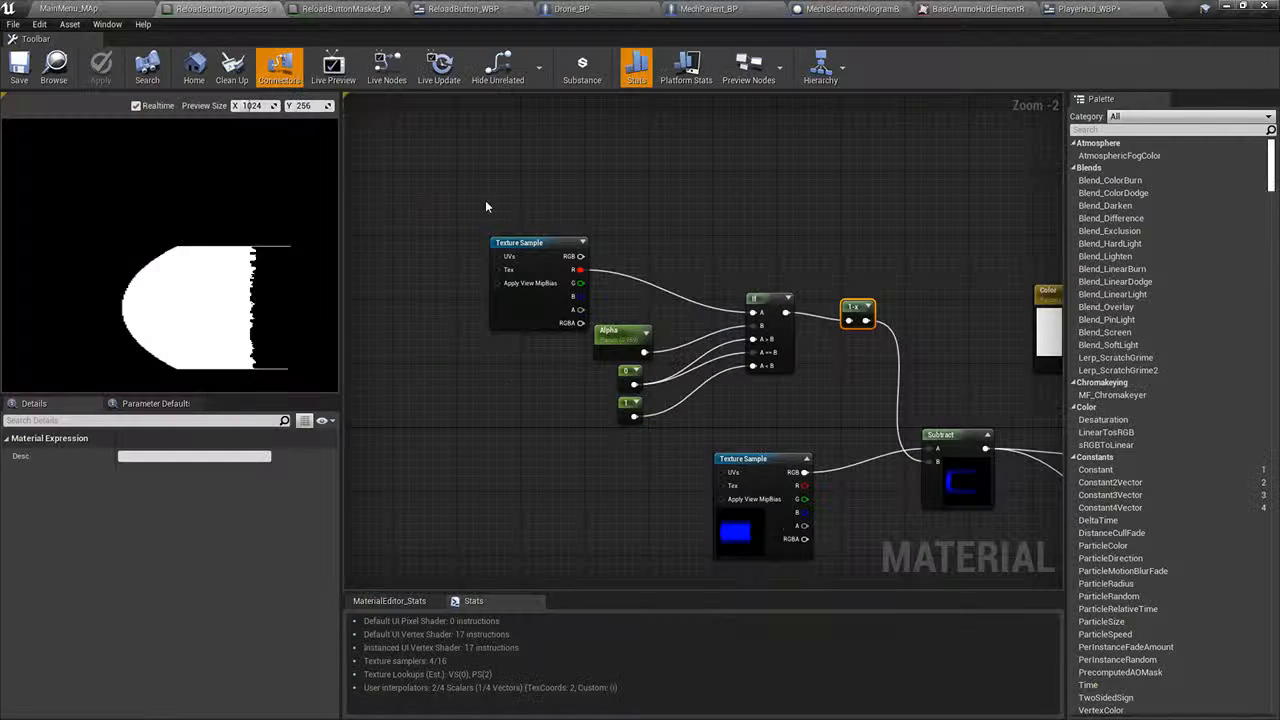
- Import BasicAmmoHudElementRGBMaskedGradient021px from the existing texture's source folder into the UI3 Material folder
{"action": "left_click", "coordinate": [98, 7]}
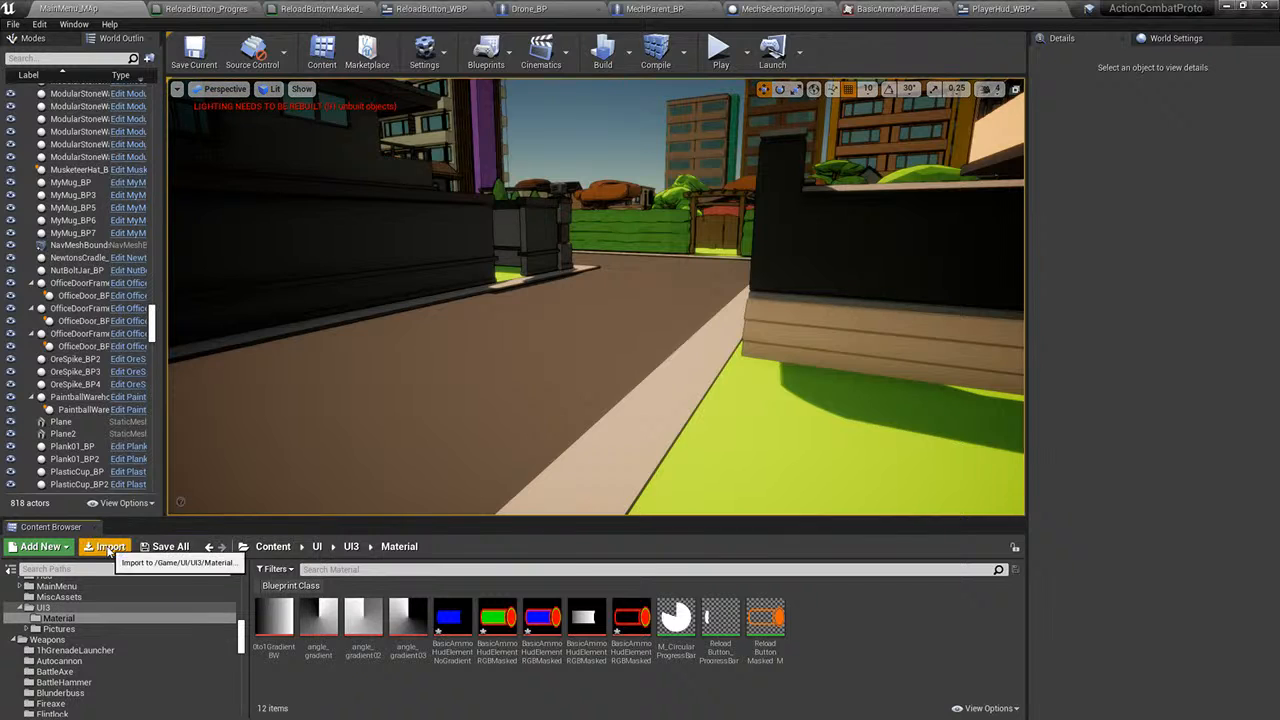
{"action": "key", "text": "alt+Tab"}
{"action": "key", "text": "Escape"}
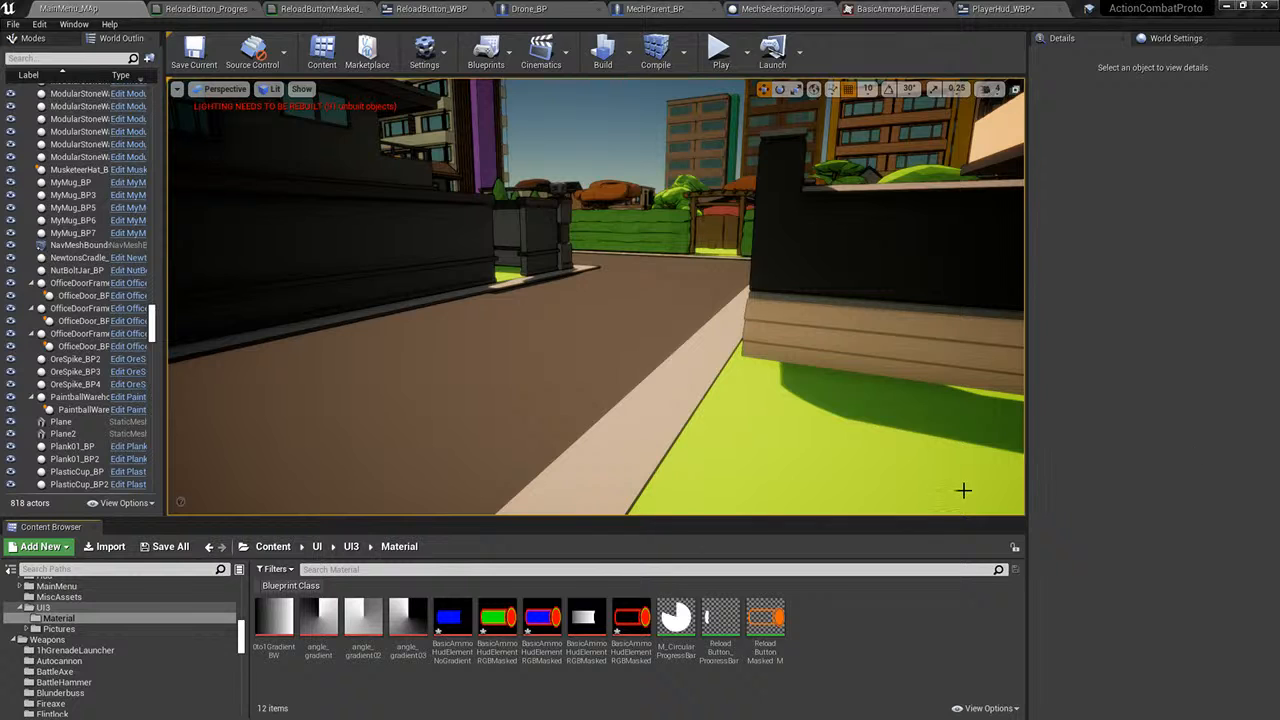
{"action": "right_click", "coordinate": [485, 612]}
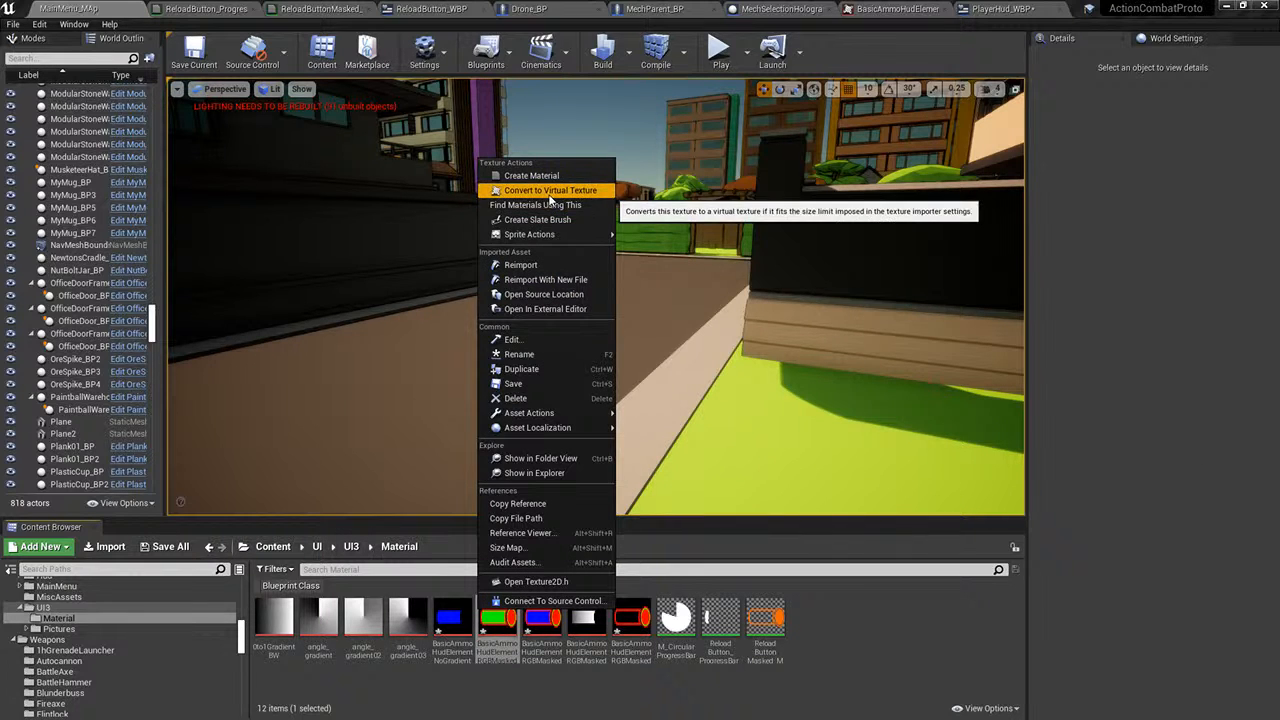
{"action": "left_click", "coordinate": [541, 295]}
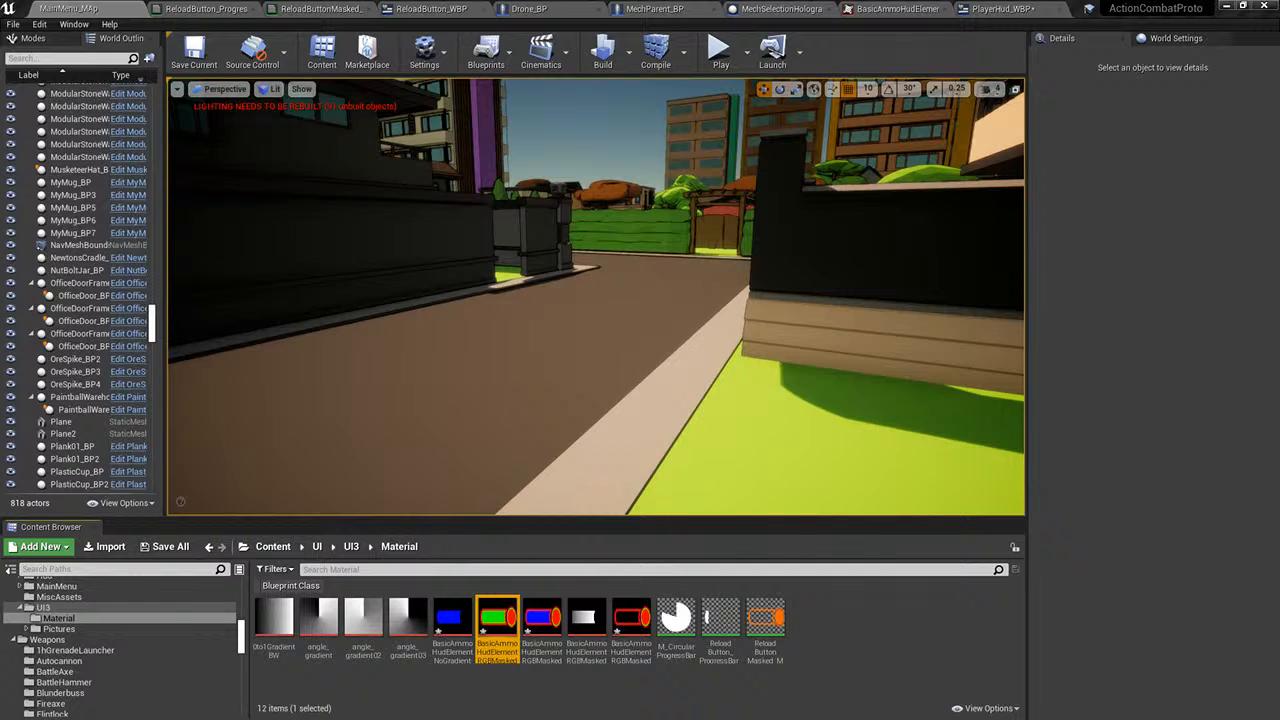
{"action": "left_click_drag", "start_coordinate": [1137, 529], "coordinate": [866, 617]}
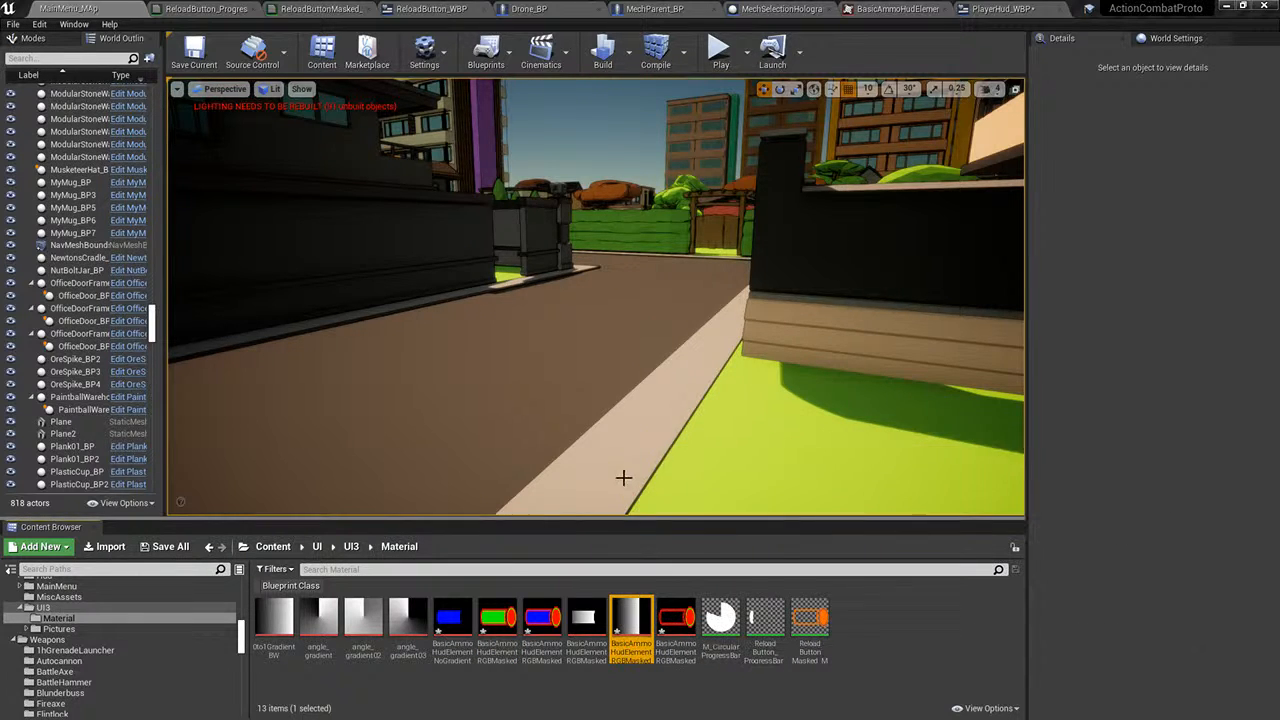
- Open the imported 1 px gradient texture, set its RGBCurve to 0.4 and save it
{"action": "right_click_drag", "start_coordinate": [623, 477], "coordinate": [579, 508]}
{"action": "double_click", "coordinate": [631, 625]}
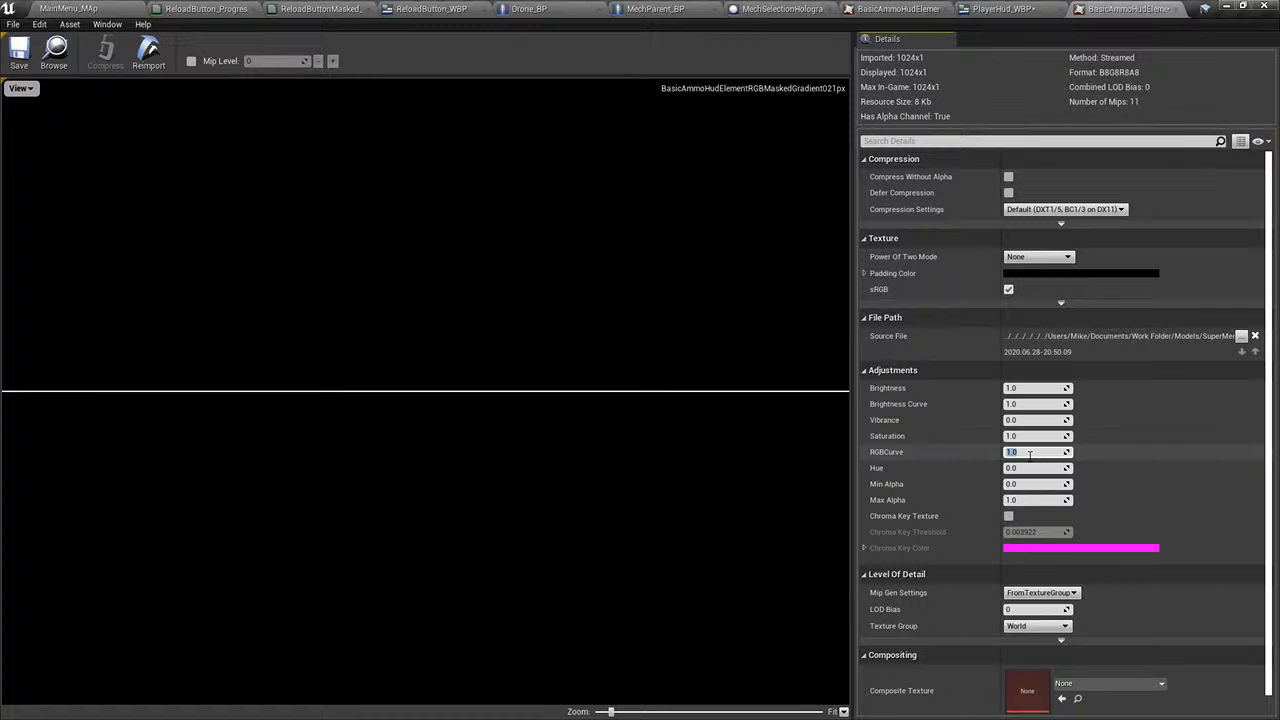
{"action": "left_click", "coordinate": [19, 50]}
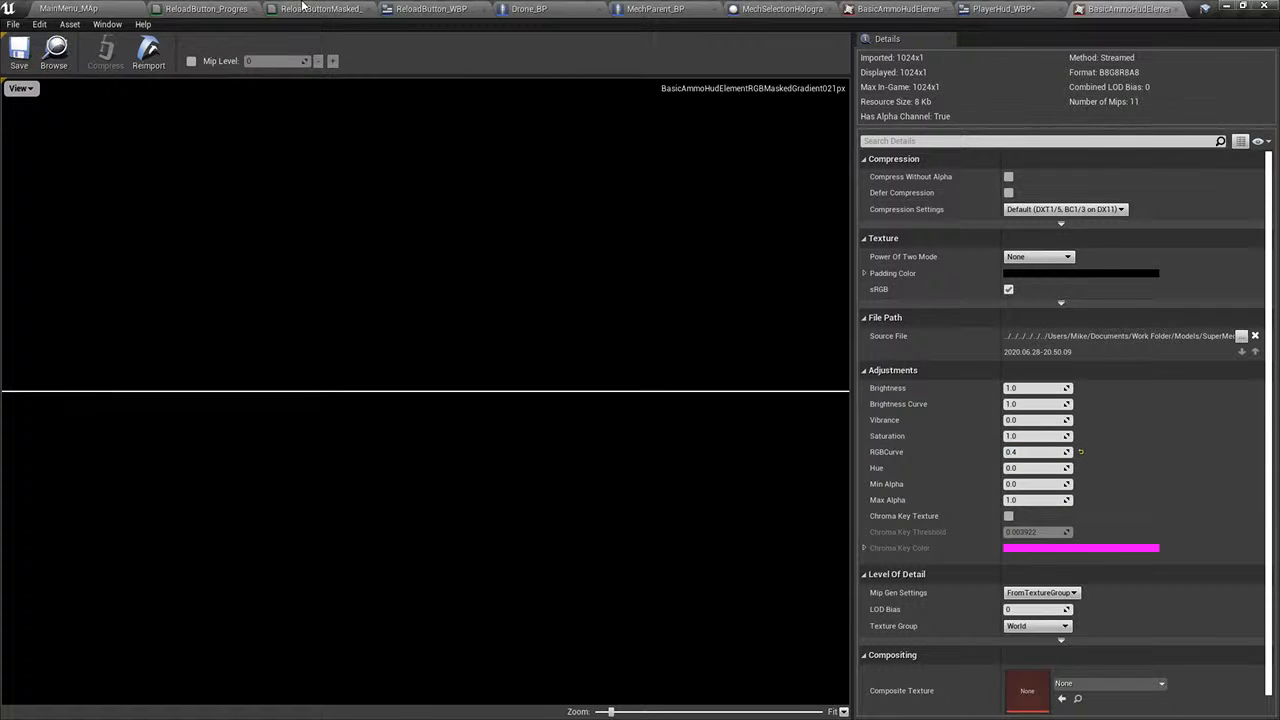
- Assign the 1 px gradient to the Texture Sample feeding the If node in ReloadButton_ProgressBar_M and save the material
{"action": "left_click", "coordinate": [302, 7]}
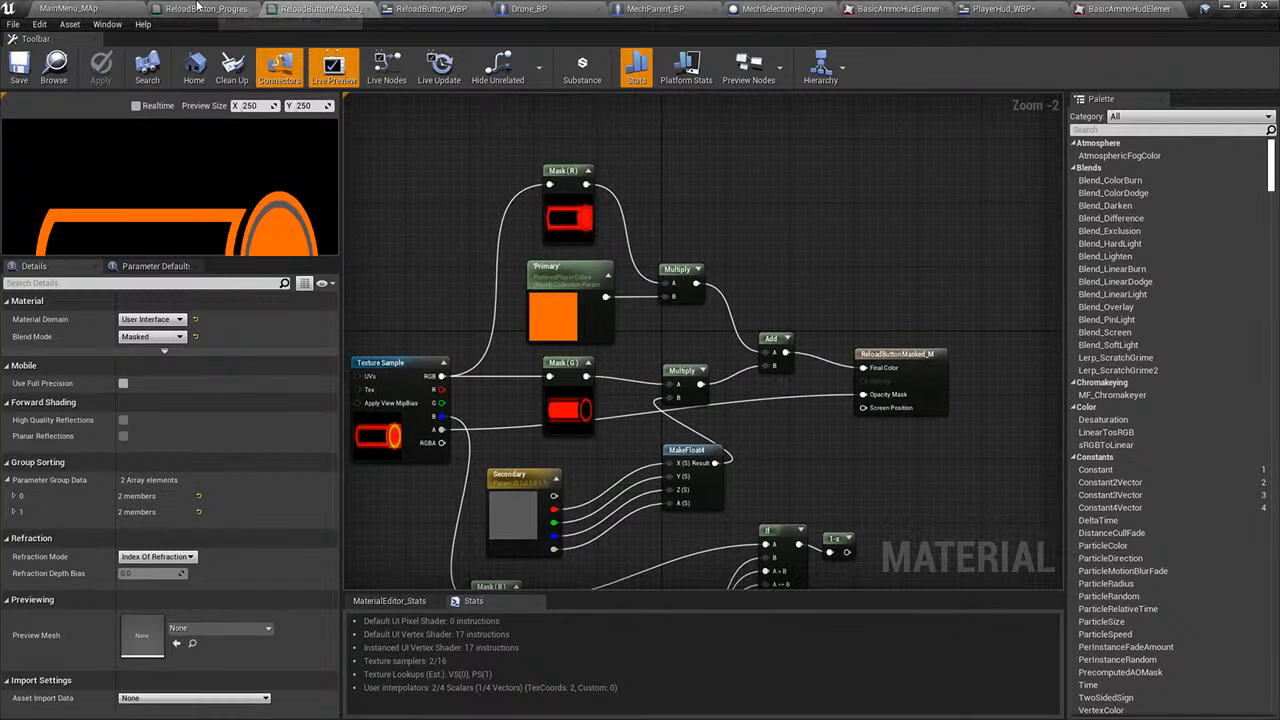
{"action": "left_click", "coordinate": [197, 7]}
{"action": "left_click", "coordinate": [535, 270]}
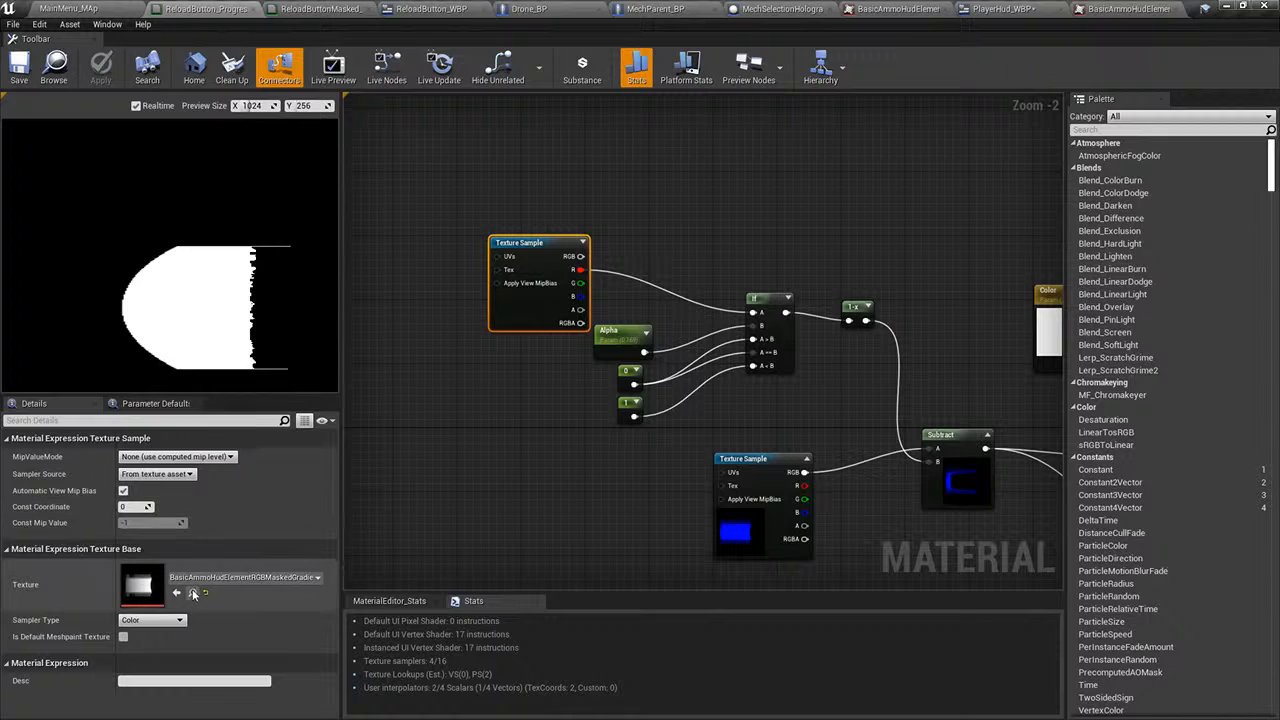
{"action": "left_click", "coordinate": [176, 593]}
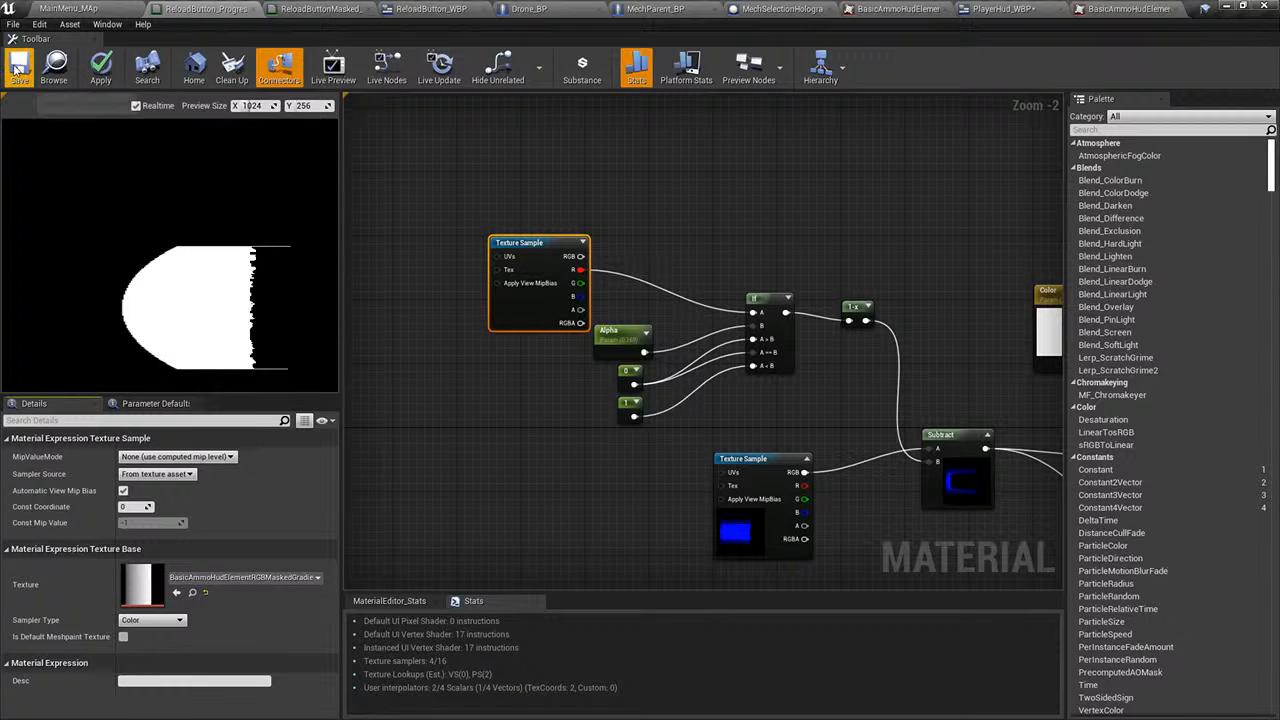
{"action": "left_click", "coordinate": [18, 68]}
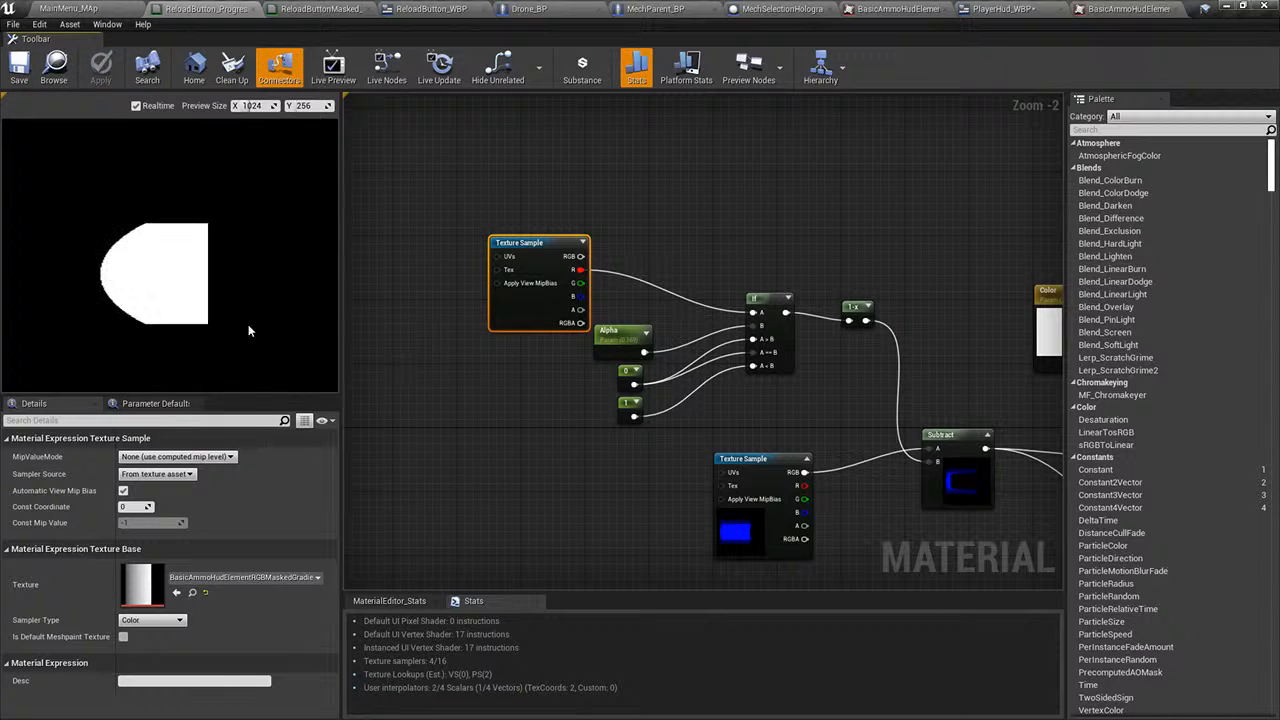
- Play-test the level in Horde Mode, firing and reloading repeatedly to watch the ammo bar drain and refill, and end the session
{"action": "left_click", "coordinate": [65, 8]}
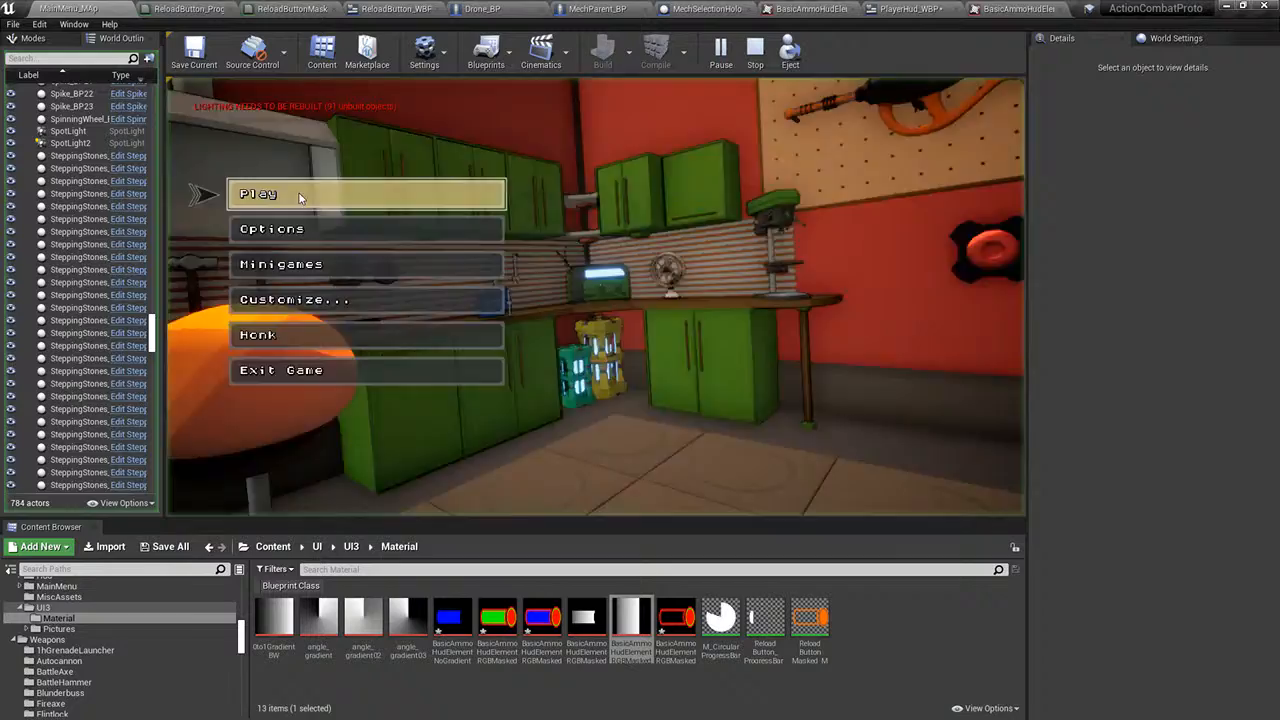
{"action": "left_click", "coordinate": [300, 195]}
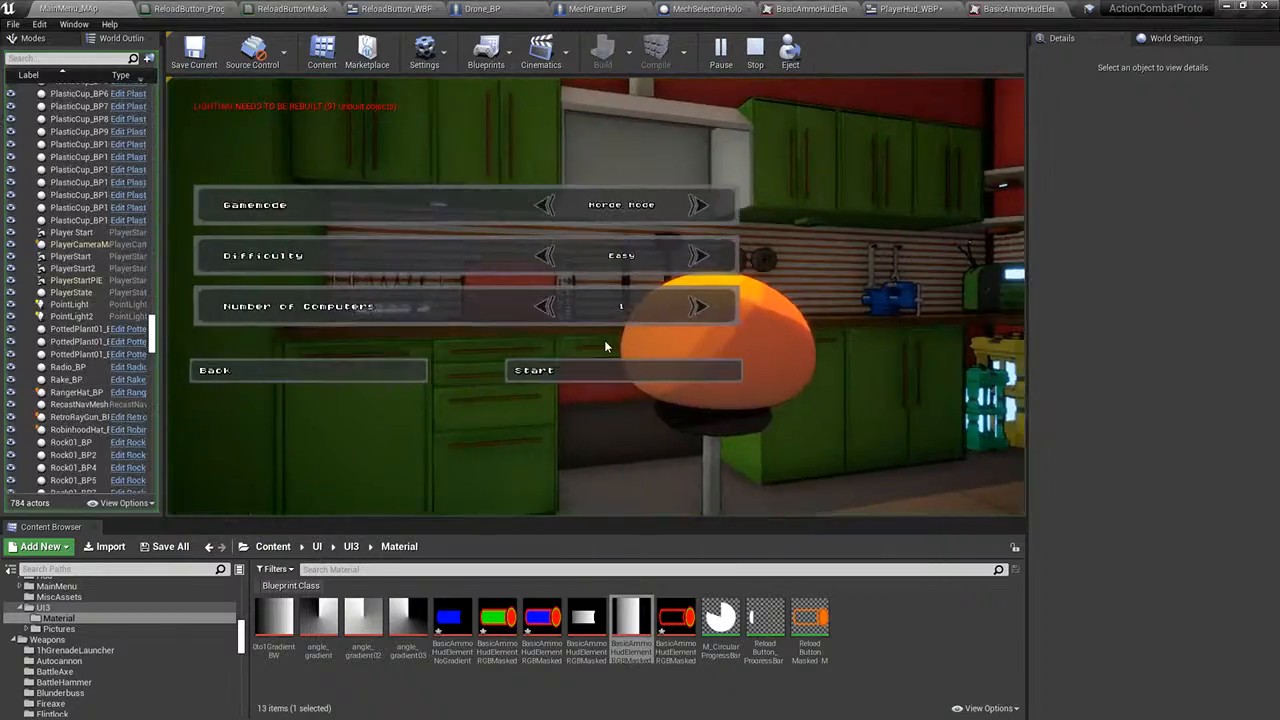
{"action": "left_click", "coordinate": [606, 366]}
{"action": "left_click", "coordinate": [596, 297]}
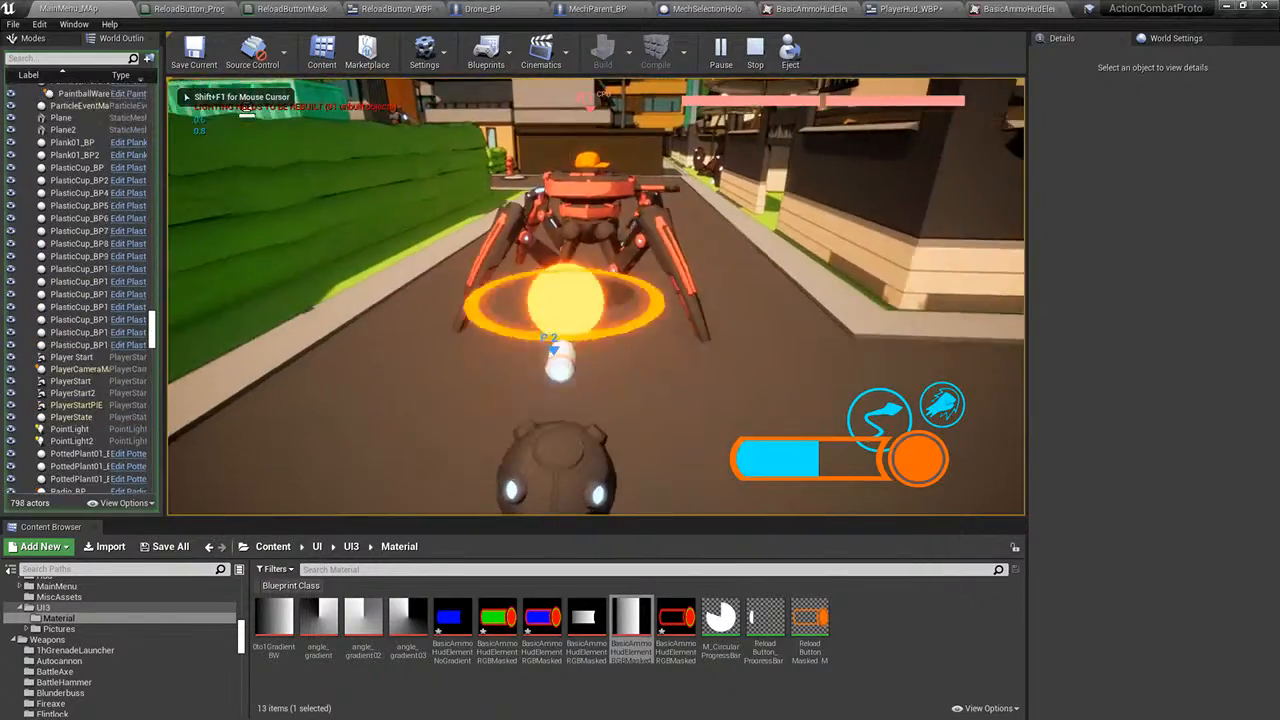
{"action": "key", "text": "w"}
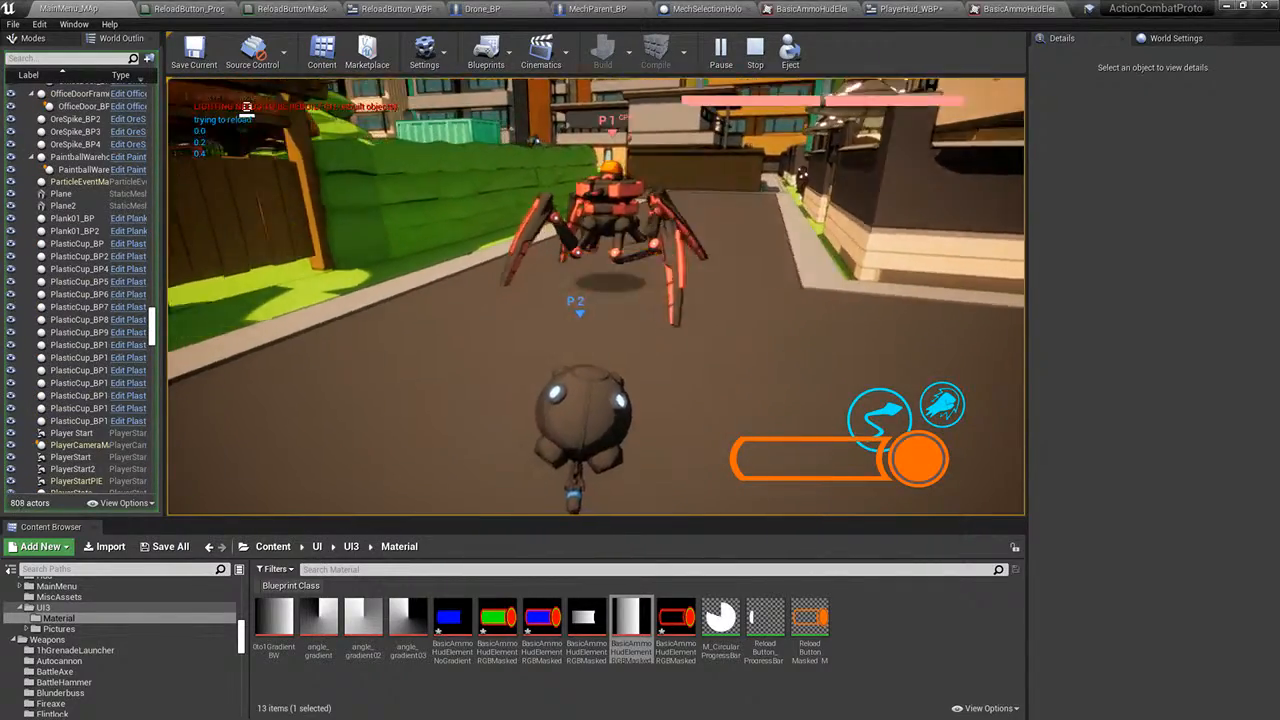
{"action": "left_click", "coordinate": [596, 297]}
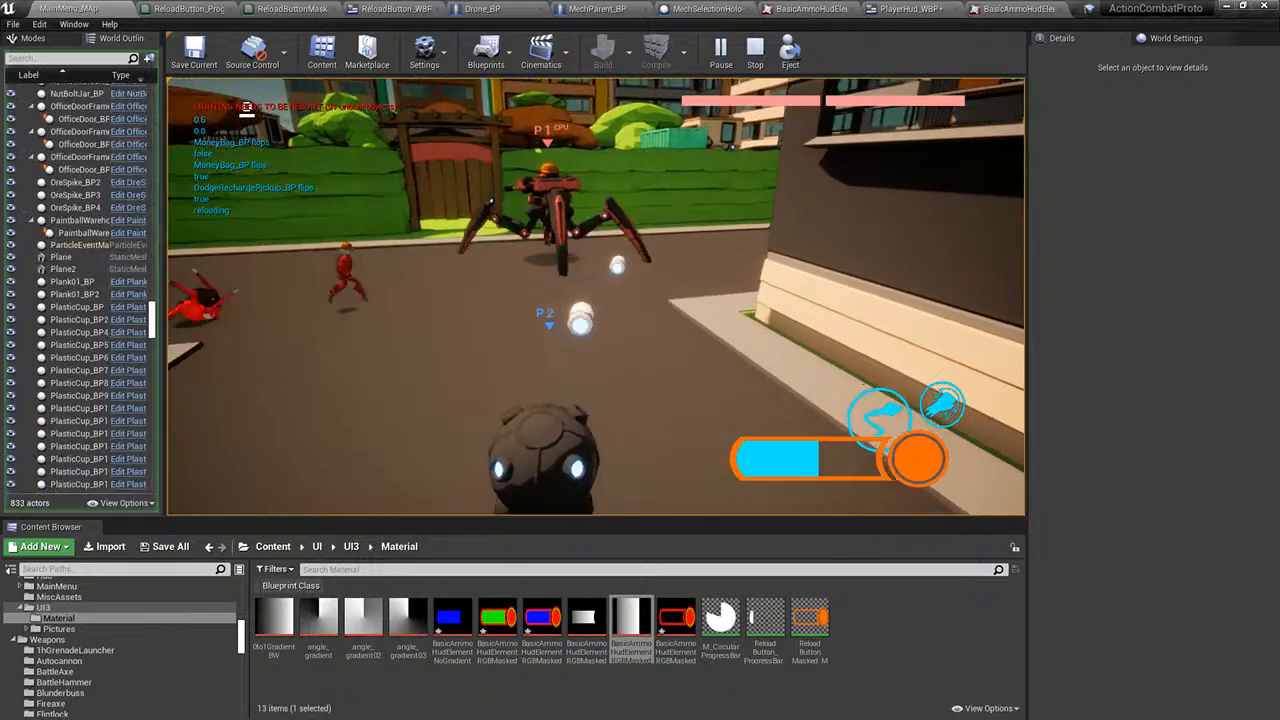
{"action": "left_click", "coordinate": [596, 297]}
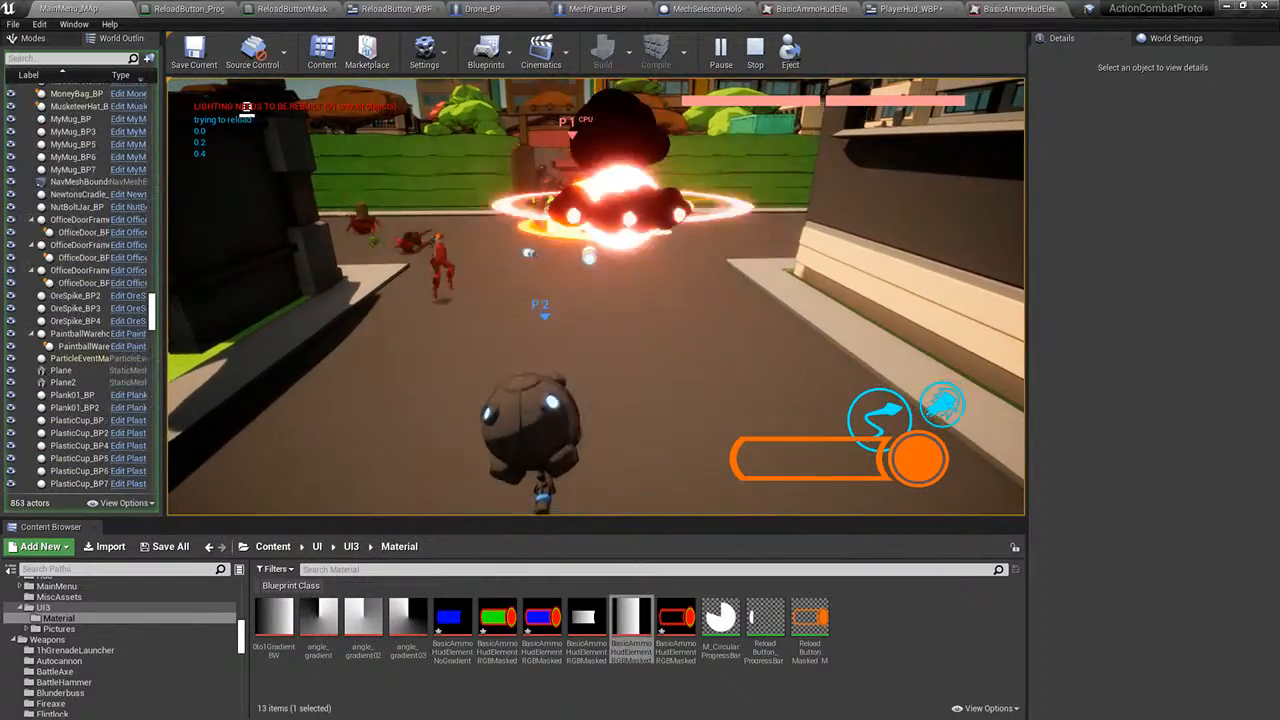
{"action": "left_click", "coordinate": [596, 297]}
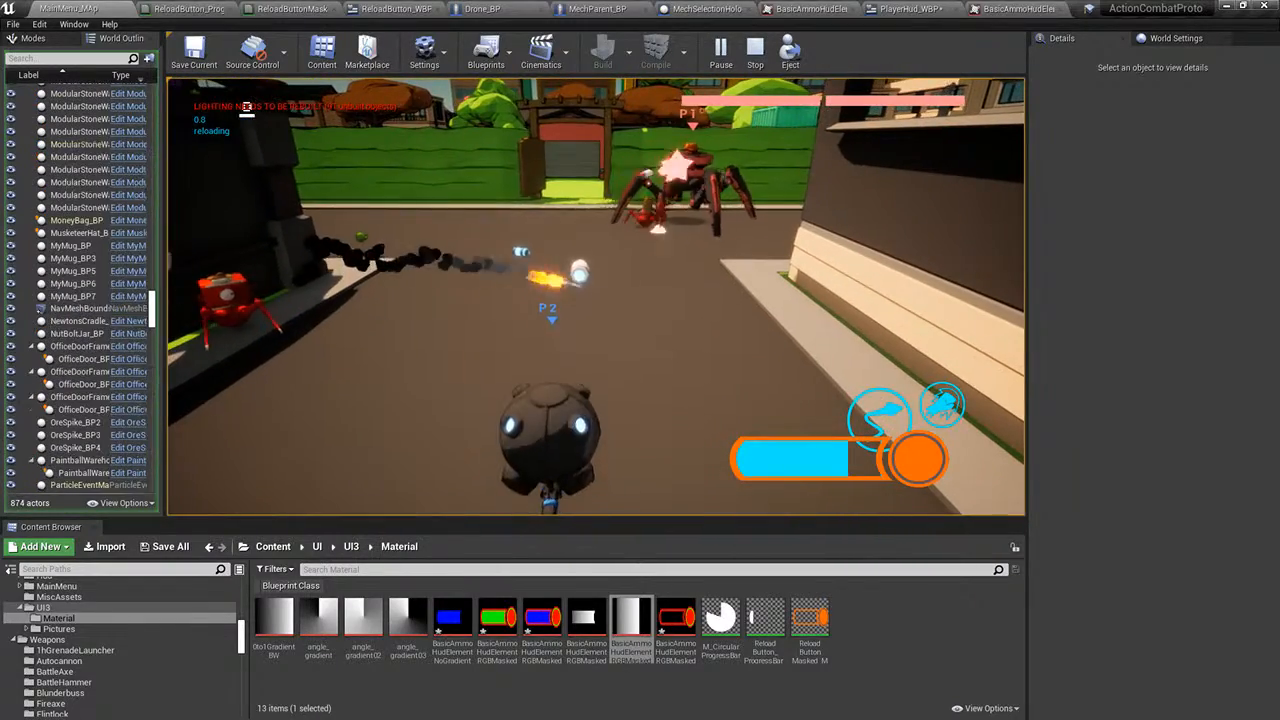
{"action": "left_click", "coordinate": [596, 297]}
{"action": "left_click", "coordinate": [596, 297]}
{"action": "left_click", "coordinate": [596, 297]}
{"action": "left_click", "coordinate": [596, 297]}
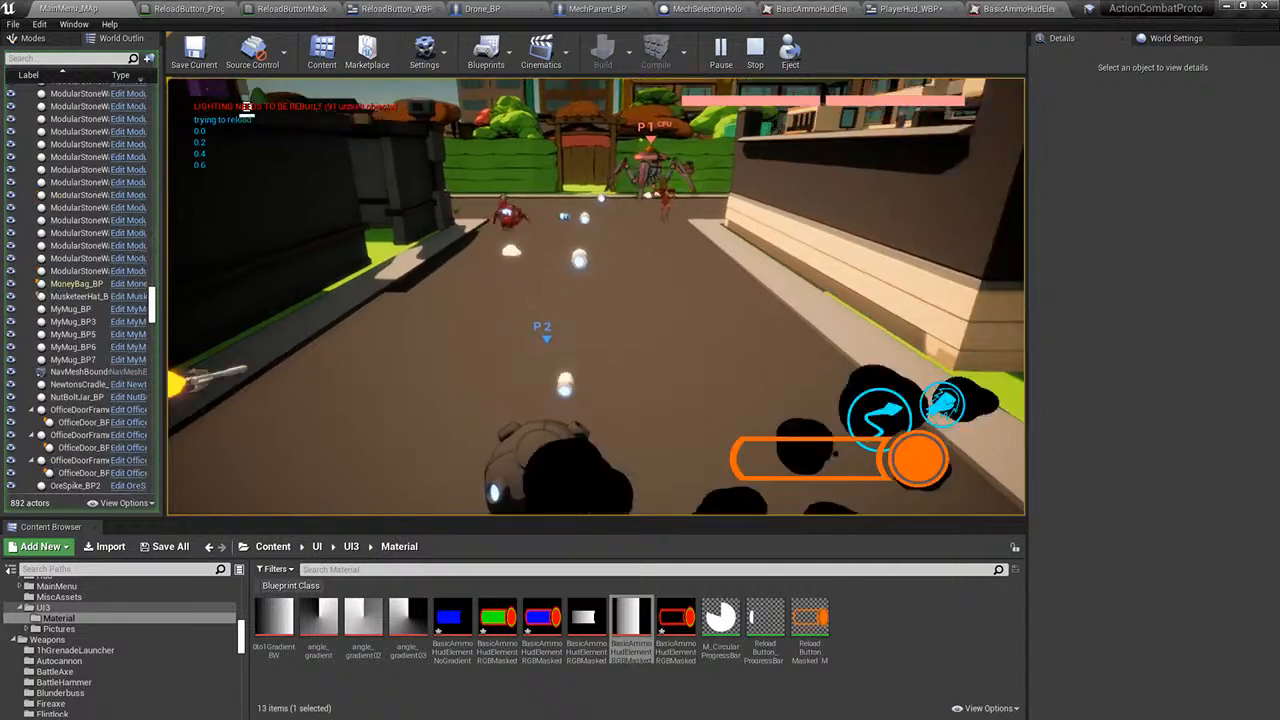
{"action": "key", "text": "Escape"}
- Examine the progress bar's fill edge in the ReloadButton_ProgressBar_M preview at different zoom levels
{"action": "left_click", "coordinate": [411, 9]}
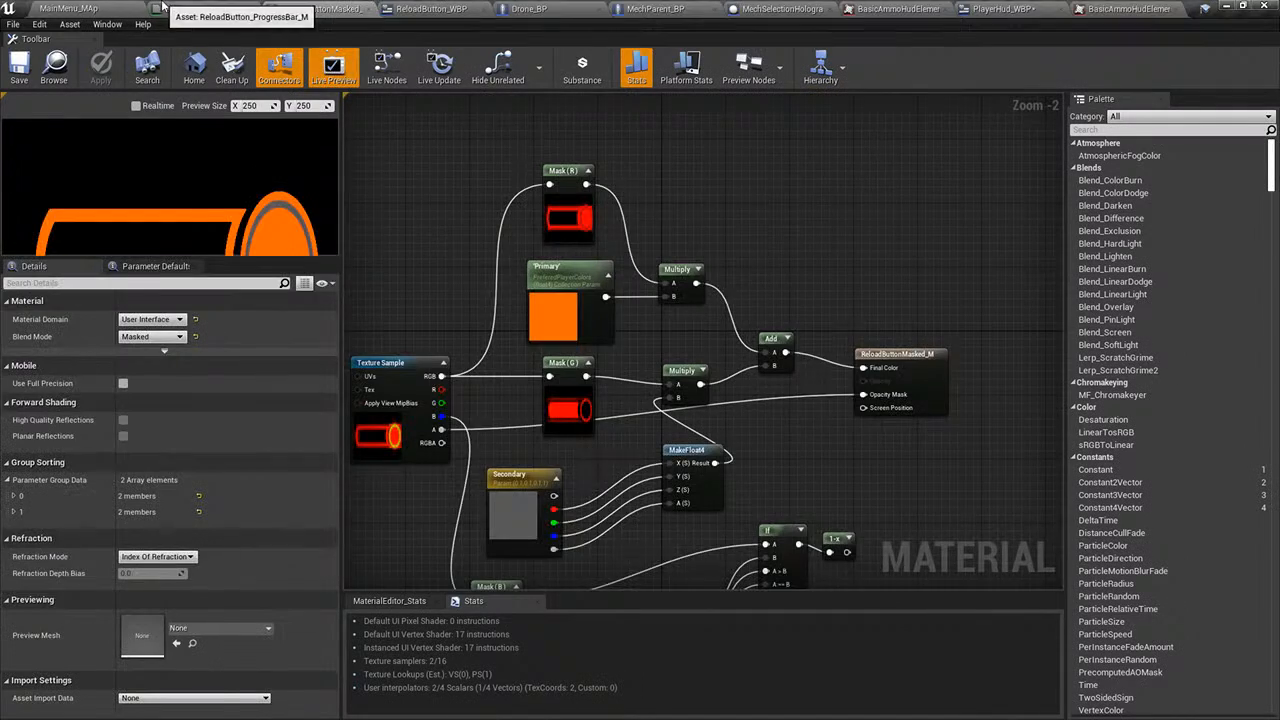
{"action": "left_click", "coordinate": [205, 8]}
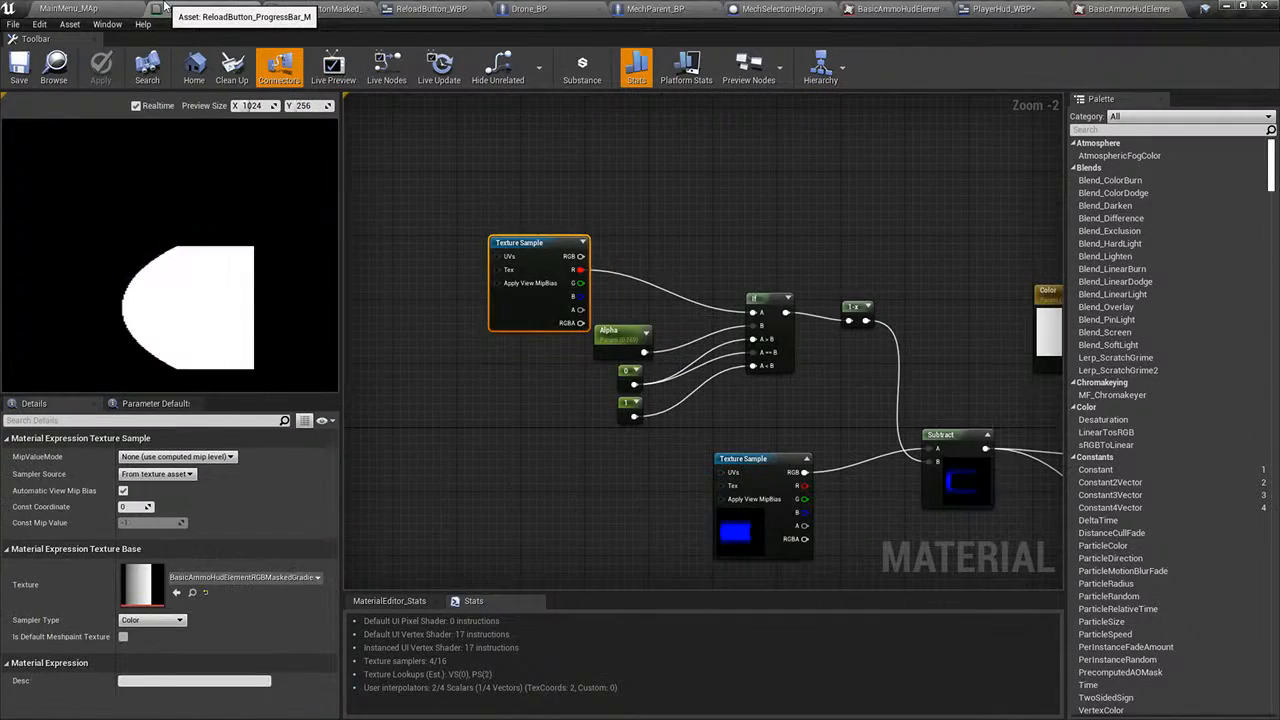
{"action": "scroll", "coordinate": [252, 253], "scroll_direction": "down", "scroll_amount": 5}
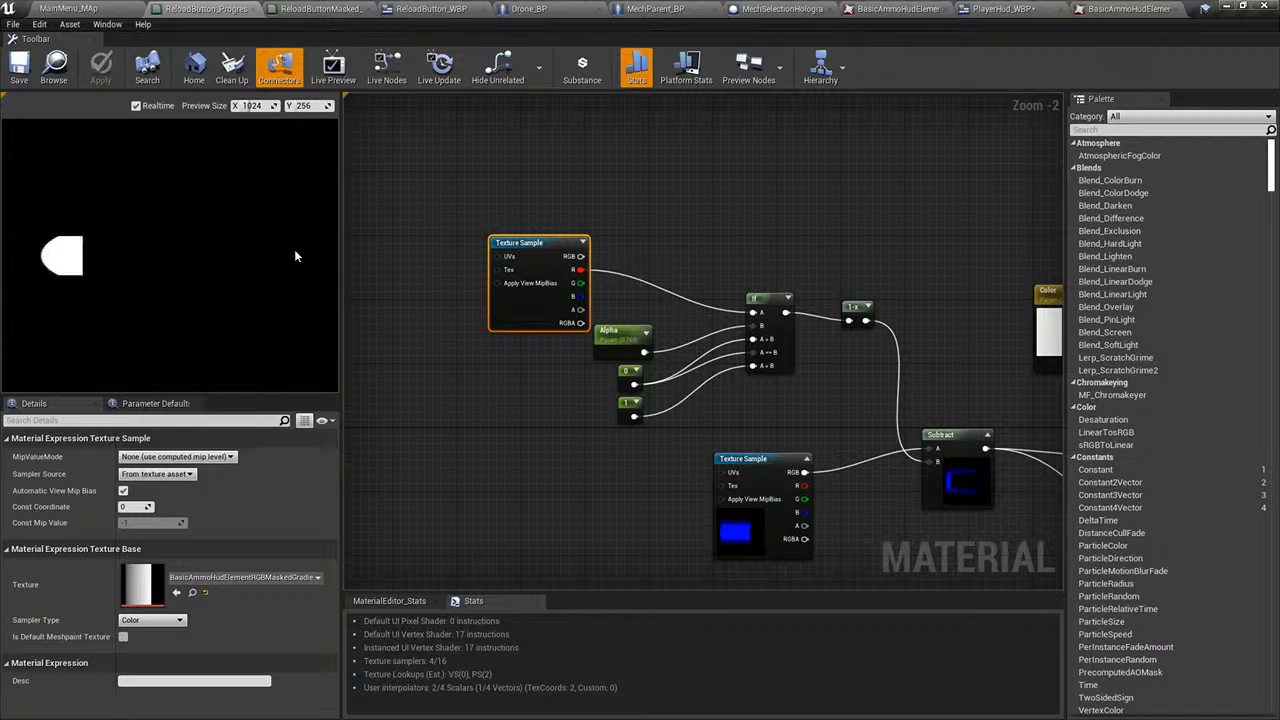
{"action": "scroll", "coordinate": [288, 250], "scroll_direction": "up", "scroll_amount": 3}
{"action": "scroll", "coordinate": [301, 248], "scroll_direction": "down", "scroll_amount": 6}
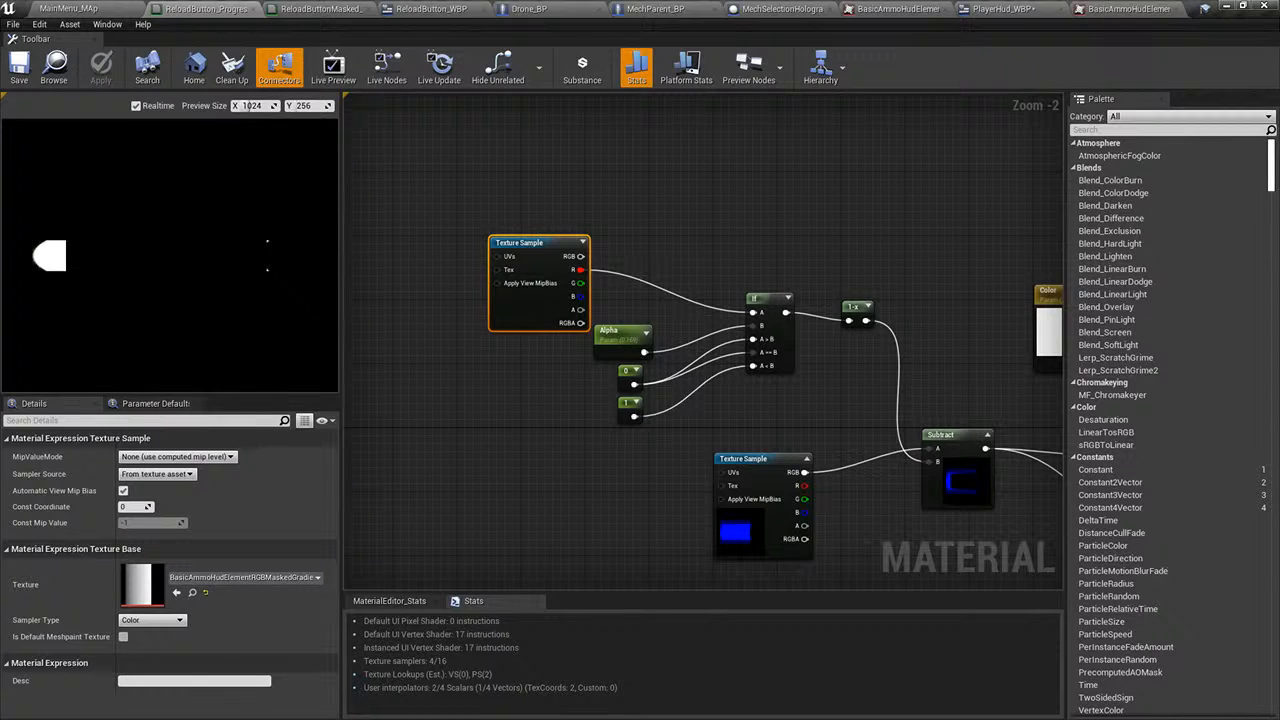
- Examine the material graph around the If, 1-x and Subtract nodes and the blue bar's Texture Sample
{"action": "right_click_drag", "start_coordinate": [855, 377], "coordinate": [730, 320]}
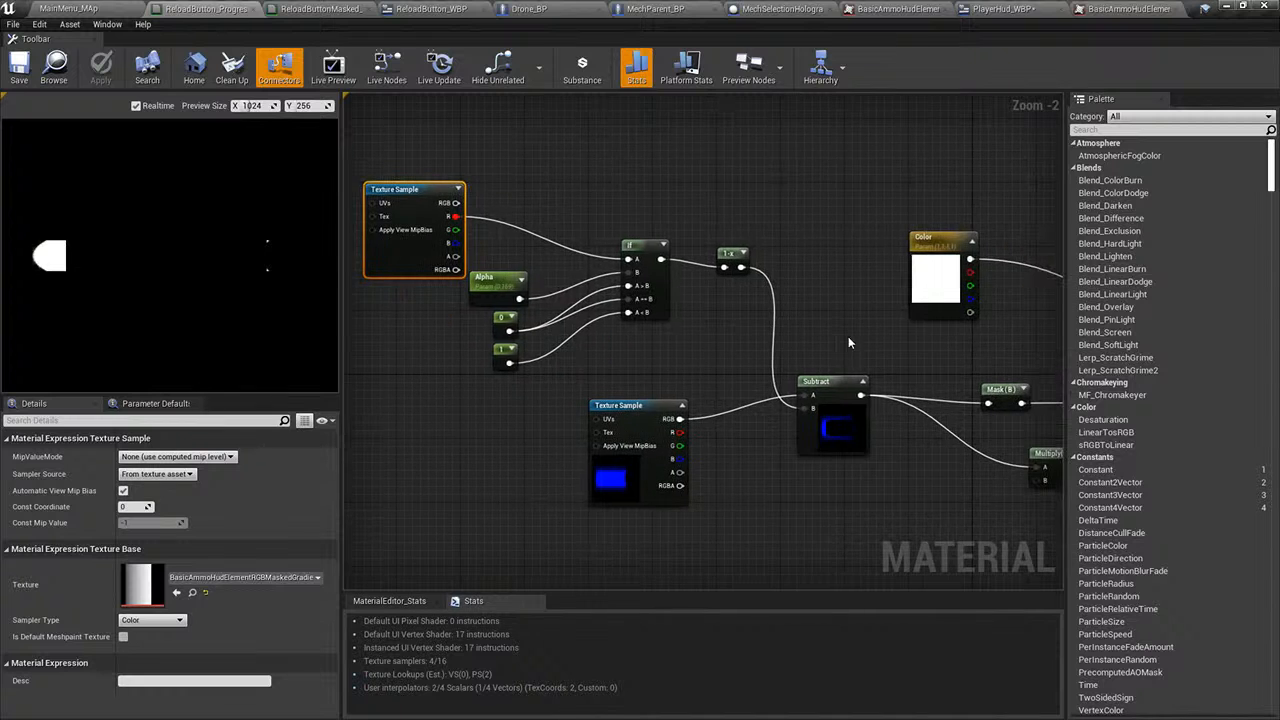
{"action": "scroll", "coordinate": [848, 342], "scroll_direction": "up", "scroll_amount": 2}
{"action": "right_click_drag", "start_coordinate": [848, 361], "coordinate": [800, 190]}
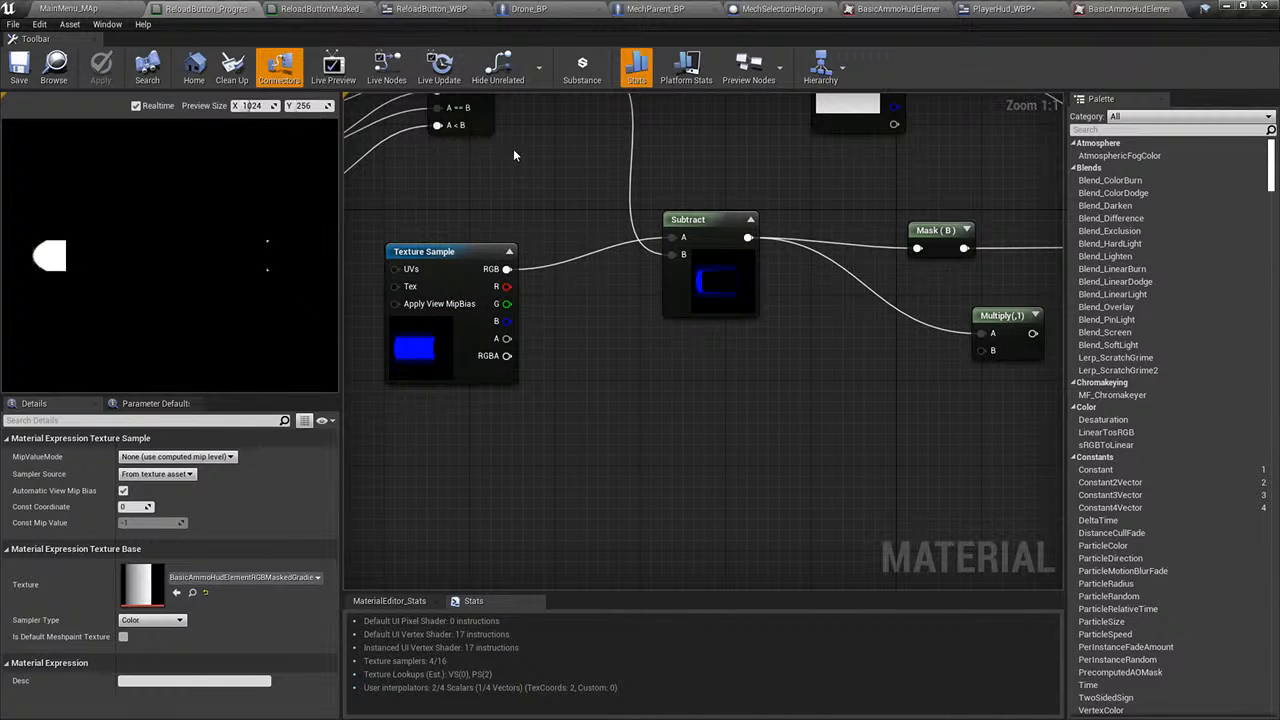
{"action": "right_click", "coordinate": [718, 172]}
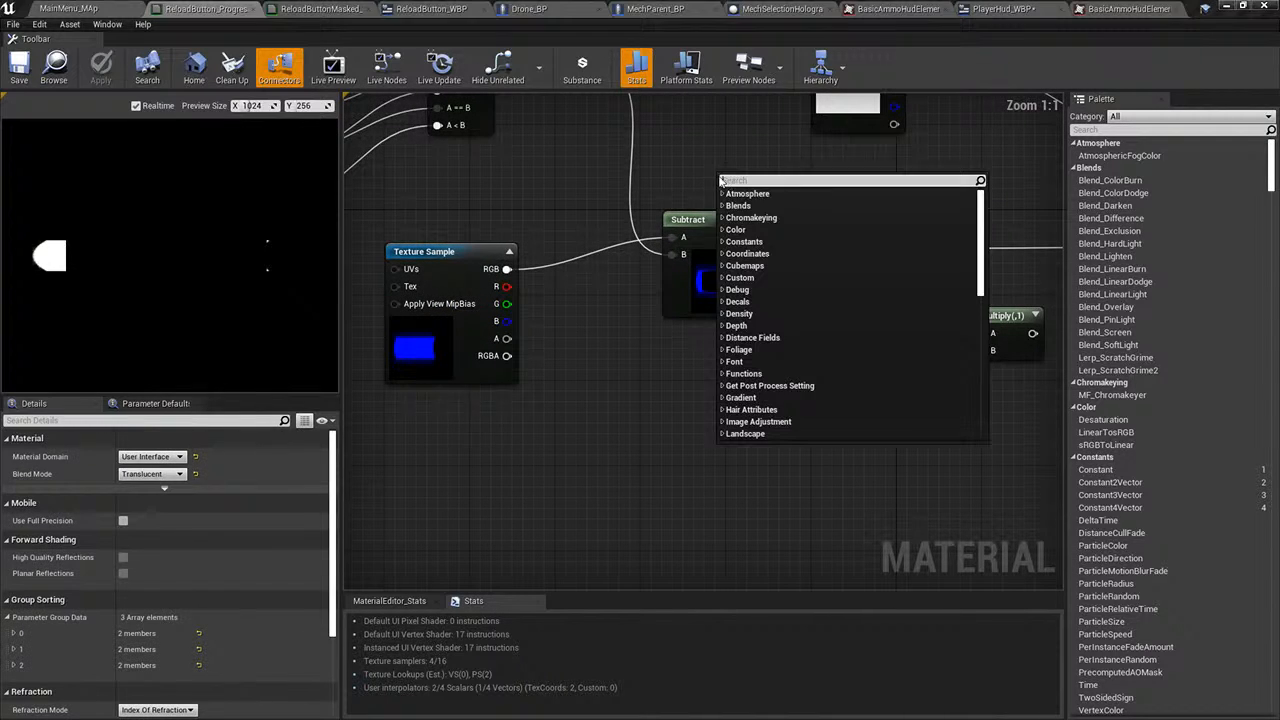
{"action": "left_click", "coordinate": [665, 168]}
{"action": "scroll", "coordinate": [731, 207], "scroll_direction": "down", "scroll_amount": 7}
{"action": "scroll", "coordinate": [731, 207], "scroll_direction": "up", "scroll_amount": 7}
{"action": "right_click_drag", "start_coordinate": [734, 210], "coordinate": [678, 392]}
{"action": "left_click", "coordinate": [680, 388]}
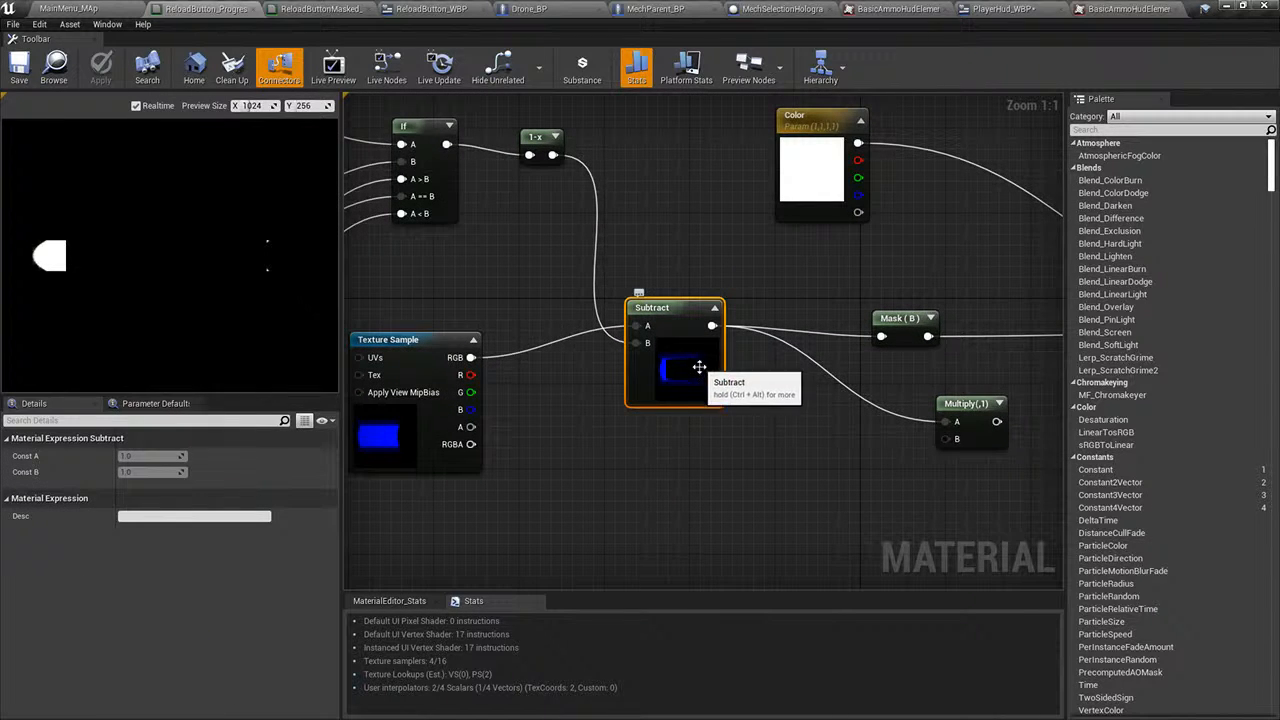
{"action": "right_click_drag", "start_coordinate": [696, 390], "coordinate": [787, 532]}
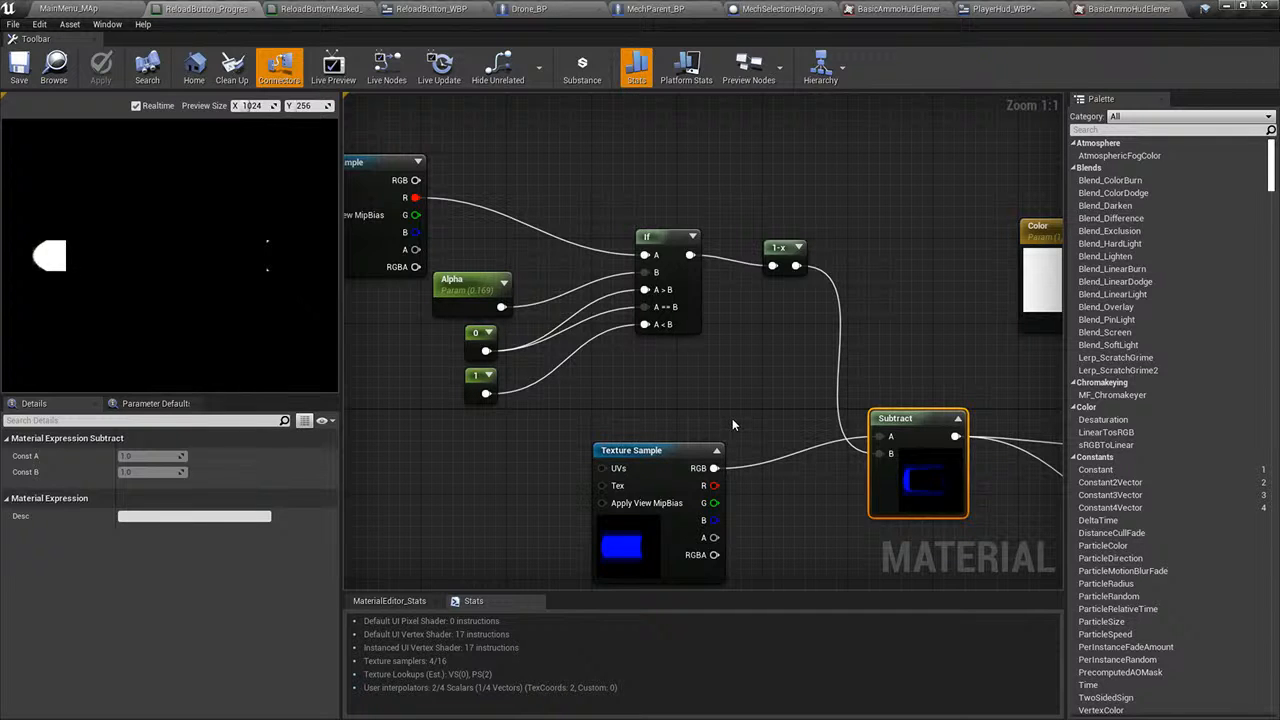
{"action": "right_click_drag", "start_coordinate": [732, 418], "coordinate": [701, 451]}
{"action": "scroll", "coordinate": [620, 450], "scroll_direction": "down", "scroll_amount": 3}
{"action": "scroll", "coordinate": [663, 443], "scroll_direction": "up", "scroll_amount": 1}
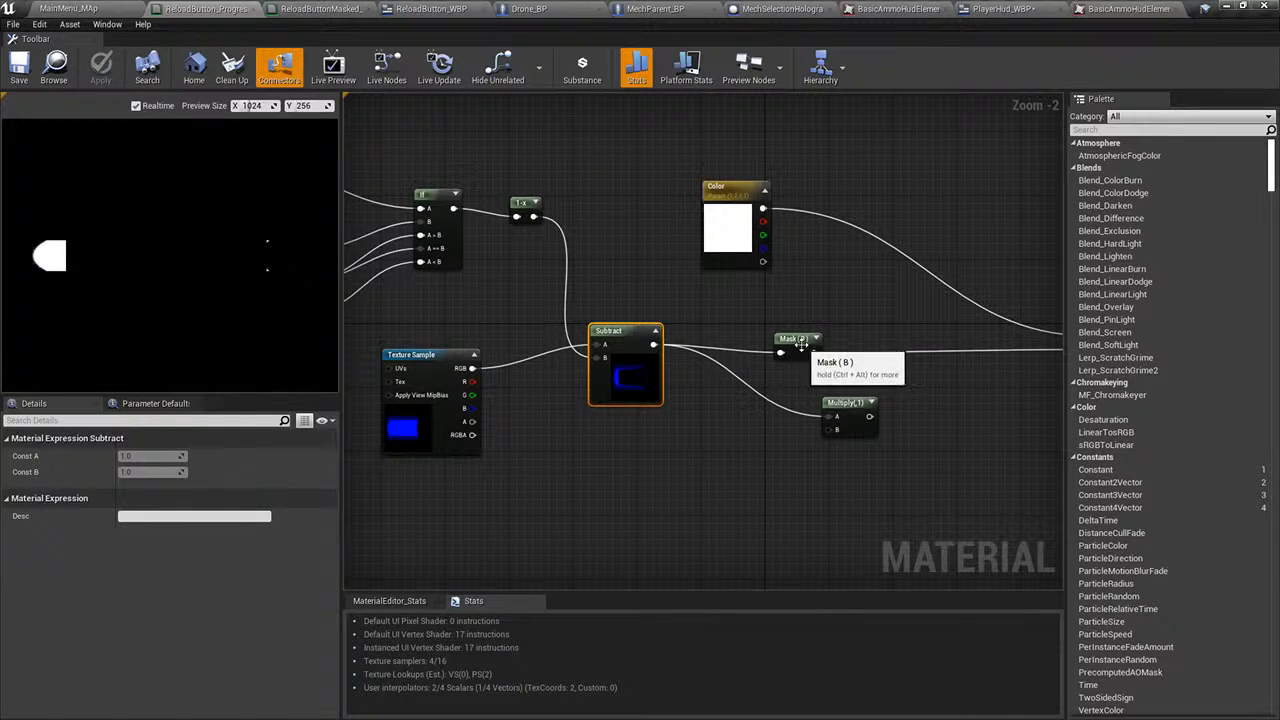
- Align the Mask (B) node with Subtract, connect the blue bar texture's alpha output to Subtract's A input, and save the material
{"action": "left_click_drag", "start_coordinate": [799, 341], "coordinate": [784, 335]}
{"action": "right_click_drag", "start_coordinate": [738, 419], "coordinate": [800, 432]}
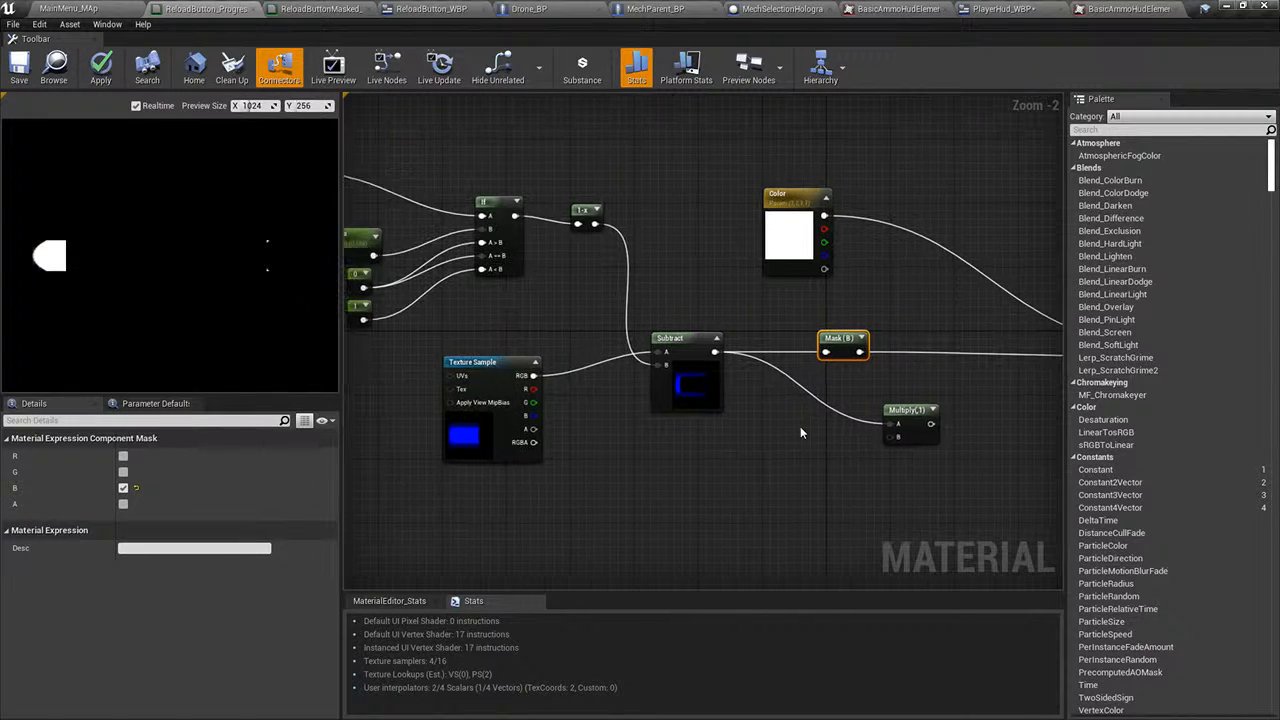
{"action": "left_click_drag", "start_coordinate": [533, 429], "coordinate": [665, 360]}
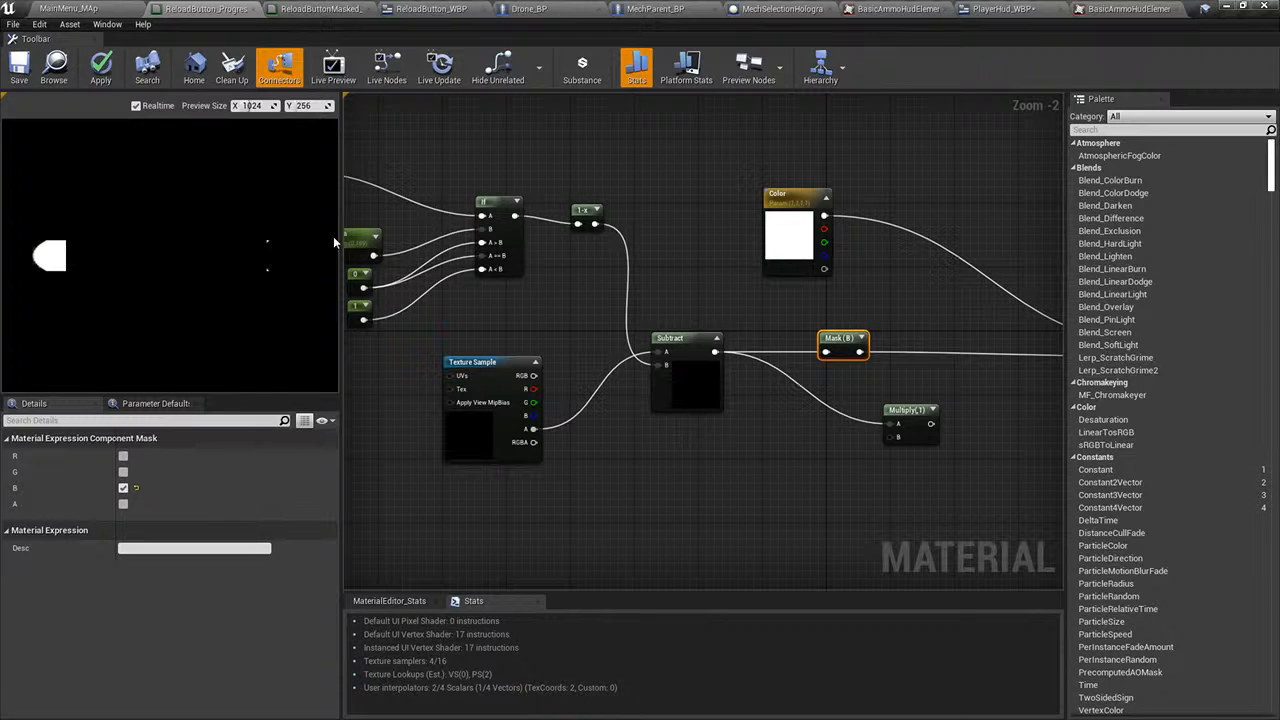
{"action": "left_click", "coordinate": [20, 66]}
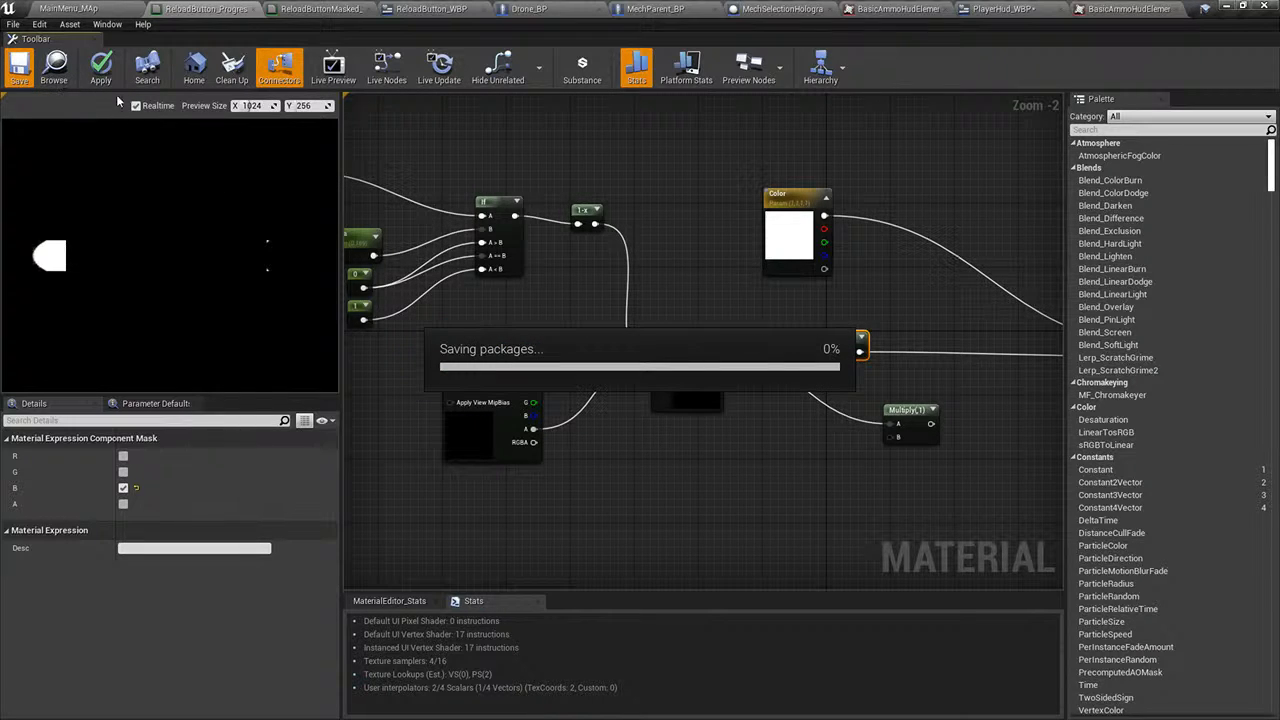
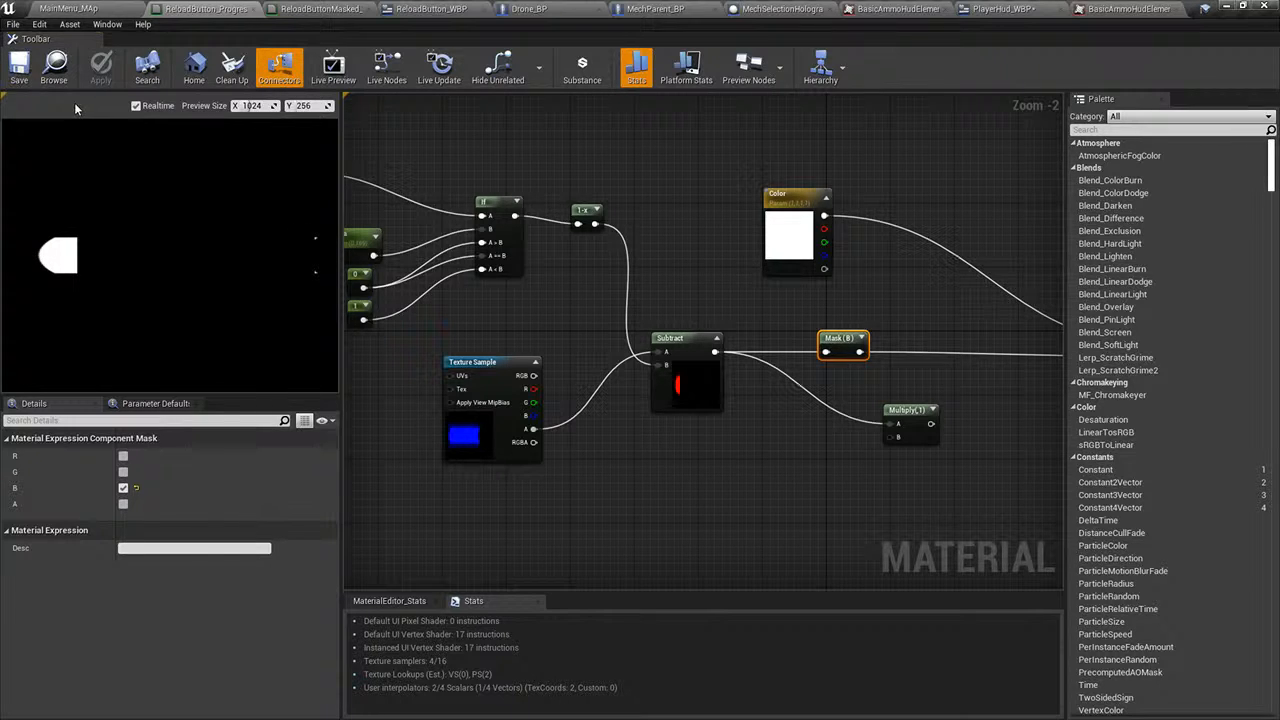
- Play-test the level from the main menu, firing and reloading to check the ammo bar's drain and refill, and end the session
{"action": "left_click", "coordinate": [68, 8]}
{"action": "left_click", "coordinate": [716, 50]}
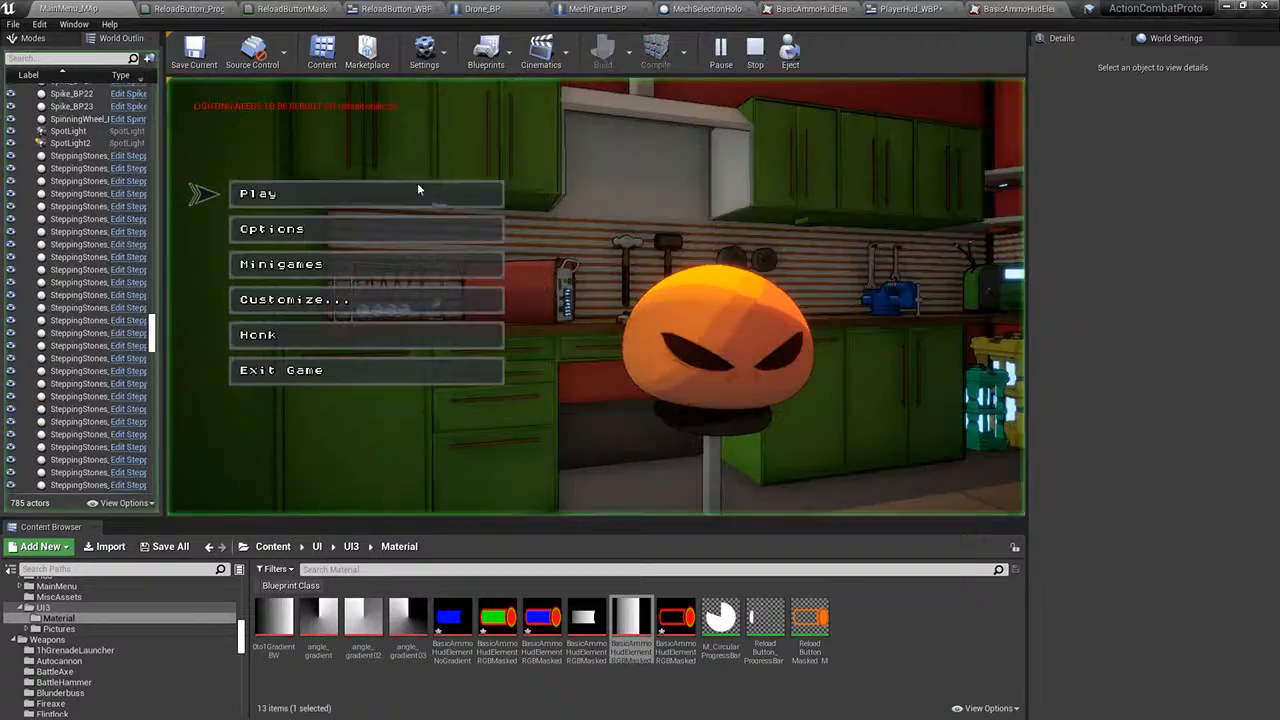
{"action": "left_click", "coordinate": [418, 189]}
{"action": "left_click", "coordinate": [582, 366]}
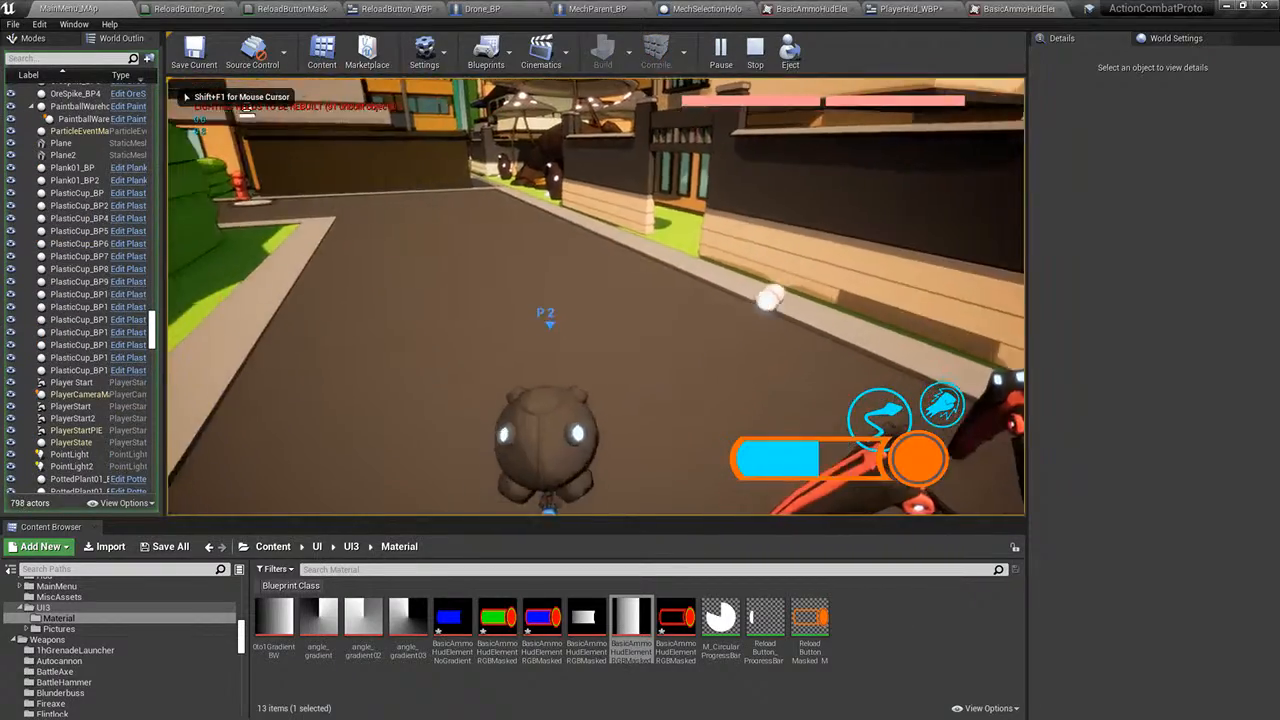
{"action": "left_click", "coordinate": [596, 297]}
{"action": "left_click", "coordinate": [596, 297]}
{"action": "left_click", "coordinate": [596, 297]}
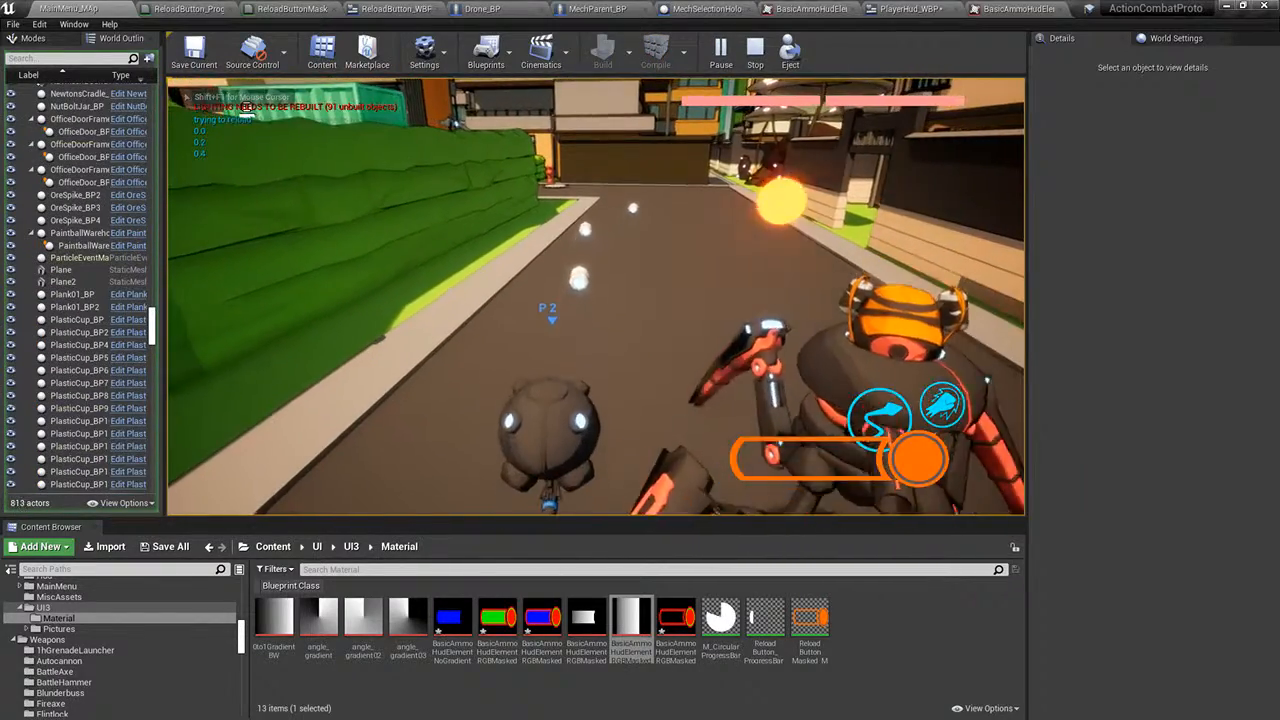
{"action": "key", "text": "r"}
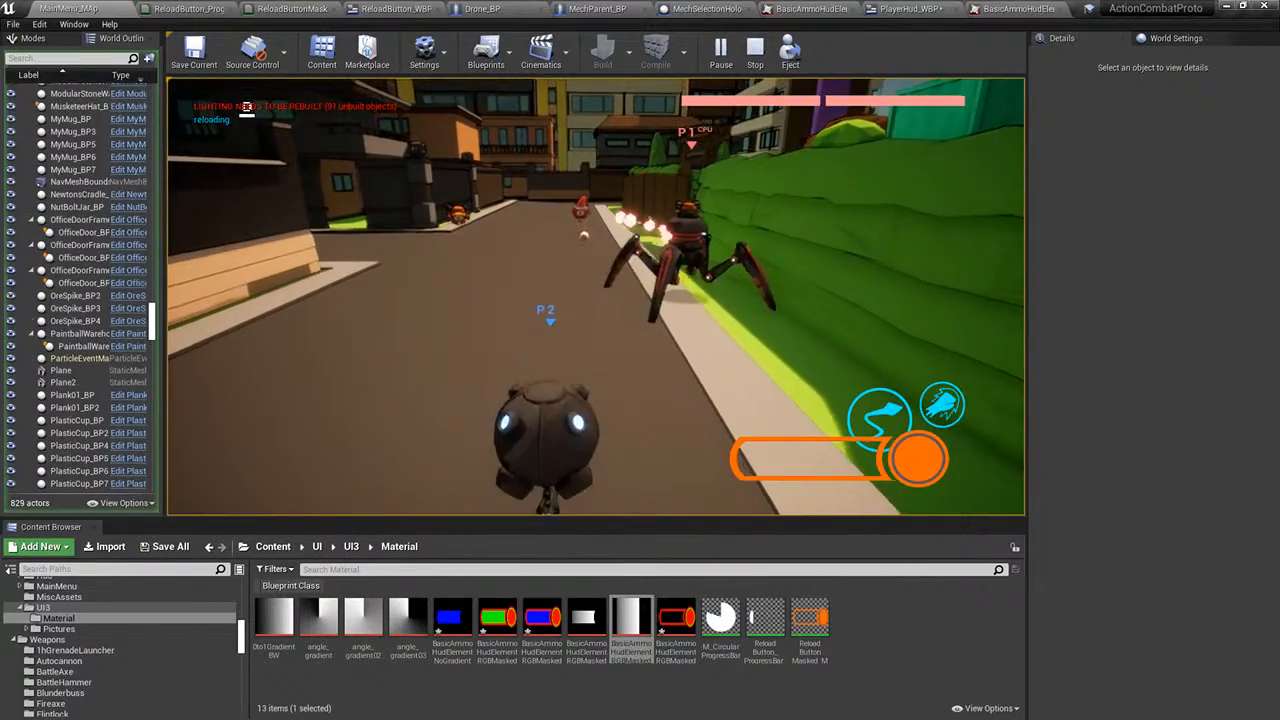
{"action": "key", "text": "r"}
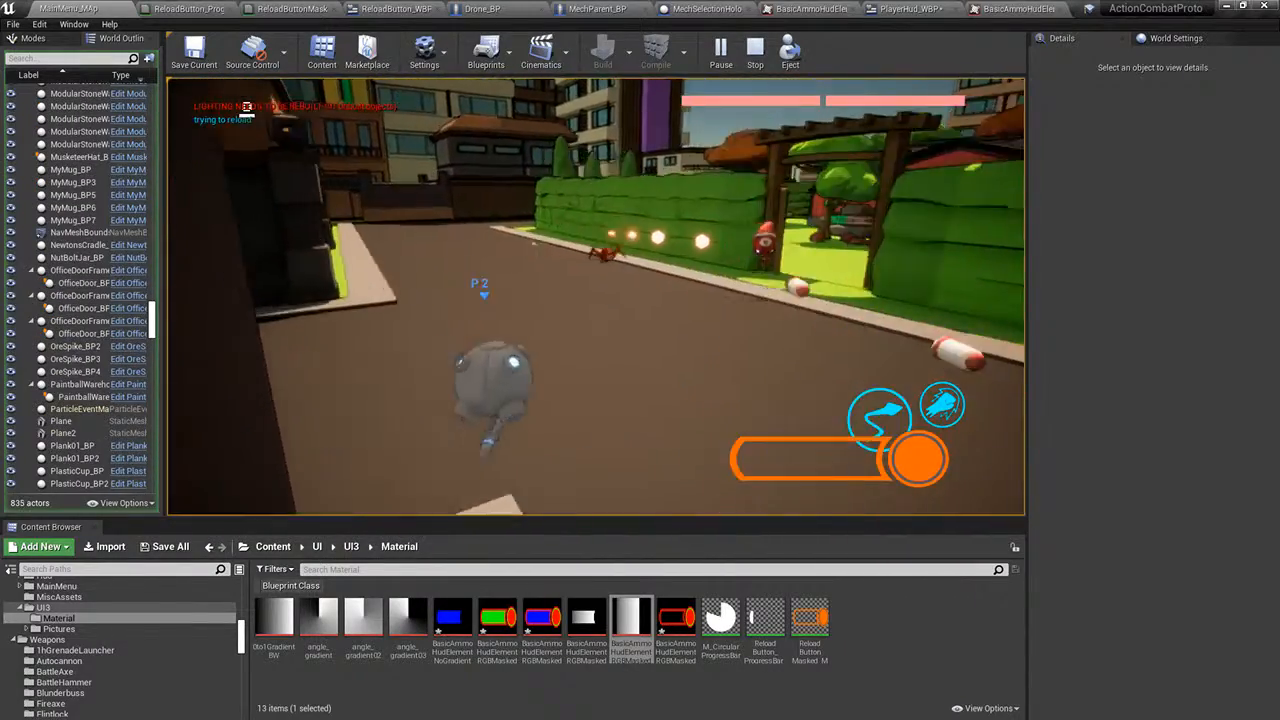
{"action": "key", "text": "Escape"}
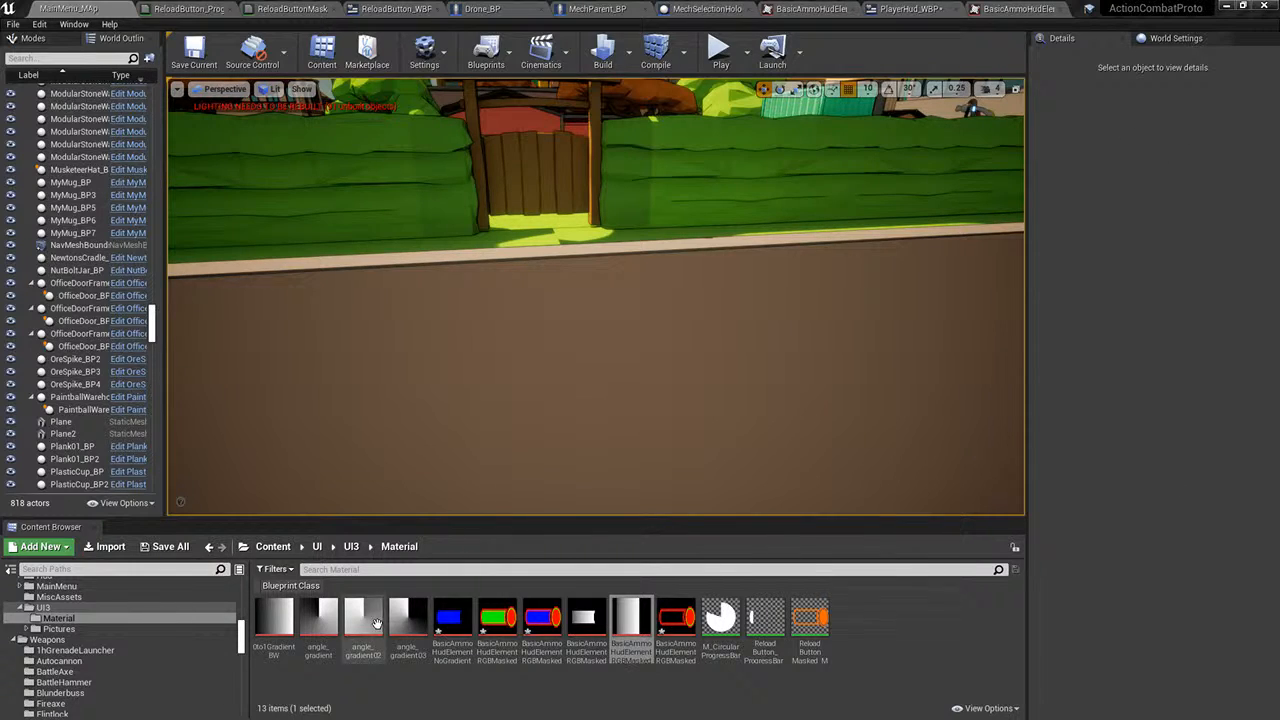
- Open the BasicAmmoHudElementNoGradientBar texture and examine the blue bar's curved end at different zoom levels
{"action": "double_click", "coordinate": [452, 617]}
{"action": "scroll", "coordinate": [669, 305], "scroll_direction": "up", "scroll_amount": 4}
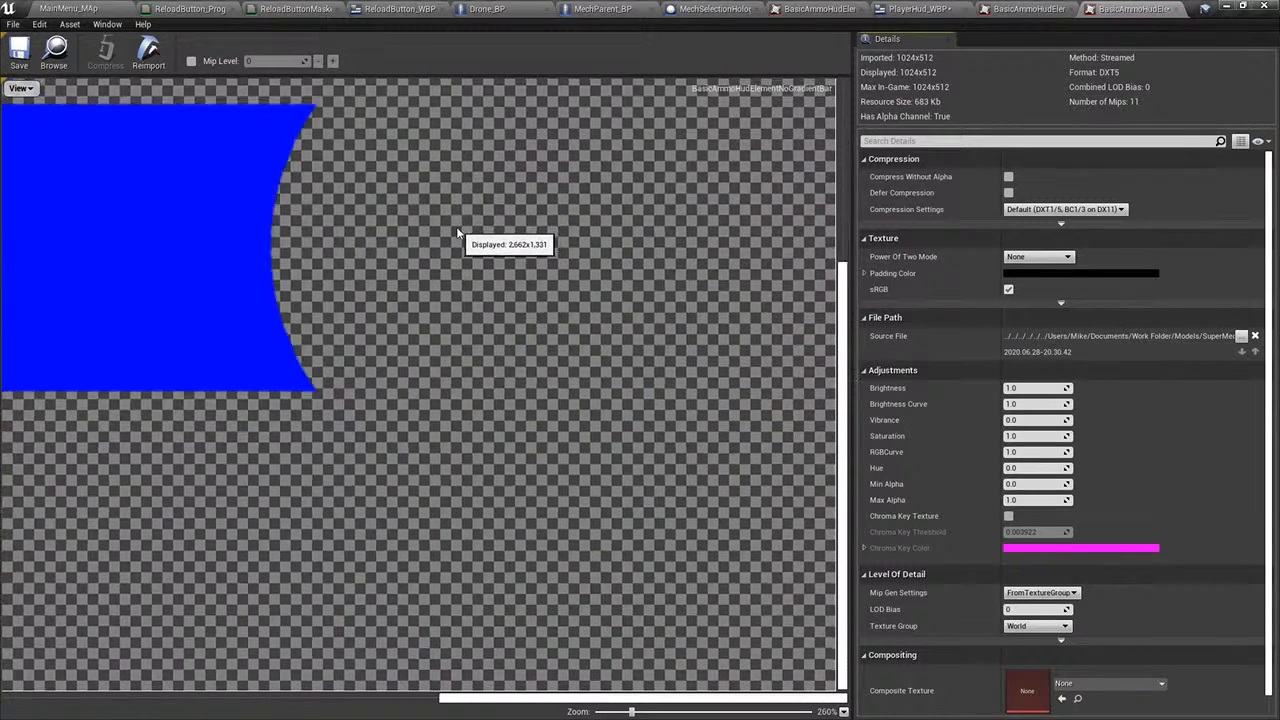
{"action": "scroll", "coordinate": [456, 232], "scroll_direction": "up", "scroll_amount": 2}
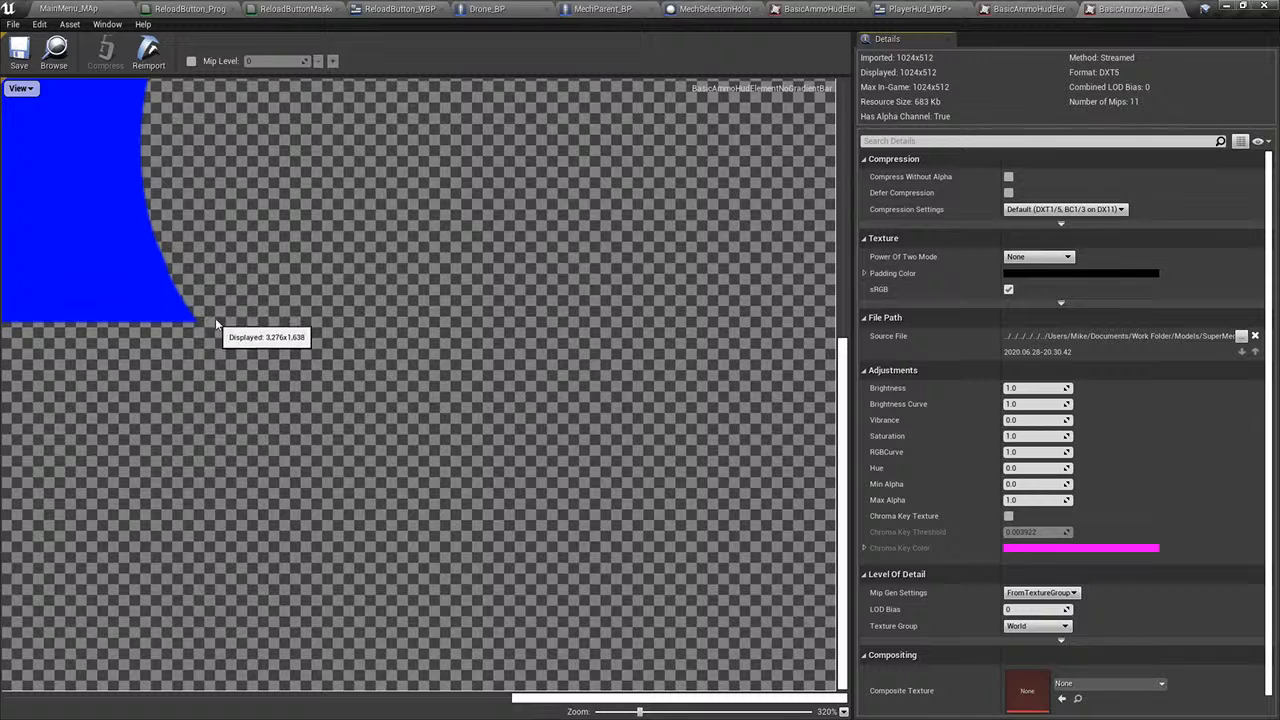
{"action": "scroll", "coordinate": [230, 316], "scroll_direction": "down", "scroll_amount": 3}
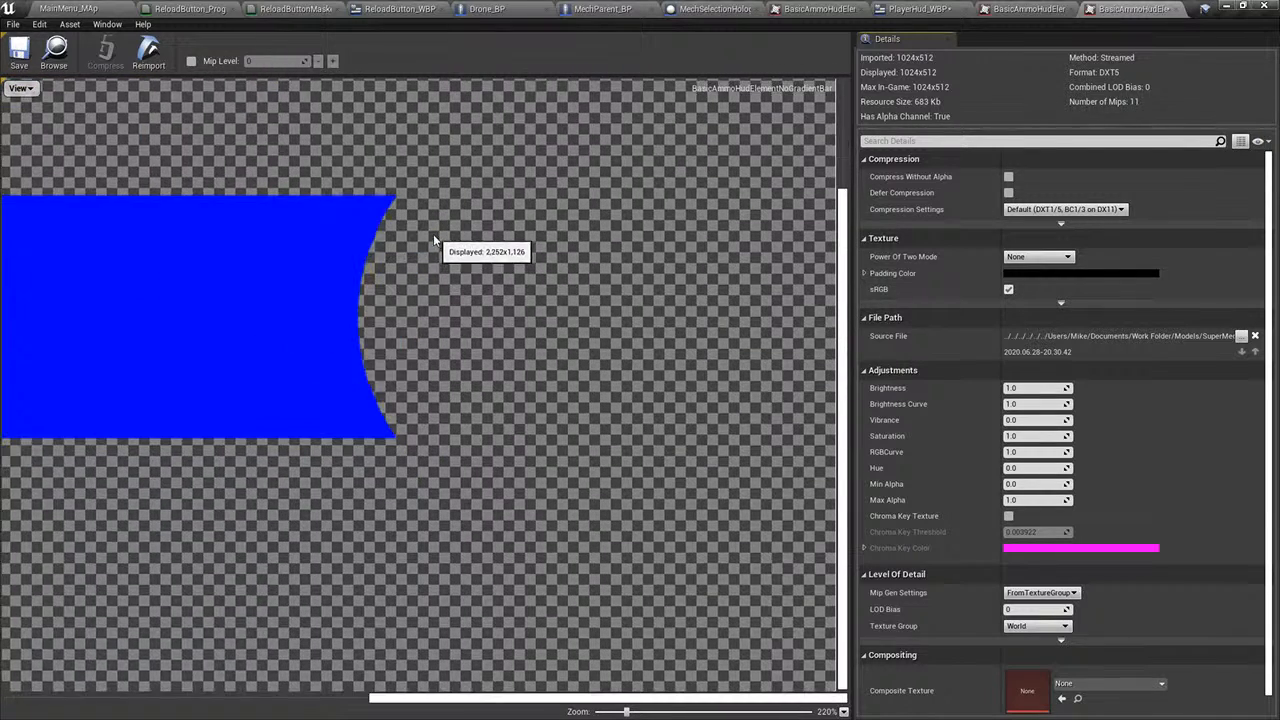
{"action": "scroll", "coordinate": [433, 234], "scroll_direction": "up", "scroll_amount": 1}
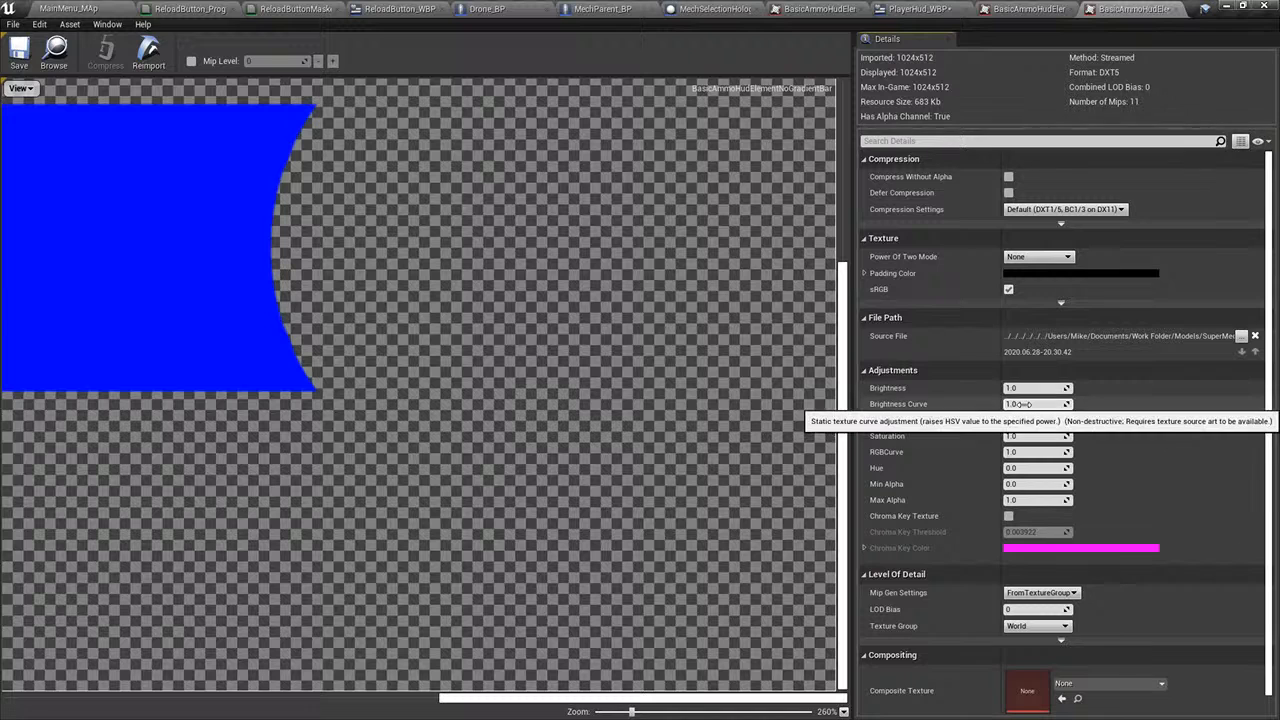
- Set the texture's Brightness Curve to about 1.8 and RGBCurve to about 1.19, resetting Saturation to its default
{"action": "left_click_drag", "start_coordinate": [1020, 404], "coordinate": [1030, 404]}
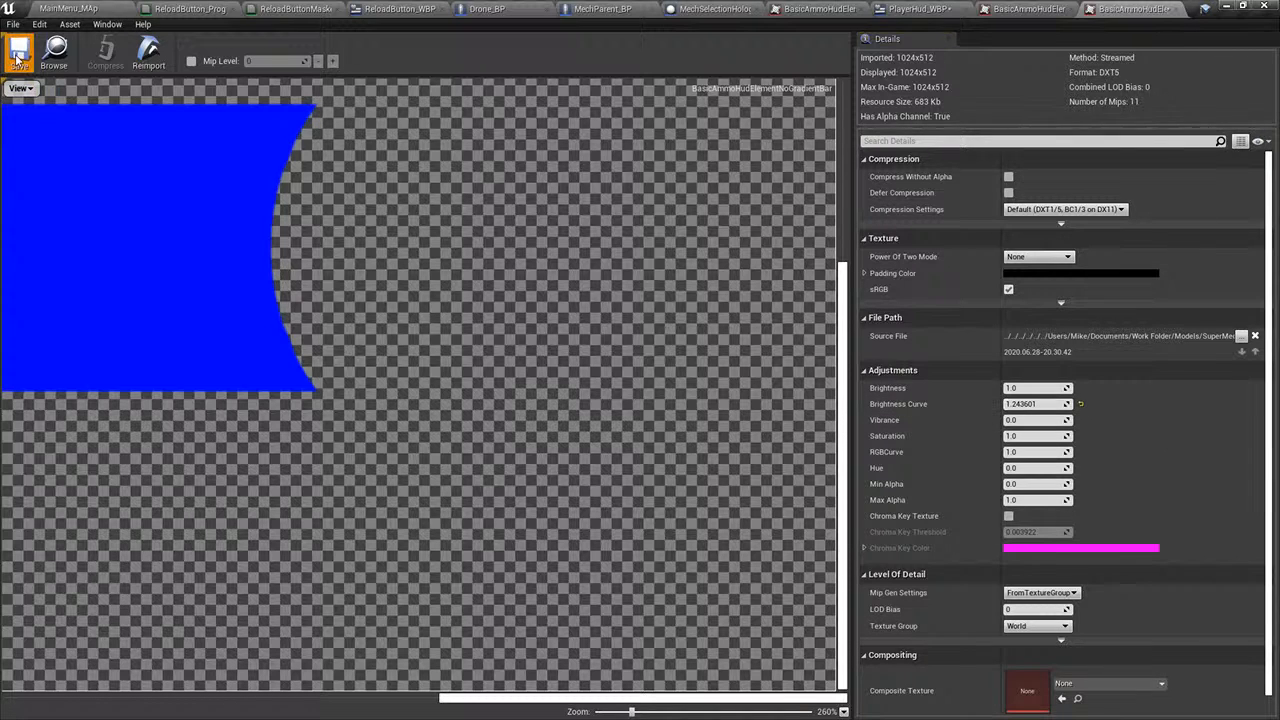
{"action": "left_click_drag", "start_coordinate": [1025, 404], "coordinate": [1050, 404]}
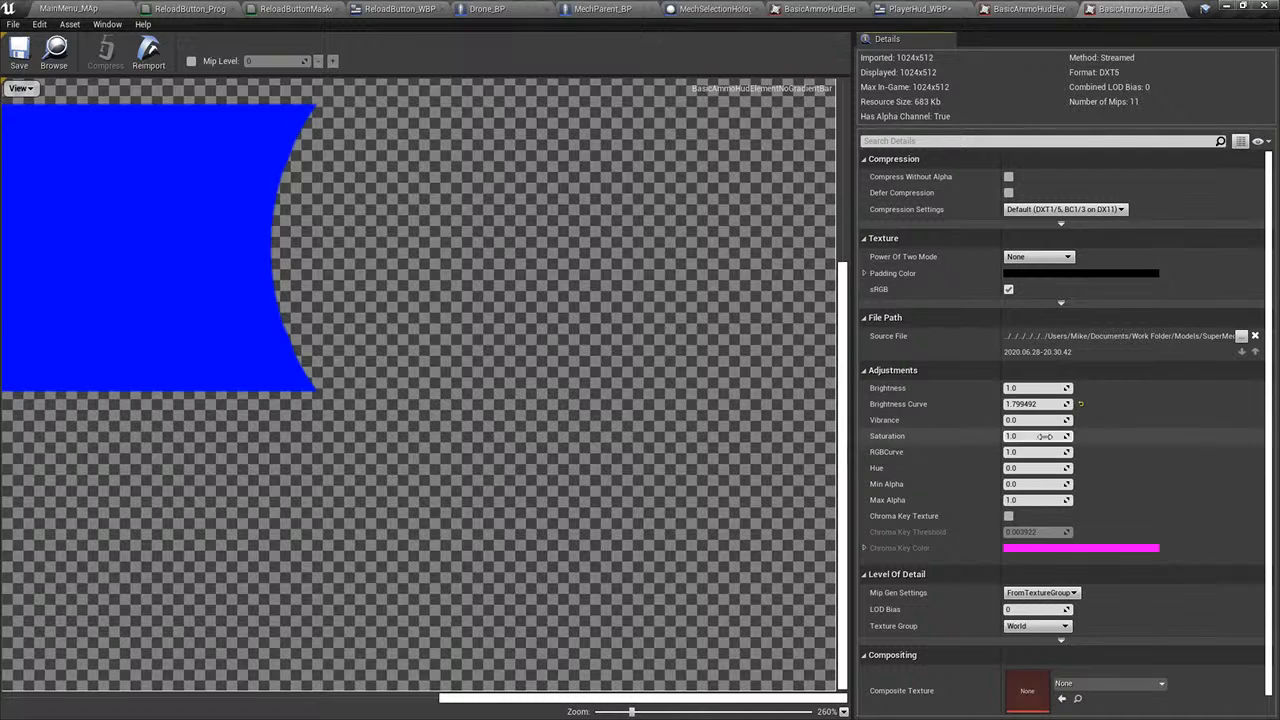
{"action": "left_click_drag", "start_coordinate": [1028, 436], "coordinate": [1034, 452]}
{"action": "left_click", "coordinate": [1080, 436]}
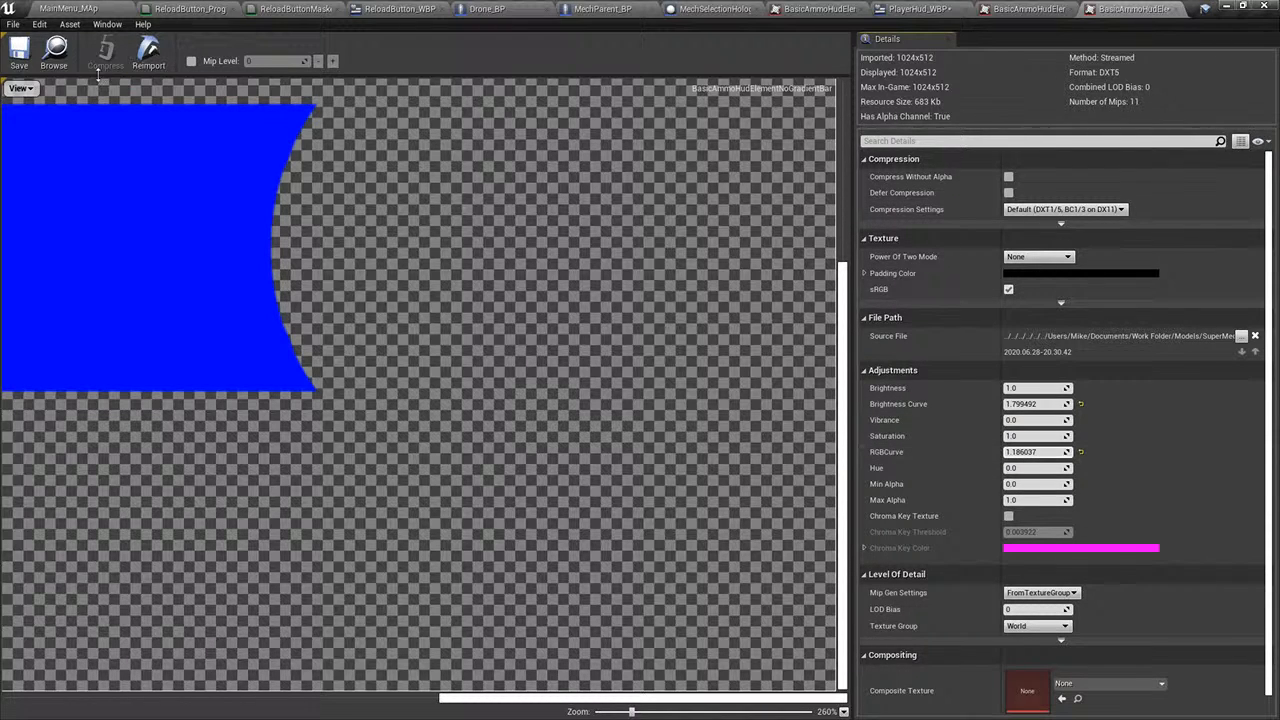
{"action": "scroll", "coordinate": [220, 164], "scroll_direction": "down", "scroll_amount": 8}
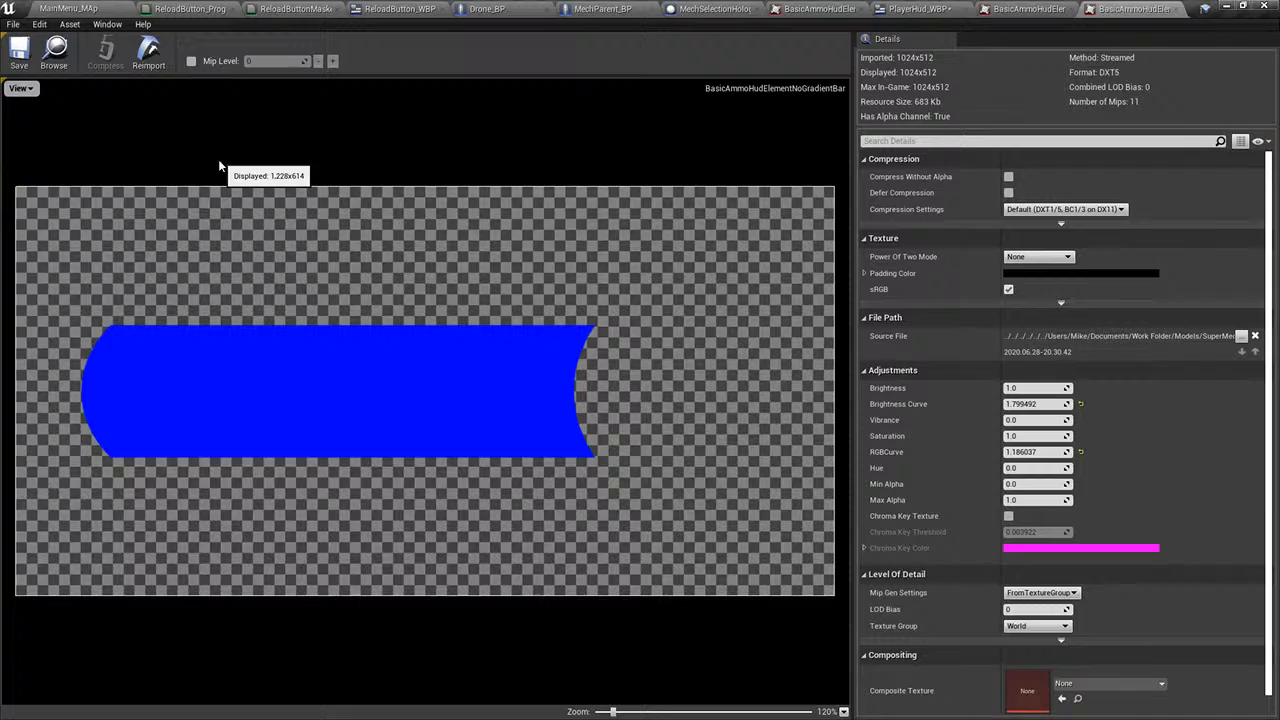
- Play-test the level again to check the ammo bar with the adjusted blue bar texture, and end the session
{"action": "left_click", "coordinate": [36, 7]}
{"action": "left_click", "coordinate": [721, 45]}
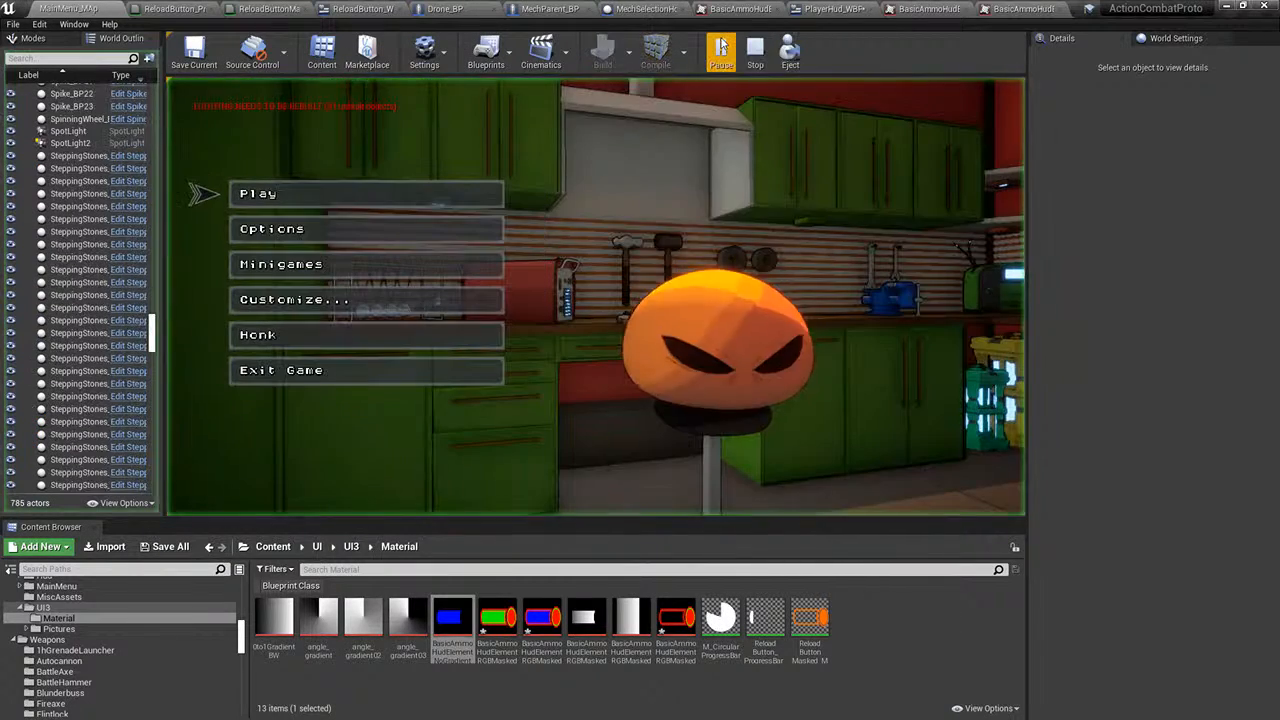
{"action": "left_click", "coordinate": [390, 205]}
{"action": "left_click", "coordinate": [538, 364]}
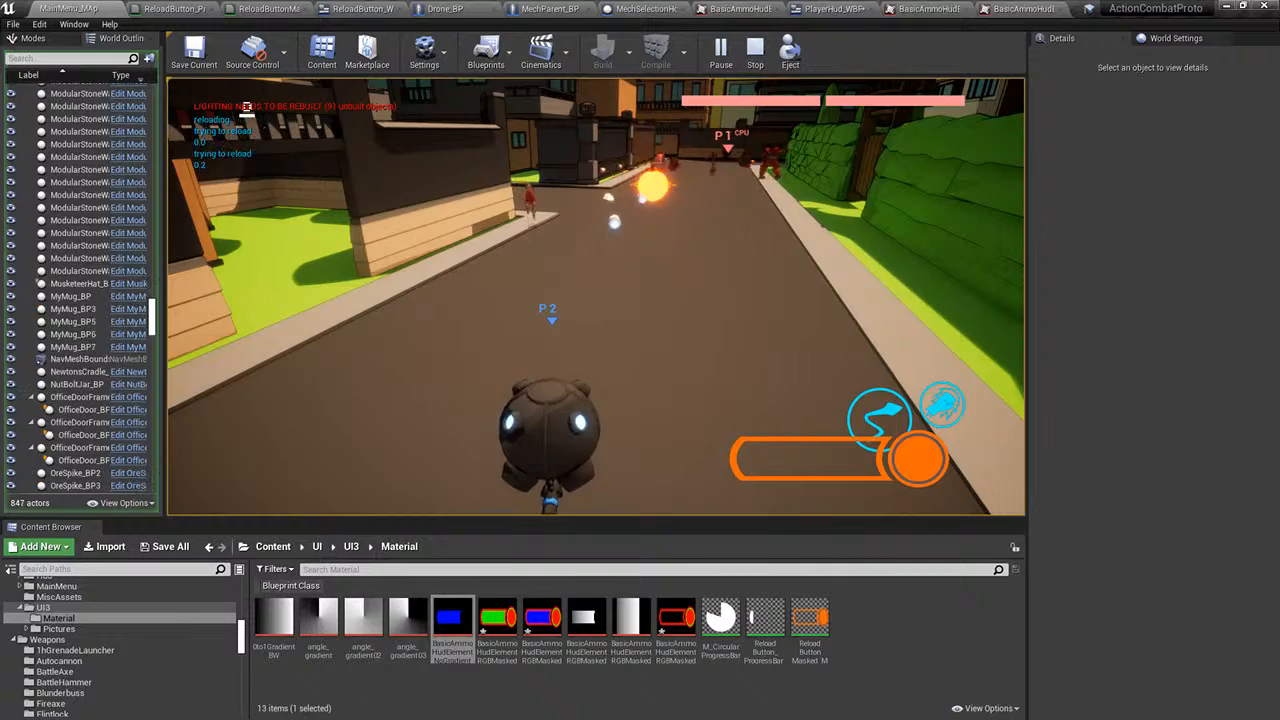
{"action": "key", "text": "Escape"}
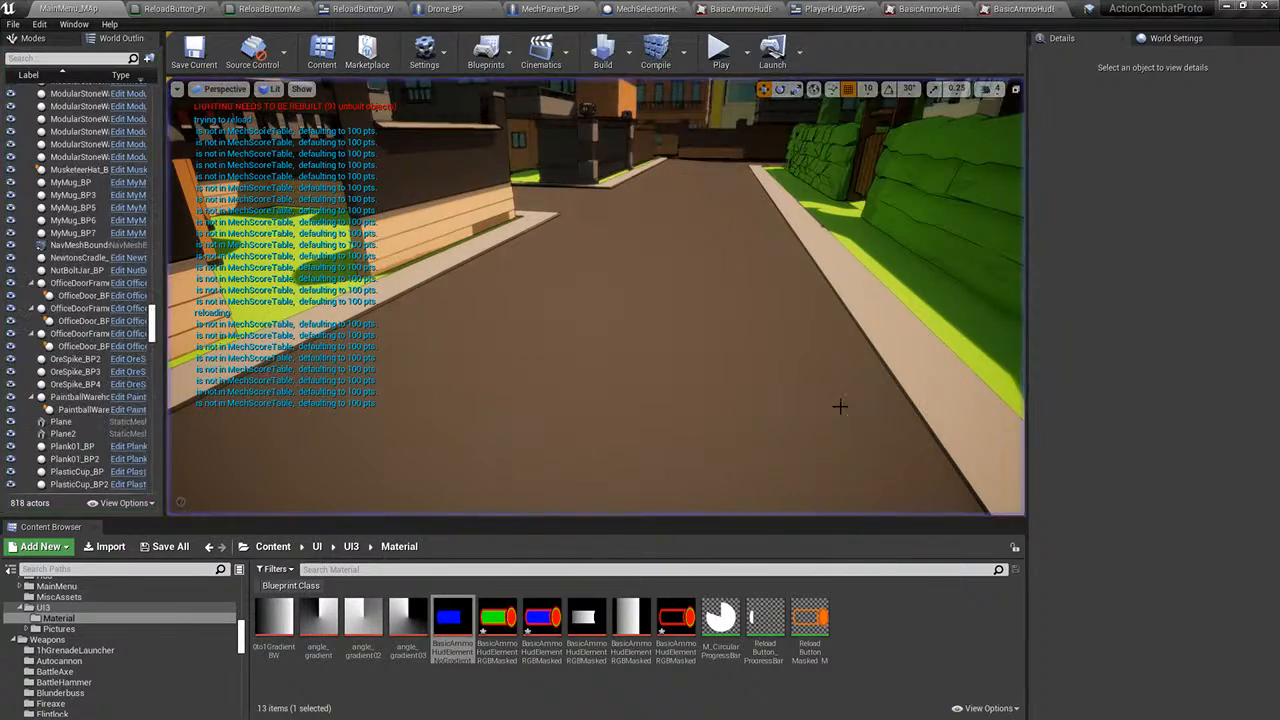
- Switch to Blender, hide the reloadbargradient object and show the Reloadbar object in the viewport
{"action": "key", "text": "super+Tab"}
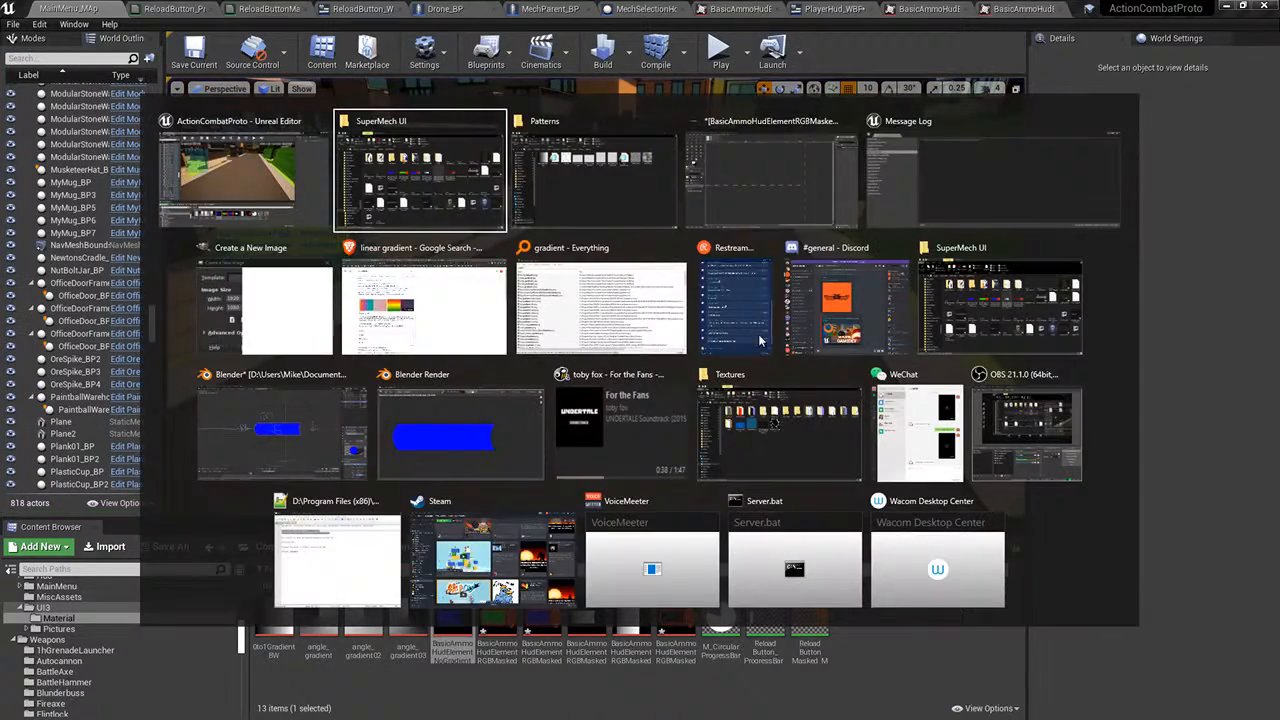
{"action": "left_click", "coordinate": [296, 441]}
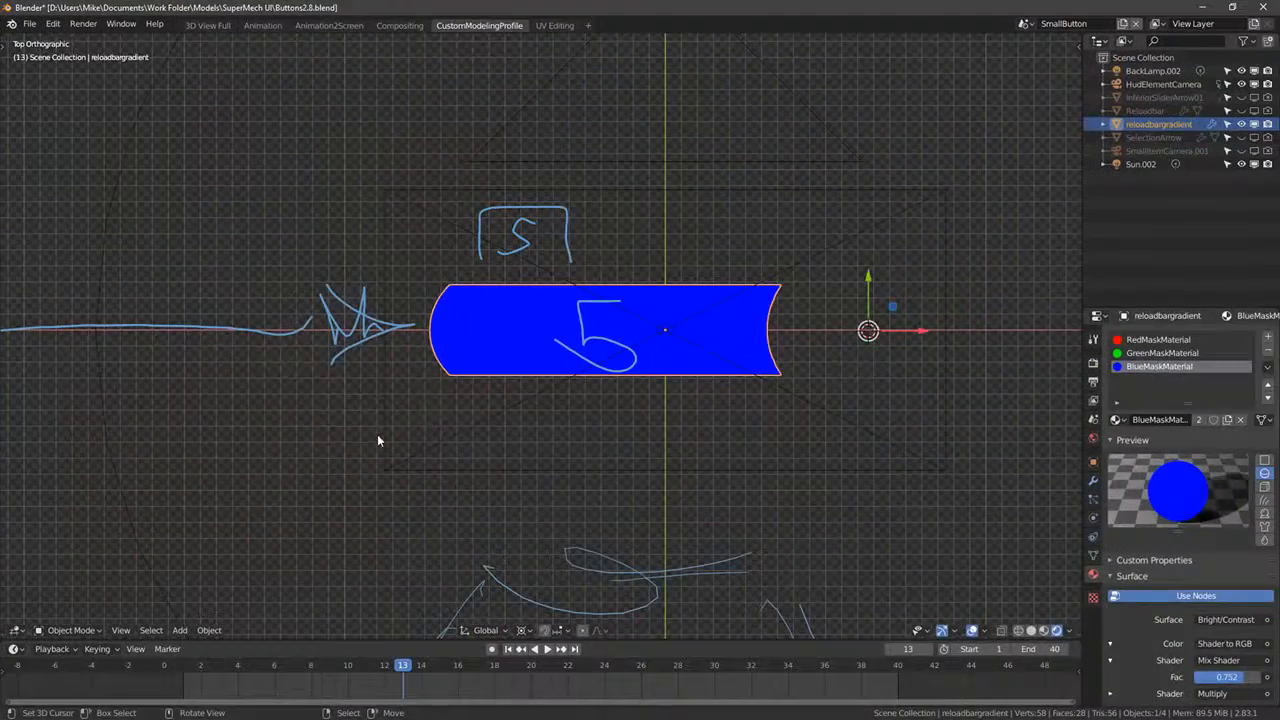
{"action": "left_click", "coordinate": [1242, 124]}
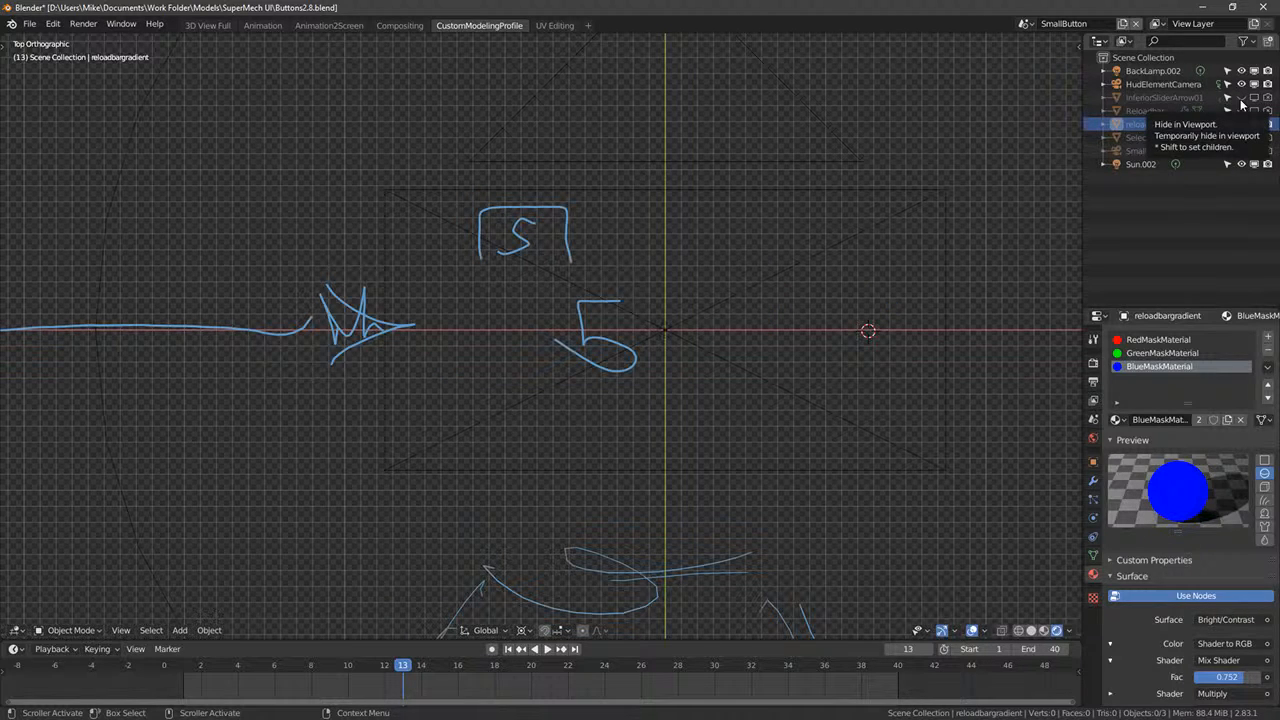
{"action": "left_click", "coordinate": [1242, 125]}
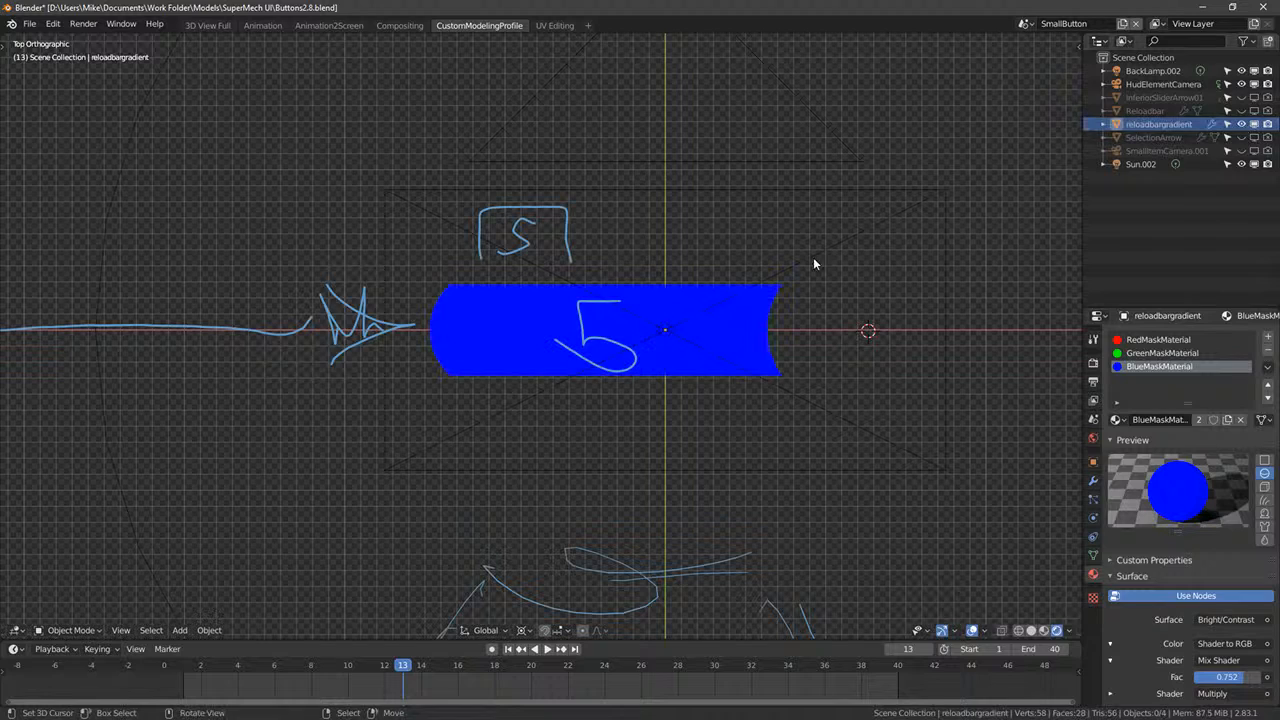
{"action": "left_click", "coordinate": [1255, 111]}
{"action": "left_click", "coordinate": [1257, 124]}
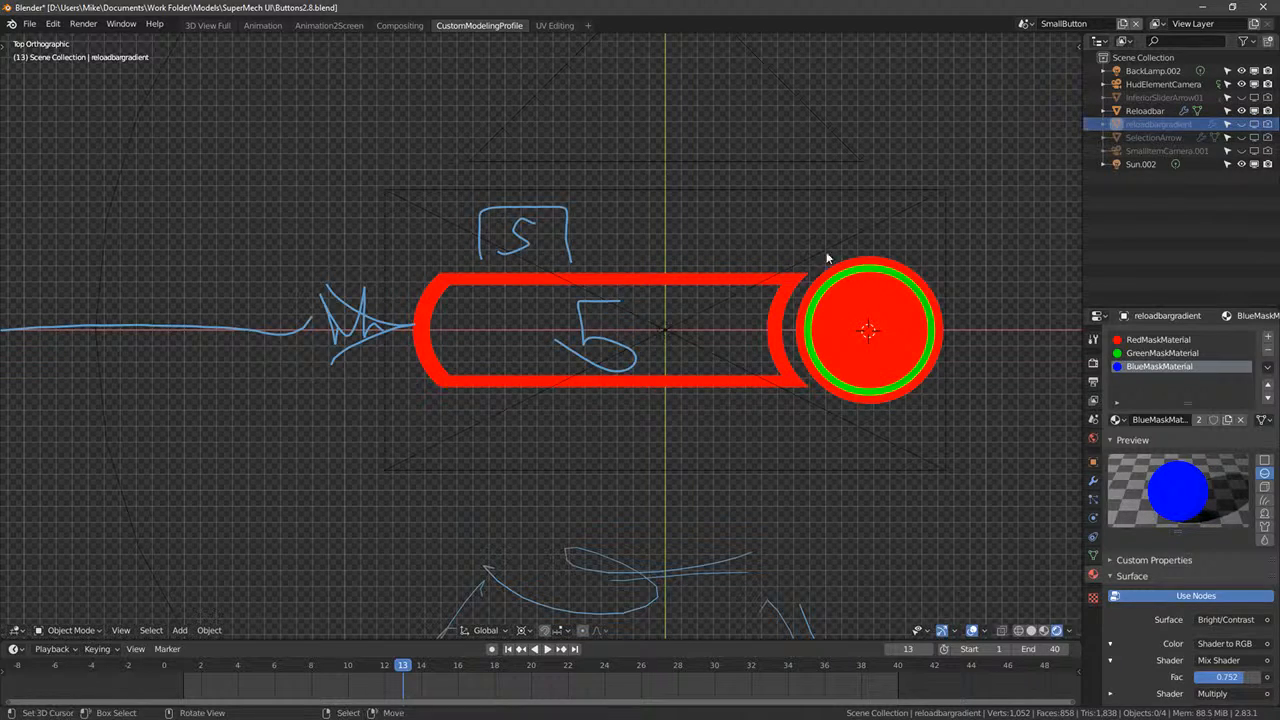
- Enter Edit Mode on the Reloadbar object and extrude the inner edge loop of the bar's frame in place
{"action": "middle_click_drag", "start_coordinate": [826, 258], "coordinate": [733, 243]}
{"action": "left_click", "coordinate": [733, 243]}
{"action": "key", "text": "Tab"}
{"action": "key", "text": "alt+a"}
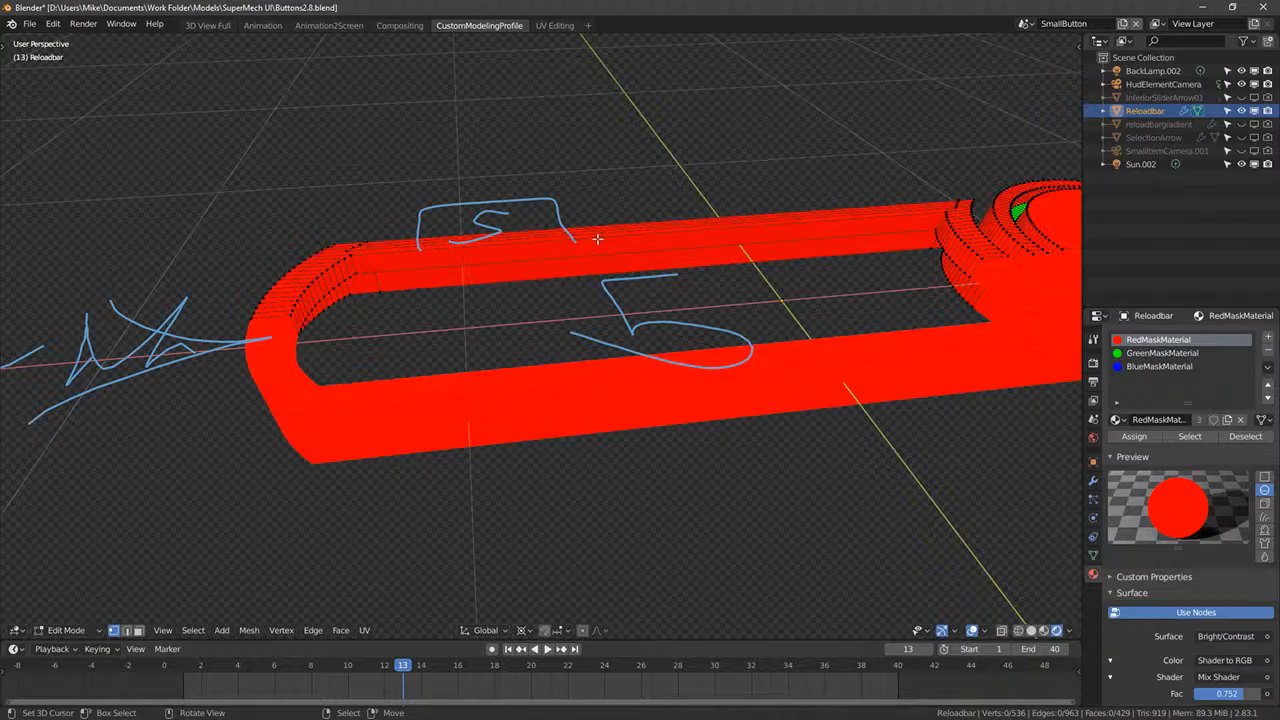
{"action": "middle_click_drag", "start_coordinate": [619, 249], "coordinate": [710, 268]}
{"action": "key", "text": "e"}
{"action": "key", "text": "Escape"}
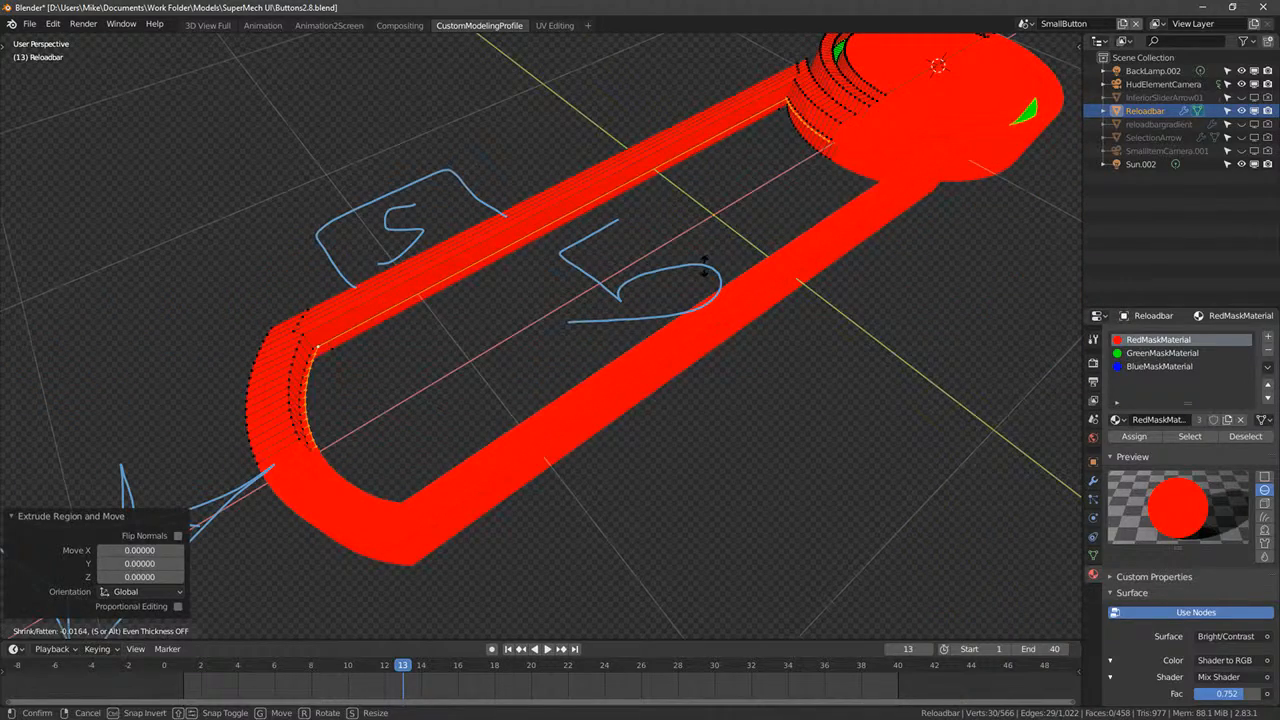
- Try to shrink the extruded inner loop and scale it inward in the top view with Z locked
{"action": "key", "text": "KP_7"}
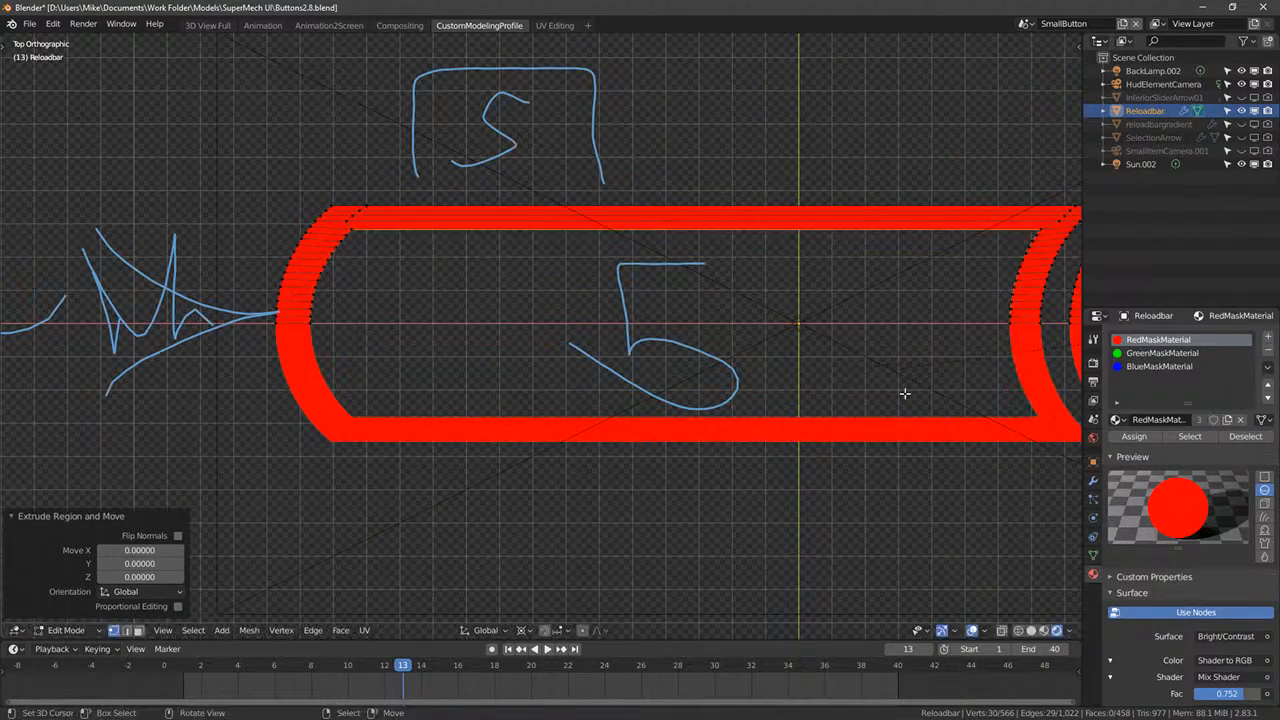
{"action": "key", "text": "alt+s"}
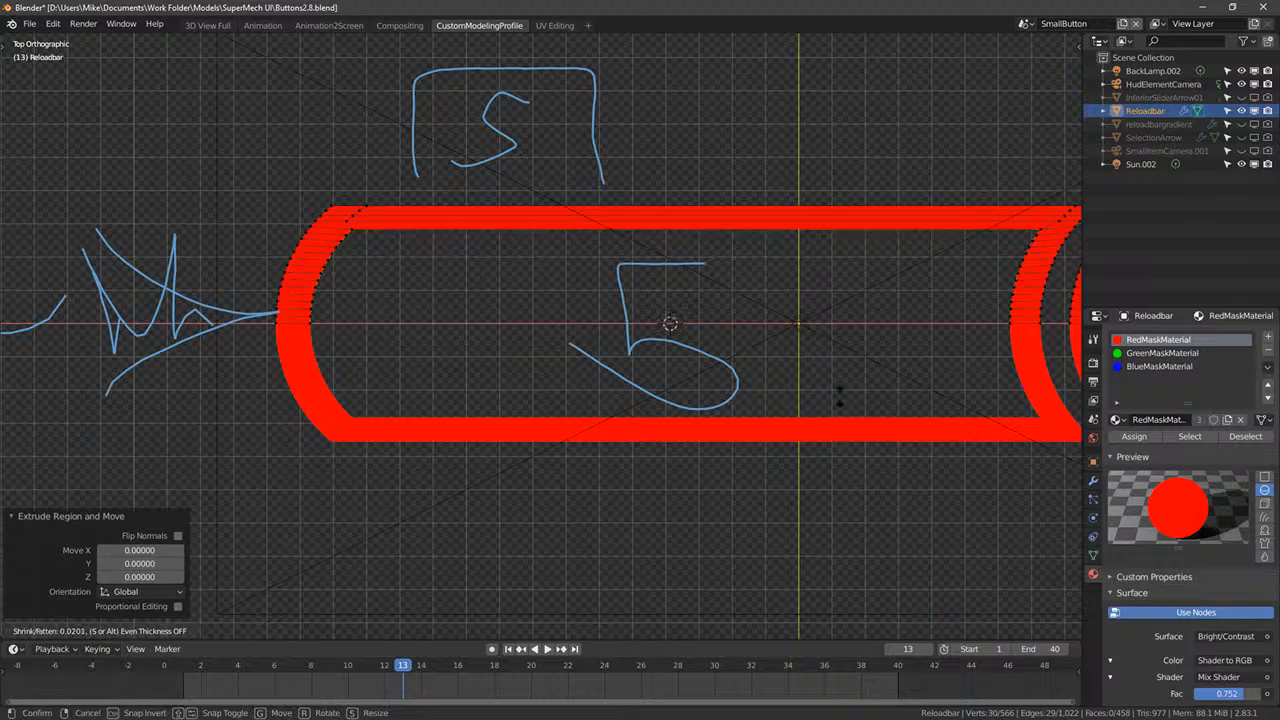
{"action": "left_click", "coordinate": [838, 402]}
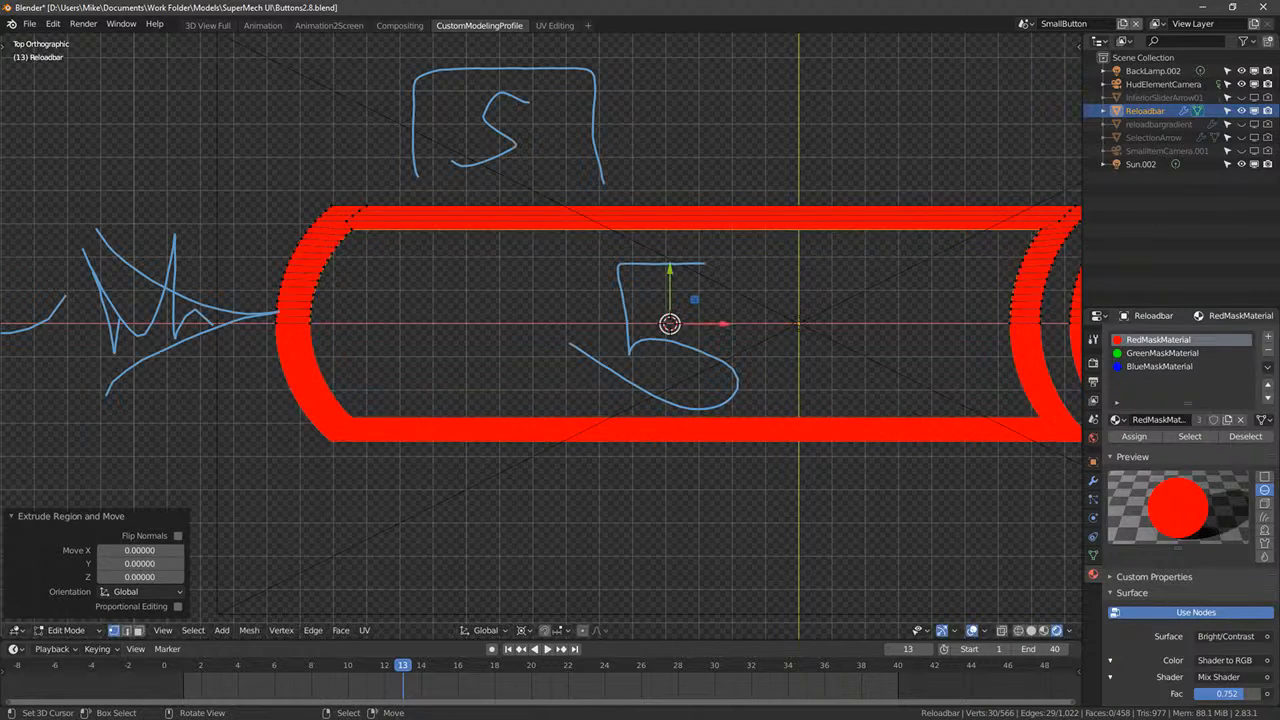
{"action": "key", "text": "s"}
{"action": "key", "text": "shift+z"}
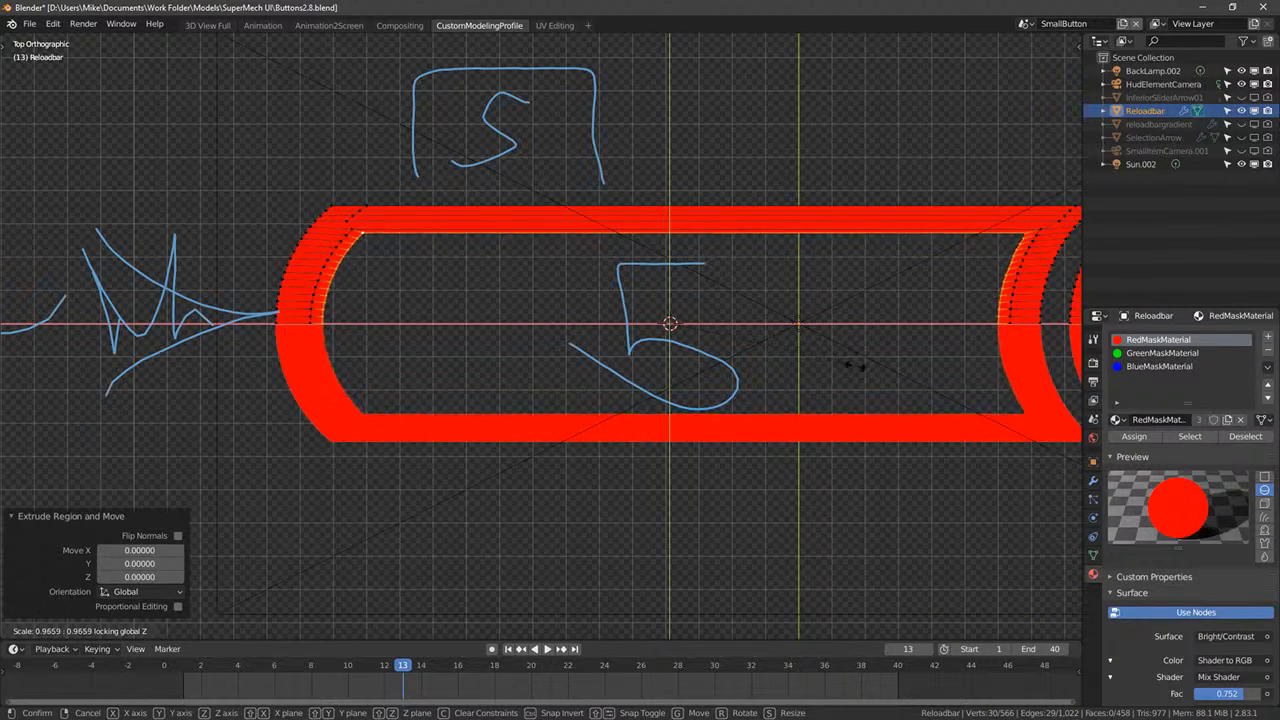
{"action": "left_click", "coordinate": [841, 354]}
- Extrude the frame's inner loop inward at a scale of 0.928, and widen the new loop along X by 1.043
{"action": "middle_click_drag", "start_coordinate": [841, 354], "coordinate": [848, 296]}
{"action": "key", "text": "e"}
{"action": "key", "text": "s"}
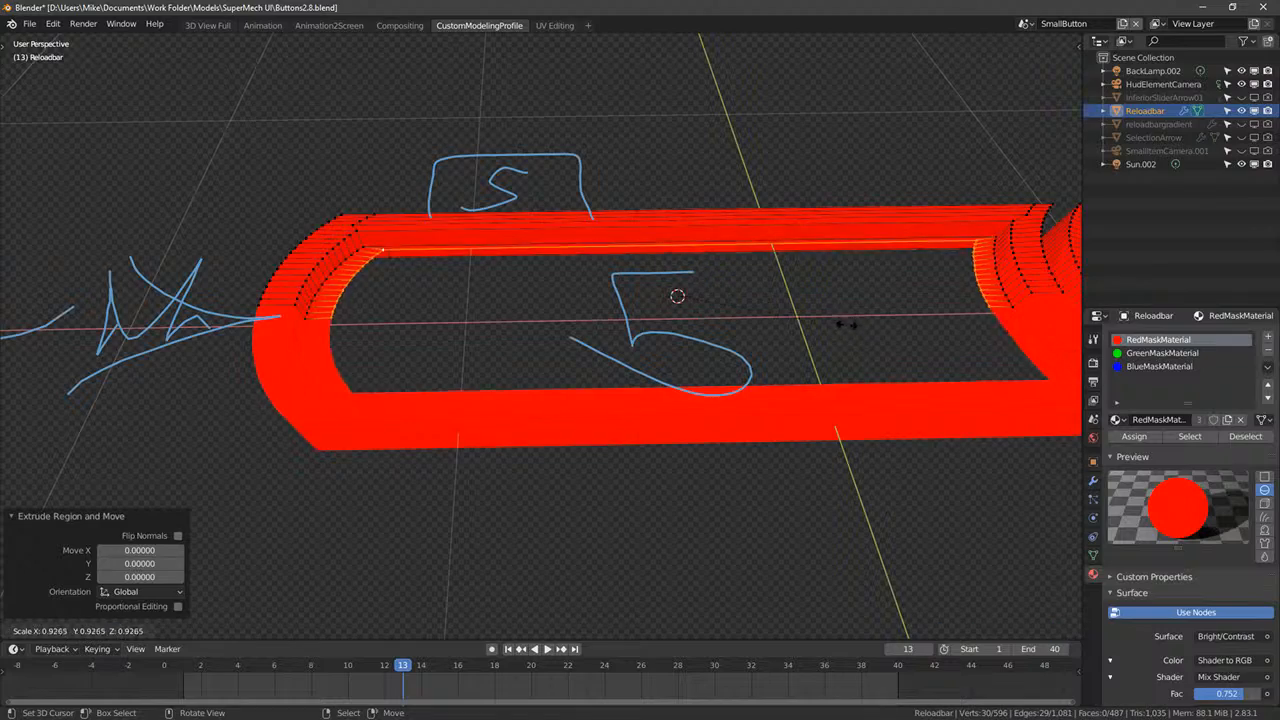
{"action": "left_click", "coordinate": [851, 334]}
{"action": "key", "text": "KP_7"}
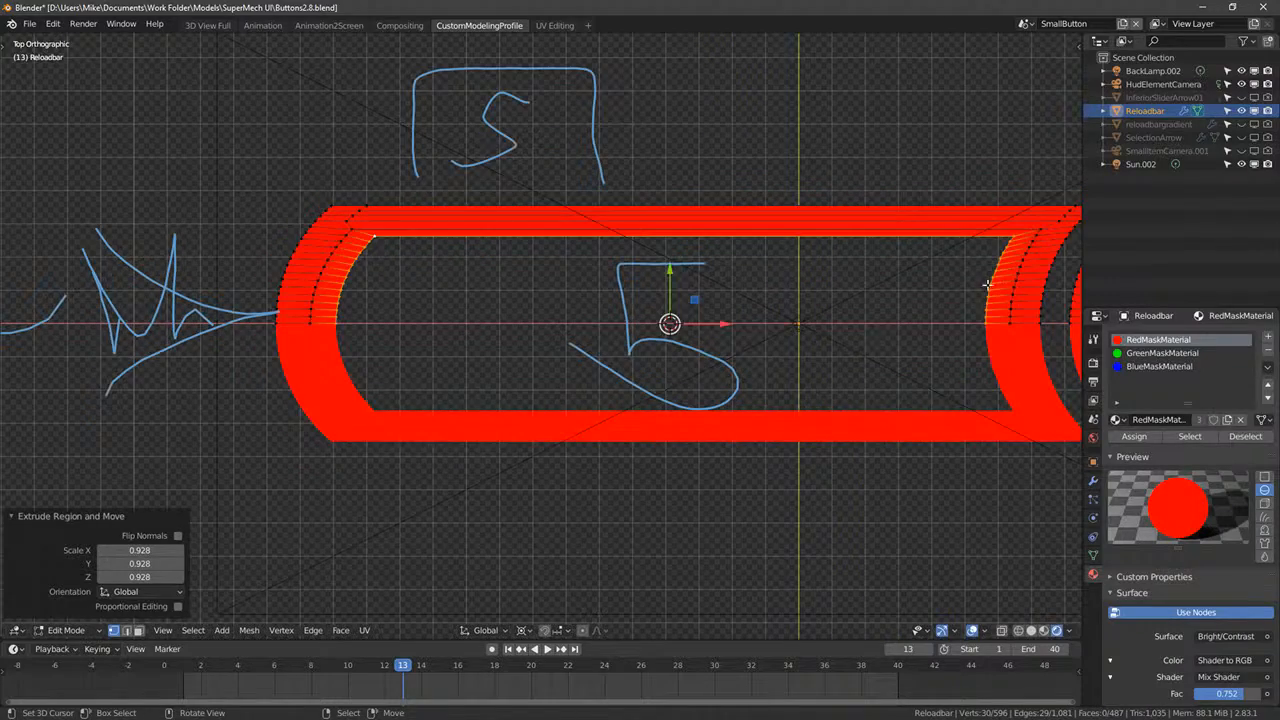
{"action": "key", "text": "s"}
{"action": "key", "text": "x"}
{"action": "left_click", "coordinate": [1008, 306]}
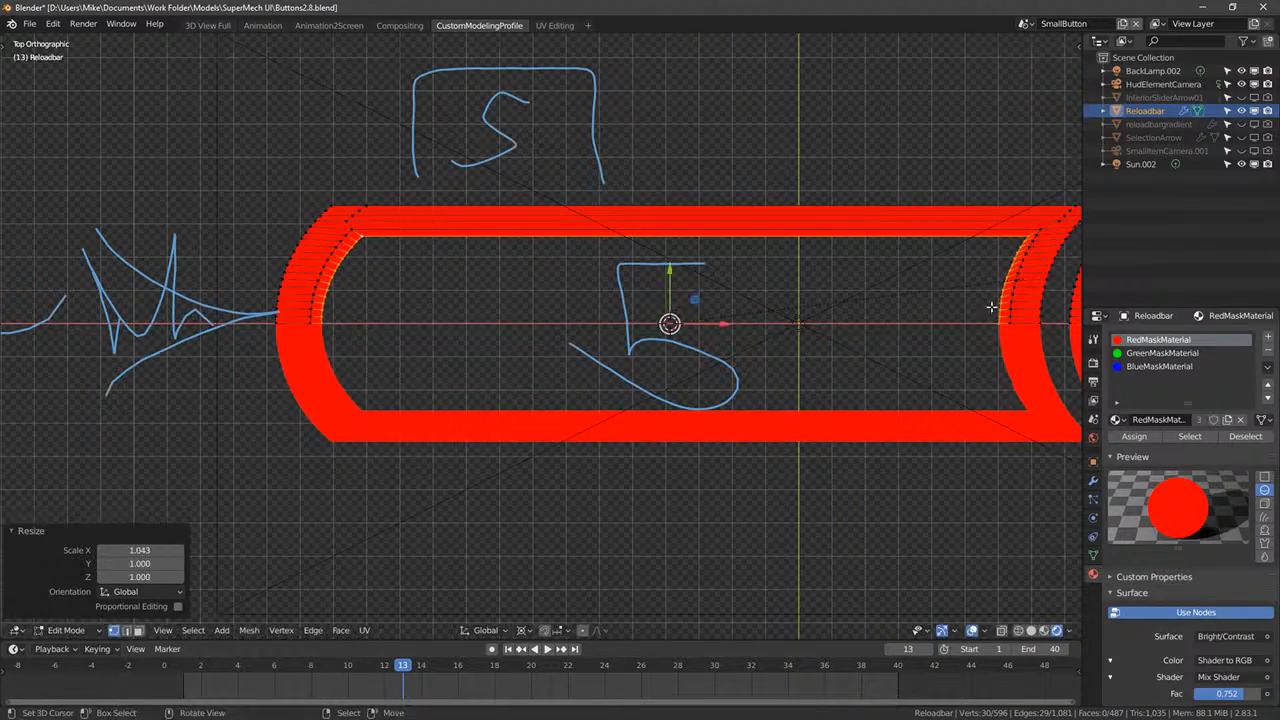
- Select the strip of faces along the frame's new inner lip, assign GreenMaskMaterial to it, and return to Object Mode
{"action": "middle_click_drag", "start_coordinate": [1008, 306], "coordinate": [832, 328]}
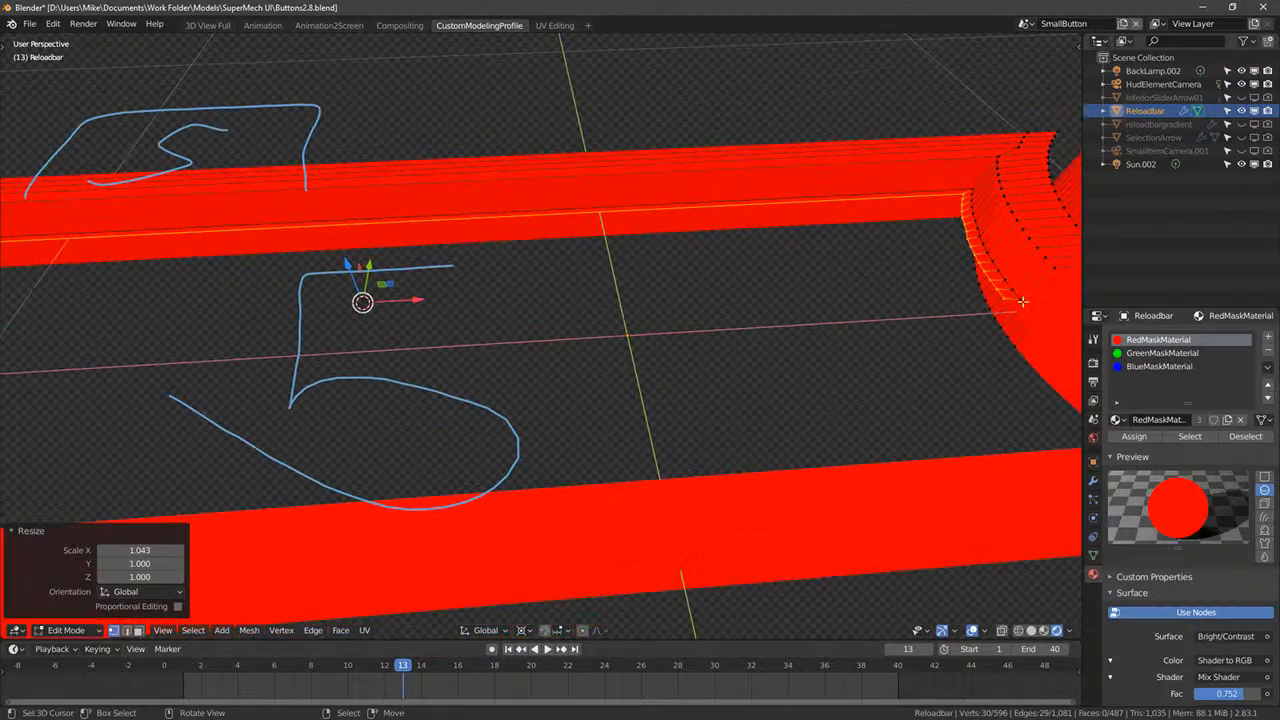
{"action": "left_click", "coordinate": [138, 631]}
{"action": "left_click", "coordinate": [1008, 295]}
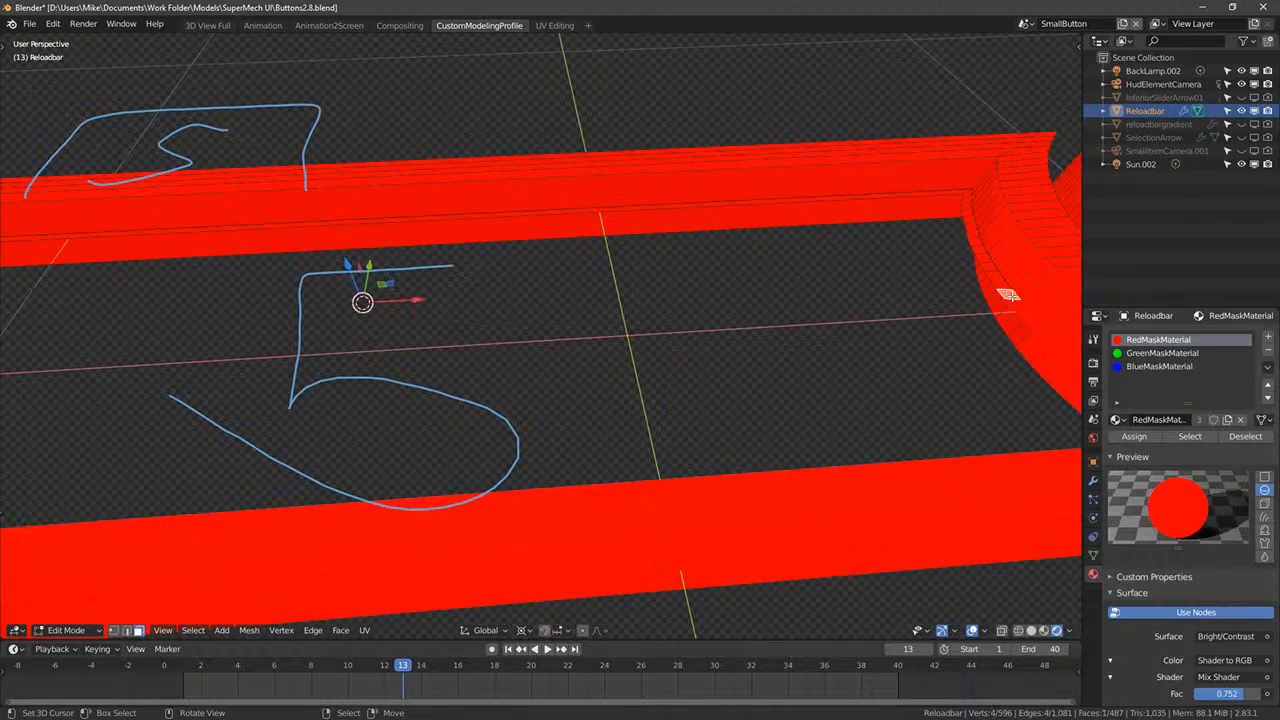
{"action": "left_click", "coordinate": [571, 220], "text": "ctrl"}
{"action": "middle_click_drag", "start_coordinate": [571, 220], "coordinate": [460, 289]}
{"action": "left_click", "coordinate": [293, 178], "text": "ctrl"}
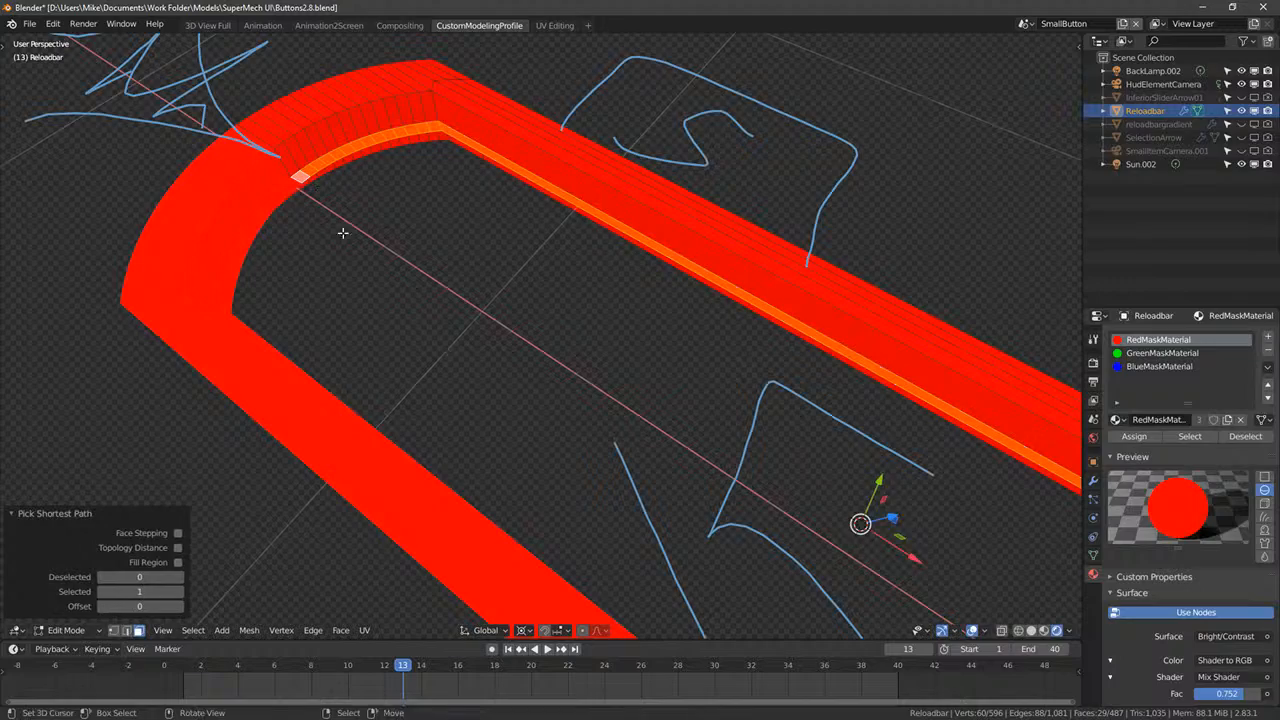
{"action": "left_click", "coordinate": [1134, 436]}
{"action": "key", "text": "Tab"}
{"action": "key", "text": "KP_7"}
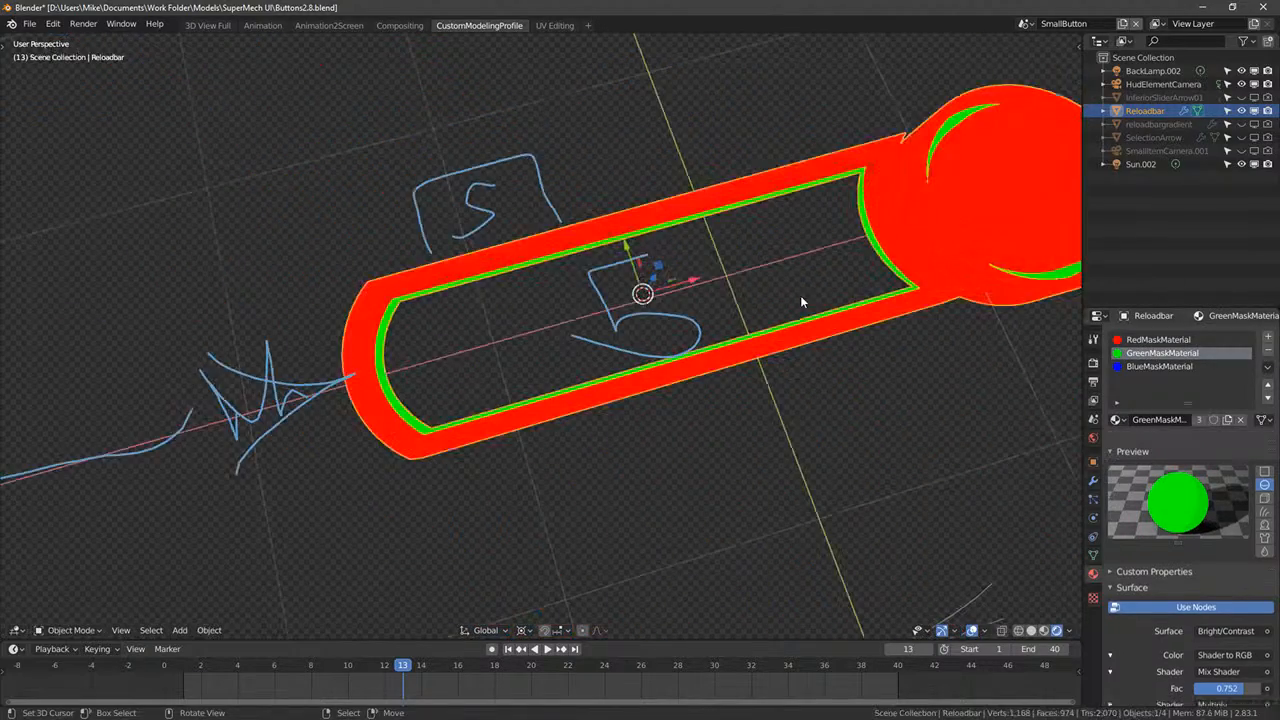
- Select the inner vertices of the upper half of the frame's right-end arc in top view and scale them to 0.869 along X
{"action": "middle_click_drag", "start_coordinate": [798, 293], "coordinate": [783, 314]}
{"action": "key", "text": "KP_7"}
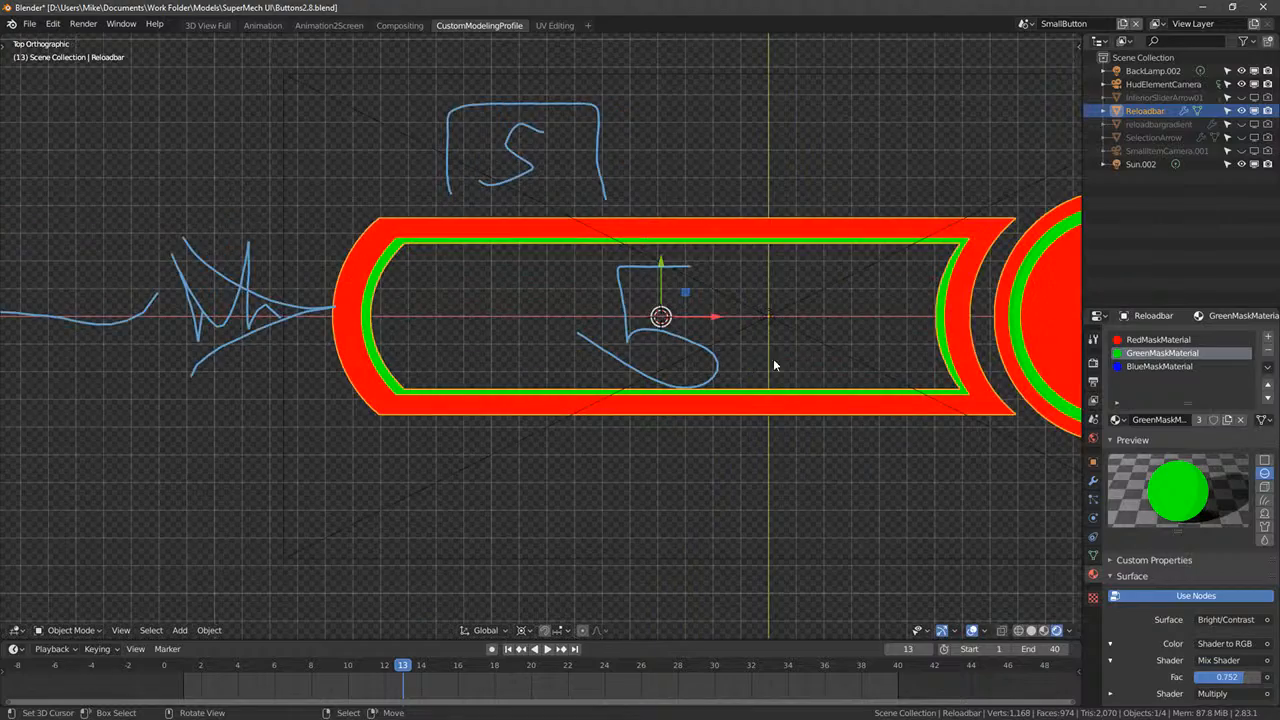
{"action": "middle_click_drag", "start_coordinate": [886, 351], "coordinate": [745, 371], "text": "shift"}
{"action": "scroll", "coordinate": [745, 371], "scroll_direction": "up", "scroll_amount": 4}
{"action": "key", "text": "Tab"}
{"action": "middle_click_drag", "start_coordinate": [931, 347], "coordinate": [743, 435], "text": "shift"}
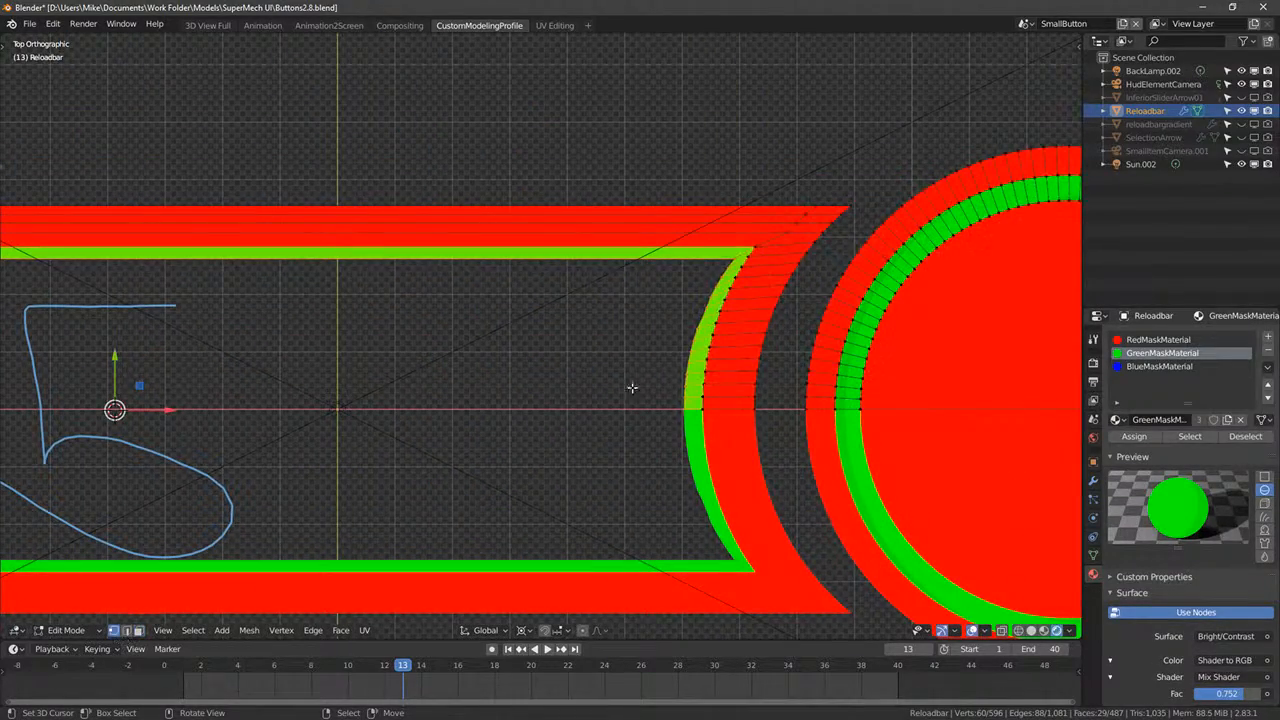
{"action": "left_click", "coordinate": [676, 403]}
{"action": "left_click", "coordinate": [735, 258], "text": "ctrl"}
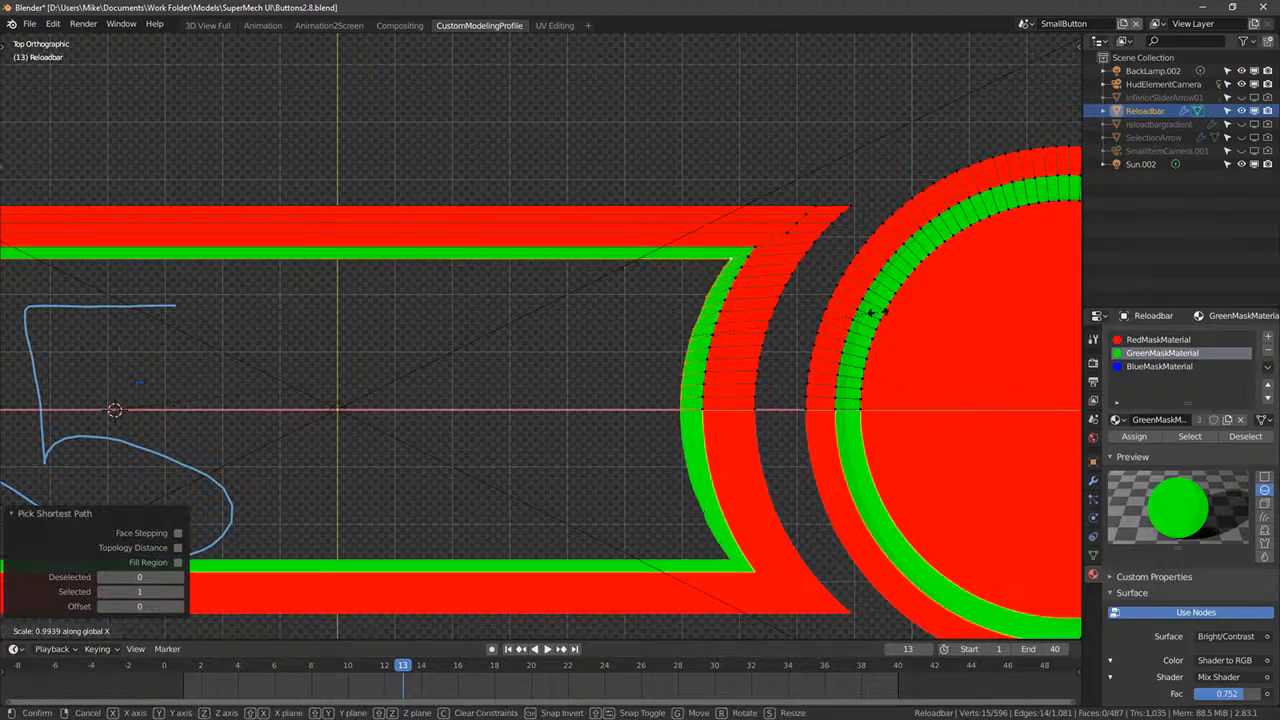
{"action": "key", "text": "s"}
{"action": "key", "text": "x"}
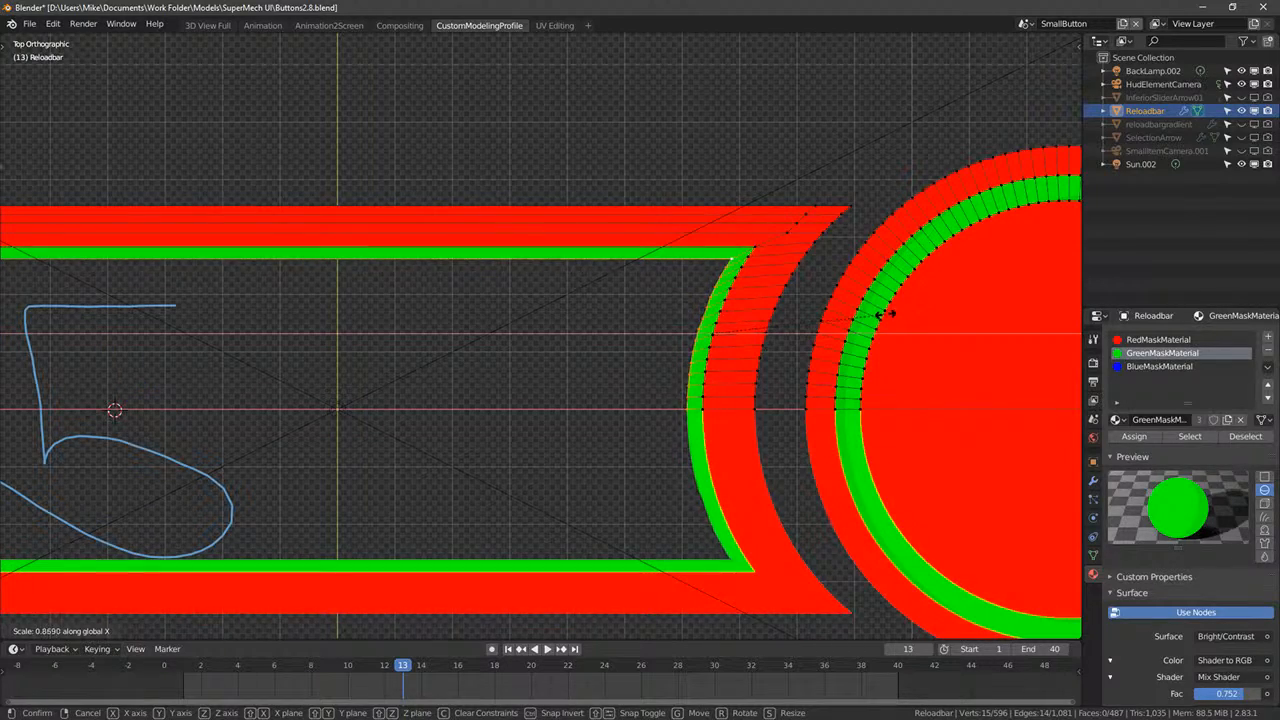
{"action": "left_click", "coordinate": [882, 315]}
- Scale and shift the inner vertices of the frame's left-end arc along X to even out the green border, and return to Object Mode
{"action": "middle_click_drag", "start_coordinate": [428, 317], "coordinate": [334, 337], "text": "shift"}
{"action": "right_click", "coordinate": [573, 278]}
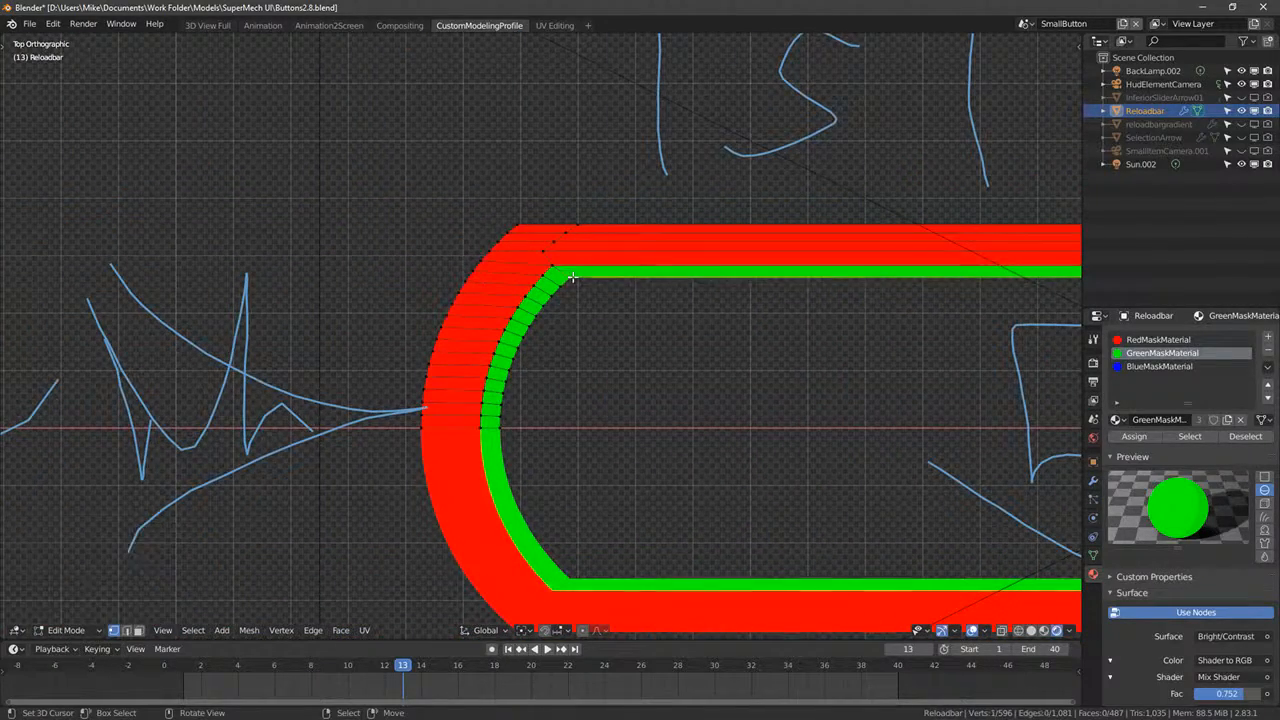
{"action": "left_click", "coordinate": [490, 428], "text": "ctrl"}
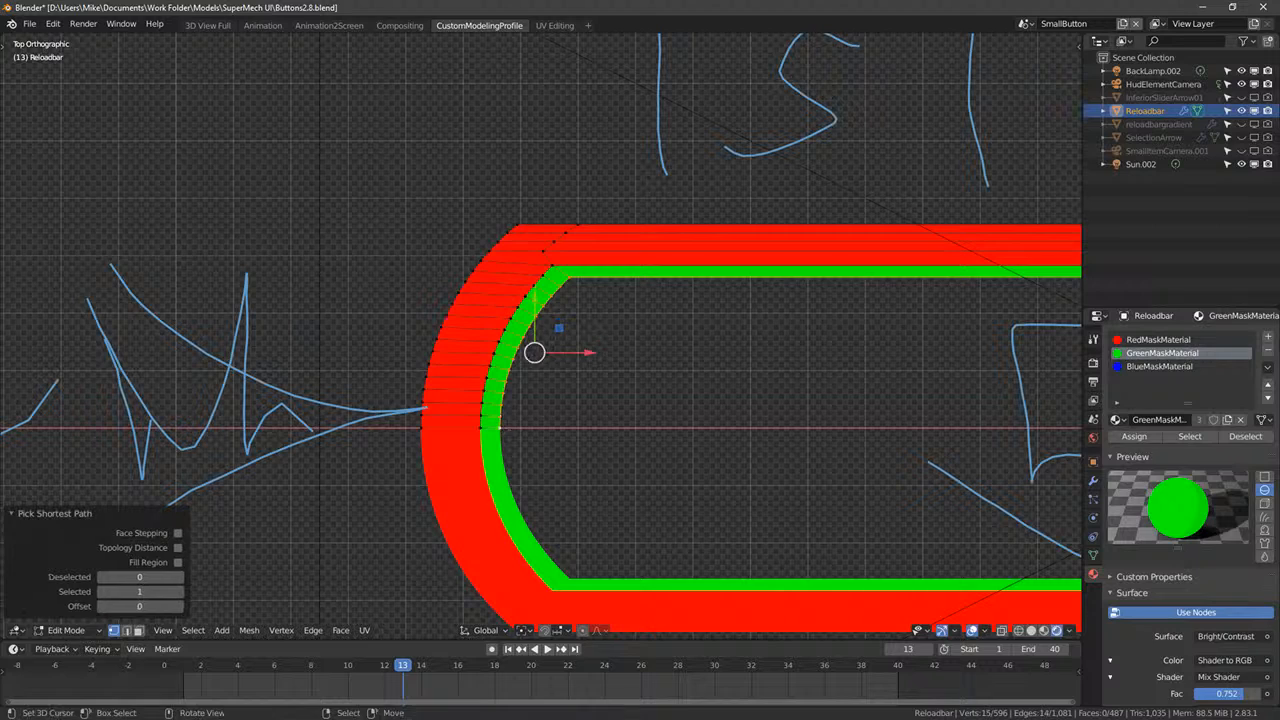
{"action": "key", "text": "s"}
{"action": "key", "text": "x"}
{"action": "left_click", "coordinate": [711, 403]}
{"action": "key", "text": "g"}
{"action": "key", "text": "x"}
{"action": "left_click", "coordinate": [596, 353]}
{"action": "key", "text": "Tab"}
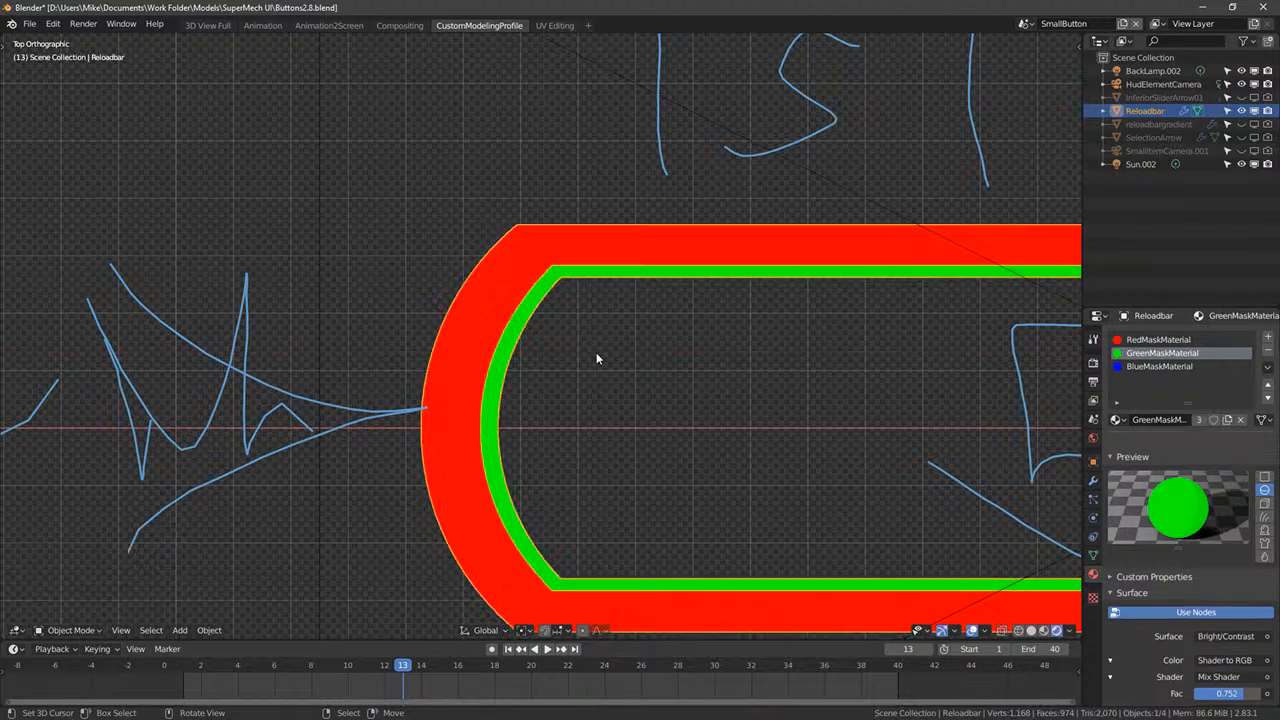
- Render the reload bar and save the image over BasicAmmoHudElementRGBMaskedNoBar.png
{"action": "key", "text": "F12"}
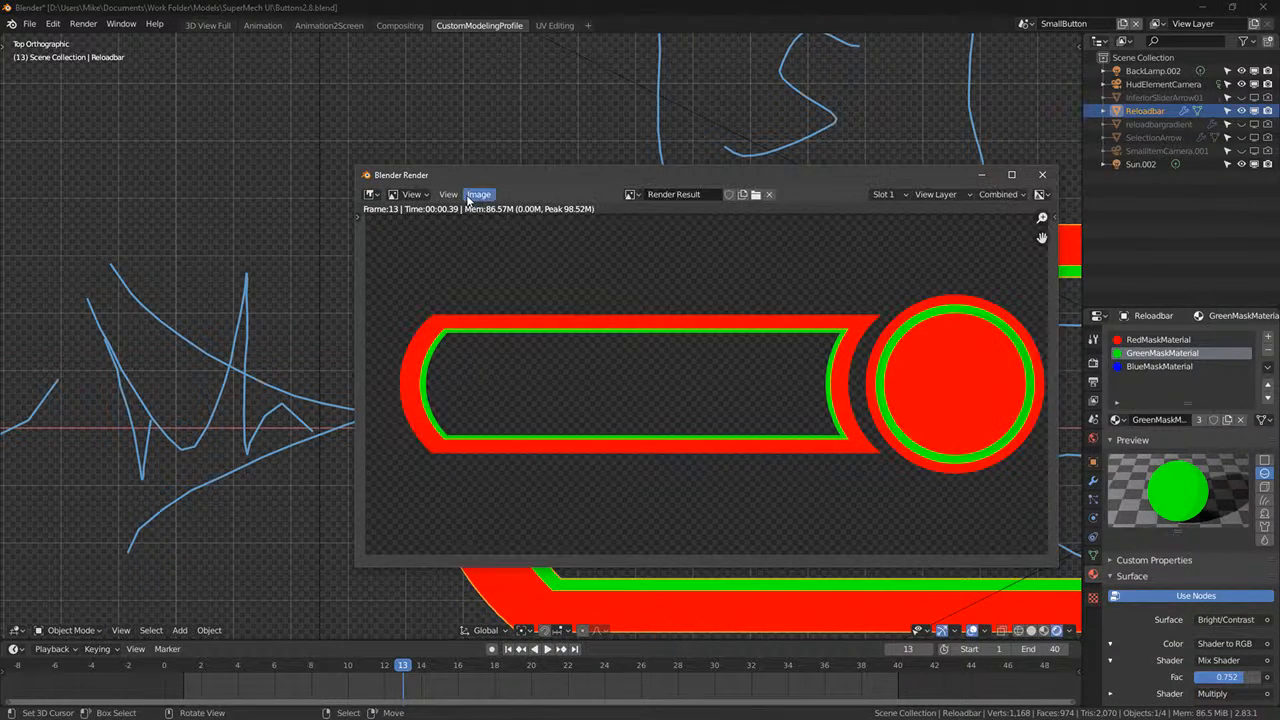
{"action": "left_click", "coordinate": [470, 196]}
{"action": "left_click", "coordinate": [519, 301]}
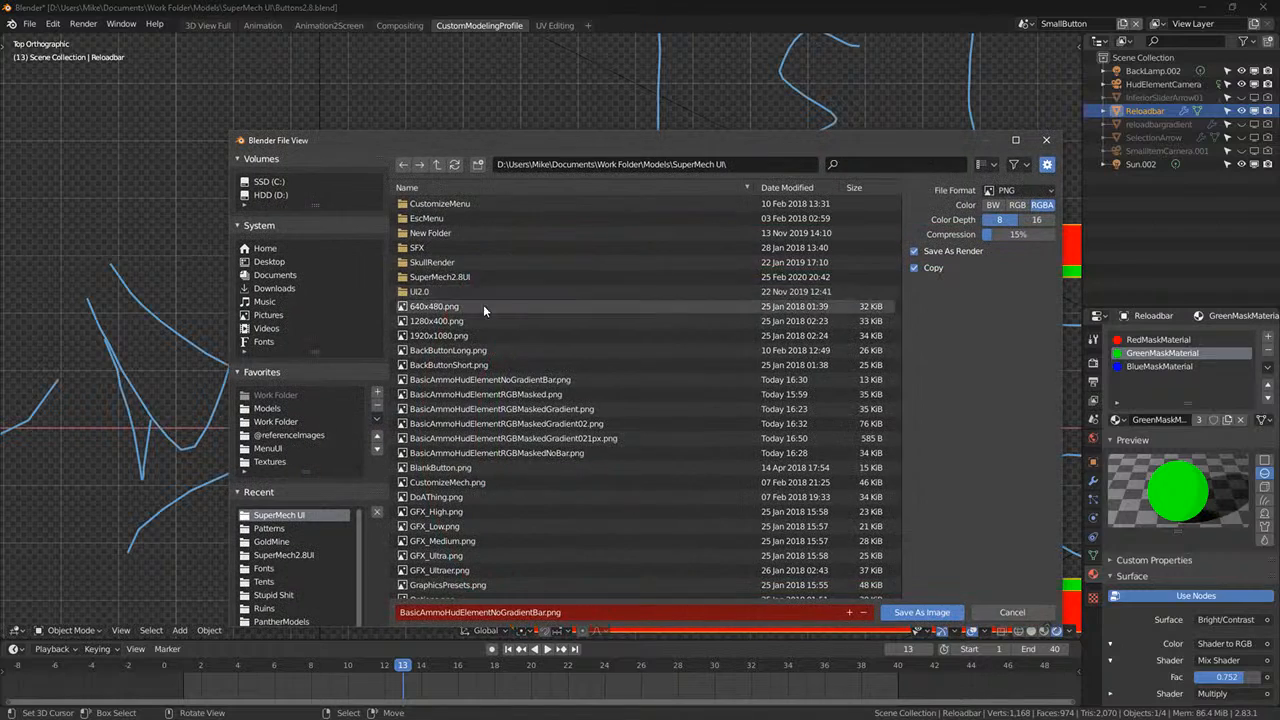
{"action": "scroll", "coordinate": [490, 330], "scroll_direction": "down", "scroll_amount": 3}
{"action": "left_click", "coordinate": [546, 414]}
{"action": "left_click", "coordinate": [549, 400]}
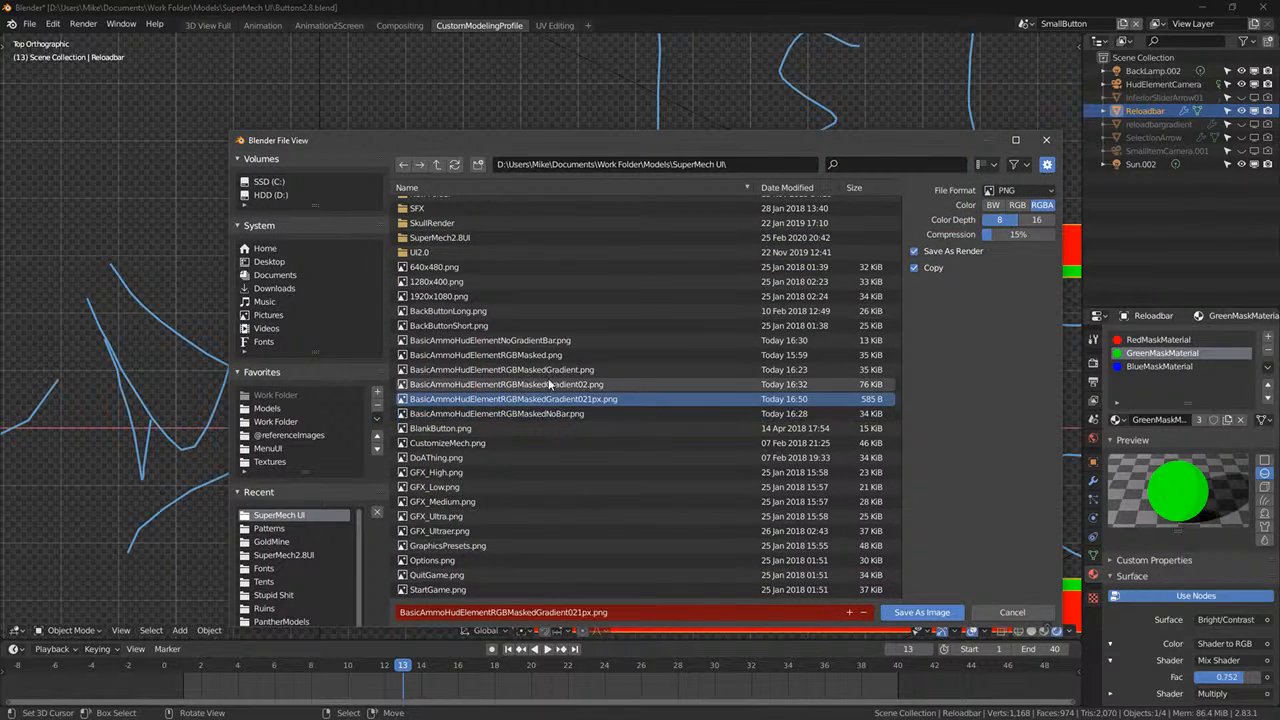
{"action": "left_click", "coordinate": [548, 385]}
{"action": "key", "text": "Escape"}
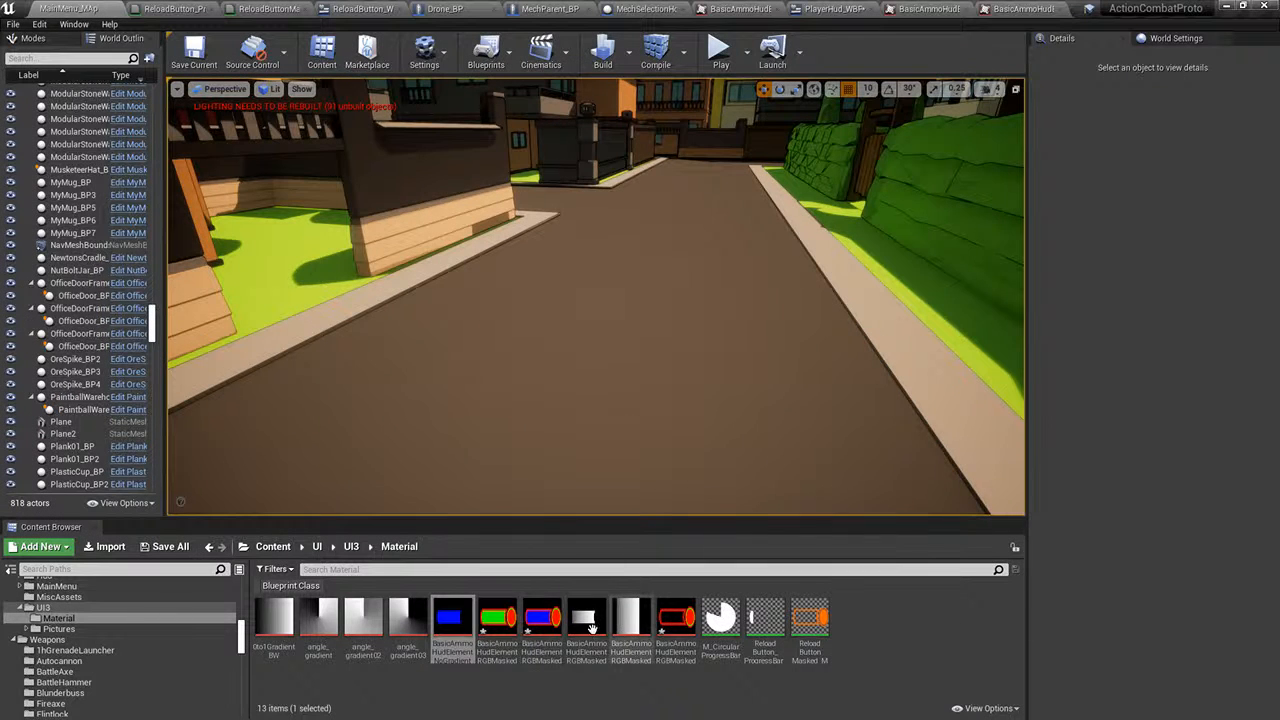
- Switch to Unreal Editor, reimport the BasicAmmoHudElementRGBMaskedNoBar texture, and play a match to check the ammo bar while shooting
{"action": "right_click", "coordinate": [674, 622]}
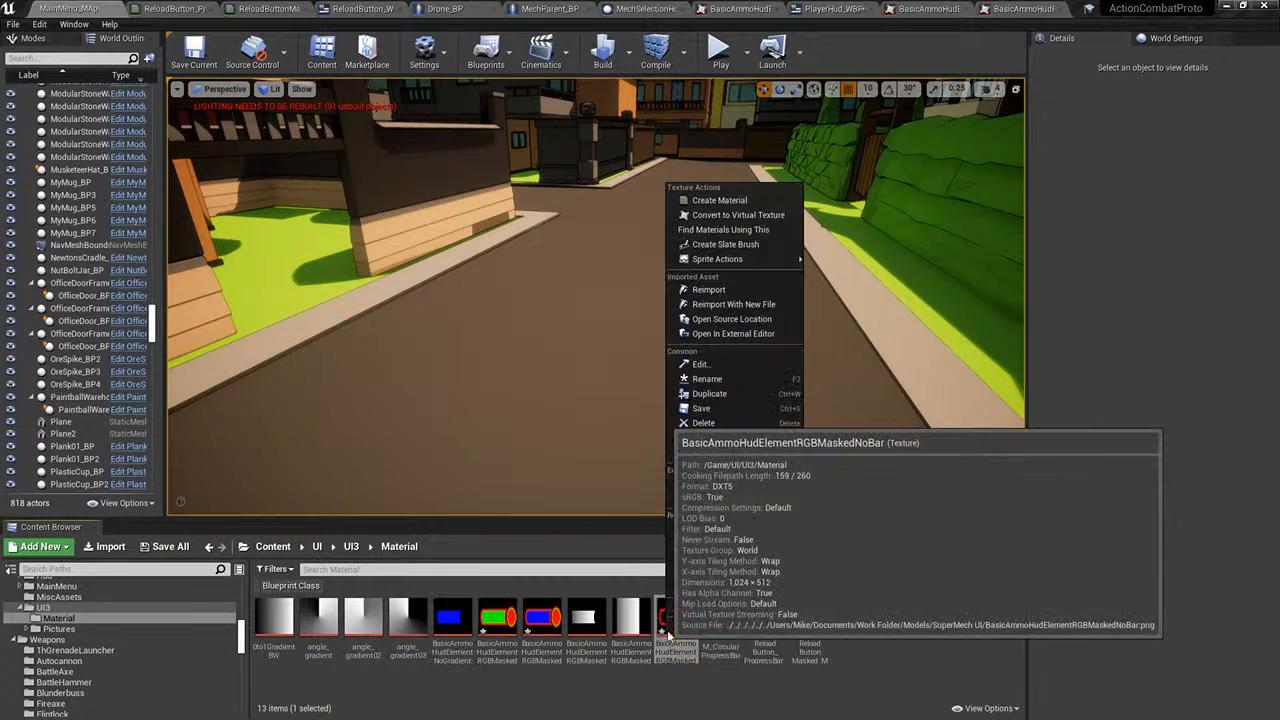
{"action": "left_click", "coordinate": [708, 290]}
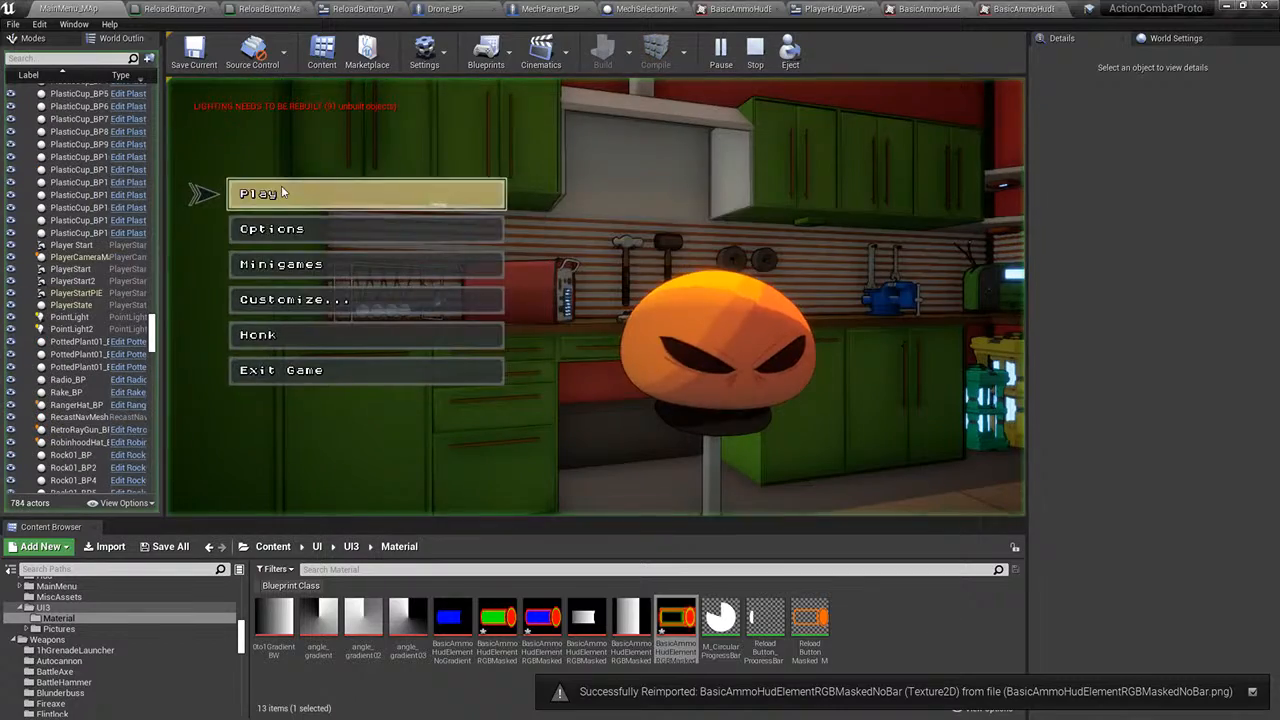
{"action": "left_click", "coordinate": [284, 193]}
{"action": "left_click", "coordinate": [590, 366]}
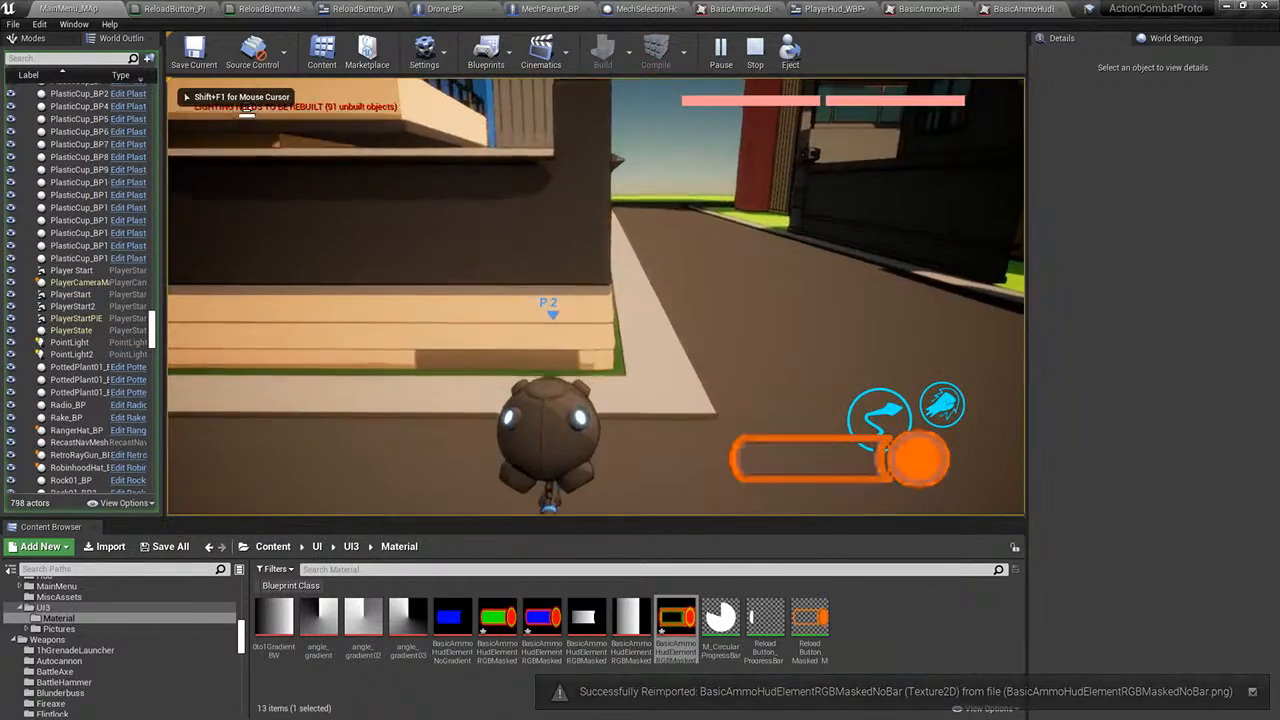
{"action": "left_click", "coordinate": [596, 297]}
{"action": "left_click", "coordinate": [596, 297]}
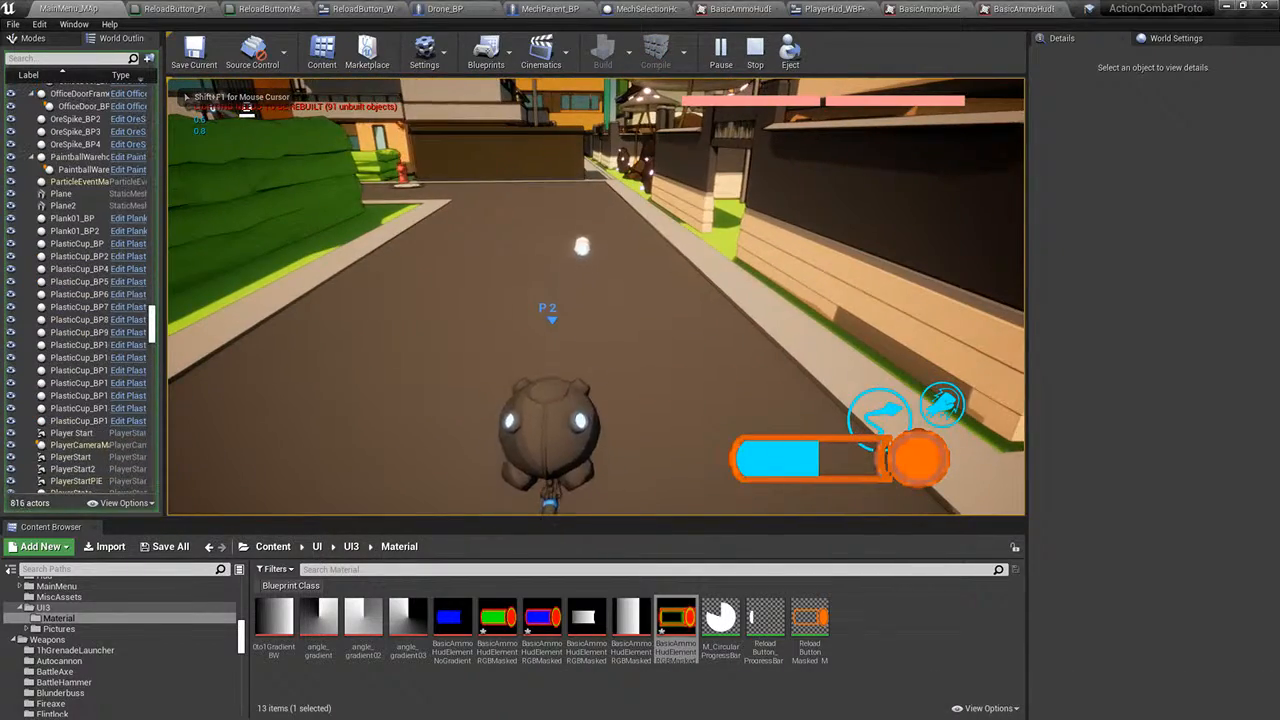
{"action": "key", "text": "Escape"}
- Inspect the reimported BasicAmmoHudElementRGBMaskedNoBar texture, and play another match to examine the bar's border while firing
{"action": "double_click", "coordinate": [677, 625]}
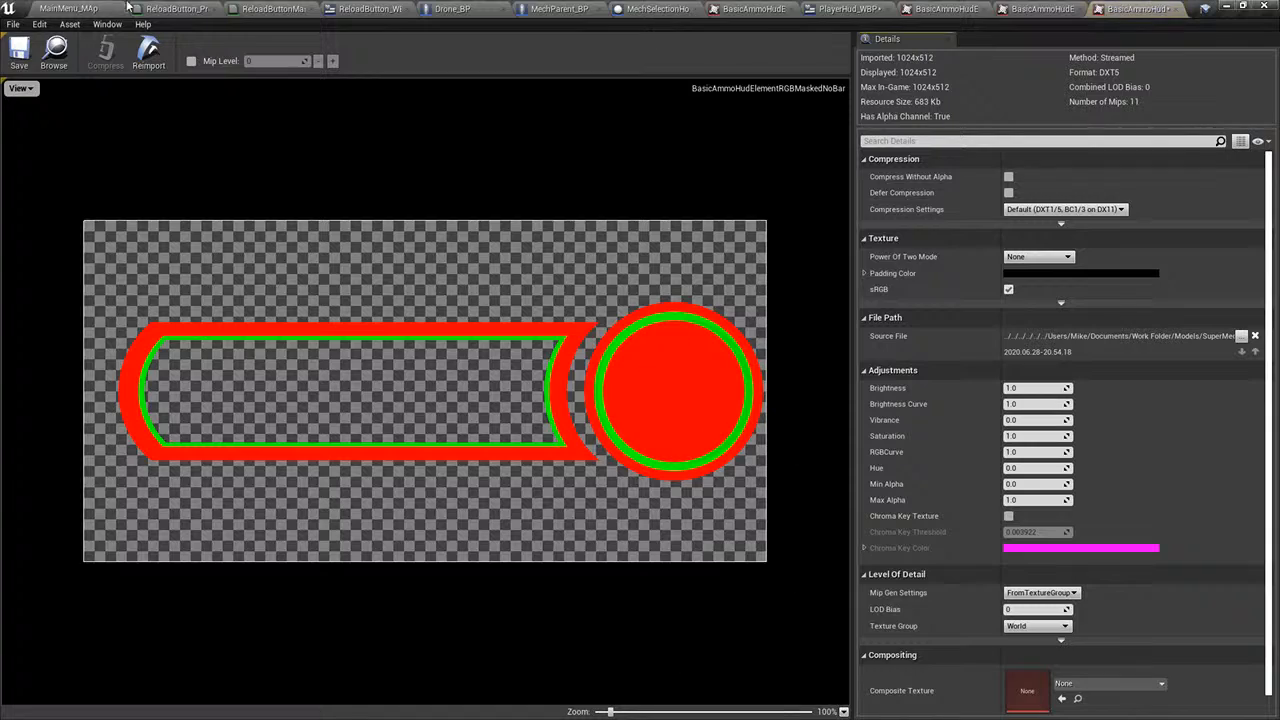
{"action": "left_click", "coordinate": [33, 7]}
{"action": "left_click", "coordinate": [717, 46]}
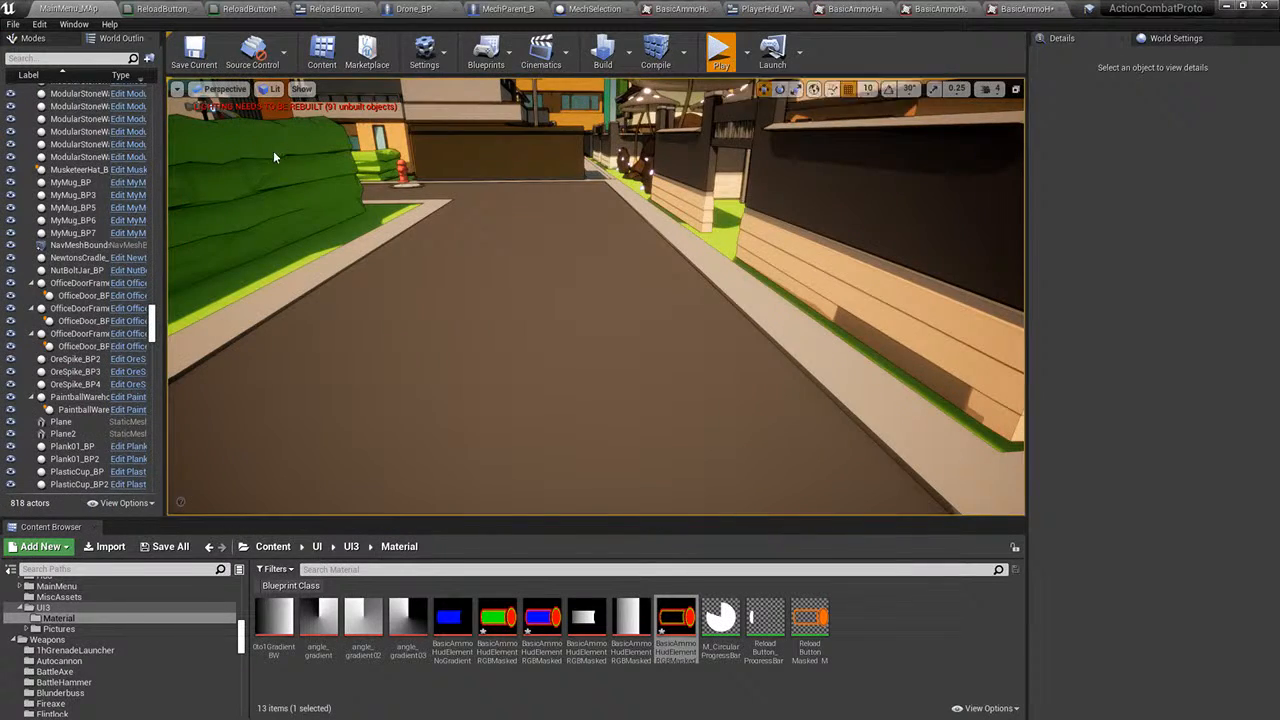
{"action": "left_click", "coordinate": [268, 193]}
{"action": "left_click", "coordinate": [555, 369]}
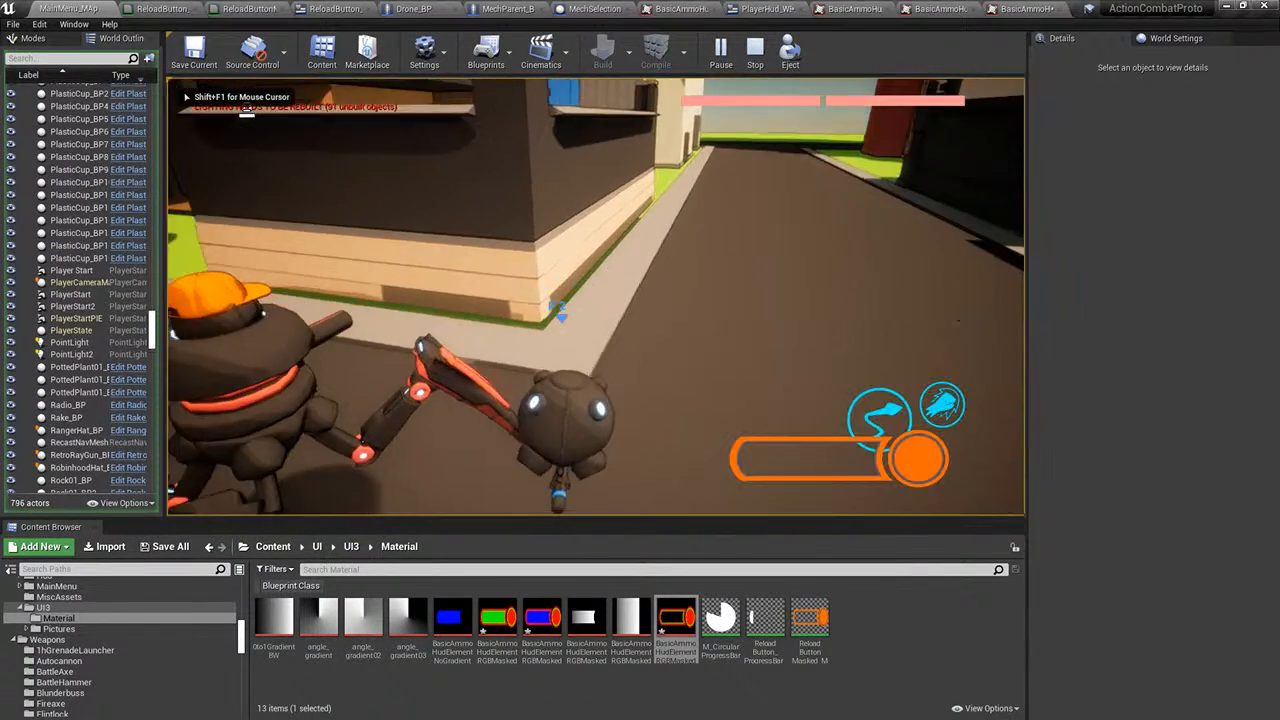
{"action": "left_click", "coordinate": [668, 400]}
{"action": "left_click", "coordinate": [668, 400]}
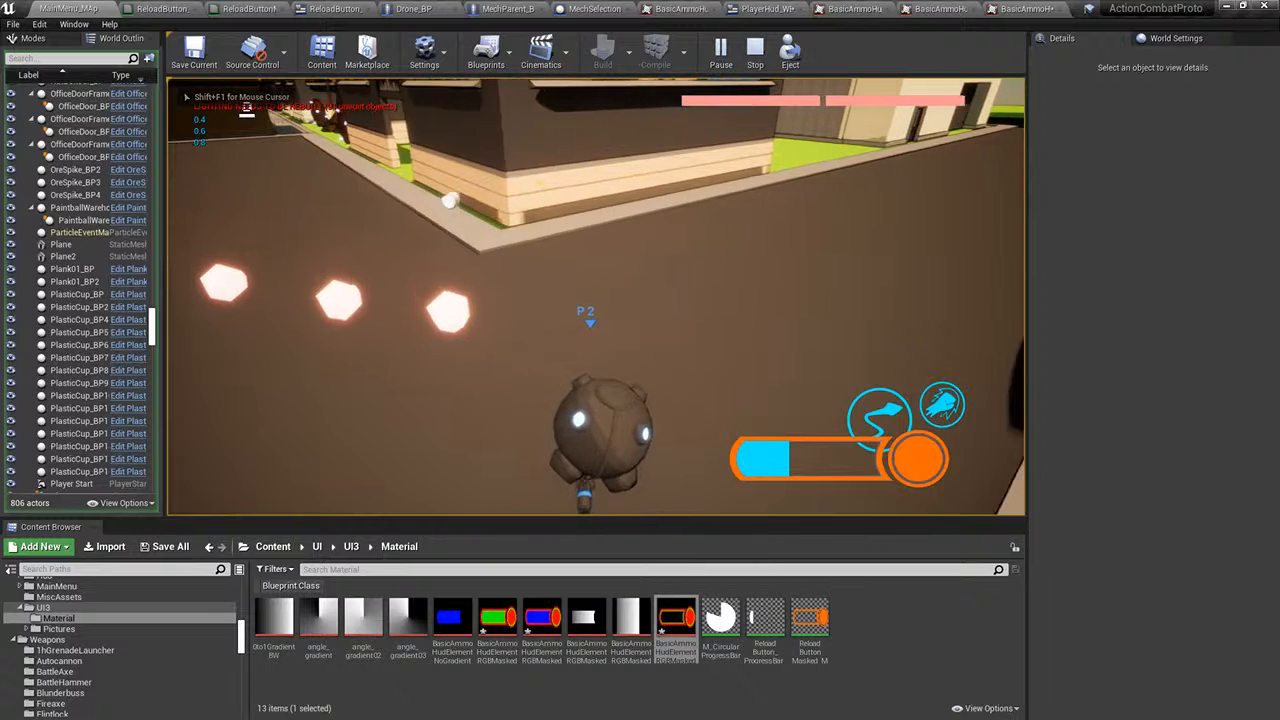
{"action": "key", "text": "Escape"}
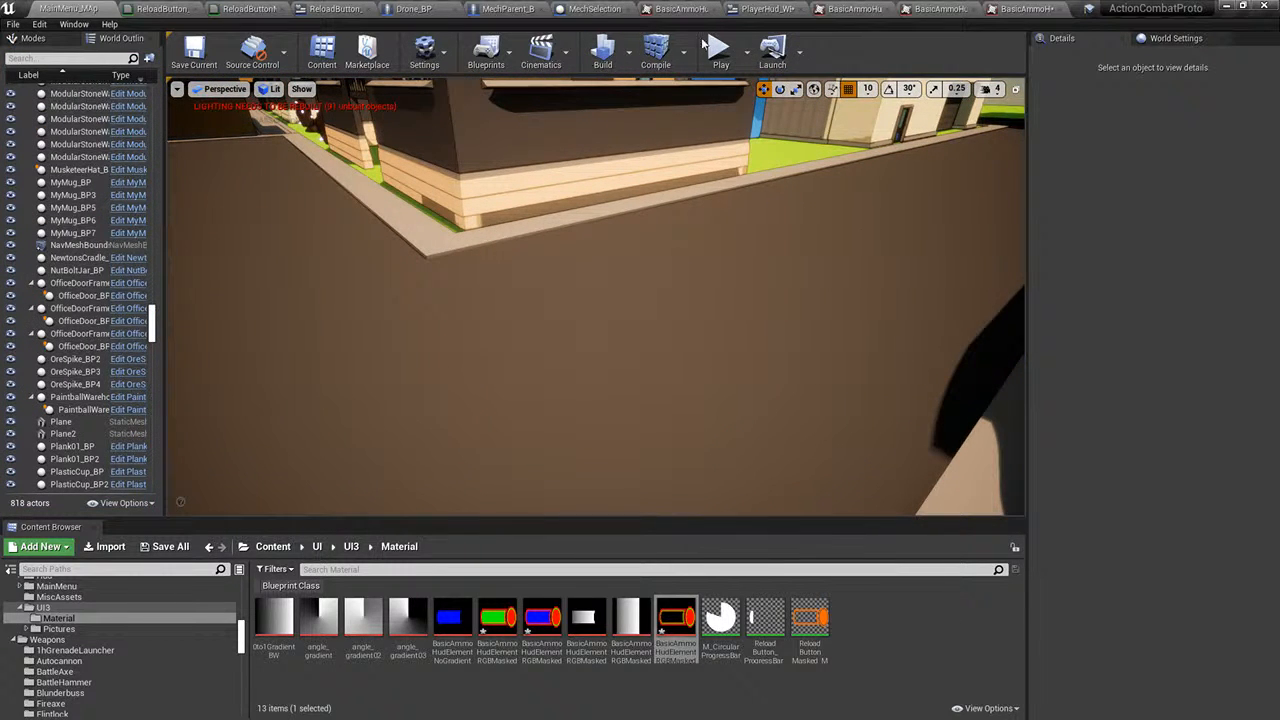
- In the ReloadButton_WBP designer, reorder the overlay so Image_156 comes after ProgressBar, and compile the widget
{"action": "left_click", "coordinate": [757, 7]}
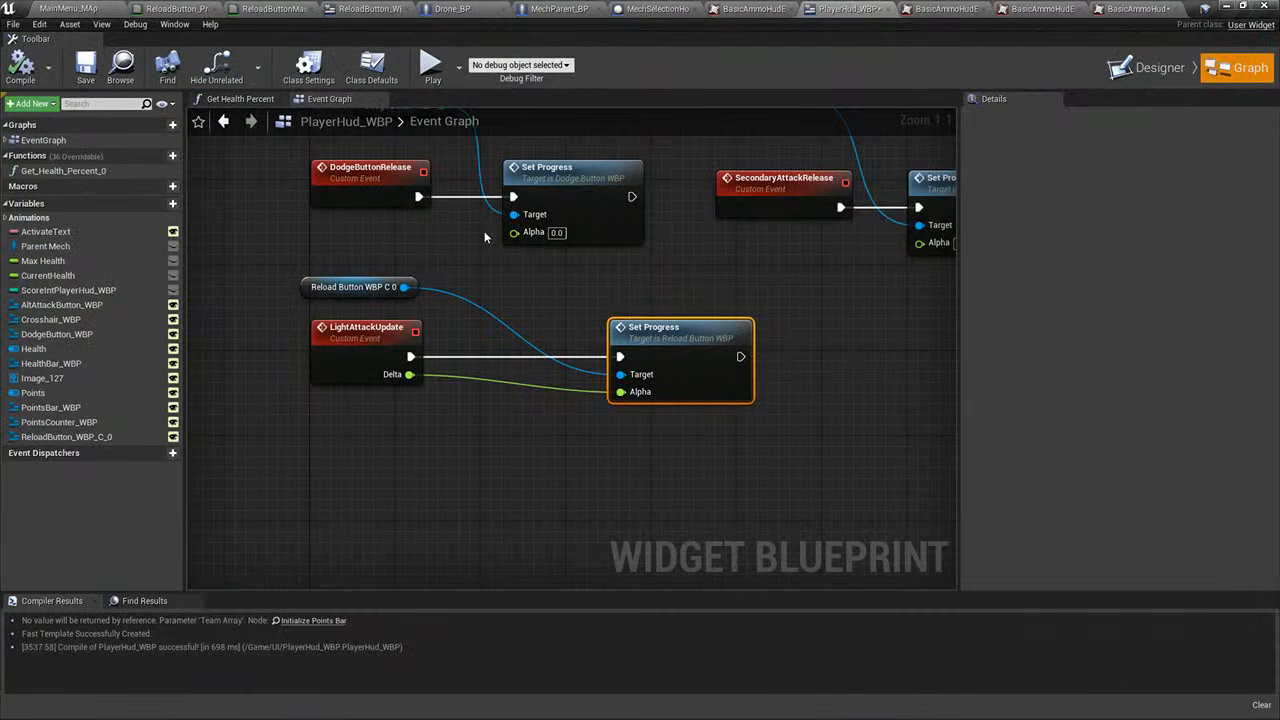
{"action": "left_click", "coordinate": [658, 8]}
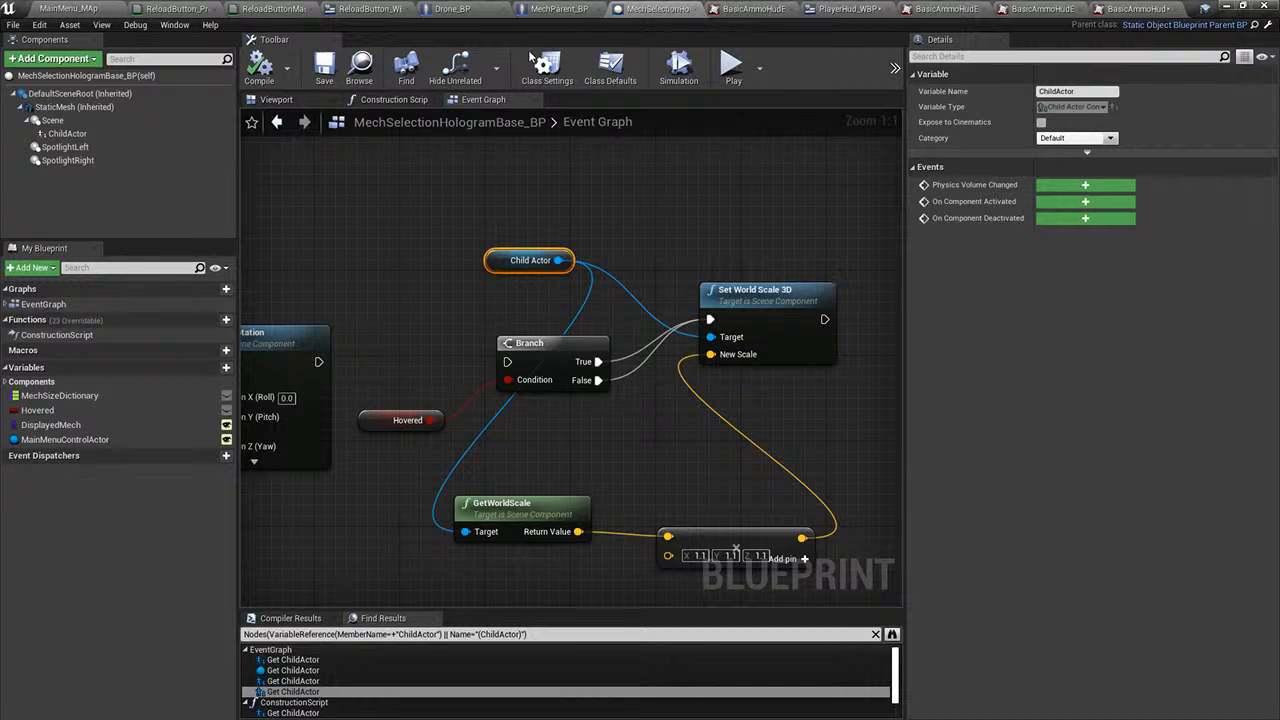
{"action": "left_click", "coordinate": [365, 9]}
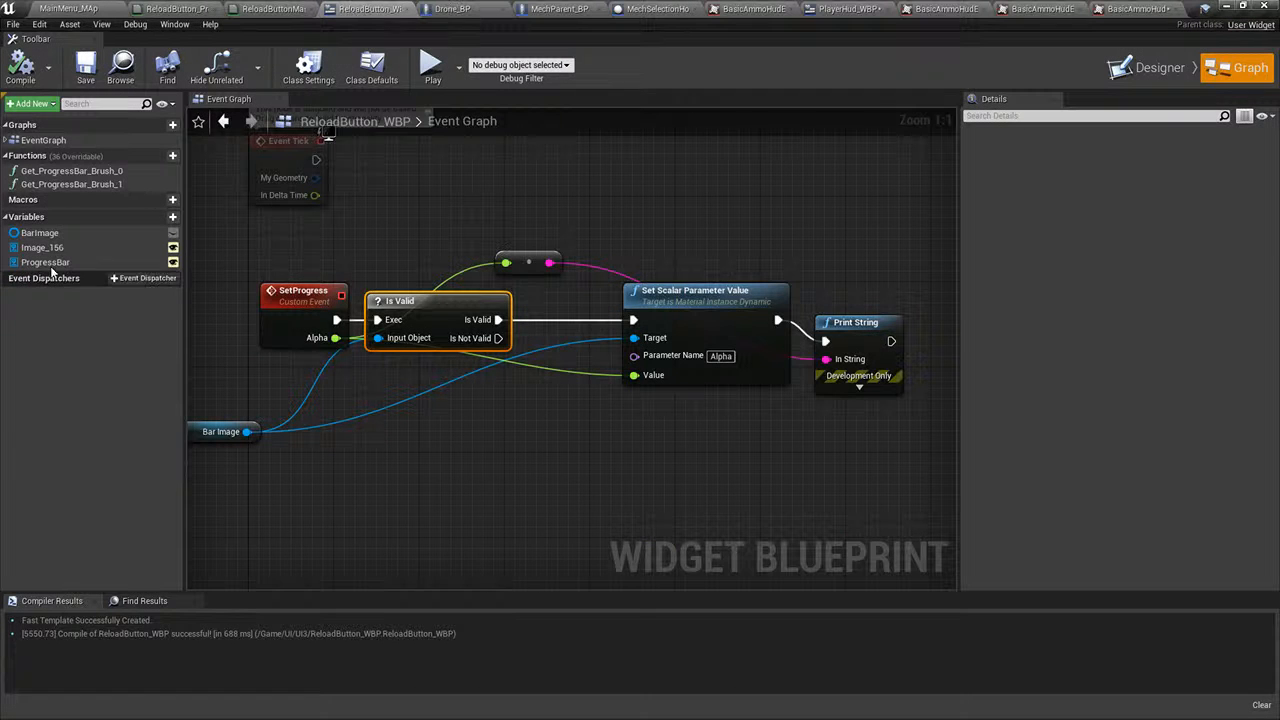
{"action": "left_click_drag", "start_coordinate": [45, 248], "coordinate": [60, 263]}
{"action": "left_click", "coordinate": [1150, 67]}
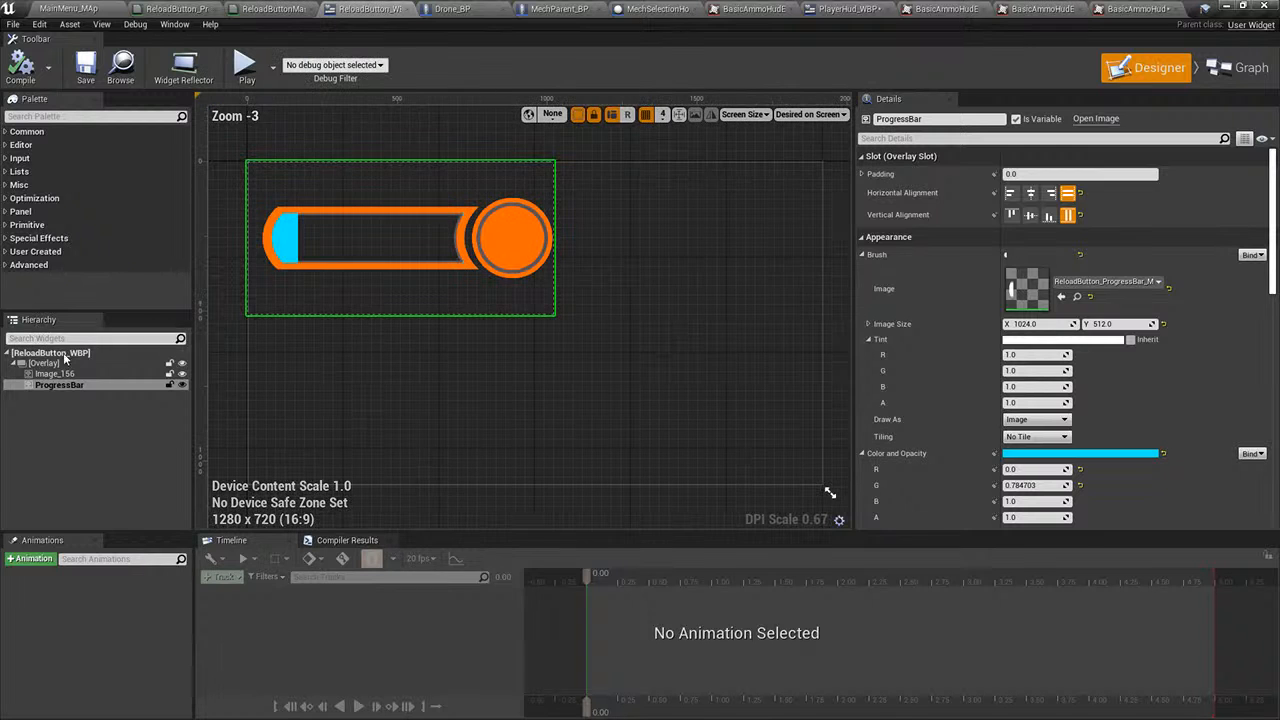
{"action": "left_click_drag", "start_coordinate": [78, 391], "coordinate": [61, 395]}
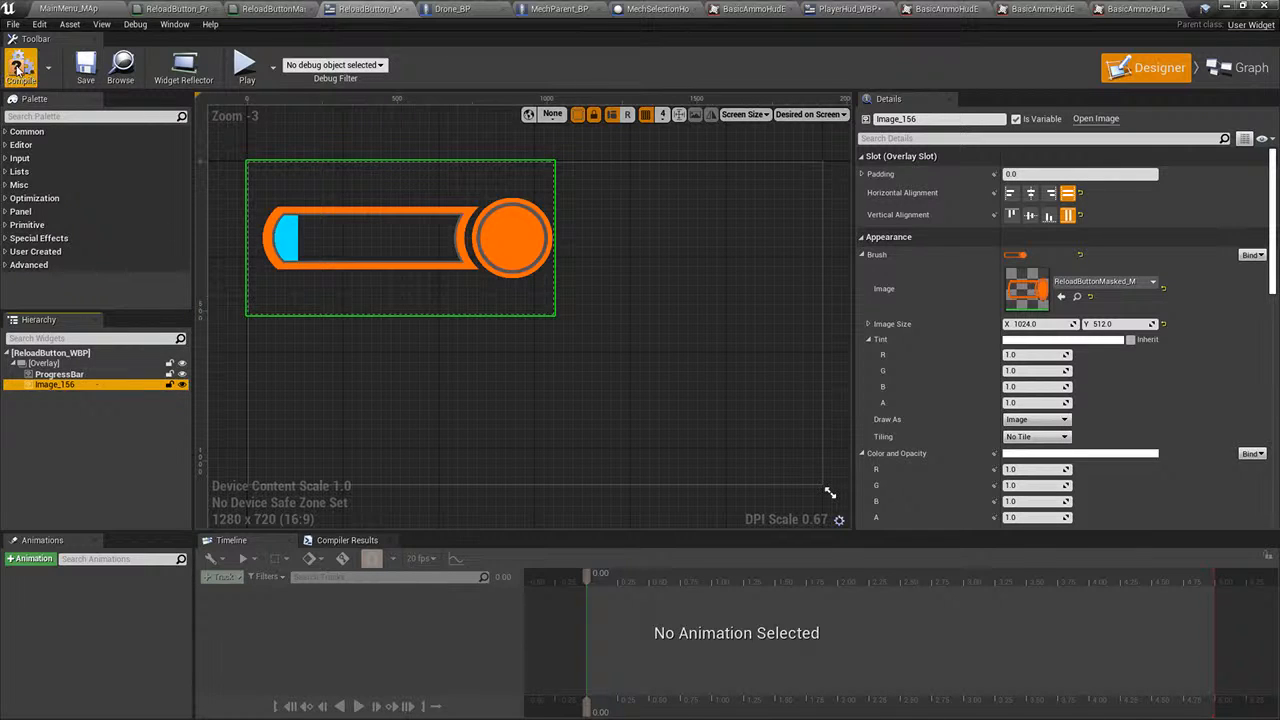
- Play a match from the MainMenu_Map level, firing and reloading the weapon to examine how the ammo bar drains and refills
{"action": "left_click", "coordinate": [117, 8]}
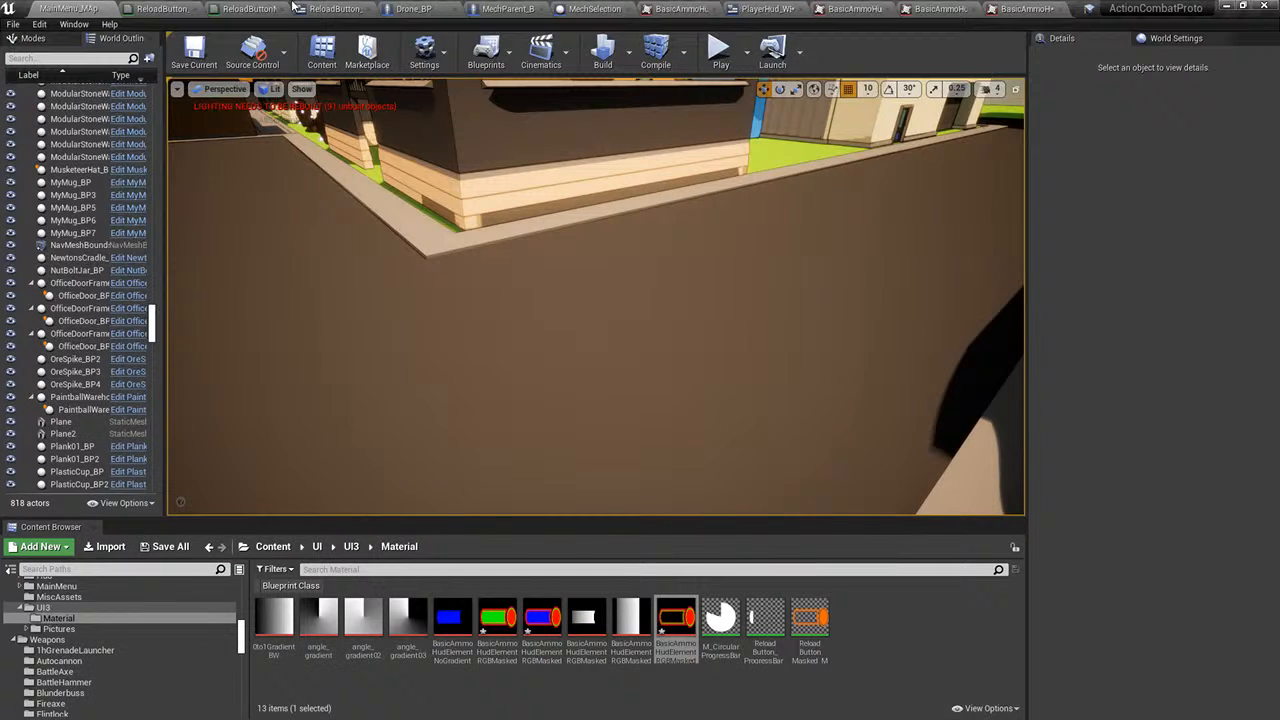
{"action": "left_click", "coordinate": [718, 58]}
{"action": "left_click", "coordinate": [342, 182]}
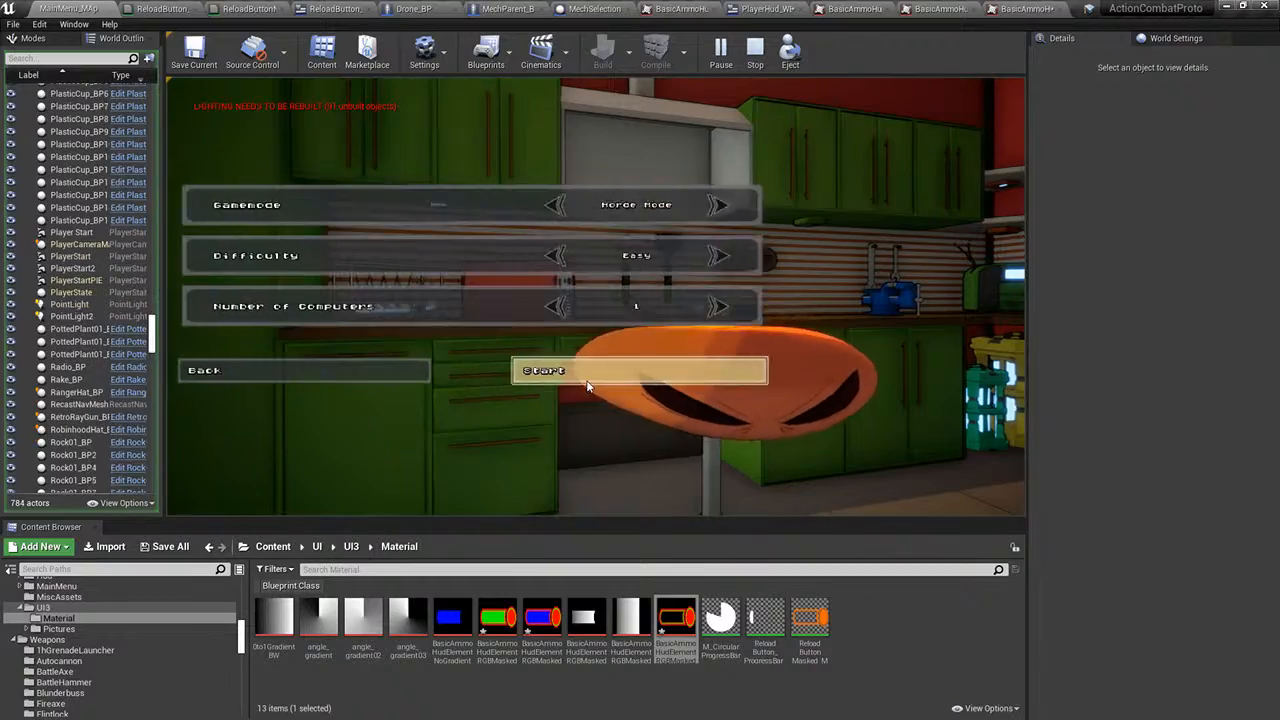
{"action": "left_click", "coordinate": [587, 386]}
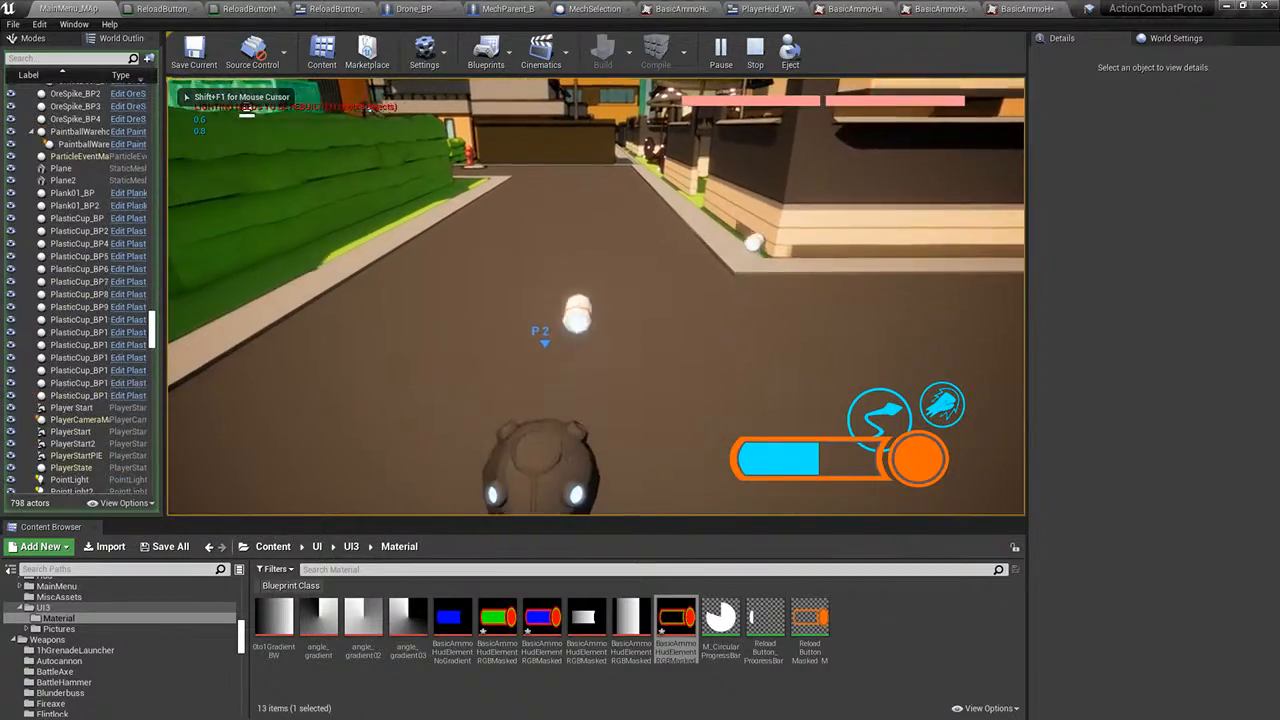
{"action": "key", "text": "s"}
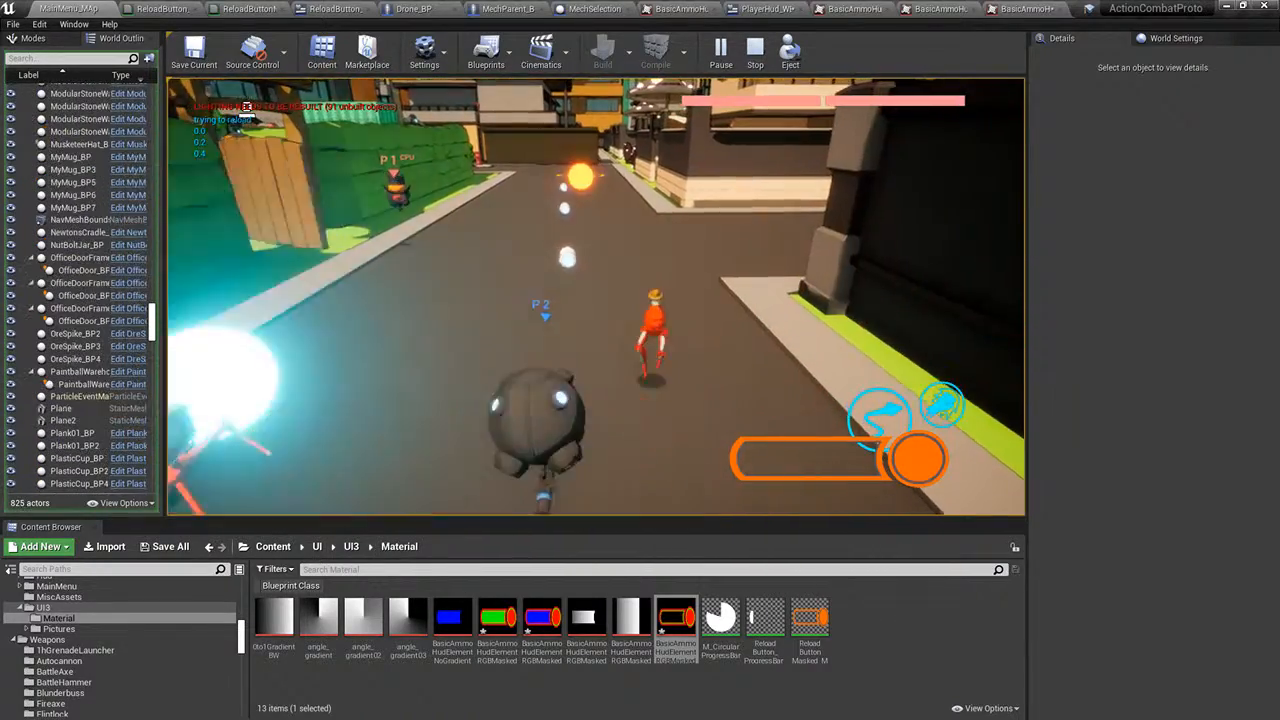
{"action": "key", "text": "w"}
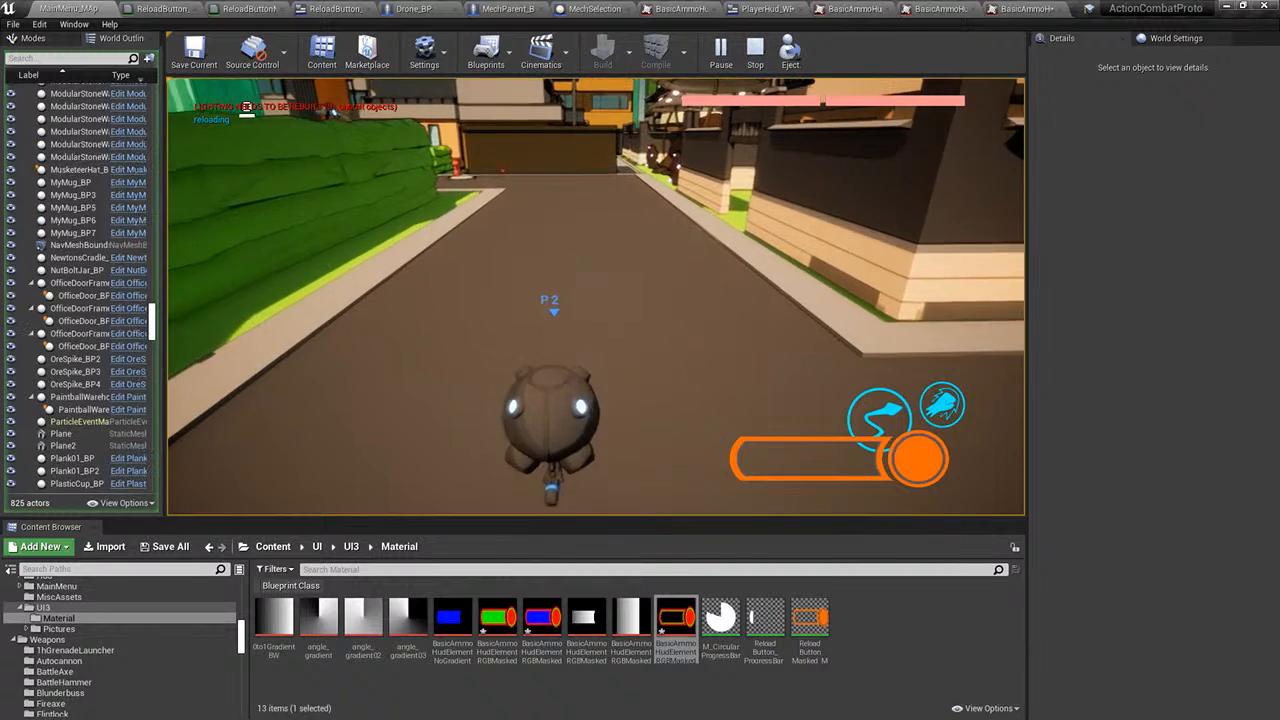
{"action": "key", "text": "w"}
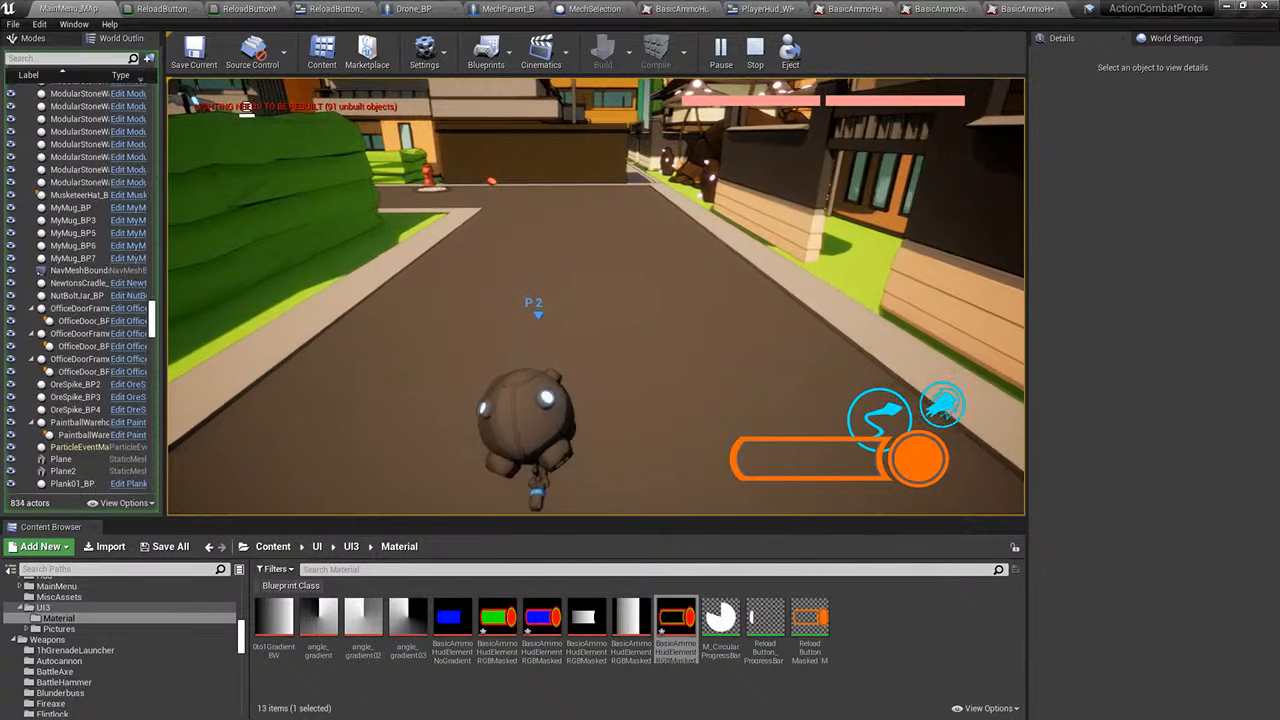
{"action": "key", "text": "w"}
{"action": "key", "text": "r"}
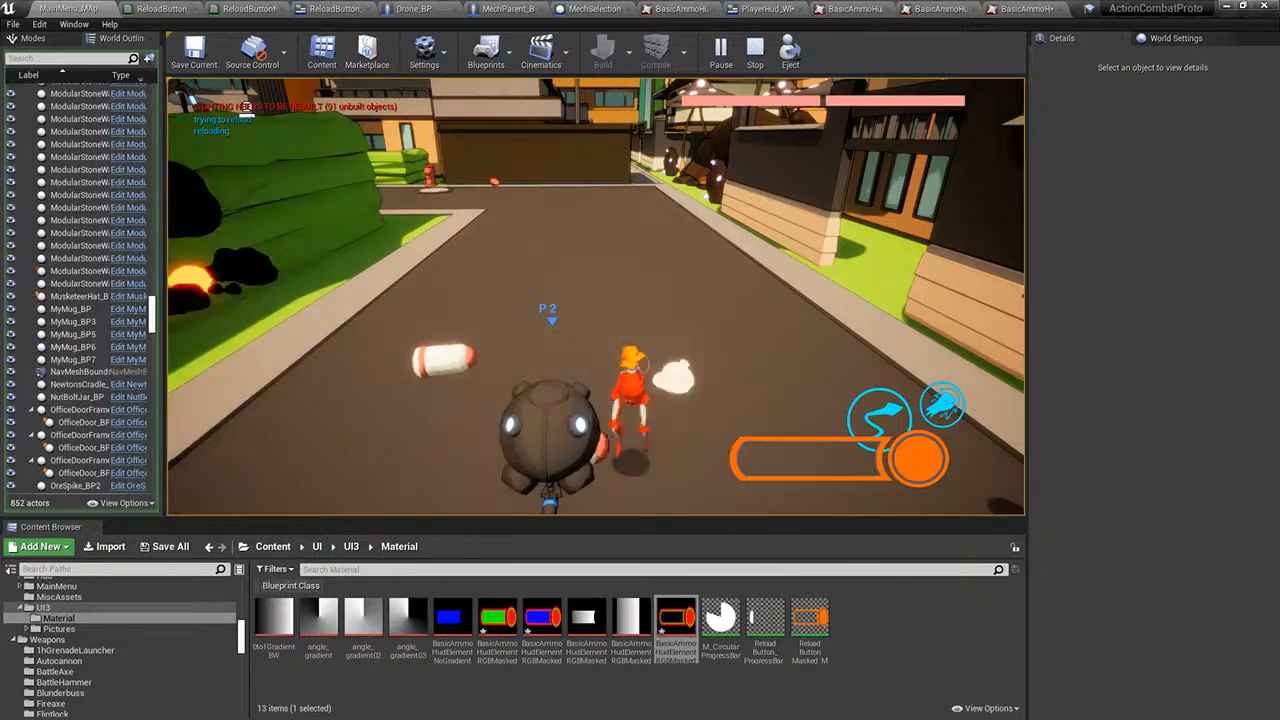
{"action": "key", "text": "r"}
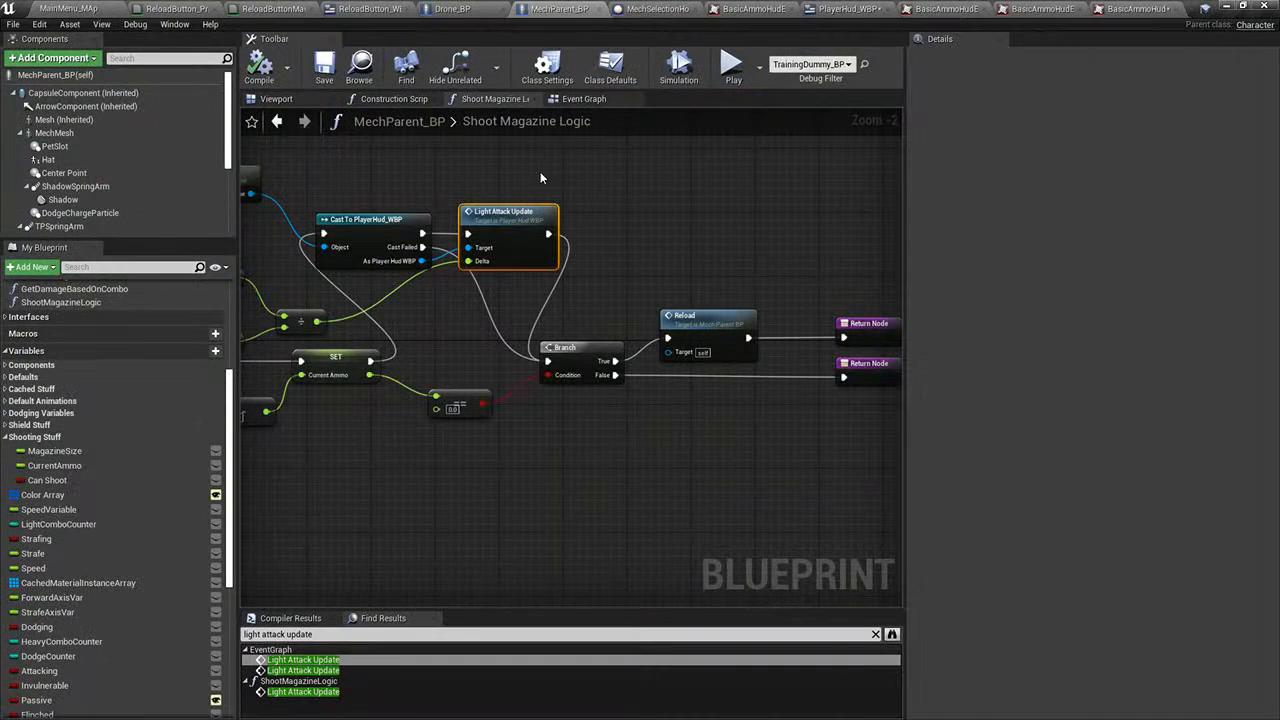
- Search MechParent_BP for "reload" and go to the Reload event's logic in the Event Graph
{"action": "left_click", "coordinate": [590, 99]}
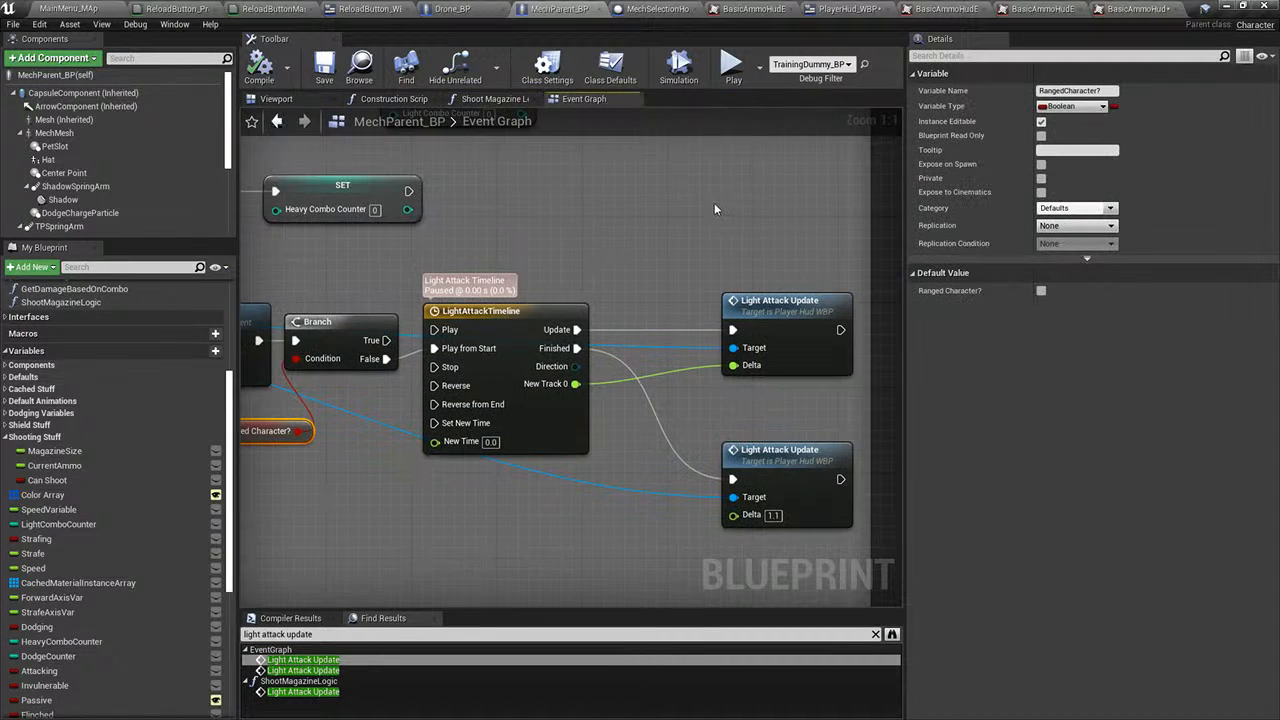
{"action": "type", "text": "reload"}
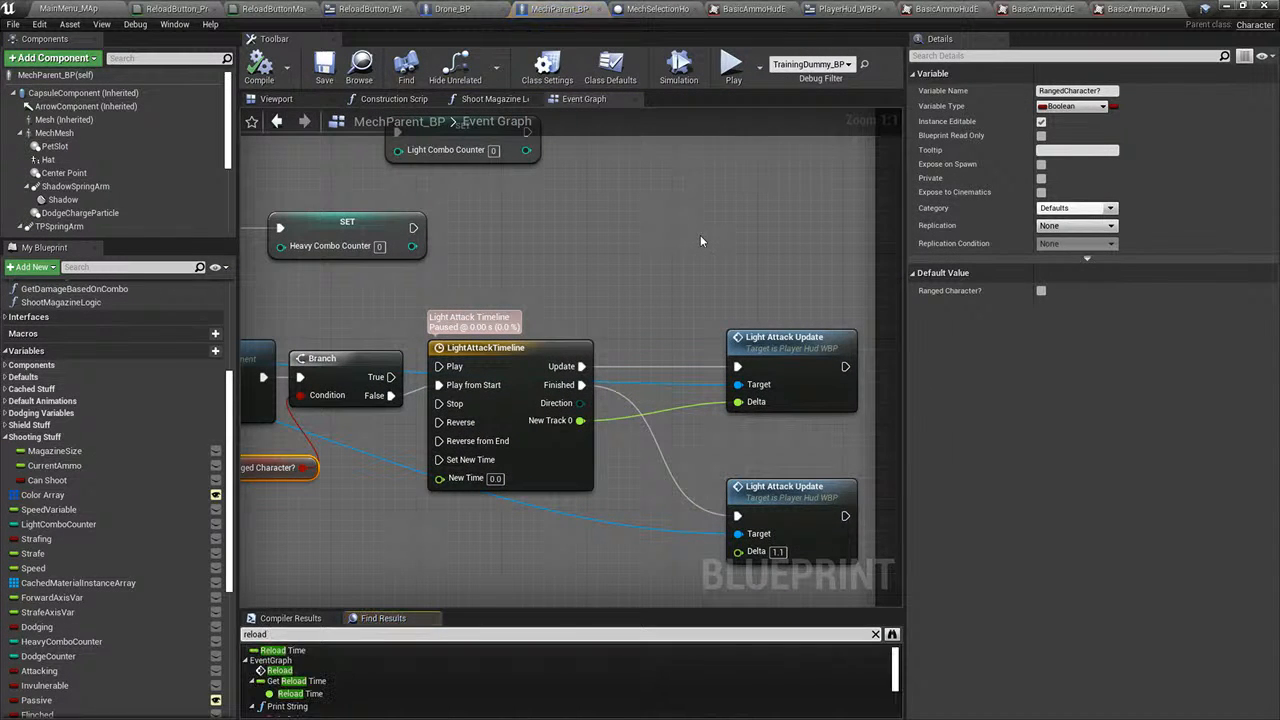
{"action": "left_click", "coordinate": [303, 682]}
{"action": "left_click", "coordinate": [280, 670]}
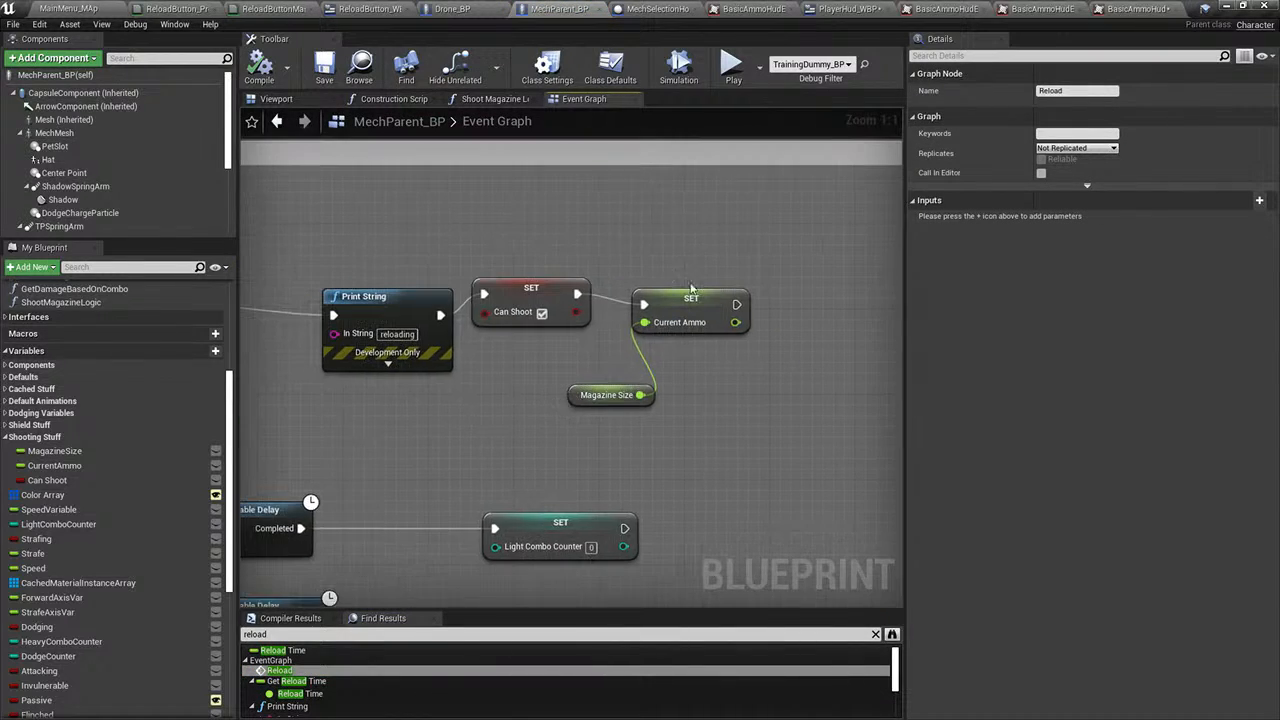
- Copy the Hud Widget, Get User Widget Object, PlayerHud_WBP cast and Light Attack Update nodes from Shoot Magazine Logic into the Reload logic
{"action": "left_click", "coordinate": [506, 98]}
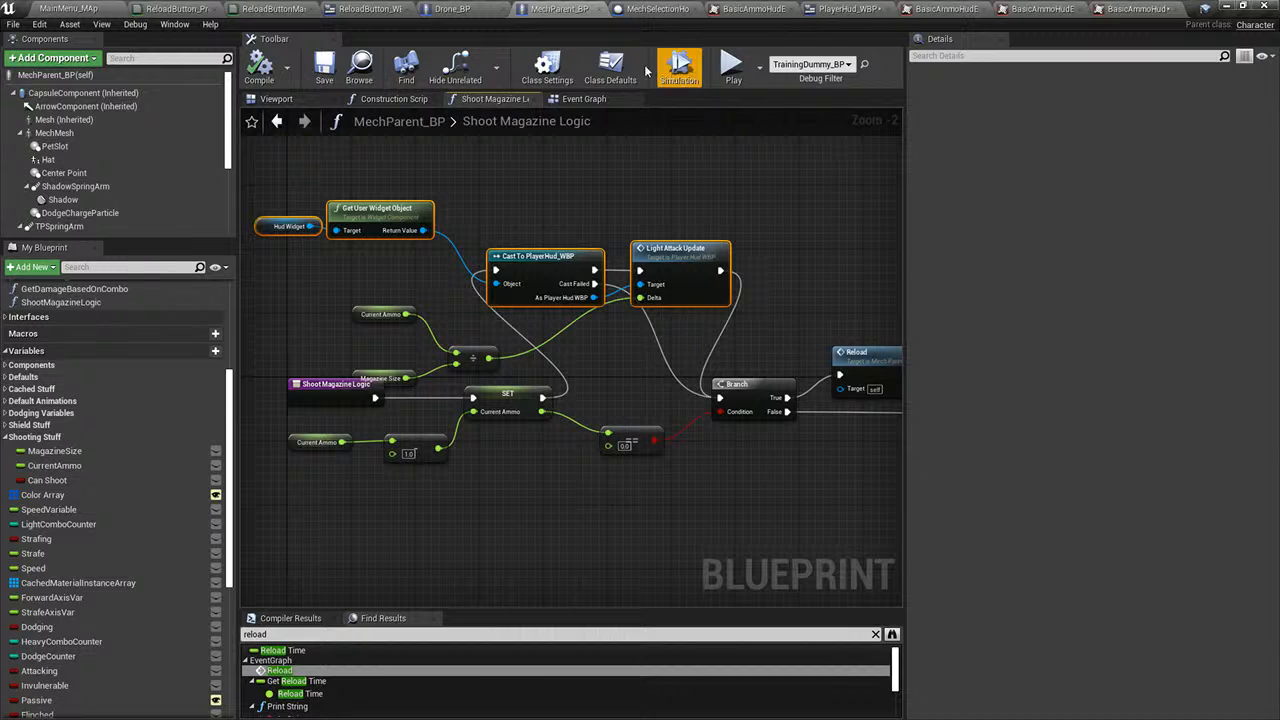
{"action": "left_click", "coordinate": [584, 98]}
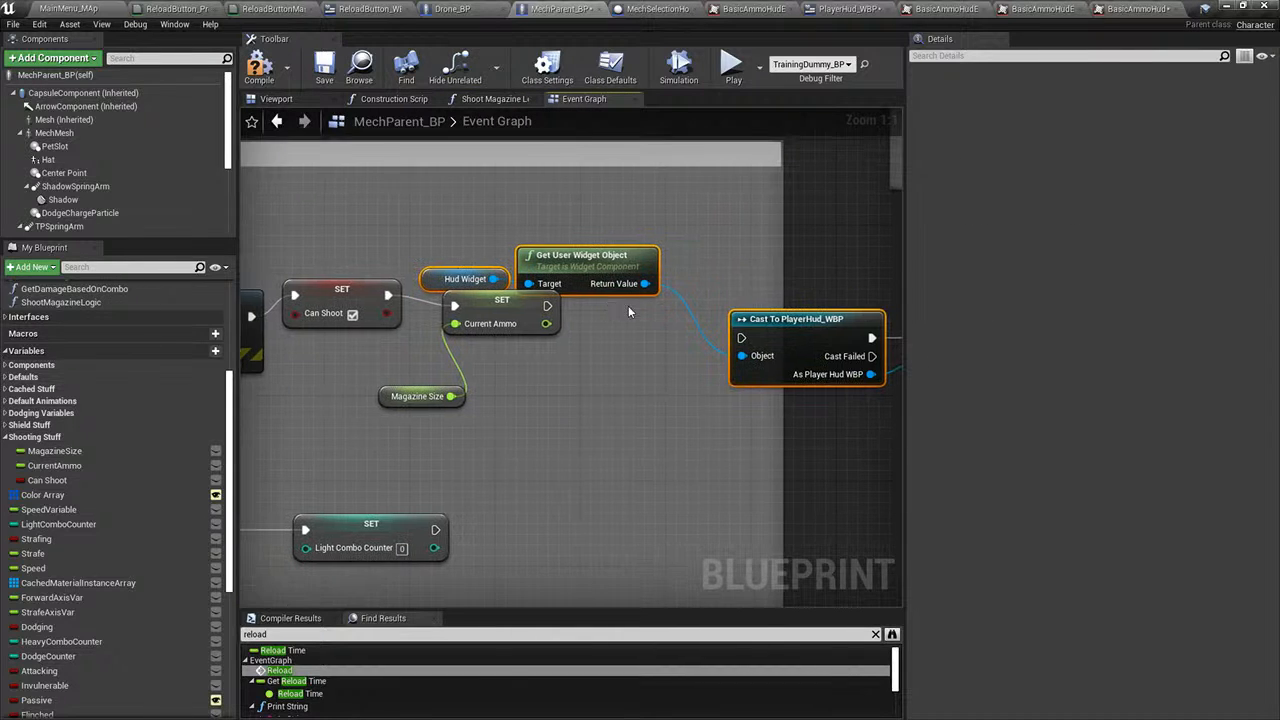
{"action": "left_click", "coordinate": [783, 328]}
{"action": "left_click_drag", "start_coordinate": [783, 328], "coordinate": [713, 348]}
{"action": "right_click_drag", "start_coordinate": [734, 380], "coordinate": [536, 379]}
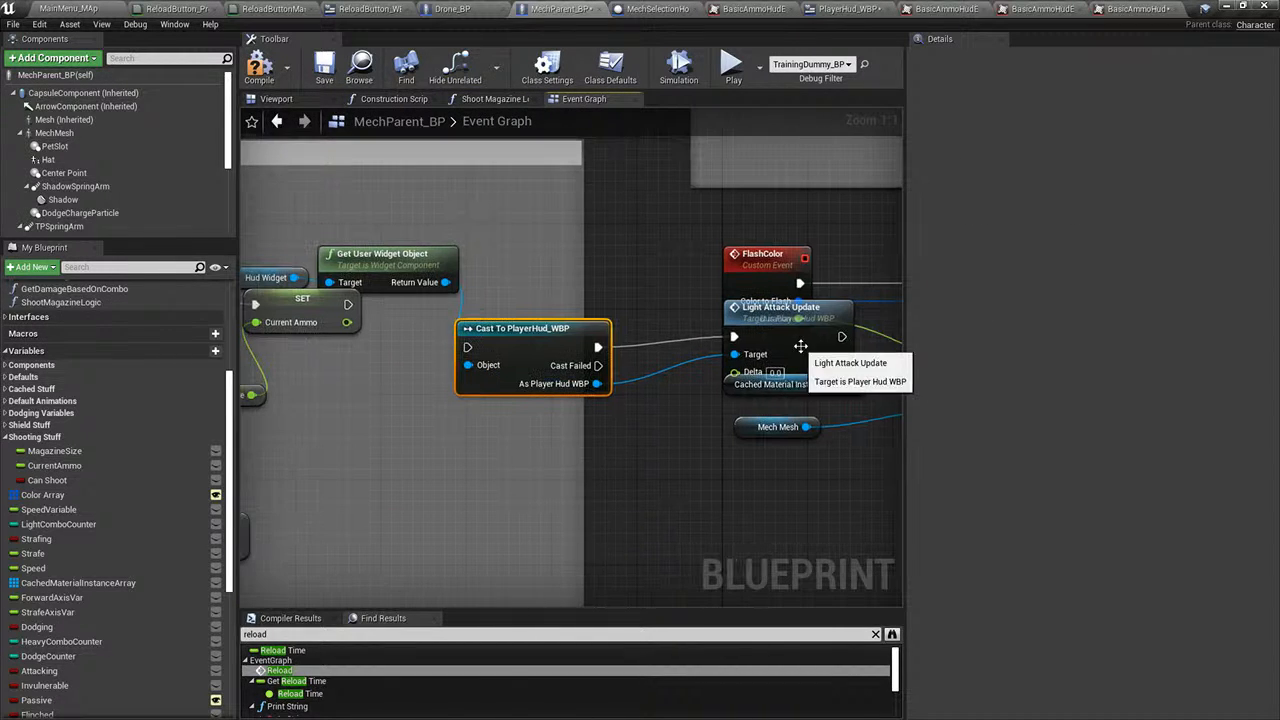
{"action": "left_click_drag", "start_coordinate": [800, 346], "coordinate": [544, 484]}
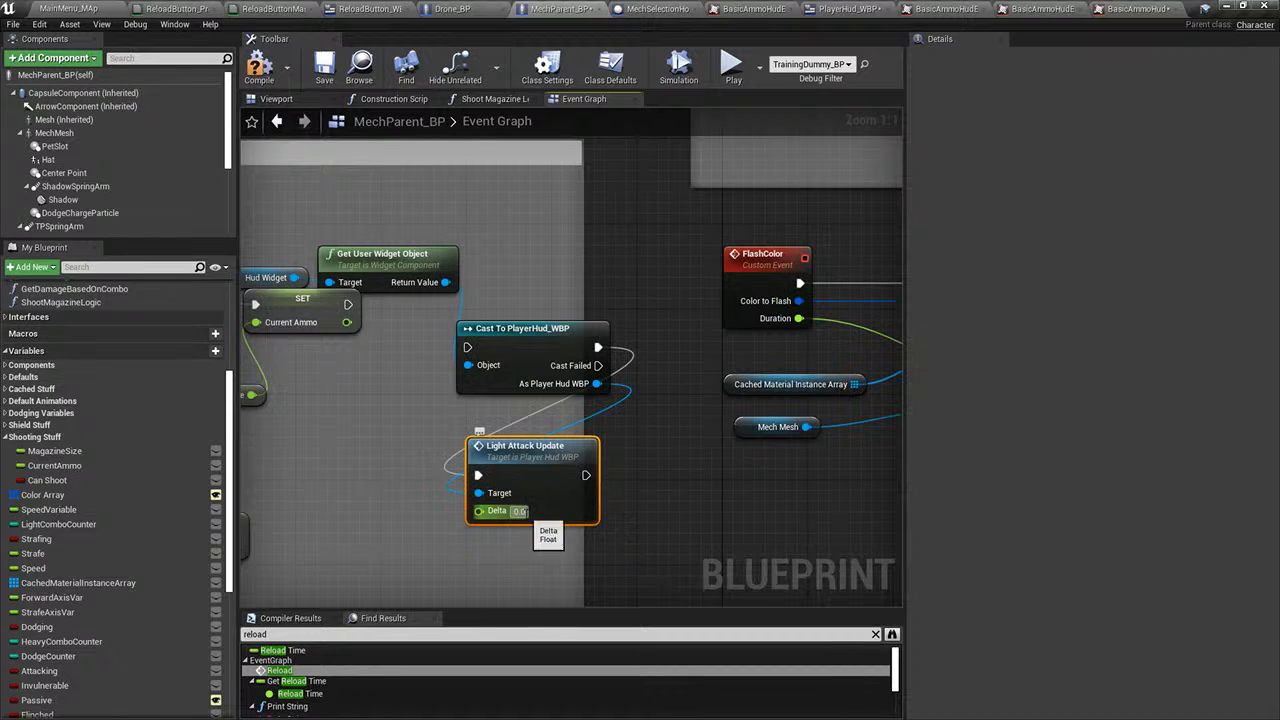
- Arrange the copied nodes, connect the Current Ammo setter to the PlayerHud_WBP cast, and set Light Attack Update's Delta to 1.0
{"action": "right_click_drag", "start_coordinate": [543, 423], "coordinate": [602, 380]}
{"action": "left_click_drag", "start_coordinate": [526, 304], "coordinate": [409, 188]}
{"action": "left_click_drag", "start_coordinate": [293, 236], "coordinate": [249, 193]}
{"action": "left_click_drag", "start_coordinate": [663, 327], "coordinate": [628, 238]}
{"action": "left_click_drag", "start_coordinate": [664, 433], "coordinate": [600, 327]}
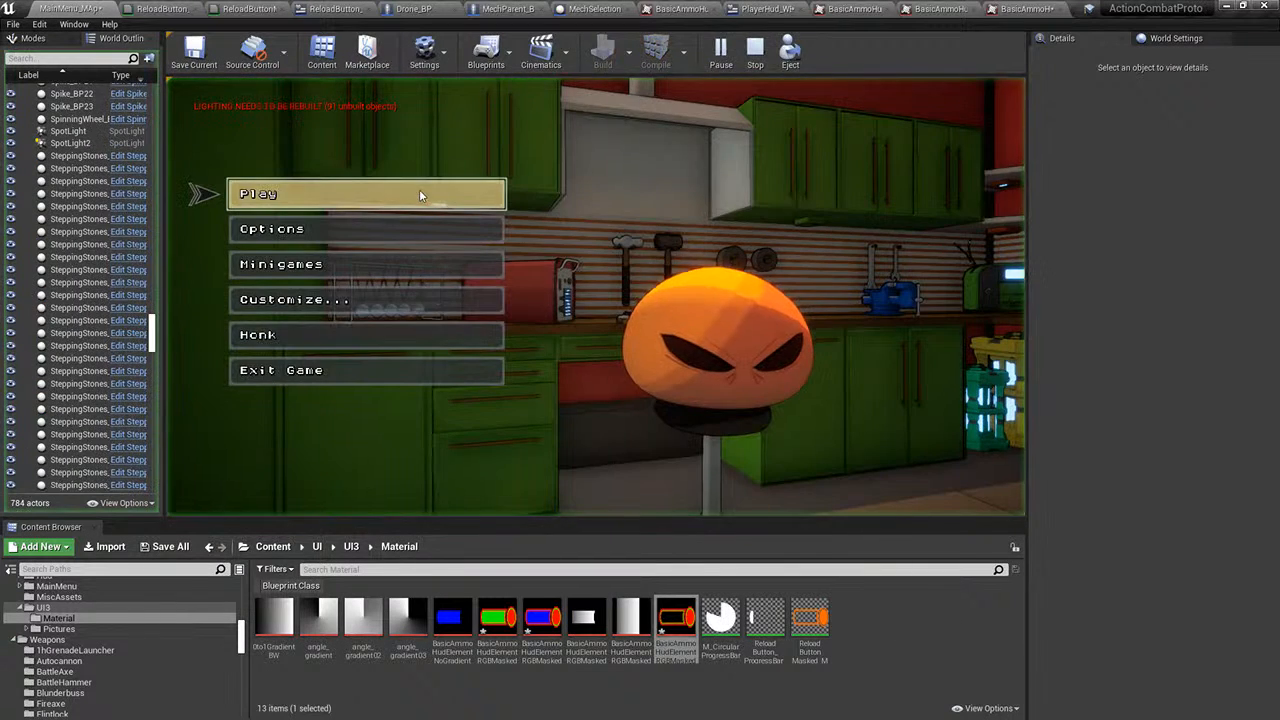
- Play a match from the main menu, firing and reloading repeatedly to check the ammo bar's refill, and end the session
{"action": "left_click", "coordinate": [421, 192]}
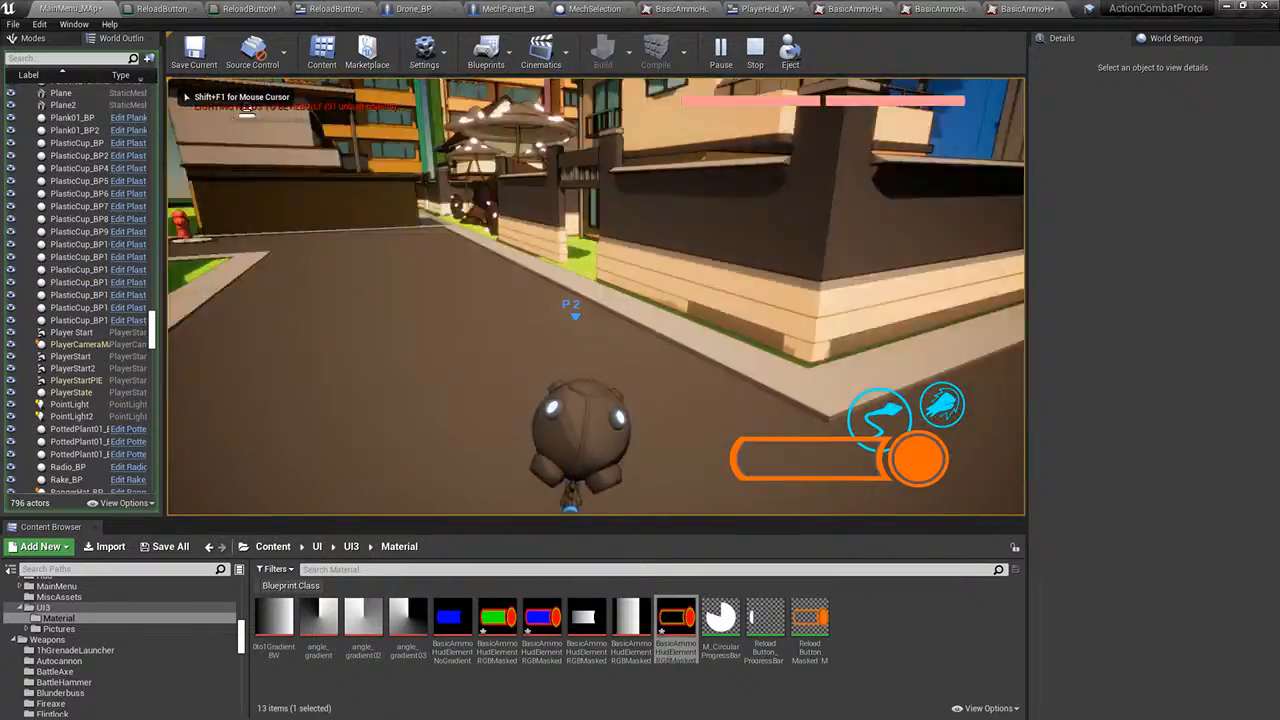
{"action": "left_click", "coordinate": [596, 297]}
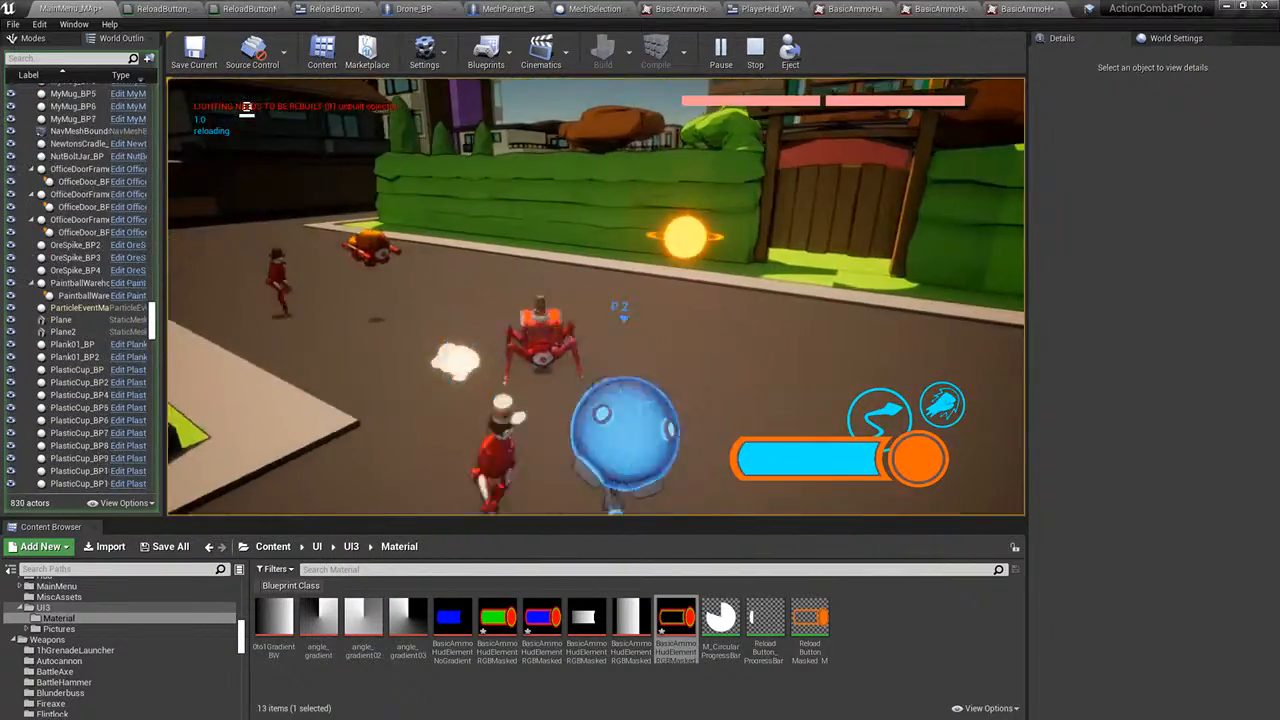
{"action": "left_click", "coordinate": [596, 297]}
{"action": "left_click", "coordinate": [596, 297]}
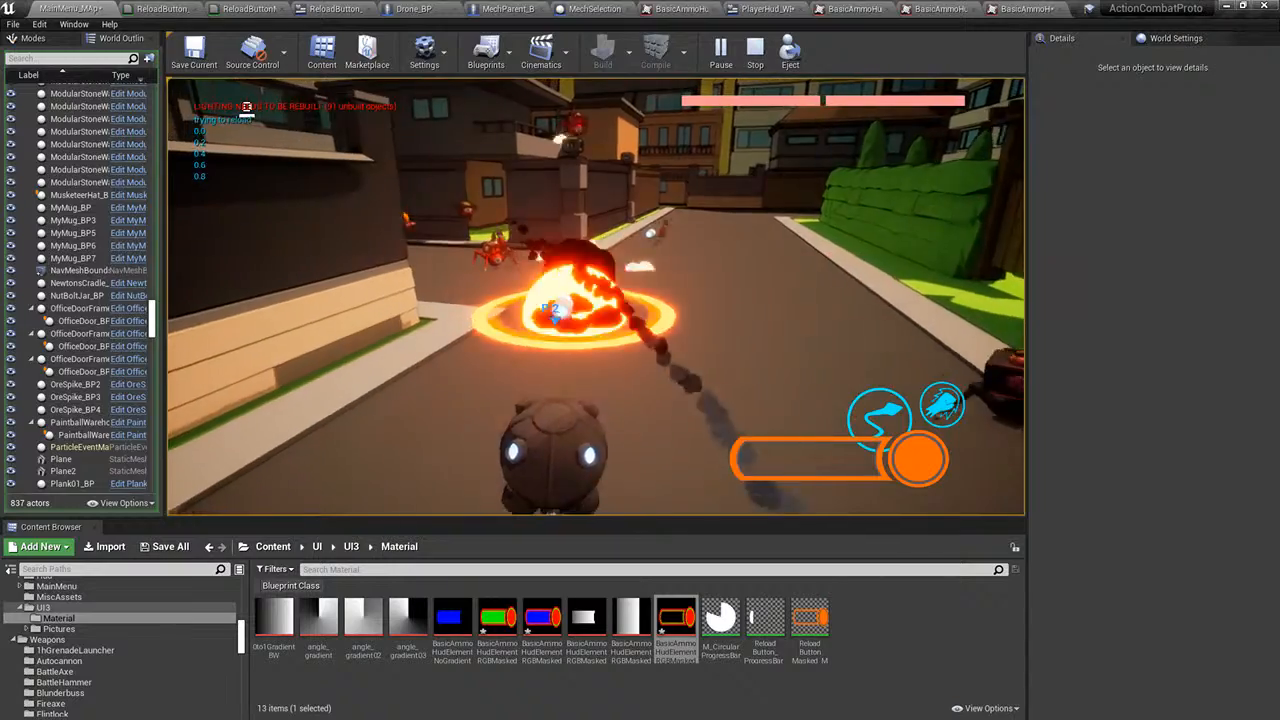
{"action": "left_click", "coordinate": [596, 297]}
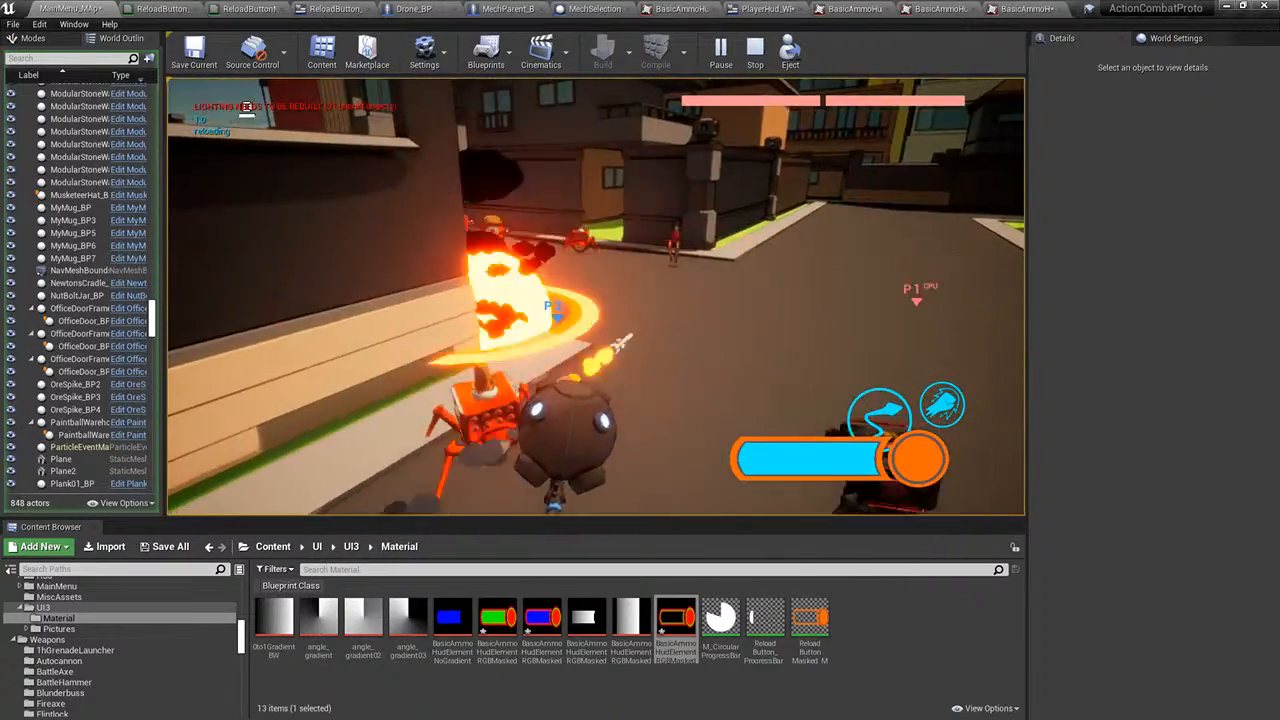
{"action": "key", "text": "w"}
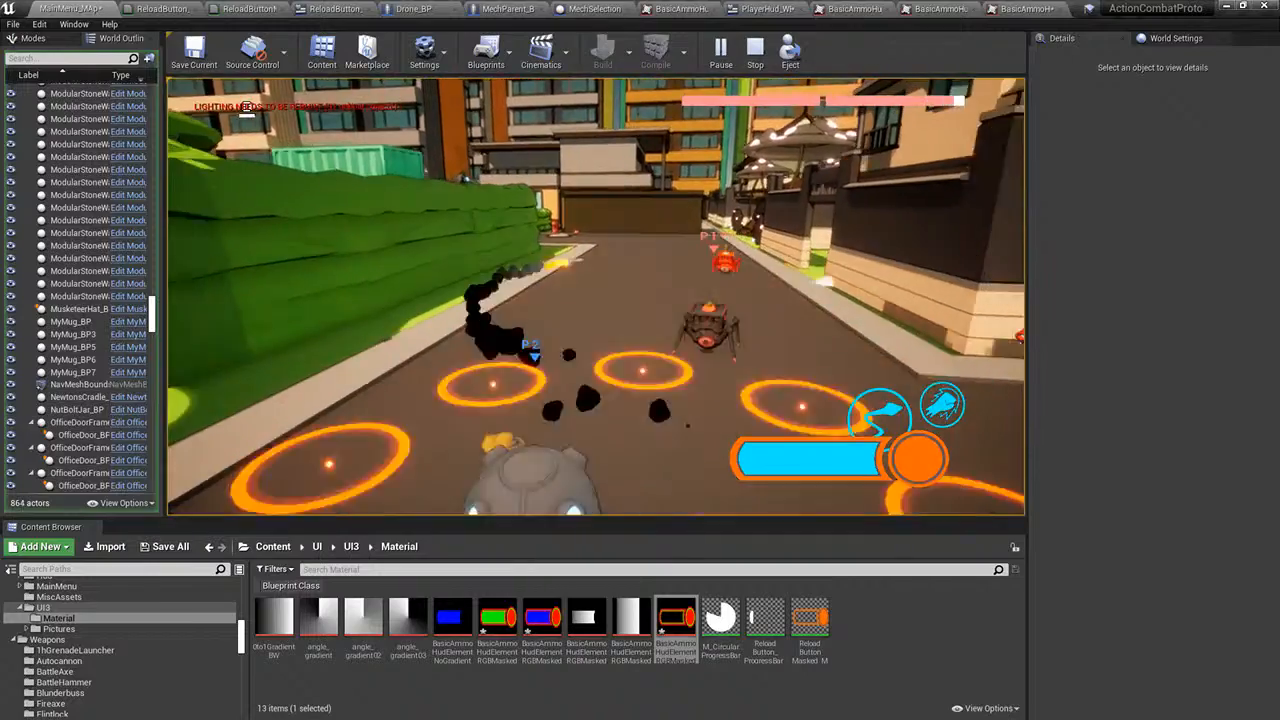
{"action": "left_click", "coordinate": [596, 297]}
{"action": "left_click", "coordinate": [596, 297]}
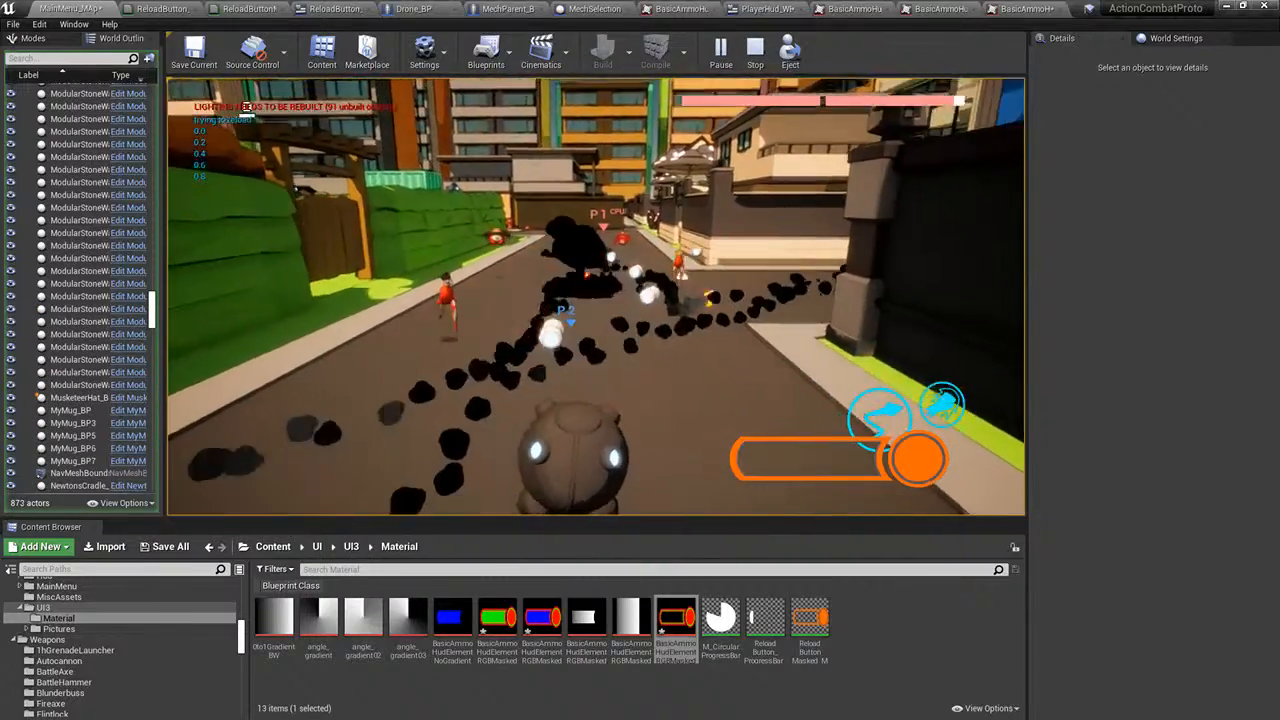
{"action": "left_click", "coordinate": [596, 297]}
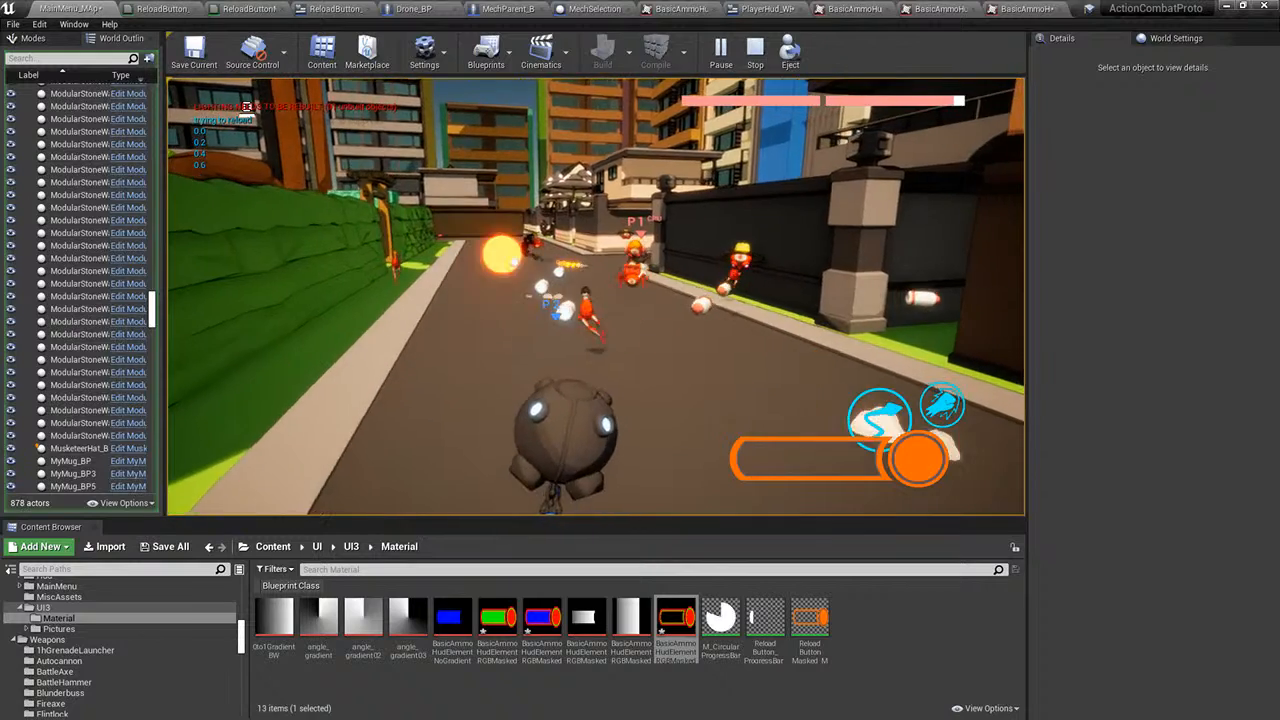
{"action": "key", "text": "Escape"}
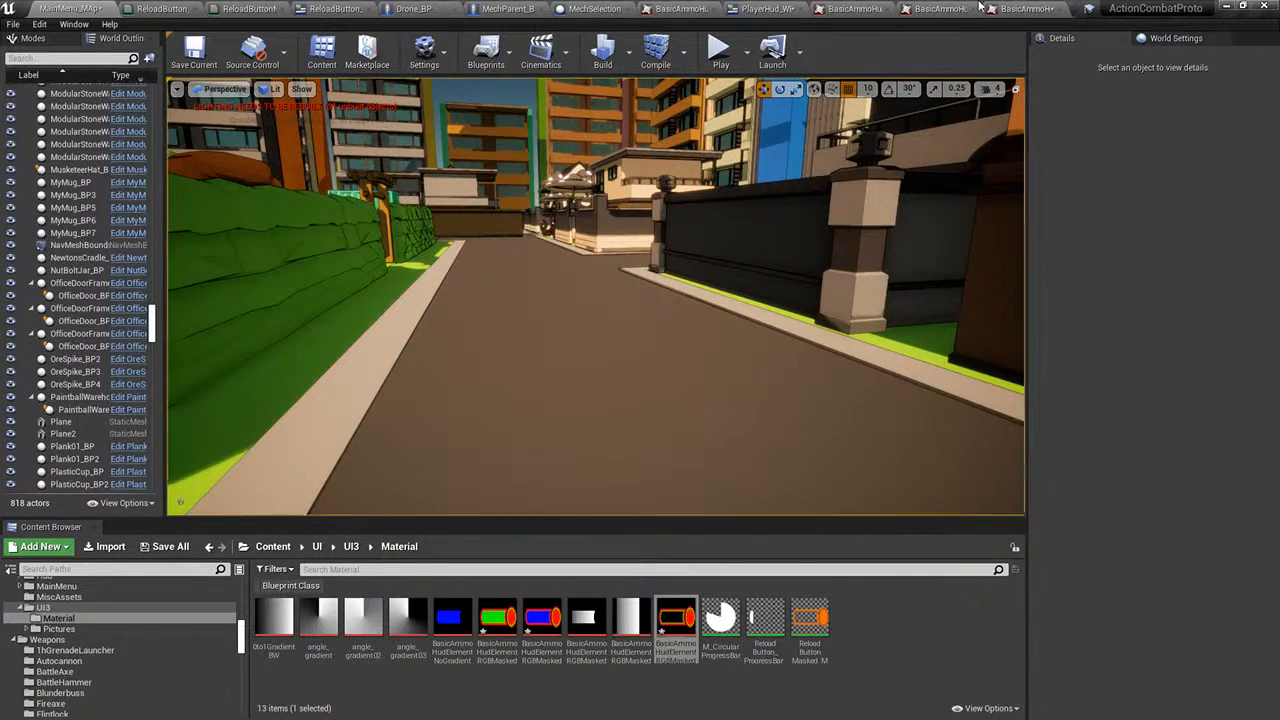
- Close the ammo HUD texture editors along with PlayerHud_WBP, MechSelectionHologramBase_BP, MechParent_BP and Drone_BP
{"action": "left_click", "coordinate": [887, 9]}
{"action": "left_click", "coordinate": [969, 9]}
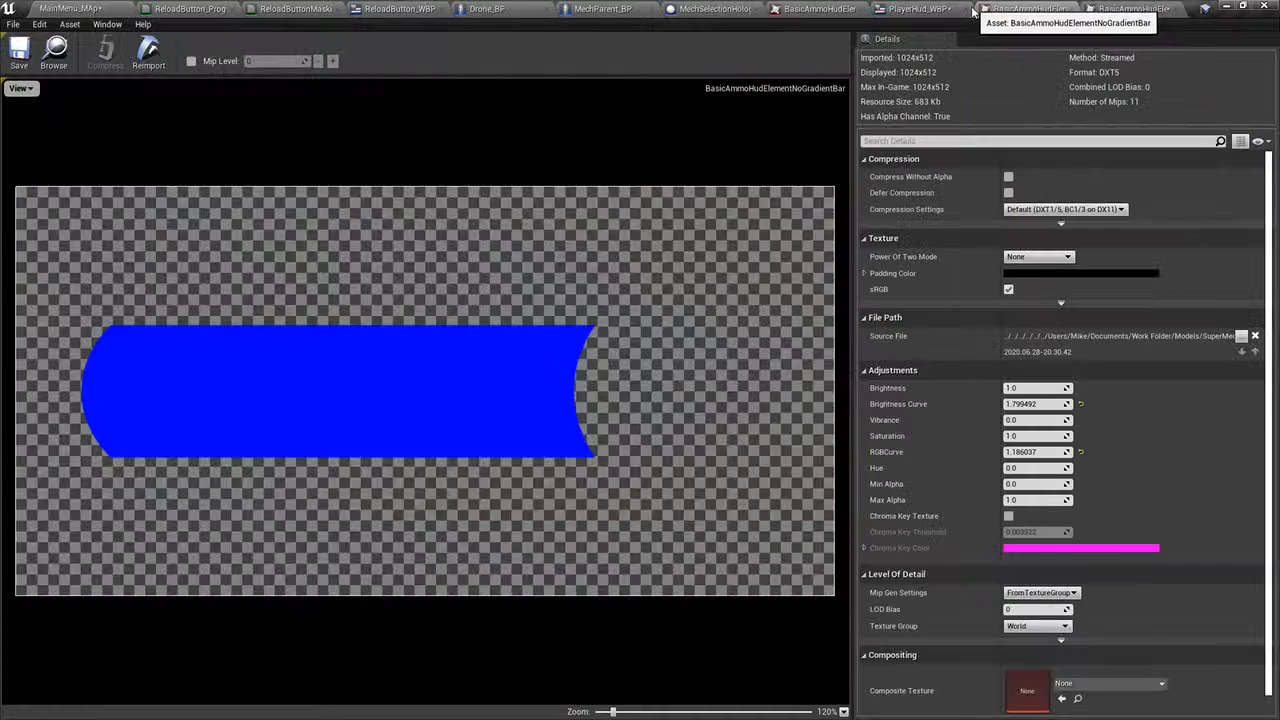
{"action": "left_click", "coordinate": [1077, 9]}
{"action": "left_click", "coordinate": [1171, 10]}
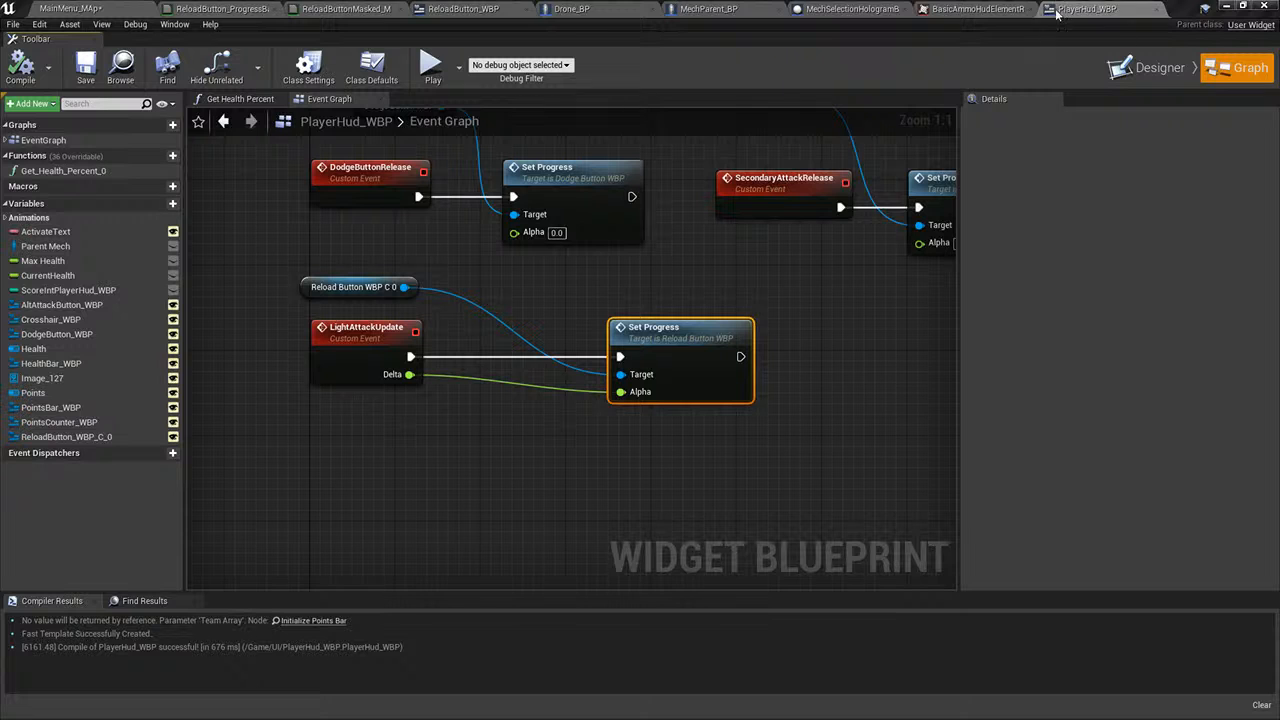
{"action": "left_click", "coordinate": [1156, 10]}
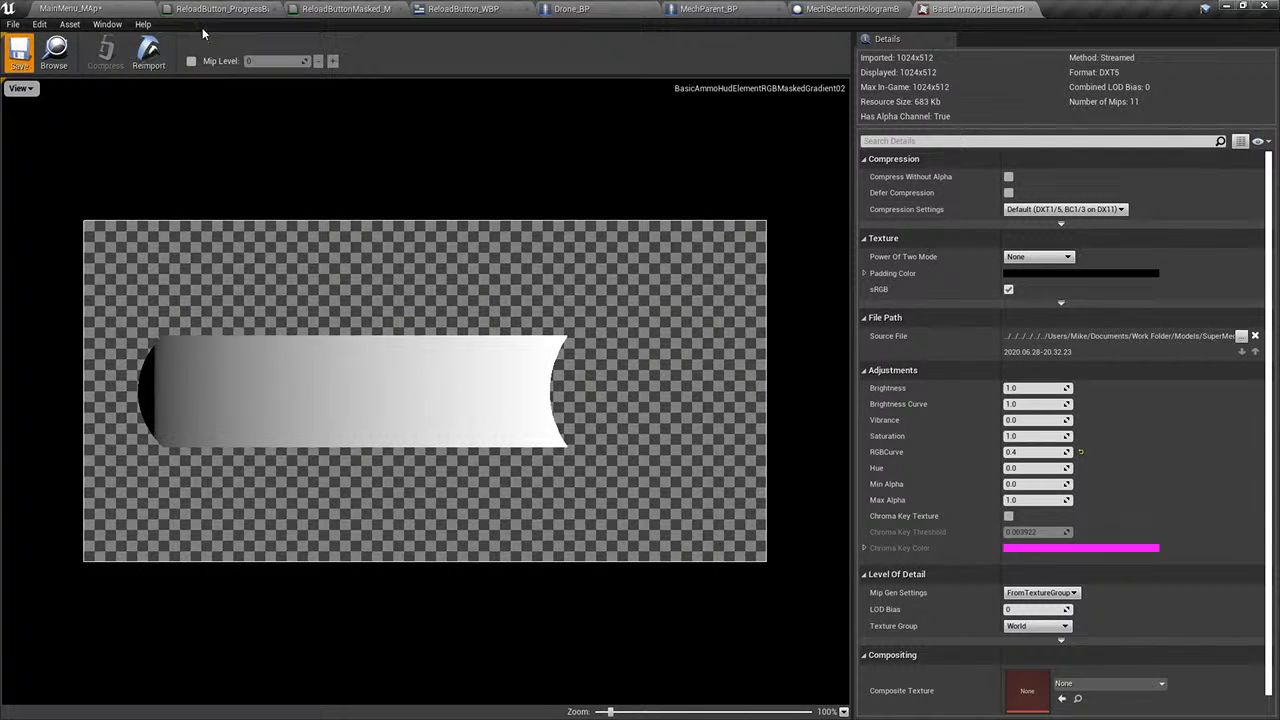
{"action": "left_click", "coordinate": [1031, 9]}
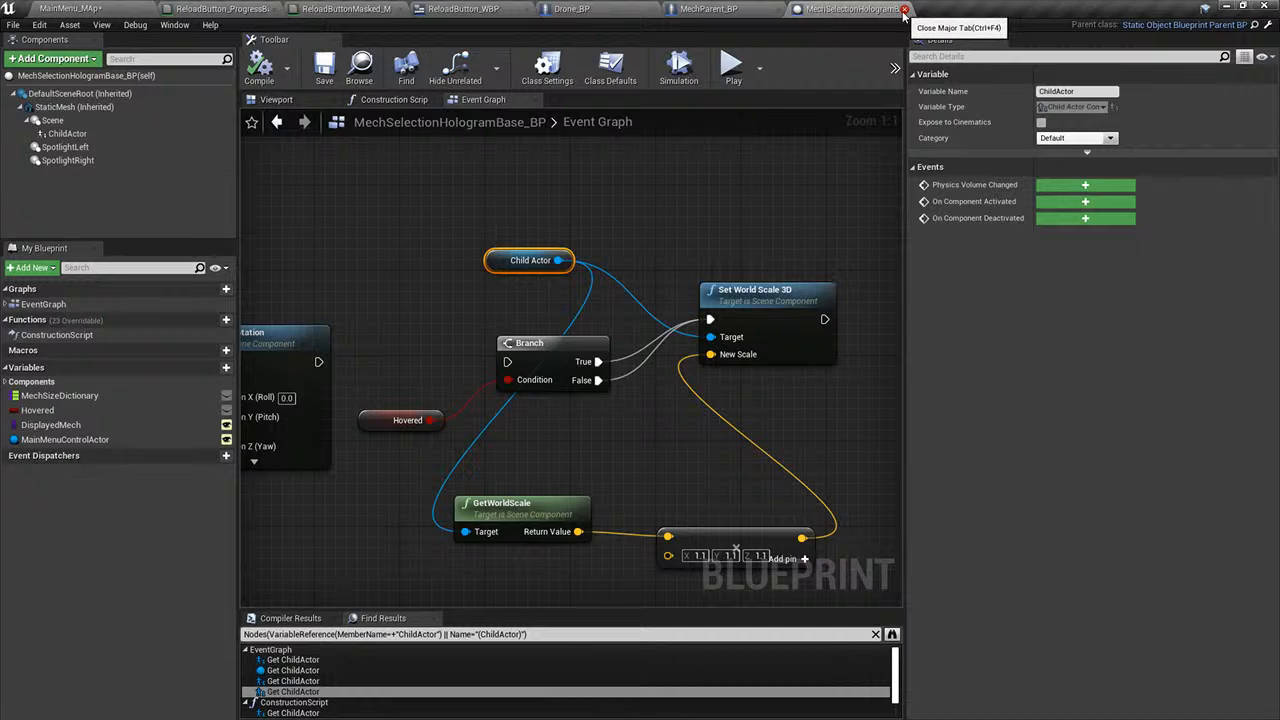
{"action": "left_click", "coordinate": [904, 10]}
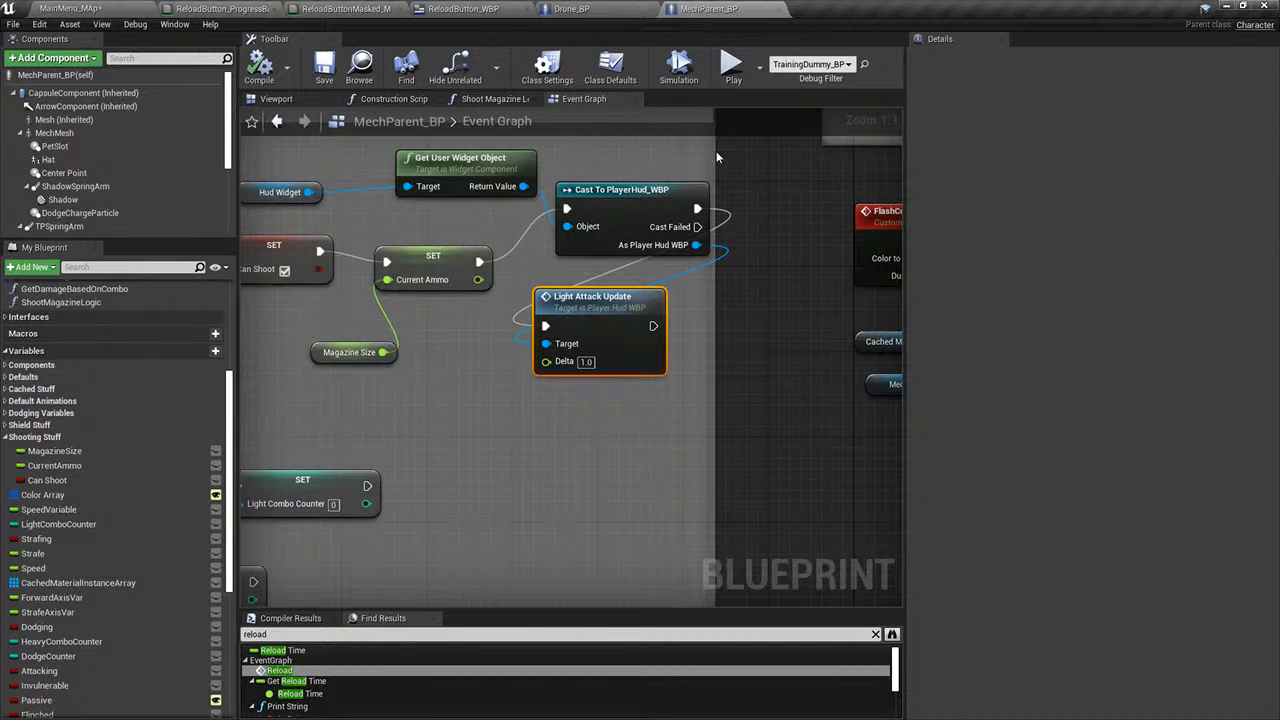
{"action": "scroll", "coordinate": [718, 162], "scroll_direction": "down", "scroll_amount": 8}
{"action": "right_click_drag", "start_coordinate": [727, 200], "coordinate": [794, 144]}
{"action": "left_click", "coordinate": [777, 12]}
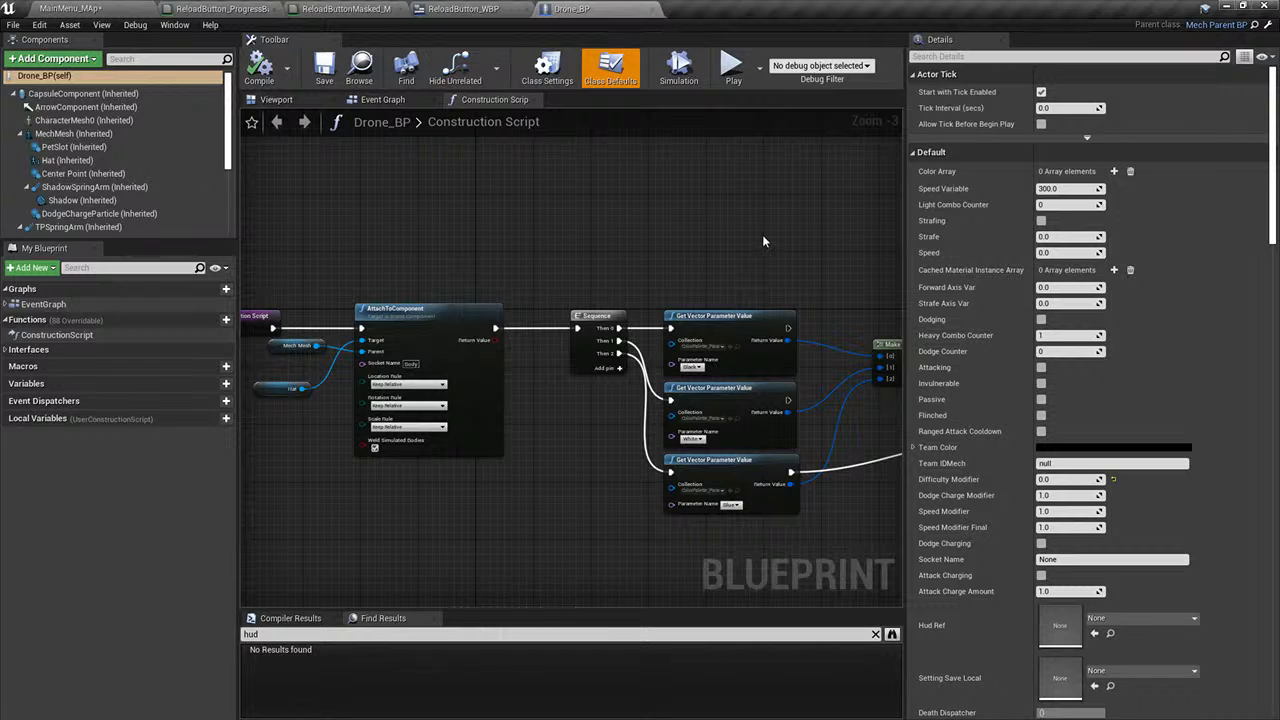
{"action": "left_click", "coordinate": [465, 9]}
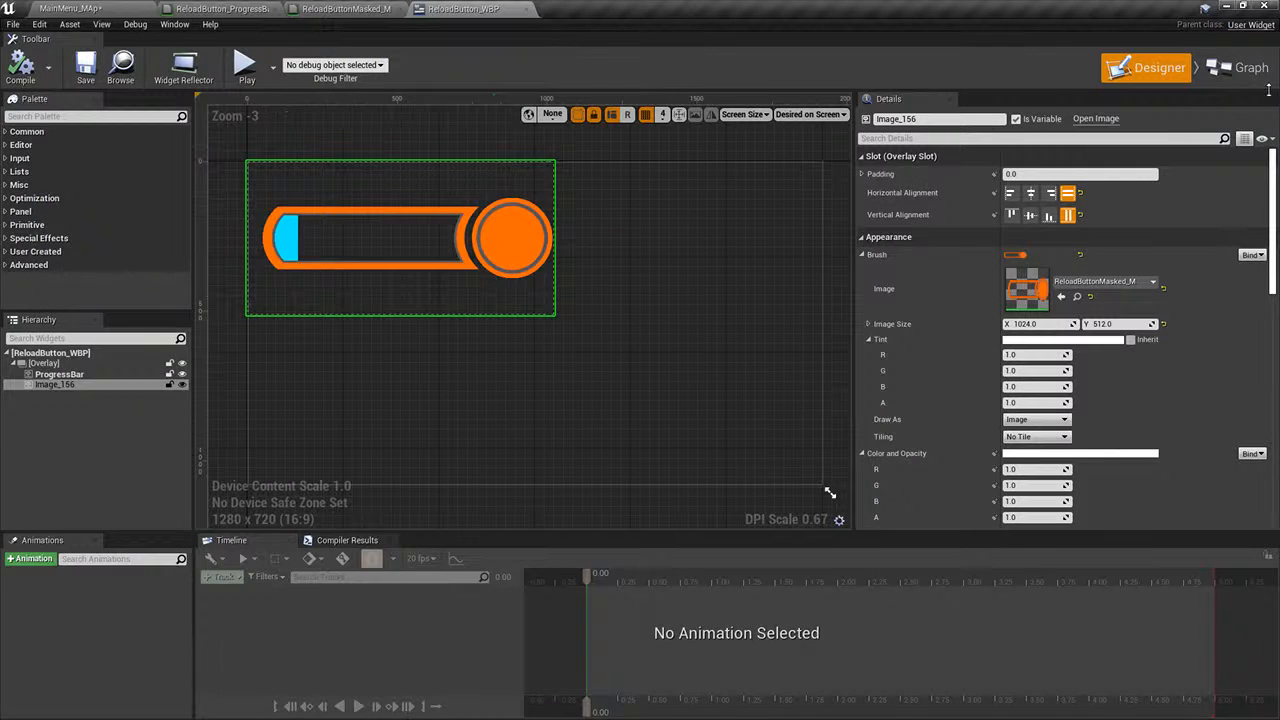
- In ReloadButton_WBP's event graph, delete the Print String and its float-to-string conversion node after SetProgress, and compile the widget
{"action": "left_click", "coordinate": [1242, 69]}
{"action": "right_click_drag", "start_coordinate": [813, 275], "coordinate": [734, 248]}
{"action": "left_click", "coordinate": [773, 344]}
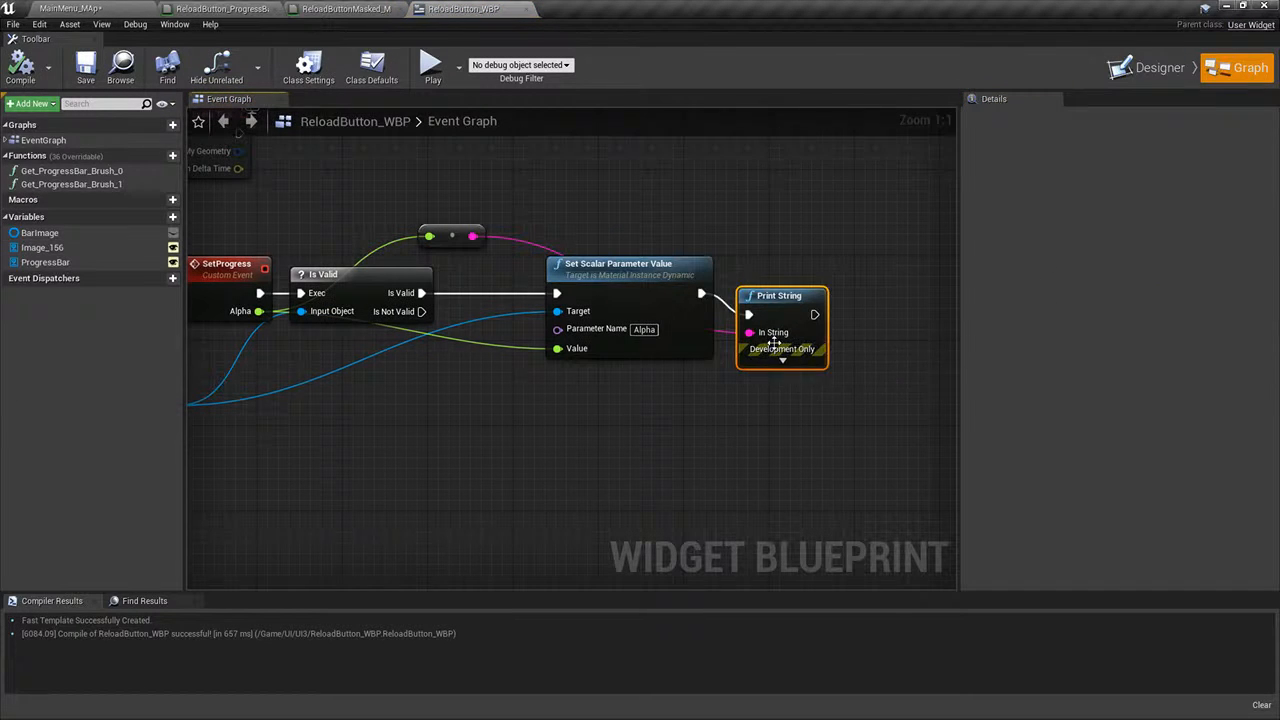
{"action": "key", "text": "Delete"}
{"action": "left_click", "coordinate": [466, 241]}
{"action": "key", "text": "Delete"}
{"action": "left_click", "coordinate": [20, 70]}
{"action": "right_click_drag", "start_coordinate": [501, 198], "coordinate": [492, 268]}
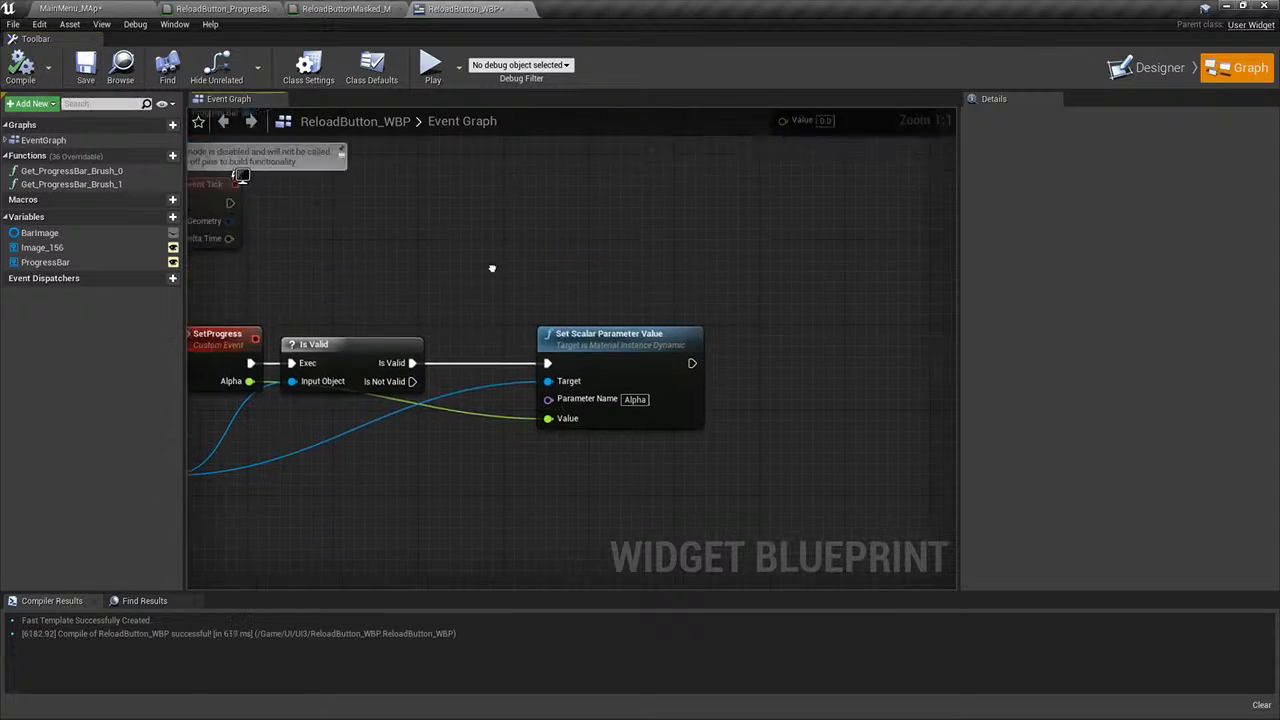
{"action": "scroll", "coordinate": [492, 268], "scroll_direction": "down", "scroll_amount": 5}
{"action": "right_click_drag", "start_coordinate": [655, 320], "coordinate": [663, 265]}
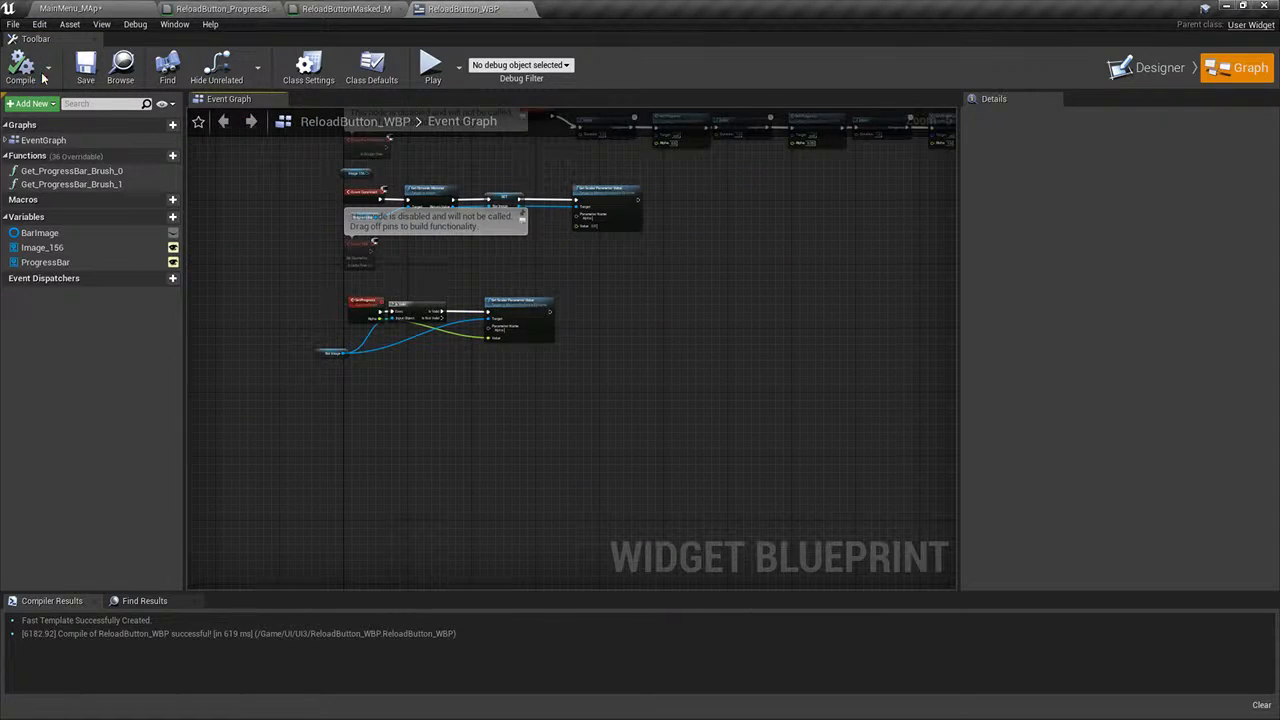
- Close the ReloadButton_WBP widget and the ReloadButtonMasked_M and ReloadButton_ProgressBar material editors
{"action": "left_click", "coordinate": [368, 8]}
{"action": "left_click", "coordinate": [268, 9]}
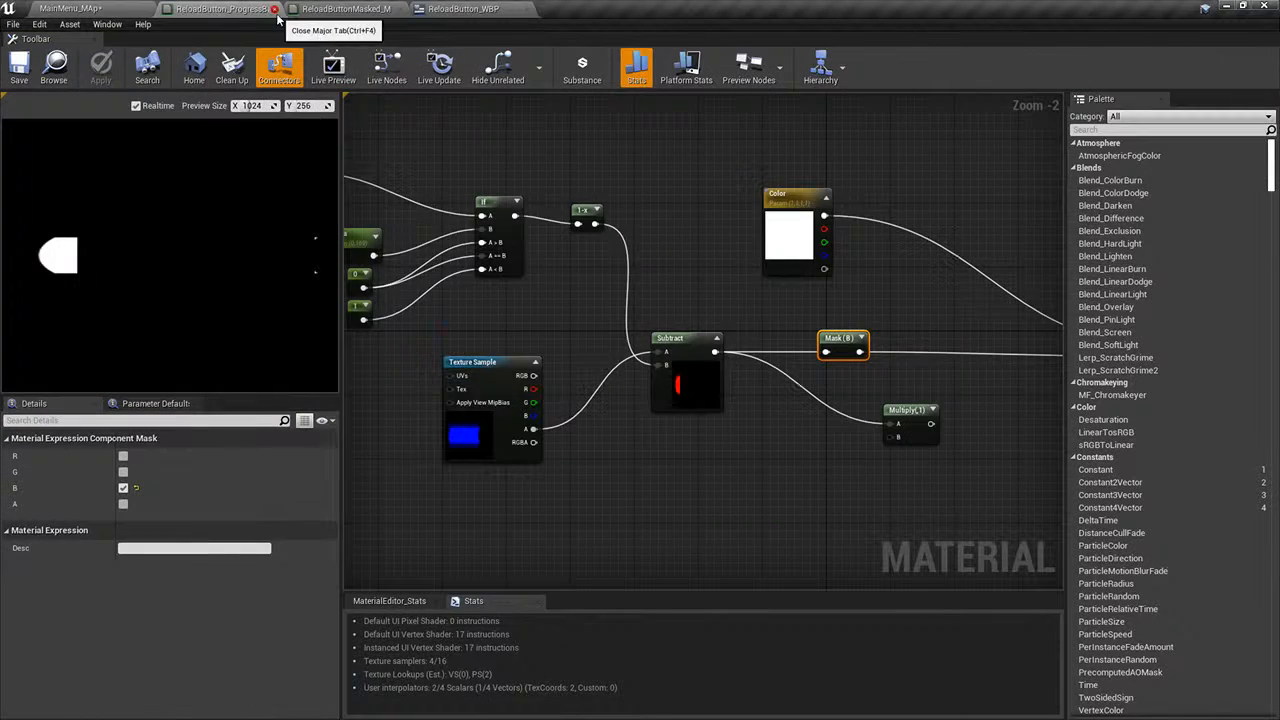
{"action": "left_click", "coordinate": [274, 9]}
{"action": "left_click", "coordinate": [275, 10]}
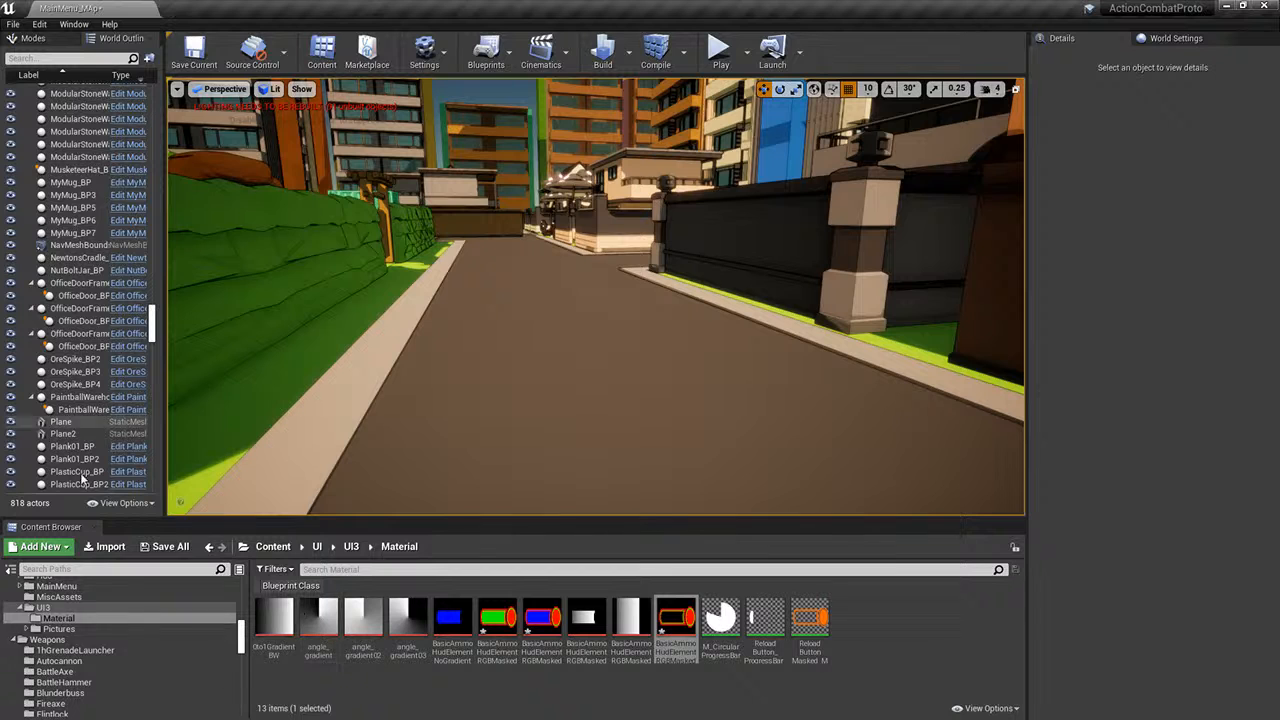
- Search the whole Content folder for "mechpare" and open MechParent_BP
{"action": "scroll", "coordinate": [106, 614], "scroll_direction": "up", "scroll_amount": 10}
{"action": "scroll", "coordinate": [96, 603], "scroll_direction": "up", "scroll_amount": 5}
{"action": "left_click", "coordinate": [83, 585]}
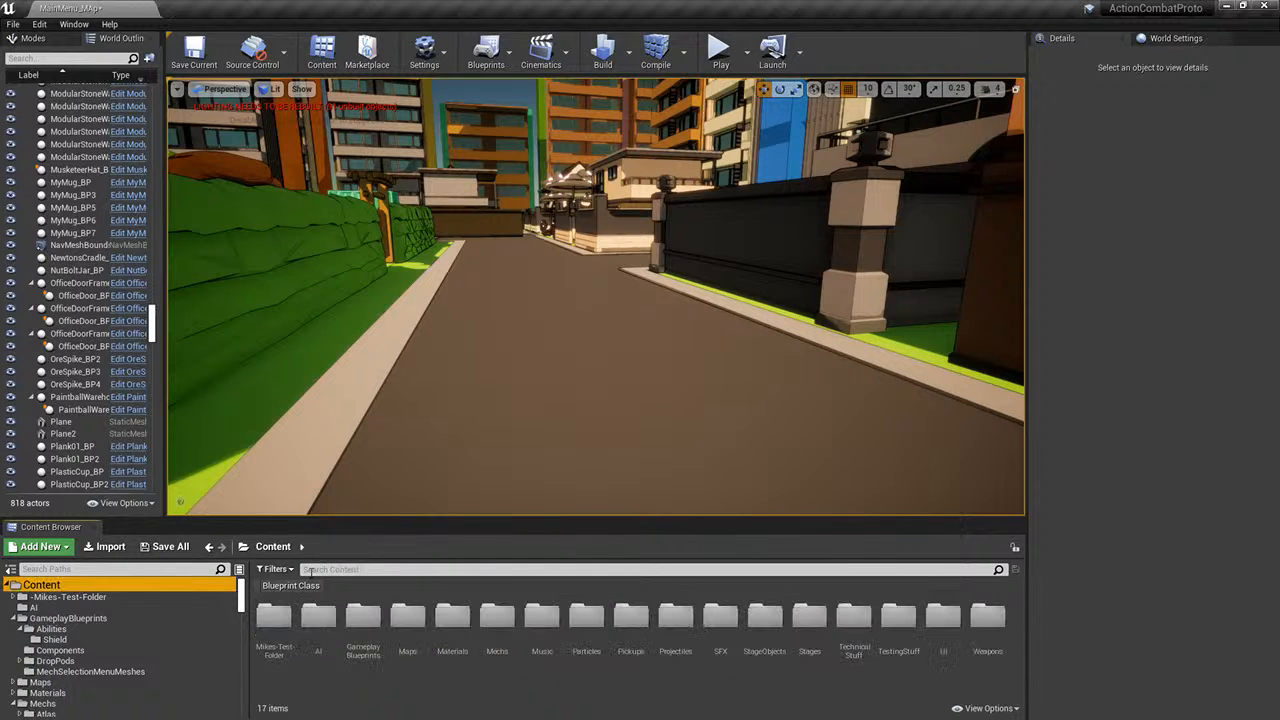
{"action": "left_click", "coordinate": [331, 568]}
{"action": "type", "text": "mechpare"}
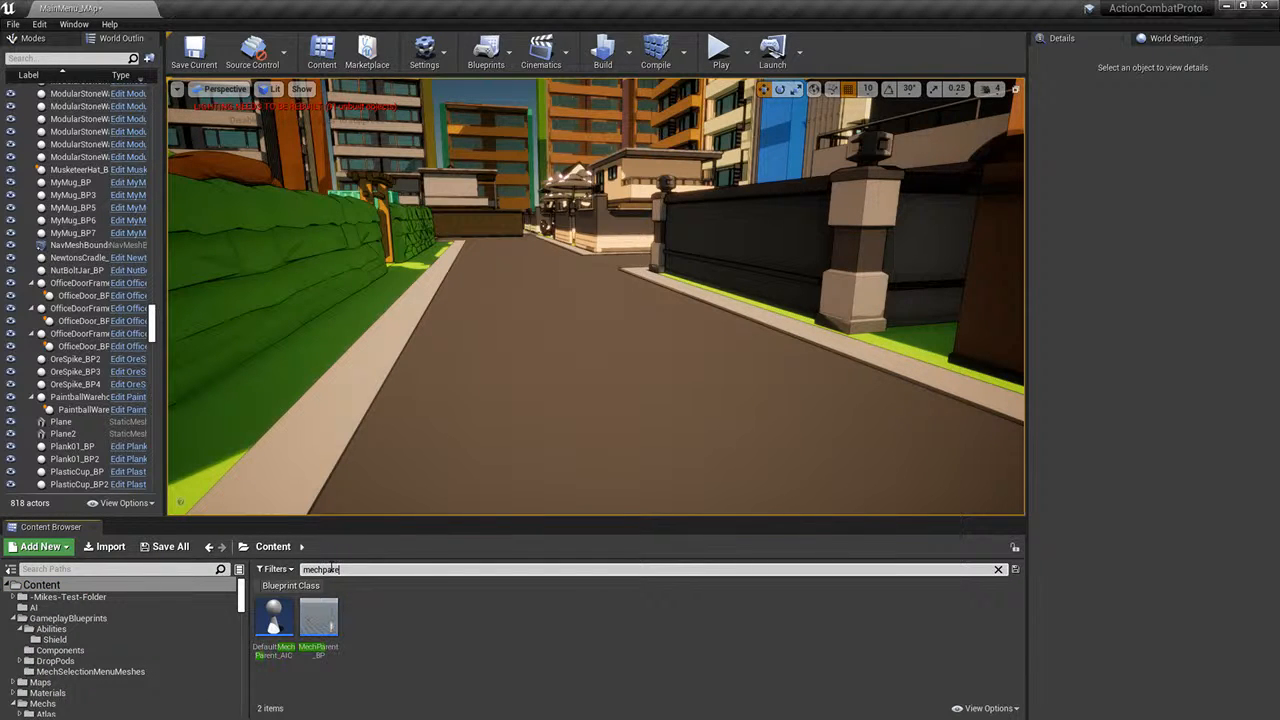
{"action": "double_click", "coordinate": [320, 624]}
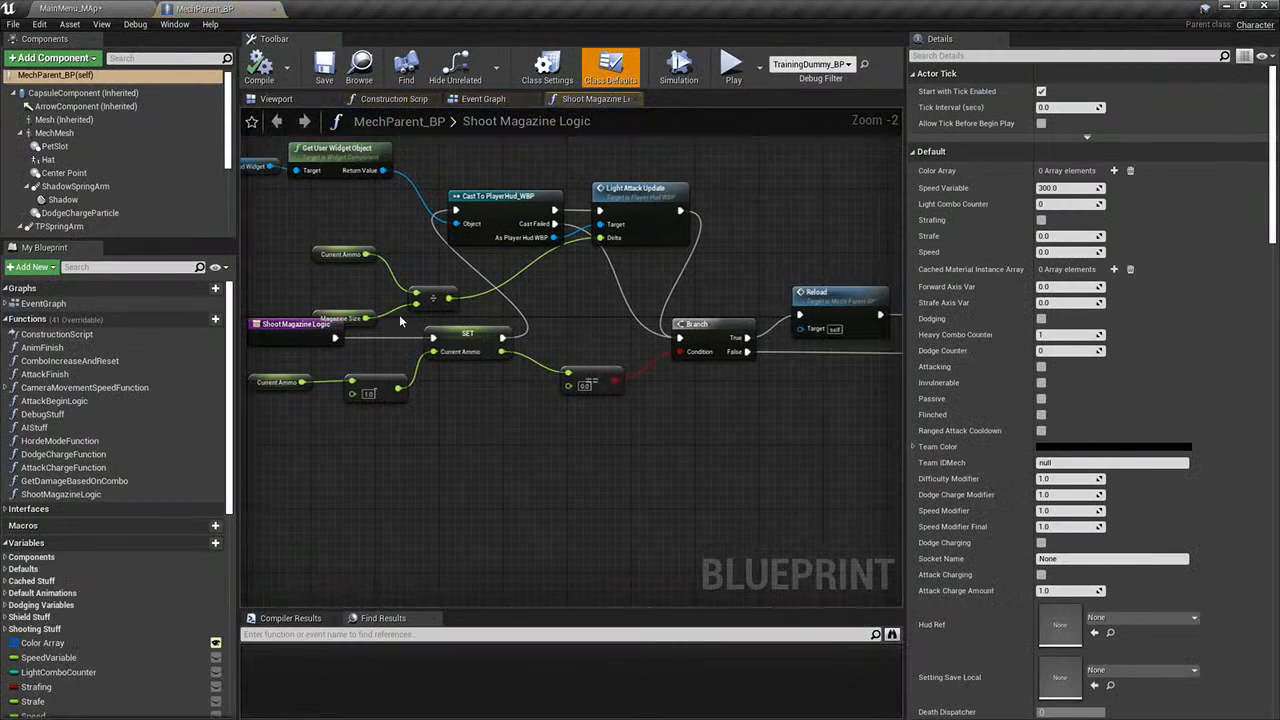
- Search MechParent_BP for "print" and examine the "Failed to set defaults" and "tryina dodge you knoe" Print String nodes
{"action": "type", "text": "print"}
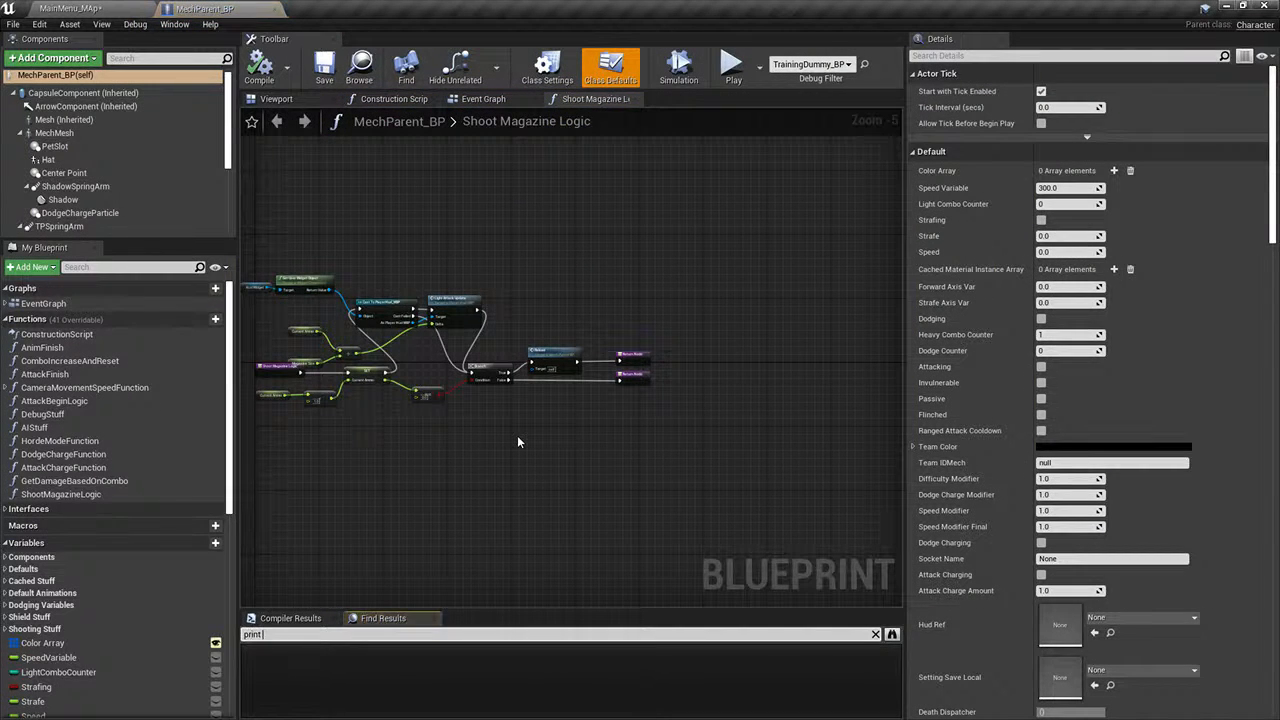
{"action": "key", "text": "Return"}
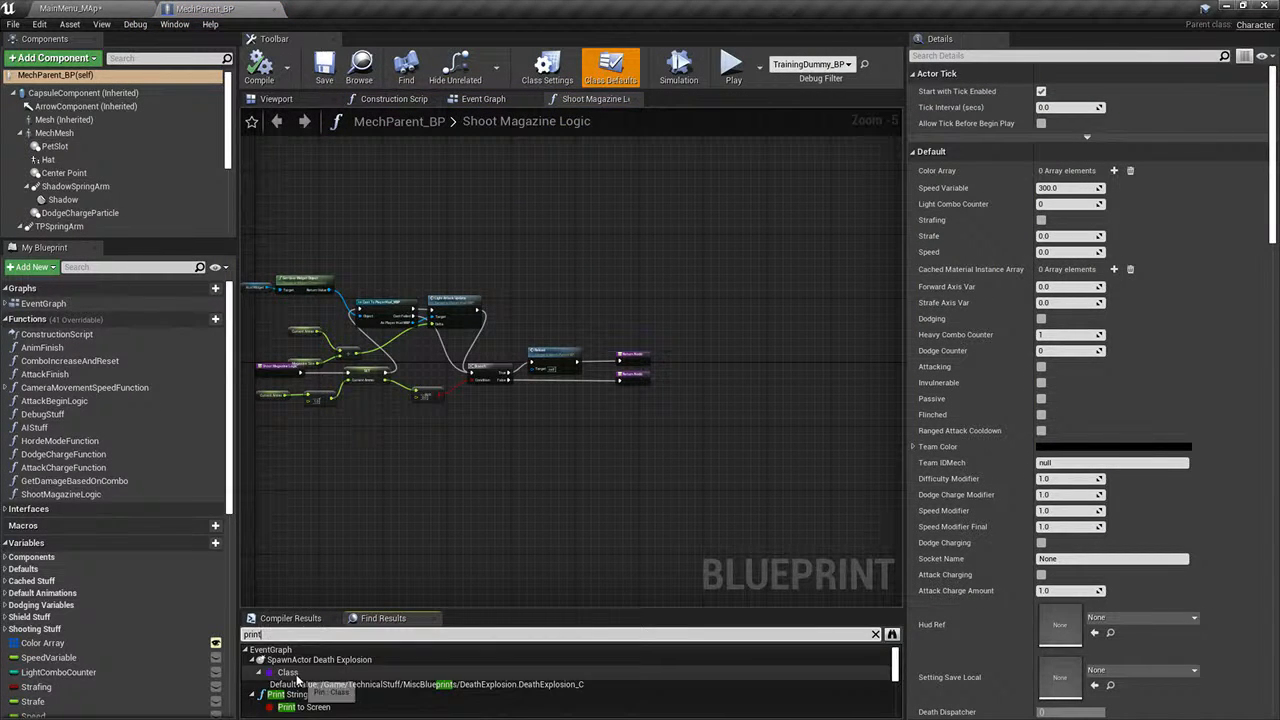
{"action": "left_click", "coordinate": [313, 696]}
{"action": "double_click", "coordinate": [313, 696]}
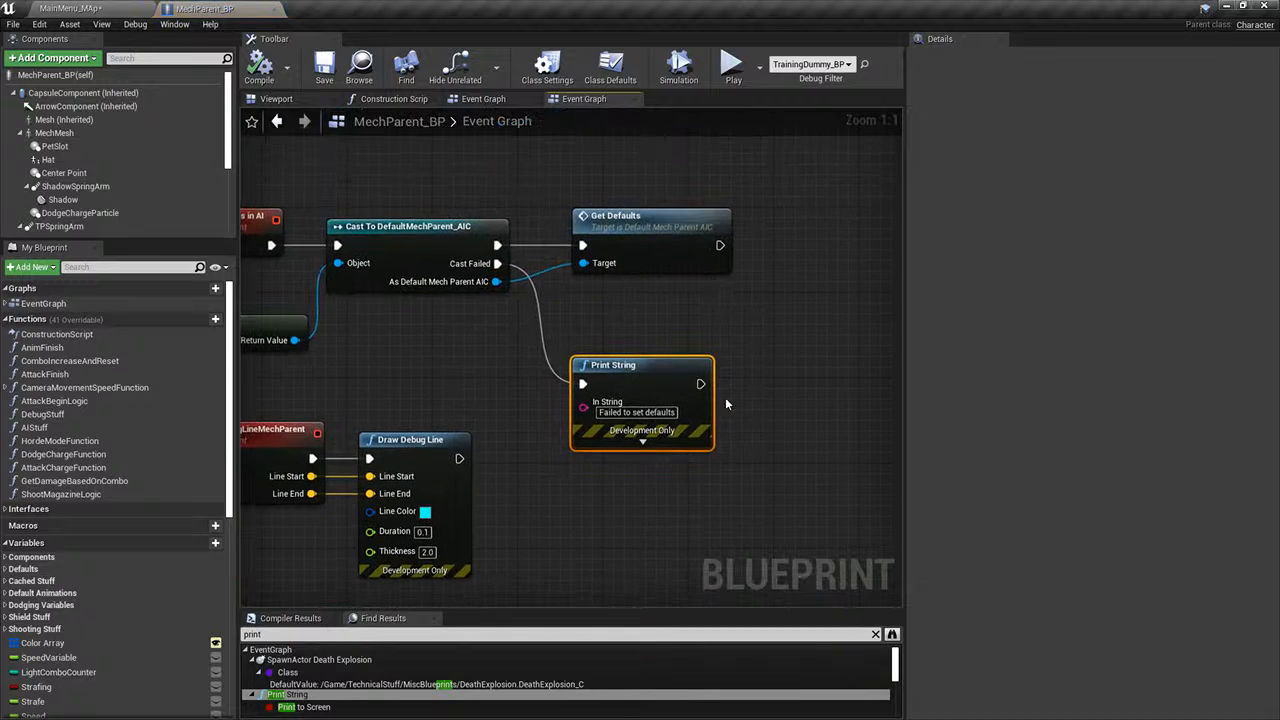
{"action": "scroll", "coordinate": [363, 686], "scroll_direction": "down", "scroll_amount": 2}
{"action": "double_click", "coordinate": [359, 673]}
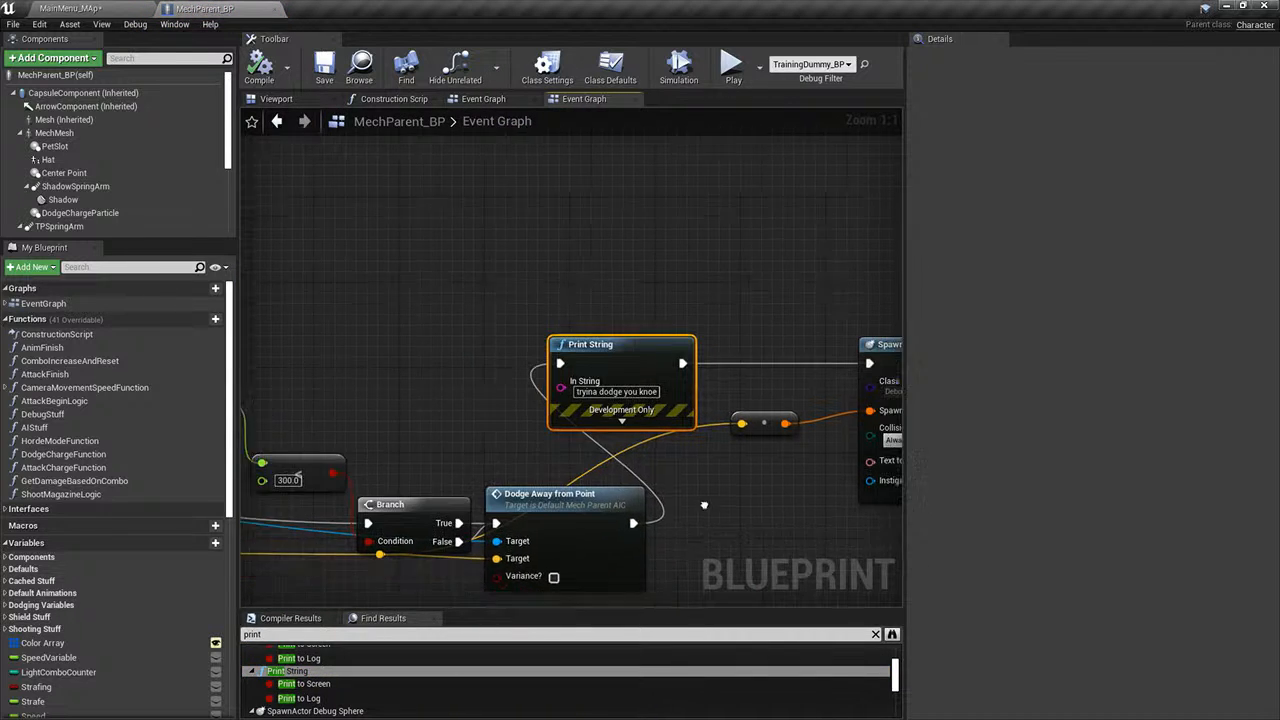
- Bypass the "reloading" Print String by wiring Delay's Completed output straight to SET Can Shoot, delete that node, and save the blueprint
{"action": "scroll", "coordinate": [310, 690], "scroll_direction": "down", "scroll_amount": 3}
{"action": "double_click", "coordinate": [300, 683]}
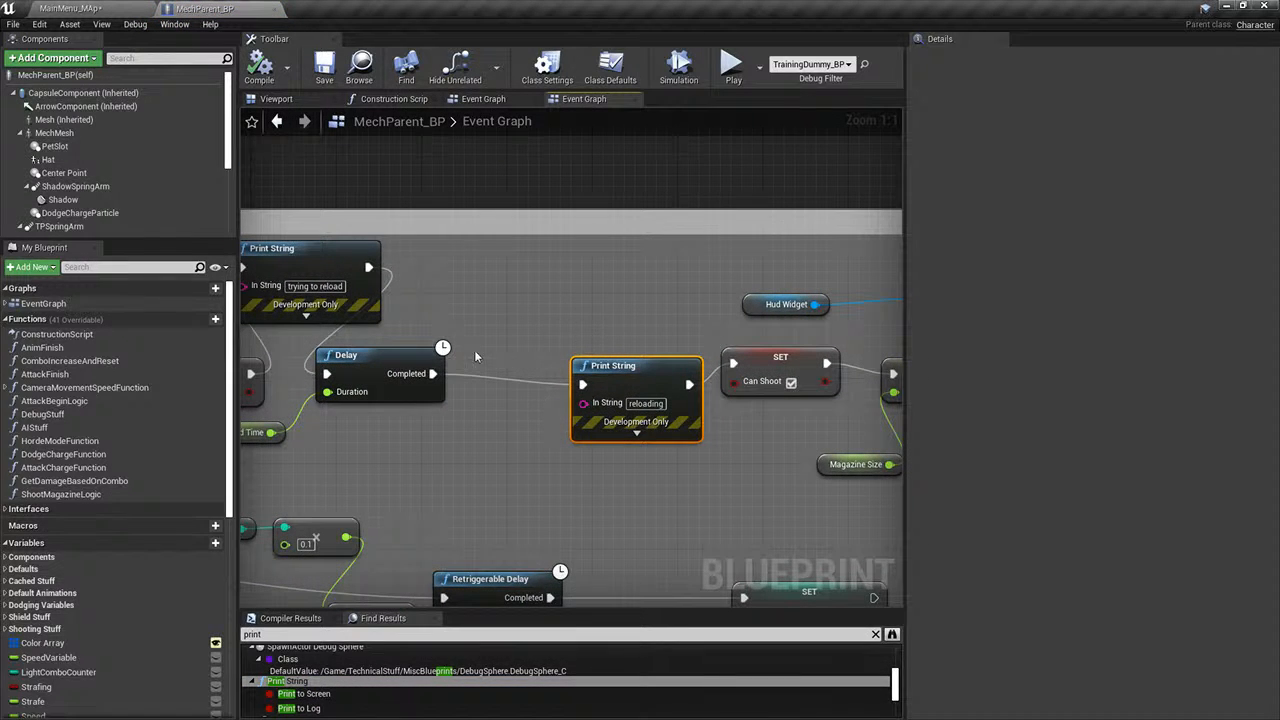
{"action": "left_click_drag", "start_coordinate": [432, 373], "coordinate": [733, 363]}
{"action": "key", "text": "Delete"}
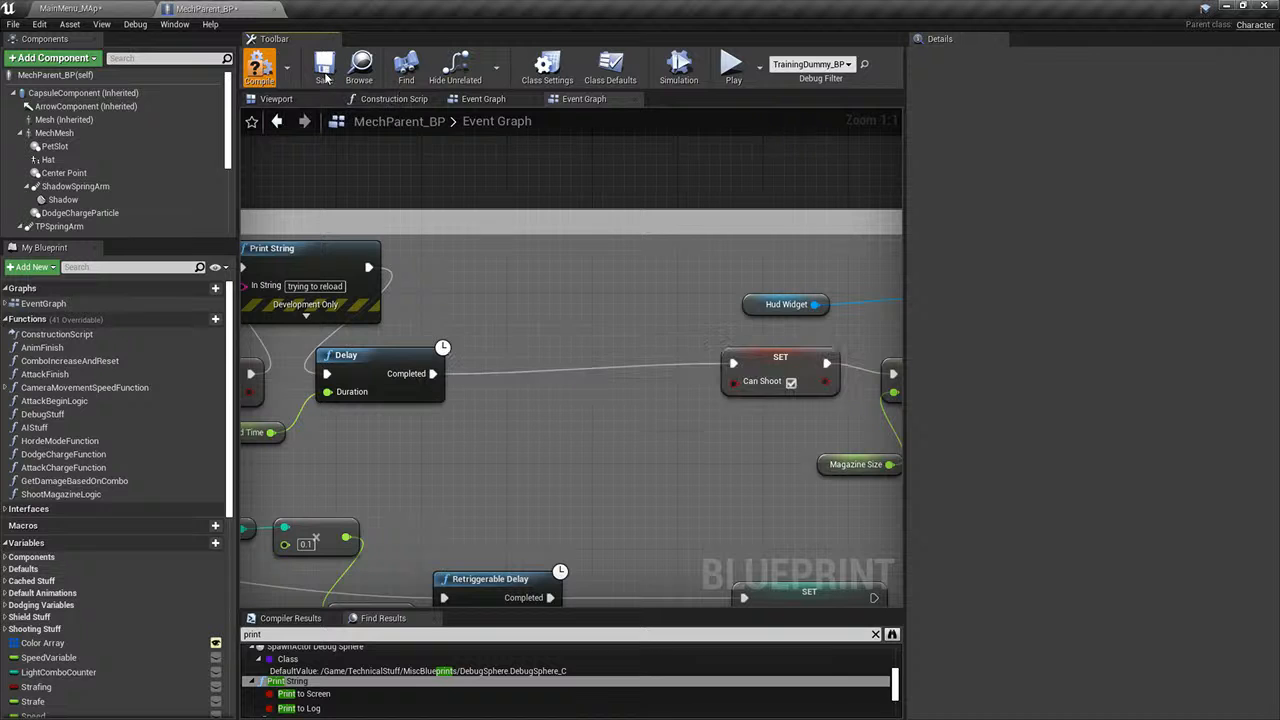
{"action": "left_click", "coordinate": [325, 70]}
- Return to the MainMenu_MAp level editor and switch to Blender
{"action": "left_click", "coordinate": [125, 6]}
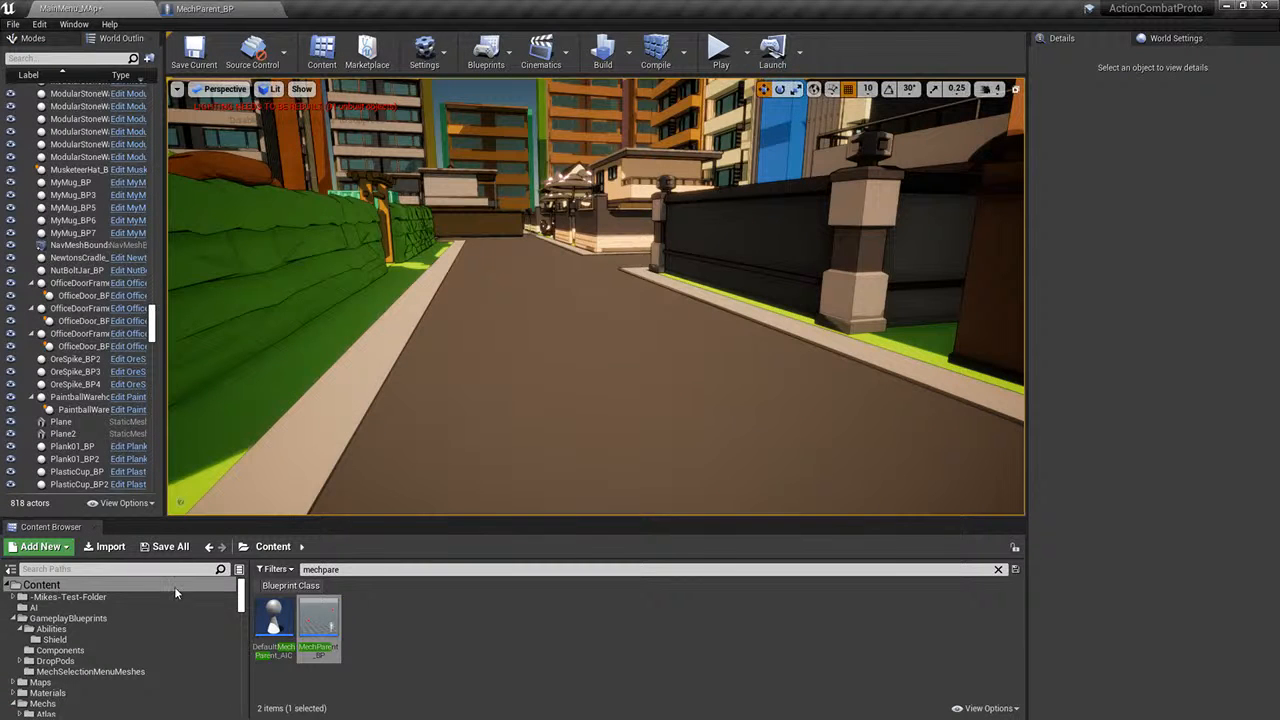
{"action": "left_click", "coordinate": [762, 492]}
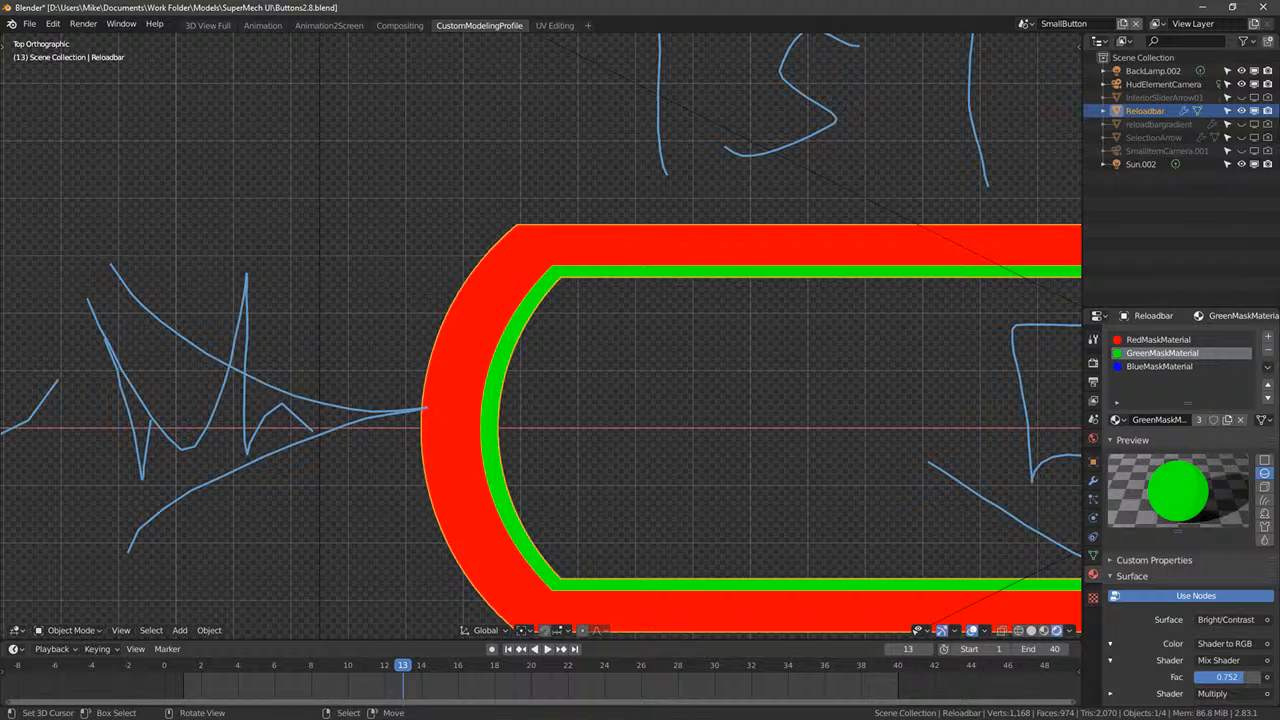
{"action": "left_click", "coordinate": [30, 24]}
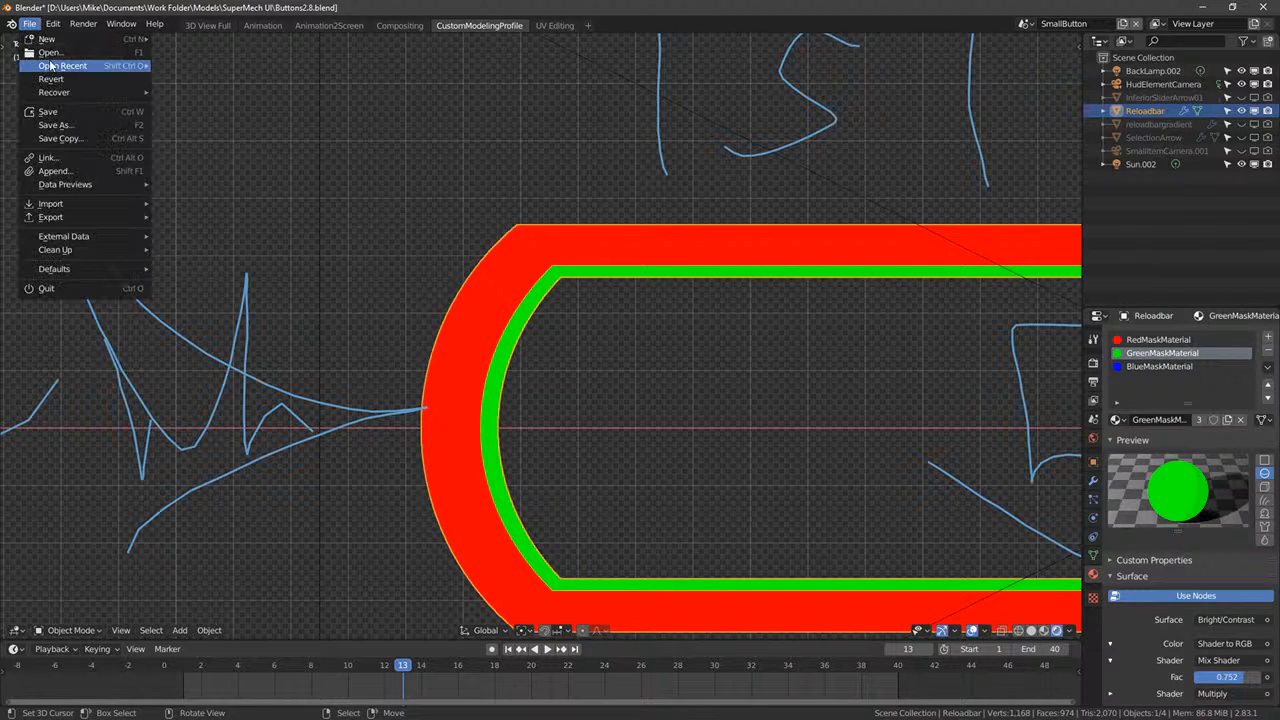
{"action": "left_click", "coordinate": [62, 125]}
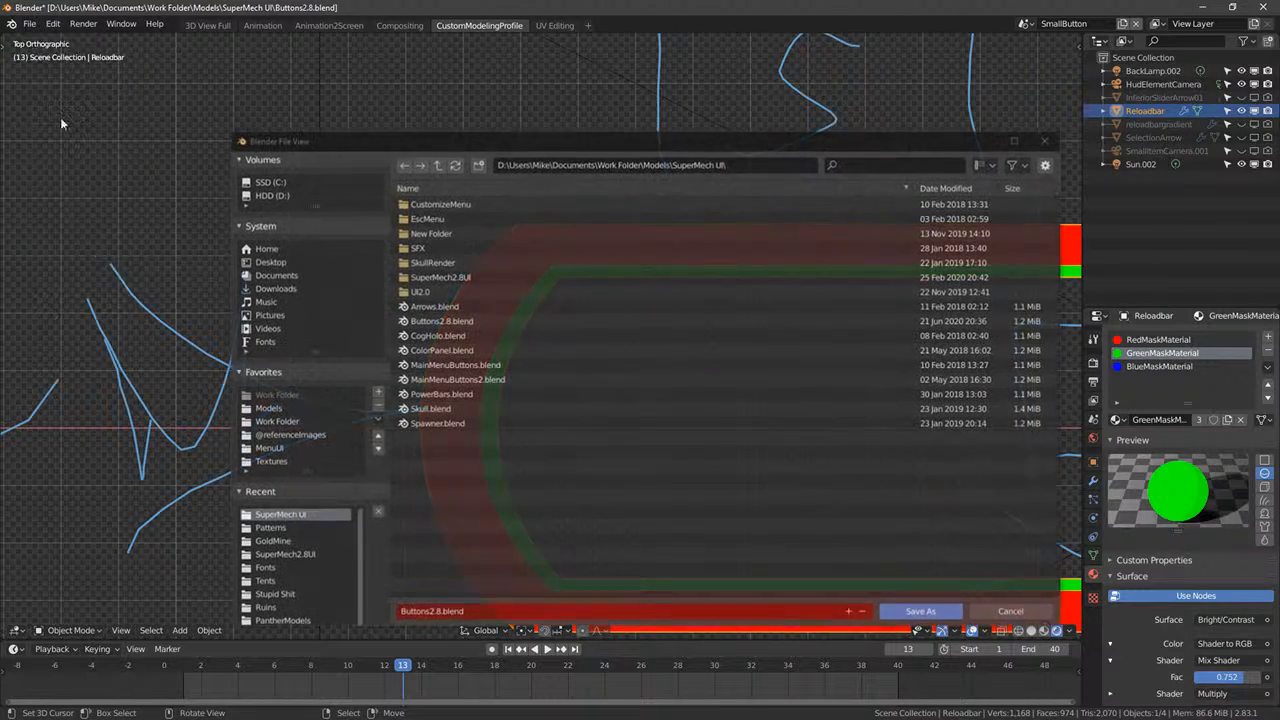
{"action": "left_click", "coordinate": [1046, 140]}
- Save Buttons2.8.blend and browse to the Mechs folder inside Models for a file to open
{"action": "left_click", "coordinate": [30, 24]}
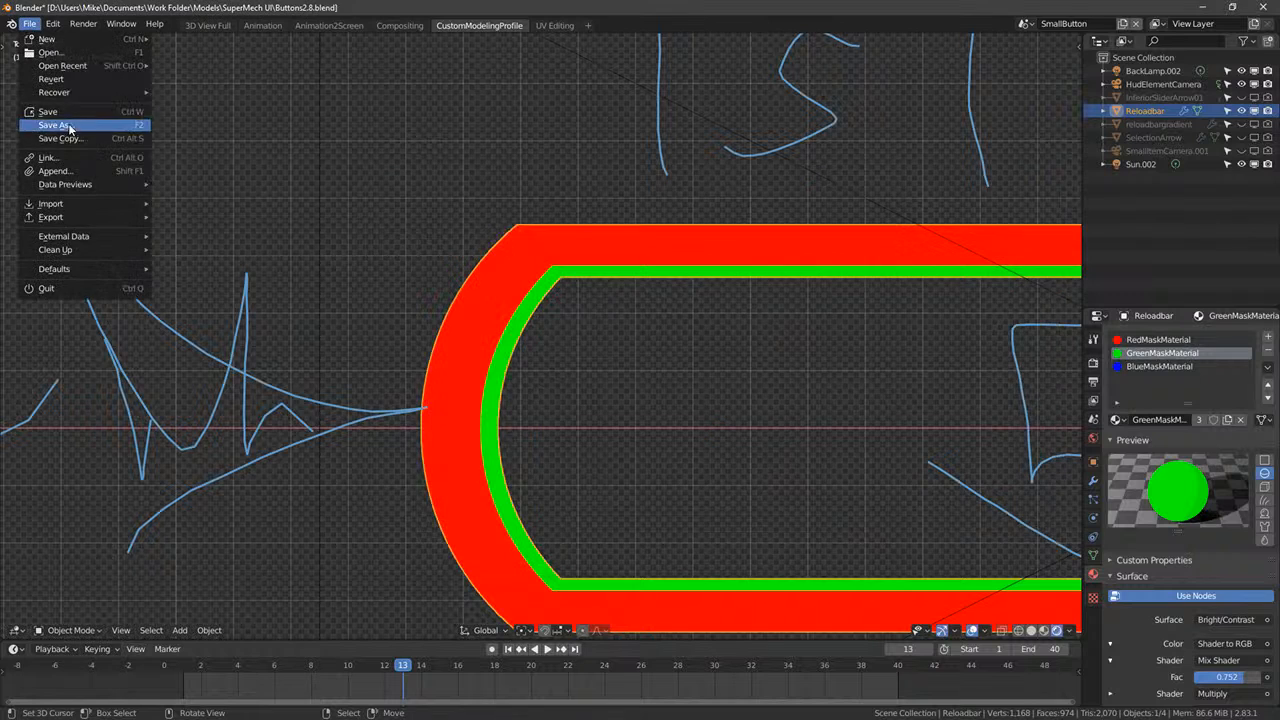
{"action": "left_click", "coordinate": [69, 116]}
{"action": "left_click", "coordinate": [30, 24]}
{"action": "left_click", "coordinate": [45, 52]}
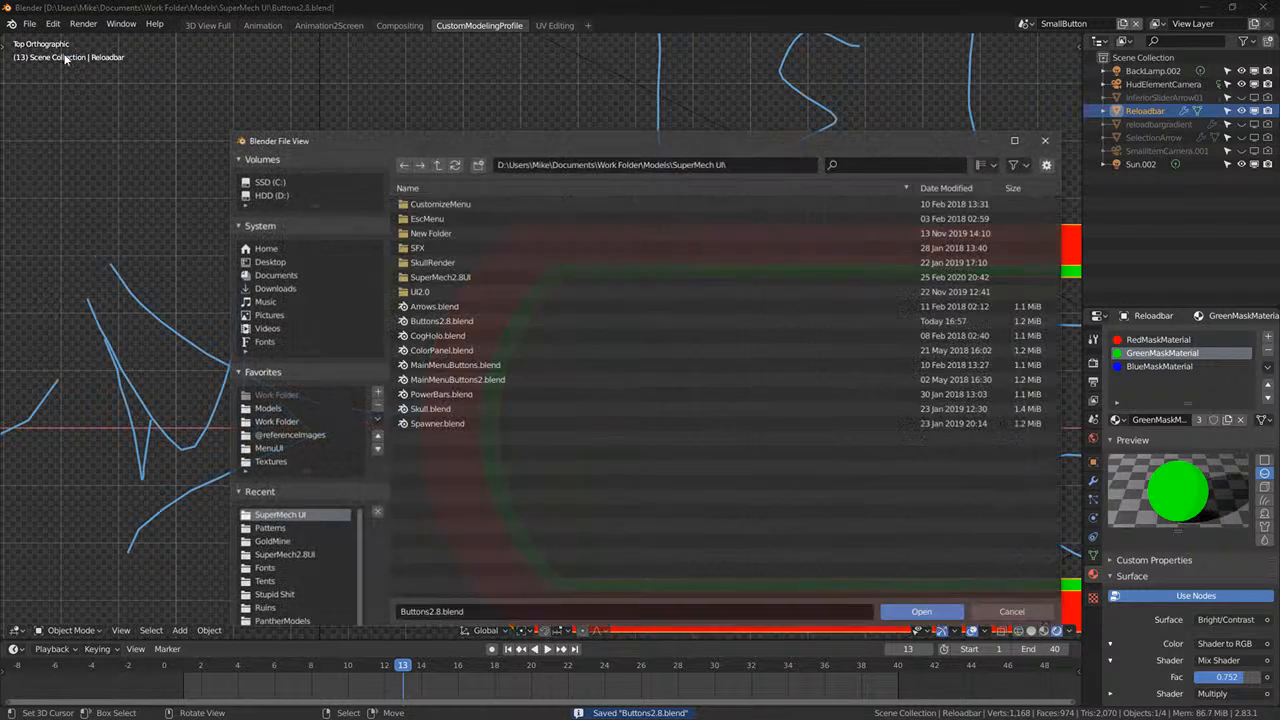
{"action": "scroll", "coordinate": [253, 433], "scroll_direction": "down", "scroll_amount": 1}
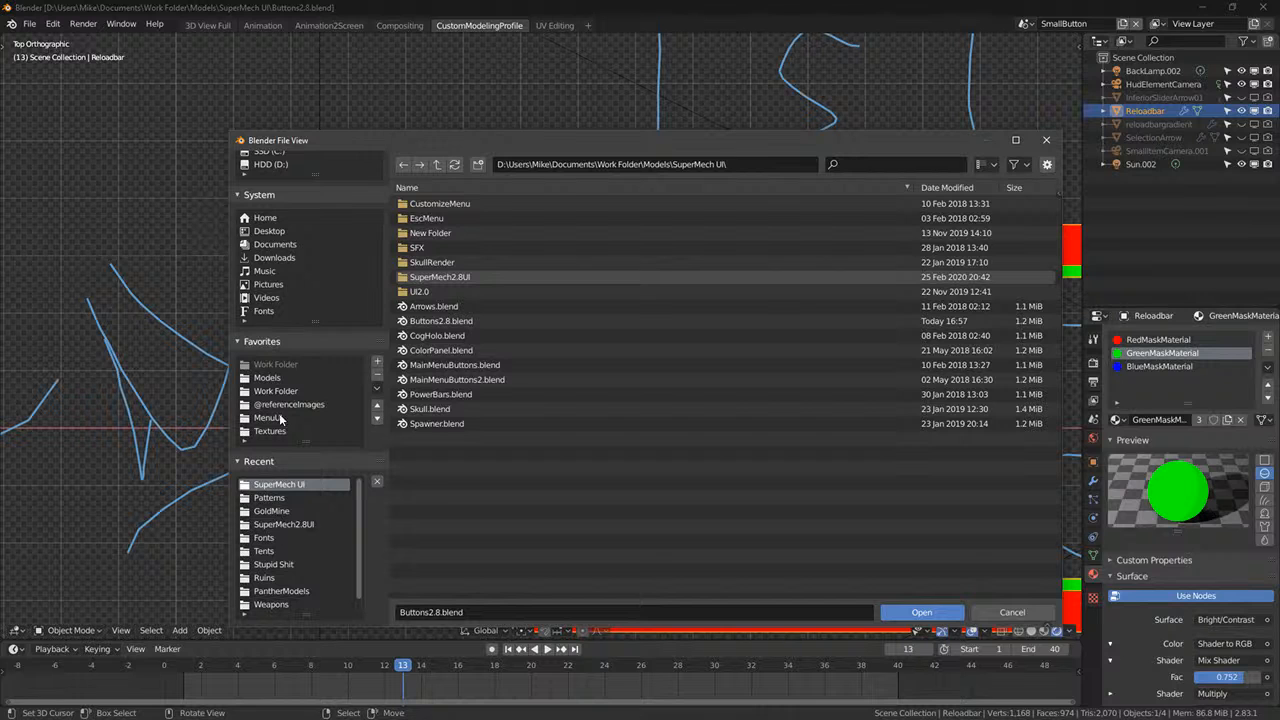
{"action": "left_click", "coordinate": [270, 378]}
{"action": "scroll", "coordinate": [481, 415], "scroll_direction": "down", "scroll_amount": 8}
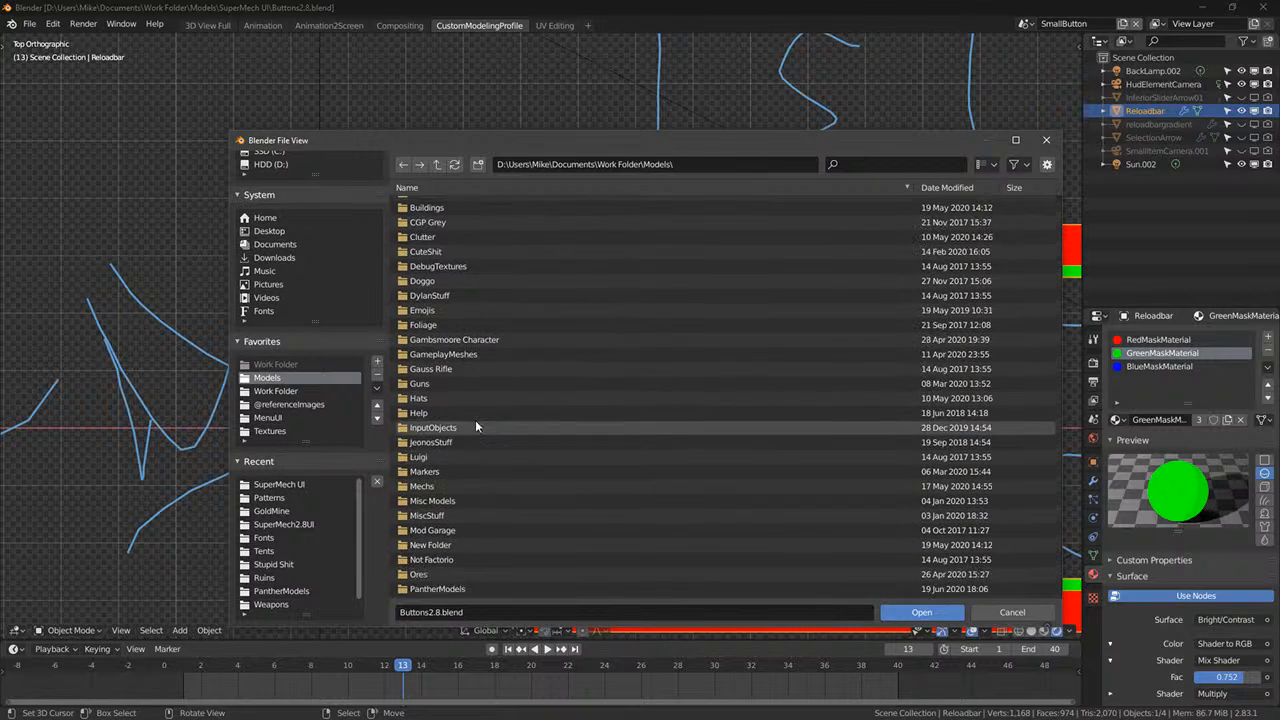
{"action": "double_click", "coordinate": [446, 405]}
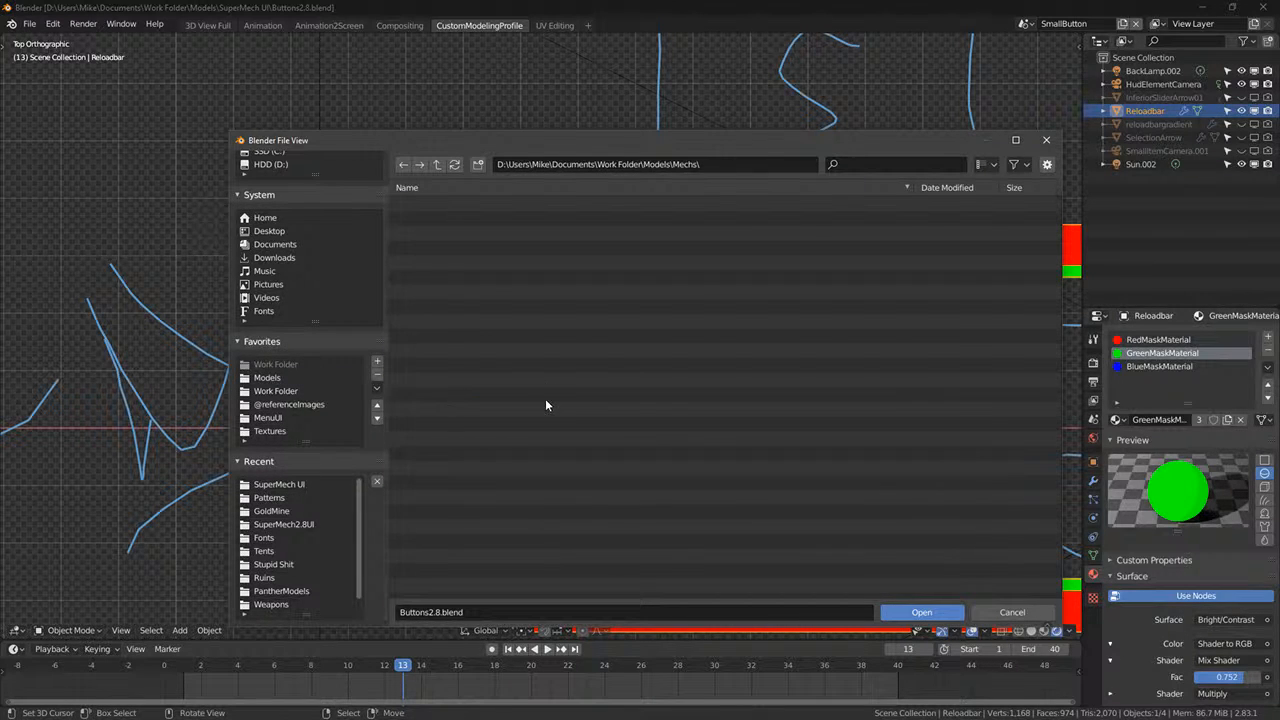
- Open TrashMobSpiderV2.blend from the Mechs folder
{"action": "scroll", "coordinate": [512, 392], "scroll_direction": "down", "scroll_amount": 5}
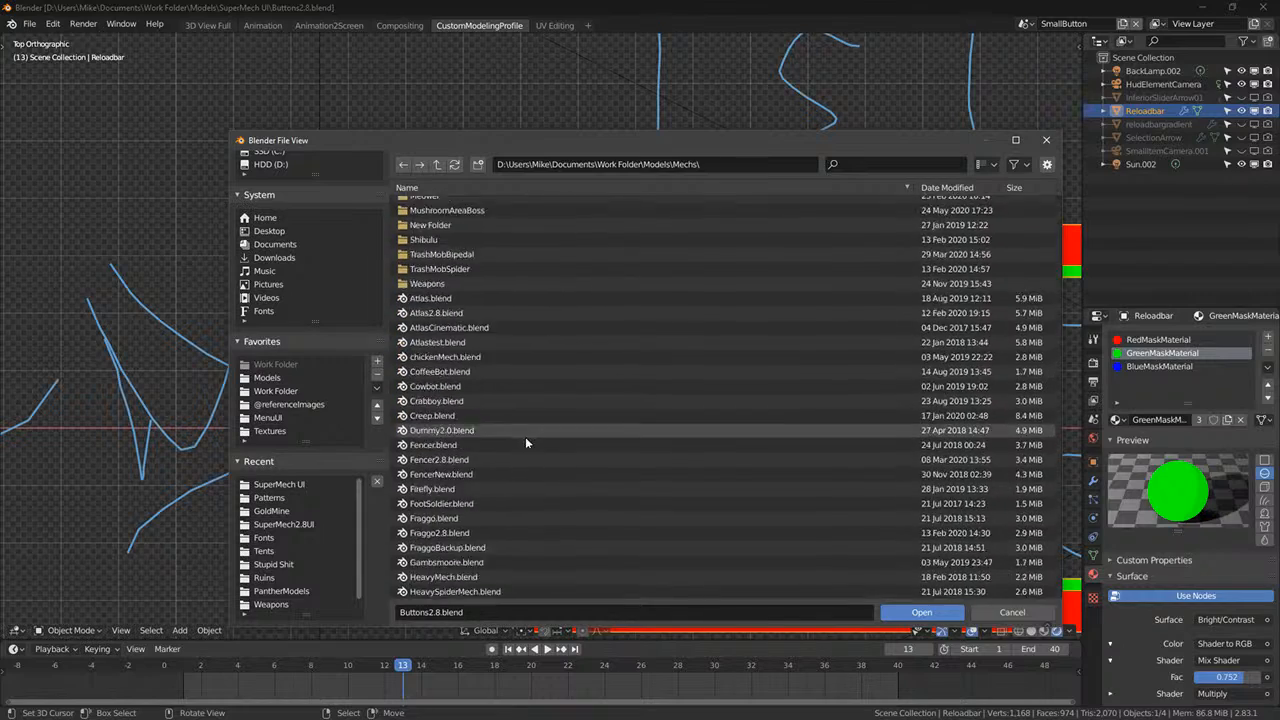
{"action": "scroll", "coordinate": [475, 345], "scroll_direction": "up", "scroll_amount": 4}
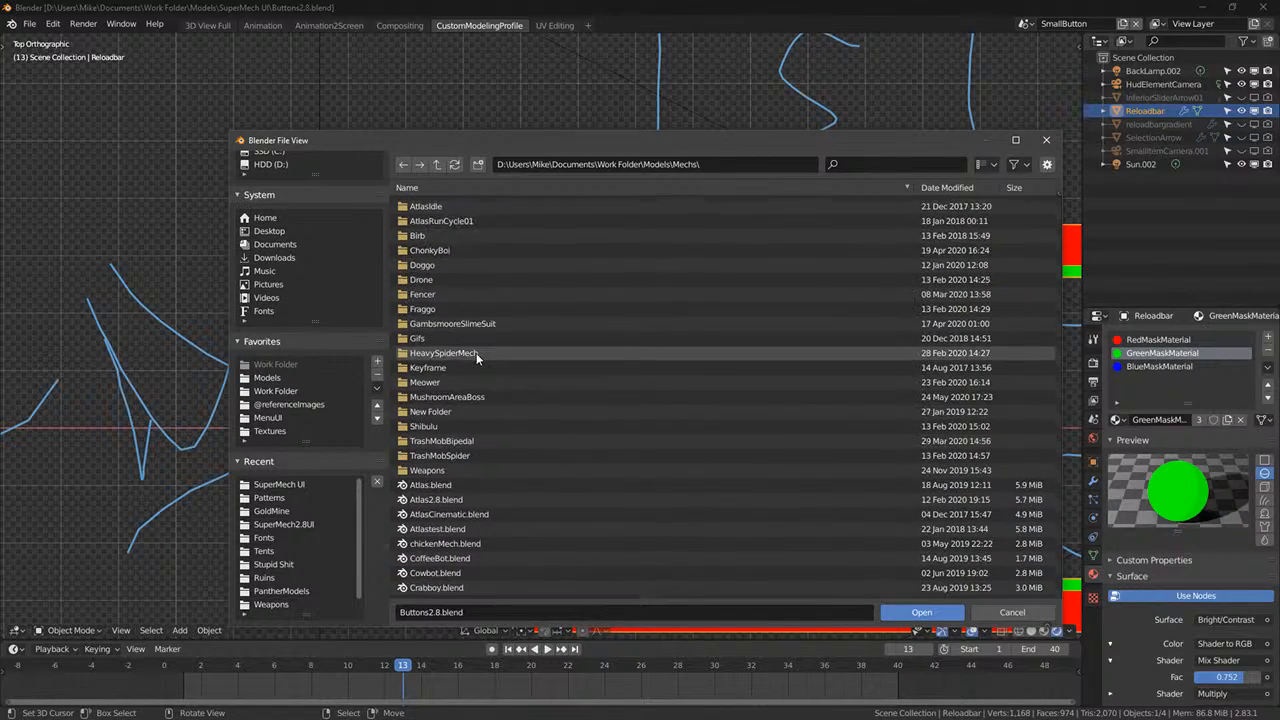
{"action": "scroll", "coordinate": [484, 357], "scroll_direction": "down", "scroll_amount": 10}
{"action": "scroll", "coordinate": [524, 412], "scroll_direction": "up", "scroll_amount": 3}
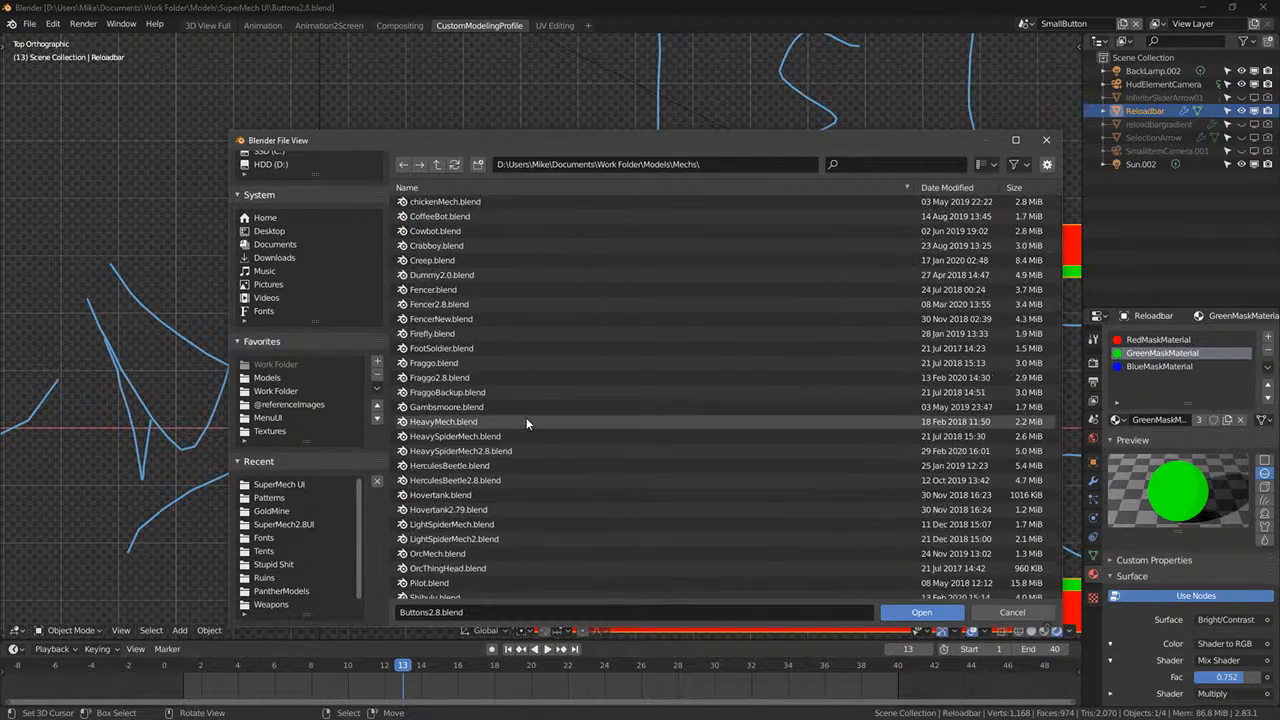
{"action": "scroll", "coordinate": [476, 321], "scroll_direction": "up", "scroll_amount": 5}
{"action": "double_click", "coordinate": [458, 441]}
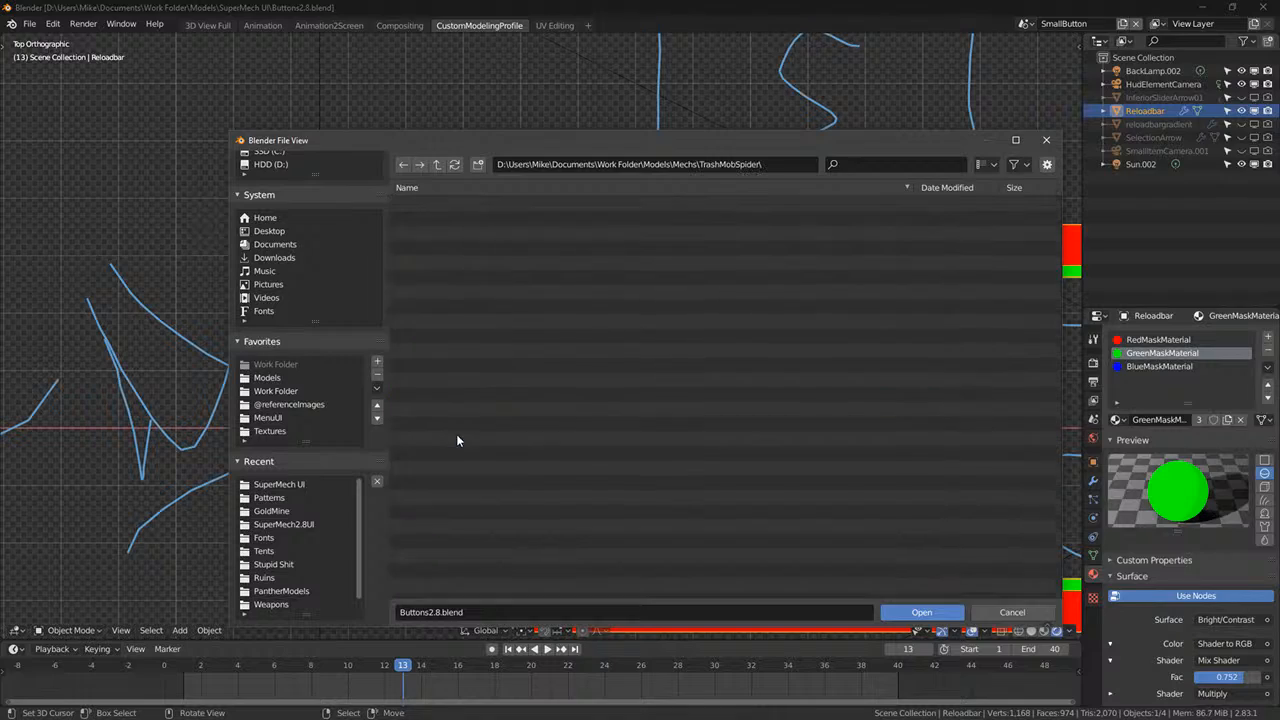
{"action": "left_click", "coordinate": [437, 166]}
{"action": "scroll", "coordinate": [558, 507], "scroll_direction": "down", "scroll_amount": 6}
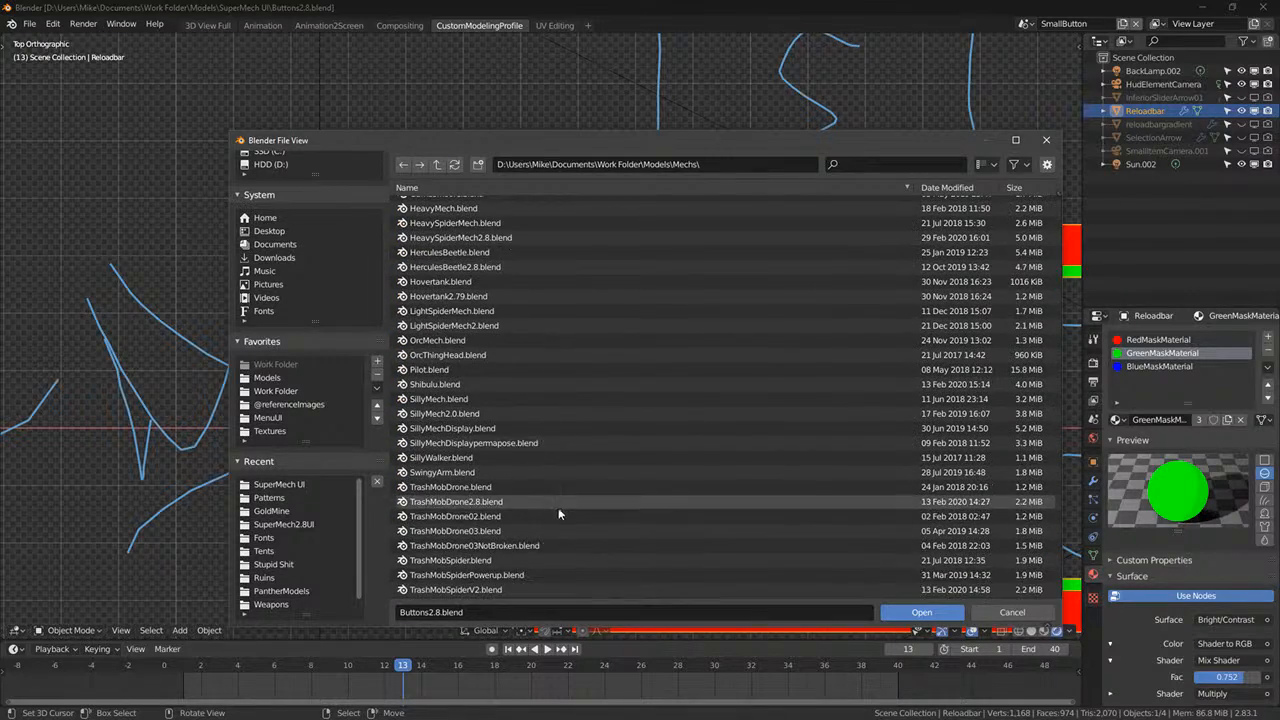
{"action": "double_click", "coordinate": [490, 590]}
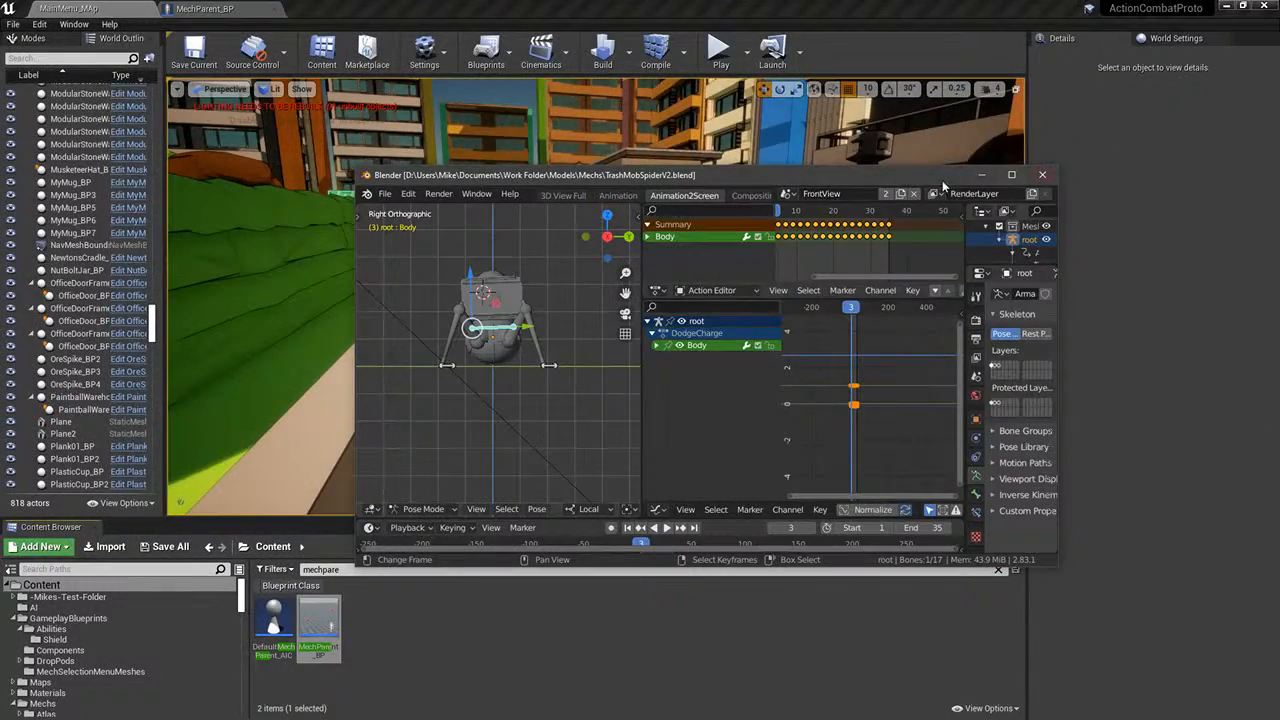
- Maximize the Blender window and change the workspace to CustomModelingProfile
{"action": "double_click", "coordinate": [942, 180]}
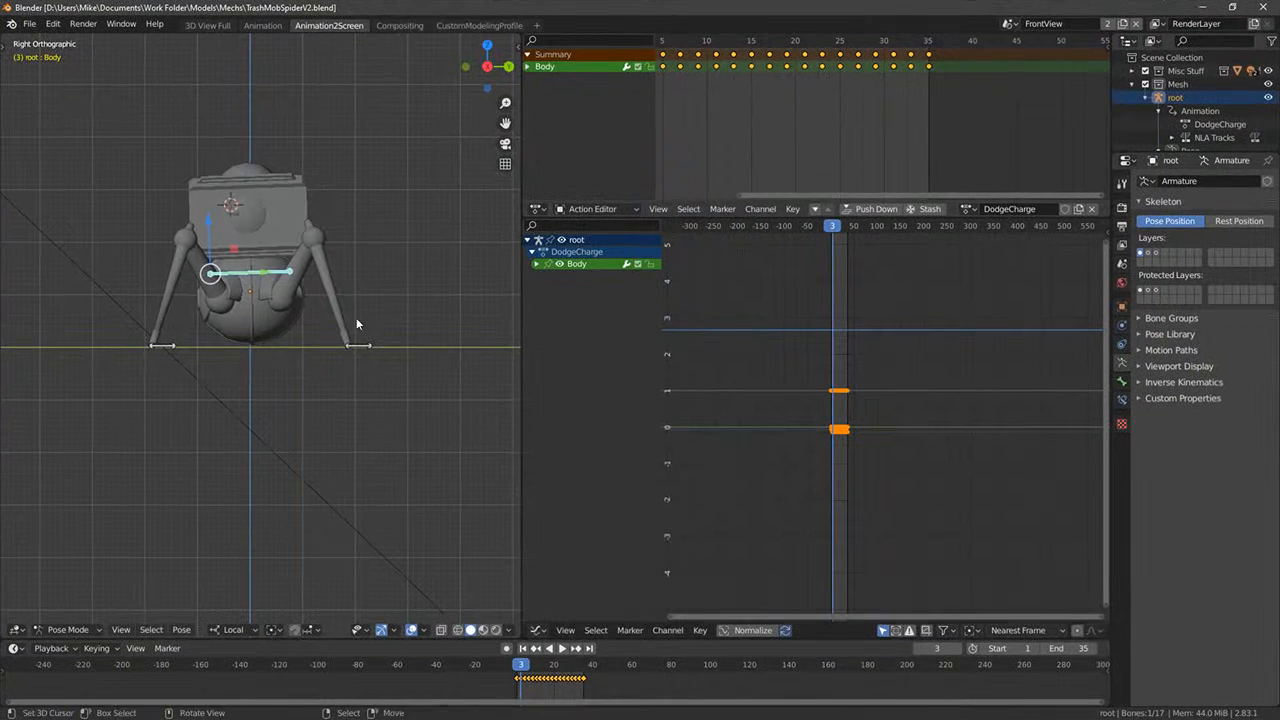
{"action": "middle_click_drag", "start_coordinate": [356, 317], "coordinate": [340, 295]}
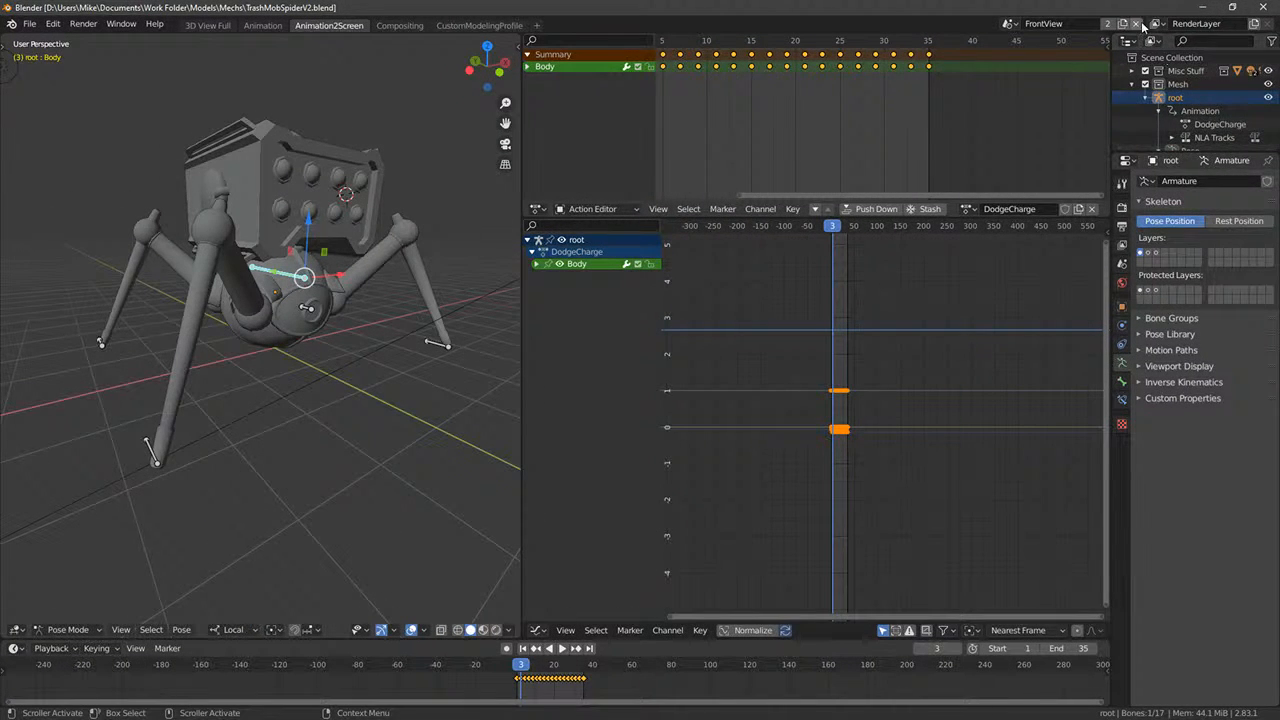
{"action": "left_click", "coordinate": [479, 25]}
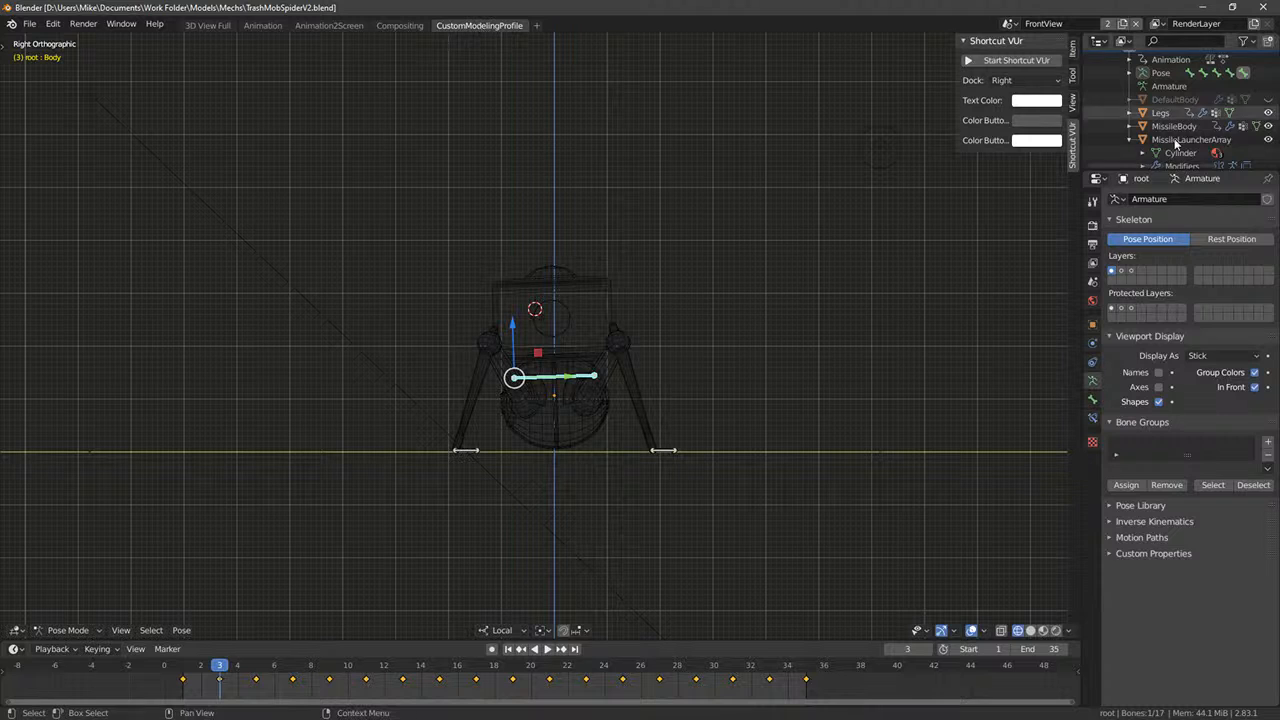
{"action": "right_click", "coordinate": [566, 414]}
{"action": "key", "text": "g"}
{"action": "key", "text": "x"}
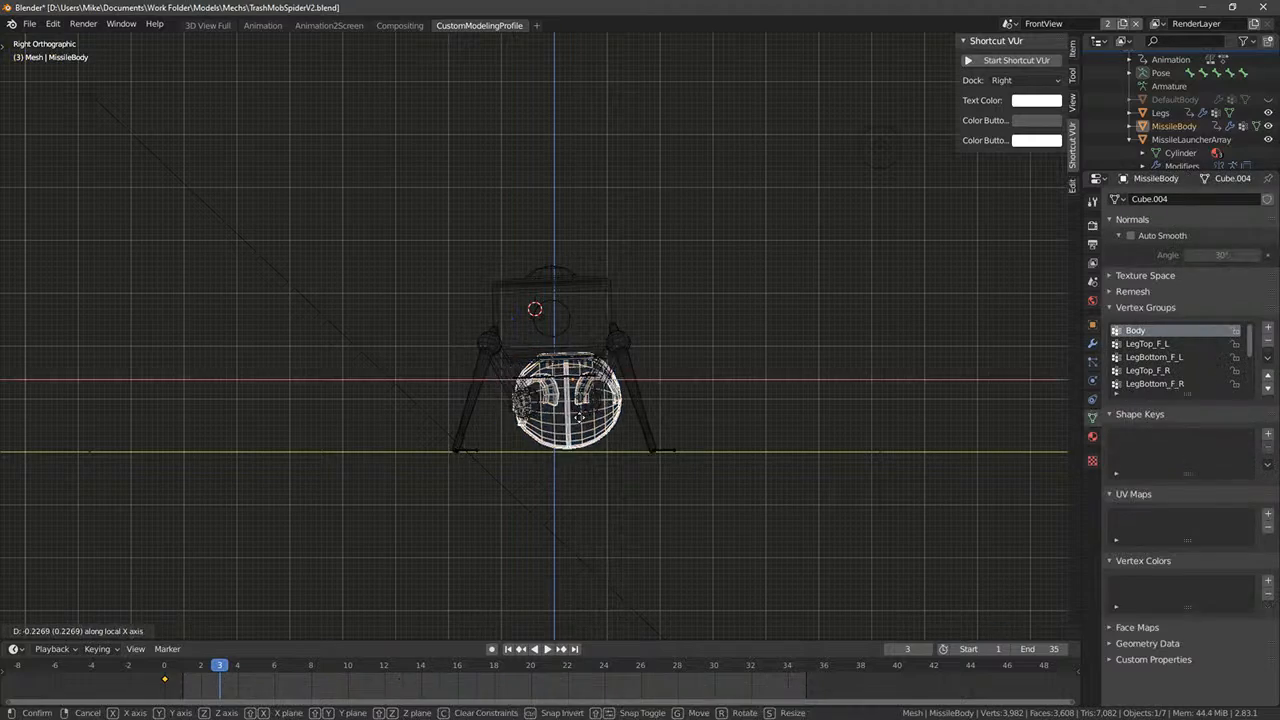
{"action": "right_click", "coordinate": [581, 414]}
- Hide the missile launcher array on the spider's back and show the model in rendered shading
{"action": "right_click", "coordinate": [603, 312]}
{"action": "mouse_move", "coordinate": [603, 312]}
{"action": "middle_mouse_down"}
{"action": "mouse_move", "coordinate": [706, 305]}
{"action": "mouse_move", "coordinate": [682, 280]}
{"action": "mouse_move", "coordinate": [588, 320]}
{"action": "middle_mouse_up"}
{"action": "key", "text": "h"}
{"action": "key", "text": "z"}
{"action": "key", "text": "shift+z"}
{"action": "scroll", "coordinate": [588, 320], "scroll_direction": "up", "scroll_amount": 1}
- Select MissileBody, widen the Outliner, and enable its viewport and render restriction toggles
{"action": "right_click", "coordinate": [550, 364]}
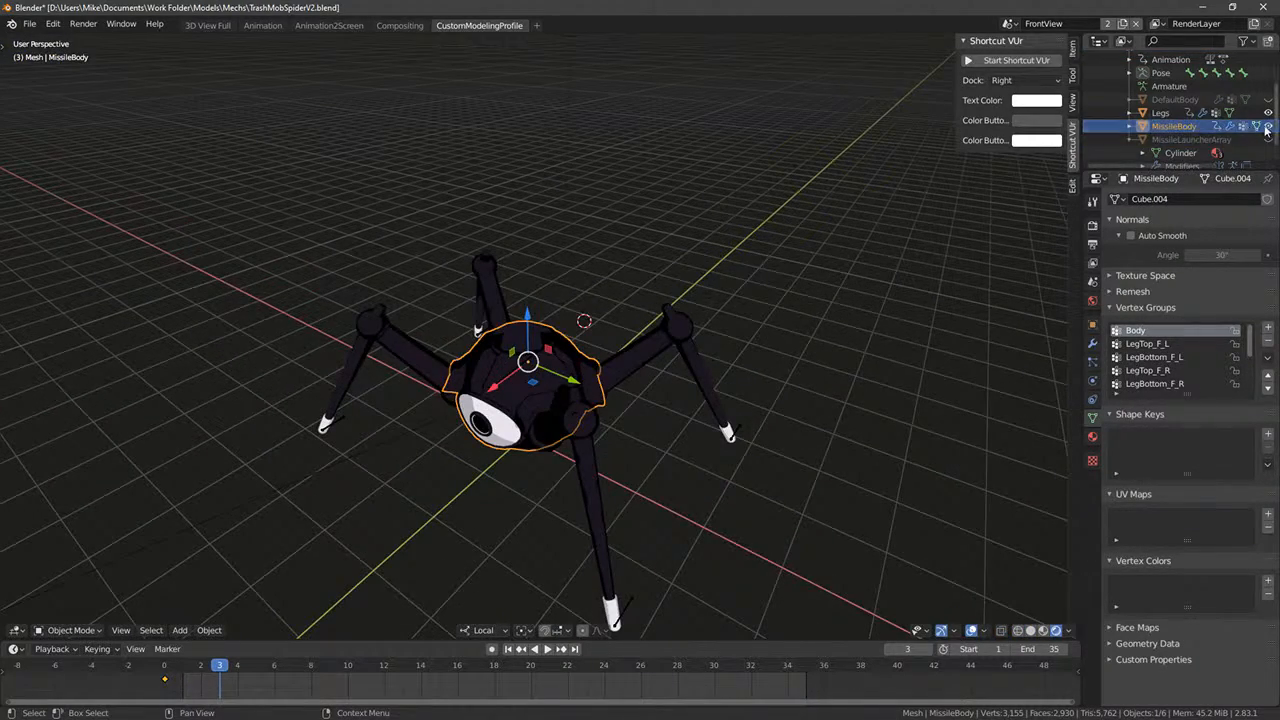
{"action": "left_click_drag", "start_coordinate": [1083, 145], "coordinate": [1063, 145]}
{"action": "left_click", "coordinate": [1246, 41]}
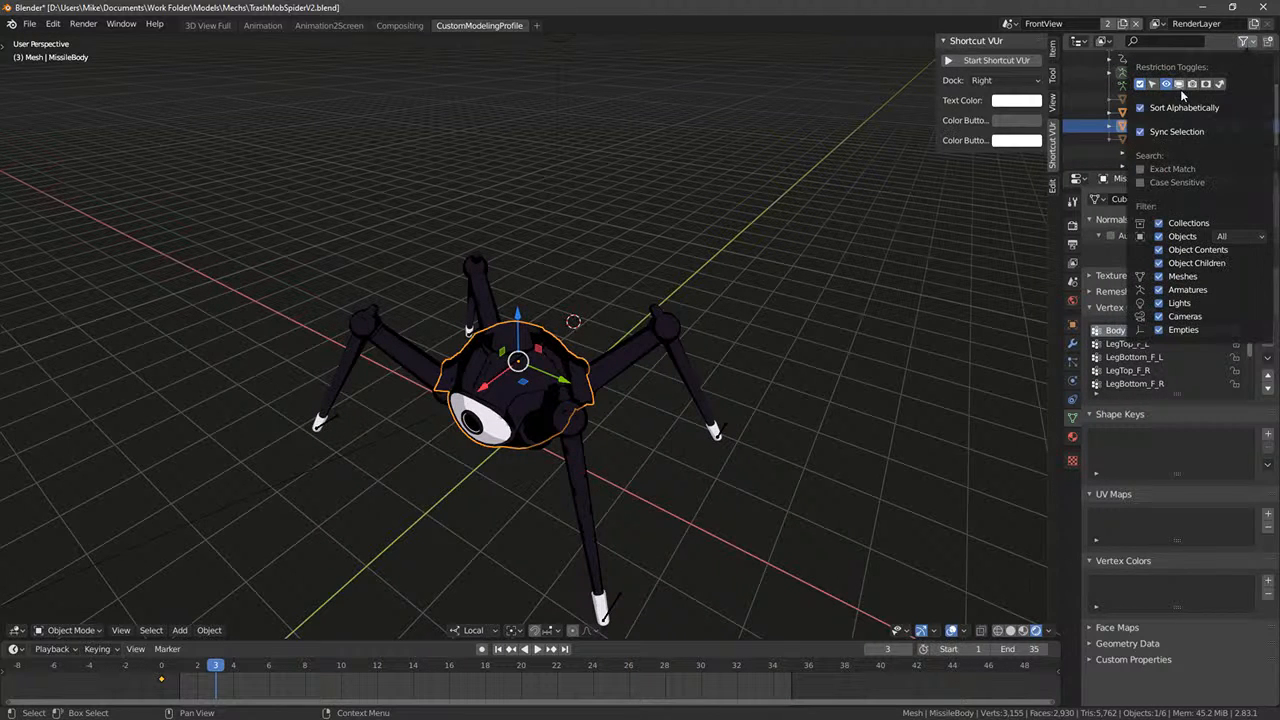
{"action": "left_click", "coordinate": [1180, 85]}
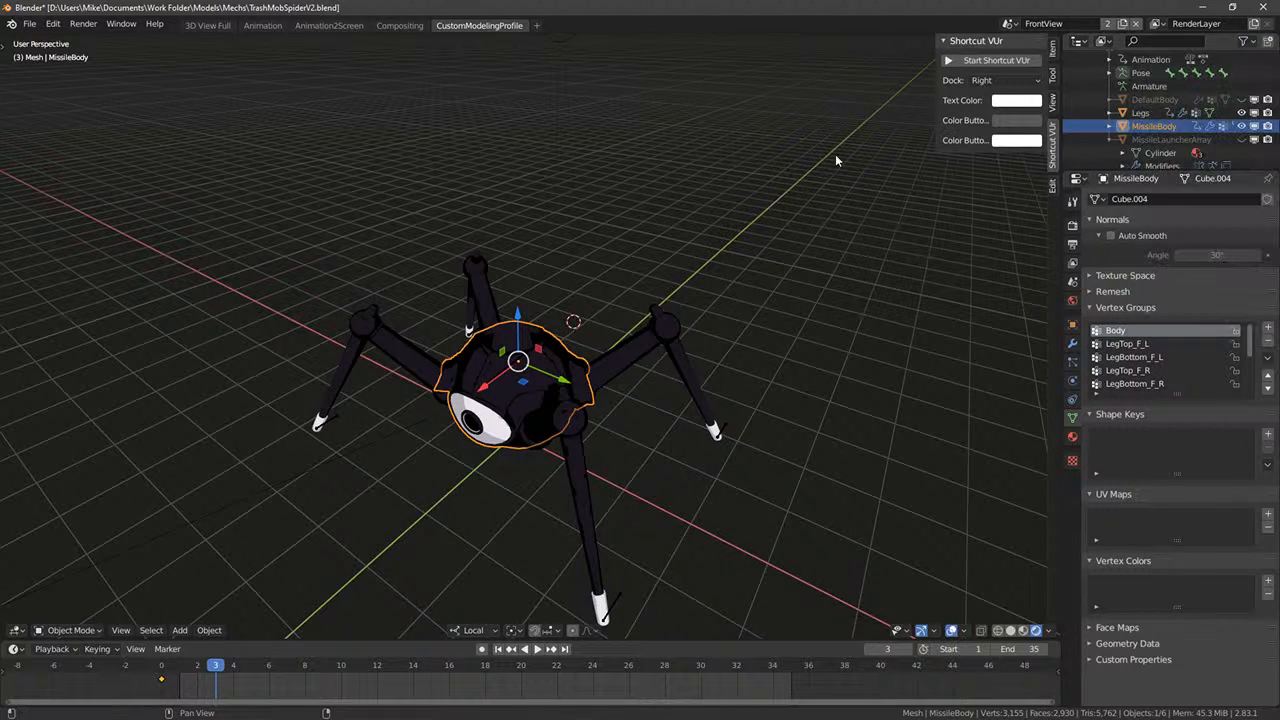
- Disable MissileBody in the viewport and renders, and show and select DefaultBody instead
{"action": "left_click", "coordinate": [1266, 126]}
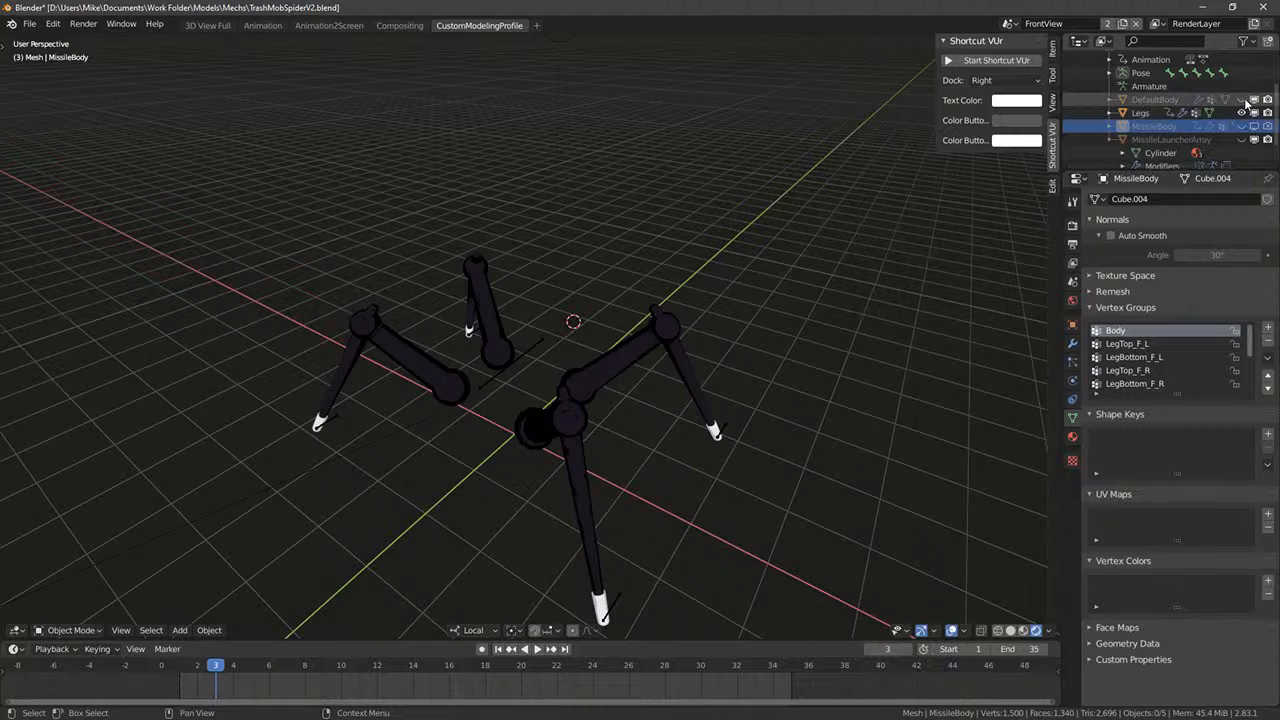
{"action": "left_click", "coordinate": [1254, 99]}
{"action": "middle_click_drag", "start_coordinate": [780, 200], "coordinate": [620, 320]}
{"action": "left_click", "coordinate": [434, 334]}
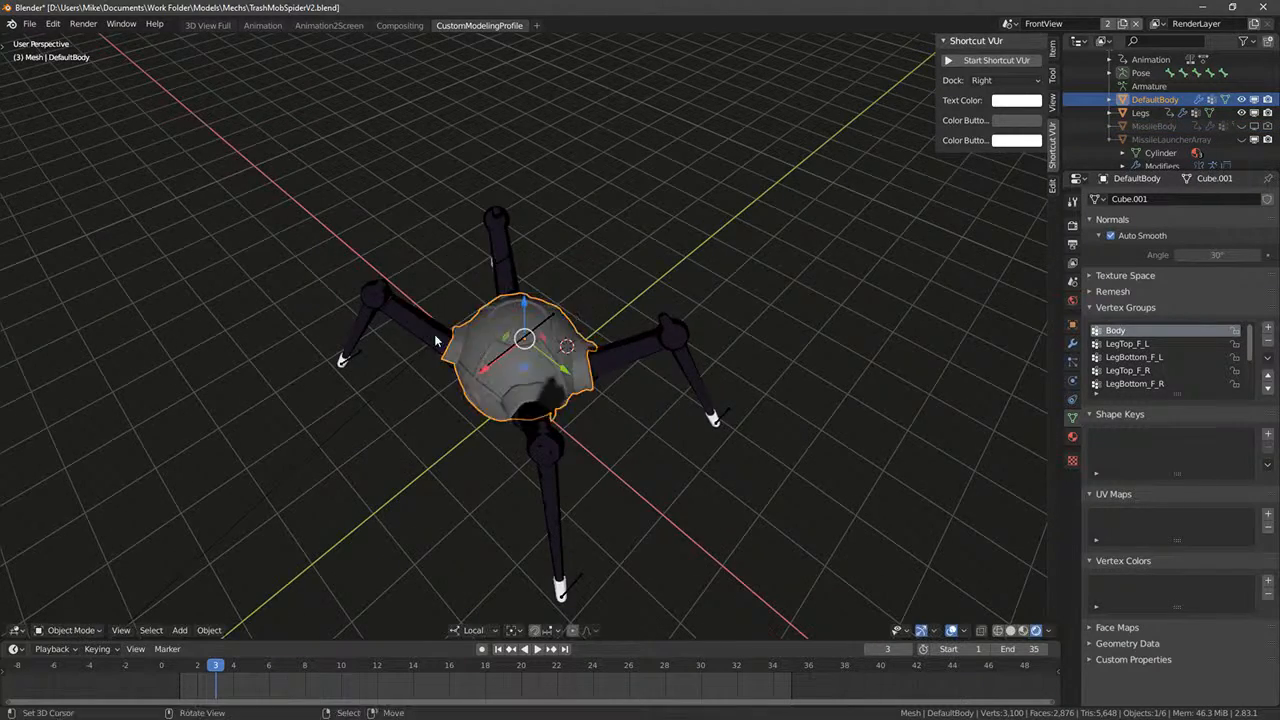
- Replace DefaultBody's two materials with ToonShader in the first slot and ToonShader.001 in the second, and save the file
{"action": "middle_click_drag", "start_coordinate": [434, 334], "coordinate": [996, 347]}
{"action": "left_click", "coordinate": [1072, 436]}
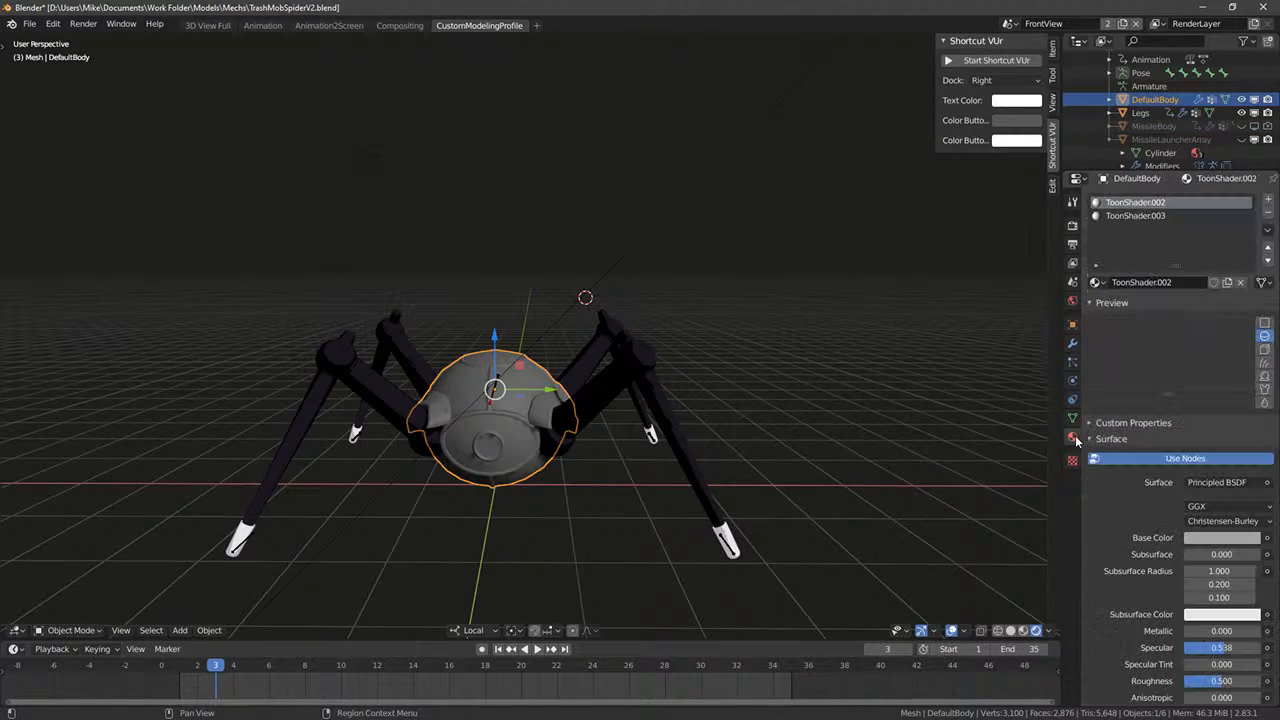
{"action": "left_click", "coordinate": [1096, 282]}
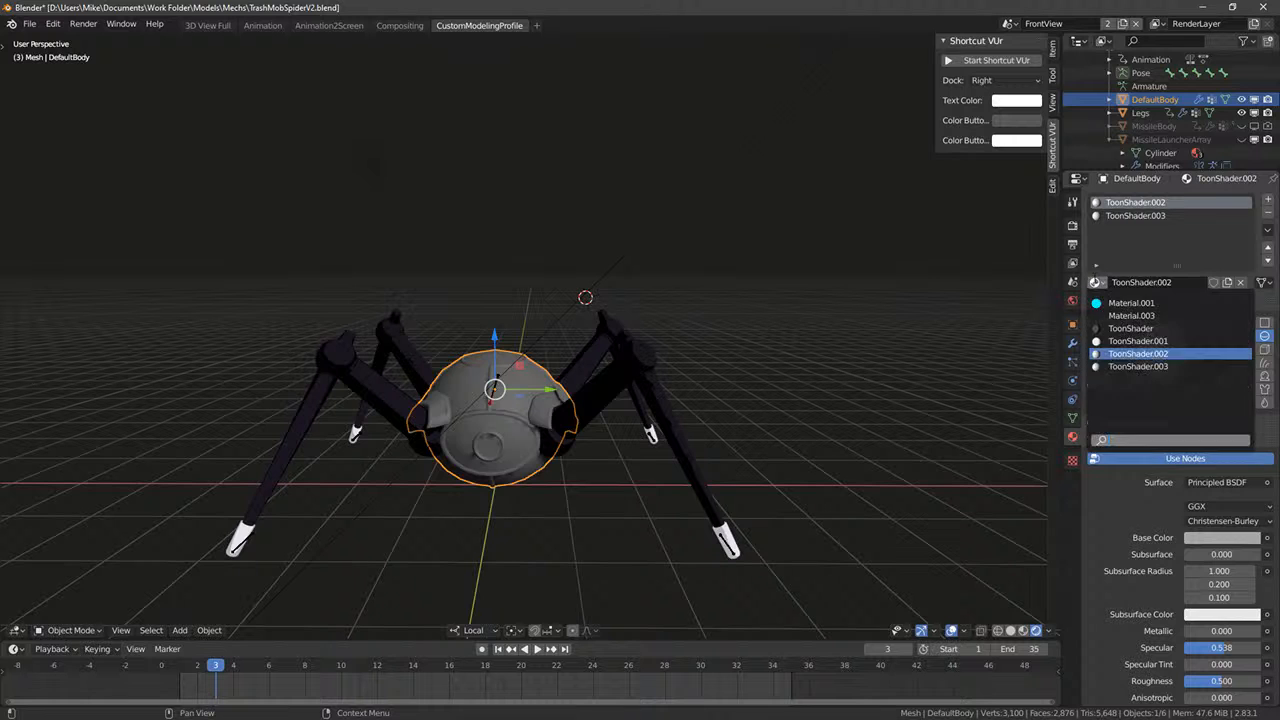
{"action": "left_click", "coordinate": [1130, 328]}
{"action": "left_click", "coordinate": [1126, 218]}
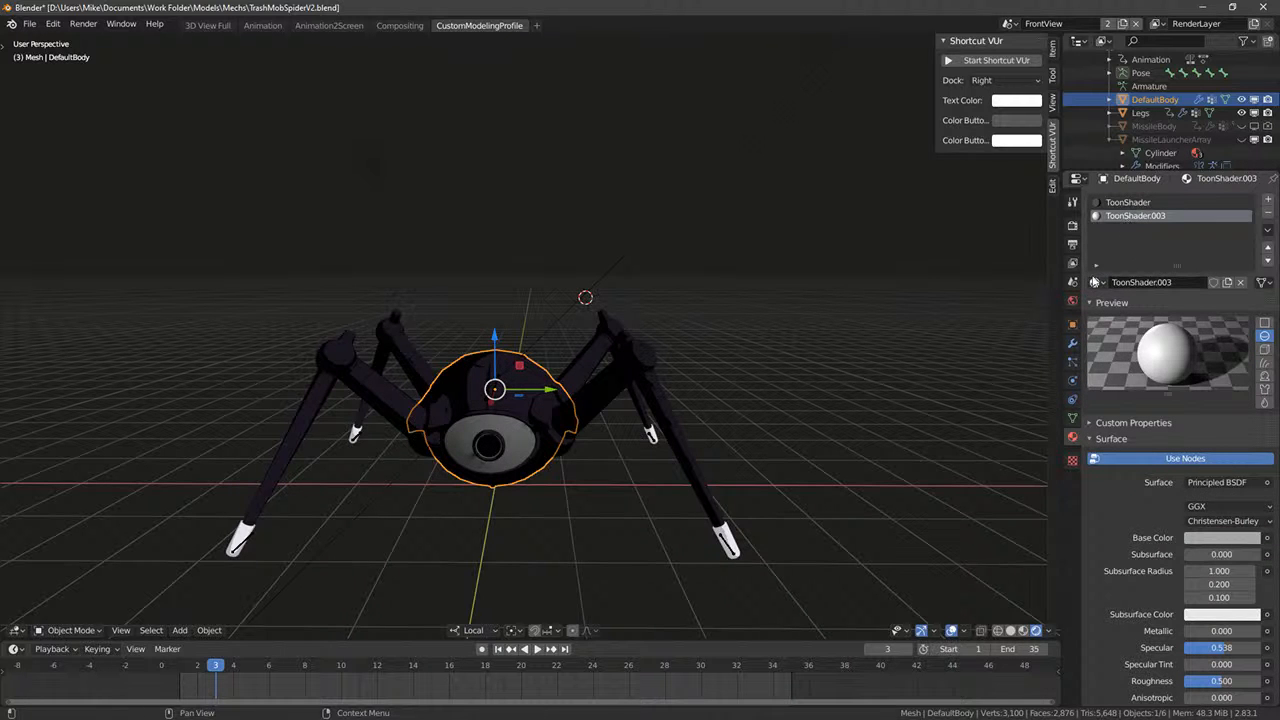
{"action": "left_click", "coordinate": [1096, 284]}
{"action": "left_click", "coordinate": [1127, 341]}
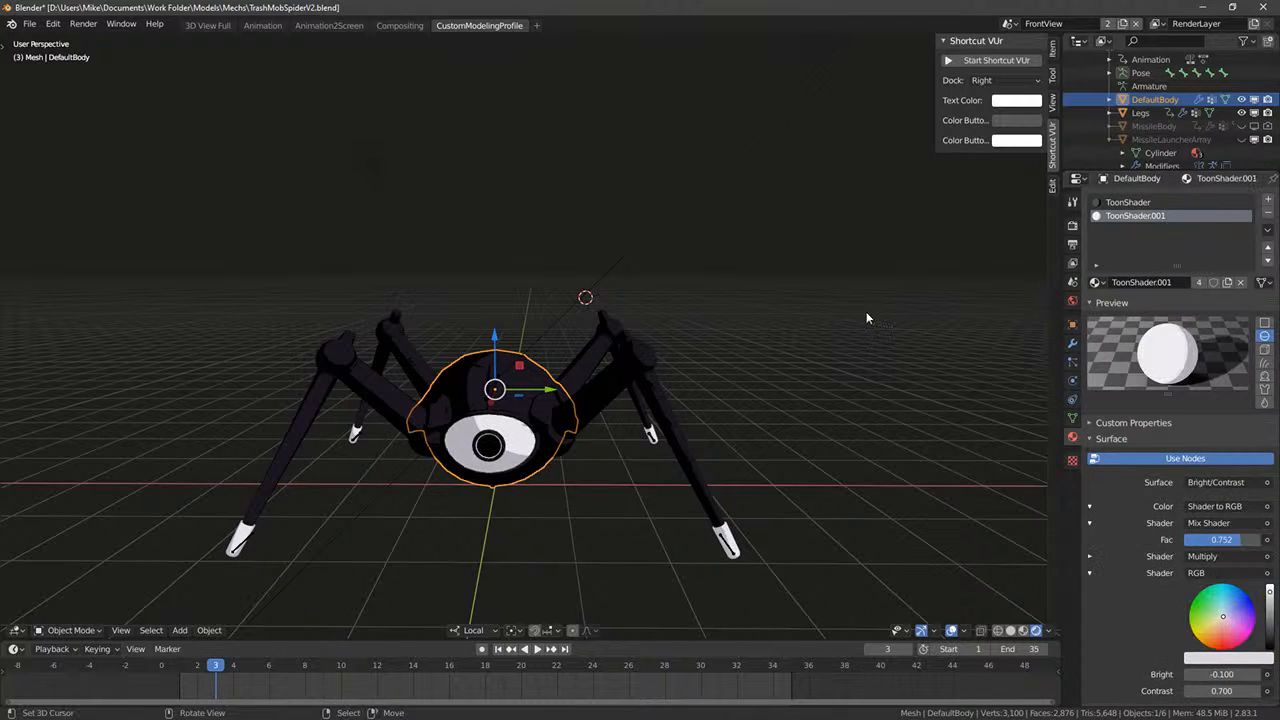
{"action": "middle_click_drag", "start_coordinate": [866, 311], "coordinate": [690, 282]}
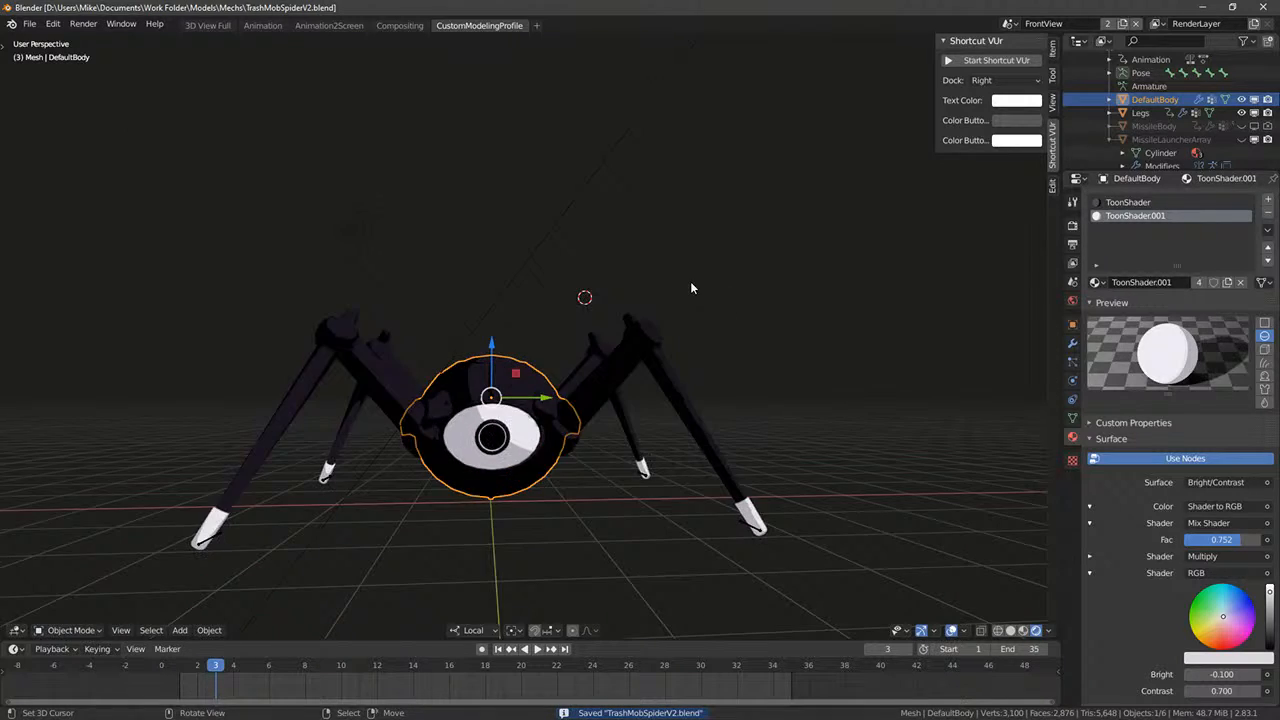
- Minimize the open Blender, Unreal and GIMP windows, launch a second Blender instance from the desktop, and dismiss its splash screen
{"action": "key", "text": "KP_0"}
{"action": "left_click", "coordinate": [1203, 8]}
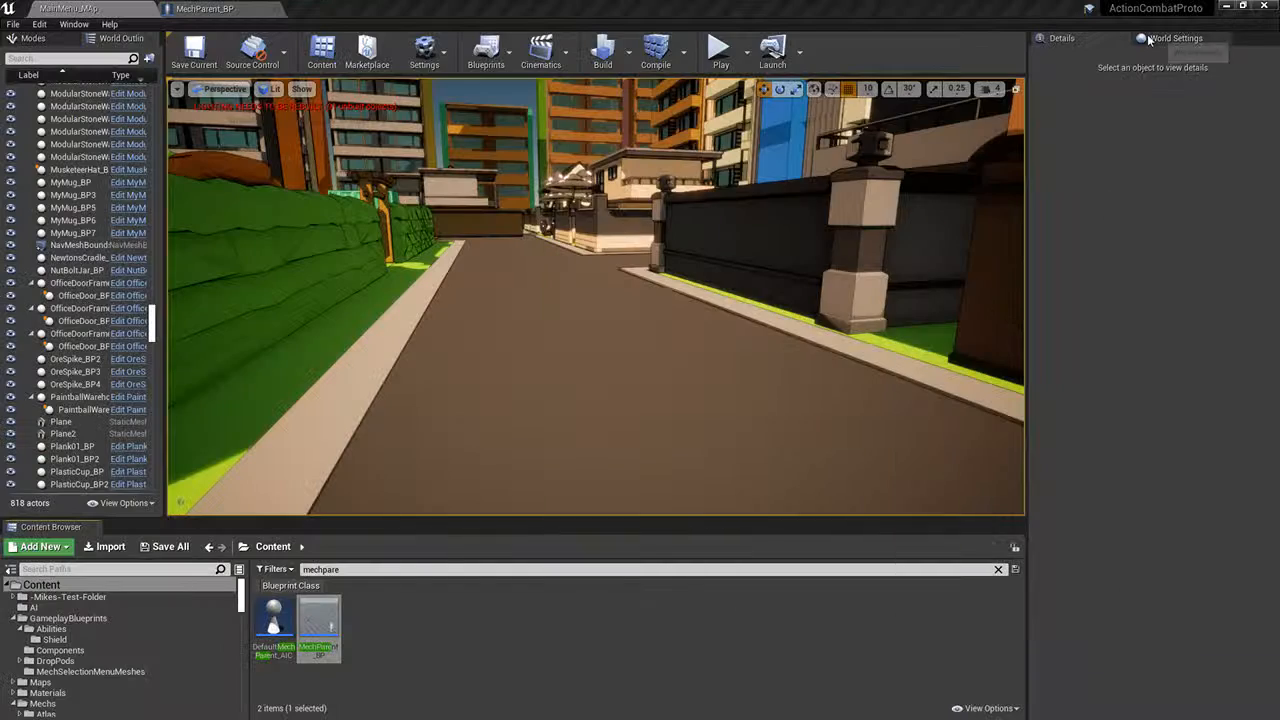
{"action": "left_click", "coordinate": [1228, 8]}
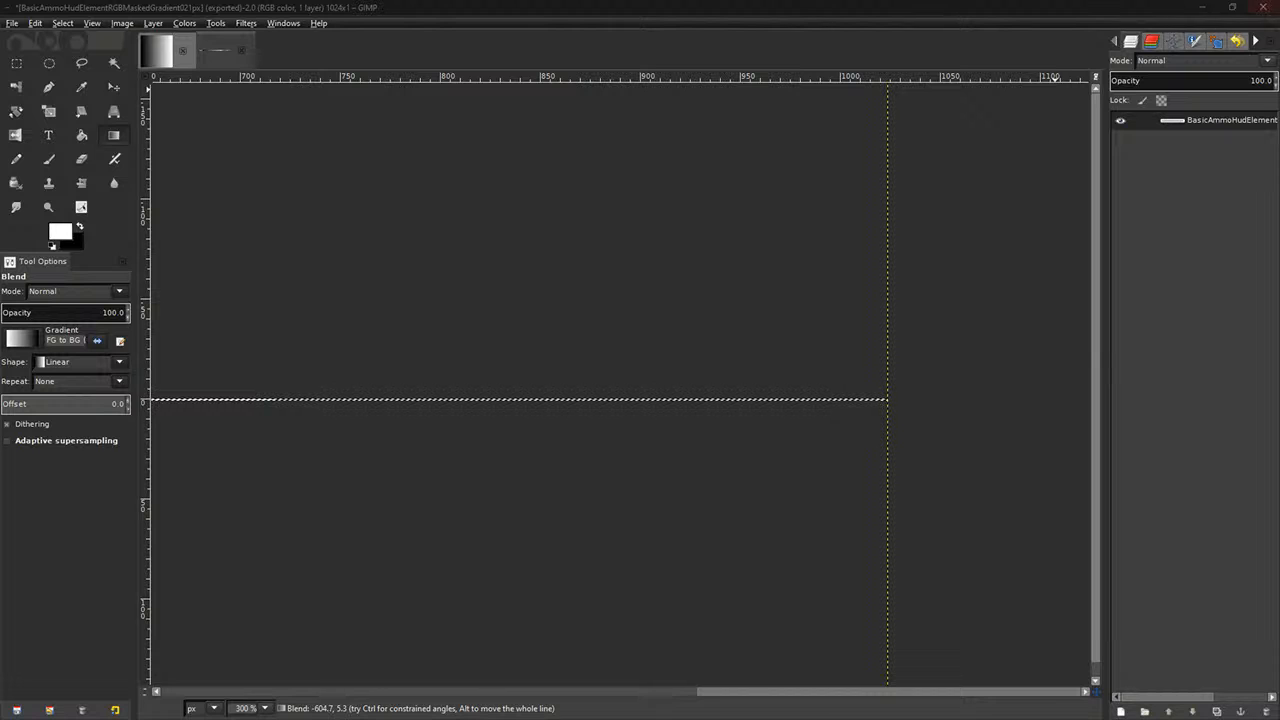
{"action": "left_click", "coordinate": [1201, 7]}
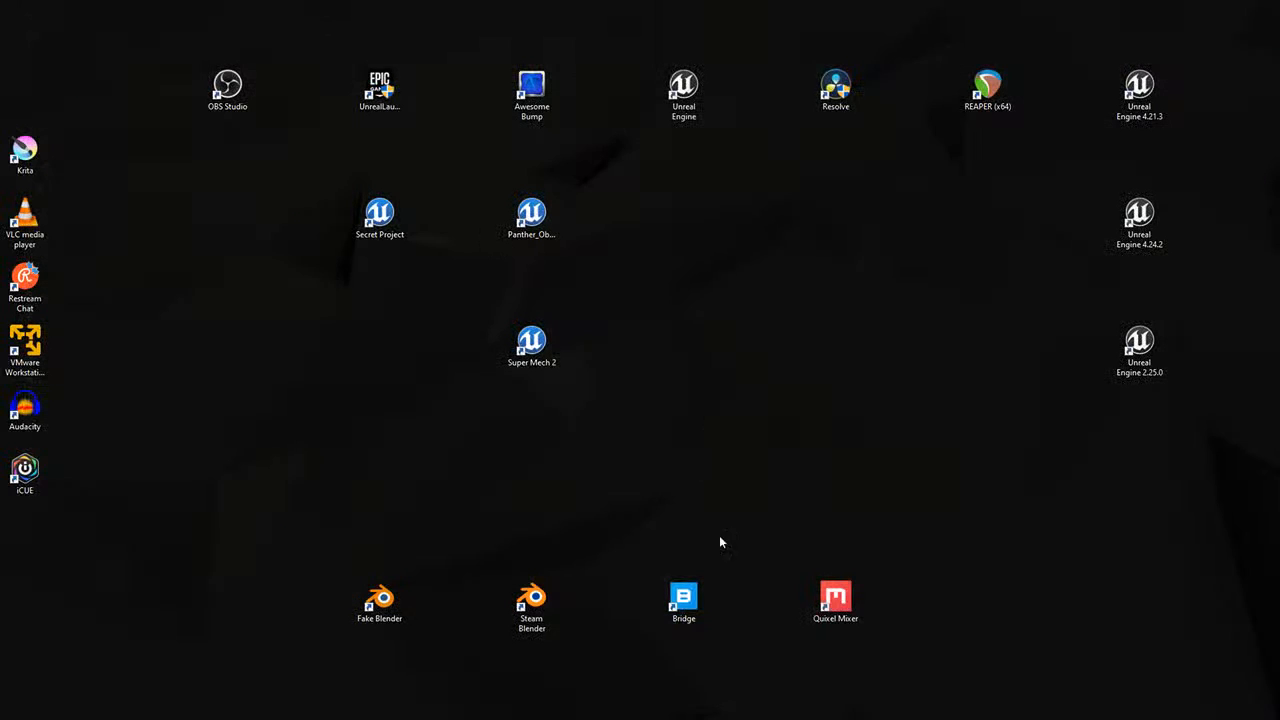
{"action": "double_click", "coordinate": [377, 605]}
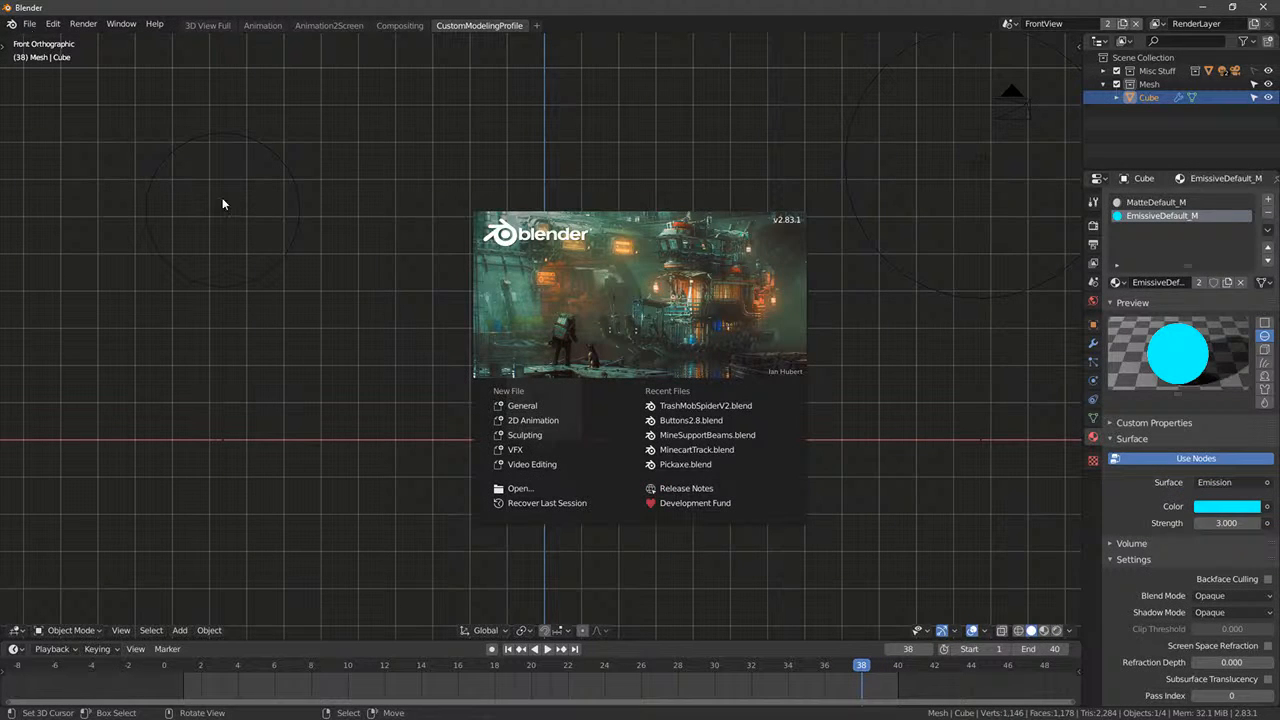
{"action": "left_click", "coordinate": [164, 139]}
- Open AtlasMechFlamethrower.blend from the Mechs\Weapons folder in the second Blender instance
{"action": "left_click", "coordinate": [30, 25]}
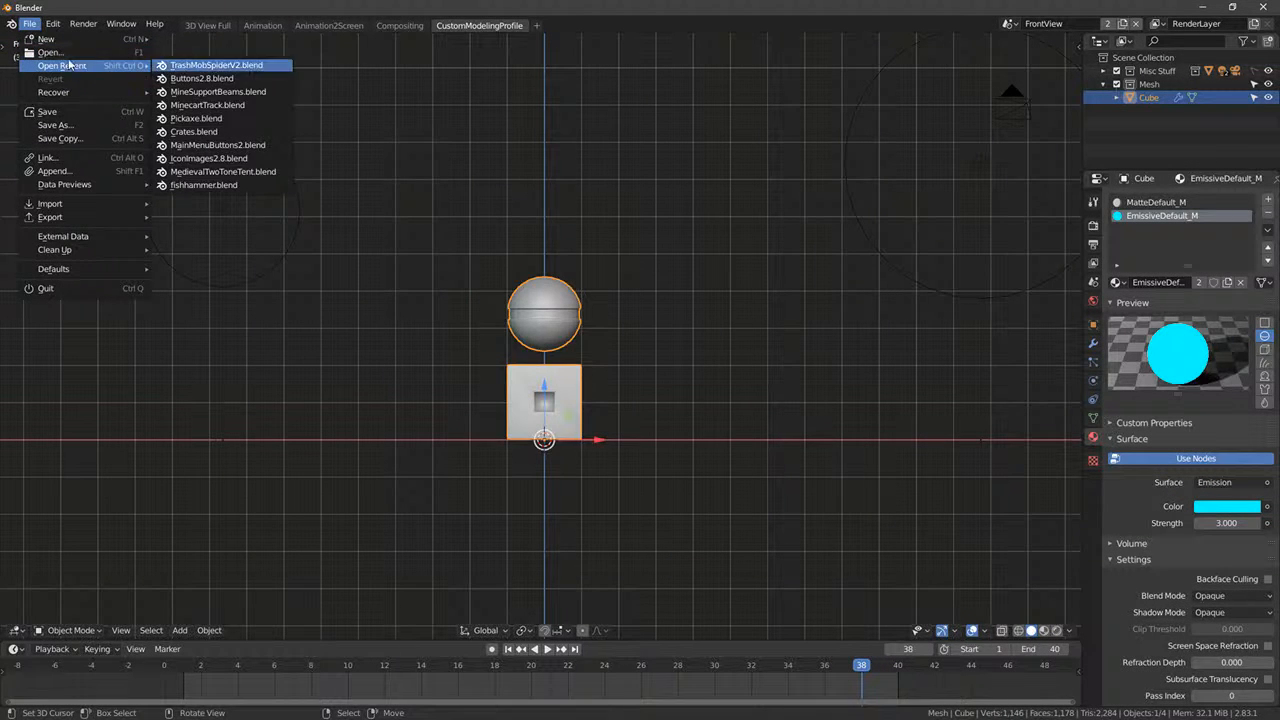
{"action": "left_click", "coordinate": [50, 52]}
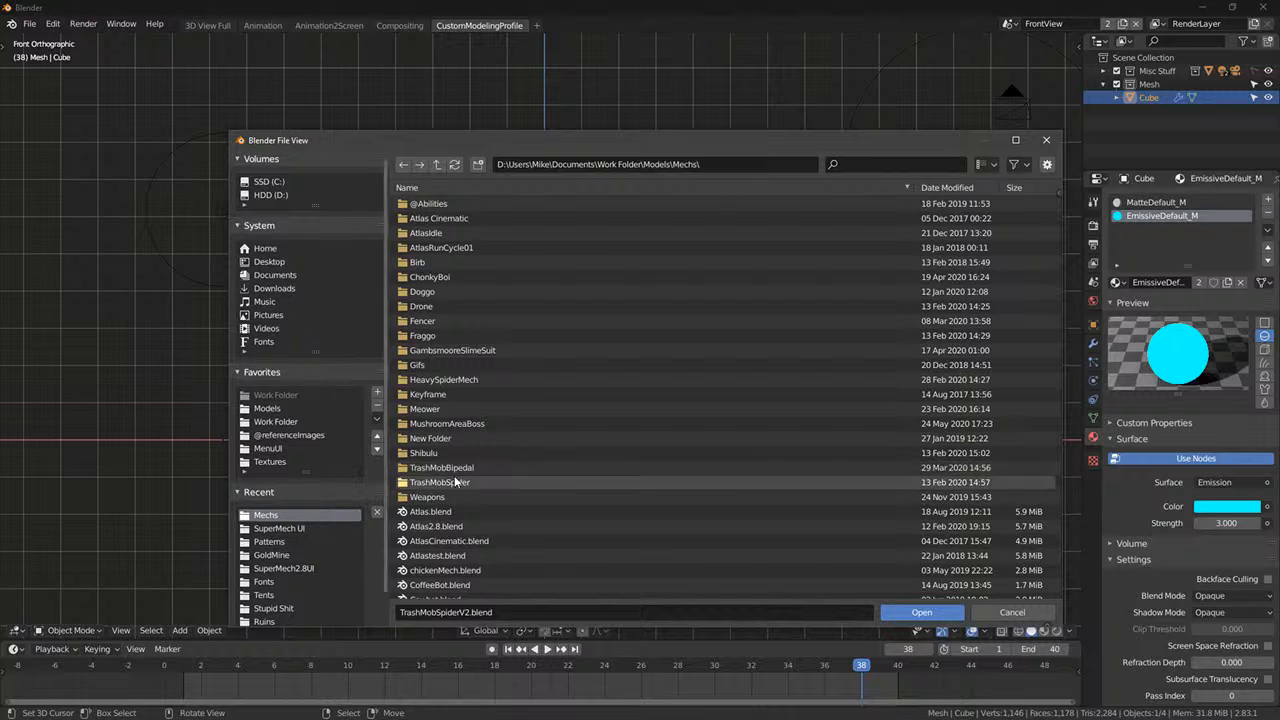
{"action": "scroll", "coordinate": [455, 483], "scroll_direction": "down", "scroll_amount": 3}
{"action": "left_click", "coordinate": [440, 444]}
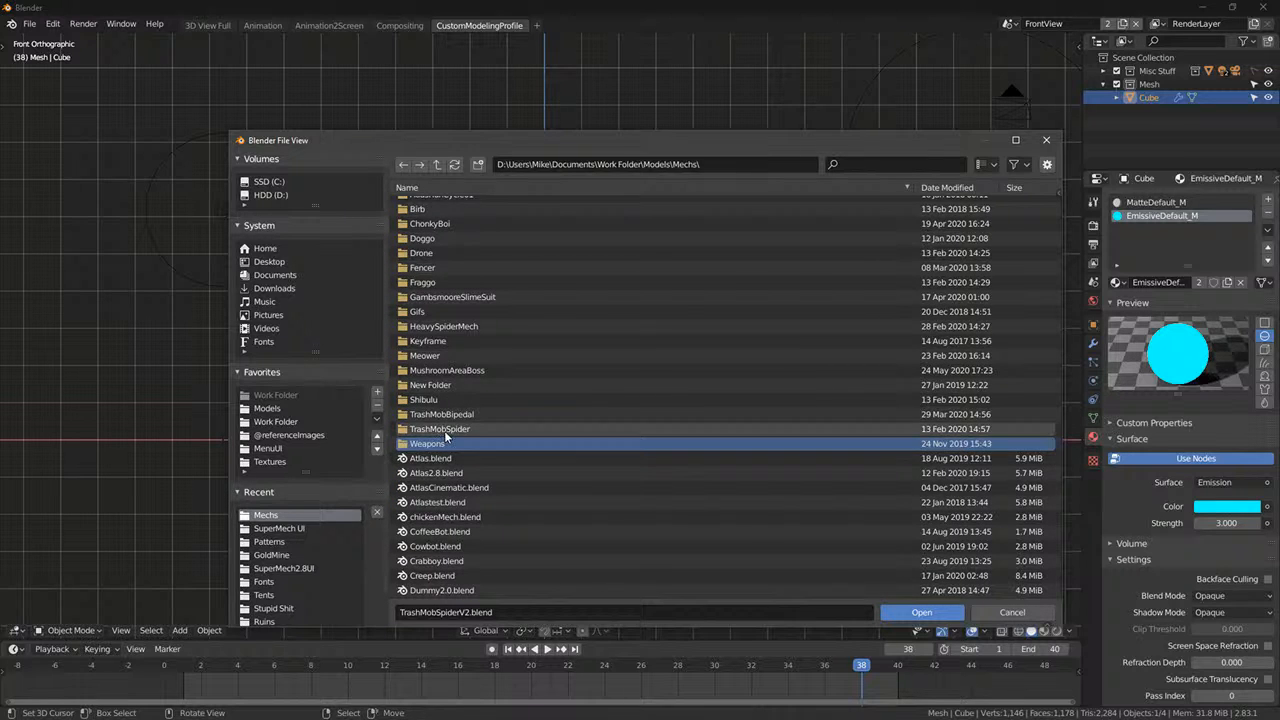
{"action": "scroll", "coordinate": [446, 436], "scroll_direction": "up", "scroll_amount": 3}
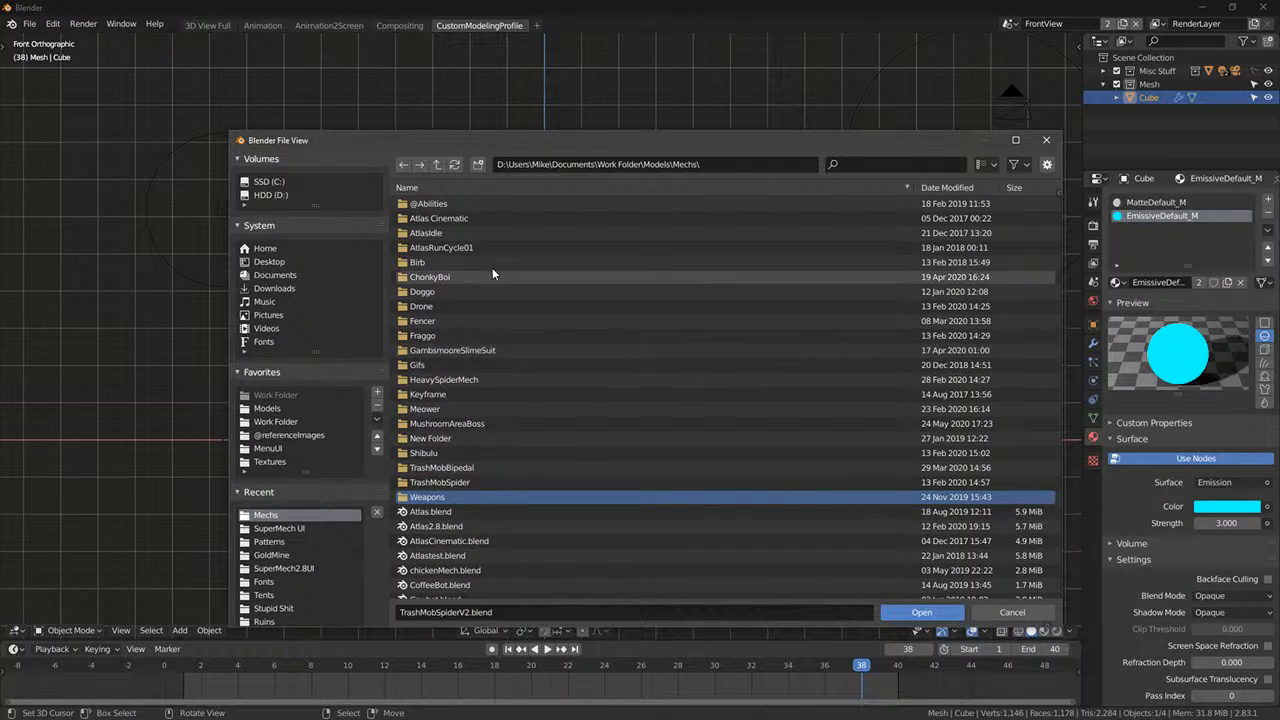
{"action": "double_click", "coordinate": [448, 497]}
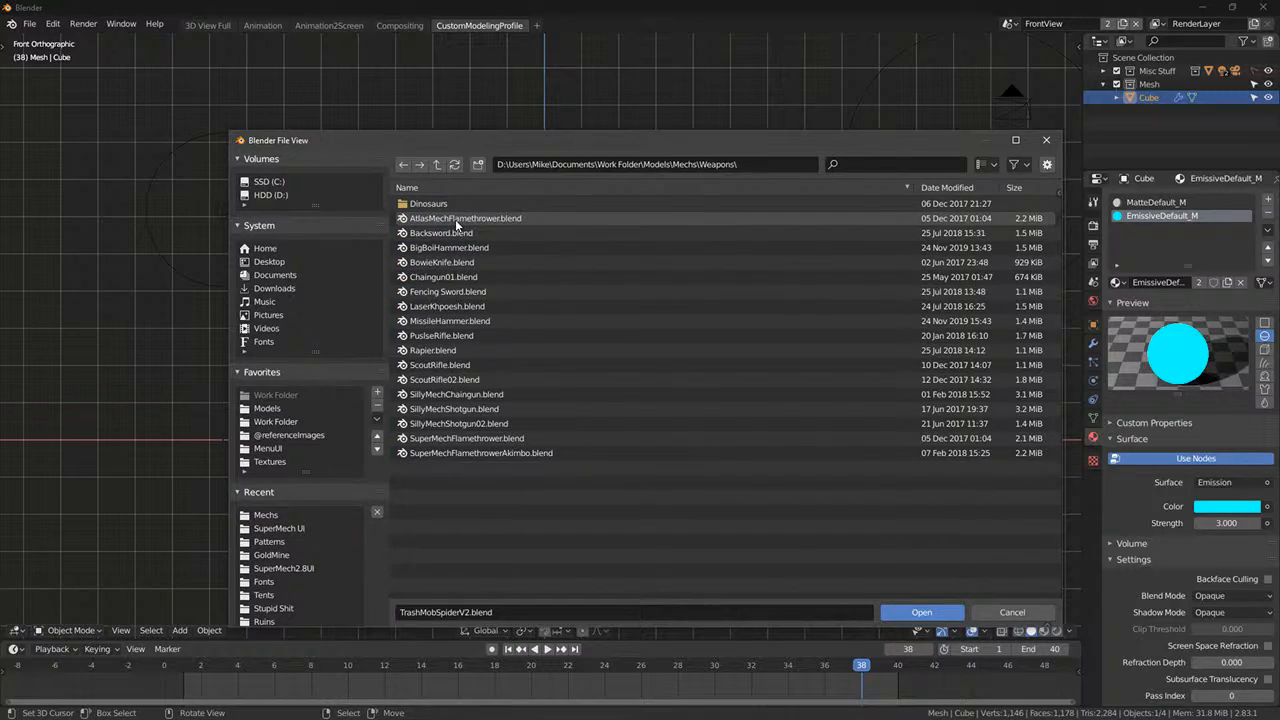
{"action": "double_click", "coordinate": [456, 221]}
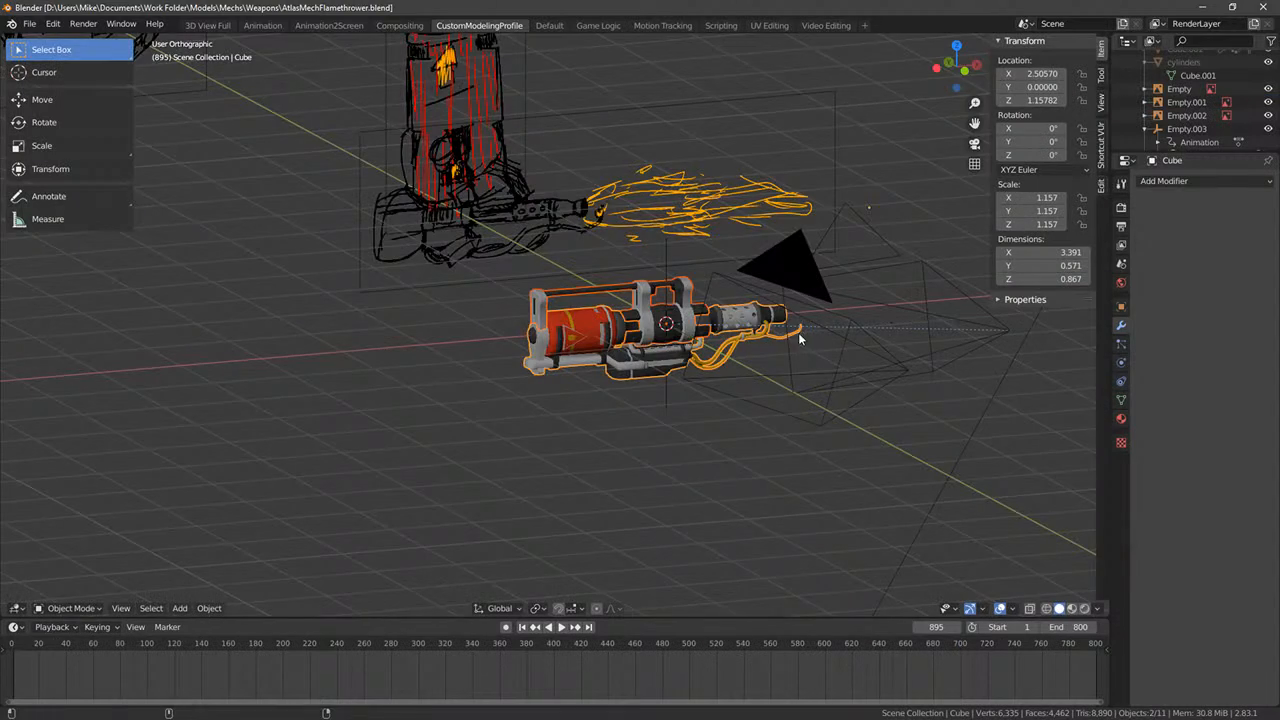
- Select the flamethrower mesh, copy it, and switch back to the Blender window with TrashMobSpiderV2.blend
{"action": "middle_click_drag", "start_coordinate": [799, 333], "coordinate": [620, 382]}
{"action": "right_click", "coordinate": [458, 370]}
{"action": "right_click", "coordinate": [634, 386]}
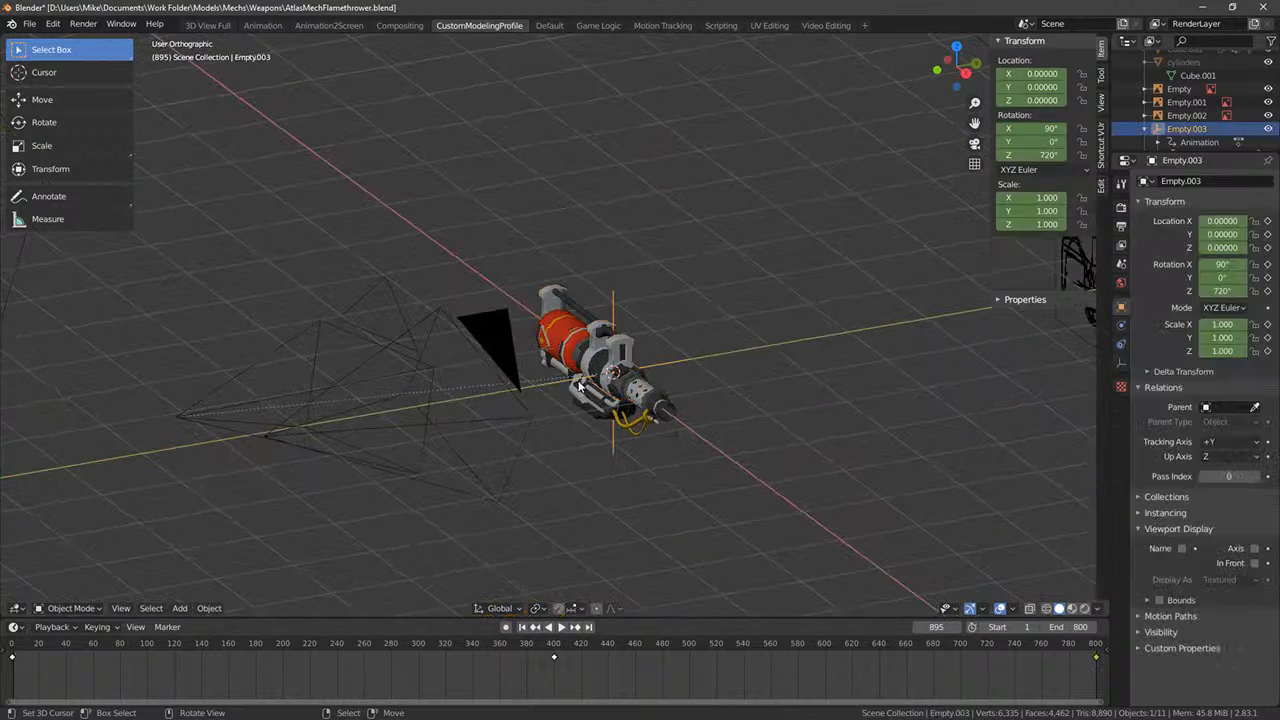
{"action": "right_click", "coordinate": [634, 386]}
{"action": "middle_click_drag", "start_coordinate": [505, 390], "coordinate": [525, 427]}
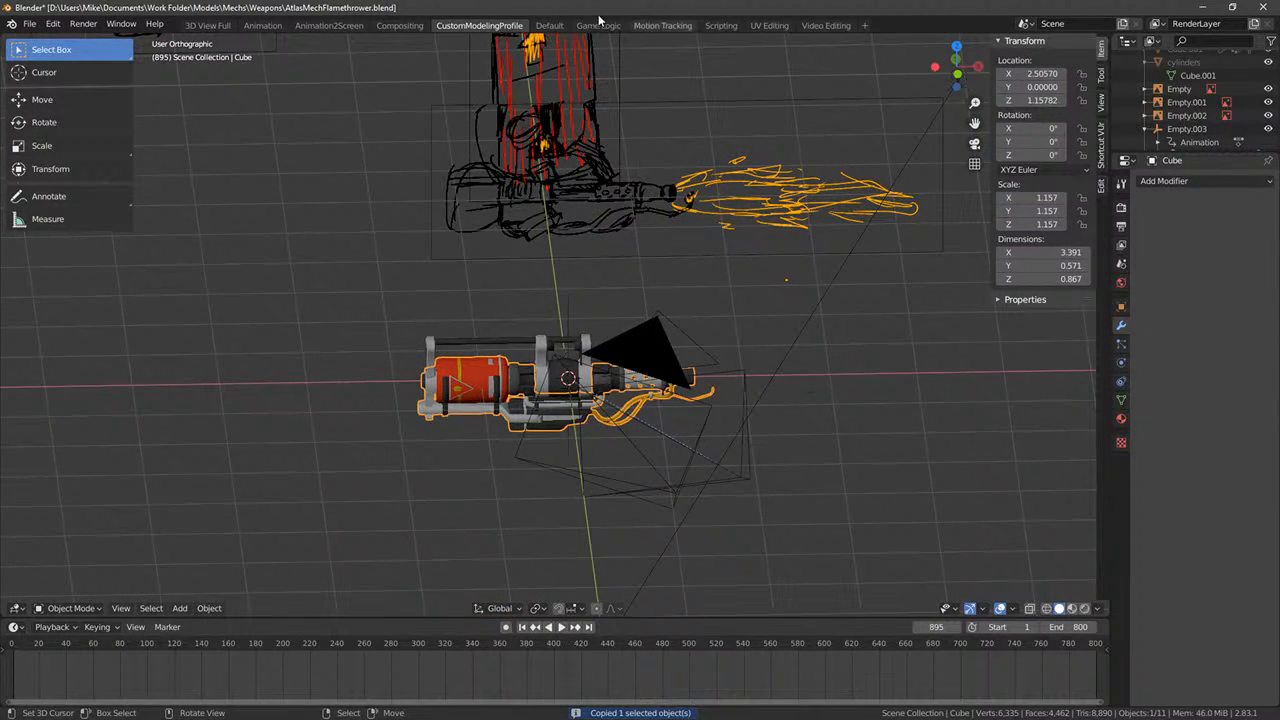
{"action": "left_click", "coordinate": [23, 27]}
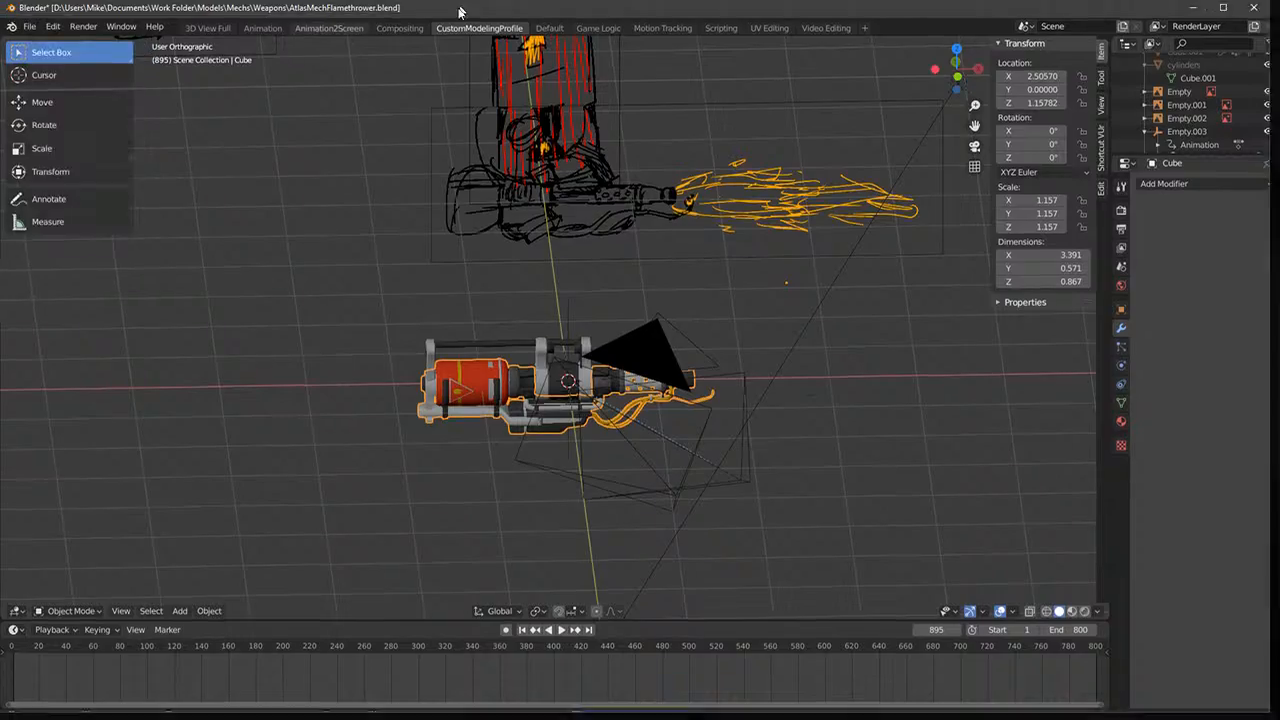
{"action": "left_click_drag", "start_coordinate": [463, 9], "coordinate": [631, 306]}
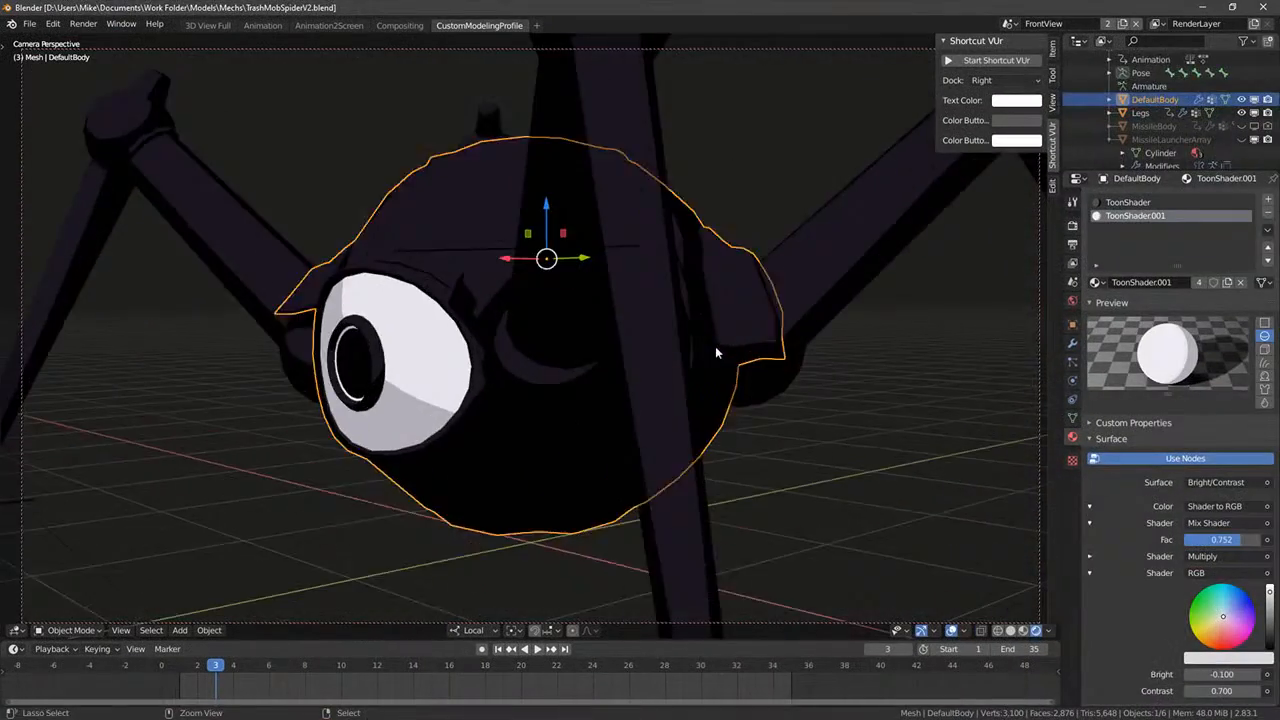
- Paste the flamethrower into the spider scene and snap the 3D cursor to the world origin
{"action": "scroll", "coordinate": [715, 346], "scroll_direction": "down", "scroll_amount": 6}
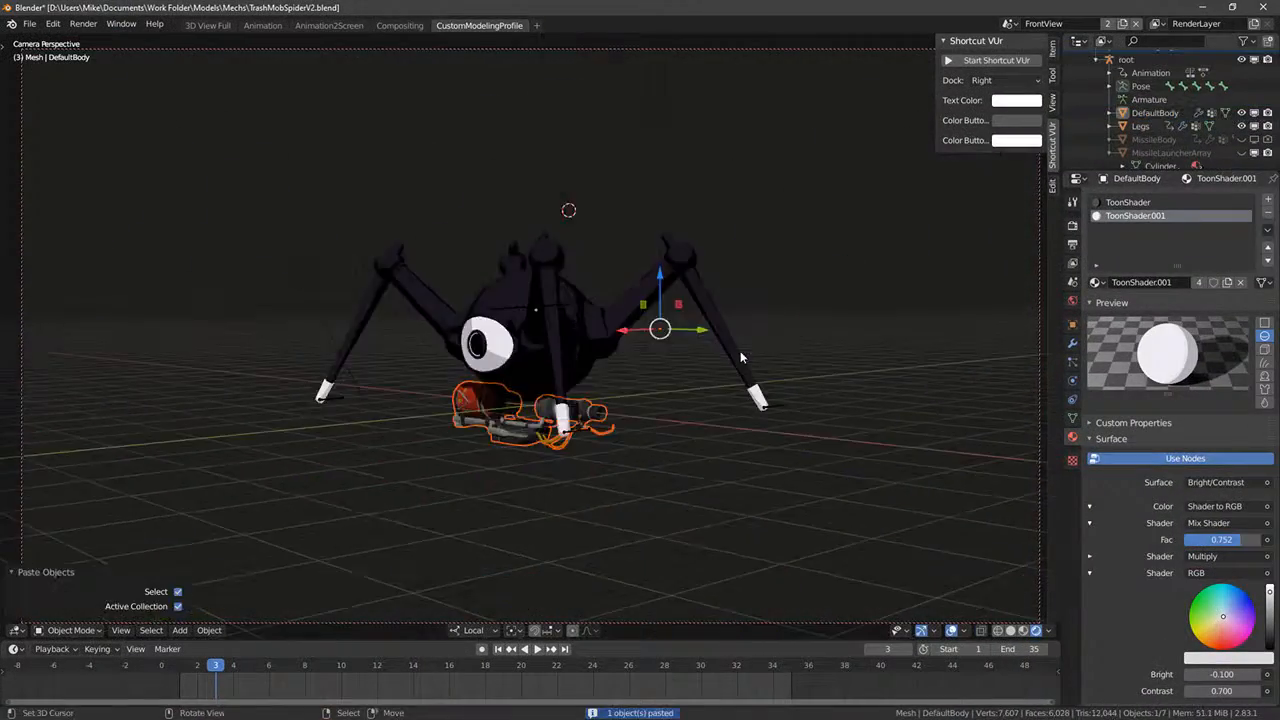
{"action": "key", "text": "KP_1"}
{"action": "key", "text": "KP_5"}
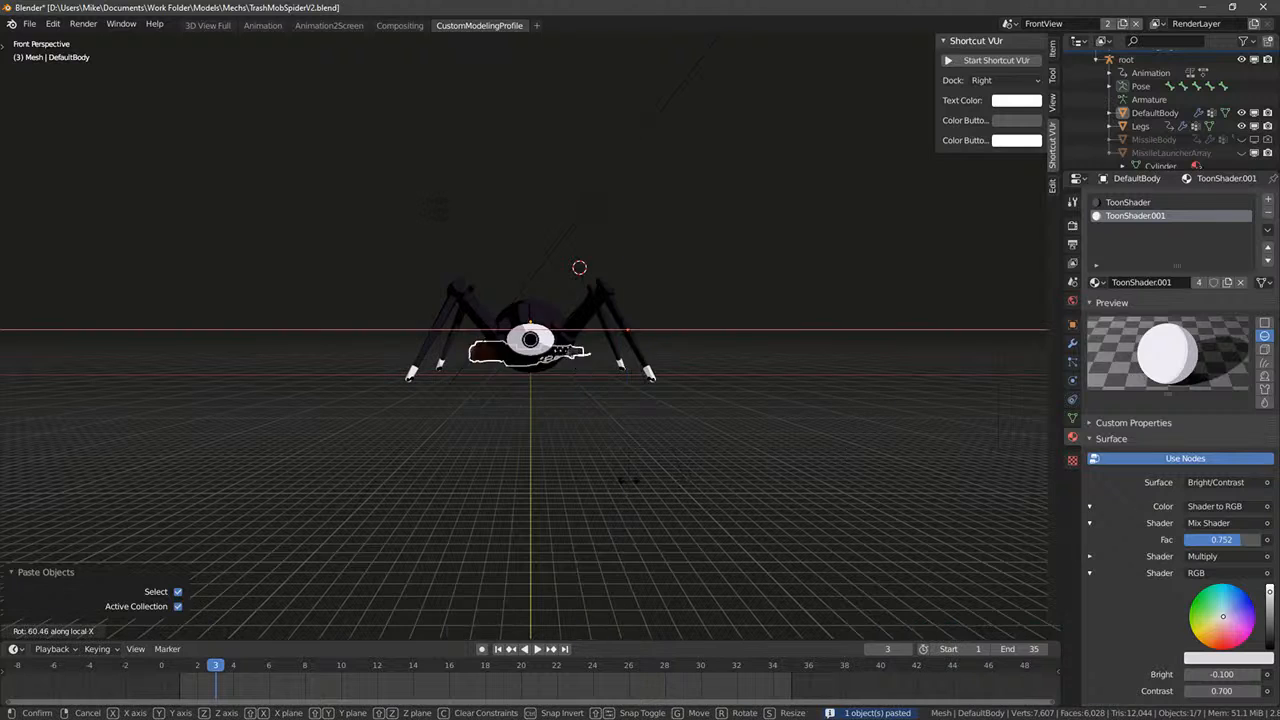
{"action": "key", "text": "shift+s"}
{"action": "left_click", "coordinate": [834, 389]}
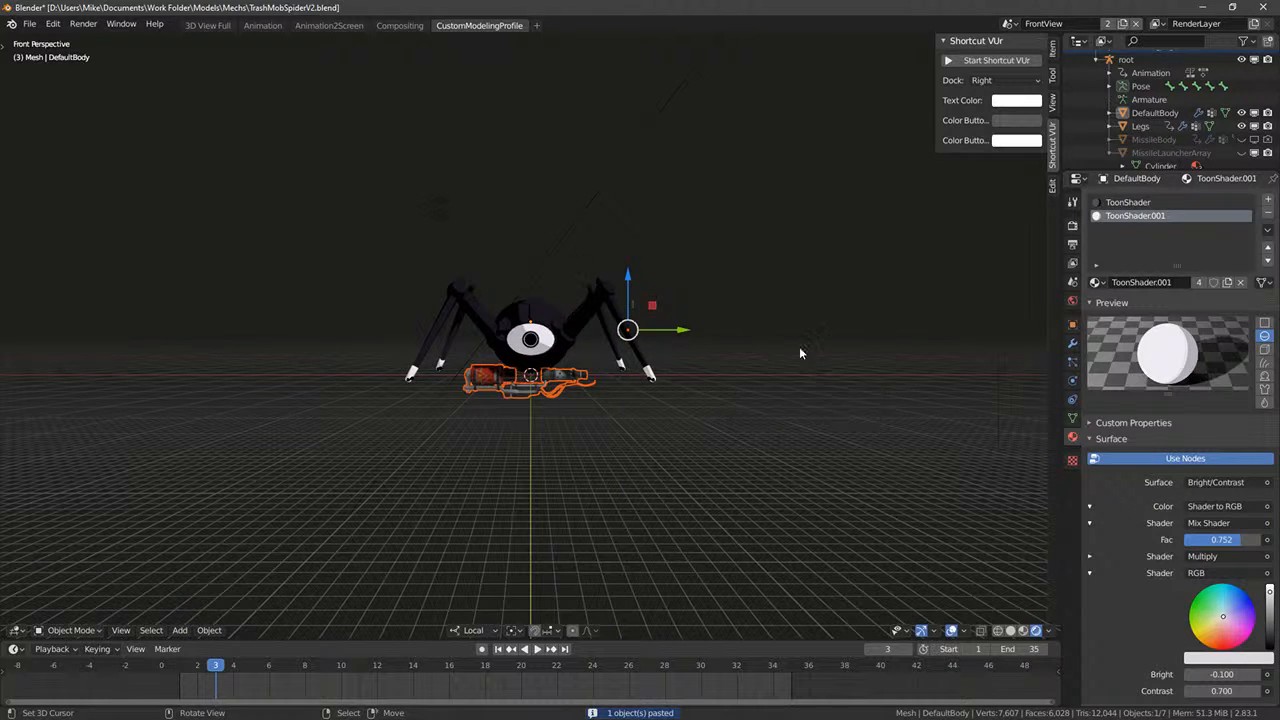
- Rotate the flamethrower 90° and another 180° about its local Z axis so its nozzle faces the spider's front
{"action": "middle_click_drag", "start_coordinate": [799, 346], "coordinate": [820, 375]}
{"action": "key", "text": "r"}
{"action": "key", "text": "z"}
{"action": "key", "text": "z"}
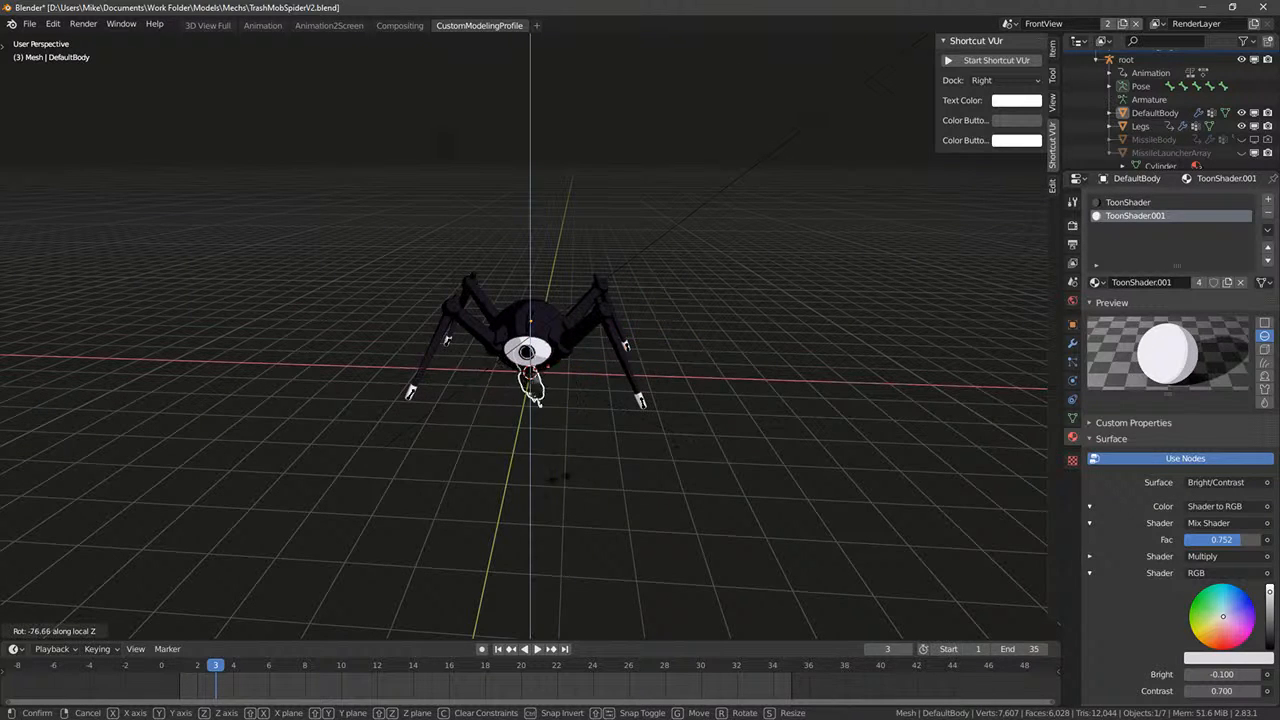
{"action": "type", "text": "90"}
{"action": "key", "text": "Return"}
{"action": "key", "text": "r"}
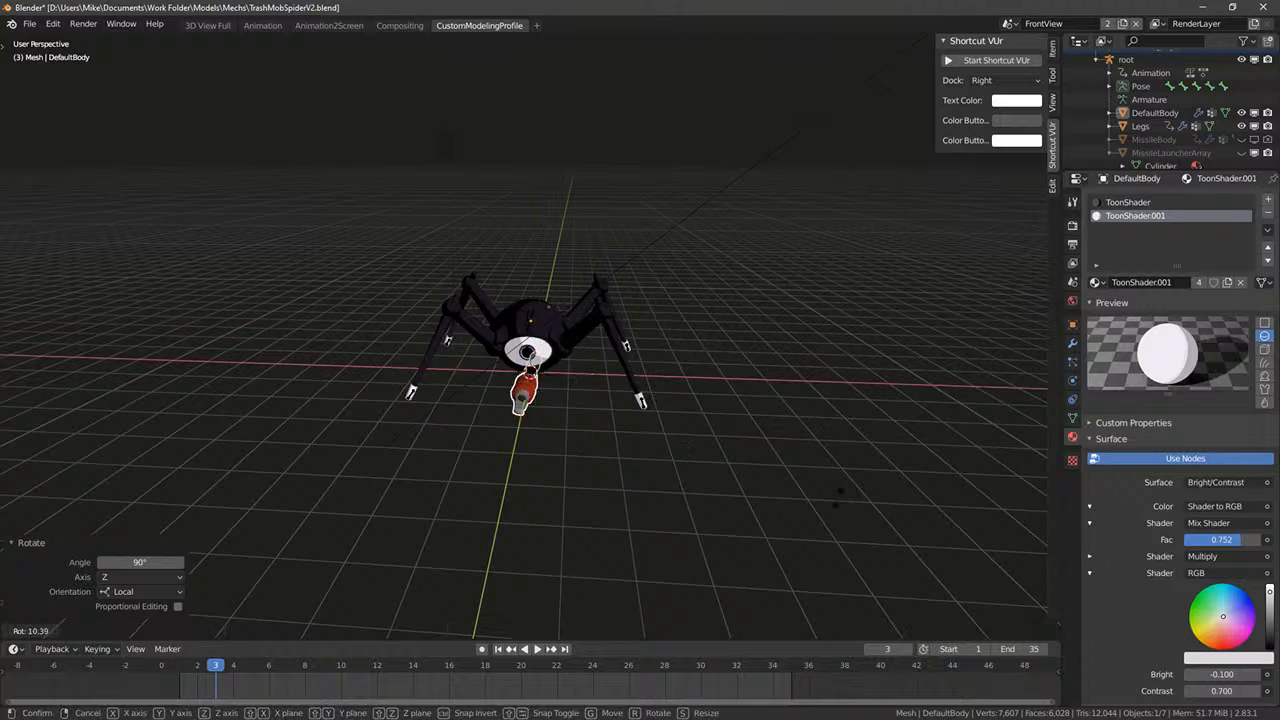
{"action": "key", "text": "z"}
{"action": "key", "text": "z"}
{"action": "key", "text": "Return"}
- In the right view, scale the flamethrower up by about 2.4 and raise it about 0.99 along its local Z axis
{"action": "middle_click_drag", "start_coordinate": [807, 506], "coordinate": [724, 407]}
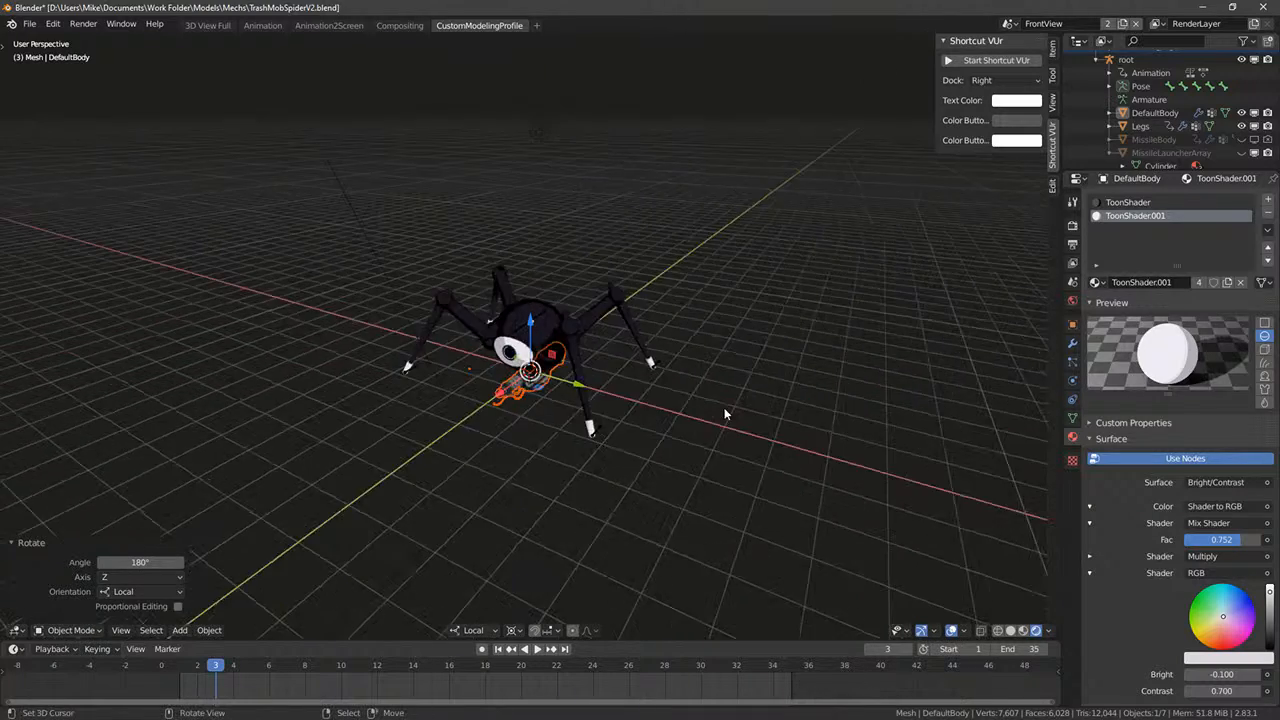
{"action": "key", "text": "KP_3"}
{"action": "scroll", "coordinate": [756, 398], "scroll_direction": "up", "scroll_amount": 5}
{"action": "key", "text": "s"}
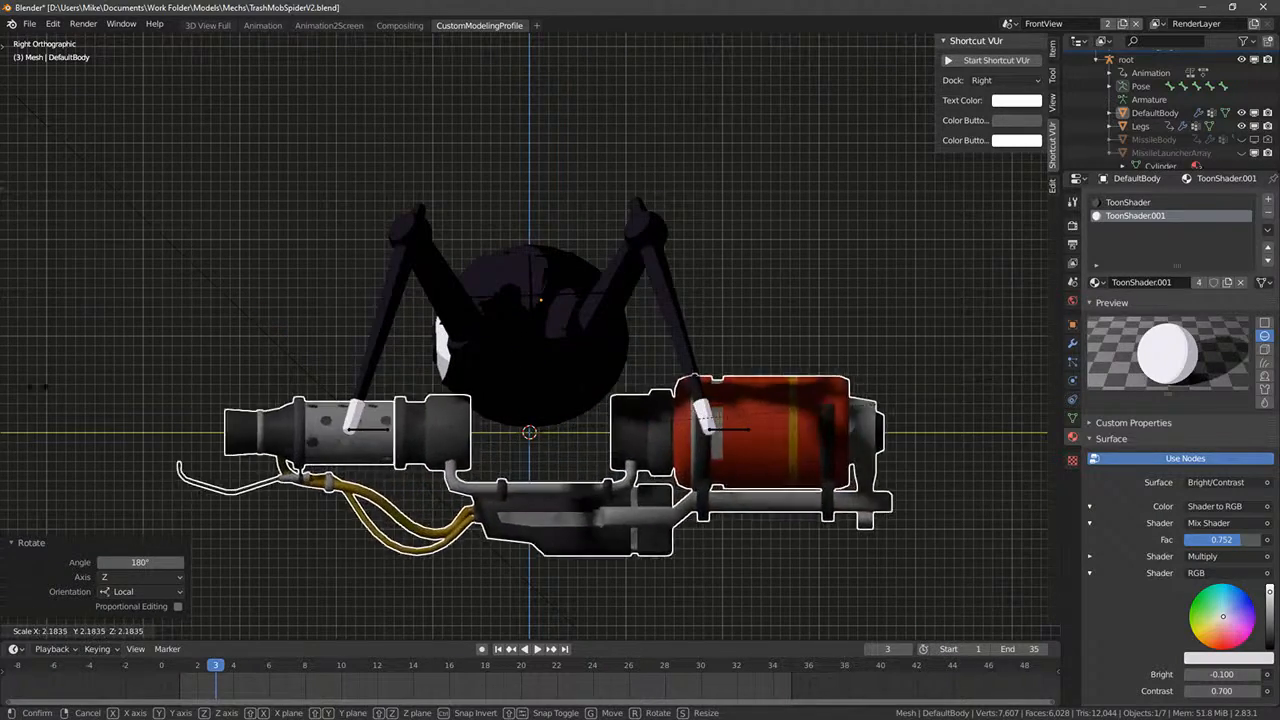
{"action": "left_click", "coordinate": [8, 430]}
{"action": "left_click_drag", "start_coordinate": [536, 384], "coordinate": [536, 276]}
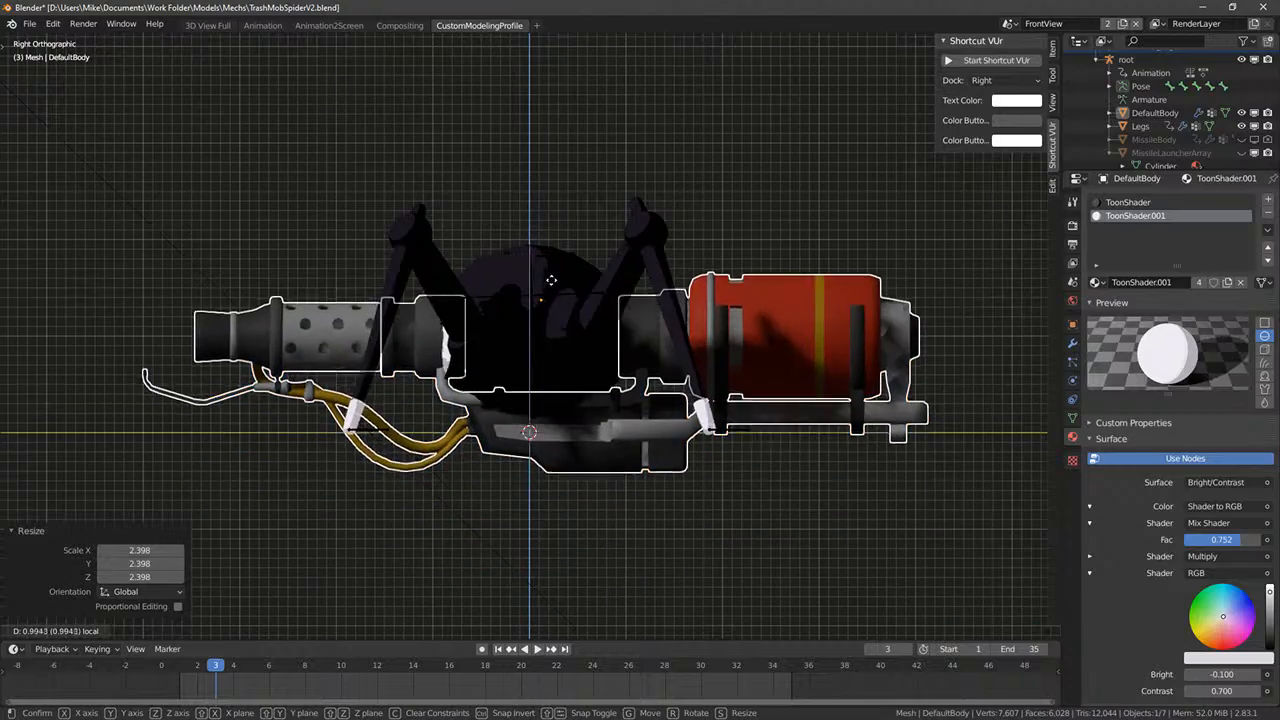
- Make the flamethrower the active object, select a red tank face in Edit Mode to find its material slot, and return to Object Mode
{"action": "middle_click_drag", "start_coordinate": [536, 276], "coordinate": [521, 441]}
{"action": "left_click", "coordinate": [490, 467]}
{"action": "key", "text": "Tab"}
{"action": "left_click", "coordinate": [816, 334]}
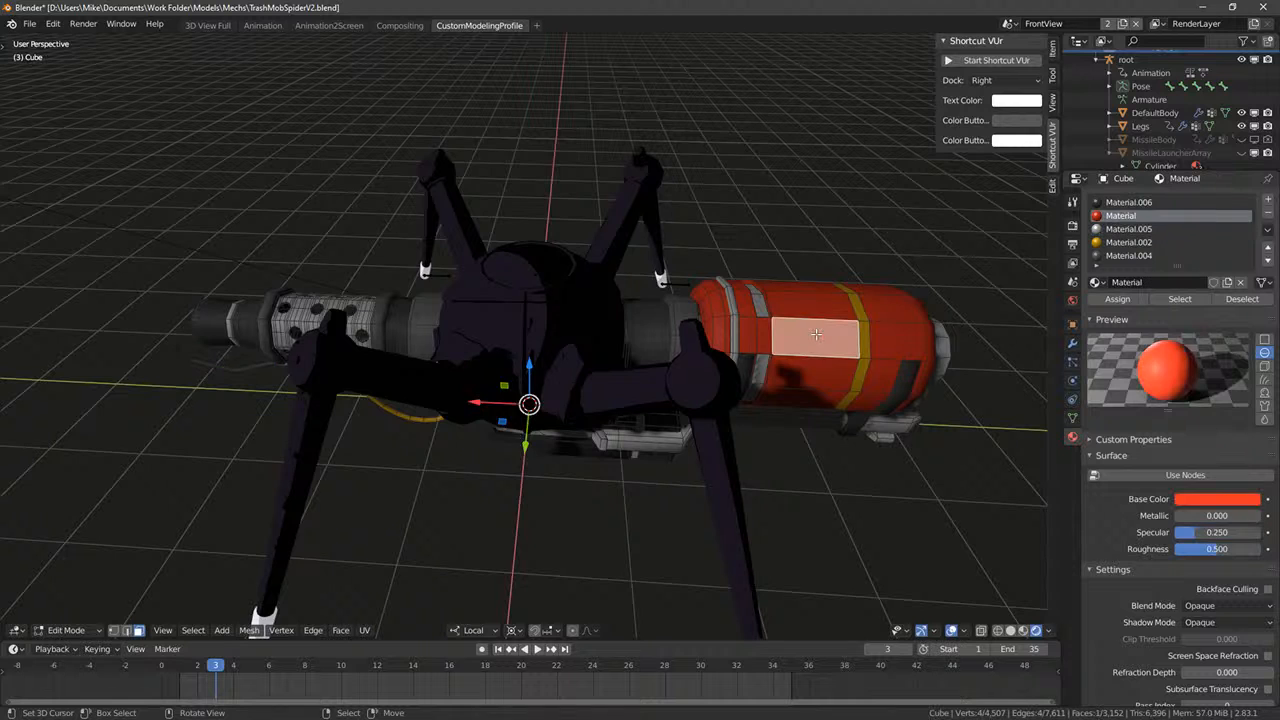
{"action": "key", "text": "KP_3"}
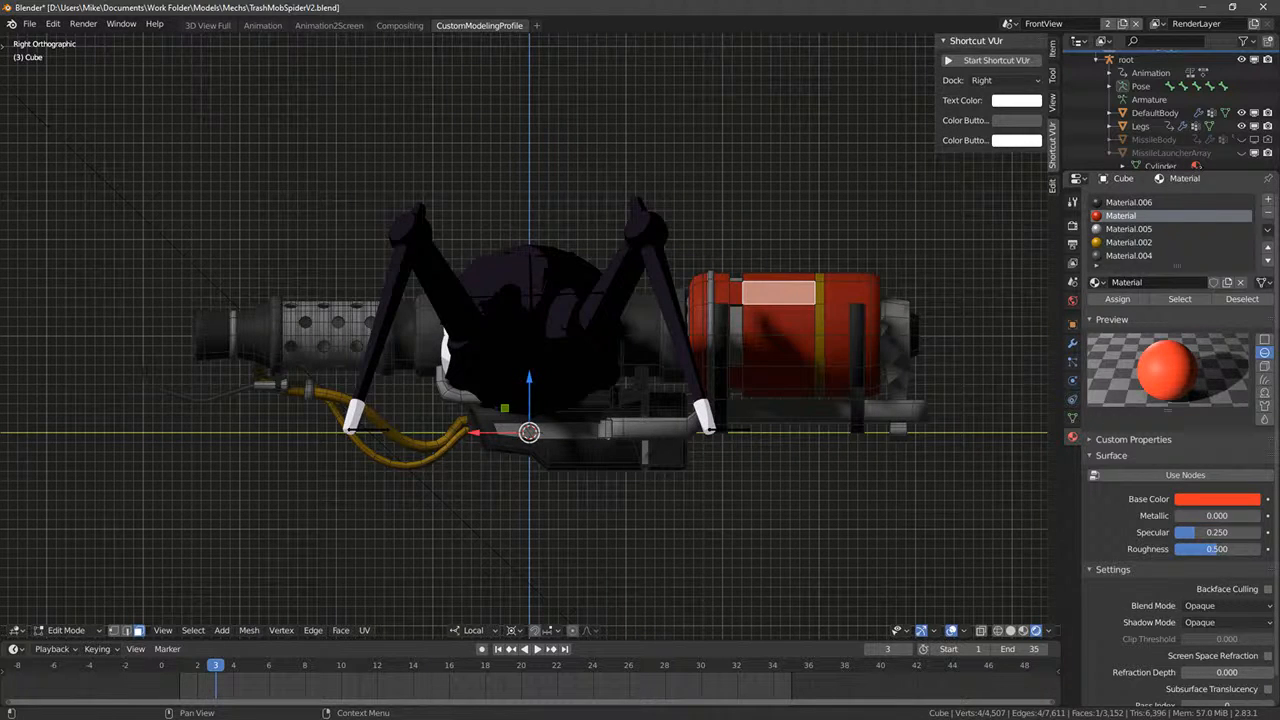
{"action": "middle_click_drag", "start_coordinate": [663, 171], "coordinate": [1040, 206]}
{"action": "middle_click_drag", "start_coordinate": [824, 240], "coordinate": [1014, 271]}
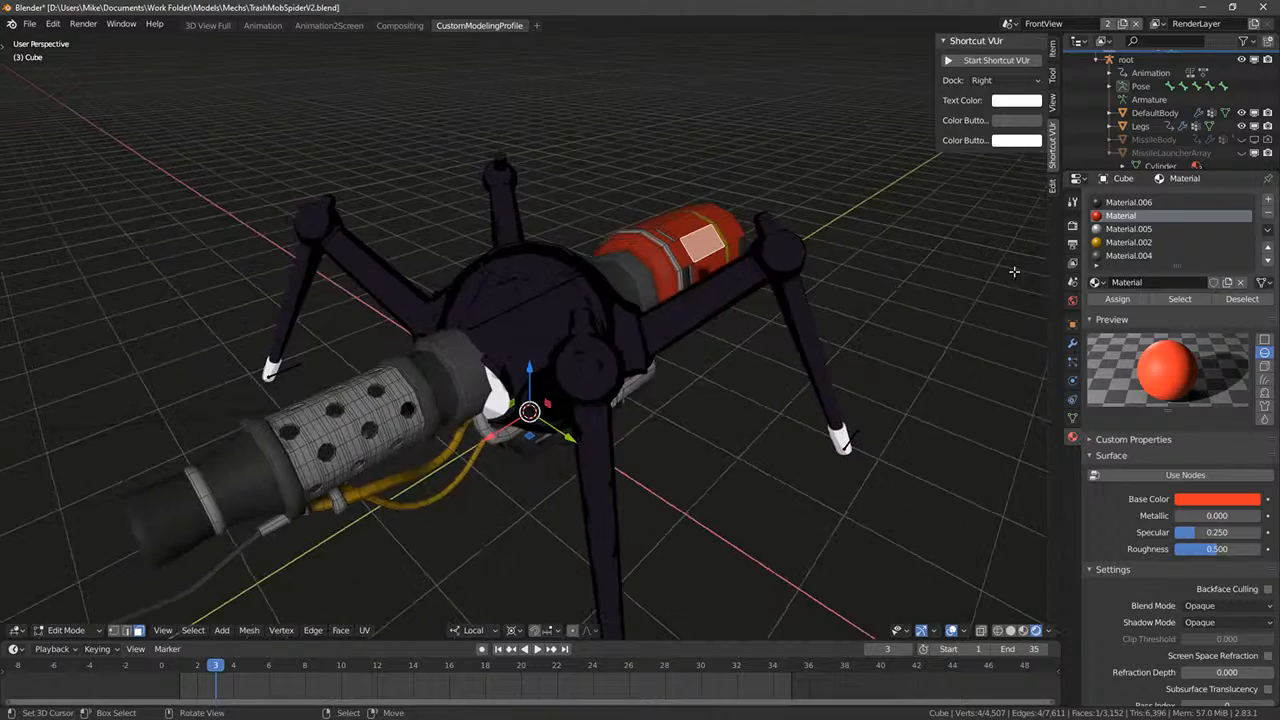
{"action": "middle_click_drag", "start_coordinate": [888, 270], "coordinate": [842, 299]}
{"action": "key", "text": "Tab"}
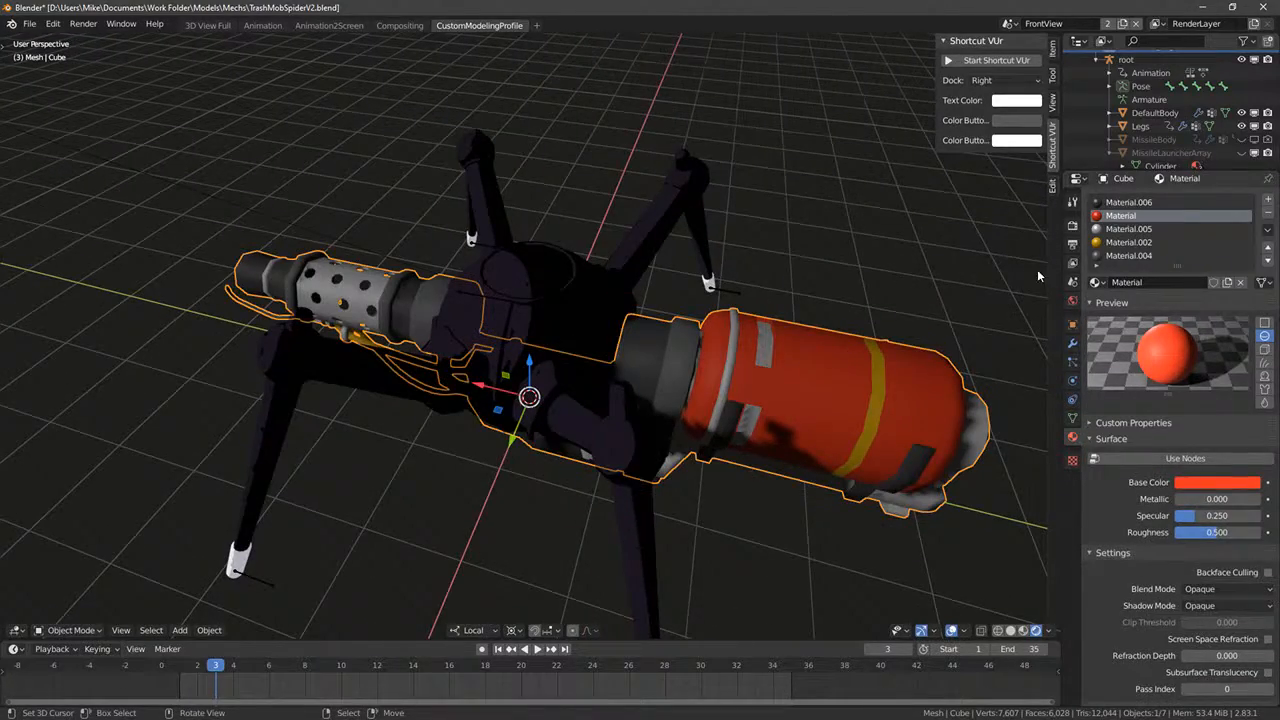
- Replace Material.006 in the flamethrower's first material slot with ToonShader
{"action": "left_click", "coordinate": [1127, 203]}
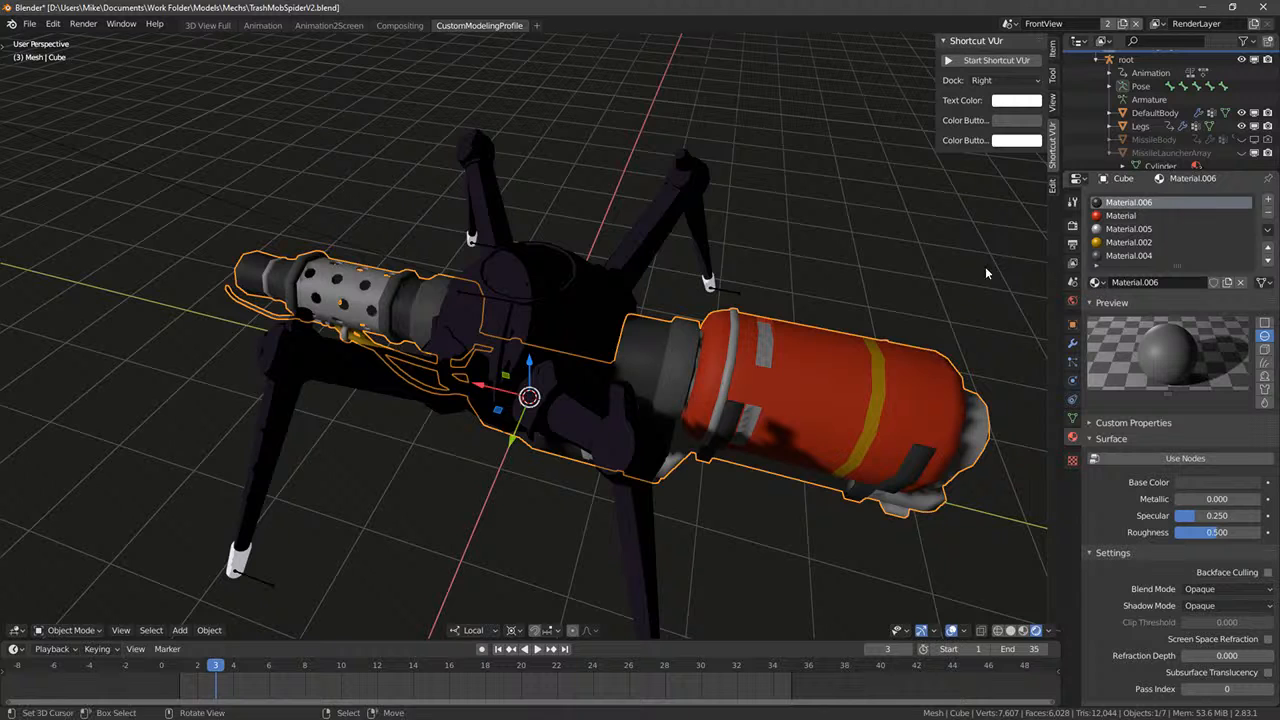
{"action": "left_click", "coordinate": [1097, 283]}
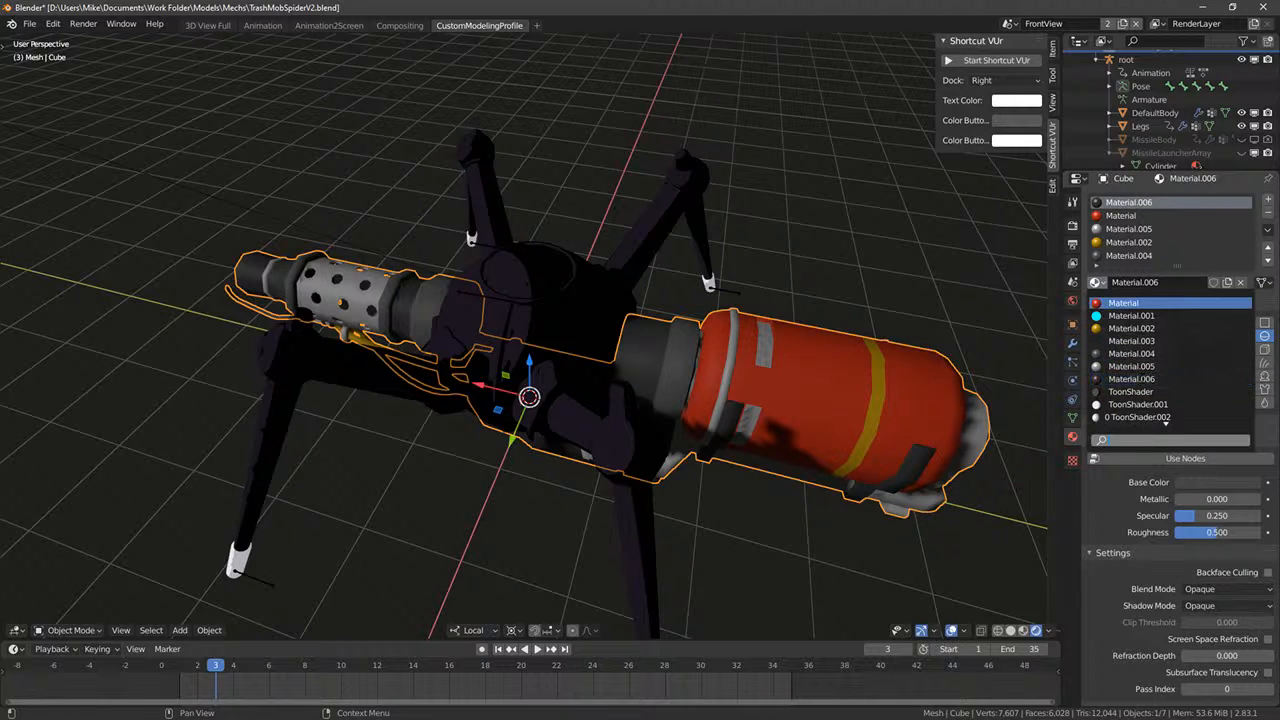
{"action": "scroll", "coordinate": [1143, 390], "scroll_direction": "down", "scroll_amount": 3}
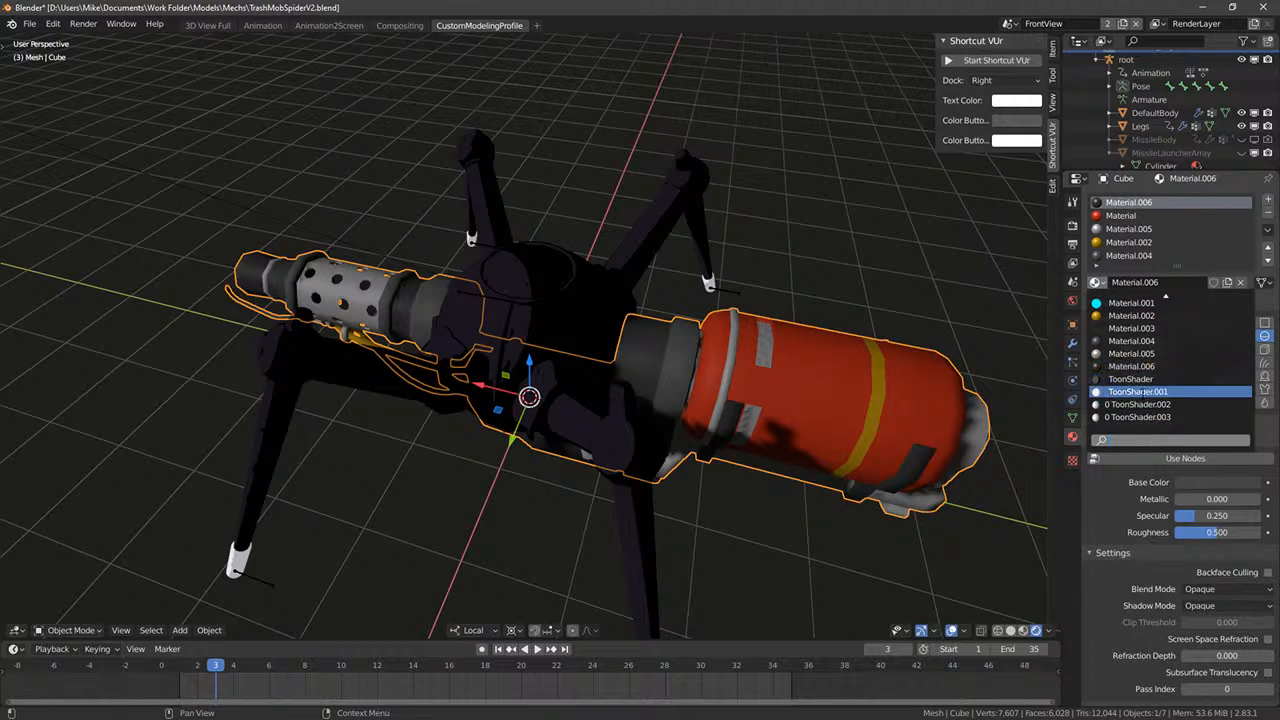
{"action": "left_click", "coordinate": [1136, 380]}
{"action": "middle_click_drag", "start_coordinate": [669, 400], "coordinate": [1194, 330]}
- Replace the tank's red material in the second slot with an independent copy of ToonShader and set its RGB color to bright red
{"action": "left_click", "coordinate": [1140, 217]}
{"action": "left_click", "coordinate": [1097, 282]}
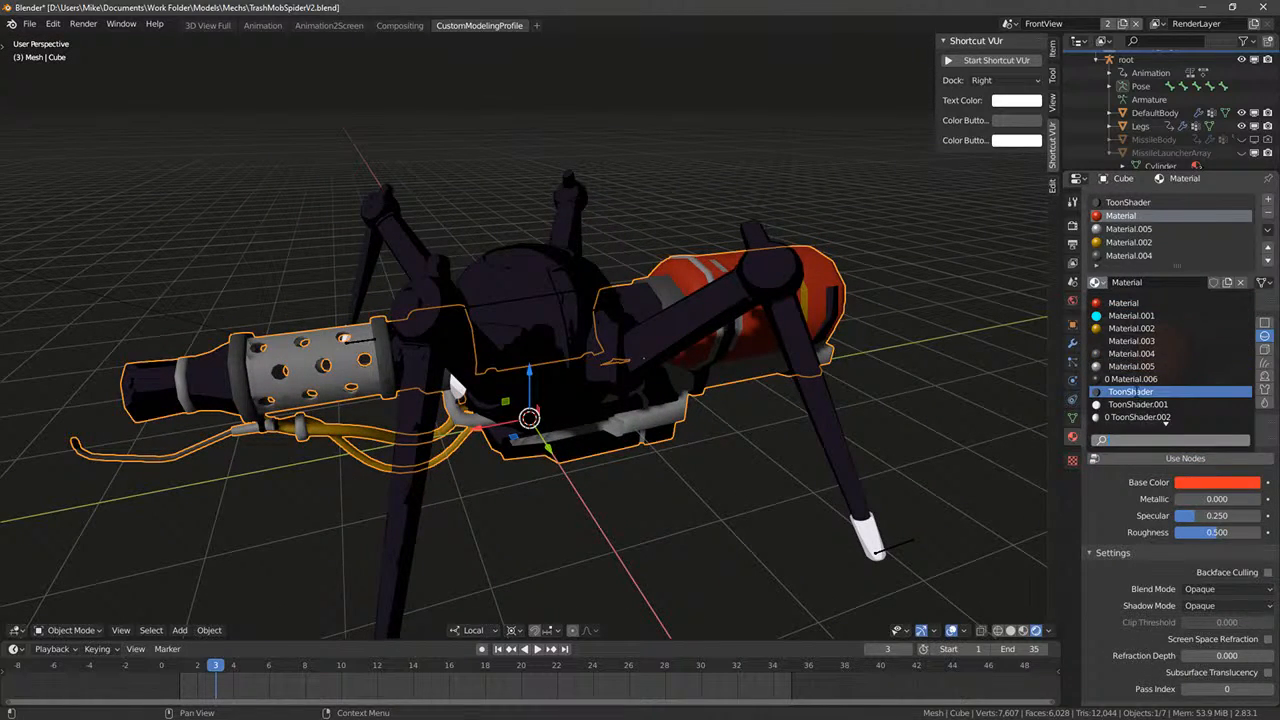
{"action": "left_click", "coordinate": [1136, 391]}
{"action": "left_click", "coordinate": [1097, 282]}
{"action": "left_click", "coordinate": [1128, 229]}
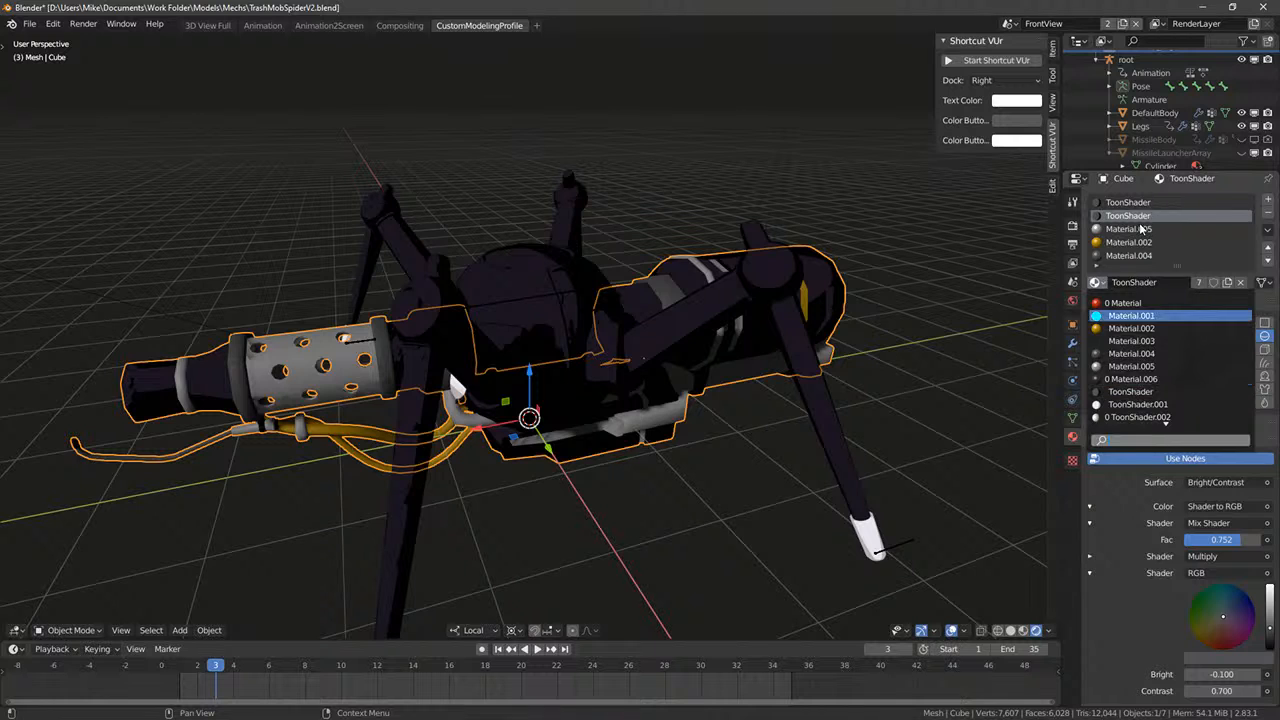
{"action": "left_click", "coordinate": [1127, 216]}
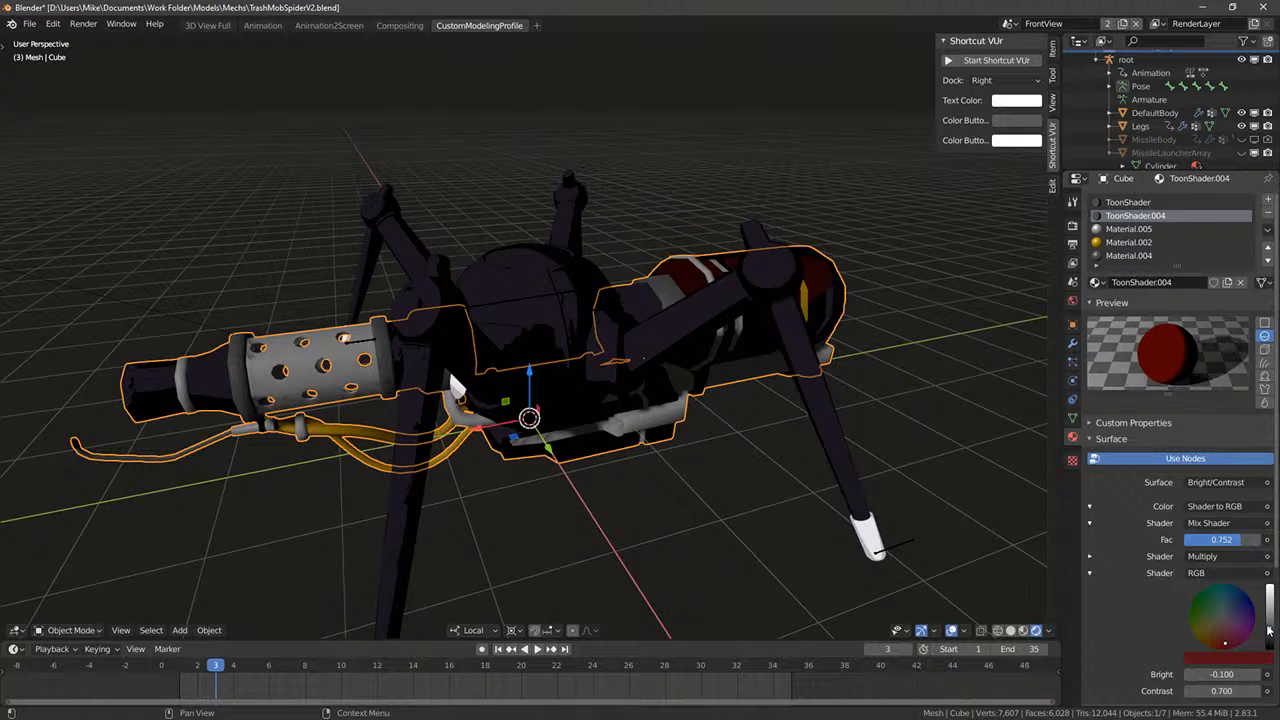
{"action": "left_click_drag", "start_coordinate": [1269, 630], "coordinate": [1270, 597]}
{"action": "middle_click_drag", "start_coordinate": [950, 458], "coordinate": [908, 458]}
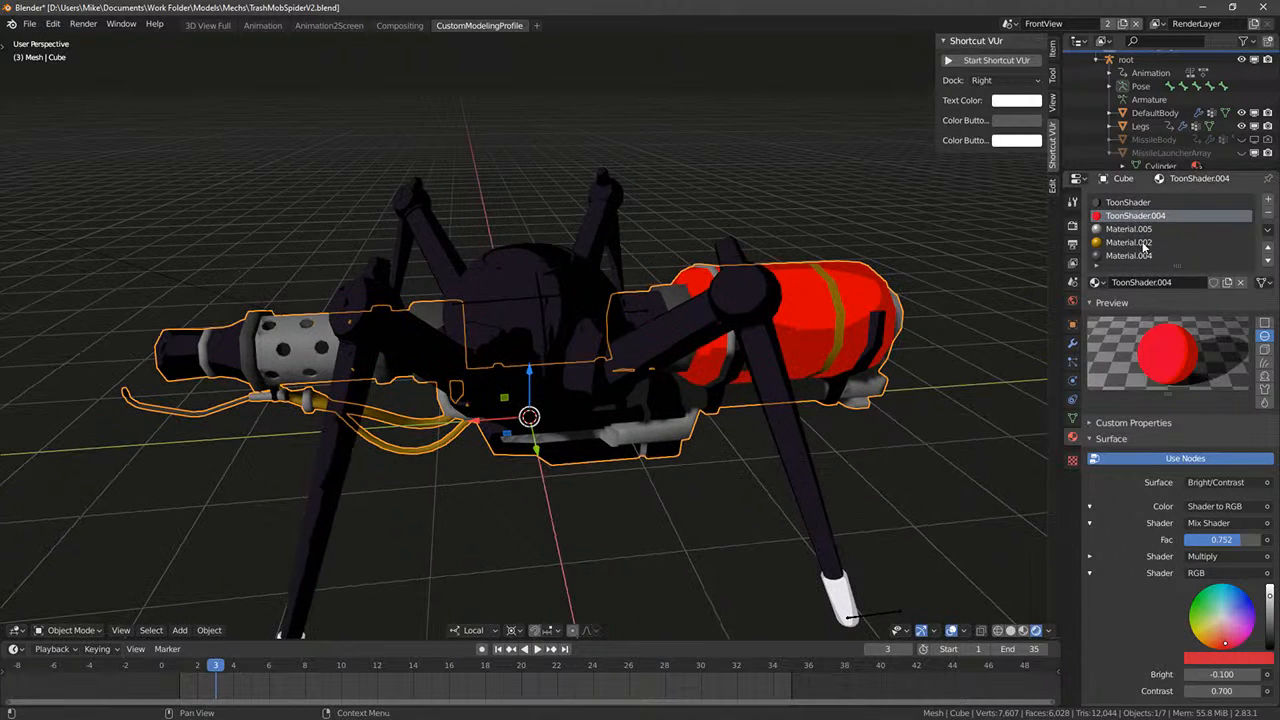
- Replace Material.005 in the flamethrower's third material slot with ToonShader.001
{"action": "left_click", "coordinate": [1130, 229]}
{"action": "left_click", "coordinate": [1097, 283]}
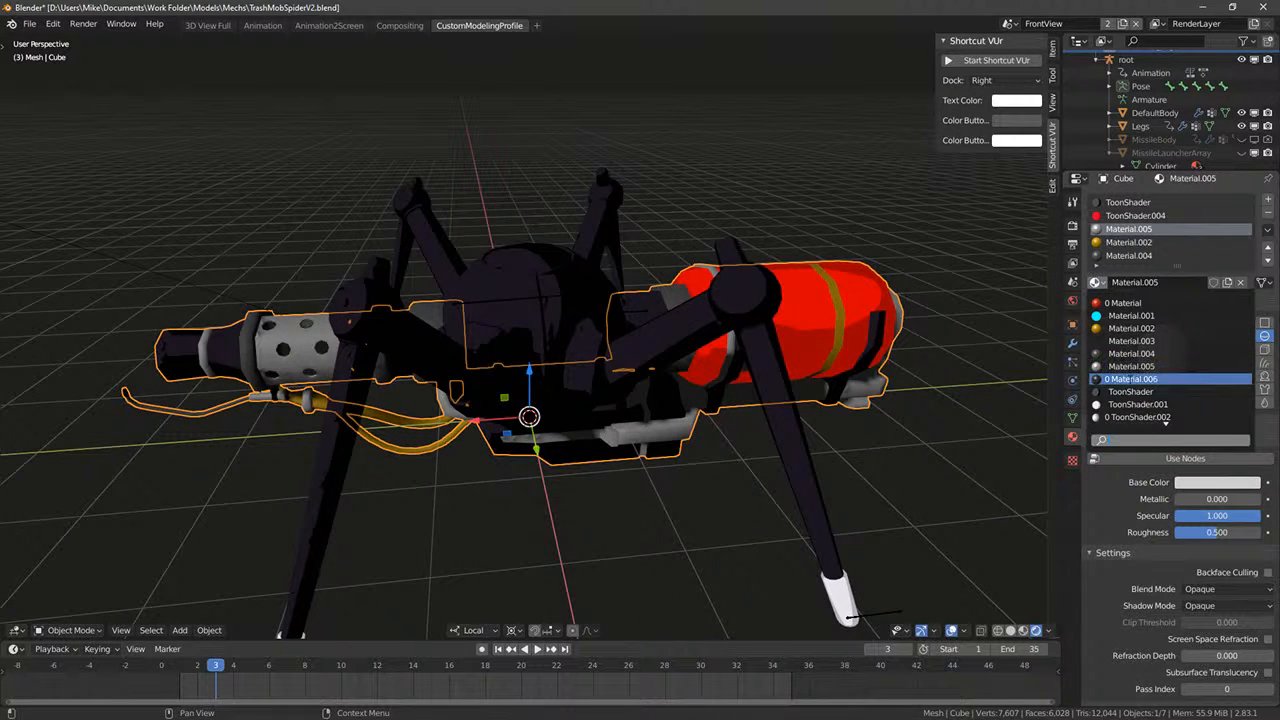
{"action": "left_click", "coordinate": [1134, 401]}
{"action": "middle_click_drag", "start_coordinate": [822, 298], "coordinate": [957, 283]}
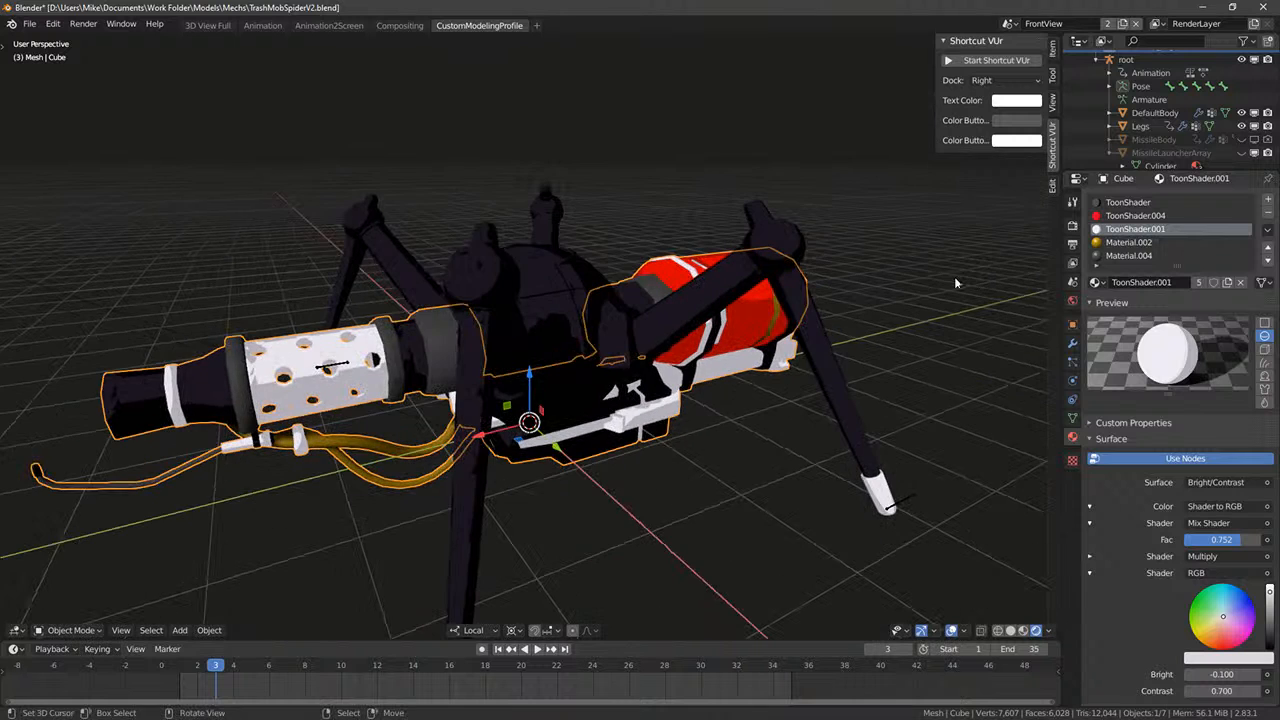
- Replace Material.002 in the flamethrower's fourth material slot with an independent copy of the red ToonShader.004 and set its RGB color to orange-yellow
{"action": "left_click", "coordinate": [1123, 243]}
{"action": "middle_click_drag", "start_coordinate": [980, 425], "coordinate": [1030, 370]}
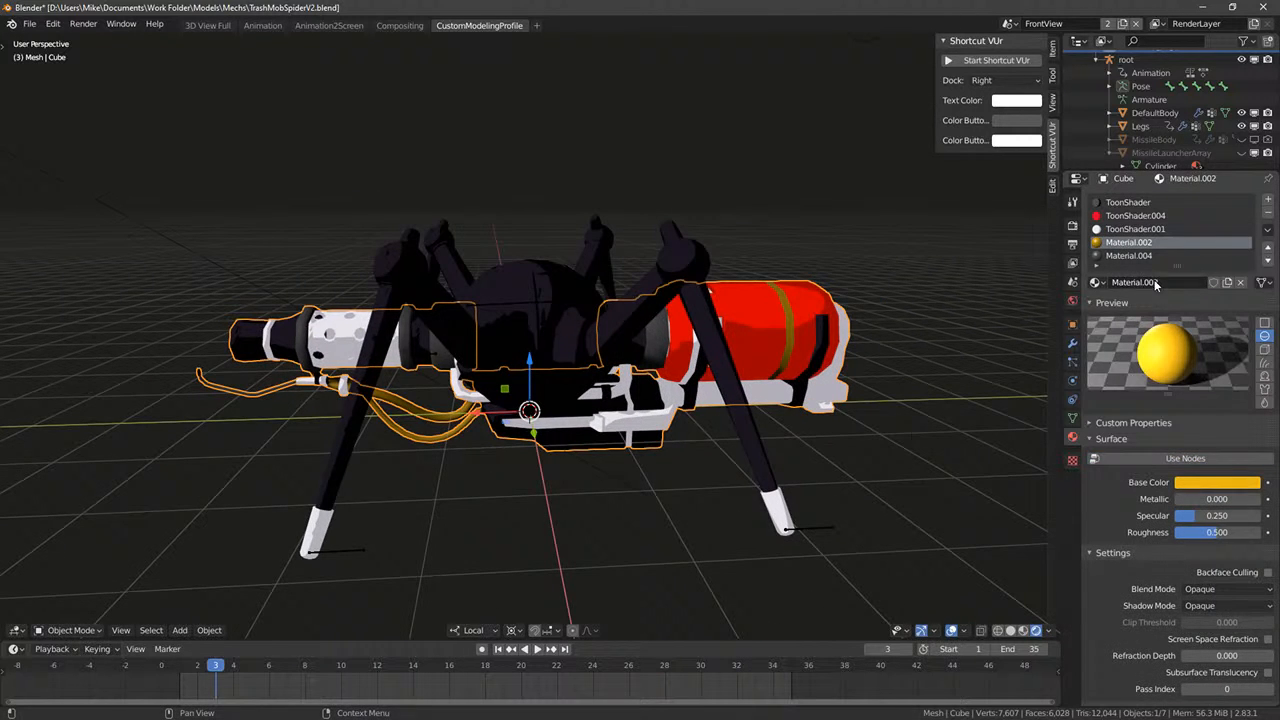
{"action": "left_click", "coordinate": [1097, 283]}
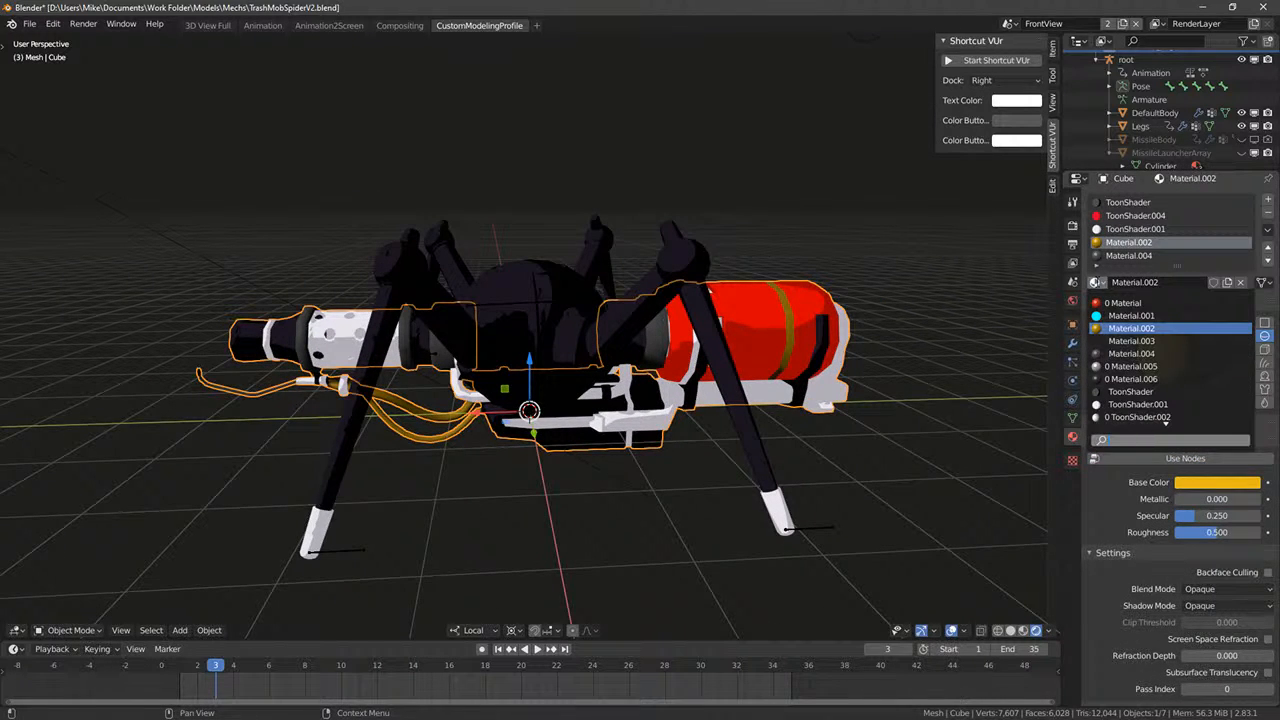
{"action": "left_click", "coordinate": [1097, 283]}
{"action": "left_click", "coordinate": [1096, 285]}
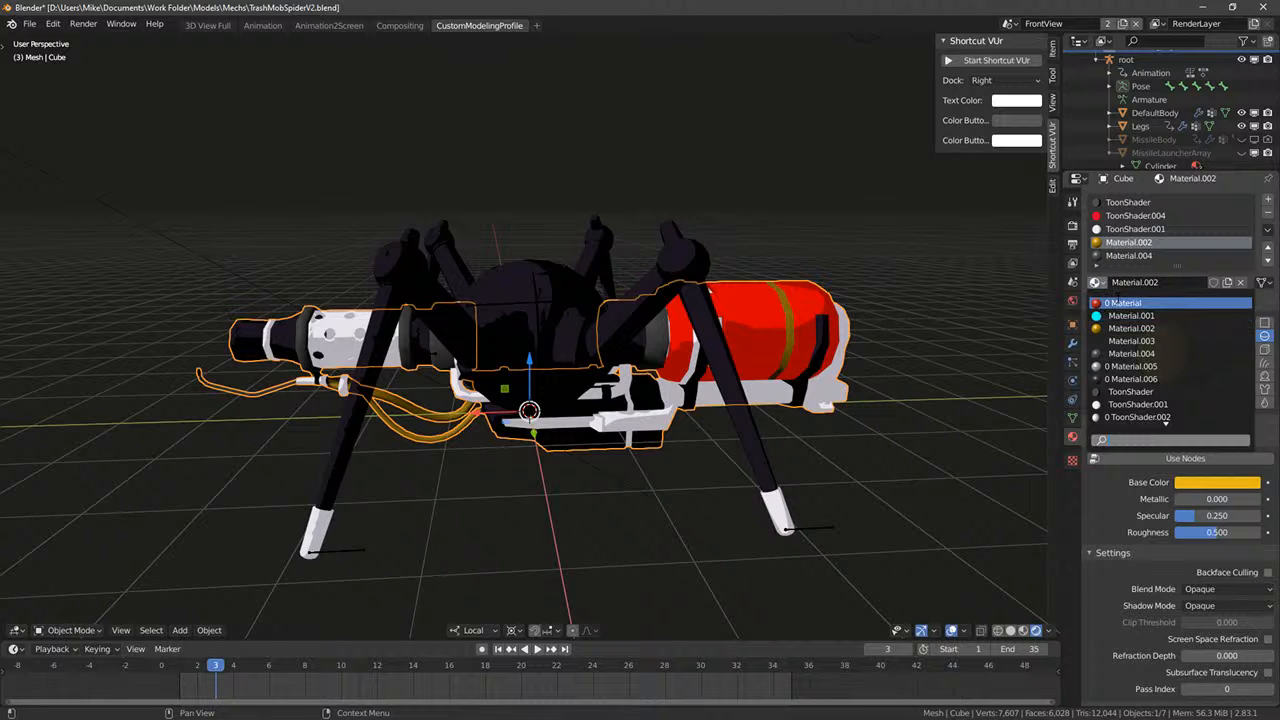
{"action": "left_click", "coordinate": [1125, 297]}
{"action": "left_click", "coordinate": [1097, 283]}
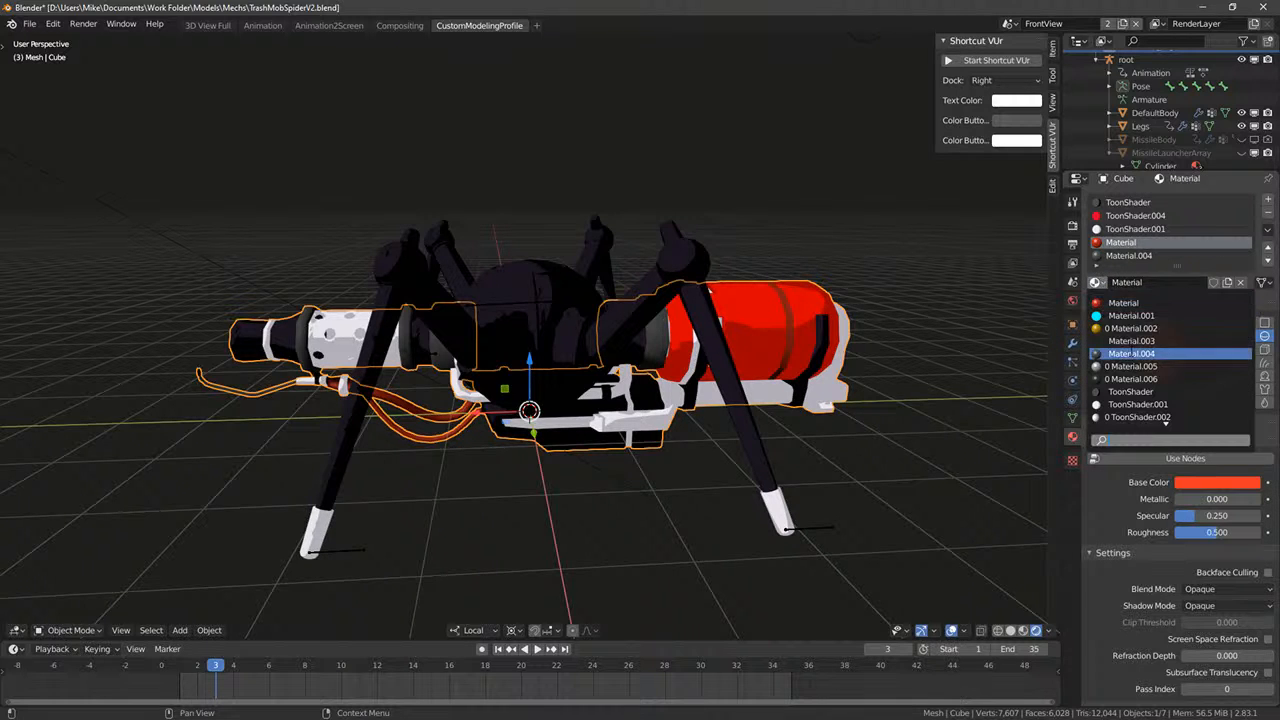
{"action": "left_click", "coordinate": [1138, 417]}
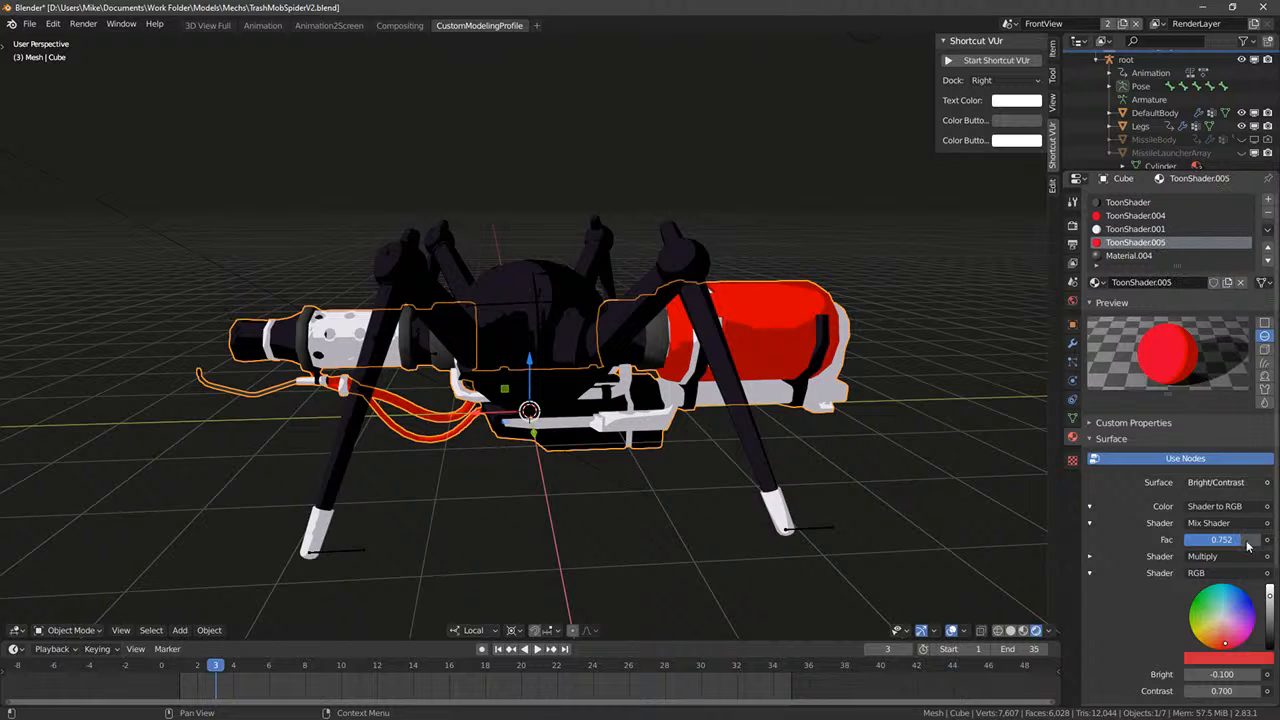
{"action": "left_click_drag", "start_coordinate": [1228, 625], "coordinate": [1208, 640]}
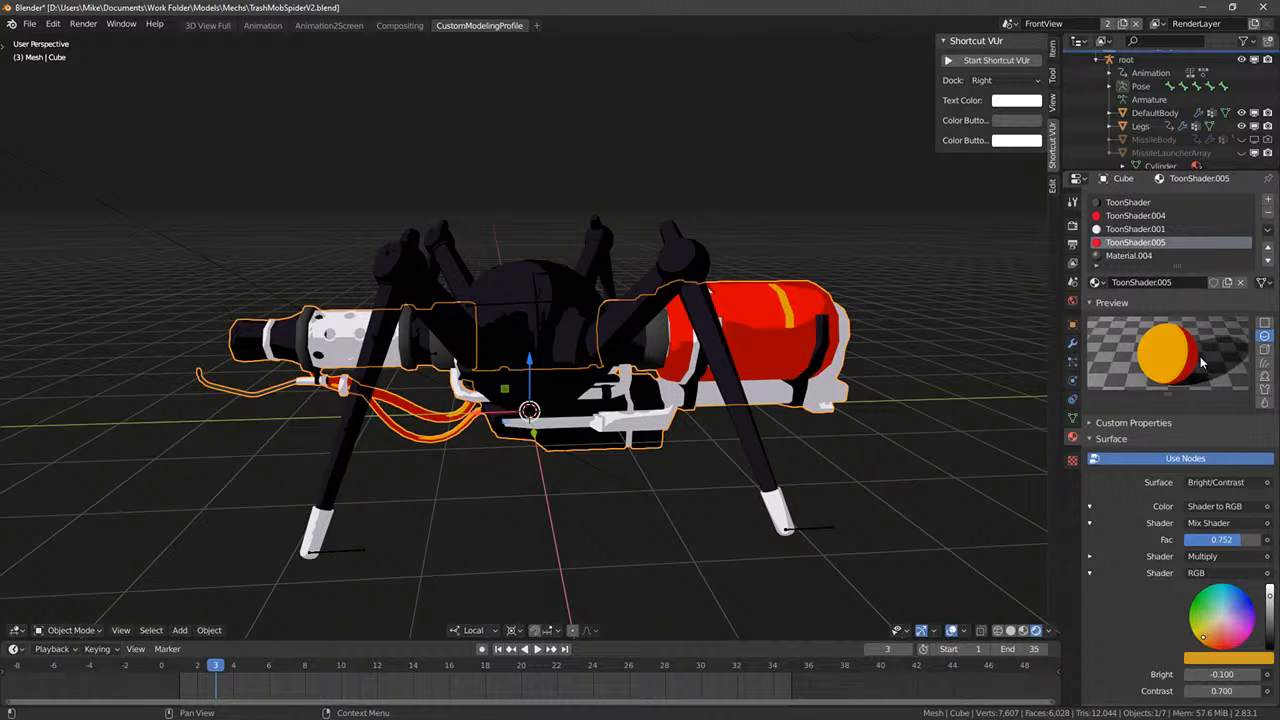
- Replace Material.004 in the flamethrower's fifth material slot with ToonShader
{"action": "left_click", "coordinate": [1128, 256]}
{"action": "left_click", "coordinate": [1097, 283]}
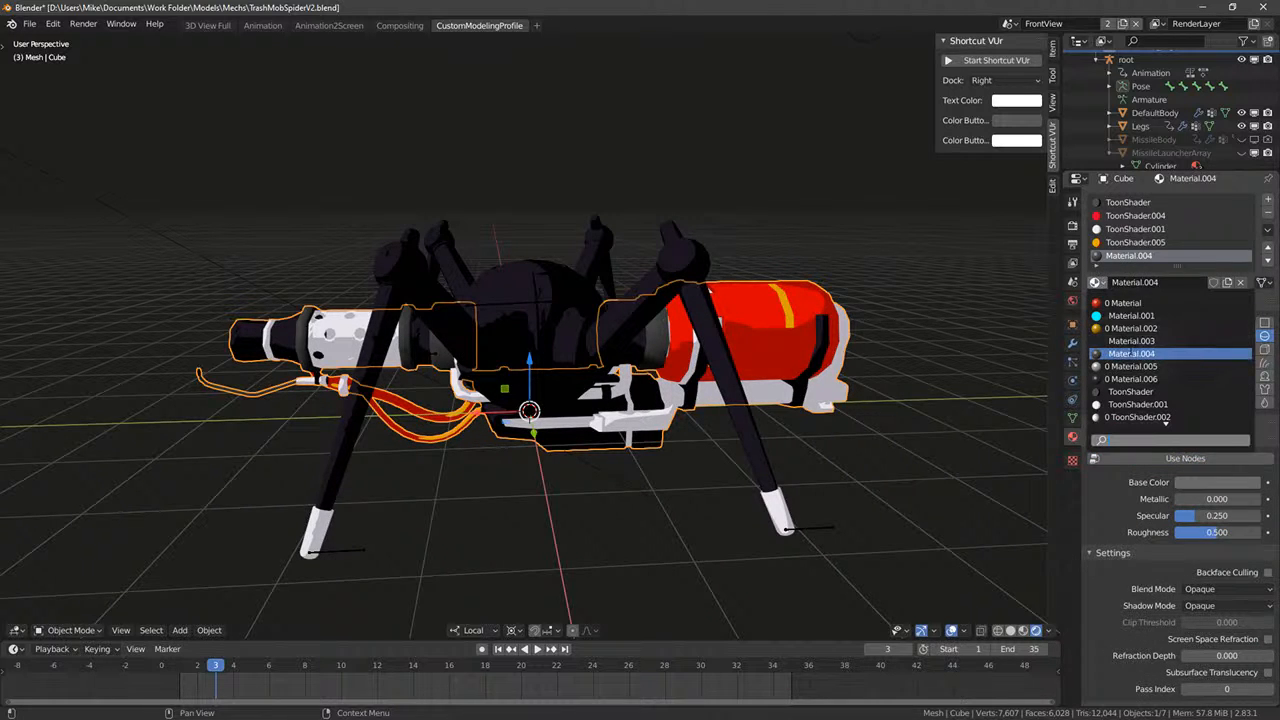
{"action": "left_click", "coordinate": [1130, 391]}
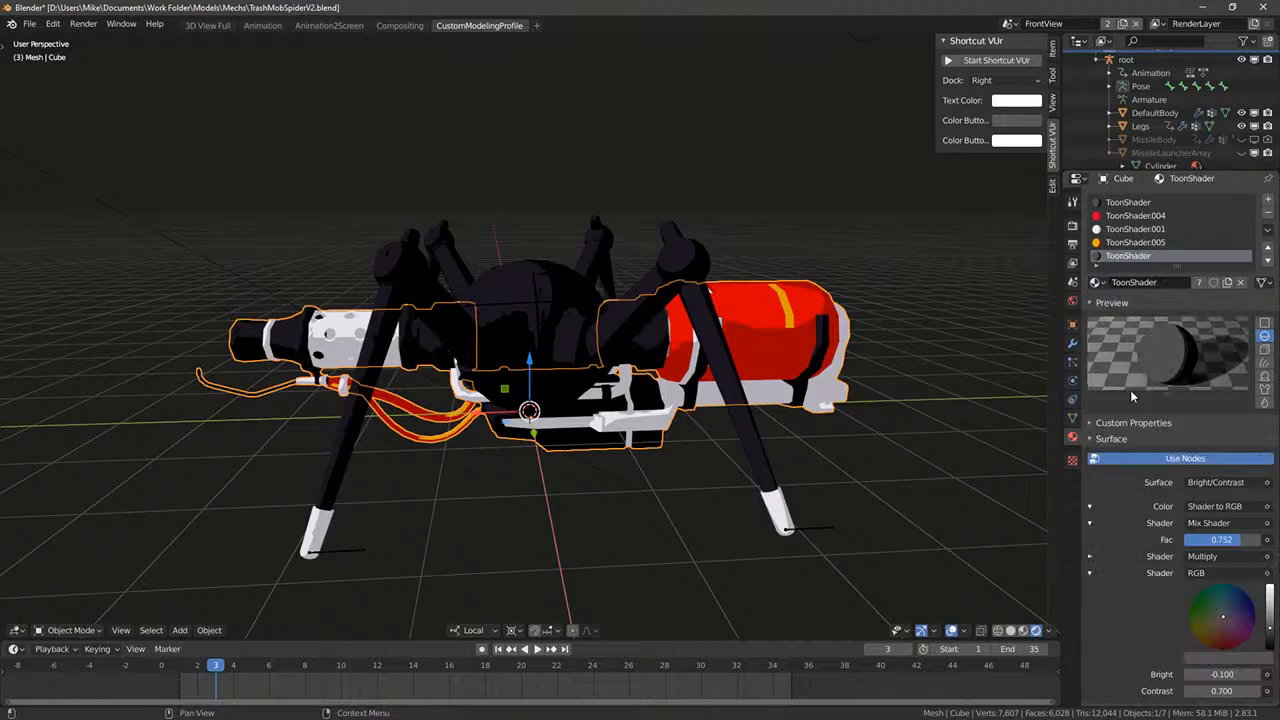
- Check the shaded flamethrower from the side and save TrashMobSpiderV2.blend
{"action": "middle_click_drag", "start_coordinate": [760, 380], "coordinate": [797, 443]}
{"action": "key", "text": "KP_1"}
{"action": "key", "text": "KP_3"}
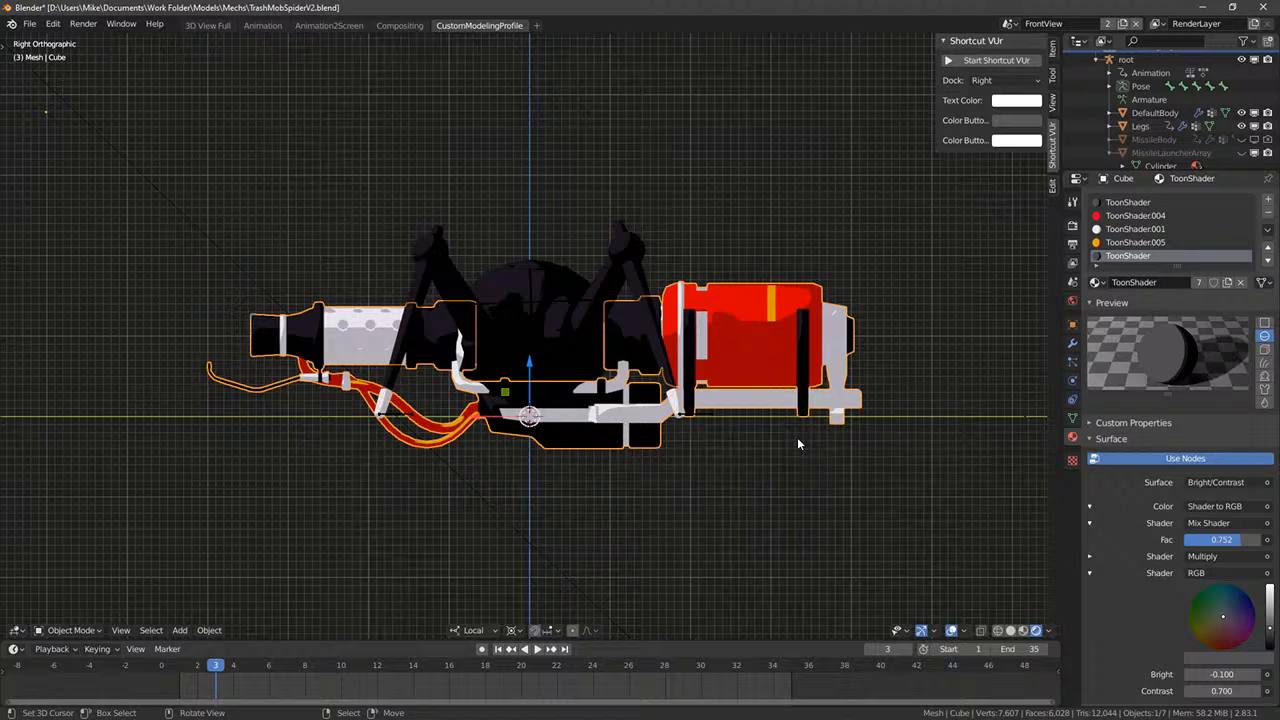
{"action": "middle_click_drag", "start_coordinate": [797, 443], "coordinate": [797, 336]}
{"action": "key", "text": "ctrl+s"}
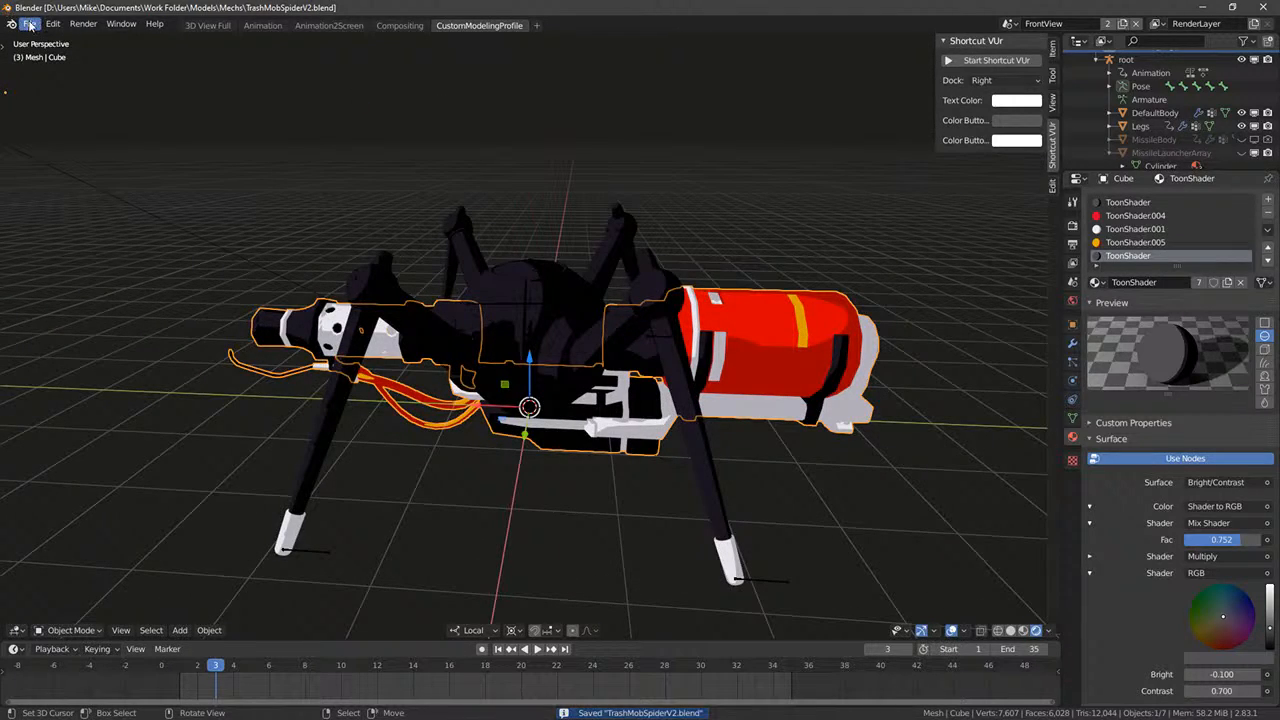
{"action": "left_click", "coordinate": [30, 25]}
{"action": "left_click", "coordinate": [60, 90]}
{"action": "left_click", "coordinate": [30, 25]}
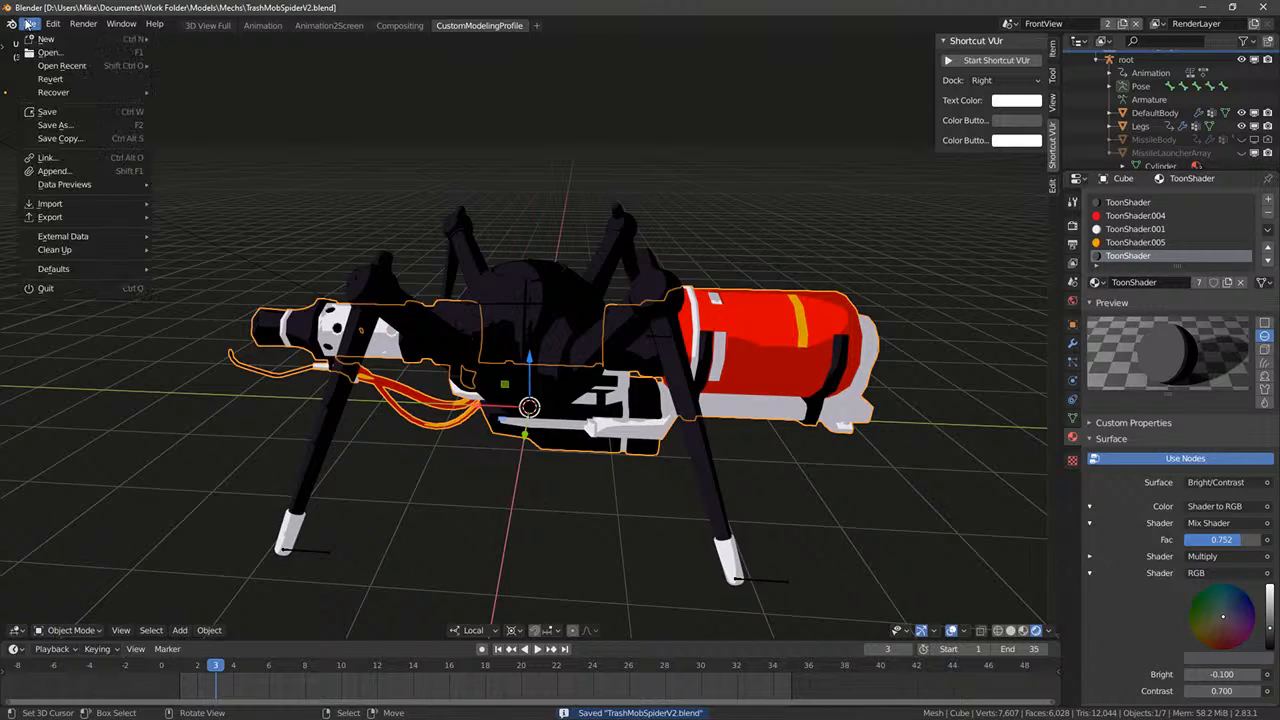
{"action": "left_click", "coordinate": [43, 90]}
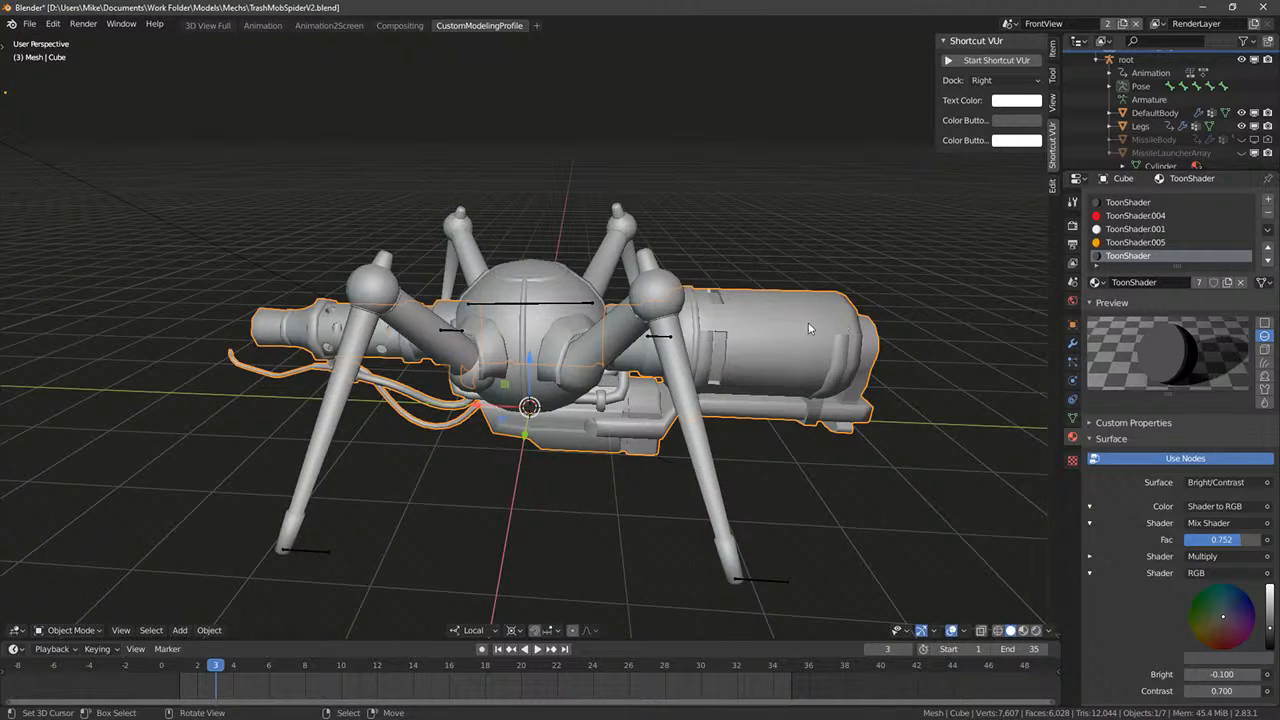
- Switch to solid shading and, in Edit Mode, delete the linked geometry of the two hoses hanging below the flamethrower's barrel
{"action": "mouse_move", "coordinate": [810, 328]}
{"action": "middle_mouse_down"}
{"action": "mouse_move", "coordinate": [824, 305]}
{"action": "mouse_move", "coordinate": [809, 303]}
{"action": "middle_mouse_up"}
{"action": "key", "text": "KP_3"}
{"action": "scroll", "coordinate": [690, 318], "scroll_direction": "up", "scroll_amount": 5}
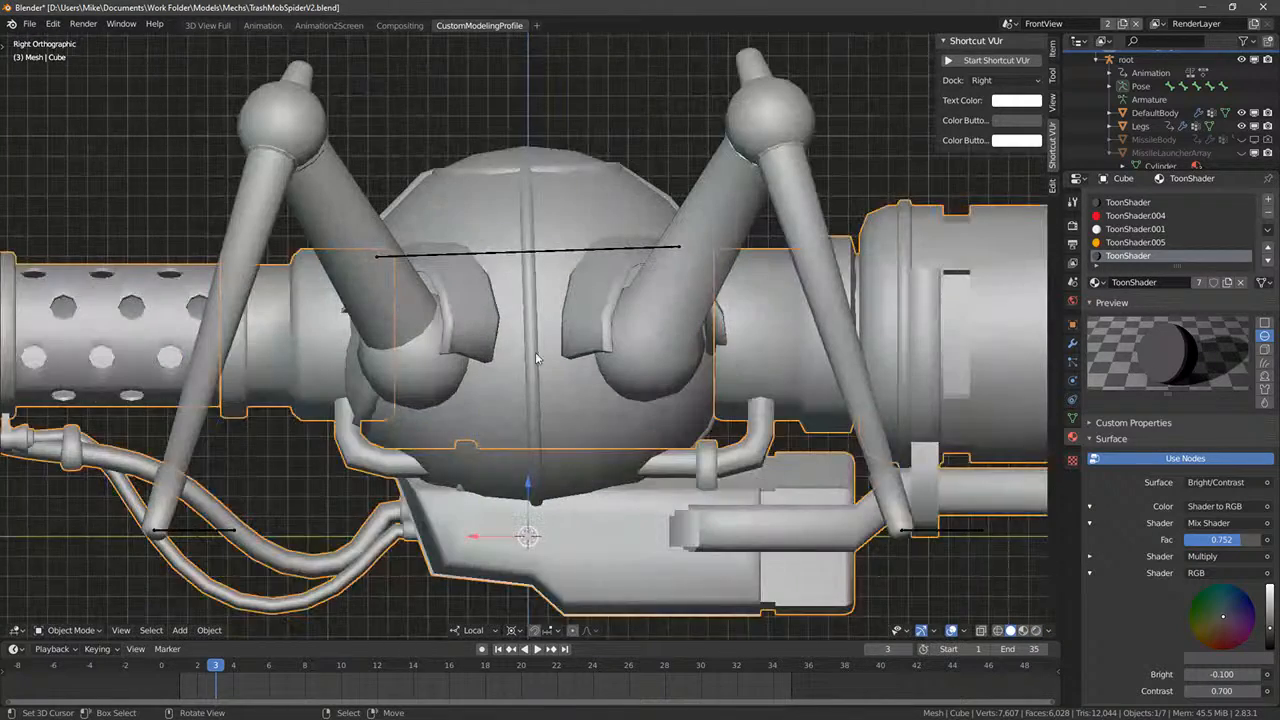
{"action": "middle_click_drag", "start_coordinate": [535, 352], "coordinate": [635, 287], "text": "shift"}
{"action": "key", "text": "Tab"}
{"action": "left_click", "coordinate": [1135, 242]}
{"action": "left_click", "coordinate": [1180, 299]}
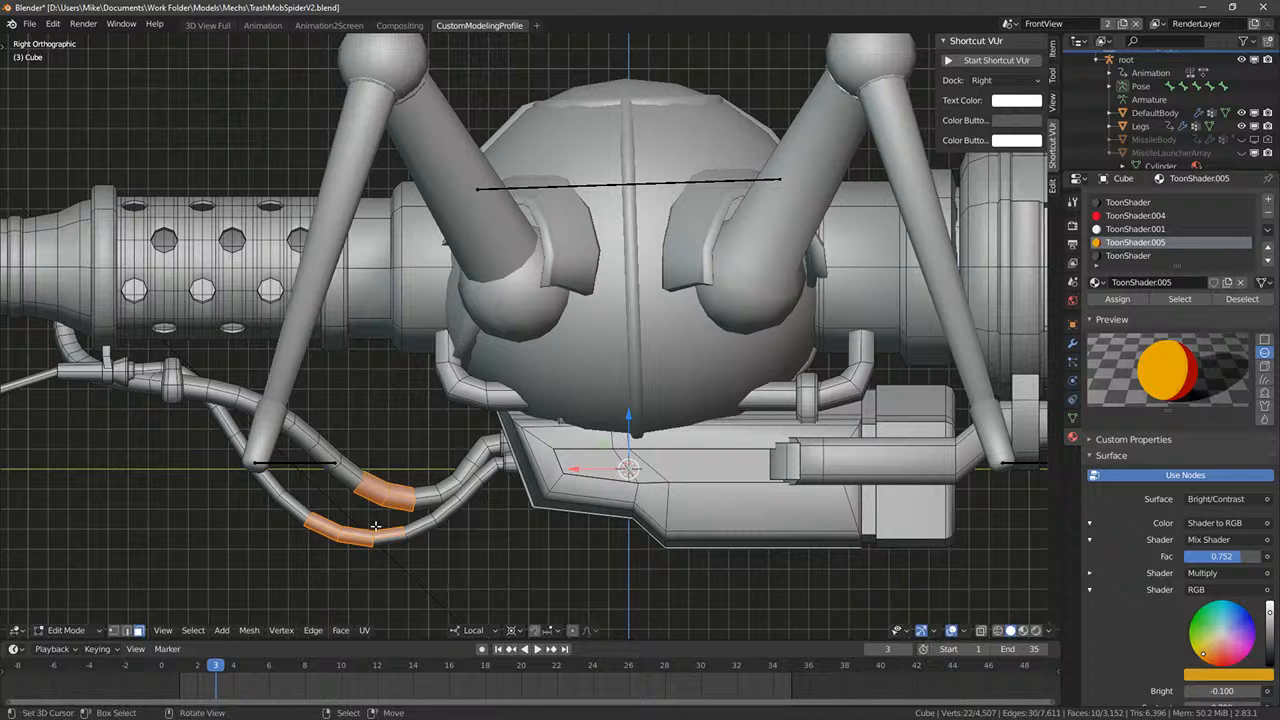
{"action": "key", "text": "ctrl+l"}
{"action": "key", "text": "x"}
{"action": "left_click", "coordinate": [423, 458]}
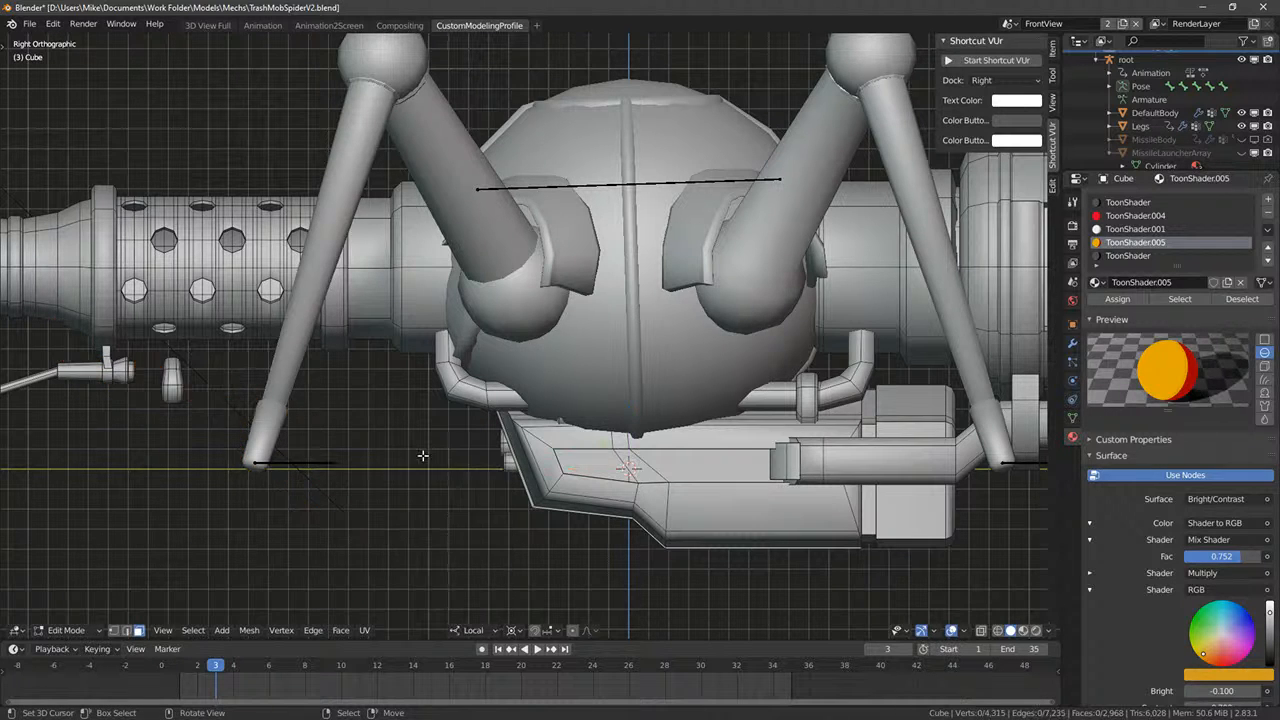
- Select the linked geometry of the main box housing beneath the spider's body and delete its vertices
{"action": "middle_click_drag", "start_coordinate": [444, 468], "coordinate": [534, 465], "text": "shift"}
{"action": "right_click", "coordinate": [737, 482]}
{"action": "key", "text": "ctrl+l"}
{"action": "scroll", "coordinate": [728, 494], "scroll_direction": "down", "scroll_amount": 5}
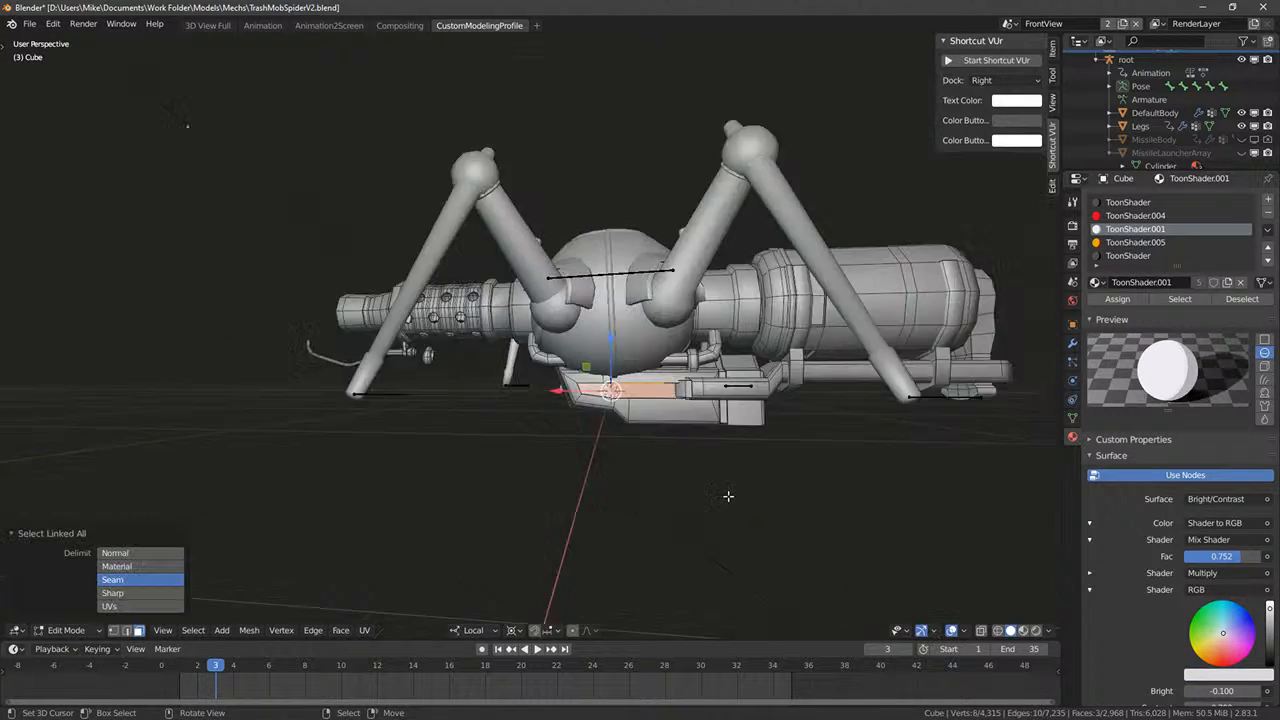
{"action": "middle_click_drag", "start_coordinate": [728, 496], "coordinate": [643, 449]}
{"action": "key", "text": "c"}
{"action": "key", "text": "alt+z"}
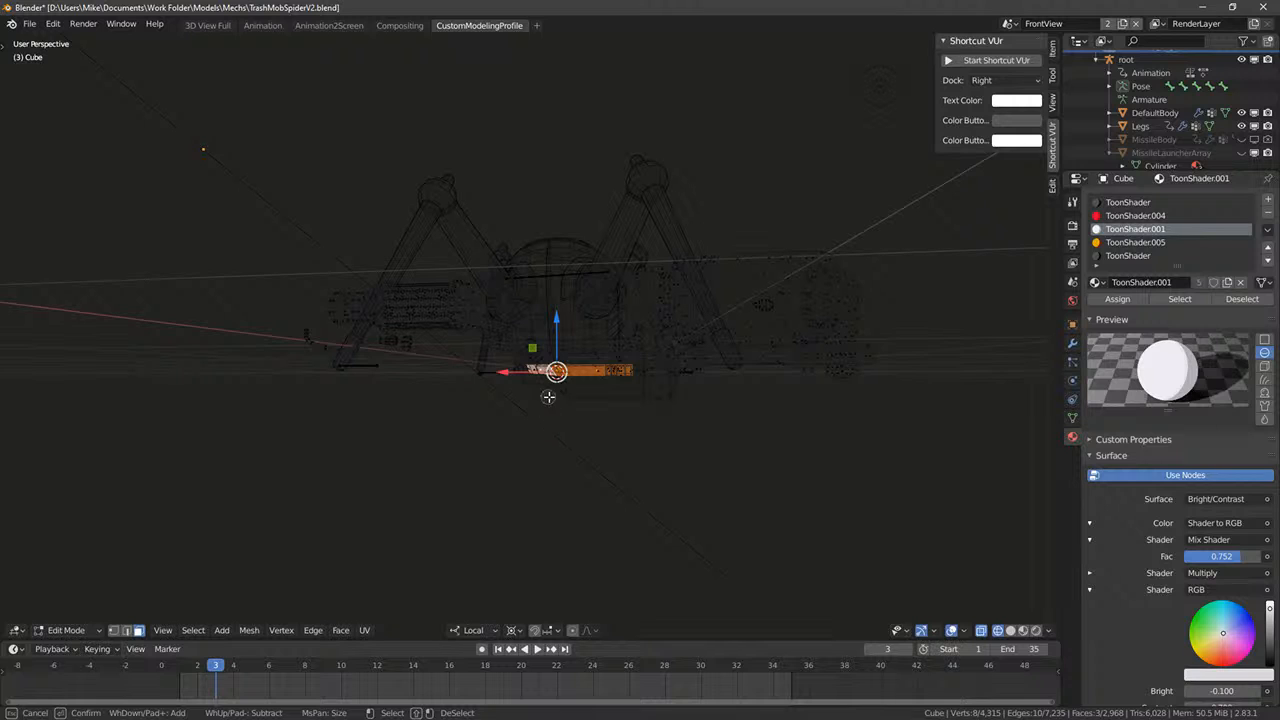
{"action": "key", "text": "Escape"}
{"action": "key", "text": "KP_3"}
{"action": "scroll", "coordinate": [565, 398], "scroll_direction": "up", "scroll_amount": 3}
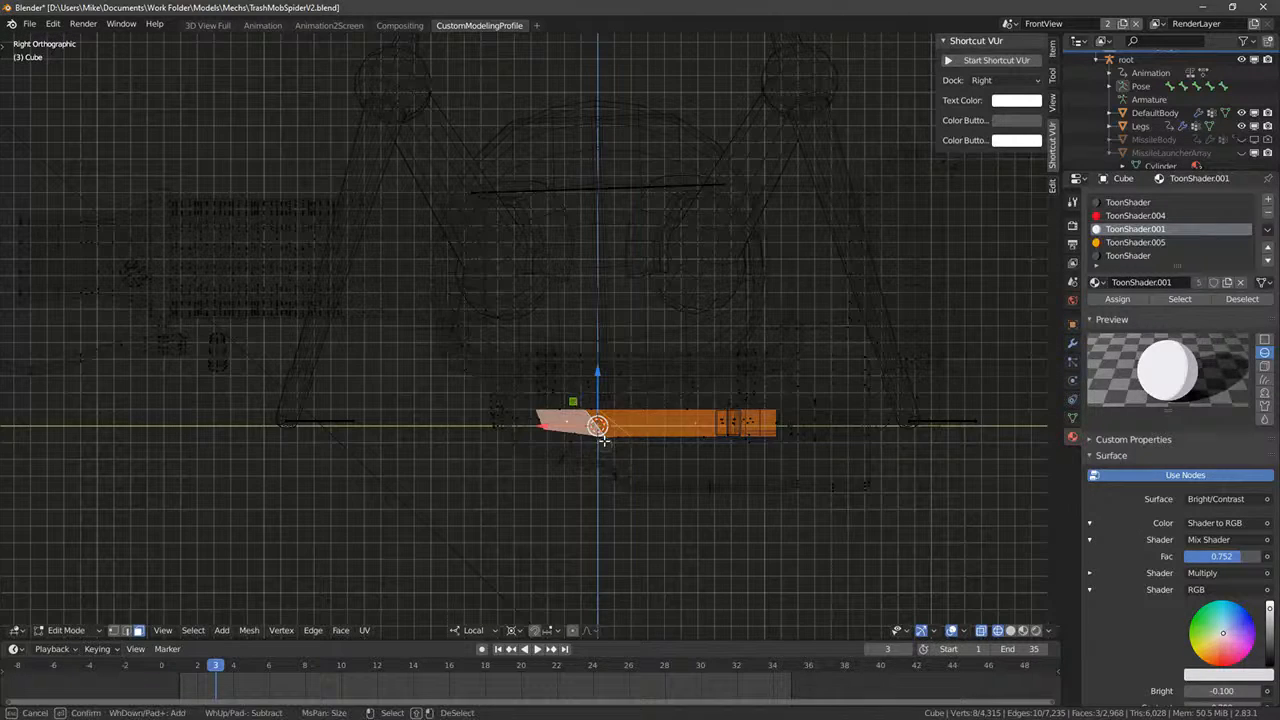
{"action": "key", "text": "Escape"}
{"action": "key", "text": "ctrl+l"}
{"action": "key", "text": "x"}
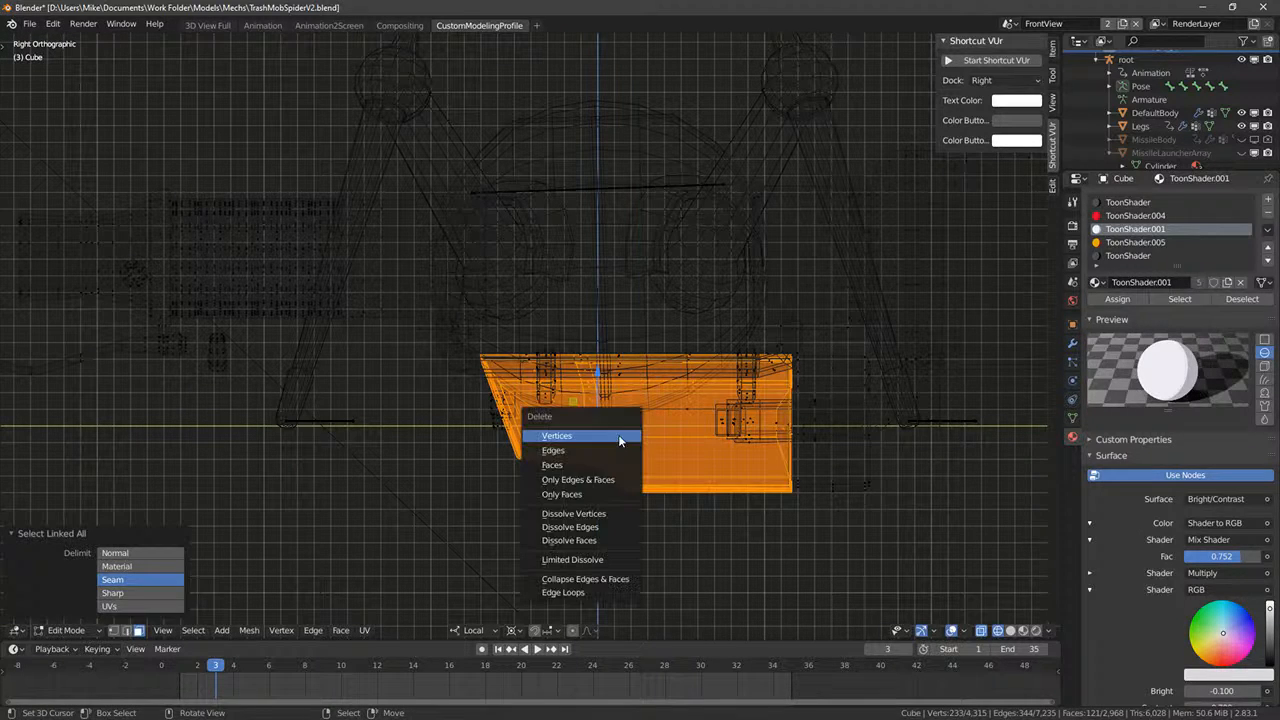
{"action": "left_click", "coordinate": [550, 436]}
- Delete the vertices of the two small round connector pieces left beneath the body and return to solid shading
{"action": "key", "text": "alt+z"}
{"action": "middle_click_drag", "start_coordinate": [534, 443], "coordinate": [485, 418]}
{"action": "key", "text": "ctrl+l"}
{"action": "key", "text": "alt+z"}
{"action": "key", "text": "c"}
{"action": "key", "text": "Escape"}
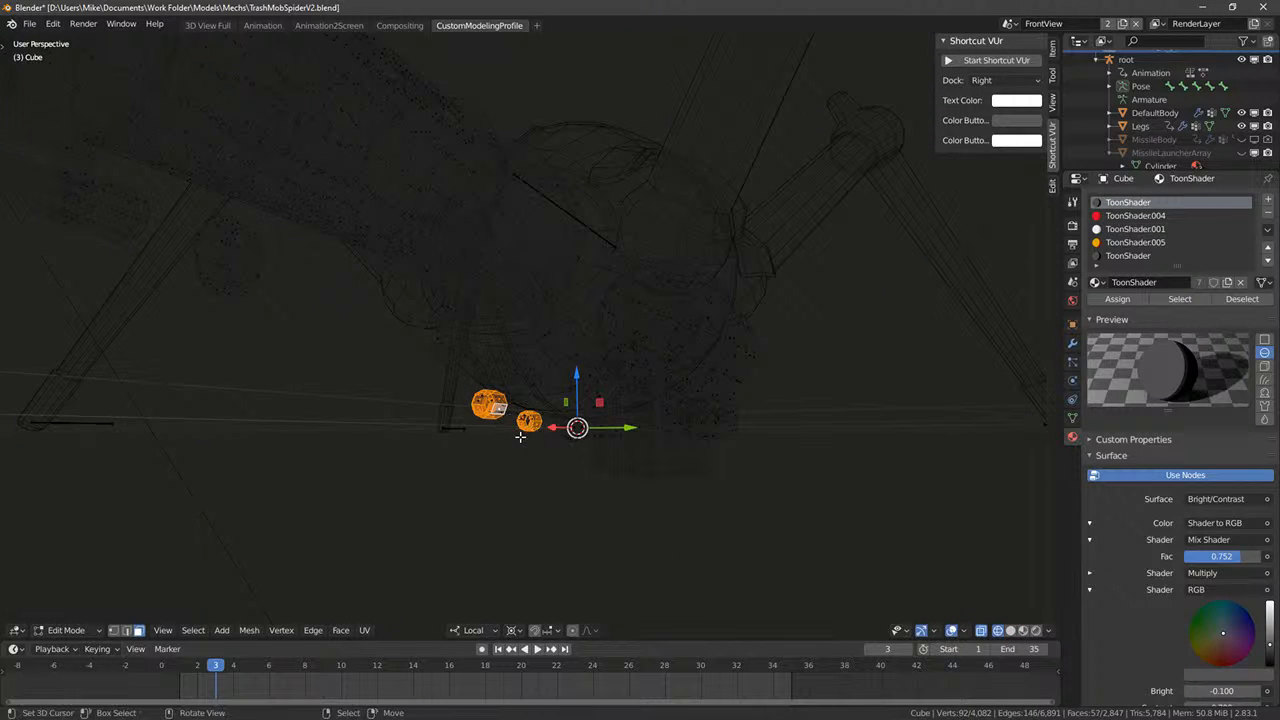
{"action": "key", "text": "ctrl+l"}
{"action": "key", "text": "x"}
{"action": "left_click", "coordinate": [505, 424]}
{"action": "key", "text": "shift+z"}
{"action": "mouse_move", "coordinate": [672, 441]}
{"action": "middle_mouse_down"}
{"action": "mouse_move", "coordinate": [620, 436]}
{"action": "mouse_move", "coordinate": [543, 491]}
{"action": "mouse_move", "coordinate": [640, 506]}
{"action": "mouse_move", "coordinate": [649, 478]}
{"action": "mouse_move", "coordinate": [651, 507]}
{"action": "mouse_move", "coordinate": [600, 420]}
{"action": "middle_mouse_up"}
{"action": "scroll", "coordinate": [649, 478], "scroll_direction": "down", "scroll_amount": 4}
{"action": "key", "text": "KP_1"}
{"action": "key", "text": "KP_3"}
{"action": "scroll", "coordinate": [645, 451], "scroll_direction": "up", "scroll_amount": 6}
{"action": "scroll", "coordinate": [645, 451], "scroll_direction": "down", "scroll_amount": 5}
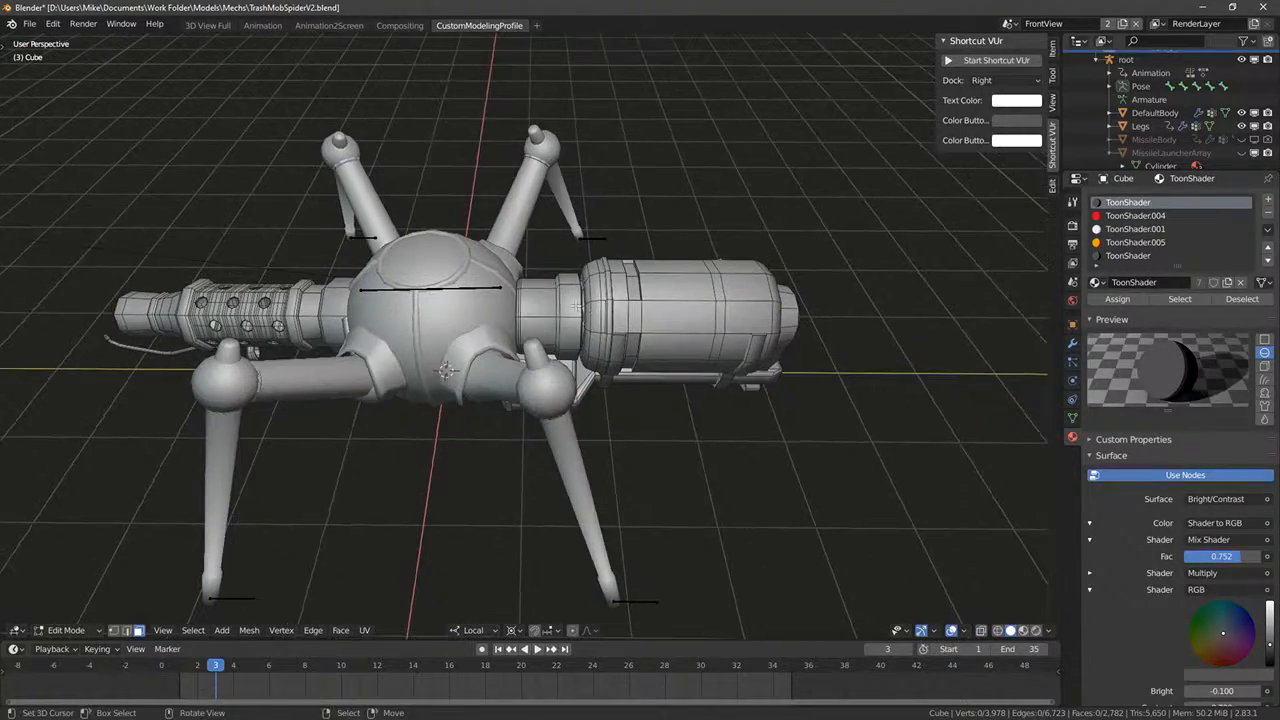
- Delete the neck joining the body to the tank, along with the underside pipe assembly and the tank's rear cap pieces
{"action": "key", "text": "c"}
{"action": "left_click", "coordinate": [552, 318]}
{"action": "key", "text": "ctrl+l"}
{"action": "middle_click_drag", "start_coordinate": [556, 326], "coordinate": [545, 265]}
{"action": "key", "text": "c"}
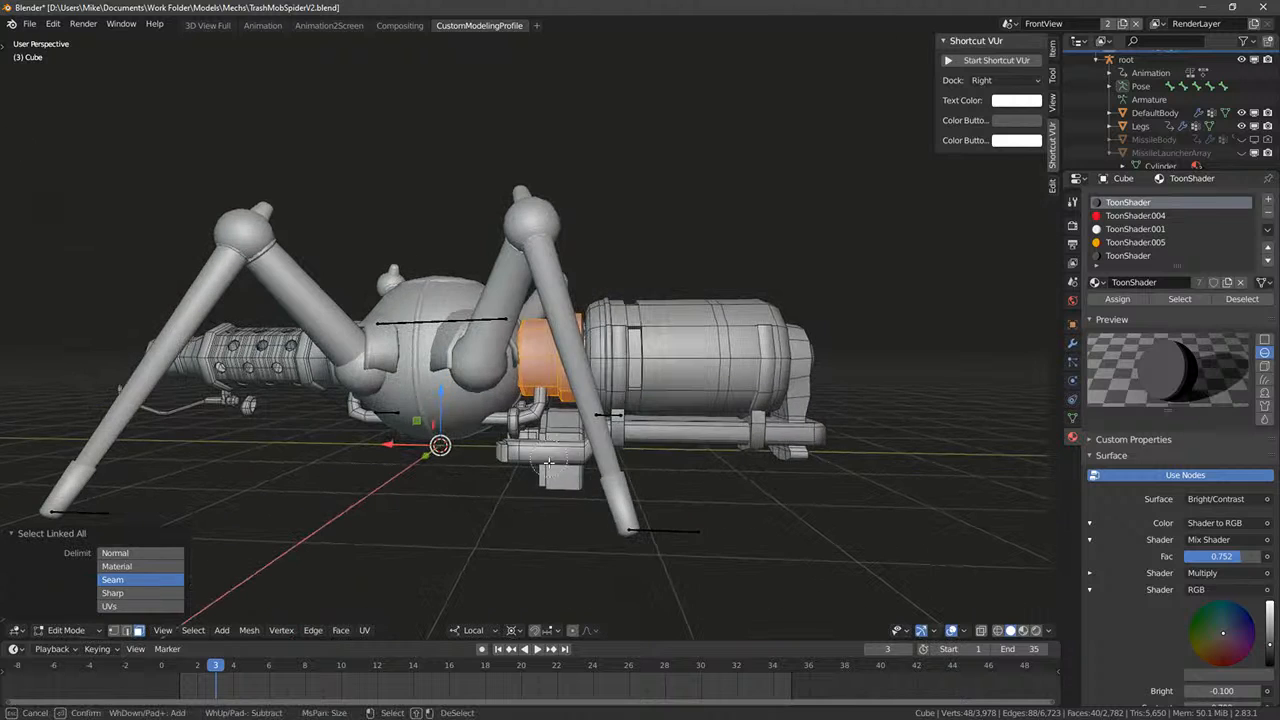
{"action": "left_click_drag", "start_coordinate": [565, 447], "coordinate": [652, 437]}
{"action": "right_click", "coordinate": [824, 451]}
{"action": "key", "text": "ctrl+l"}
{"action": "key", "text": "x"}
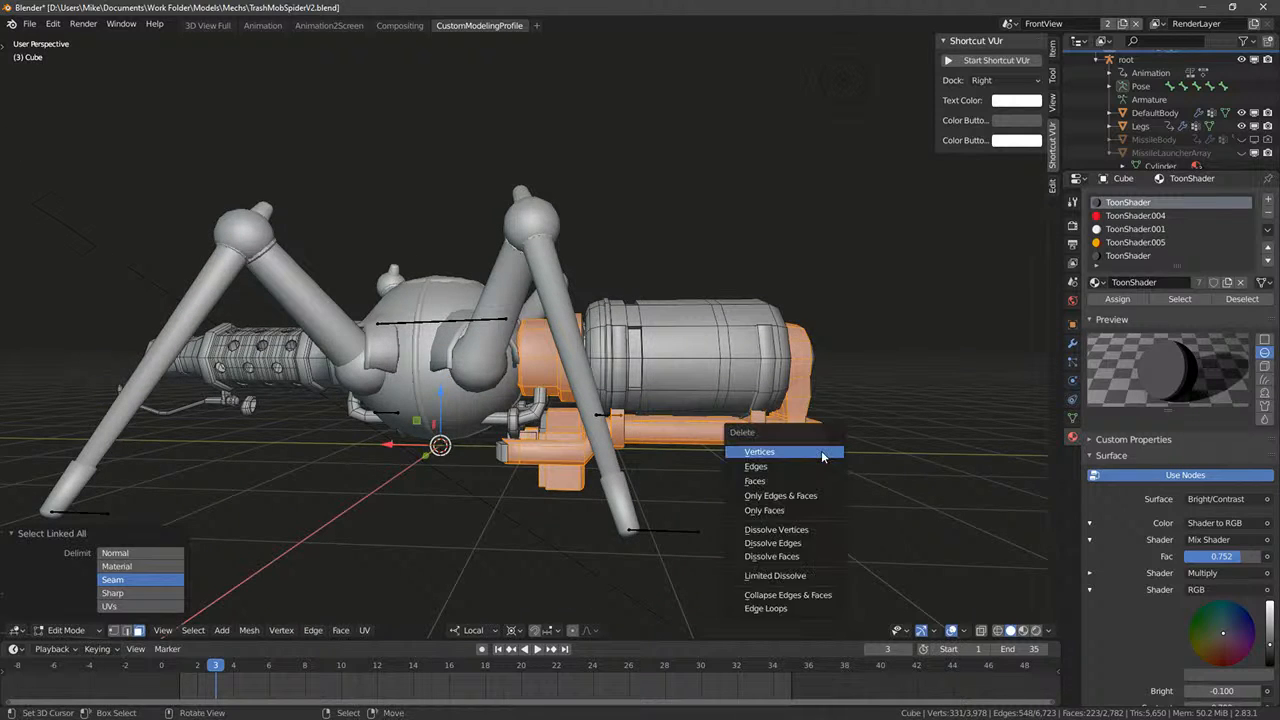
{"action": "left_click", "coordinate": [823, 453]}
- Delete the box-shaped valve housing left beneath the spherical body
{"action": "middle_click_drag", "start_coordinate": [745, 425], "coordinate": [535, 480]}
{"action": "key", "text": "c"}
{"action": "left_click_drag", "start_coordinate": [535, 480], "coordinate": [595, 475]}
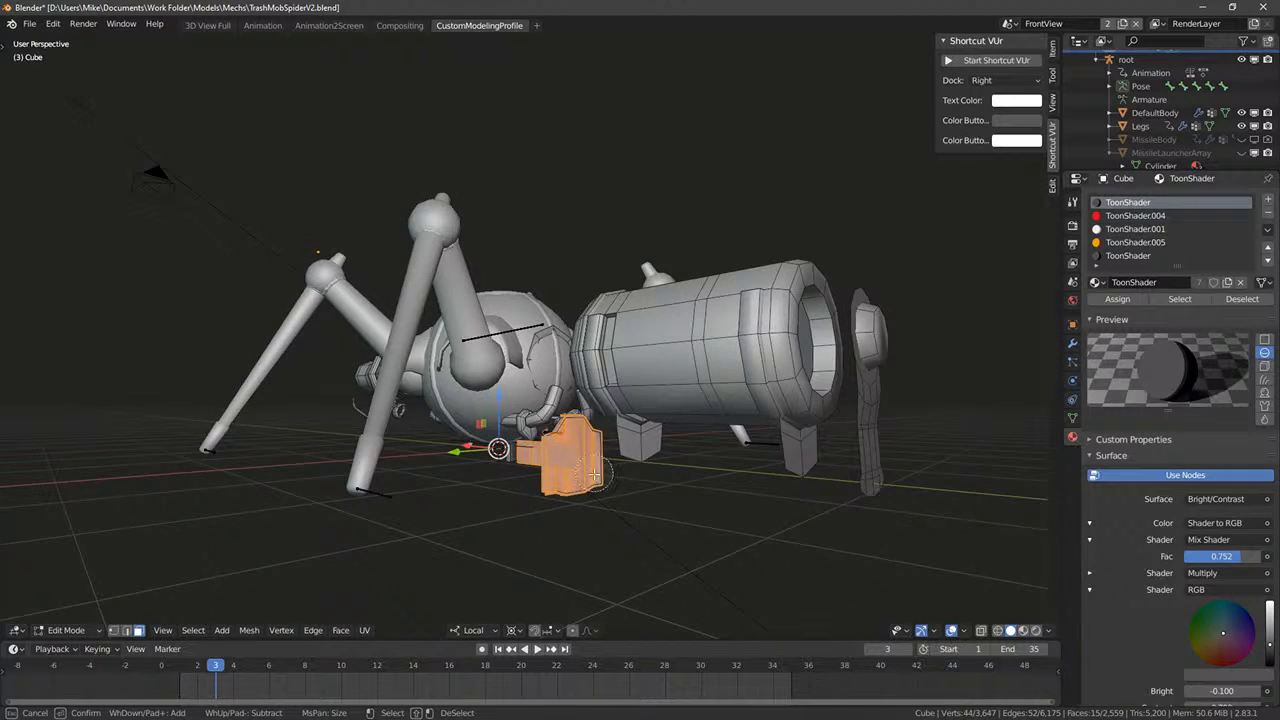
{"action": "key", "text": "x"}
{"action": "left_click", "coordinate": [595, 475]}
- Delete the support blocks under the tank and the loose bracket behind it, with all their linked geometry
{"action": "mouse_move", "coordinate": [595, 475]}
{"action": "middle_mouse_down"}
{"action": "mouse_move", "coordinate": [643, 449]}
{"action": "mouse_move", "coordinate": [599, 463]}
{"action": "middle_mouse_up"}
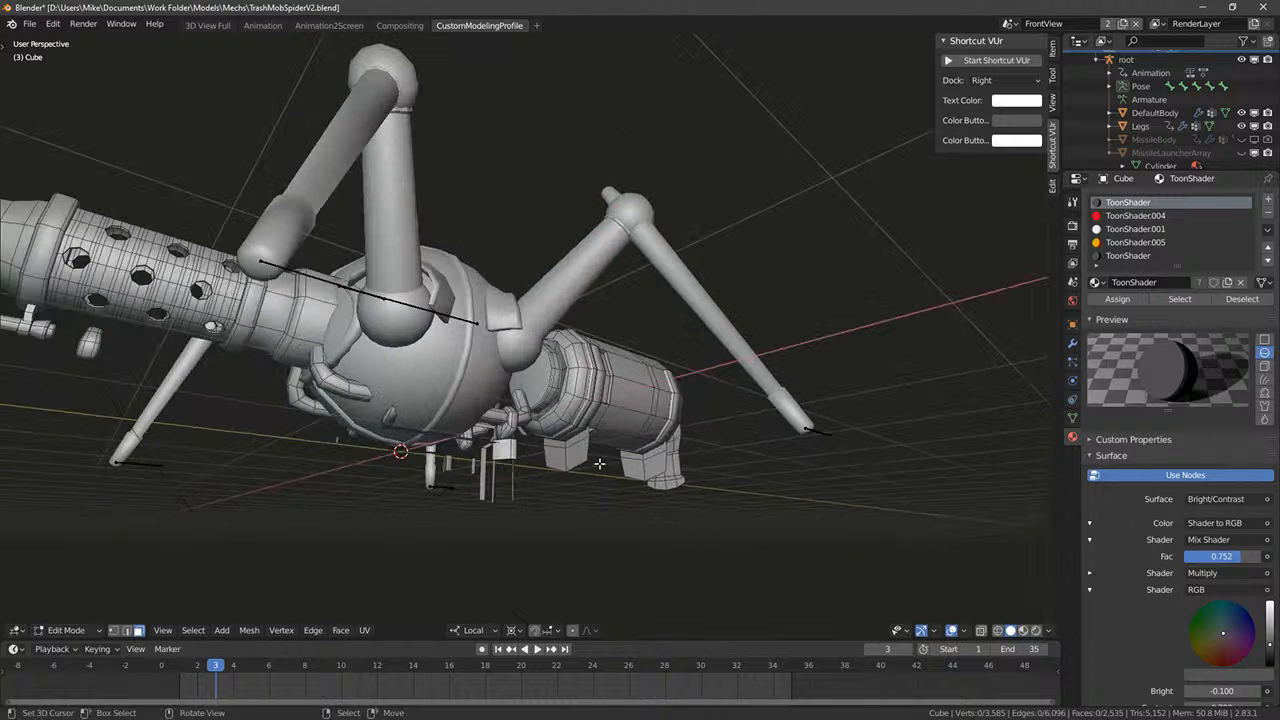
{"action": "key", "text": "ctrl+l"}
{"action": "key", "text": "x"}
{"action": "left_click", "coordinate": [717, 477]}
{"action": "middle_click_drag", "start_coordinate": [717, 477], "coordinate": [577, 506]}
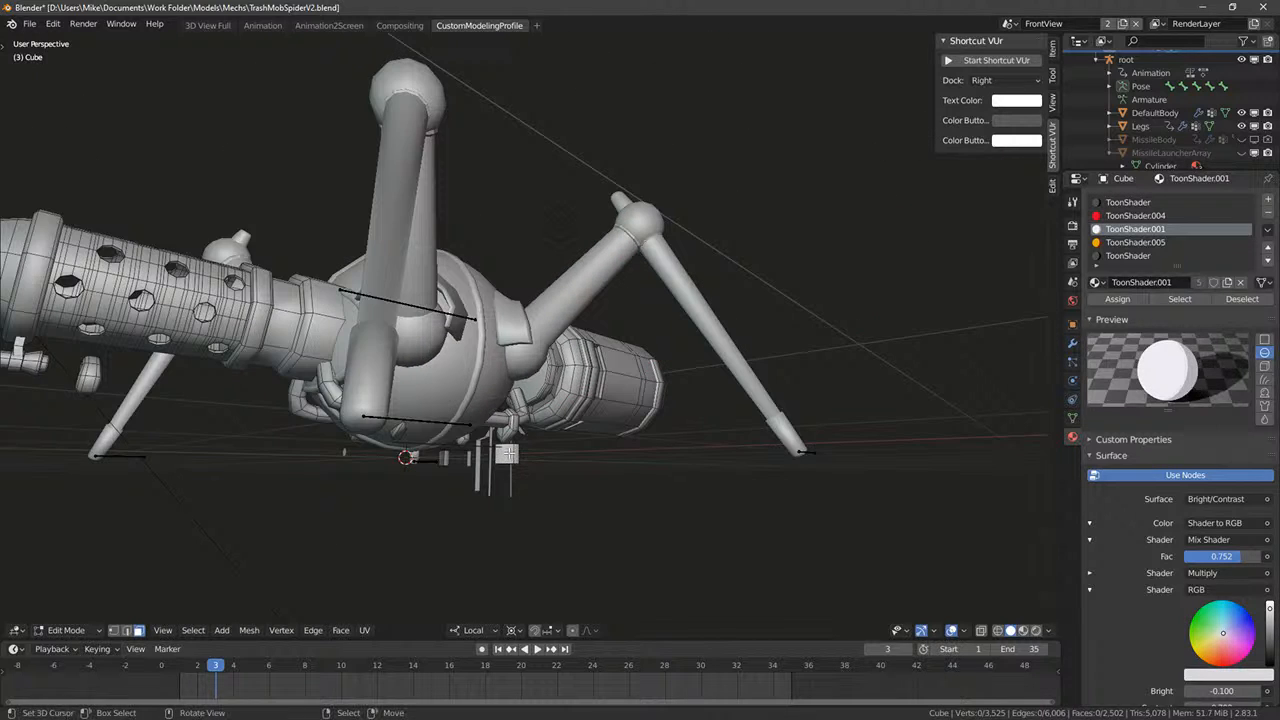
- Delete the curved hoses, their clamps and the linked brackets beneath the body
{"action": "key", "text": "l"}
{"action": "scroll", "coordinate": [505, 470], "scroll_direction": "up", "scroll_amount": 6}
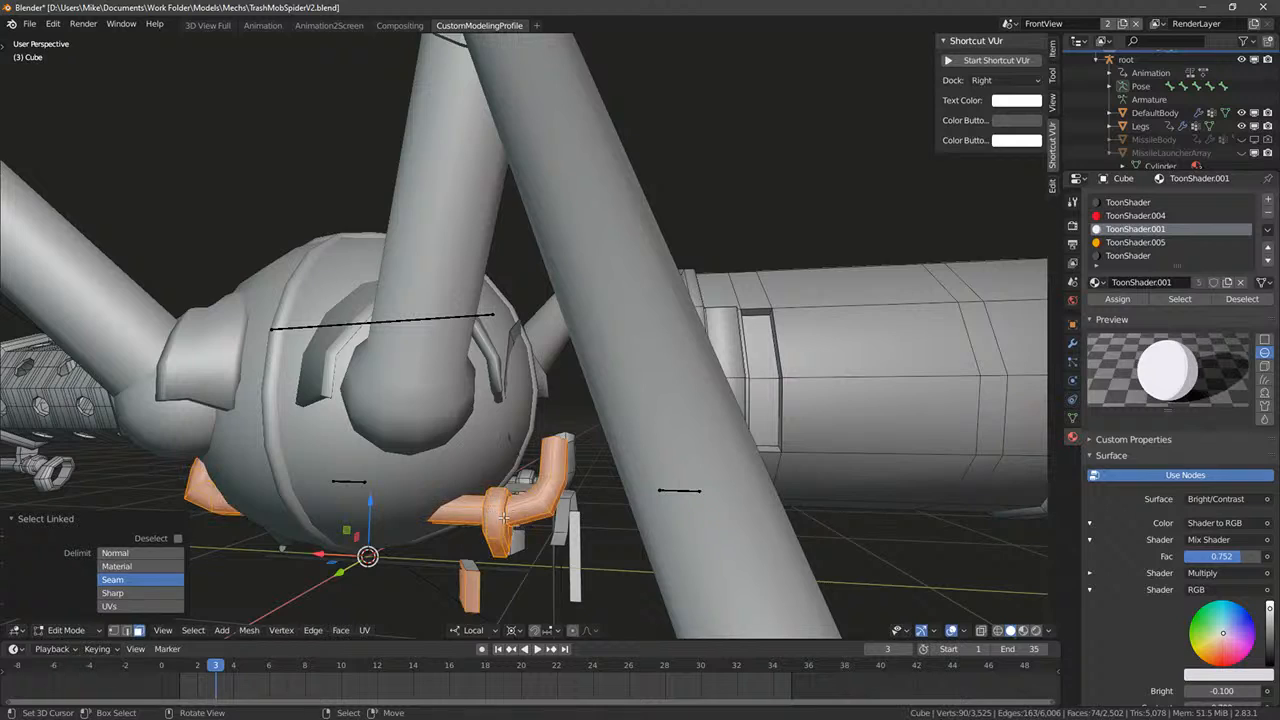
{"action": "middle_click_drag", "start_coordinate": [563, 516], "coordinate": [547, 566]}
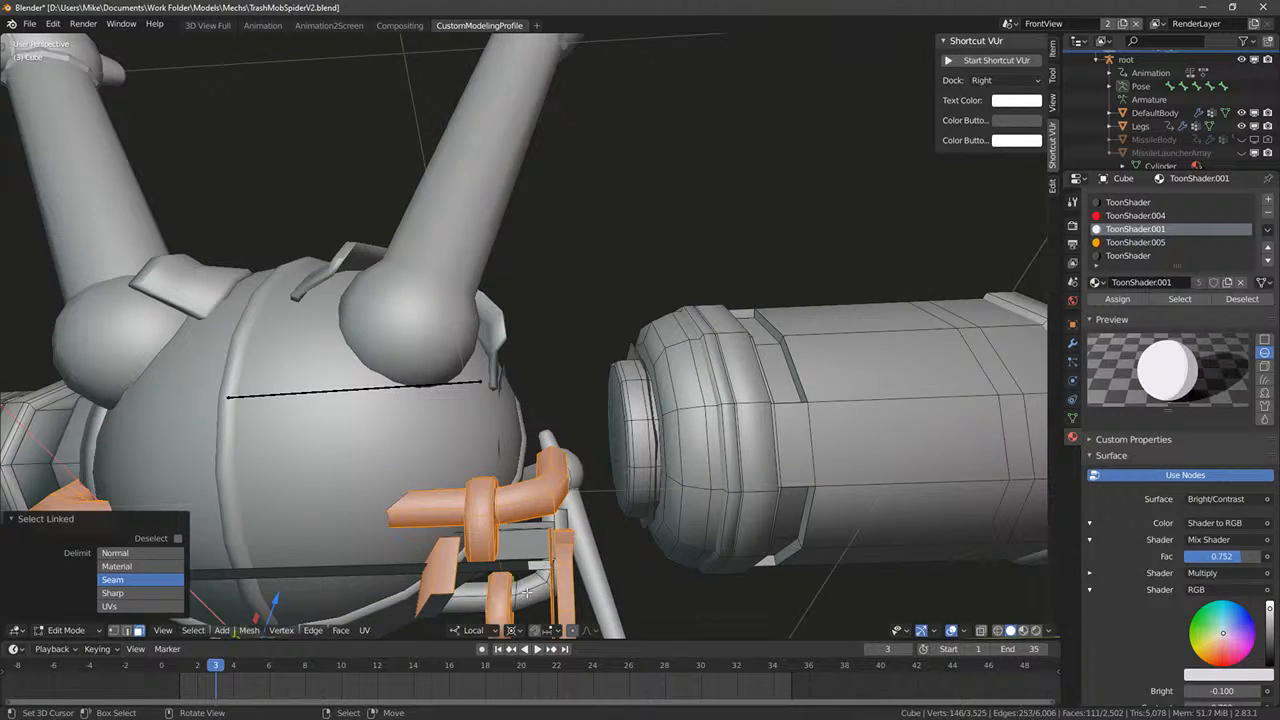
{"action": "scroll", "coordinate": [571, 482], "scroll_direction": "down", "scroll_amount": 4}
{"action": "key", "text": "x"}
{"action": "left_click", "coordinate": [571, 482]}
- Delete the thin plates and strips left beneath the rear of the body, including their linked parts
{"action": "middle_click_drag", "start_coordinate": [571, 482], "coordinate": [508, 474]}
{"action": "key", "text": "c"}
{"action": "left_click_drag", "start_coordinate": [508, 474], "coordinate": [484, 535]}
{"action": "key", "text": "Escape"}
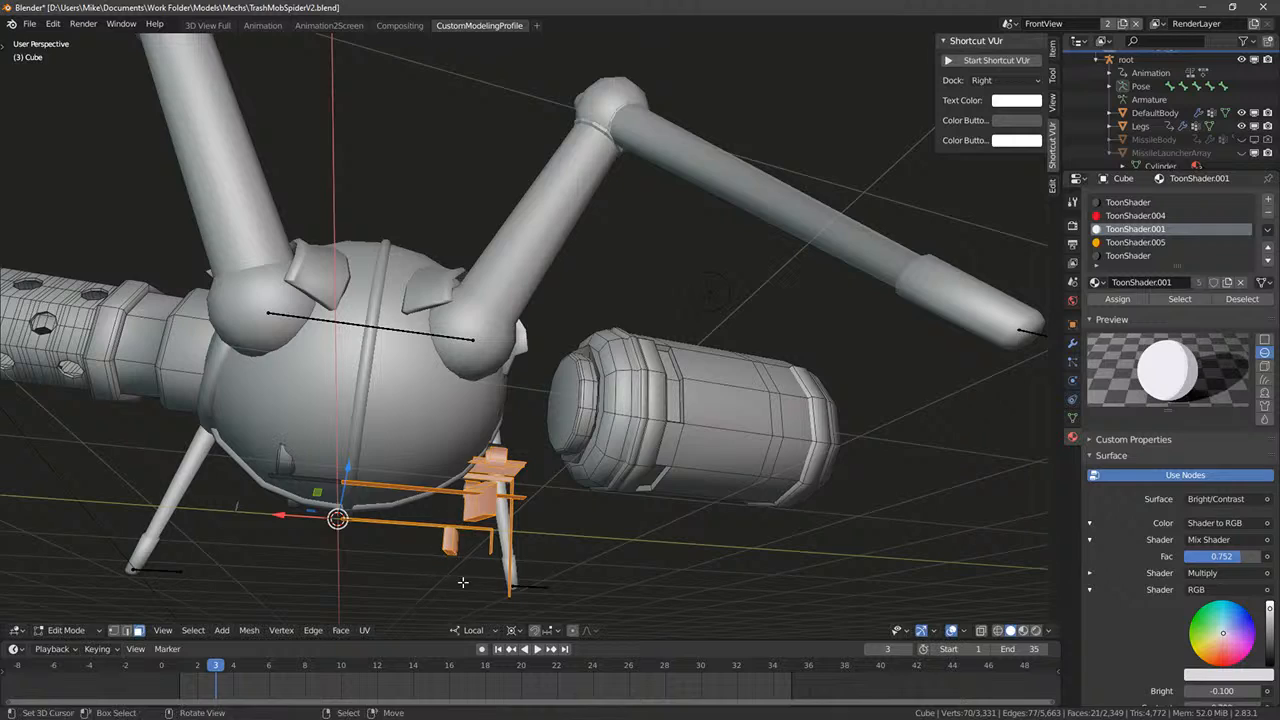
{"action": "key", "text": "ctrl+l"}
{"action": "key", "text": "x"}
{"action": "left_click", "coordinate": [428, 546]}
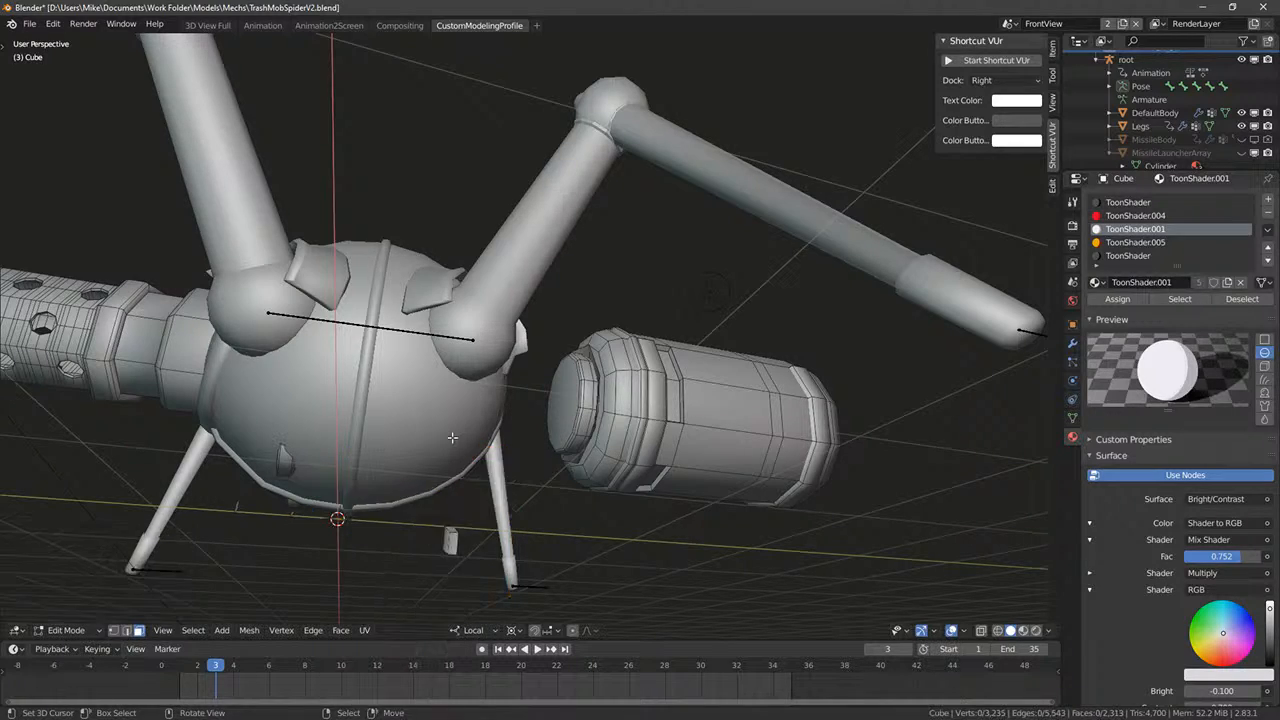
- Delete the small loose block remaining under the body
{"action": "middle_click_drag", "start_coordinate": [428, 546], "coordinate": [345, 484]}
{"action": "key", "text": "ctrl+l"}
{"action": "key", "text": "x"}
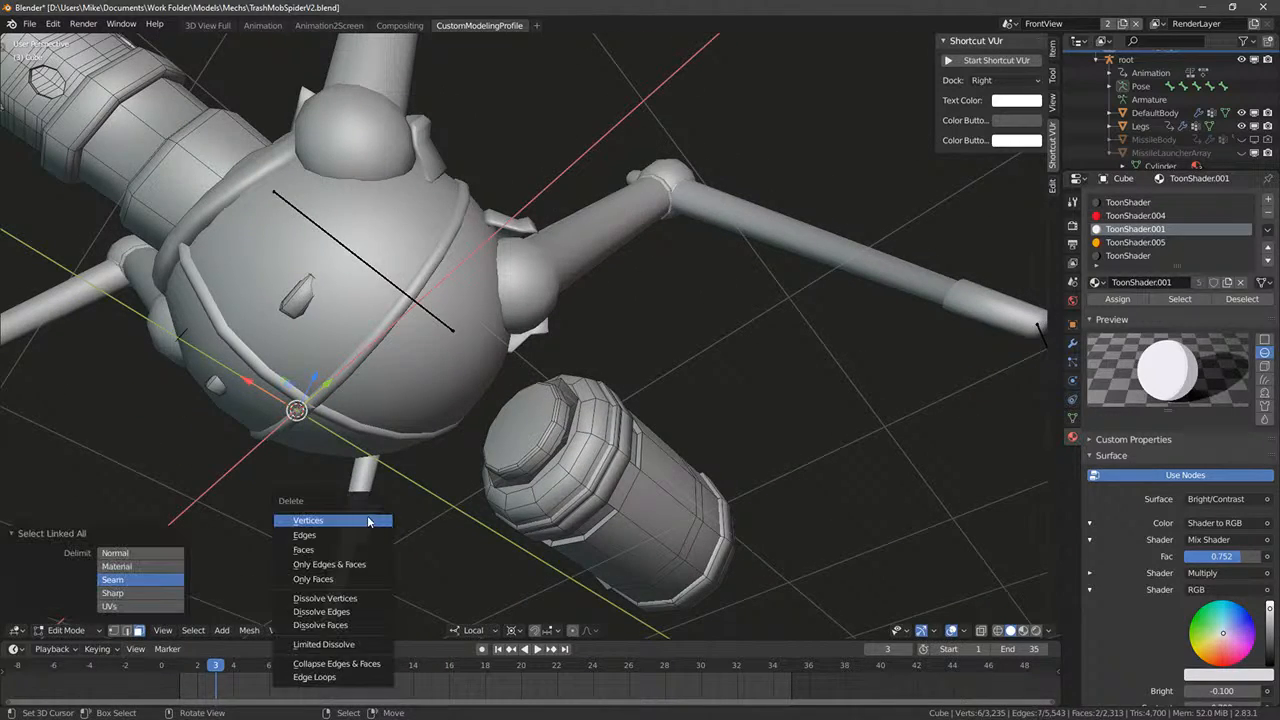
{"action": "left_click", "coordinate": [369, 521]}
- Delete the leftover fragments hidden under the body, selecting them in wireframe from the right orthographic view
{"action": "scroll", "coordinate": [417, 409], "scroll_direction": "down", "scroll_amount": 3}
{"action": "middle_click_drag", "start_coordinate": [312, 400], "coordinate": [646, 474]}
{"action": "key", "text": "shift+z"}
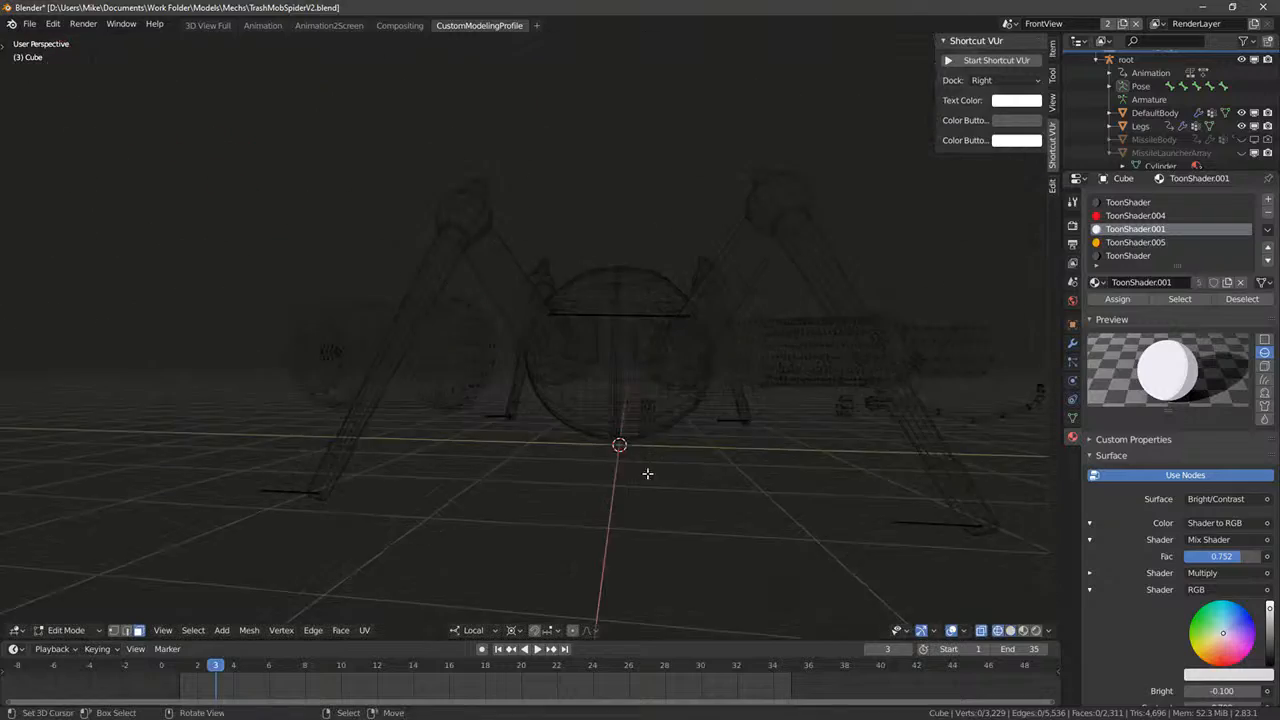
{"action": "scroll", "coordinate": [645, 472], "scroll_direction": "down", "scroll_amount": 4}
{"action": "key", "text": "KP_1"}
{"action": "key", "text": "KP_3"}
{"action": "scroll", "coordinate": [630, 455], "scroll_direction": "up", "scroll_amount": 6}
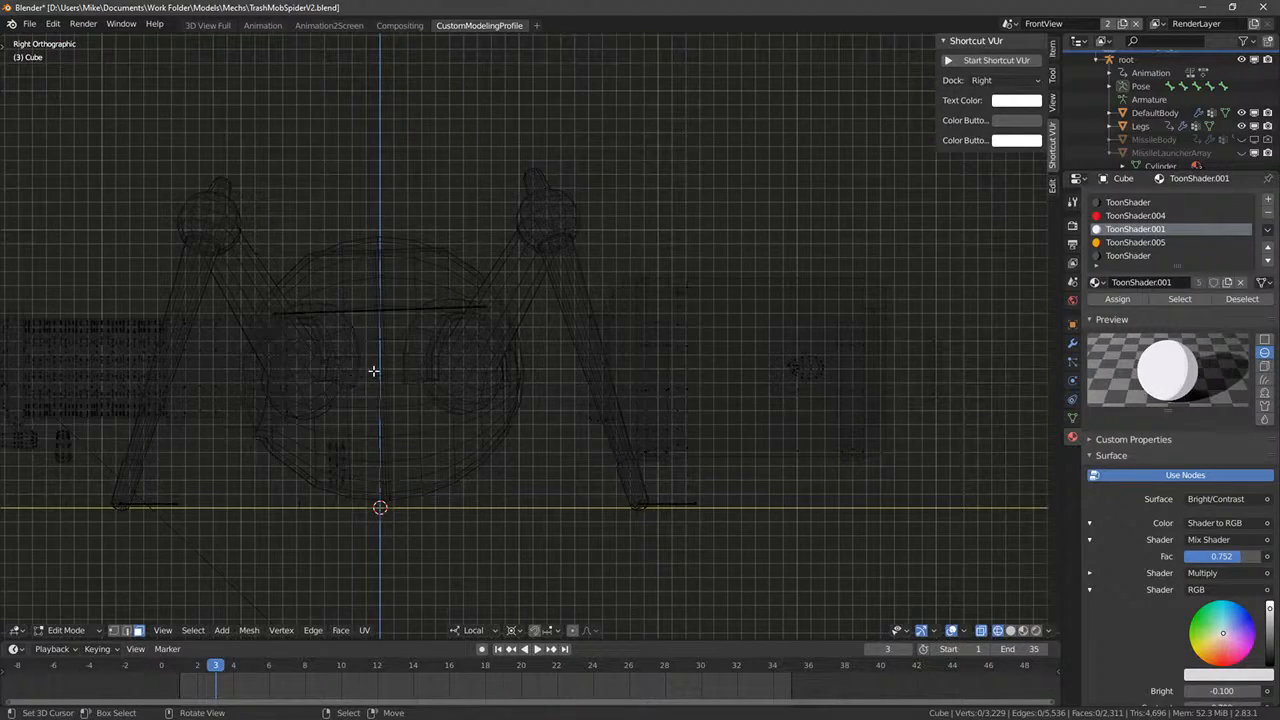
{"action": "scroll", "coordinate": [373, 371], "scroll_direction": "down", "scroll_amount": 3}
{"action": "key", "text": "c"}
{"action": "left_click_drag", "start_coordinate": [449, 428], "coordinate": [428, 457]}
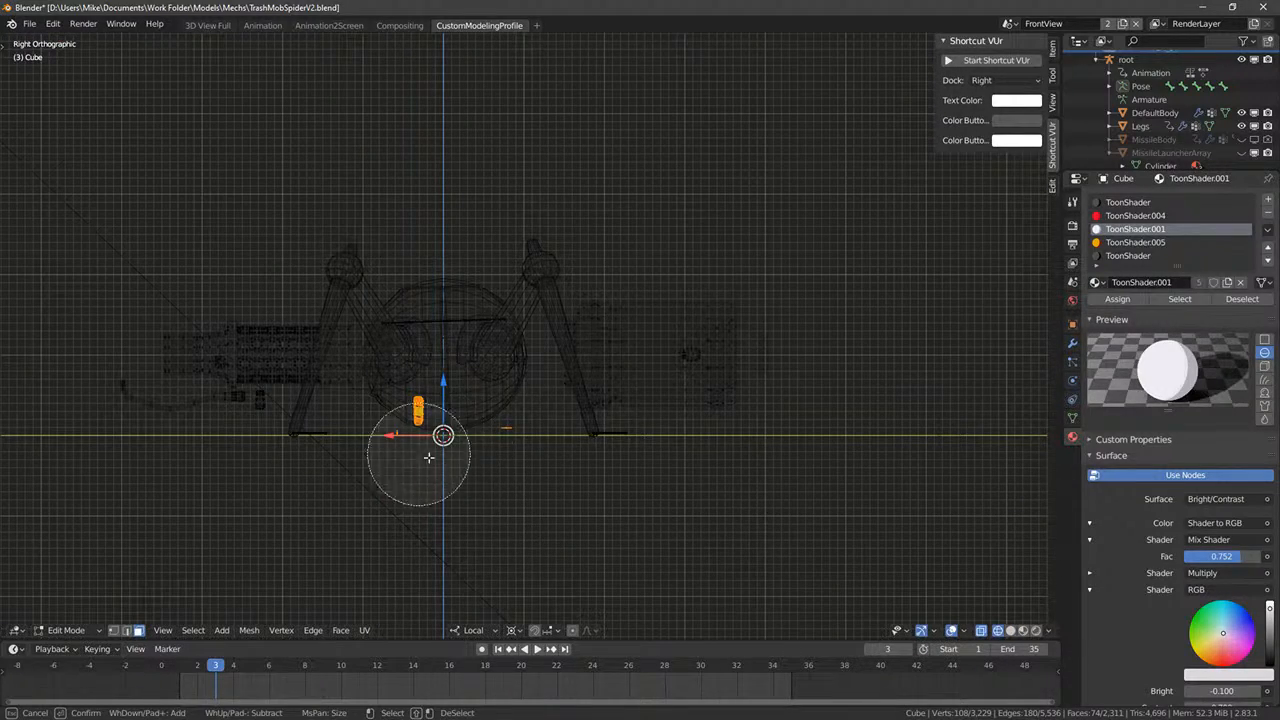
{"action": "right_click", "coordinate": [428, 457]}
{"action": "key", "text": "x"}
{"action": "left_click", "coordinate": [401, 440]}
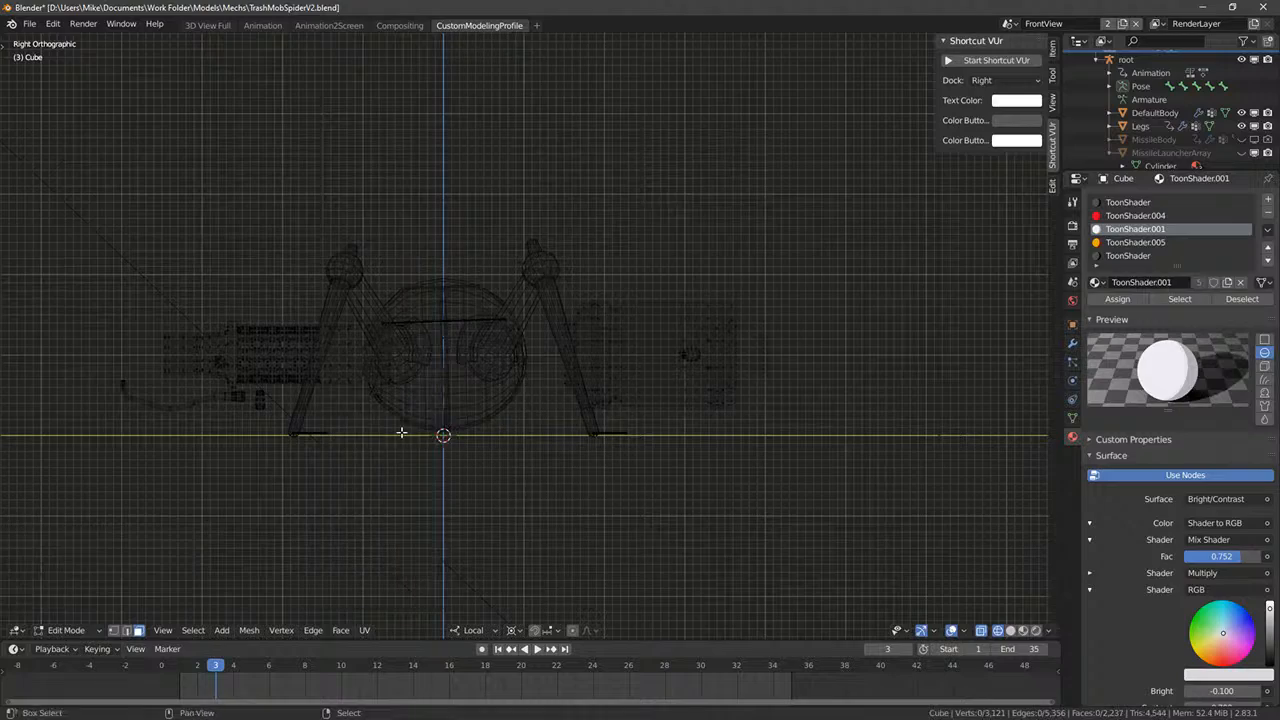
- Restore solid shading and delete the connecting sleeve between the perforated barrel and the body
{"action": "scroll", "coordinate": [398, 440], "scroll_direction": "up", "scroll_amount": 4}
{"action": "mouse_move", "coordinate": [340, 480]}
{"action": "middle_mouse_down"}
{"action": "mouse_move", "coordinate": [323, 466]}
{"action": "mouse_move", "coordinate": [403, 443]}
{"action": "mouse_move", "coordinate": [397, 506]}
{"action": "middle_mouse_up"}
{"action": "key", "text": "shift+z"}
{"action": "left_click", "coordinate": [478, 320]}
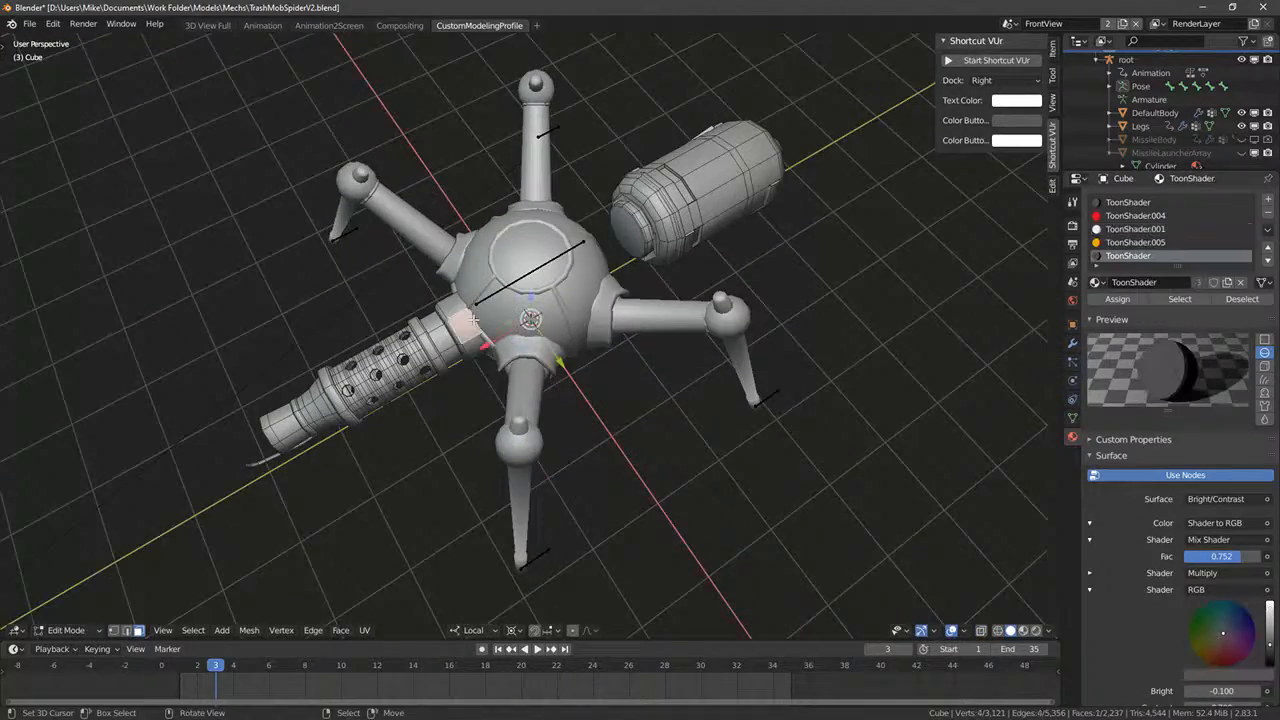
{"action": "key", "text": "ctrl+l"}
{"action": "key", "text": "x"}
{"action": "left_click", "coordinate": [477, 371]}
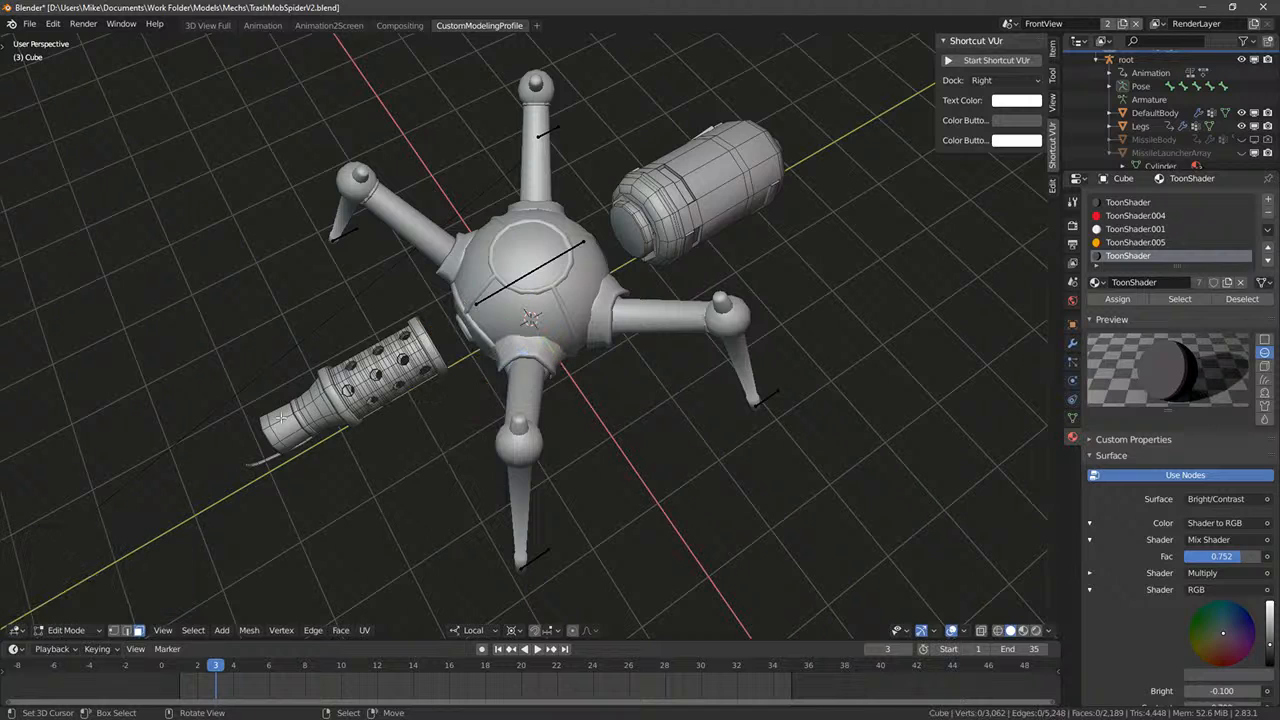
- Duplicate the spherical body in place as a separate object and rename the copy FlamethrowerBody
{"action": "right_click", "coordinate": [490, 342]}
{"action": "middle_click_drag", "start_coordinate": [490, 342], "coordinate": [488, 320]}
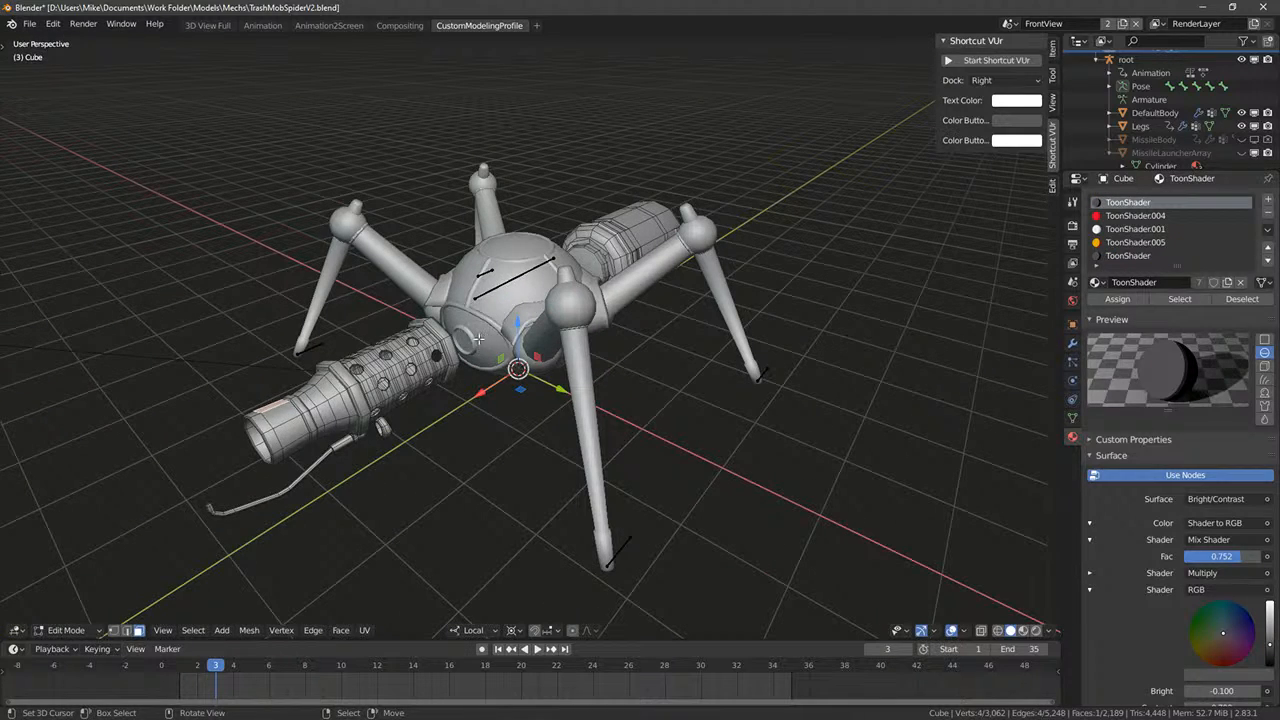
{"action": "key", "text": "Tab"}
{"action": "left_click", "coordinate": [540, 258]}
{"action": "key", "text": "shift+d"}
{"action": "key", "text": "Escape"}
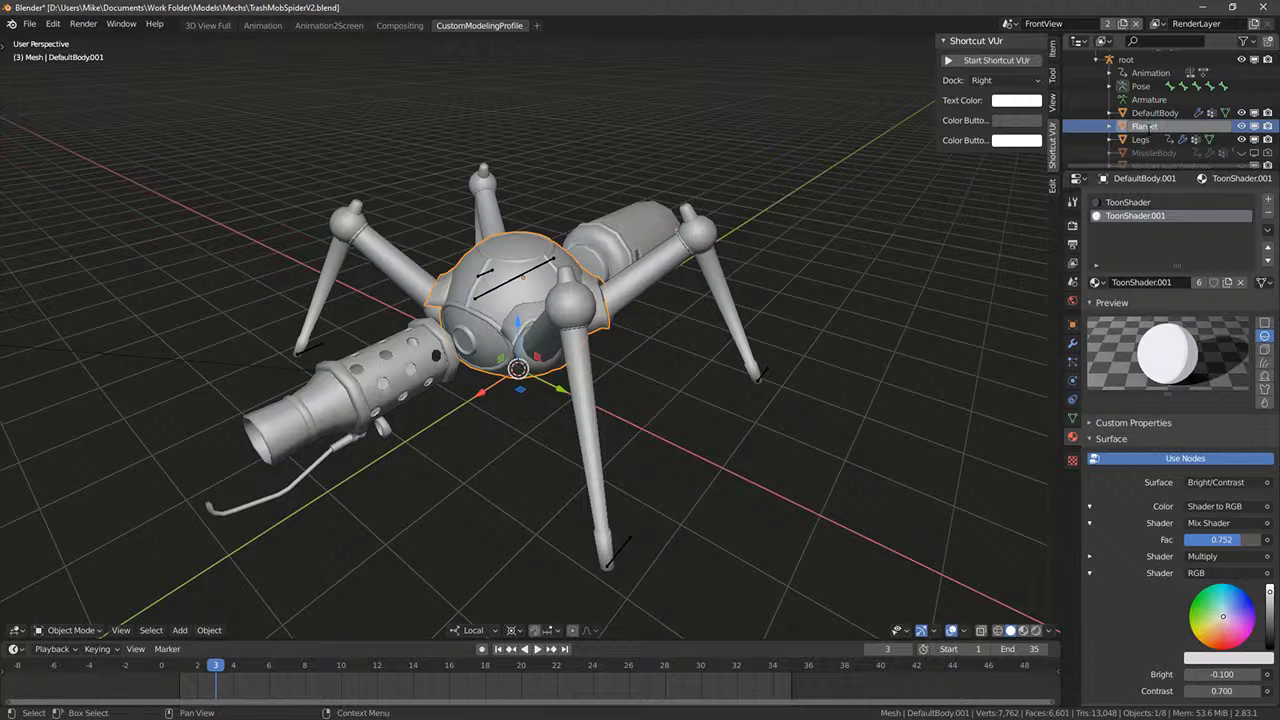
{"action": "type", "text": "y"}
{"action": "key", "text": "Return"}
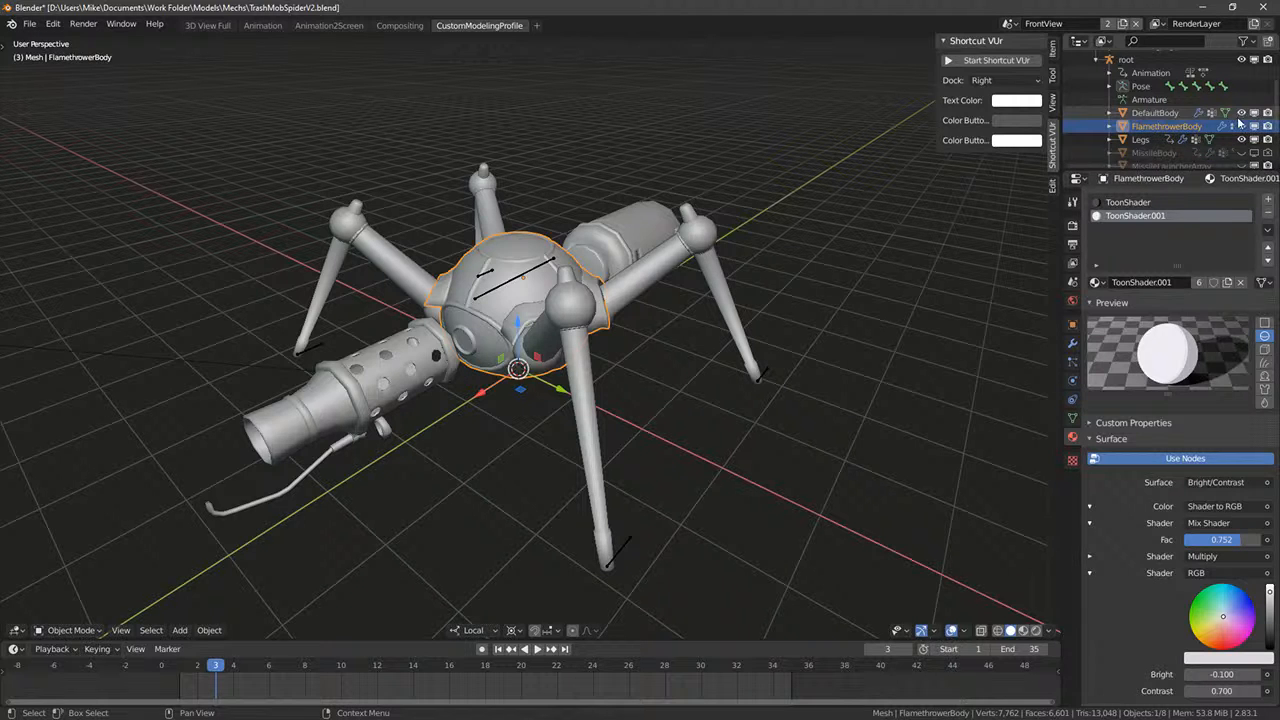
- Hide DefaultBody and delete the front disc with its round lens from the FlamethrowerBody mesh
{"action": "key", "text": "Tab"}
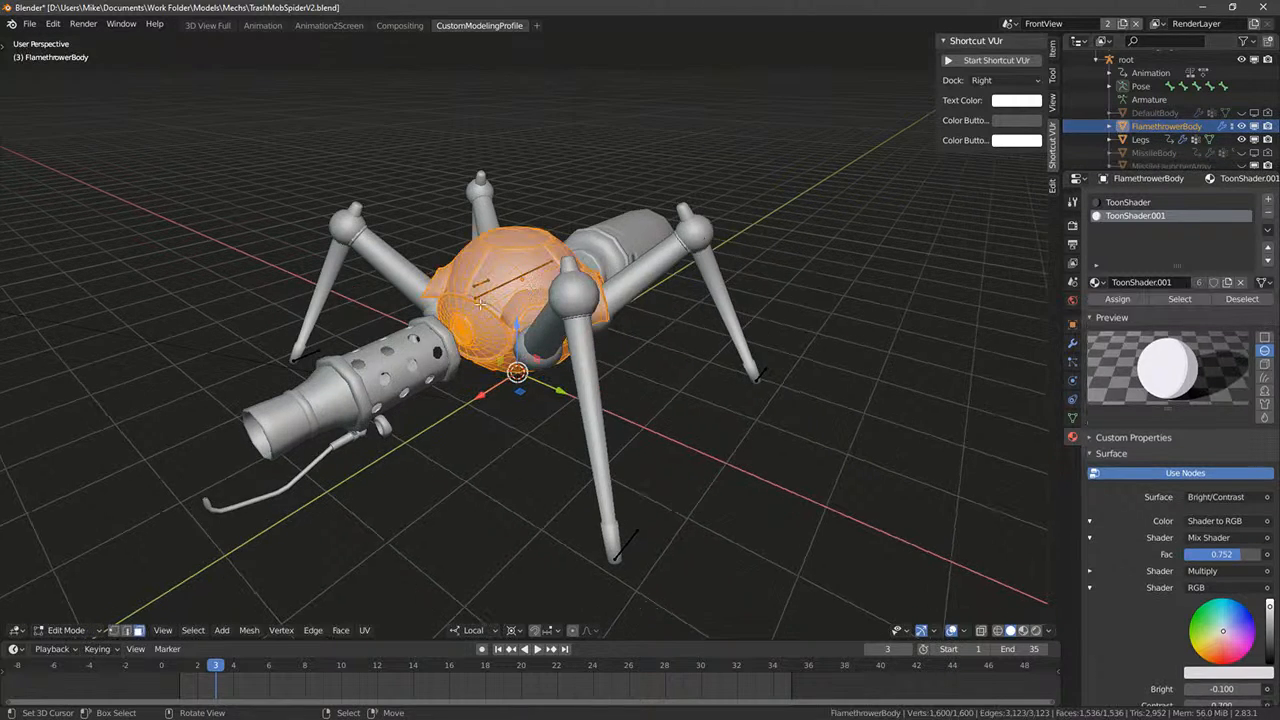
{"action": "scroll", "coordinate": [477, 313], "scroll_direction": "up", "scroll_amount": 3}
{"action": "left_click", "coordinate": [459, 313]}
{"action": "key", "text": "l"}
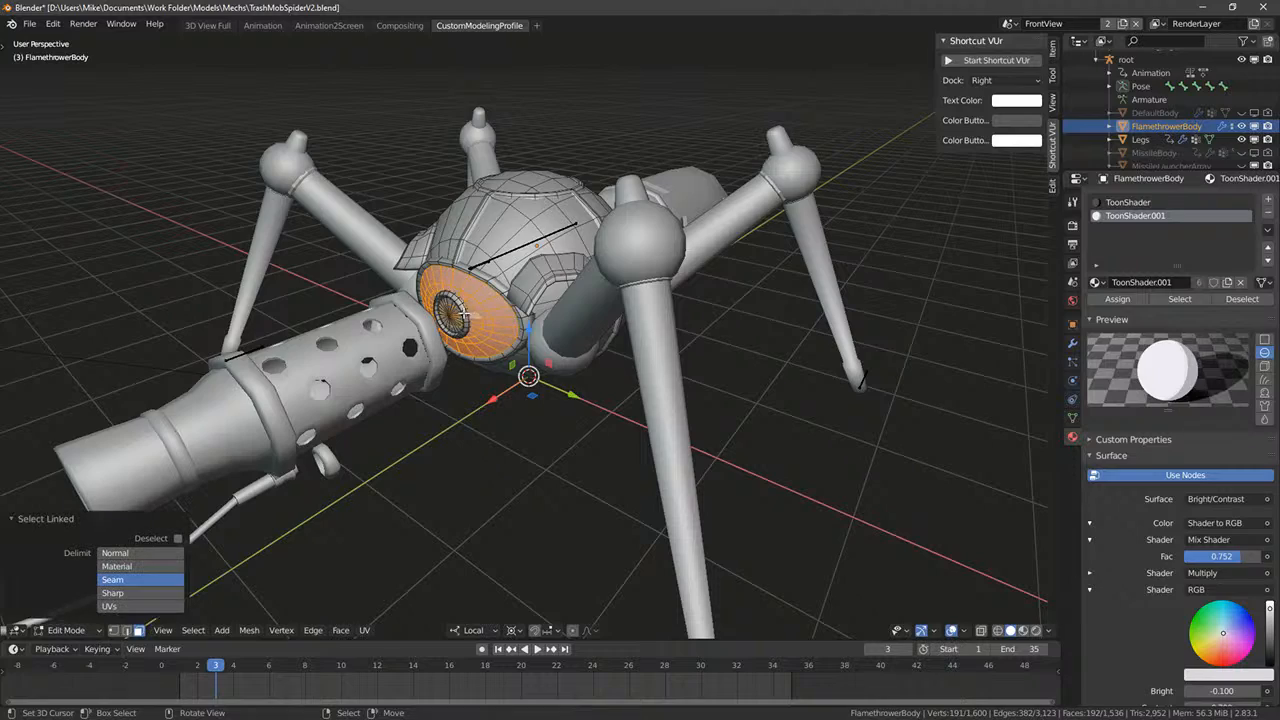
{"action": "key", "text": "x"}
{"action": "left_click", "coordinate": [457, 318]}
- Delete one of the two overlapping rim rings around the body's front opening
{"action": "middle_click_drag", "start_coordinate": [483, 294], "coordinate": [237, 486]}
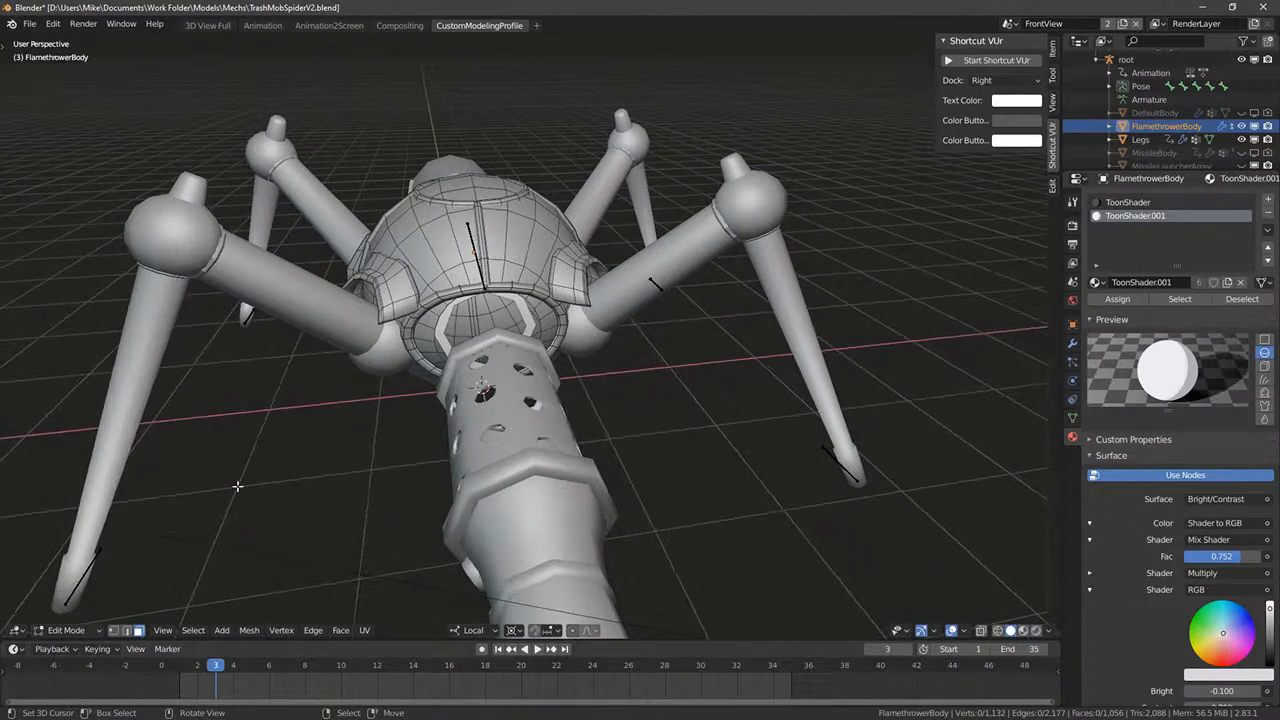
{"action": "scroll", "coordinate": [354, 435], "scroll_direction": "up", "scroll_amount": 4}
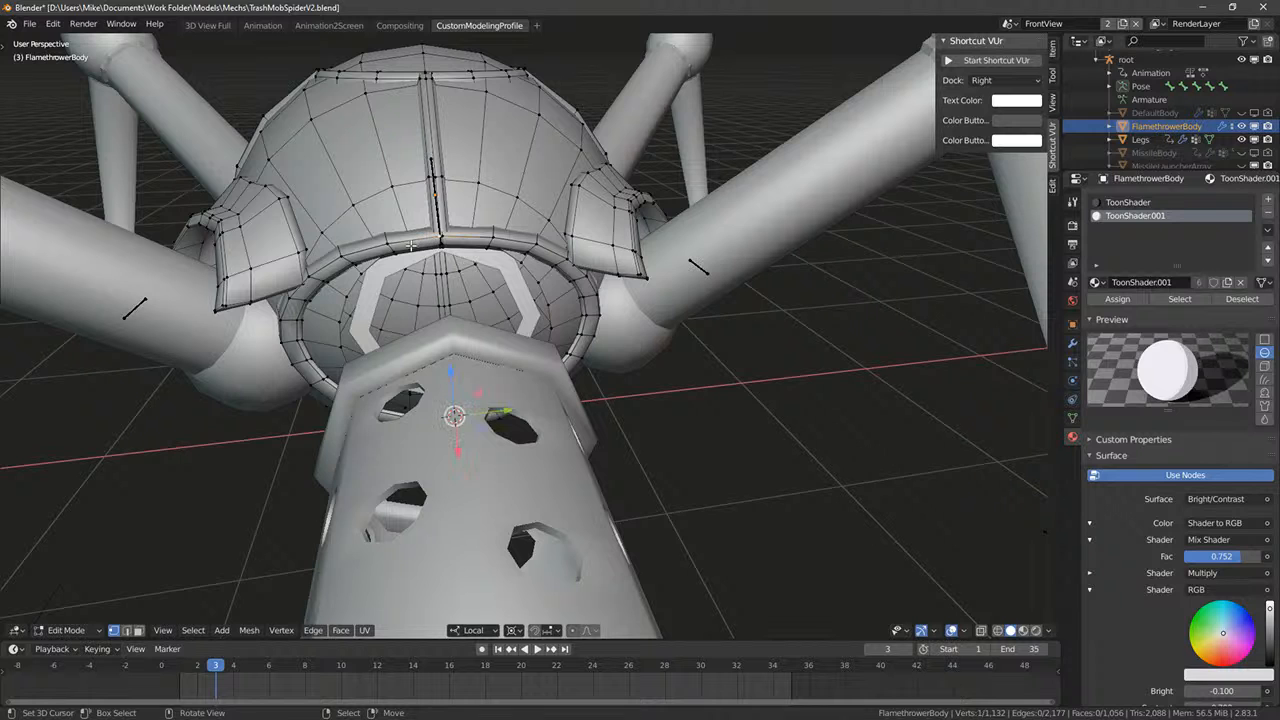
{"action": "key", "text": "ctrl+l"}
{"action": "middle_click_drag", "start_coordinate": [389, 242], "coordinate": [661, 284]}
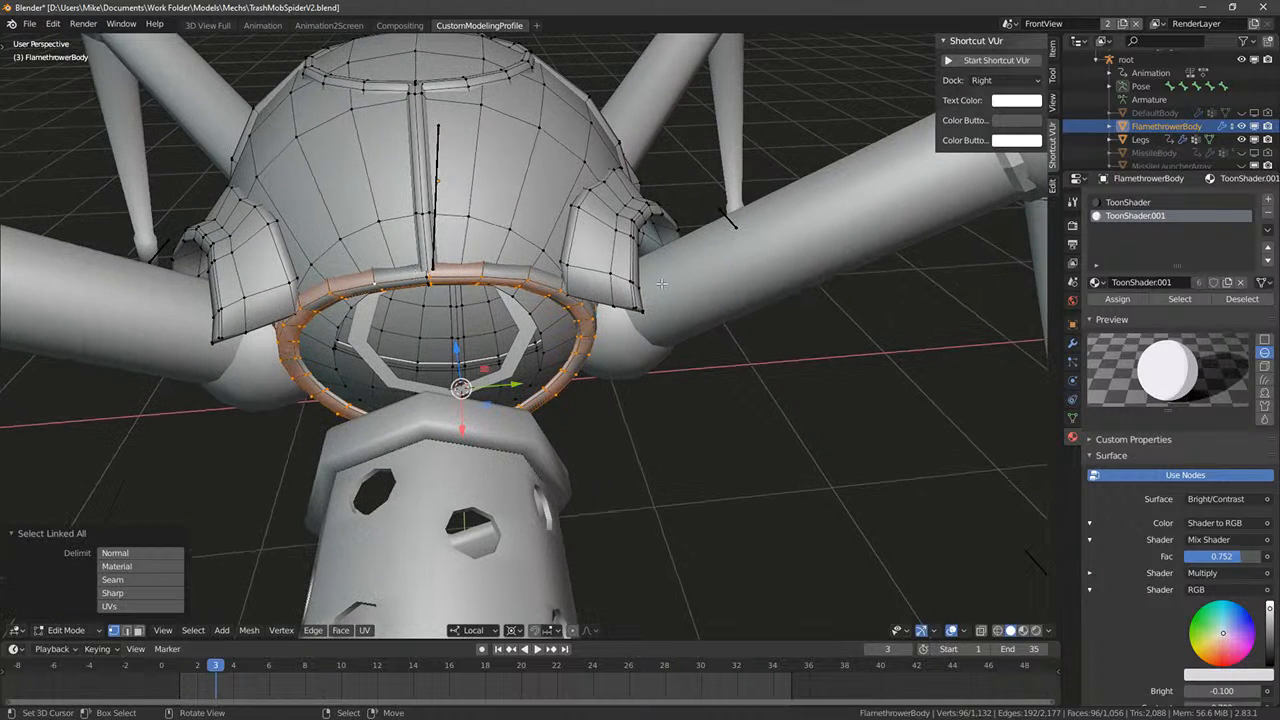
{"action": "key", "text": "g"}
{"action": "key", "text": "Escape"}
{"action": "key", "text": "x"}
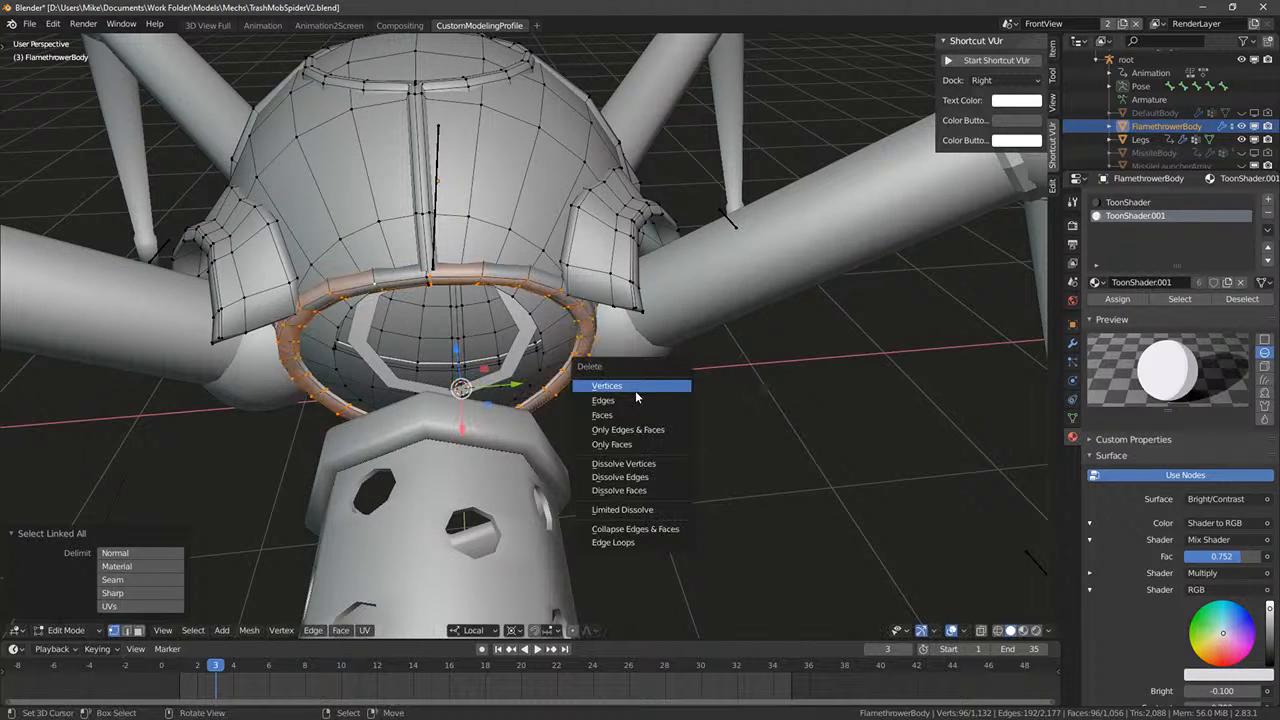
{"action": "left_click", "coordinate": [630, 385]}
{"action": "key", "text": "ctrl+z"}
{"action": "key", "text": "ctrl+shift+z"}
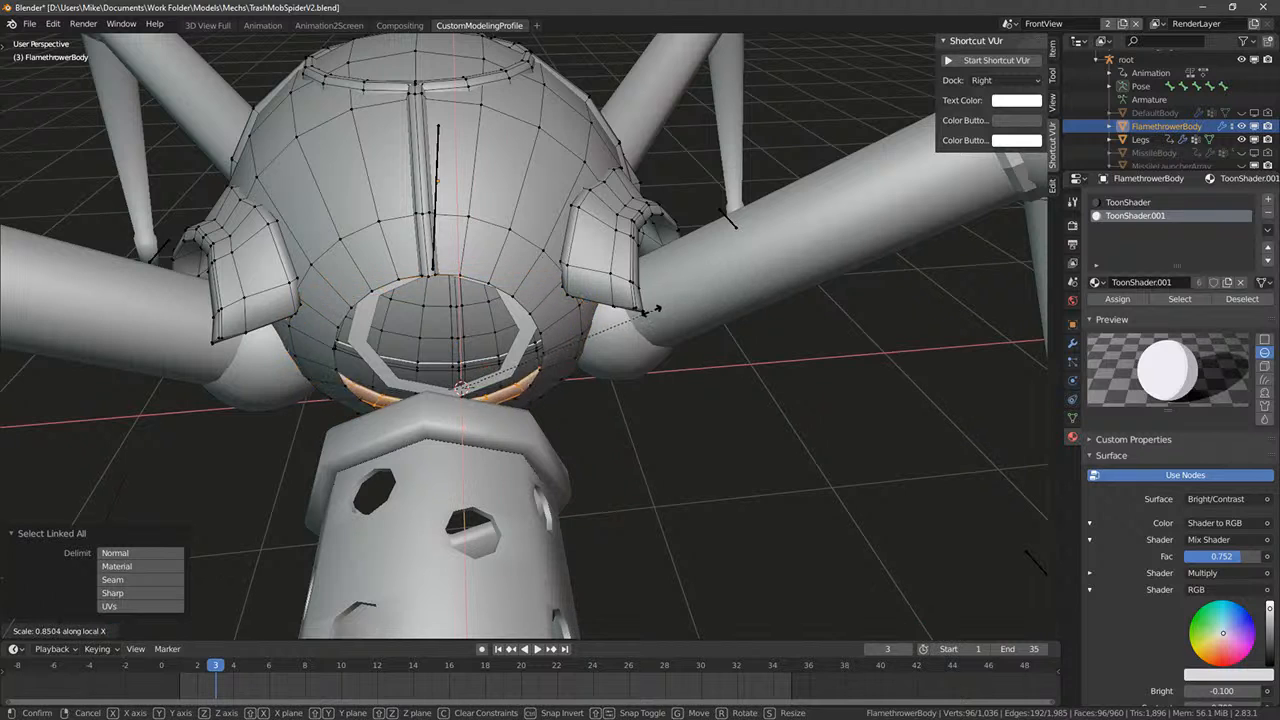
{"action": "key", "text": "ctrl+z"}
- Try to narrow the front opening's rim ring by scaling it to 0.688 along local Y
{"action": "left_click", "coordinate": [590, 297]}
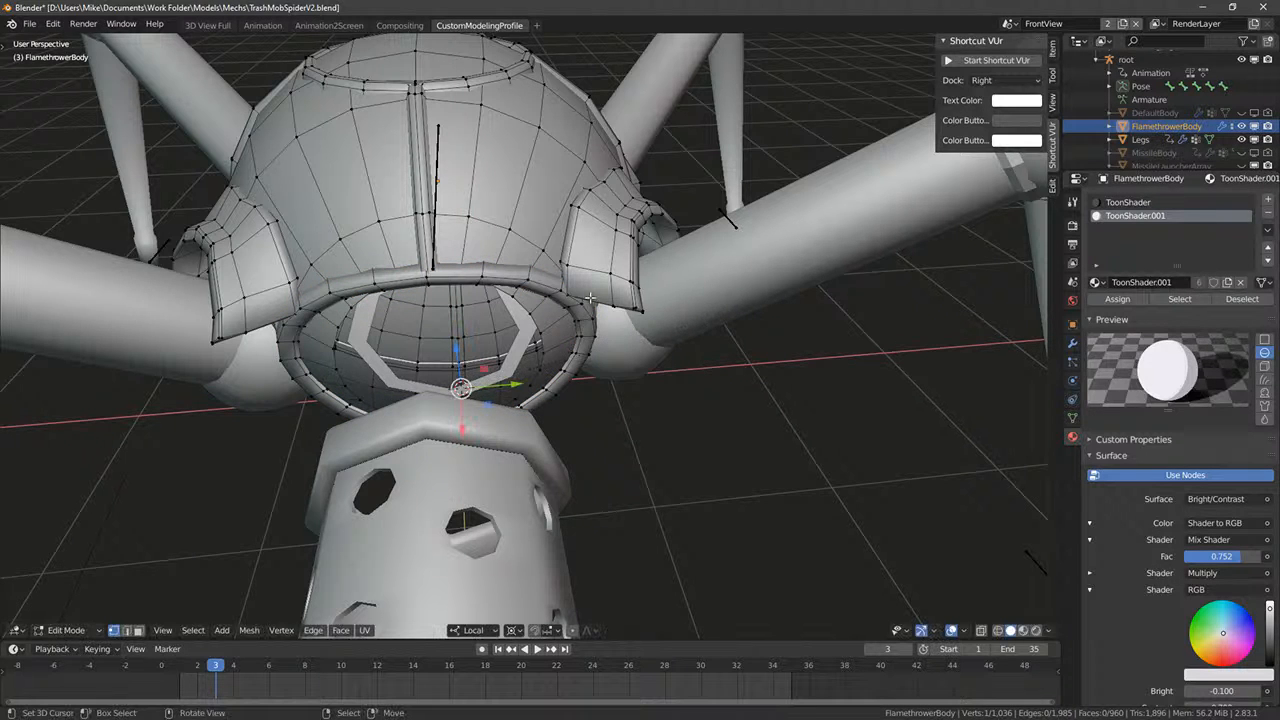
{"action": "key", "text": "ctrl+l"}
{"action": "key", "text": "s"}
{"action": "key", "text": "y"}
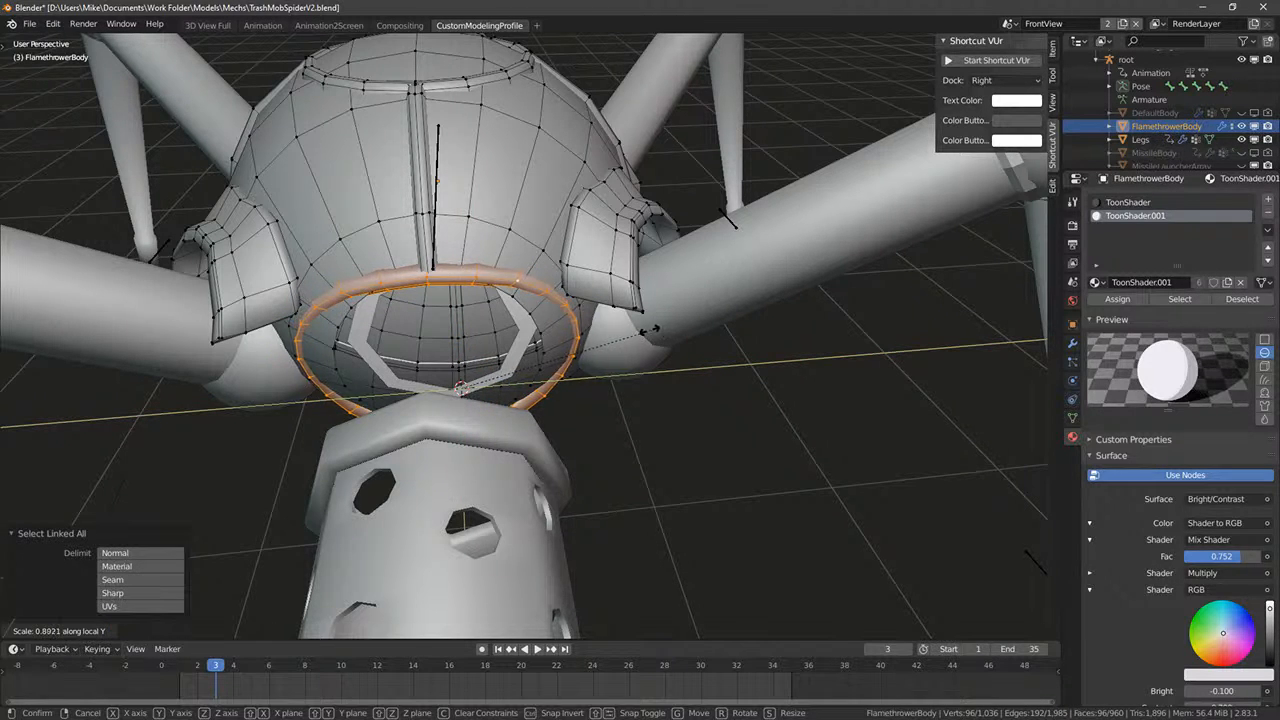
{"action": "left_click", "coordinate": [317, 452]}
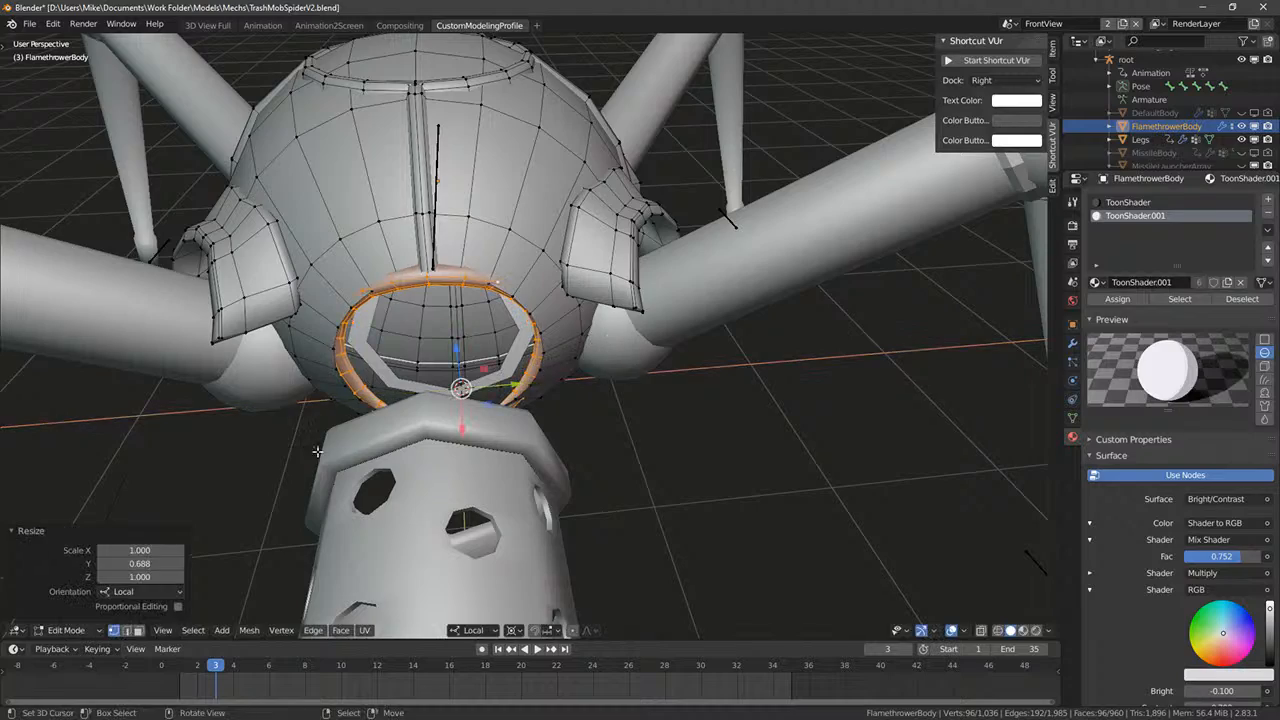
{"action": "middle_click_drag", "start_coordinate": [426, 424], "coordinate": [500, 250]}
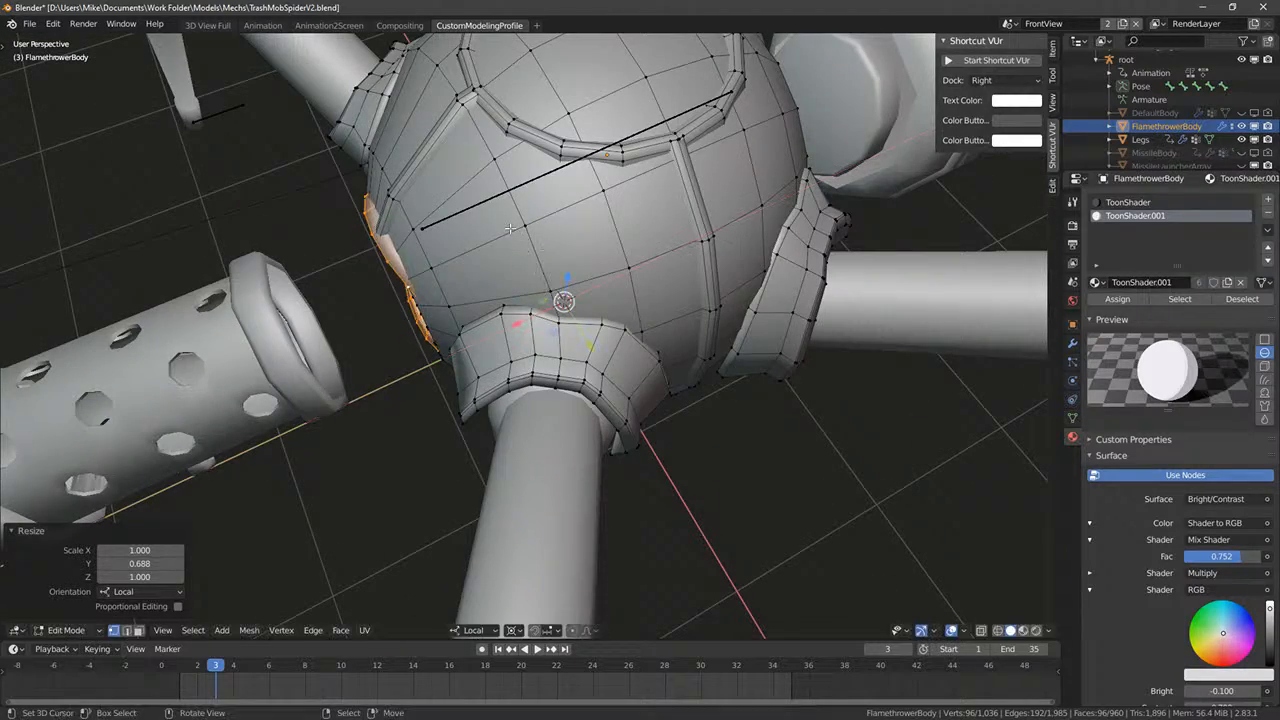
{"action": "middle_click_drag", "start_coordinate": [613, 288], "coordinate": [701, 224]}
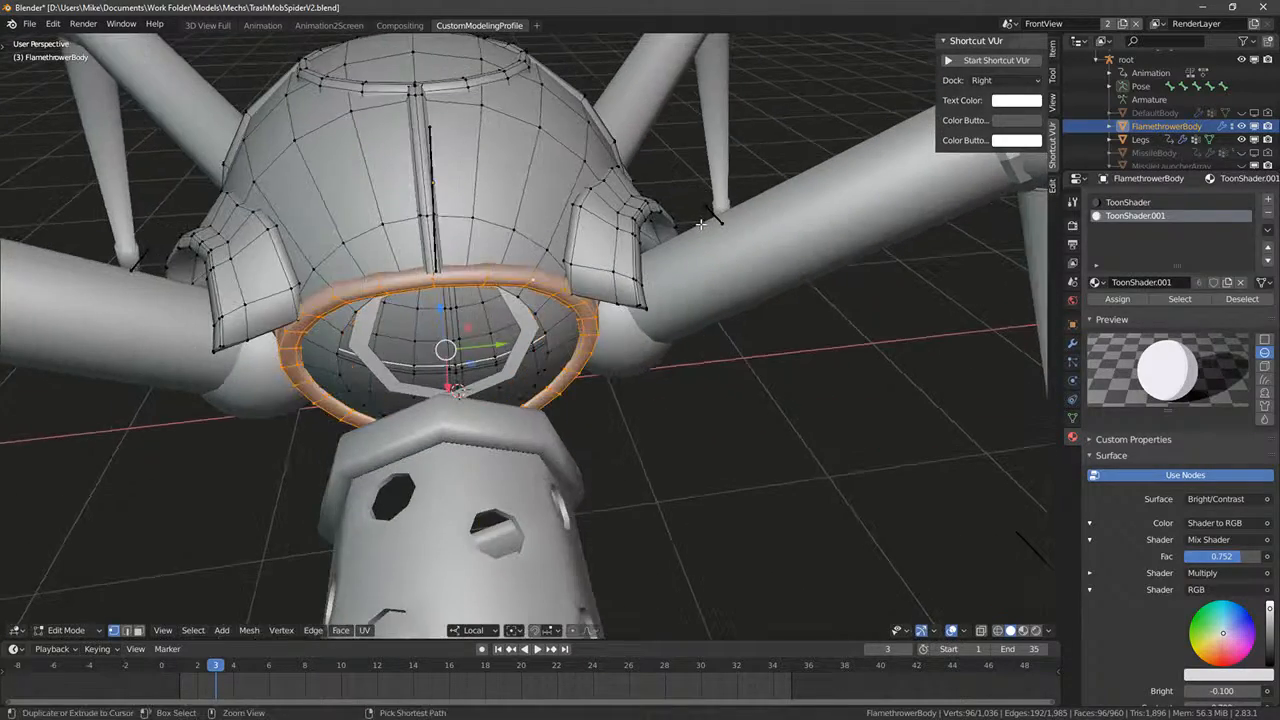
- Scale the front opening's rim ring to about 0.693 along local Y around its own centre
{"action": "middle_click_drag", "start_coordinate": [636, 254], "coordinate": [645, 262]}
{"action": "key", "text": "s"}
{"action": "key", "text": "y"}
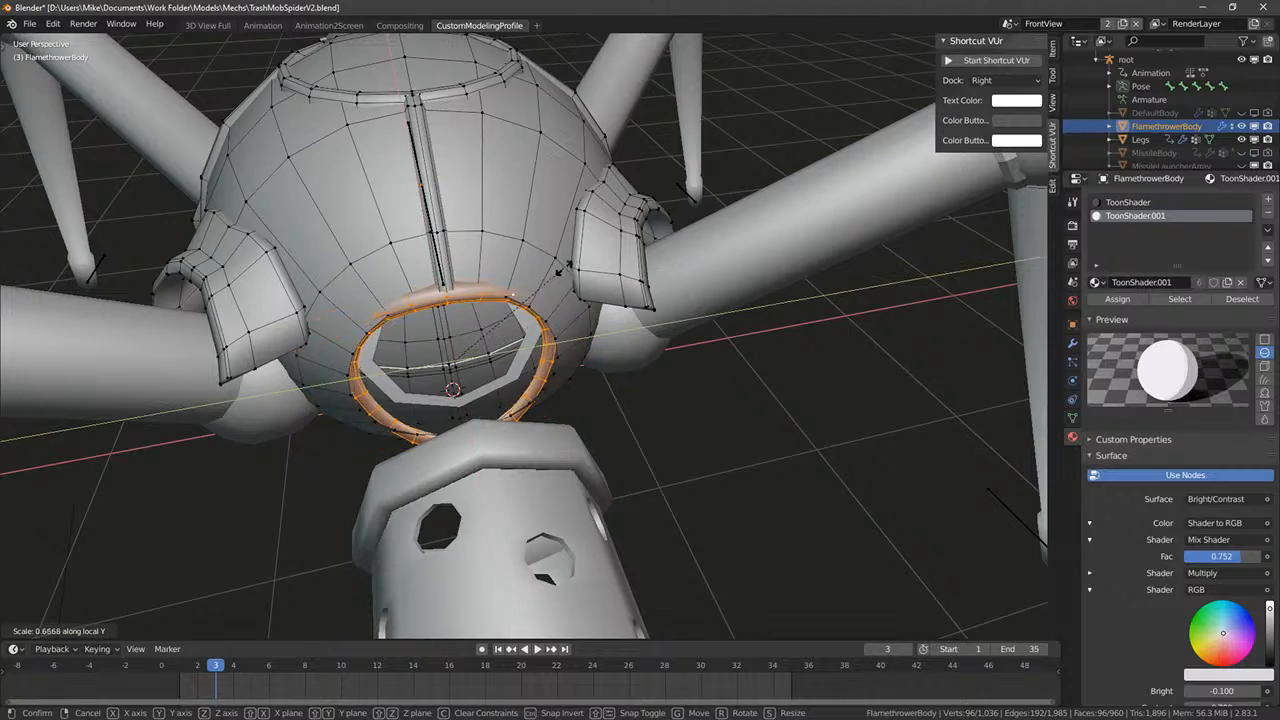
{"action": "left_click", "coordinate": [567, 268]}
- Try to flatten the rim ring by scaling it down along local X
{"action": "middle_click_drag", "start_coordinate": [567, 268], "coordinate": [541, 358]}
{"action": "key", "text": "s"}
{"action": "key", "text": "x"}
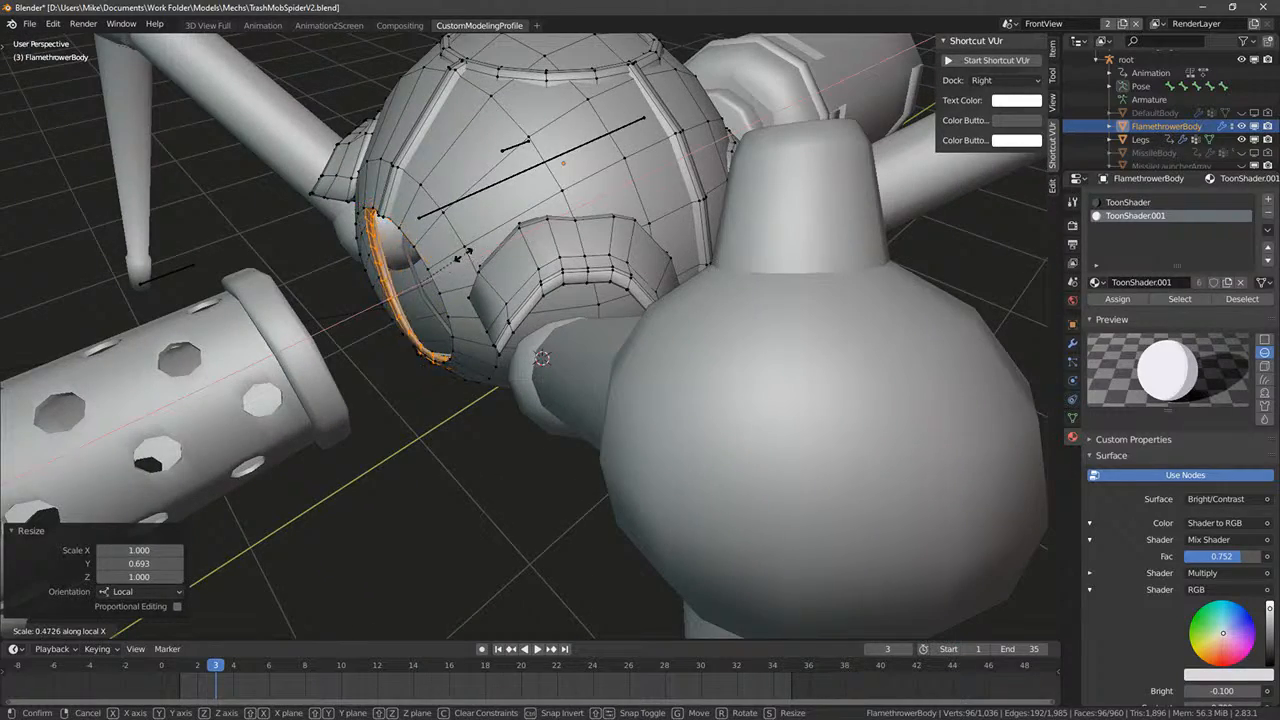
{"action": "left_click", "coordinate": [490, 245]}
{"action": "middle_click_drag", "start_coordinate": [485, 247], "coordinate": [470, 282]}
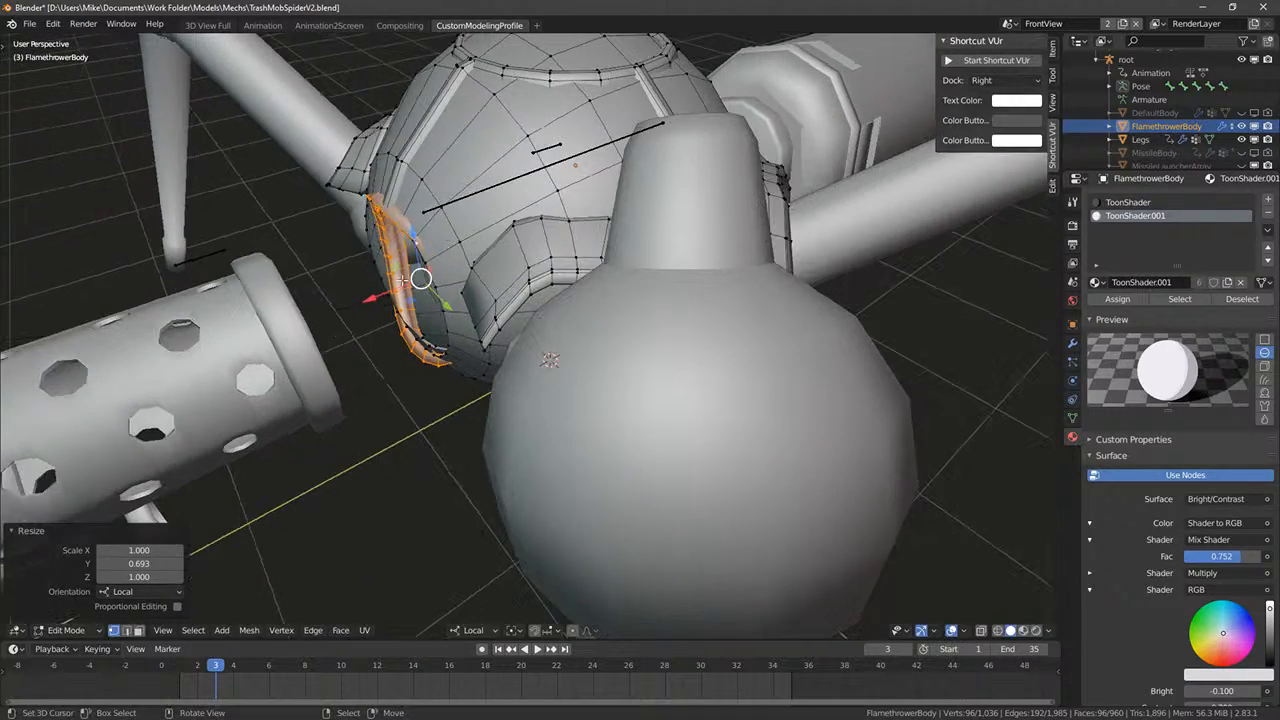
- Move the rim ring forward along local X towards the barrel
{"action": "key", "text": "g"}
{"action": "key", "text": "x"}
{"action": "left_click", "coordinate": [360, 297]}
- Delete the selected rim ring geometry around the body's front opening
{"action": "middle_click_drag", "start_coordinate": [360, 297], "coordinate": [454, 231]}
{"action": "key", "text": "x"}
{"action": "left_click", "coordinate": [425, 272]}
- Rebuild the front opening's rim and inner wall by repeatedly extruding its open edge loop and scaling or moving each new loop
{"action": "key", "text": "e"}
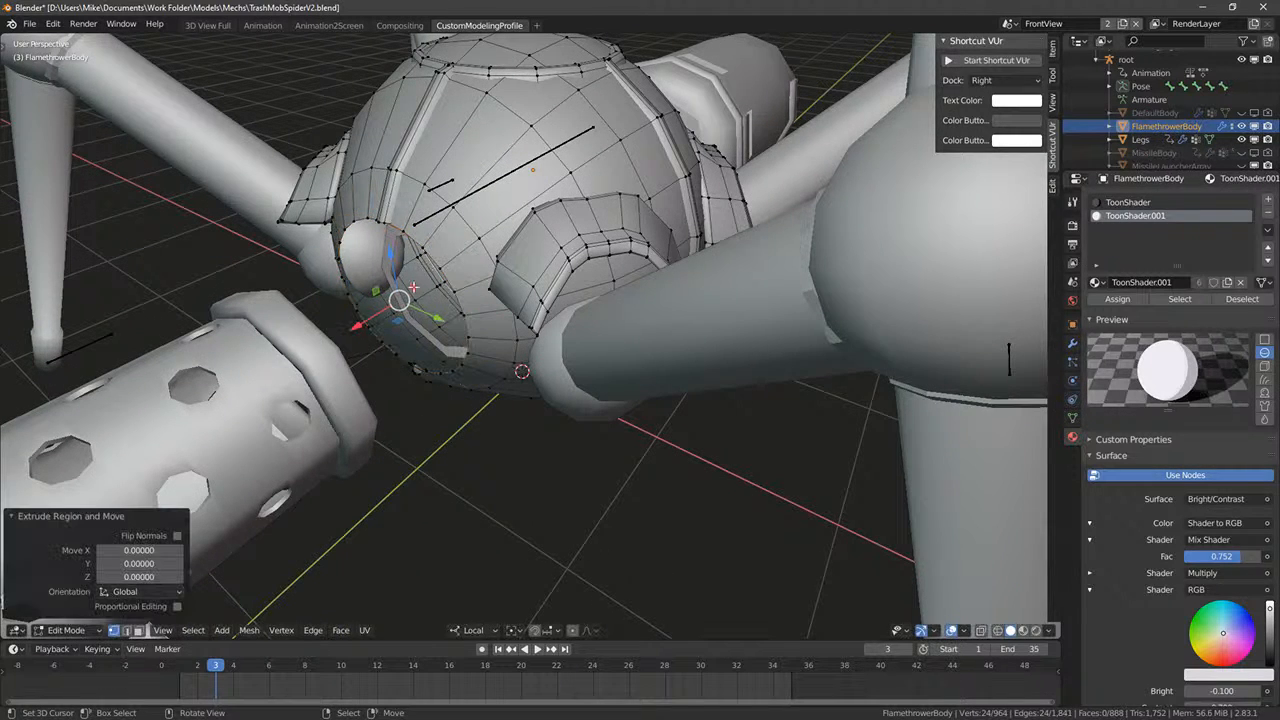
{"action": "left_click_drag", "start_coordinate": [356, 326], "coordinate": [490, 264]}
{"action": "key", "text": "s"}
{"action": "left_click", "coordinate": [534, 338]}
{"action": "key", "text": "e"}
{"action": "right_click", "coordinate": [400, 335]}
{"action": "key", "text": "s"}
{"action": "left_click", "coordinate": [520, 342]}
{"action": "key", "text": "e"}
{"action": "right_click", "coordinate": [510, 342]}
{"action": "key", "text": "s"}
{"action": "left_click", "coordinate": [357, 327]}
{"action": "key", "text": "e"}
{"action": "right_click", "coordinate": [361, 324]}
- Move the end vertices of the seam strip above the opening down about 0.020 along local Z to meet the rim
{"action": "middle_click_drag", "start_coordinate": [455, 308], "coordinate": [560, 330]}
{"action": "scroll", "coordinate": [540, 318], "scroll_direction": "up", "scroll_amount": 2}
{"action": "key", "text": "alt+a"}
{"action": "middle_click_drag", "start_coordinate": [492, 300], "coordinate": [626, 211]}
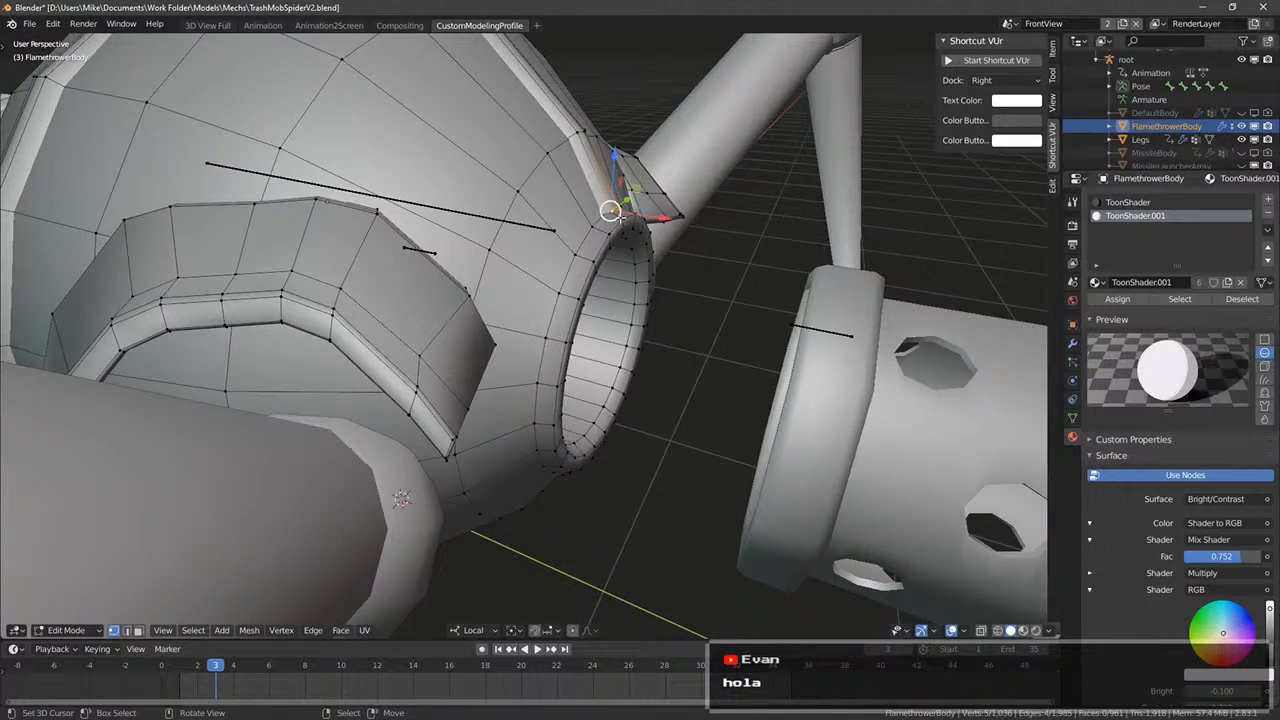
{"action": "key", "text": "s"}
{"action": "key", "text": "z"}
{"action": "key", "text": "z"}
{"action": "left_click", "coordinate": [607, 170]}
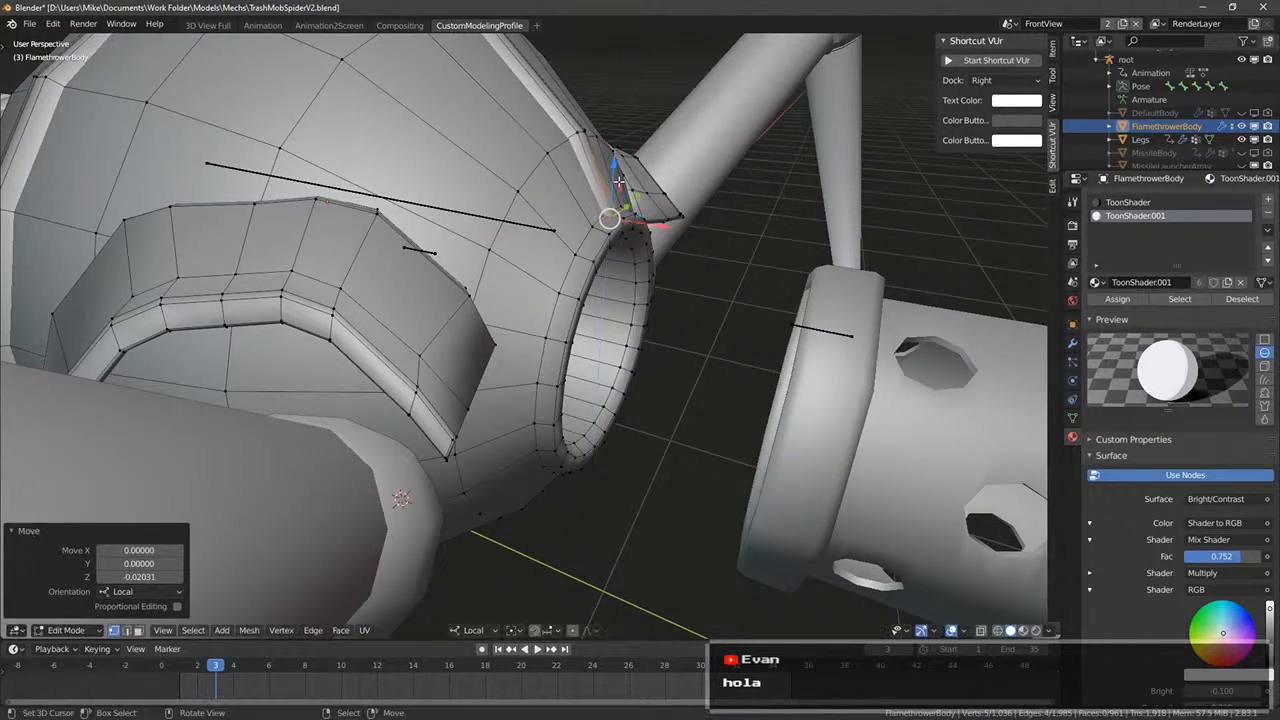
- Move the lower seam strip's end vertices up against the rim and scale them to 0.395 along local Z
{"action": "middle_click_drag", "start_coordinate": [612, 212], "coordinate": [620, 320]}
{"action": "left_click", "coordinate": [548, 291], "text": "alt"}
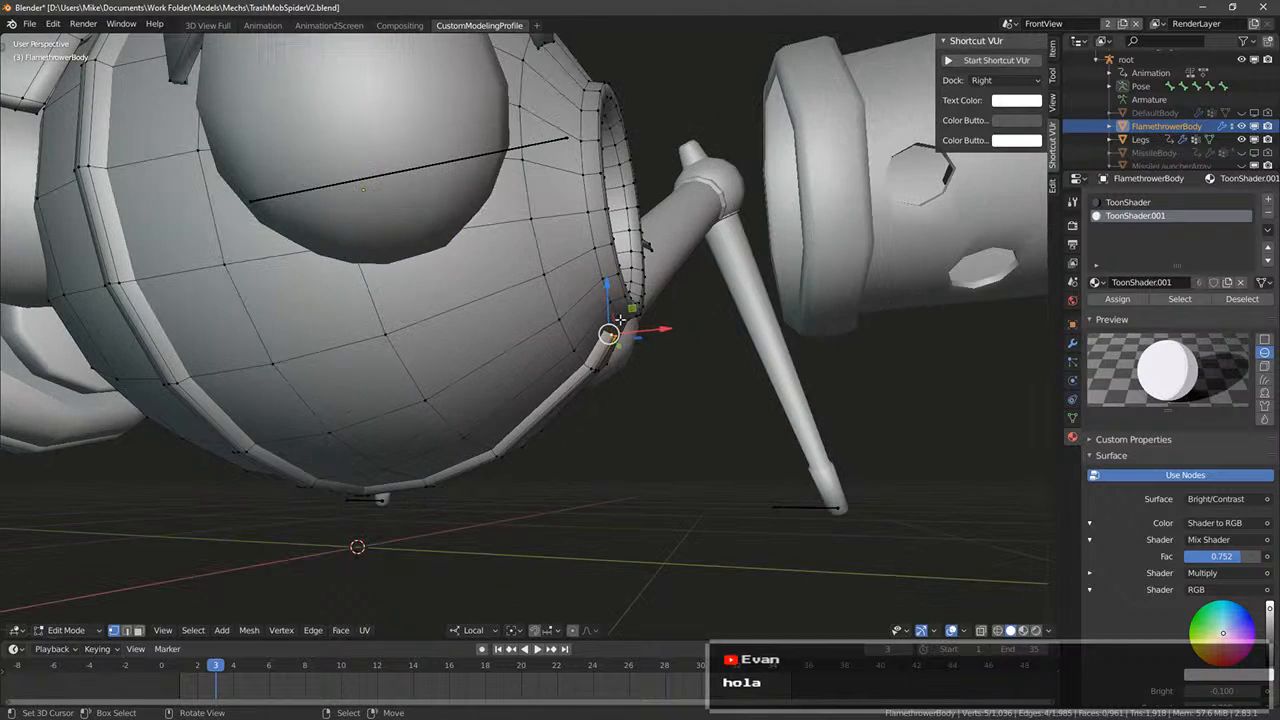
{"action": "key", "text": "KP_3"}
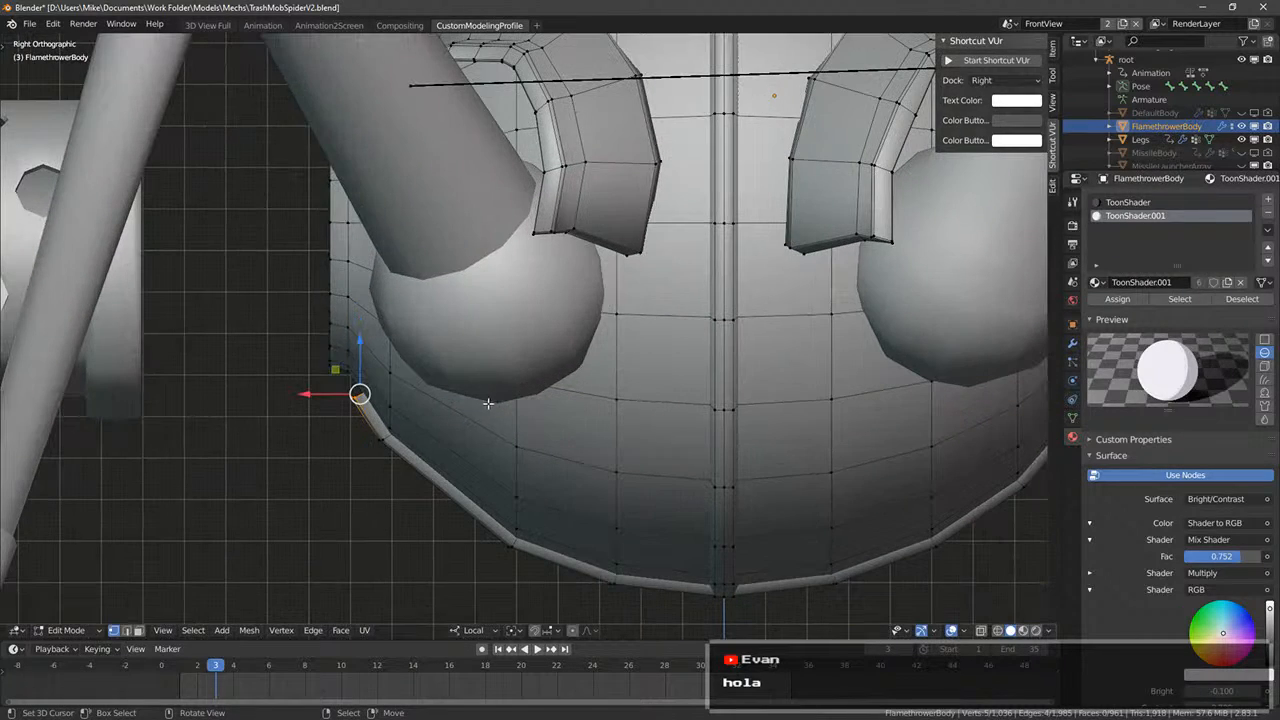
{"action": "key", "text": "g"}
{"action": "left_click", "coordinate": [464, 372]}
{"action": "key", "text": "s"}
{"action": "key", "text": "z"}
{"action": "left_click", "coordinate": [372, 312]}
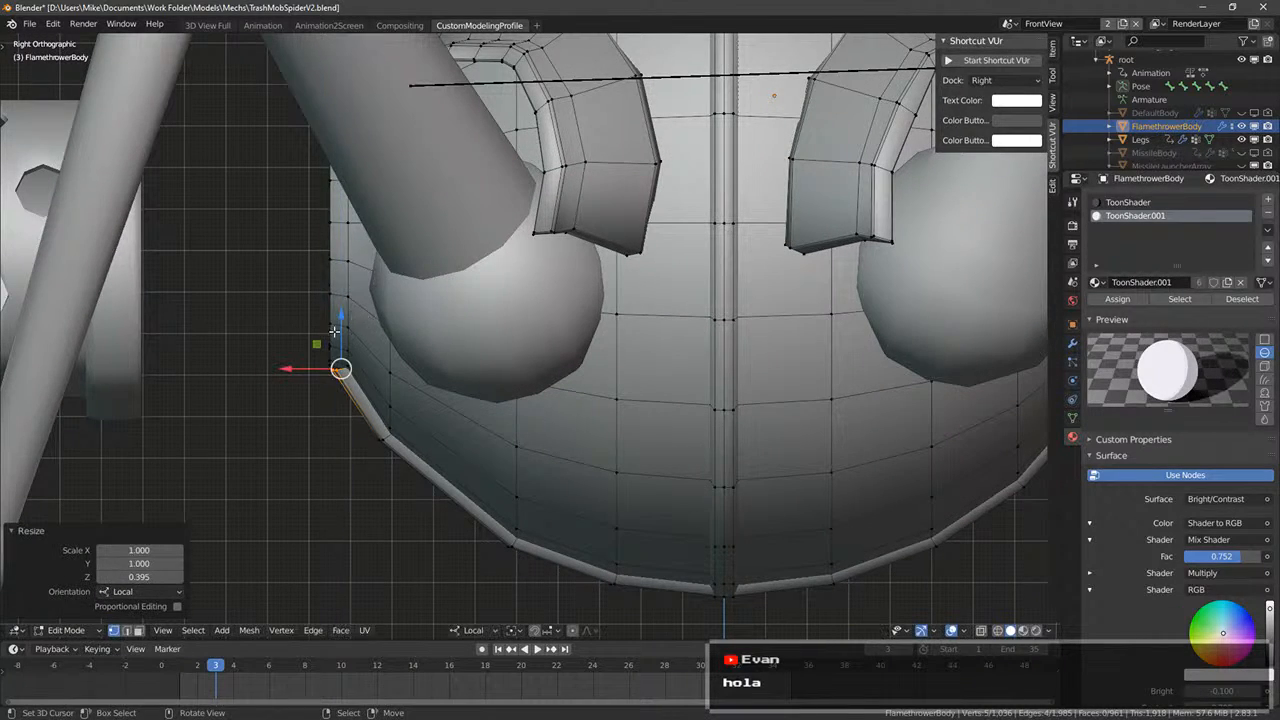
{"action": "key", "text": "g"}
{"action": "key", "text": "z"}
{"action": "left_click_drag", "start_coordinate": [339, 319], "coordinate": [340, 316]}
{"action": "left_click_drag", "start_coordinate": [300, 361], "coordinate": [310, 362]}
- Examine the rebuilt front opening and the whole mech in rendered toon shading and solid view
{"action": "key", "text": "Tab"}
{"action": "scroll", "coordinate": [346, 331], "scroll_direction": "down", "scroll_amount": 2}
{"action": "key", "text": "z"}
{"action": "mouse_move", "coordinate": [348, 331]}
{"action": "middle_mouse_down"}
{"action": "mouse_move", "coordinate": [554, 423]}
{"action": "mouse_move", "coordinate": [562, 386]}
{"action": "middle_mouse_up"}
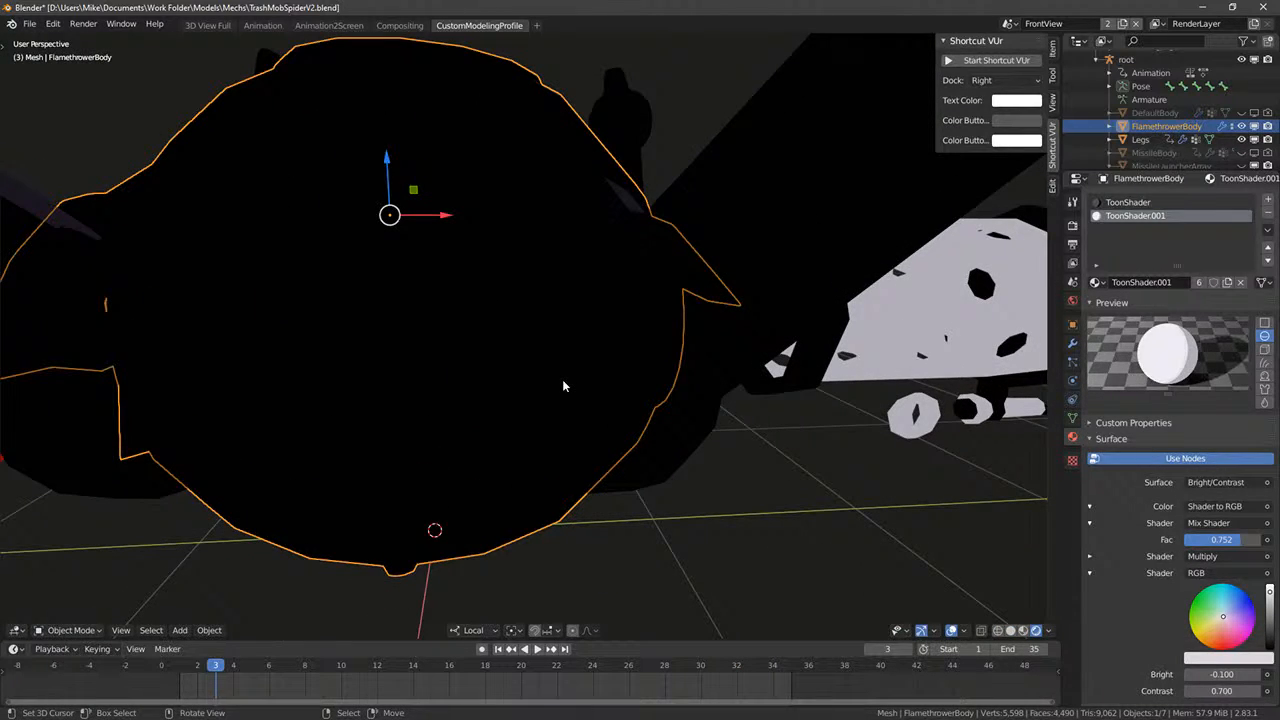
{"action": "key", "text": "KP_1"}
{"action": "key", "text": "KP_3"}
{"action": "middle_click_drag", "start_coordinate": [531, 296], "coordinate": [795, 422]}
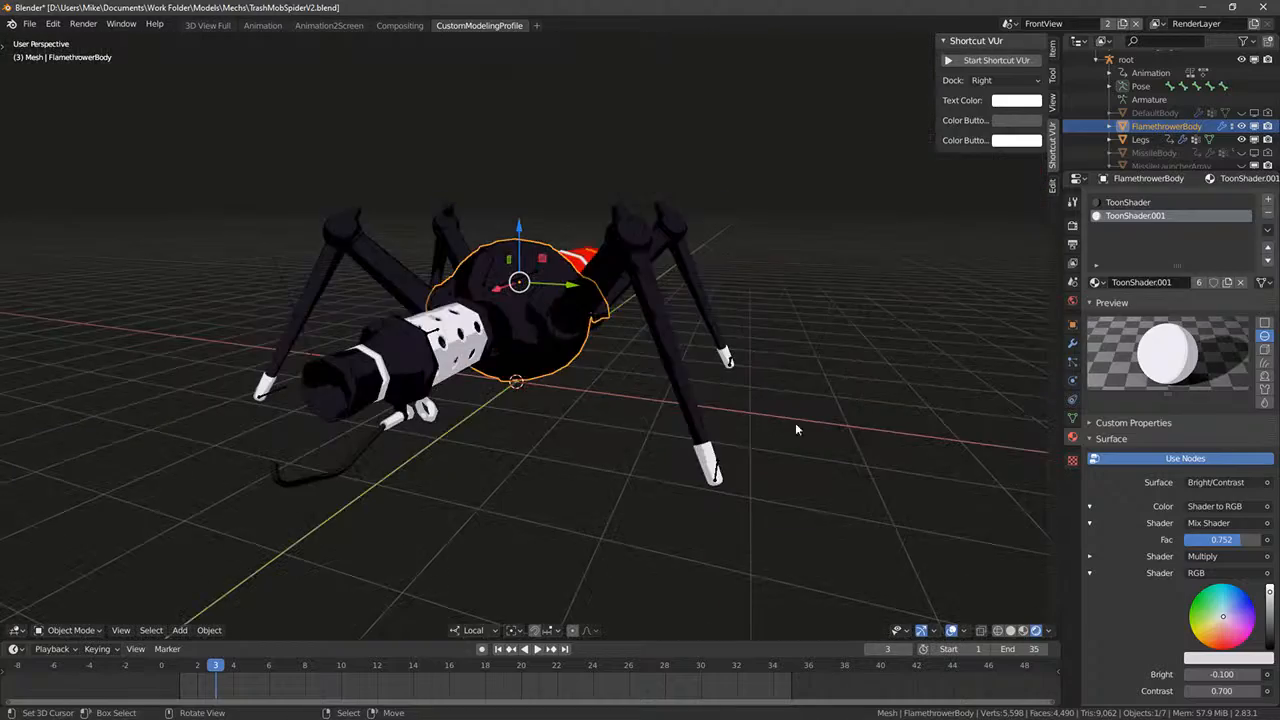
{"action": "left_click", "coordinate": [1023, 630]}
{"action": "left_click", "coordinate": [1010, 630]}
{"action": "scroll", "coordinate": [478, 398], "scroll_direction": "up", "scroll_amount": 4}
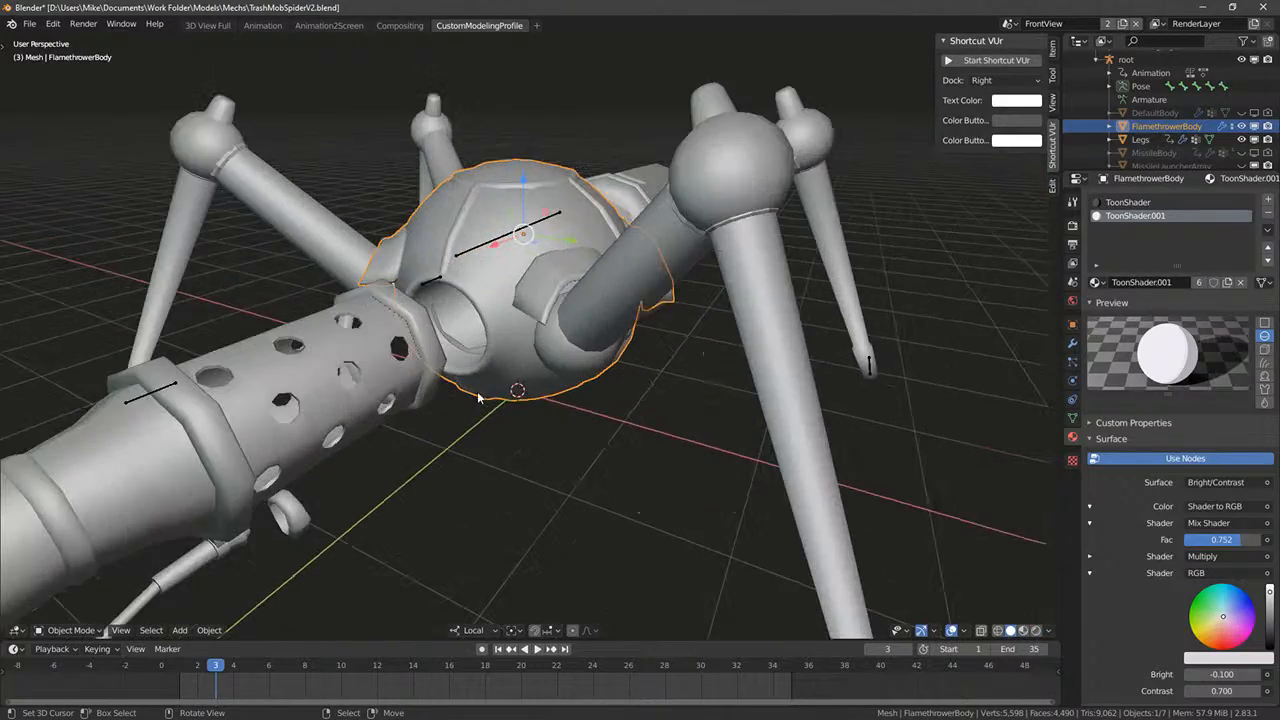
{"action": "middle_click_drag", "start_coordinate": [474, 310], "coordinate": [490, 340]}
- Bevel the outer edge loop around the body's front opening with a single segment
{"action": "key", "text": "Tab"}
{"action": "scroll", "coordinate": [487, 364], "scroll_direction": "up", "scroll_amount": 3}
{"action": "key", "text": "alt+a"}
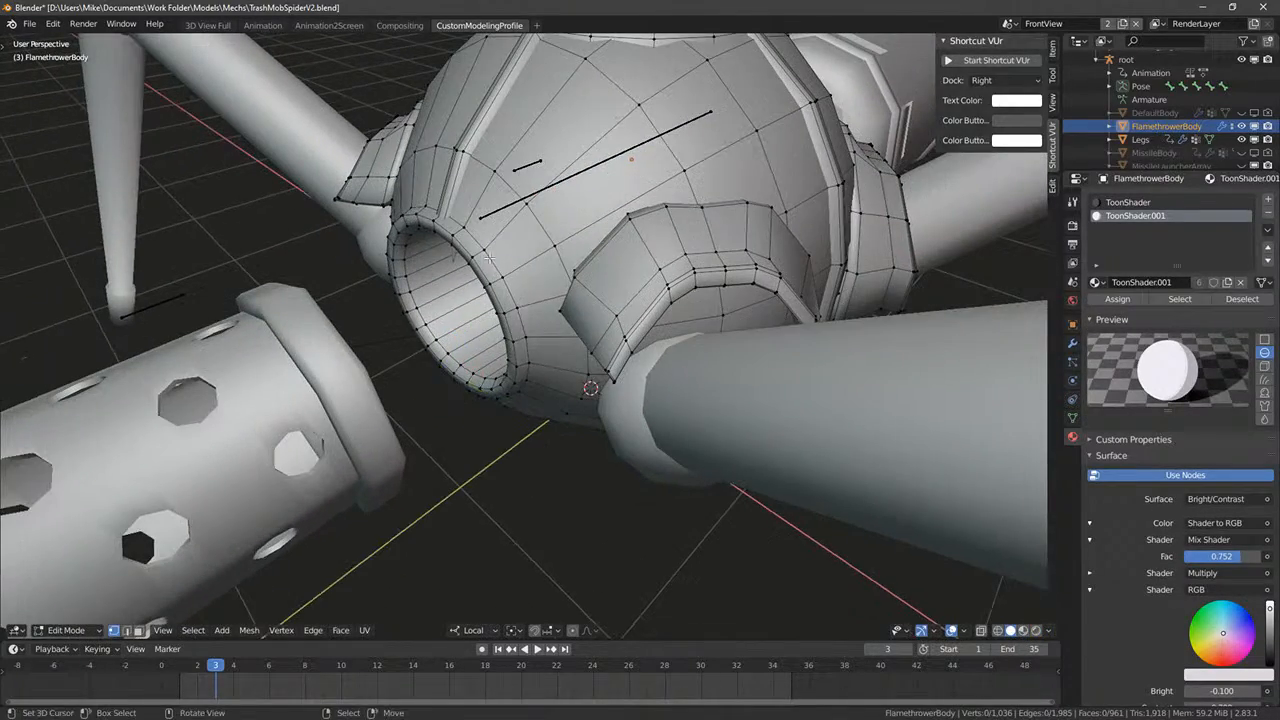
{"action": "right_click", "coordinate": [474, 239], "text": "alt"}
{"action": "key", "text": "ctrl+b"}
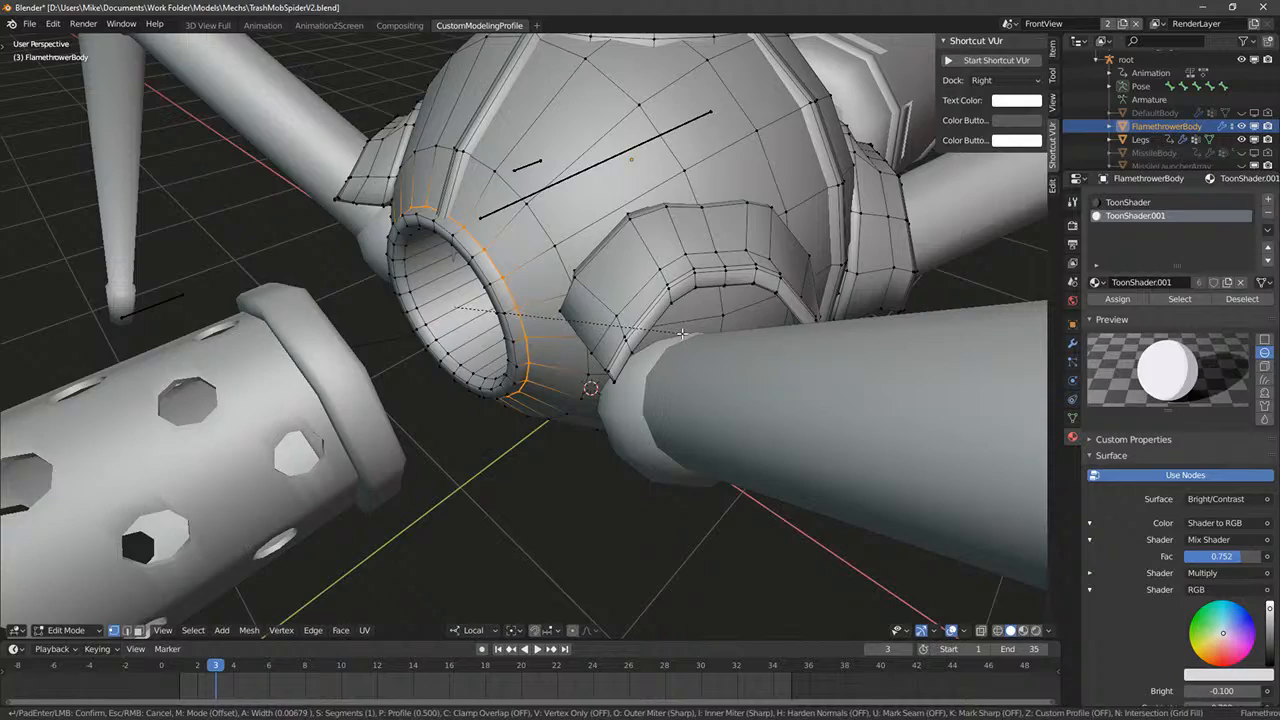
{"action": "left_click", "coordinate": [678, 333]}
- Examine the bevelled front opening in rendered toon shading and solid view
{"action": "key", "text": "Tab"}
{"action": "key", "text": "shift+z"}
{"action": "scroll", "coordinate": [678, 332], "scroll_direction": "down", "scroll_amount": 1}
{"action": "key", "text": "shift+z"}
{"action": "key", "text": "shift+z"}
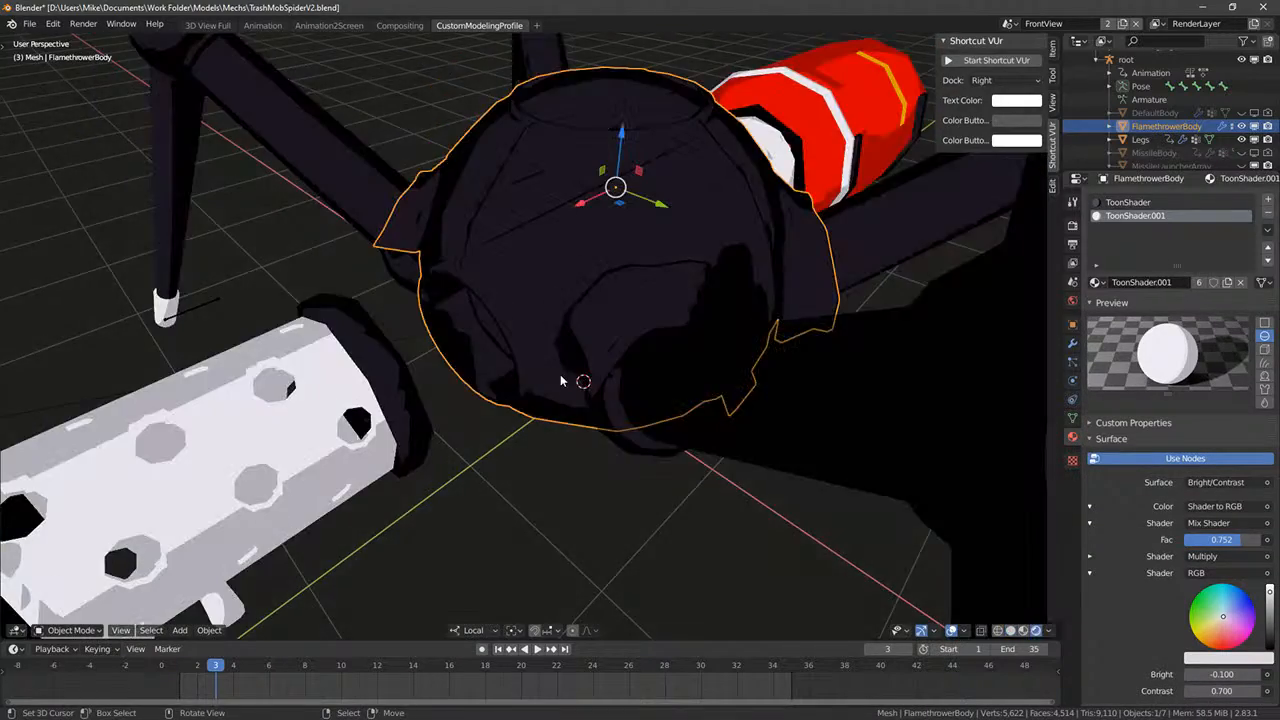
{"action": "mouse_move", "coordinate": [562, 378]}
{"action": "middle_mouse_down"}
{"action": "mouse_move", "coordinate": [653, 323]}
{"action": "mouse_move", "coordinate": [620, 331]}
{"action": "middle_mouse_up"}
{"action": "key", "text": "shift+z"}
{"action": "middle_click_drag", "start_coordinate": [620, 331], "coordinate": [609, 471]}
{"action": "key", "text": "Tab"}
{"action": "scroll", "coordinate": [540, 410], "scroll_direction": "down", "scroll_amount": 3}
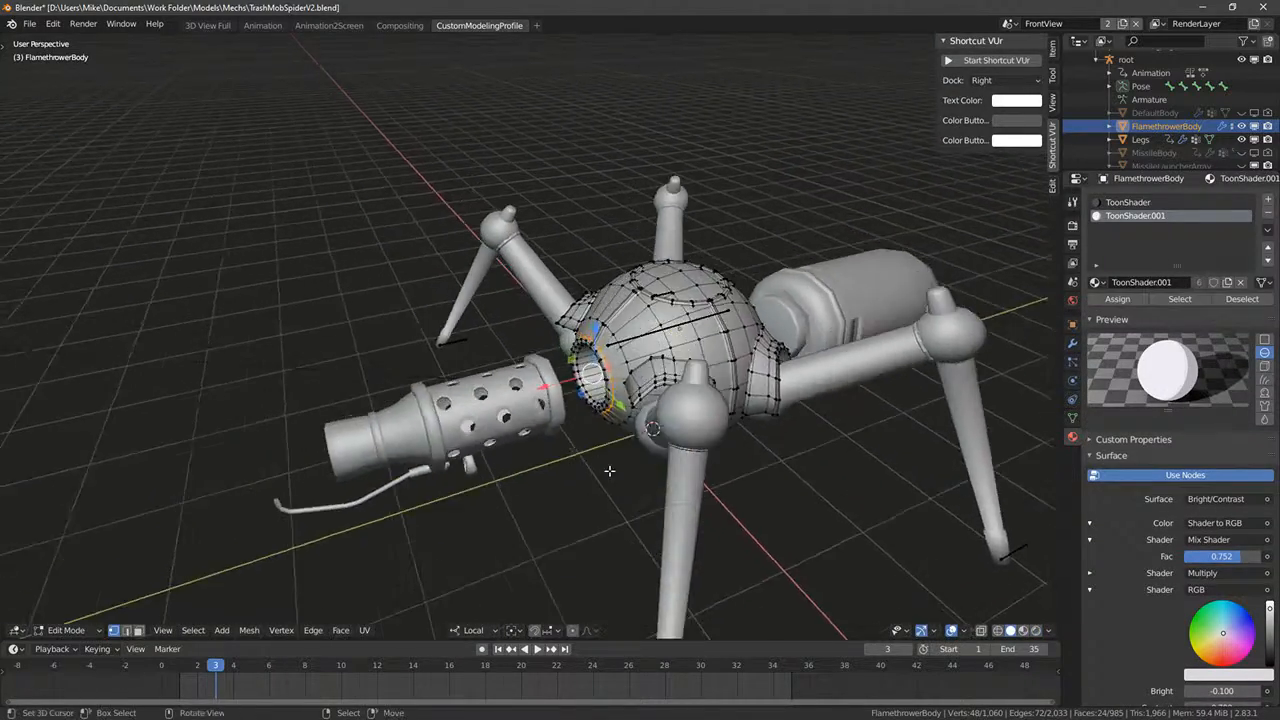
{"action": "scroll", "coordinate": [496, 428], "scroll_direction": "up", "scroll_amount": 4}
{"action": "key", "text": "Tab"}
- In the flamethrower mesh, delete the small loose part hanging beneath the perforated barrel
{"action": "right_click", "coordinate": [496, 427]}
{"action": "key", "text": "KP_1"}
{"action": "key", "text": "KP_3"}
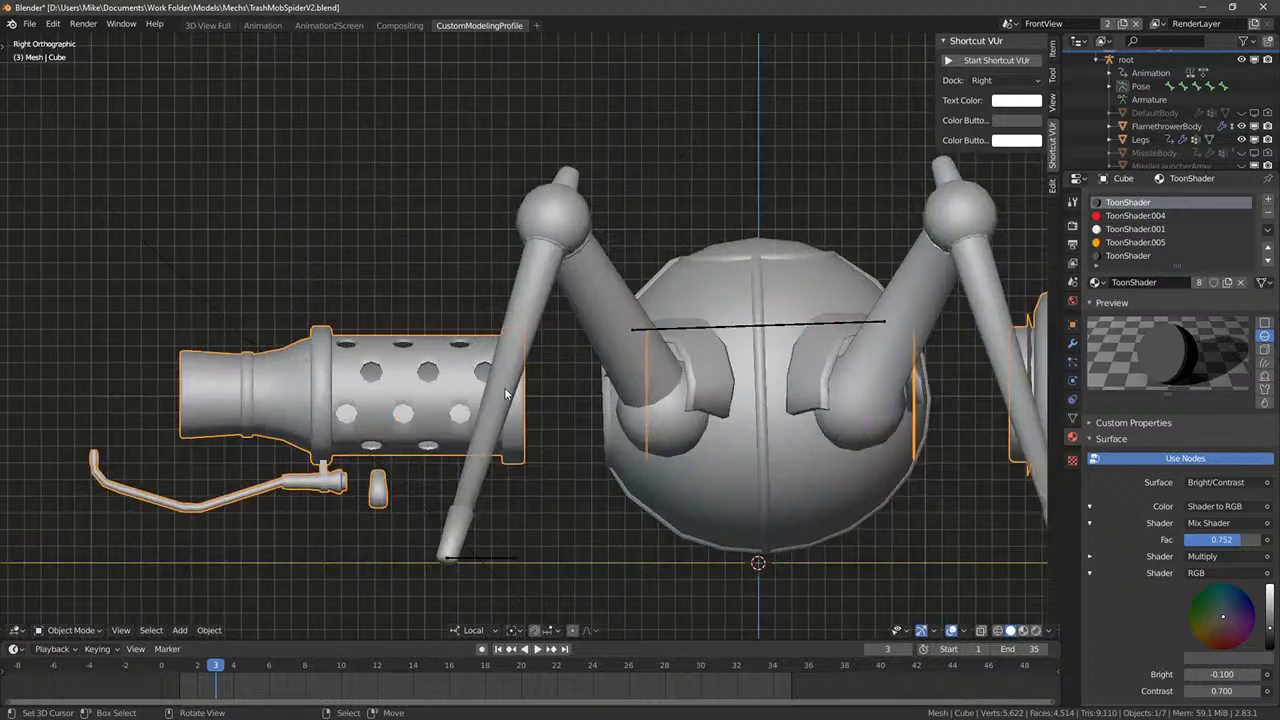
{"action": "scroll", "coordinate": [504, 390], "scroll_direction": "up", "scroll_amount": 2}
{"action": "key", "text": "Tab"}
{"action": "scroll", "coordinate": [479, 411], "scroll_direction": "down", "scroll_amount": 3}
{"action": "key", "text": "shift+z"}
{"action": "key", "text": "c"}
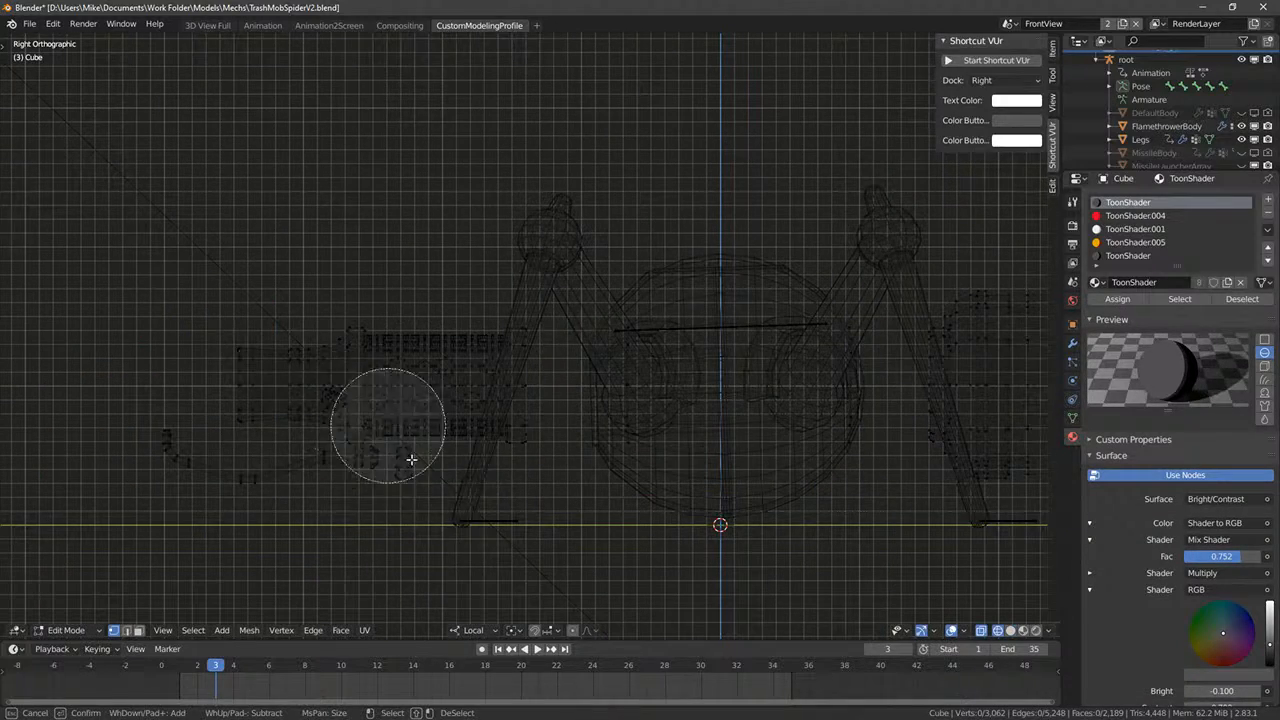
{"action": "left_click", "coordinate": [428, 463]}
{"action": "right_click", "coordinate": [430, 500]}
{"action": "key", "text": "alt+a"}
{"action": "key", "text": "c"}
{"action": "scroll", "coordinate": [410, 512], "scroll_direction": "up", "scroll_amount": 2}
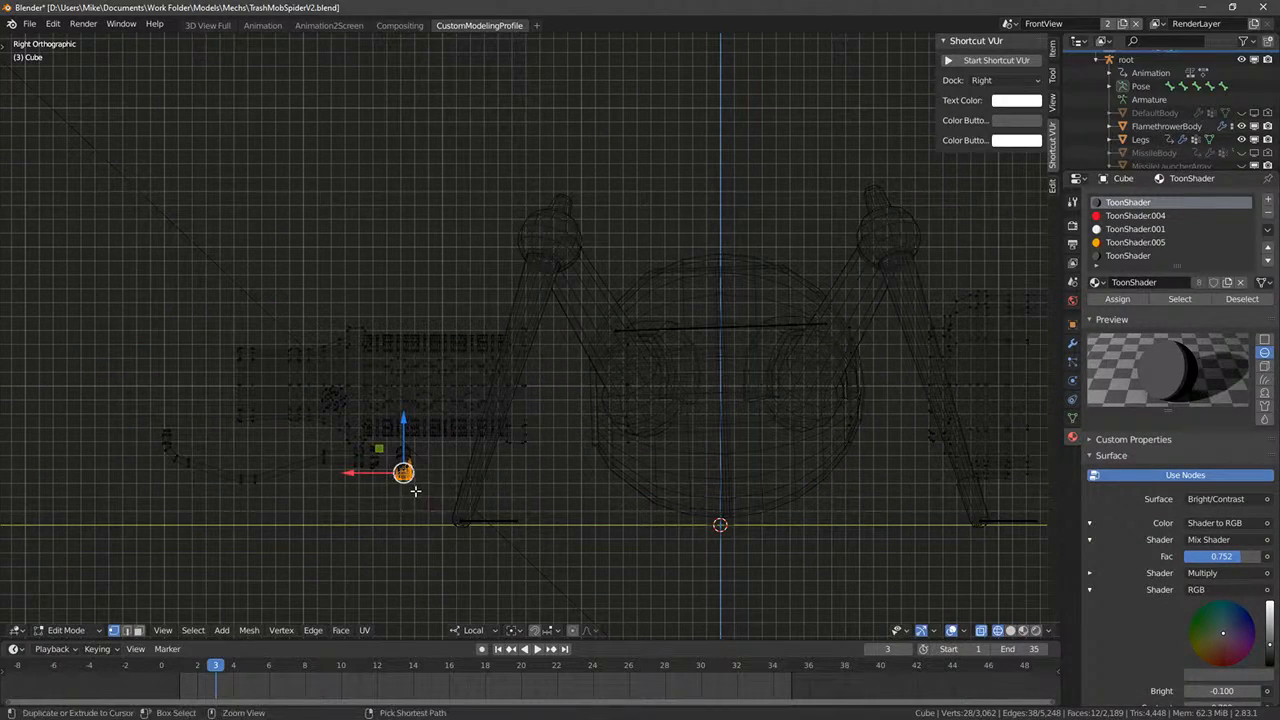
{"action": "key", "text": "ctrl+l"}
{"action": "middle_click_drag", "start_coordinate": [410, 489], "coordinate": [545, 458]}
{"action": "key", "text": "shift+z"}
{"action": "key", "text": "x"}
{"action": "left_click", "coordinate": [398, 518]}
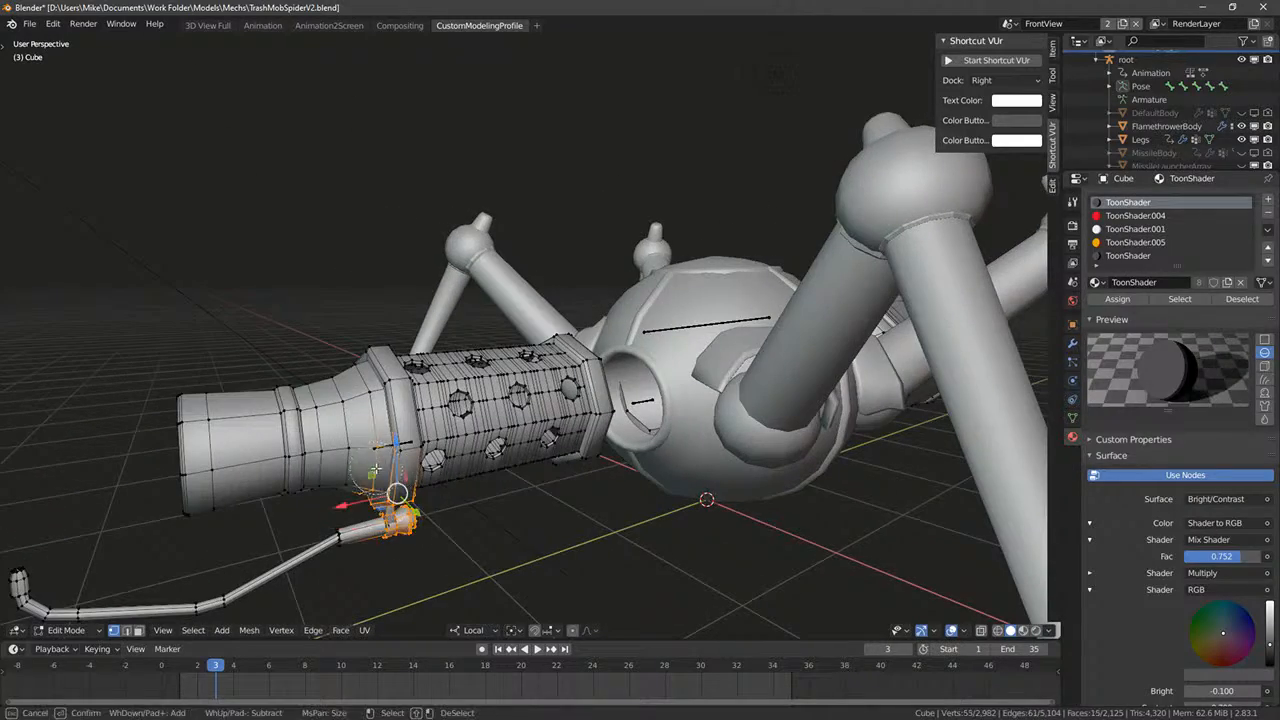
- Scale the entire flamethrower barrel with its nozzle and hose uniformly to 0.803
{"action": "key", "text": "ctrl+l"}
{"action": "key", "text": "KP_3"}
{"action": "scroll", "coordinate": [380, 456], "scroll_direction": "up", "scroll_amount": 2}
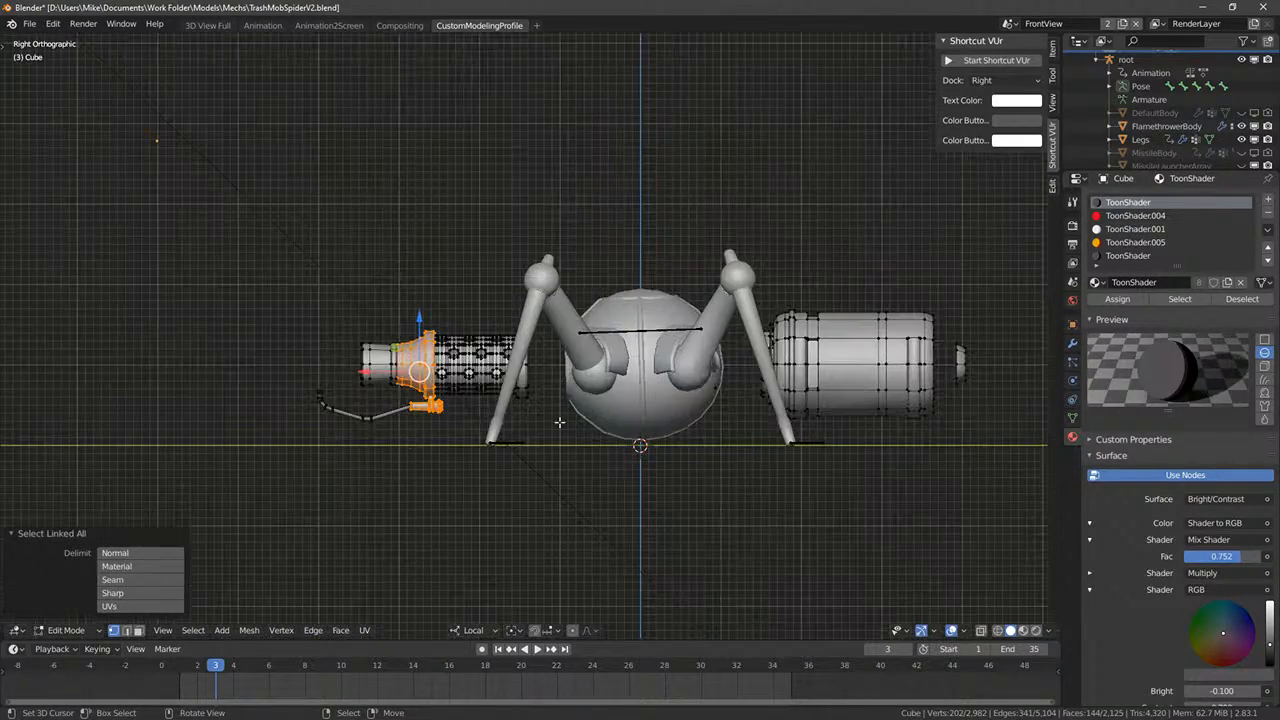
{"action": "key", "text": "alt+z"}
{"action": "key", "text": "c"}
{"action": "mouse_move", "coordinate": [349, 369]}
{"action": "left_mouse_down"}
{"action": "mouse_move", "coordinate": [384, 380]}
{"action": "mouse_move", "coordinate": [425, 370]}
{"action": "mouse_move", "coordinate": [330, 378]}
{"action": "left_mouse_up"}
{"action": "key", "text": "Escape"}
{"action": "key", "text": "s"}
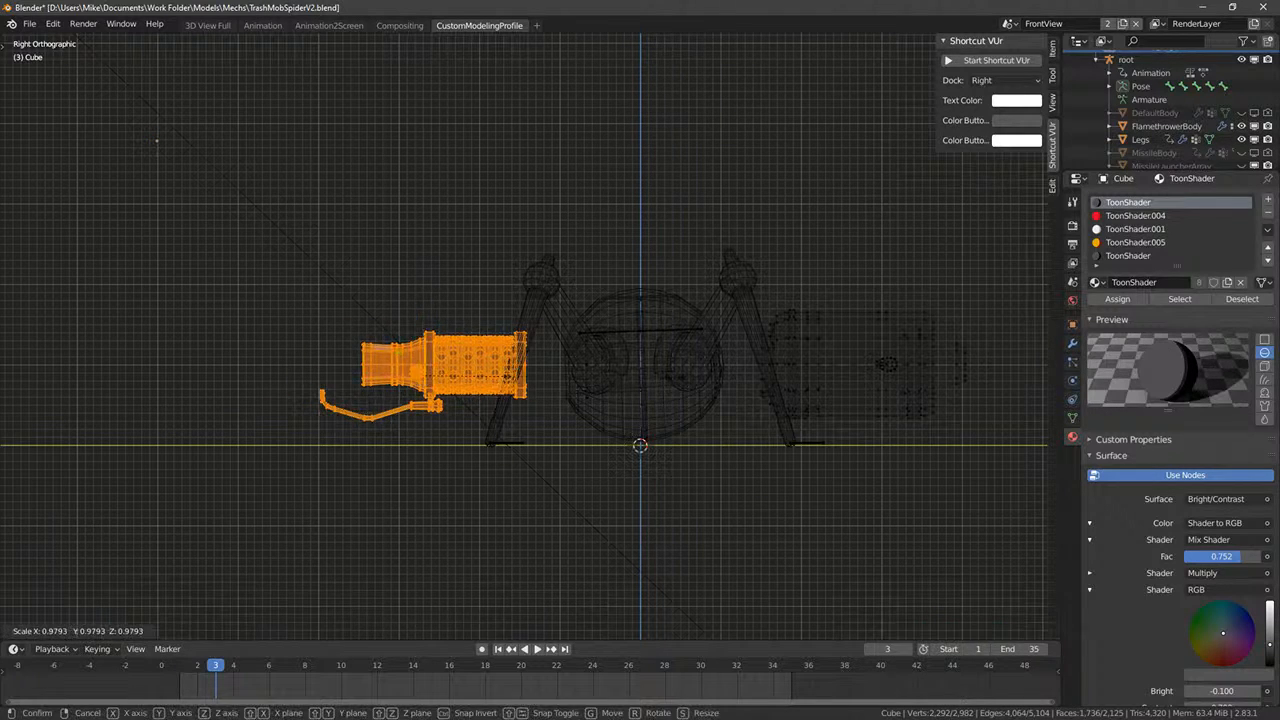
{"action": "left_click", "coordinate": [630, 377]}
- Move the flamethrower assembly back into the body's front opening and scale it down a little further to fit
{"action": "key", "text": "g"}
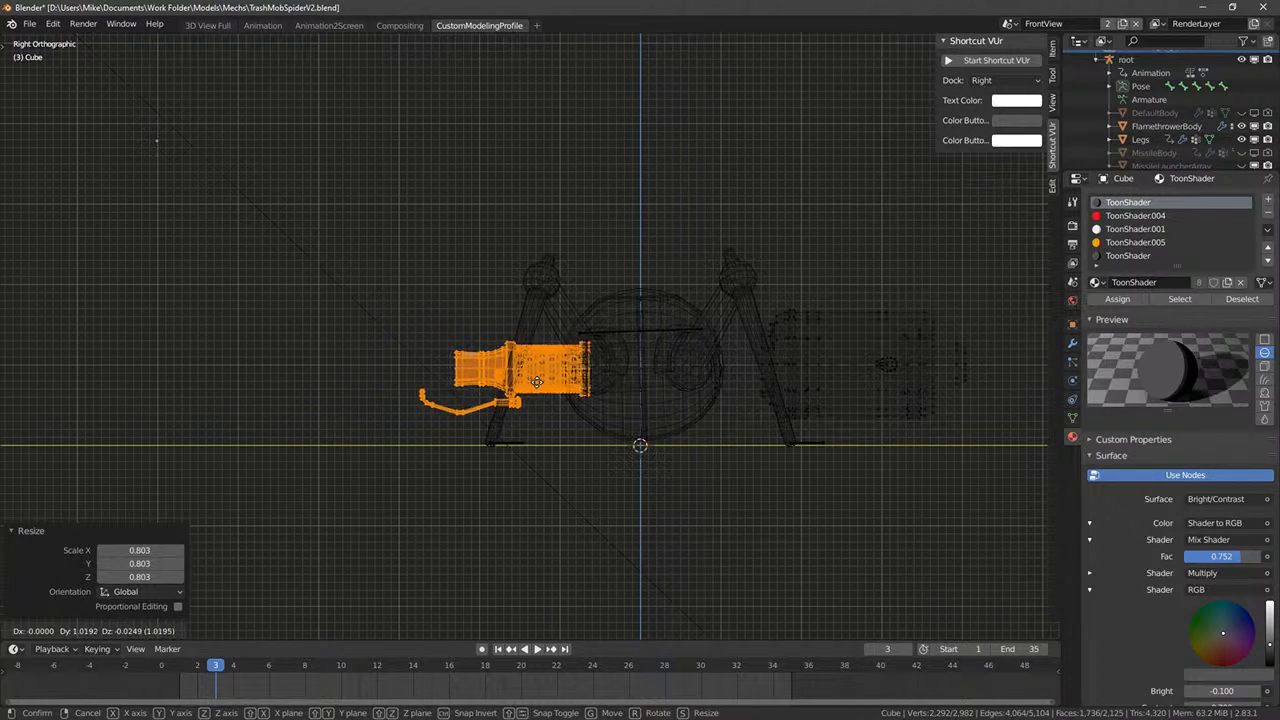
{"action": "left_click", "coordinate": [725, 380]}
{"action": "key", "text": "s"}
{"action": "left_click", "coordinate": [681, 383]}
{"action": "key", "text": "g"}
{"action": "left_click", "coordinate": [688, 386]}
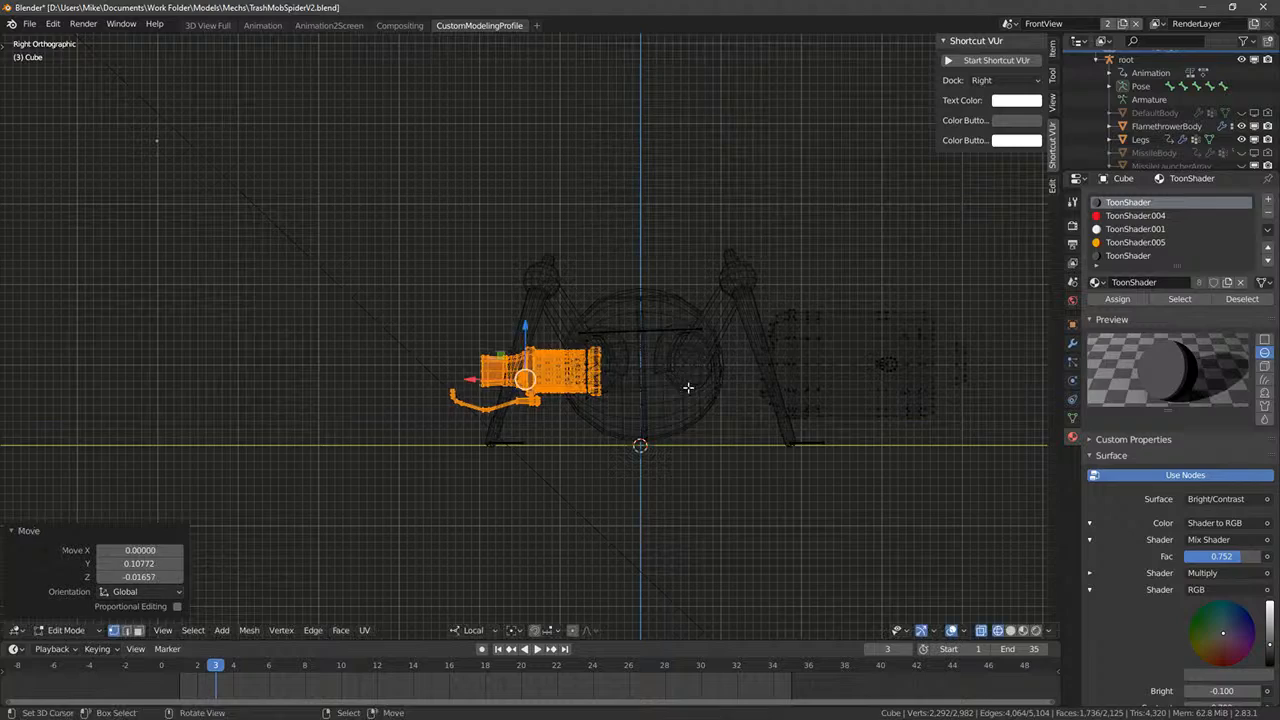
- Push the flamethrower assembly about 0.116 deeper into the body along local X
{"action": "key", "text": "shift+z"}
{"action": "mouse_move", "coordinate": [545, 368]}
{"action": "middle_mouse_down"}
{"action": "mouse_move", "coordinate": [630, 406]}
{"action": "mouse_move", "coordinate": [650, 400]}
{"action": "middle_mouse_up"}
{"action": "key", "text": "KP_7"}
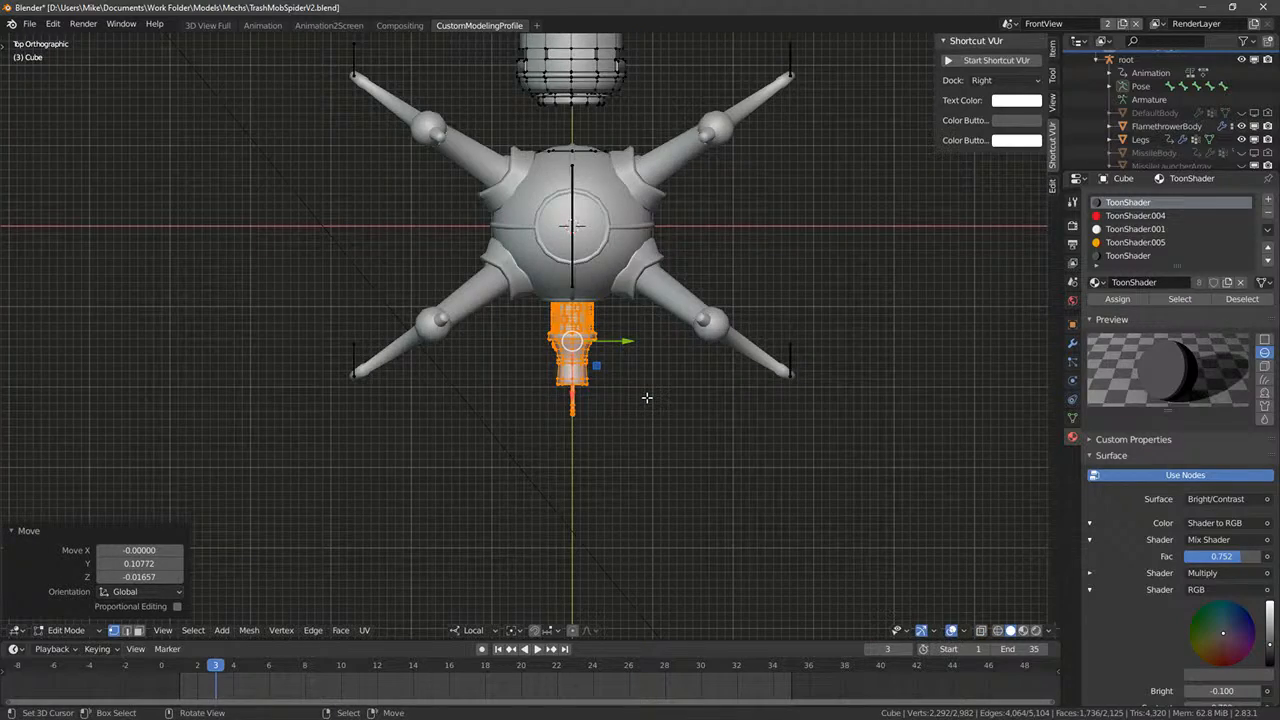
{"action": "scroll", "coordinate": [647, 398], "scroll_direction": "up", "scroll_amount": 4}
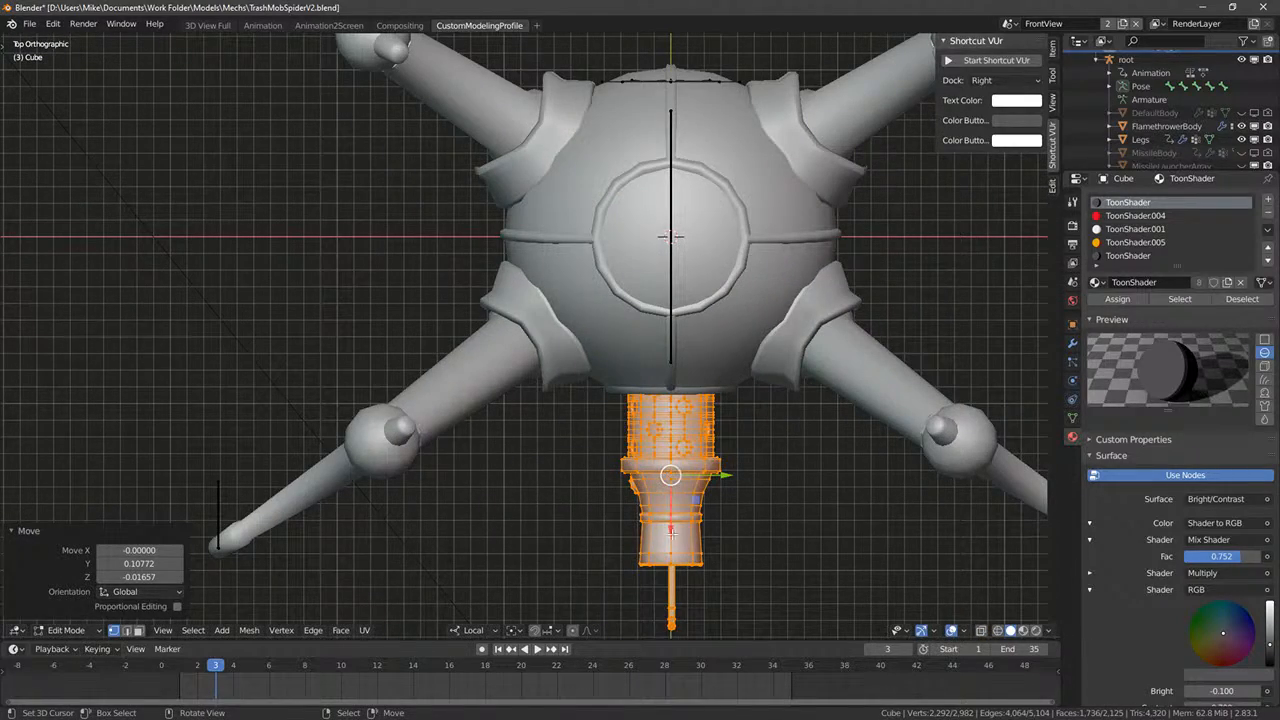
{"action": "mouse_move", "coordinate": [672, 533]}
{"action": "left_mouse_down"}
{"action": "mouse_move", "coordinate": [671, 492]}
{"action": "mouse_move", "coordinate": [669, 515]}
{"action": "left_mouse_up"}
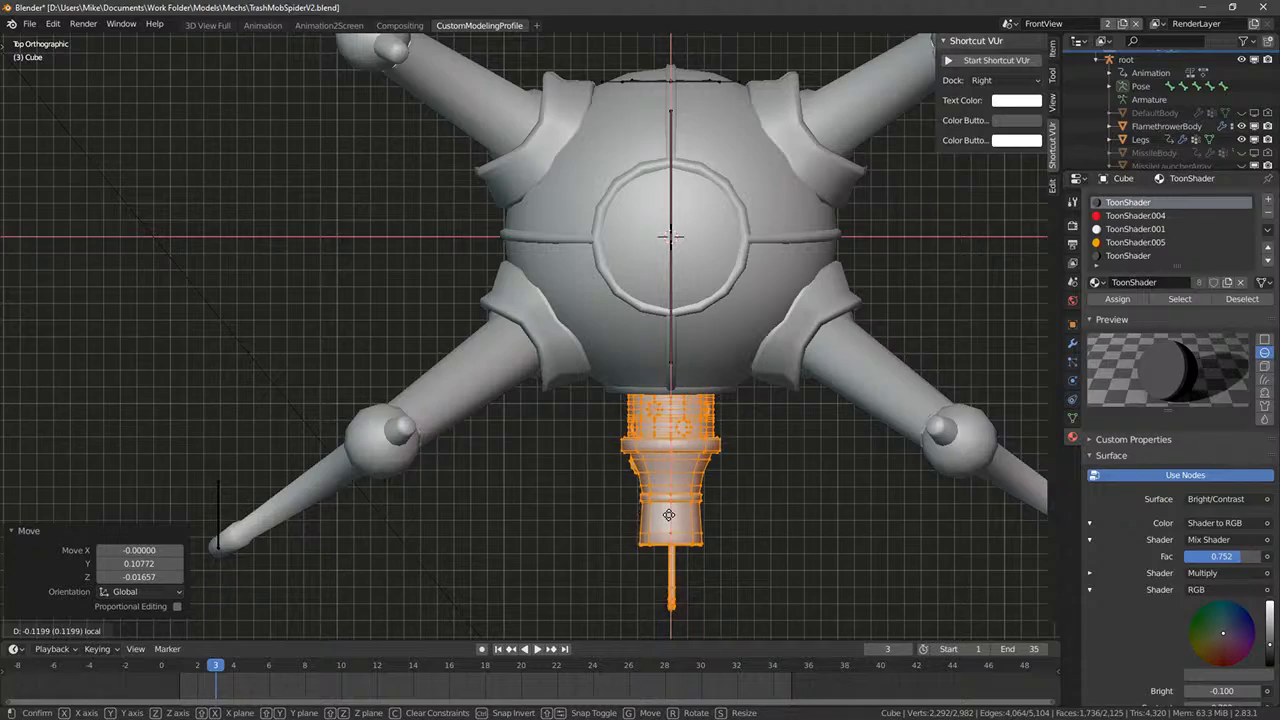
{"action": "left_click", "coordinate": [669, 515]}
{"action": "middle_click_drag", "start_coordinate": [669, 515], "coordinate": [609, 440]}
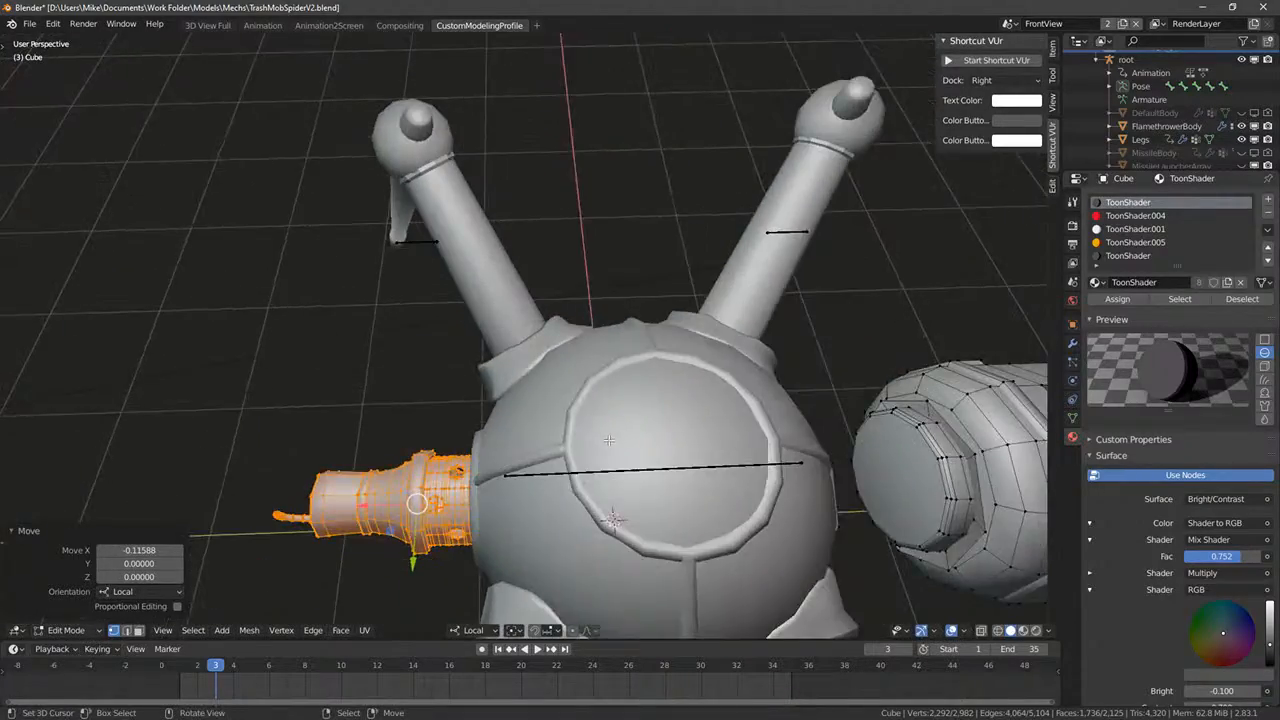
{"action": "key", "text": "KP_7"}
{"action": "key", "text": "shift+z"}
{"action": "key", "text": "alt+a"}
{"action": "key", "text": "c"}
{"action": "left_click_drag", "start_coordinate": [662, 544], "coordinate": [654, 541]}
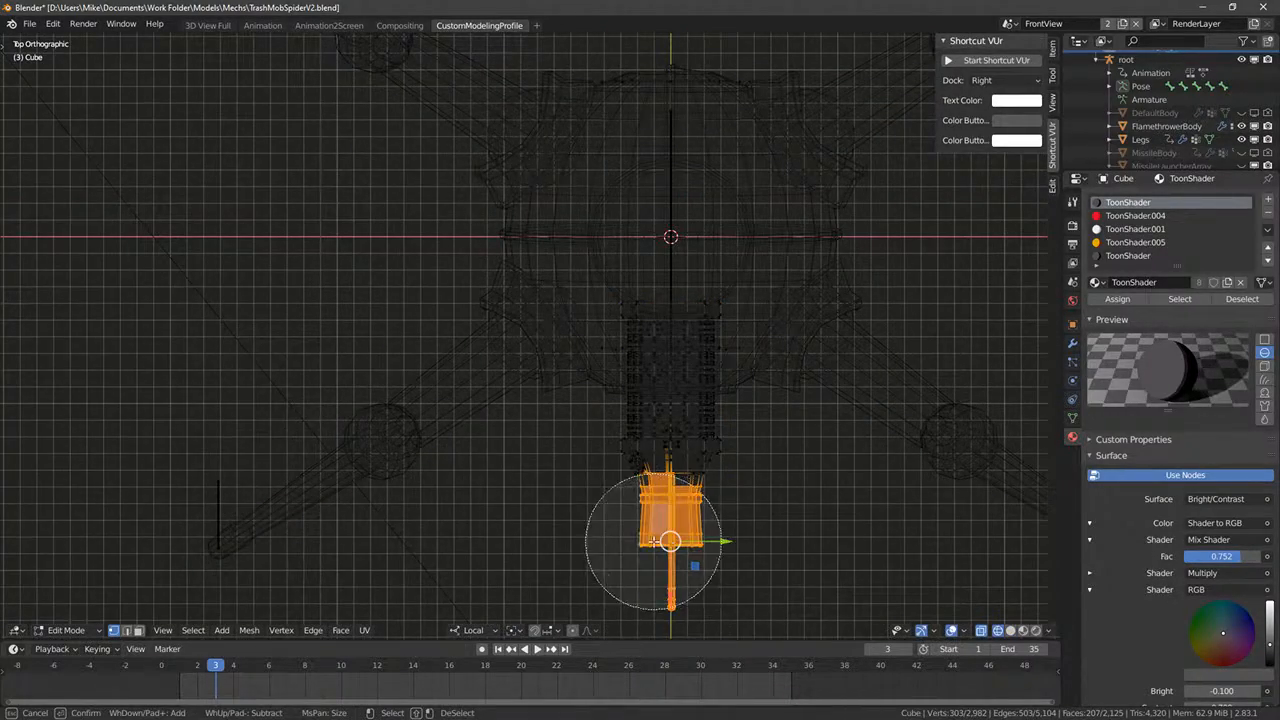
{"action": "right_click", "coordinate": [654, 541]}
{"action": "mouse_move", "coordinate": [654, 541]}
{"action": "middle_mouse_down"}
{"action": "mouse_move", "coordinate": [723, 491]}
{"action": "mouse_move", "coordinate": [745, 425]}
{"action": "middle_mouse_up"}
{"action": "key", "text": "shift+z"}
{"action": "scroll", "coordinate": [700, 420], "scroll_direction": "up", "scroll_amount": 3}
{"action": "middle_click_drag", "start_coordinate": [650, 415], "coordinate": [600, 347]}
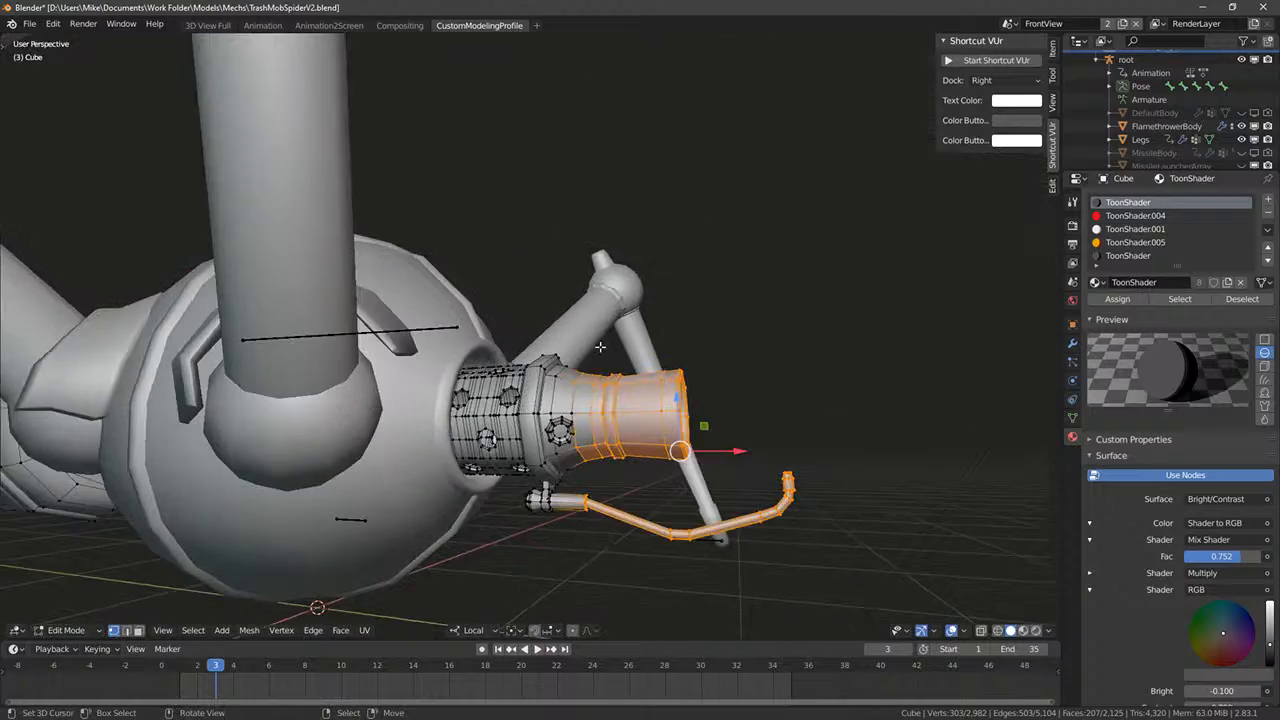
{"action": "left_click", "coordinate": [576, 428]}
- Select the complete nozzle section in front of the barrel's collar without the hose
{"action": "mouse_move", "coordinate": [576, 428]}
{"action": "middle_mouse_down"}
{"action": "mouse_move", "coordinate": [409, 480]}
{"action": "mouse_move", "coordinate": [572, 544]}
{"action": "mouse_move", "coordinate": [686, 566]}
{"action": "middle_mouse_up"}
{"action": "scroll", "coordinate": [660, 480], "scroll_direction": "up", "scroll_amount": 2}
{"action": "left_click", "coordinate": [578, 265]}
{"action": "key", "text": "c"}
{"action": "left_click_drag", "start_coordinate": [572, 224], "coordinate": [670, 233]}
{"action": "right_click", "coordinate": [673, 231]}
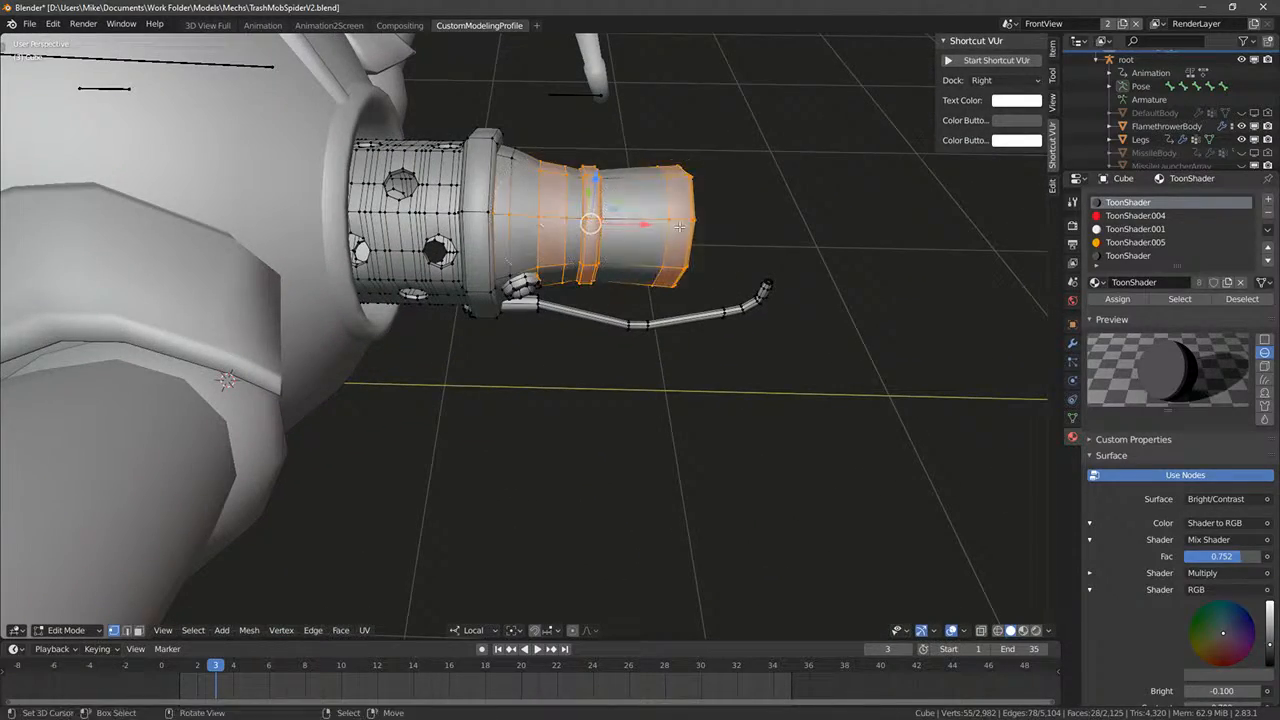
{"action": "key", "text": "c"}
{"action": "left_click_drag", "start_coordinate": [577, 188], "coordinate": [690, 208]}
{"action": "right_click", "coordinate": [696, 205]}
{"action": "key", "text": "ctrl+l"}
{"action": "middle_click_drag", "start_coordinate": [697, 222], "coordinate": [671, 434]}
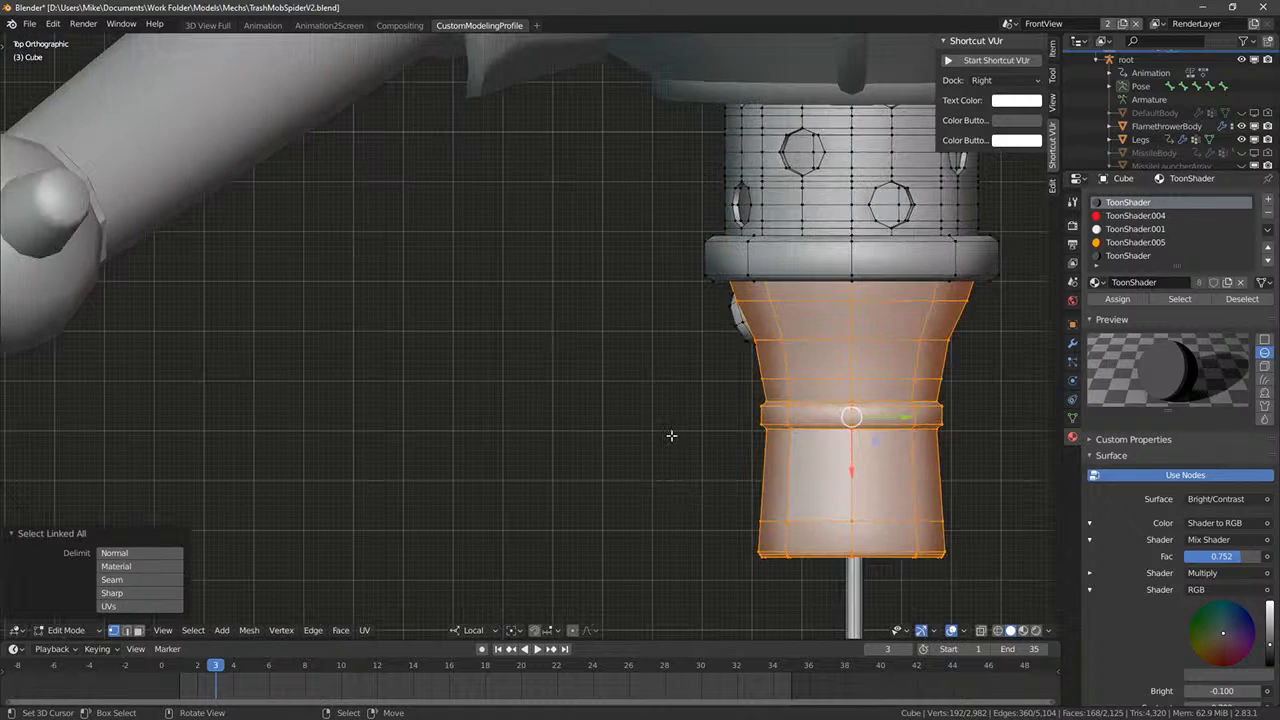
- Snap the 3D cursor to the centre of the collar's front edge loop
{"action": "middle_click_drag", "start_coordinate": [835, 263], "coordinate": [649, 292], "text": "shift"}
{"action": "right_click", "coordinate": [666, 308]}
{"action": "right_click", "coordinate": [682, 306], "text": "alt"}
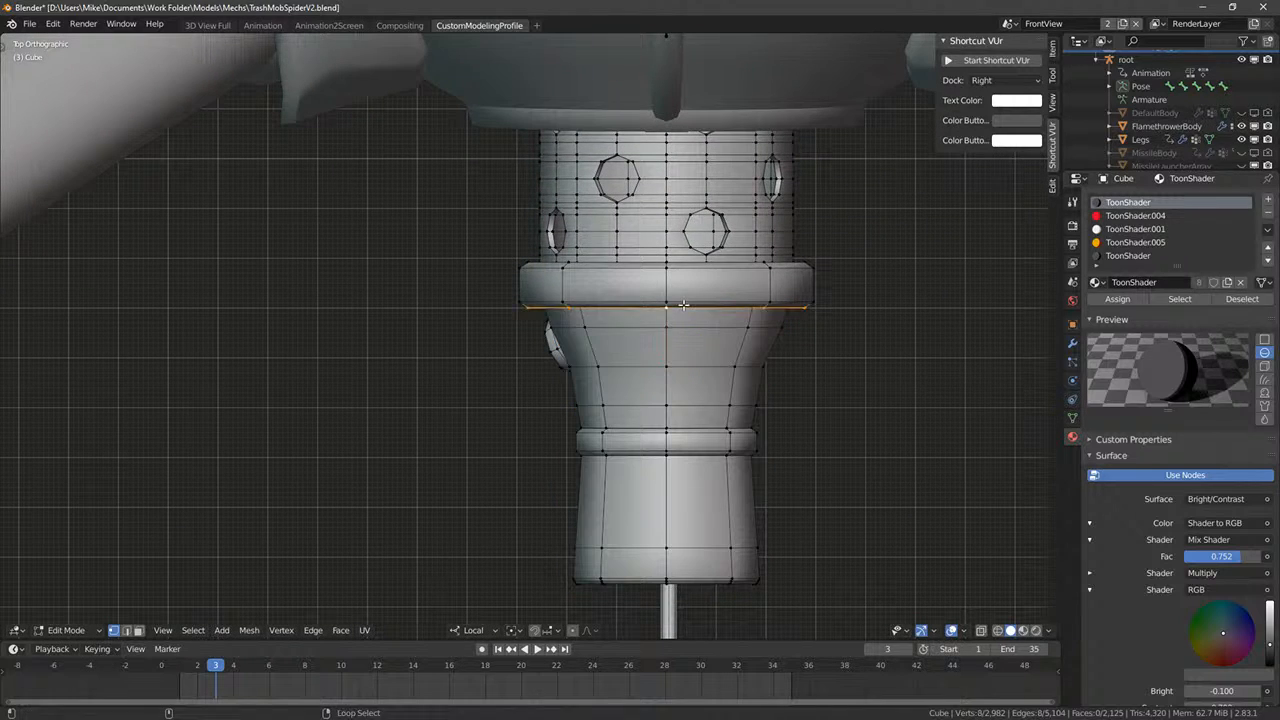
{"action": "key", "text": "shift+s"}
{"action": "left_click", "coordinate": [682, 295]}
- Shorten the whole nozzle section by scaling it down along local X about the 3D cursor
{"action": "key", "text": "alt+a"}
{"action": "key", "text": "c"}
{"action": "left_click_drag", "start_coordinate": [680, 430], "coordinate": [705, 540]}
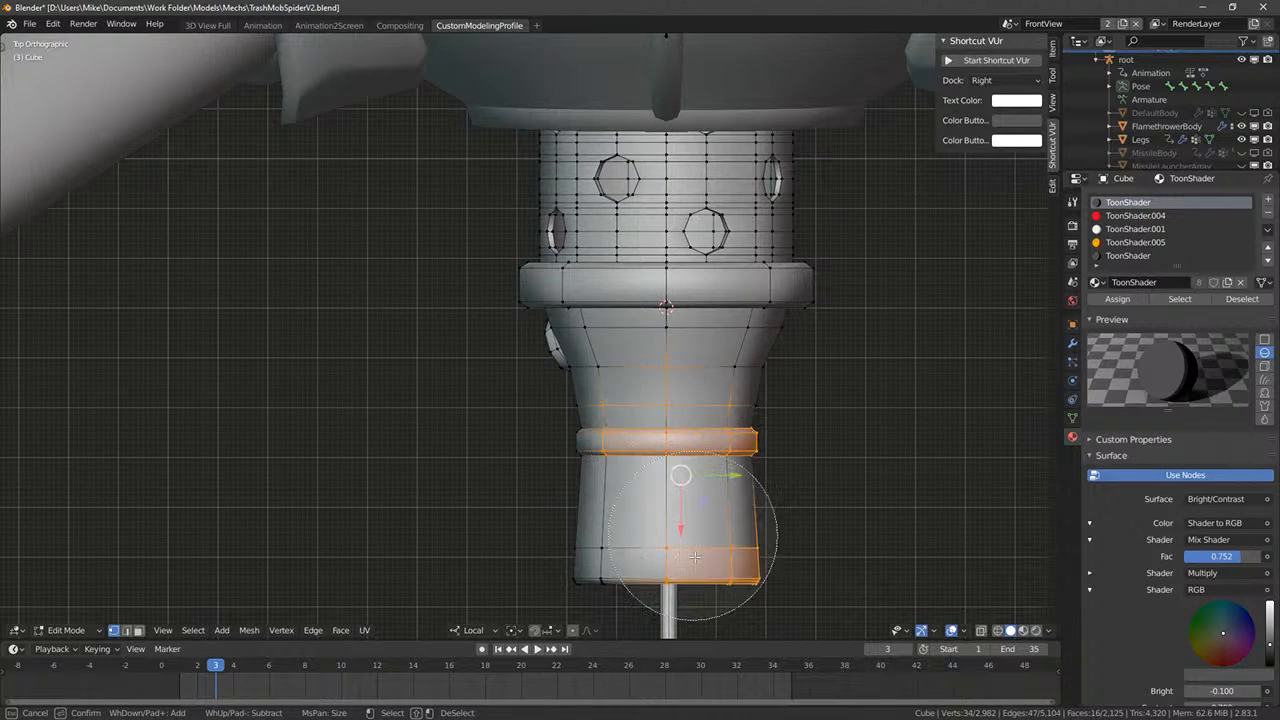
{"action": "right_click", "coordinate": [706, 540]}
{"action": "scroll", "coordinate": [734, 437], "scroll_direction": "down", "scroll_amount": 5}
{"action": "key", "text": "ctrl+l"}
{"action": "scroll", "coordinate": [714, 385], "scroll_direction": "up", "scroll_amount": 3}
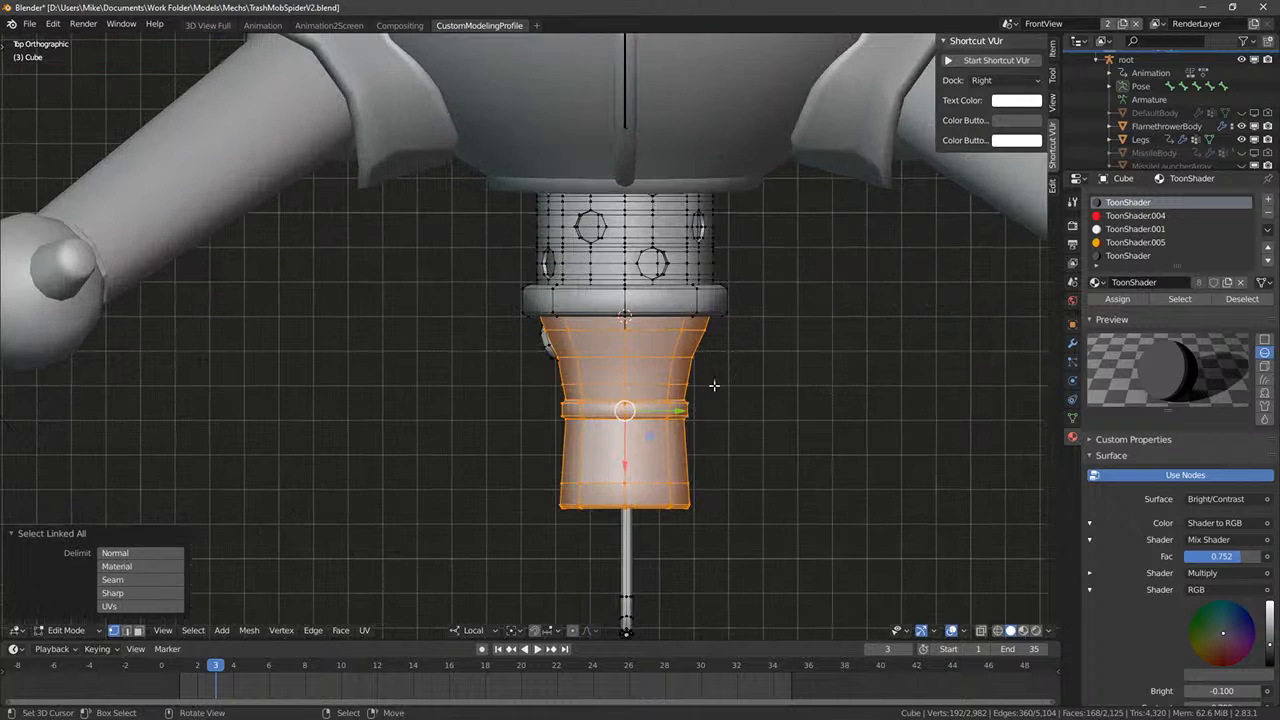
{"action": "key", "text": "s"}
{"action": "key", "text": "x"}
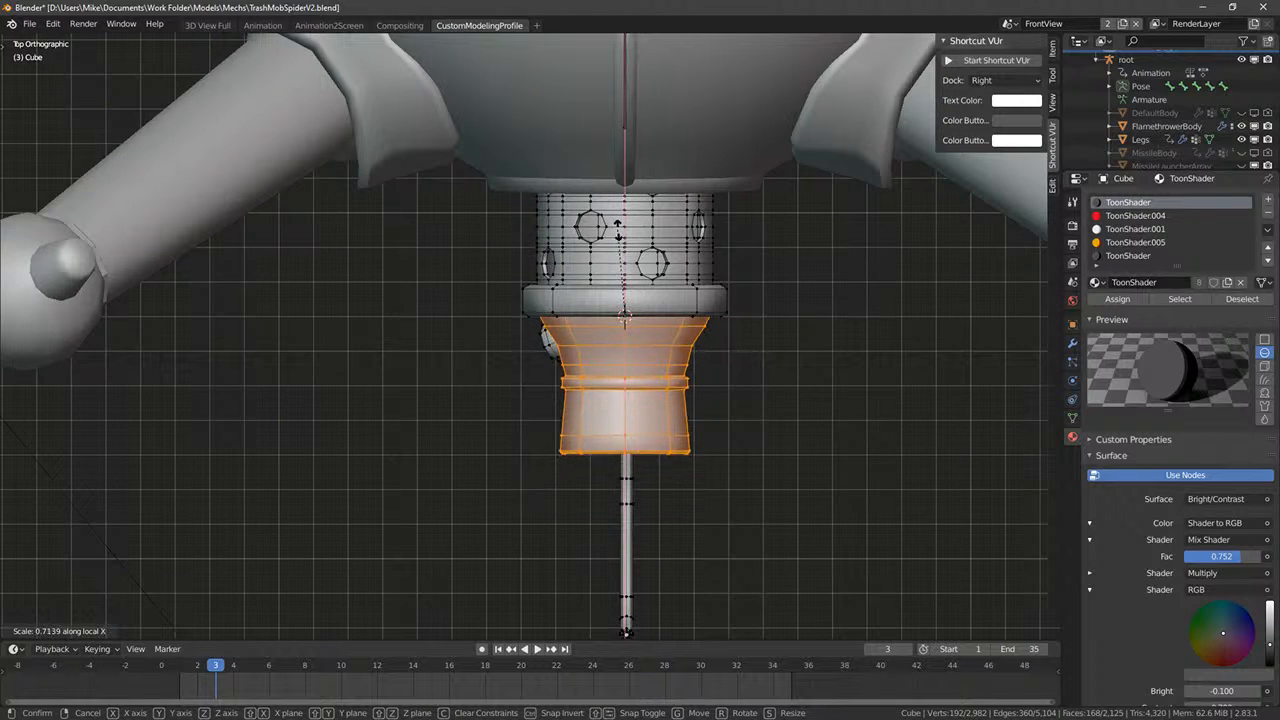
{"action": "left_click", "coordinate": [620, 232]}
- Limit the nozzle selection to its front section including the raised ring and scale it up slightly
{"action": "key", "text": "alt+a"}
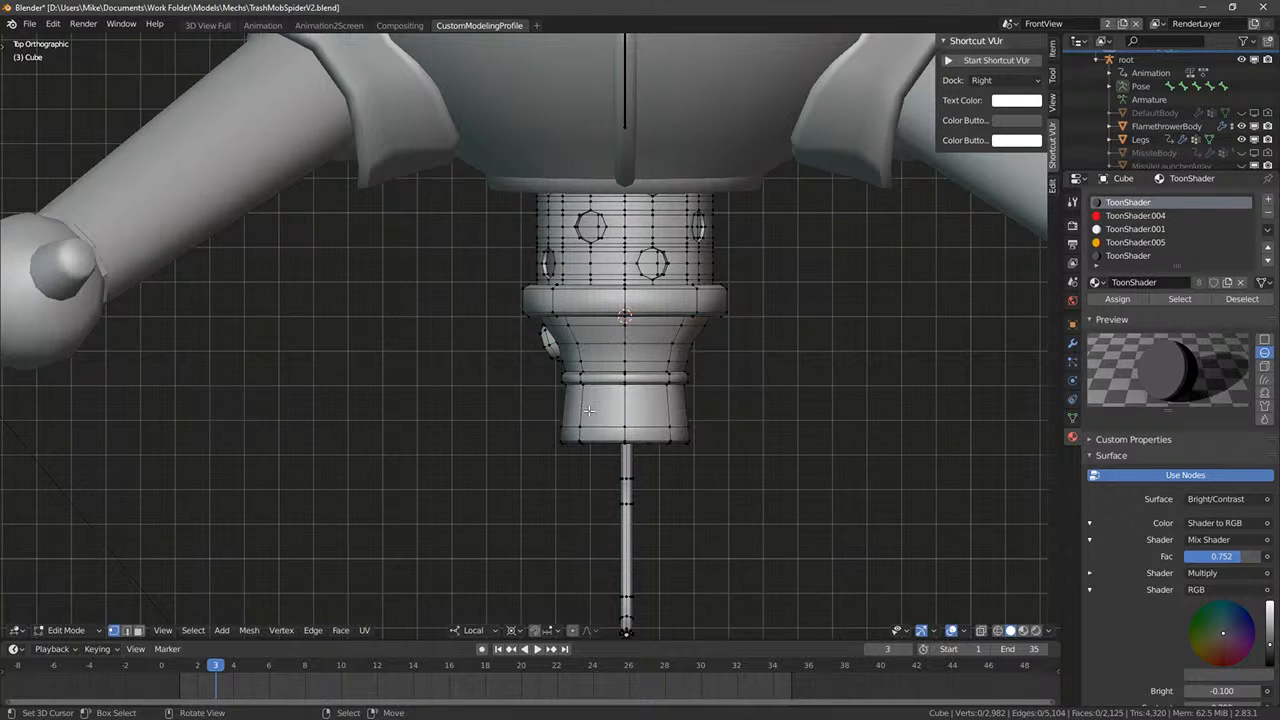
{"action": "key", "text": "ctrl+z"}
{"action": "key", "text": "shift+z"}
{"action": "key", "text": "b"}
{"action": "middle_click_drag", "start_coordinate": [463, 251], "coordinate": [831, 363]}
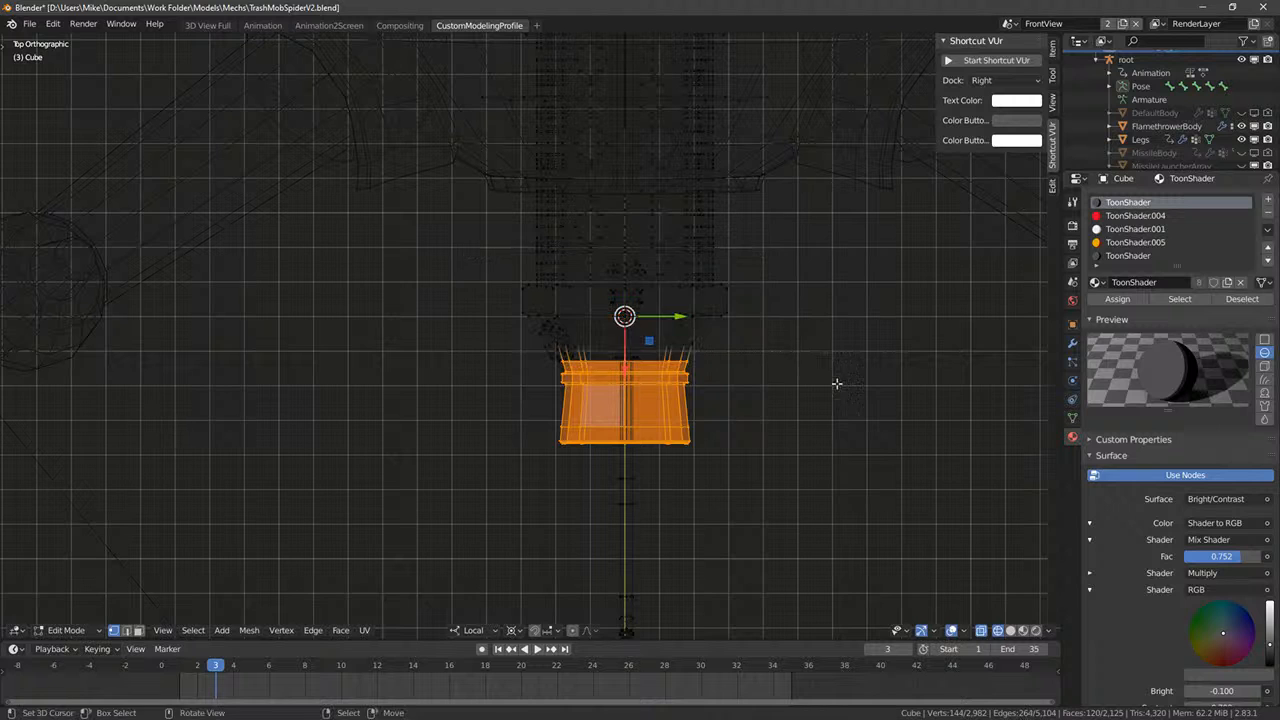
{"action": "key", "text": "s"}
{"action": "left_click", "coordinate": [772, 383]}
{"action": "key", "text": "s"}
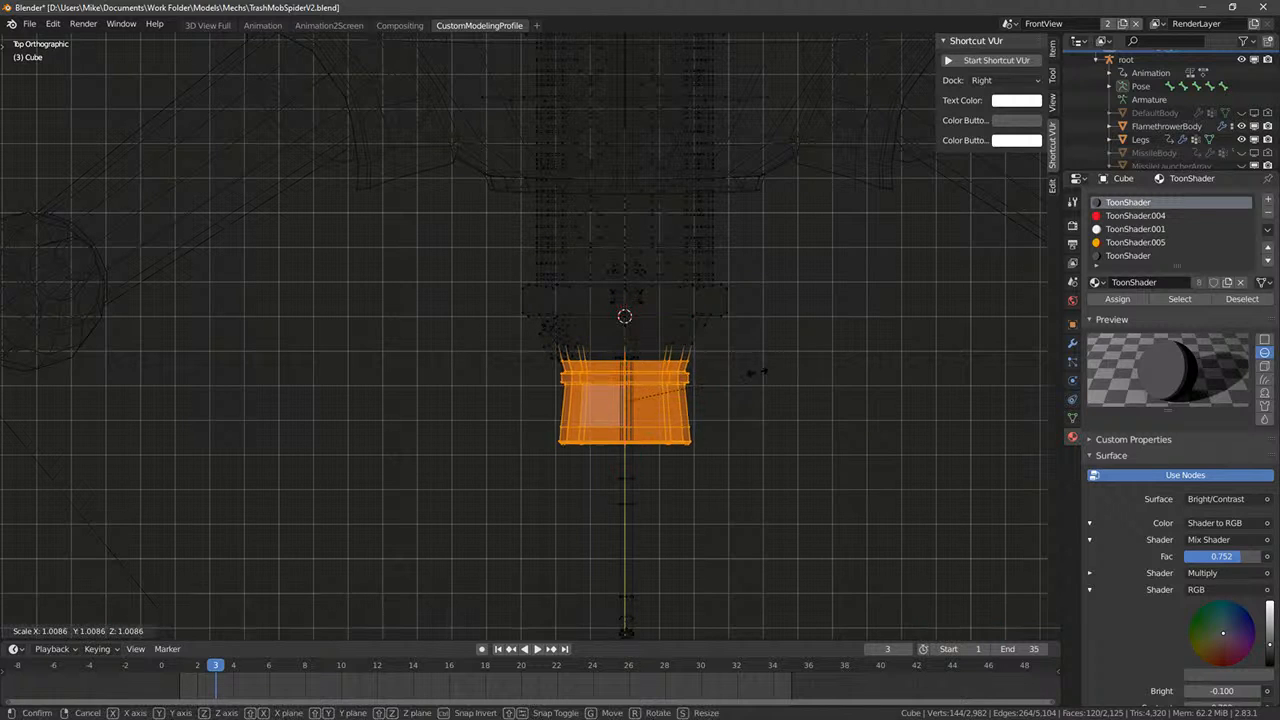
{"action": "left_click", "coordinate": [740, 373]}
- Drop the remaining loops behind the nozzle's raised ring from the selection and scale the front part up by about 1.05
{"action": "right_click", "coordinate": [623, 359], "text": "alt+shift"}
{"action": "key", "text": "s"}
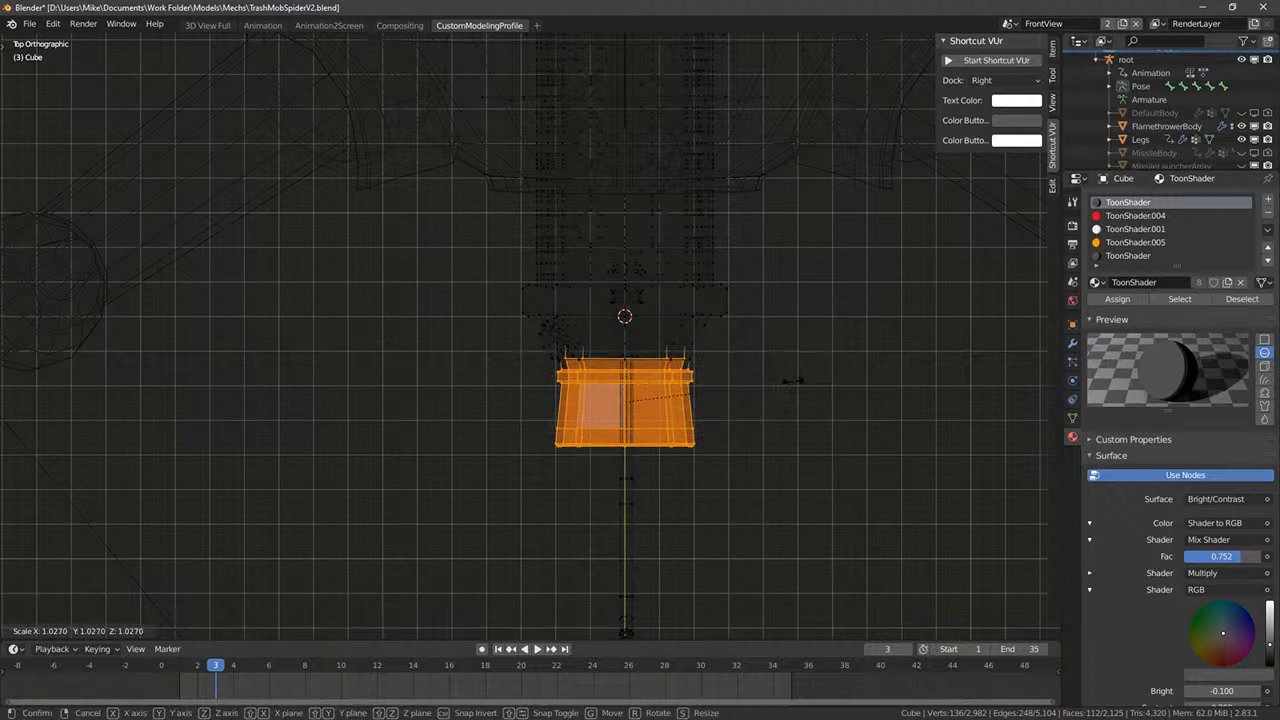
{"action": "right_click", "coordinate": [780, 380]}
{"action": "key", "text": "b"}
{"action": "middle_click_drag", "start_coordinate": [521, 330], "coordinate": [674, 360]}
{"action": "key", "text": "s"}
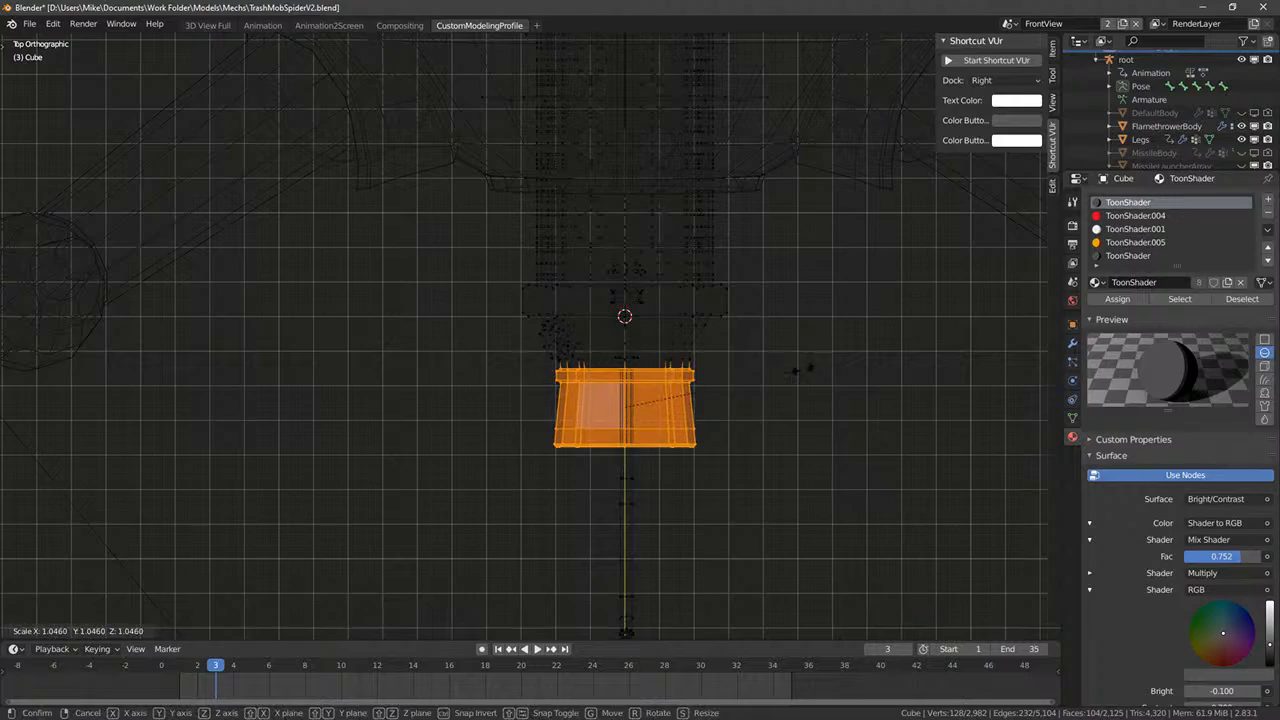
{"action": "left_click", "coordinate": [798, 392]}
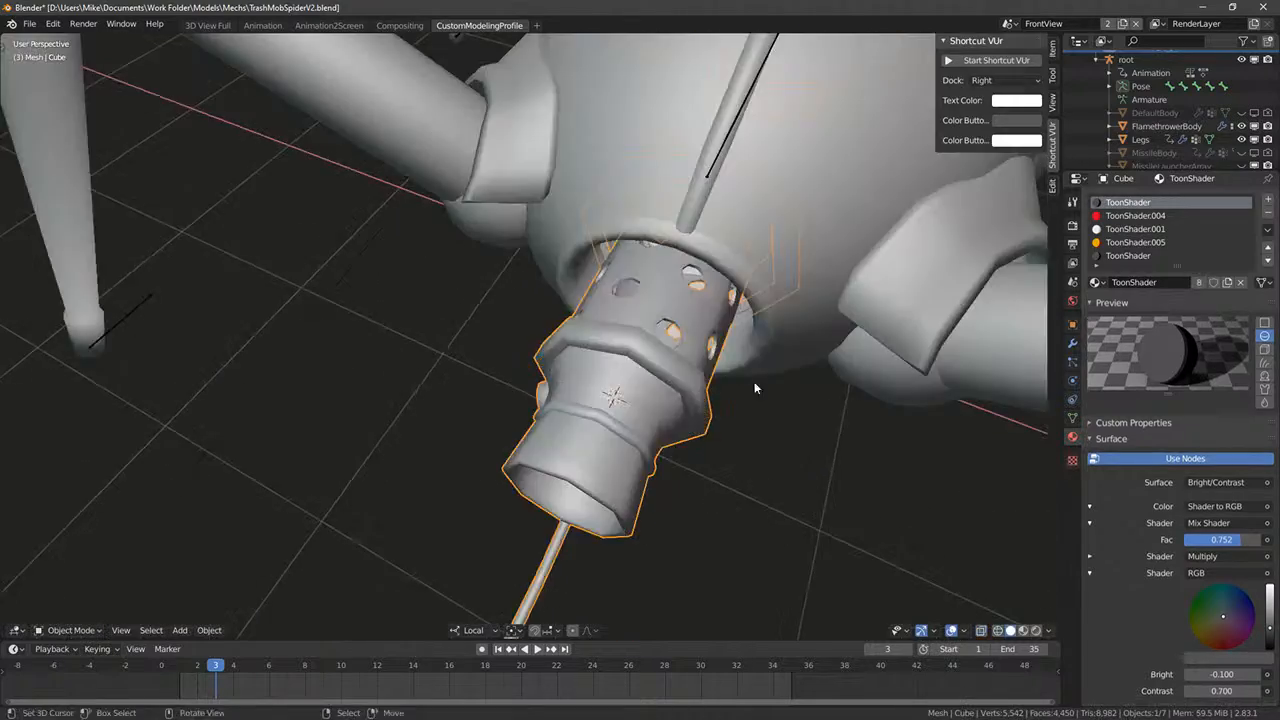
- Delete the vertices of the thin flat disc around the rear part of the barrel
{"action": "middle_click_drag", "start_coordinate": [755, 384], "coordinate": [500, 440]}
{"action": "key", "text": "Tab"}
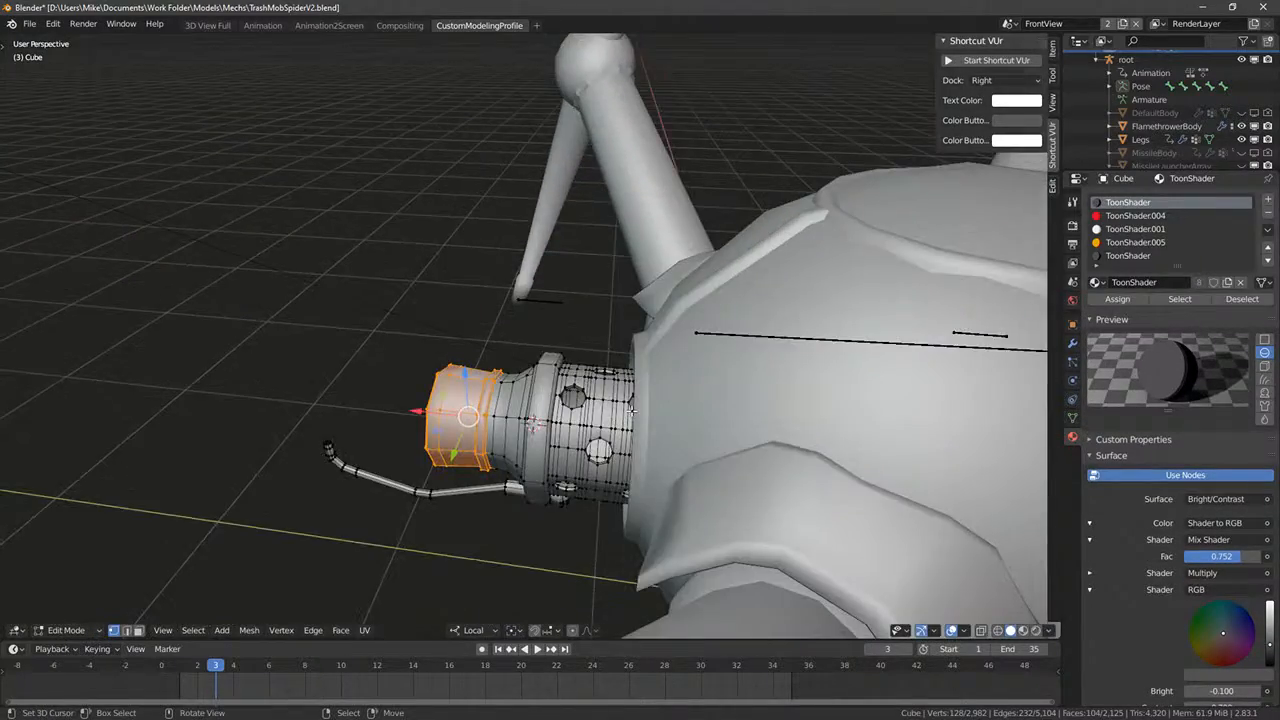
{"action": "key", "text": "KP_7"}
{"action": "key", "text": "Tab"}
{"action": "middle_click_drag", "start_coordinate": [696, 263], "coordinate": [687, 326], "text": "shift"}
{"action": "key", "text": "shift+z"}
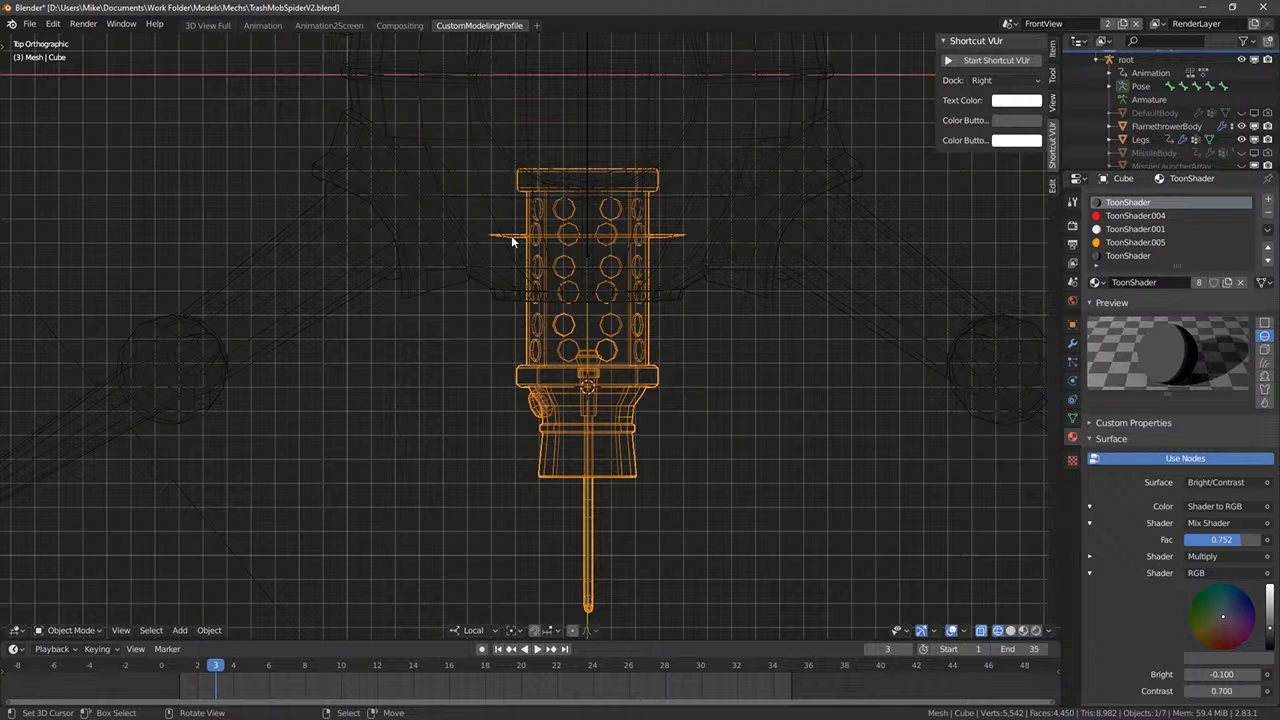
{"action": "key", "text": "Tab"}
{"action": "left_click", "coordinate": [590, 237], "text": "alt"}
{"action": "key", "text": "x"}
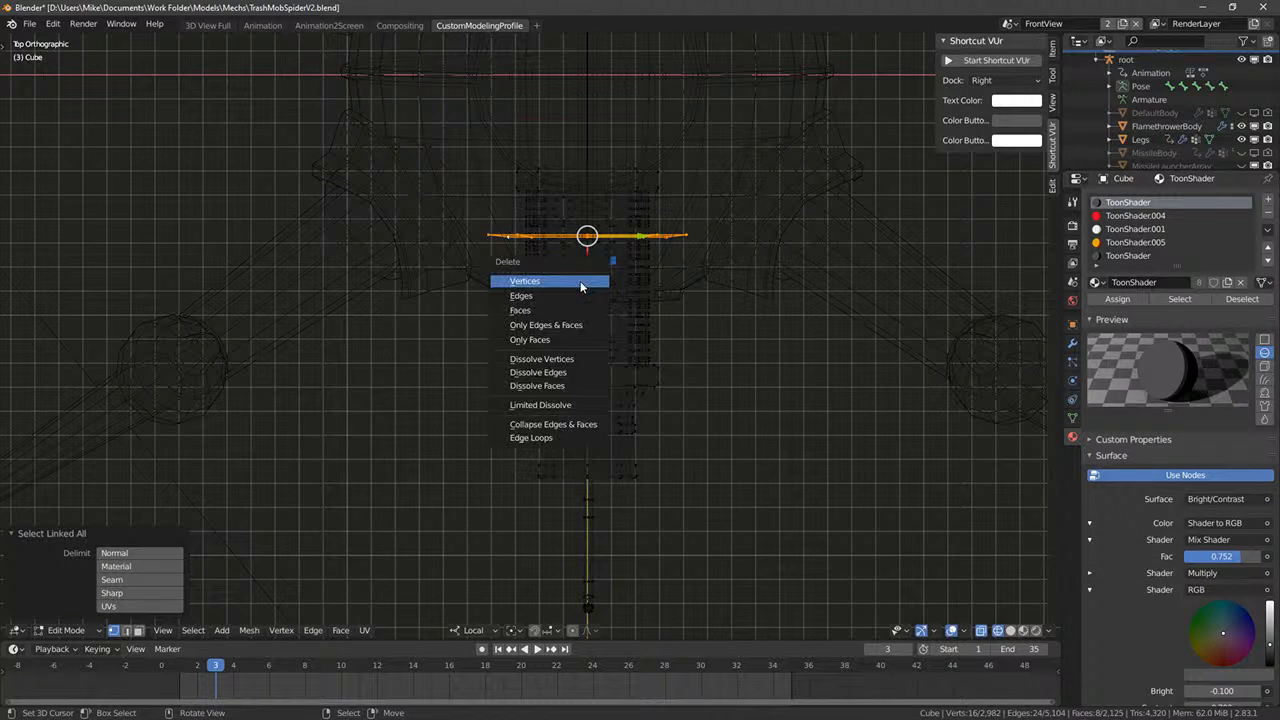
{"action": "left_click", "coordinate": [588, 276]}
{"action": "key", "text": "shift+z"}
{"action": "key", "text": "shift+z"}
- Select only the rear rim section of the perforated barrel, including its hidden vertices
{"action": "key", "text": "a"}
{"action": "key", "text": "alt+a"}
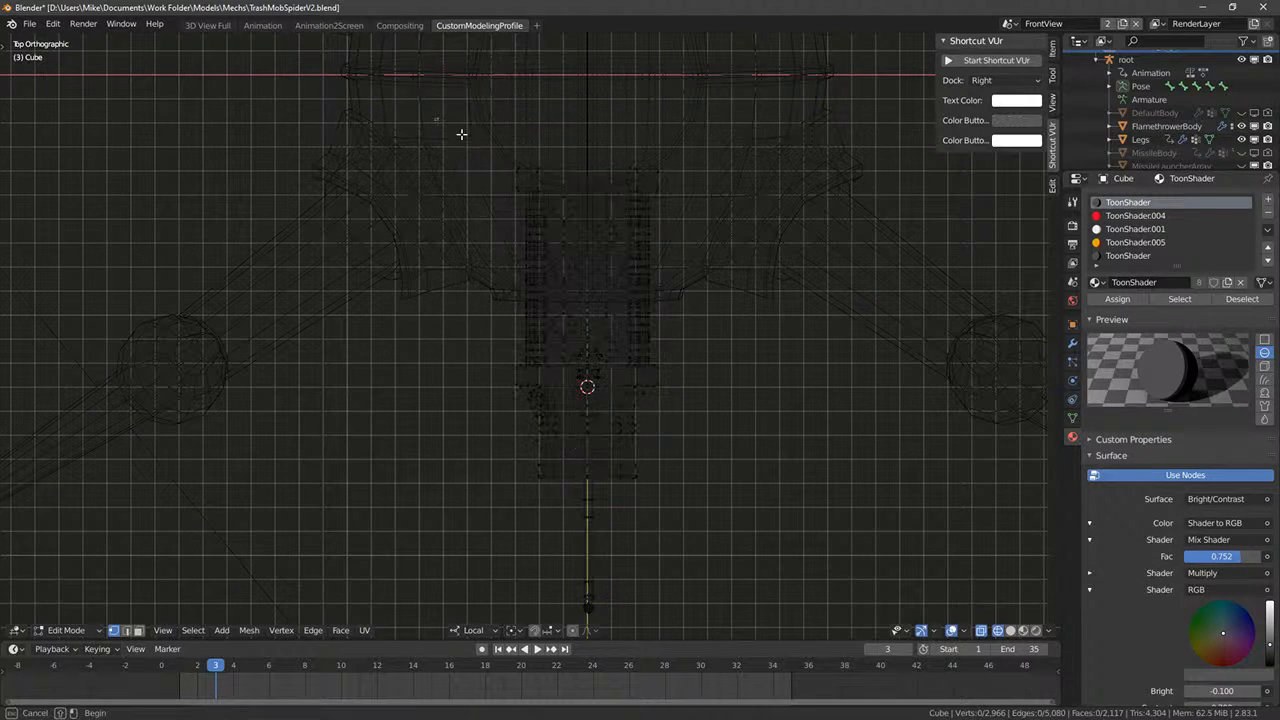
{"action": "left_click_drag", "start_coordinate": [434, 117], "coordinate": [770, 205]}
{"action": "key", "text": "s"}
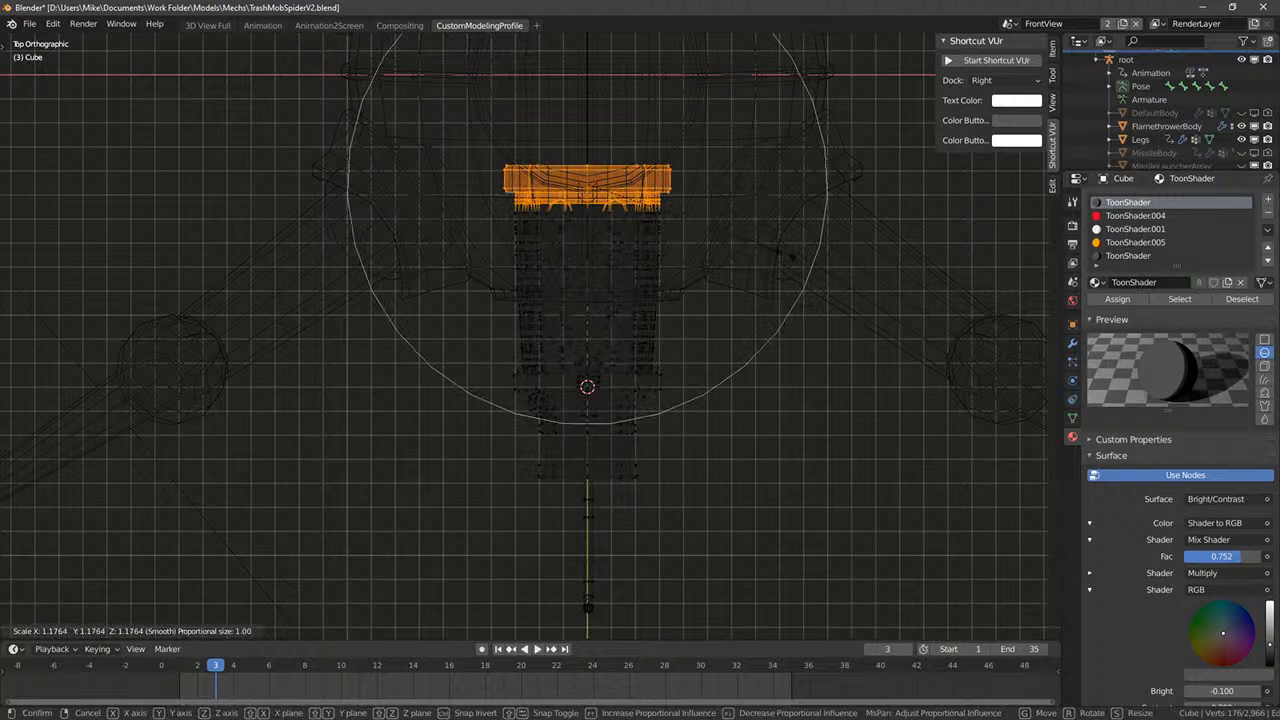
{"action": "scroll", "coordinate": [760, 225], "scroll_direction": "up", "scroll_amount": 3}
{"action": "scroll", "coordinate": [790, 230], "scroll_direction": "down", "scroll_amount": 1}
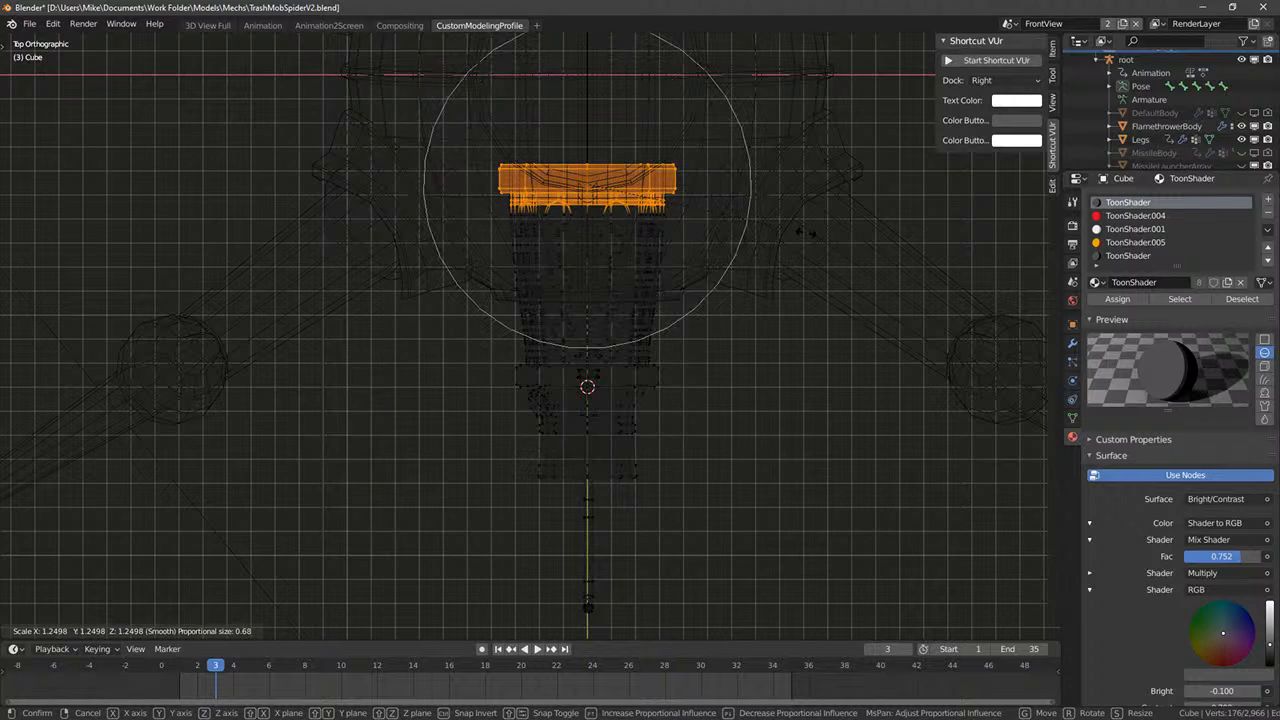
{"action": "key", "text": "Escape"}
- Set the proportional editing falloff to Linear and scale up the rear rim so the barrel widens towards the body
{"action": "left_click", "coordinate": [589, 631]}
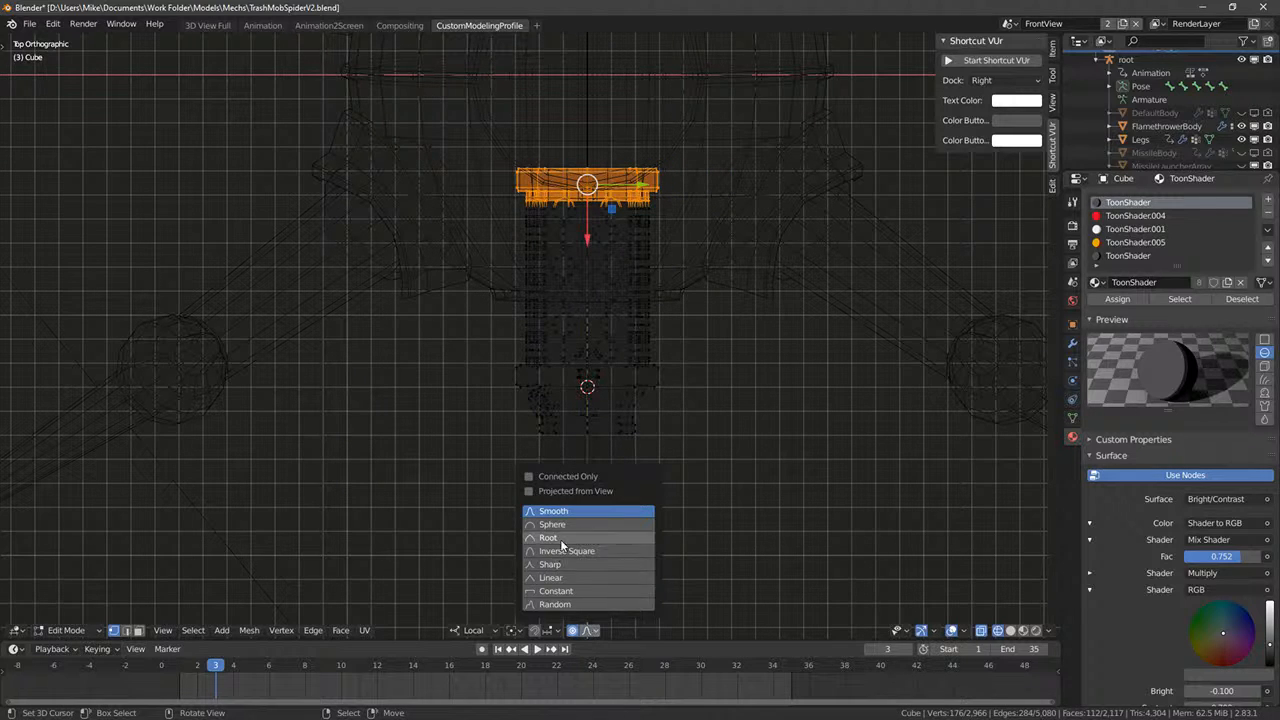
{"action": "left_click", "coordinate": [567, 577]}
{"action": "key", "text": "s"}
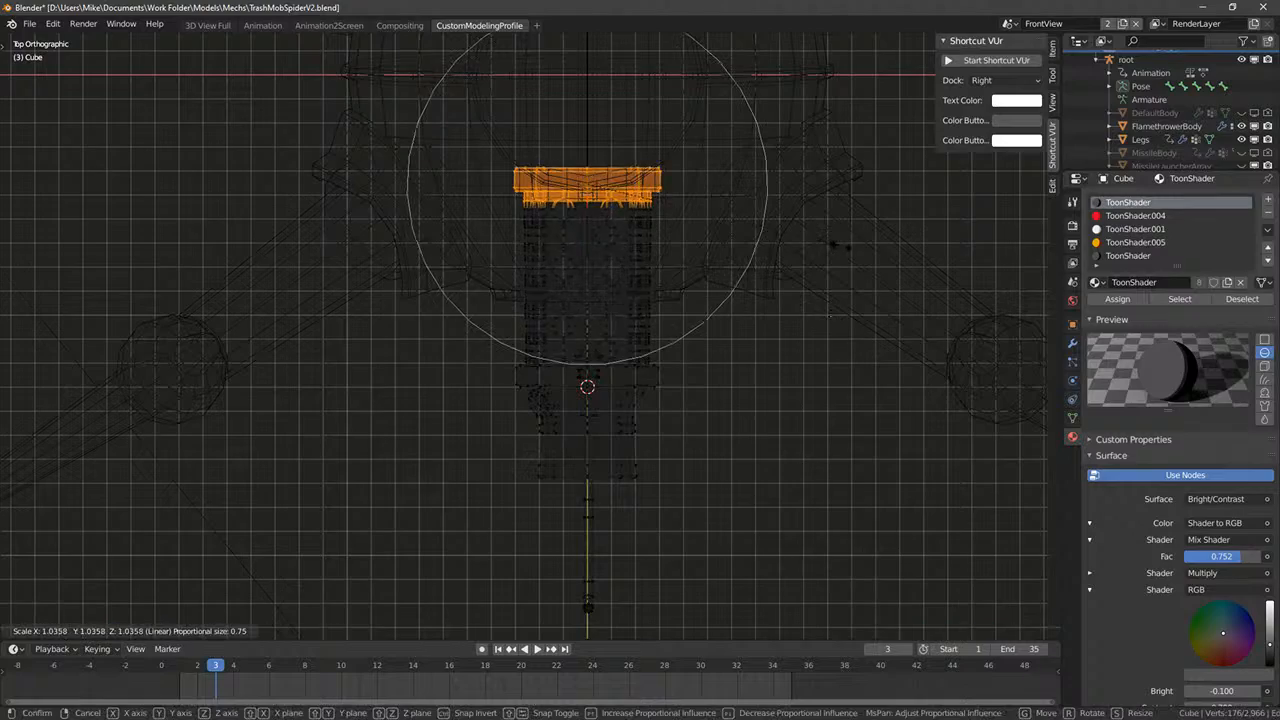
{"action": "left_click", "coordinate": [887, 265]}
- Examine the reshaped barrel in the body from perspective, side and top views
{"action": "key", "text": "Tab"}
{"action": "mouse_move", "coordinate": [887, 268]}
{"action": "middle_mouse_down"}
{"action": "mouse_move", "coordinate": [820, 257]}
{"action": "mouse_move", "coordinate": [720, 284]}
{"action": "mouse_move", "coordinate": [651, 259]}
{"action": "mouse_move", "coordinate": [672, 264]}
{"action": "mouse_move", "coordinate": [700, 314]}
{"action": "mouse_move", "coordinate": [571, 288]}
{"action": "mouse_move", "coordinate": [605, 364]}
{"action": "mouse_move", "coordinate": [657, 346]}
{"action": "mouse_move", "coordinate": [447, 363]}
{"action": "mouse_move", "coordinate": [494, 315]}
{"action": "mouse_move", "coordinate": [410, 243]}
{"action": "mouse_move", "coordinate": [652, 273]}
{"action": "middle_mouse_up"}
{"action": "key", "text": "shift+z"}
{"action": "key", "text": "Tab"}
{"action": "key", "text": "Tab"}
{"action": "key", "text": "shift+z"}
{"action": "scroll", "coordinate": [700, 314], "scroll_direction": "down", "scroll_amount": 4}
{"action": "key", "text": "KP_3"}
{"action": "key", "text": "KP_7"}
{"action": "scroll", "coordinate": [731, 280], "scroll_direction": "up", "scroll_amount": 4}
- Delete another unneeded linked piece of the flamethrower mesh
{"action": "mouse_move", "coordinate": [731, 280]}
{"action": "middle_mouse_down"}
{"action": "mouse_move", "coordinate": [695, 404]}
{"action": "mouse_move", "coordinate": [646, 391]}
{"action": "mouse_move", "coordinate": [753, 363]}
{"action": "mouse_move", "coordinate": [811, 374]}
{"action": "mouse_move", "coordinate": [745, 410]}
{"action": "middle_mouse_up"}
{"action": "key", "text": "Tab"}
{"action": "right_click", "coordinate": [650, 391]}
{"action": "key", "text": "ctrl+l"}
{"action": "key", "text": "x"}
{"action": "left_click", "coordinate": [651, 393]}
- Examine the remaining flamethrower parts and the tank behind the mech from several angles
{"action": "key", "text": "z"}
{"action": "key", "text": "z"}
{"action": "key", "text": "Tab"}
{"action": "key", "text": "Tab"}
{"action": "key", "text": "a"}
{"action": "key", "text": "a"}
{"action": "key", "text": "a"}
{"action": "key", "text": "z"}
{"action": "mouse_move", "coordinate": [690, 375]}
{"action": "middle_mouse_down"}
{"action": "mouse_move", "coordinate": [680, 395]}
{"action": "mouse_move", "coordinate": [606, 394]}
{"action": "mouse_move", "coordinate": [707, 387]}
{"action": "middle_mouse_up"}
{"action": "right_click", "coordinate": [652, 380]}
{"action": "right_click", "coordinate": [711, 353], "text": "shift"}
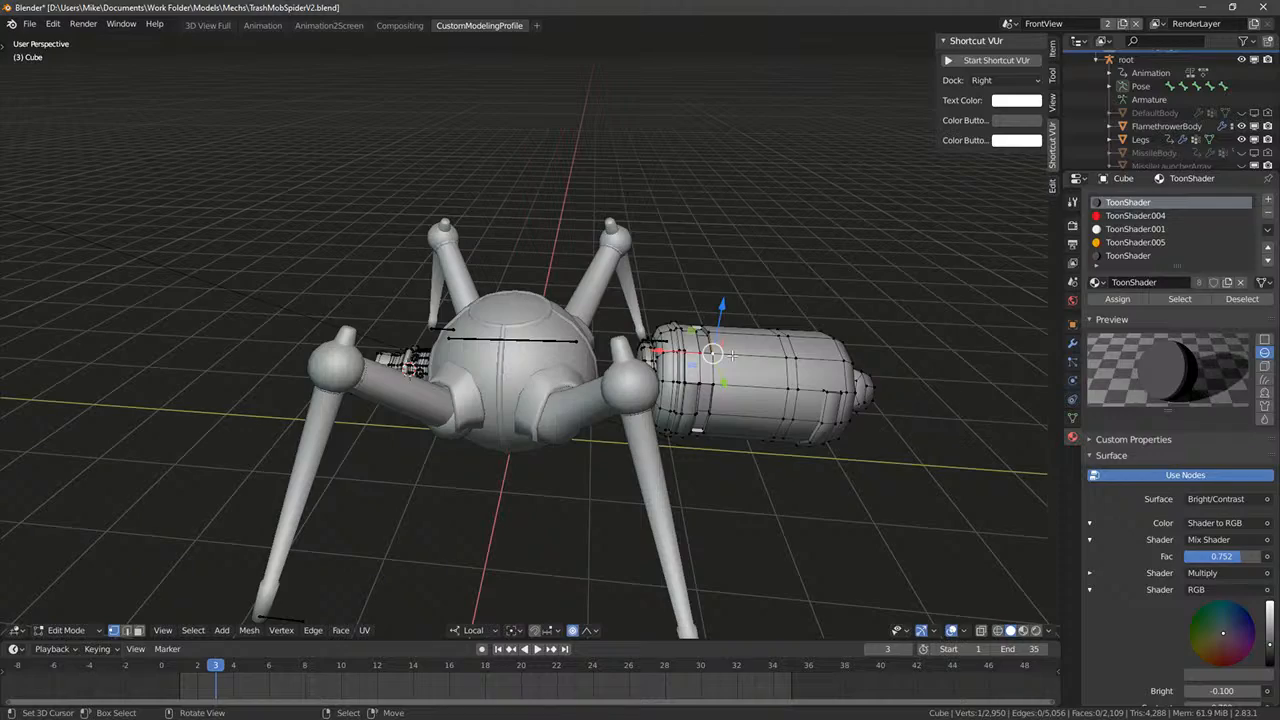
{"action": "middle_click_drag", "start_coordinate": [595, 333], "coordinate": [499, 346]}
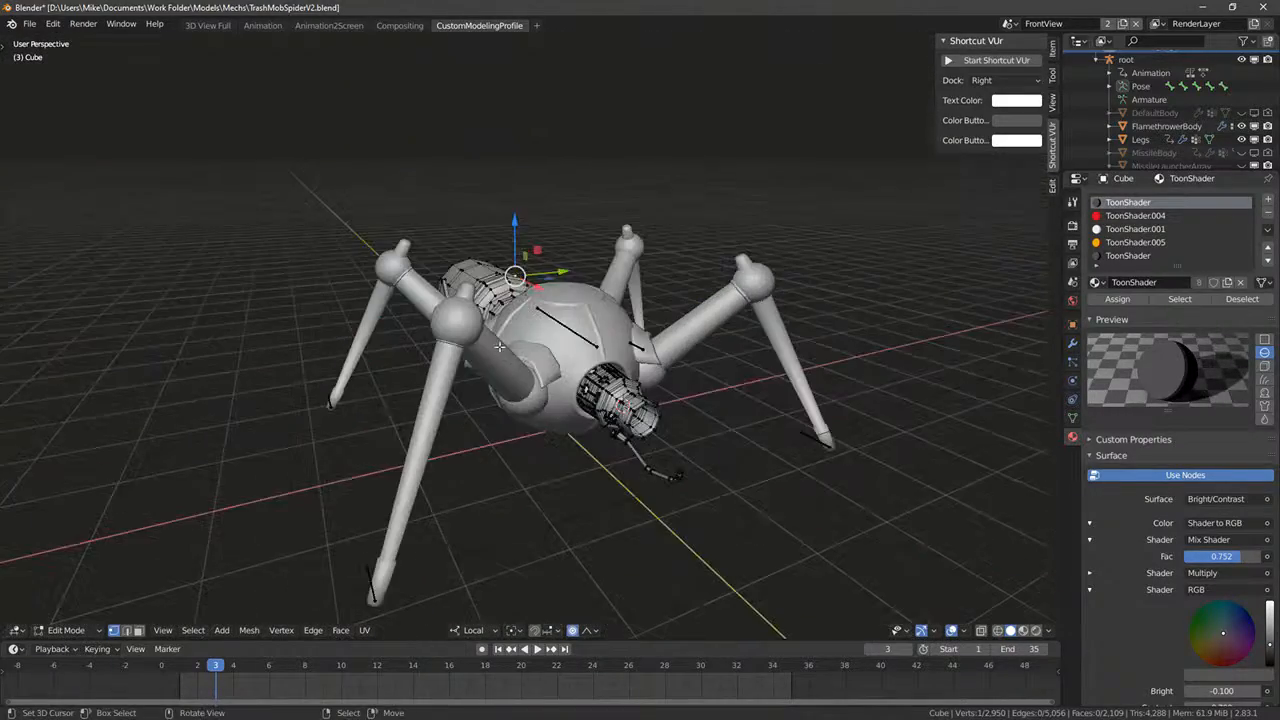
- Check the materials of the mech and the flamethrower tank in rendered shading
{"action": "key", "text": "Tab"}
{"action": "left_click", "coordinate": [573, 335]}
{"action": "mouse_move", "coordinate": [575, 338]}
{"action": "middle_mouse_down"}
{"action": "mouse_move", "coordinate": [662, 318]}
{"action": "mouse_move", "coordinate": [630, 357]}
{"action": "mouse_move", "coordinate": [548, 372]}
{"action": "mouse_move", "coordinate": [651, 374]}
{"action": "mouse_move", "coordinate": [604, 394]}
{"action": "mouse_move", "coordinate": [620, 416]}
{"action": "mouse_move", "coordinate": [753, 372]}
{"action": "mouse_move", "coordinate": [768, 303]}
{"action": "mouse_move", "coordinate": [911, 317]}
{"action": "mouse_move", "coordinate": [620, 457]}
{"action": "mouse_move", "coordinate": [711, 466]}
{"action": "mouse_move", "coordinate": [794, 417]}
{"action": "mouse_move", "coordinate": [710, 404]}
{"action": "mouse_move", "coordinate": [740, 418]}
{"action": "middle_mouse_up"}
{"action": "key", "text": "z"}
{"action": "scroll", "coordinate": [568, 366], "scroll_direction": "up", "scroll_amount": 4}
{"action": "scroll", "coordinate": [620, 416], "scroll_direction": "down", "scroll_amount": 3}
{"action": "scroll", "coordinate": [753, 372], "scroll_direction": "down", "scroll_amount": 4}
{"action": "left_click", "coordinate": [794, 417]}
- Delete the small separate piece behind the end of the red tank
{"action": "key", "text": "Tab"}
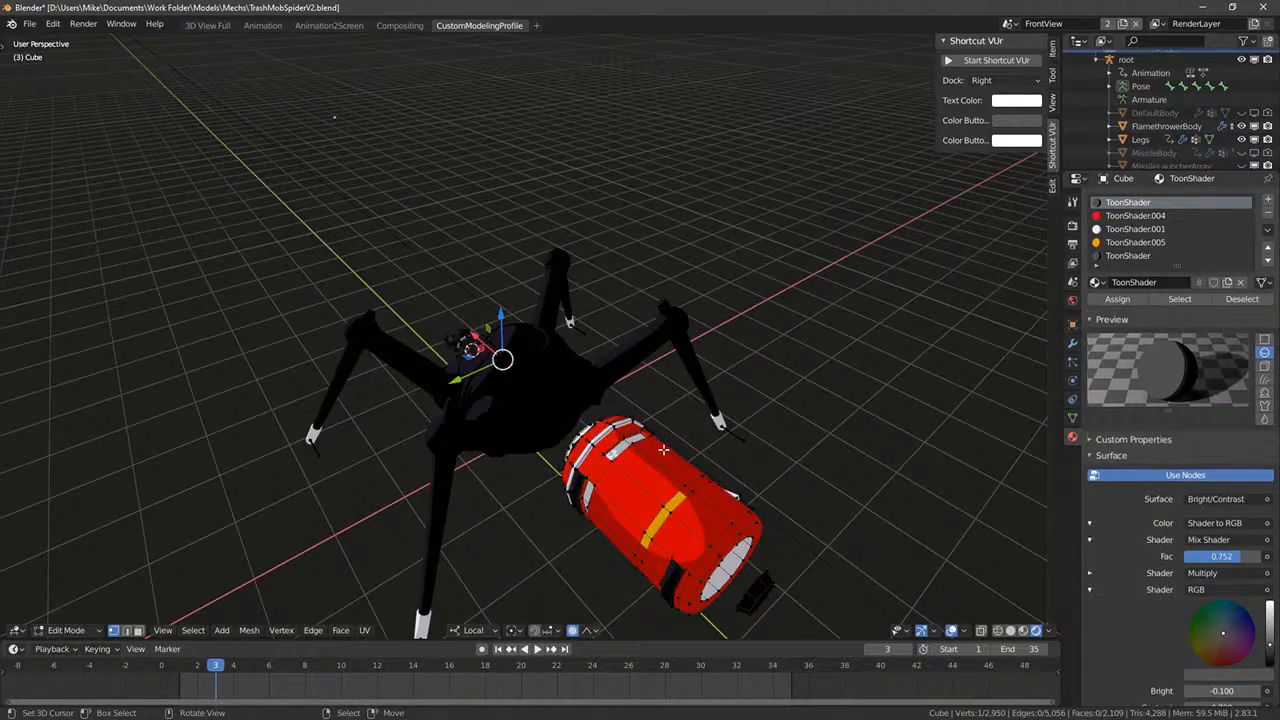
{"action": "middle_click_drag", "start_coordinate": [665, 449], "coordinate": [726, 416]}
{"action": "key", "text": "ctrl+l"}
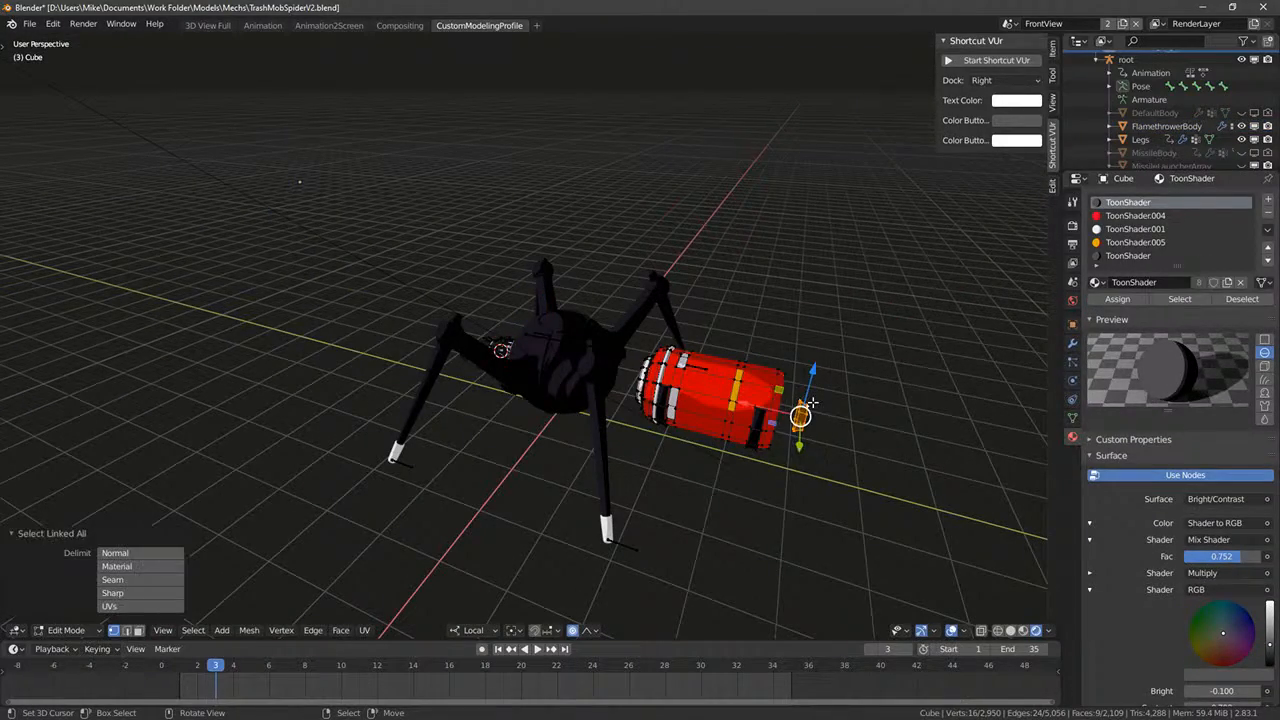
{"action": "key", "text": "x"}
{"action": "left_click", "coordinate": [812, 405]}
- Select the complete tank behind the mech, including its hidden vertices, without the barrel
{"action": "middle_click_drag", "start_coordinate": [757, 372], "coordinate": [738, 414]}
{"action": "key", "text": "KP_7"}
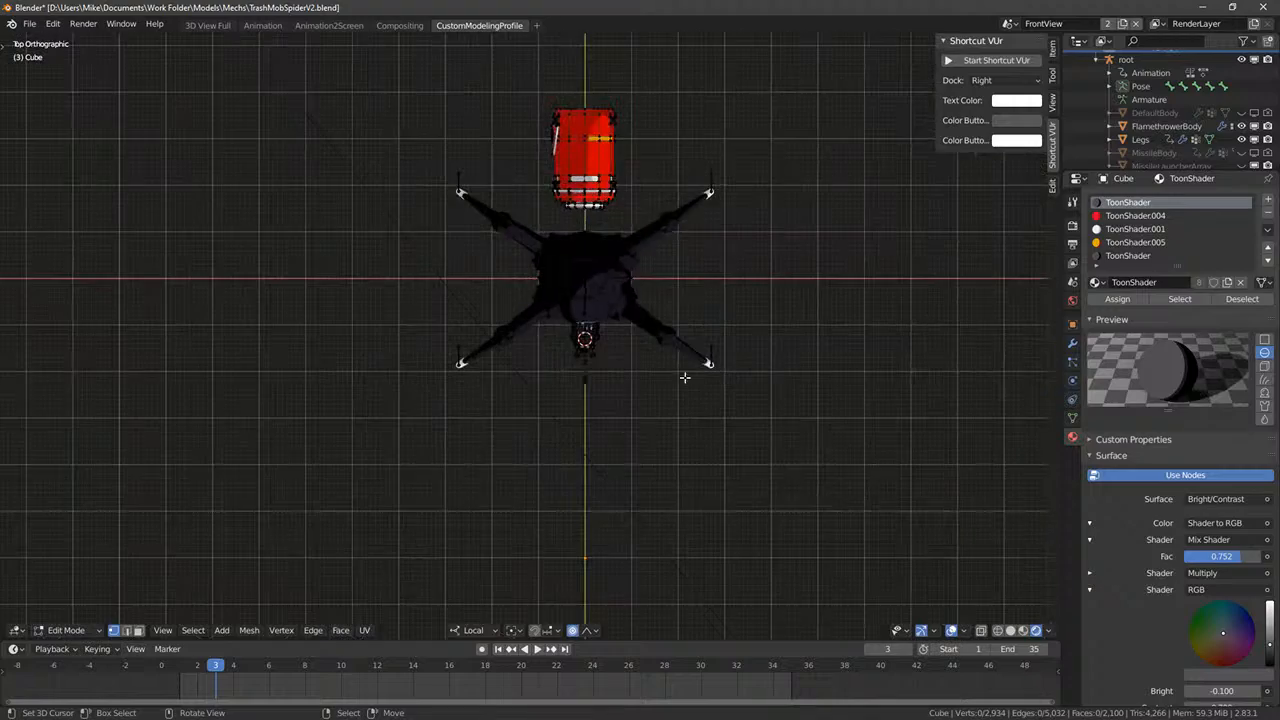
{"action": "middle_click_drag", "start_coordinate": [672, 249], "coordinate": [675, 331], "text": "shift"}
{"action": "key", "text": "shift+z"}
{"action": "key", "text": "z"}
{"action": "key", "text": "a"}
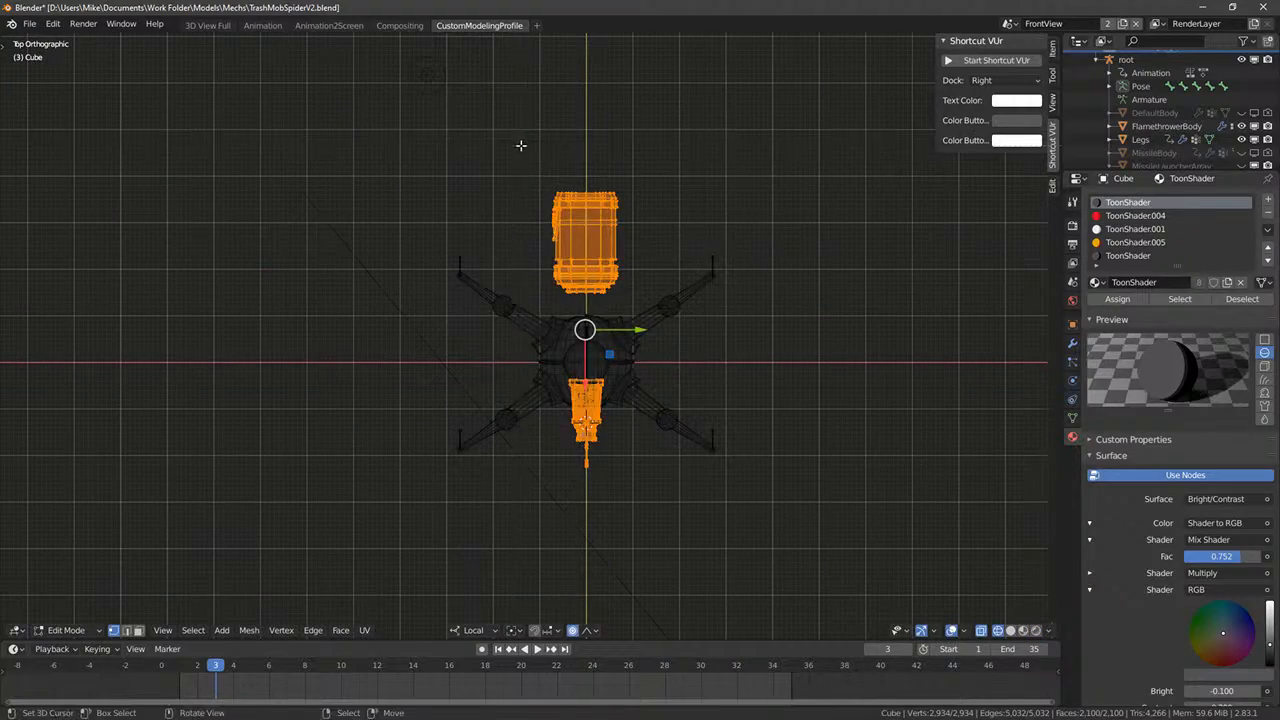
{"action": "left_click_drag", "start_coordinate": [523, 143], "coordinate": [671, 289]}
- Try placing the tank above the body by moving it about 1.47 up, 0.32 sideways and 2.51 forward along Y
{"action": "middle_click_drag", "start_coordinate": [660, 280], "coordinate": [583, 220]}
{"action": "key", "text": "KP_1"}
{"action": "key", "text": "g"}
{"action": "left_click", "coordinate": [677, 220]}
{"action": "key", "text": "KP_3"}
{"action": "key", "text": "g"}
{"action": "key", "text": "y"}
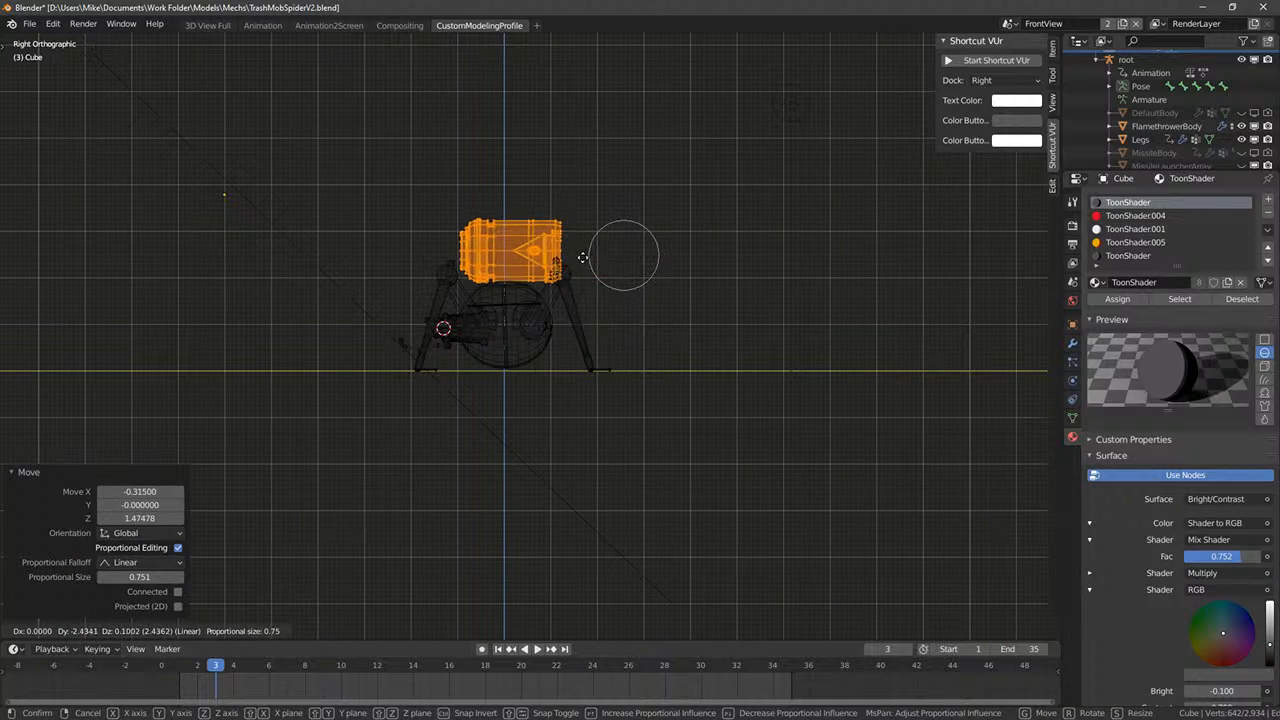
{"action": "left_click", "coordinate": [586, 258]}
- Shift the tank further to one side above the body and scale it to 0.7
{"action": "key", "text": "KP_1"}
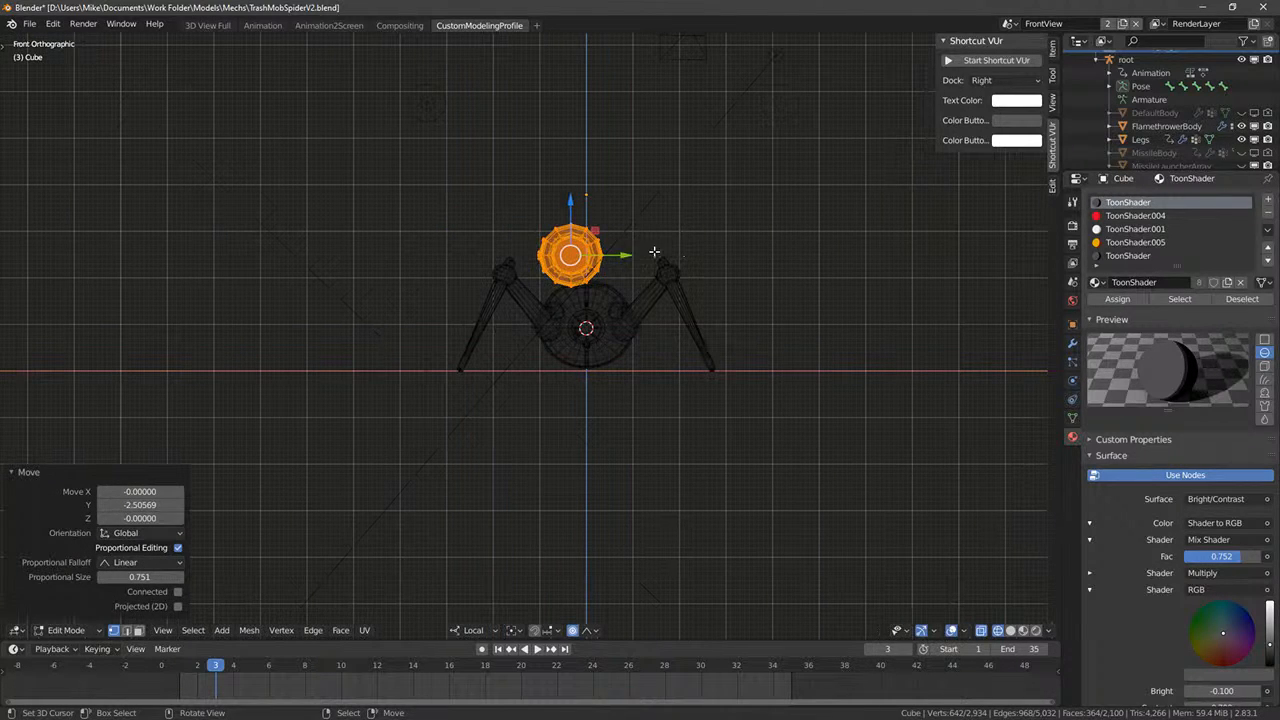
{"action": "key", "text": "g"}
{"action": "left_click", "coordinate": [616, 263]}
{"action": "key", "text": "s"}
{"action": "left_click", "coordinate": [653, 264]}
- Lower the tank onto the body and duplicate it about 1.55 along X to the opposite side
{"action": "key", "text": "g"}
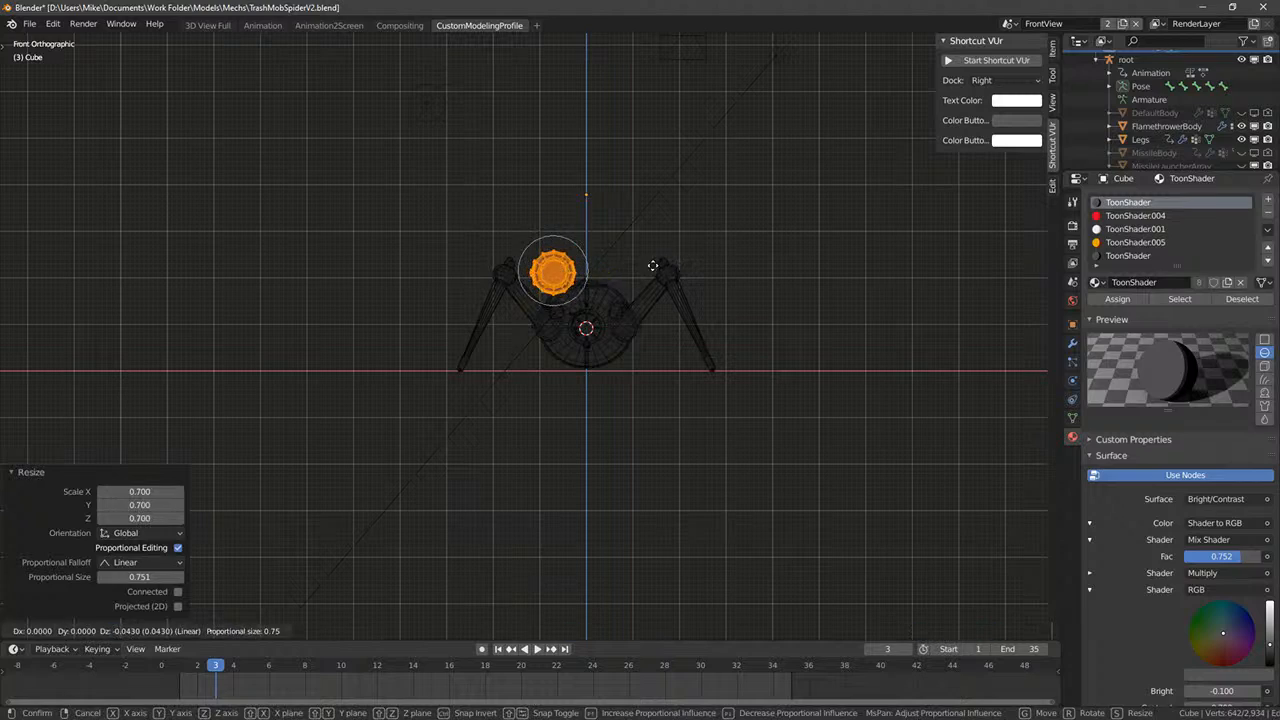
{"action": "left_click", "coordinate": [651, 271]}
{"action": "key", "text": "shift+d"}
{"action": "left_click", "coordinate": [719, 262]}
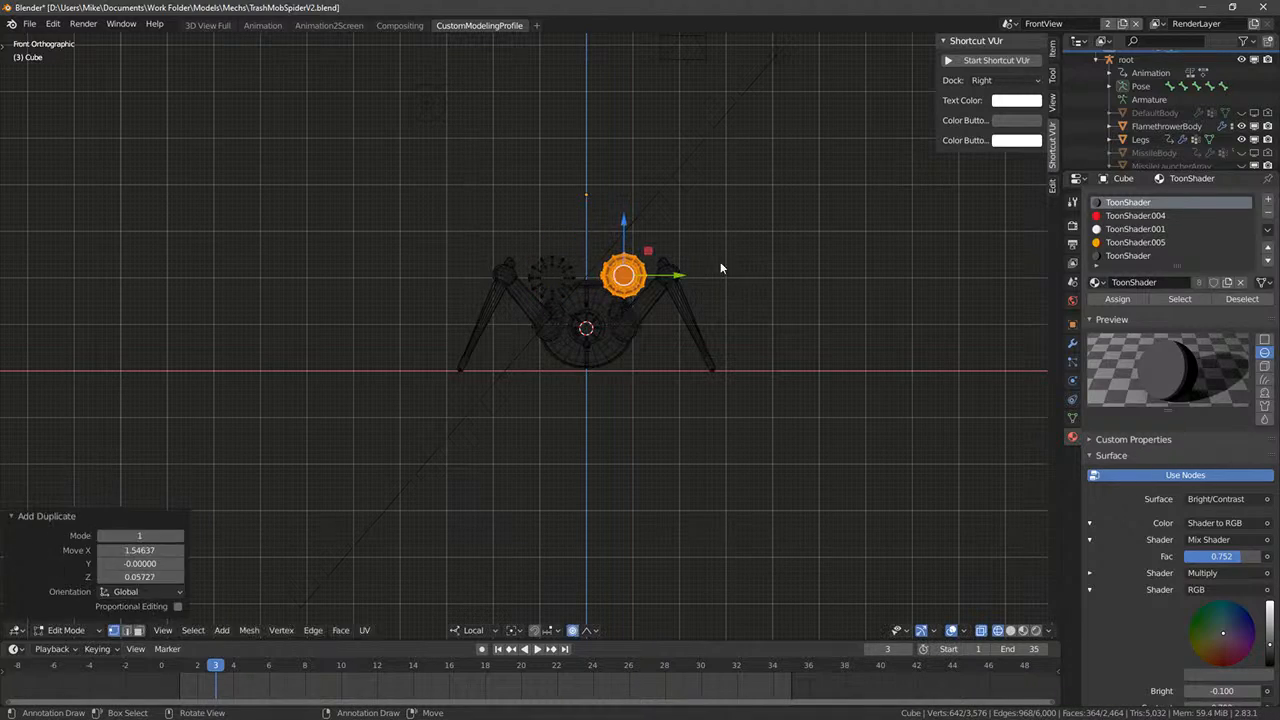
- Check the pair of tanks on top of the body from several angles in material preview shading
{"action": "key", "text": "Tab"}
{"action": "middle_click_drag", "start_coordinate": [845, 277], "coordinate": [730, 346]}
{"action": "left_click", "coordinate": [1023, 630]}
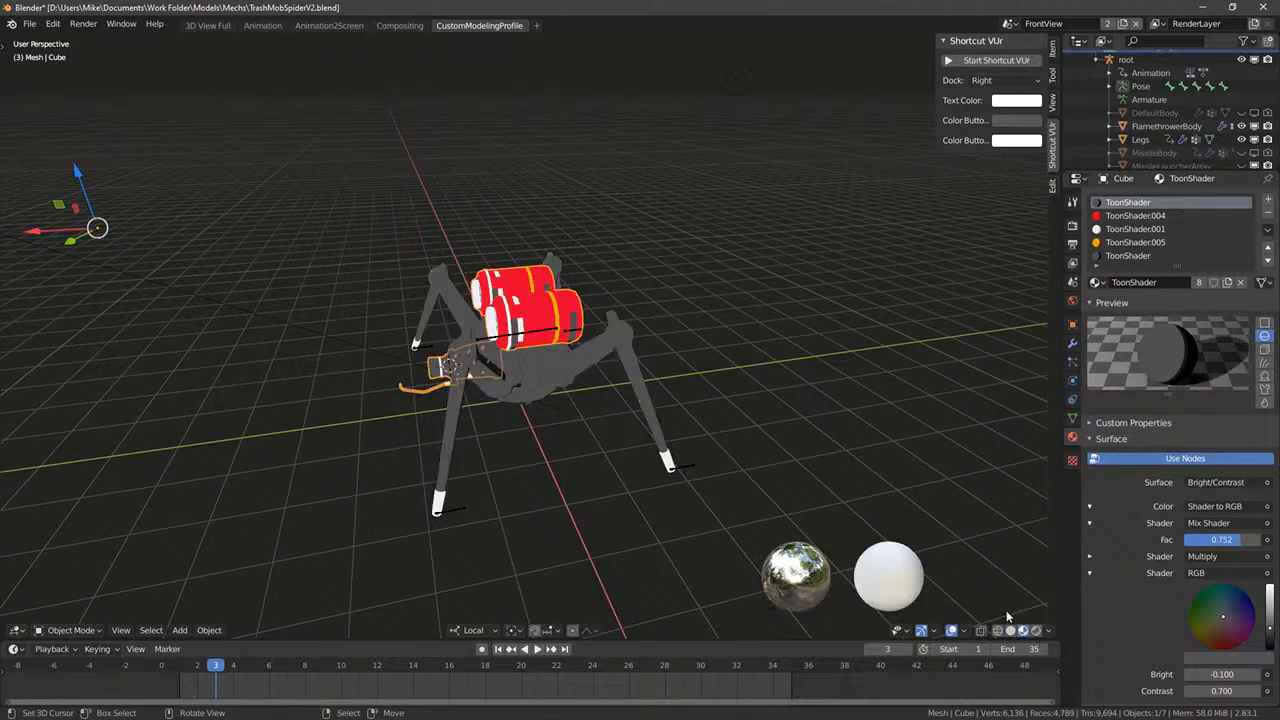
{"action": "mouse_move", "coordinate": [840, 330]}
{"action": "middle_mouse_down"}
{"action": "mouse_move", "coordinate": [533, 323]}
{"action": "mouse_move", "coordinate": [850, 335]}
{"action": "mouse_move", "coordinate": [736, 259]}
{"action": "mouse_move", "coordinate": [687, 316]}
{"action": "mouse_move", "coordinate": [726, 285]}
{"action": "mouse_move", "coordinate": [756, 286]}
{"action": "mouse_move", "coordinate": [559, 409]}
{"action": "mouse_move", "coordinate": [411, 355]}
{"action": "mouse_move", "coordinate": [457, 428]}
{"action": "mouse_move", "coordinate": [612, 409]}
{"action": "mouse_move", "coordinate": [539, 415]}
{"action": "mouse_move", "coordinate": [763, 432]}
{"action": "mouse_move", "coordinate": [558, 390]}
{"action": "mouse_move", "coordinate": [490, 345]}
{"action": "middle_mouse_up"}
{"action": "scroll", "coordinate": [450, 410], "scroll_direction": "up", "scroll_amount": 5}
{"action": "left_click", "coordinate": [558, 391]}
{"action": "left_click", "coordinate": [564, 251]}
{"action": "key", "text": "Tab"}
{"action": "middle_click_drag", "start_coordinate": [566, 252], "coordinate": [388, 283]}
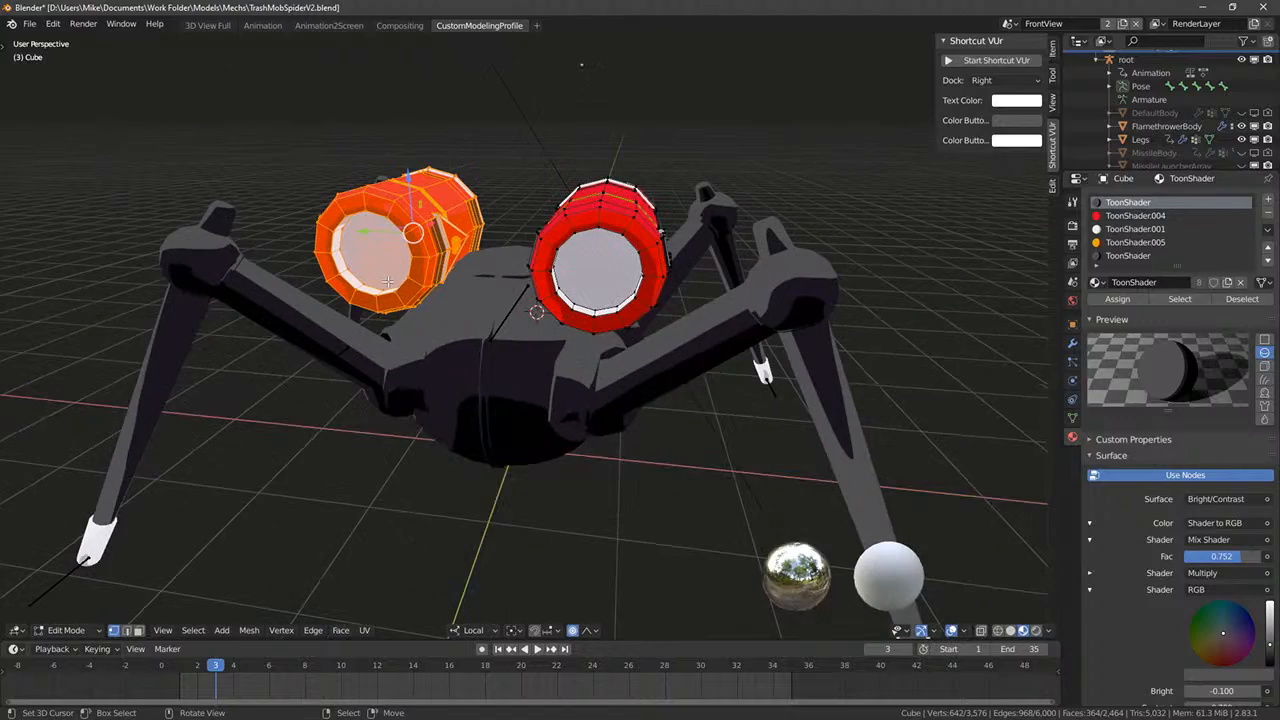
{"action": "key", "text": "KP_3"}
{"action": "middle_click_drag", "start_coordinate": [271, 400], "coordinate": [240, 339]}
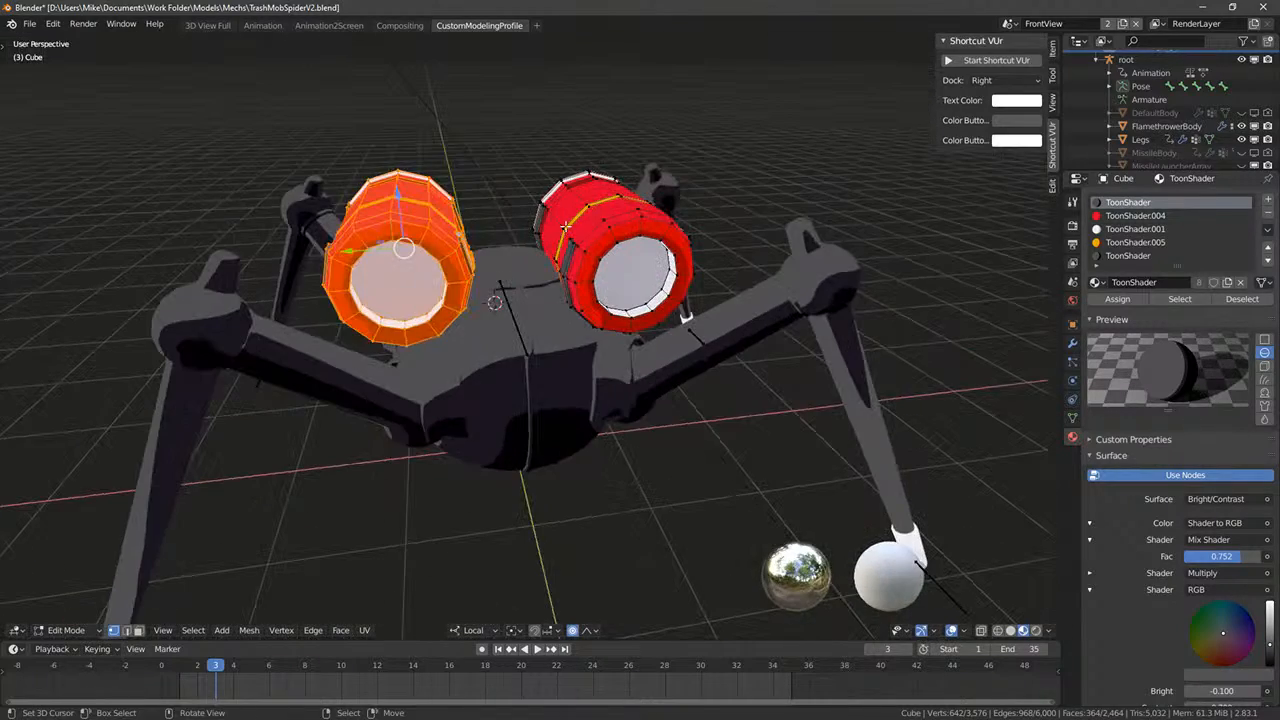
- Undo the tank's duplication, scaling and repositioning on top of the body
{"action": "right_click", "coordinate": [601, 221]}
{"action": "key", "text": "ctrl+z"}
{"action": "key", "text": "ctrl+z"}
{"action": "key", "text": "ctrl+z"}
{"action": "key", "text": "ctrl+z"}
{"action": "key", "text": "ctrl+z"}
{"action": "key", "text": "ctrl+z"}
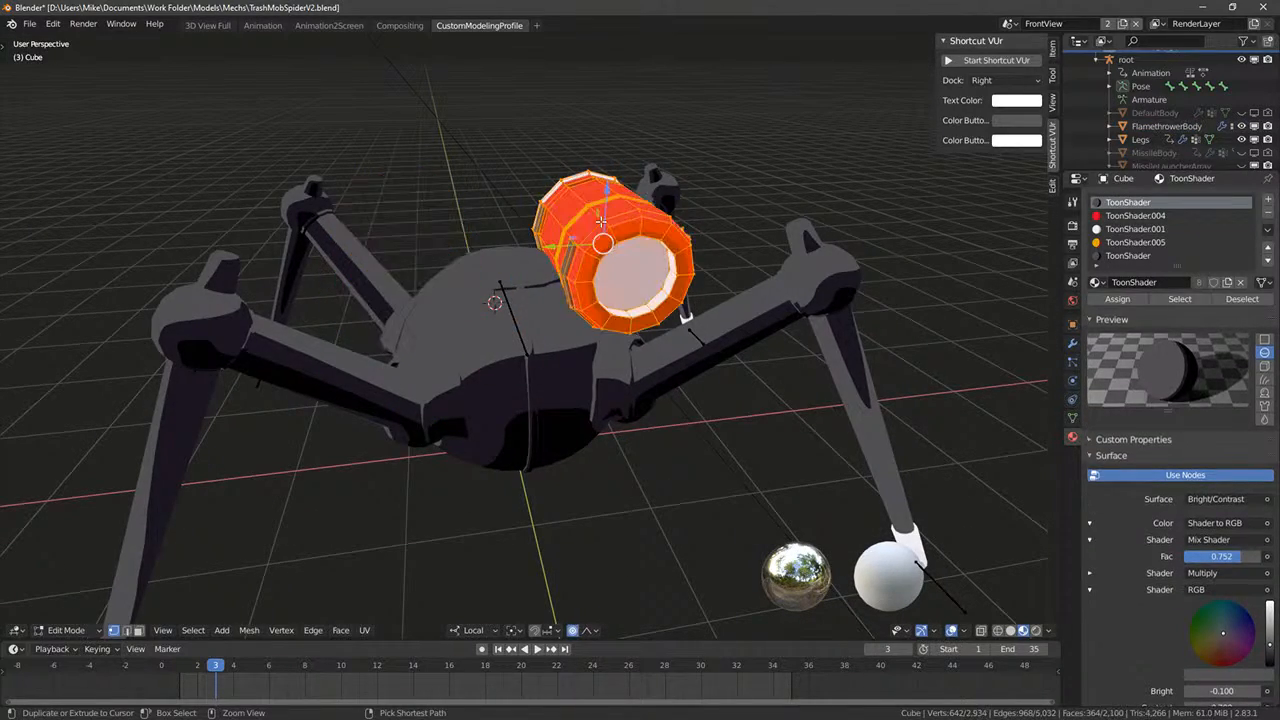
{"action": "middle_click_drag", "start_coordinate": [601, 221], "coordinate": [800, 335]}
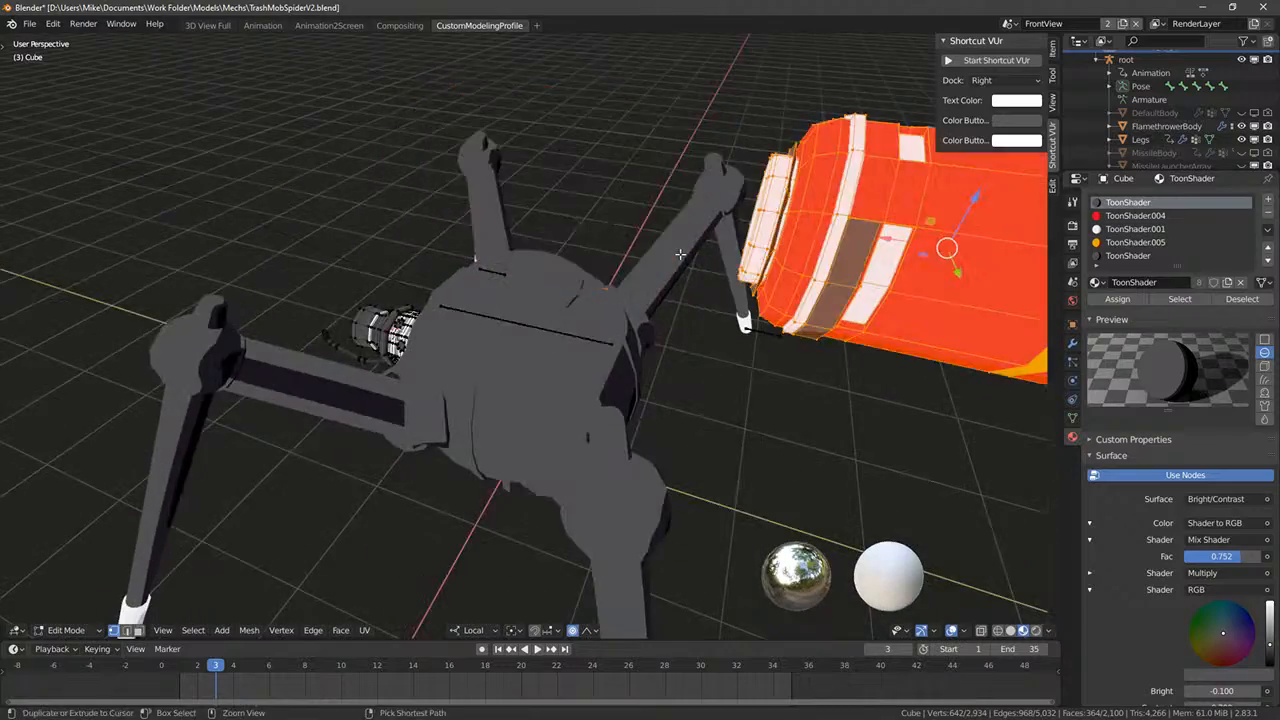
{"action": "middle_click_drag", "start_coordinate": [600, 260], "coordinate": [732, 263]}
{"action": "key", "text": "ctrl+z"}
- Try pushing the tank into the rear of the body by about 1.50 and another 0.19 along local X
{"action": "key", "text": "g"}
{"action": "key", "text": "x"}
{"action": "left_click", "coordinate": [642, 325]}
{"action": "key", "text": "KP_3"}
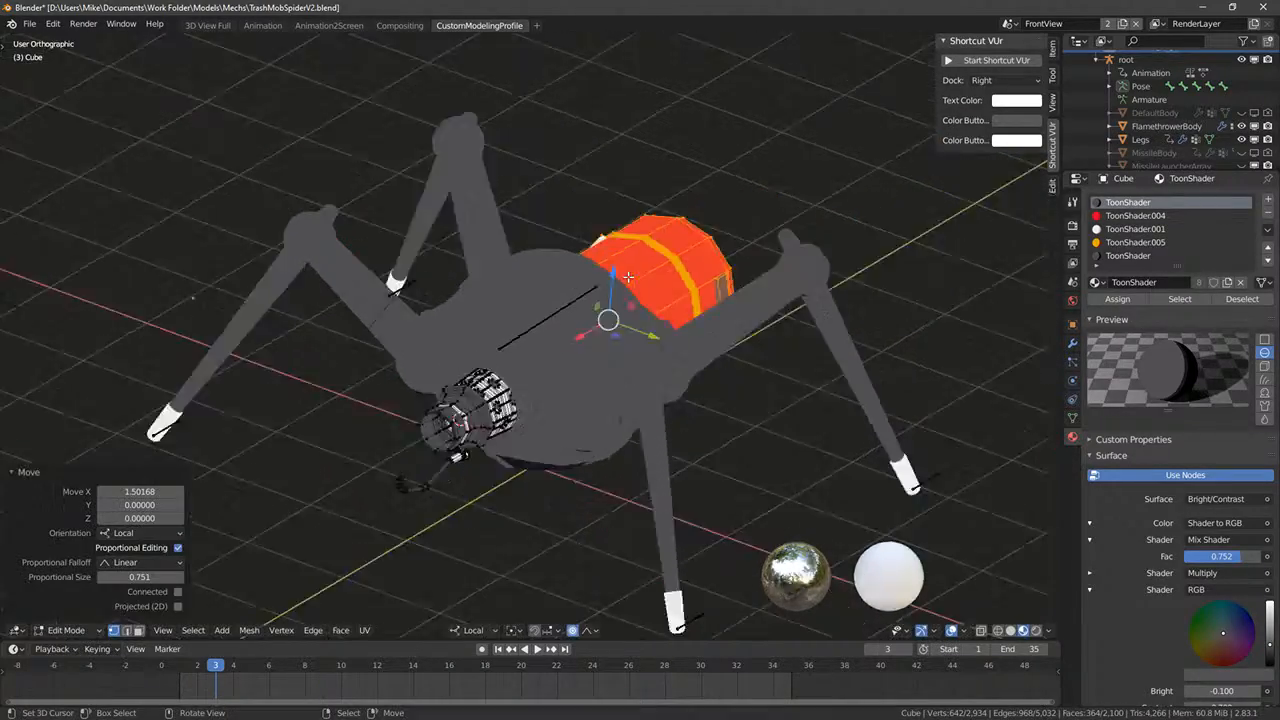
{"action": "key", "text": "r"}
{"action": "key", "text": "Escape"}
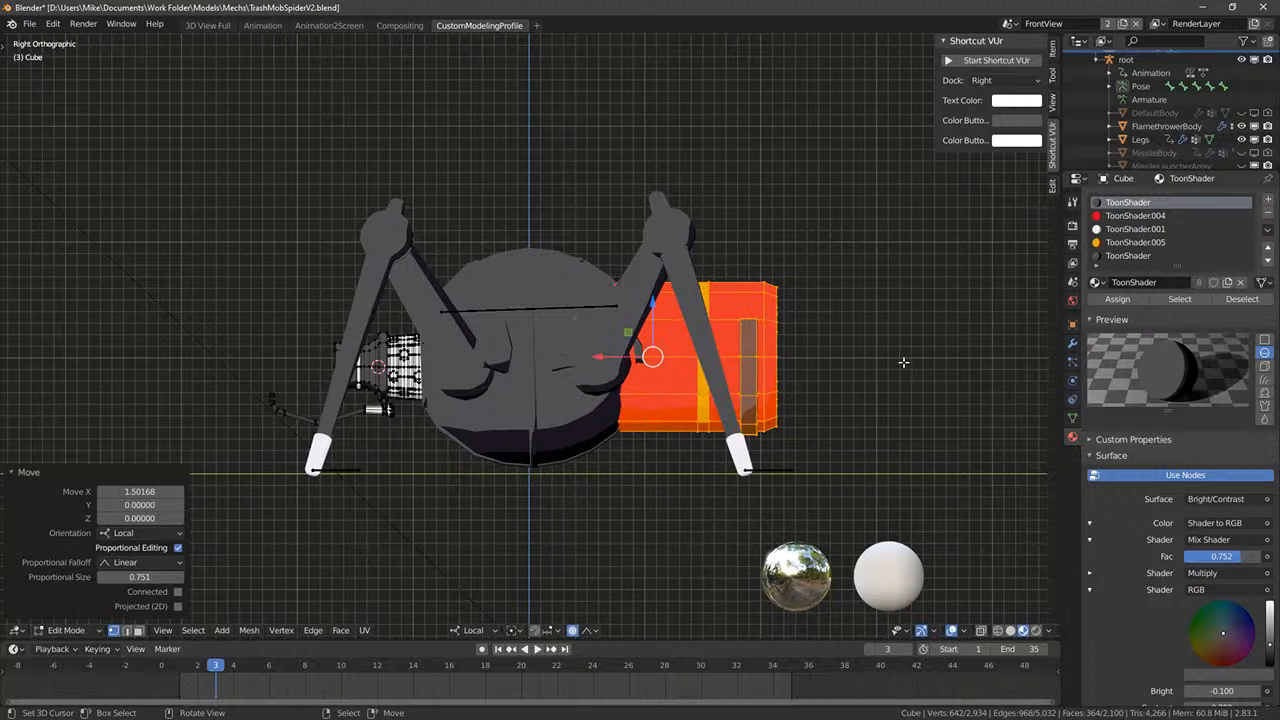
{"action": "key", "text": "g"}
{"action": "key", "text": "x"}
{"action": "left_click", "coordinate": [563, 360]}
- Try tilting the tank by 32.2° in the side view
{"action": "key", "text": "r"}
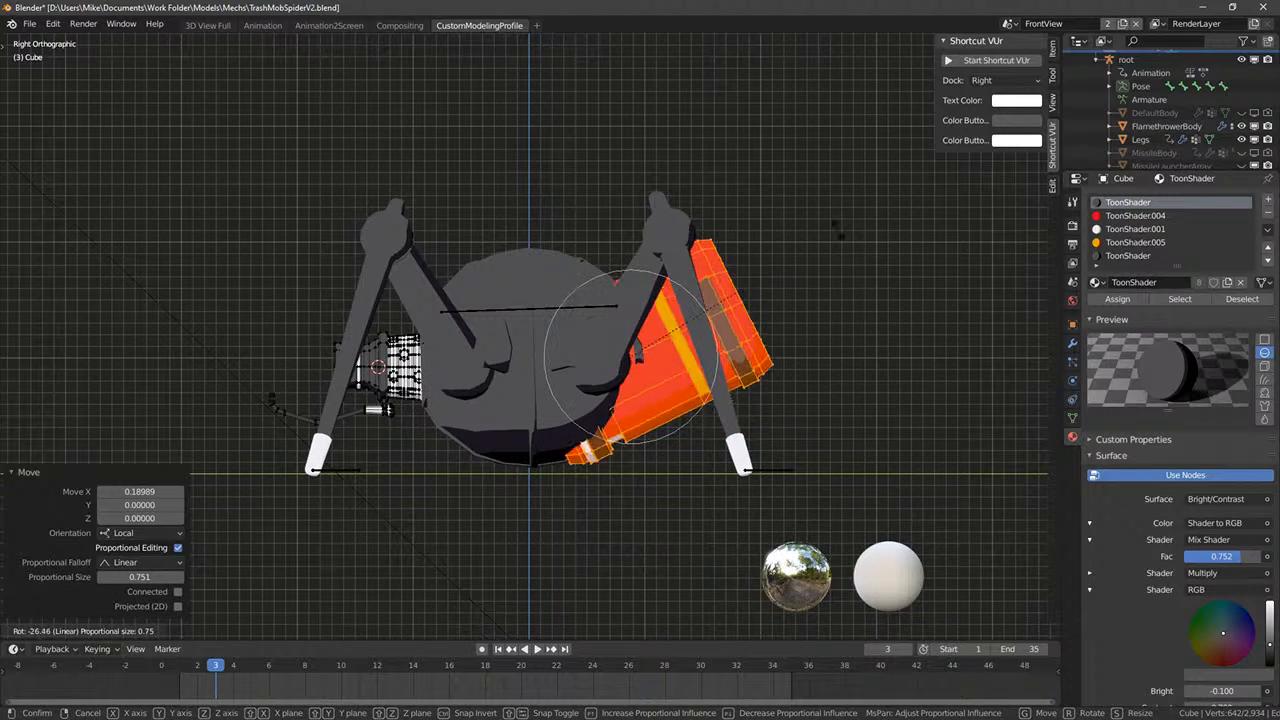
{"action": "left_click", "coordinate": [841, 420]}
{"action": "key", "text": "g"}
{"action": "right_click", "coordinate": [818, 312]}
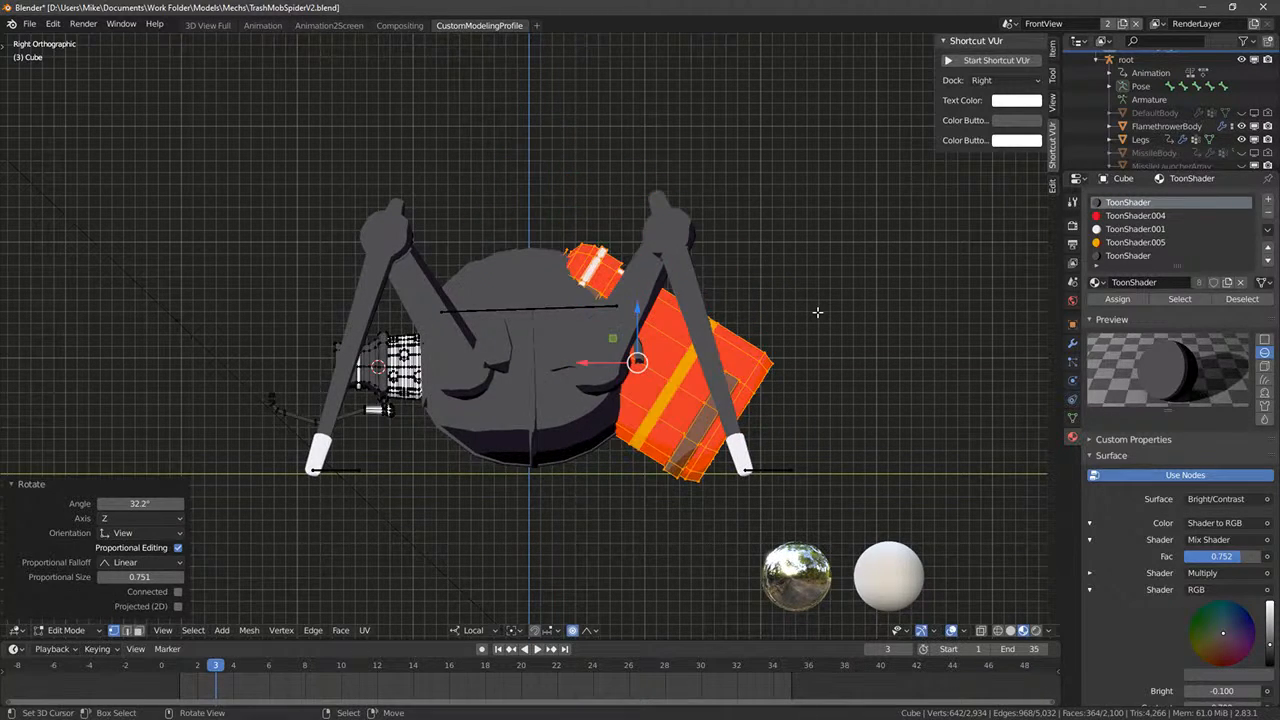
- Undo the tank's tilt and both of its moves into the body
{"action": "key", "text": "ctrl+z"}
{"action": "key", "text": "ctrl+z"}
{"action": "key", "text": "ctrl+z"}
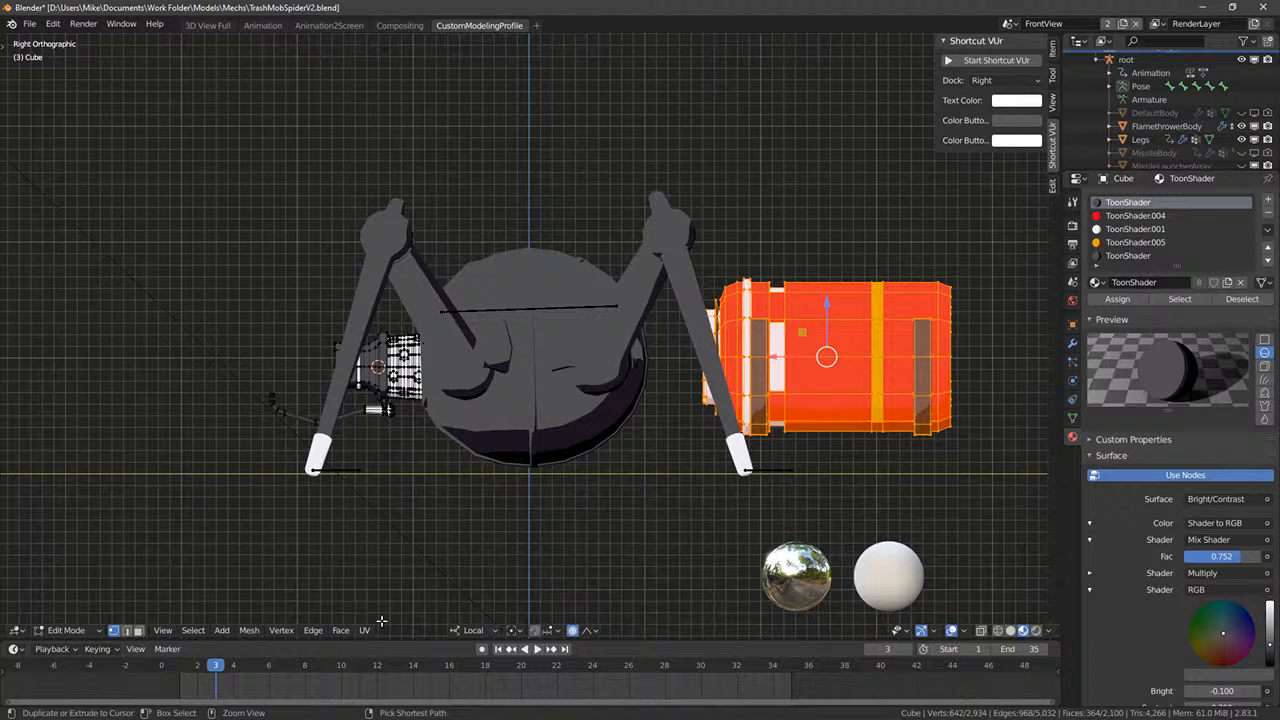
- Restrict proportional editing to connected geometry and move the tank about 1.58 forward and 0.80 up onto the body's rear
{"action": "left_click", "coordinate": [586, 631]}
{"action": "key", "text": "g"}
{"action": "left_click", "coordinate": [770, 232]}
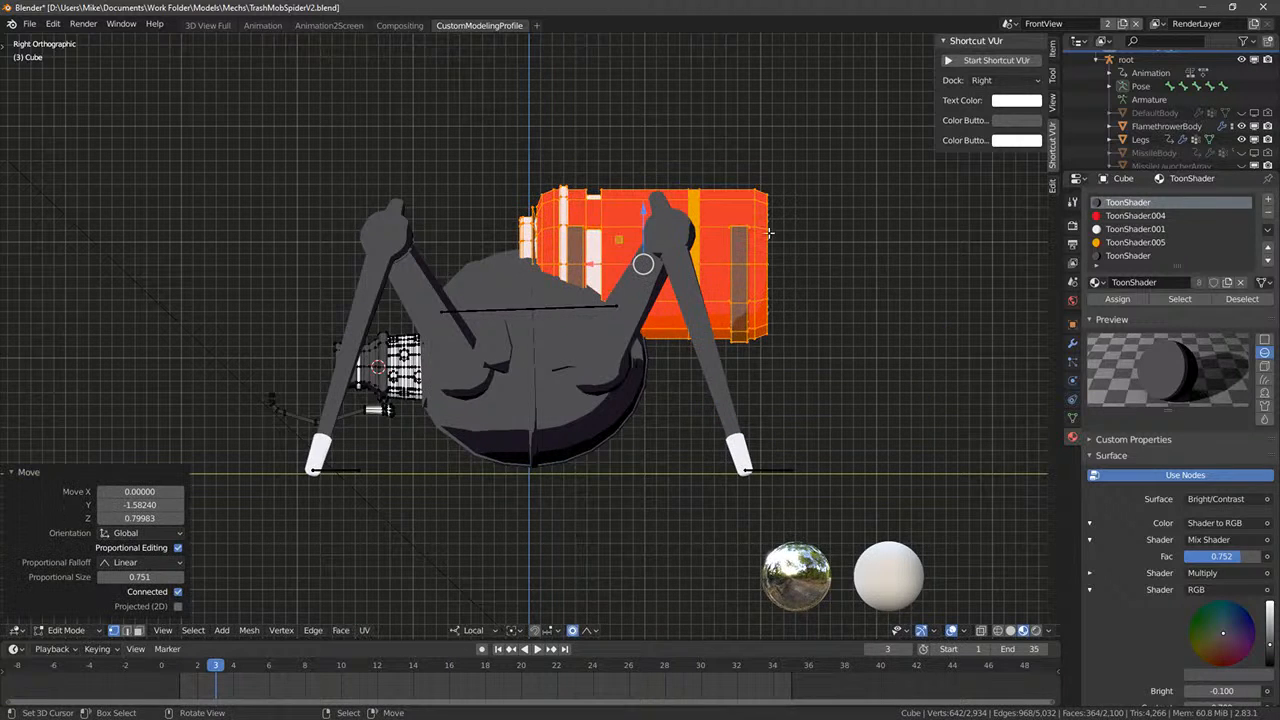
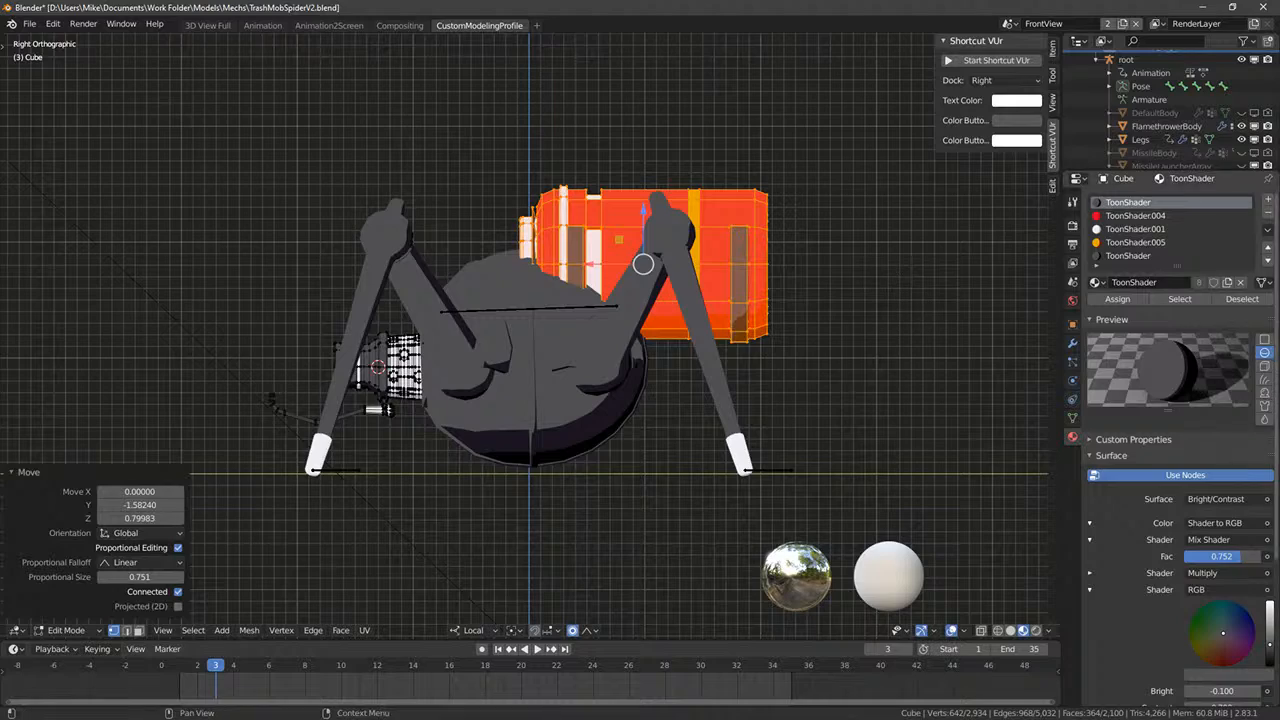
- Stand the fuel tank upright by rotating it 90° in the side view
{"action": "middle_click_drag", "start_coordinate": [918, 225], "coordinate": [897, 231]}
{"action": "key", "text": "KP_3"}
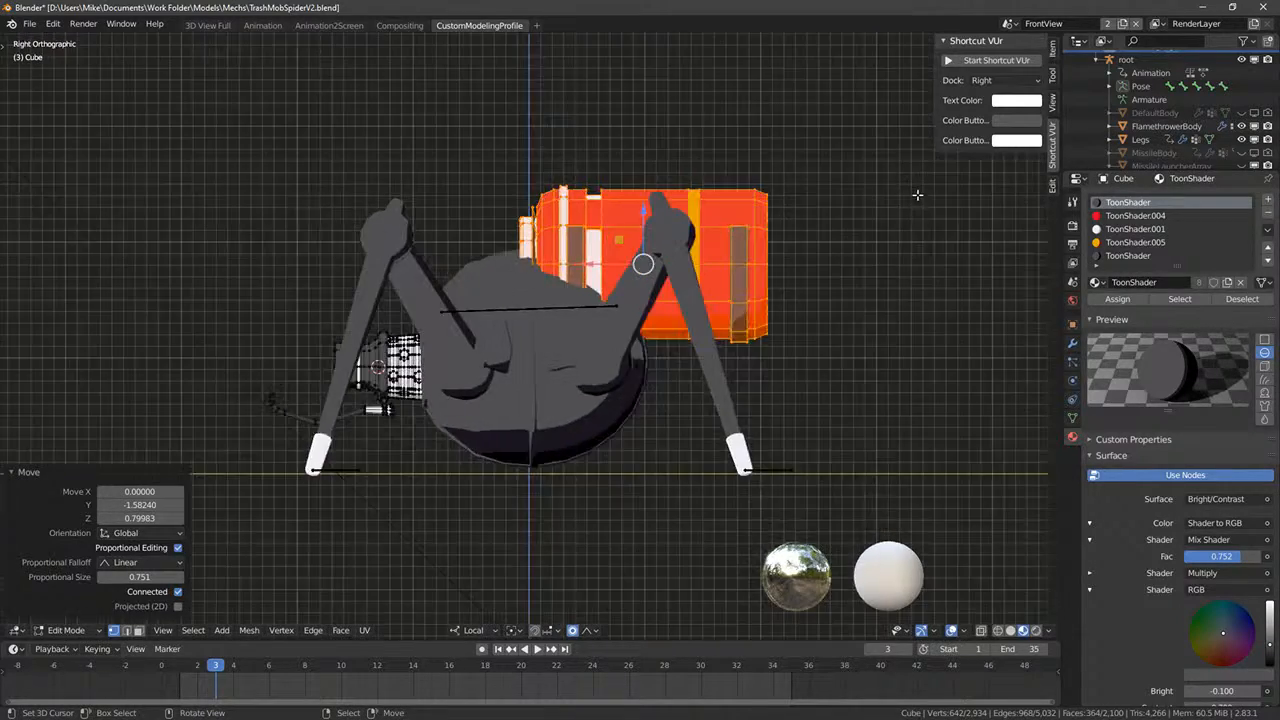
{"action": "key", "text": "r"}
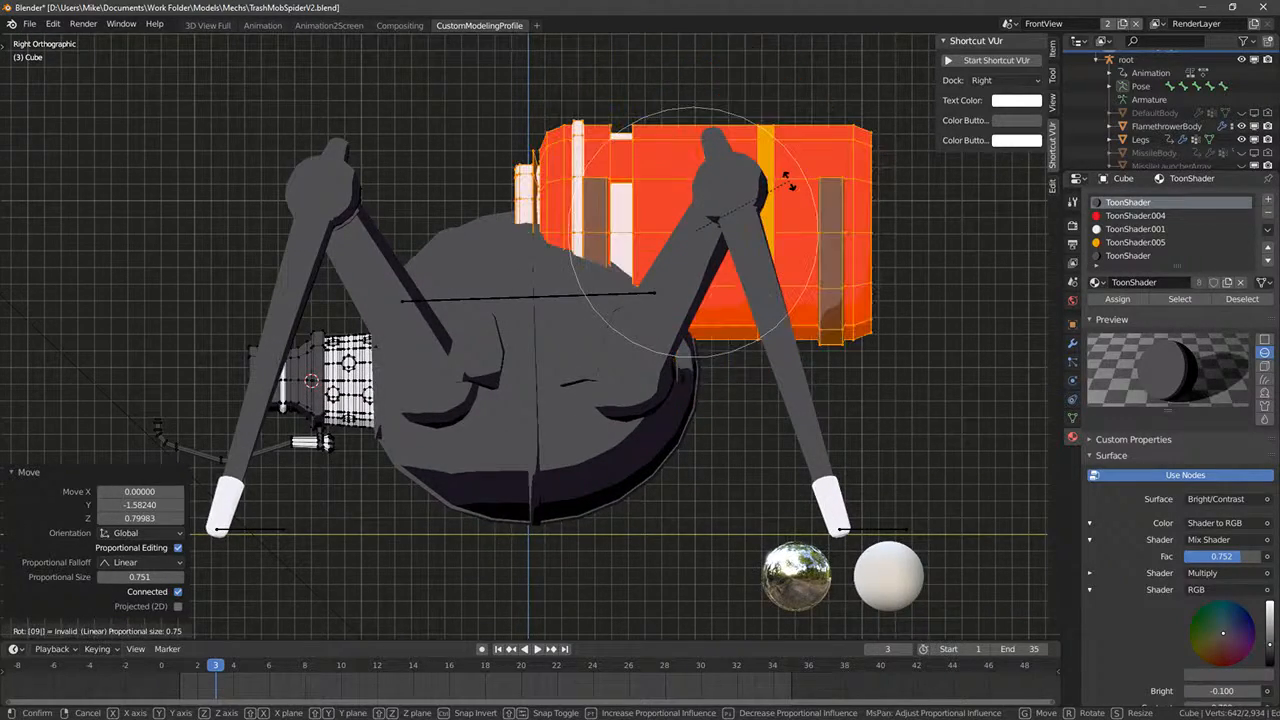
{"action": "type", "text": "180"}
{"action": "key", "text": "Return"}
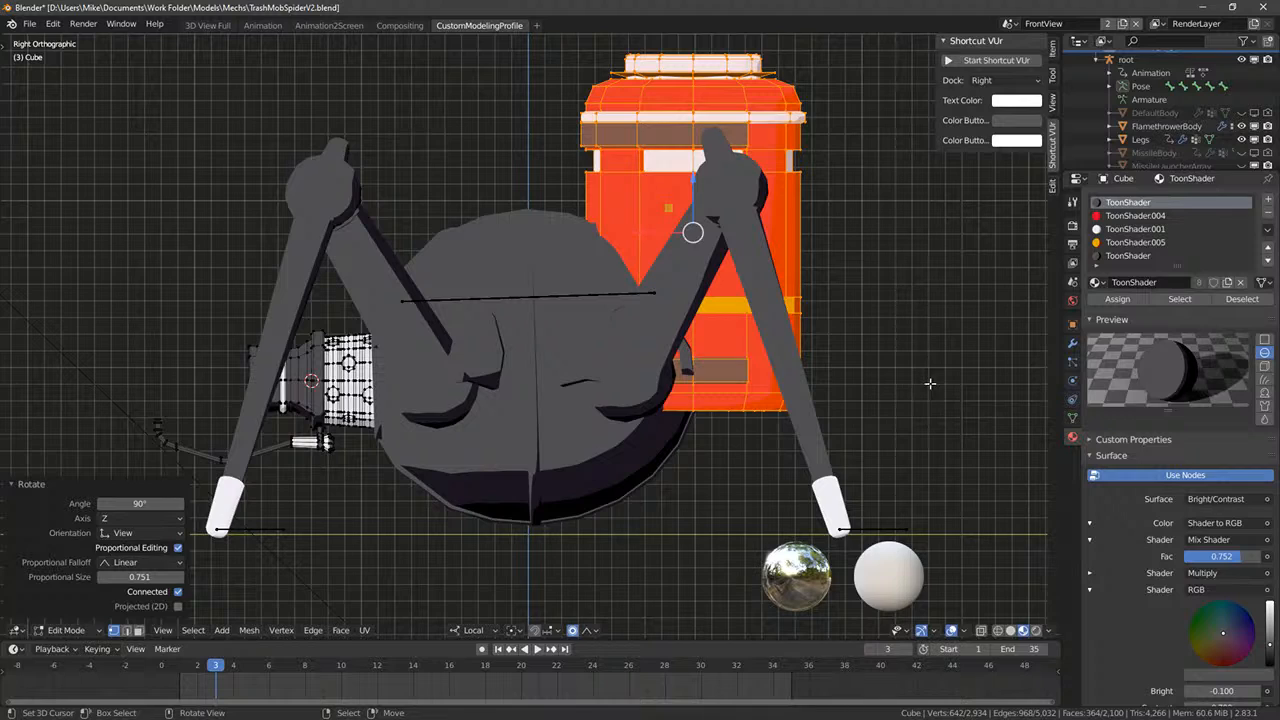
- Flip the tank by 180° and move it about 1.06 forward and 1.21 up, above the body
{"action": "key", "text": "r"}
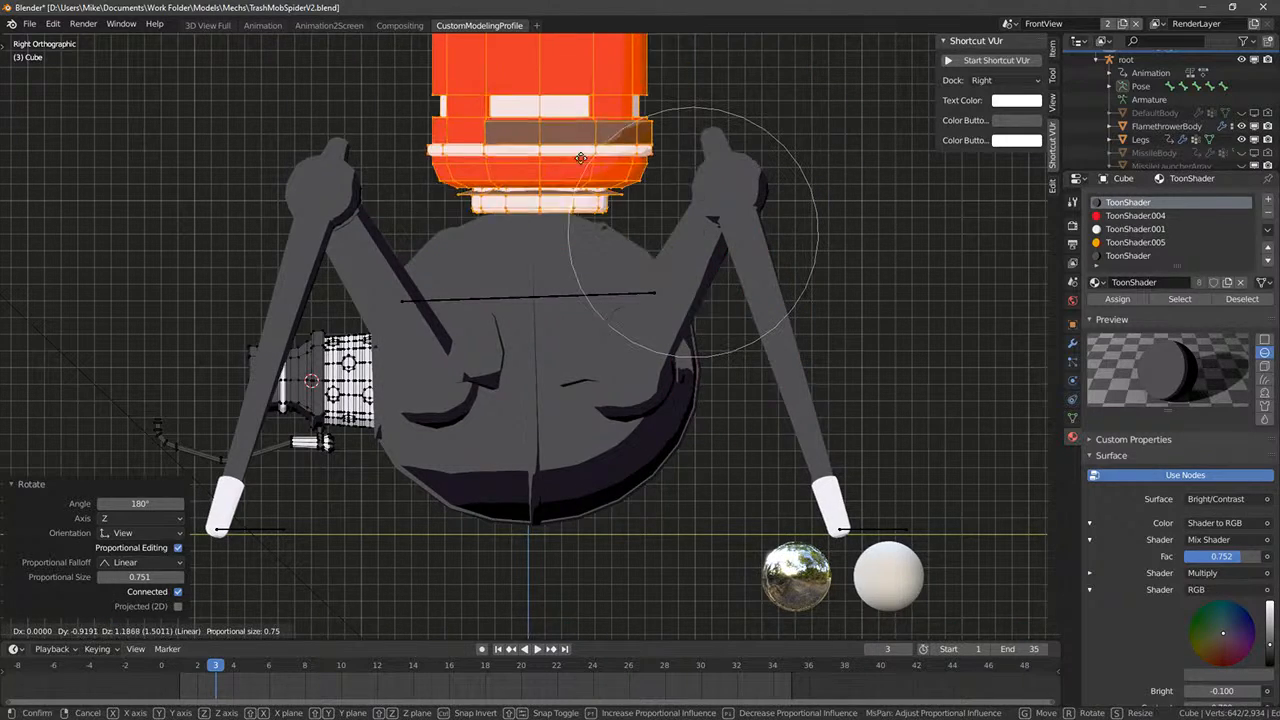
{"action": "key", "text": "Escape"}
{"action": "key", "text": "g"}
{"action": "left_click", "coordinate": [654, 183]}
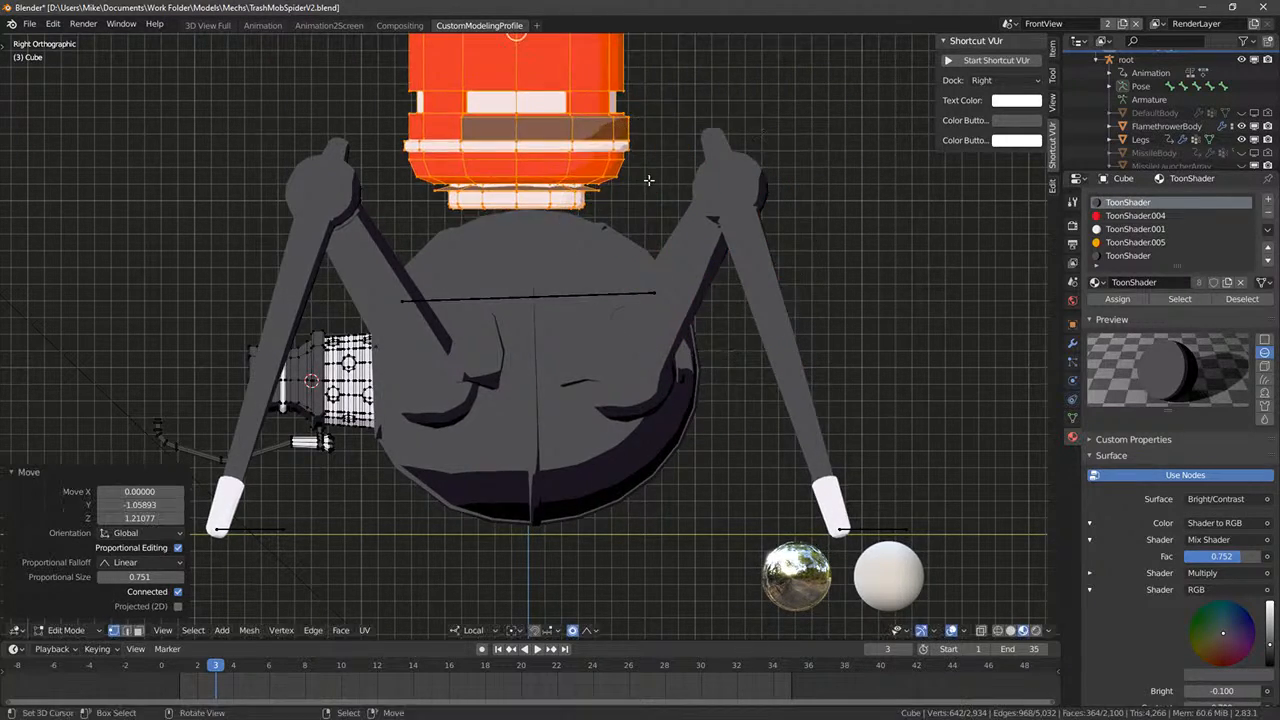
- Lower the tank about 0.76 along local Z into the body and flip it 180° so its cap faces up
{"action": "middle_click_drag", "start_coordinate": [654, 183], "coordinate": [774, 254]}
{"action": "key", "text": "KP_1"}
{"action": "key", "text": "KP_3"}
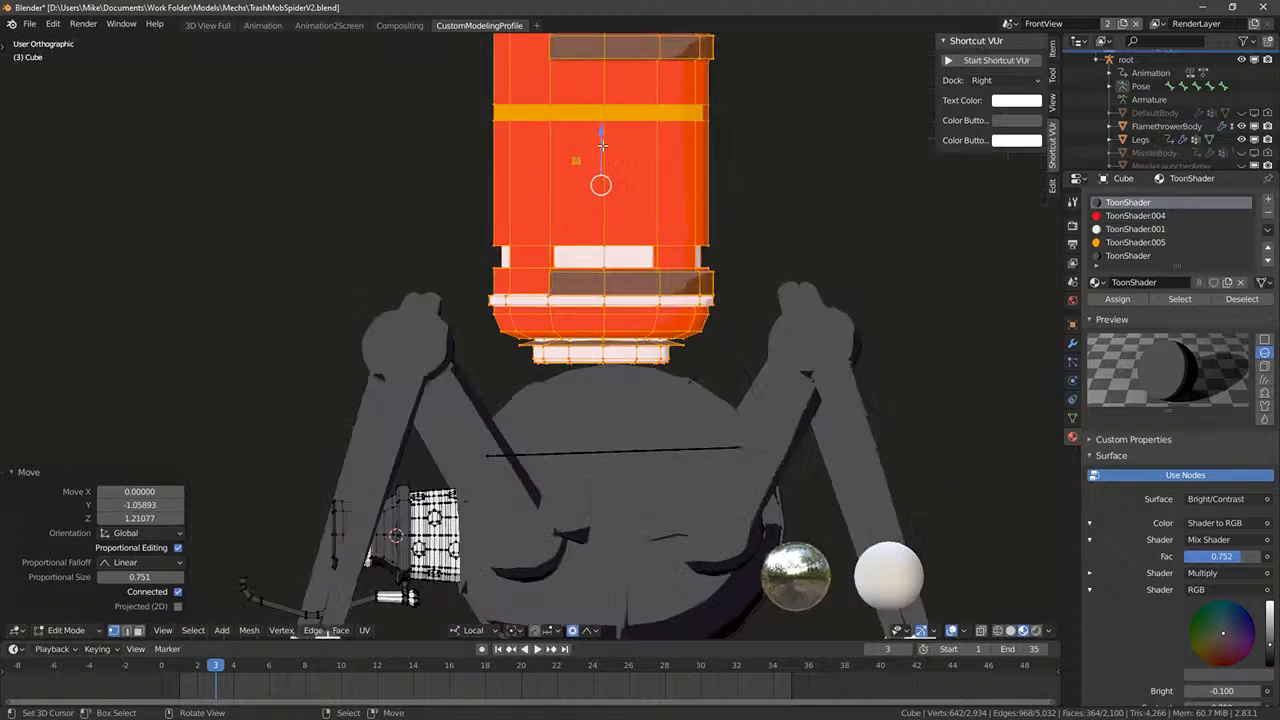
{"action": "left_click_drag", "start_coordinate": [603, 135], "coordinate": [621, 260]}
{"action": "key", "text": "g"}
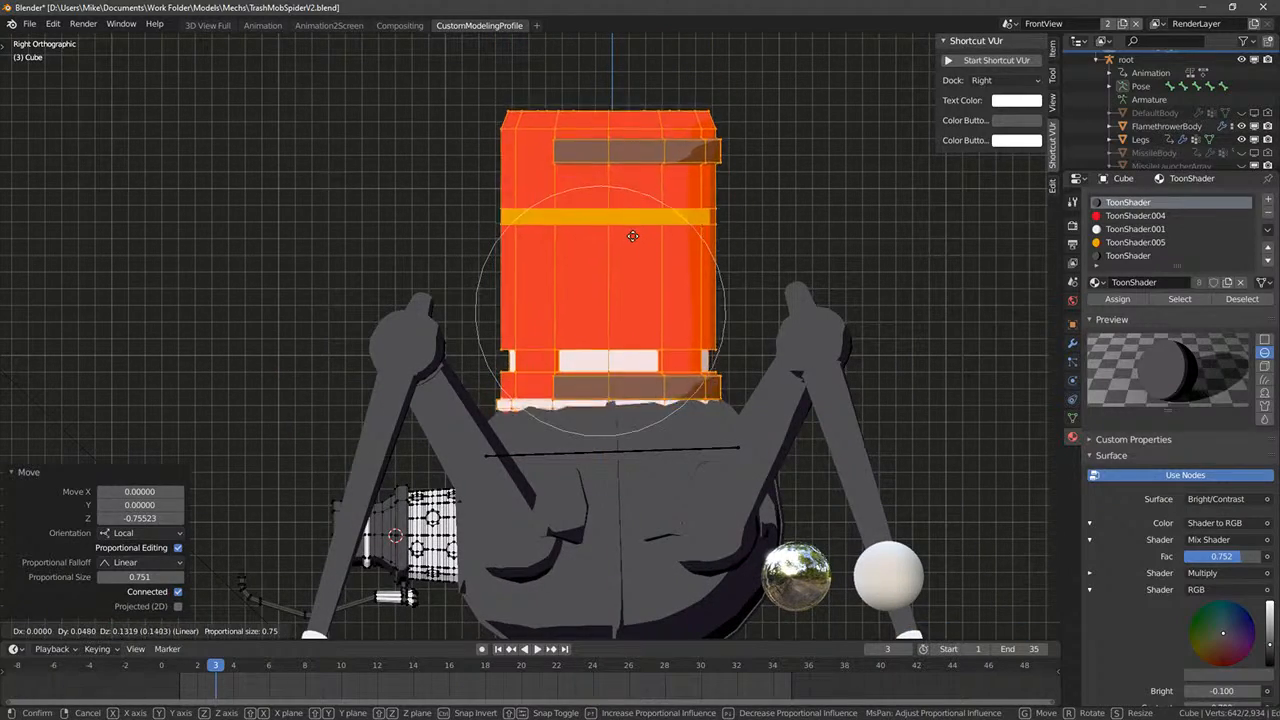
{"action": "right_click", "coordinate": [631, 234]}
{"action": "key", "text": "r"}
{"action": "right_click", "coordinate": [716, 287]}
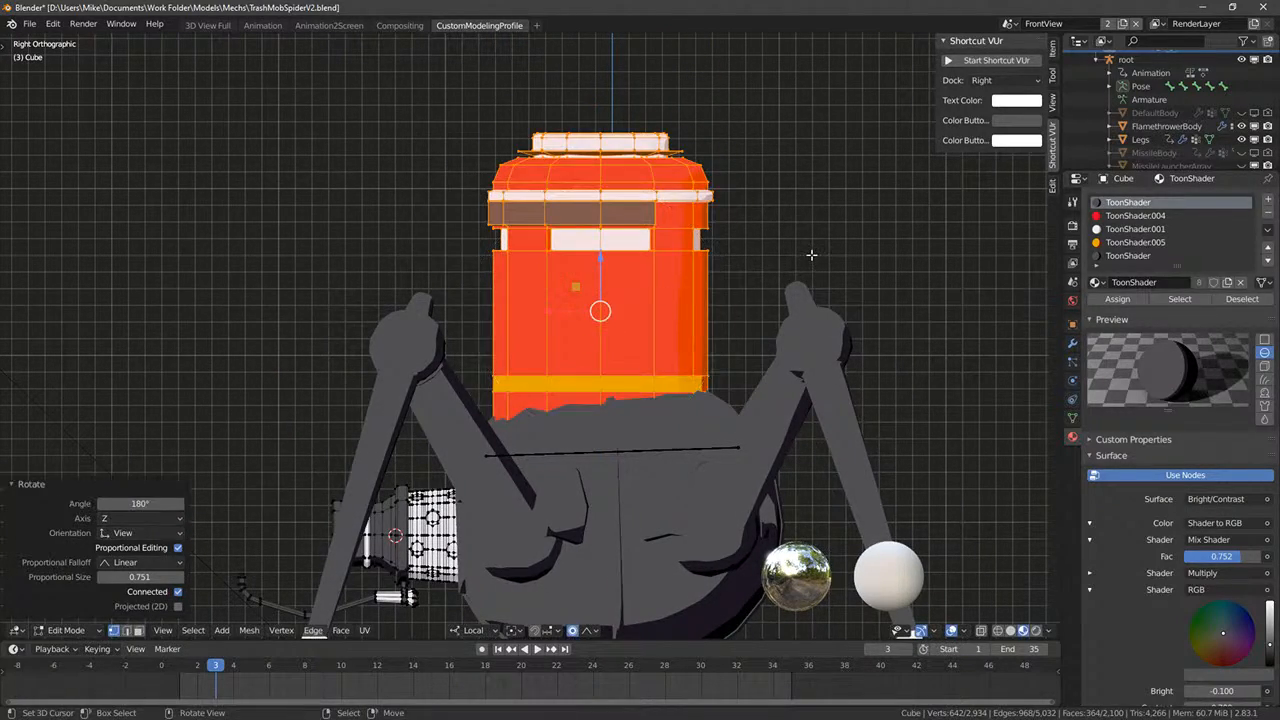
- Try deleting the linked collar piece beneath the tank's cap
{"action": "middle_click_drag", "start_coordinate": [812, 256], "coordinate": [634, 177]}
{"action": "left_click", "coordinate": [553, 165]}
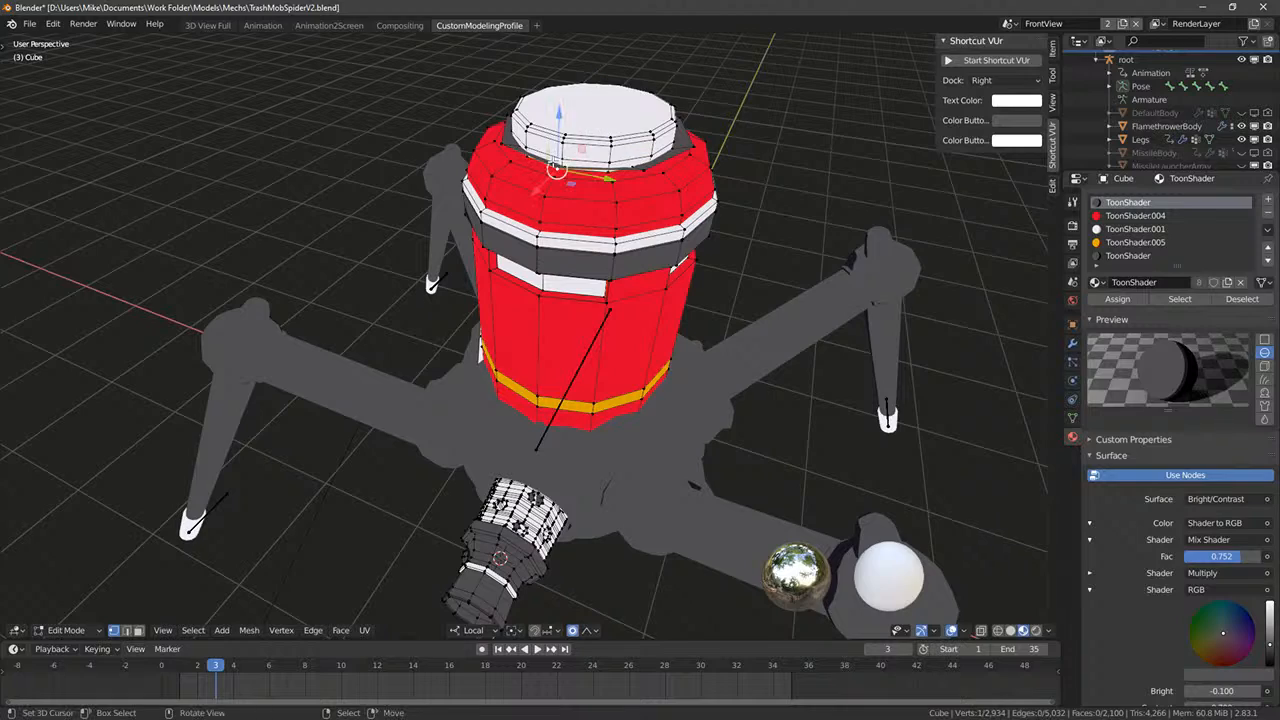
{"action": "key", "text": "ctrl+l"}
{"action": "key", "text": "x"}
{"action": "left_click", "coordinate": [553, 163]}
{"action": "middle_click_drag", "start_coordinate": [553, 163], "coordinate": [840, 236]}
- Try raising the triangle and flame emblem on the side of the tank
{"action": "right_click", "coordinate": [437, 320]}
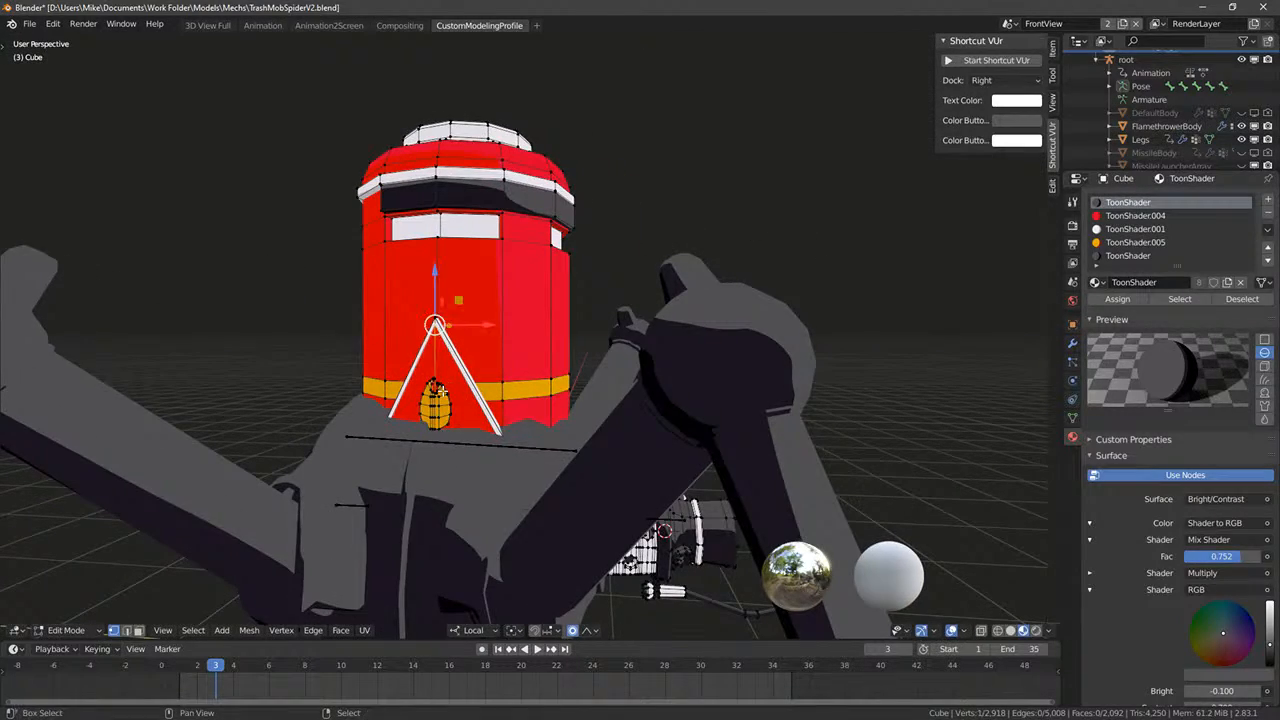
{"action": "right_click", "coordinate": [437, 390], "text": "shift"}
{"action": "key", "text": "ctrl+l"}
{"action": "left_click_drag", "start_coordinate": [440, 330], "coordinate": [443, 254]}
- Clear the selection and switch the model to wireframe display
{"action": "mouse_move", "coordinate": [548, 207]}
{"action": "middle_mouse_down"}
{"action": "mouse_move", "coordinate": [500, 195]}
{"action": "mouse_move", "coordinate": [534, 300]}
{"action": "mouse_move", "coordinate": [586, 194]}
{"action": "mouse_move", "coordinate": [655, 222]}
{"action": "mouse_move", "coordinate": [640, 214]}
{"action": "middle_mouse_up"}
{"action": "key", "text": "a"}
{"action": "key", "text": "a"}
{"action": "key", "text": "a"}
{"action": "key", "text": "z"}
{"action": "scroll", "coordinate": [528, 213], "scroll_direction": "down", "scroll_amount": 1}
{"action": "mouse_move", "coordinate": [528, 213]}
{"action": "middle_mouse_down"}
{"action": "mouse_move", "coordinate": [566, 200]}
{"action": "mouse_move", "coordinate": [512, 251]}
{"action": "mouse_move", "coordinate": [500, 340]}
{"action": "middle_mouse_up"}
{"action": "key", "text": "z"}
{"action": "key", "text": "c"}
{"action": "key", "text": "Escape"}
{"action": "key", "text": "z"}
{"action": "middle_click_drag", "start_coordinate": [556, 358], "coordinate": [586, 446]}
{"action": "key", "text": "z"}
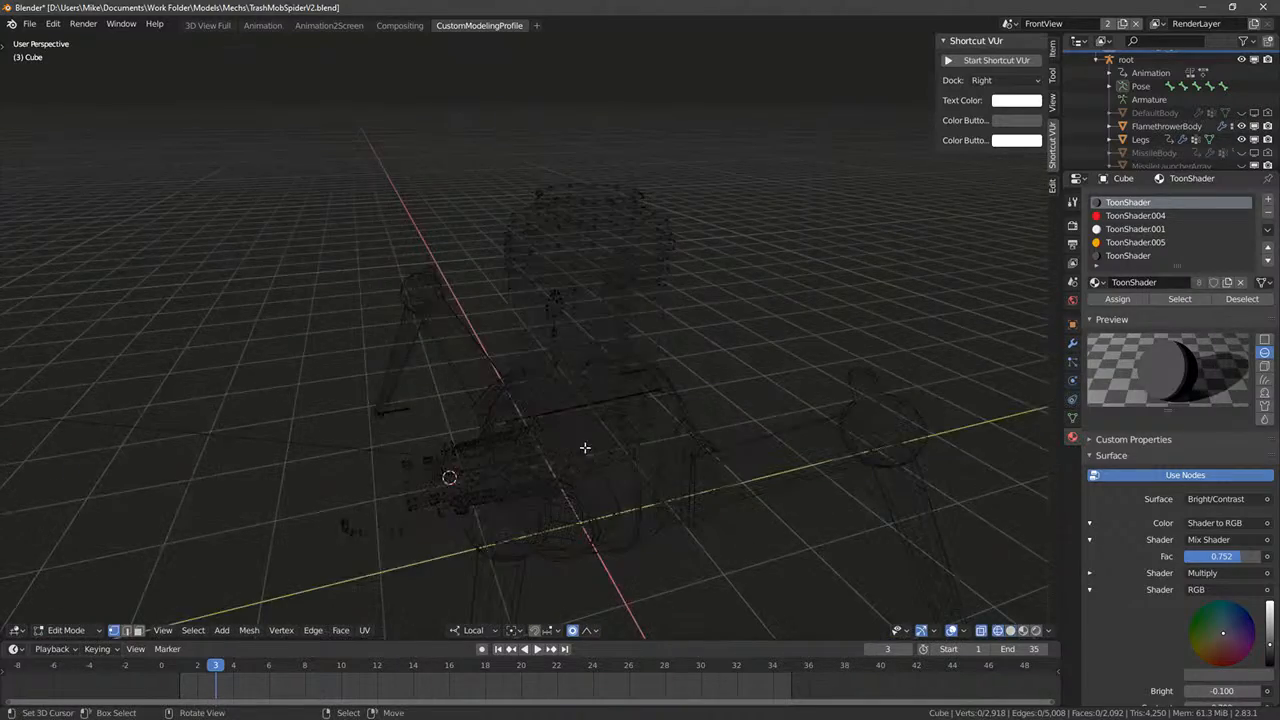
- Circle-select the tank, extend the selection to its linked parts, and add a new vertex group
{"action": "key", "text": "a"}
{"action": "middle_click_drag", "start_coordinate": [512, 543], "coordinate": [550, 461]}
{"action": "mouse_move", "coordinate": [622, 386]}
{"action": "middle_mouse_down"}
{"action": "mouse_move", "coordinate": [669, 382]}
{"action": "mouse_move", "coordinate": [583, 408]}
{"action": "middle_mouse_up"}
{"action": "key", "text": "alt+a"}
{"action": "key", "text": "c"}
{"action": "left_click_drag", "start_coordinate": [583, 403], "coordinate": [607, 131]}
{"action": "key", "text": "Escape"}
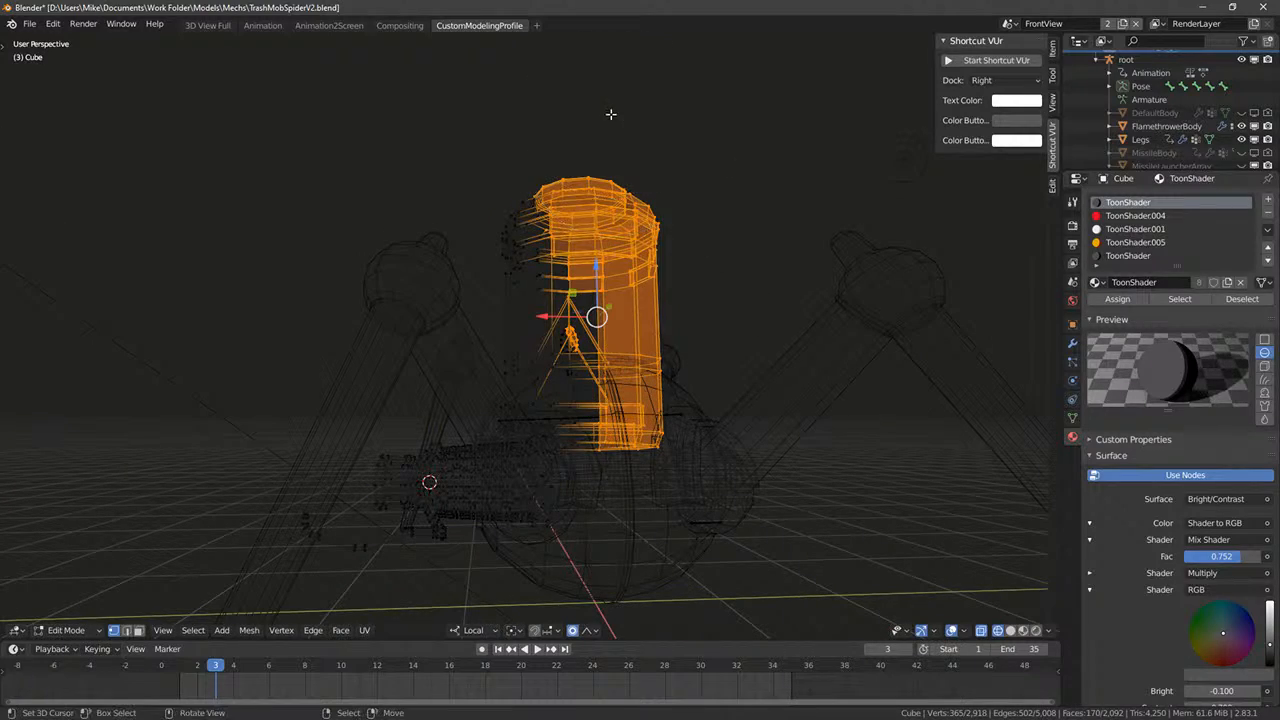
{"action": "key", "text": "ctrl+l"}
{"action": "mouse_move", "coordinate": [614, 117]}
{"action": "middle_mouse_down"}
{"action": "mouse_move", "coordinate": [728, 228]}
{"action": "mouse_move", "coordinate": [566, 258]}
{"action": "middle_mouse_up"}
{"action": "key", "text": "c"}
{"action": "left_click", "coordinate": [554, 236]}
{"action": "key", "text": "Escape"}
{"action": "key", "text": "ctrl+l"}
{"action": "key", "text": "KP_3"}
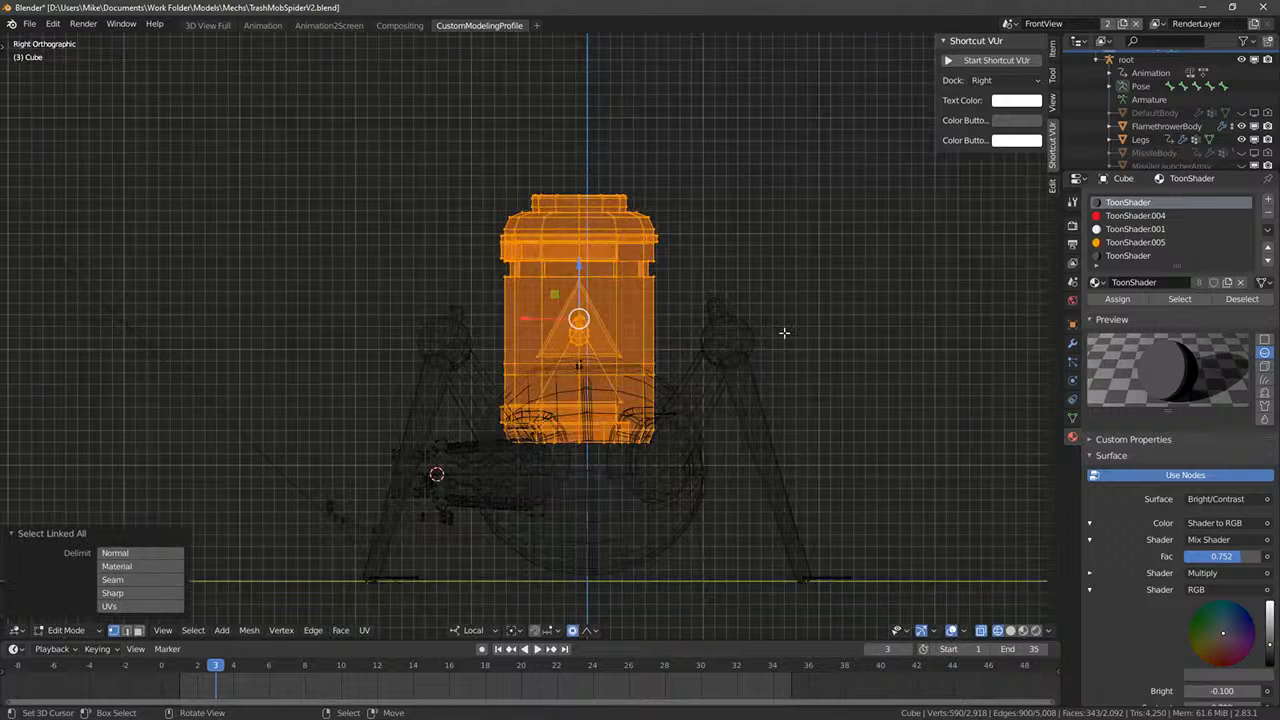
{"action": "left_click", "coordinate": [1072, 417]}
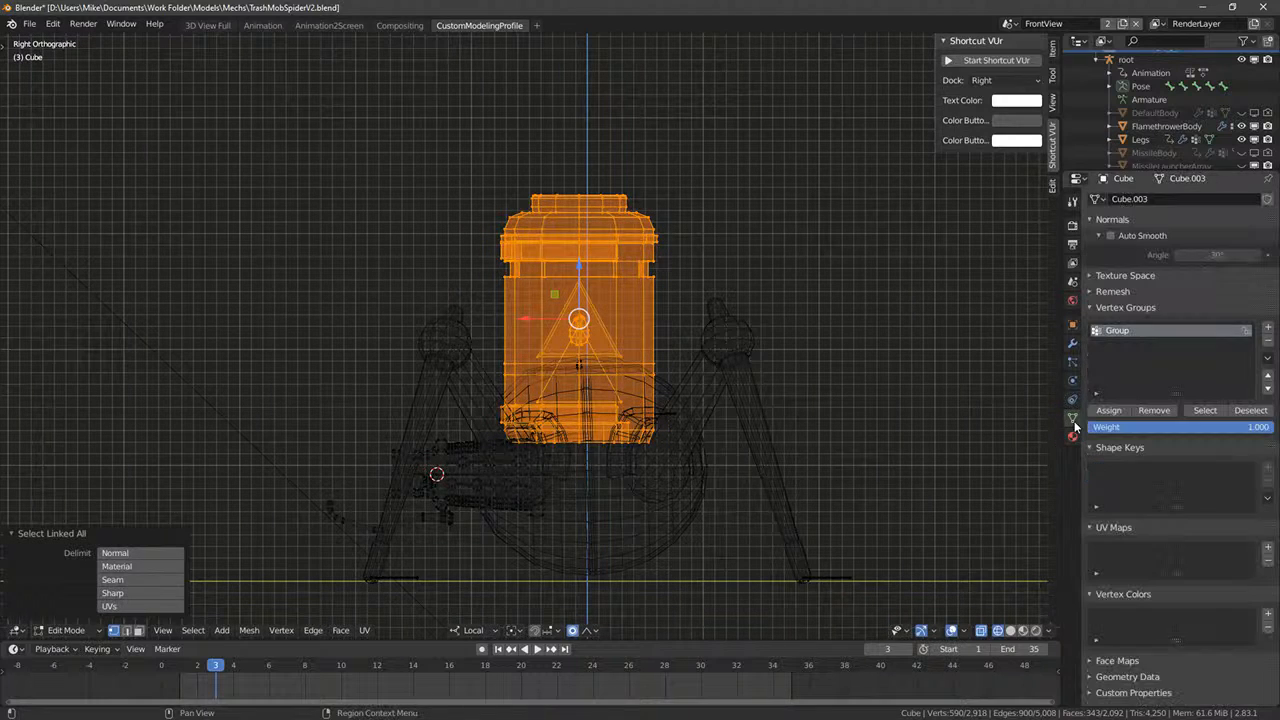
{"action": "left_click", "coordinate": [1268, 327]}
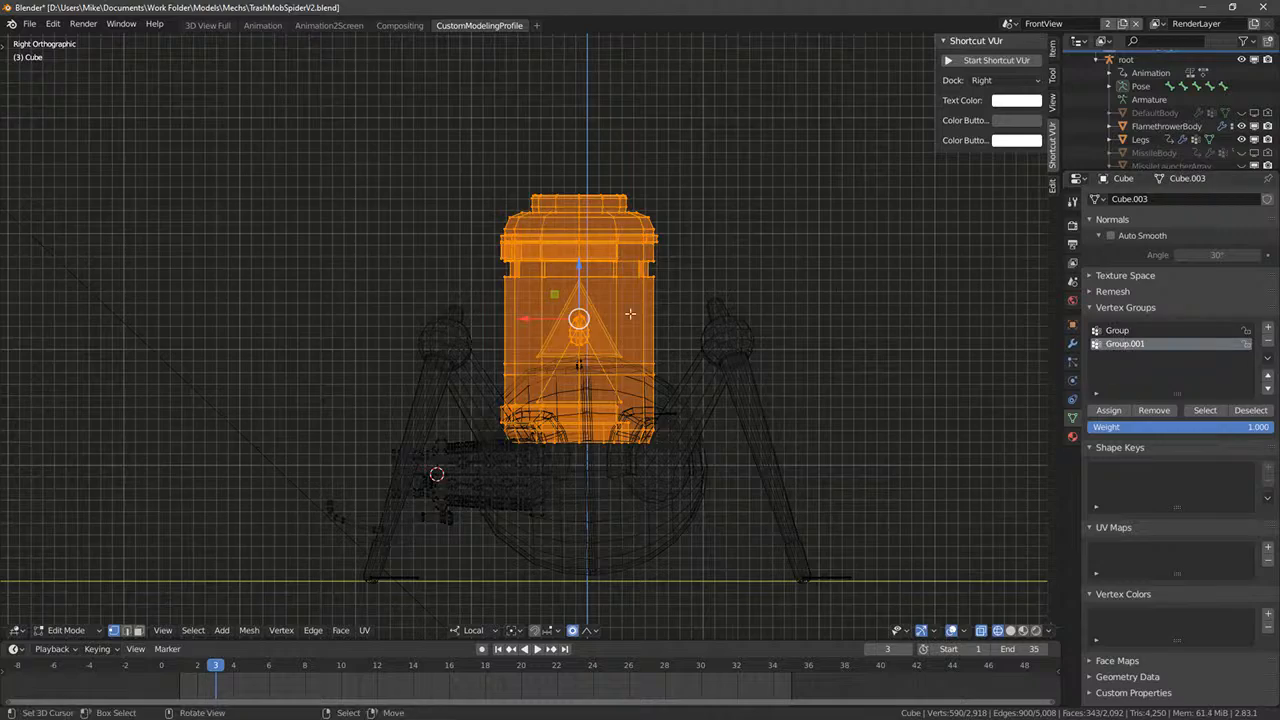
- Leave the tank mesh and open the FlamethrowerBody mesh for editing in wireframe
{"action": "key", "text": "KP_1"}
{"action": "middle_click_drag", "start_coordinate": [671, 357], "coordinate": [585, 392]}
{"action": "scroll", "coordinate": [631, 410], "scroll_direction": "up", "scroll_amount": 4}
{"action": "key", "text": "Tab"}
{"action": "right_click", "coordinate": [600, 404]}
{"action": "key", "text": "Tab"}
{"action": "right_click", "coordinate": [600, 403]}
{"action": "key", "text": "shift+z"}
{"action": "key", "text": "shift+z"}
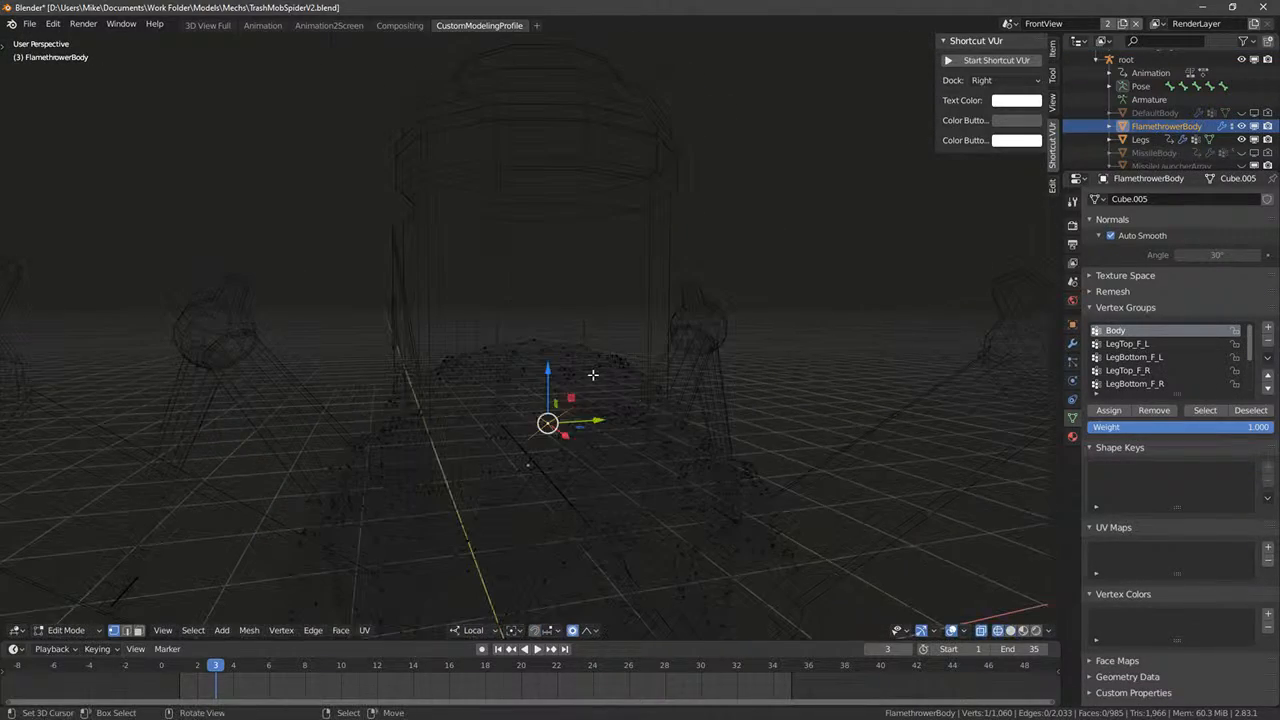
- Select the whole linked ring on top of the body and check it against the tank from the side
{"action": "right_click", "coordinate": [593, 368]}
{"action": "key", "text": "ctrl+l"}
{"action": "scroll", "coordinate": [595, 400], "scroll_direction": "up", "scroll_amount": 3}
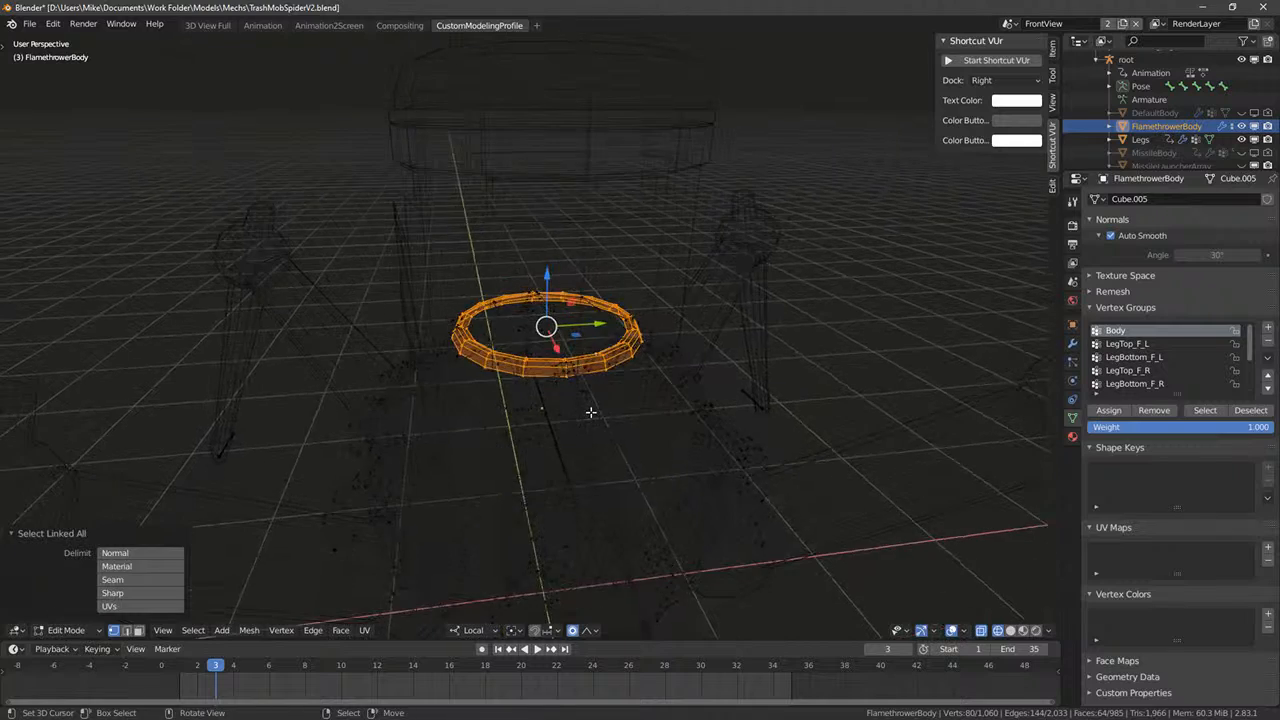
{"action": "key", "text": "shift+z"}
{"action": "key", "text": "shift+z"}
{"action": "middle_click_drag", "start_coordinate": [598, 412], "coordinate": [656, 396]}
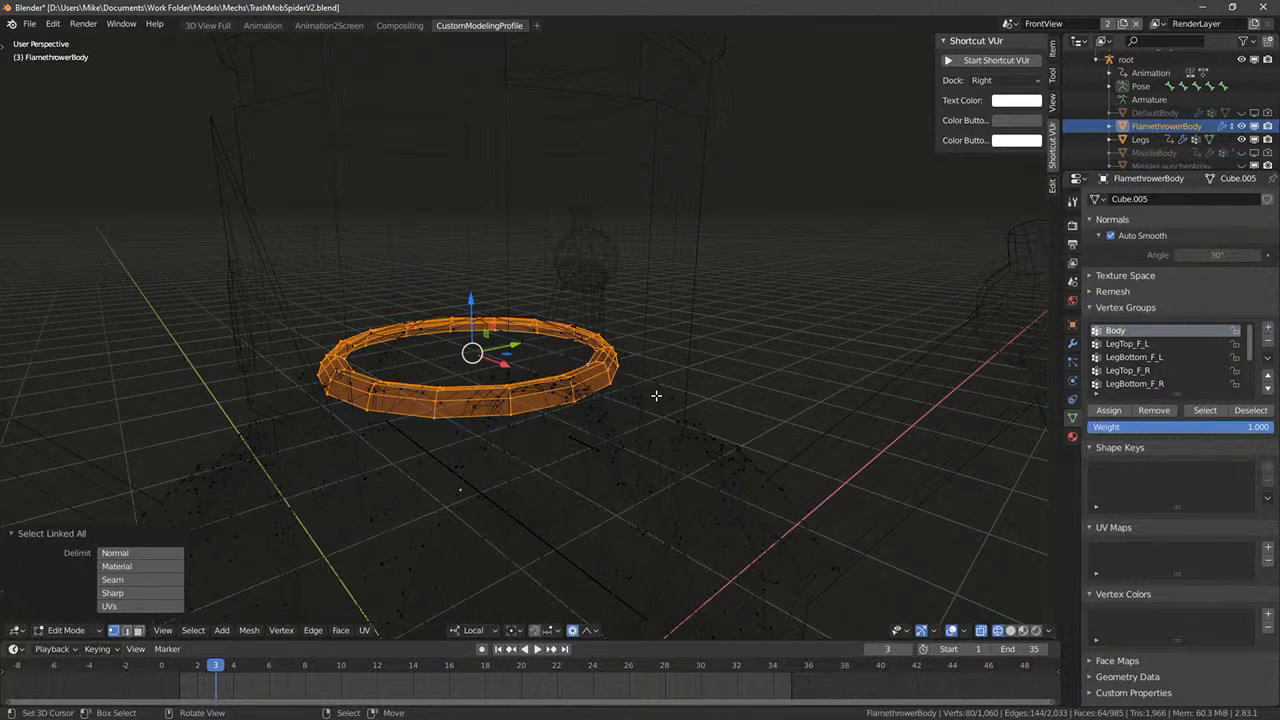
{"action": "key", "text": "KP_3"}
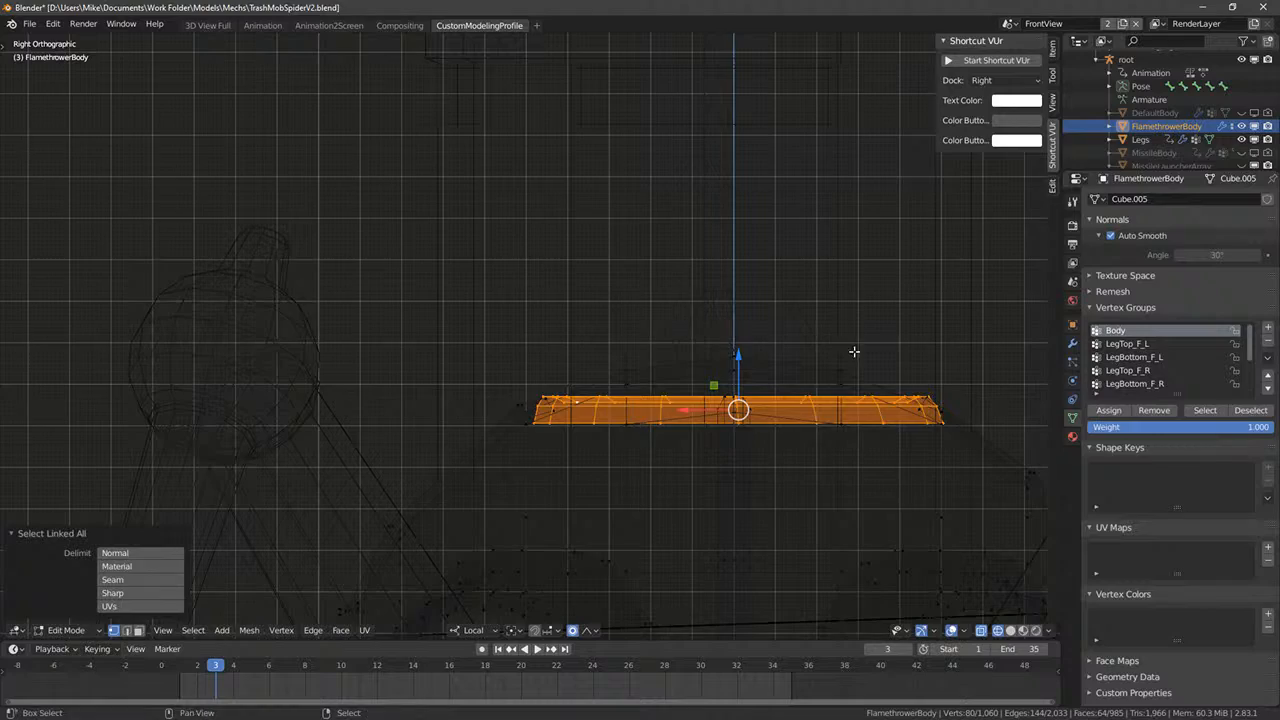
{"action": "key", "text": "shift+z"}
{"action": "mouse_move", "coordinate": [858, 354]}
{"action": "middle_mouse_down", "text": "shift"}
{"action": "mouse_move", "coordinate": [728, 317]}
{"action": "mouse_move", "coordinate": [686, 352]}
{"action": "mouse_move", "coordinate": [582, 391]}
{"action": "middle_mouse_up", "text": "shift"}
{"action": "scroll", "coordinate": [766, 322], "scroll_direction": "down", "scroll_amount": 3}
{"action": "key", "text": "shift+z"}
{"action": "key", "text": "s"}
{"action": "key", "text": "shift+z"}
{"action": "left_click", "coordinate": [808, 317]}
{"action": "key", "text": "shift+z"}
{"action": "key", "text": "shift+z"}
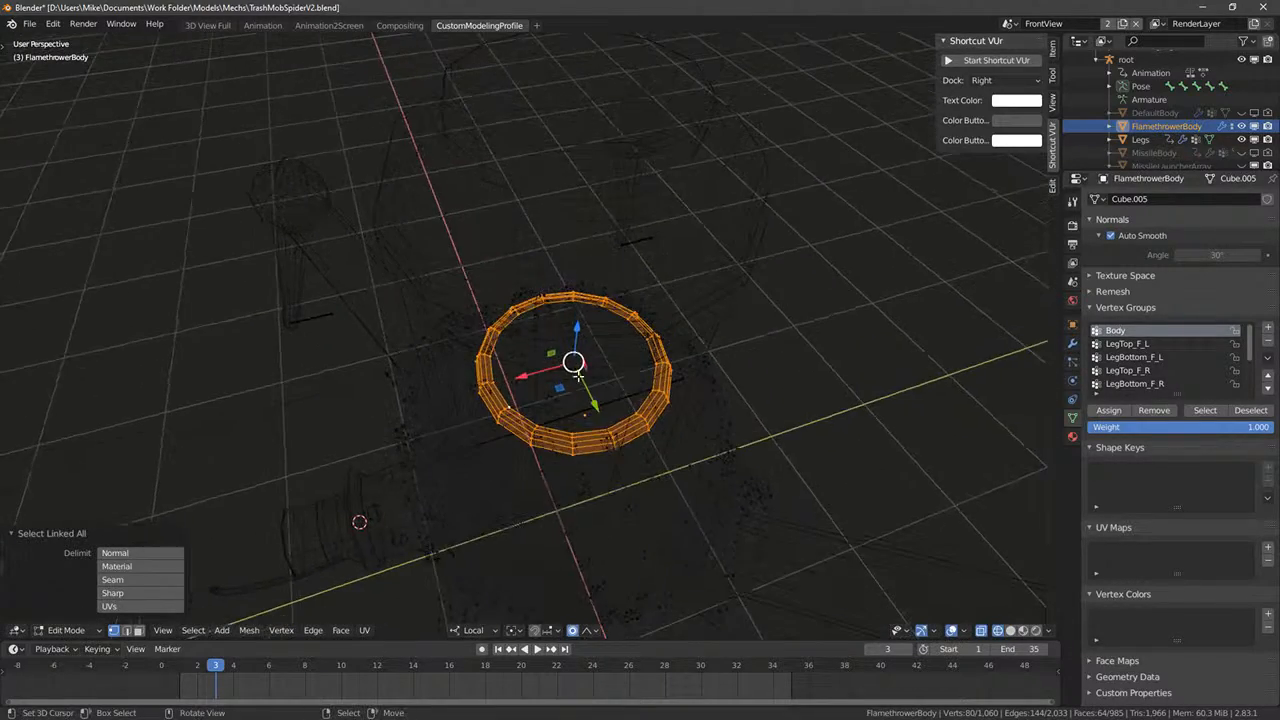
- Return to editing the tank mesh and assign the selected tank vertices to Group.001
{"action": "key", "text": "Tab"}
{"action": "left_click", "coordinate": [626, 219]}
{"action": "key", "text": "KP_Decimal"}
{"action": "key", "text": "Tab"}
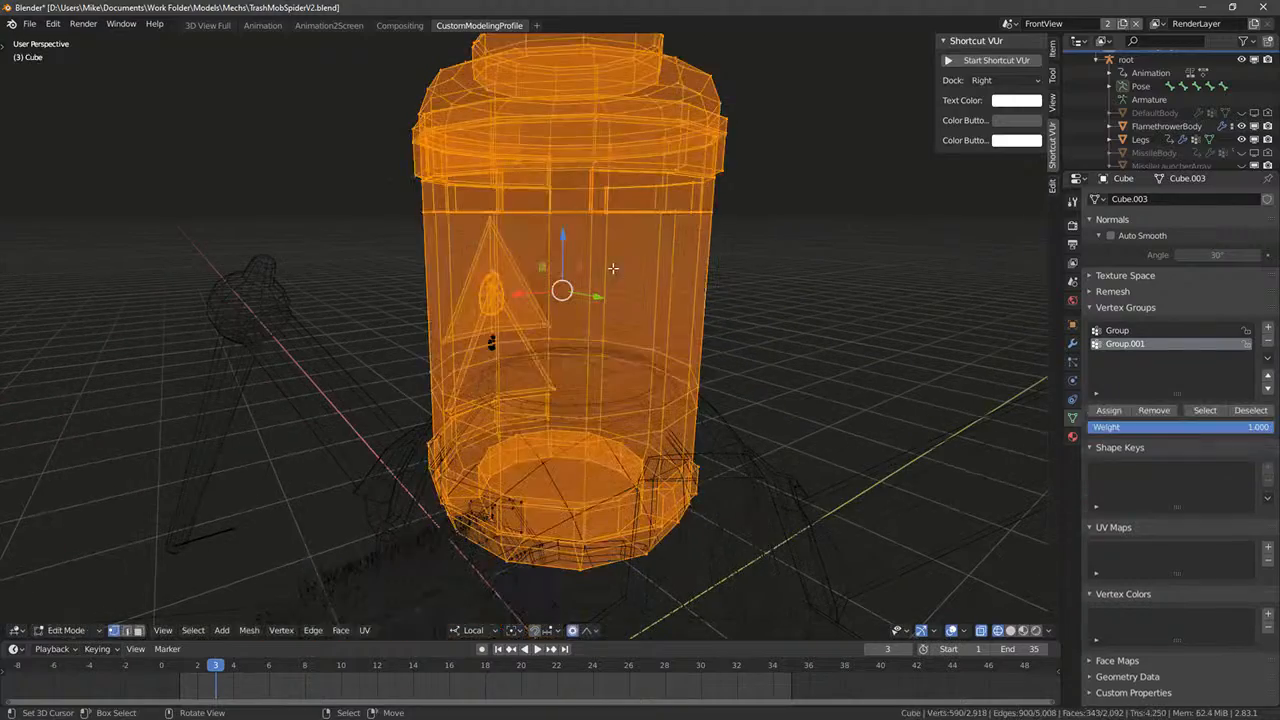
{"action": "left_click", "coordinate": [1114, 413]}
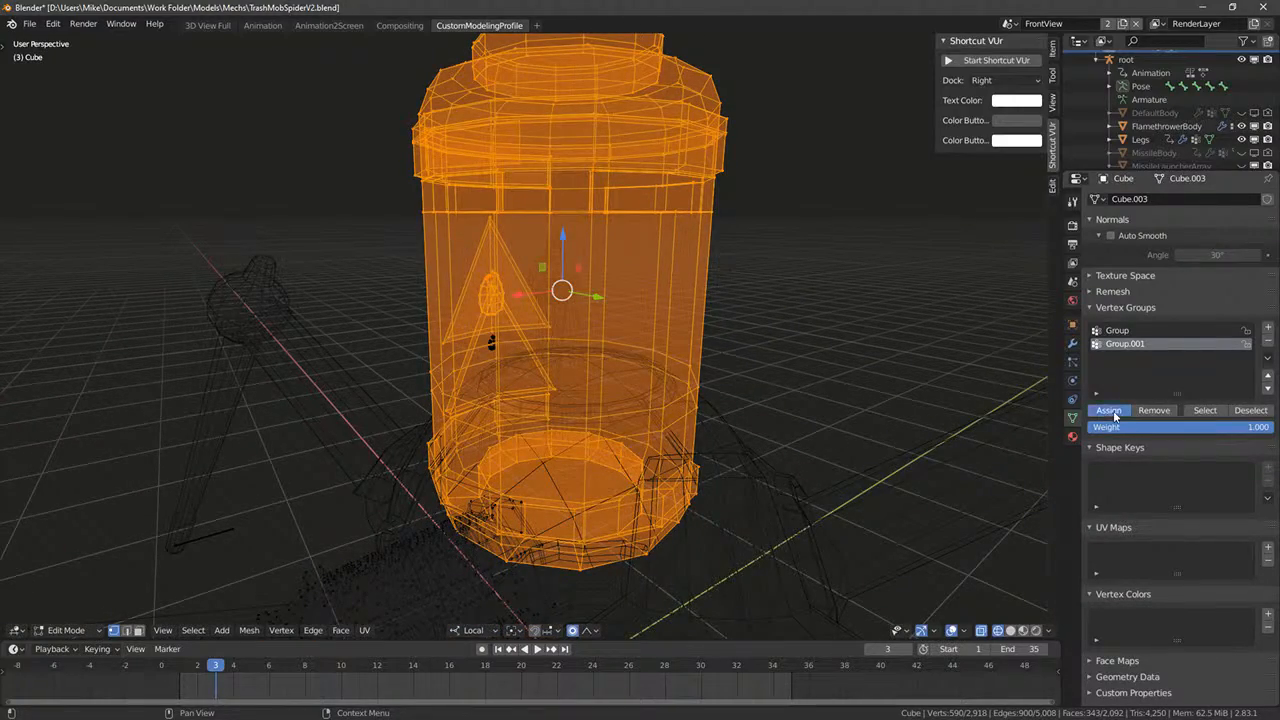
{"action": "middle_click_drag", "start_coordinate": [788, 312], "coordinate": [777, 289]}
{"action": "middle_click_drag", "start_coordinate": [552, 311], "coordinate": [722, 306]}
{"action": "key", "text": "shift+z"}
{"action": "middle_click_drag", "start_coordinate": [722, 306], "coordinate": [810, 332]}
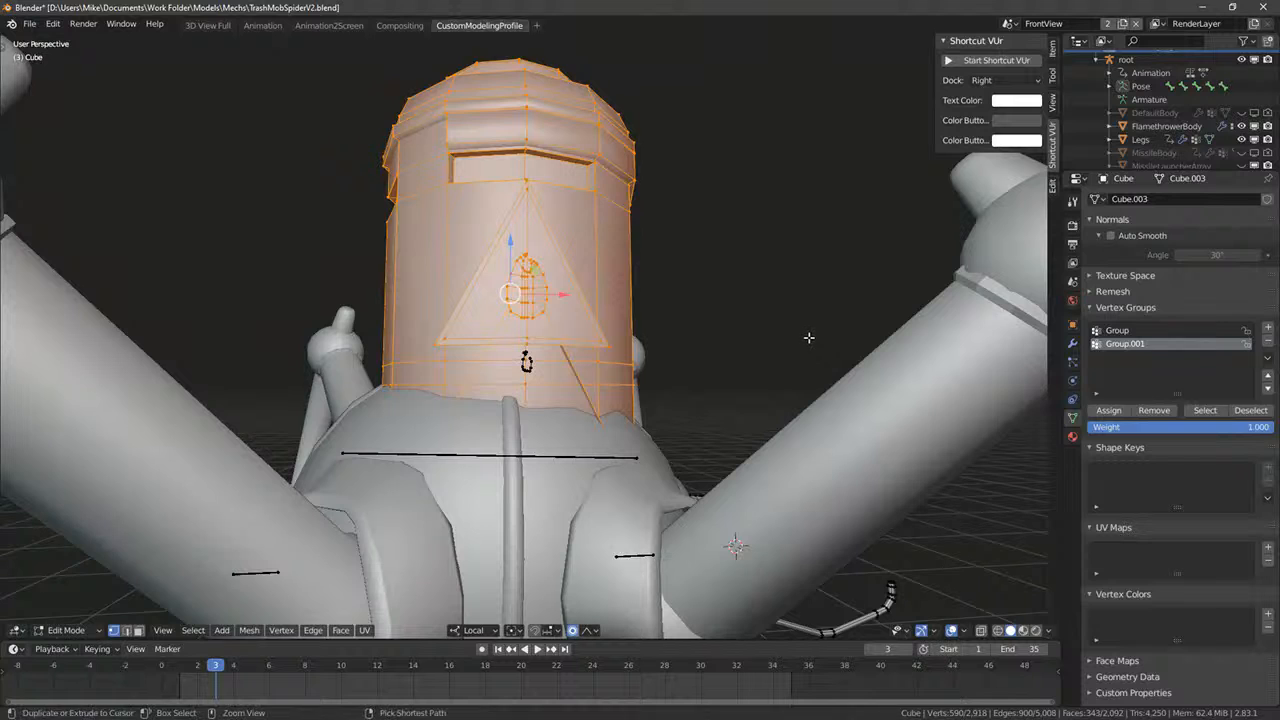
- Undo the vertex group, the selections, the emblem move and the collar deletion, back to the fully selected upright tank
{"action": "key", "text": "ctrl+z"}
{"action": "key", "text": "ctrl+z"}
{"action": "key", "text": "ctrl+z"}
{"action": "key", "text": "ctrl+z"}
{"action": "key", "text": "ctrl+z"}
{"action": "key", "text": "ctrl+z"}
{"action": "key", "text": "ctrl+z"}
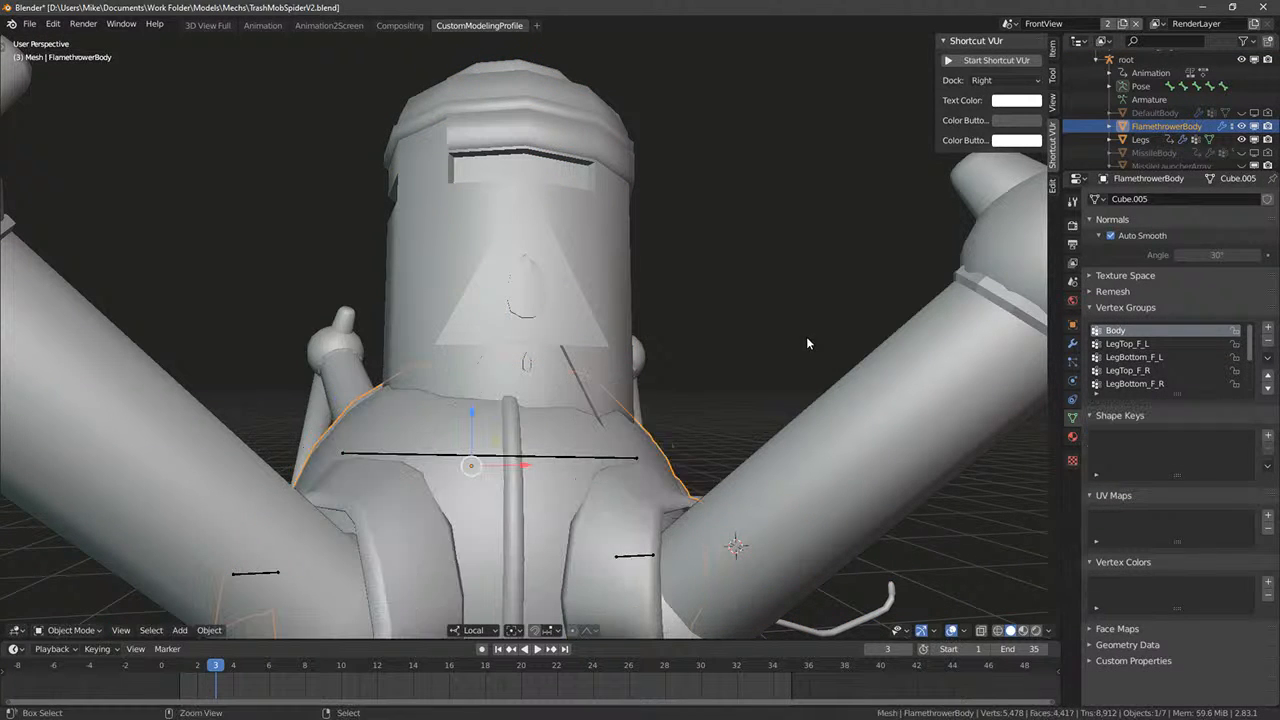
{"action": "key", "text": "ctrl+z"}
{"action": "key", "text": "ctrl+z"}
{"action": "key", "text": "ctrl+z"}
{"action": "key", "text": "ctrl+z"}
{"action": "key", "text": "ctrl+z"}
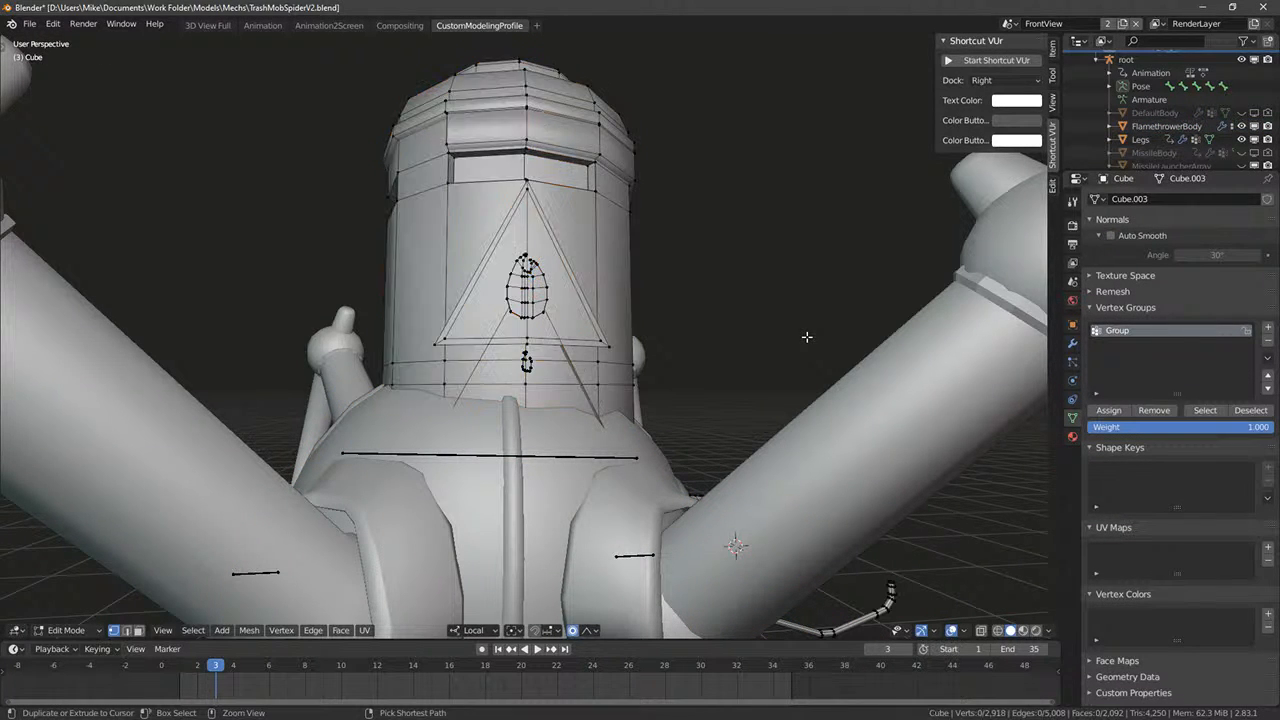
{"action": "key", "text": "ctrl+z"}
{"action": "key", "text": "ctrl+z"}
{"action": "key", "text": "ctrl+z"}
{"action": "key", "text": "ctrl+z"}
{"action": "middle_click_drag", "start_coordinate": [806, 337], "coordinate": [634, 371]}
{"action": "key", "text": "ctrl+z"}
{"action": "key", "text": "ctrl+z"}
{"action": "key", "text": "ctrl+z"}
{"action": "key", "text": "ctrl+z"}
{"action": "key", "text": "ctrl+z"}
{"action": "key", "text": "ctrl+z"}
- Add a vertex group named tankj and assign the selected tank vertices to it
{"action": "scroll", "coordinate": [634, 371], "scroll_direction": "down", "scroll_amount": 5}
{"action": "key", "text": "KP_1"}
{"action": "key", "text": "KP_3"}
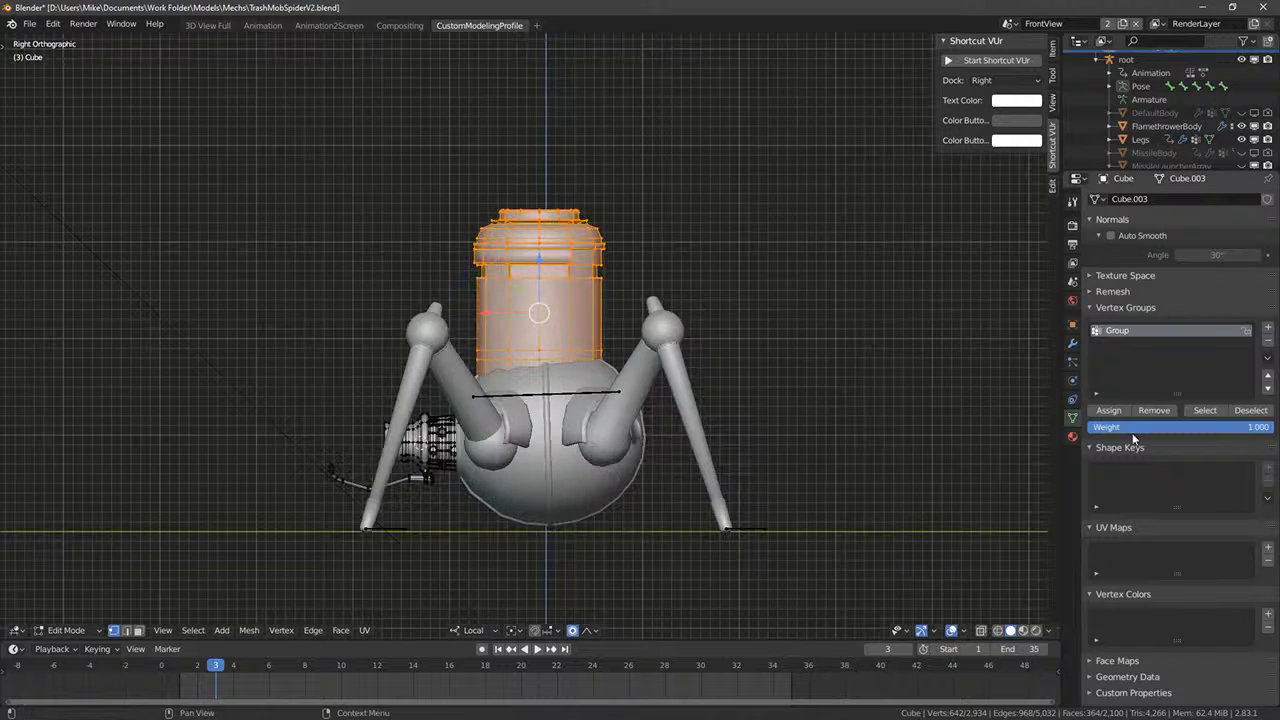
{"action": "left_click", "coordinate": [1268, 327]}
{"action": "double_click", "coordinate": [1117, 343]}
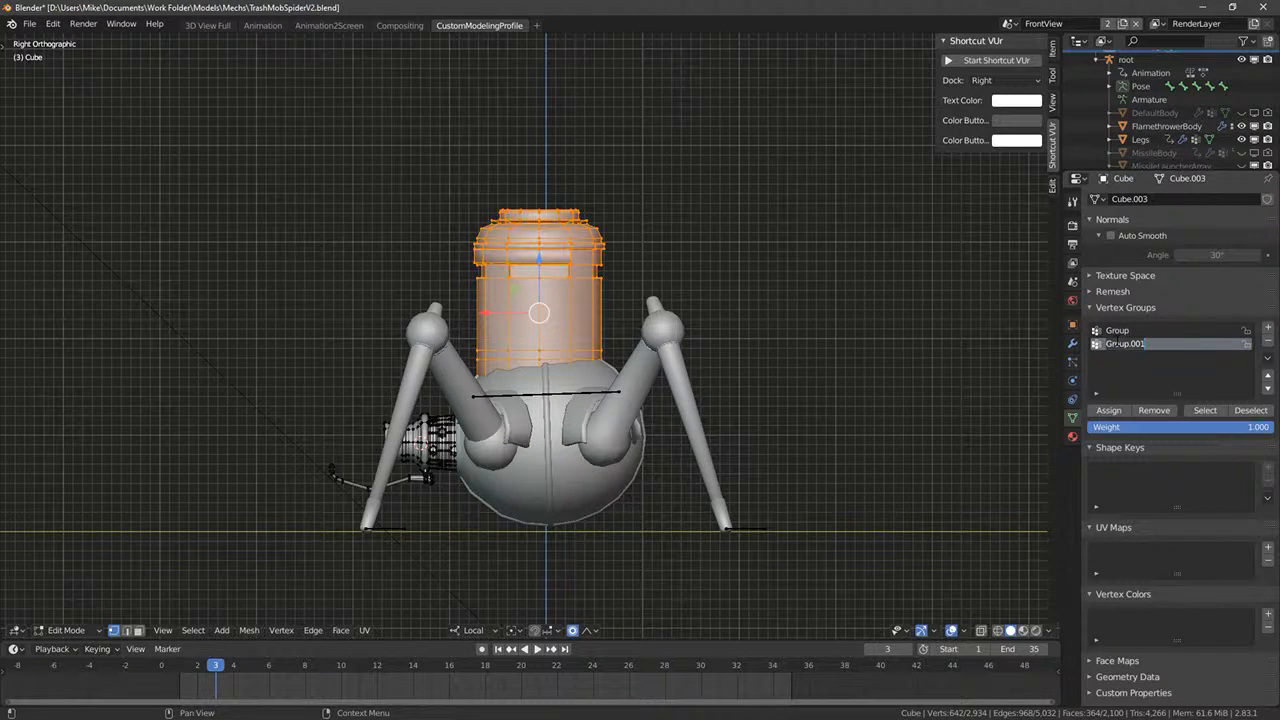
{"action": "type", "text": "tankj"}
{"action": "key", "text": "Return"}
{"action": "left_click", "coordinate": [1110, 414]}
- Scale the whole tank uniformly to 0.605 in the front view
{"action": "mouse_move", "coordinate": [800, 285]}
{"action": "middle_mouse_down"}
{"action": "mouse_move", "coordinate": [740, 285]}
{"action": "mouse_move", "coordinate": [810, 288]}
{"action": "mouse_move", "coordinate": [856, 249]}
{"action": "mouse_move", "coordinate": [634, 286]}
{"action": "mouse_move", "coordinate": [664, 306]}
{"action": "middle_mouse_up"}
{"action": "key", "text": "shift+z"}
{"action": "key", "text": "KP_3"}
{"action": "key", "text": "KP_1"}
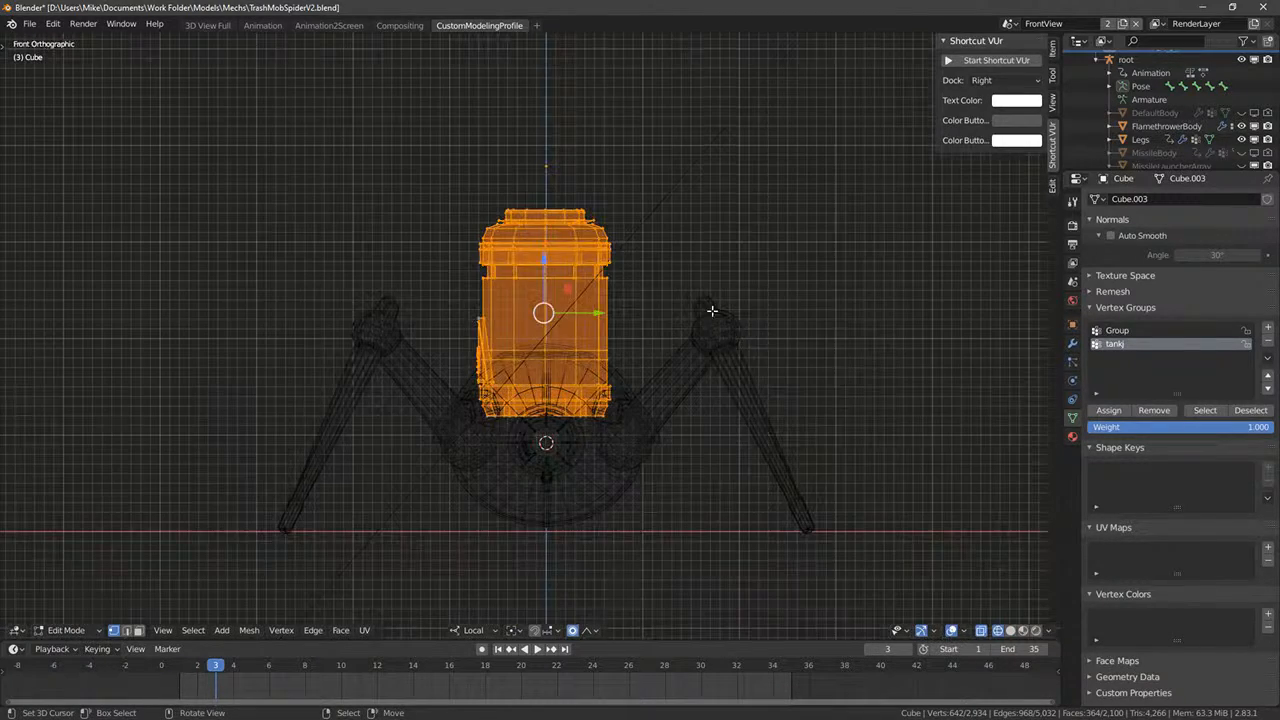
{"action": "key", "text": "s"}
{"action": "left_click", "coordinate": [646, 340]}
{"action": "middle_click_drag", "start_coordinate": [520, 266], "coordinate": [500, 298]}
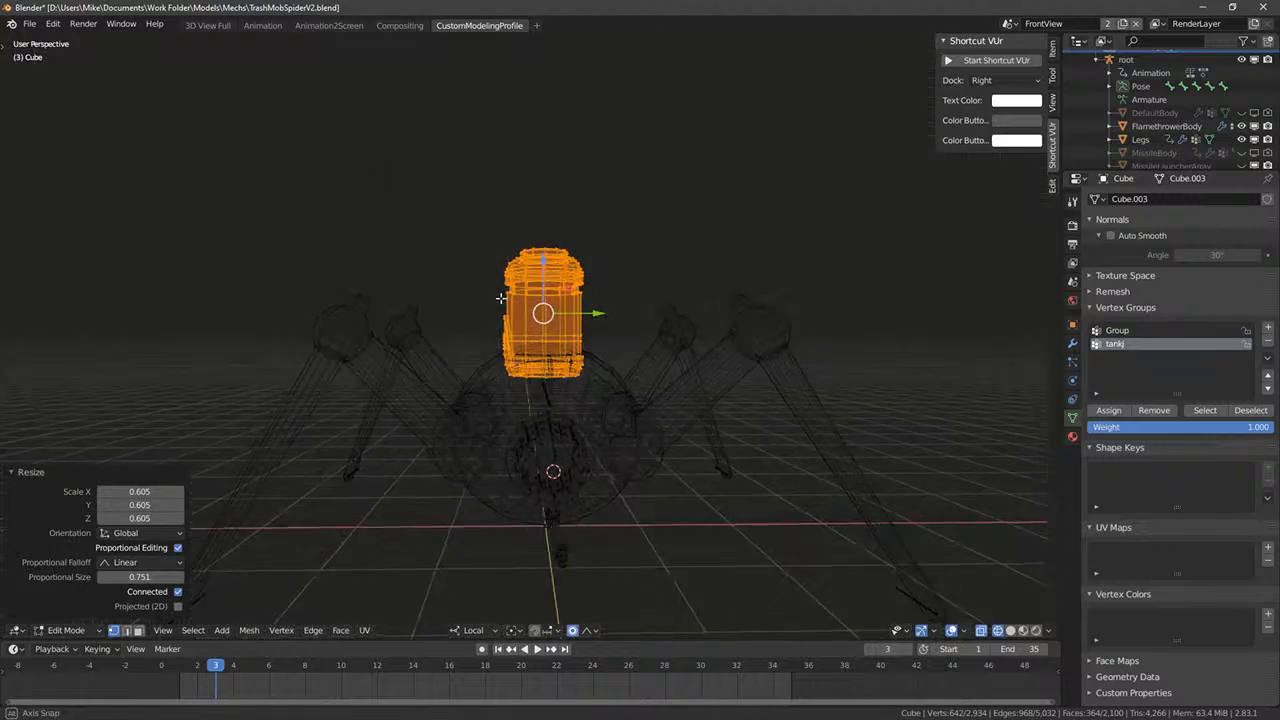
- Select only the flame and triangle emblem on the tank's side, including its linked geometry
{"action": "scroll", "coordinate": [500, 298], "scroll_direction": "up", "scroll_amount": 2}
{"action": "key", "text": "alt+a"}
{"action": "key", "text": "c"}
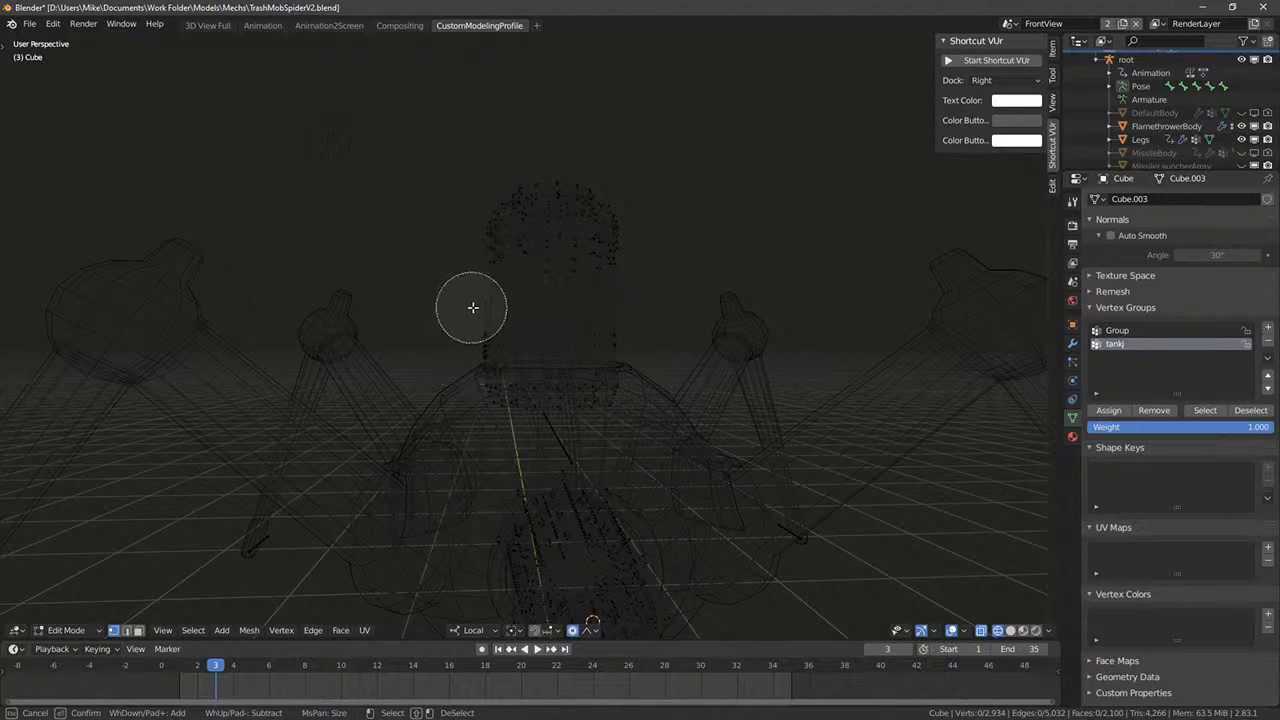
{"action": "left_click", "coordinate": [473, 307]}
{"action": "right_click", "coordinate": [473, 307]}
{"action": "key", "text": "alt+z"}
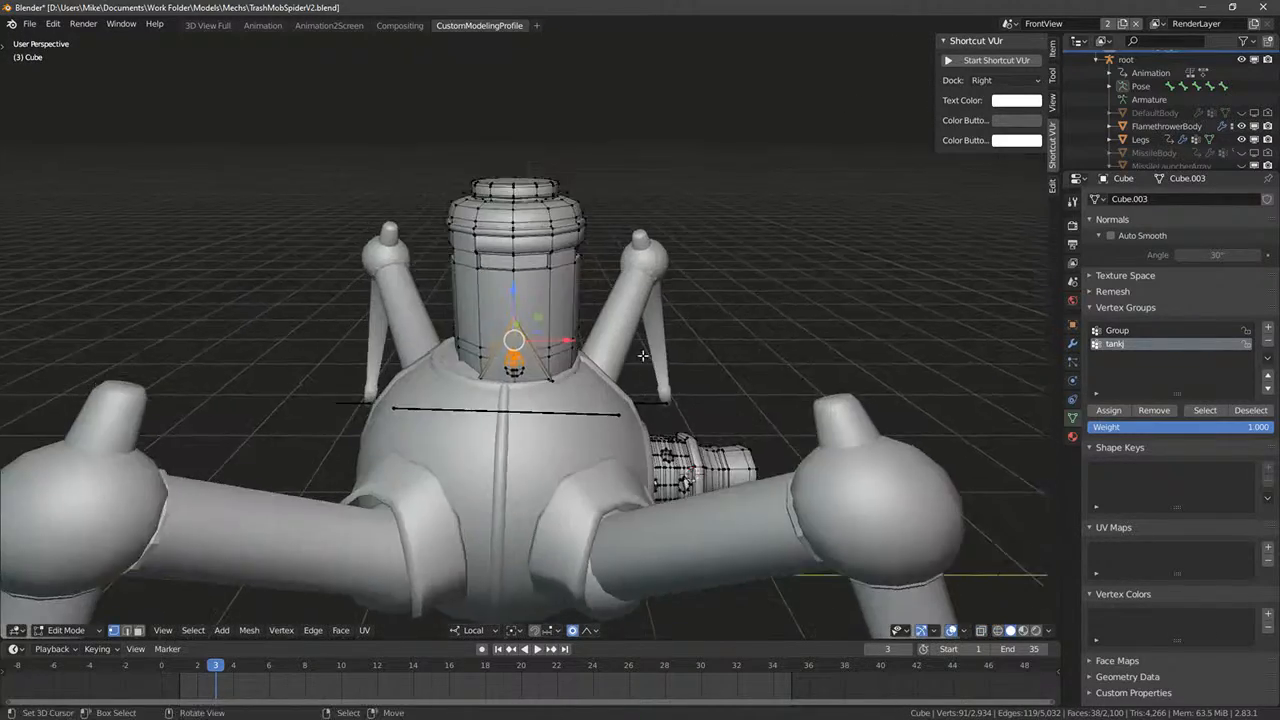
{"action": "mouse_move", "coordinate": [643, 355]}
{"action": "middle_mouse_down"}
{"action": "mouse_move", "coordinate": [480, 385]}
{"action": "mouse_move", "coordinate": [351, 377]}
{"action": "mouse_move", "coordinate": [409, 340]}
{"action": "mouse_move", "coordinate": [512, 354]}
{"action": "middle_mouse_up"}
{"action": "key", "text": "shift+z"}
{"action": "right_click", "coordinate": [450, 368], "text": "shift"}
{"action": "key", "text": "ctrl+l"}
- Raise the emblem about 0.046 along local Z, plus a further 0.003, to sit higher on the tank
{"action": "key", "text": "shift+z"}
{"action": "left_click_drag", "start_coordinate": [420, 282], "coordinate": [414, 179]}
{"action": "key", "text": "shift+z"}
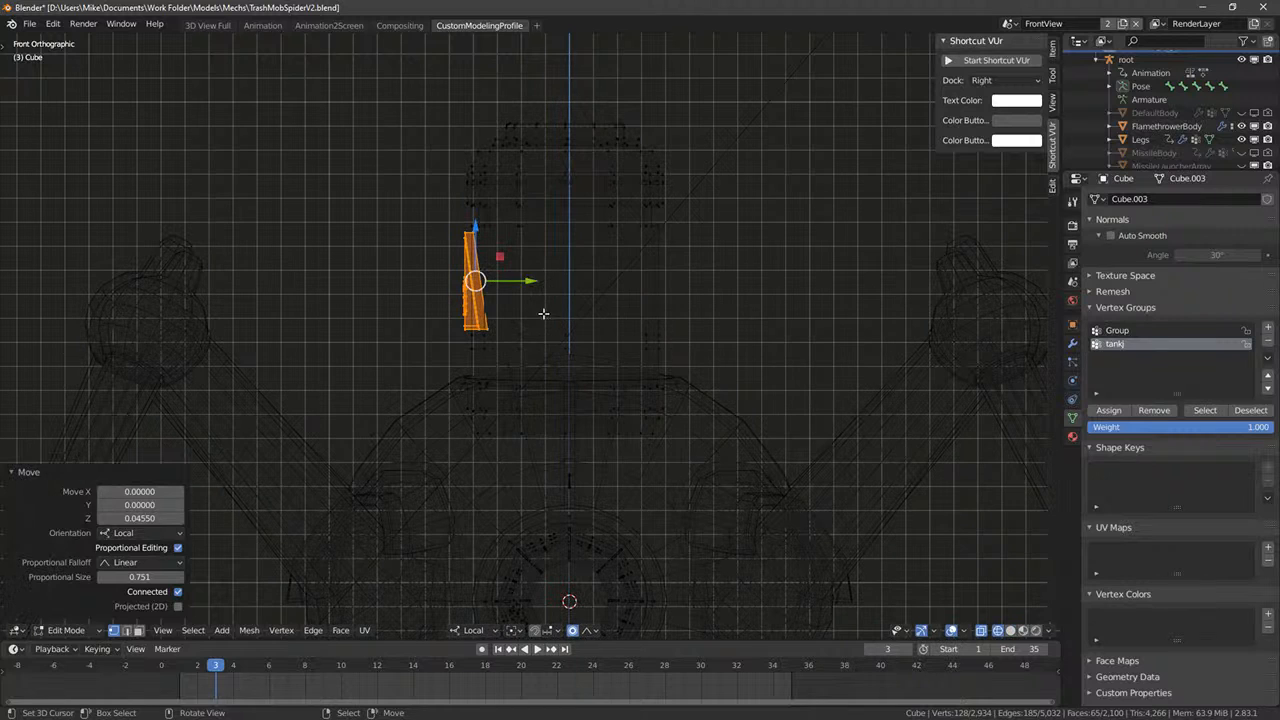
{"action": "left_click_drag", "start_coordinate": [479, 229], "coordinate": [477, 226]}
{"action": "key", "text": "shift+z"}
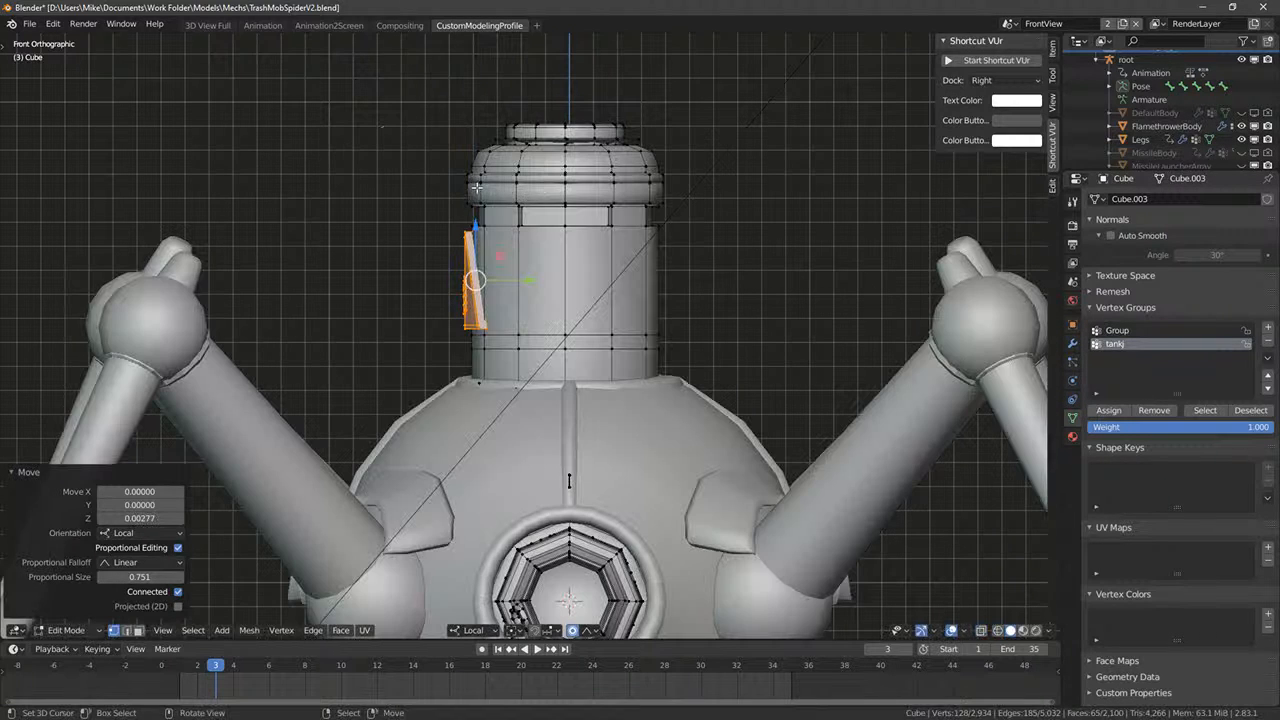
- Select the whole tank through the tankj vertex group, lower it about 0.183 along local Z, and scale it down slightly
{"action": "left_click", "coordinate": [1212, 414]}
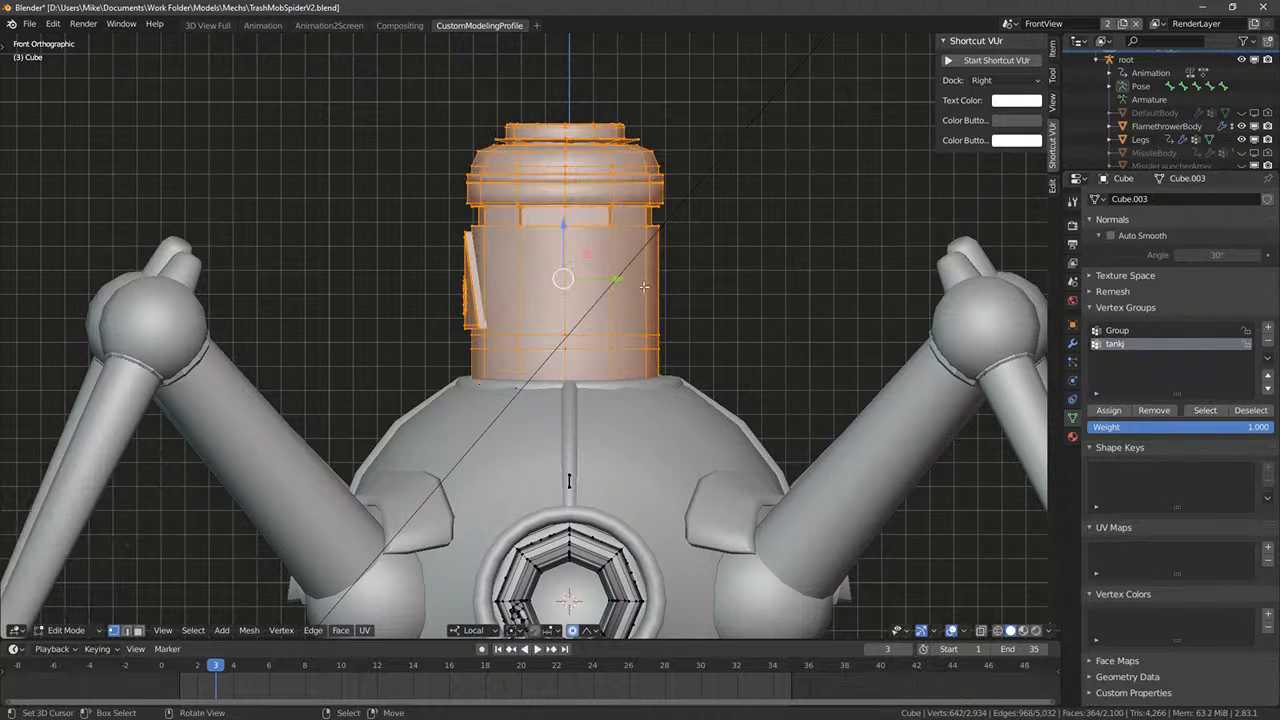
{"action": "left_click_drag", "start_coordinate": [561, 233], "coordinate": [569, 278]}
{"action": "key", "text": "s"}
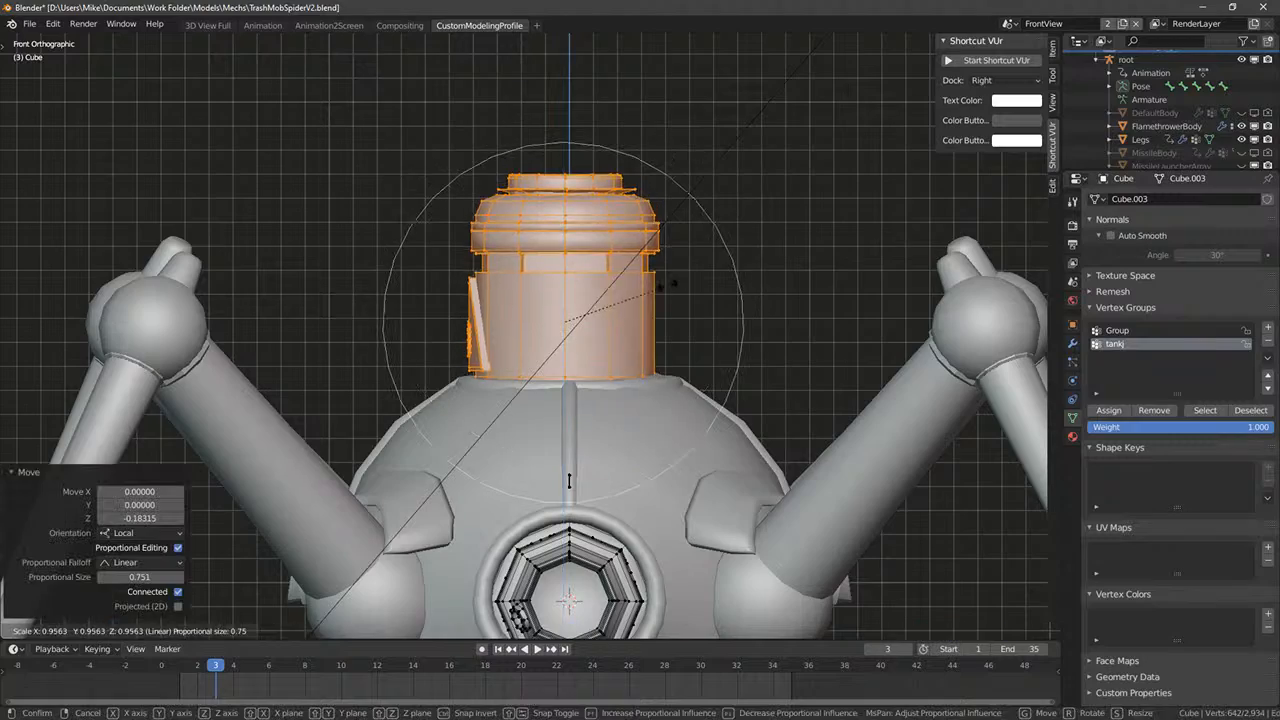
{"action": "left_click", "coordinate": [569, 481]}
{"action": "mouse_move", "coordinate": [569, 481]}
{"action": "middle_mouse_down"}
{"action": "mouse_move", "coordinate": [766, 324]}
{"action": "mouse_move", "coordinate": [722, 336]}
{"action": "mouse_move", "coordinate": [677, 374]}
{"action": "mouse_move", "coordinate": [765, 343]}
{"action": "mouse_move", "coordinate": [619, 508]}
{"action": "middle_mouse_up"}
{"action": "key", "text": "Tab"}
{"action": "key", "text": "z"}
{"action": "key", "text": "KP_1"}
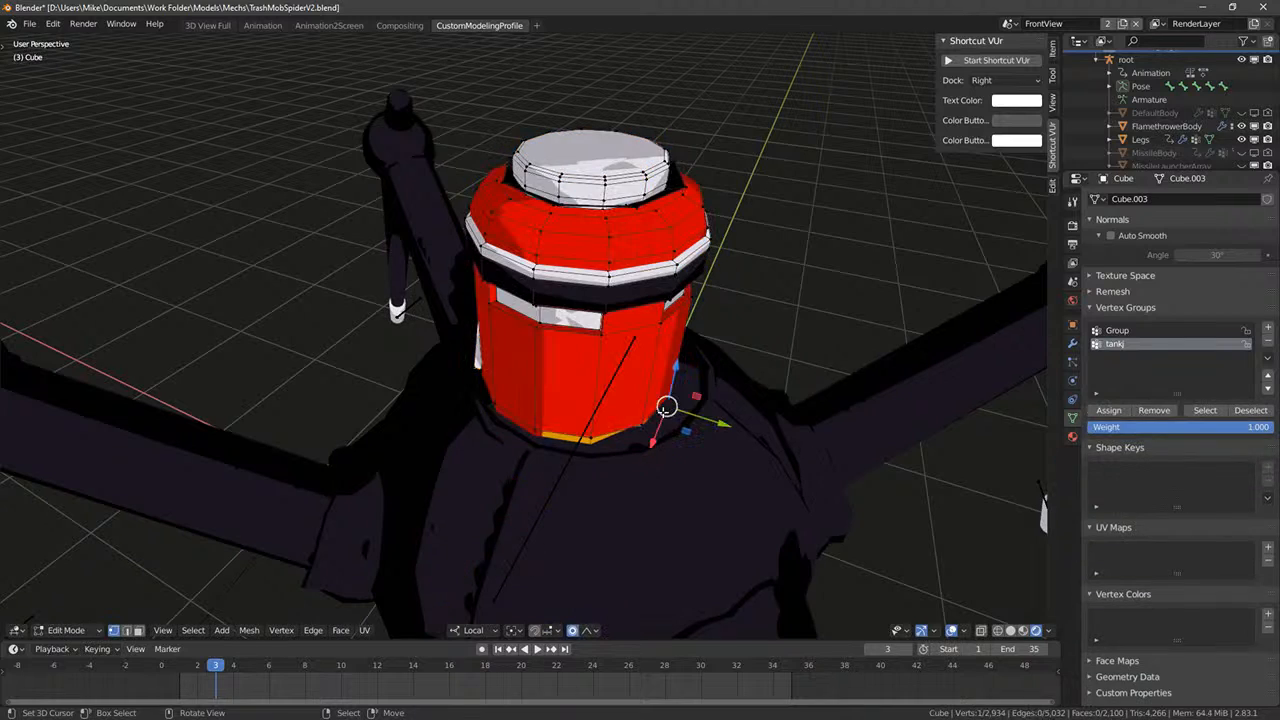
- Select the linked ring around the tank's base on FlamethrowerBody, scale it to 1.324, and lower it onto the dome
{"action": "left_click", "coordinate": [672, 426]}
{"action": "key", "text": "Tab"}
{"action": "middle_click_drag", "start_coordinate": [725, 462], "coordinate": [580, 327]}
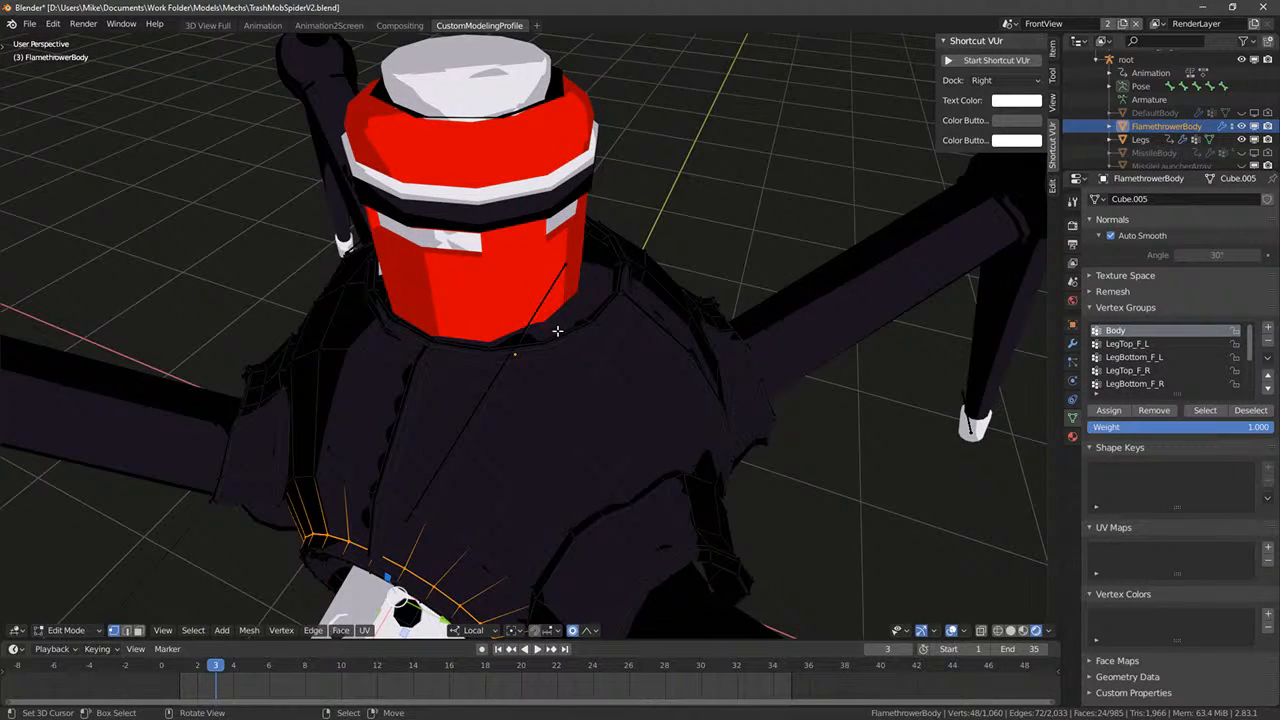
{"action": "key", "text": "ctrl+l"}
{"action": "middle_click_drag", "start_coordinate": [677, 377], "coordinate": [664, 336]}
{"action": "key", "text": "s"}
{"action": "left_click", "coordinate": [602, 277]}
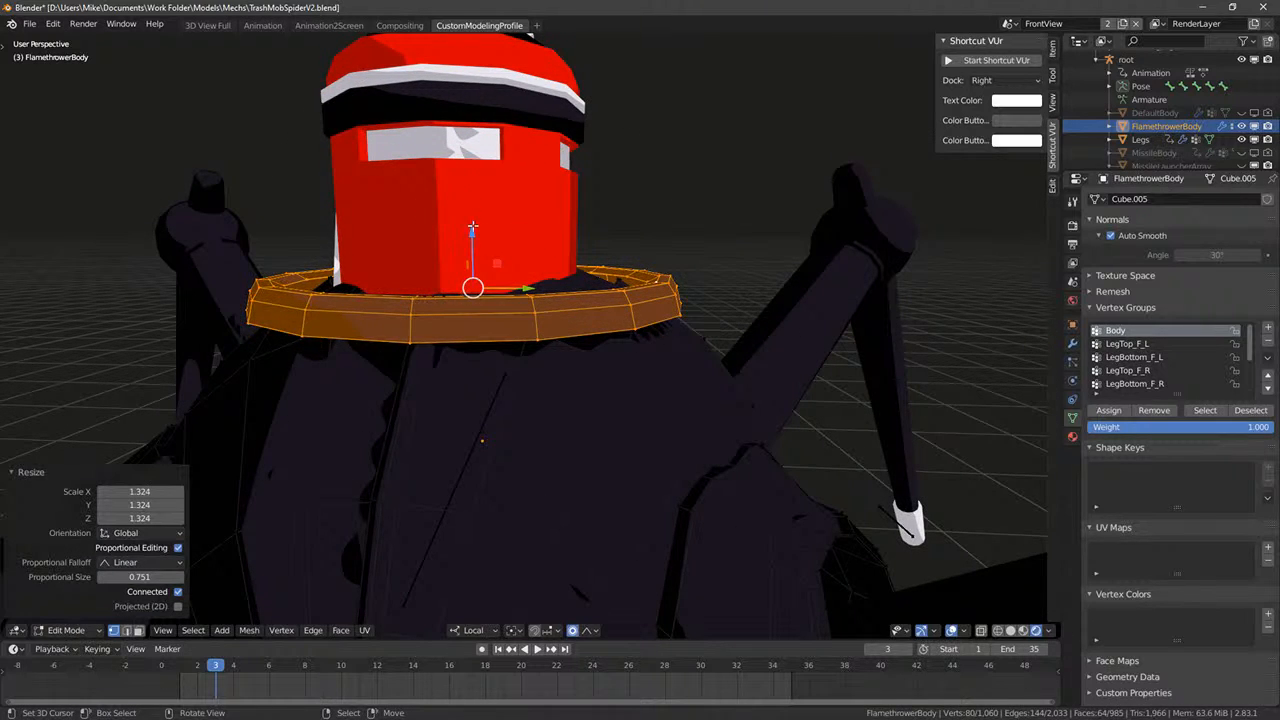
{"action": "left_click_drag", "start_coordinate": [472, 228], "coordinate": [483, 263]}
{"action": "right_click", "coordinate": [416, 333]}
- Add one loop cut across the raised trim strip where it crosses the ring, slid to a factor of 0.359
{"action": "middle_click_drag", "start_coordinate": [416, 333], "coordinate": [371, 357]}
{"action": "key", "text": "alt+a"}
{"action": "left_click", "coordinate": [312, 400]}
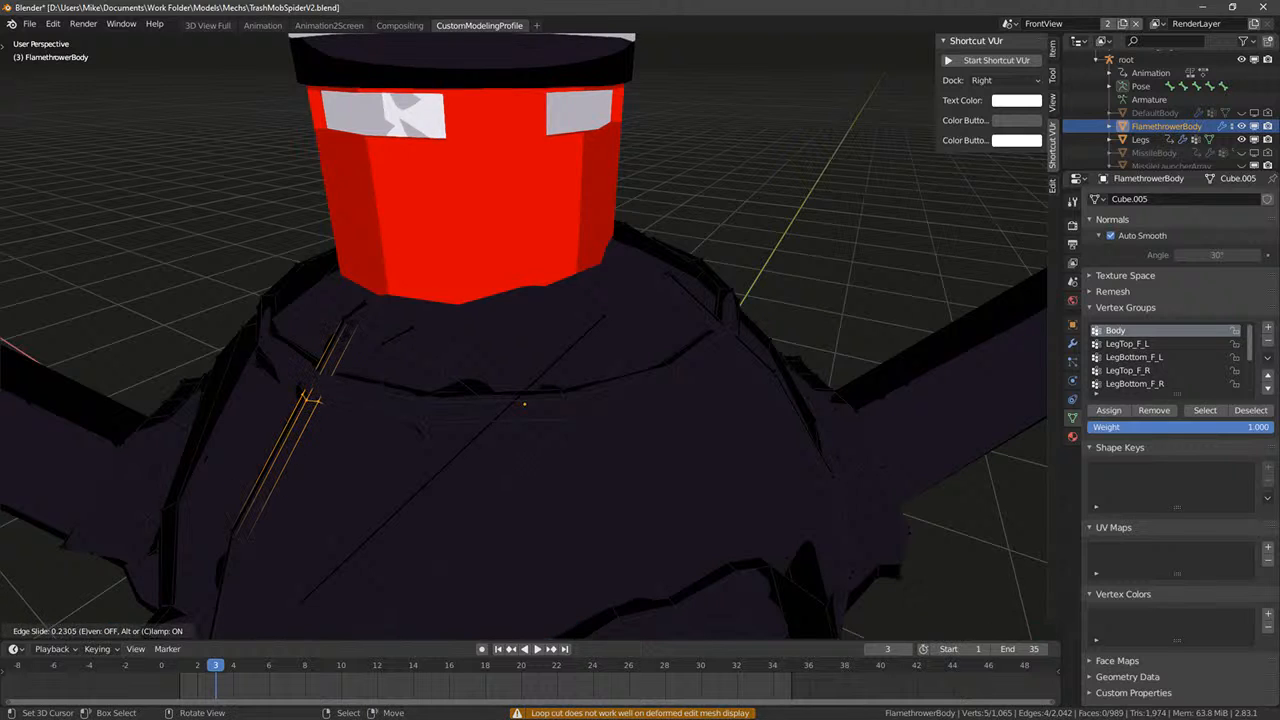
{"action": "left_click", "coordinate": [364, 314]}
{"action": "middle_click_drag", "start_coordinate": [752, 325], "coordinate": [748, 336]}
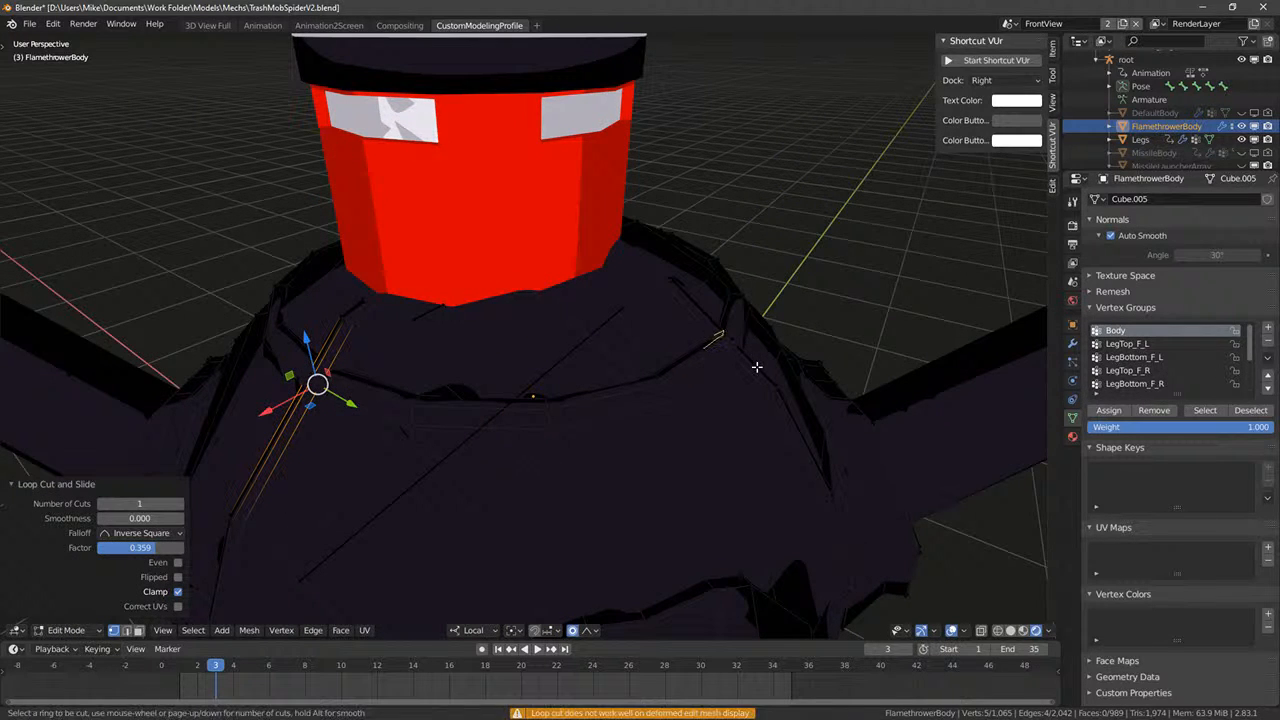
- Cut one edge loop across the neighbouring trim strip at the ring, replacing the first attempt with a 0.121 slide factor
{"action": "key", "text": "ctrl+r"}
{"action": "left_click", "coordinate": [724, 337]}
{"action": "right_click", "coordinate": [722, 336]}
{"action": "key", "text": "z"}
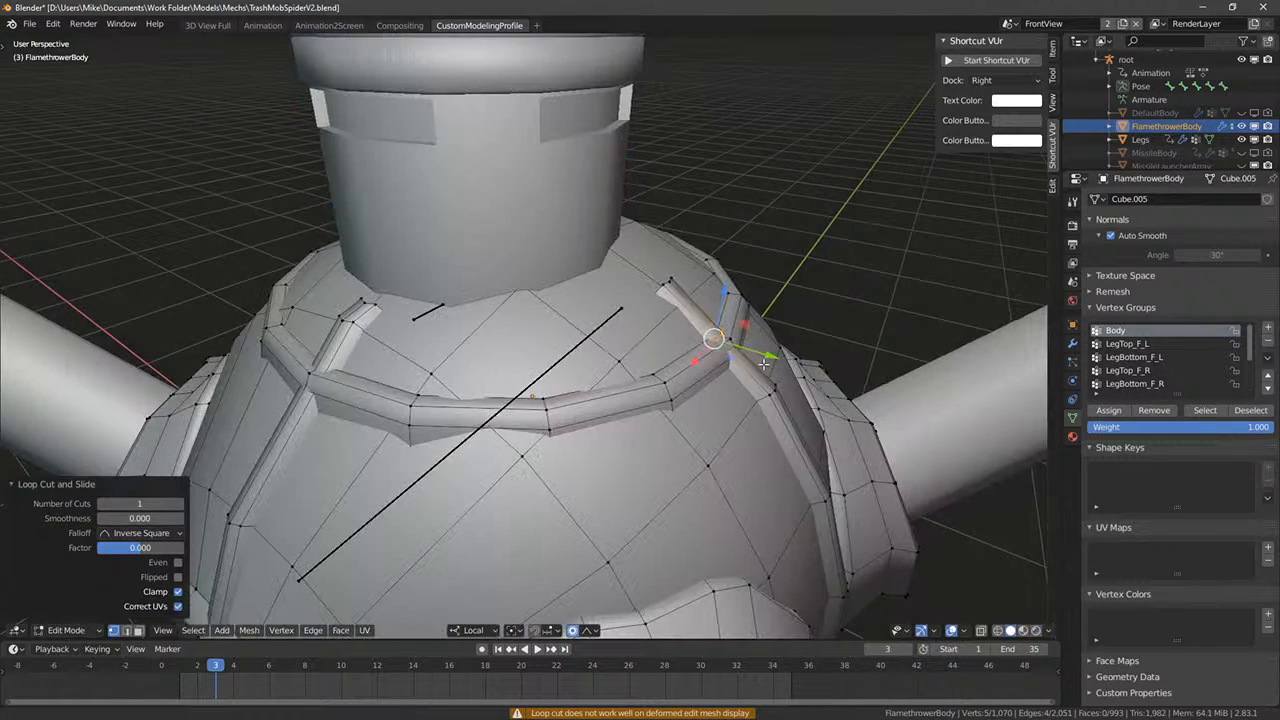
{"action": "middle_click_drag", "start_coordinate": [738, 346], "coordinate": [659, 349]}
{"action": "scroll", "coordinate": [659, 349], "scroll_direction": "up", "scroll_amount": 3}
{"action": "key", "text": "ctrl+z"}
{"action": "key", "text": "ctrl+r"}
{"action": "left_click", "coordinate": [528, 260]}
{"action": "right_click", "coordinate": [526, 260]}
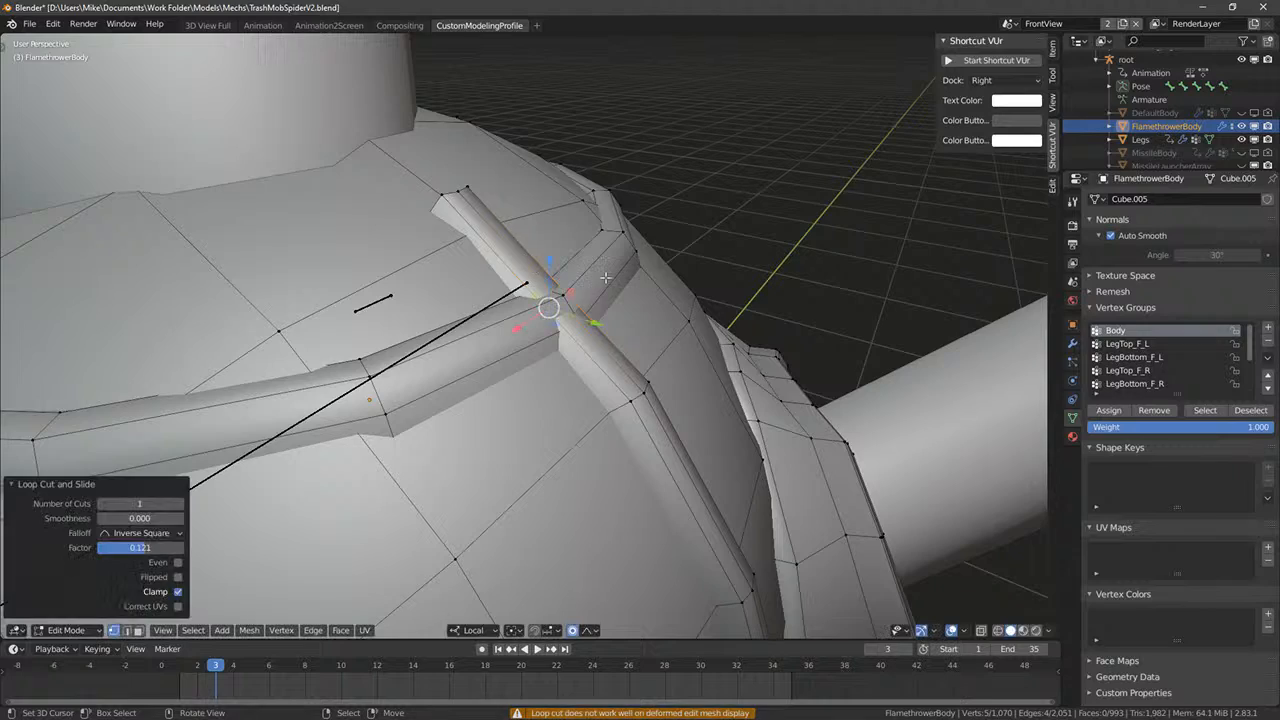
- Delete the end loops of both cut trim strips so that they stop at the ring
{"action": "key", "text": "alt+a"}
{"action": "left_click", "coordinate": [459, 190], "text": "alt"}
{"action": "key", "text": "x"}
{"action": "left_click", "coordinate": [454, 197]}
{"action": "scroll", "coordinate": [560, 270], "scroll_direction": "down", "scroll_amount": 3}
{"action": "mouse_move", "coordinate": [700, 330]}
{"action": "middle_mouse_down"}
{"action": "mouse_move", "coordinate": [660, 320]}
{"action": "mouse_move", "coordinate": [775, 365]}
{"action": "mouse_move", "coordinate": [733, 378]}
{"action": "mouse_move", "coordinate": [688, 342]}
{"action": "middle_mouse_up"}
{"action": "key", "text": "a"}
{"action": "key", "text": "a"}
{"action": "left_click", "coordinate": [612, 366], "text": "alt"}
{"action": "key", "text": "x"}
{"action": "left_click", "coordinate": [610, 353]}
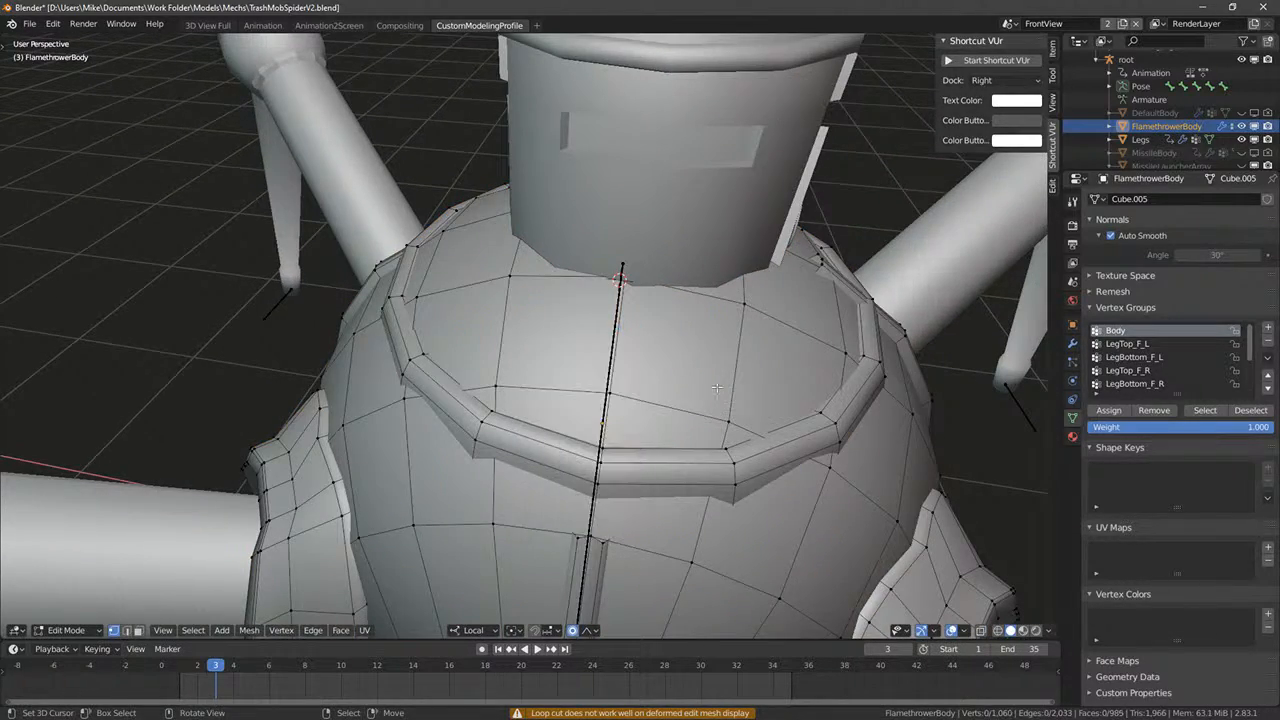
- Cut an edge loop across the third trim strip at the ring and delete the strip's end above it
{"action": "middle_click_drag", "start_coordinate": [873, 396], "coordinate": [782, 310]}
{"action": "key", "text": "ctrl+z"}
{"action": "key", "text": "ctrl+r"}
{"action": "left_click", "coordinate": [463, 364]}
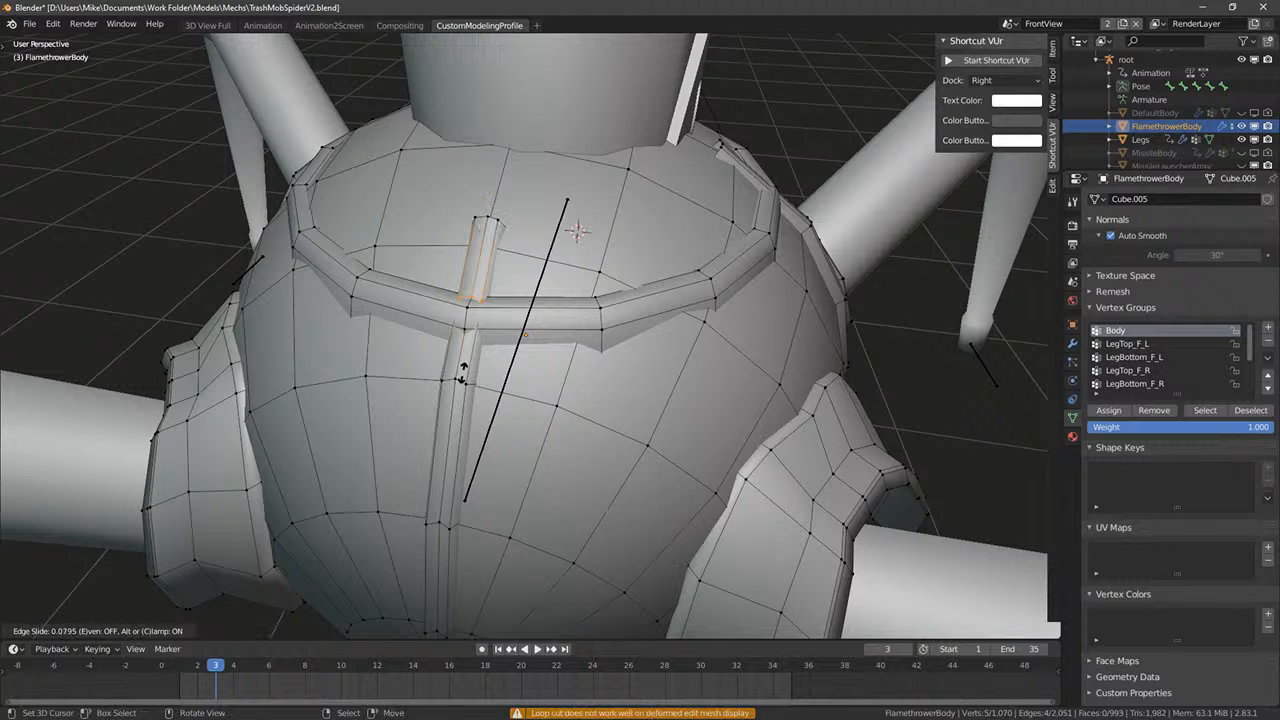
{"action": "left_click", "coordinate": [463, 376]}
{"action": "left_click", "coordinate": [498, 300], "text": "alt"}
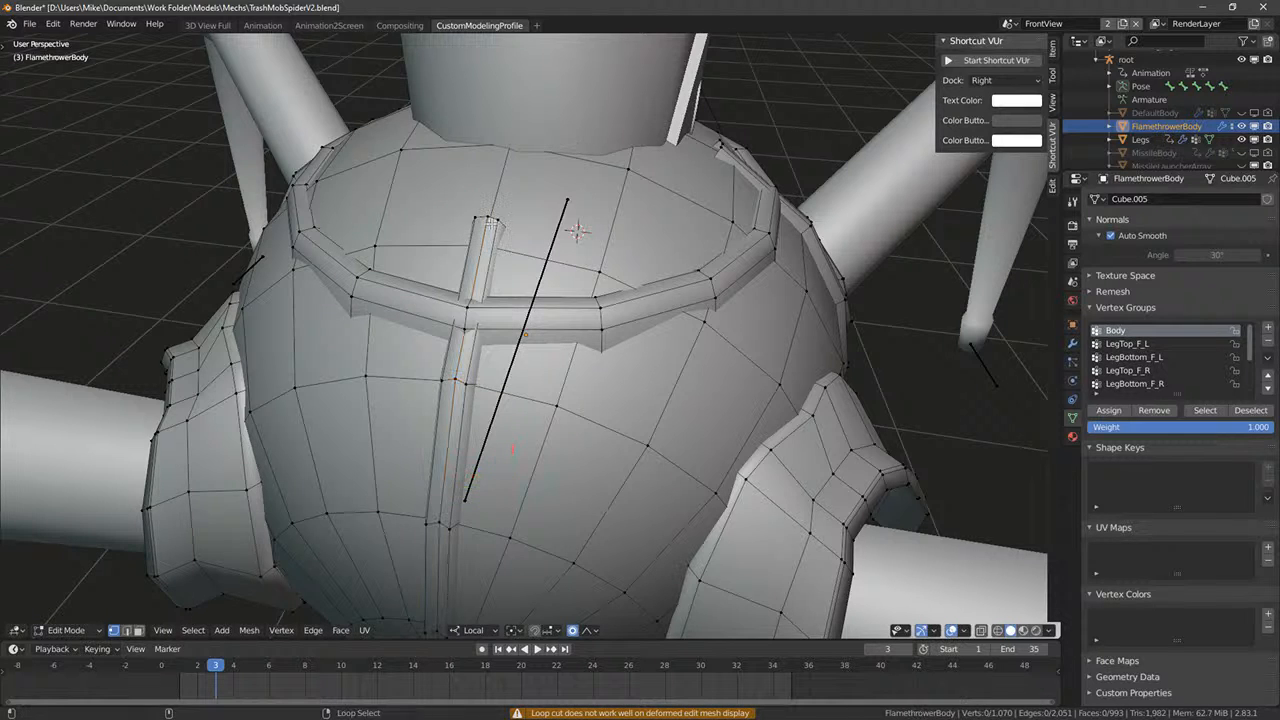
{"action": "left_click", "coordinate": [494, 218], "text": "alt"}
{"action": "key", "text": "x"}
{"action": "left_click", "coordinate": [494, 217]}
- Cut an edge loop across the last trim strip and slide it along the strip toward the ring
{"action": "middle_click_drag", "start_coordinate": [590, 250], "coordinate": [480, 264]}
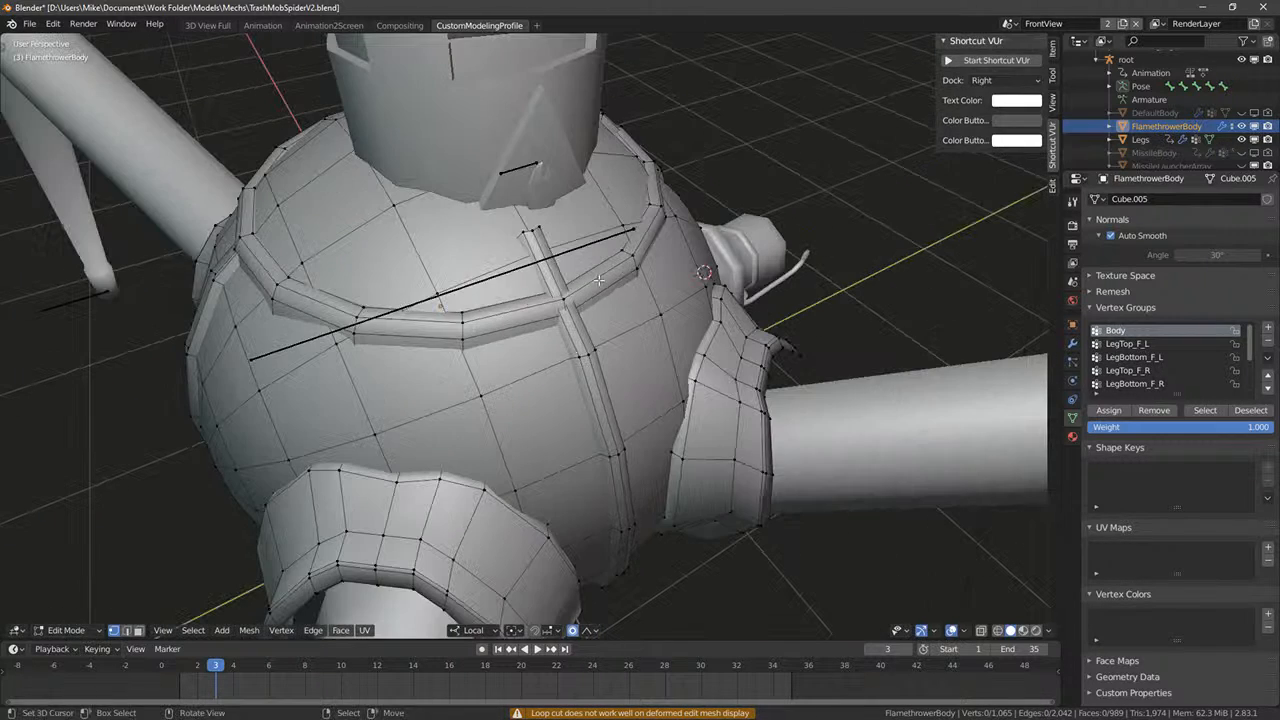
{"action": "key", "text": "ctrl+r"}
{"action": "left_click", "coordinate": [547, 266]}
{"action": "left_click", "coordinate": [547, 272]}
{"action": "middle_click_drag", "start_coordinate": [530, 232], "coordinate": [660, 237]}
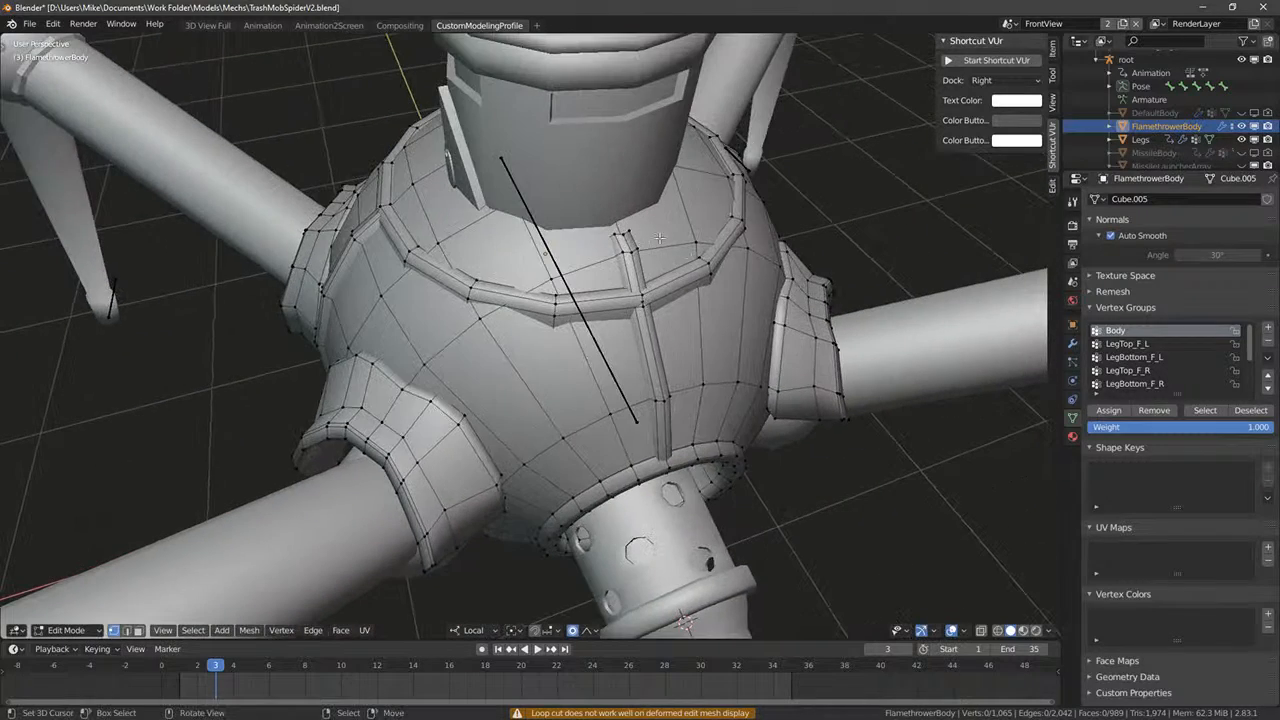
{"action": "key", "text": "g"}
{"action": "key", "text": "g"}
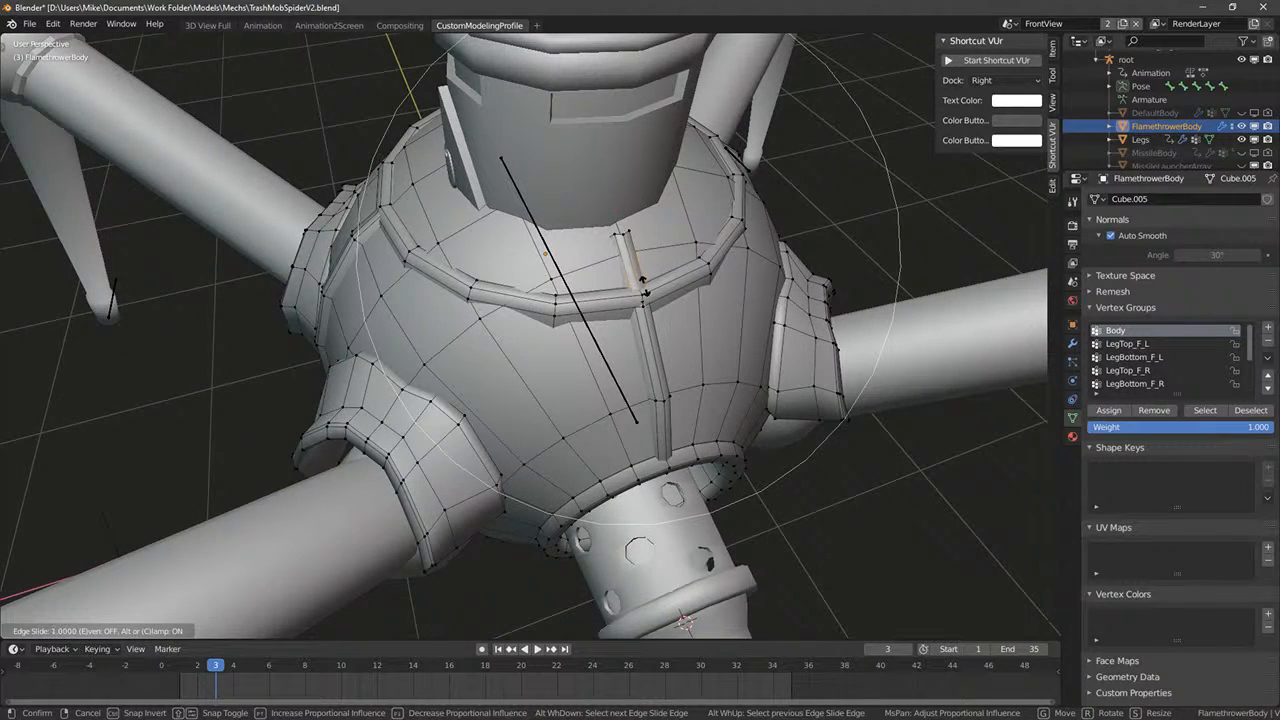
{"action": "left_click", "coordinate": [644, 284]}
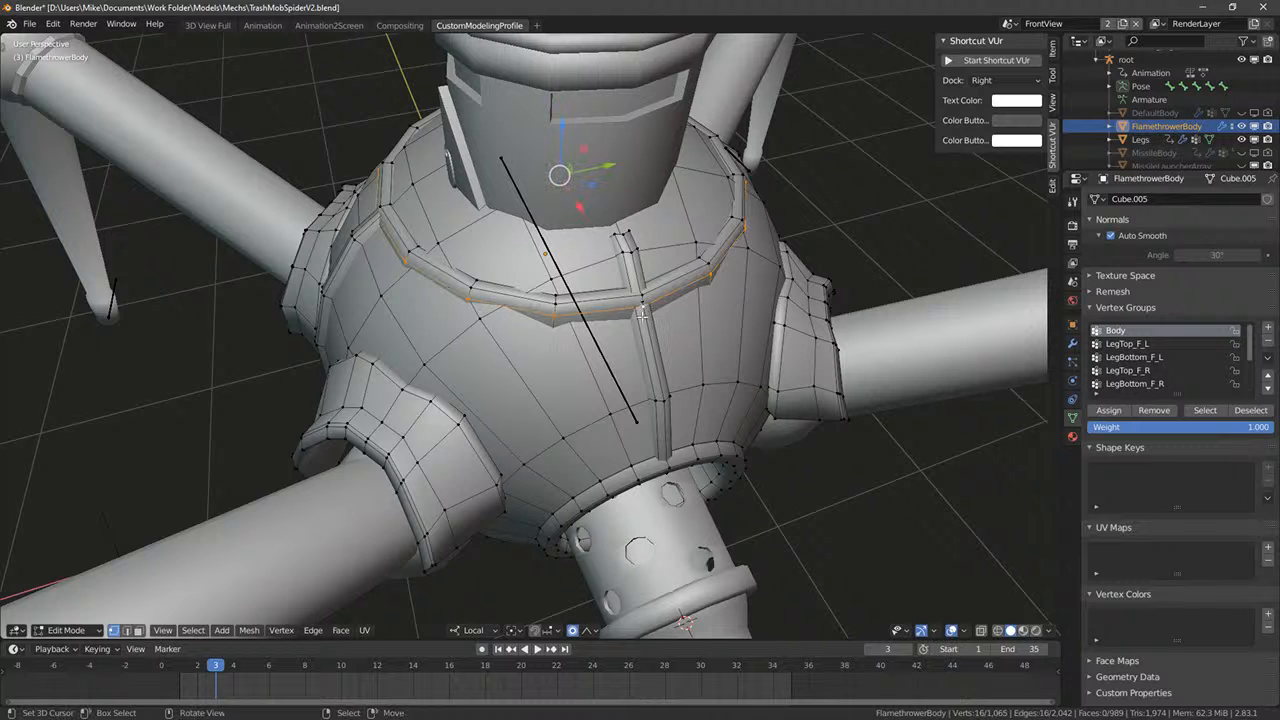
- Adjust the last strip's new edge loop at the ring with Edge Slide and delete the strip's end above it
{"action": "key", "text": "g"}
{"action": "key", "text": "g"}
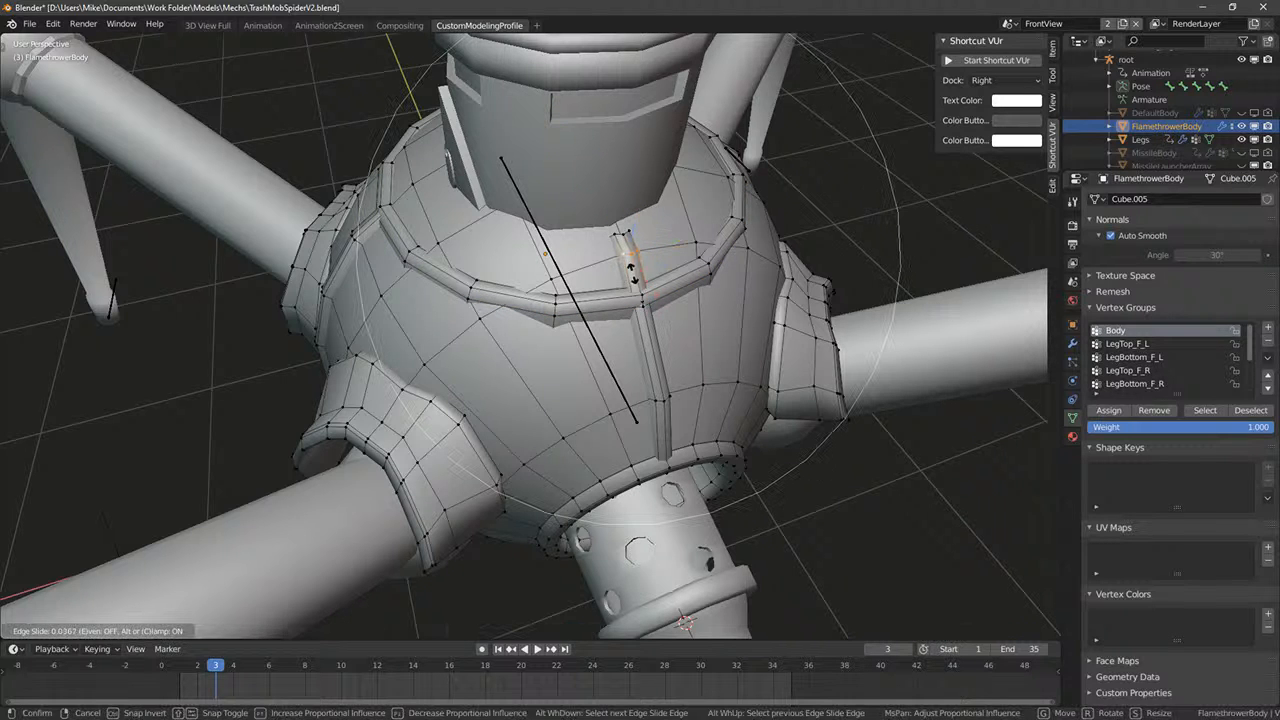
{"action": "left_click", "coordinate": [638, 270]}
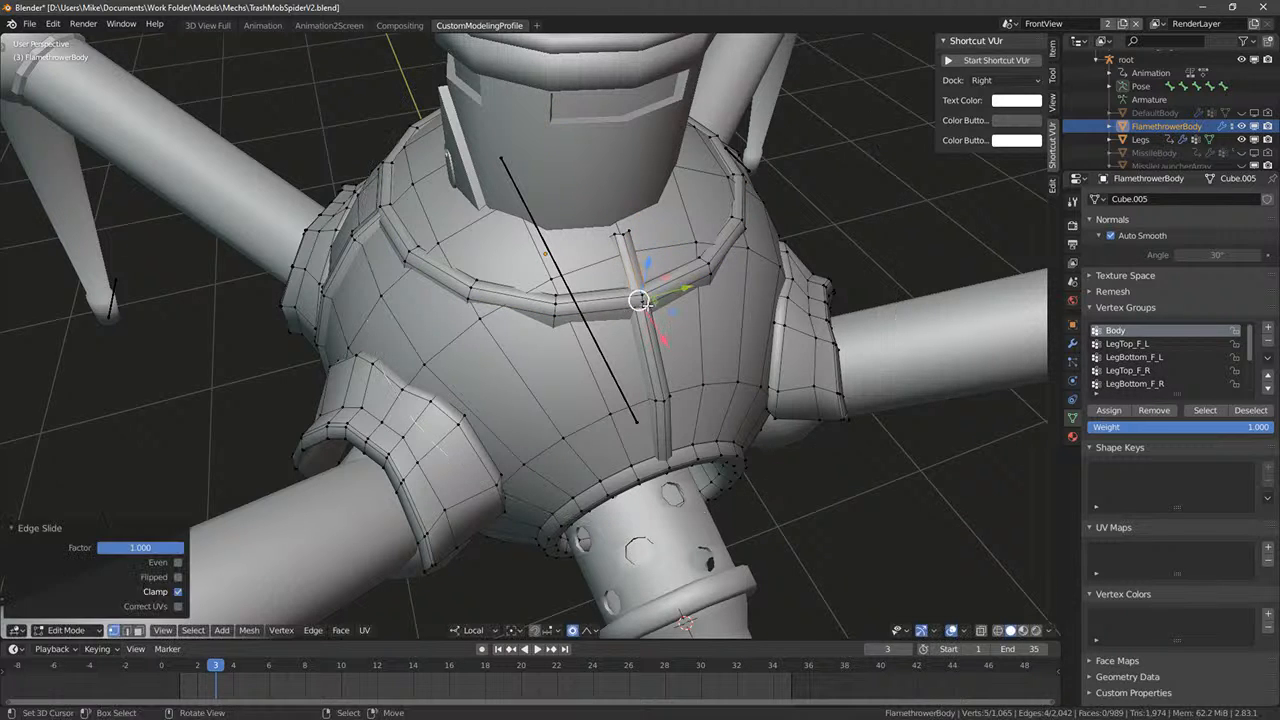
{"action": "key", "text": "g"}
{"action": "key", "text": "g"}
{"action": "left_click", "coordinate": [709, 310]}
{"action": "right_click", "coordinate": [622, 236], "text": "alt"}
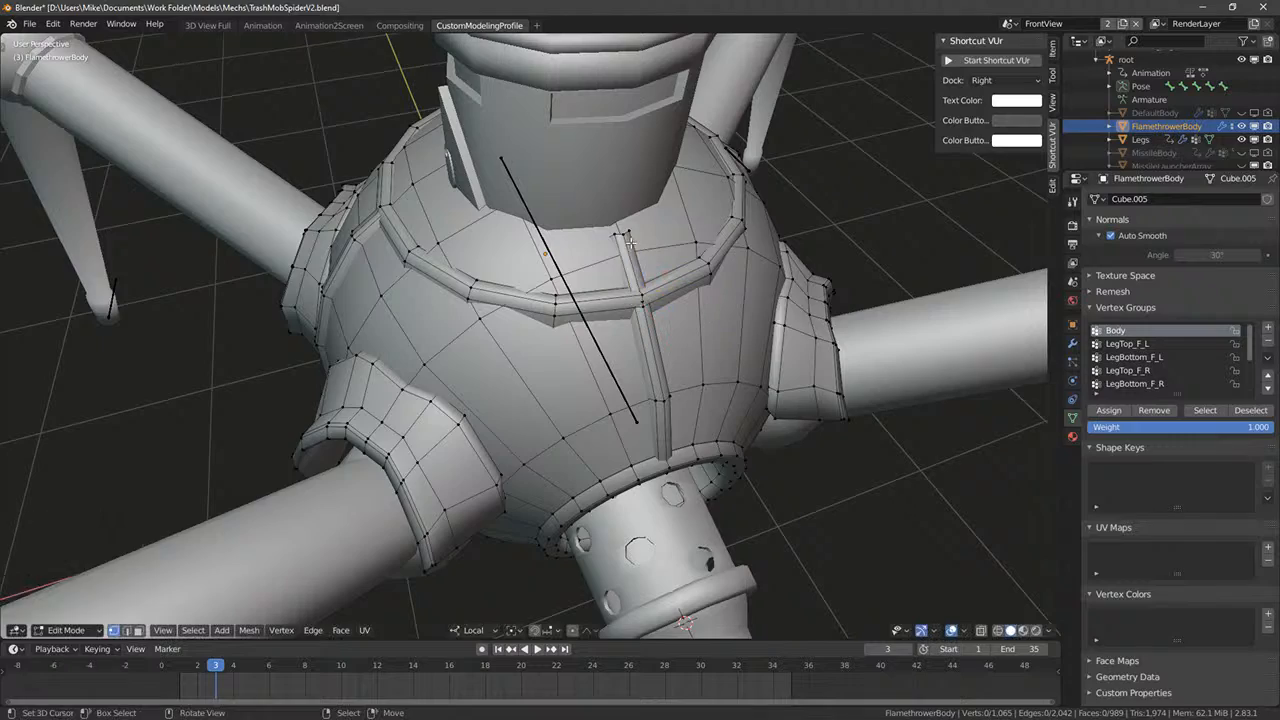
{"action": "key", "text": "x"}
{"action": "left_click", "coordinate": [622, 238]}
- Hide the fuel tank and select FlamethrowerBody in the top view
{"action": "middle_click_drag", "start_coordinate": [872, 310], "coordinate": [580, 320]}
{"action": "scroll", "coordinate": [727, 318], "scroll_direction": "up", "scroll_amount": 2}
{"action": "middle_click_drag", "start_coordinate": [532, 281], "coordinate": [580, 325]}
{"action": "key", "text": "shift+z"}
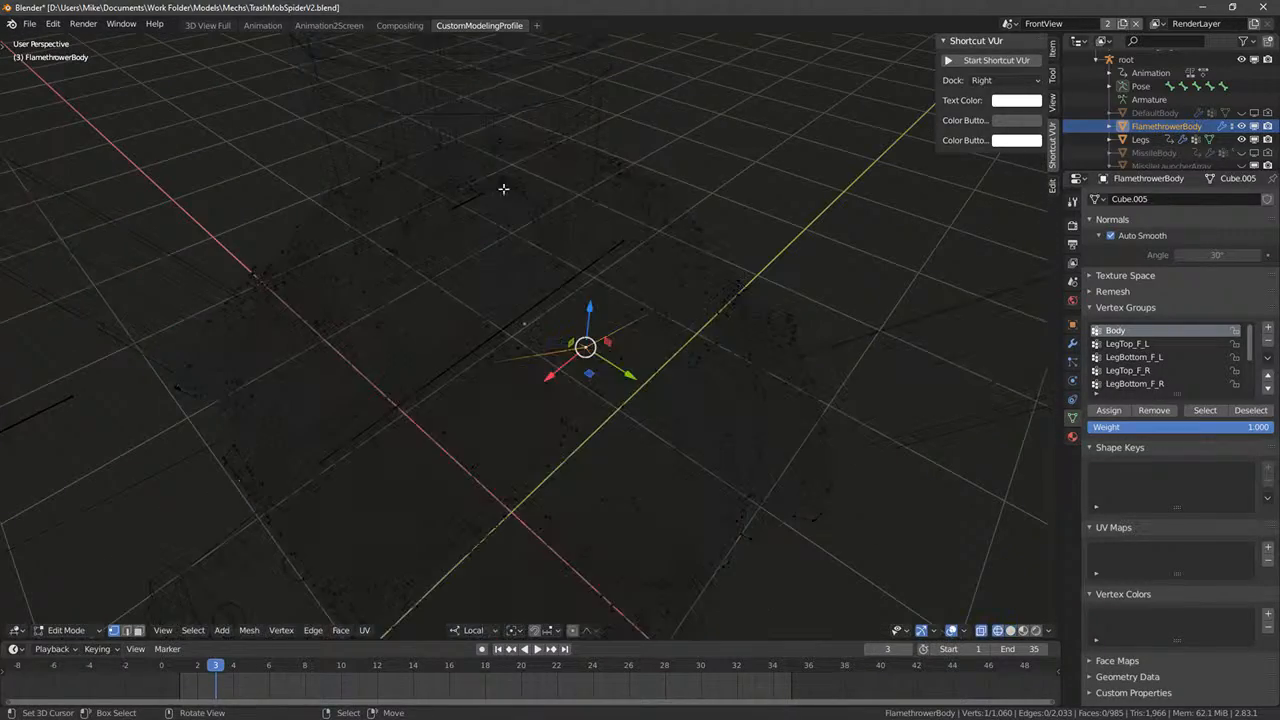
{"action": "key", "text": "shift+z"}
{"action": "key", "text": "Tab"}
{"action": "right_click", "coordinate": [501, 135]}
{"action": "key", "text": "h"}
{"action": "middle_click_drag", "start_coordinate": [521, 163], "coordinate": [528, 213]}
{"action": "key", "text": "KP_7"}
{"action": "right_click", "coordinate": [537, 251]}
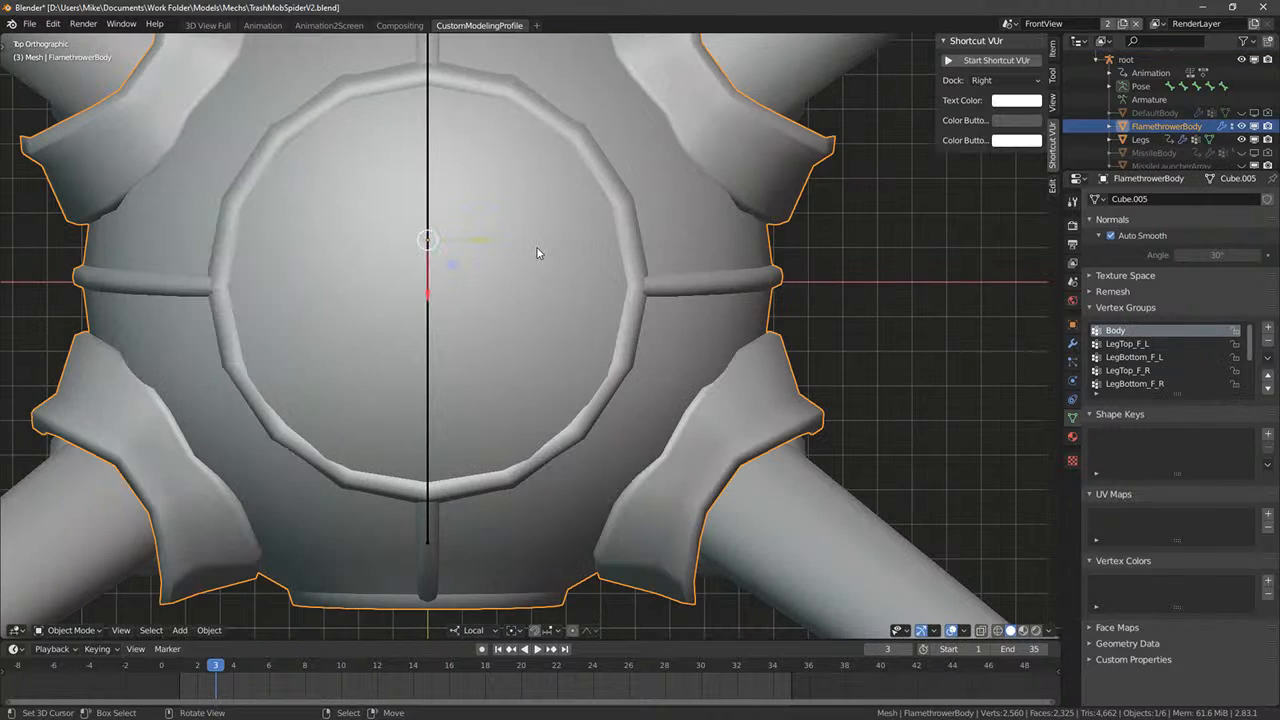
- Select the square block of faces at the centre of the dome's top and delete it
{"action": "key", "text": "Tab"}
{"action": "right_click", "coordinate": [343, 372], "text": "ctrl"}
{"action": "right_click", "coordinate": [515, 373], "text": "ctrl"}
{"action": "right_click", "coordinate": [519, 198], "text": "ctrl"}
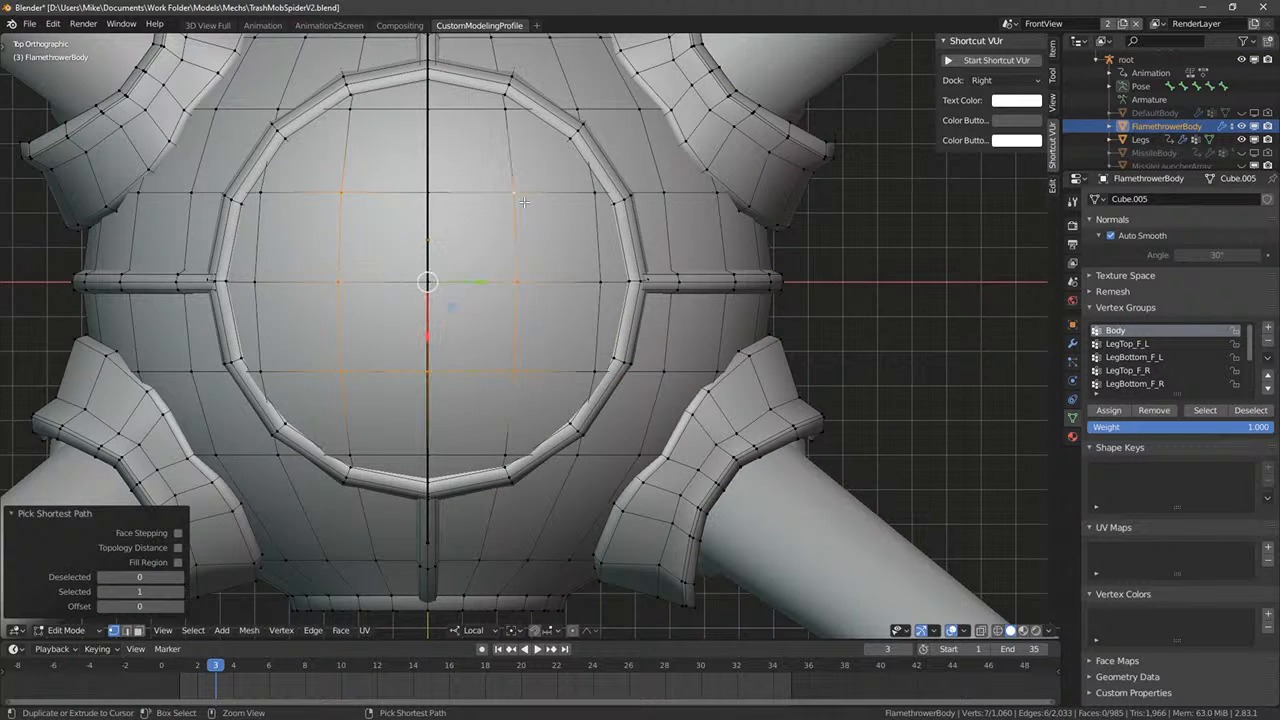
{"action": "key", "text": "x"}
{"action": "left_click", "coordinate": [358, 298]}
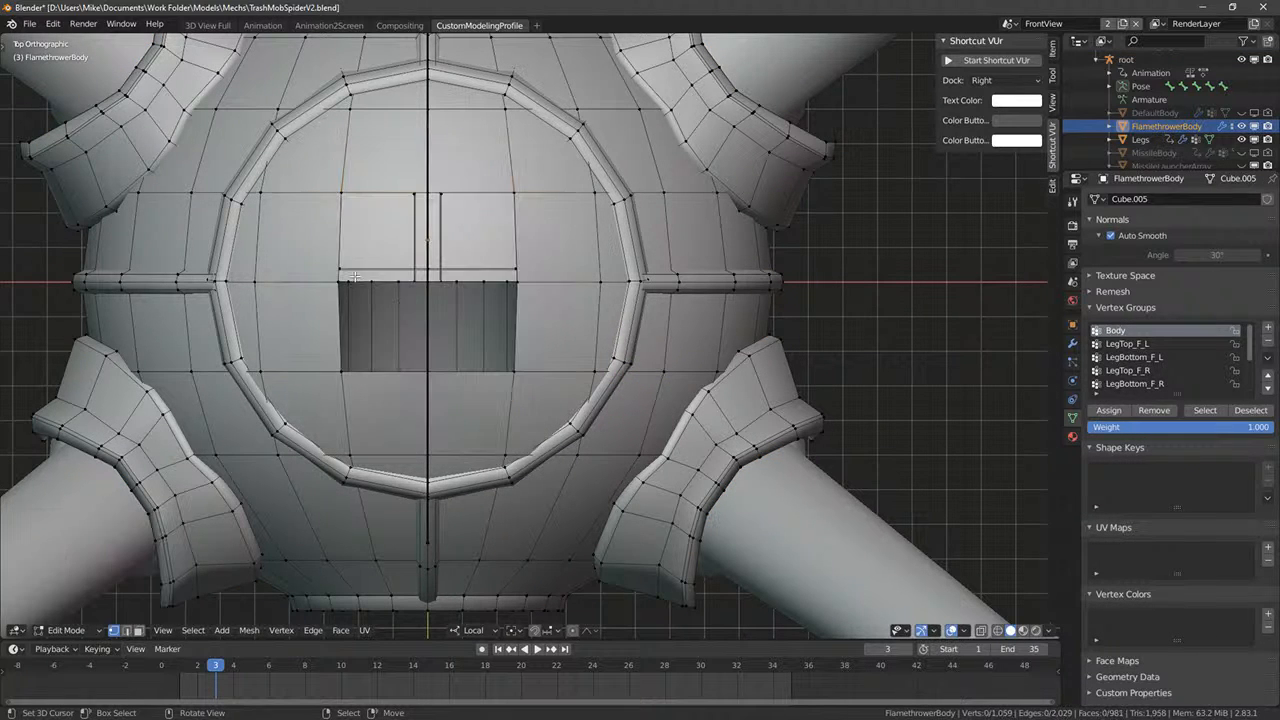
{"action": "scroll", "coordinate": [410, 221], "scroll_direction": "down", "scroll_amount": 1}
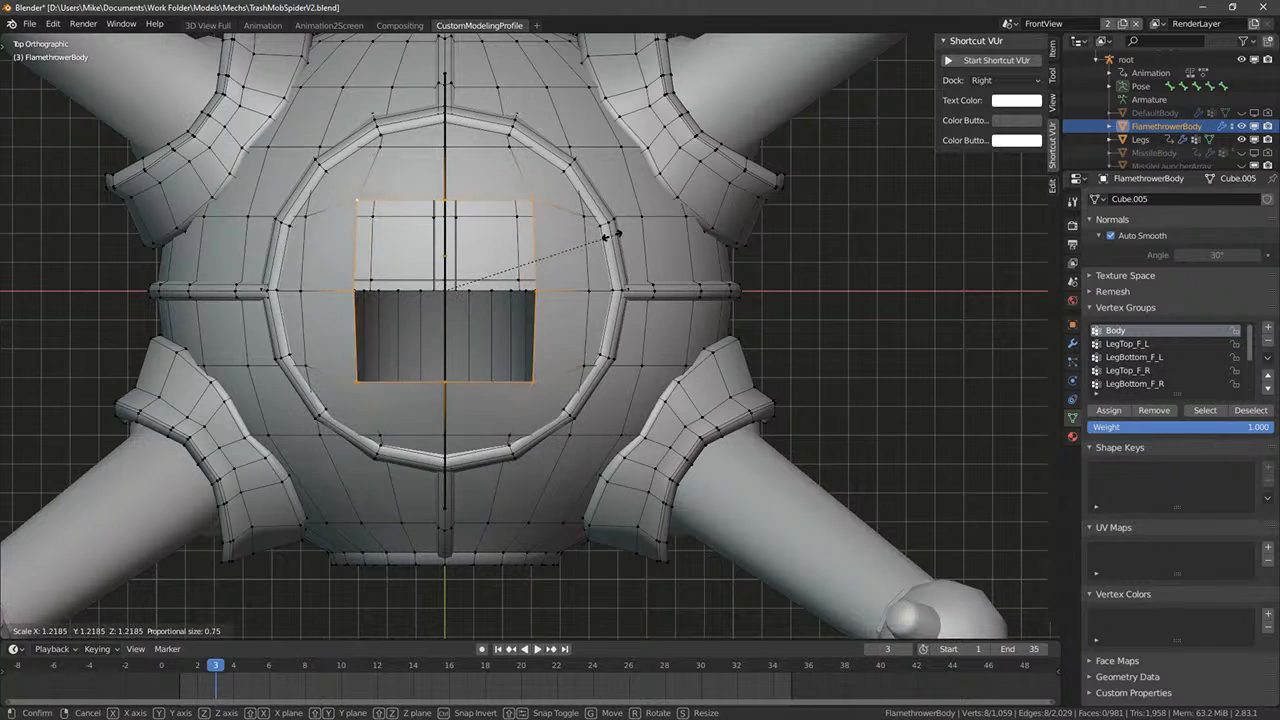
{"action": "key", "text": "F3"}
{"action": "type", "text": "sphewr"}
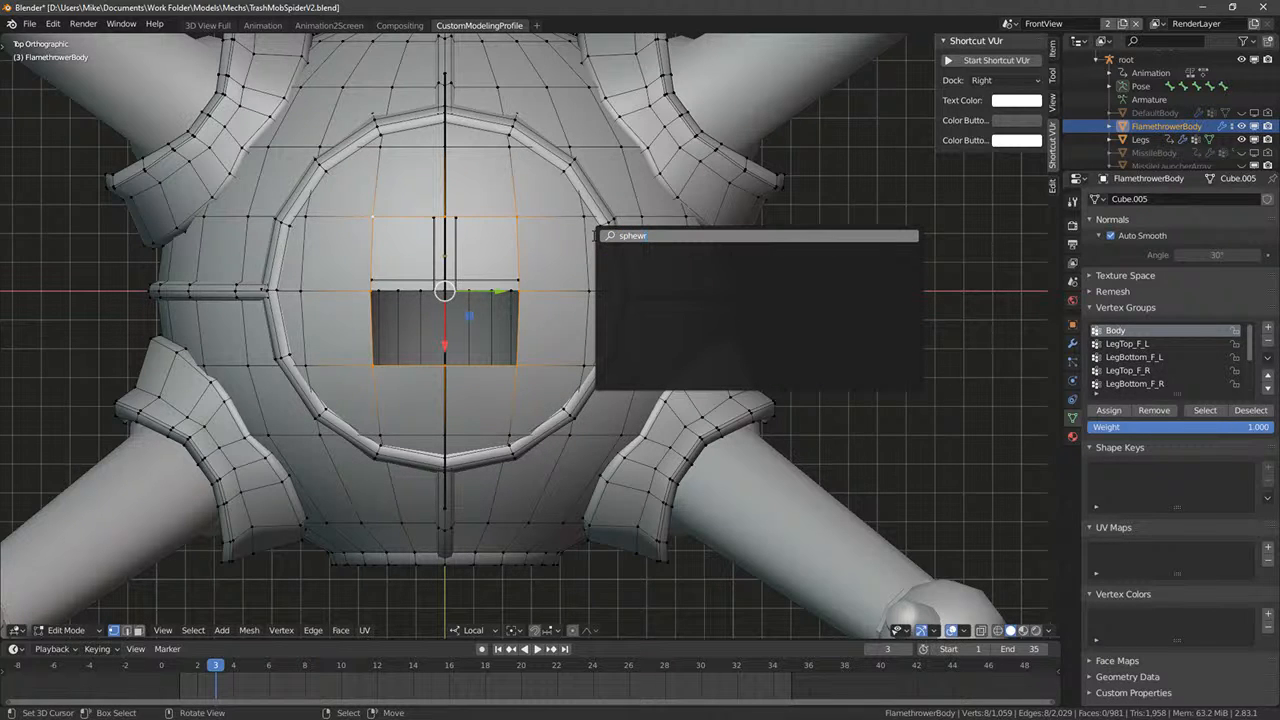
{"action": "key", "text": "Escape"}
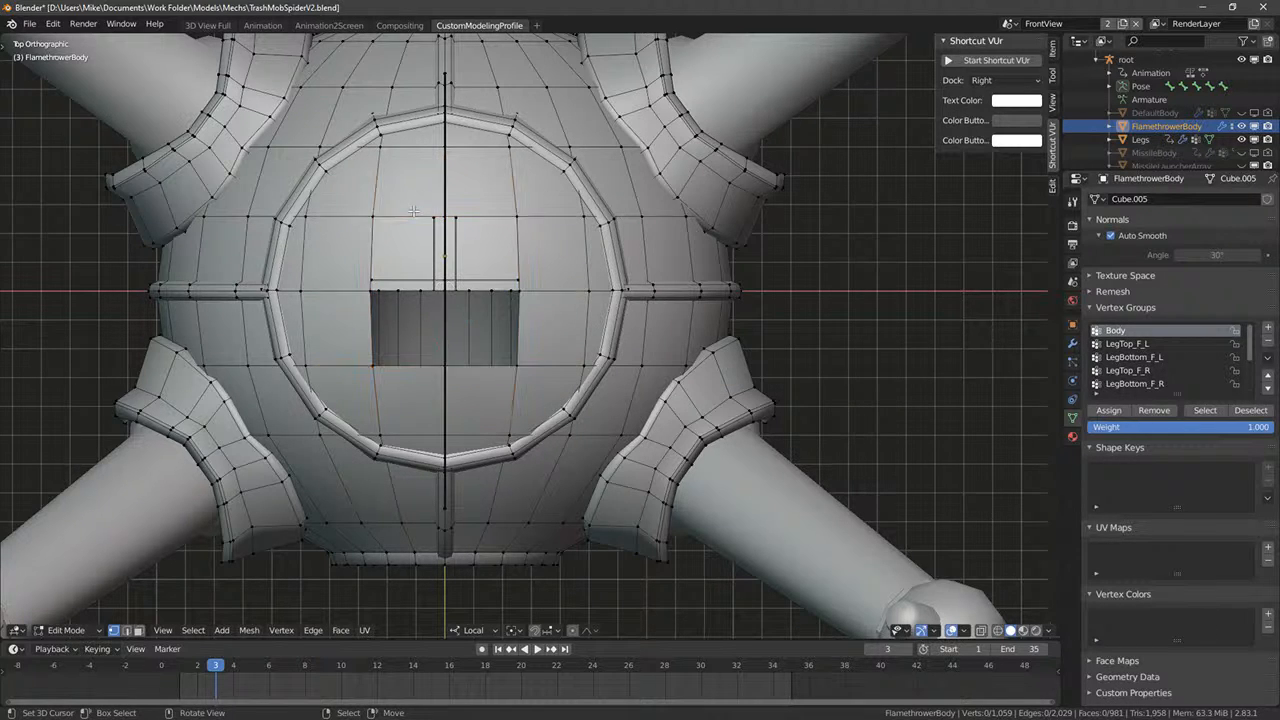
- Delete the faces surrounding the dome's hole and round the new opening's border with To Sphere at factor 1.000
{"action": "key", "text": "x"}
{"action": "left_click", "coordinate": [406, 181]}
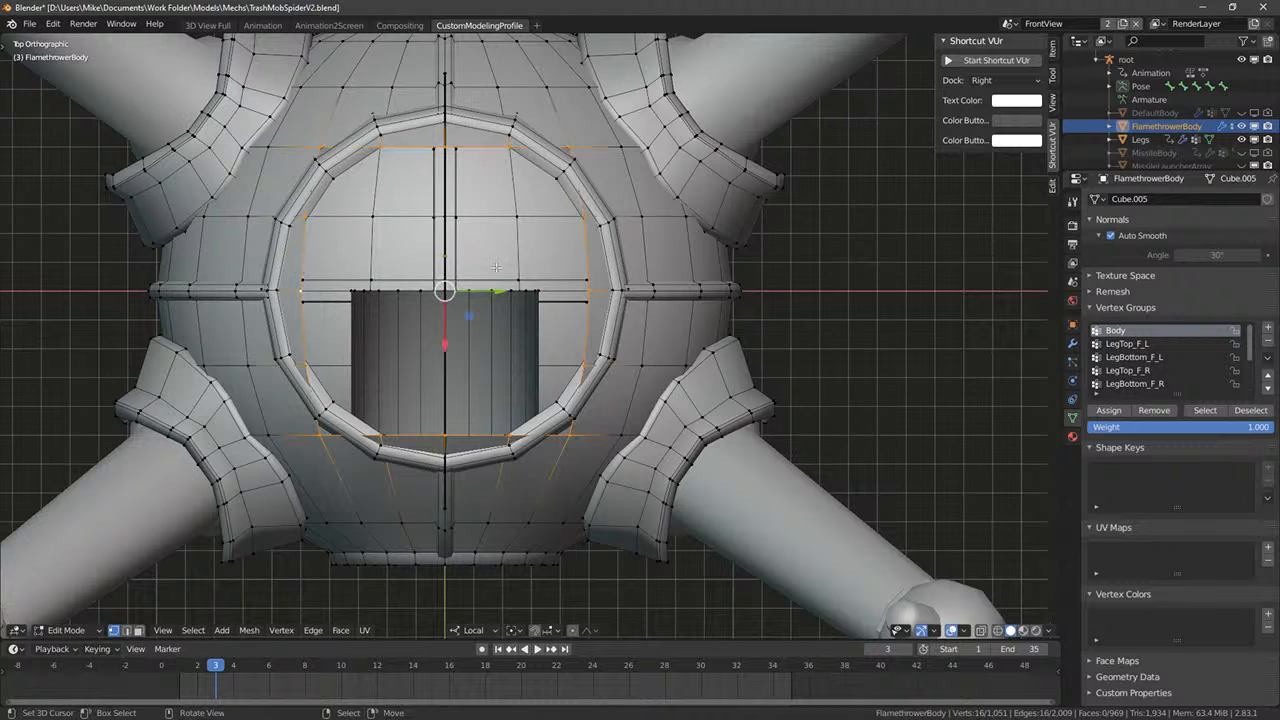
{"action": "key", "text": "F3"}
{"action": "type", "text": "toh"}
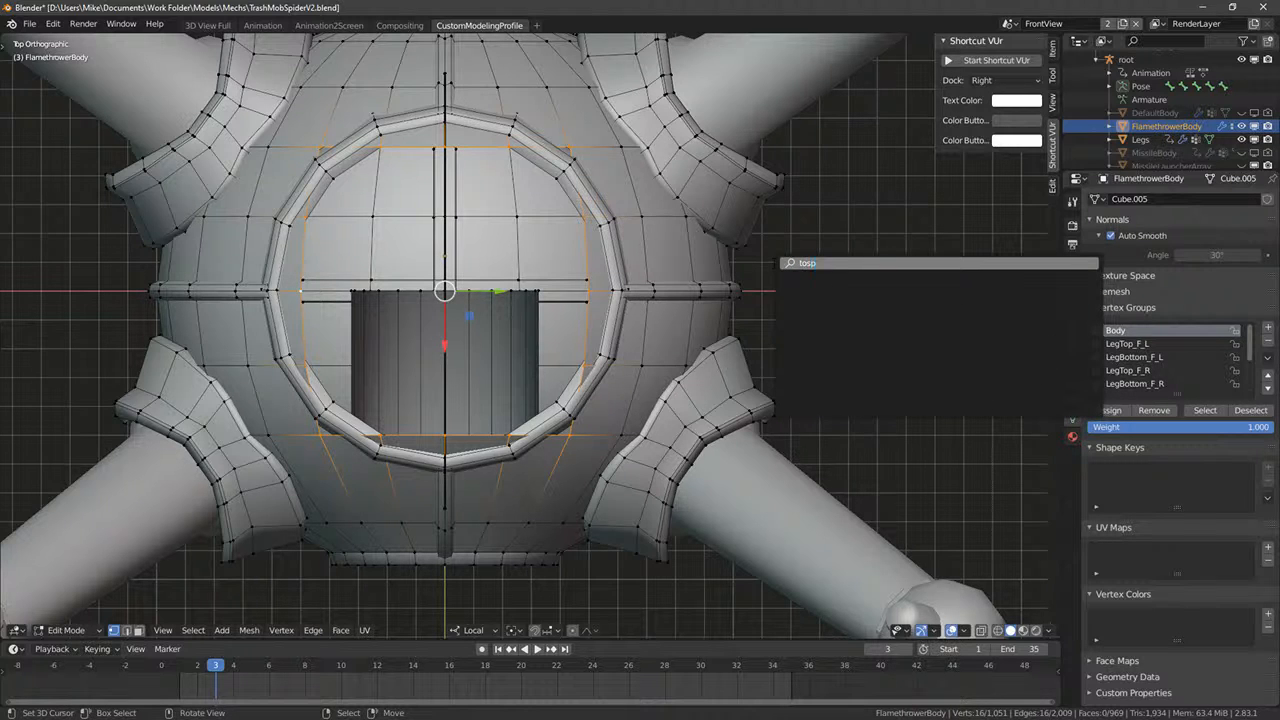
{"action": "key", "text": "BackSpace"}
{"action": "key", "text": "BackSpace"}
{"action": "key", "text": "BackSpace"}
{"action": "type", "text": "sph"}
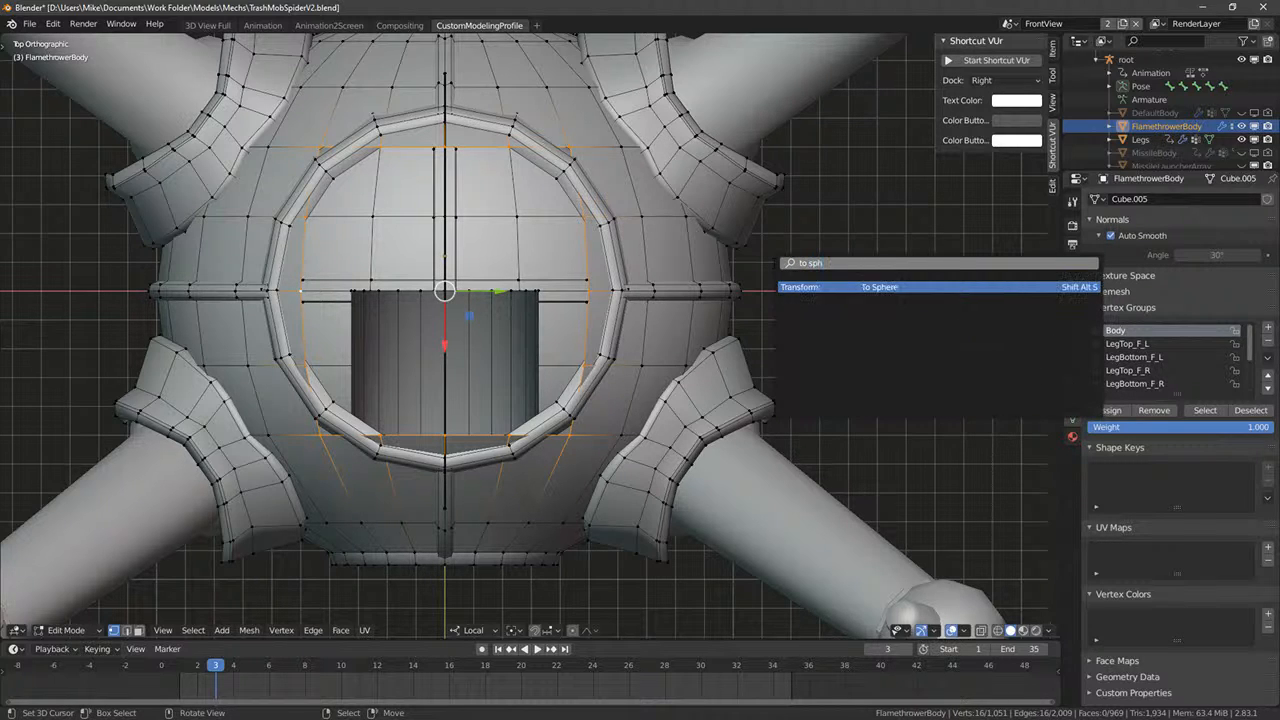
{"action": "key", "text": "Return"}
{"action": "left_click", "coordinate": [574, 228]}
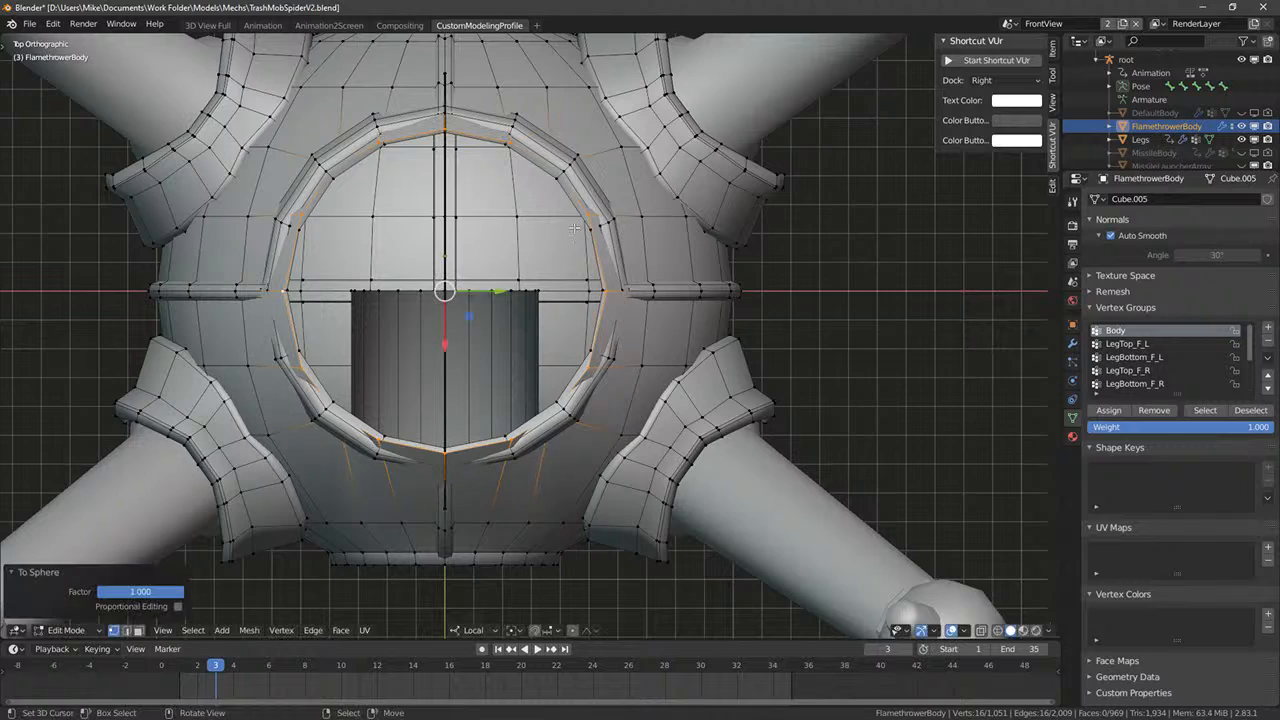
- Scale the rounded border of the opening uniformly to 1.044
{"action": "key", "text": "s"}
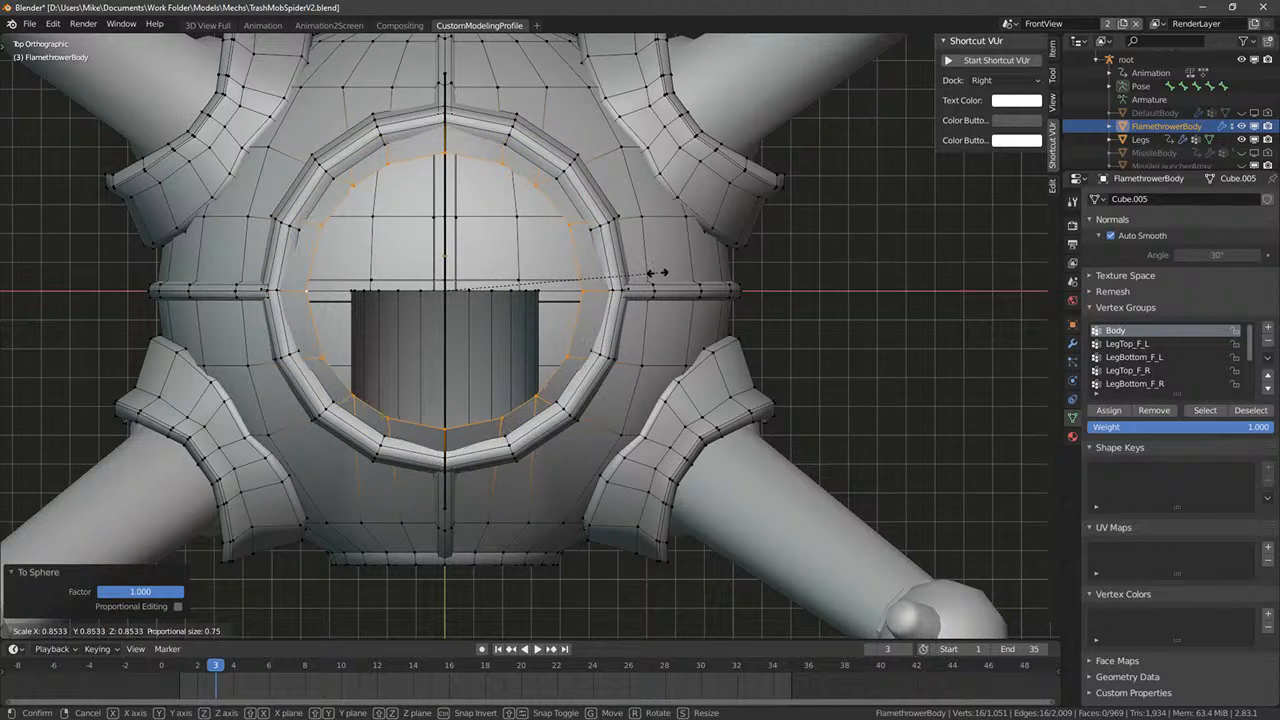
{"action": "right_click", "coordinate": [657, 273]}
{"action": "key", "text": "s"}
{"action": "left_click", "coordinate": [648, 282]}
{"action": "middle_click_drag", "start_coordinate": [648, 282], "coordinate": [578, 167]}
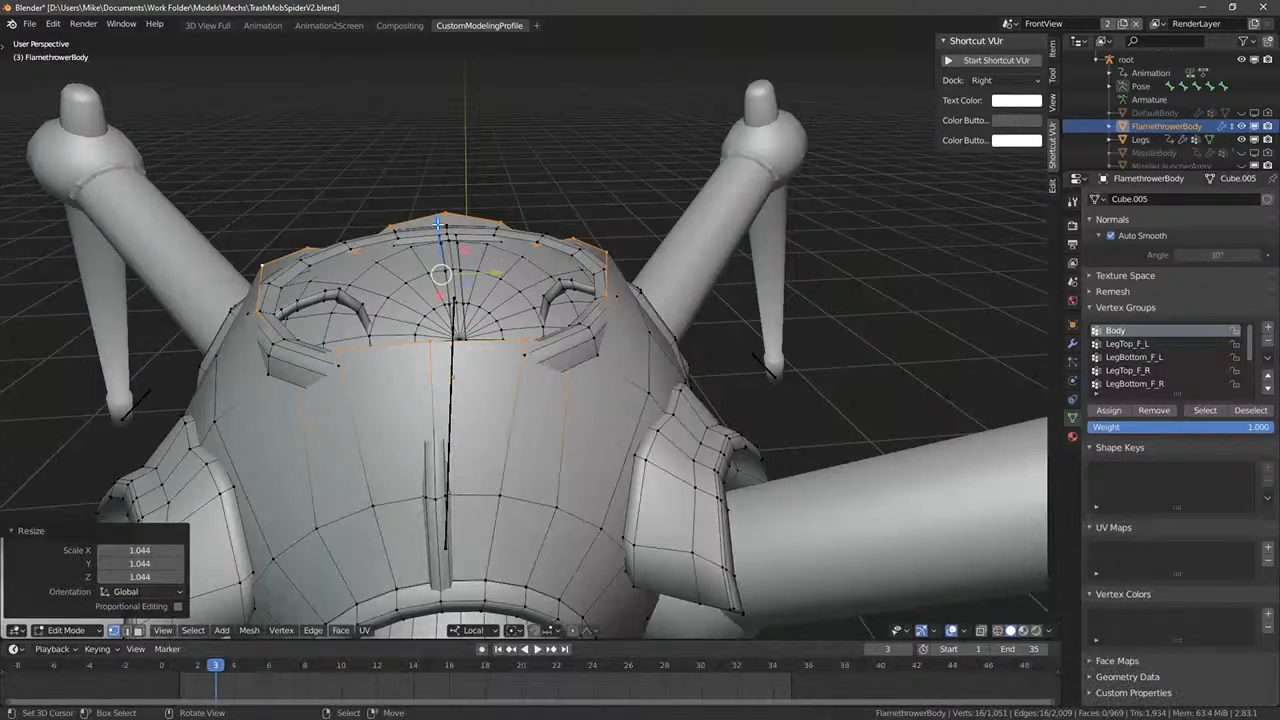
- Flatten the opening's border along Z and lower it about 0.008 along local Z
{"action": "key", "text": "s"}
{"action": "key", "text": "z"}
{"action": "left_click_drag", "start_coordinate": [437, 224], "coordinate": [440, 234]}
{"action": "key", "text": "Return"}
- Fine-tune the scale of the opening's border and nudge it along local Z to fit beneath the ring
{"action": "key", "text": "s"}
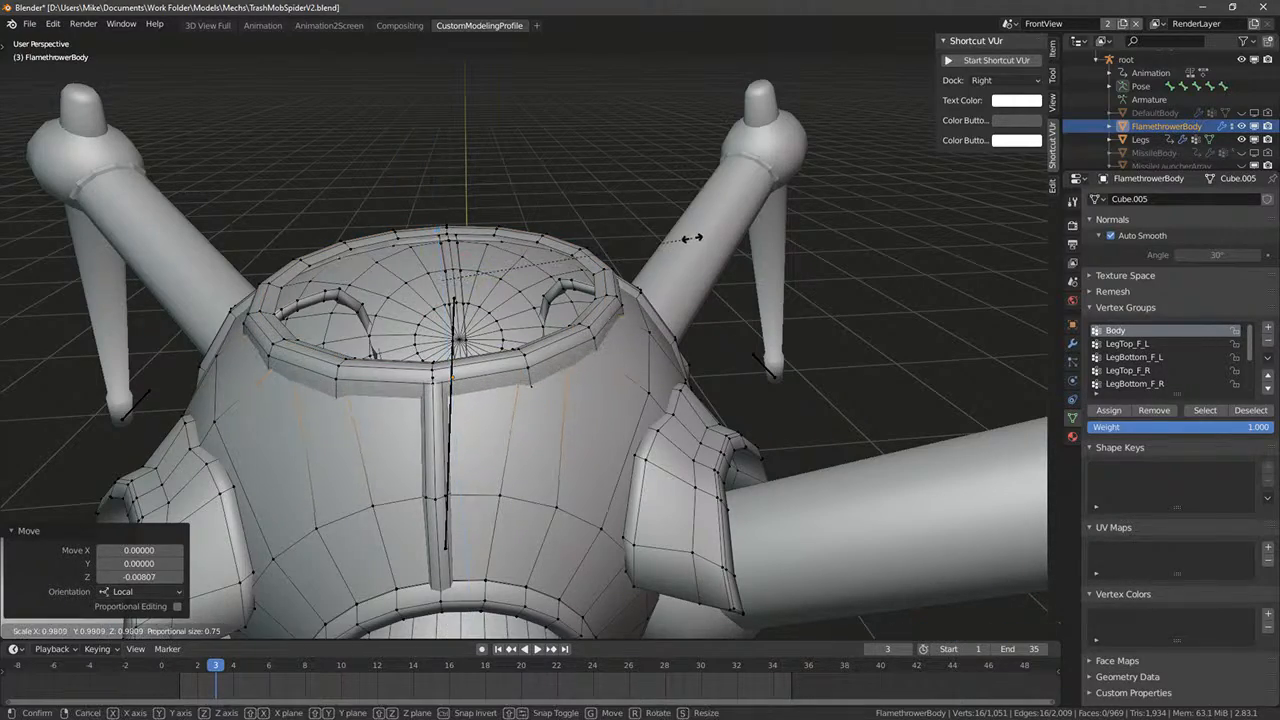
{"action": "left_click", "coordinate": [715, 245]}
{"action": "key", "text": "Tab"}
{"action": "middle_click_drag", "start_coordinate": [733, 254], "coordinate": [543, 184]}
{"action": "key", "text": "Tab"}
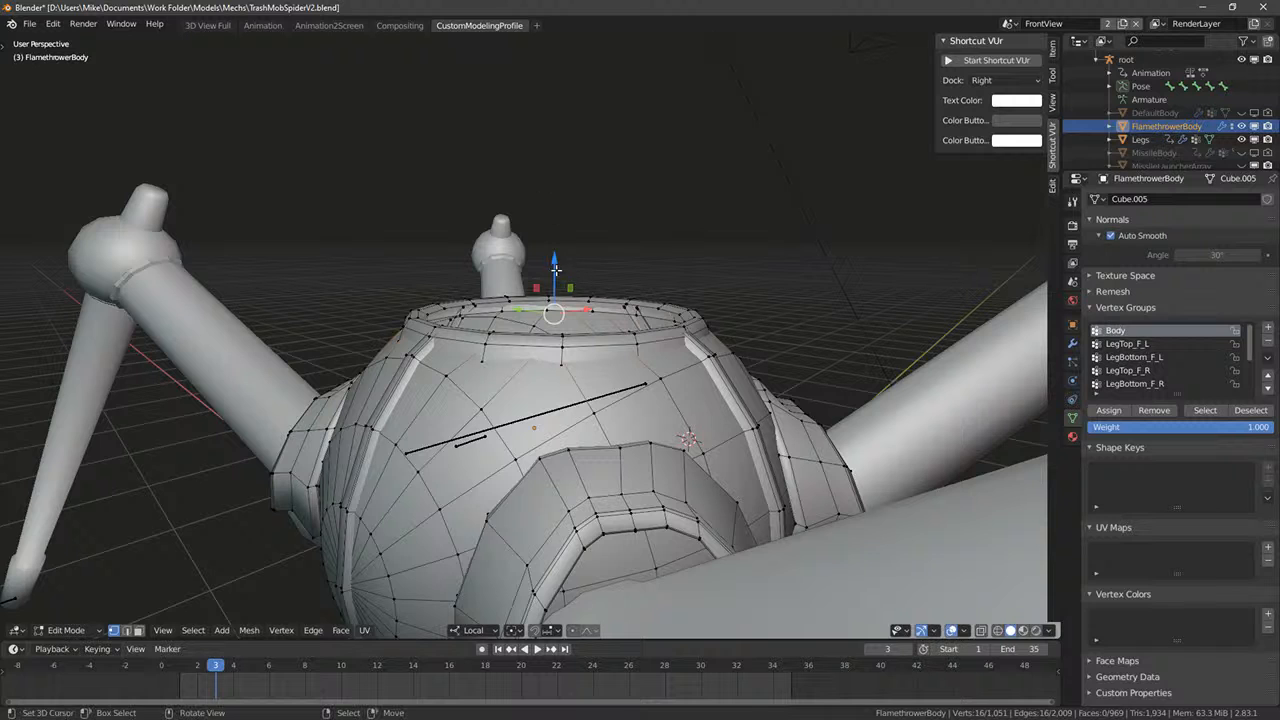
{"action": "left_click_drag", "start_coordinate": [556, 270], "coordinate": [555, 267]}
- Select the opening's border loop just beneath the ring and flatten it along Z
{"action": "key", "text": "shift+z"}
{"action": "key", "text": "alt+a"}
{"action": "right_click", "coordinate": [500, 363], "text": "alt"}
{"action": "key", "text": "shift+z"}
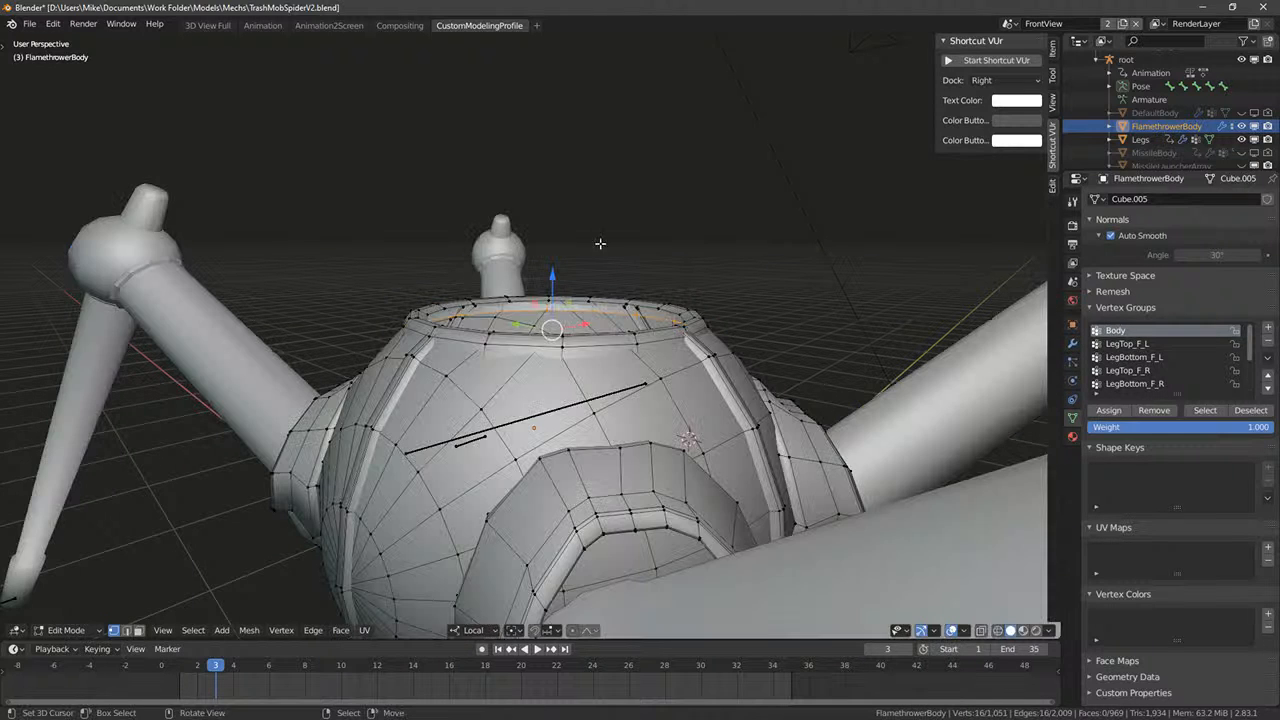
{"action": "key", "text": "s"}
{"action": "key", "text": "z"}
{"action": "left_click", "coordinate": [558, 302]}
{"action": "left_click_drag", "start_coordinate": [552, 273], "coordinate": [559, 273]}
{"action": "key", "text": "ctrl+z"}
- Extrude the border loop twice, scaling the first extrusion and shifting the second along local Z before scaling it to shape the rim
{"action": "key", "text": "e"}
{"action": "right_click", "coordinate": [552, 284]}
{"action": "key", "text": "s"}
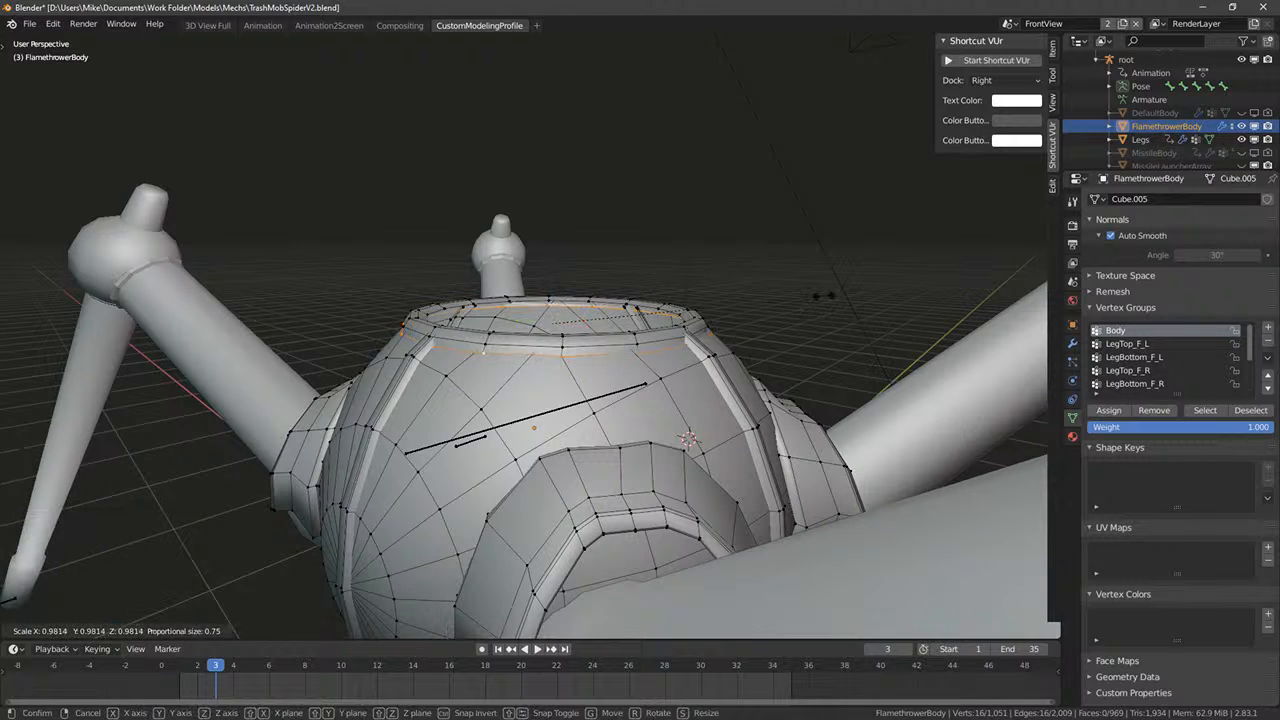
{"action": "left_click", "coordinate": [800, 295]}
{"action": "key", "text": "e"}
{"action": "right_click", "coordinate": [628, 281]}
{"action": "left_click_drag", "start_coordinate": [552, 278], "coordinate": [557, 293]}
{"action": "key", "text": "s"}
{"action": "left_click", "coordinate": [764, 295]}
- Extrude the ring's inner edge loop down into the body, fill it with a floor face and raise that floor slightly
{"action": "middle_click_drag", "start_coordinate": [557, 293], "coordinate": [482, 340]}
{"action": "key", "text": "alt+a"}
{"action": "left_click", "coordinate": [473, 288], "text": "alt"}
{"action": "middle_click_drag", "start_coordinate": [473, 289], "coordinate": [551, 249]}
{"action": "key", "text": "e"}
{"action": "right_click", "coordinate": [549, 252]}
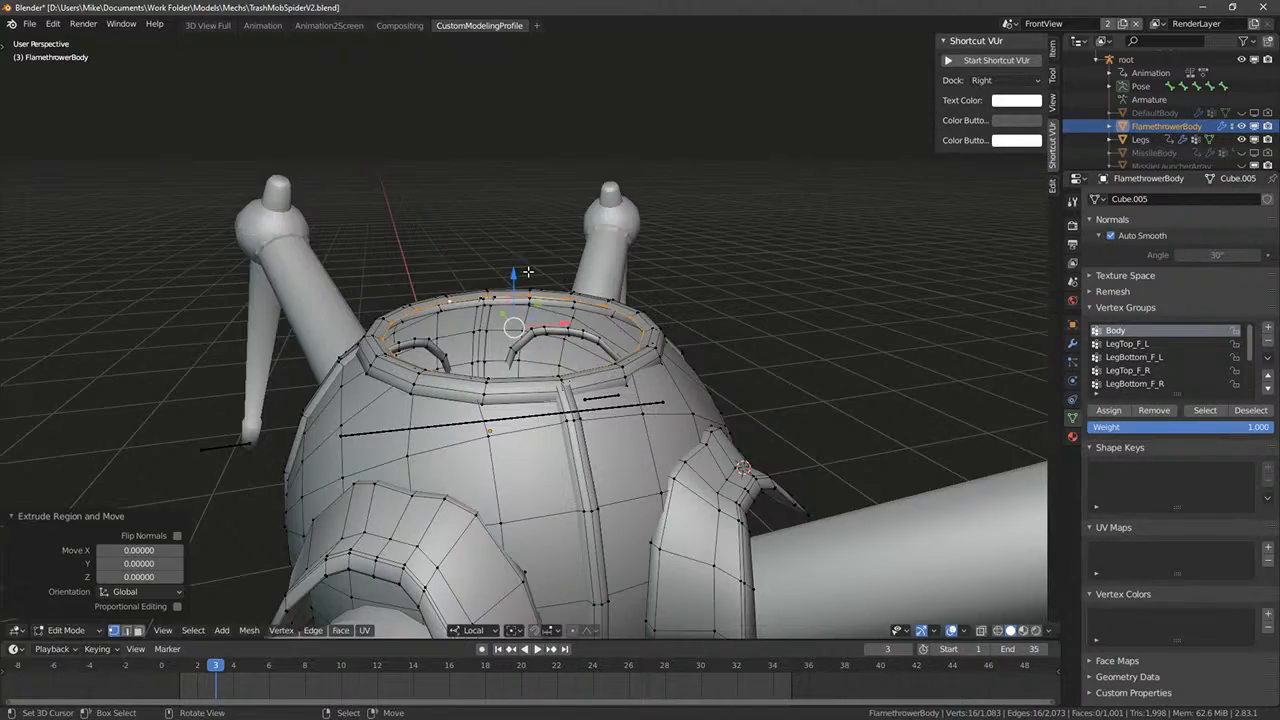
{"action": "left_click_drag", "start_coordinate": [514, 278], "coordinate": [512, 373]}
{"action": "middle_click_drag", "start_coordinate": [512, 373], "coordinate": [546, 393]}
{"action": "key", "text": "f"}
{"action": "left_click_drag", "start_coordinate": [548, 389], "coordinate": [544, 362]}
- Examine the FlamethrowerBody's recessed top opening and the front hole from several angles, with and without the mesh wireframe
{"action": "key", "text": "Tab"}
{"action": "middle_click_drag", "start_coordinate": [543, 362], "coordinate": [885, 213]}
{"action": "key", "text": "Tab"}
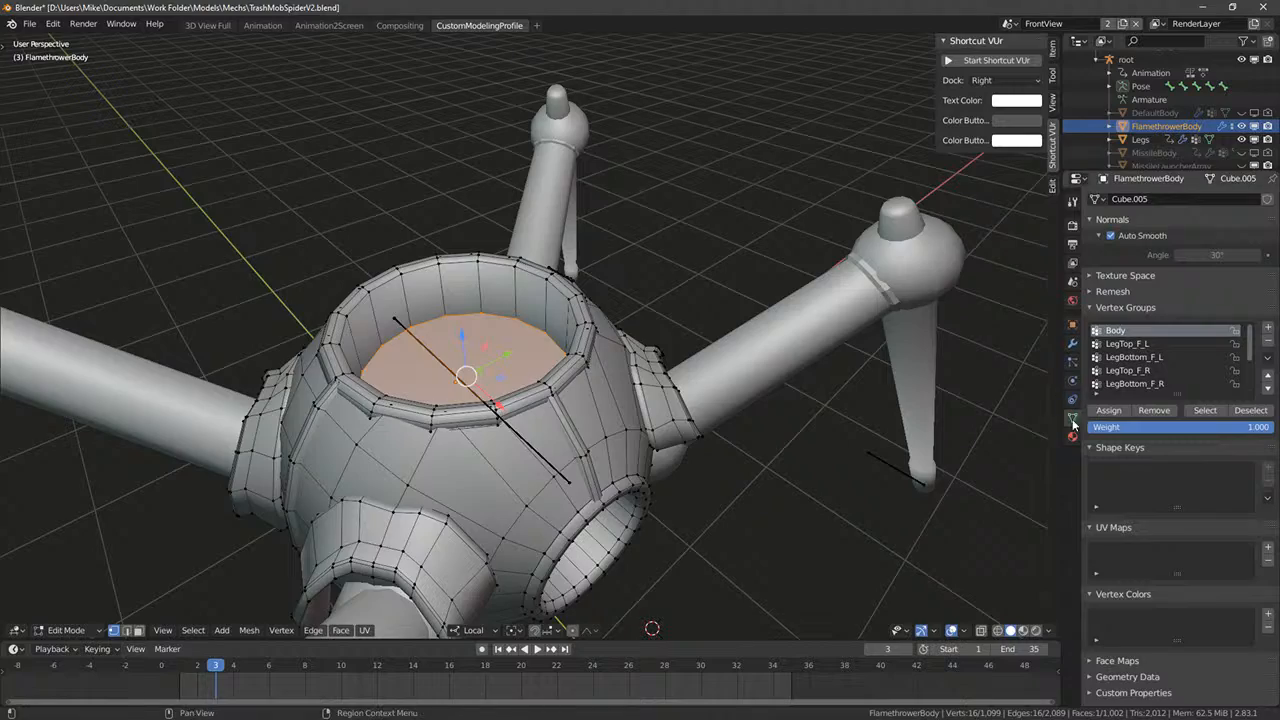
{"action": "middle_click_drag", "start_coordinate": [745, 335], "coordinate": [551, 363]}
{"action": "scroll", "coordinate": [676, 307], "scroll_direction": "down", "scroll_amount": 2}
{"action": "key", "text": "Tab"}
{"action": "key", "text": "Tab"}
{"action": "middle_click_drag", "start_coordinate": [402, 396], "coordinate": [497, 415]}
{"action": "right_click", "coordinate": [470, 425], "text": "alt"}
{"action": "key", "text": "Tab"}
{"action": "middle_click_drag", "start_coordinate": [651, 297], "coordinate": [684, 358]}
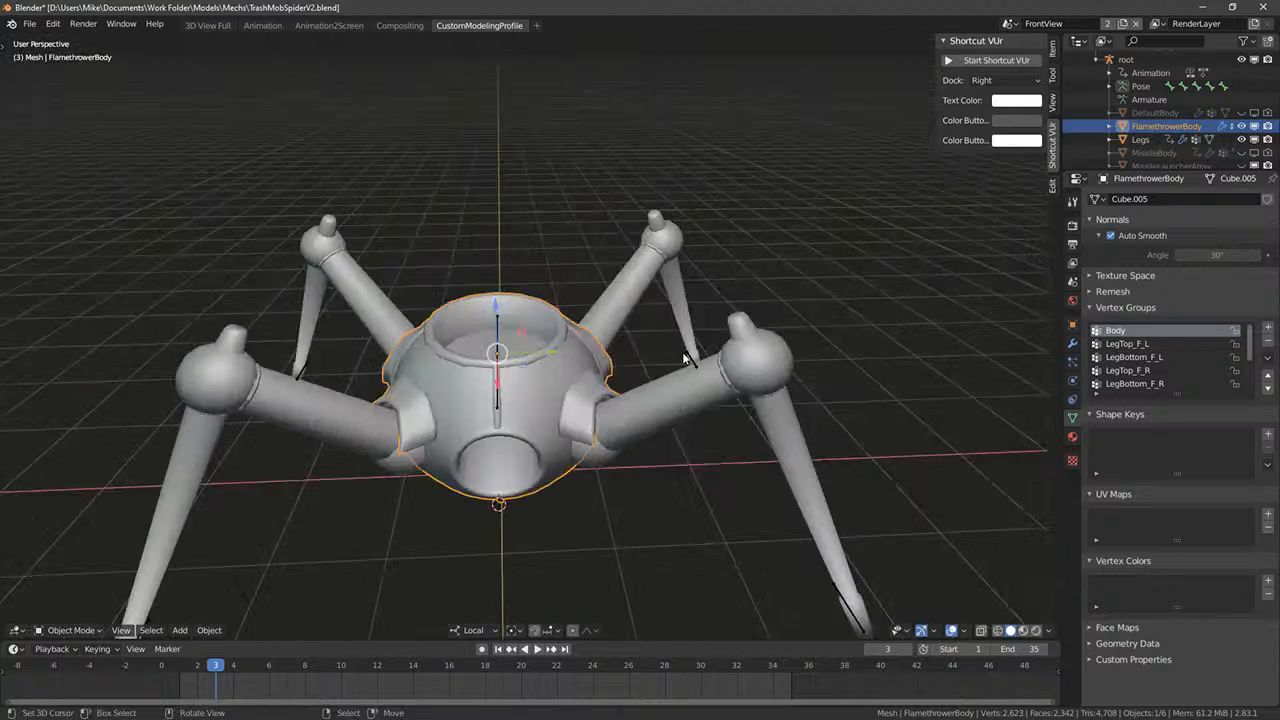
{"action": "left_click", "coordinate": [1072, 438]}
{"action": "middle_click_drag", "start_coordinate": [760, 220], "coordinate": [571, 278]}
- Try to reveal all hidden objects in the scene
{"action": "key", "text": "alt+h"}
{"action": "right_click", "coordinate": [553, 270]}
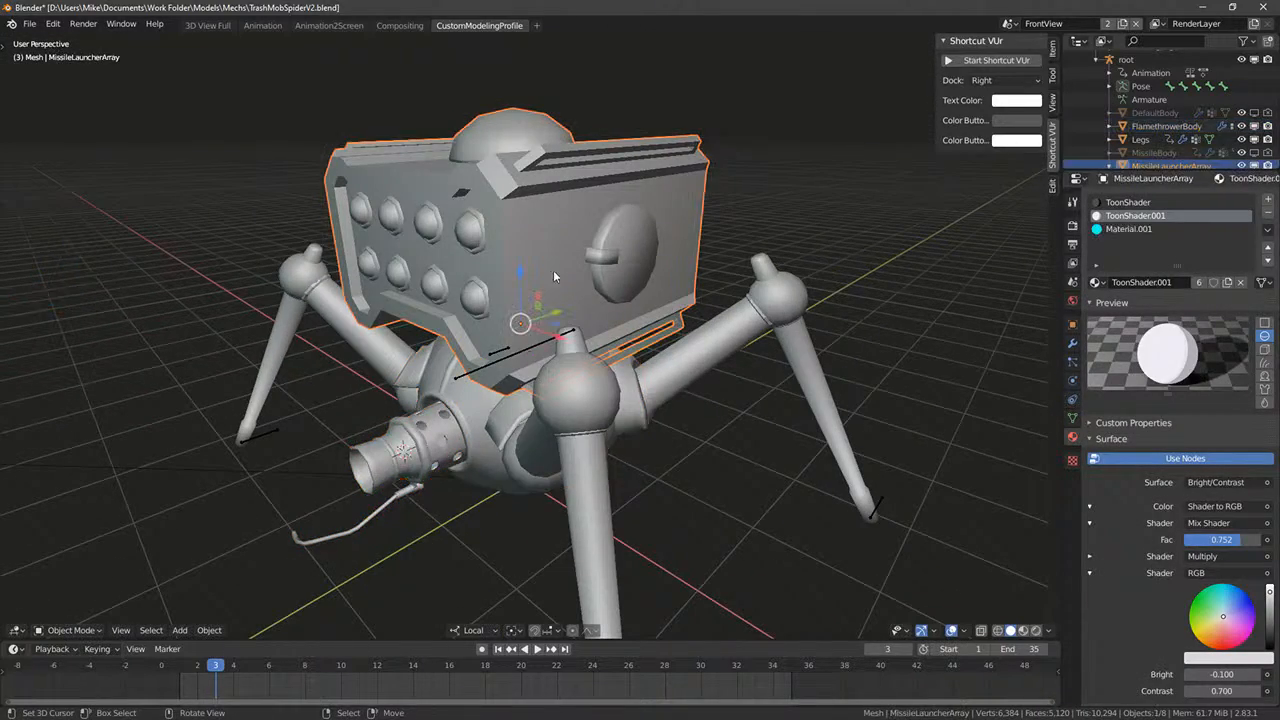
{"action": "key", "text": "ctrl+z"}
{"action": "key", "text": "ctrl+z"}
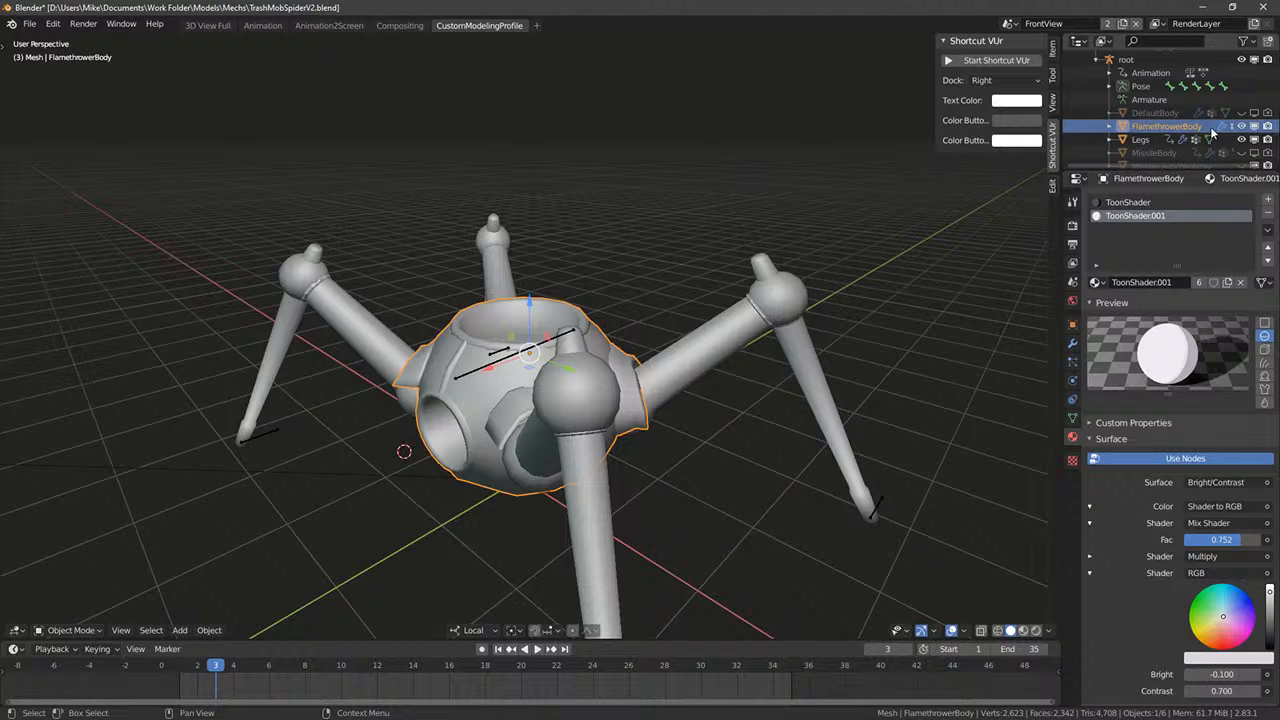
- Unhide the Cube object with the flamethrower parts and select its tankj vertex group in Edit Mode
{"action": "scroll", "coordinate": [1212, 131], "scroll_direction": "down", "scroll_amount": 2}
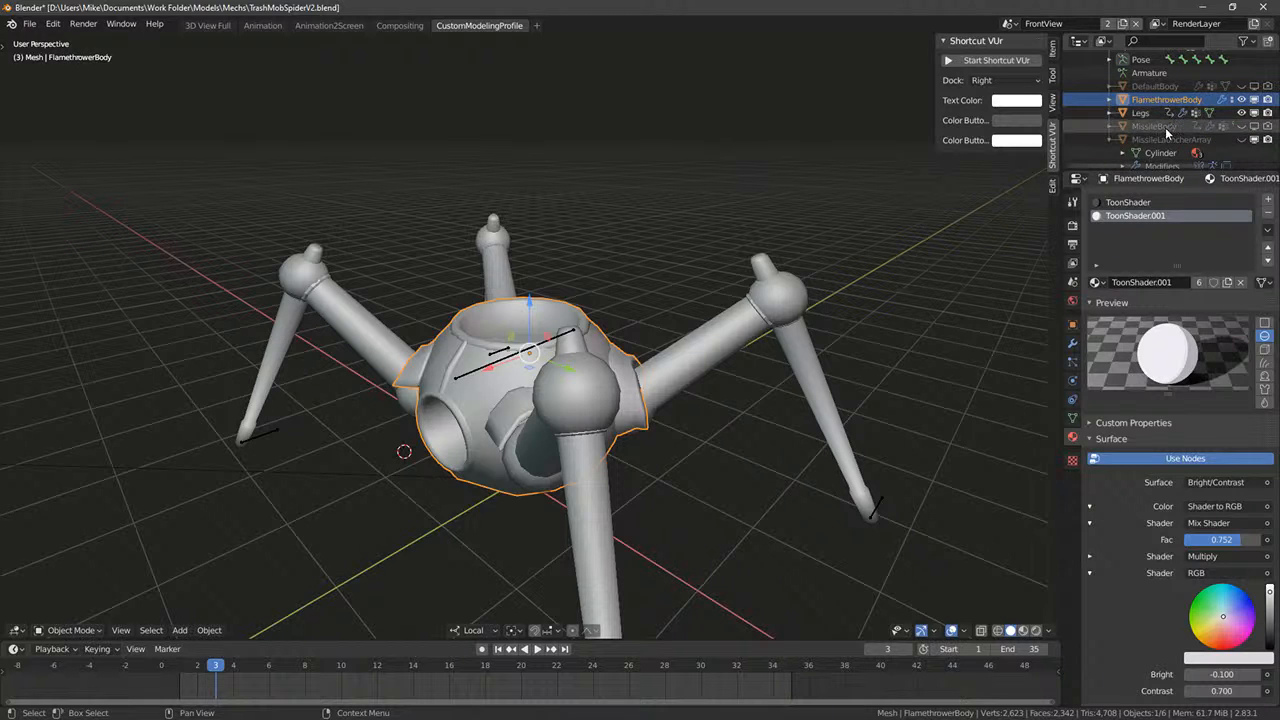
{"action": "scroll", "coordinate": [1191, 130], "scroll_direction": "down", "scroll_amount": 2}
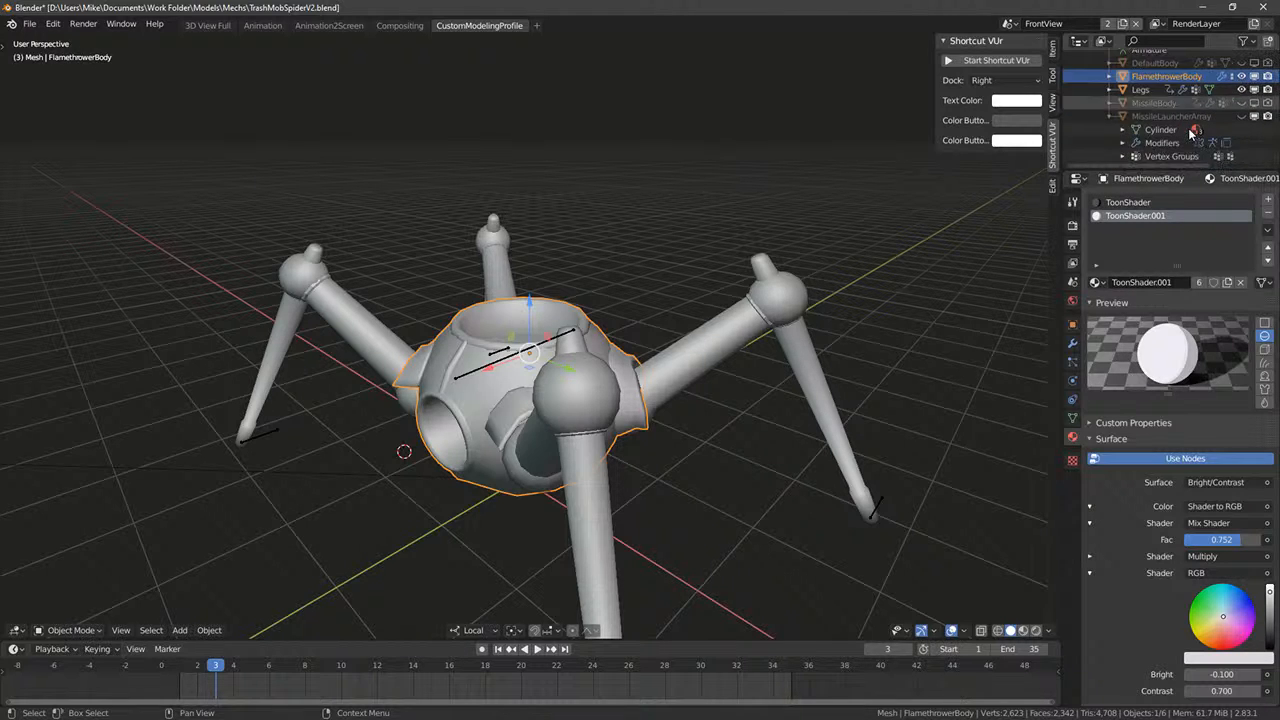
{"action": "scroll", "coordinate": [1191, 130], "scroll_direction": "up", "scroll_amount": 5}
{"action": "left_click", "coordinate": [1216, 100]}
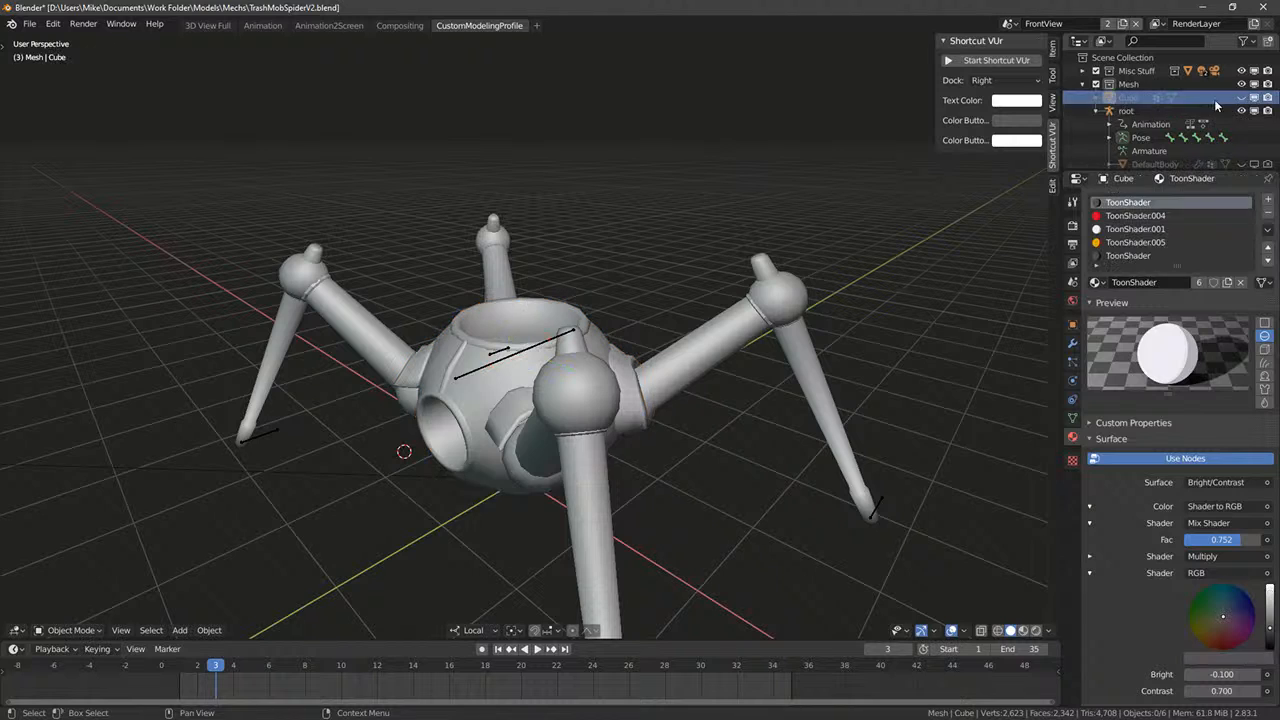
{"action": "left_click", "coordinate": [1241, 98]}
{"action": "key", "text": "Tab"}
{"action": "key", "text": "KP_3"}
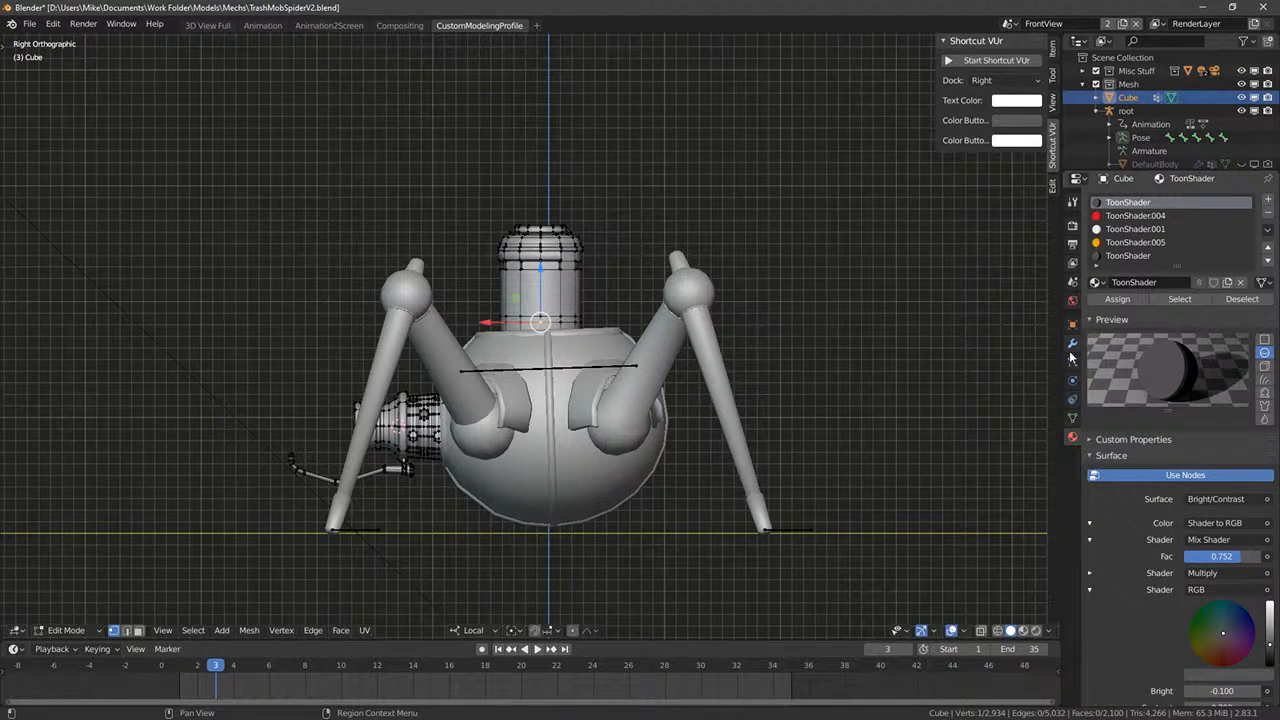
{"action": "left_click", "coordinate": [1073, 419]}
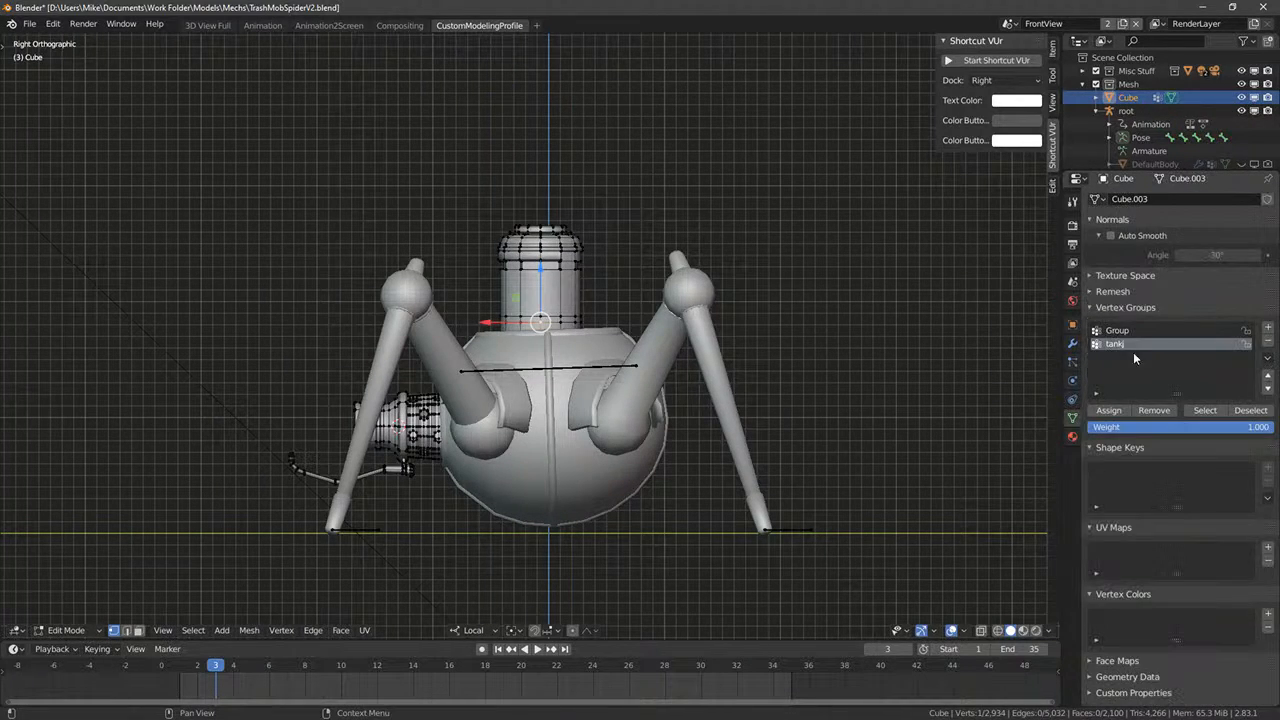
{"action": "left_click", "coordinate": [1204, 413]}
- Scale the tank uniformly to 1.280 and lower it about 0.052 along local Z into the opening
{"action": "middle_click_drag", "start_coordinate": [625, 335], "coordinate": [757, 326]}
{"action": "key", "text": "shift+z"}
{"action": "key", "text": "KP_1"}
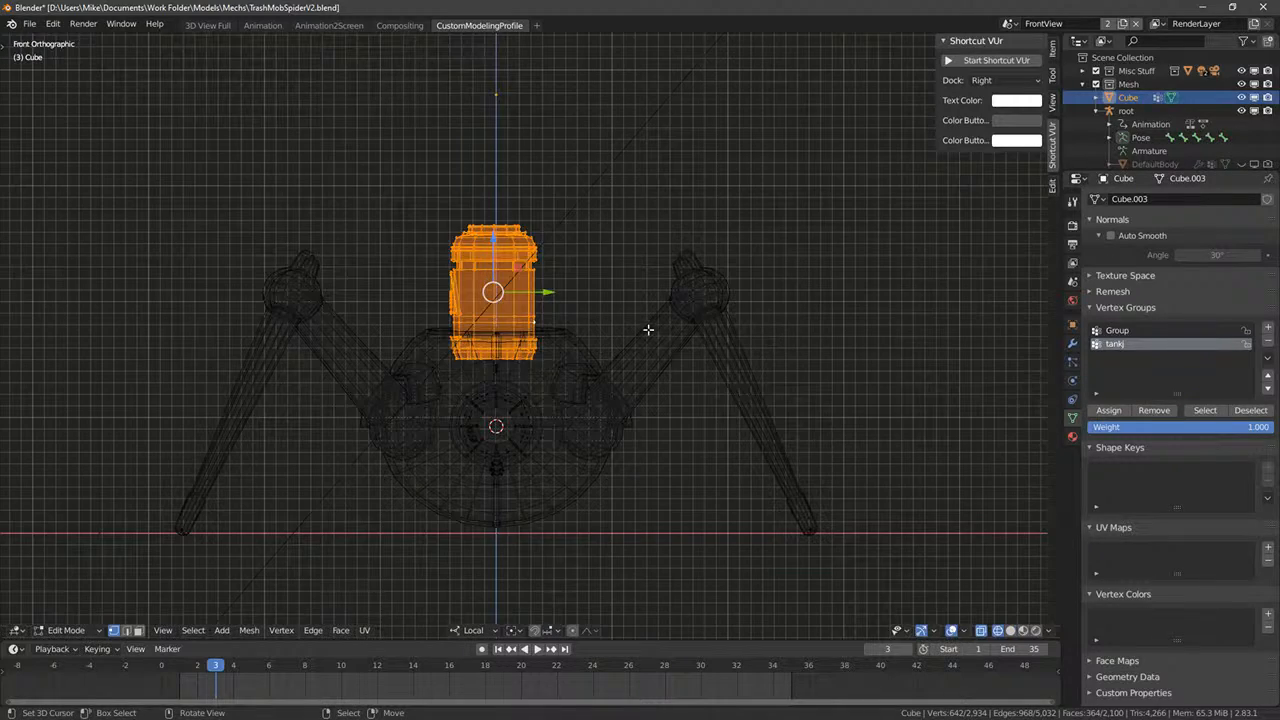
{"action": "key", "text": "s"}
{"action": "left_click", "coordinate": [737, 286]}
{"action": "left_click_drag", "start_coordinate": [490, 247], "coordinate": [488, 253]}
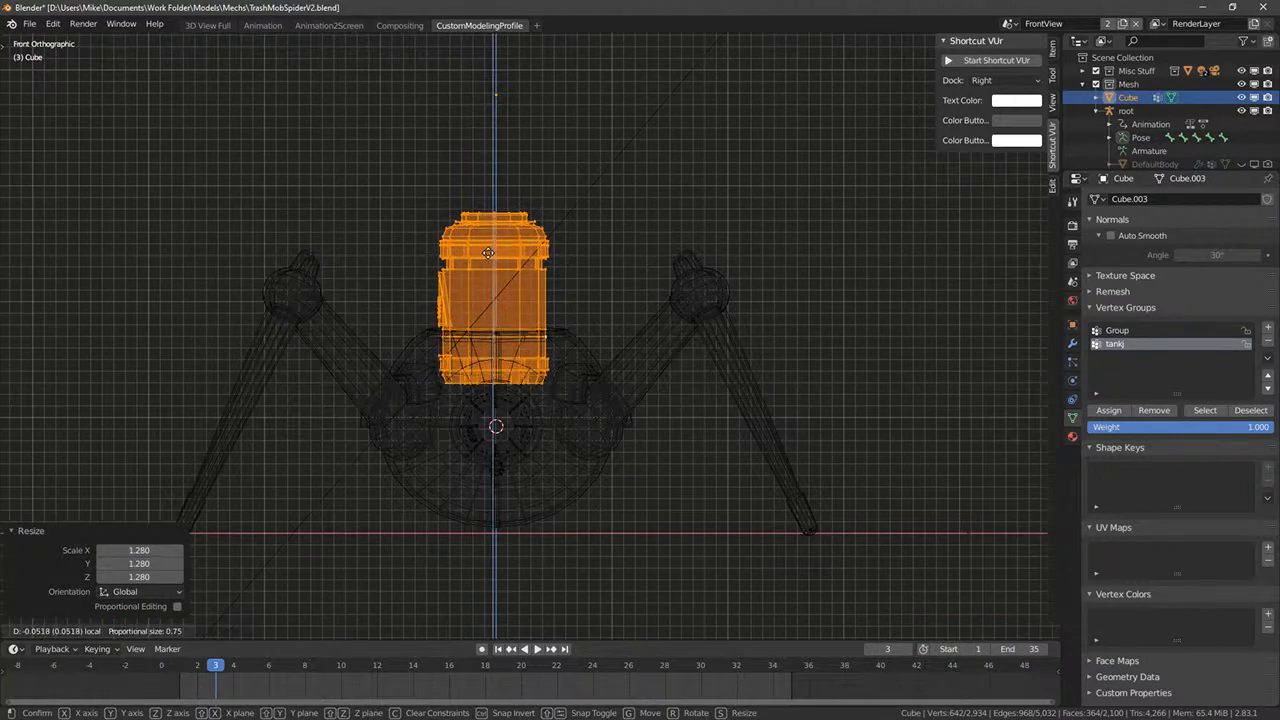
- Rotate the tank 34.2° about its local Z axis
{"action": "key", "text": "shift+z"}
{"action": "middle_click_drag", "start_coordinate": [570, 318], "coordinate": [645, 386]}
{"action": "key", "text": "r"}
{"action": "key", "text": "z"}
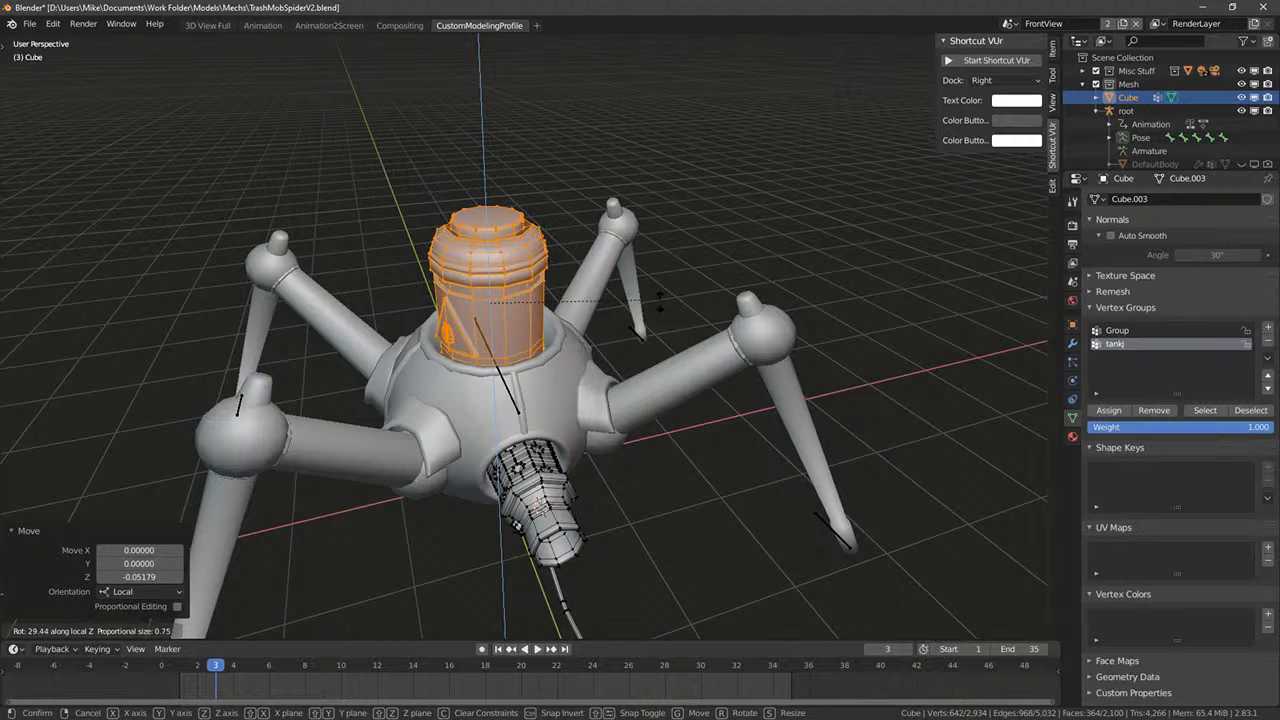
{"action": "left_click", "coordinate": [659, 299]}
{"action": "key", "text": "KP_1"}
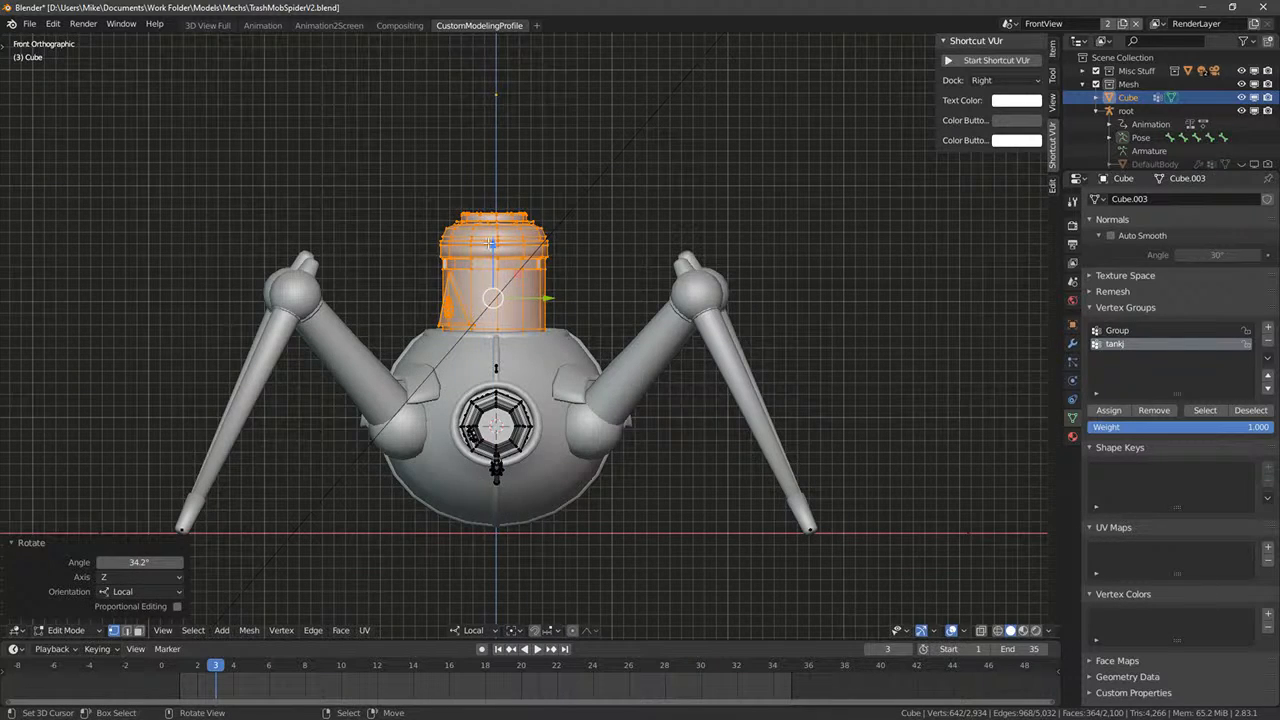
- Enlarge the tank slightly and raise it about 0.38 along local Z
{"action": "mouse_move", "coordinate": [490, 243]}
{"action": "left_mouse_down"}
{"action": "mouse_move", "coordinate": [490, 258]}
{"action": "mouse_move", "coordinate": [496, 186]}
{"action": "mouse_move", "coordinate": [494, 213]}
{"action": "left_mouse_up"}
{"action": "key", "text": "s"}
{"action": "left_click", "coordinate": [502, 232]}
- Try to delete the vertices of the tank's lower end that sit inside the body's opening
{"action": "key", "text": "shift+z"}
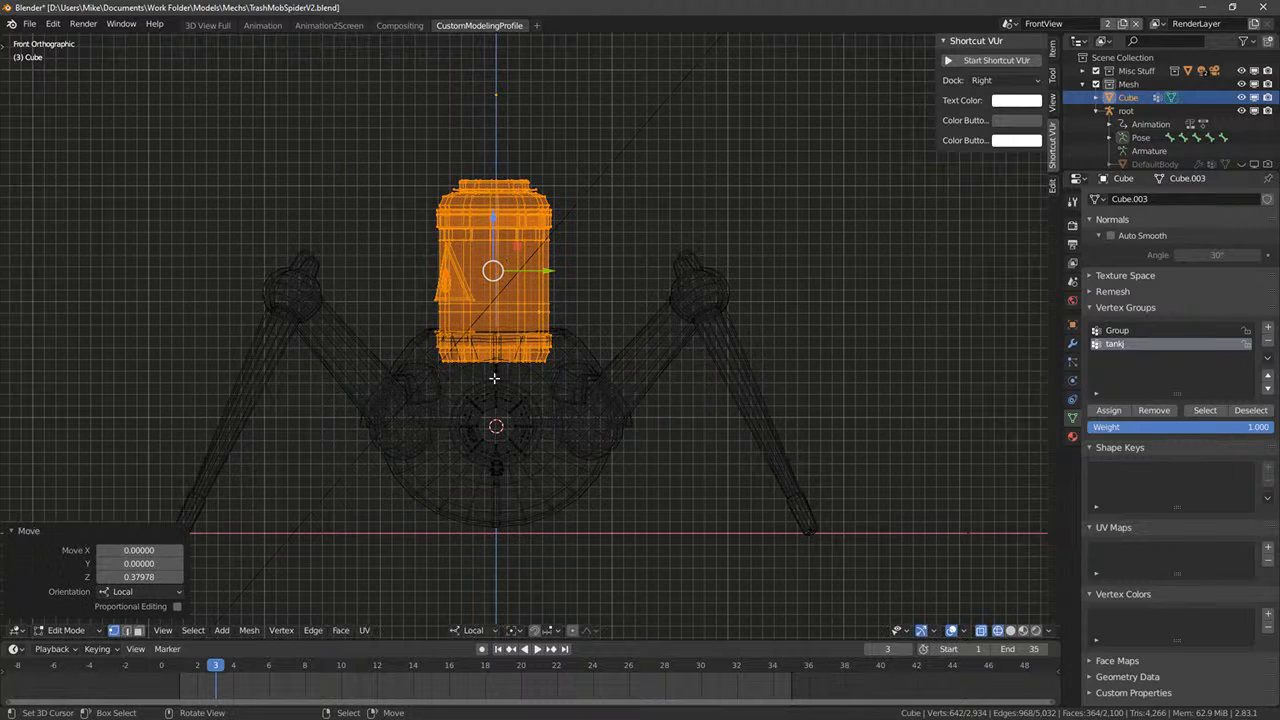
{"action": "left_click_drag", "start_coordinate": [376, 92], "coordinate": [724, 328], "text": "ctrl"}
{"action": "key", "text": "x"}
{"action": "left_click", "coordinate": [627, 325]}
{"action": "key", "text": "shift+z"}
{"action": "key", "text": "a"}
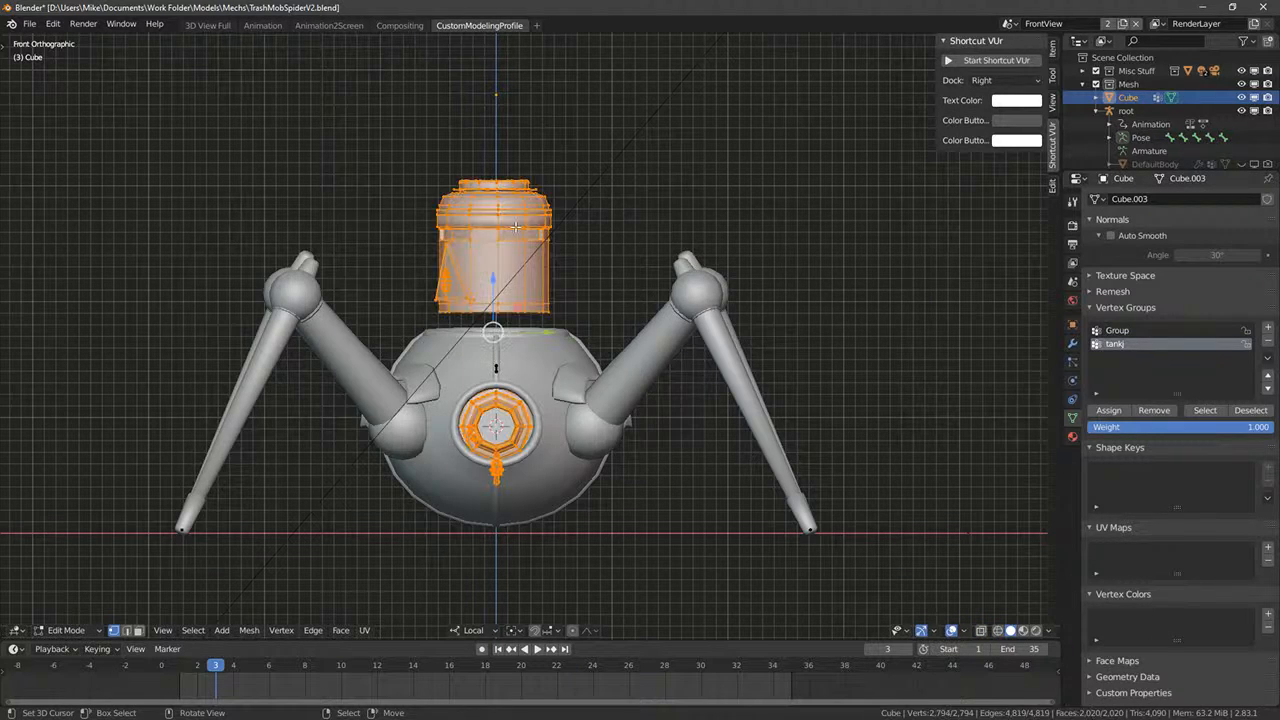
{"action": "key", "text": "ctrl+z"}
{"action": "key", "text": "shift+z"}
{"action": "key", "text": "b"}
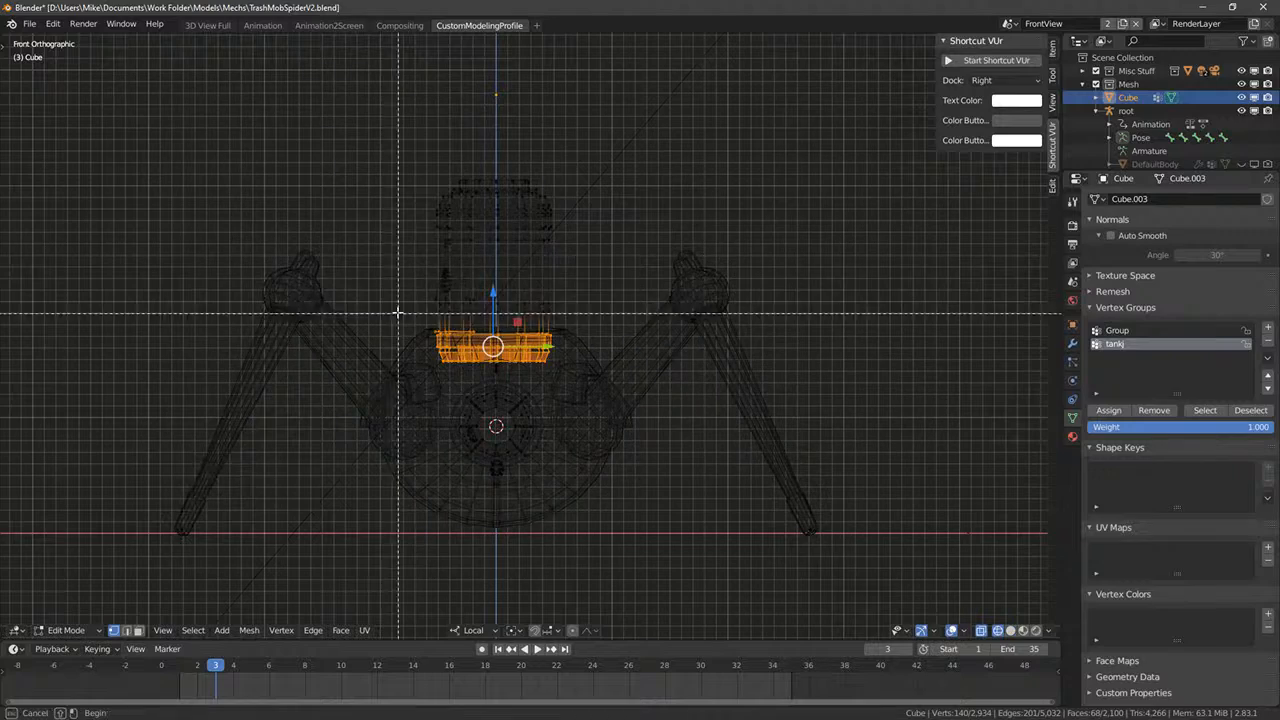
{"action": "key", "text": "Escape"}
- Delete the small loose piece and the linked ring of trim around the tank's base
{"action": "mouse_move", "coordinate": [409, 300]}
{"action": "middle_mouse_down"}
{"action": "mouse_move", "coordinate": [485, 352]}
{"action": "mouse_move", "coordinate": [417, 401]}
{"action": "mouse_move", "coordinate": [320, 376]}
{"action": "mouse_move", "coordinate": [391, 442]}
{"action": "middle_mouse_up"}
{"action": "key", "text": "shift+z"}
{"action": "scroll", "coordinate": [475, 370], "scroll_direction": "up", "scroll_amount": 4}
{"action": "key", "text": "alt+a"}
{"action": "key", "text": "ctrl+l"}
{"action": "key", "text": "x"}
{"action": "left_click", "coordinate": [323, 376]}
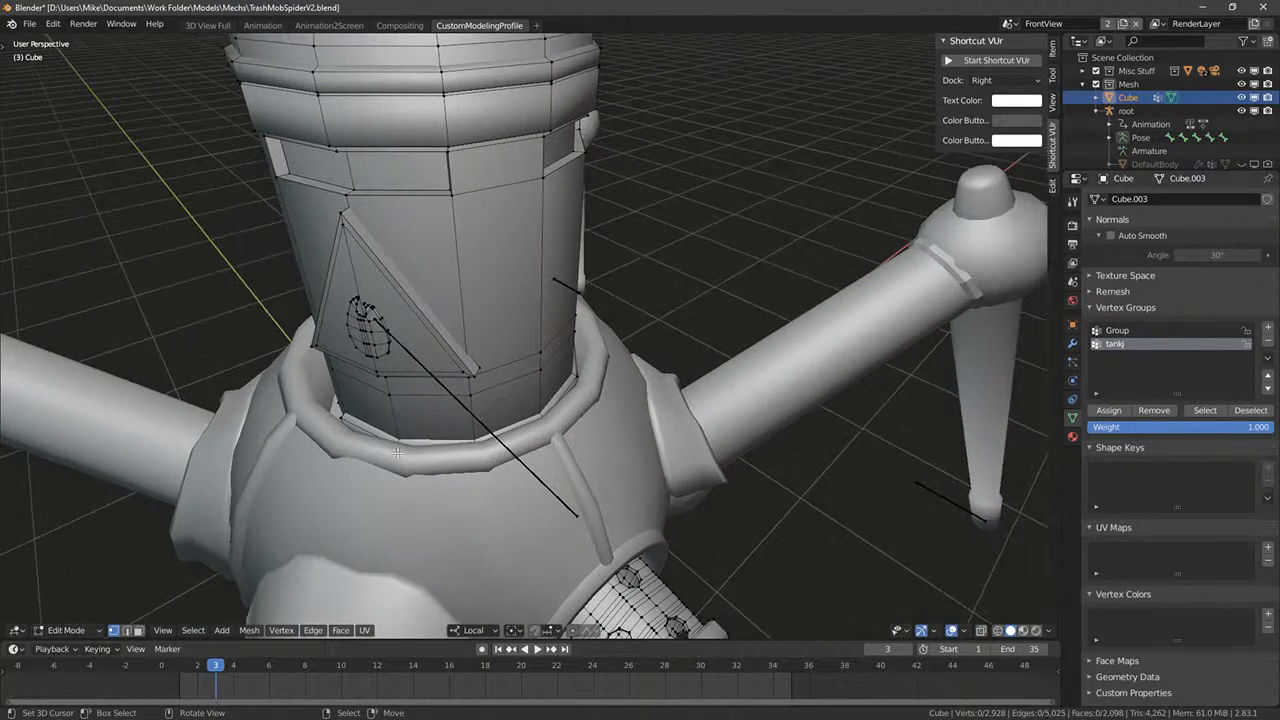
{"action": "key", "text": "ctrl+l"}
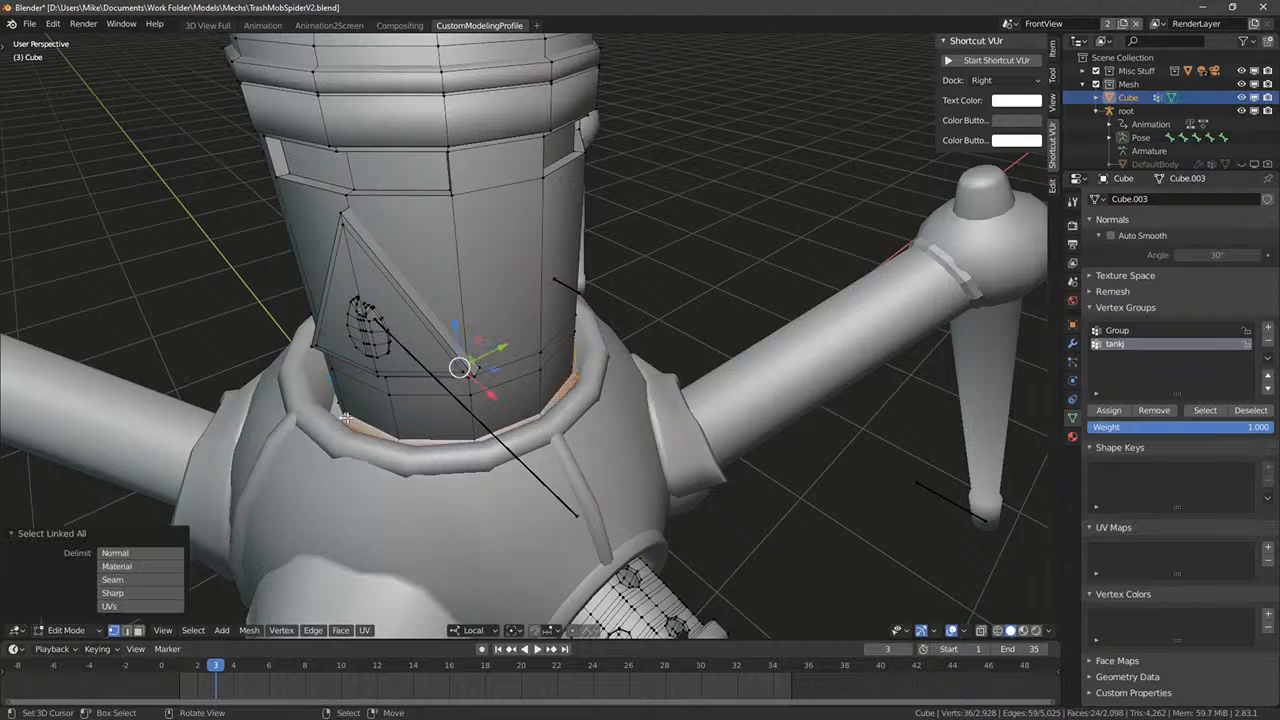
{"action": "key", "text": "x"}
{"action": "left_click", "coordinate": [348, 417]}
- Delete the remaining loose linked trim pieces around the tank's lower section
{"action": "middle_click_drag", "start_coordinate": [348, 417], "coordinate": [517, 459]}
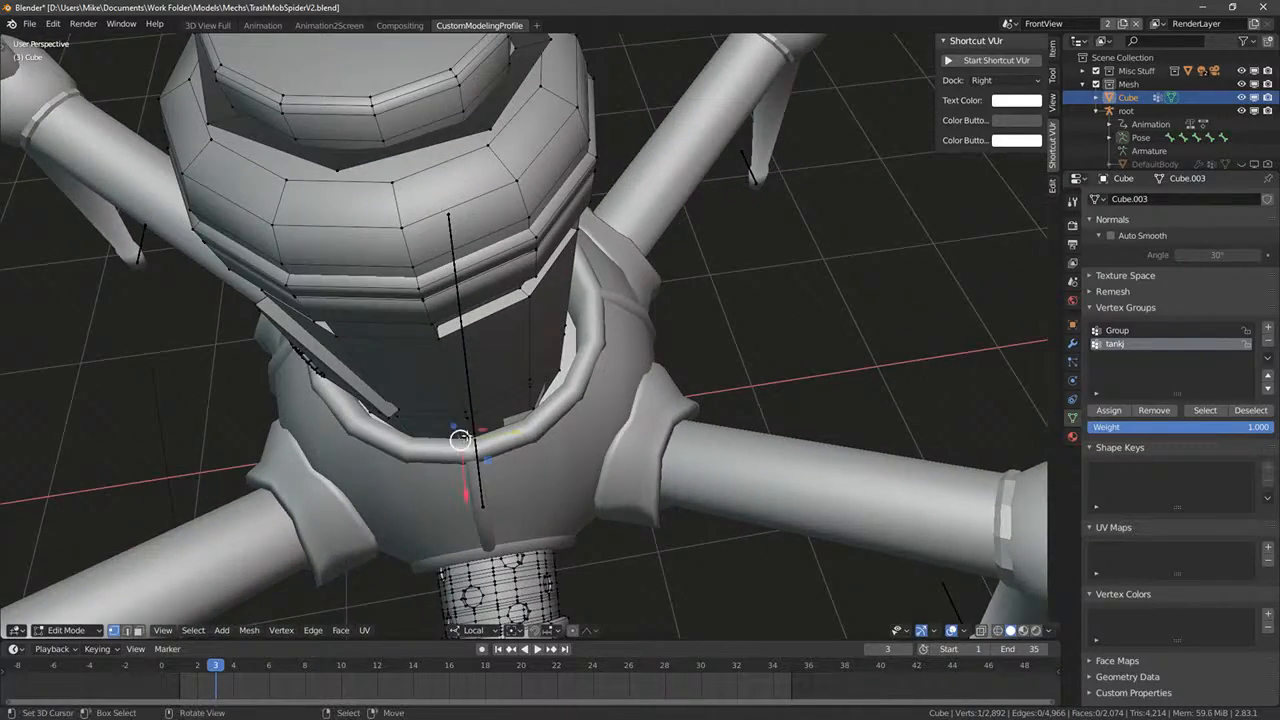
{"action": "key", "text": "ctrl+l"}
{"action": "key", "text": "x"}
{"action": "left_click", "coordinate": [542, 414]}
{"action": "middle_click_drag", "start_coordinate": [542, 414], "coordinate": [478, 298]}
{"action": "key", "text": "ctrl+l"}
{"action": "key", "text": "x"}
{"action": "left_click", "coordinate": [650, 391]}
{"action": "key", "text": "ctrl+l"}
{"action": "key", "text": "x"}
{"action": "left_click", "coordinate": [656, 496]}
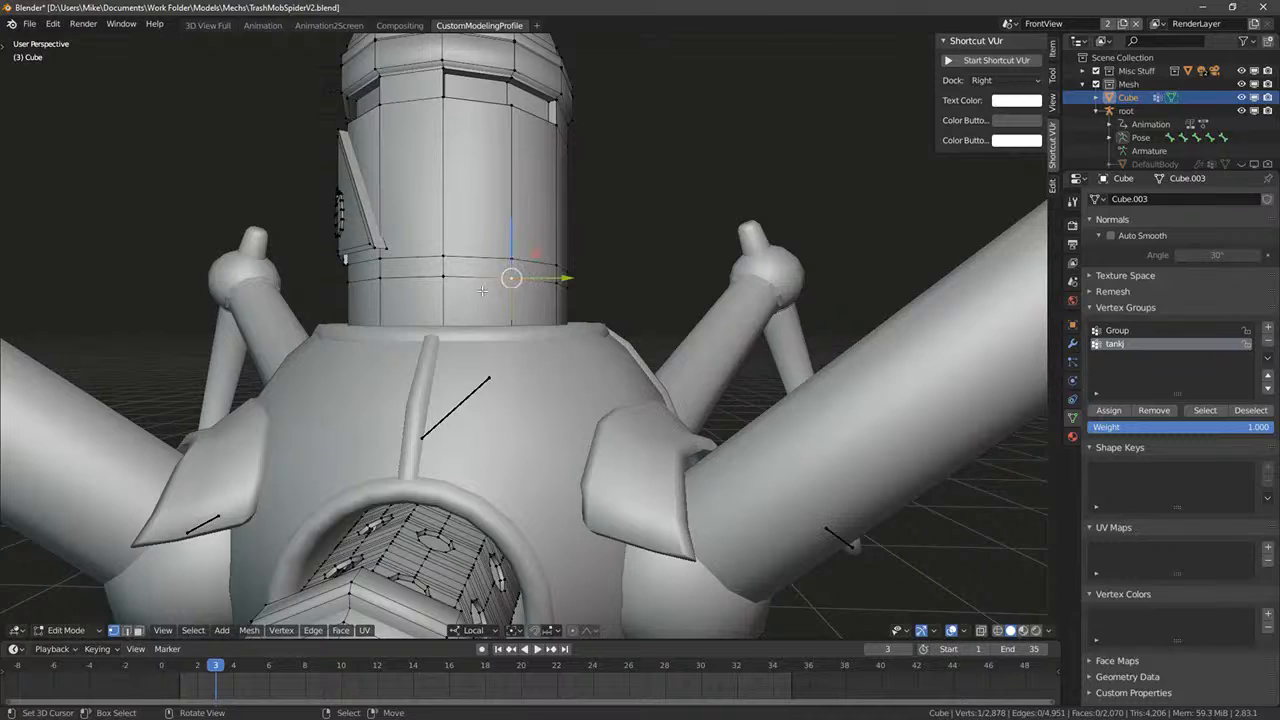
- Select the tankj group, deselect everything above the tank's bottom end and delete the remaining bottom vertices
{"action": "key", "text": "ctrl+l"}
{"action": "scroll", "coordinate": [480, 295], "scroll_direction": "down", "scroll_amount": 6}
{"action": "key", "text": "shift+z"}
{"action": "middle_click_drag", "start_coordinate": [442, 342], "coordinate": [480, 348]}
{"action": "key", "text": "KP_1"}
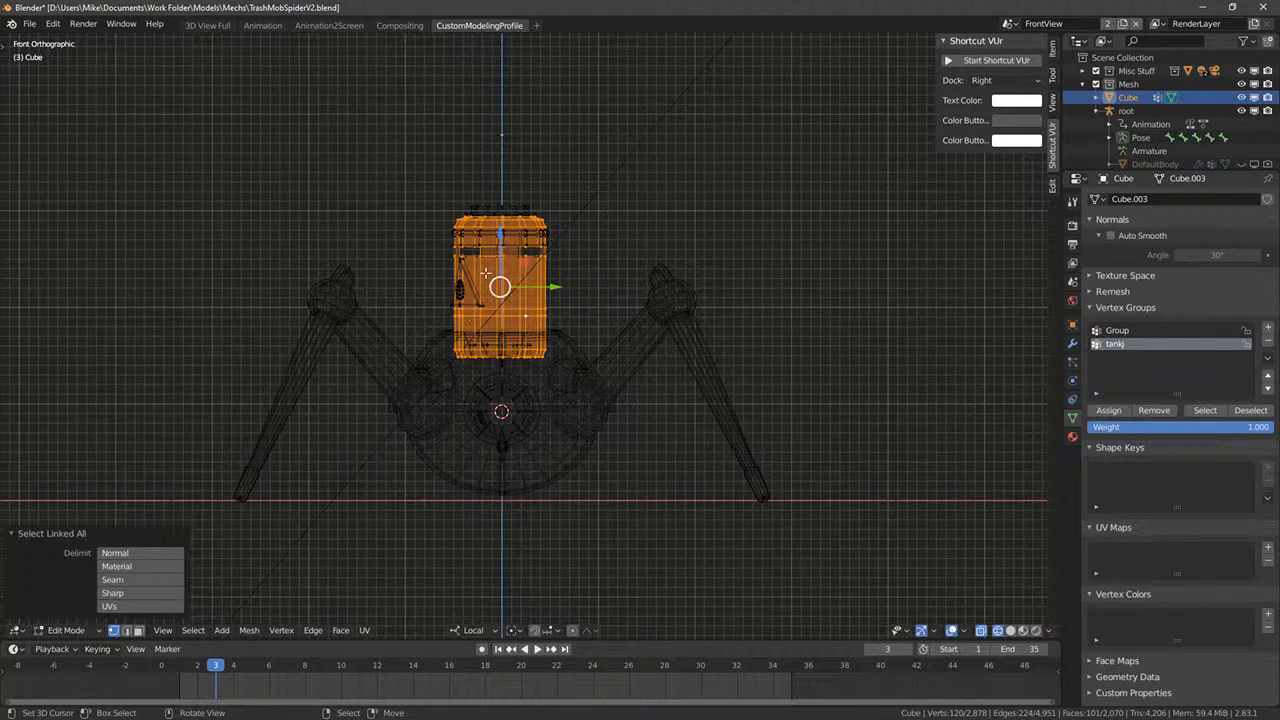
{"action": "scroll", "coordinate": [485, 273], "scroll_direction": "up", "scroll_amount": 1}
{"action": "left_click", "coordinate": [1204, 410]}
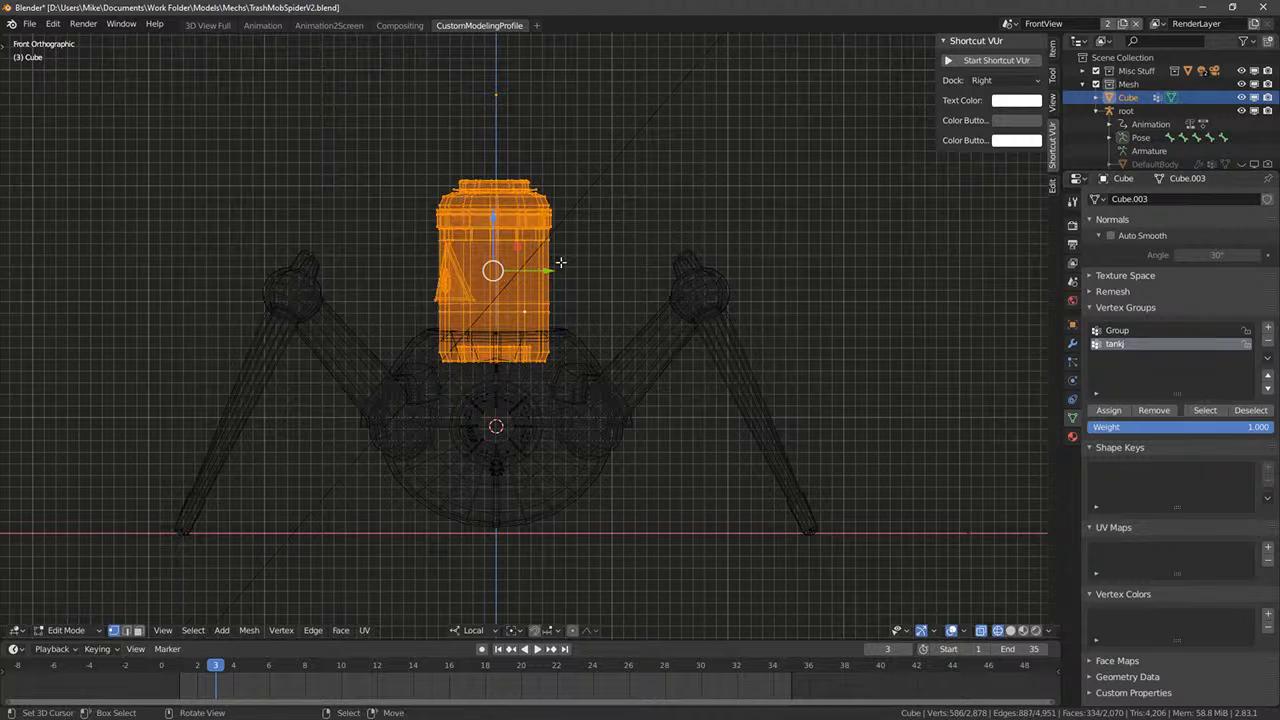
{"action": "key", "text": "b"}
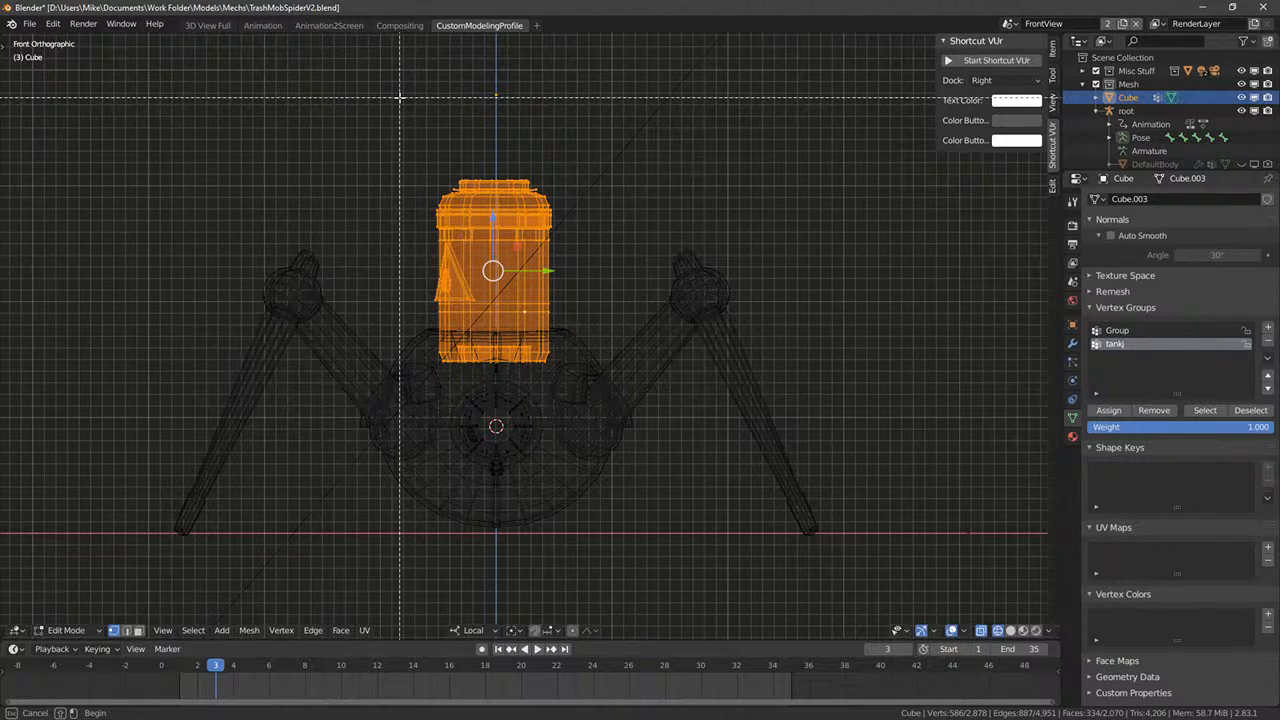
{"action": "middle_click_drag", "start_coordinate": [349, 126], "coordinate": [640, 305]}
{"action": "scroll", "coordinate": [596, 324], "scroll_direction": "up", "scroll_amount": 3}
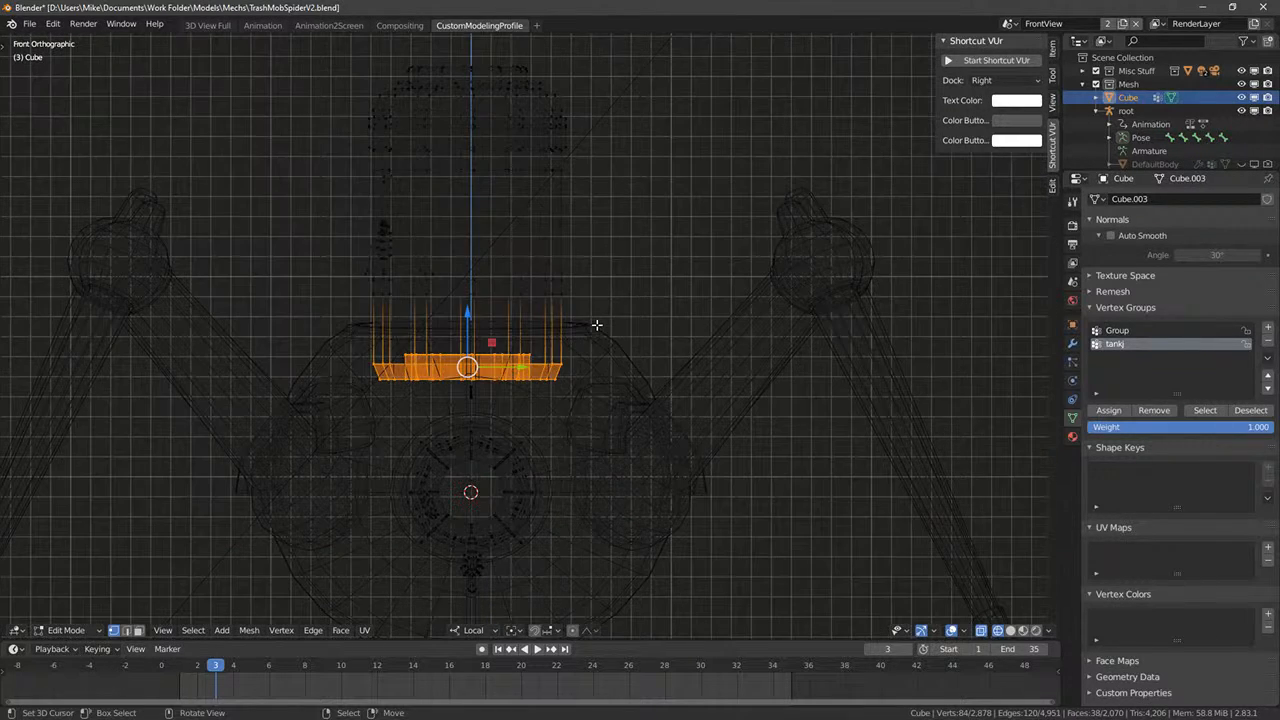
{"action": "key", "text": "x"}
{"action": "left_click", "coordinate": [596, 324]}
- Lower the trimmed tank slightly along local Z and move its bottom edge loop further down toward the opening
{"action": "key", "text": "a"}
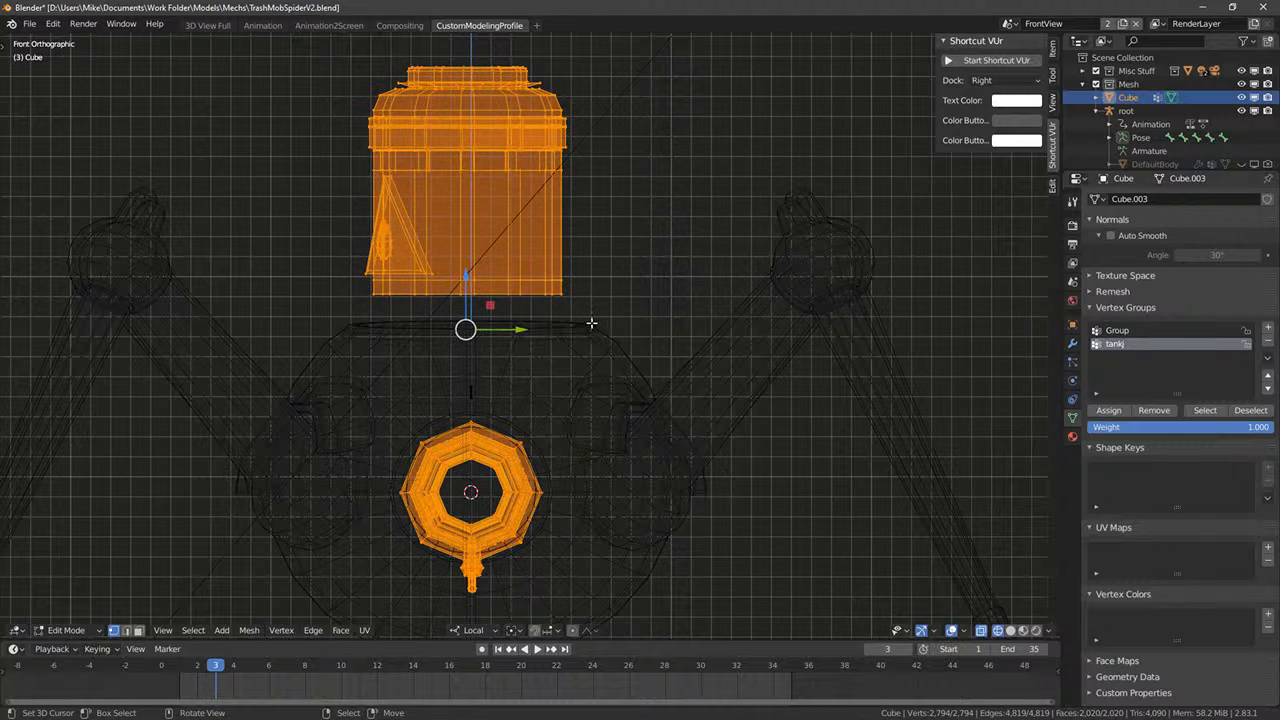
{"action": "key", "text": "alt+a"}
{"action": "key", "text": "b"}
{"action": "left_click_drag", "start_coordinate": [306, 38], "coordinate": [638, 318]}
{"action": "left_click_drag", "start_coordinate": [464, 129], "coordinate": [464, 143]}
{"action": "left_click", "coordinate": [444, 306], "text": "alt"}
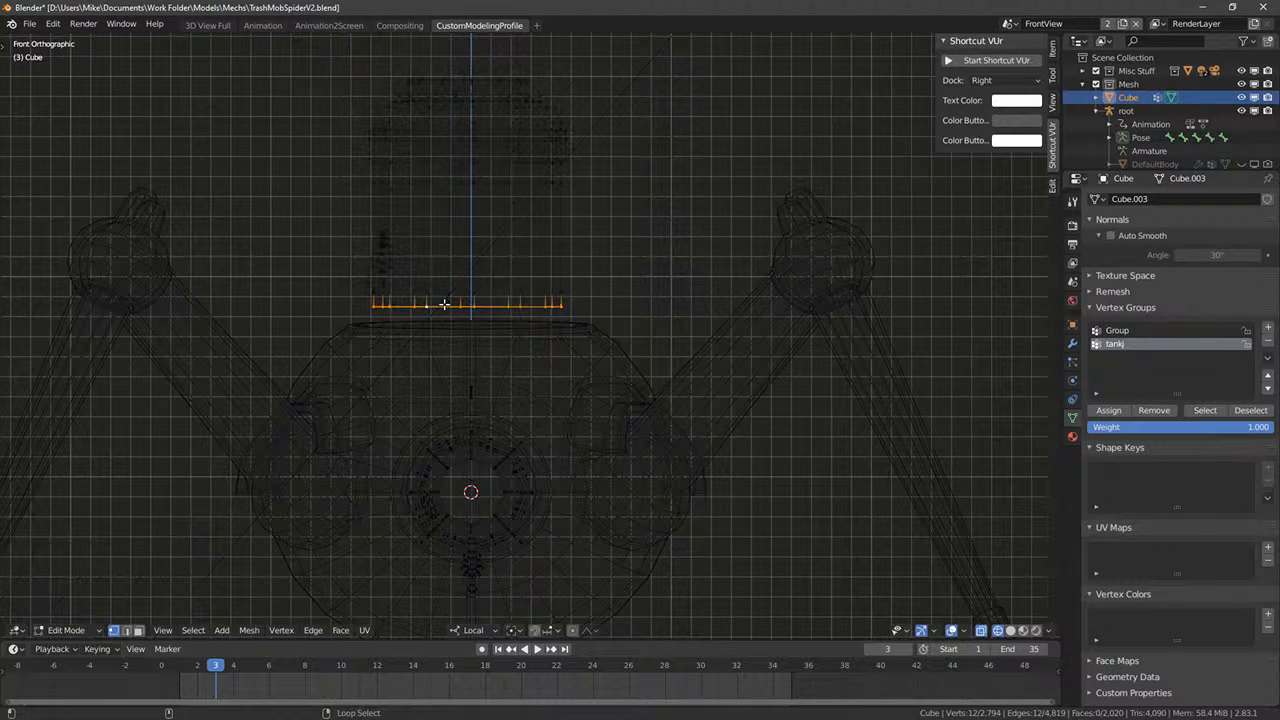
{"action": "left_click_drag", "start_coordinate": [468, 253], "coordinate": [468, 276]}
- Lower the whole tank into the body's opening along local Z and scale it uniformly to 0.986
{"action": "key", "text": "alt+a"}
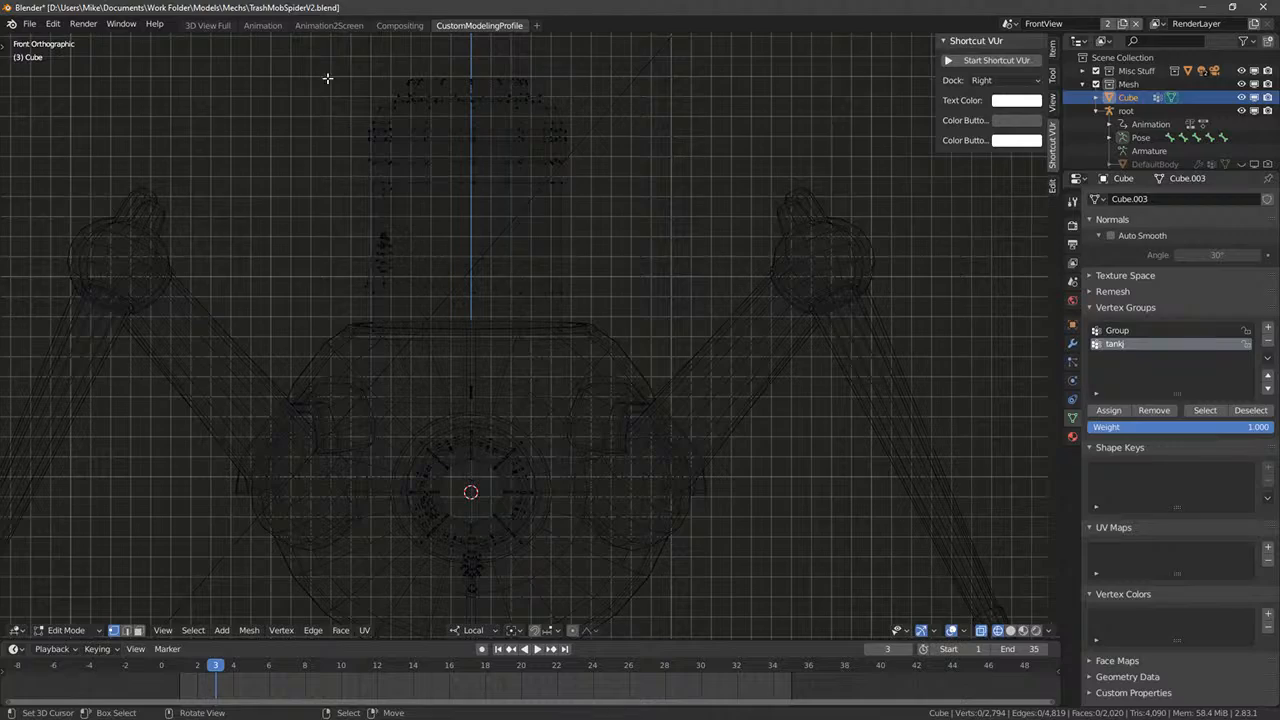
{"action": "key", "text": "b"}
{"action": "left_click_drag", "start_coordinate": [305, 51], "coordinate": [670, 354]}
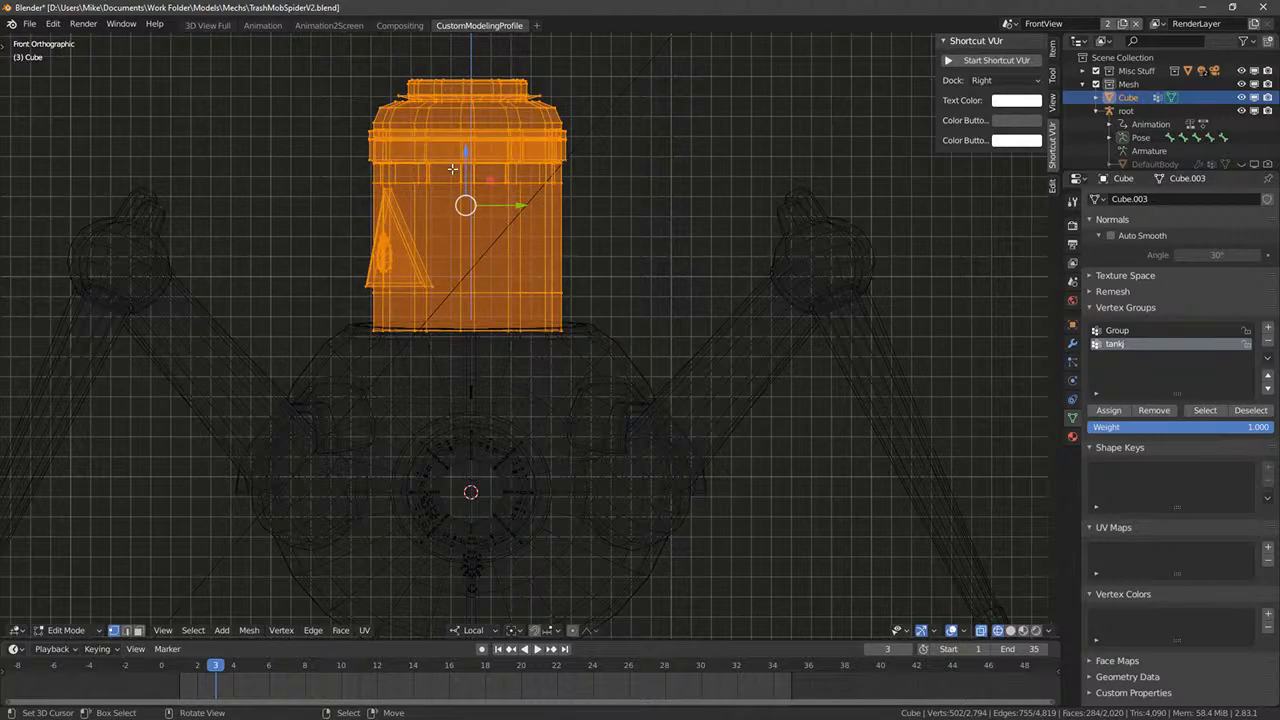
{"action": "key", "text": "shift+z"}
{"action": "left_click_drag", "start_coordinate": [466, 153], "coordinate": [466, 184]}
{"action": "middle_click_drag", "start_coordinate": [466, 186], "coordinate": [536, 211]}
{"action": "key", "text": "s"}
{"action": "left_click", "coordinate": [640, 216]}
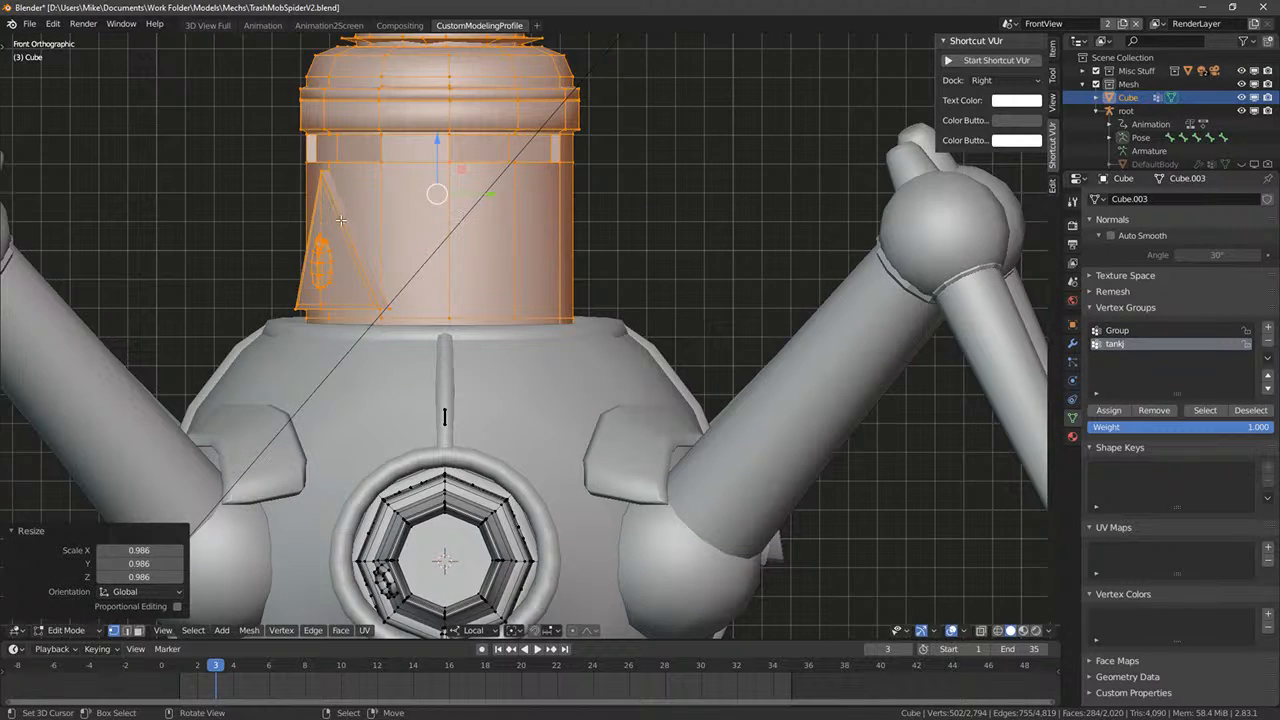
- Select the triangular sign and its emblem on the tank's side with all linked geometry, and view them from above
{"action": "right_click", "coordinate": [321, 180]}
{"action": "key", "text": "l"}
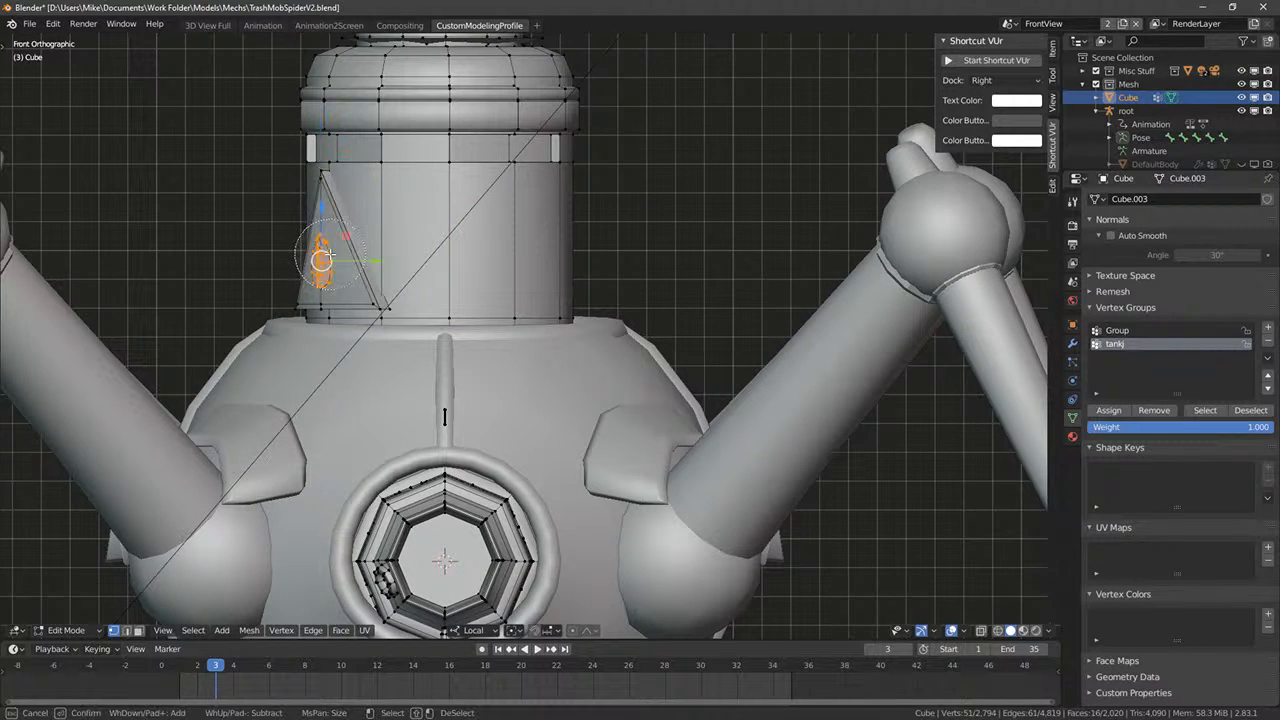
{"action": "key", "text": "shift+z"}
{"action": "key", "text": "shift+z"}
{"action": "key", "text": "c"}
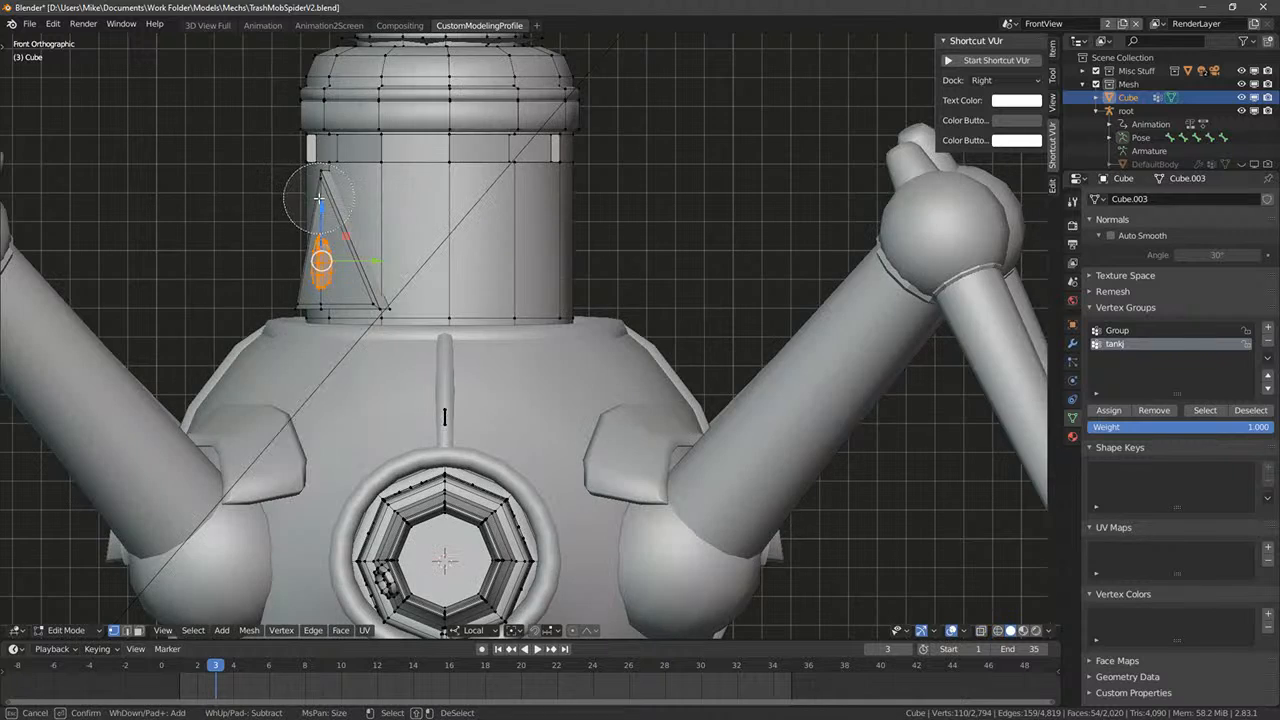
{"action": "right_click", "coordinate": [311, 198]}
{"action": "key", "text": "shift+z"}
{"action": "key", "text": "c"}
{"action": "left_click", "coordinate": [325, 205]}
{"action": "right_click", "coordinate": [327, 203]}
{"action": "key", "text": "shift+z"}
{"action": "key", "text": "ctrl+l"}
{"action": "middle_click_drag", "start_coordinate": [407, 182], "coordinate": [452, 241]}
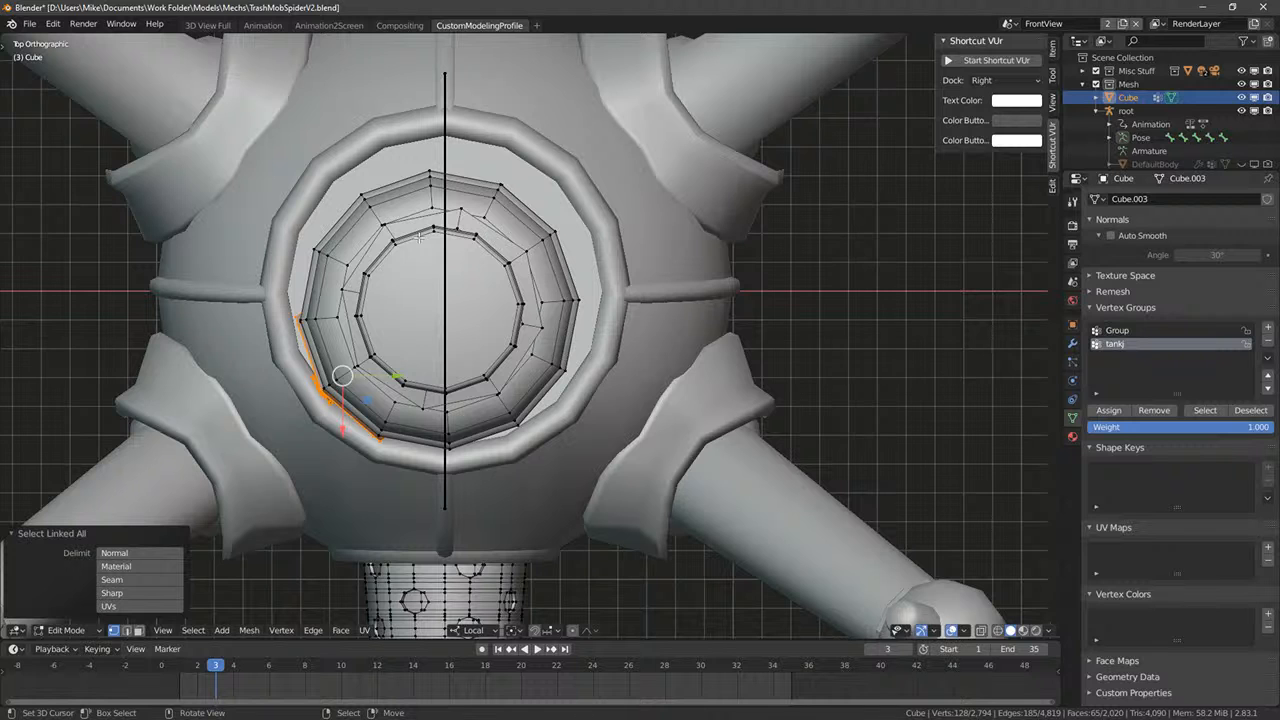
- Snap the 3D cursor to the world origin, viewing the model from above
{"action": "key", "text": "Tab"}
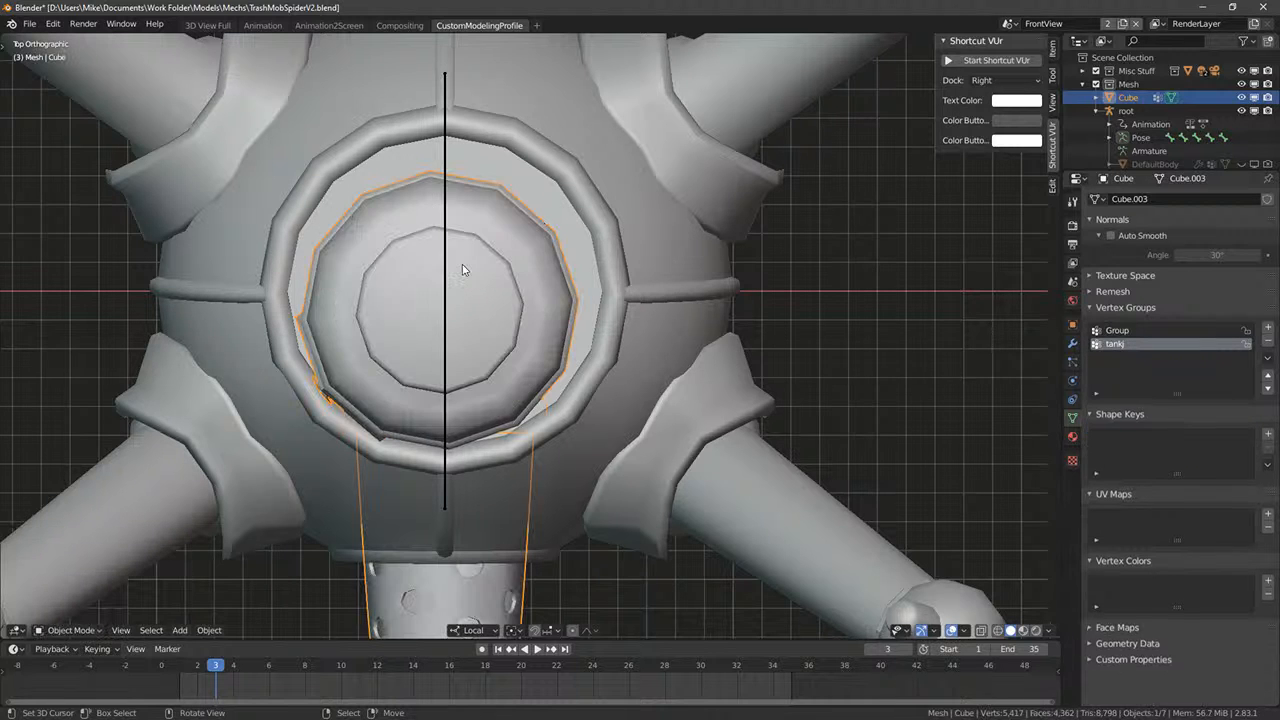
{"action": "key", "text": "Tab"}
{"action": "left_click", "coordinate": [1205, 411]}
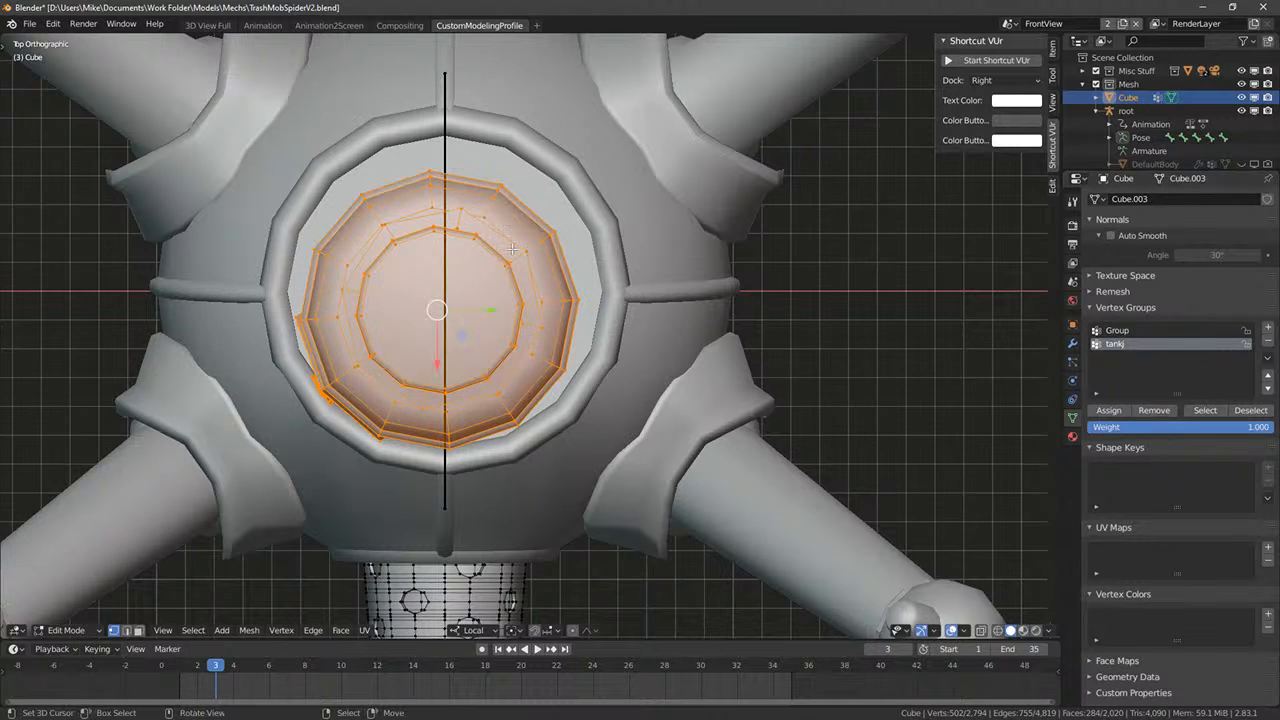
{"action": "key", "text": "alt+a"}
{"action": "key", "text": "a"}
{"action": "scroll", "coordinate": [518, 273], "scroll_direction": "down", "scroll_amount": 4}
{"action": "key", "text": "shift+s"}
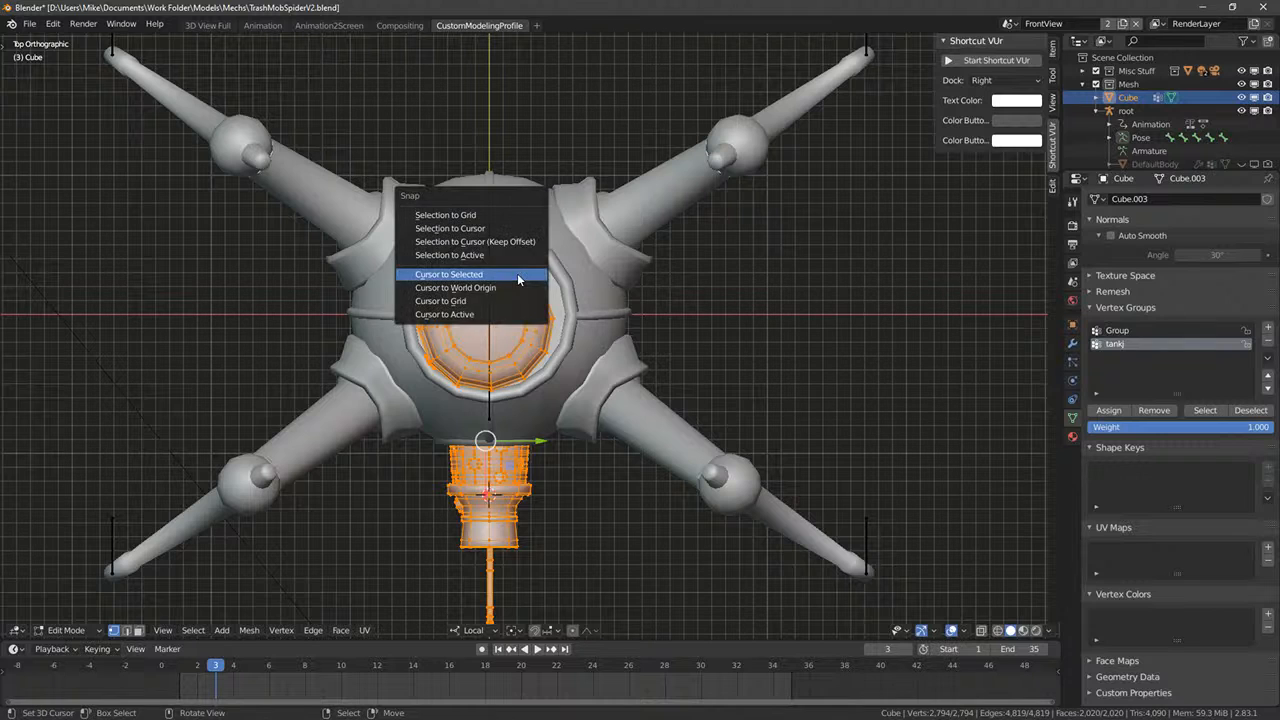
{"action": "left_click", "coordinate": [507, 279]}
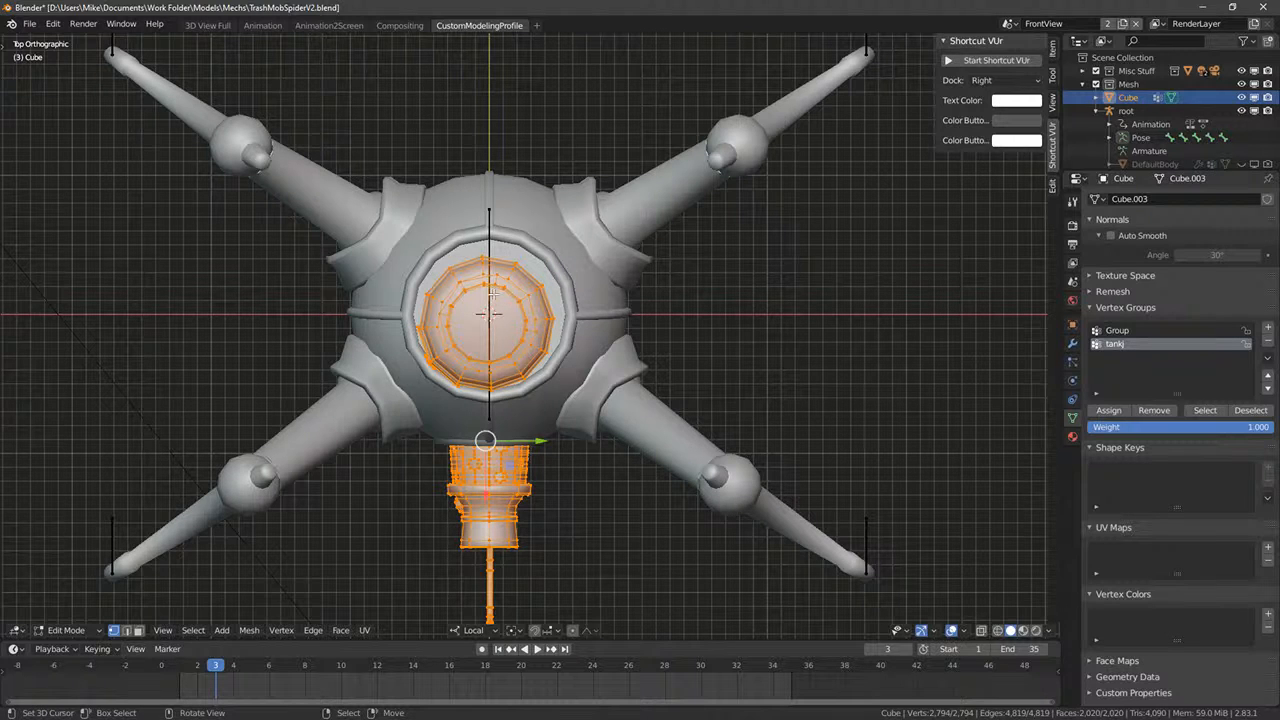
- Select the tankj group and centre it over the body's opening, moving it about 0.026 along X and 0.063 along Y
{"action": "key", "text": "alt+a"}
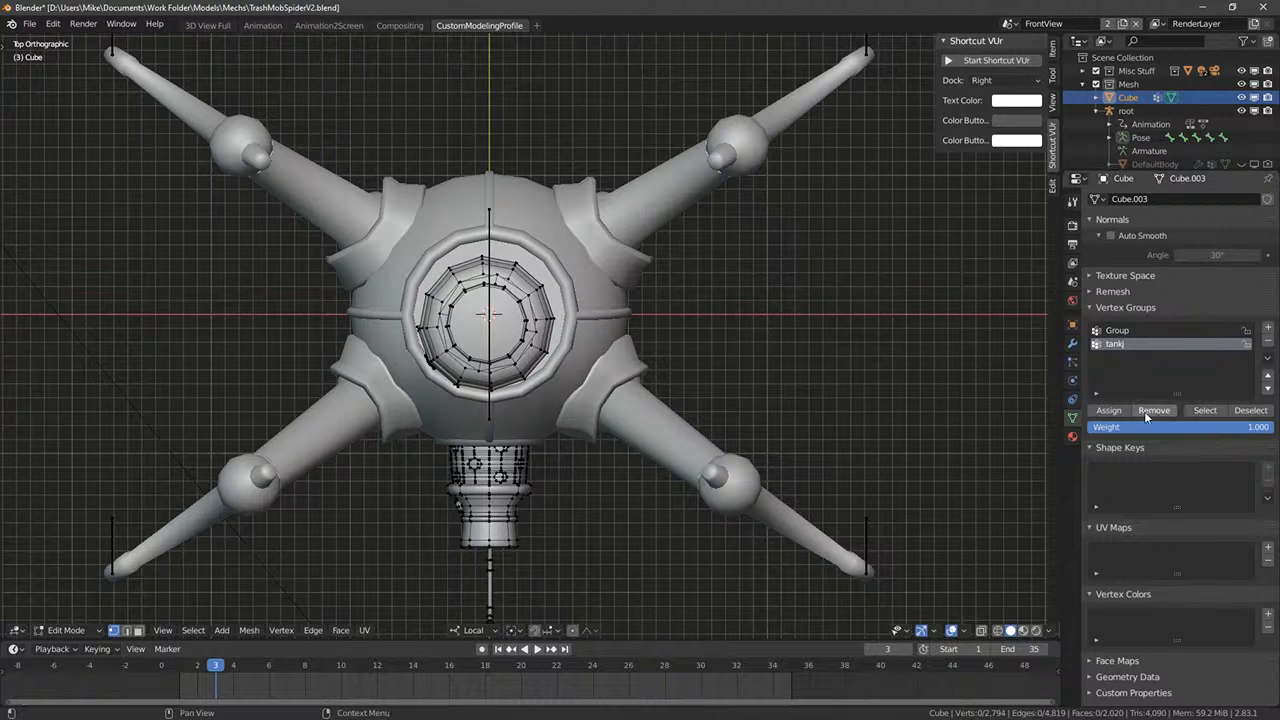
{"action": "left_click", "coordinate": [1205, 411]}
{"action": "key", "text": "g"}
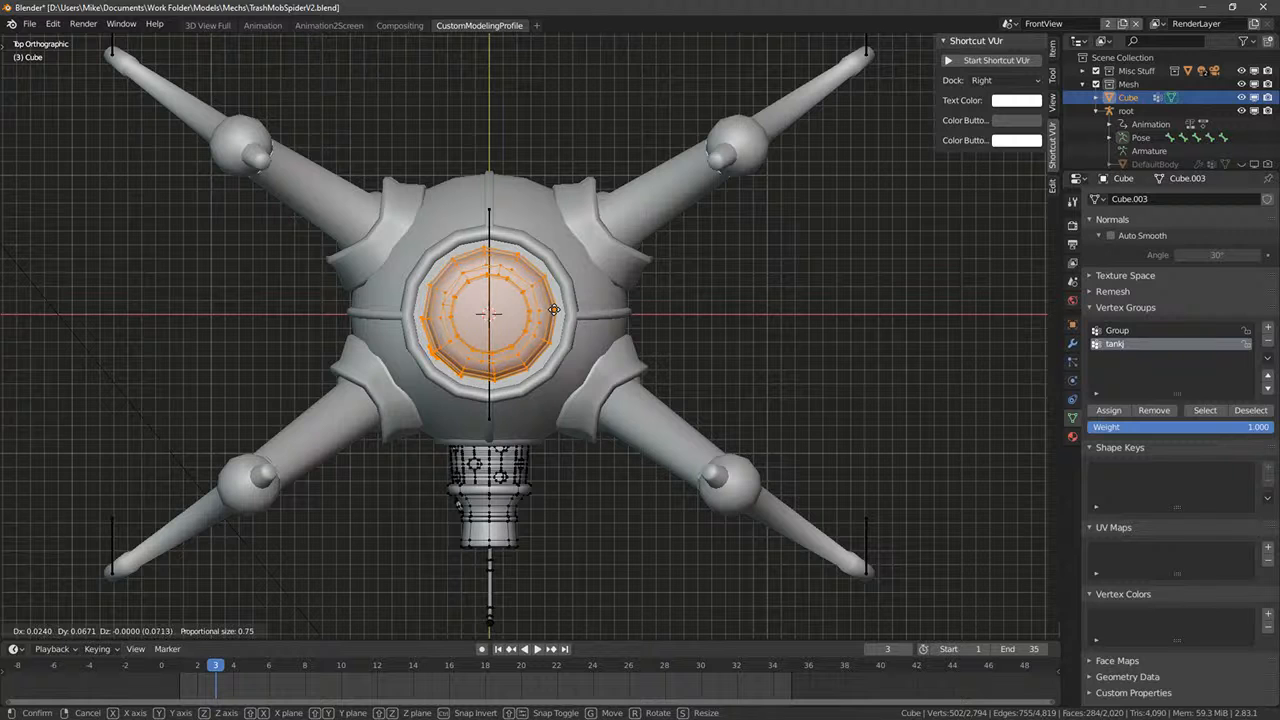
{"action": "left_click", "coordinate": [554, 311]}
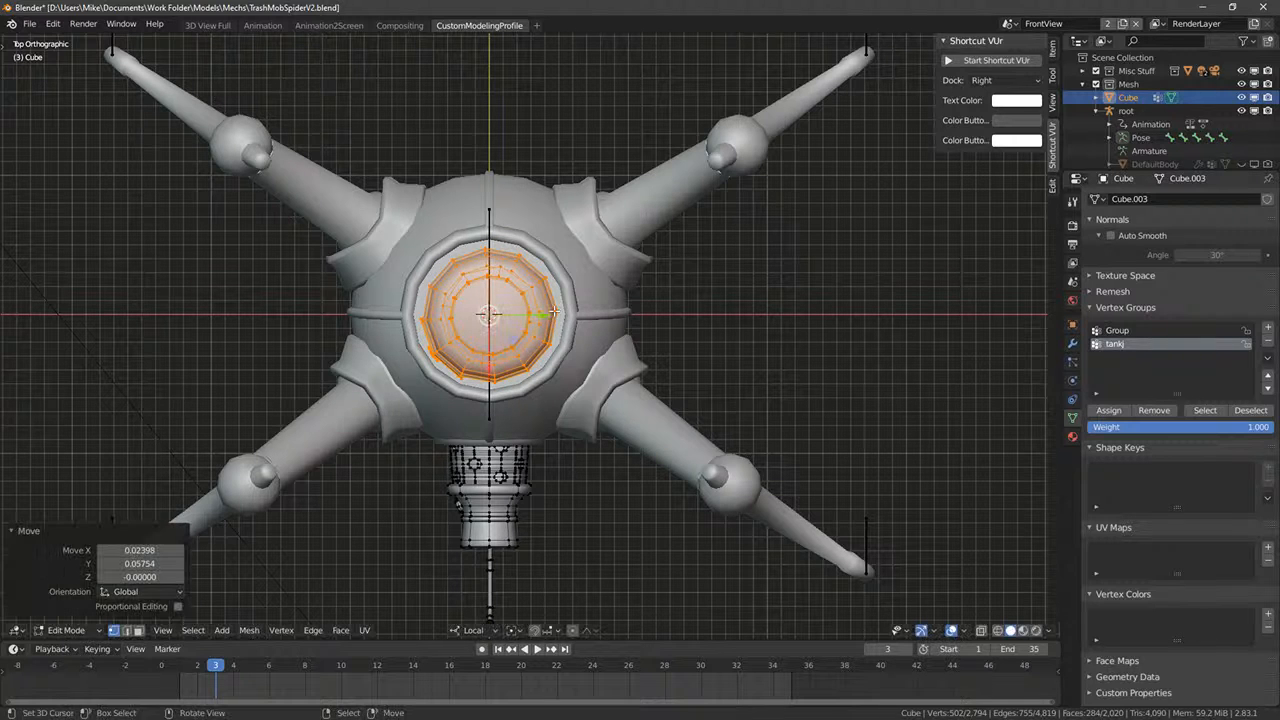
{"action": "scroll", "coordinate": [560, 312], "scroll_direction": "up", "scroll_amount": 5}
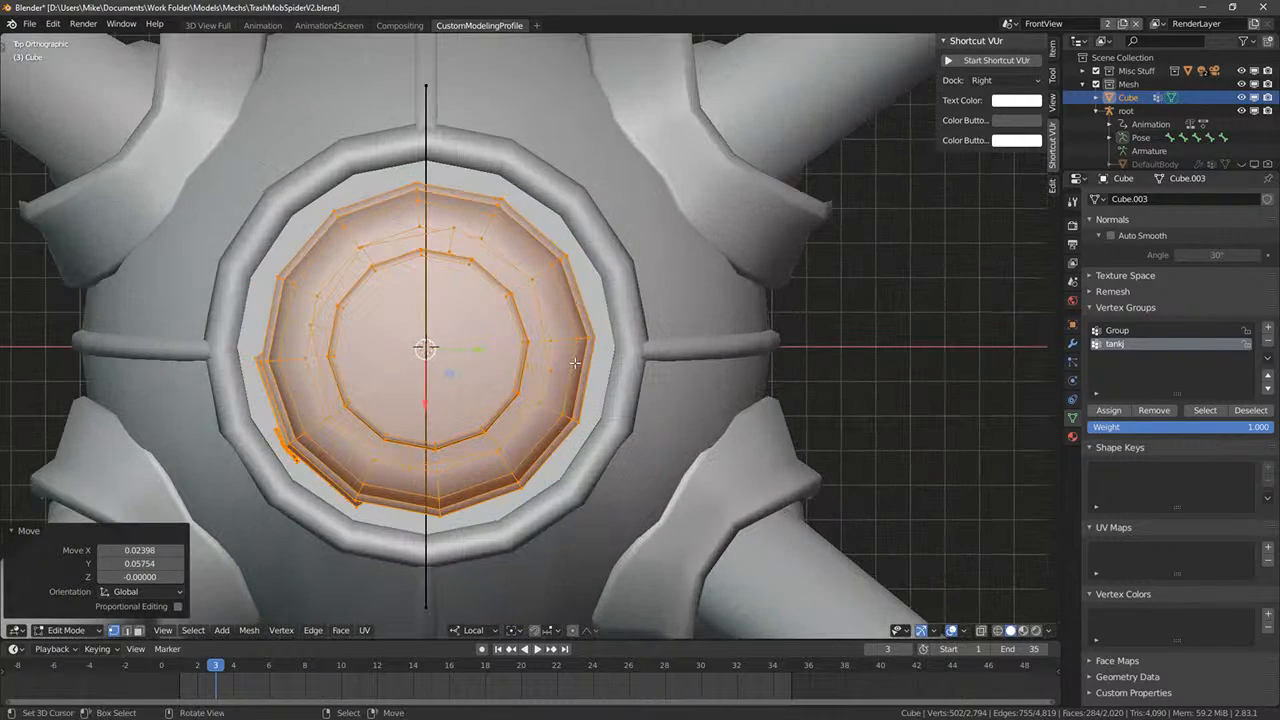
{"action": "key", "text": "g"}
{"action": "left_click", "coordinate": [651, 312]}
- Rotate the tank 3.89° about Z and nudge it slightly sideways along its local axis to align with the body's centreline
{"action": "key", "text": "r"}
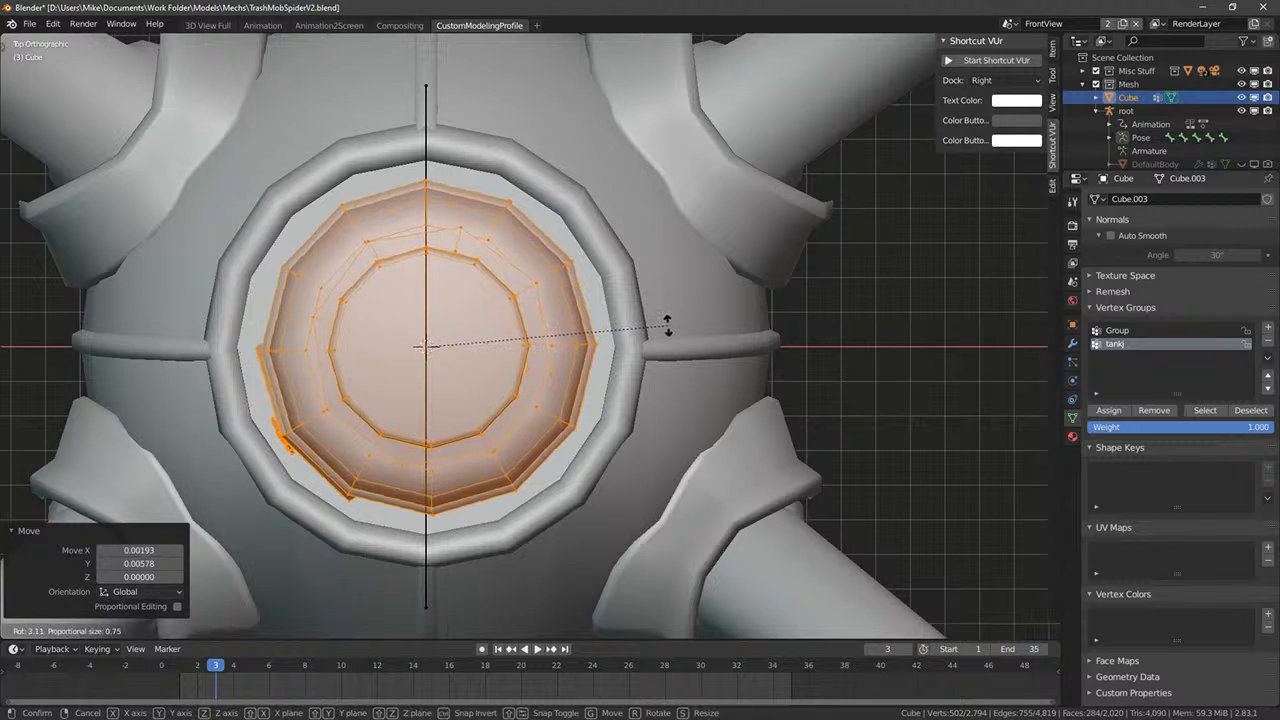
{"action": "left_click", "coordinate": [670, 325]}
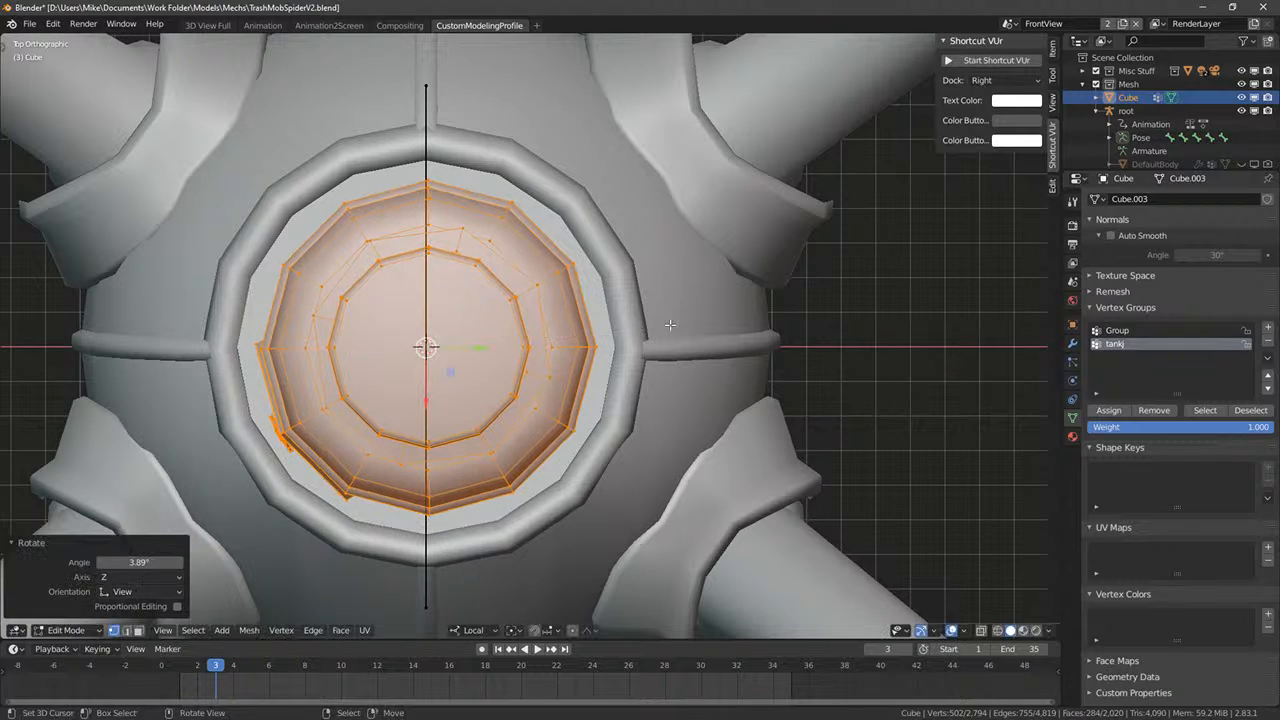
{"action": "key", "text": "g"}
{"action": "key", "text": "x"}
{"action": "key", "text": "x"}
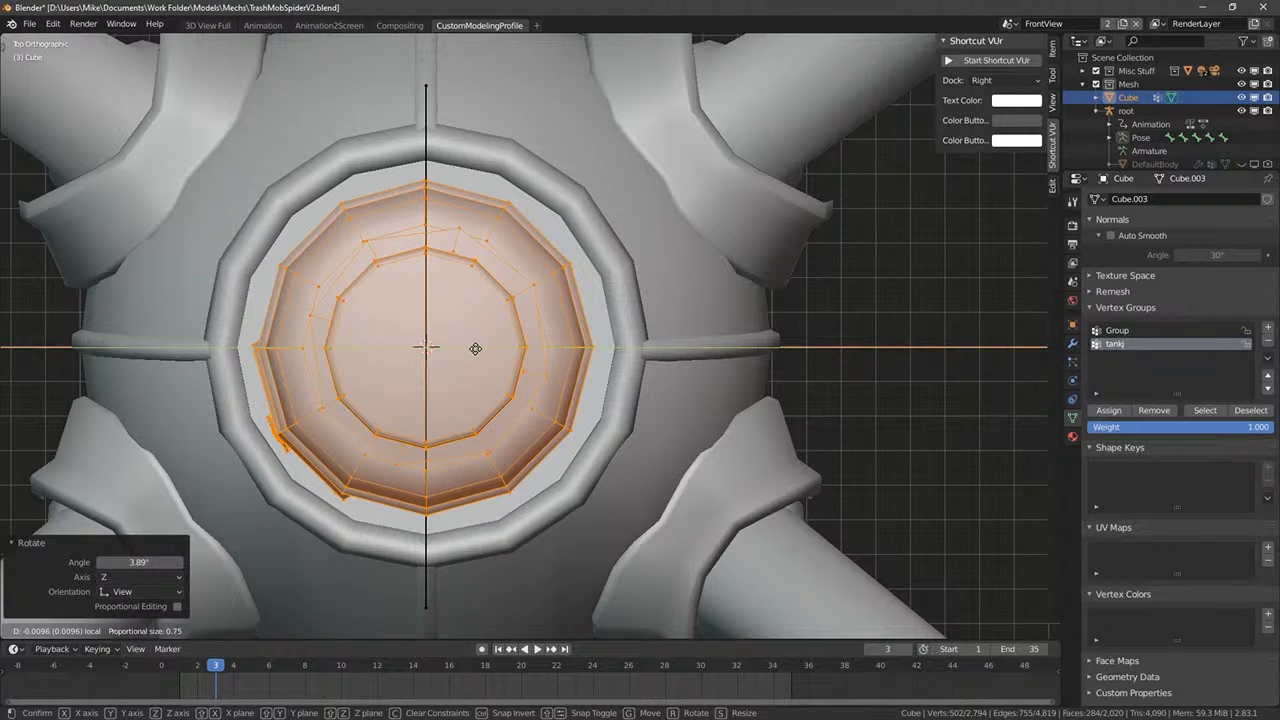
{"action": "left_click", "coordinate": [475, 349]}
- Delete the vertices of the loose linked faces around the tank's top cap
{"action": "mouse_move", "coordinate": [475, 349]}
{"action": "middle_mouse_down"}
{"action": "mouse_move", "coordinate": [468, 312]}
{"action": "mouse_move", "coordinate": [507, 314]}
{"action": "middle_mouse_up"}
{"action": "scroll", "coordinate": [507, 314], "scroll_direction": "down", "scroll_amount": 5}
{"action": "key", "text": "shift+z"}
{"action": "key", "text": "alt+a"}
{"action": "key", "text": "shift+z"}
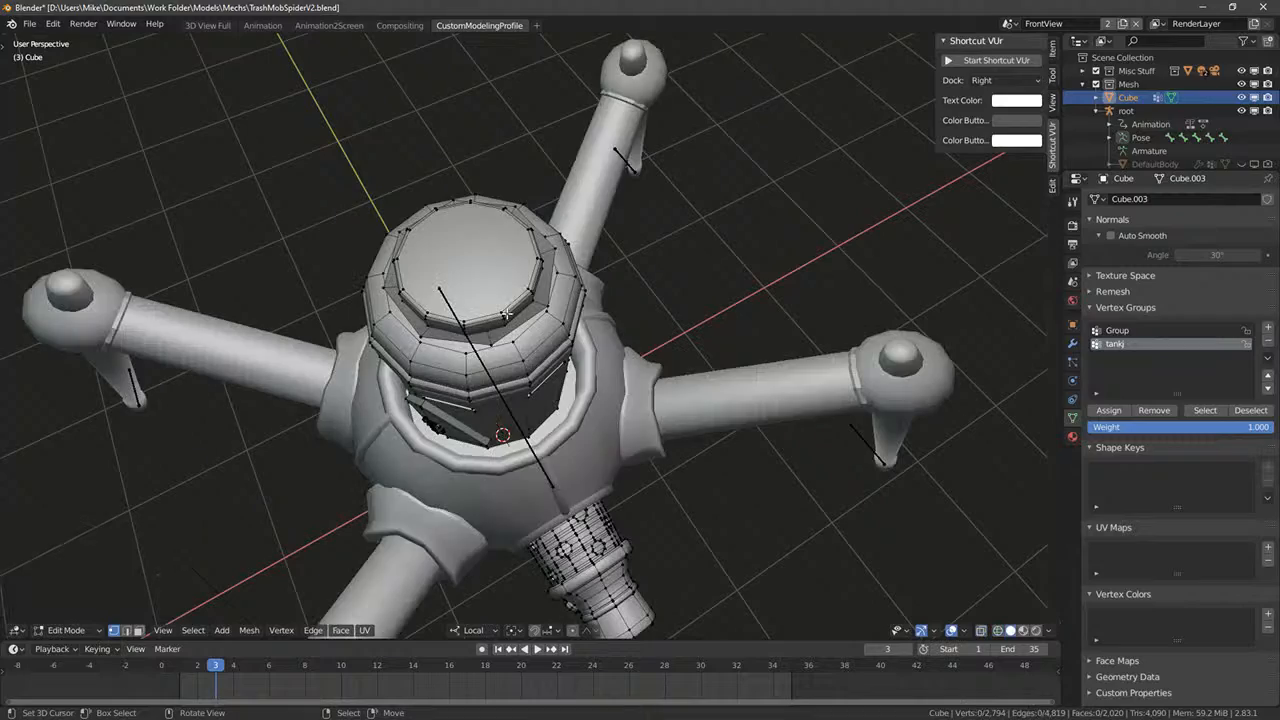
{"action": "key", "text": "ctrl+l"}
{"action": "key", "text": "x"}
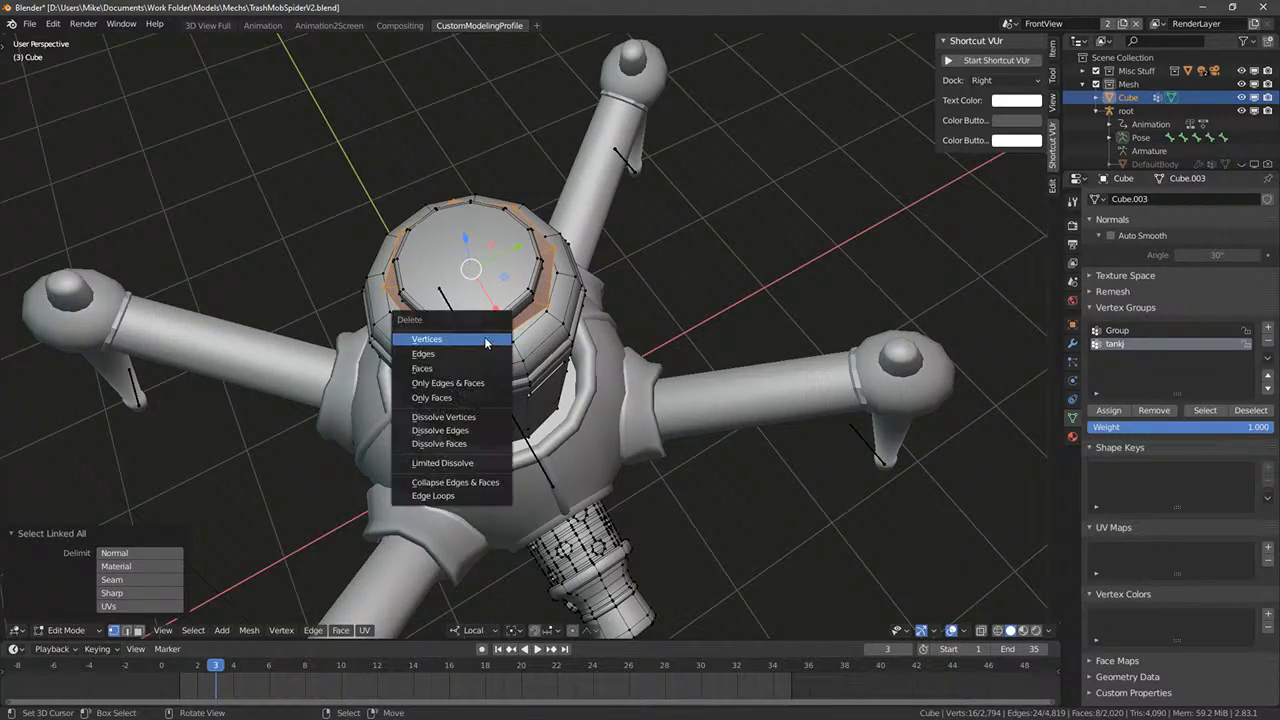
{"action": "left_click", "coordinate": [486, 340]}
- Select the whole tank from the front in wireframe and lower it 0.19181 along local Z into the opening
{"action": "middle_click_drag", "start_coordinate": [486, 340], "coordinate": [413, 266]}
{"action": "key", "text": "KP_1"}
{"action": "scroll", "coordinate": [413, 266], "scroll_direction": "up", "scroll_amount": 4}
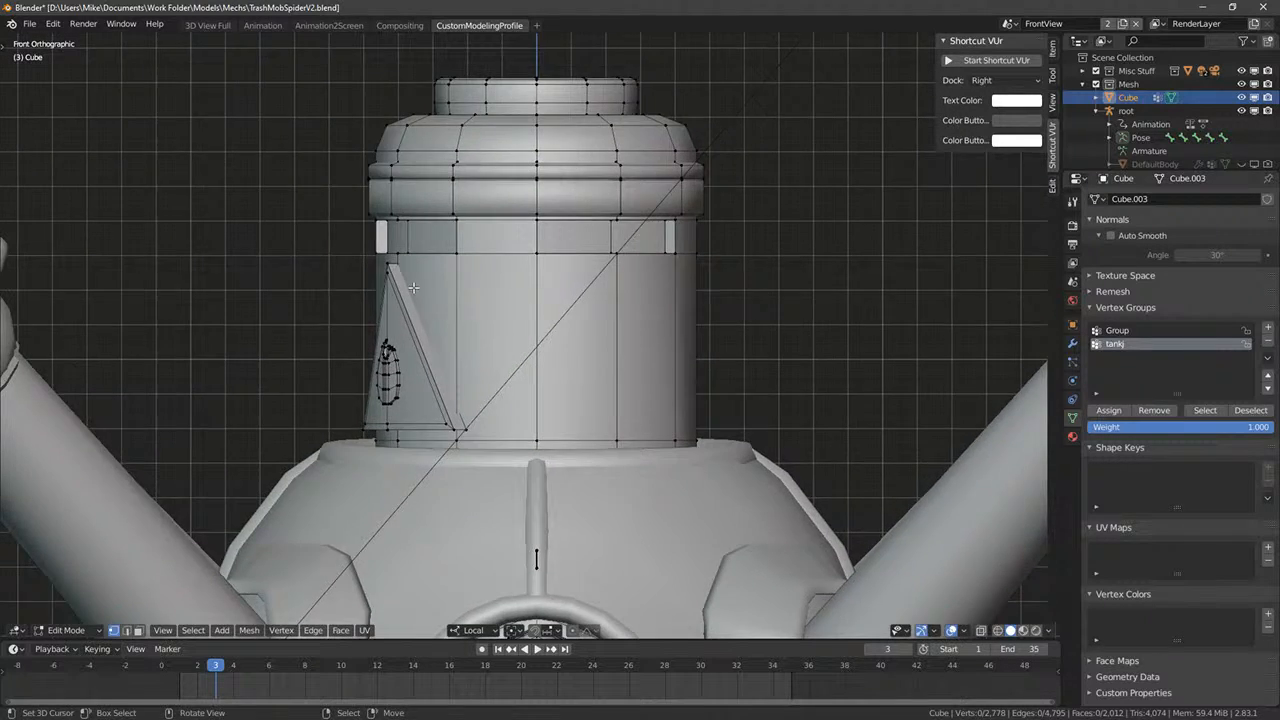
{"action": "middle_click_drag", "start_coordinate": [413, 287], "coordinate": [566, 191]}
{"action": "scroll", "coordinate": [570, 251], "scroll_direction": "down", "scroll_amount": 4}
{"action": "key", "text": "a"}
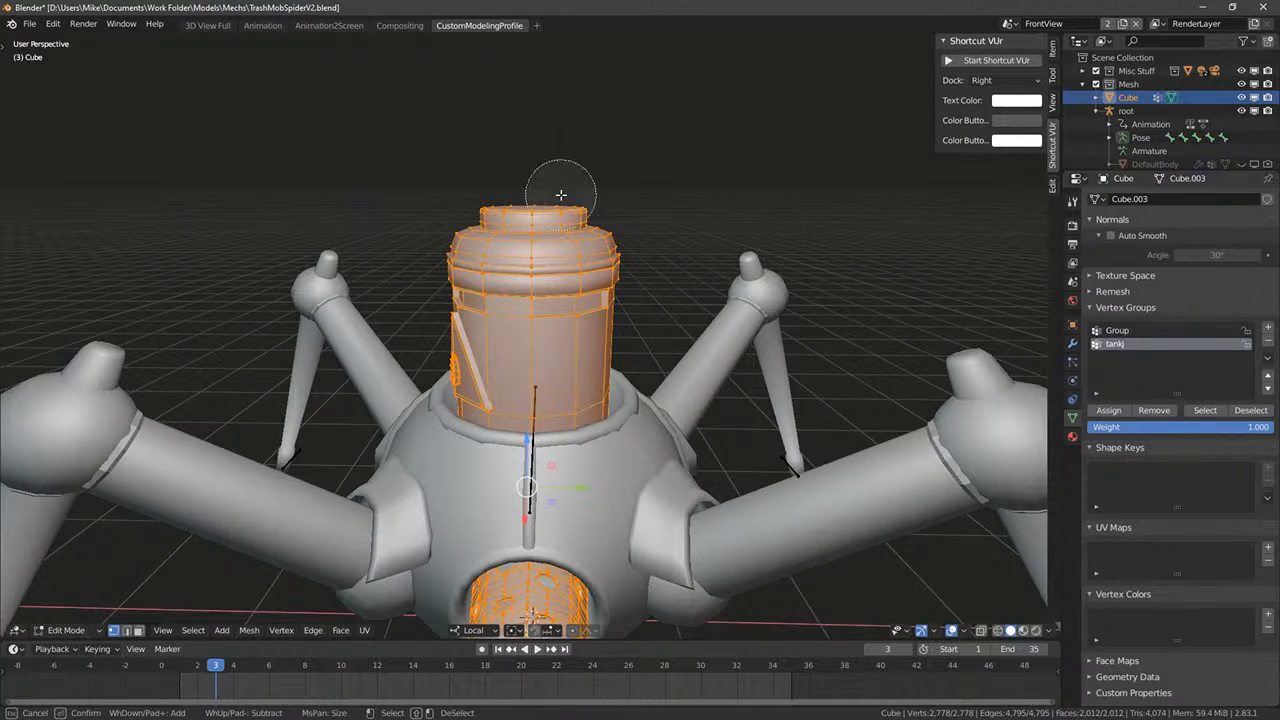
{"action": "key", "text": "KP_1"}
{"action": "key", "text": "alt+z"}
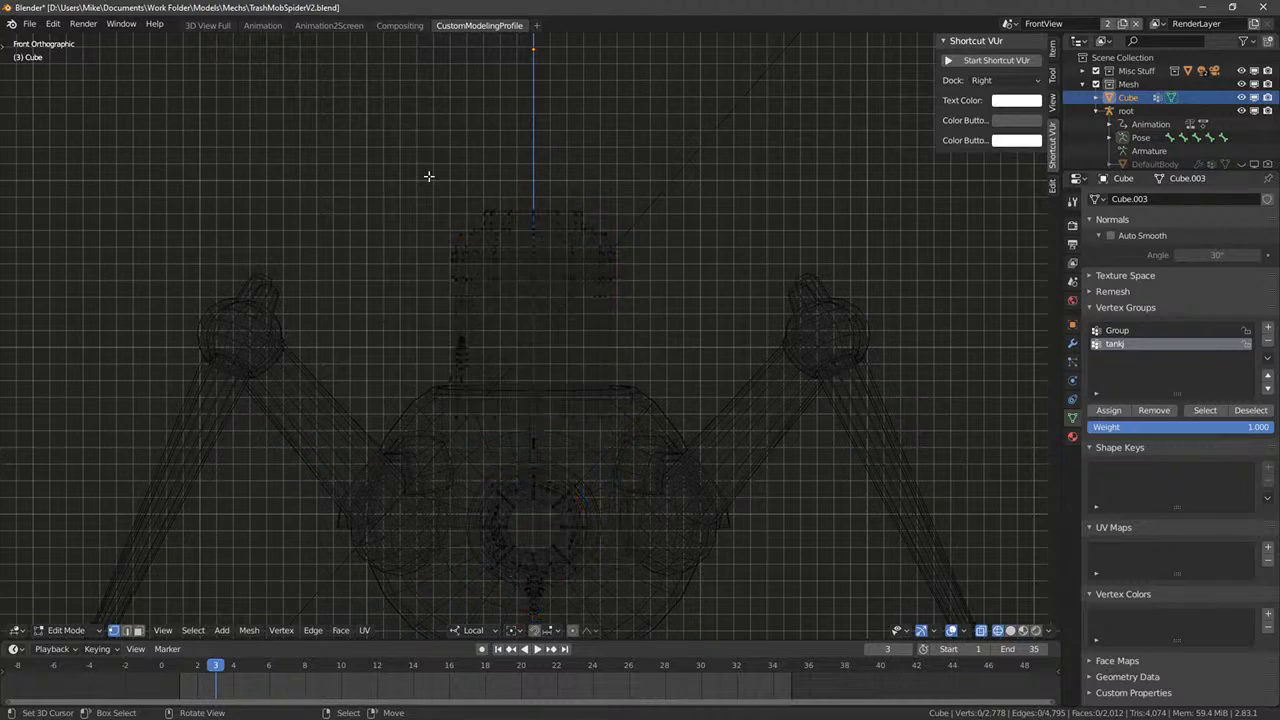
{"action": "left_click_drag", "start_coordinate": [403, 114], "coordinate": [740, 405]}
{"action": "key", "text": "alt+z"}
{"action": "left_click_drag", "start_coordinate": [531, 268], "coordinate": [530, 289]}
{"action": "middle_click_drag", "start_coordinate": [530, 289], "coordinate": [510, 360]}
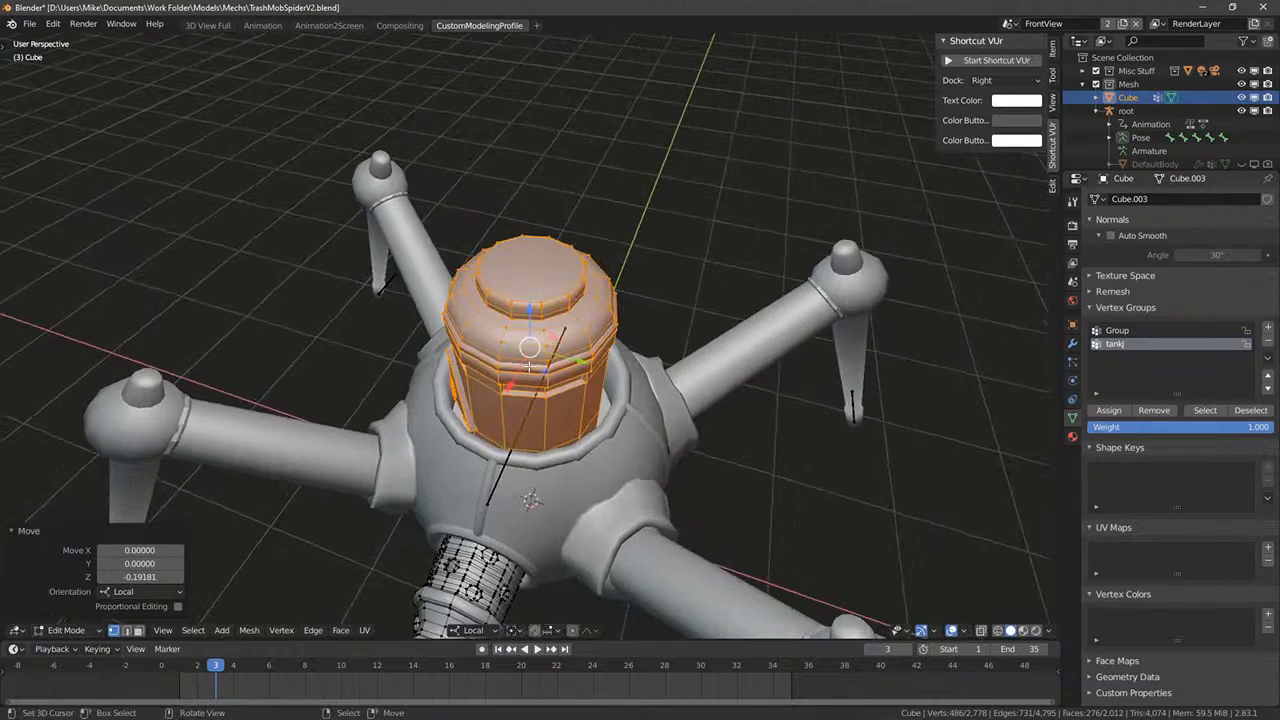
- Raise the tank 0.04722 along local Z and widen it by scaling about 1.08 in local X and Y only
{"action": "left_click_drag", "start_coordinate": [524, 307], "coordinate": [523, 300]}
{"action": "left_click", "coordinate": [528, 306]}
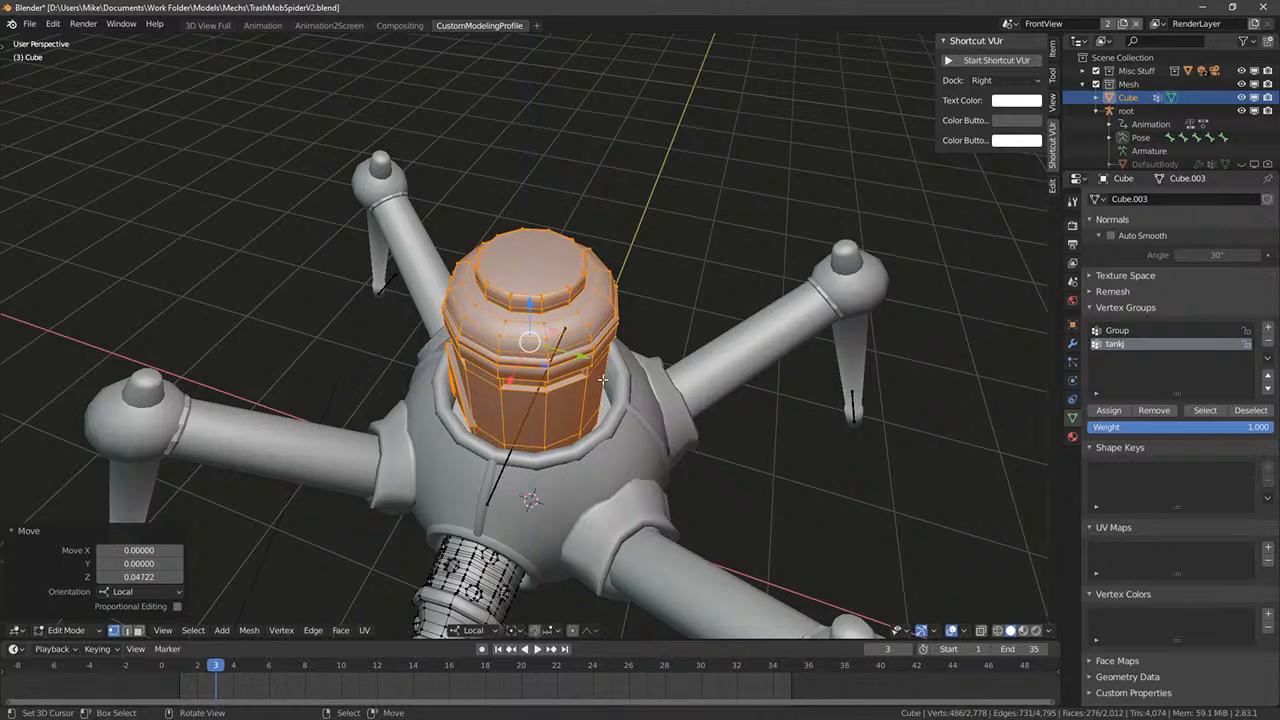
{"action": "key", "text": "Tab"}
{"action": "key", "text": "Tab"}
{"action": "middle_click_drag", "start_coordinate": [602, 414], "coordinate": [585, 309]}
{"action": "key", "text": "s"}
{"action": "key", "text": "shift+z"}
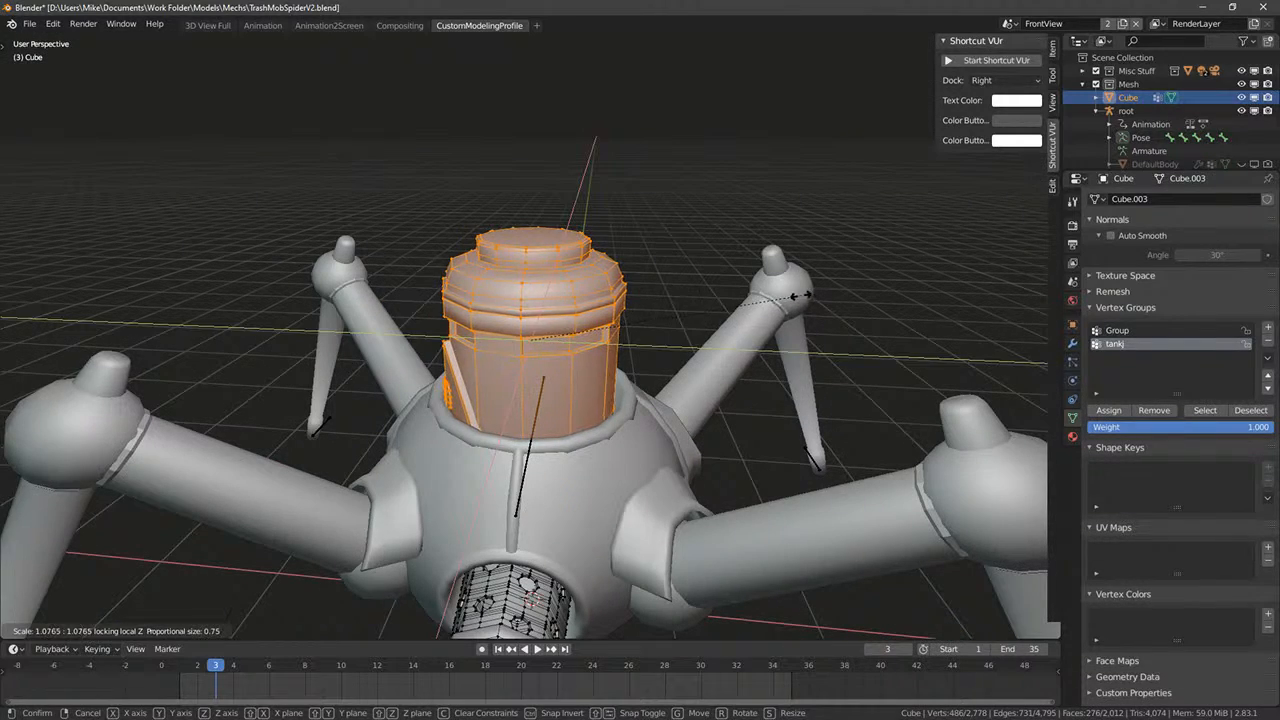
{"action": "left_click", "coordinate": [802, 300]}
- Select the triangular sign and its round emblem on the tank's side, including all linked geometry
{"action": "right_click", "coordinate": [443, 341]}
{"action": "mouse_move", "coordinate": [443, 341]}
{"action": "middle_mouse_down"}
{"action": "mouse_move", "coordinate": [458, 348]}
{"action": "mouse_move", "coordinate": [391, 271]}
{"action": "mouse_move", "coordinate": [351, 266]}
{"action": "middle_mouse_up"}
{"action": "key", "text": "shift+z"}
{"action": "key", "text": "c"}
{"action": "right_click", "coordinate": [414, 326]}
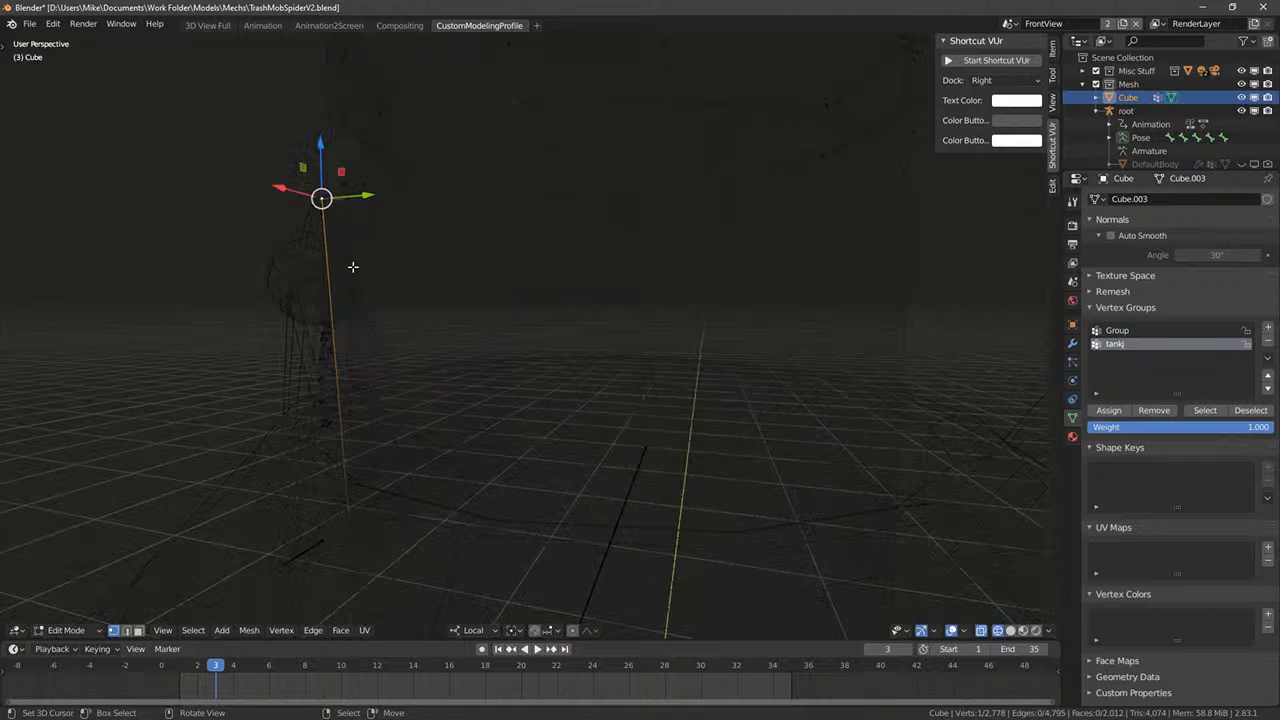
{"action": "key", "text": "c"}
{"action": "mouse_move", "coordinate": [313, 230]}
{"action": "left_mouse_down"}
{"action": "mouse_move", "coordinate": [337, 226]}
{"action": "mouse_move", "coordinate": [334, 354]}
{"action": "left_mouse_up"}
{"action": "right_click", "coordinate": [334, 354]}
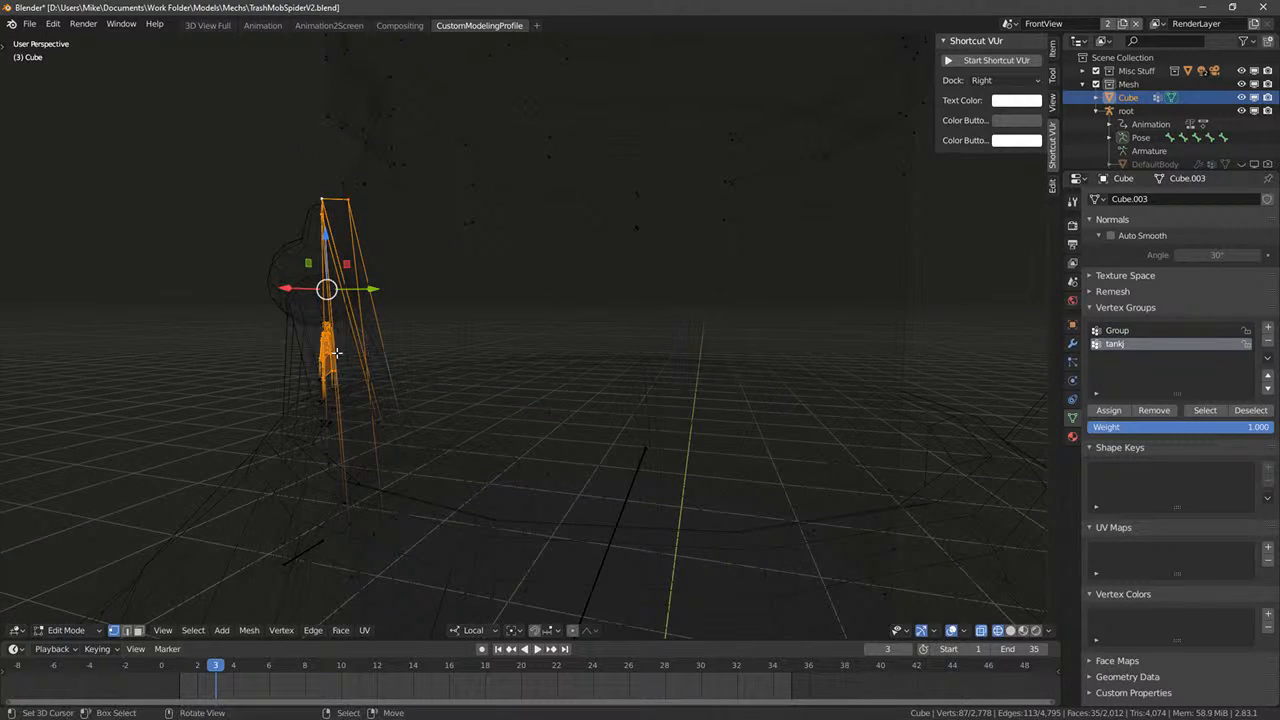
{"action": "key", "text": "ctrl+l"}
- Set the transform pivot to the 3D cursor and show the sign in solid shading from above
{"action": "middle_click_drag", "start_coordinate": [334, 354], "coordinate": [471, 413]}
{"action": "key", "text": "KP_7"}
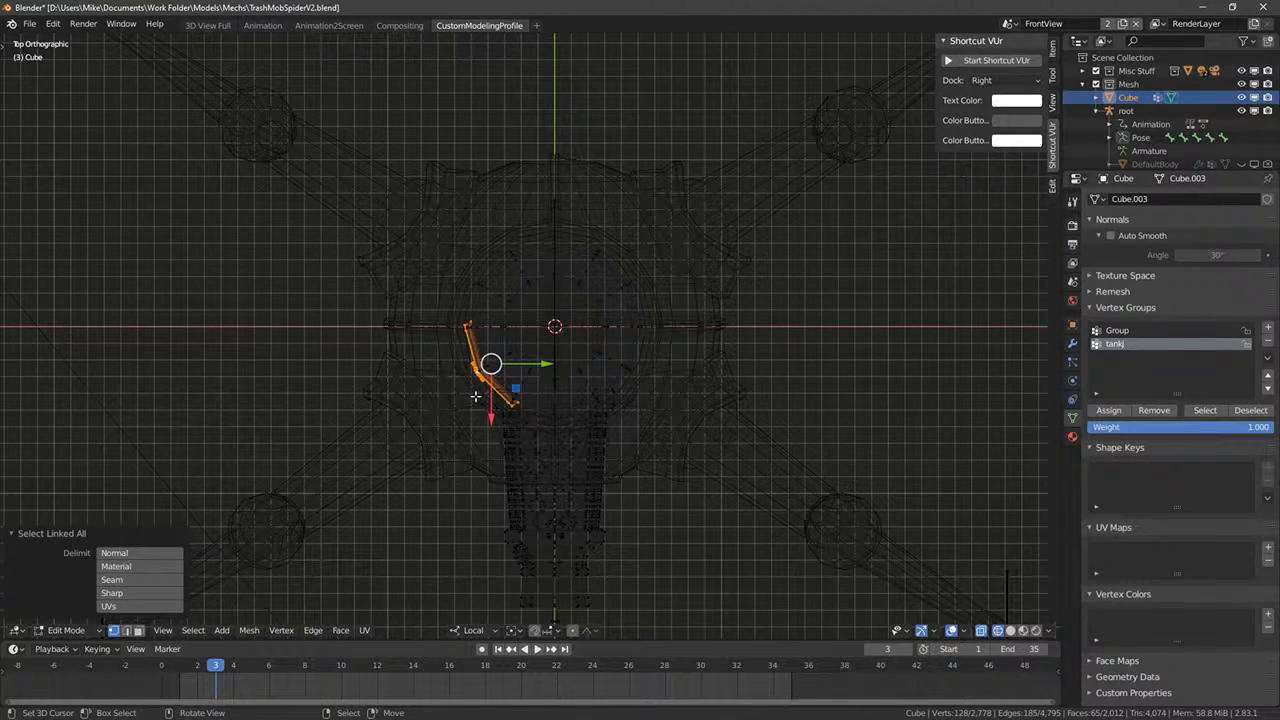
{"action": "key", "text": "period"}
{"action": "key", "text": "z"}
{"action": "key", "text": "r"}
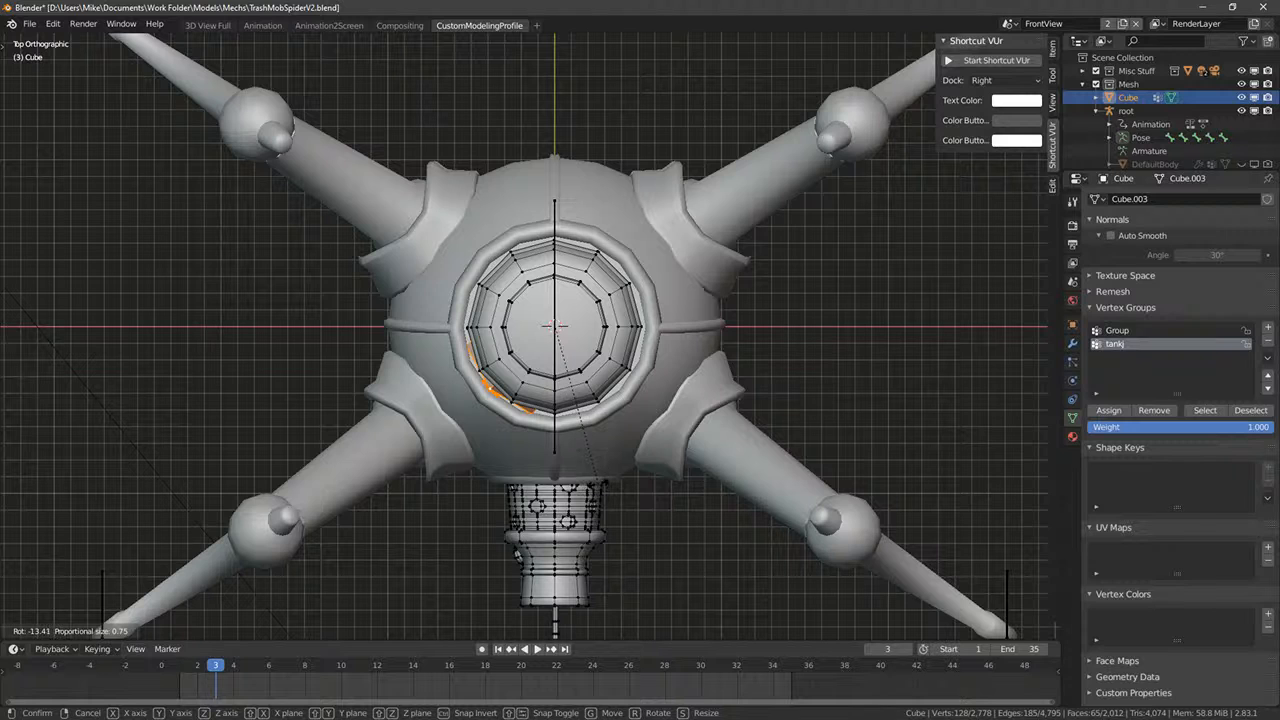
{"action": "type", "text": "15"}
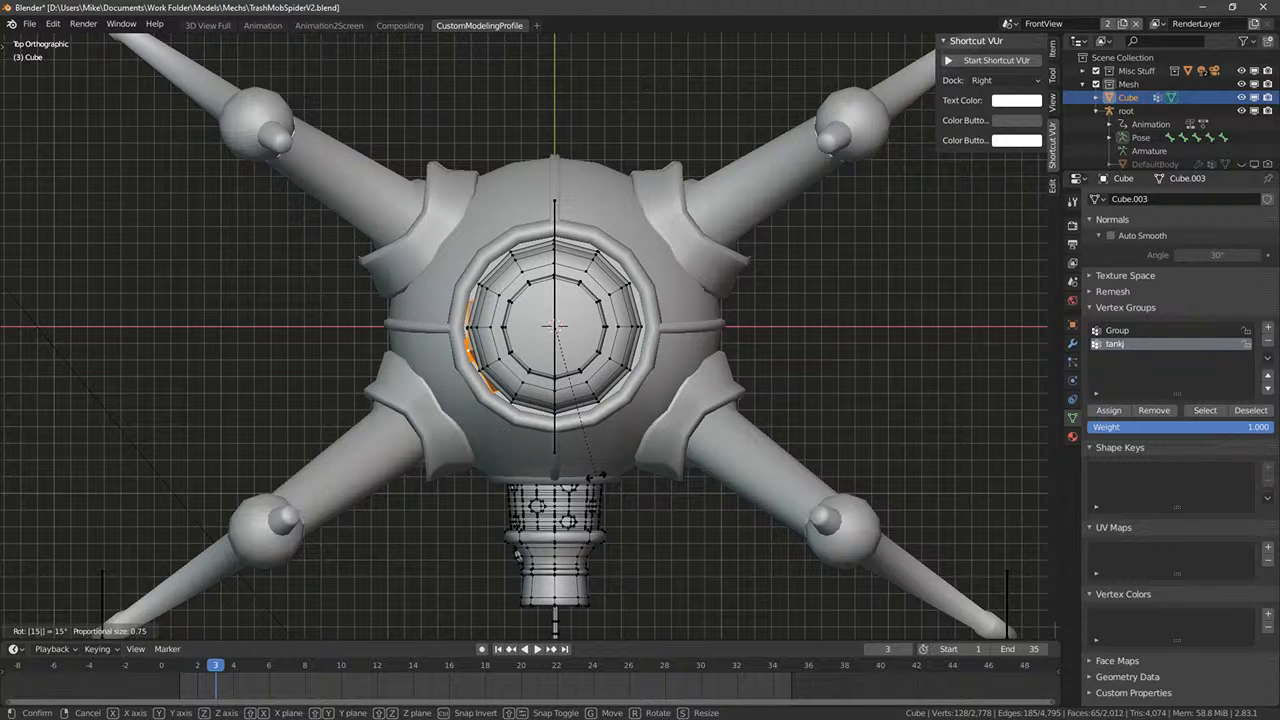
{"action": "right_click", "coordinate": [597, 474]}
{"action": "type", "text": "r"}
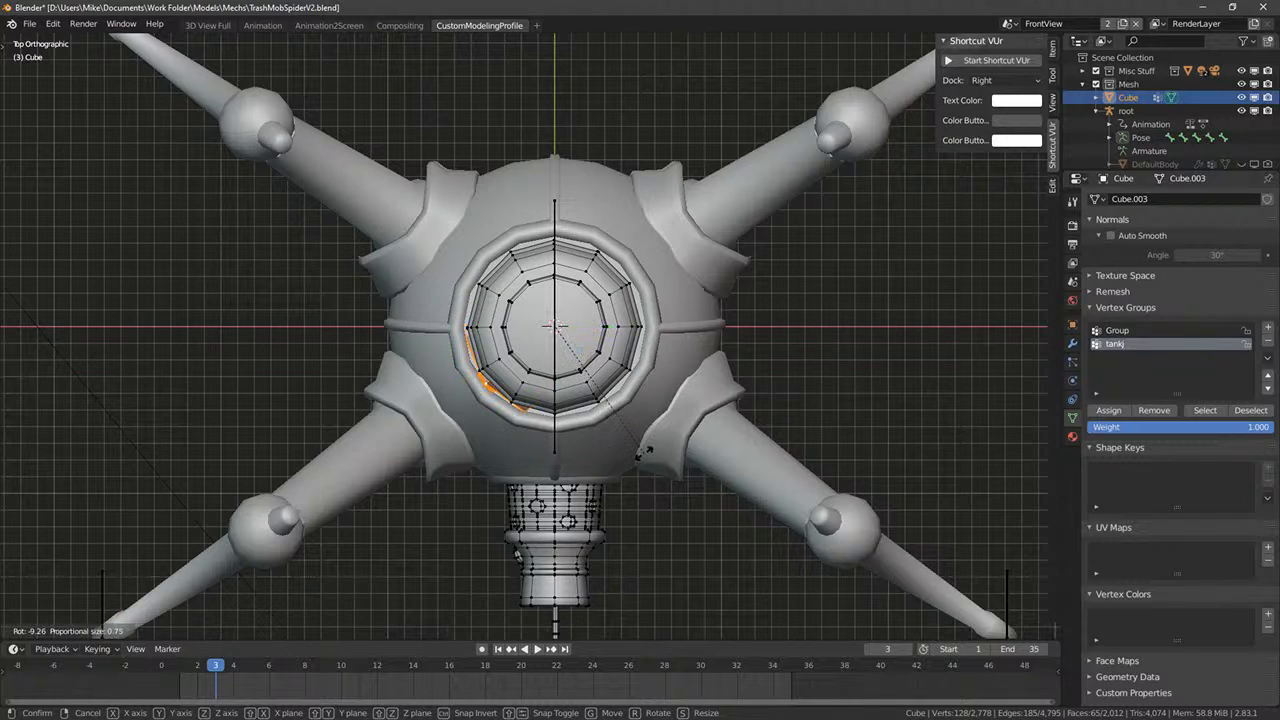
{"action": "type", "text": "-15"}
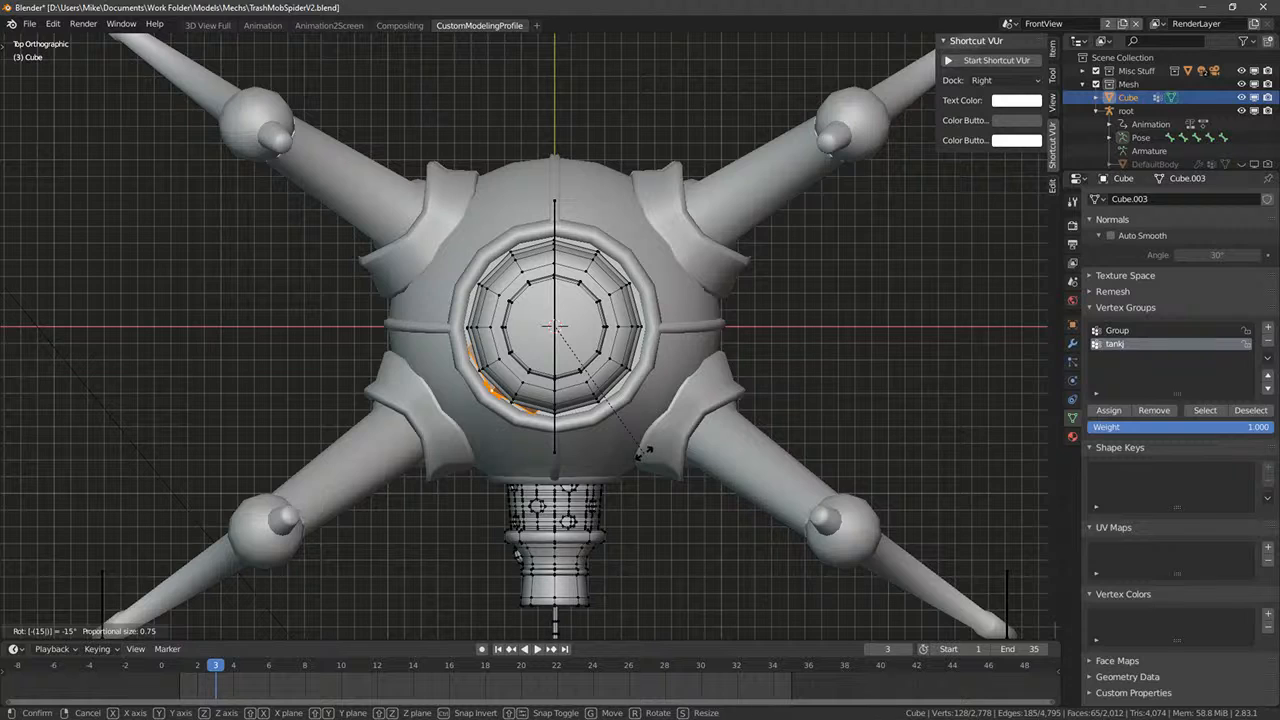
{"action": "right_click", "coordinate": [646, 465]}
- Rotate the triangular sign -30° around the tank's centre in top view
{"action": "type", "text": "r"}
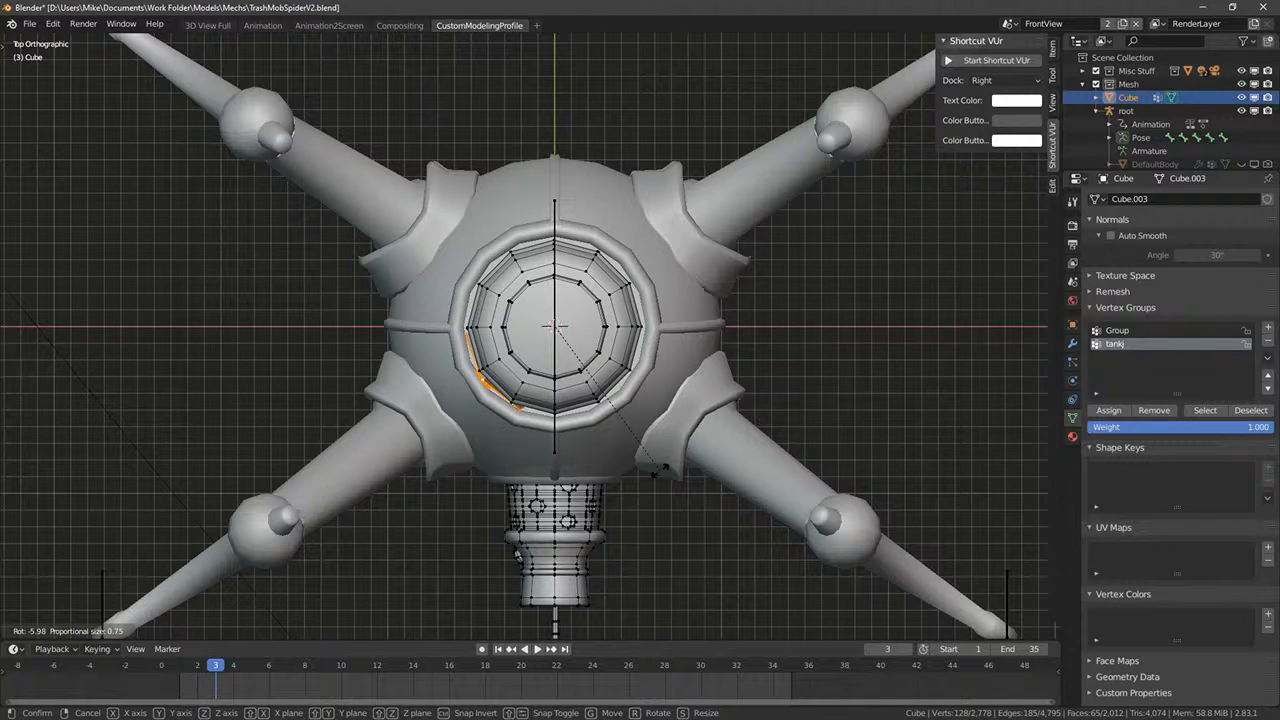
{"action": "type", "text": "-30"}
{"action": "key", "text": "Return"}
{"action": "middle_click_drag", "start_coordinate": [658, 468], "coordinate": [527, 363]}
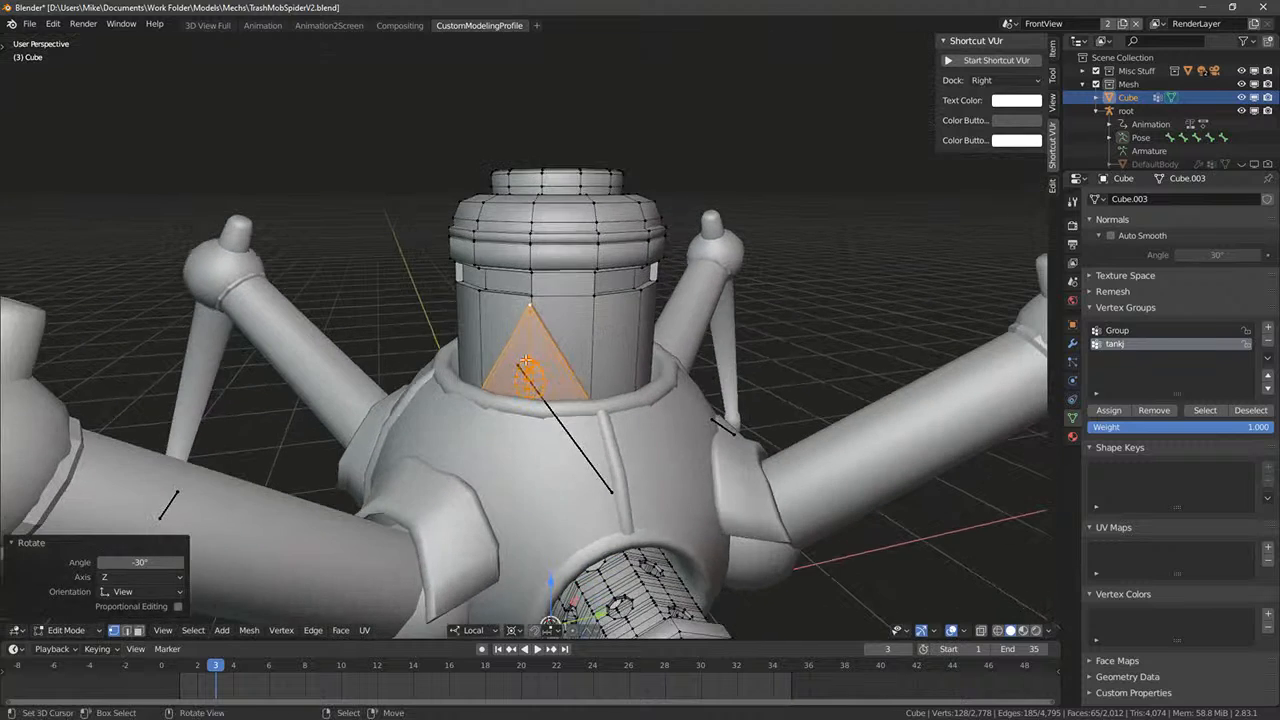
{"action": "middle_click_drag", "start_coordinate": [770, 366], "coordinate": [753, 408]}
{"action": "type", "text": "rz"}
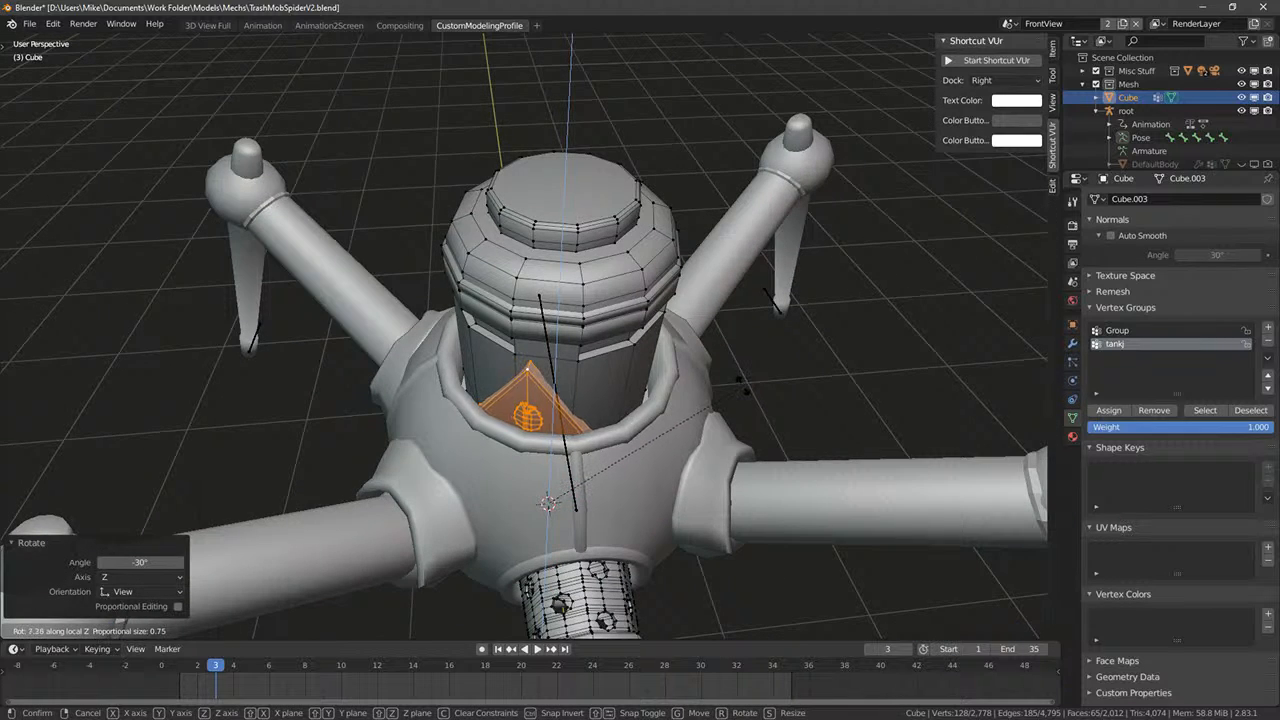
{"action": "type", "text": "-15"}
{"action": "right_click", "coordinate": [738, 412]}
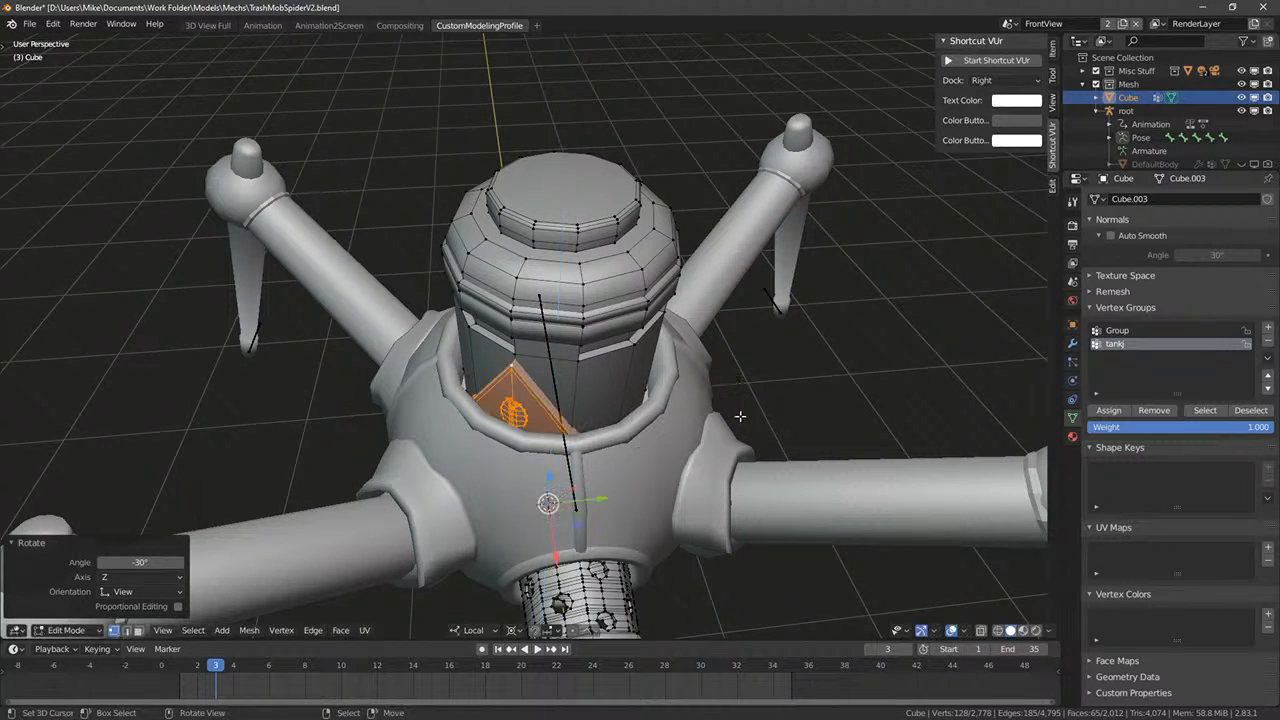
- Rotate the triangular sign 15° about local Z around the tank
{"action": "key", "text": "r"}
{"action": "type", "text": "ze: 0.75"}
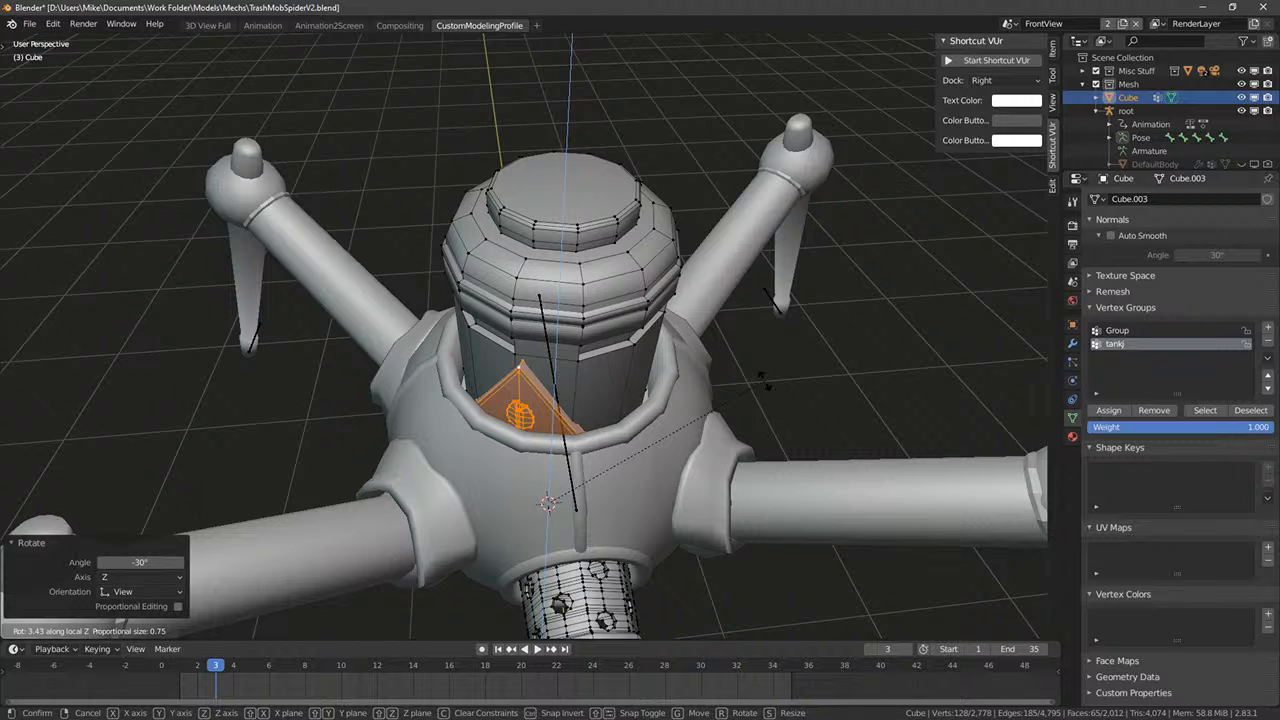
{"action": "type", "text": "15"}
{"action": "key", "text": "Return"}
{"action": "middle_click_drag", "start_coordinate": [766, 377], "coordinate": [606, 356]}
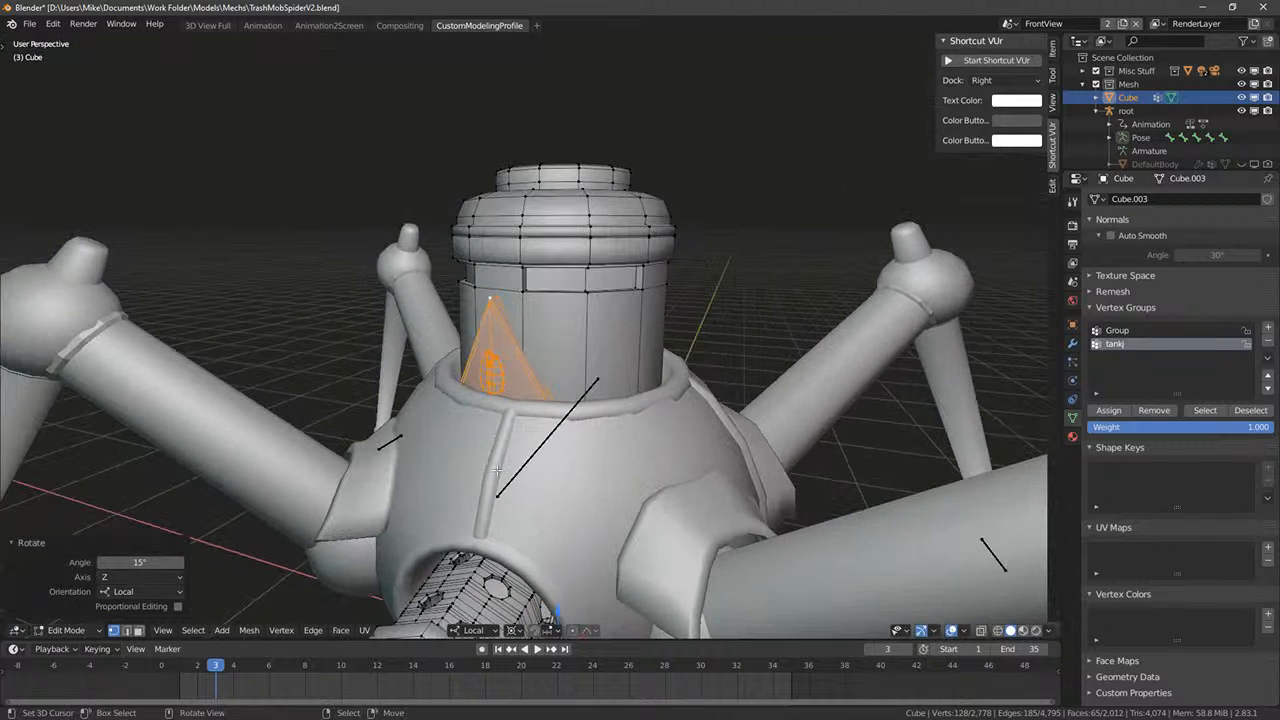
- Raise the triangular sign about 0.11 along local Z on the tank and return to Object Mode with rendered shading
{"action": "middle_click_drag", "start_coordinate": [497, 470], "coordinate": [556, 387]}
{"action": "key", "text": "g"}
{"action": "key", "text": "z"}
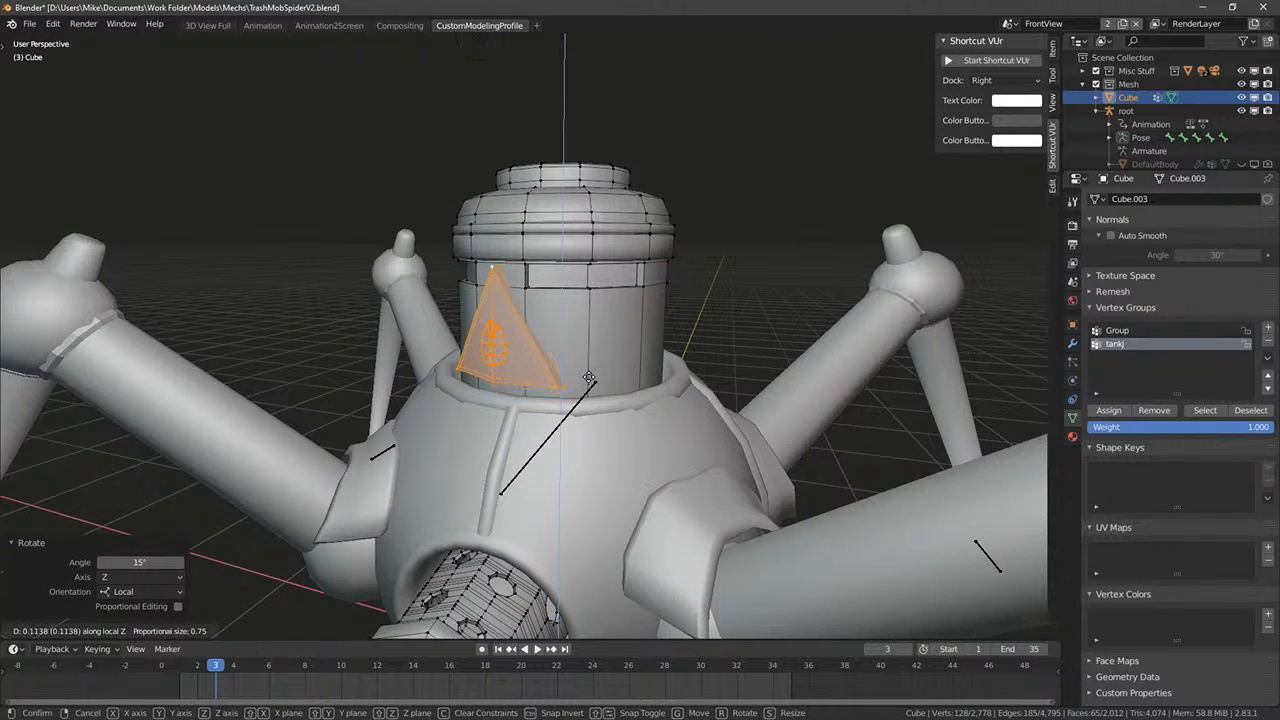
{"action": "left_click", "coordinate": [598, 378]}
{"action": "key", "text": "Tab"}
{"action": "key", "text": "shift+z"}
- Examine the tank sign's placement and the whole spider mech in rendered shading from the front and from above
{"action": "mouse_move", "coordinate": [609, 378]}
{"action": "middle_mouse_down"}
{"action": "mouse_move", "coordinate": [600, 387]}
{"action": "mouse_move", "coordinate": [666, 380]}
{"action": "mouse_move", "coordinate": [450, 373]}
{"action": "mouse_move", "coordinate": [651, 368]}
{"action": "mouse_move", "coordinate": [531, 417]}
{"action": "middle_mouse_up"}
{"action": "scroll", "coordinate": [640, 380], "scroll_direction": "up", "scroll_amount": 4}
{"action": "key", "text": "Tab"}
{"action": "right_click", "coordinate": [417, 366]}
{"action": "scroll", "coordinate": [417, 366], "scroll_direction": "down", "scroll_amount": 6}
{"action": "key", "text": "Tab"}
{"action": "key", "text": "shift+z"}
{"action": "key", "text": "shift+z"}
{"action": "mouse_move", "coordinate": [700, 425]}
{"action": "middle_mouse_down"}
{"action": "mouse_move", "coordinate": [625, 428]}
{"action": "mouse_move", "coordinate": [655, 430]}
{"action": "middle_mouse_up"}
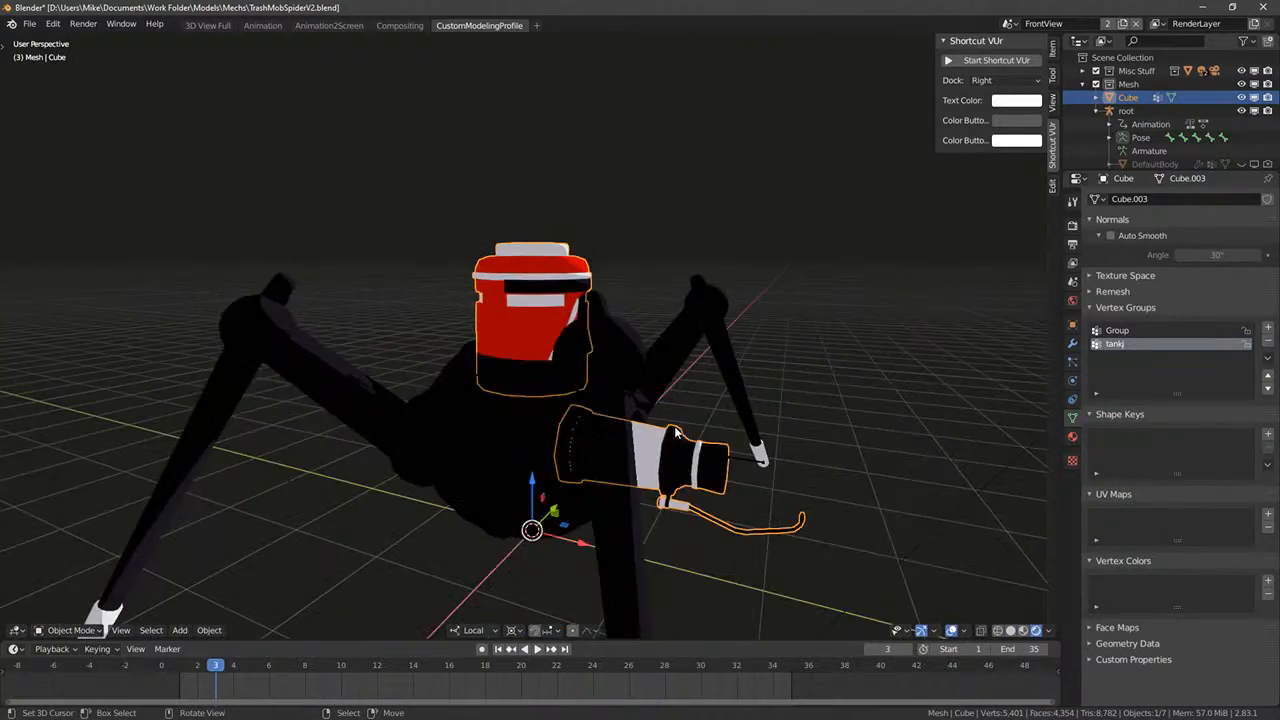
{"action": "key", "text": "KP_1"}
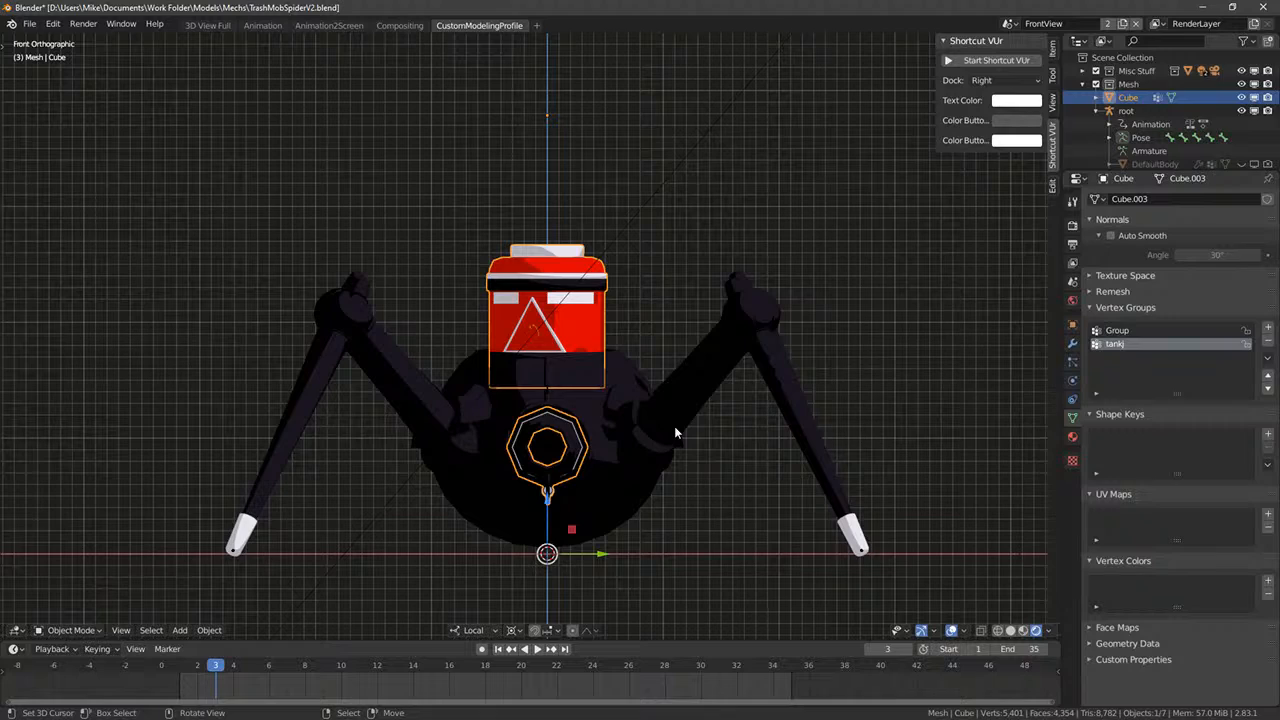
{"action": "middle_click_drag", "start_coordinate": [681, 411], "coordinate": [635, 449]}
{"action": "scroll", "coordinate": [603, 384], "scroll_direction": "up", "scroll_amount": 5}
{"action": "scroll", "coordinate": [590, 424], "scroll_direction": "down", "scroll_amount": 6}
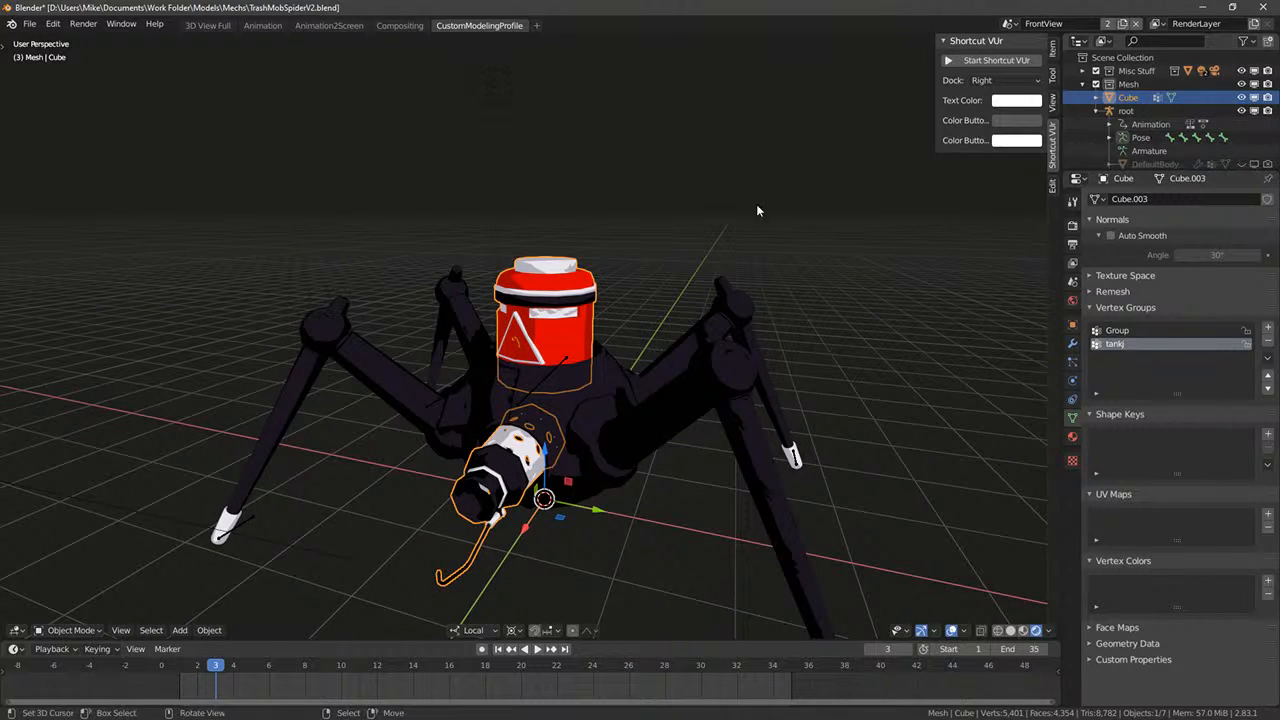
{"action": "middle_click_drag", "start_coordinate": [756, 204], "coordinate": [655, 325]}
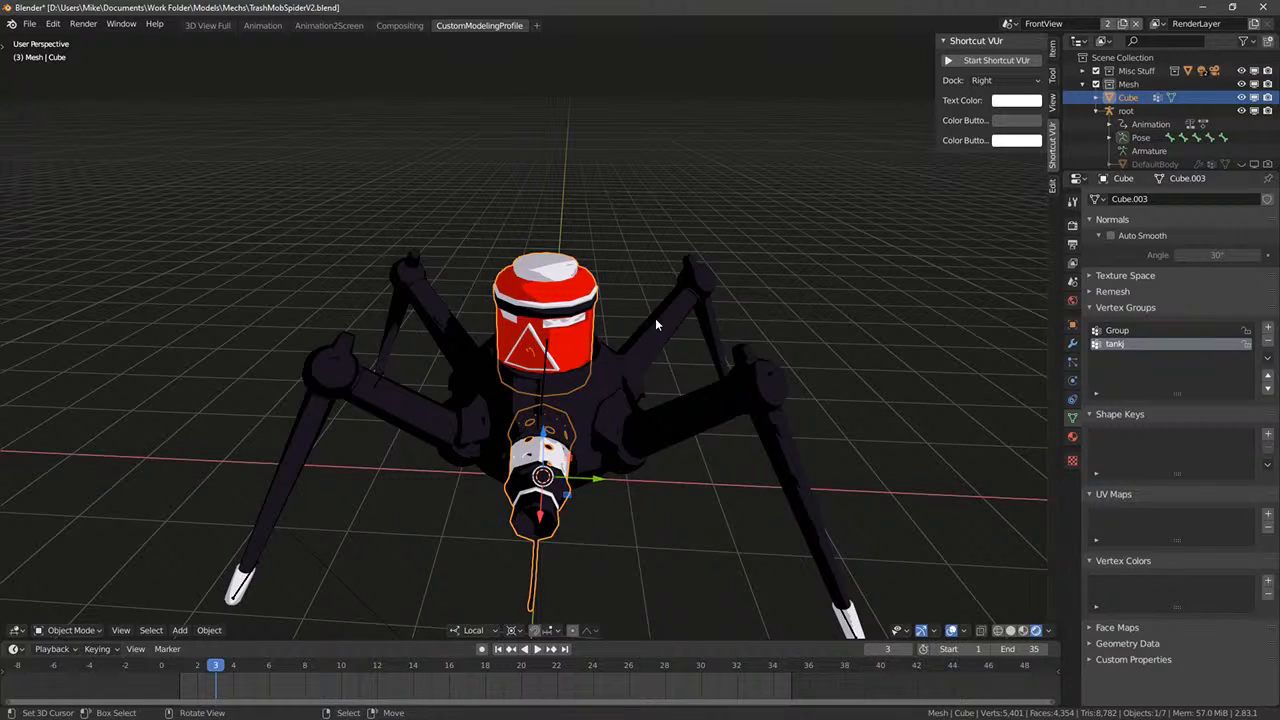
{"action": "middle_click_drag", "start_coordinate": [655, 318], "coordinate": [684, 406]}
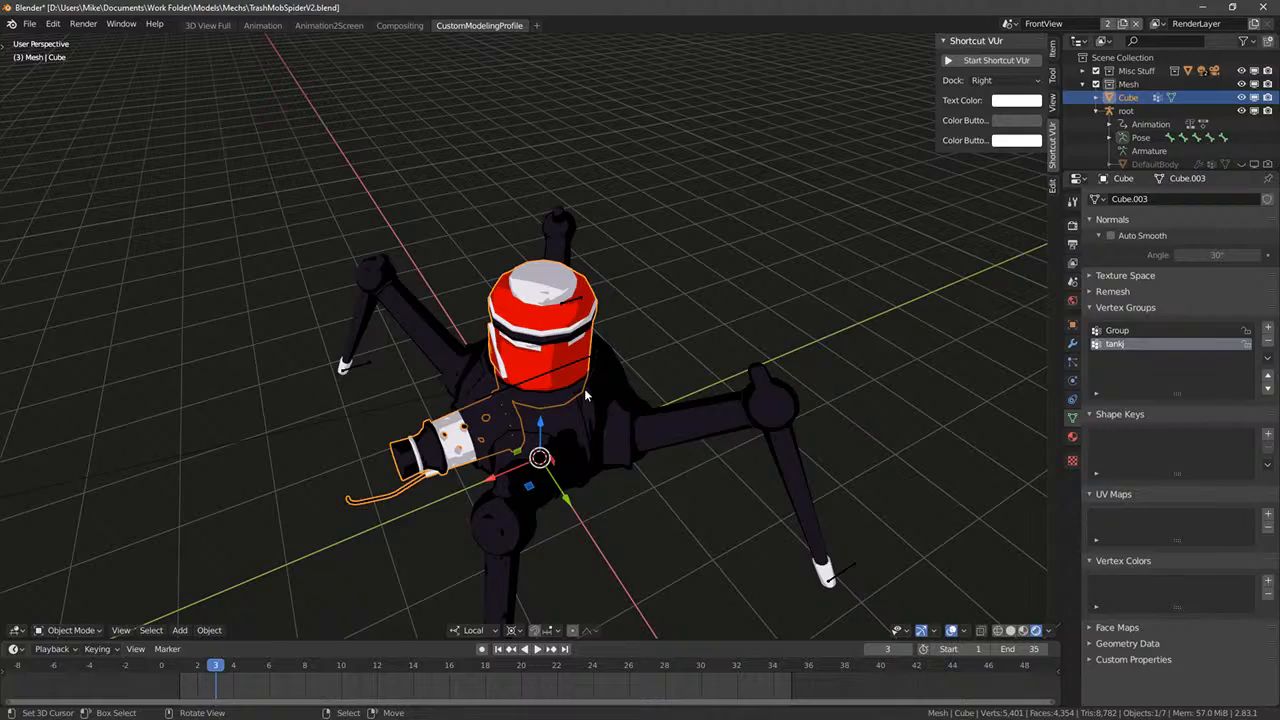
- Place the 3D cursor on the side of the barrel's dark collar and return to Object Mode
{"action": "middle_click_drag", "start_coordinate": [559, 390], "coordinate": [481, 467]}
{"action": "scroll", "coordinate": [481, 467], "scroll_direction": "up", "scroll_amount": 4}
{"action": "scroll", "coordinate": [426, 545], "scroll_direction": "up", "scroll_amount": 5}
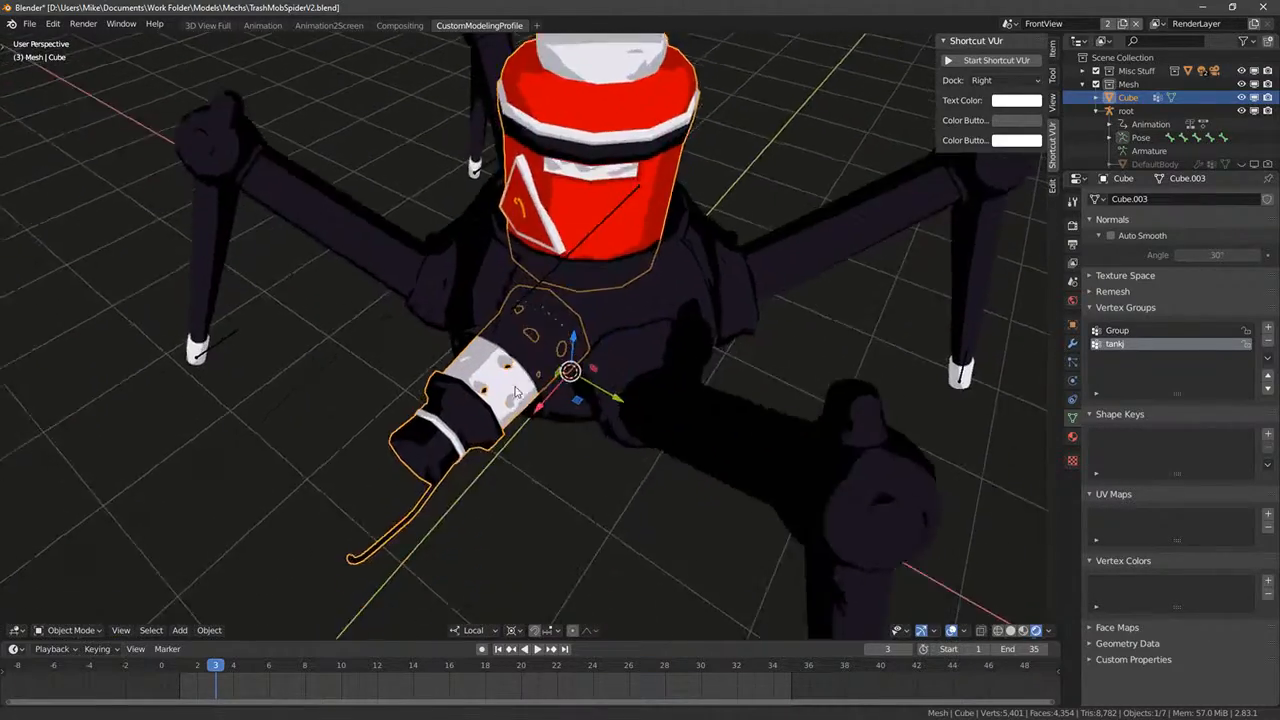
{"action": "key", "text": "Tab"}
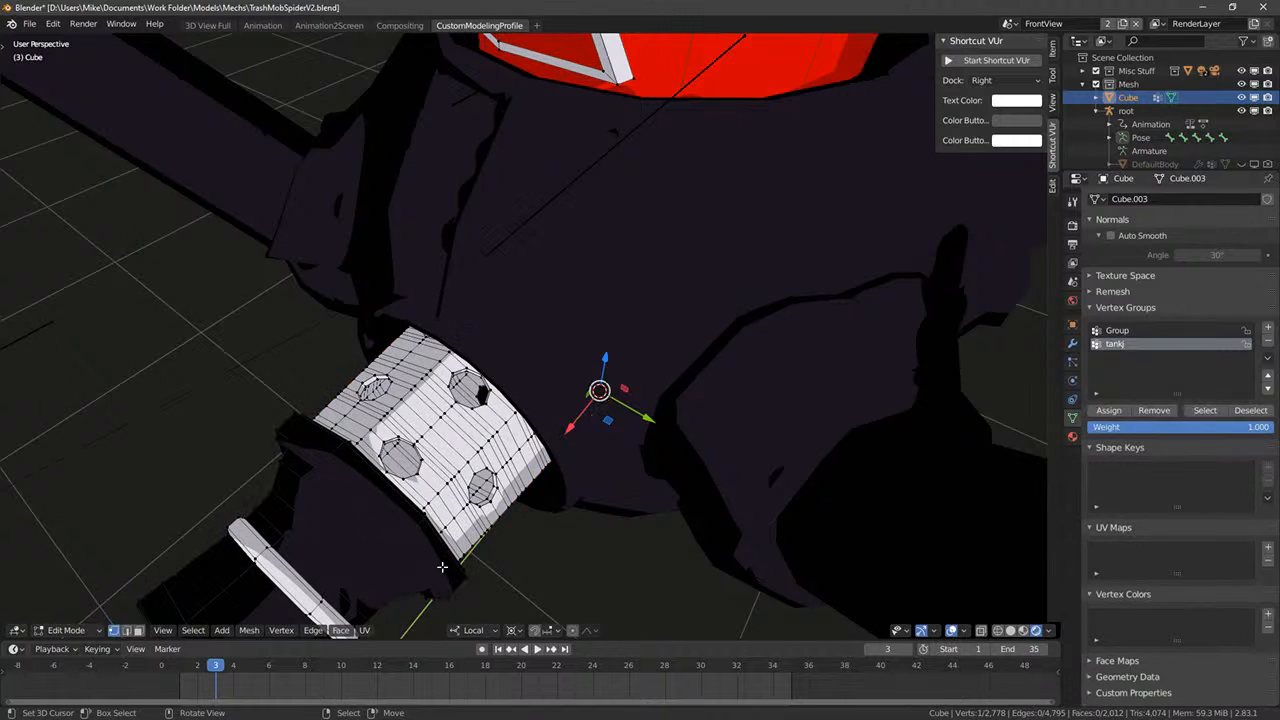
{"action": "key", "text": "Tab"}
{"action": "key", "text": "Tab"}
{"action": "left_click", "coordinate": [440, 567]}
{"action": "key", "text": "Tab"}
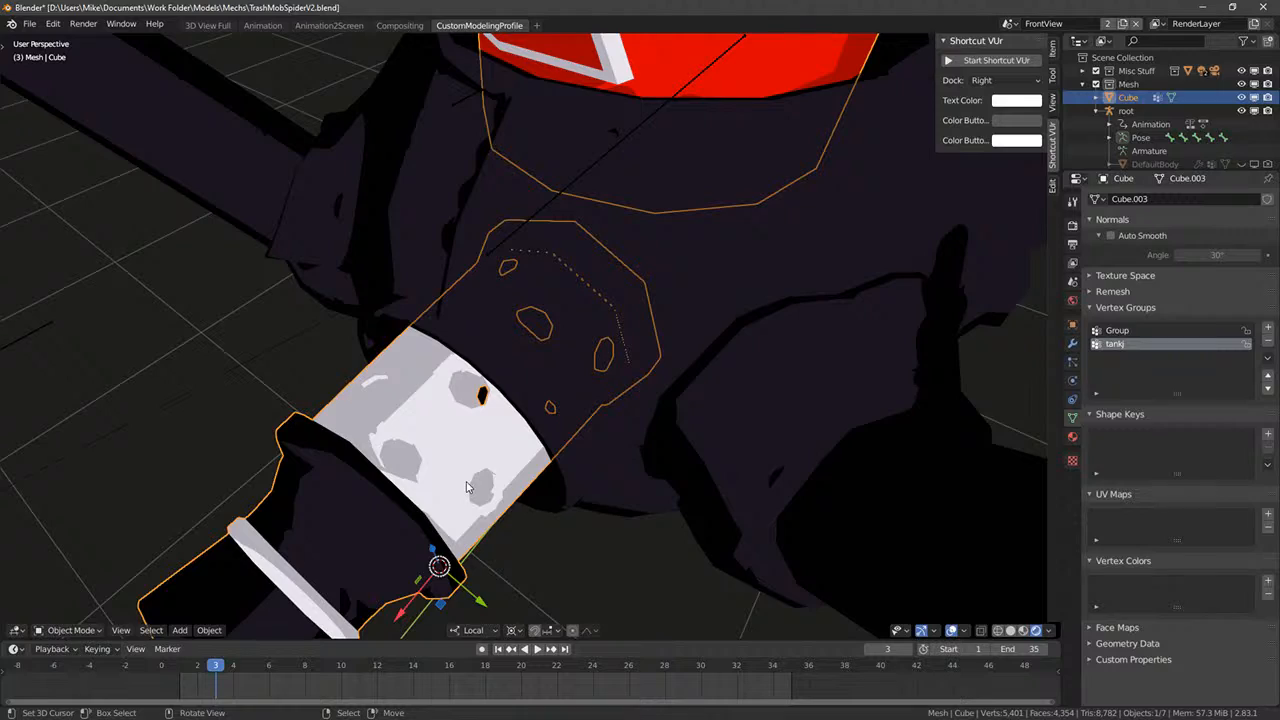
- Inspect the barrel, its collar and the tank from the side in solid and rendered shading
{"action": "middle_click_drag", "start_coordinate": [466, 487], "coordinate": [553, 400]}
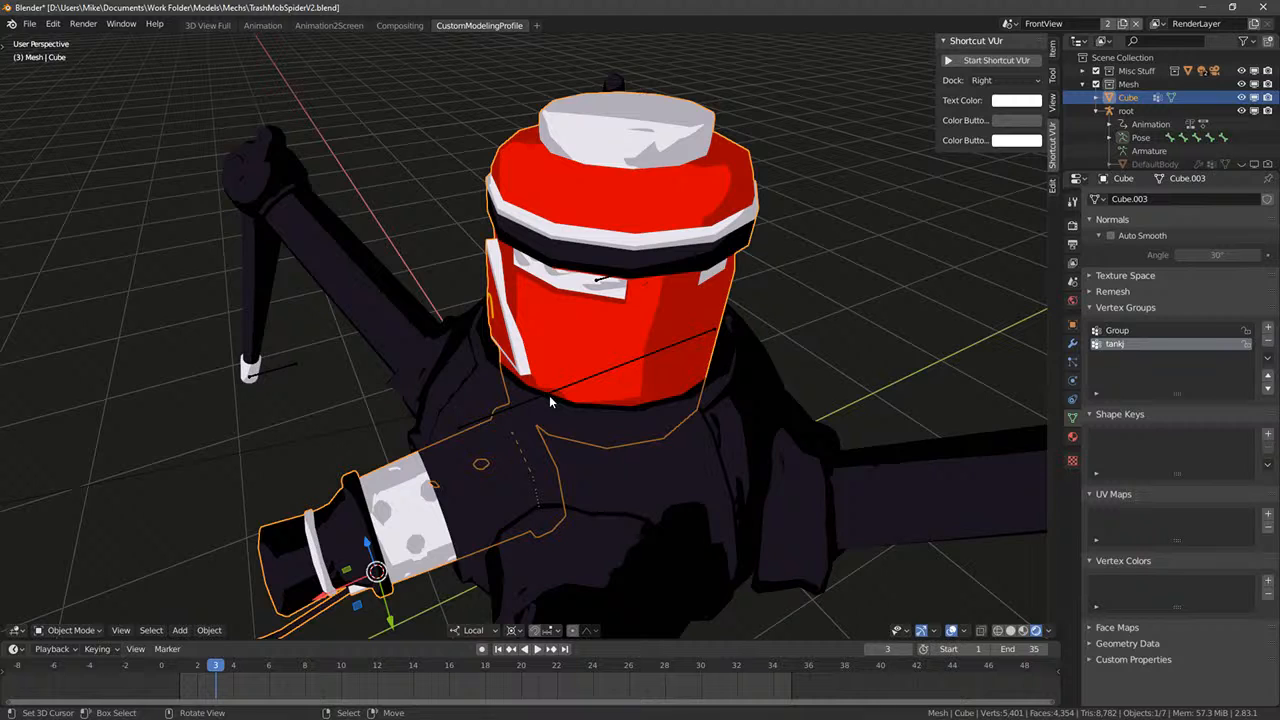
{"action": "mouse_move", "coordinate": [471, 454]}
{"action": "middle_mouse_down", "text": "shift"}
{"action": "mouse_move", "coordinate": [517, 351]}
{"action": "mouse_move", "coordinate": [466, 386]}
{"action": "mouse_move", "coordinate": [569, 263]}
{"action": "mouse_move", "coordinate": [663, 320]}
{"action": "middle_mouse_up", "text": "shift"}
{"action": "scroll", "coordinate": [520, 345], "scroll_direction": "up", "scroll_amount": 3}
{"action": "scroll", "coordinate": [474, 389], "scroll_direction": "down", "scroll_amount": 5}
{"action": "key", "text": "z"}
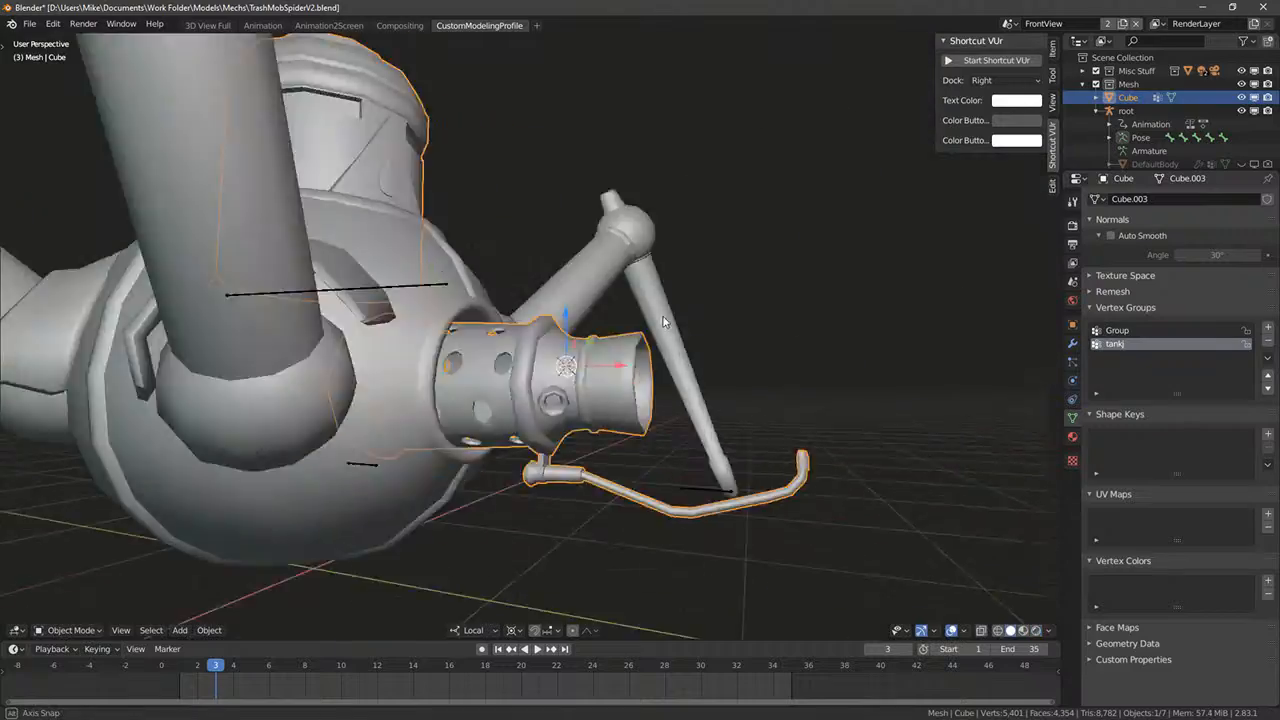
{"action": "key", "text": "Tab"}
{"action": "scroll", "coordinate": [600, 340], "scroll_direction": "down", "scroll_amount": 4}
{"action": "key", "text": "z"}
{"action": "mouse_move", "coordinate": [571, 343]}
{"action": "middle_mouse_down"}
{"action": "mouse_move", "coordinate": [430, 385]}
{"action": "mouse_move", "coordinate": [401, 352]}
{"action": "mouse_move", "coordinate": [332, 325]}
{"action": "mouse_move", "coordinate": [620, 351]}
{"action": "middle_mouse_up"}
{"action": "scroll", "coordinate": [430, 385], "scroll_direction": "up", "scroll_amount": 4}
- Deselect the mesh geometry, return to Object Mode and save the file
{"action": "key", "text": "alt+a"}
{"action": "key", "text": "Tab"}
{"action": "key", "text": "shift+s"}
{"action": "middle_click_drag", "start_coordinate": [889, 348], "coordinate": [714, 378]}
{"action": "key", "text": "shift+s"}
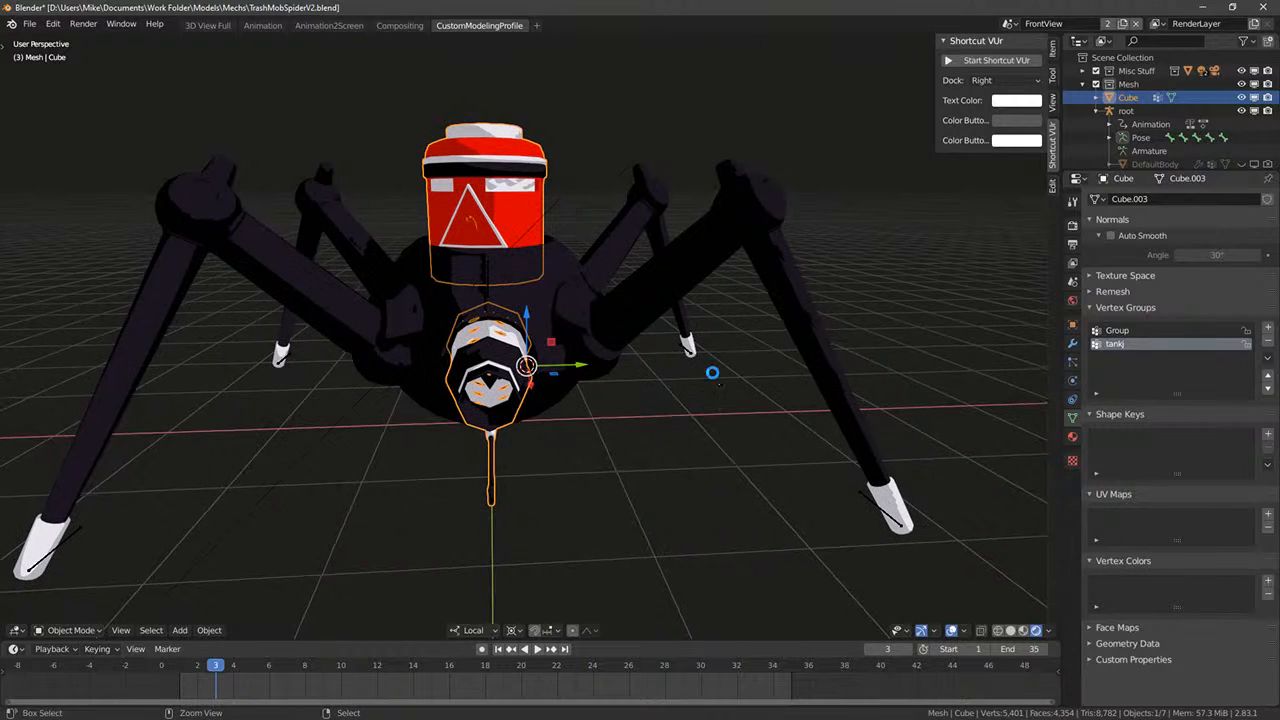
{"action": "key", "text": "ctrl+s"}
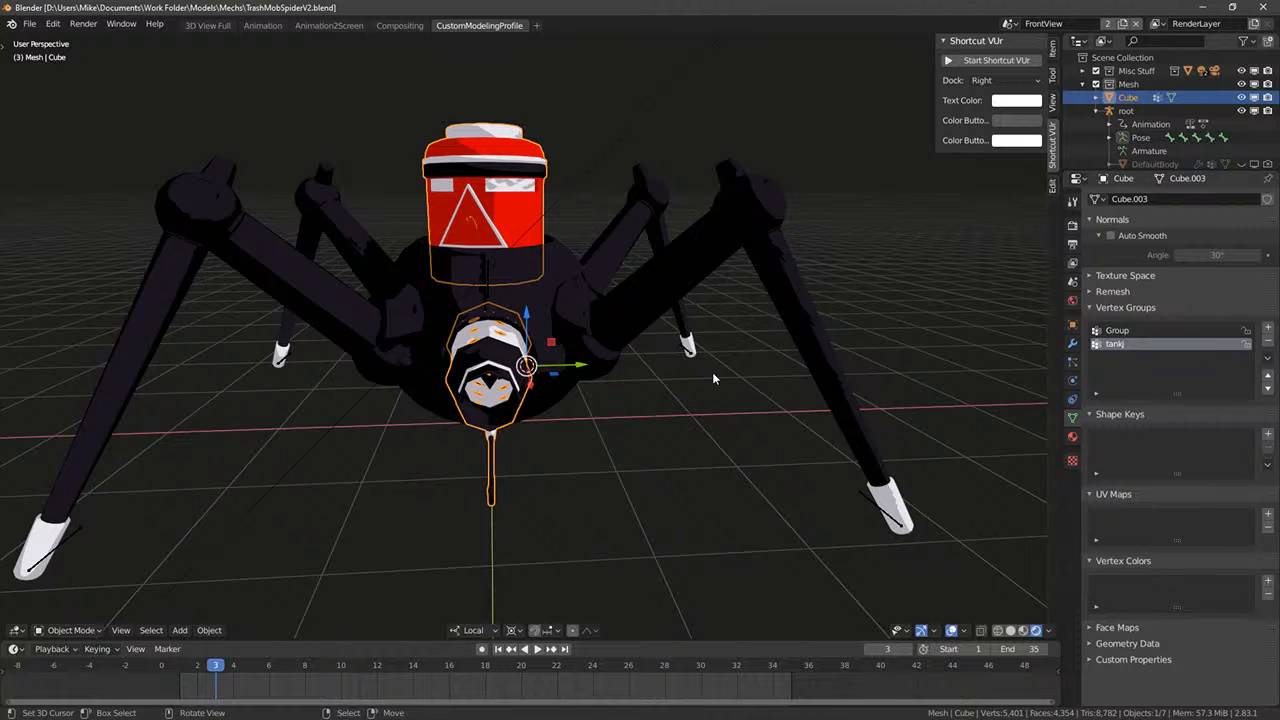
- Add a Bezier curve at the 3D cursor on the side of the barrel's collar
{"action": "middle_click_drag", "start_coordinate": [585, 334], "coordinate": [484, 363]}
{"action": "scroll", "coordinate": [475, 380], "scroll_direction": "up", "scroll_amount": 4}
{"action": "key", "text": "shift+a"}
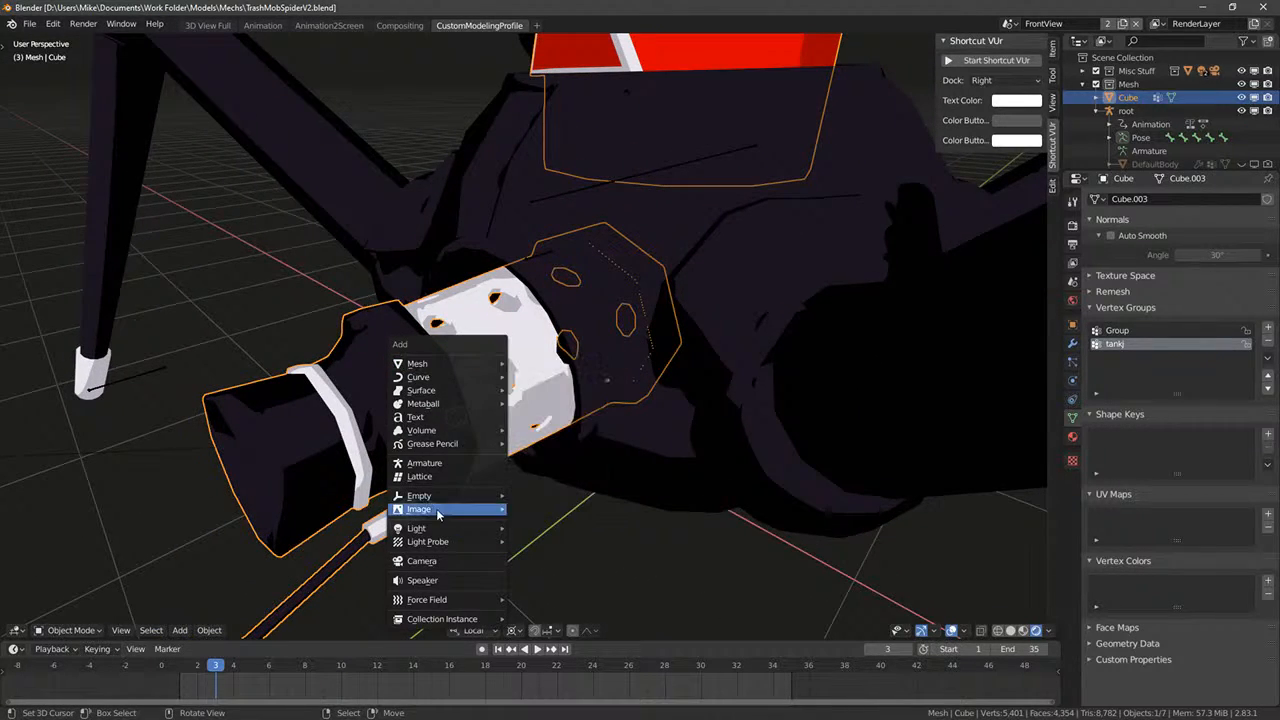
{"action": "mouse_move", "coordinate": [443, 379]}
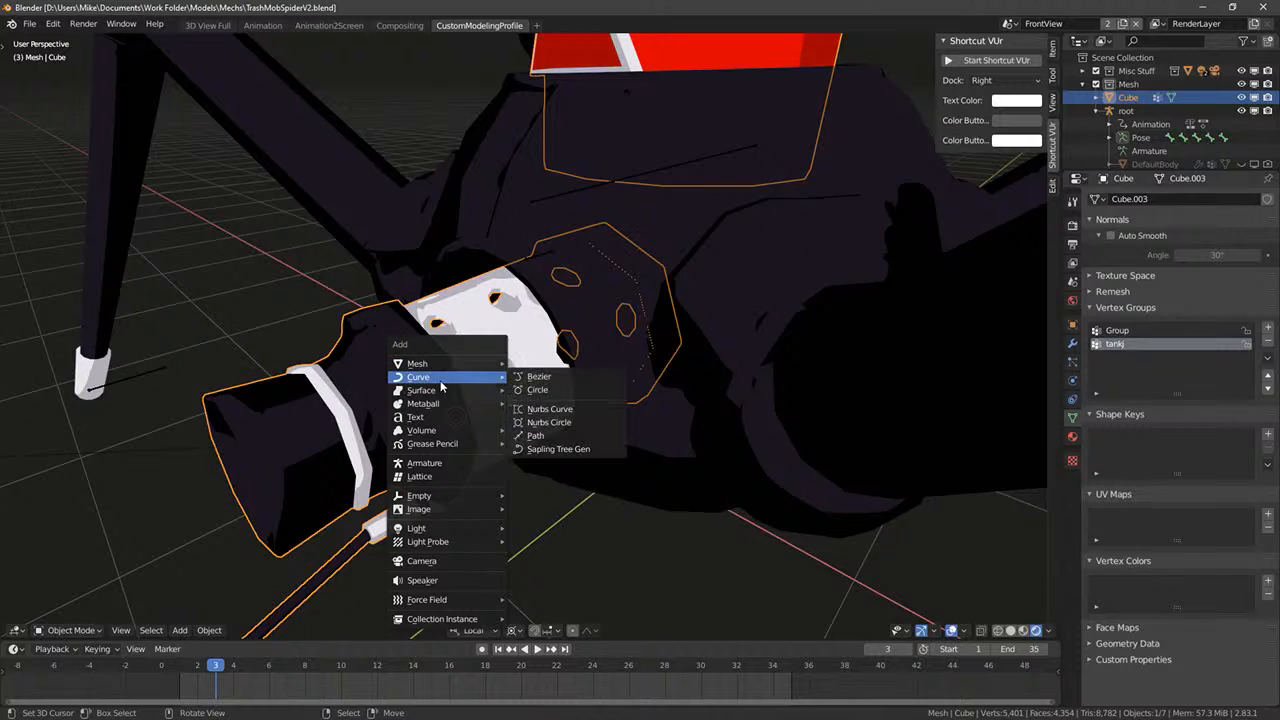
{"action": "left_click", "coordinate": [546, 379]}
{"action": "scroll", "coordinate": [548, 379], "scroll_direction": "down", "scroll_amount": 5}
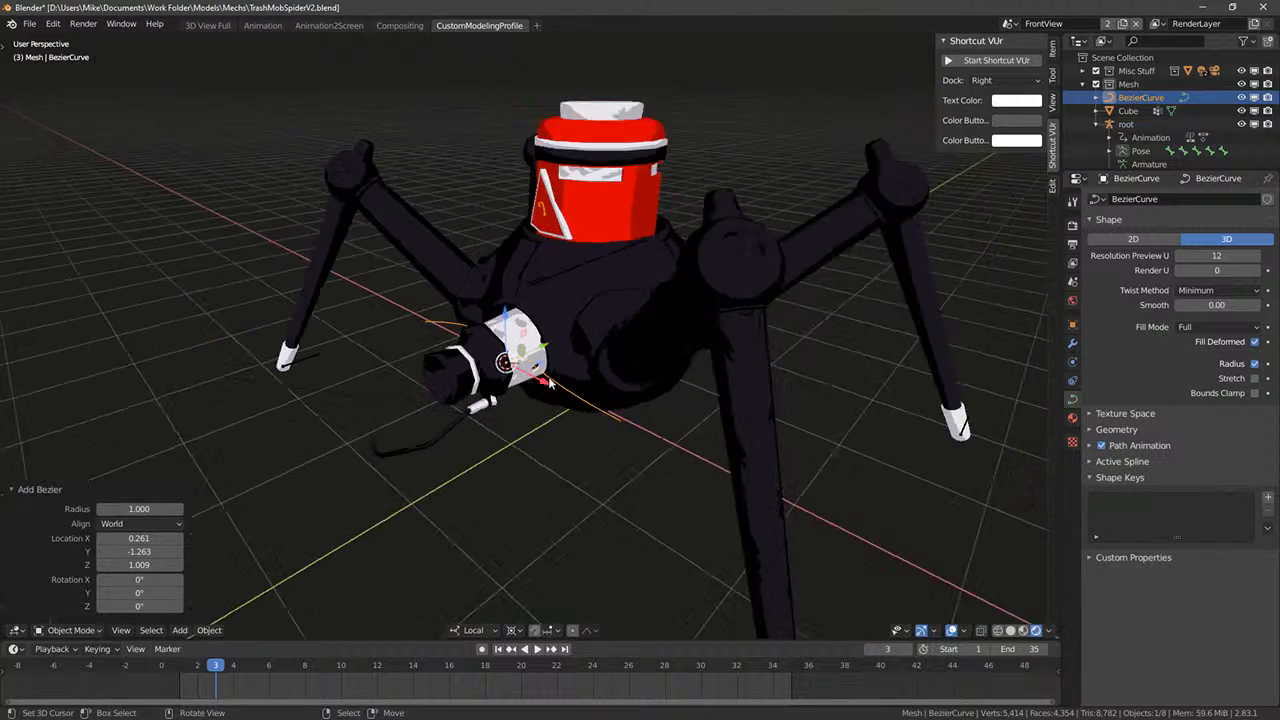
{"action": "middle_click_drag", "start_coordinate": [550, 381], "coordinate": [727, 403]}
- Give the Bezier curve a round bevel with a depth of 0.032
{"action": "left_click", "coordinate": [1110, 430]}
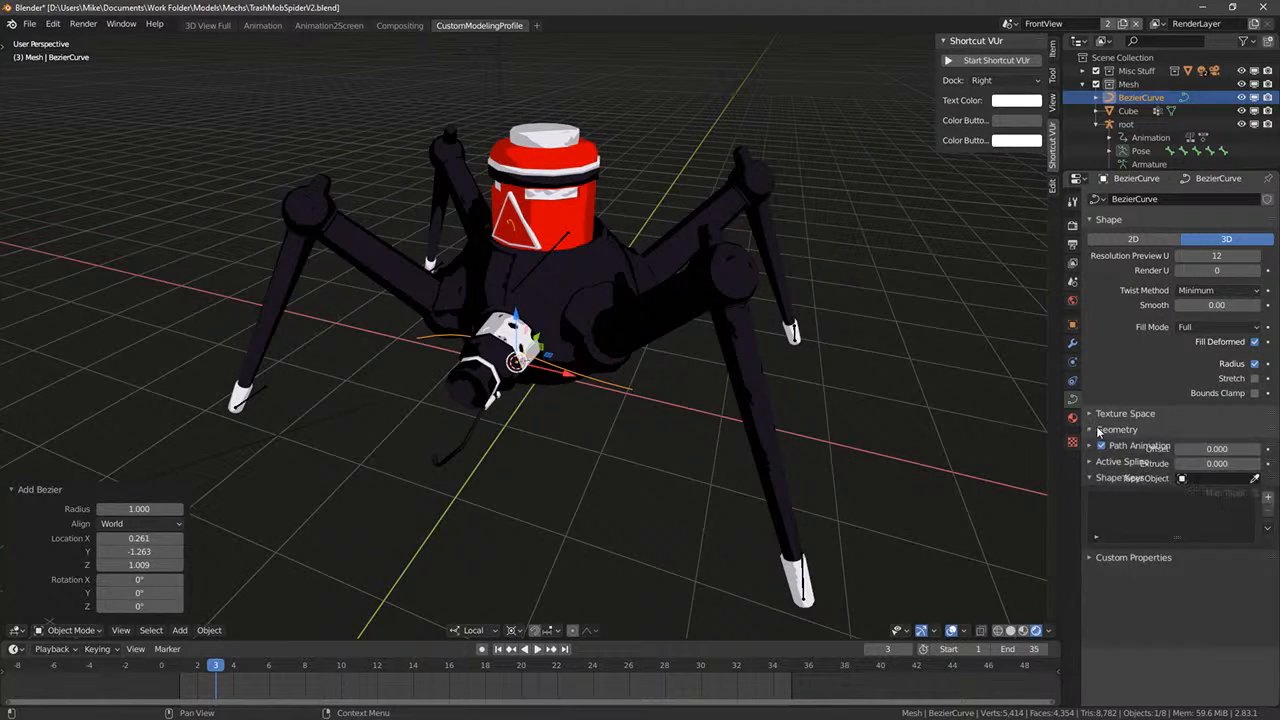
{"action": "left_click_drag", "start_coordinate": [1205, 532], "coordinate": [1230, 532]}
{"action": "middle_click_drag", "start_coordinate": [693, 366], "coordinate": [648, 384]}
- Rotate the whole curve in top view and move it so its start lies beside the barrel's collar
{"action": "key", "text": "Tab"}
{"action": "key", "text": "Tab"}
{"action": "key", "text": "Tab"}
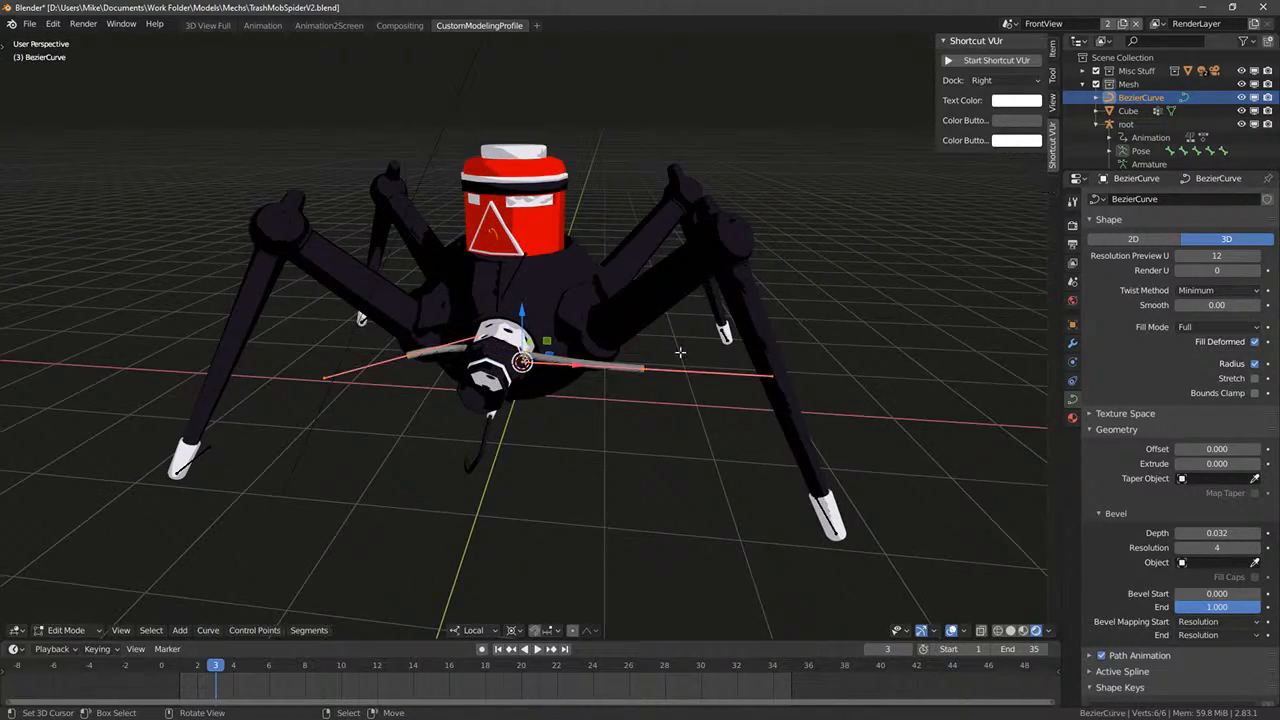
{"action": "key", "text": "KP_7"}
{"action": "key", "text": "r"}
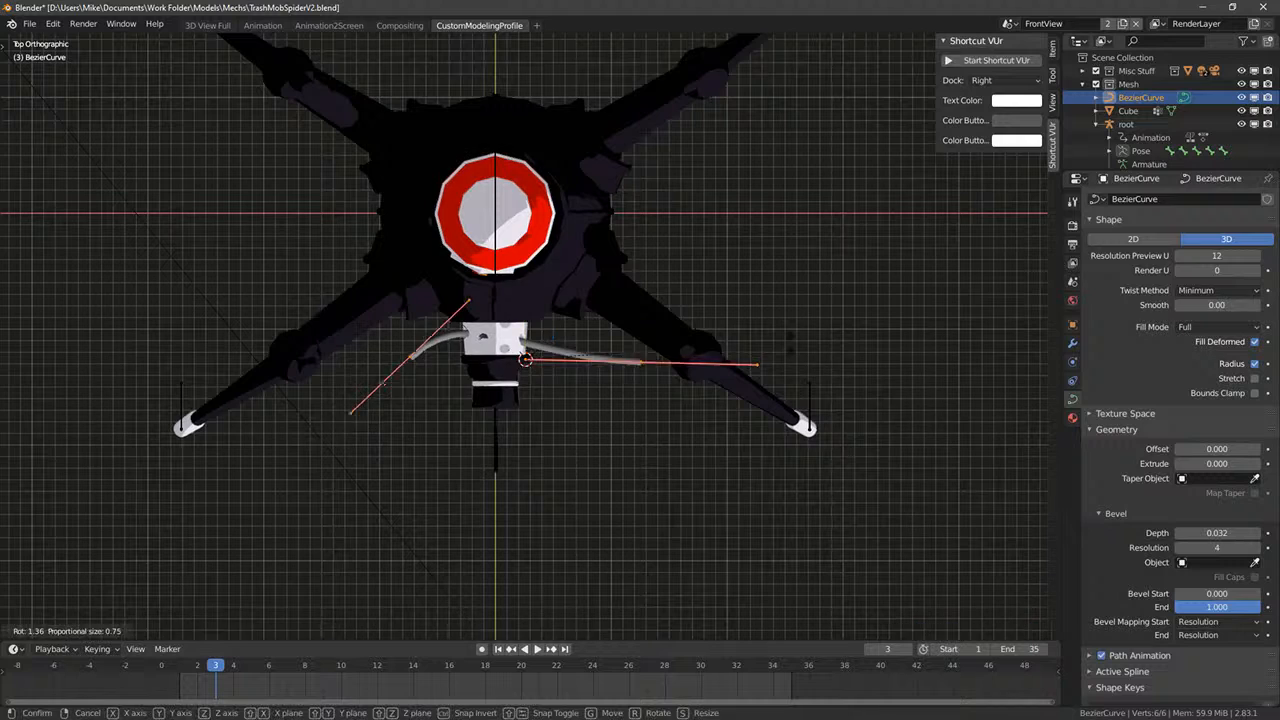
{"action": "left_click", "coordinate": [430, 428]}
{"action": "key", "text": "g"}
{"action": "left_click", "coordinate": [592, 350]}
- Snap the curve's start point to the 3D cursor at the collar and its end point to the tank's upper shoulder
{"action": "right_click", "coordinate": [544, 353]}
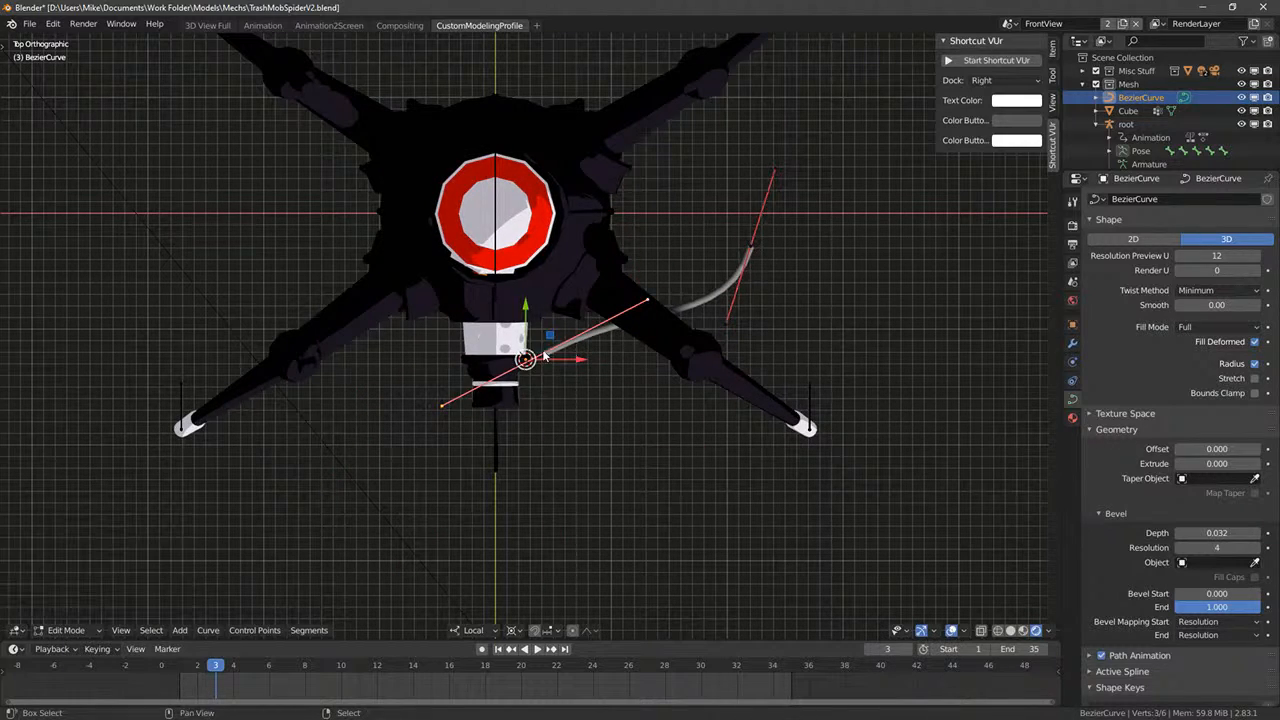
{"action": "key", "text": "shift+s"}
{"action": "left_click", "coordinate": [543, 304]}
{"action": "middle_click_drag", "start_coordinate": [663, 262], "coordinate": [692, 138]}
{"action": "key", "text": "shift+s"}
{"action": "left_click", "coordinate": [665, 157]}
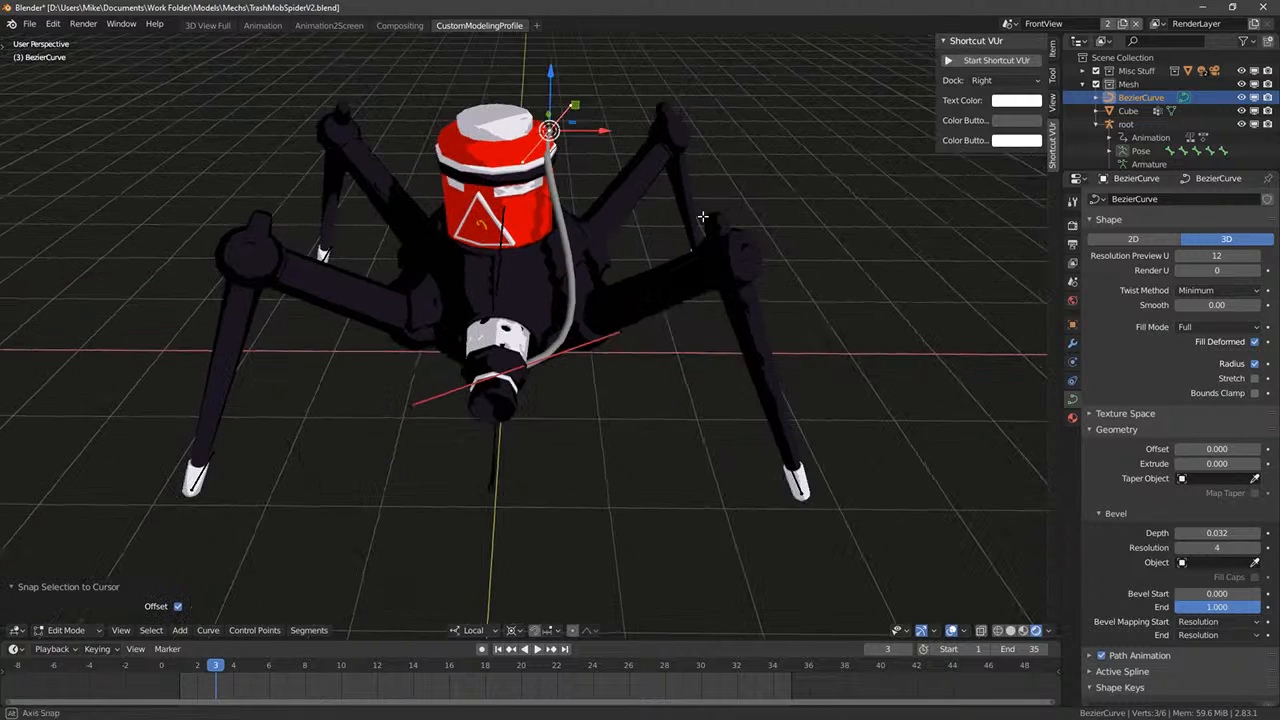
- Rotate the hose's tank-end point -135° in the view and reposition the outer handle of its barrel-end point
{"action": "key", "text": "r"}
{"action": "left_click", "coordinate": [524, 638]}
{"action": "scroll", "coordinate": [523, 675], "scroll_direction": "right", "scroll_amount": 5, "text": "ctrl"}
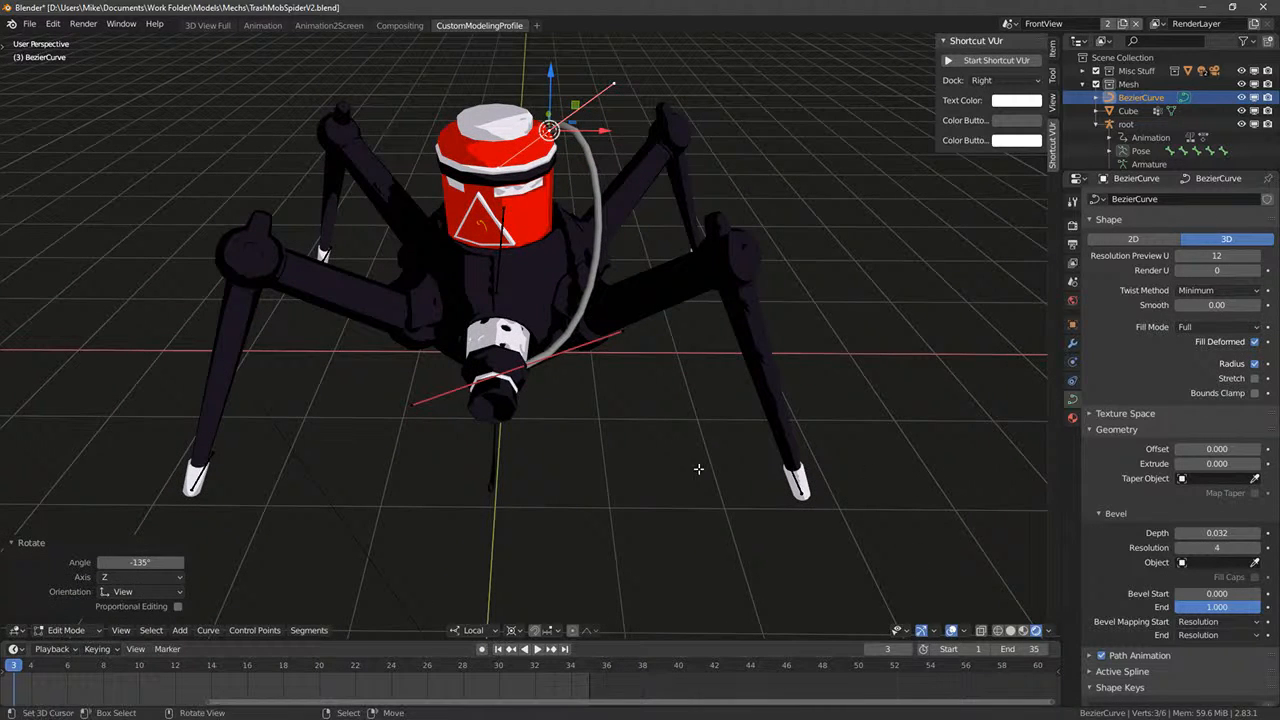
{"action": "right_click", "coordinate": [620, 333]}
{"action": "key", "text": "g"}
{"action": "left_click", "coordinate": [593, 303]}
- Select all control points of the hose curve and subdivide it
{"action": "key", "text": "a"}
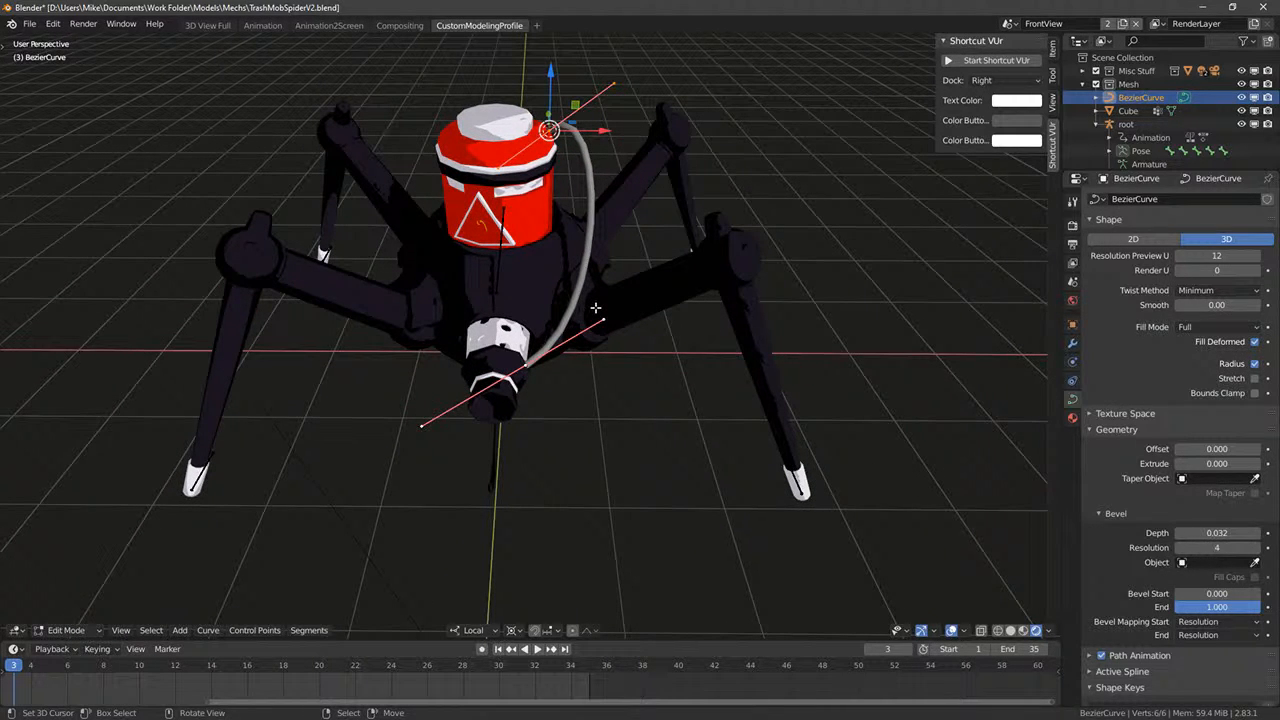
{"action": "key", "text": "ctrl+shift+s"}
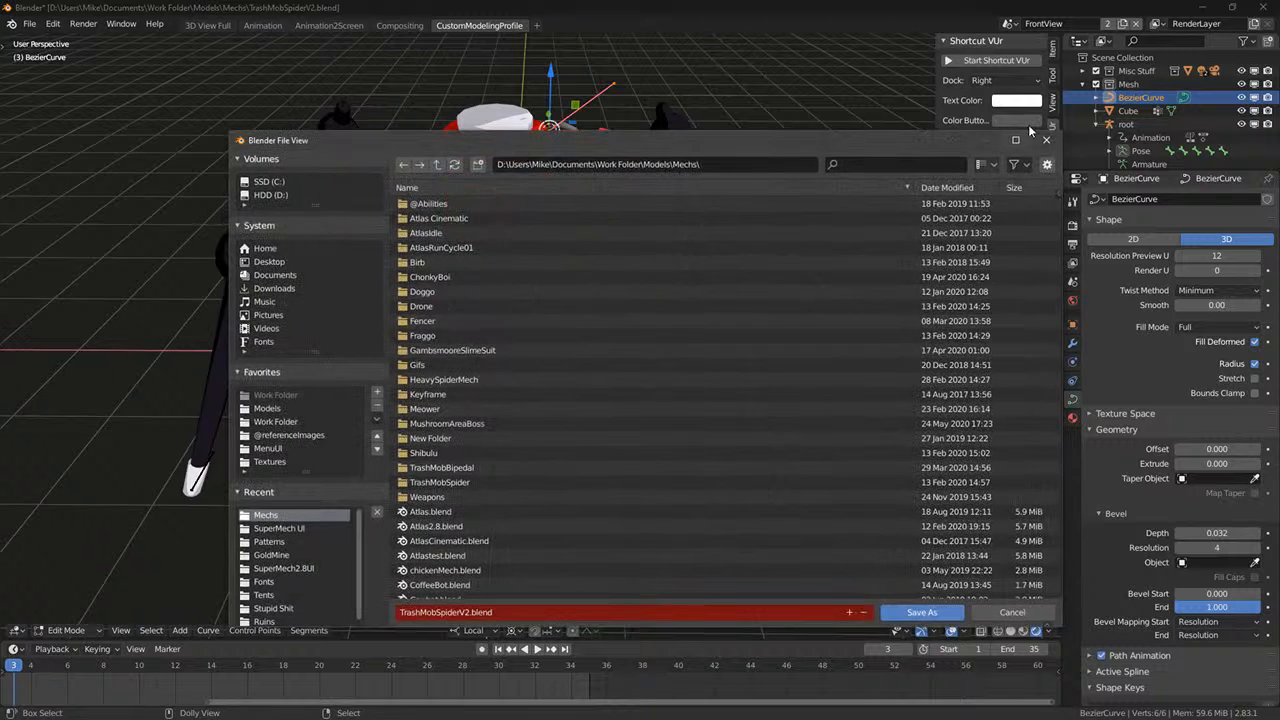
{"action": "key", "text": "Escape"}
{"action": "key", "text": "F3"}
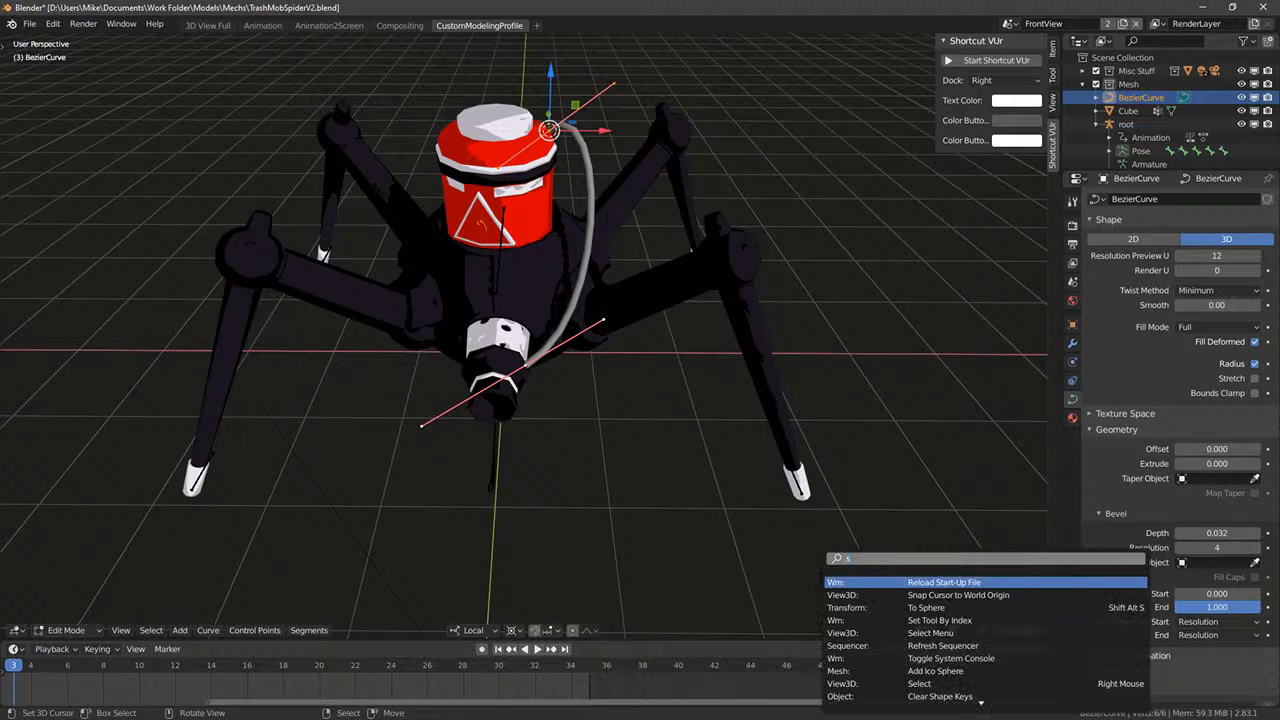
{"action": "type", "text": "subdiv"}
{"action": "key", "text": "Return"}
- Rotate the hose's middle control point and move it by about -0.162 in X, 0.030 in Y and 0.030 in Z
{"action": "right_click", "coordinate": [580, 230]}
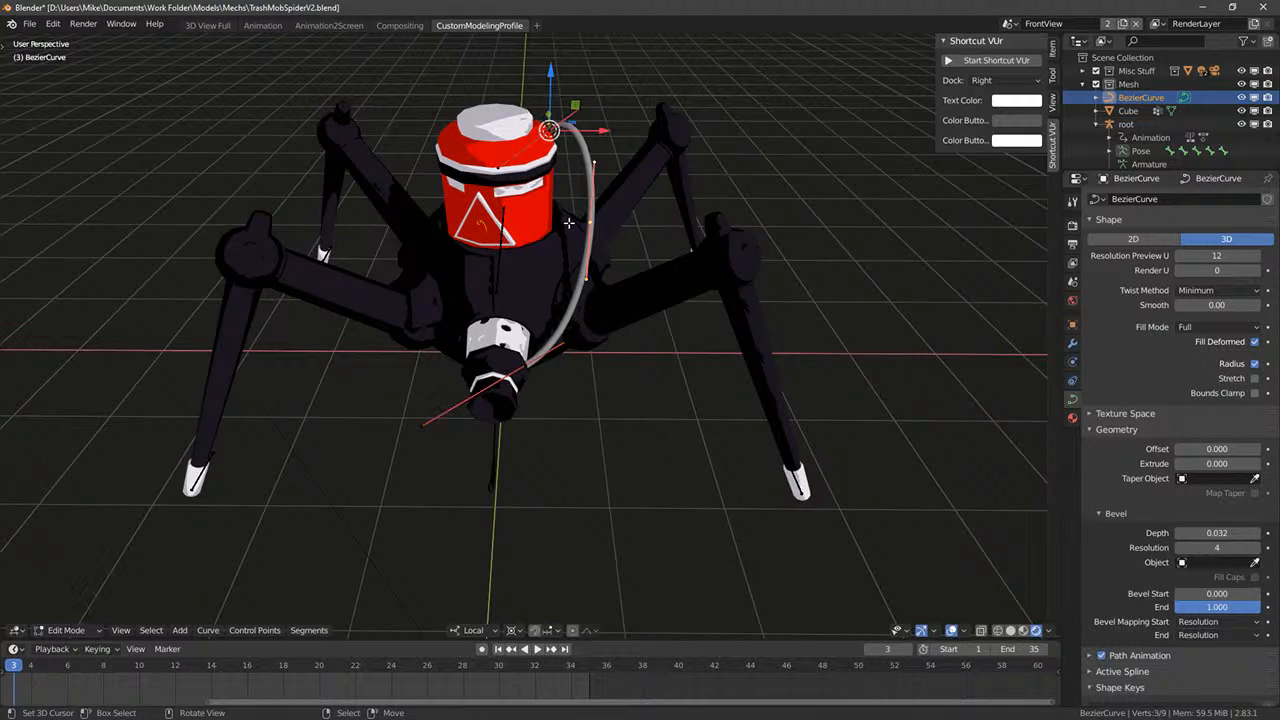
{"action": "key", "text": "r"}
{"action": "right_click", "coordinate": [750, 210]}
{"action": "key", "text": "comma"}
{"action": "mouse_move", "coordinate": [752, 212]}
{"action": "middle_mouse_down"}
{"action": "mouse_move", "coordinate": [766, 213]}
{"action": "mouse_move", "coordinate": [746, 205]}
{"action": "middle_mouse_up"}
{"action": "key", "text": "r"}
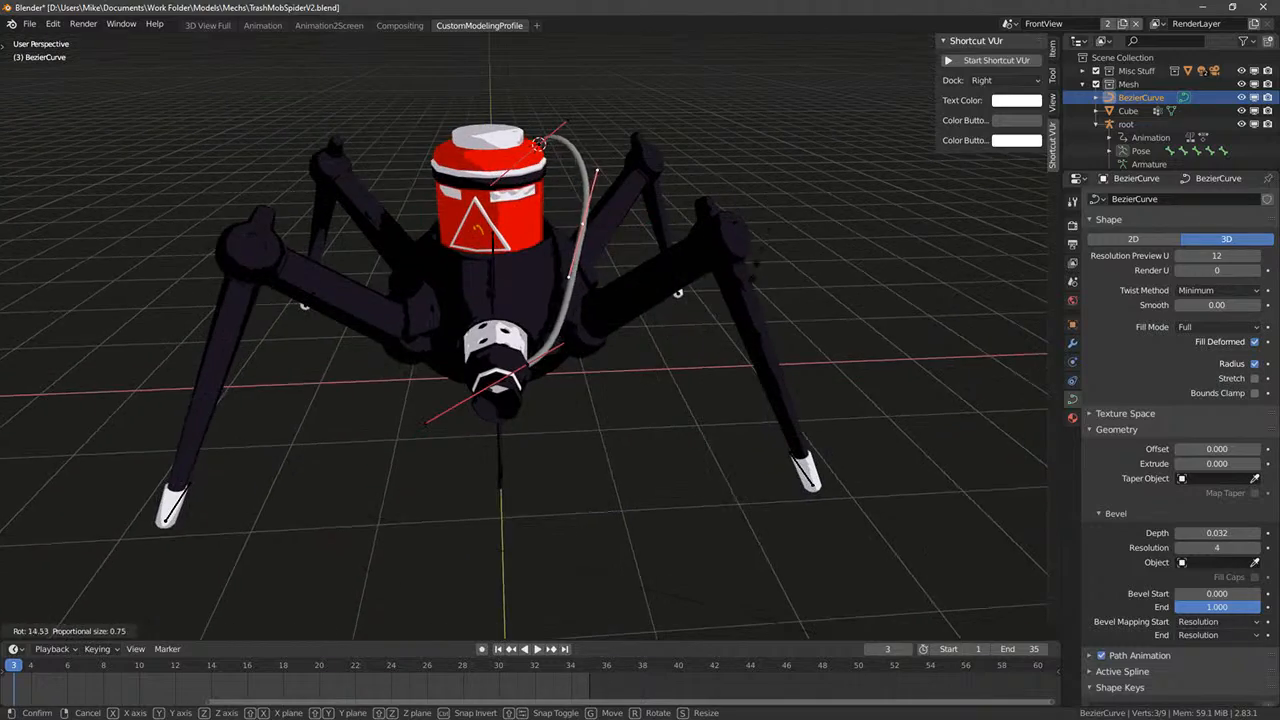
{"action": "left_click", "coordinate": [735, 280]}
{"action": "key", "text": "g"}
{"action": "left_click", "coordinate": [695, 343]}
- Rotate, scale and move the hose's middle control point from the side to form an S-shaped bend beside the tank
{"action": "middle_click_drag", "start_coordinate": [695, 343], "coordinate": [520, 320]}
{"action": "key", "text": "r"}
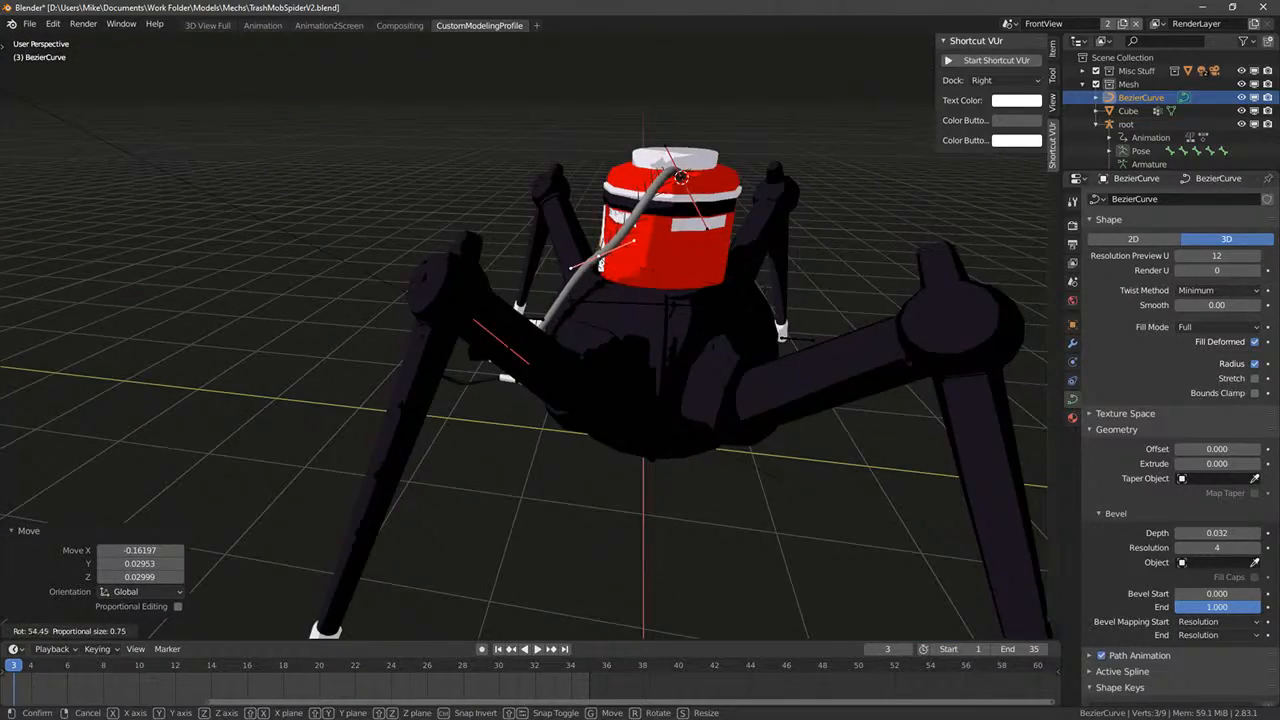
{"action": "left_click", "coordinate": [662, 469]}
{"action": "key", "text": "s"}
{"action": "left_click", "coordinate": [911, 314]}
{"action": "key", "text": "g"}
{"action": "left_click", "coordinate": [913, 334]}
- Rotate the hose's tank-end control point -38.9° in top view
{"action": "right_click", "coordinate": [682, 177]}
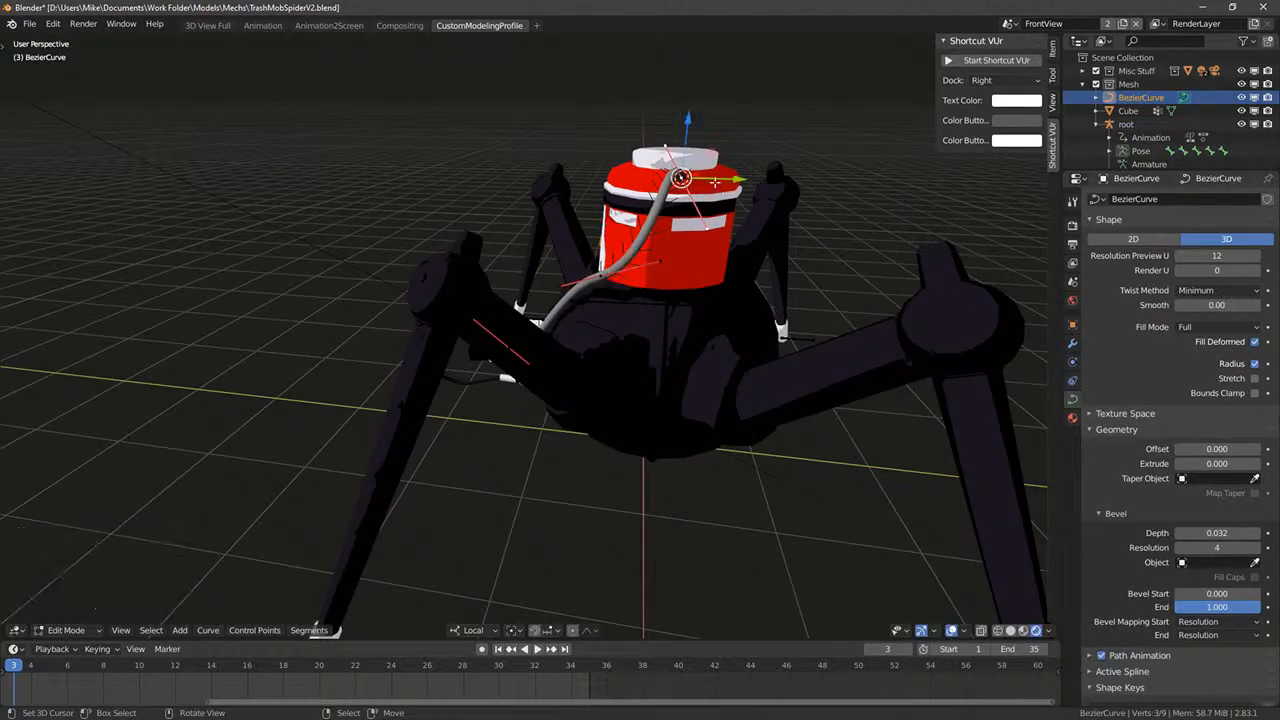
{"action": "middle_click_drag", "start_coordinate": [682, 177], "coordinate": [728, 338]}
{"action": "key", "text": "KP_7"}
{"action": "key", "text": "r"}
{"action": "left_click", "coordinate": [706, 151]}
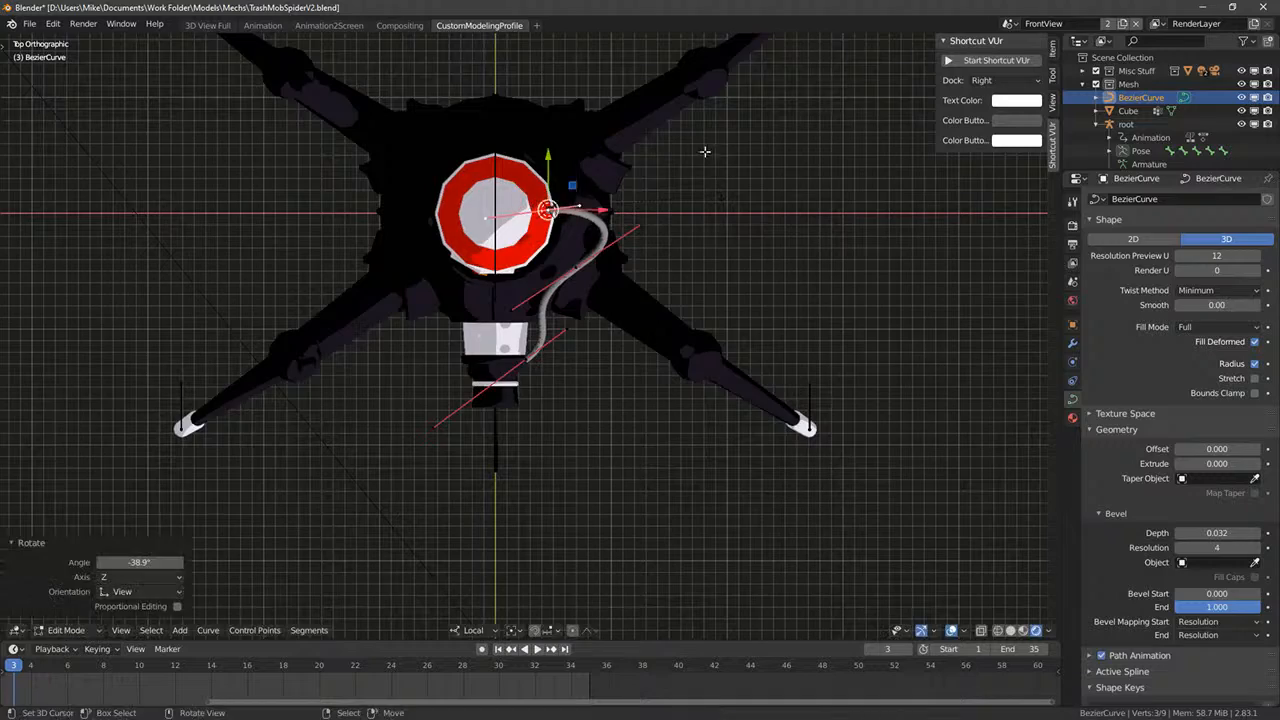
- Pull the upper handle of the tank-end point upward to steepen the hose's exit, and select that control point
{"action": "scroll", "coordinate": [651, 126], "scroll_direction": "up", "scroll_amount": 2}
{"action": "middle_click_drag", "start_coordinate": [706, 151], "coordinate": [588, 121]}
{"action": "scroll", "coordinate": [597, 249], "scroll_direction": "up", "scroll_amount": 4}
{"action": "right_click", "coordinate": [588, 121]}
{"action": "key", "text": "g"}
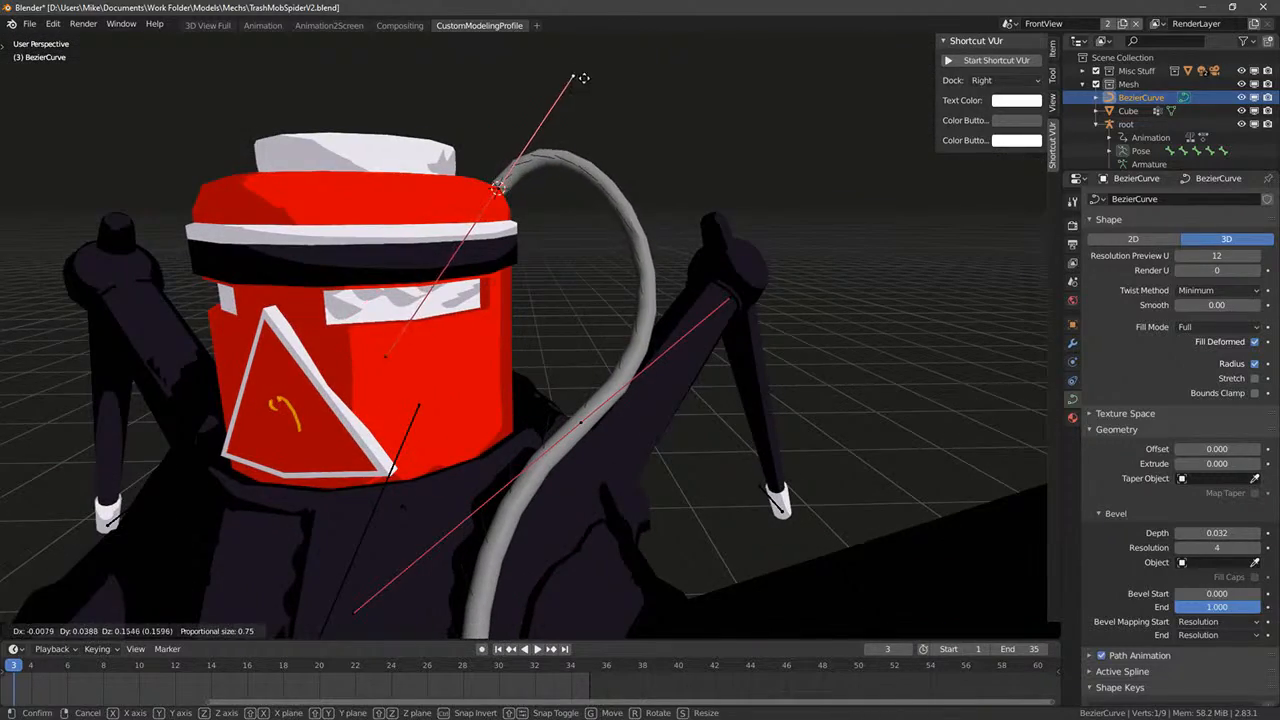
{"action": "left_click", "coordinate": [591, 56]}
{"action": "middle_click_drag", "start_coordinate": [591, 56], "coordinate": [504, 243]}
{"action": "right_click", "coordinate": [480, 248]}
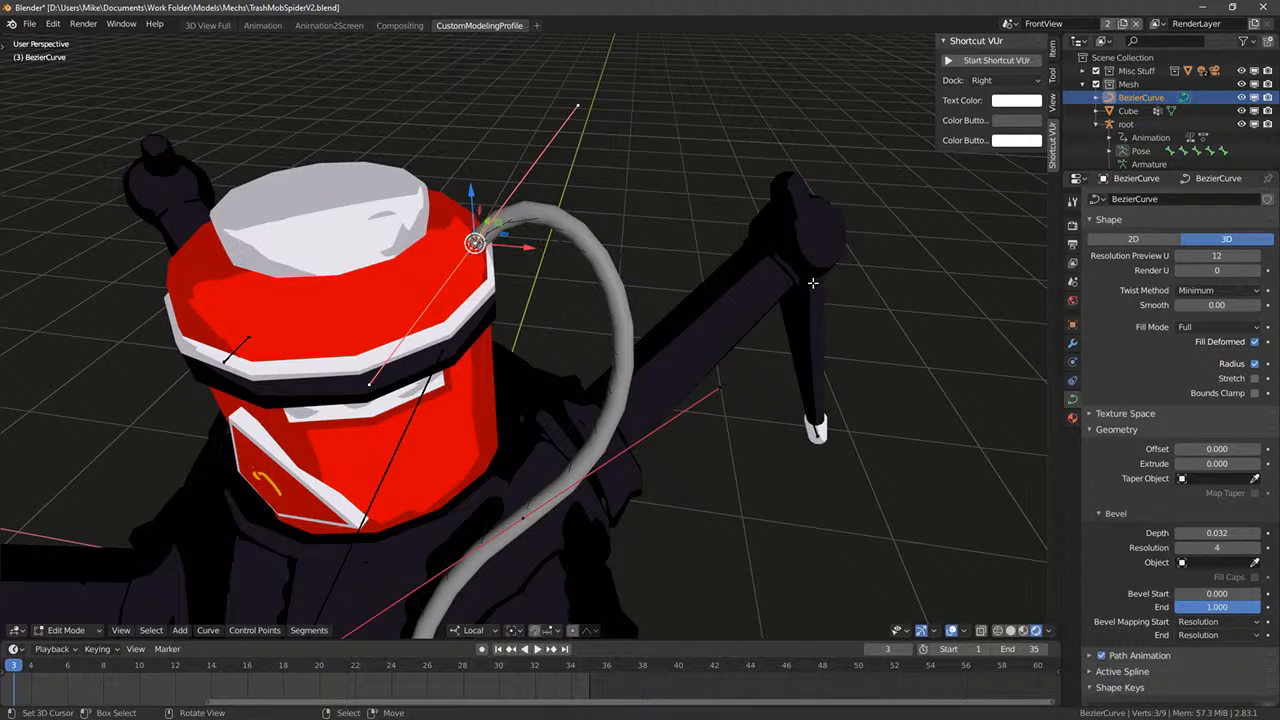
- Assign the existing orange ToonShader.005 material to the hose curve
{"action": "left_click", "coordinate": [1072, 417]}
{"action": "left_click", "coordinate": [1096, 256]}
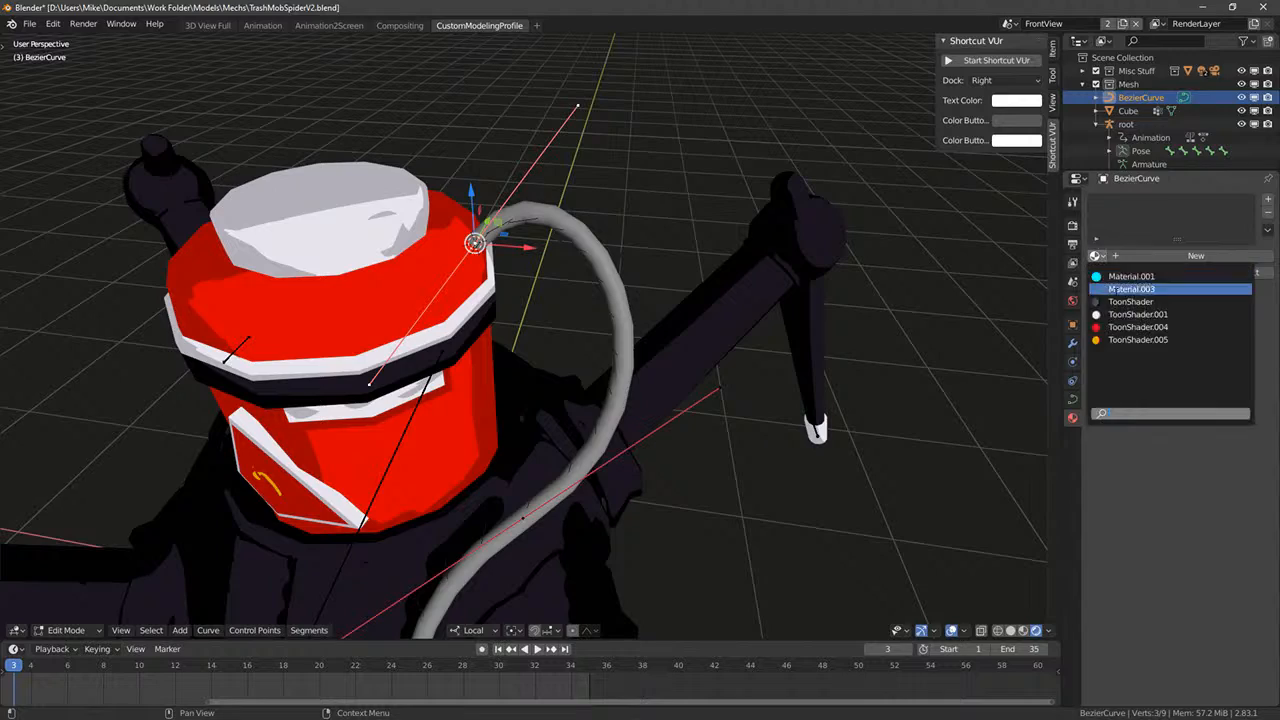
{"action": "left_click", "coordinate": [1136, 340]}
{"action": "middle_click_drag", "start_coordinate": [760, 357], "coordinate": [666, 362]}
{"action": "middle_click_drag", "start_coordinate": [645, 320], "coordinate": [666, 369]}
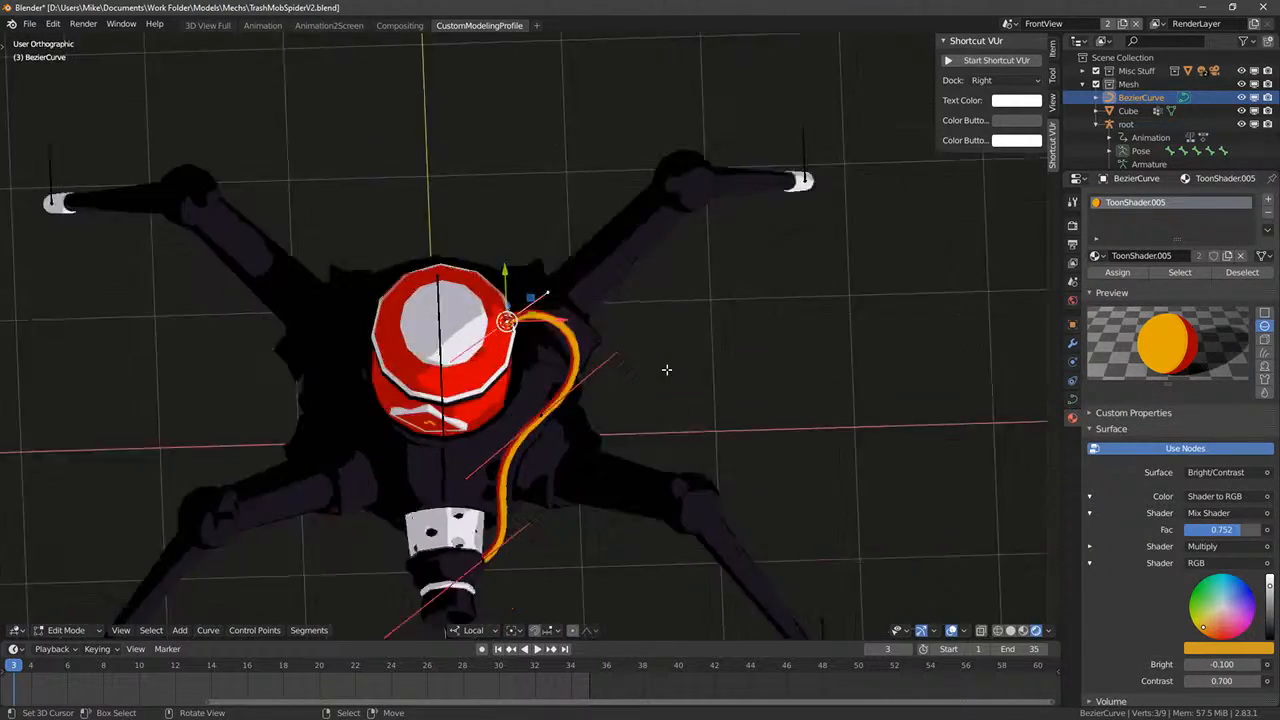
- Snap the 3D cursor to the hose's tank-end point in top view and duplicate that point in place
{"action": "key", "text": "KP_7"}
{"action": "key", "text": "shift+s"}
{"action": "left_click", "coordinate": [677, 386]}
{"action": "key", "text": "shift+d"}
{"action": "key", "text": "Escape"}
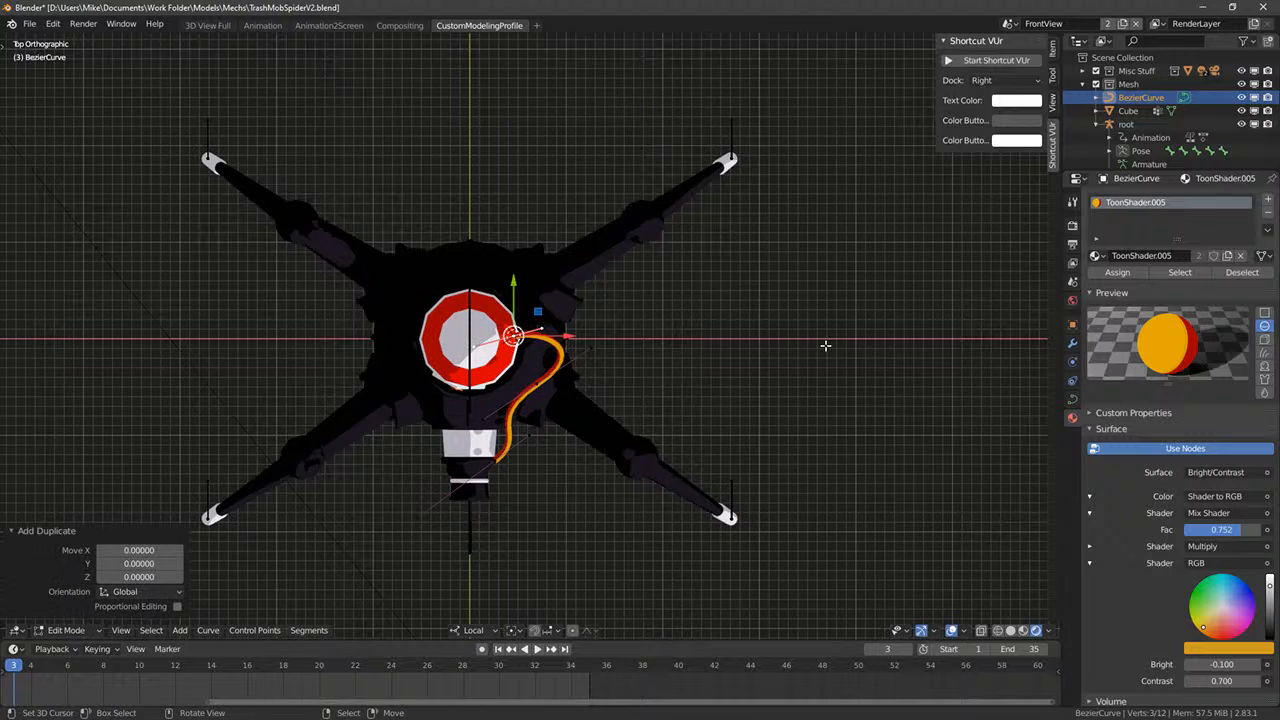
- Undo the point duplicate, duplicate the whole hose curve in place, and return the 3D cursor to the world origin
{"action": "key", "text": "ctrl+z"}
{"action": "key", "text": "a"}
{"action": "key", "text": "shift+d"}
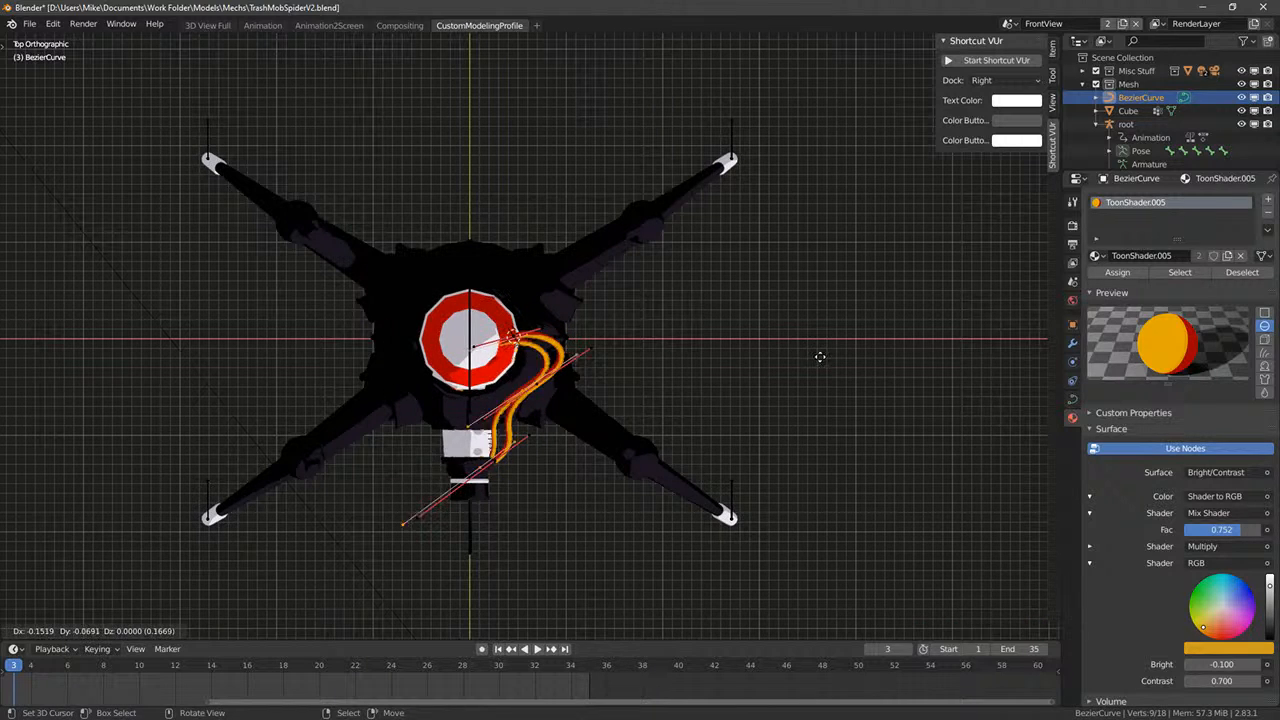
{"action": "key", "text": "Escape"}
{"action": "key", "text": "shift+s"}
{"action": "left_click", "coordinate": [812, 402]}
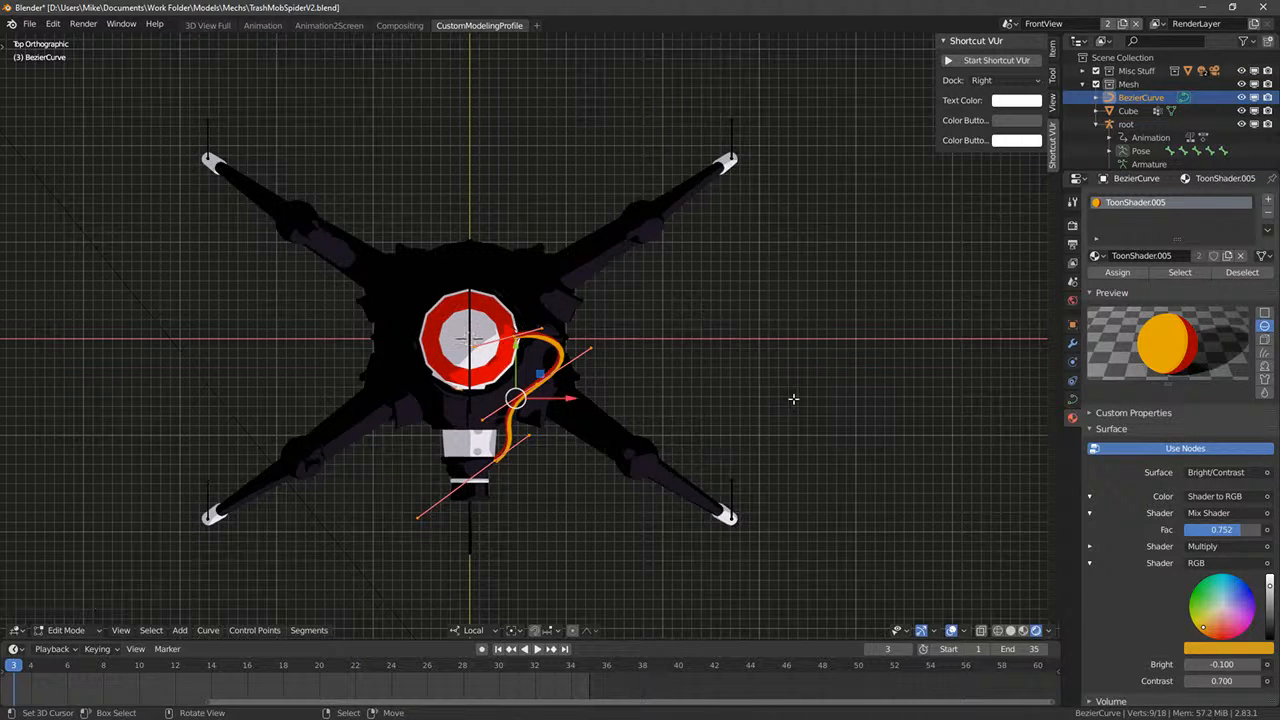
- Mirror the duplicated hose to the opposite side of the body by scaling it -1 along X
{"action": "type", "text": "s"}
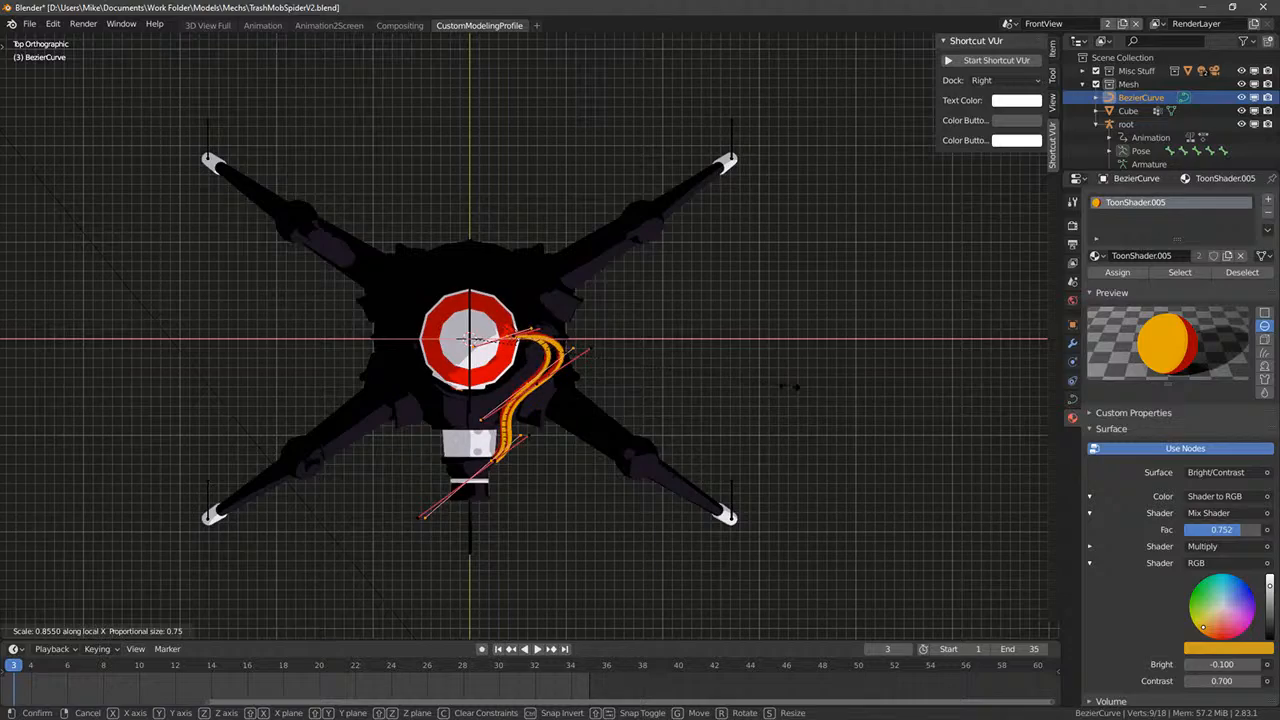
{"action": "type", "text": "x-1"}
{"action": "key", "text": "Return"}
{"action": "middle_click_drag", "start_coordinate": [805, 395], "coordinate": [620, 455]}
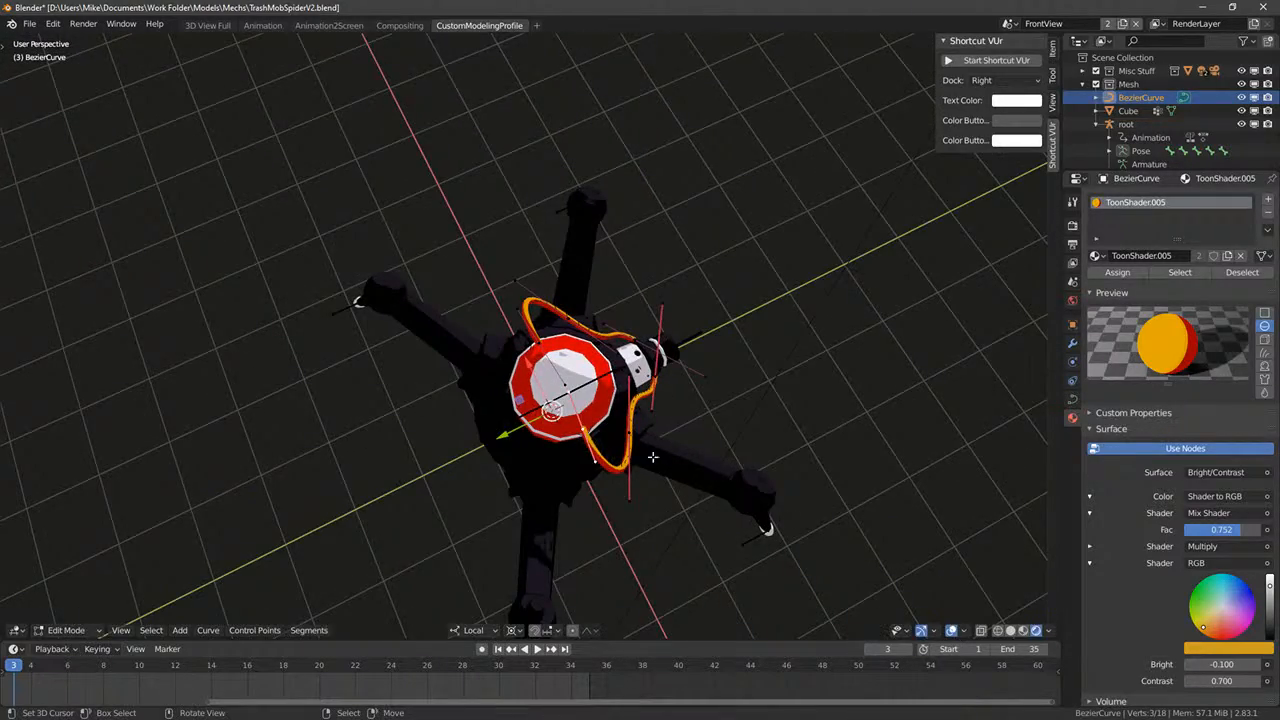
{"action": "middle_click_drag", "start_coordinate": [695, 480], "coordinate": [777, 380]}
{"action": "key", "text": "r"}
{"action": "left_click", "coordinate": [808, 318]}
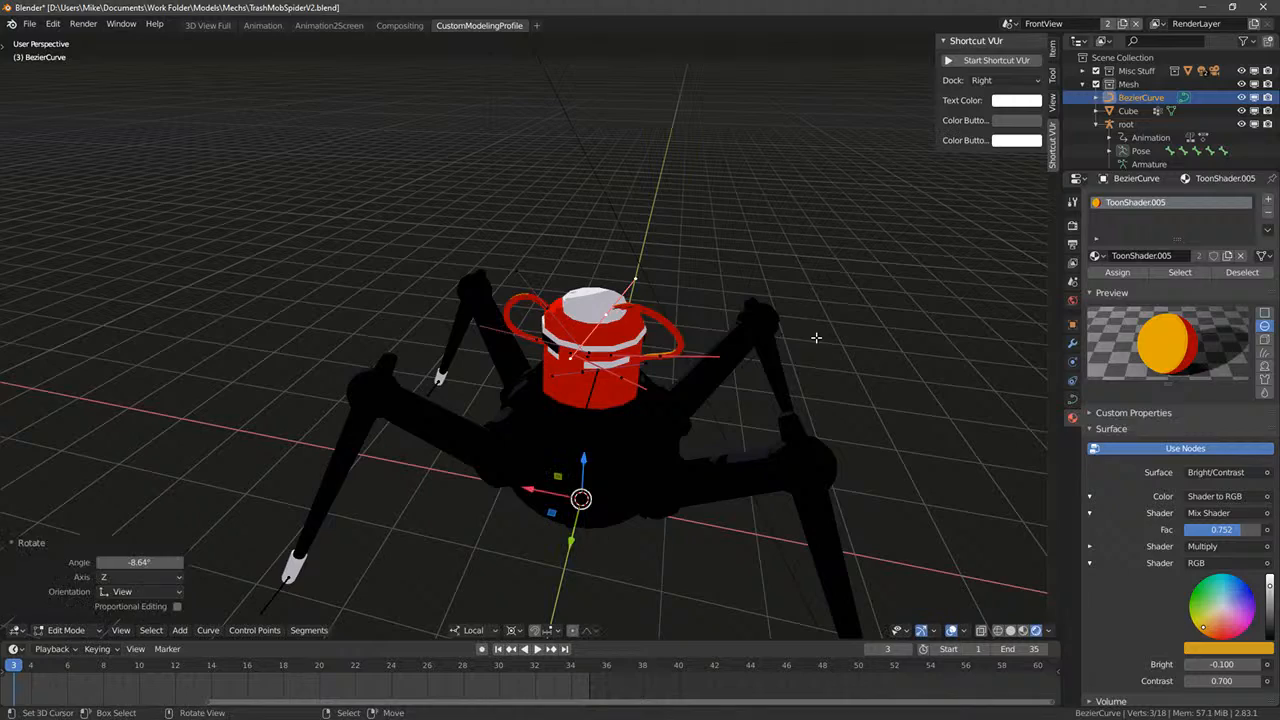
{"action": "key", "text": "ctrl+z"}
- In top view, scale the mirrored hose by -1 along local X to bring it back over the original
{"action": "middle_click_drag", "start_coordinate": [862, 348], "coordinate": [632, 372]}
{"action": "key", "text": "KP_7"}
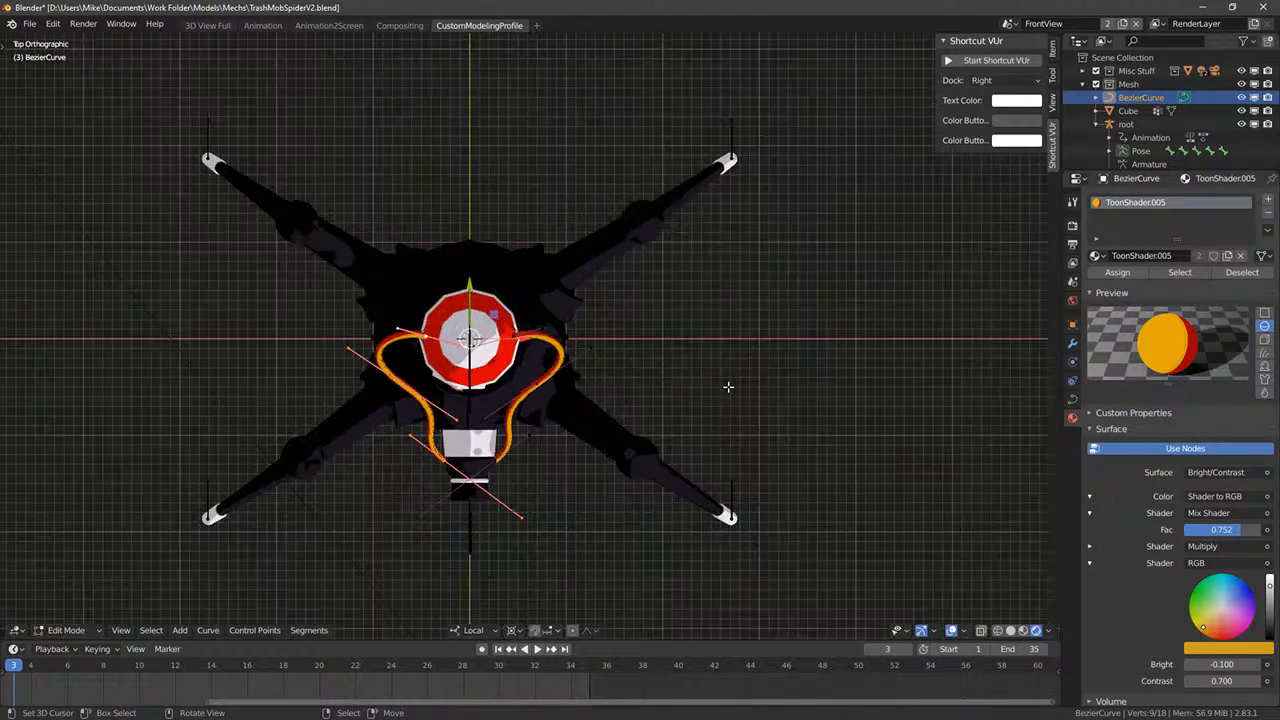
{"action": "key", "text": "s"}
{"action": "key", "text": "x"}
{"action": "key", "text": "x"}
{"action": "type", "text": "-1"}
{"action": "key", "text": "Return"}
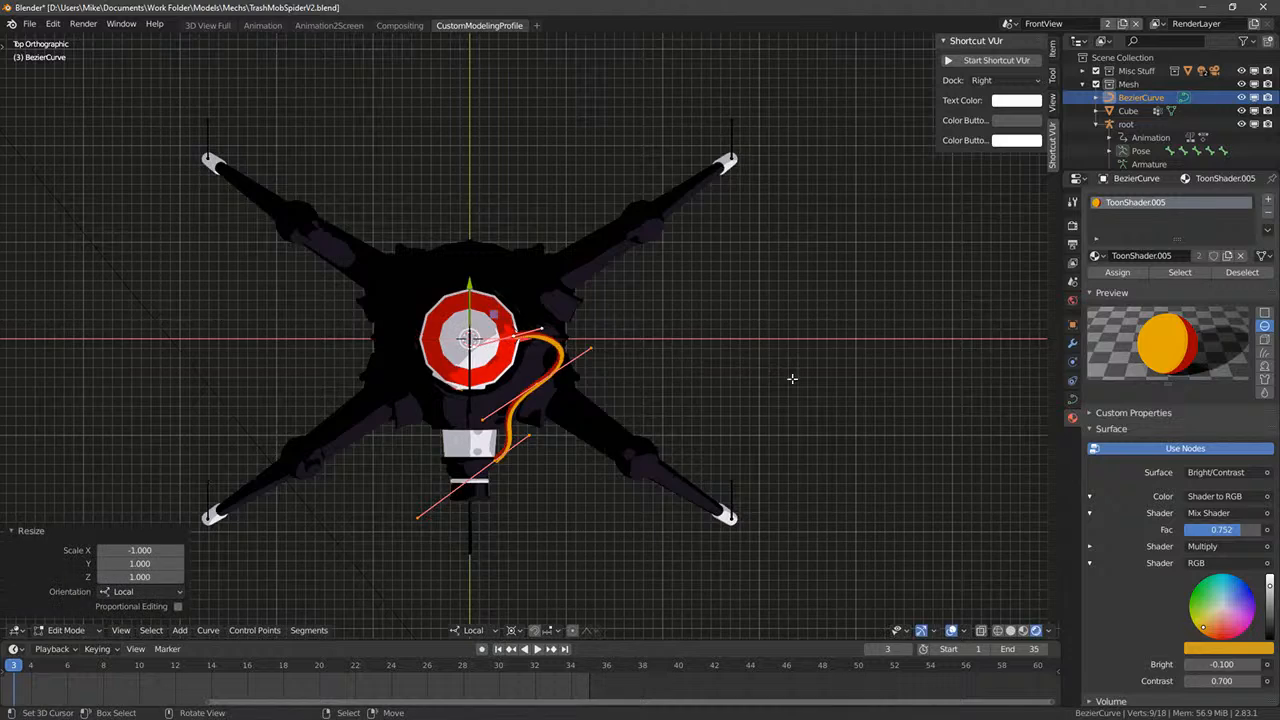
- Move the duplicated hose slightly up and away from the original so two hoses run side by side
{"action": "middle_click_drag", "start_coordinate": [791, 374], "coordinate": [634, 244]}
{"action": "key", "text": "g"}
{"action": "left_click", "coordinate": [571, 259]}
- Rotate the second hose's barrel-end control point and move it down onto the barrel beside the first hose's end
{"action": "right_click", "coordinate": [470, 451]}
{"action": "key", "text": "r"}
{"action": "left_click", "coordinate": [597, 386]}
{"action": "key", "text": "g"}
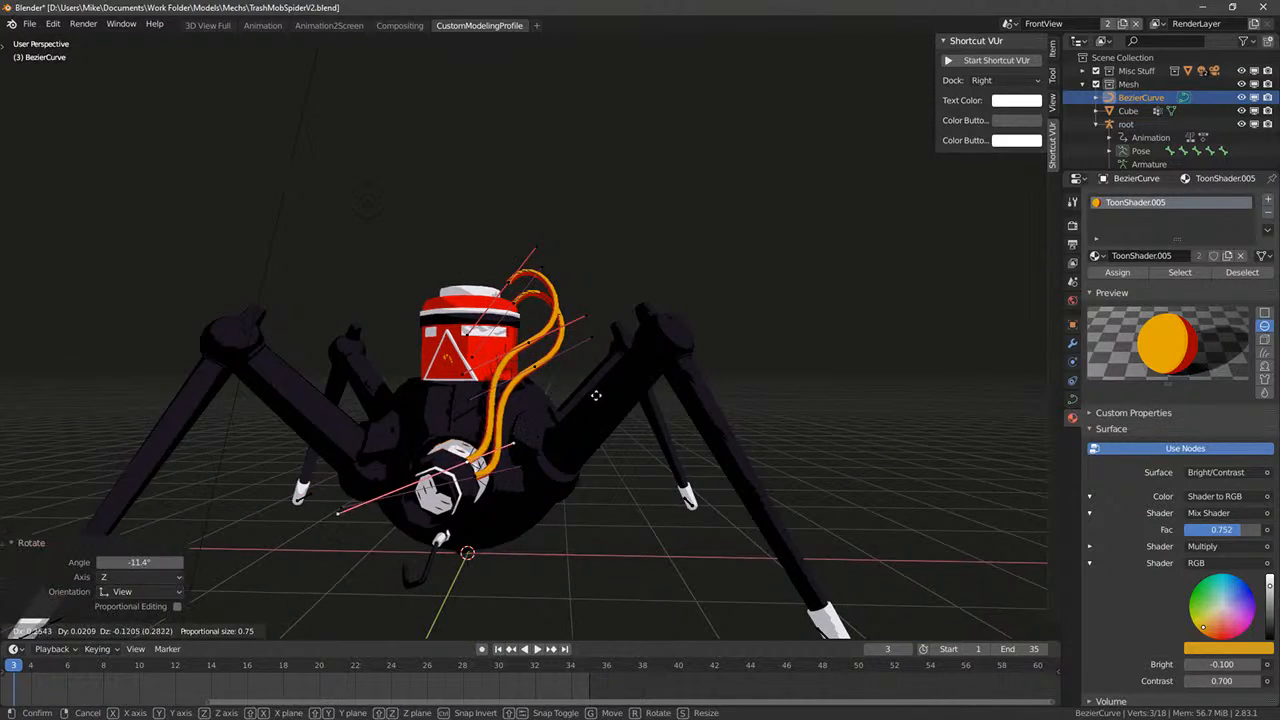
{"action": "left_click", "coordinate": [597, 400]}
{"action": "key", "text": "r"}
{"action": "left_click", "coordinate": [629, 323]}
{"action": "key", "text": "g"}
{"action": "left_click", "coordinate": [603, 357]}
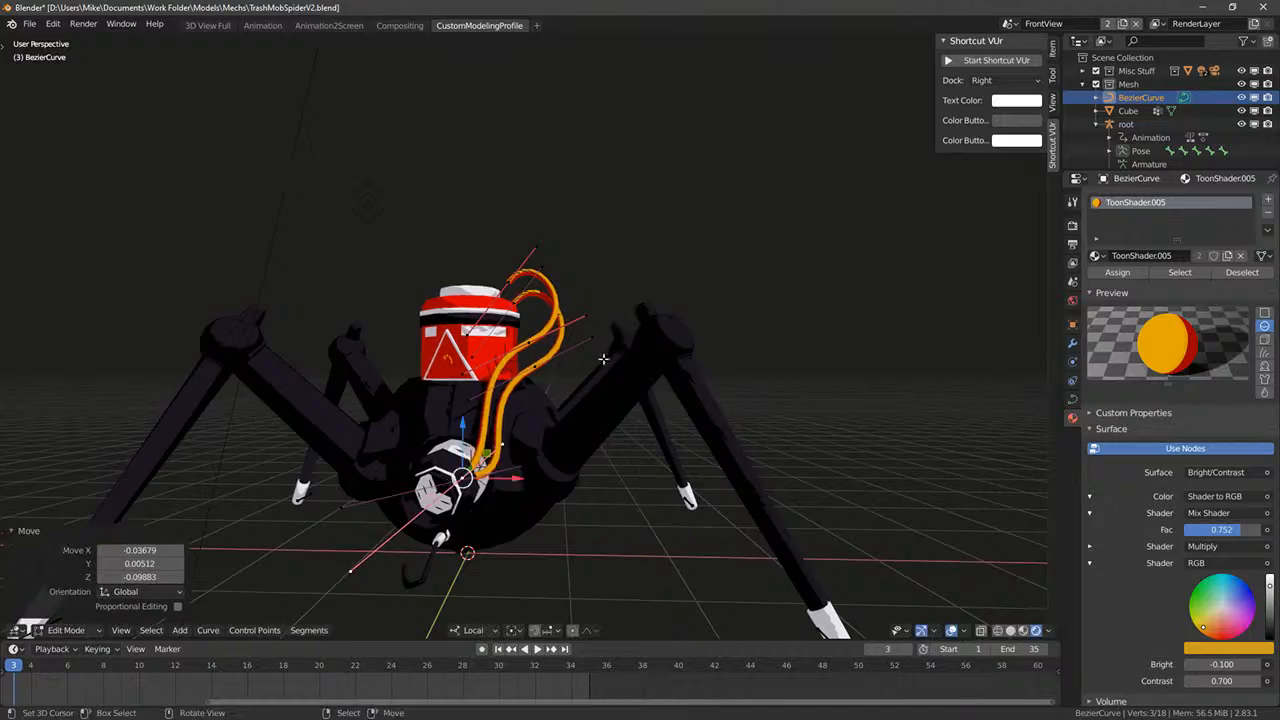
- In top view, rotate the second hose's barrel-end point 69.7° and position it against the barrel's side, ahead of the first hose
{"action": "middle_click_drag", "start_coordinate": [603, 357], "coordinate": [429, 461]}
{"action": "key", "text": "KP_7"}
{"action": "scroll", "coordinate": [560, 430], "scroll_direction": "up", "scroll_amount": 3}
{"action": "middle_click_drag", "start_coordinate": [560, 430], "coordinate": [661, 105], "text": "shift"}
{"action": "key", "text": "g"}
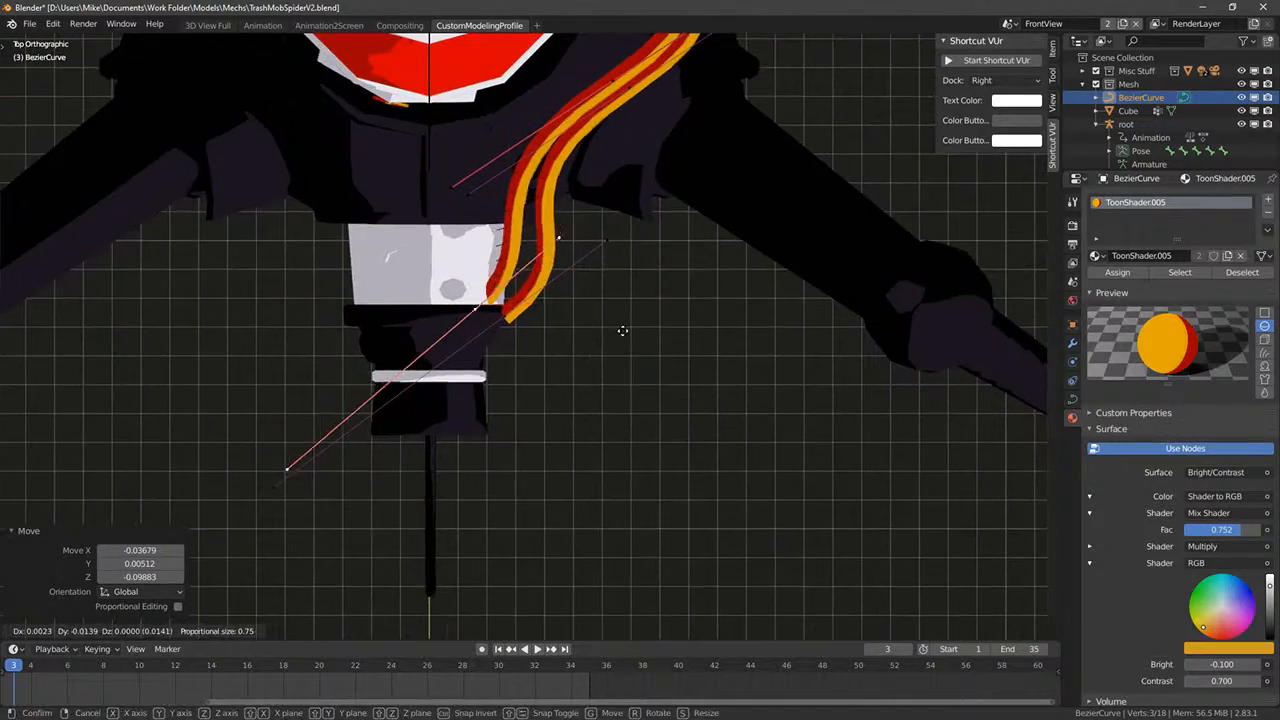
{"action": "left_click", "coordinate": [617, 371]}
{"action": "key", "text": "r"}
{"action": "left_click", "coordinate": [535, 513]}
{"action": "key", "text": "g"}
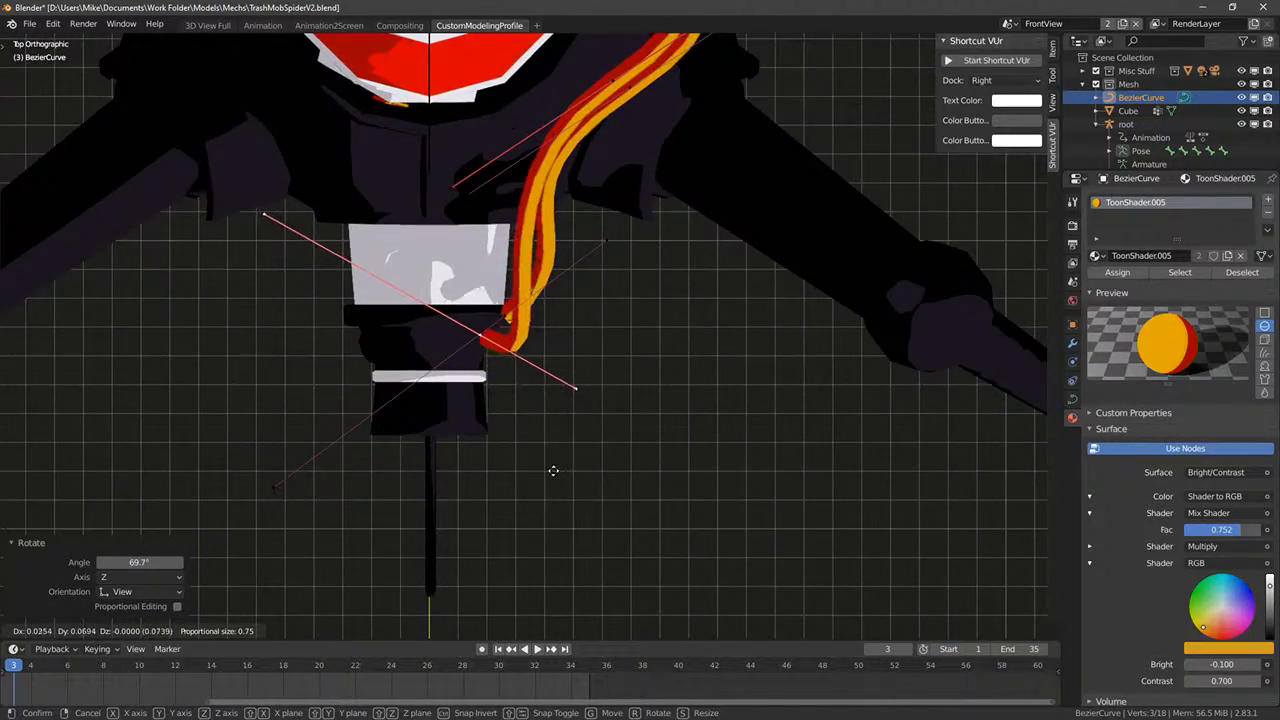
{"action": "left_click", "coordinate": [555, 470]}
- Rotate the second hose's tank-end control point and lower it into the upper part of the fuel tank
{"action": "middle_click_drag", "start_coordinate": [654, 286], "coordinate": [583, 163]}
{"action": "left_click", "coordinate": [596, 194]}
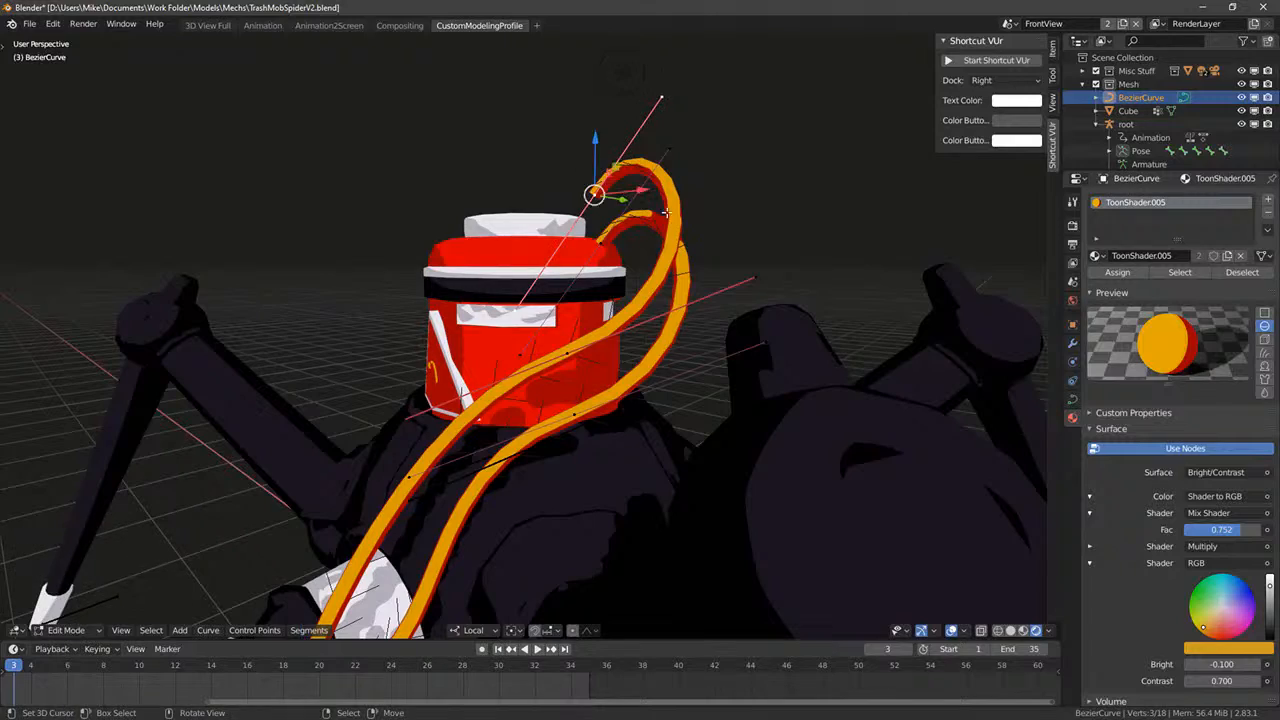
{"action": "key", "text": "r"}
{"action": "left_click", "coordinate": [736, 88]}
{"action": "key", "text": "g"}
{"action": "left_click", "coordinate": [716, 152]}
- Rotate the second hose's middle control point 19.4°, turn it about Z, shift it close to the first hose, and leave Edit Mode
{"action": "middle_click_drag", "start_coordinate": [716, 152], "coordinate": [578, 349]}
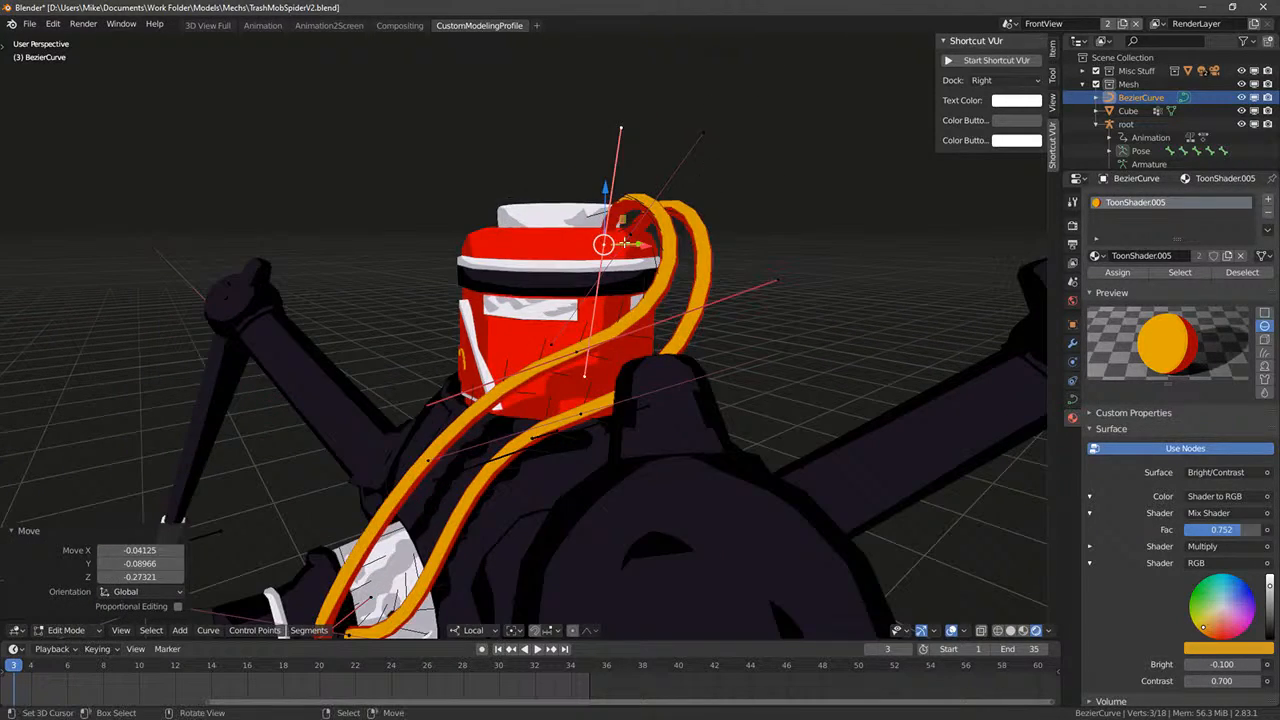
{"action": "right_click", "coordinate": [592, 346]}
{"action": "key", "text": "r"}
{"action": "left_click", "coordinate": [774, 366]}
{"action": "key", "text": "g"}
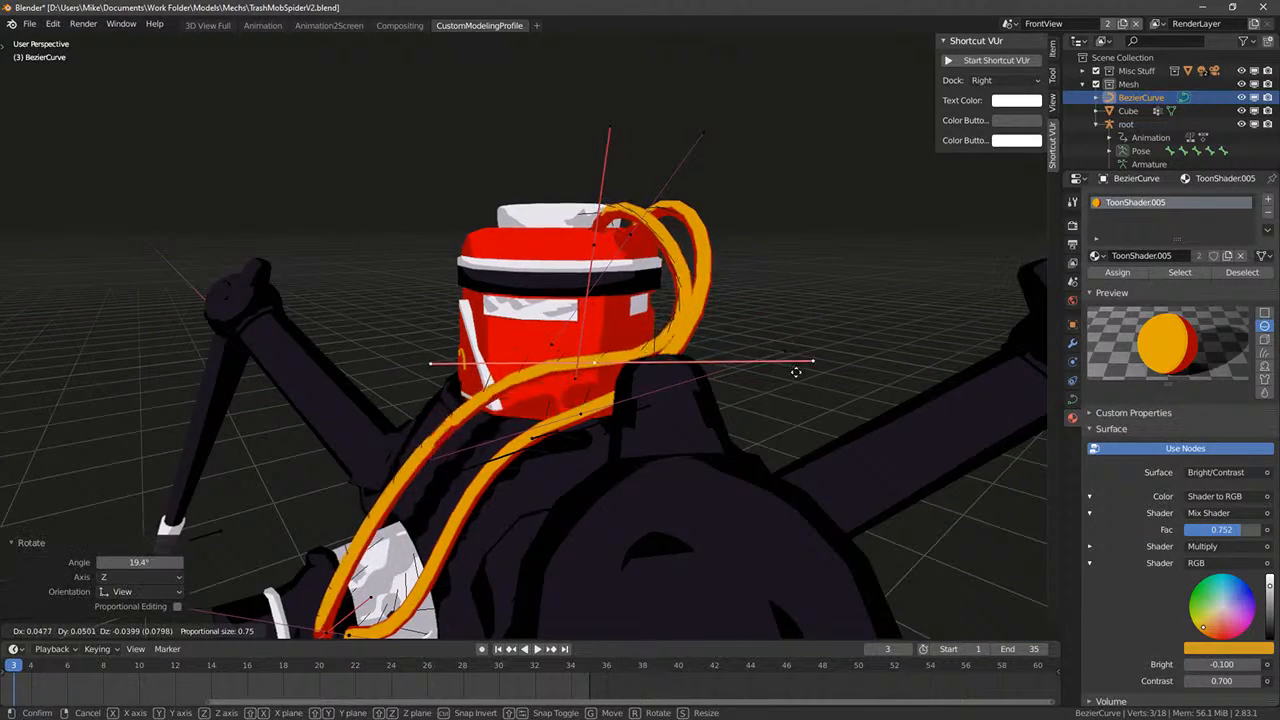
{"action": "left_click", "coordinate": [797, 372]}
{"action": "middle_click_drag", "start_coordinate": [797, 372], "coordinate": [782, 453]}
{"action": "key", "text": "r"}
{"action": "key", "text": "z"}
{"action": "left_click", "coordinate": [829, 338]}
{"action": "key", "text": "g"}
{"action": "left_click", "coordinate": [846, 331]}
{"action": "key", "text": "Tab"}
- Select the hose curve on its own and convert it to a mesh
{"action": "middle_click_drag", "start_coordinate": [846, 331], "coordinate": [778, 215]}
{"action": "scroll", "coordinate": [778, 215], "scroll_direction": "down", "scroll_amount": 3}
{"action": "middle_click_drag", "start_coordinate": [778, 305], "coordinate": [697, 293]}
{"action": "key", "text": "KP_1"}
{"action": "right_click", "coordinate": [463, 345]}
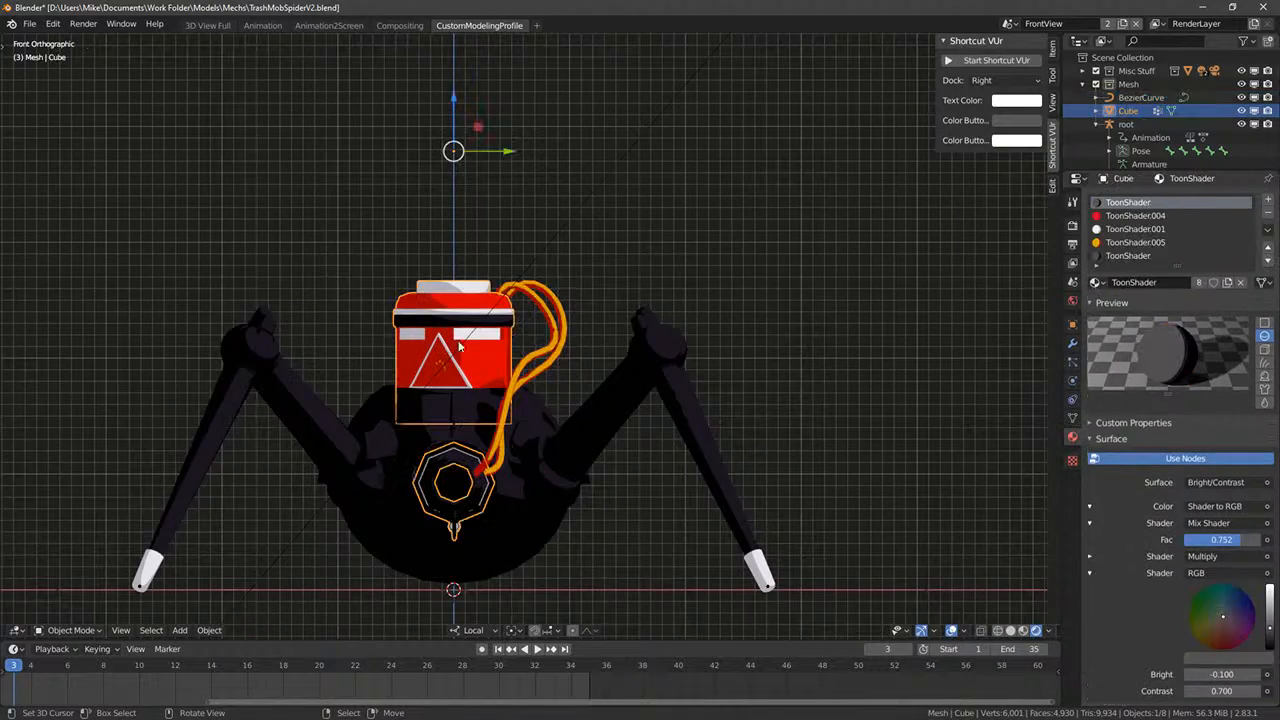
{"action": "right_click", "coordinate": [541, 328], "text": "shift"}
{"action": "middle_click_drag", "start_coordinate": [452, 507], "coordinate": [426, 535]}
{"action": "right_click", "coordinate": [560, 303]}
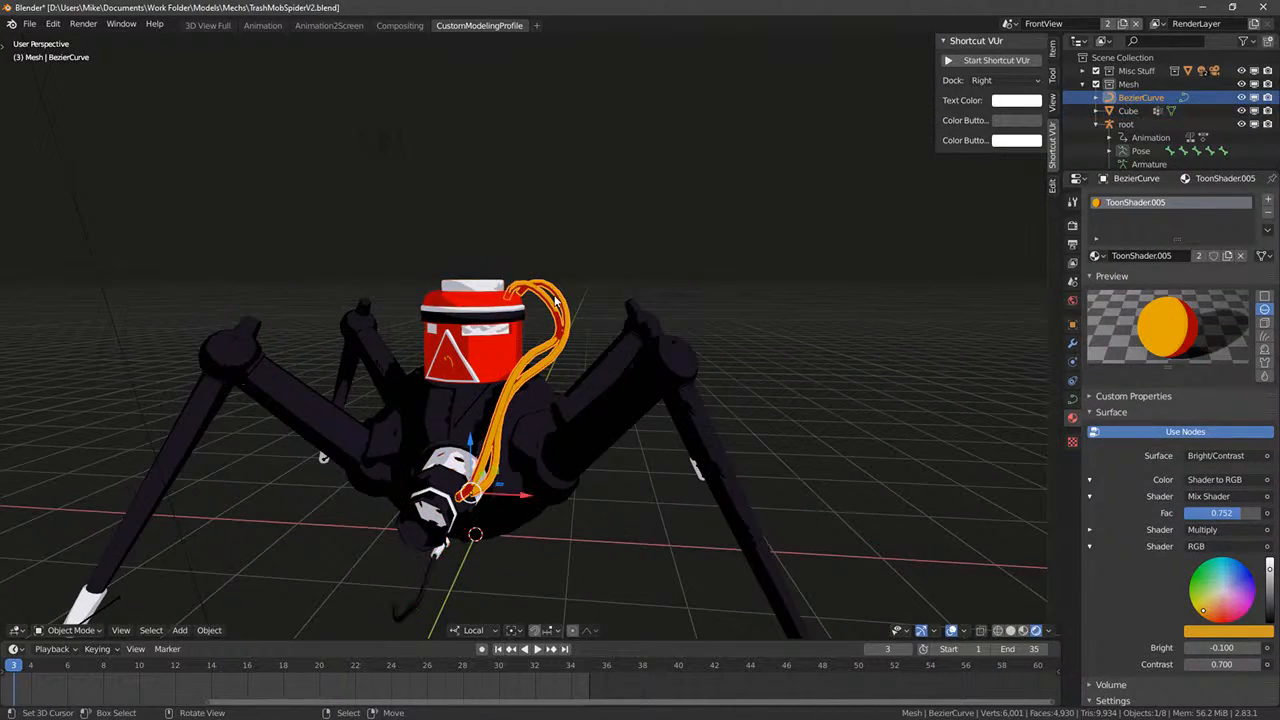
{"action": "key", "text": "alt+c"}
{"action": "left_click", "coordinate": [521, 310]}
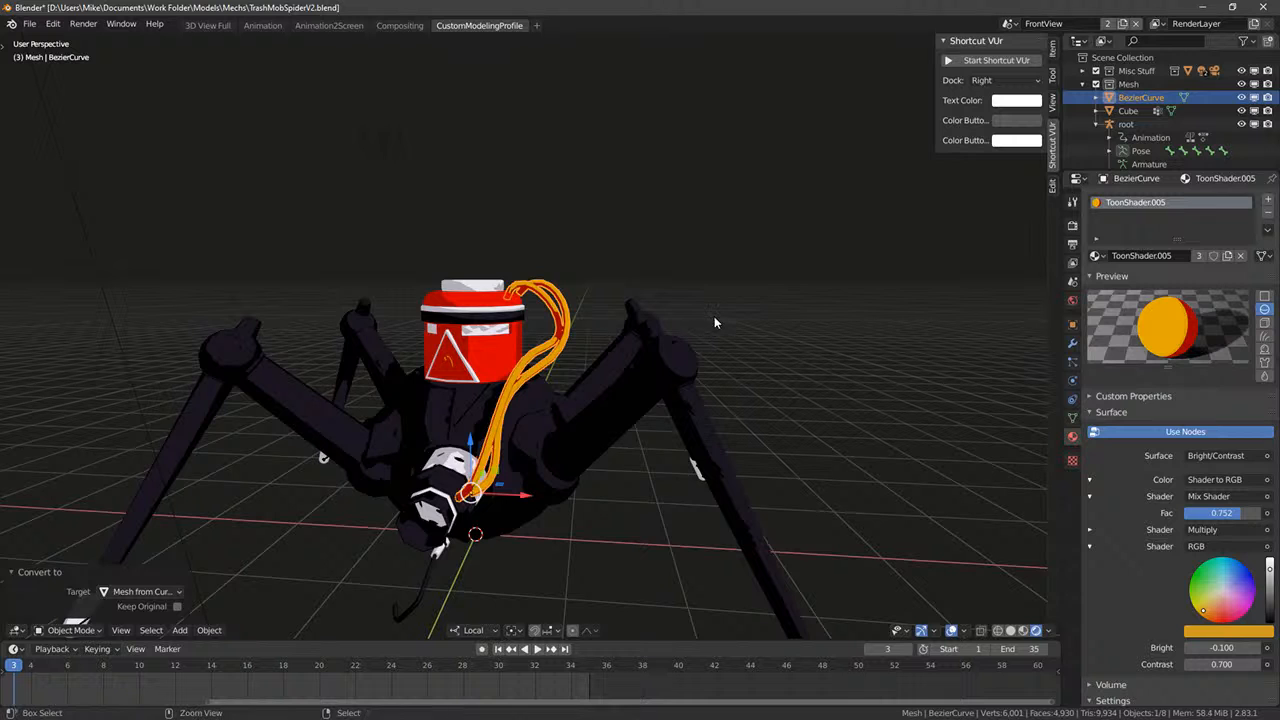
- Duplicate the hose curve in place and hide the duplicate as an editable backup
{"action": "key", "text": "shift+d"}
{"action": "right_click", "coordinate": [625, 310]}
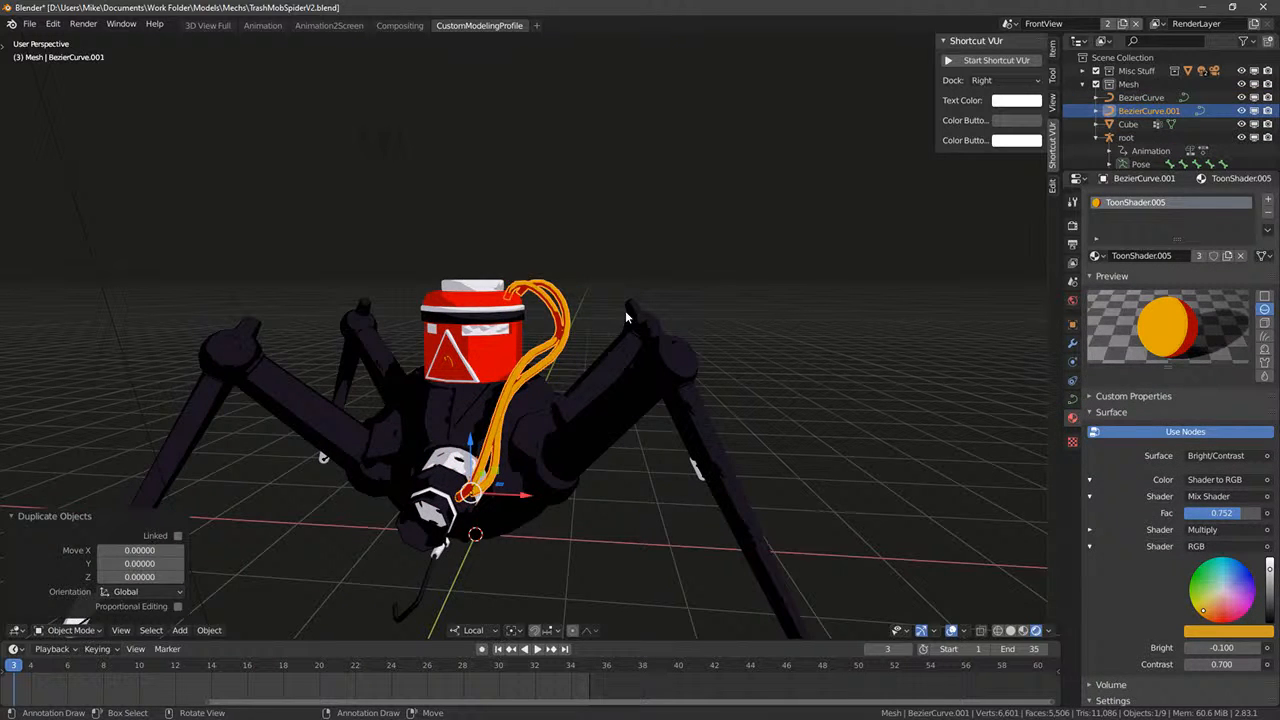
{"action": "key", "text": "h"}
- Convert the visible hose curve to a mesh
{"action": "right_click", "coordinate": [530, 318]}
{"action": "right_click", "coordinate": [560, 306]}
{"action": "right_click", "coordinate": [561, 310], "text": "alt"}
{"action": "left_click", "coordinate": [559, 302]}
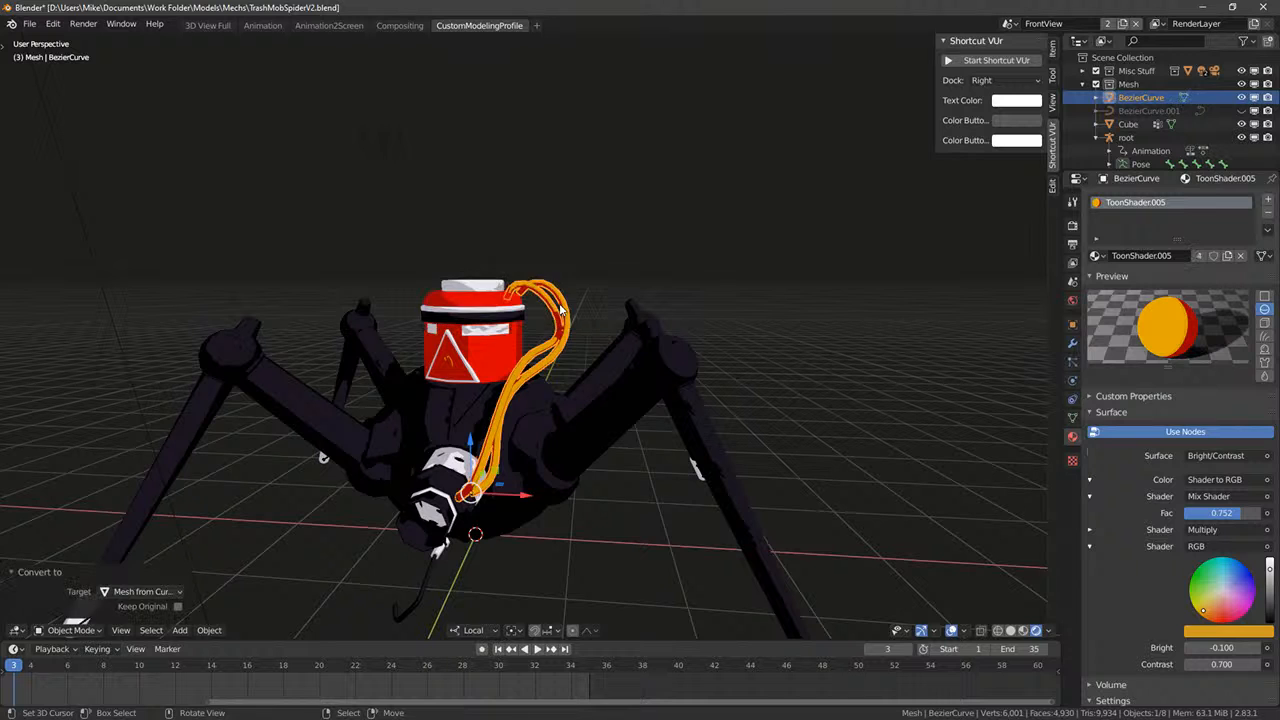
{"action": "key", "text": "w"}
{"action": "key", "text": "g"}
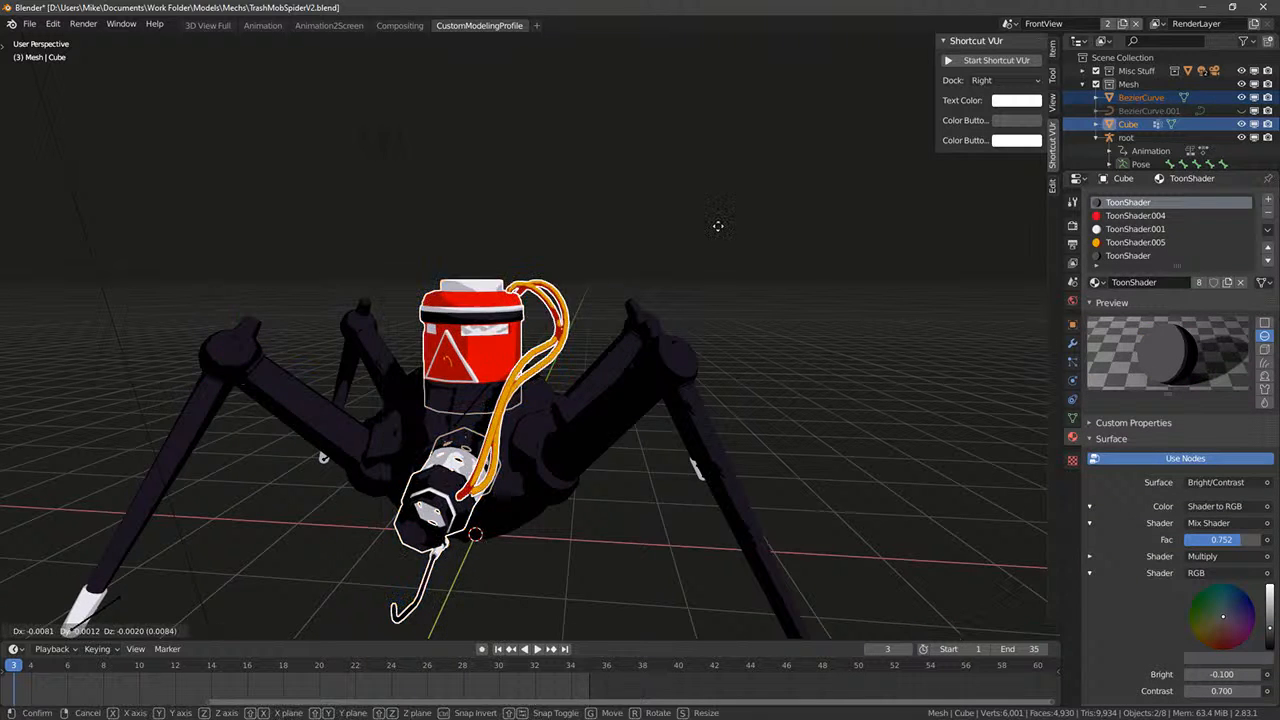
{"action": "right_click", "coordinate": [592, 315]}
{"action": "key", "text": "Tab"}
{"action": "key", "text": "Tab"}
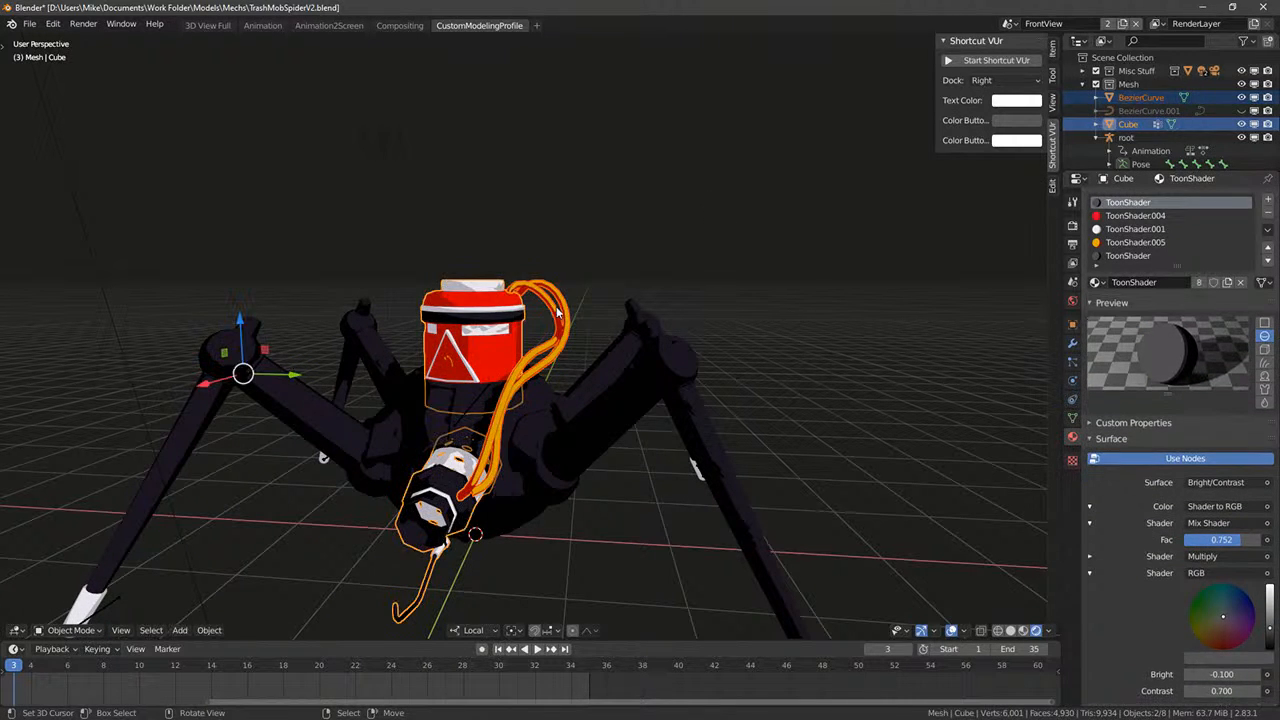
- Join the converted hose mesh into the Cube object holding the tank and barrel
{"action": "right_click", "coordinate": [555, 307]}
{"action": "right_click", "coordinate": [495, 328], "text": "shift"}
{"action": "key", "text": "ctrl+j"}
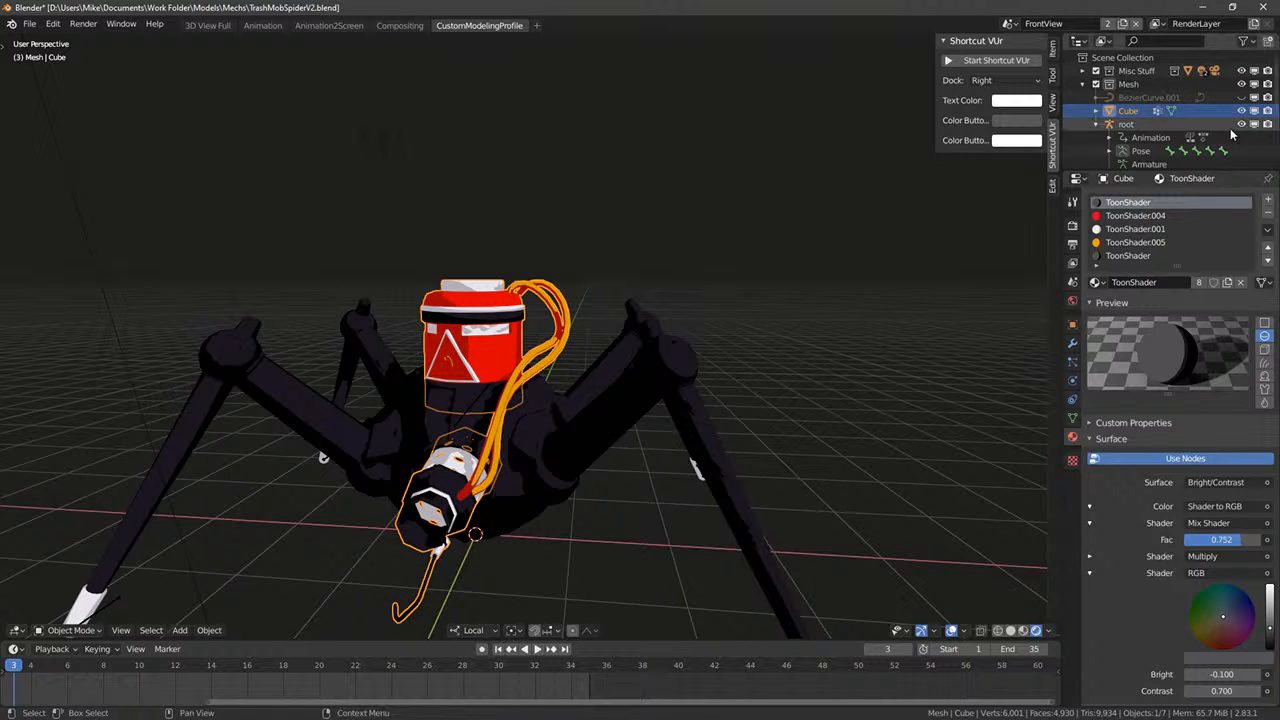
- Parent the joined tank, barrel and hose mesh to the root armature using Armature Deform With Empty Groups
{"action": "scroll", "coordinate": [1147, 98], "scroll_direction": "down", "scroll_amount": 5}
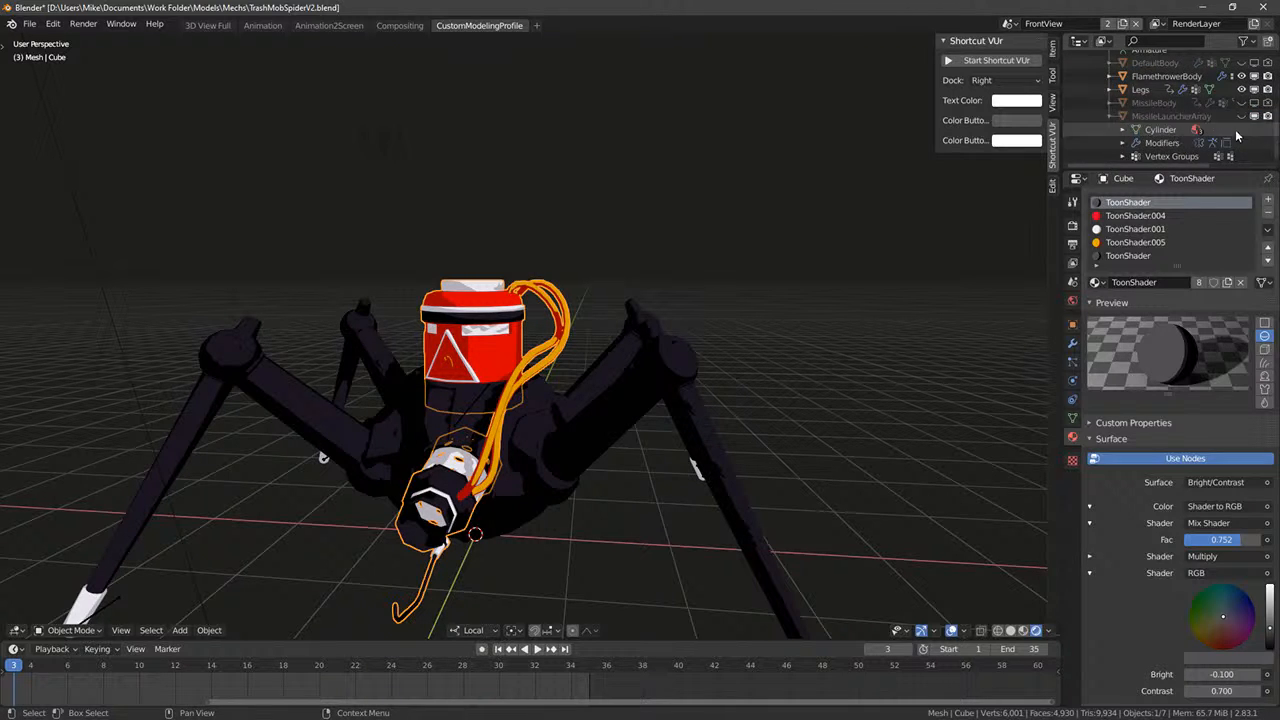
{"action": "scroll", "coordinate": [1180, 112], "scroll_direction": "up", "scroll_amount": 5}
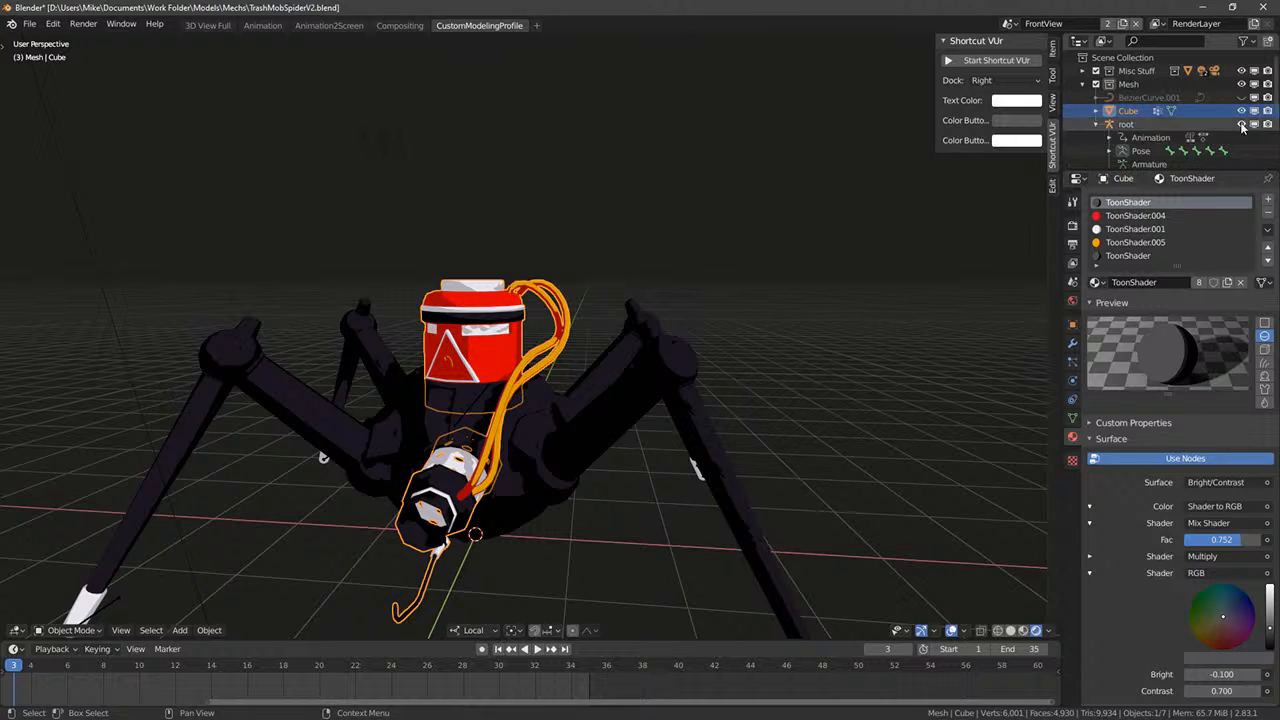
{"action": "left_click", "coordinate": [1128, 126]}
{"action": "middle_click_drag", "start_coordinate": [745, 340], "coordinate": [645, 384]}
{"action": "right_click", "coordinate": [576, 326]}
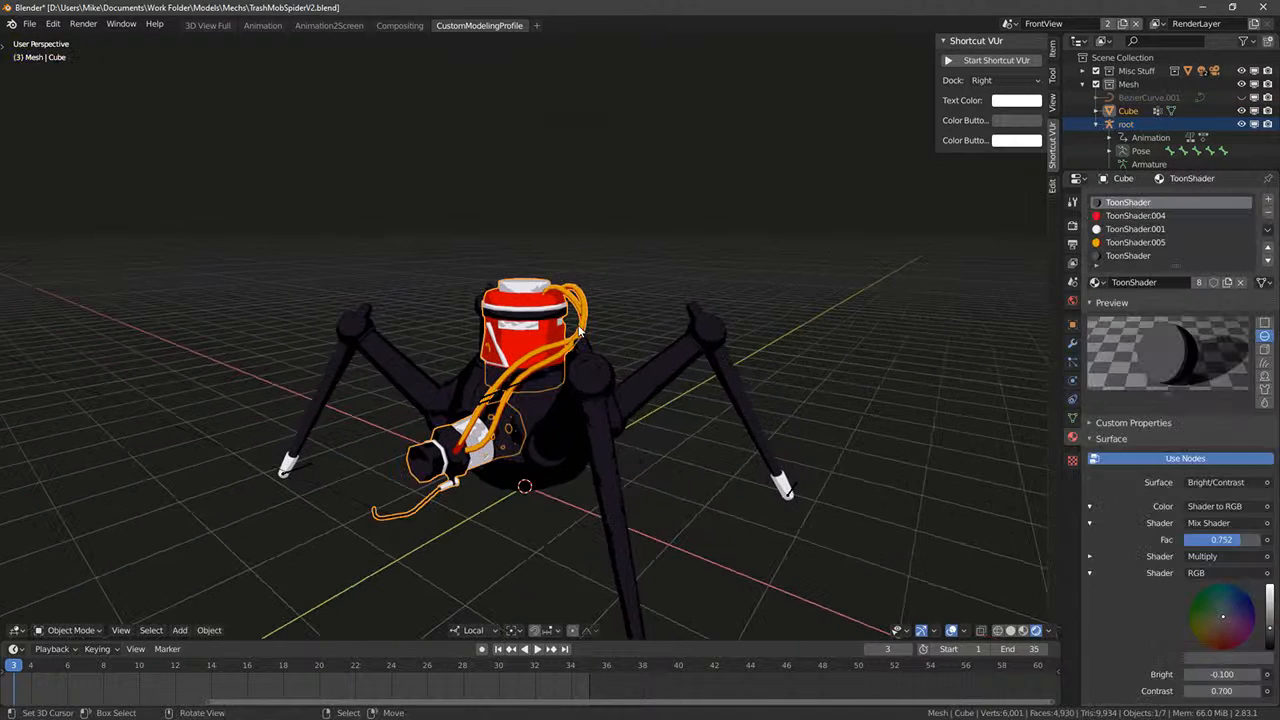
{"action": "right_click", "coordinate": [291, 466], "text": "shift"}
{"action": "middle_click_drag", "start_coordinate": [298, 464], "coordinate": [497, 418]}
{"action": "key", "text": "ctrl+p"}
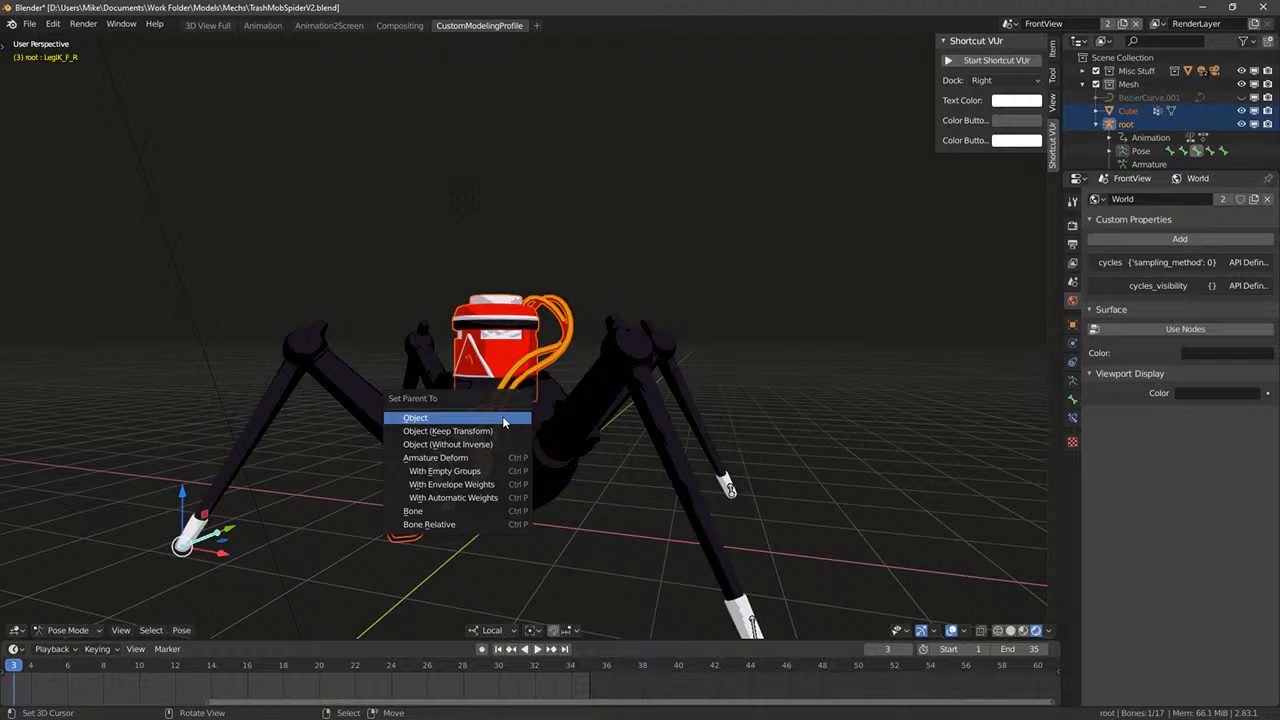
{"action": "left_click", "coordinate": [462, 471]}
- Assign all vertices of the joined tank, barrel and hose mesh to the Body vertex group with weight 1.000
{"action": "right_click", "coordinate": [513, 343]}
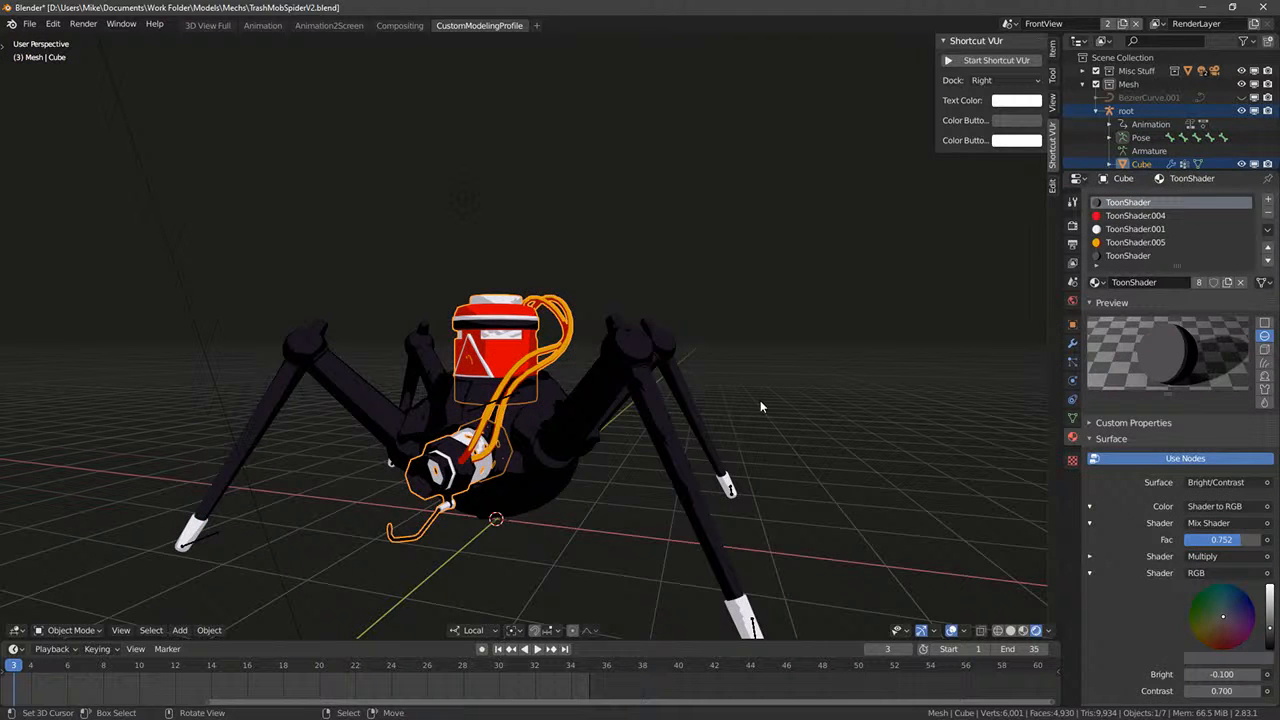
{"action": "key", "text": "Tab"}
{"action": "key", "text": "grave"}
{"action": "key", "text": "Escape"}
{"action": "key", "text": "a"}
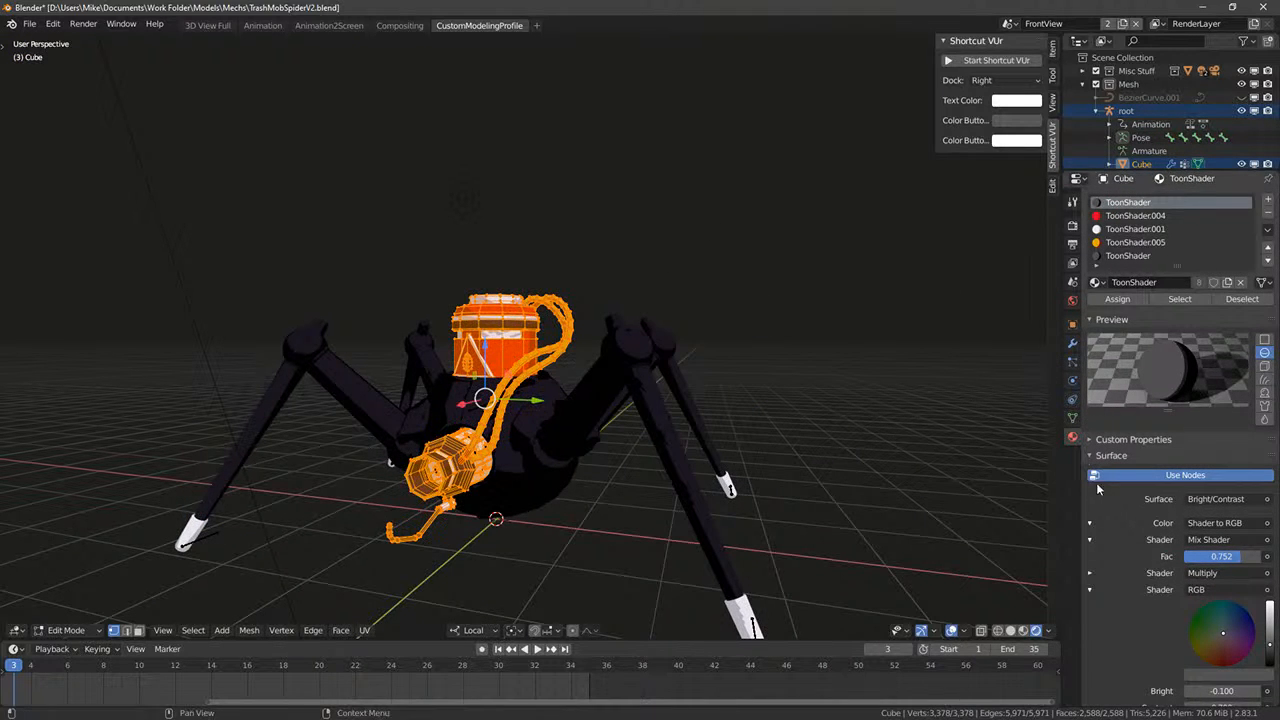
{"action": "left_click", "coordinate": [1073, 382]}
{"action": "left_click", "coordinate": [1073, 418]}
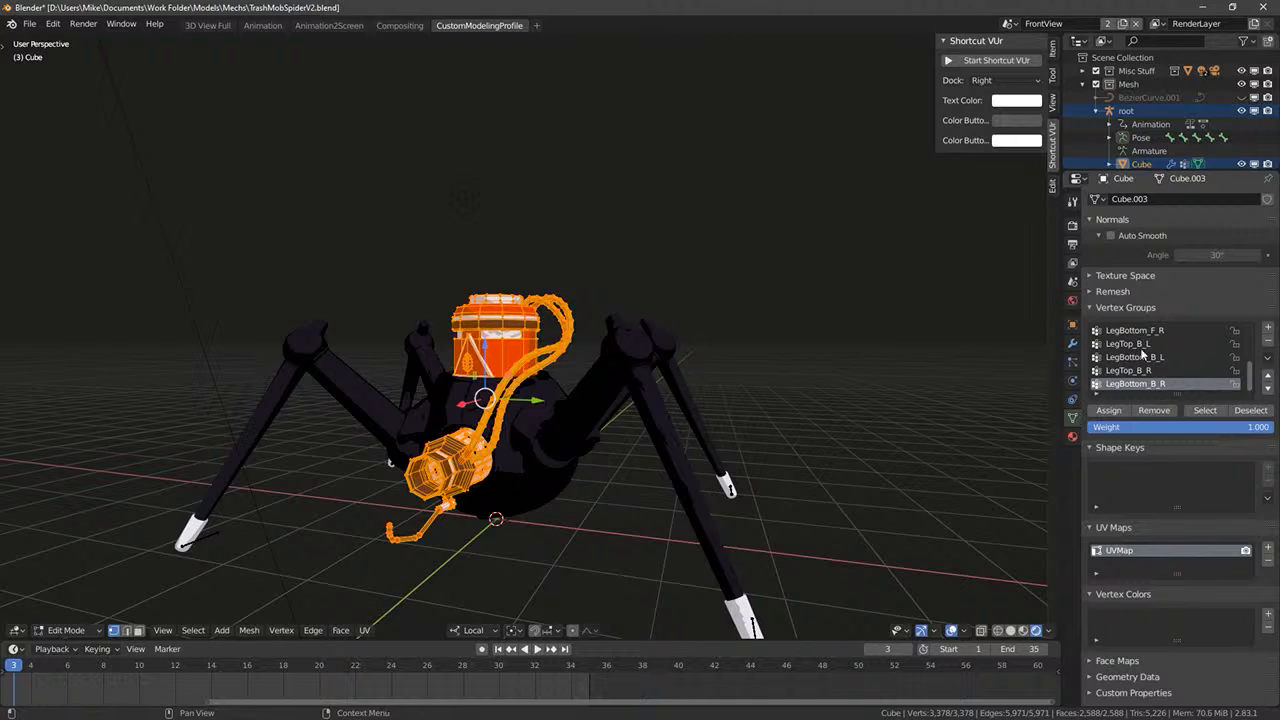
{"action": "scroll", "coordinate": [1148, 351], "scroll_direction": "up", "scroll_amount": 4}
{"action": "left_click", "coordinate": [1145, 352]}
{"action": "left_click", "coordinate": [1108, 410]}
{"action": "middle_click_drag", "start_coordinate": [630, 300], "coordinate": [850, 345]}
{"action": "key", "text": "Tab"}
- Select the legs, the flamethrower body, the joined tank mesh and the root armature together for export
{"action": "right_click", "coordinate": [454, 407]}
{"action": "right_click", "coordinate": [441, 362], "text": "shift"}
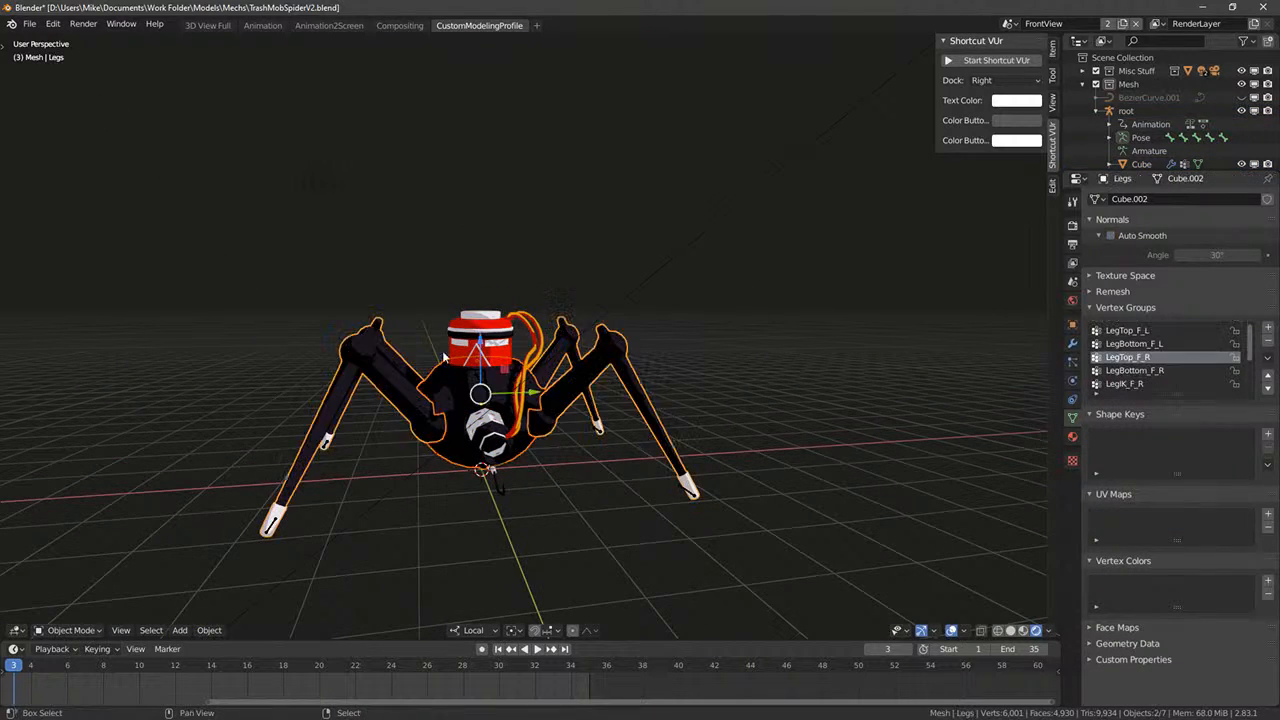
{"action": "right_click", "coordinate": [460, 356], "text": "shift"}
{"action": "middle_click_drag", "start_coordinate": [460, 356], "coordinate": [497, 368]}
{"action": "key", "text": "g"}
{"action": "right_click", "coordinate": [583, 348]}
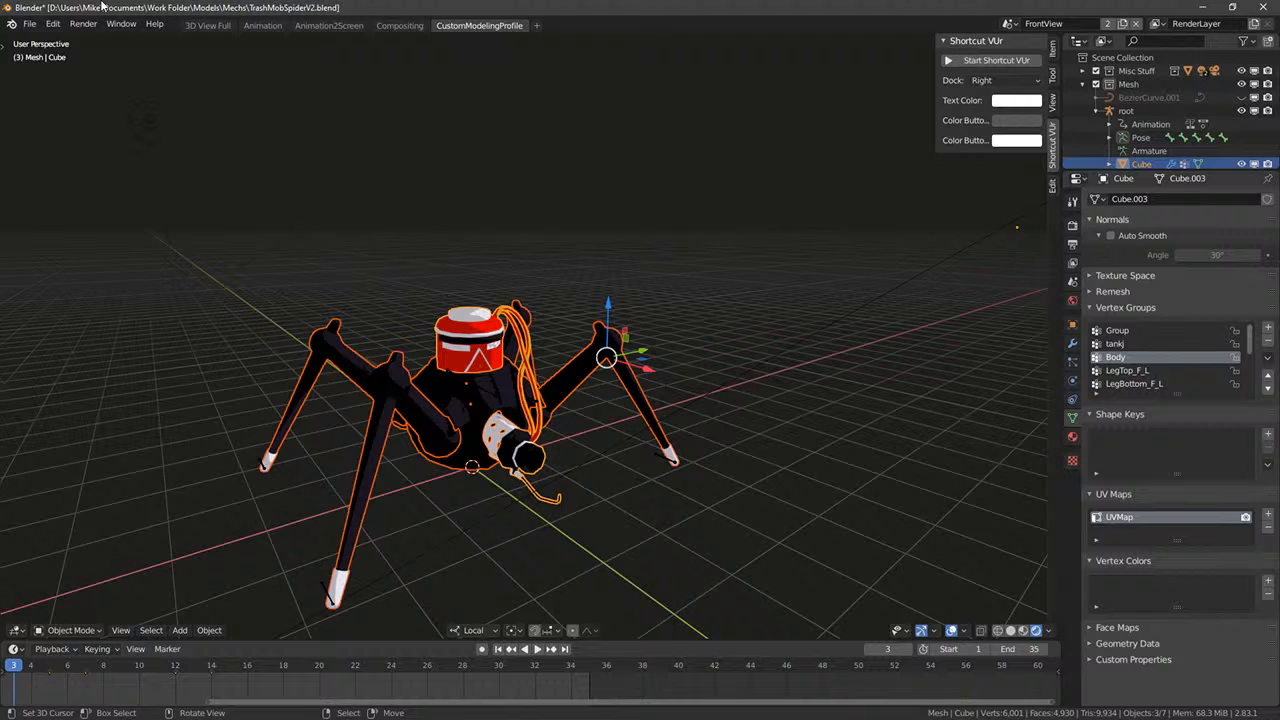
{"action": "left_click", "coordinate": [38, 24]}
{"action": "key", "text": "Escape"}
{"action": "left_click", "coordinate": [26, 29]}
{"action": "right_click", "coordinate": [317, 587]}
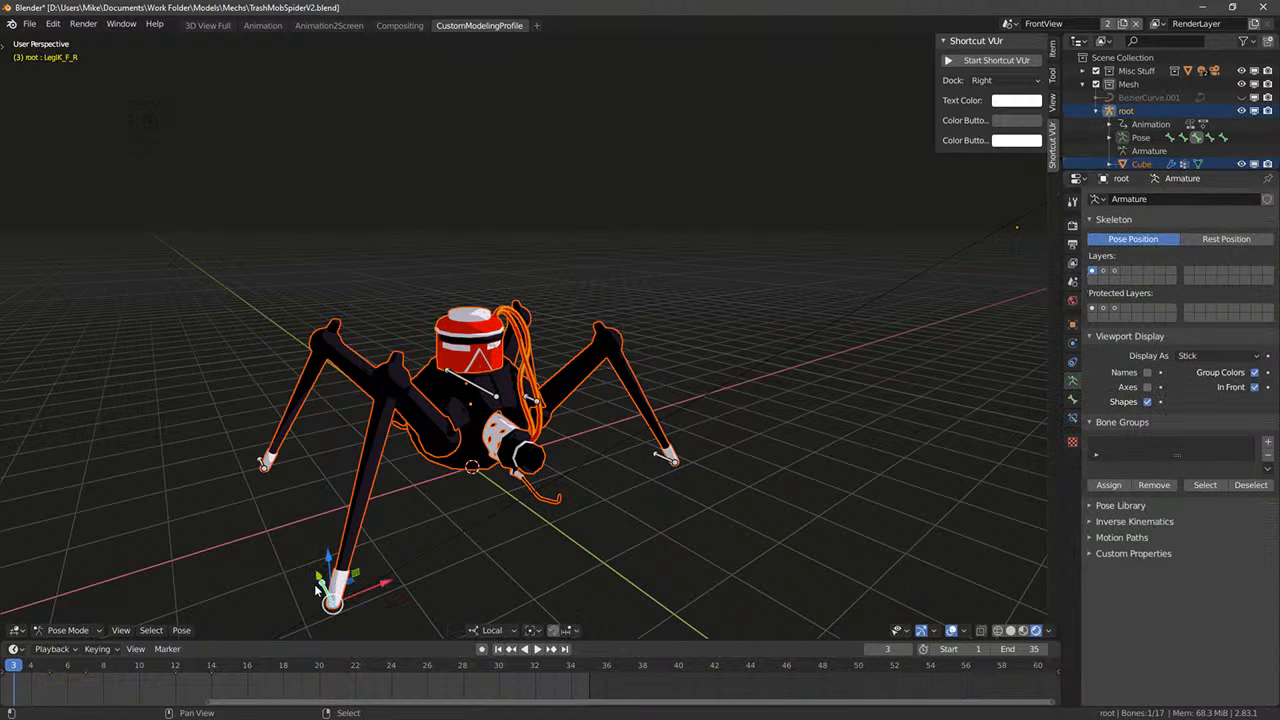
- Export only the selected objects as TrashMobSpiderFlamethrower.fbx into the Mechs/TrashMobSpider folder
{"action": "left_click", "coordinate": [29, 24]}
{"action": "mouse_move", "coordinate": [85, 217]}
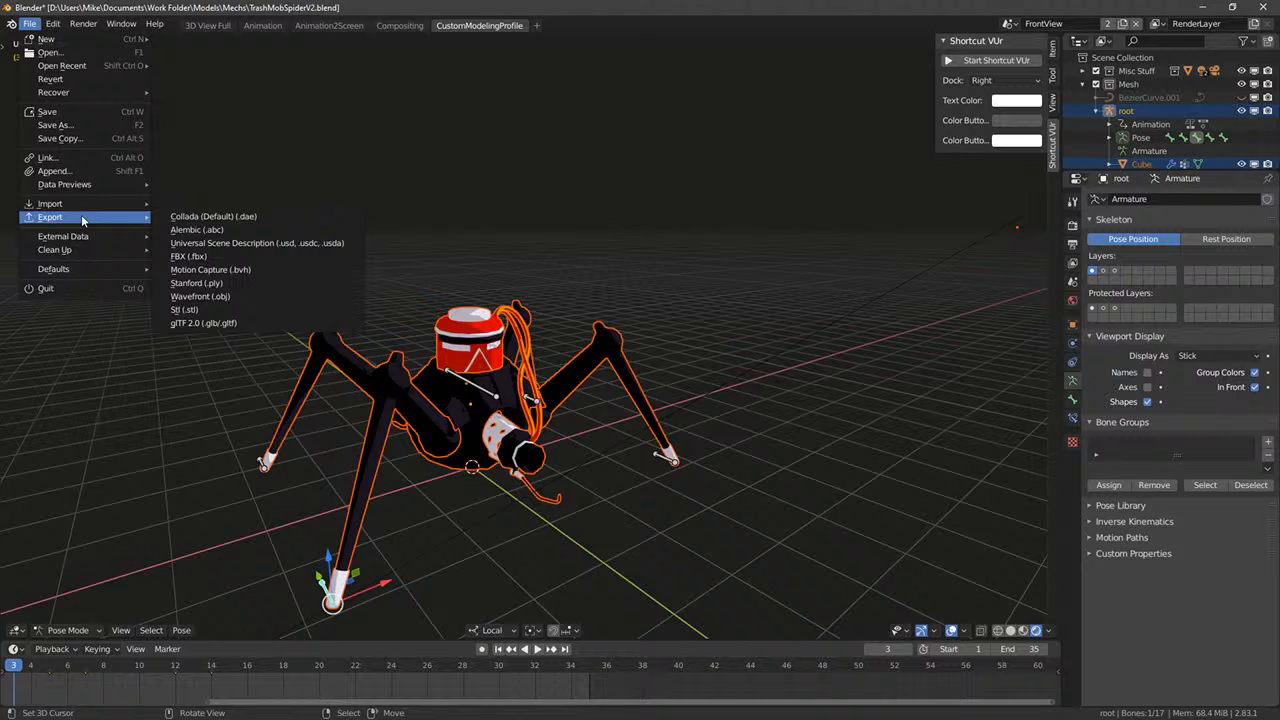
{"action": "left_click", "coordinate": [205, 257]}
{"action": "scroll", "coordinate": [594, 444], "scroll_direction": "down", "scroll_amount": 5}
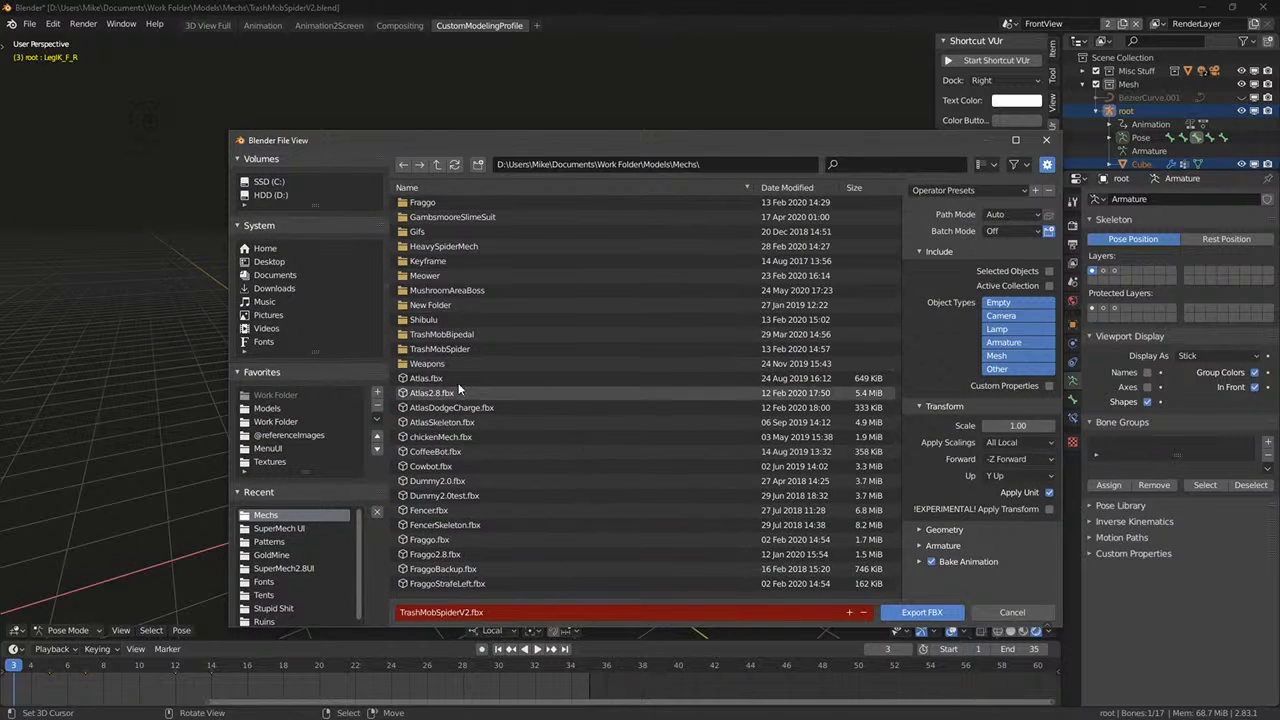
{"action": "double_click", "coordinate": [441, 349]}
{"action": "left_click", "coordinate": [508, 610]}
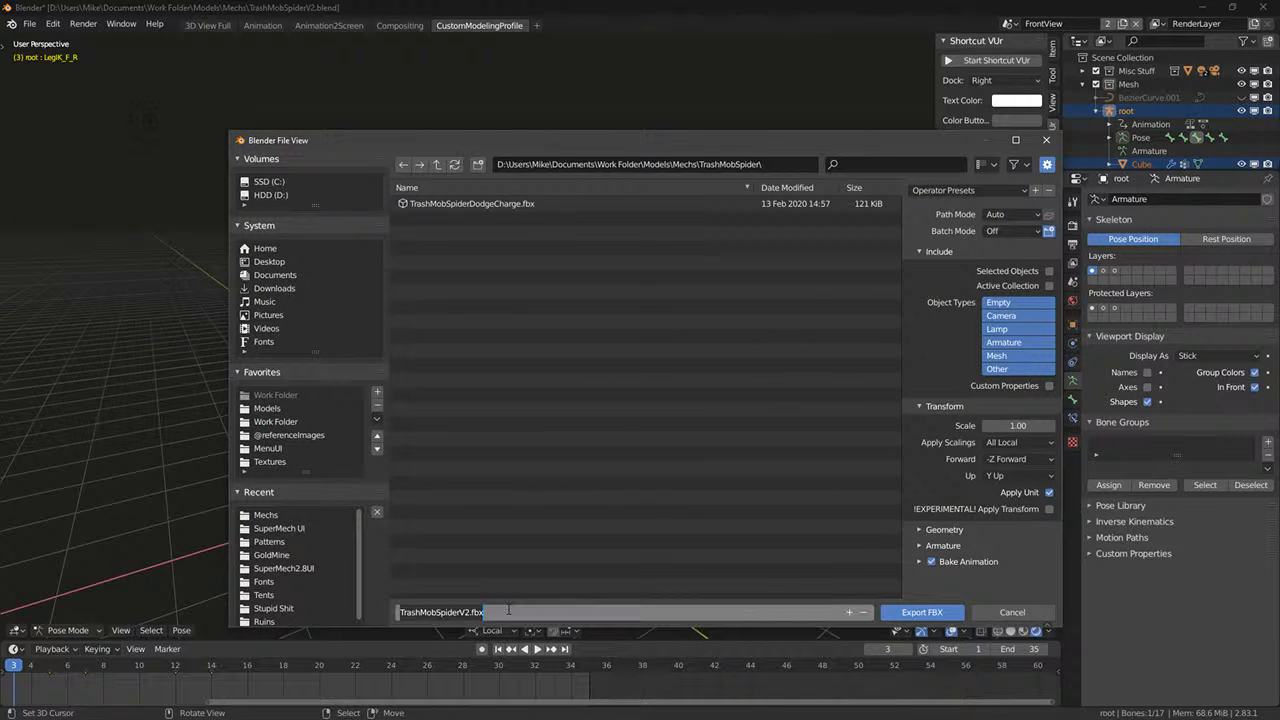
{"action": "left_click", "coordinate": [508, 610]}
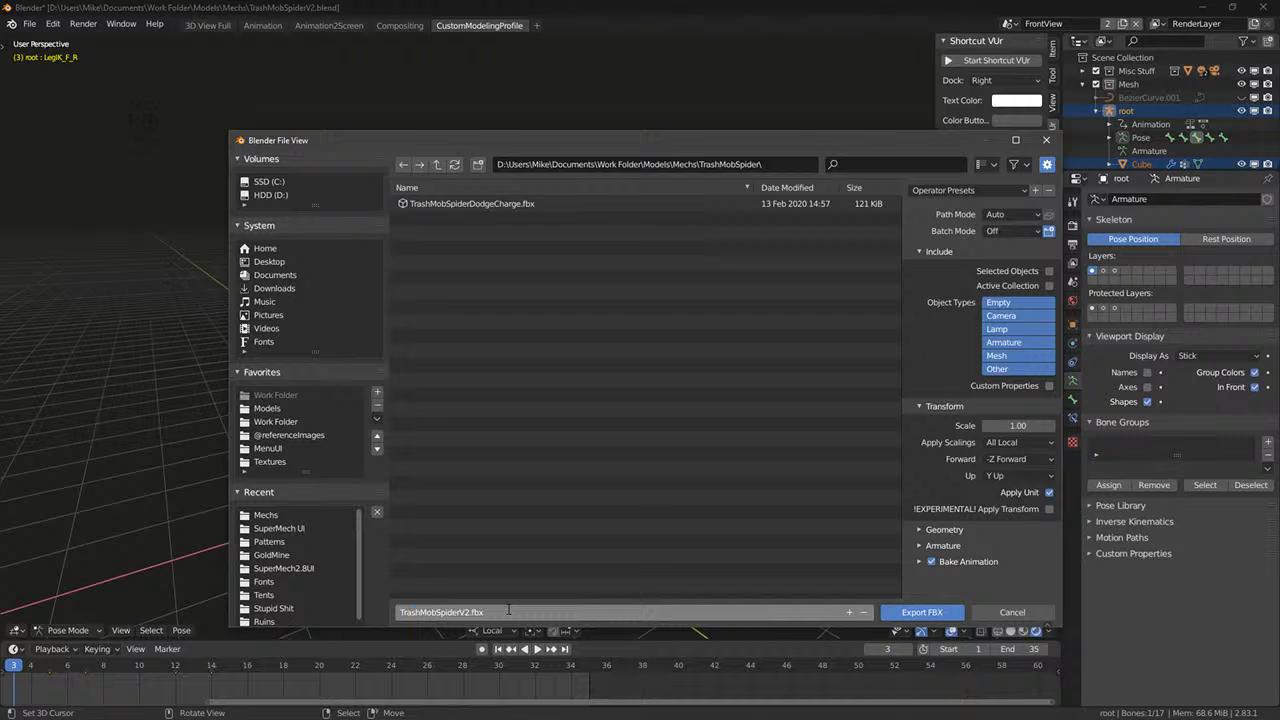
{"action": "type", "text": "Flamethrower"}
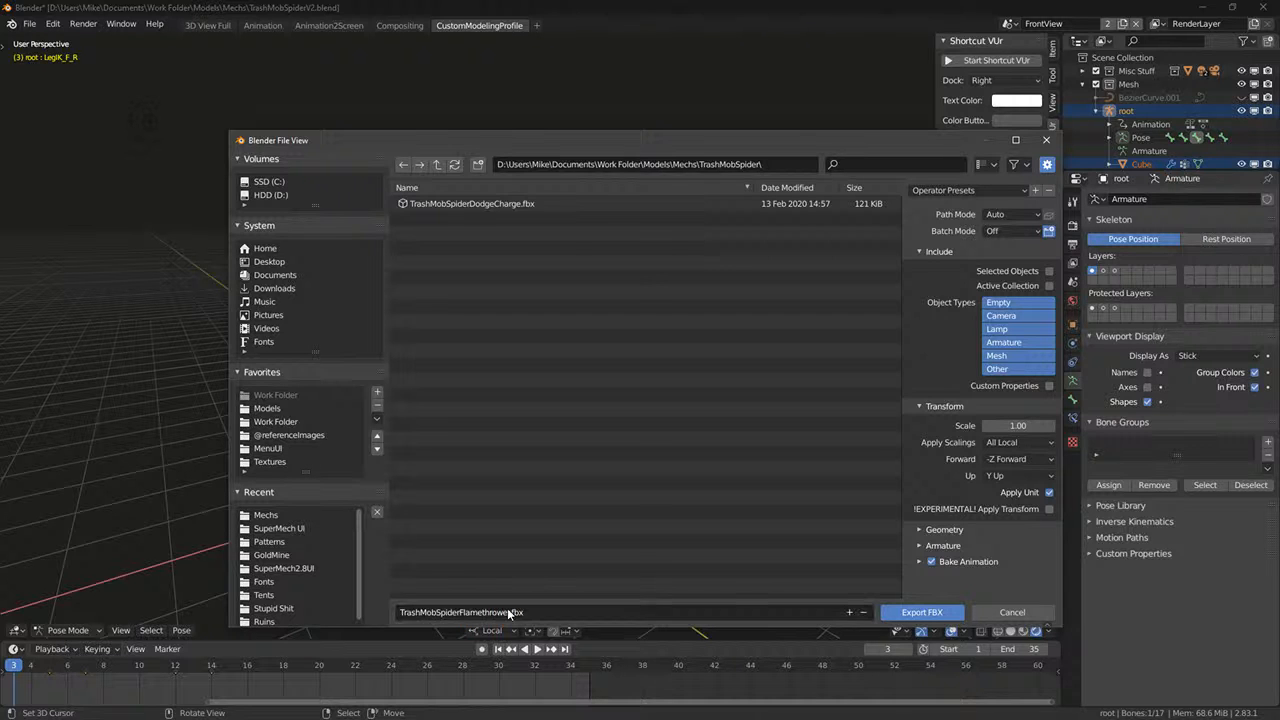
{"action": "left_click", "coordinate": [1049, 271]}
{"action": "left_click", "coordinate": [938, 611]}
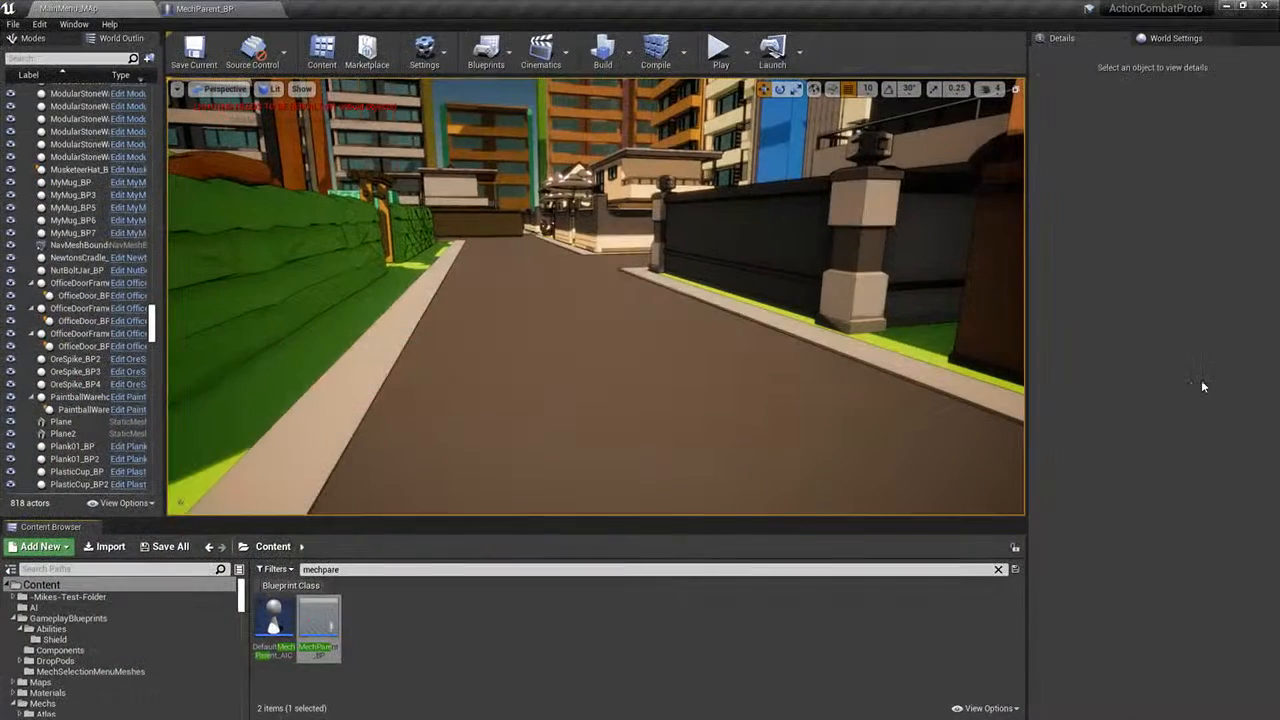
- In Unreal Editor, create a TrashMobFlamethrower folder inside Content/Mechs and clear the asset search filter
{"action": "scroll", "coordinate": [115, 635], "scroll_direction": "down", "scroll_amount": 6}
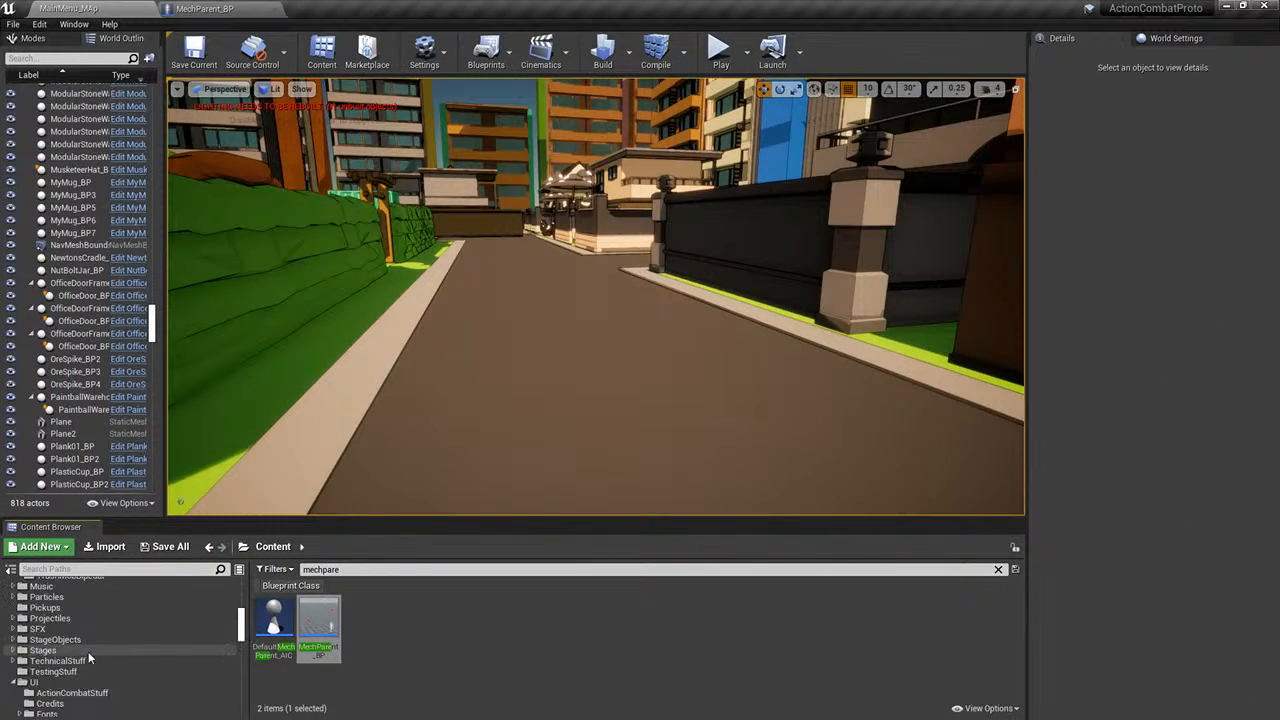
{"action": "left_click", "coordinate": [64, 640]}
{"action": "scroll", "coordinate": [50, 655], "scroll_direction": "up", "scroll_amount": 5}
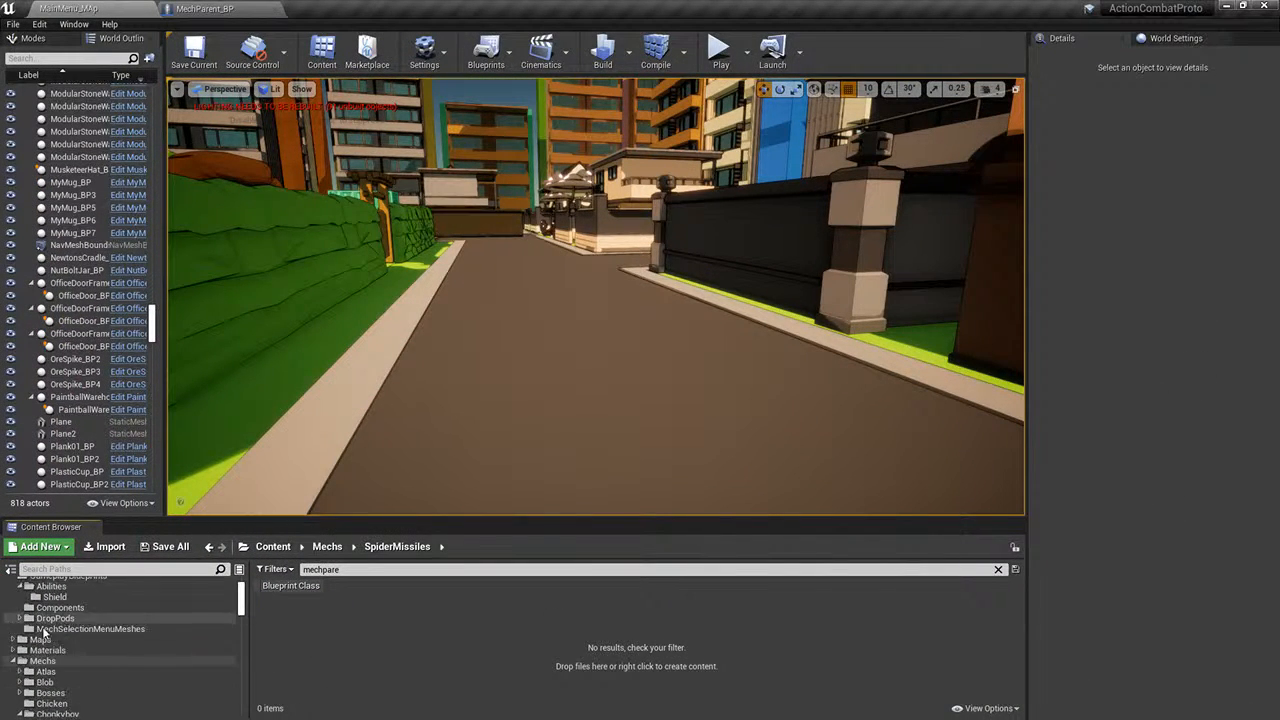
{"action": "right_click", "coordinate": [40, 662]}
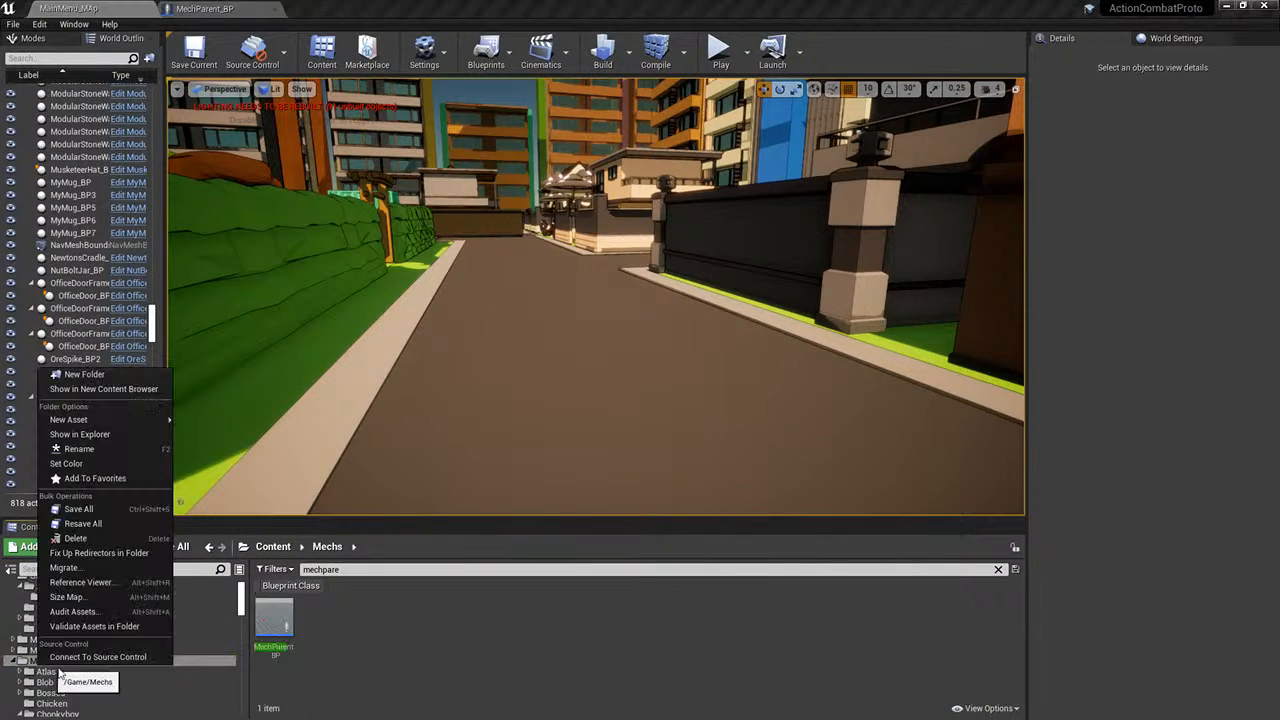
{"action": "left_click", "coordinate": [80, 376]}
{"action": "type", "text": "Tras"}
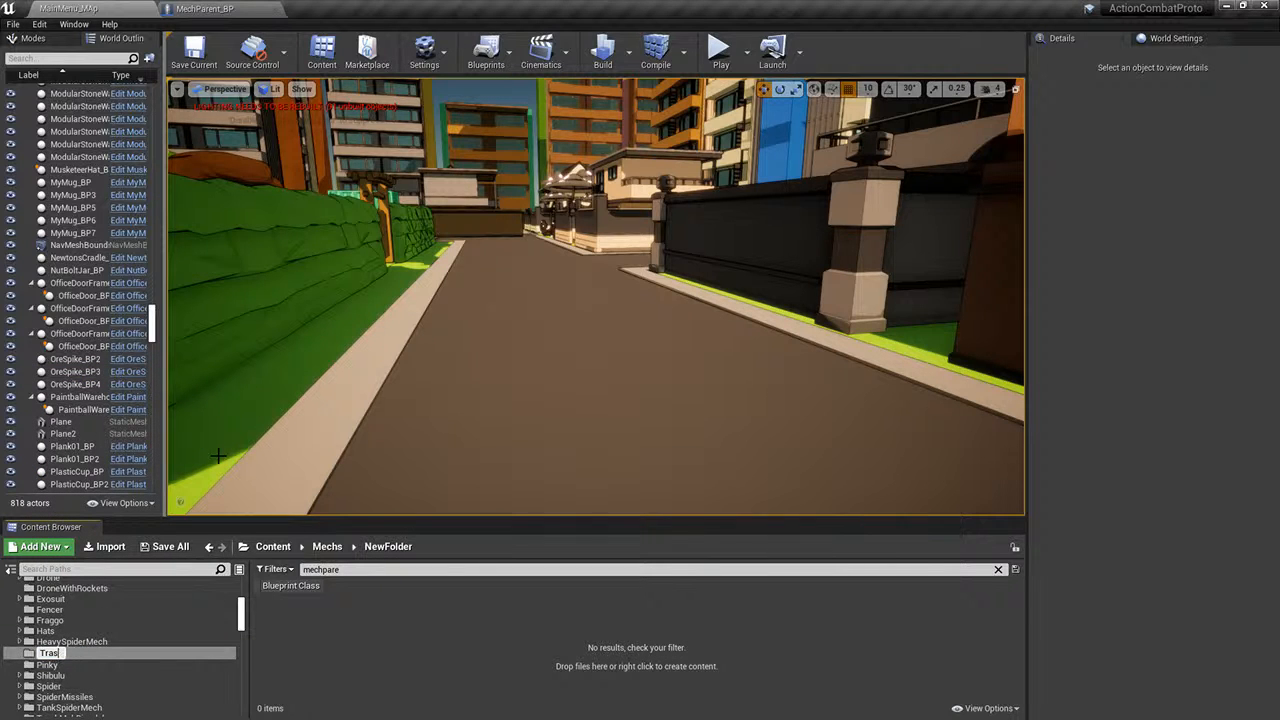
{"action": "type", "text": "hMobFlamethrower"}
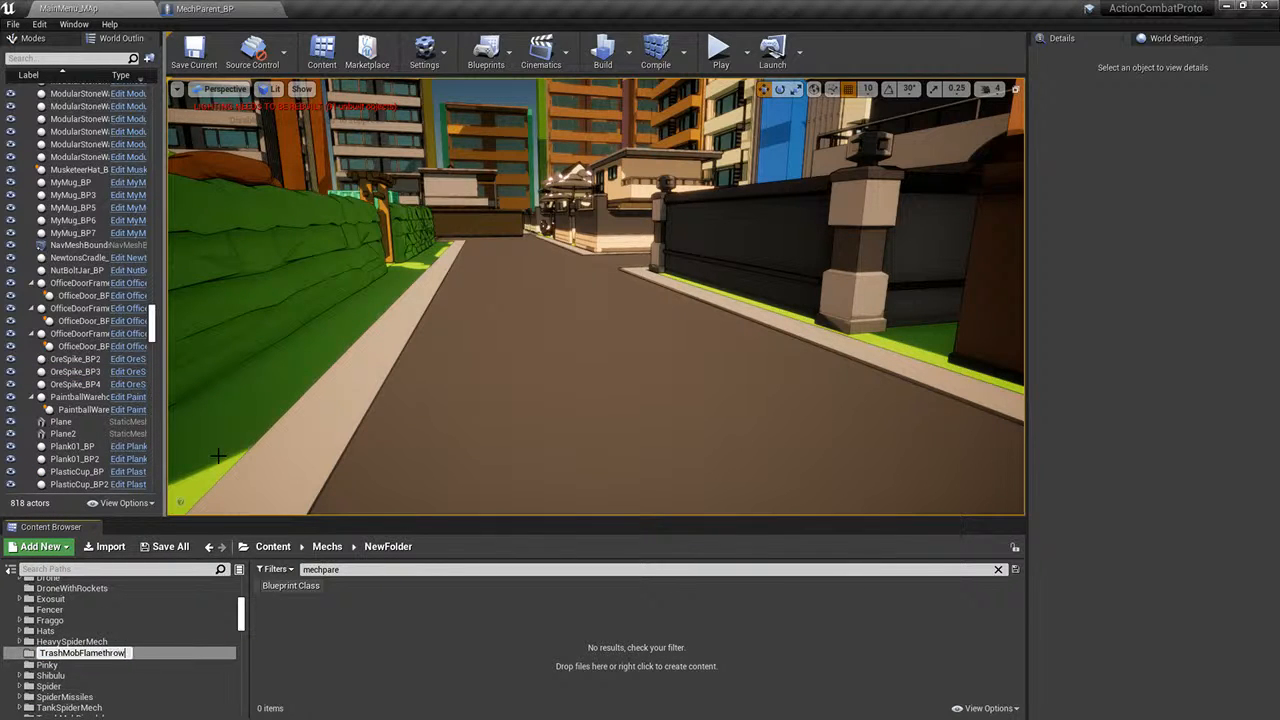
{"action": "key", "text": "Return"}
{"action": "left_click", "coordinate": [315, 622]}
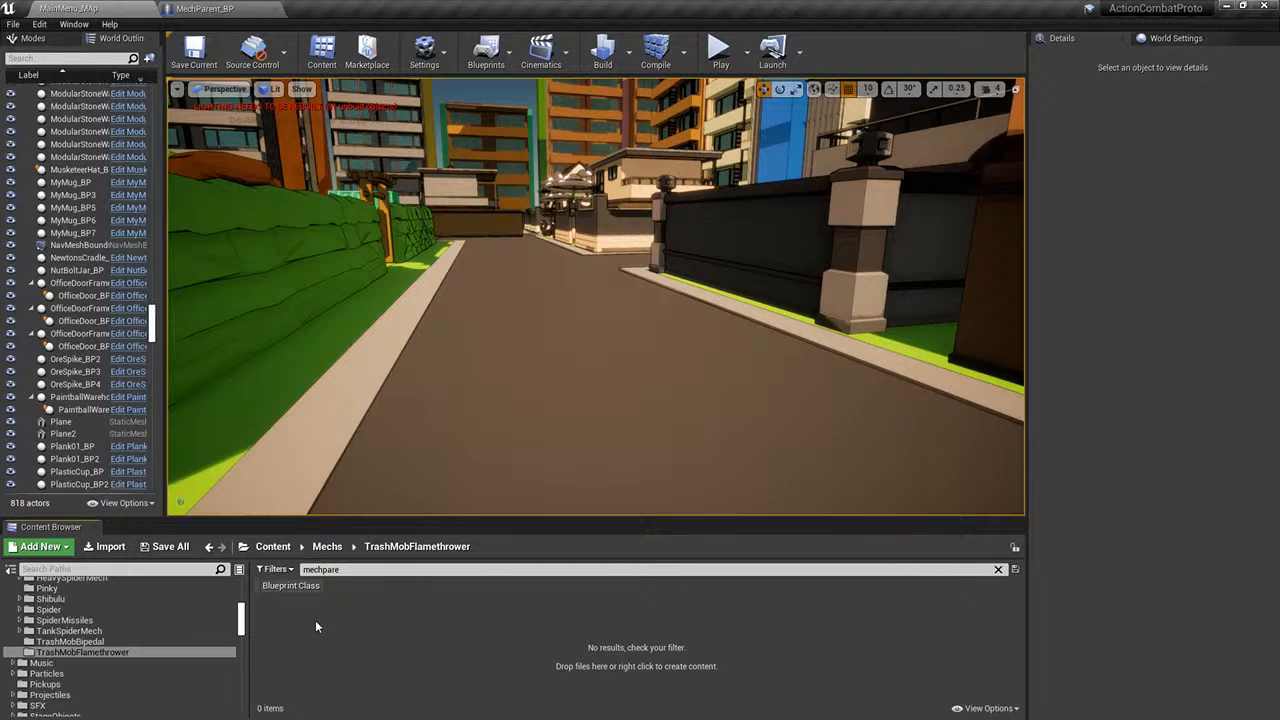
{"action": "left_click", "coordinate": [998, 570]}
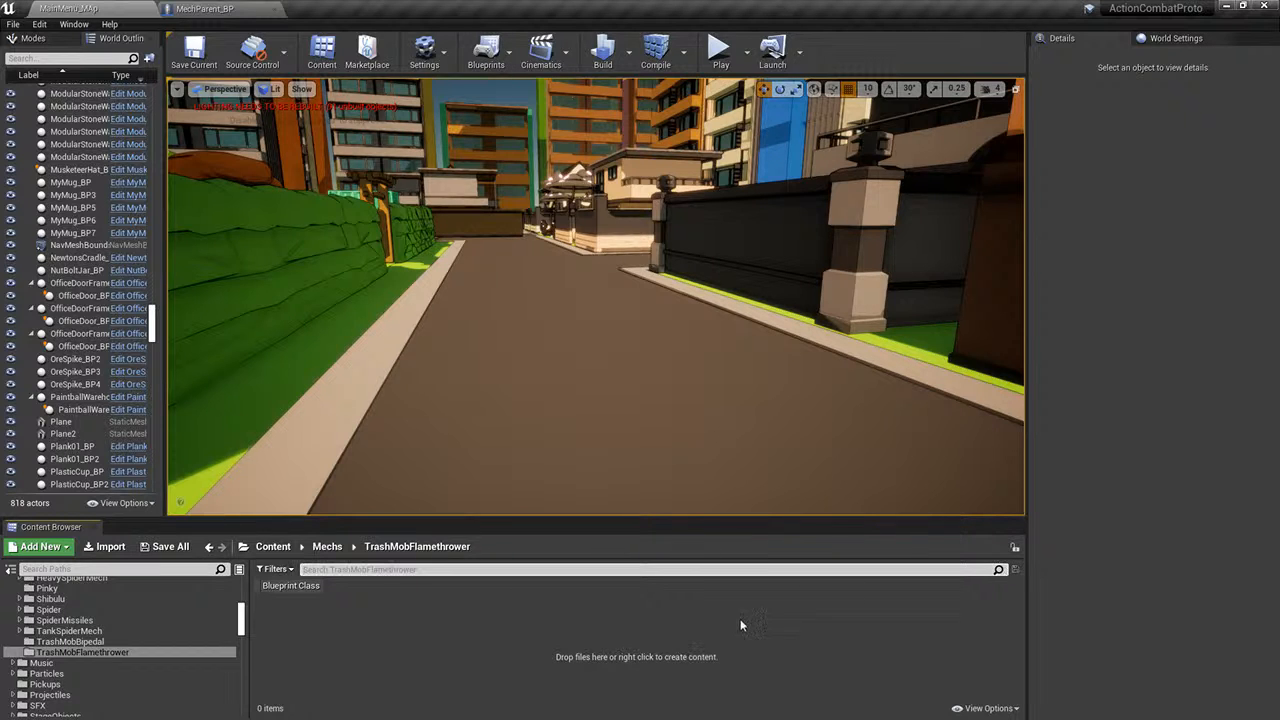
- Choose TrashMobSpiderFlamethrower.fbx from Models/Mechs/TrashMobSpider for import into the TrashMobFlamethrower folder
{"action": "left_click", "coordinate": [108, 546]}
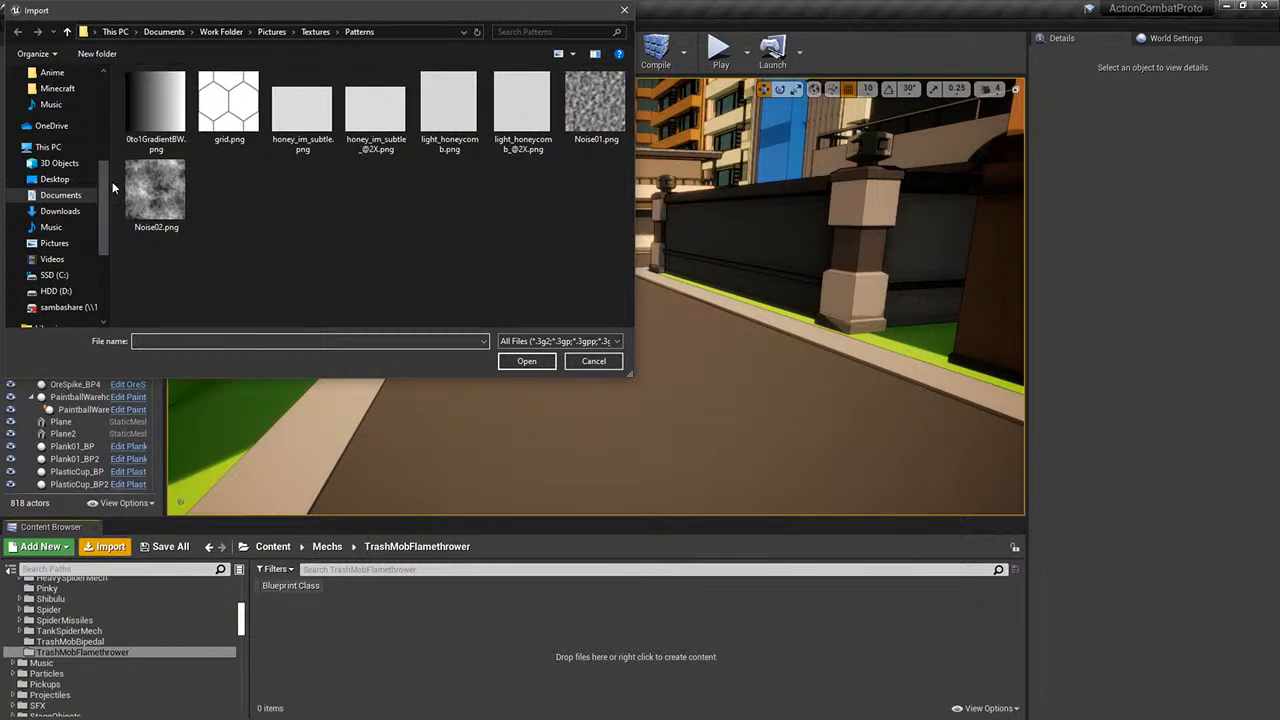
{"action": "scroll", "coordinate": [62, 175], "scroll_direction": "up", "scroll_amount": 4}
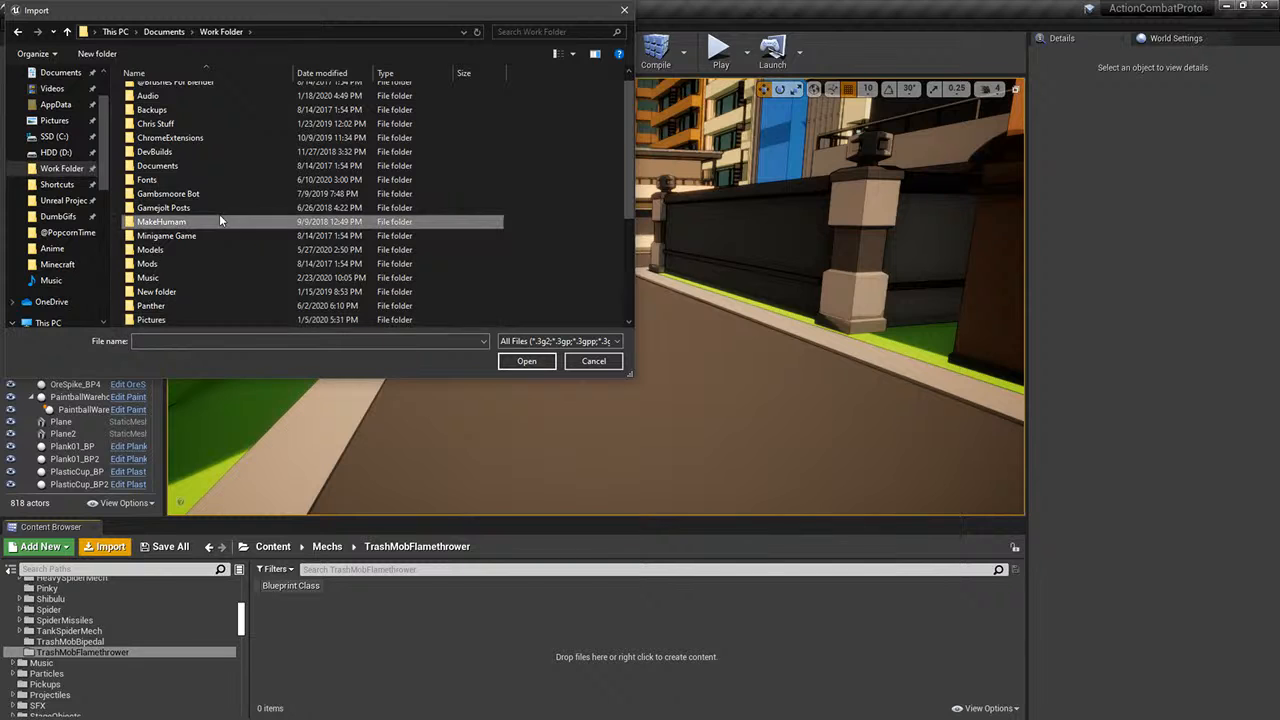
{"action": "double_click", "coordinate": [159, 250]}
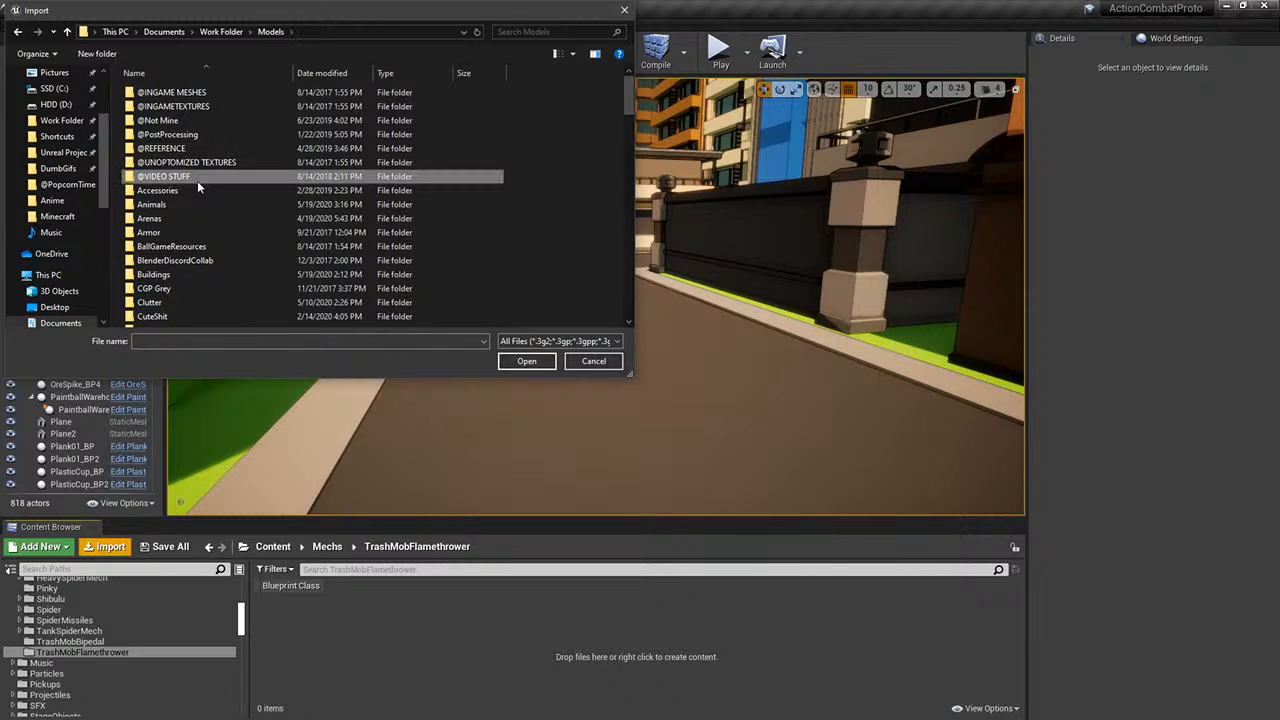
{"action": "scroll", "coordinate": [197, 180], "scroll_direction": "down", "scroll_amount": 5}
{"action": "double_click", "coordinate": [161, 101]}
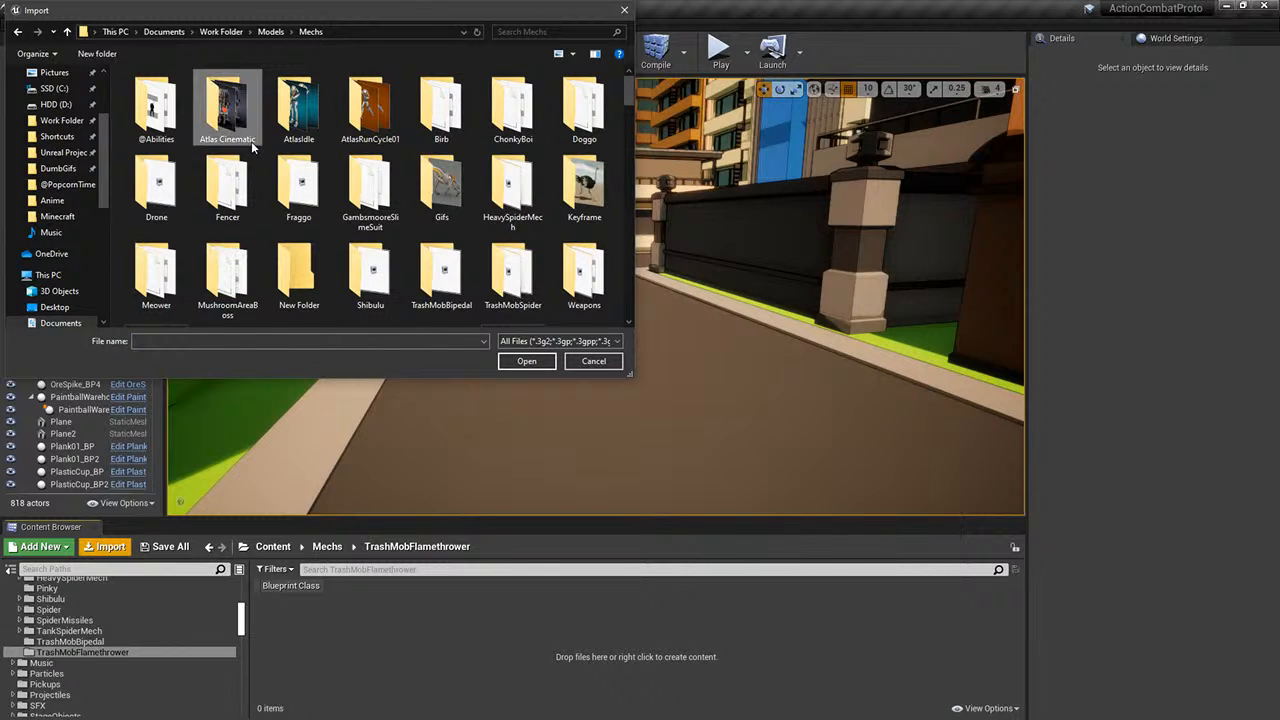
{"action": "key", "text": "t"}
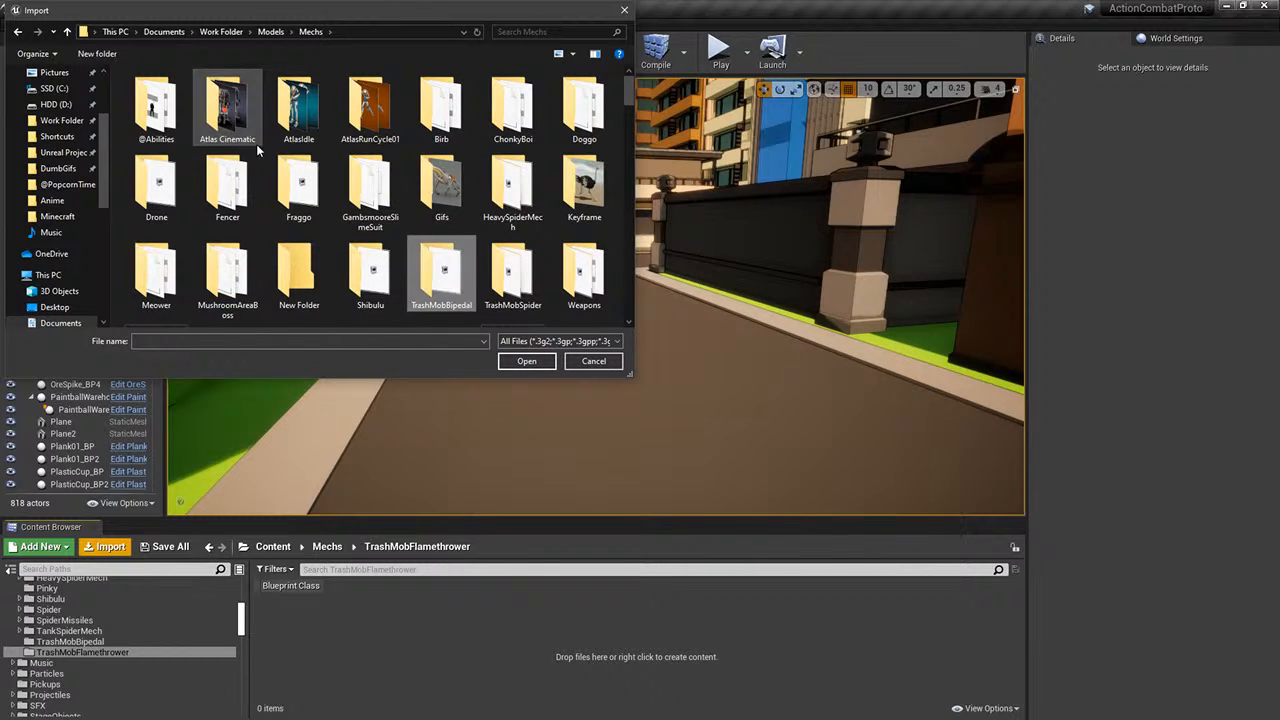
{"action": "double_click", "coordinate": [510, 270]}
{"action": "left_click", "coordinate": [201, 107]}
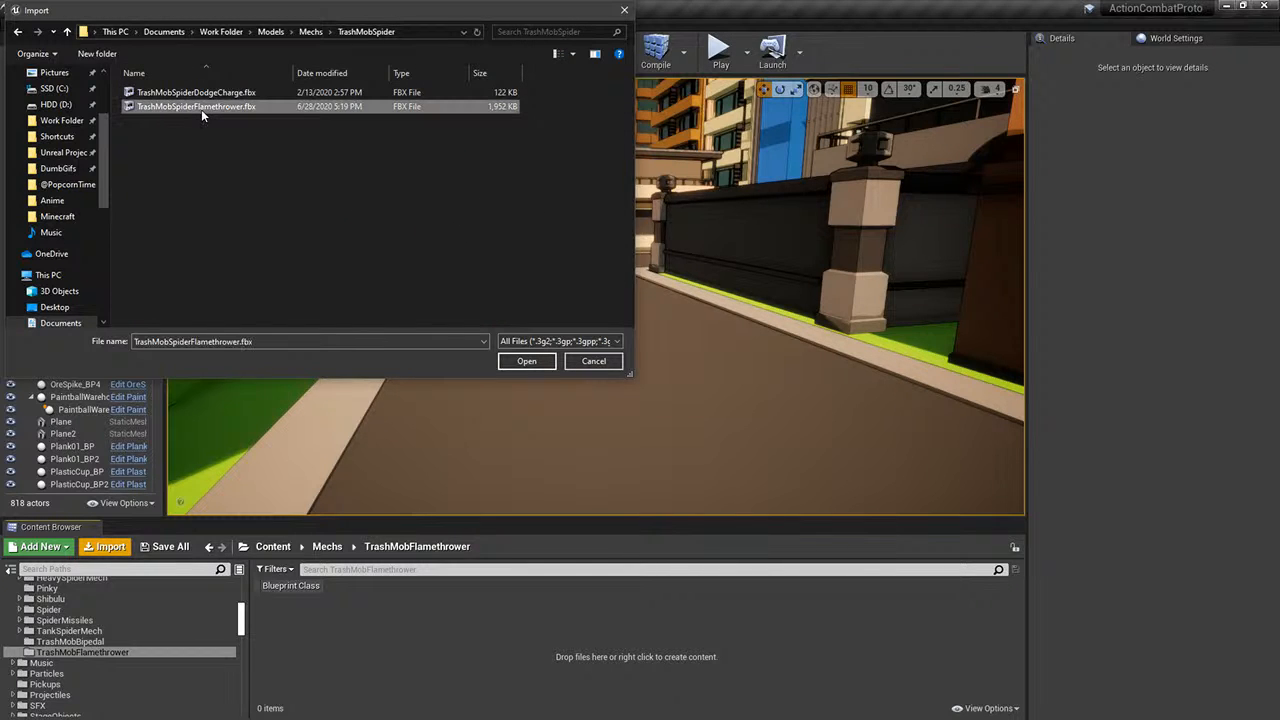
{"action": "left_click", "coordinate": [201, 107]}
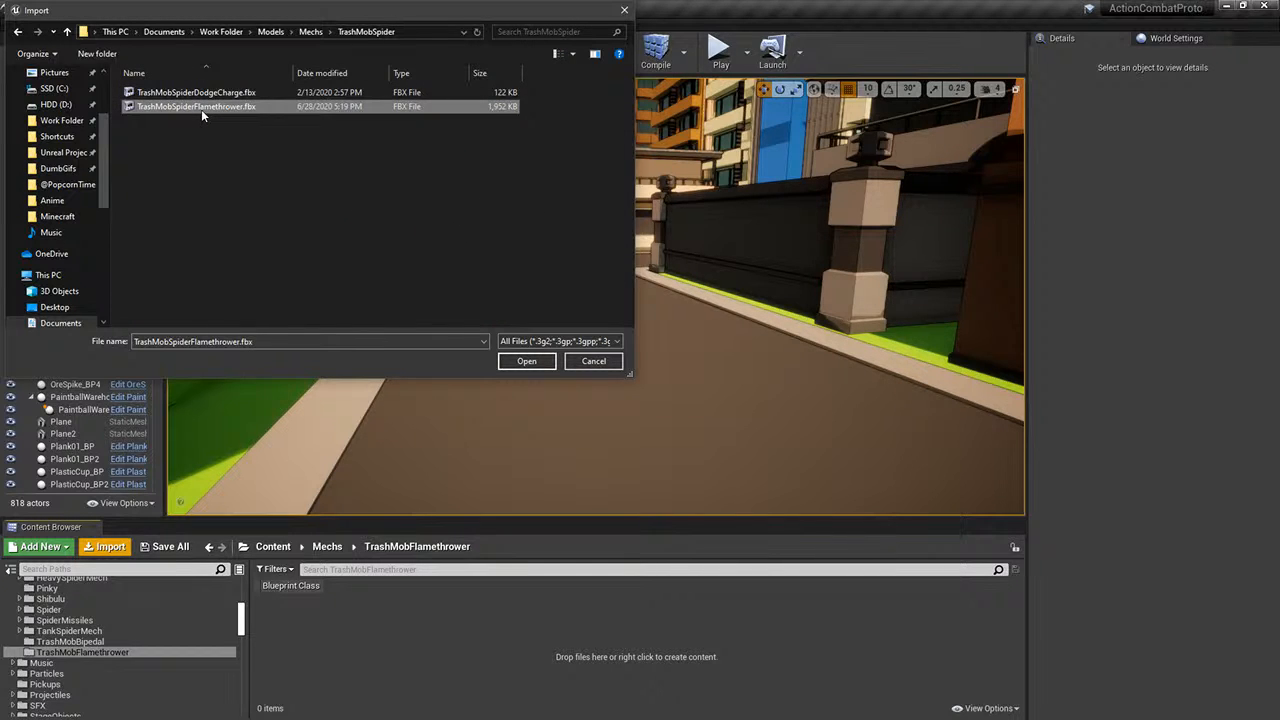
{"action": "left_click", "coordinate": [522, 362]}
- Import the FBX as a skeletal mesh using TrashMobSpiderV2_Skeleton, with Import Animations turned off
{"action": "left_click", "coordinate": [702, 257]}
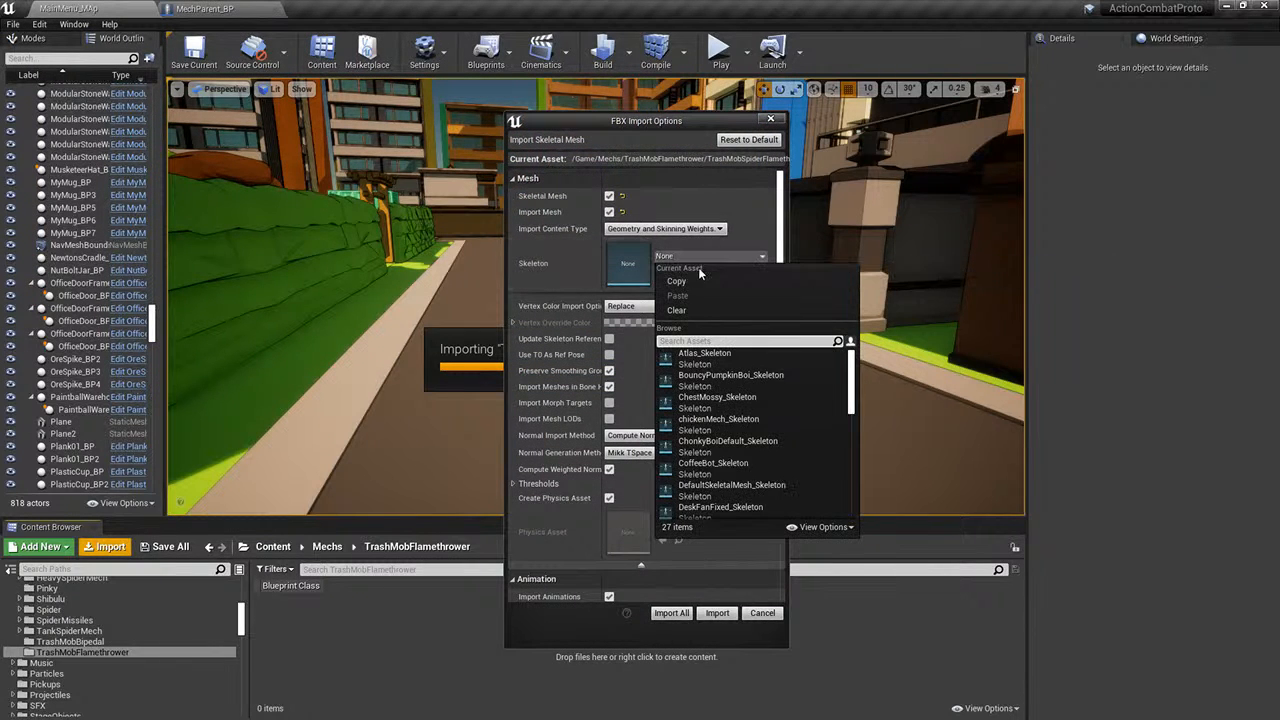
{"action": "type", "text": "spider"}
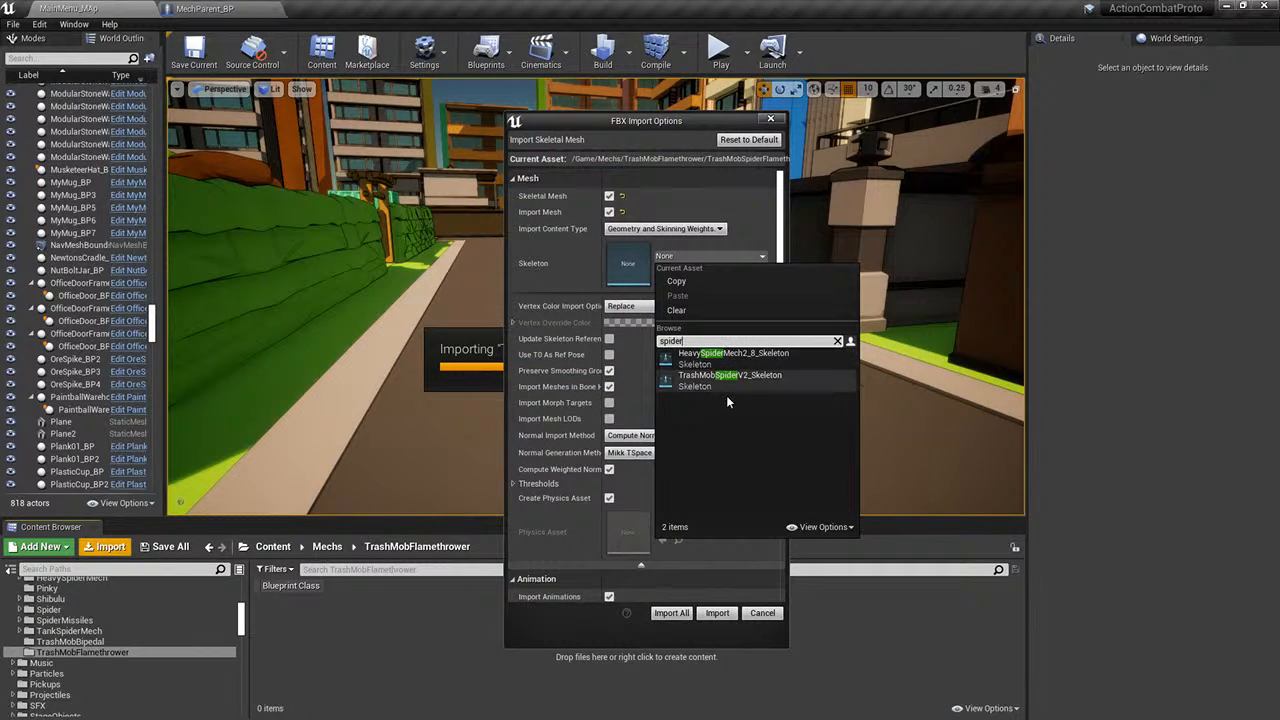
{"action": "left_click", "coordinate": [720, 388]}
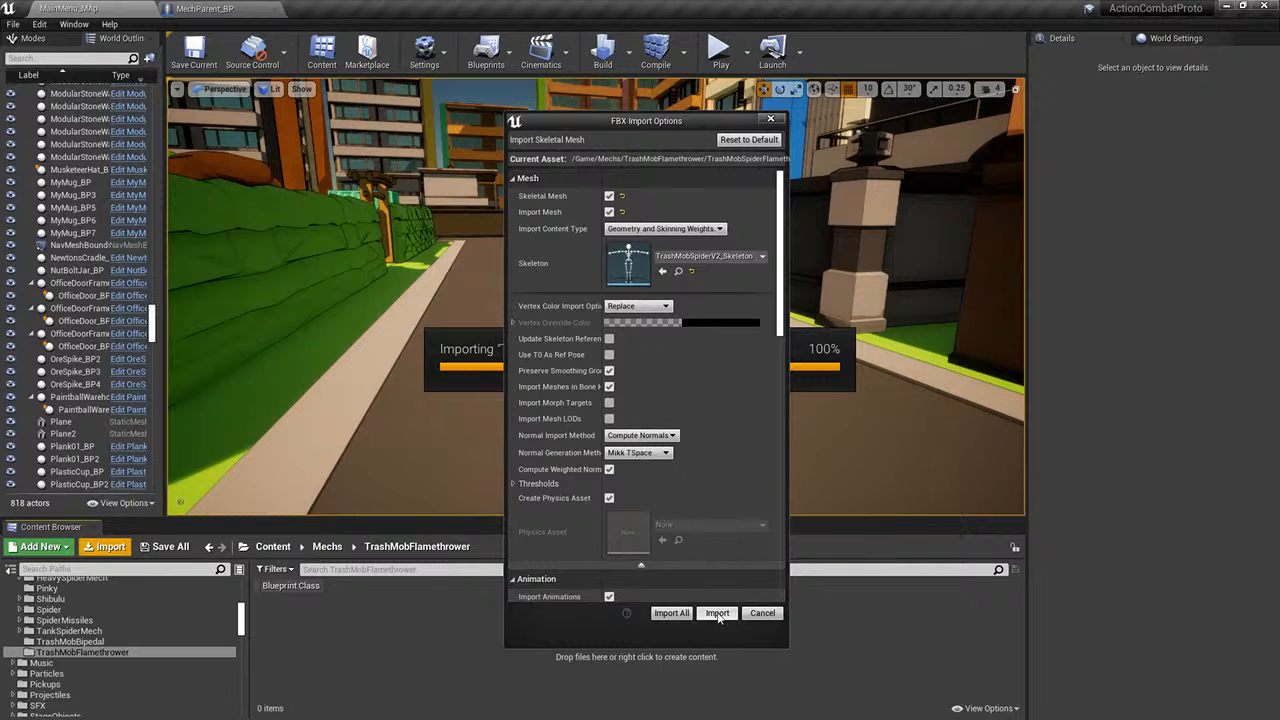
{"action": "scroll", "coordinate": [617, 486], "scroll_direction": "down", "scroll_amount": 4}
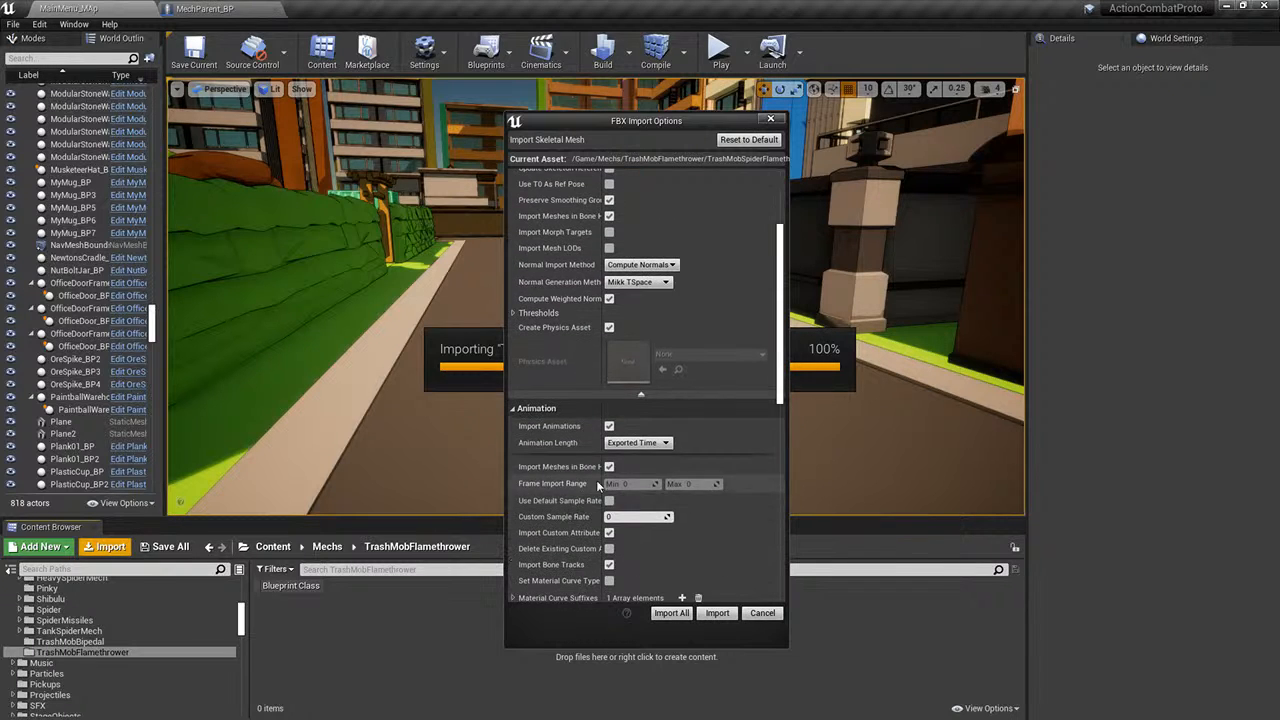
{"action": "left_click", "coordinate": [609, 426]}
{"action": "left_click", "coordinate": [717, 613]}
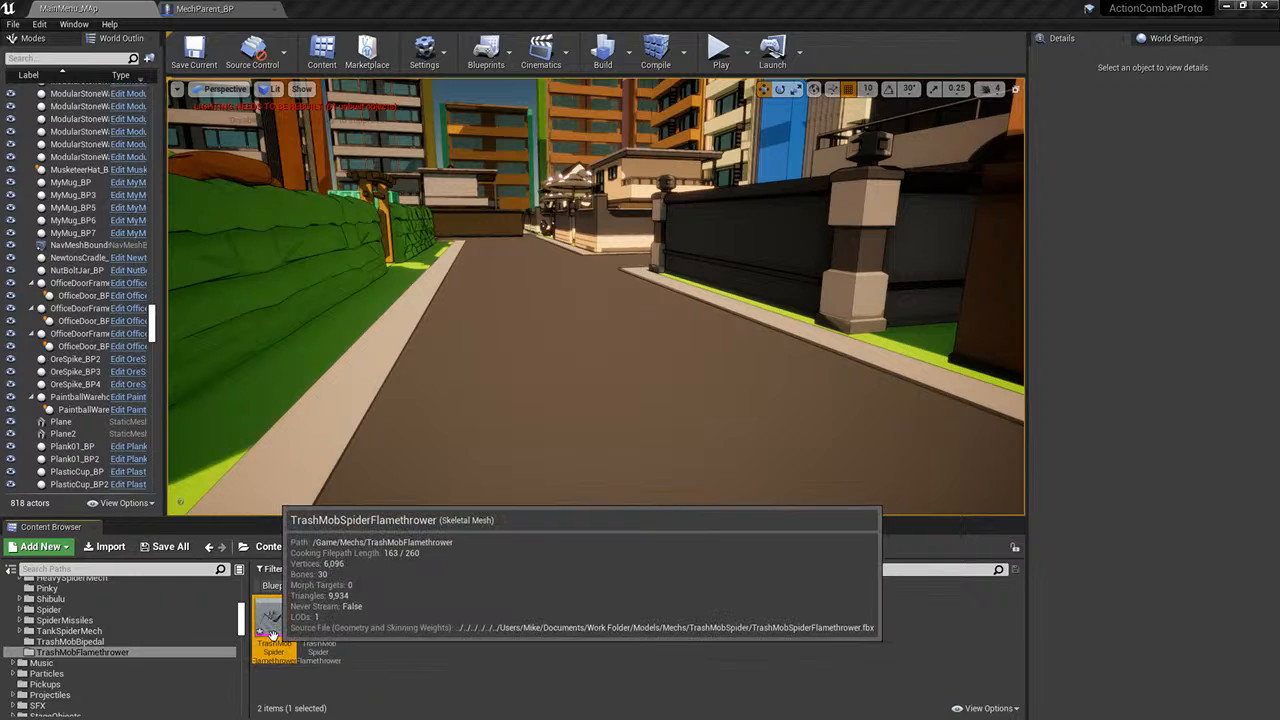
- Place the TrashMobSpiderFlamethrower mesh on the level's road and assign M_MatteDefault to all four of its material slots
{"action": "left_click_drag", "start_coordinate": [271, 633], "coordinate": [549, 368]}
{"action": "double_click", "coordinate": [320, 618]}
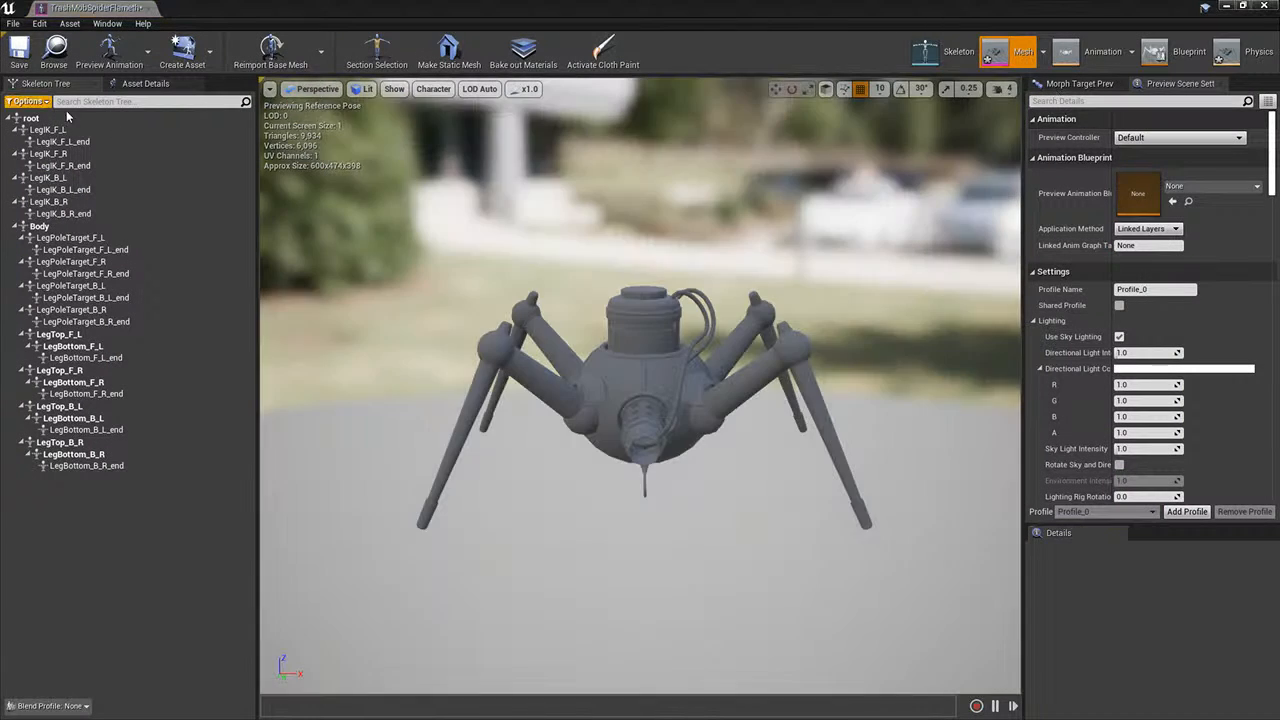
{"action": "left_click", "coordinate": [168, 165]}
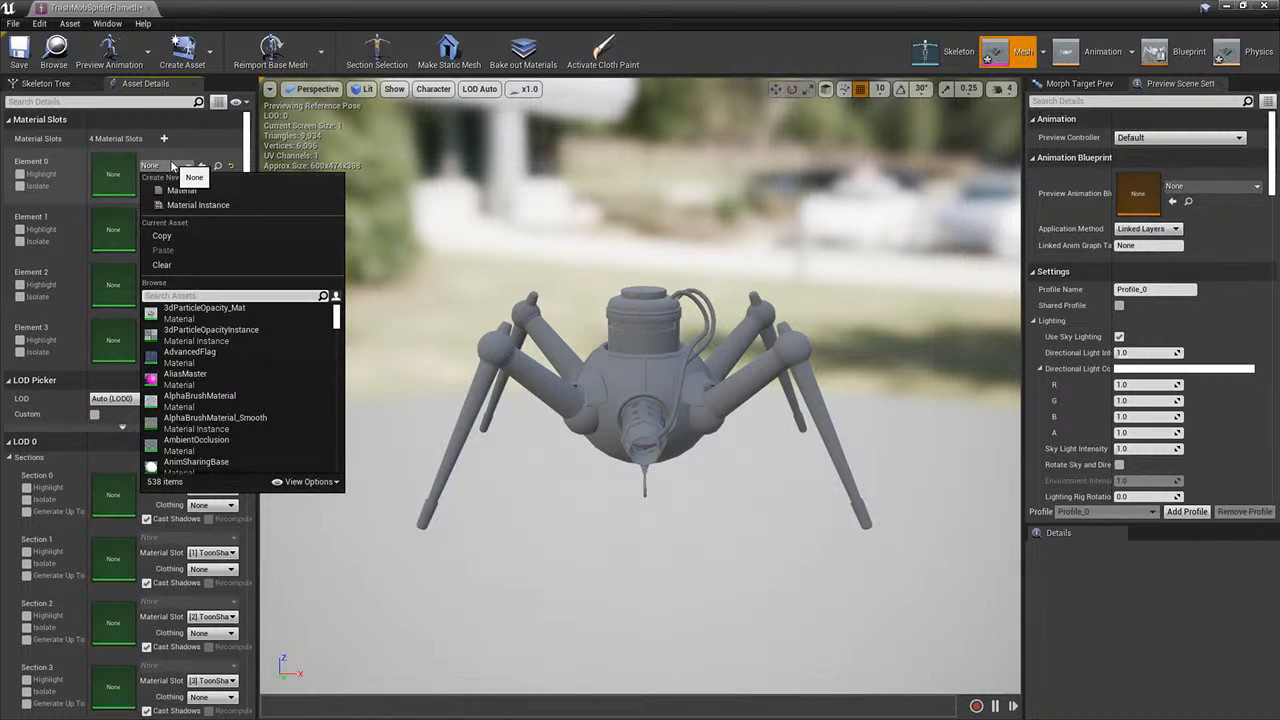
{"action": "left_click", "coordinate": [200, 310]}
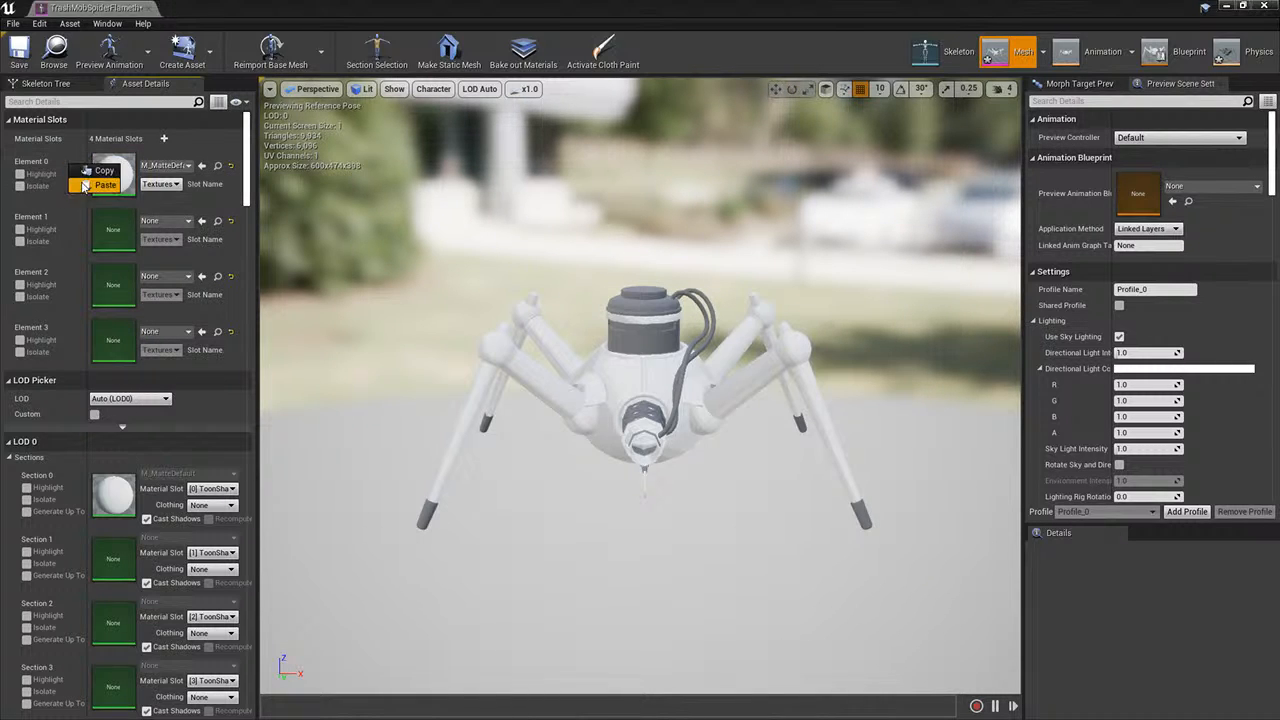
{"action": "right_click", "coordinate": [67, 226]}
{"action": "left_click", "coordinate": [98, 252]}
{"action": "right_click", "coordinate": [73, 279]}
{"action": "left_click", "coordinate": [100, 307]}
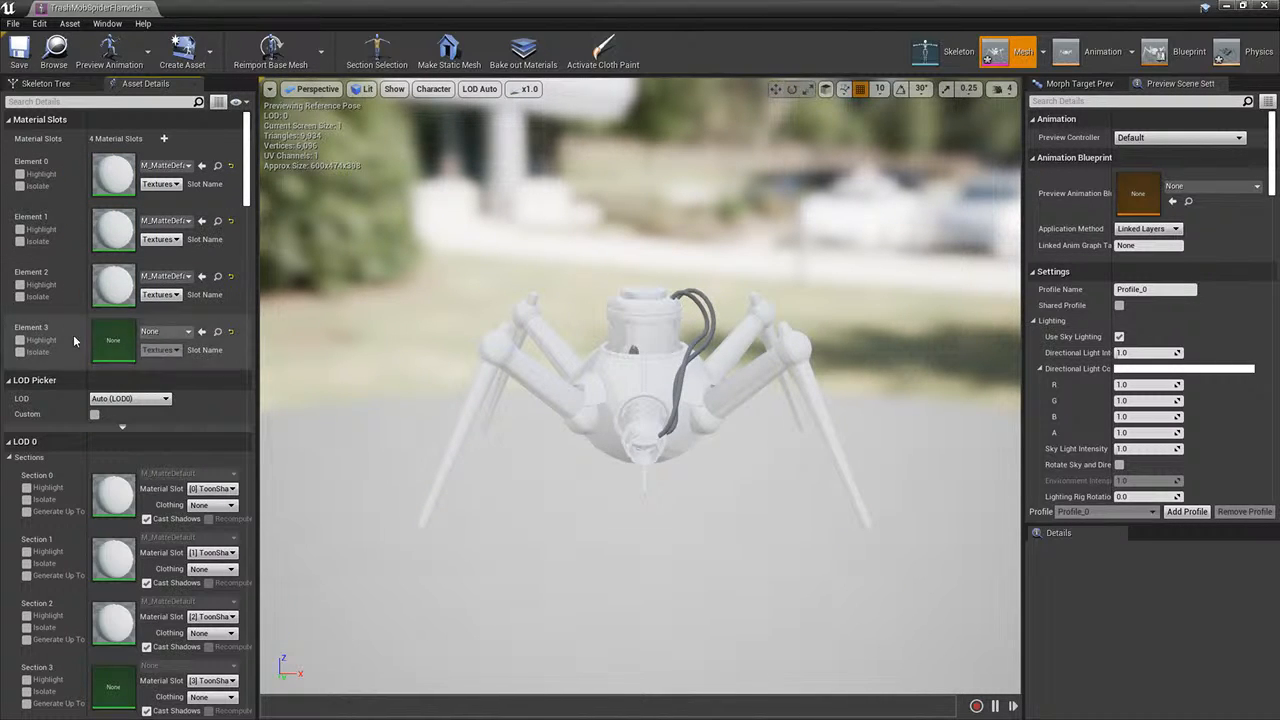
{"action": "right_click", "coordinate": [73, 334]}
{"action": "left_click", "coordinate": [103, 358]}
{"action": "left_click_drag", "start_coordinate": [514, 393], "coordinate": [680, 393]}
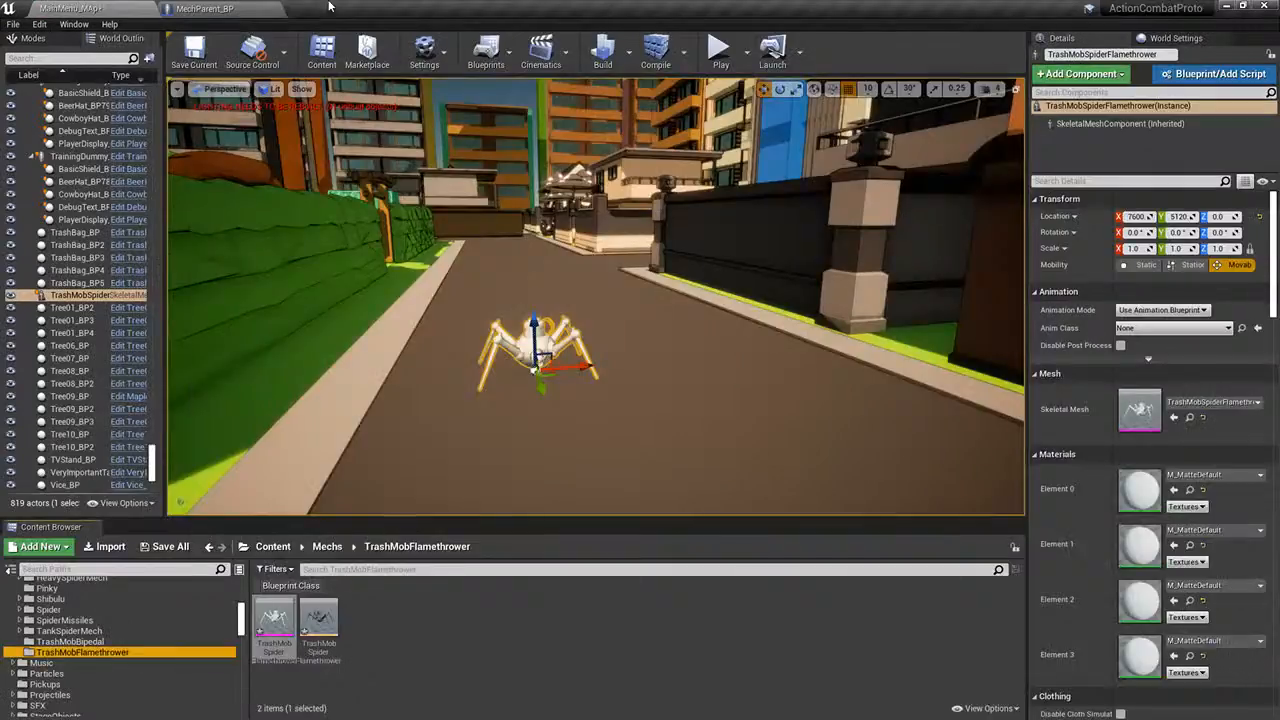
- Dock the mesh editor beside the MainMenu_MAp tab, return to the level and save the level, skeletal mesh and physics asset
{"action": "left_click_drag", "start_coordinate": [330, 6], "coordinate": [334, 8]}
{"action": "left_click", "coordinate": [106, 9]}
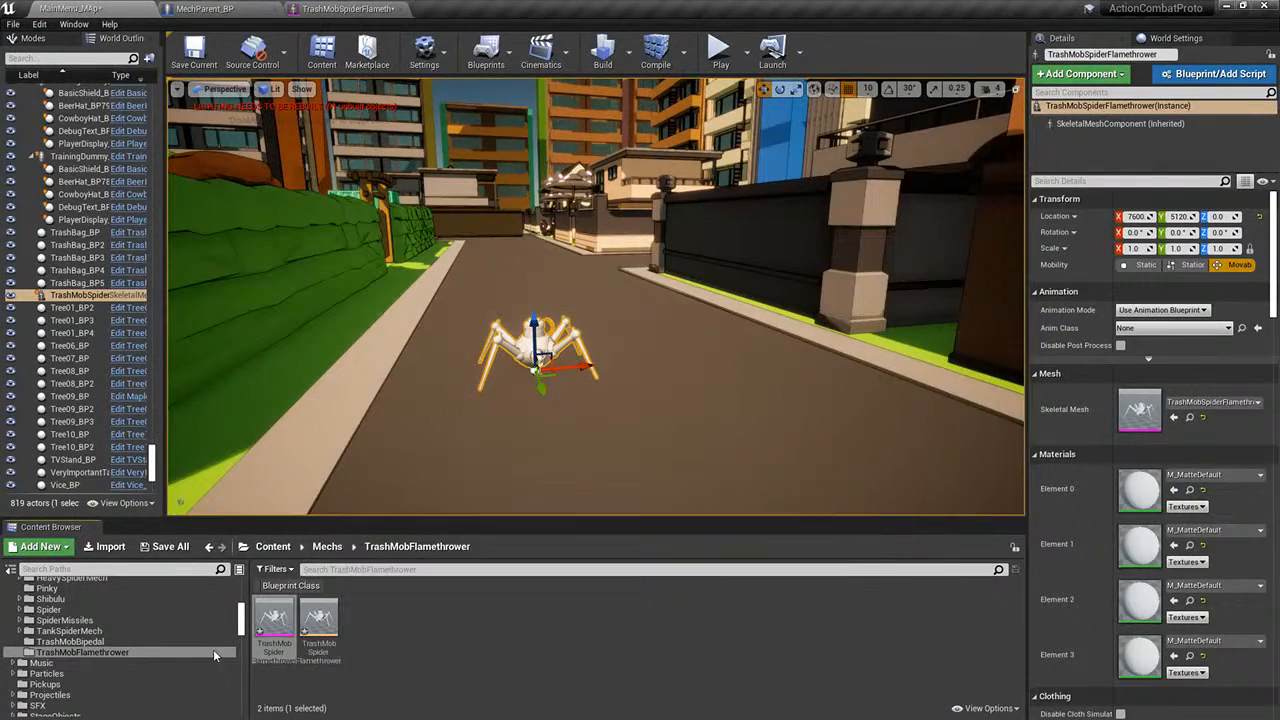
{"action": "left_click", "coordinate": [145, 548]}
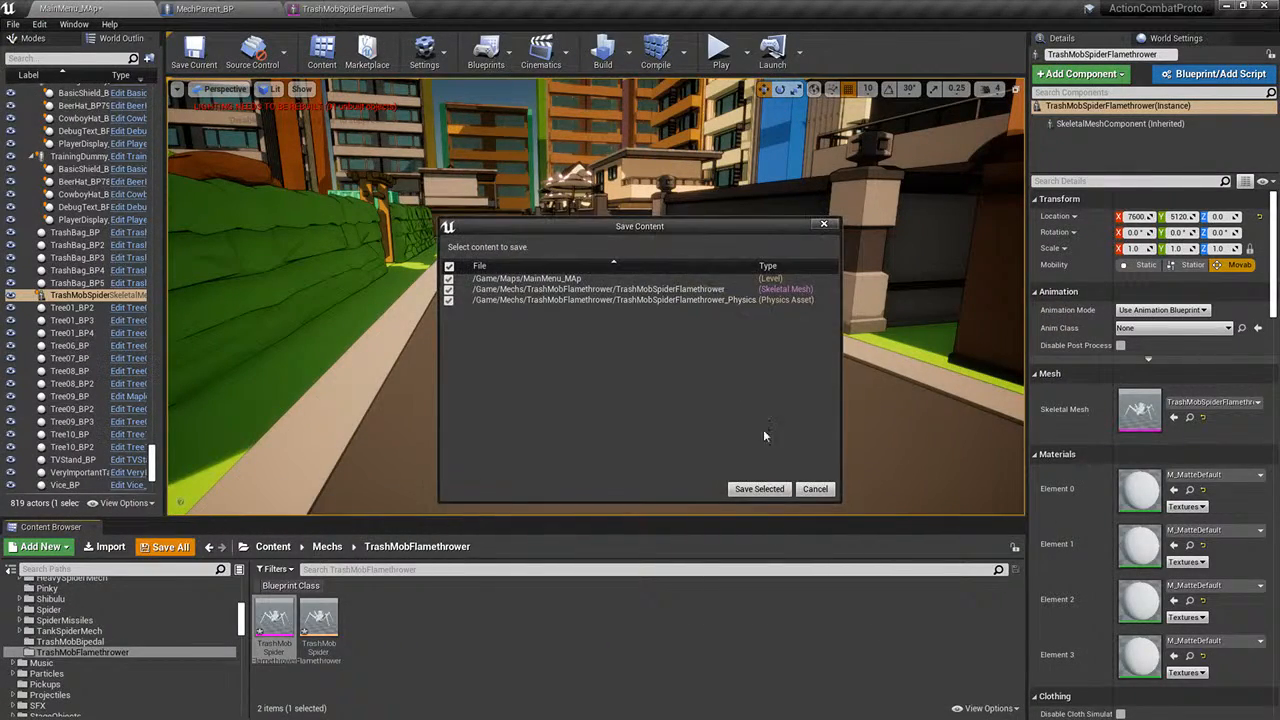
{"action": "left_click", "coordinate": [760, 494]}
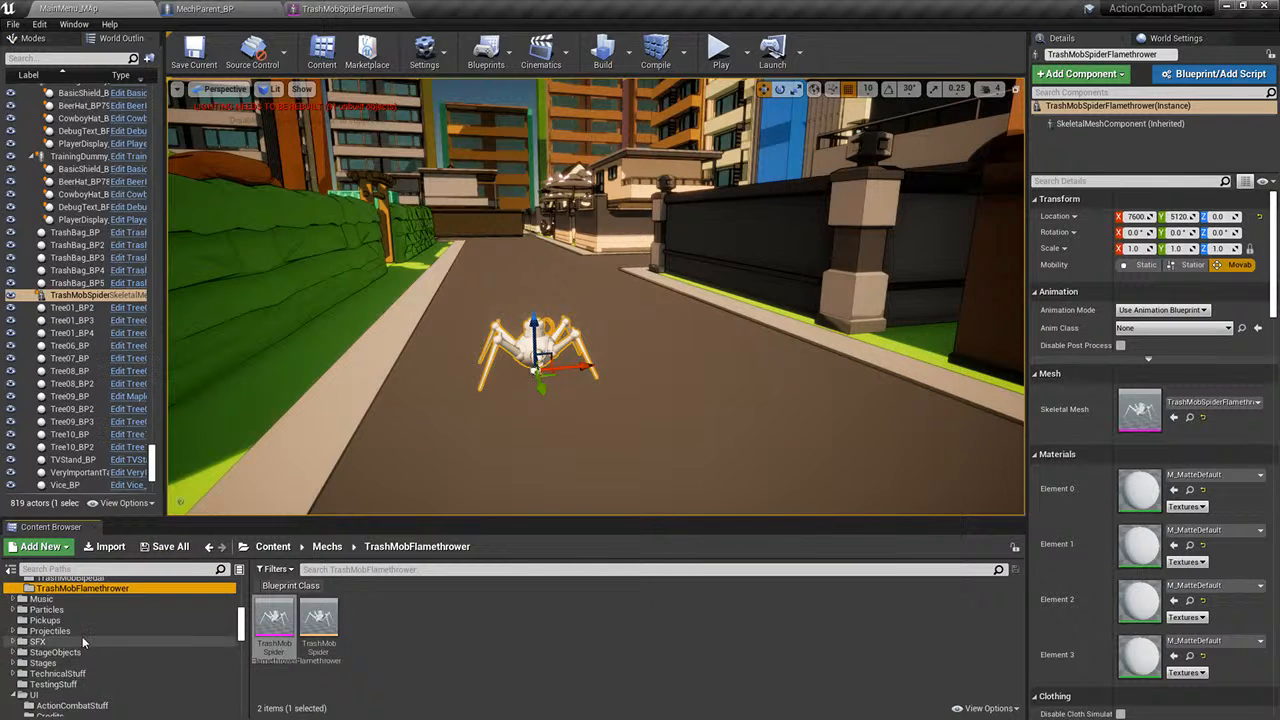
{"action": "scroll", "coordinate": [101, 661], "scroll_direction": "up", "scroll_amount": 2}
{"action": "scroll", "coordinate": [112, 688], "scroll_direction": "down", "scroll_amount": 1}
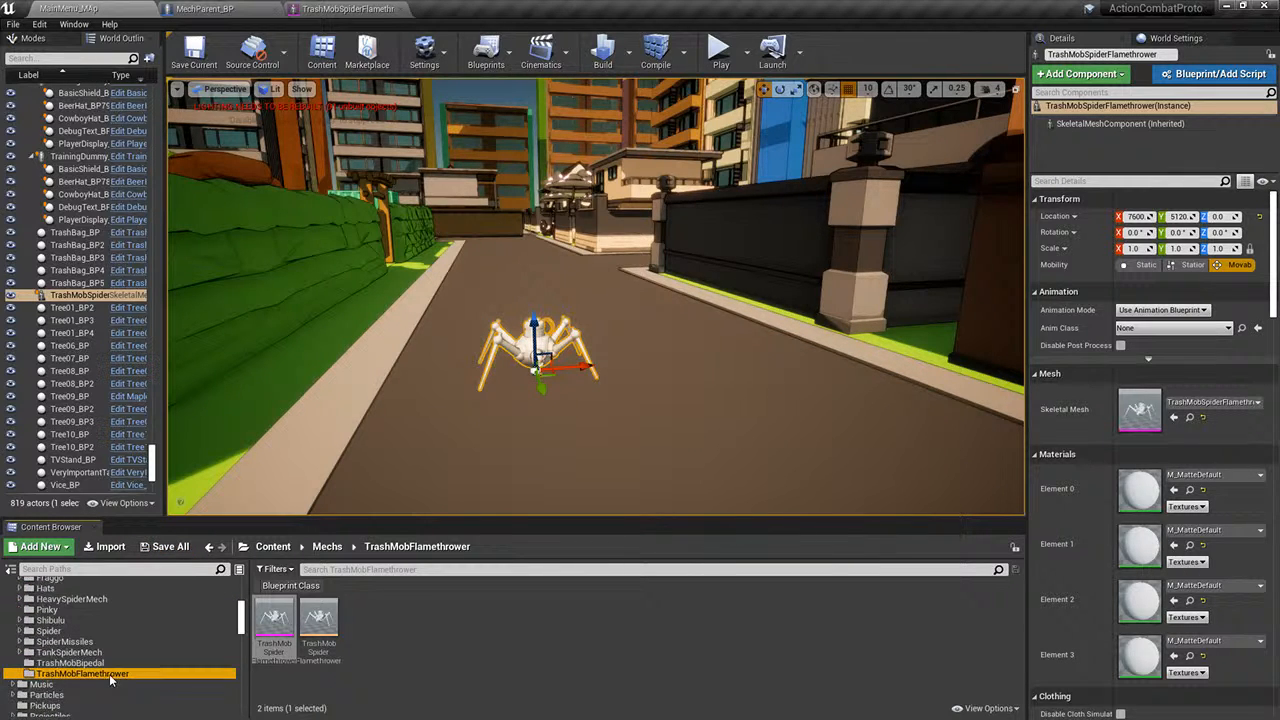
{"action": "scroll", "coordinate": [100, 652], "scroll_direction": "down", "scroll_amount": 2}
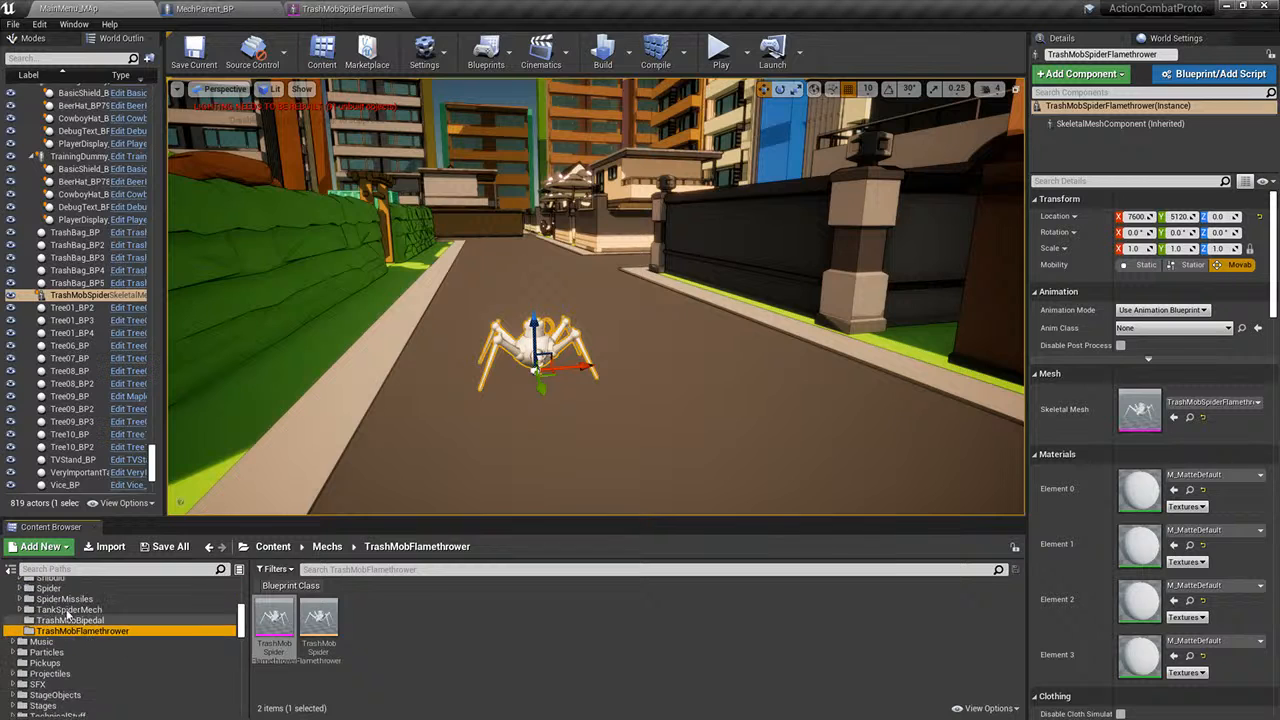
- Copy Spider_BP from the Spider folder into the TrashMobFlamethrower folder and rename the copy SpiderFlamethrower_BP
{"action": "left_click", "coordinate": [55, 588]}
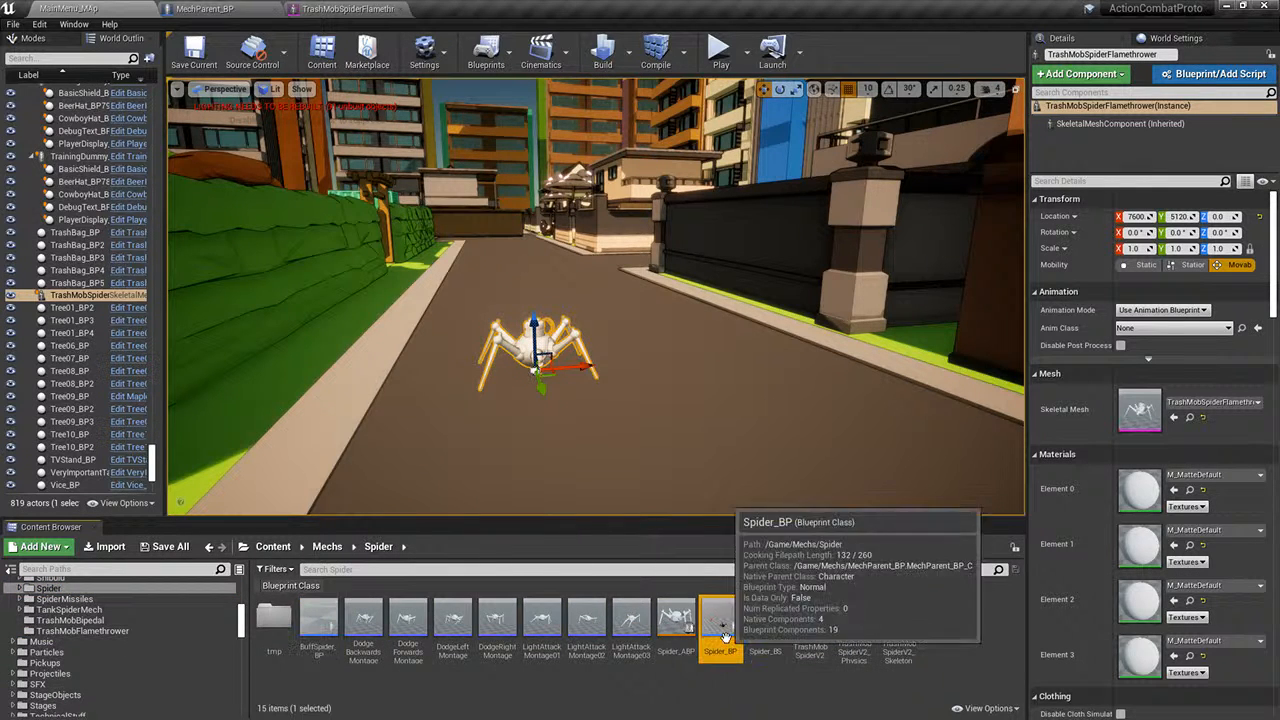
{"action": "left_click", "coordinate": [82, 631]}
{"action": "left_click", "coordinate": [540, 651]}
{"action": "key", "text": "ctrl+v"}
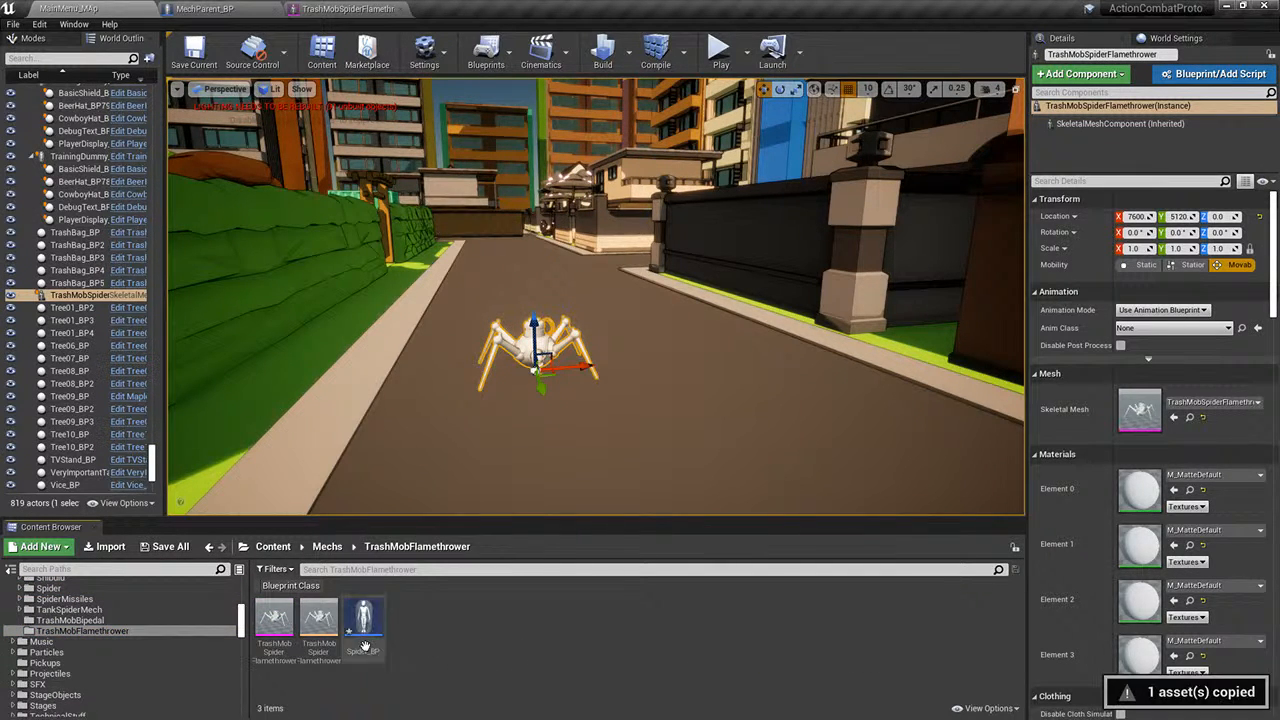
{"action": "type", "text": "SpiderFl"}
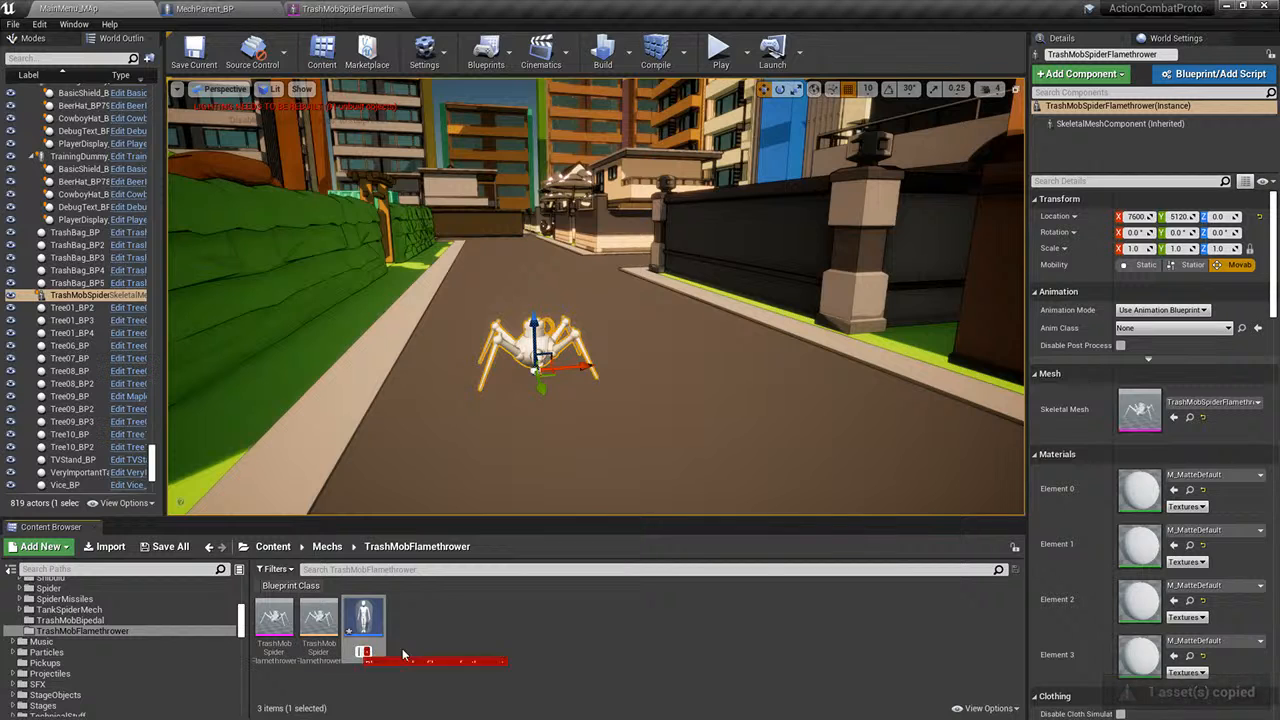
{"action": "type", "text": "a,"}
{"action": "key", "text": "BackSpace"}
{"action": "type", "text": "methrower_)"}
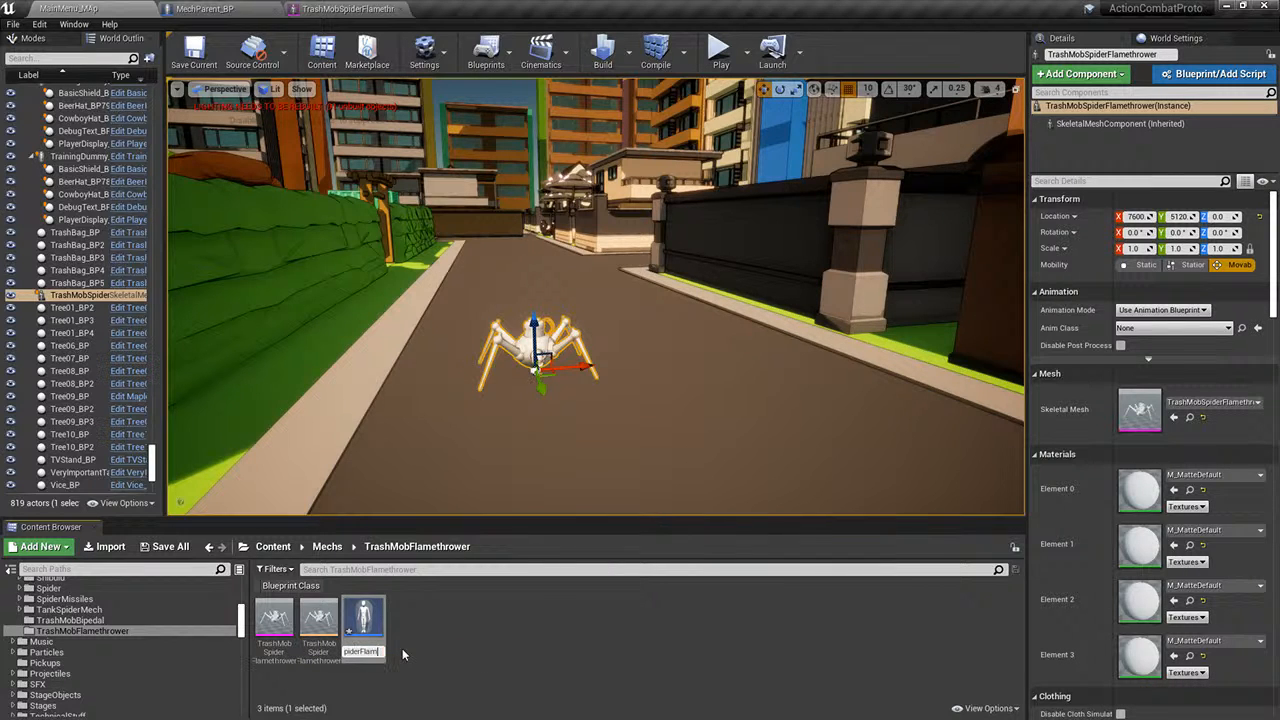
{"action": "type", "text": "P"}
{"action": "key", "text": "Return"}
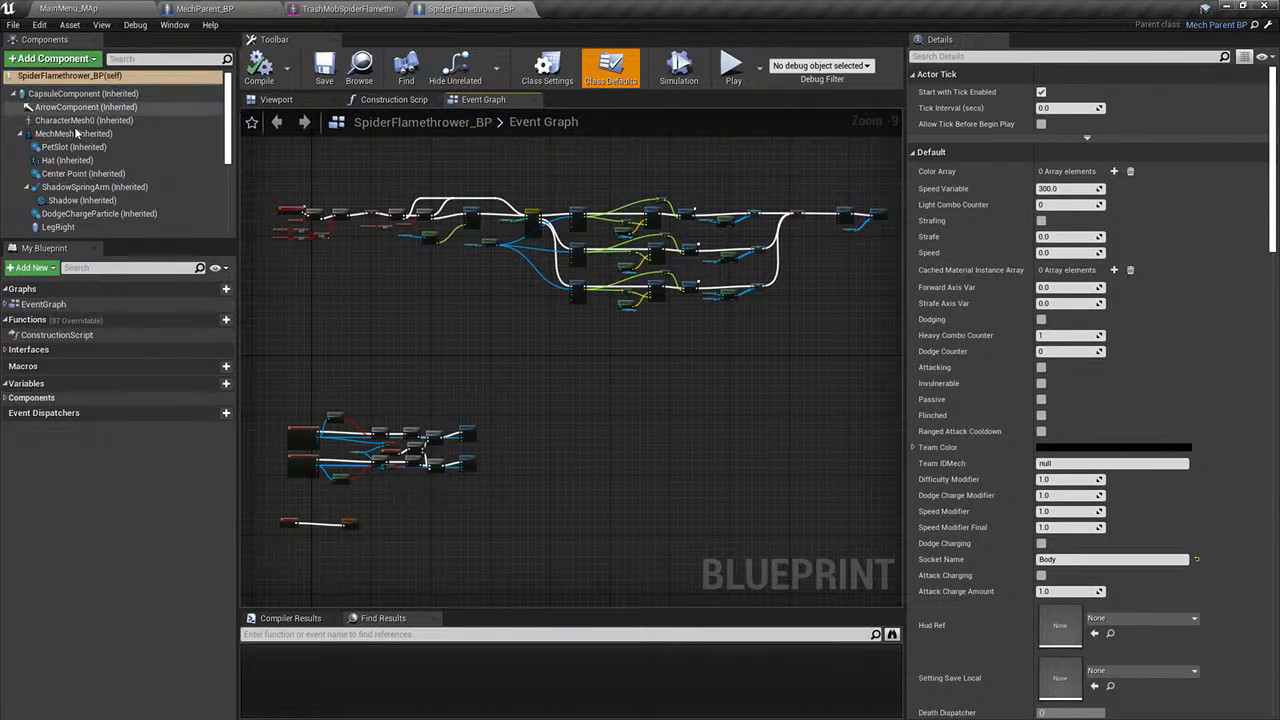
- In SpiderFlamethrower_BP, set the MechMesh component's skeletal mesh to TrashMobSpiderFlamethrower and save the blueprint
{"action": "left_click", "coordinate": [76, 133]}
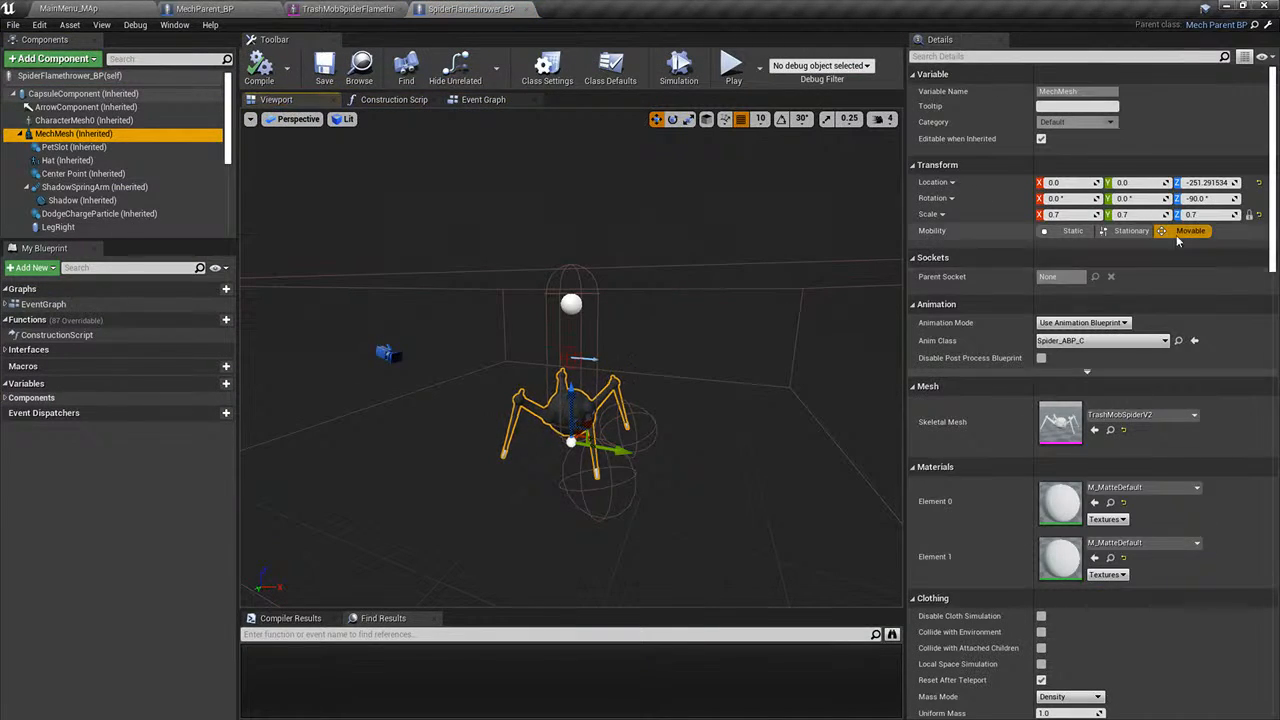
{"action": "left_click", "coordinate": [1156, 418]}
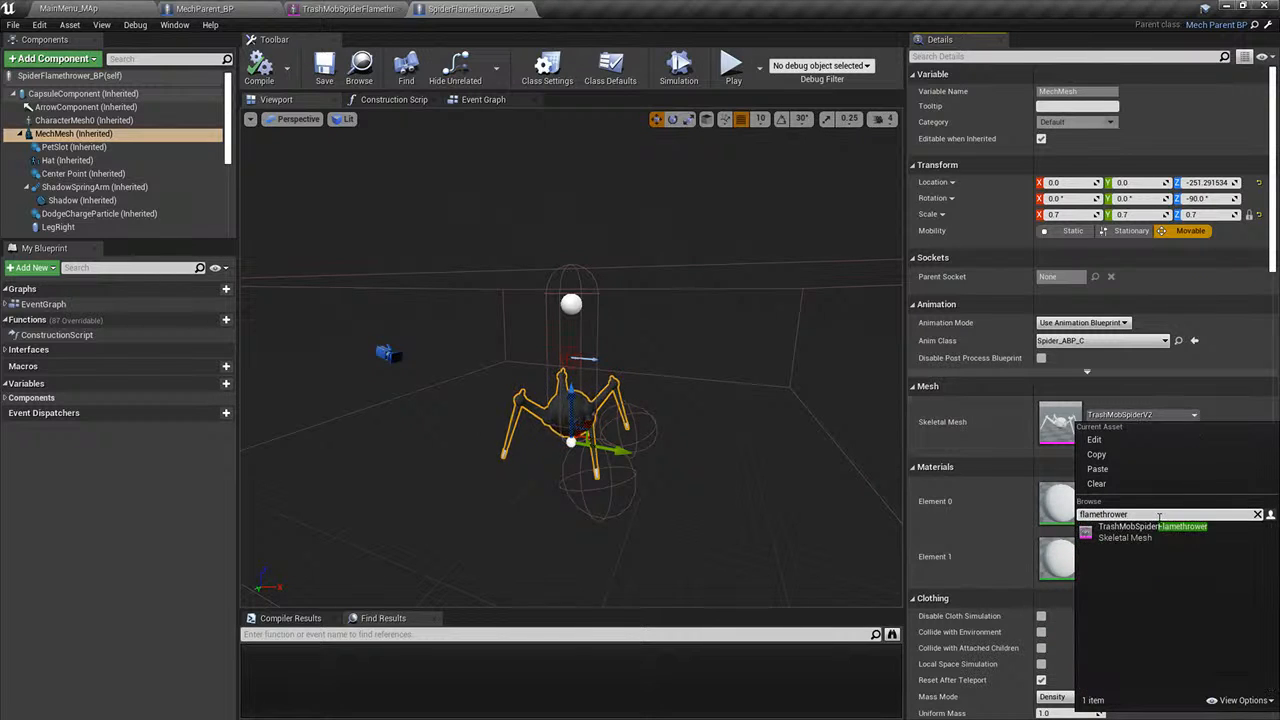
{"action": "left_click", "coordinate": [1140, 530]}
{"action": "left_click", "coordinate": [281, 85]}
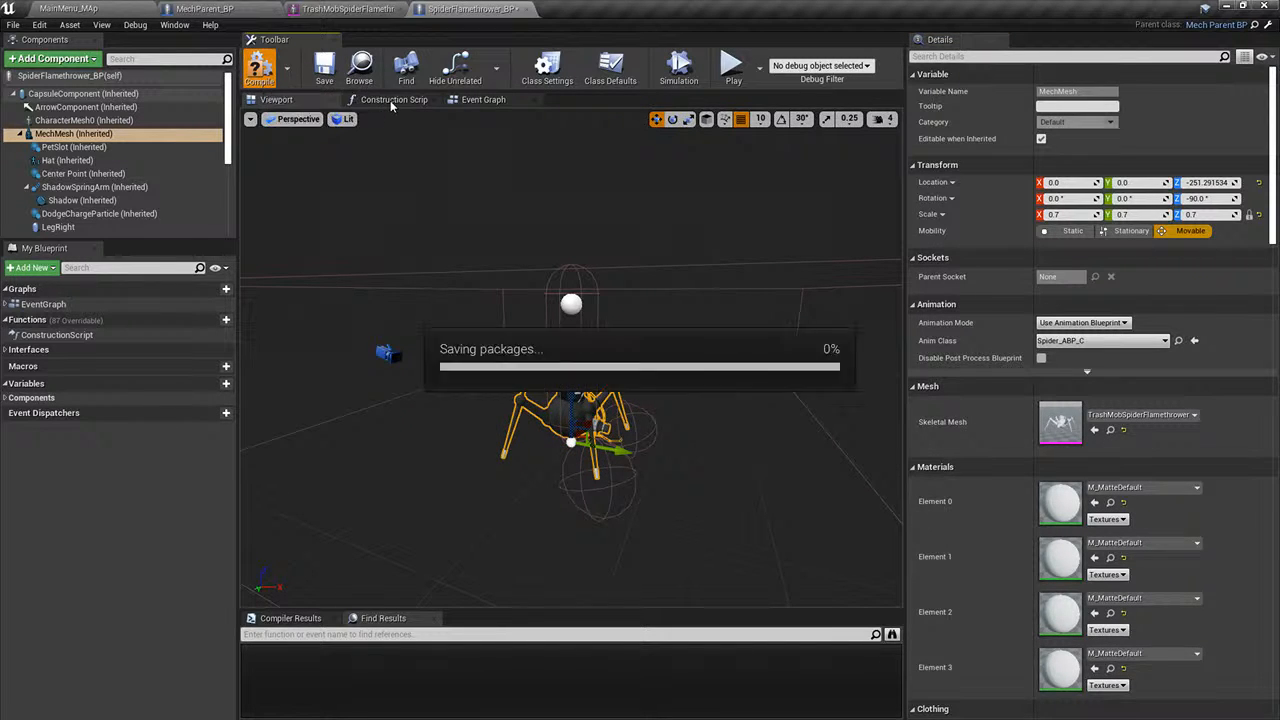
- Duplicate the two Get Vector Parameter Value nodes in the Construction Script and set the copies' parameter names to Red and Yellow
{"action": "left_click", "coordinate": [390, 100]}
{"action": "scroll", "coordinate": [721, 306], "scroll_direction": "up", "scroll_amount": 2}
{"action": "right_click_drag", "start_coordinate": [721, 300], "coordinate": [633, 207]}
{"action": "left_click_drag", "start_coordinate": [633, 207], "coordinate": [614, 440]}
{"action": "key", "text": "ctrl+c"}
{"action": "key", "text": "ctrl+v"}
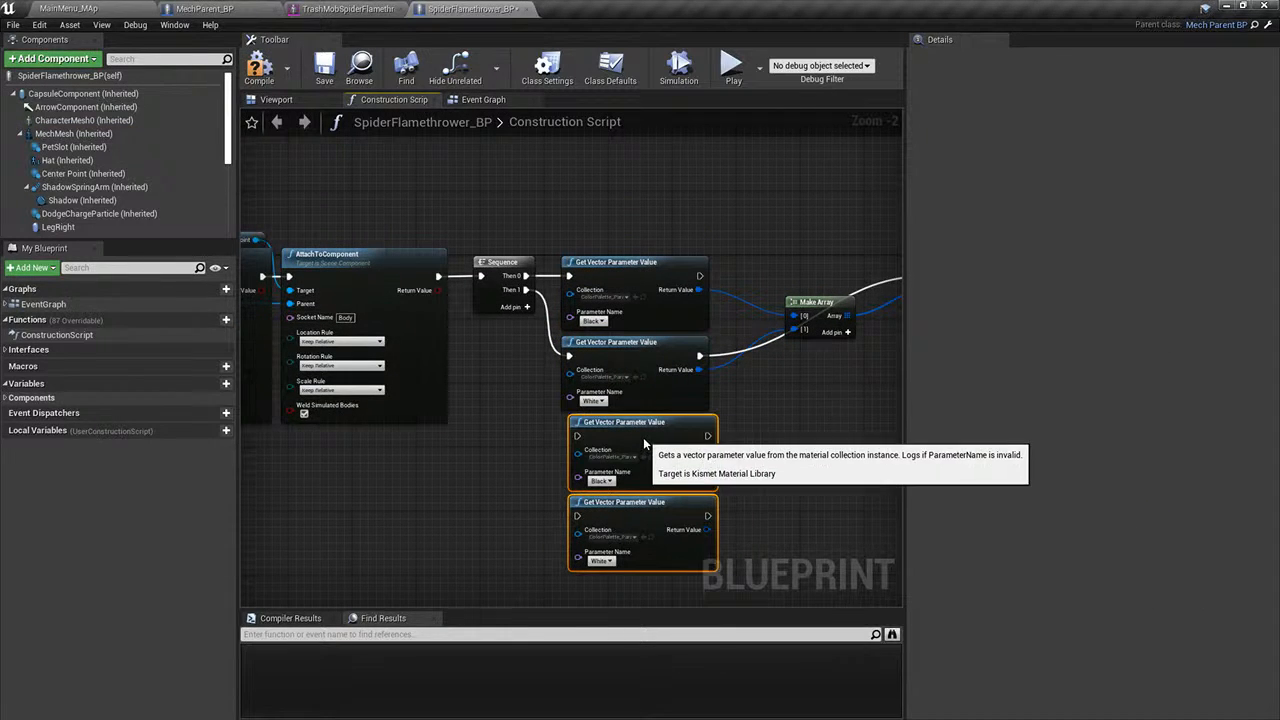
{"action": "left_click", "coordinate": [593, 481]}
{"action": "left_click", "coordinate": [592, 492]}
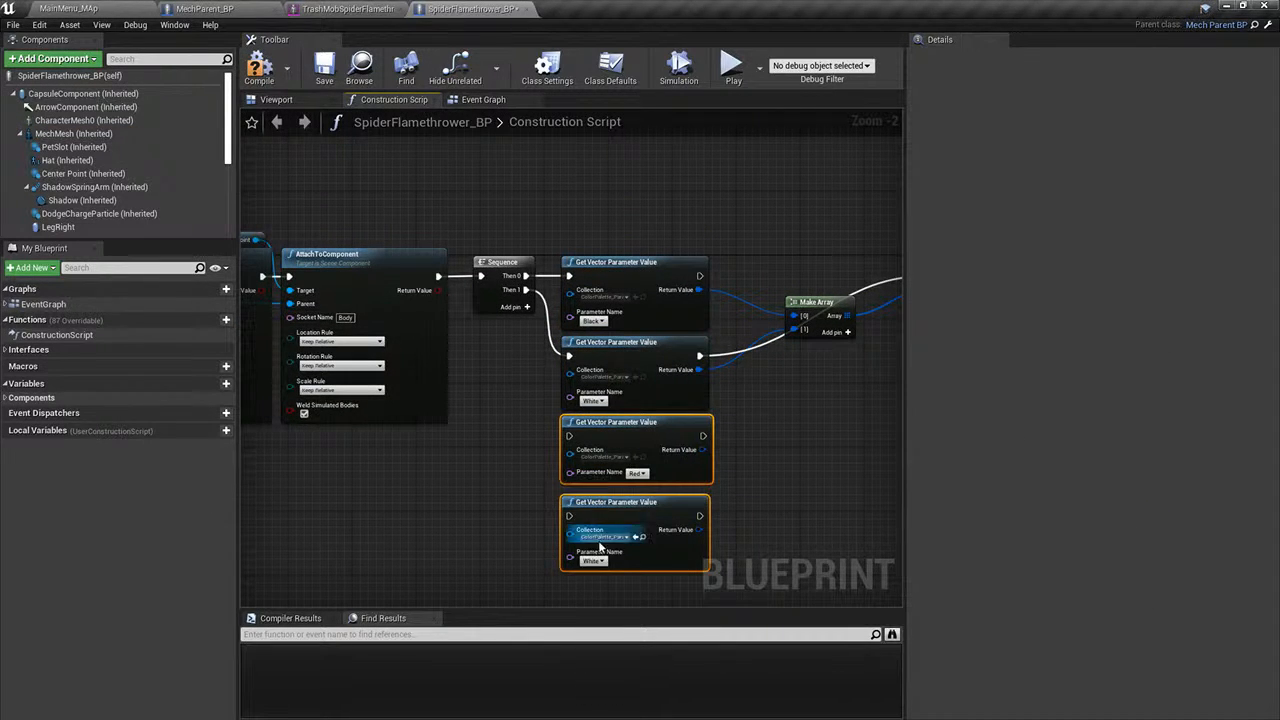
{"action": "left_click", "coordinate": [596, 562]}
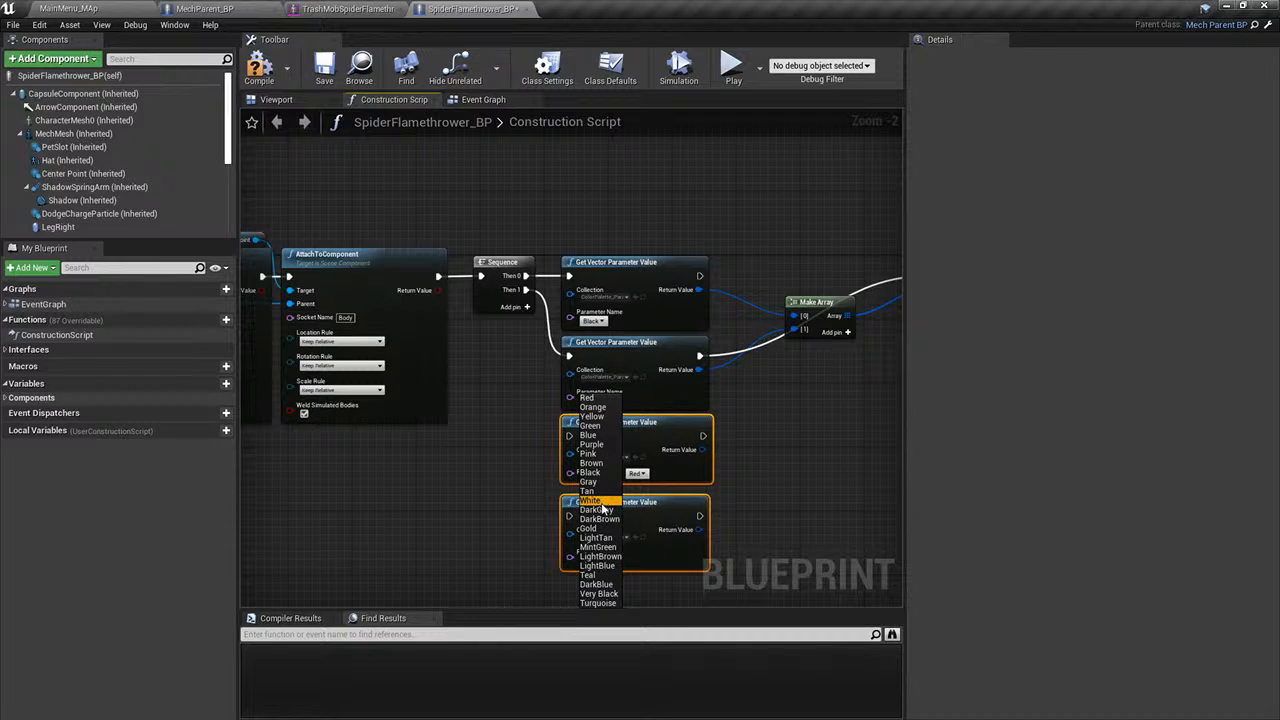
{"action": "left_click", "coordinate": [592, 416]}
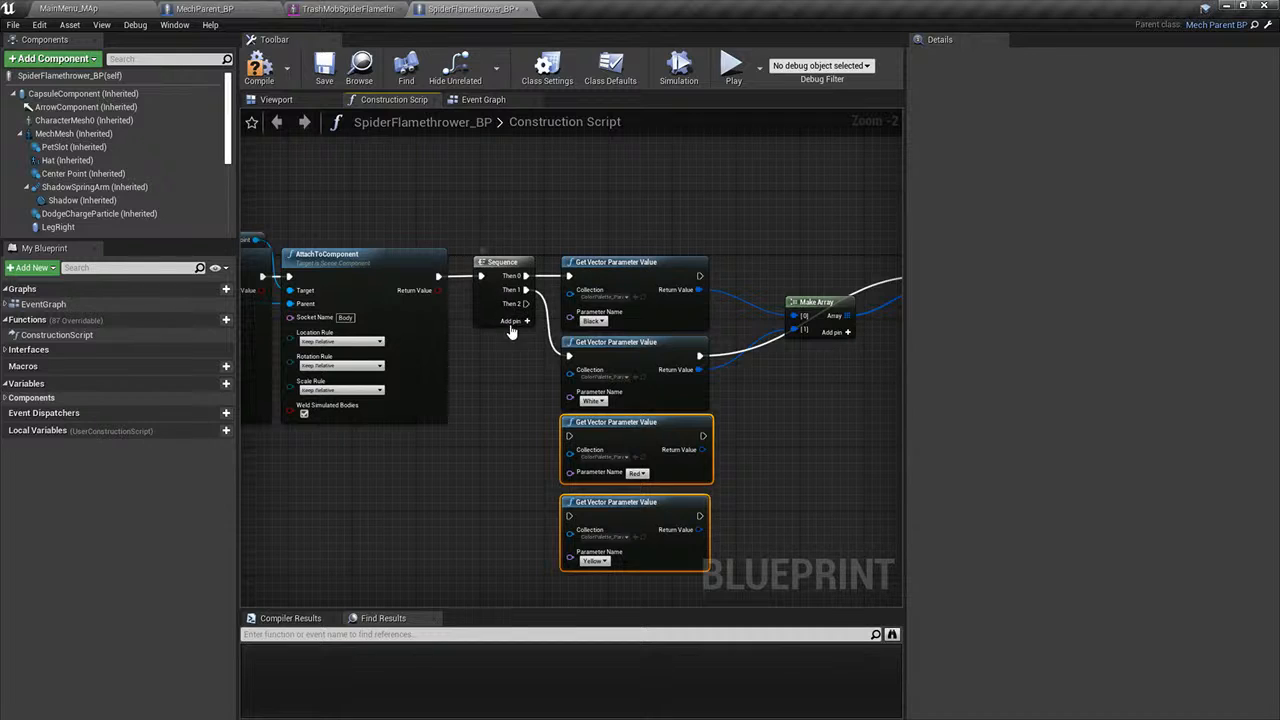
- Add two output pins to the Sequence node and connect Then 2 to the Red node and Then 3 to the Yellow node
{"action": "left_click", "coordinate": [511, 323]}
{"action": "left_click_drag", "start_coordinate": [526, 304], "coordinate": [571, 437]}
{"action": "left_click_drag", "start_coordinate": [570, 517], "coordinate": [527, 318]}
- Add two inputs to Make Array and connect the Red node's return value to [2] and the Yellow node's to [3]
{"action": "left_click", "coordinate": [840, 333]}
{"action": "left_click_drag", "start_coordinate": [794, 343], "coordinate": [781, 371]}
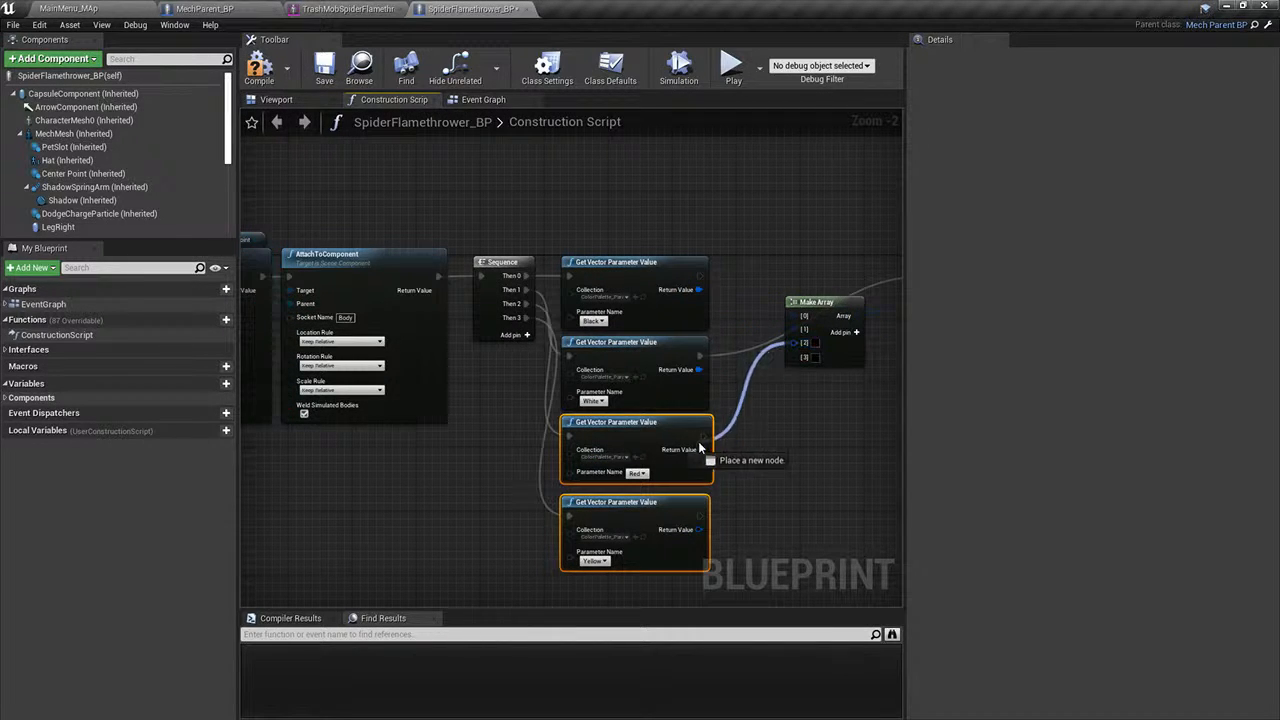
{"action": "left_click_drag", "start_coordinate": [699, 446], "coordinate": [699, 450]}
{"action": "left_click_drag", "start_coordinate": [699, 530], "coordinate": [806, 359]}
{"action": "right_click_drag", "start_coordinate": [845, 385], "coordinate": [551, 445]}
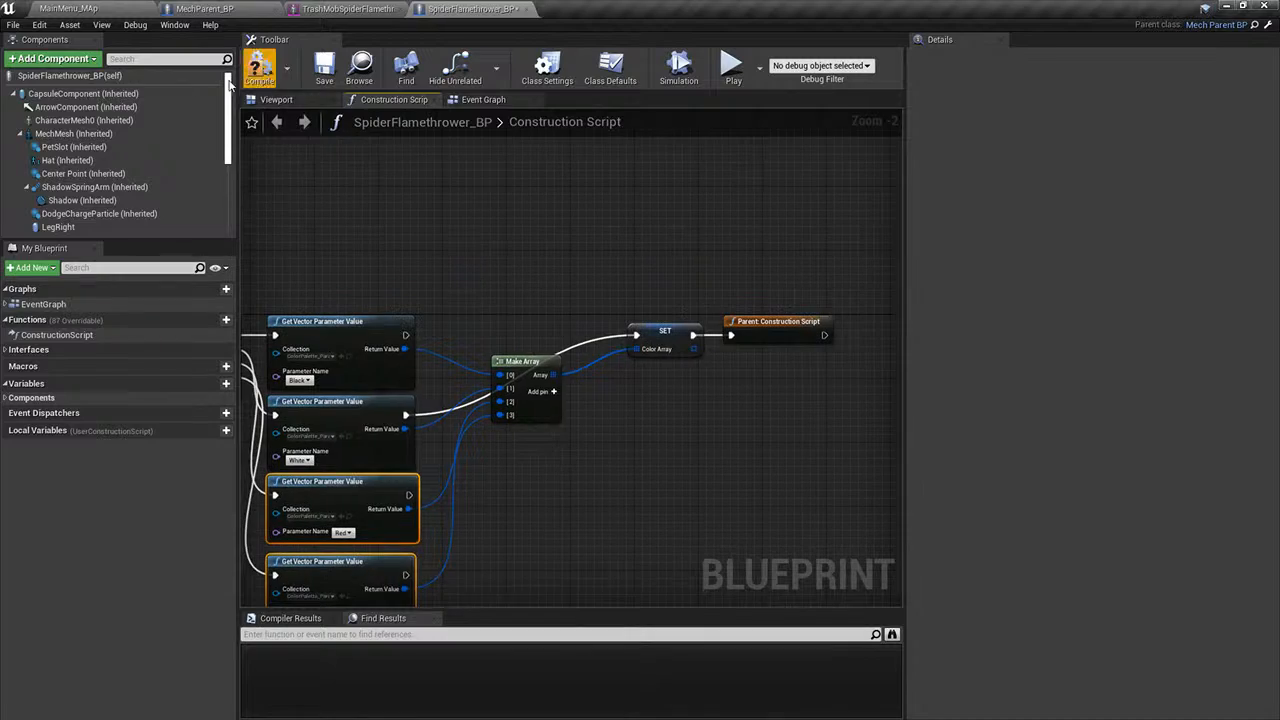
- Delete the placed TrashMobSpiderFlamethrower mesh from the MainMenu_MAp level and place SpiderFlamethrower_BP on the road instead
{"action": "left_click", "coordinate": [115, 7]}
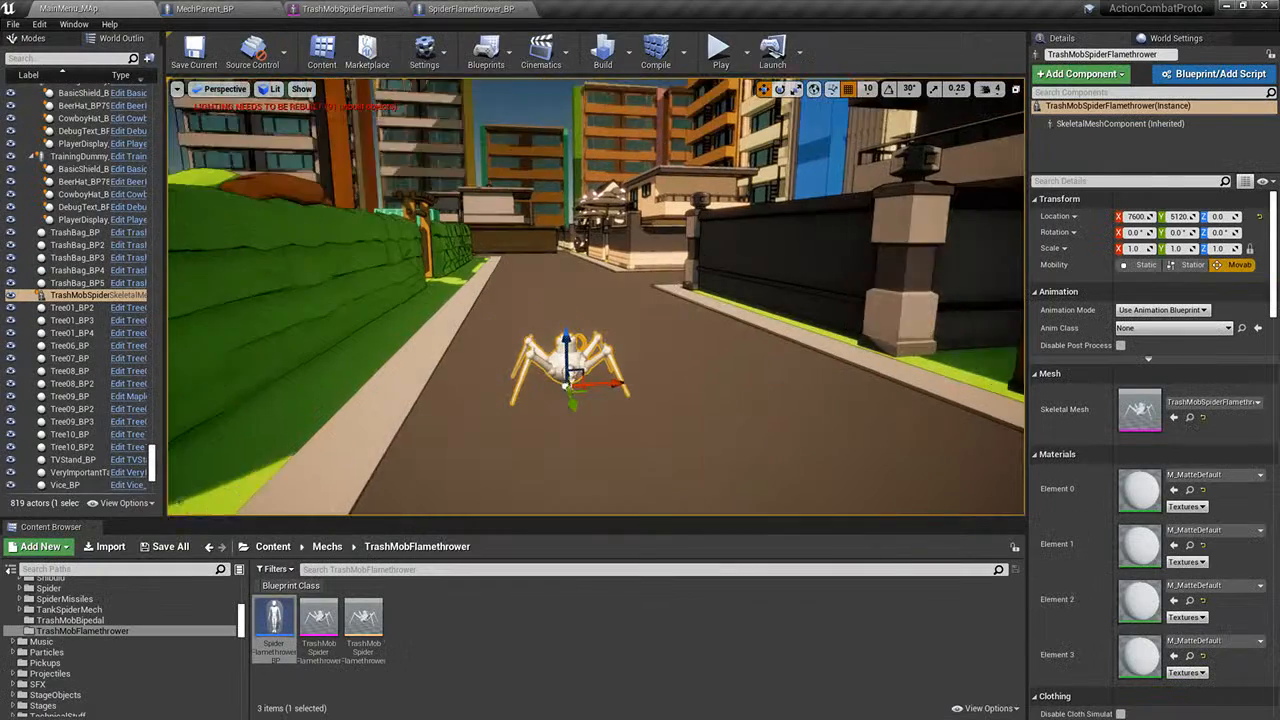
{"action": "left_click", "coordinate": [465, 8]}
{"action": "left_click", "coordinate": [27, 6]}
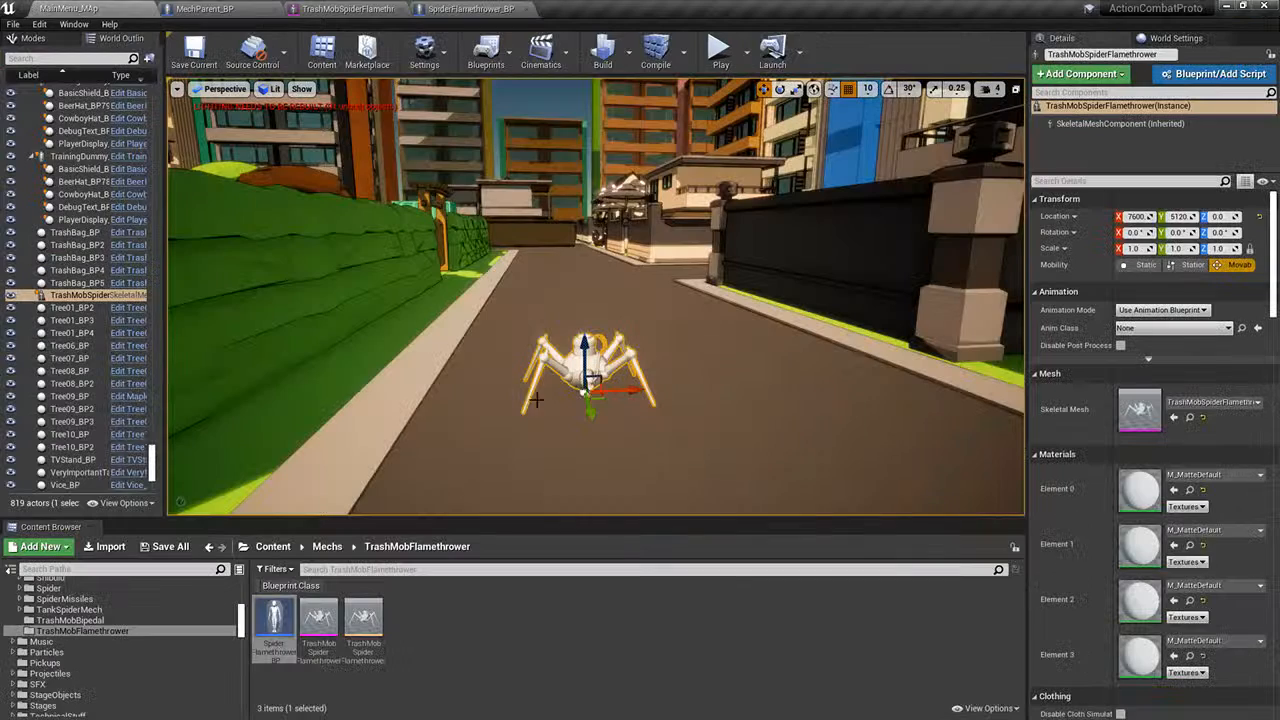
{"action": "key", "text": "Delete"}
{"action": "left_click_drag", "start_coordinate": [274, 622], "coordinate": [582, 428]}
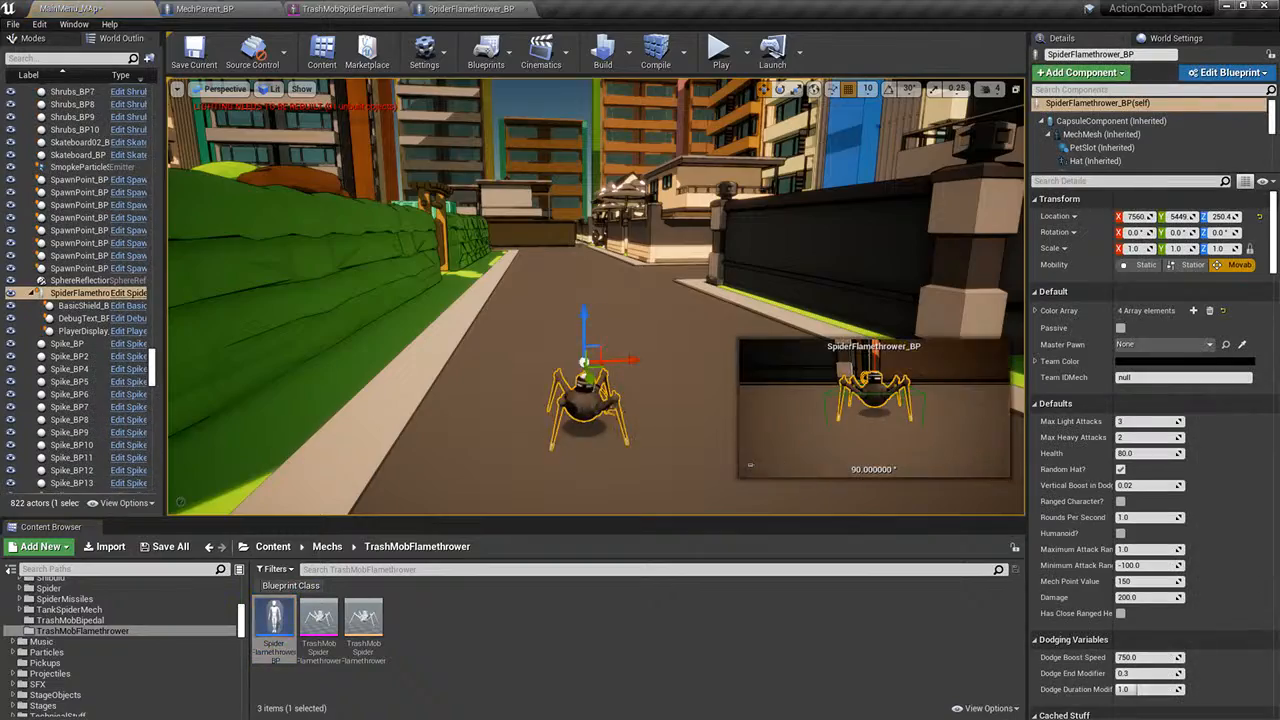
- Examine the placed flamethrower mech's model and colours up close in a full-screen viewport
{"action": "right_click_drag", "start_coordinate": [582, 428], "coordinate": [525, 430]}
{"action": "key", "text": "w"}
{"action": "key", "text": "g"}
{"action": "key", "text": "w"}
{"action": "key", "text": "w"}
{"action": "key", "text": "s"}
{"action": "key", "text": "d"}
{"action": "key", "text": "s"}
{"action": "key", "text": "a"}
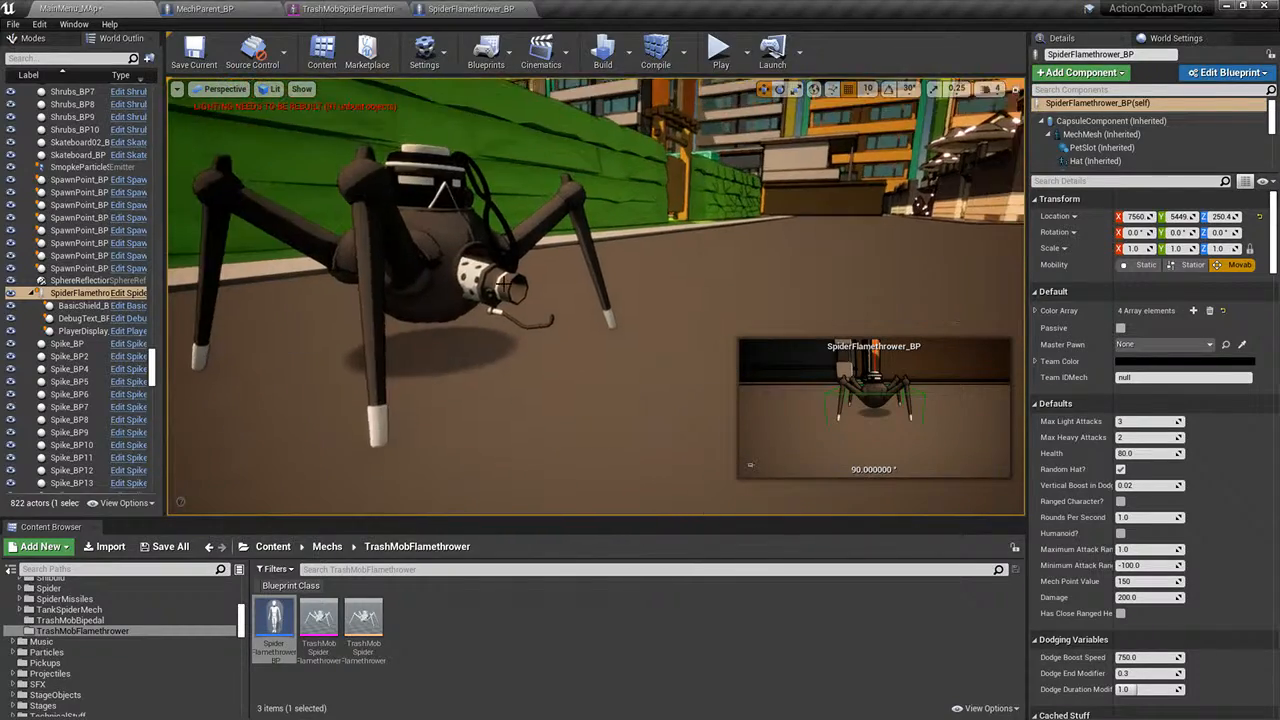
{"action": "key", "text": "F11"}
{"action": "right_click_drag", "start_coordinate": [563, 289], "coordinate": [348, 290]}
{"action": "key", "text": "d"}
{"action": "key", "text": "s"}
- Simulate the level, watch the flamethrower mech's movement at close range and stop the simulation
{"action": "key", "text": "alt+s"}
{"action": "key", "text": "w"}
{"action": "key", "text": "a"}
{"action": "right_click_drag", "start_coordinate": [576, 286], "coordinate": [800, 284]}
{"action": "key", "text": "s"}
{"action": "key", "text": "w"}
{"action": "key", "text": "s"}
{"action": "key", "text": "w"}
{"action": "key", "text": "s"}
{"action": "right_click_drag", "start_coordinate": [453, 312], "coordinate": [560, 375]}
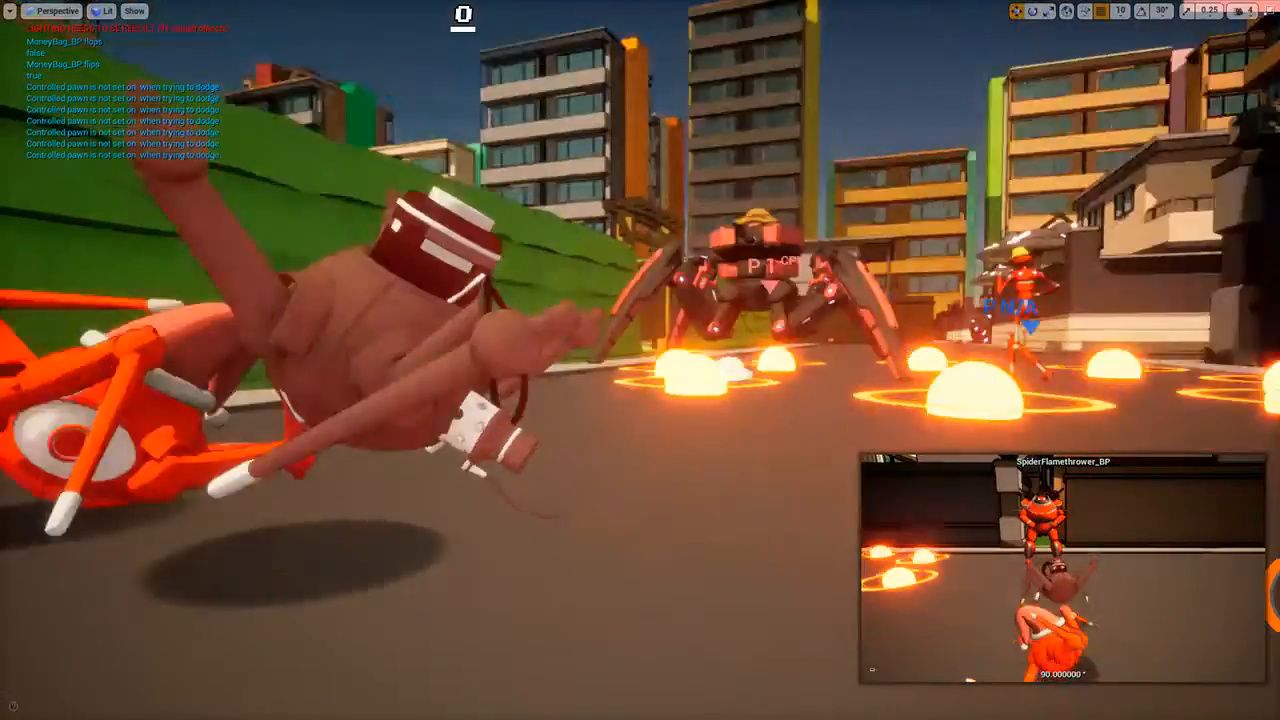
{"action": "key", "text": "Escape"}
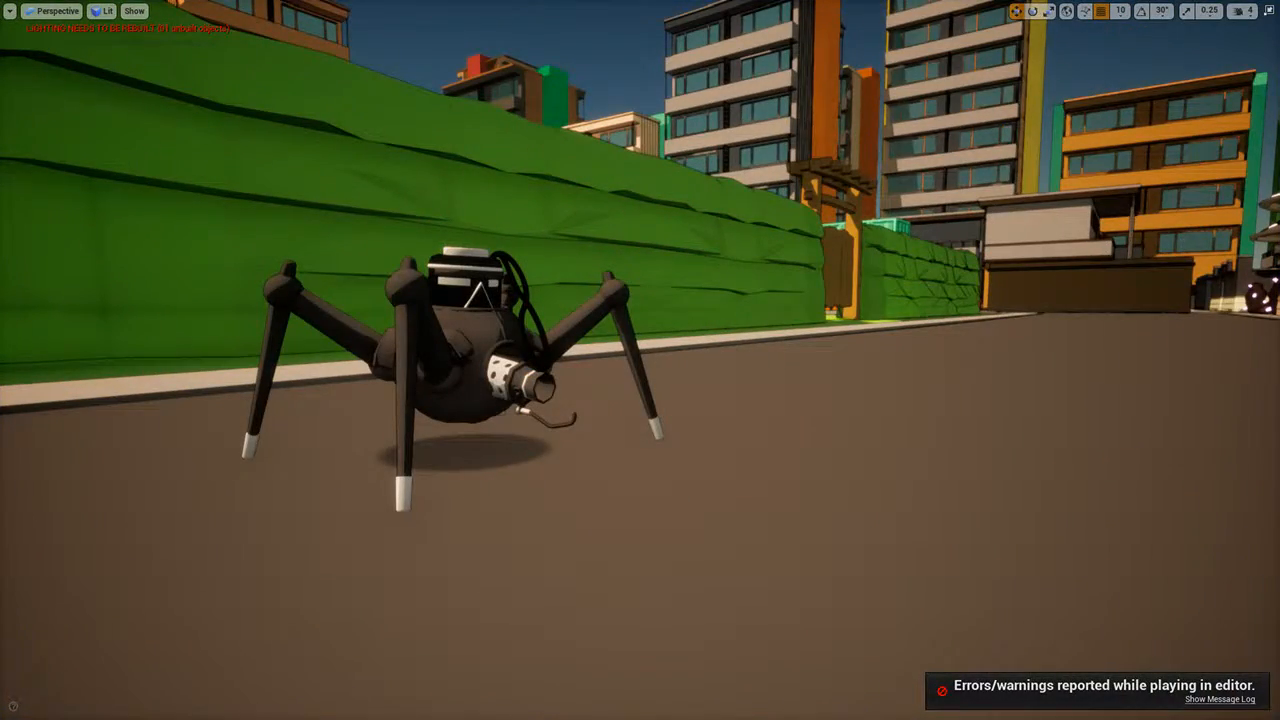
{"action": "right_click_drag", "start_coordinate": [640, 360], "coordinate": [503, 316]}
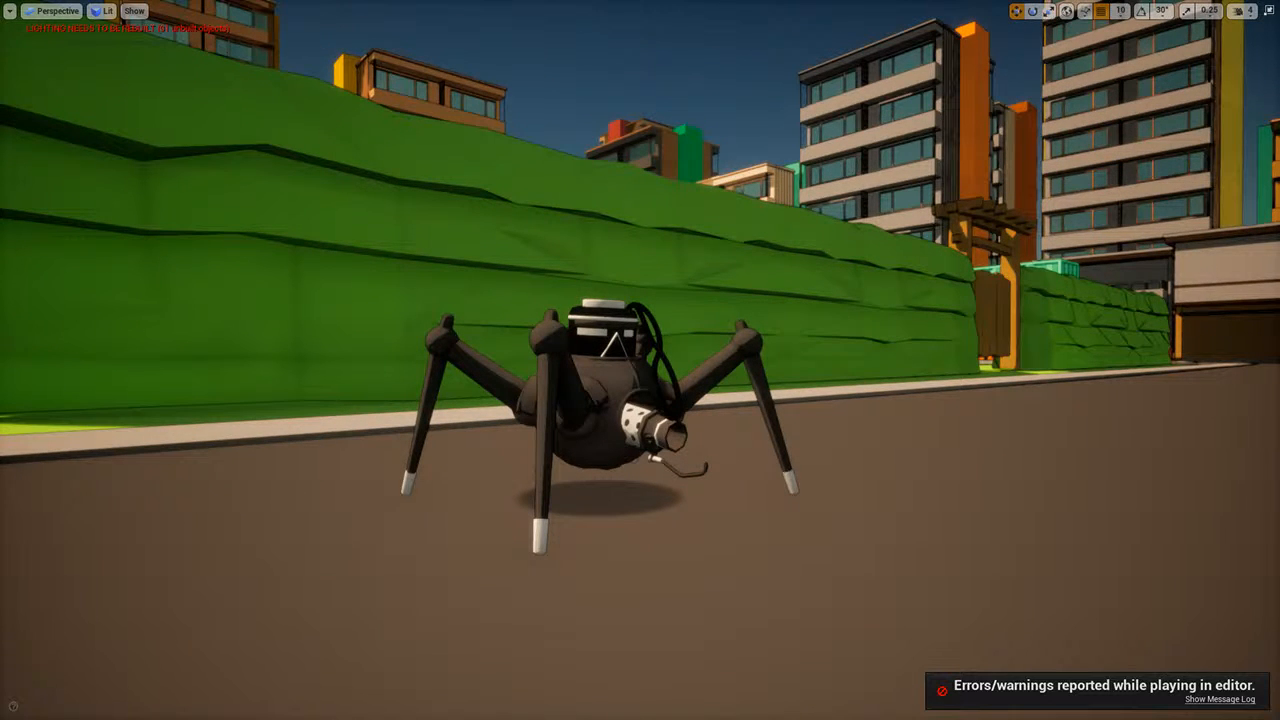